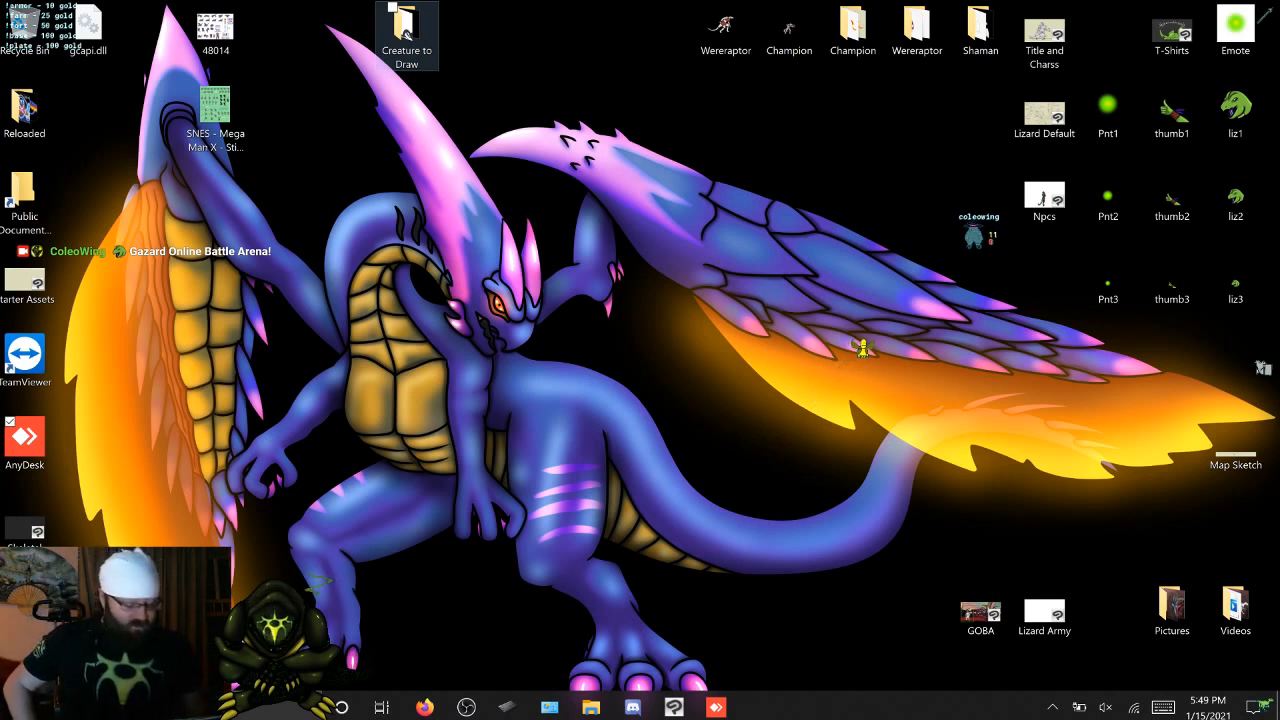
Switch to Clip Studio Paint, collapse and hide the Crater folder, and show the Haunting folder instead
click(674, 707)
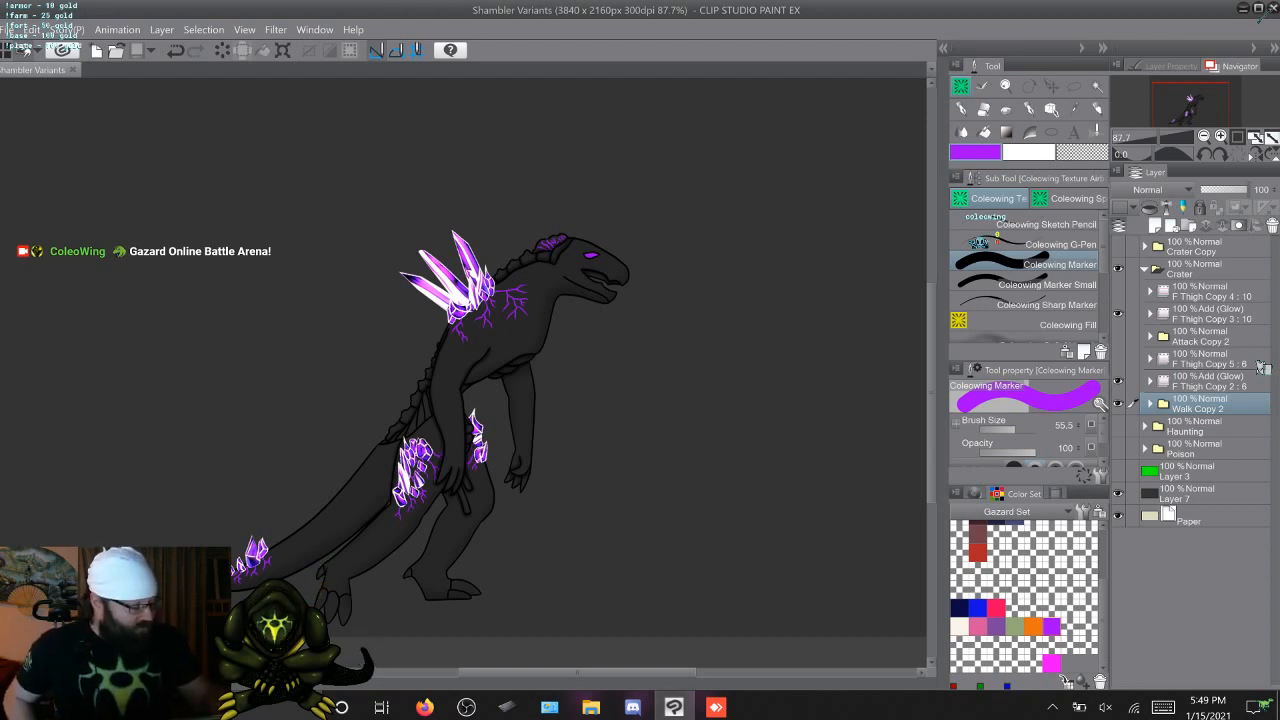
click(1145, 269)
click(1118, 269)
click(1118, 291)
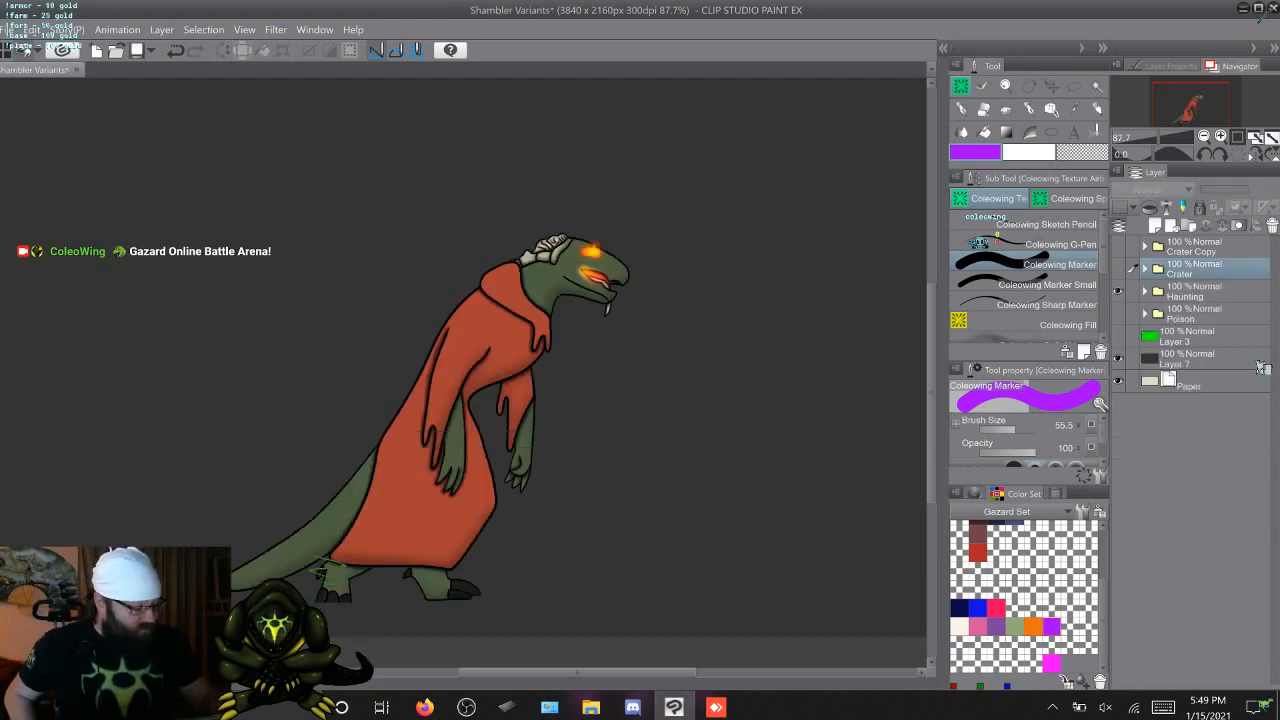
Expand the Haunting folder and look through the frames of its Walk animation
click(1145, 291)
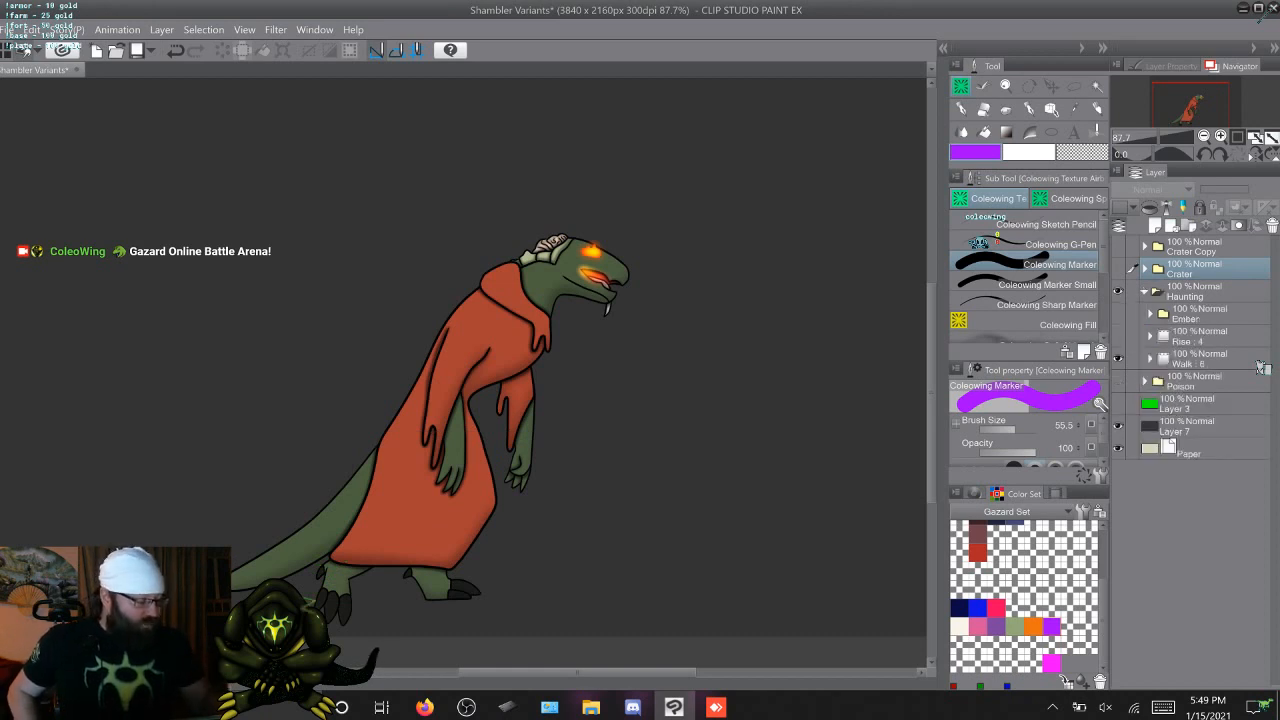
click(1261, 365)
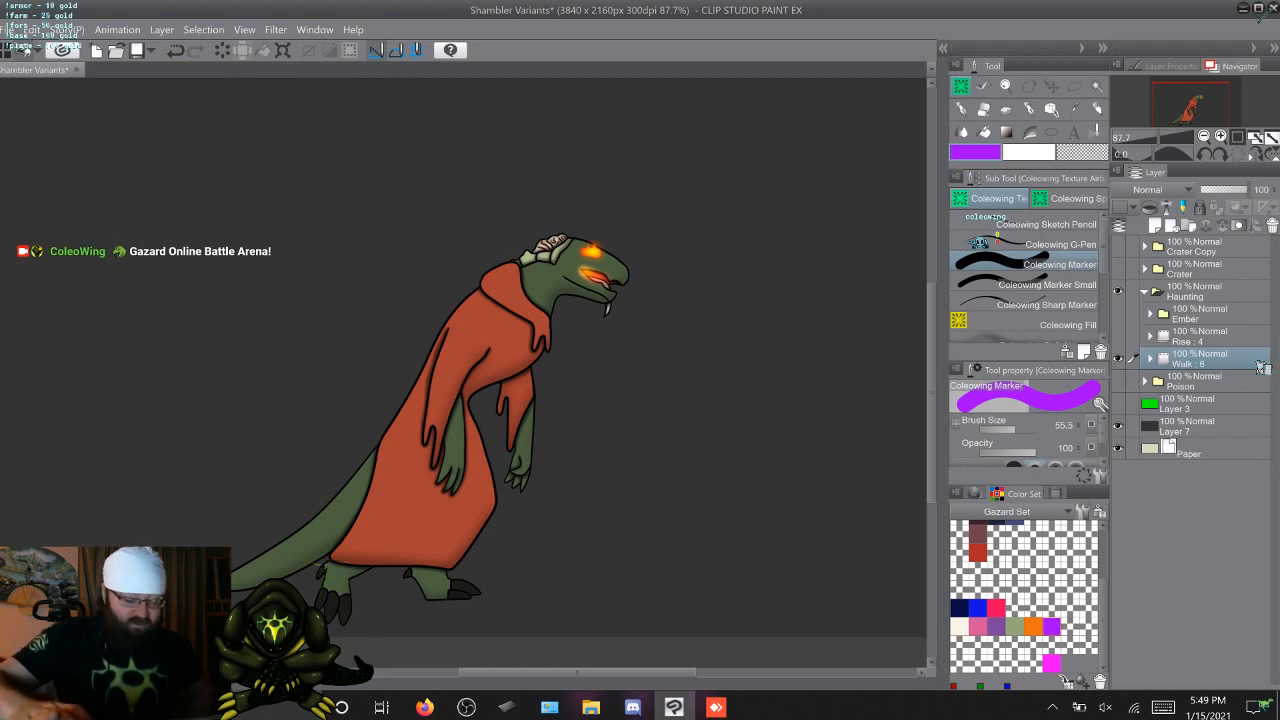
key(space)
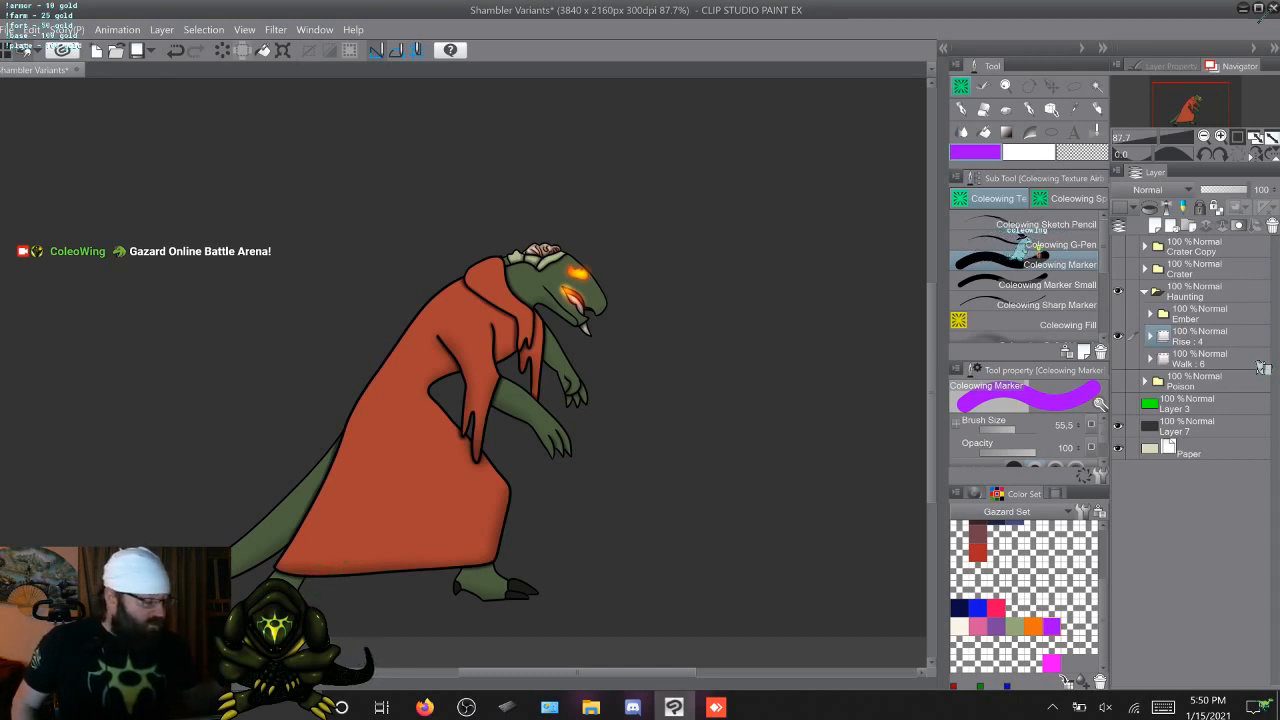
Hide the Rise animation, show and expand the Ember folder, and select its Embers animation for review
click(1118, 336)
click(1118, 314)
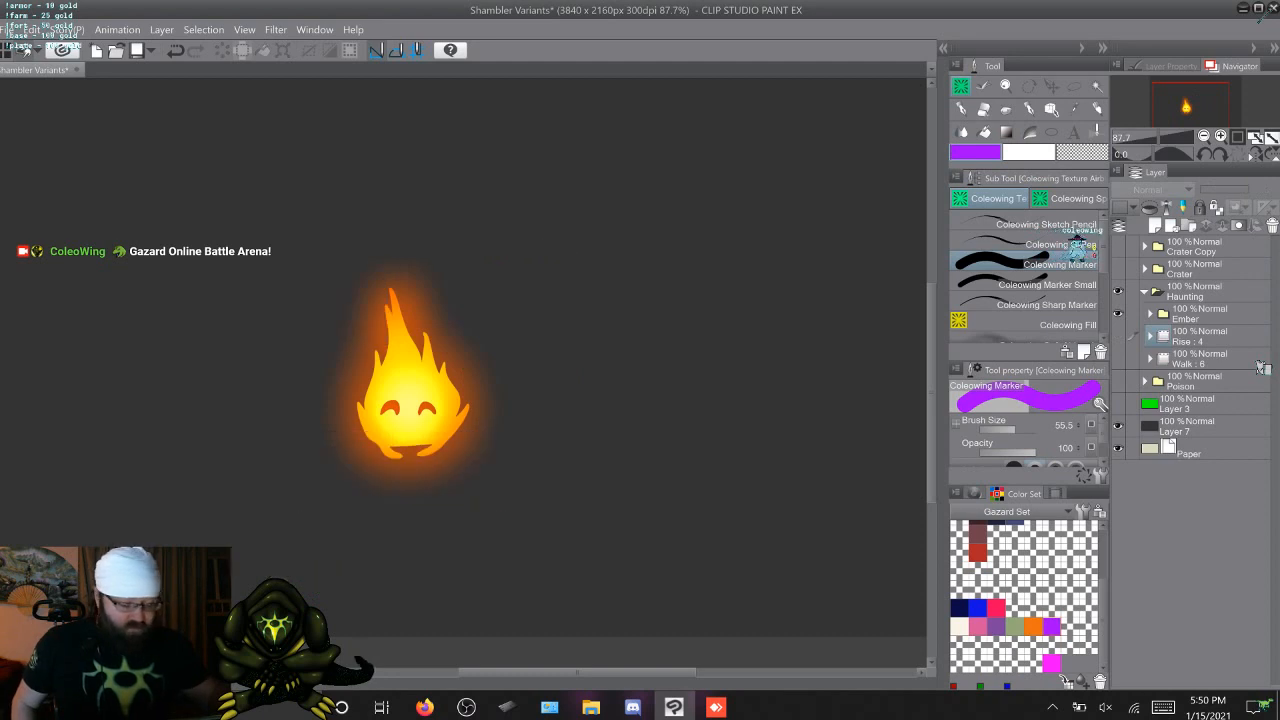
click(1150, 314)
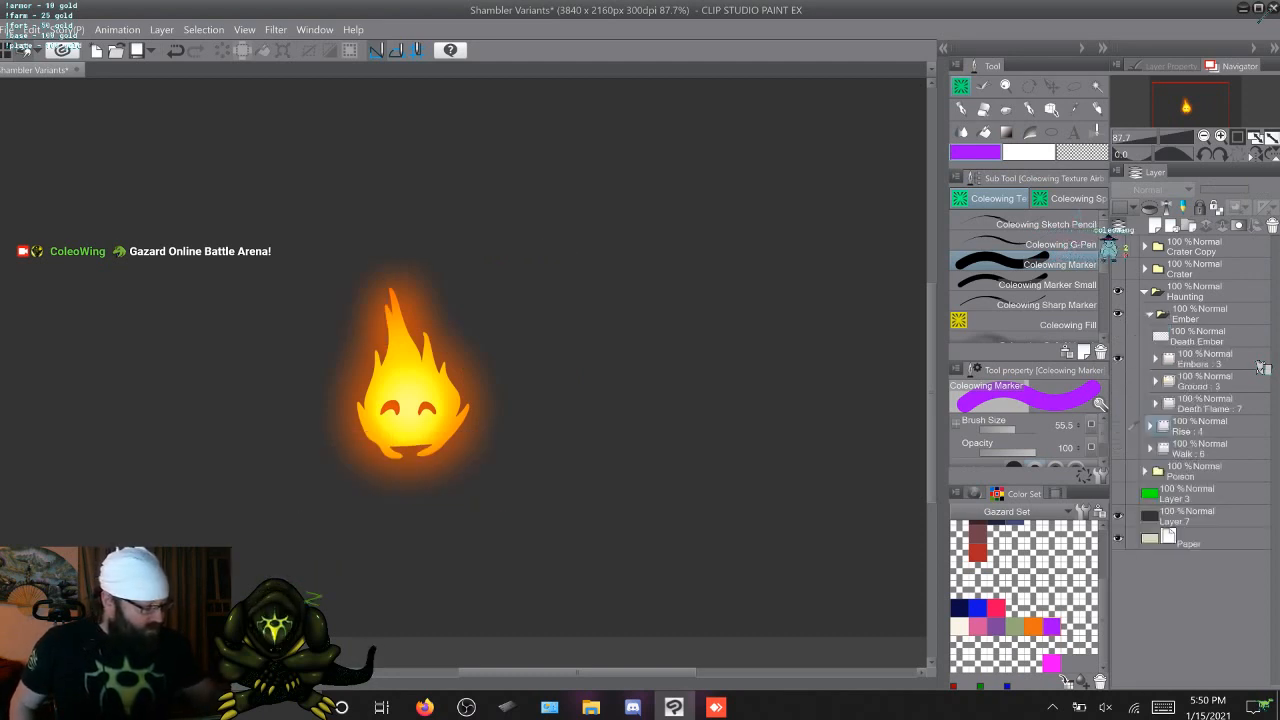
click(1204, 359)
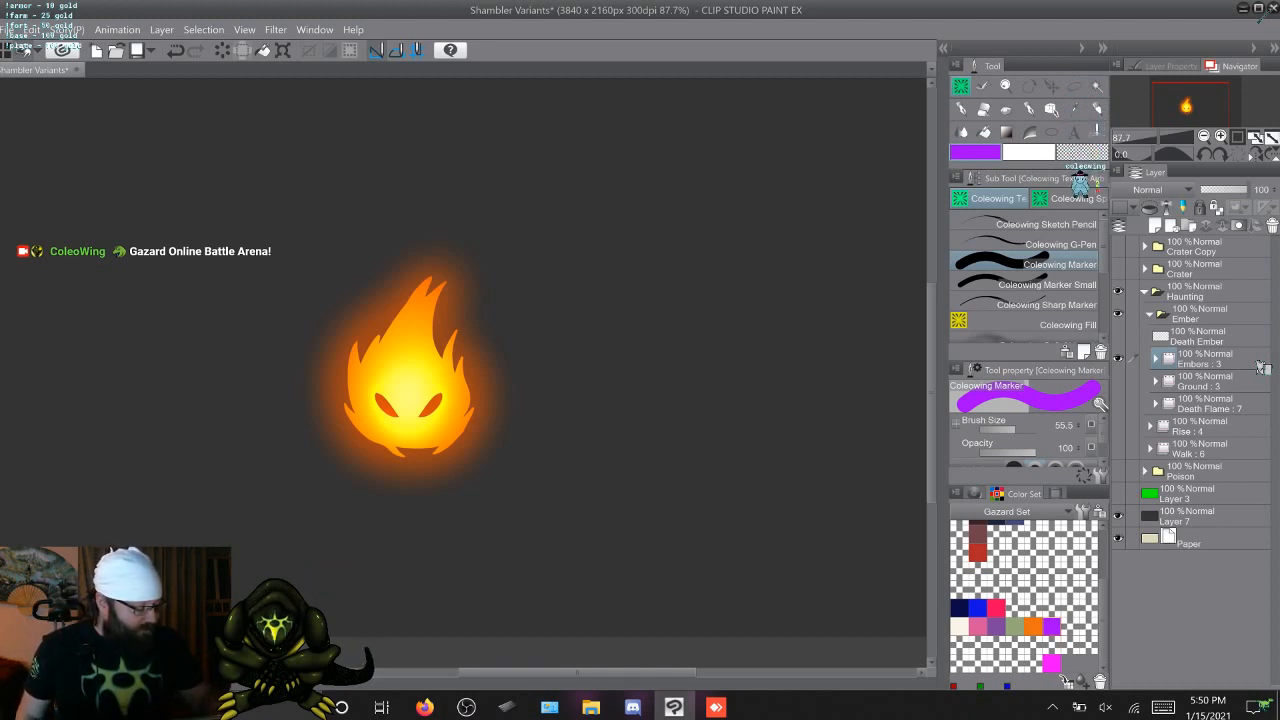
Swap the Embers animation for Ground, view the individual Ground frames, and collapse it again
click(1118, 358)
click(1118, 381)
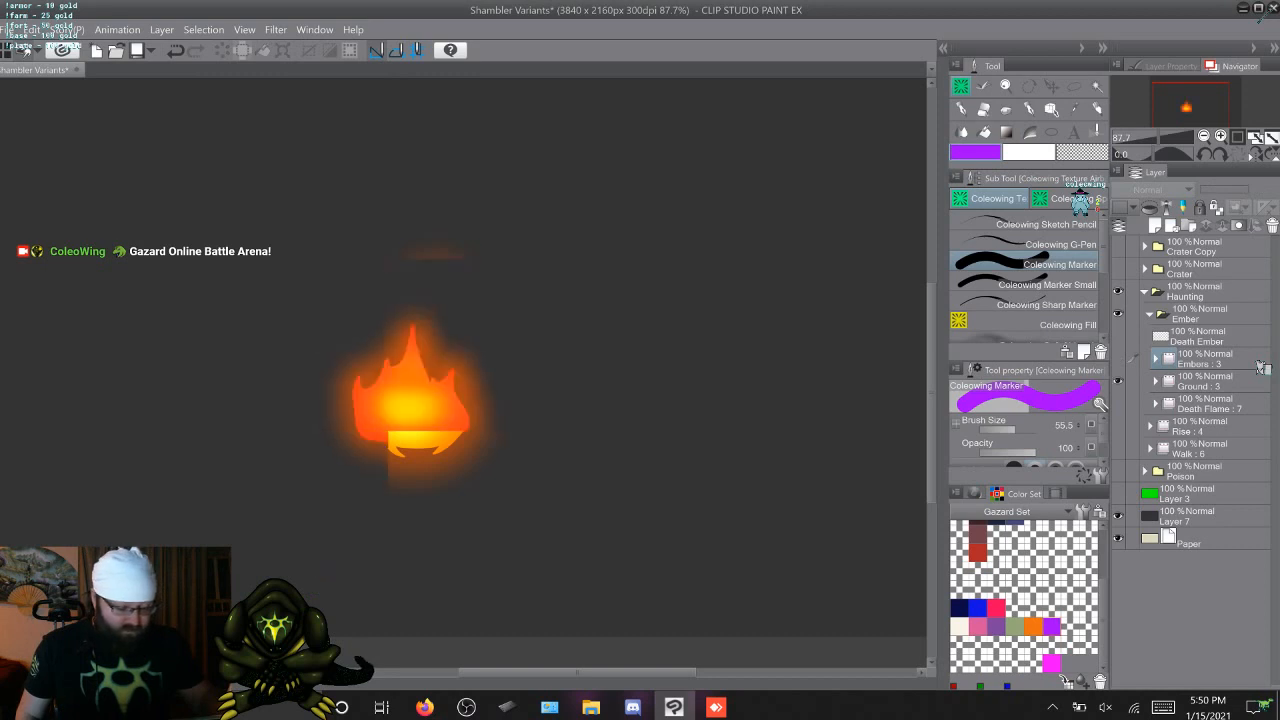
click(1156, 381)
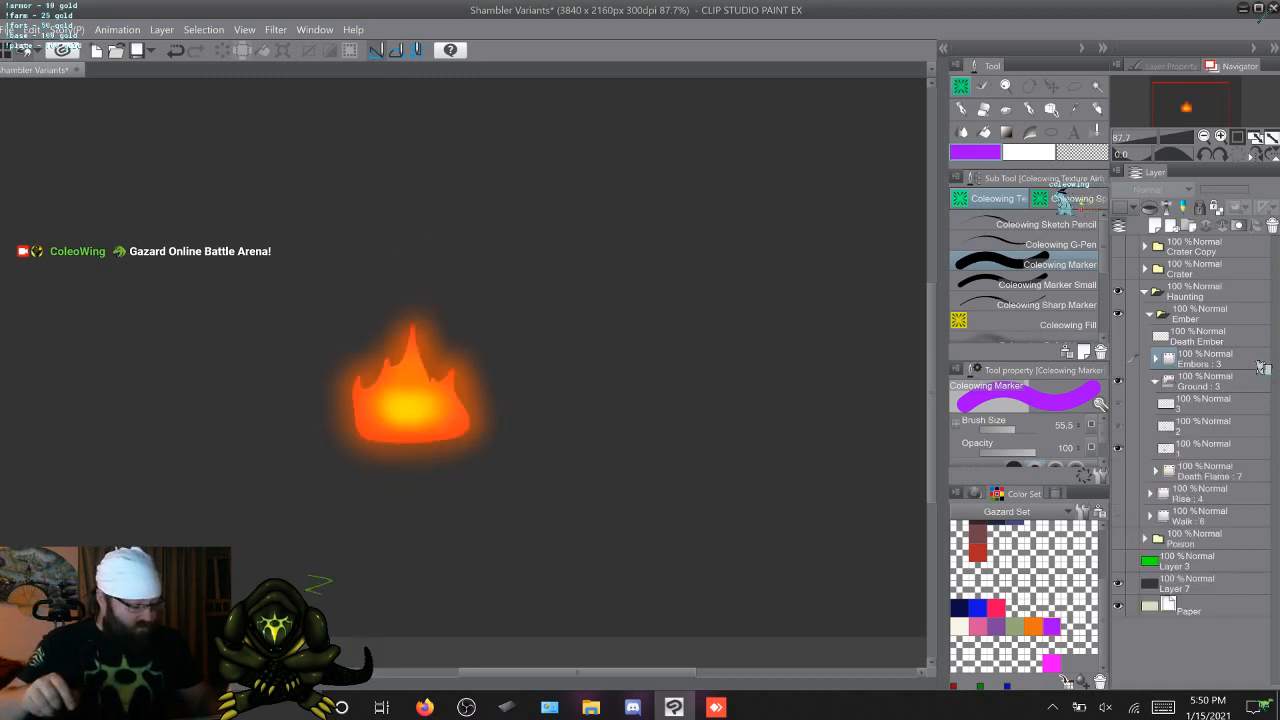
click(1205, 403)
click(1205, 448)
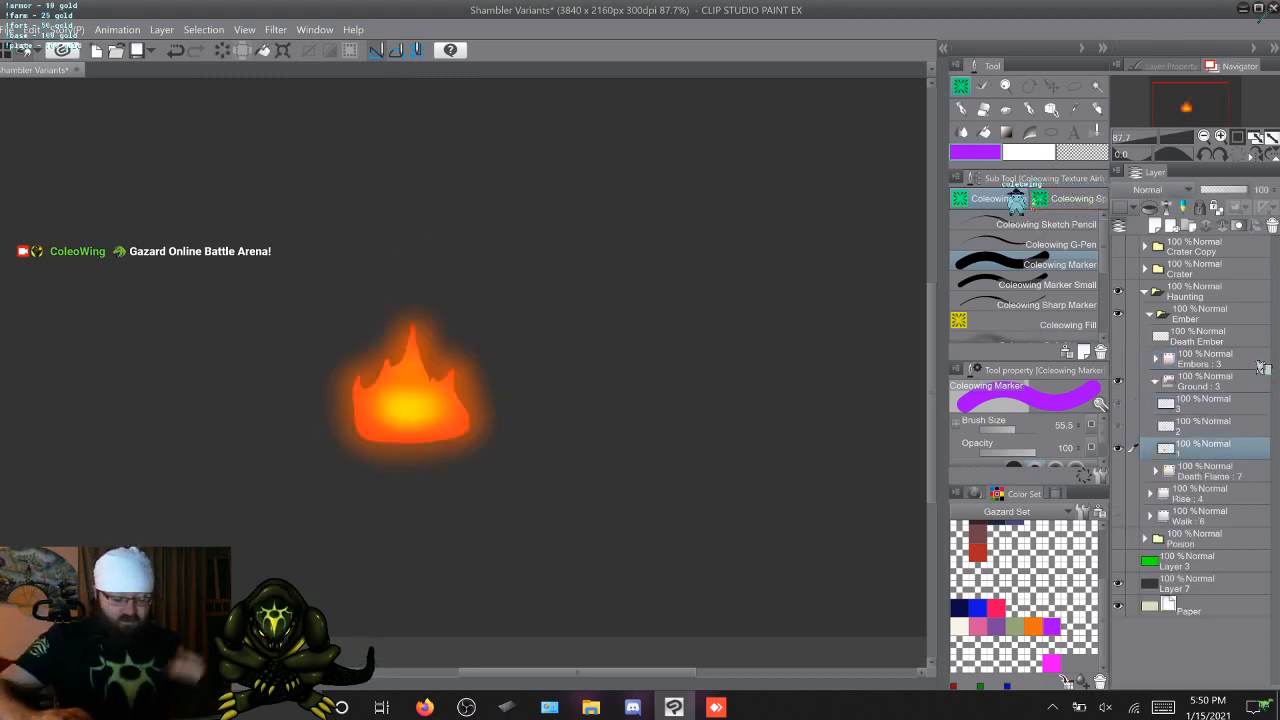
click(1205, 426)
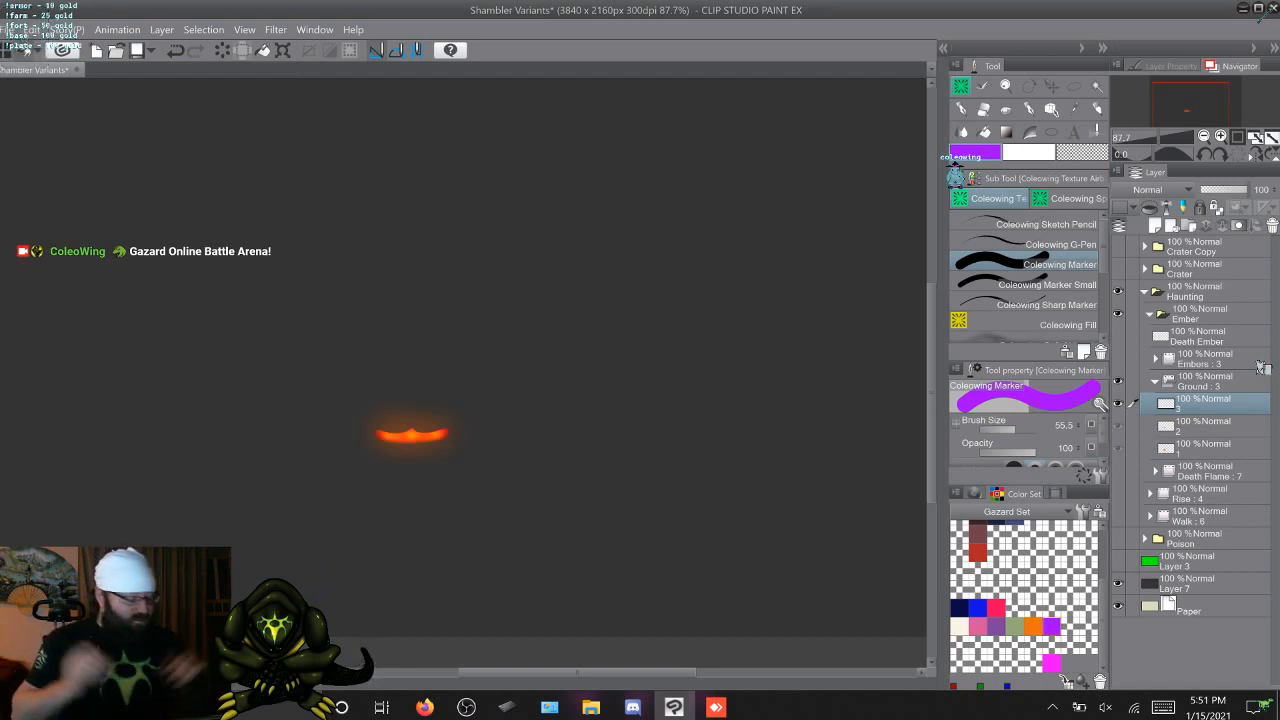
click(1155, 381)
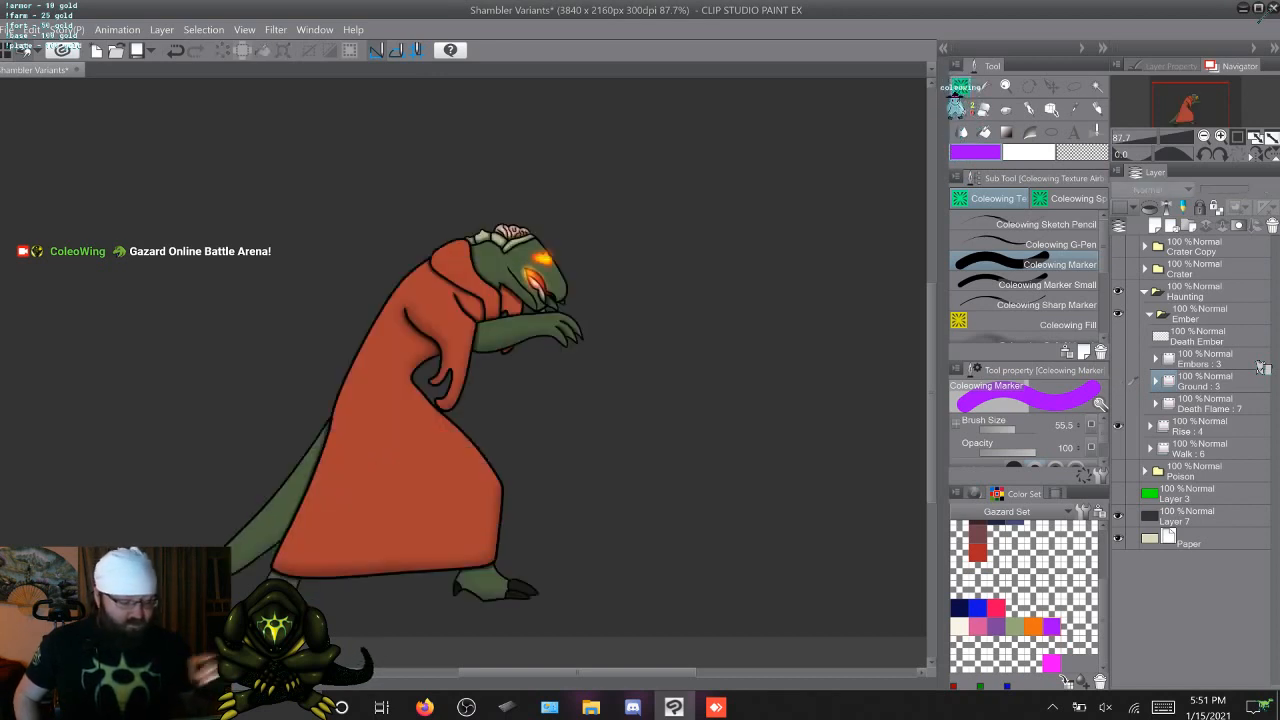
View frame 1 of the Rise animation, then hide Rise and show the Walk animation in its place
click(1133, 425)
click(1150, 426)
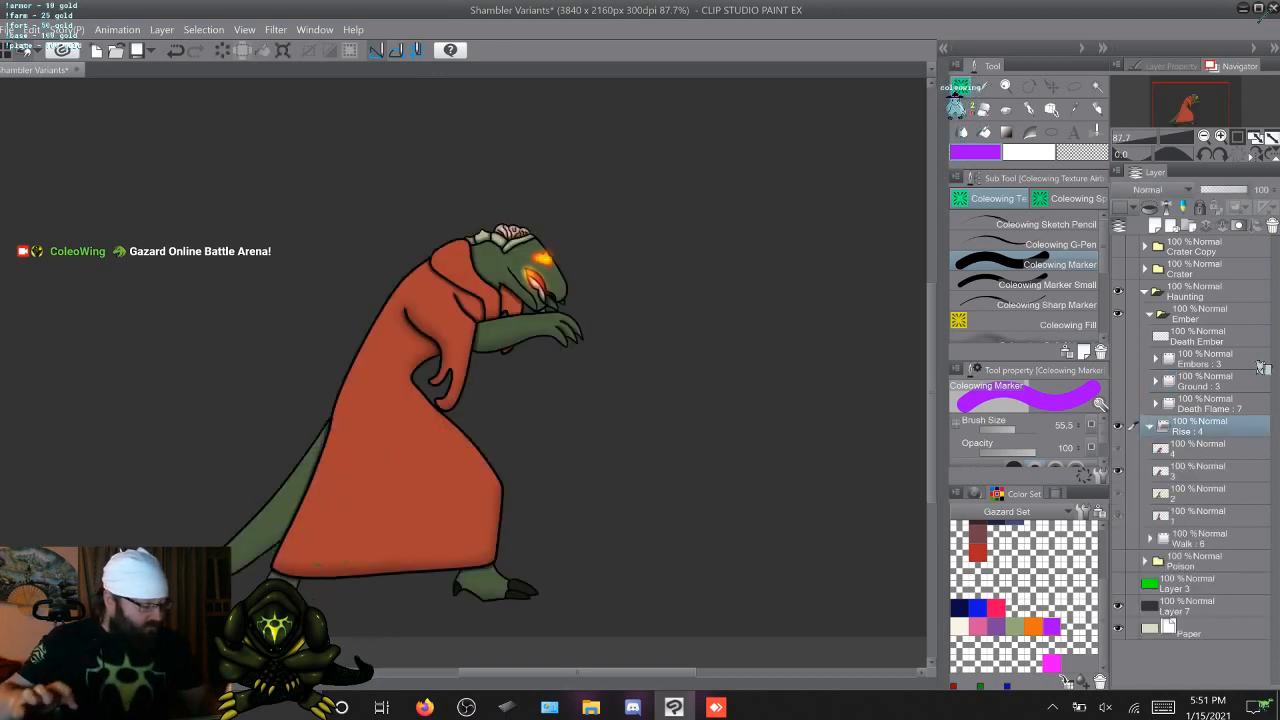
click(1198, 516)
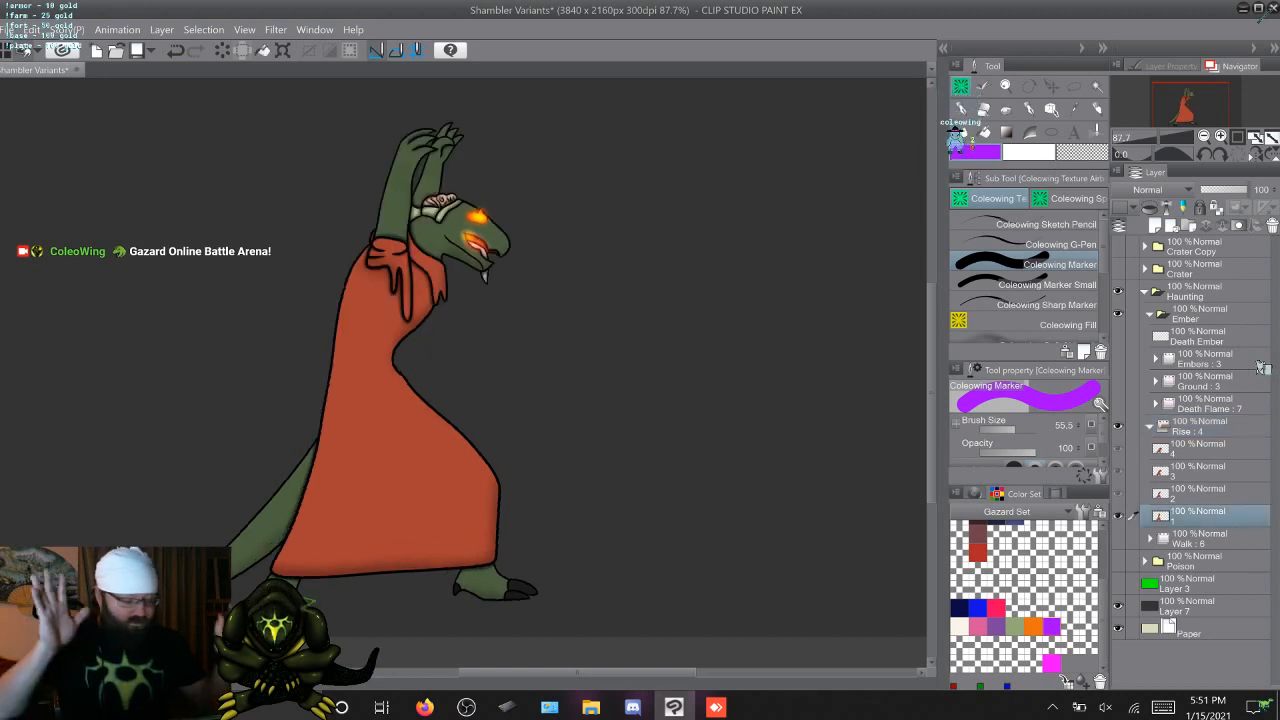
click(1150, 426)
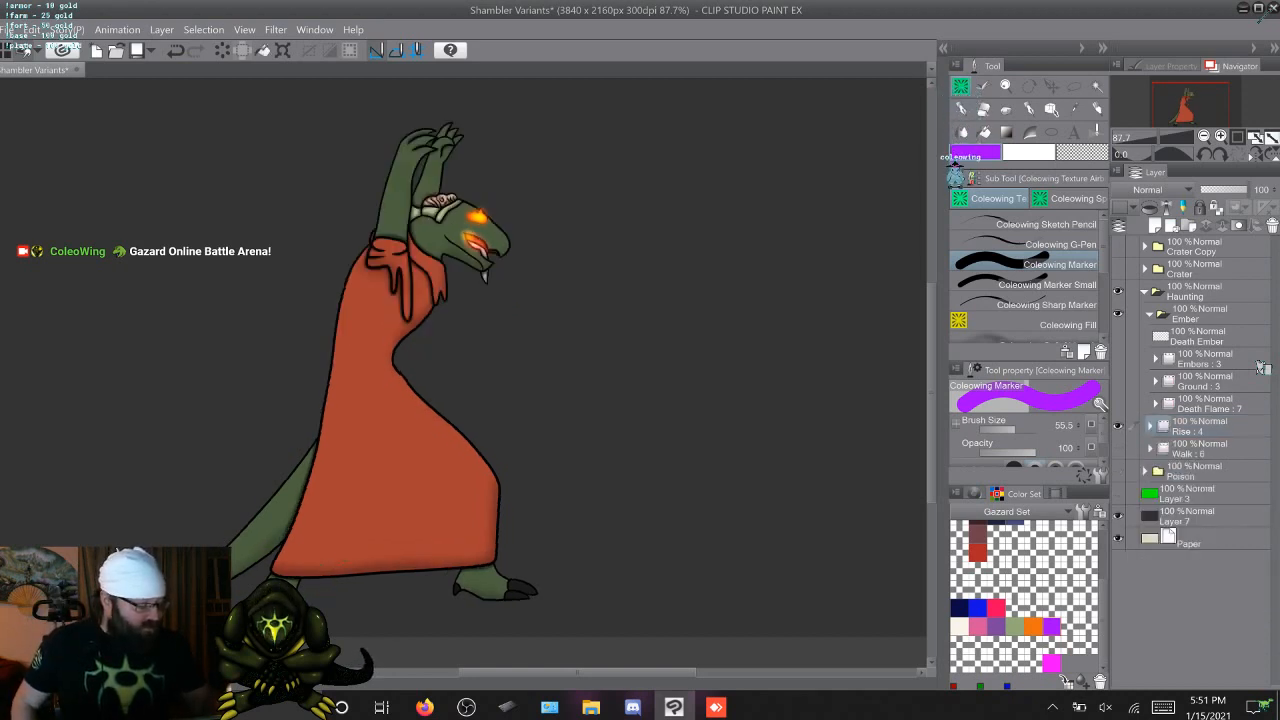
click(1118, 426)
click(1118, 448)
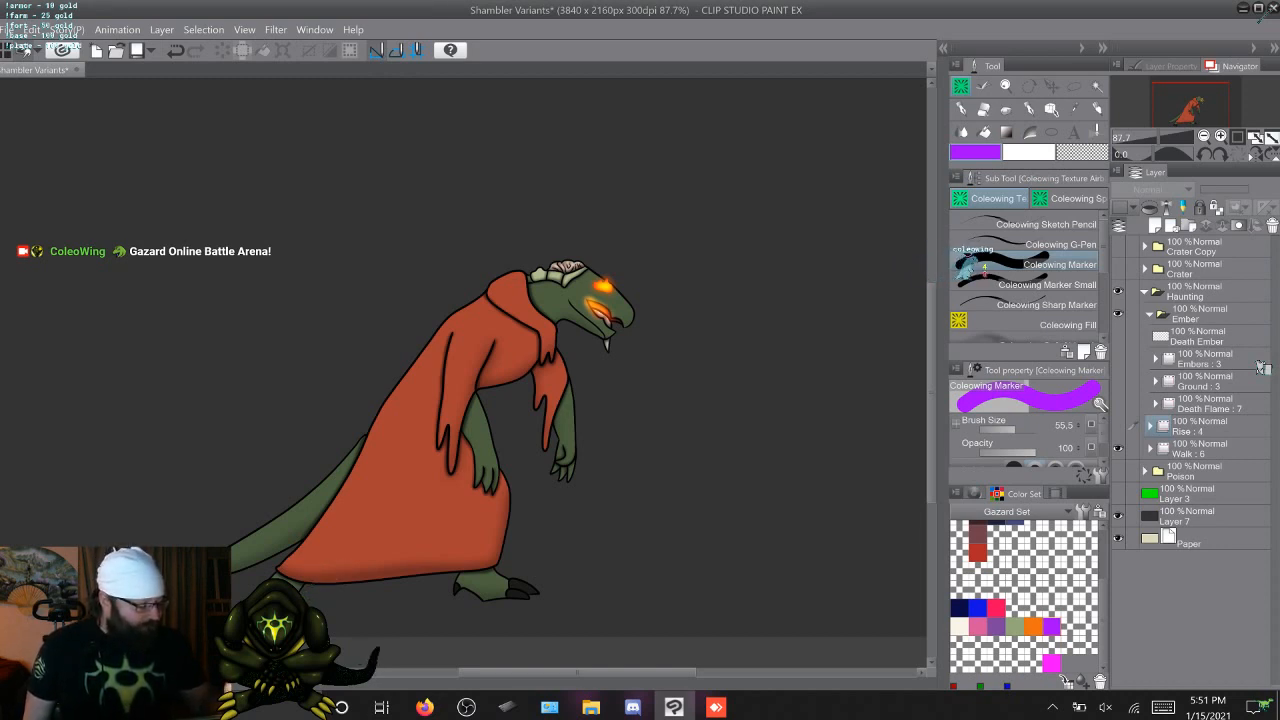
Swap the Walk animation for Death Flame, step through its frames from frame 1, and collapse it again
click(1118, 449)
click(1118, 403)
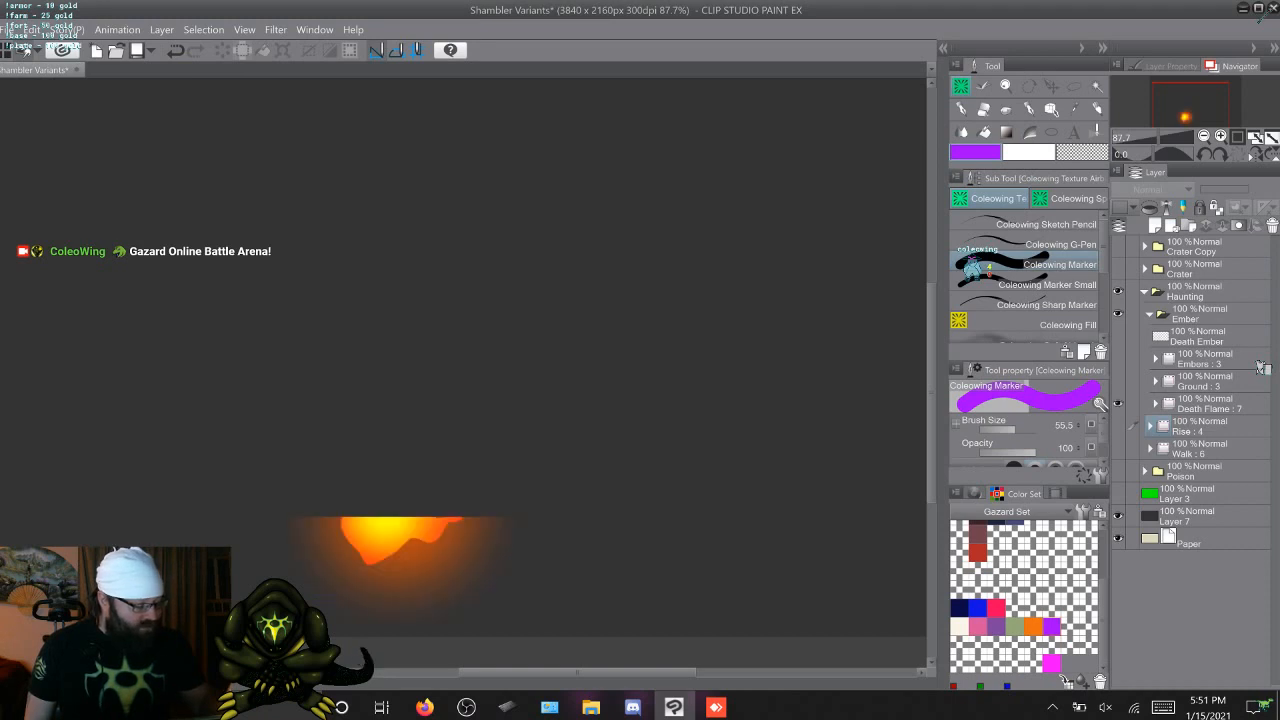
click(1156, 403)
click(1200, 558)
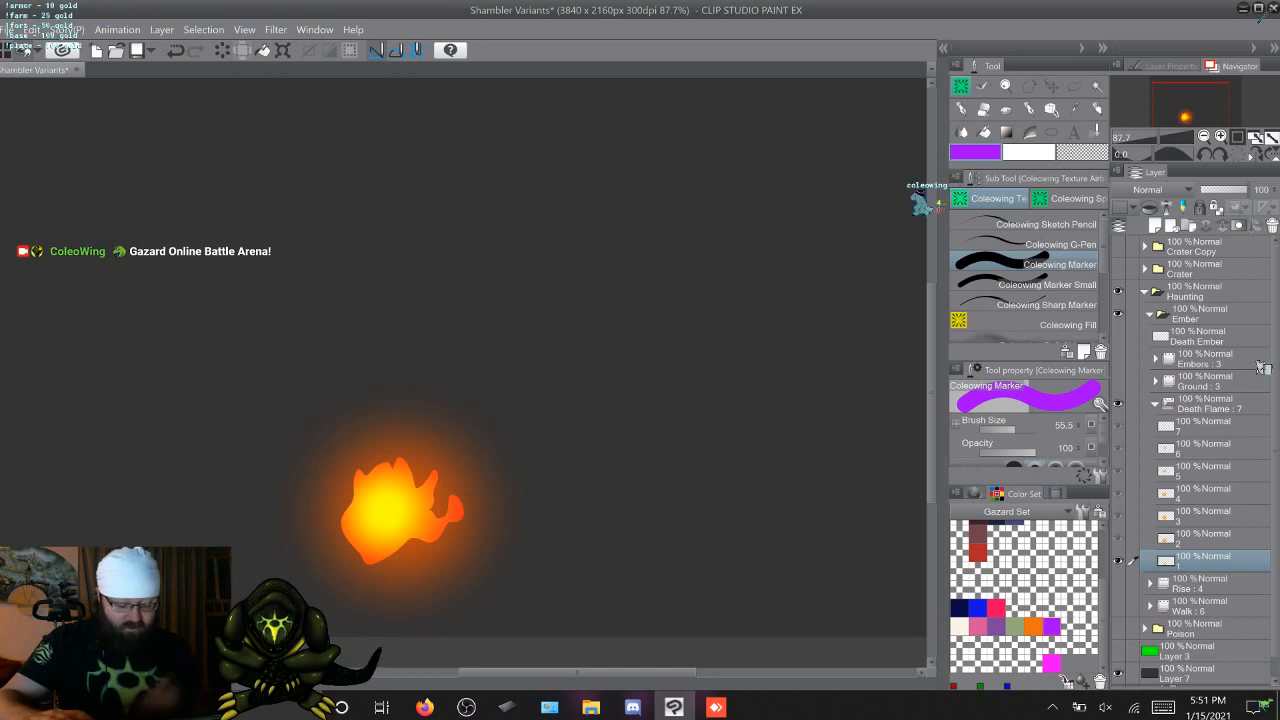
key(space)
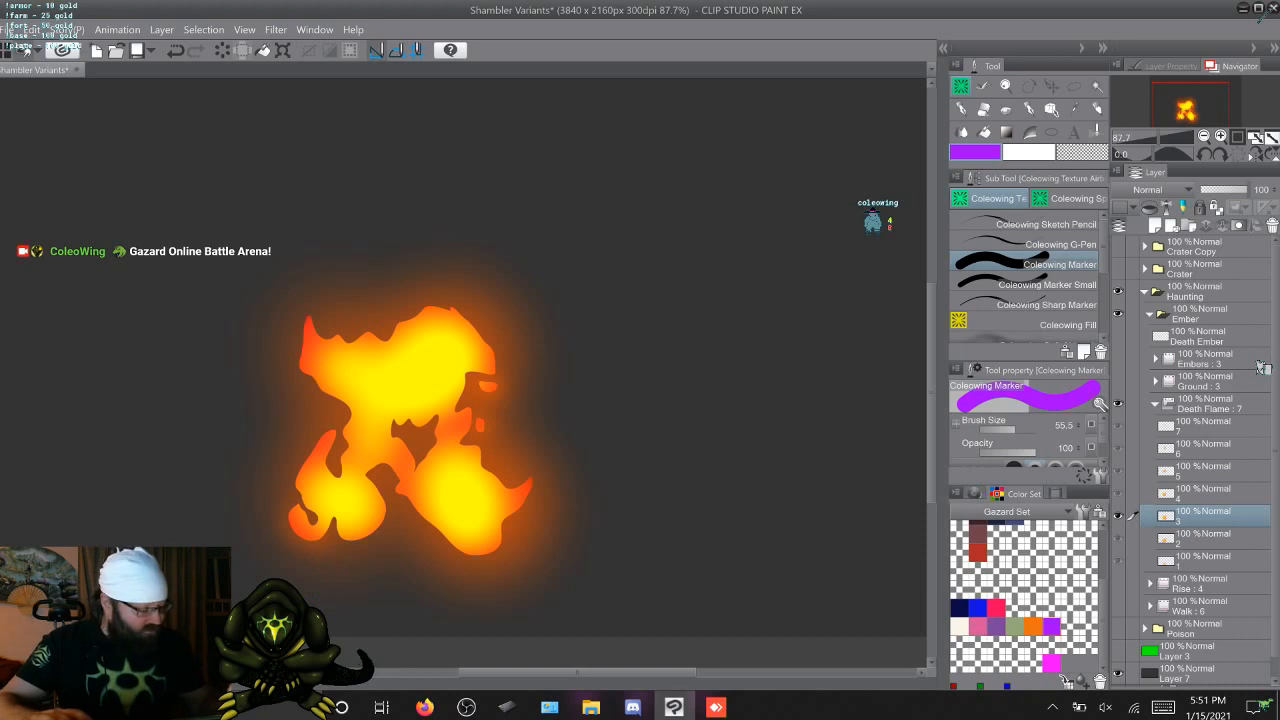
click(1155, 404)
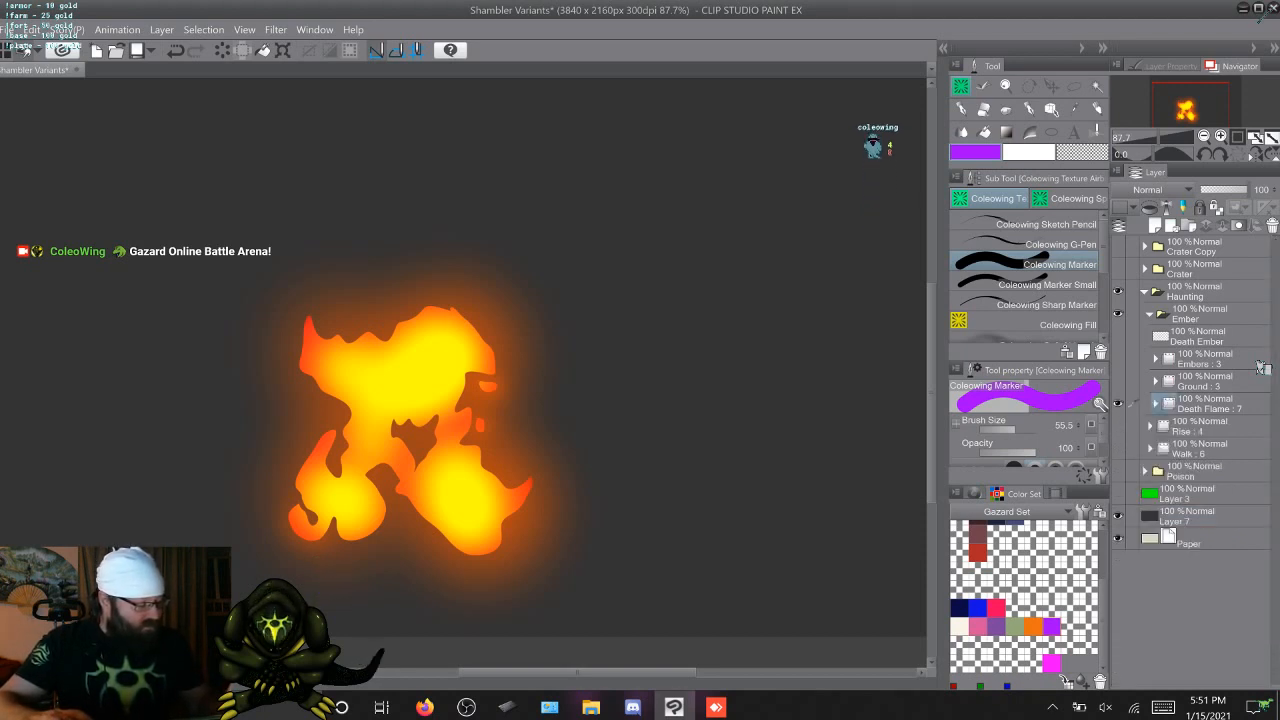
View the Death Ember, Embers and Death Flame artwork one after another, ending on Death Ember
click(1118, 337)
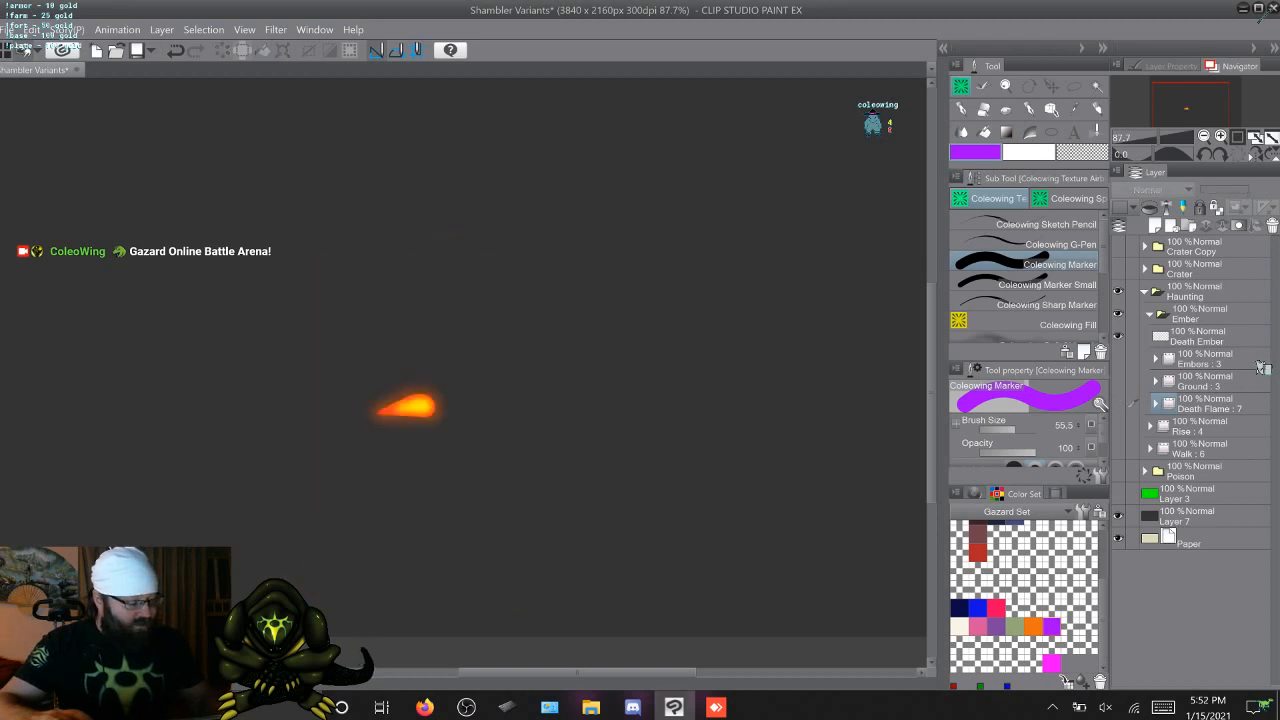
click(1199, 337)
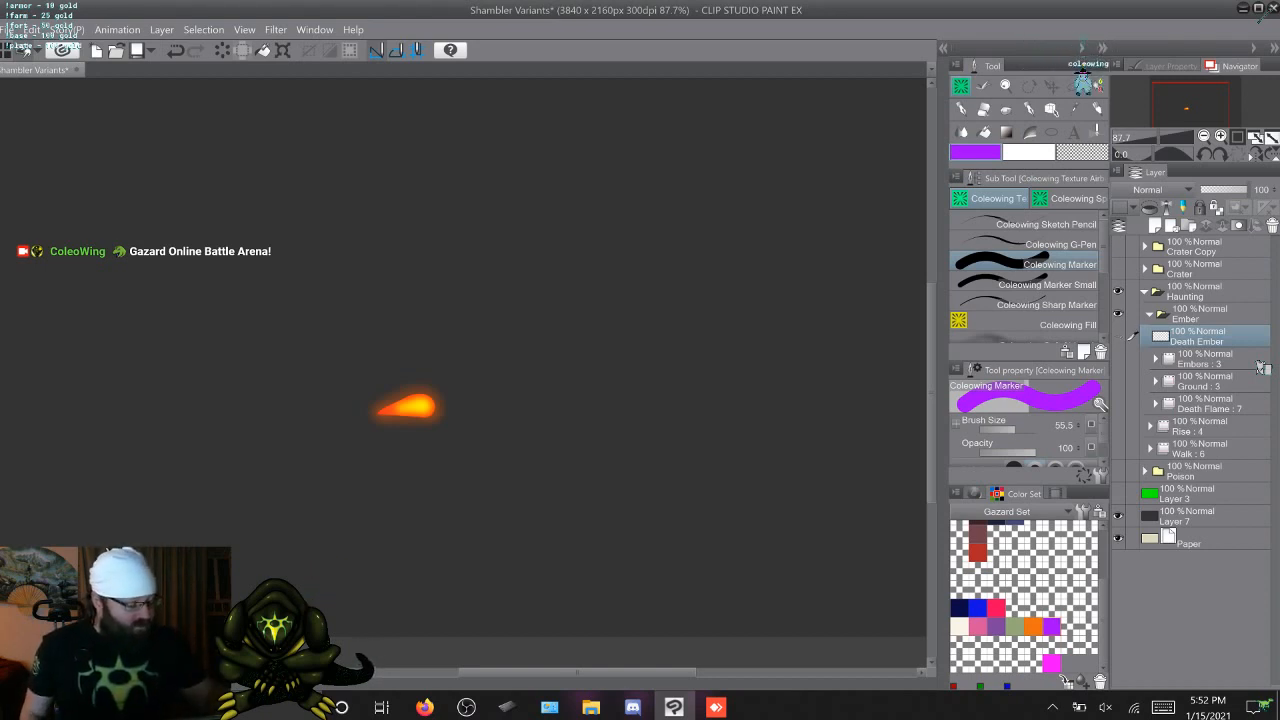
click(1118, 358)
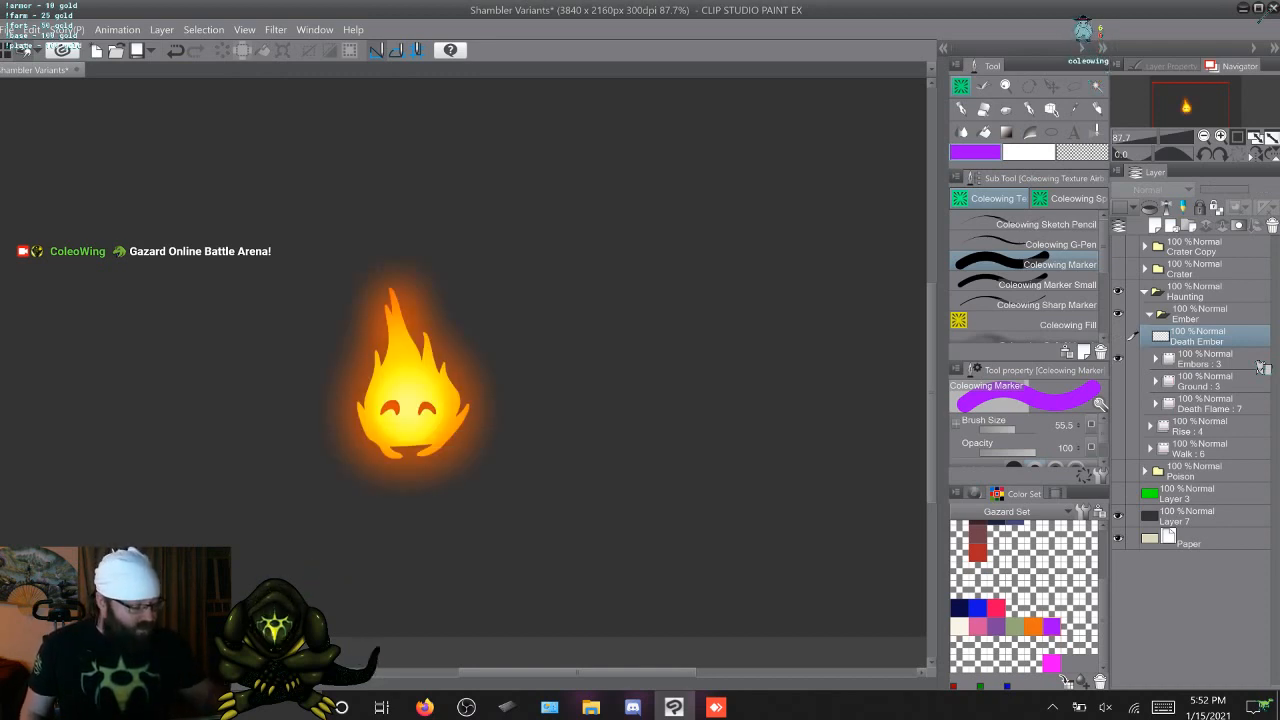
click(1118, 403)
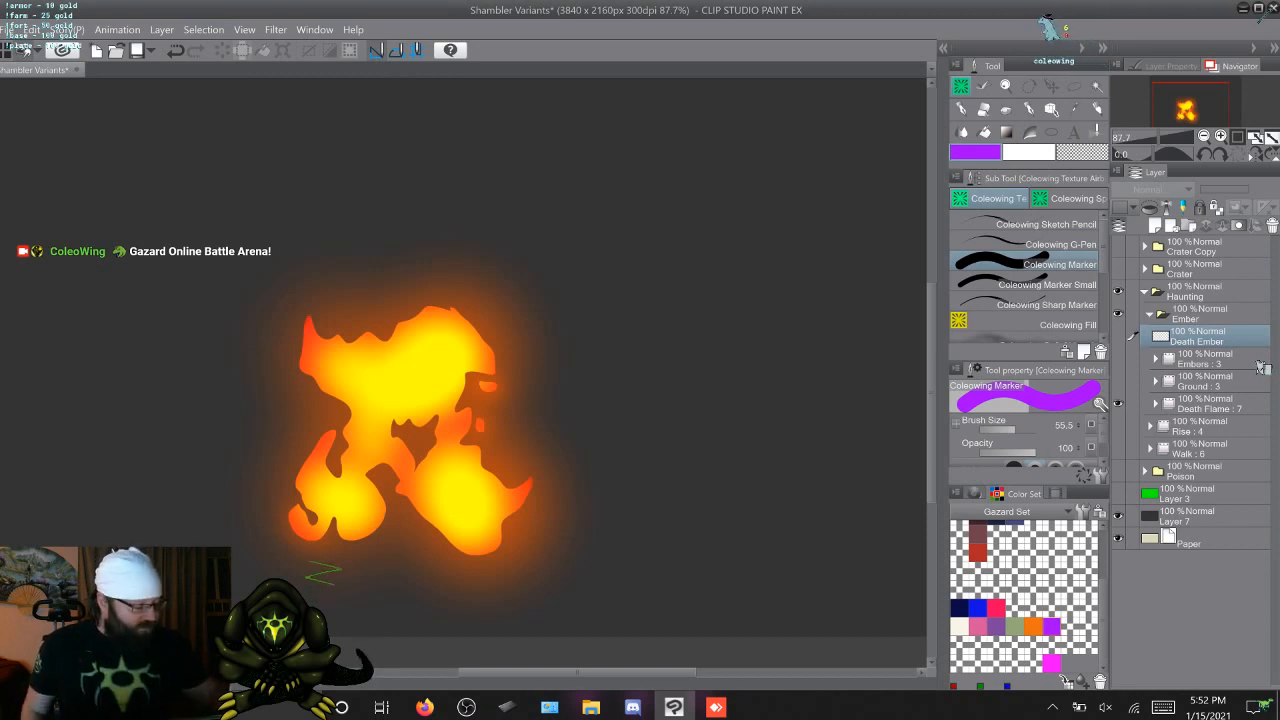
click(1118, 403)
click(1118, 336)
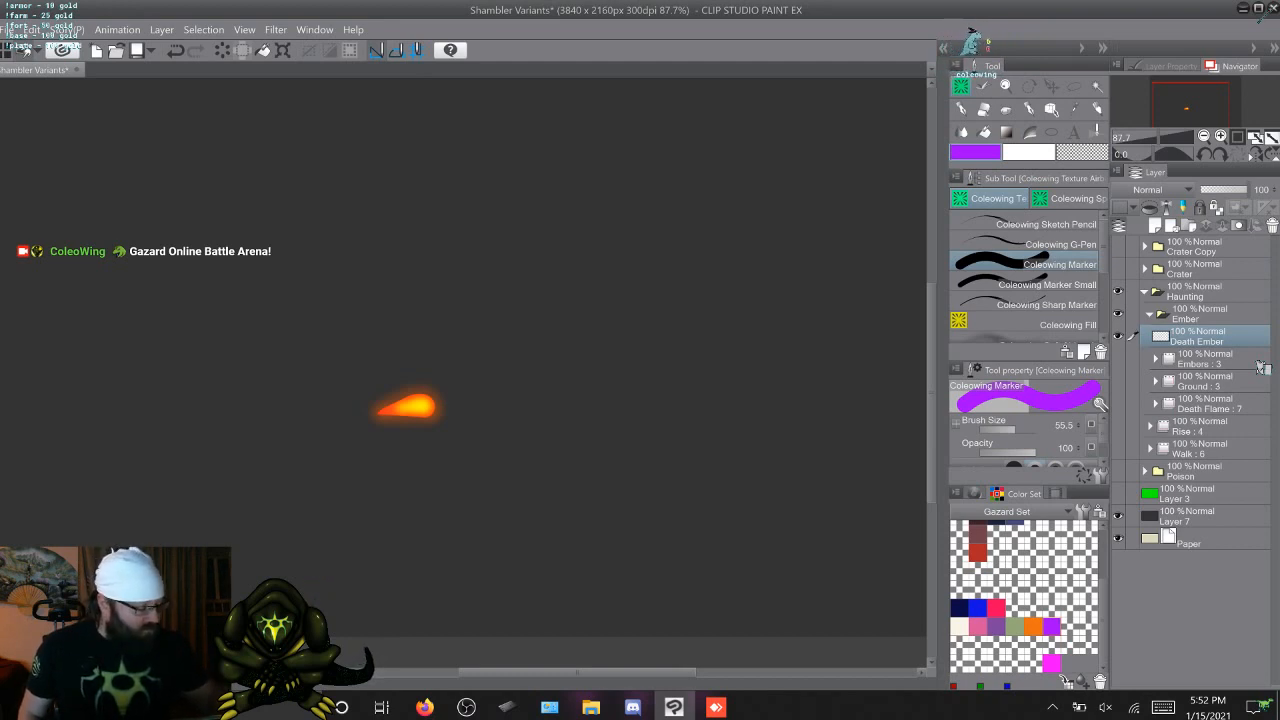
Hide Death Ember, alternate between viewing the Embers and Ground animations, and hide both again
click(1118, 336)
click(1118, 359)
click(1118, 359)
click(1118, 381)
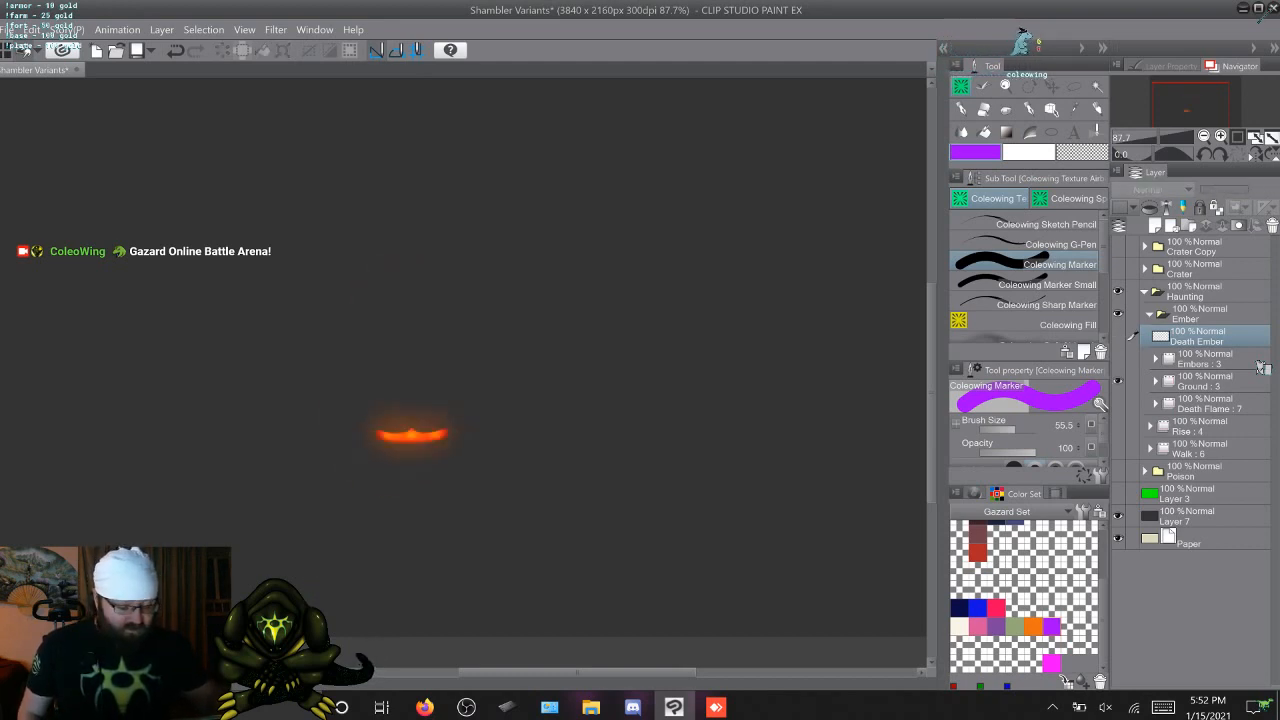
click(1118, 359)
click(1118, 381)
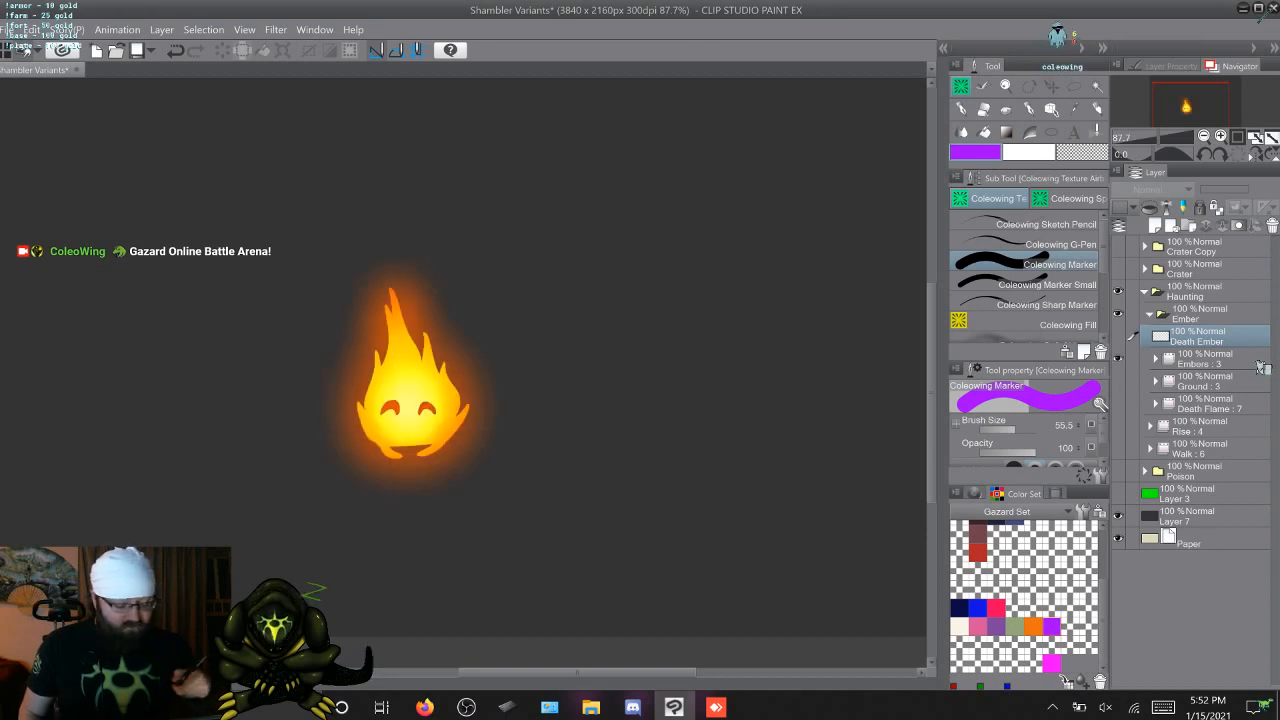
click(1118, 359)
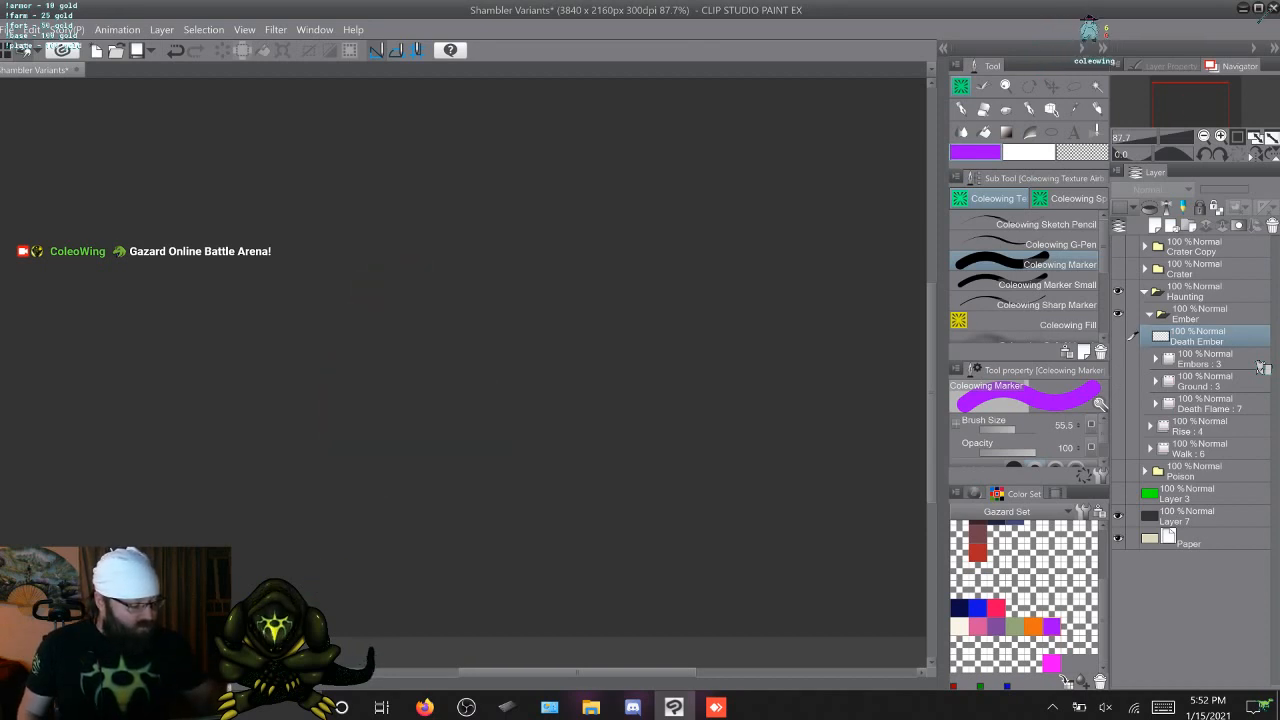
Briefly show the Rise, Ground and Death Flame animations in turn, hiding each one again
click(1118, 426)
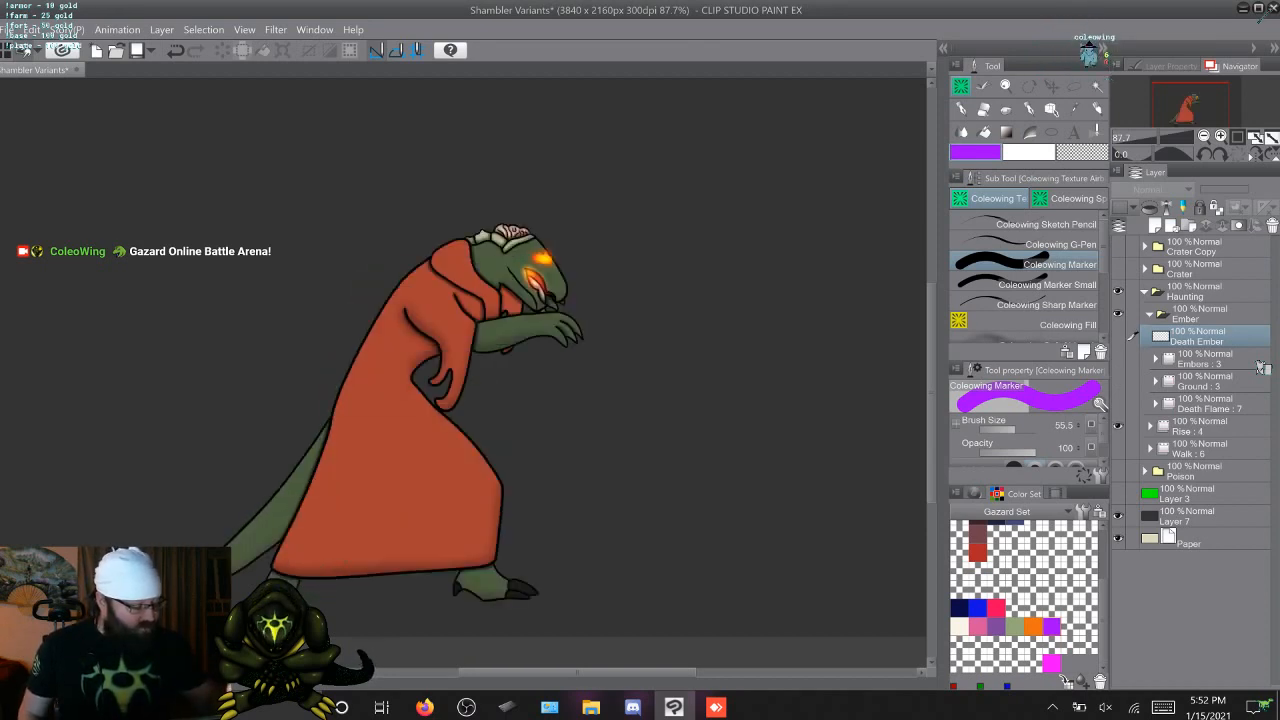
click(1118, 426)
click(1118, 381)
click(1118, 381)
click(1118, 403)
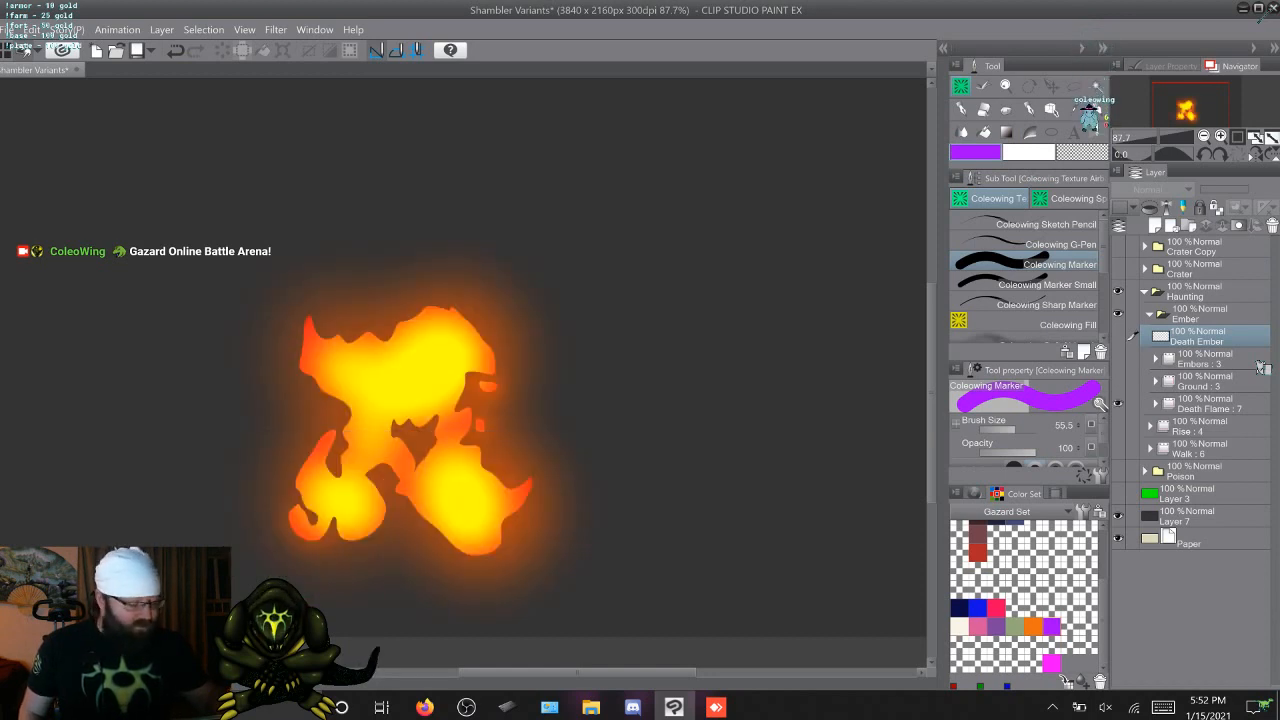
click(1118, 403)
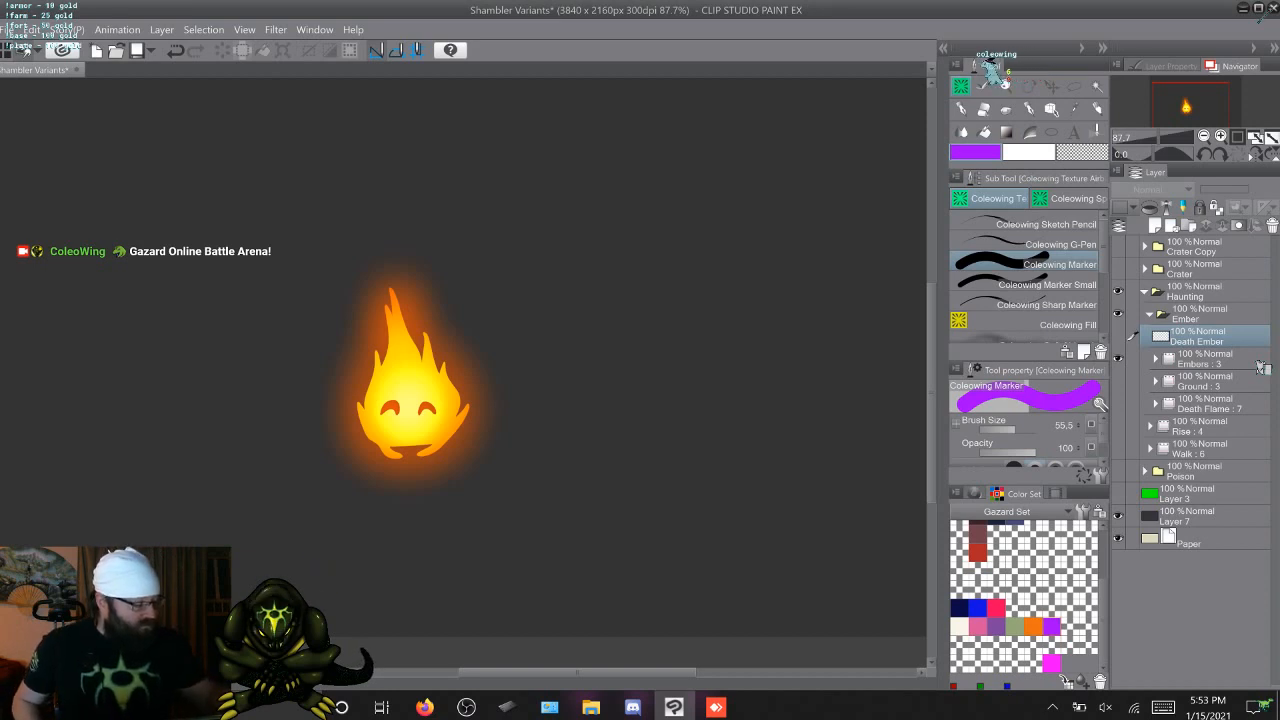
Collapse and hide the Ember and Haunting folders, and show the Crater folder again
click(1150, 314)
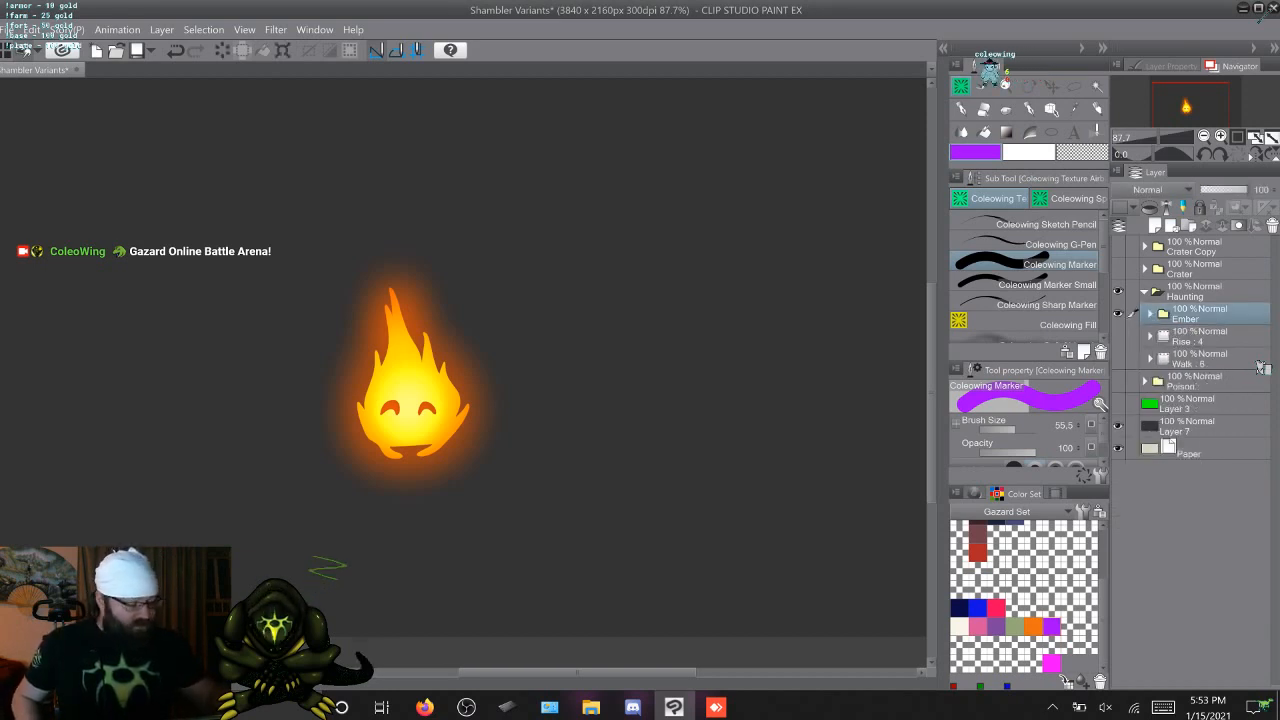
click(1118, 314)
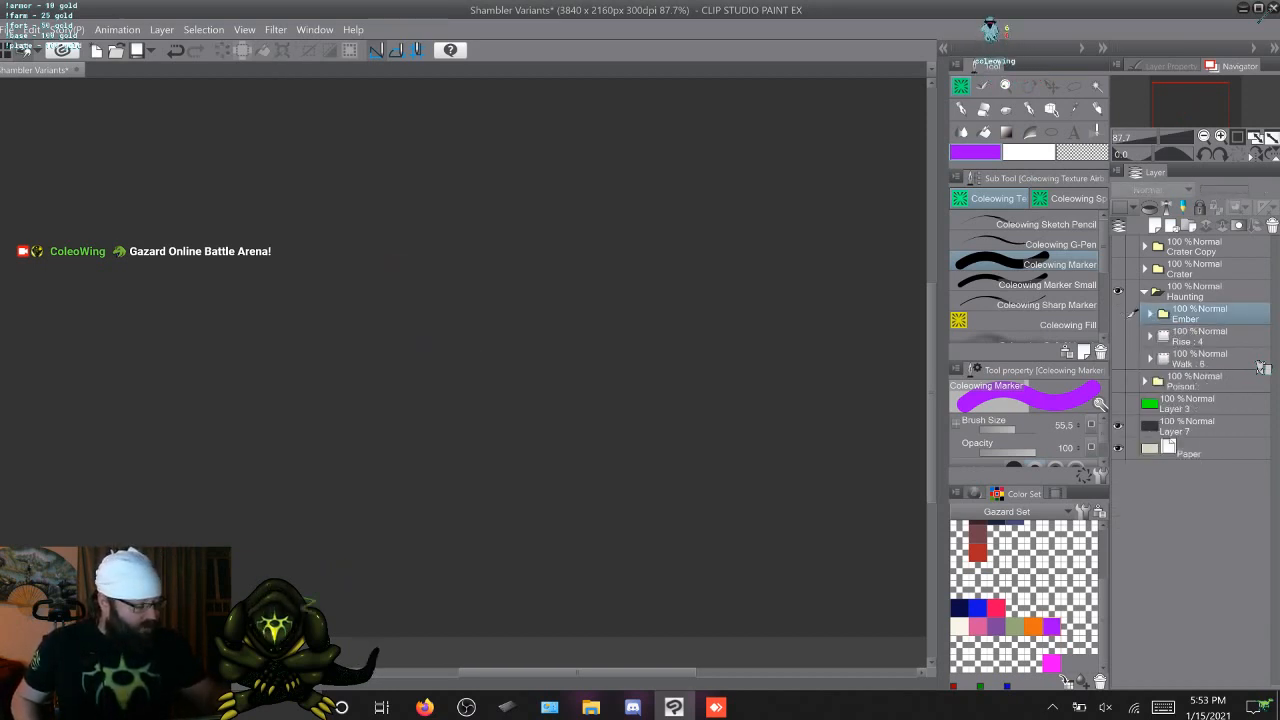
click(1145, 291)
click(1118, 291)
click(1118, 268)
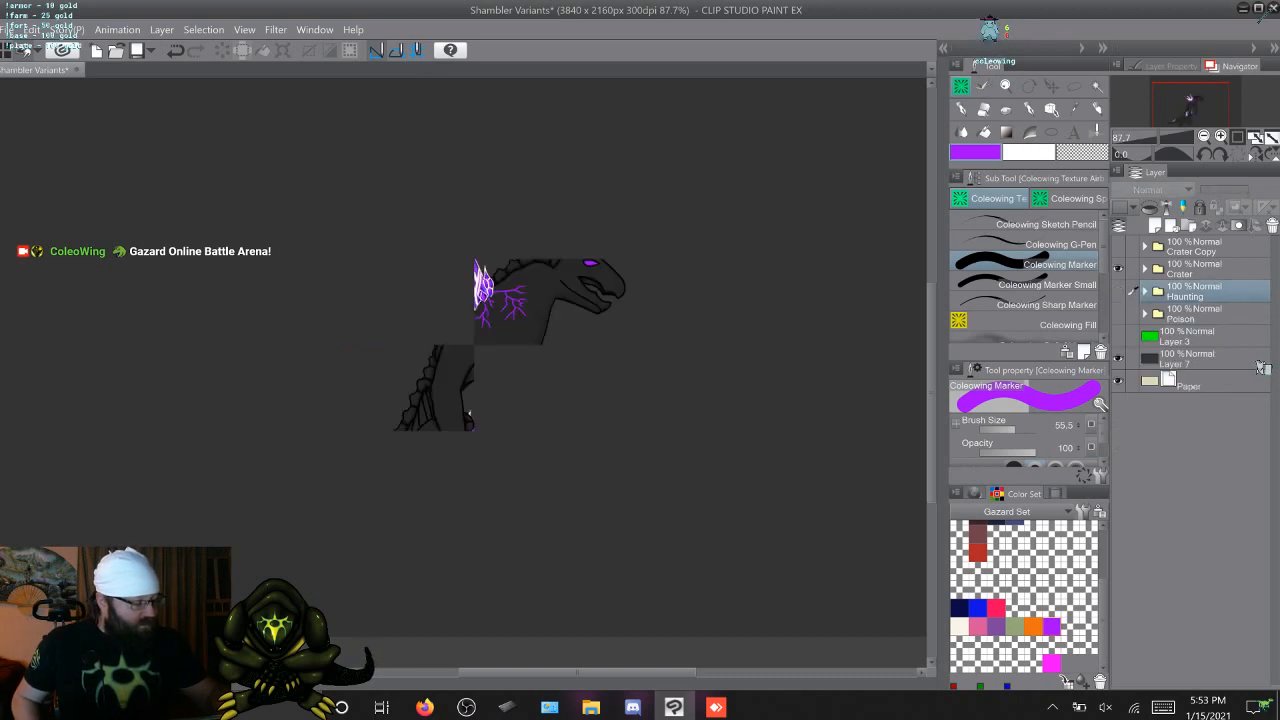
Expand the Crater folder and its Walk Copy 2 folder, select F Thigh : 6, and play the walk animation
click(1145, 268)
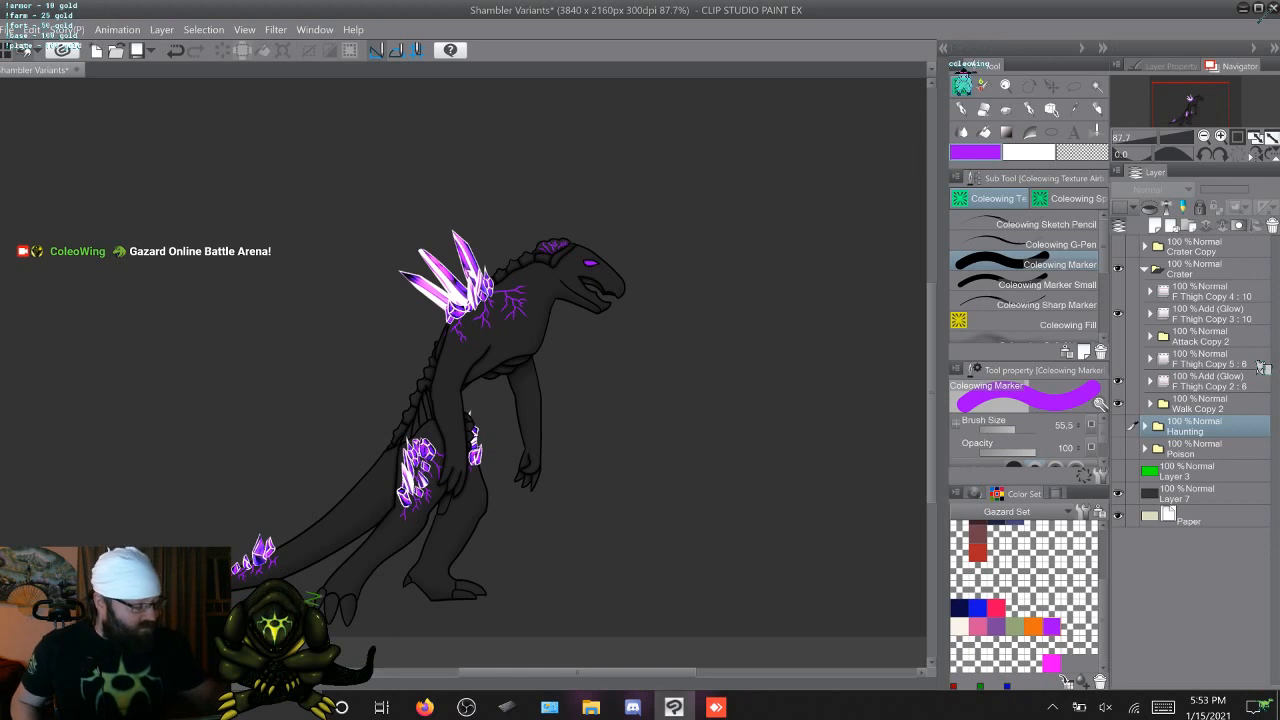
click(1150, 404)
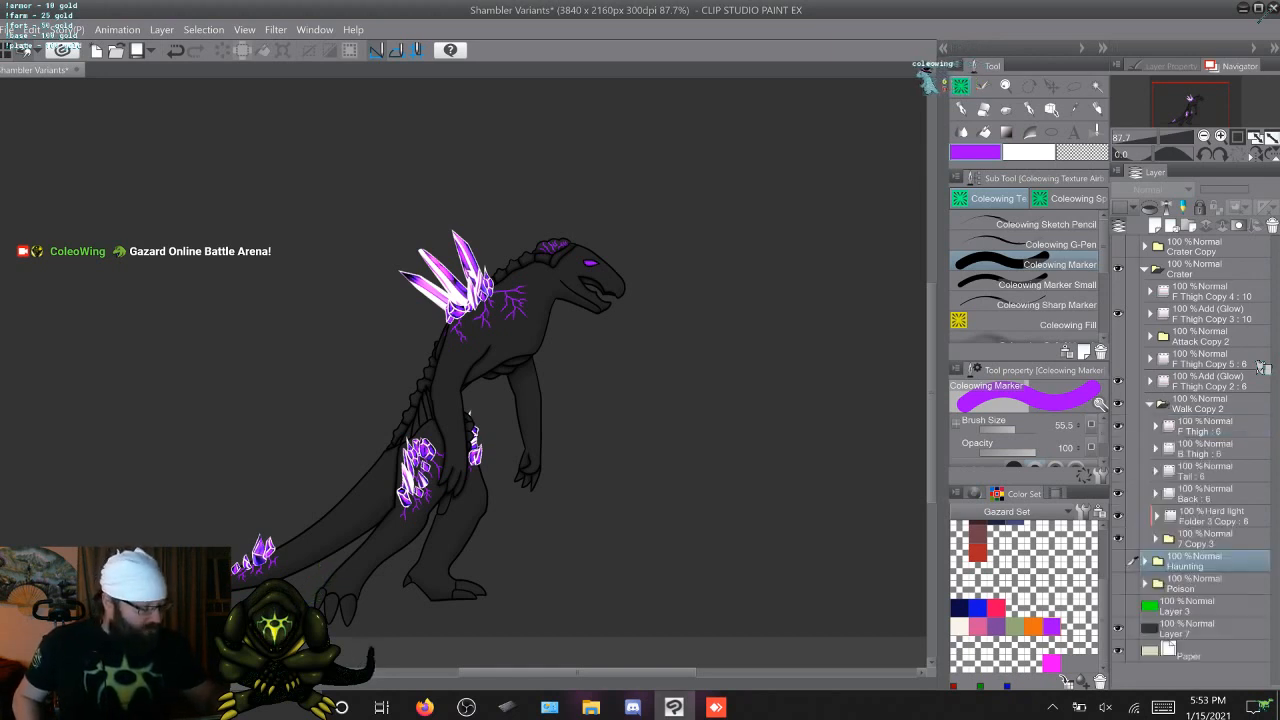
click(1205, 426)
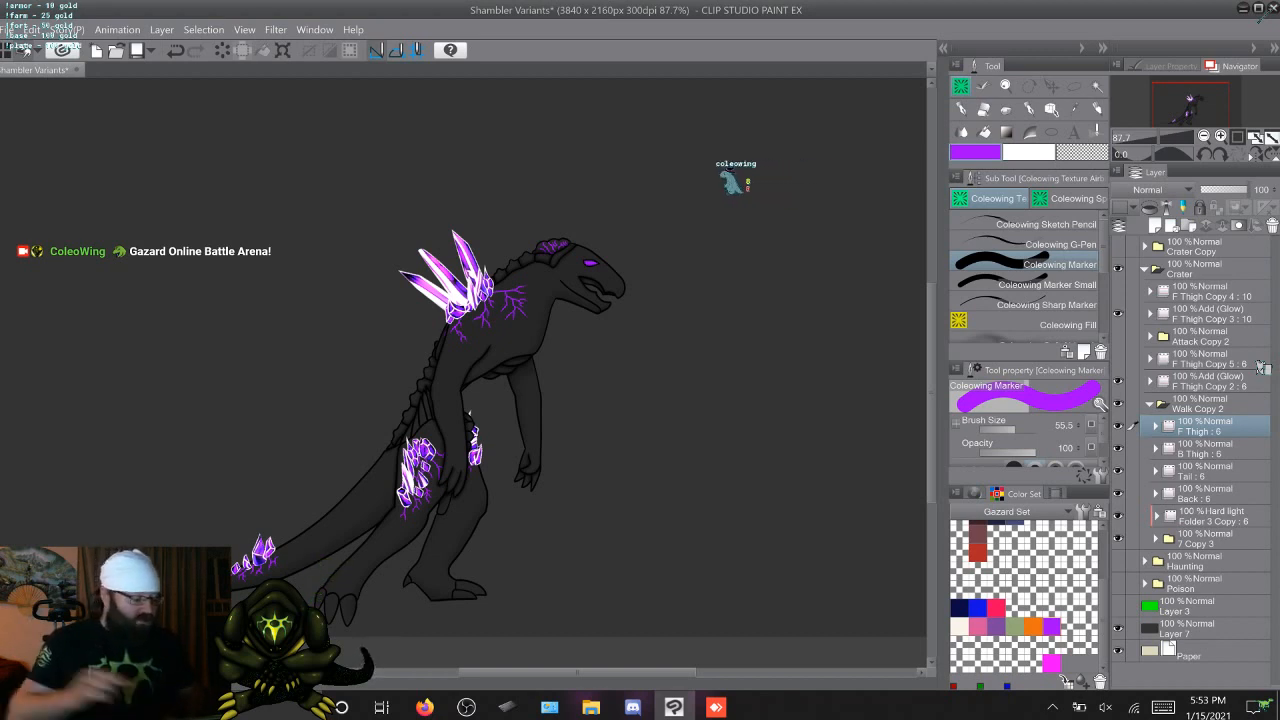
key(space)
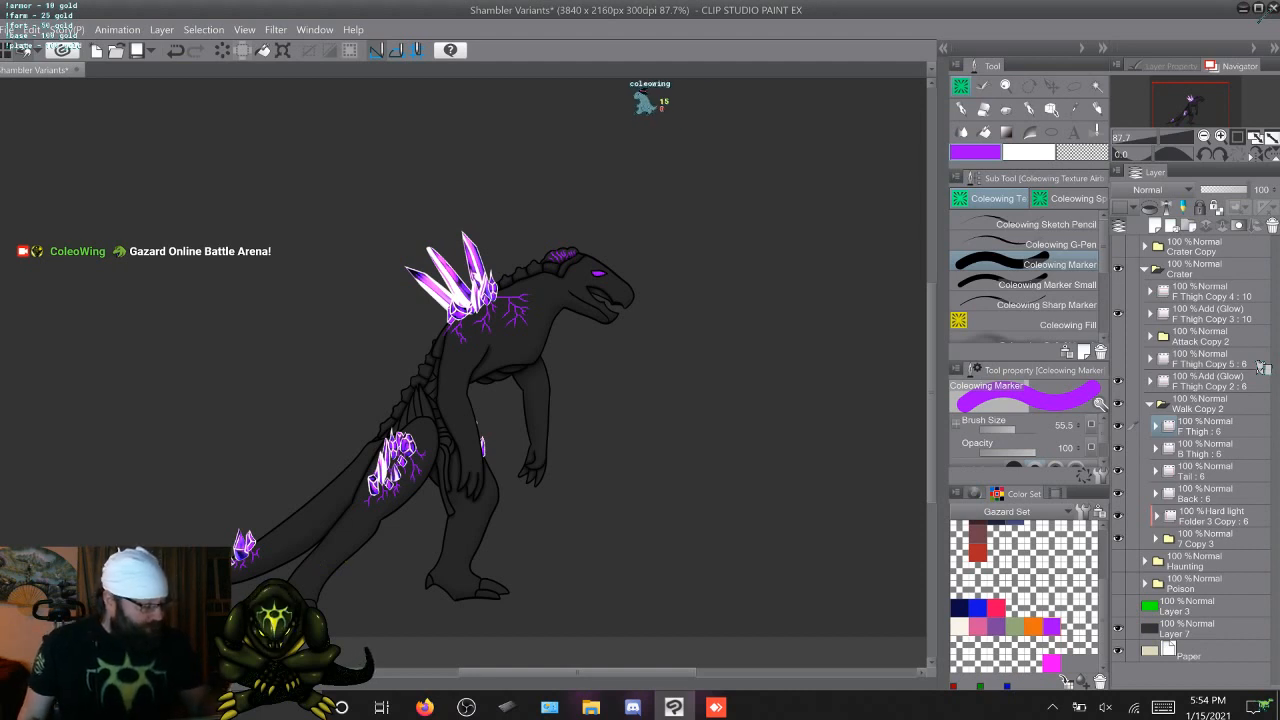
Collapse and hide Walk Copy 2, then show and expand Attack Copy 2 to view the attack animation
click(1150, 404)
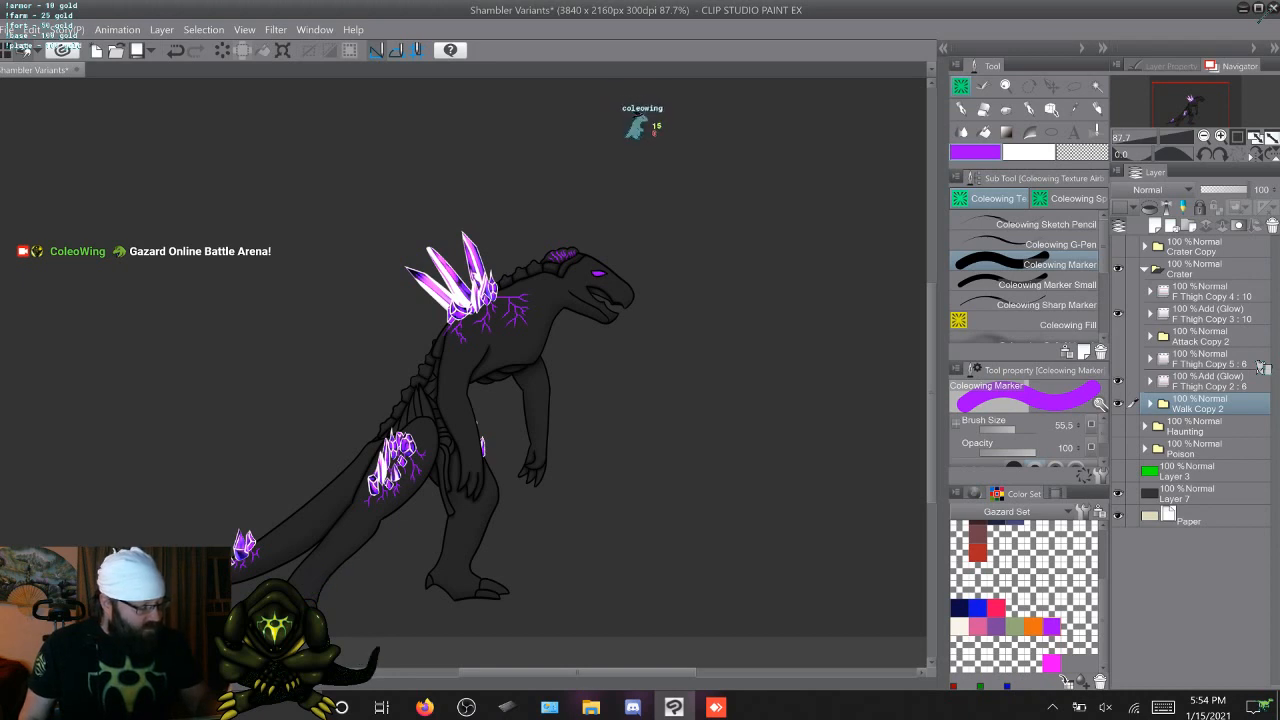
click(1118, 404)
click(1132, 337)
click(1118, 337)
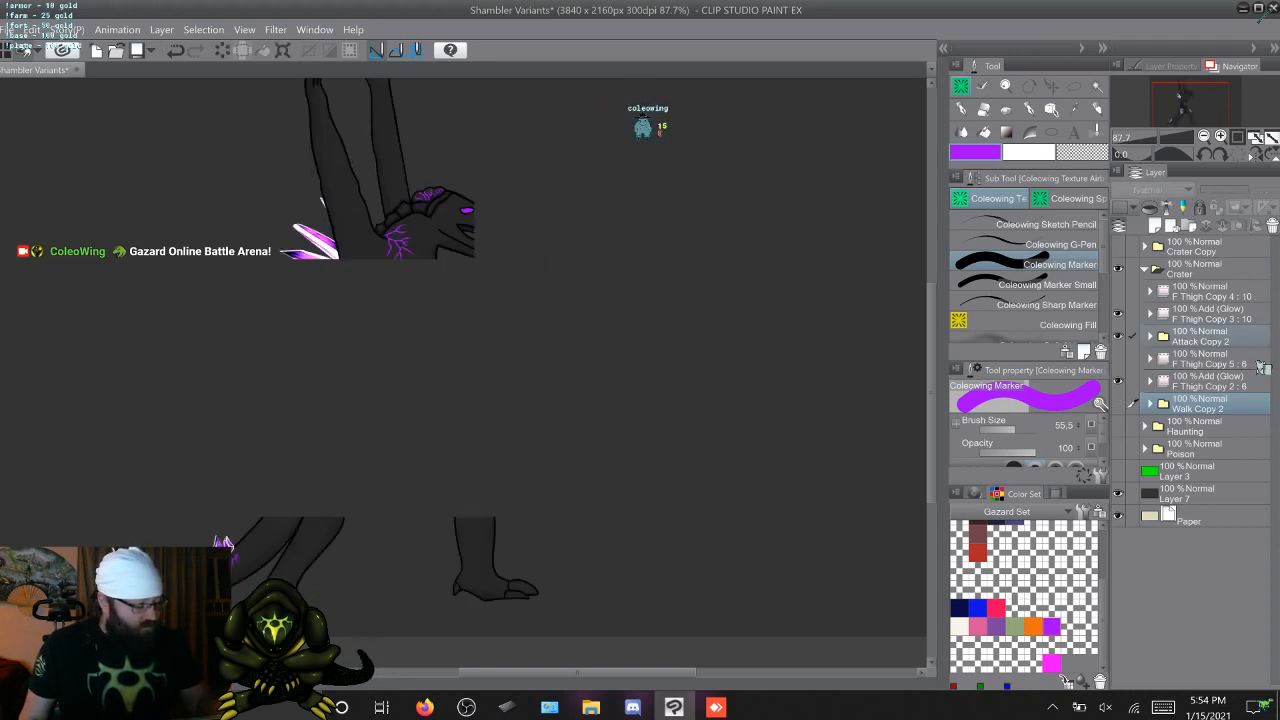
click(1150, 337)
click(1262, 364)
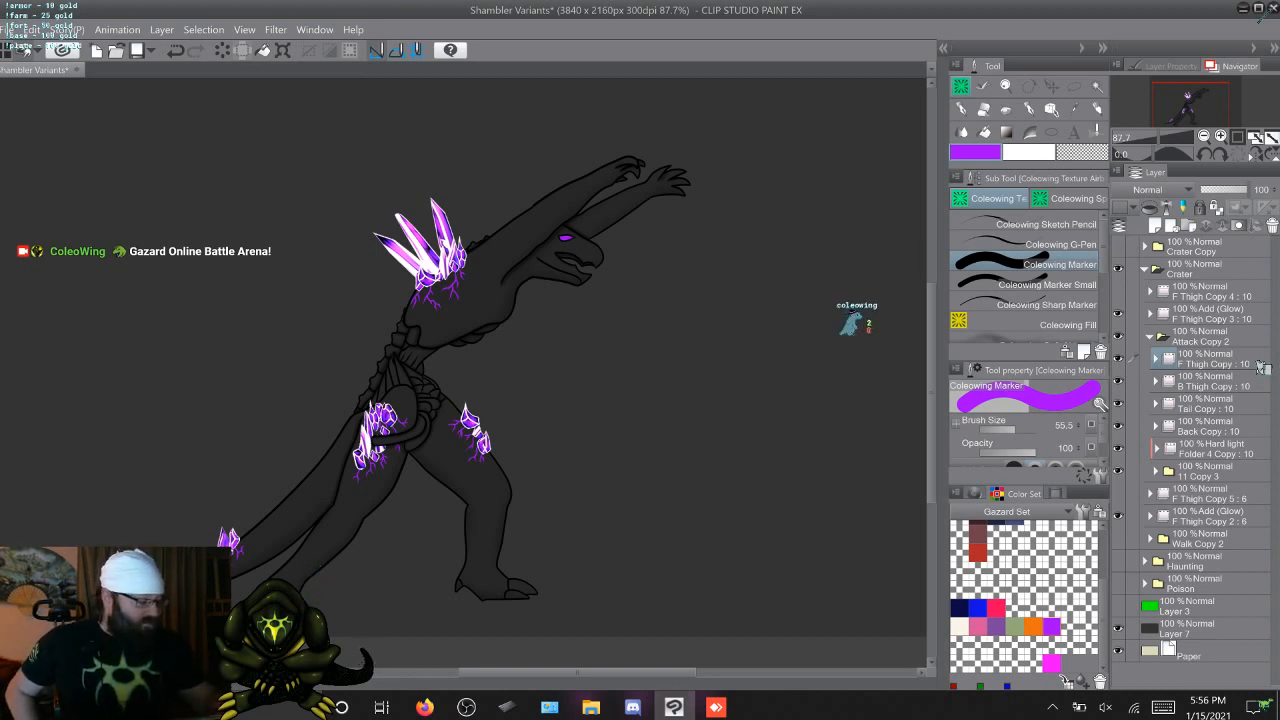
key(alt+])
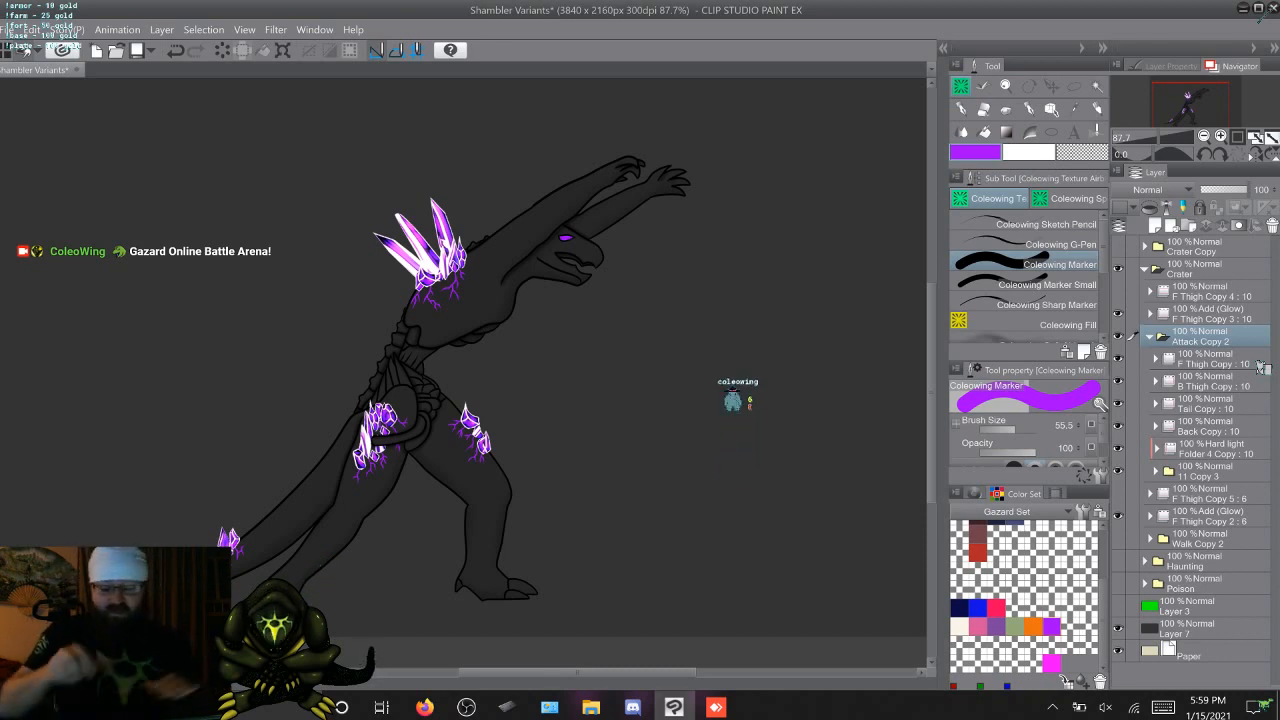
Expand the Add (Glow) folder F Thigh Copy 3 : 10 above Attack Copy 2 and go to its first frame
scroll(422, 418, up, 4)
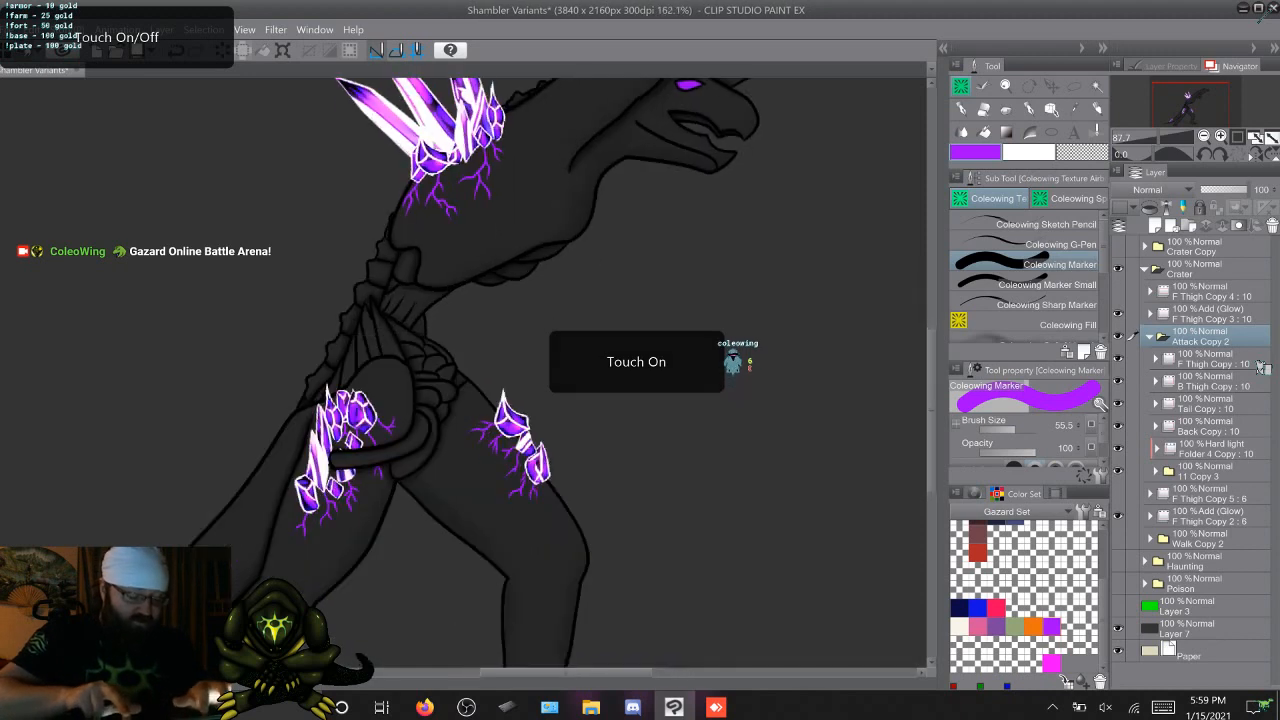
scroll(464, 370, up, 3)
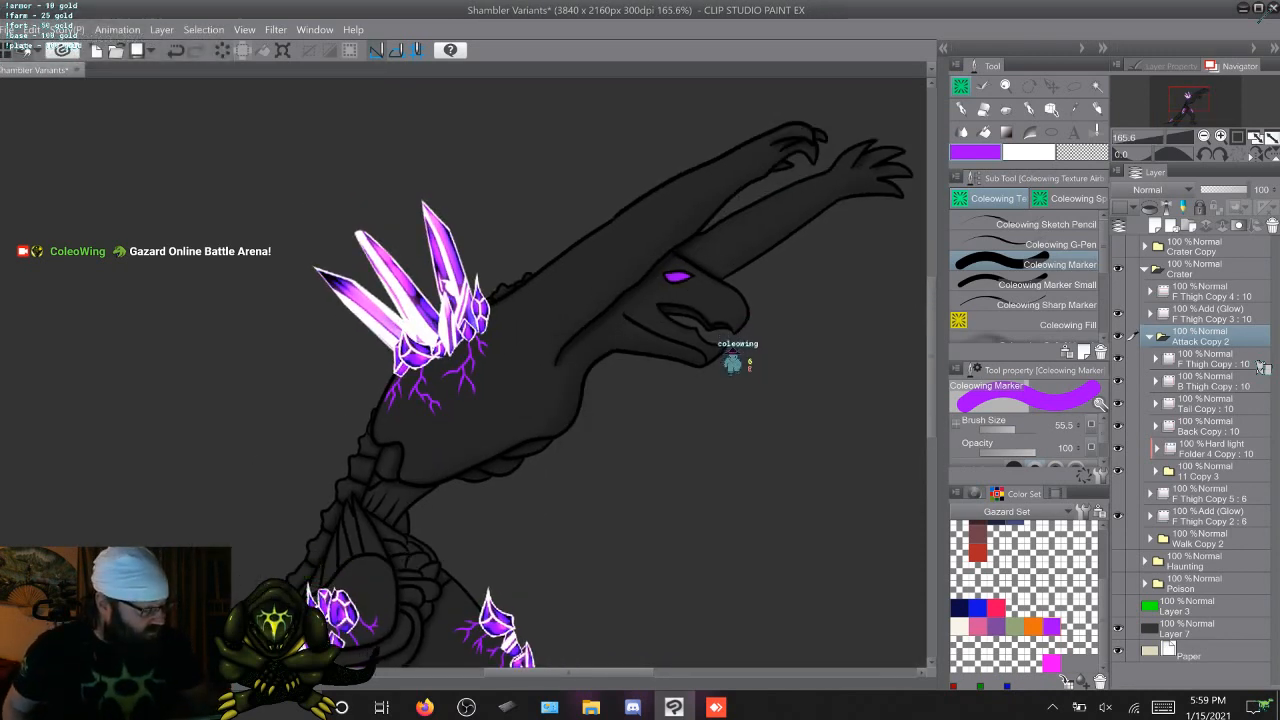
click(1211, 314)
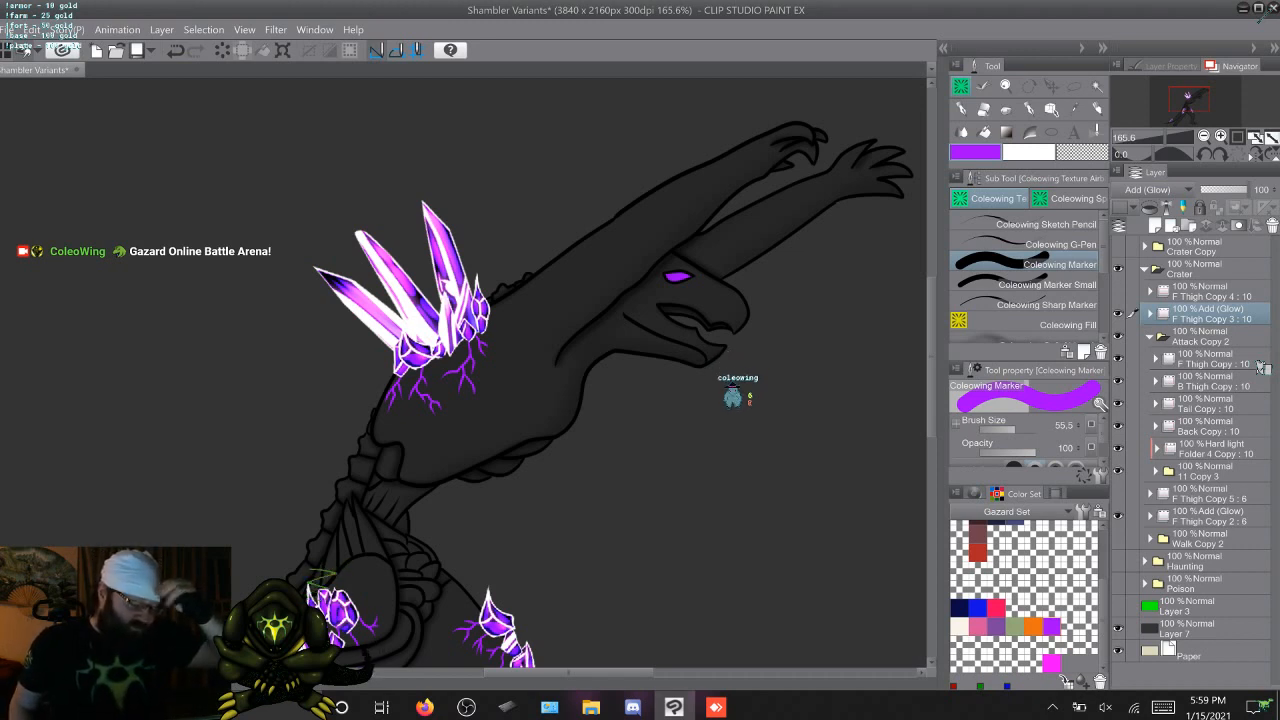
drag(932, 357, 932, 417)
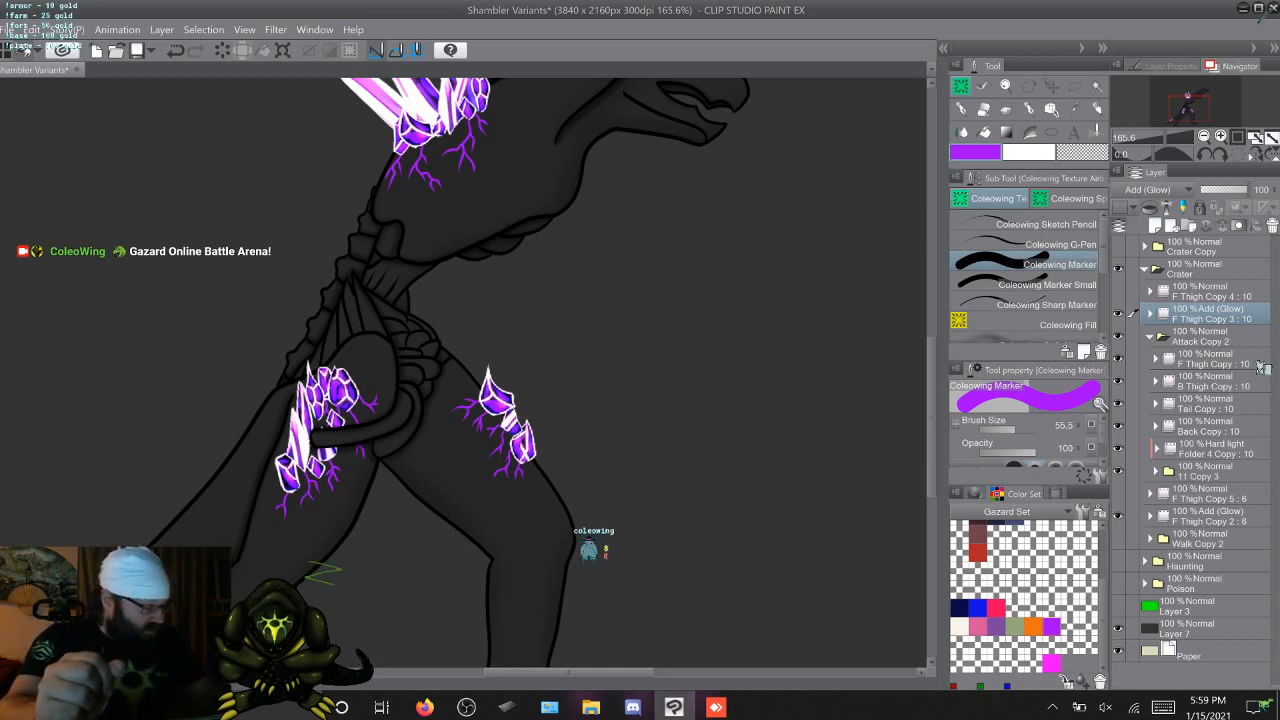
click(1150, 314)
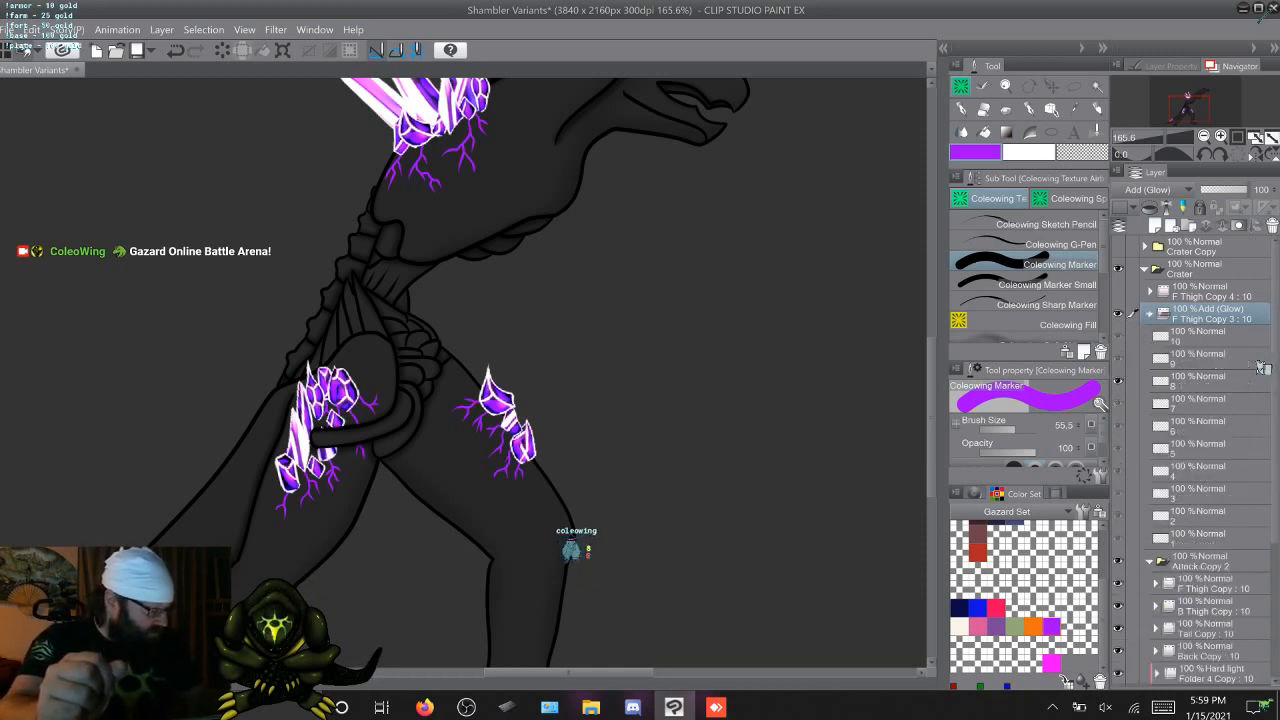
key(Home)
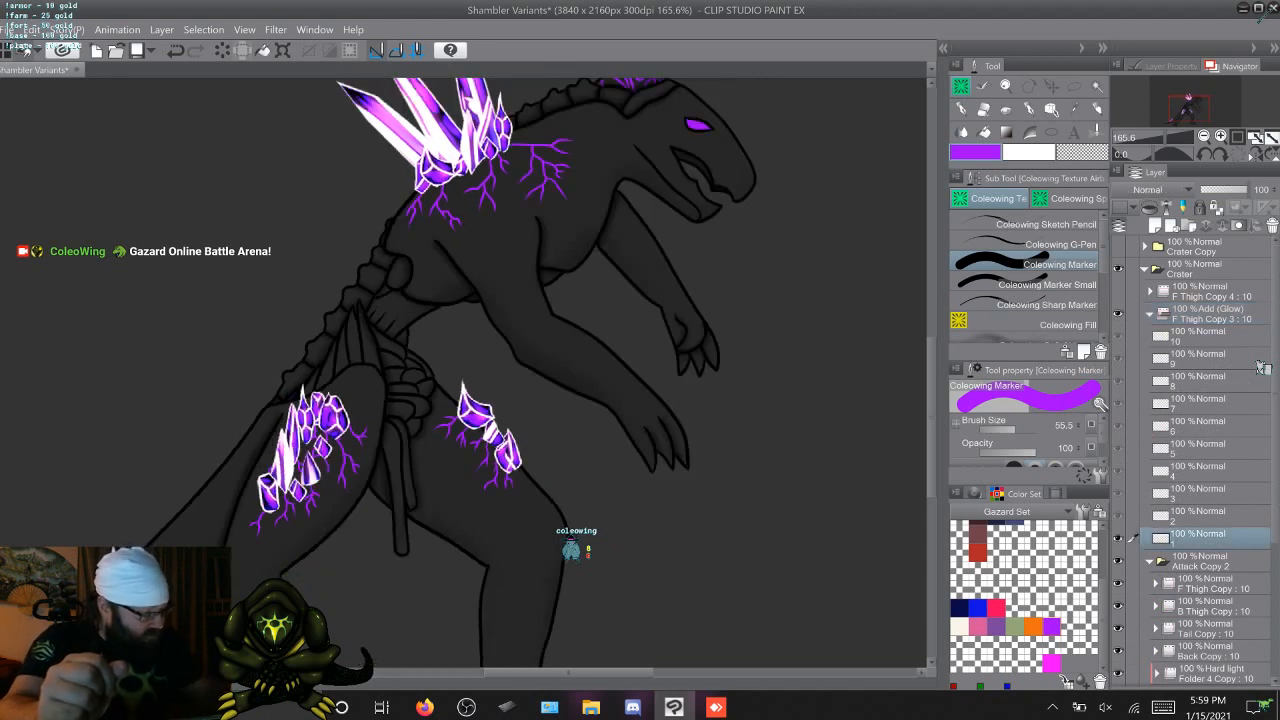
Choose the Coleowing Custom Airbrush and set its brush size to about 32.3, staying on frame 1 of the glow folder
key(b)
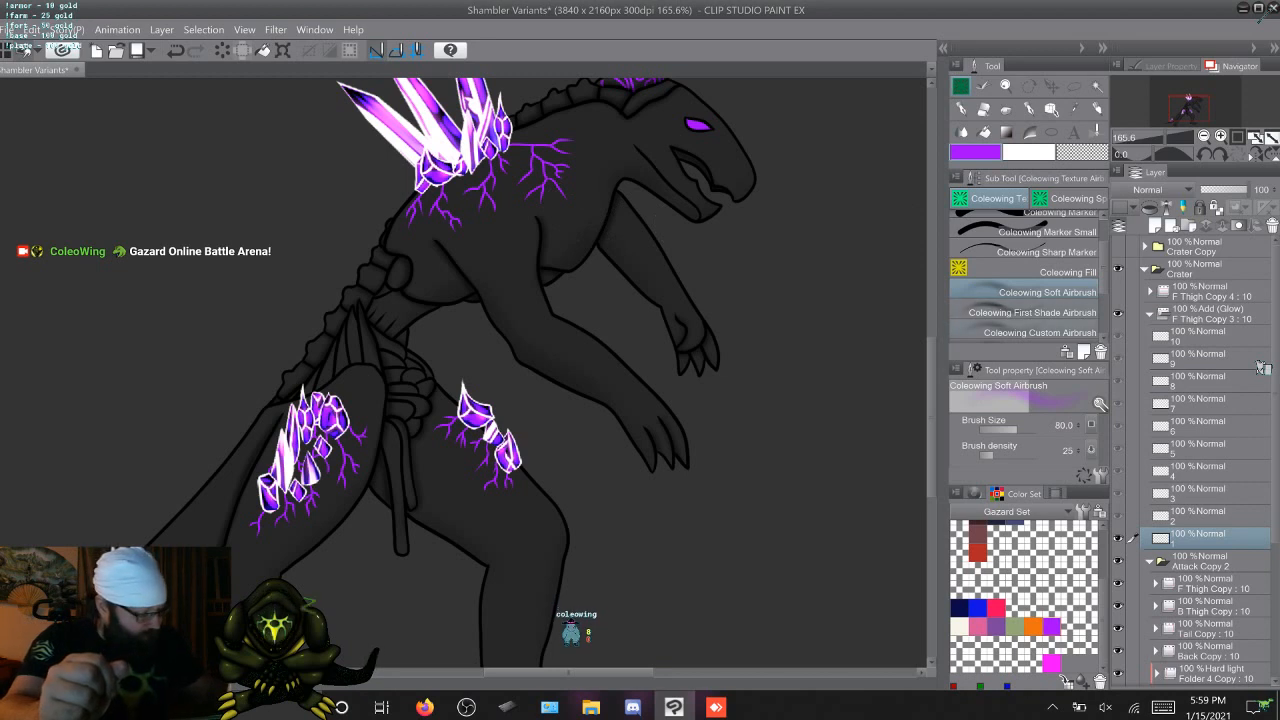
key(b)
key(b)
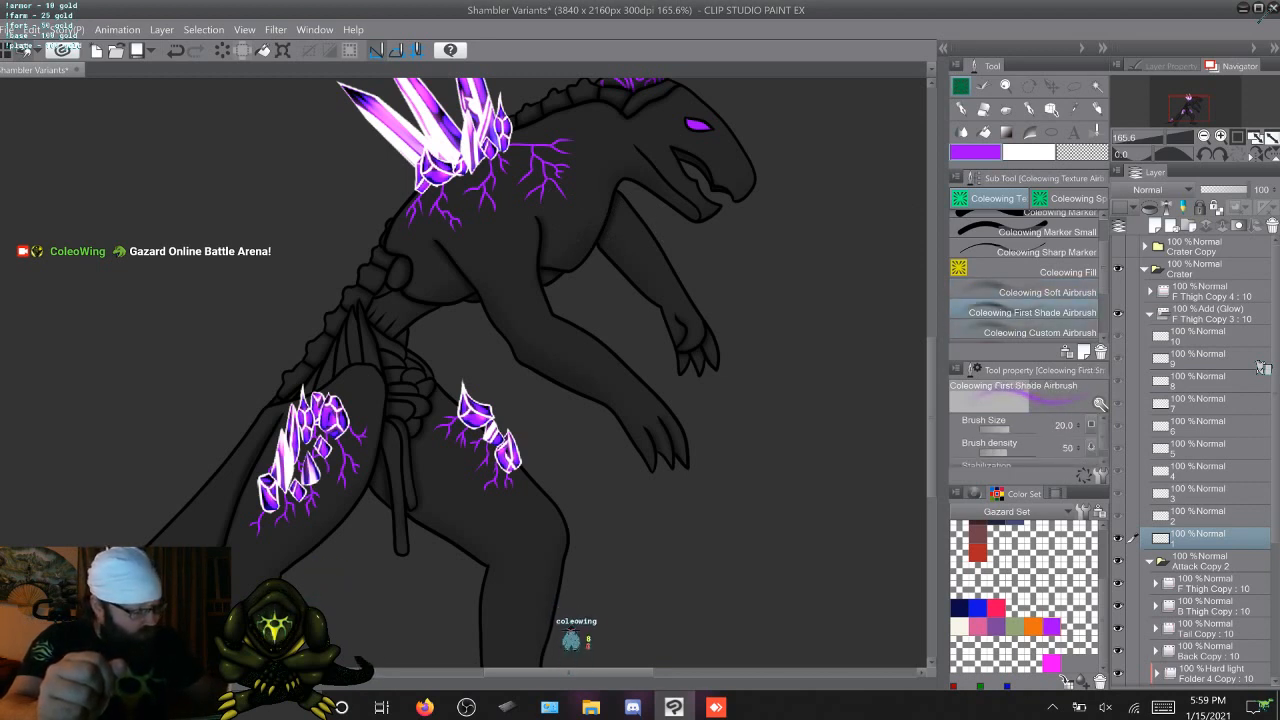
key(b)
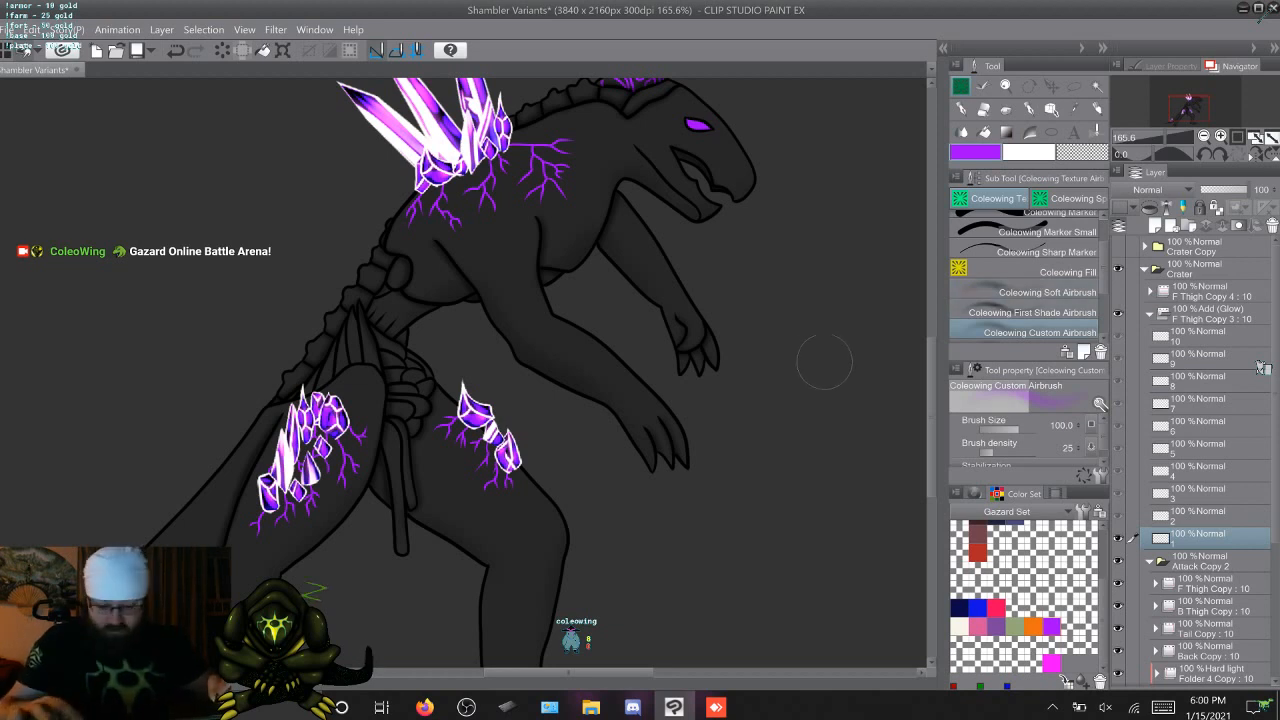
key(ctrl+Right)
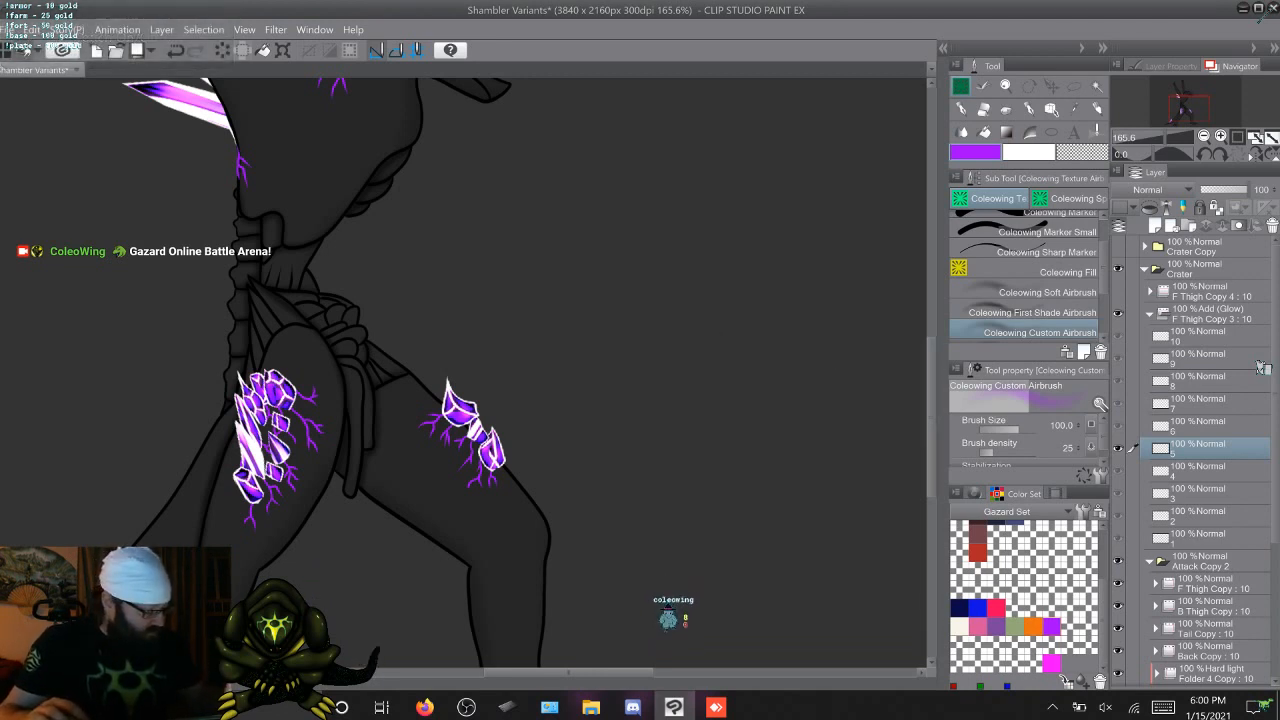
key(Home)
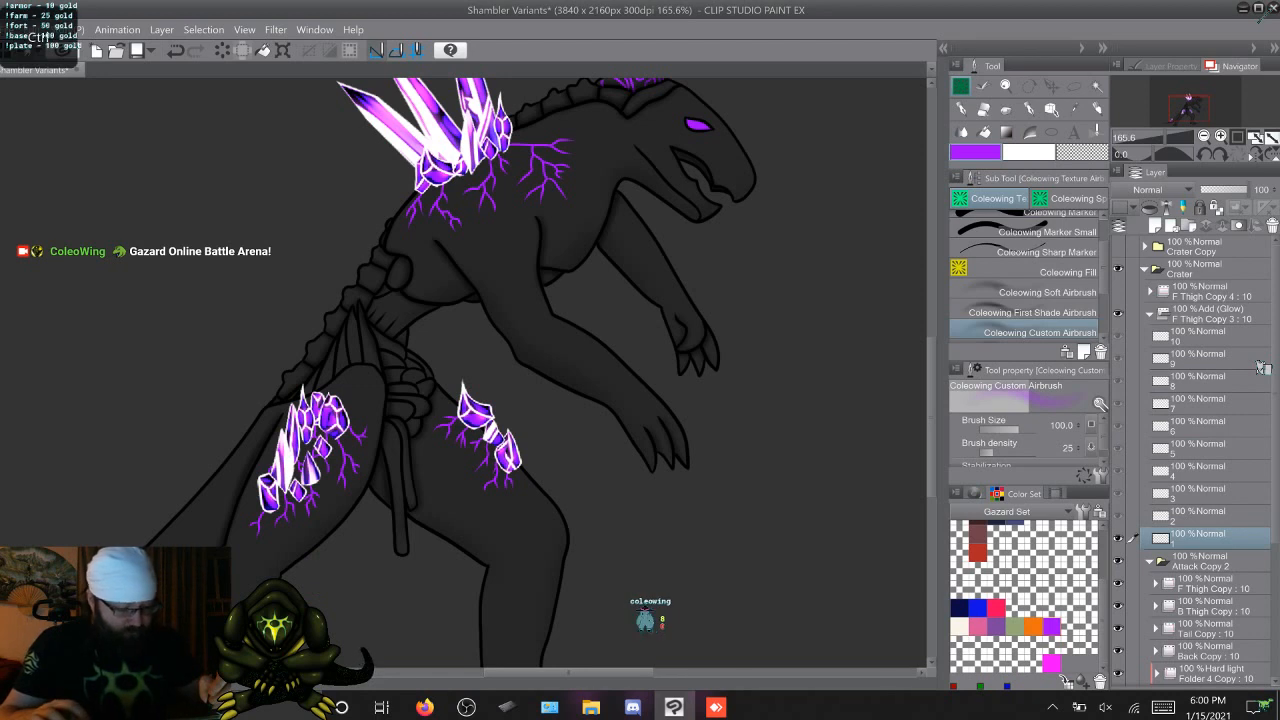
drag(775, 364, 757, 364)
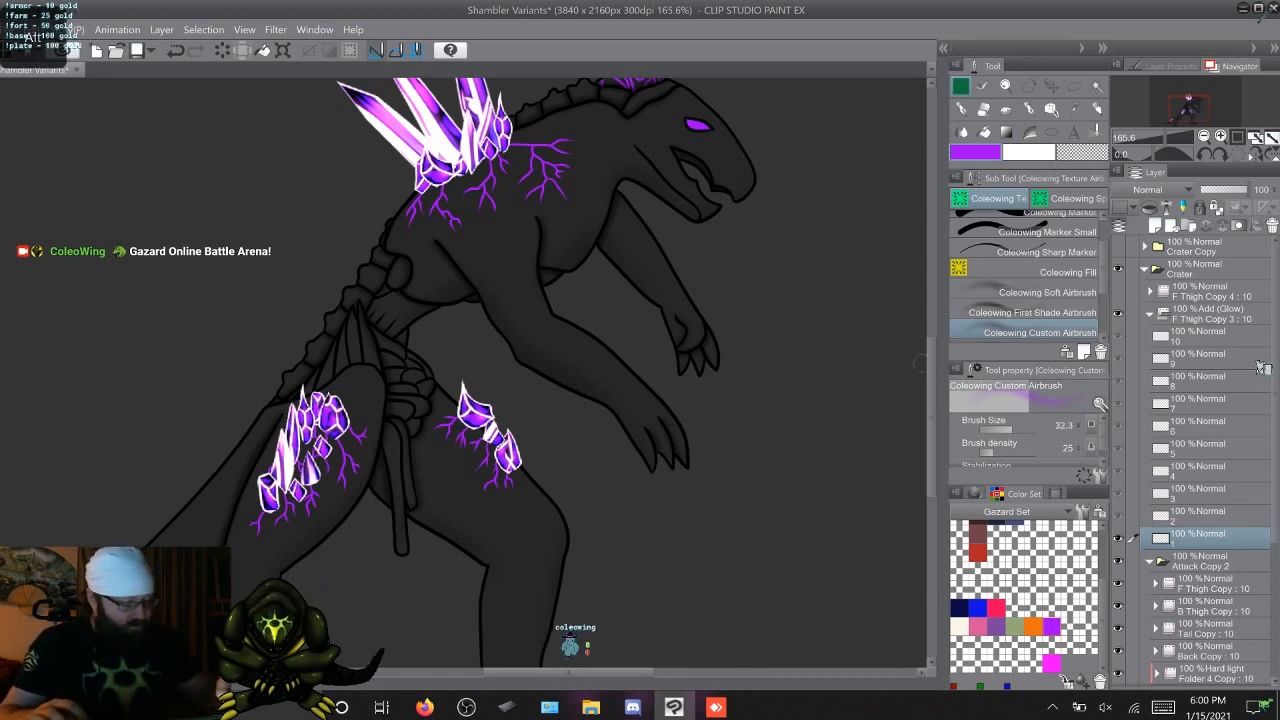
Collapse Attack Copy 2 and airbrush a purple glow over the veins around the back crystals on frame 1
scroll(470, 380, up, 4)
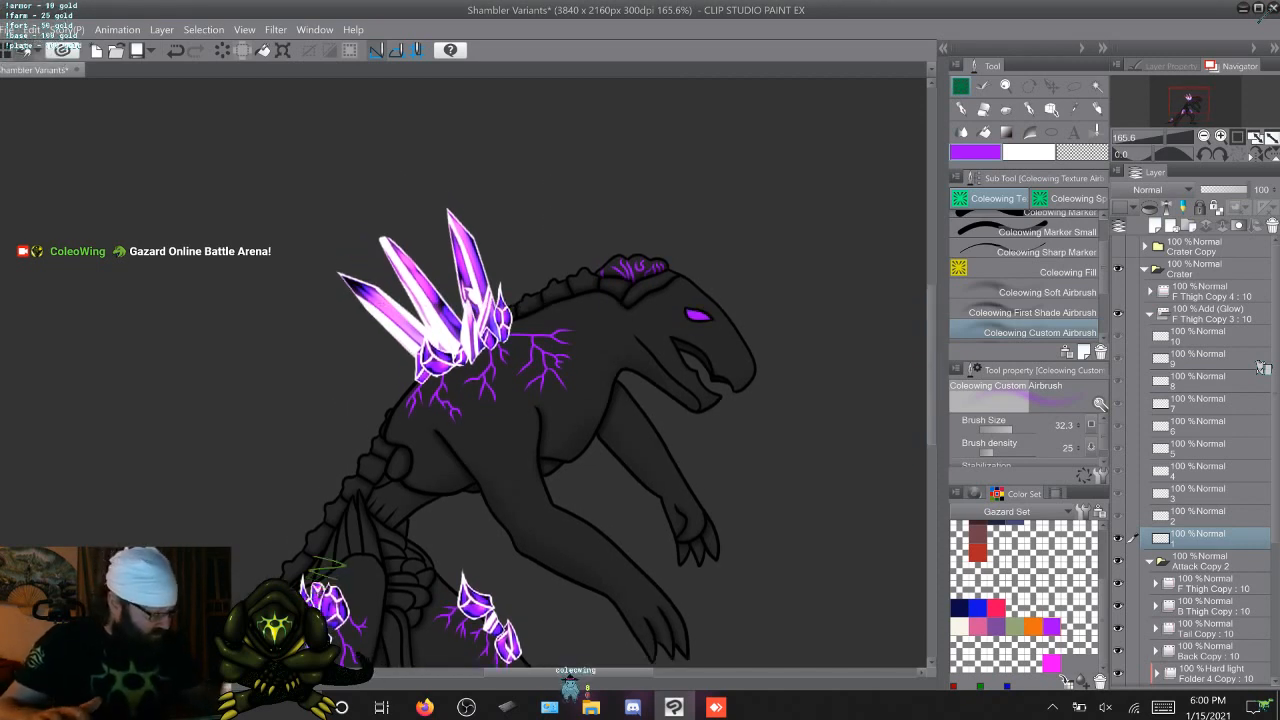
click(1150, 562)
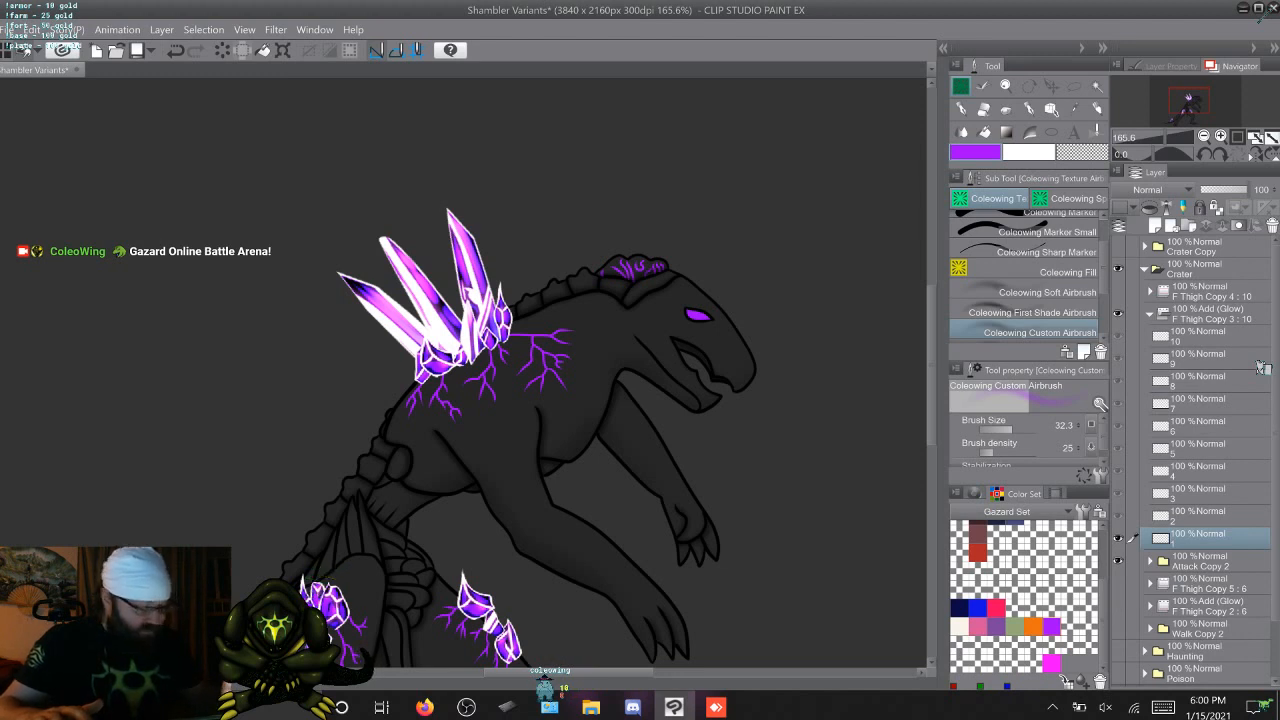
key(XF86TouchpadToggle)
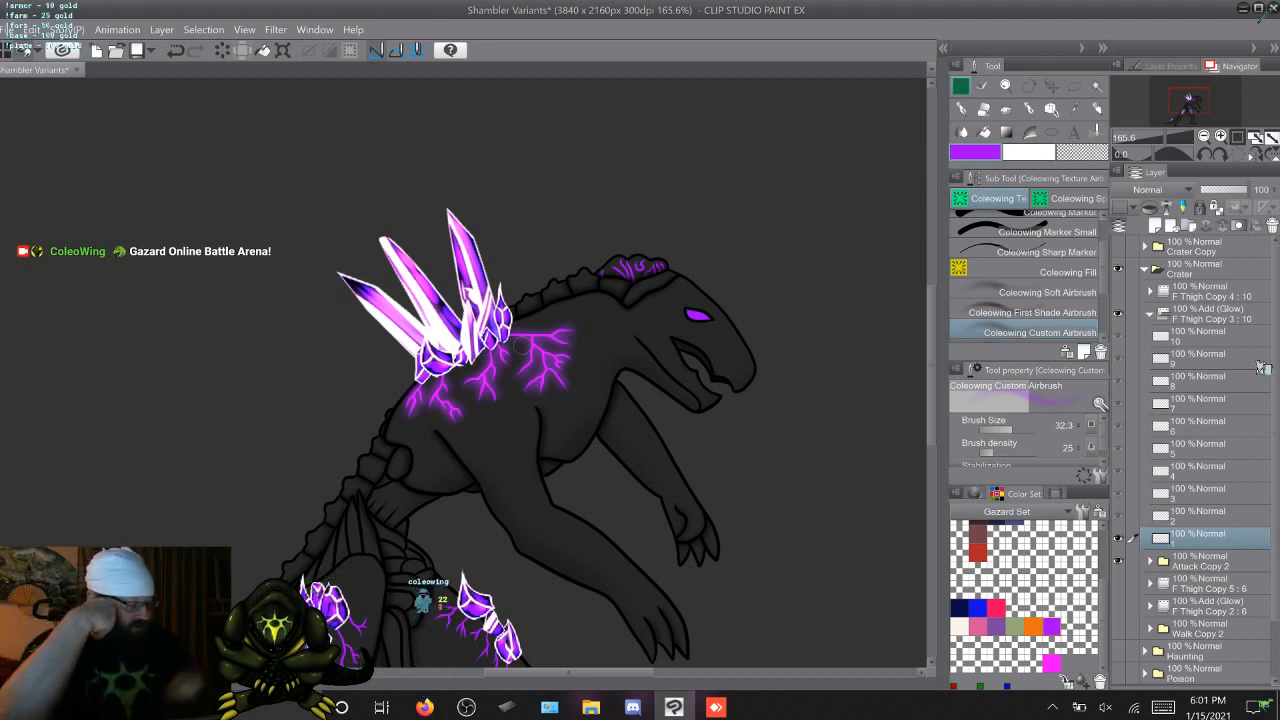
Try the Normal, Multiply and Color burn blending modes on the F Thigh Copy 3 : 10 glow folder
click(1212, 314)
click(1155, 189)
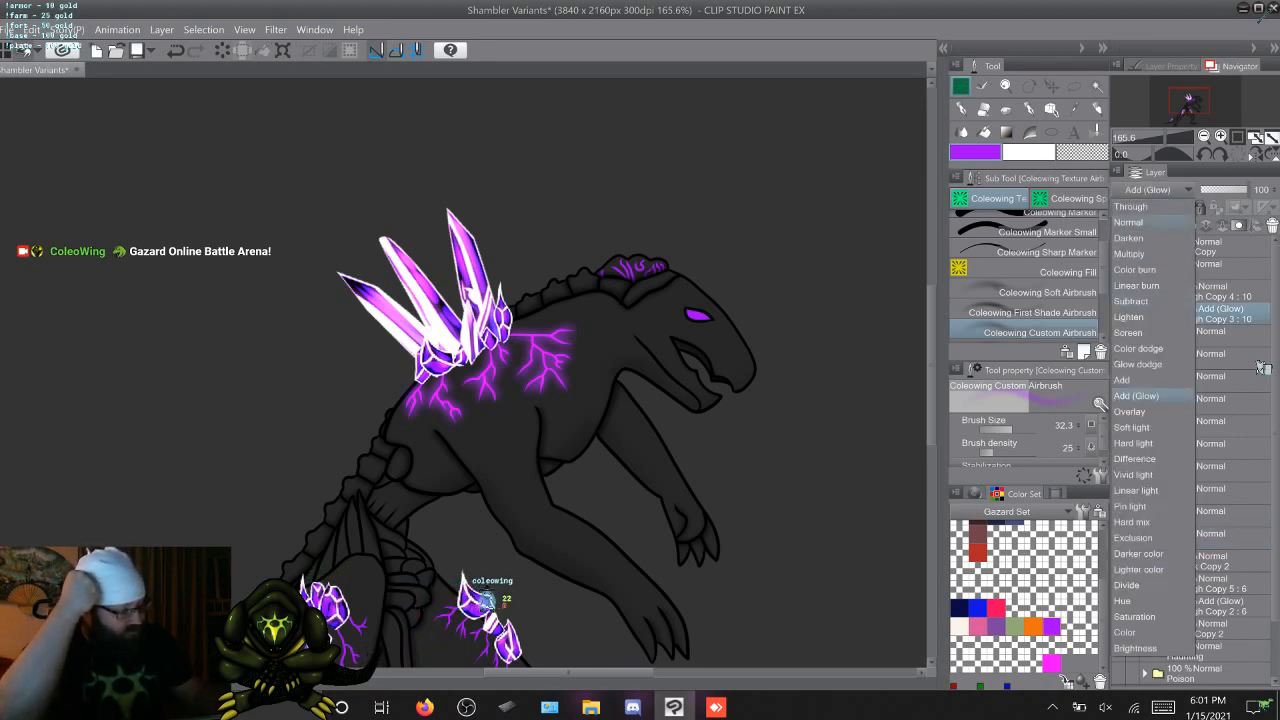
click(1130, 222)
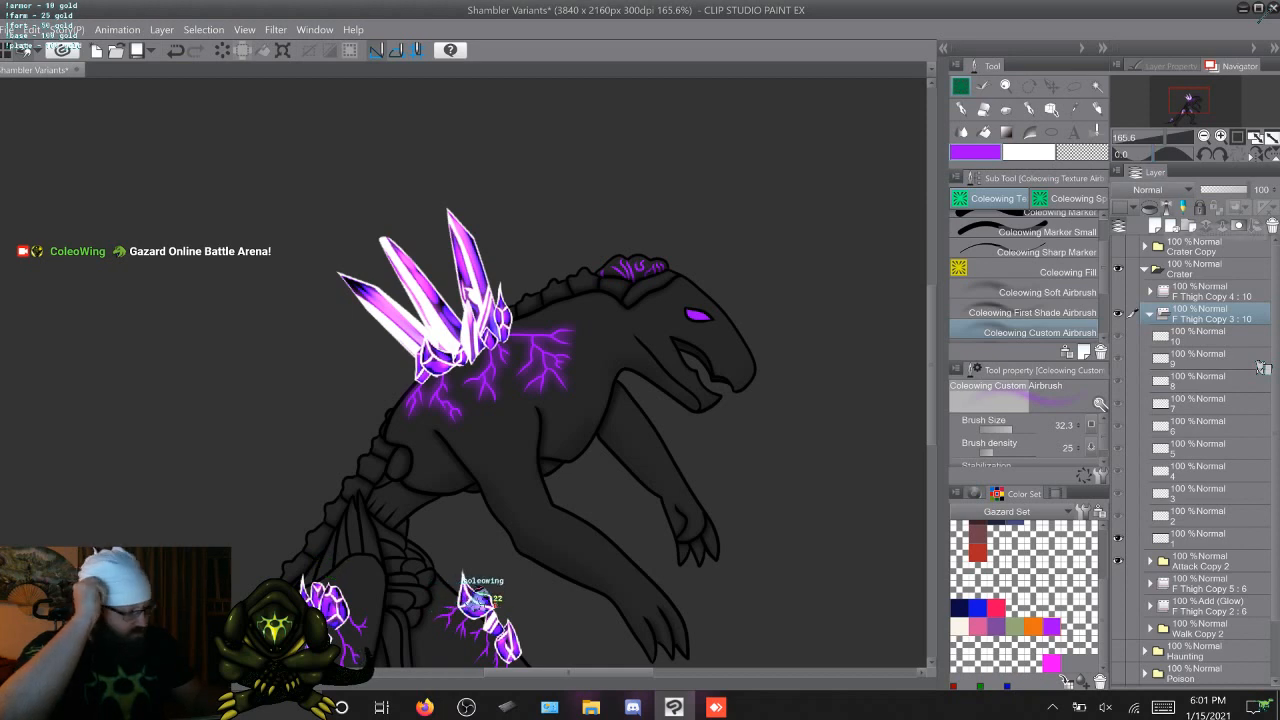
click(1160, 190)
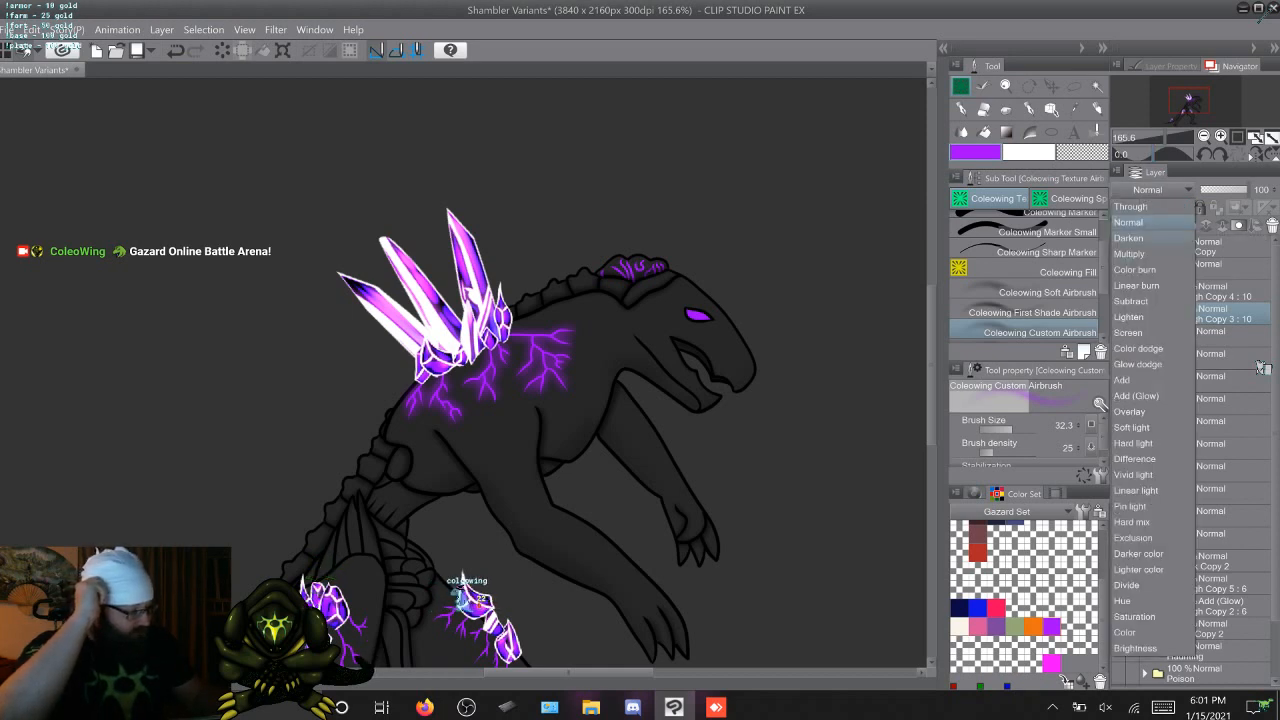
click(1130, 254)
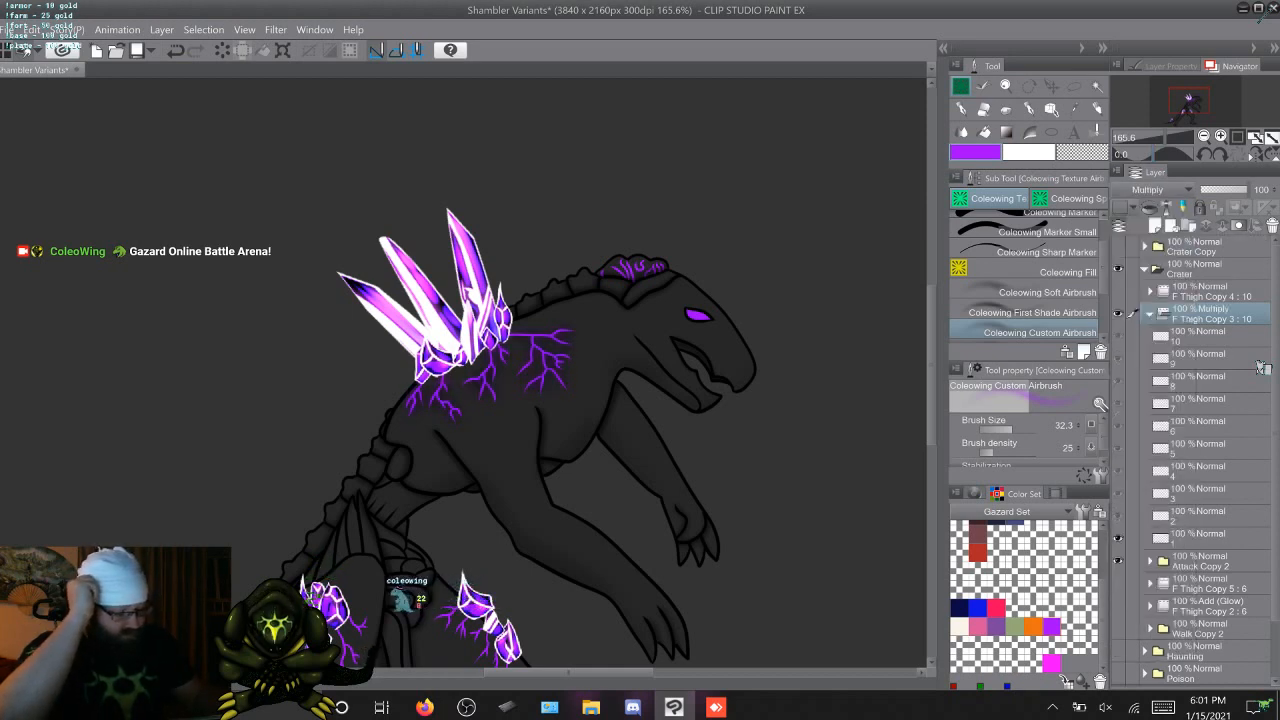
click(1160, 190)
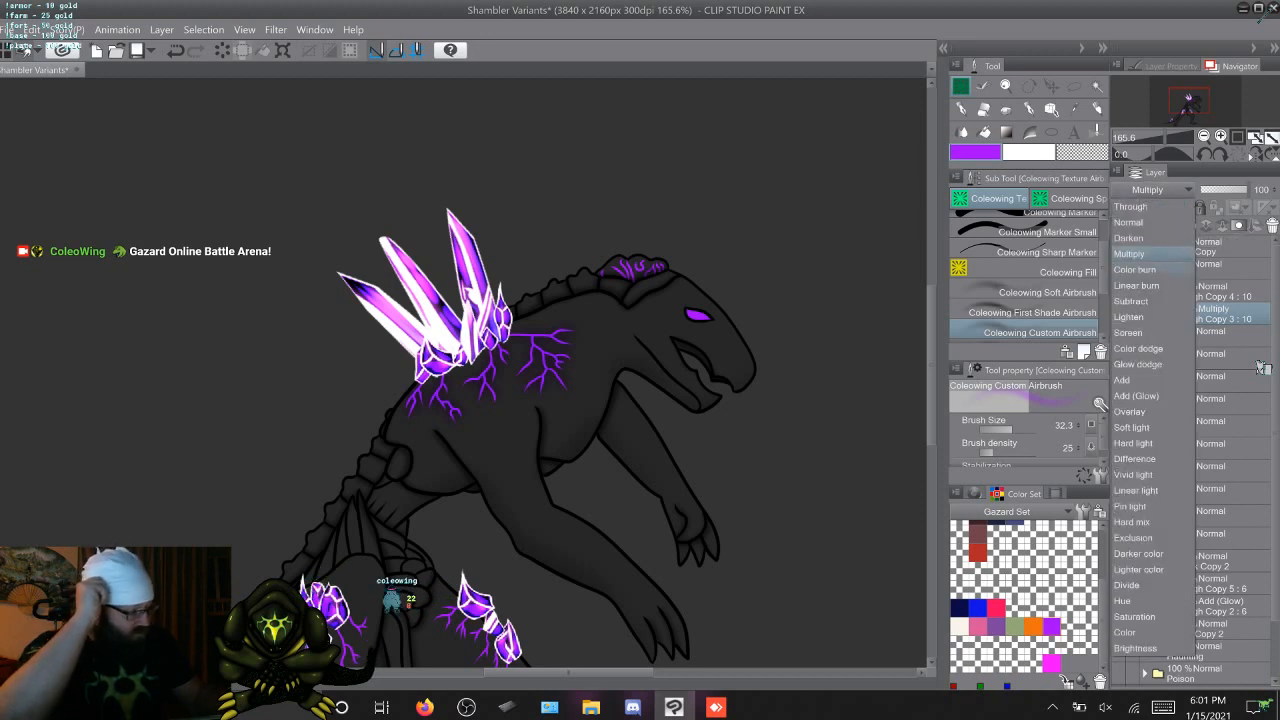
click(1135, 270)
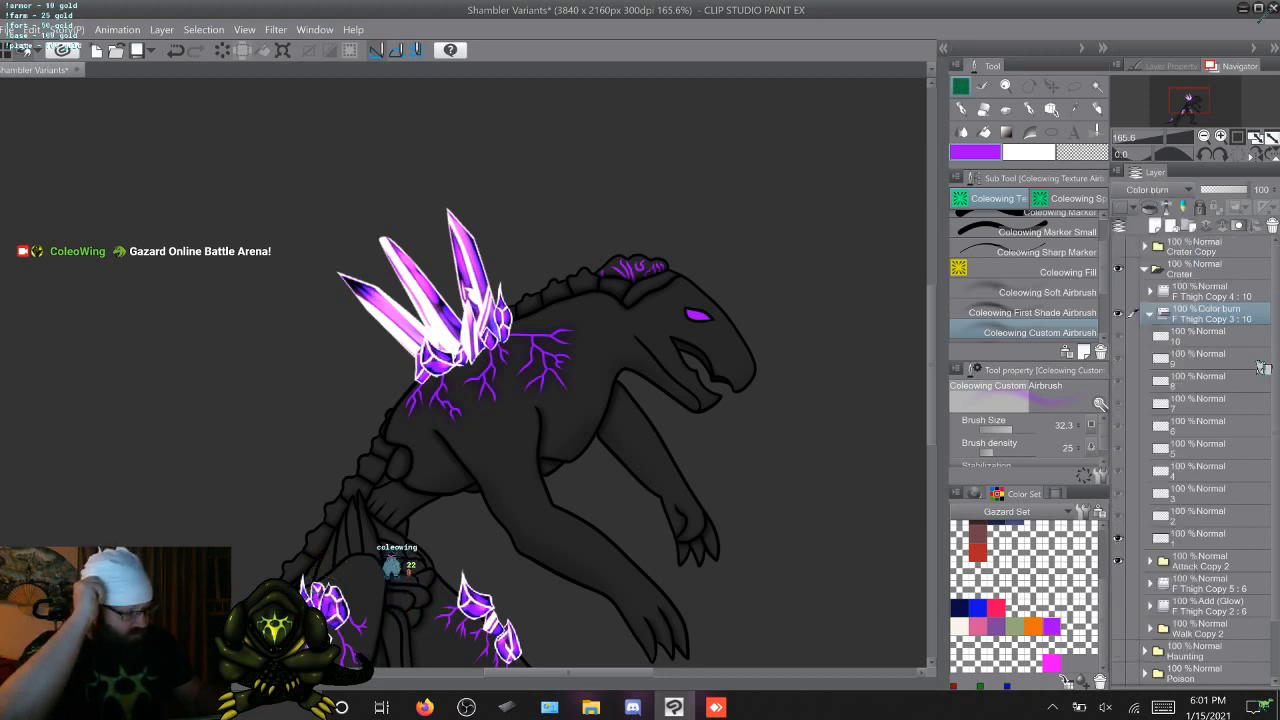
Try the Add and Overlay blending modes on the F Thigh Copy 3 : 10 folder, ending on Soft light
click(1160, 190)
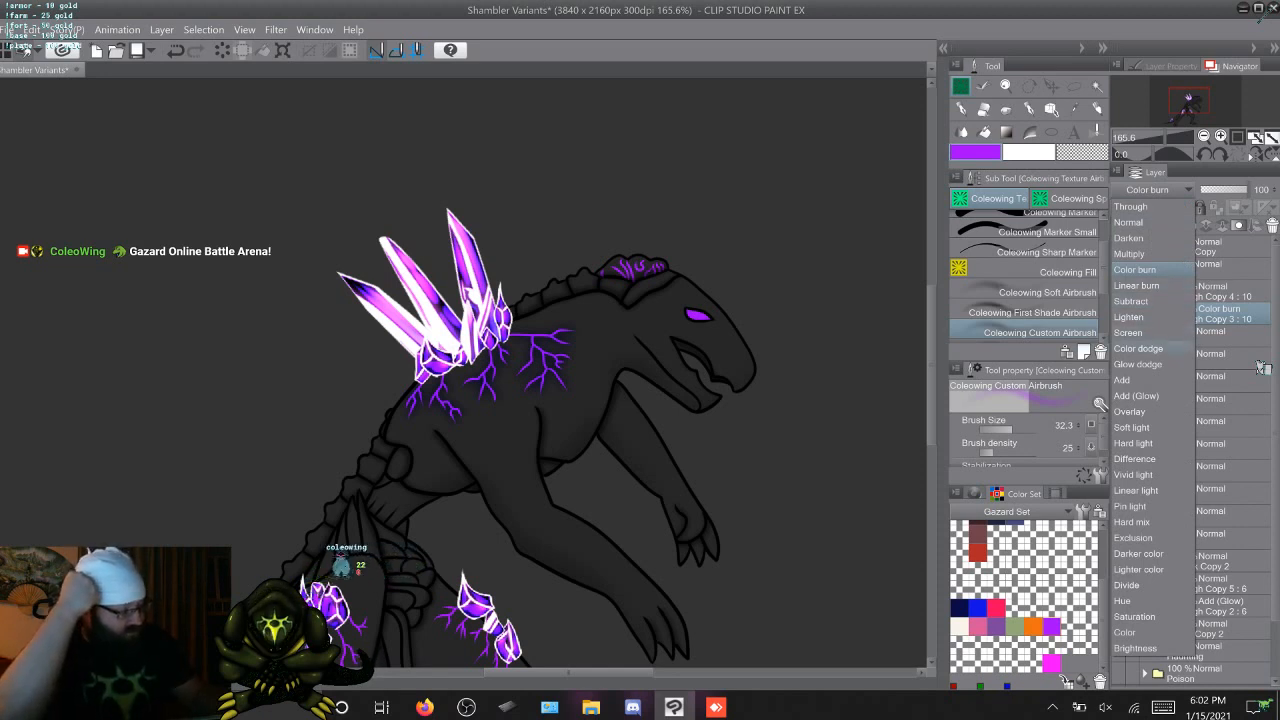
click(1122, 380)
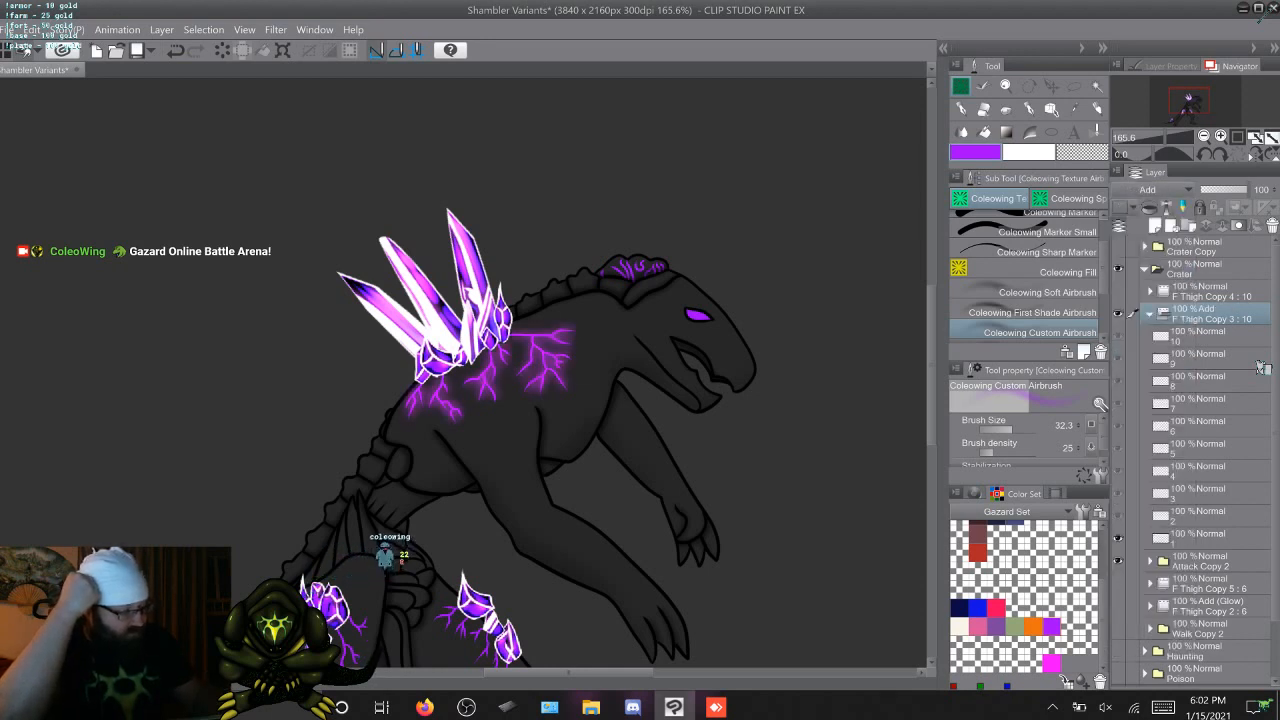
click(1150, 189)
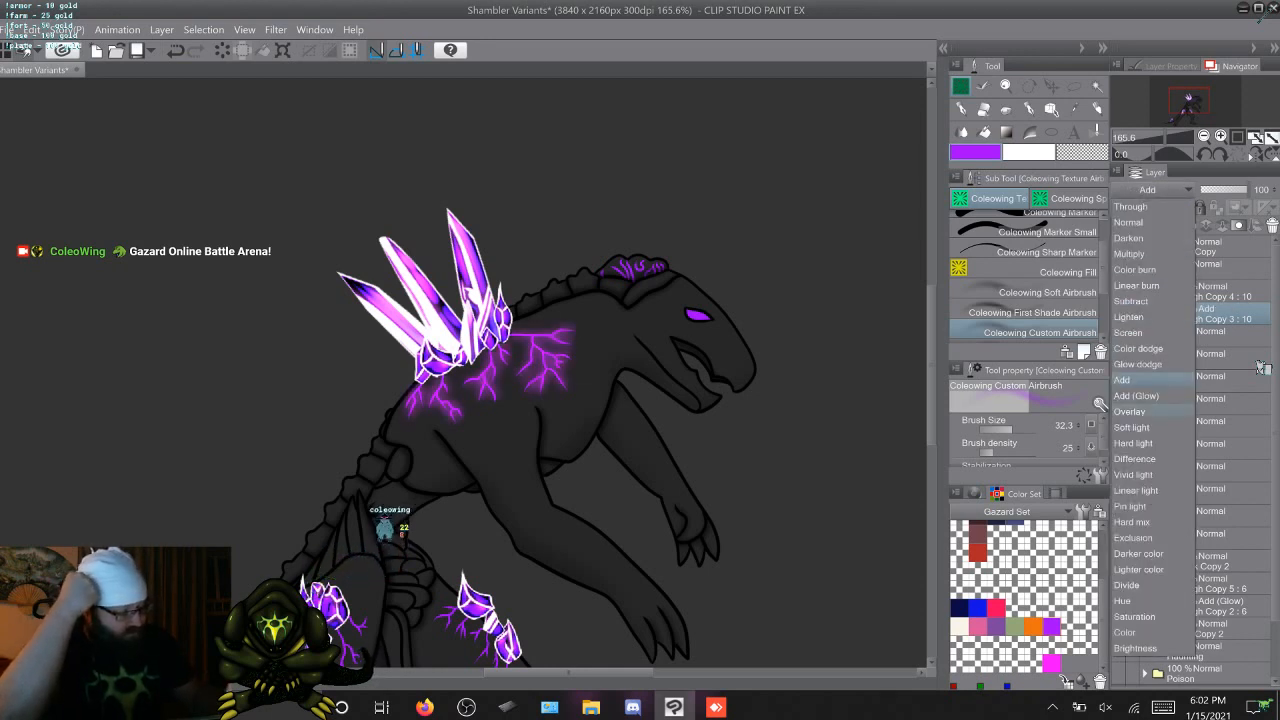
click(1130, 412)
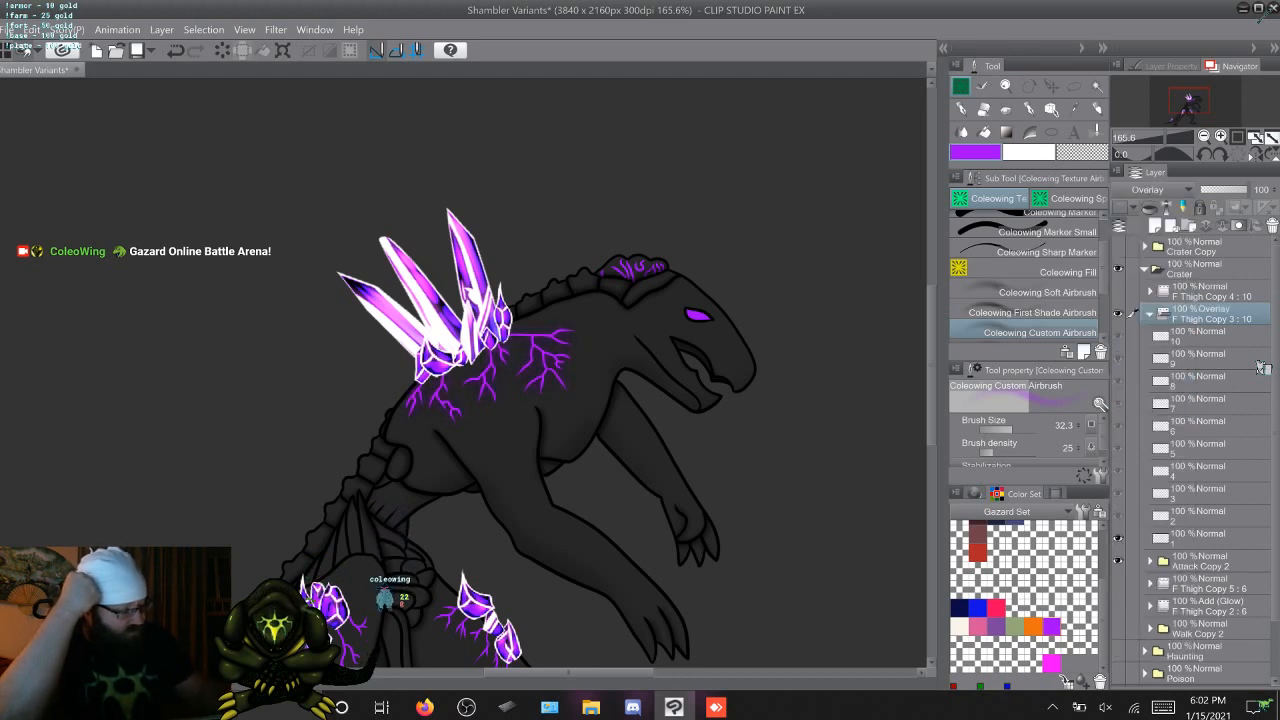
click(1150, 189)
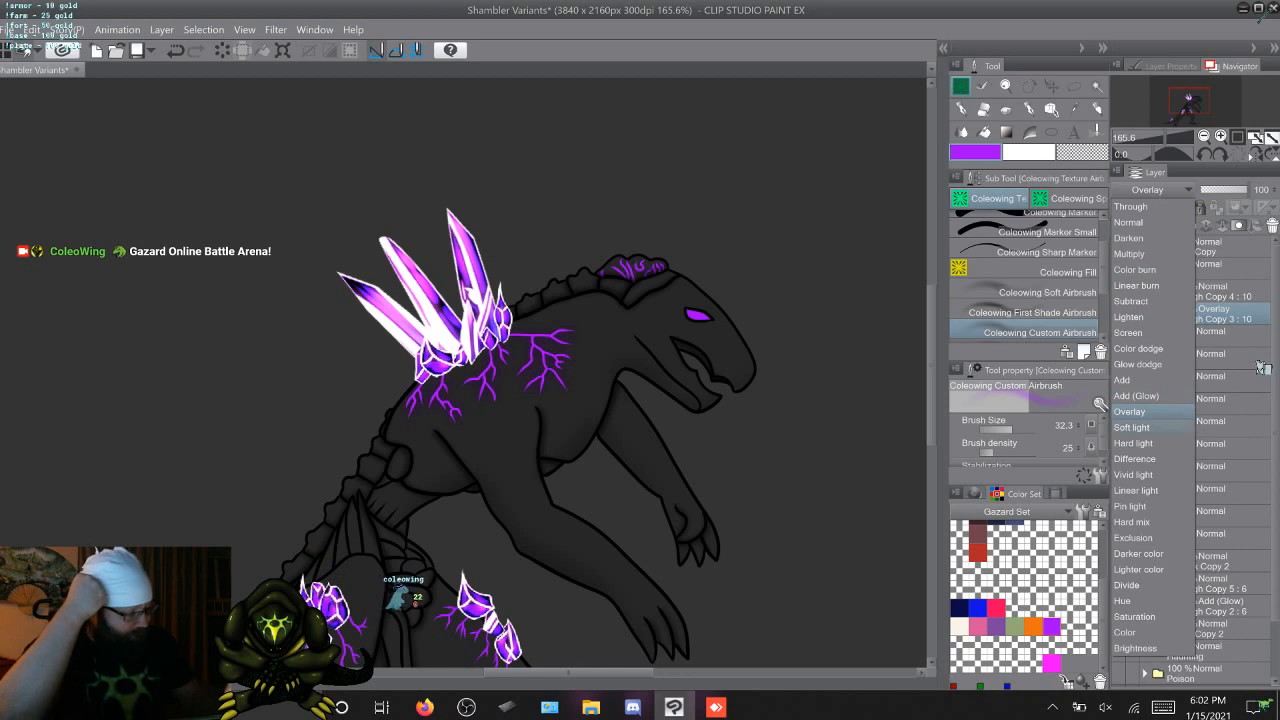
click(1132, 427)
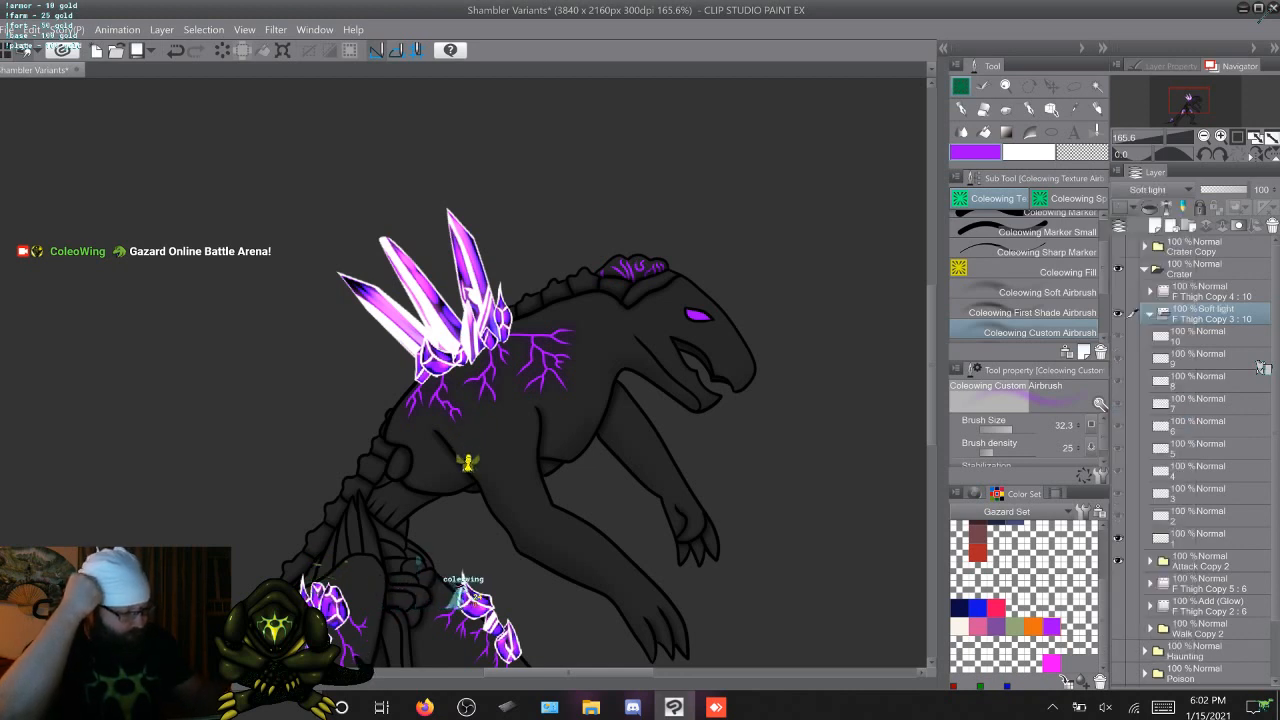
Try the Hard light and Difference blending modes on the F Thigh Copy 3 : 10 glow folder, settling on Vivid light
click(1150, 189)
click(1133, 443)
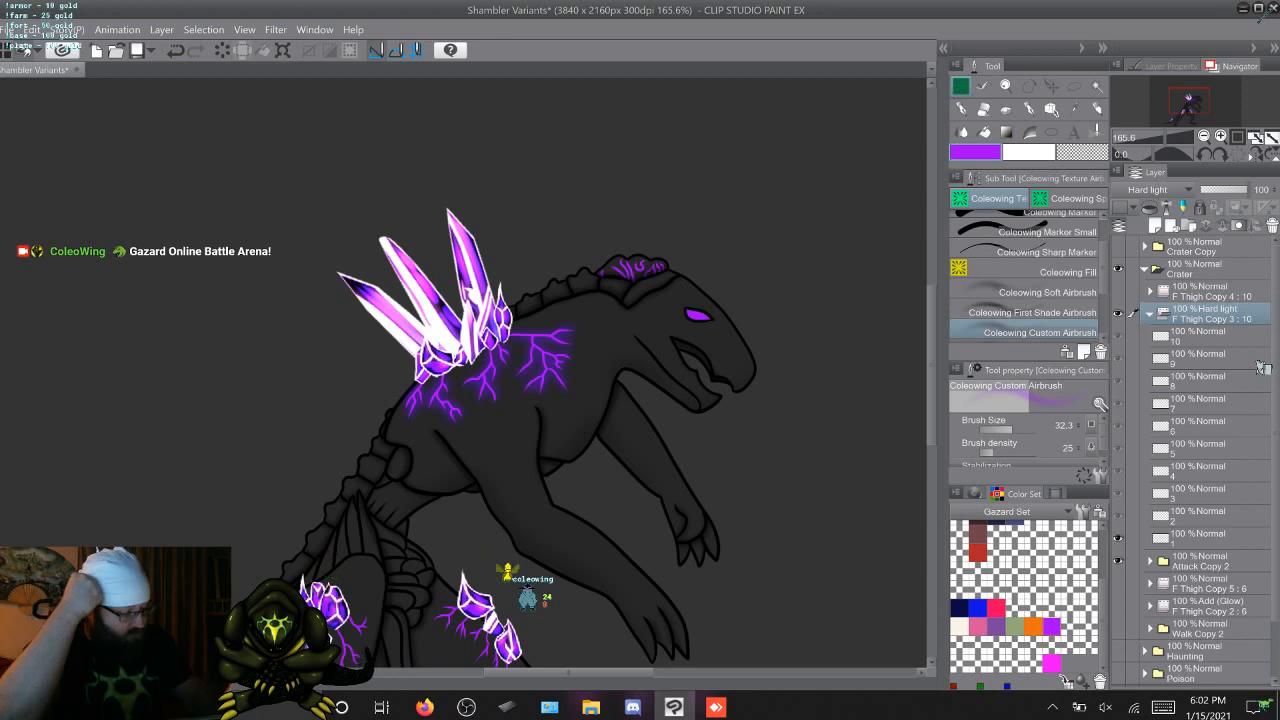
click(1150, 189)
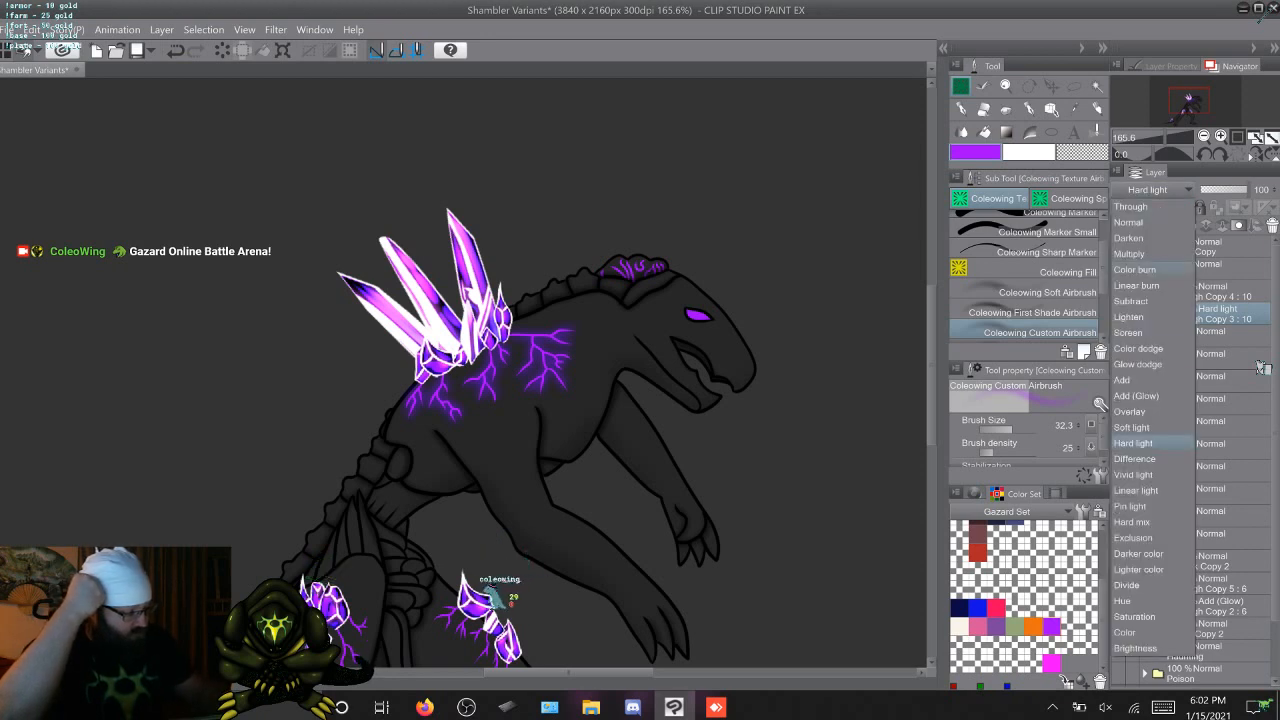
click(1134, 458)
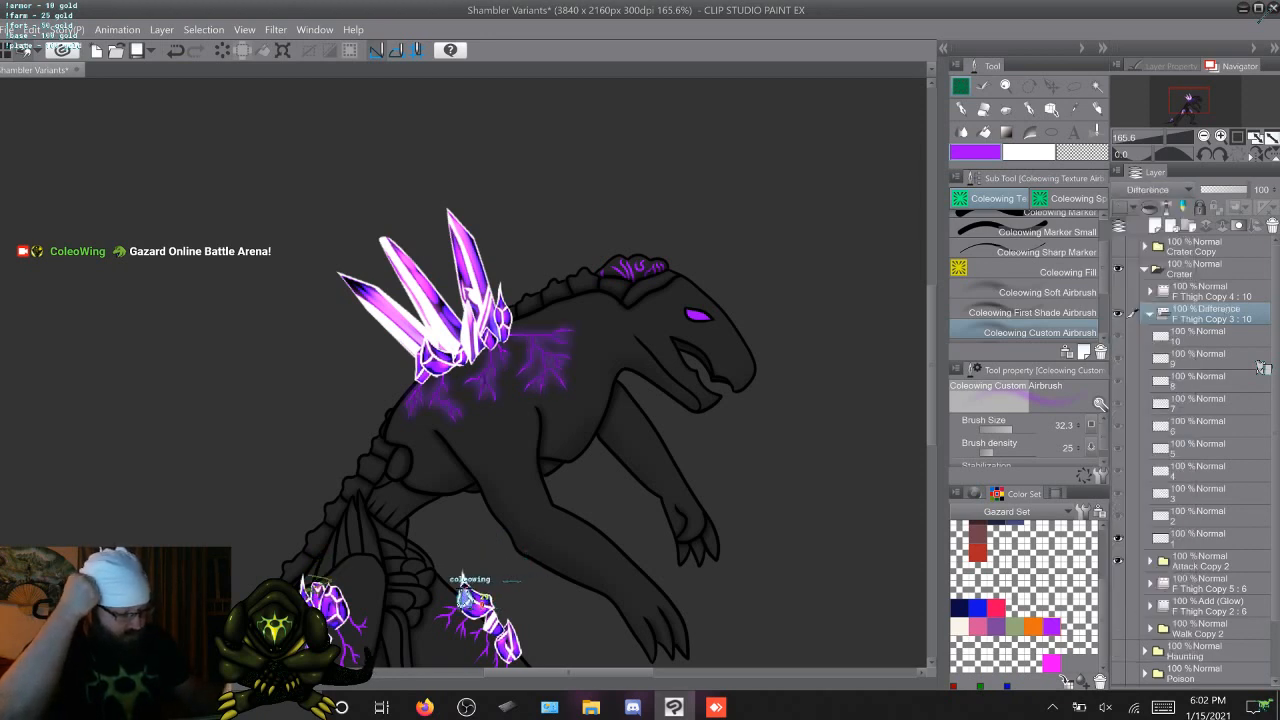
click(1150, 189)
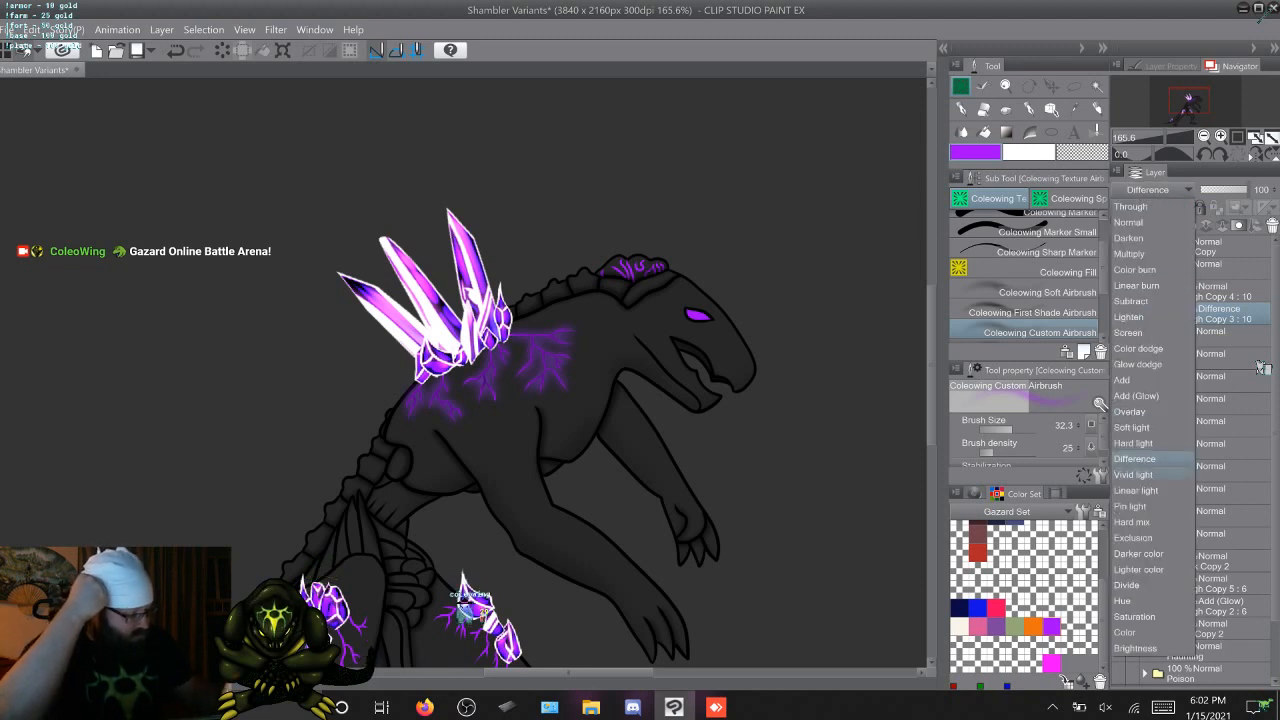
click(1134, 473)
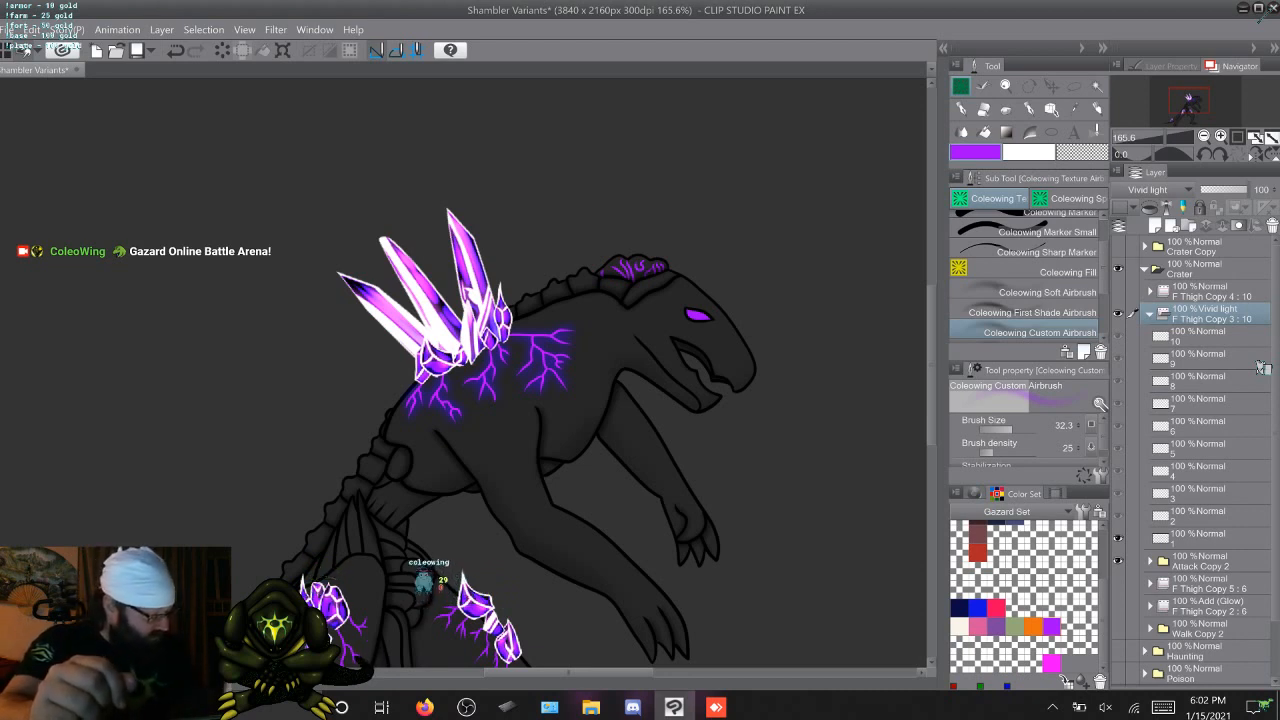
On frame 1, airbrush the purple glow over the head, back, thigh and tail veins, using brush density 50 and brush size 35
click(1200, 538)
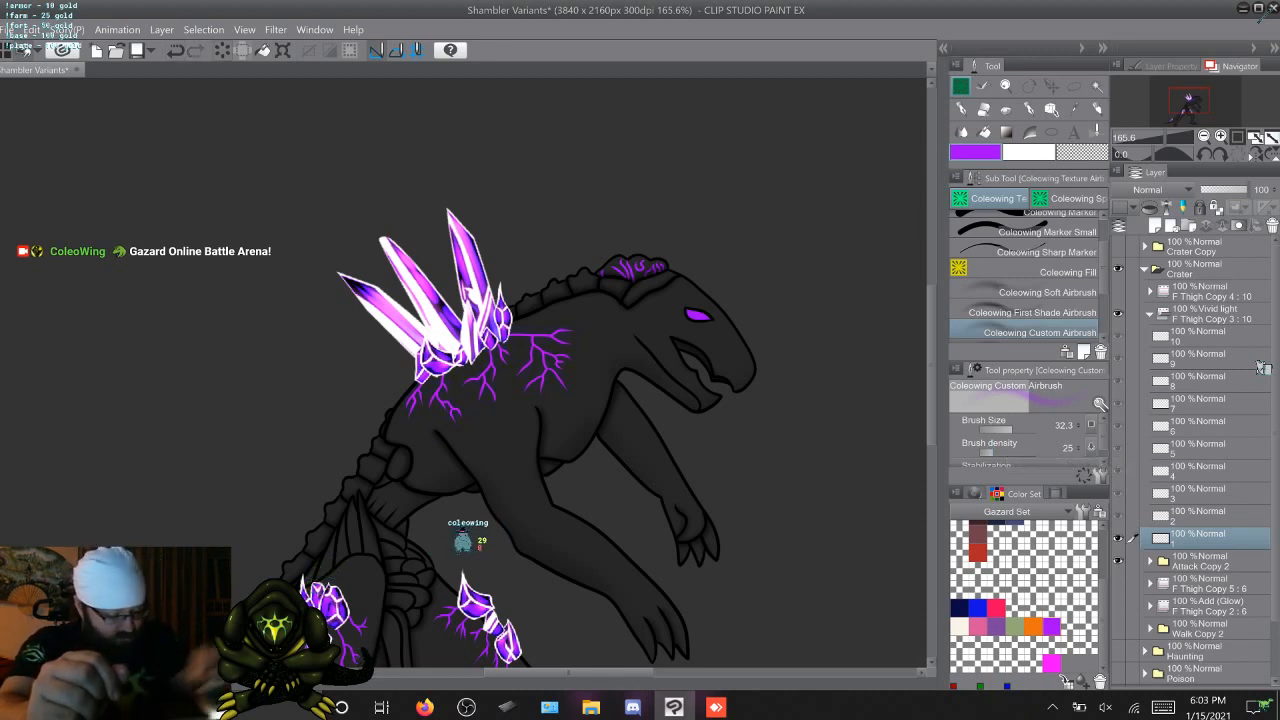
click(1003, 452)
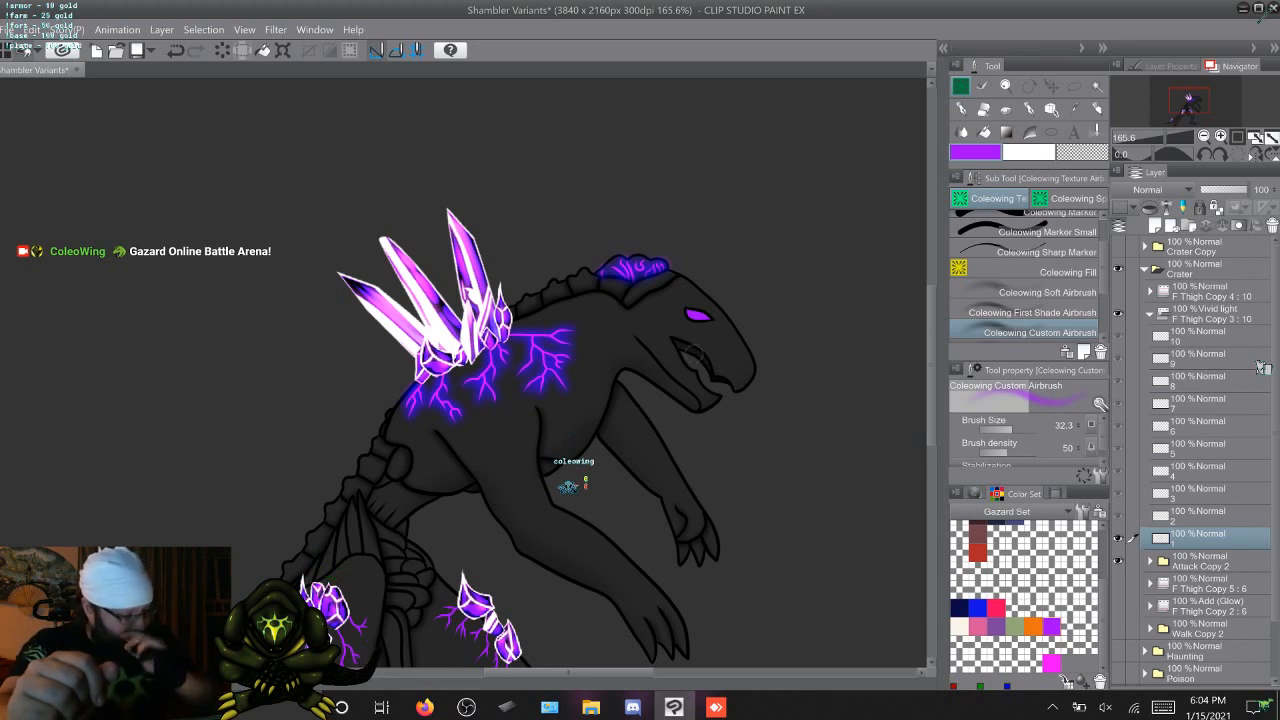
scroll(465, 370, down, 5)
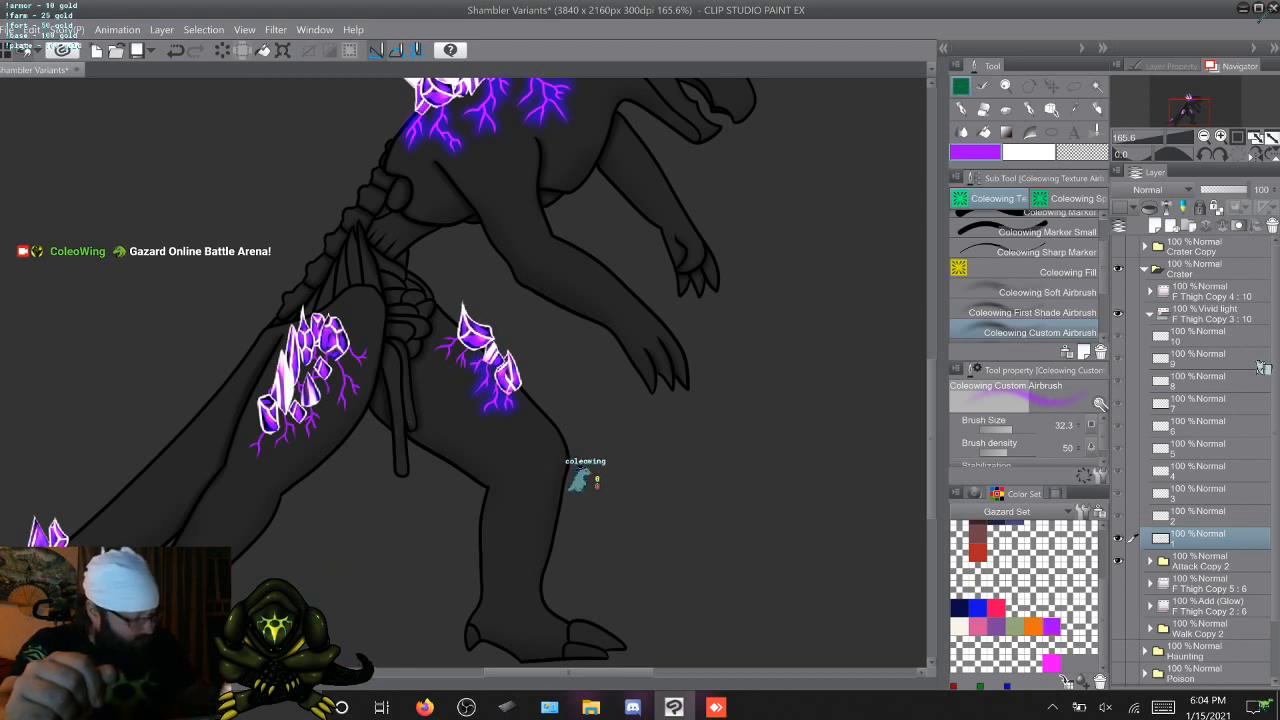
click(1013, 428)
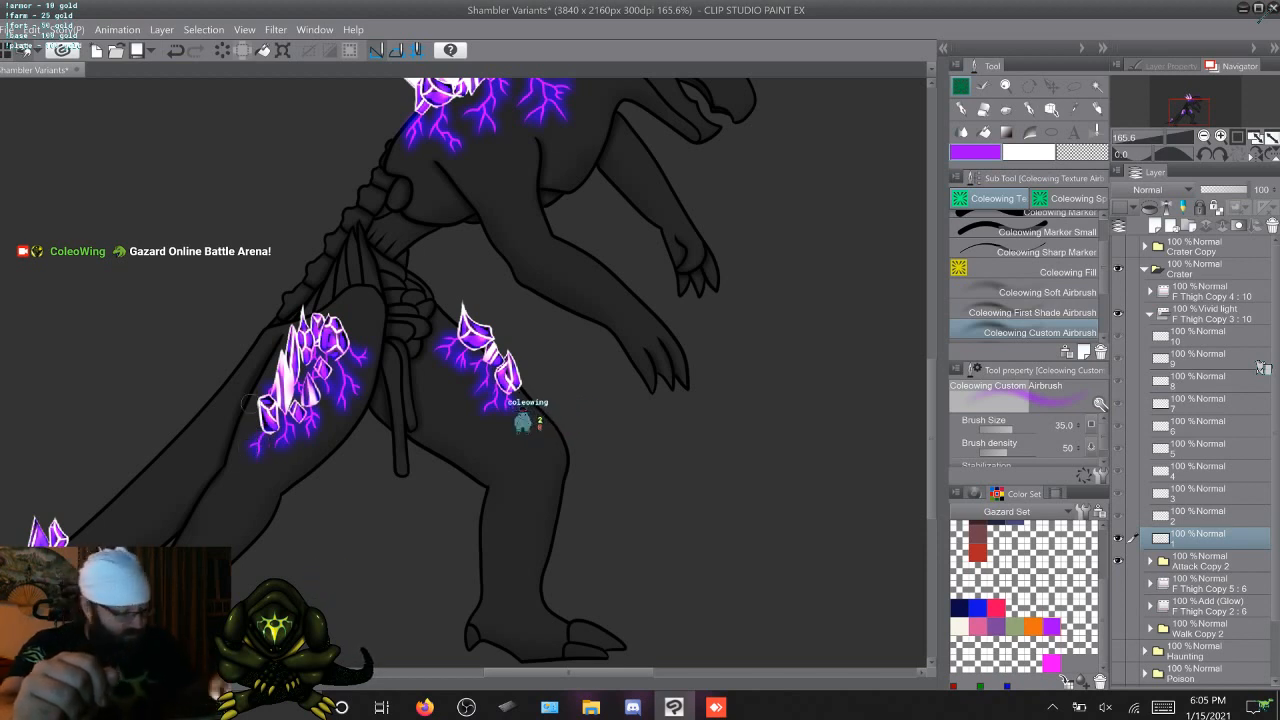
drag(480, 350, 736, 260)
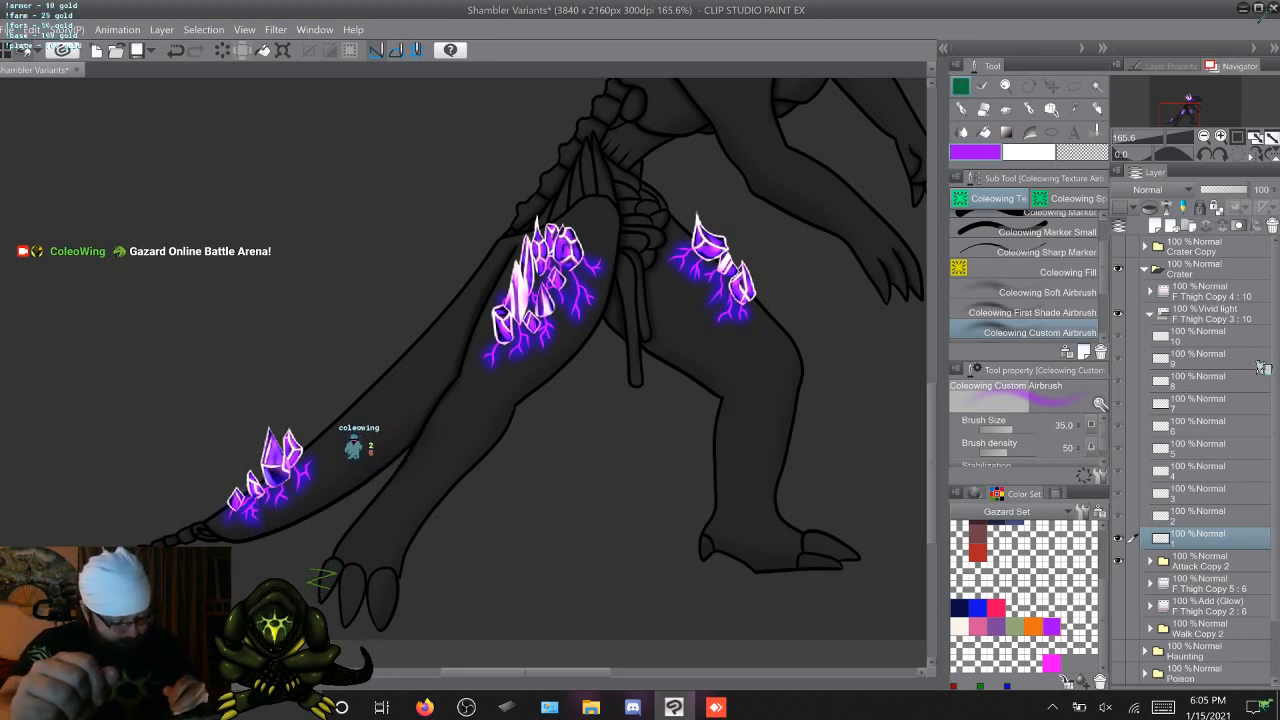
drag(640, 340, 416, 416)
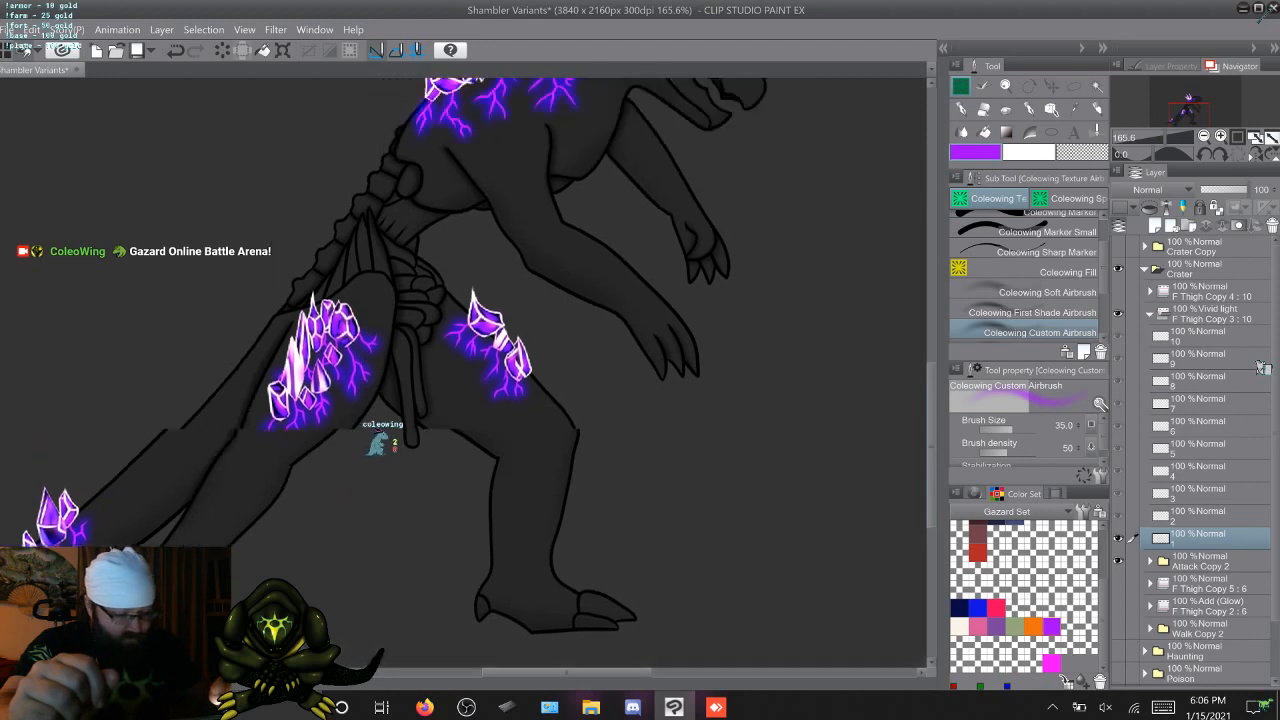
drag(931, 445, 931, 388)
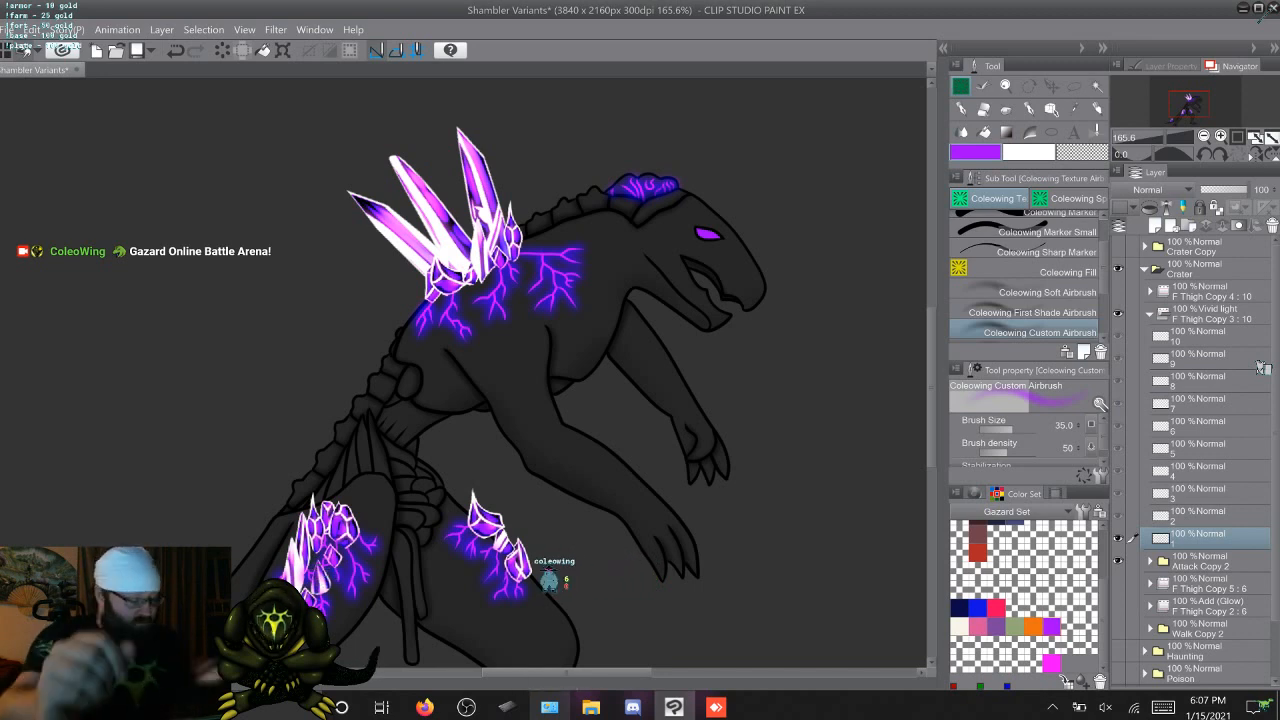
Advance to frame 2 of the glow folder and airbrush the purple glow over the veins on top of the head
key(period)
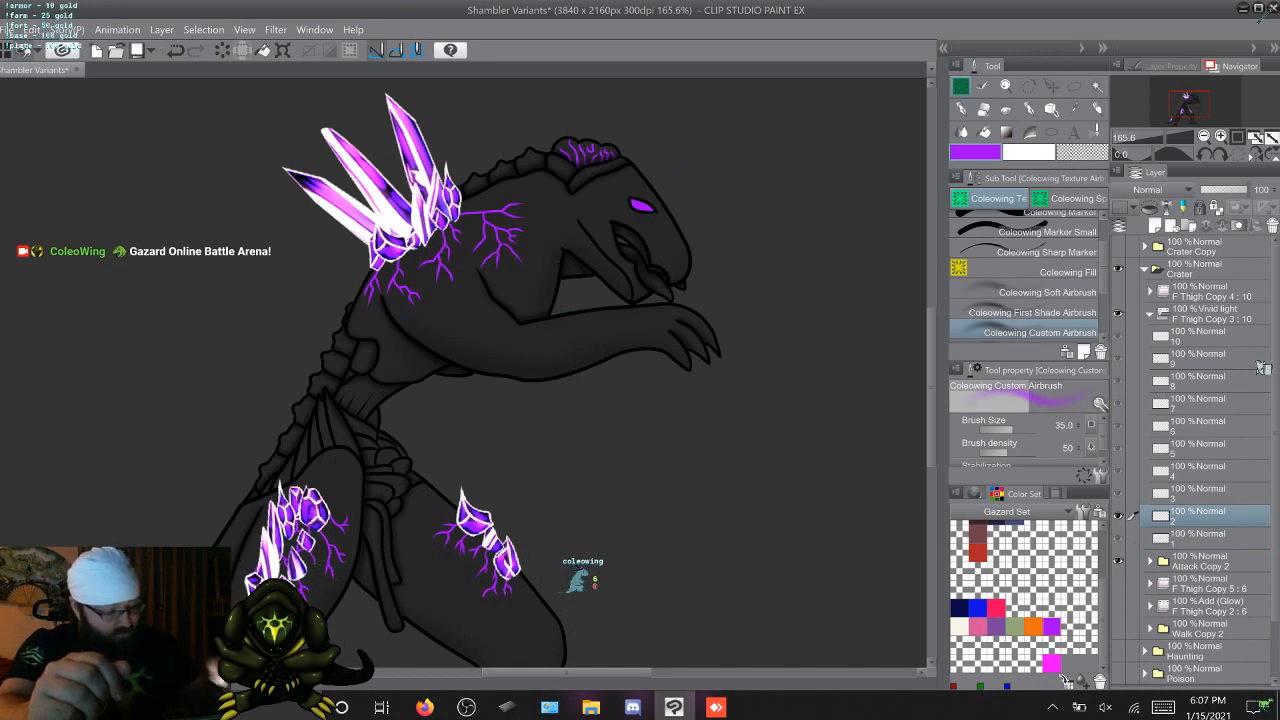
drag(931, 330, 931, 315)
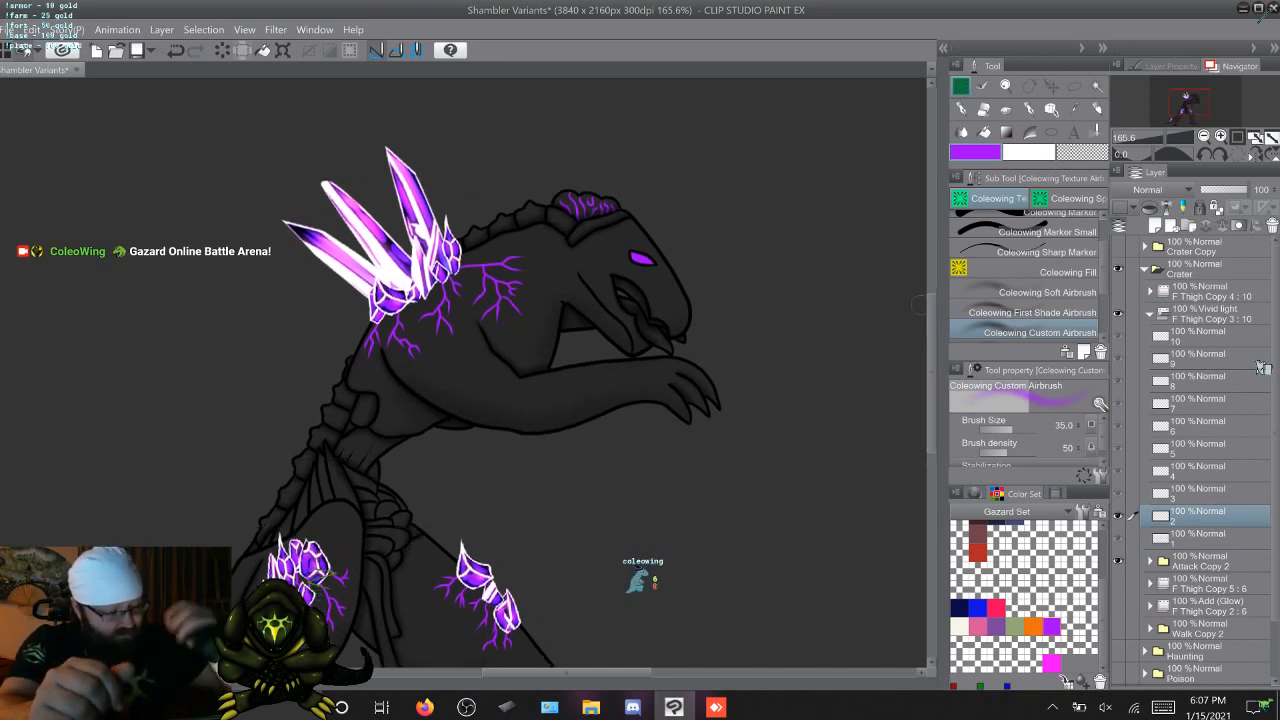
drag(573, 215, 558, 193)
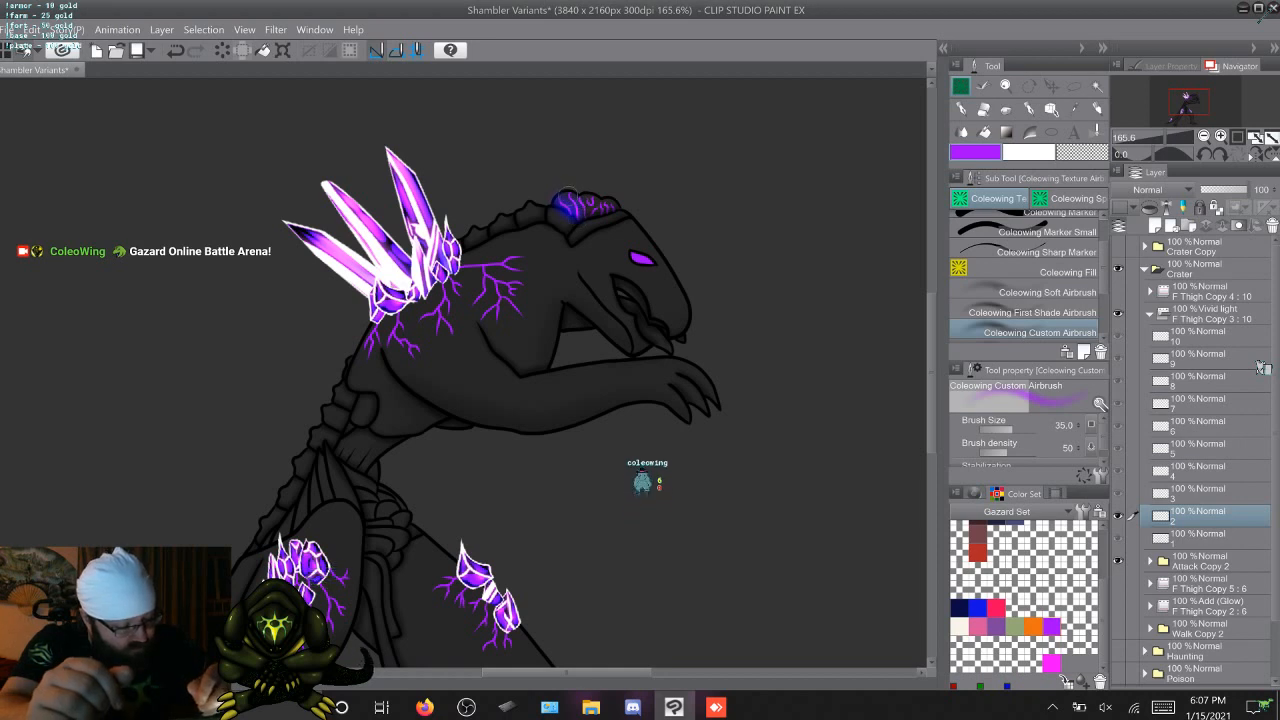
drag(585, 209, 581, 219)
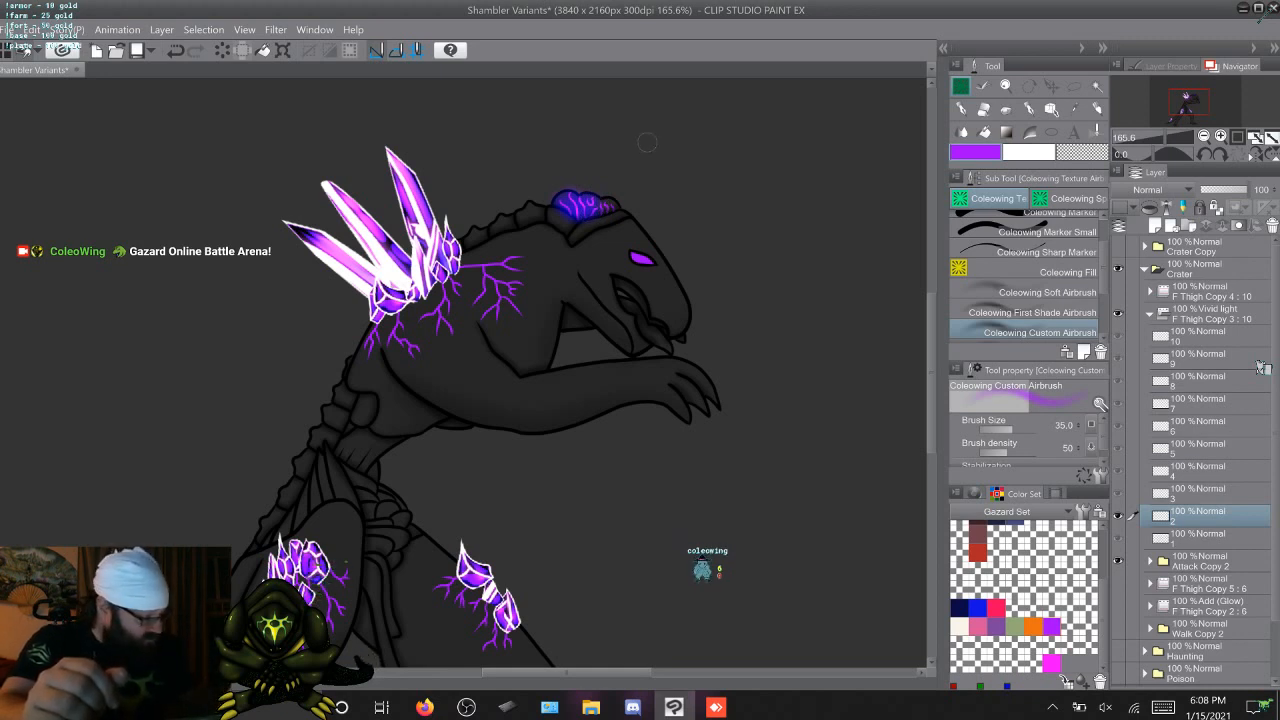
scroll(1262, 368, down, 3)
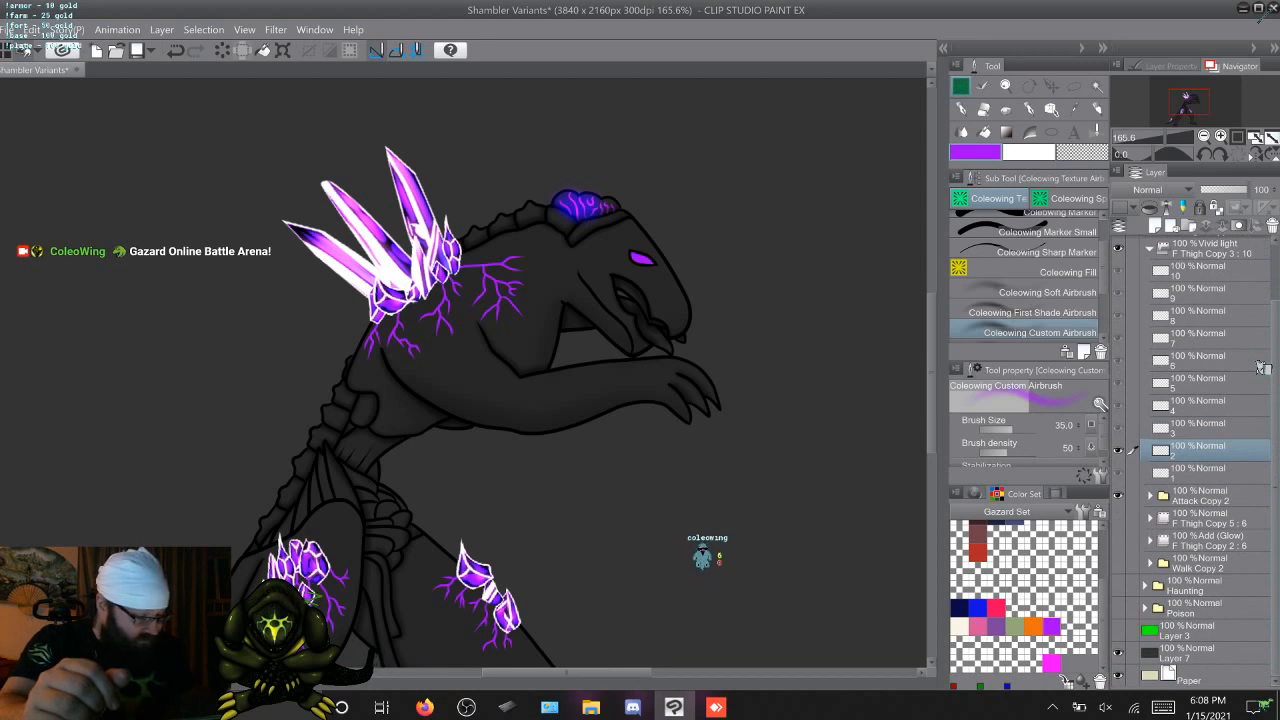
scroll(1262, 368, up, 2)
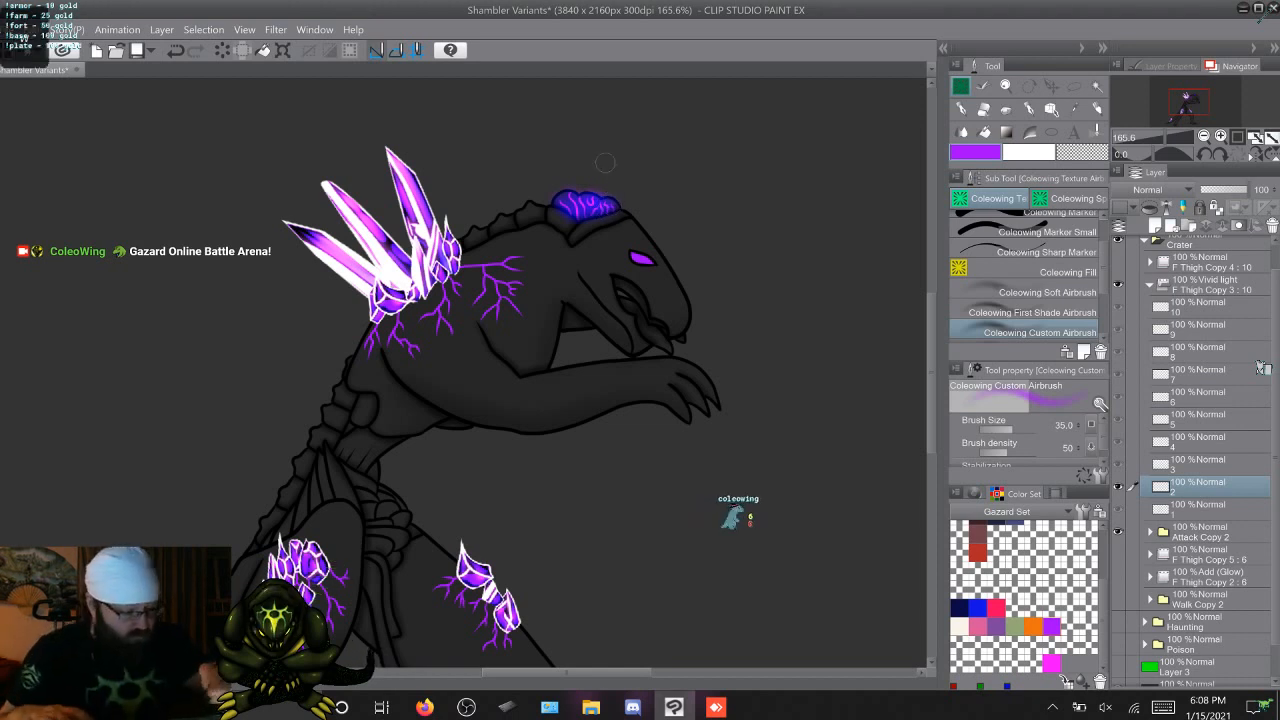
Airbrush the purple glow over the head veins on frames 3, 4 and 5 of the glow folder
key(Right)
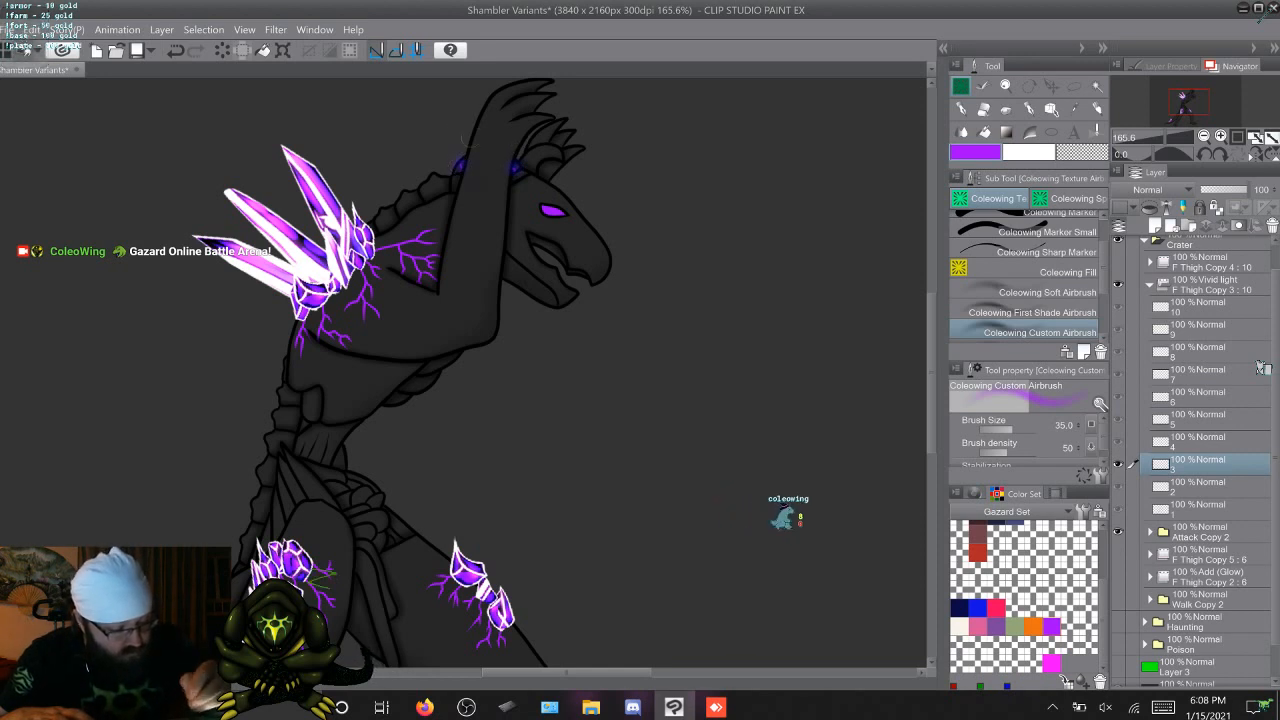
key(Right)
mouse_move(427, 146)
mouse_down()
mouse_move(447, 139)
mouse_move(450, 158)
mouse_move(449, 138)
mouse_move(470, 139)
mouse_up()
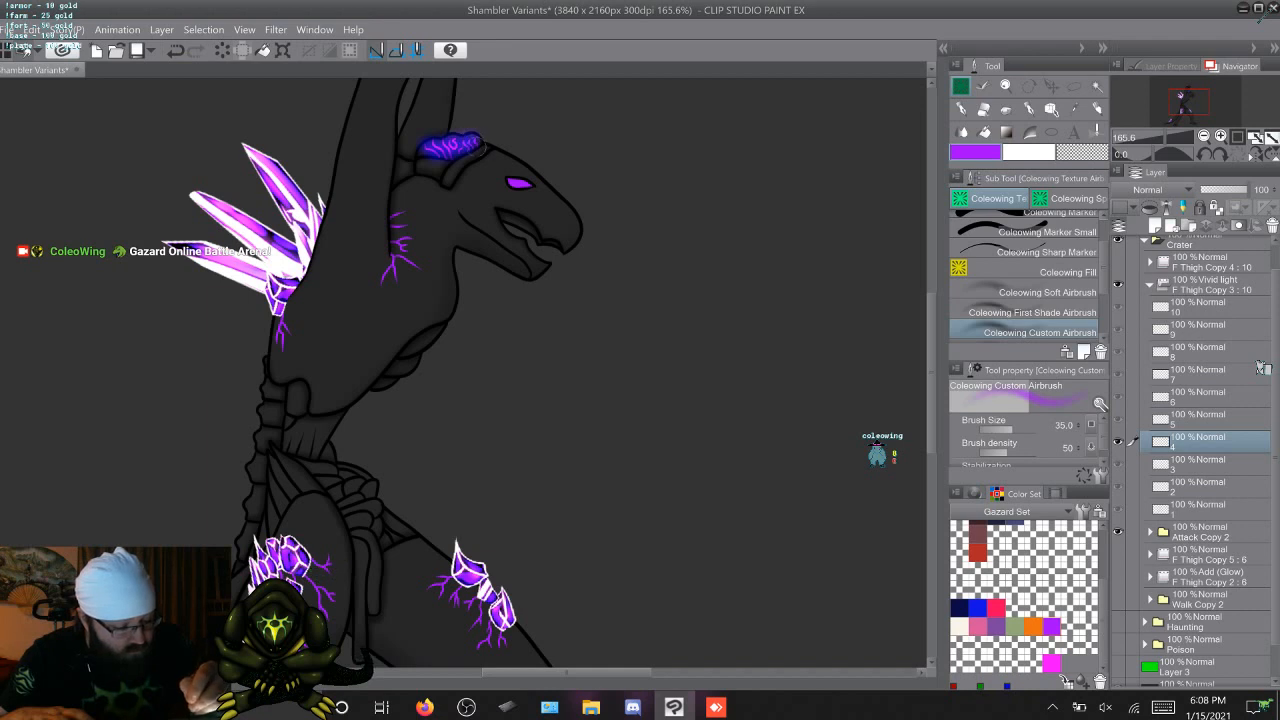
key(alt+bracketright)
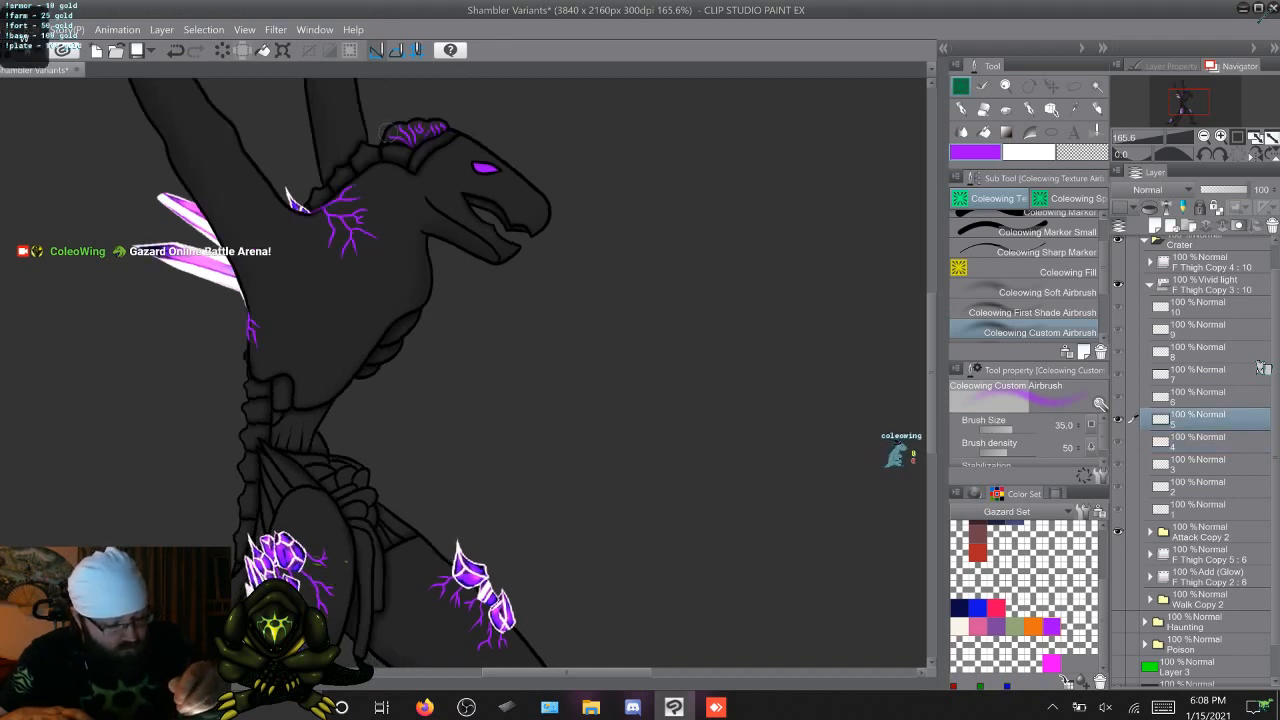
drag(394, 131, 403, 139)
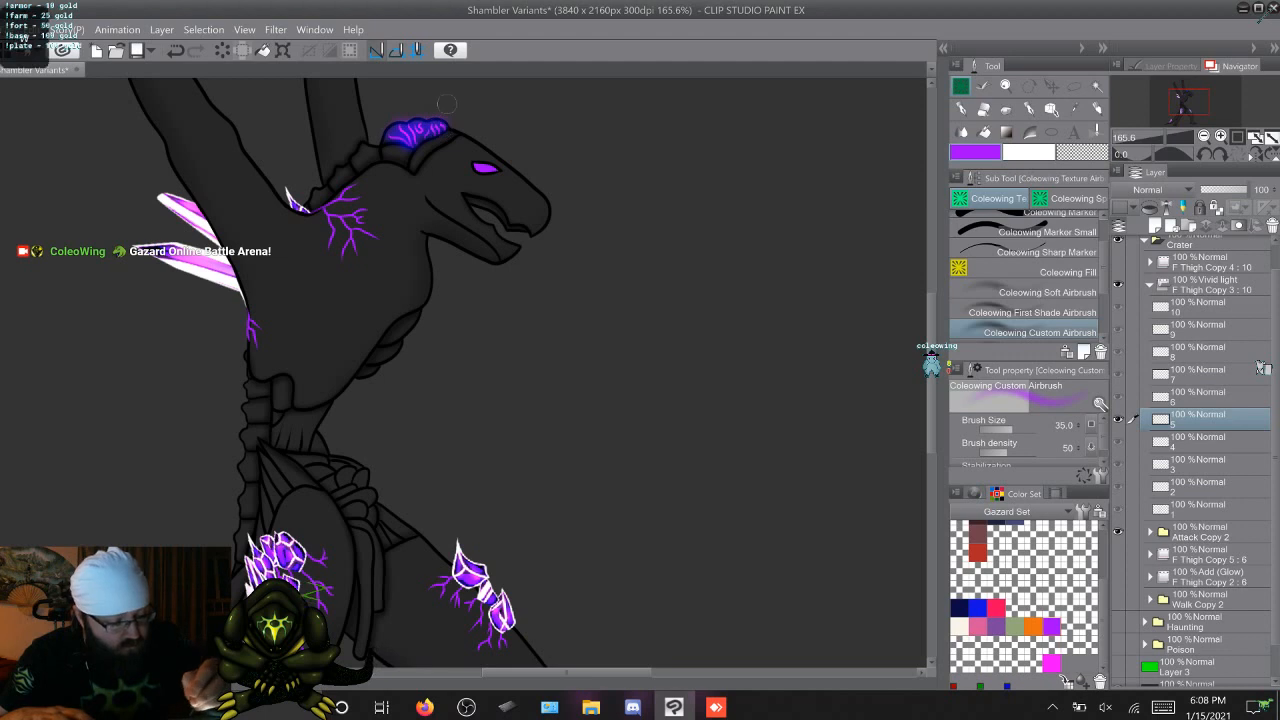
Airbrush the purple glow over the head veins on frames 6 and 7 of the glow folder
key(Right)
mouse_move(406, 139)
mouse_down()
mouse_move(428, 149)
mouse_move(435, 128)
mouse_move(457, 125)
mouse_up()
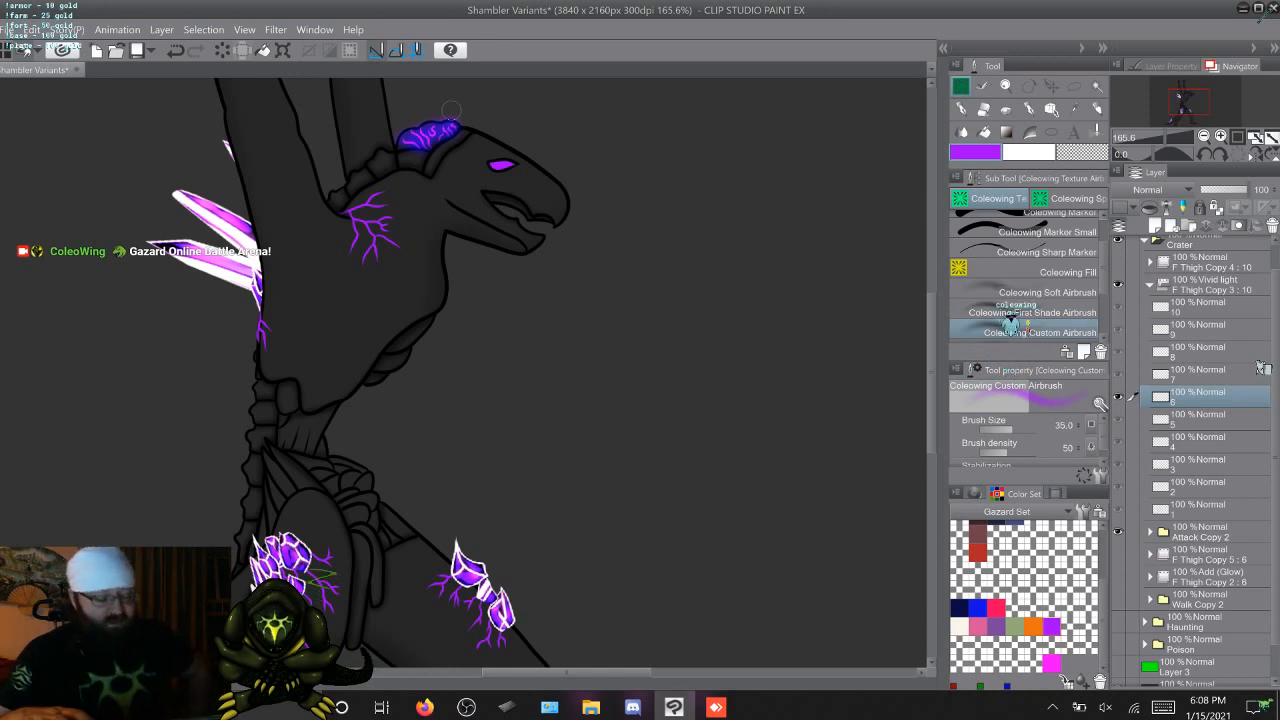
click(1262, 369)
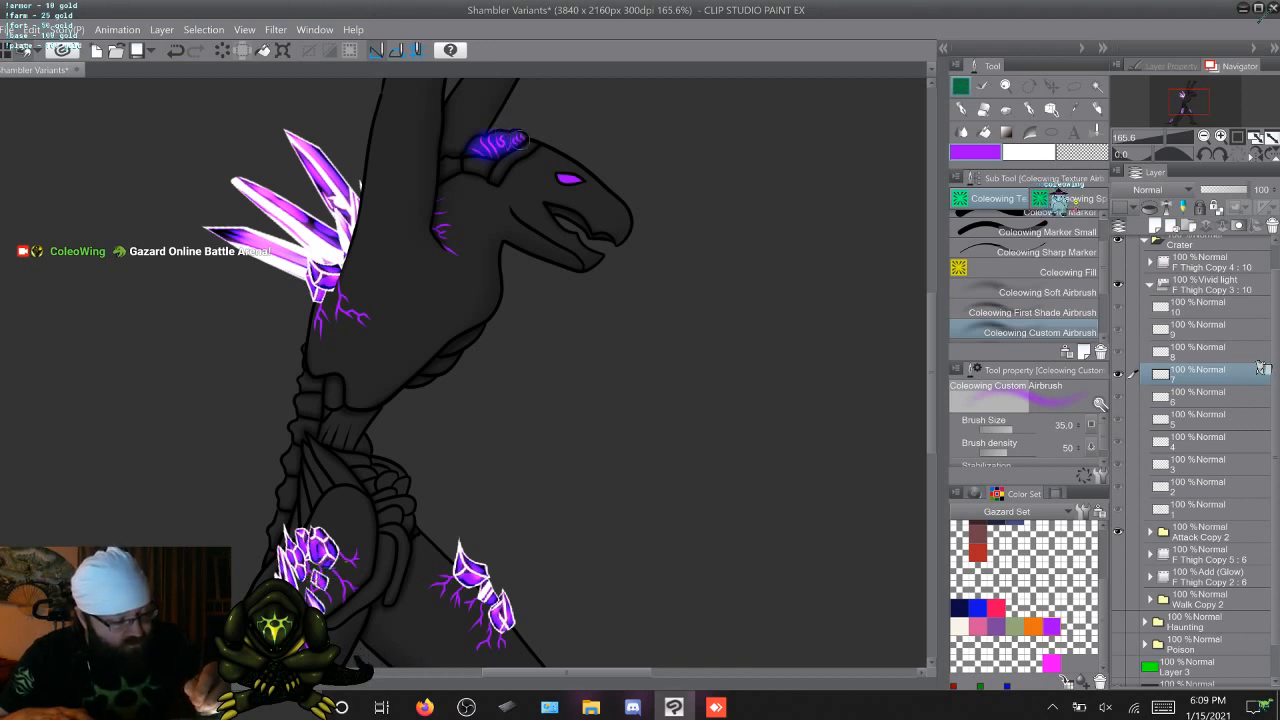
Skip frame 8 and airbrush the purple glow over the head veins on frames 9 and 10
key(period)
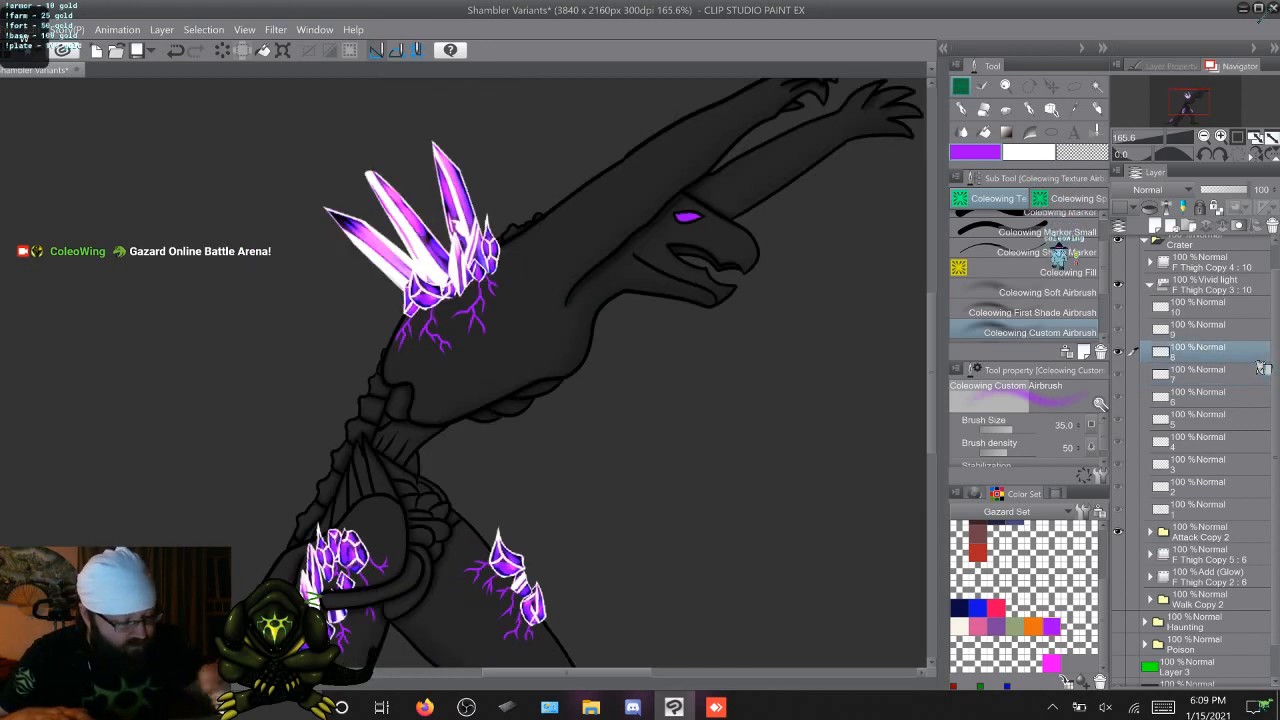
key(period)
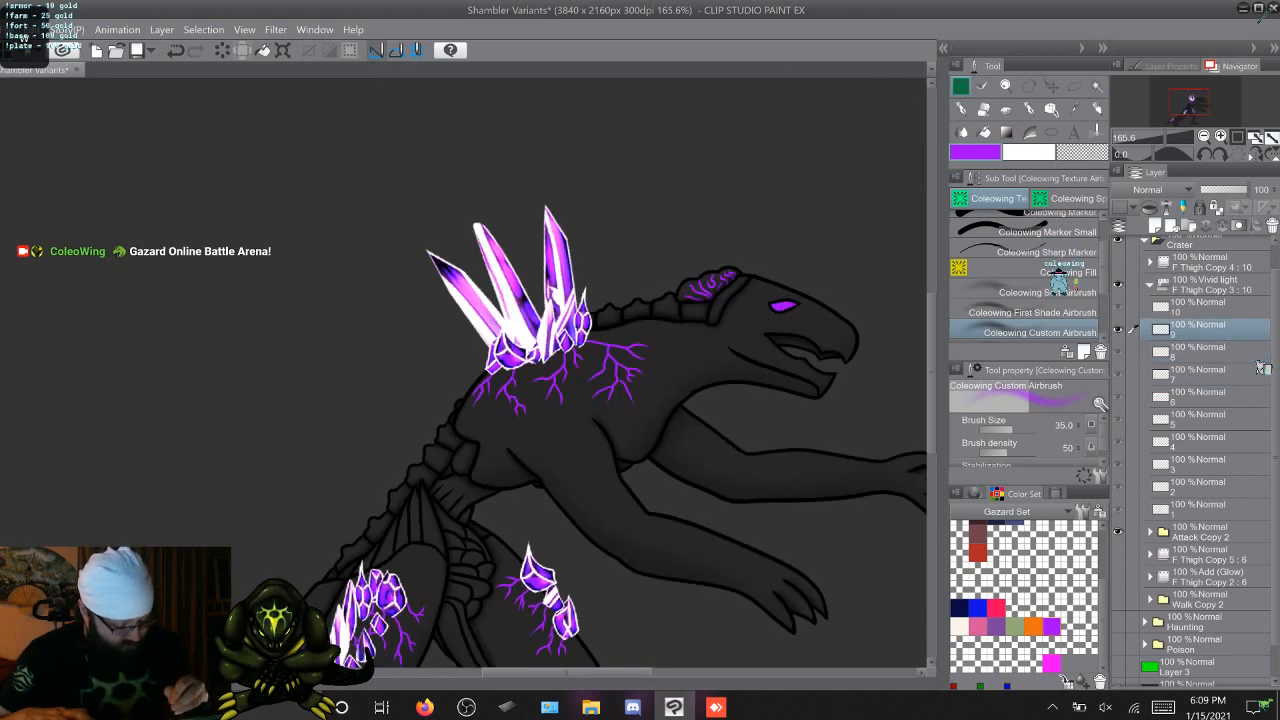
drag(560, 672, 620, 672)
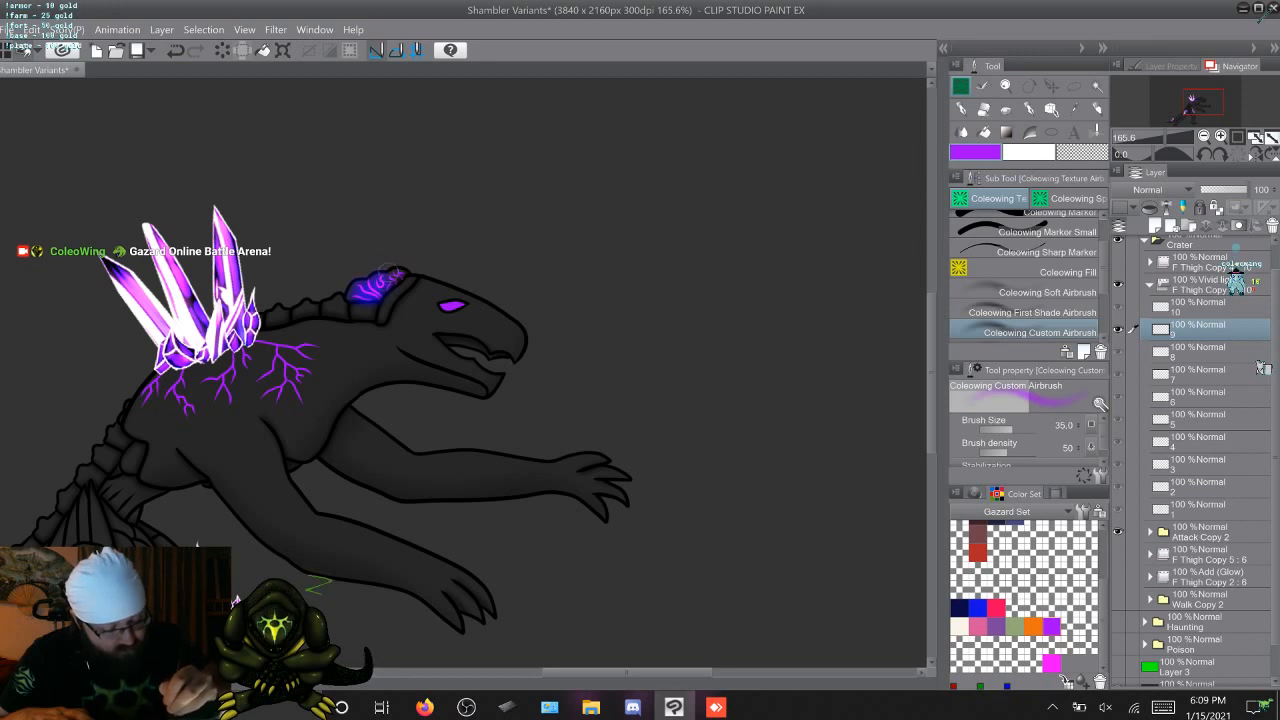
drag(391, 272, 402, 281)
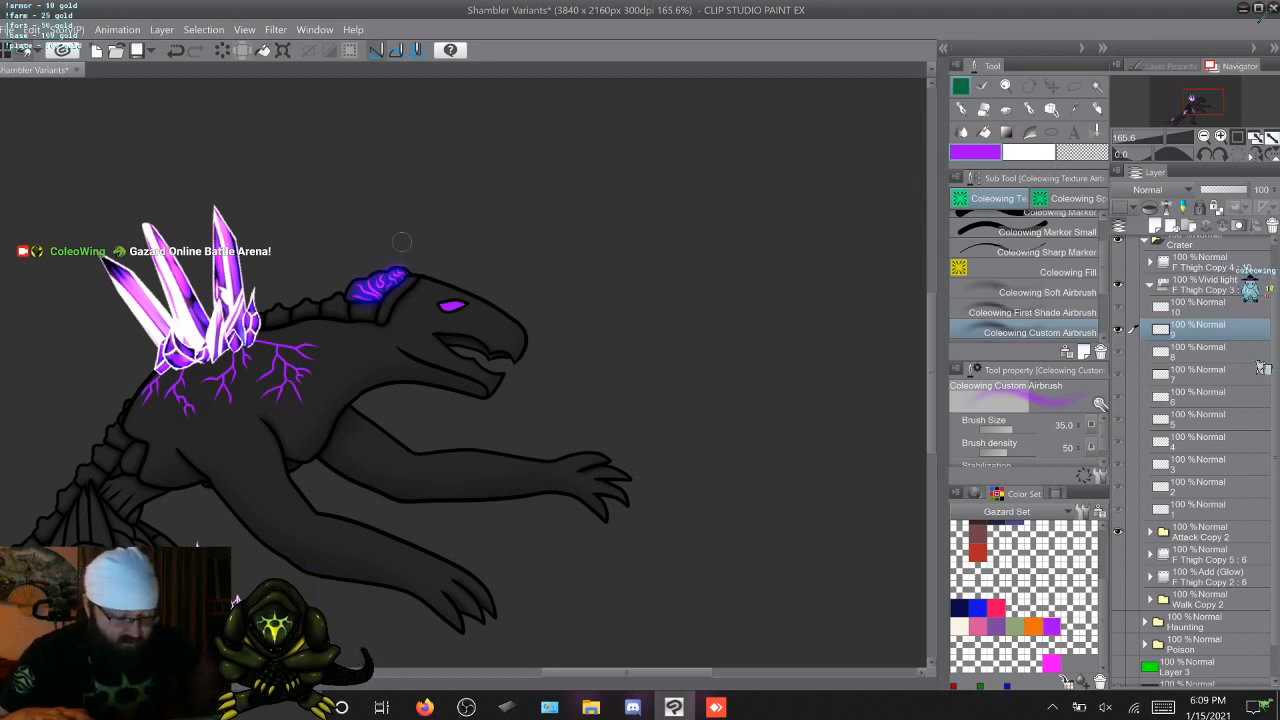
key(Right)
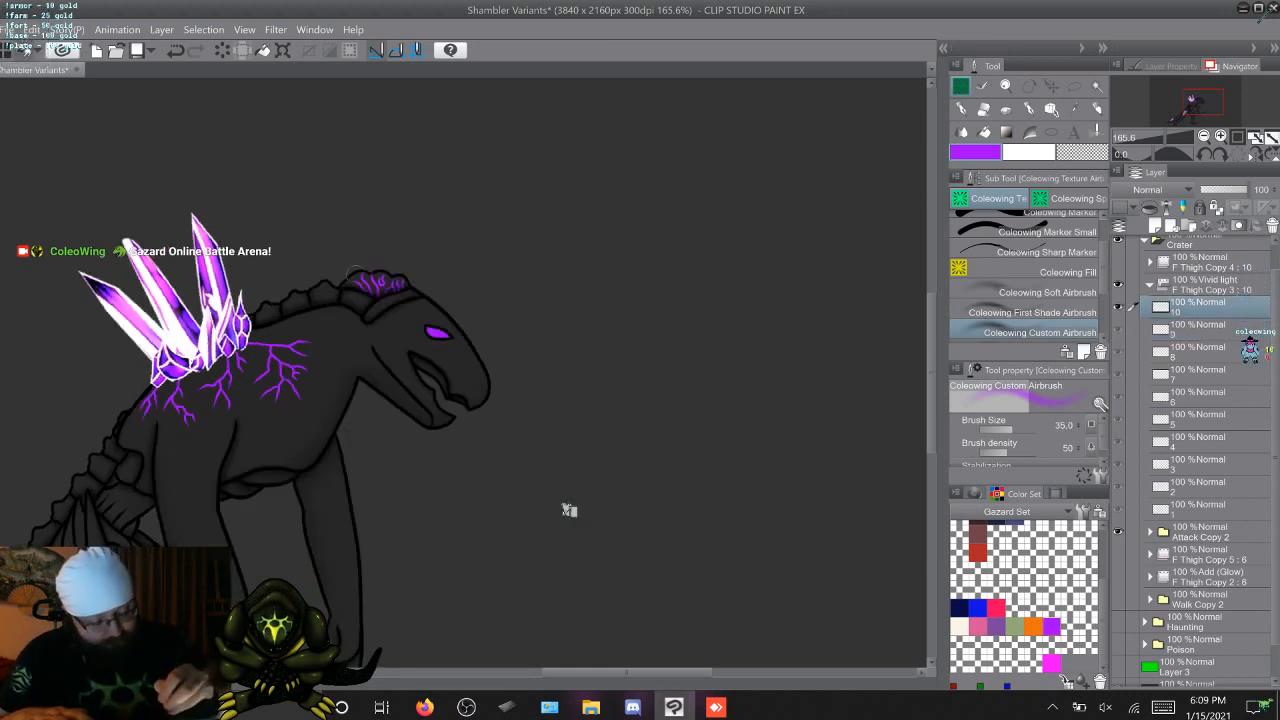
drag(362, 288, 361, 272)
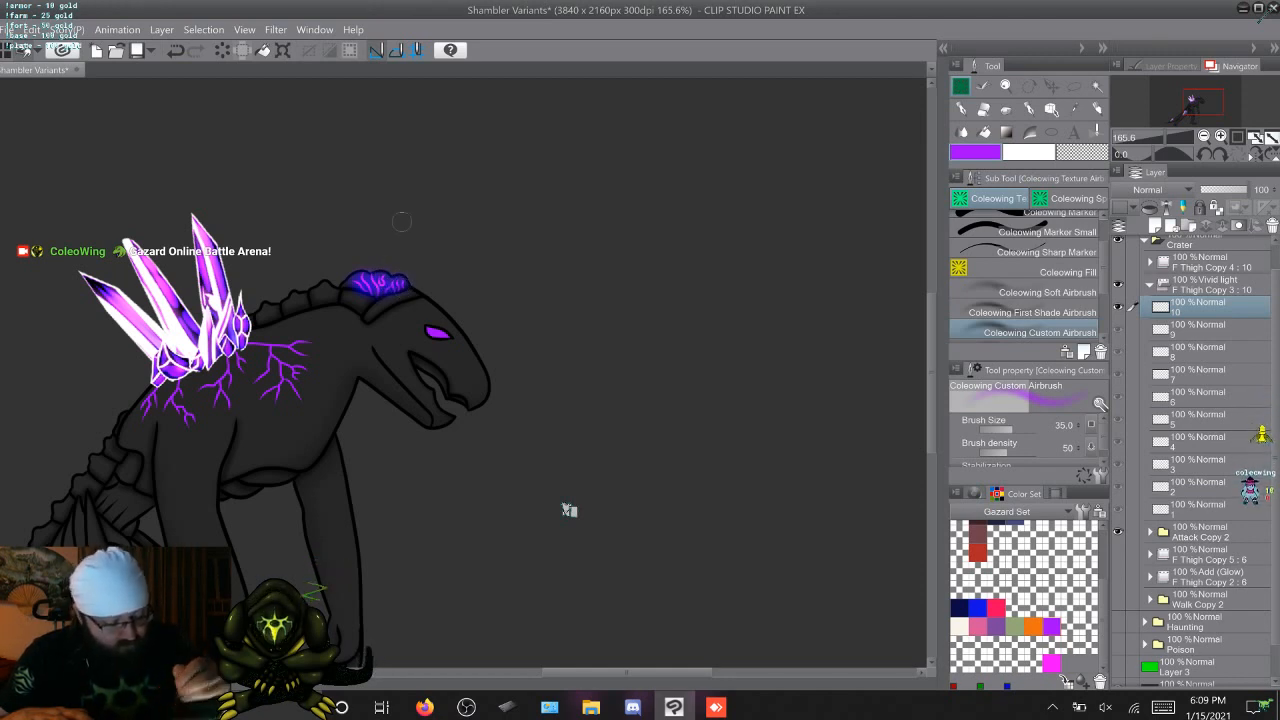
Return to frame 2 of the glow folder and airbrush the purple glow over the veins around the back crystals
key(Right)
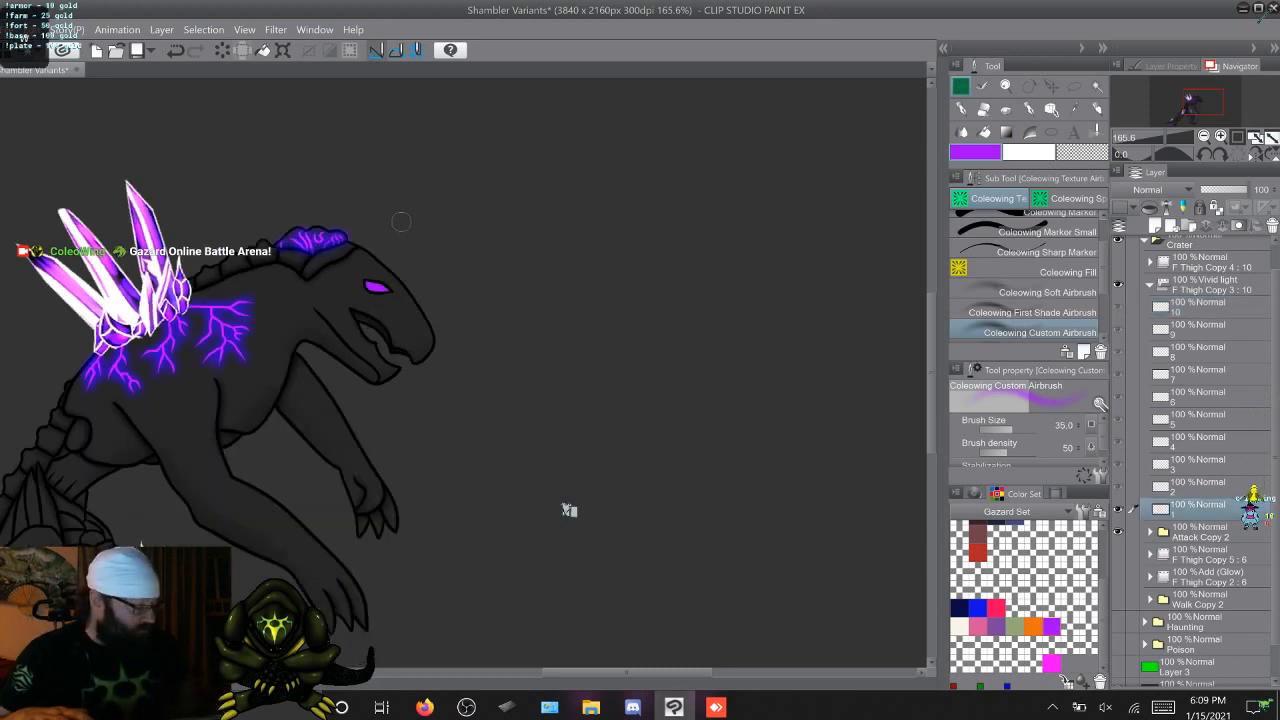
key(Right)
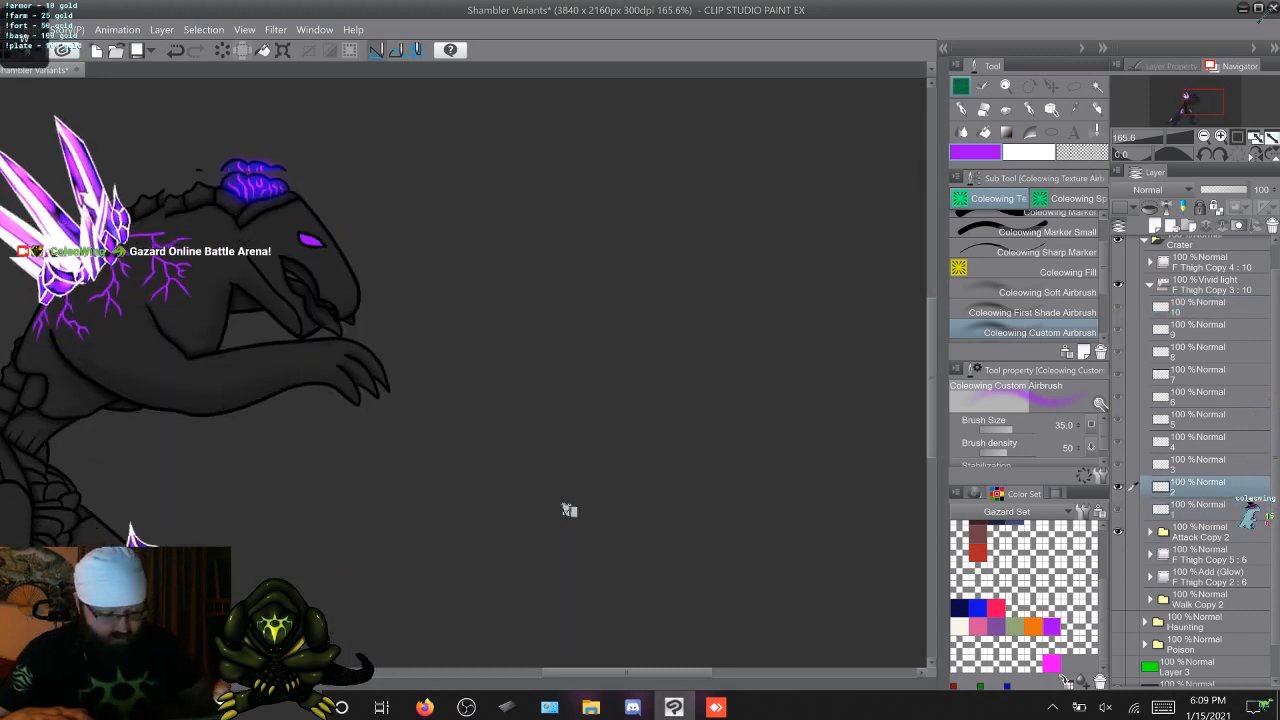
scroll(568, 510, left, 5)
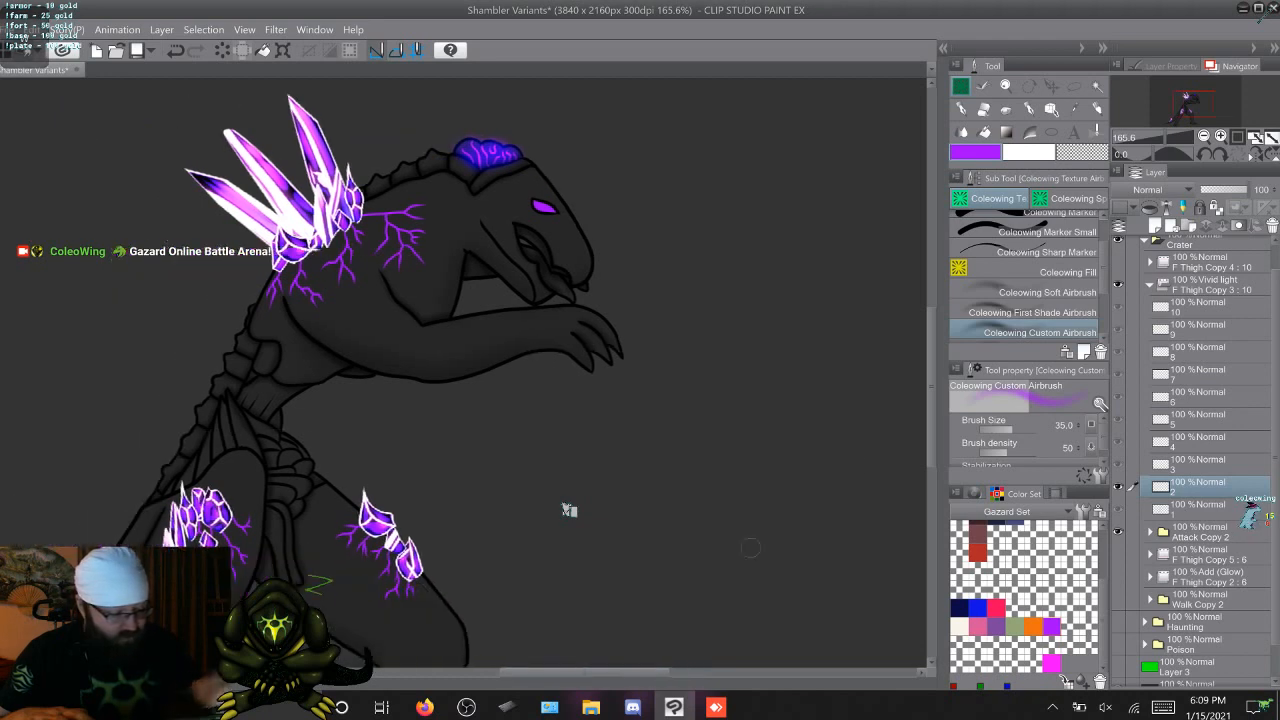
scroll(568, 510, up, 2)
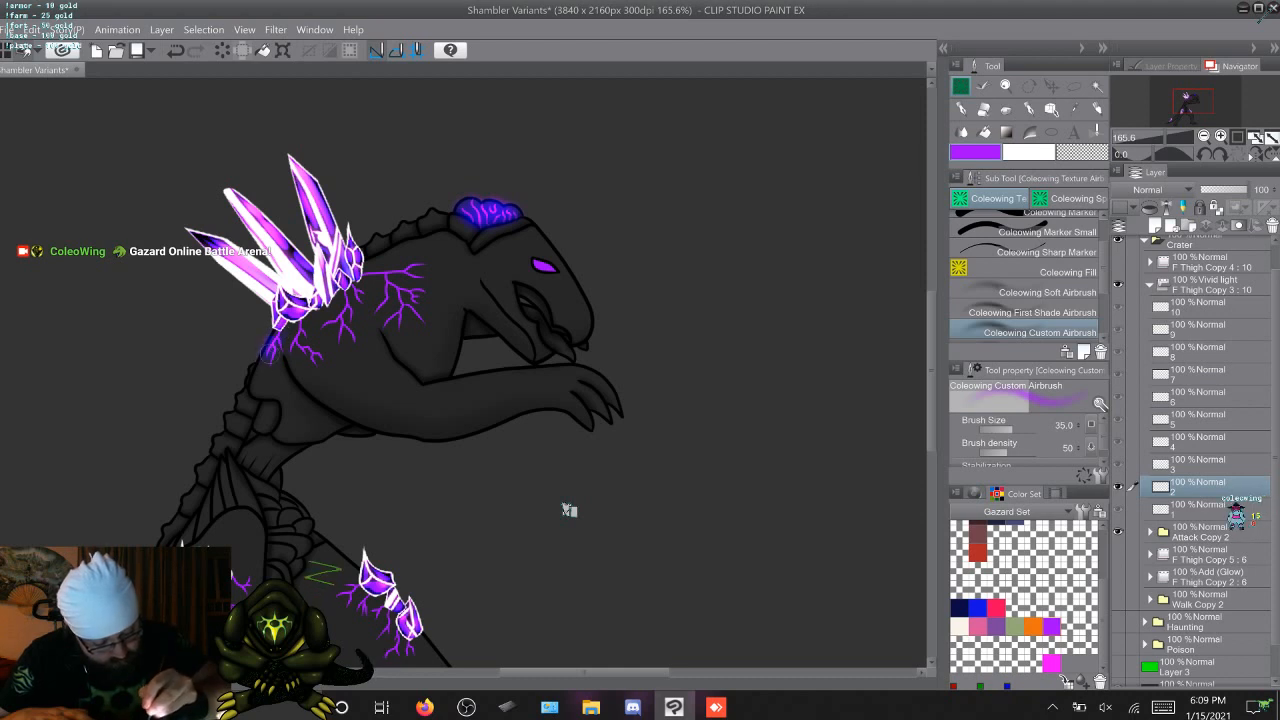
mouse_move(272, 328)
mouse_down()
mouse_move(270, 341)
mouse_move(289, 346)
mouse_up()
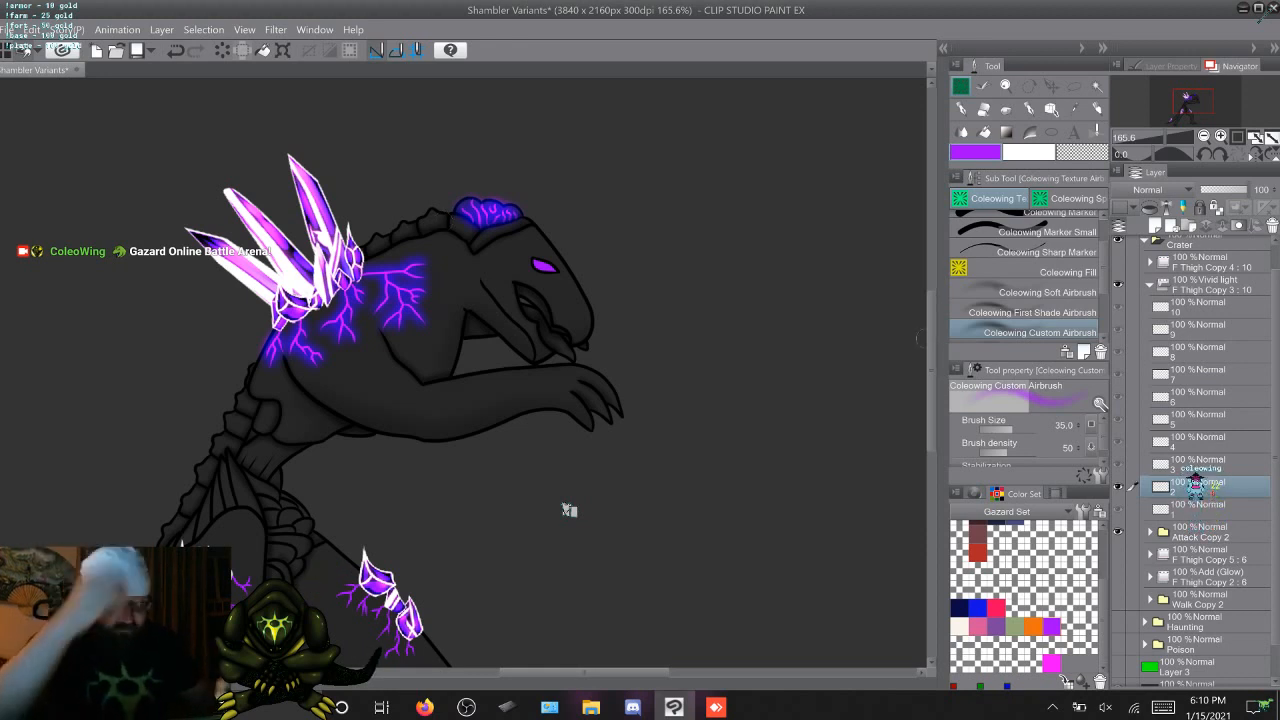
Airbrush the purple glow over the back veins on frames 3 and 4 and over the lower back vein on frame 5
key(Right)
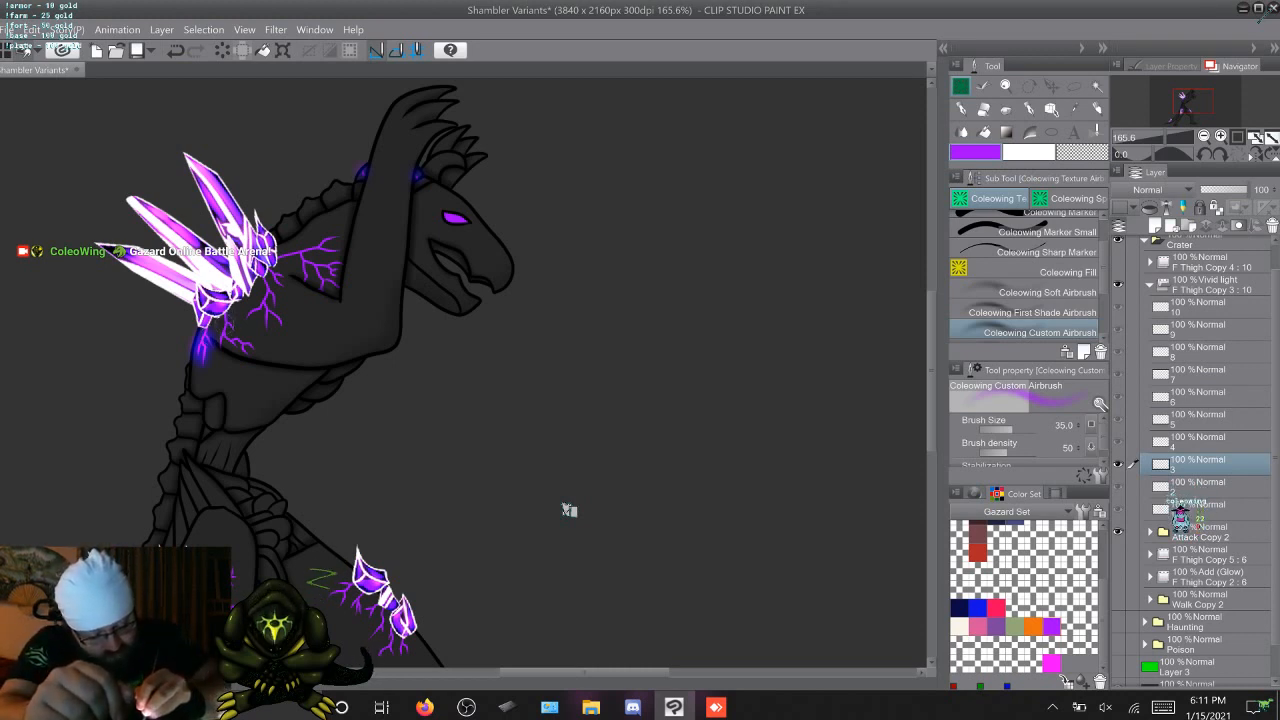
drag(218, 343, 245, 345)
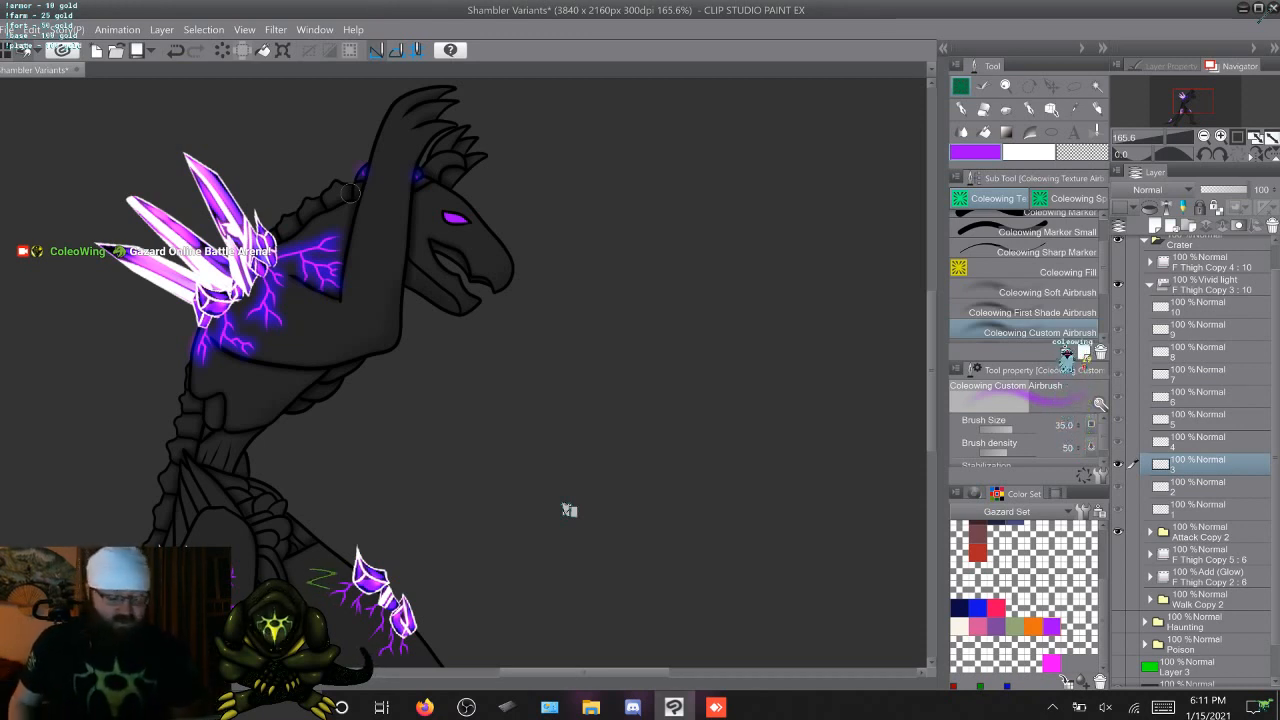
key(Right)
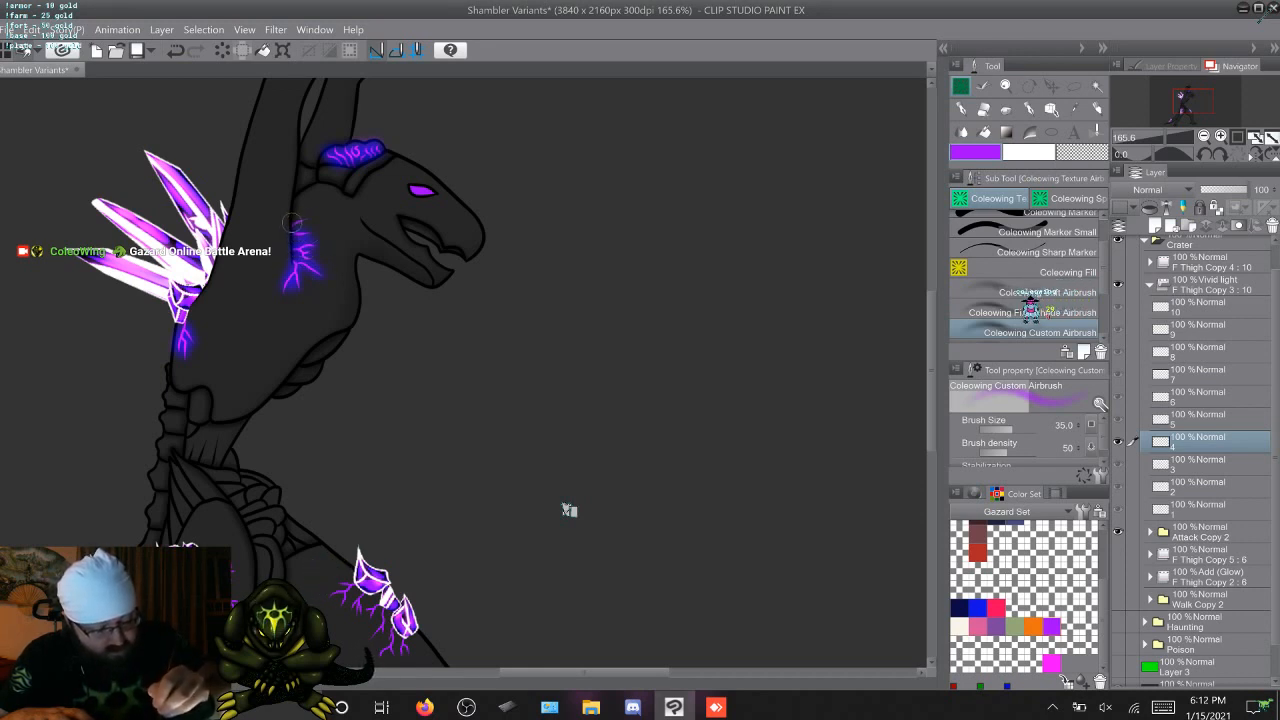
key(period)
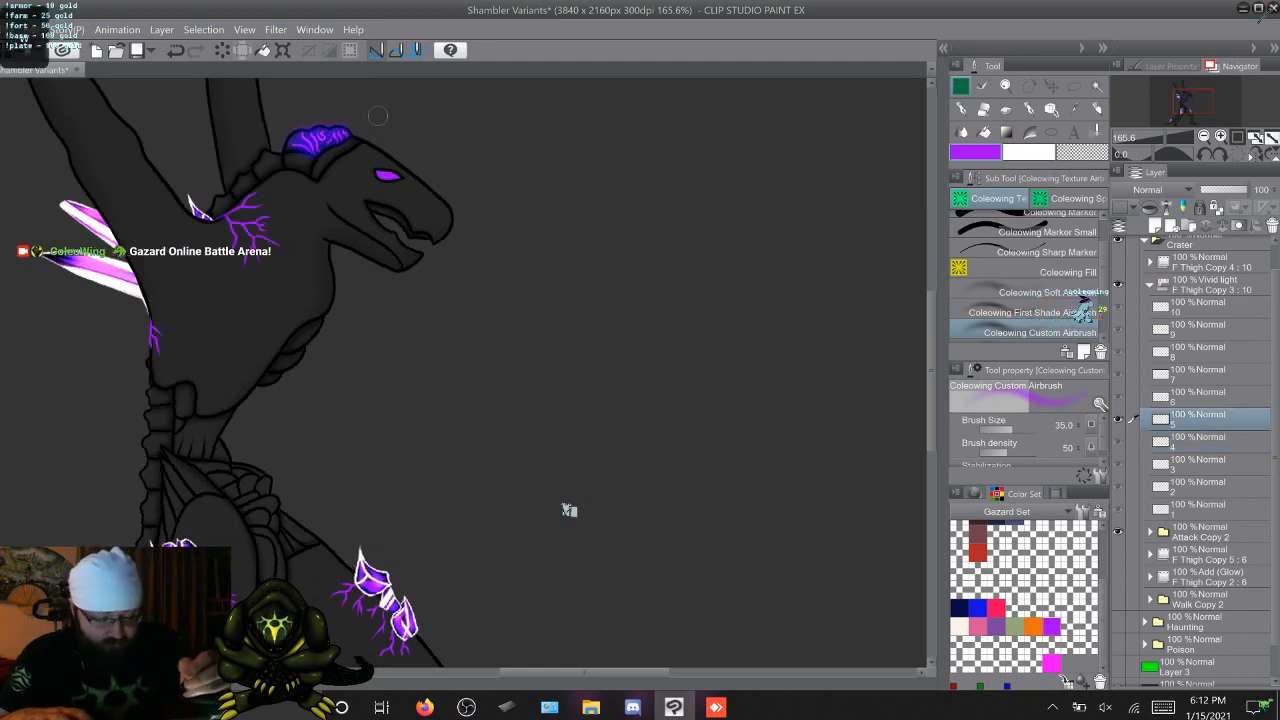
drag(146, 336, 154, 350)
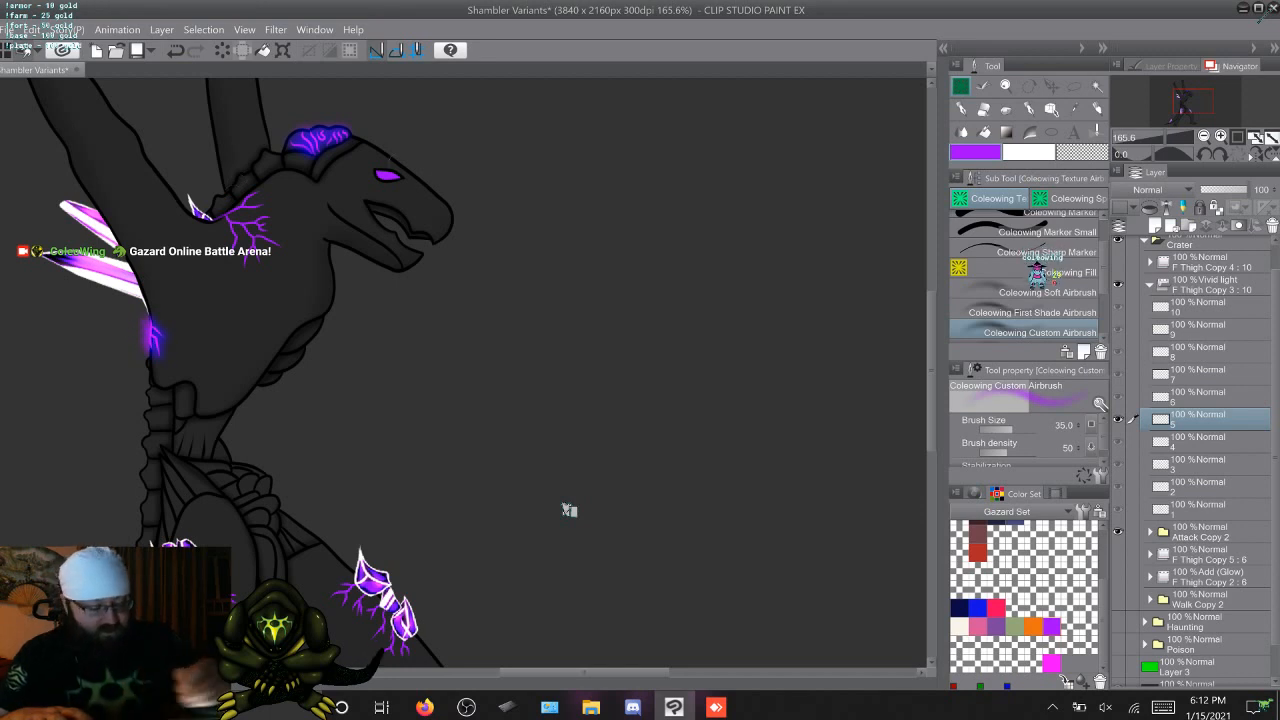
mouse_move(662, 258)
mouse_down()
mouse_move(630, 314)
mouse_move(730, 349)
mouse_move(751, 424)
mouse_move(715, 492)
mouse_up()
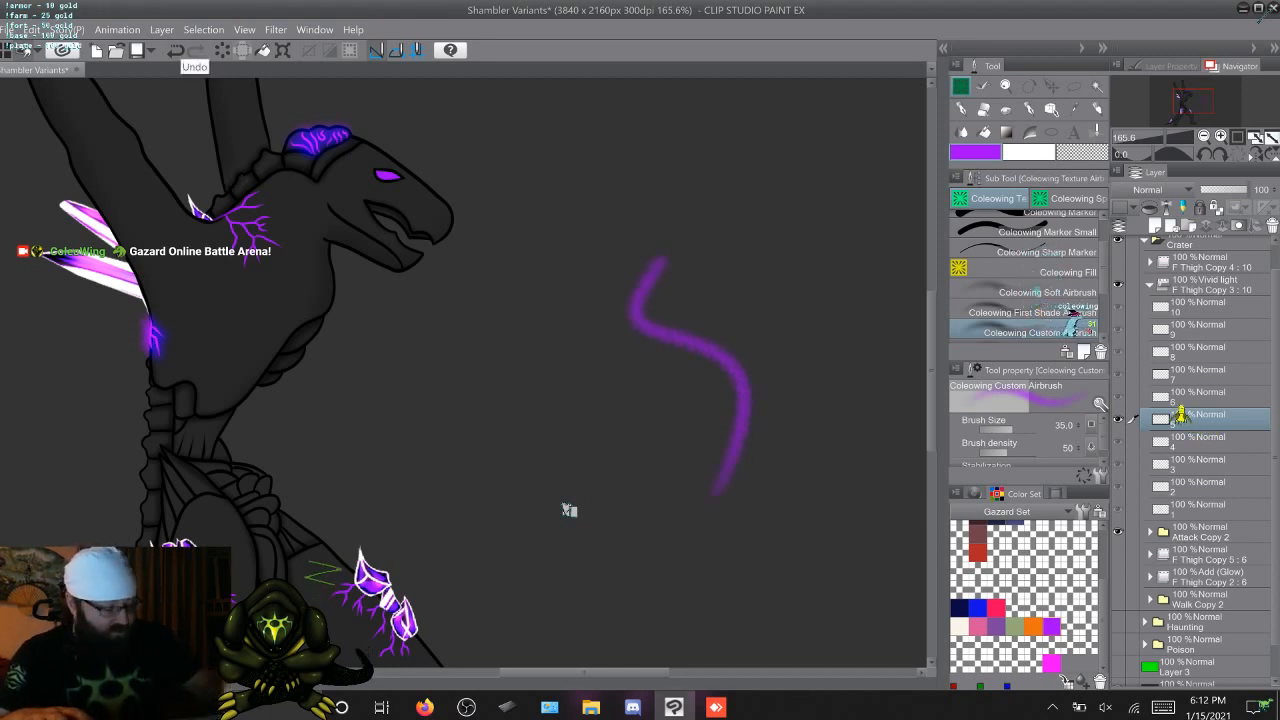
scroll(1195, 460, down, 1)
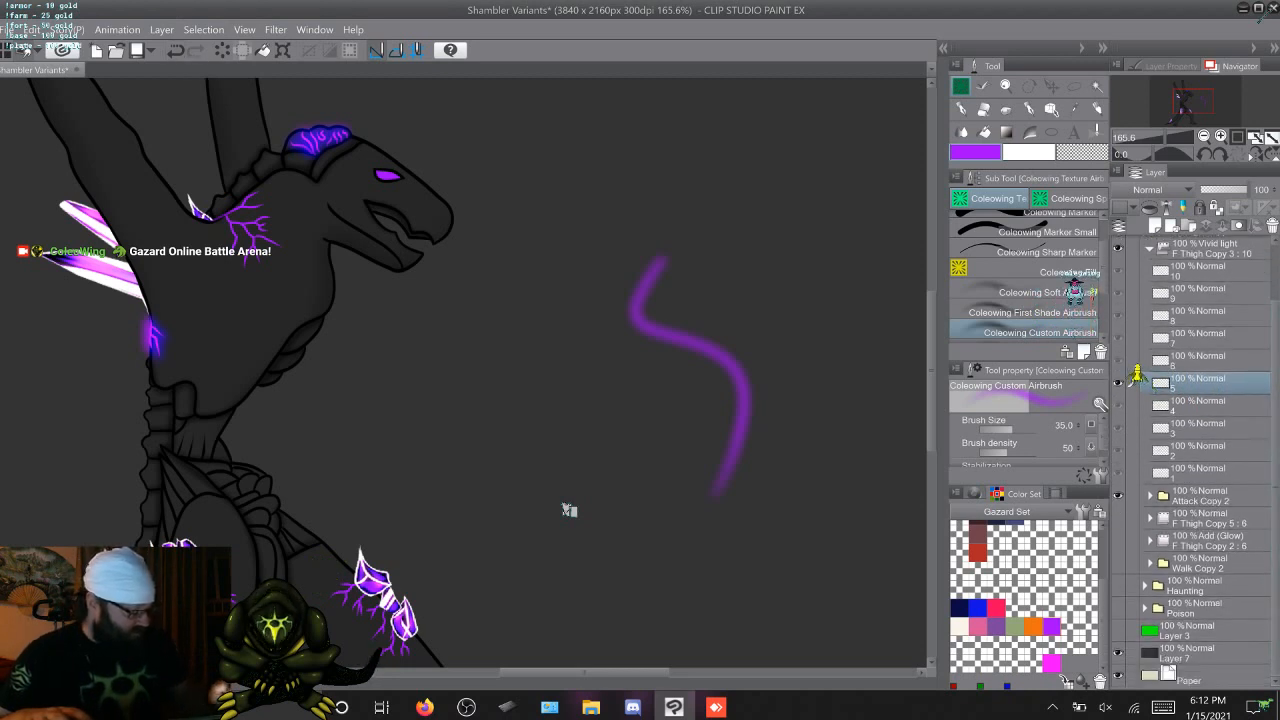
click(1118, 653)
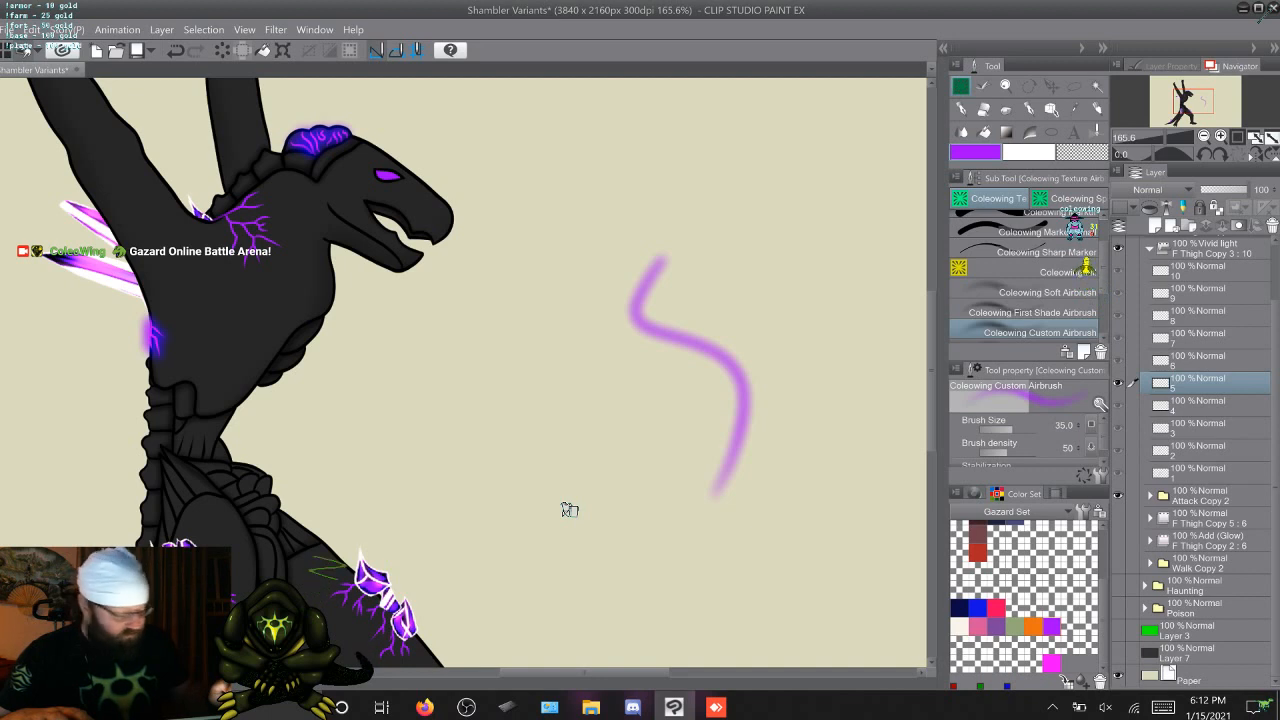
click(1118, 653)
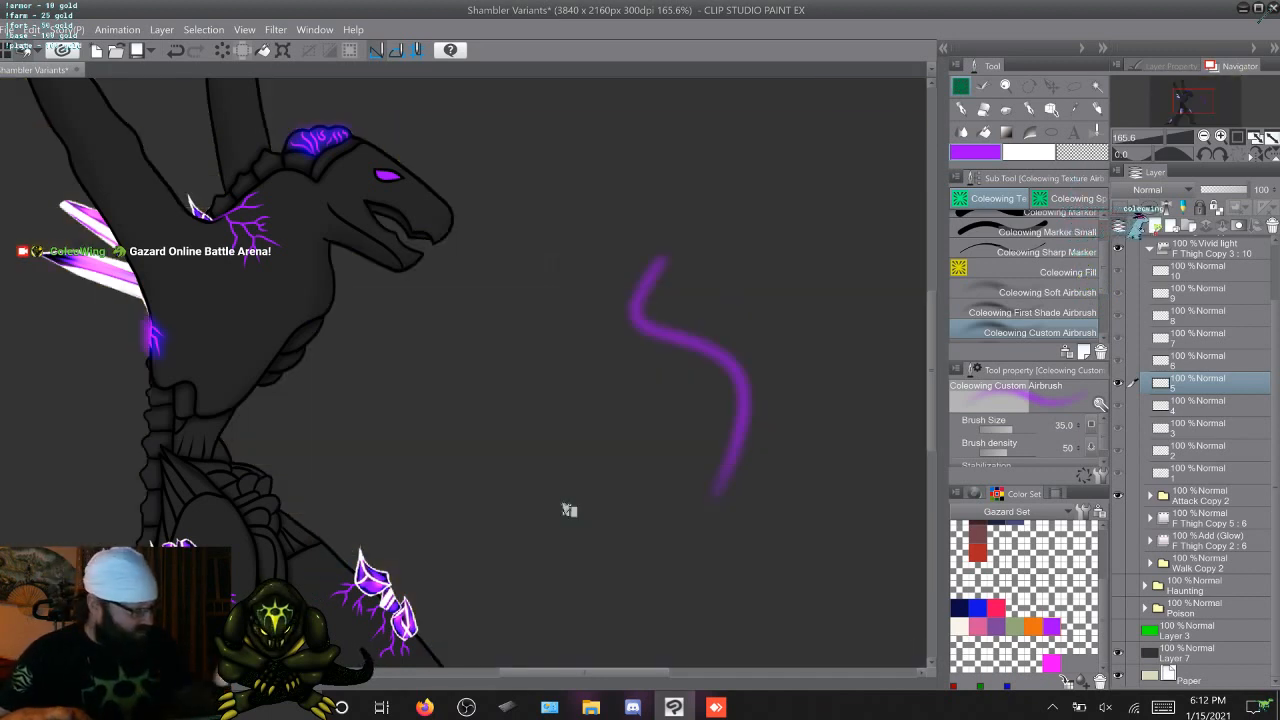
key(ctrl+z)
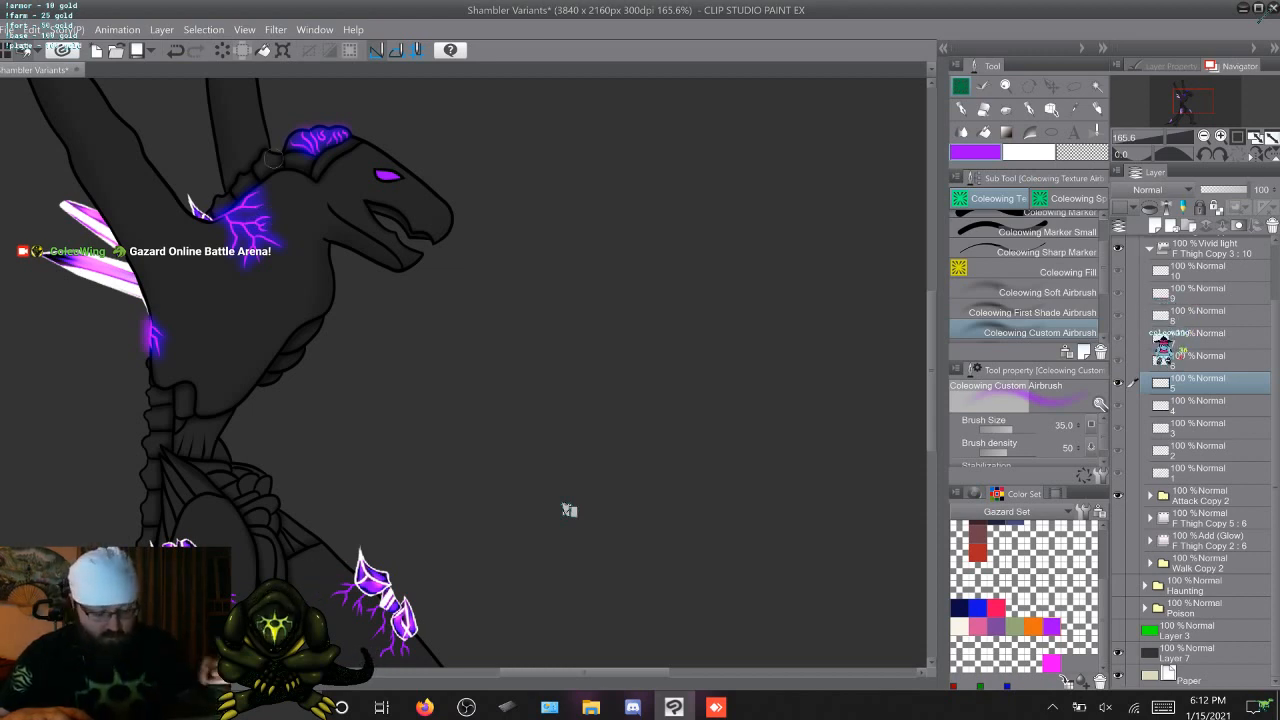
Airbrush the purple glow over the shoulder veins on frames 5 and 6 of the glow folder
key(Right)
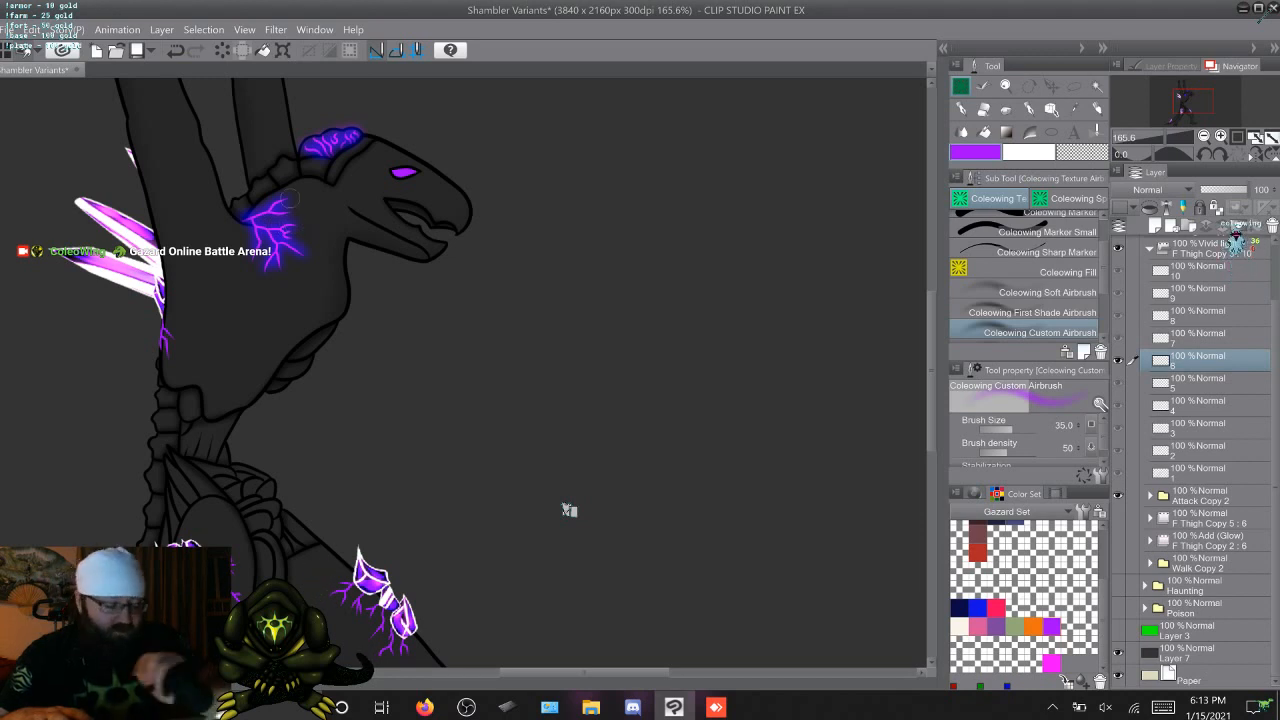
Step back to frame 1 and flip between frames 1 to 4 to compare the glow on the back veins
key(Left)
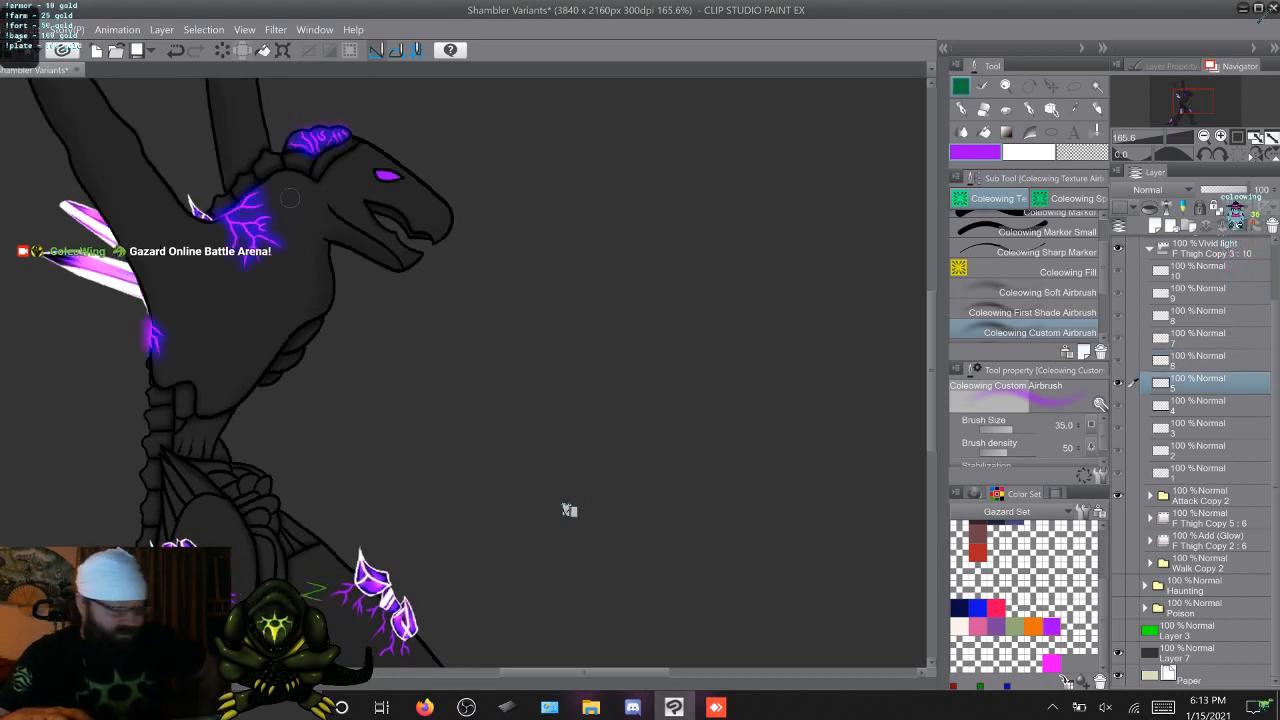
key(Left)
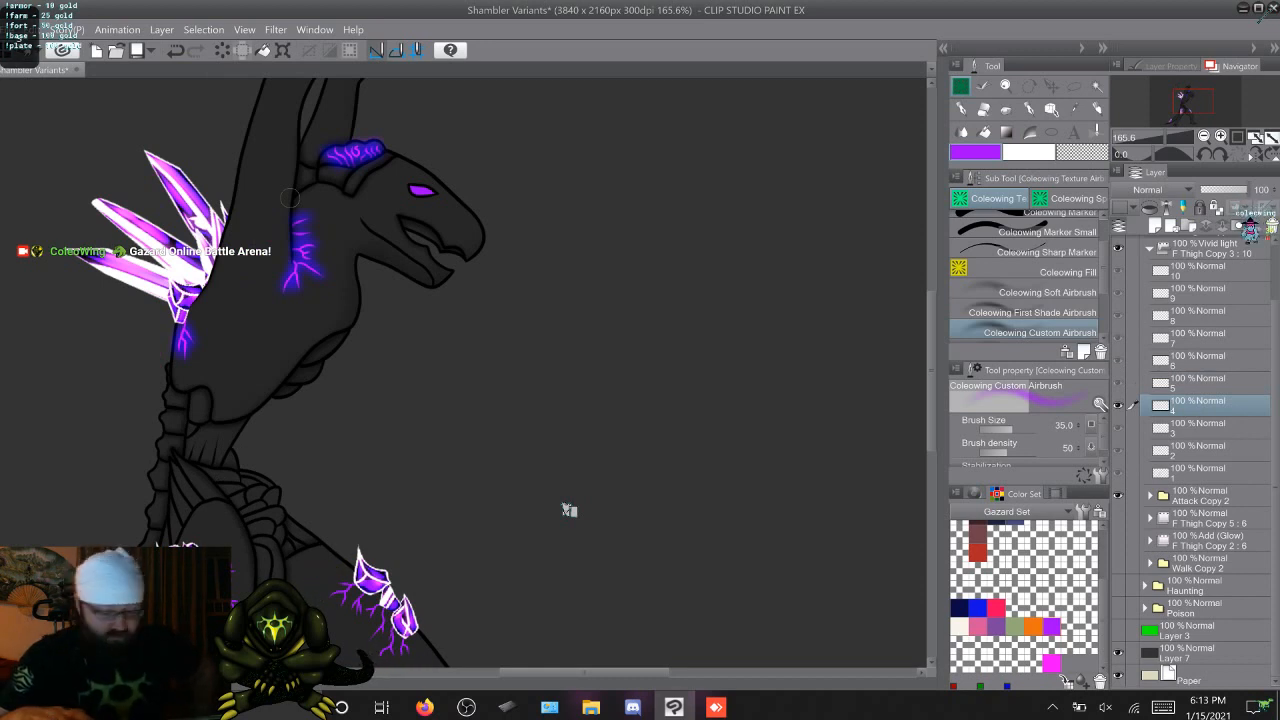
key(Left)
key(Left)
key(Left)
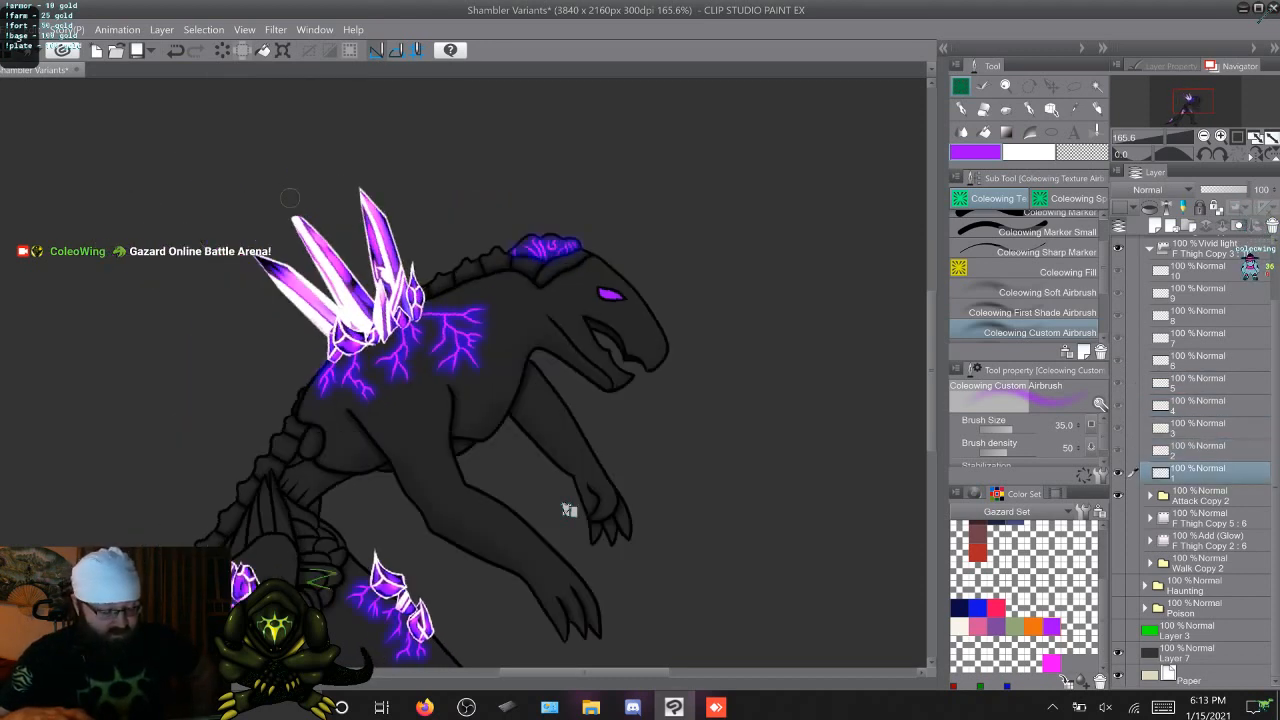
key(Right)
key(Left)
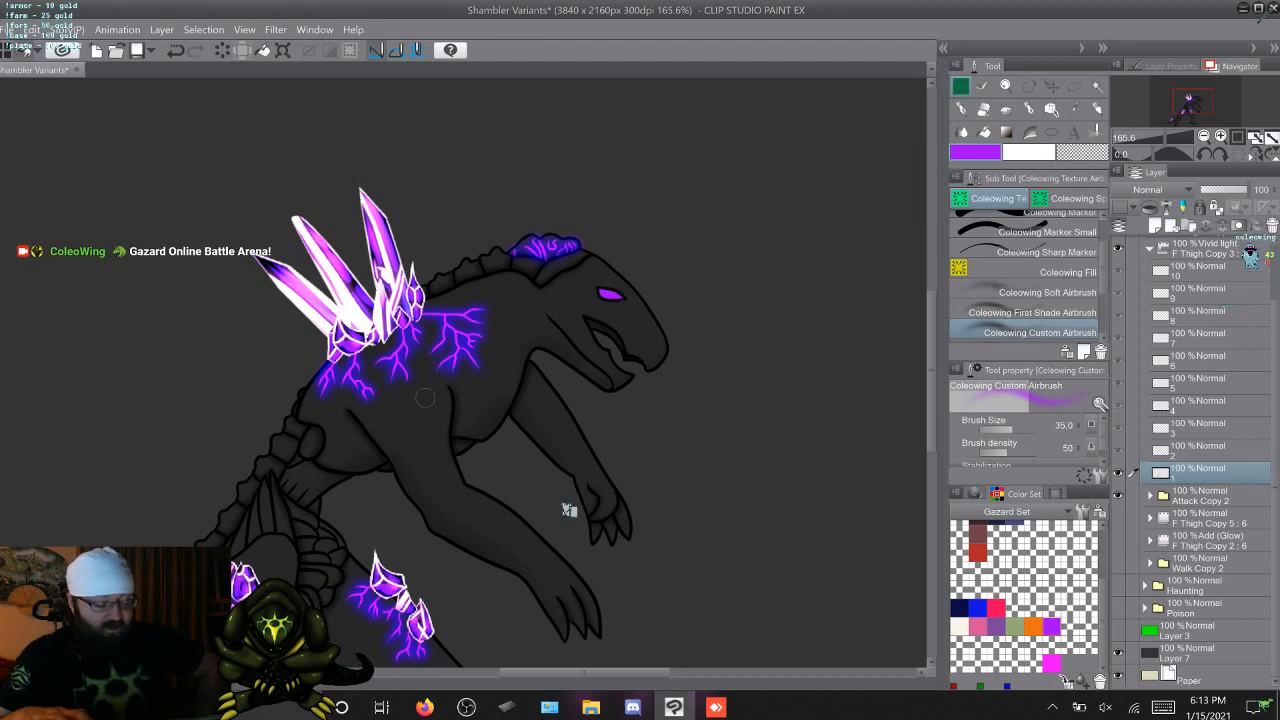
key(period)
key(period)
key(period)
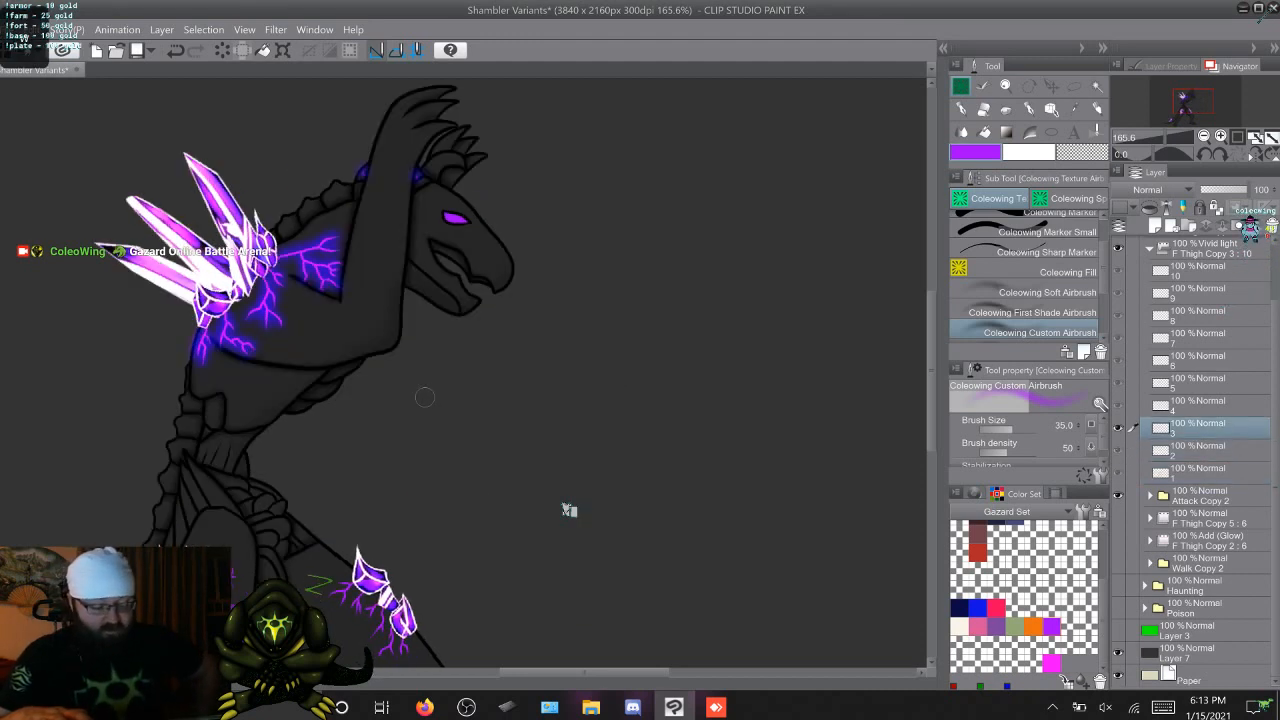
key(comma)
key(comma)
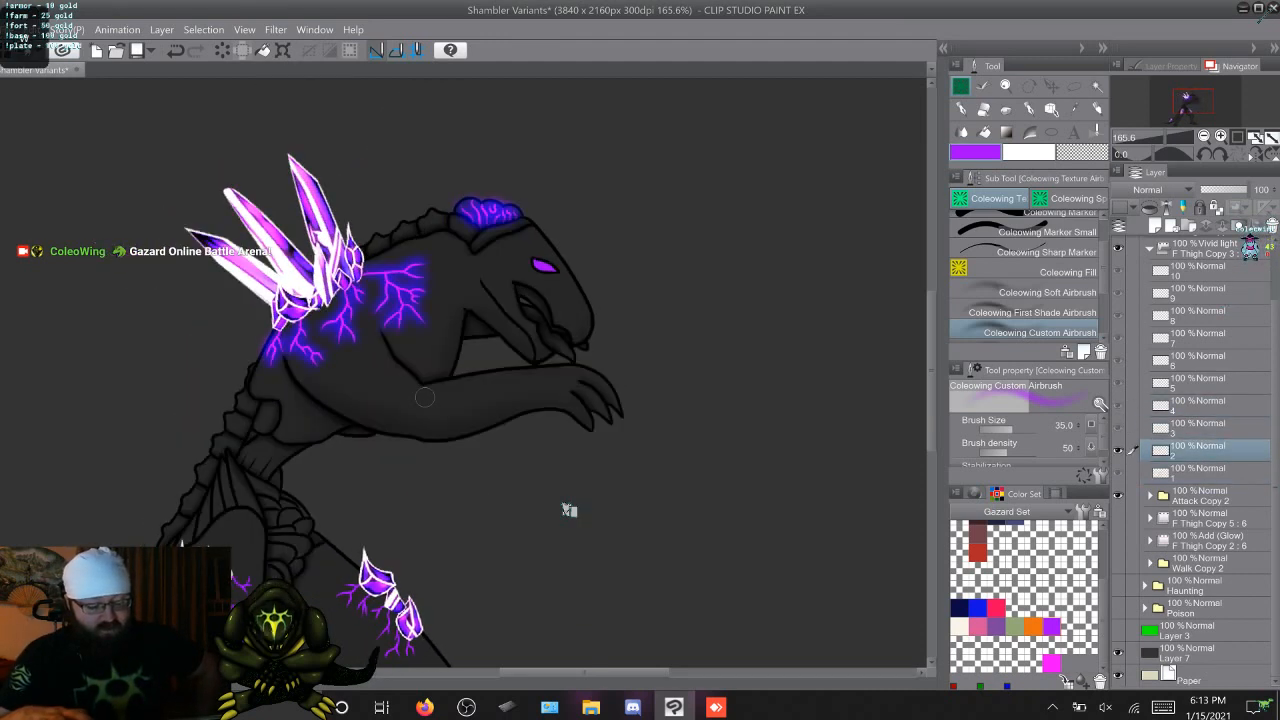
key(period)
key(period)
key(comma)
key(period)
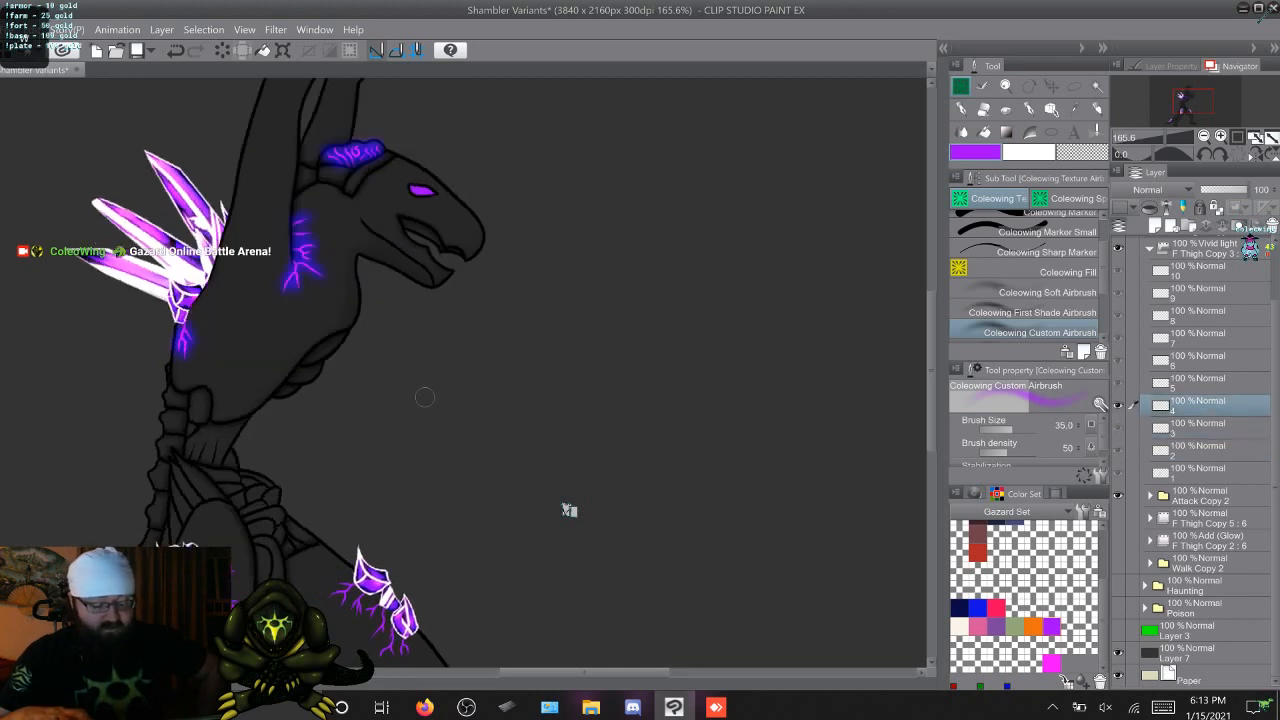
key(comma)
key(period)
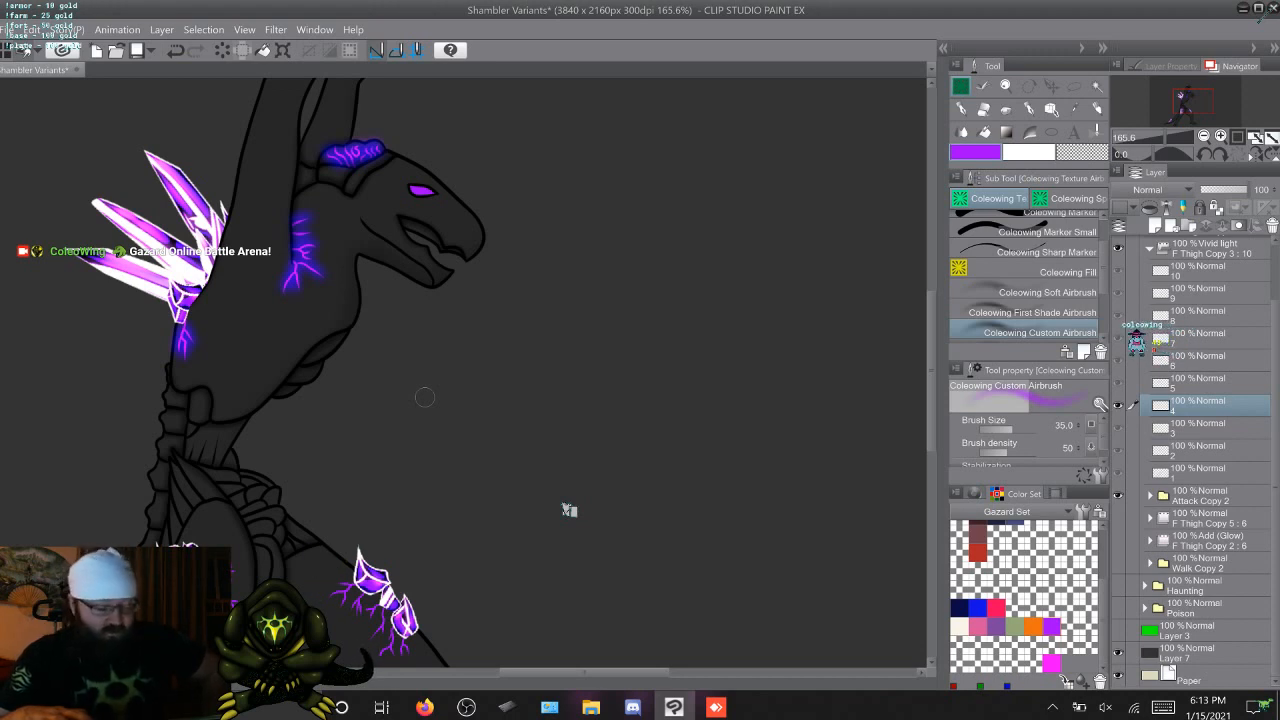
Cycle forward through the whole attack animation and return to frame 6, checking which veins still lack glow
key(Right)
key(Right)
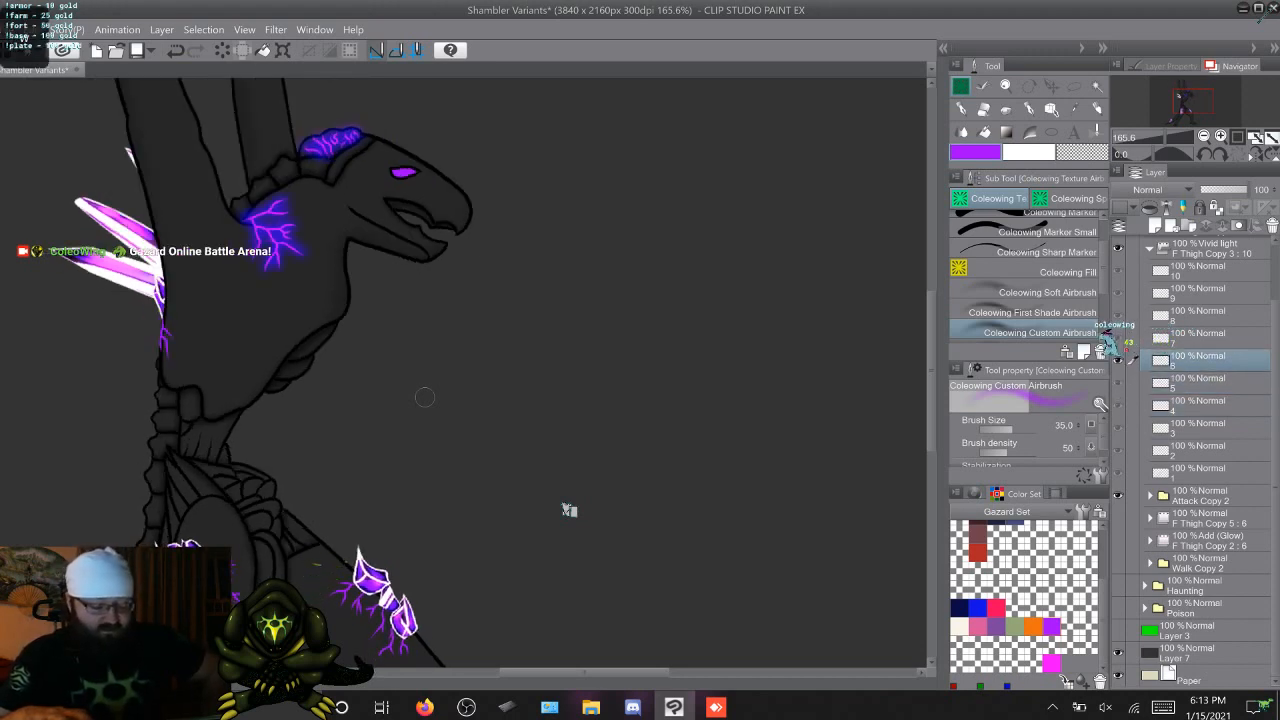
key(Right)
key(Right)
key(Right)
key(Right)
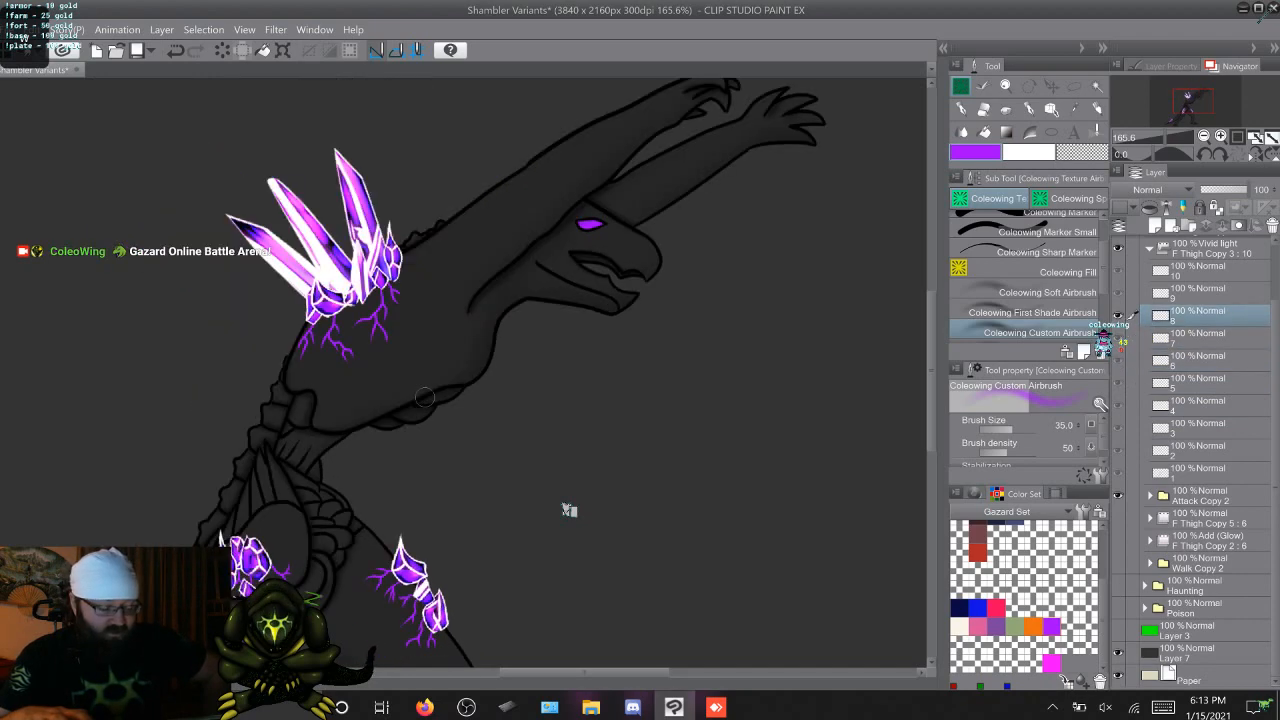
key(Right)
key(Right)
key(Right)
key(Right)
key(Right)
key(Right)
key(Right)
key(Right)
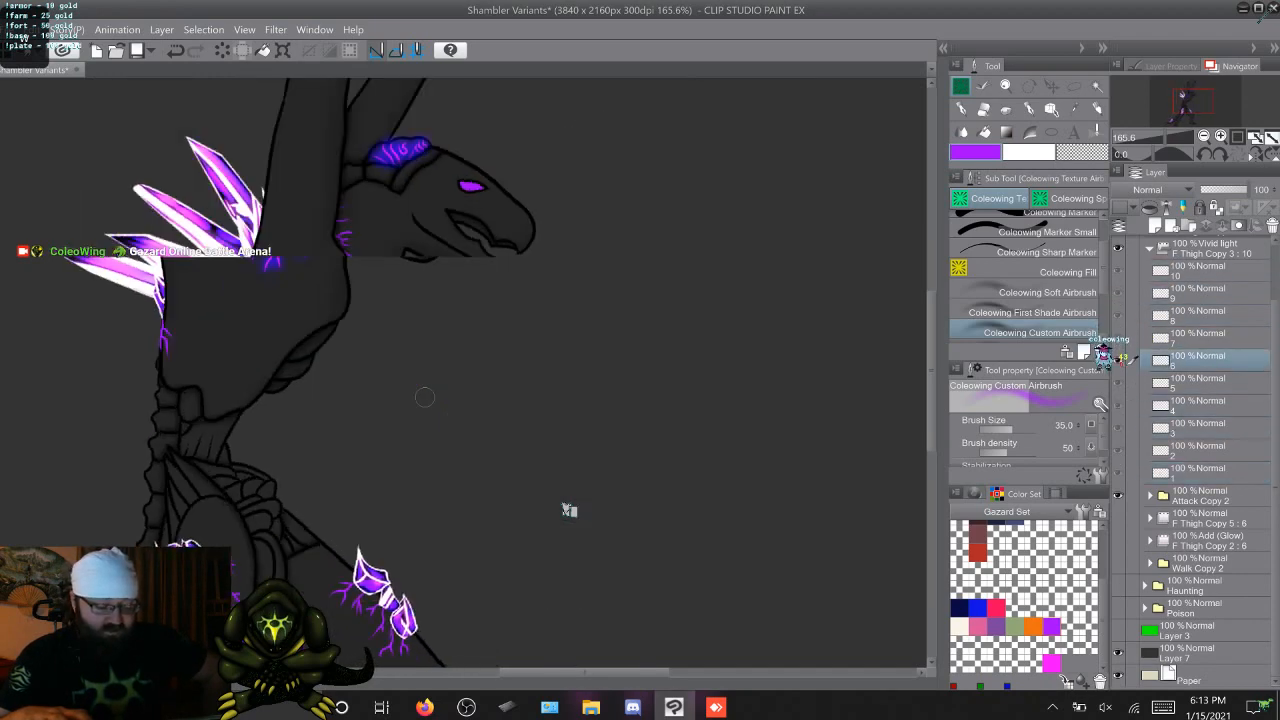
key(Right)
key(Right)
key(Right)
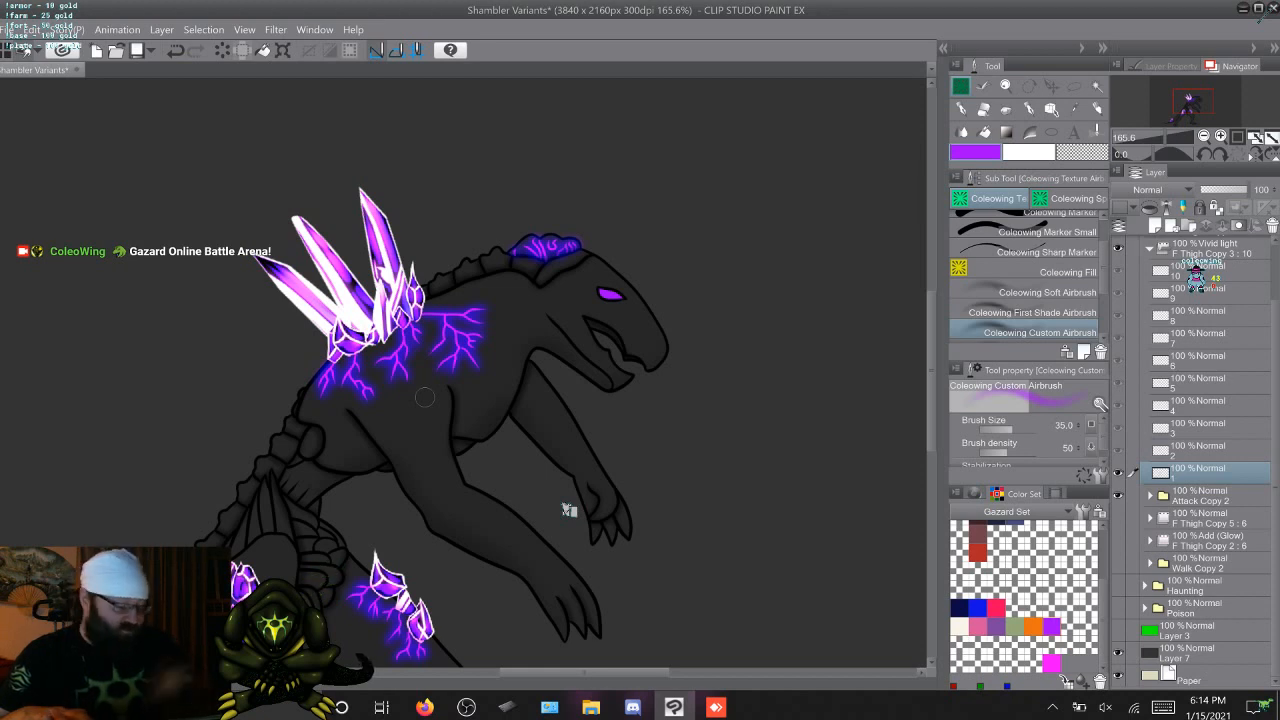
key(Right)
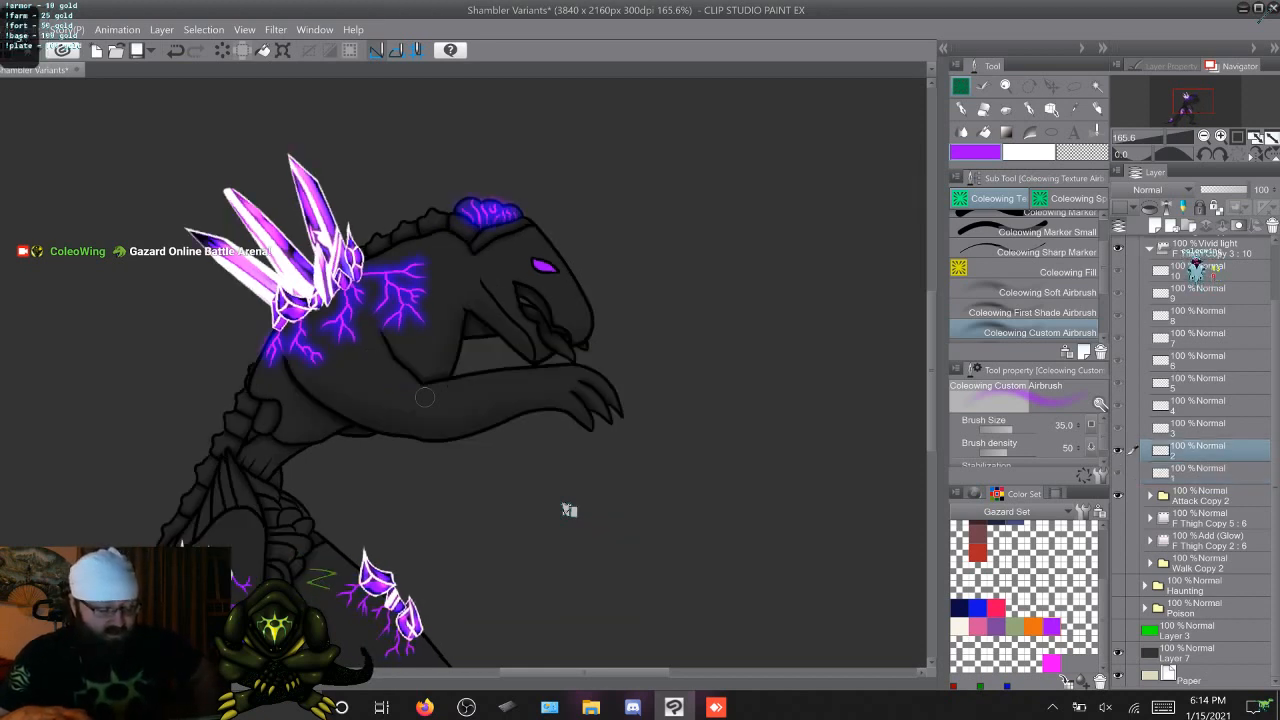
key(Left)
key(Right)
key(Right)
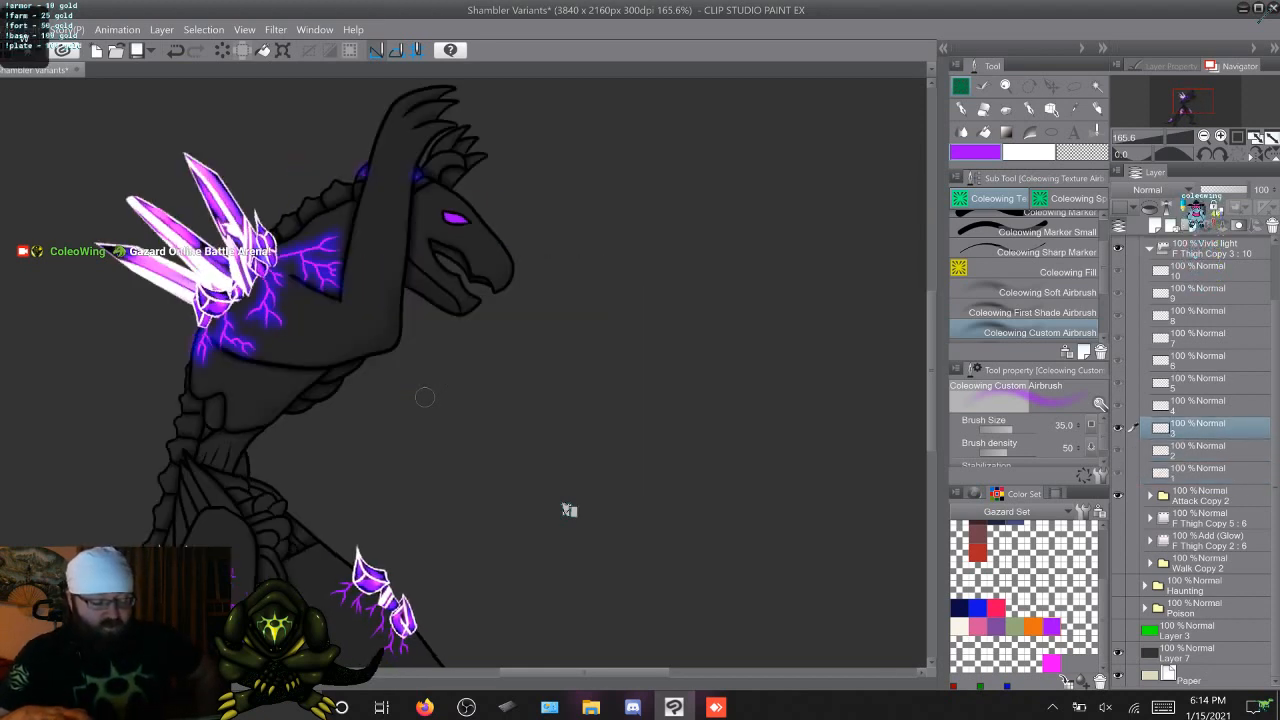
key(Right)
key(Right)
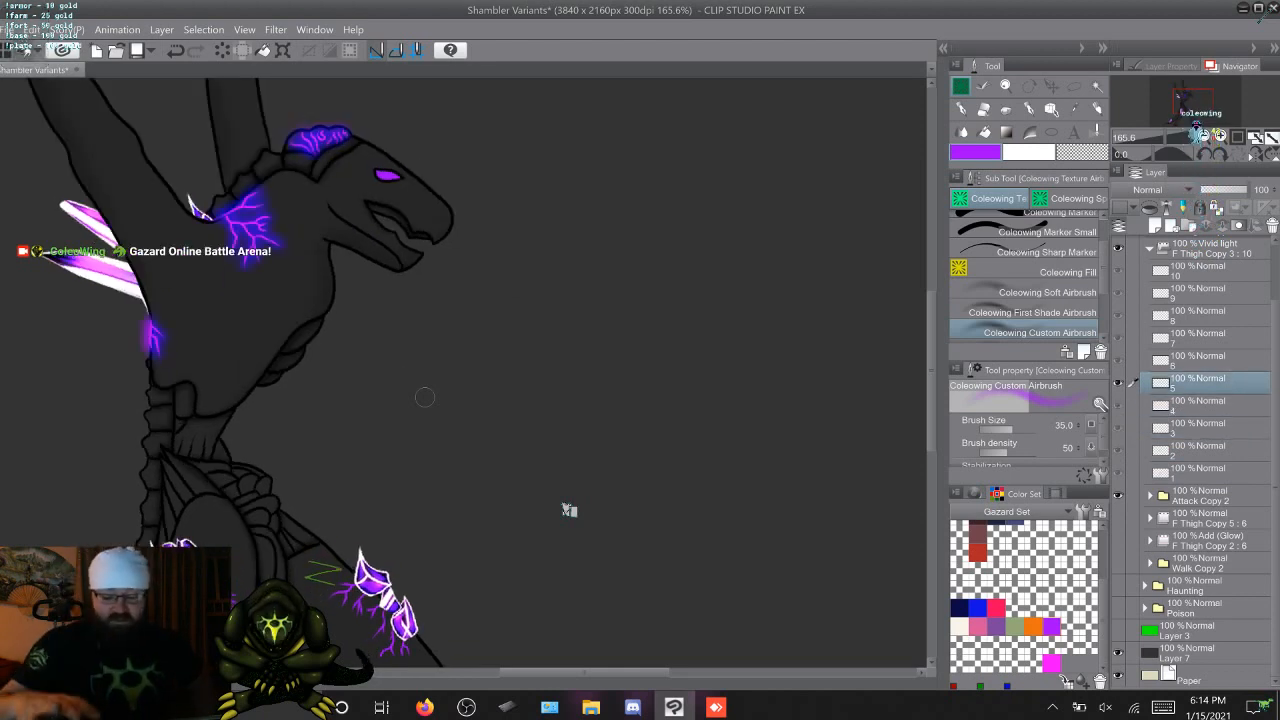
key(Right)
key(Right)
key(Left)
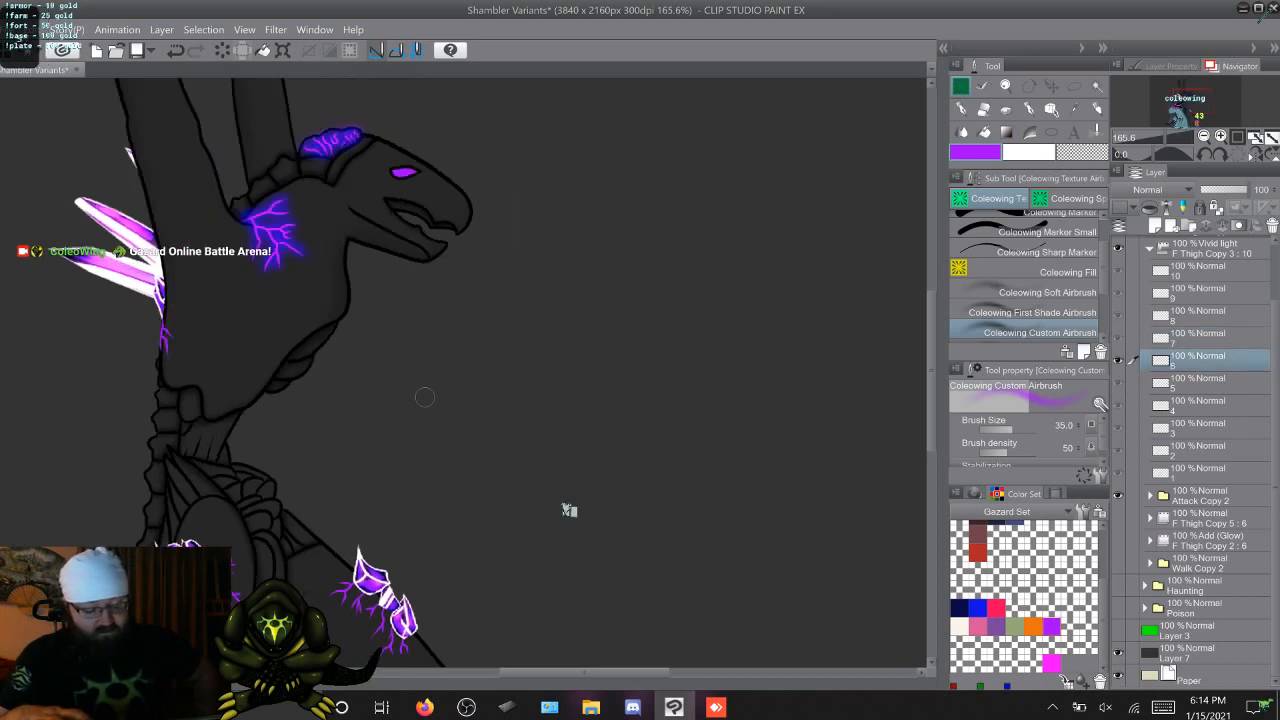
key(Left)
key(Right)
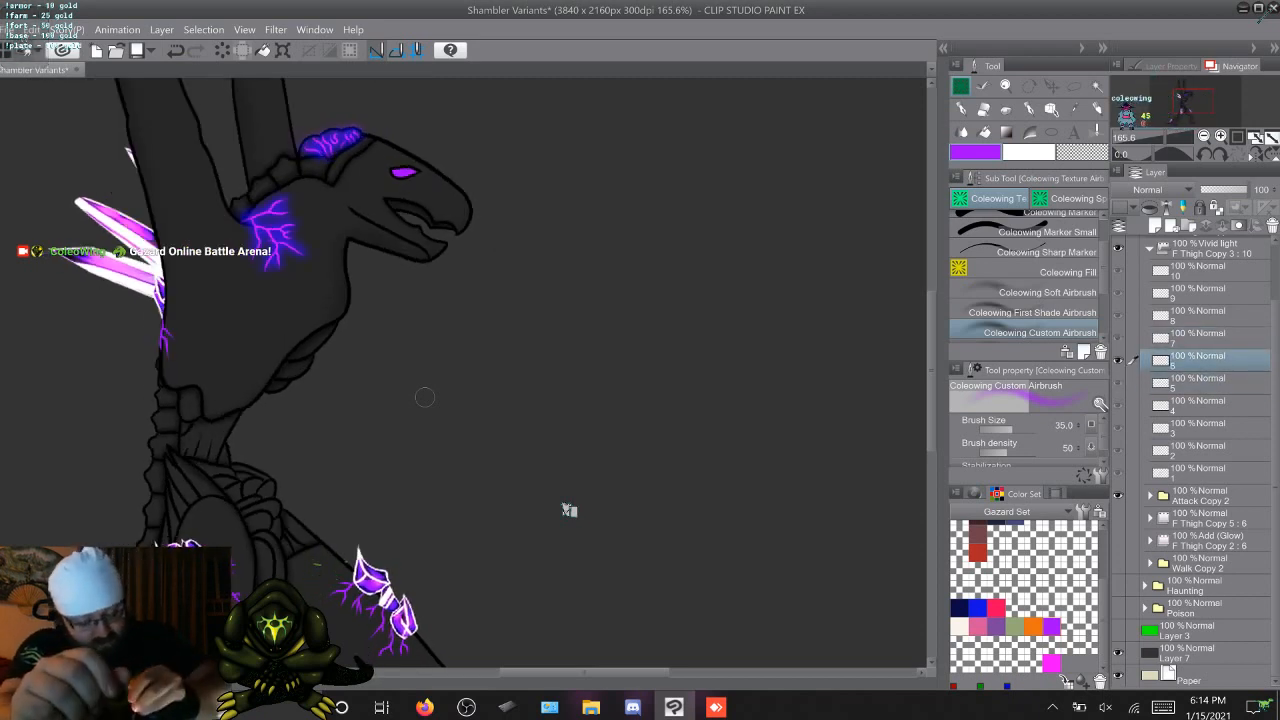
Airbrush the purple glow over the lower back vein on frame 6 and the back veins on frames 7 and 8
drag(164, 317, 162, 330)
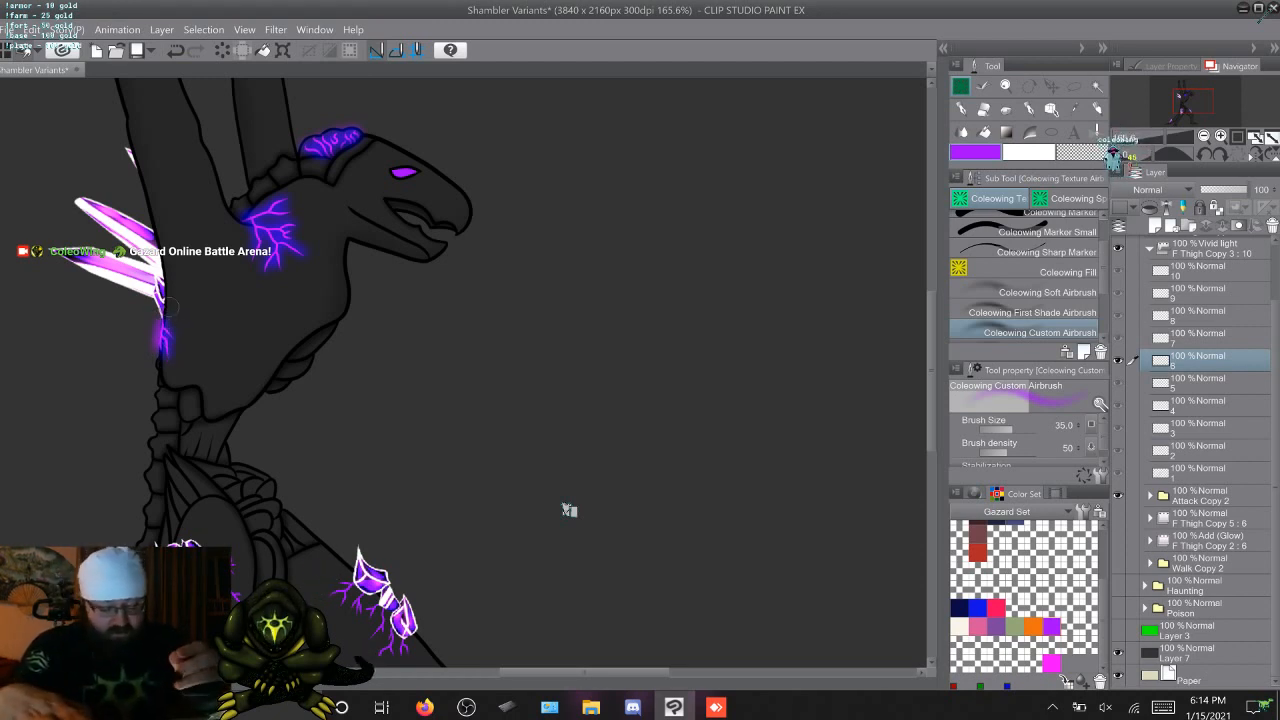
key(Right)
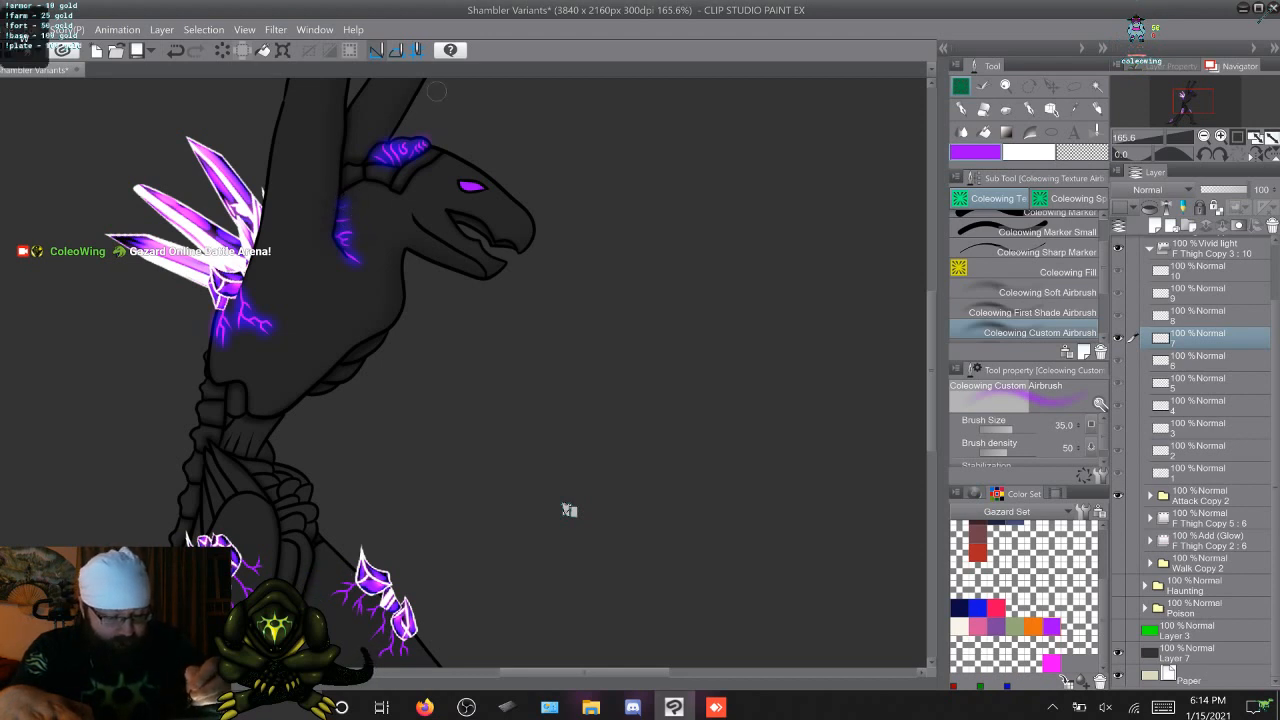
key(Right)
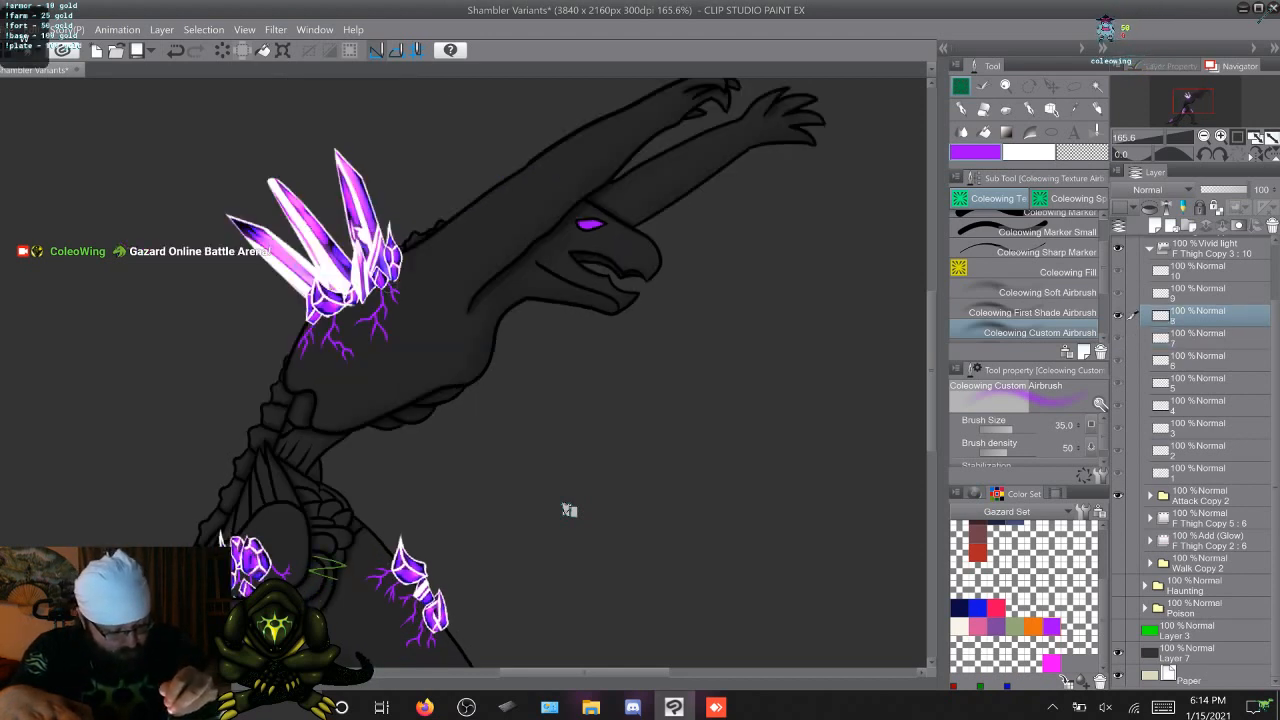
drag(391, 290, 402, 304)
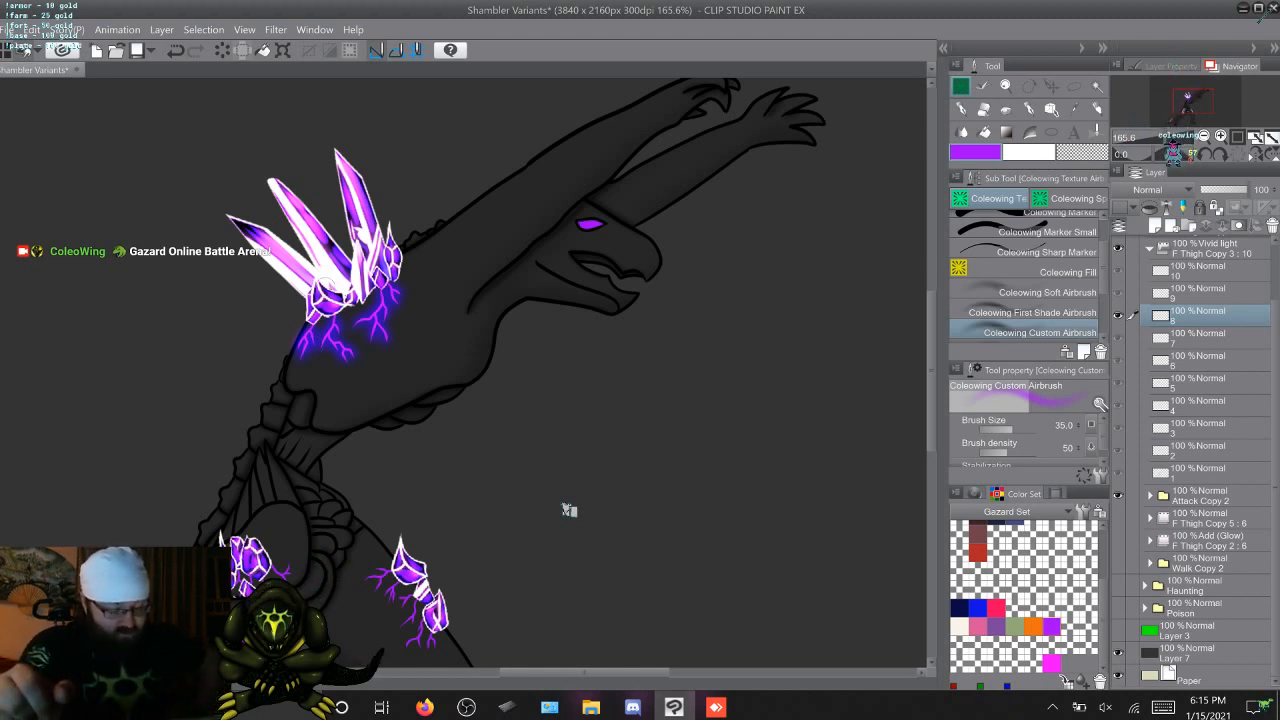
key(space)
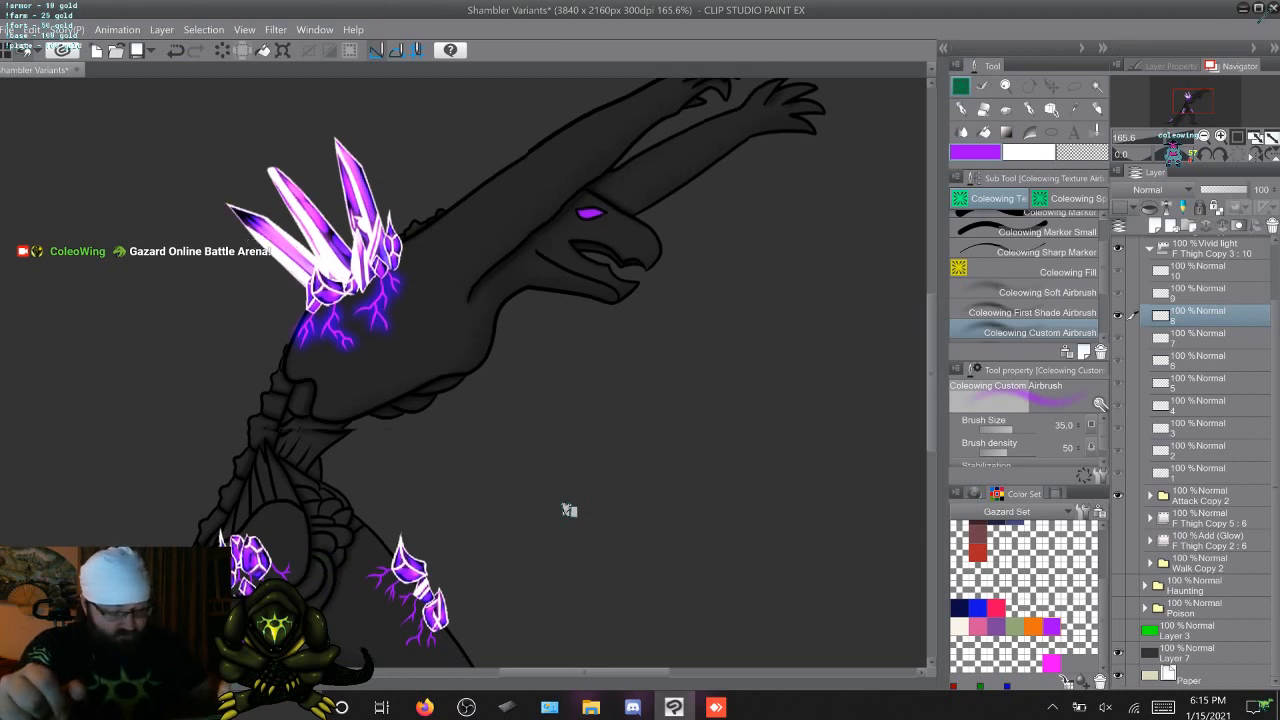
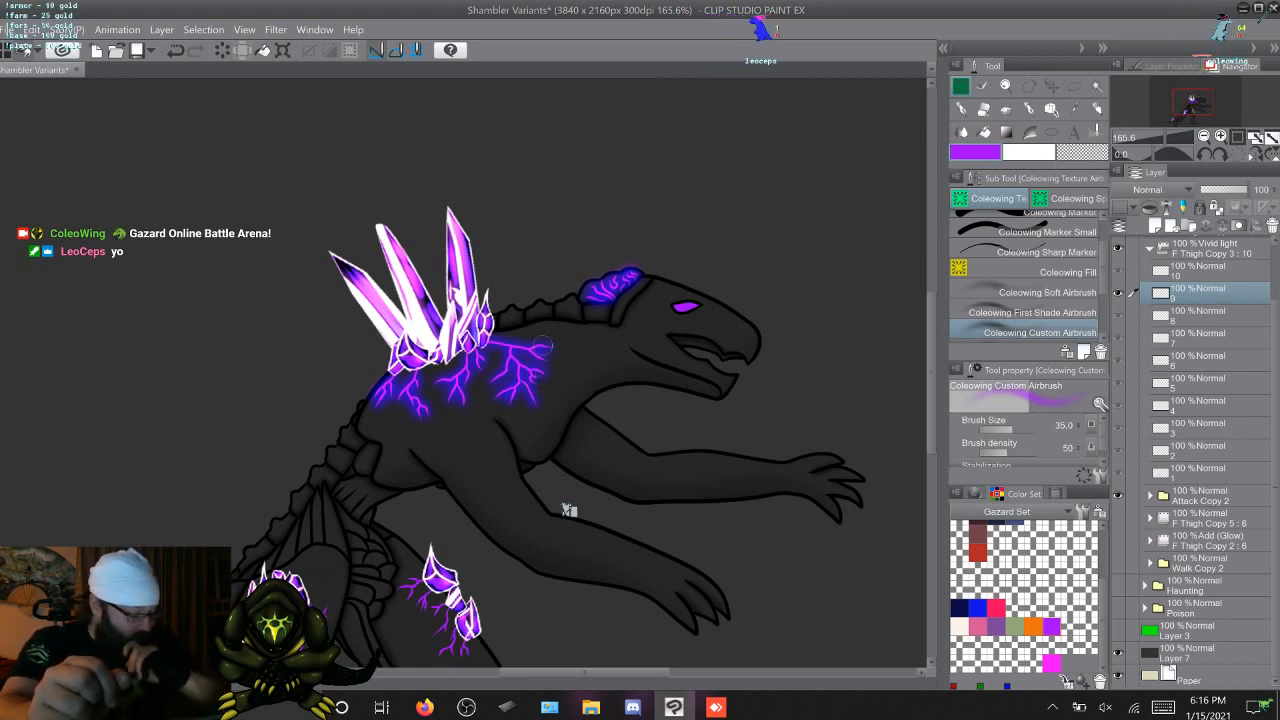
Airbrush the purple glow over the back and shoulder veins on frame 10 of the glow folder
key(period)
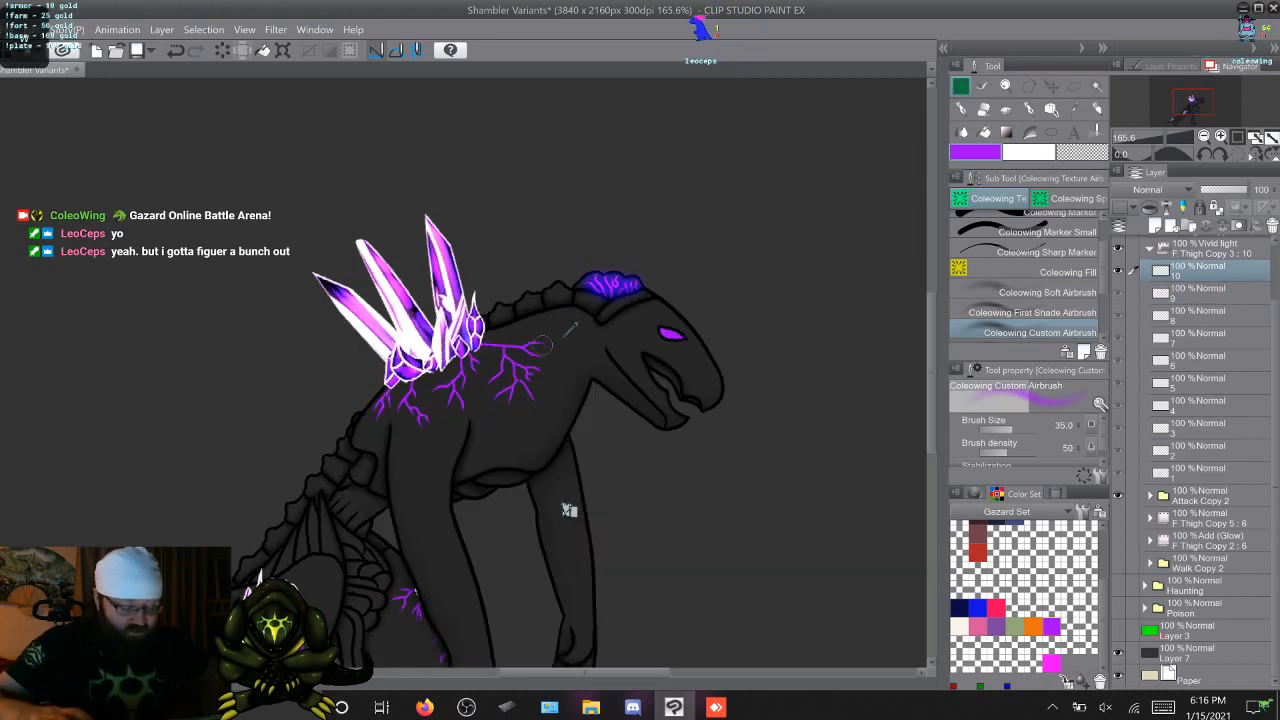
key(comma)
key(period)
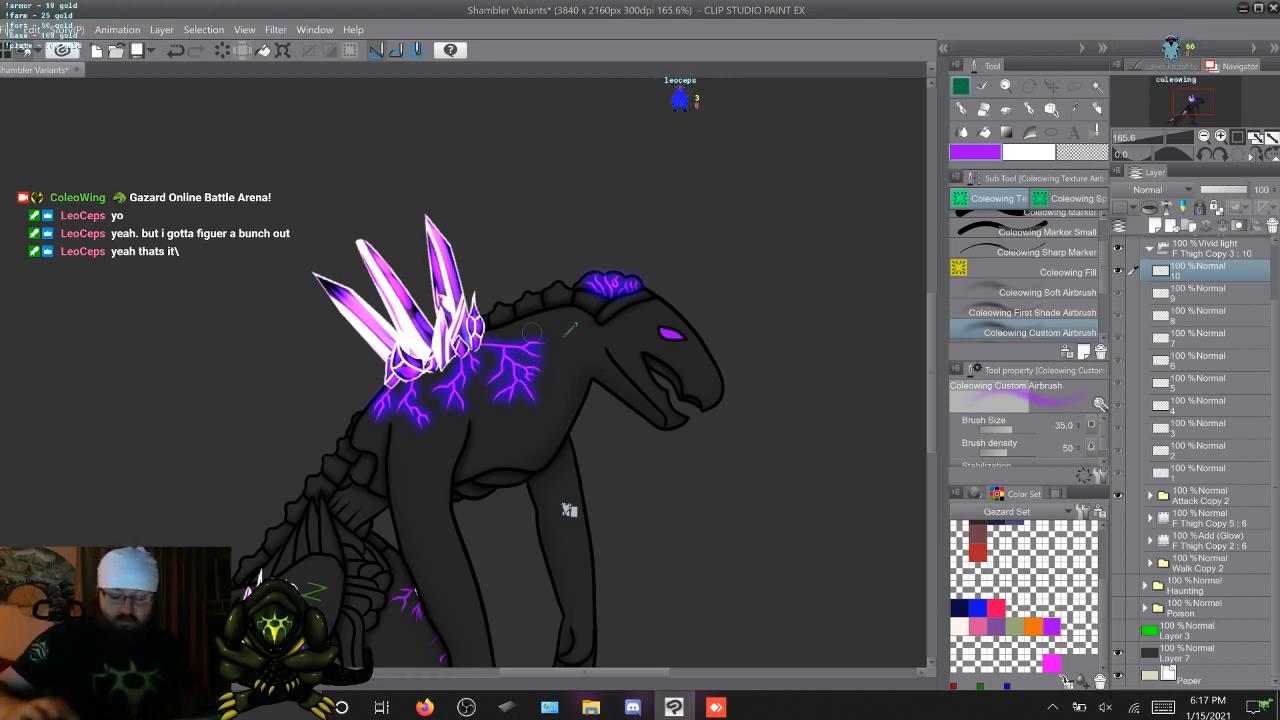
Cycle repeatedly through the attack animation frames to check the glow on the head and back veins
key(Right)
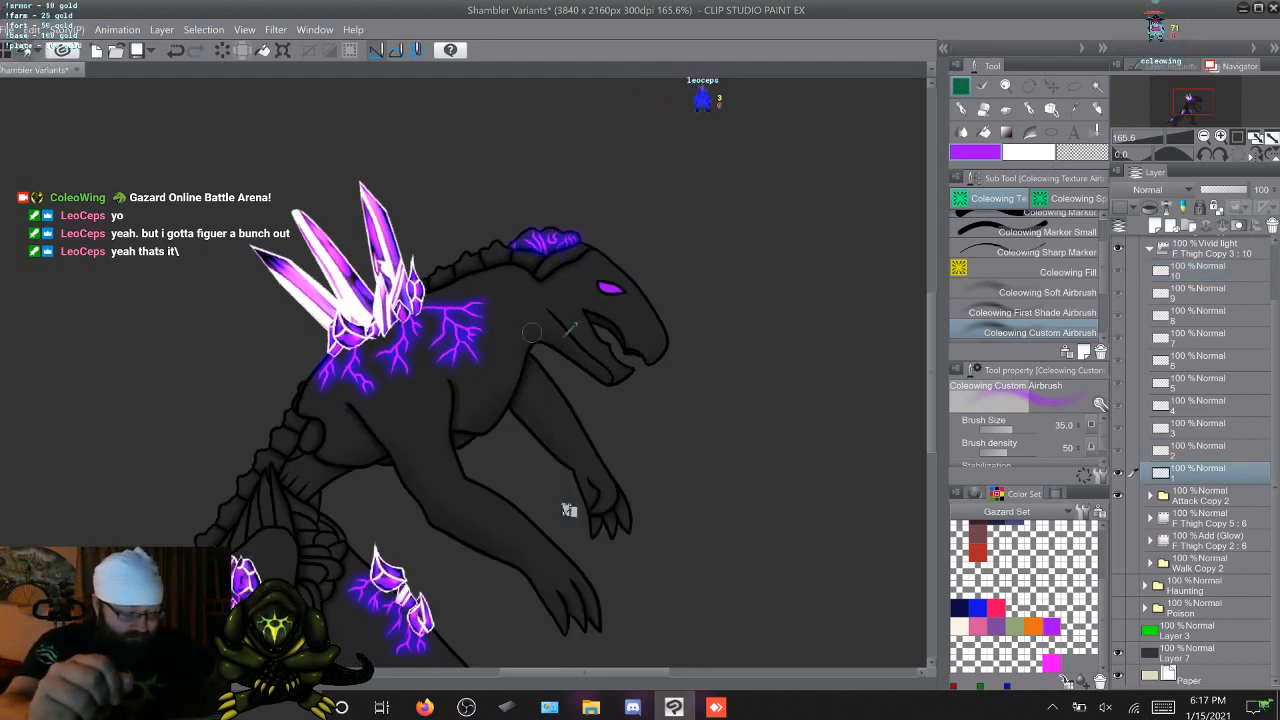
key(Right)
key(Right)
key(Right)
key(Right)
key(Right)
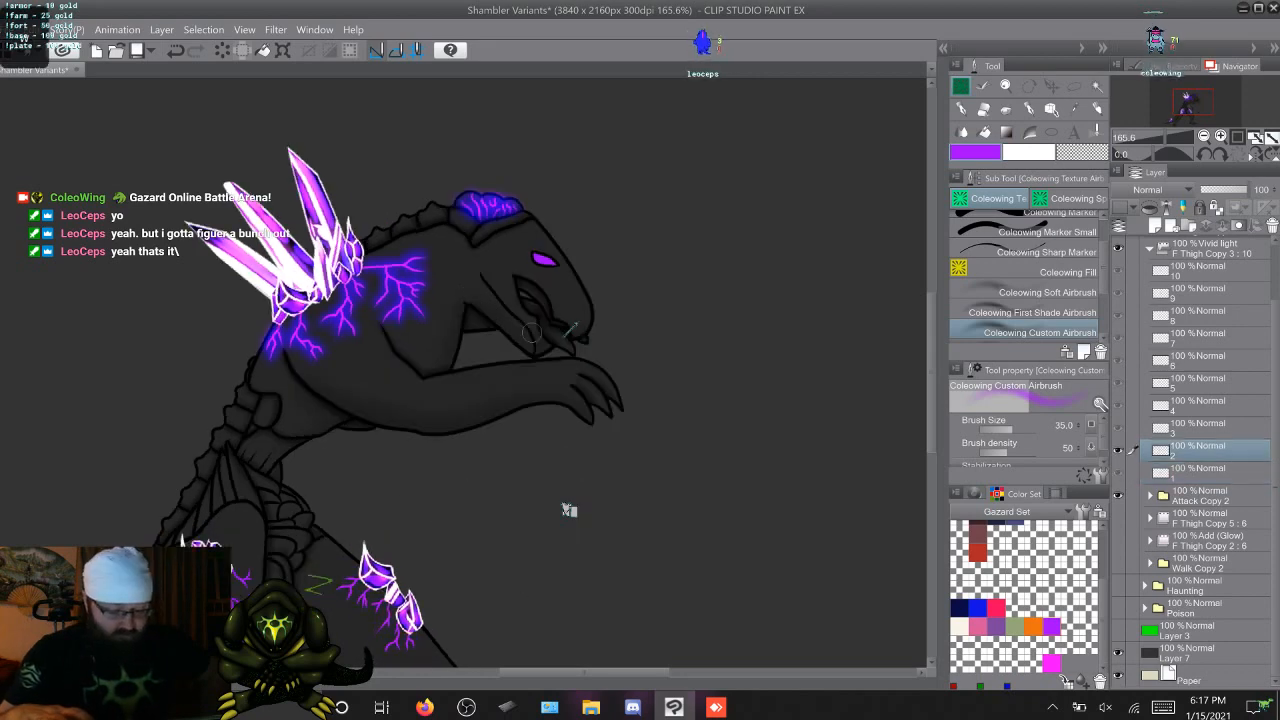
key(Right)
key(Right)
key(Right)
key(Right)
key(Right)
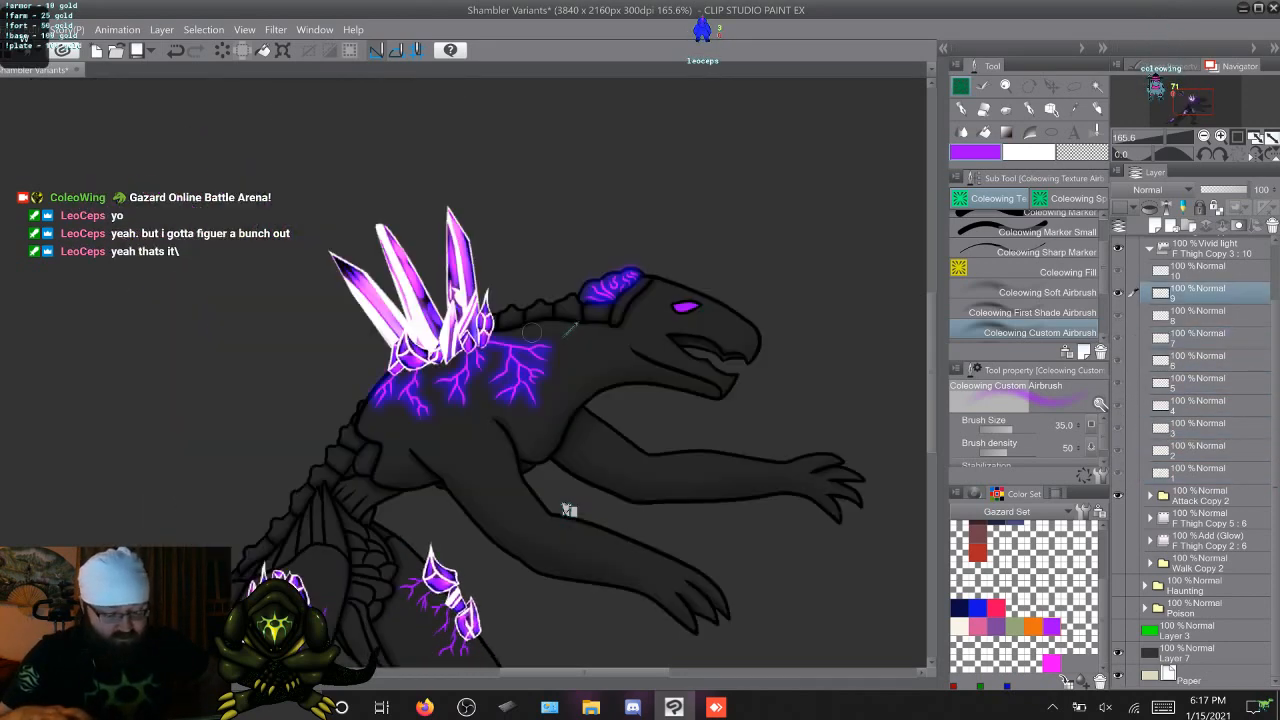
key(Right)
key(Right)
key(Right)
key(Right)
key(Right)
key(Right)
key(Right)
key(Right)
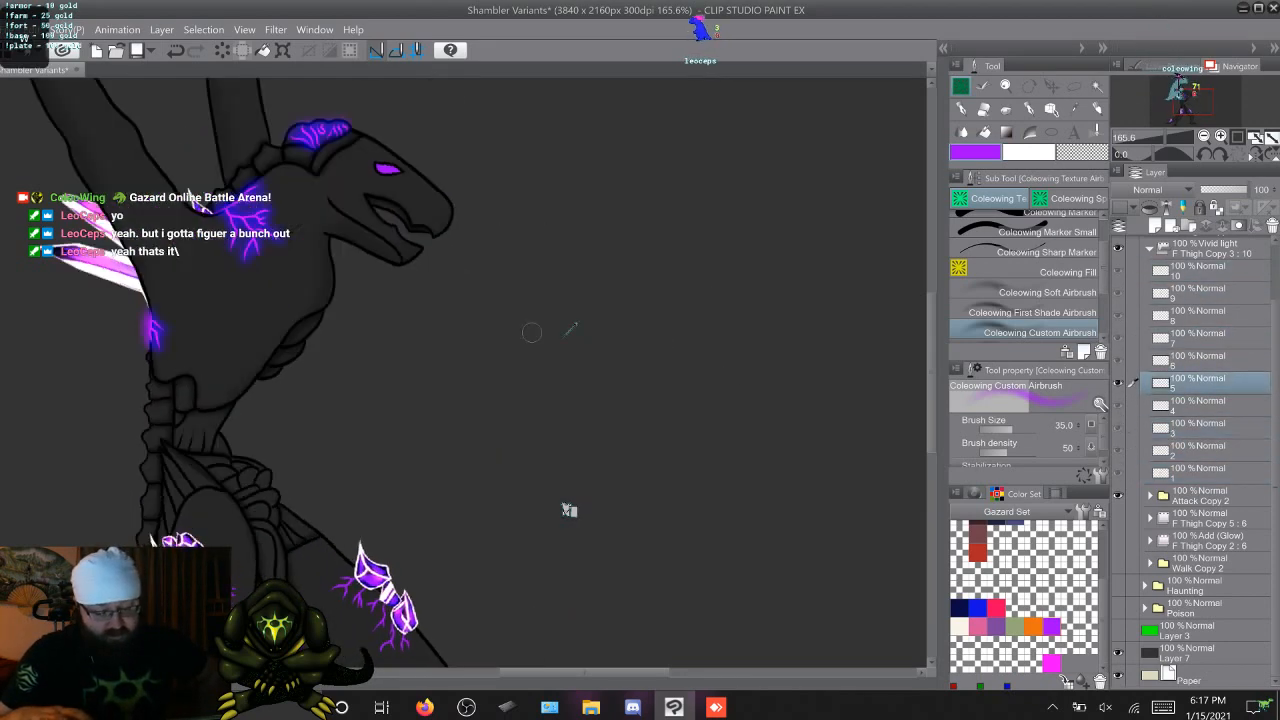
key(Right)
key(Right)
key(Right)
key(Right)
key(Right)
key(Right)
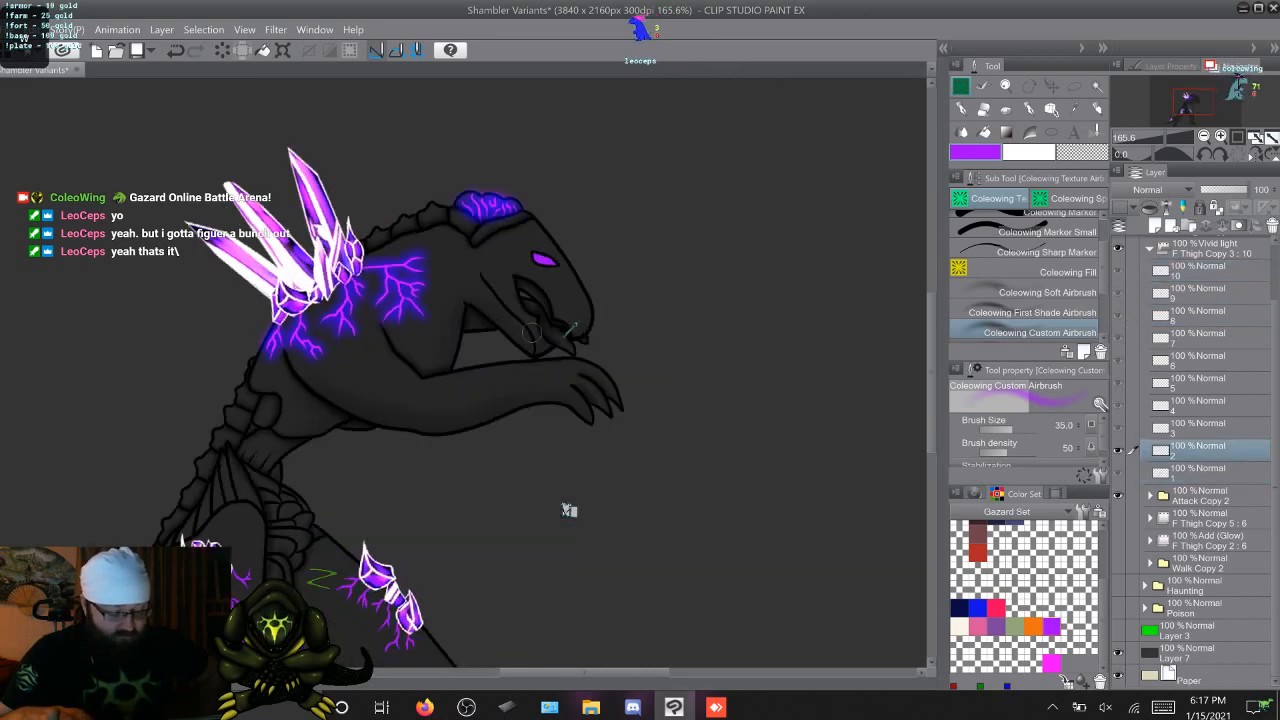
key(Right)
key(Right)
key(Right)
key(Right)
key(Right)
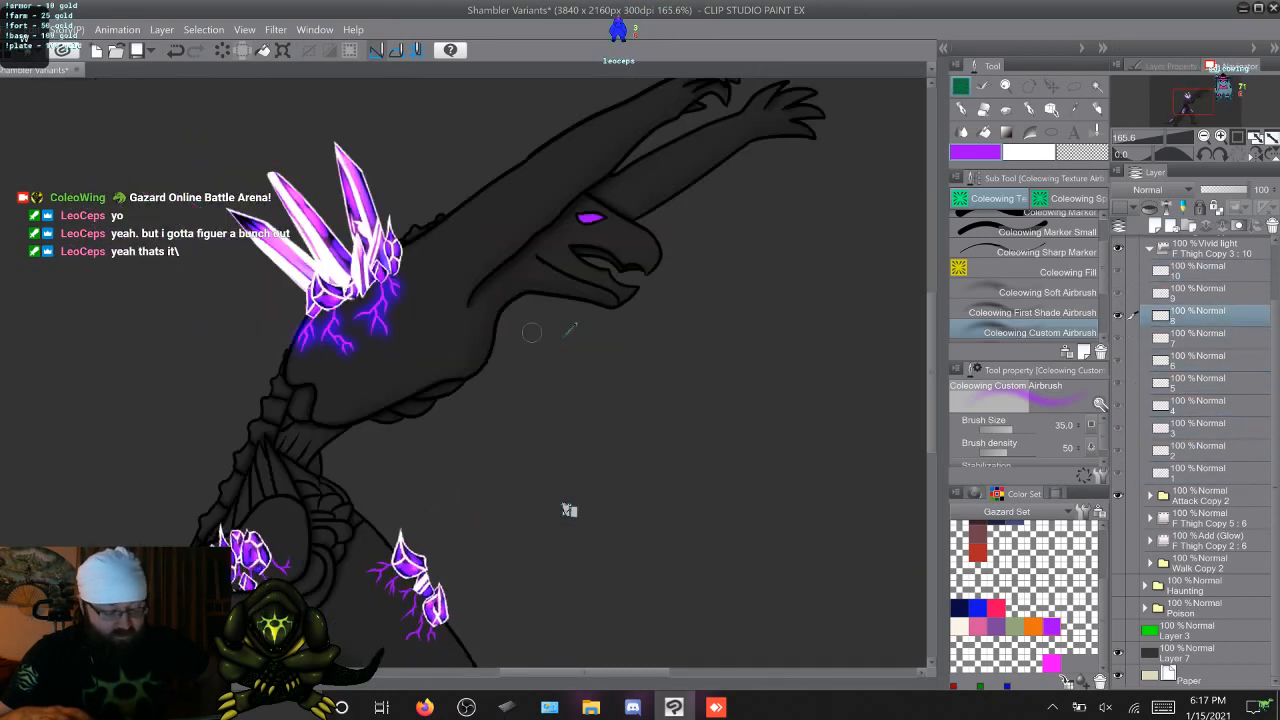
Airbrush the purple glow over the veins on both thighs on frame 2, using frame 1 as reference
scroll(565, 336, down, 3)
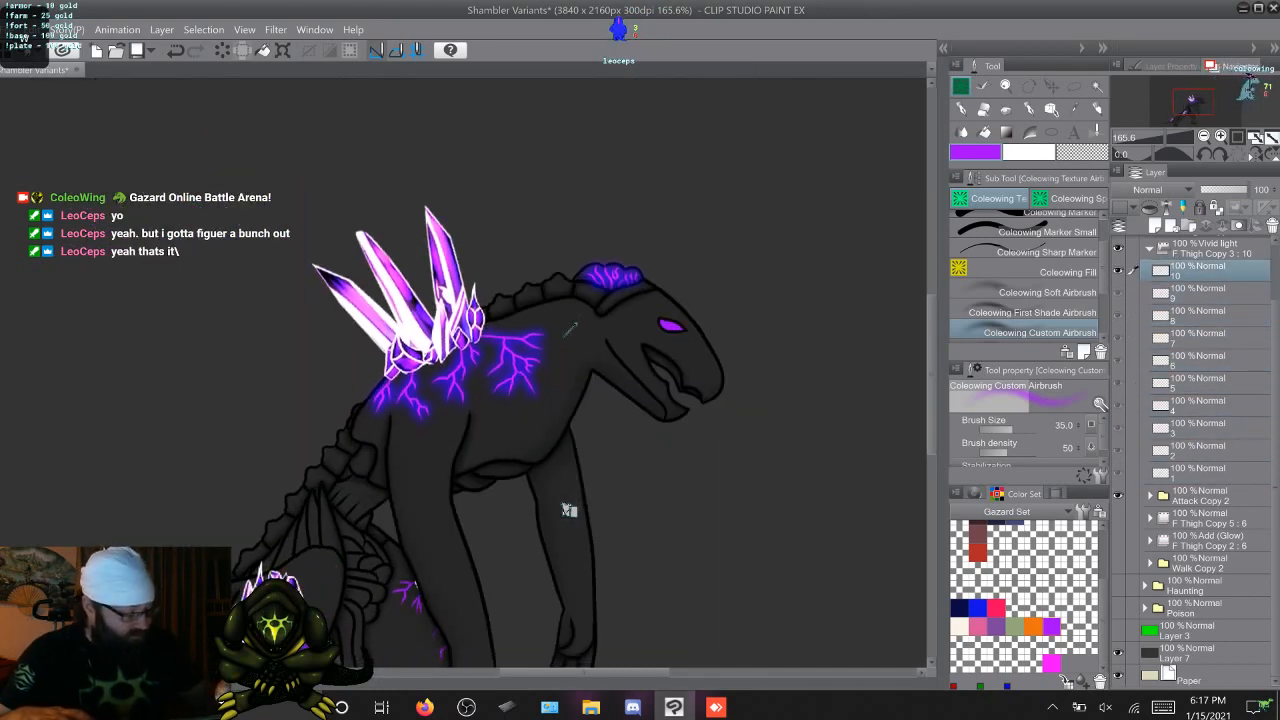
scroll(570, 328, down, 3)
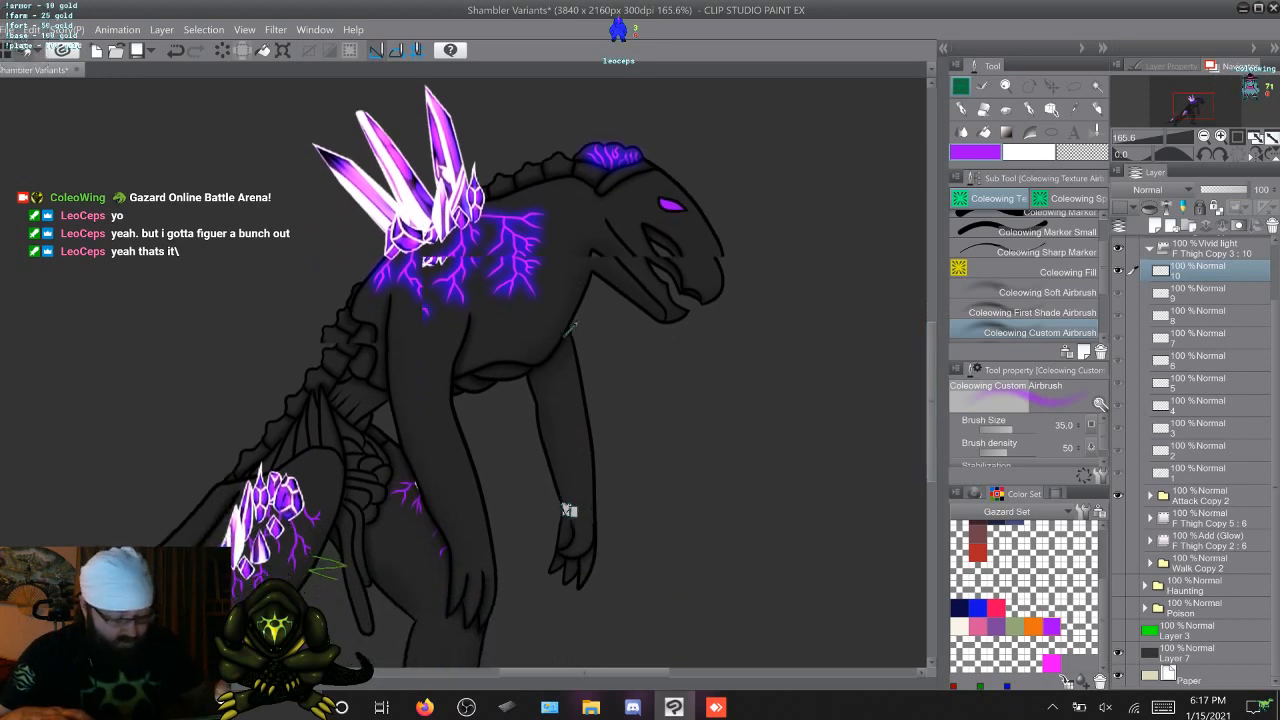
key(Right)
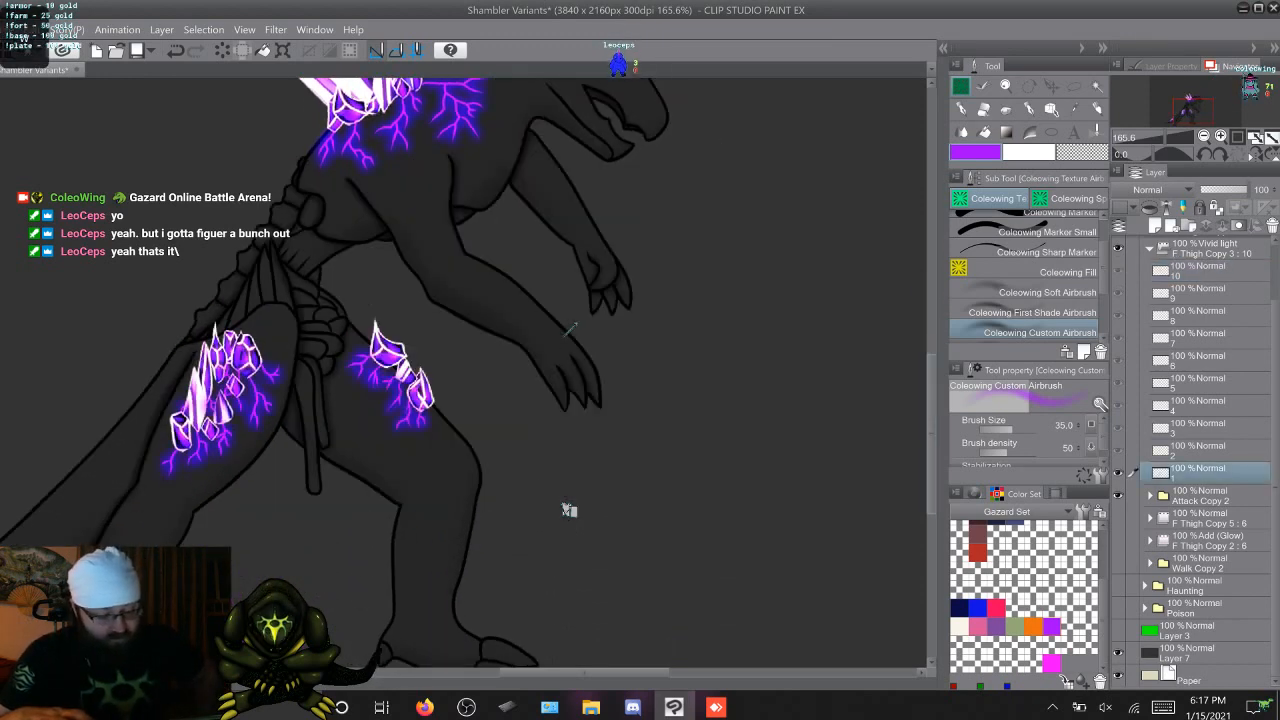
key(Right)
key(Left)
key(Right)
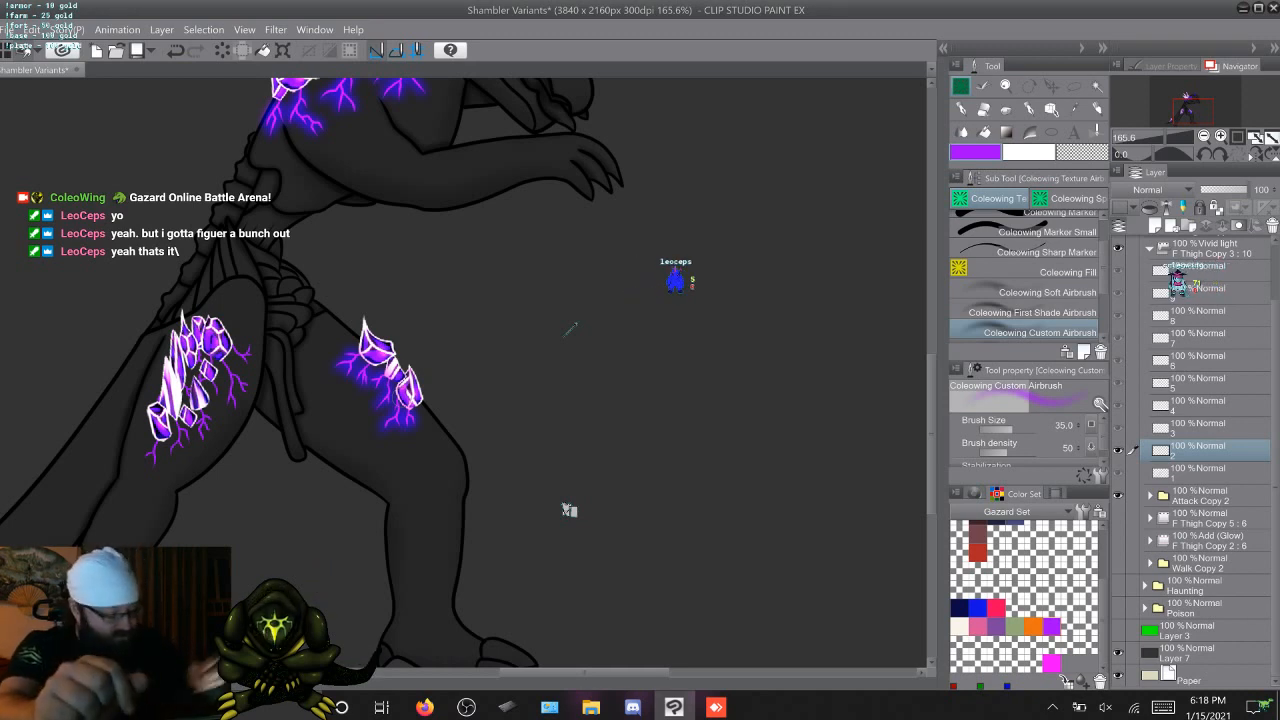
scroll(566, 335, left, 7)
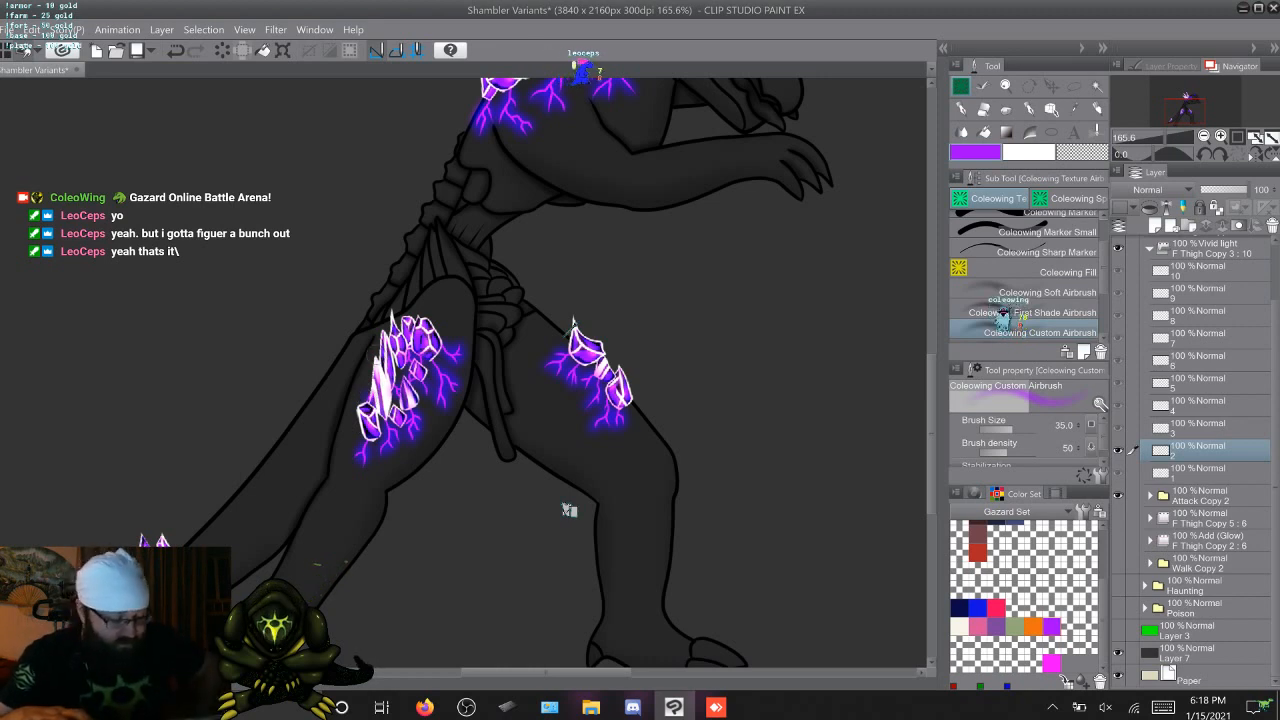
Airbrush the purple glow over the veins around the crystals on both thighs on frame 3
key(Left)
key(Right)
key(Right)
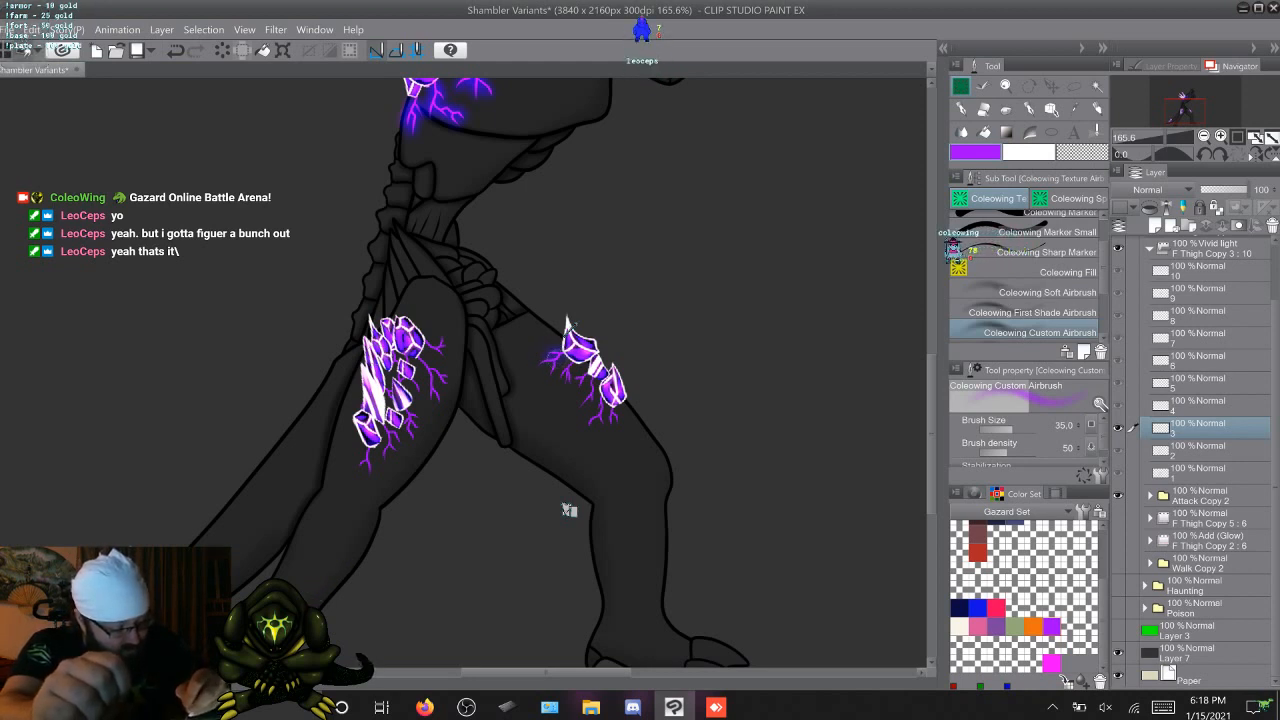
drag(540, 367, 549, 365)
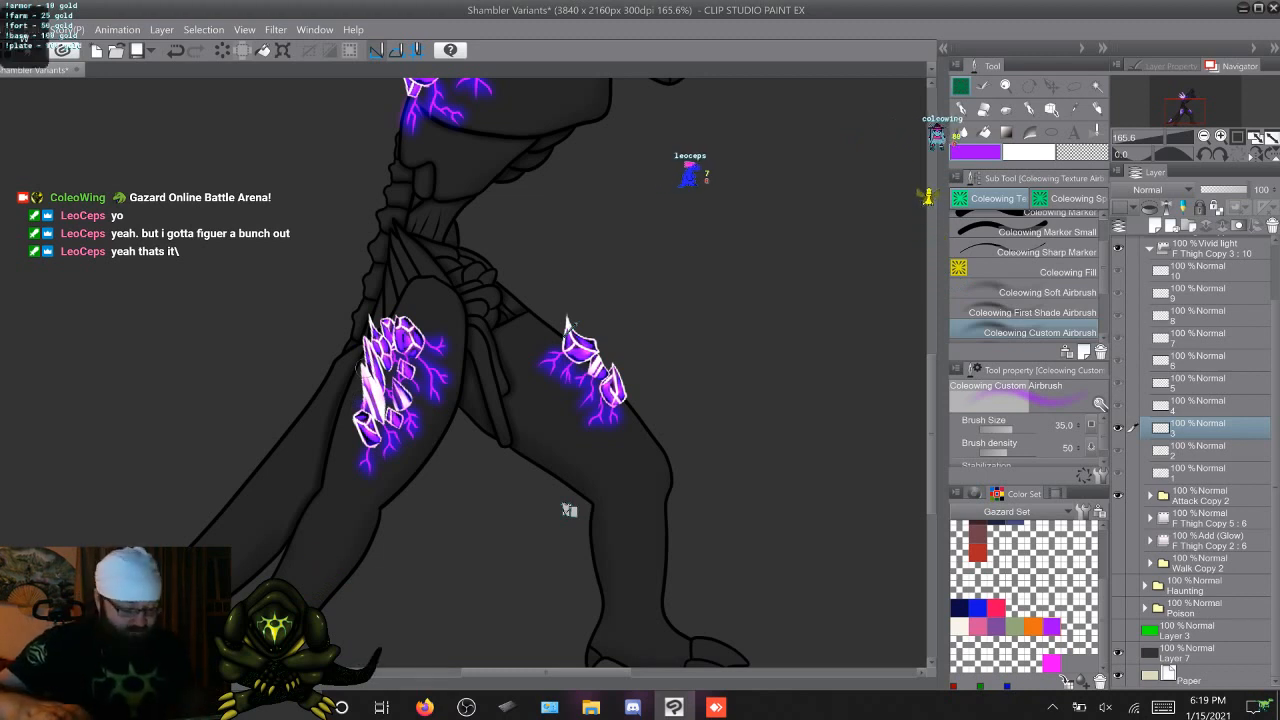
Airbrush the purple glow over both thighs' veins on frames 4, 5, 6 and 7
key(Right)
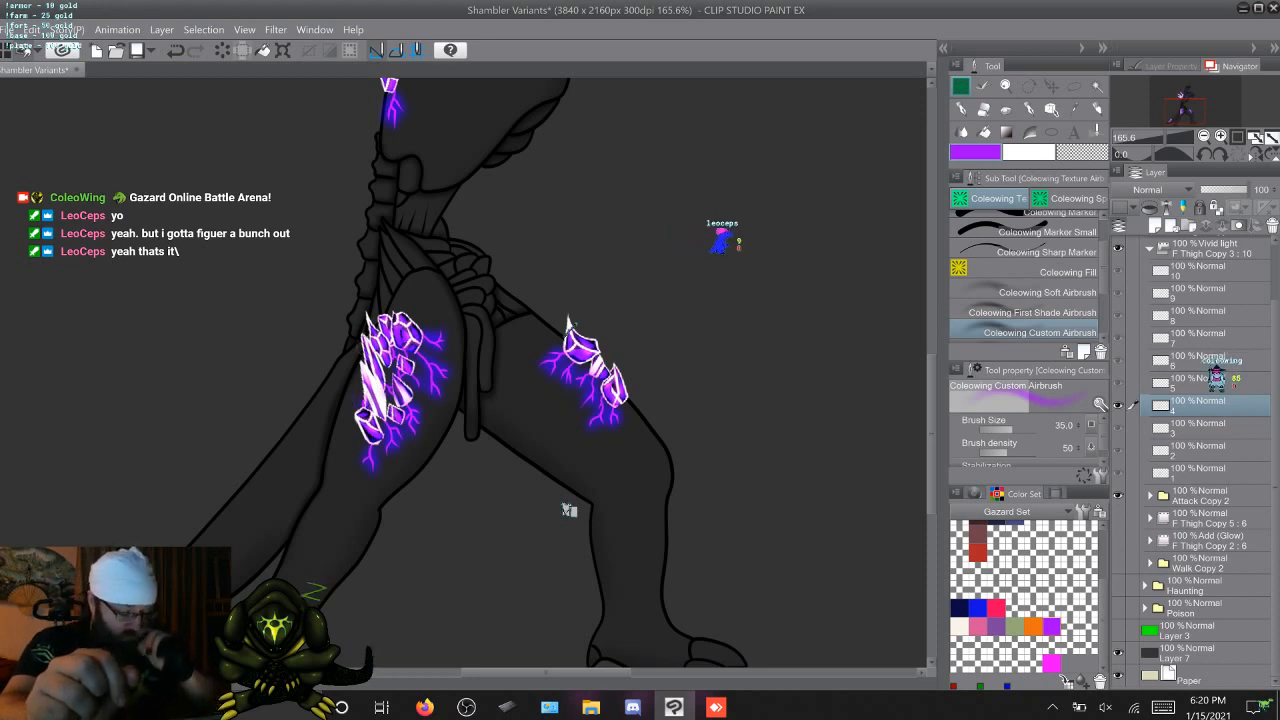
key(period)
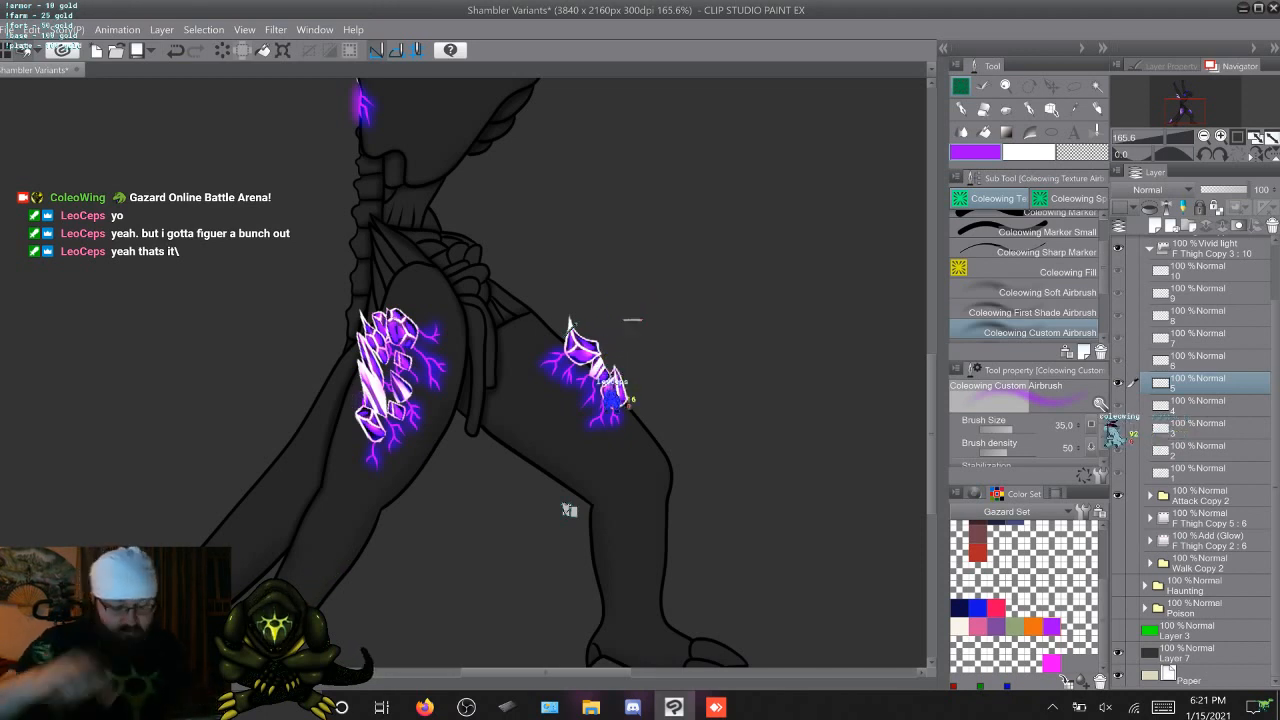
key(Right)
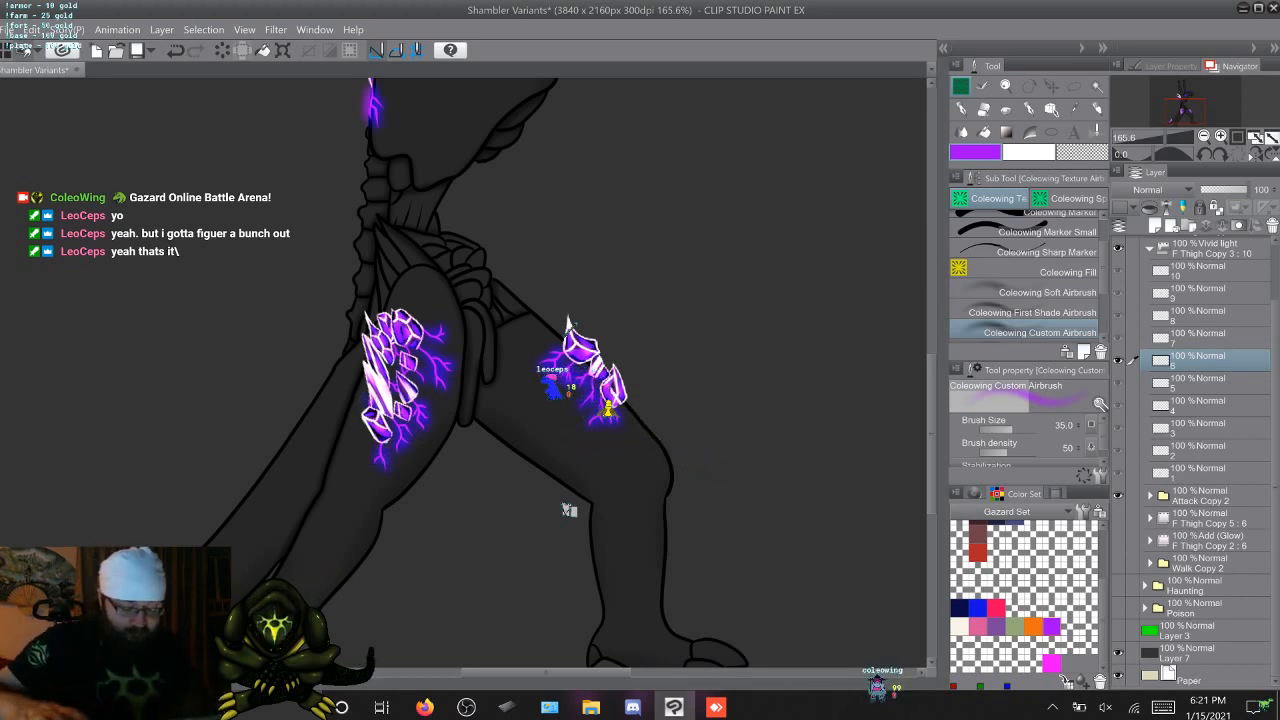
key(Right)
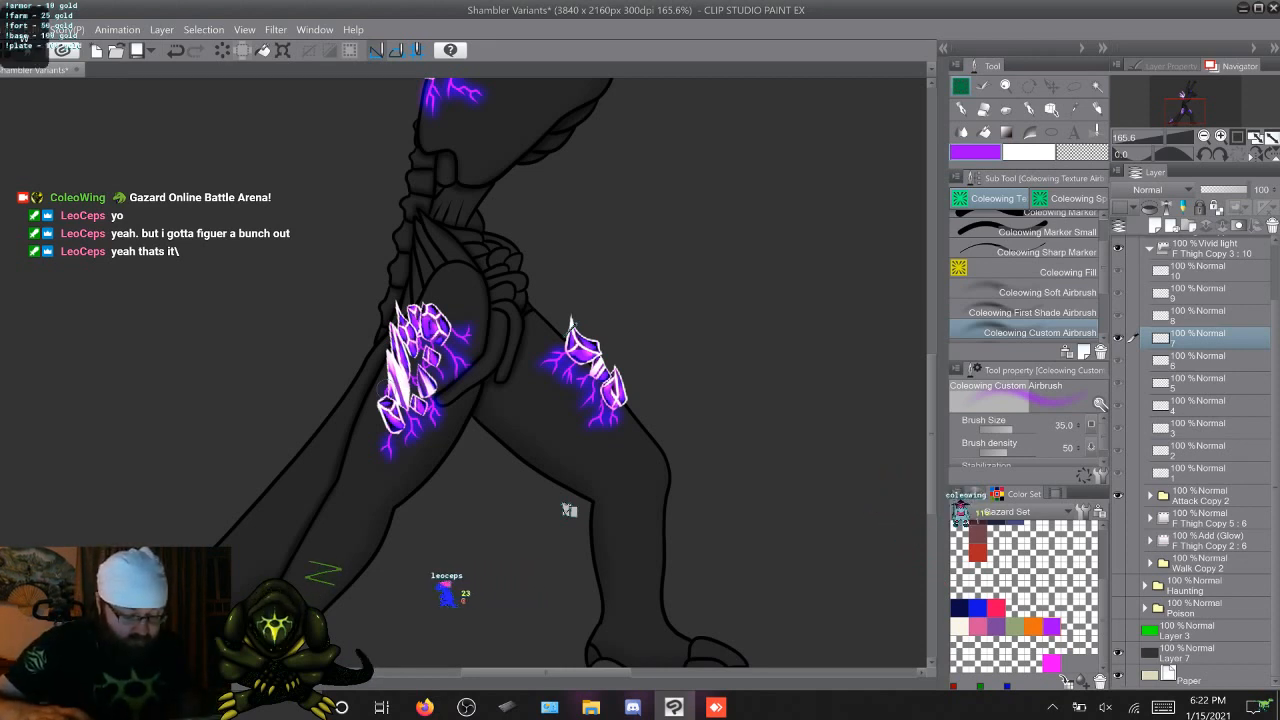
Airbrush the purple glow over both thighs' veins on frames 8 and 9, including the vein tip showing below the hanging tendril
key(Right)
key(Left)
key(Right)
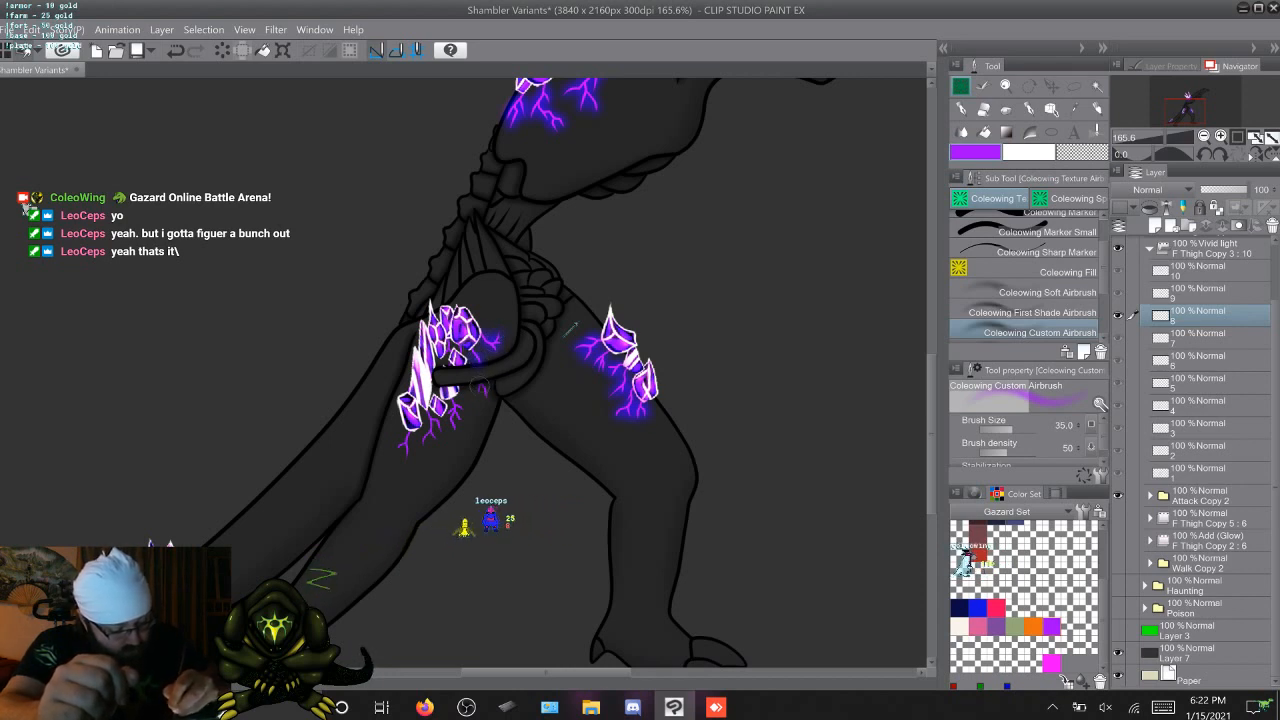
drag(479, 360, 483, 387)
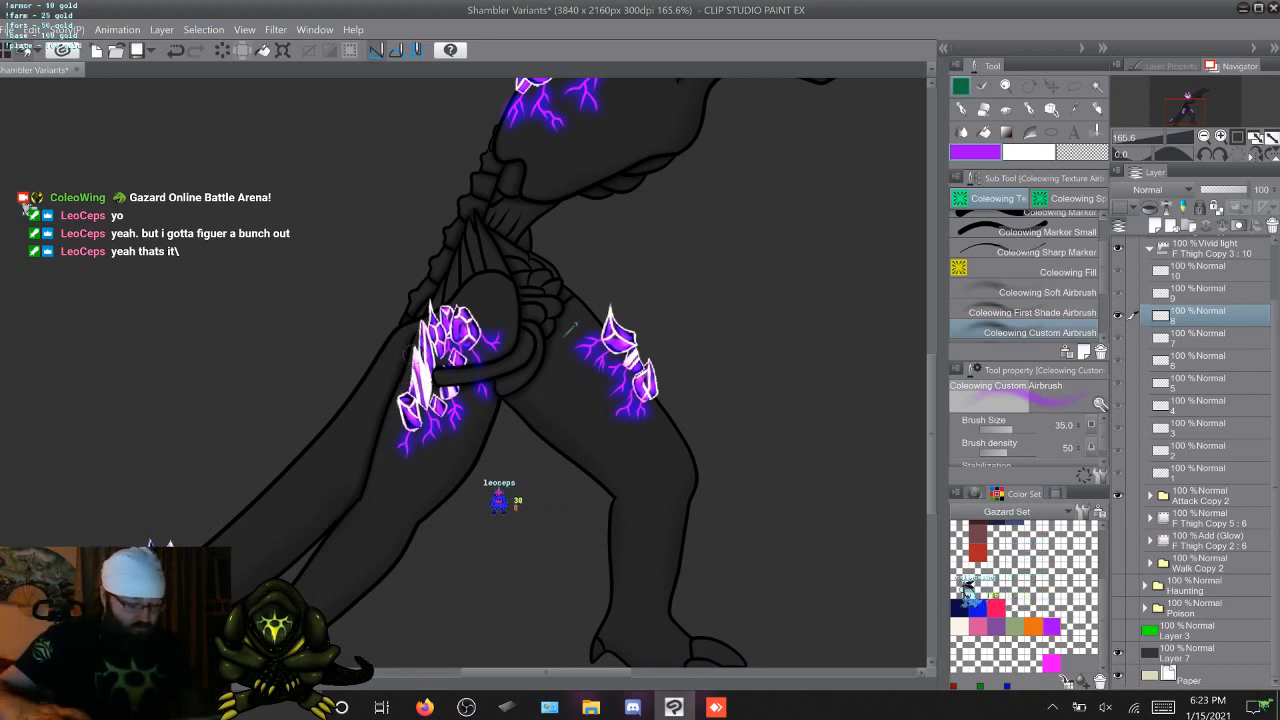
key(period)
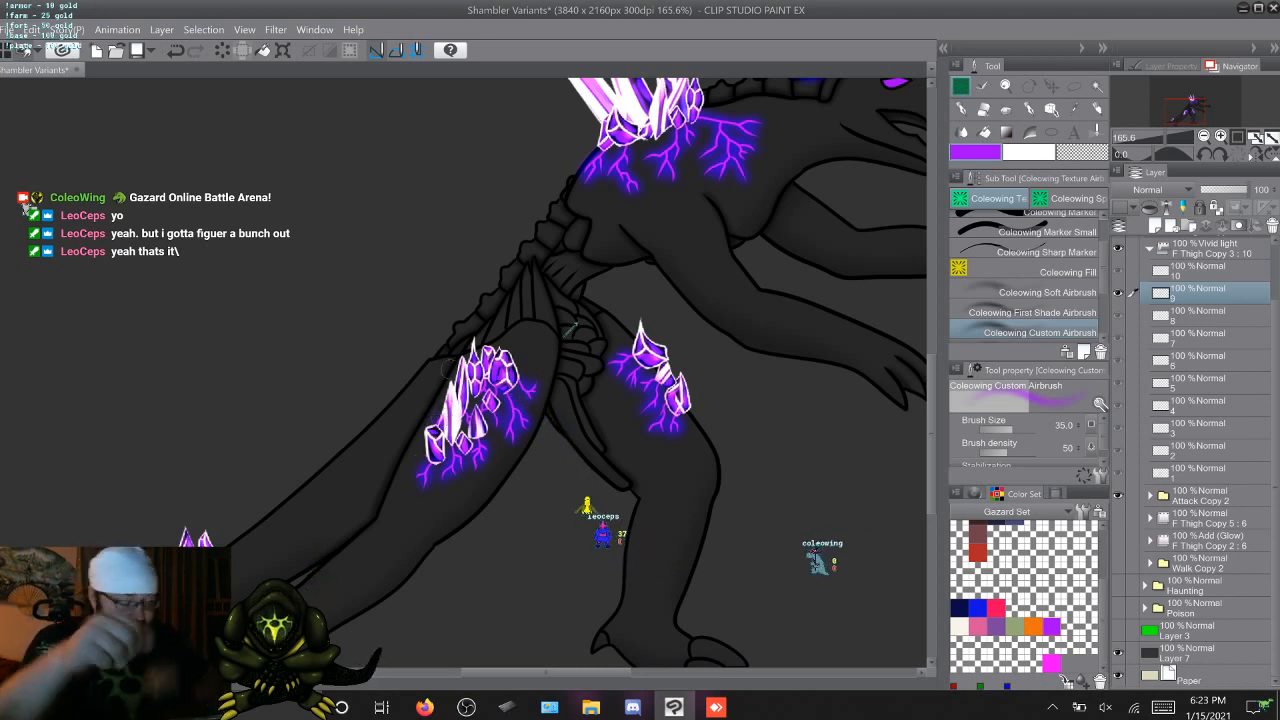
Compare frames 9 and 10, and airbrush the purple glow over the near thigh's veins on frame 10
key(Right)
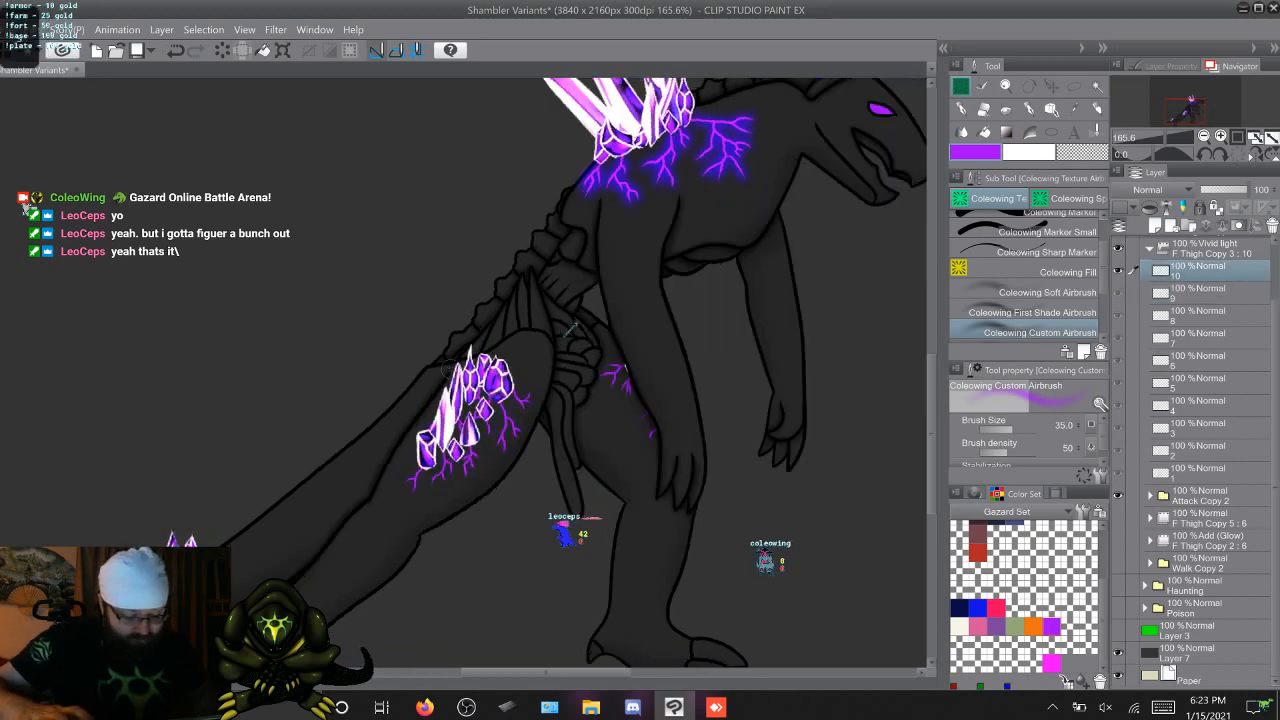
key(Left)
key(Right)
key(Left)
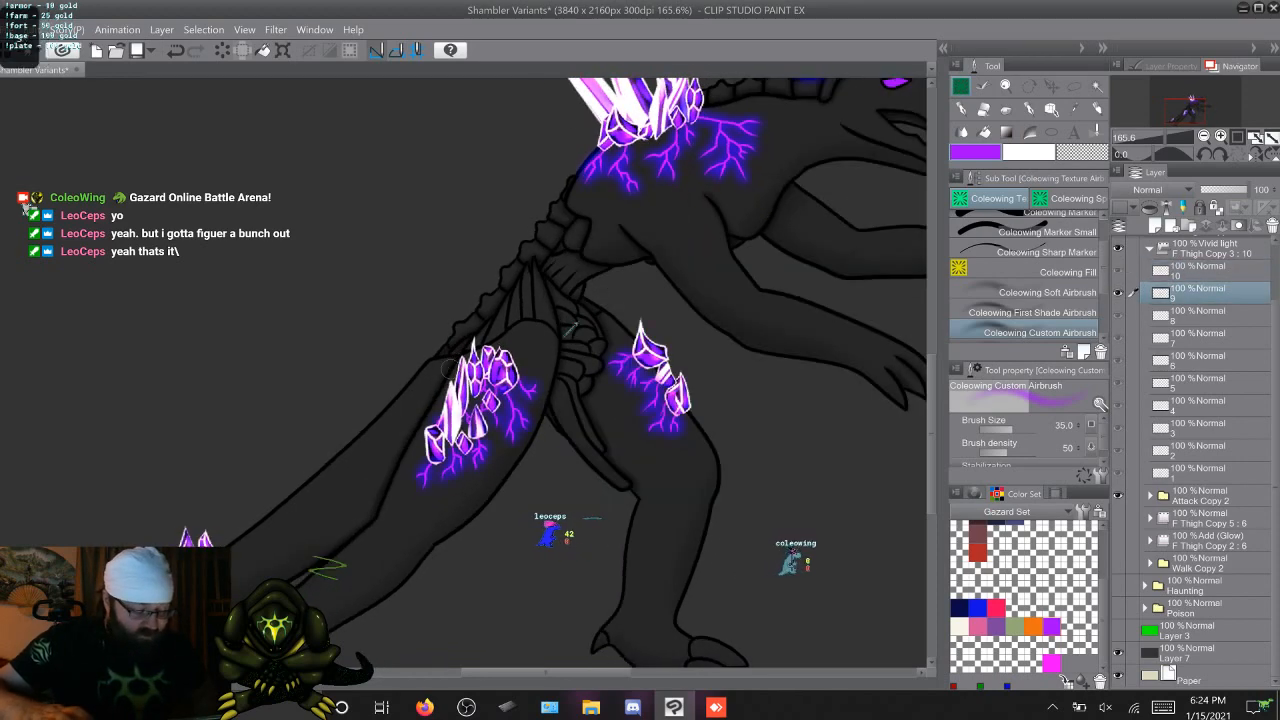
key(Right)
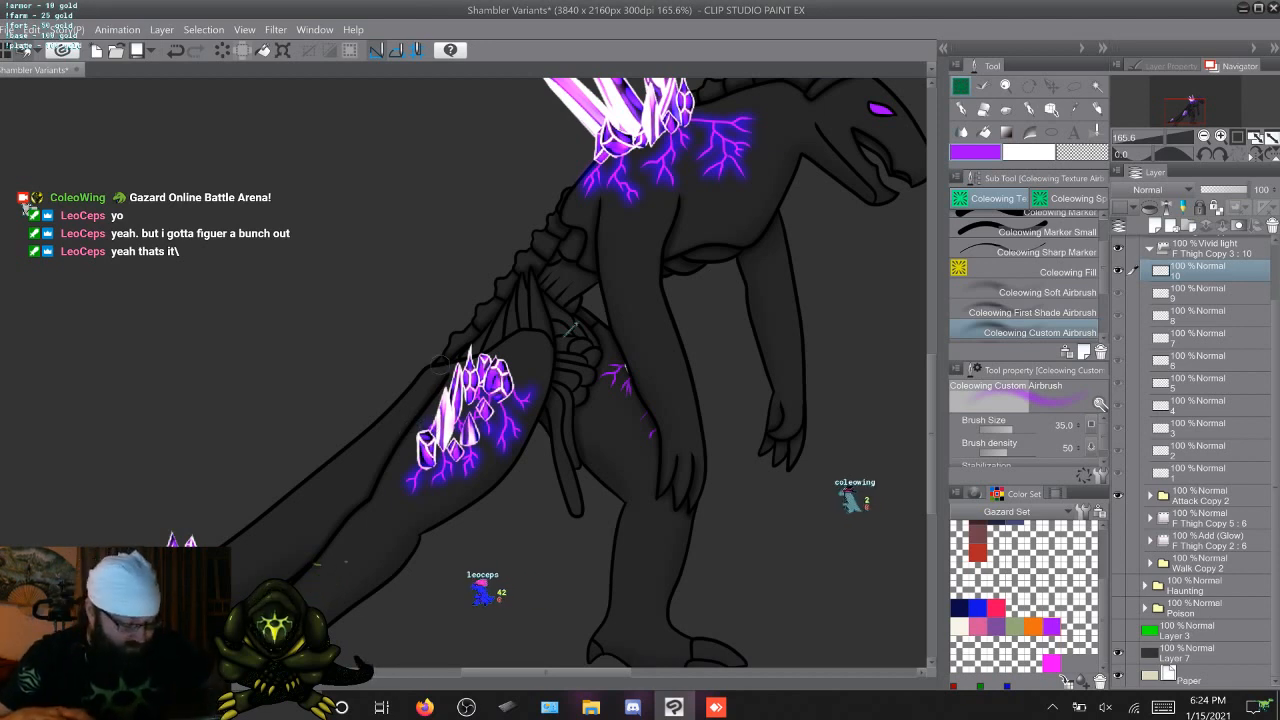
Airbrush the purple glow over the far thigh's veins partly hidden behind the arm on frame 10, checking against neighbouring frames
key(comma)
key(period)
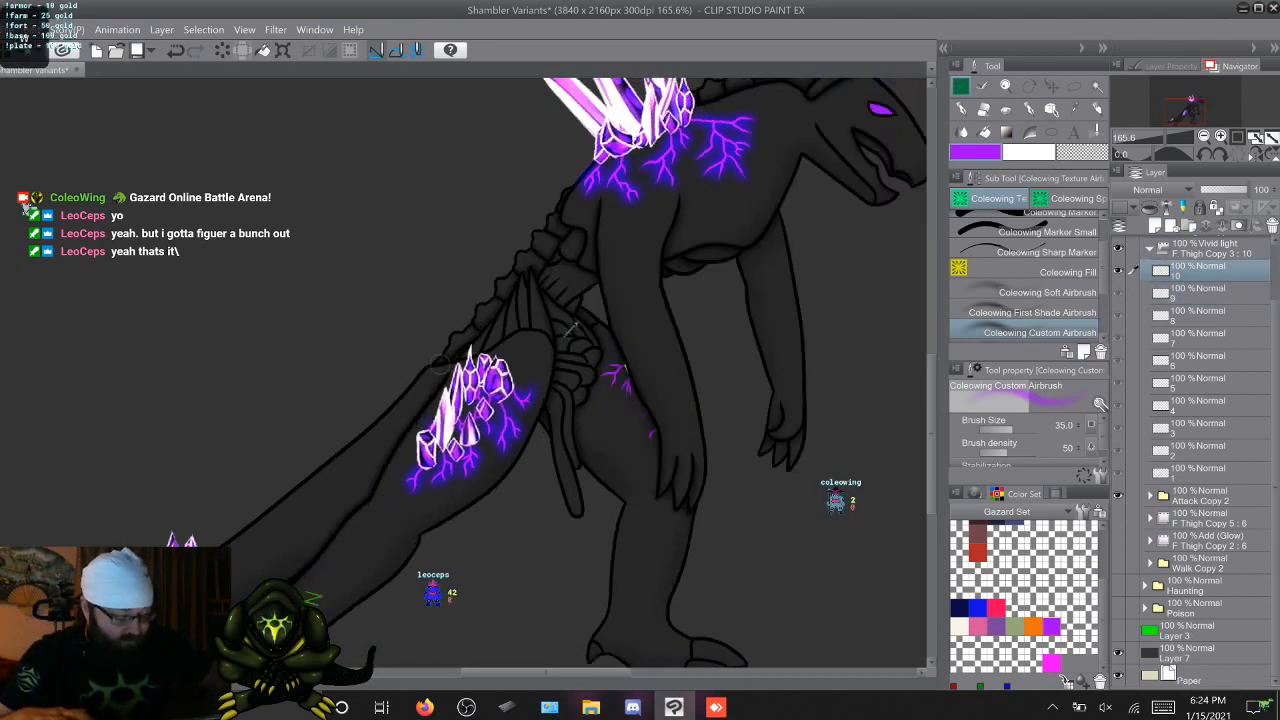
key(period)
key(comma)
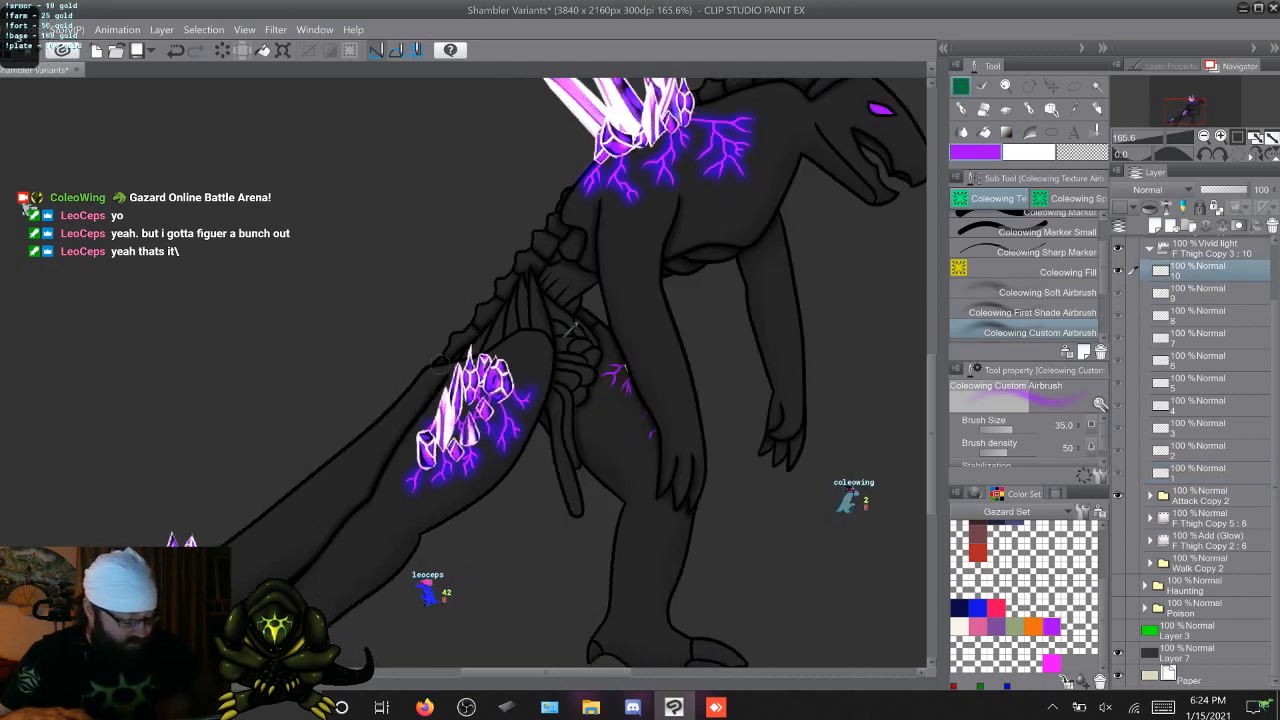
drag(649, 427, 647, 412)
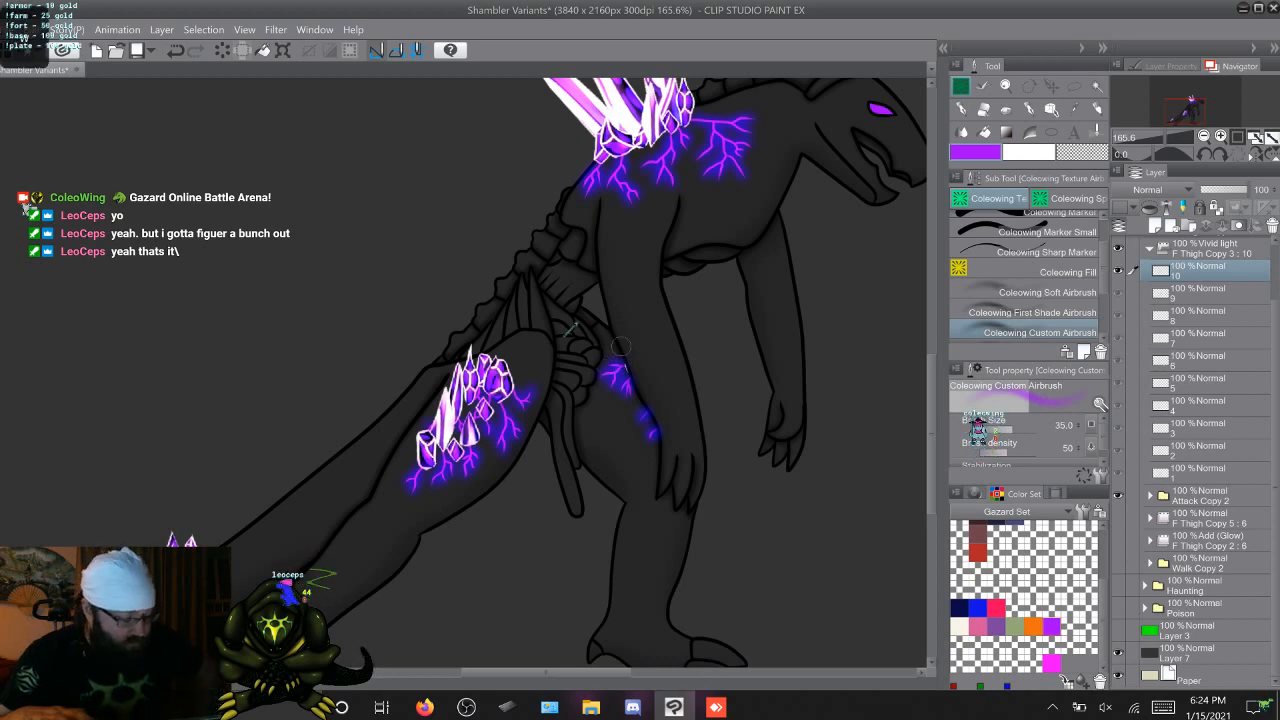
Step through the attack animation frames to check the glow on the thigh veins
key(period)
key(period)
key(period)
key(period)
key(period)
key(period)
key(period)
key(period)
key(period)
key(period)
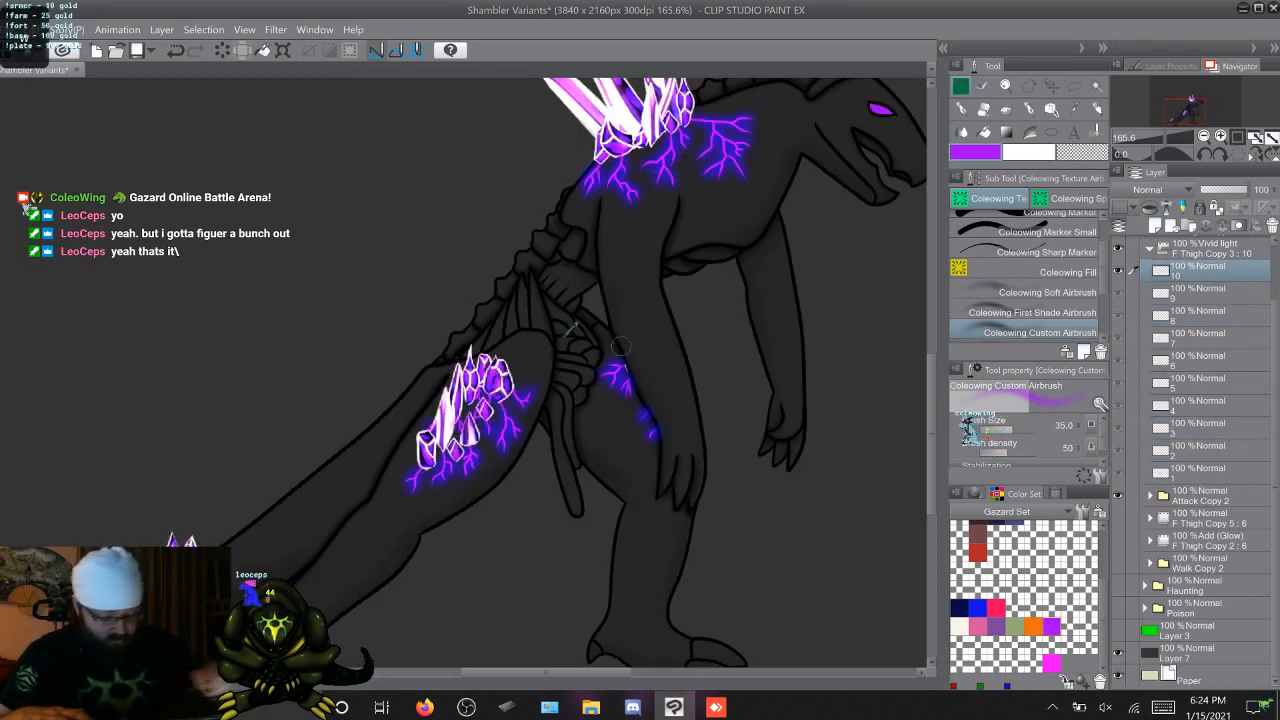
Airbrush the purple glow over the veins below the tail crystals on frames 2 to 5
key(period)
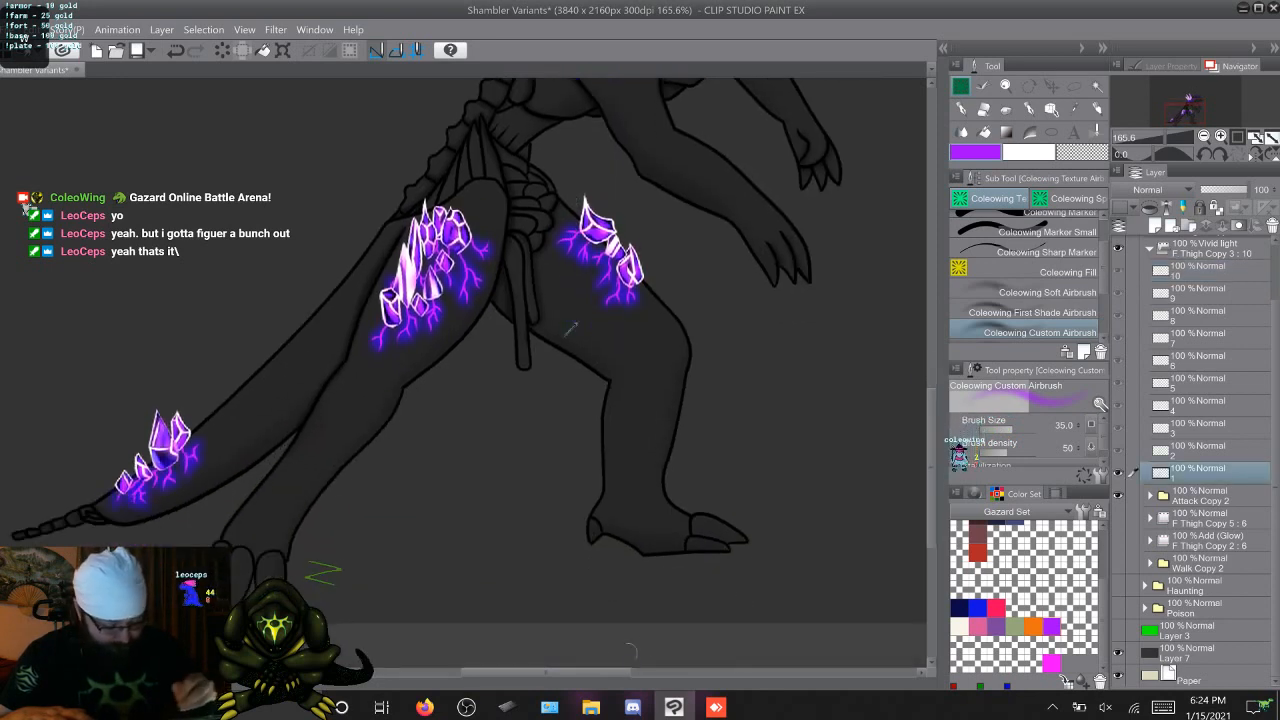
drag(612, 673, 551, 673)
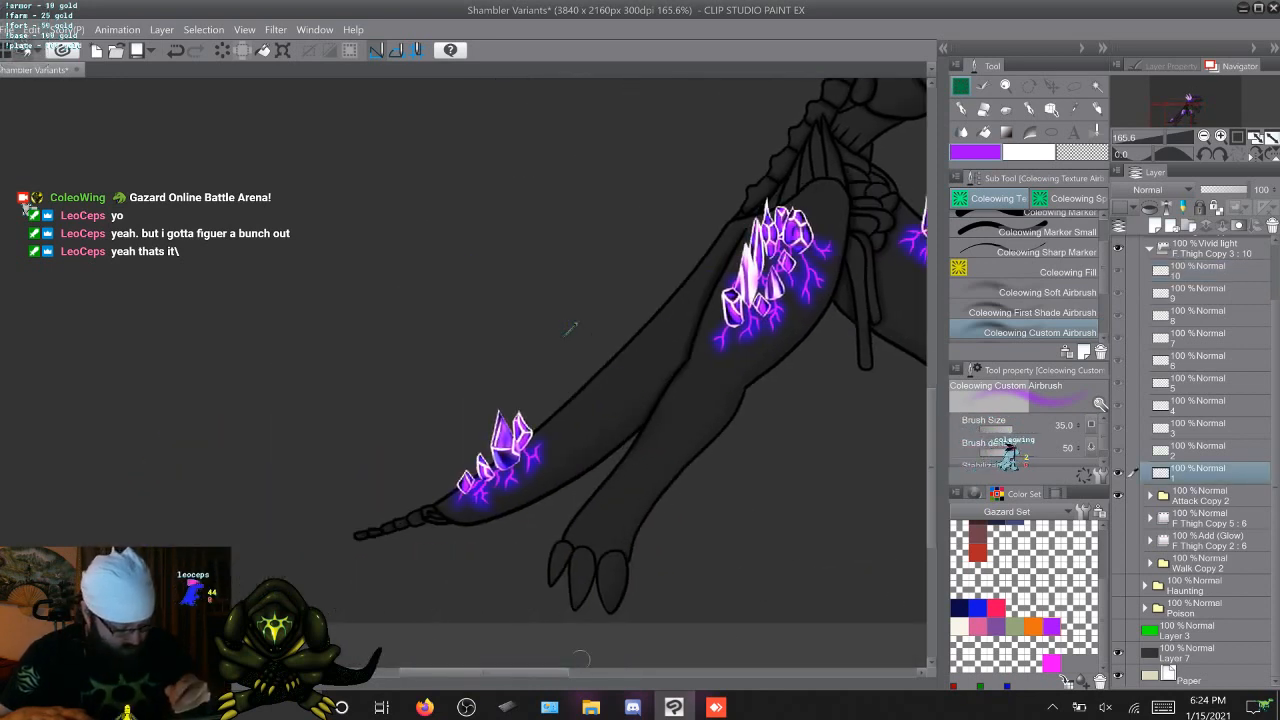
key(period)
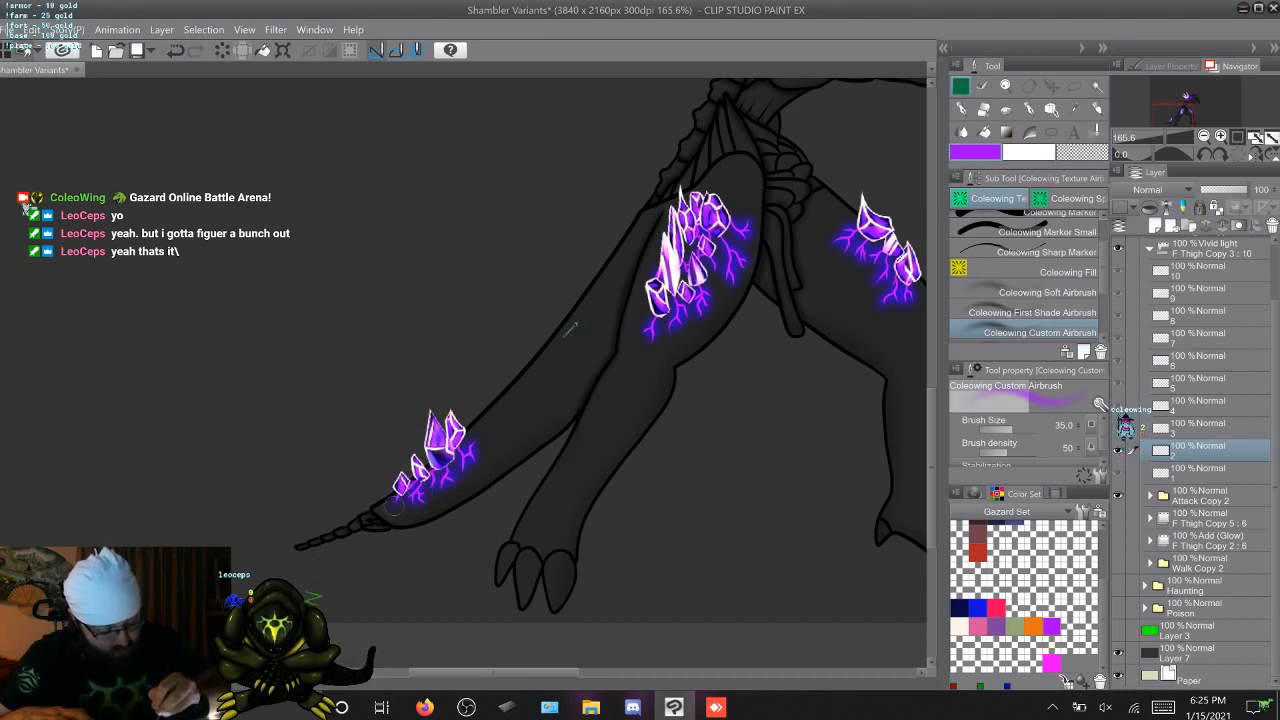
key(Right)
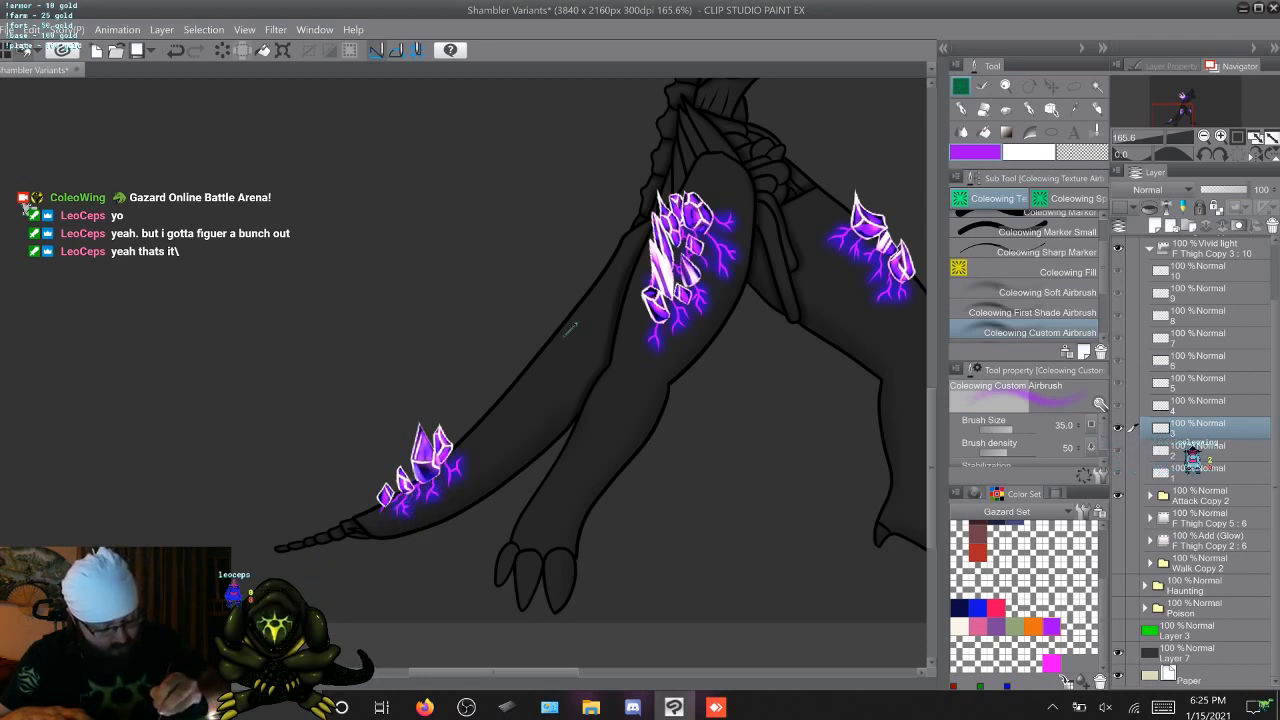
key(Right)
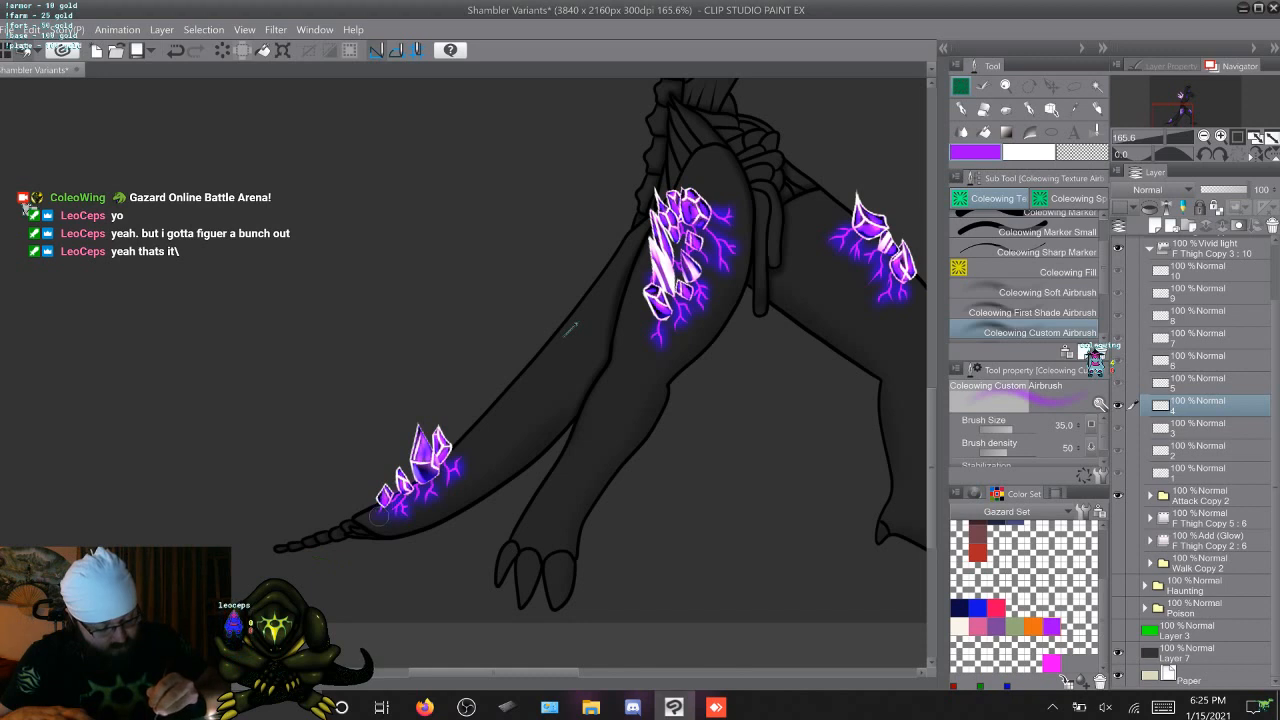
key(Right)
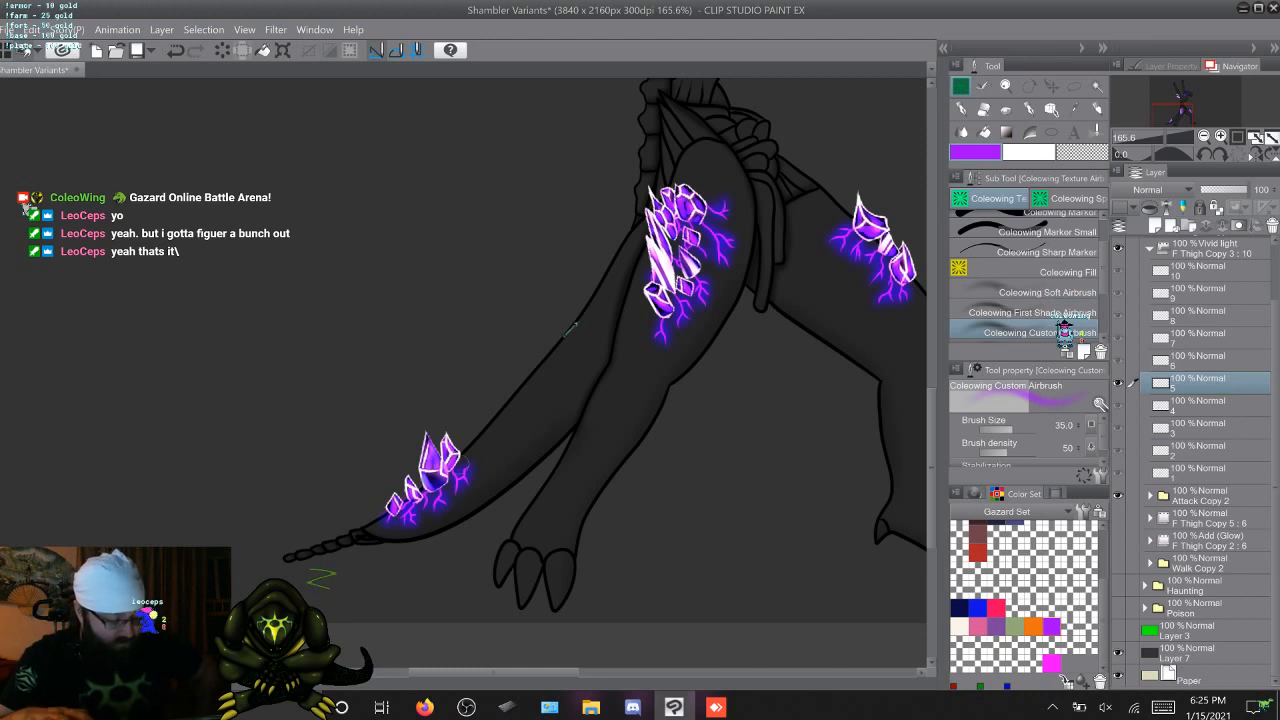
Airbrush the purple glow over the veins below the tail crystals on attack frames 6 to 10
key(Right)
key(Left)
key(Right)
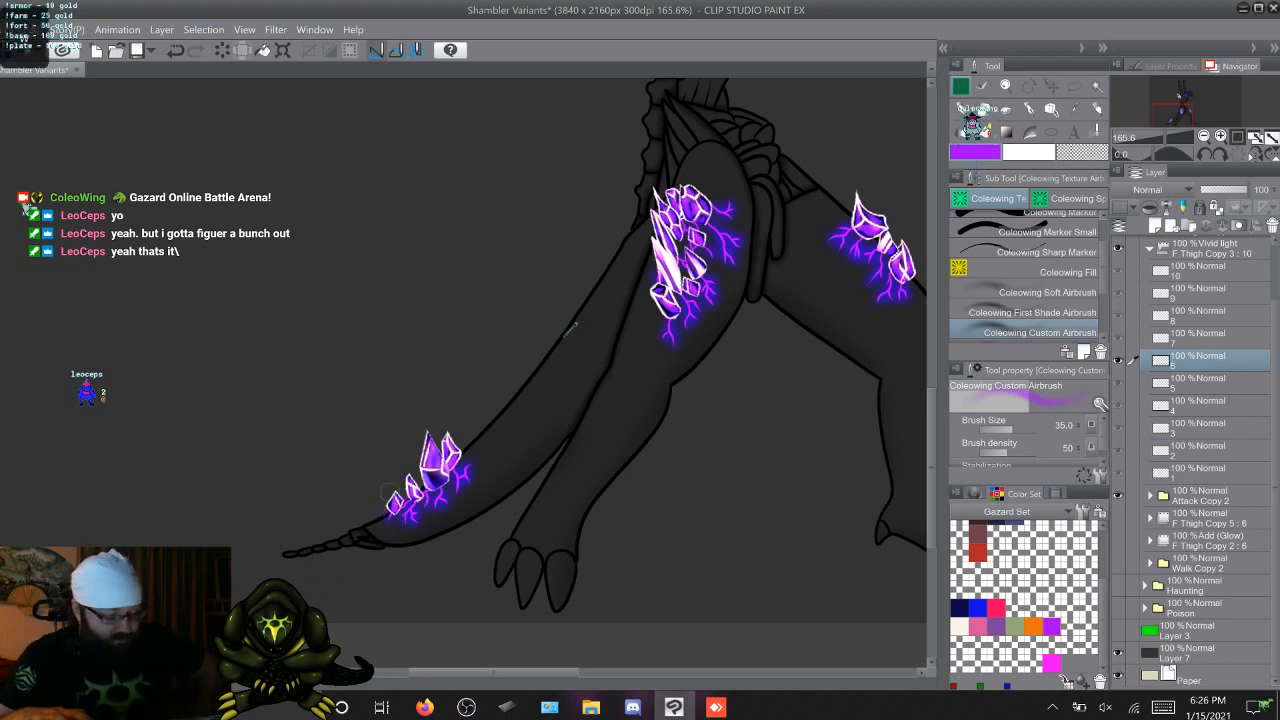
key(alt+bracketright)
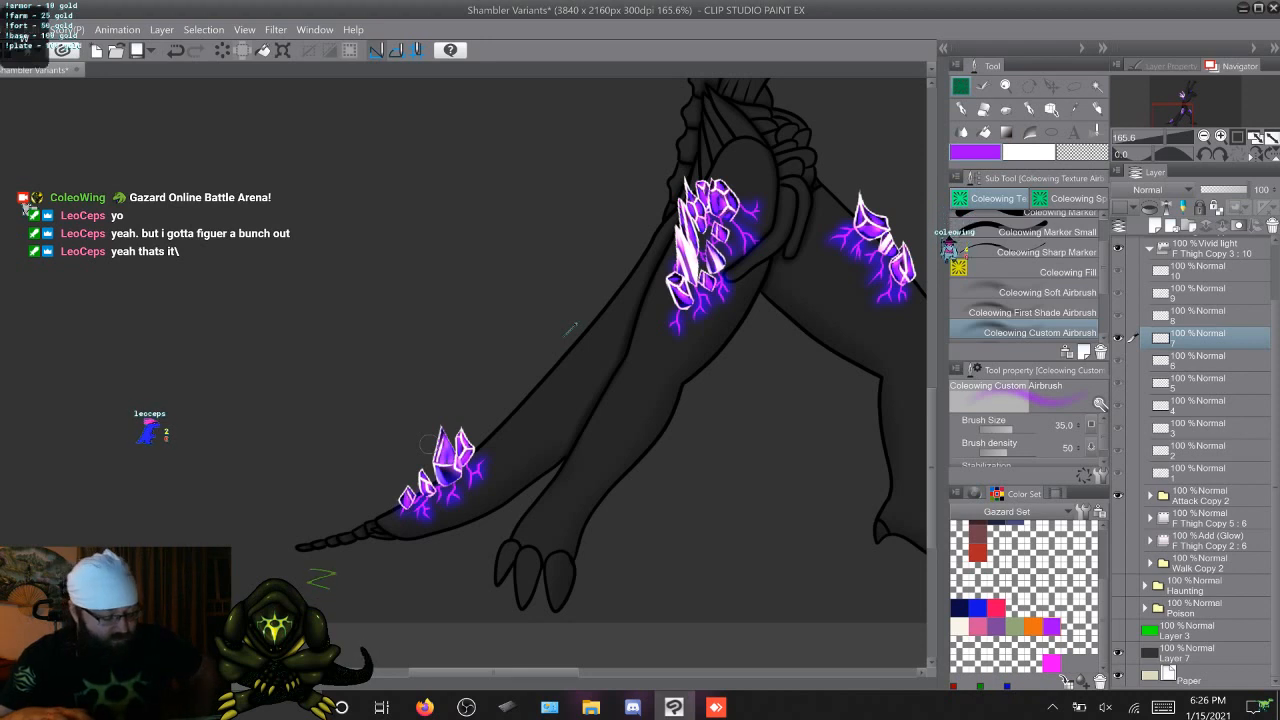
key(Right)
key(Left)
key(Right)
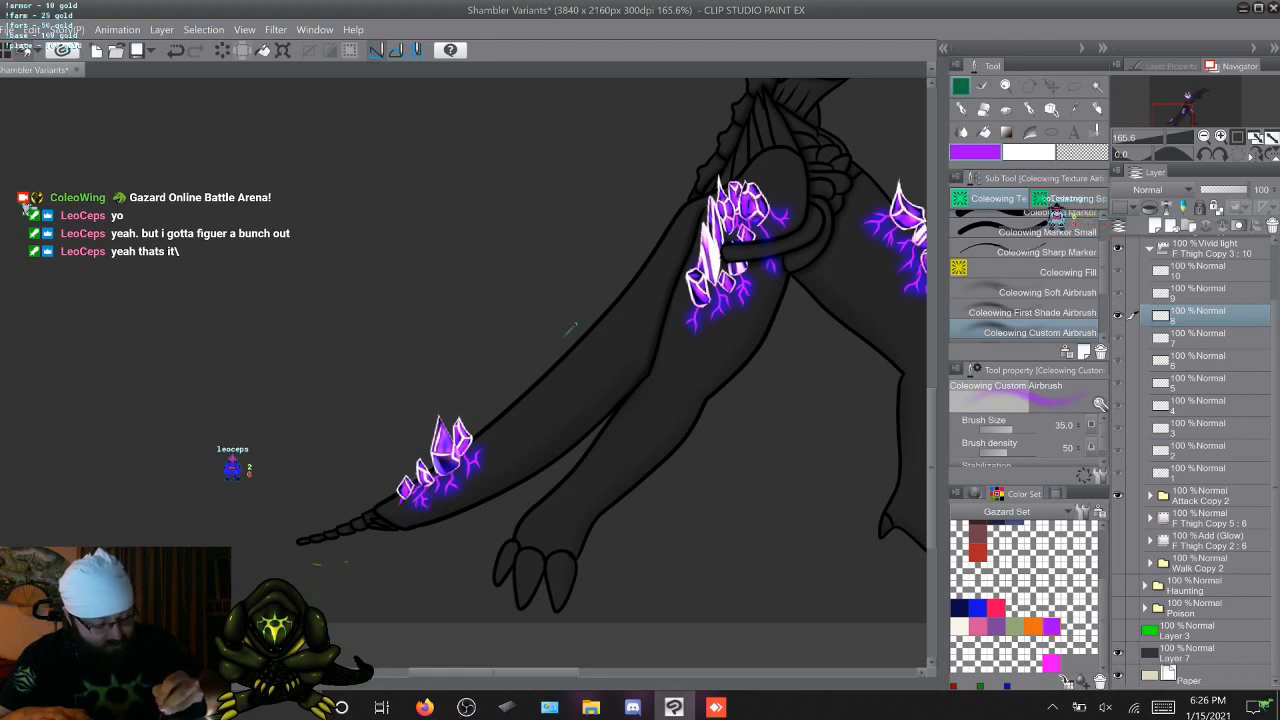
key(Right)
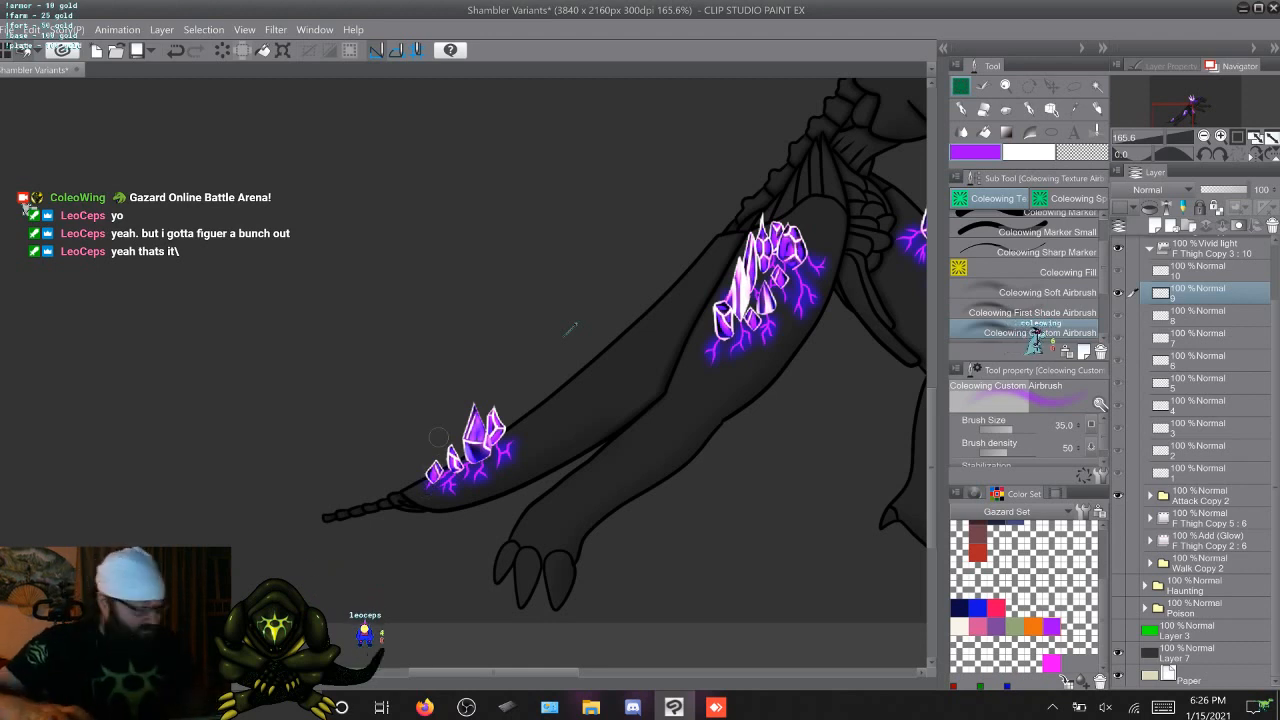
key(Right)
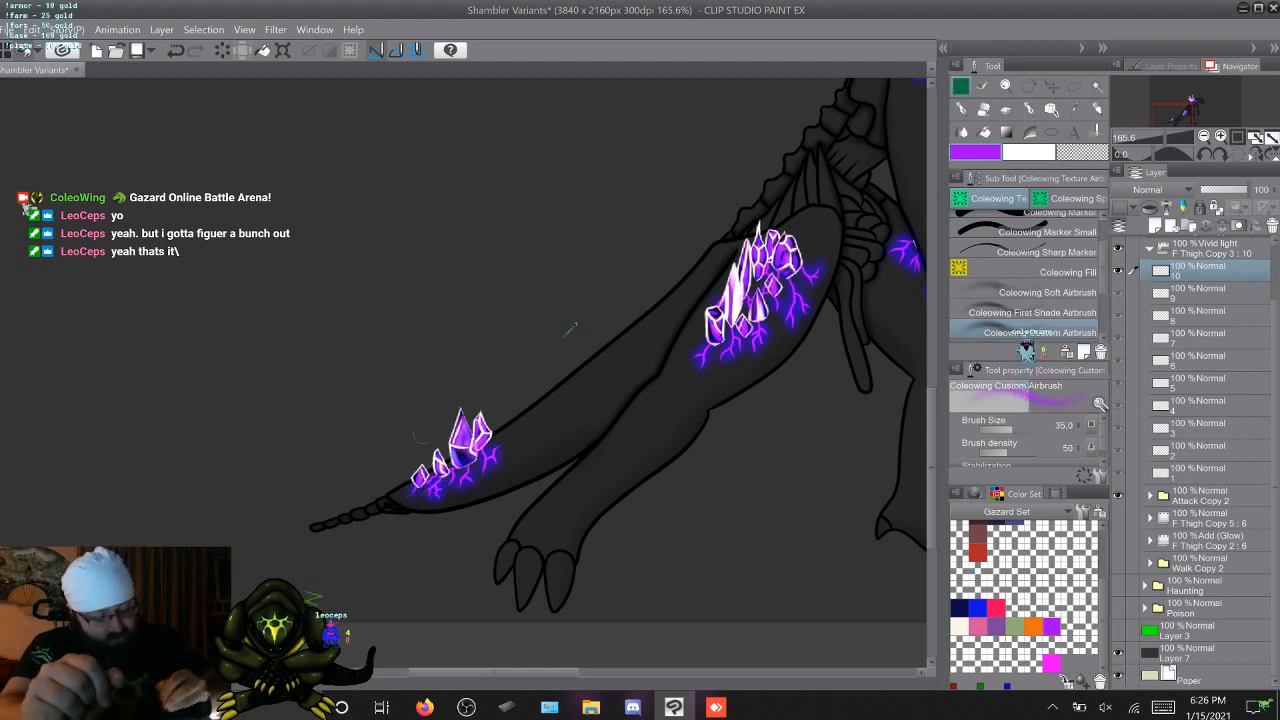
Step through the attack animation frames to check the glow on the tail veins
key(Right)
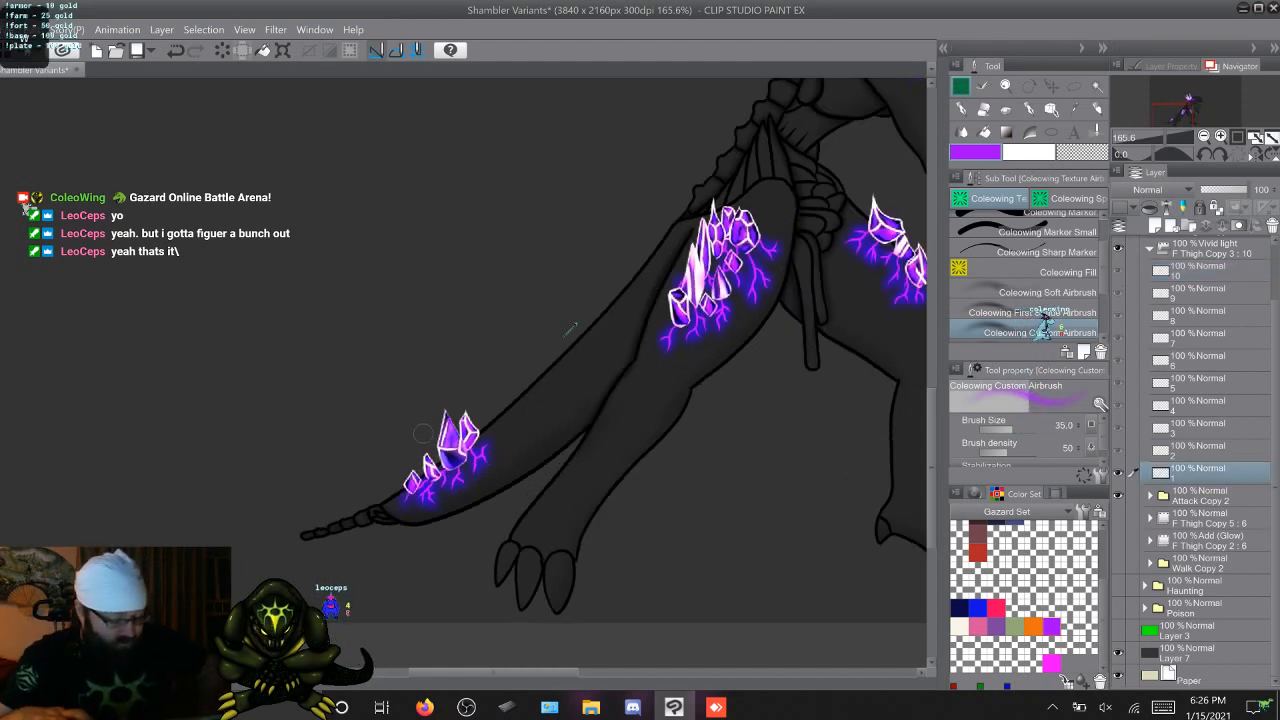
key(Right)
key(Right)
key(Right)
key(Right)
key(Right)
key(Right)
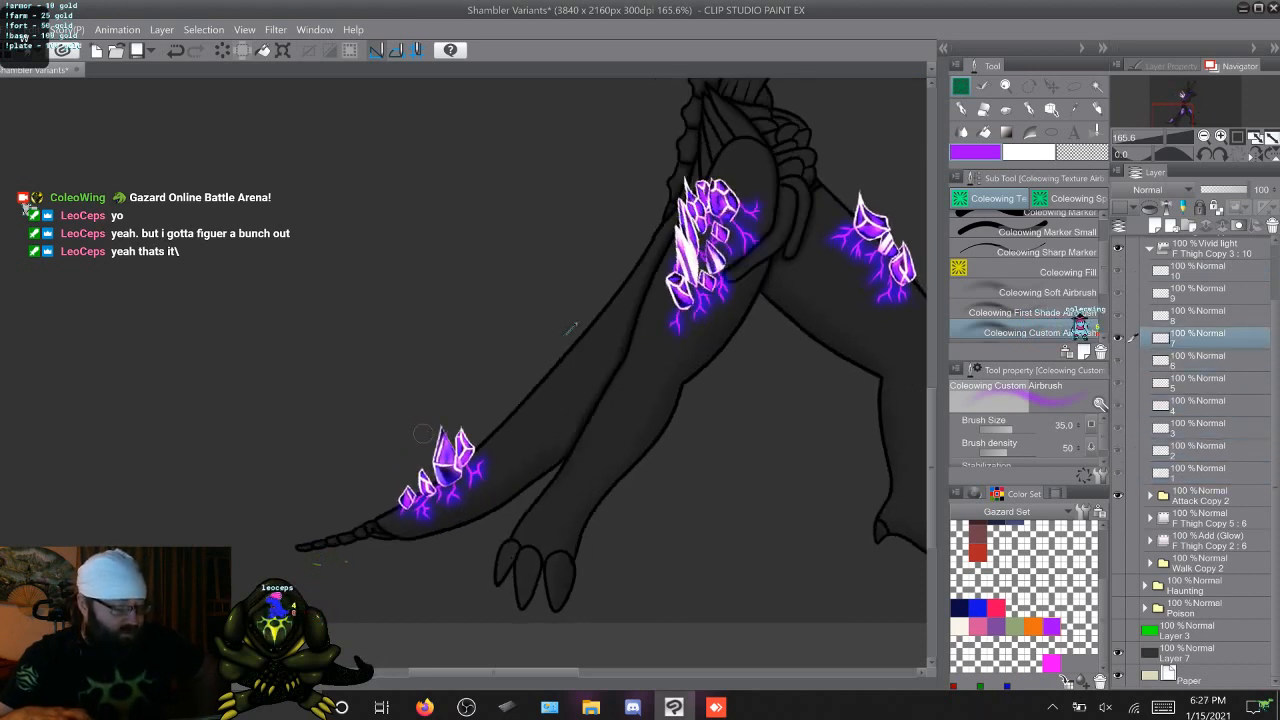
key(Right)
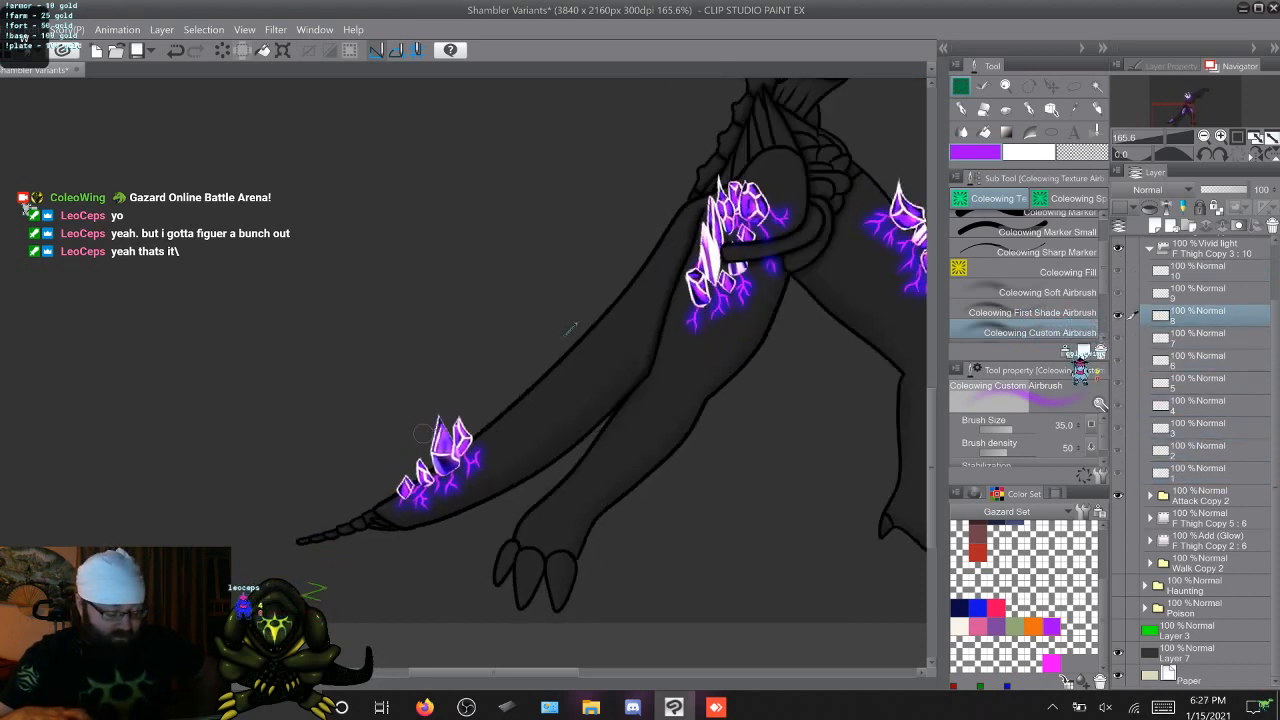
key(Right)
key(Right)
key(Right)
key(Right)
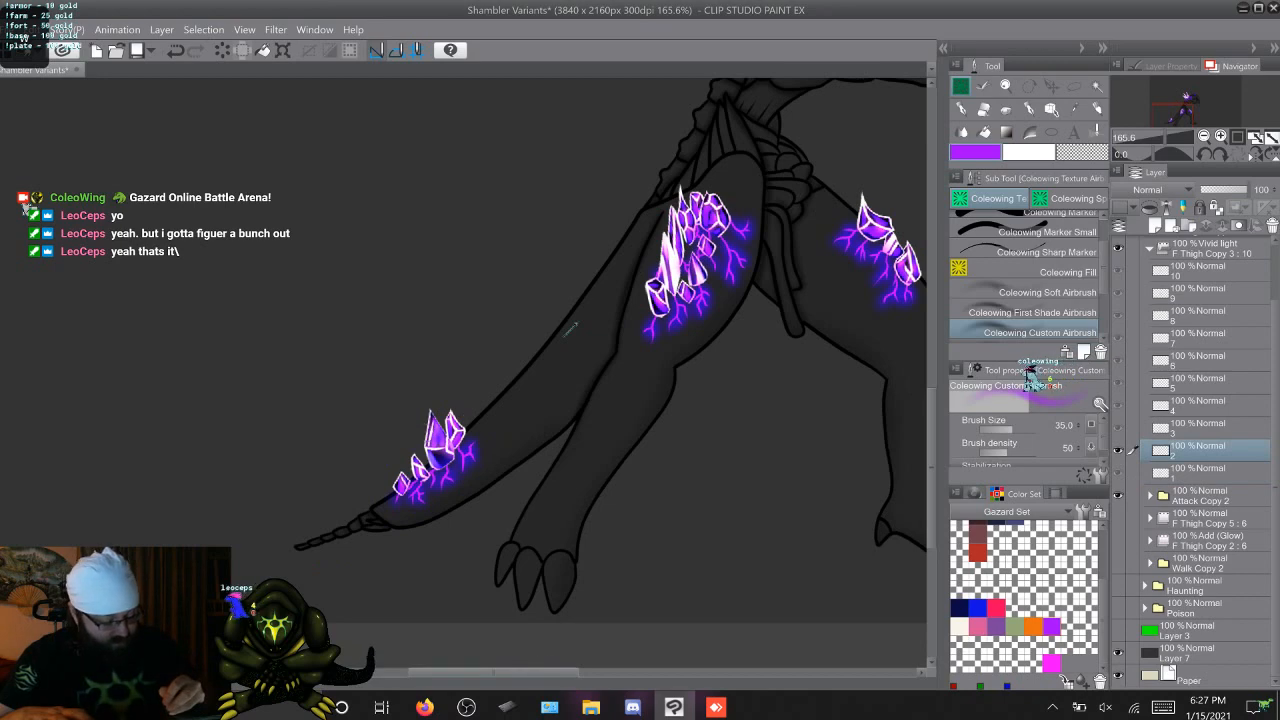
Step through the attack animation frames to examine the glow on the thigh, back and head veins
scroll(570, 329, right, 5)
scroll(570, 329, up, 5)
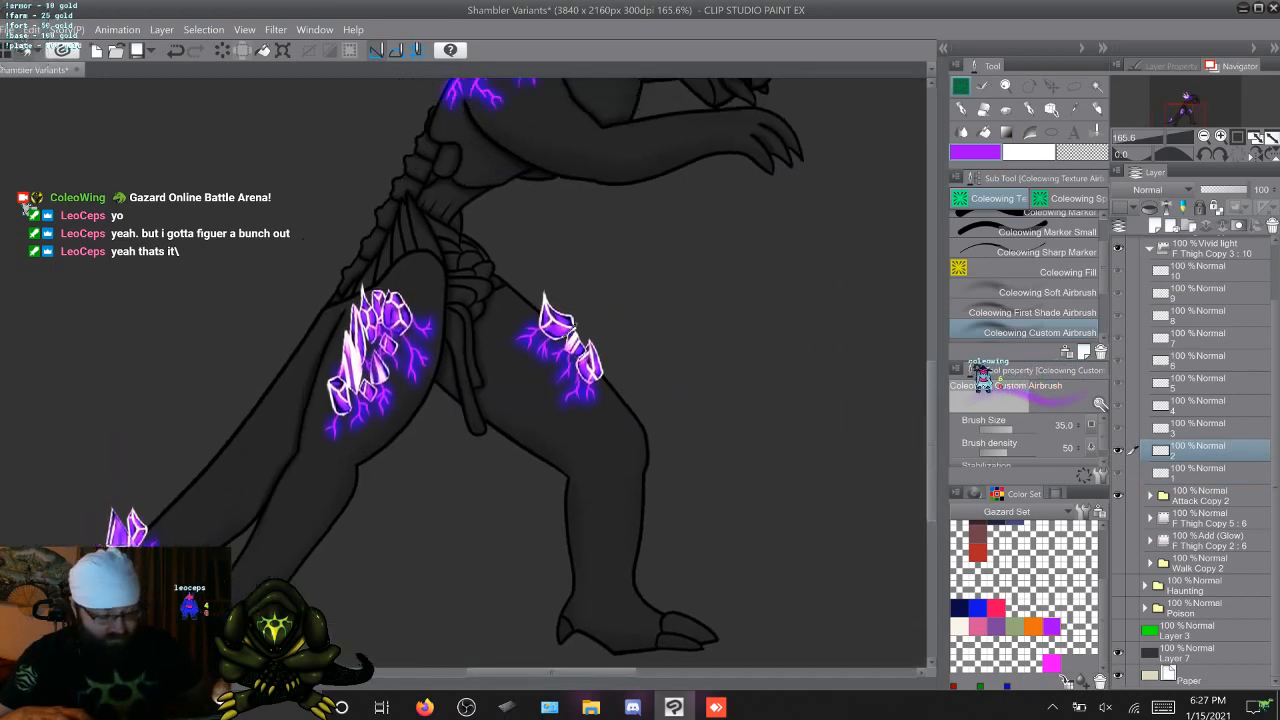
scroll(570, 329, down, 3)
key(Right)
key(Right)
key(Right)
key(Right)
key(Right)
key(Right)
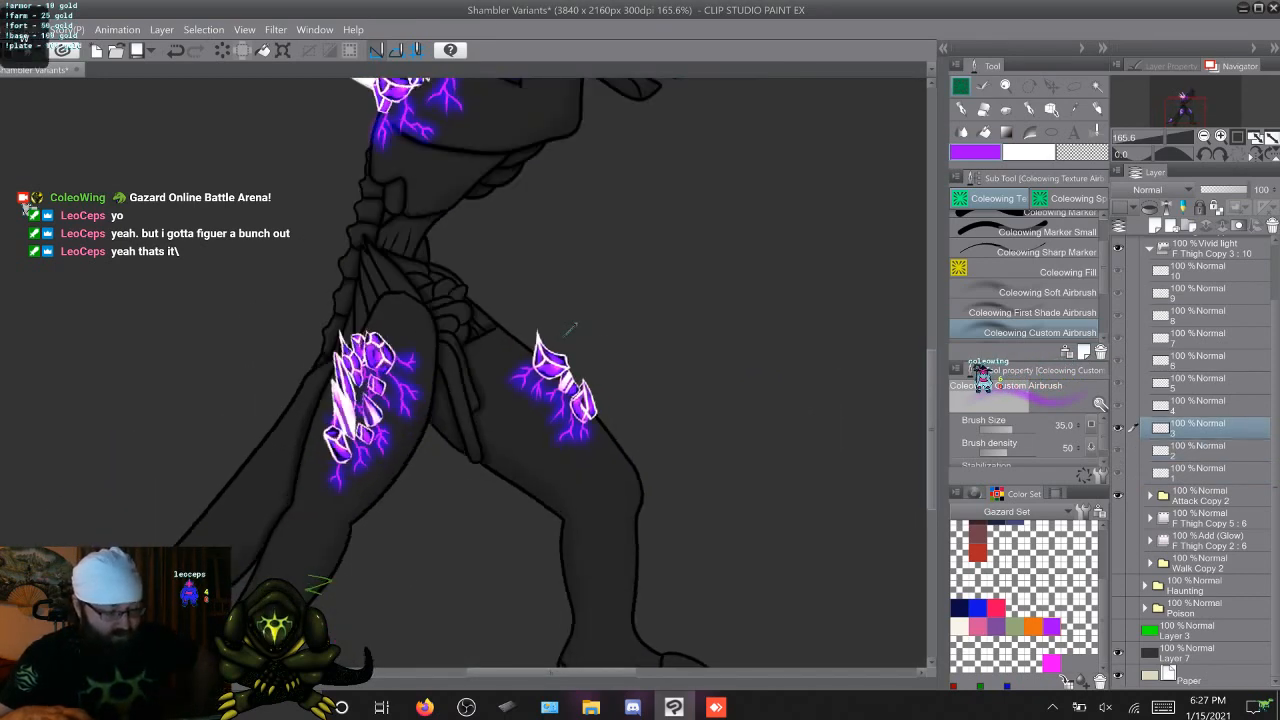
key(Right)
key(Right)
key(Right)
key(Right)
key(Right)
key(Right)
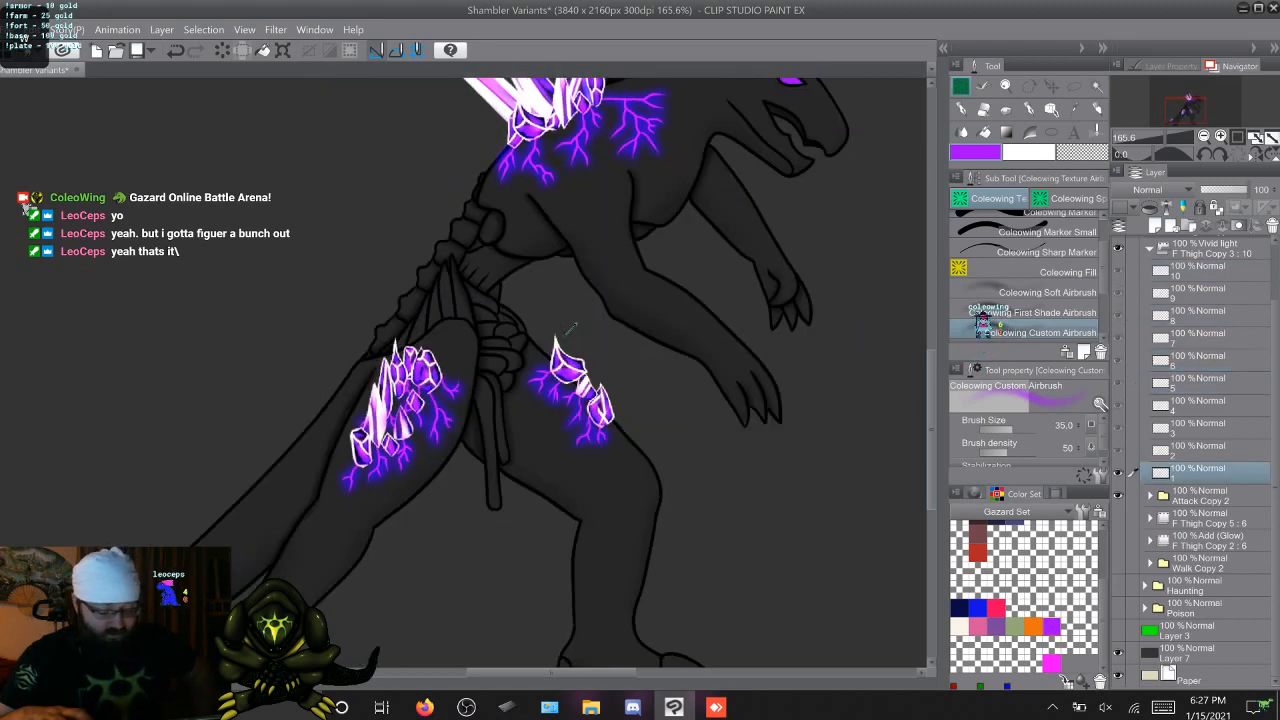
scroll(571, 329, up, 5)
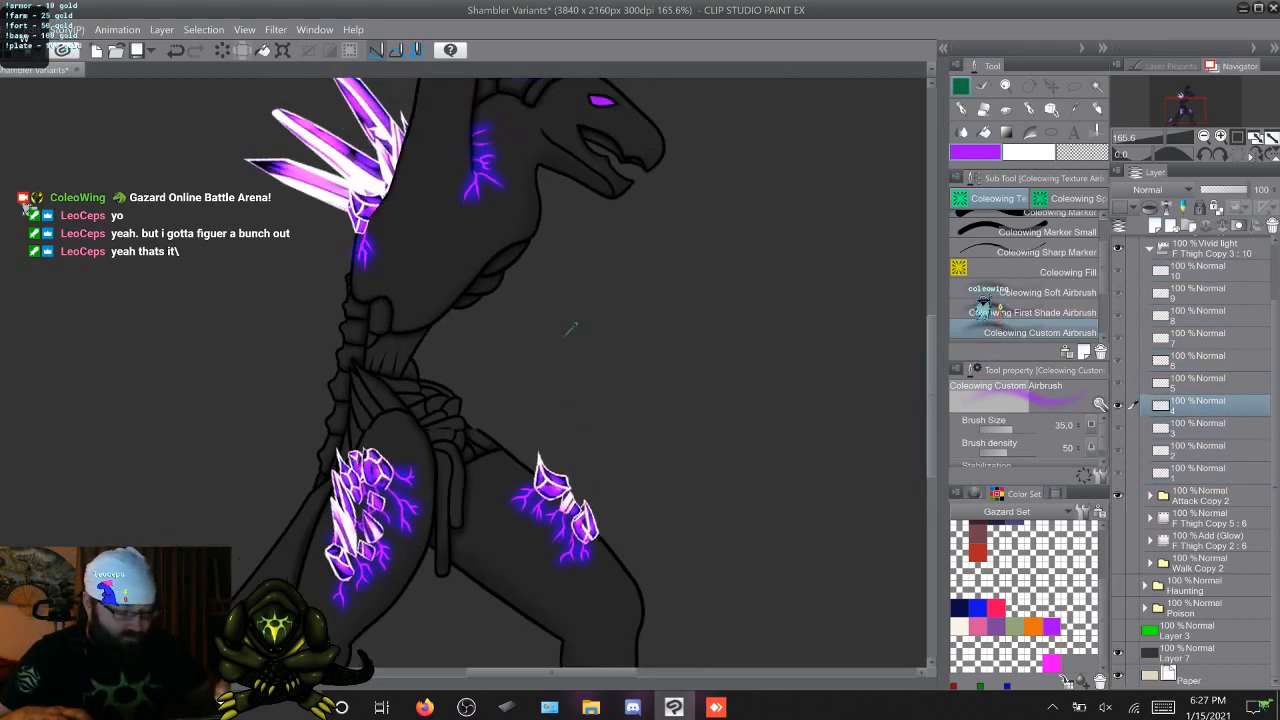
key(Right)
key(Right)
key(Right)
key(Right)
key(Right)
key(Right)
key(Right)
key(Right)
key(Right)
key(Right)
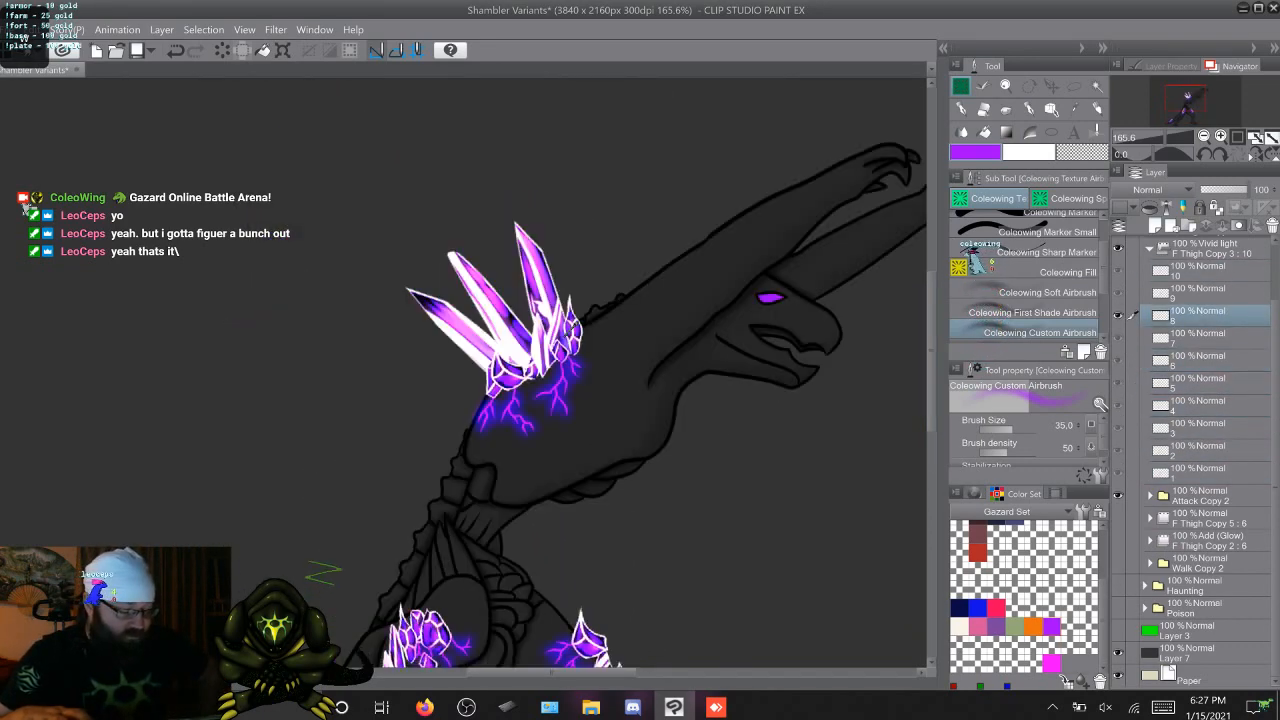
key(Right)
key(Right)
key(Right)
key(Right)
key(Right)
key(Right)
key(Right)
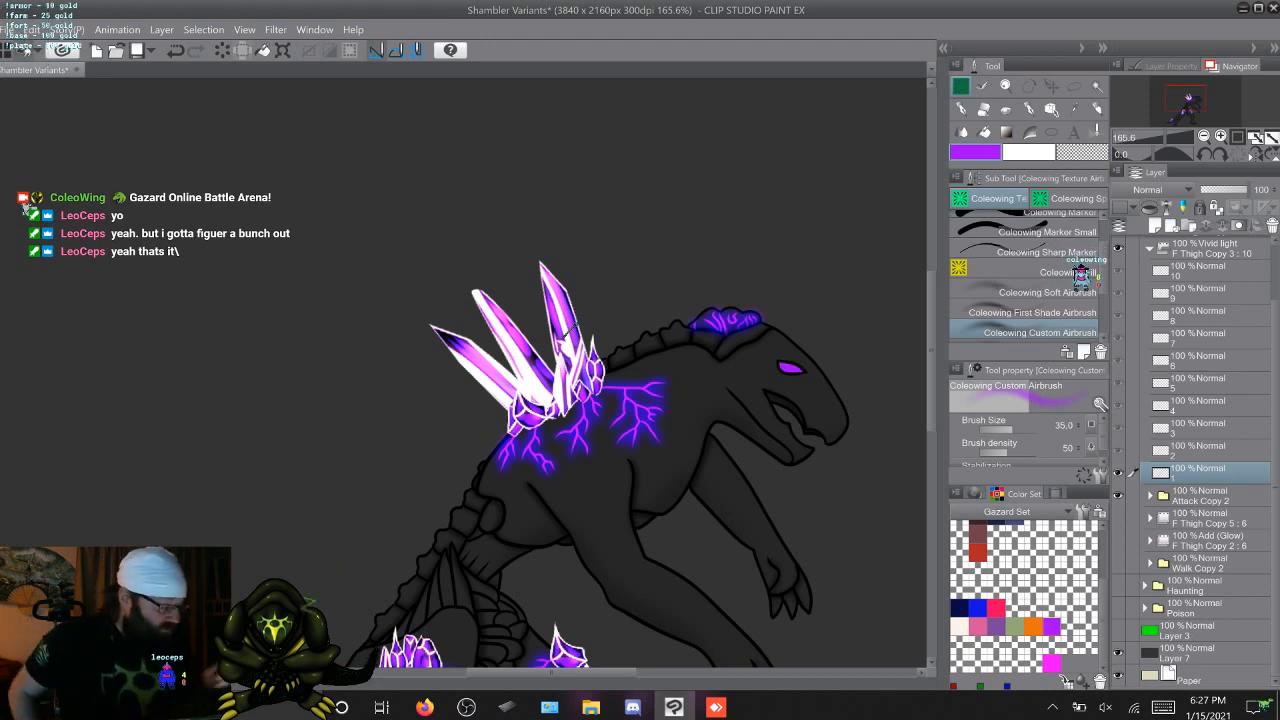
Hide the attack artwork and its Vivid light glow, and show the Walk Copy 2 folder with its Add (Glow) group
click(1149, 248)
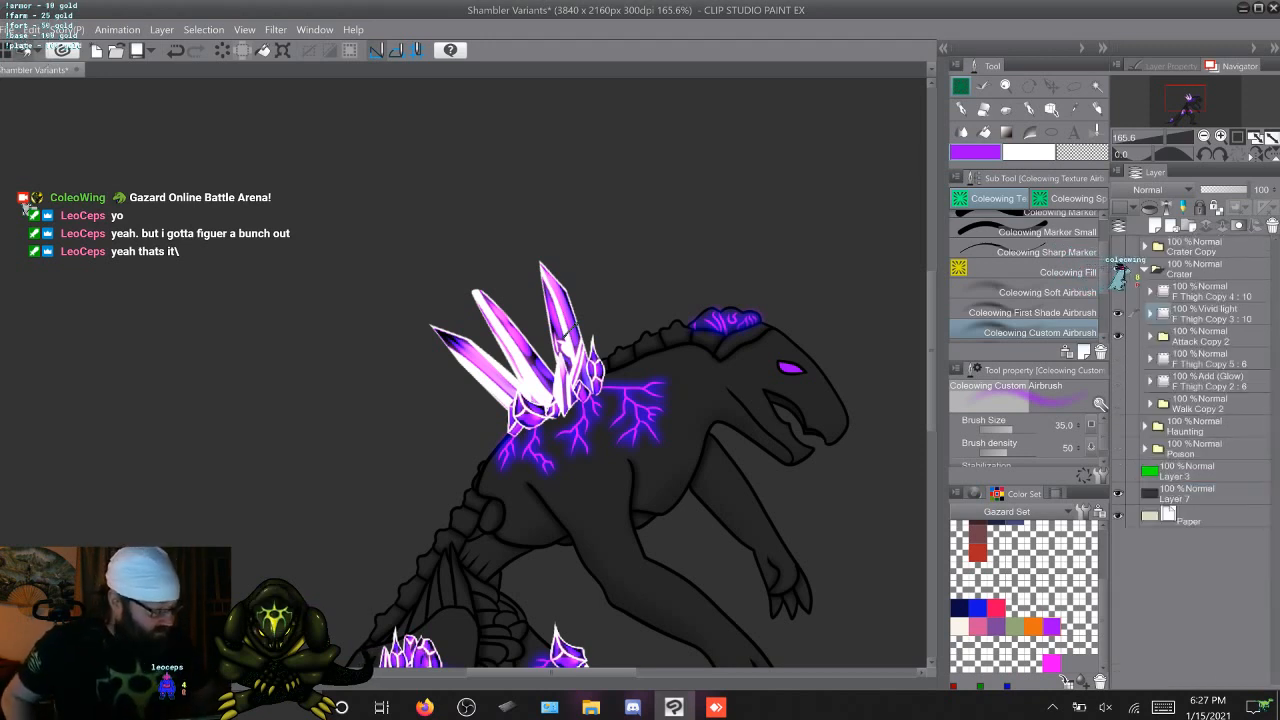
click(1118, 314)
click(1118, 336)
click(1118, 403)
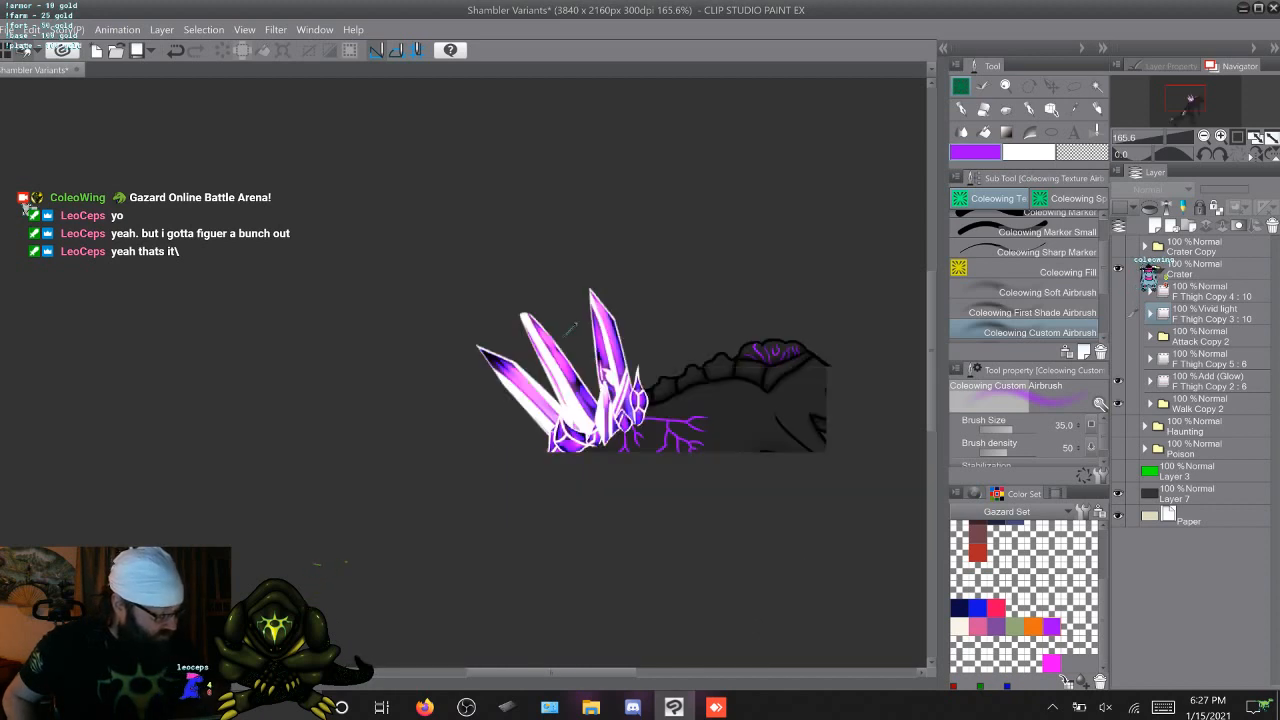
click(1118, 381)
Set the blending mode of the walk animation's F Thigh Copy 2 glow group to Vivid light
click(1208, 381)
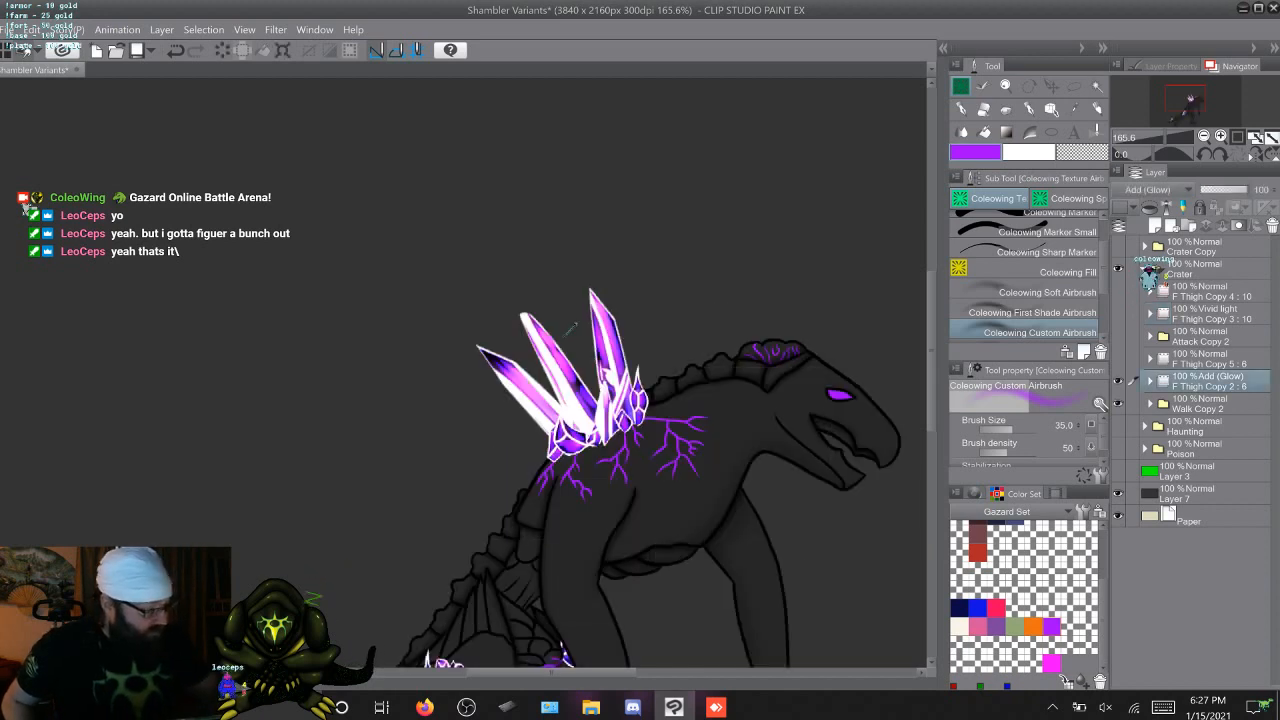
click(1148, 189)
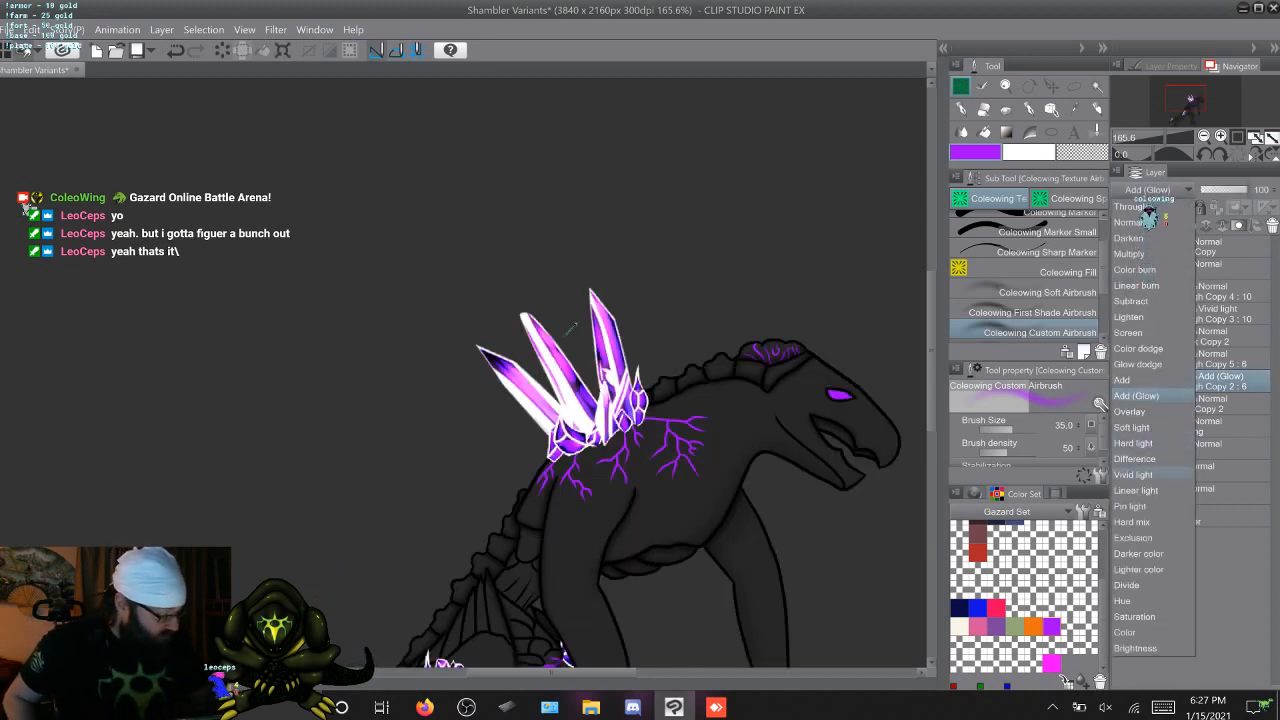
click(1133, 474)
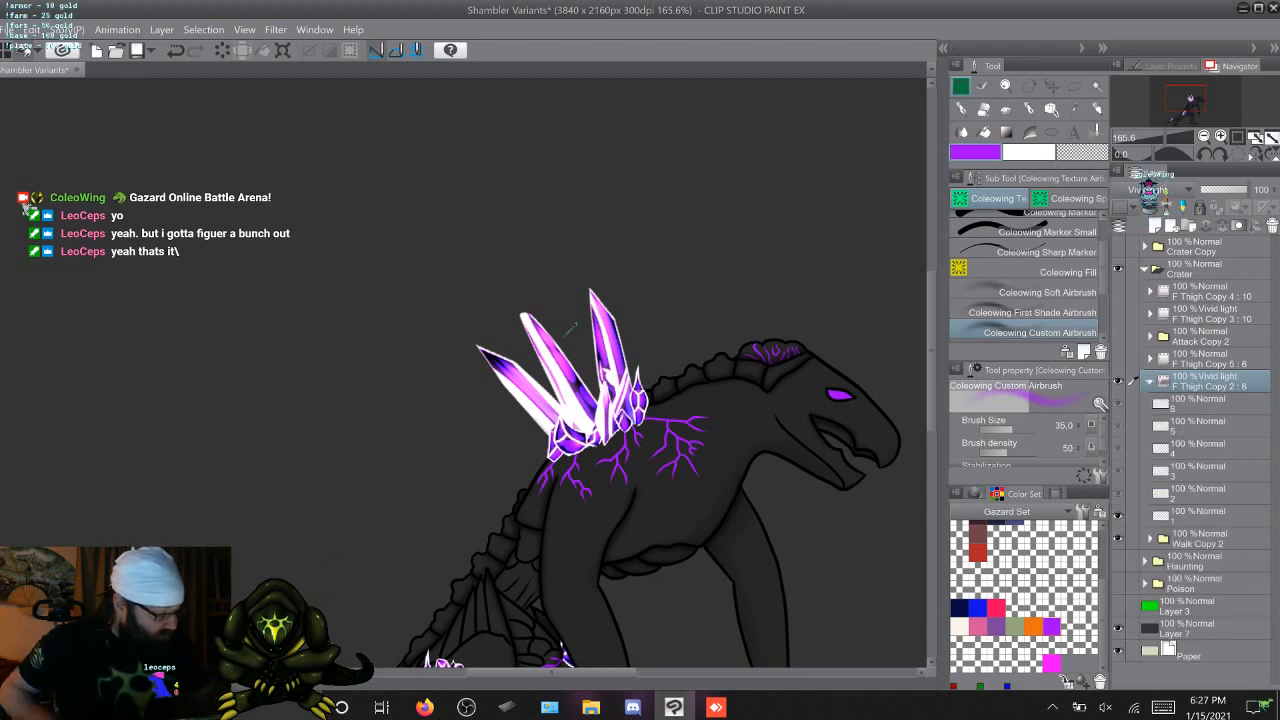
Airbrush the purple glow over the head crest veins on walk frames 1 to 6
click(1200, 404)
click(1200, 516)
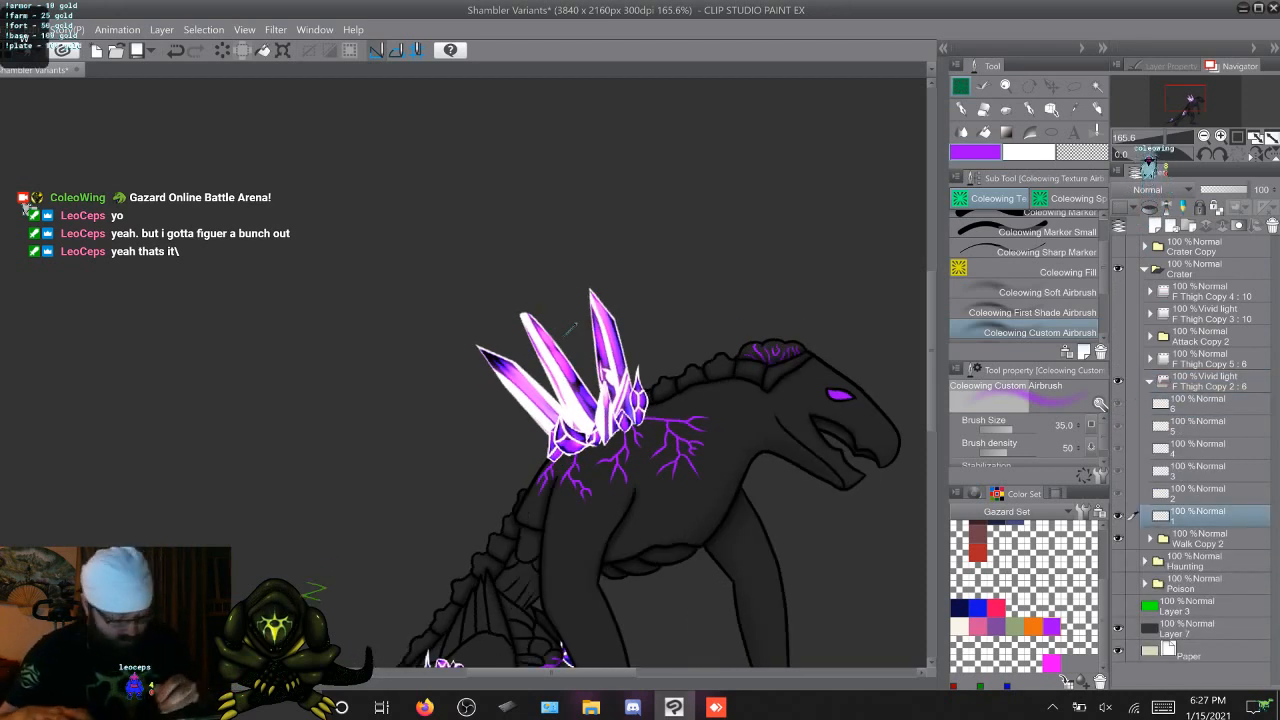
scroll(570, 328, right, 5)
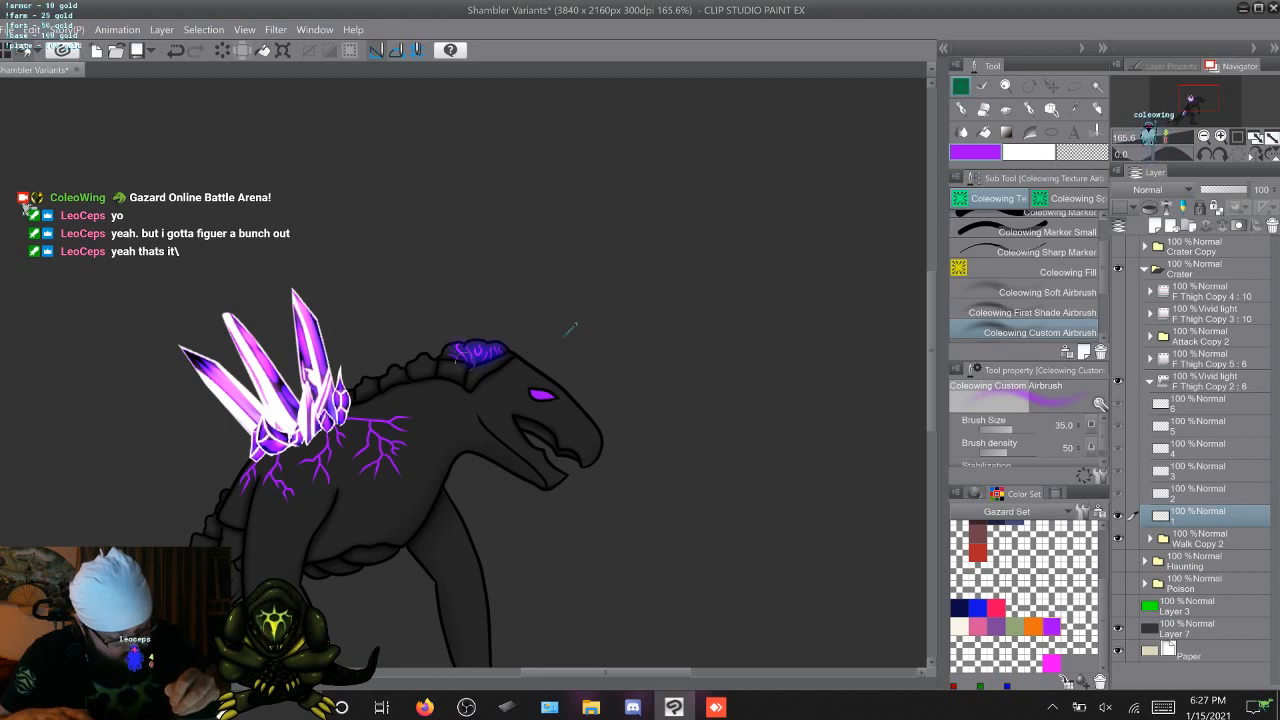
key(Right)
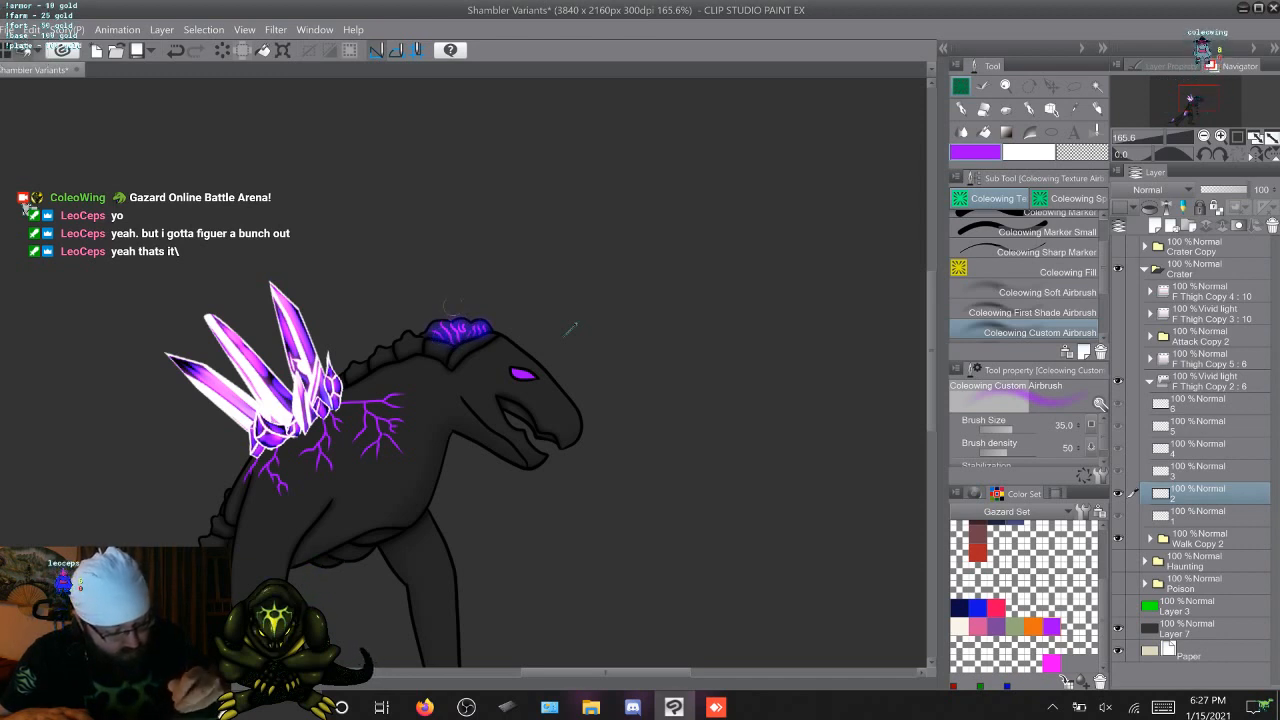
key(Right)
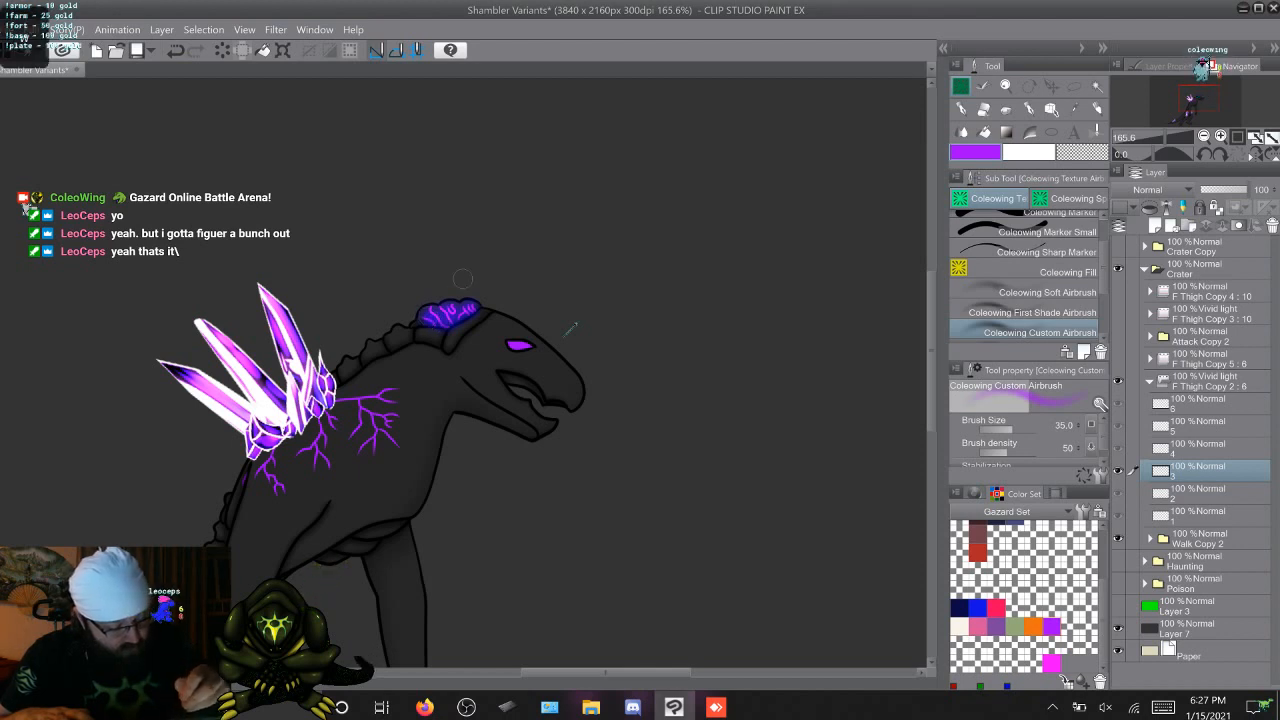
key(Right)
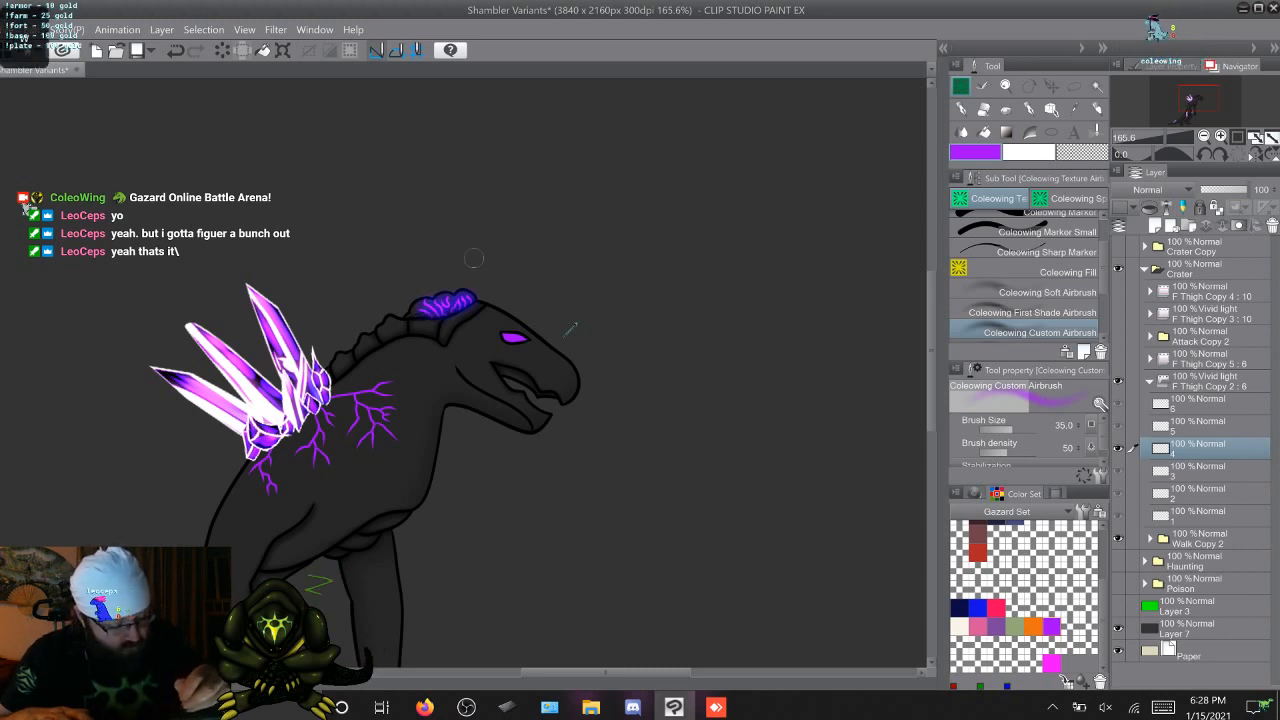
key(Right)
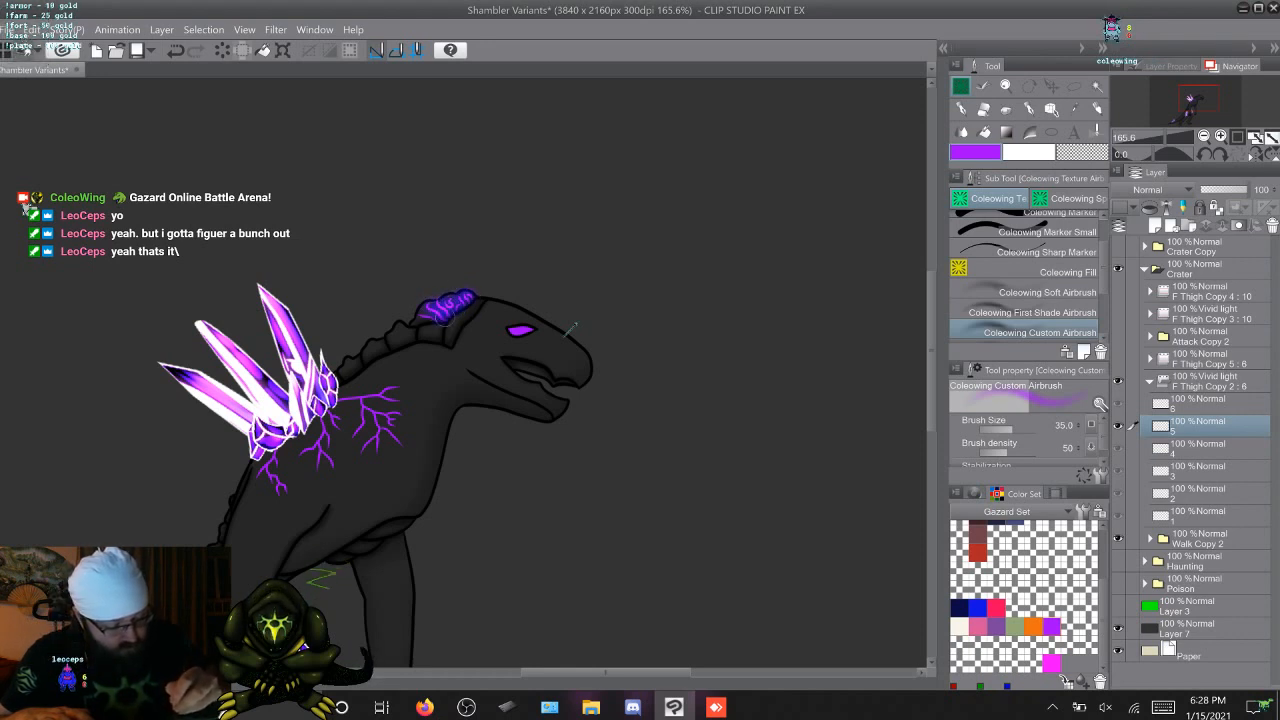
key(Right)
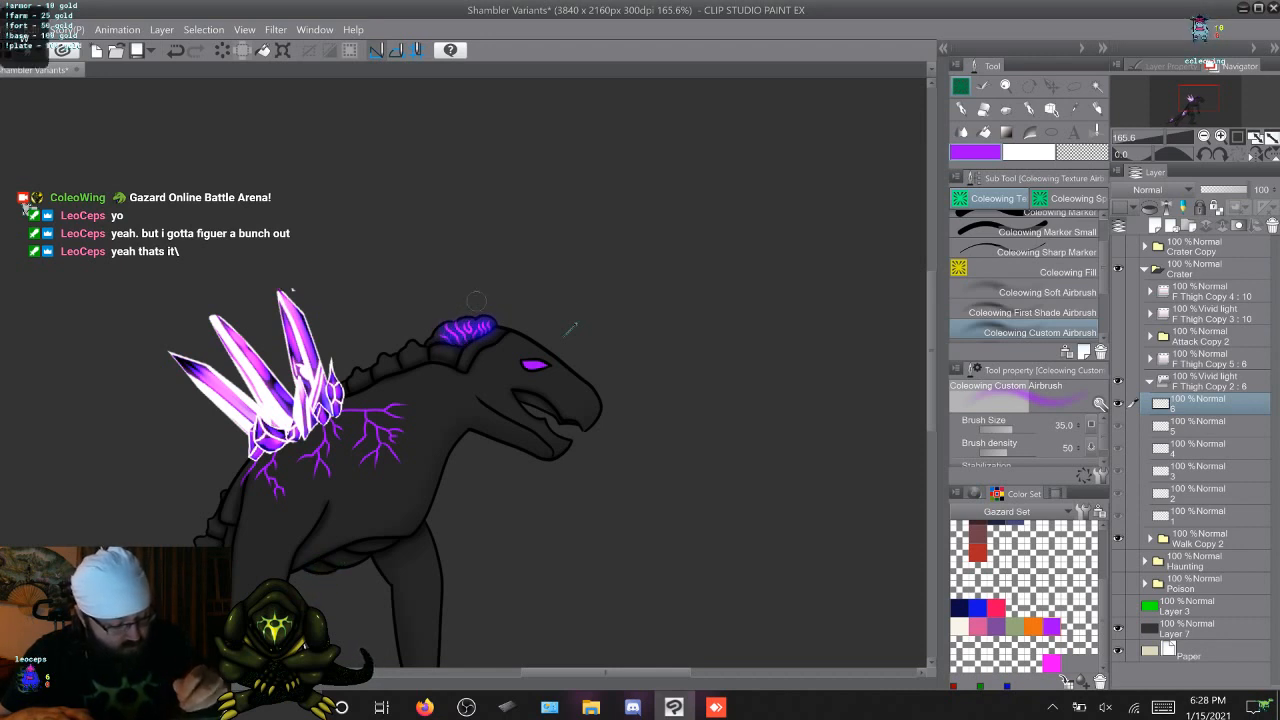
Airbrush the purple glow over the veins below the back crystals on walk frames 1 to 3
key(Right)
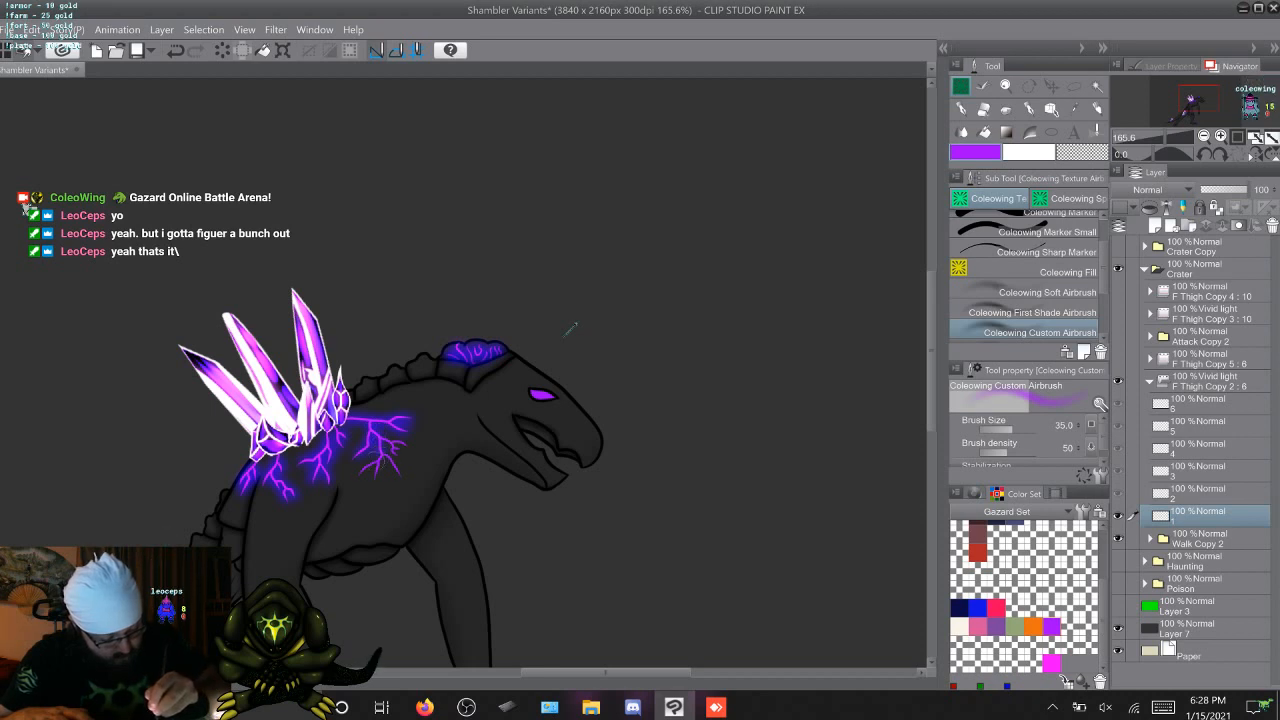
drag(381, 454, 364, 466)
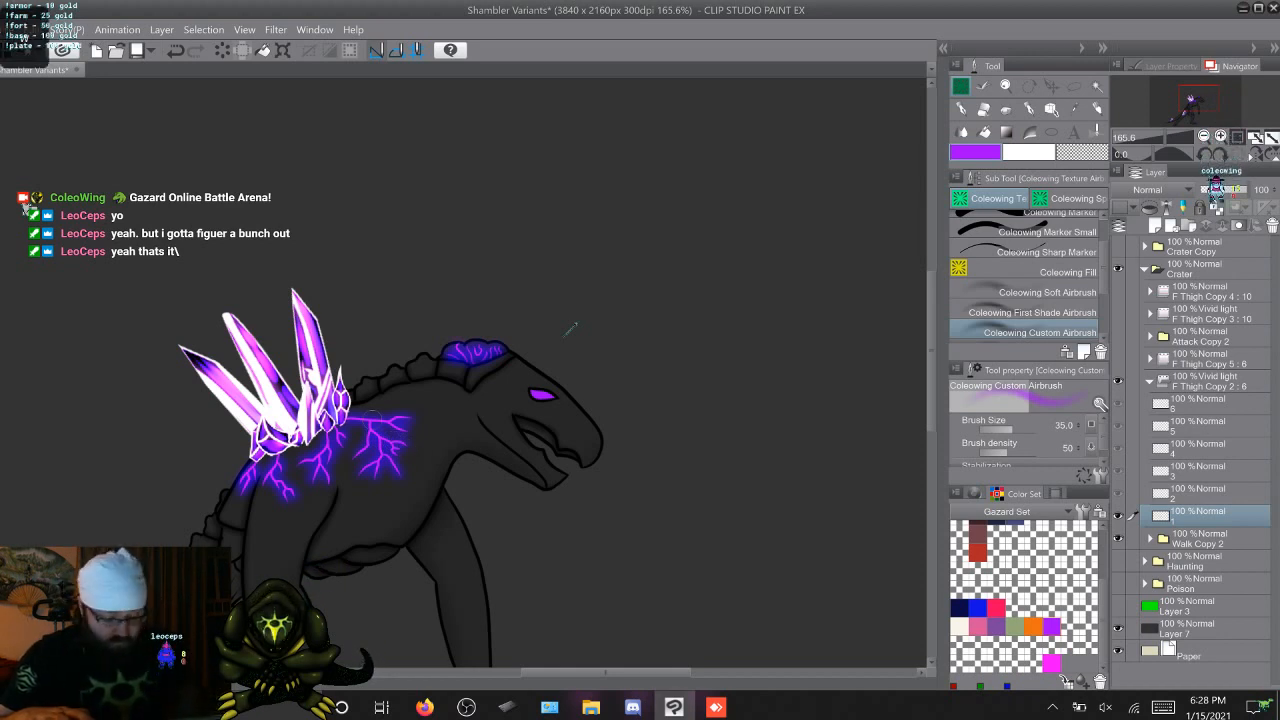
key(.)
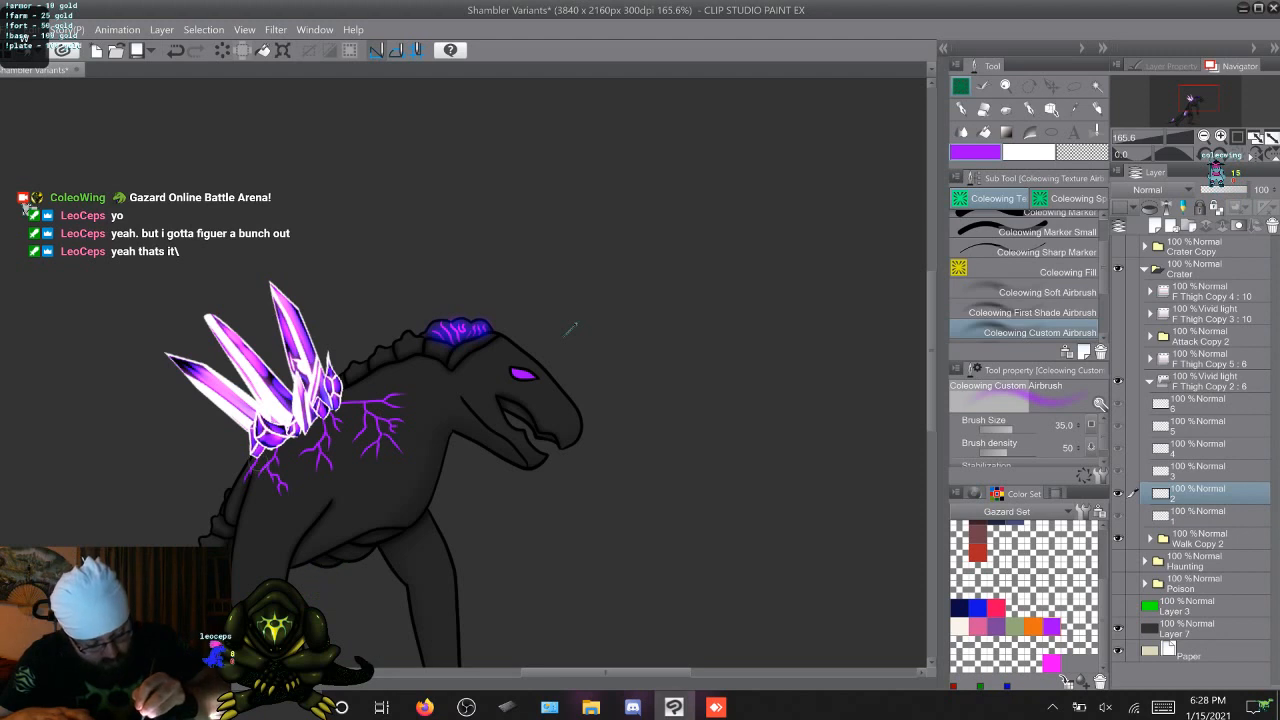
drag(259, 460, 245, 487)
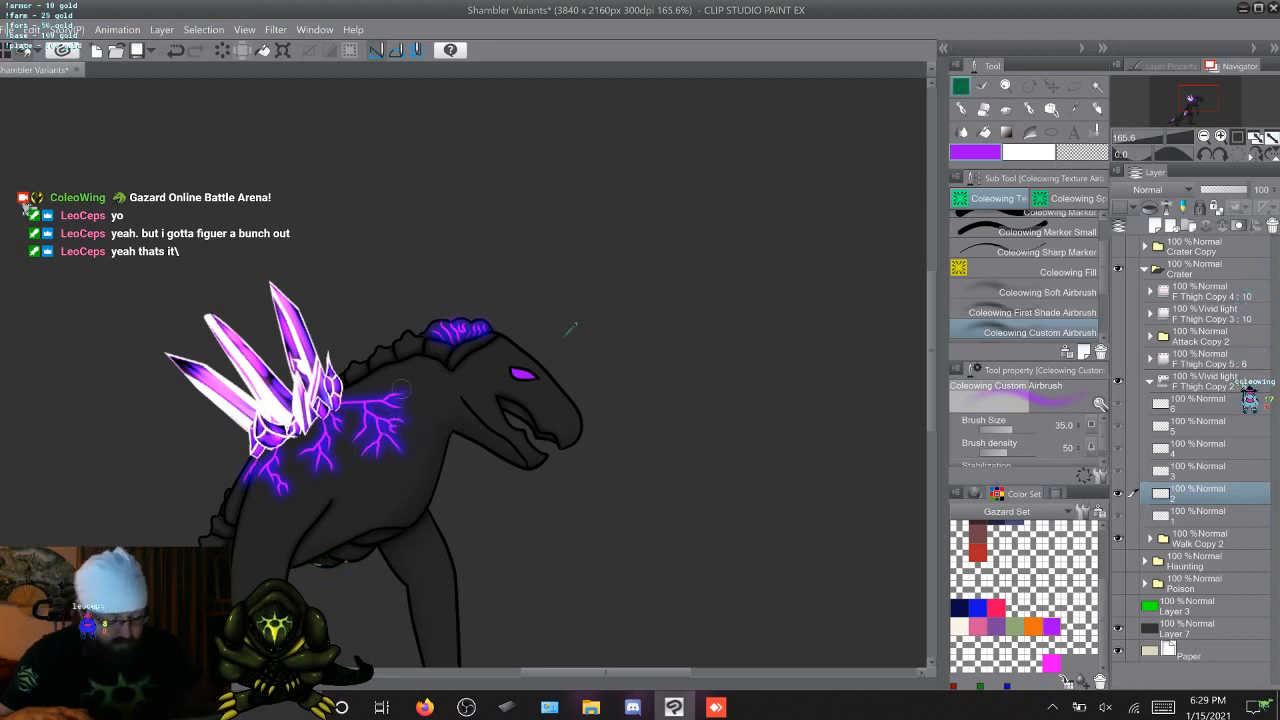
key(Right)
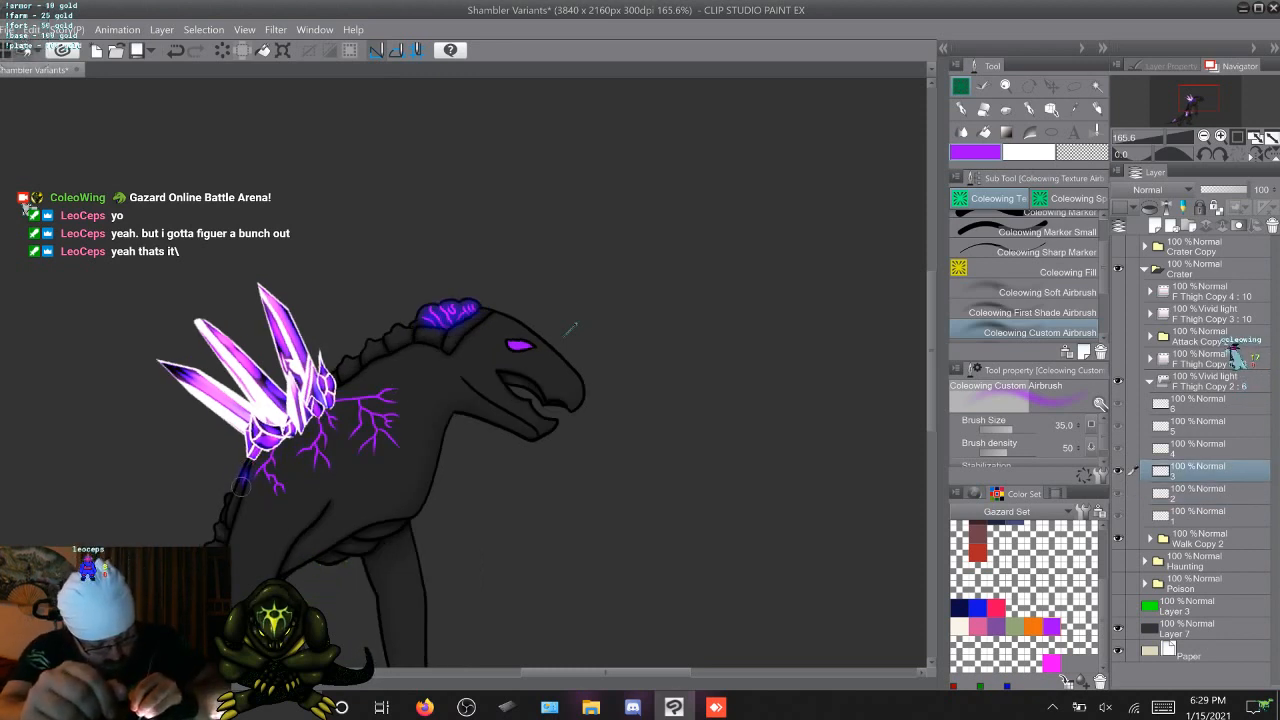
drag(241, 487, 246, 471)
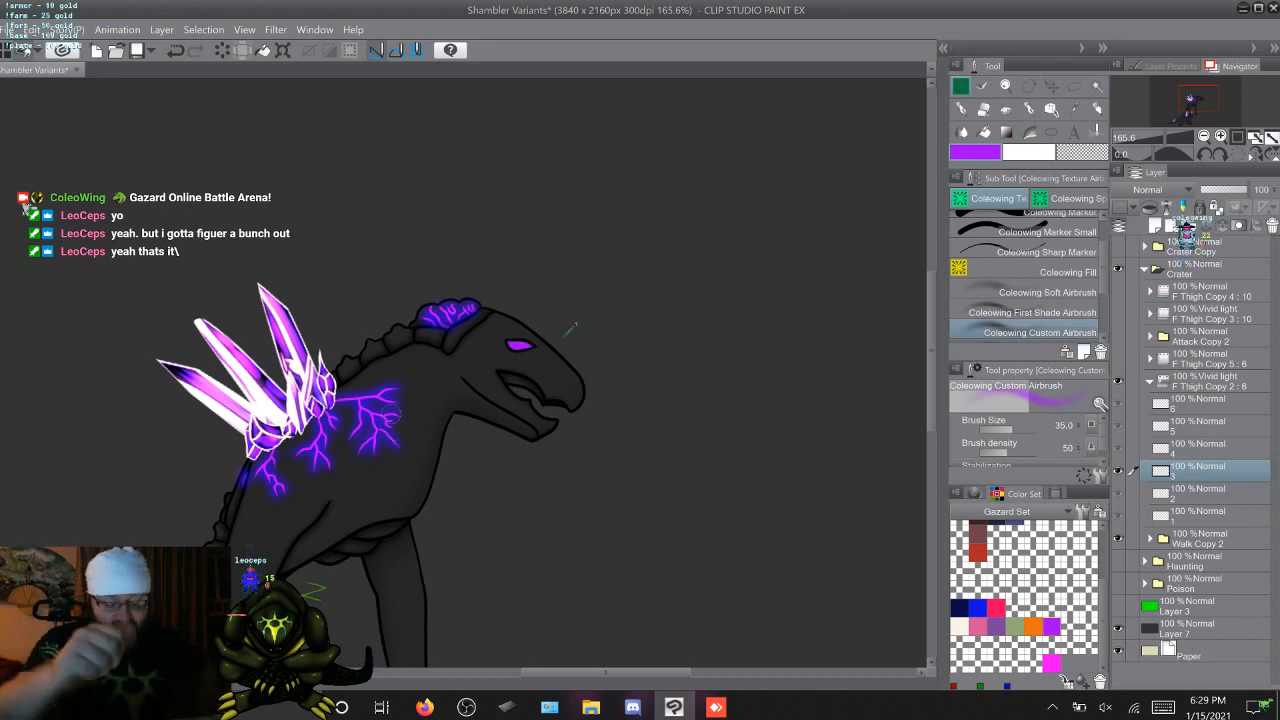
Airbrush the purple glow over the veins below the back crystals on walk frames 4 and 5, comparing neighbouring frames
key(Left)
key(Right)
key(Right)
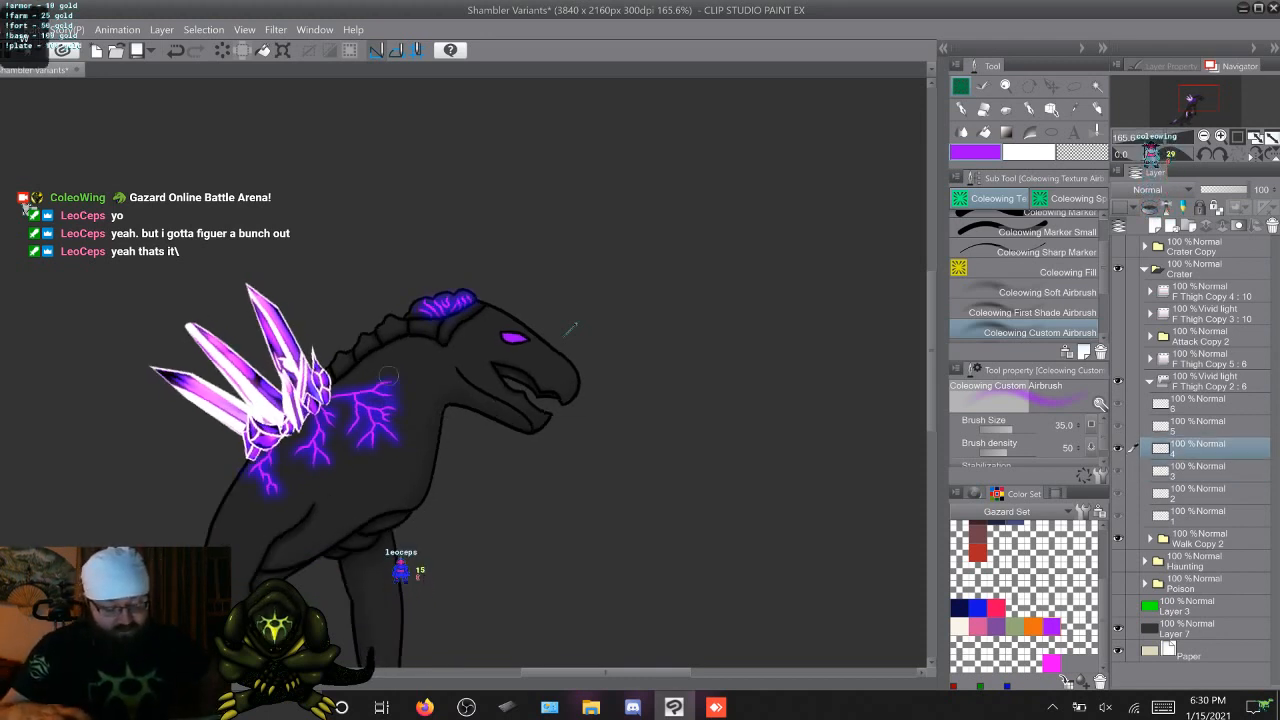
key(alt+bracketright)
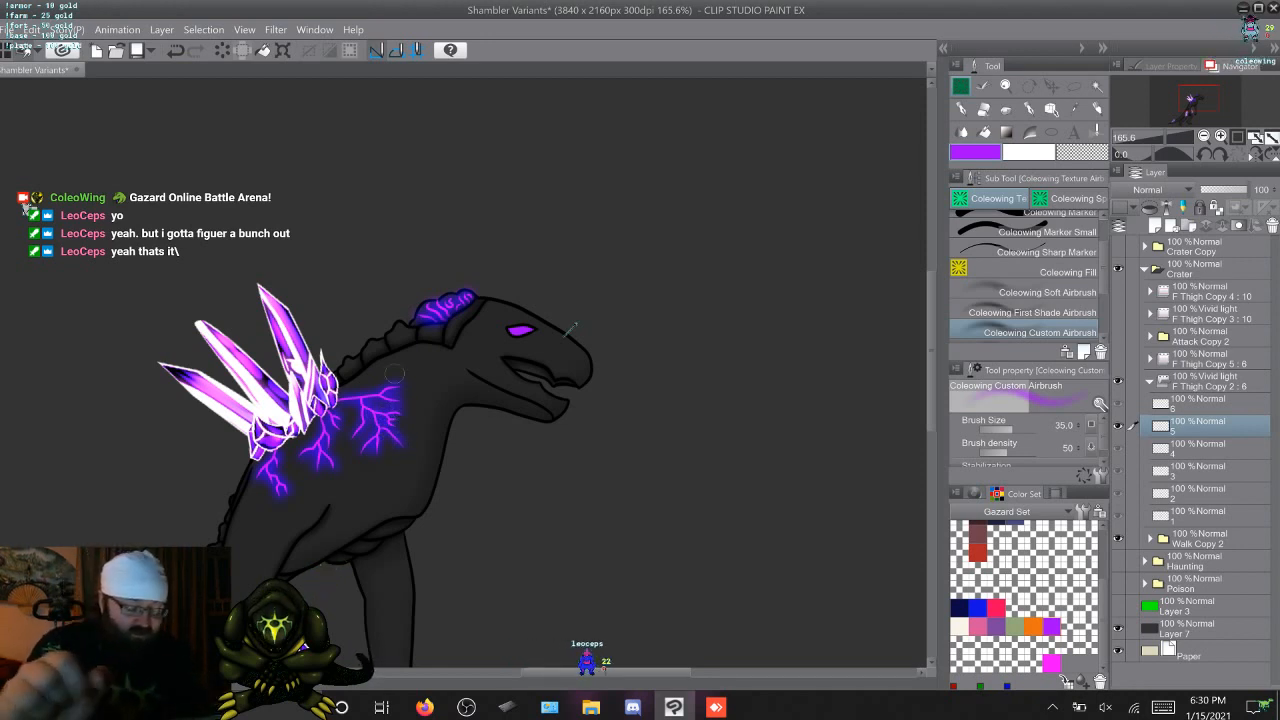
Airbrush the purple glow over the veins below the back crystals on walk frame 6, comparing it with frame 5
key(Right)
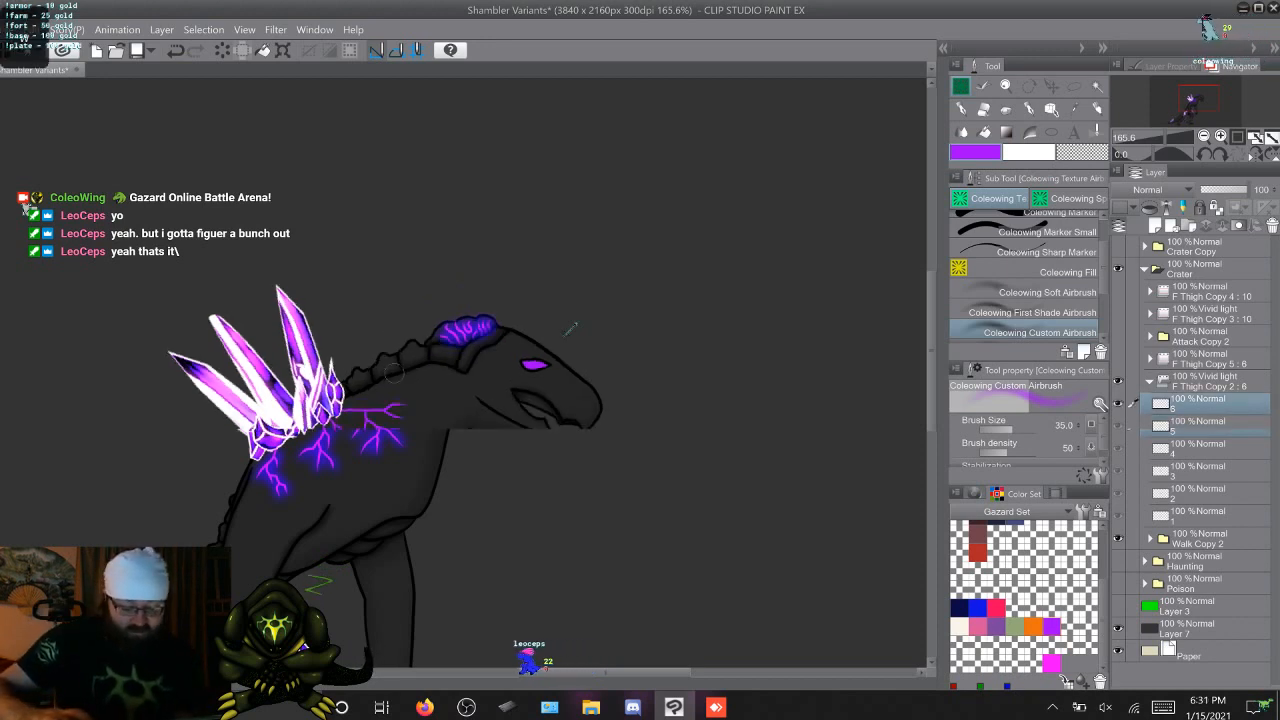
key(Left)
key(Right)
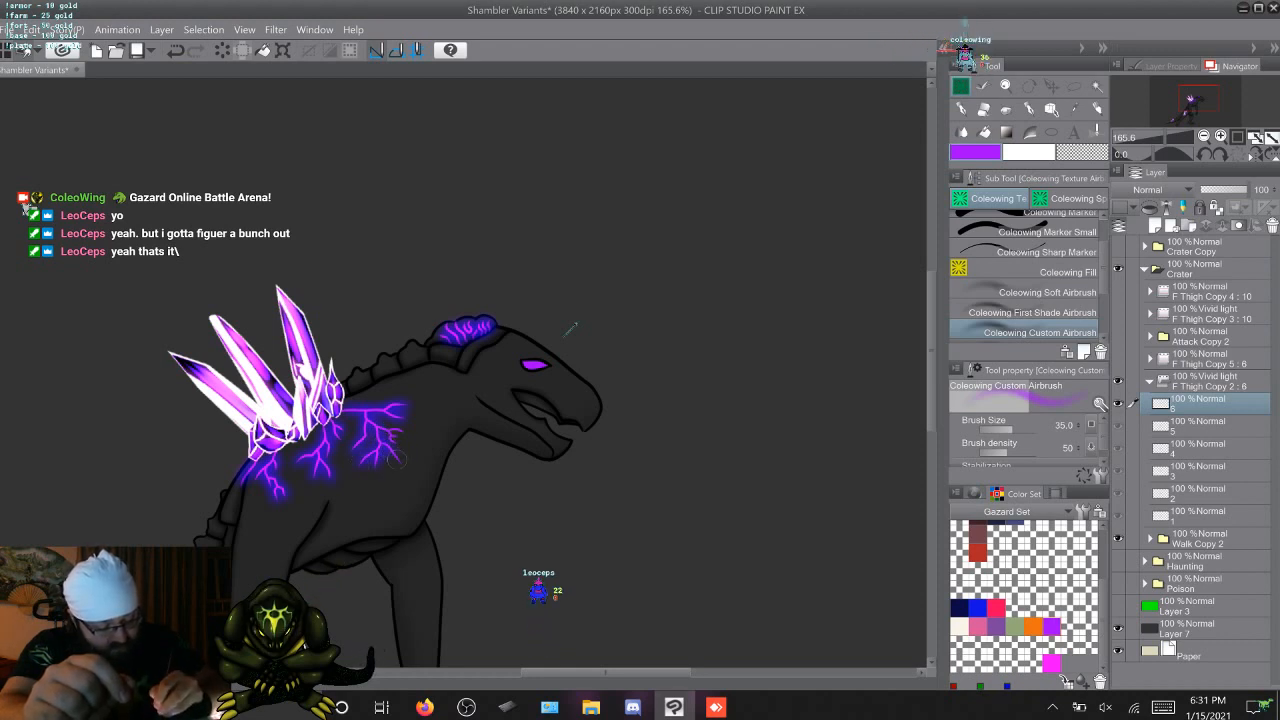
drag(388, 449, 401, 464)
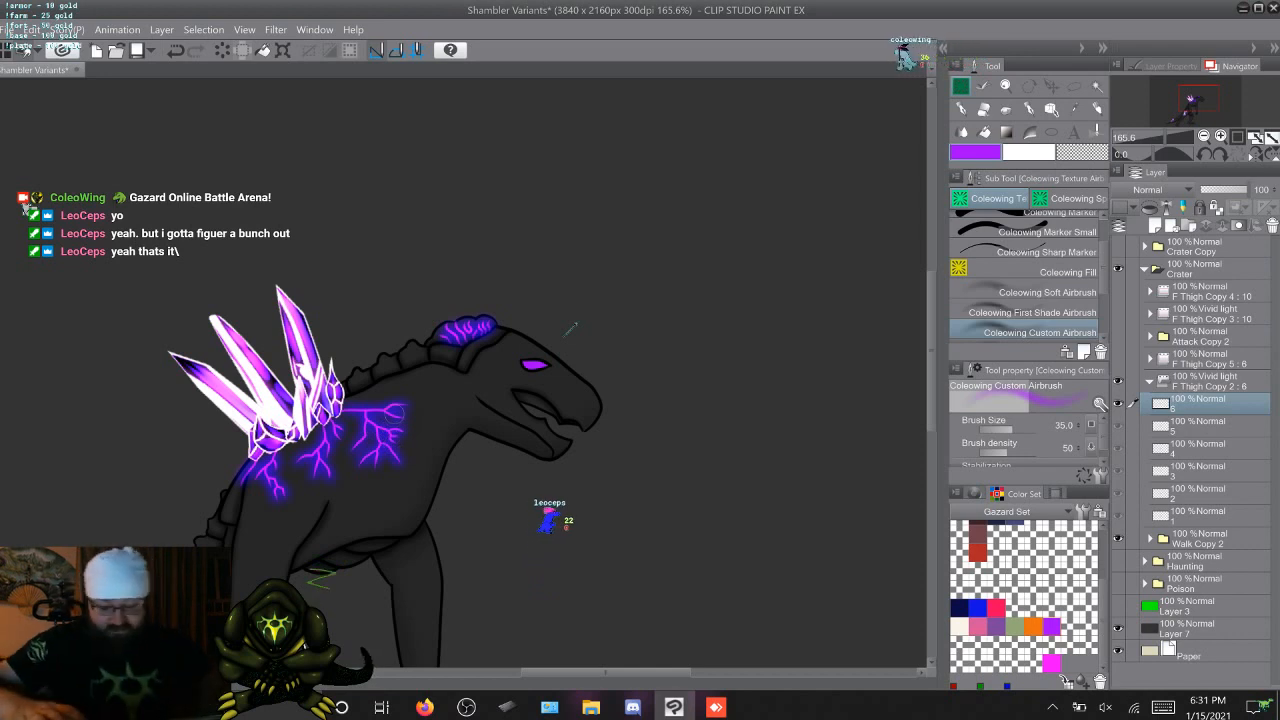
key(Right)
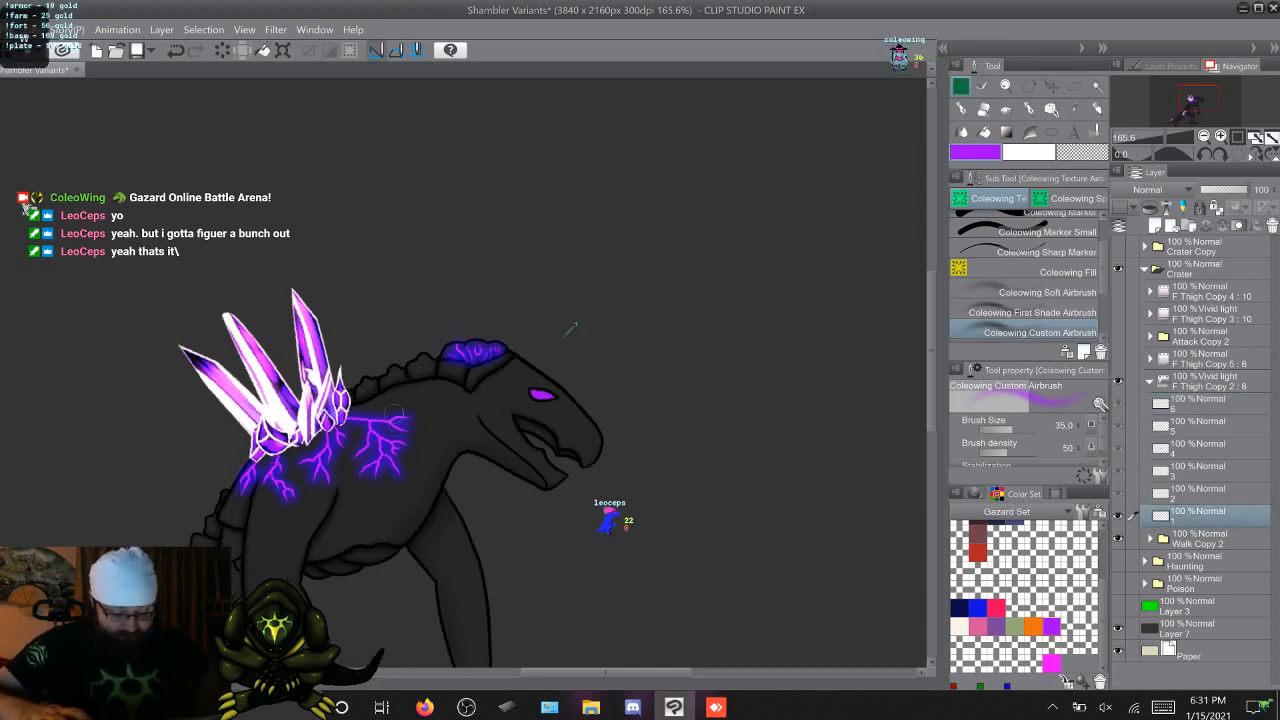
Examine the thigh and tail crystals' veins across the walk animation frames
scroll(570, 328, down, 5)
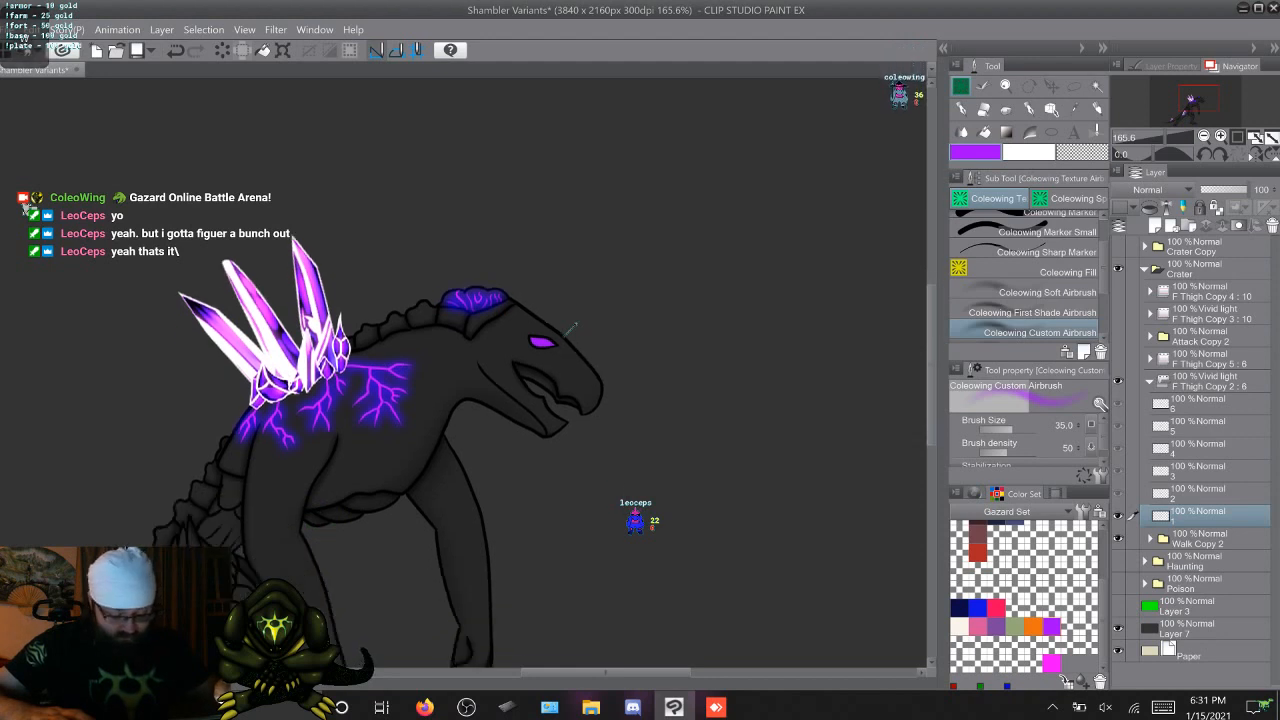
scroll(571, 329, down, 1)
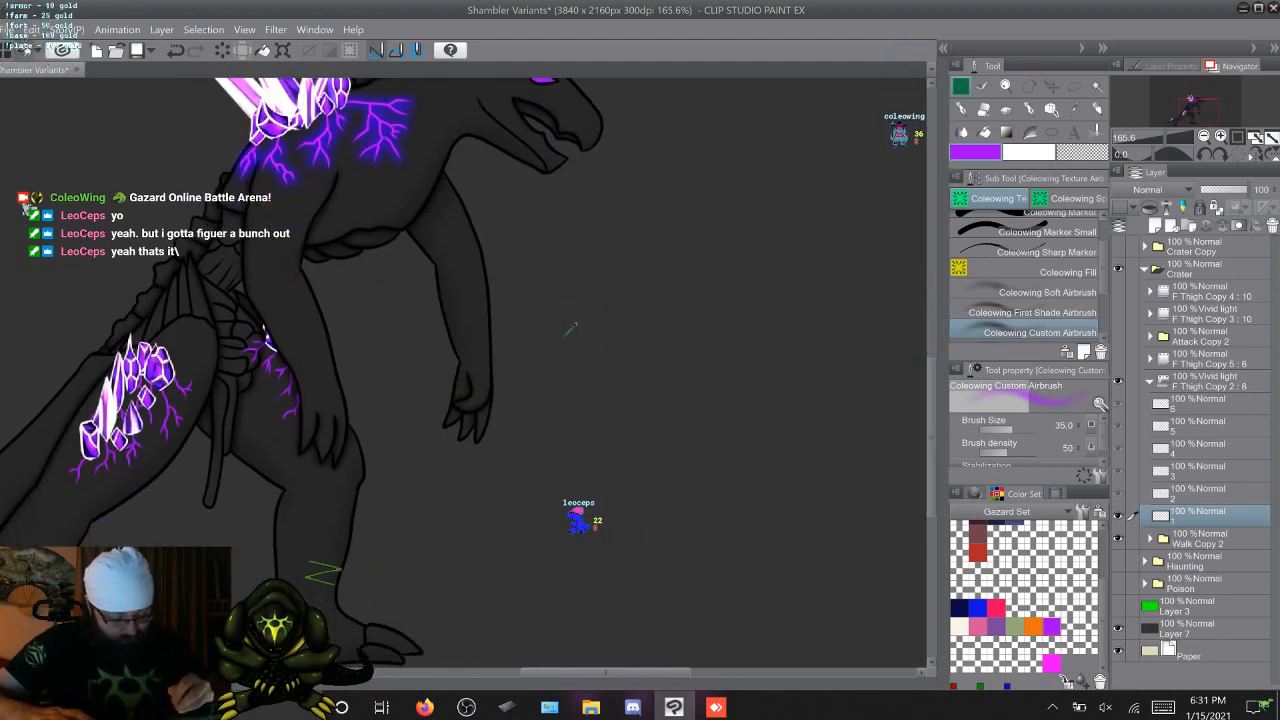
scroll(570, 328, left, 5)
scroll(570, 328, down, 1)
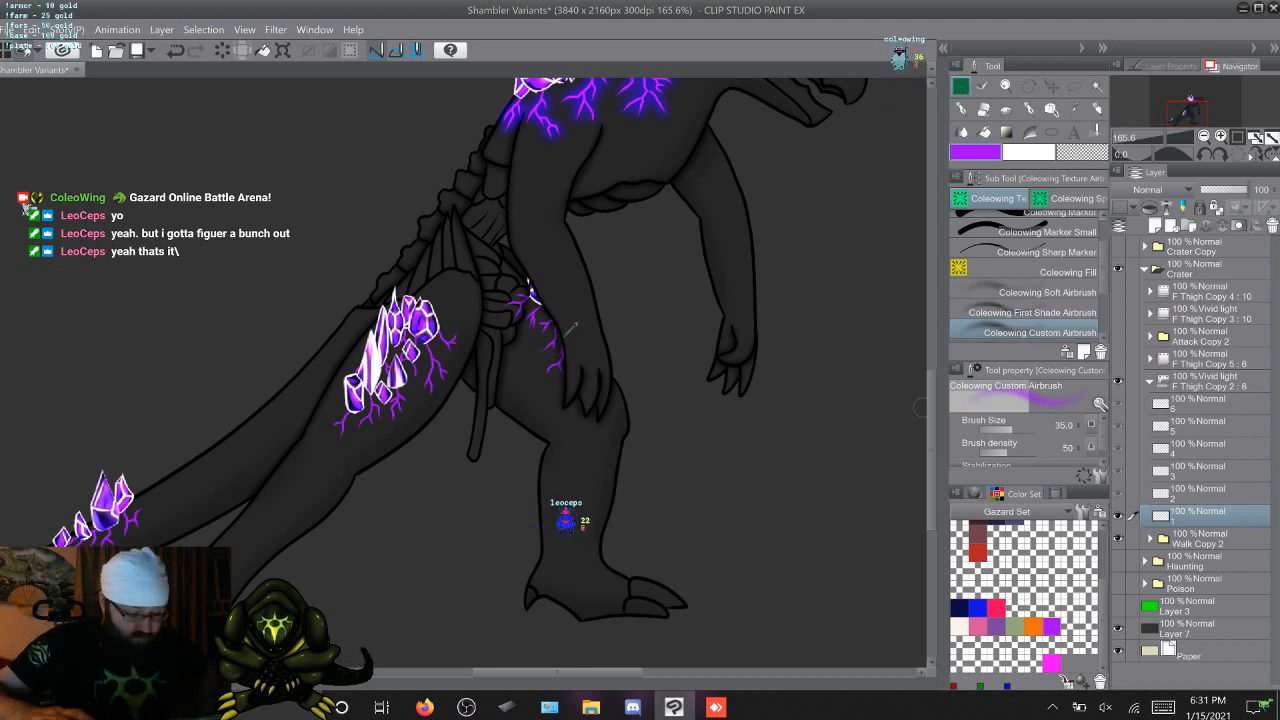
key(comma)
key(period)
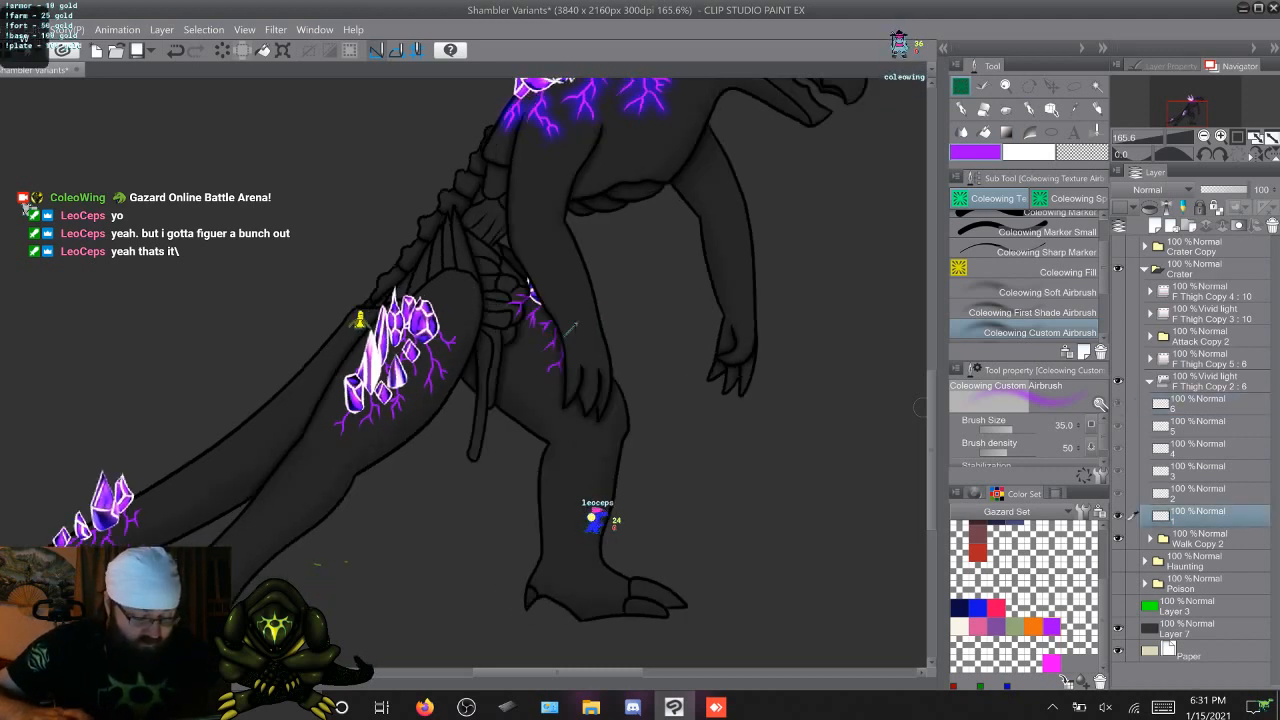
key(period)
key(period)
key(period)
key(period)
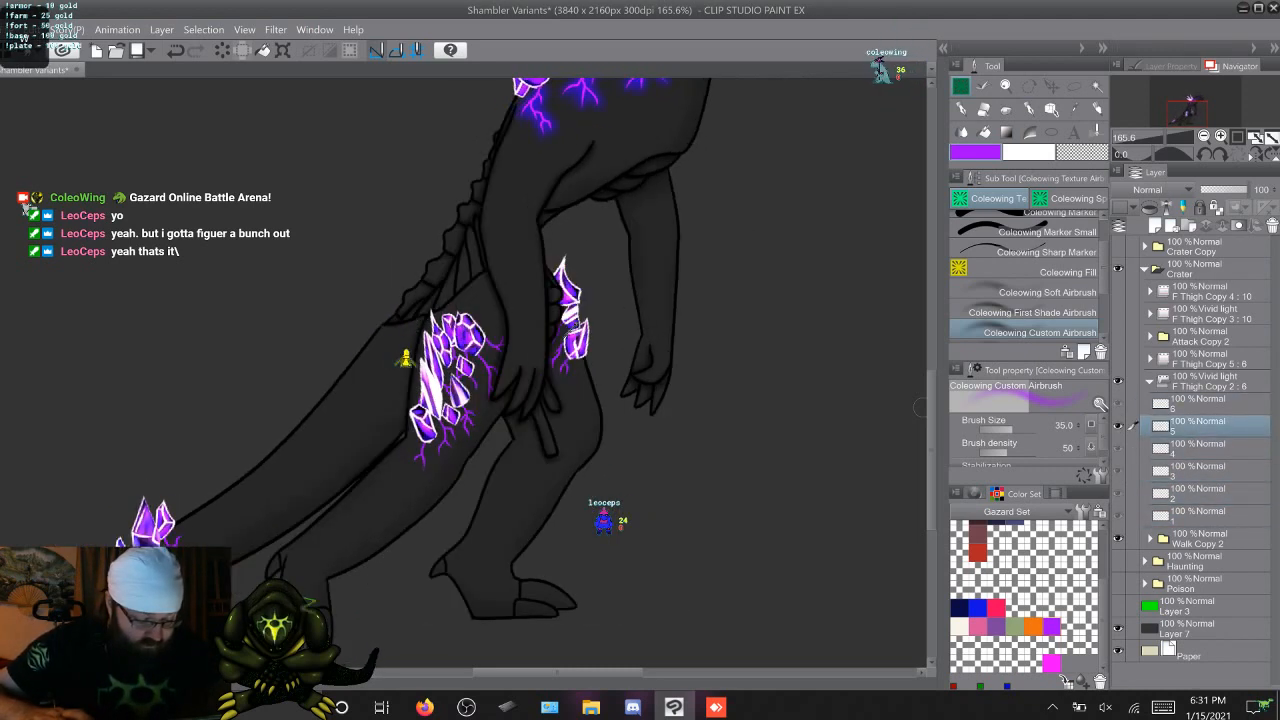
key(period)
key(period)
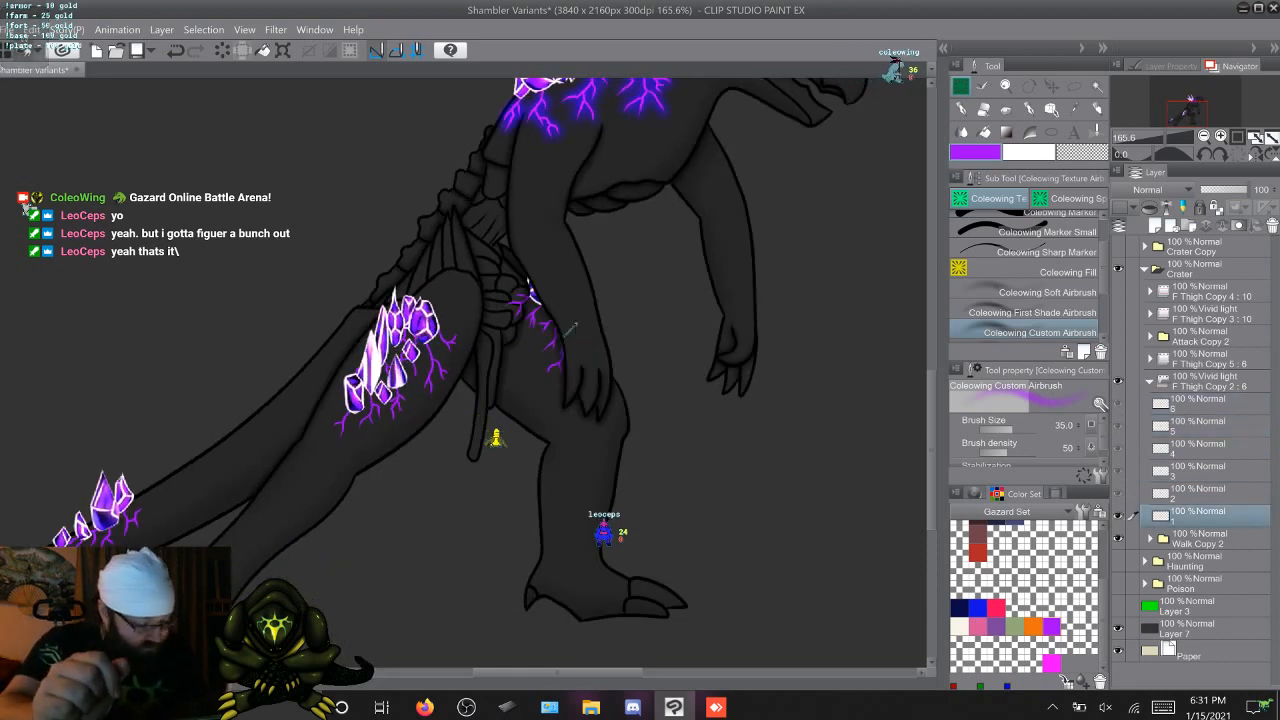
Remove the rear thigh's vein parts that overlap the belly plates on walk frame 1
click(1150, 539)
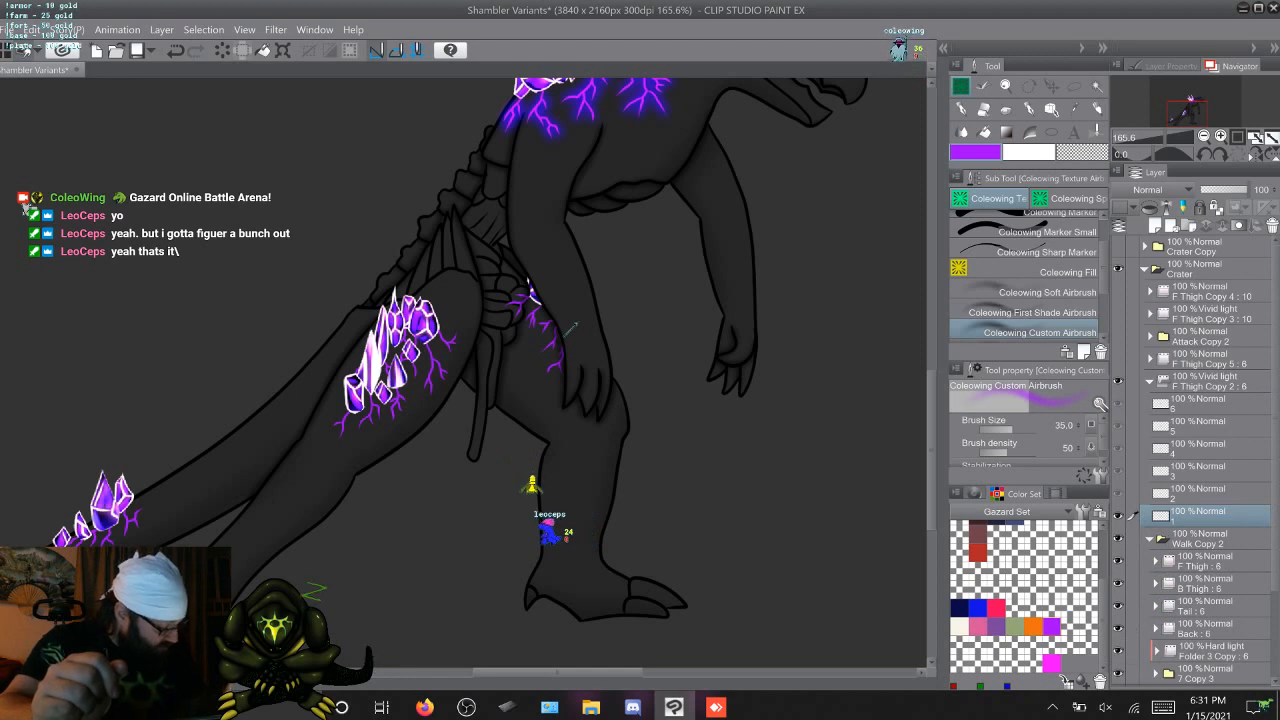
scroll(1200, 450, down, 4)
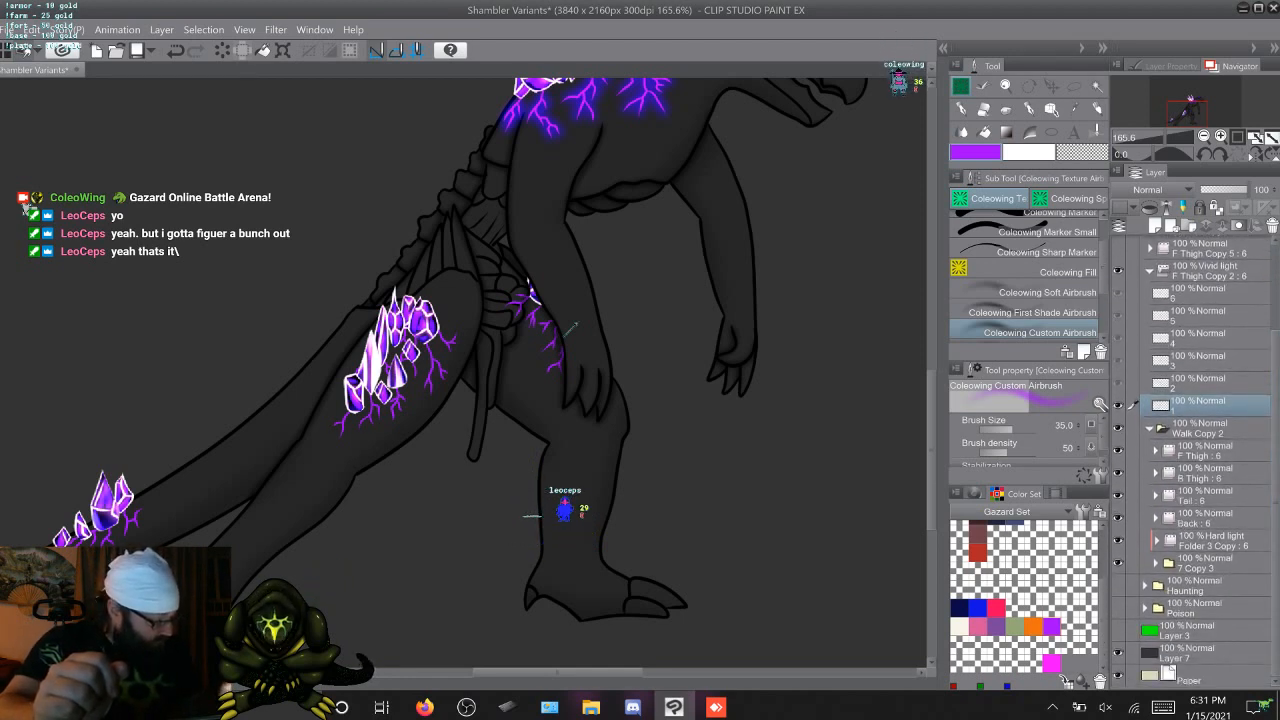
click(1157, 563)
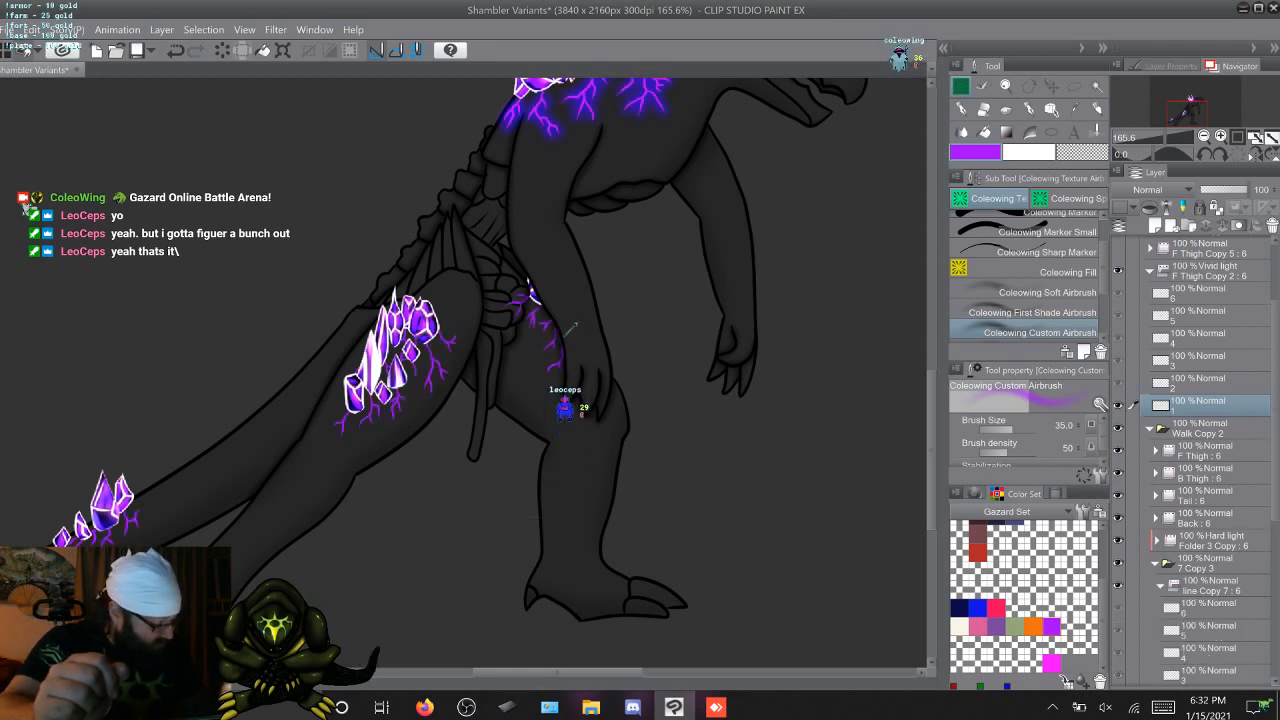
key(Right)
scroll(1200, 460, down, 3)
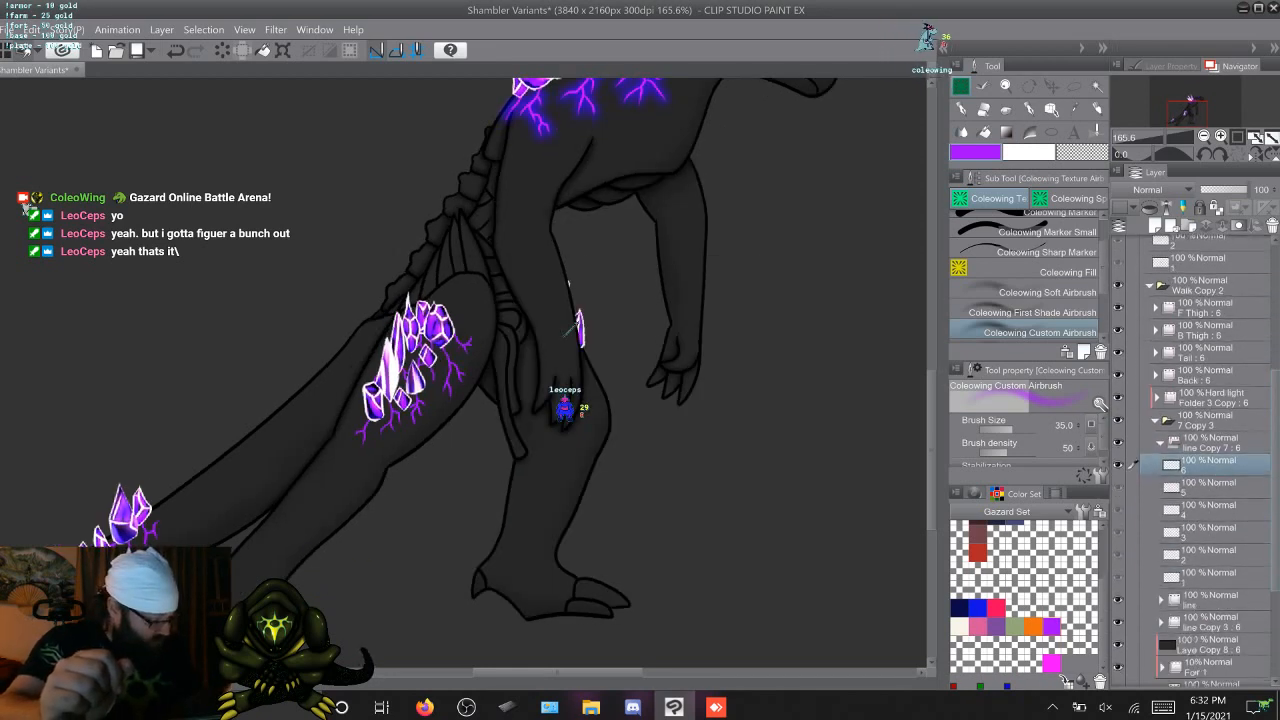
key(Right)
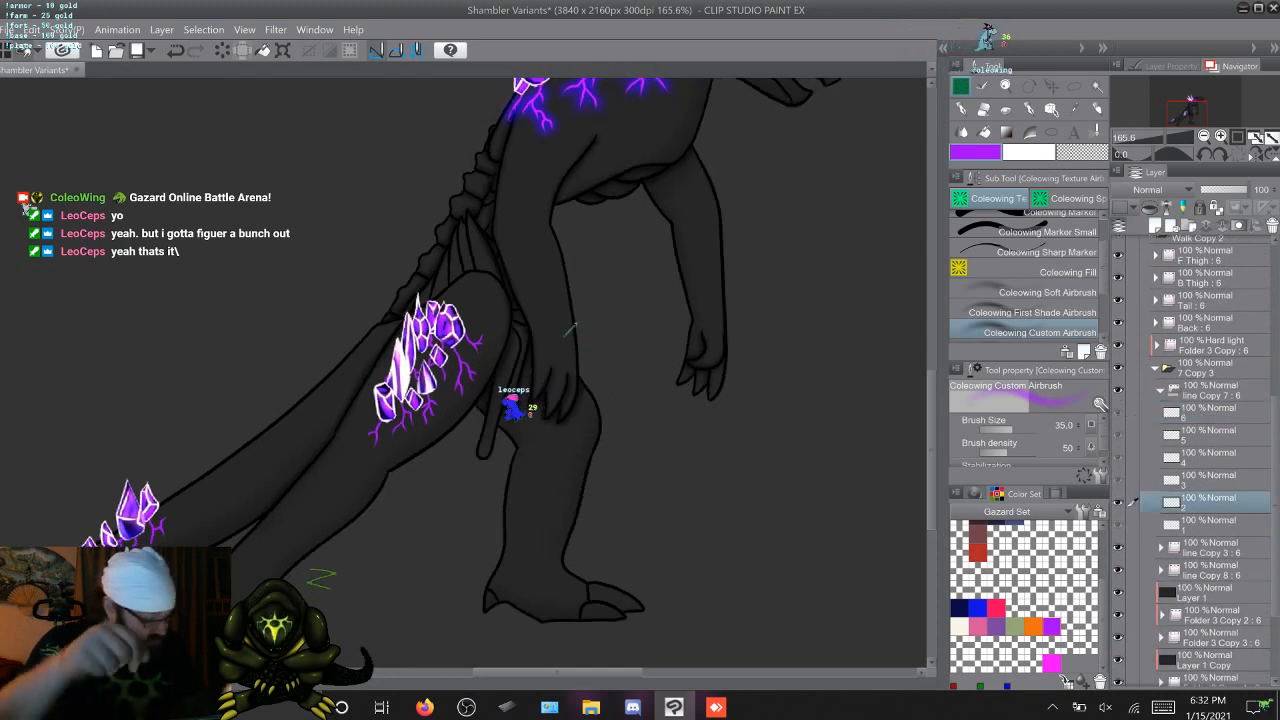
key(Right)
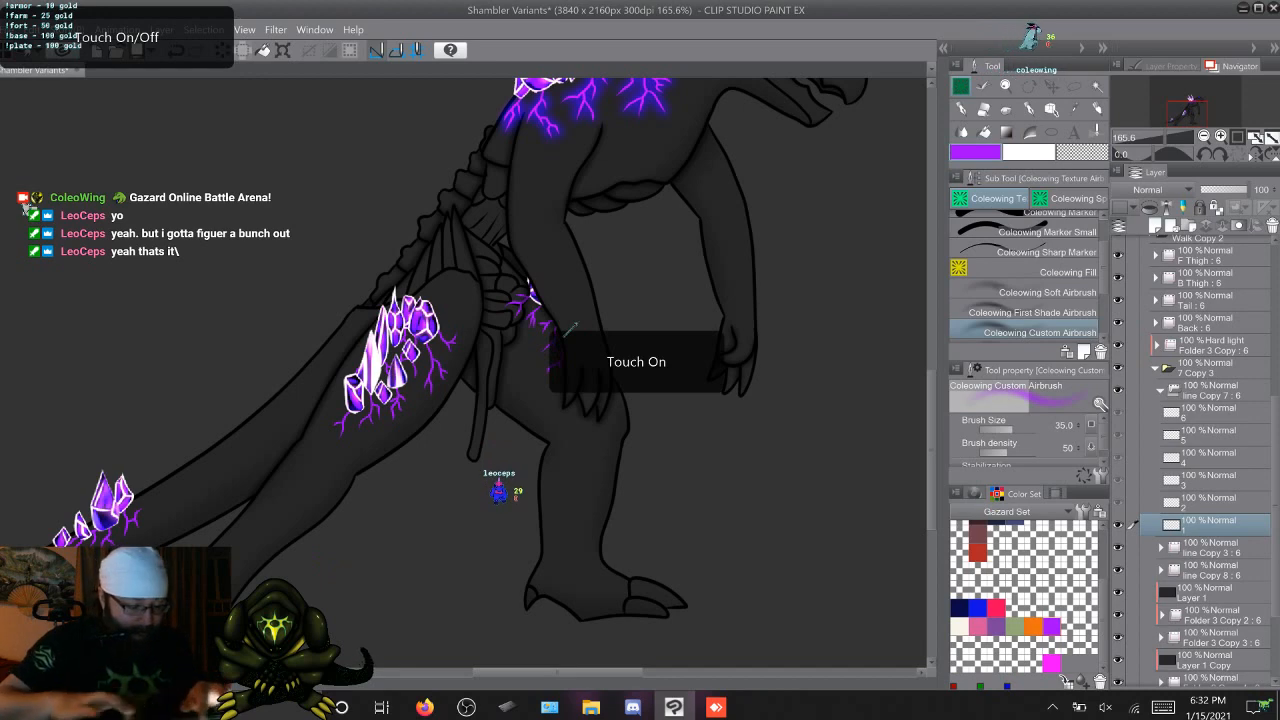
scroll(565, 336, up, 3)
scroll(565, 336, up, 2)
scroll(565, 336, right, 1)
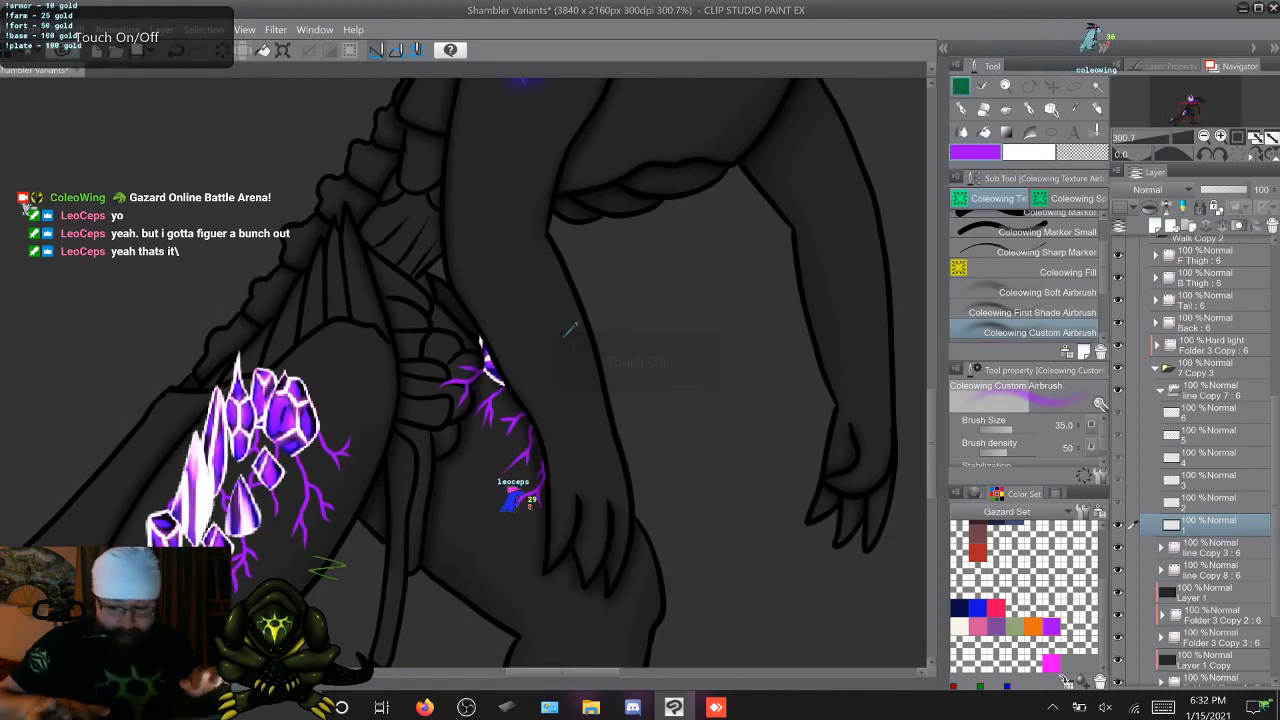
key(period)
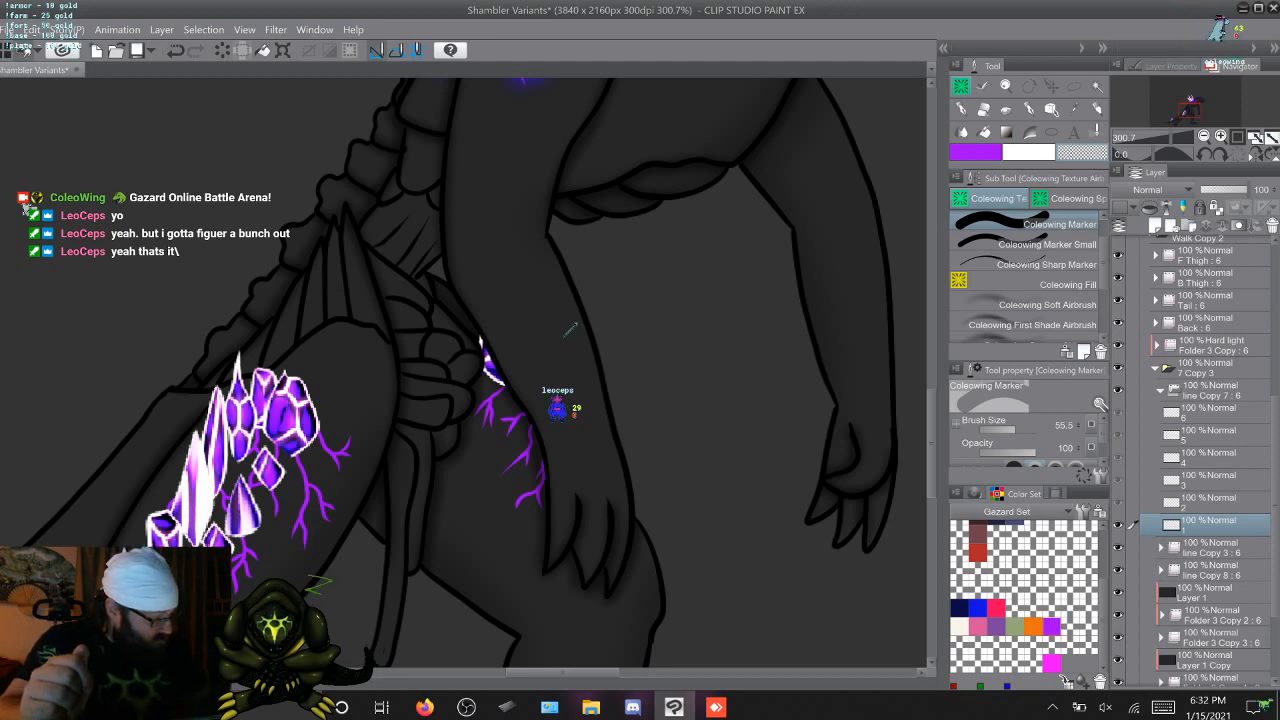
Airbrush the purple glow over both thighs' veins on frame 1 of the F Thigh Copy 2 group with Coleowing Custom Airbrush
click(1161, 395)
click(1155, 384)
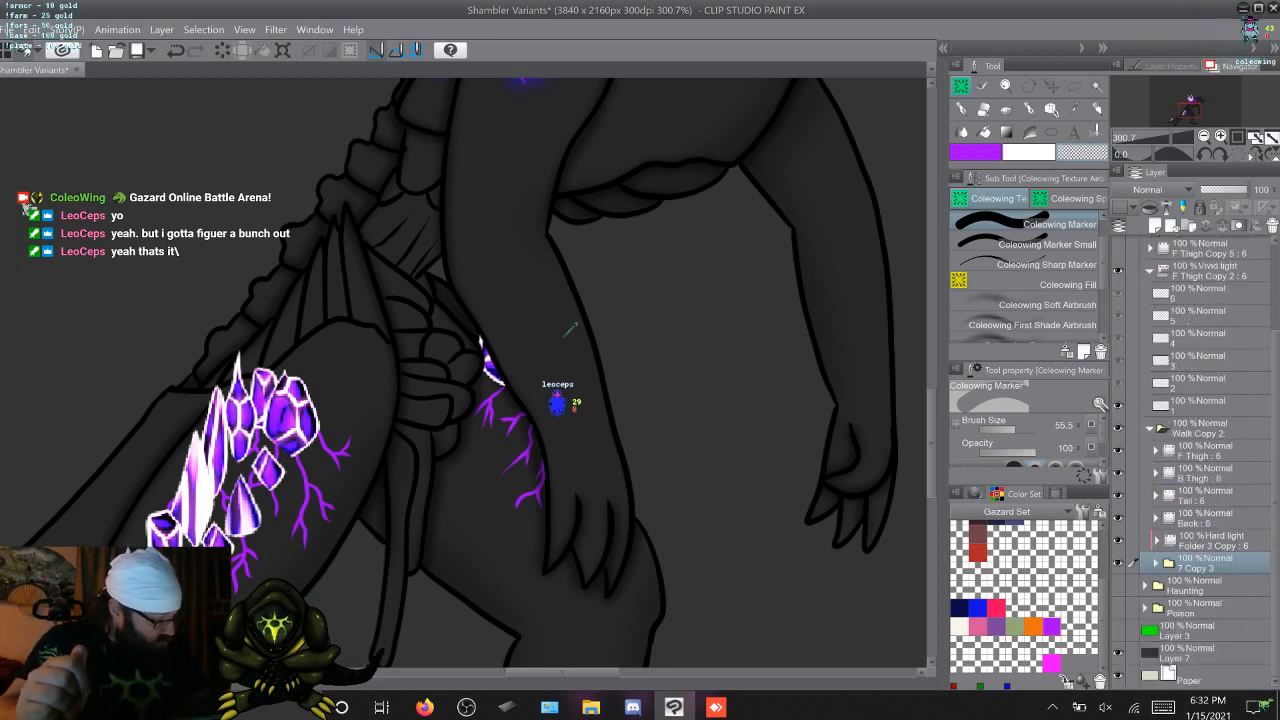
click(1150, 428)
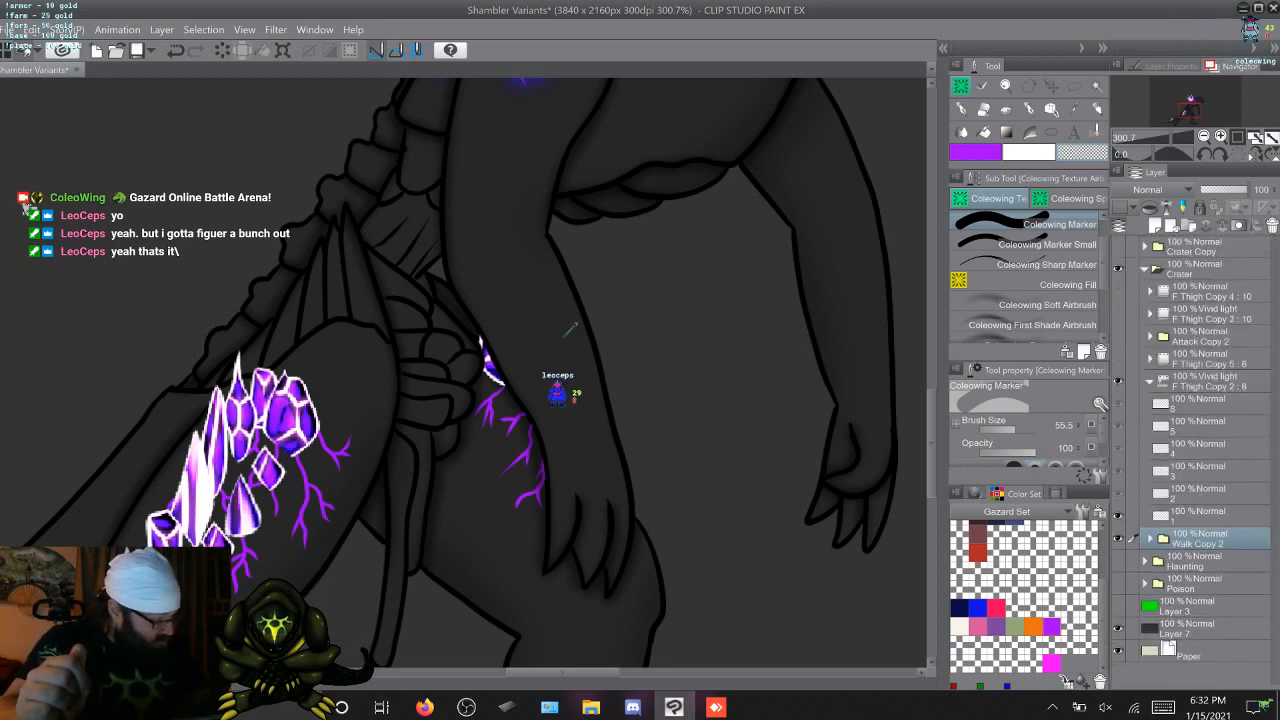
click(1197, 516)
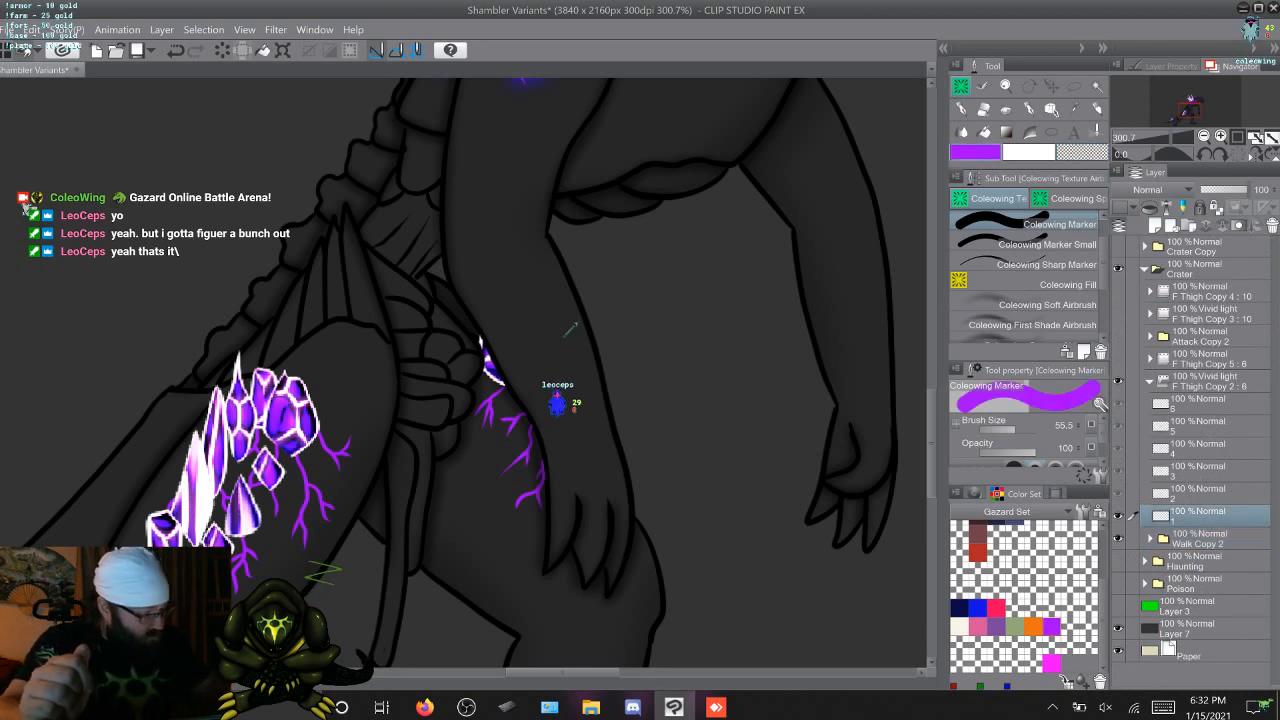
scroll(1028, 285, down, 1)
click(1040, 292)
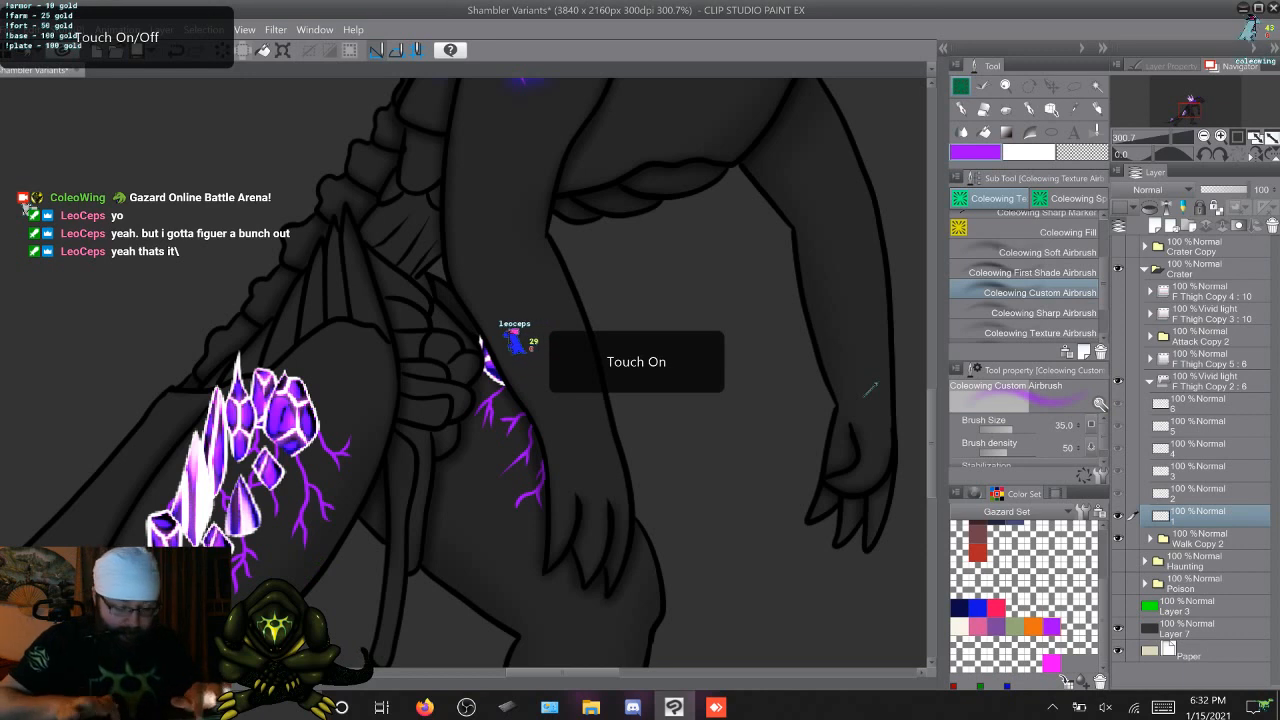
scroll(865, 396, down, 2)
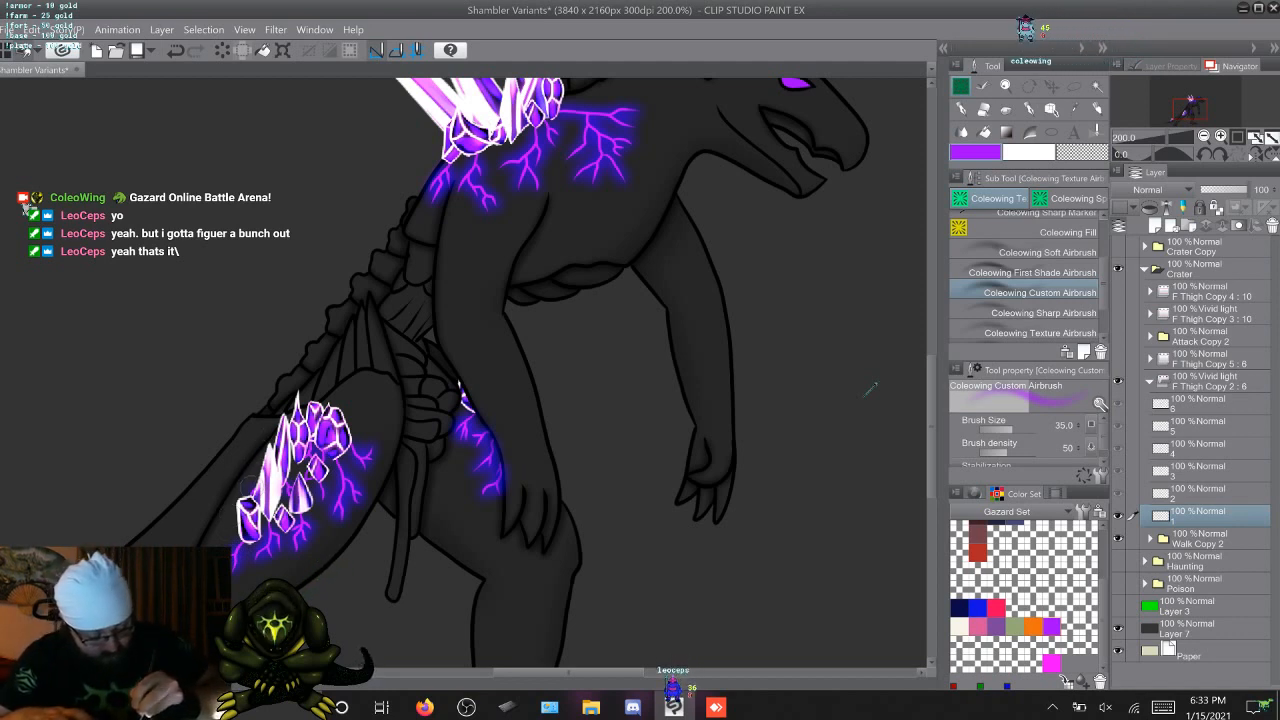
key(Left)
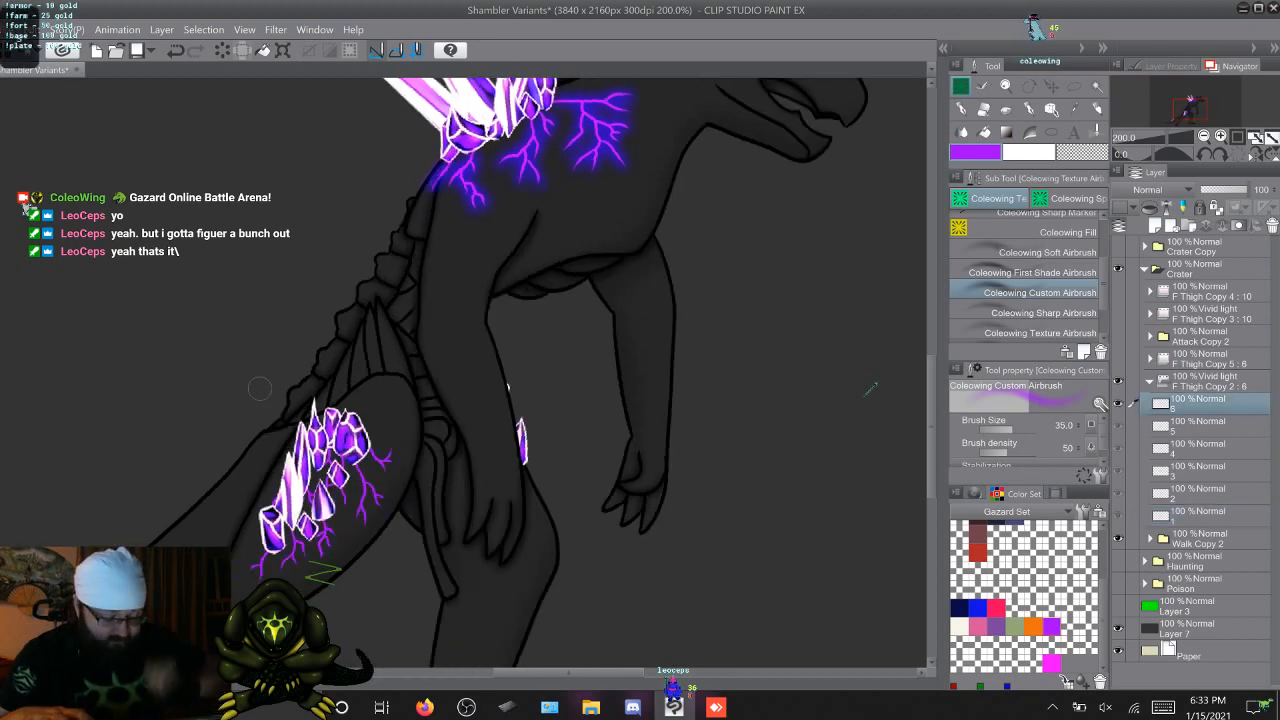
key(Right)
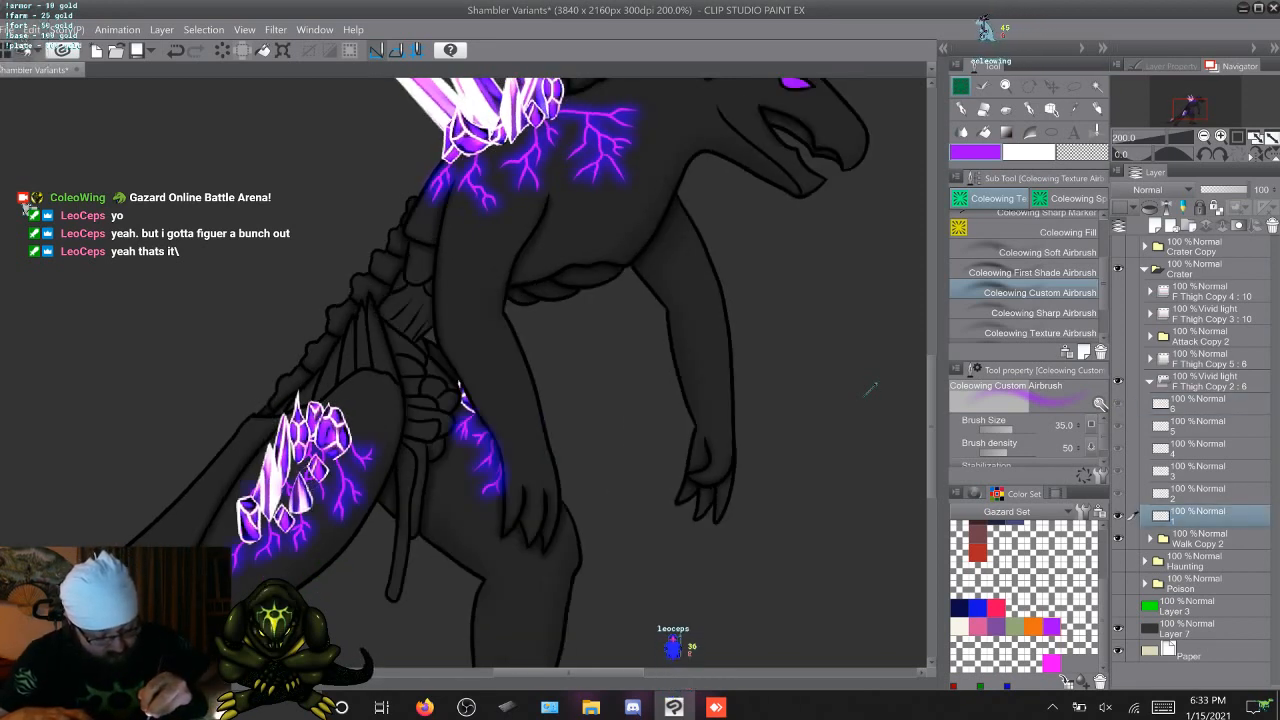
key(Left)
key(Right)
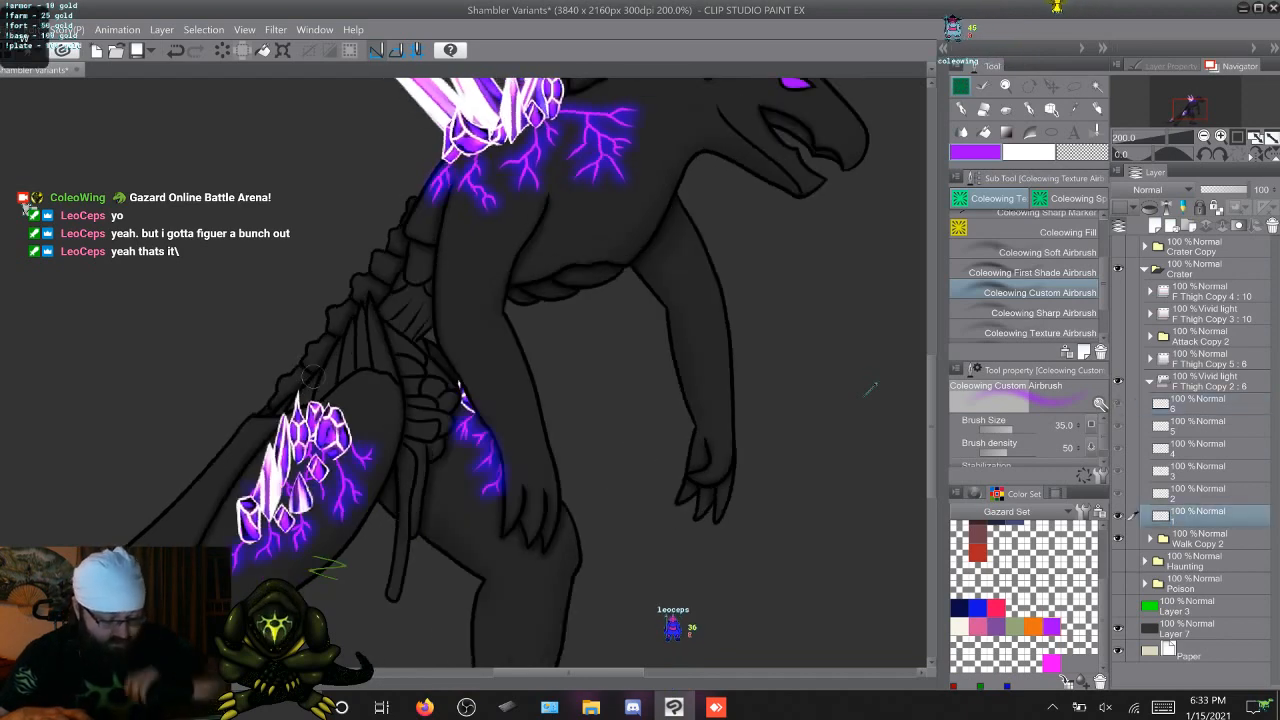
Airbrush the purple glow over both thighs' veins on walk frame 2, checking the neighbouring frames
key(Right)
key(Right)
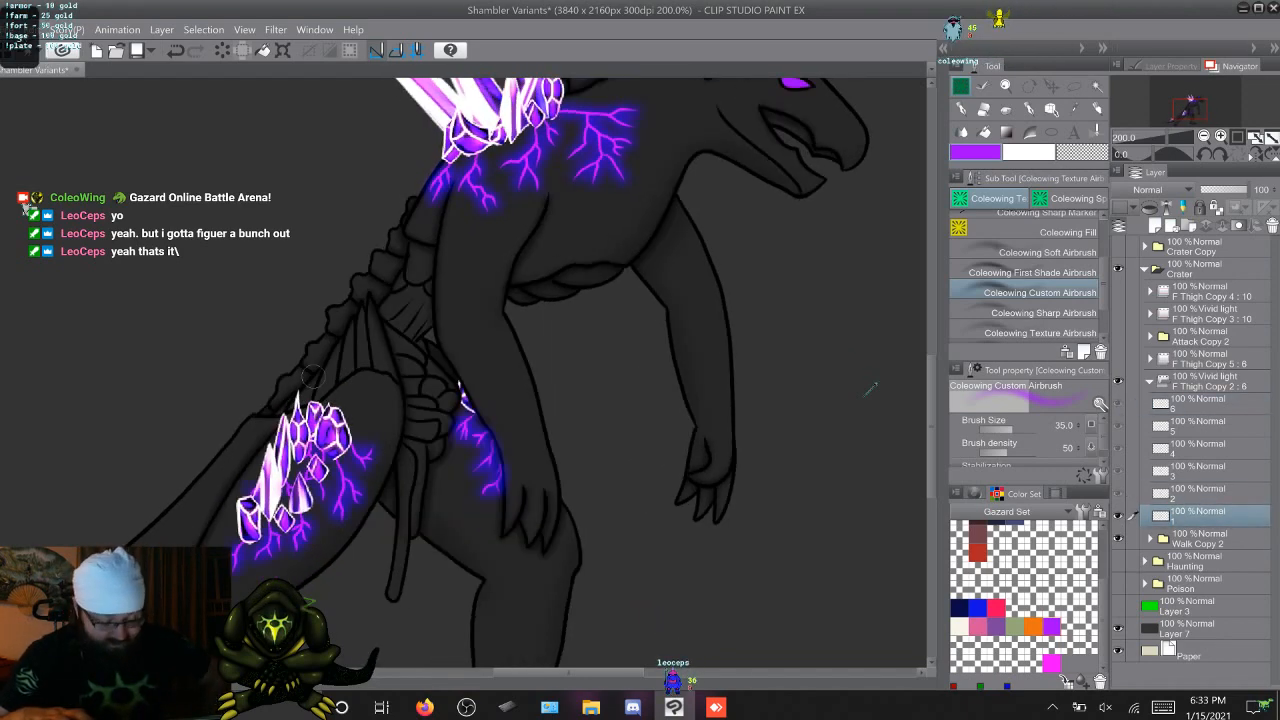
key(Right)
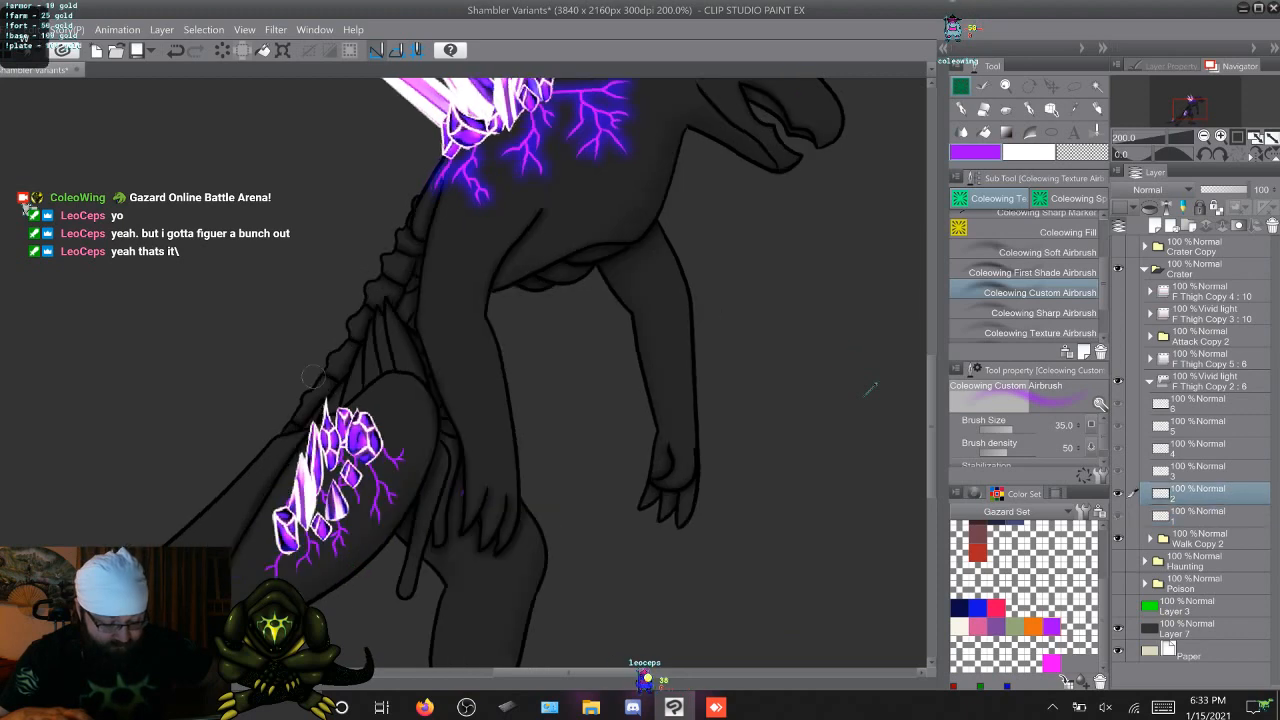
key(Left)
key(Right)
key(Right)
key(Right)
key(Right)
key(Right)
key(Right)
key(Right)
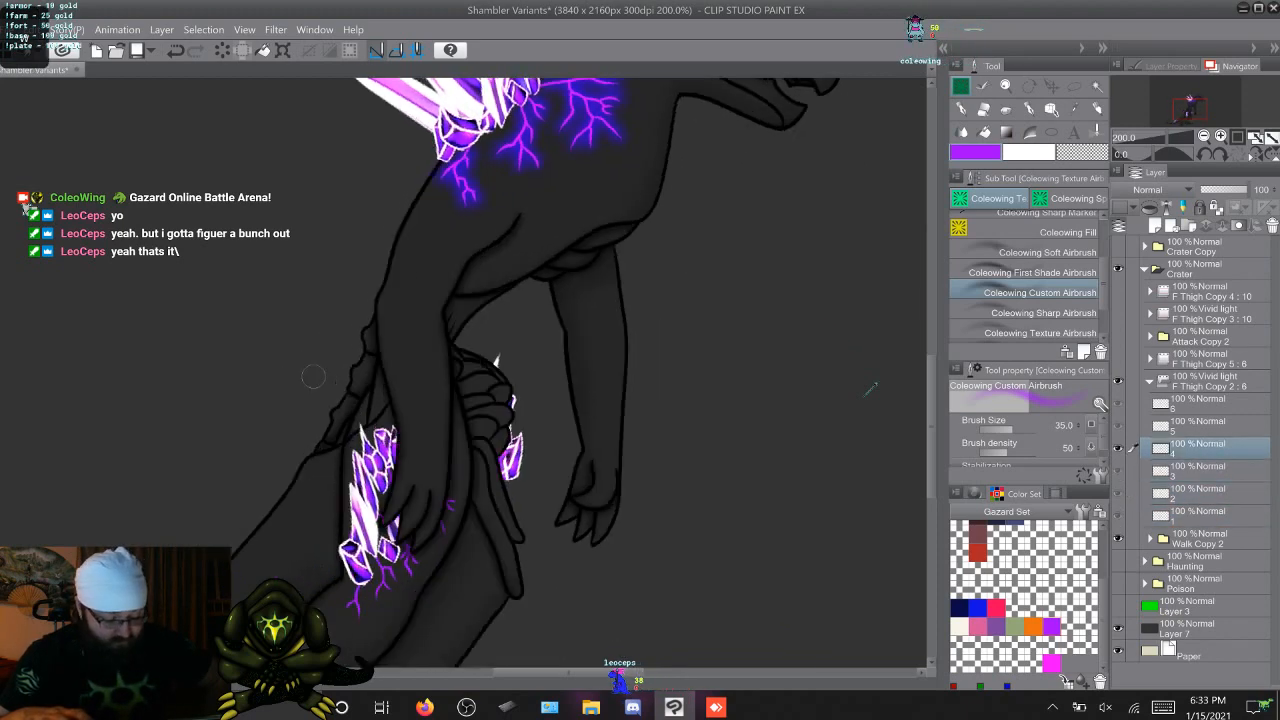
key(Right)
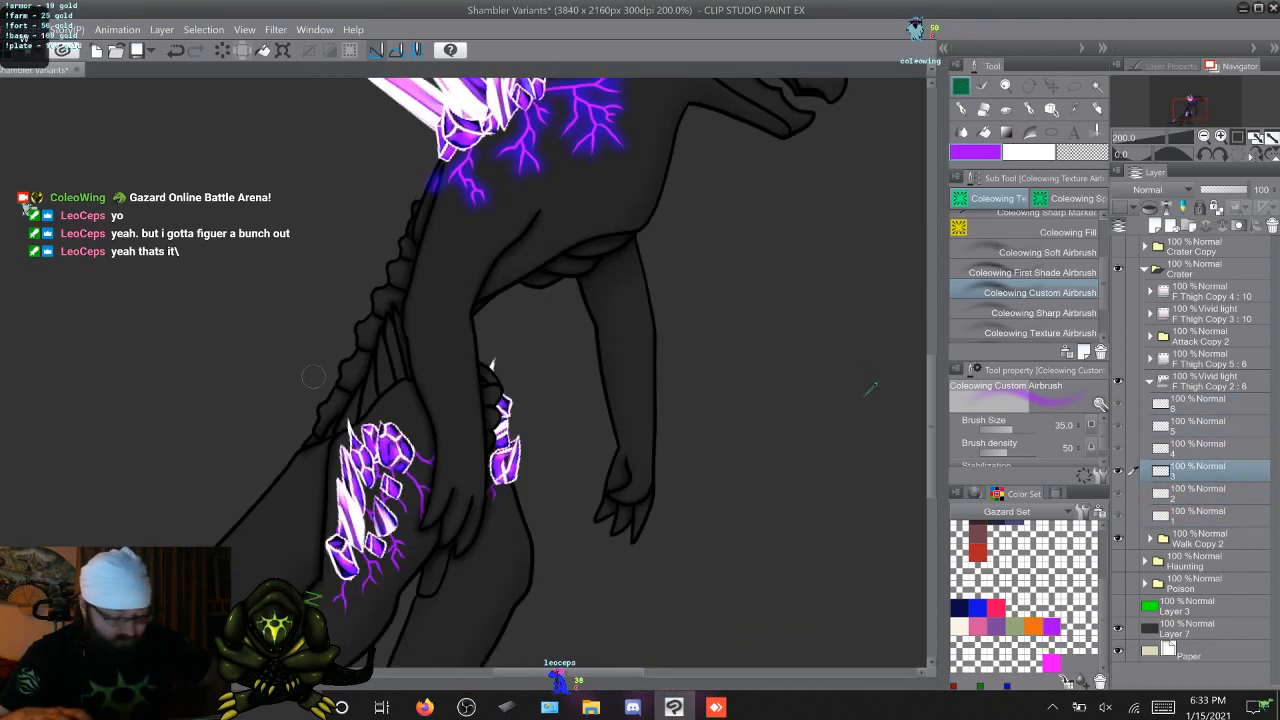
key(Left)
key(Left)
key(Right)
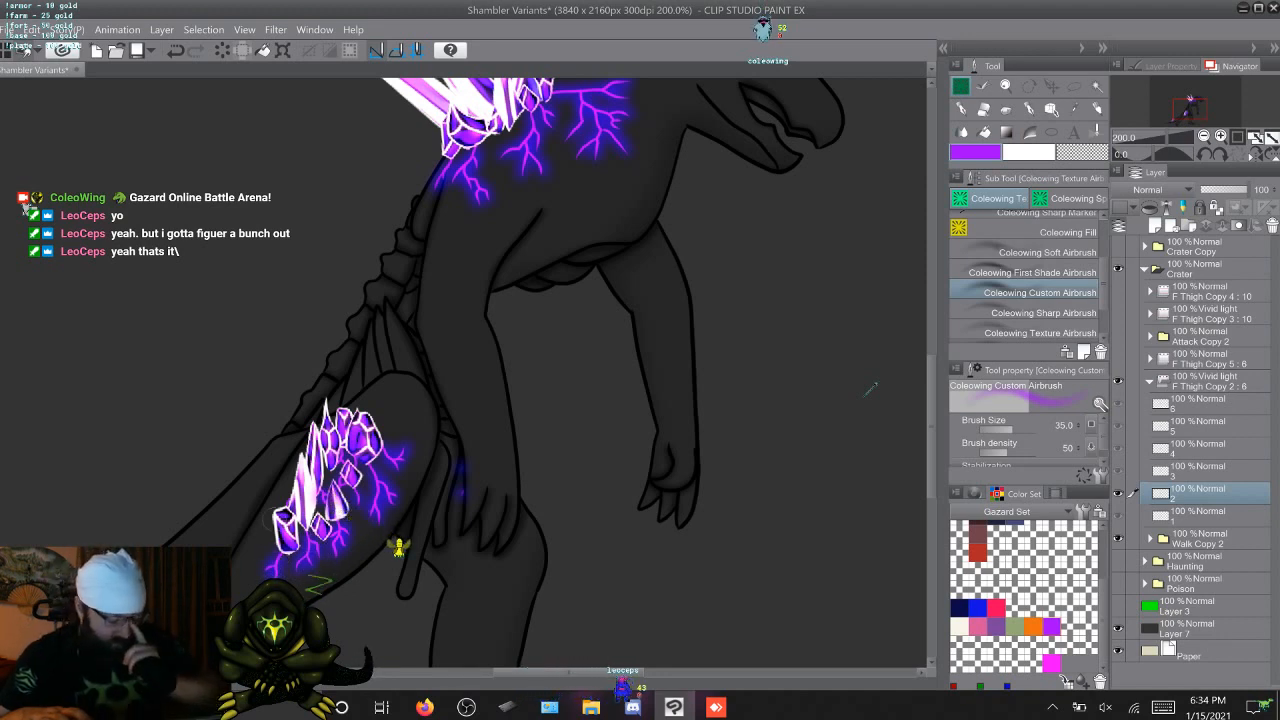
Compare the thigh veins' glow on walk frame 2 with the neighbouring frames
key(Right)
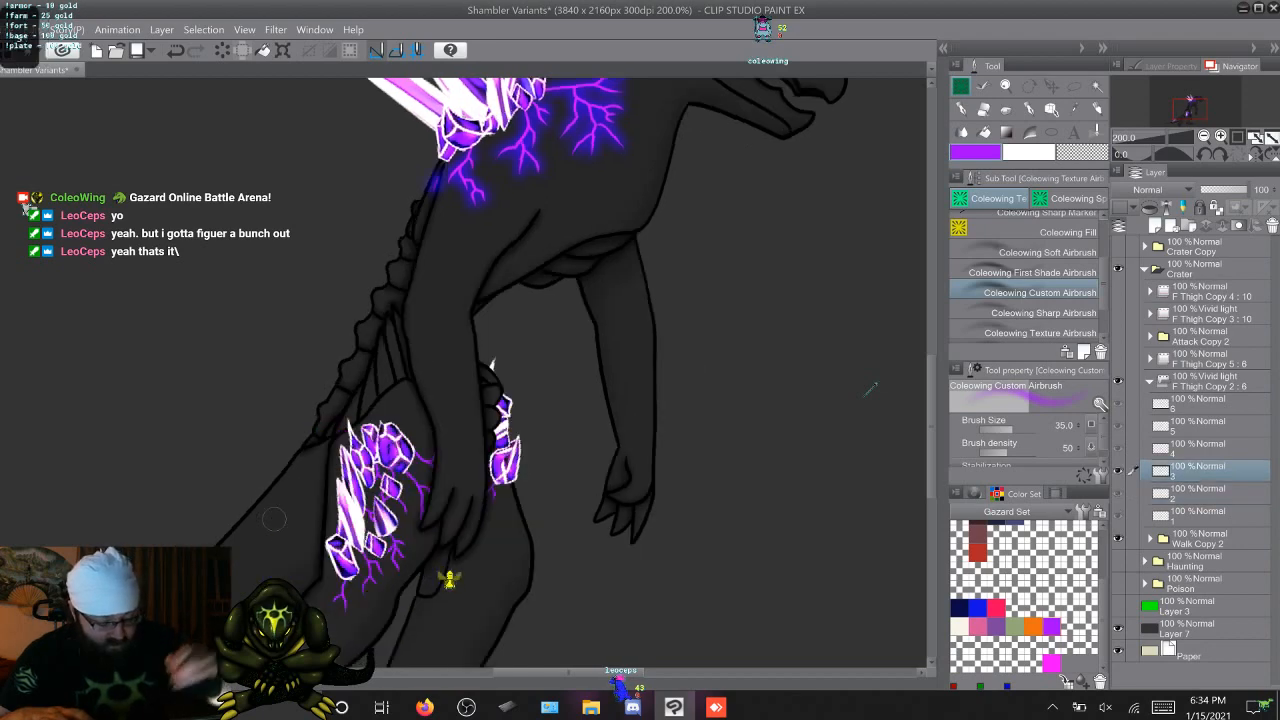
key(Left)
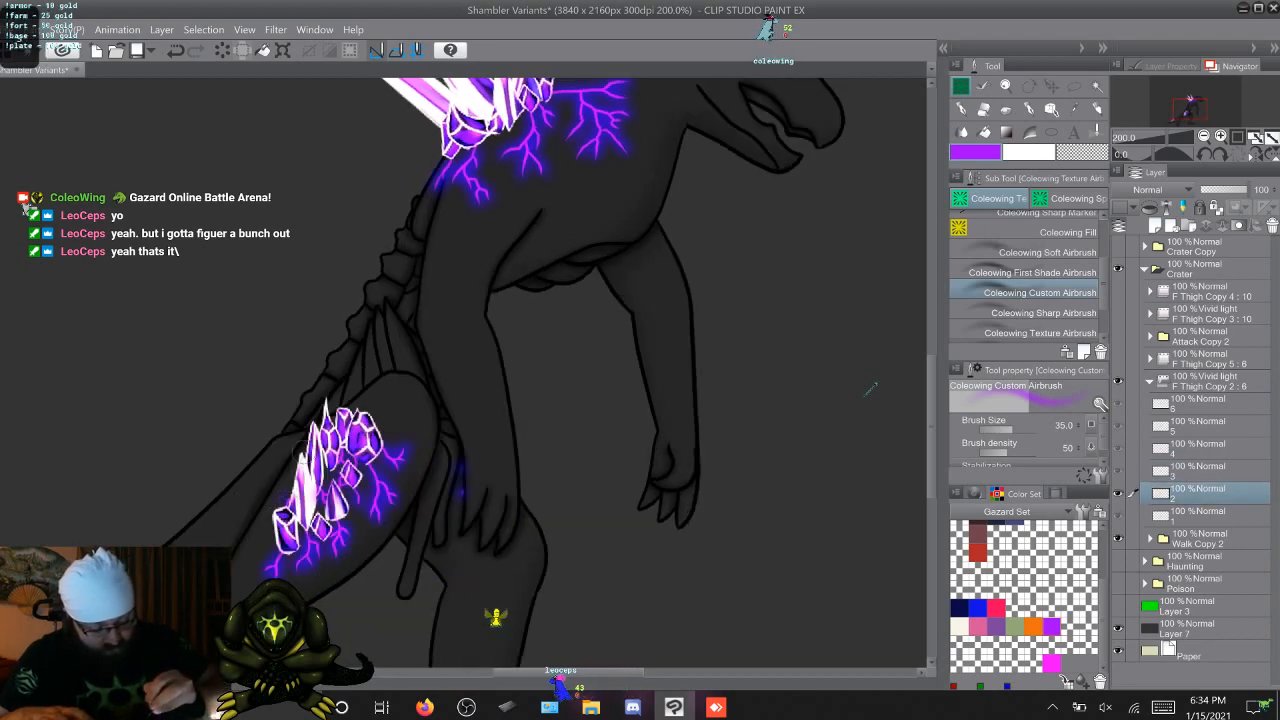
key(Left)
key(Right)
key(Right)
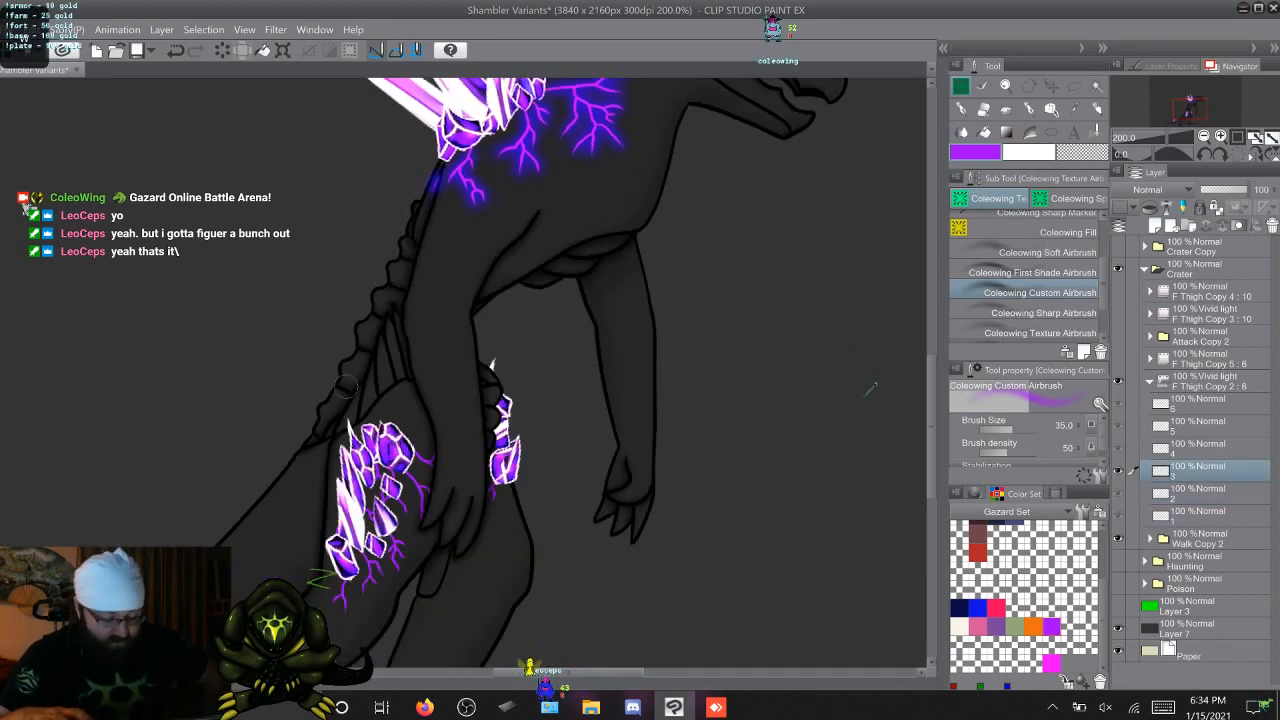
key(Right)
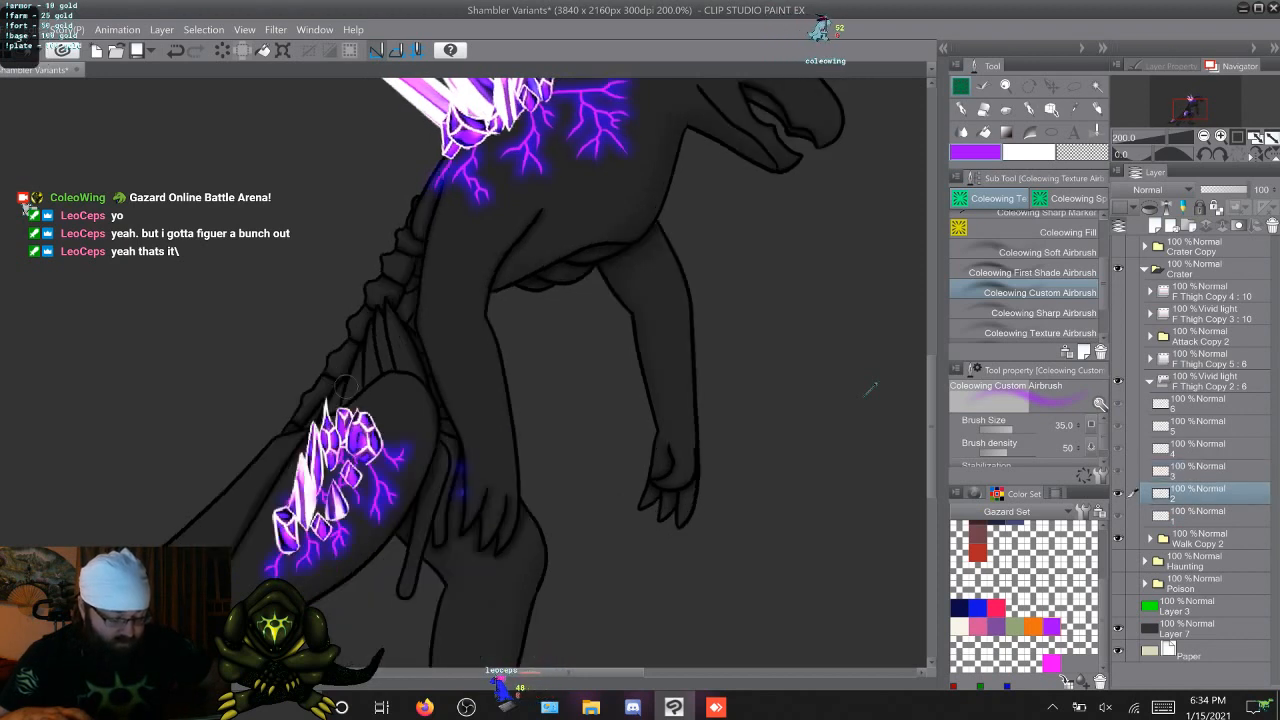
Airbrush the purple glow over both thighs' veins on walk frames 3 to 6
key(Left)
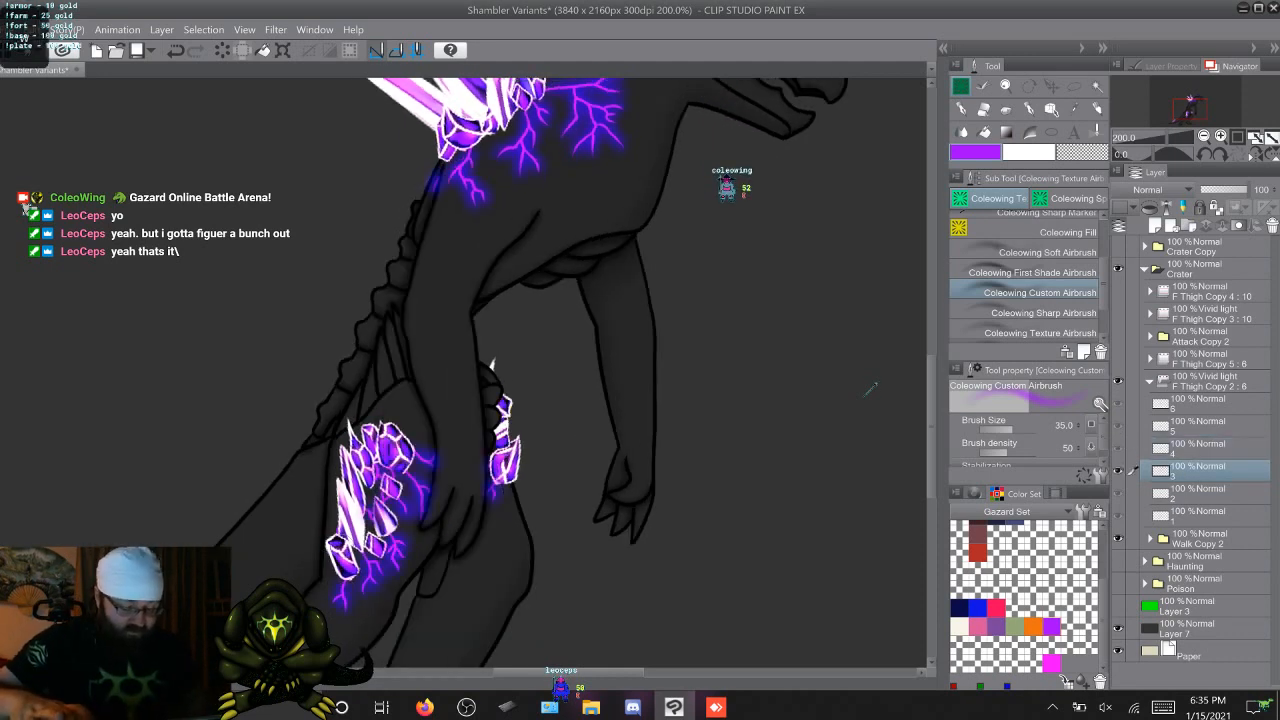
key(Right)
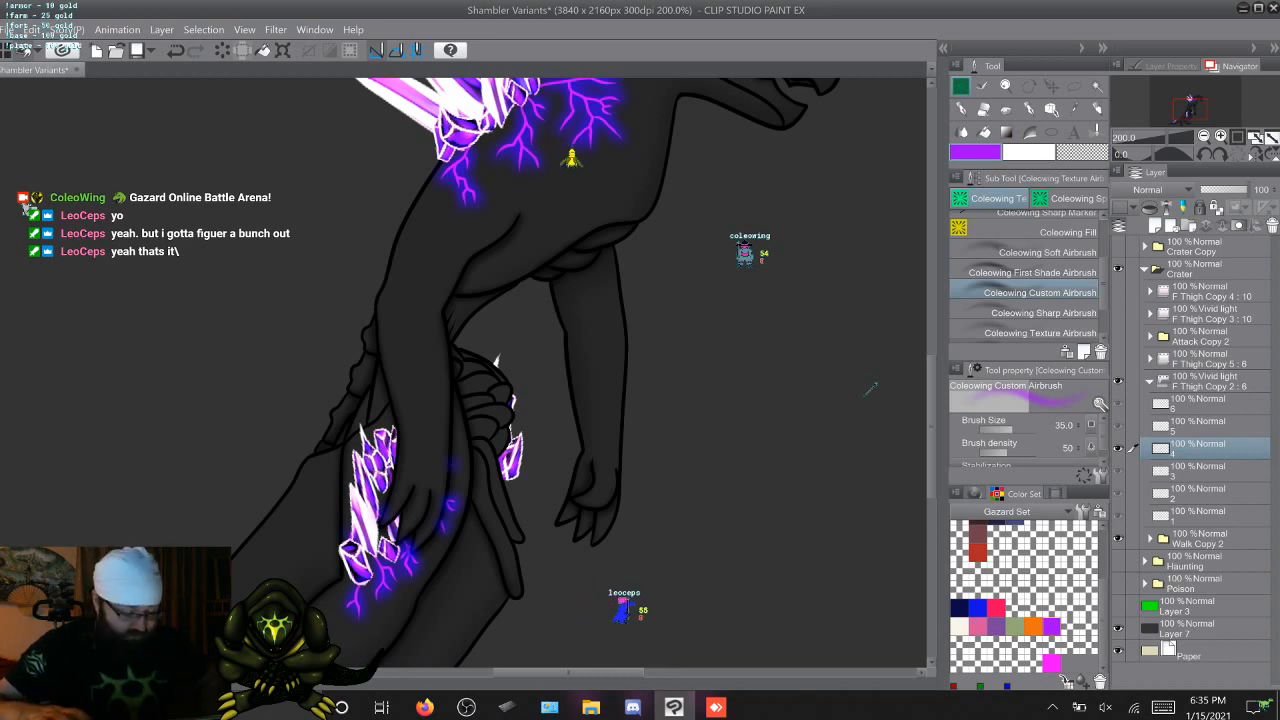
key(Right)
key(Left)
key(Right)
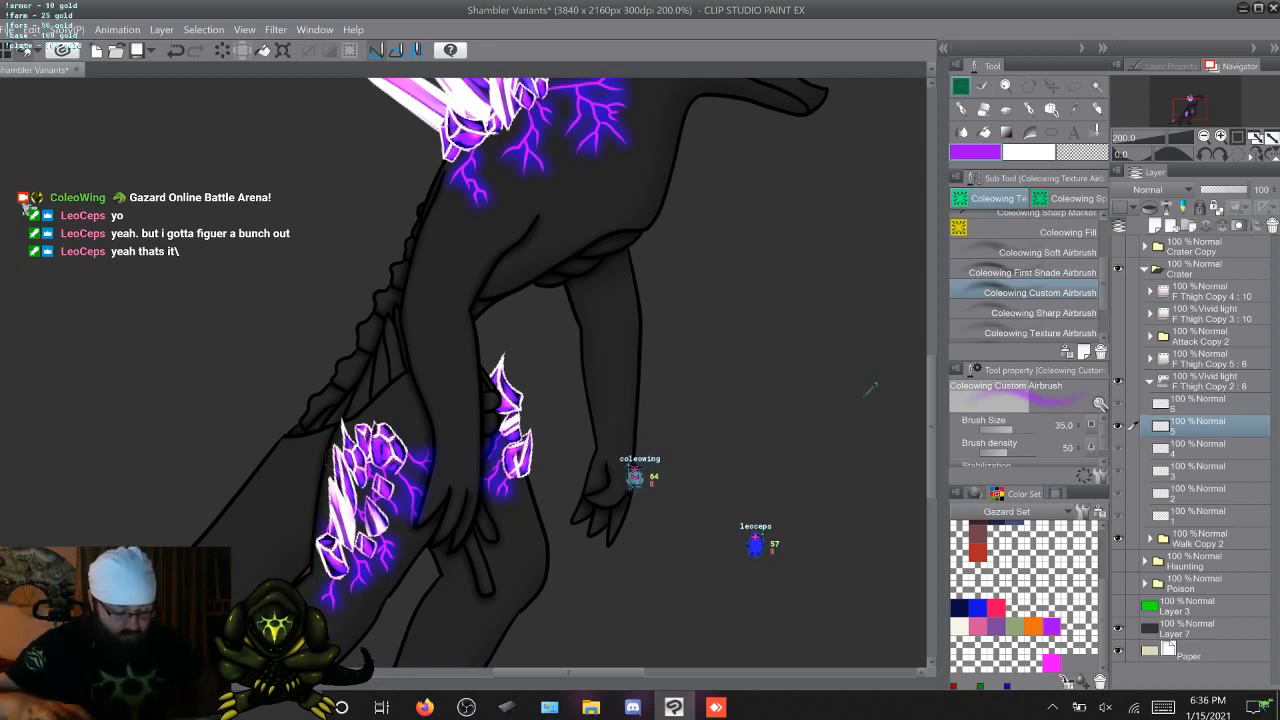
key(Right)
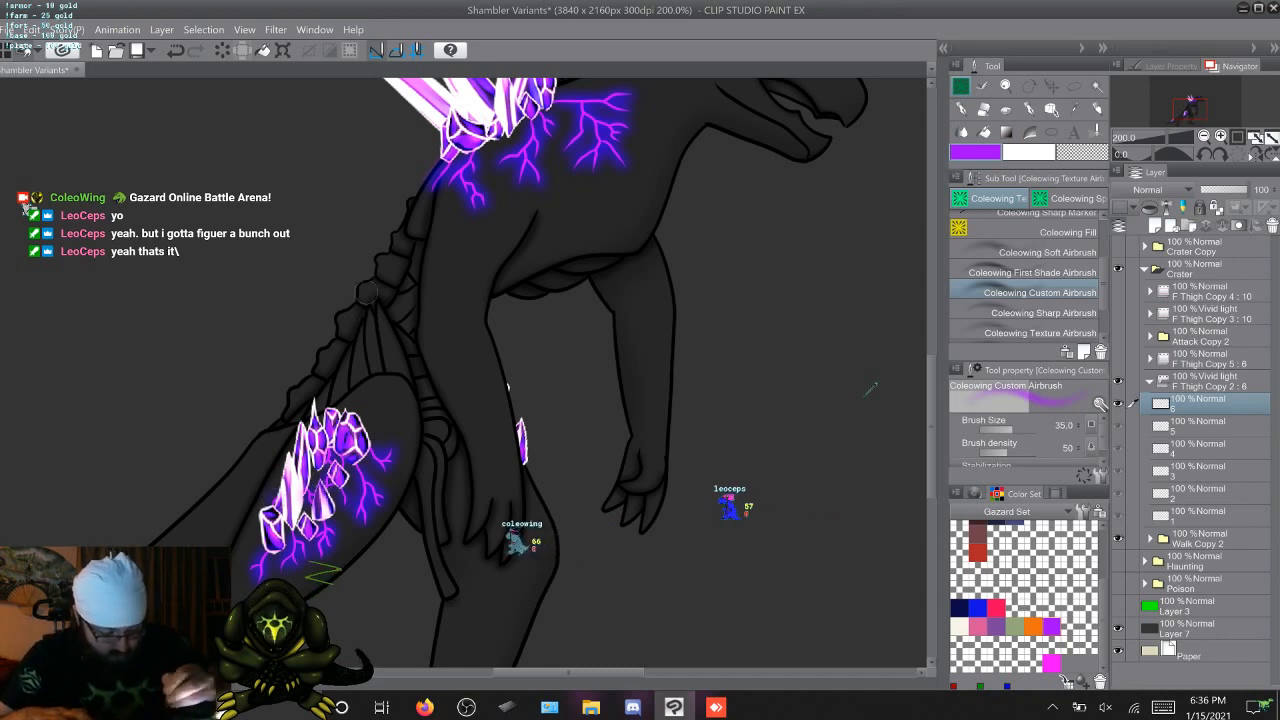
key(period)
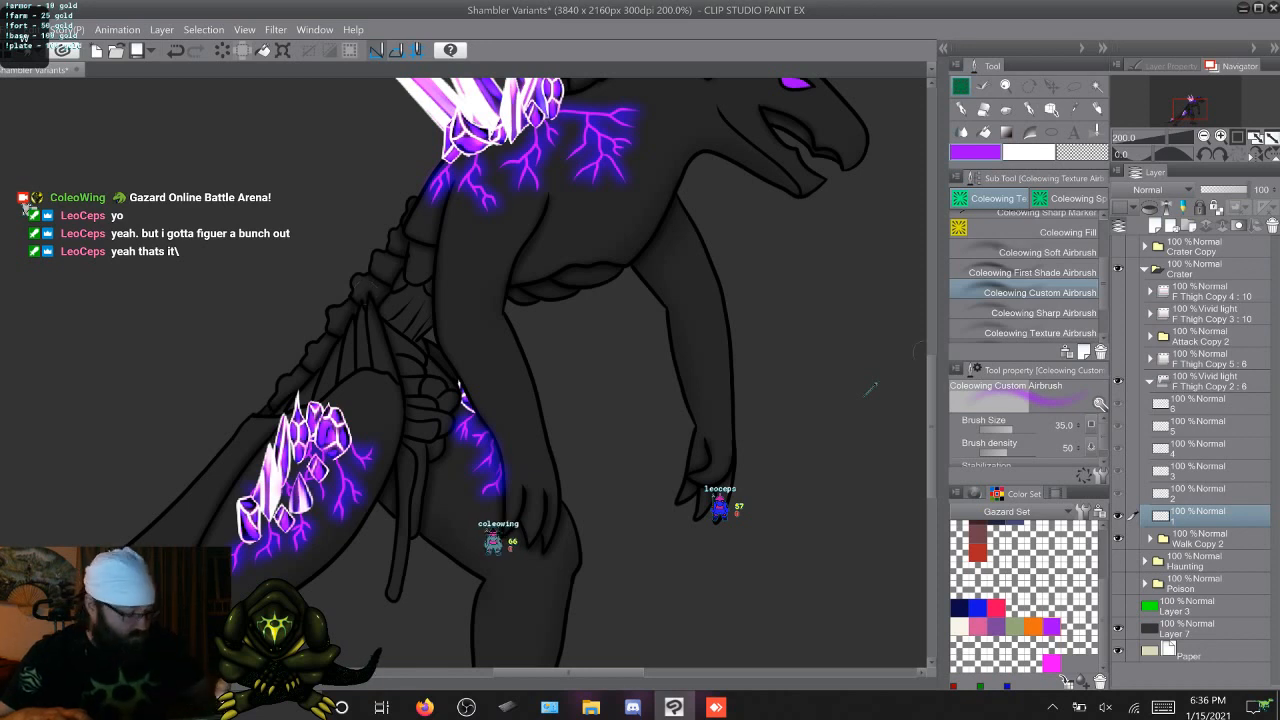
Airbrush the purple glow over the tail's veins below the crystals on walk frames 1 to 5
scroll(870, 387, down, 5)
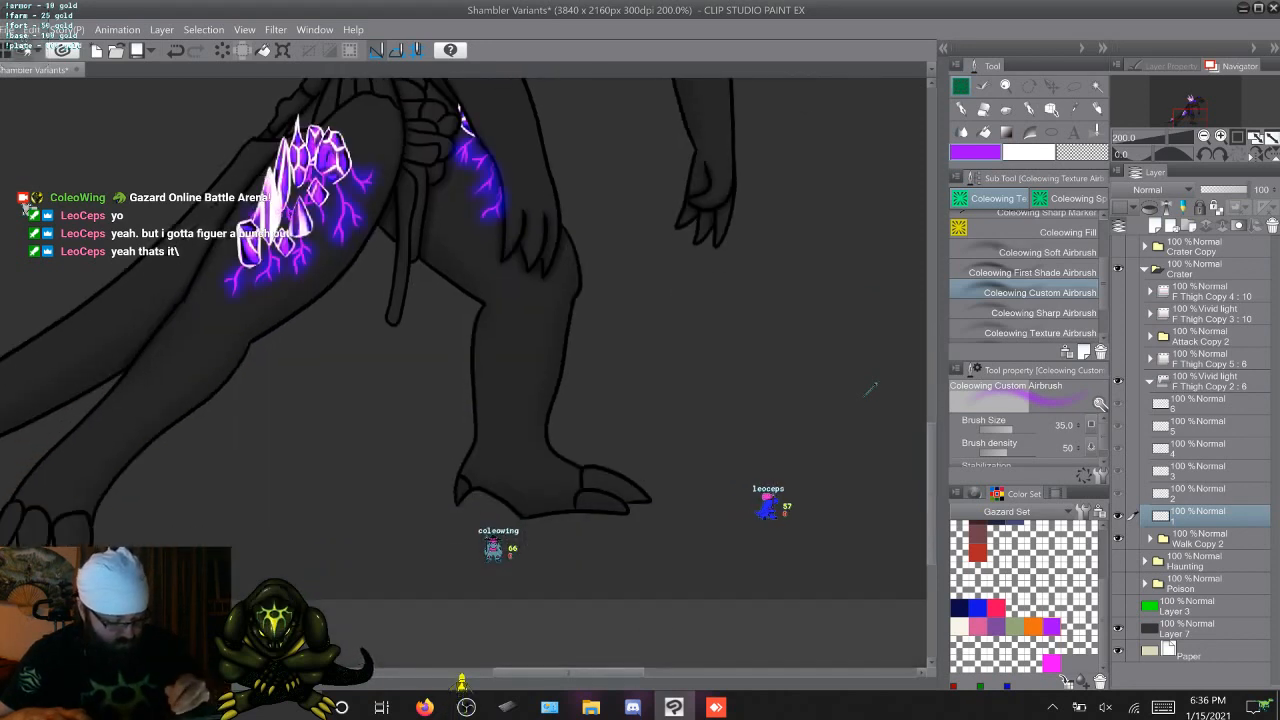
drag(601, 672, 535, 672)
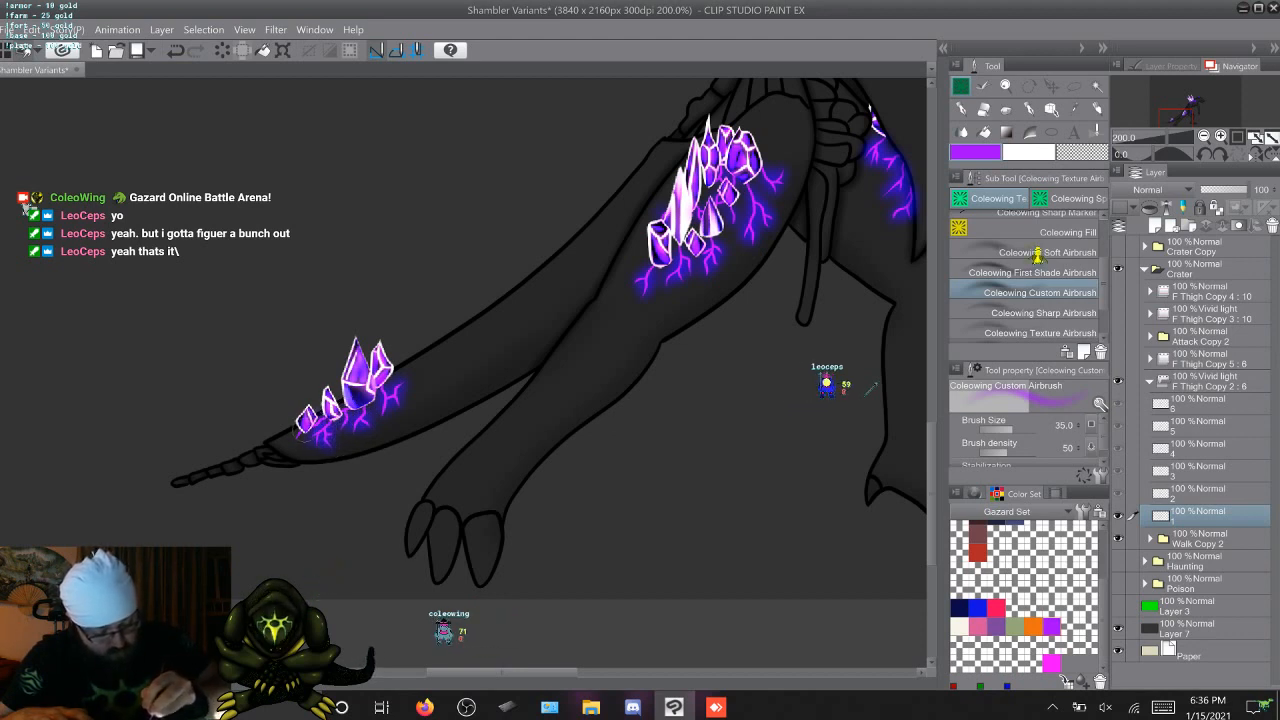
key(.)
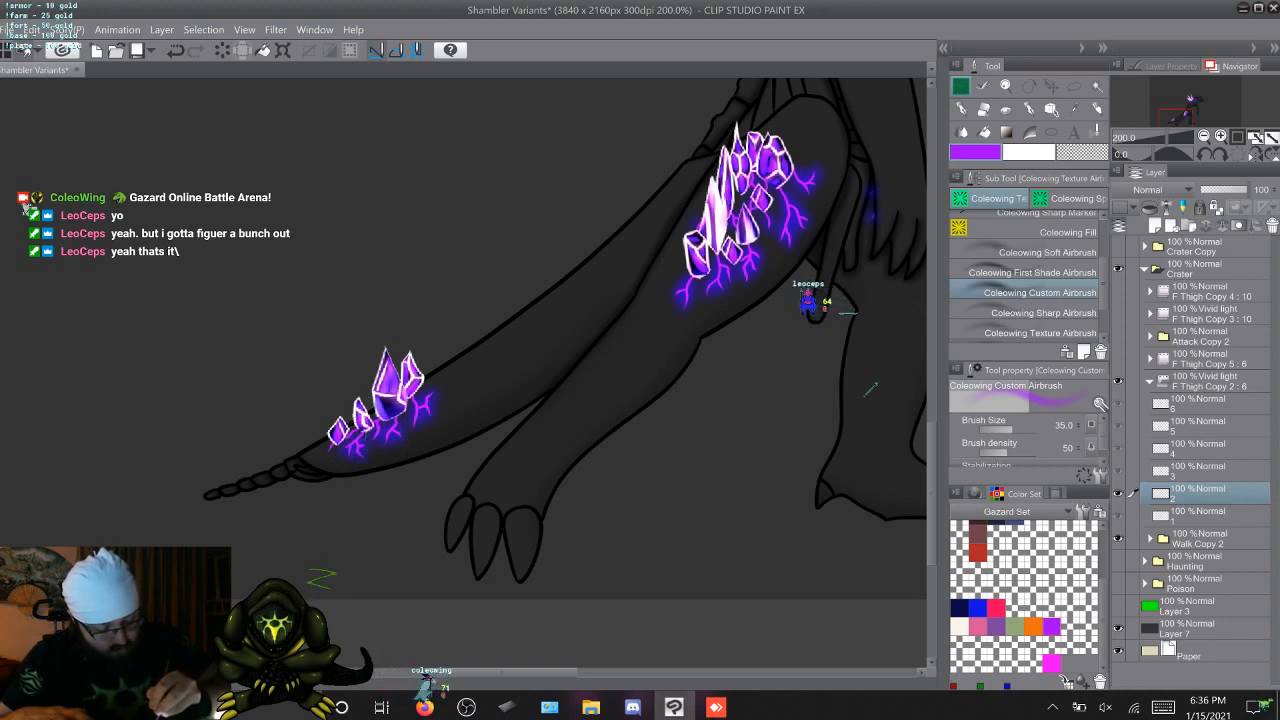
key(period)
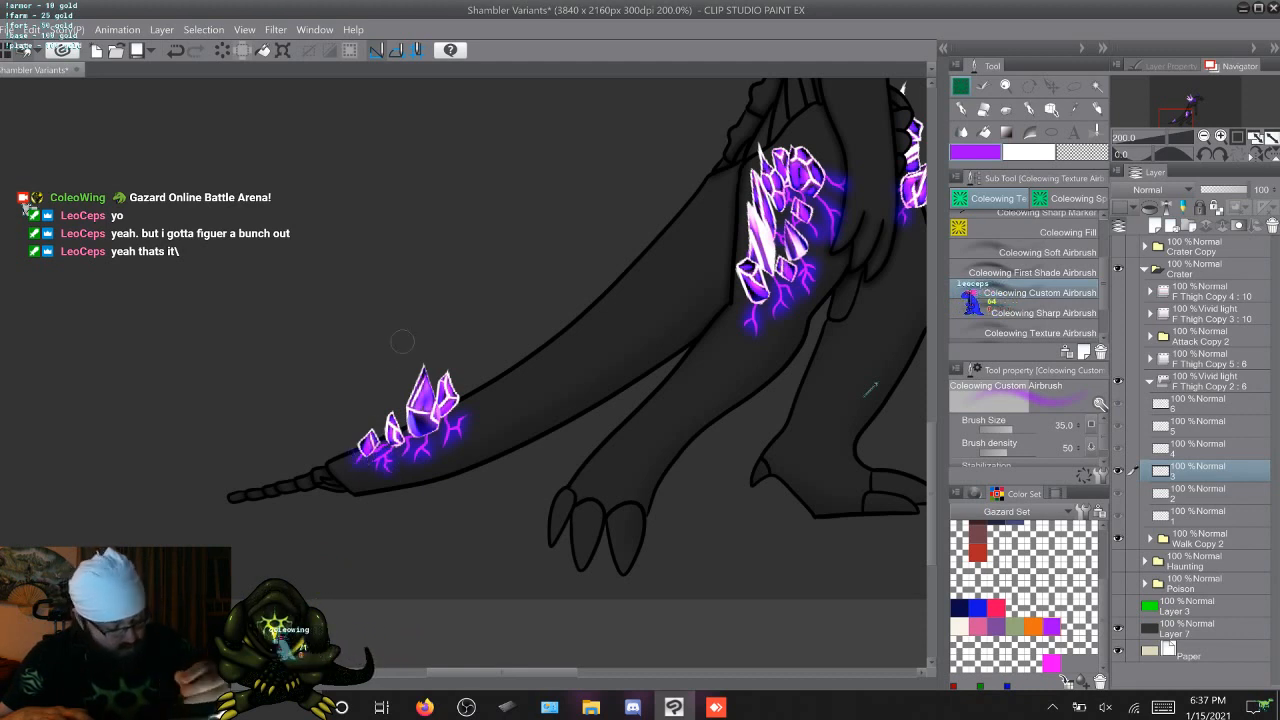
key(Right)
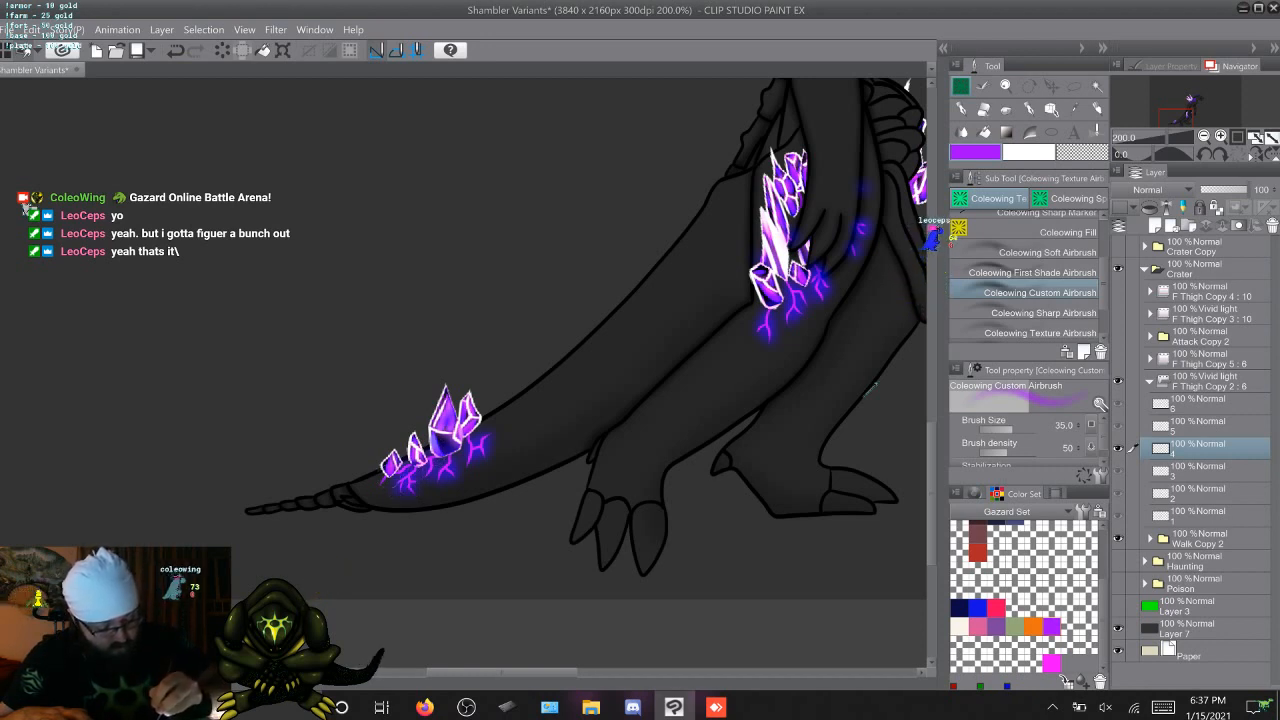
key(Right)
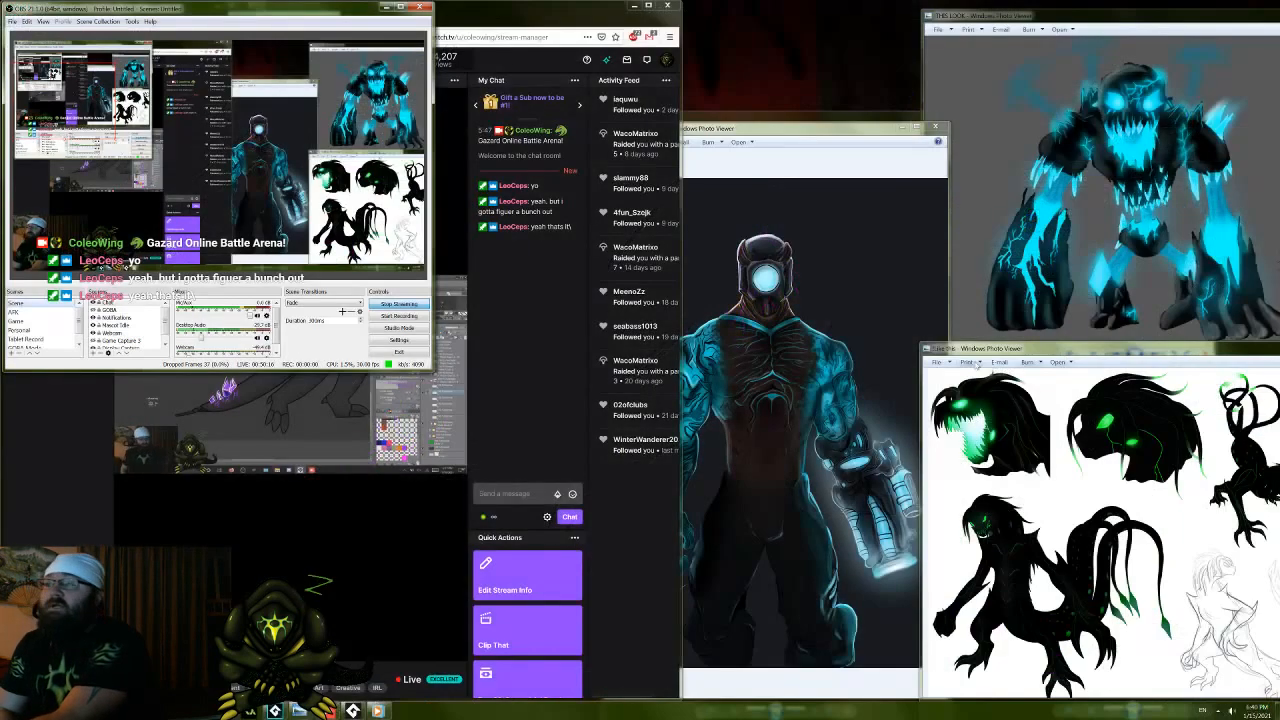
Switch to the reference pictures and compare the glow on the cyborg alien, the blue monster and the green-lit creature
click(810, 342)
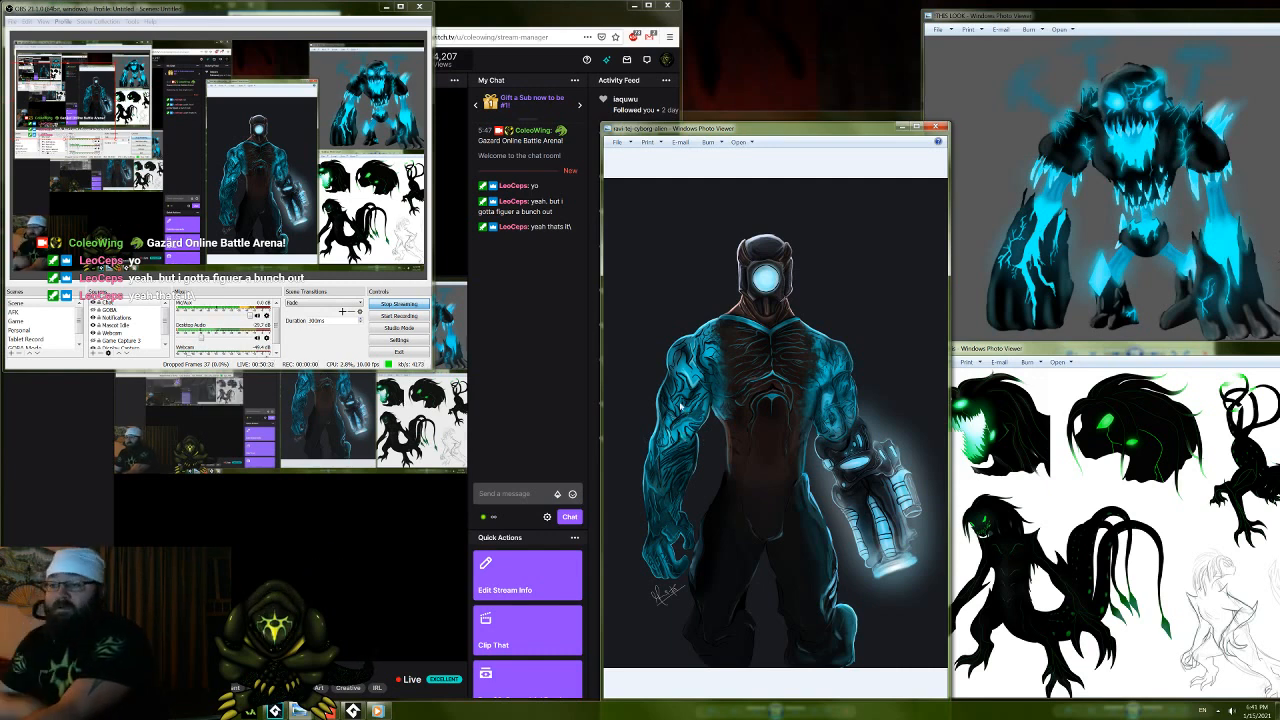
click(1078, 249)
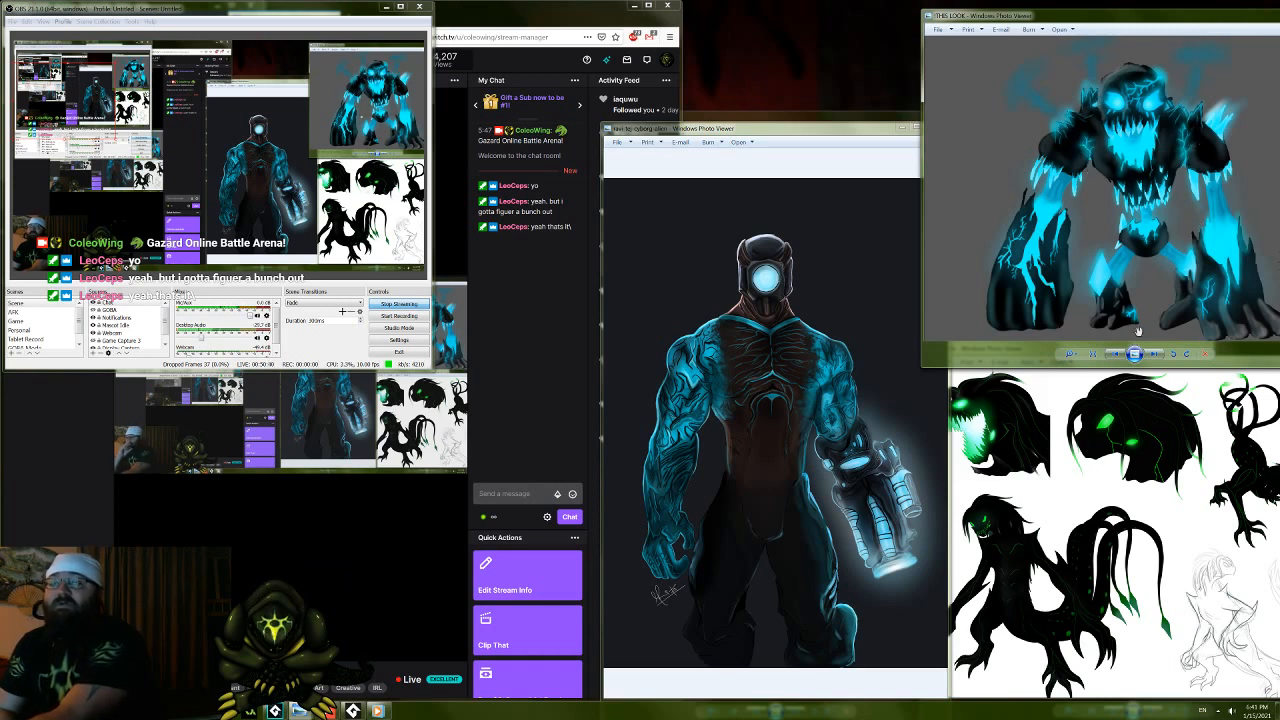
click(1071, 569)
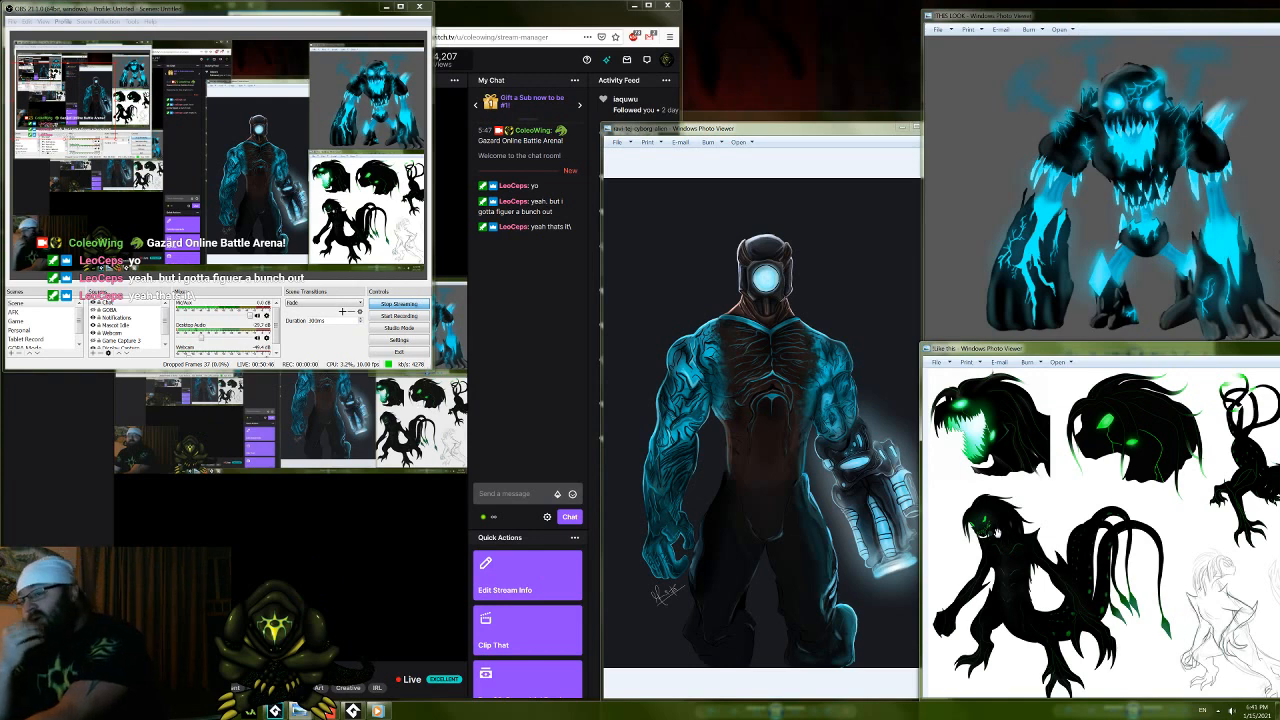
click(1030, 262)
click(806, 303)
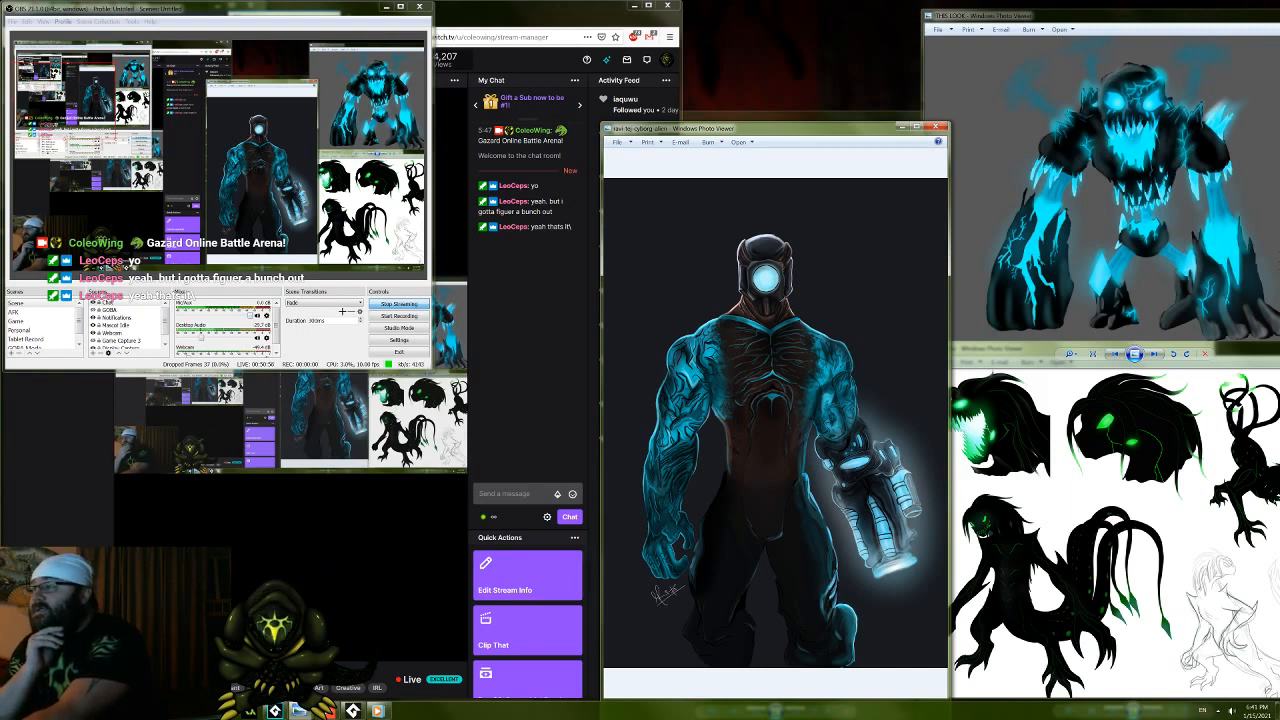
click(54, 367)
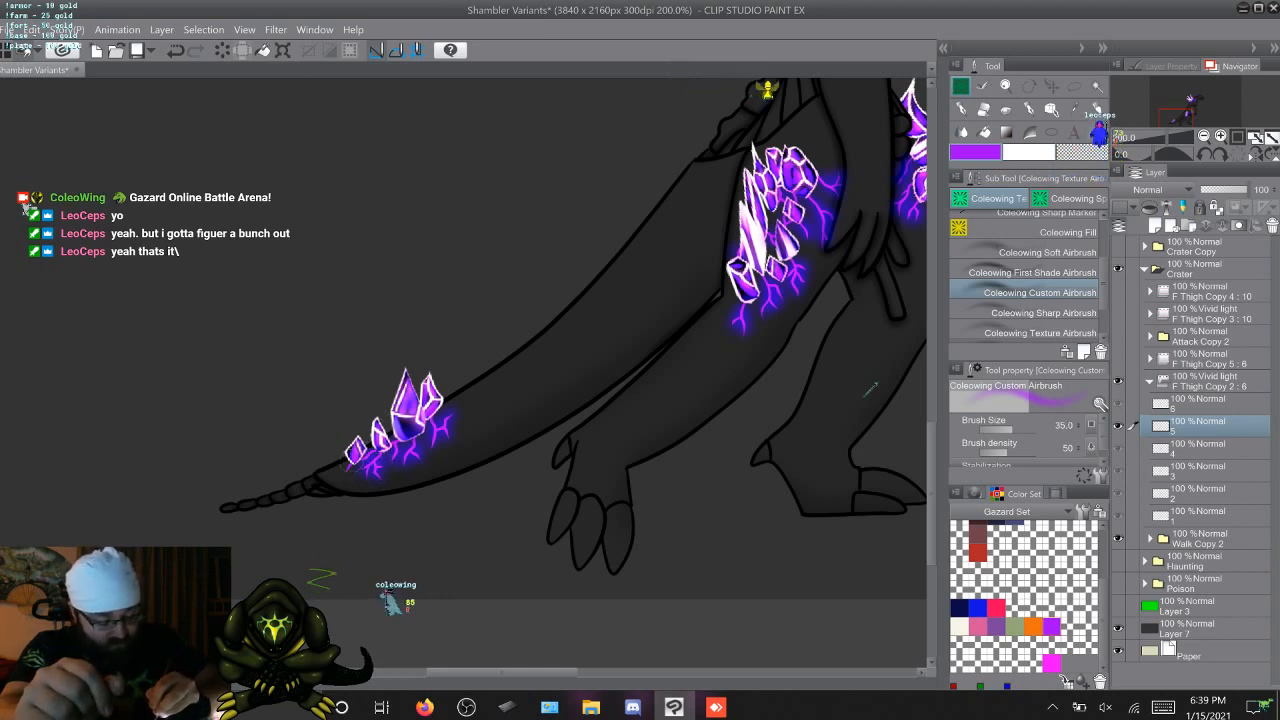
Airbrush the purple glow over the tail's veins on walk frame 6 and compare it with the other frames
key(Right)
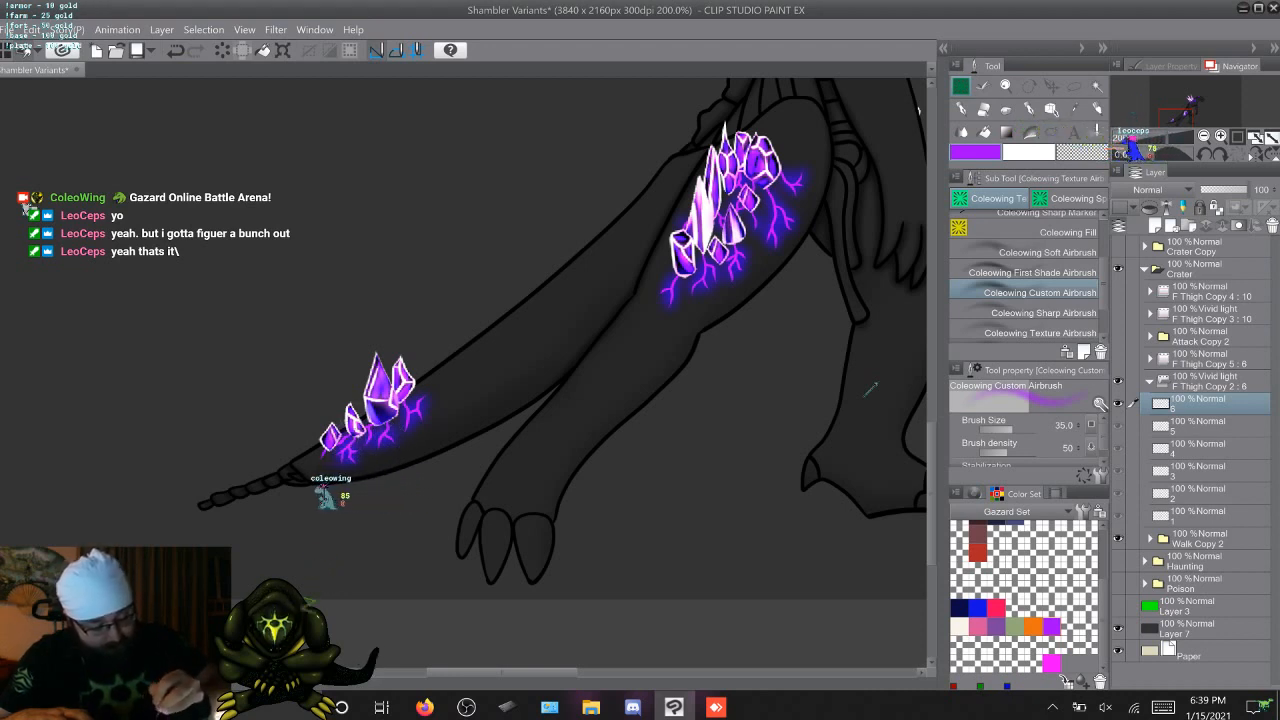
key(Right)
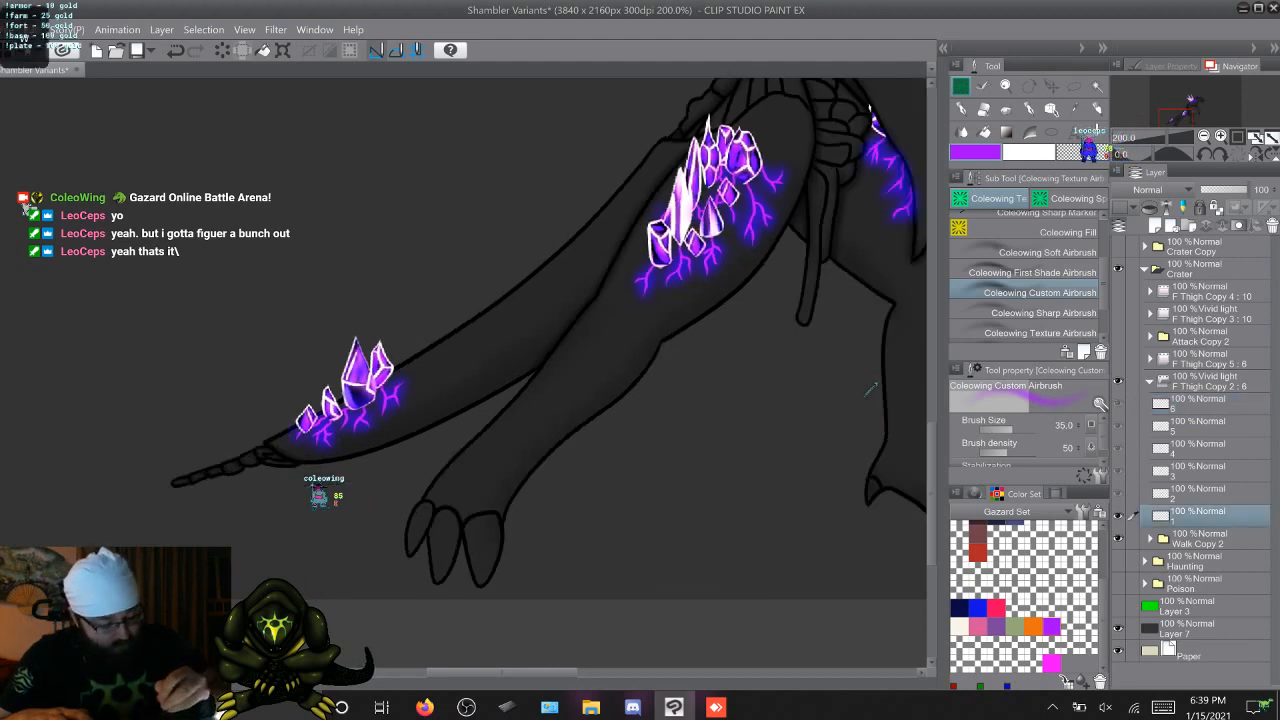
key(Right)
key(Right)
key(Right)
key(Right)
key(Right)
key(Right)
key(Right)
key(Right)
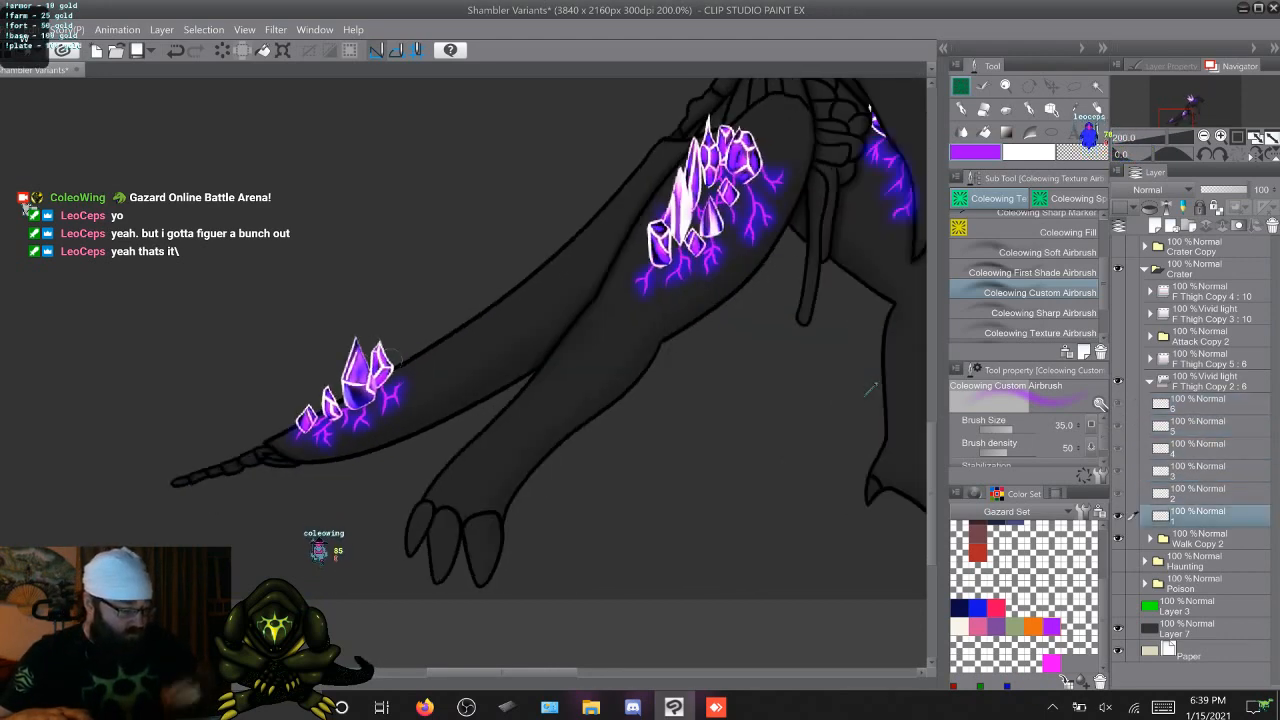
Examine the purple glow on the legs, back and head across the walk frames
drag(570, 672, 643, 672)
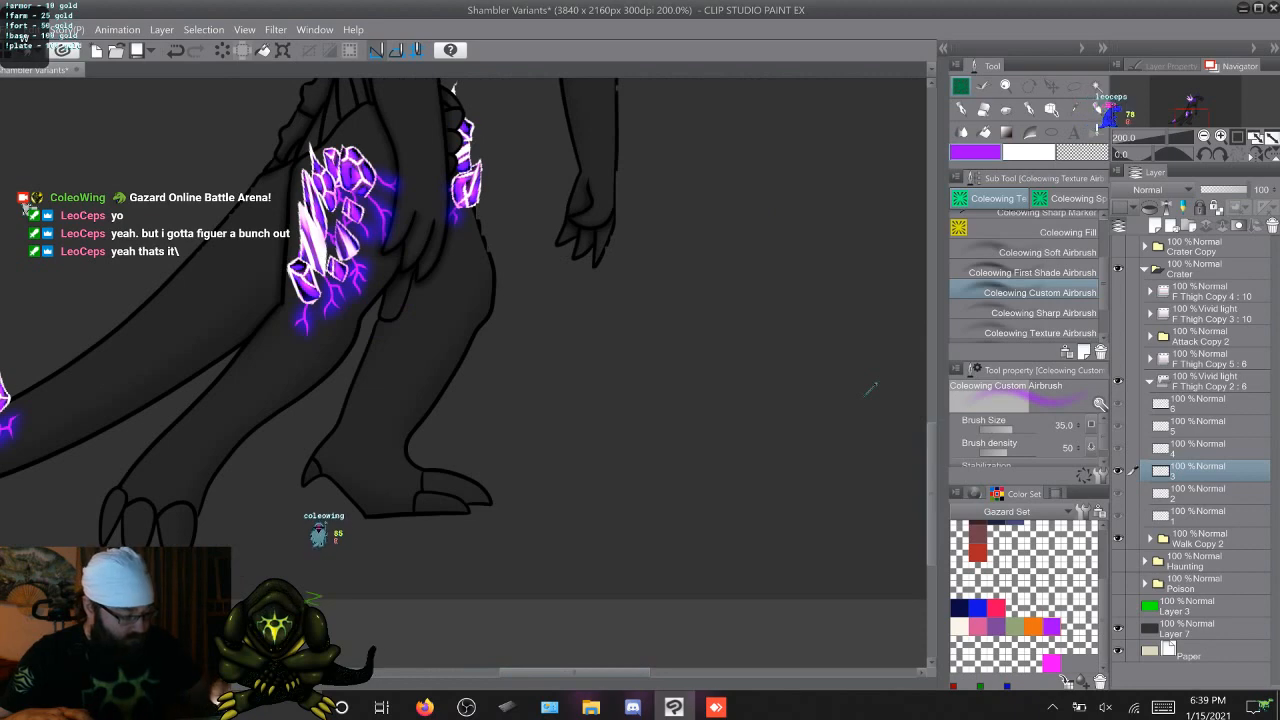
drag(931, 510, 931, 473)
key(Right)
key(Right)
key(Right)
key(Right)
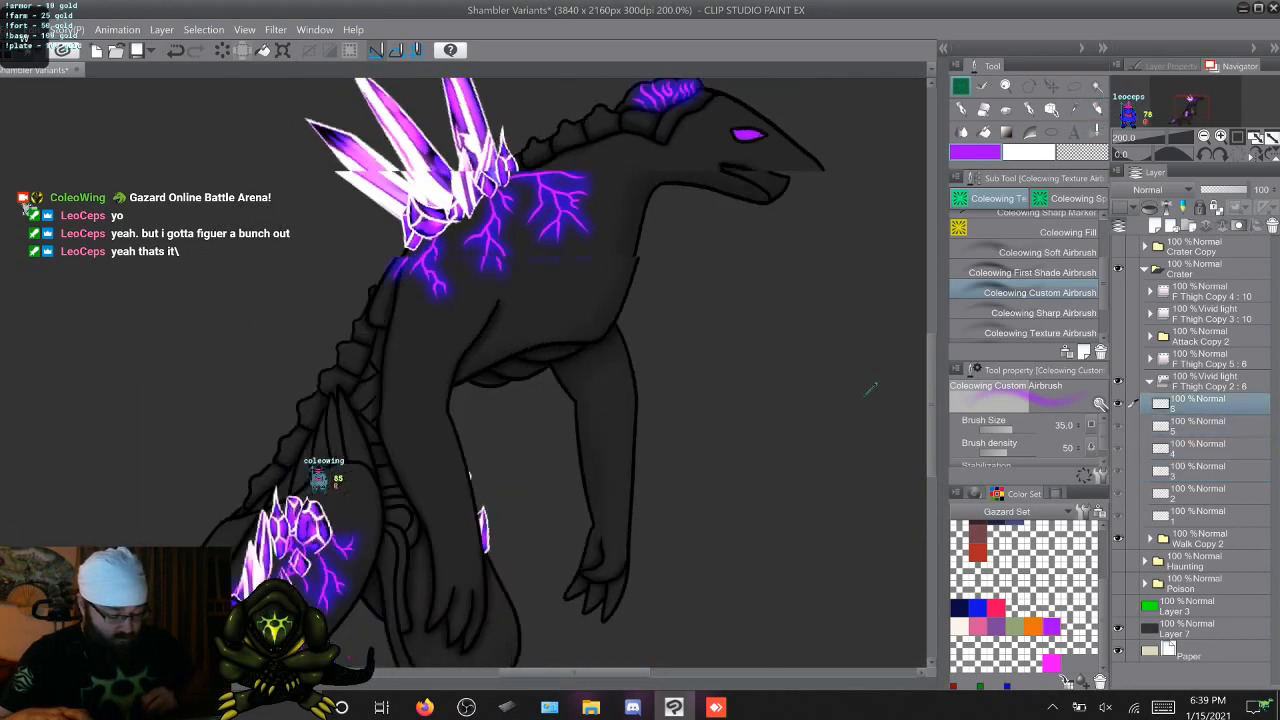
key(Right)
key(Right)
key(Right)
key(Right)
key(Right)
key(Right)
key(Right)
key(Right)
key(Right)
key(Right)
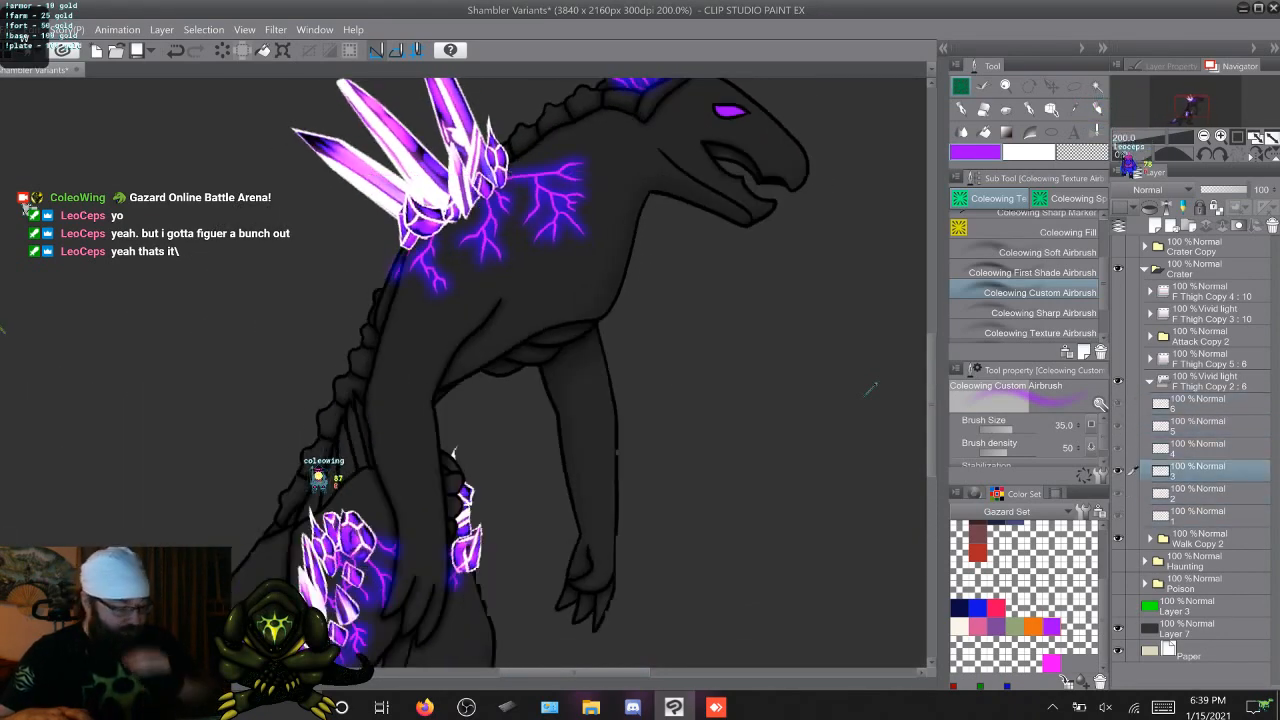
scroll(870, 390, down, 5)
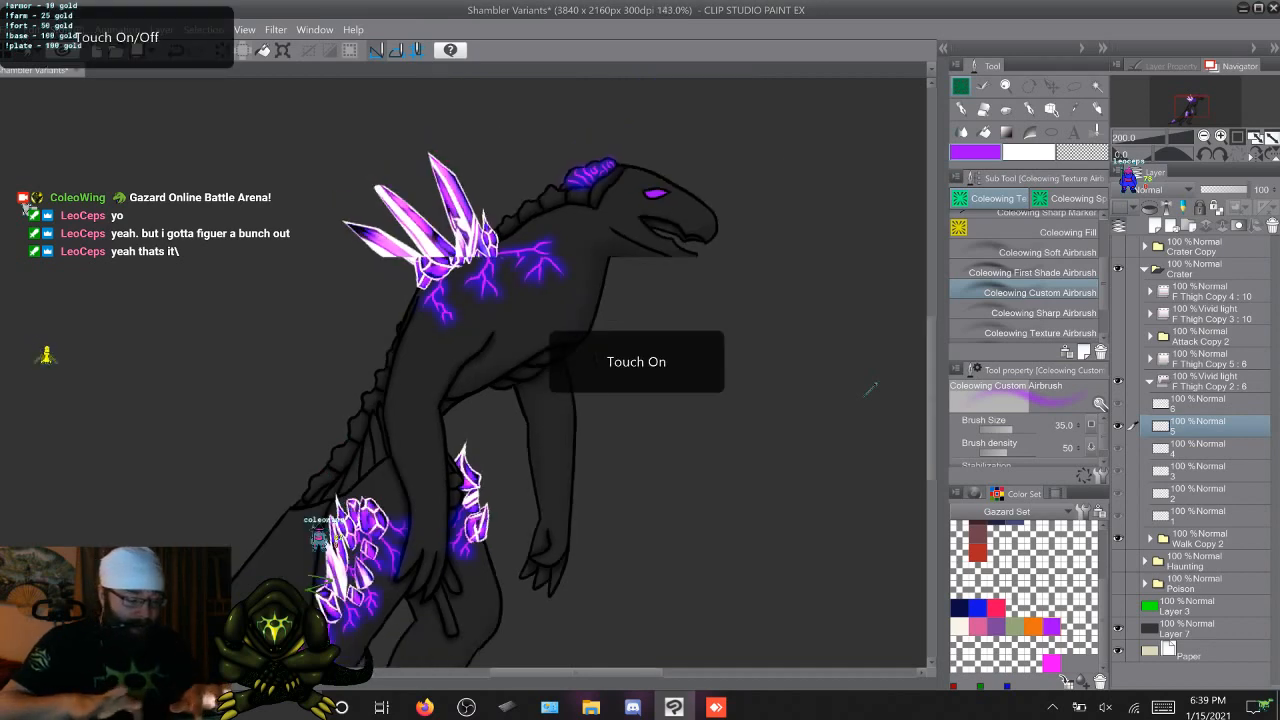
scroll(870, 390, down, 2)
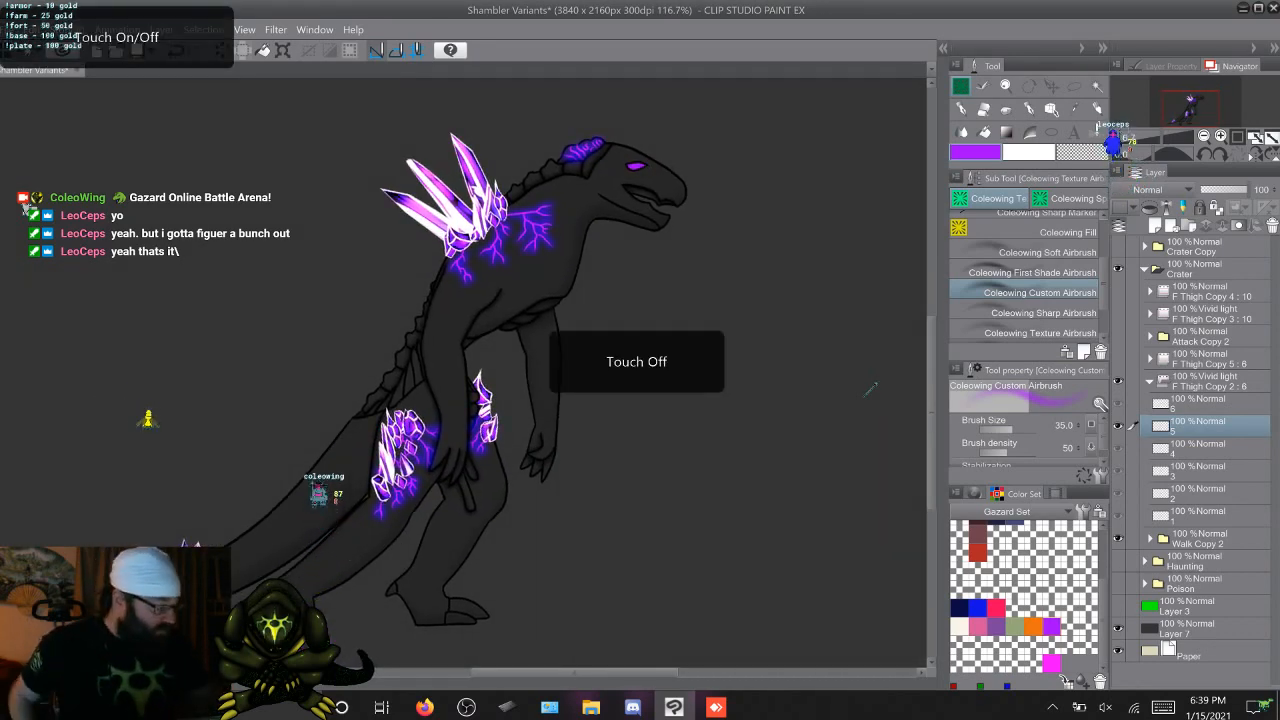
Duplicate the F Thigh Copy 5 frame group and set the lower copy's blending mode to Add (Glow)
click(1150, 381)
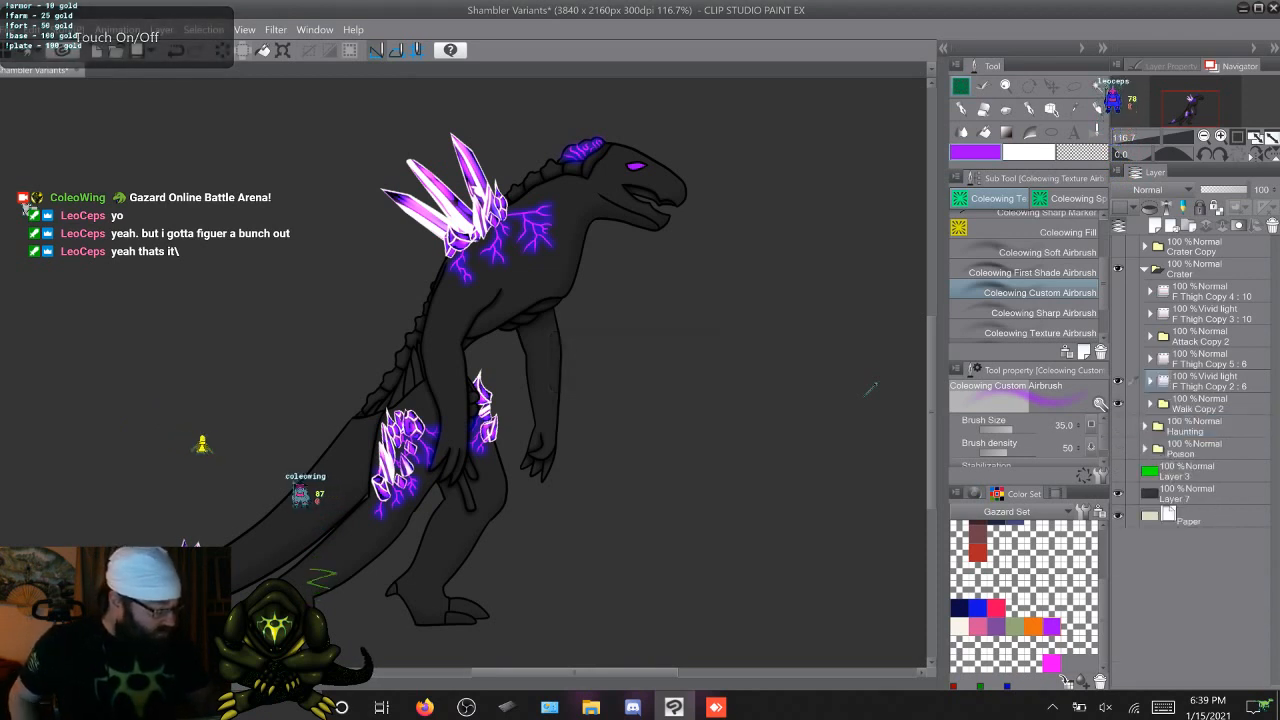
click(1133, 358)
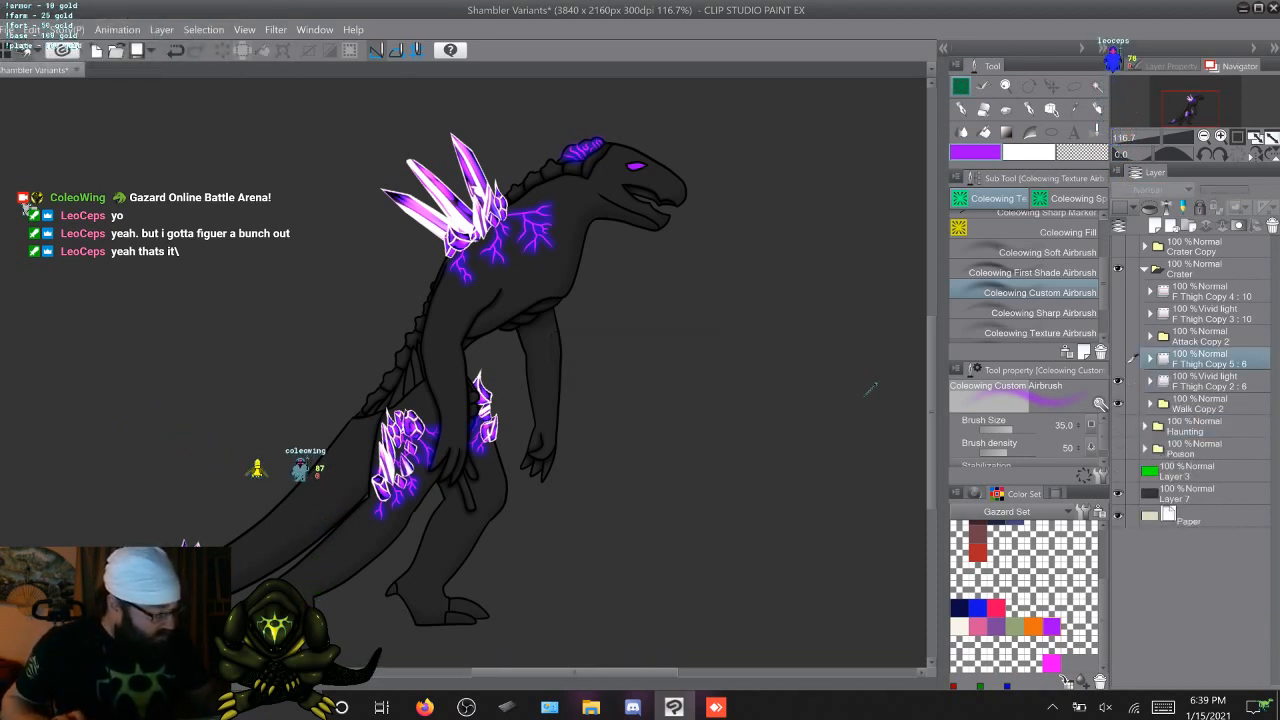
click(1118, 358)
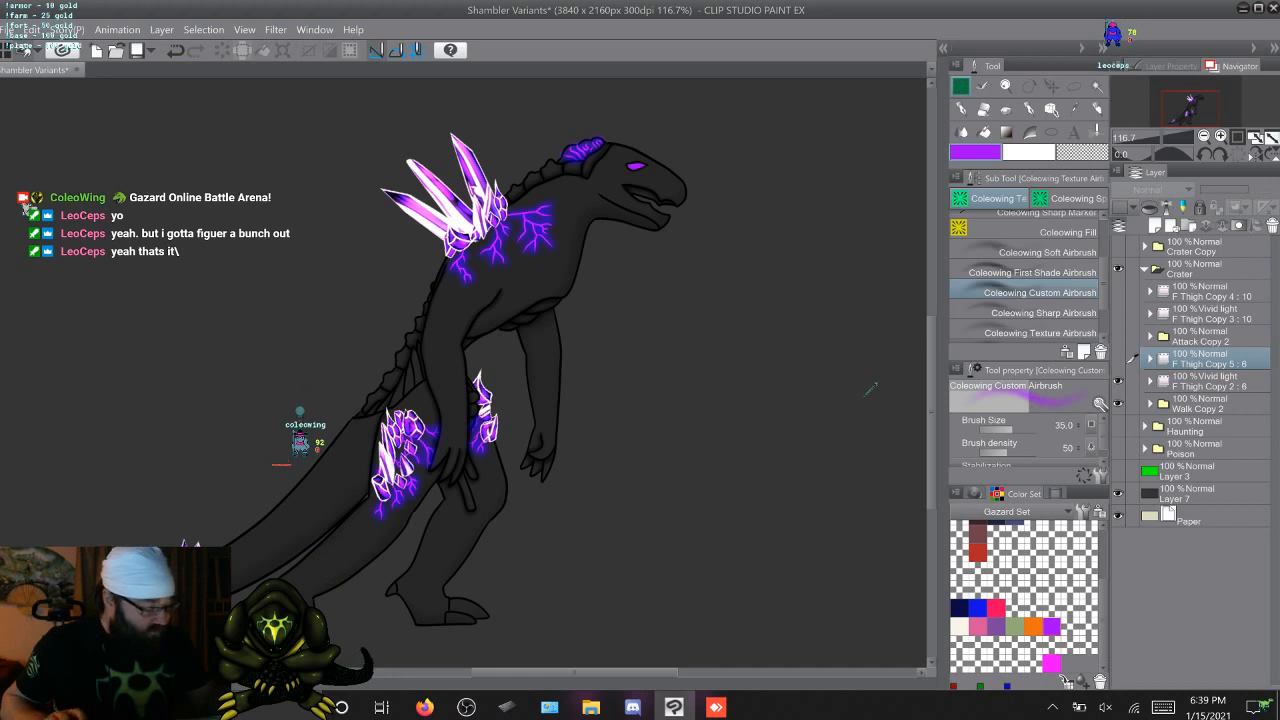
key(F9)
click(1150, 381)
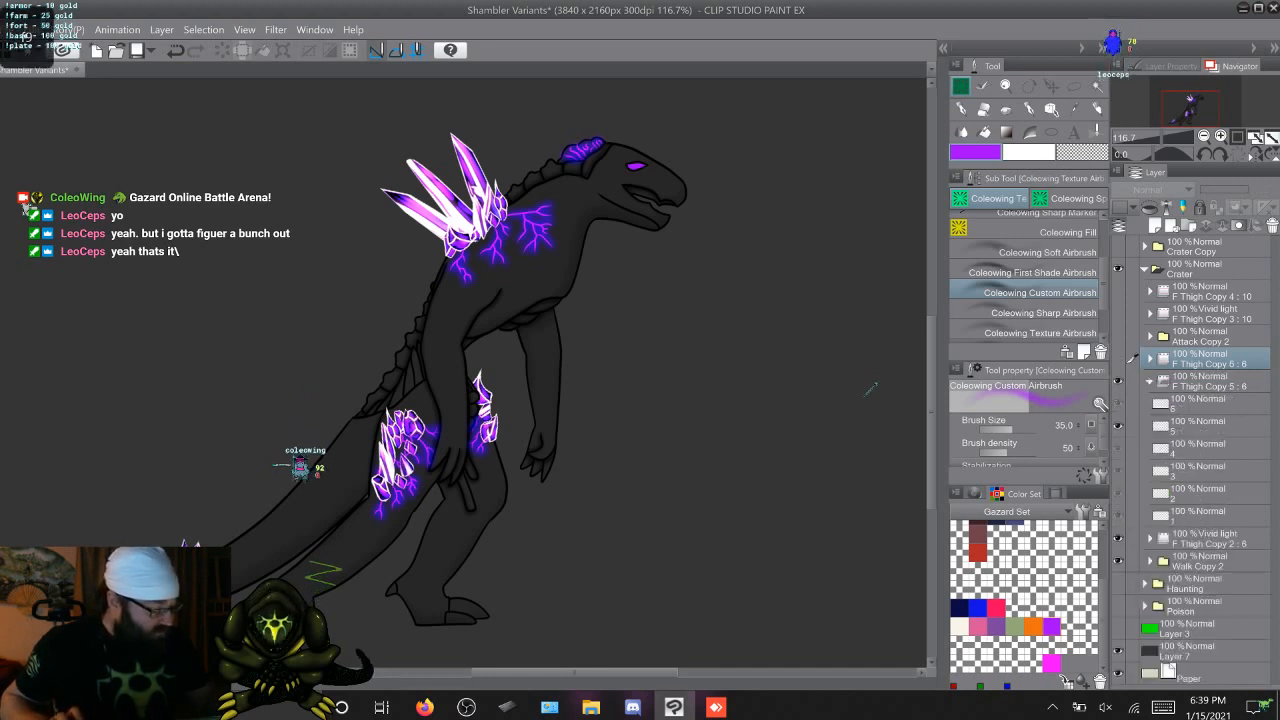
click(1210, 381)
click(1160, 189)
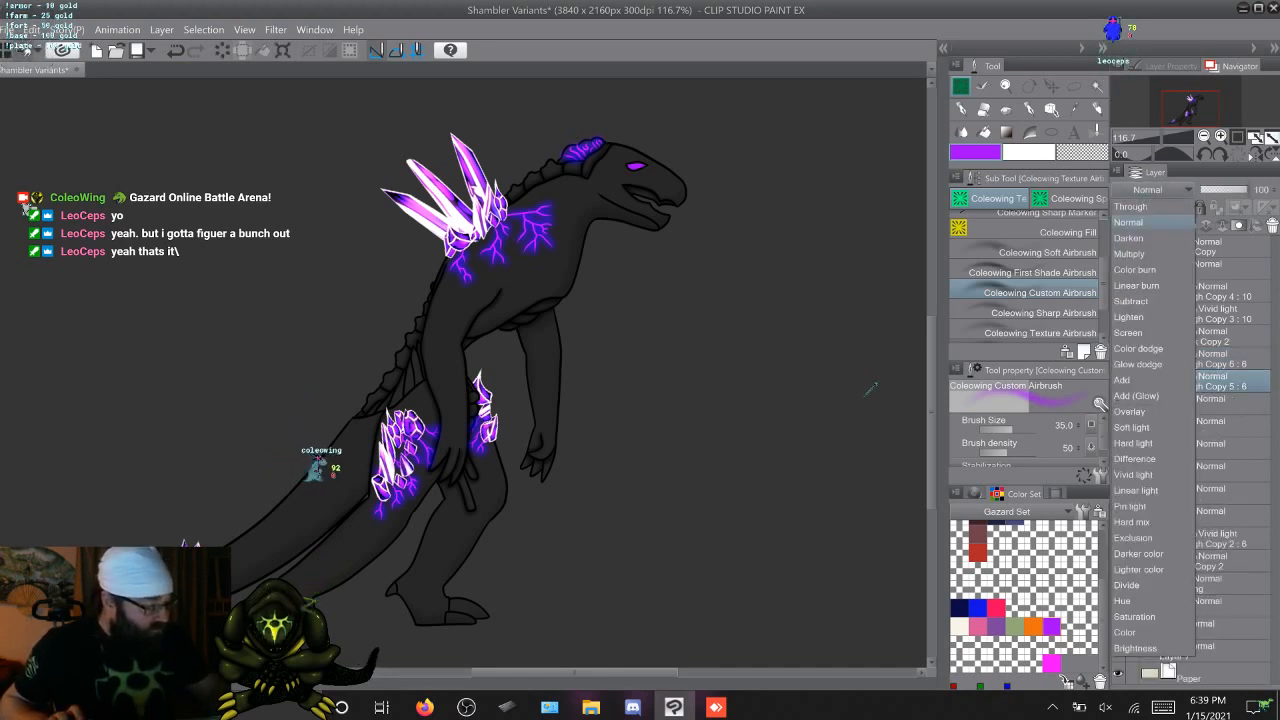
click(1160, 409)
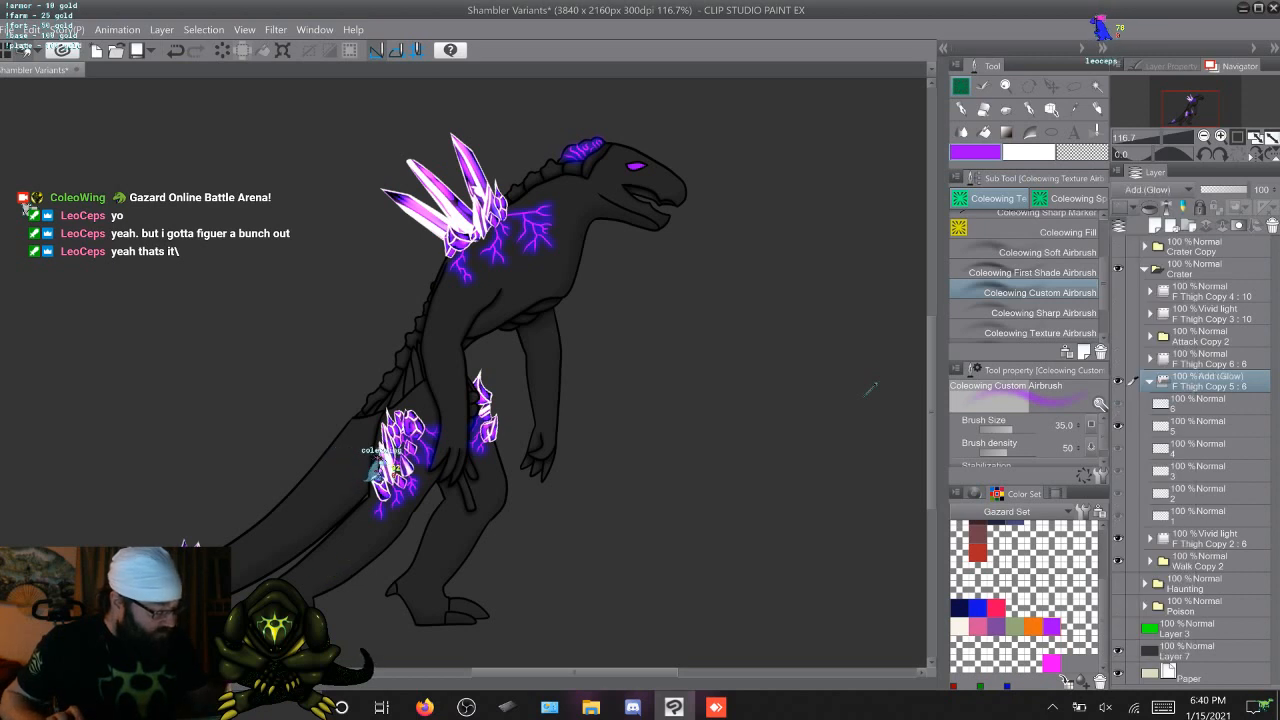
Set the Custom Airbrush to size 100 and density 25 for painting on frame 1 of the Add (Glow) group
click(1200, 516)
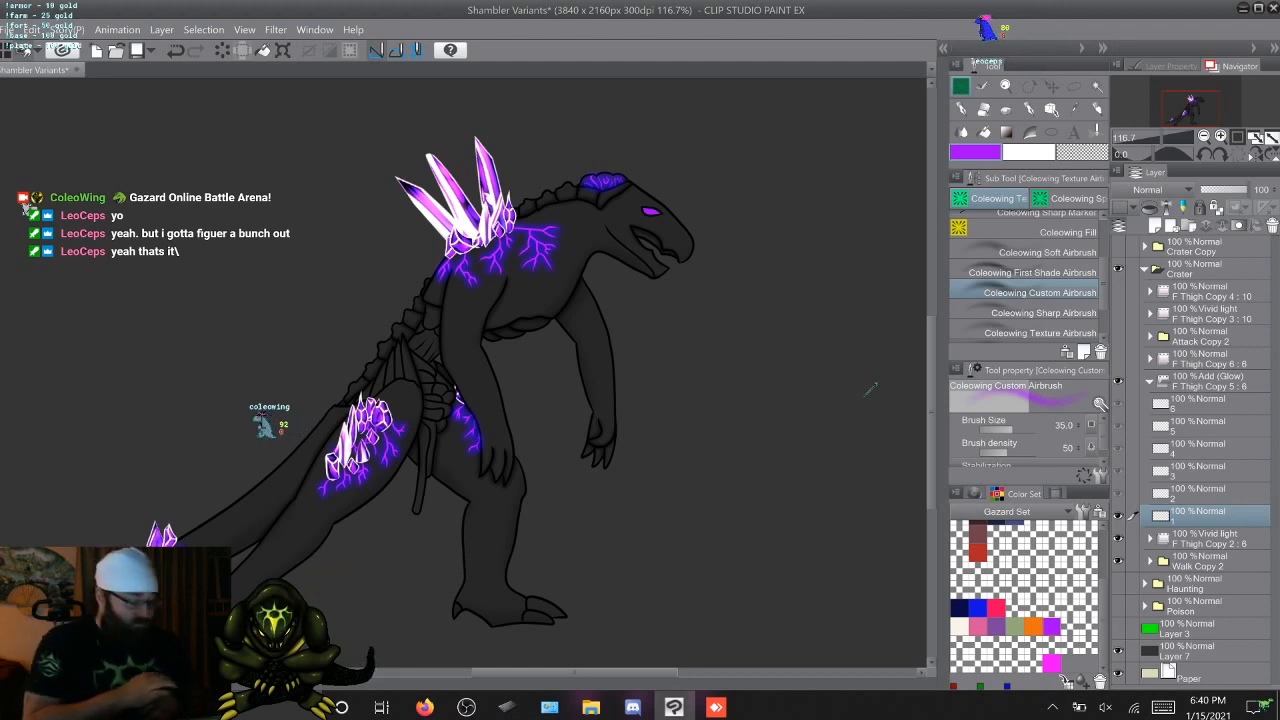
key(b)
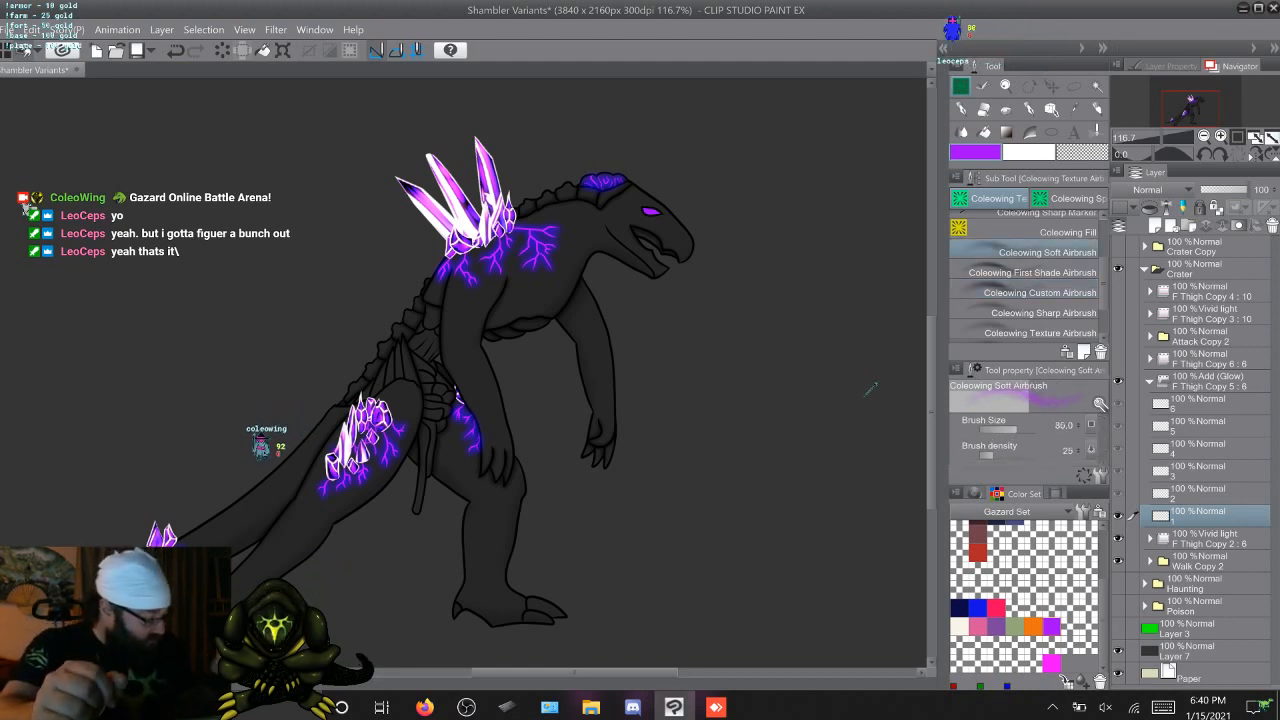
key(b)
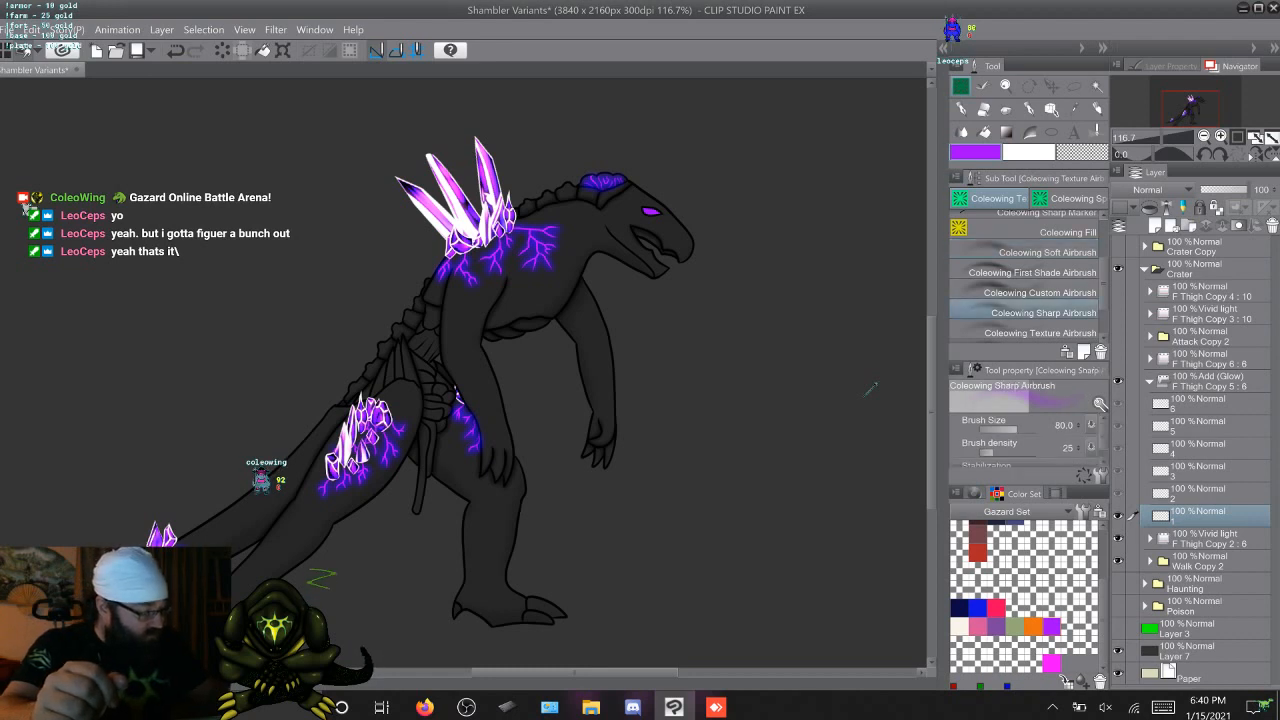
key(b)
key(period)
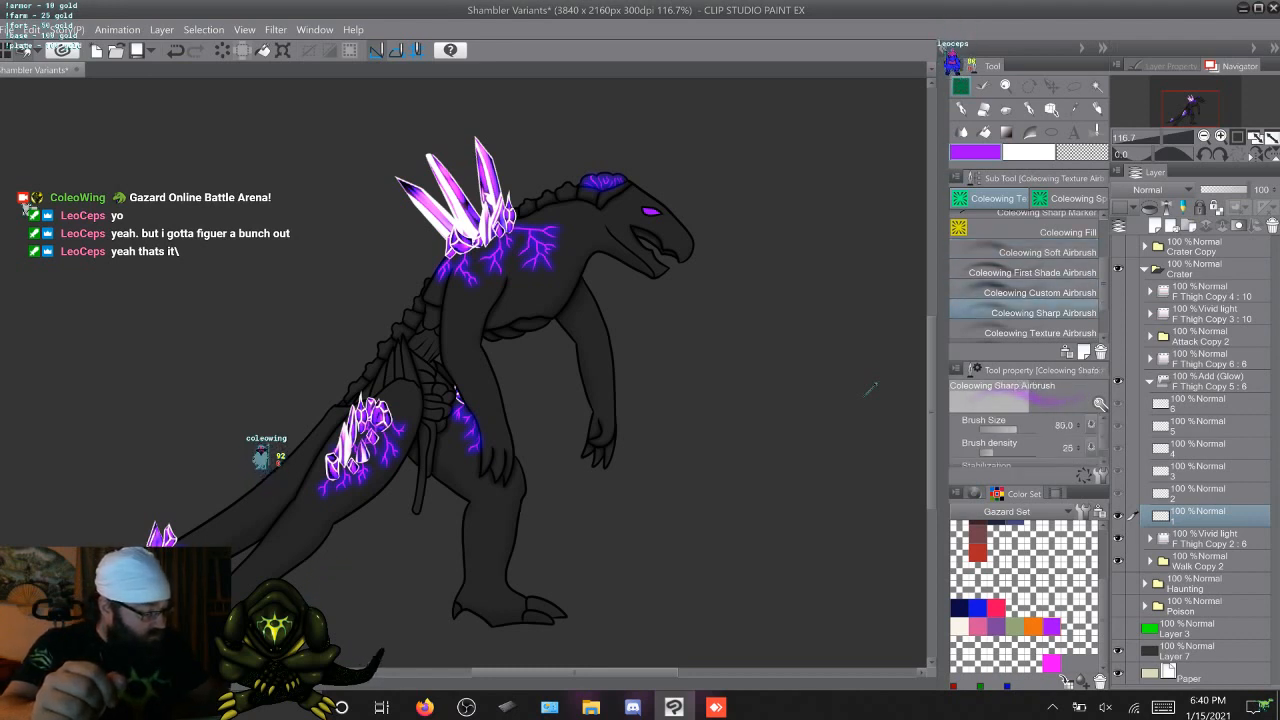
key(comma)
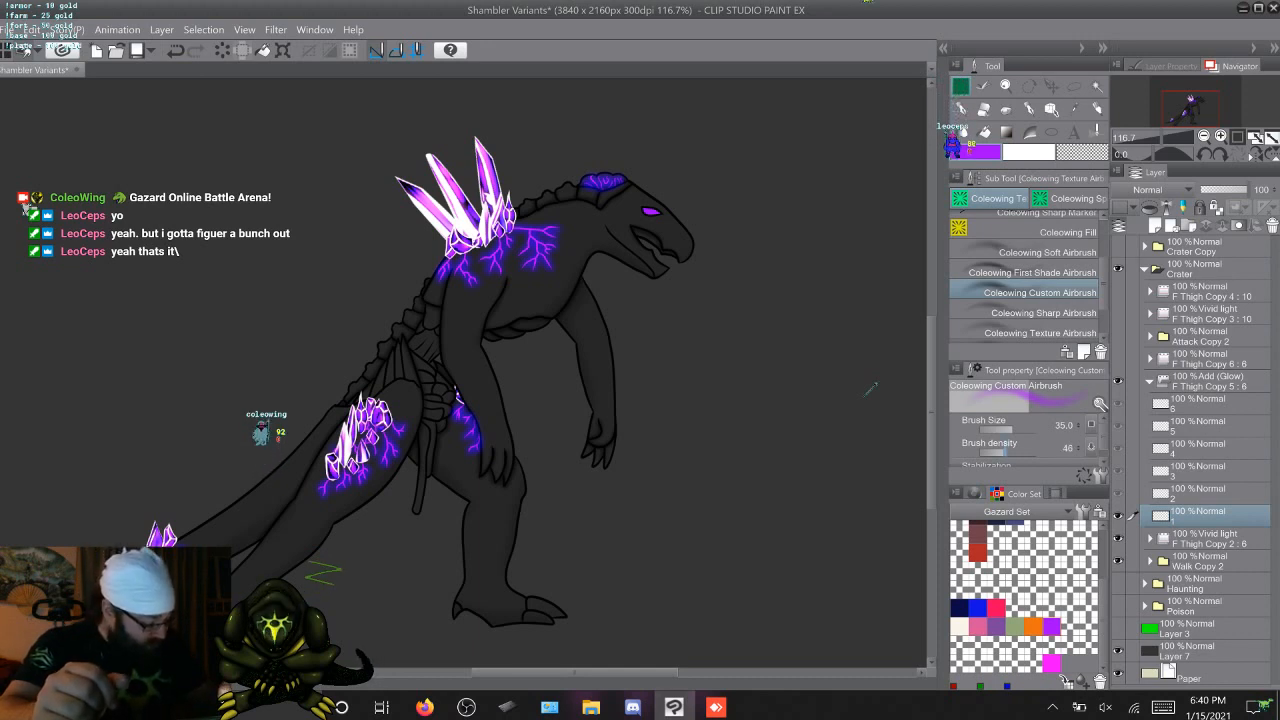
key(ctrl+bracketleft)
key(bracketright)
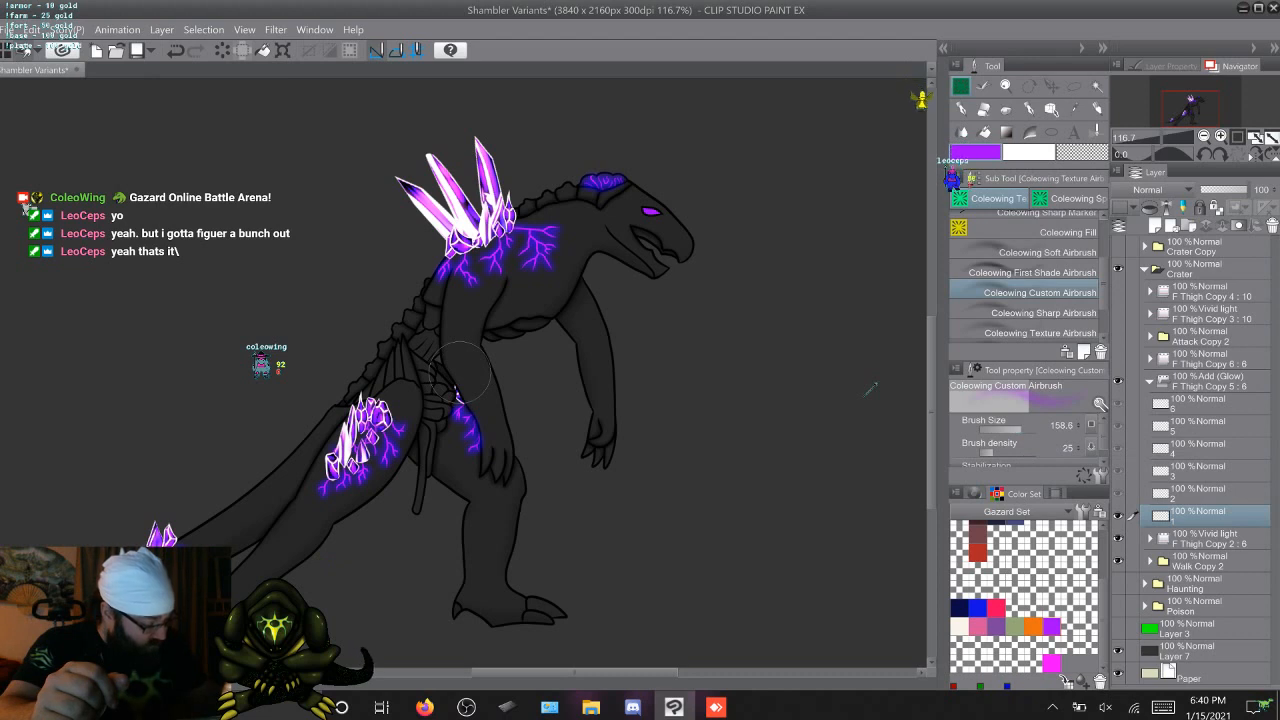
drag(1021, 427, 1018, 427)
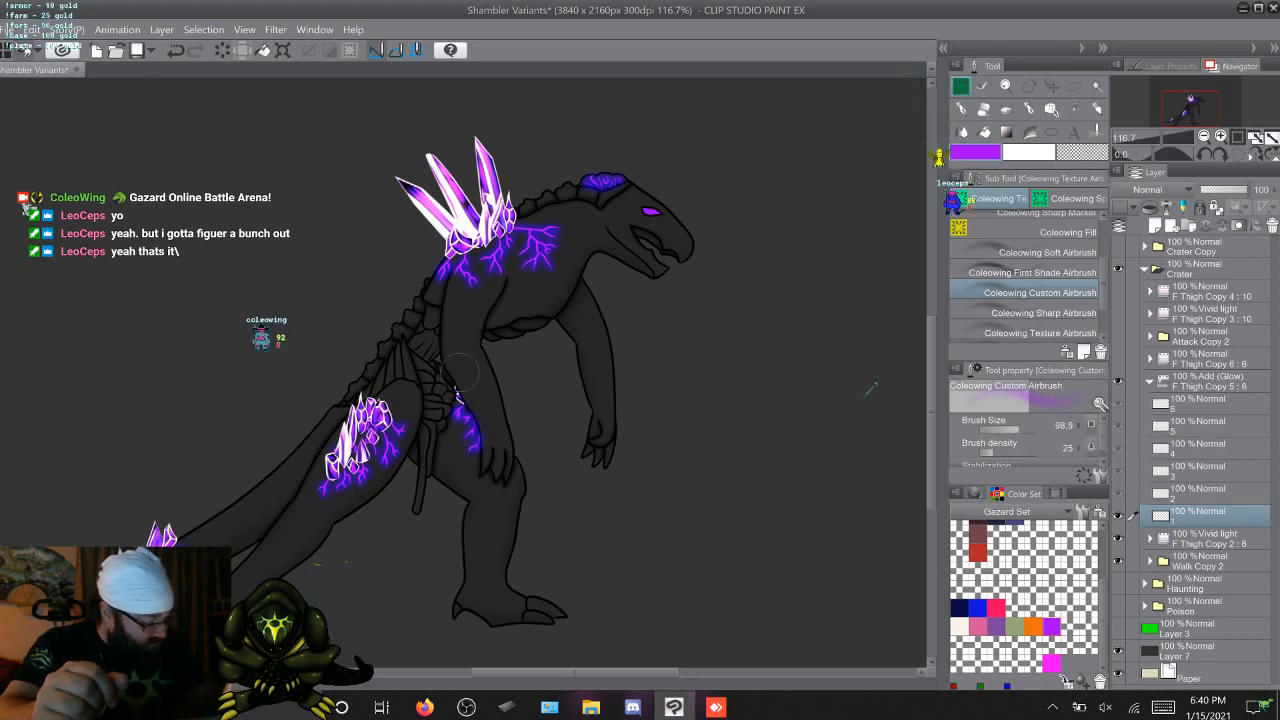
key(bracketright)
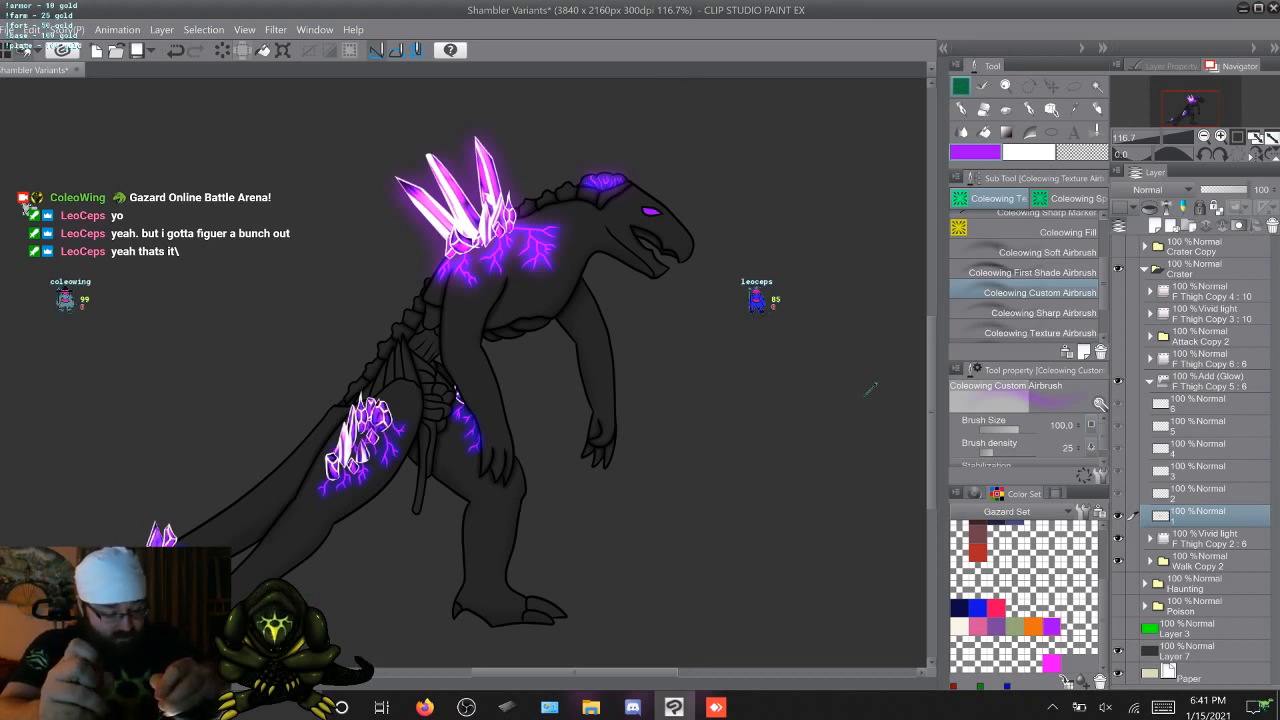
Try a pale purple glow (H 279, S 42, V 100) and a darker purple one (V 70) over frame 1's crystals and veins
click(222, 50)
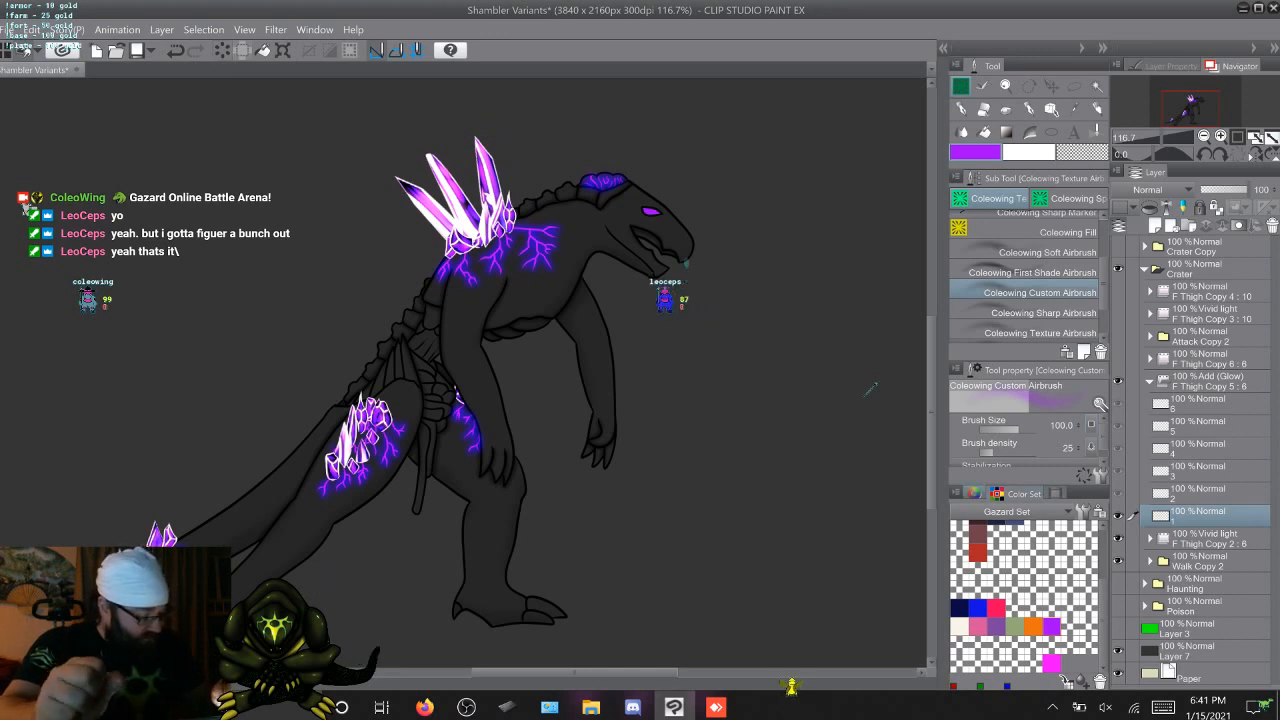
click(974, 493)
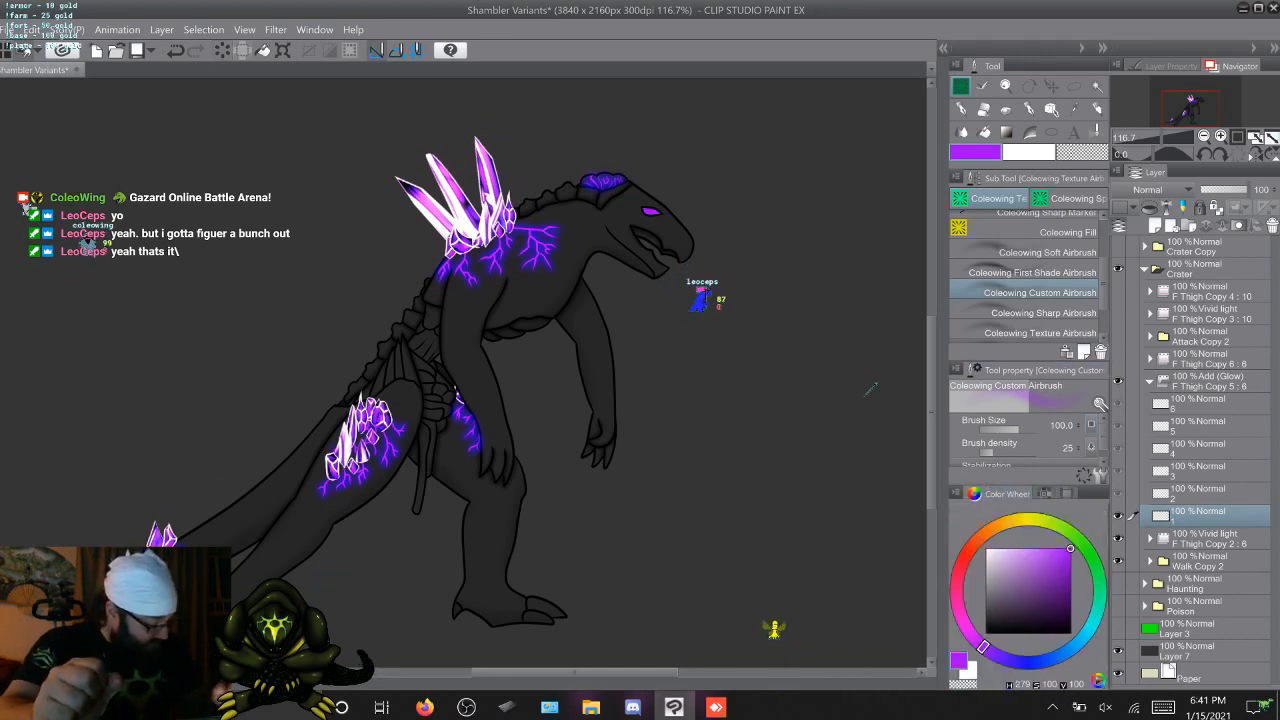
drag(1060, 549, 1021, 548)
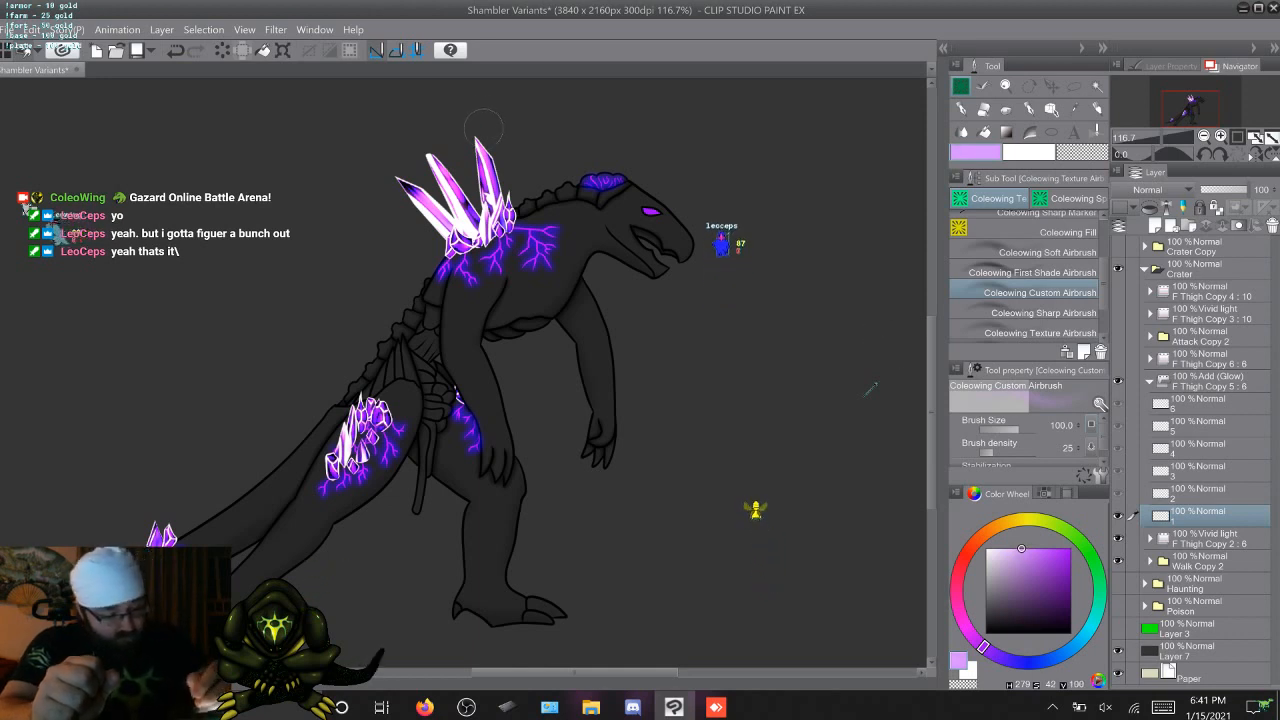
mouse_move(479, 140)
mouse_down()
mouse_move(511, 198)
mouse_move(505, 238)
mouse_move(445, 250)
mouse_move(400, 180)
mouse_move(432, 214)
mouse_move(440, 180)
mouse_move(466, 184)
mouse_move(471, 208)
mouse_move(482, 138)
mouse_up()
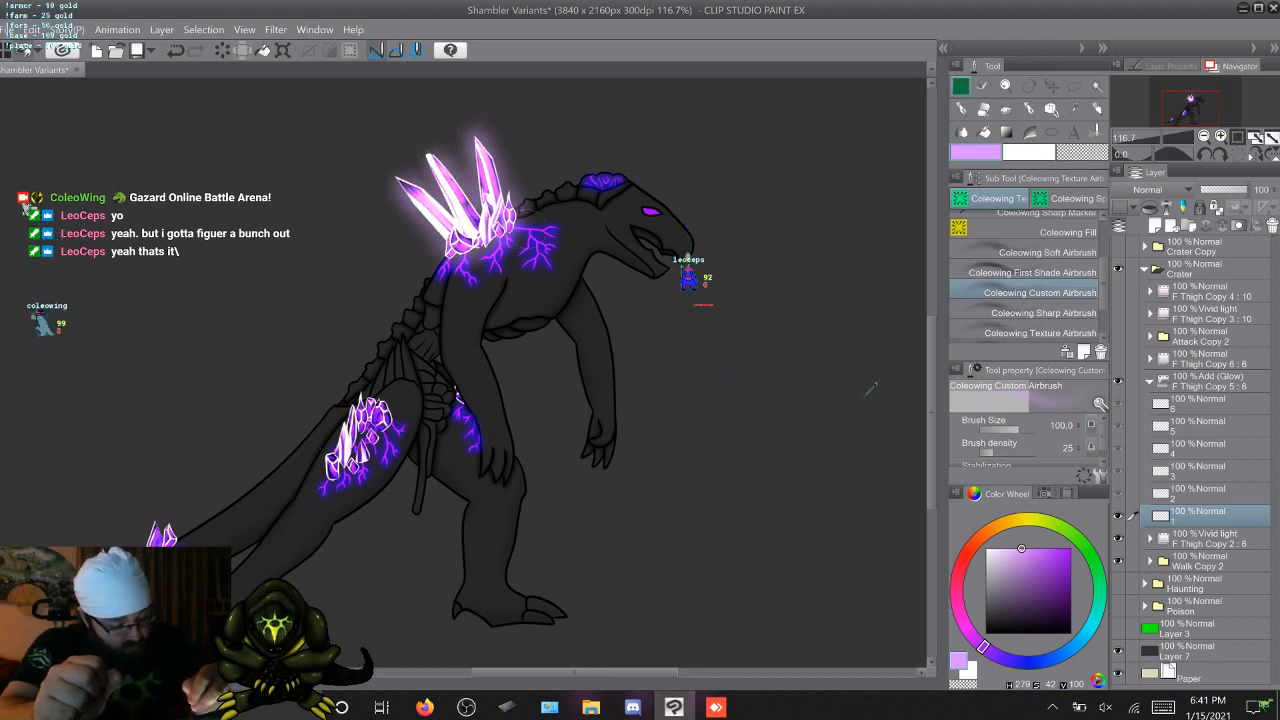
mouse_move(524, 226)
mouse_down()
mouse_move(559, 232)
mouse_move(528, 268)
mouse_move(551, 265)
mouse_move(503, 248)
mouse_move(519, 240)
mouse_move(489, 255)
mouse_move(499, 268)
mouse_move(461, 270)
mouse_move(471, 282)
mouse_move(442, 272)
mouse_up()
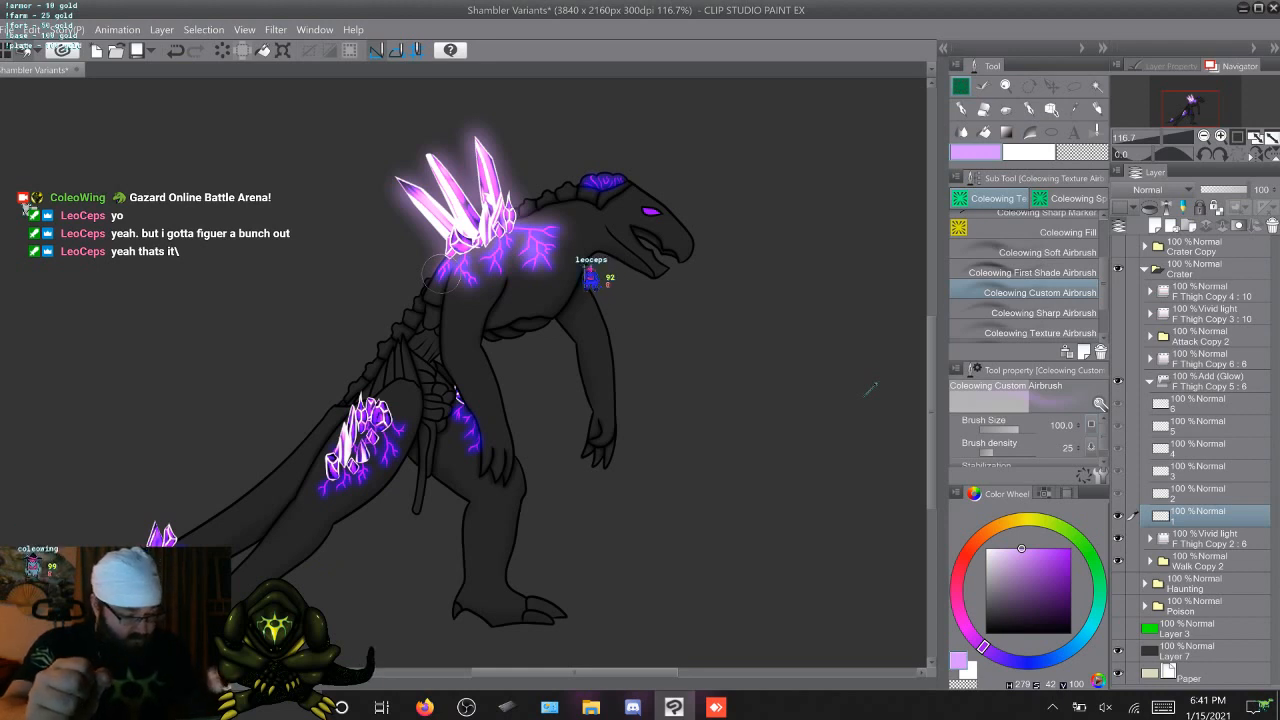
click(1067, 570)
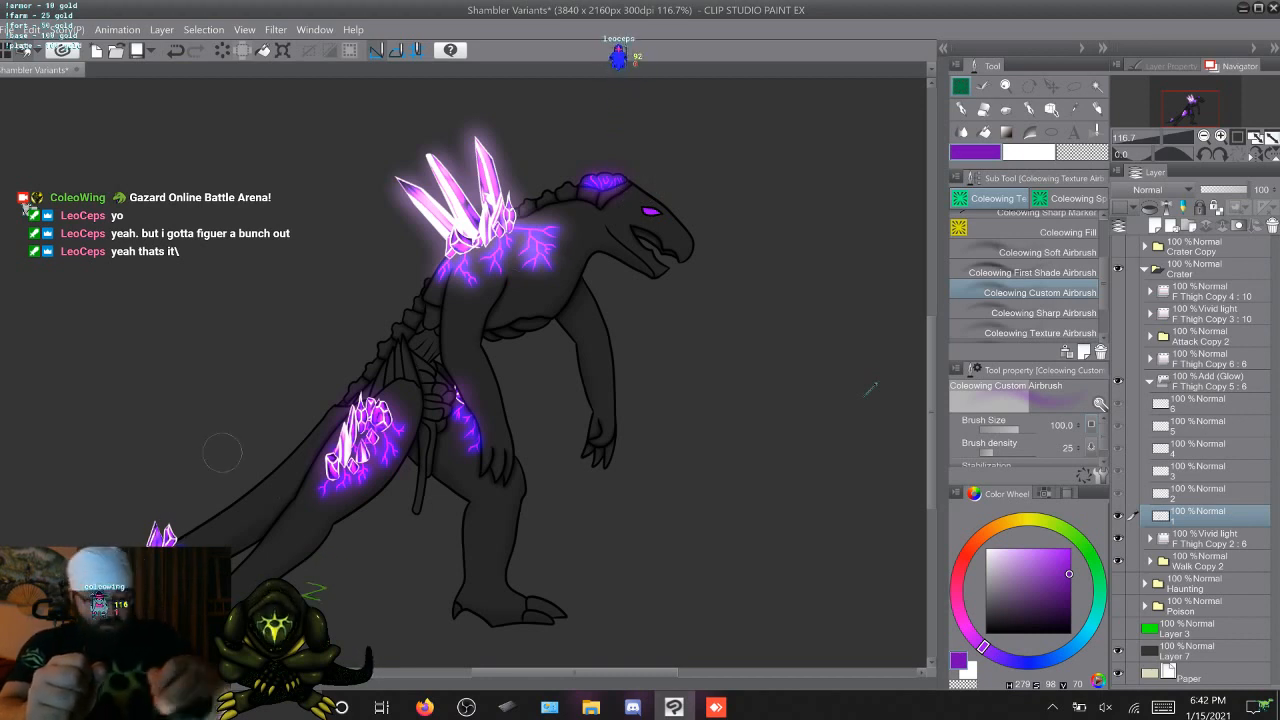
key(Delete)
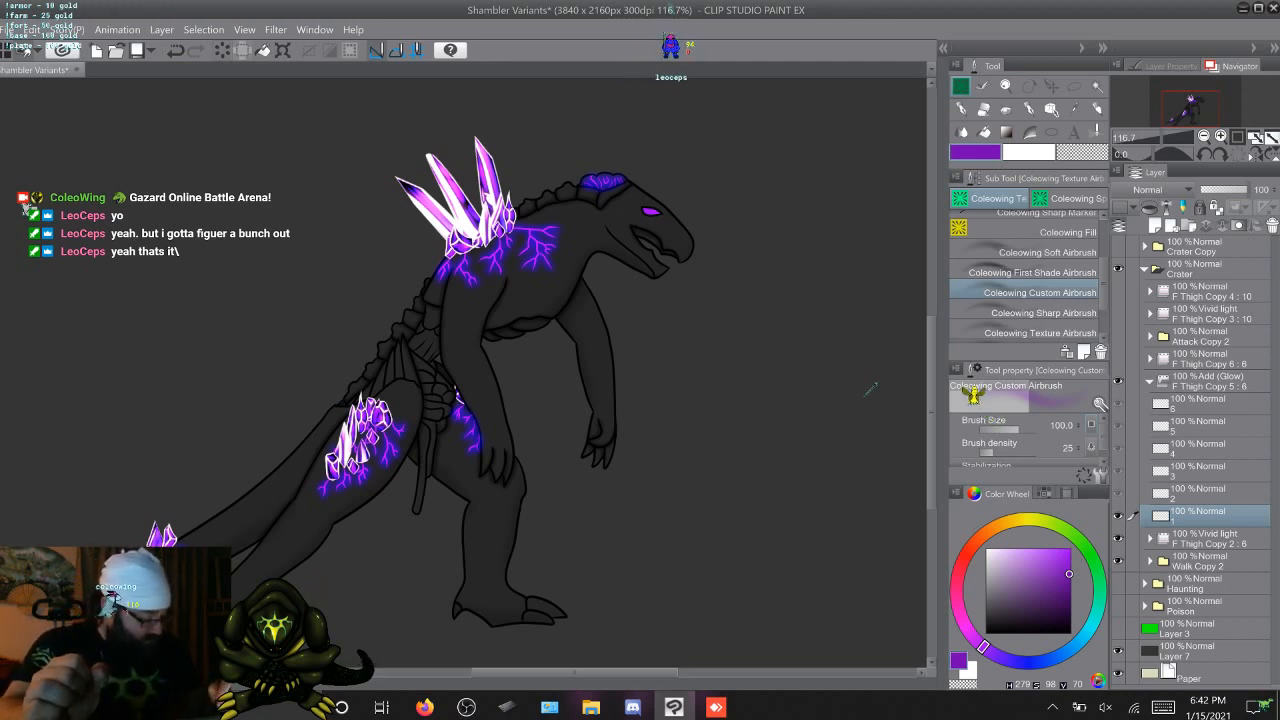
Try a blue glow (H 246, S 77, V 100) around the back crystals and shoulder veins on frame 1
click(1014, 661)
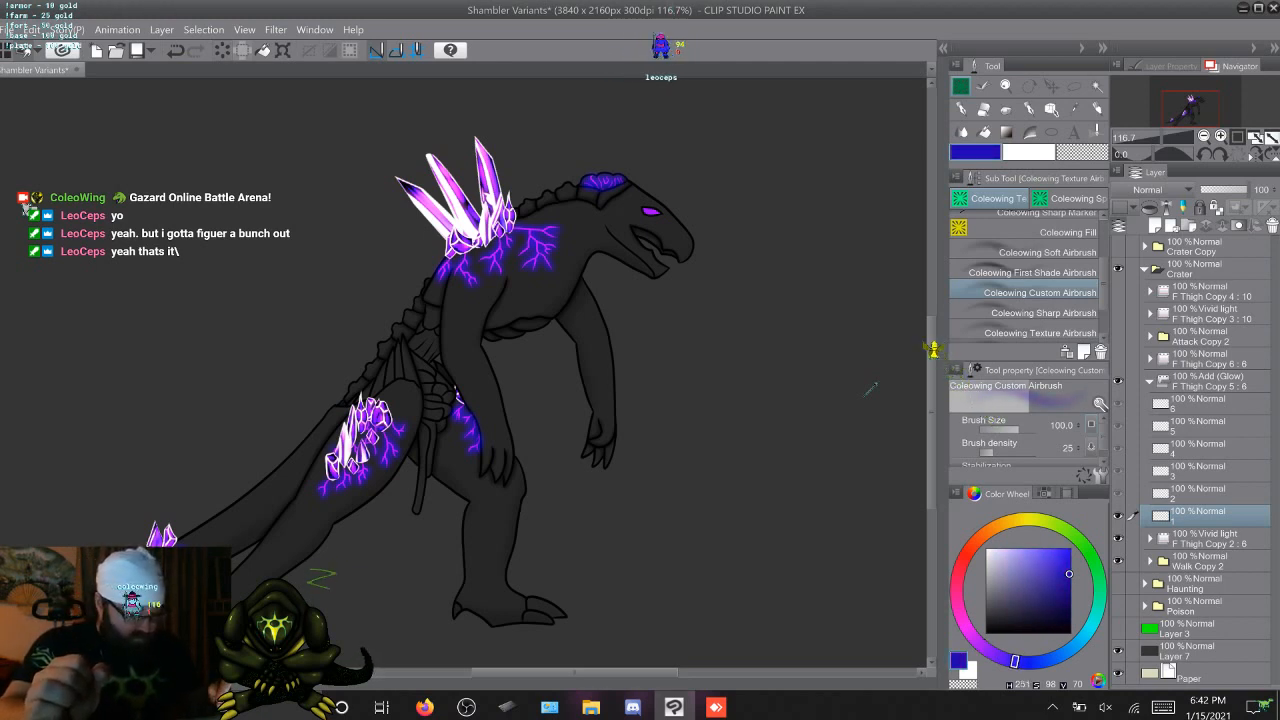
click(1021, 662)
click(1048, 562)
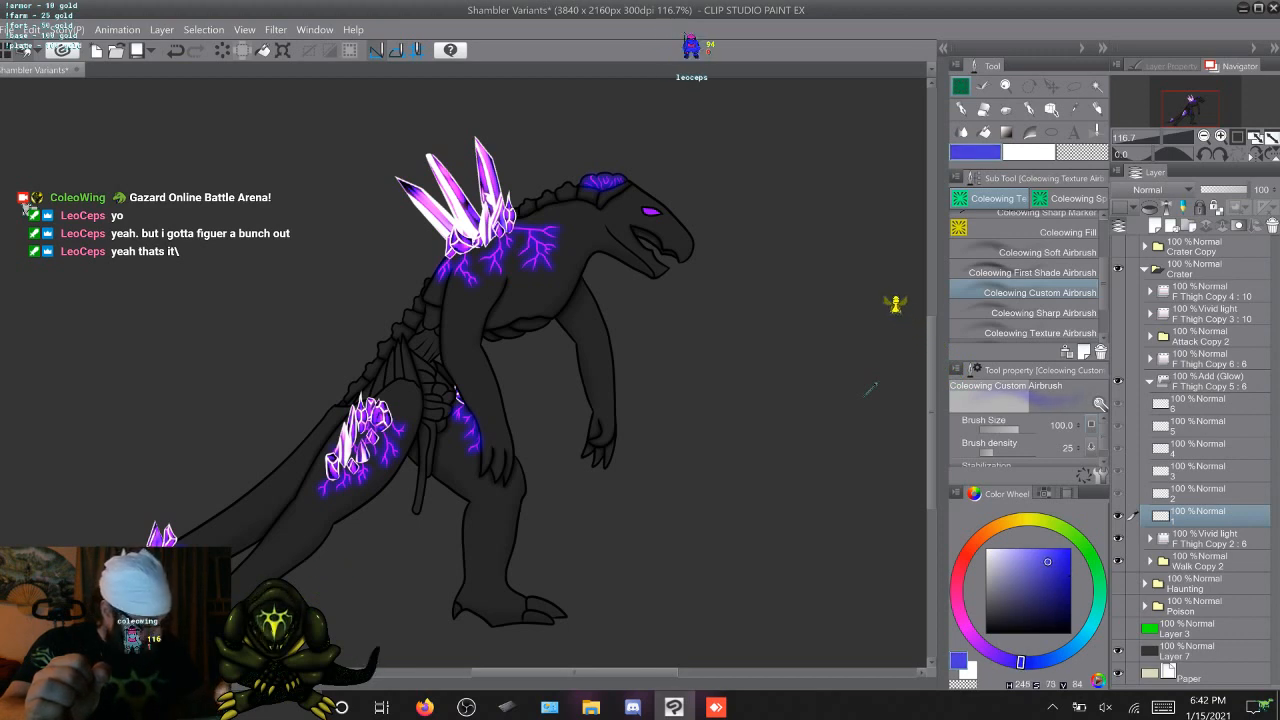
click(1050, 550)
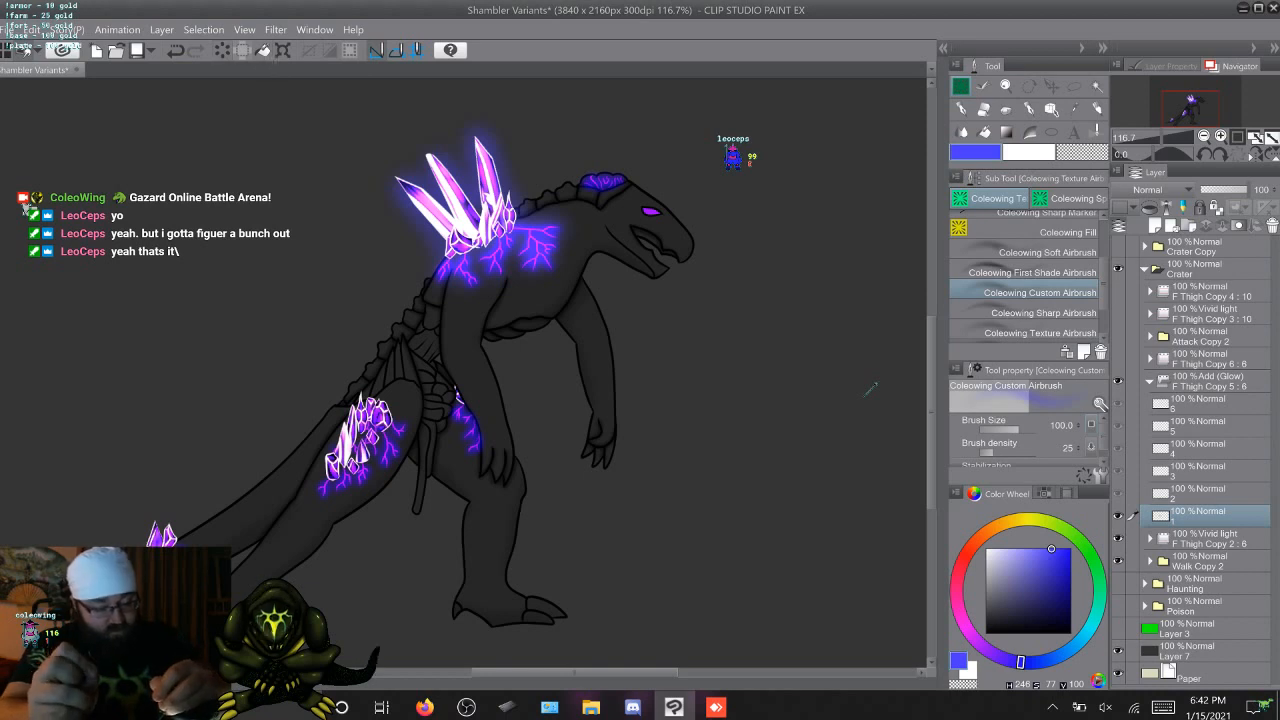
click(241, 50)
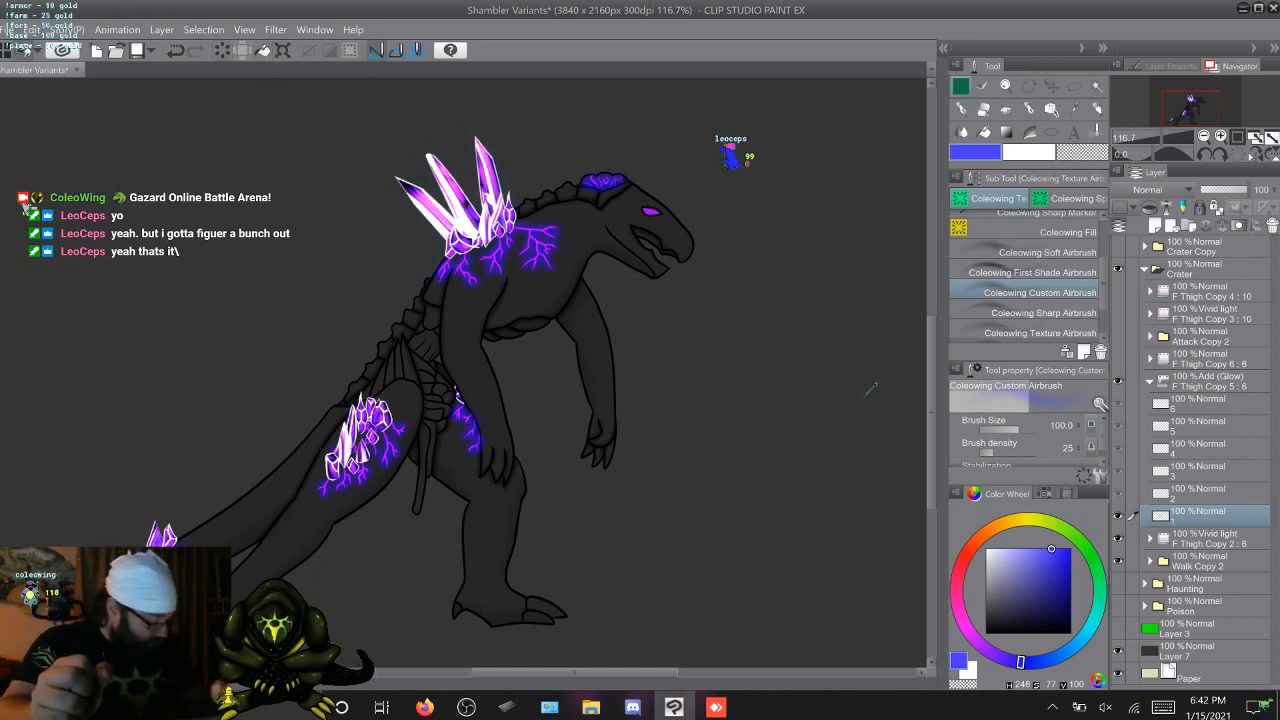
Airbrush a pink glow (H 307, S 77, V 100) around the back crystals and shoulder veins on frame 1
click(962, 618)
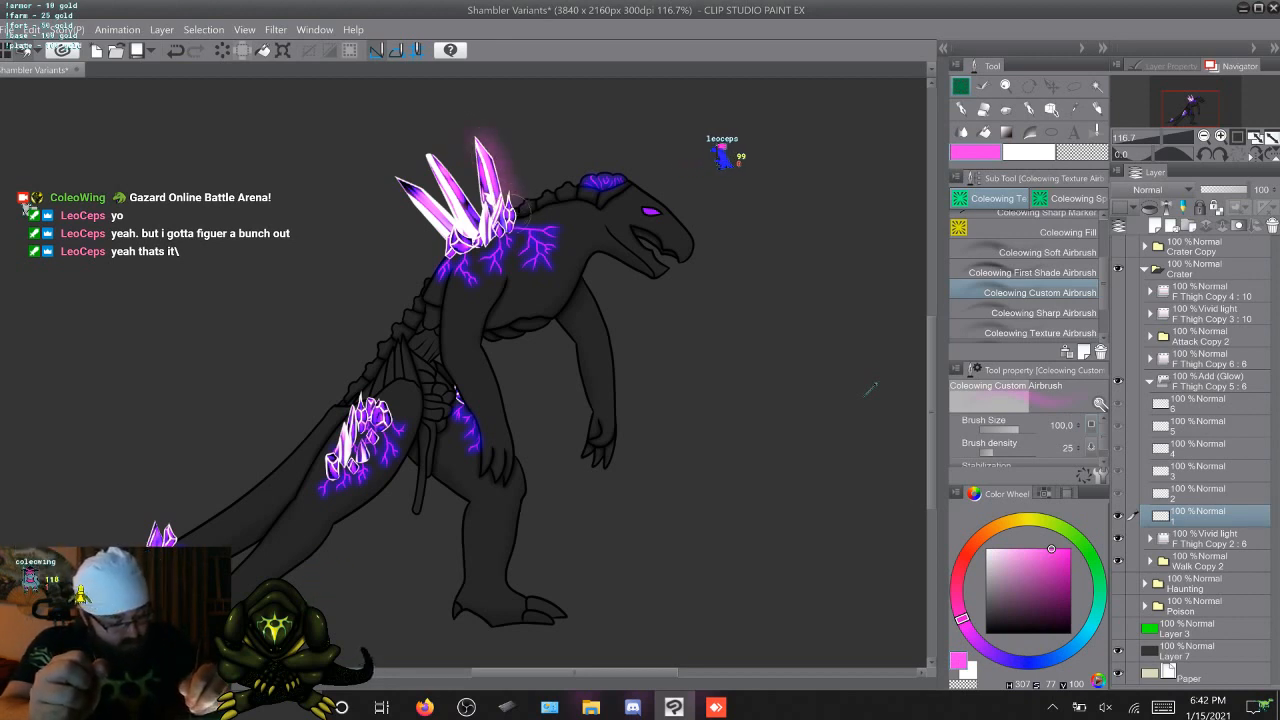
mouse_move(515, 215)
mouse_down()
mouse_move(460, 245)
mouse_move(438, 240)
mouse_move(401, 198)
mouse_move(410, 184)
mouse_up()
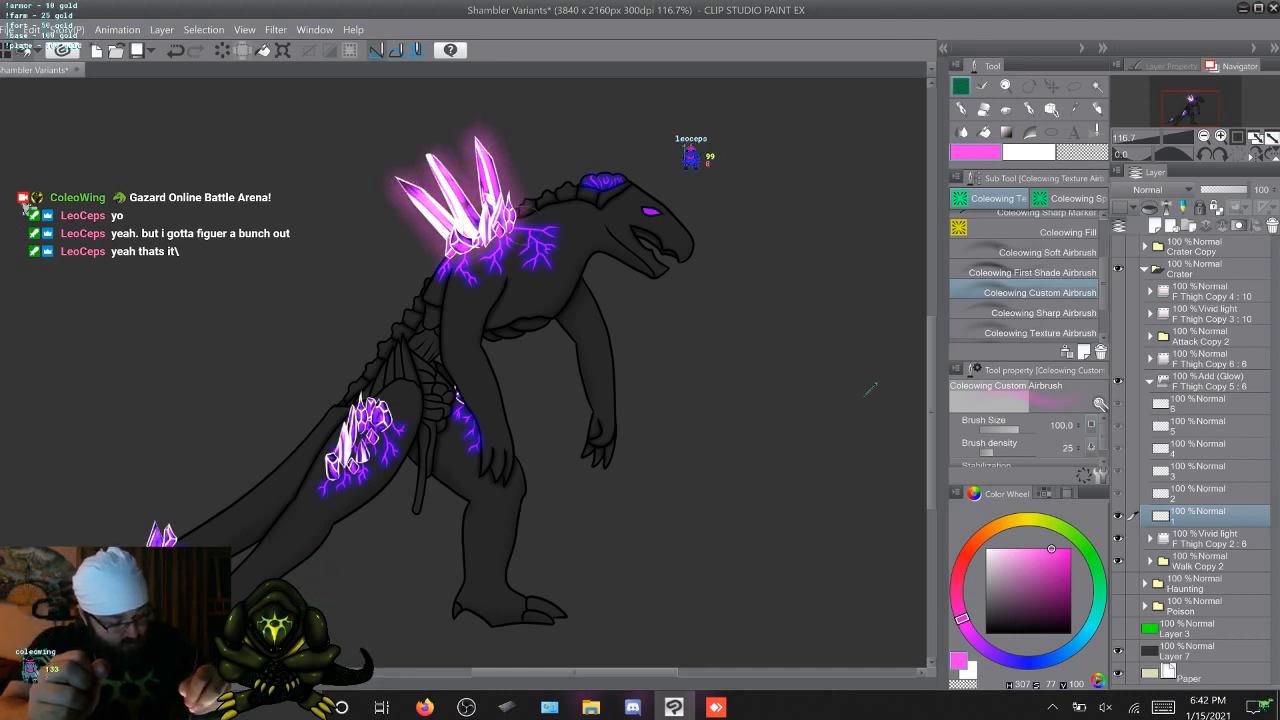
drag(532, 224, 562, 233)
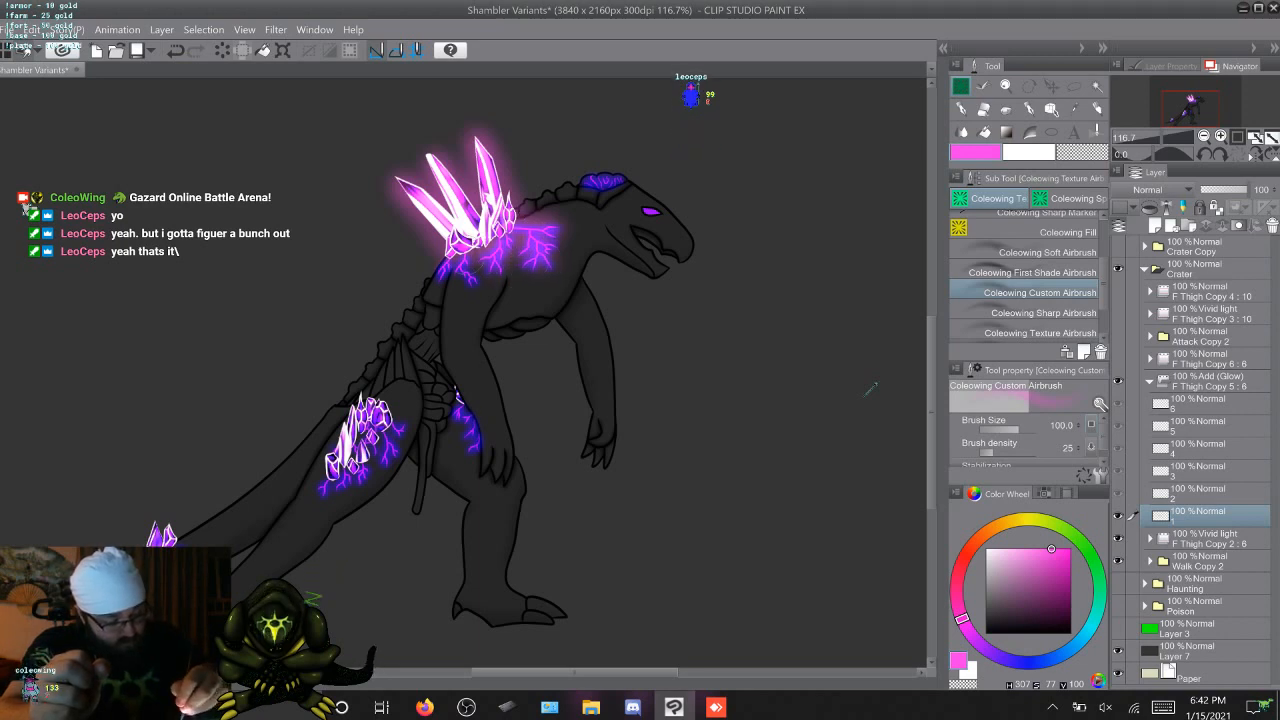
mouse_move(468, 258)
mouse_down()
mouse_move(455, 282)
mouse_move(452, 272)
mouse_up()
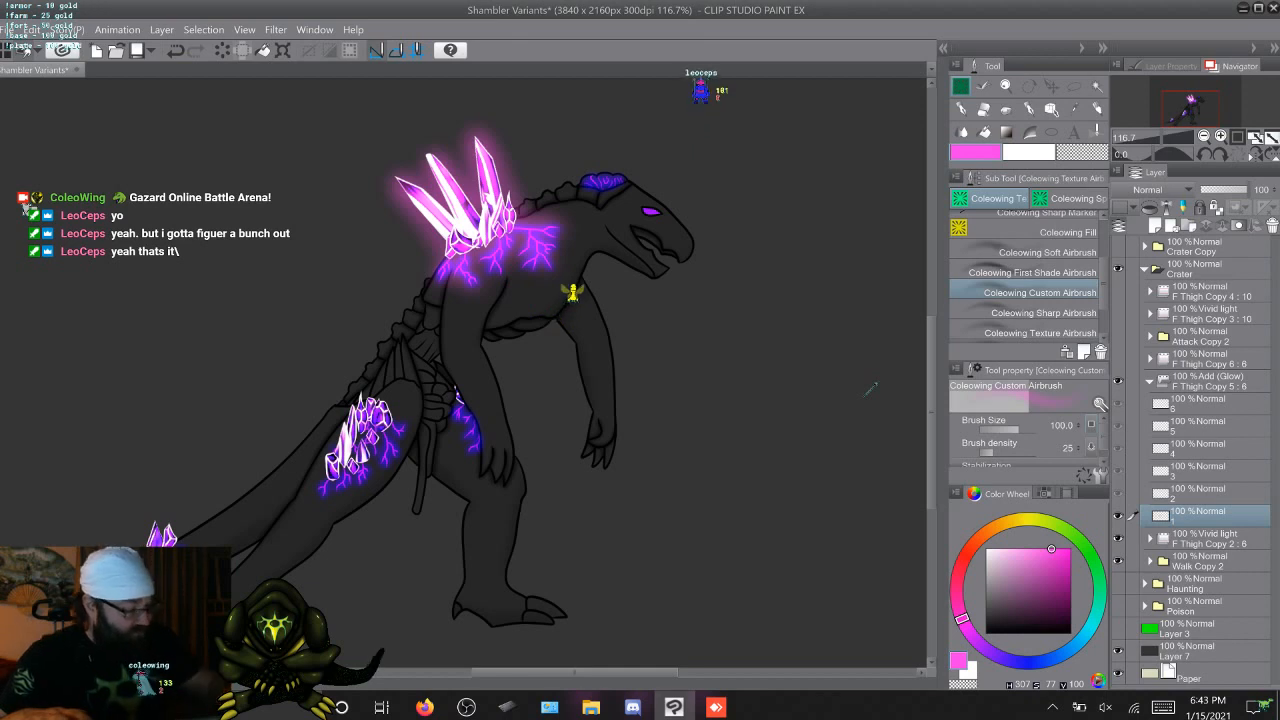
Airbrush a pale pink glow (H 307, S 28, V 100) around the back crystals and shoulder veins on frame 2
click(1009, 549)
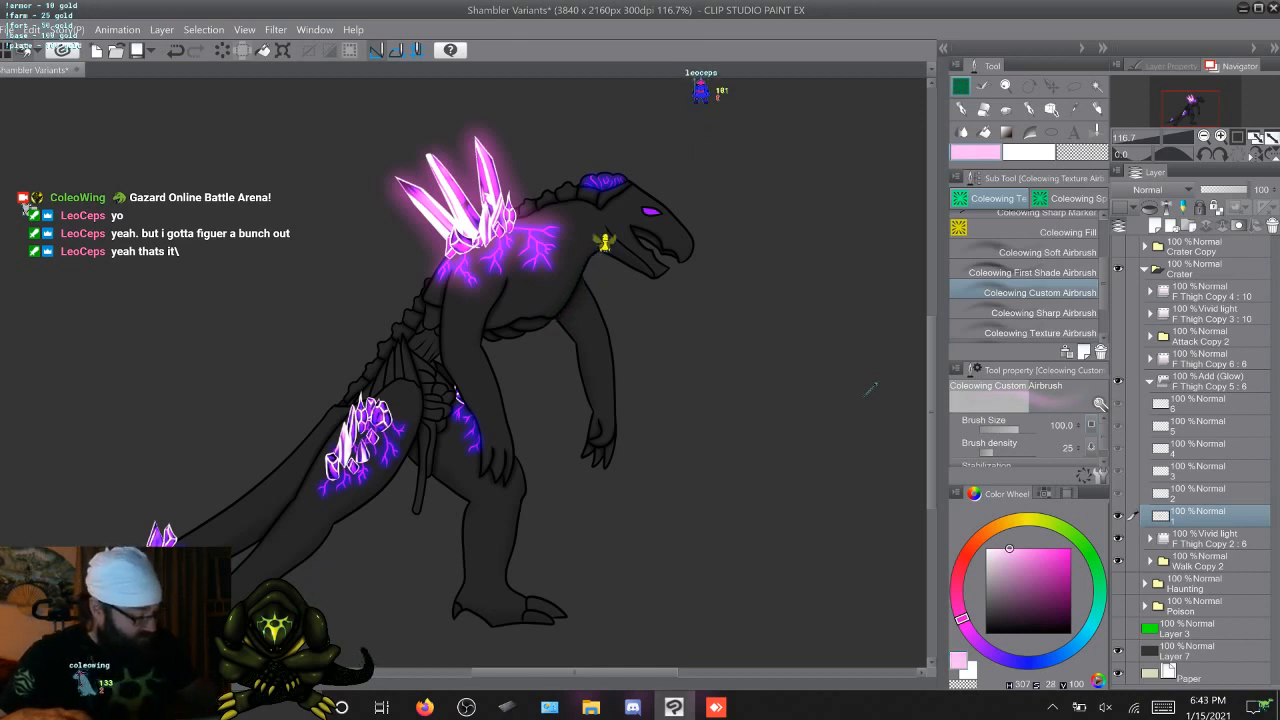
key(Right)
mouse_move(466, 130)
mouse_down()
mouse_move(509, 204)
mouse_move(492, 231)
mouse_move(444, 238)
mouse_move(395, 187)
mouse_move(424, 214)
mouse_up()
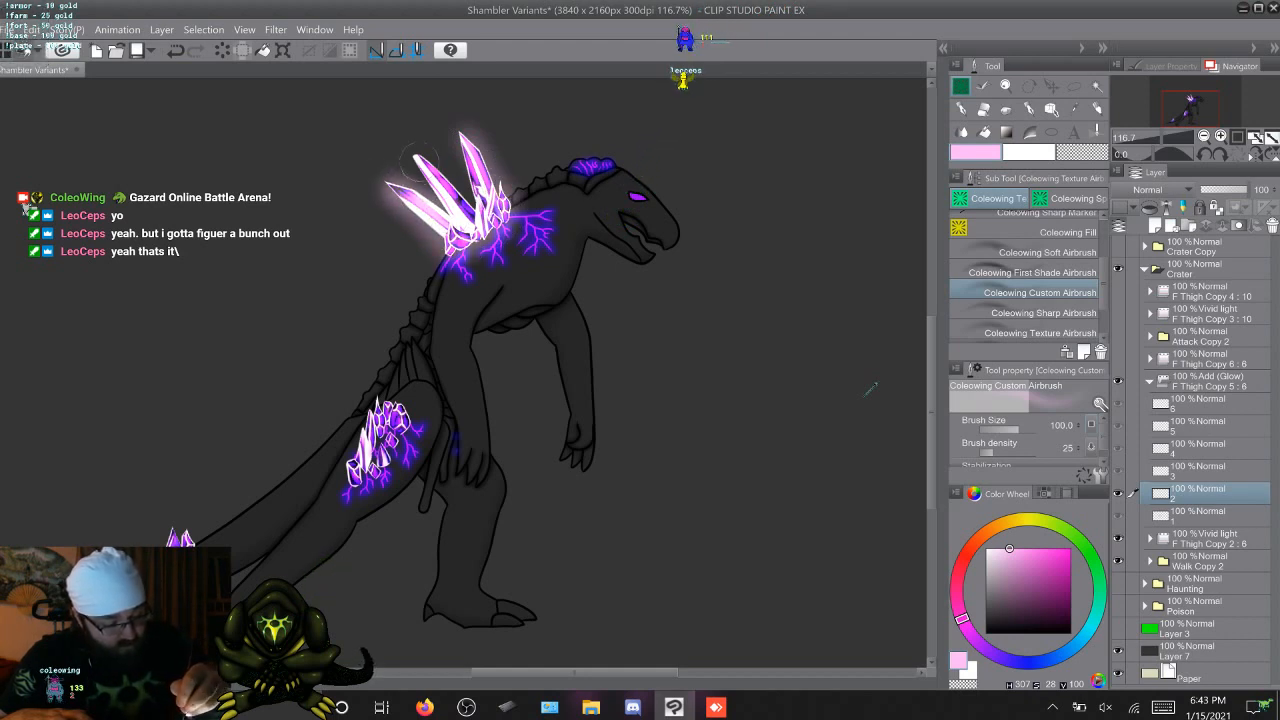
mouse_move(420, 158)
mouse_down()
mouse_move(410, 172)
mouse_move(432, 165)
mouse_move(470, 205)
mouse_move(458, 125)
mouse_move(479, 148)
mouse_up()
mouse_move(523, 217)
mouse_down()
mouse_move(549, 213)
mouse_move(520, 244)
mouse_move(529, 249)
mouse_move(464, 280)
mouse_move(447, 266)
mouse_up()
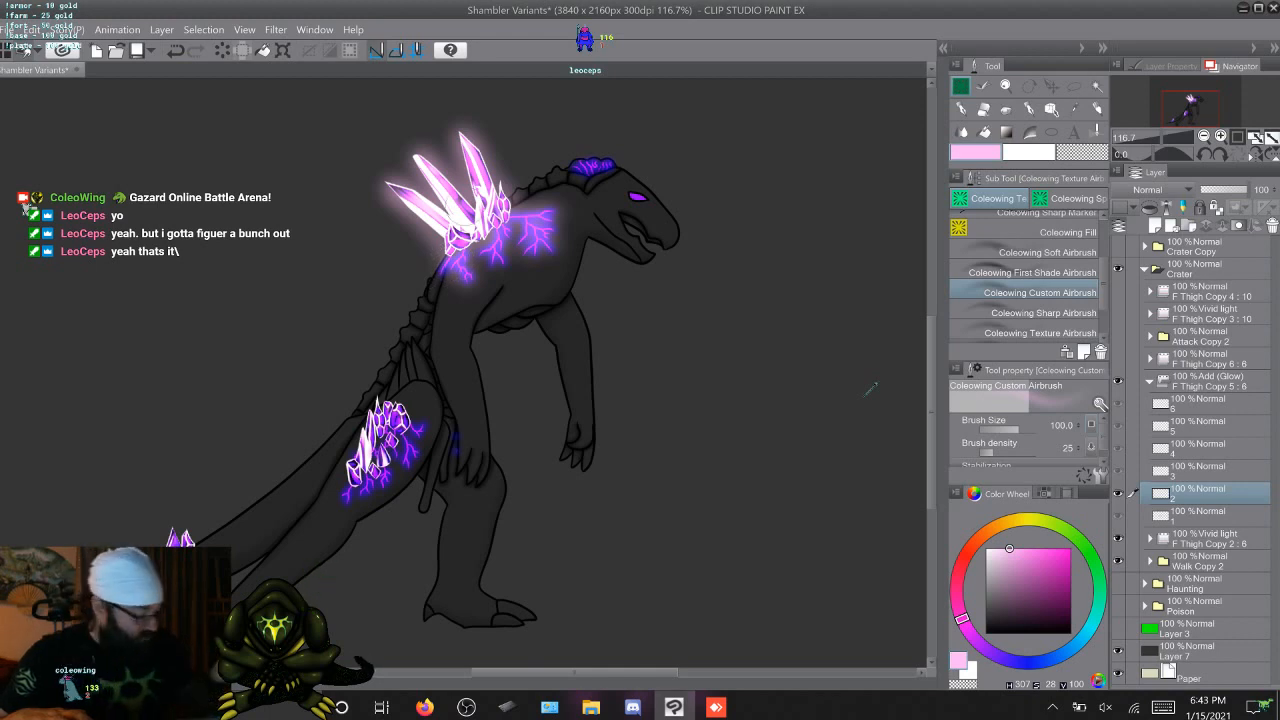
Airbrush a violet glow (H 271, S 82, V 80) around the back crystals and shoulder veins on frame 3
key(Right)
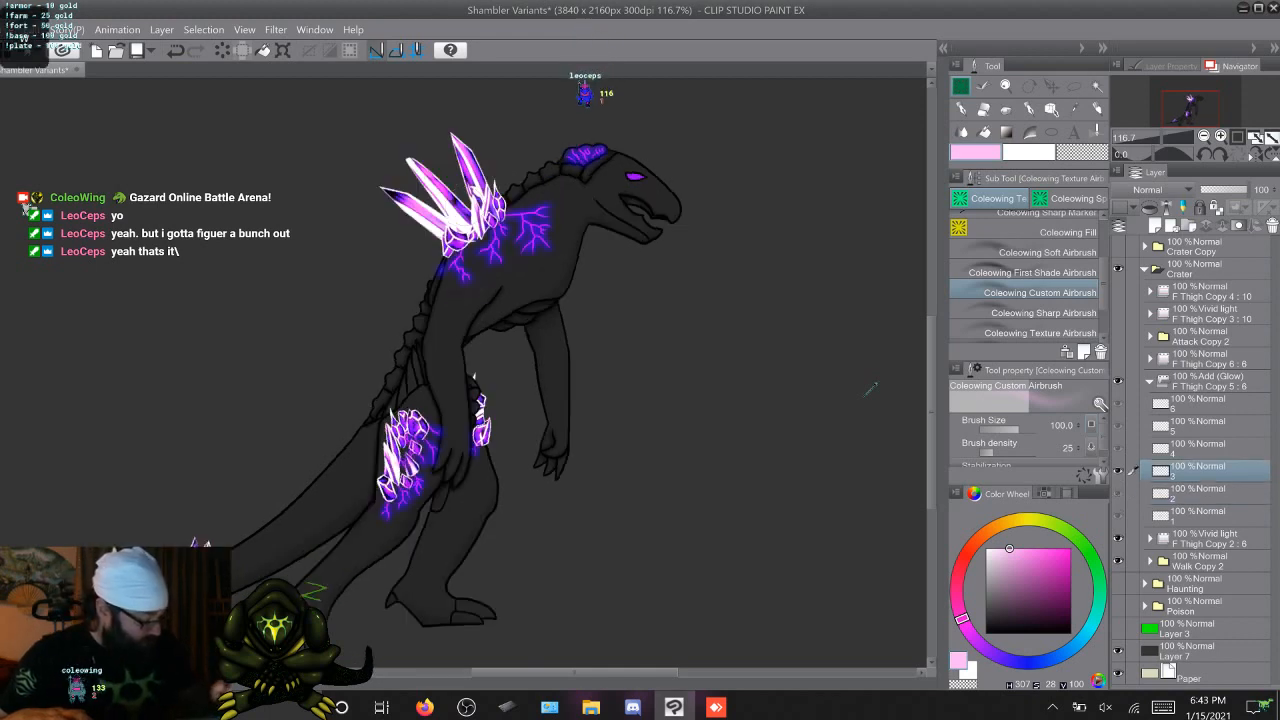
click(991, 652)
drag(1009, 548, 1055, 566)
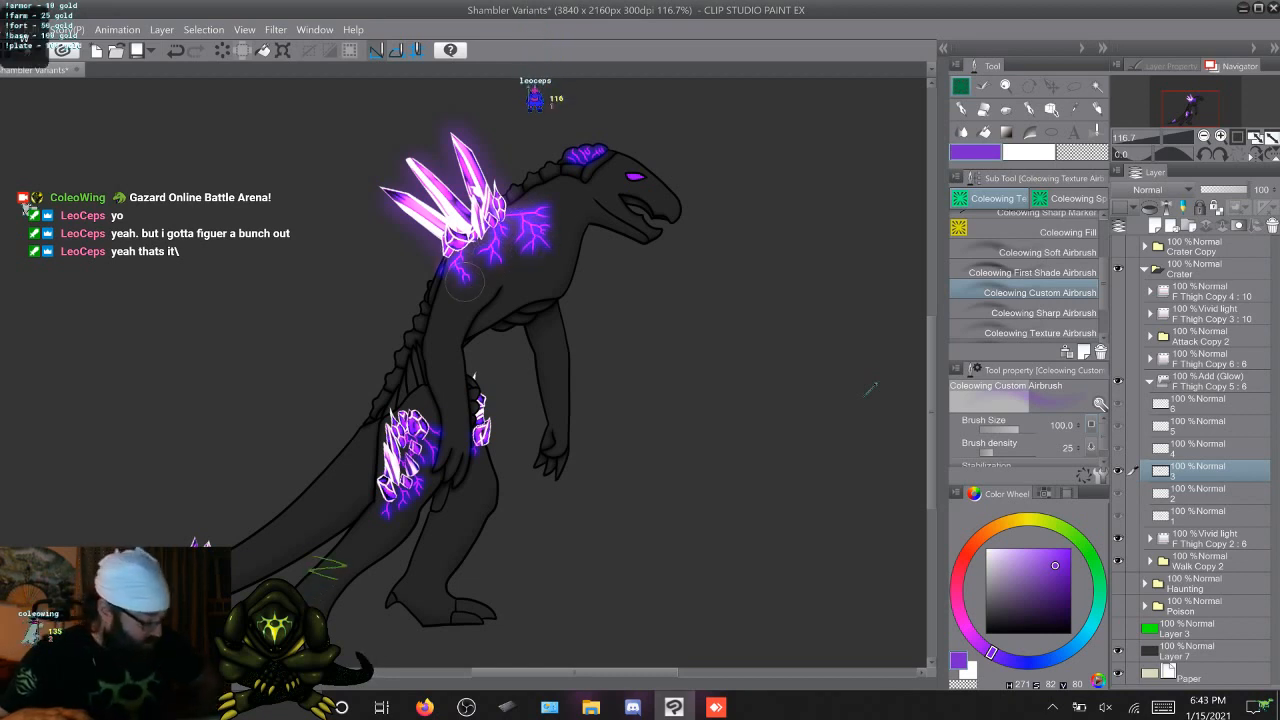
Airbrush a blue-violet glow (H 253, S 69, V 100) around the back crystals and shoulder veins on frame 4
key(Right)
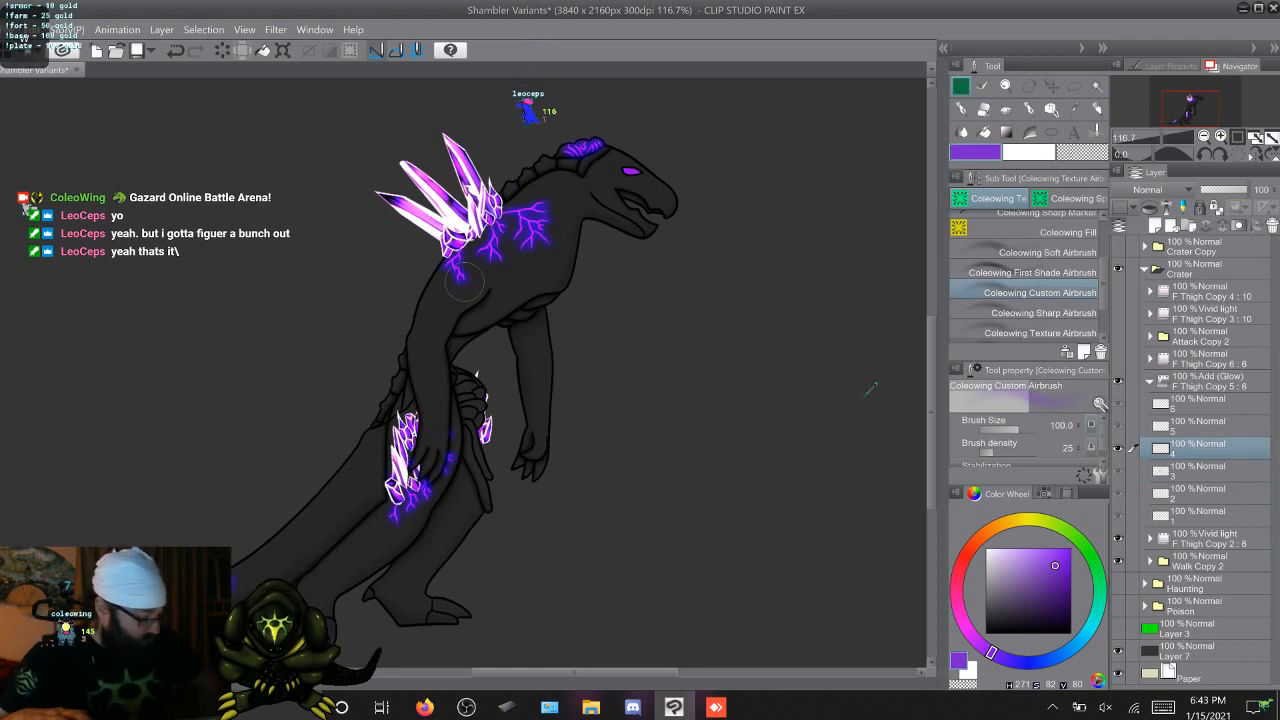
click(1014, 661)
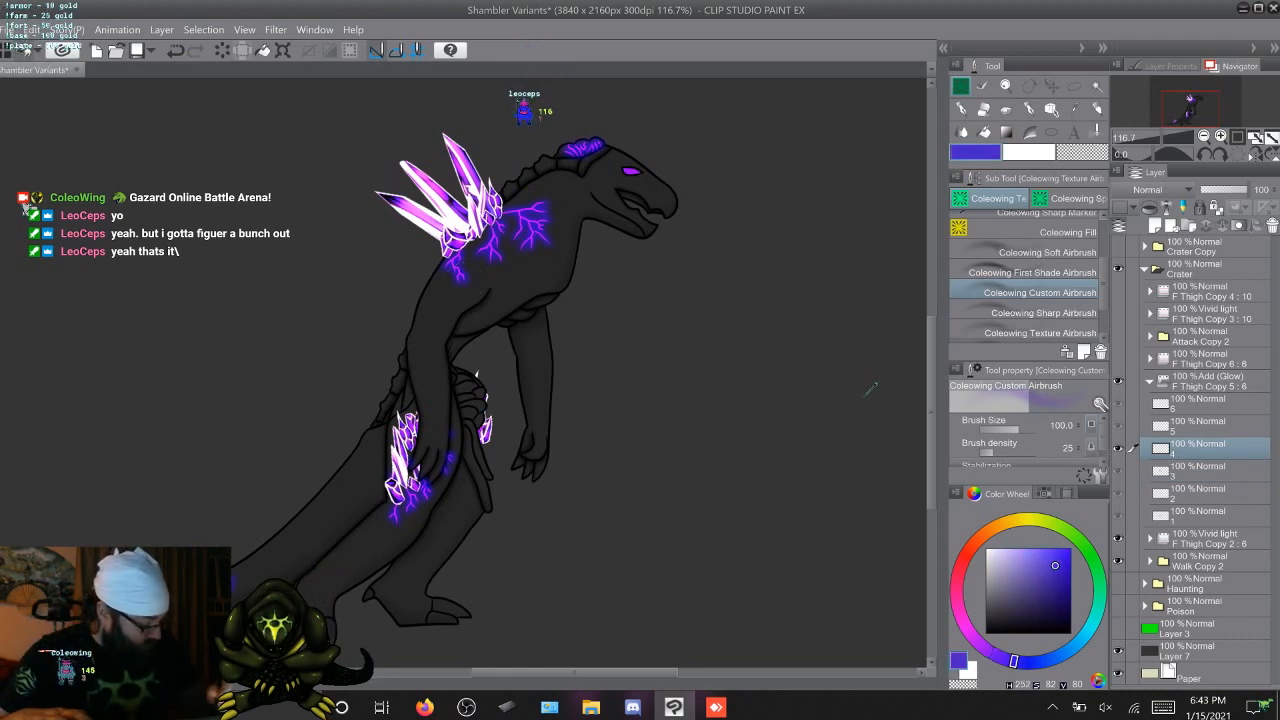
drag(1055, 566, 1042, 552)
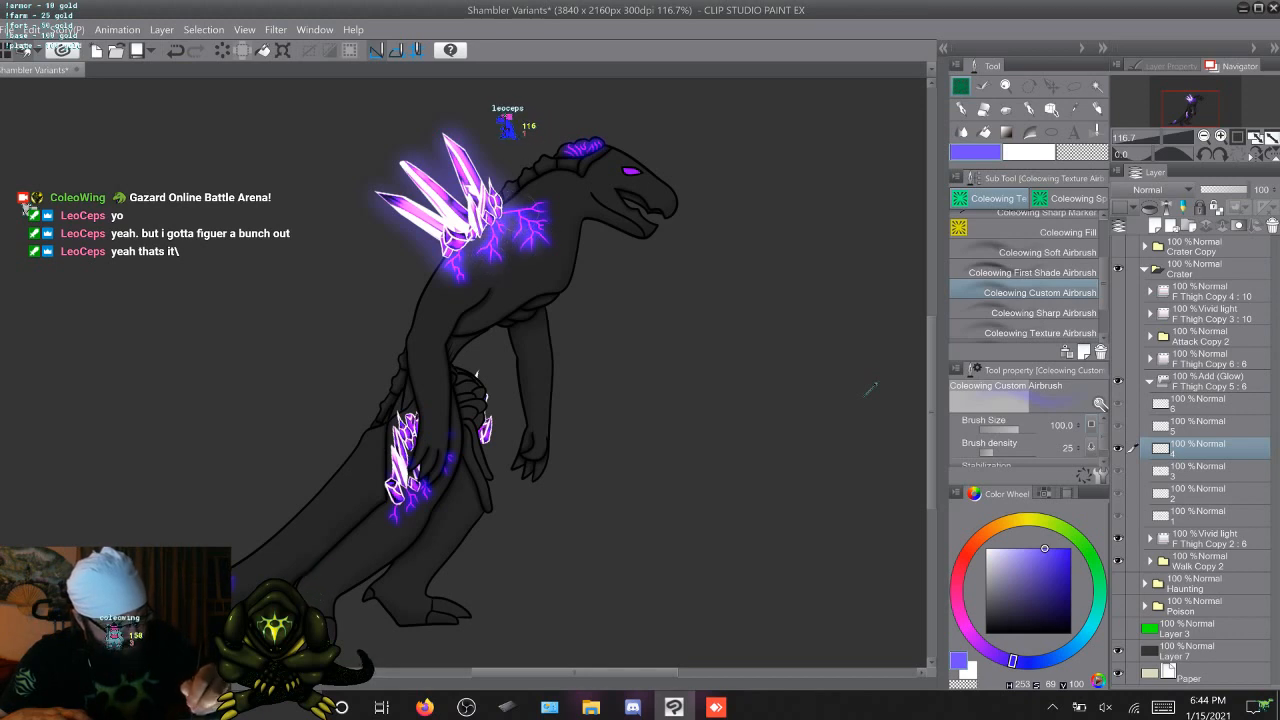
Switch to frame 5 and pick the Crystal Veins purple from the Gazard Set for its glow
key(period)
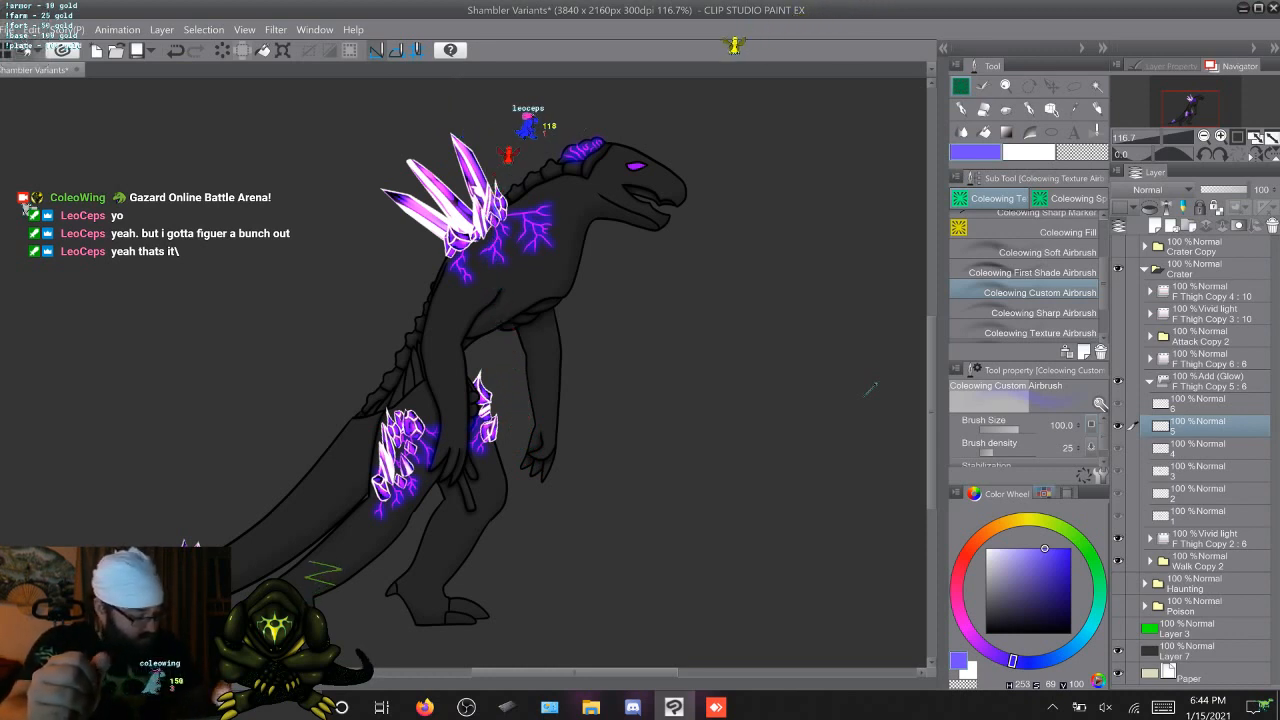
key(F7)
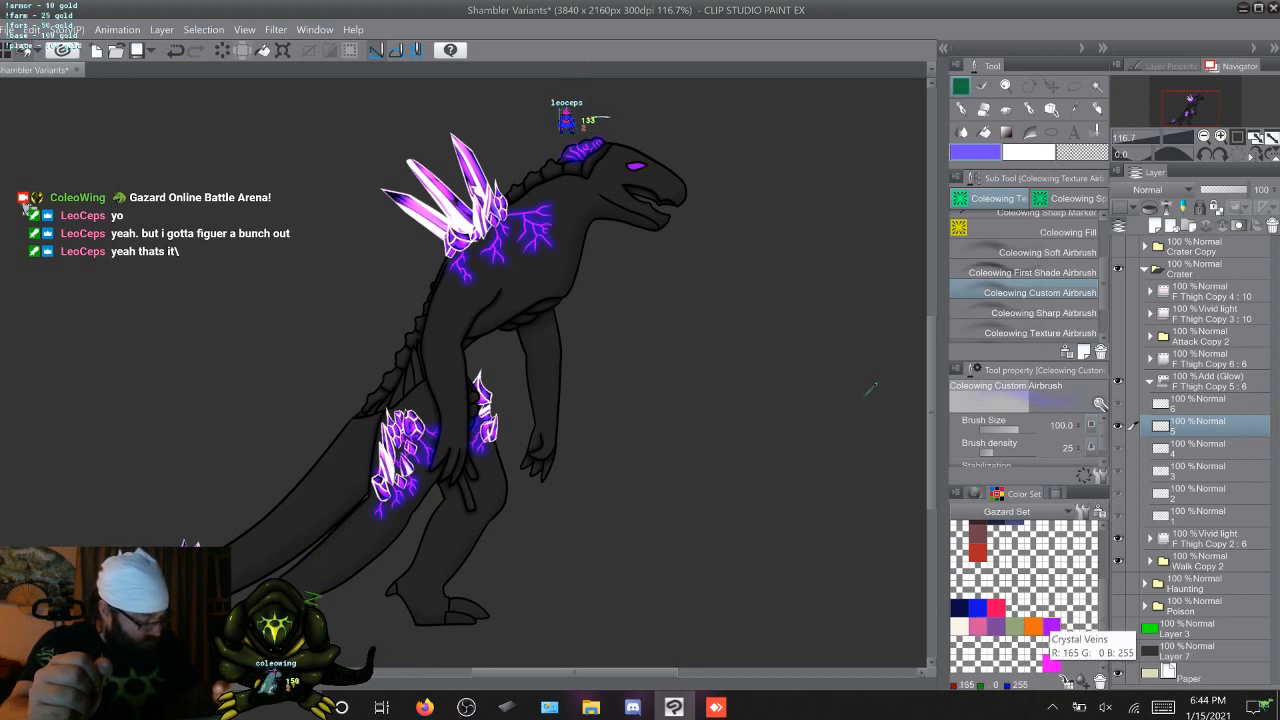
click(1051, 627)
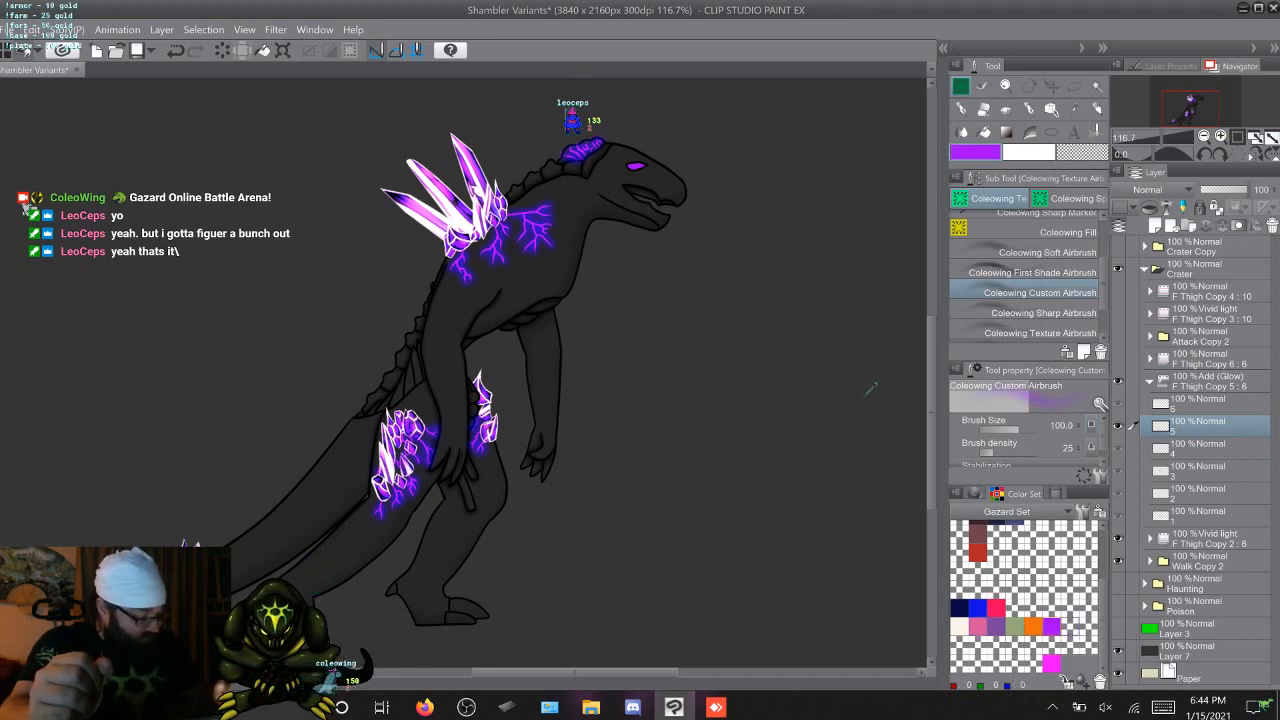
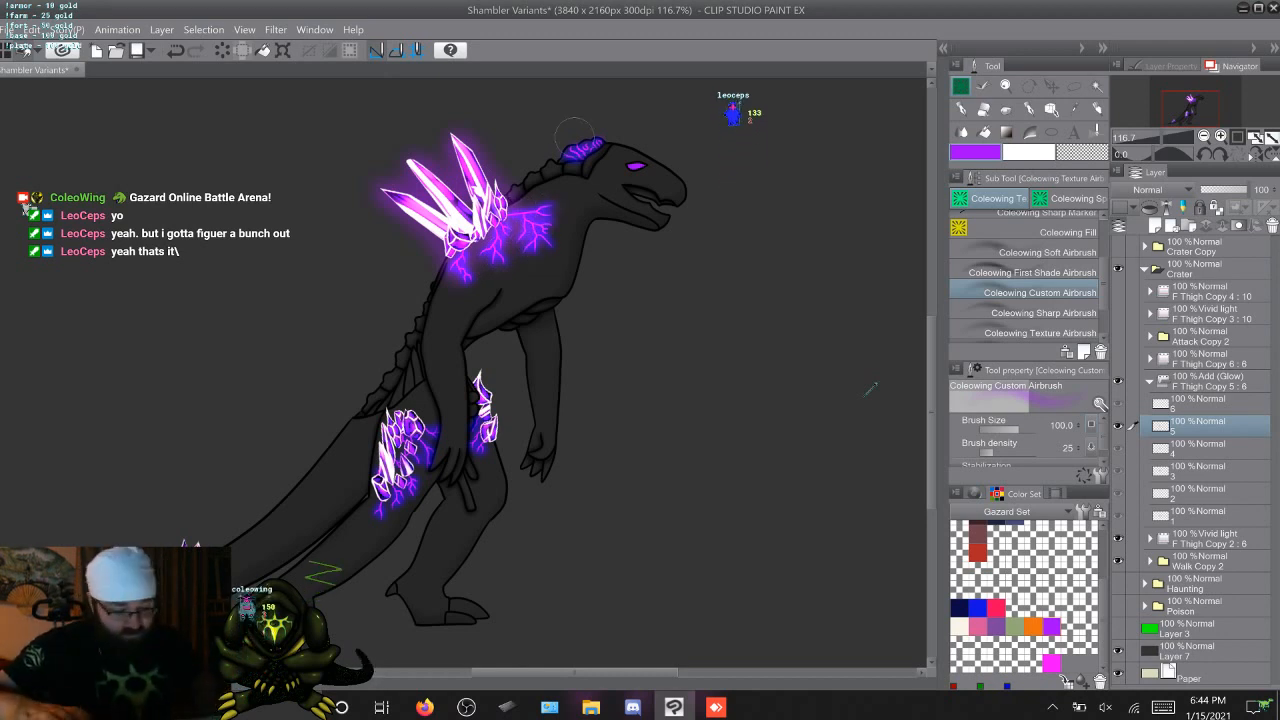
Airbrush an orange glow from the Gazard Set around the back crystals and shoulder veins on frame 6
key(Right)
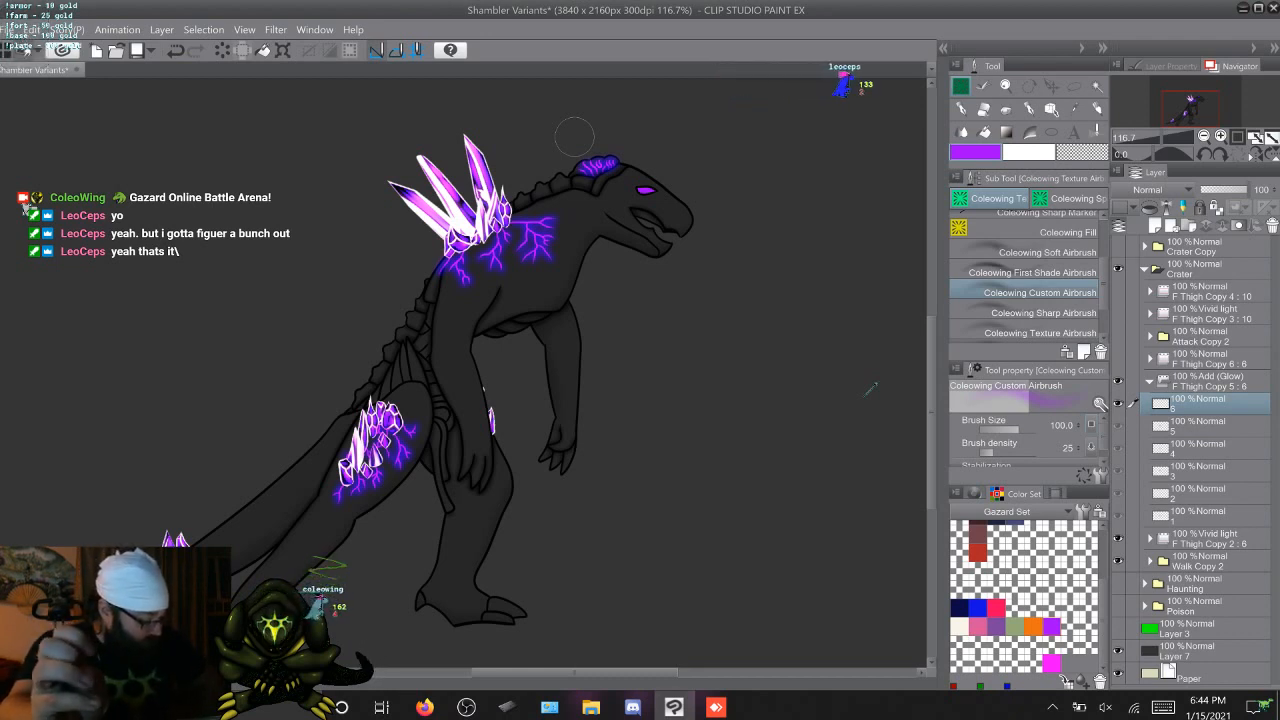
click(1033, 627)
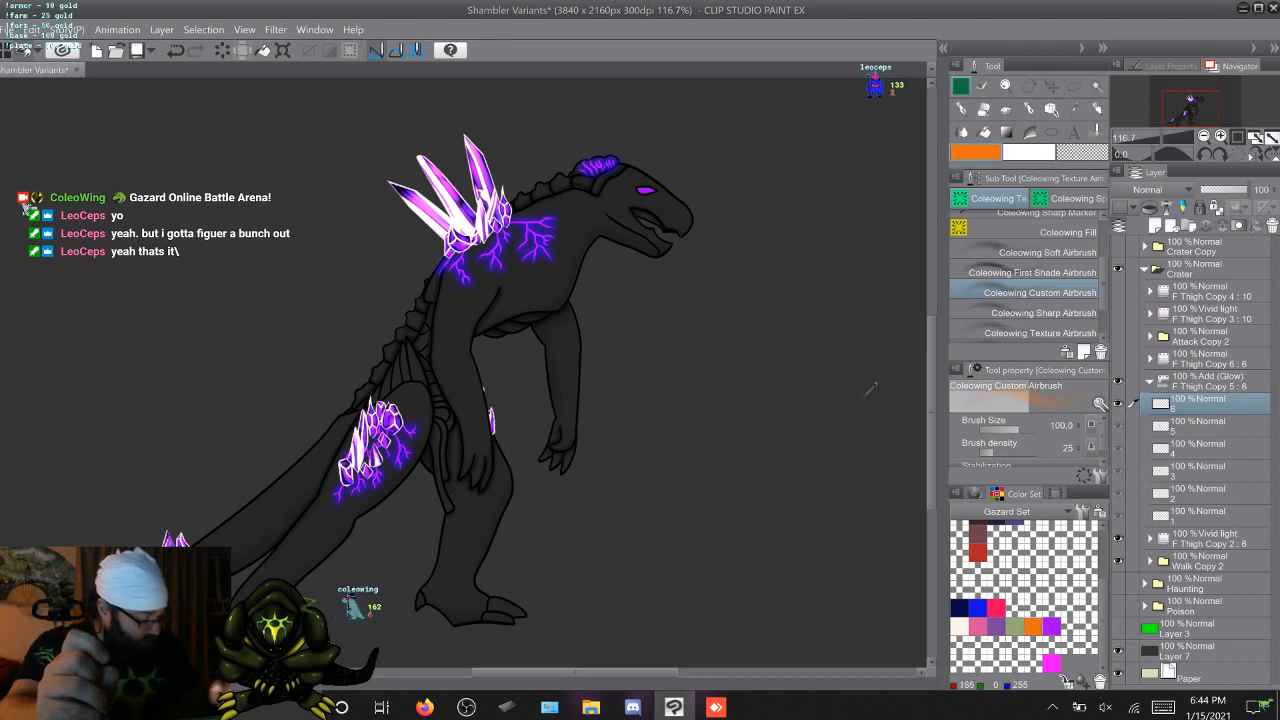
mouse_move(386, 182)
mouse_down()
mouse_move(450, 262)
mouse_move(507, 226)
mouse_move(504, 196)
mouse_up()
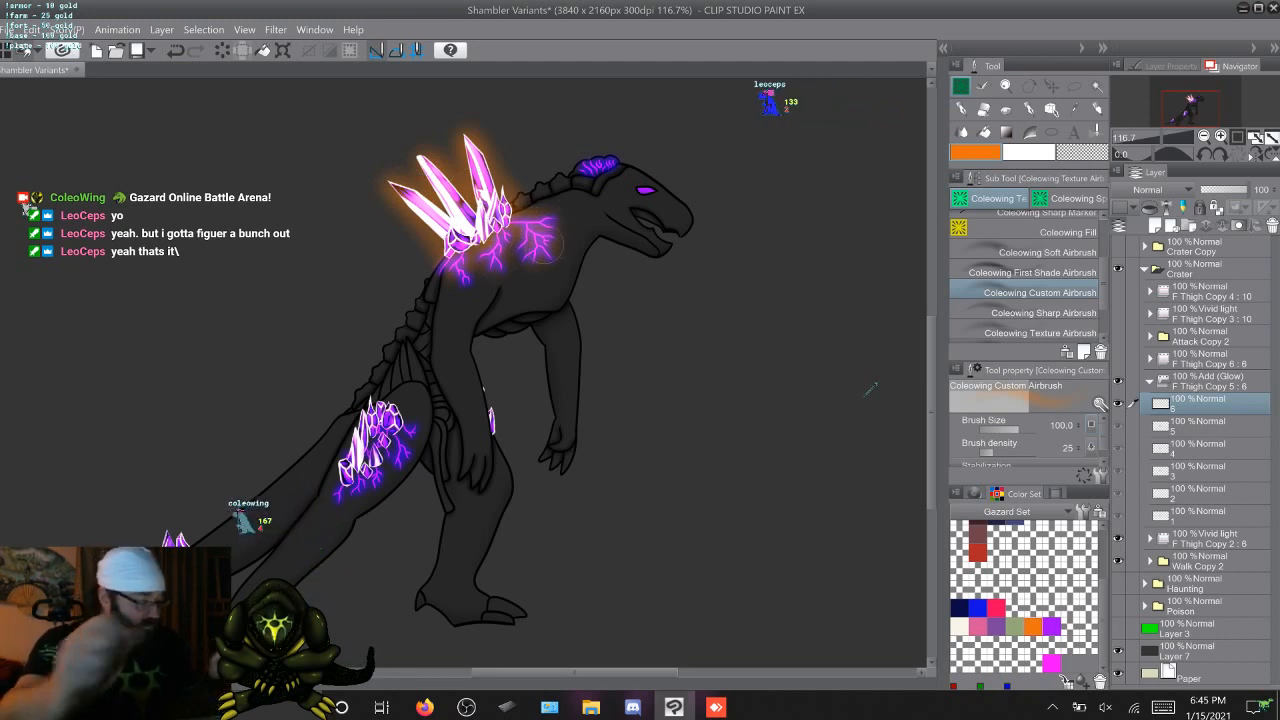
Cycle repeatedly through the six walk frames to compare the glow colours around the crystals and veins
key(period)
key(period)
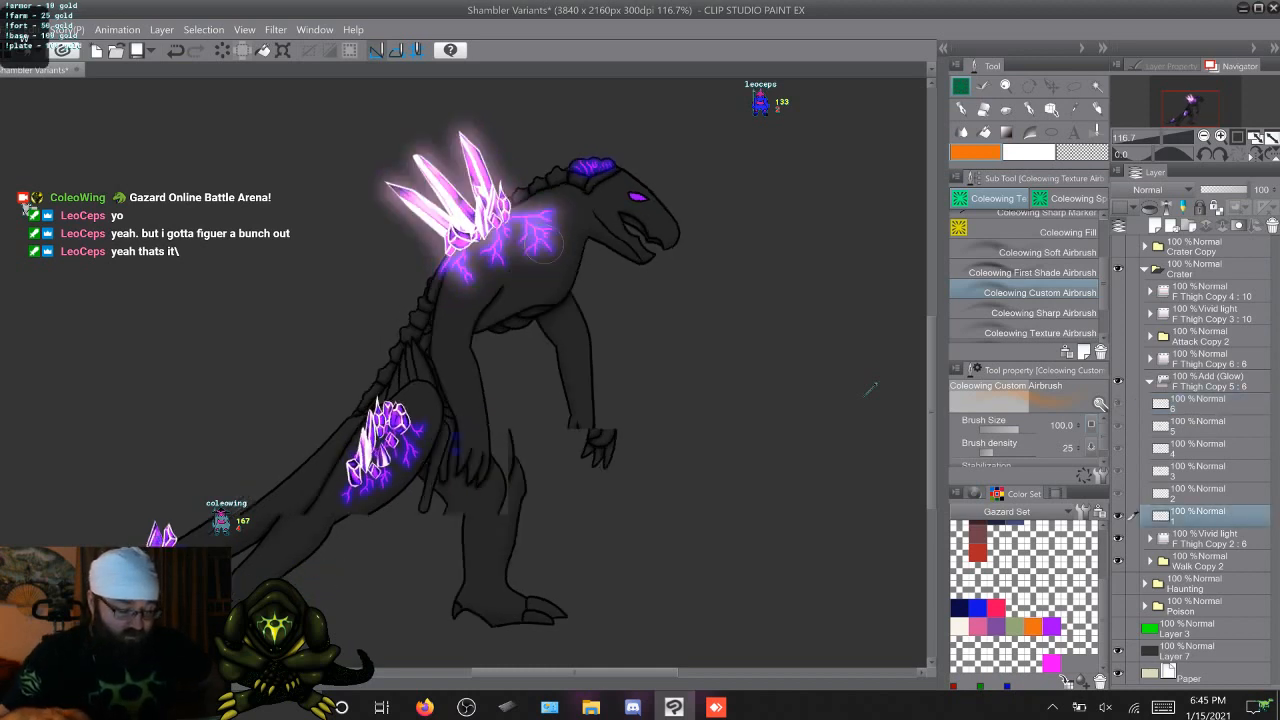
key(period)
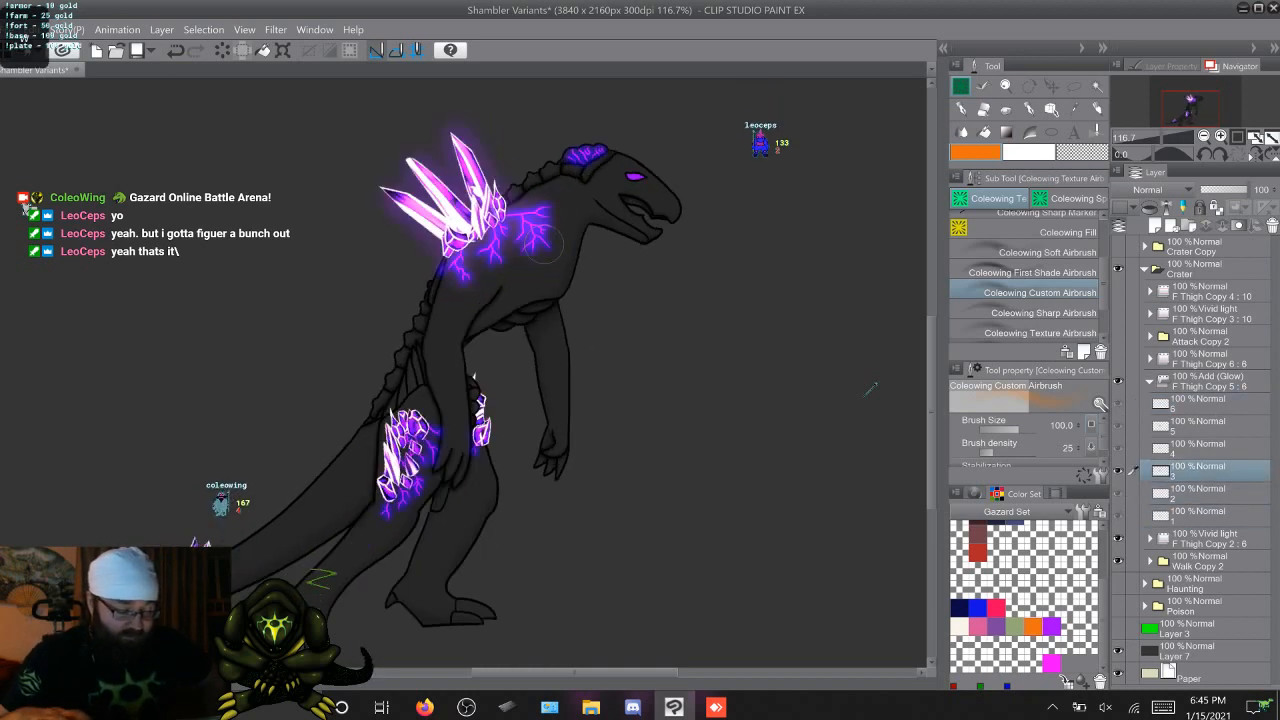
key(period)
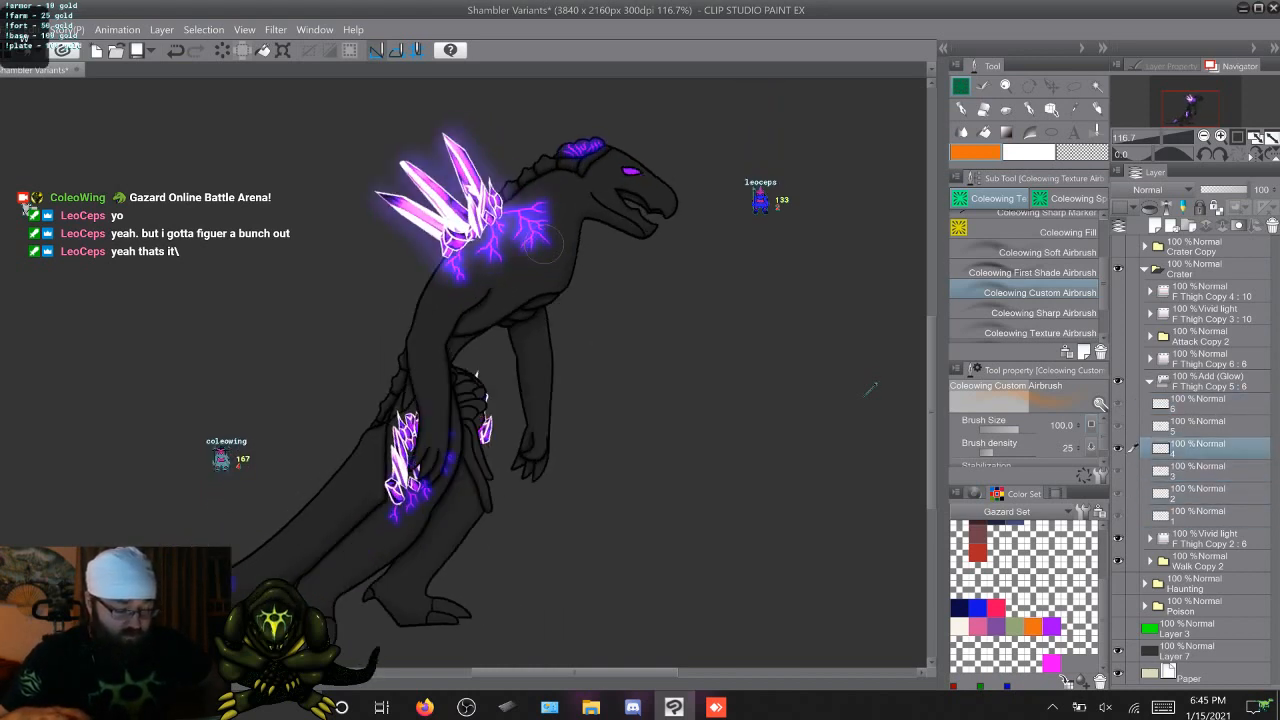
key(period)
key(period)
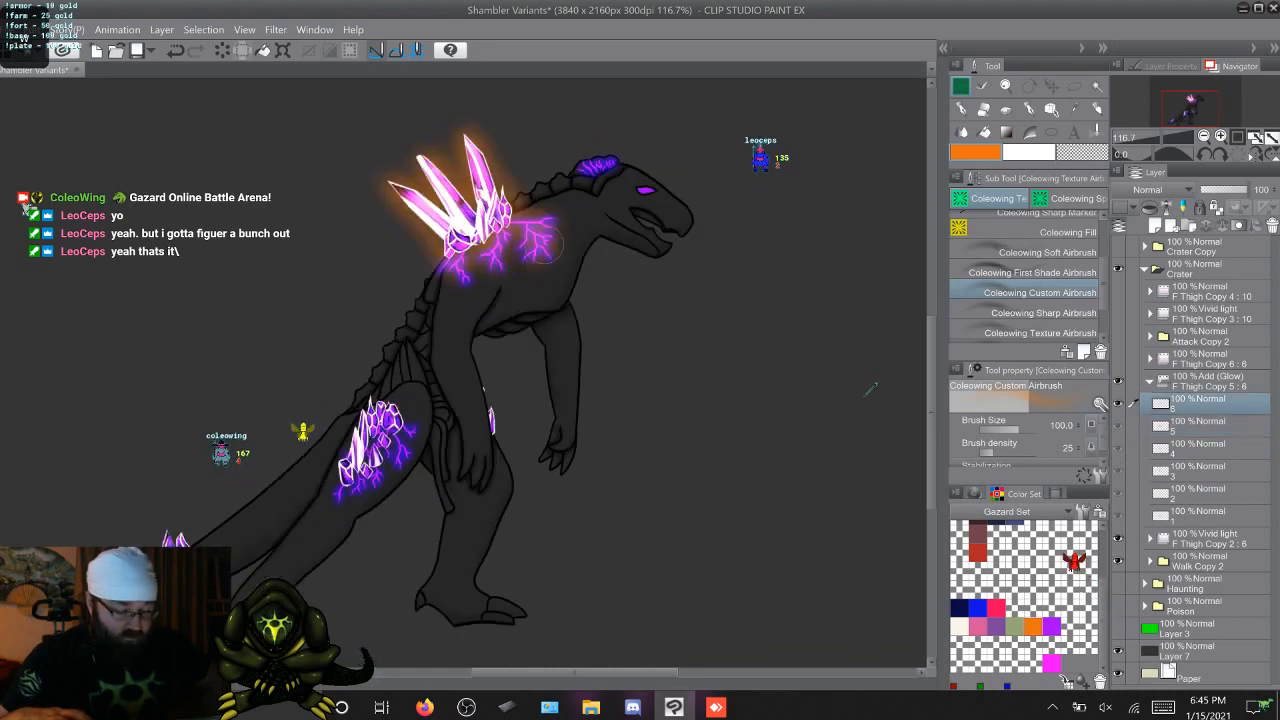
key(period)
key(period)
key(period)
key(period)
key(period)
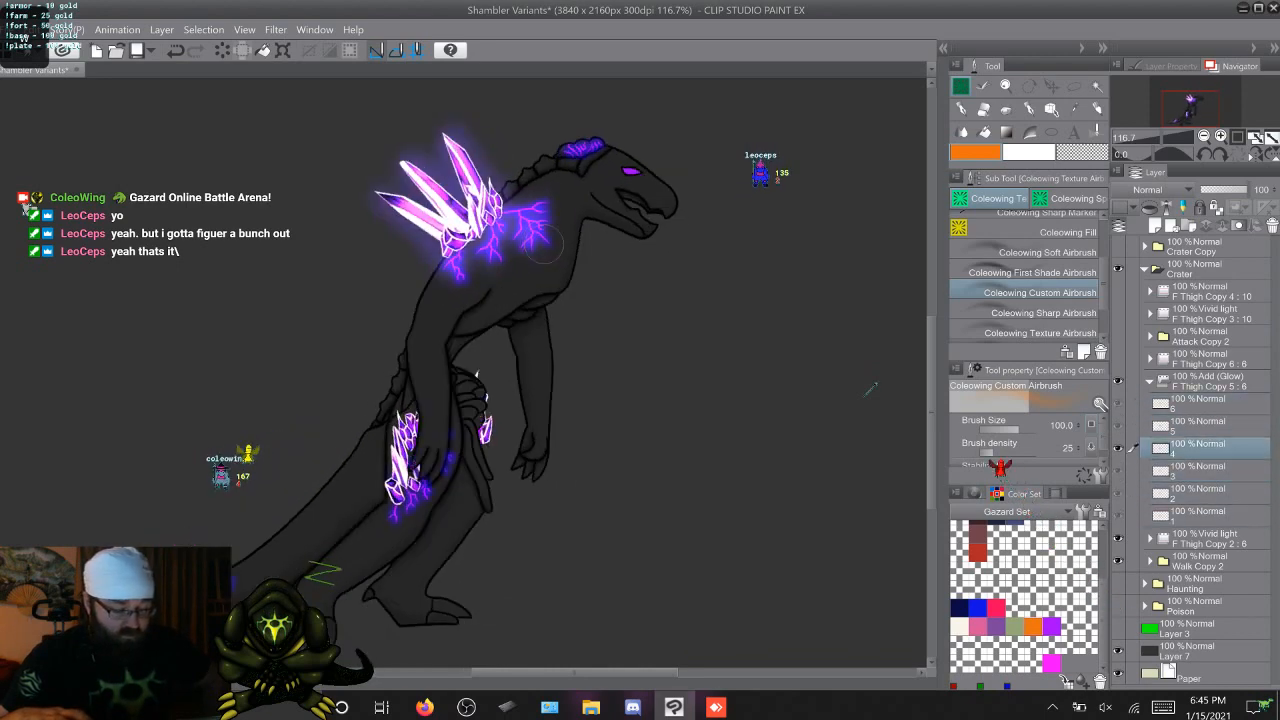
key(period)
key(period)
key(period)
key(period)
key(period)
key(period)
key(period)
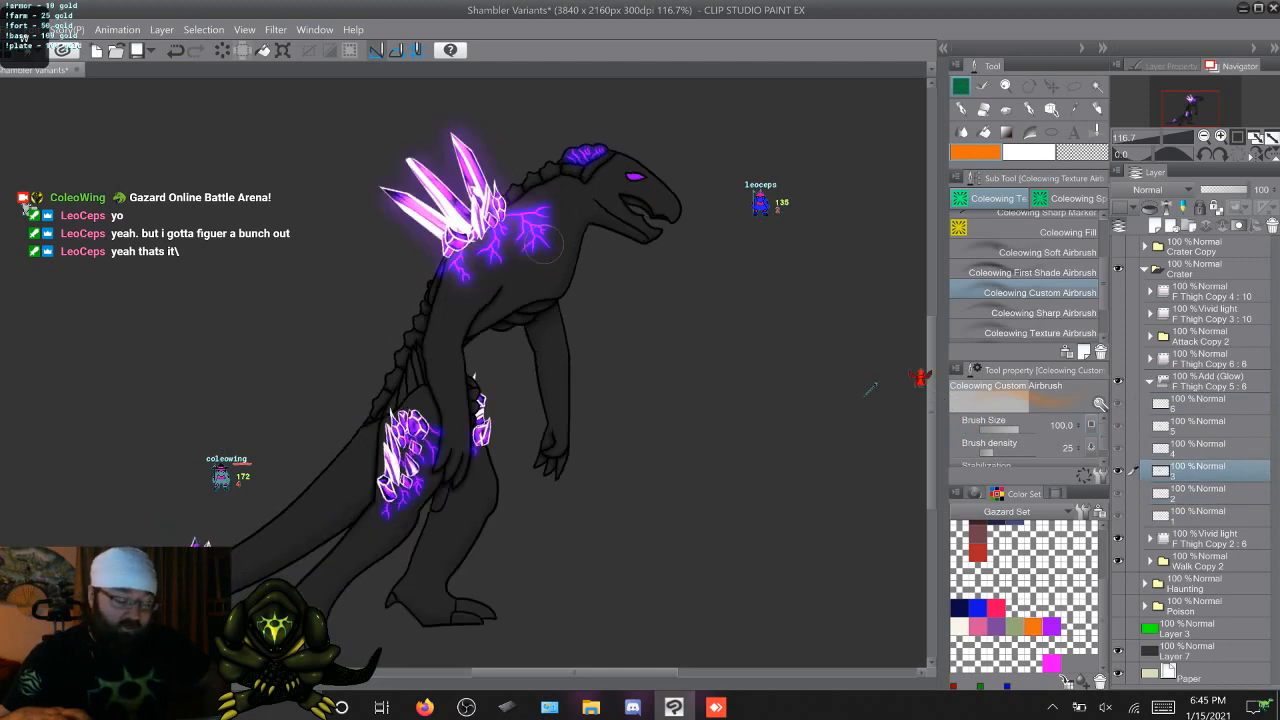
key(period)
key(period)
key(period)
key(period)
key(period)
key(period)
key(period)
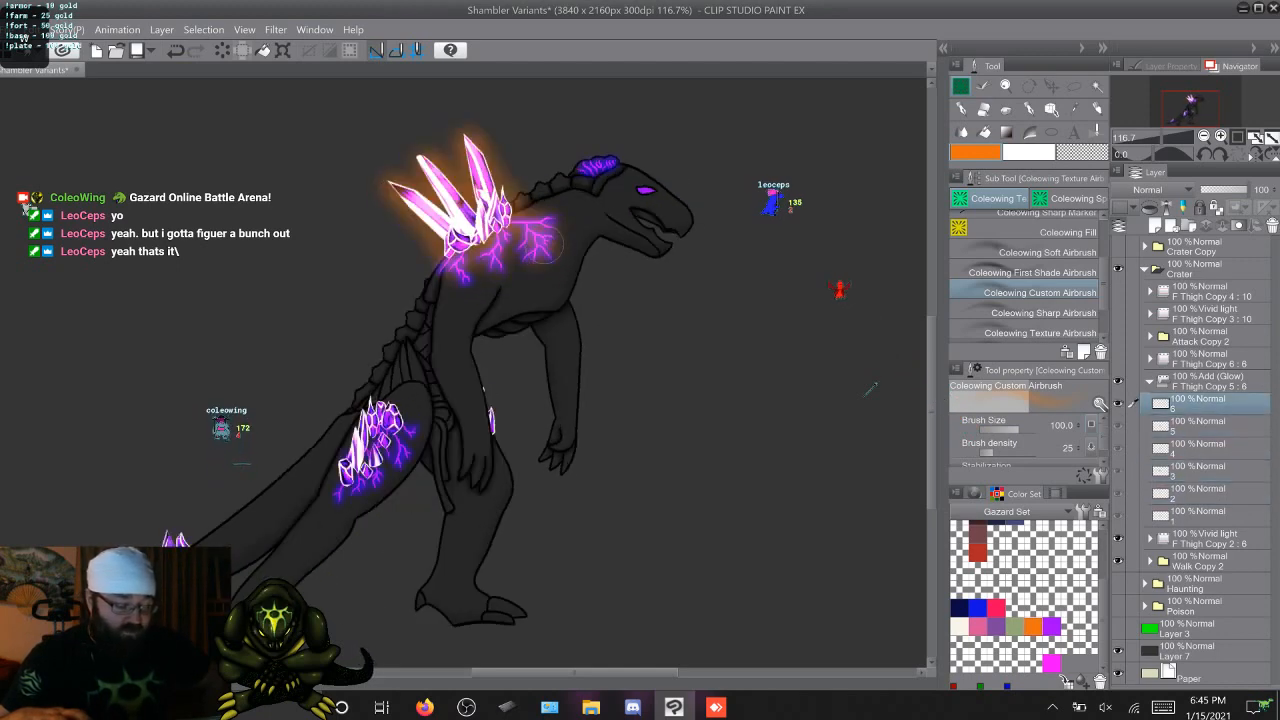
key(period)
key(period)
key(period)
key(period)
key(period)
key(period)
key(period)
key(period)
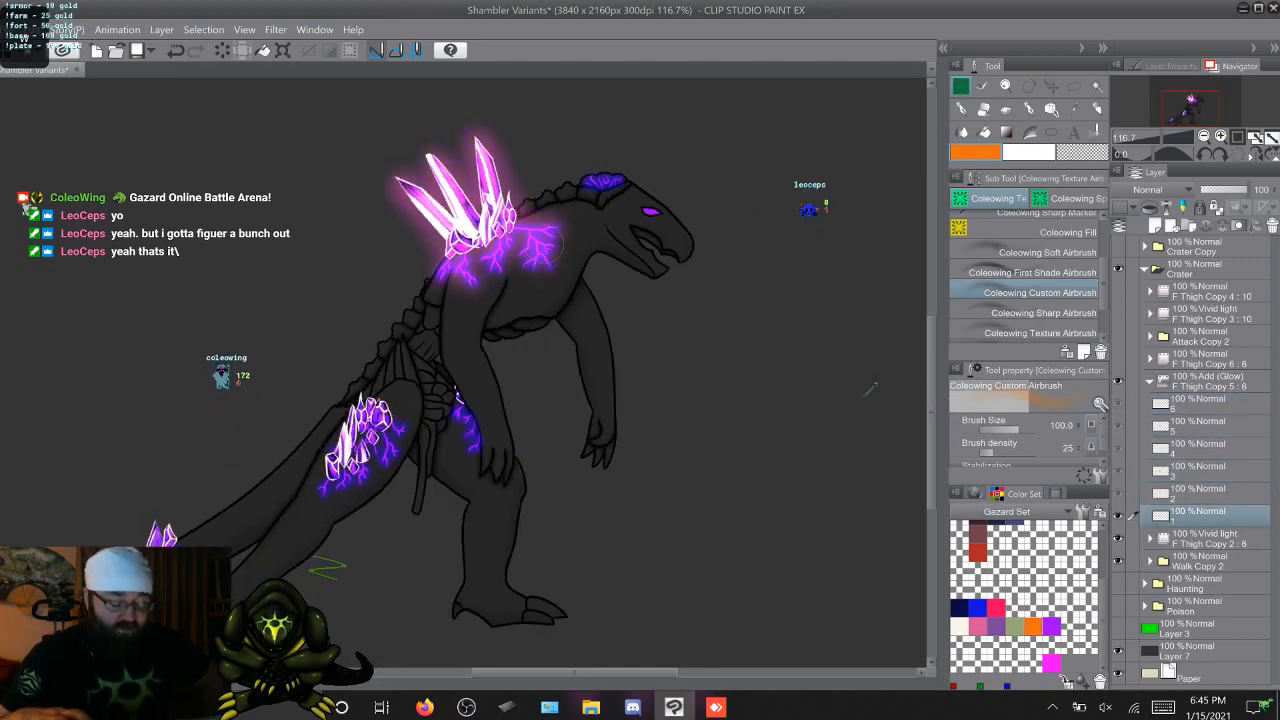
key(period)
key(period)
key(period)
key(period)
key(period)
key(period)
key(period)
key(period)
key(period)
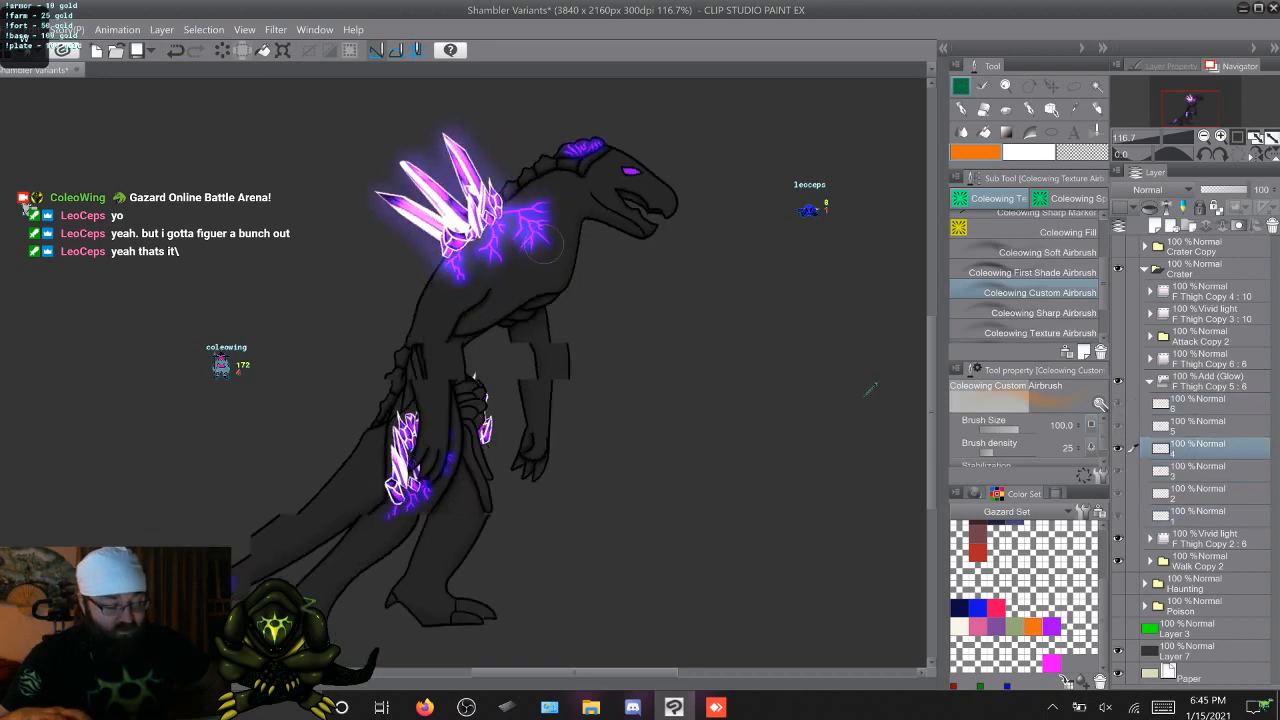
key(period)
key(period)
key(period)
key(period)
key(period)
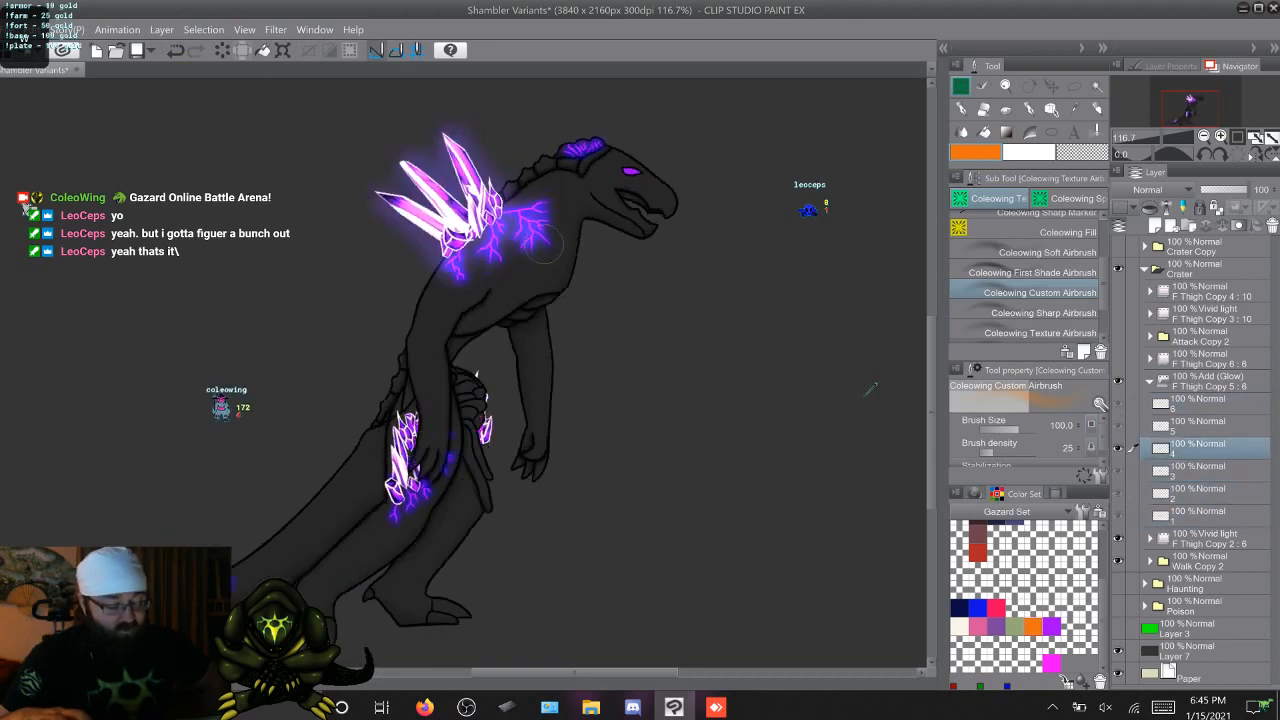
key(period)
key(period)
key(period)
key(period)
key(period)
key(period)
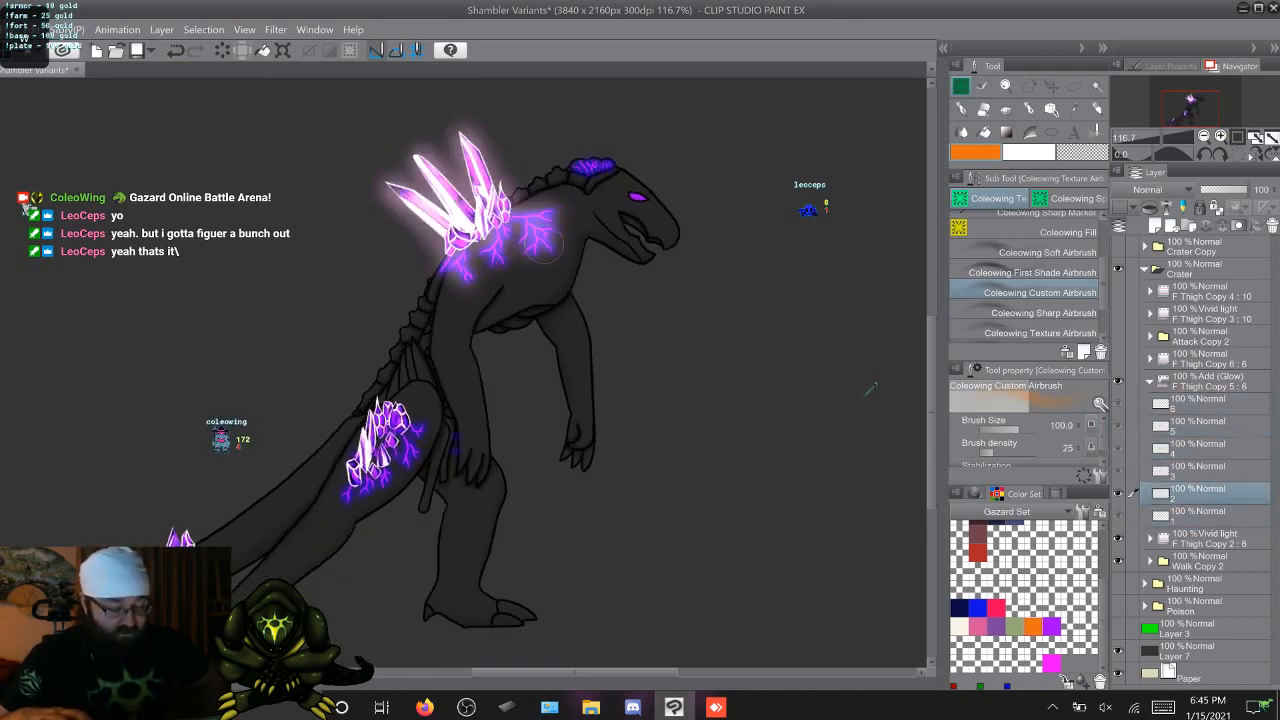
key(period)
key(period)
key(period)
key(period)
key(period)
key(period)
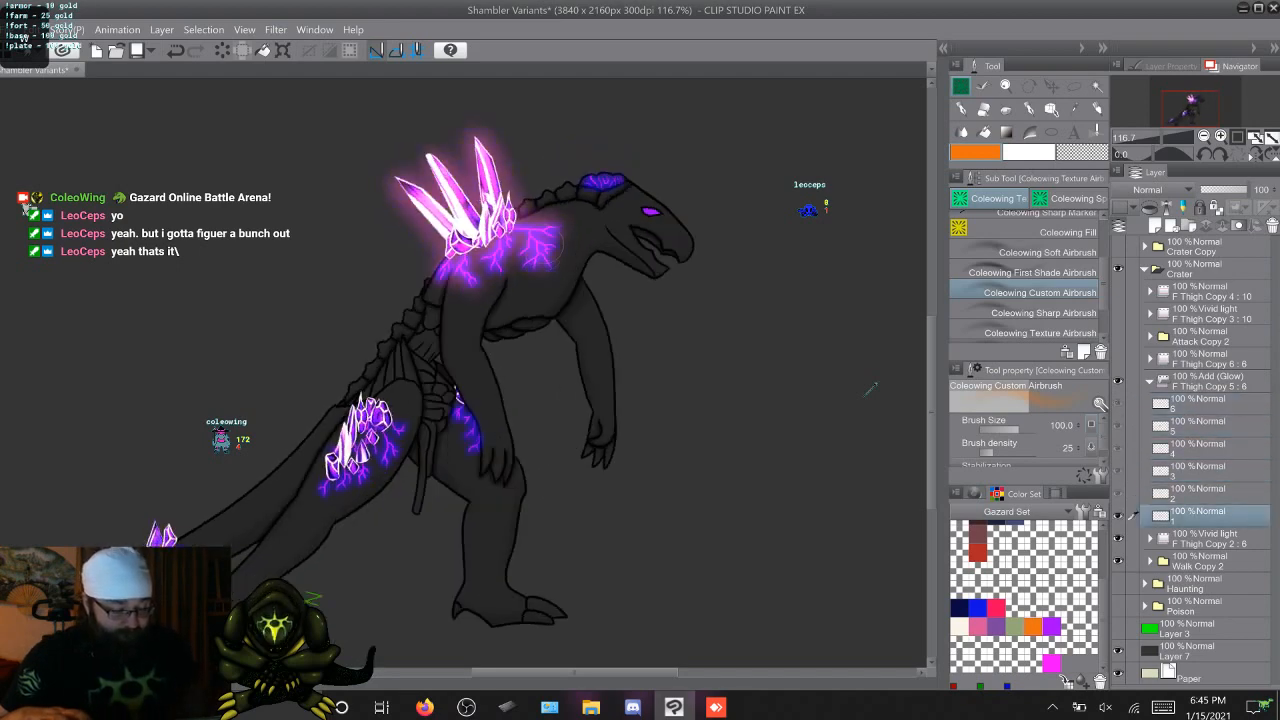
key(period)
key(period)
key(period)
key(period)
key(period)
key(period)
key(period)
key(period)
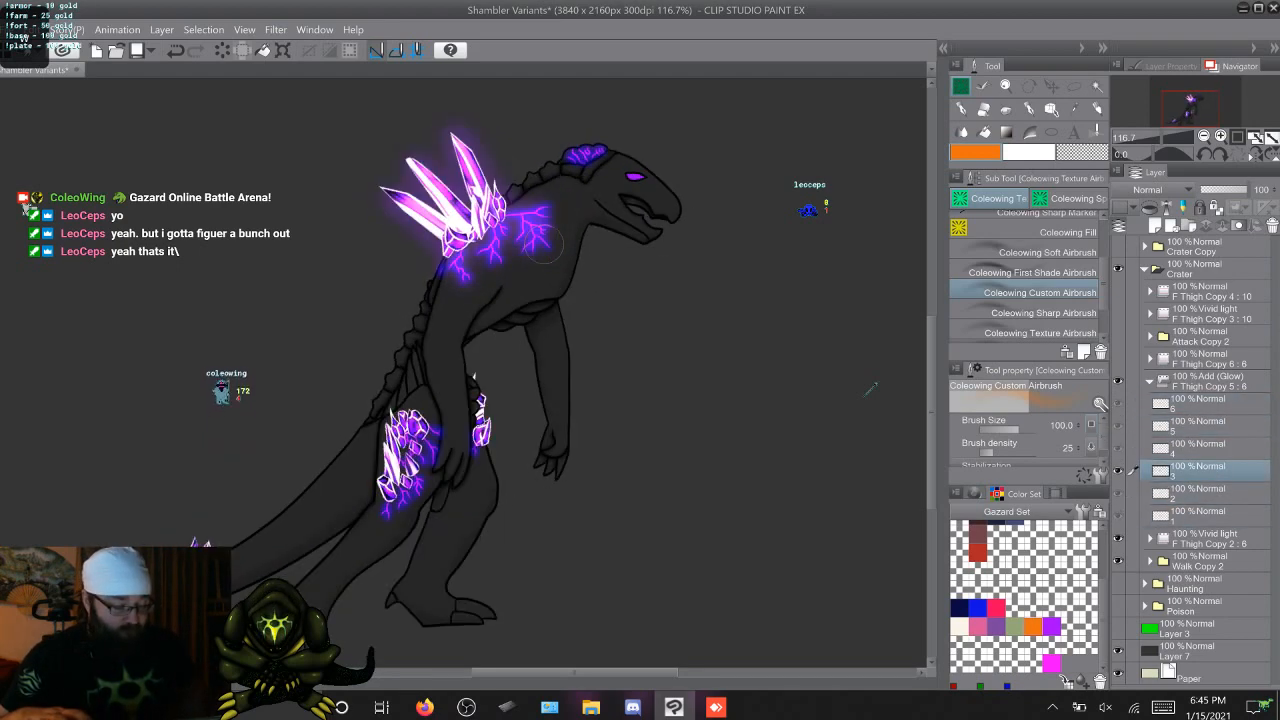
key(period)
key(period)
key(period)
key(period)
key(period)
key(period)
key(period)
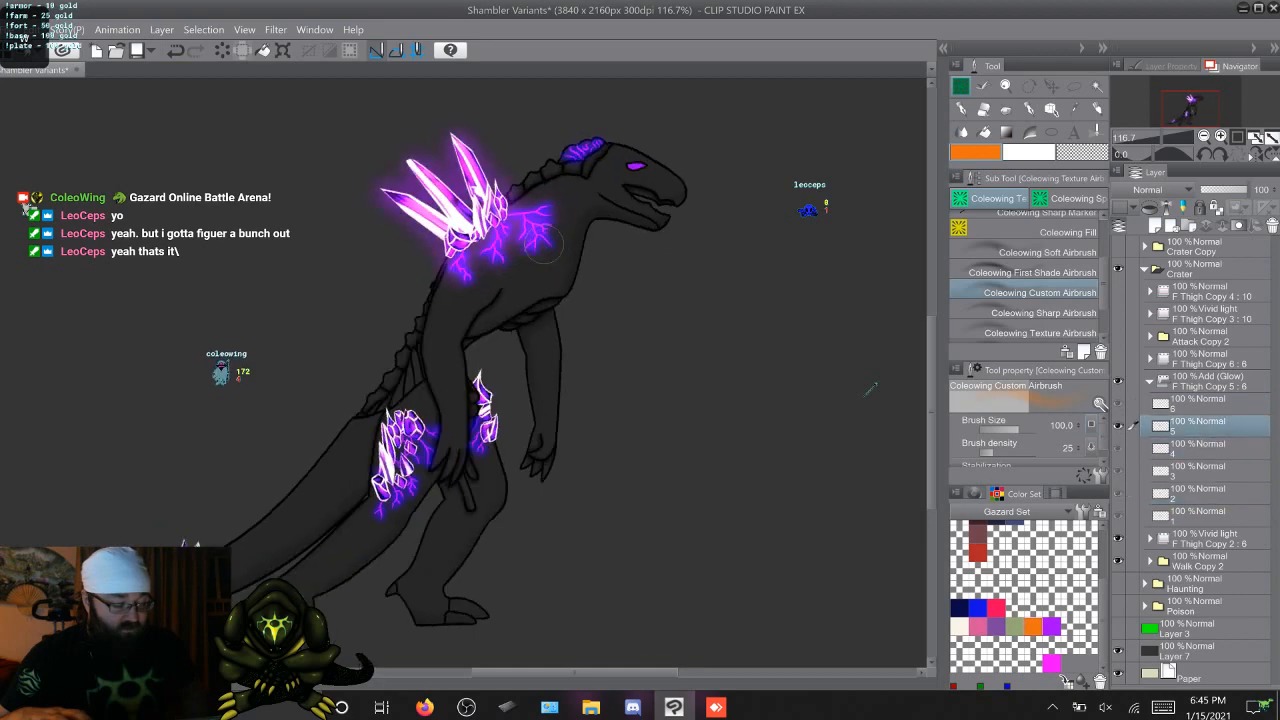
key(period)
key(period)
key(period)
key(period)
key(period)
key(period)
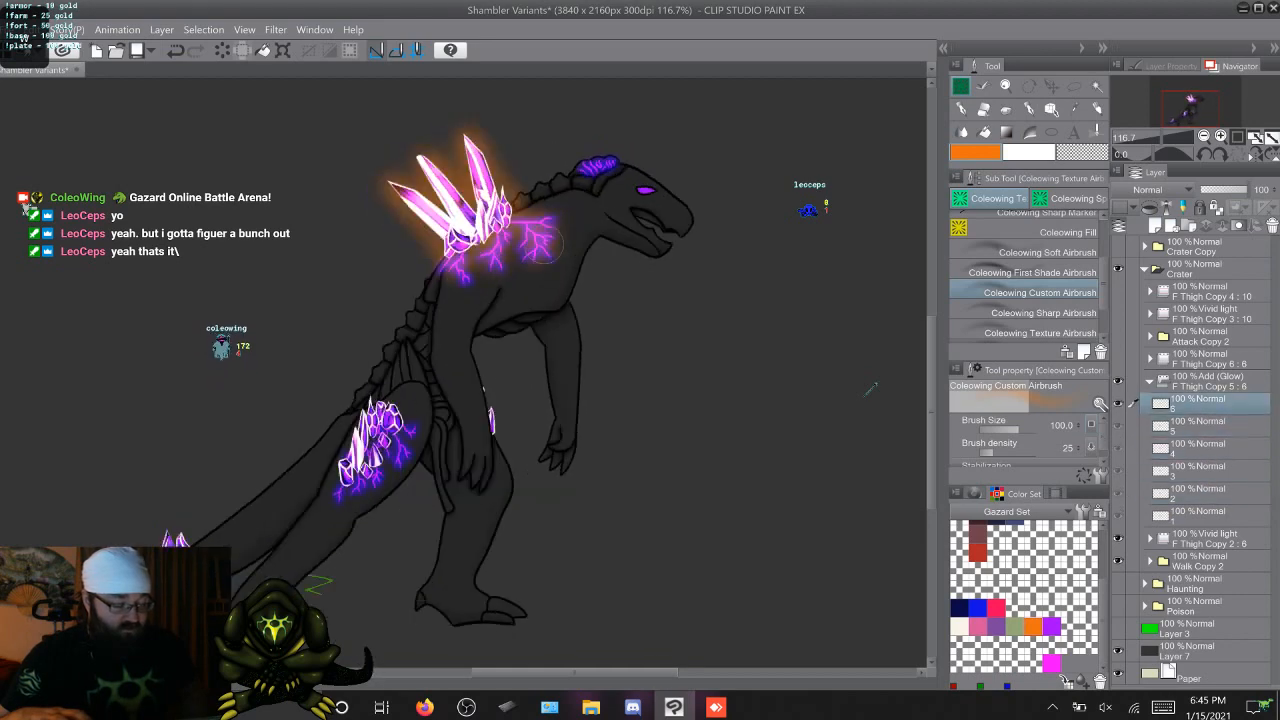
key(period)
key(period)
key(period)
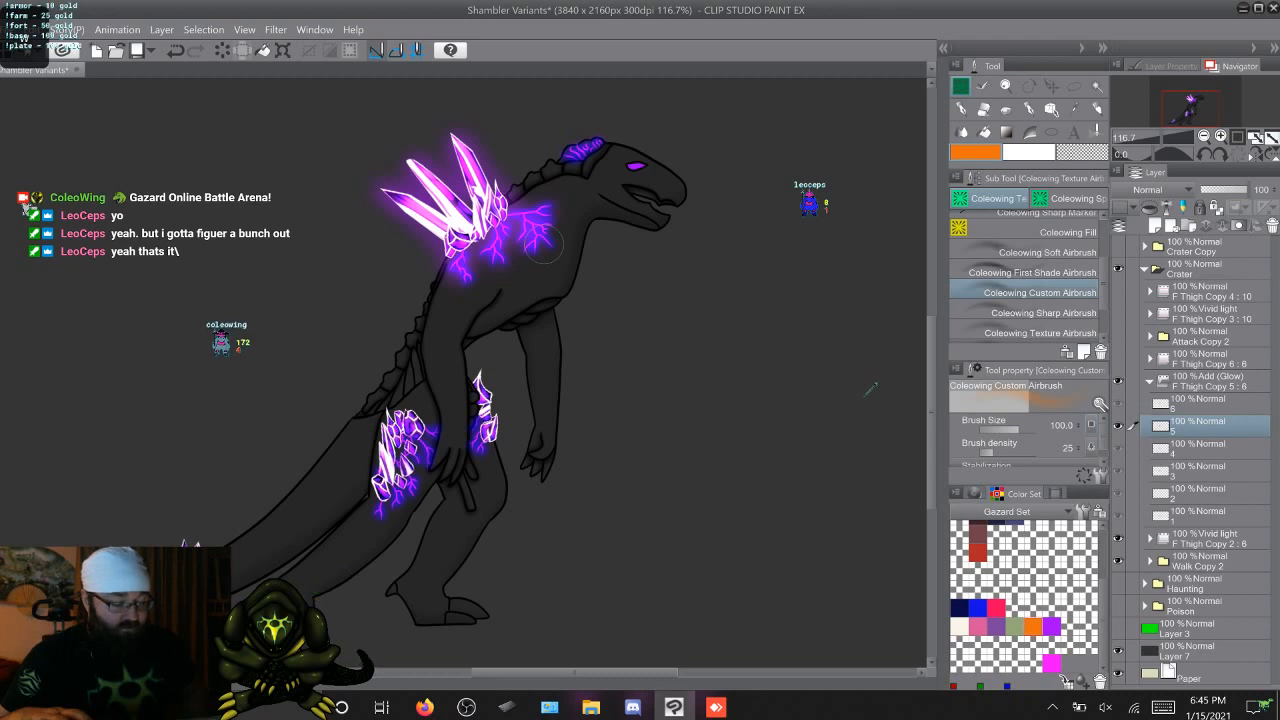
key(period)
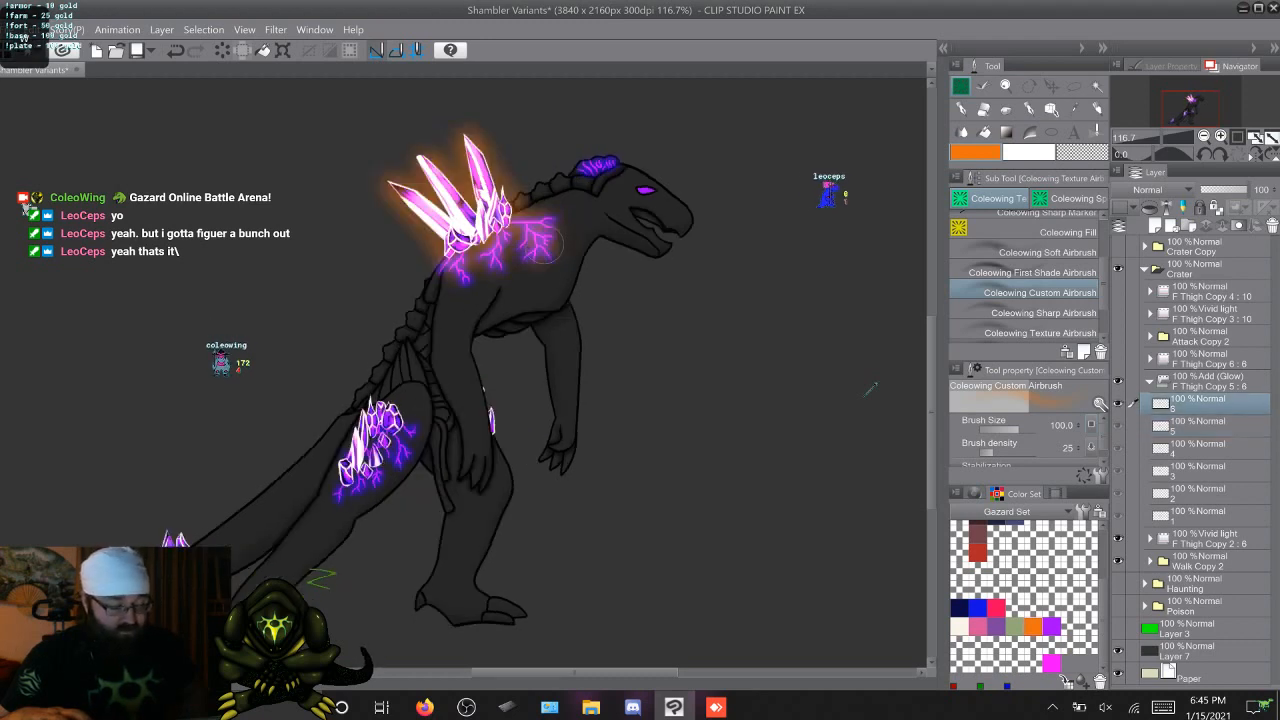
key(period)
key(period)
key(period)
key(period)
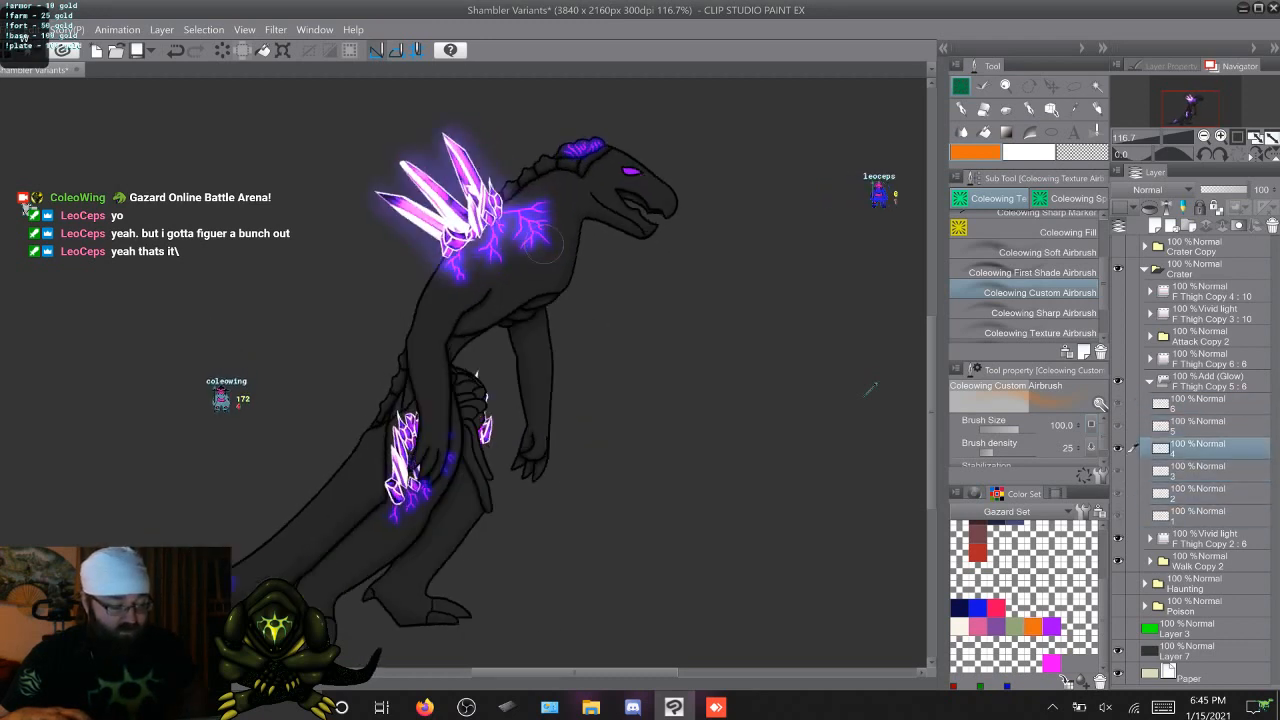
key(period)
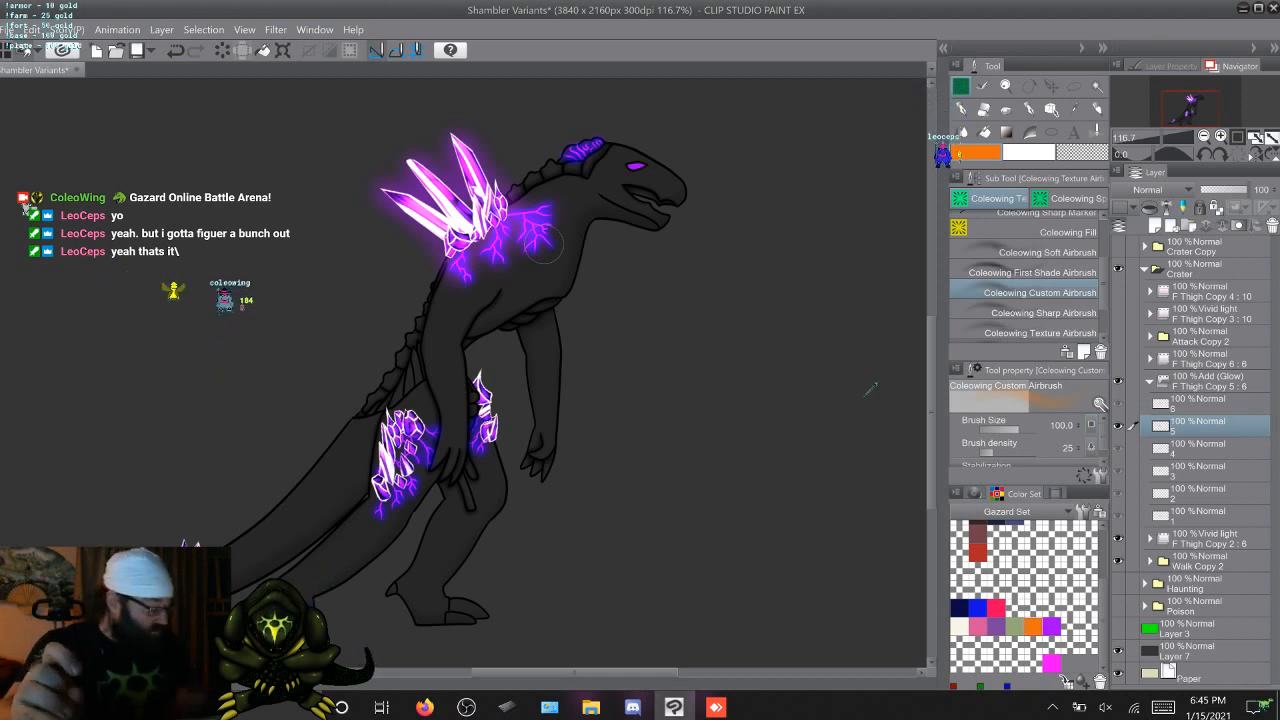
Try the Normal blending mode on the F Thigh Copy 5 glow folder and compare it across the walk frames
click(1210, 382)
click(1160, 189)
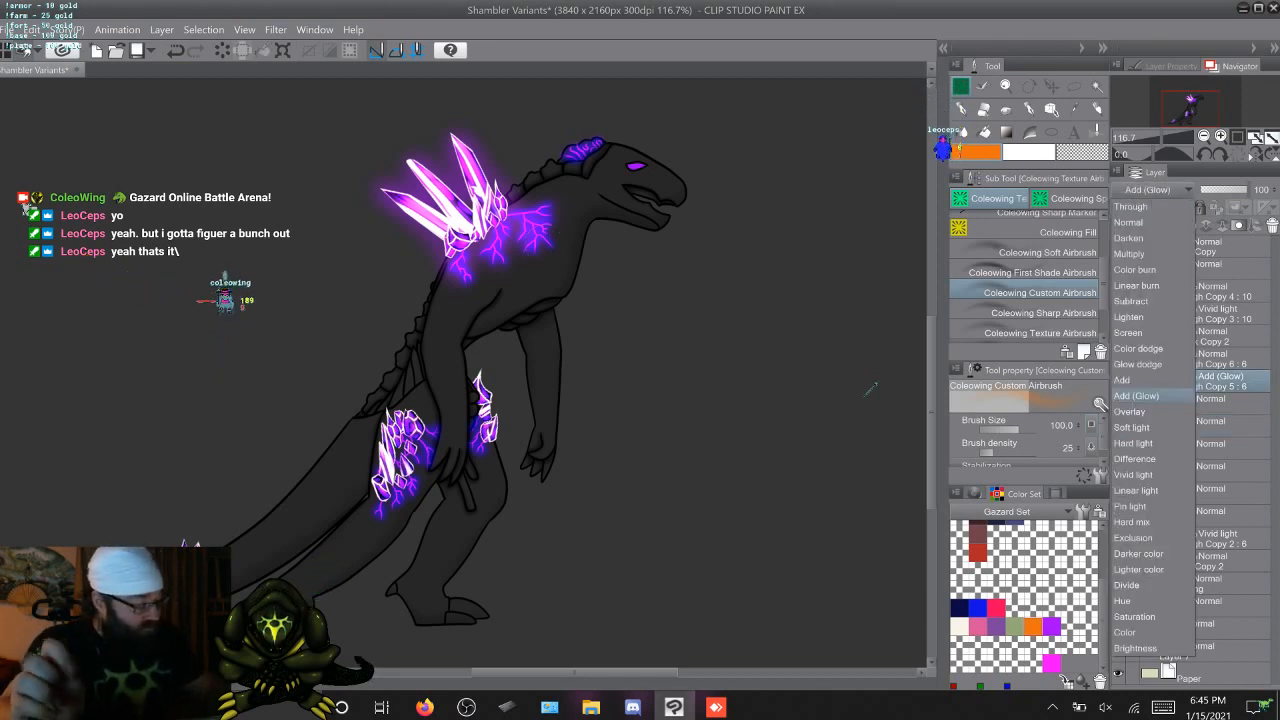
click(1128, 222)
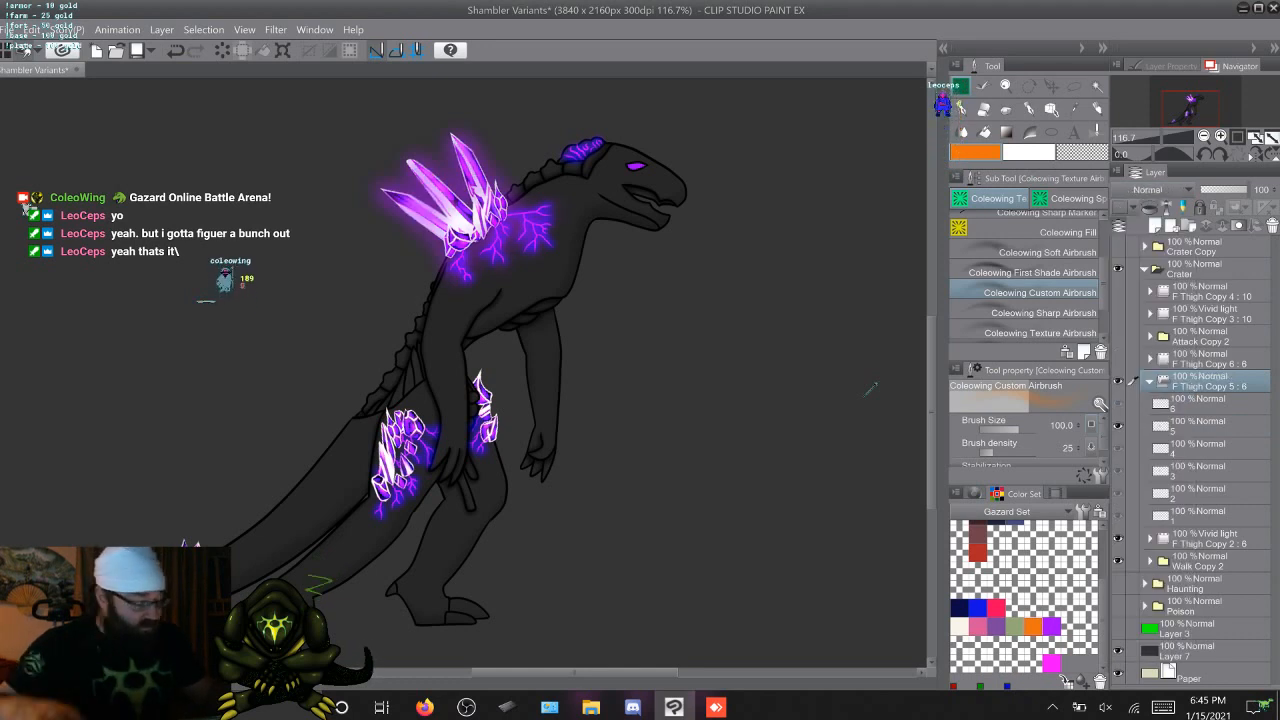
key(Right)
key(Right)
key(Right)
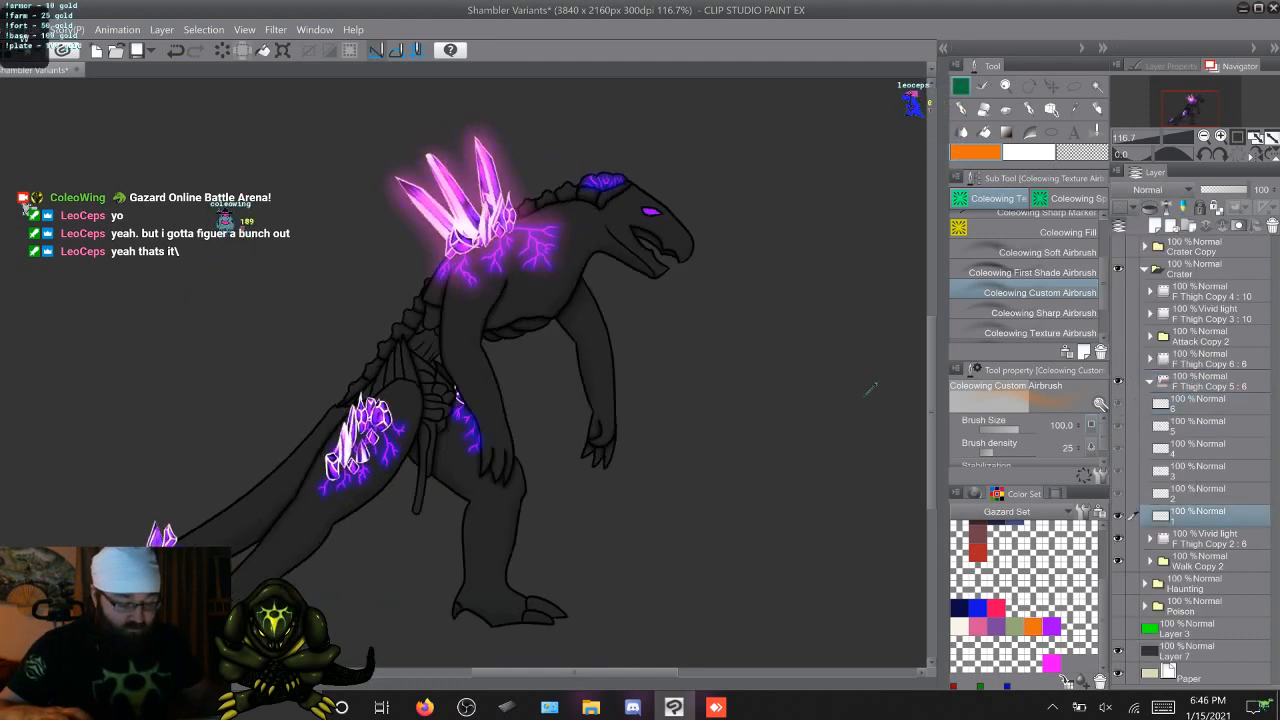
key(Right)
key(Right)
key(Right)
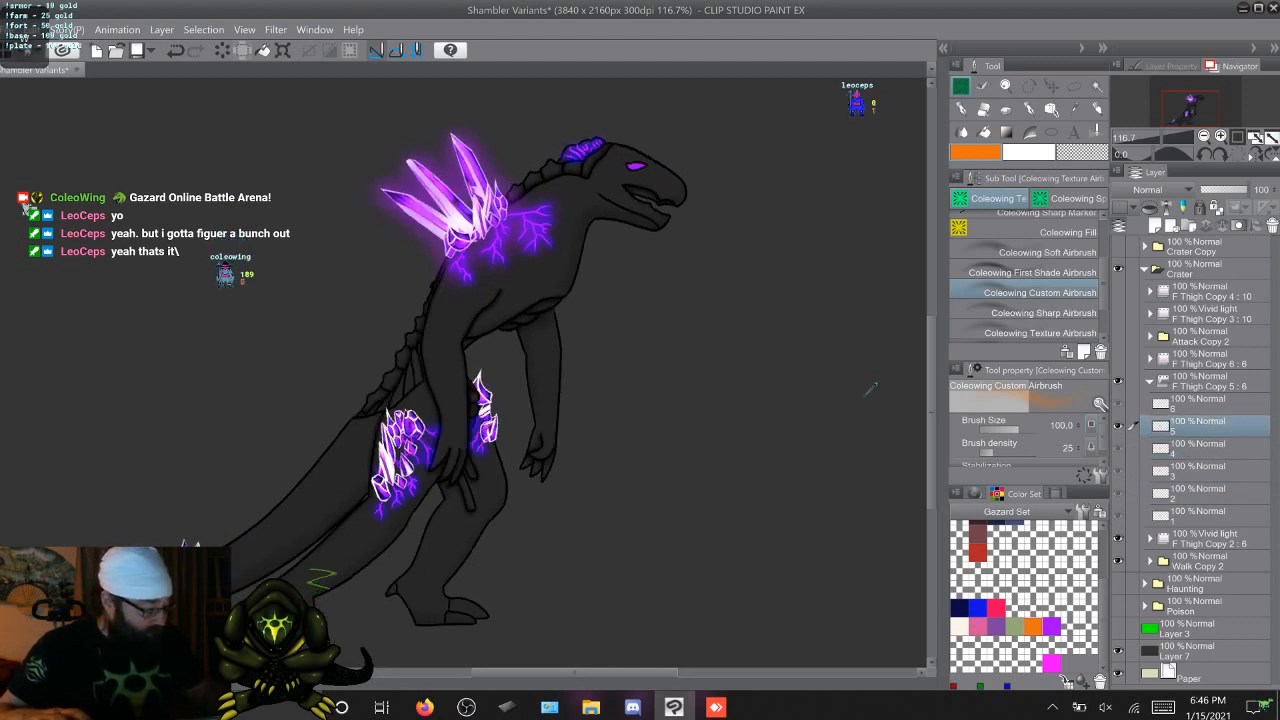
Set the blending mode of the F Thigh Copy 5 glow folder to Multiply
click(1210, 382)
click(1160, 190)
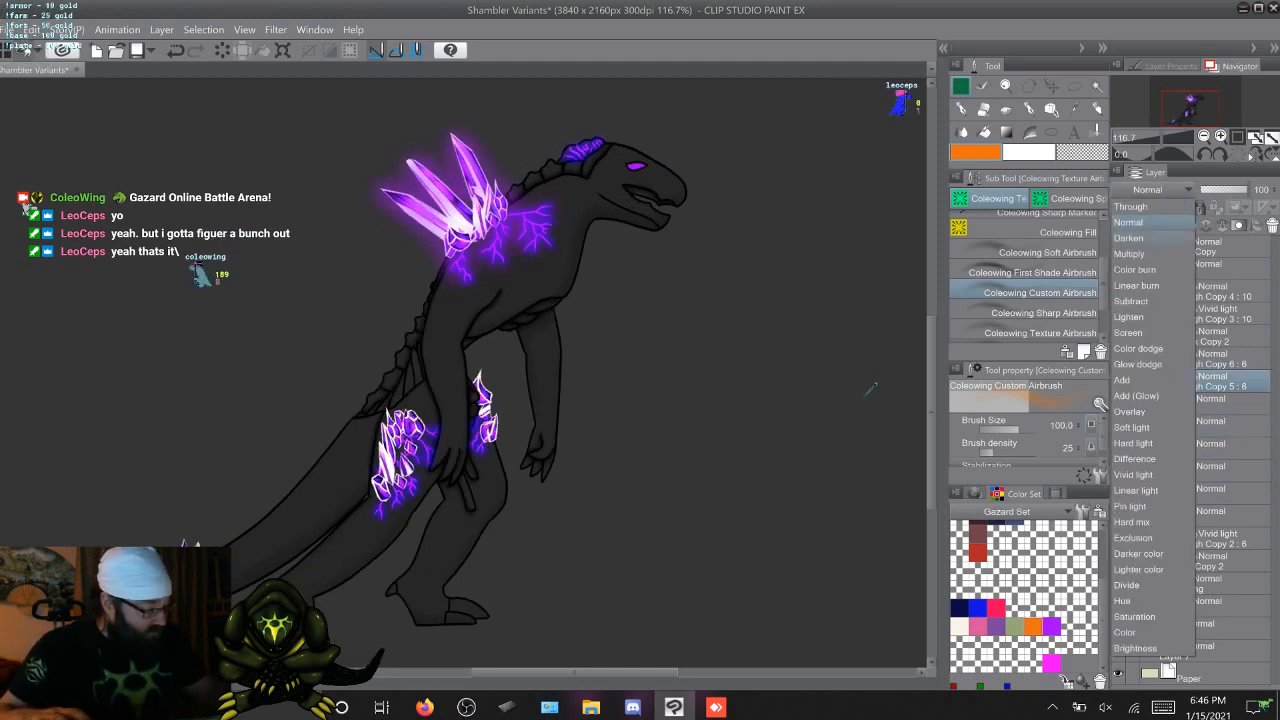
click(1129, 254)
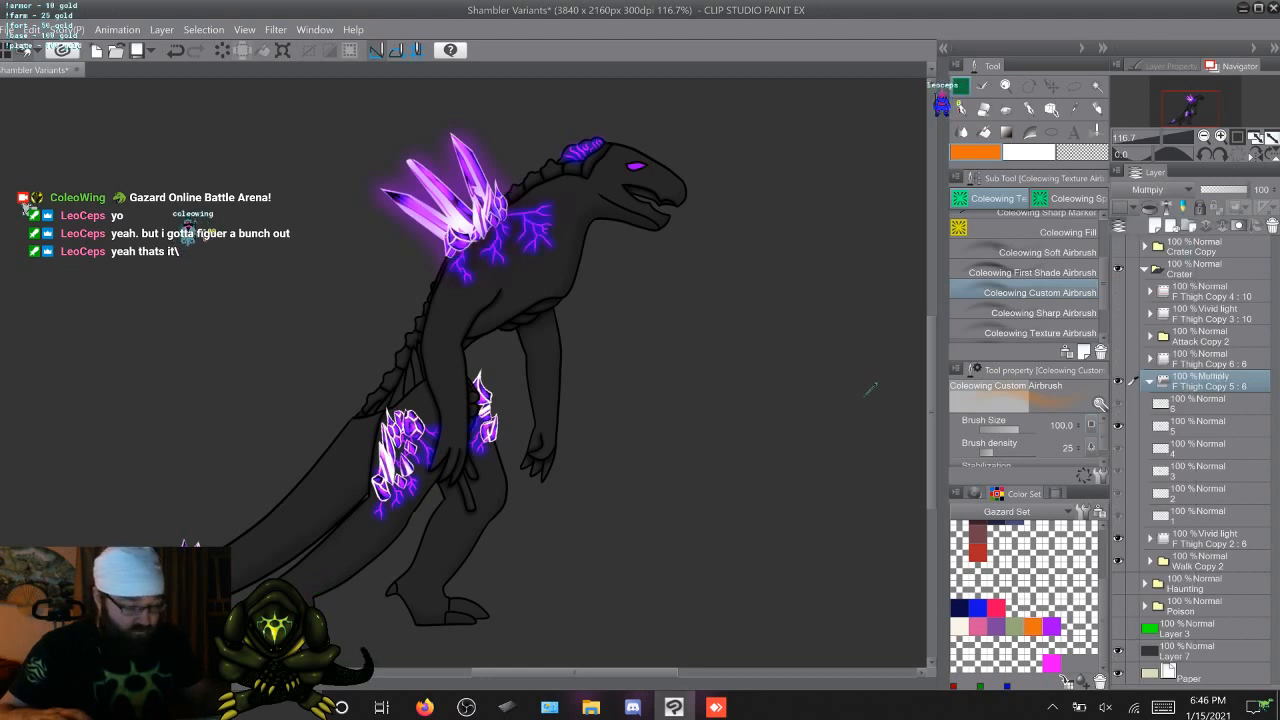
Cycle through the walk frames to compare how each glow colour looks in Multiply mode
key(Right)
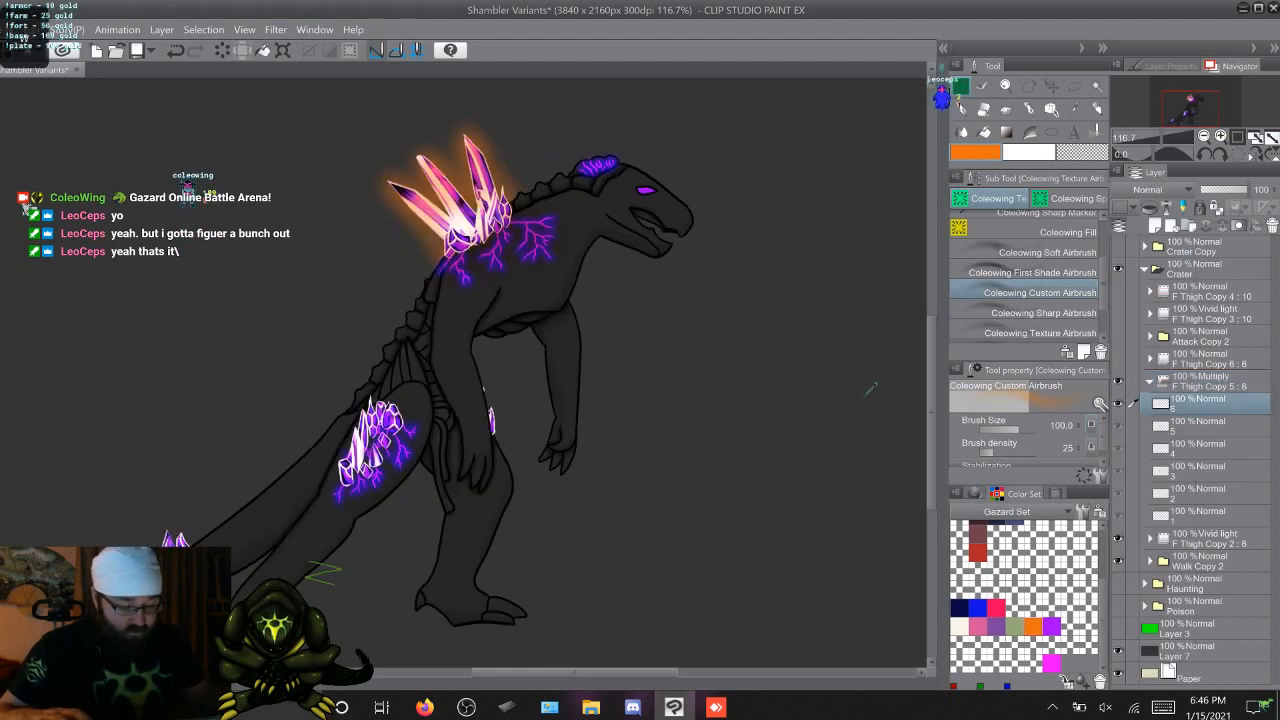
key(Right)
key(Right)
key(Right)
key(Right)
key(Right)
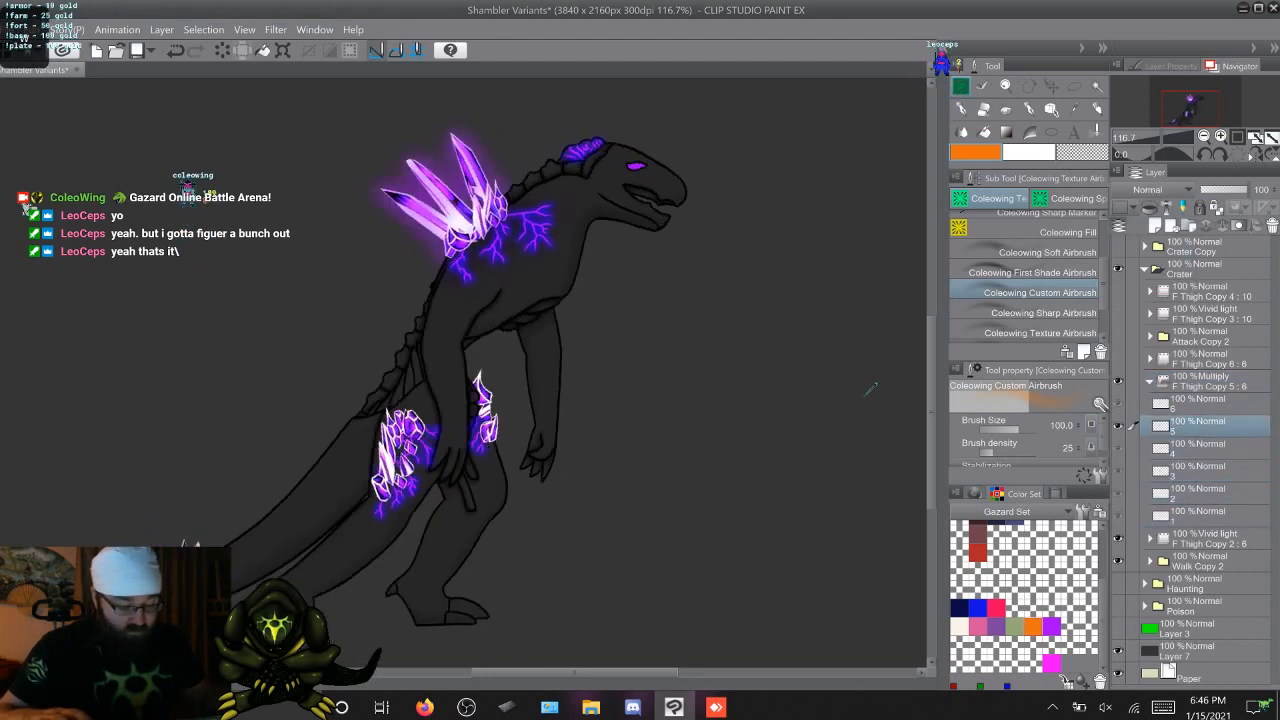
key(Right)
key(Right)
key(Left)
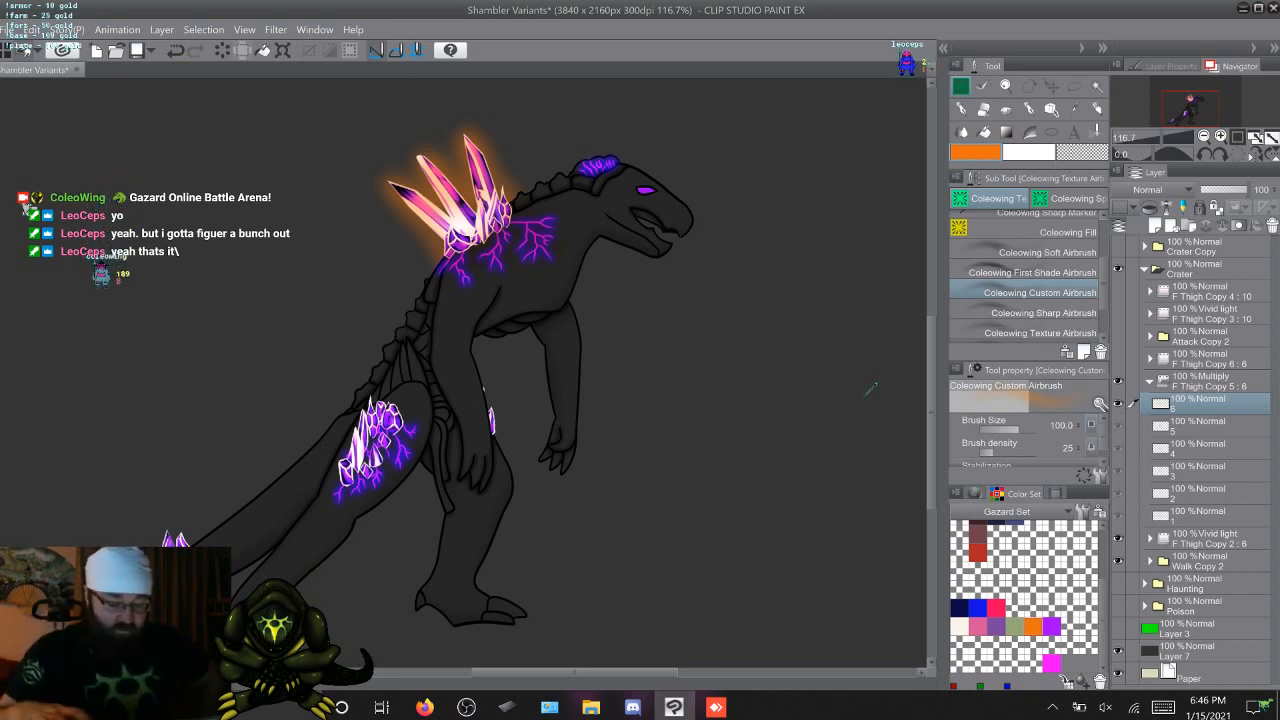
key(period)
key(period)
key(period)
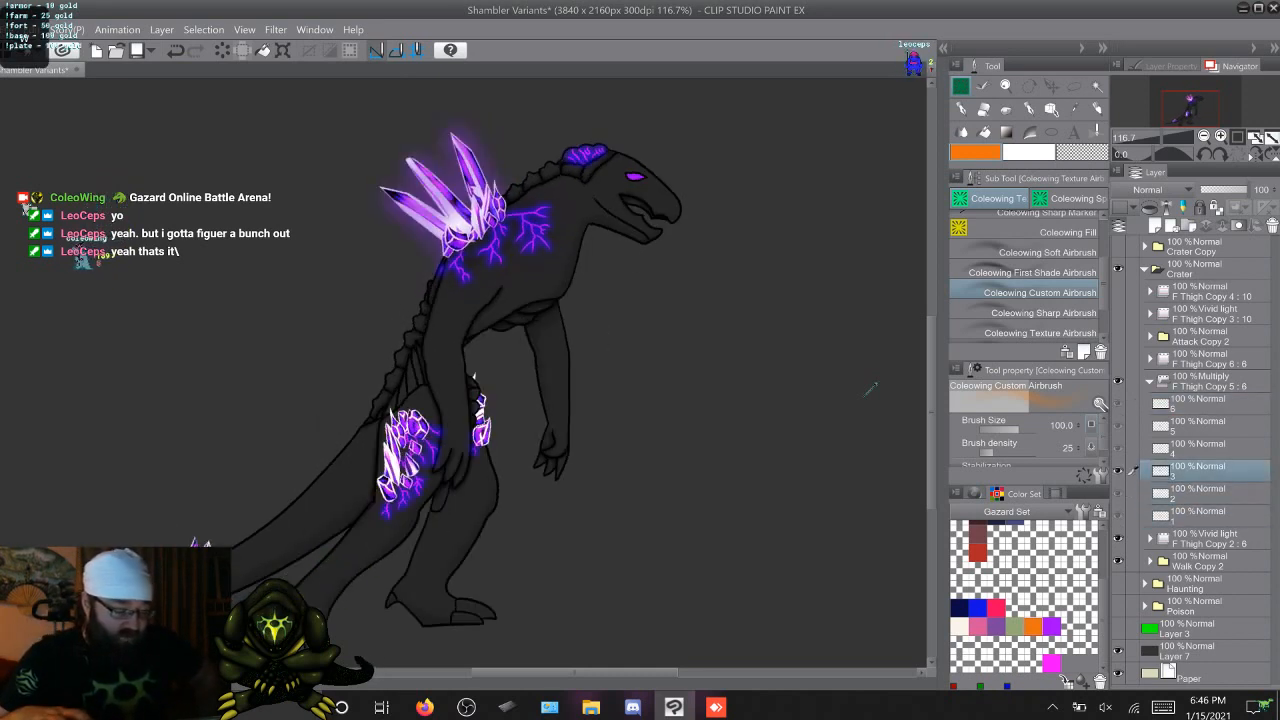
key(period)
key(period)
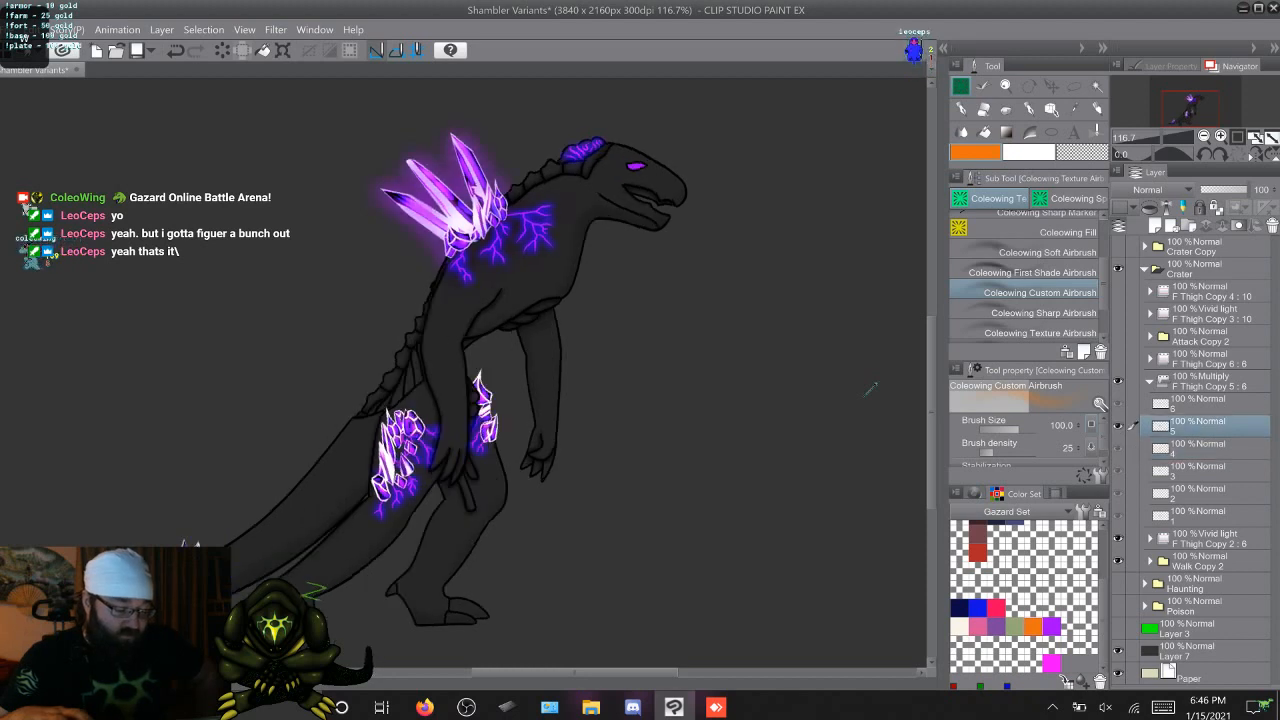
key(period)
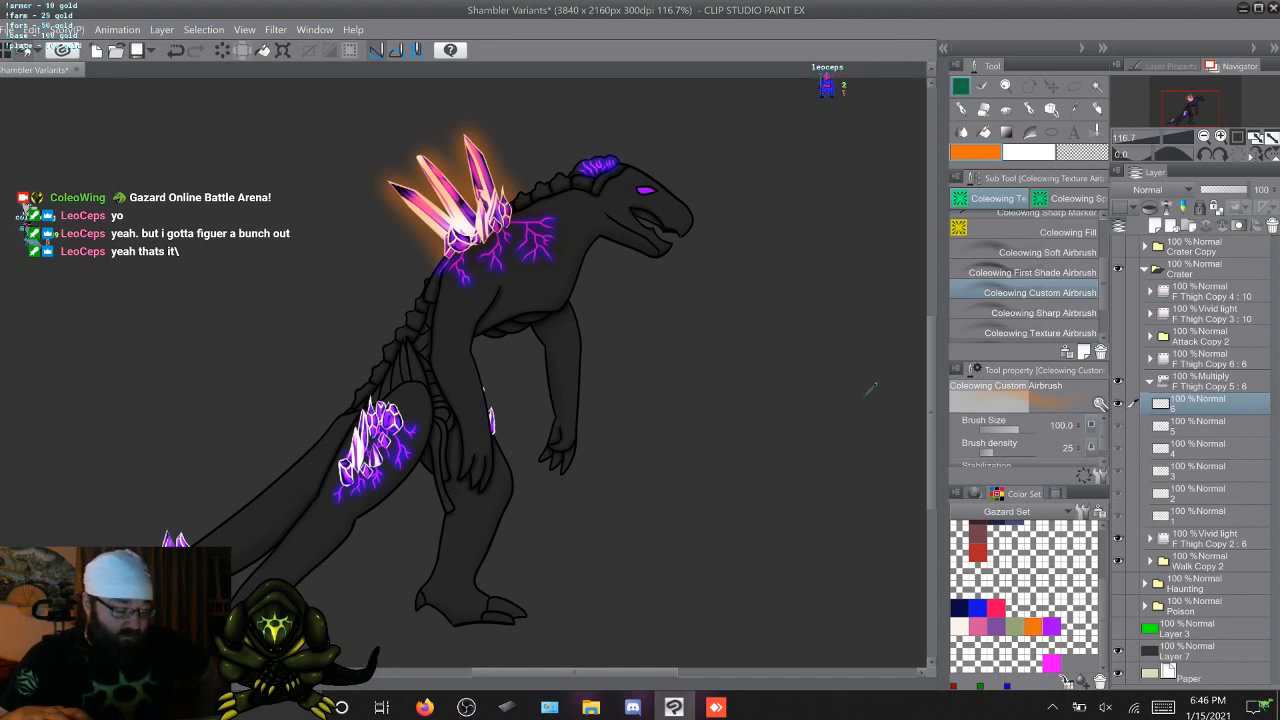
key(ctrl+z)
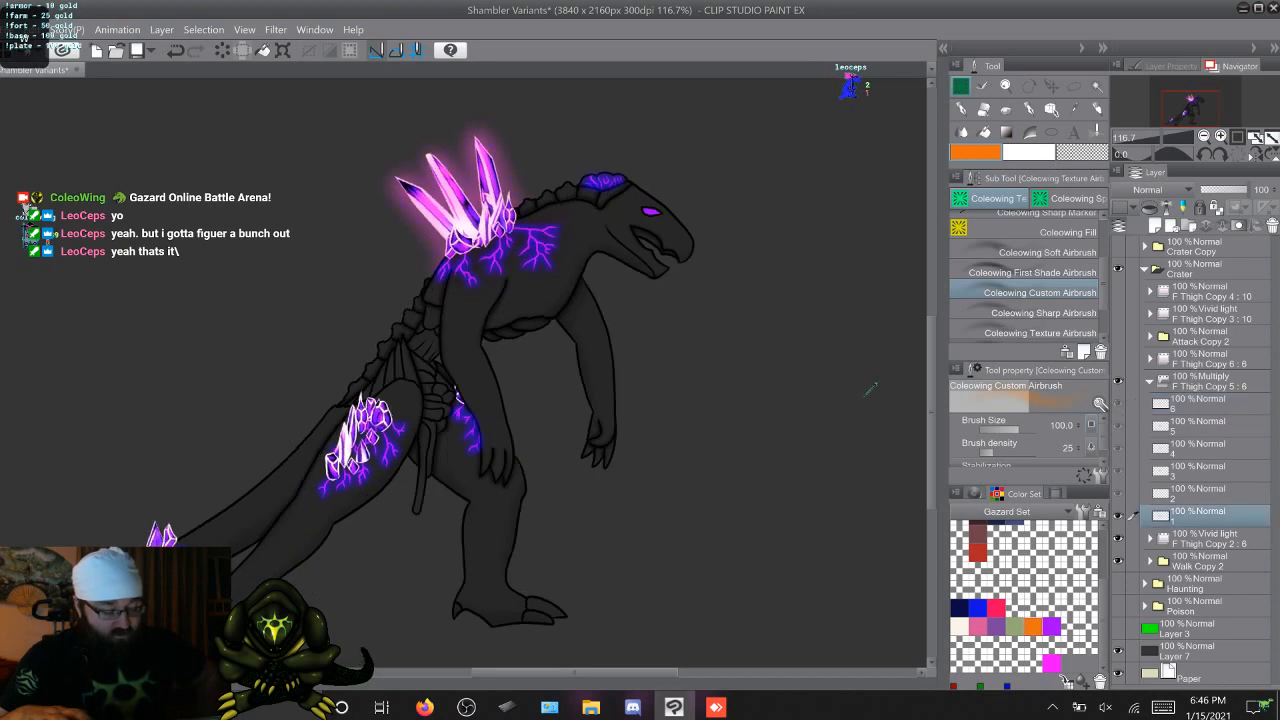
Compare the orange glow on walk frame 6 with the pink glow on frame 1 and the other frames in Multiply mode
key(ctrl+y)
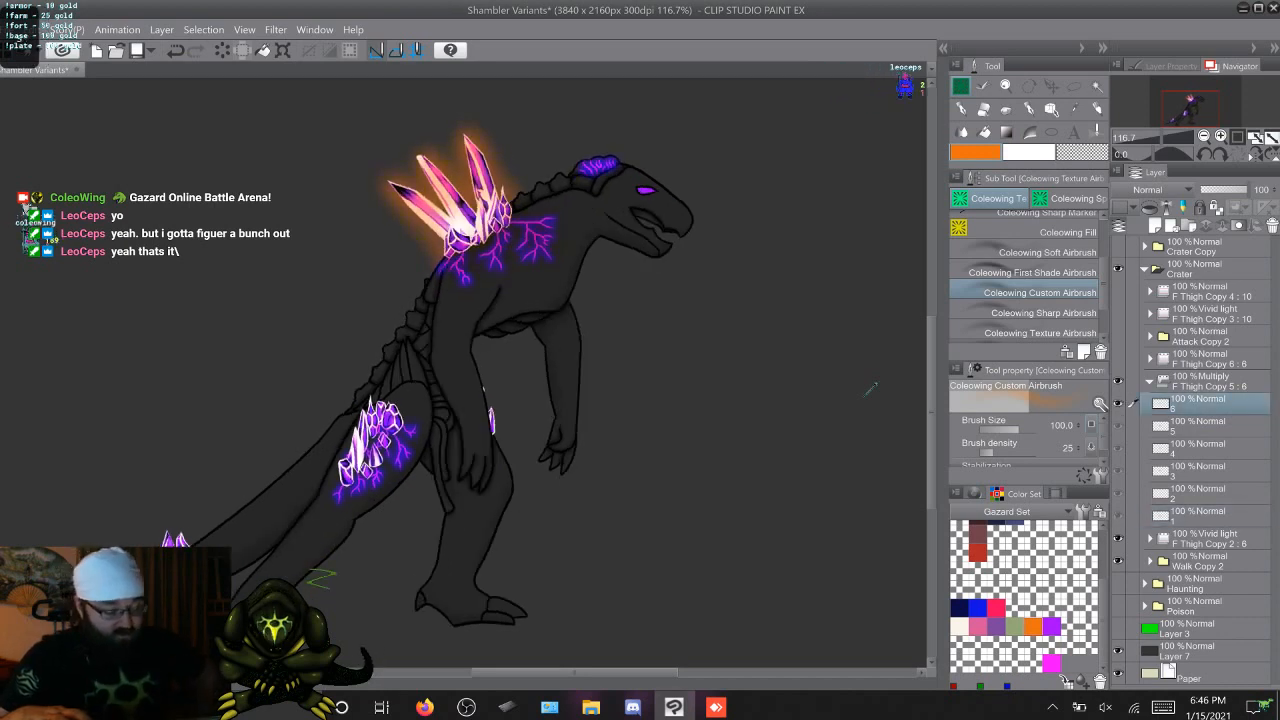
key(ctrl+z)
key(ctrl+y)
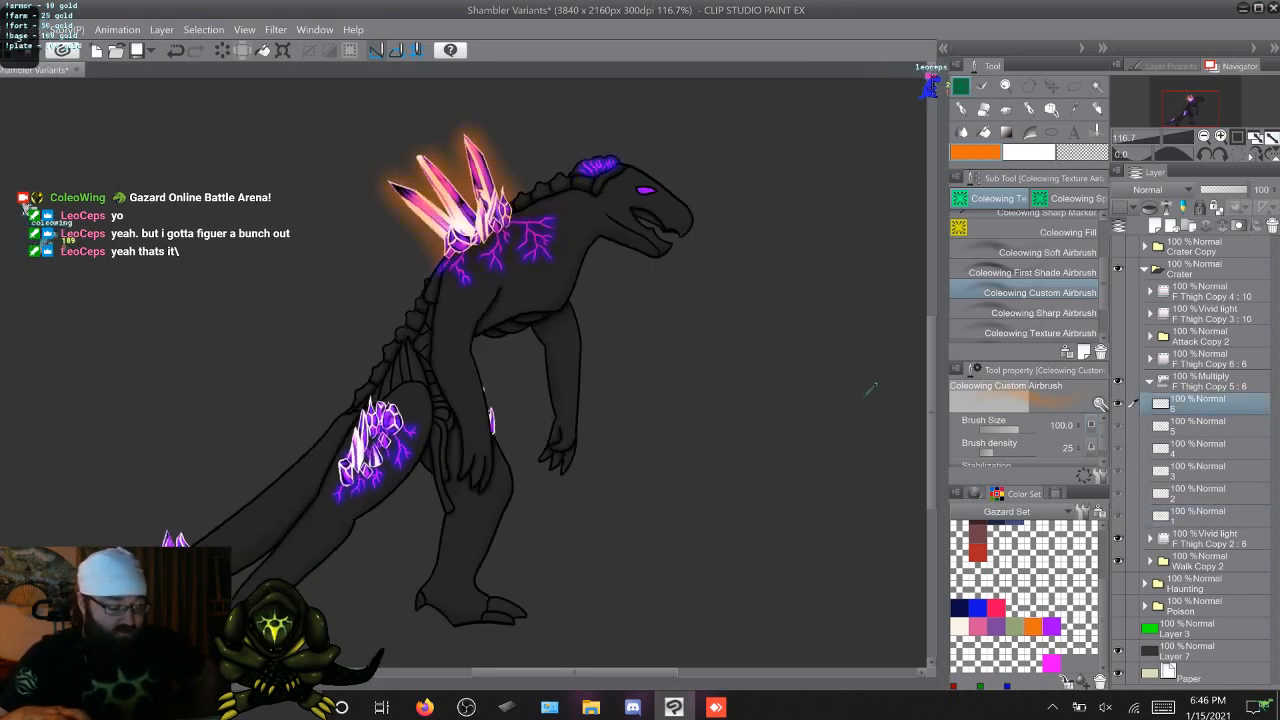
key(Right)
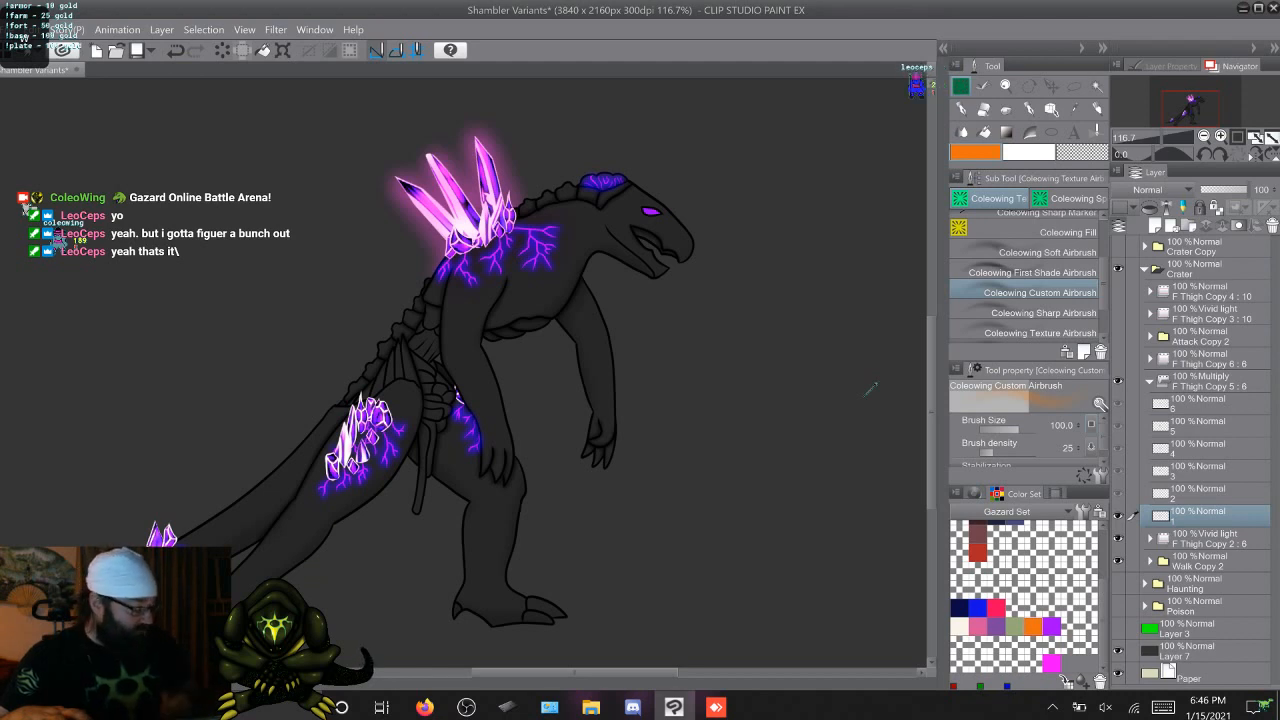
key(Right)
key(Right)
key(Right)
key(Right)
key(Right)
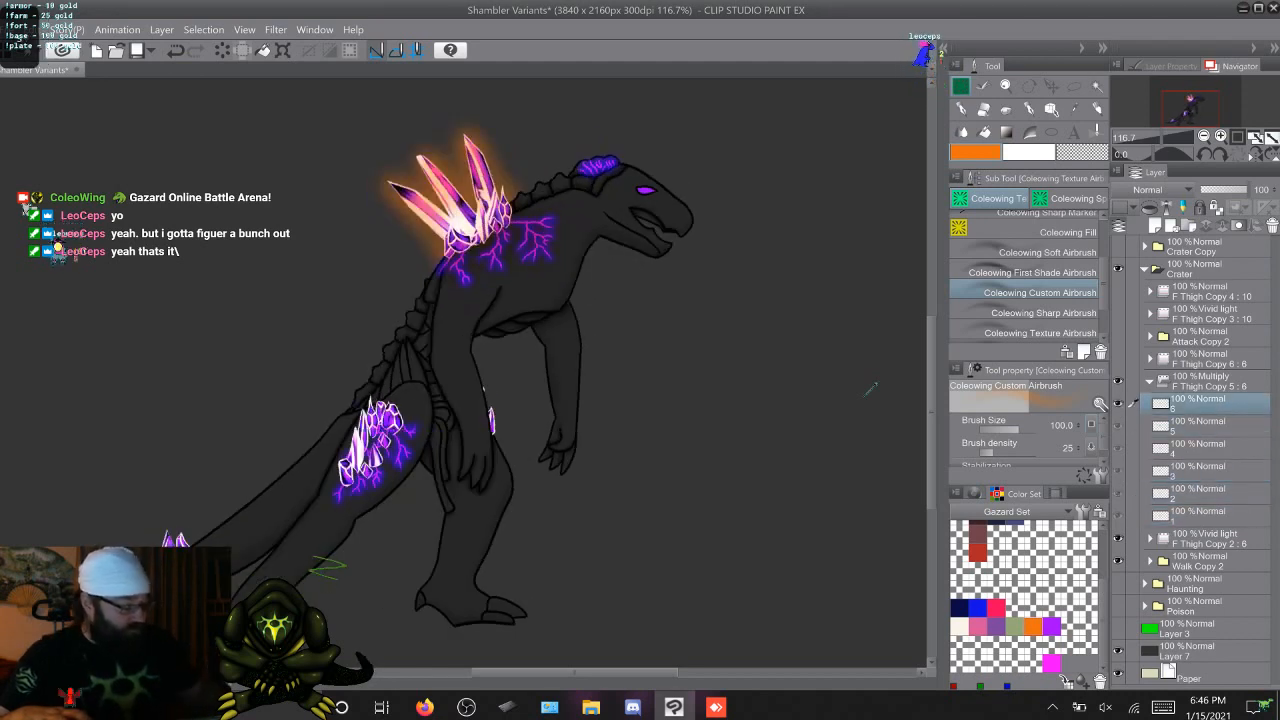
key(Left)
Try the Lighten blending mode on the frame 5 glow layer alone
click(1160, 190)
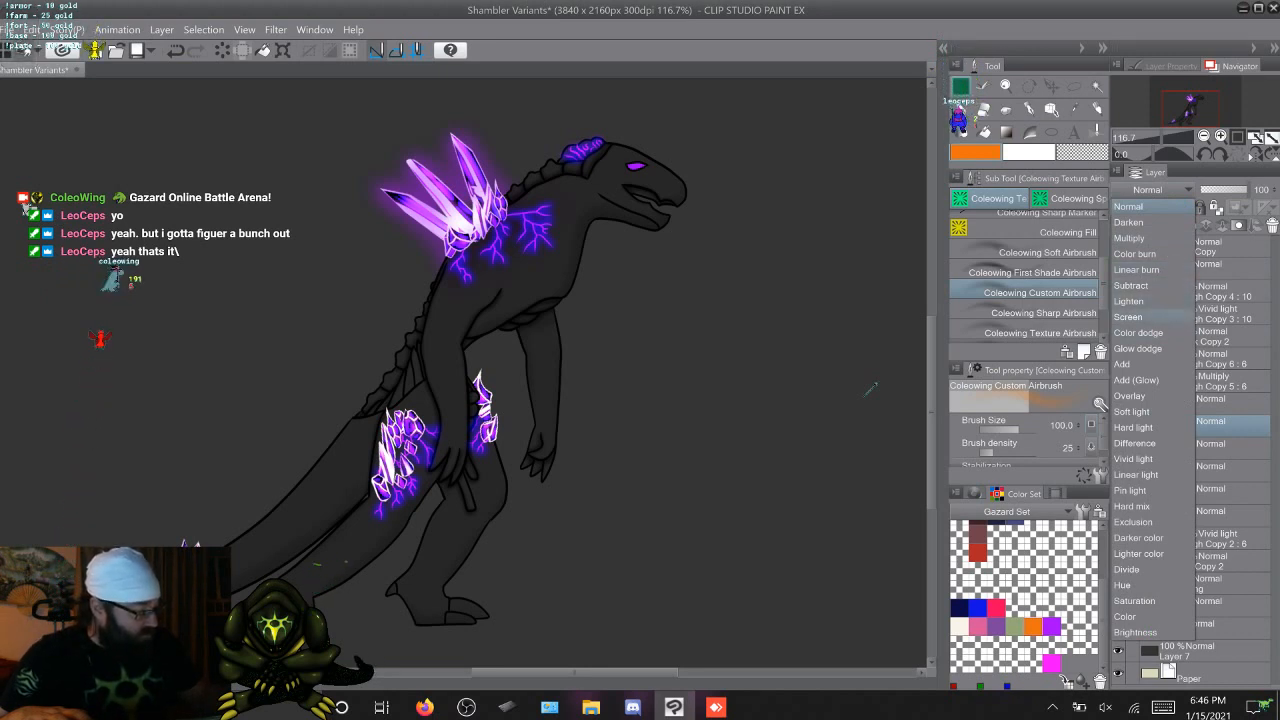
click(1150, 301)
click(1152, 298)
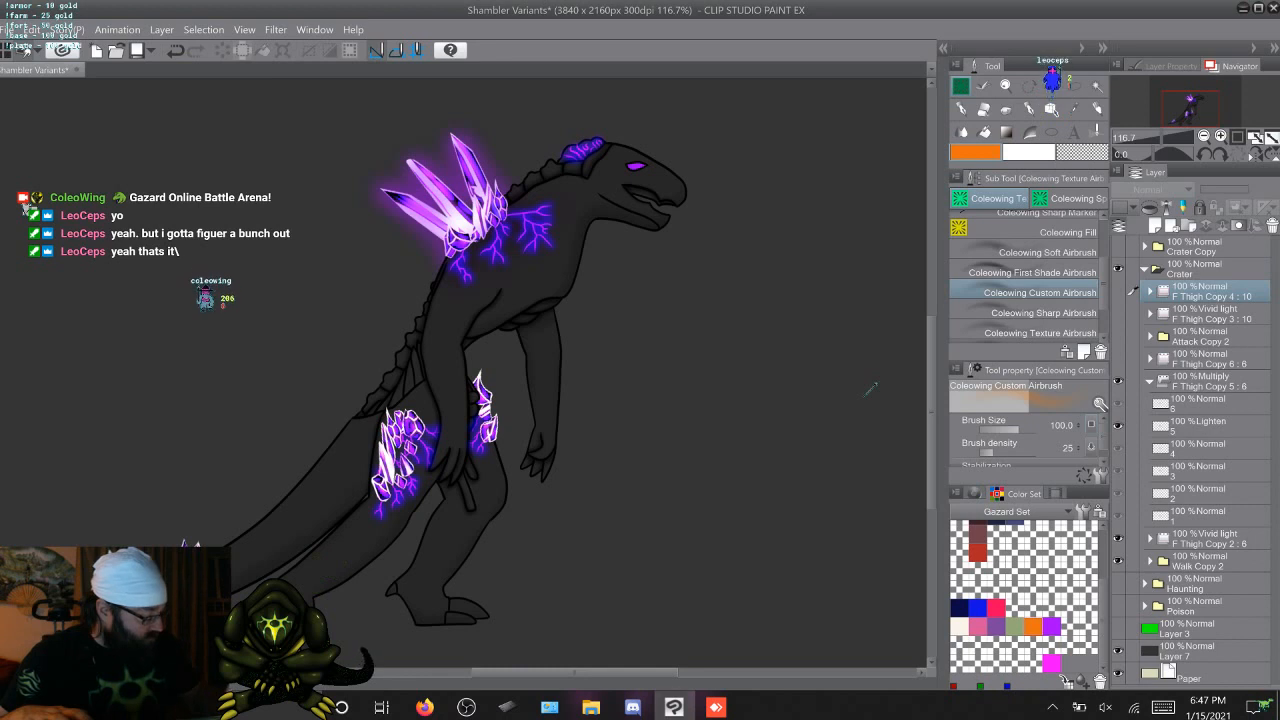
Try the Lighten blending mode on the whole F Thigh Copy 5 glow folder and compare it across the walk frames
click(1210, 381)
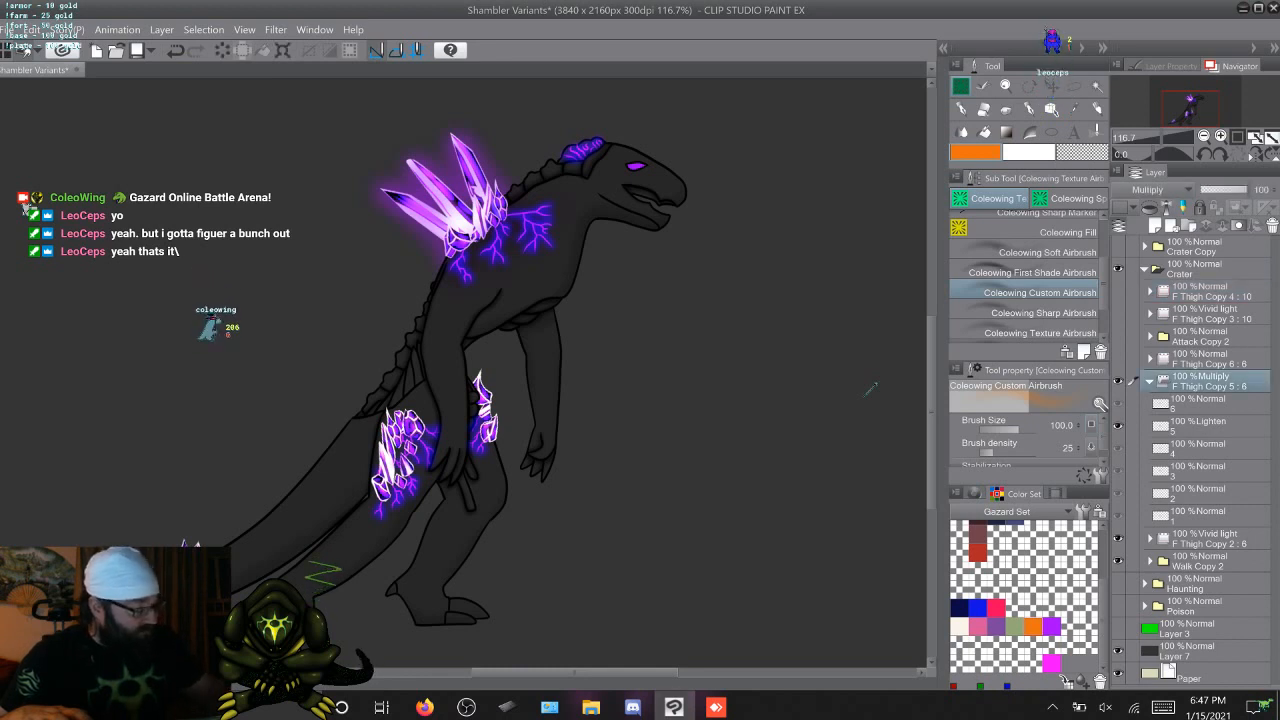
click(1160, 190)
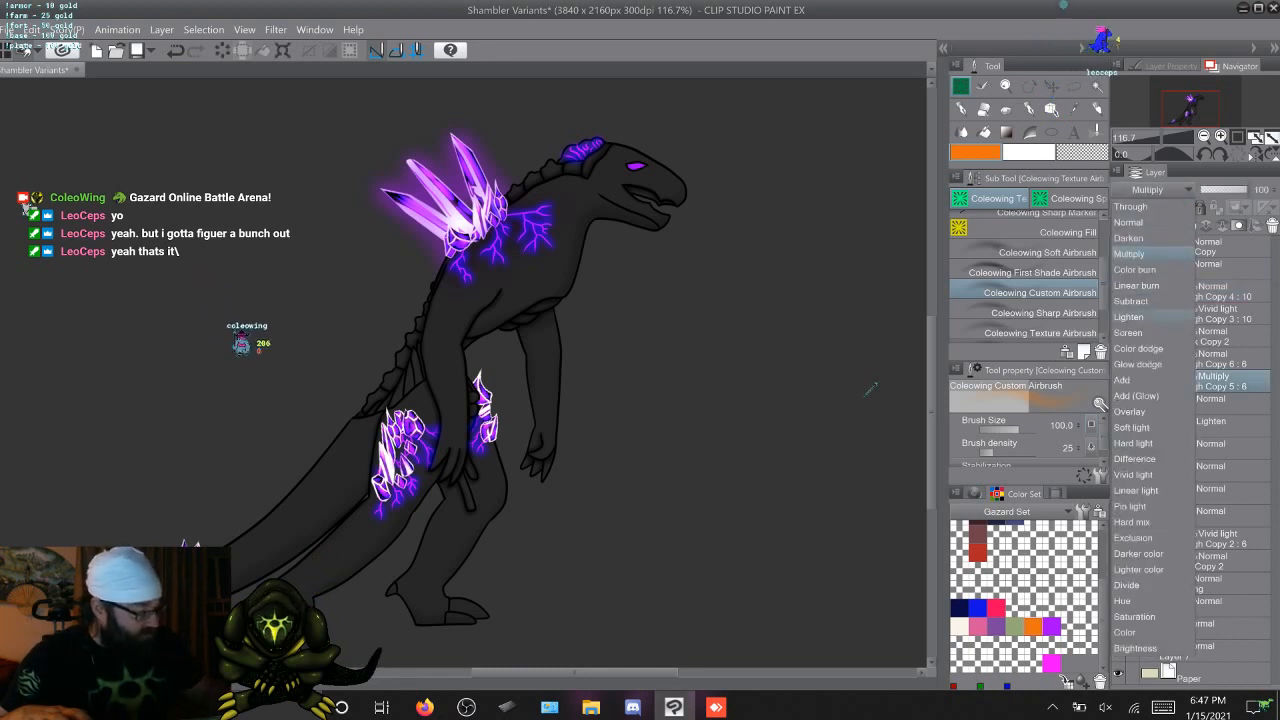
click(1130, 317)
click(1210, 404)
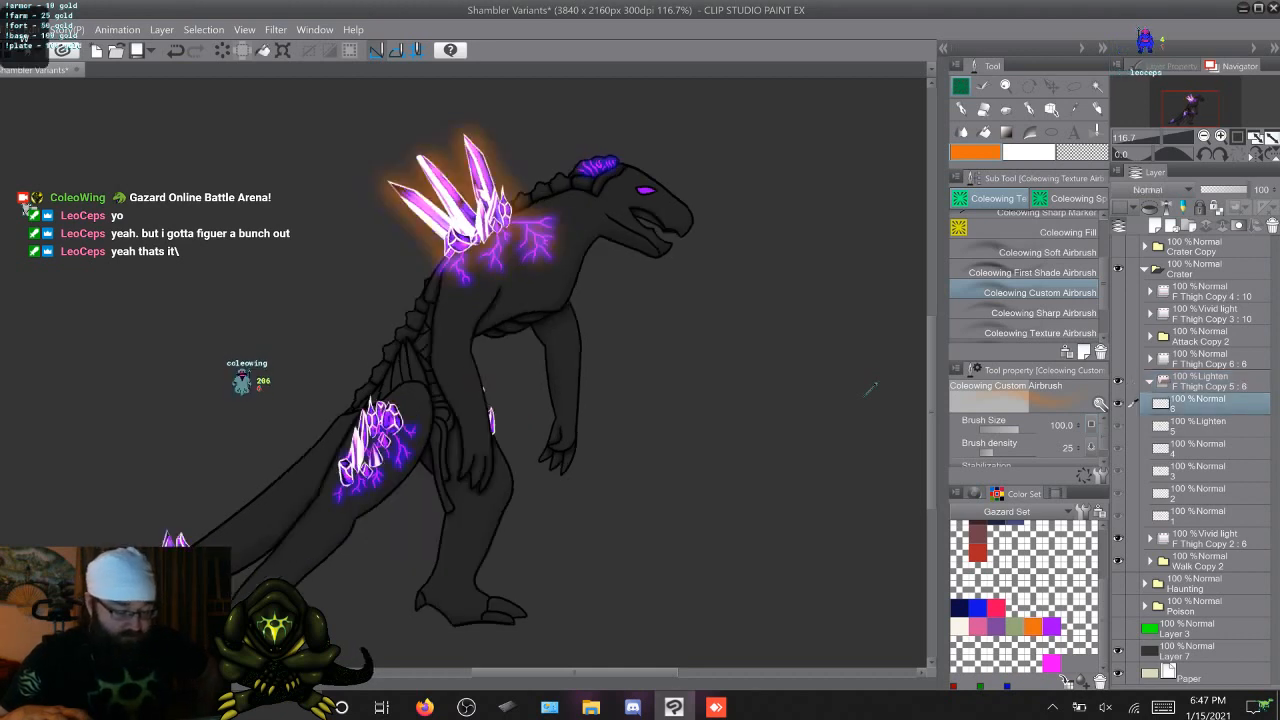
click(1210, 515)
click(1210, 493)
click(1210, 470)
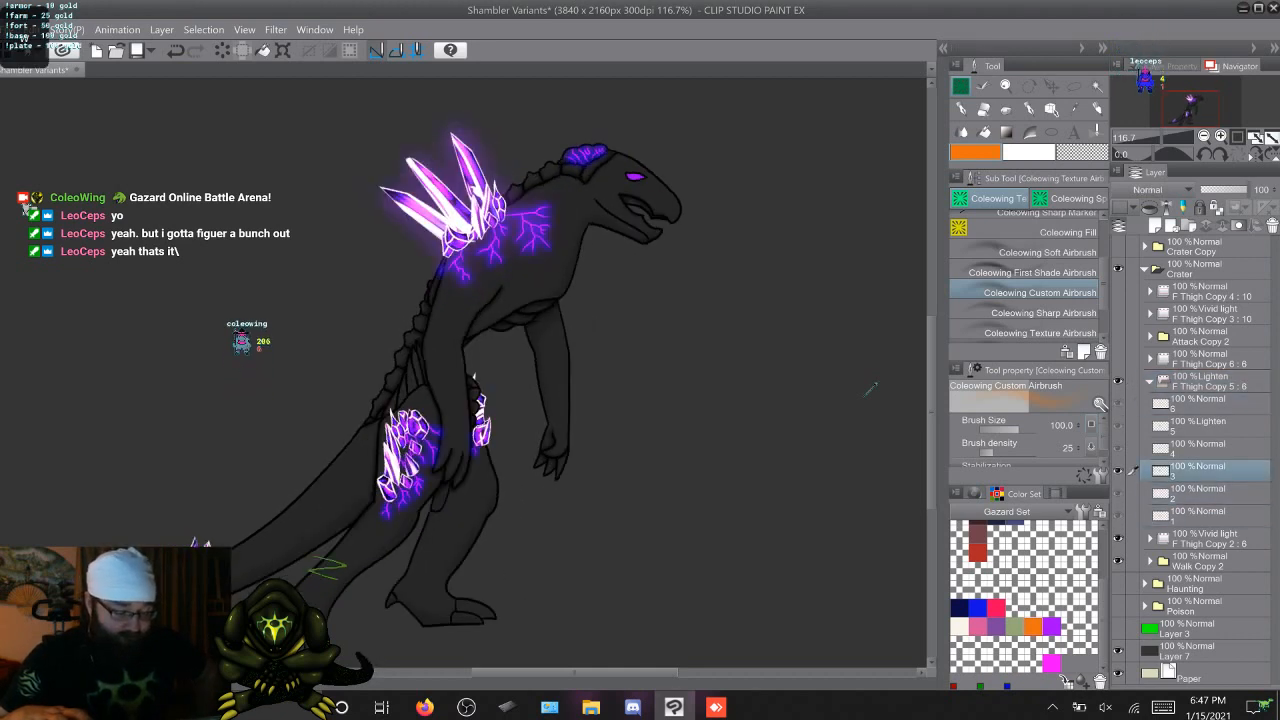
key(period)
key(period)
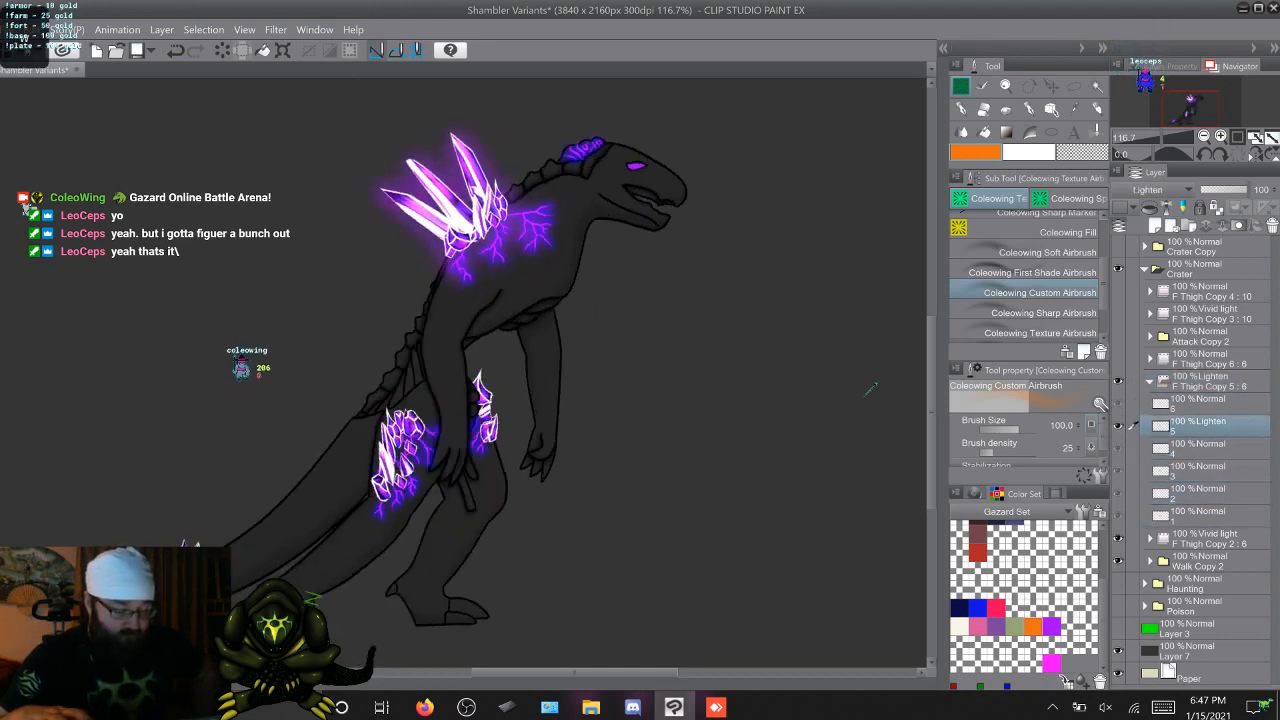
Try Add (Glow) and Glow dodge on the frame 5 glow layer, and return the layer to Normal
click(1147, 189)
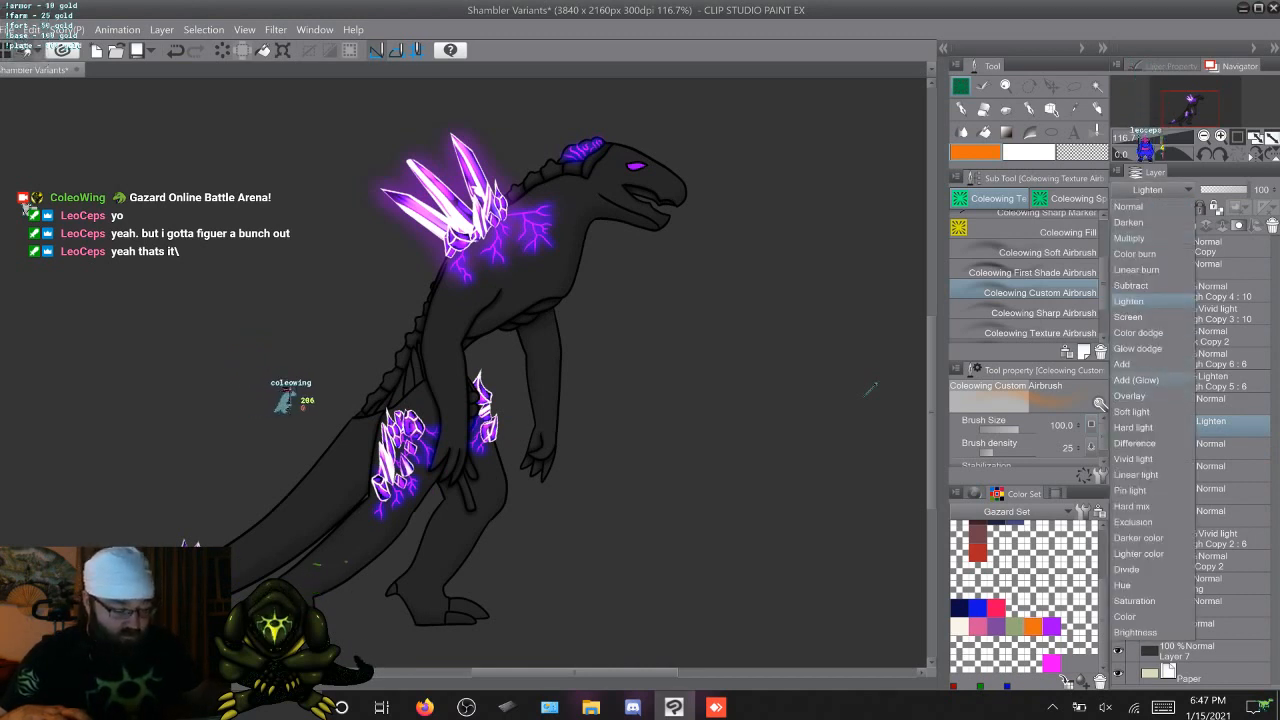
click(1136, 380)
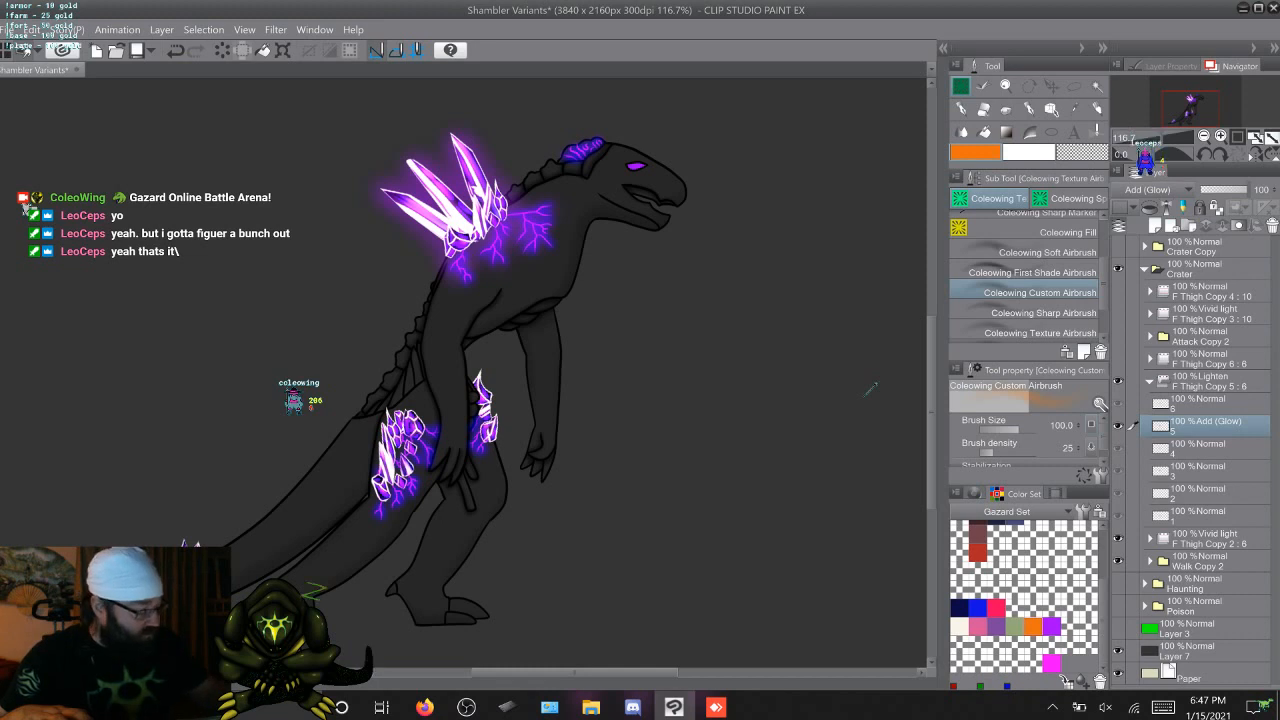
click(1147, 189)
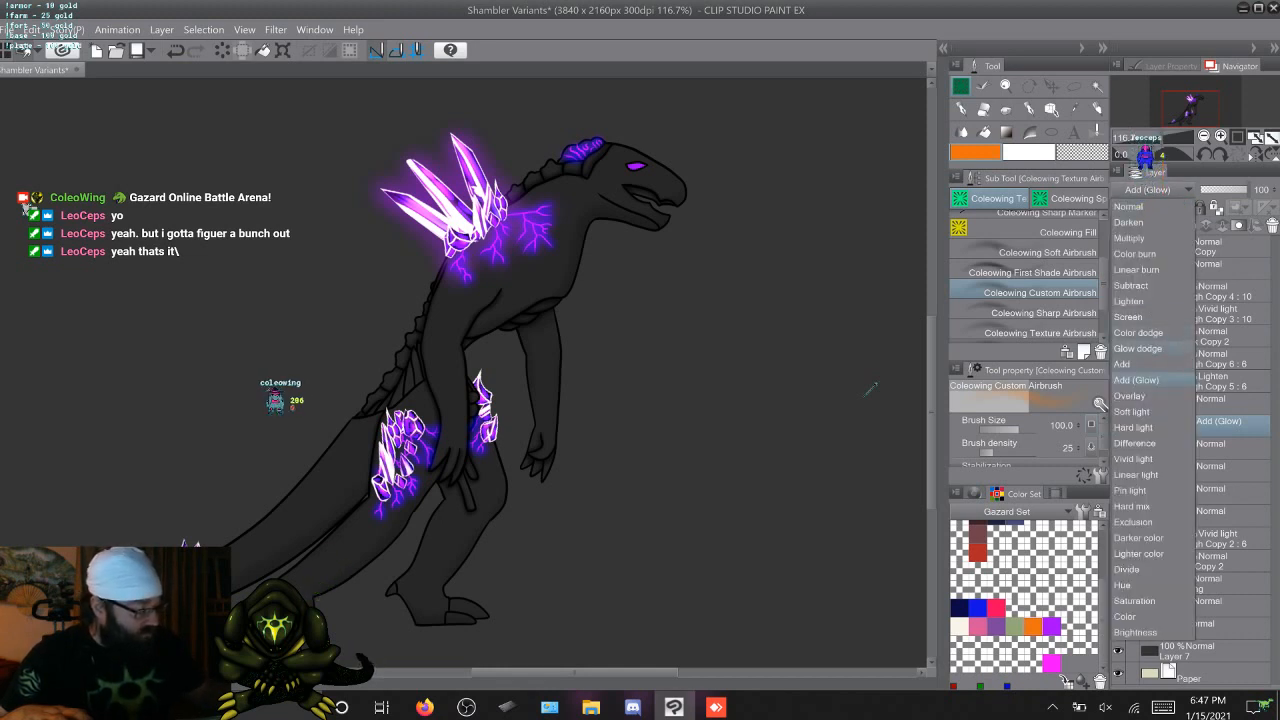
click(1138, 348)
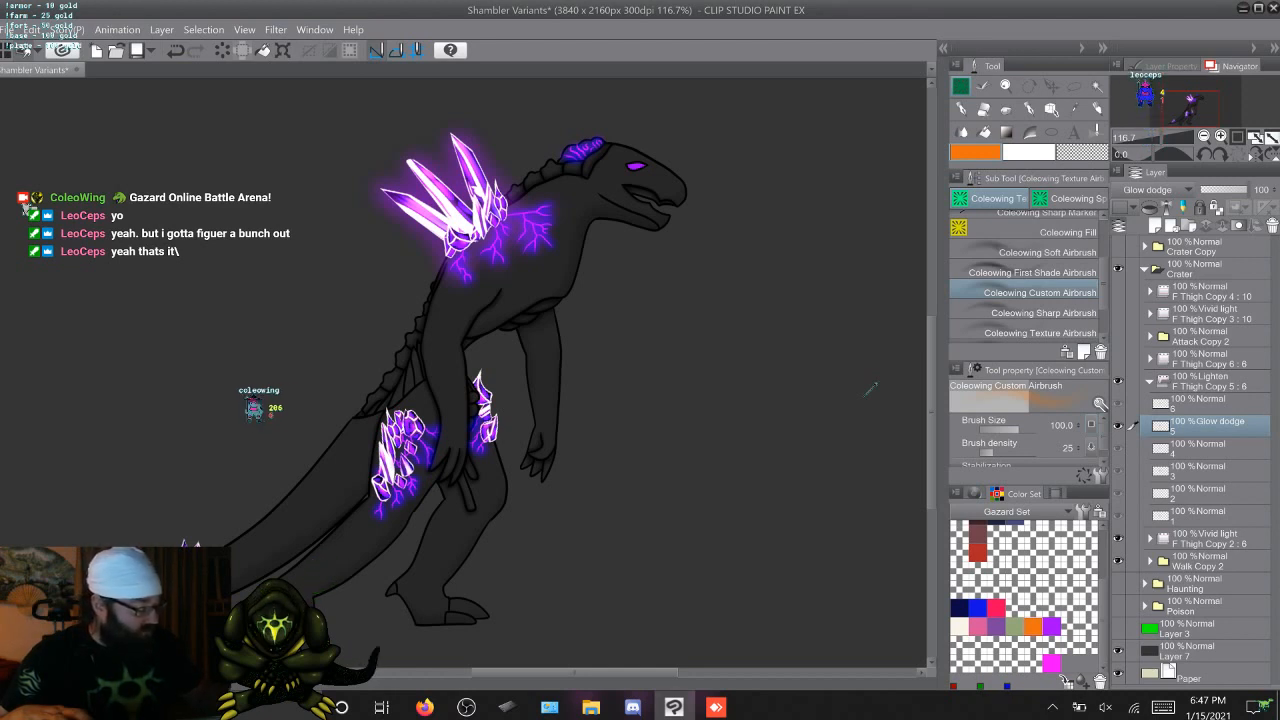
click(1147, 189)
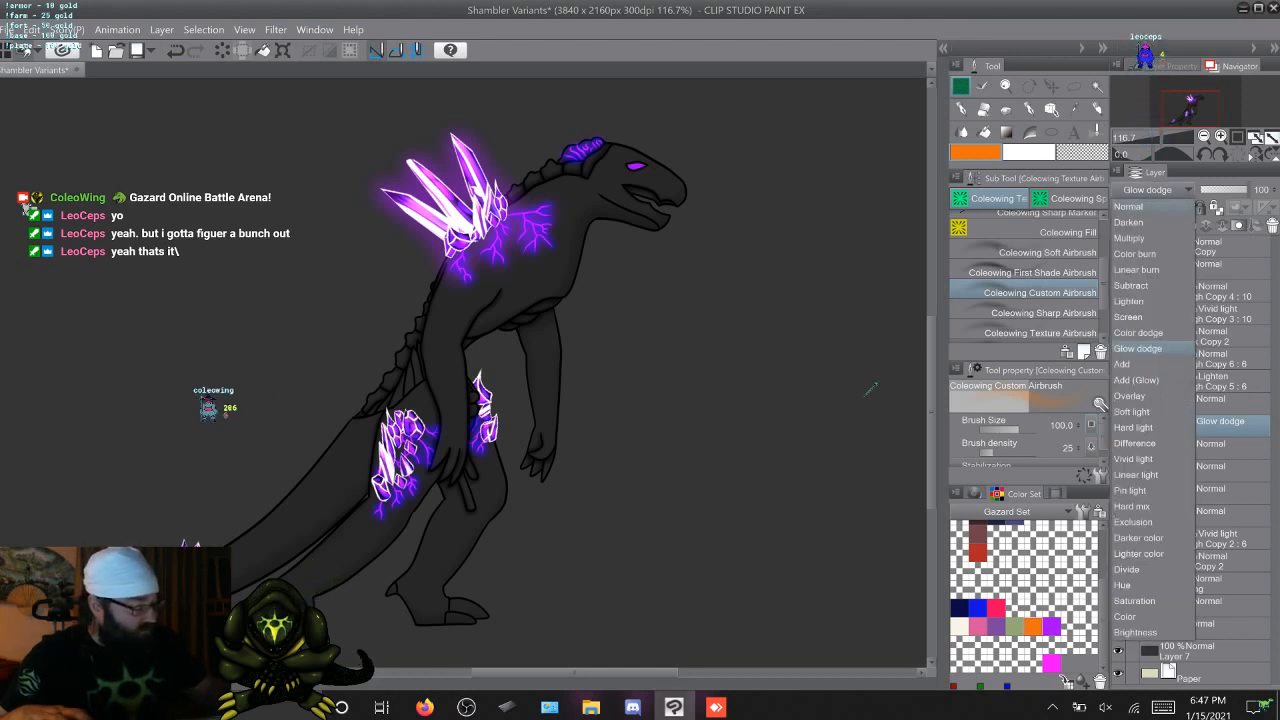
click(1129, 206)
Try the Glow dodge blending mode on the F Thigh Copy 5 glow folder and compare it across the walk frames
click(1205, 380)
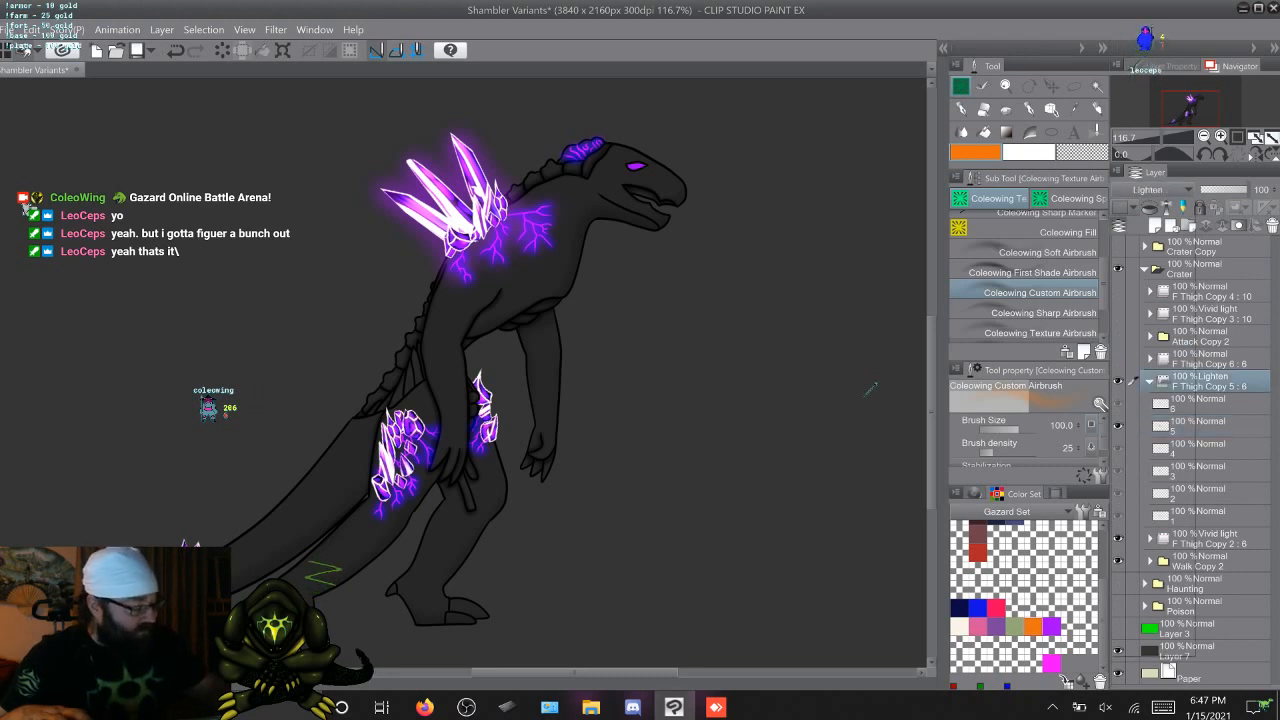
click(1147, 189)
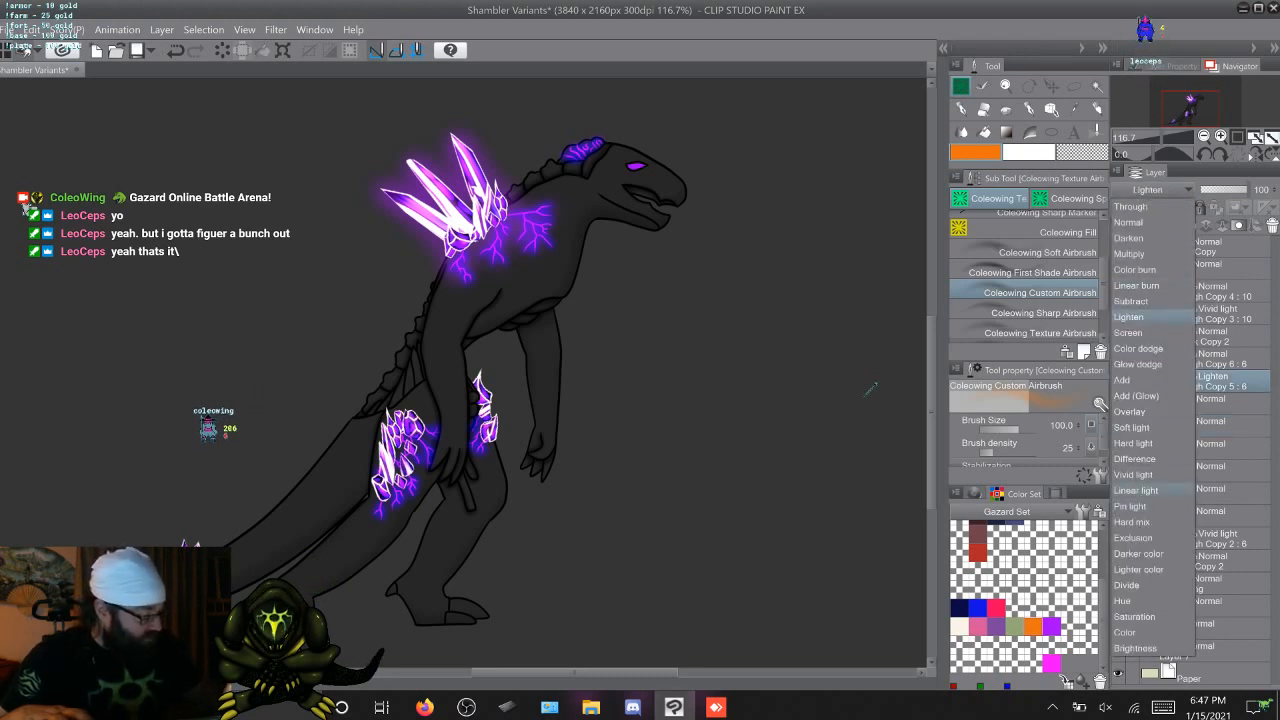
click(1138, 364)
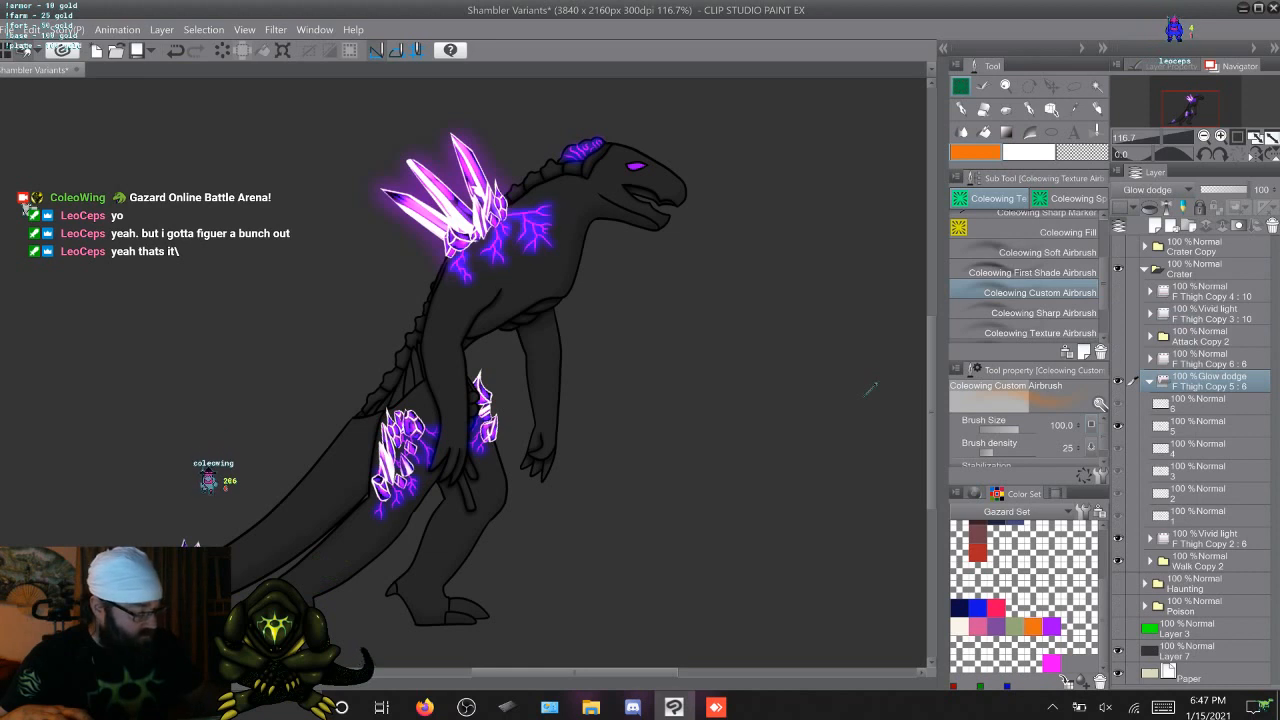
click(1205, 426)
key(Right)
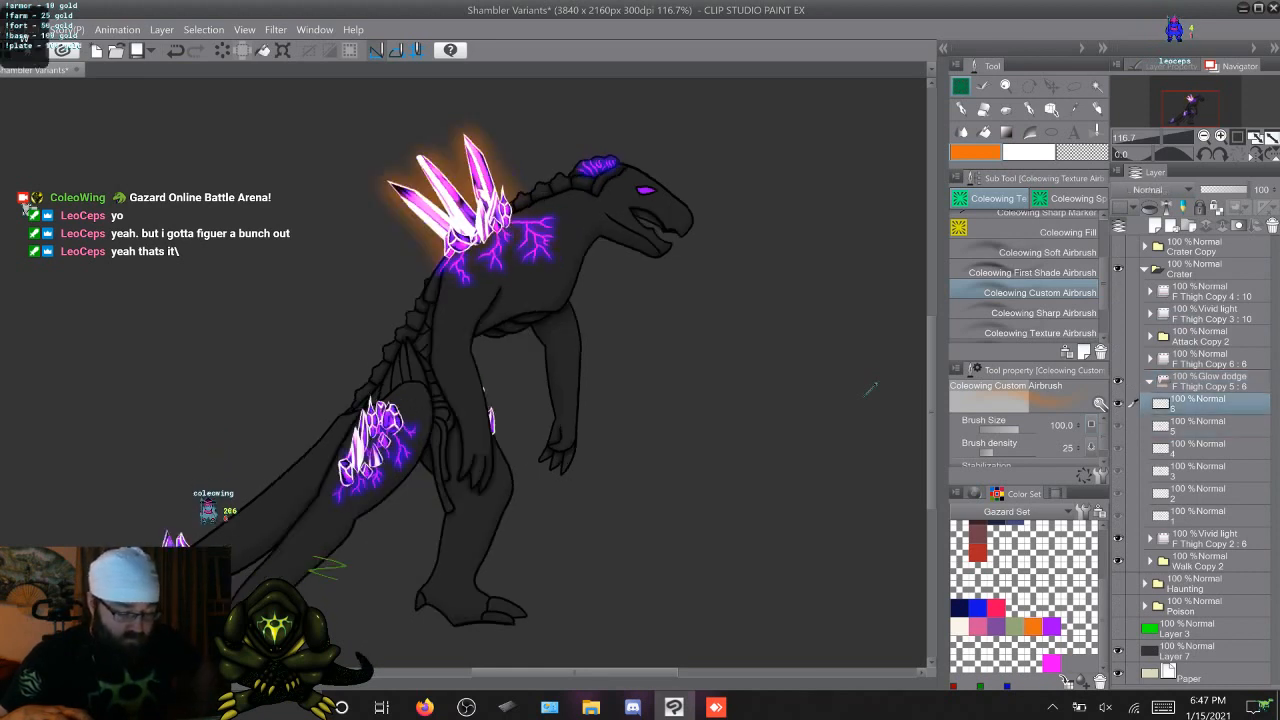
key(Right)
key(Right)
key(Right)
key(Right)
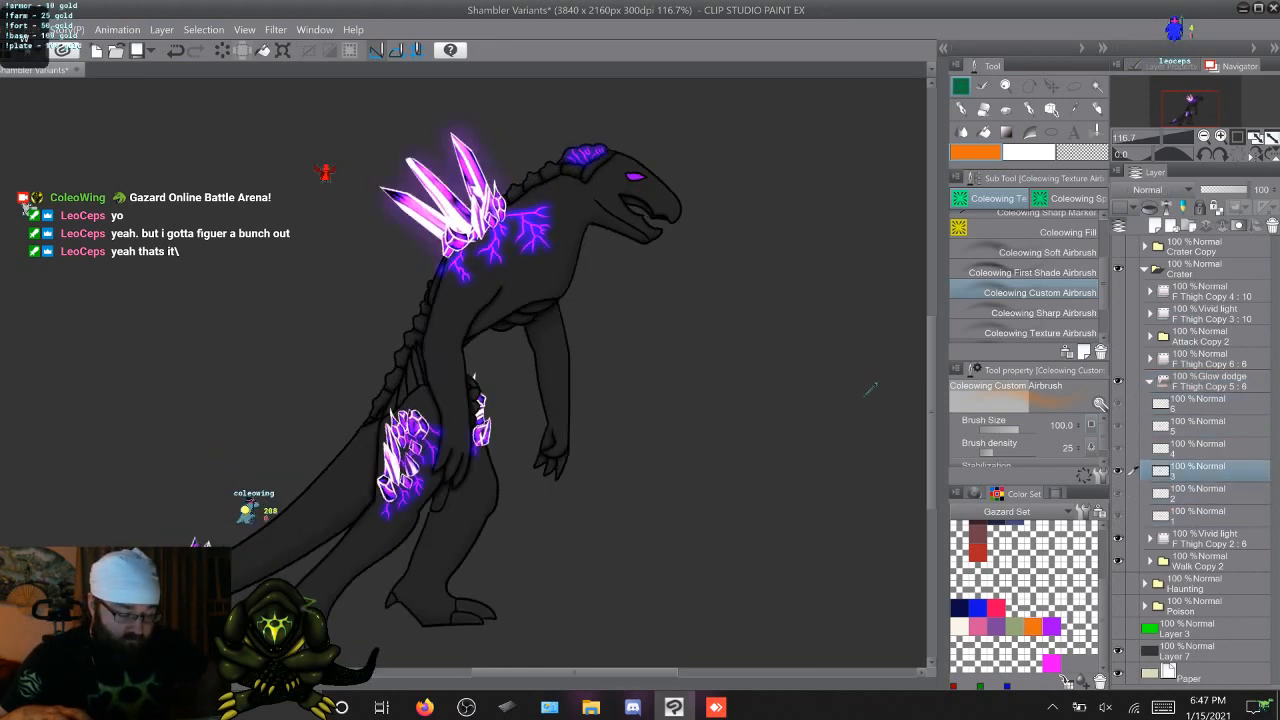
key(Right)
key(Right)
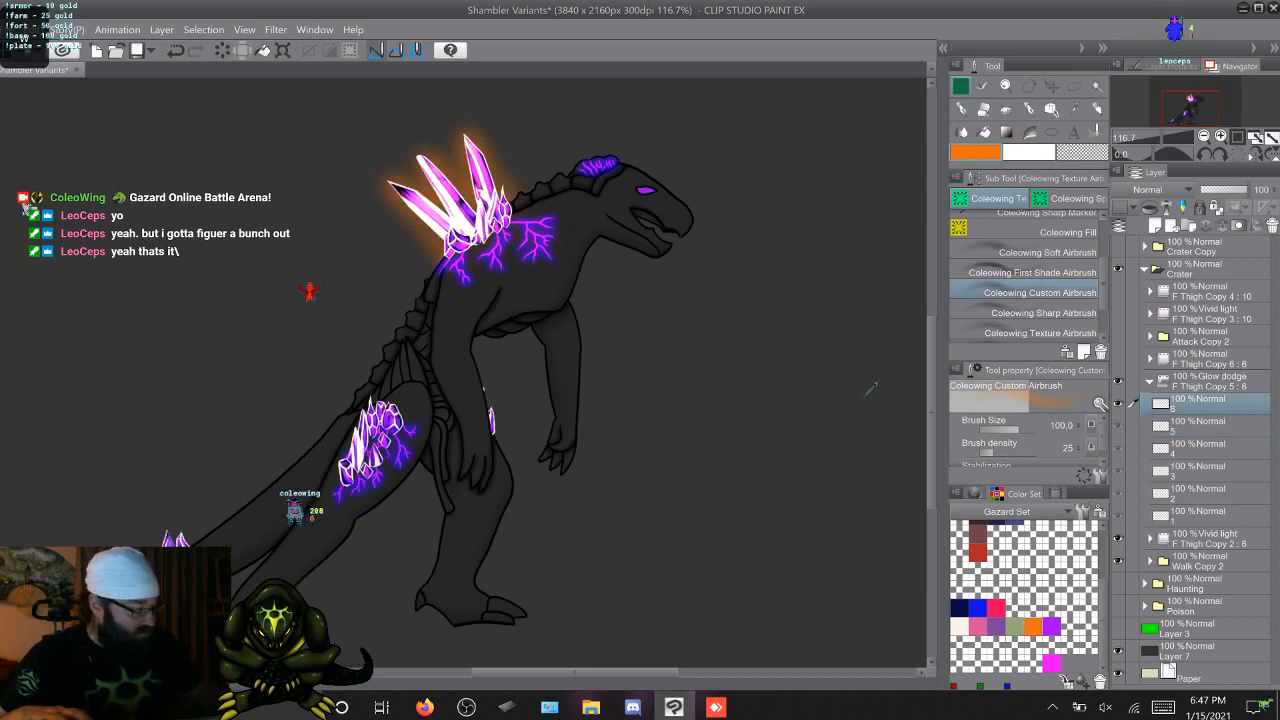
key(Left)
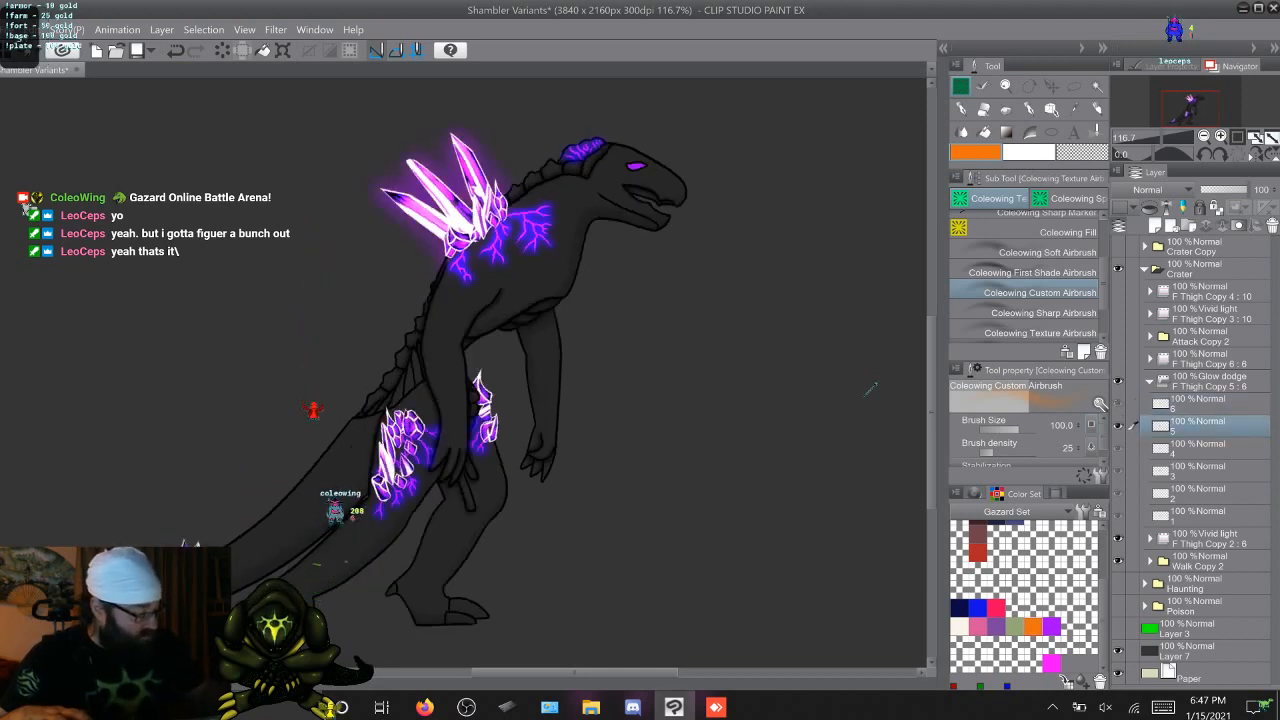
Try the Overlay blending mode on the F Thigh Copy 5 glow folder and compare it across the walk frames
click(1205, 381)
click(1155, 189)
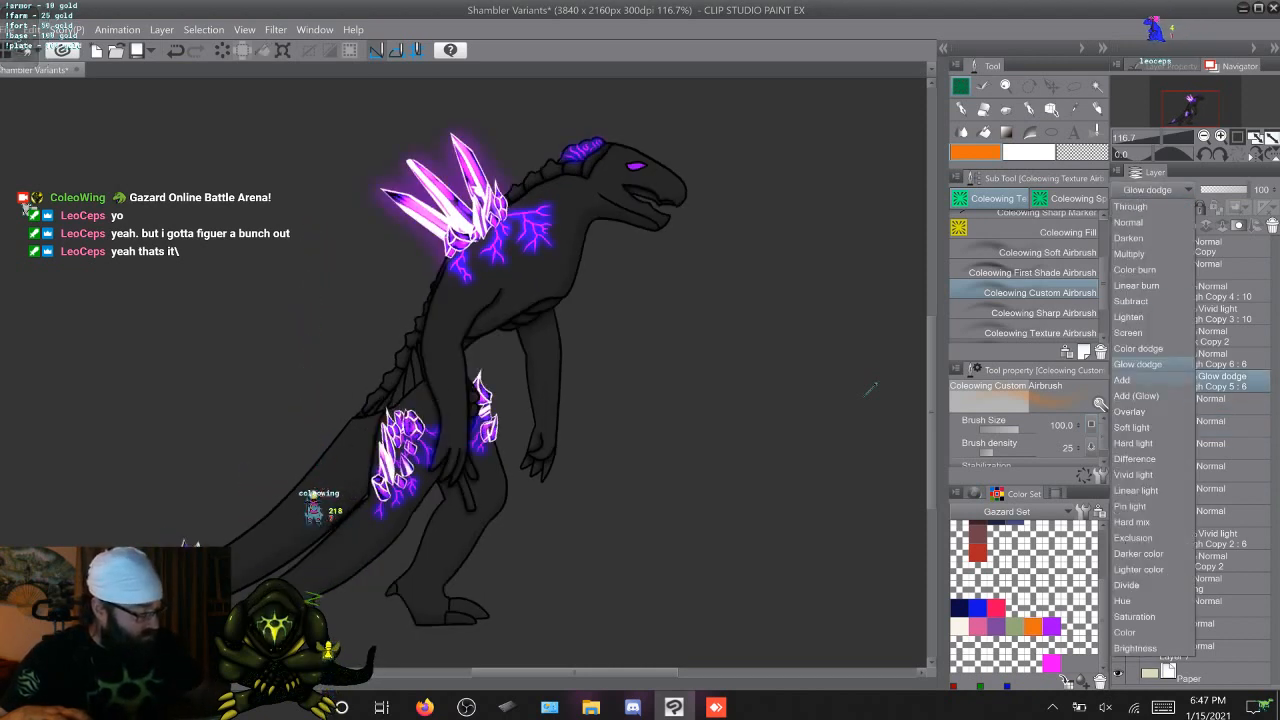
click(1130, 411)
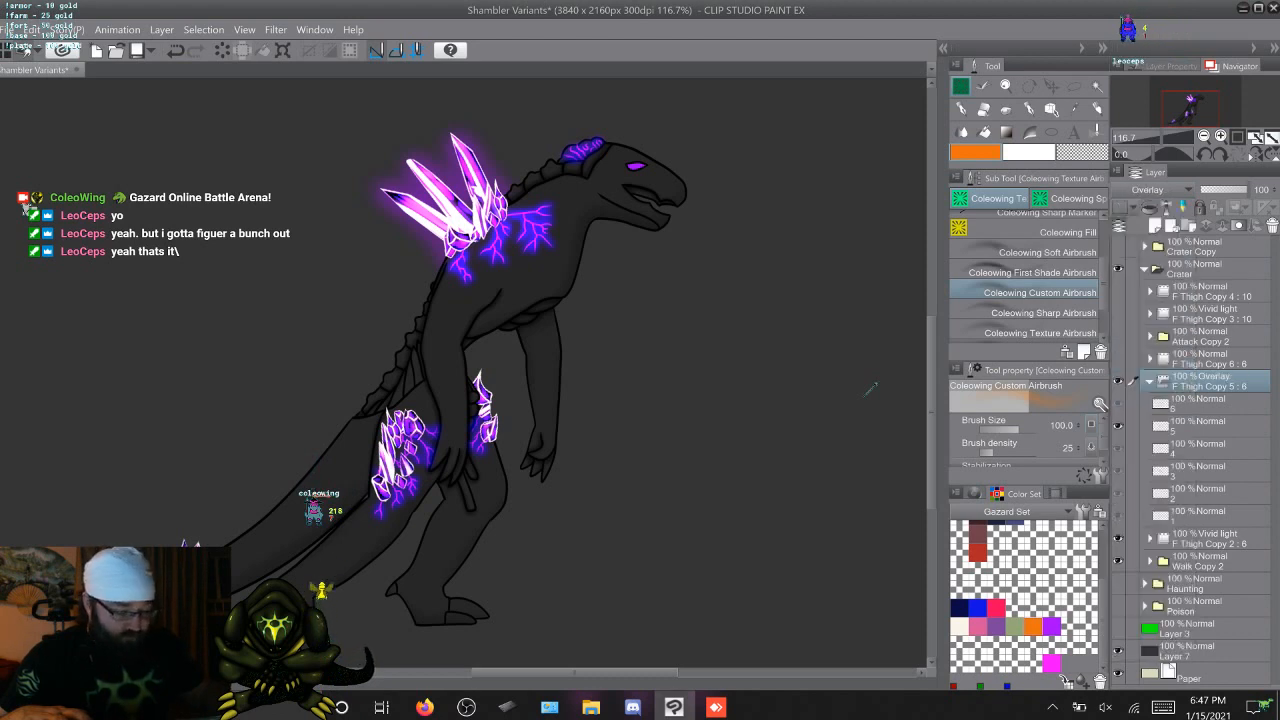
key(Right)
key(Right)
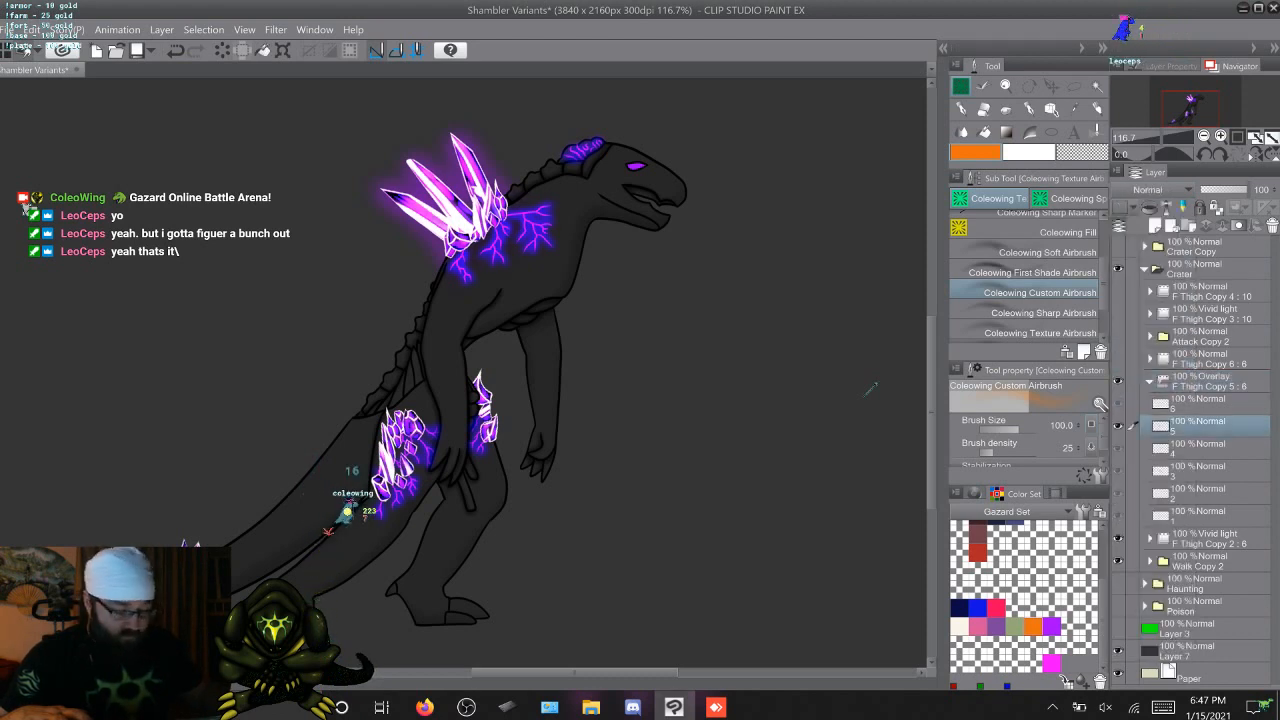
key(Right)
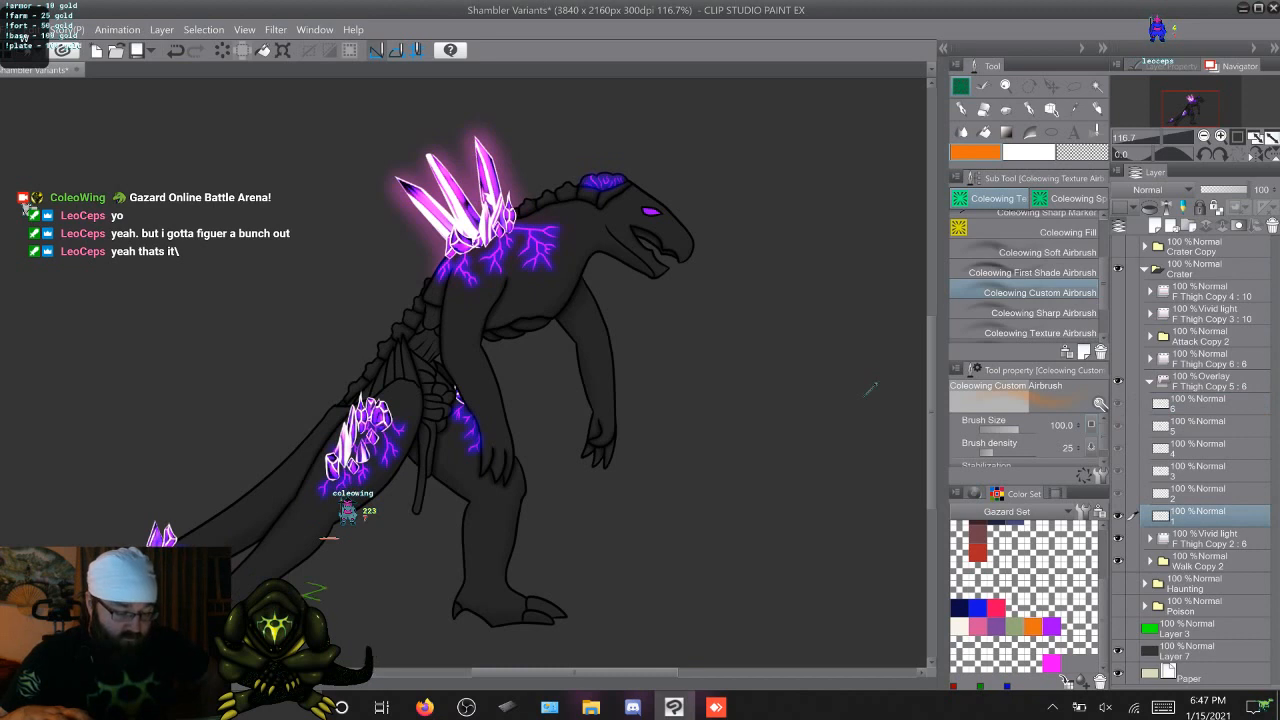
key(Right)
key(Right)
key(Right)
key(Right)
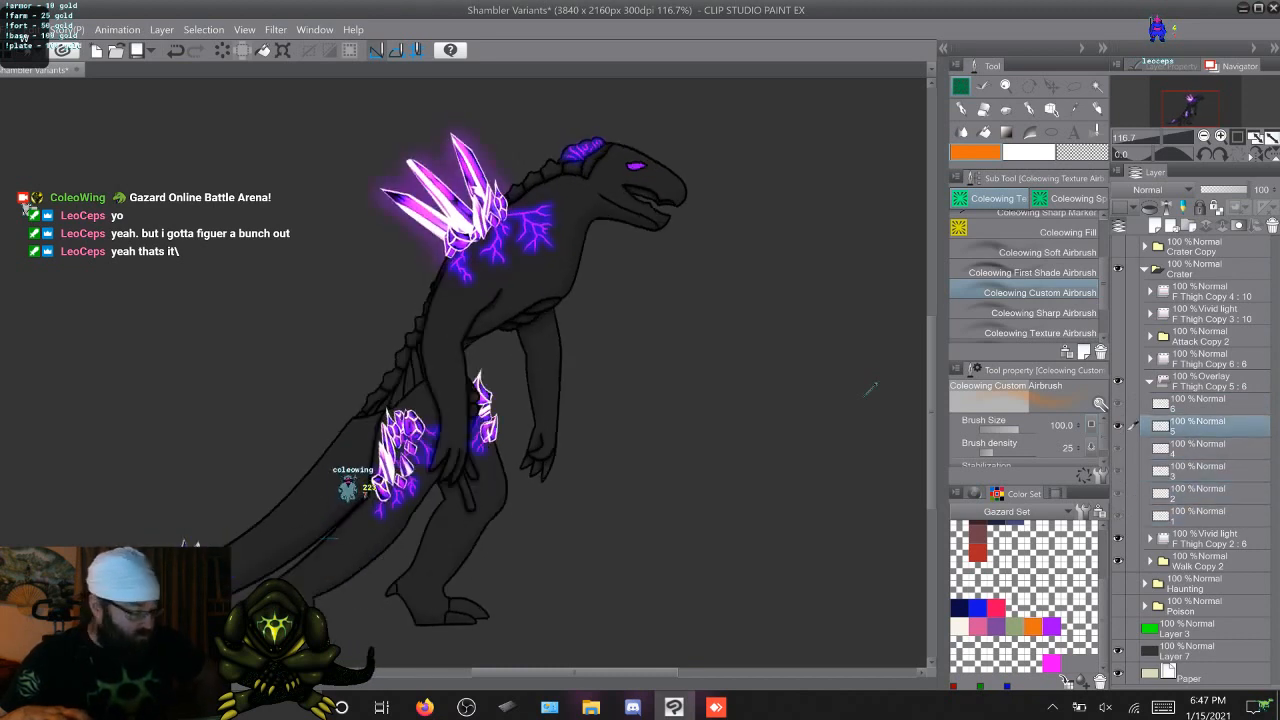
Set the blending mode of the F Thigh Copy 5 glow folder to Hard light and compare the glow on frames 6 and 1
click(1160, 190)
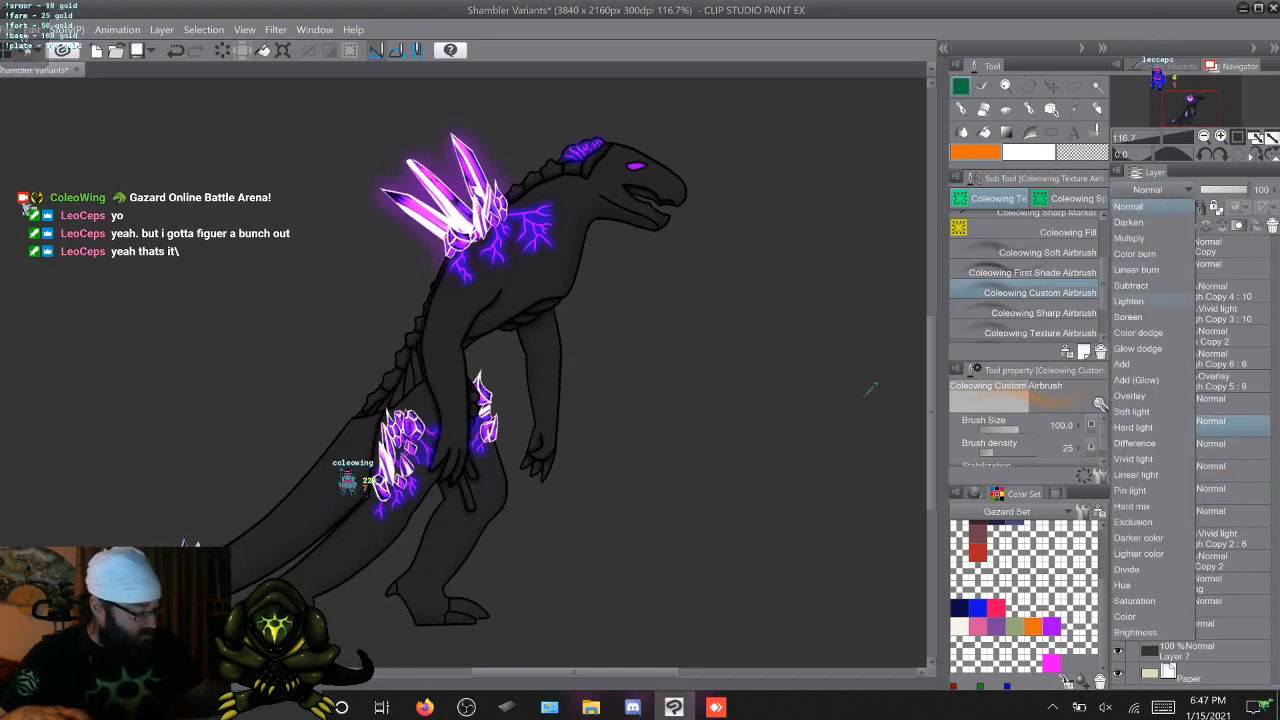
click(1210, 381)
click(1210, 381)
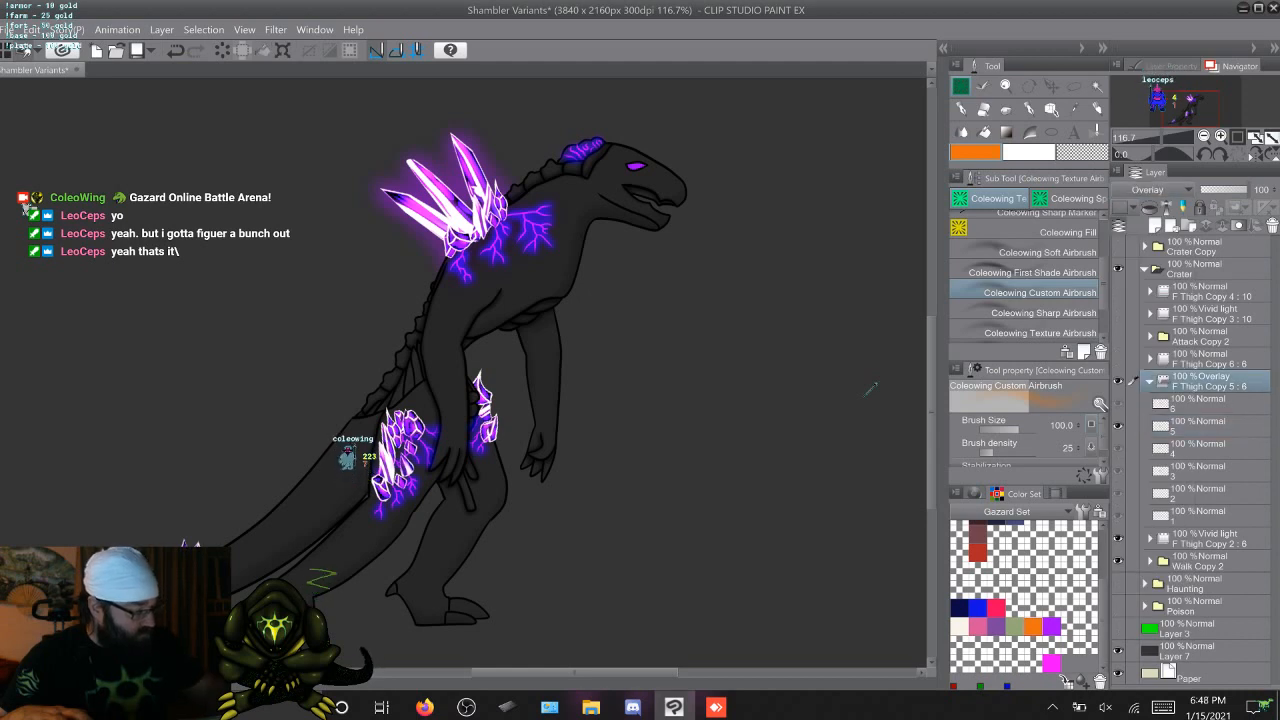
click(1150, 190)
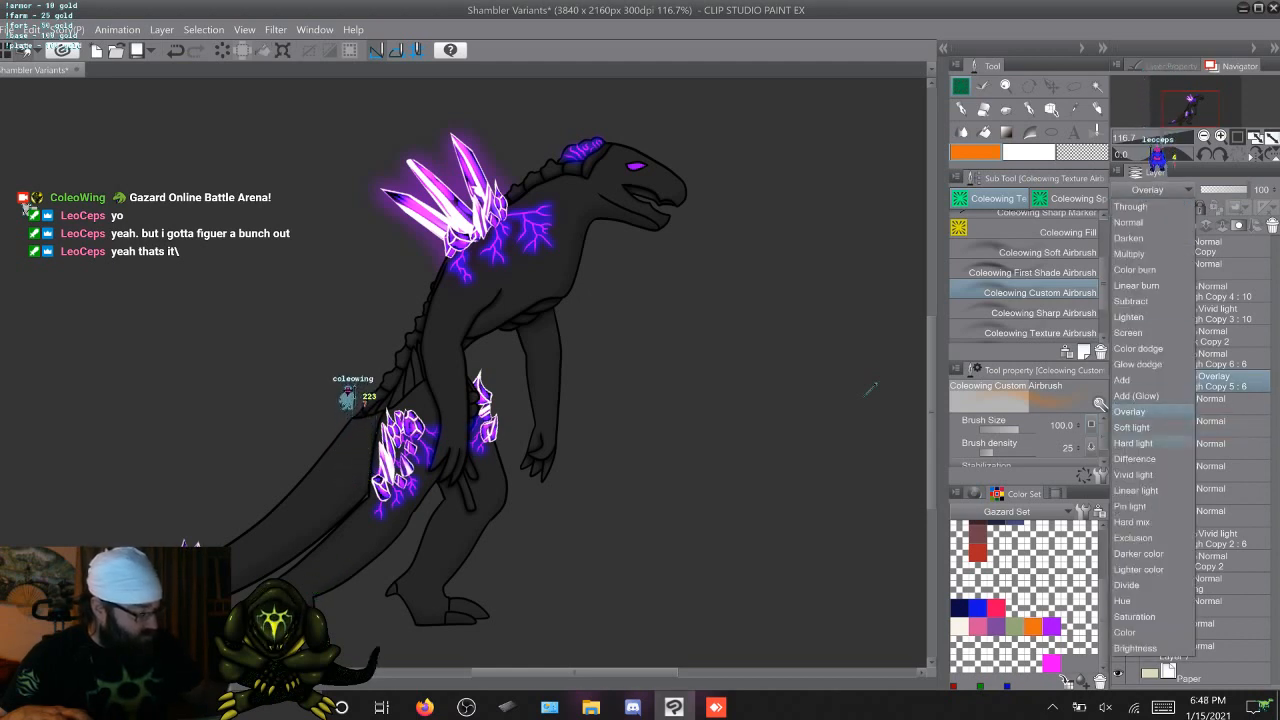
click(1133, 443)
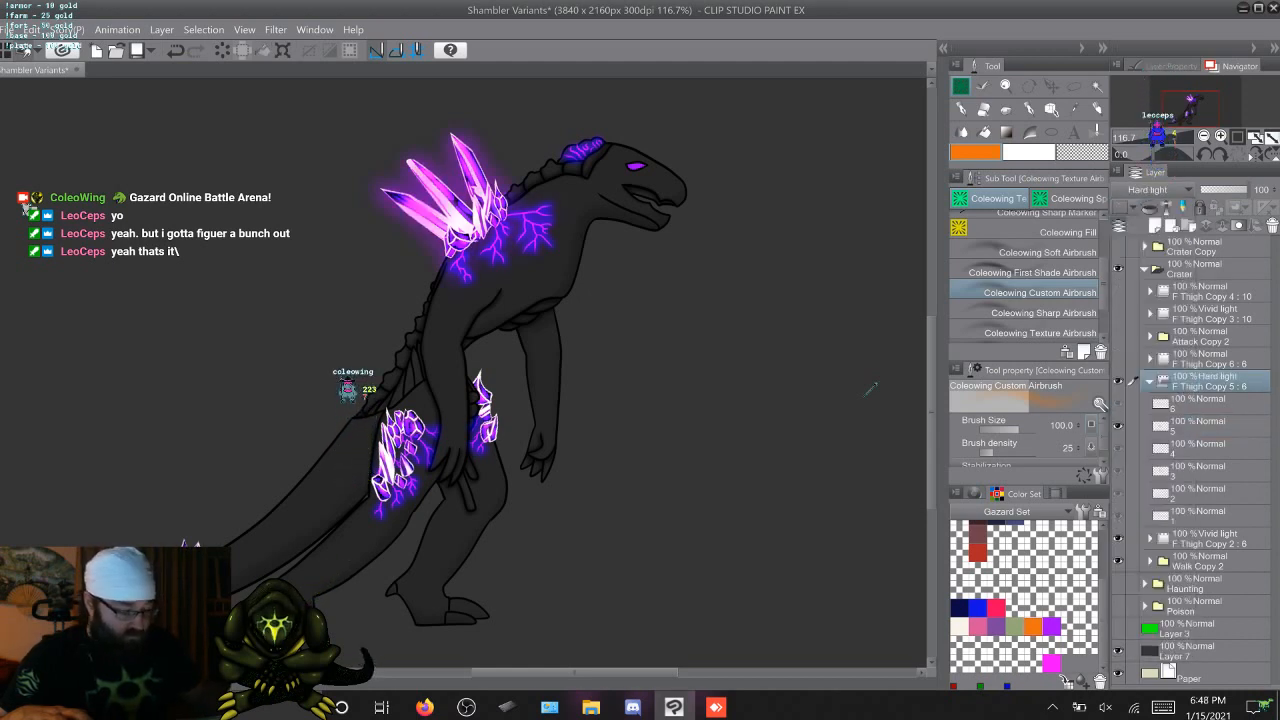
key(Right)
key(Right)
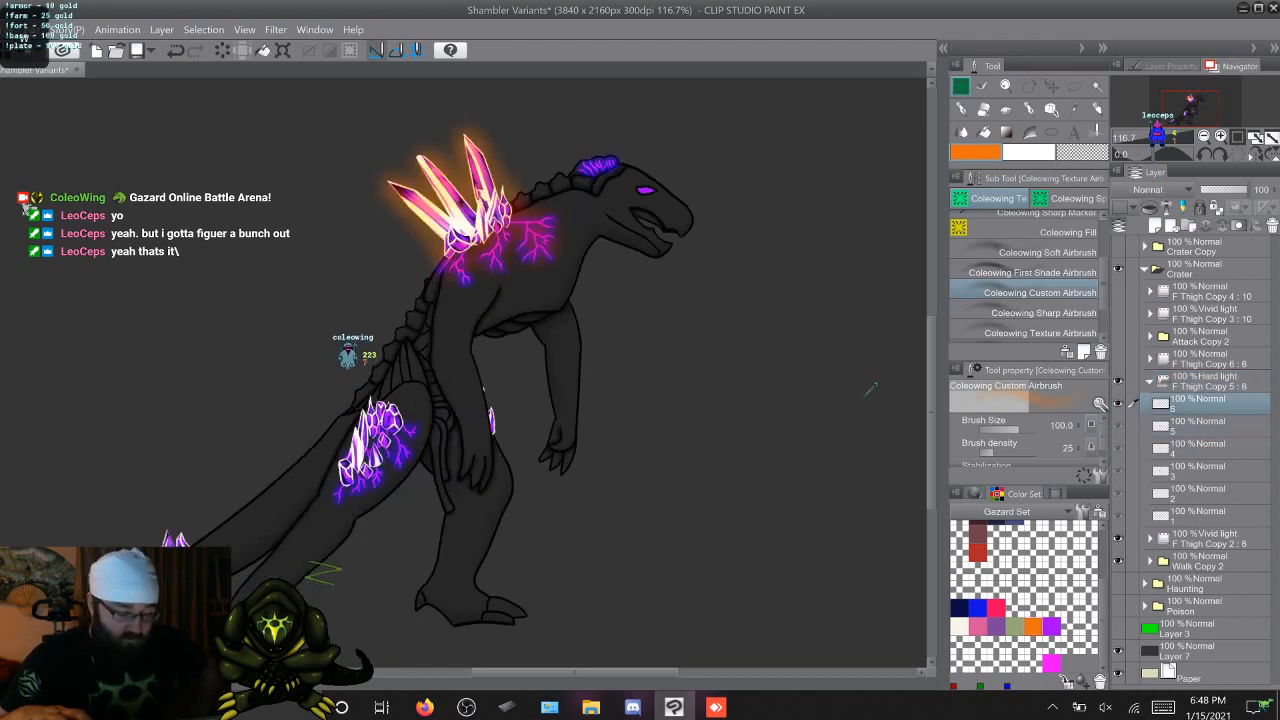
key(Right)
key(Left)
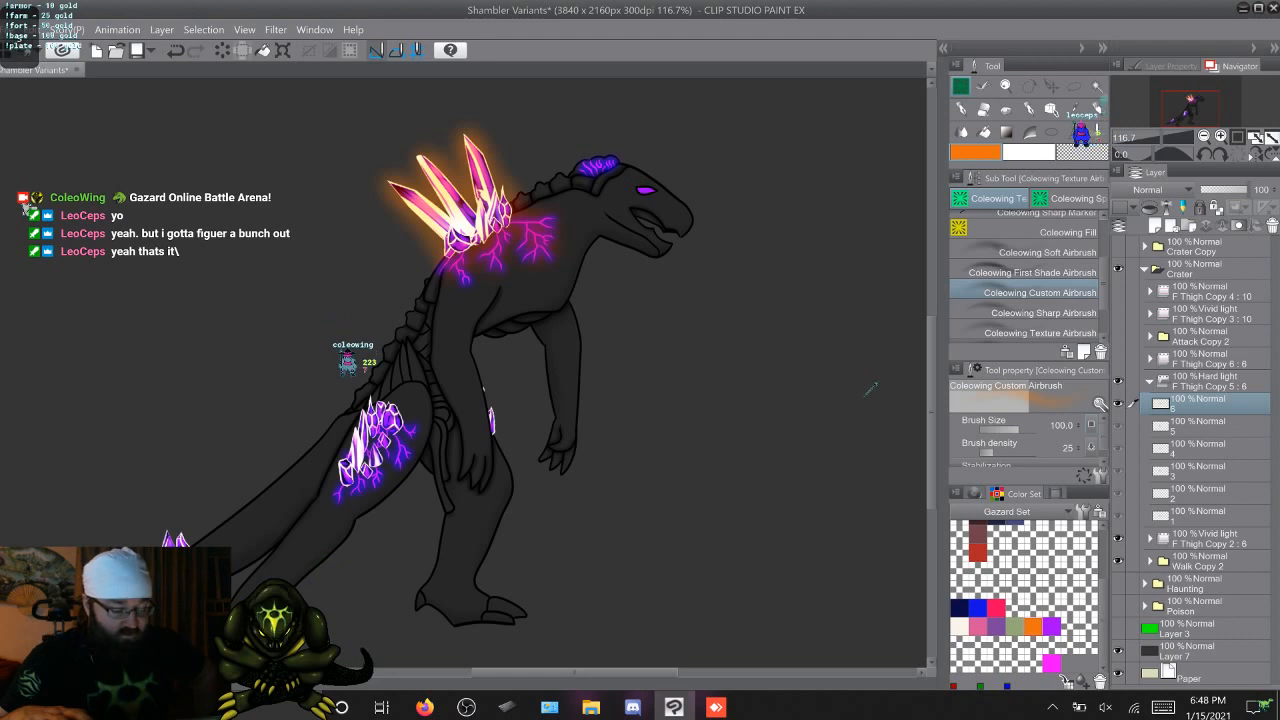
key(Right)
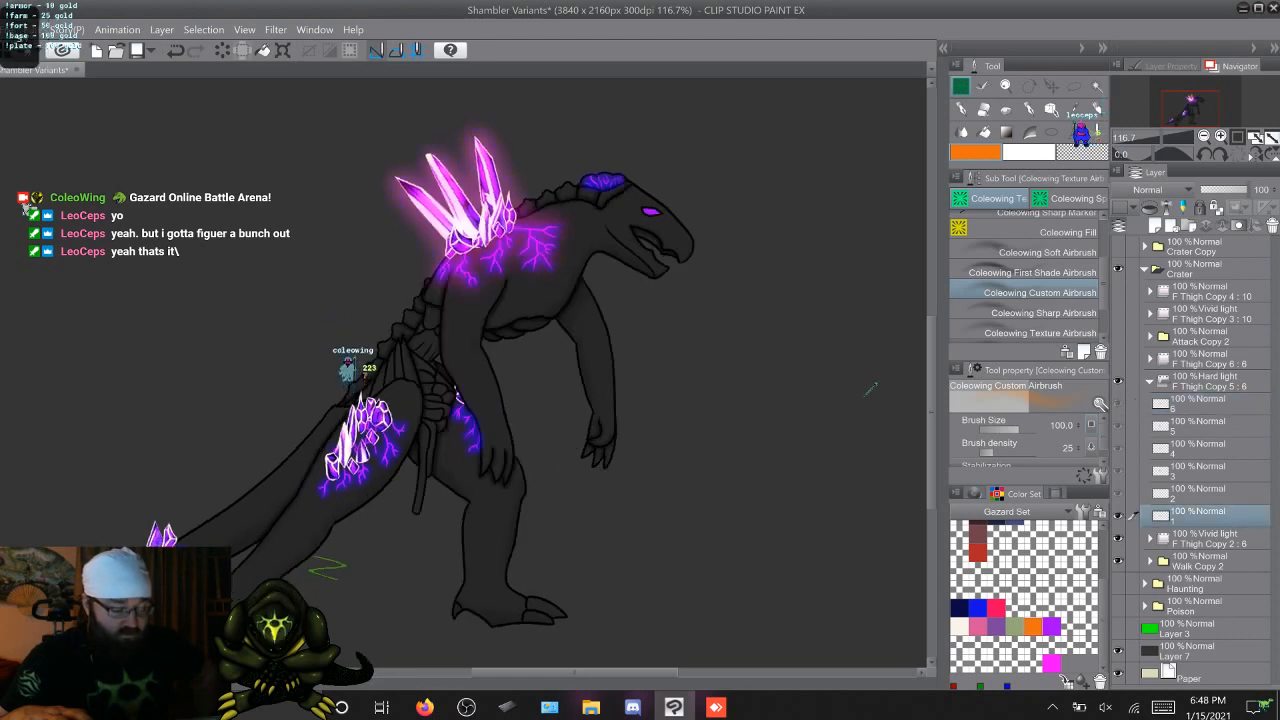
Compare the Hard light glow colours on the crystals and veins across the six walk frames, ending on frame 4
key(Left)
key(Right)
key(Right)
key(Right)
key(Right)
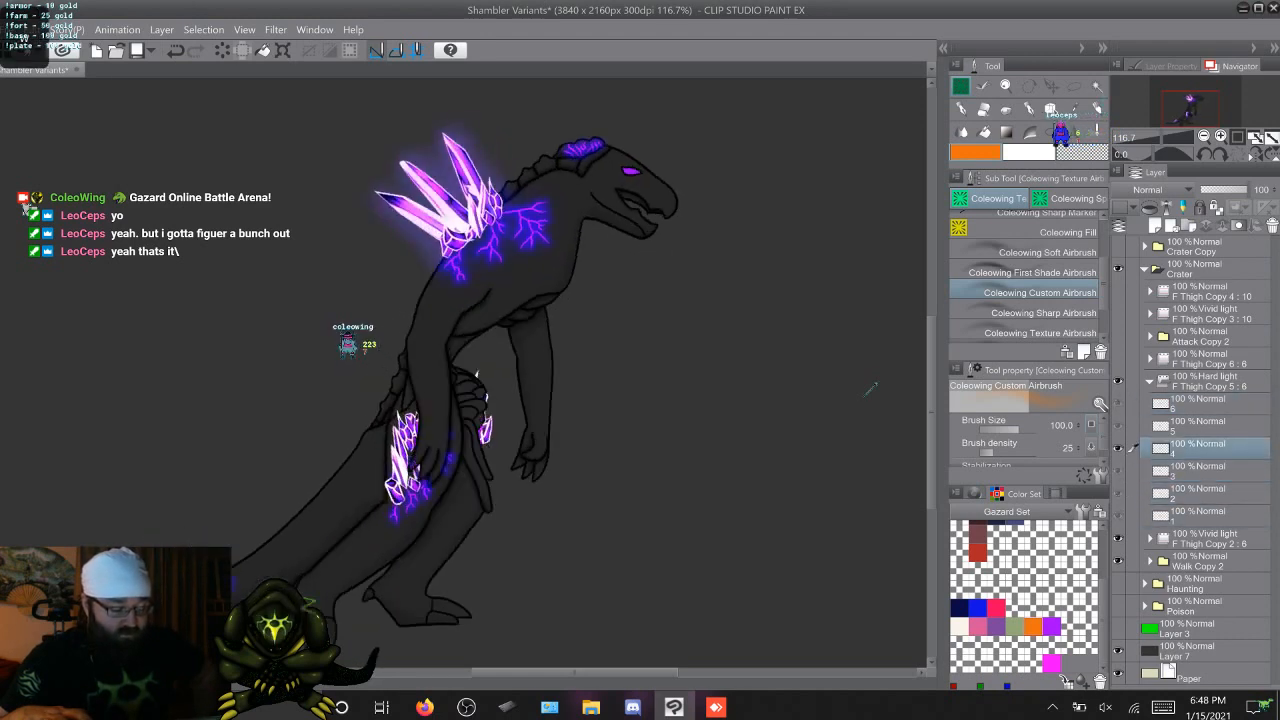
key(Right)
key(Right)
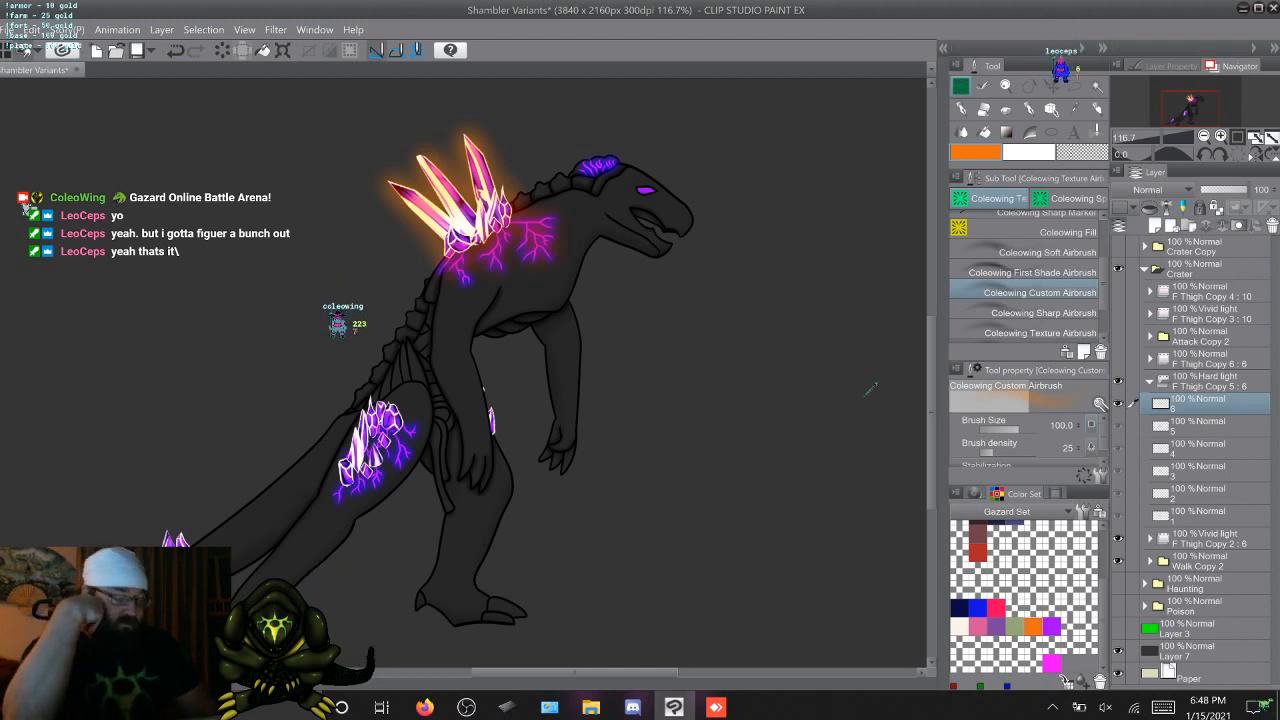
key(Right)
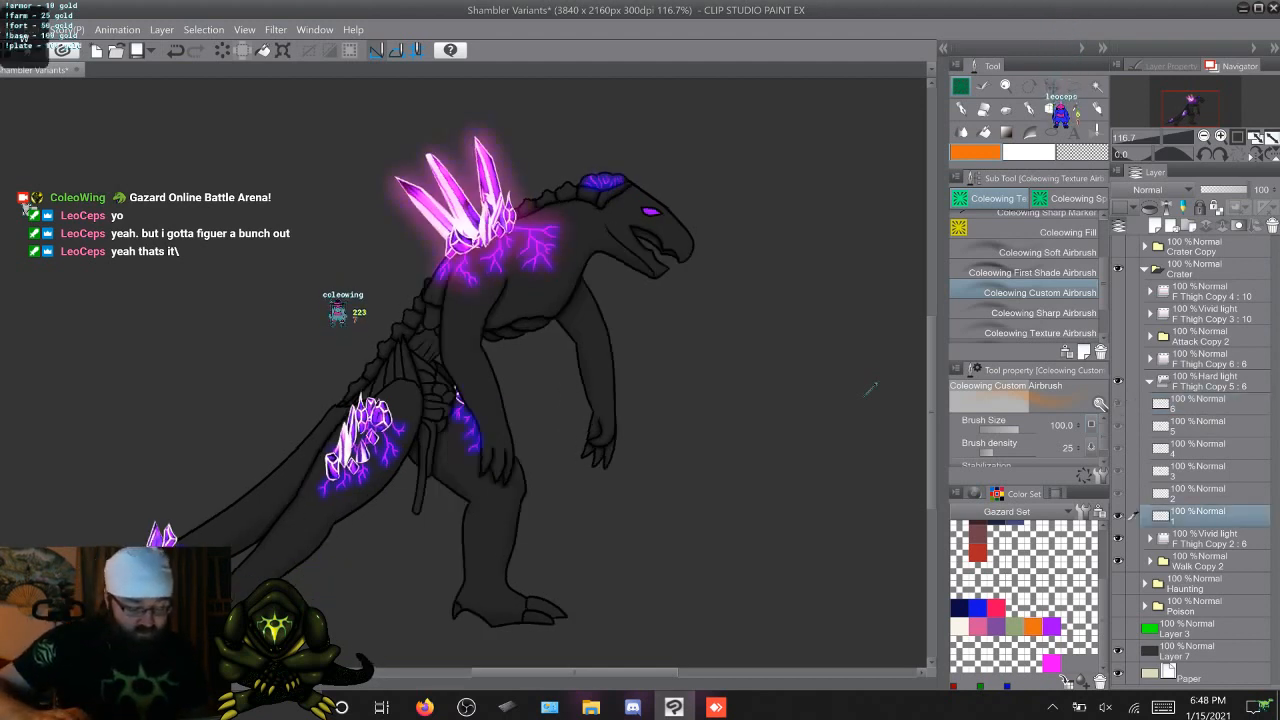
key(Right)
key(Right)
key(Left)
key(Left)
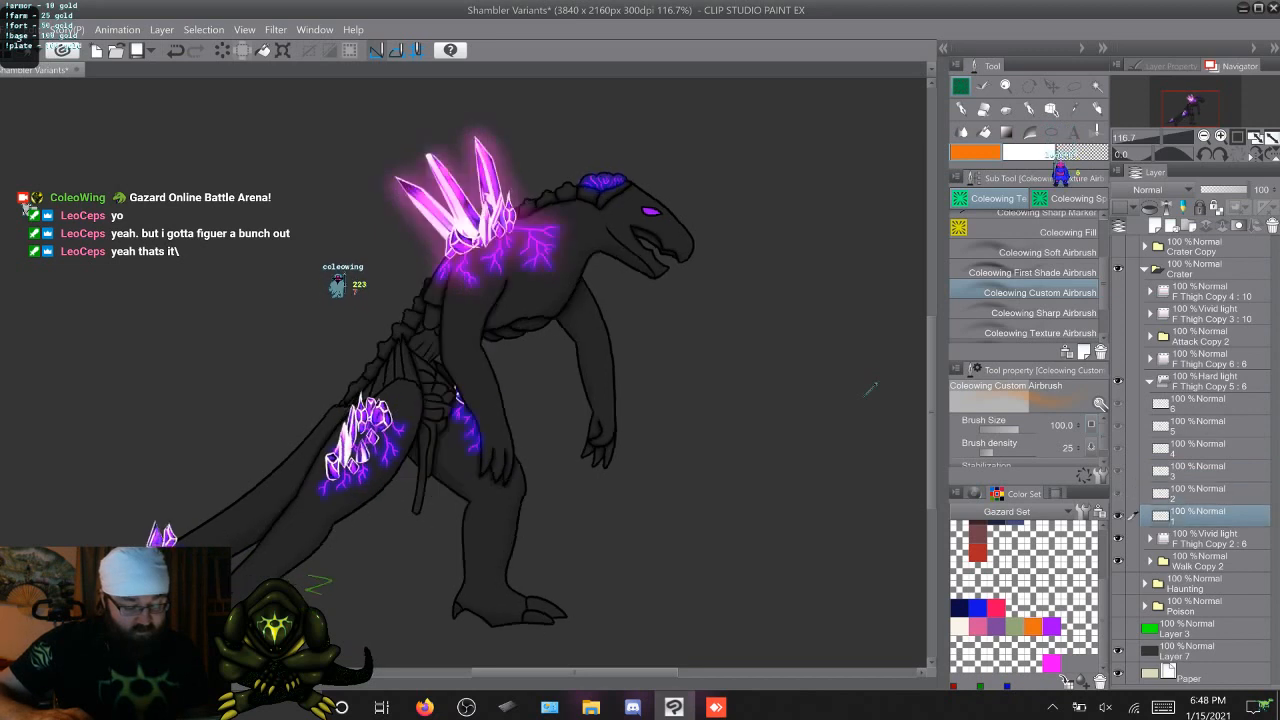
key(Right)
key(Right)
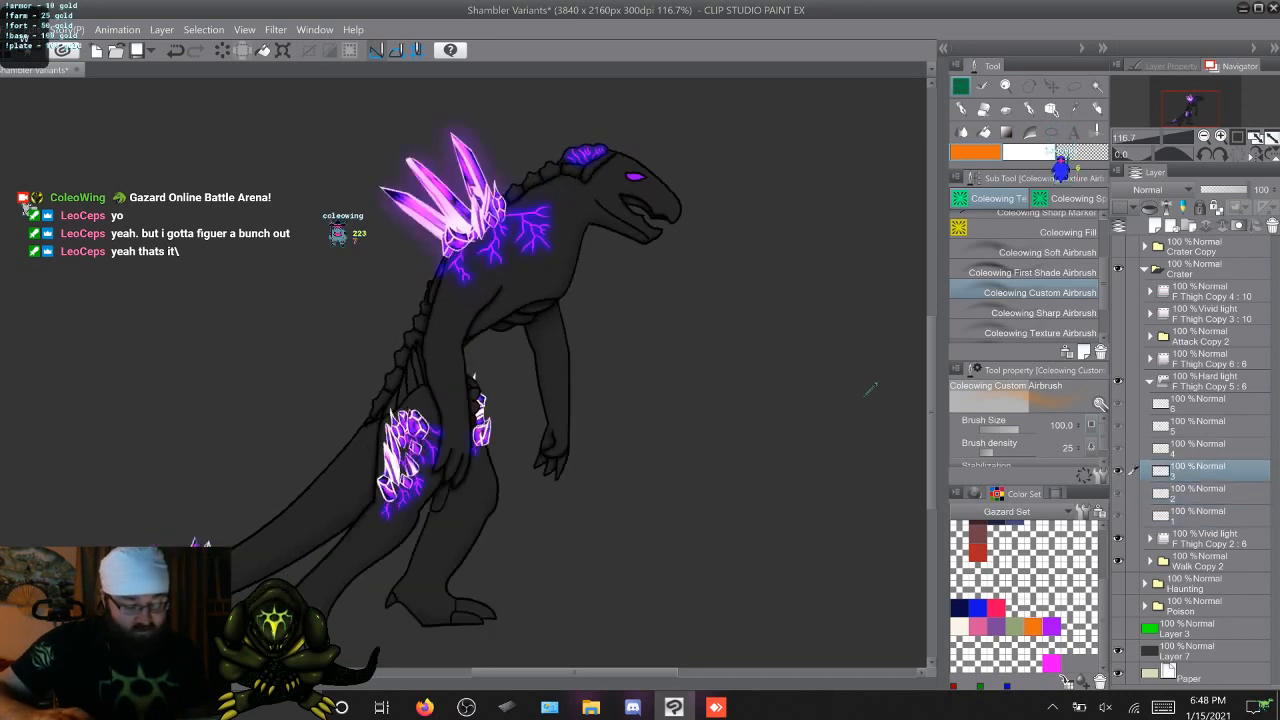
key(Right)
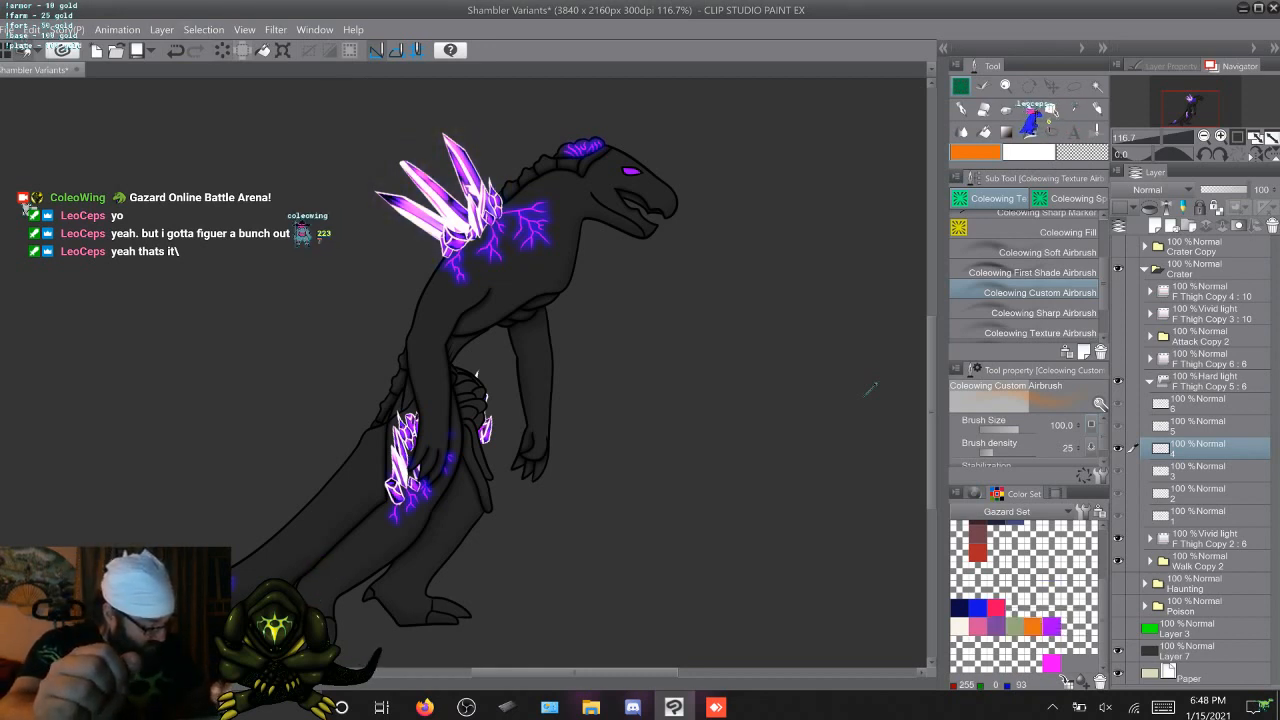
Try a bright red airbrushed glow around the back crystals on frame 4, and clear the layer
scroll(1028, 597, up, 4)
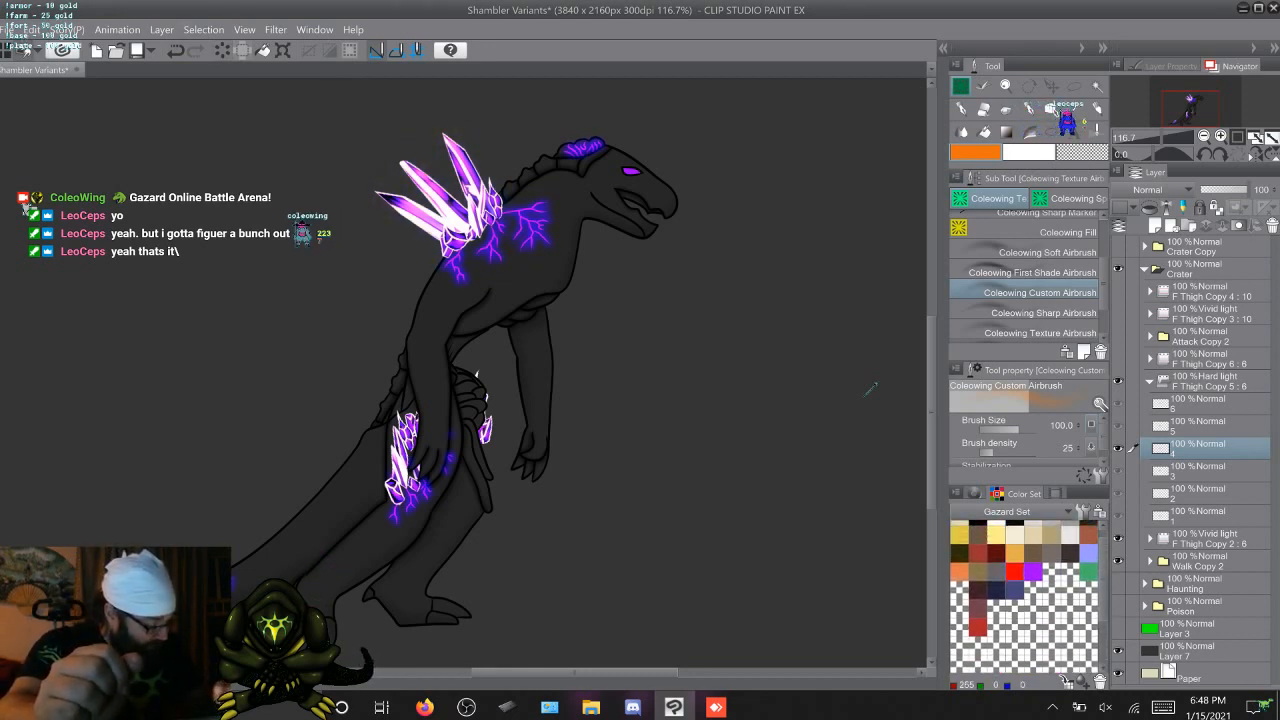
click(1014, 572)
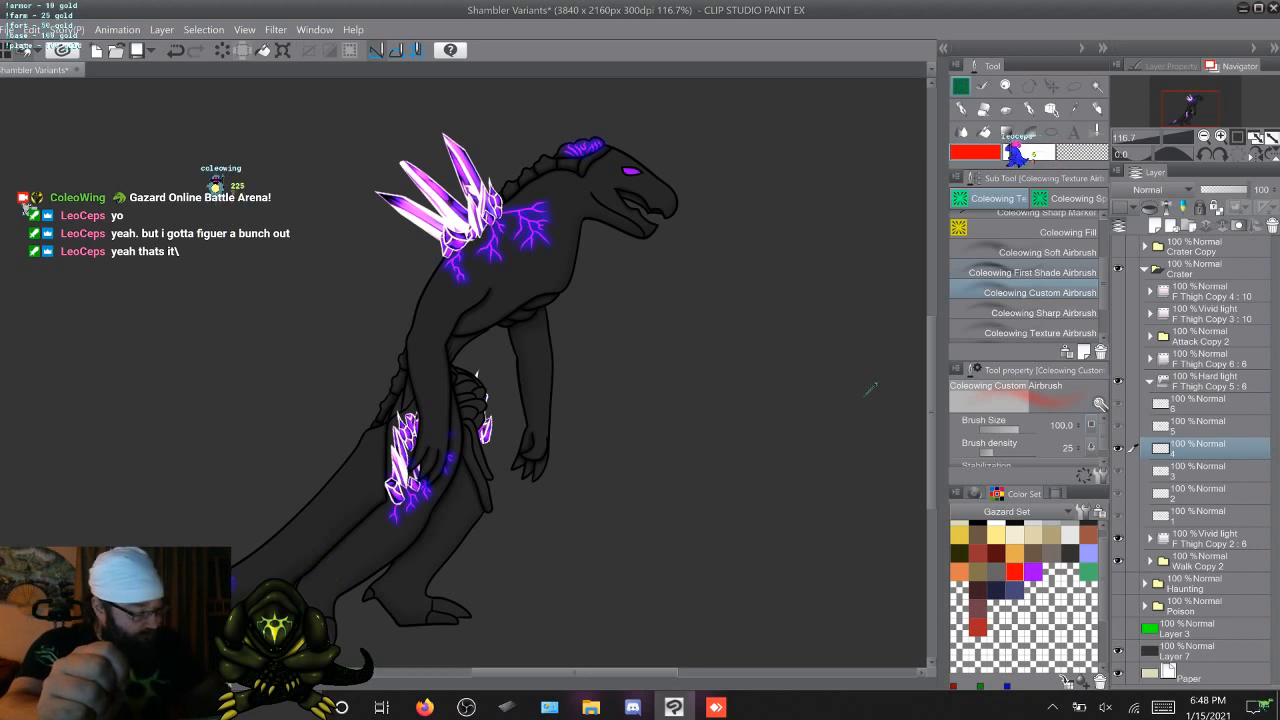
mouse_move(508, 200)
mouse_down()
mouse_move(446, 128)
mouse_move(449, 158)
mouse_move(401, 157)
mouse_move(391, 190)
mouse_move(376, 190)
mouse_move(437, 240)
mouse_up()
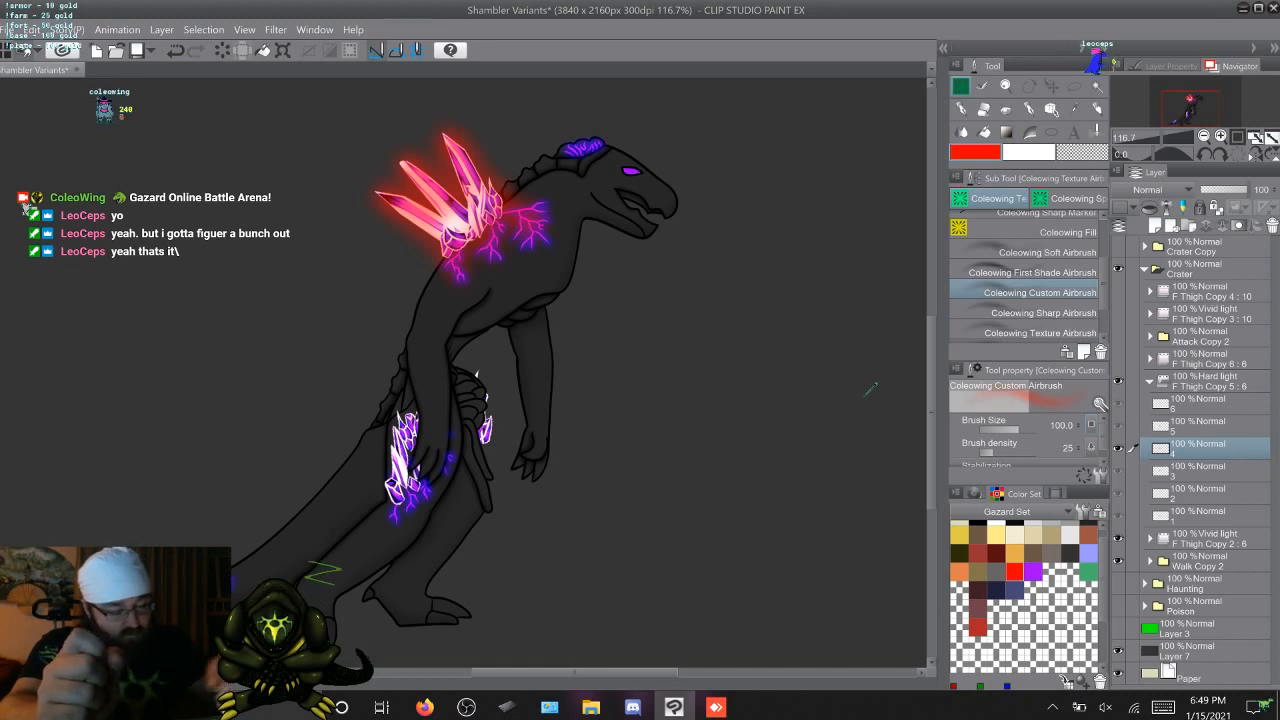
key(Delete)
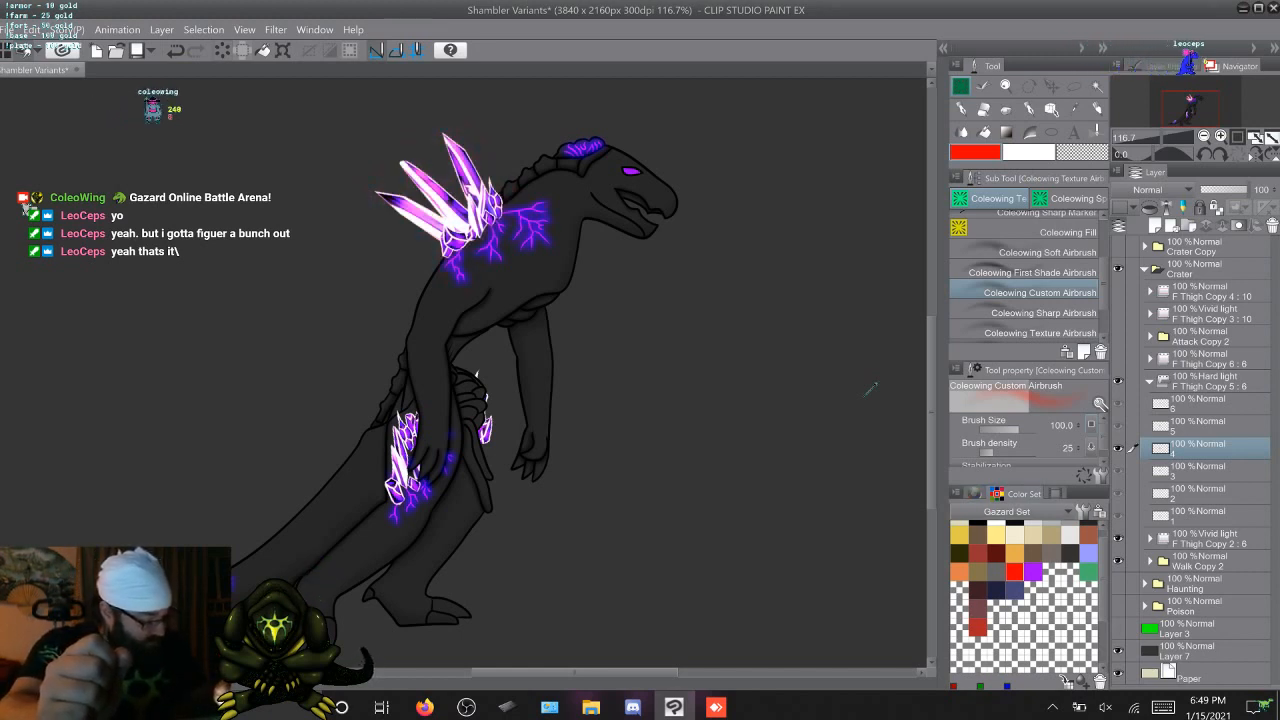
Load the Default color set, and try a brownish-red glow around frame 4's back crystals before undoing it
click(1020, 511)
click(1010, 320)
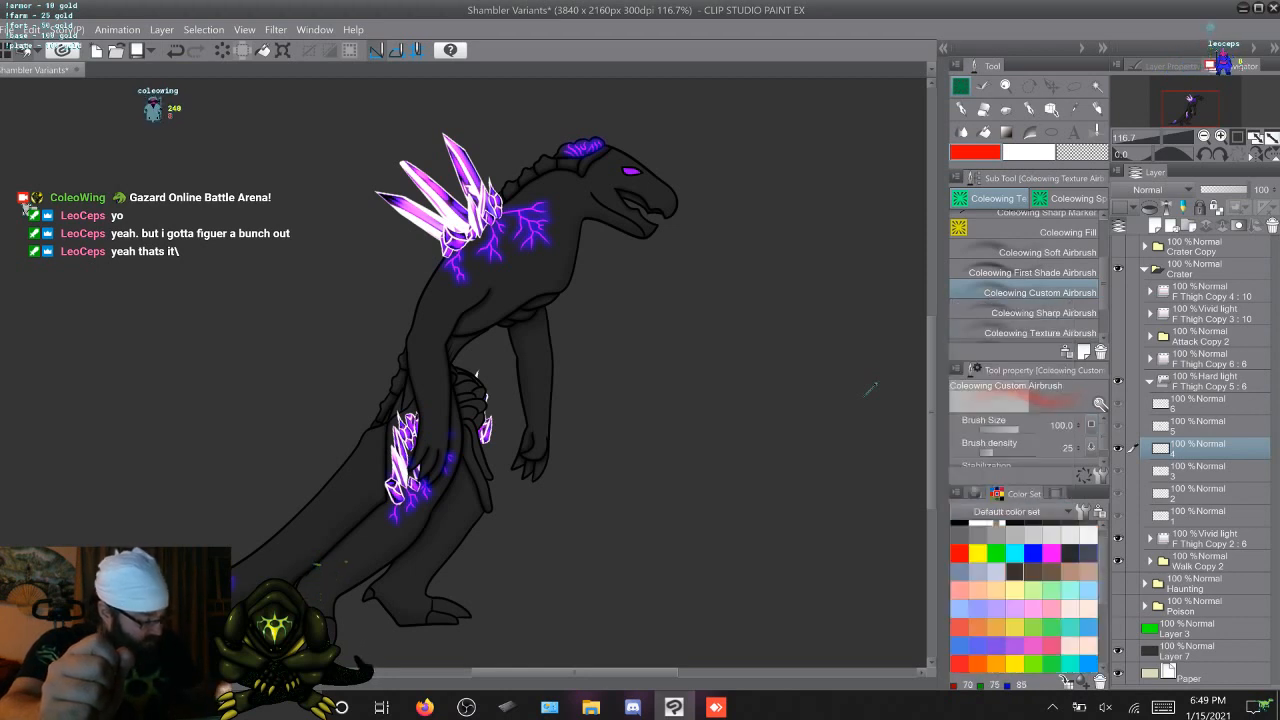
drag(1103, 560, 1103, 608)
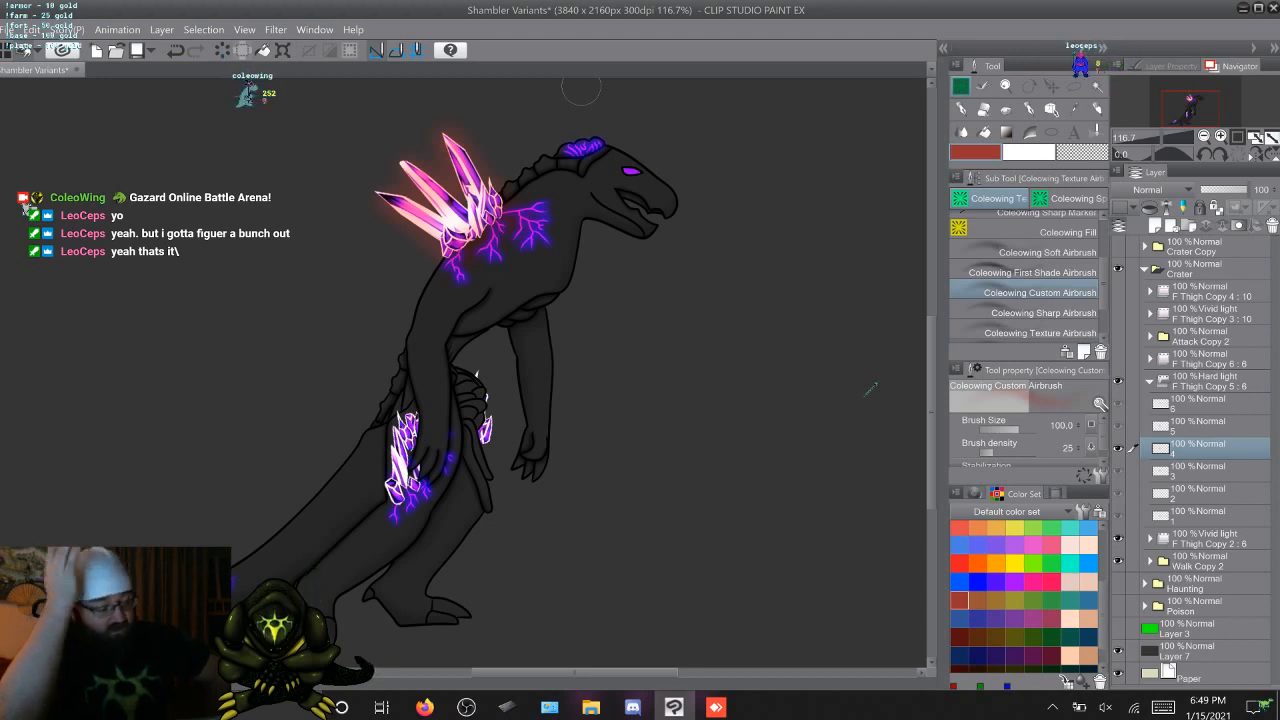
key(ctrl+z)
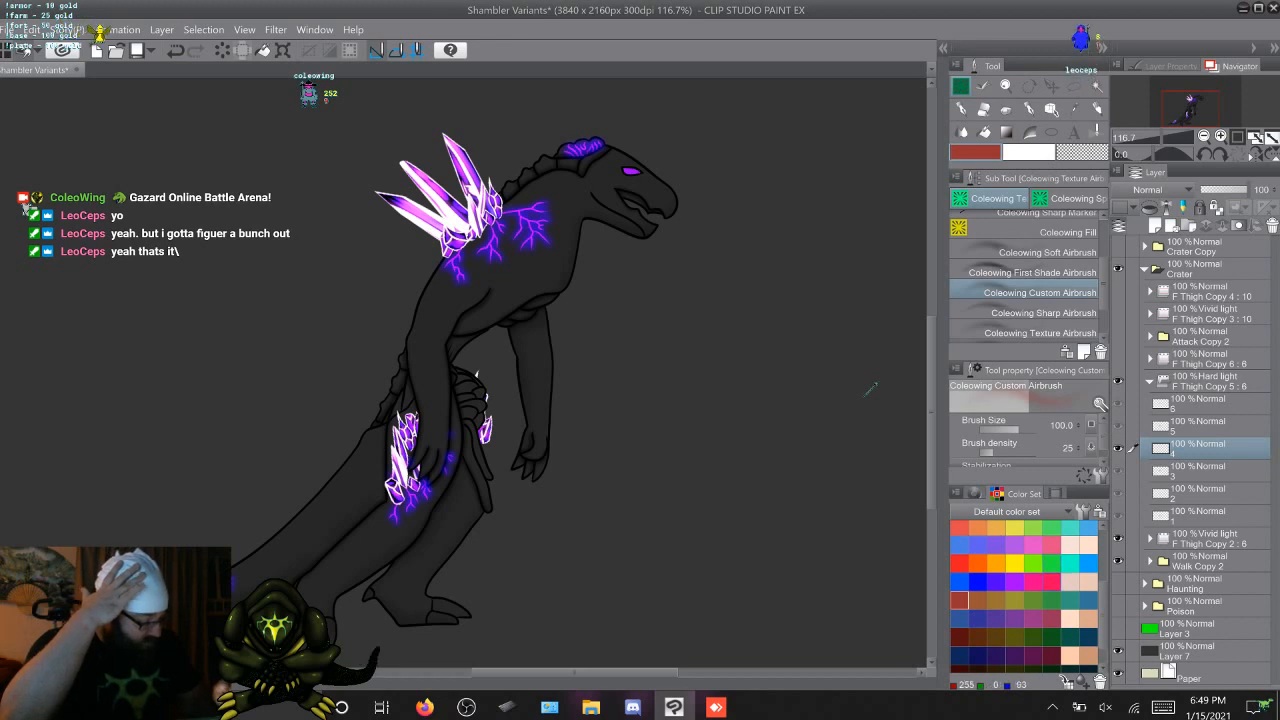
Try a hot pink and a purple glow in turn around frame 4's back crystals, undoing each one
click(1034, 582)
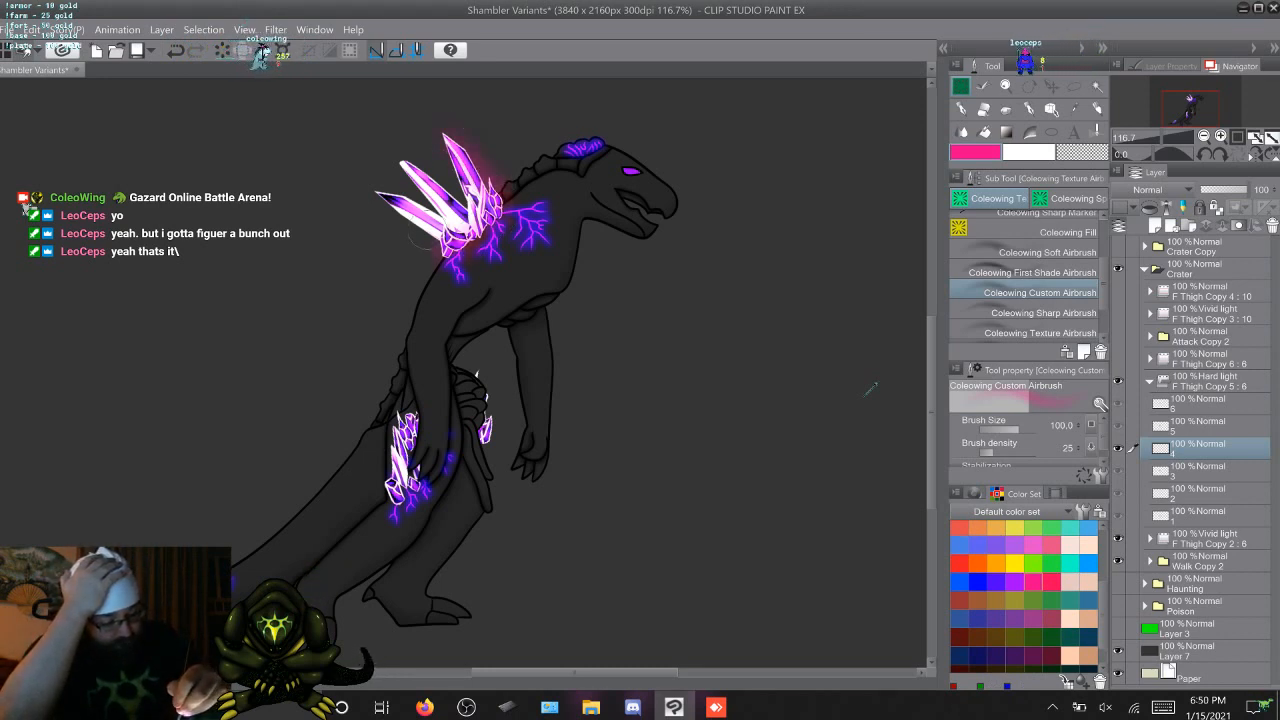
drag(438, 236, 382, 200)
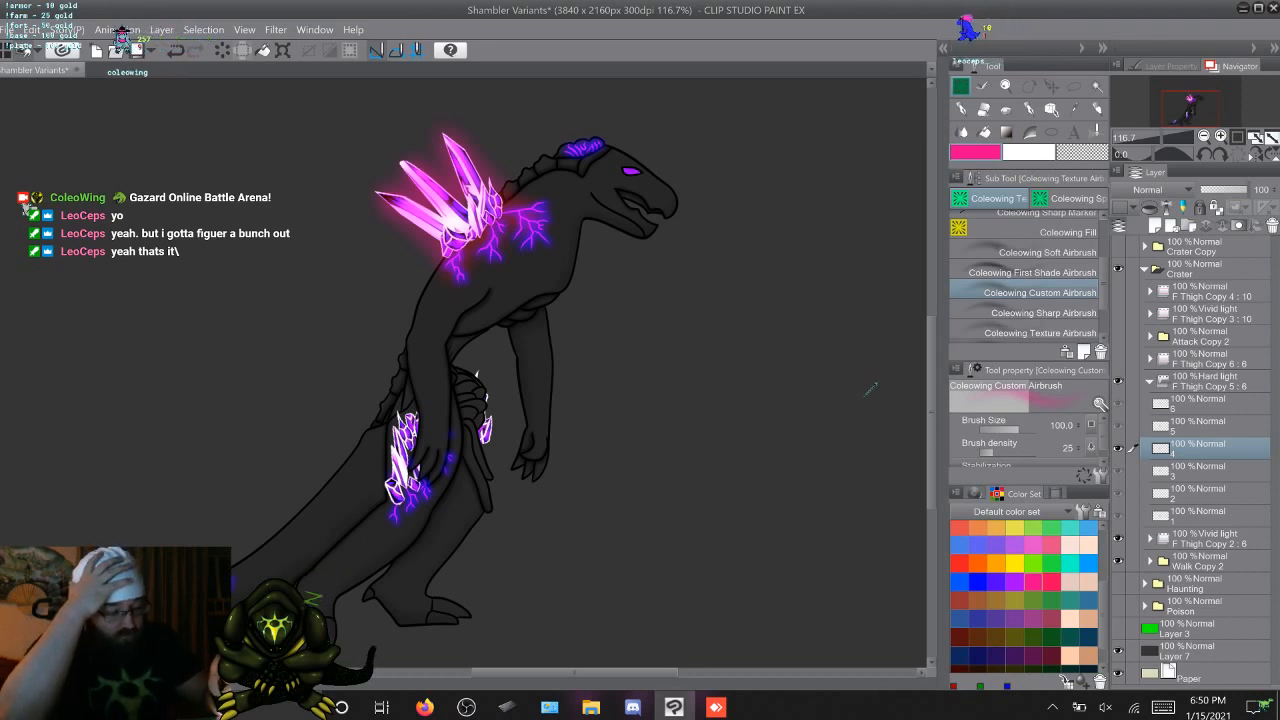
key(ctrl+z)
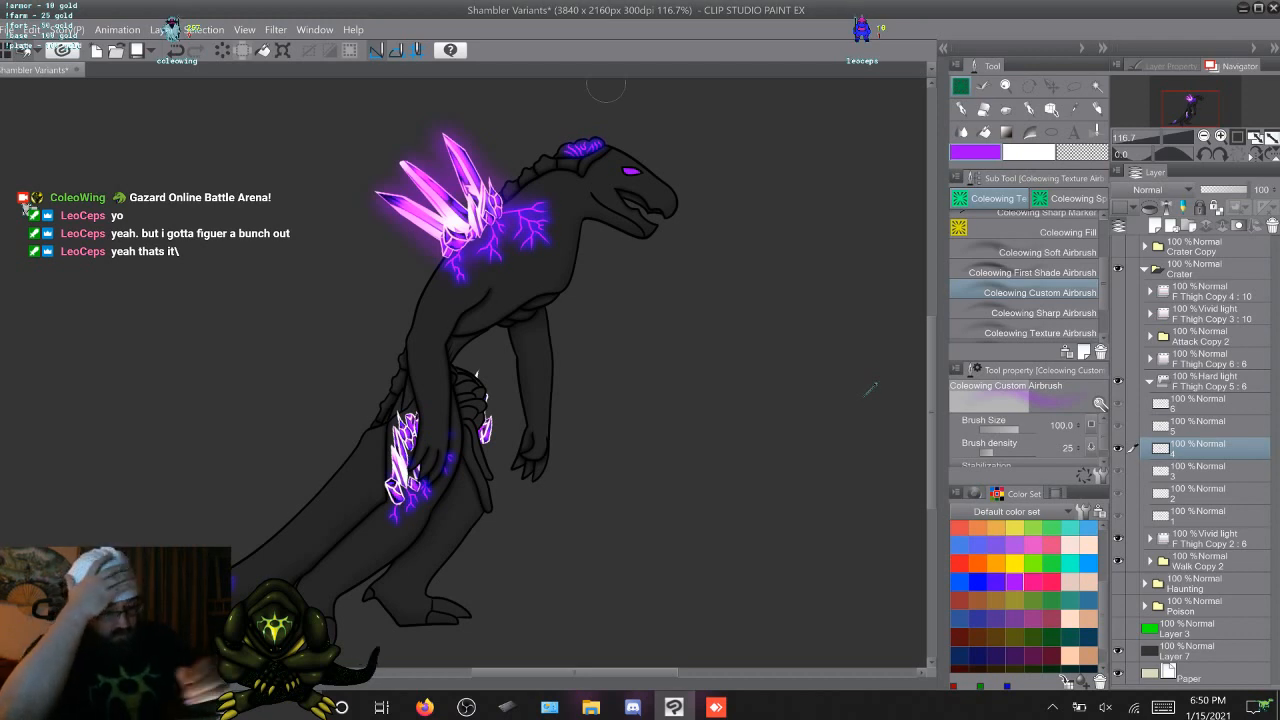
key(ctrl+z)
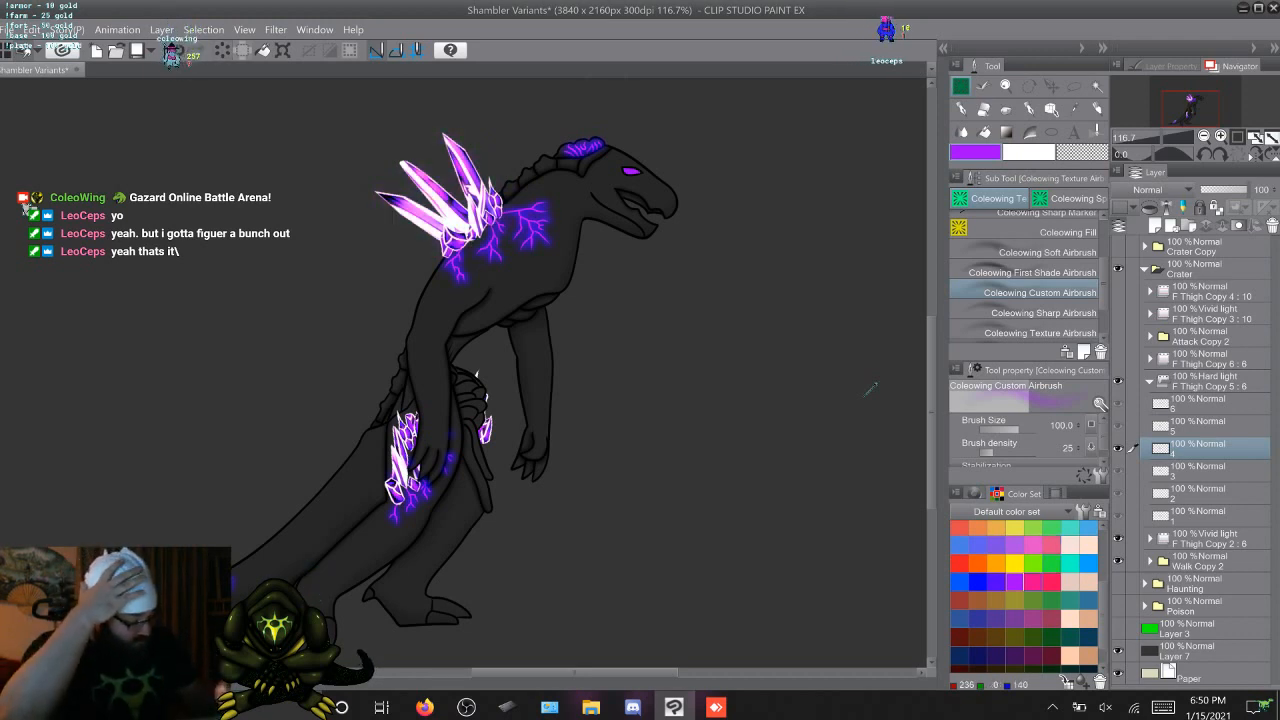
Try a blue-violet glow around frame 4's back crystals and sample yellow, green, blue, purple and orange as alternative colours
click(996, 581)
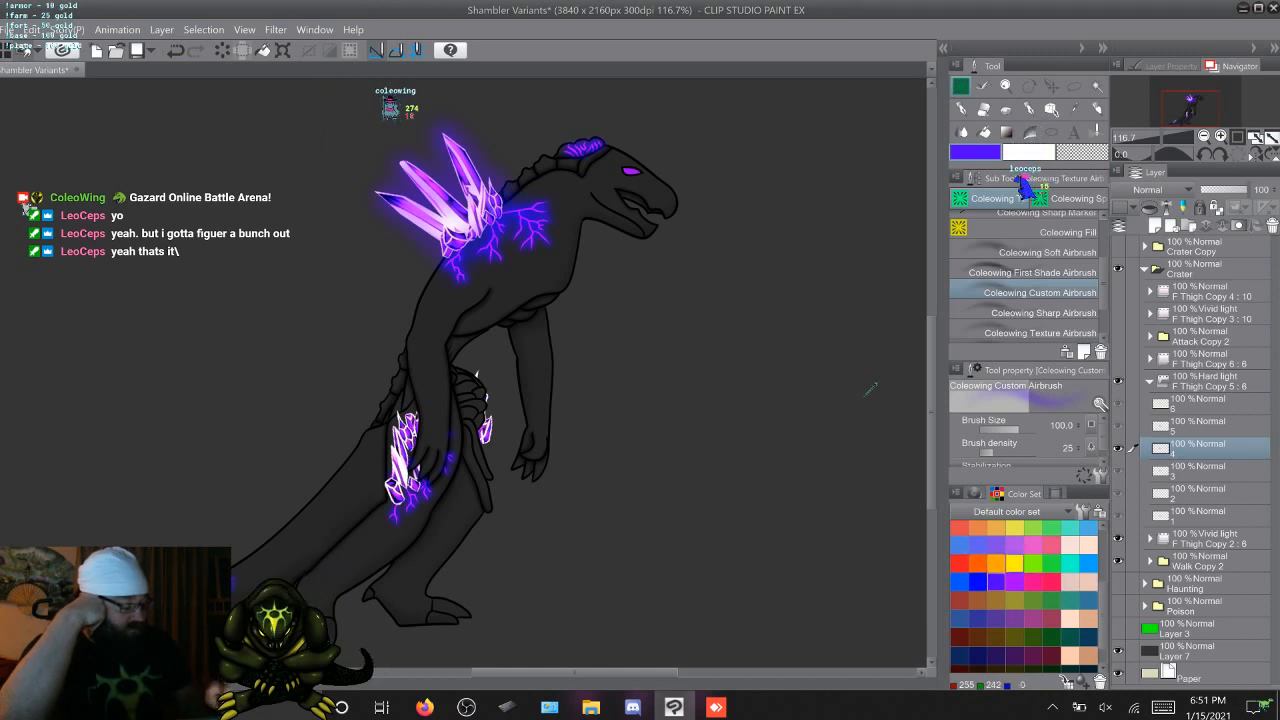
click(960, 564)
click(1015, 564)
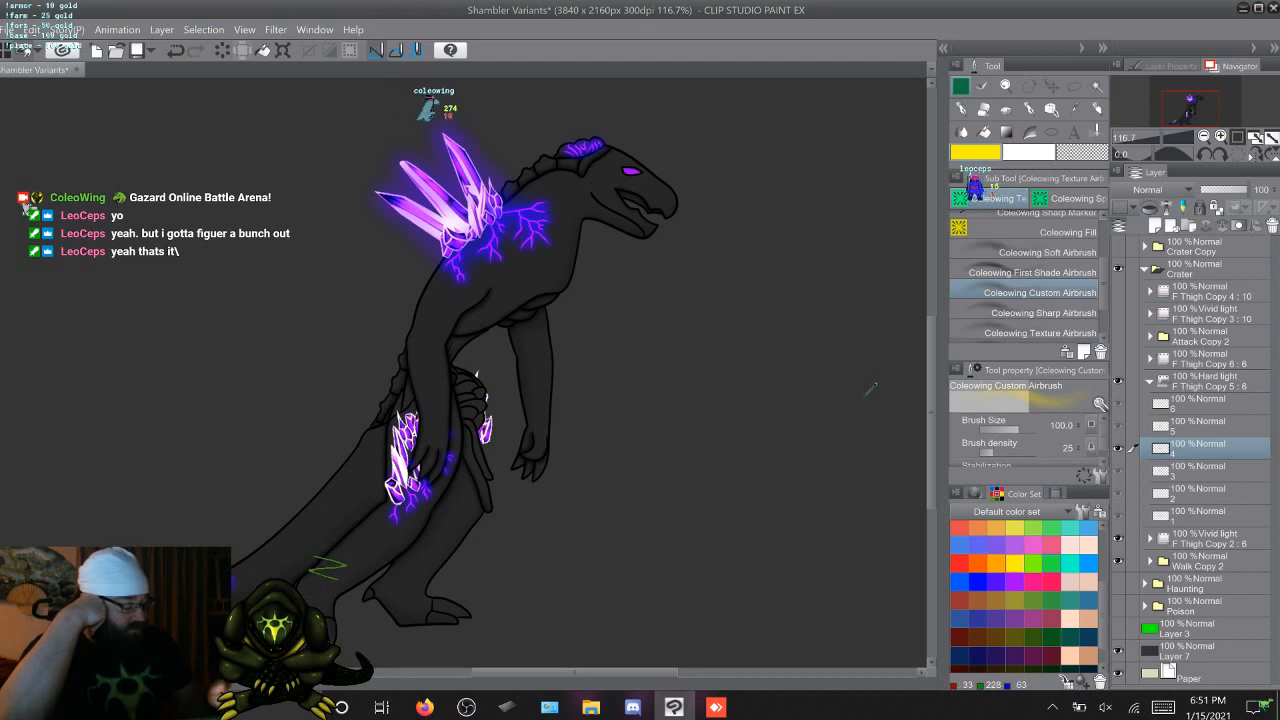
click(1052, 564)
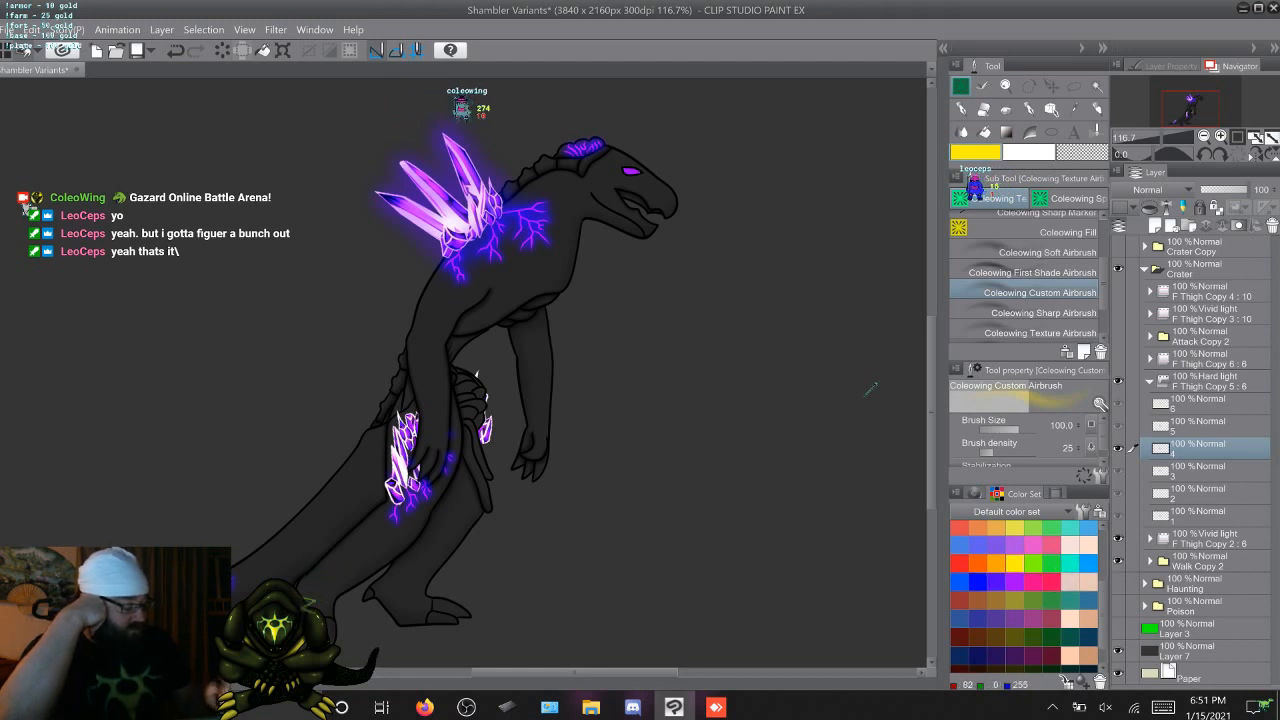
click(1052, 564)
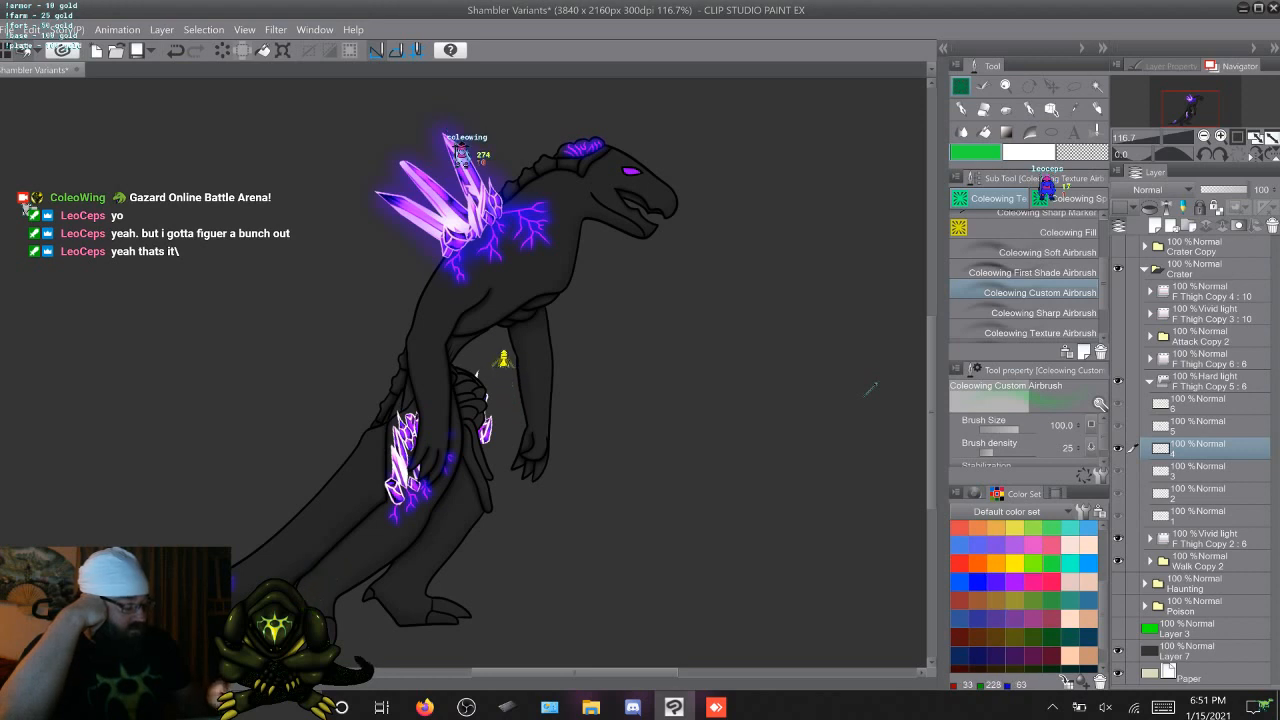
click(978, 582)
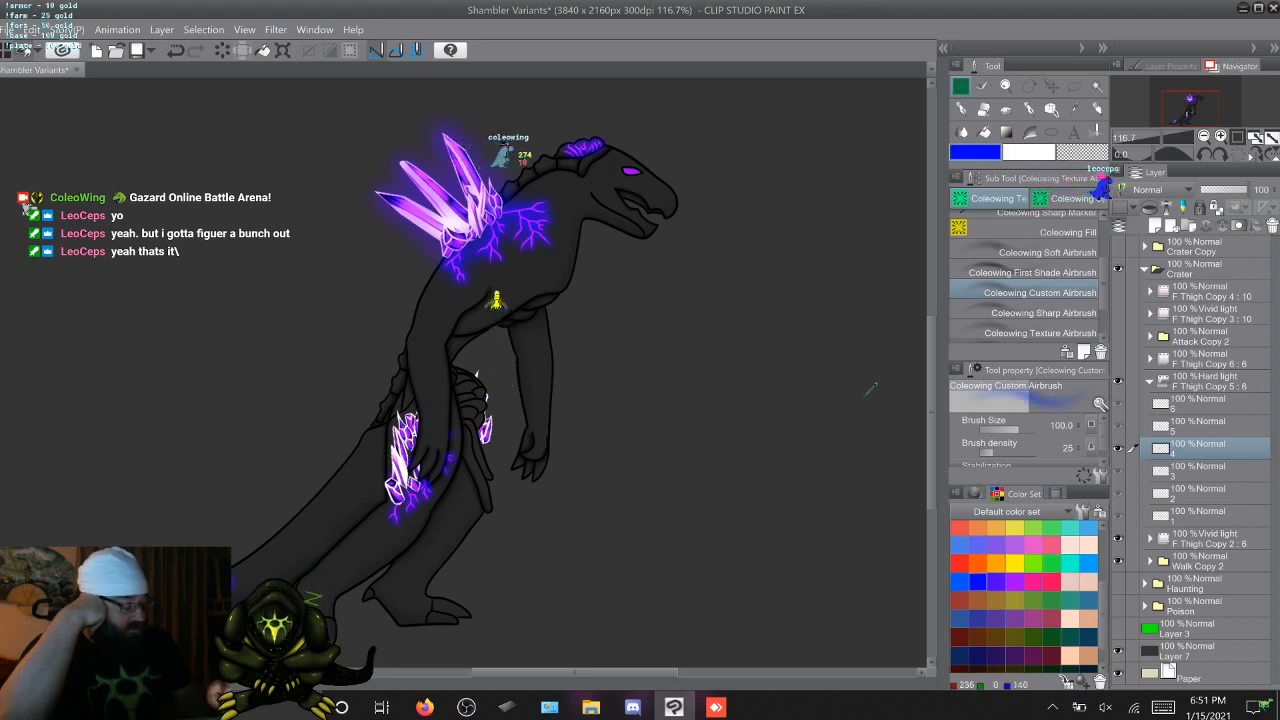
click(1015, 582)
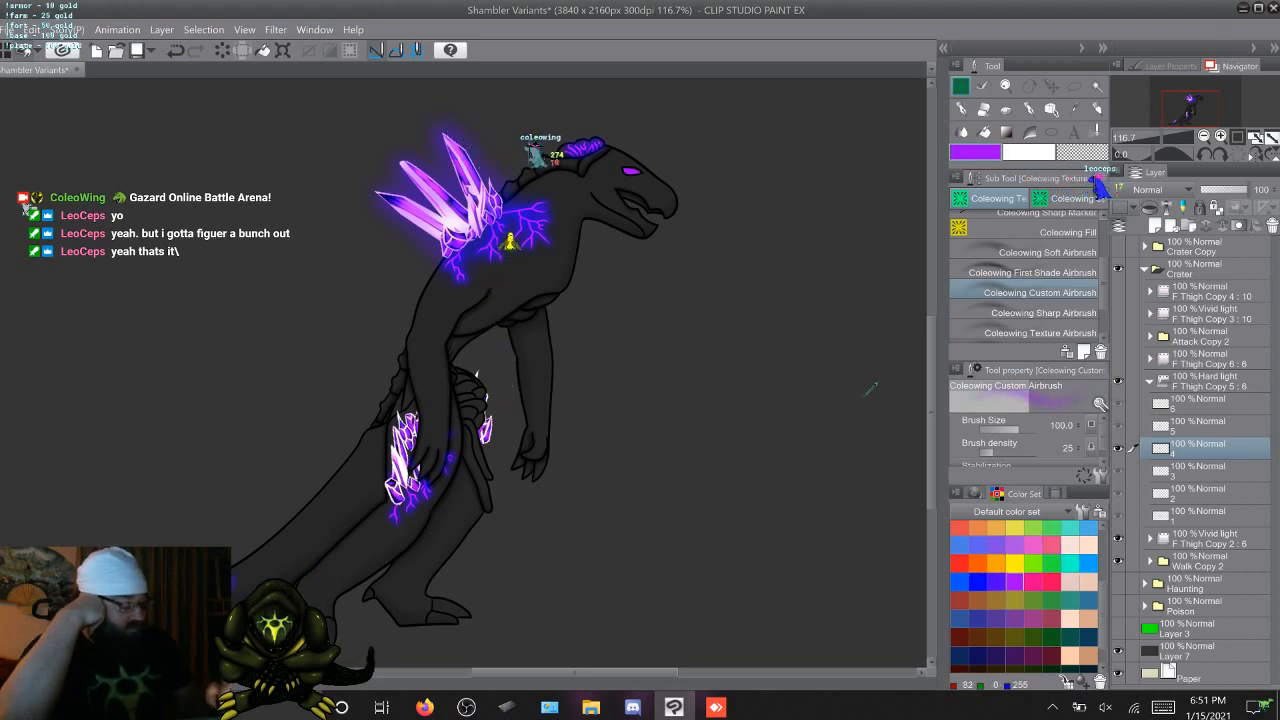
click(996, 582)
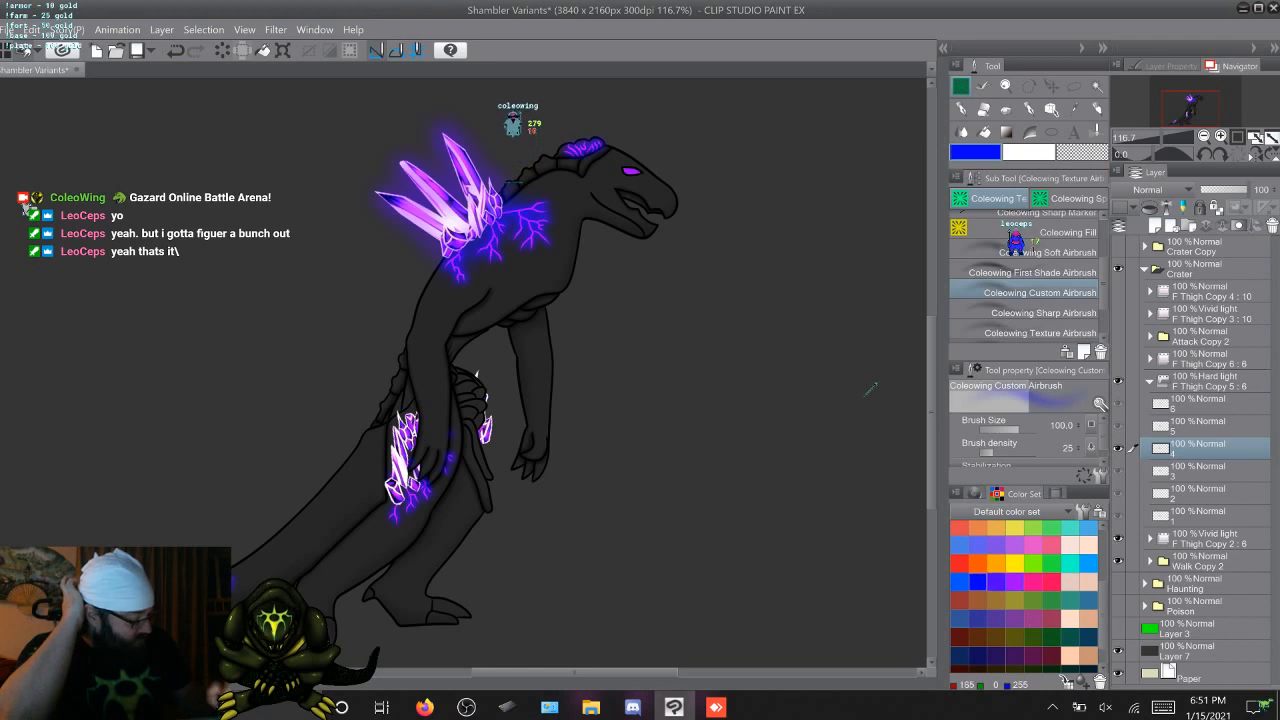
click(1015, 581)
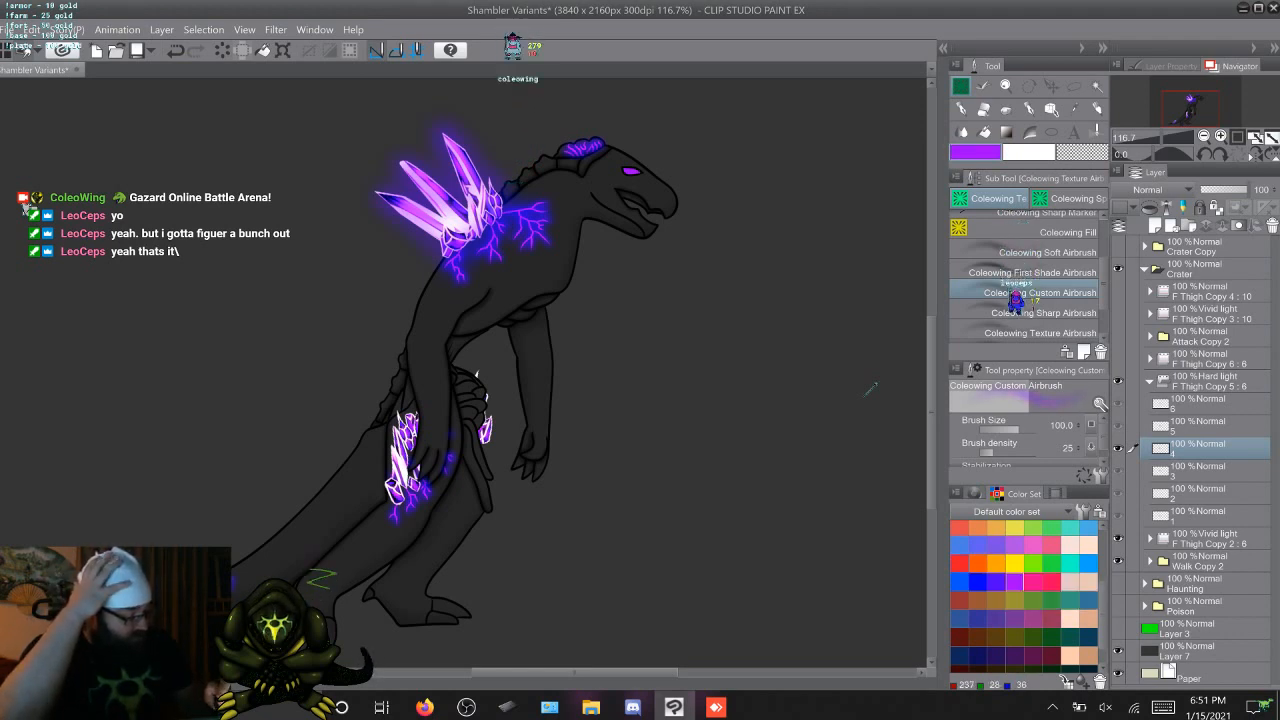
click(960, 563)
click(1015, 563)
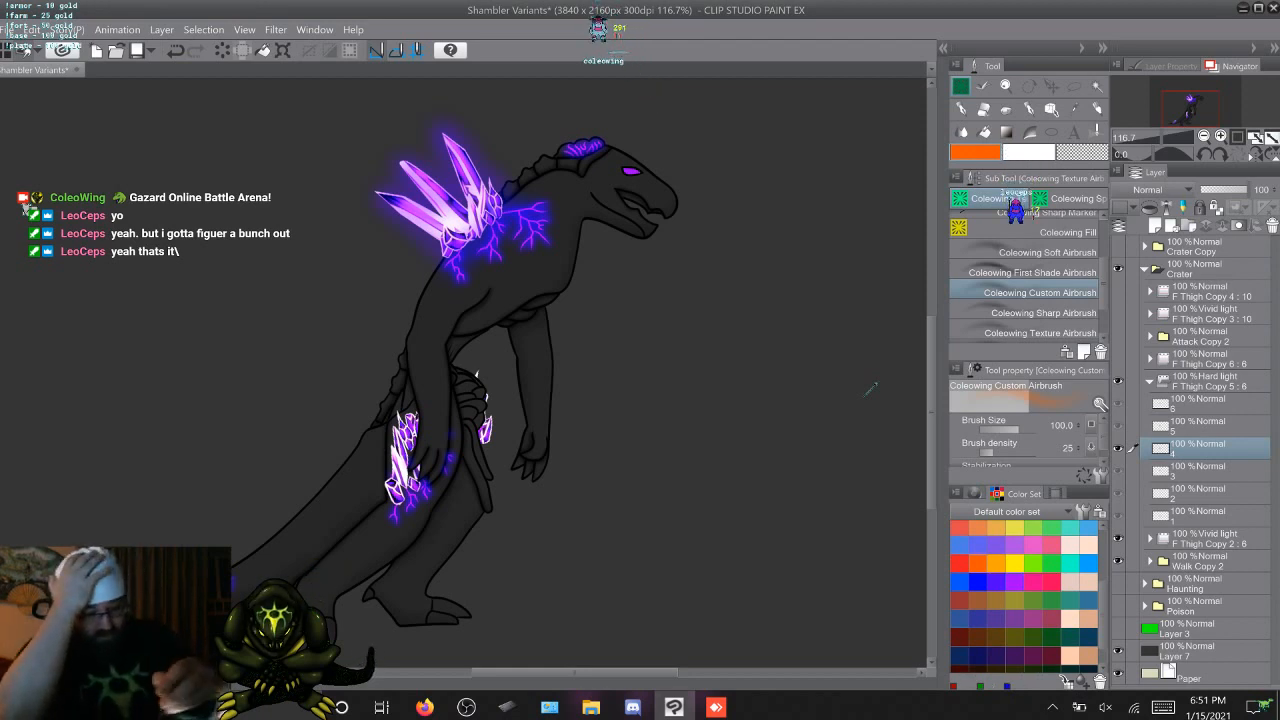
Clear the blue-violet glow from frame 4 and airbrush a pinkish-red glow around the back crystals
key(Delete)
click(1051, 582)
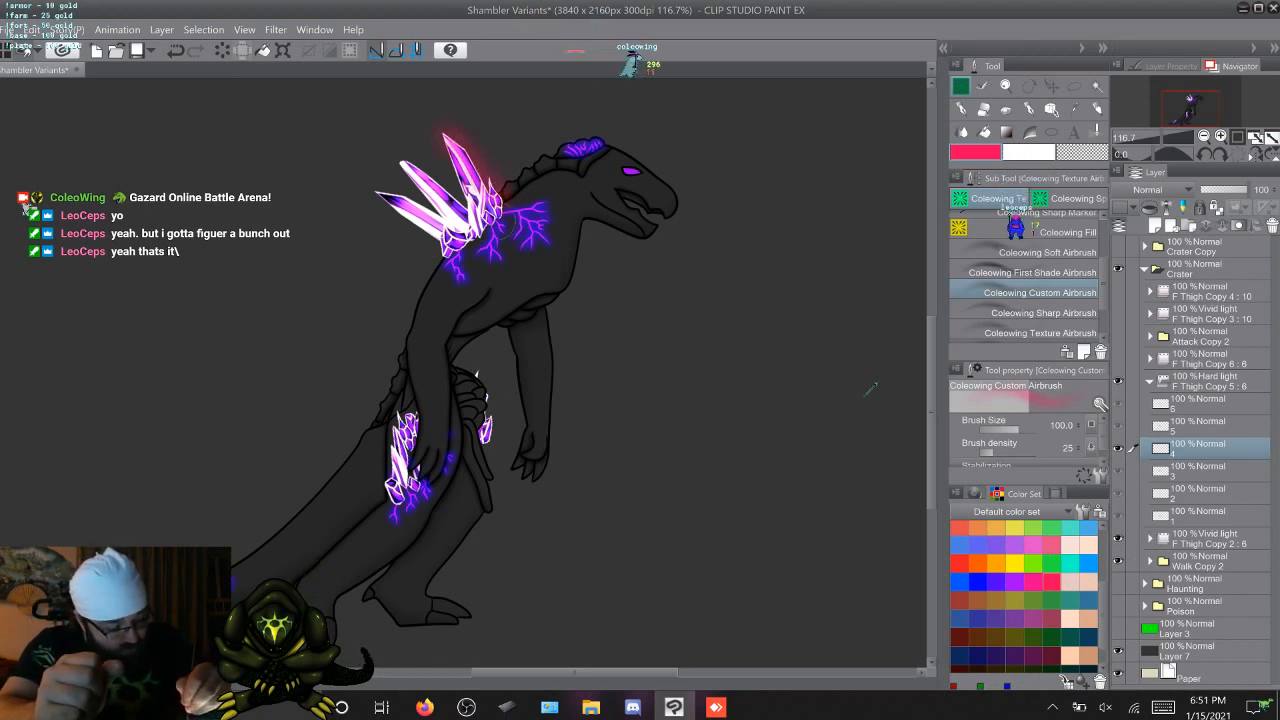
mouse_move(434, 236)
mouse_down()
mouse_move(388, 196)
mouse_move(428, 214)
mouse_move(400, 158)
mouse_up()
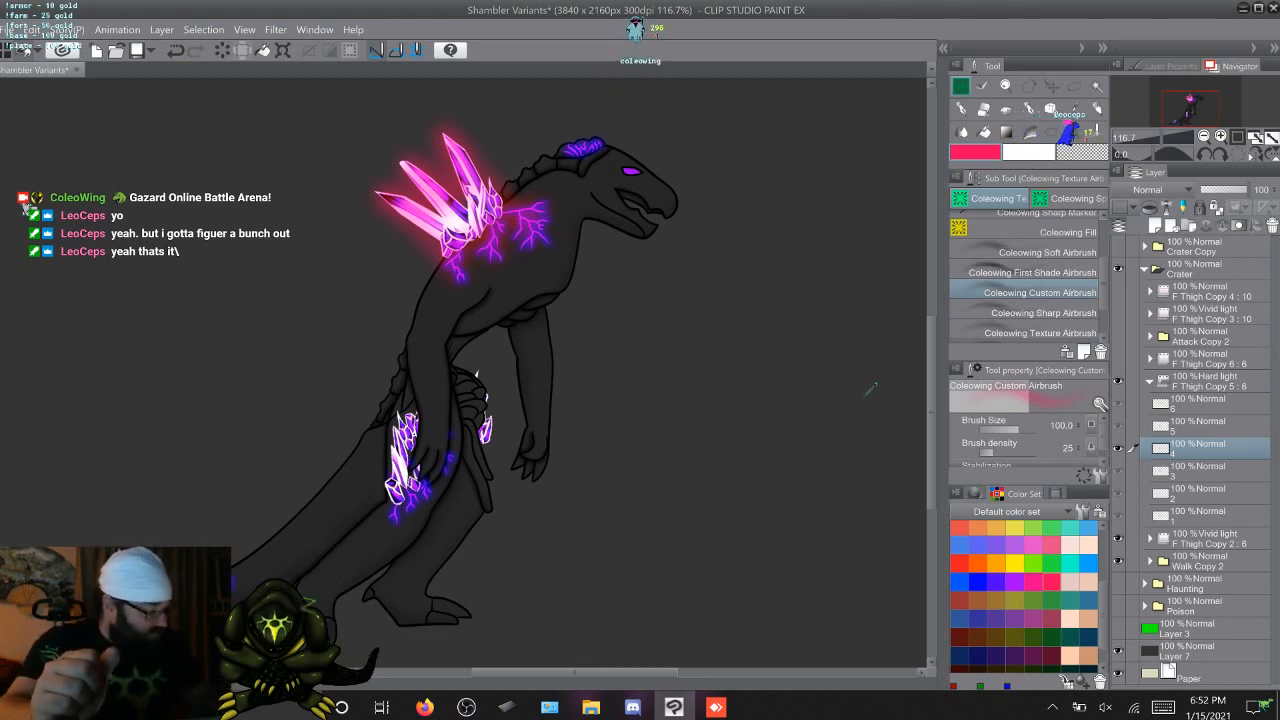
Set the blending mode of the F Thigh Copy 5 glow folder to Difference
click(1208, 382)
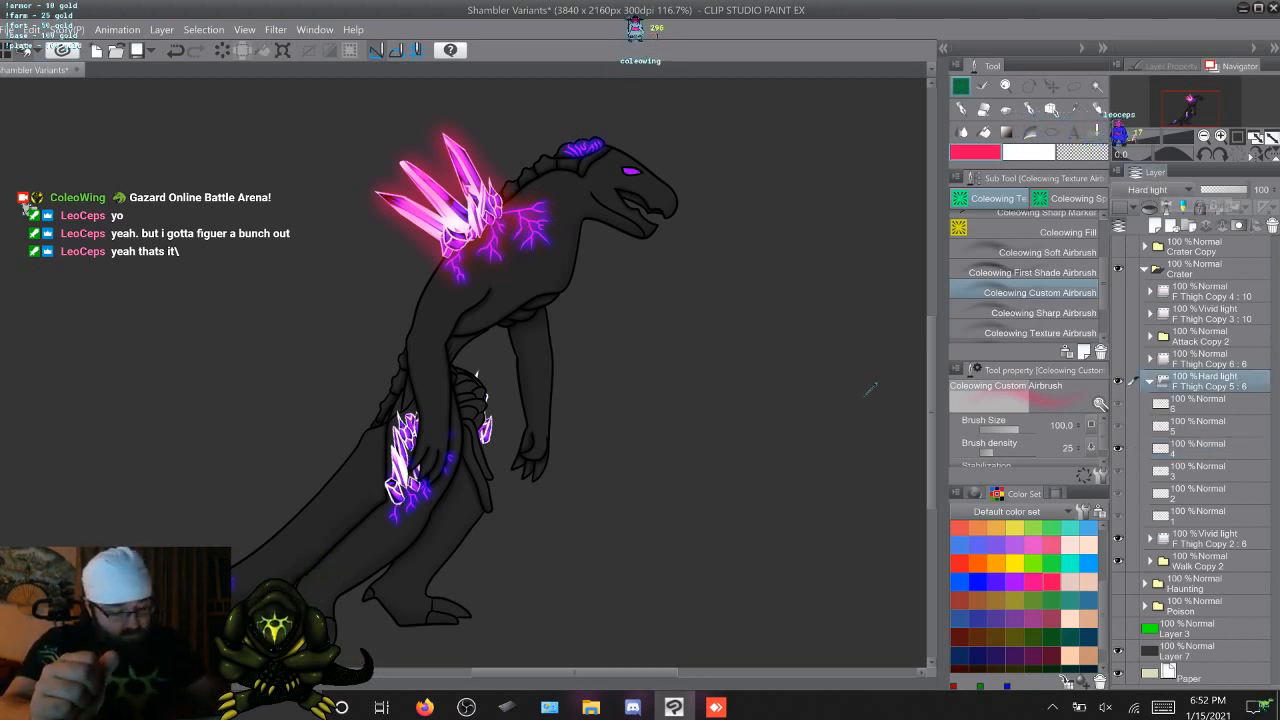
click(1160, 189)
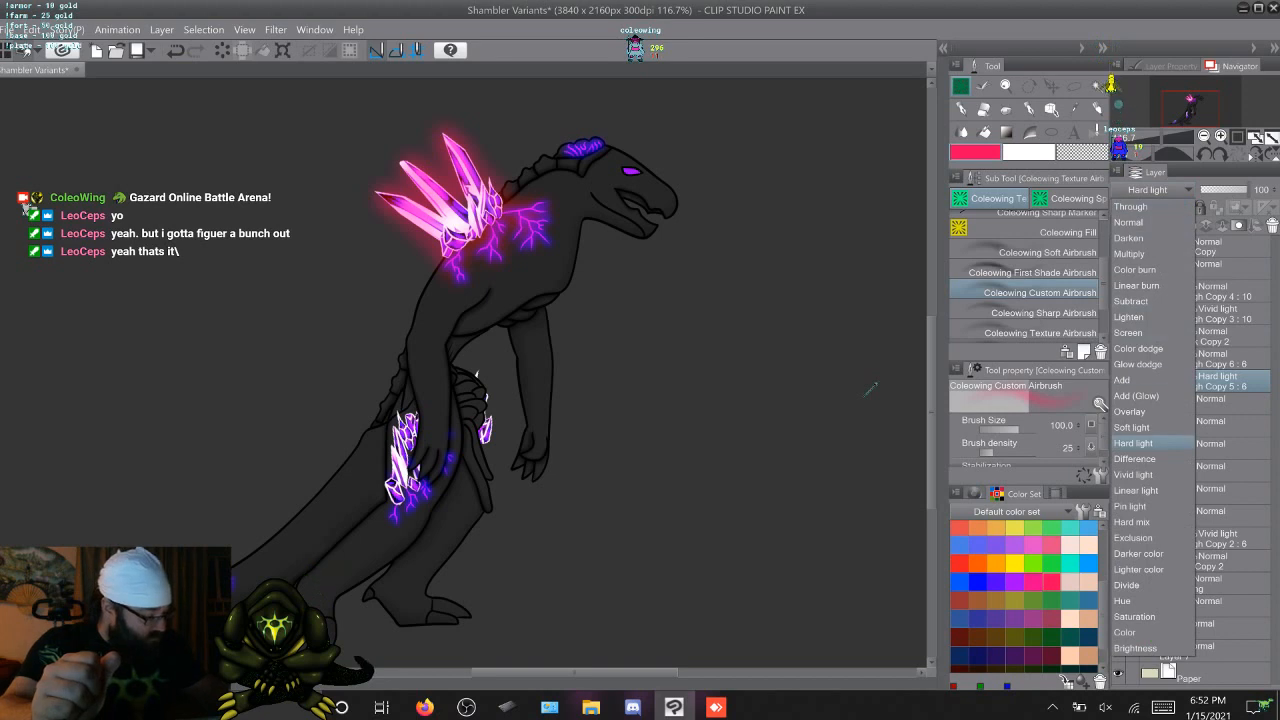
click(1134, 458)
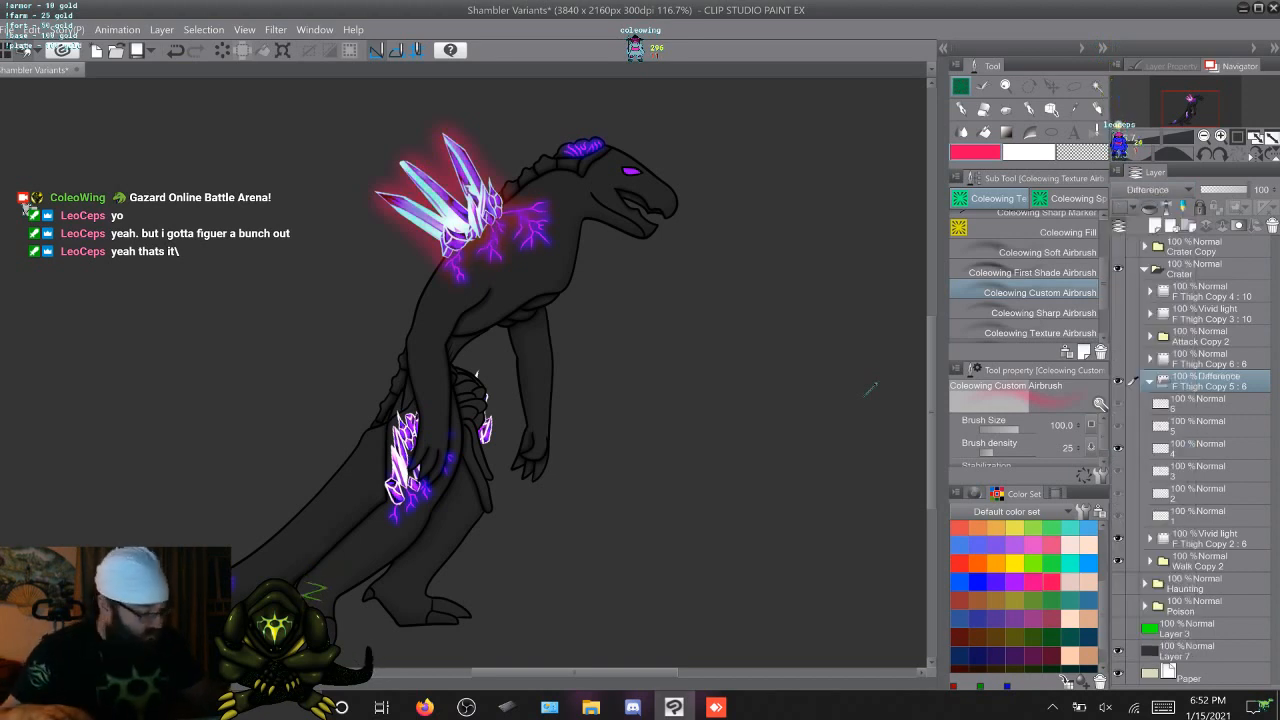
Compare the Difference glow on the crystals and veins across the walk frames, ending on frame 5
click(1208, 448)
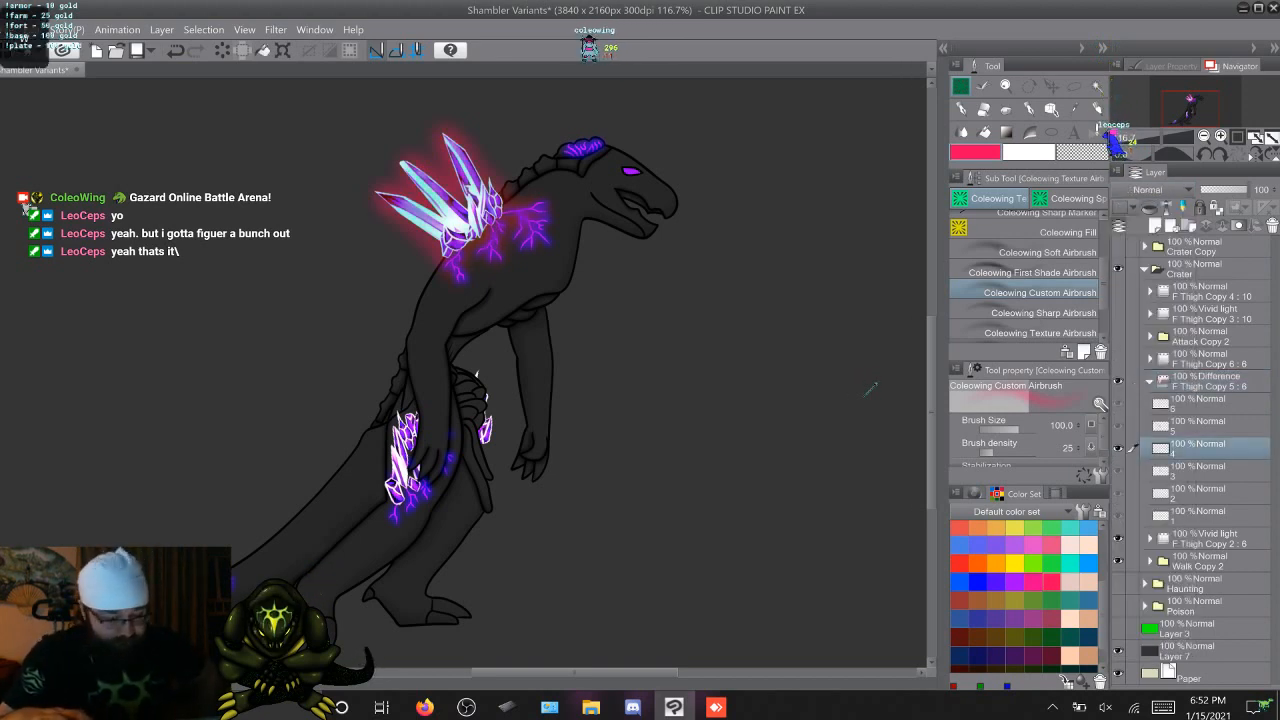
click(1208, 426)
key(alt+])
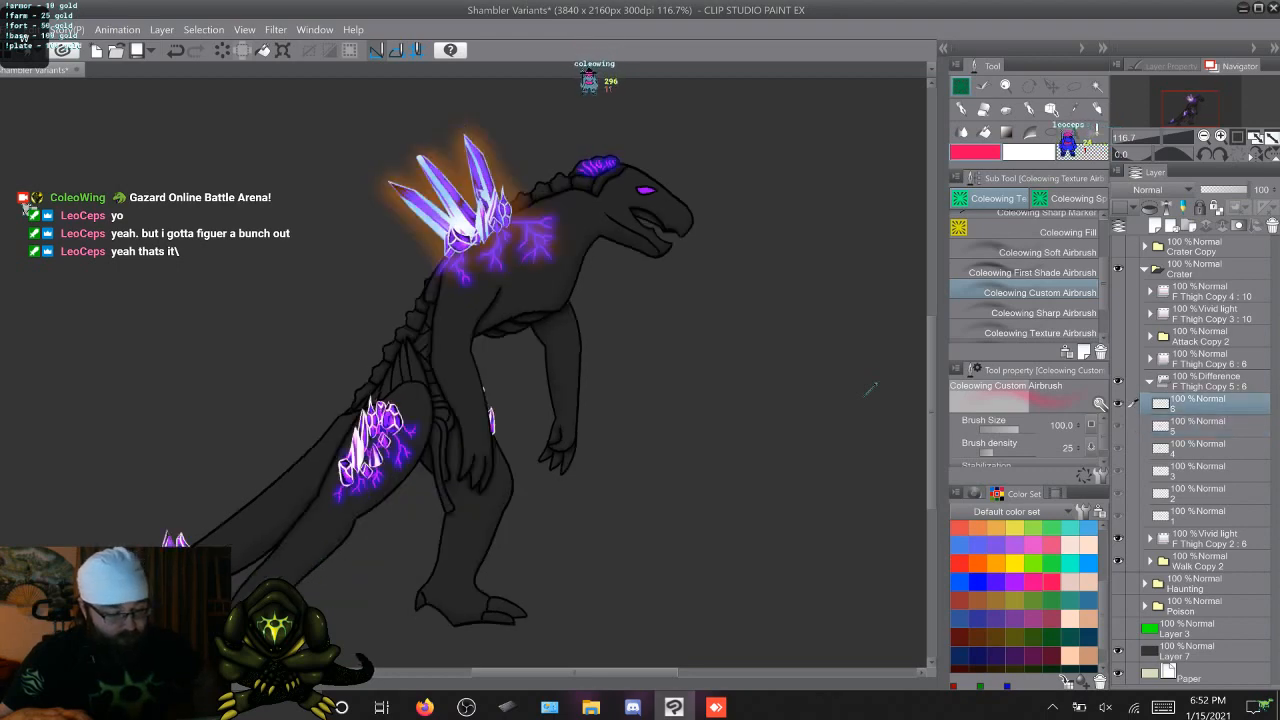
key(alt+[)
key(Right)
key(Right)
key(Right)
key(Right)
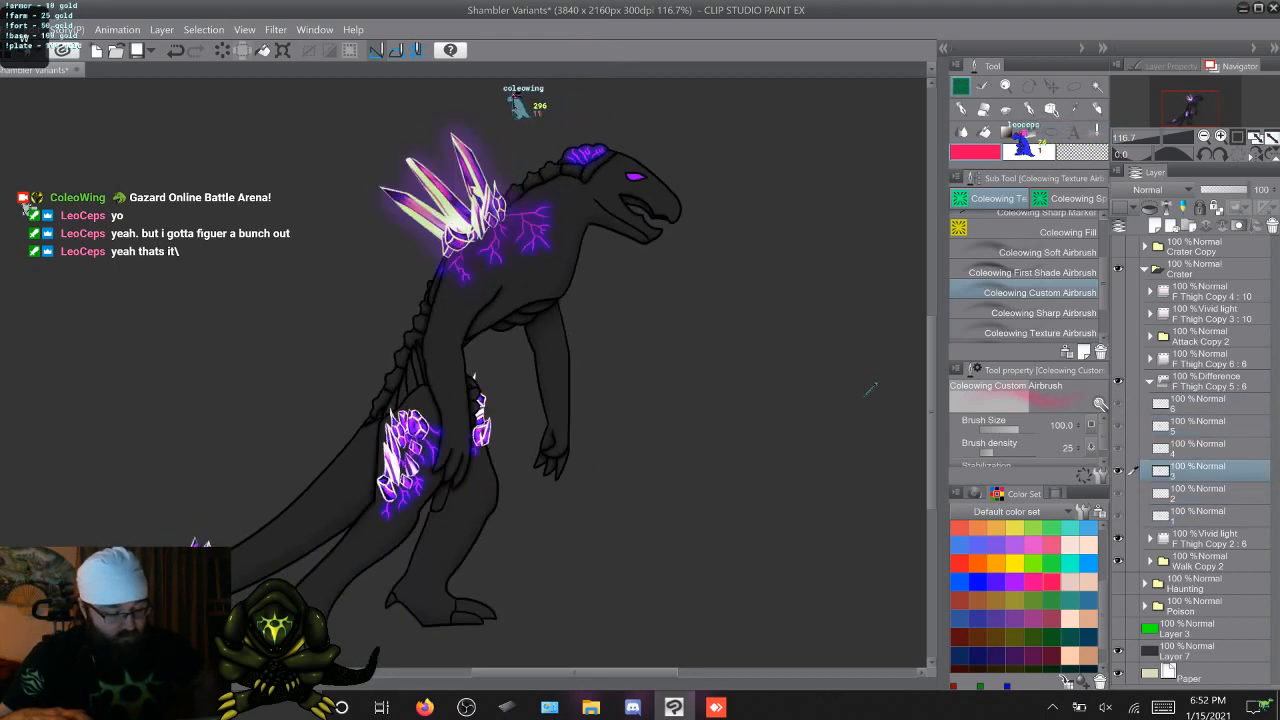
key(Right)
key(Right)
key(Right)
key(Left)
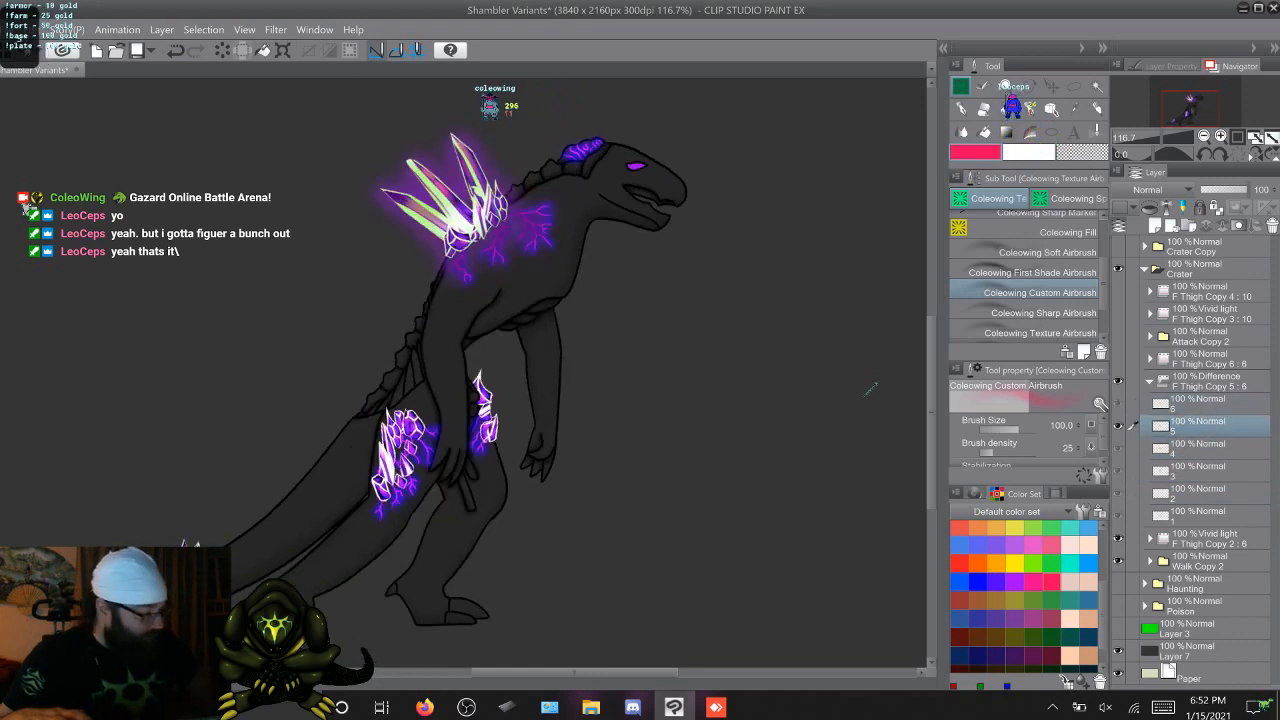
Try Vivid light as the blending mode of the F Thigh Copy 5 glow folder
click(1208, 381)
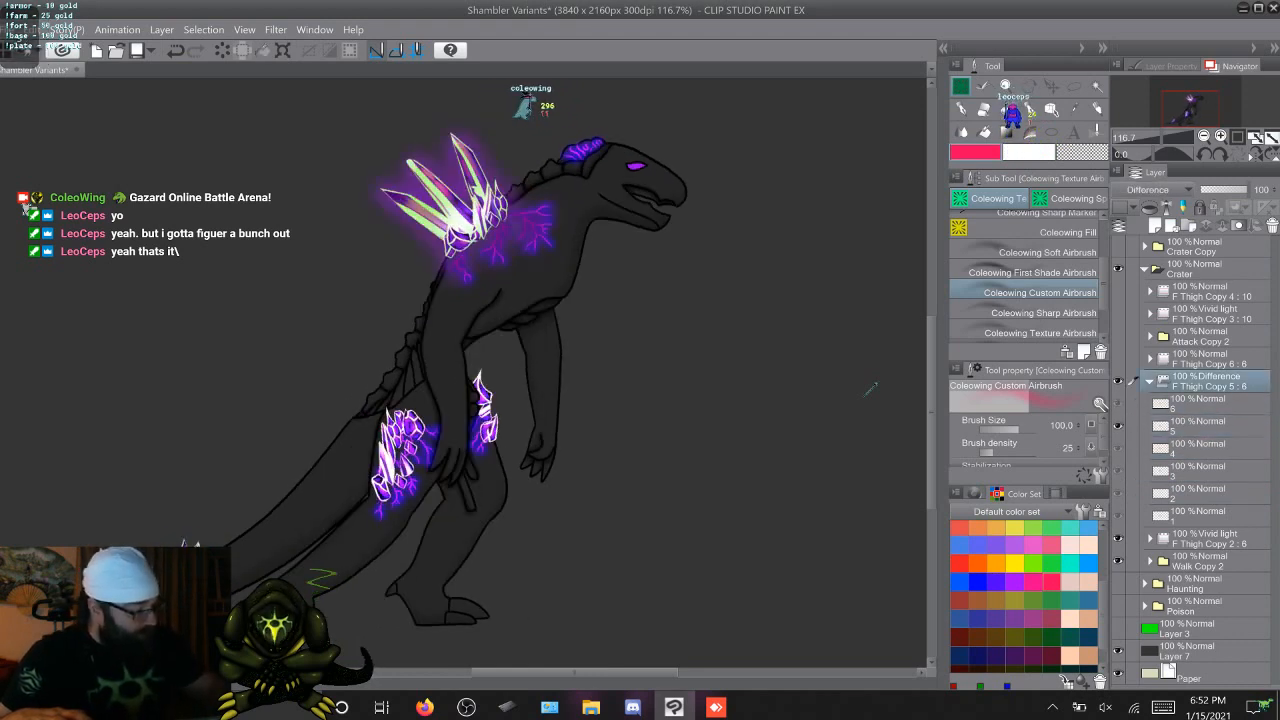
click(1158, 190)
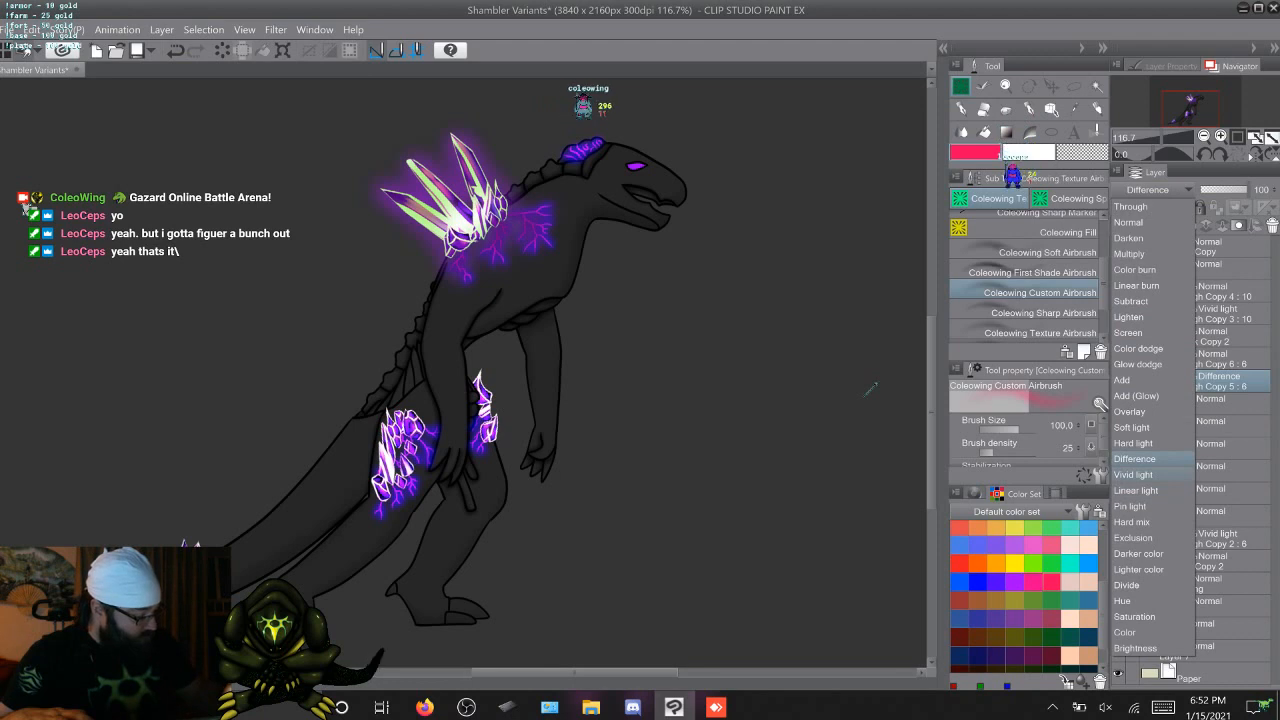
click(1133, 474)
Compare the Vivid light glow on the crystals and veins across the walk frames, ending on frame 5
click(1208, 426)
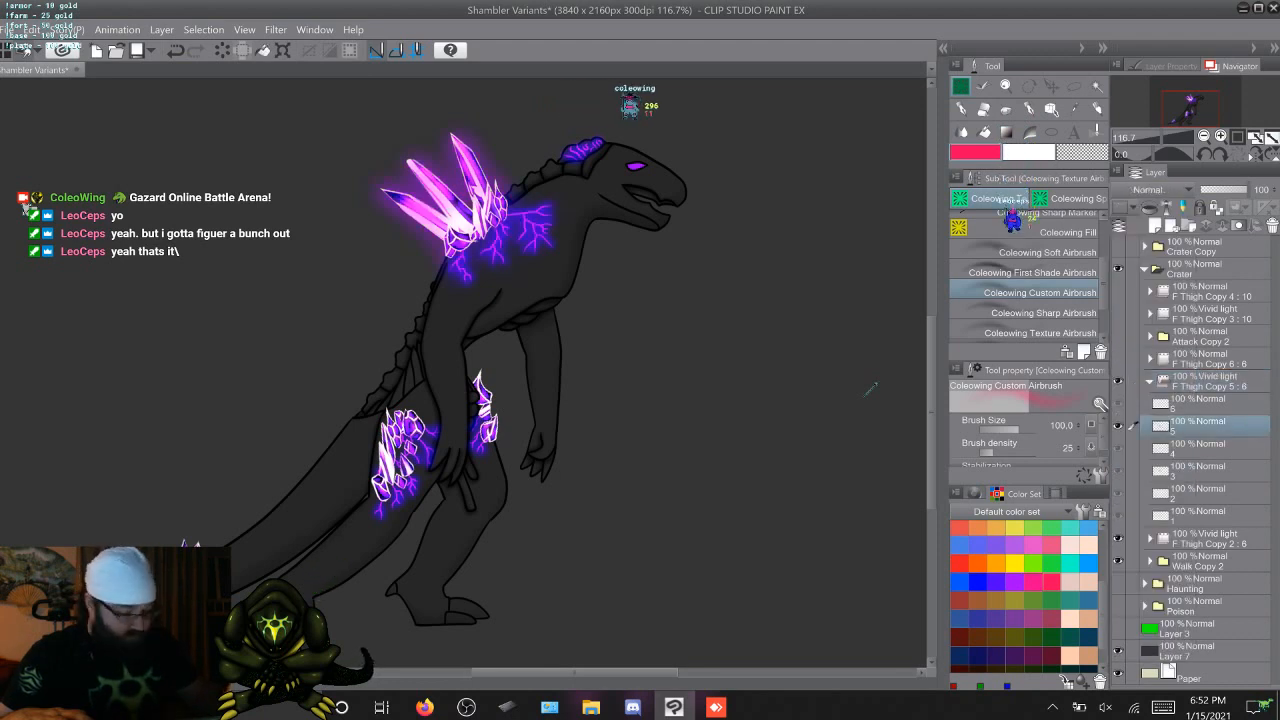
key(Right)
key(Right)
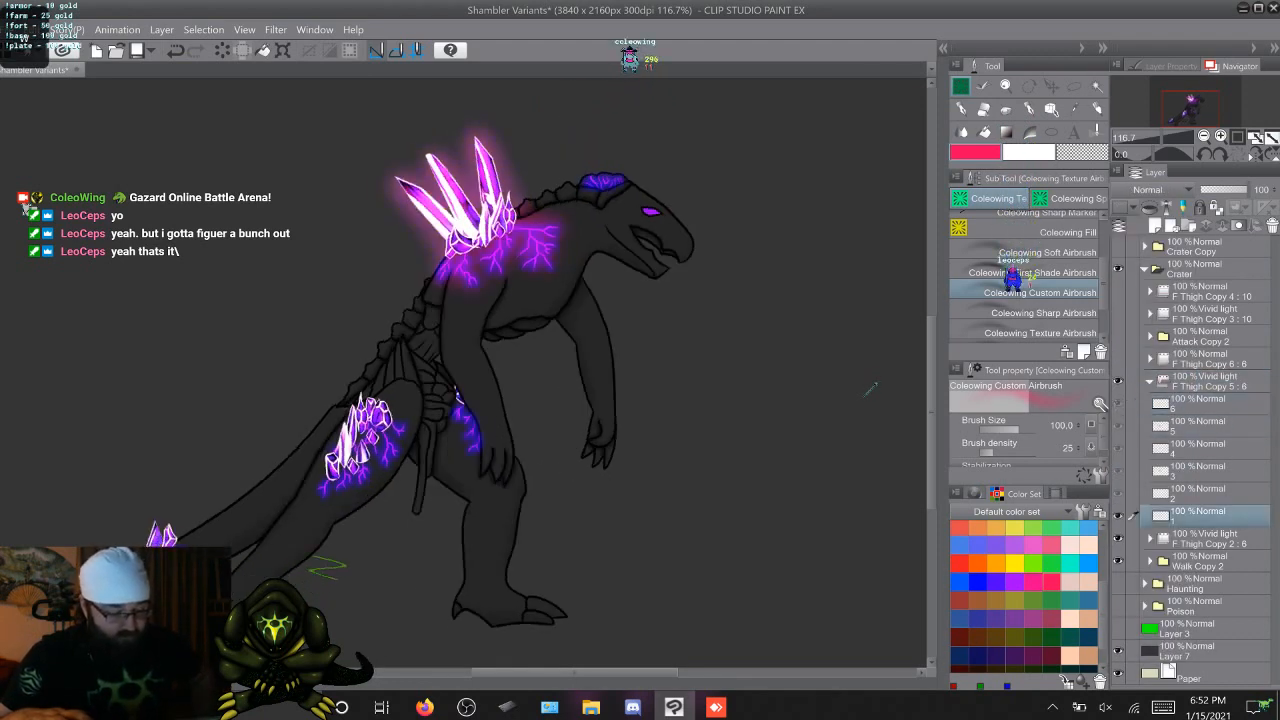
key(Right)
key(Right)
key(Right)
key(Right)
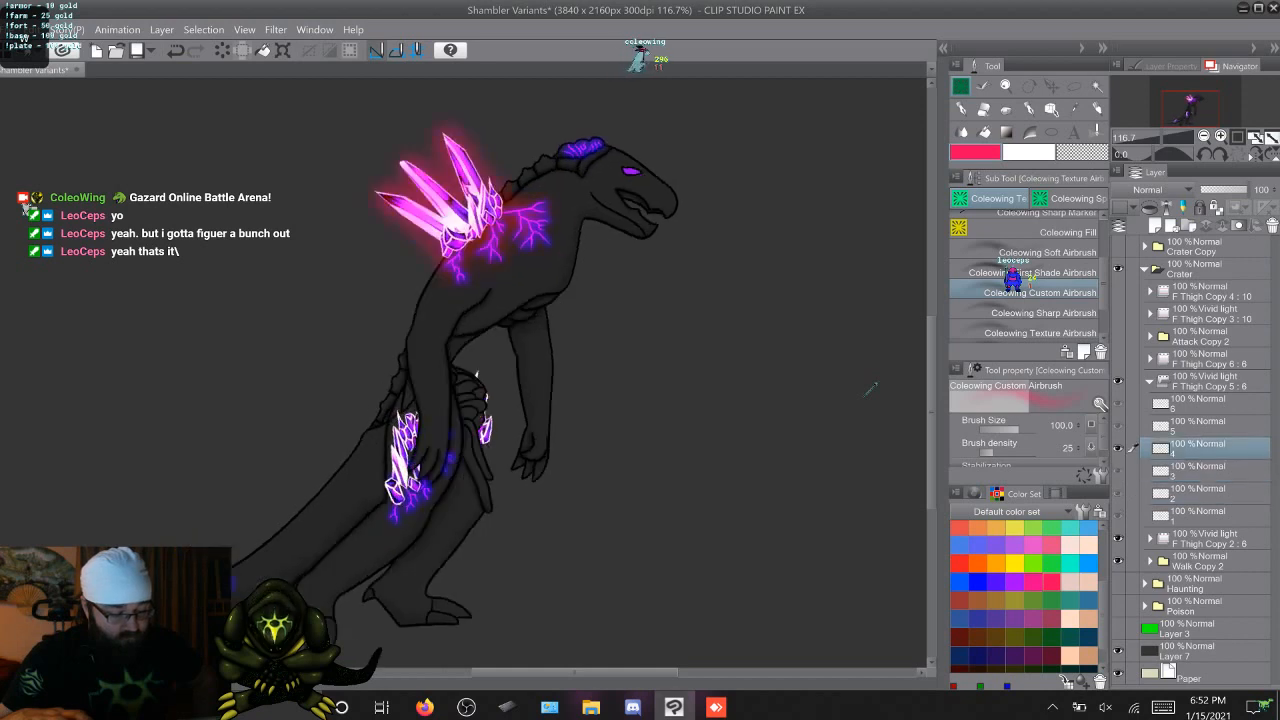
key(Right)
key(Left)
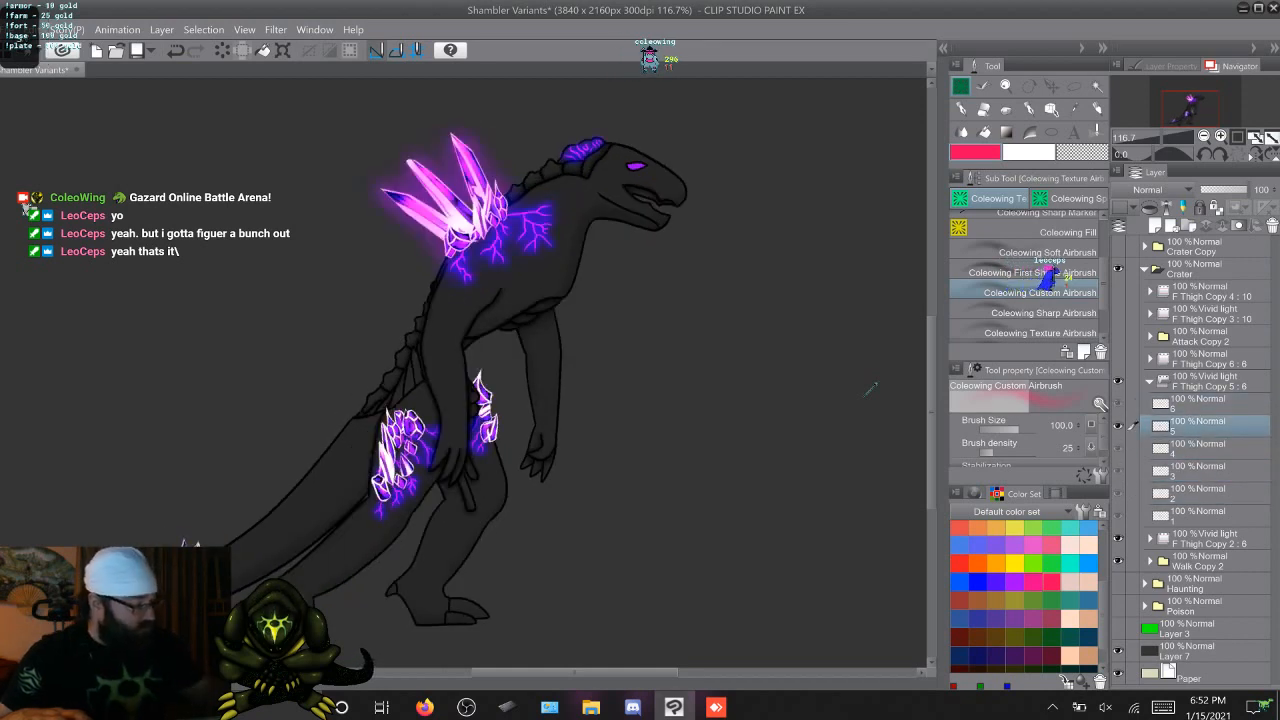
Try Linear light and Exclusion as blending modes for the F Thigh Copy 5 glow folder
click(1212, 381)
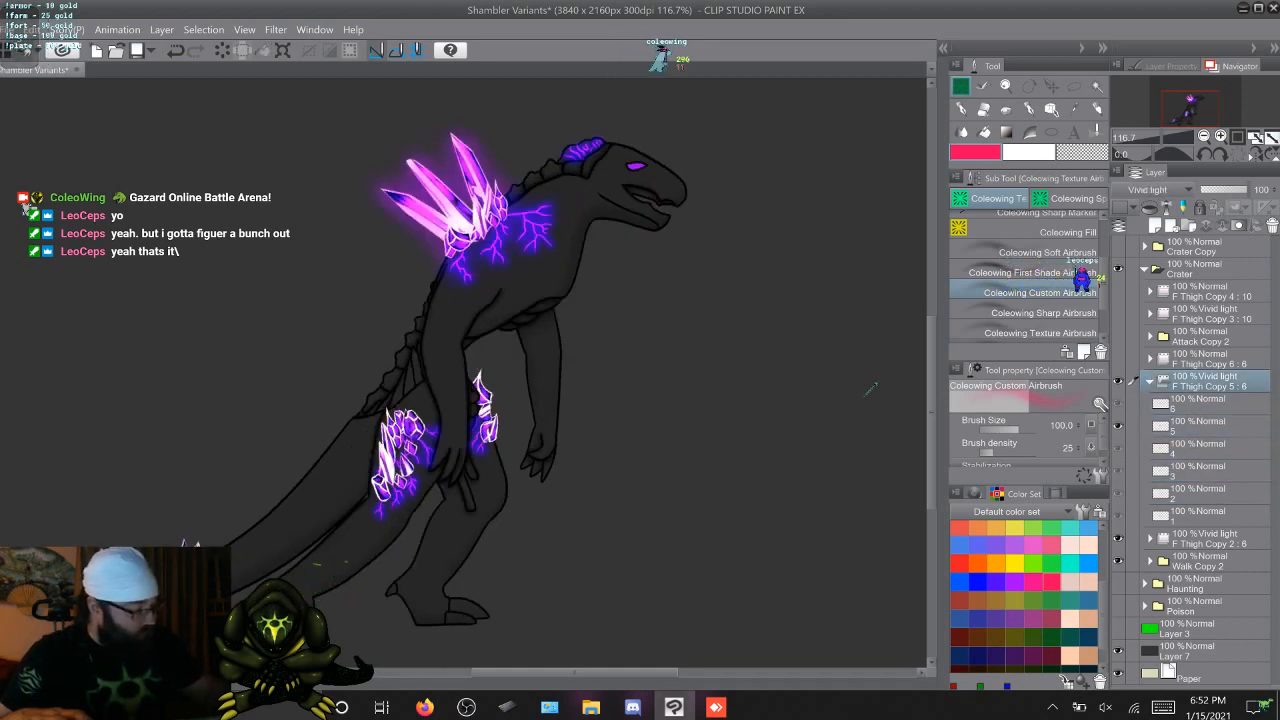
click(1160, 190)
click(1136, 490)
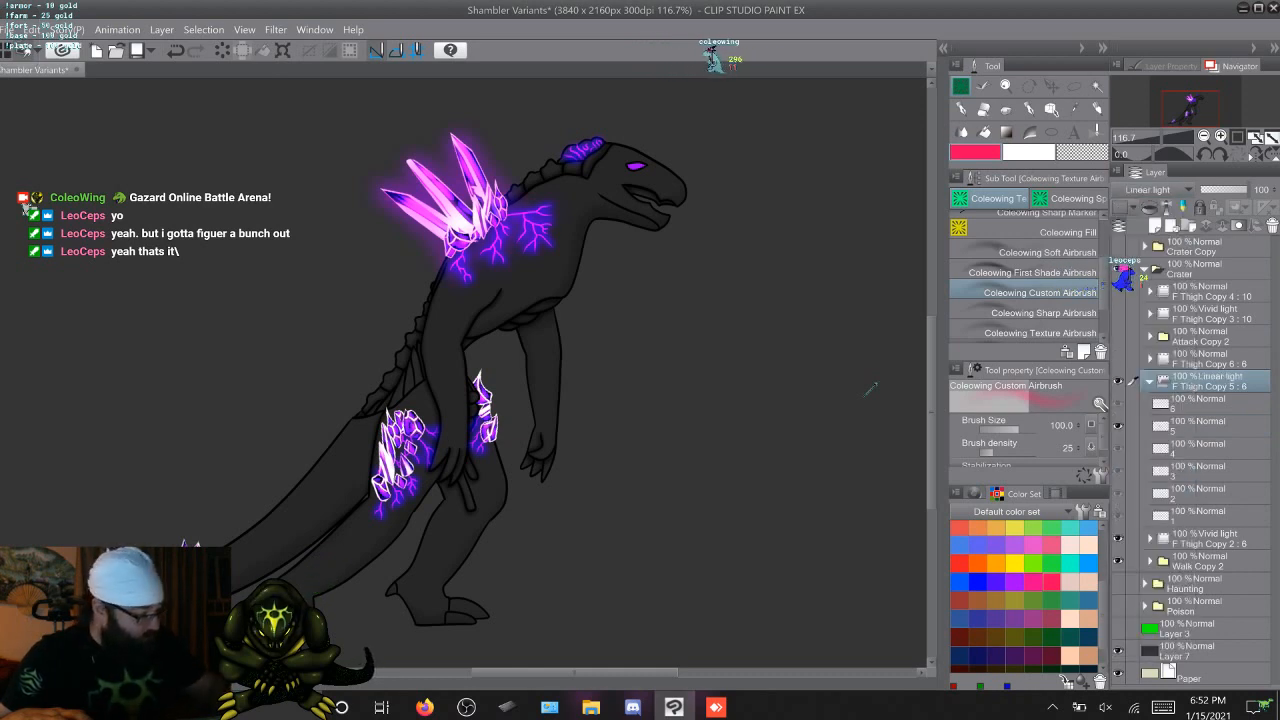
click(1160, 190)
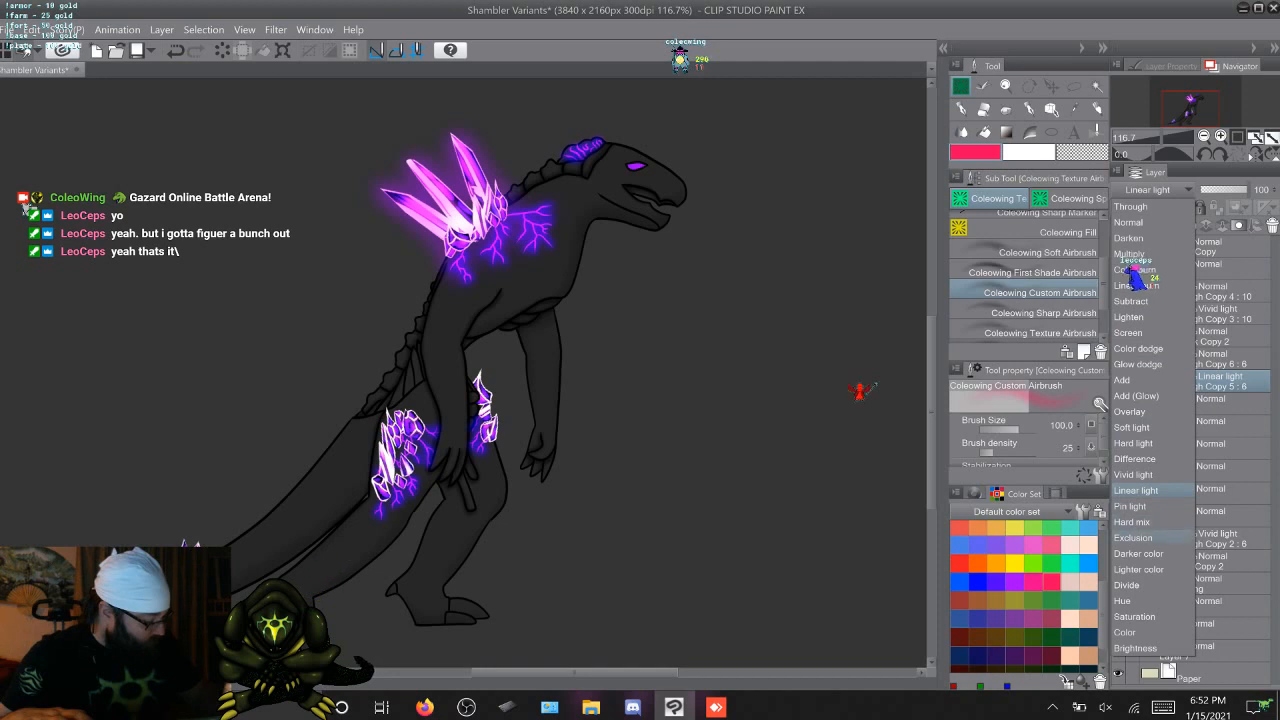
click(1133, 537)
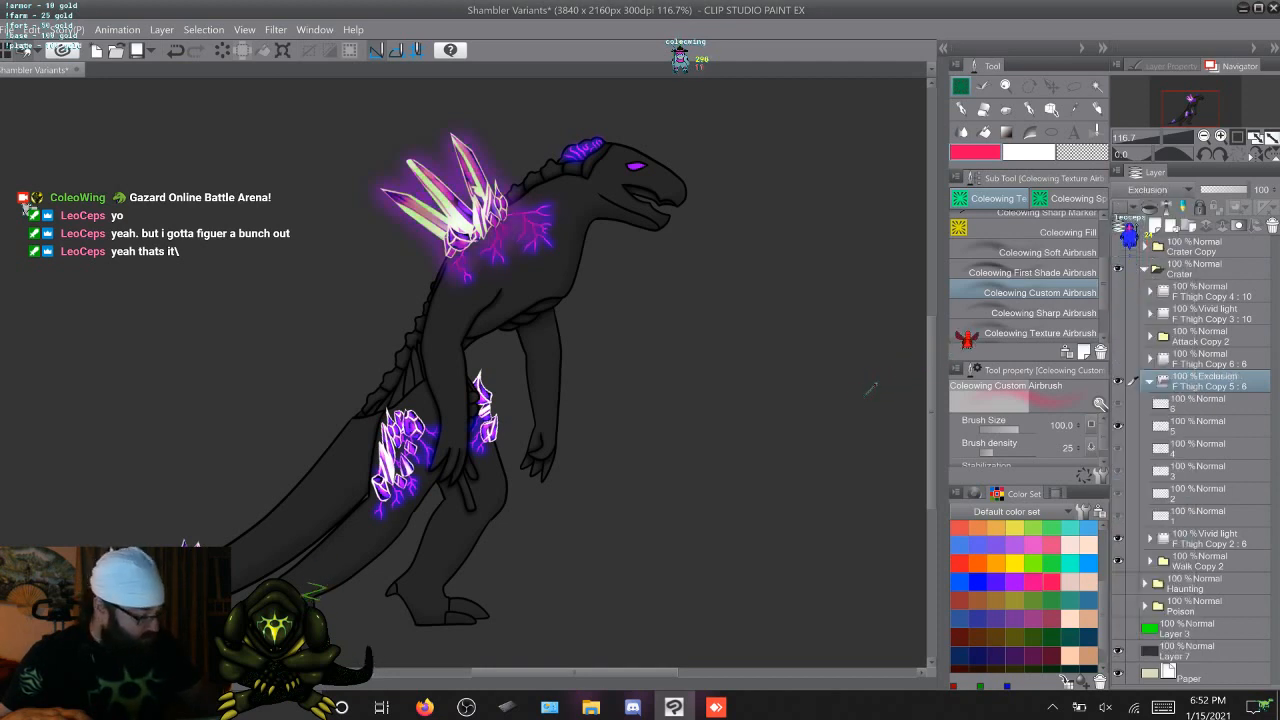
Compare the Exclusion glow on the crystals and veins across the walk frames
click(1200, 426)
click(1200, 404)
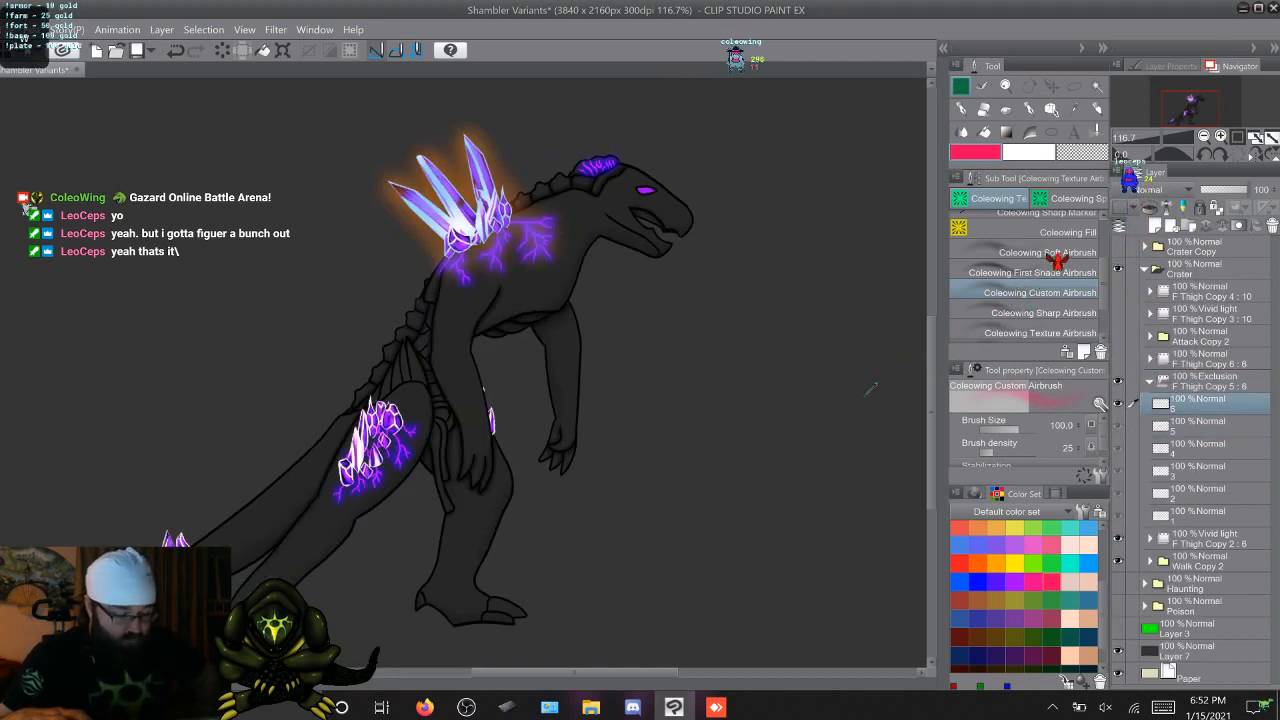
key(Right)
key(Right)
key(Right)
key(Right)
key(Right)
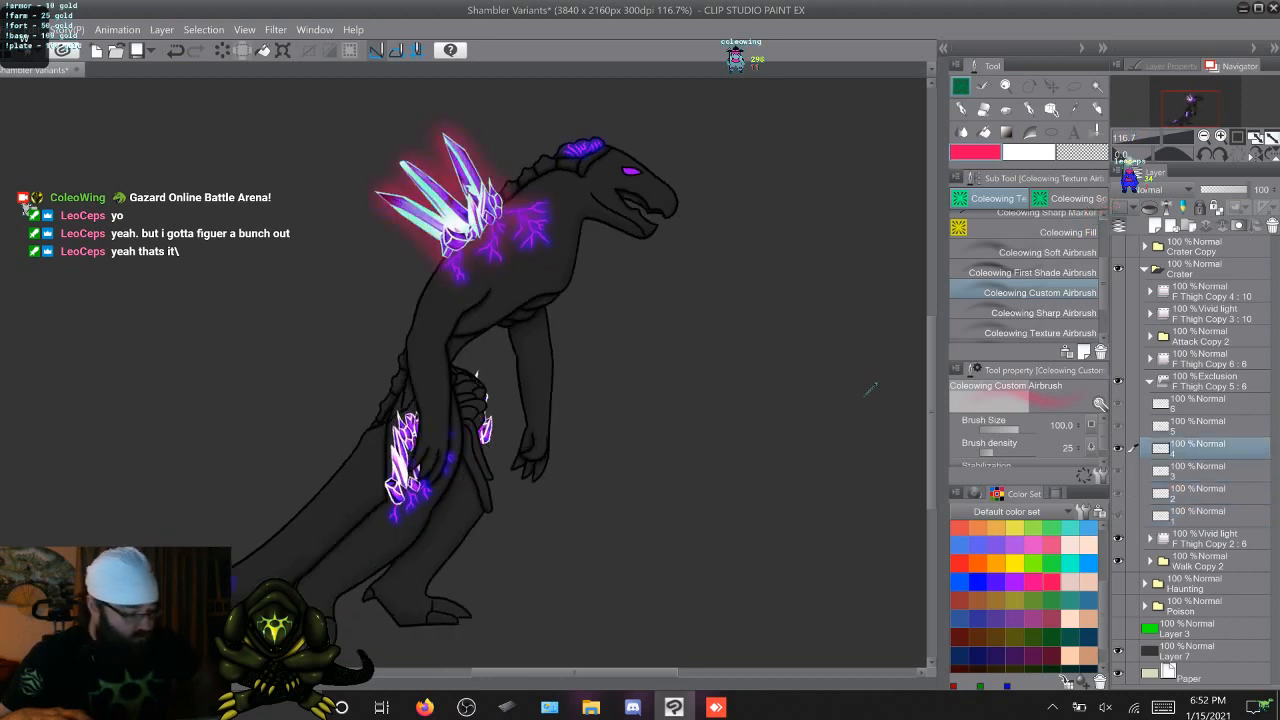
key(Right)
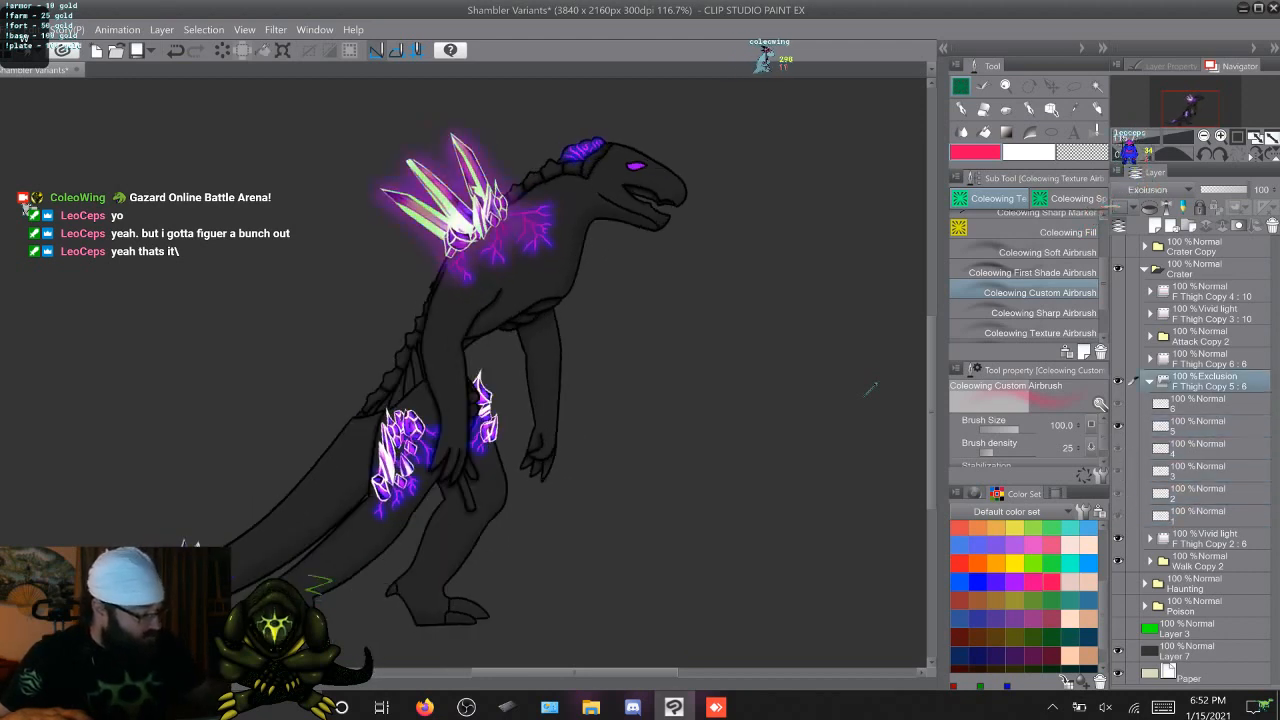
Try Divide as the blending mode of the F Thigh Copy 5 glow folder
click(1158, 190)
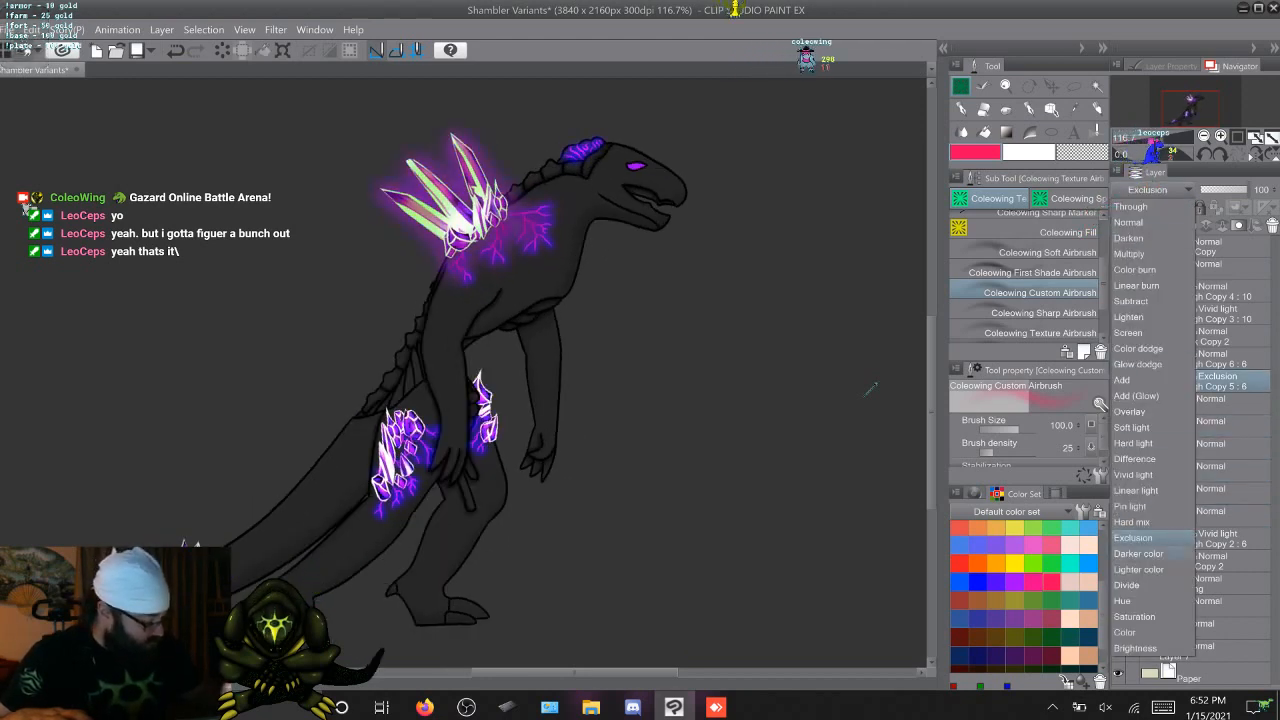
click(1134, 585)
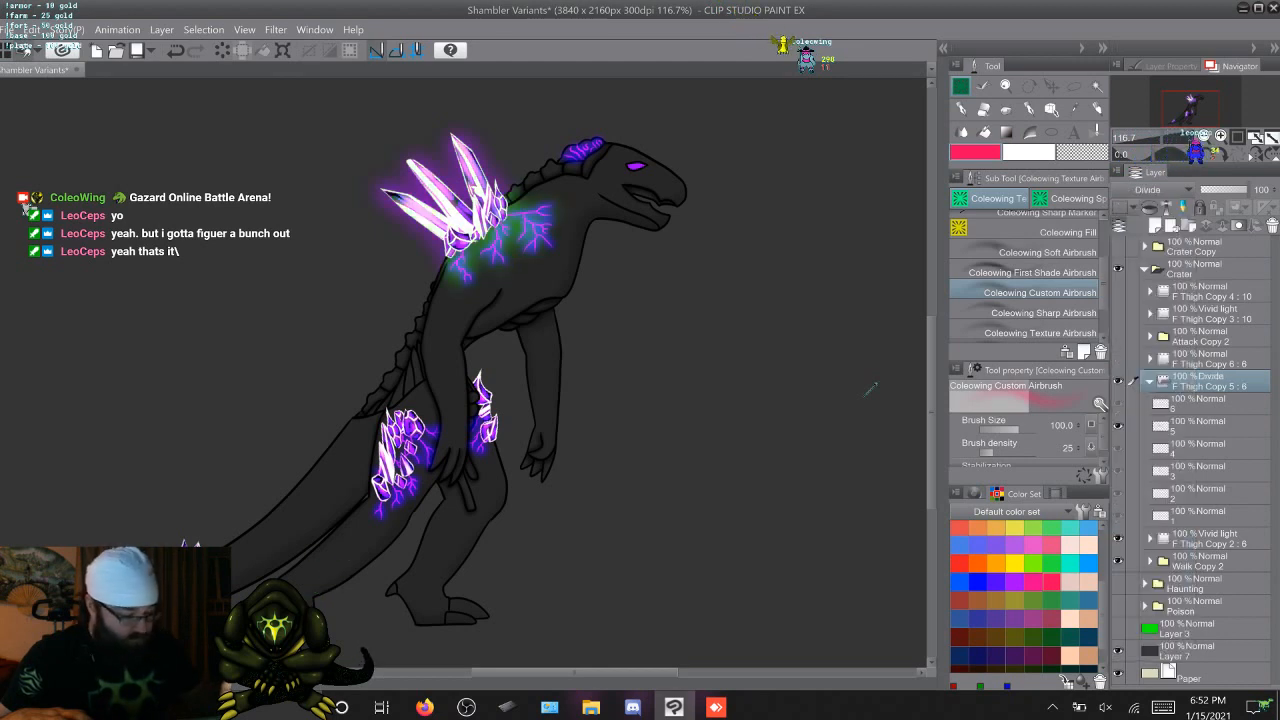
Compare the Divide glow on the crystals and veins by cycling repeatedly through the walk frames, ending on frame 5
key(Right)
key(Right)
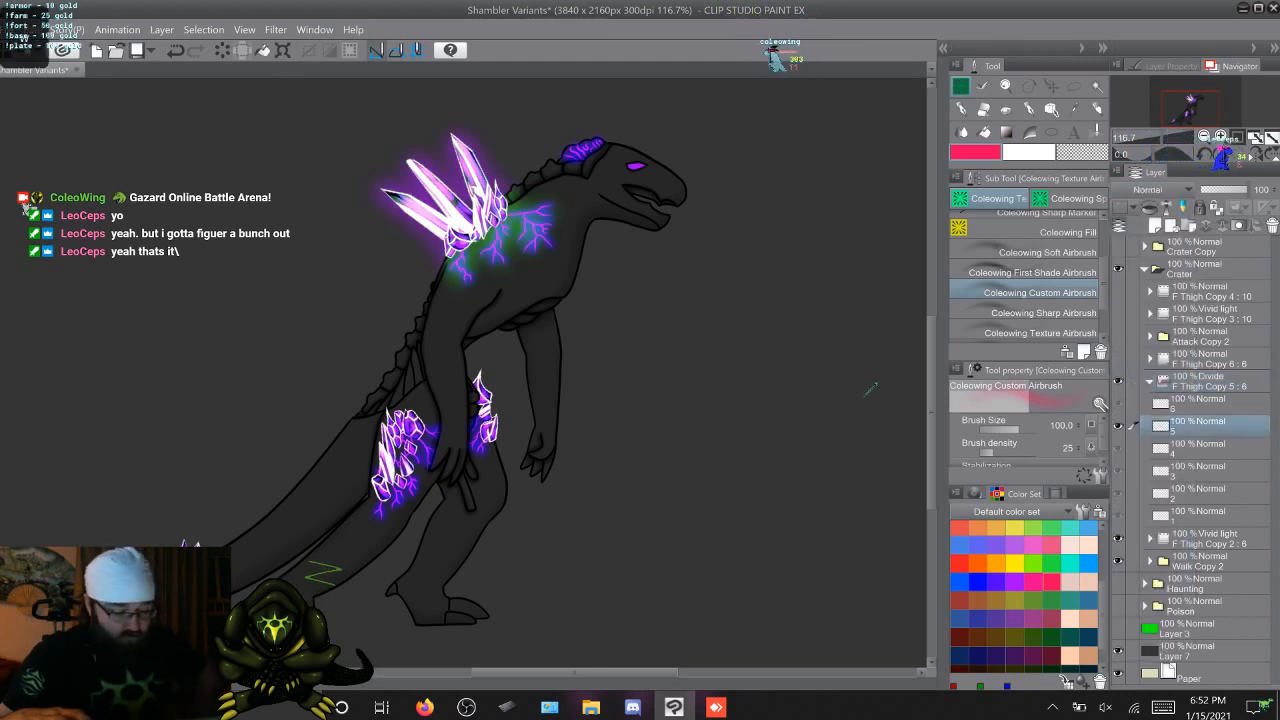
key(Right)
key(Right)
key(Right)
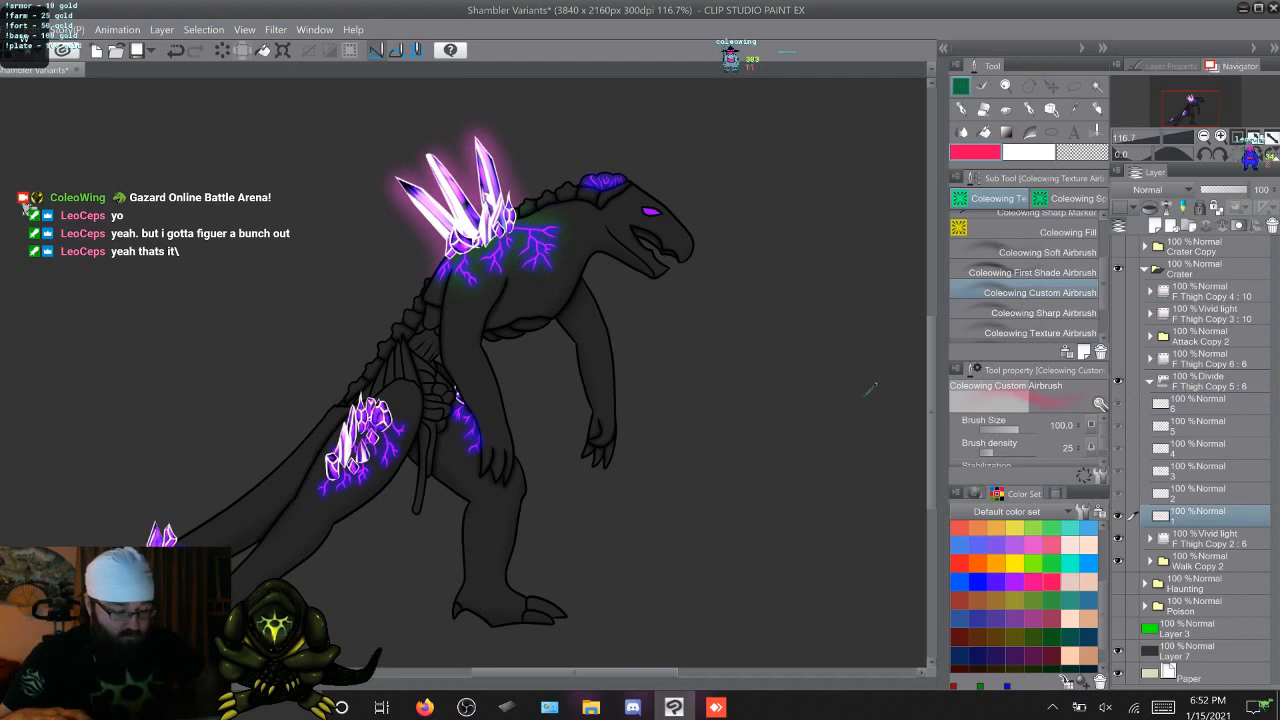
key(Left)
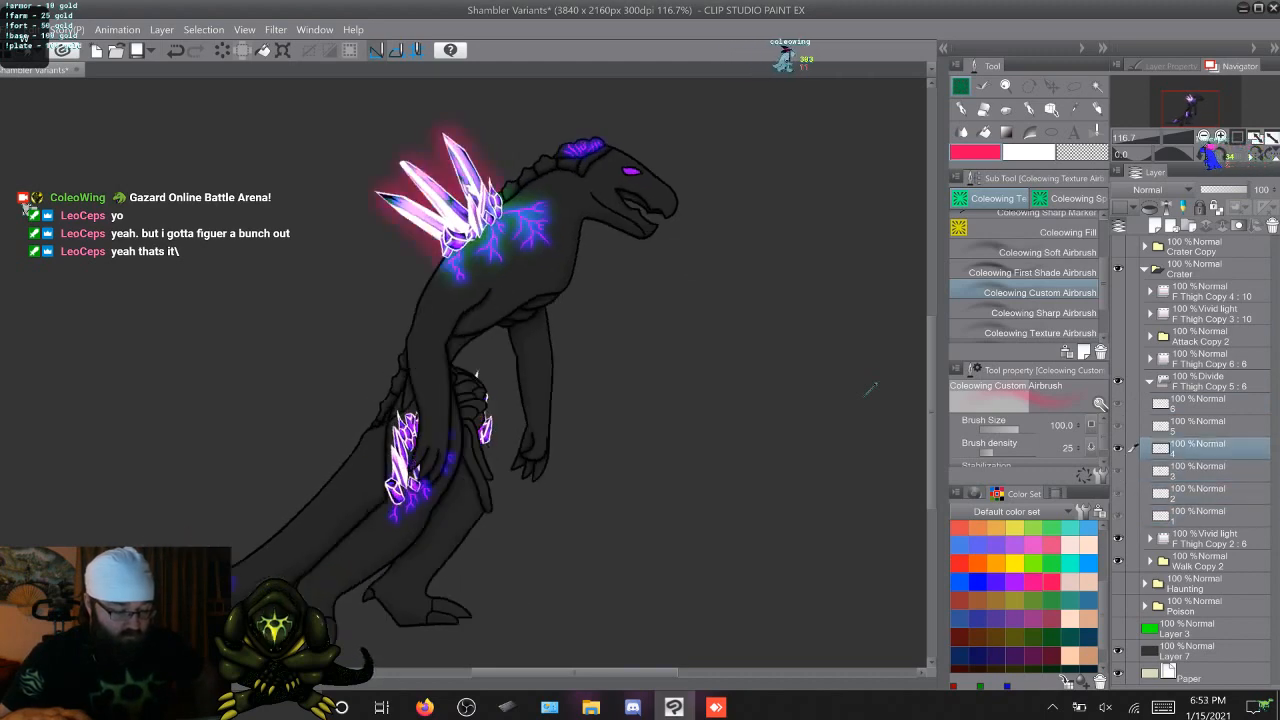
key(Right)
key(Right)
key(Right)
key(Right)
key(Right)
key(Right)
key(Right)
key(Right)
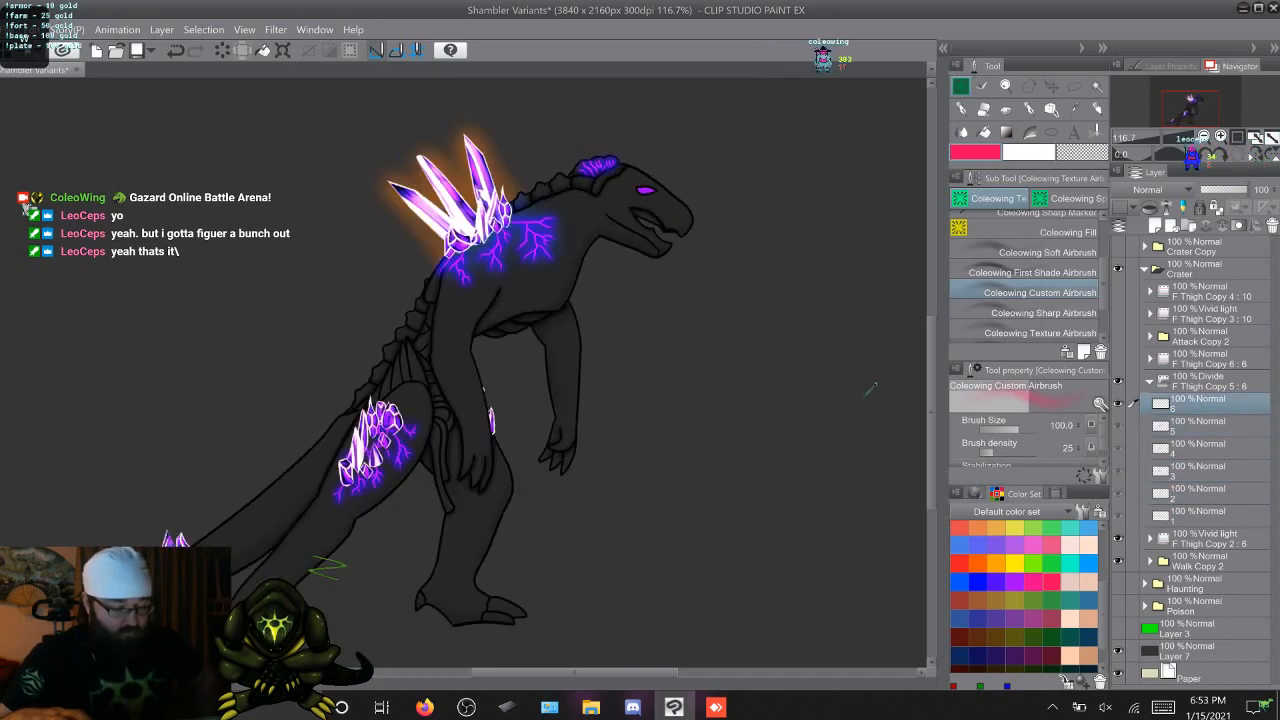
key(Right)
key(Right)
key(Right)
key(Right)
key(Right)
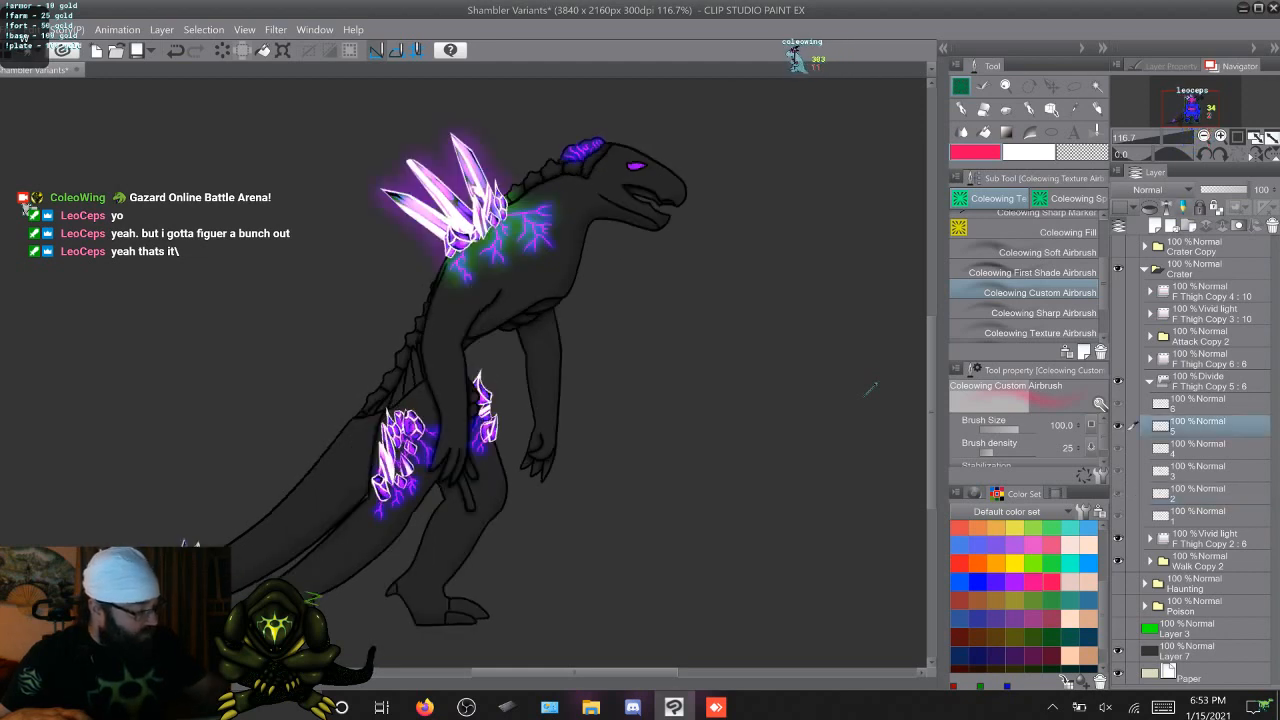
click(1161, 190)
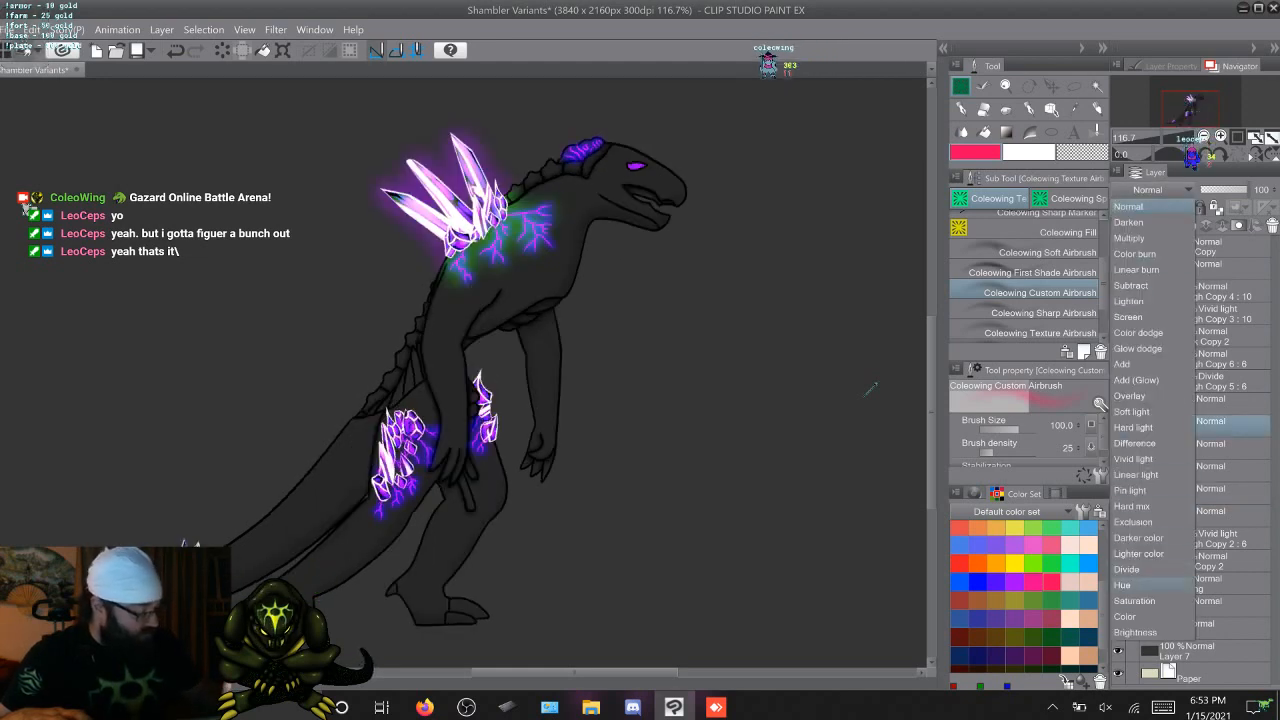
click(1130, 207)
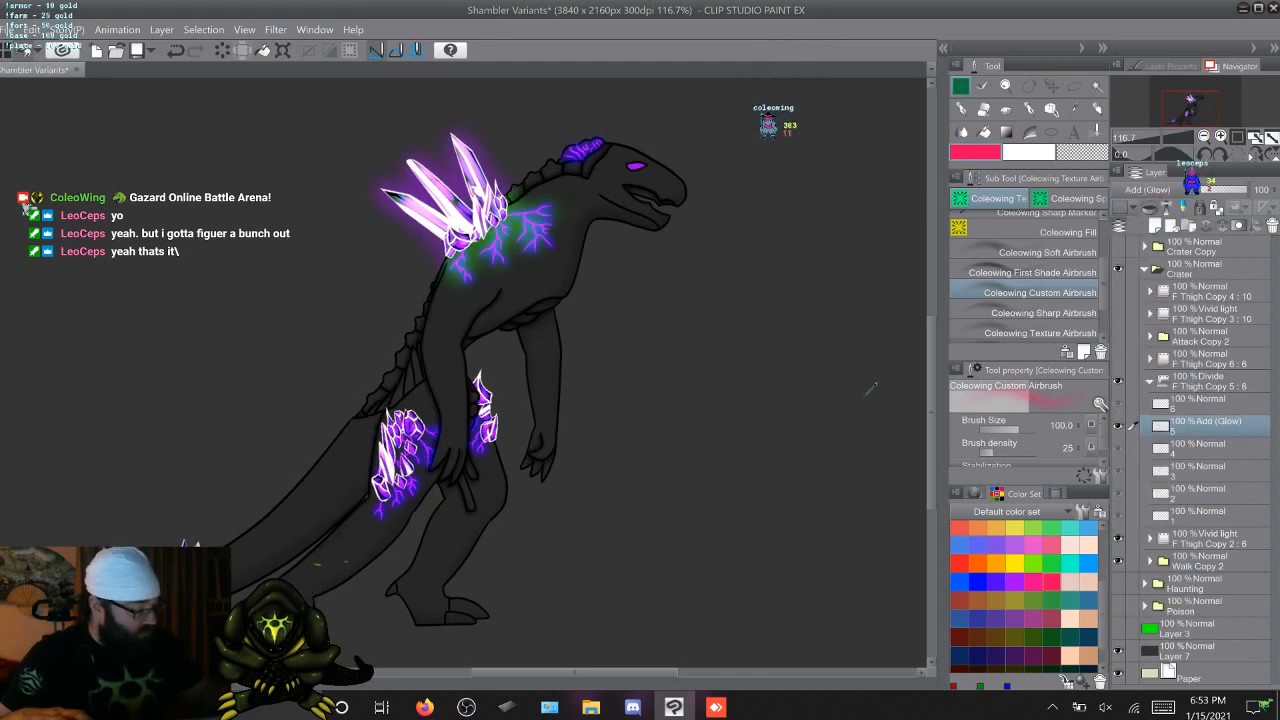
click(1150, 190)
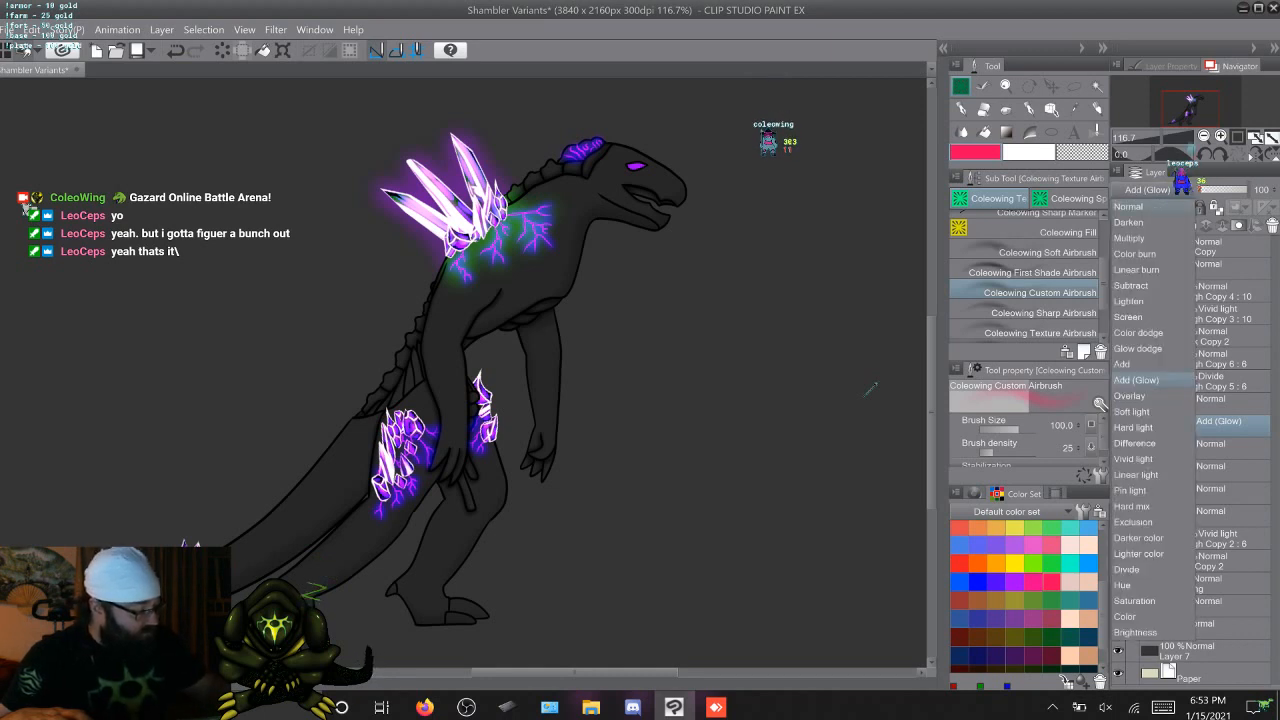
click(1128, 206)
Set the blending mode of the F Thigh Copy 5 glow folder to Add (Glow)
click(1230, 381)
click(1150, 190)
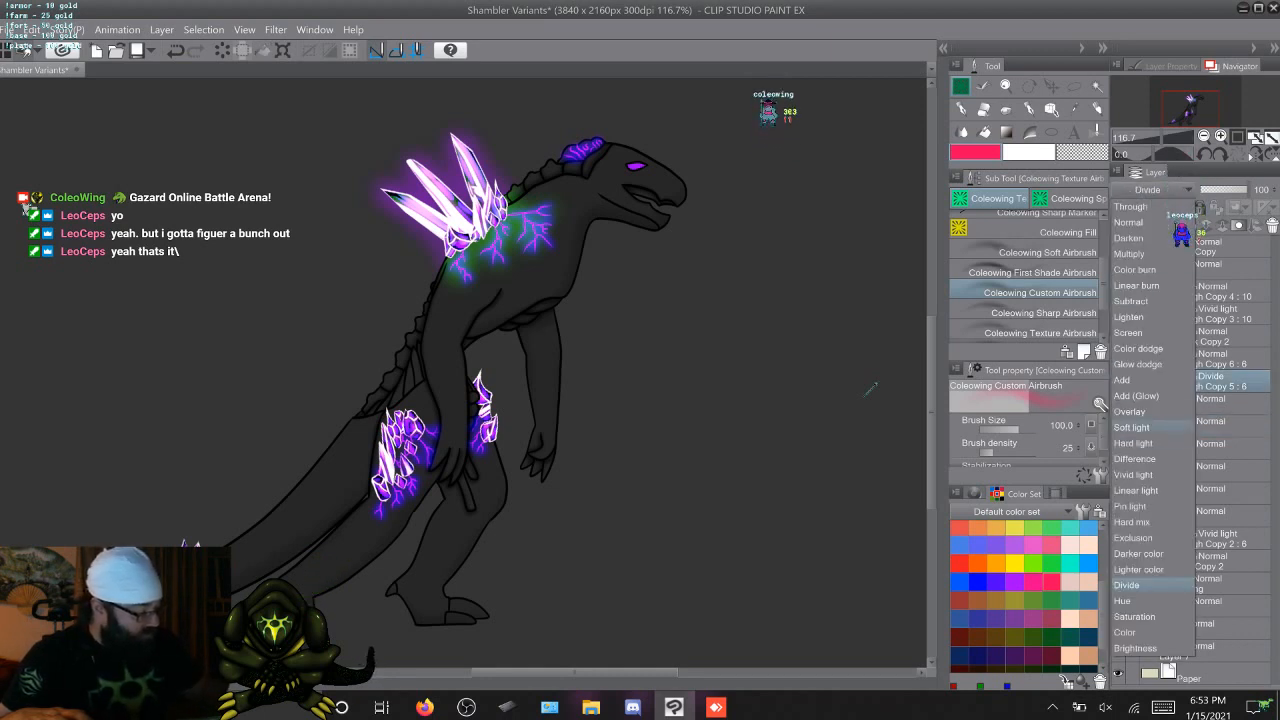
click(1136, 395)
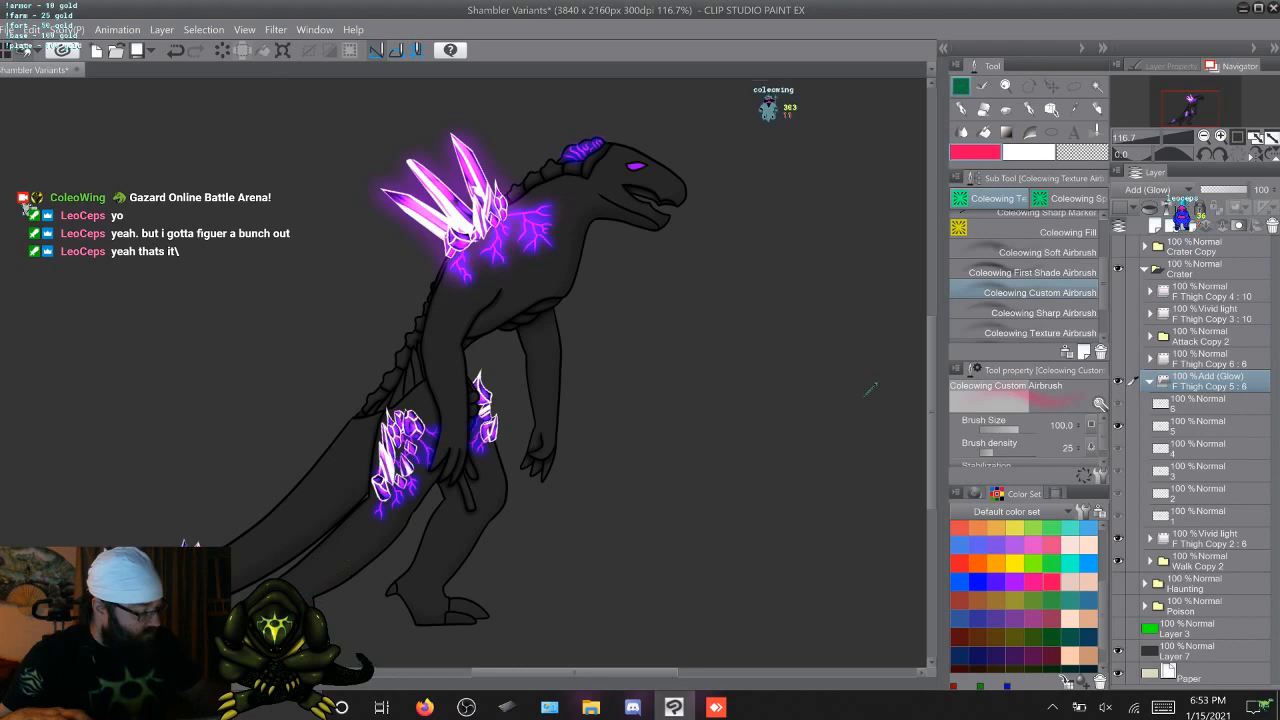
Clear the coloured test glows from the walk frame layers inside the F Thigh Copy 5 folder
click(1200, 403)
click(1200, 426)
click(1200, 403)
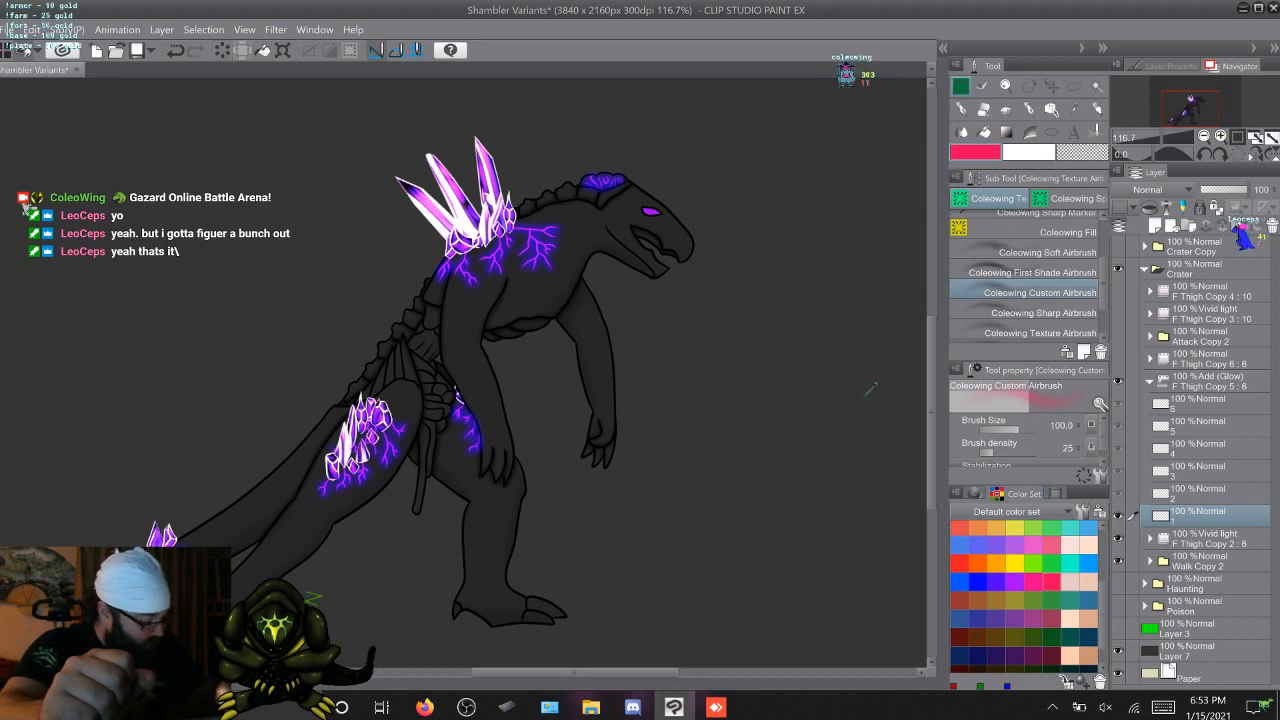
Choose purple from the Gazard Set colours and airbrush a glow over frame 1's head, back veins and thigh crystals
click(1067, 512)
click(1007, 302)
click(1052, 627)
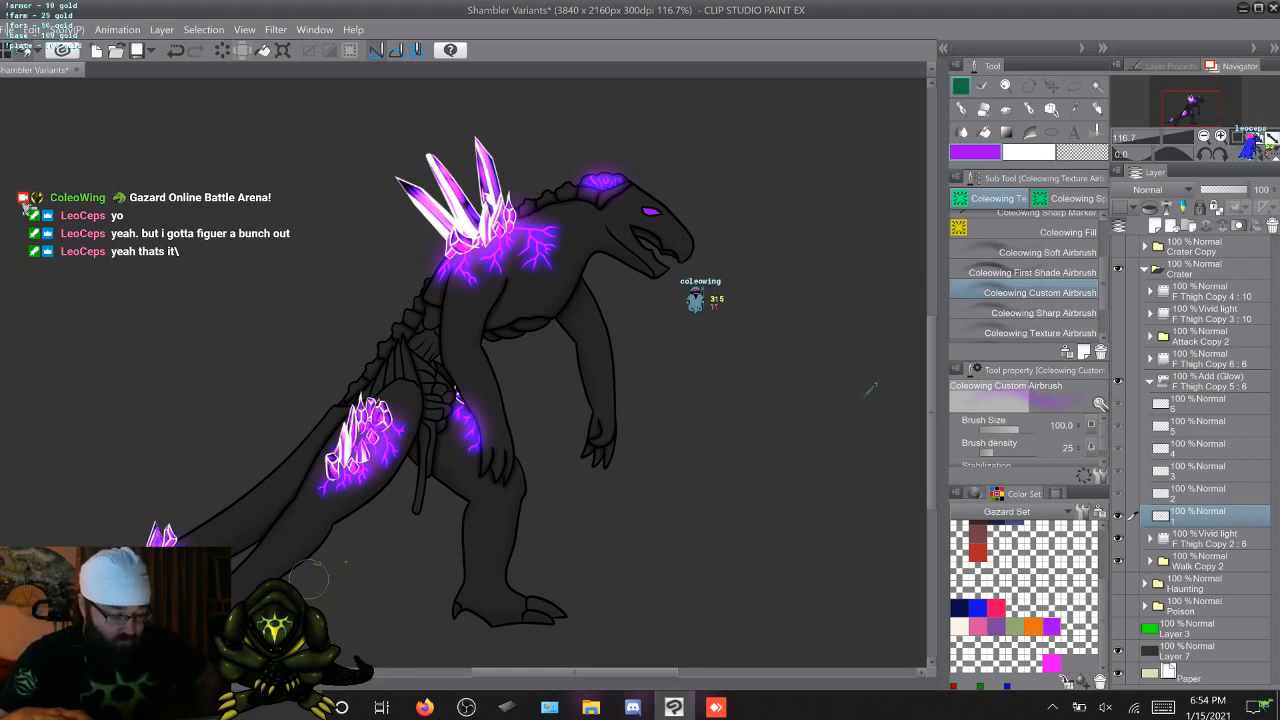
Airbrush a purple glow around the head crystals on walk frames 2 to 6
key(Right)
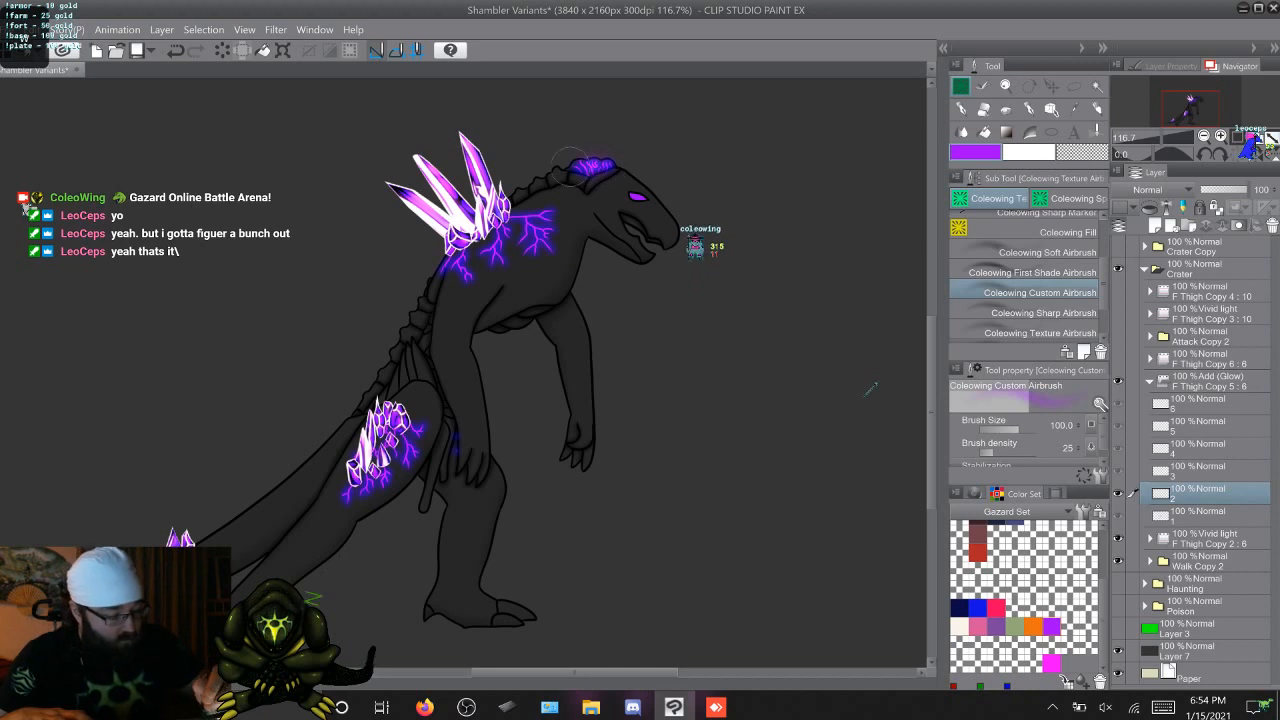
key(Right)
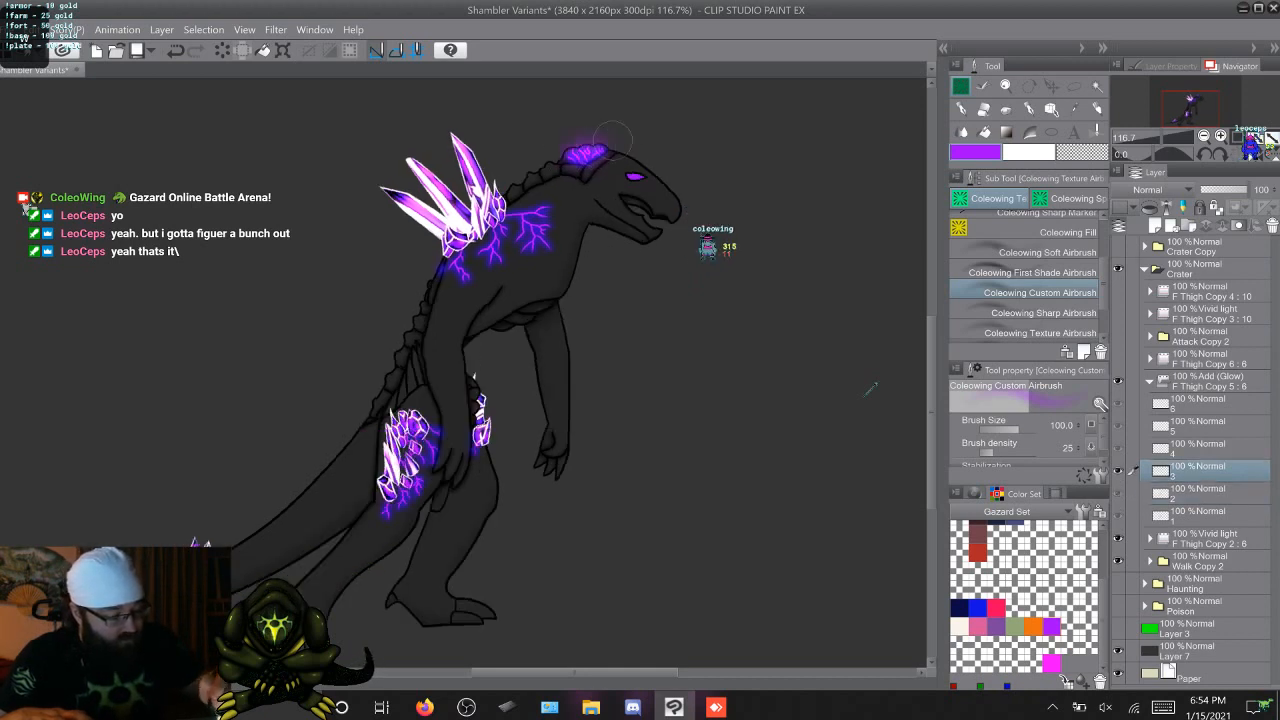
key(Right)
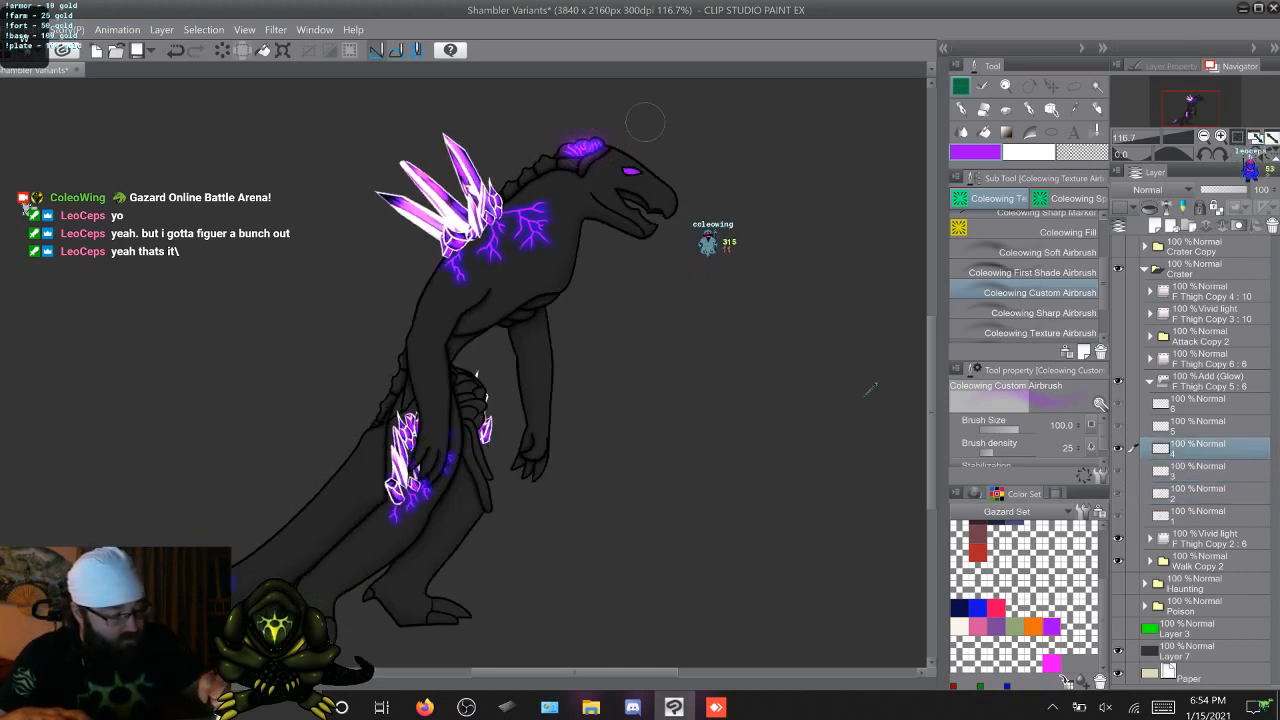
key(Right)
Airbrush a purple glow over the forward shoulder veins on walk frames 2 to 6, using frame 1 as the reference
key(Right)
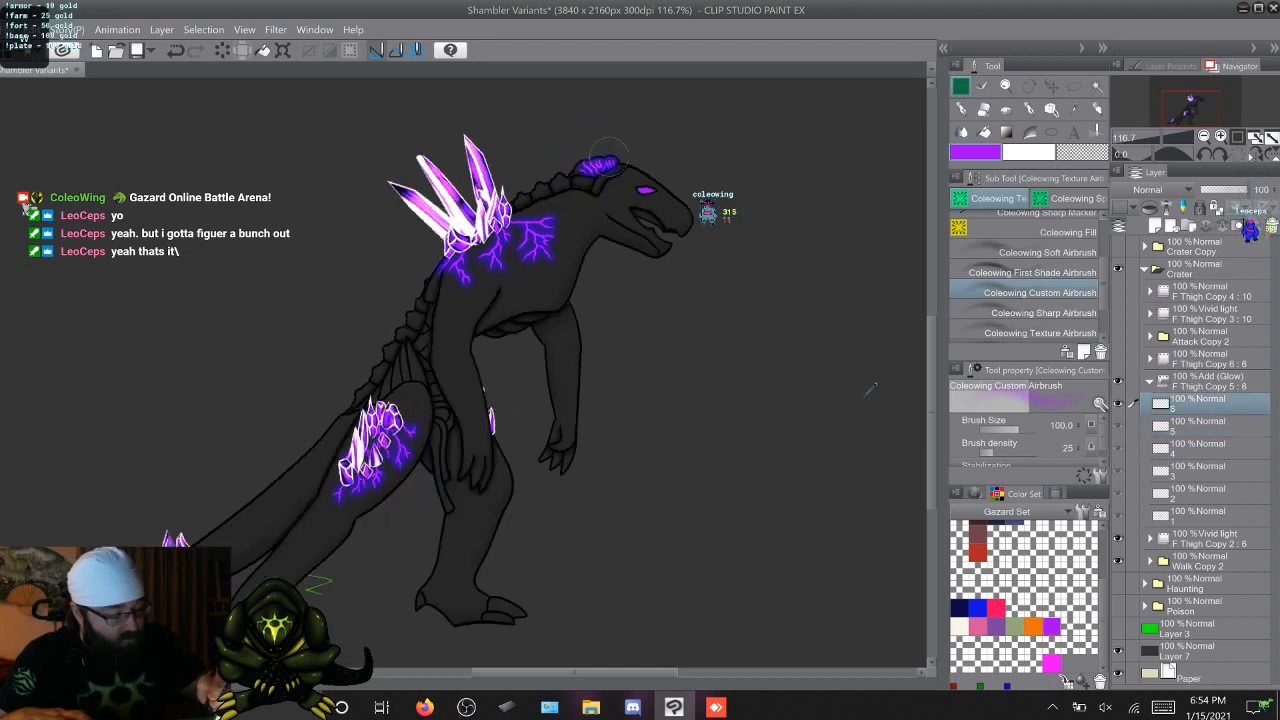
key(Right)
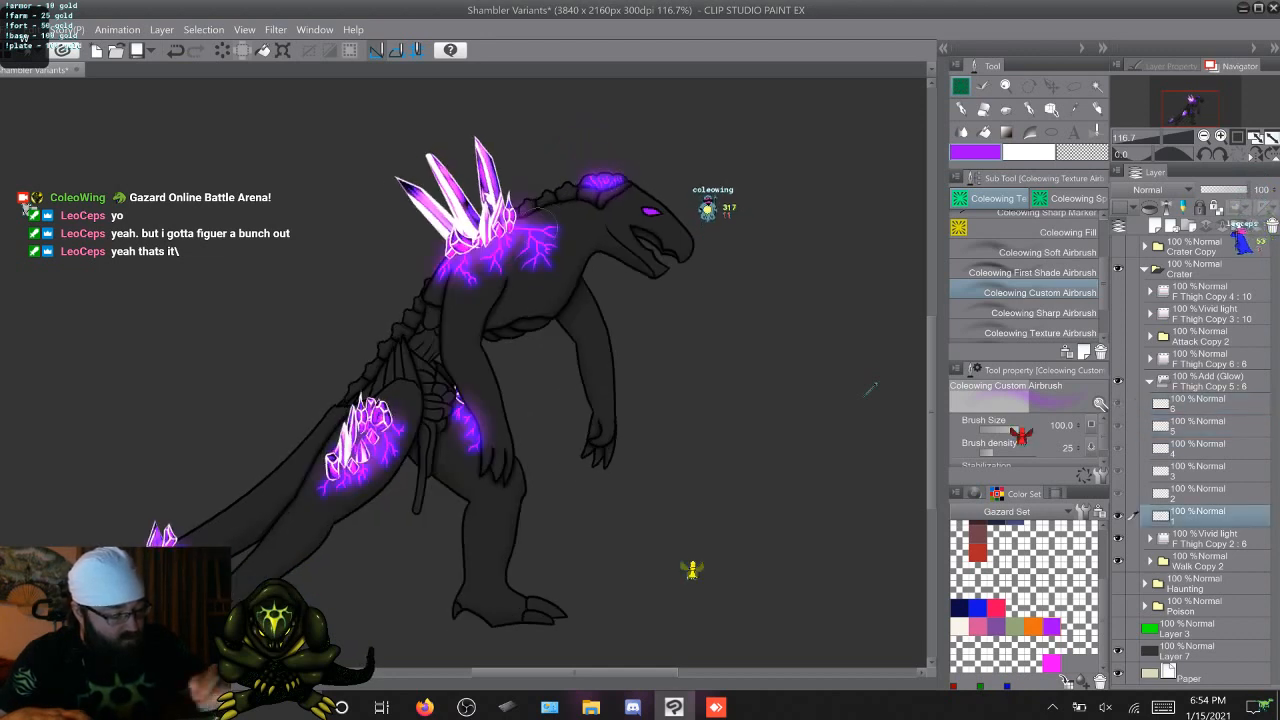
key(Right)
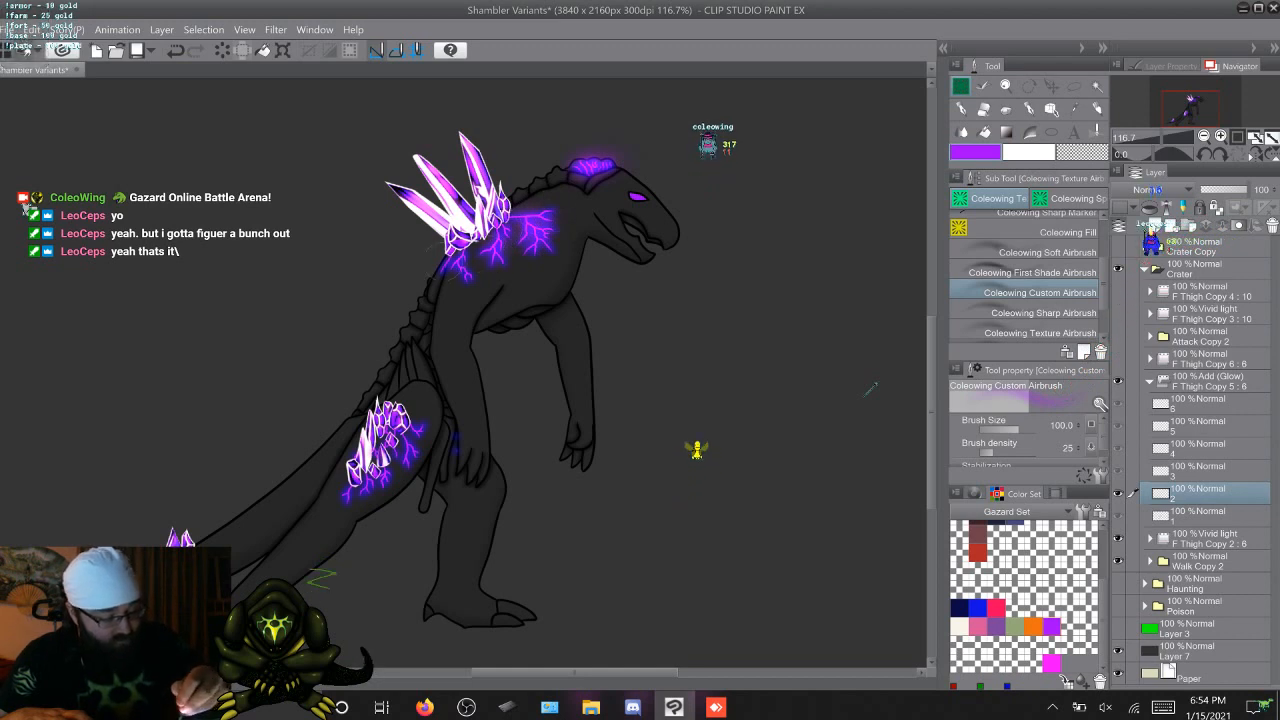
key(Right)
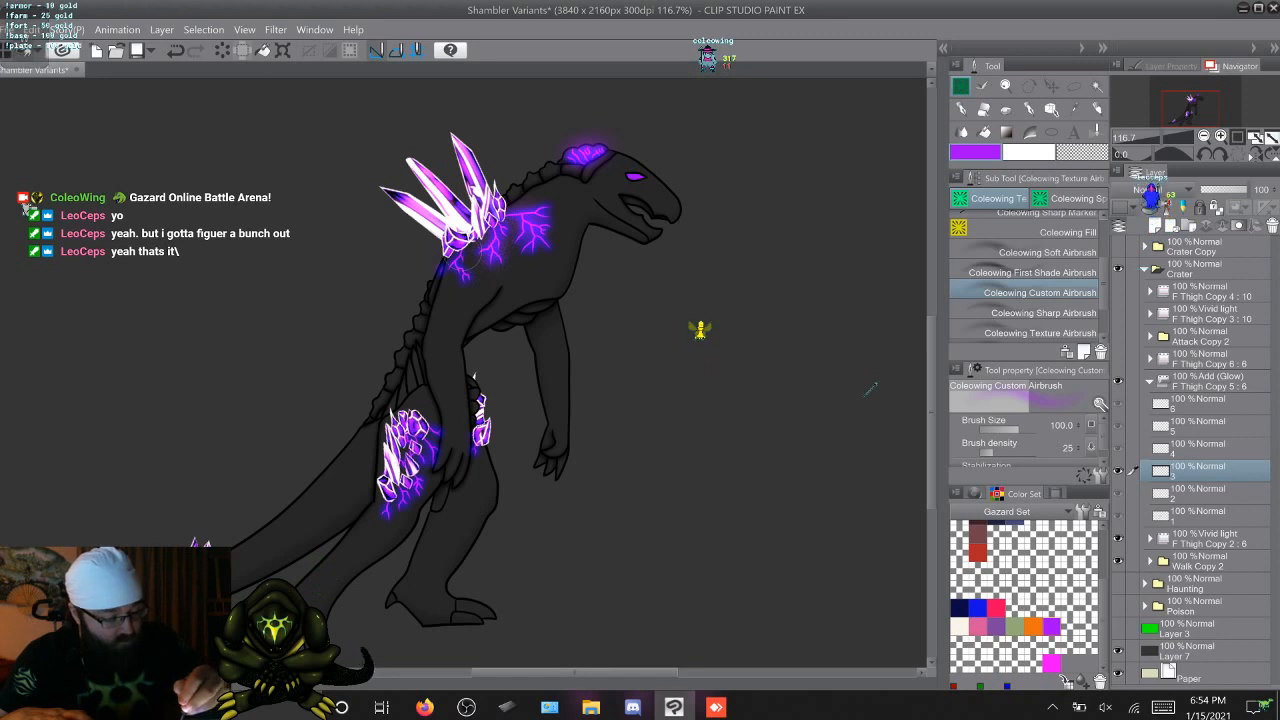
key(Right)
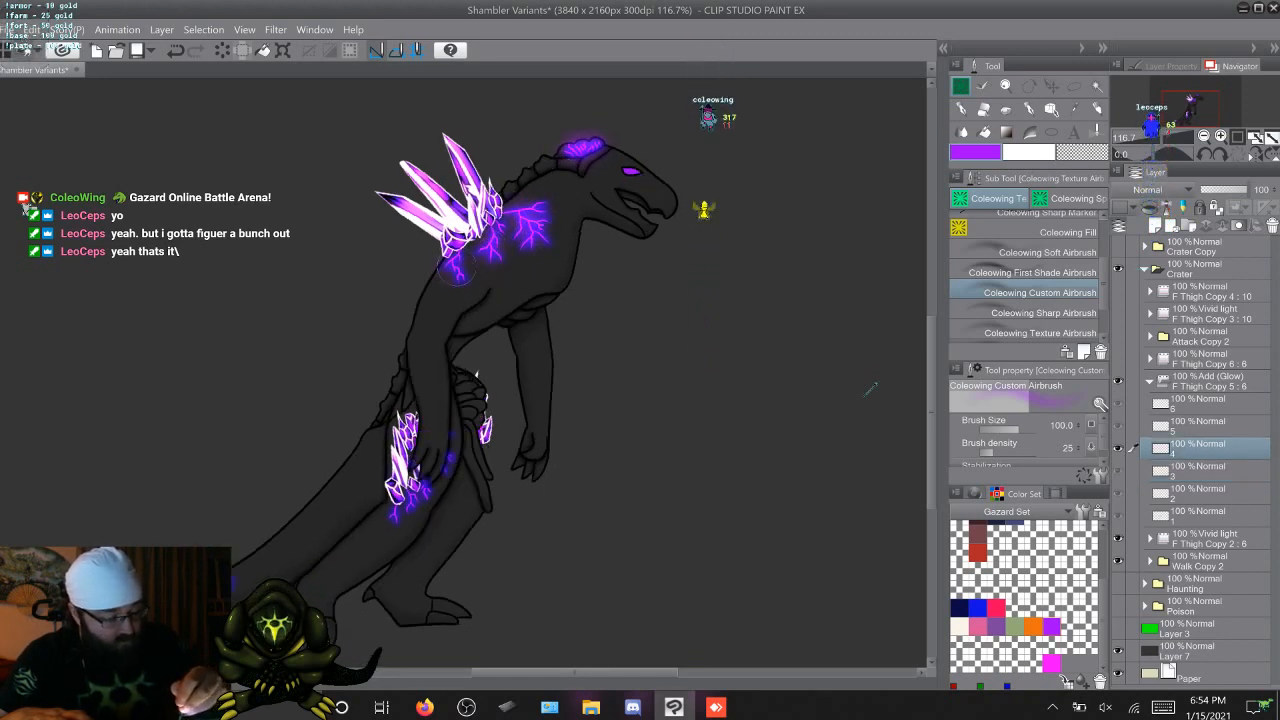
key(Right)
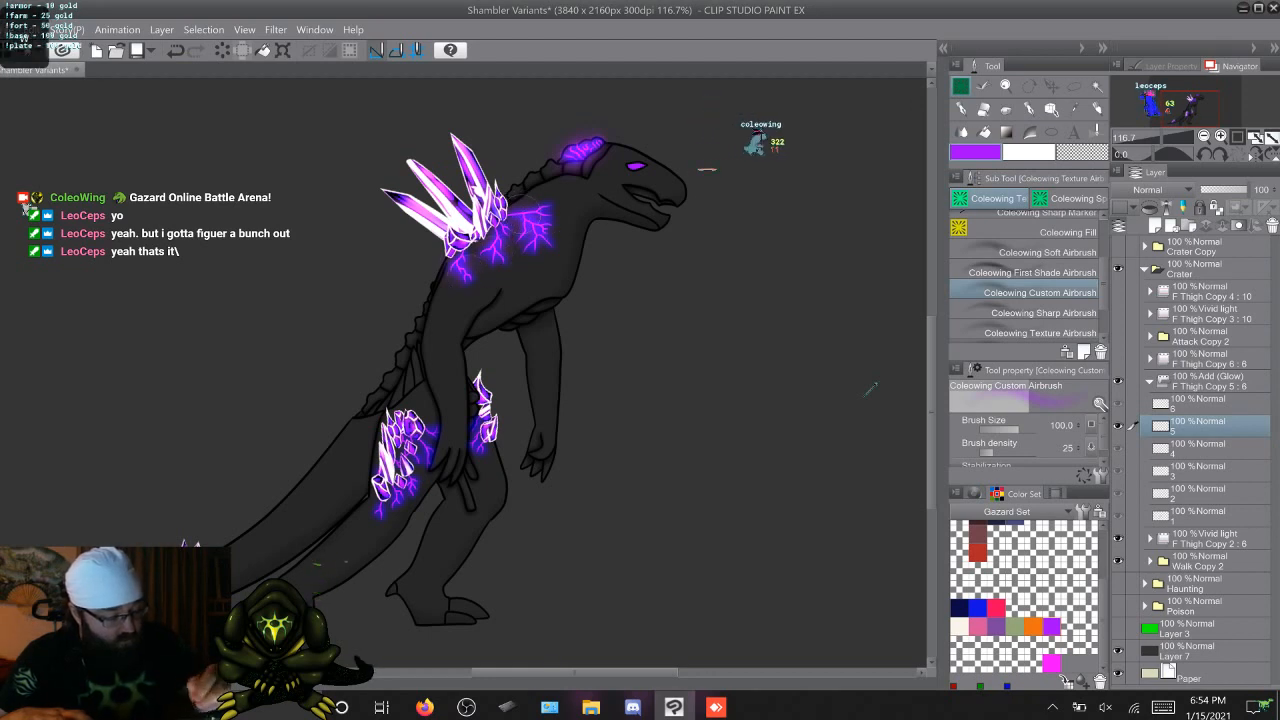
key(Right)
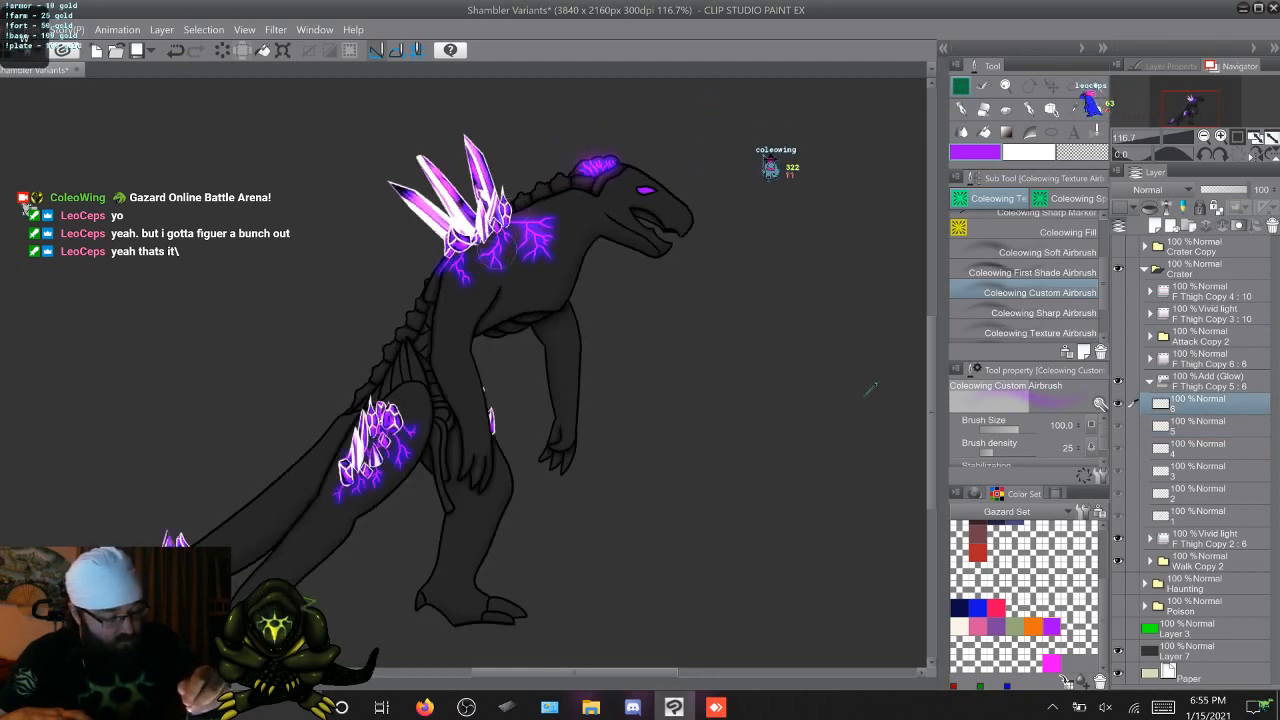
Extend the purple glow to the rear shoulder vein below the back crystals on walk frames 2 to 6
key(Right)
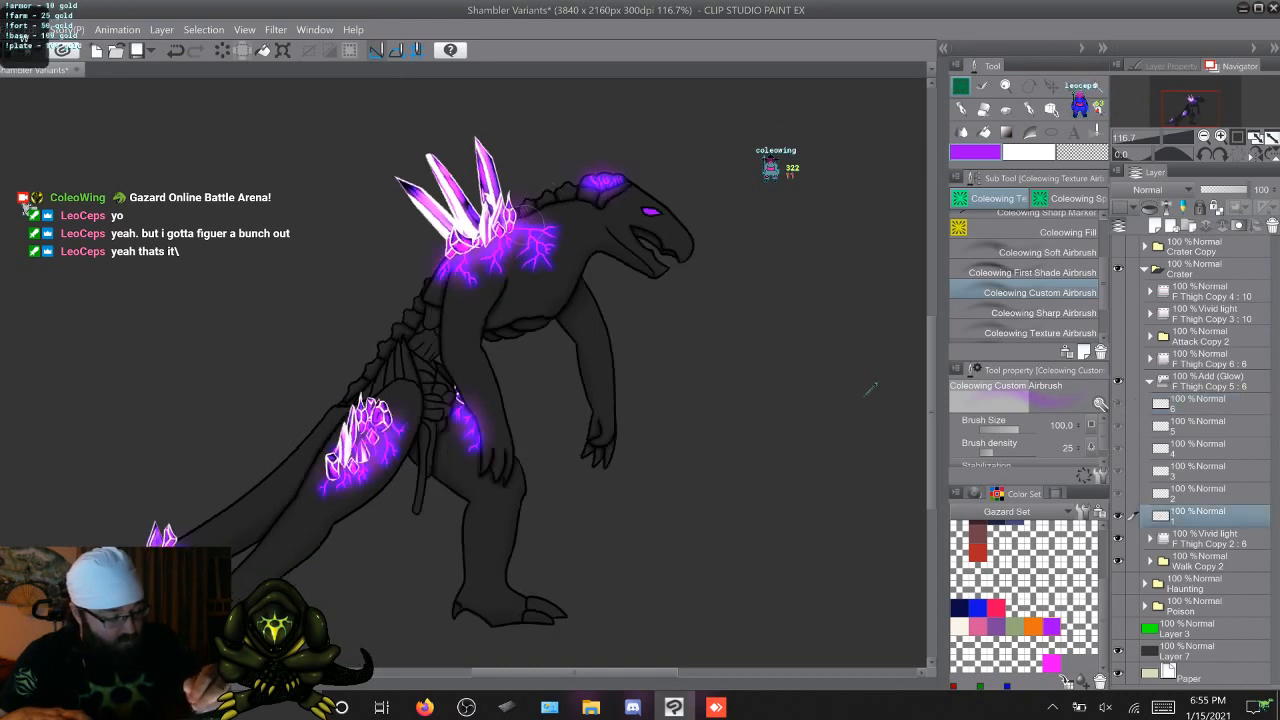
key(Right)
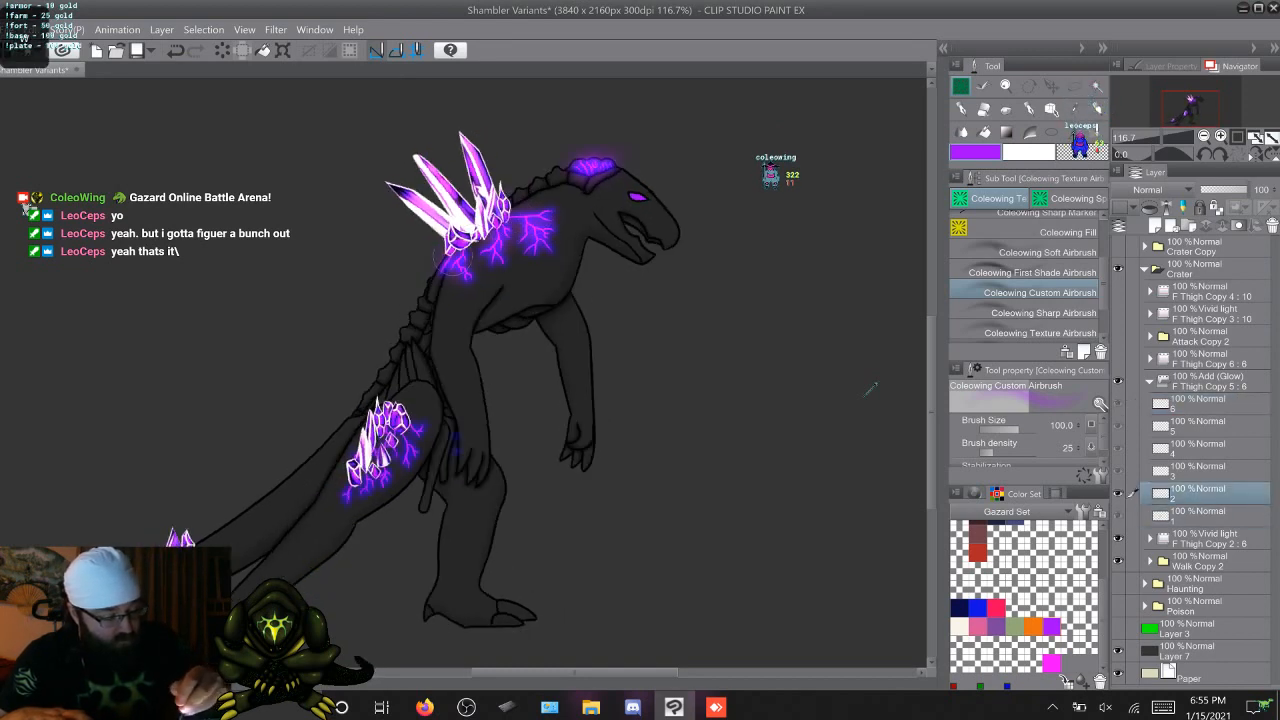
key(Right)
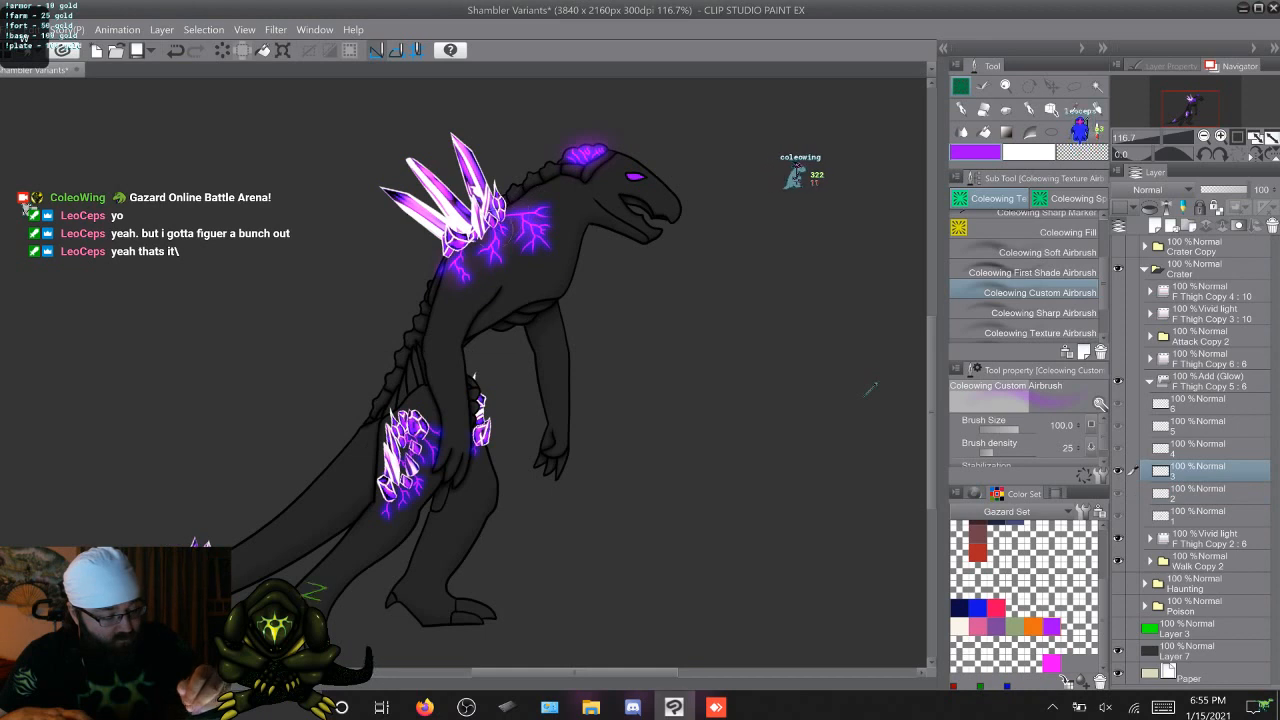
key(Right)
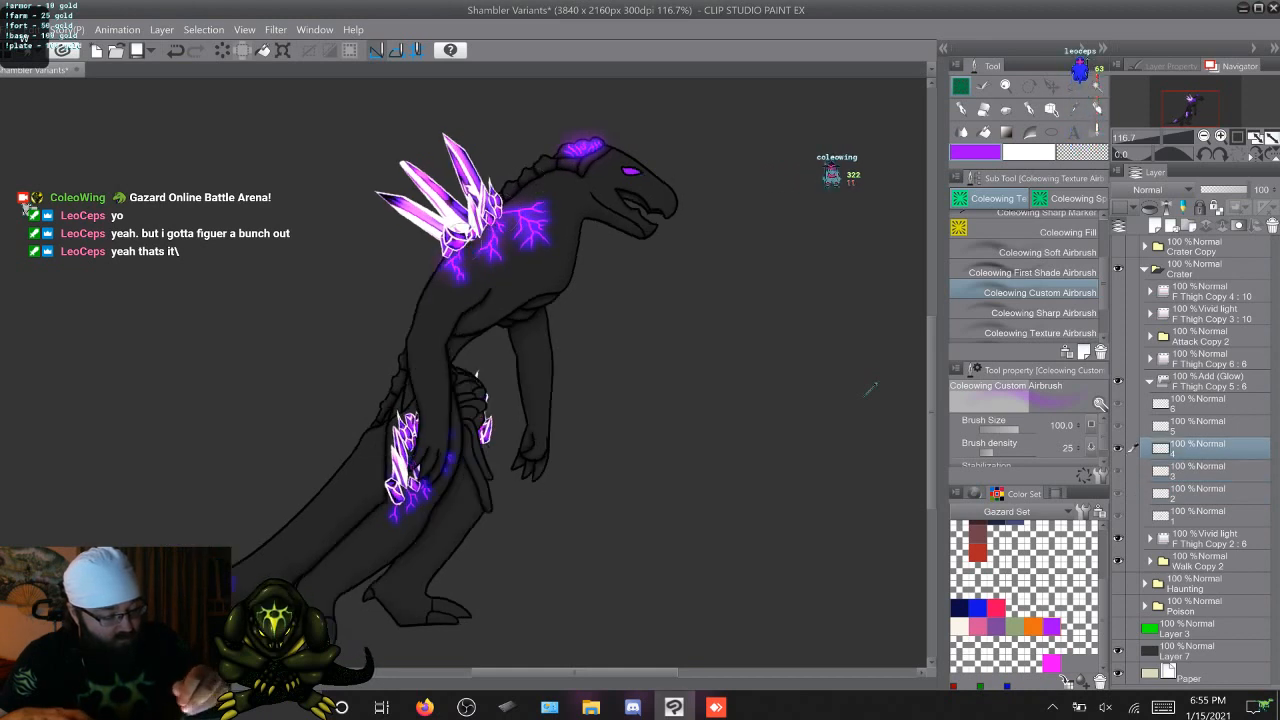
key(Right)
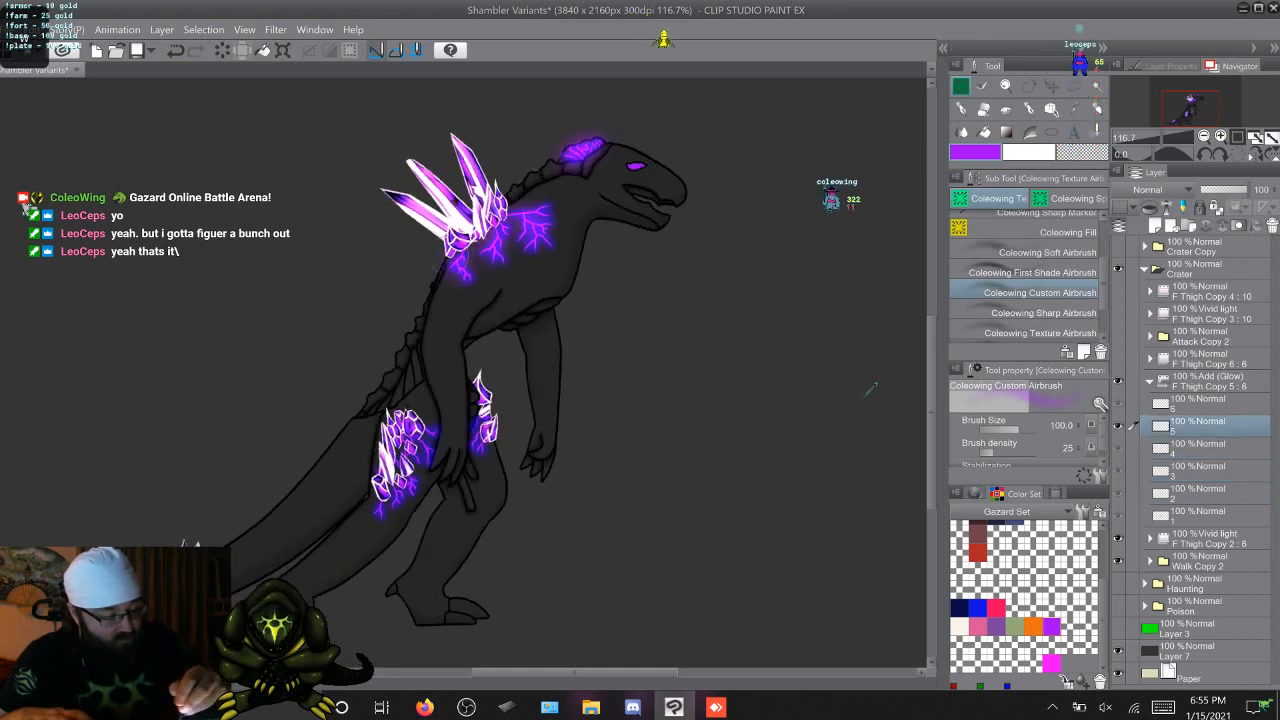
key(Right)
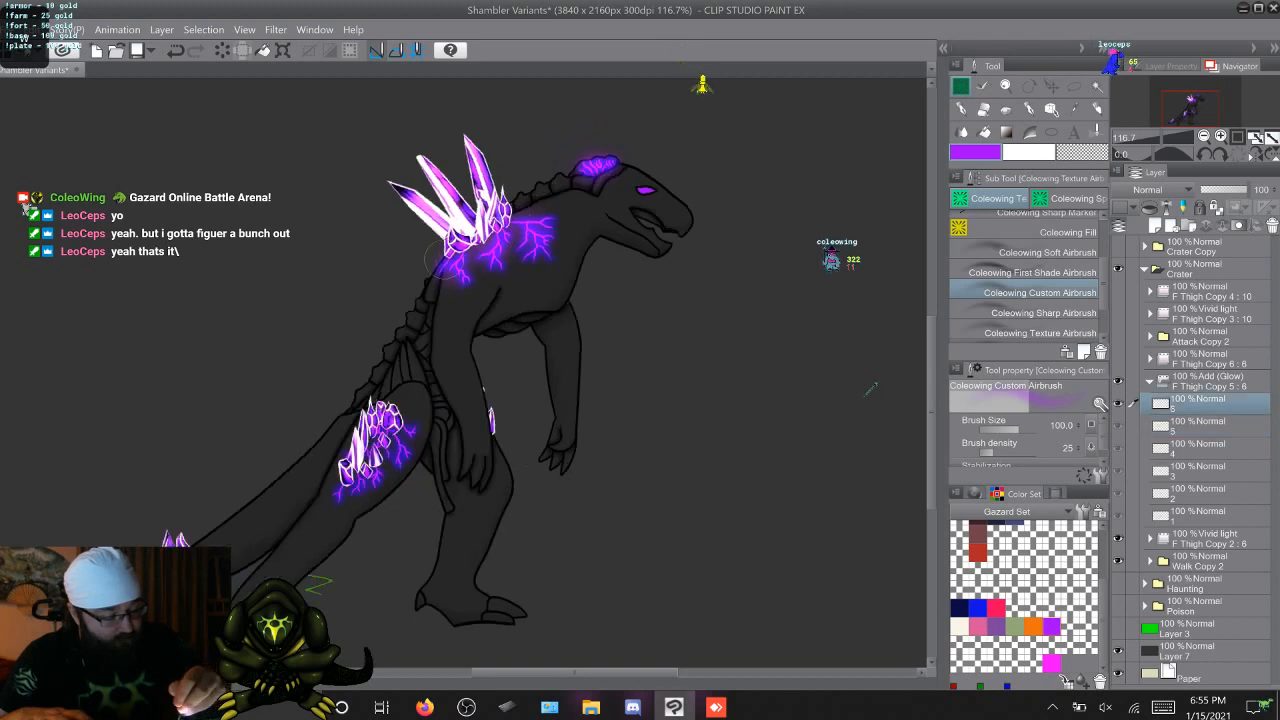
key(Right)
key(Right)
key(Right)
key(Right)
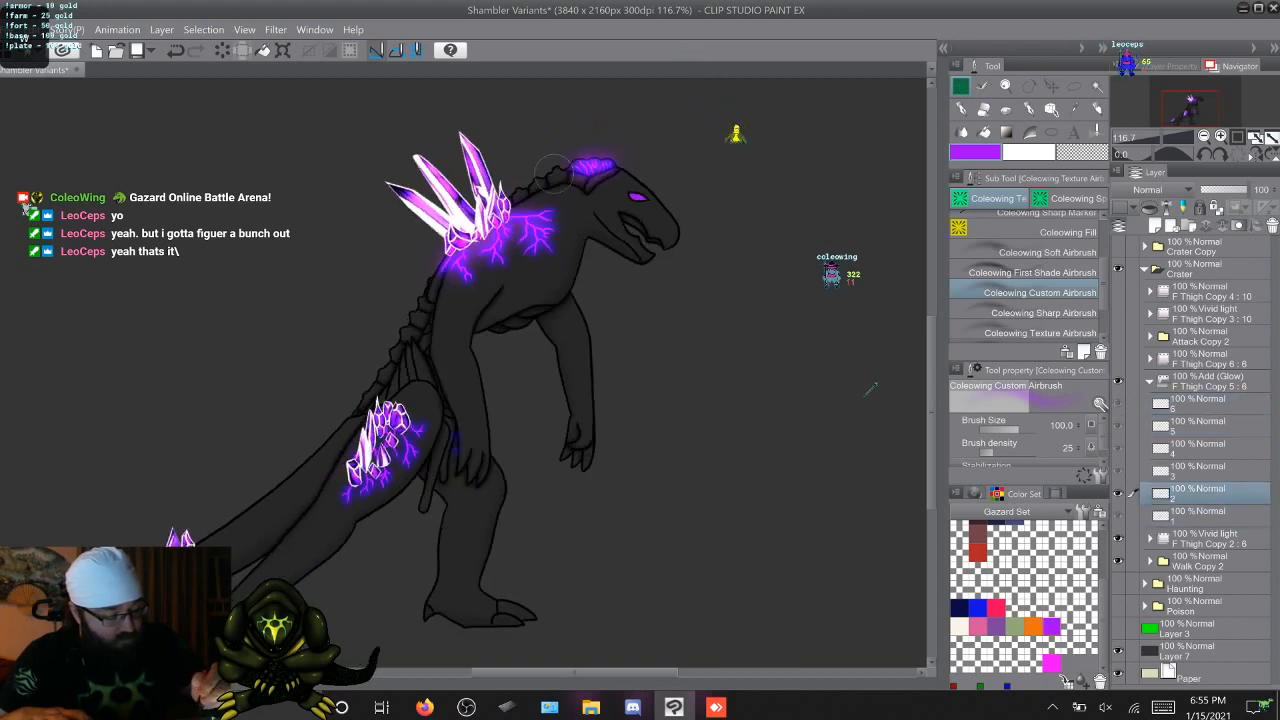
key(Right)
key(Right)
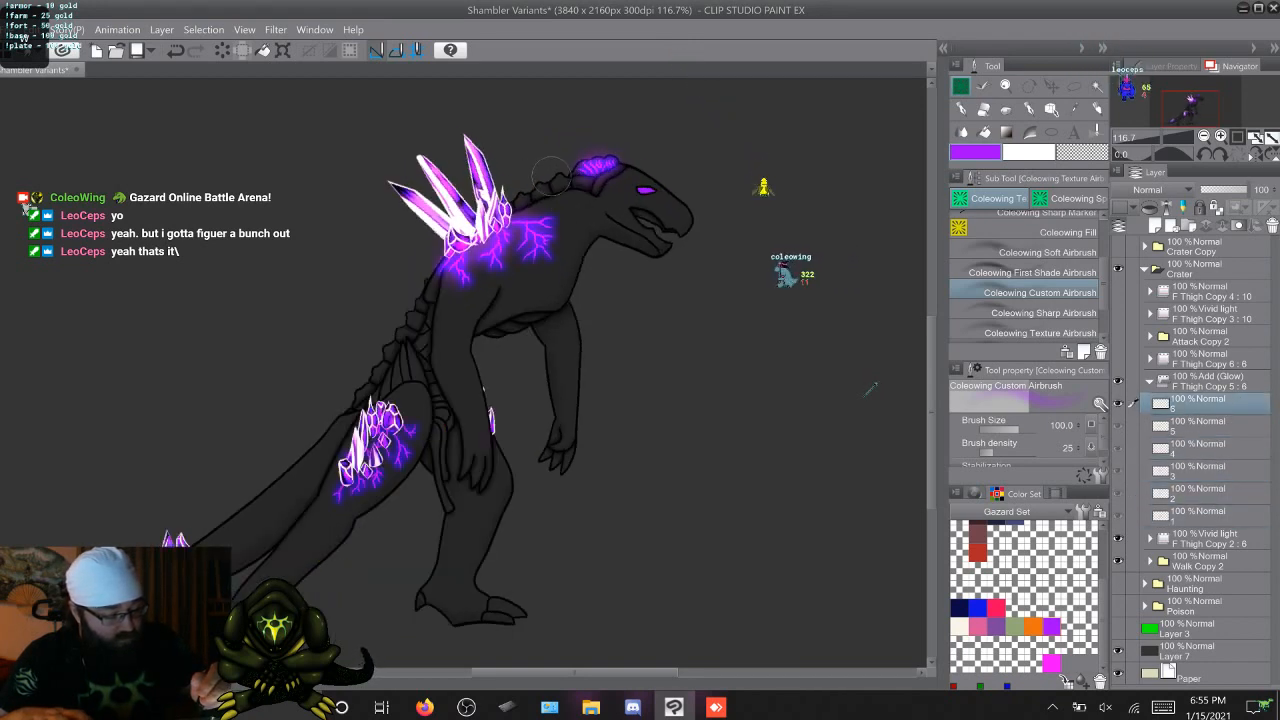
Airbrush more purple glow around the base of the back crystals on walk frames 2 to 6
key(Right)
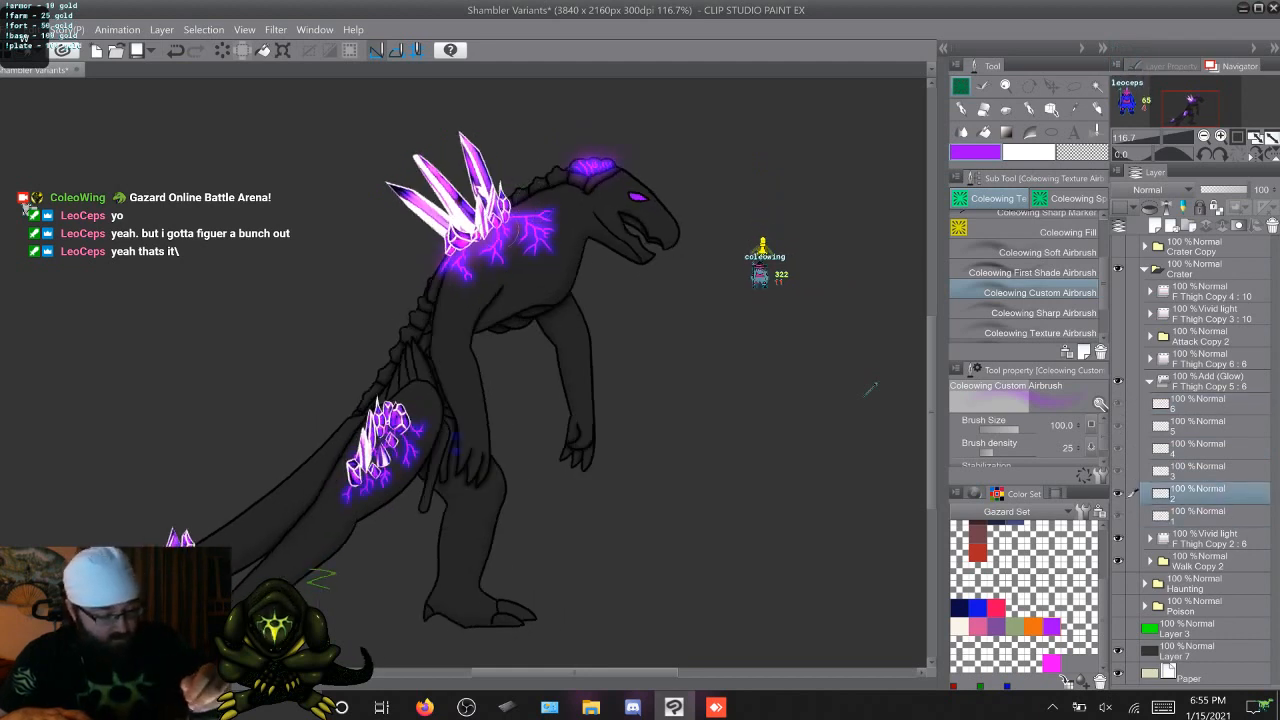
key(Right)
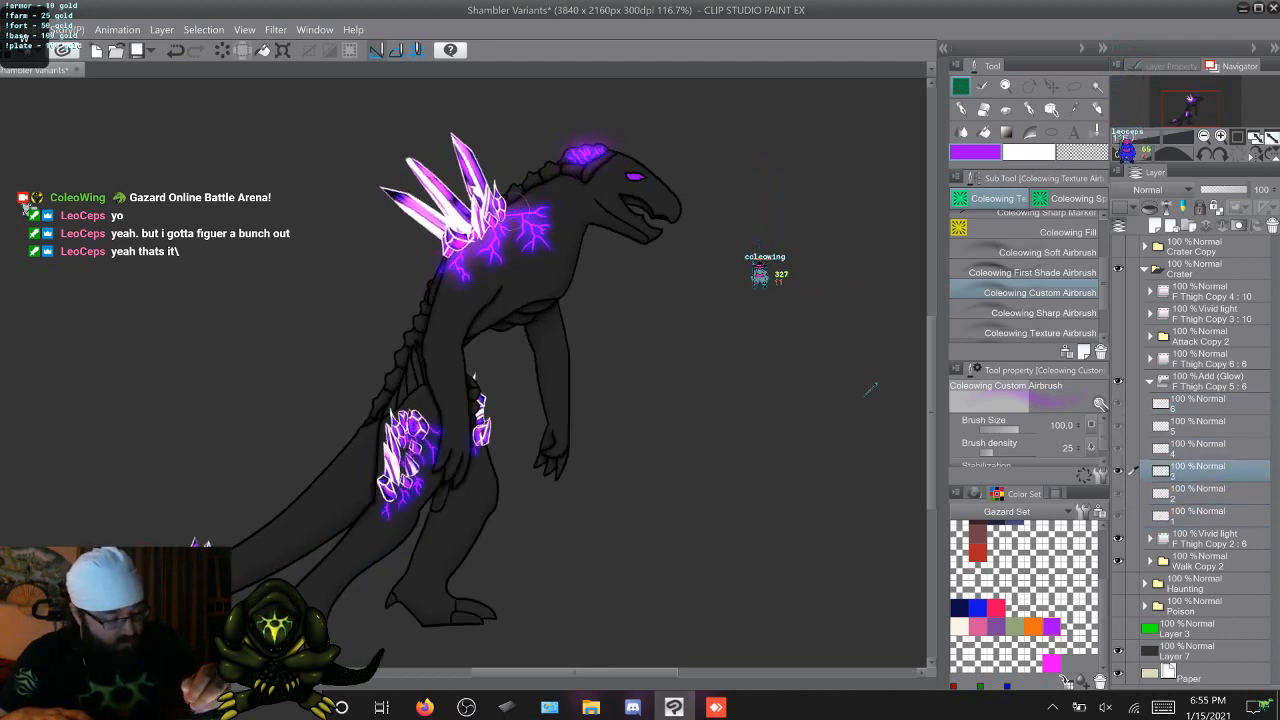
key(Right)
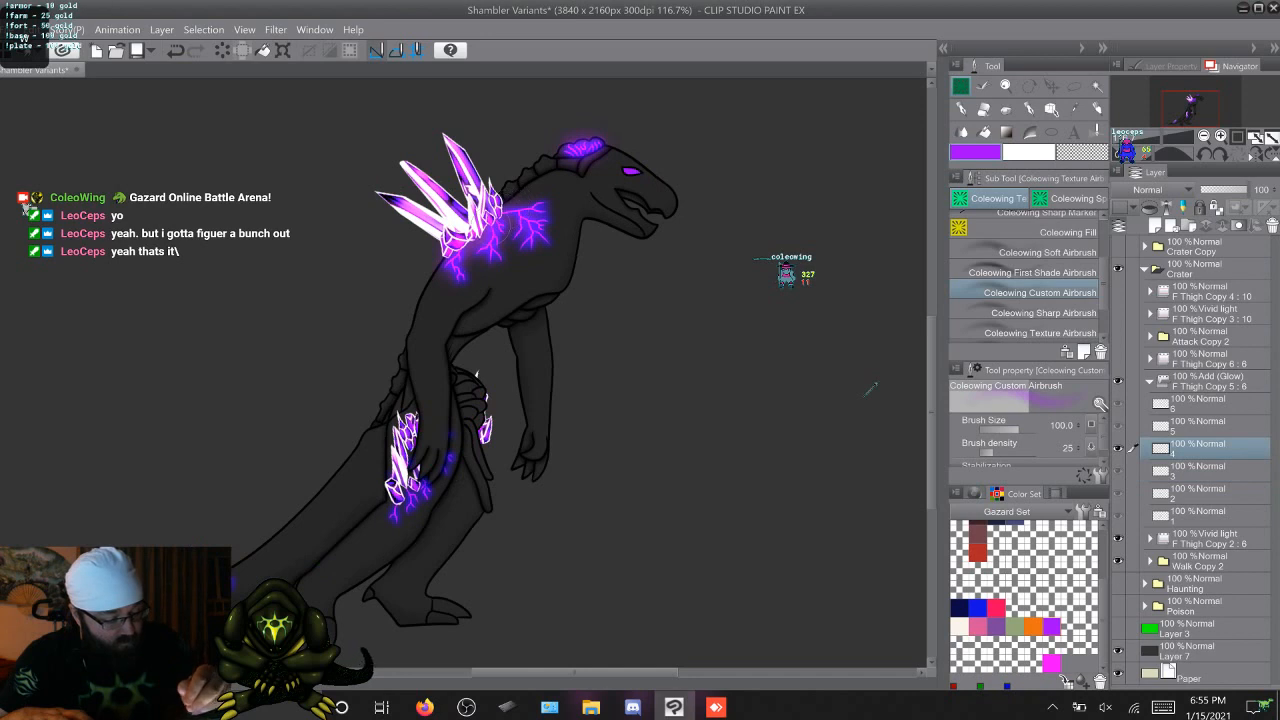
key(Right)
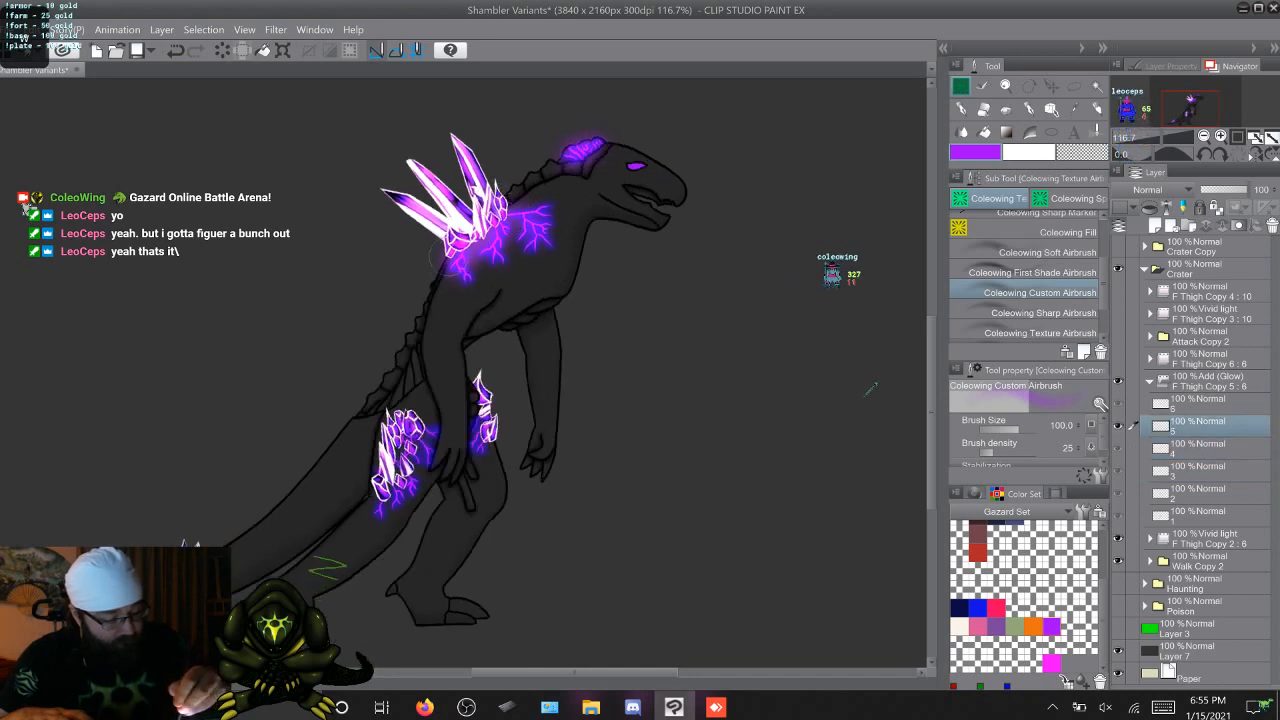
key(Right)
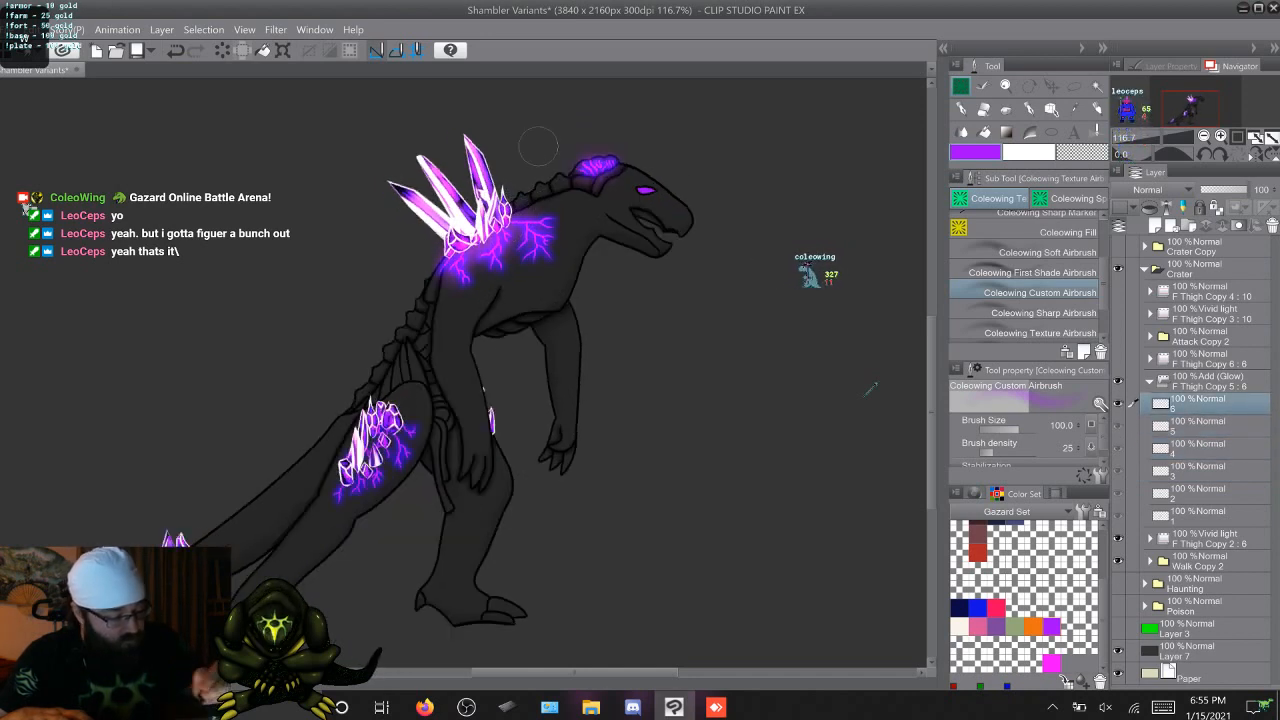
Flip through the walk frames to compare the glow on the back crystals and shoulder veins
key(Right)
key(Right)
key(Right)
key(Right)
key(Right)
key(Right)
key(Right)
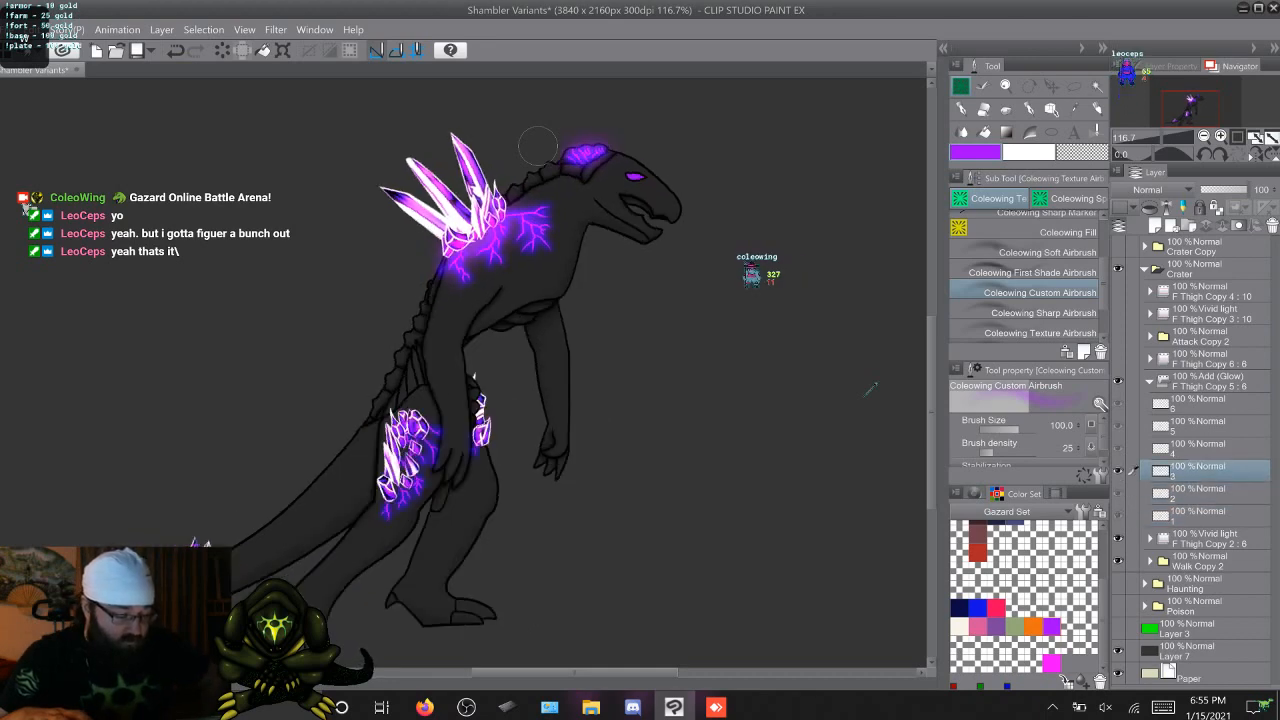
key(Right)
key(Right)
key(Right)
key(Right)
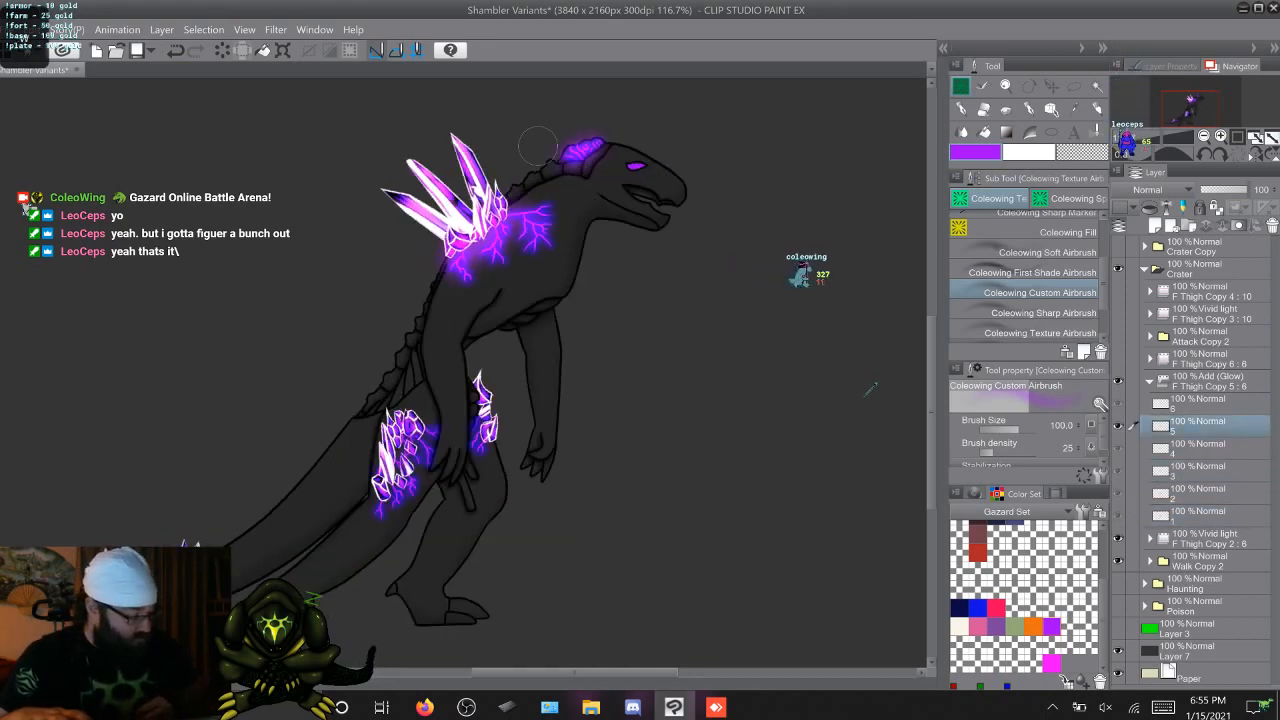
key(Right)
key(Right)
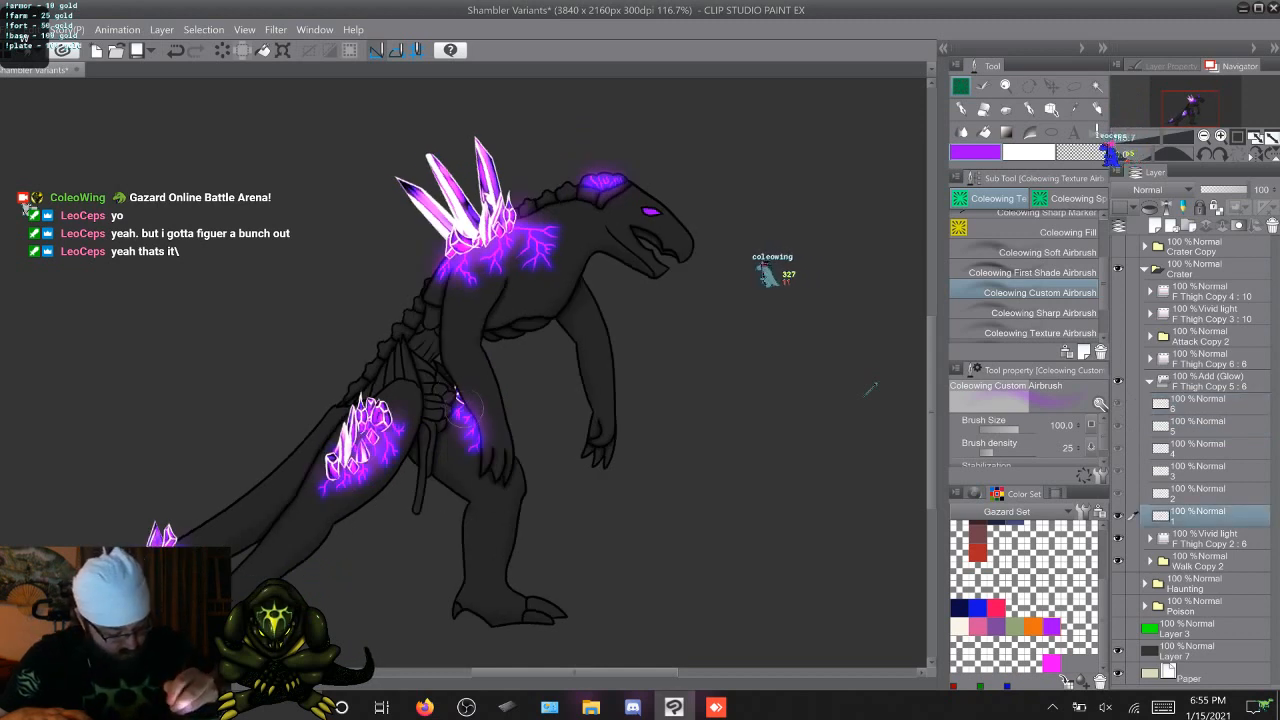
Airbrush a purple glow along the lower thigh veins and the far-leg crystals on walk frames 2 to 6
key(Right)
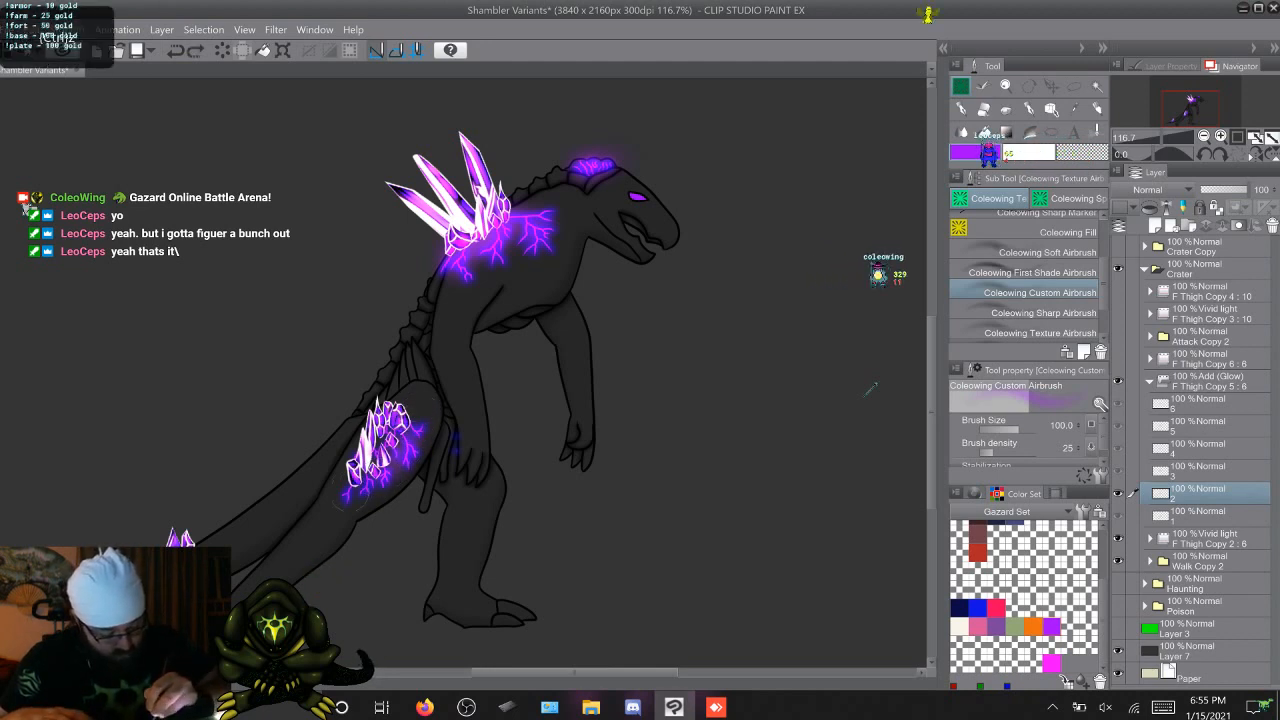
key(Right)
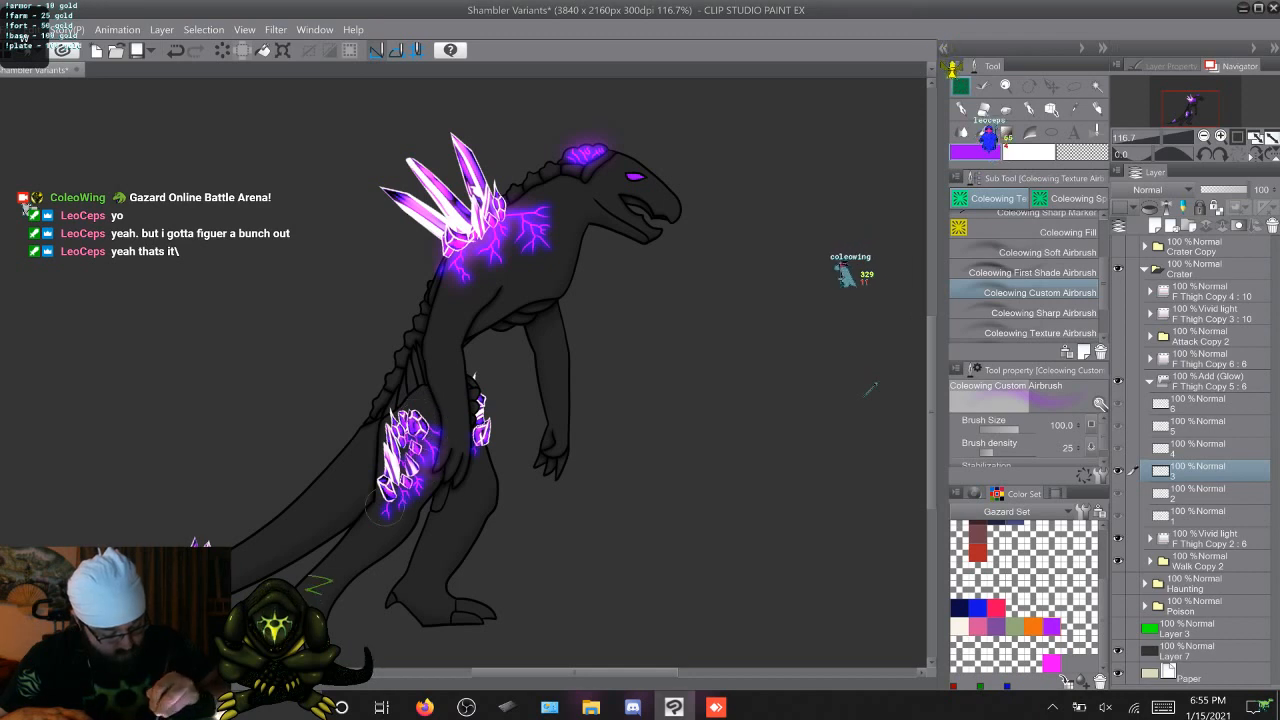
key(Right)
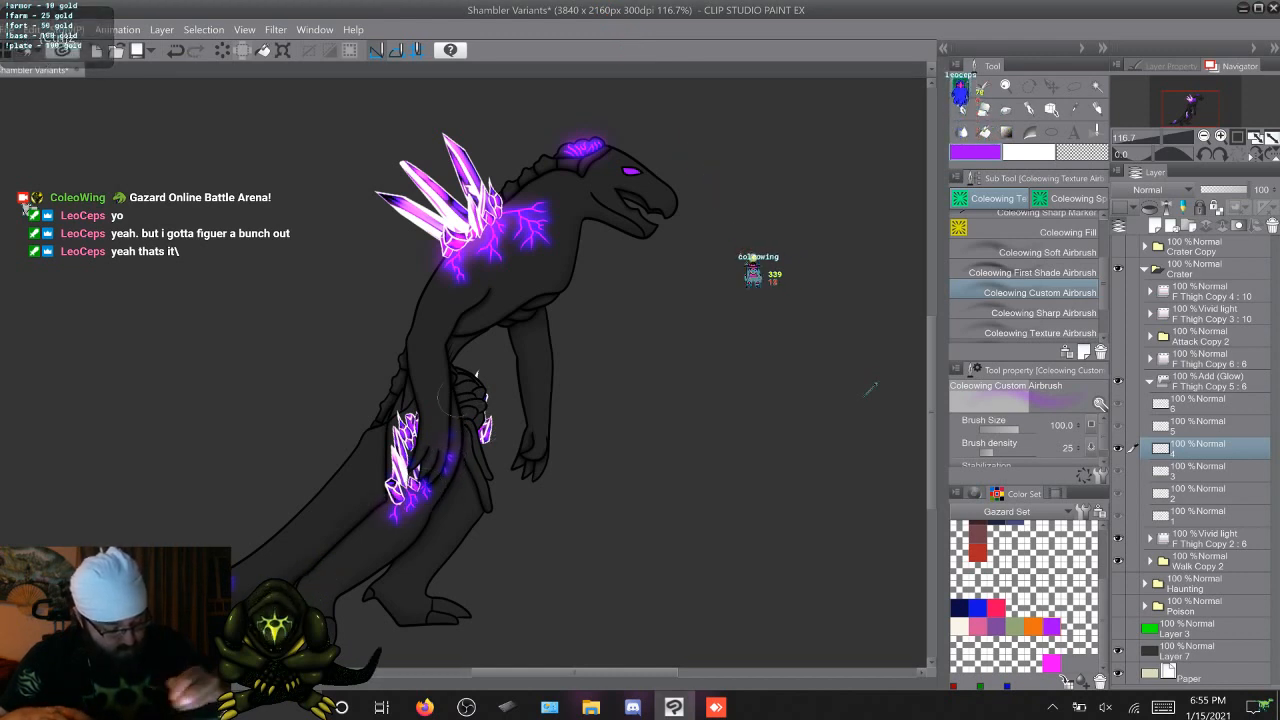
key(Right)
key(Left)
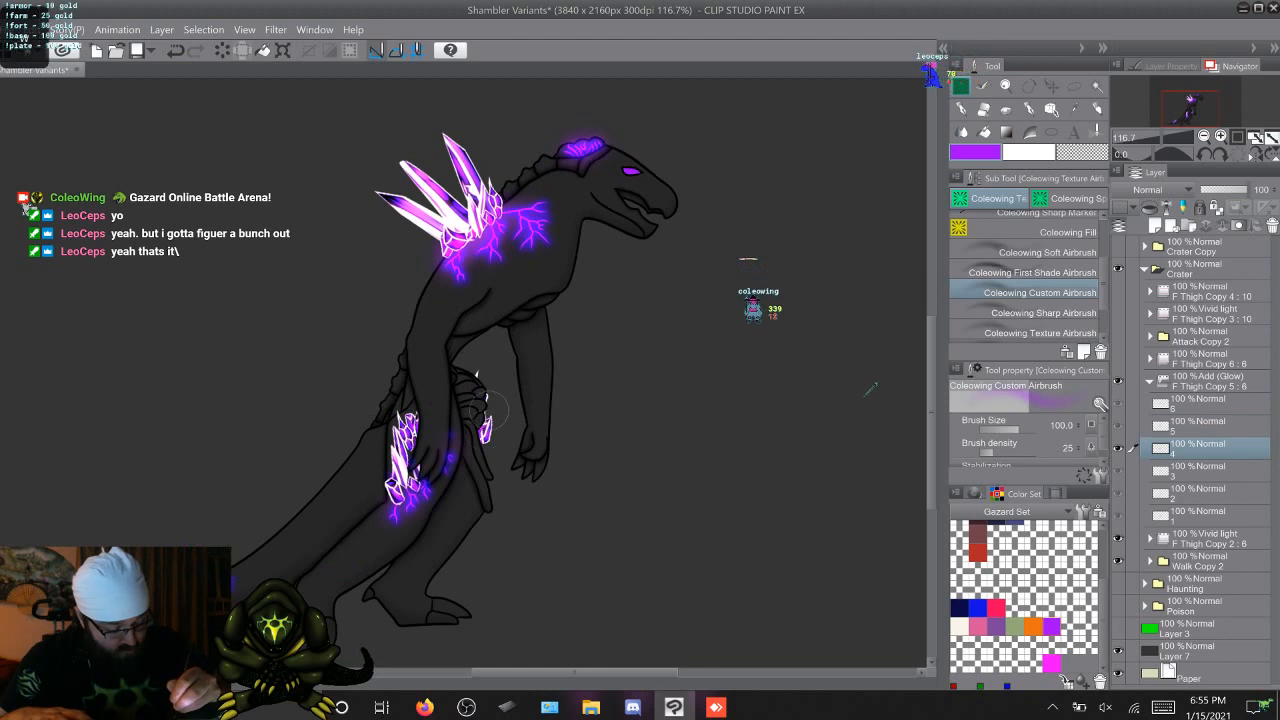
key(Right)
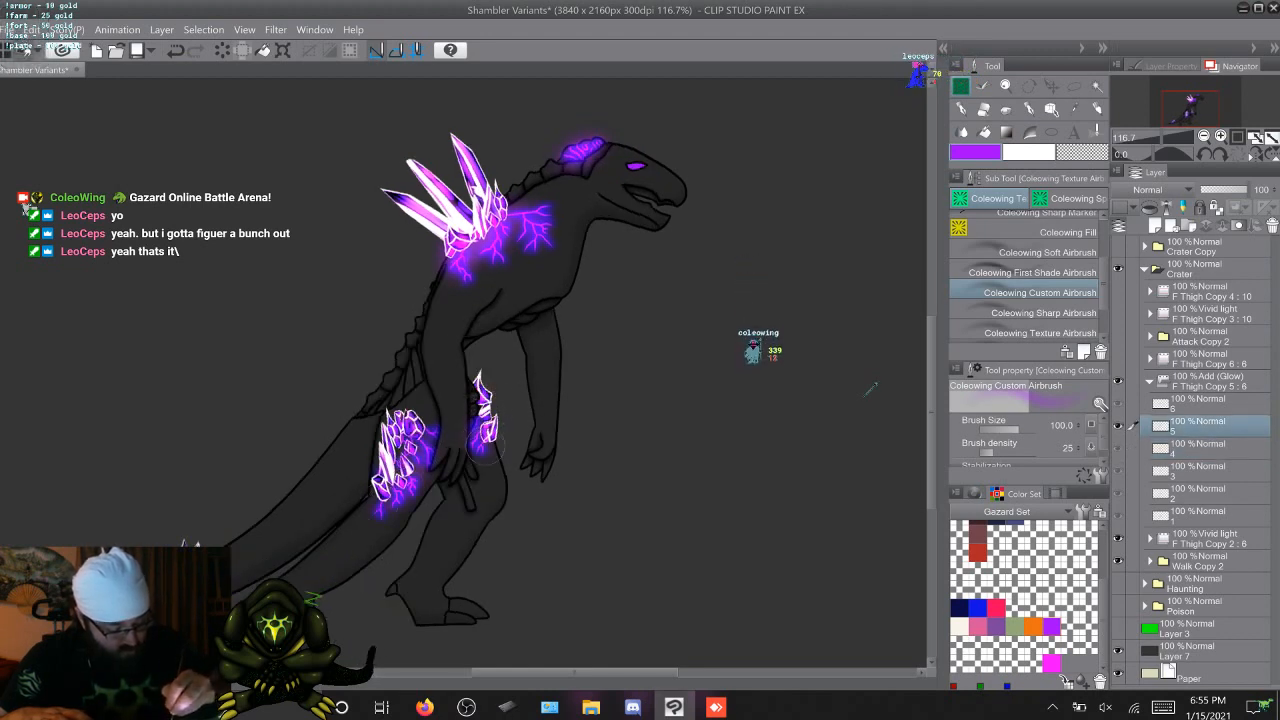
key(Right)
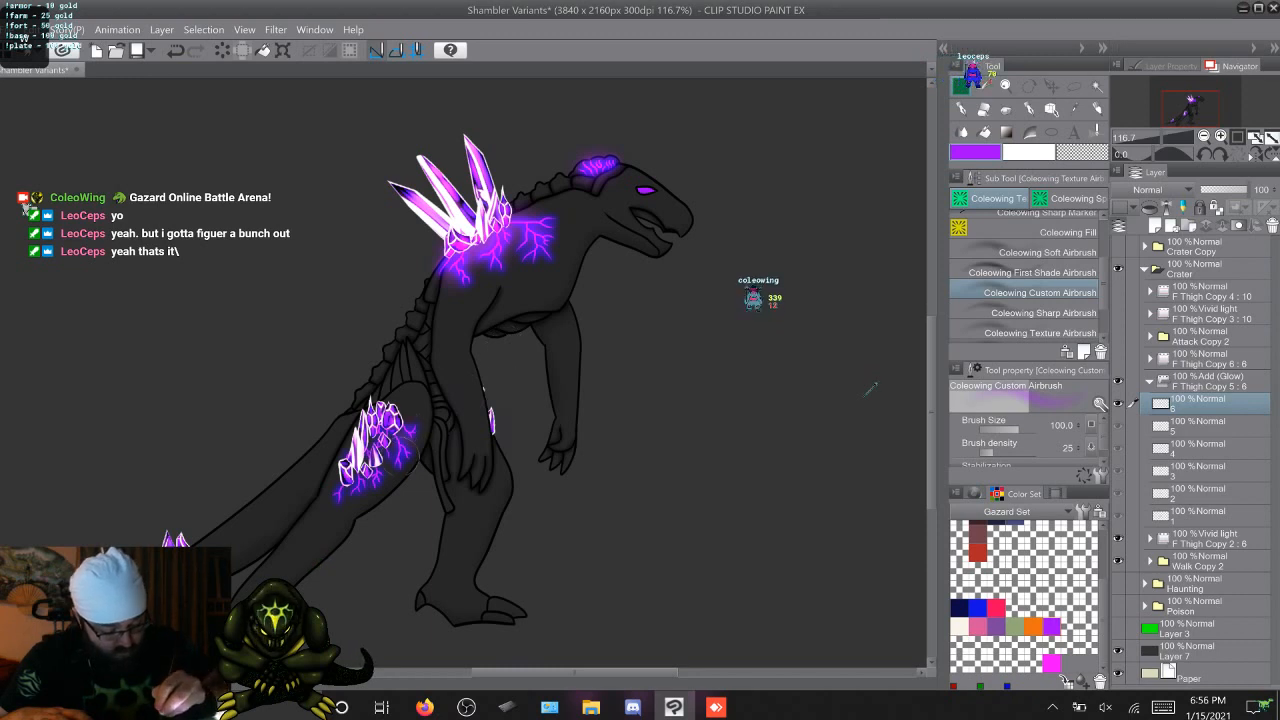
Build up the purple glow around the near thigh's crystal cluster on walk frames 2 to 6
key(Right)
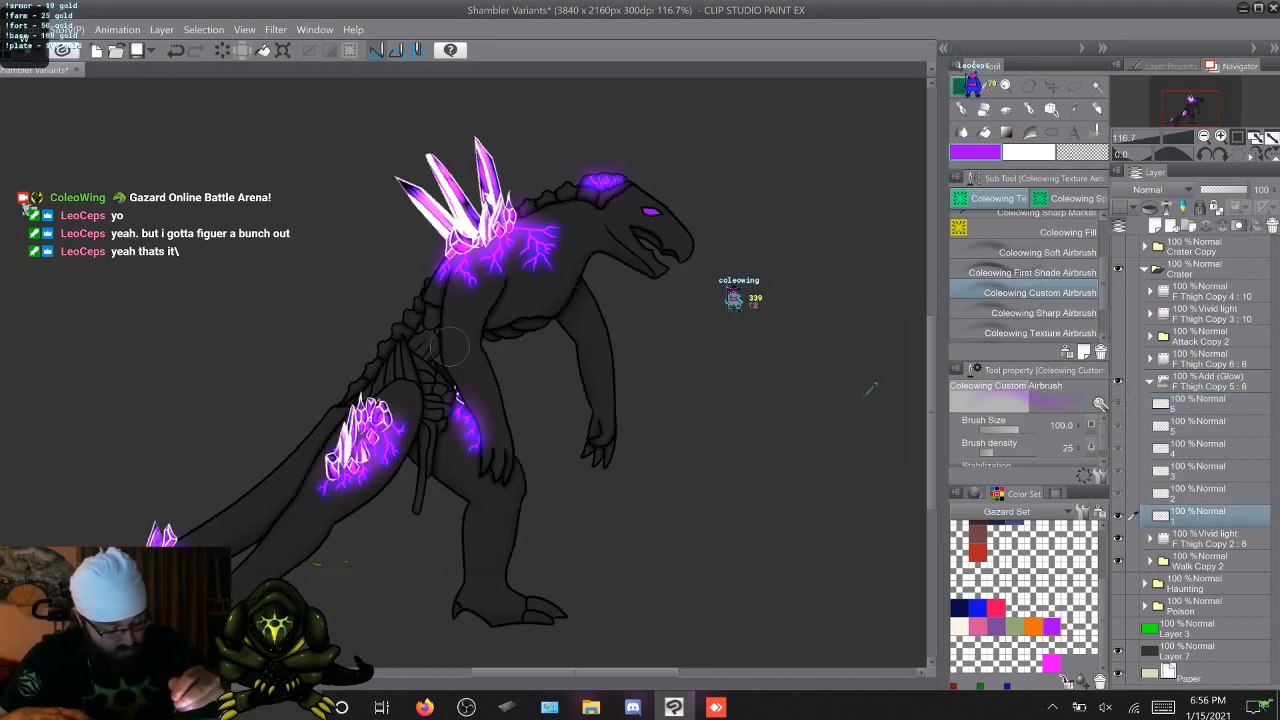
key(Right)
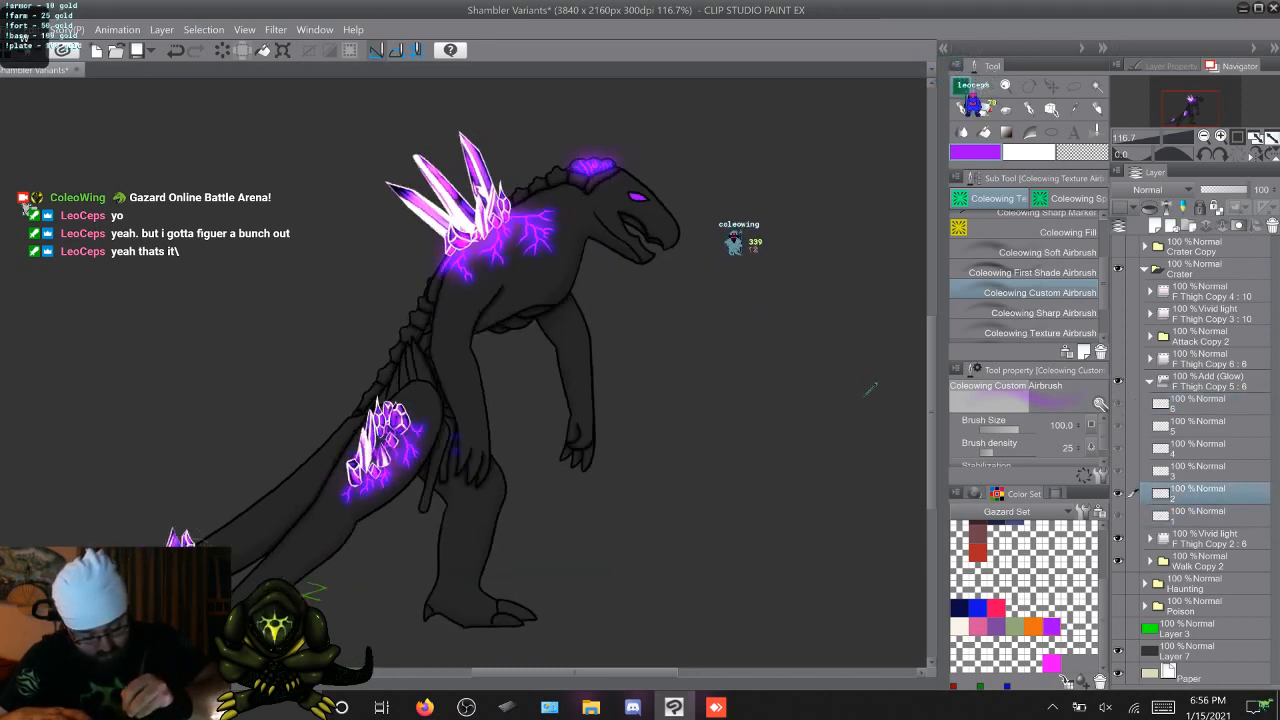
key(Right)
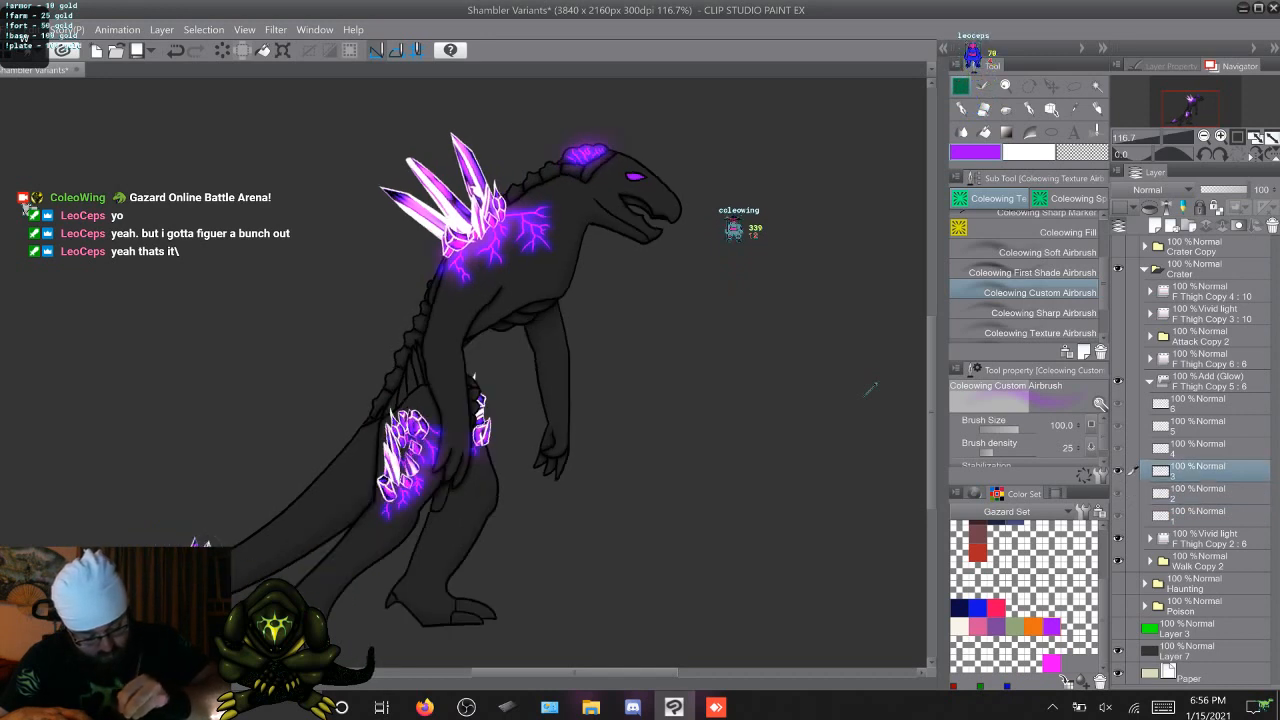
key(Right)
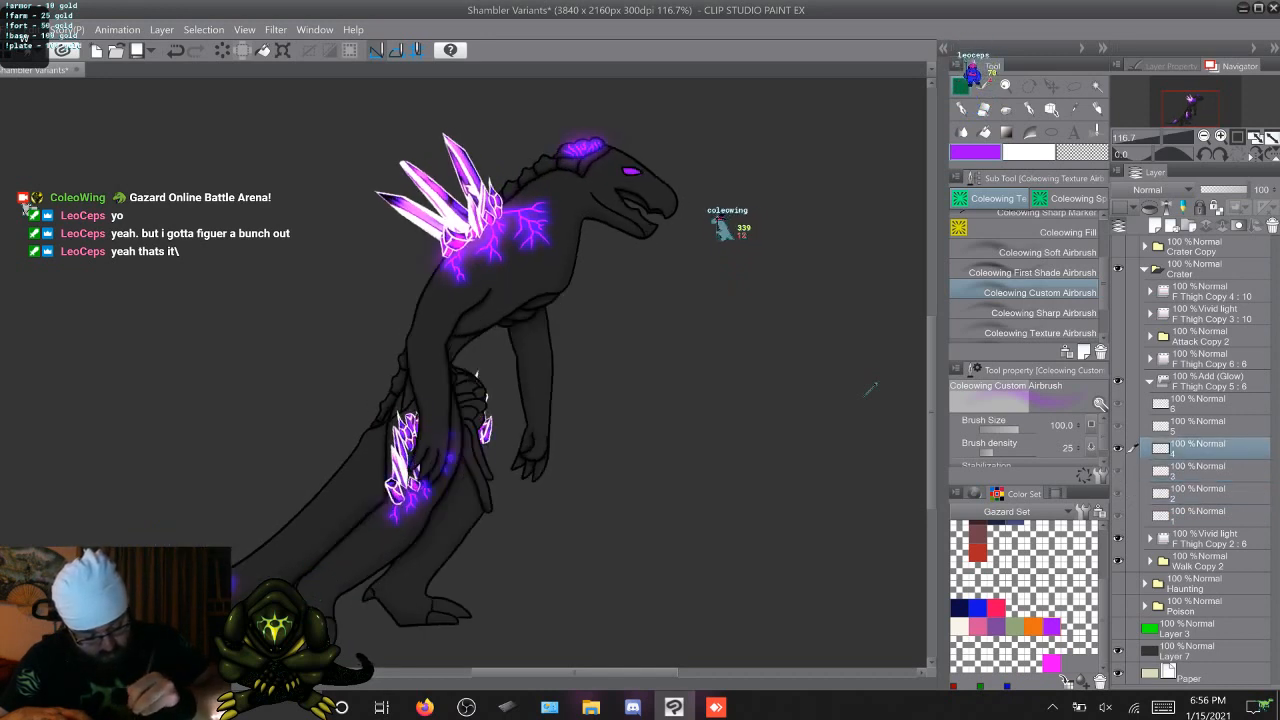
key(Right)
Airbrush more purple glow onto the far-leg and tail crystals across walk frames 1 to 6
key(Right)
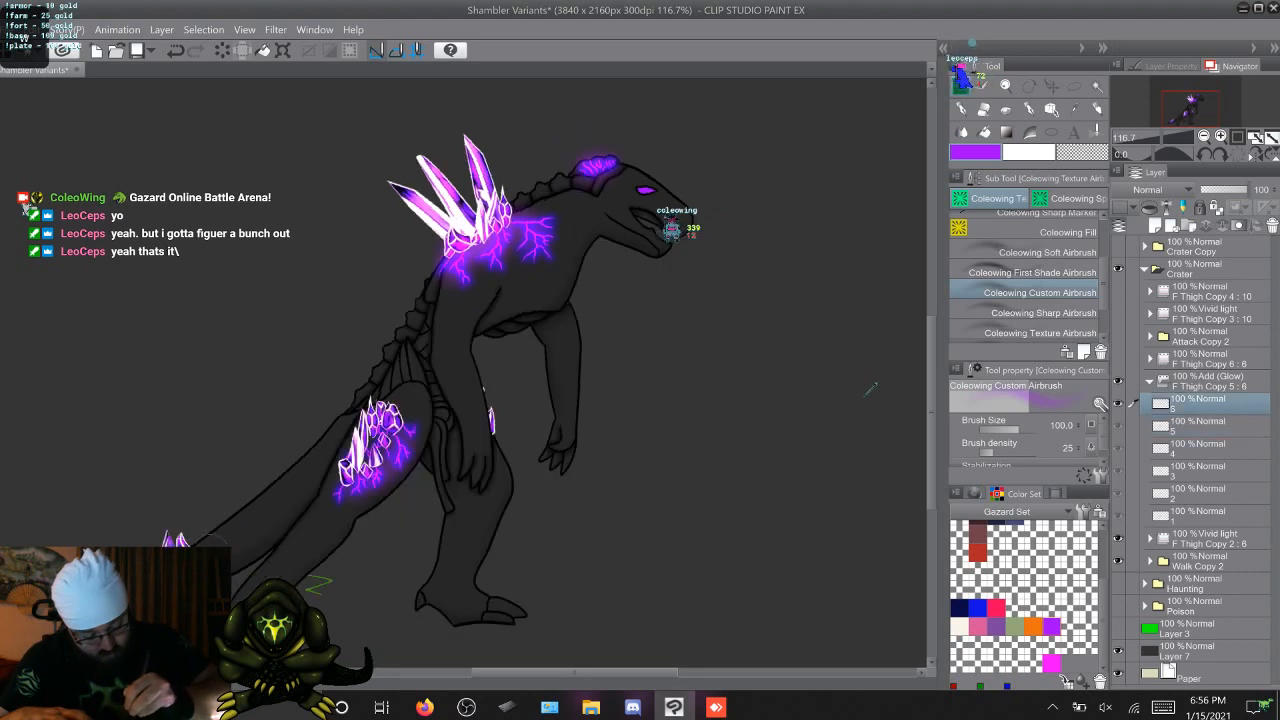
key(Right)
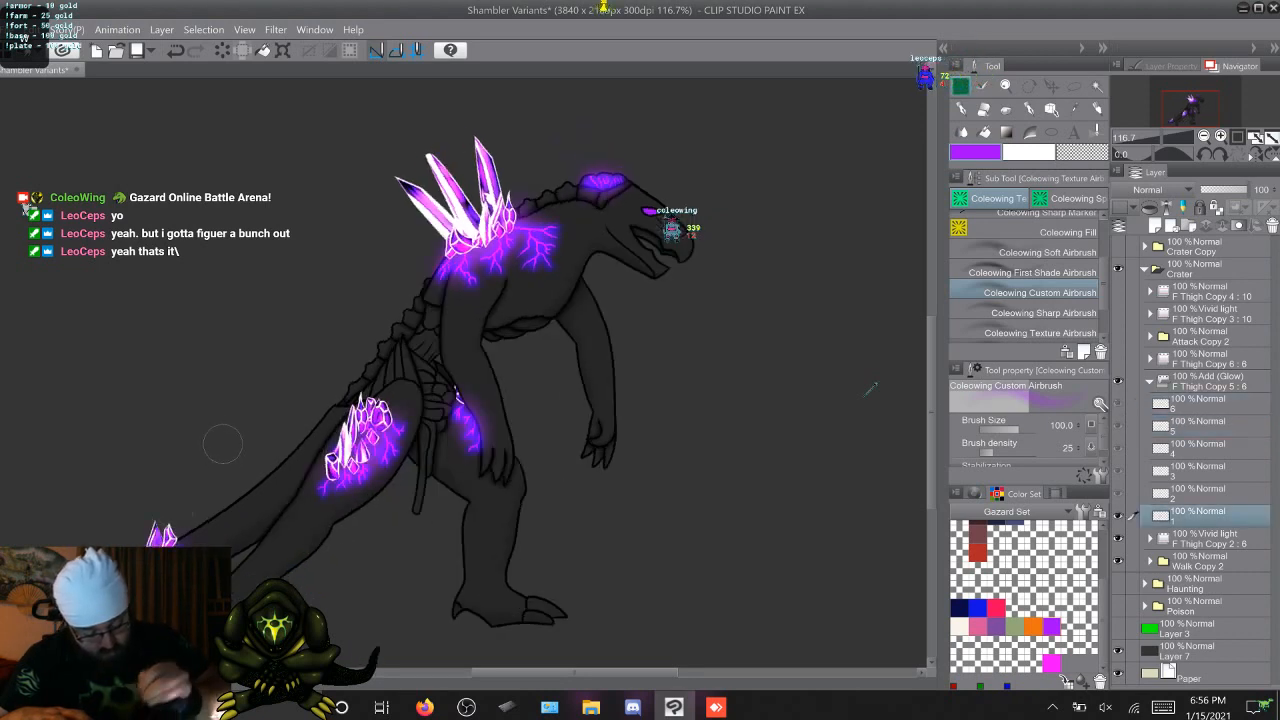
key(Right)
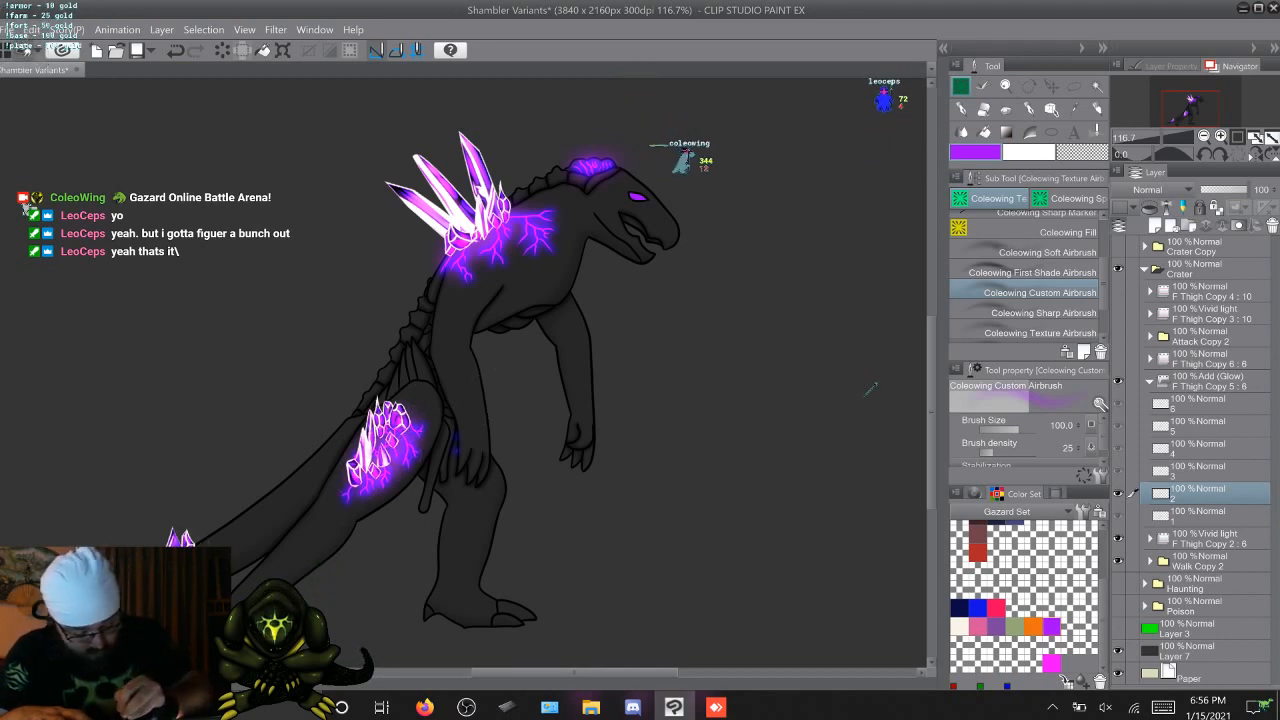
key(period)
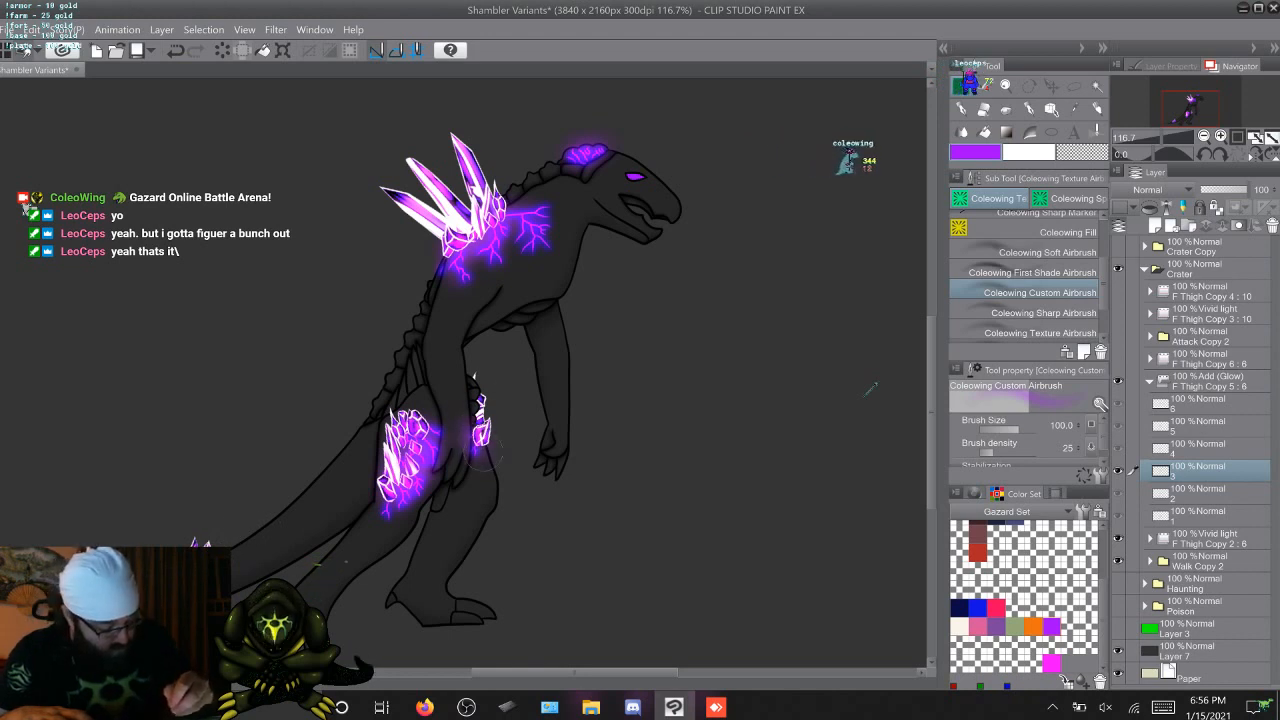
key(period)
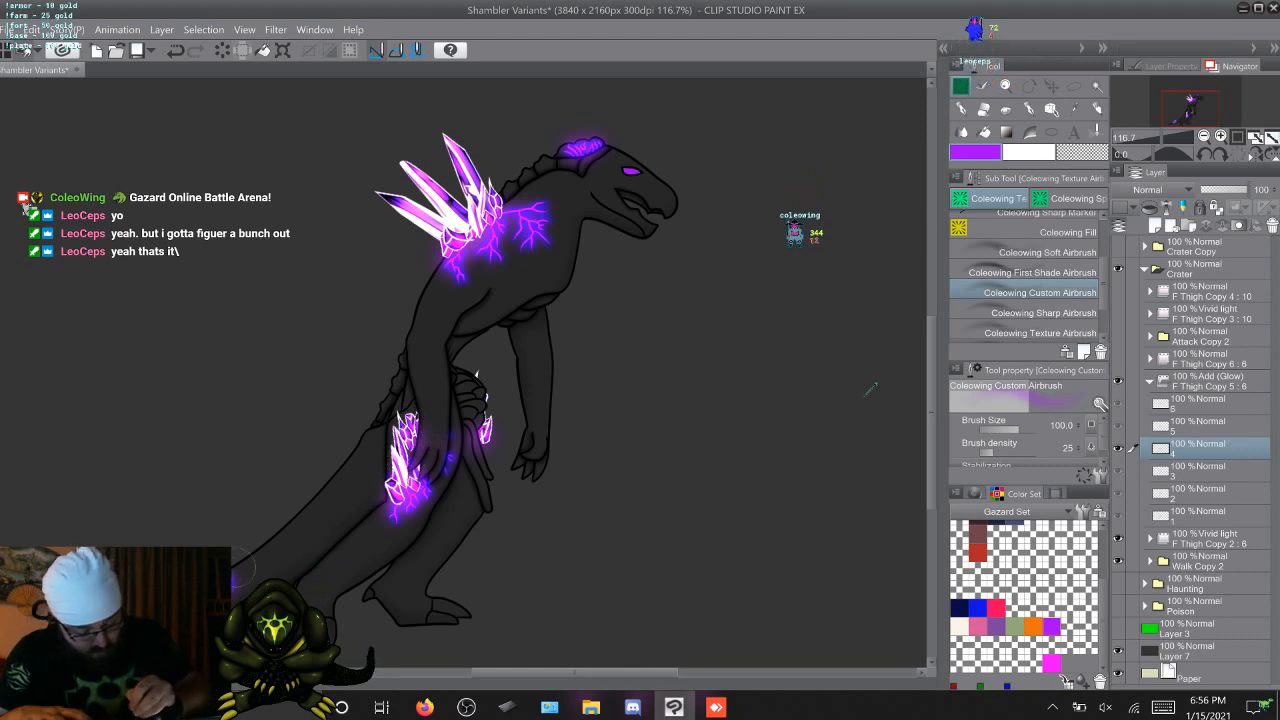
key(Right)
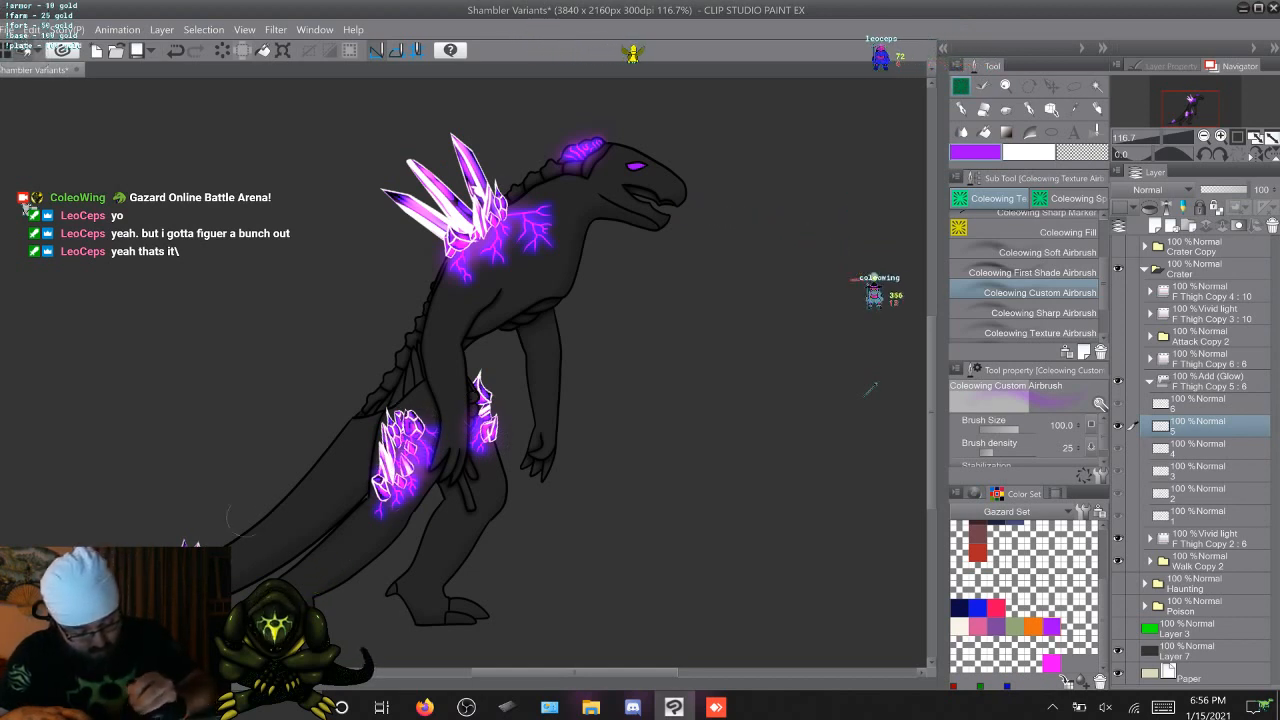
key(Right)
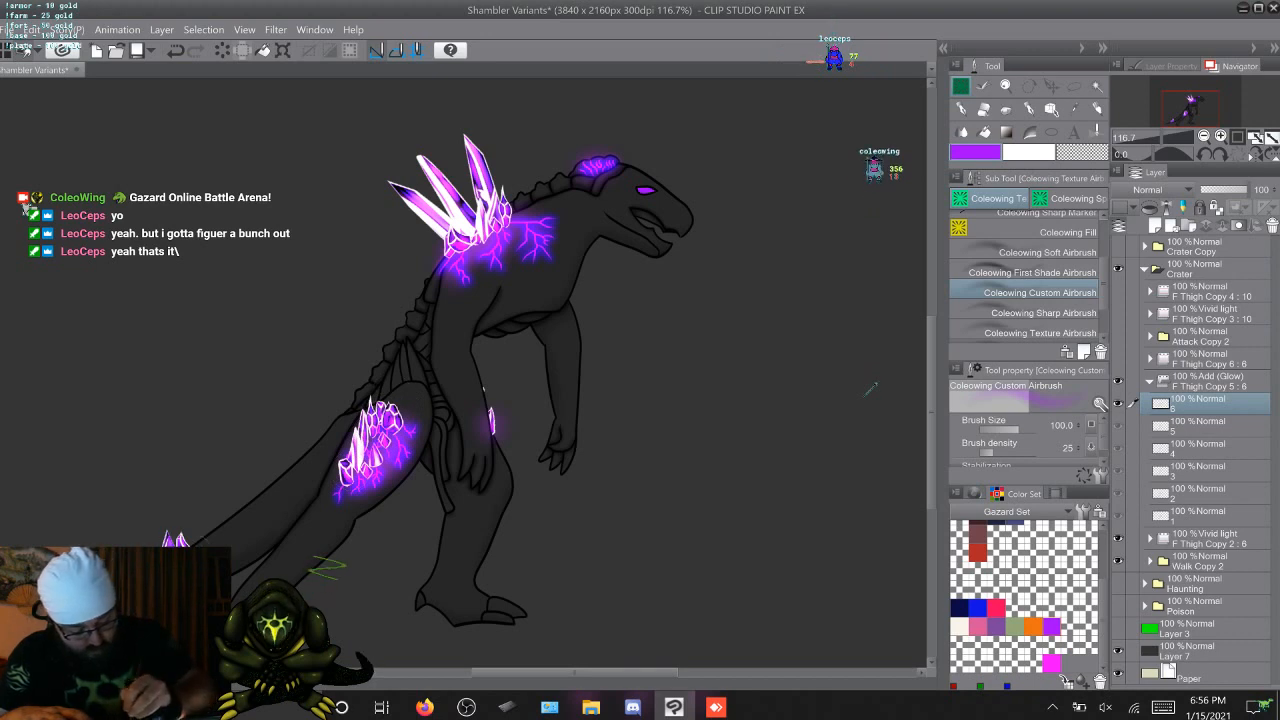
Flip through the walk frames to check the glow on the crystals and veins for consistency
key(Right)
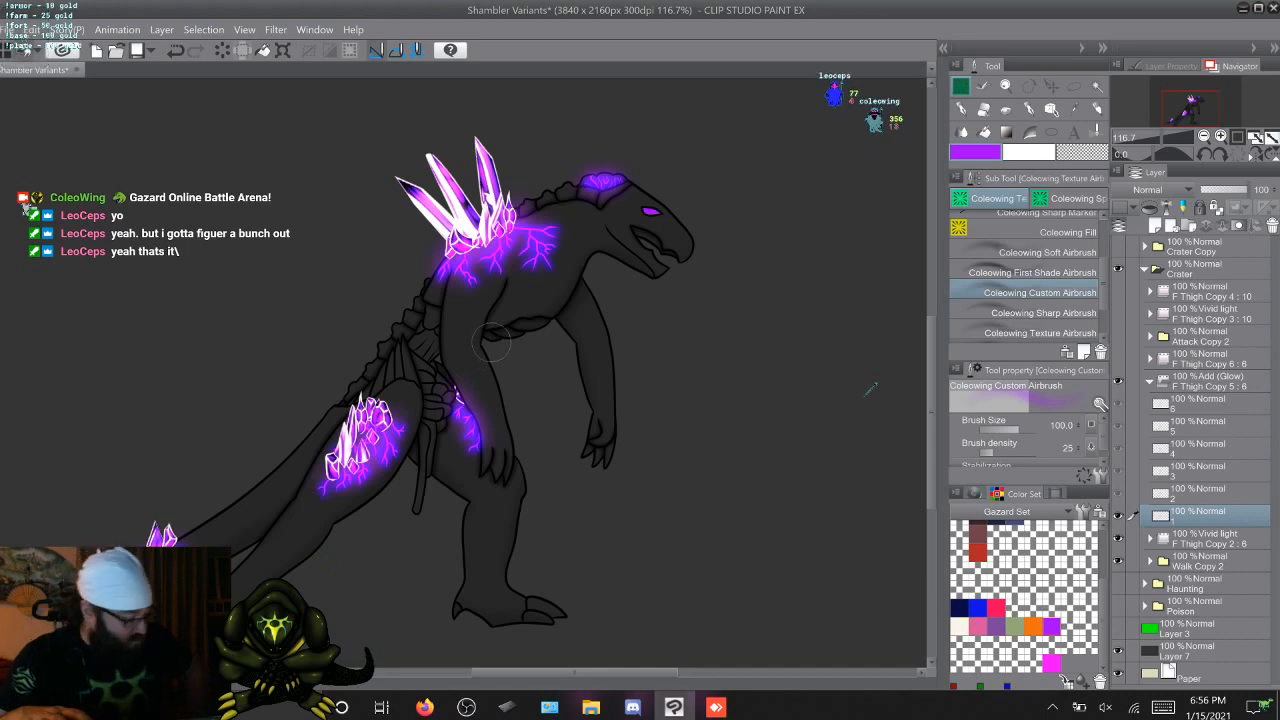
key(Right)
key(Right)
key(Right)
key(Right)
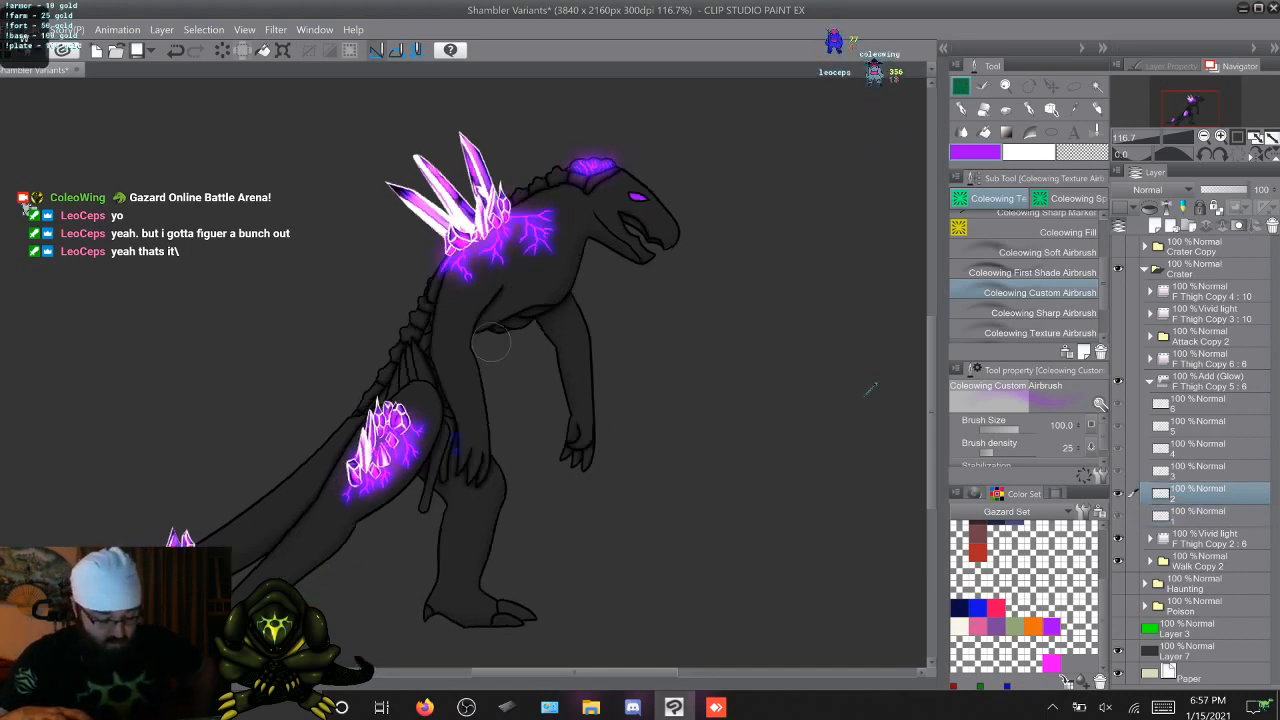
key(Right)
key(Right)
key(Right)
key(Right)
key(Right)
key(Right)
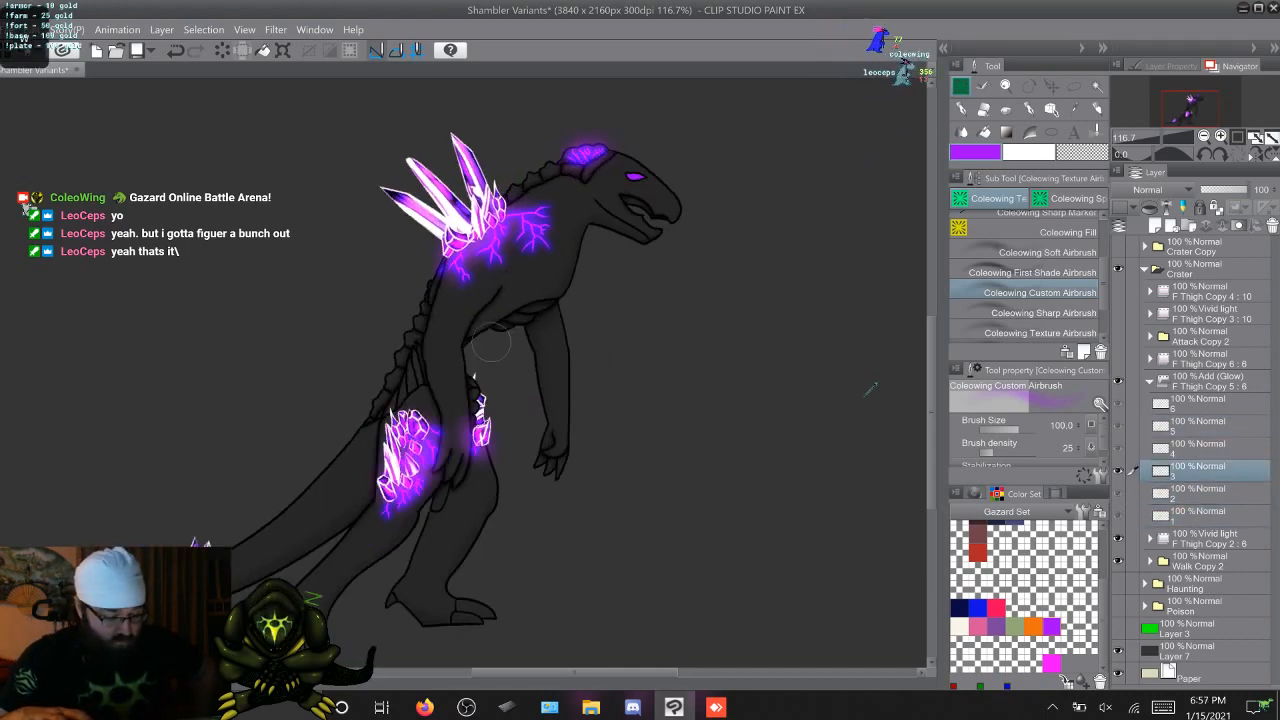
key(Right)
key(Right)
key(Right)
key(Right)
key(Right)
key(Right)
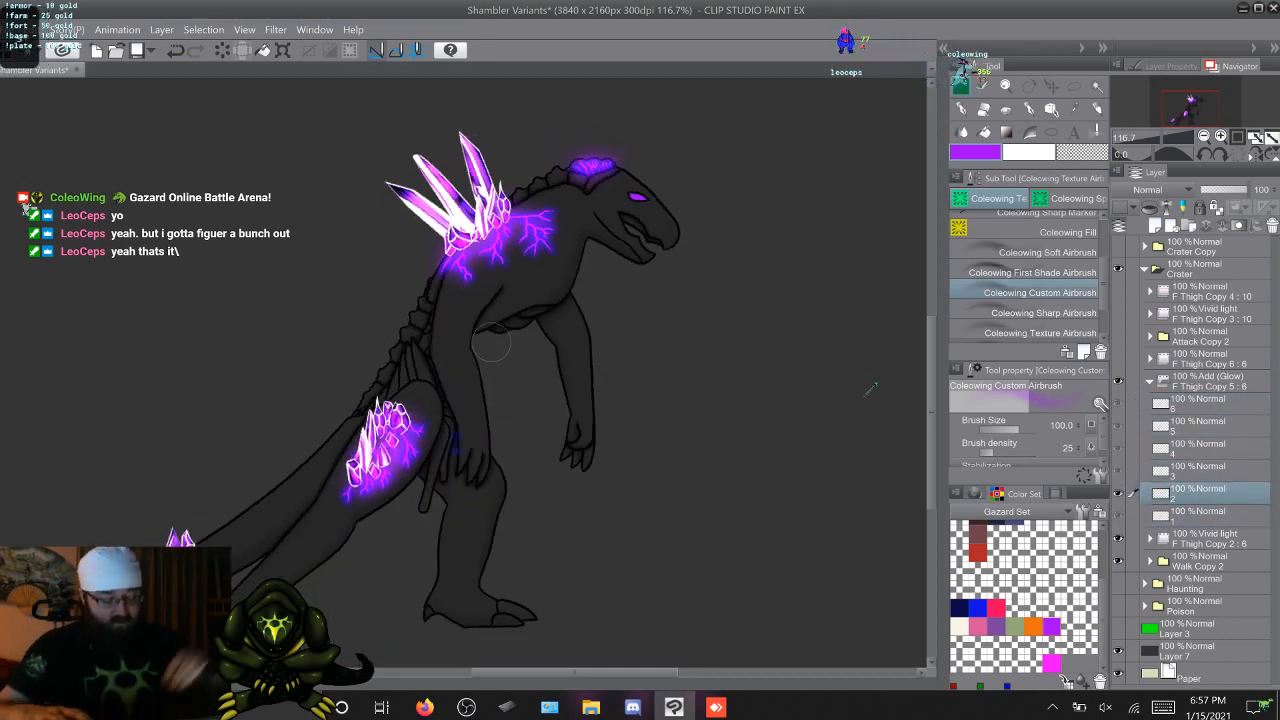
key(Left)
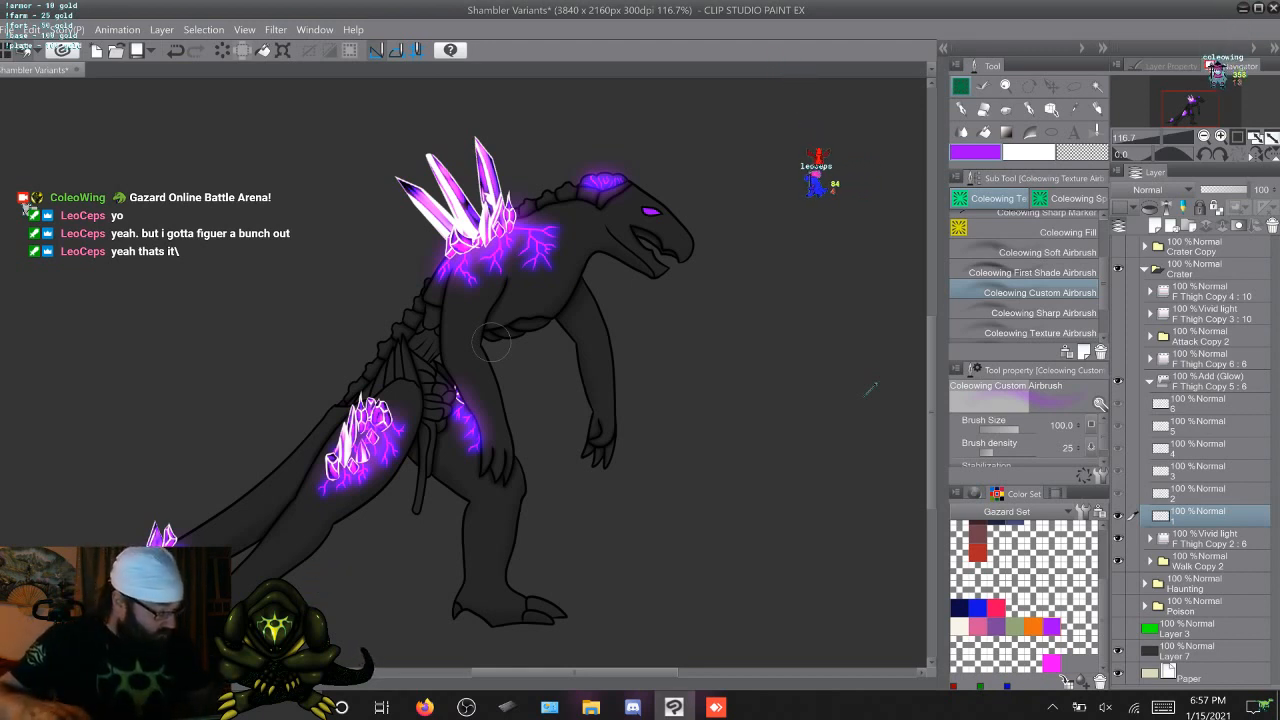
Collapse the walk glow folder and hide the walk layers to switch over to the attack animation's layers
click(1150, 381)
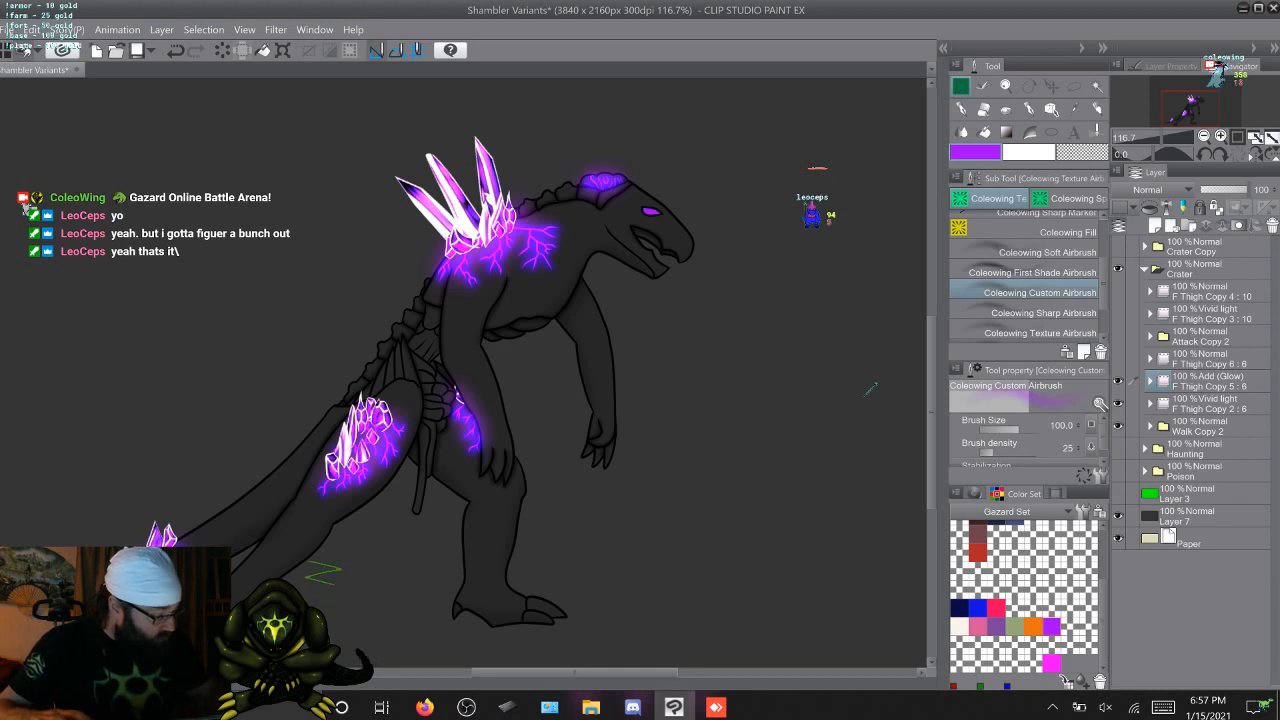
drag(1118, 381, 1118, 426)
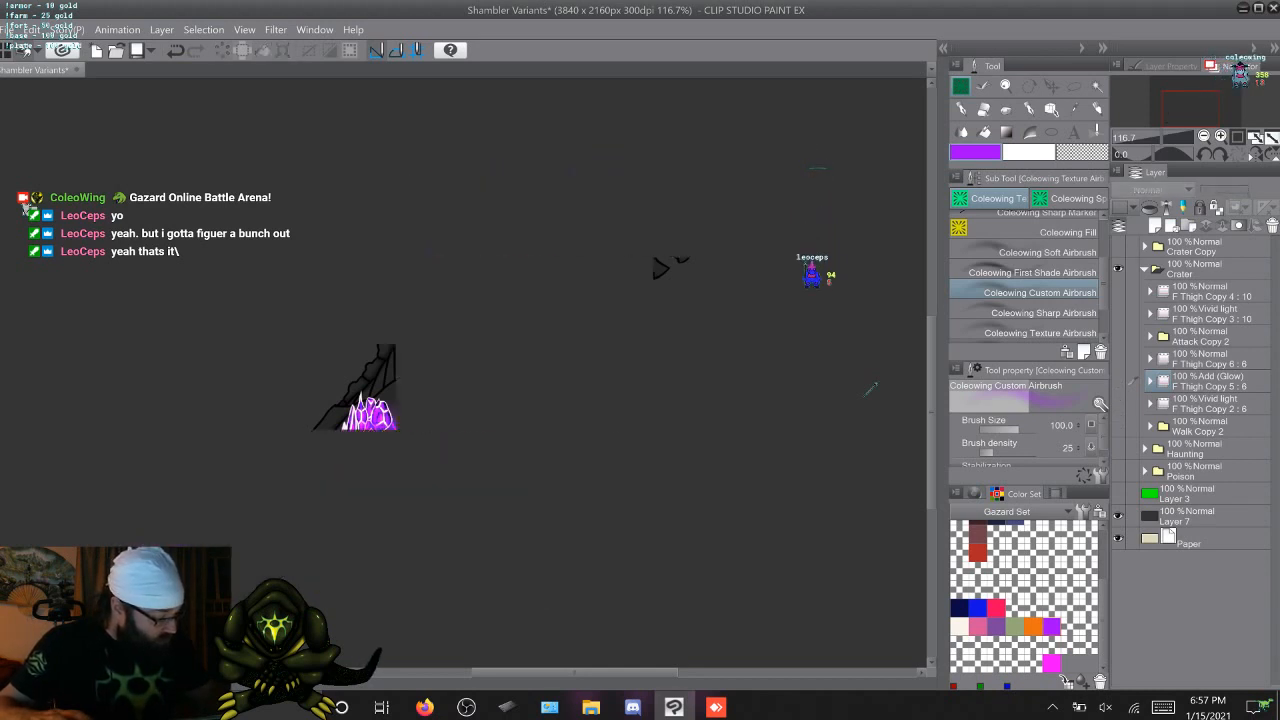
Duplicate the attack folder F Thigh Copy 4, set the original's blending mode to Add (Glow) and expand its frame layers
click(1210, 291)
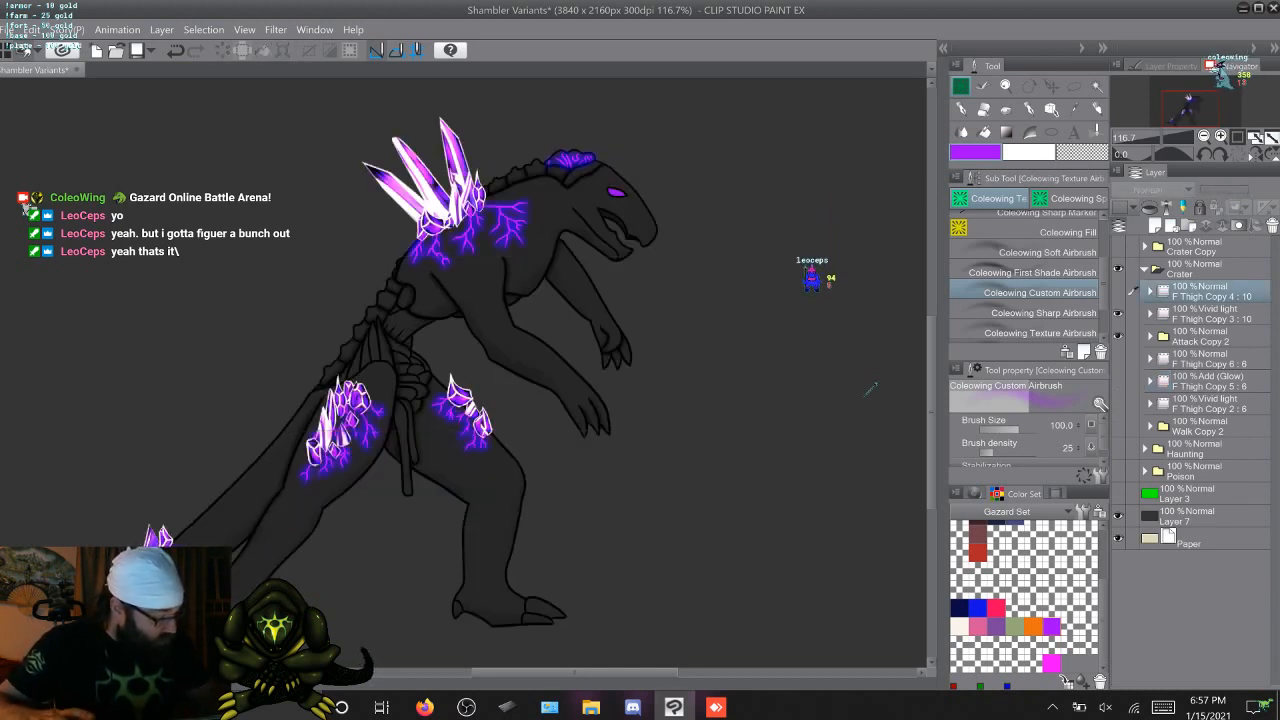
key(F9)
click(1210, 314)
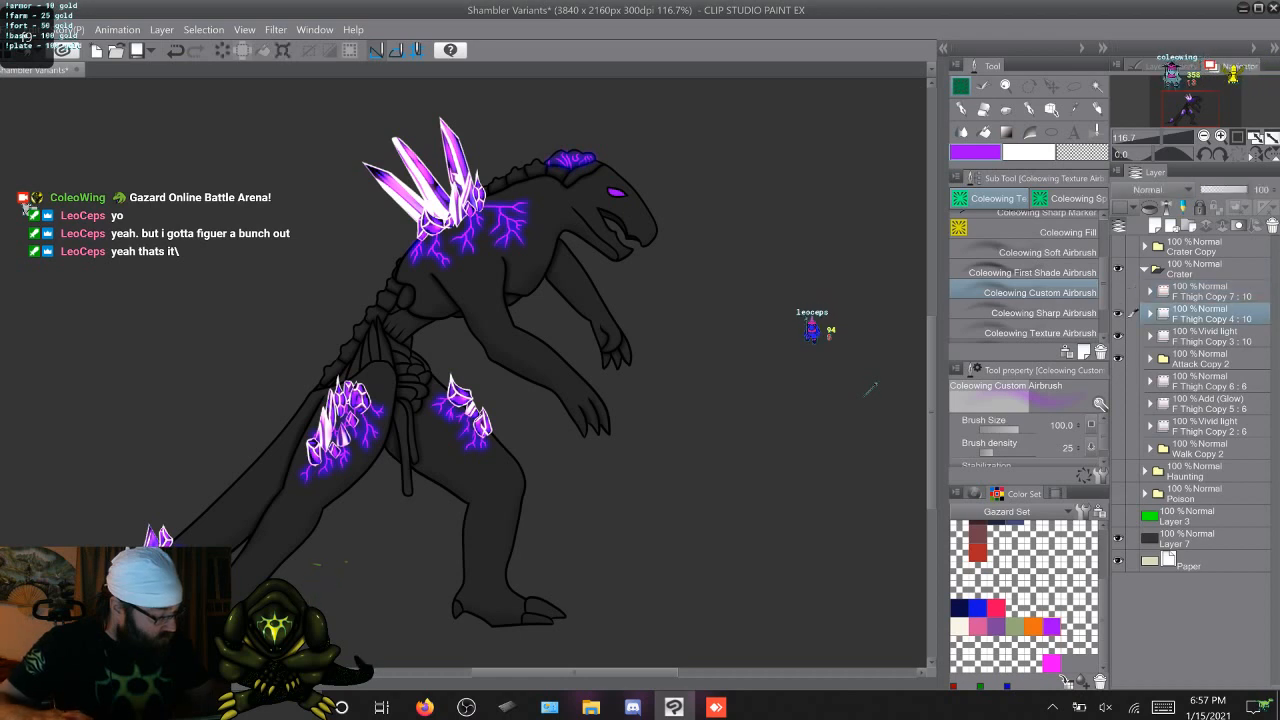
click(1160, 190)
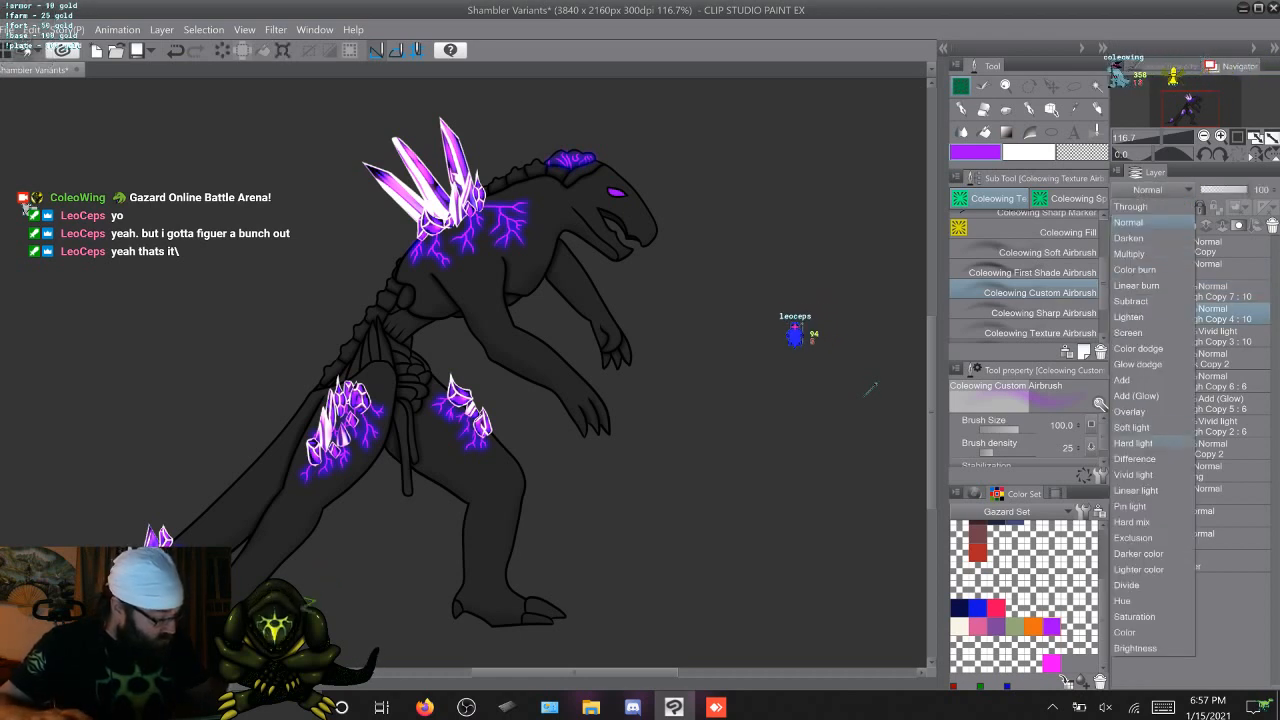
click(1136, 395)
click(1150, 314)
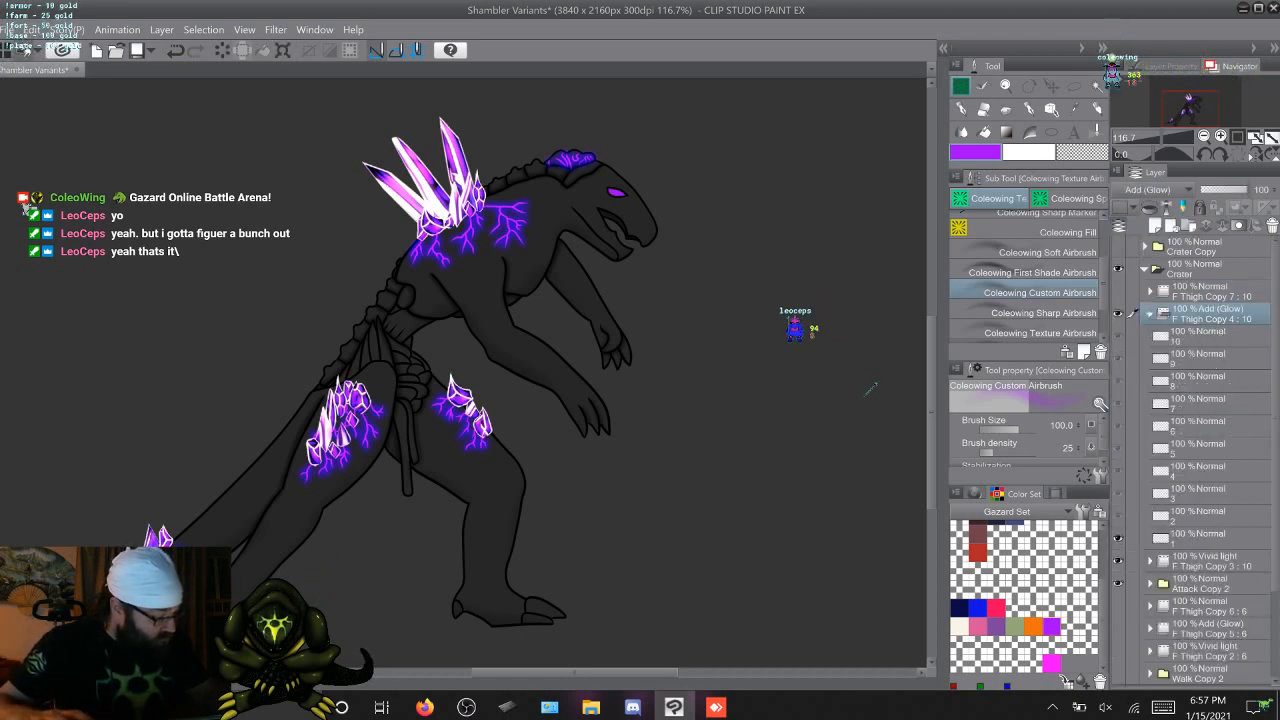
Airbrush a purple glow over the shoulder veins and the base of the back crystals on attack frames 1 to 10
key(Left)
key(Right)
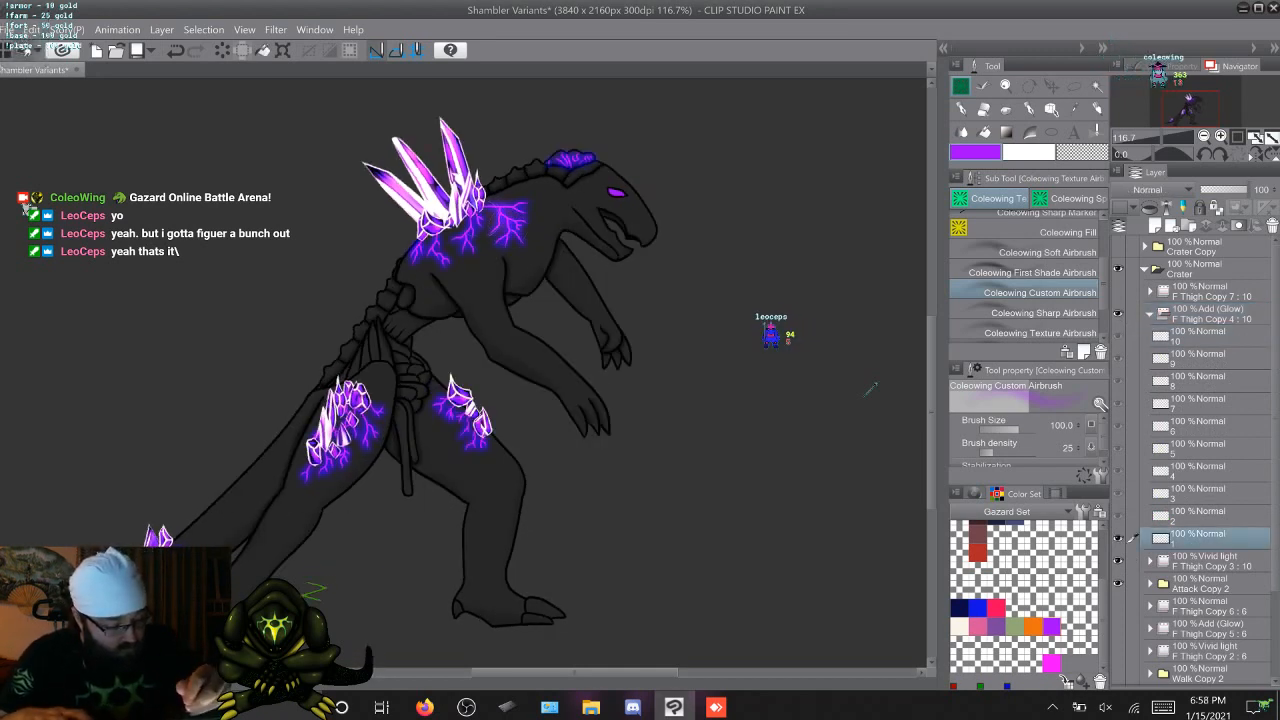
key(Right)
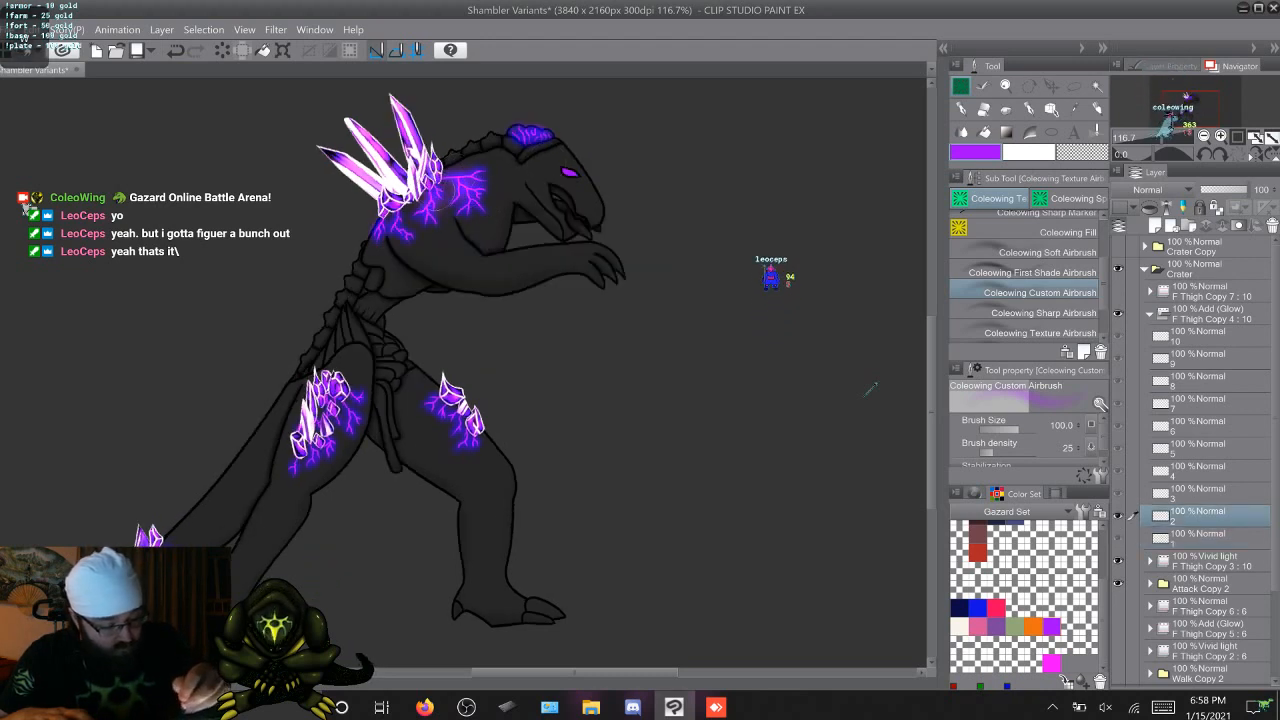
key(Right)
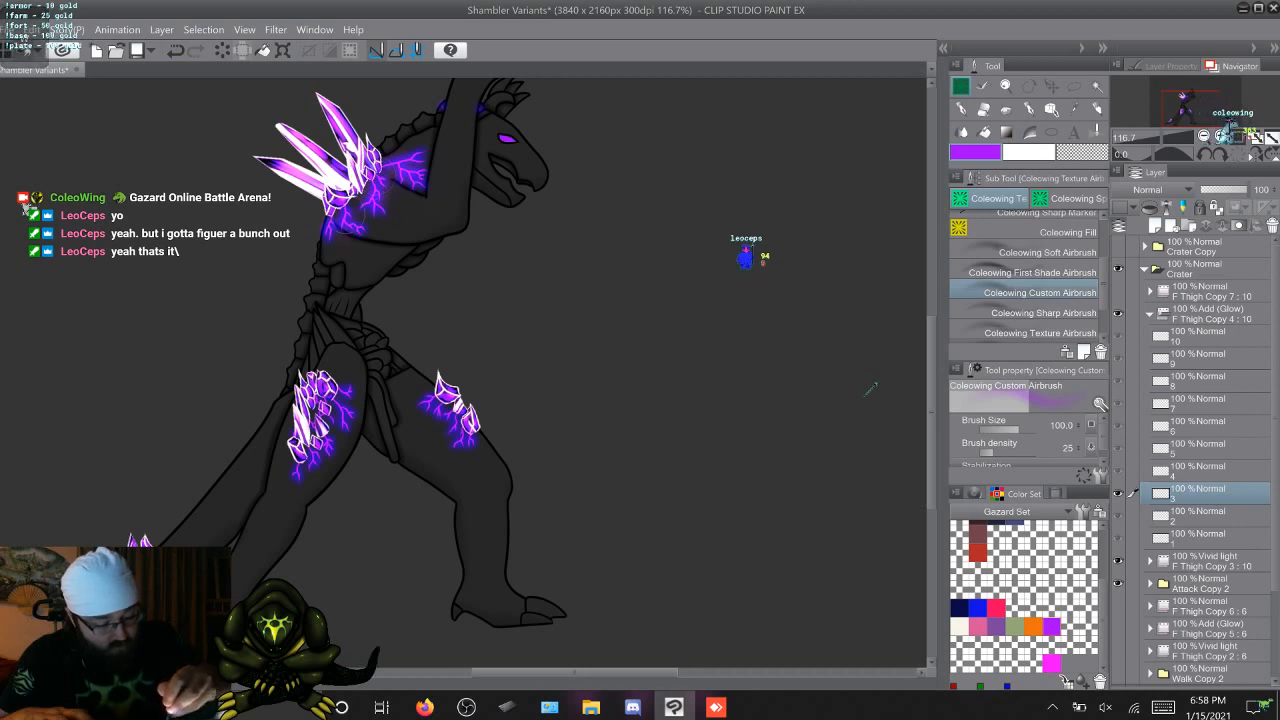
key(Right)
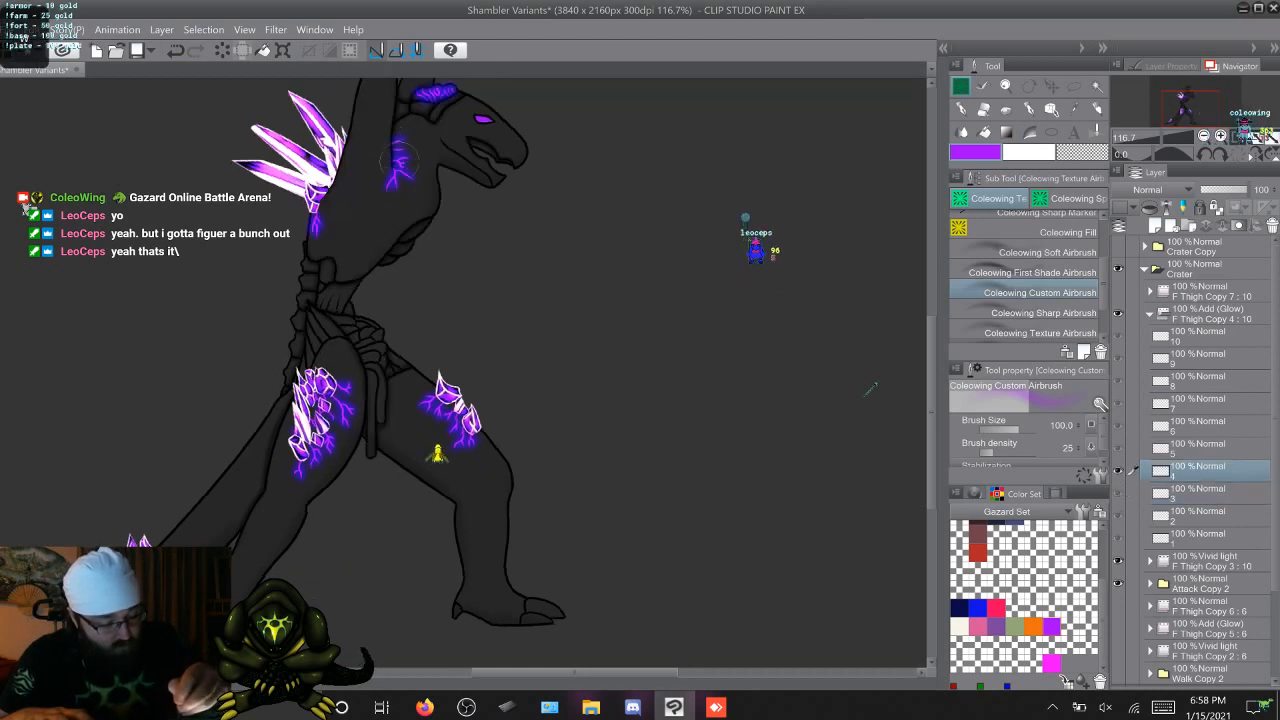
key(Right)
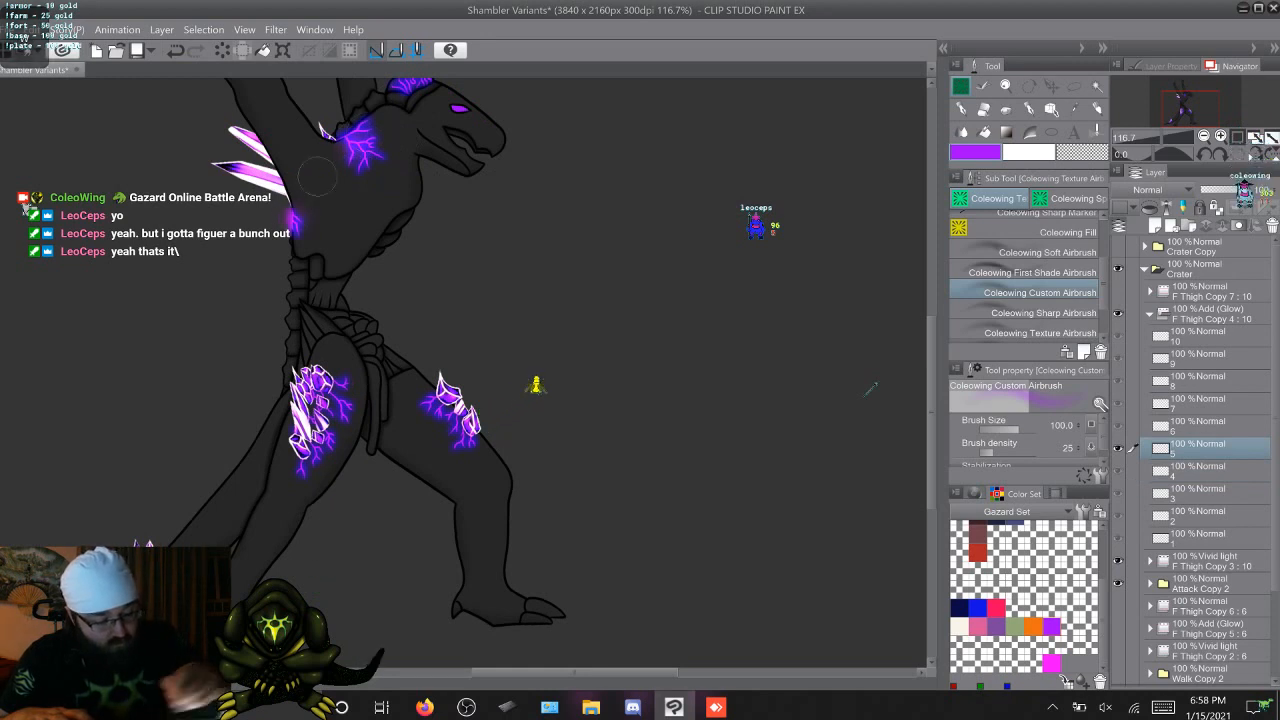
key(Right)
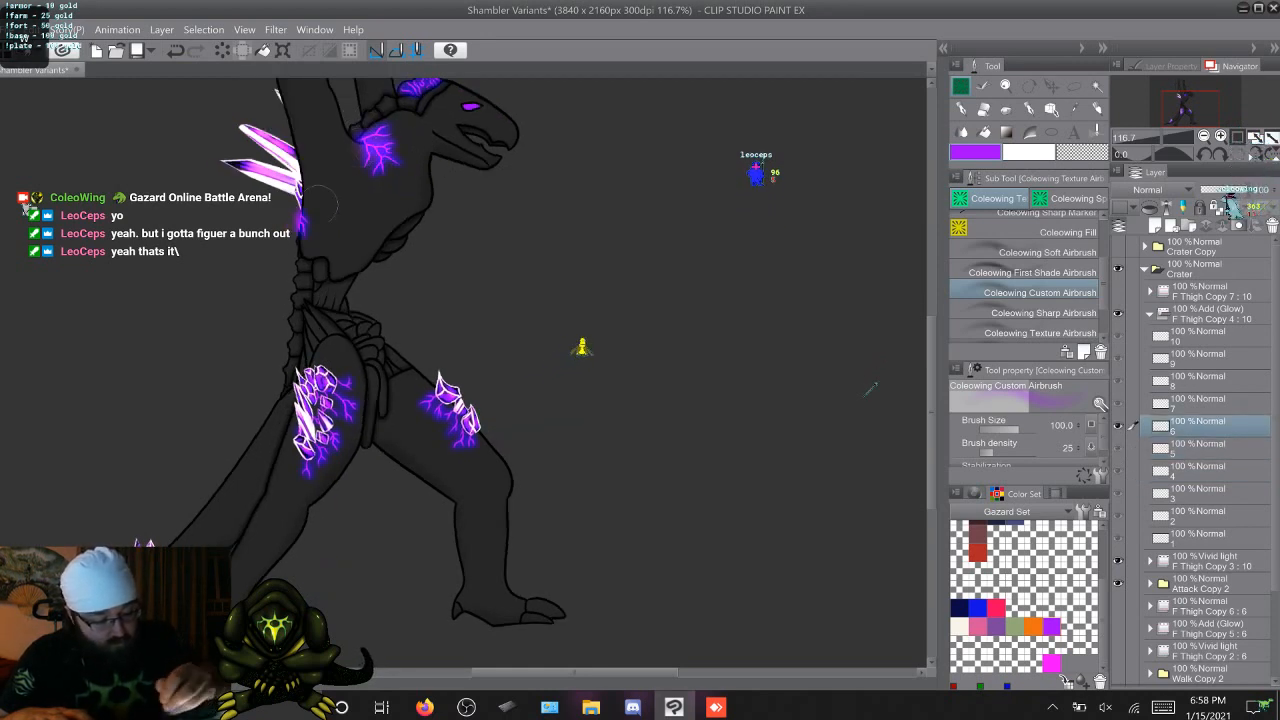
key(Right)
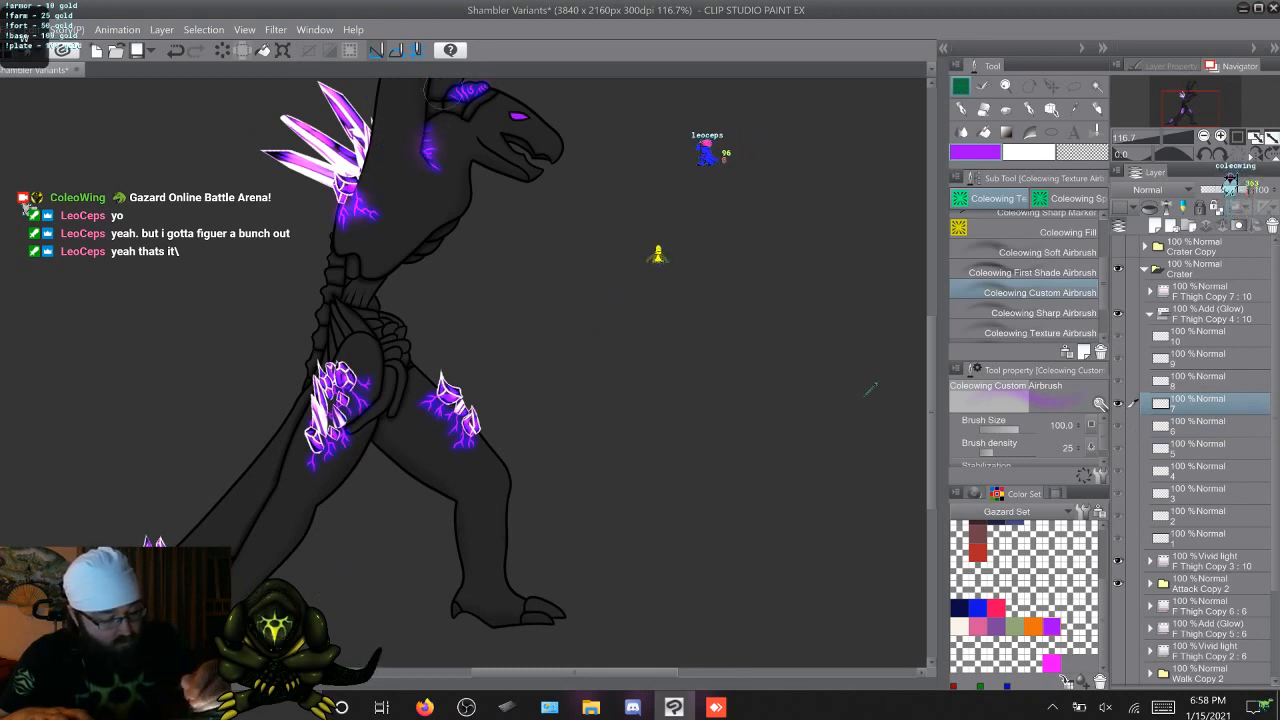
key(Right)
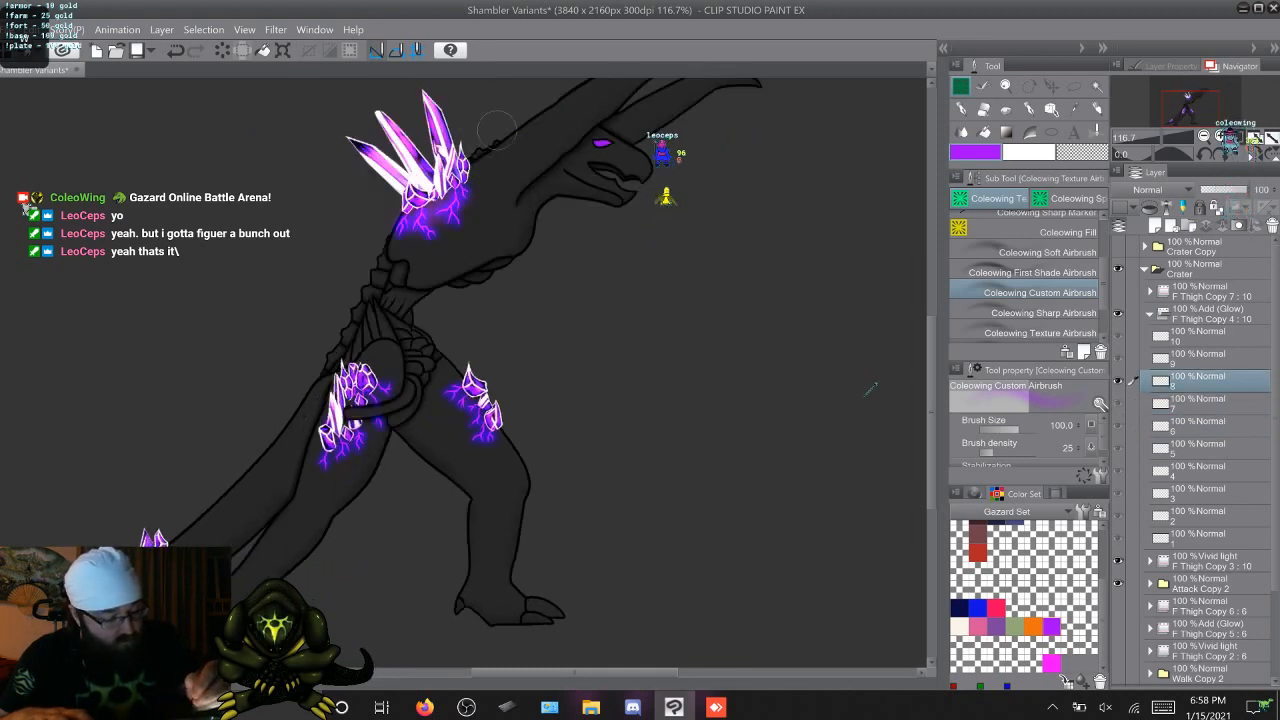
key(Right)
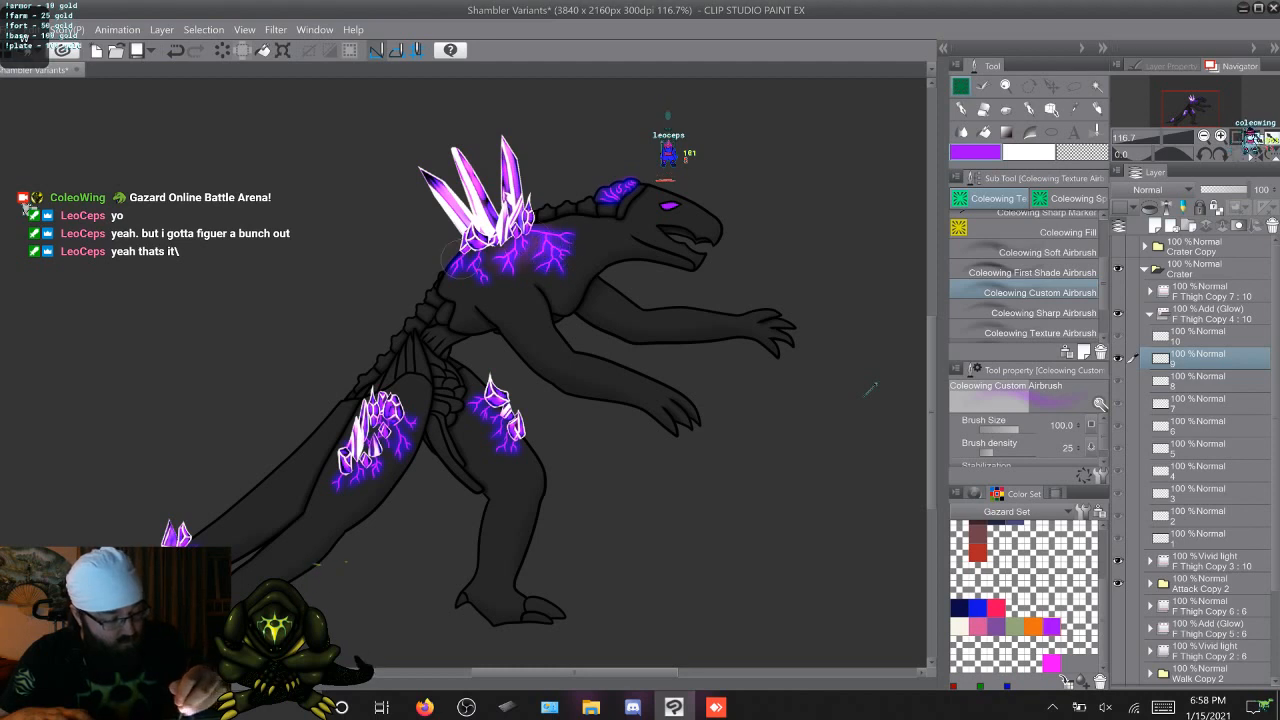
key(Right)
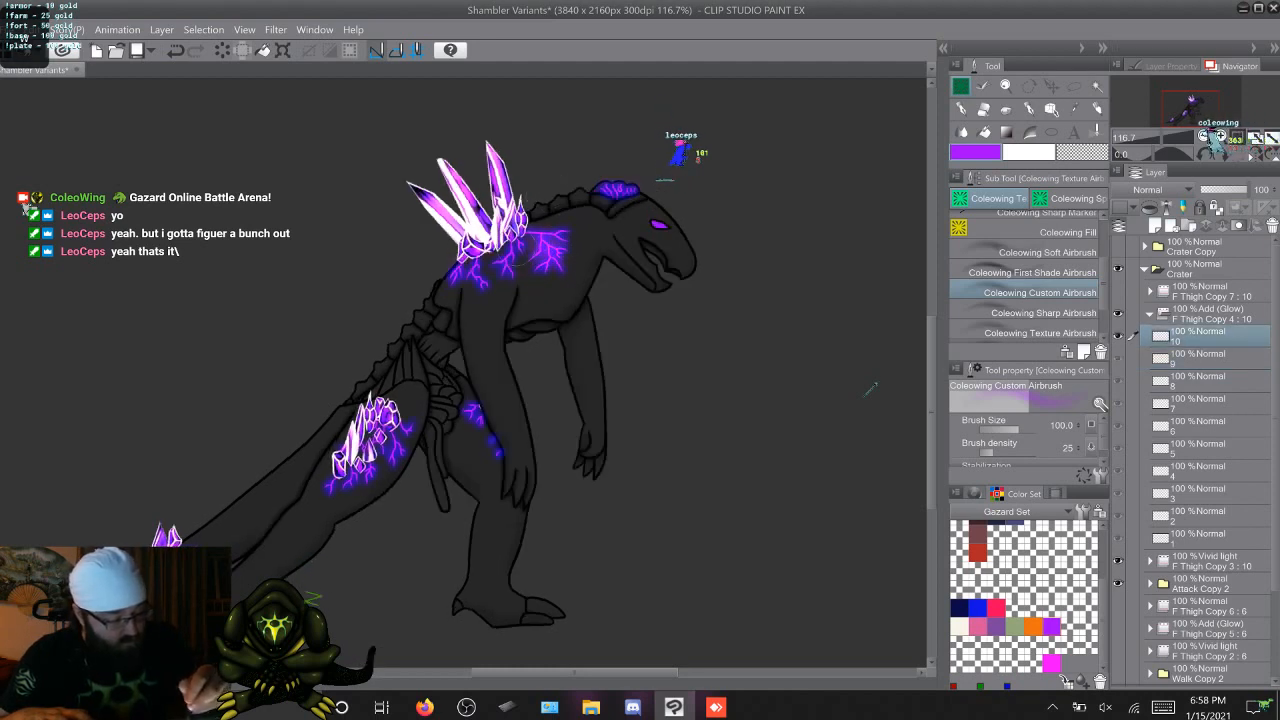
Airbrush a purple glow over the head crest veins on attack frames 1 to 10 of the Add (Glow) folder
key(Right)
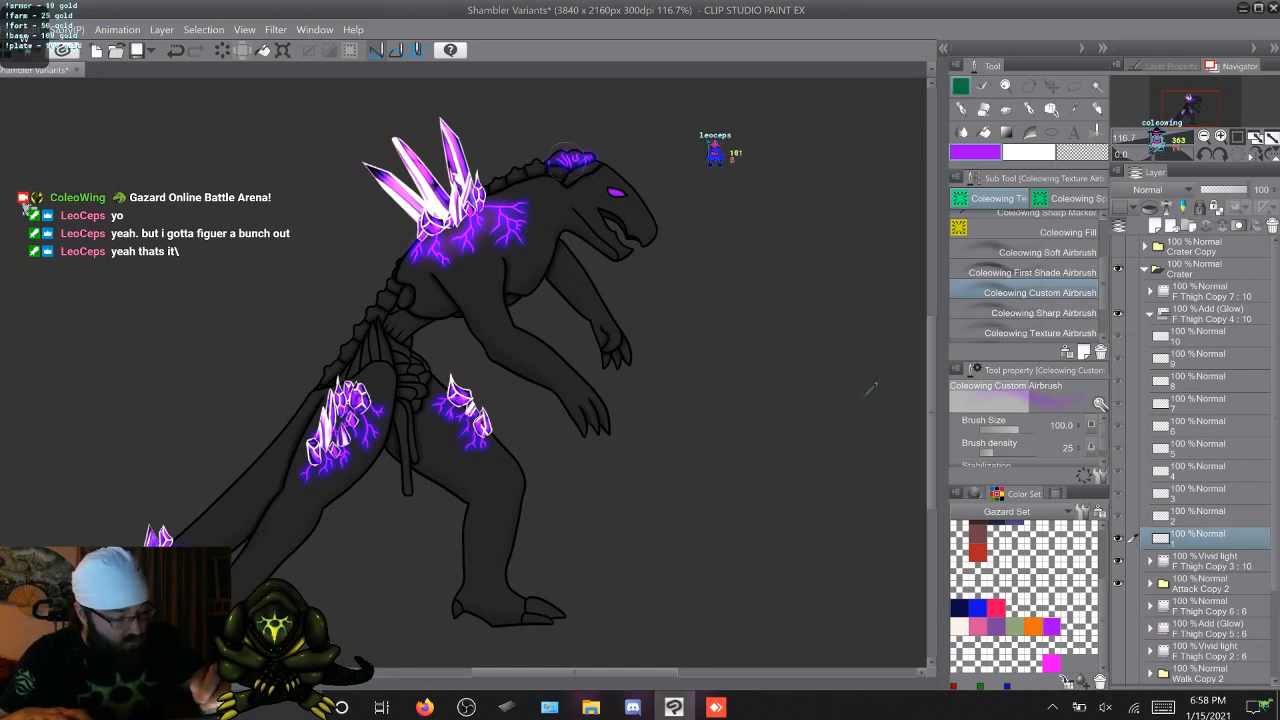
key(Right)
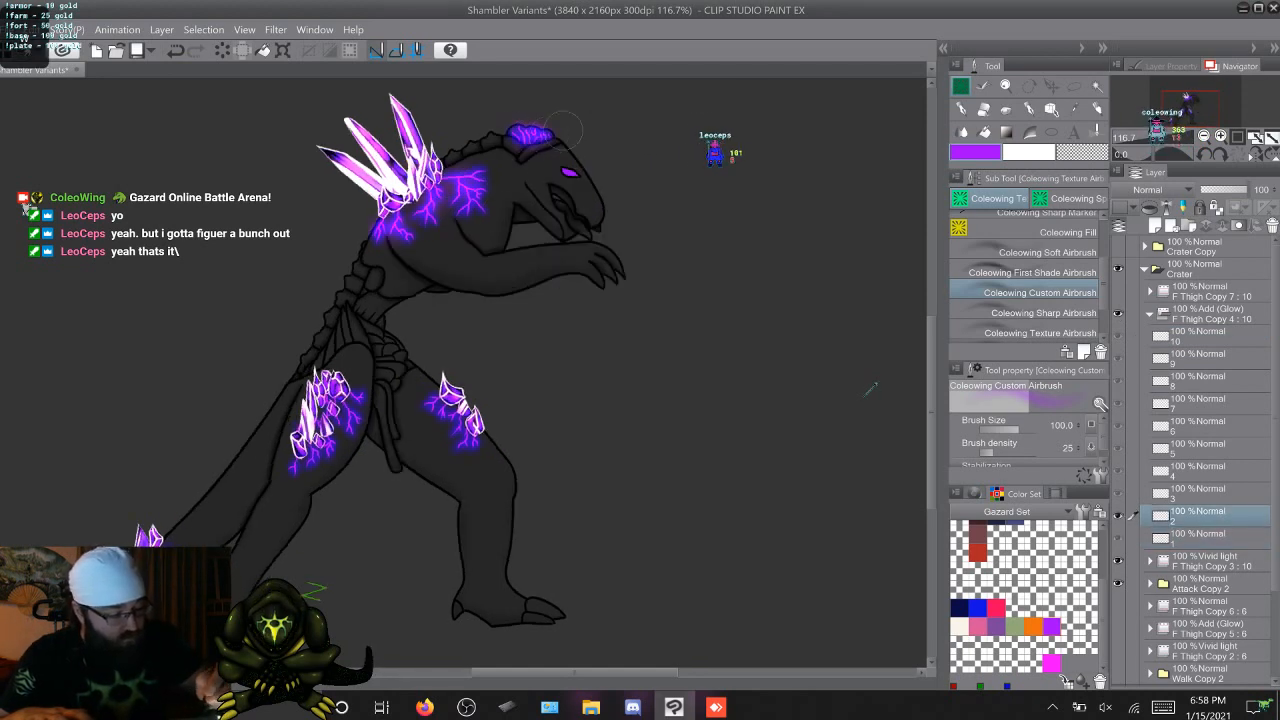
key(Right)
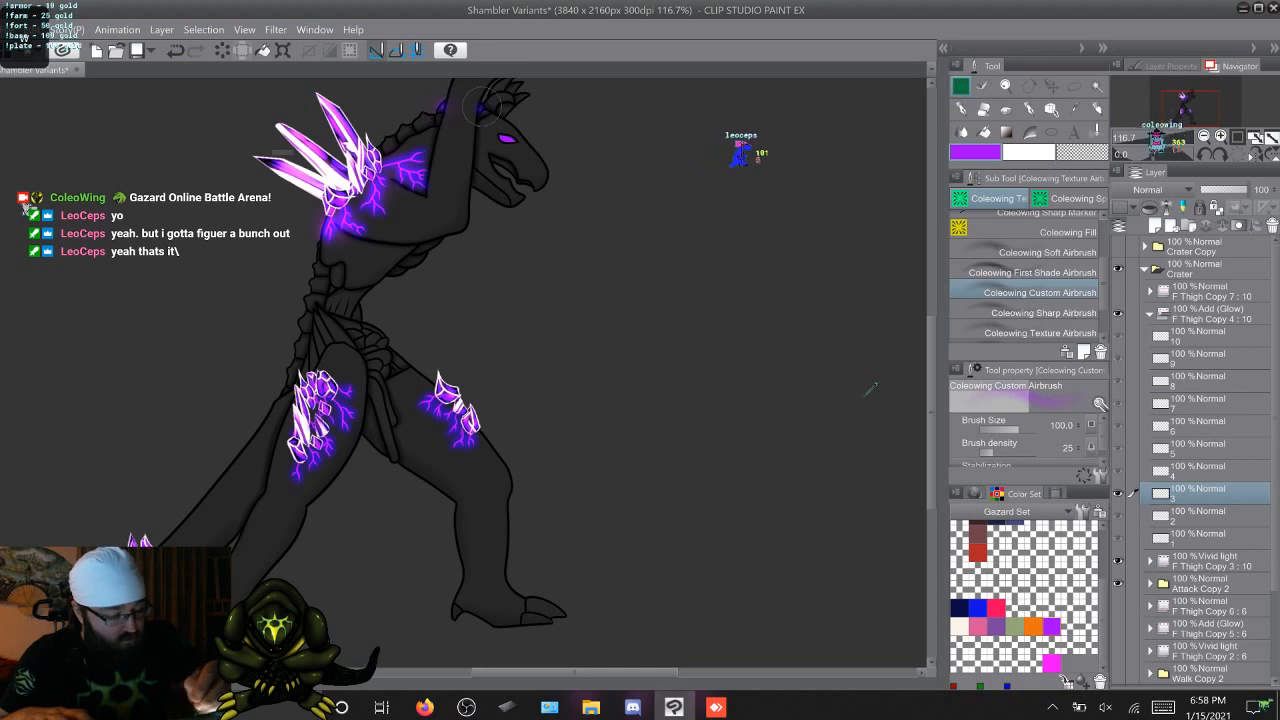
key(Right)
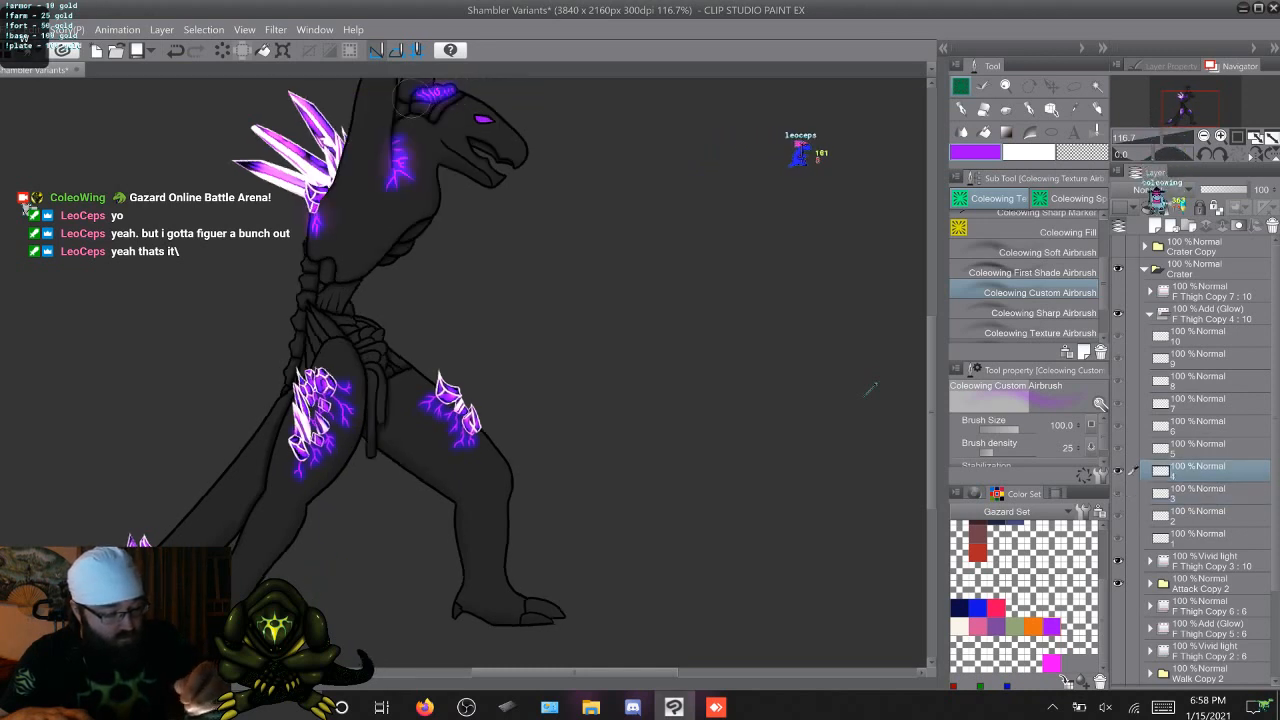
key(Right)
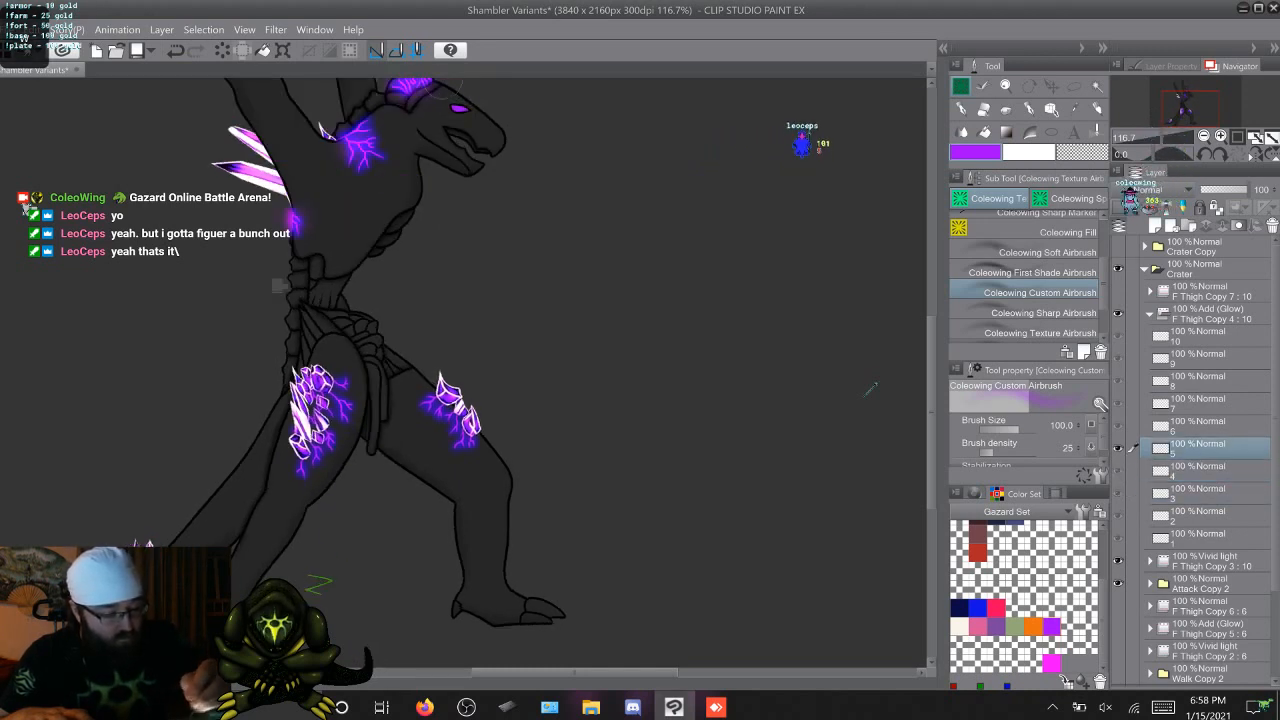
key(Right)
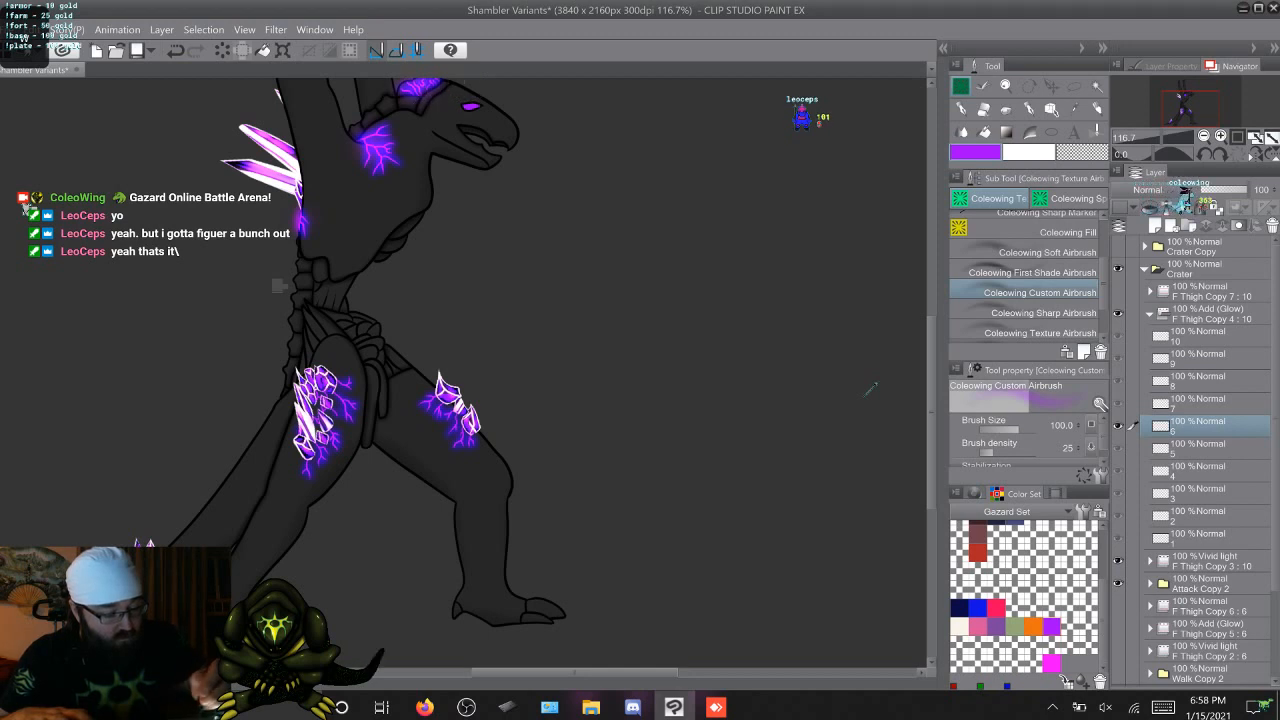
key(Right)
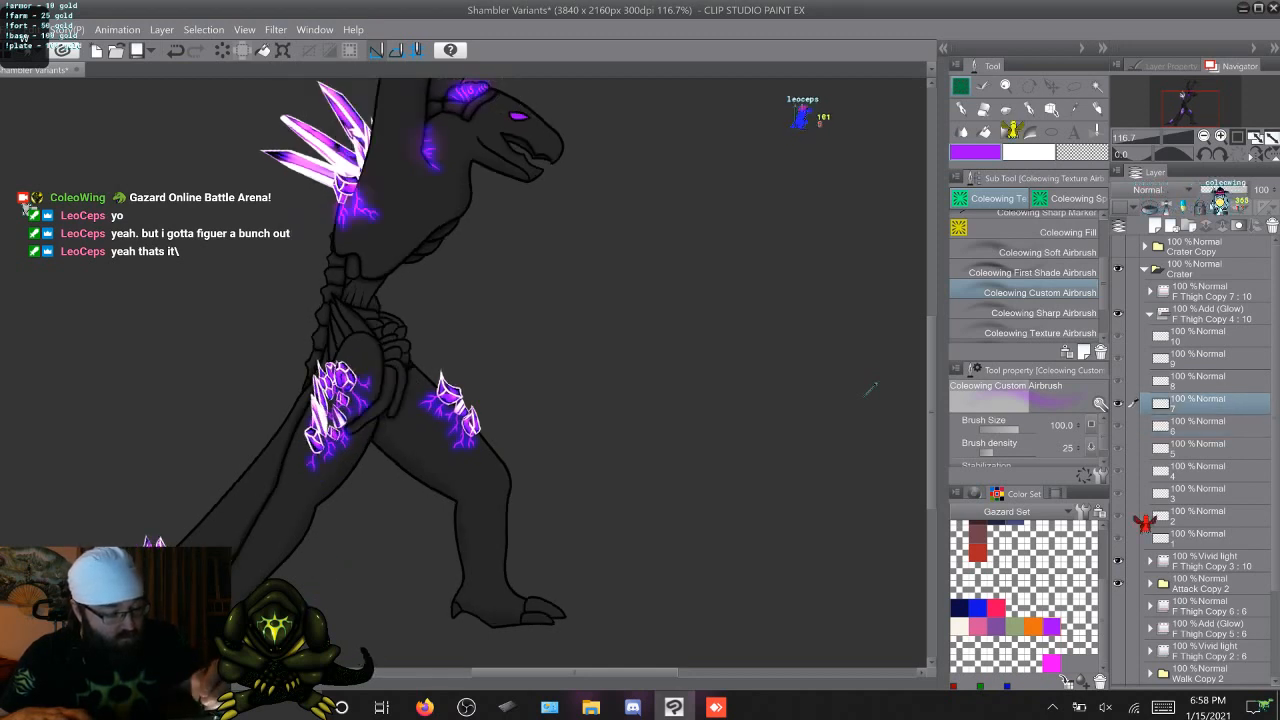
key(Right)
key(Right)
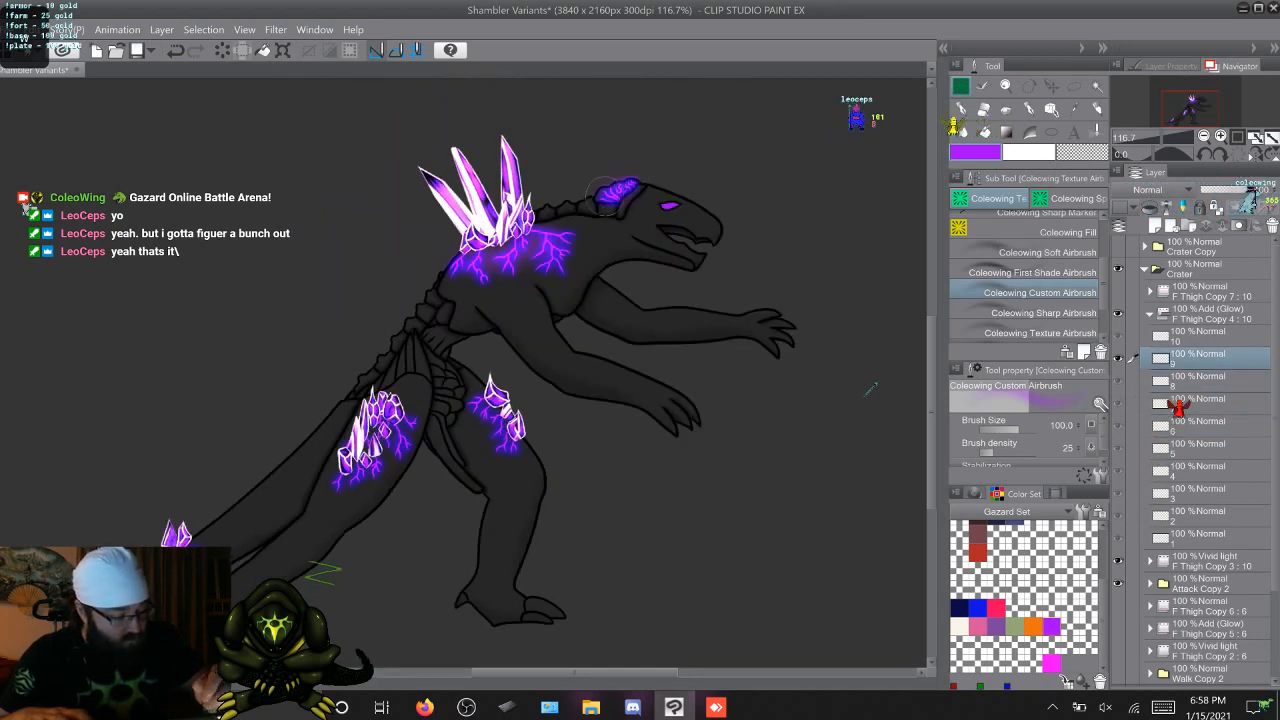
key(Right)
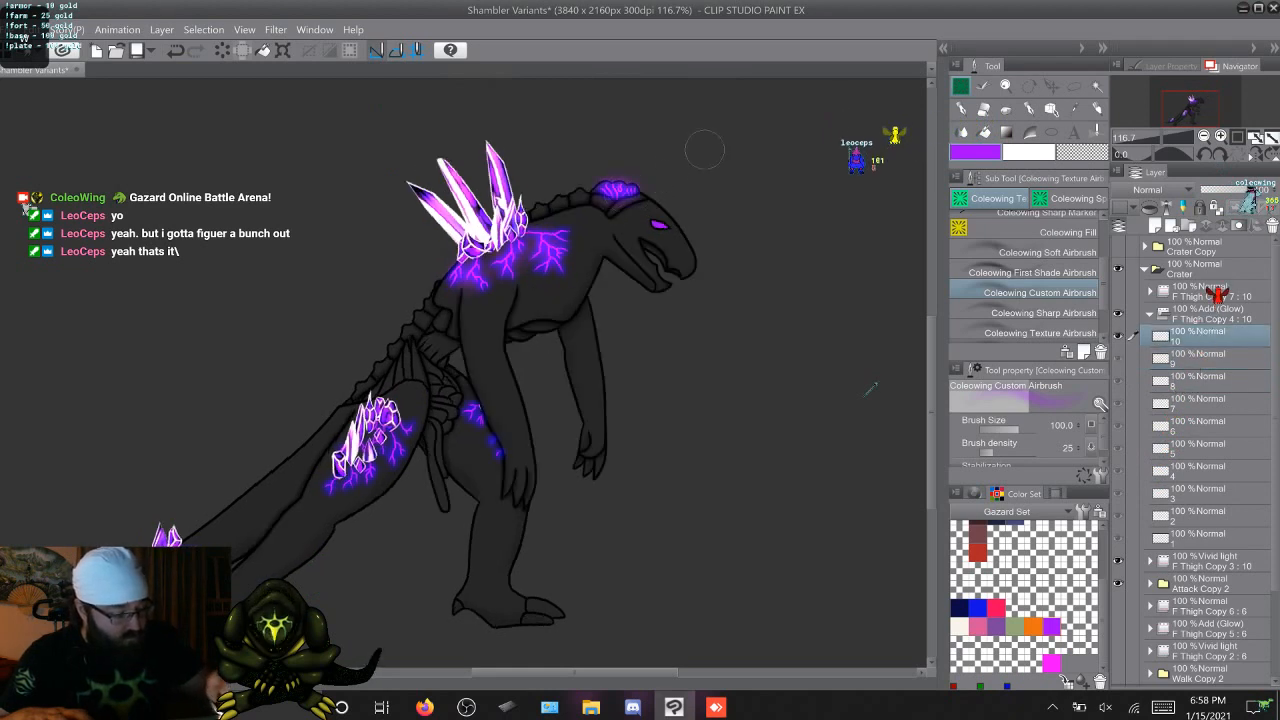
Airbrush a purple glow over the crystals and veins on both thighs across attack frames 1 to 10
key(Right)
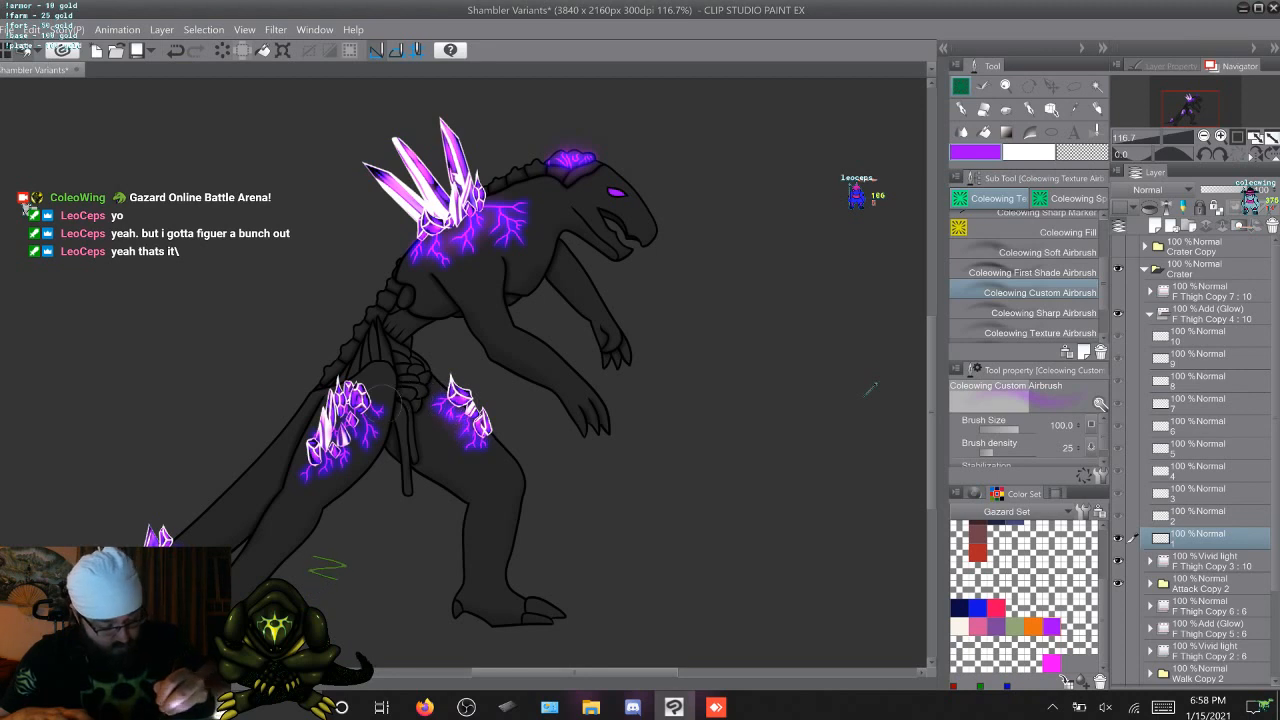
key(Right)
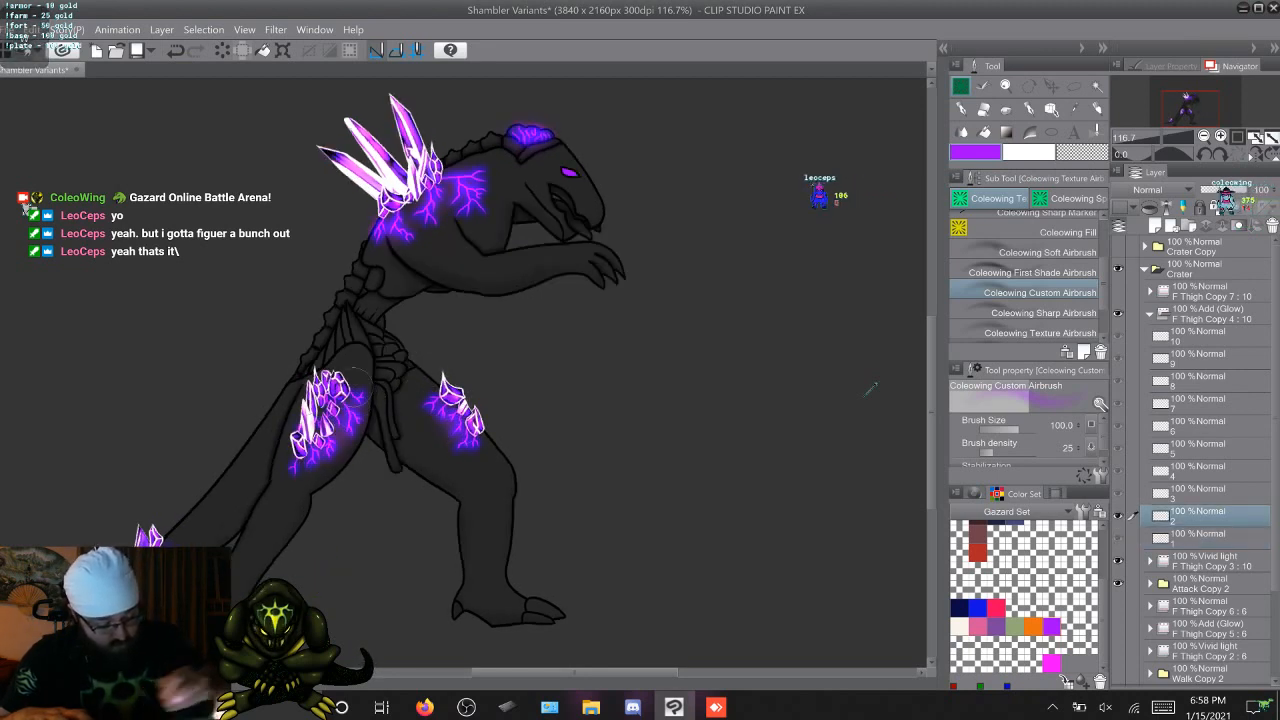
key(Right)
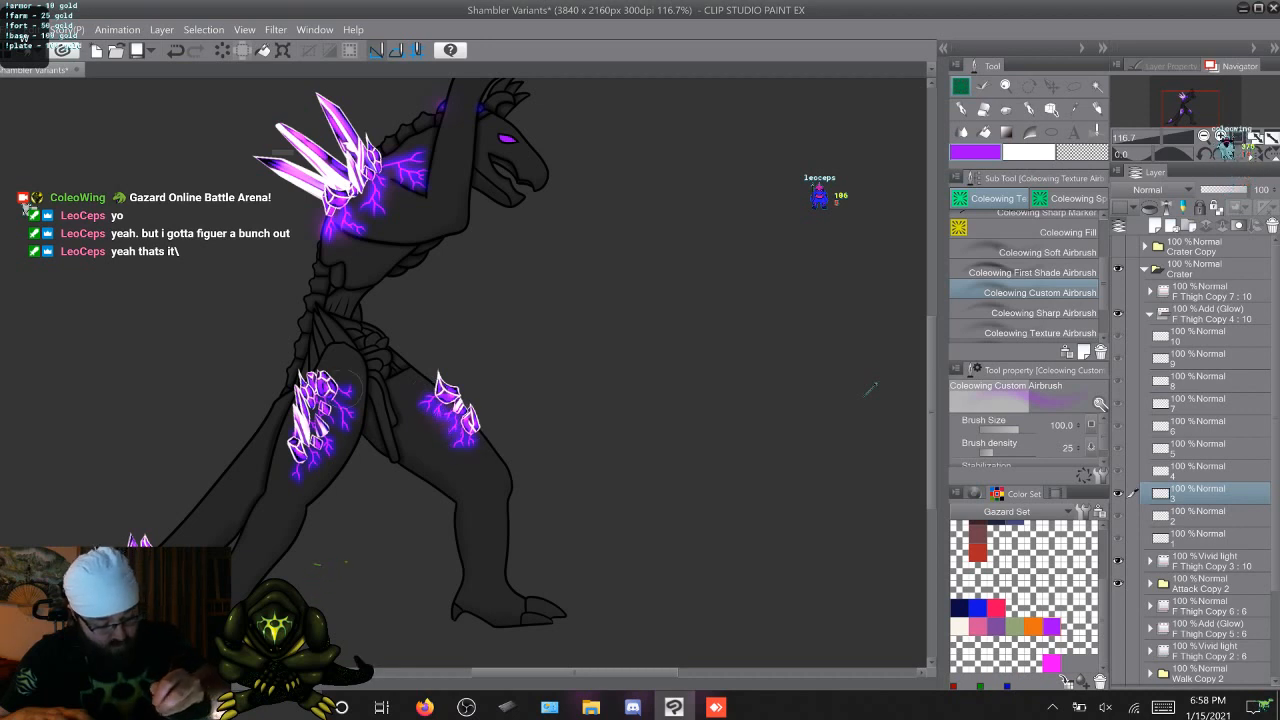
key(Right)
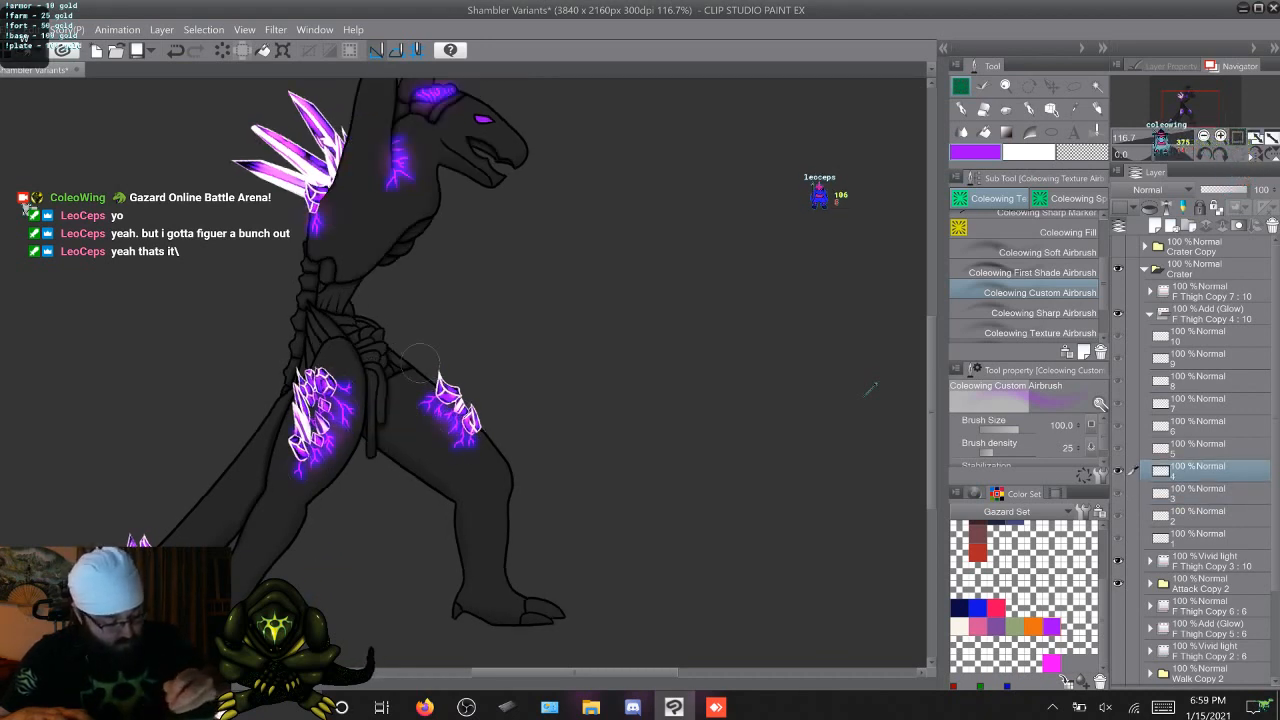
key(Right)
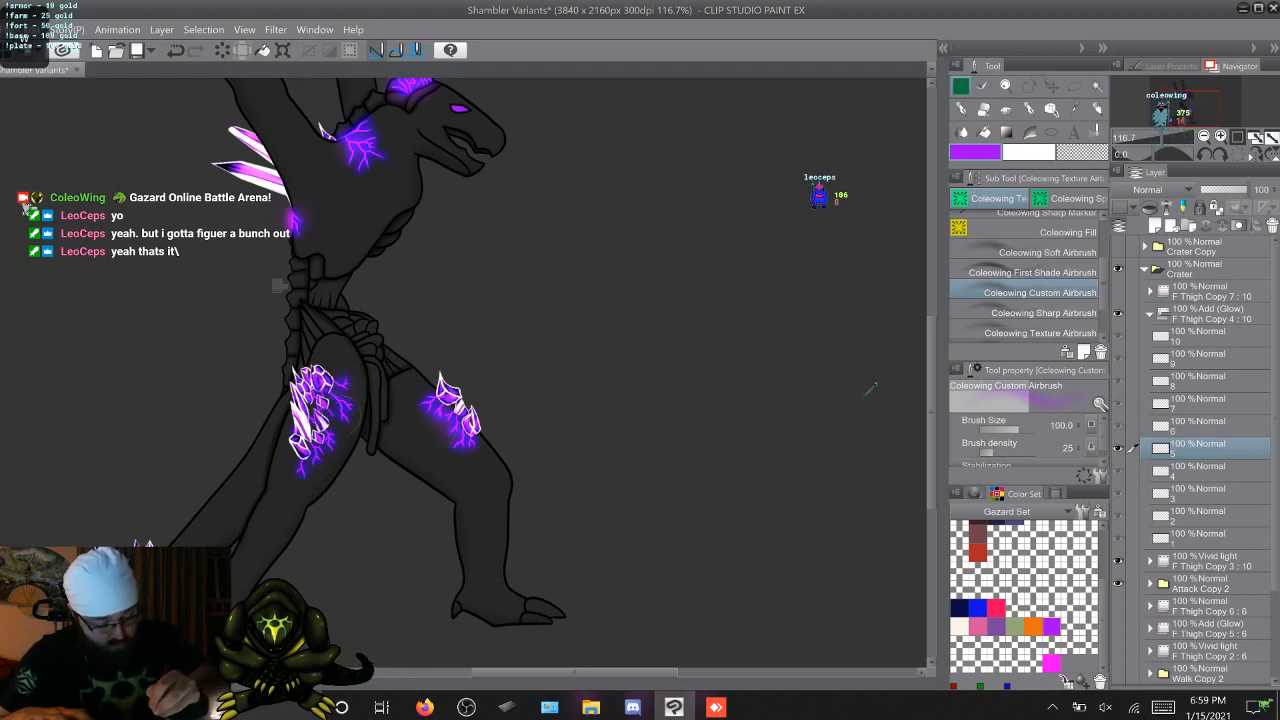
key(Right)
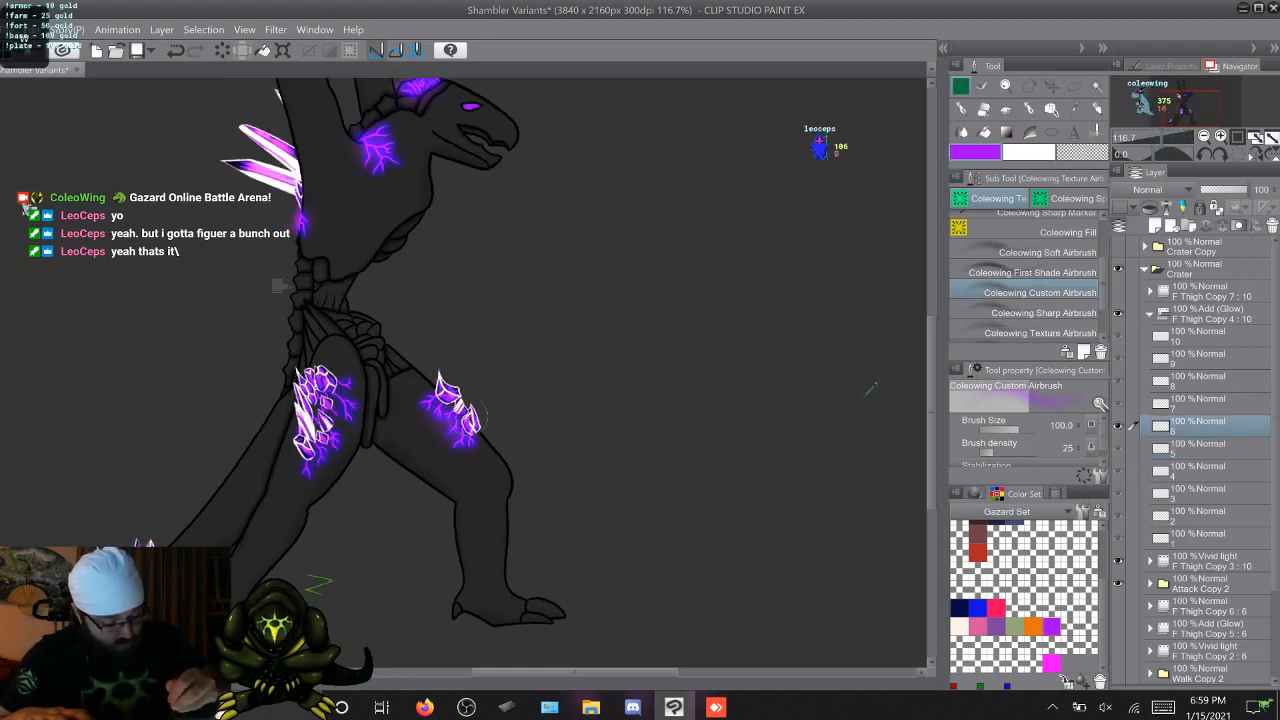
key(Right)
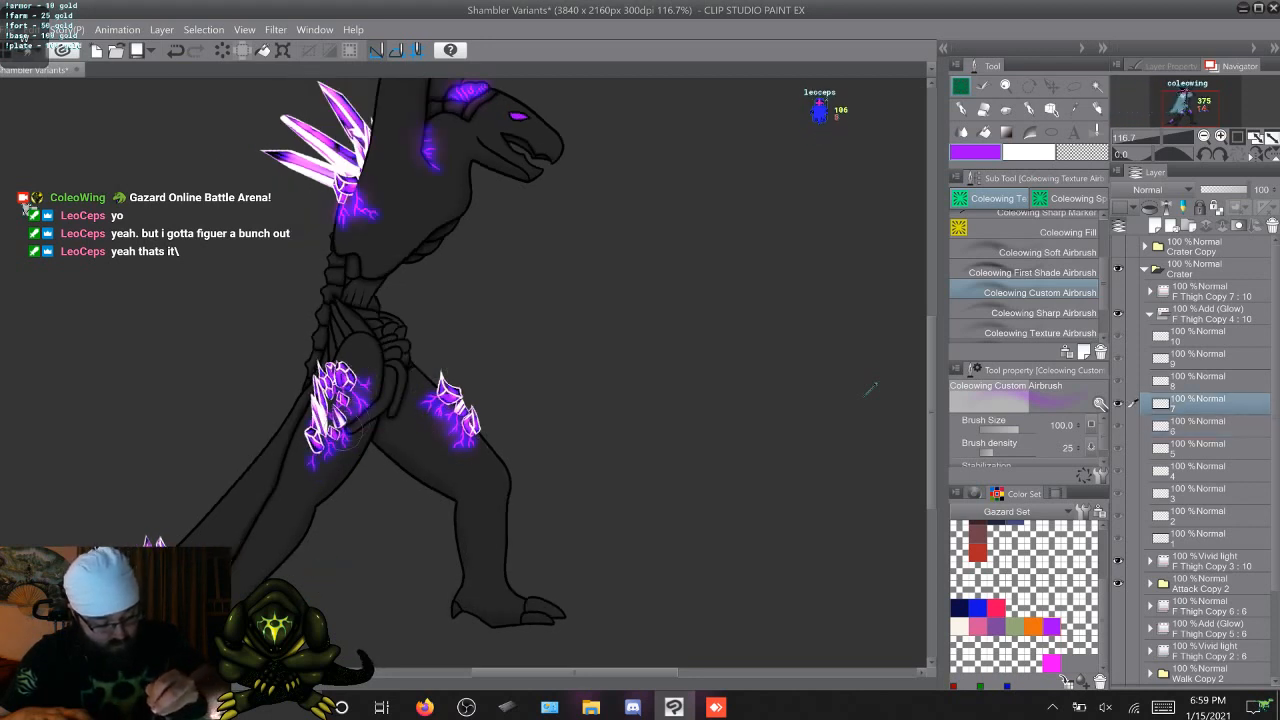
key(Right)
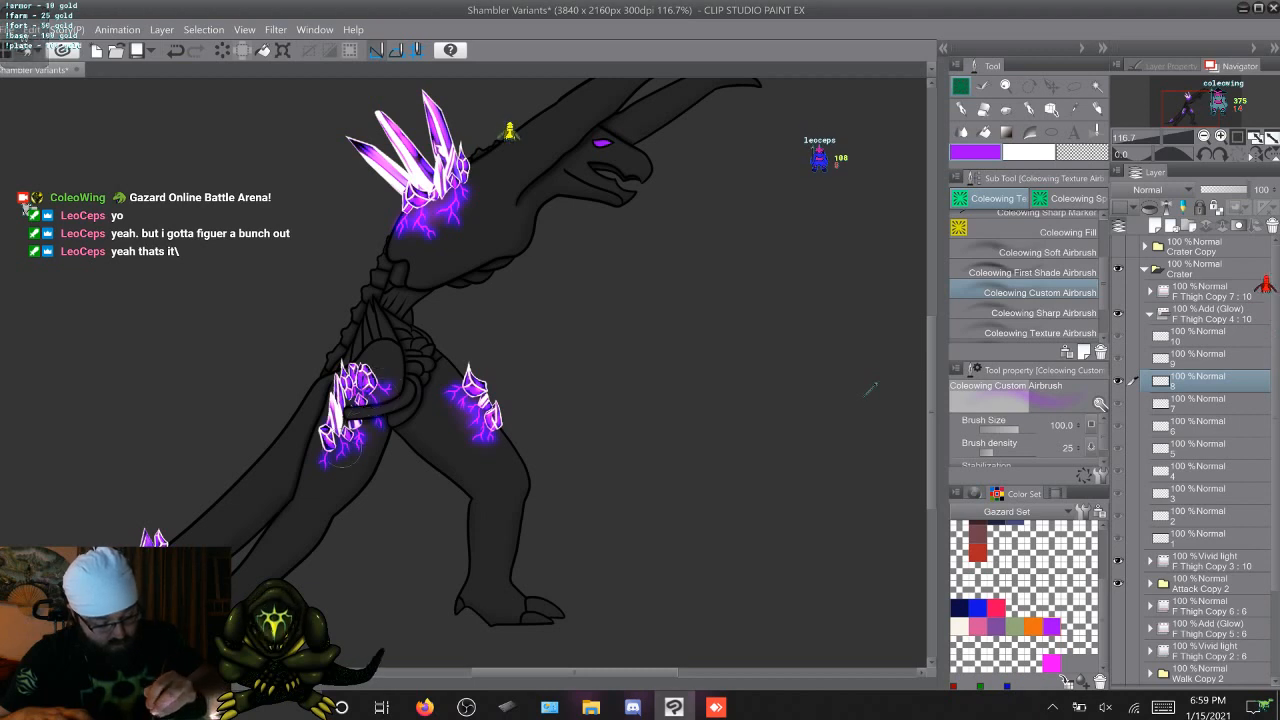
key(Right)
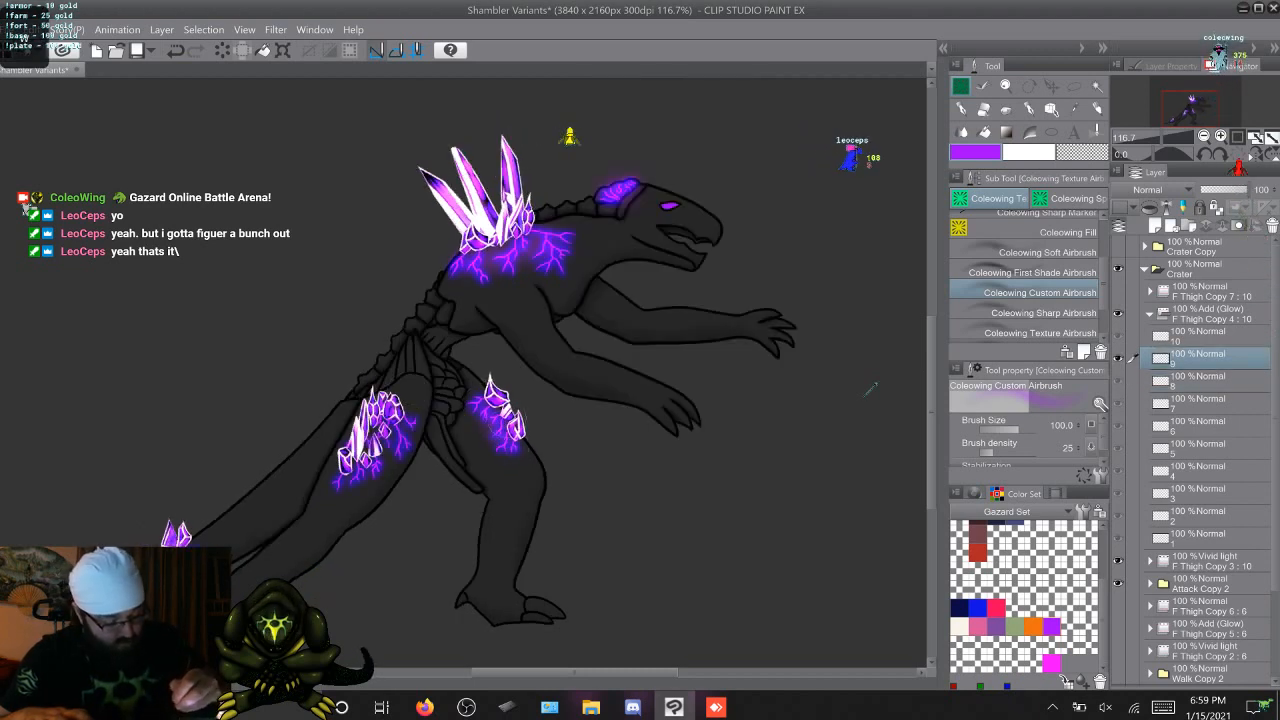
key(Right)
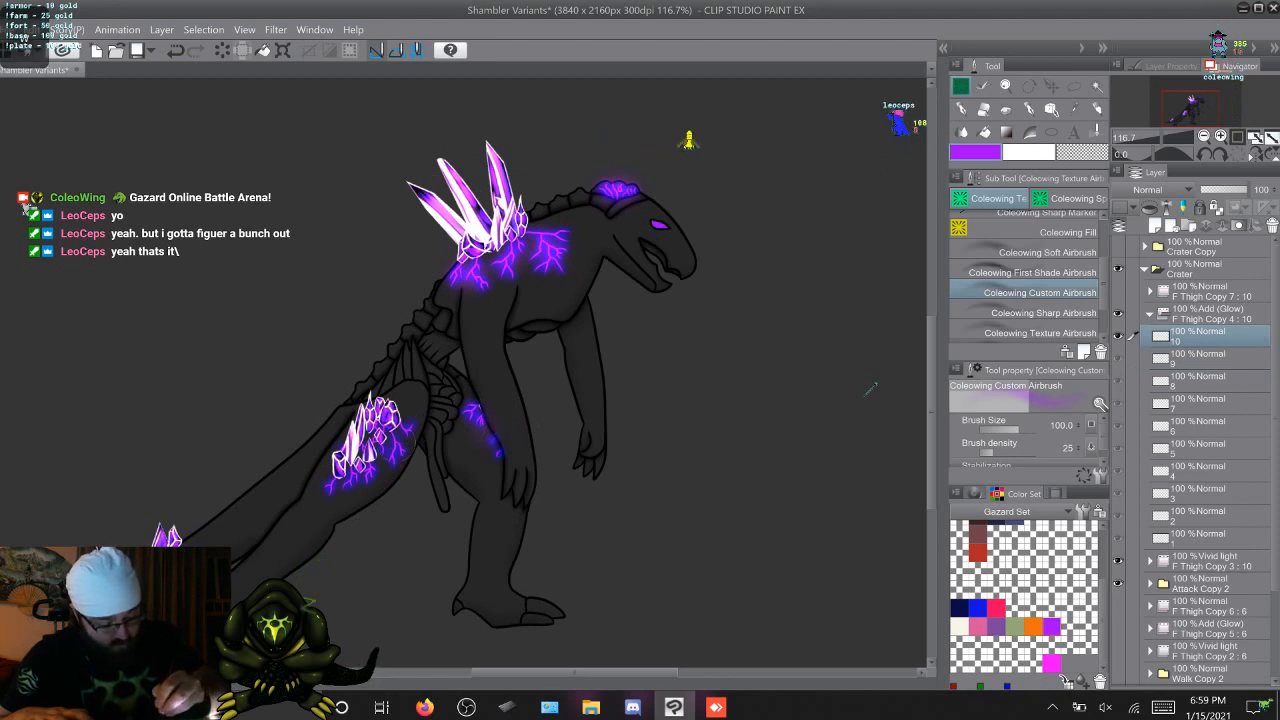
Airbrush a purple glow around the tail crystals on attack frames 1 to 10
key(Right)
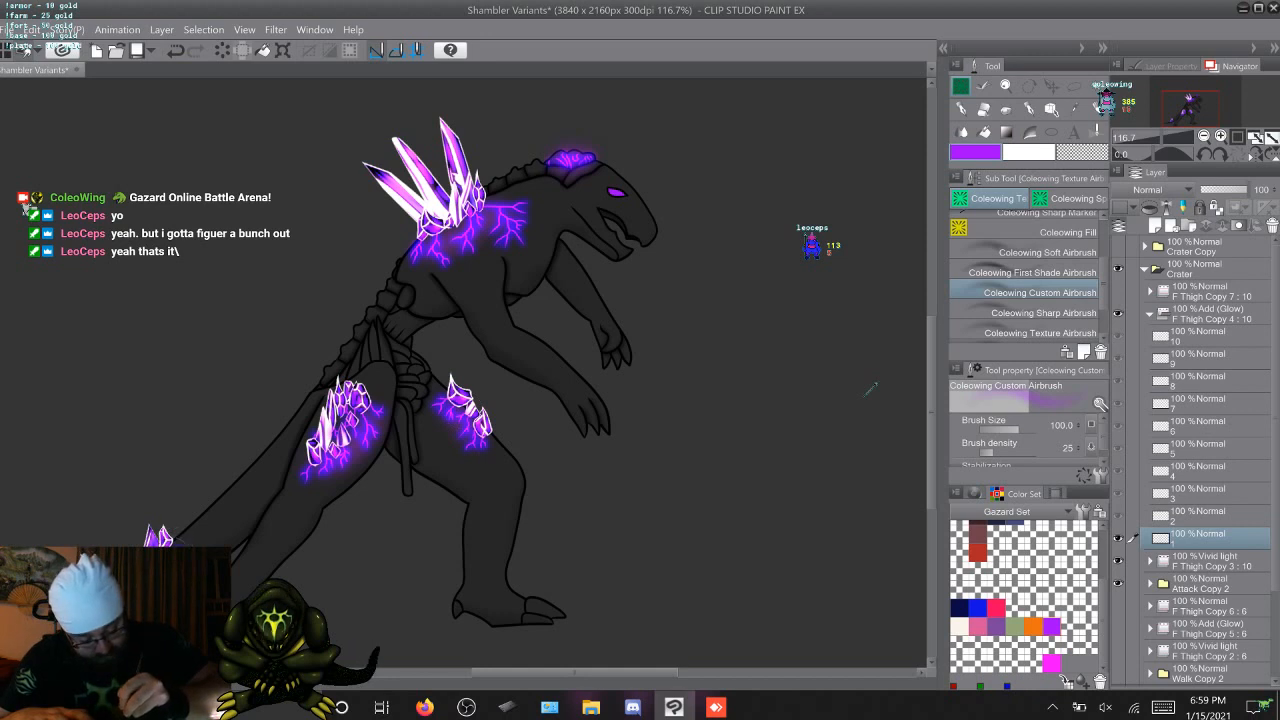
key(Right)
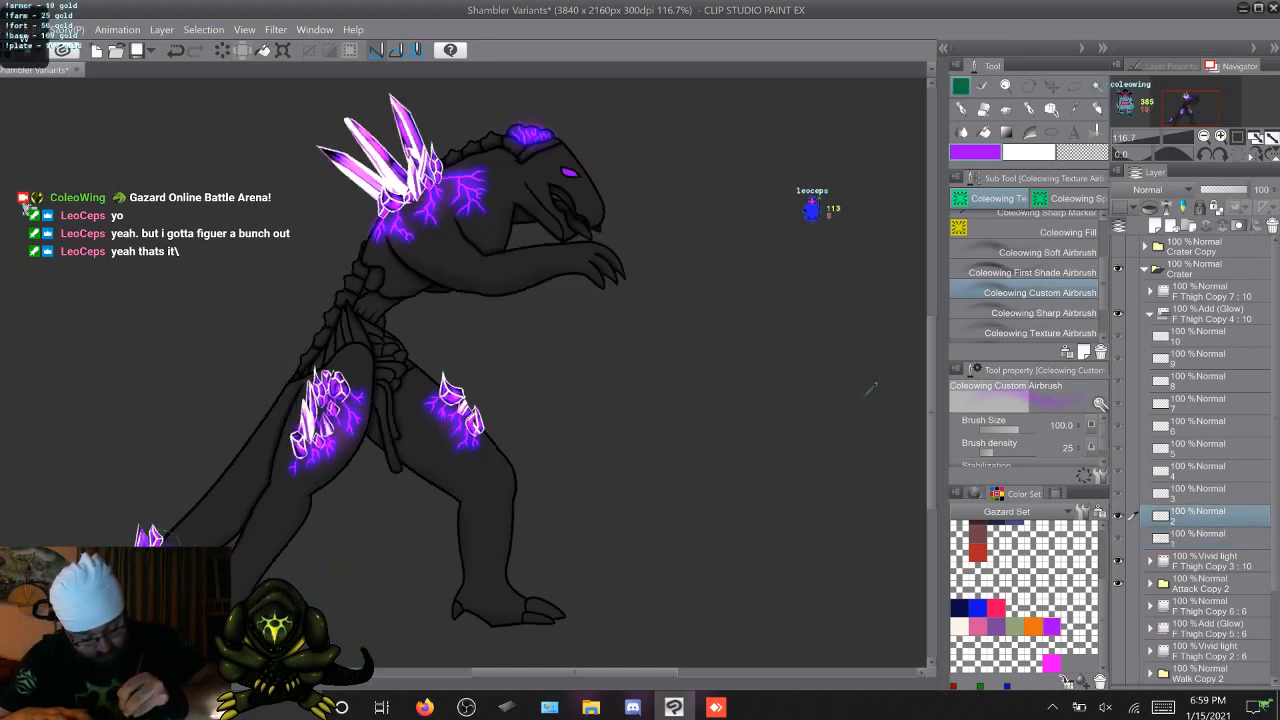
key(Right)
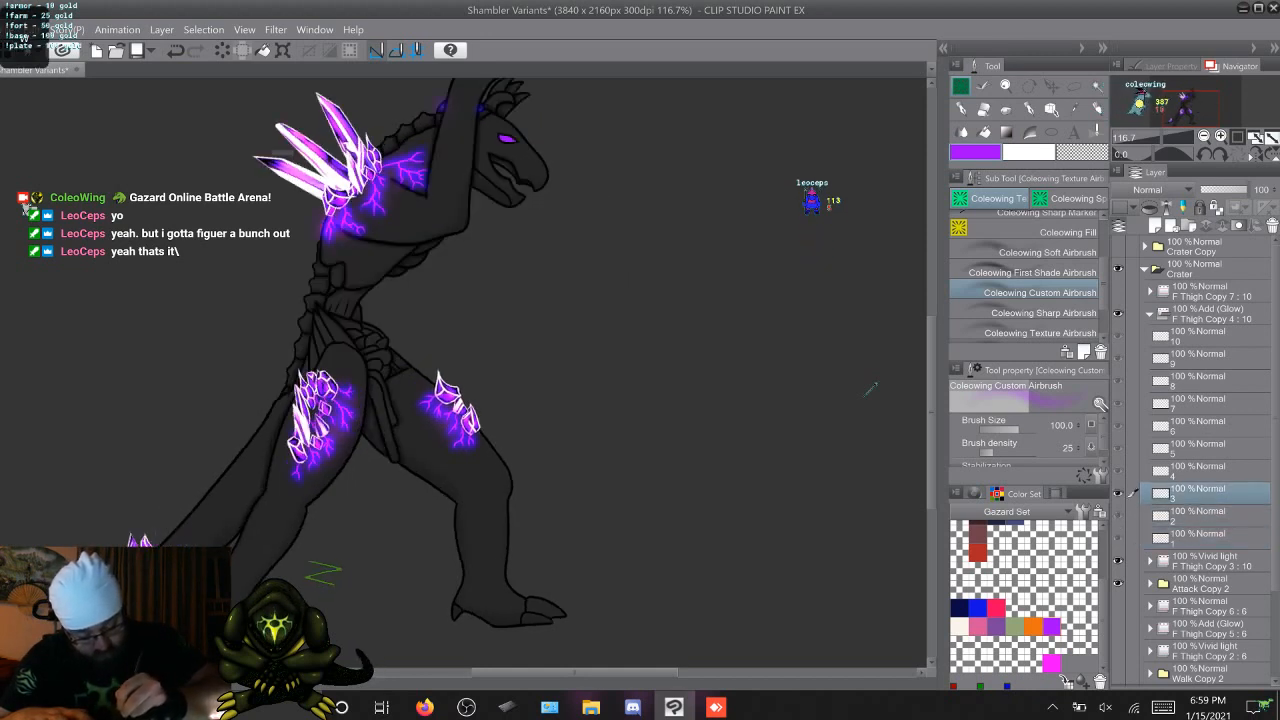
key(Right)
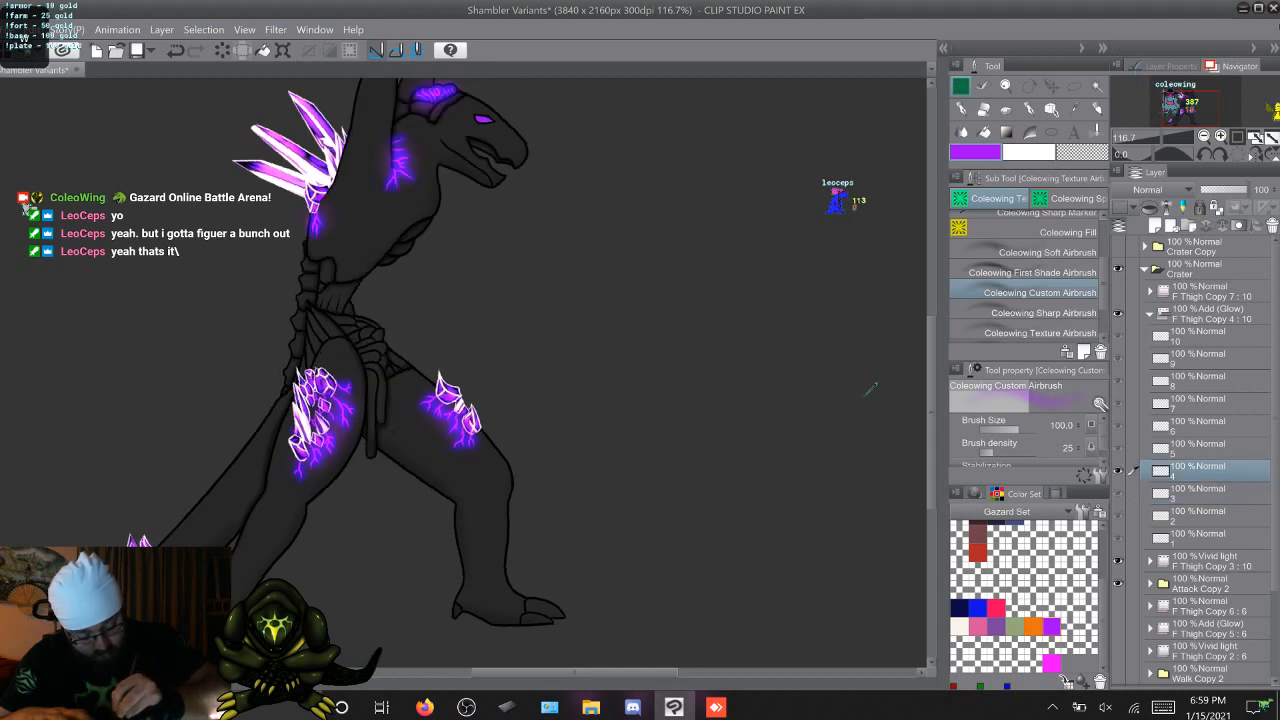
key(Right)
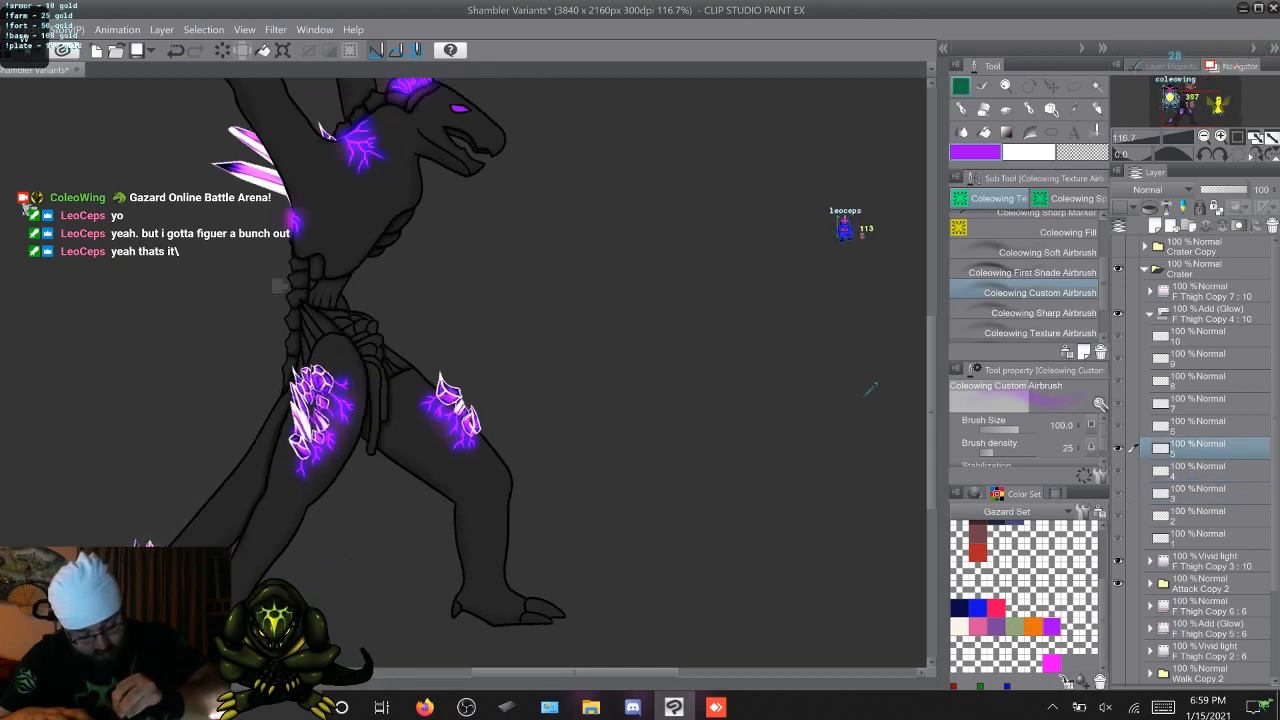
key(Right)
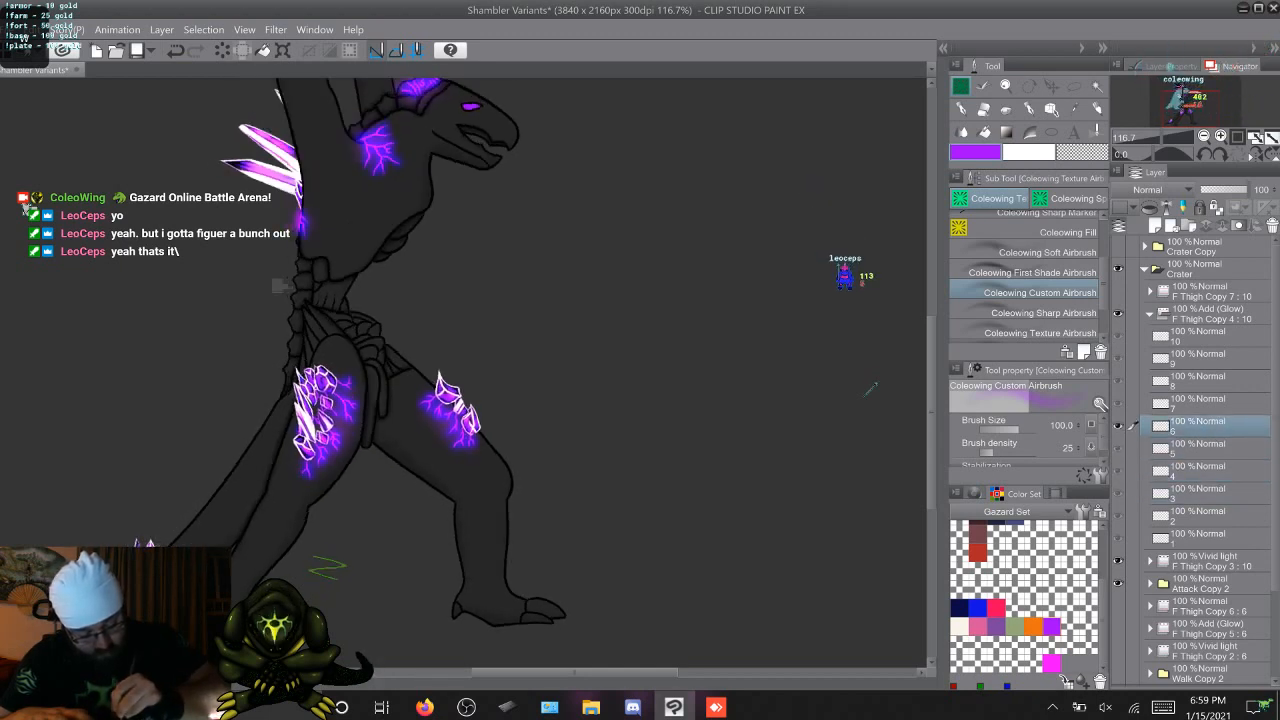
key(Right)
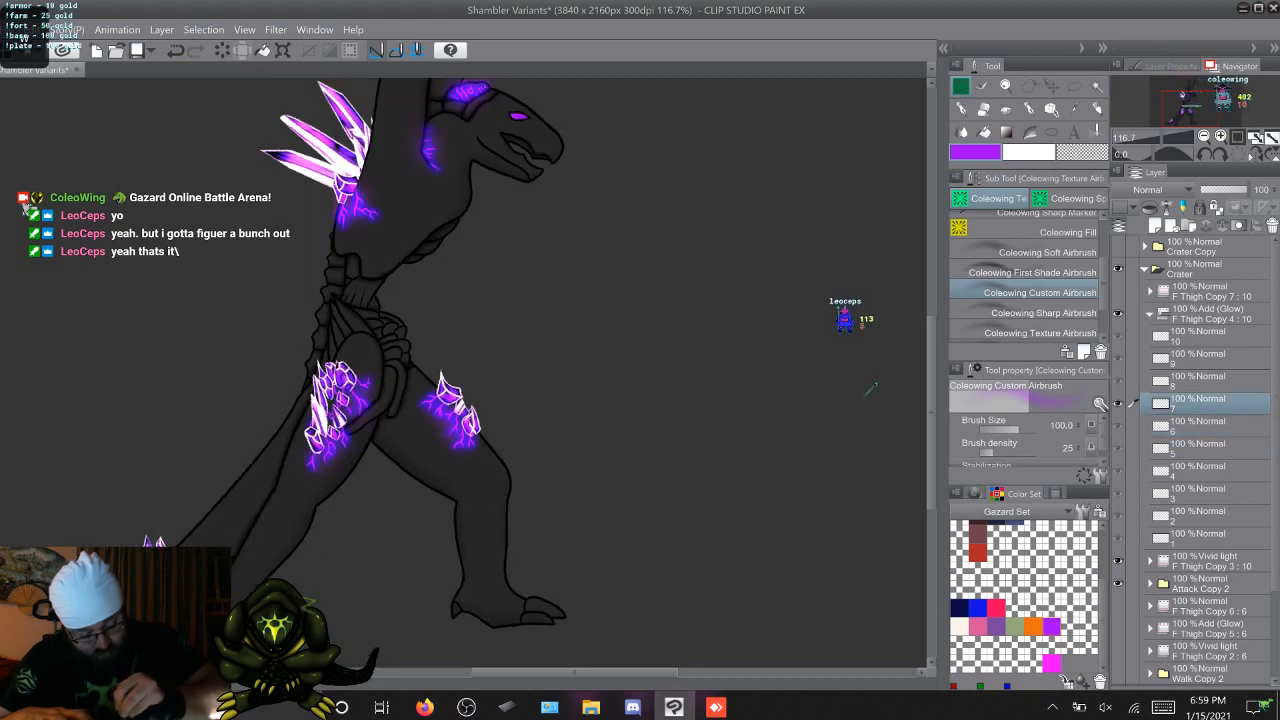
key(Right)
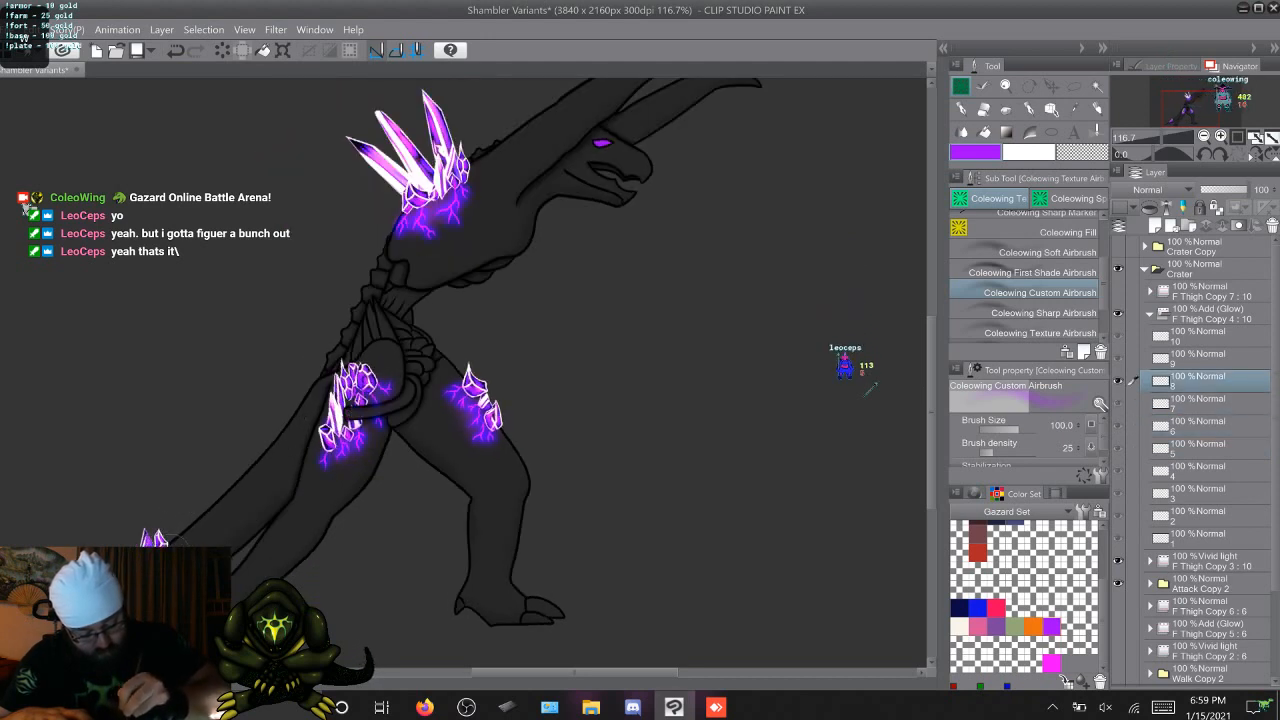
key(Right)
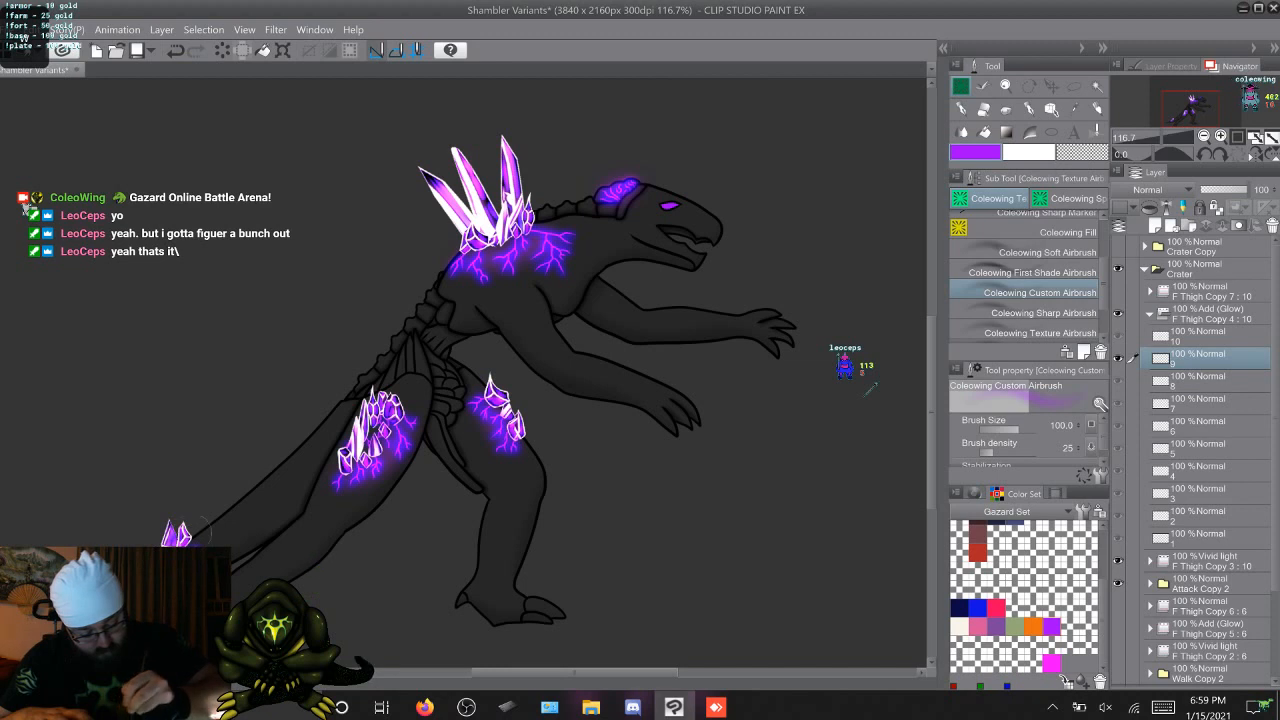
key(Right)
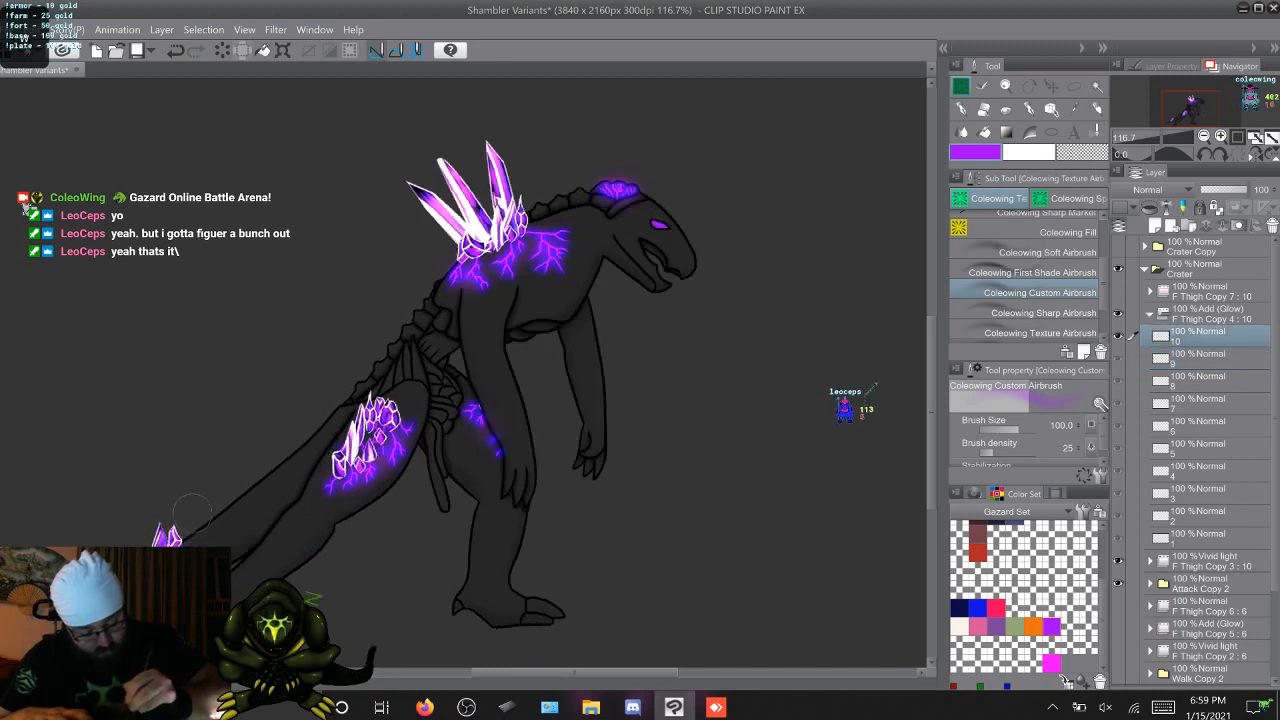
Airbrush a purple glow over the back crystals on attack frames 1 to 10 of the Add (Glow) folder
key(Right)
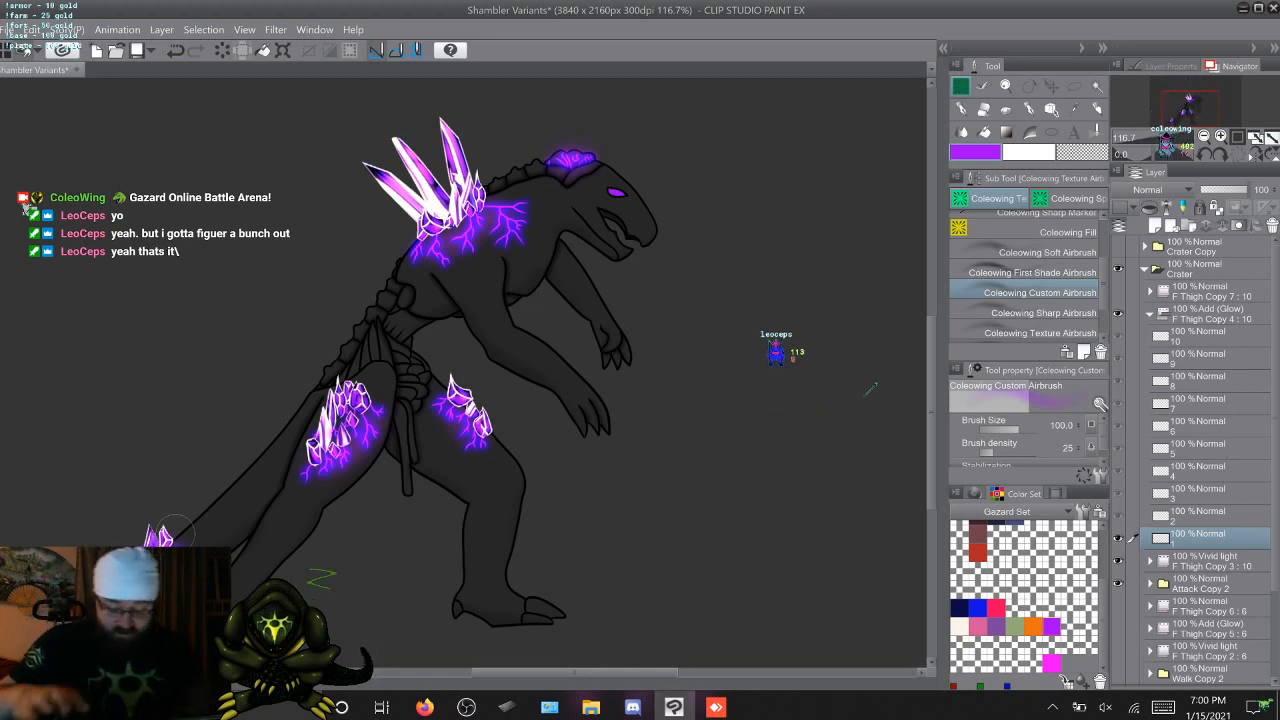
key(Right)
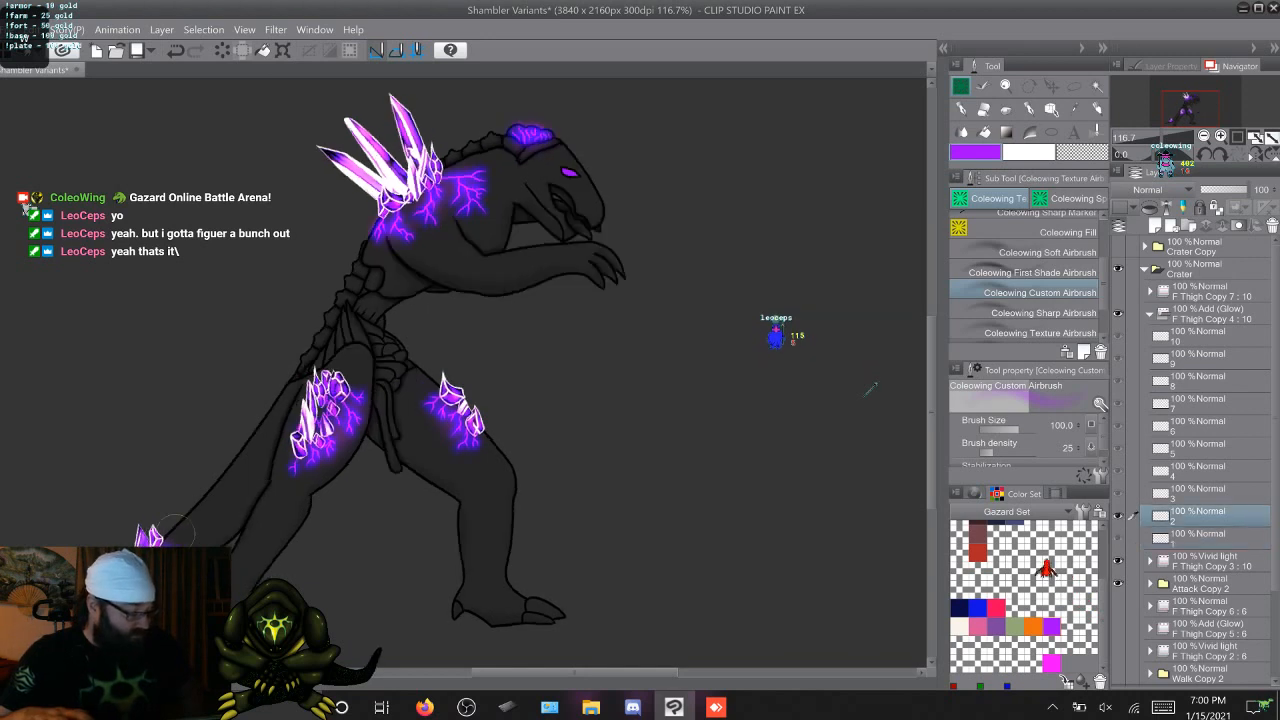
key(Left)
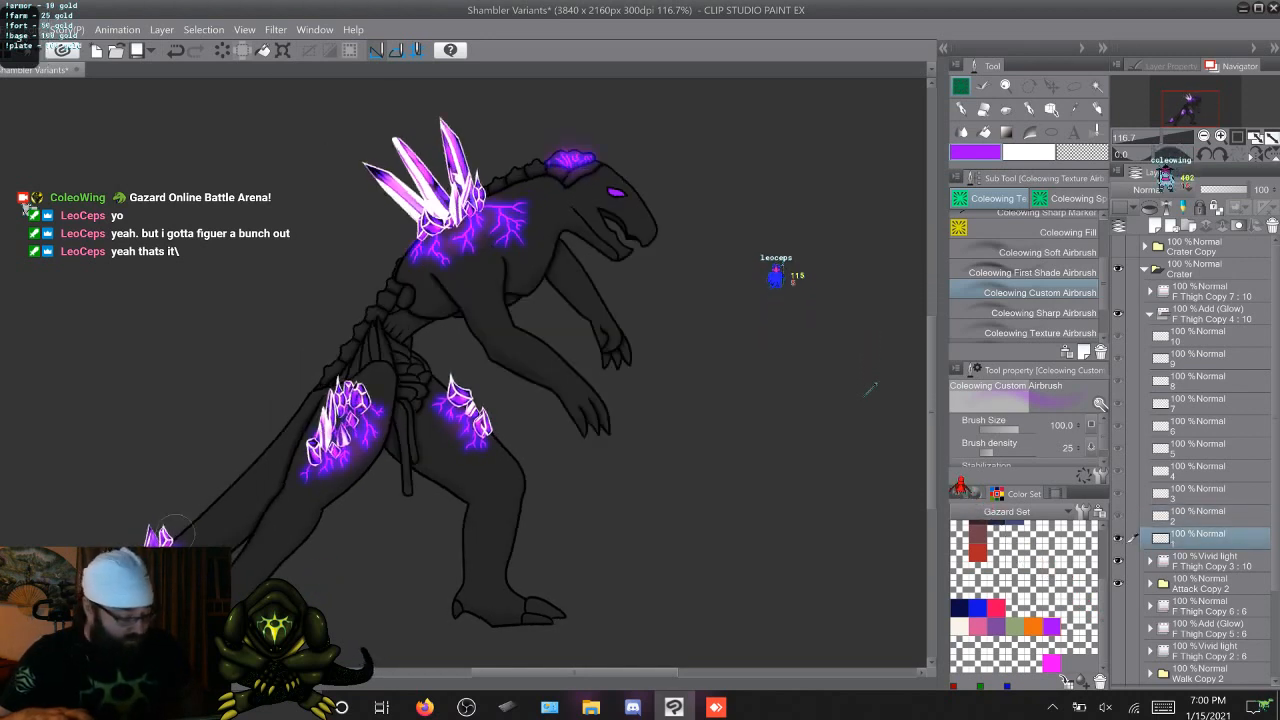
key(Right)
key(Left)
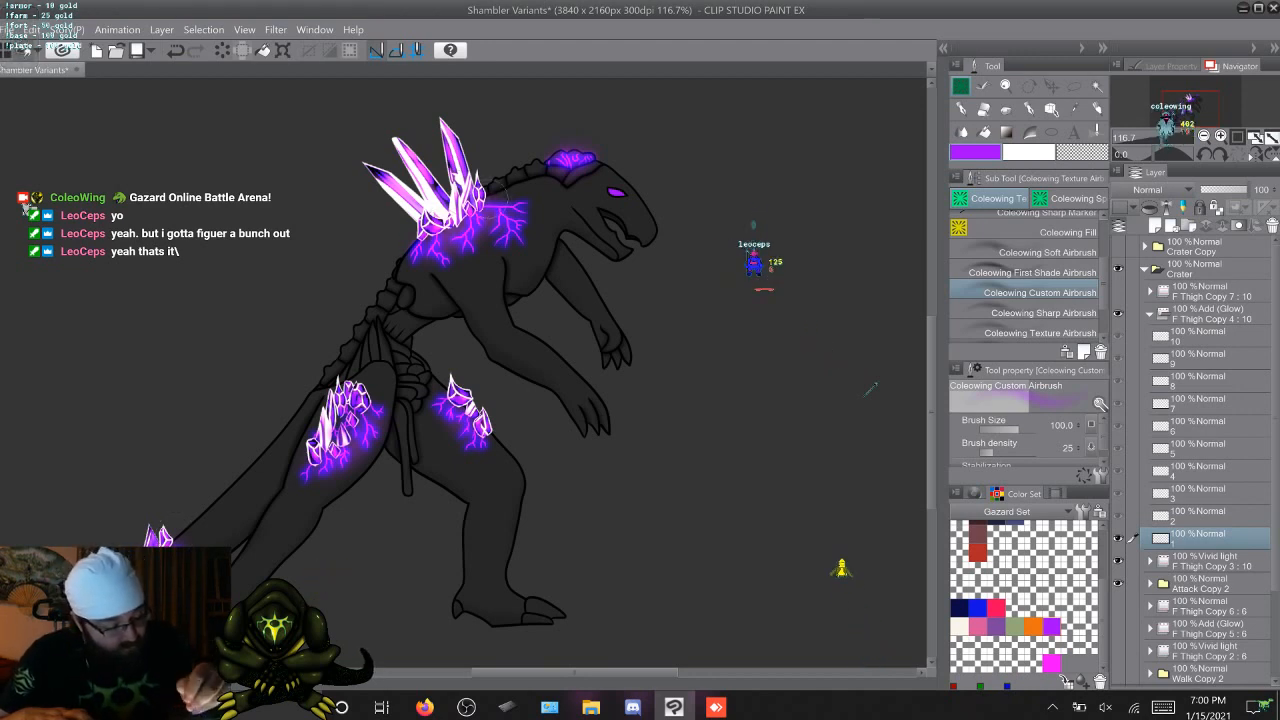
key(Right)
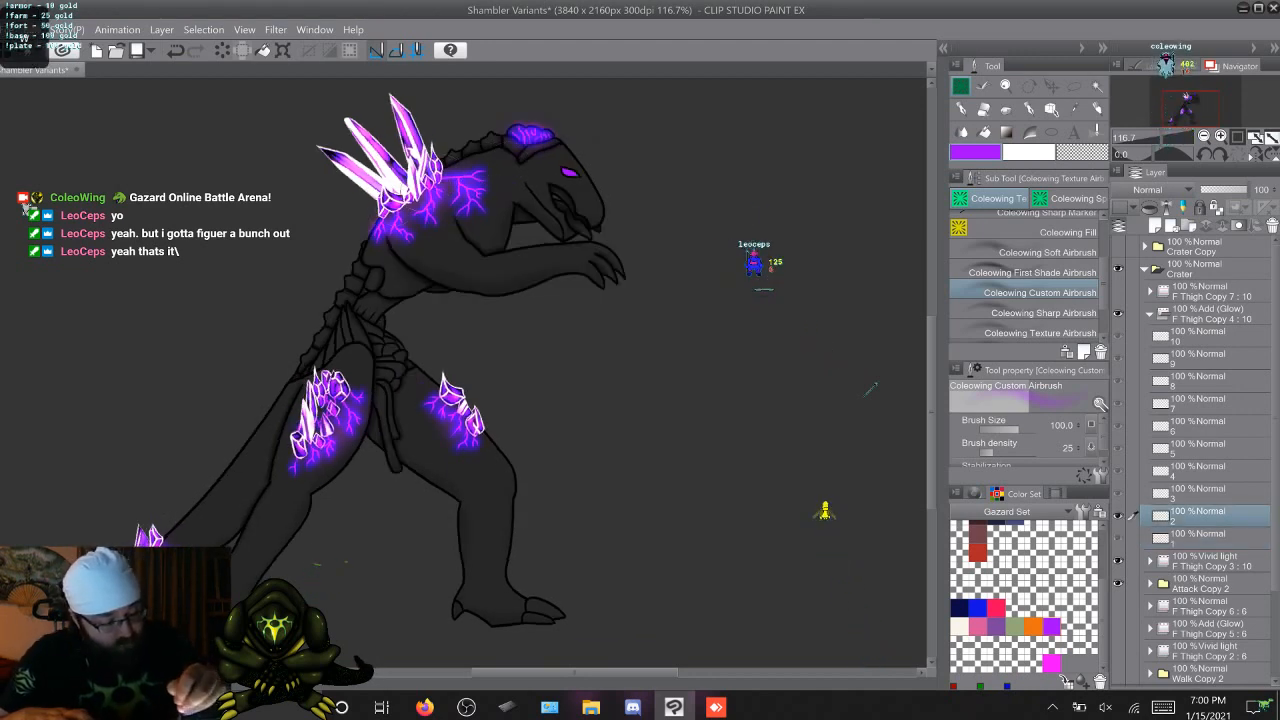
key(Right)
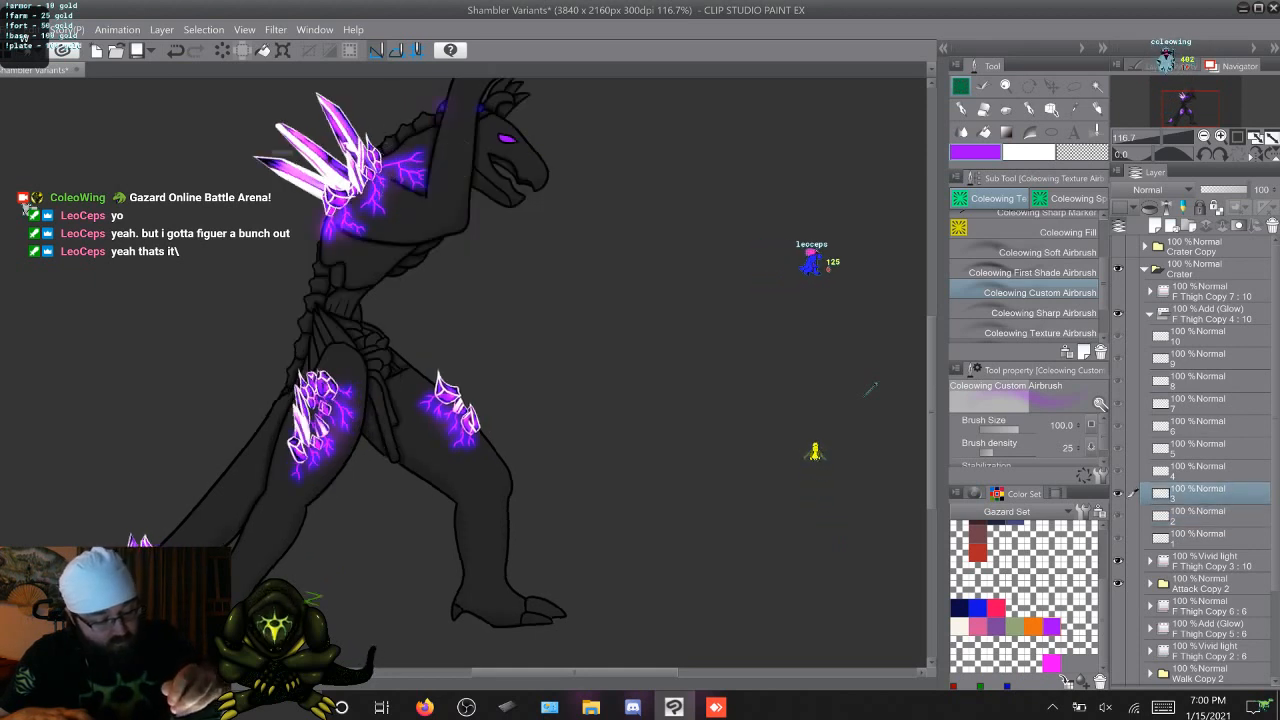
key(Right)
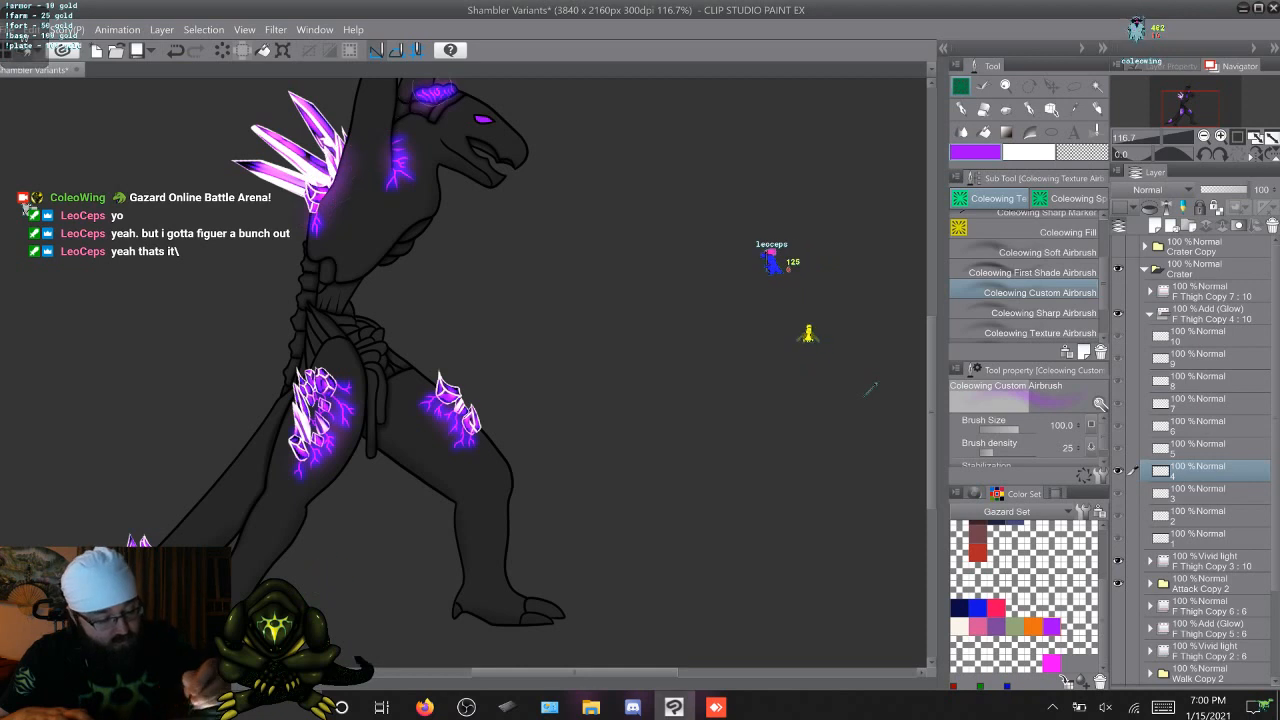
key(Right)
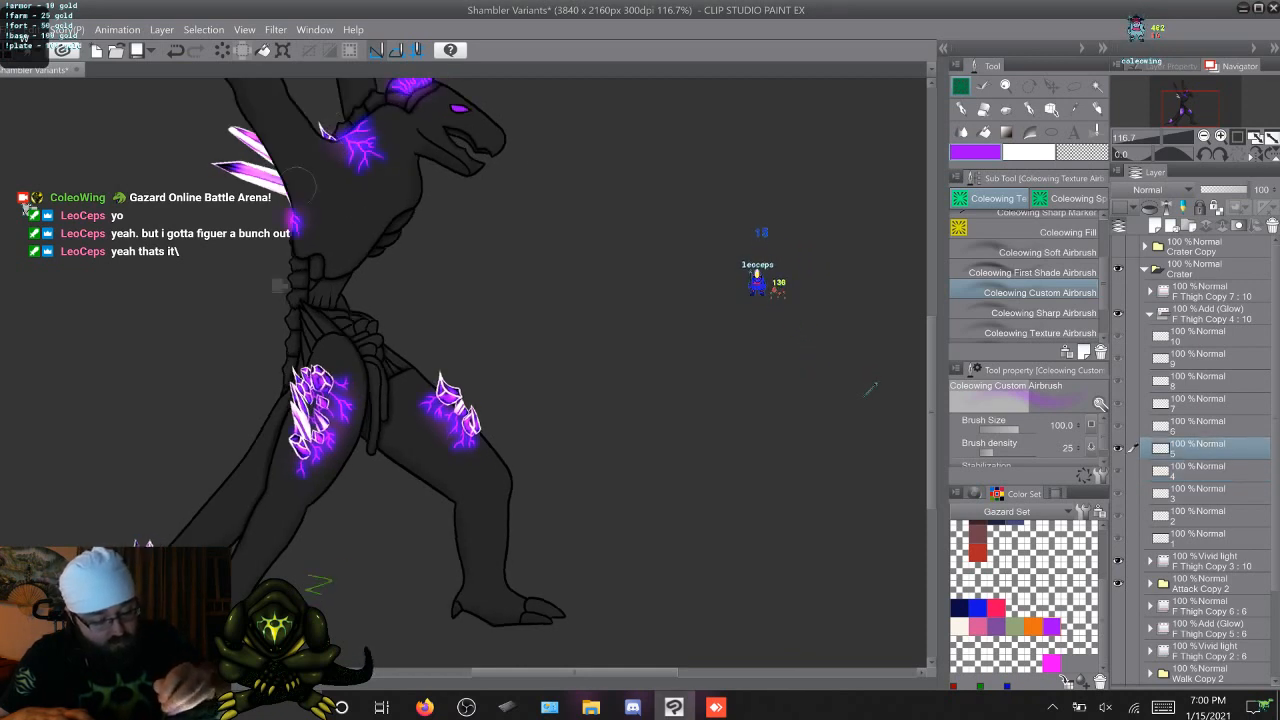
key(Right)
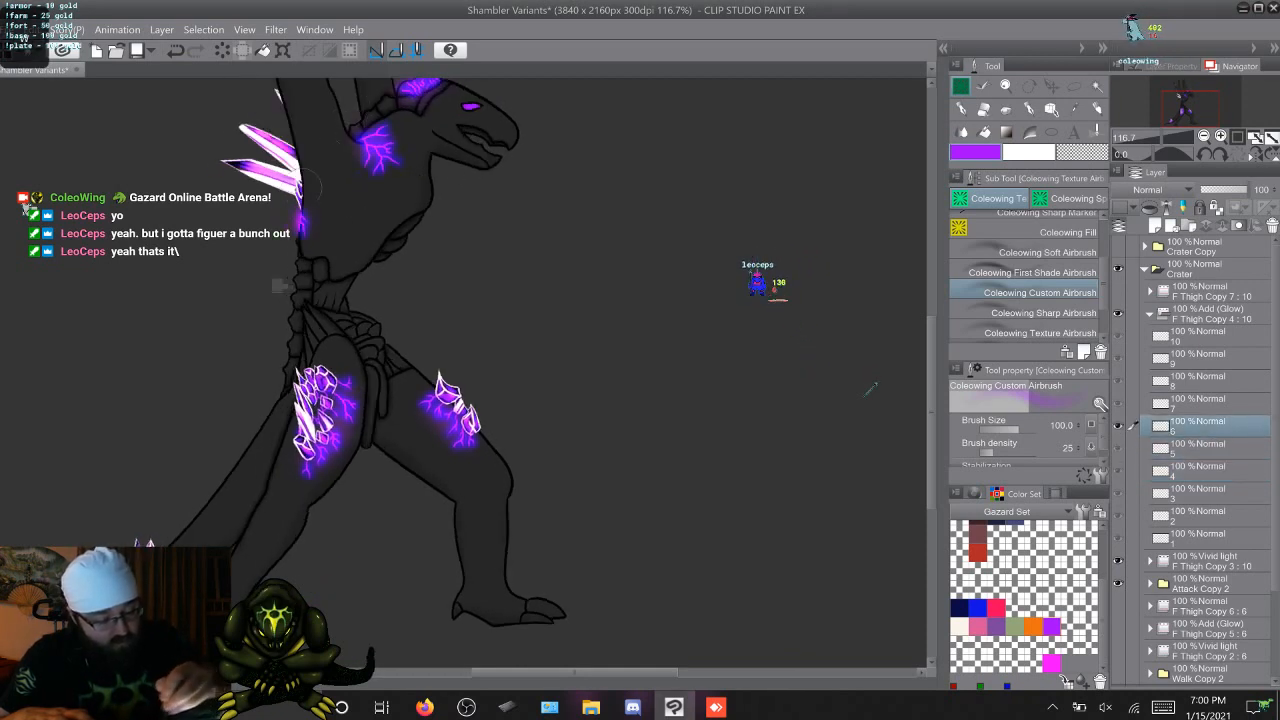
key(Right)
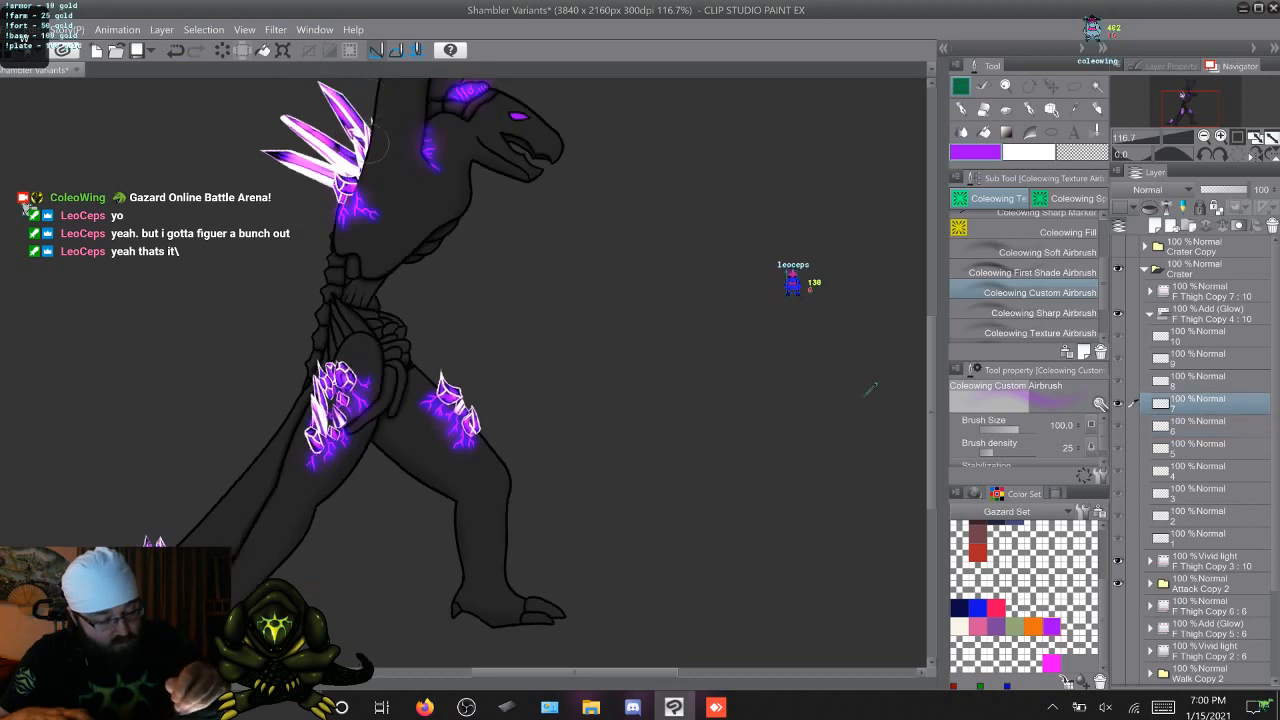
key(Right)
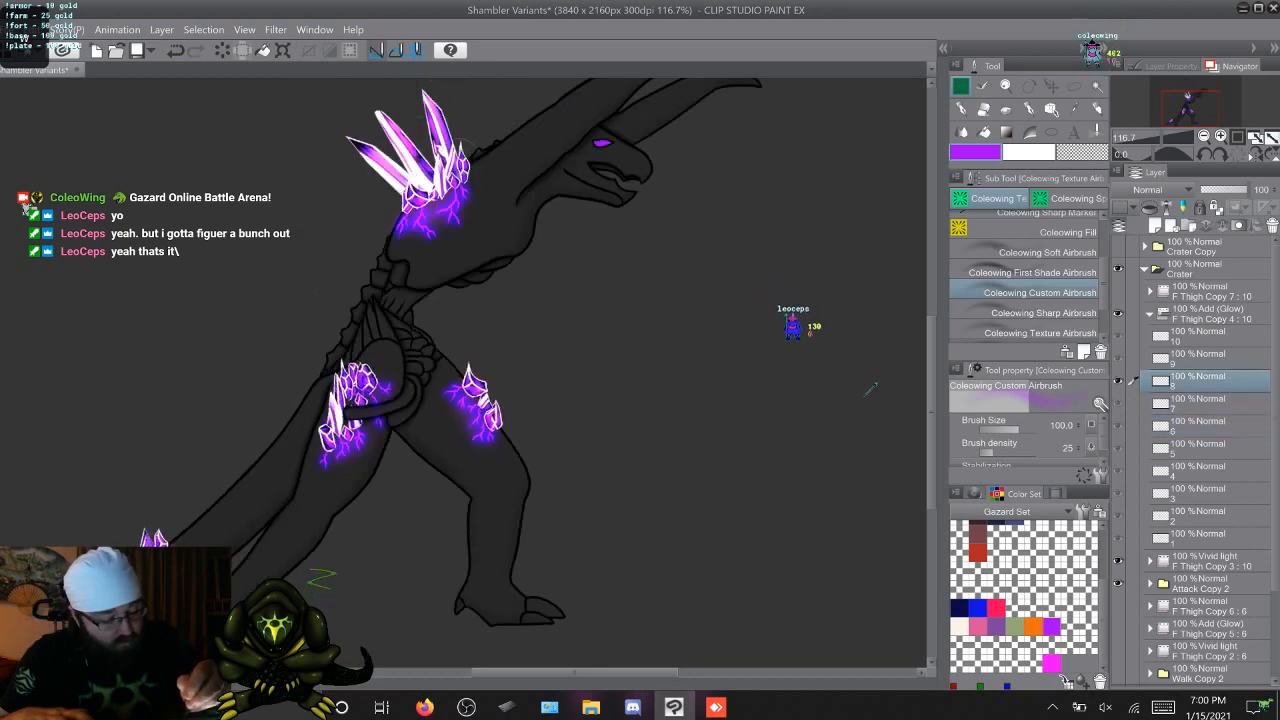
key(Right)
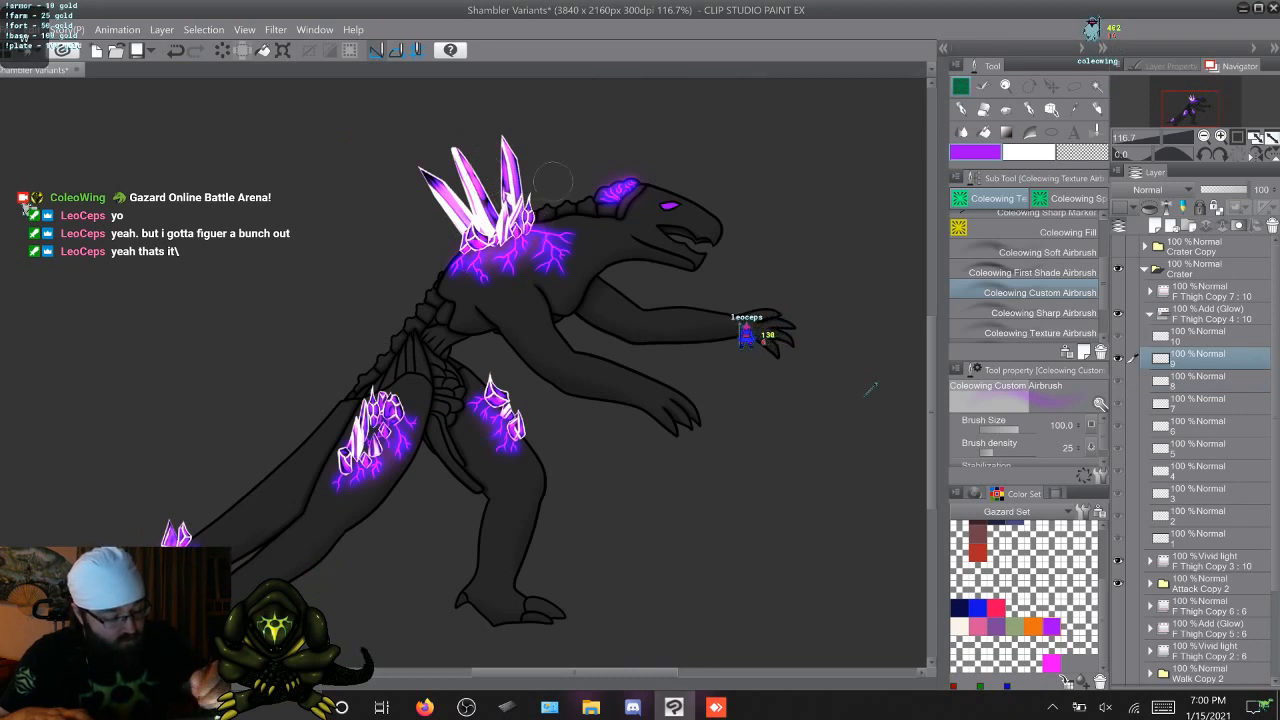
key(Right)
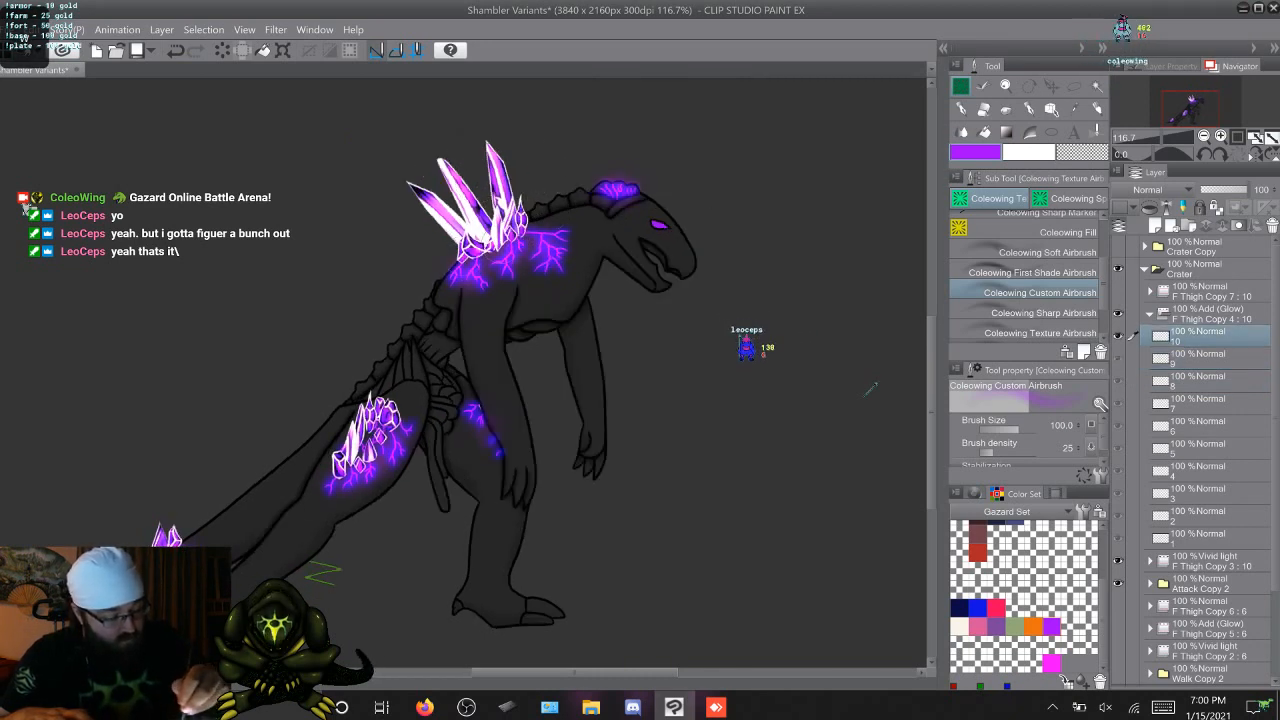
Airbrush extra purple glow around the crystals on the front thigh across attack frames 1 to 10
key(Right)
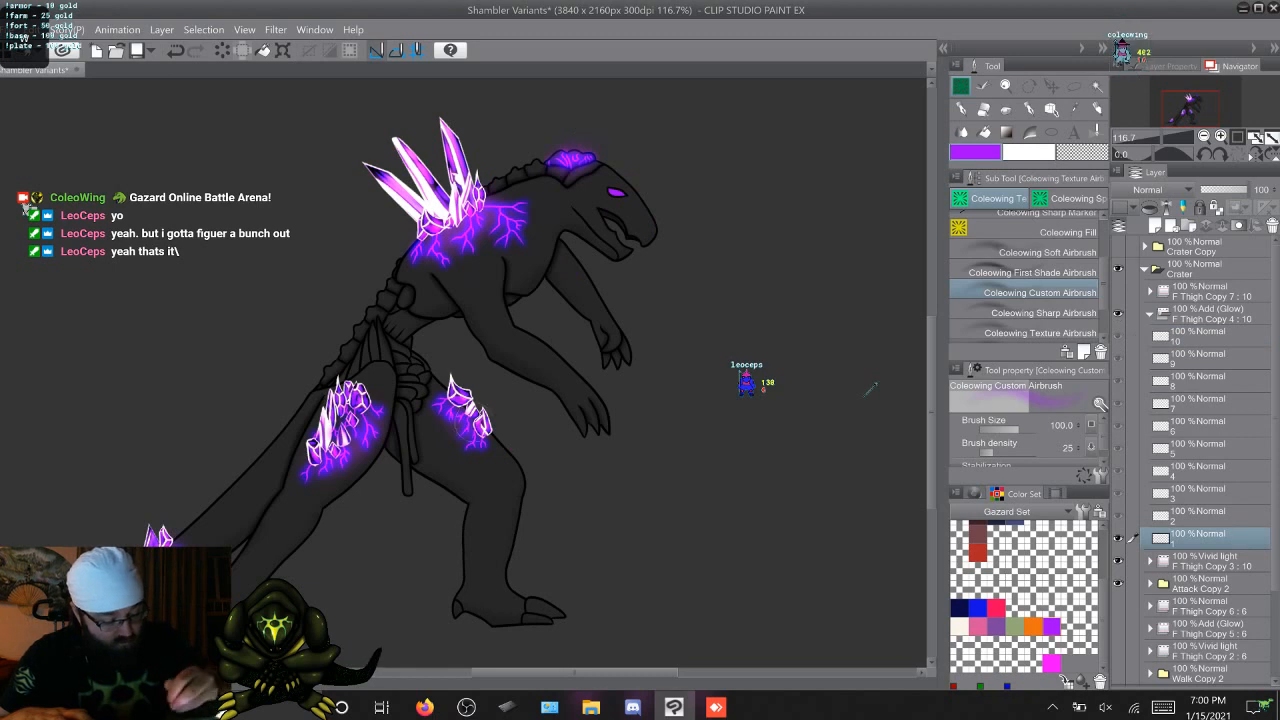
key(Right)
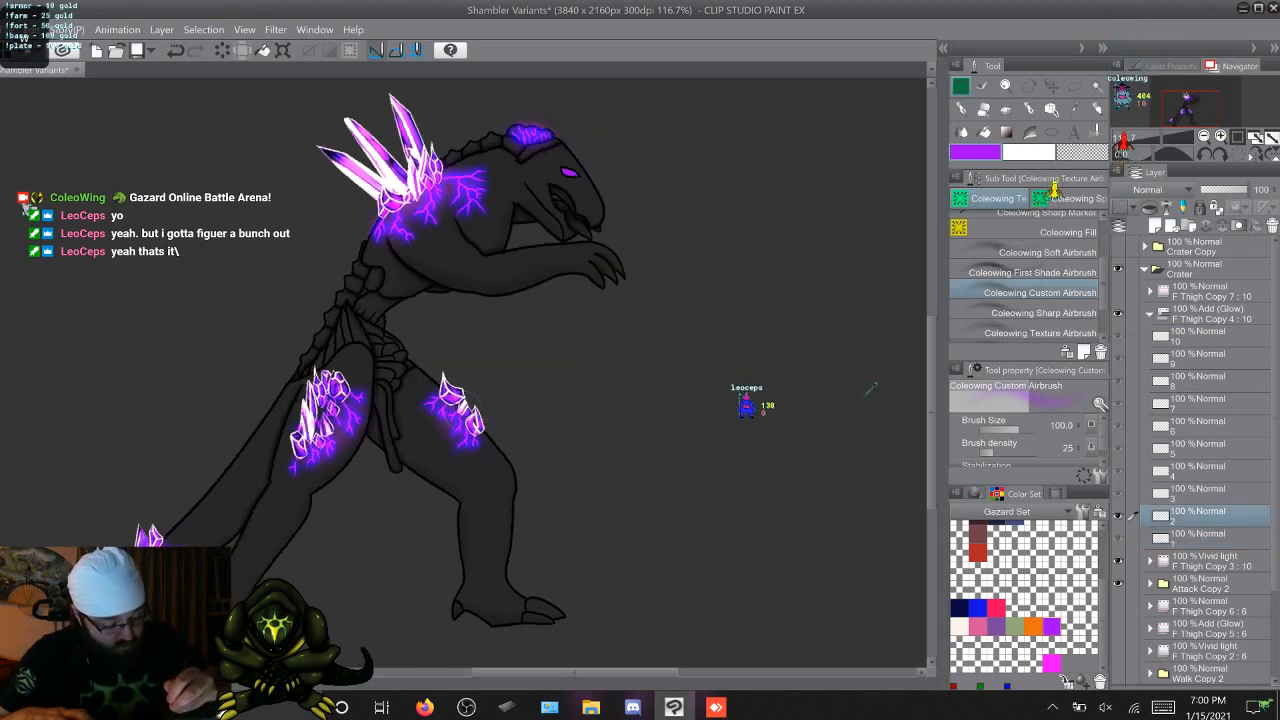
key(Right)
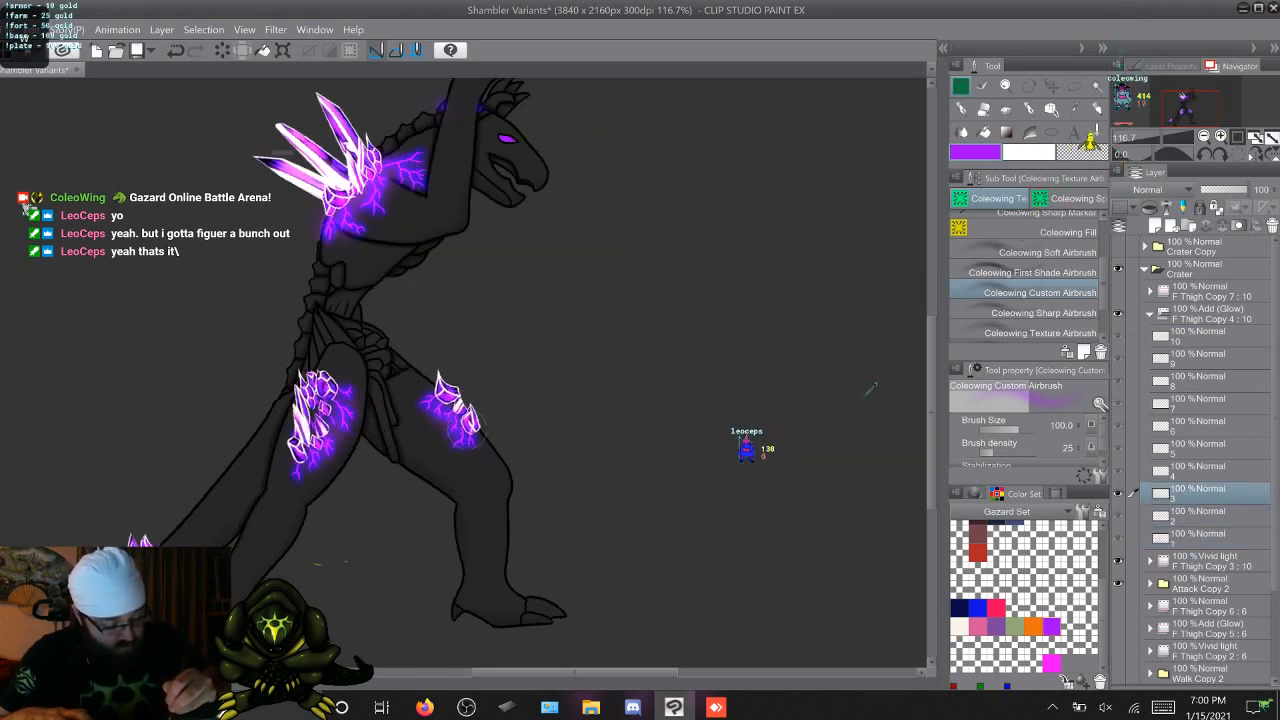
key(Right)
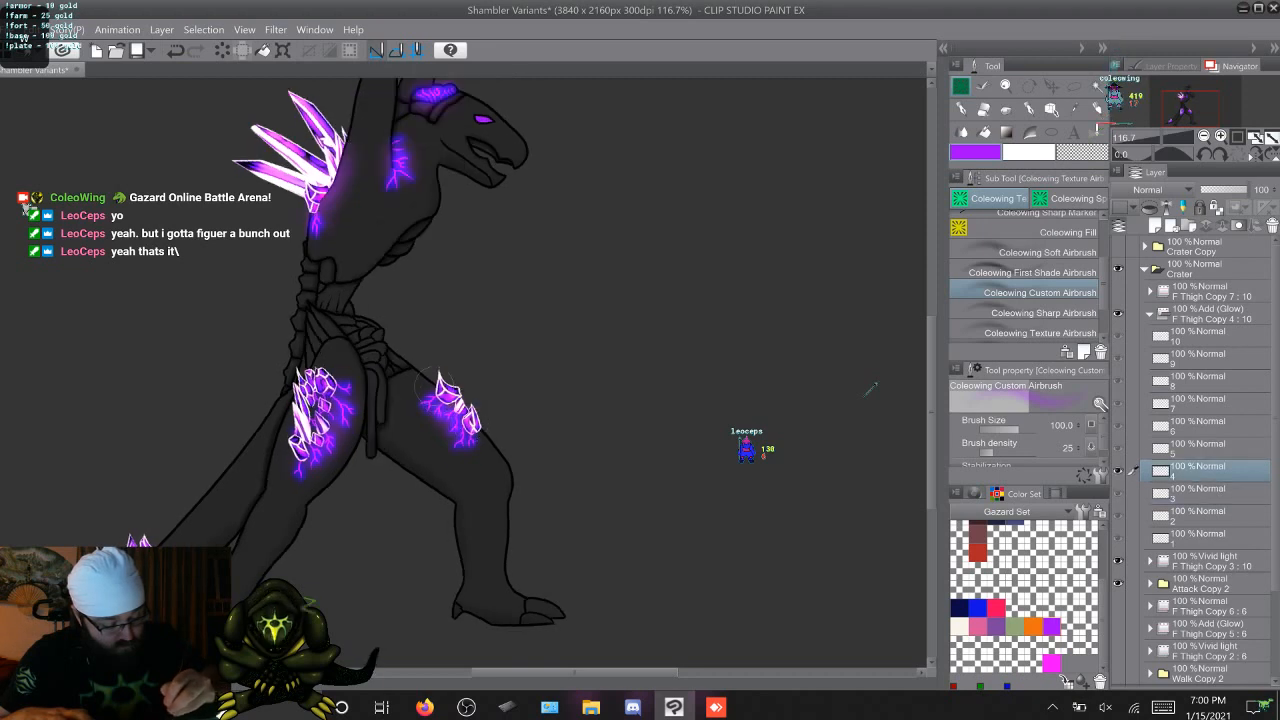
key(Right)
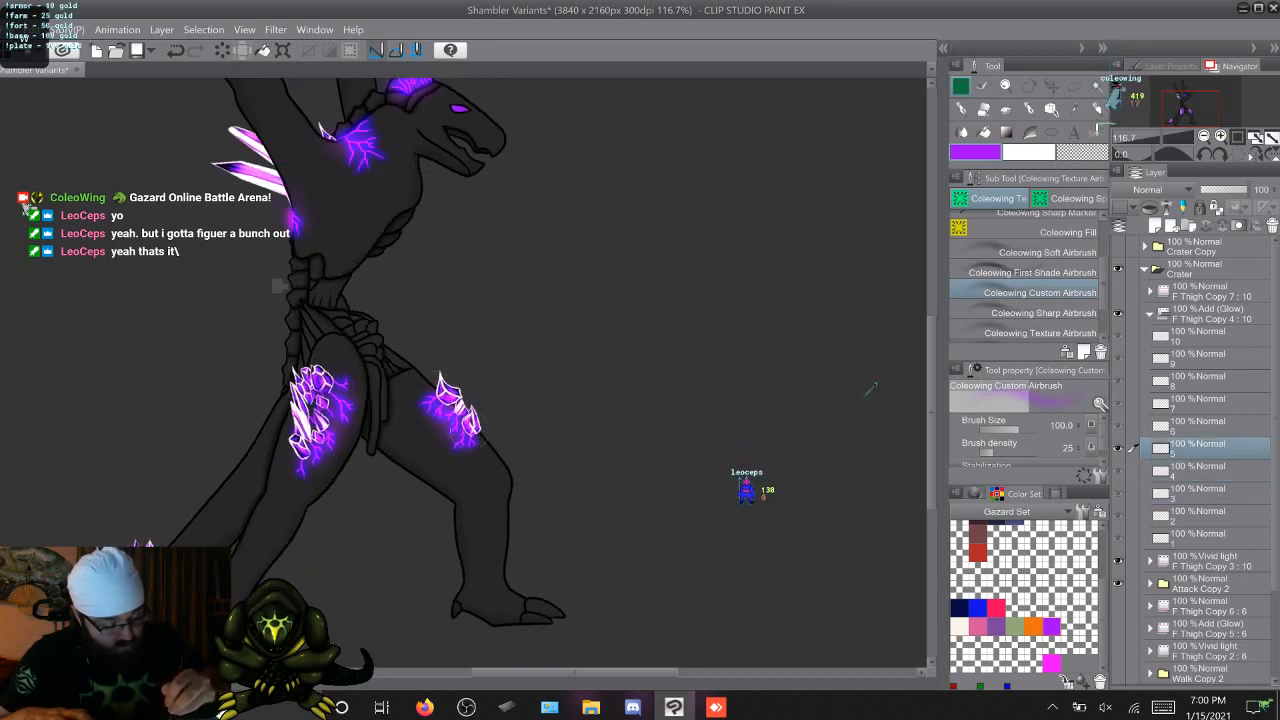
key(Right)
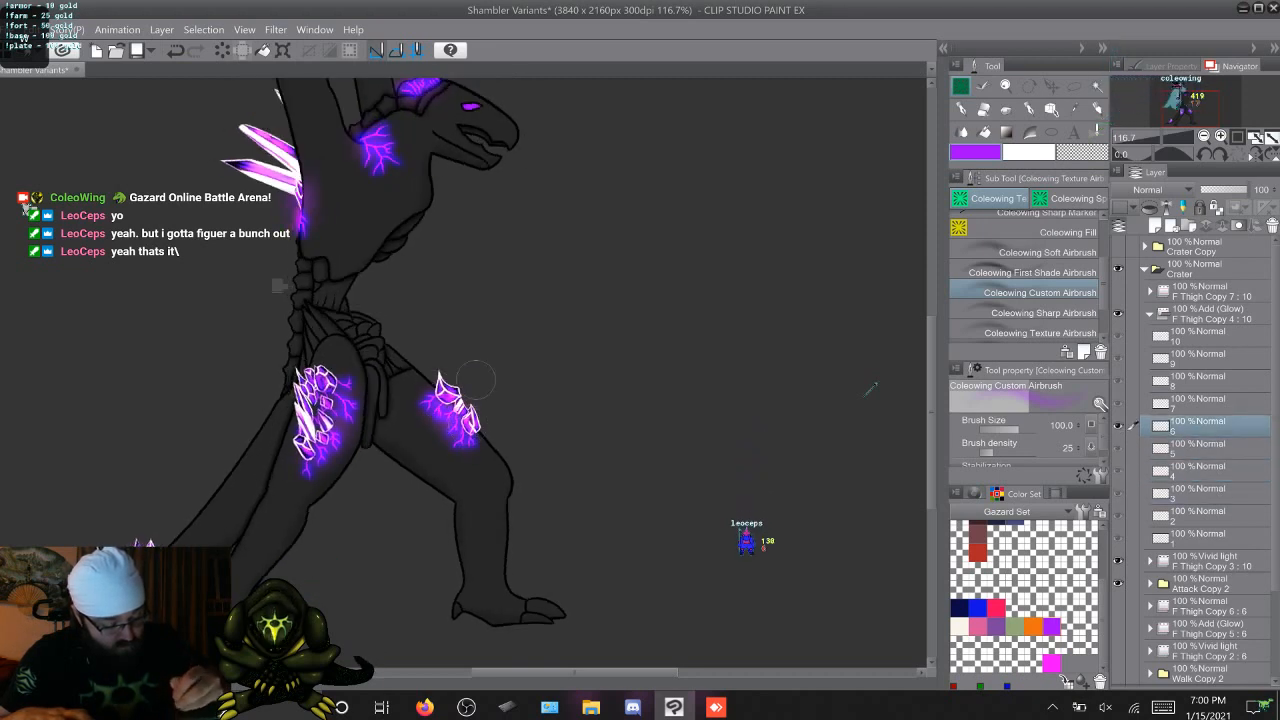
key(Right)
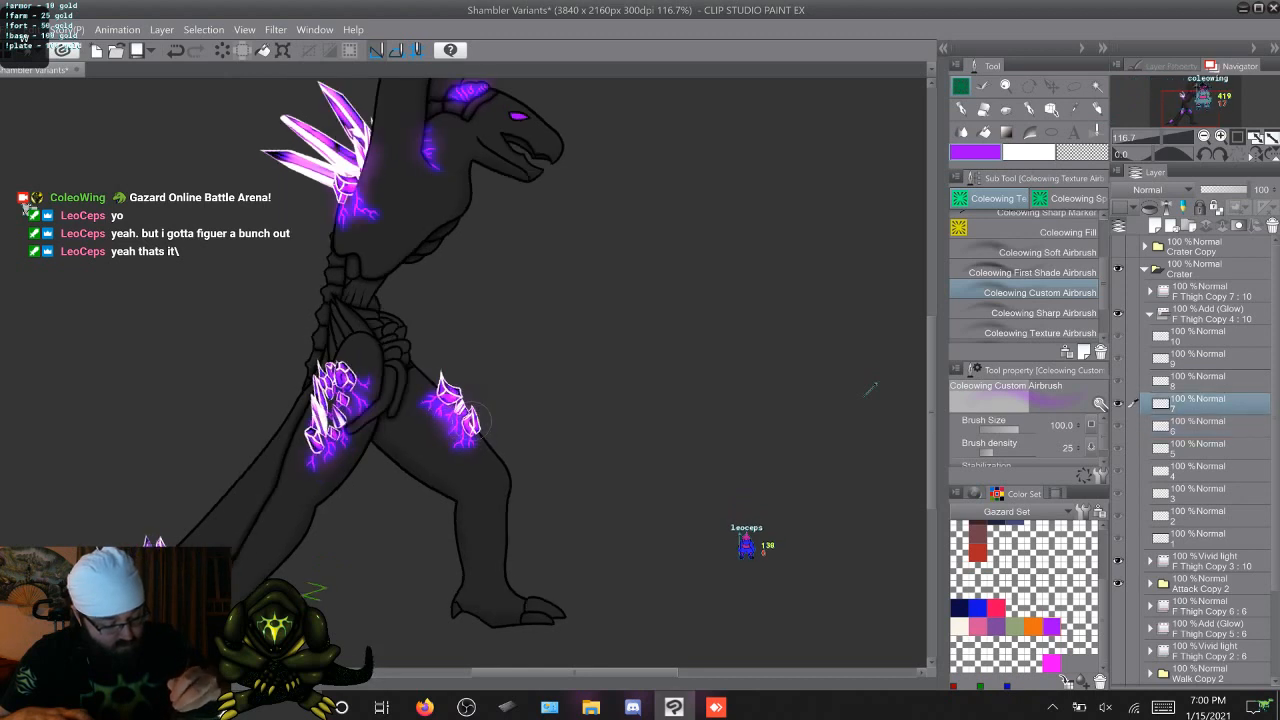
key(Right)
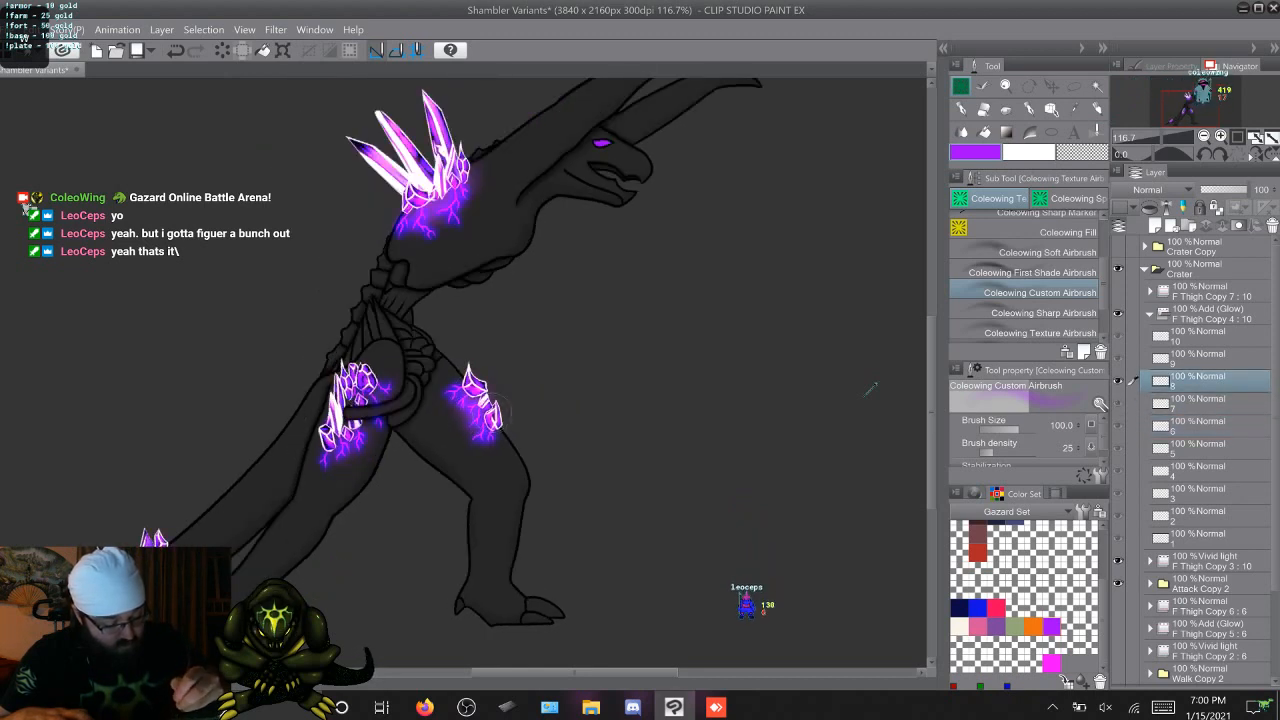
key(Right)
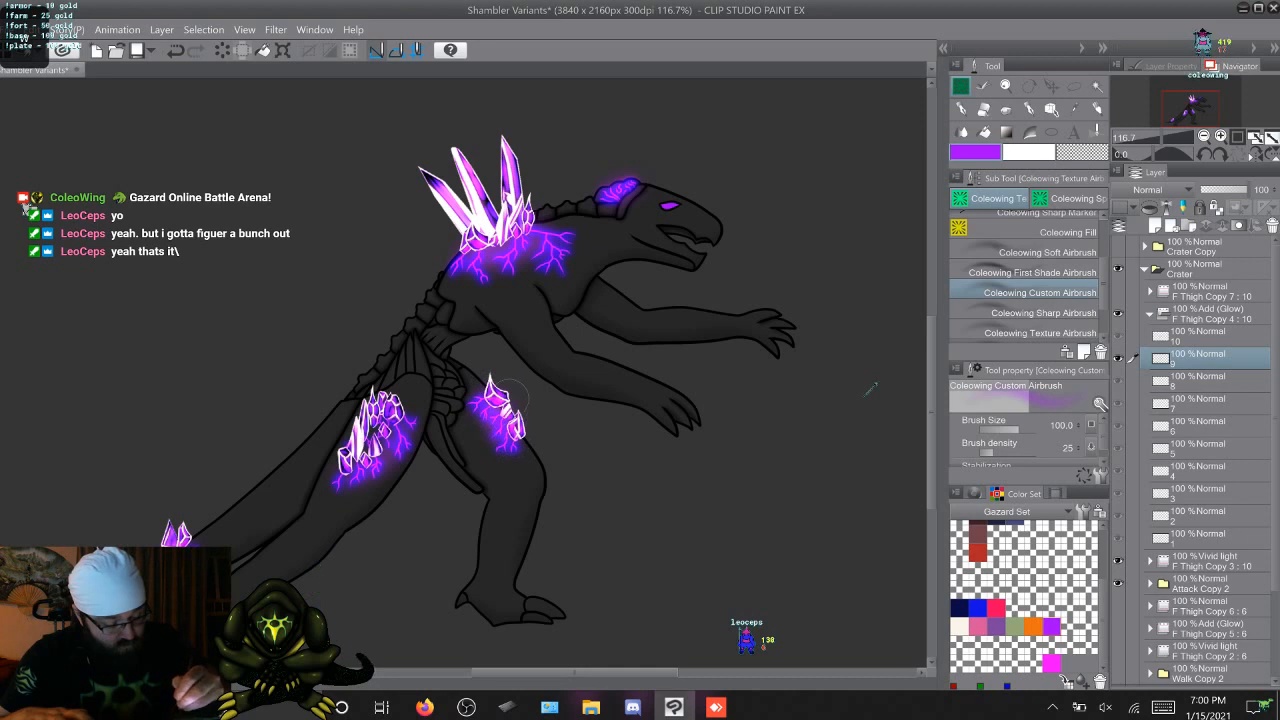
key(Right)
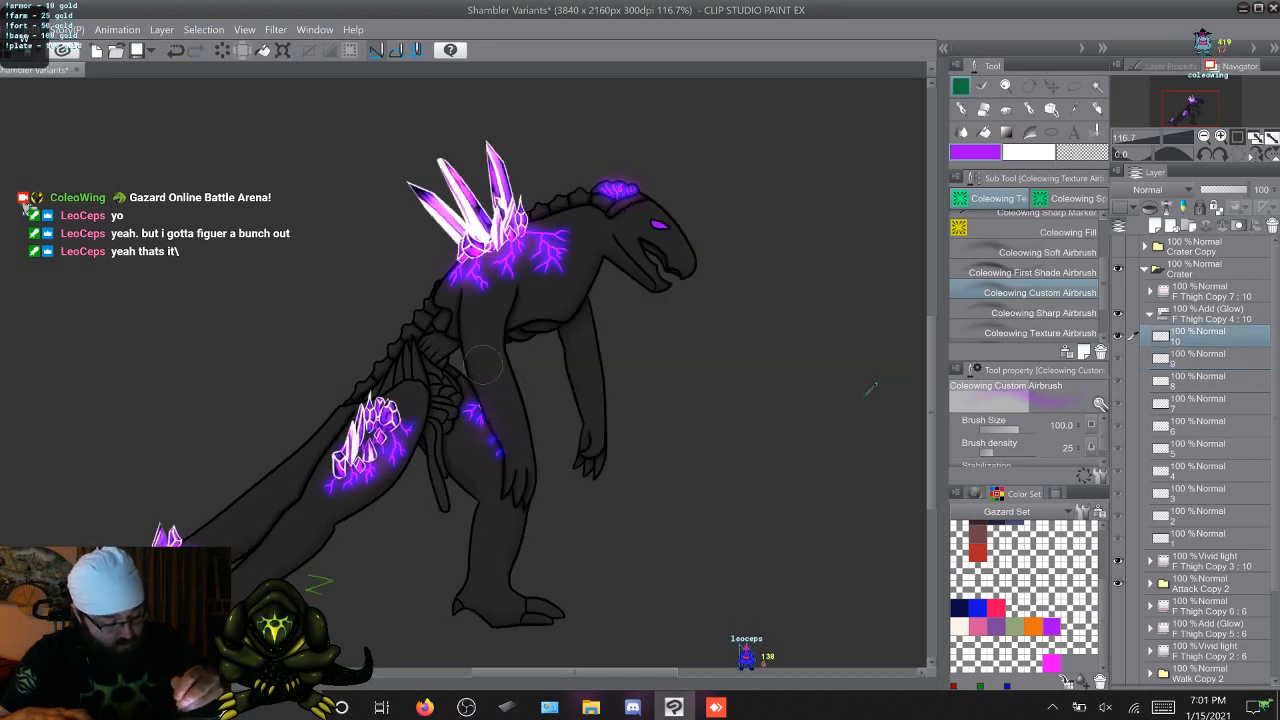
Airbrush extra purple glow over the crystals on the rear thigh across attack frames 1 to 10
key(Right)
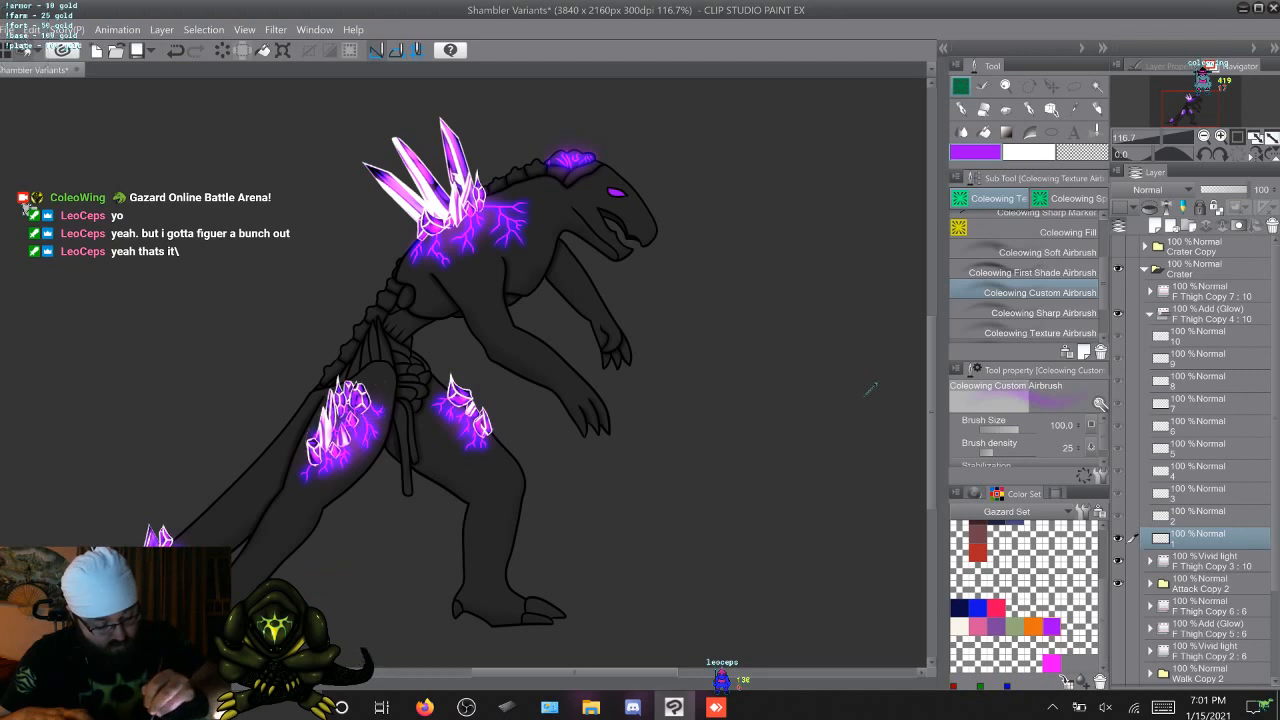
key(Right)
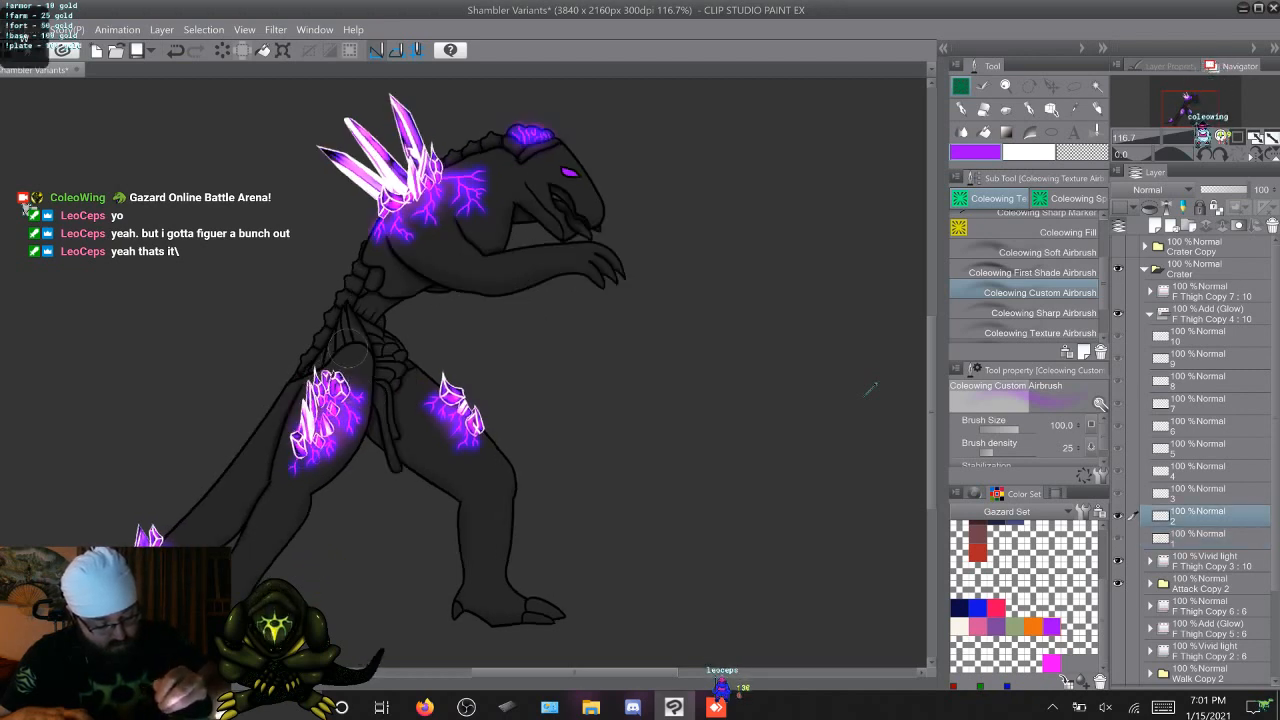
key(Right)
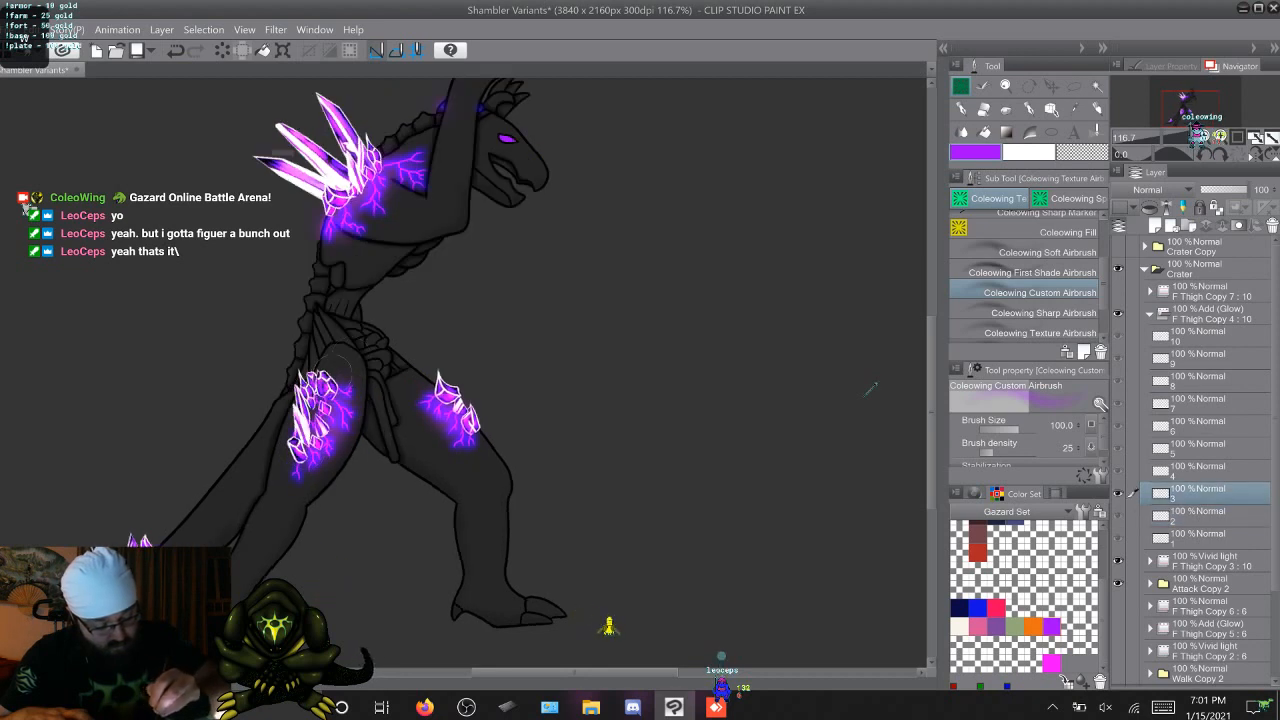
key(Right)
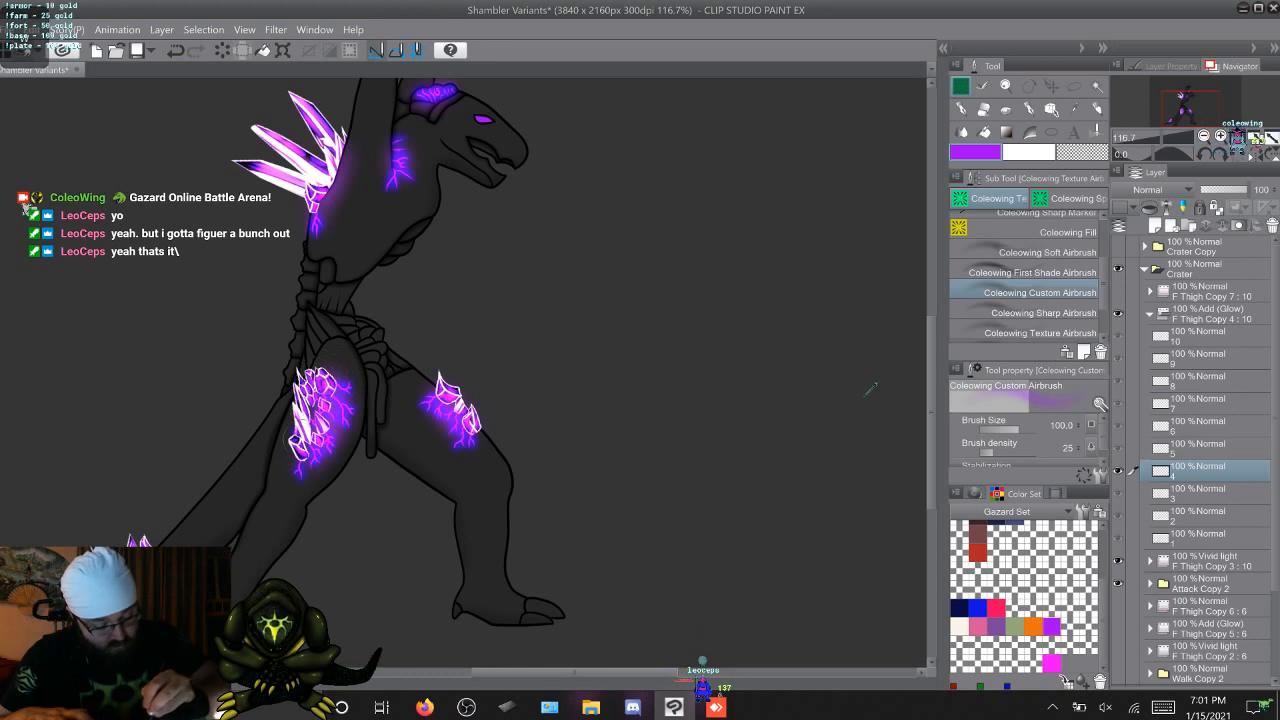
key(Right)
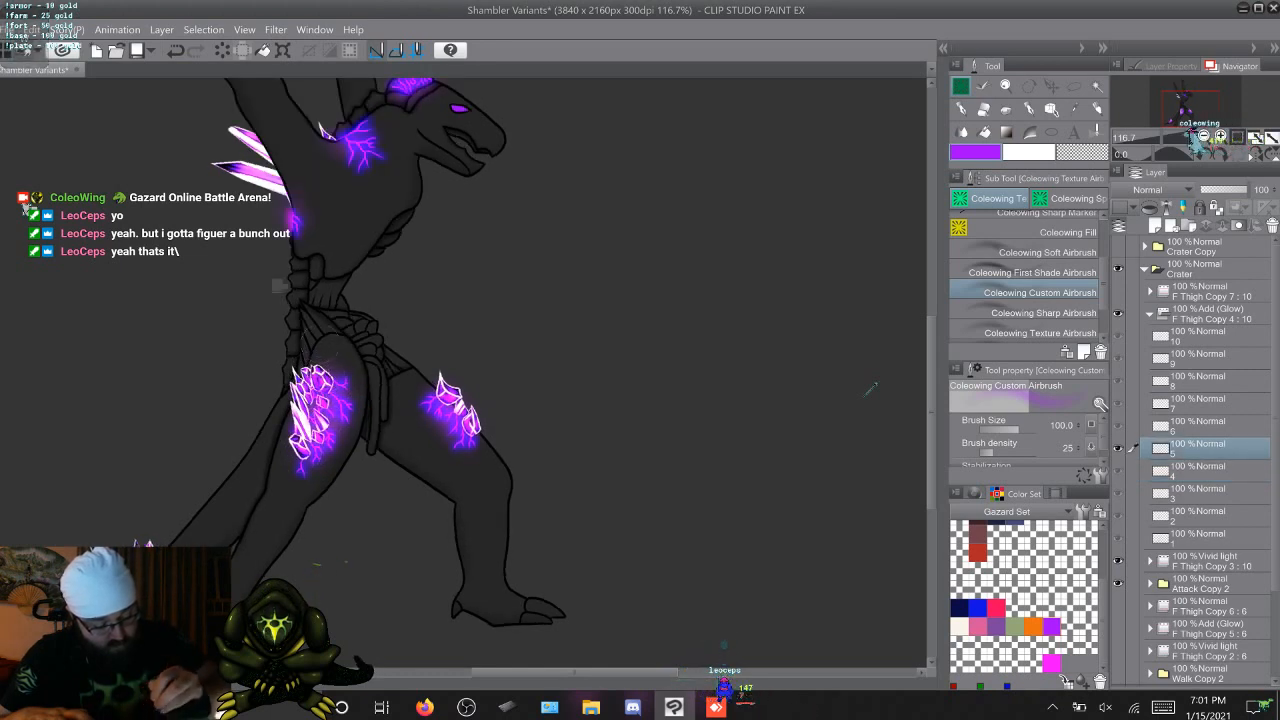
key(Right)
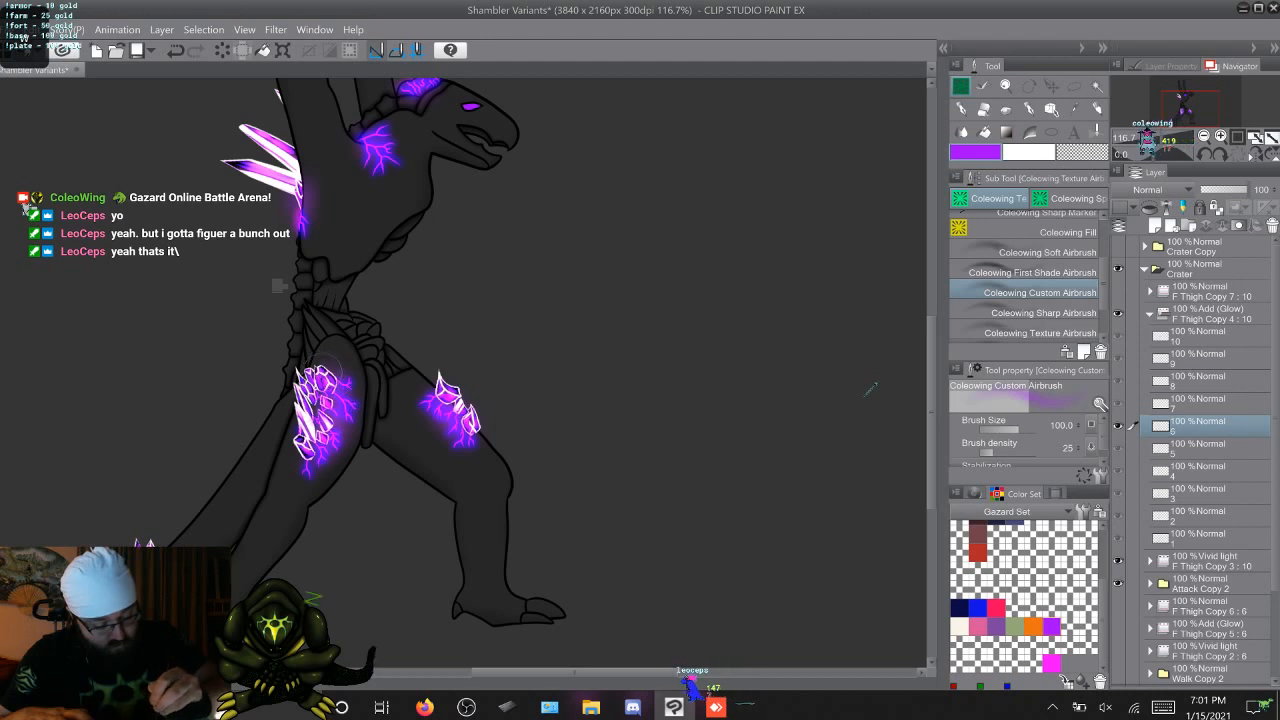
key(Right)
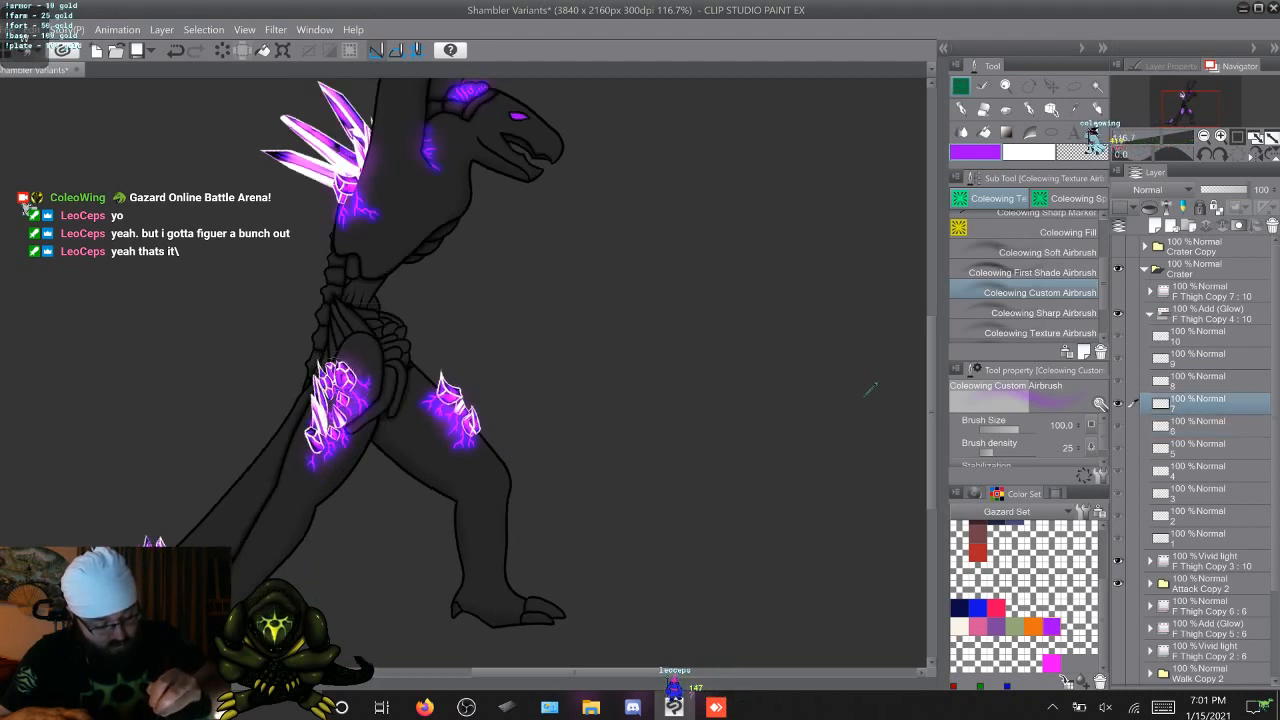
key(Right)
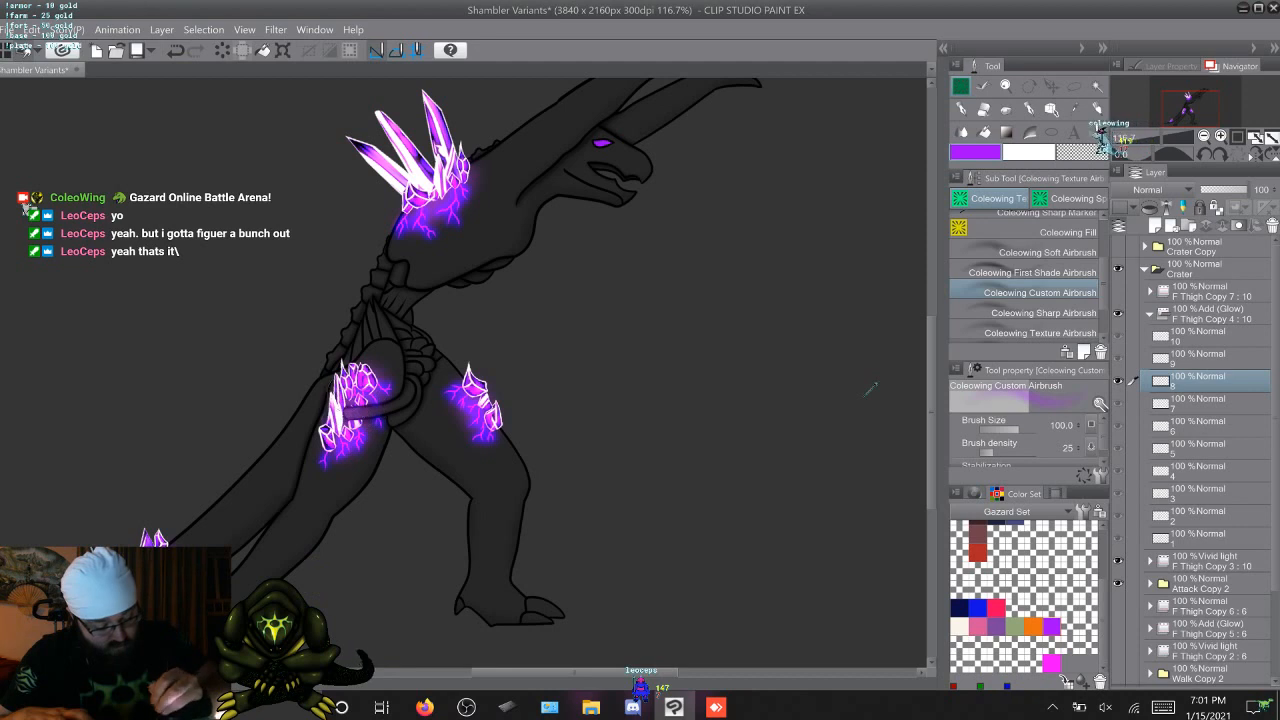
key(Right)
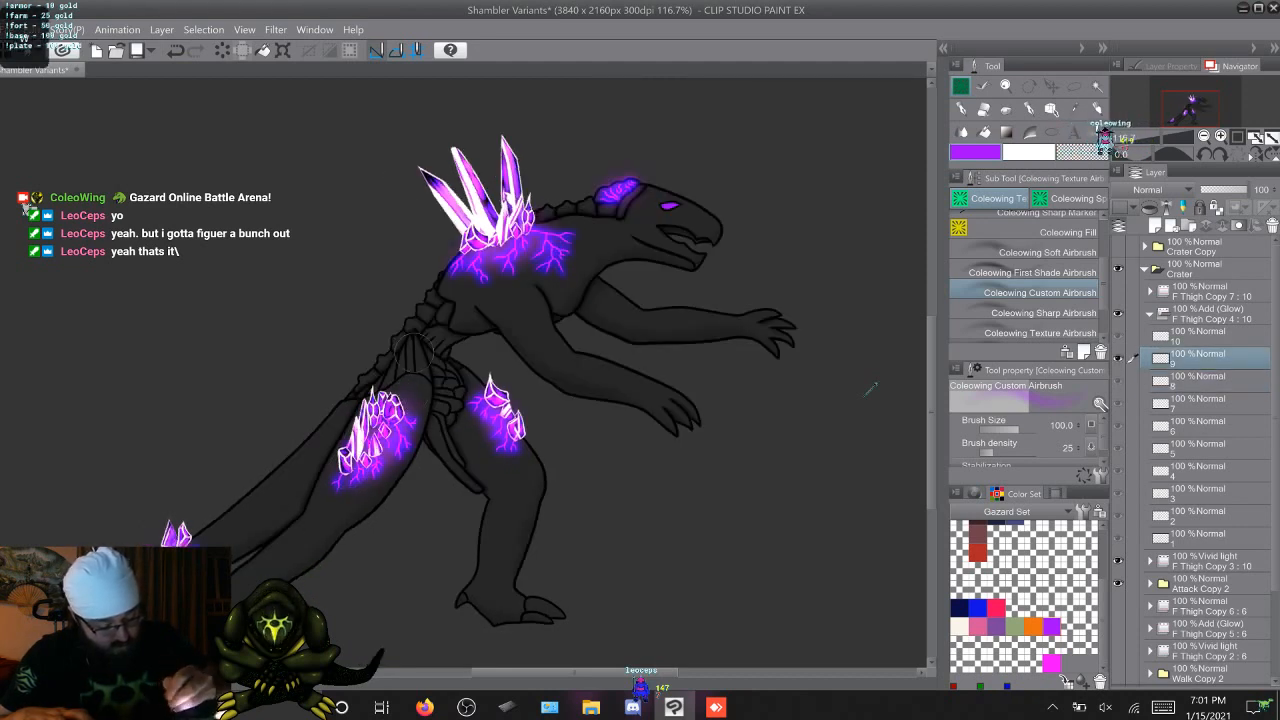
key(Right)
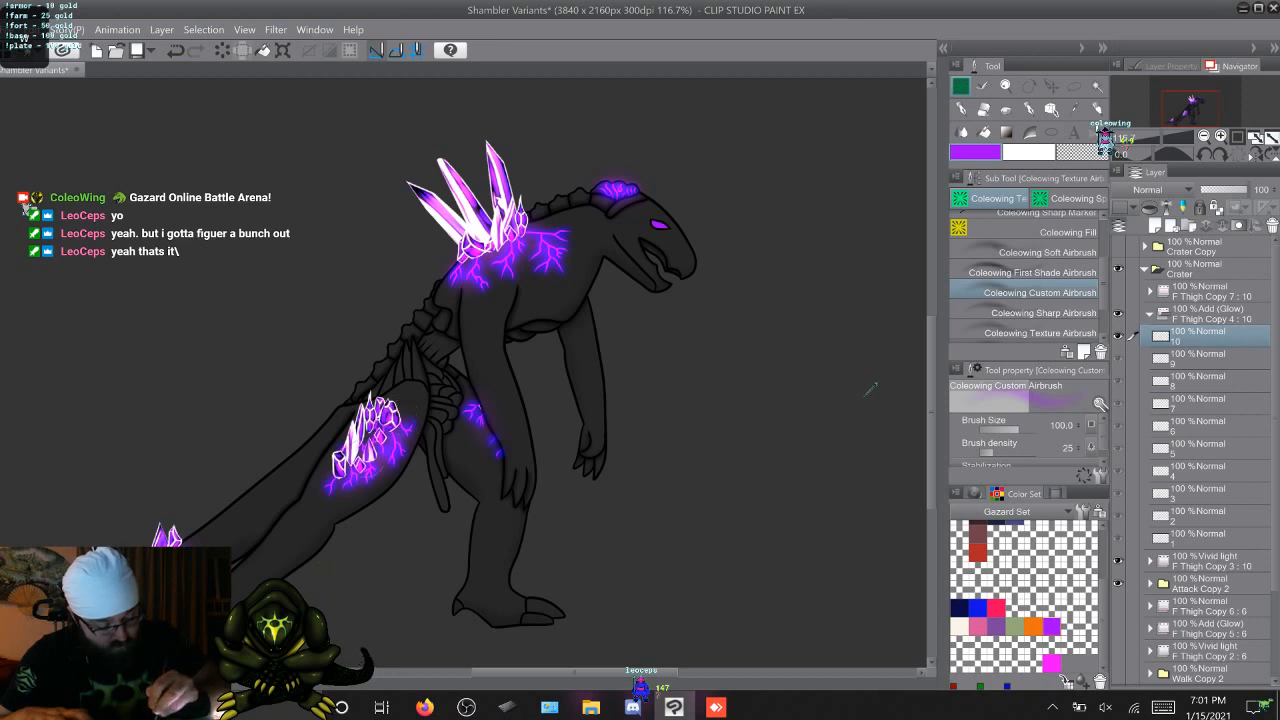
key(Right)
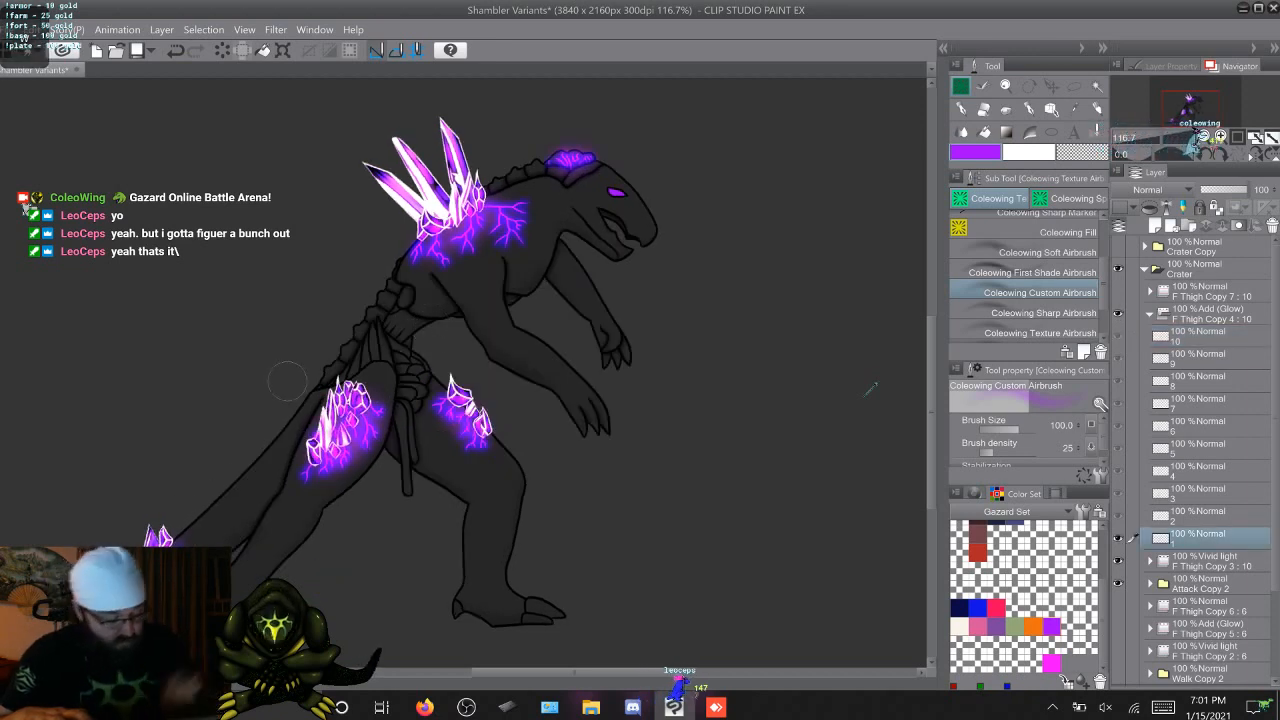
Flip through the attack frames and examine the glow on frame 1's head crest, eye and back crystals up close
key(Right)
key(Right)
key(Right)
key(Right)
key(Right)
key(Right)
key(Right)
key(Right)
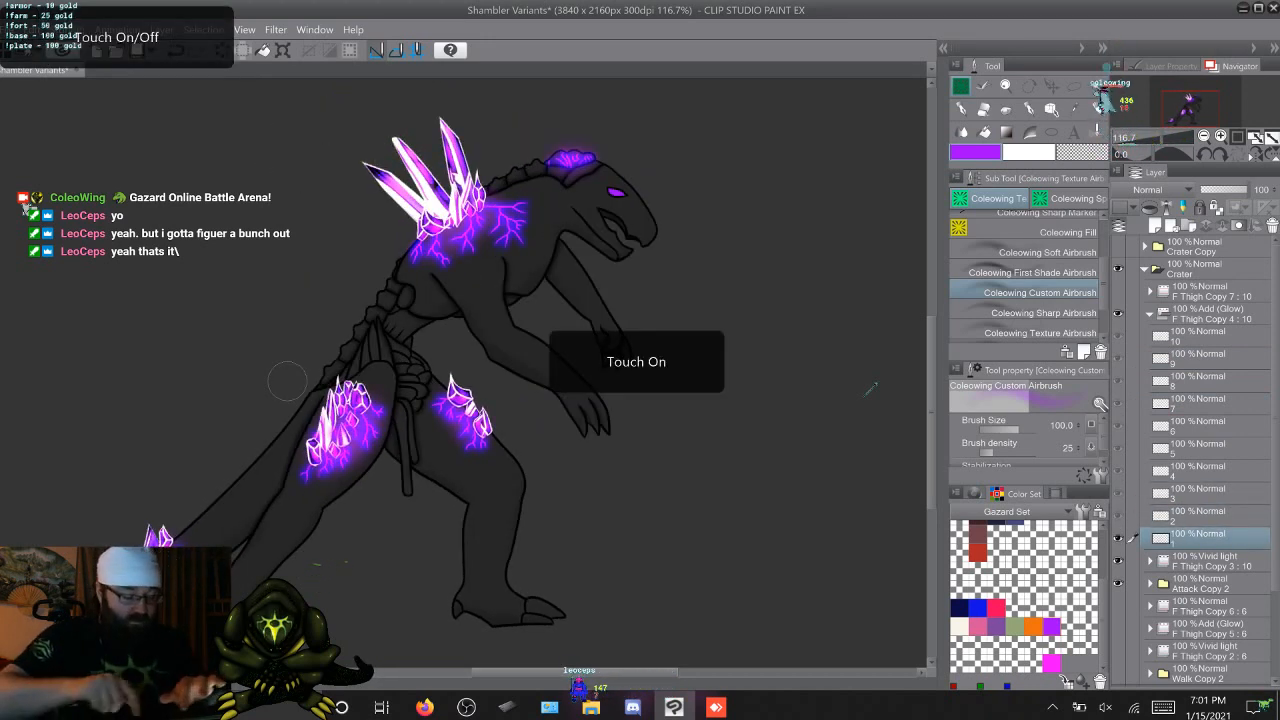
scroll(430, 390, up, 2)
drag(541, 272, 323, 572)
scroll(386, 497, up, 2)
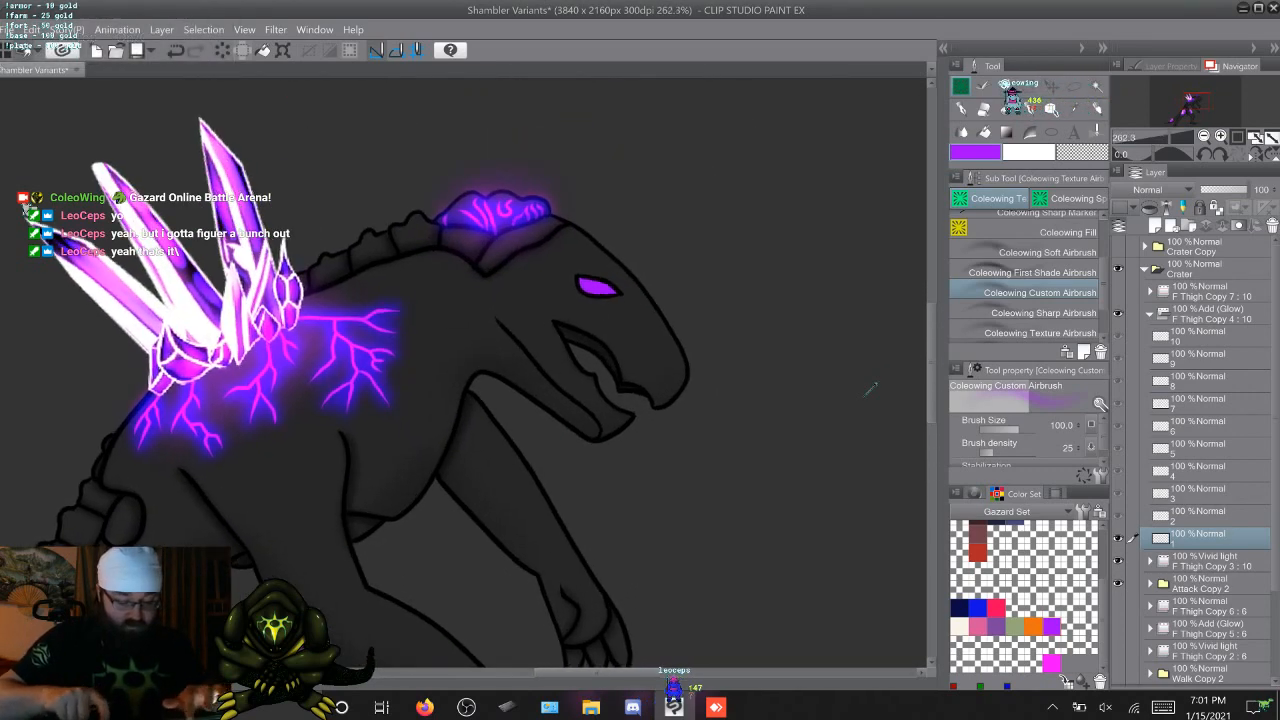
drag(597, 286, 501, 336)
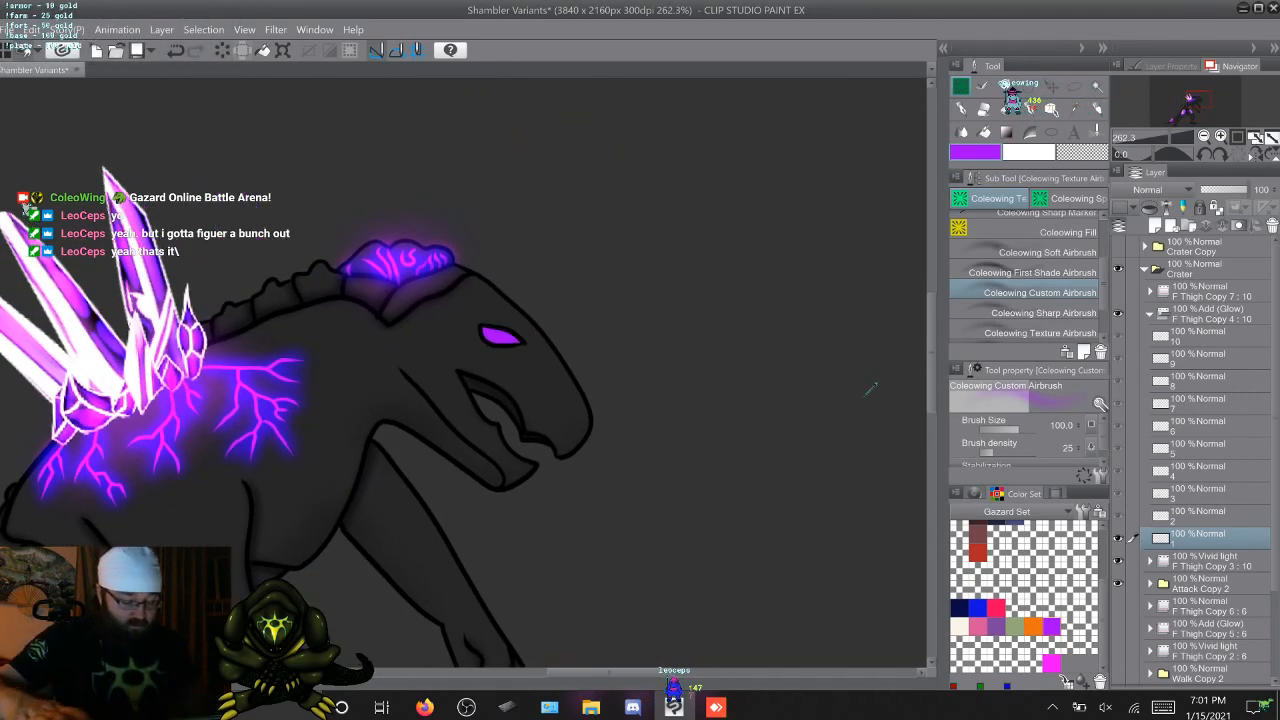
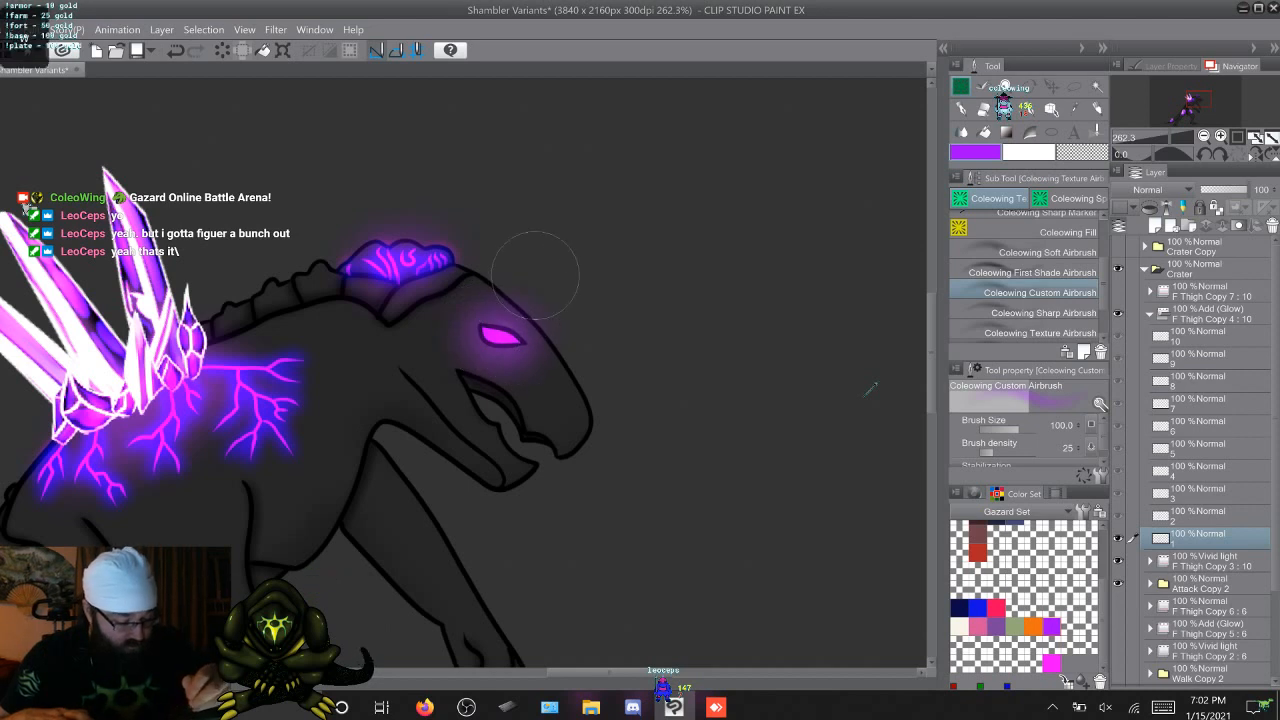
Airbrush a purple glow over the eye on attack frames 2 to 10 of the Add (Glow) folder
key(Right)
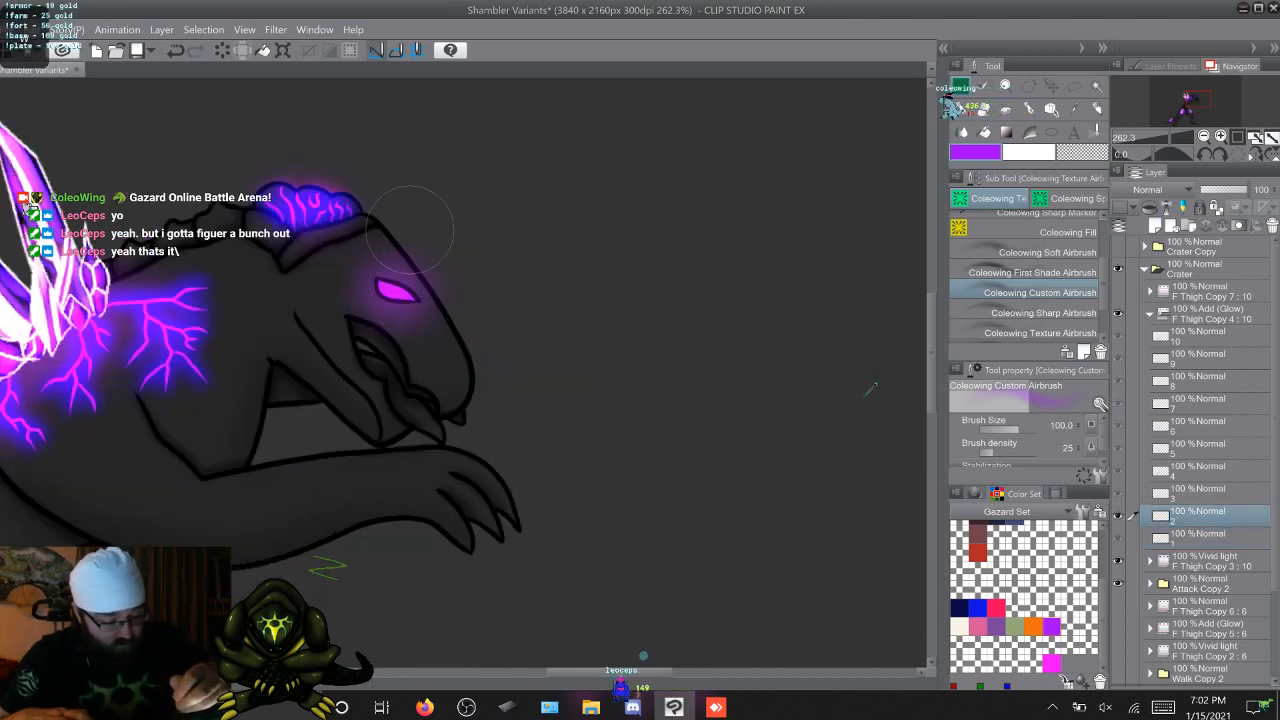
key(Right)
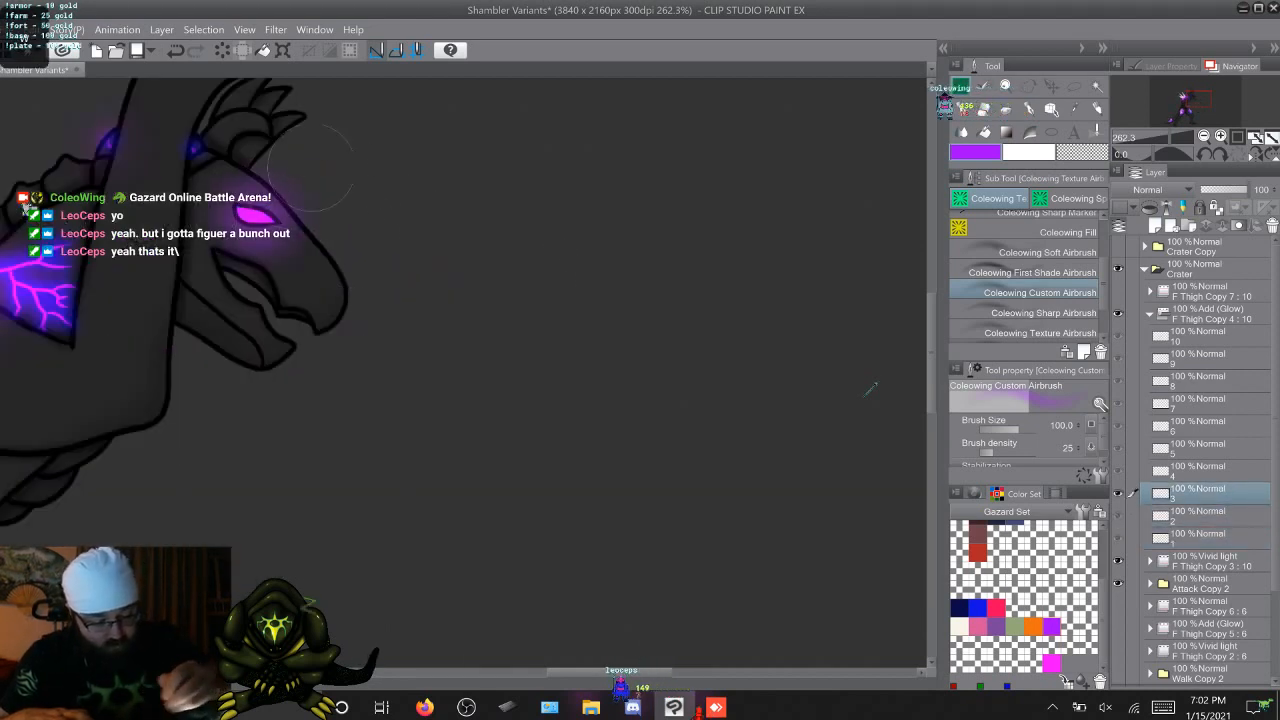
key(Right)
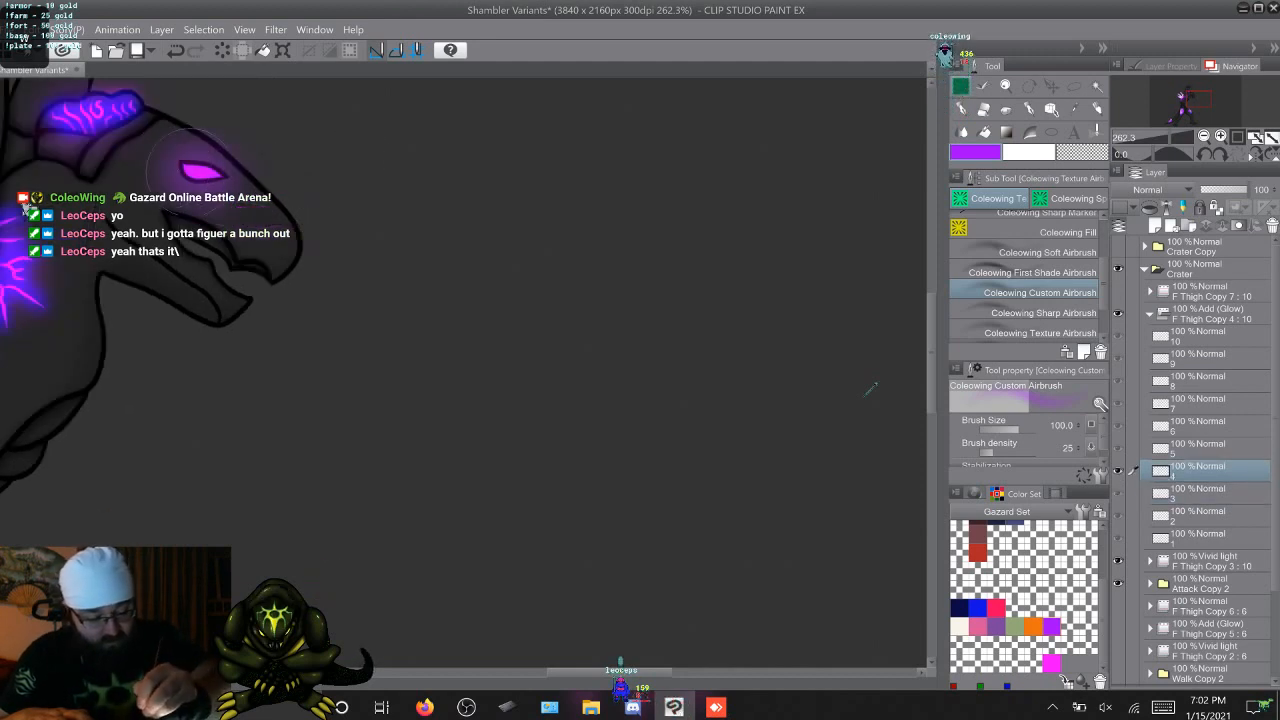
key(Right)
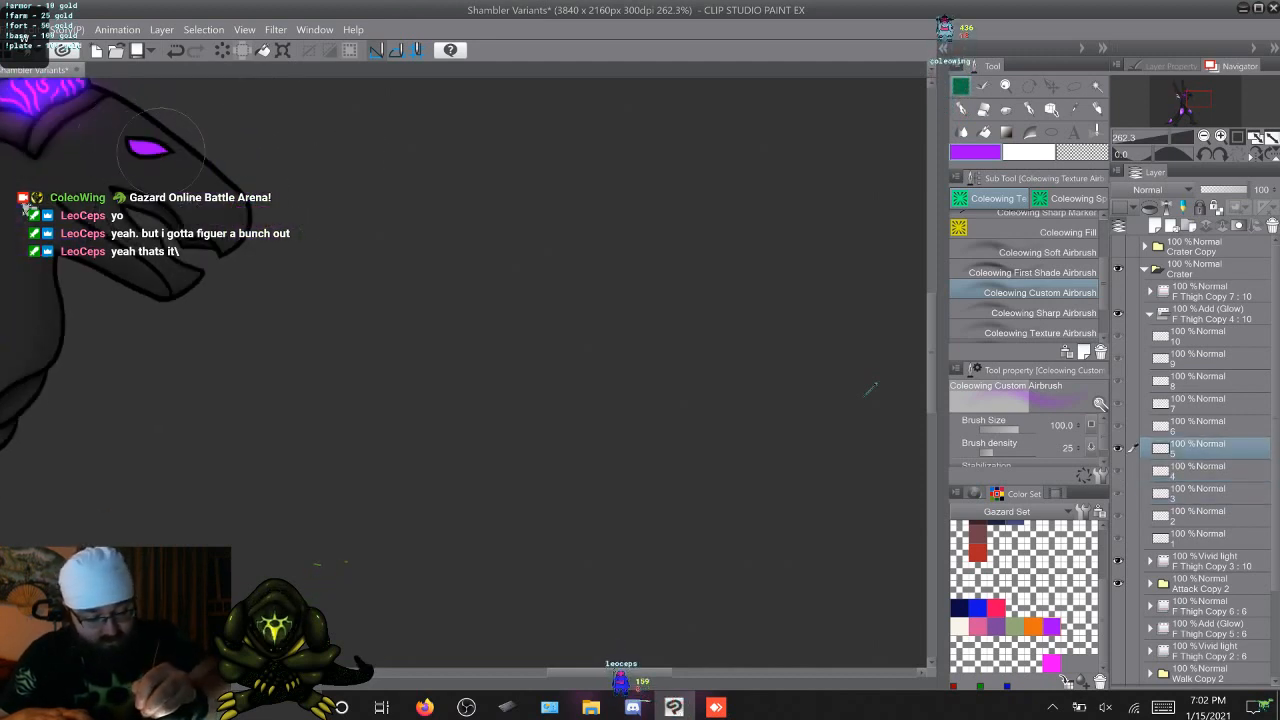
key(Right)
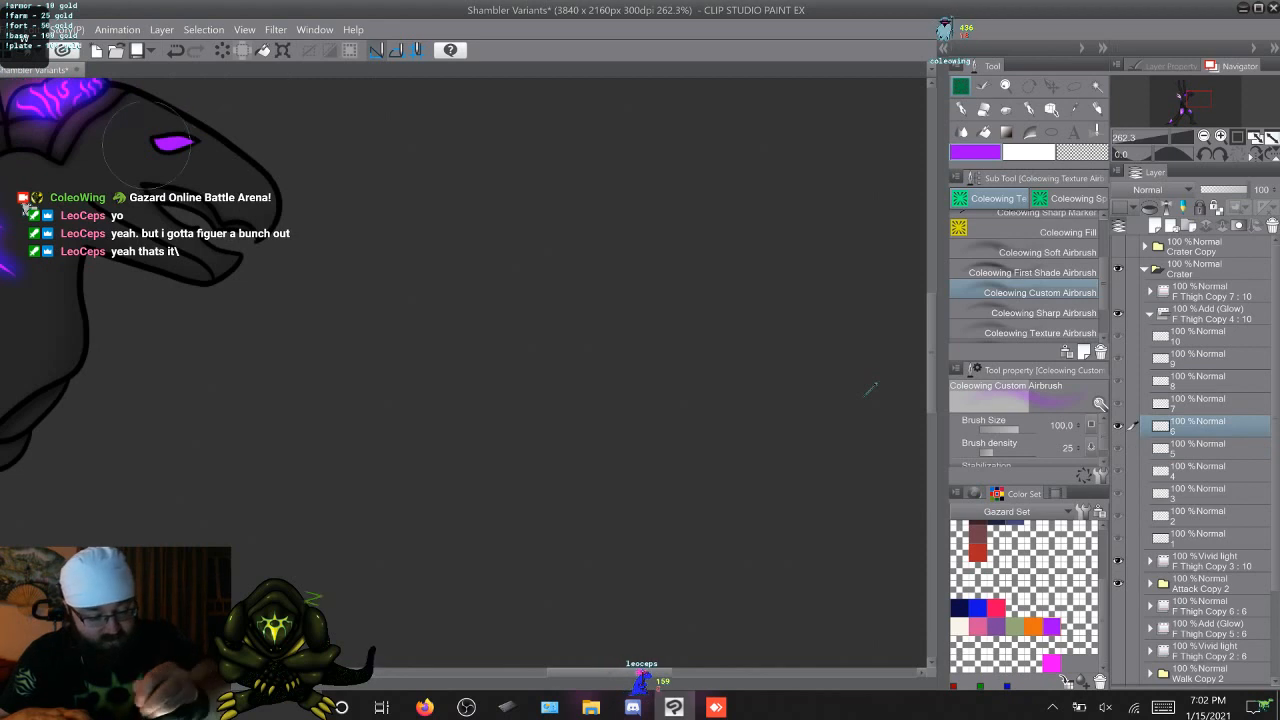
drag(146, 143, 204, 136)
key(Right)
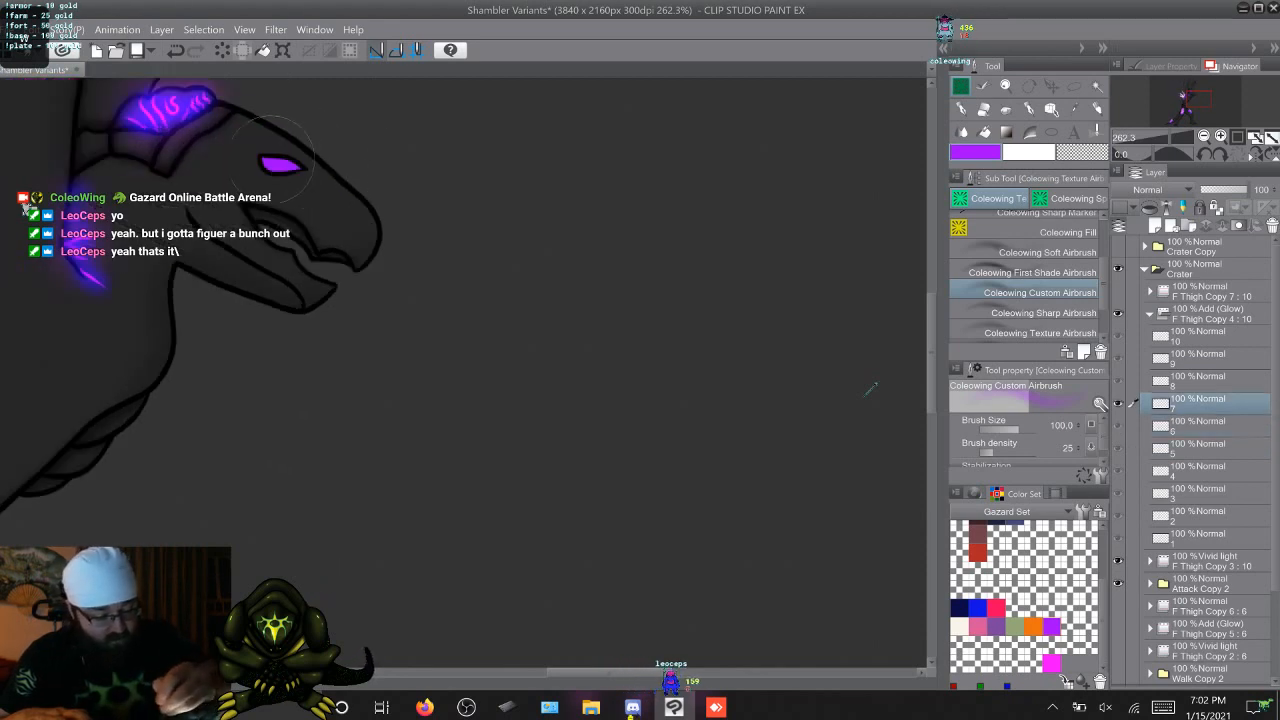
drag(280, 160, 313, 158)
key(Right)
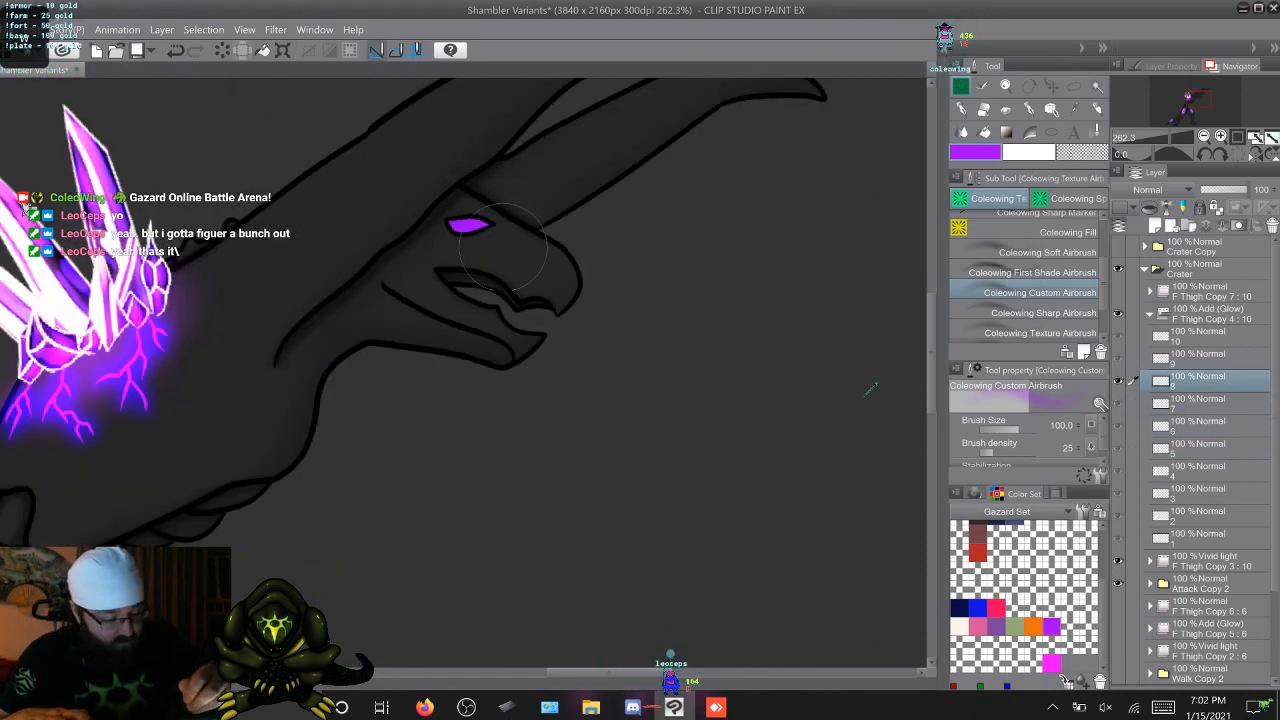
drag(470, 225, 476, 224)
key(Right)
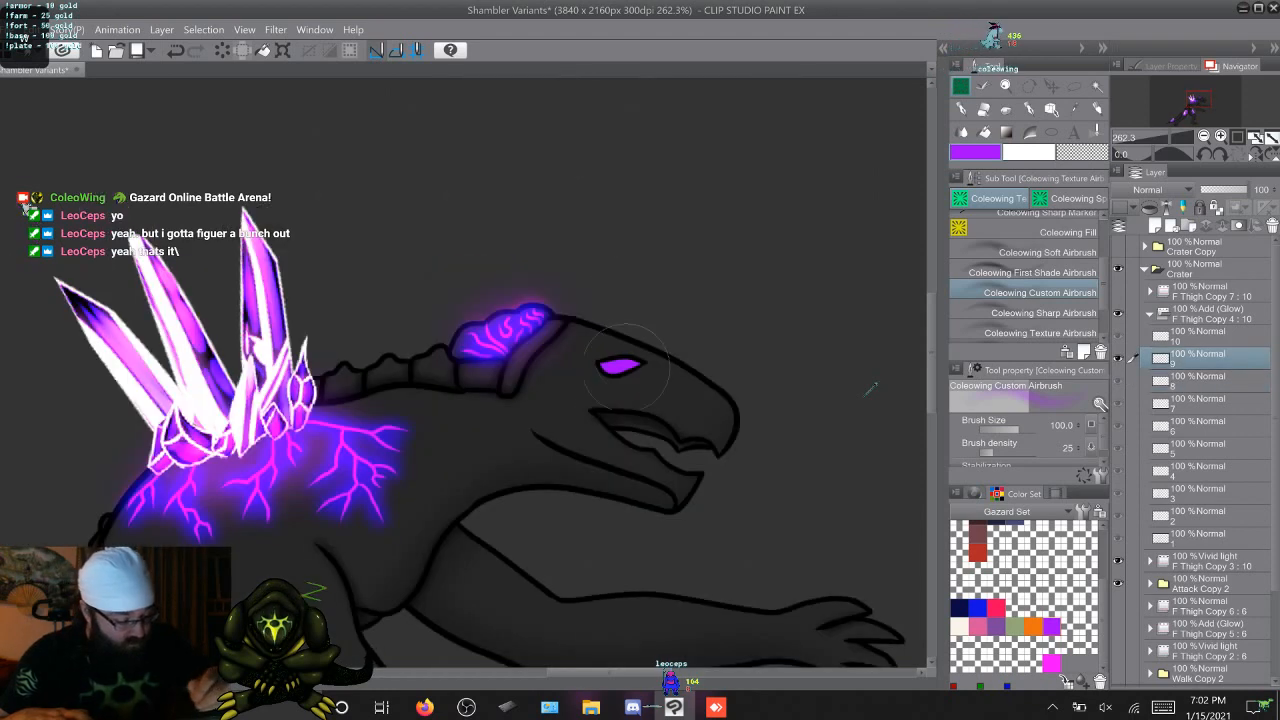
drag(616, 366, 626, 366)
key(Right)
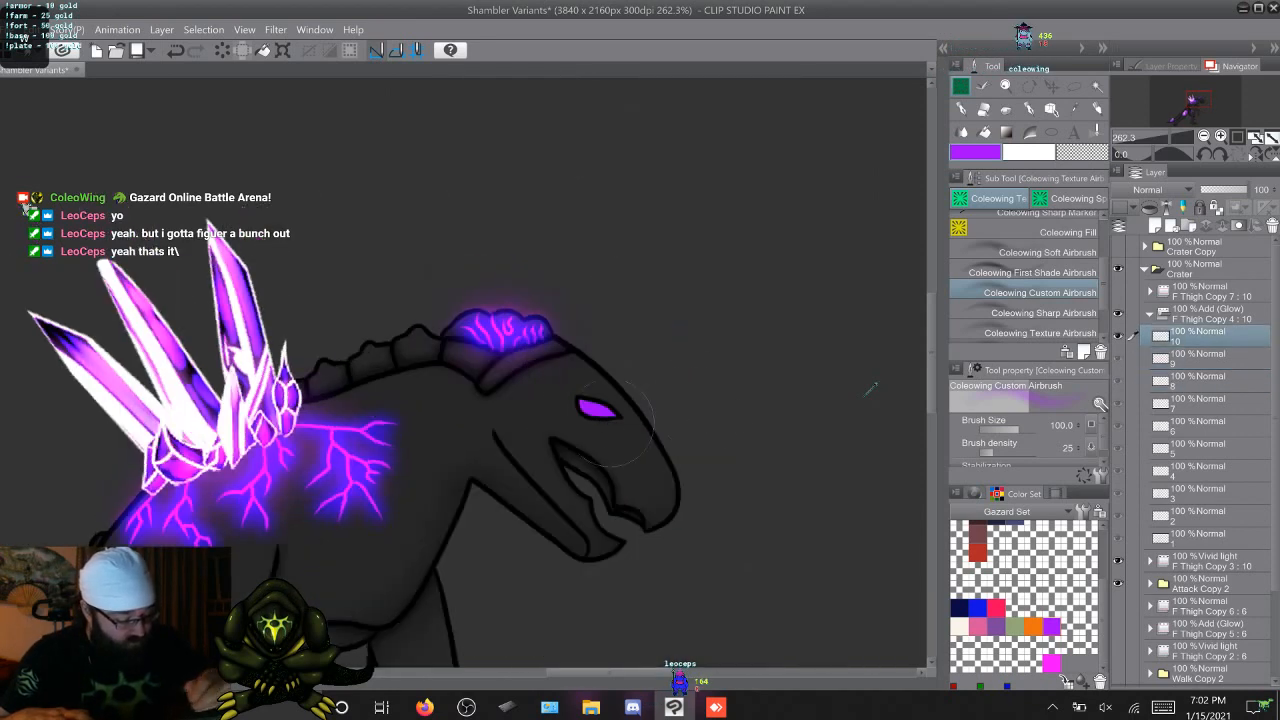
drag(598, 408, 604, 410)
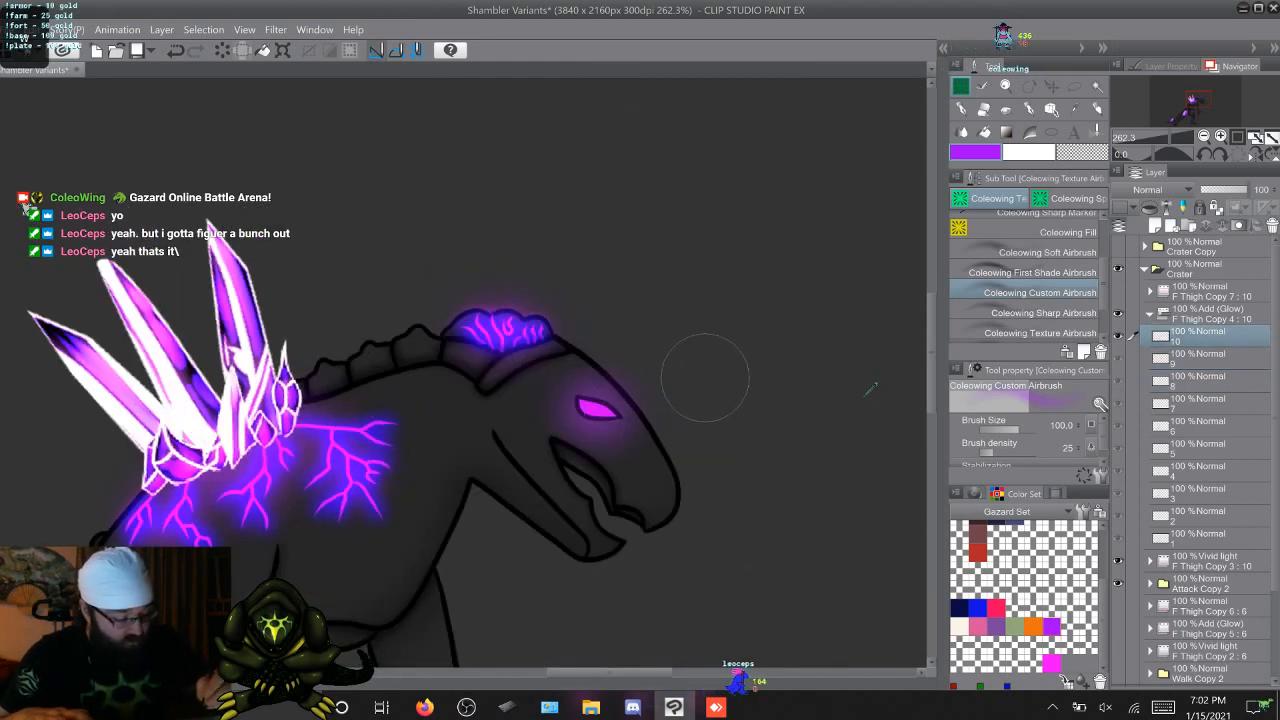
key(Right)
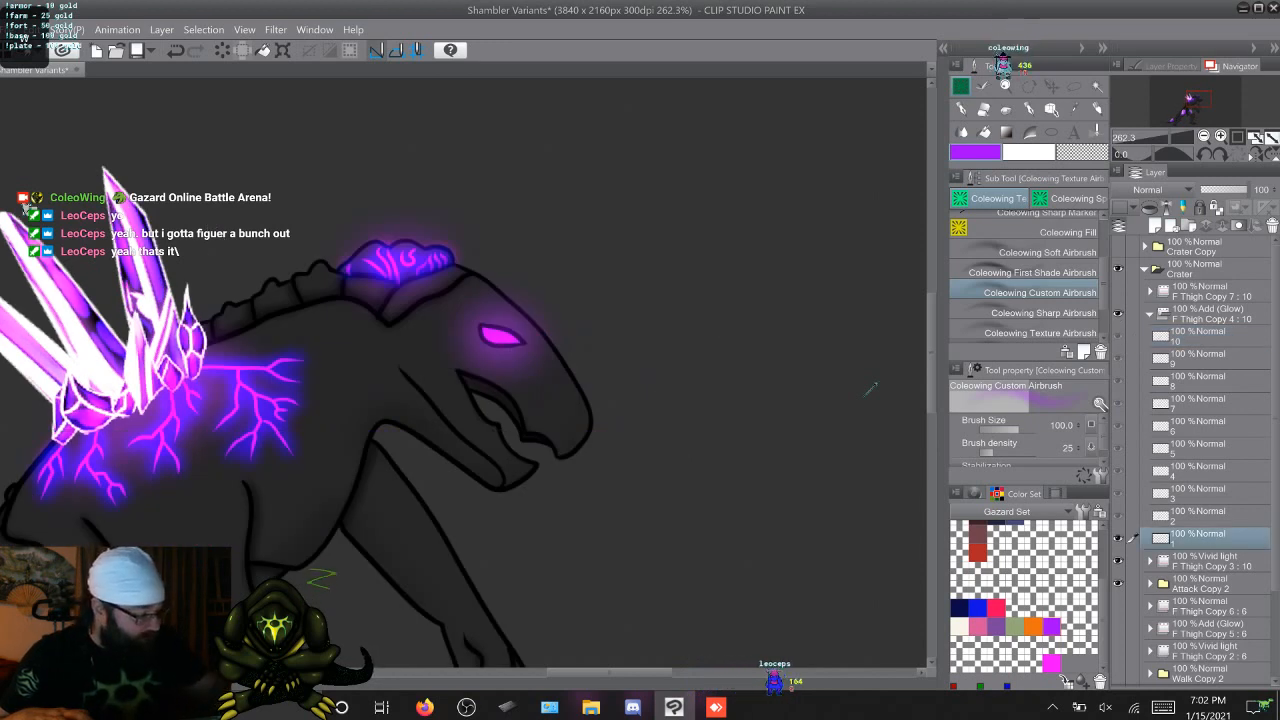
Brighten the centre of the eye with white, using the First Shade Airbrush, across attack frames 1 to 10
key(c)
key(comma)
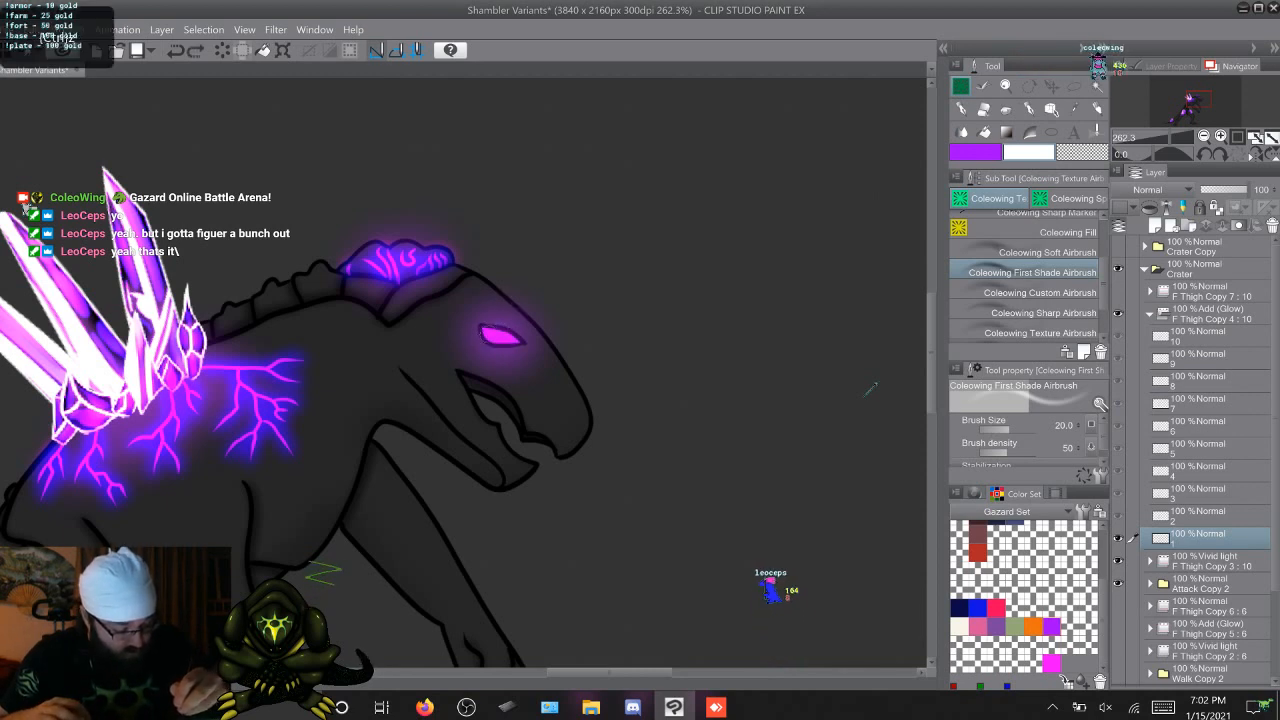
key(Right)
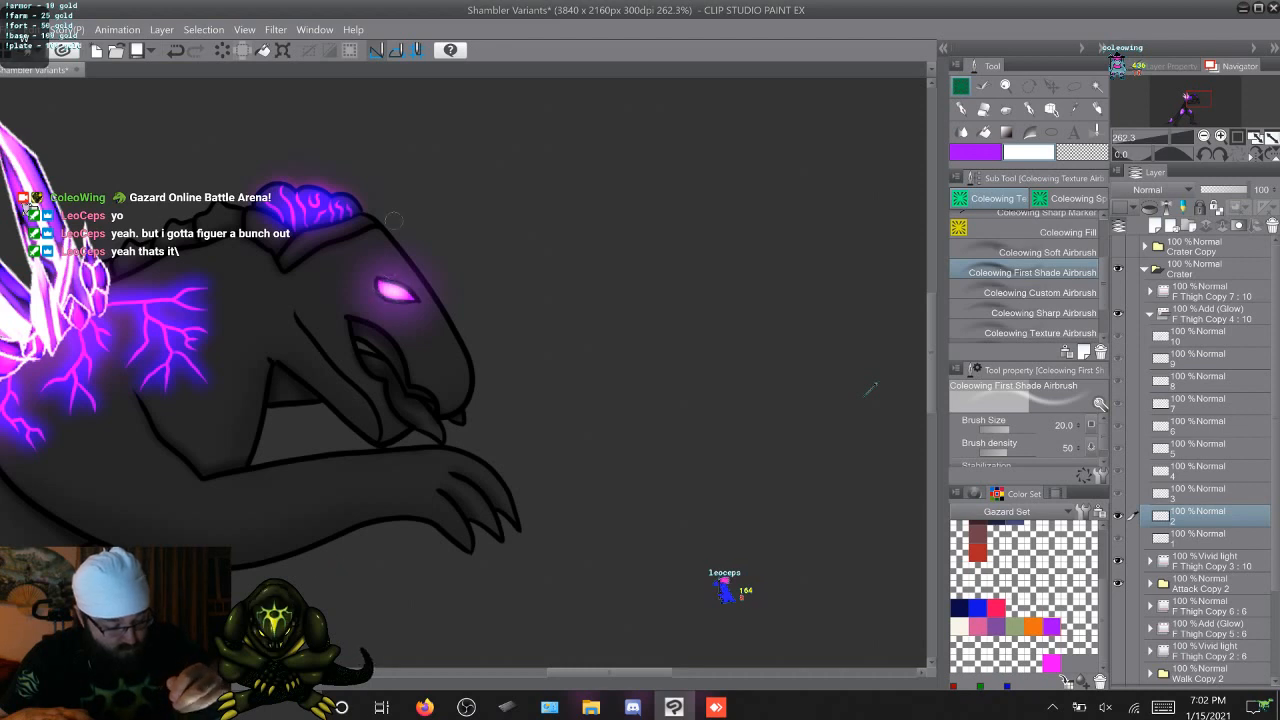
key(Right)
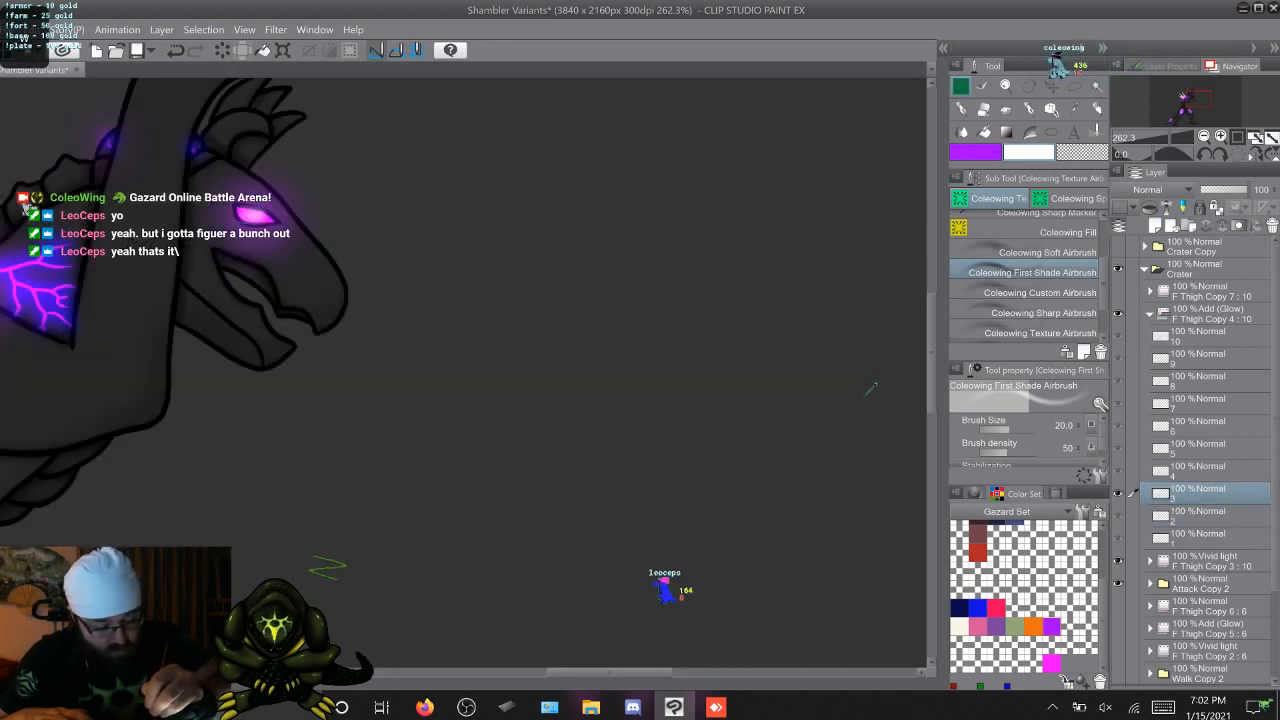
key(Right)
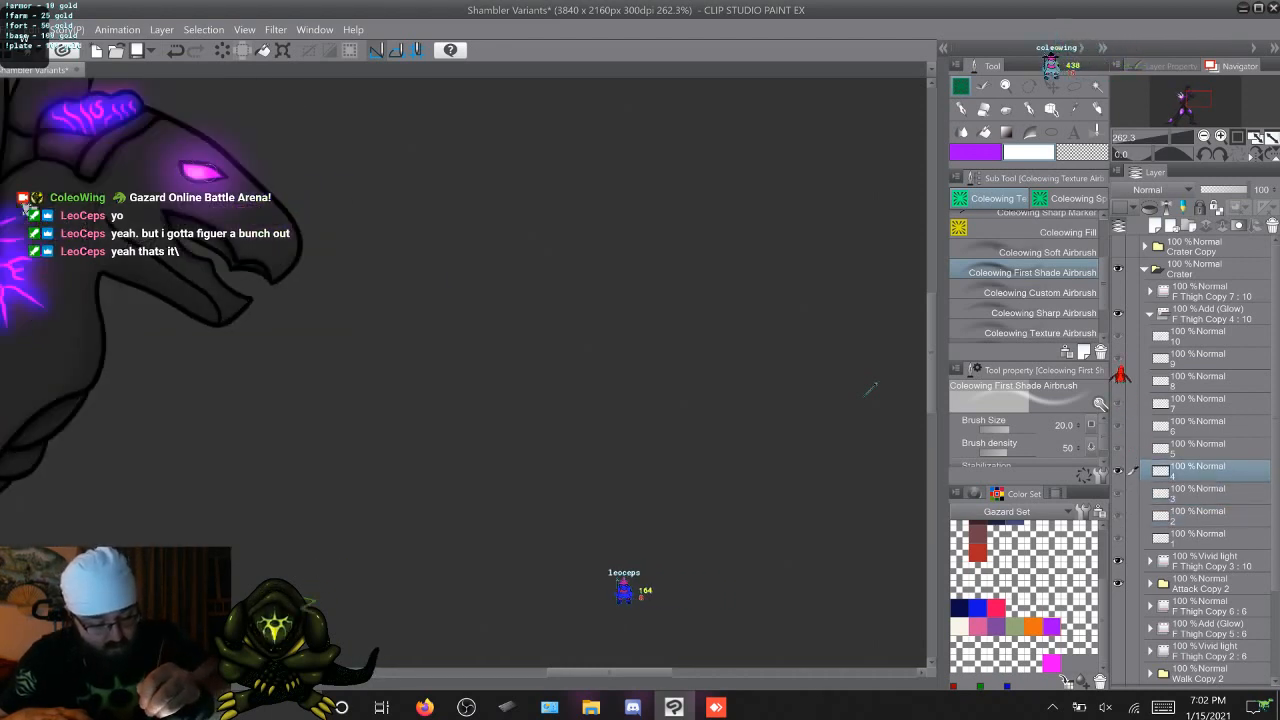
key(Right)
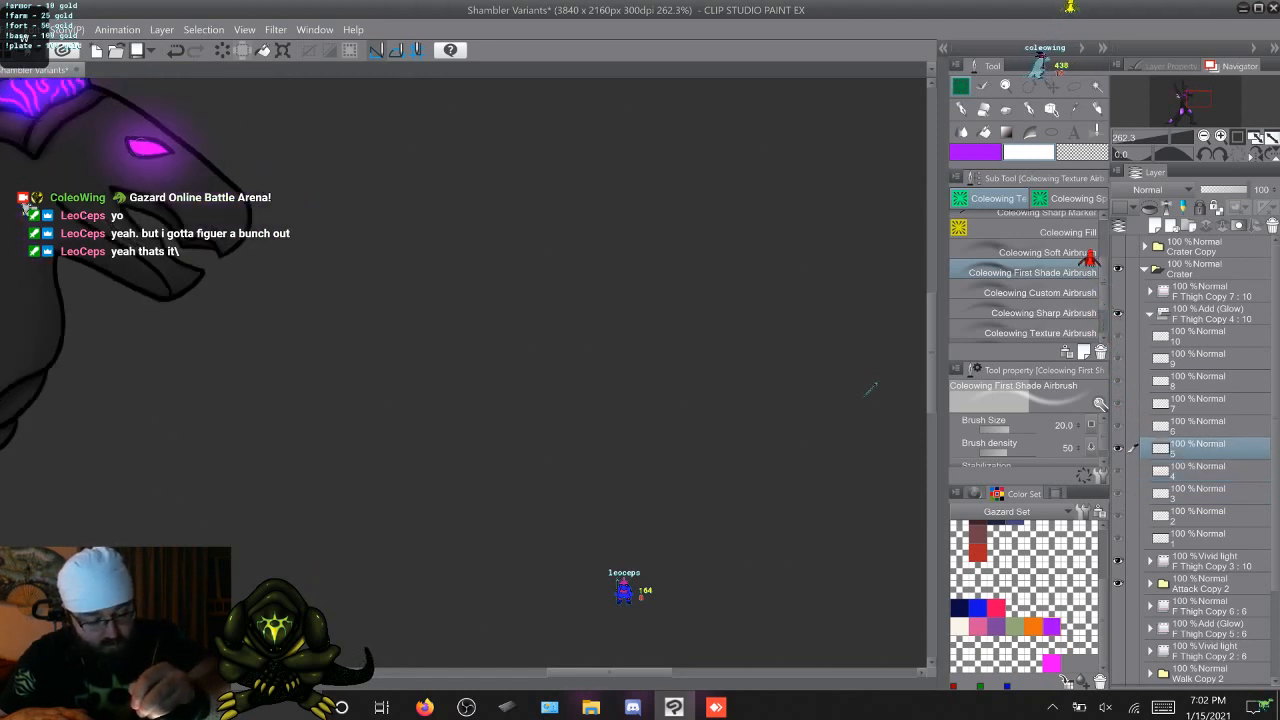
key(Right)
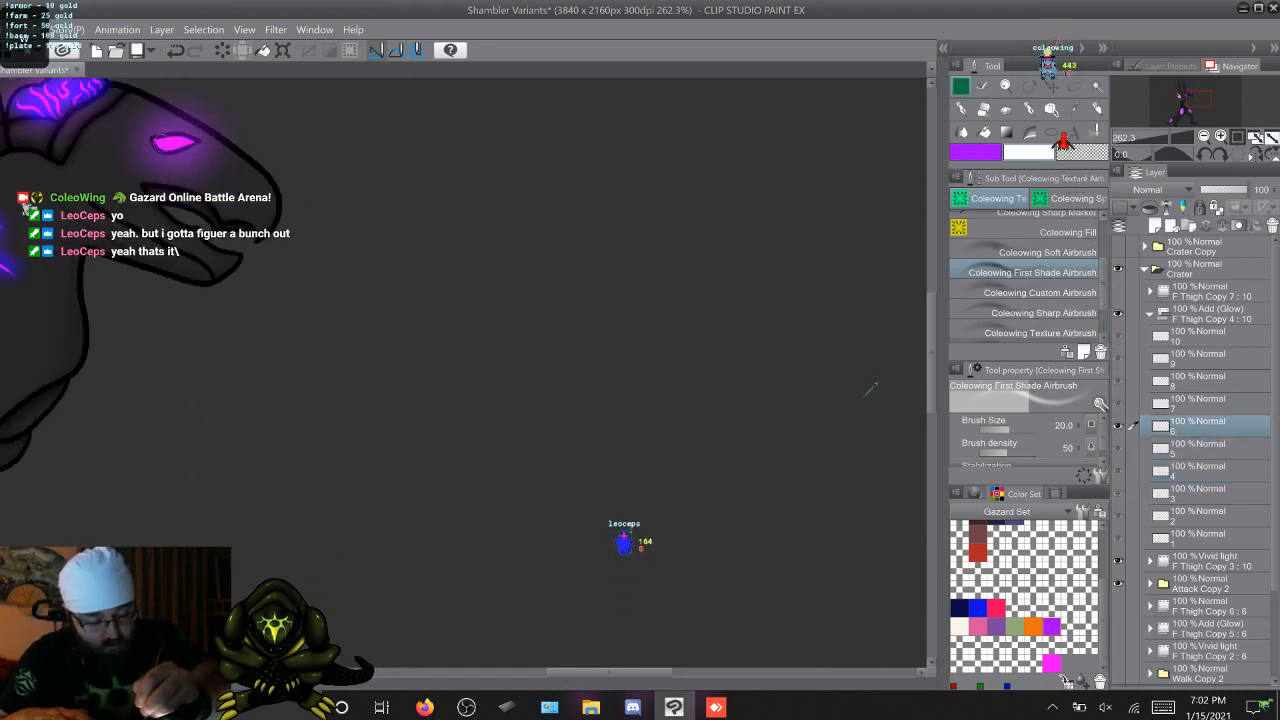
key(Right)
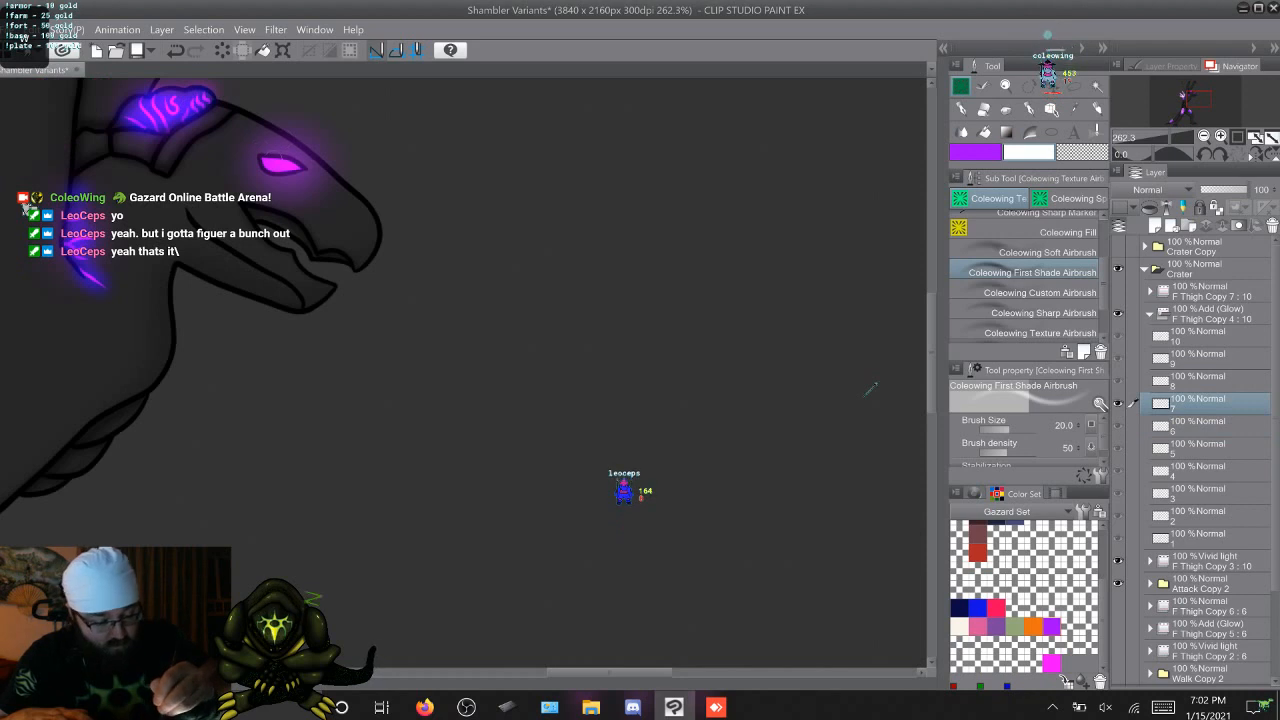
key(Right)
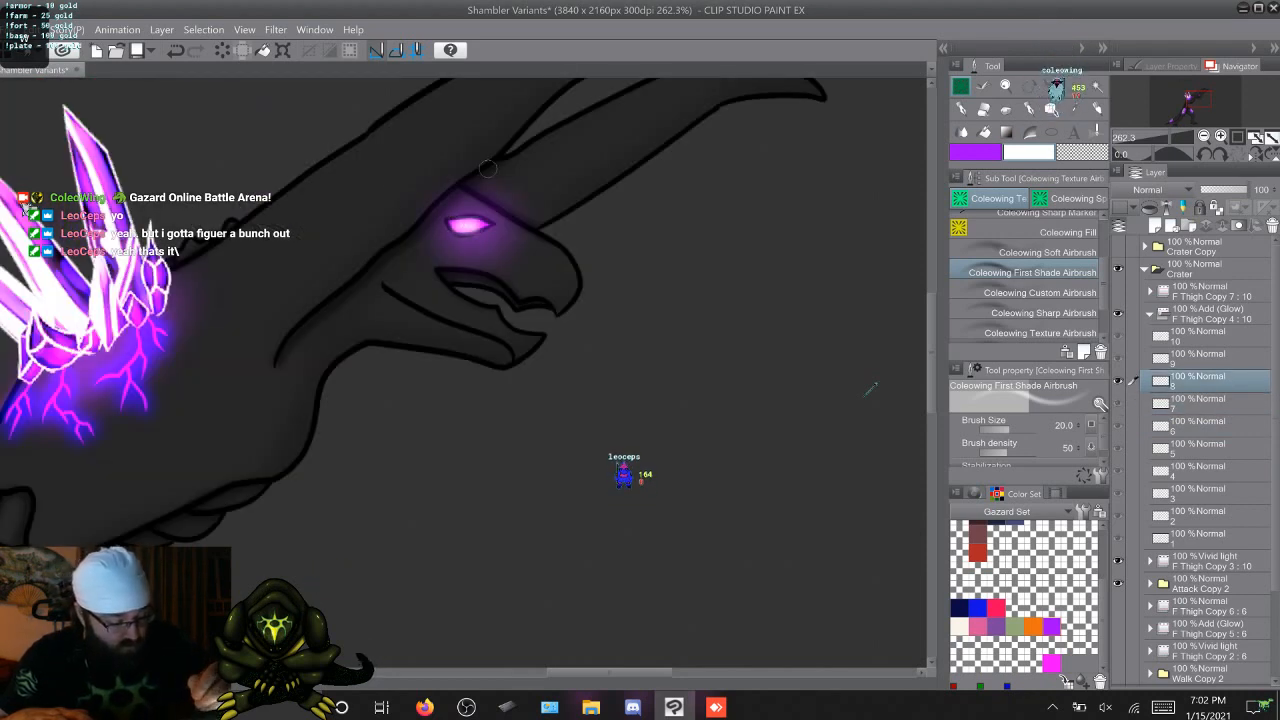
key(Right)
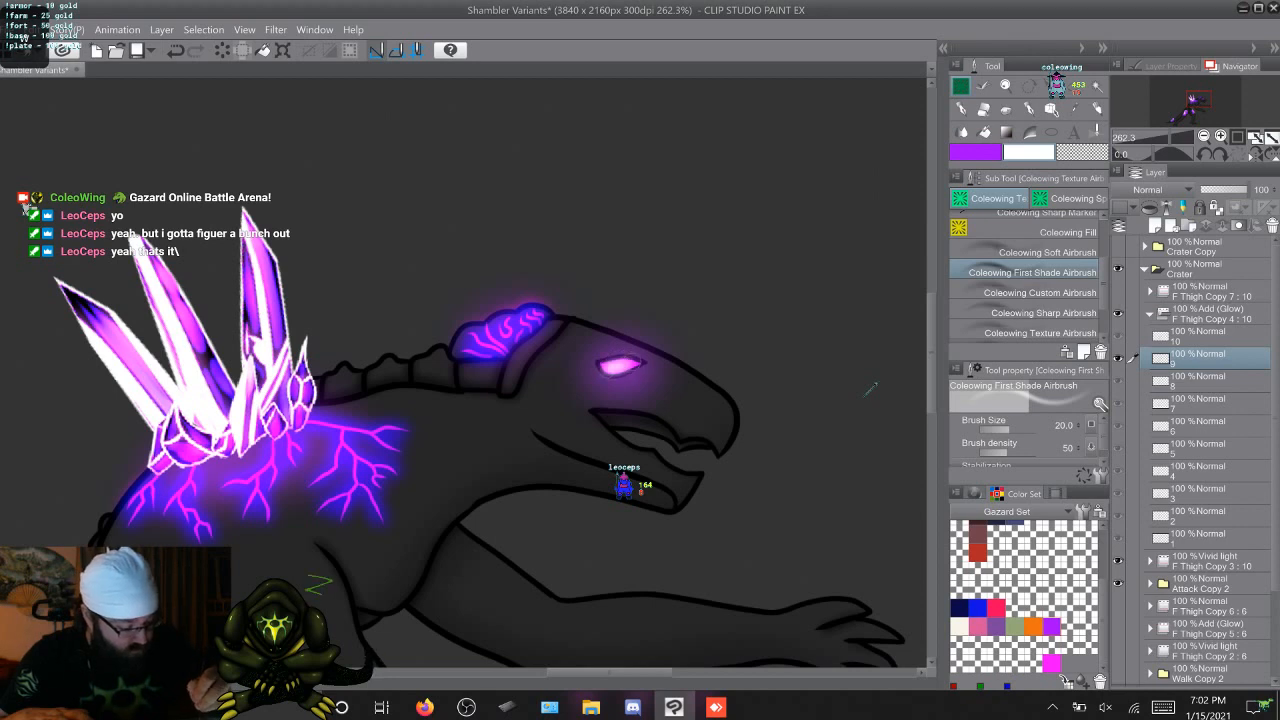
key(Right)
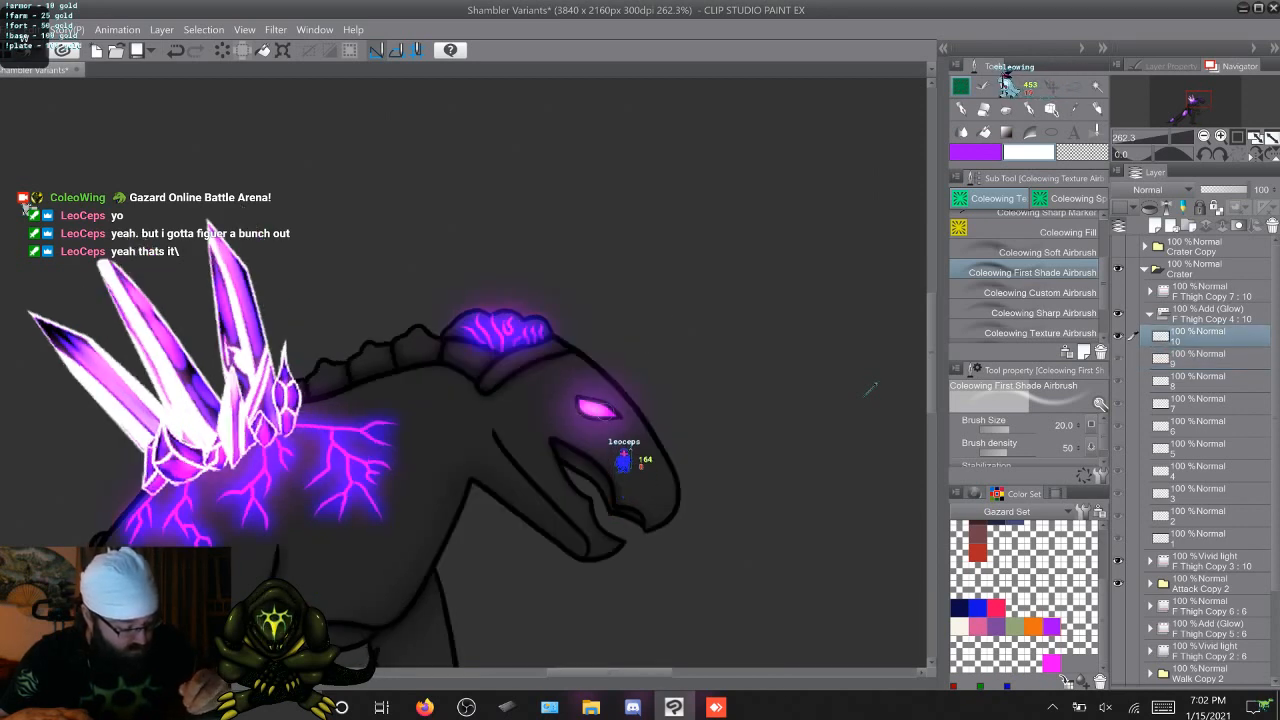
key(Right)
key(Right)
key(Right)
key(Right)
key(Right)
key(Right)
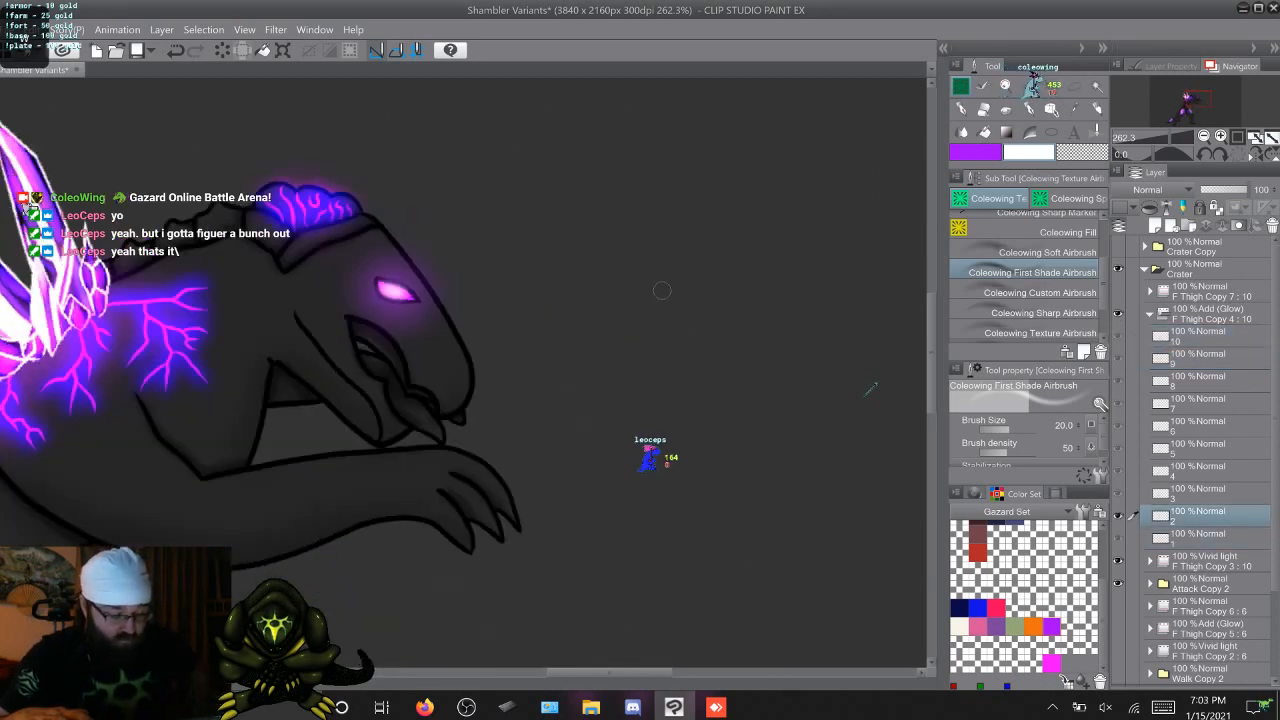
key(Right)
key(Right)
key(Right)
key(Right)
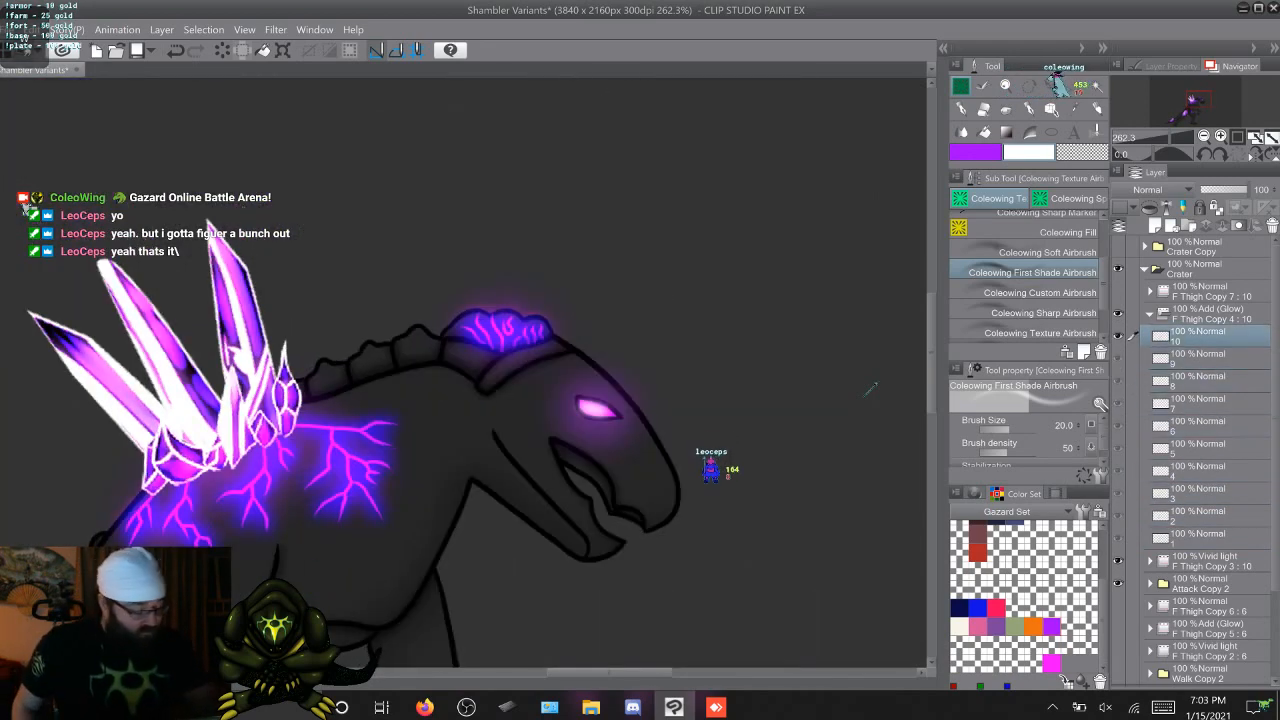
Hide the attack artwork and its effect folders, show the walk set instead, and expand the walk Add (Glow) folder
click(1150, 314)
drag(1118, 314, 1118, 358)
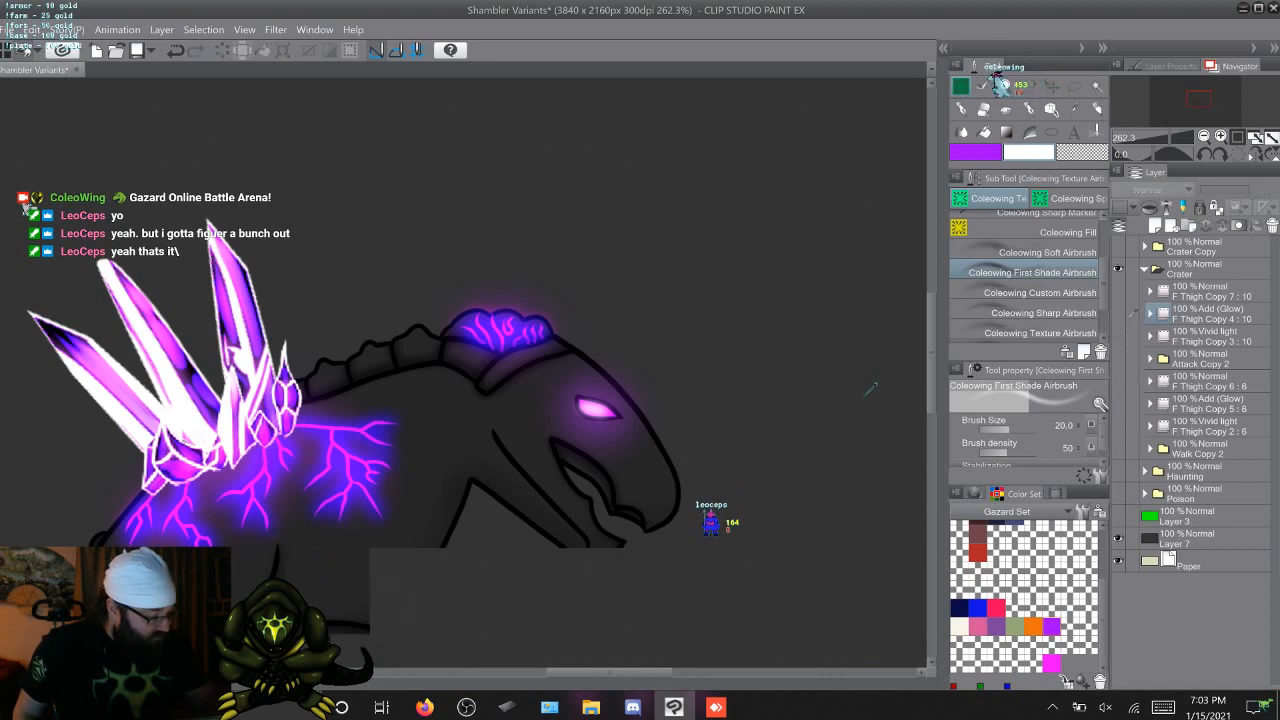
drag(1118, 403, 1118, 426)
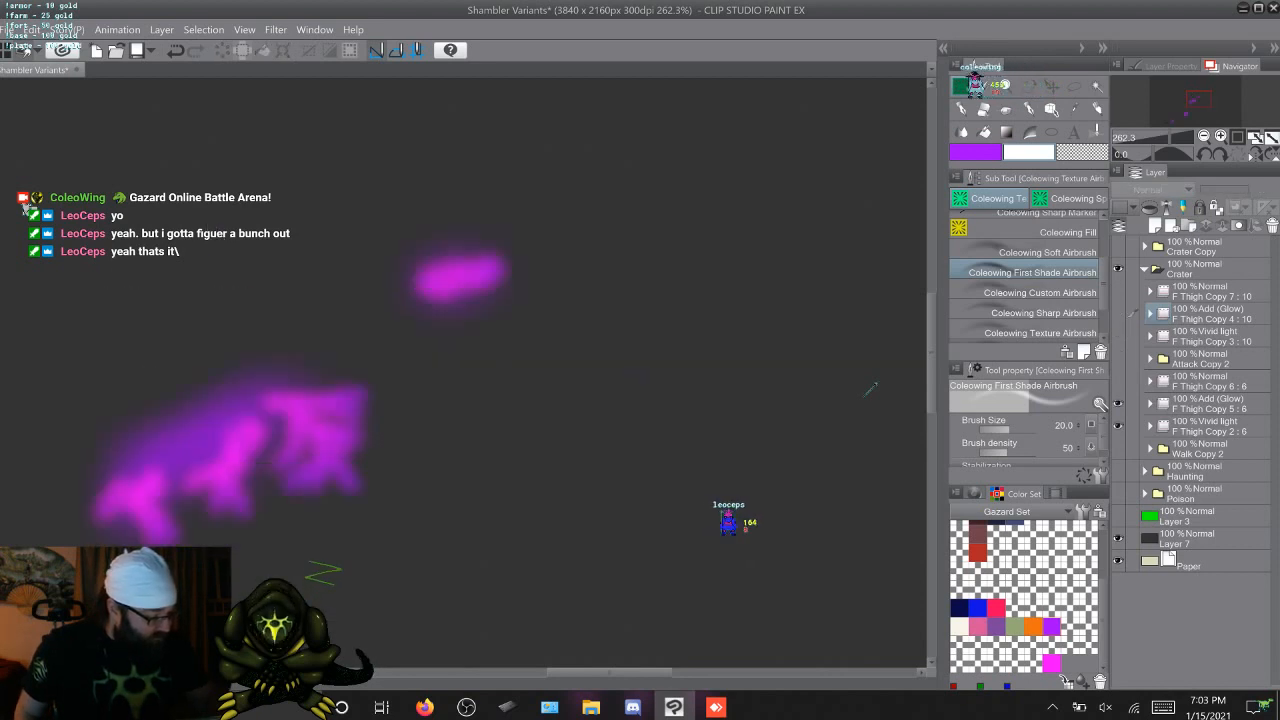
click(1150, 403)
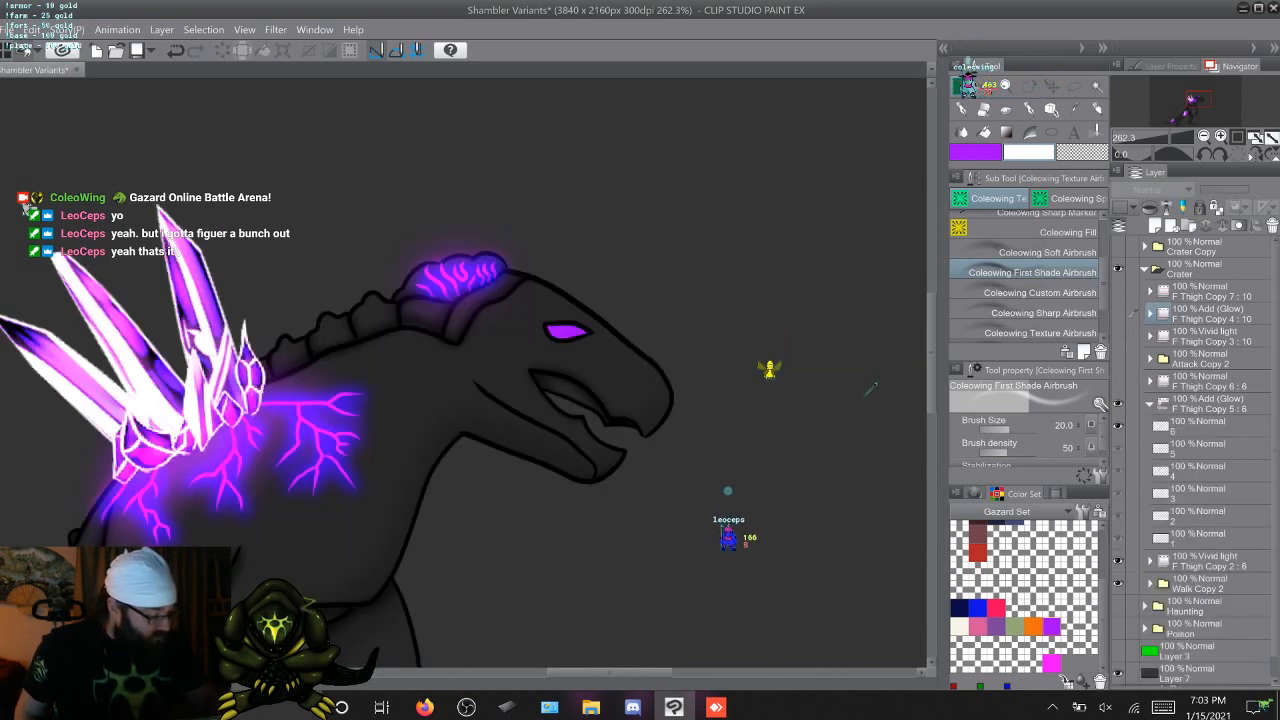
Airbrush a purple glow over the eye on walk frames 1 to 6 with the Custom Airbrush
click(1200, 426)
key(x)
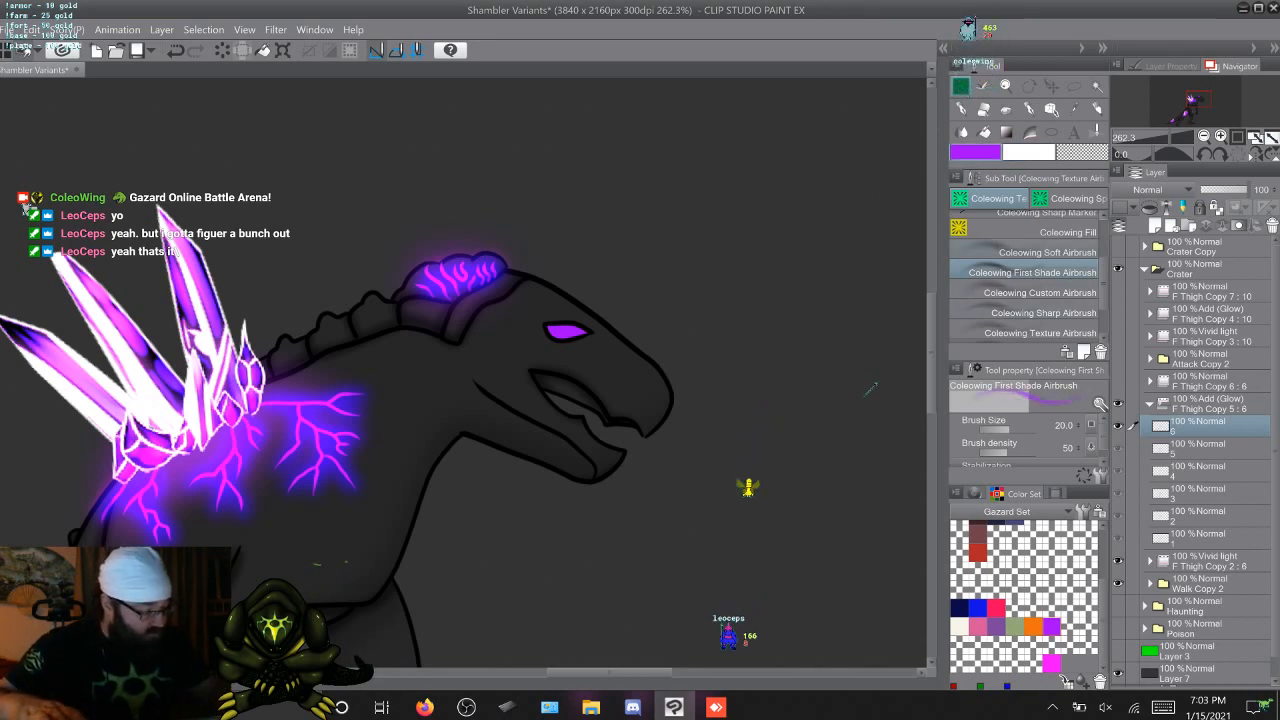
key(comma)
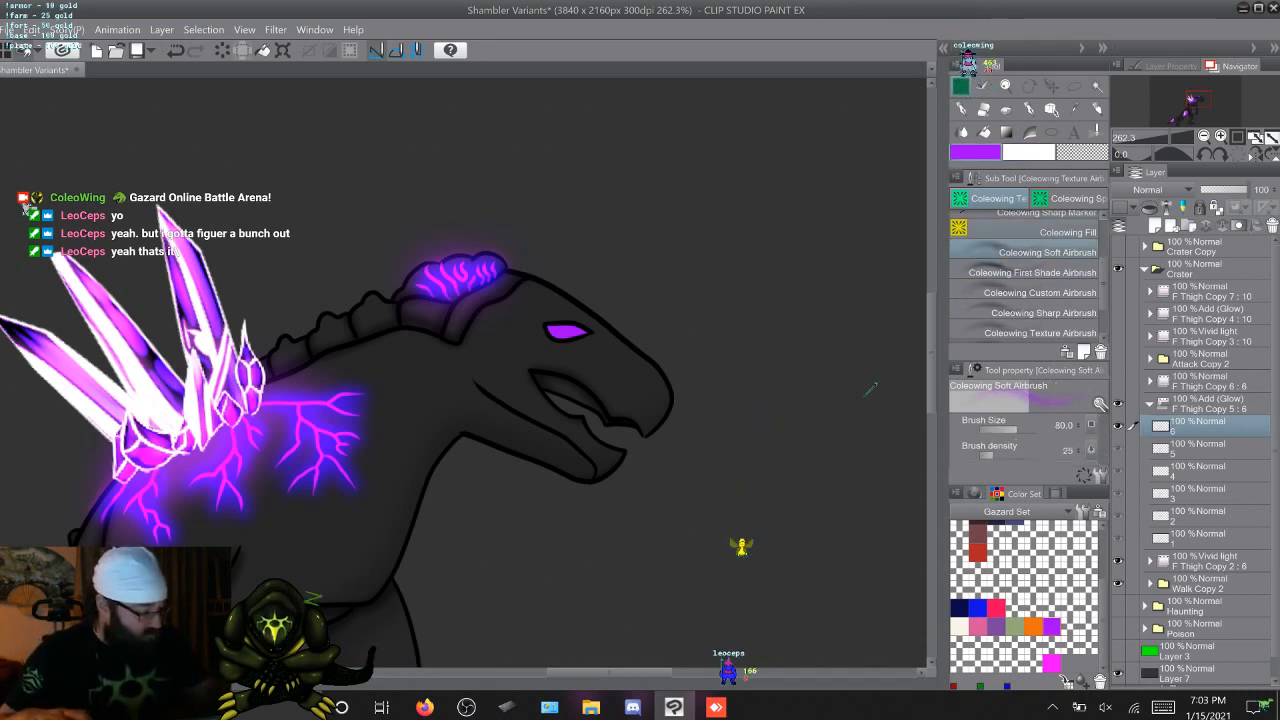
key(period)
key(period)
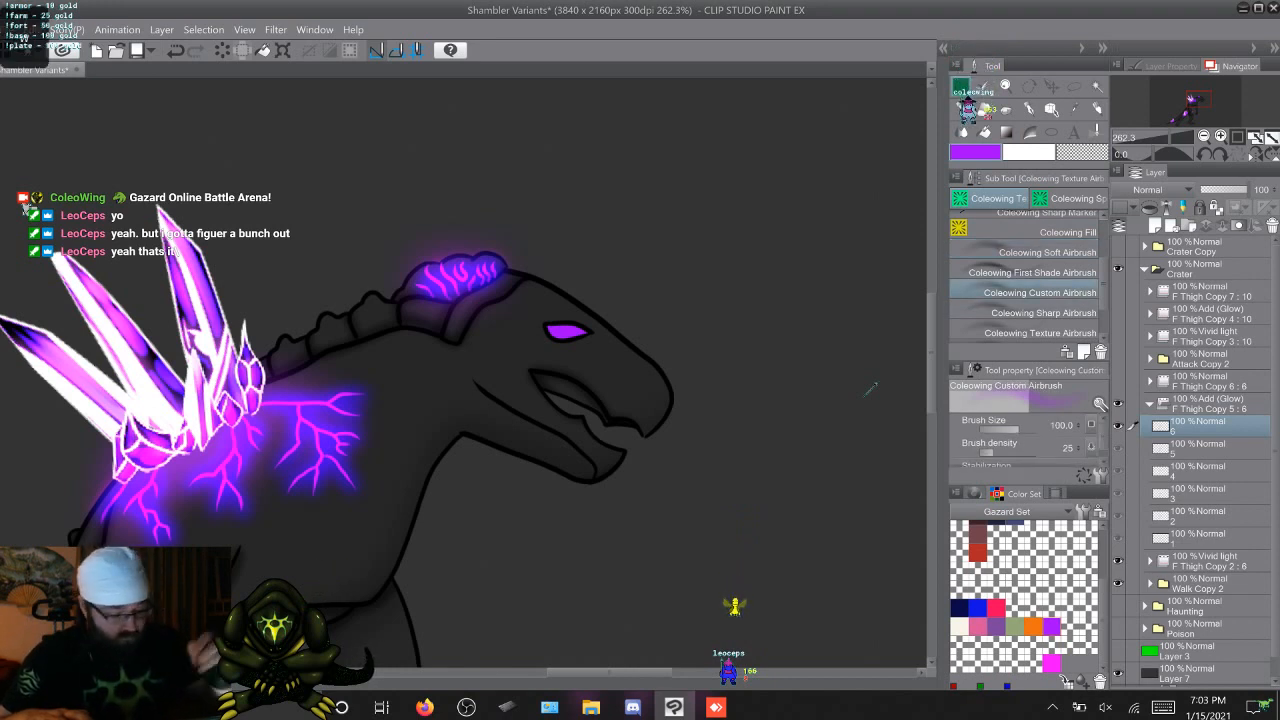
key(Right)
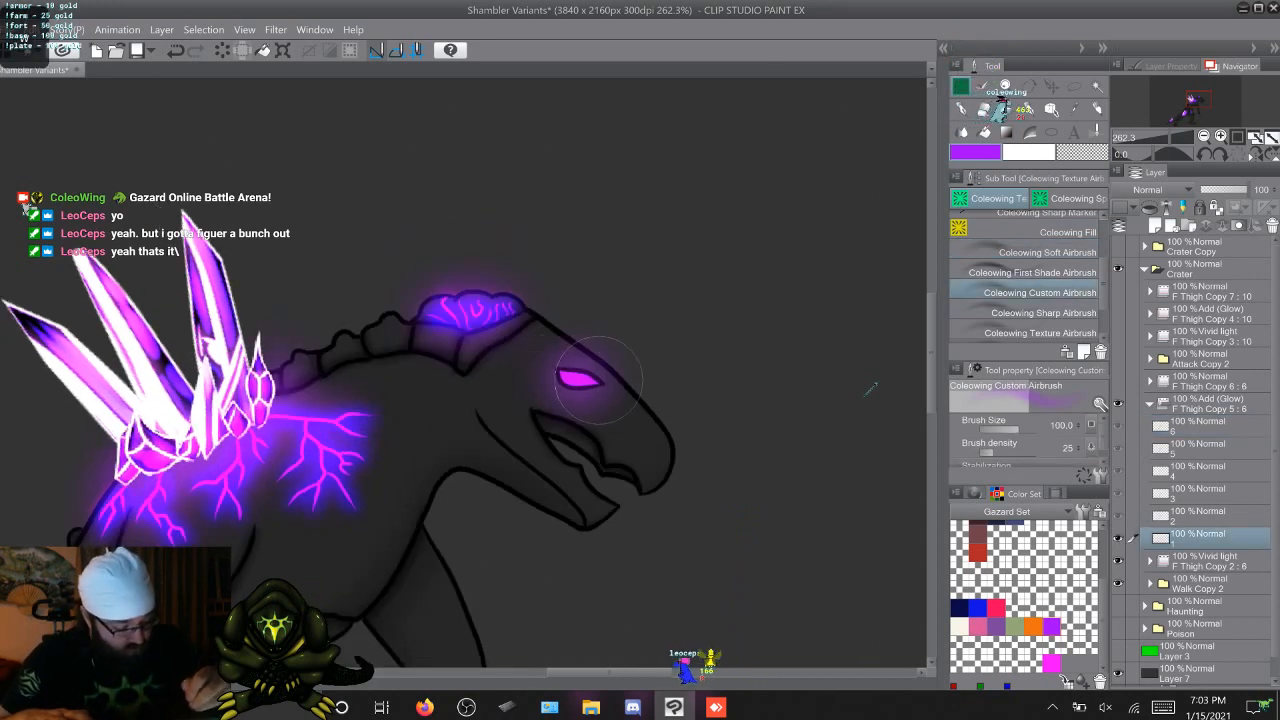
key(Right)
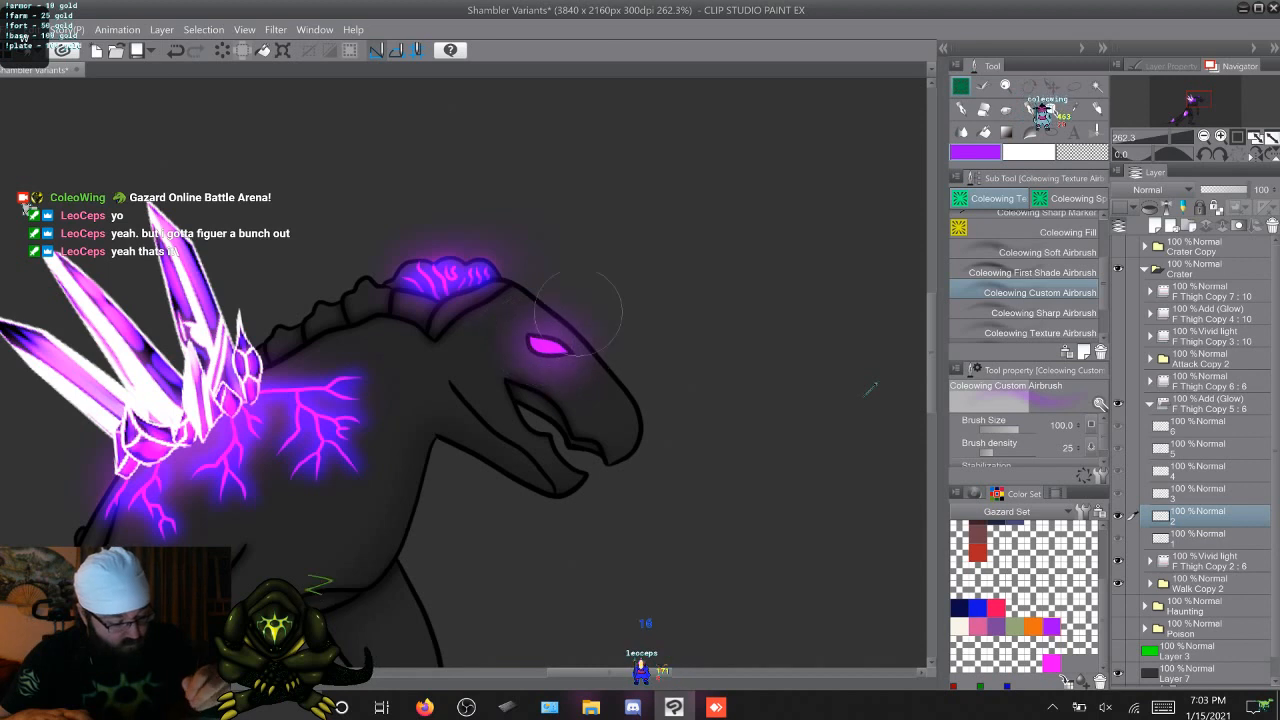
key(Right)
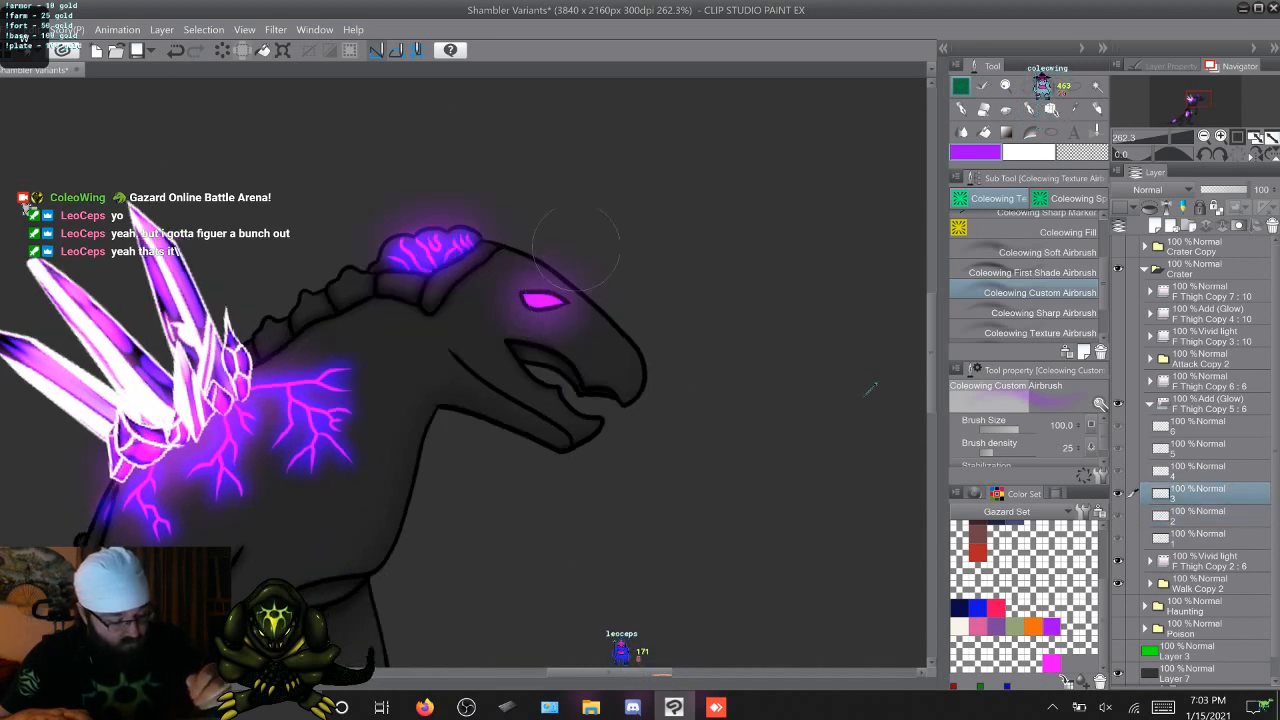
key(Right)
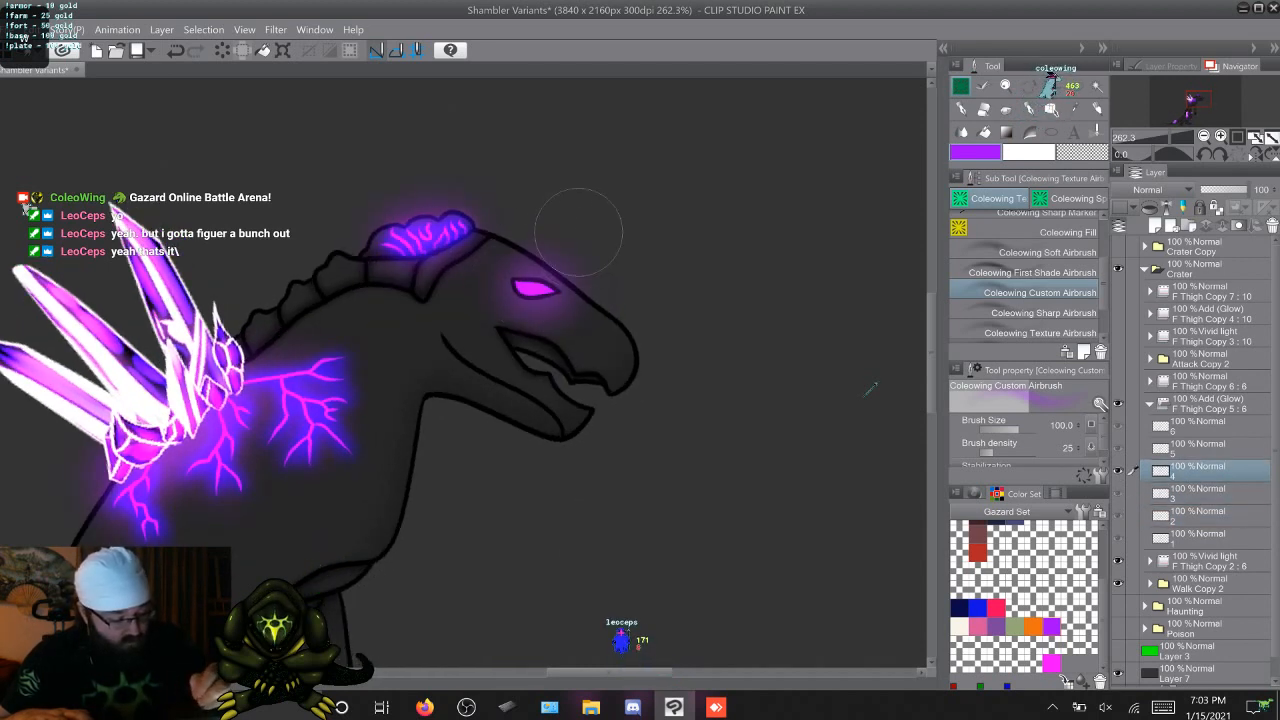
key(Right)
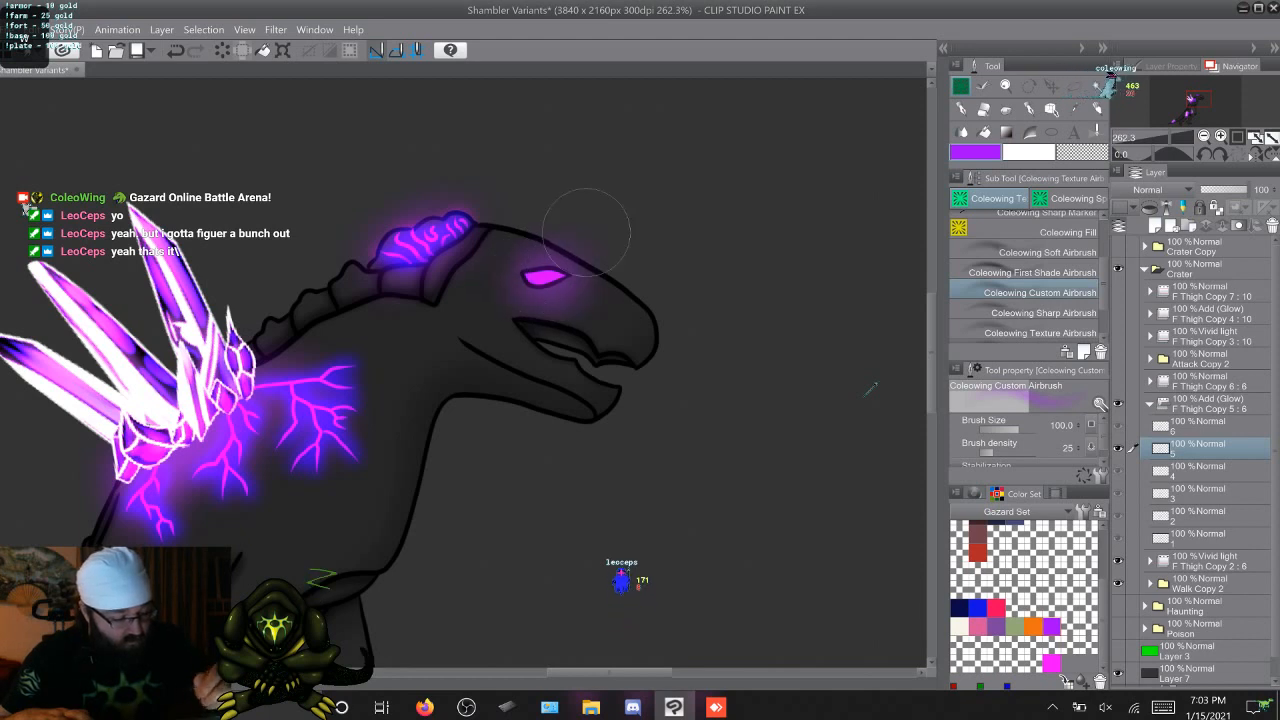
key(Right)
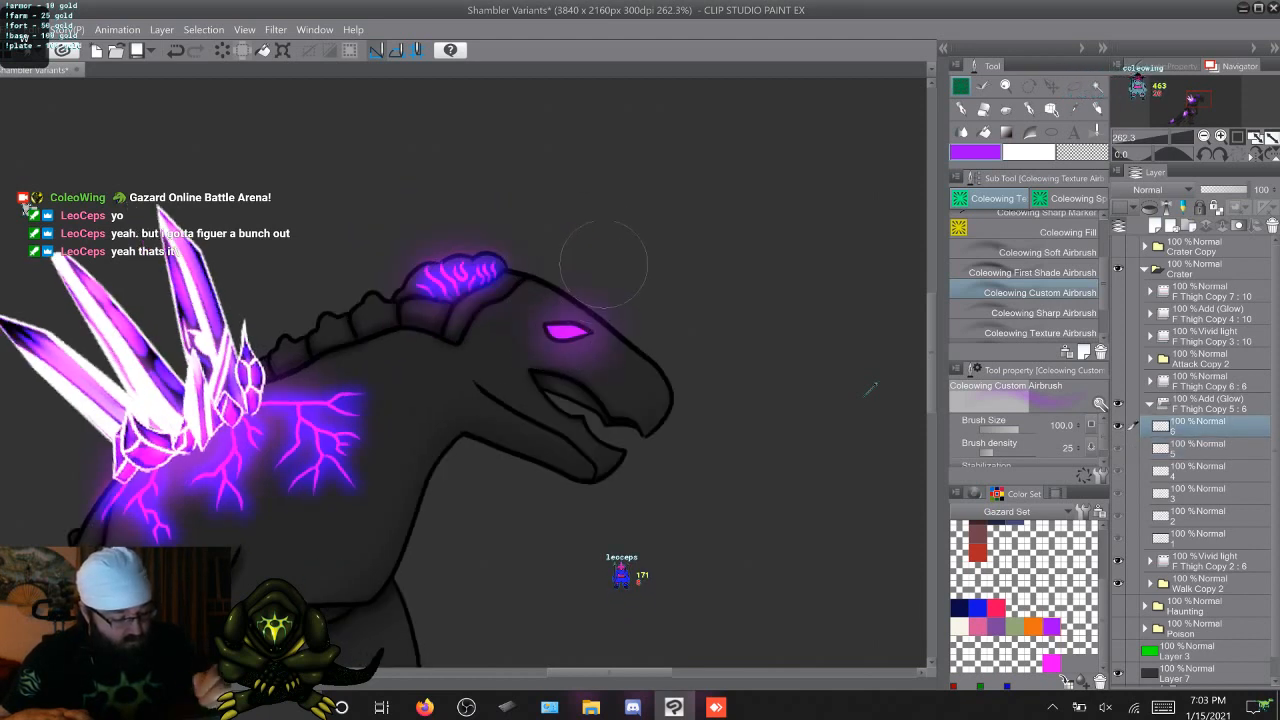
Brighten the centre of the eye with white on walk frames 1 to 6 using the First Shade Airbrush
key(Right)
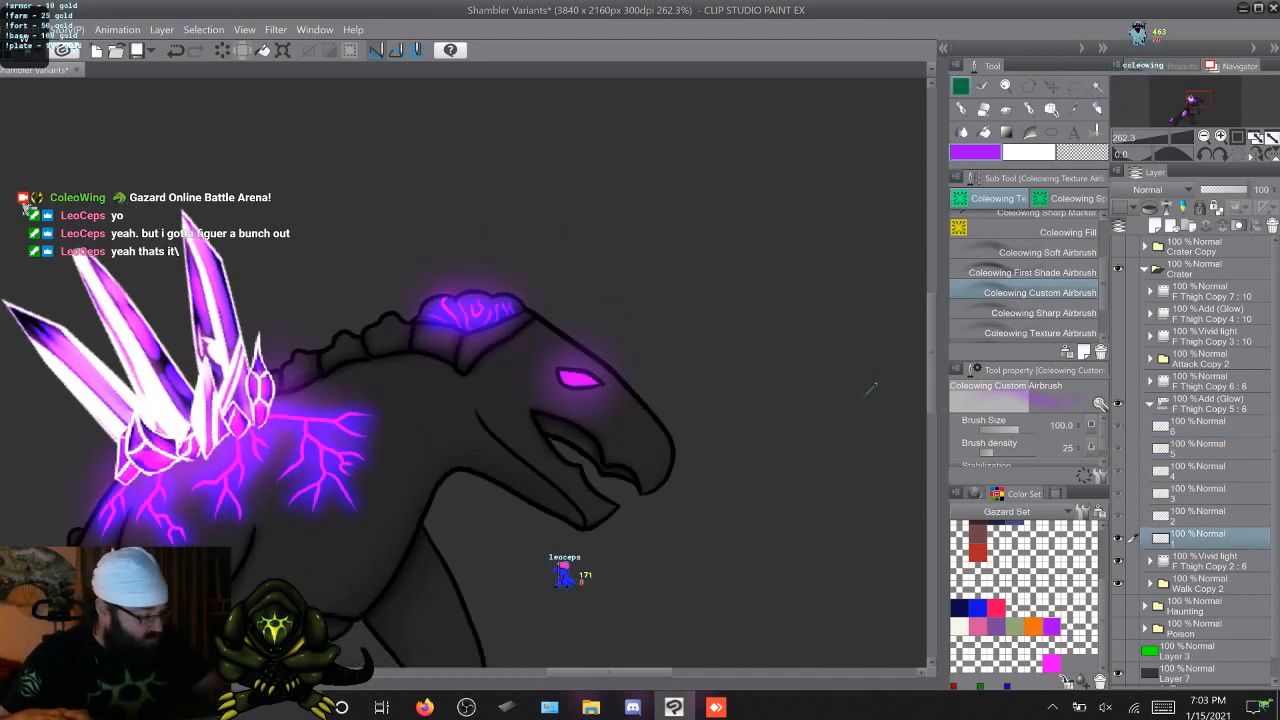
key(x)
key(comma)
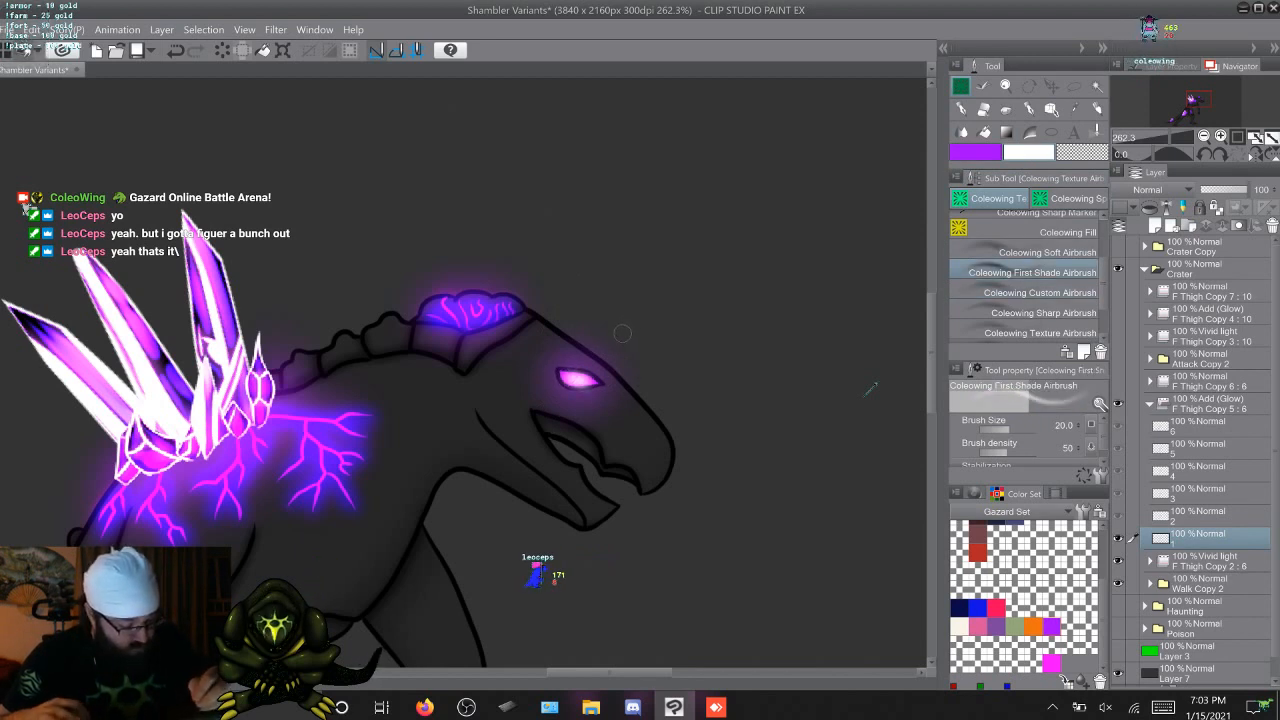
key(ctrl+z)
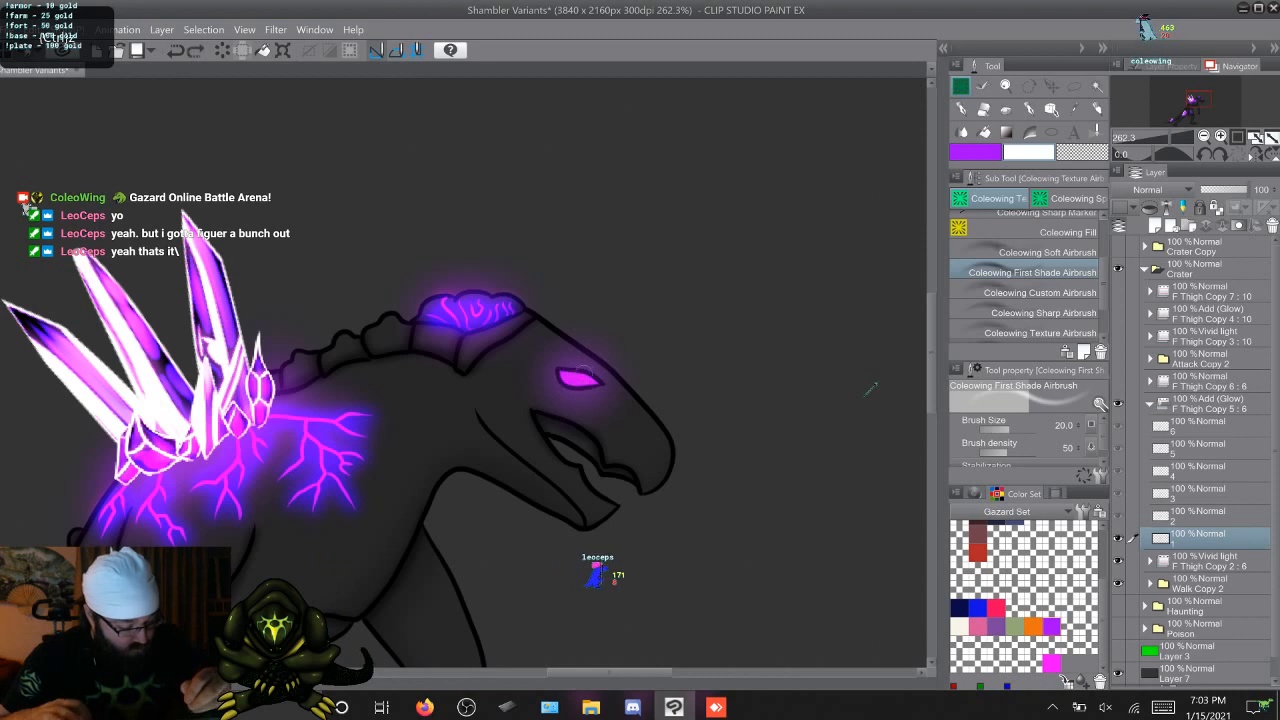
key(w)
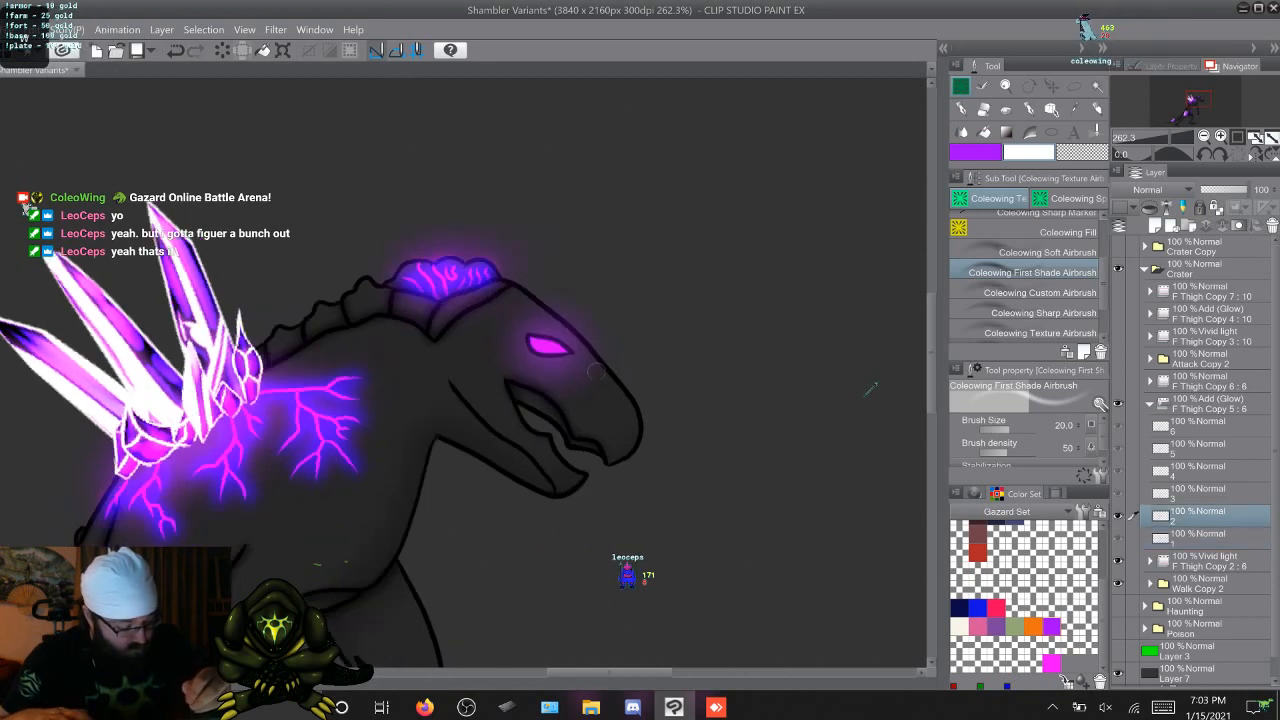
key(w)
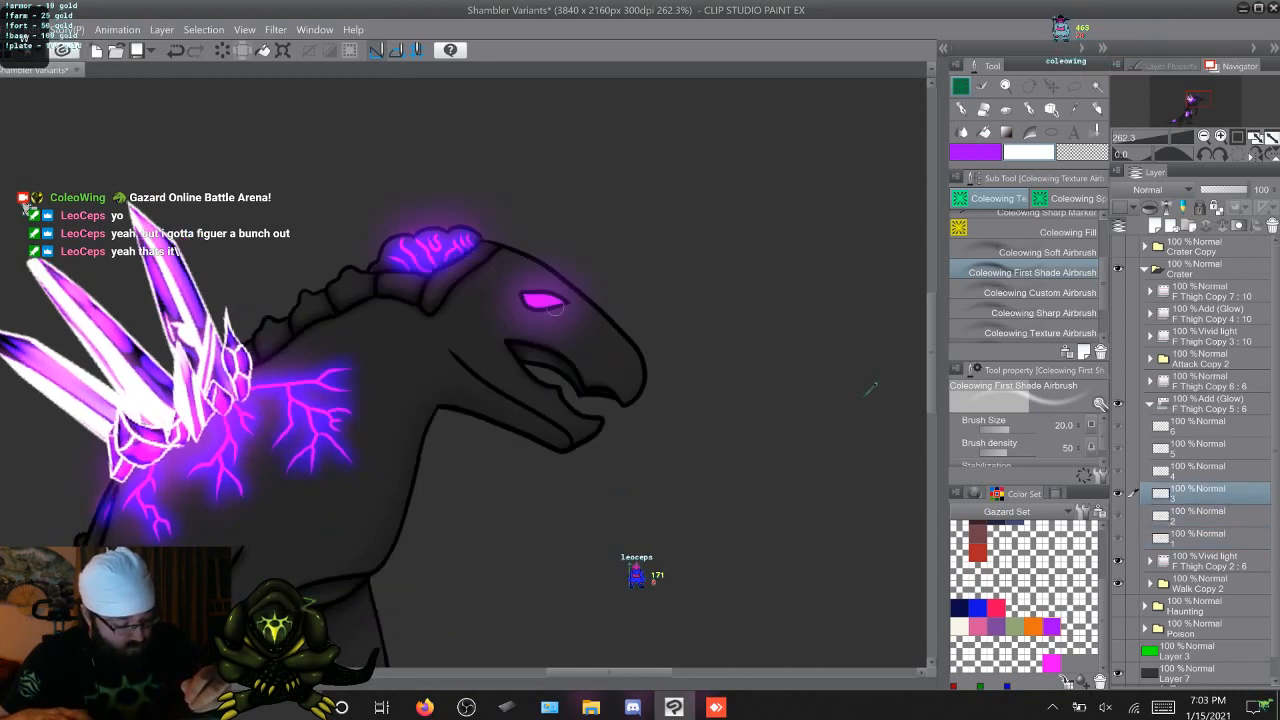
key(w)
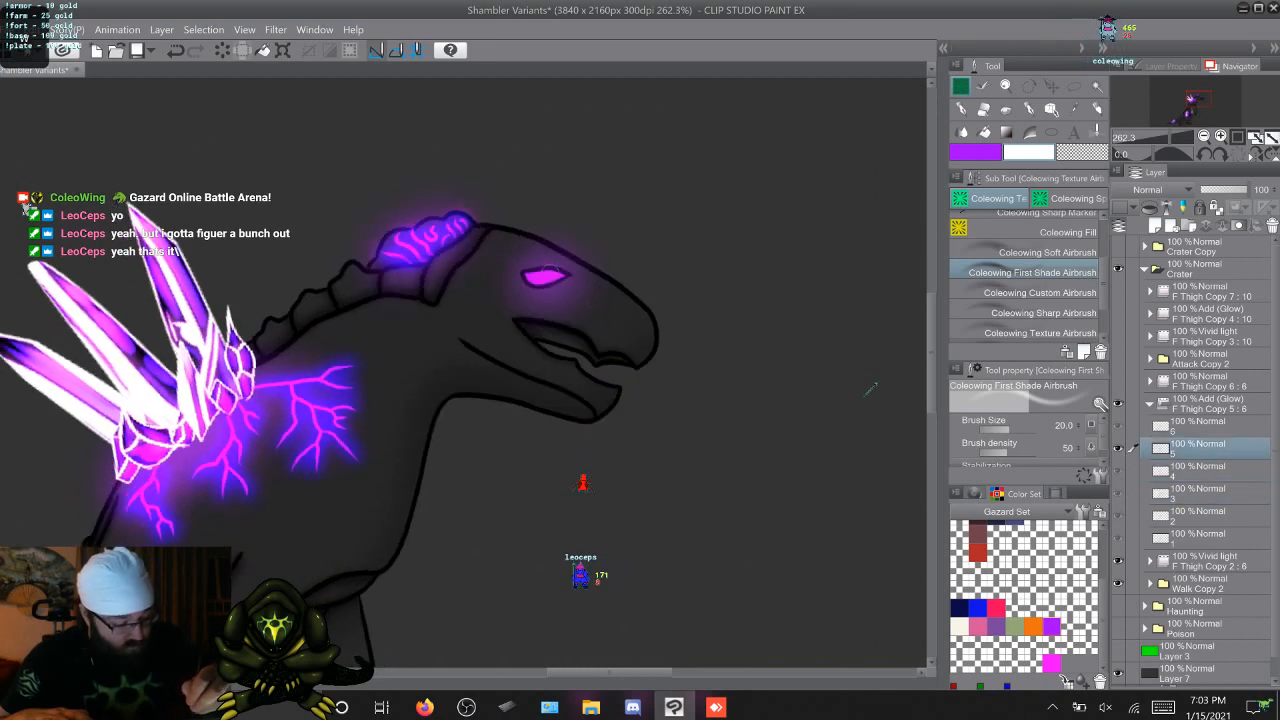
key(Right)
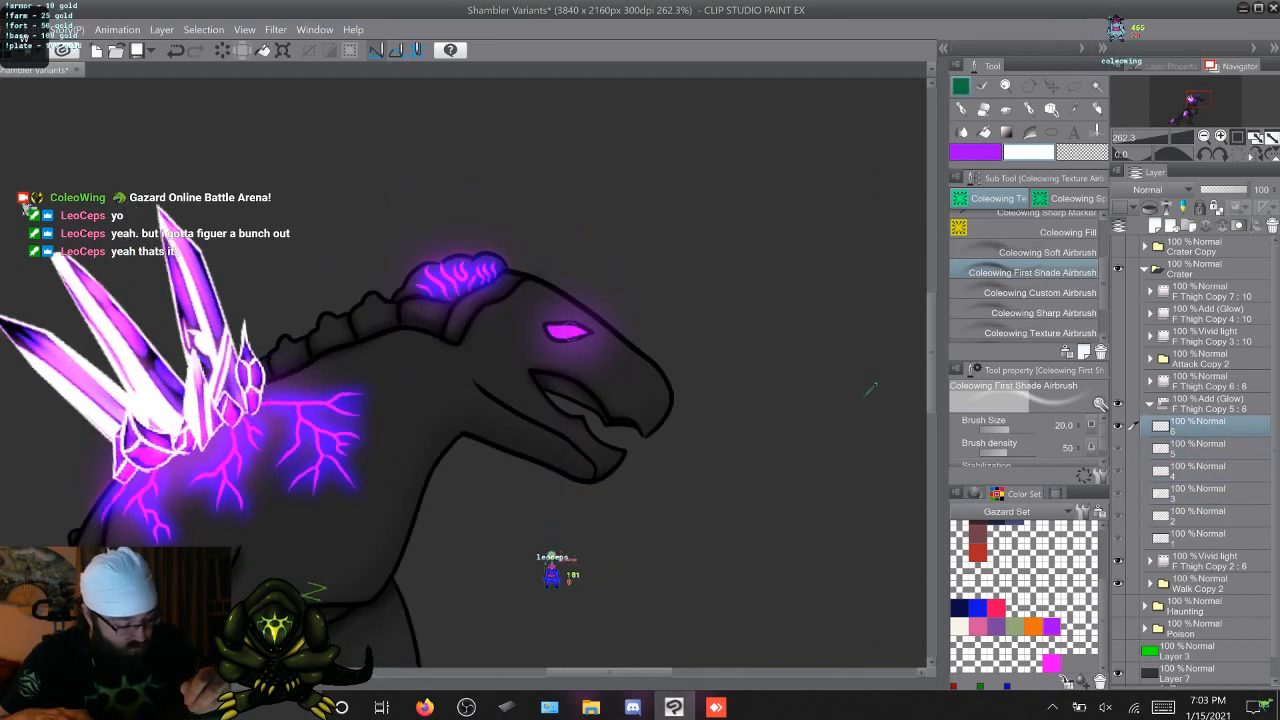
key(Right)
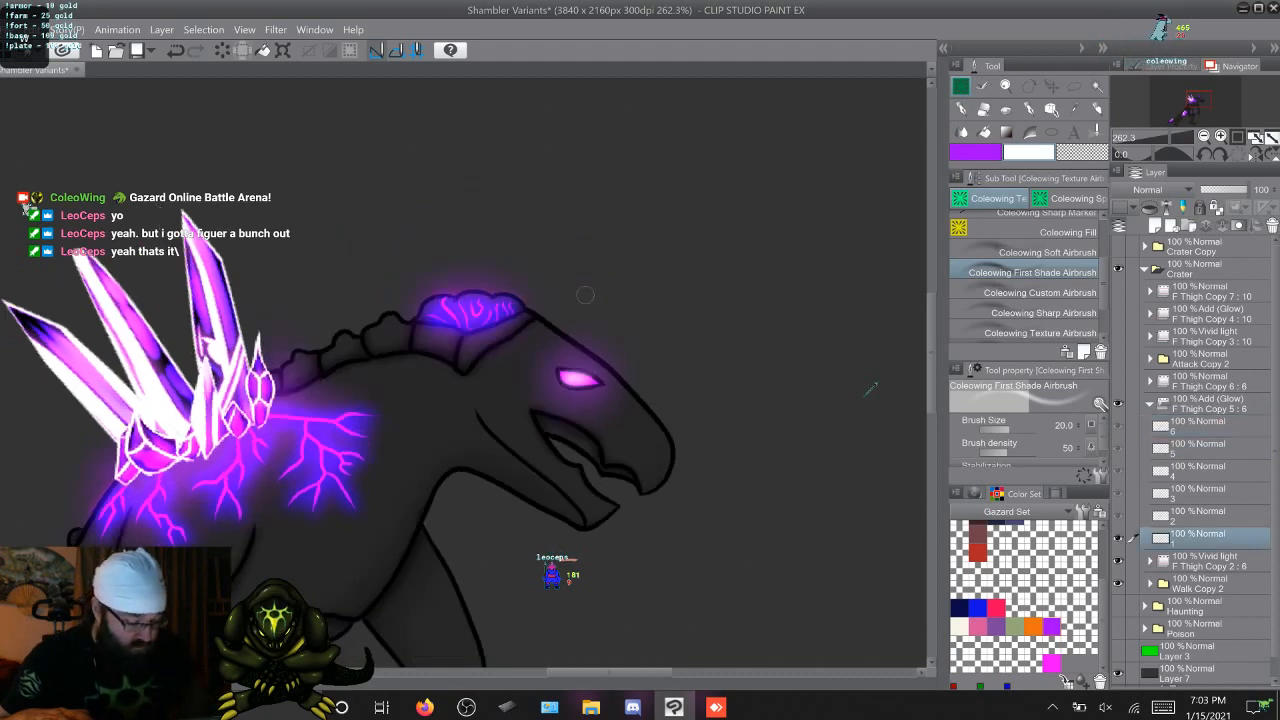
key(Right)
key(Right)
key(Right)
key(Right)
key(Right)
key(Right)
key(Right)
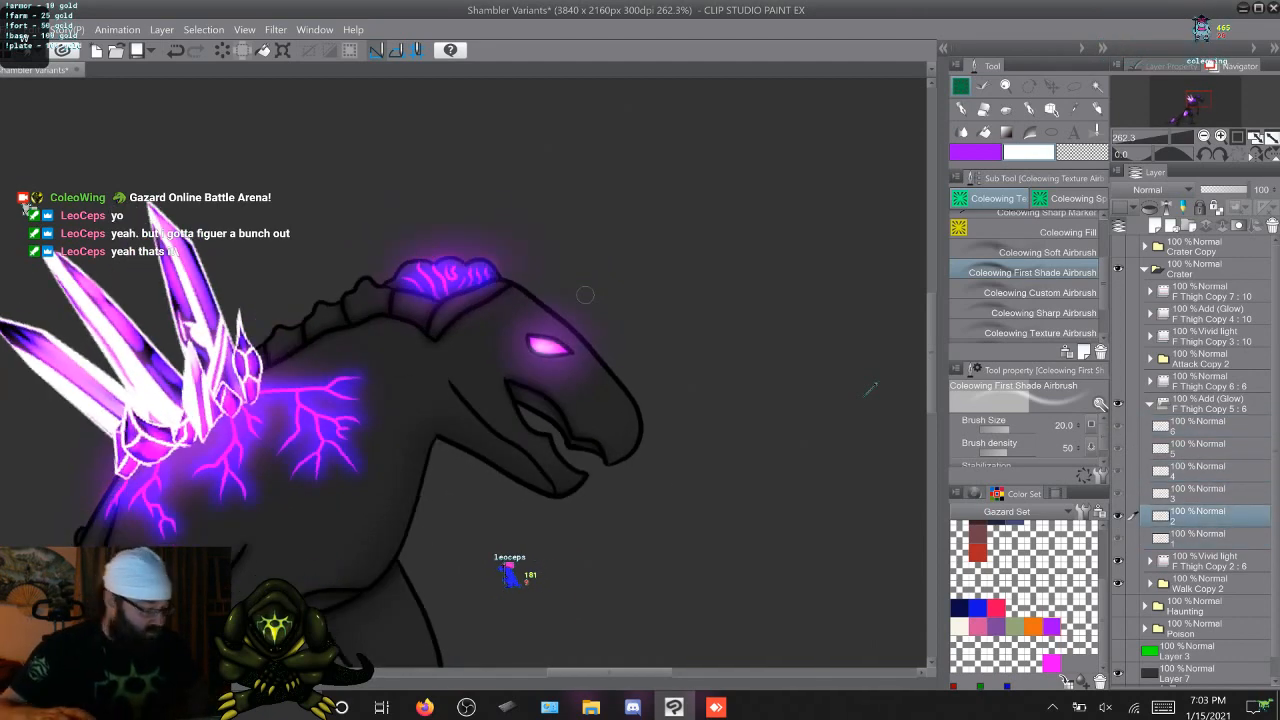
key(Right)
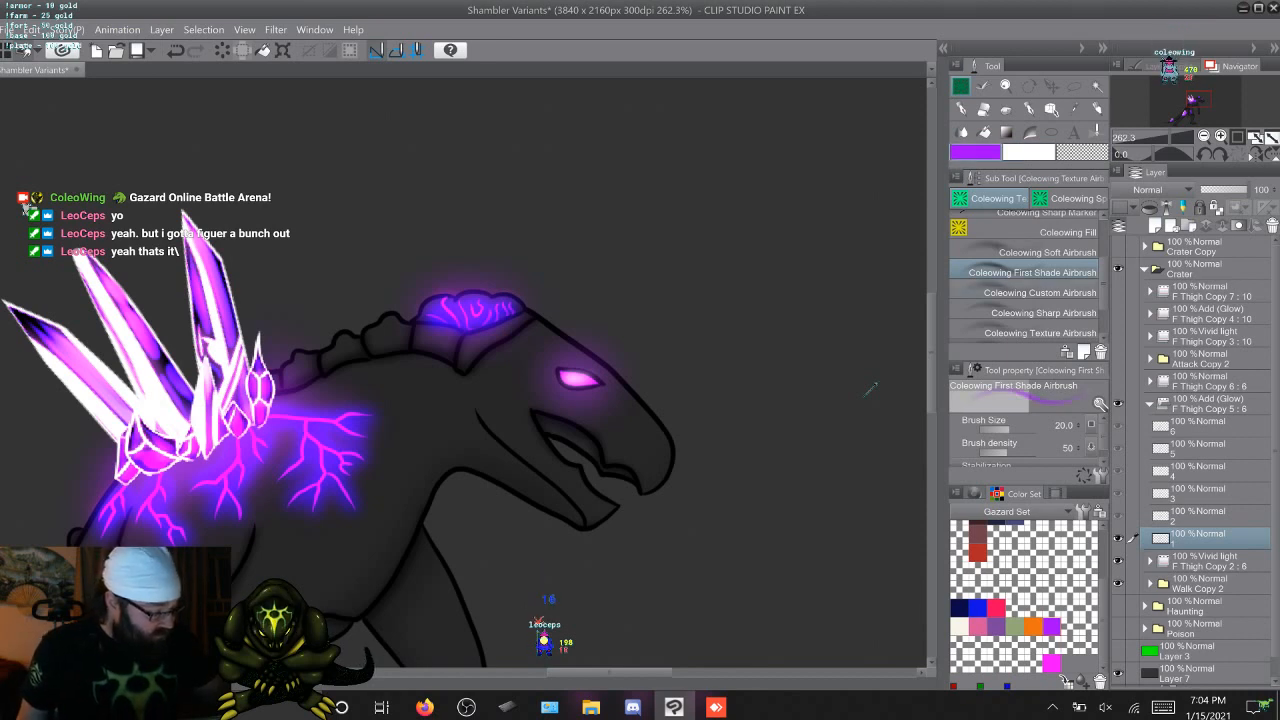
Try a purple glow around the mouth on walk frame 1 with the Custom Airbrush at size 40, and undo it
key(period)
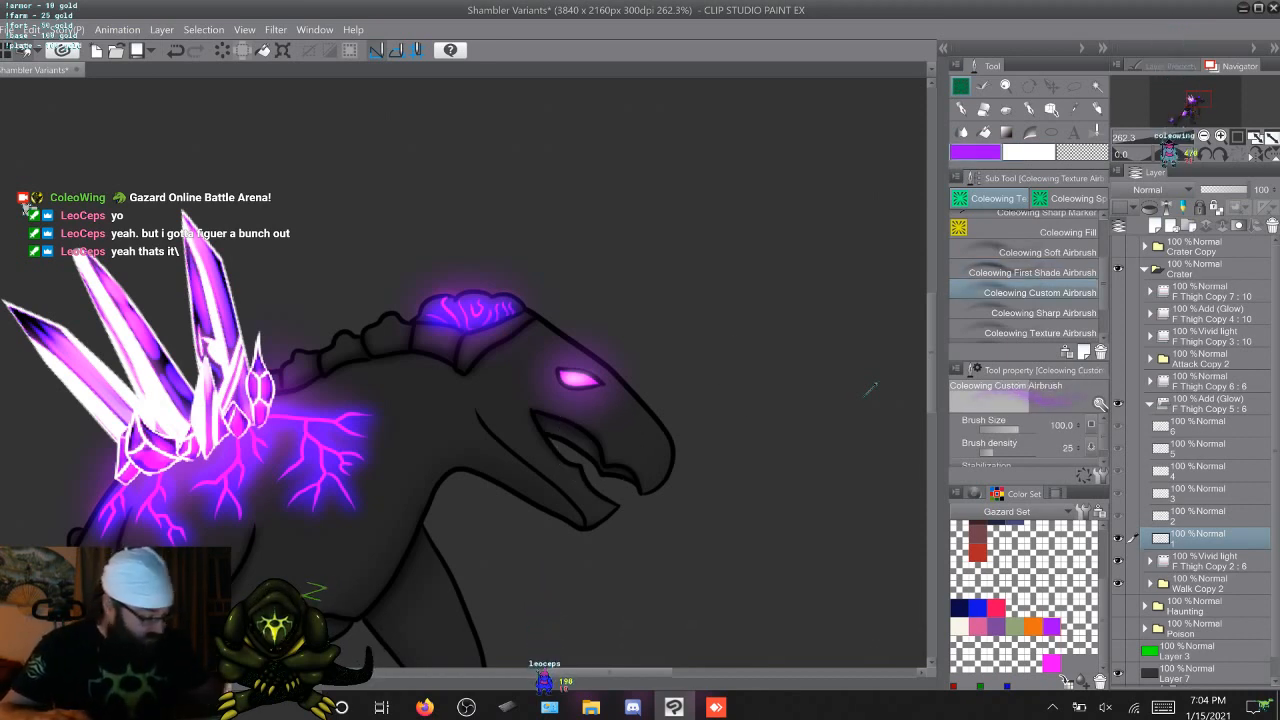
click(1046, 253)
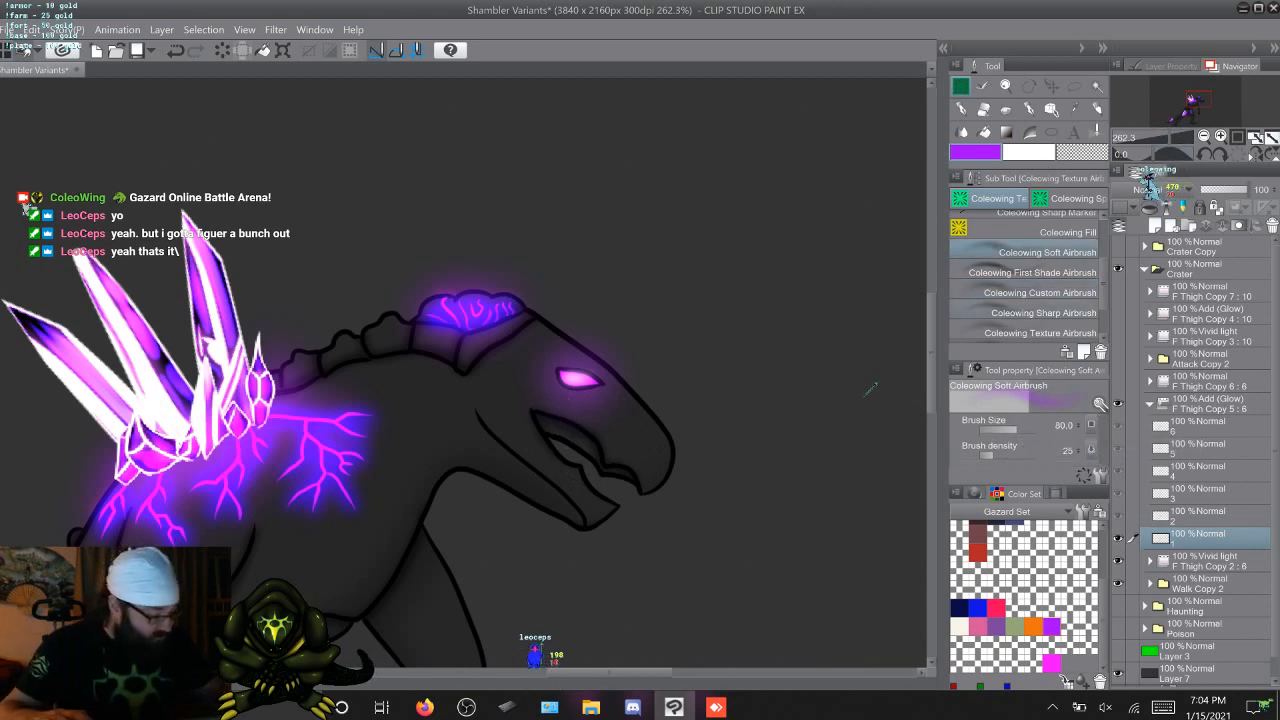
click(1046, 293)
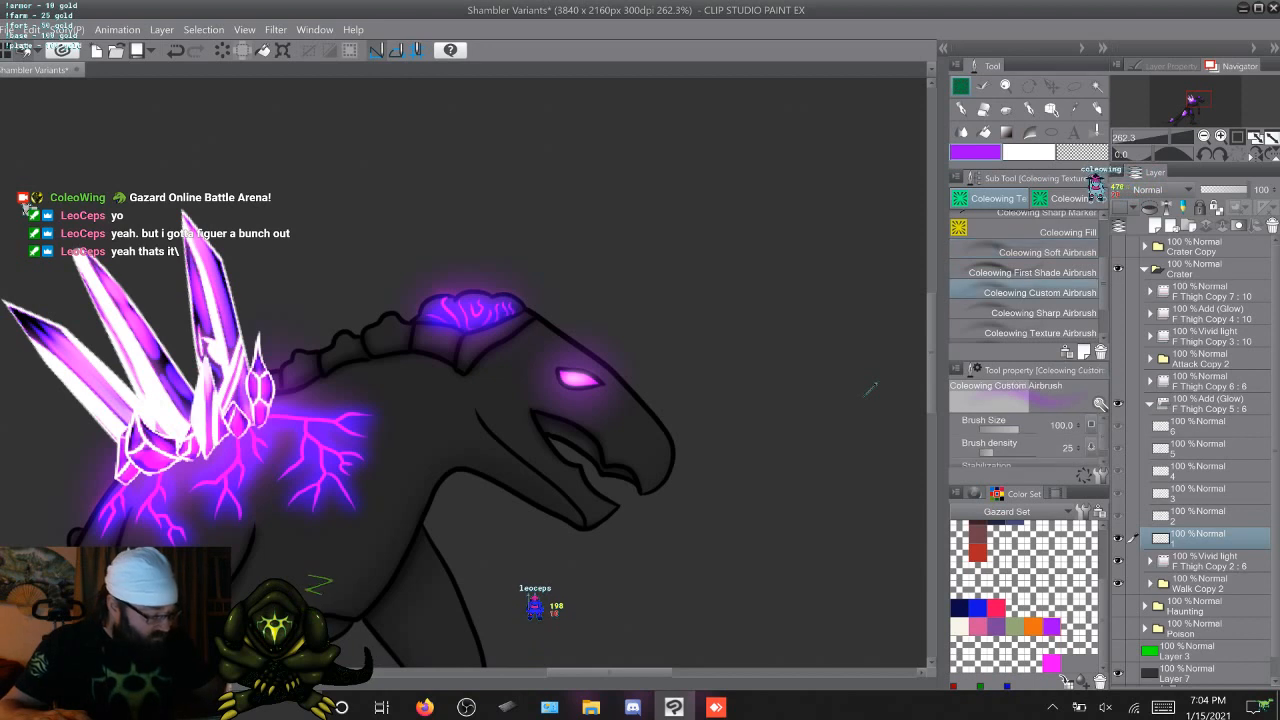
mouse_move(459, 372)
mouse_down()
mouse_move(421, 372)
mouse_move(467, 372)
mouse_up()
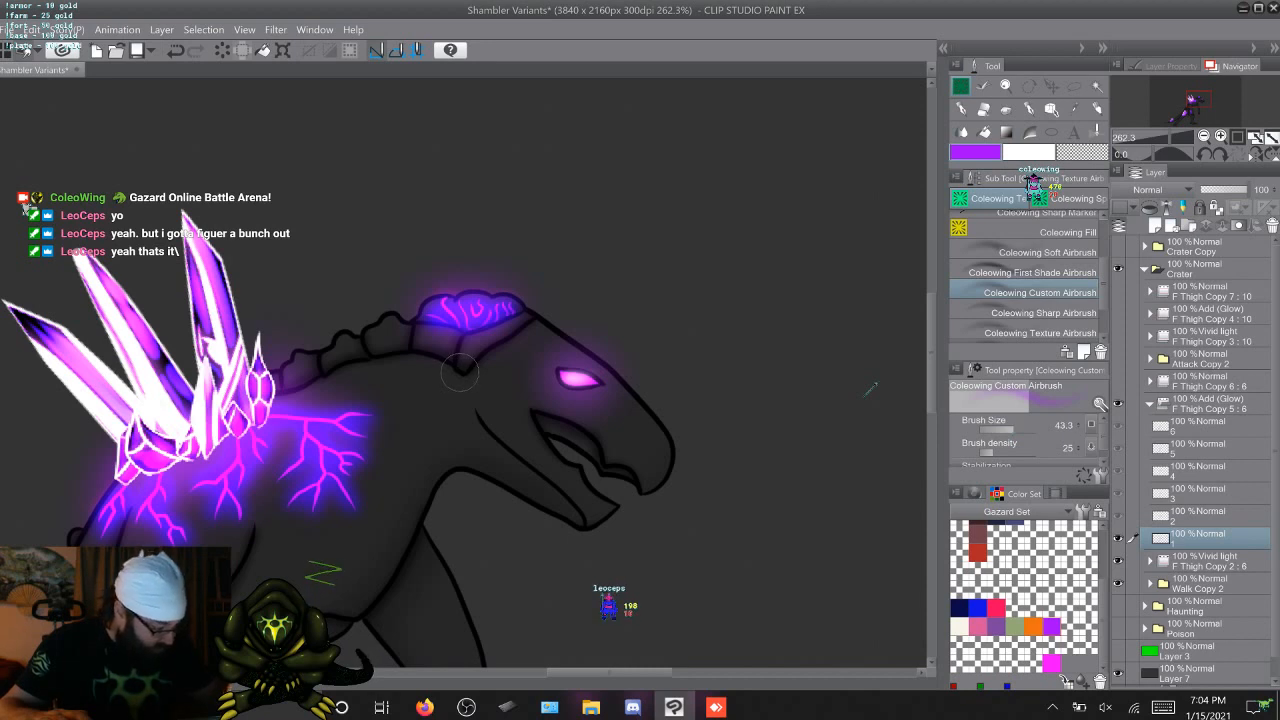
drag(464, 372, 466, 372)
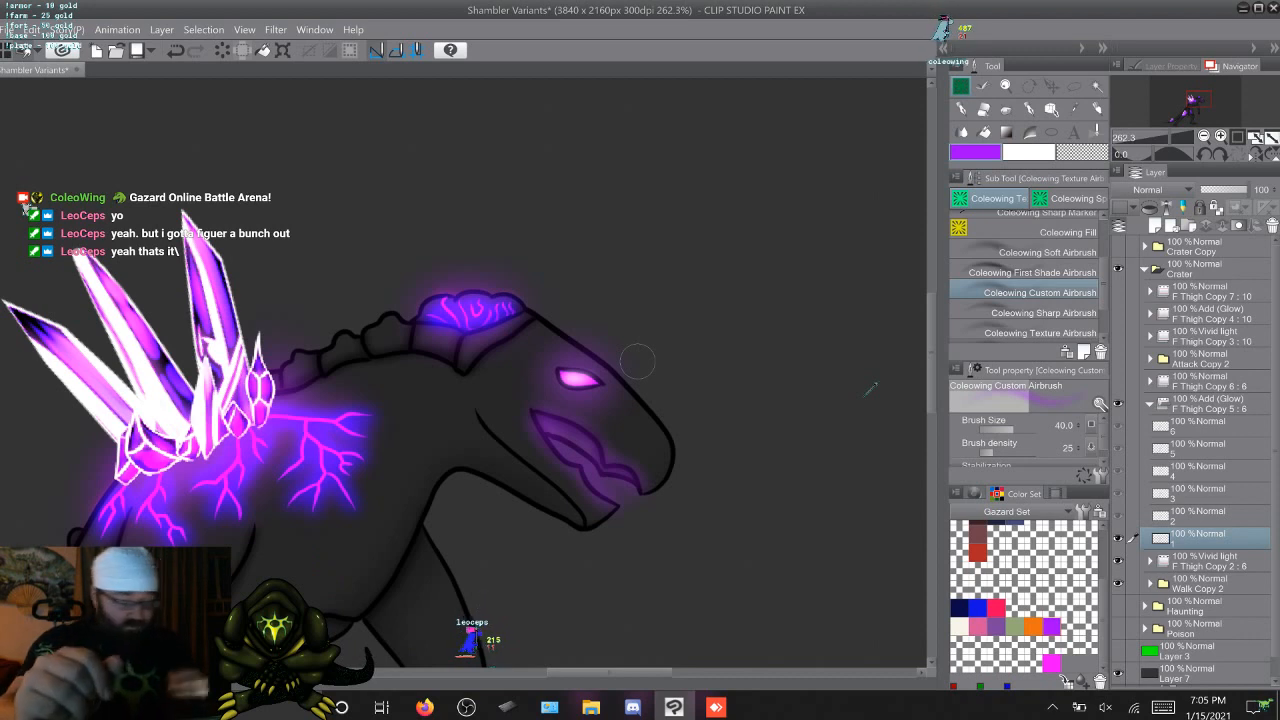
key(ctrl+z)
key(ctrl+z)
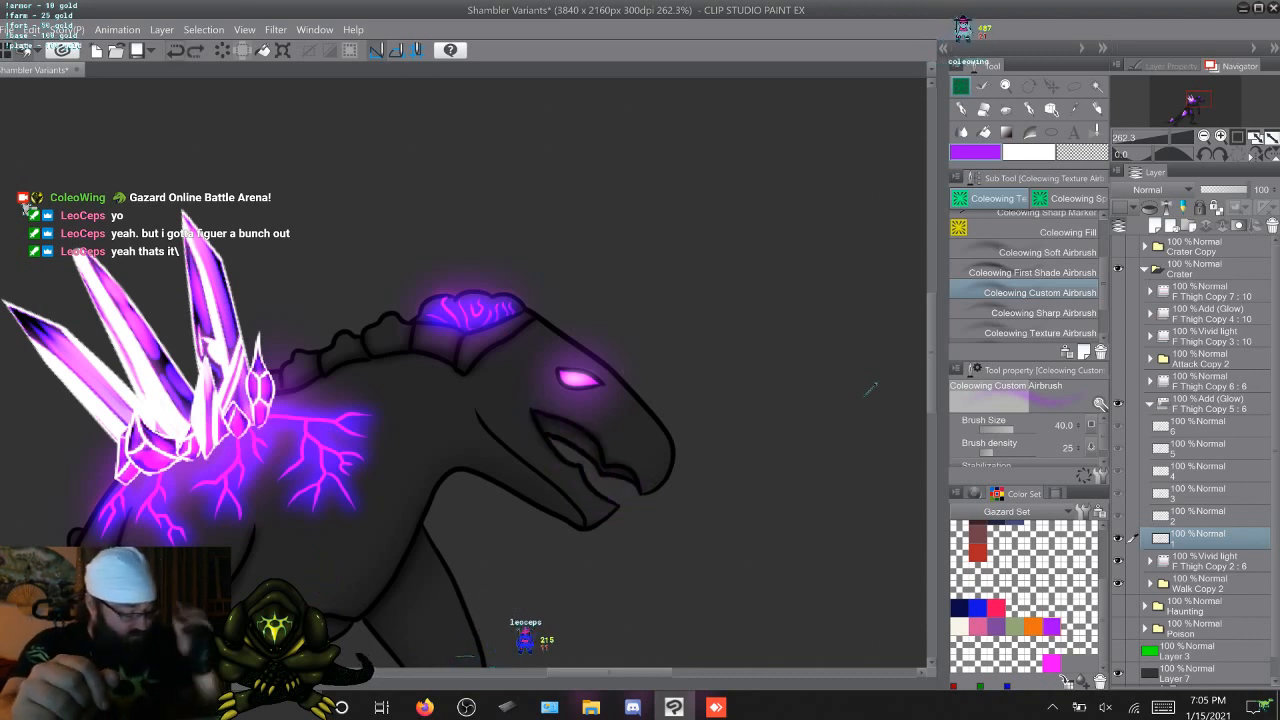
Collapse and hide the walk Add (Glow) folder, hide the Vivid light folder, and expand Walk Copy 2 and its 7 Copy 3 subfolder
click(1150, 404)
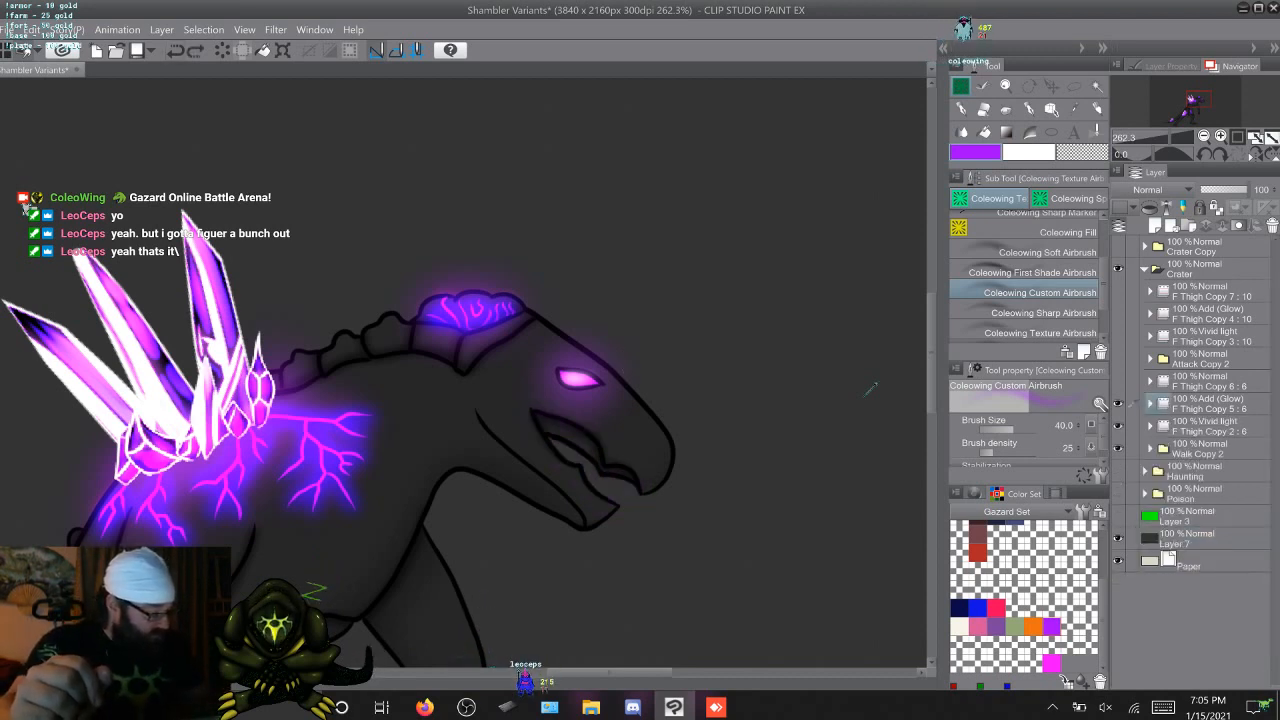
drag(1118, 404, 1118, 426)
click(1150, 449)
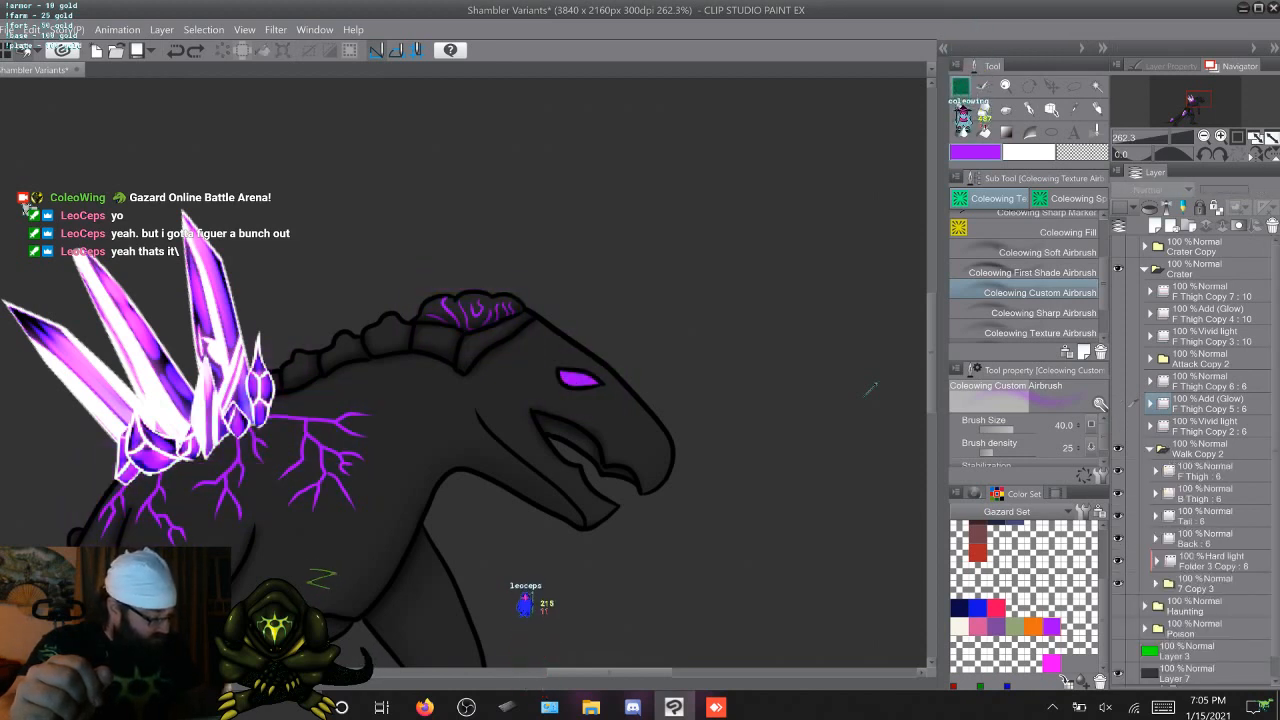
click(1156, 583)
scroll(1195, 460, down, 3)
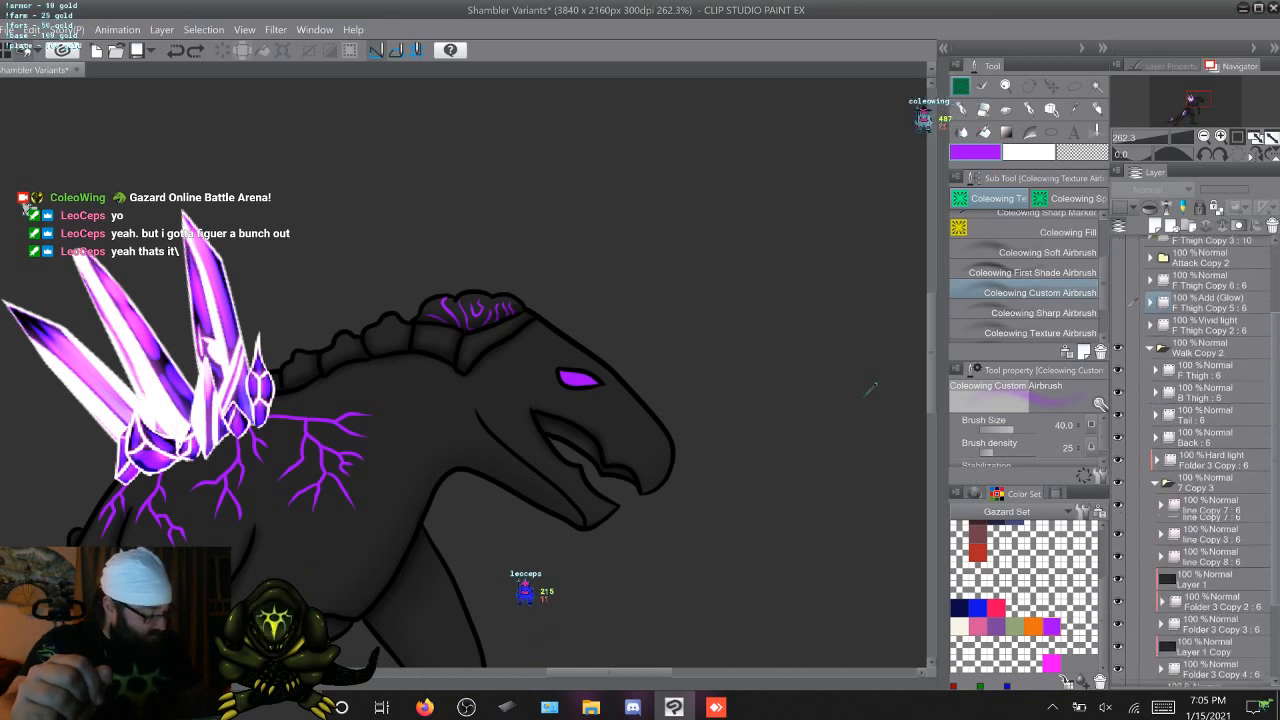
Find the folder holding the eye colour by toggling the line folders' visibility, expand line Copy 8, and select its frame 1
scroll(1195, 460, down, 1)
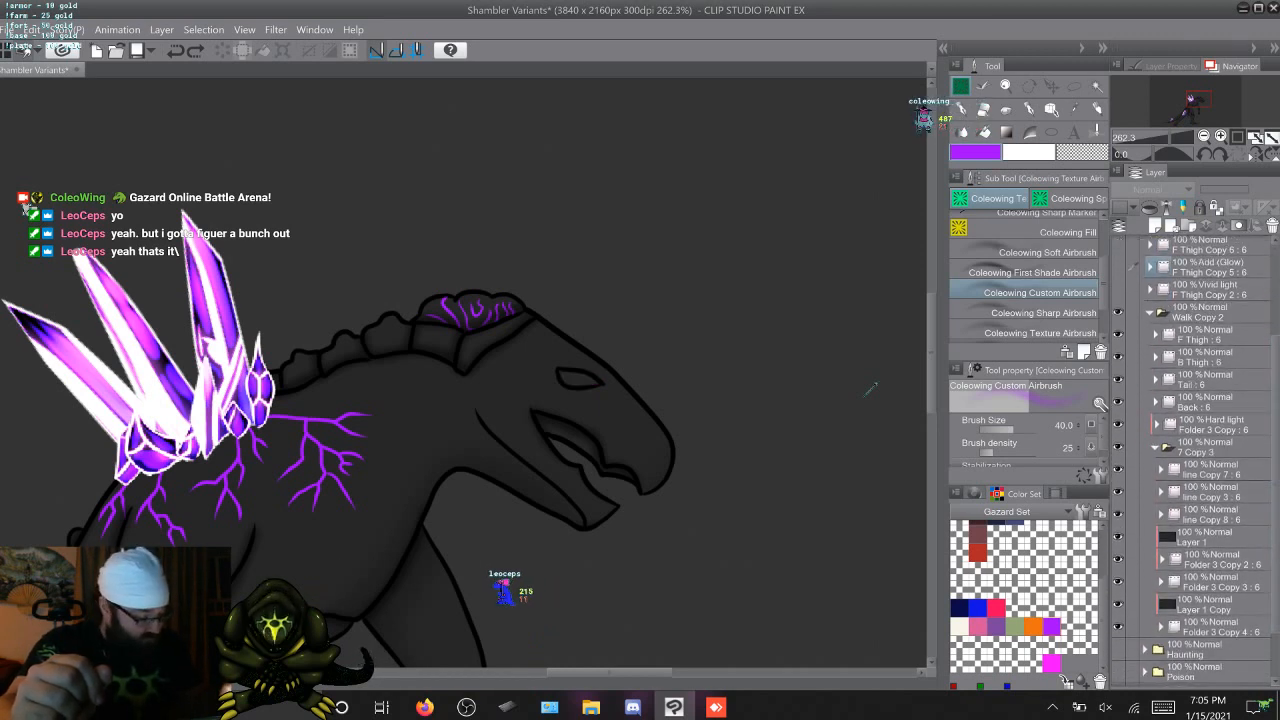
key(ctrl+z)
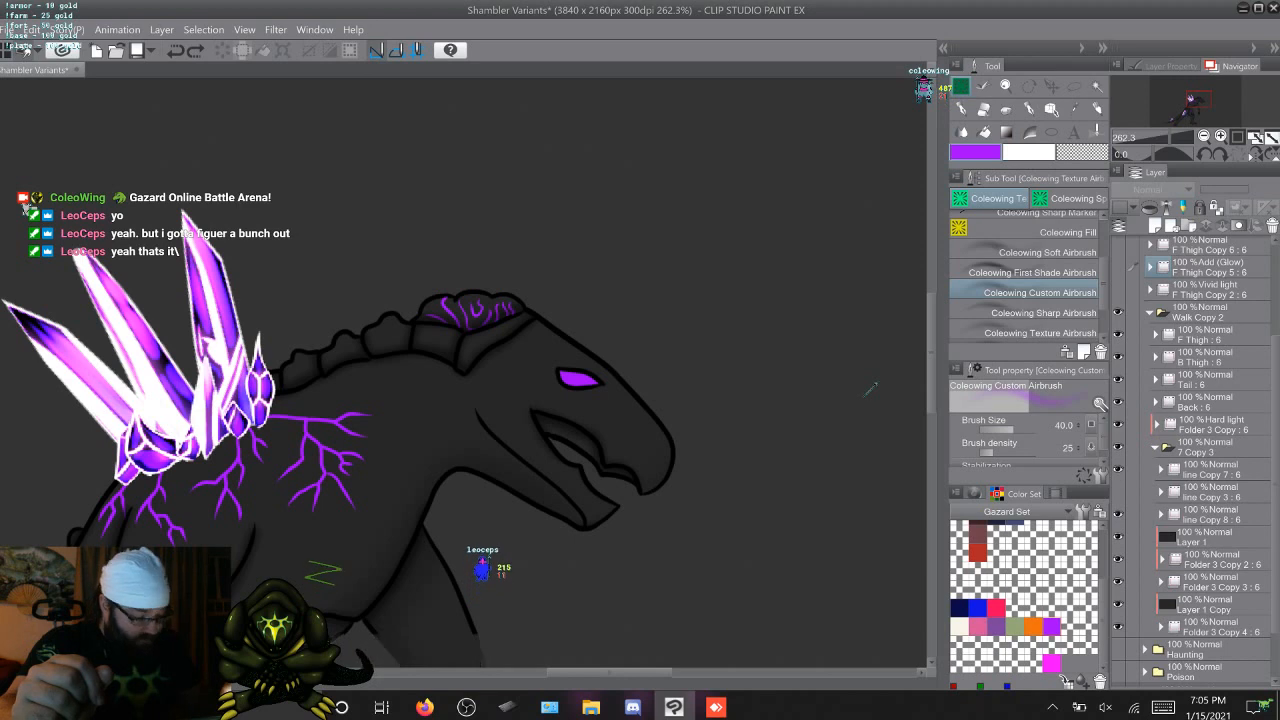
click(1118, 492)
click(1118, 492)
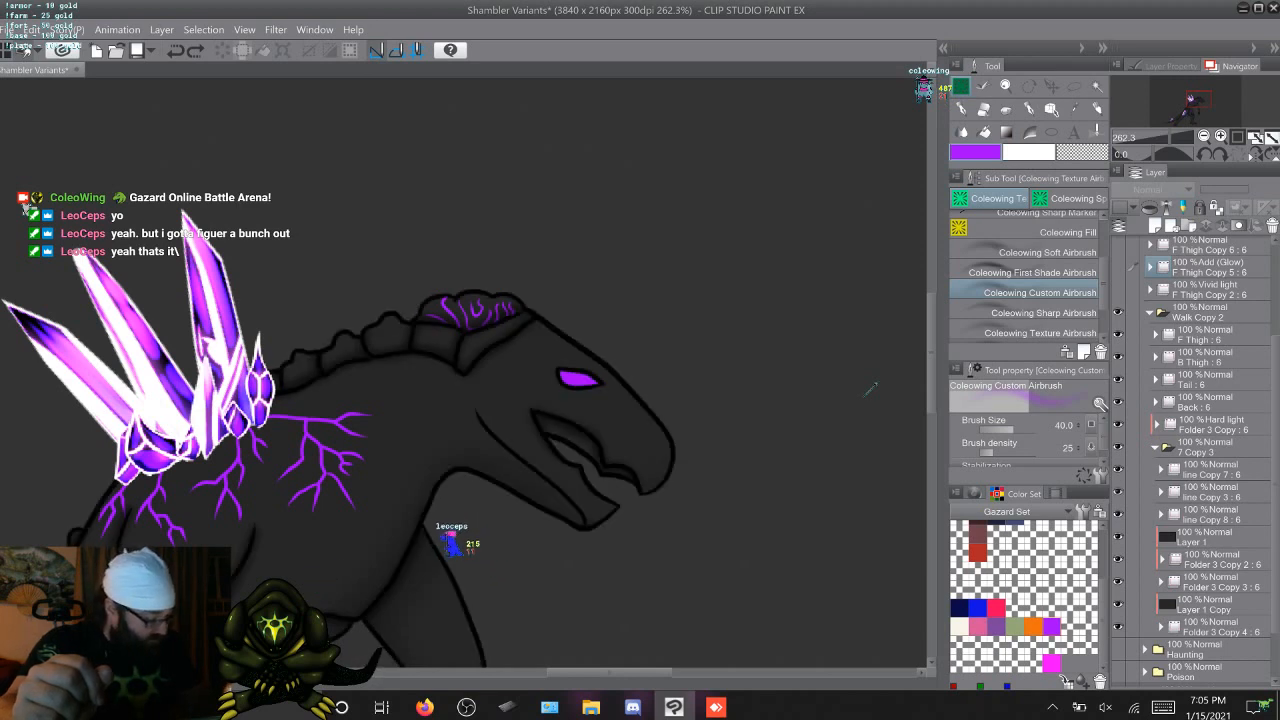
click(1161, 514)
click(1208, 537)
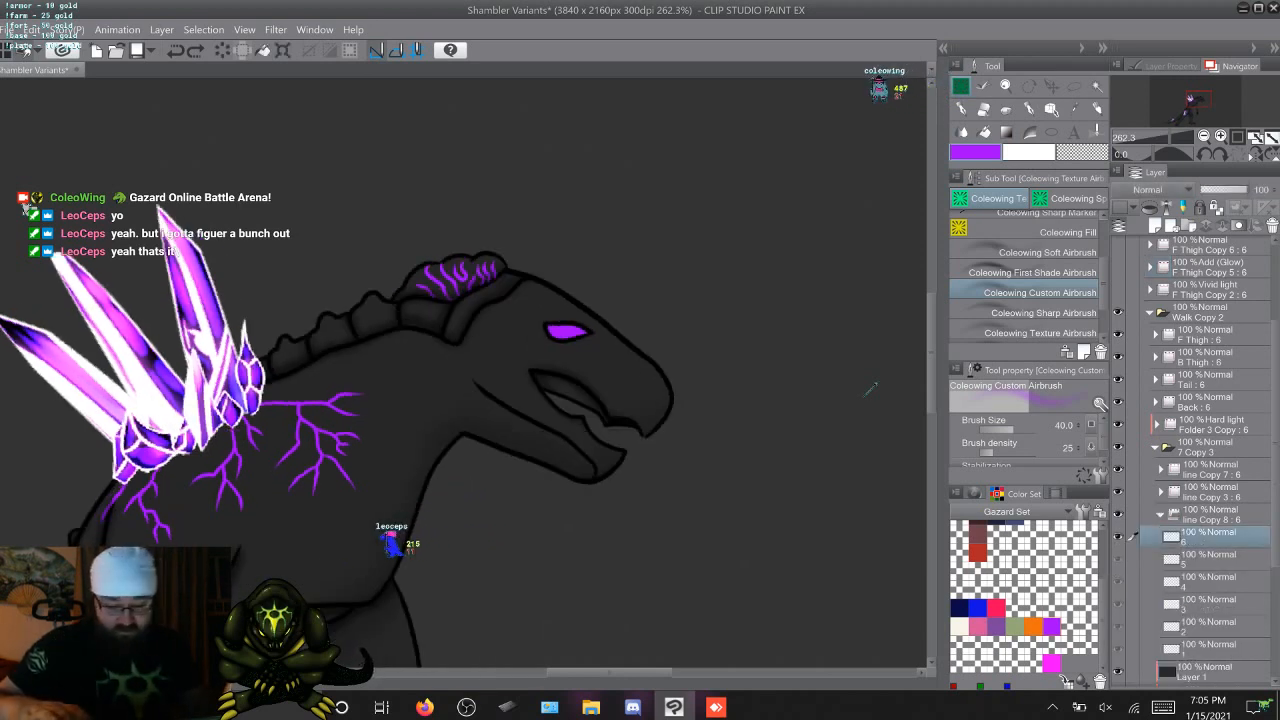
click(1208, 649)
Paint the inside of the upper mouth purple on walk frame 1 with the Marker, using Marker Small for the narrow front strip
scroll(1028, 275, up, 3)
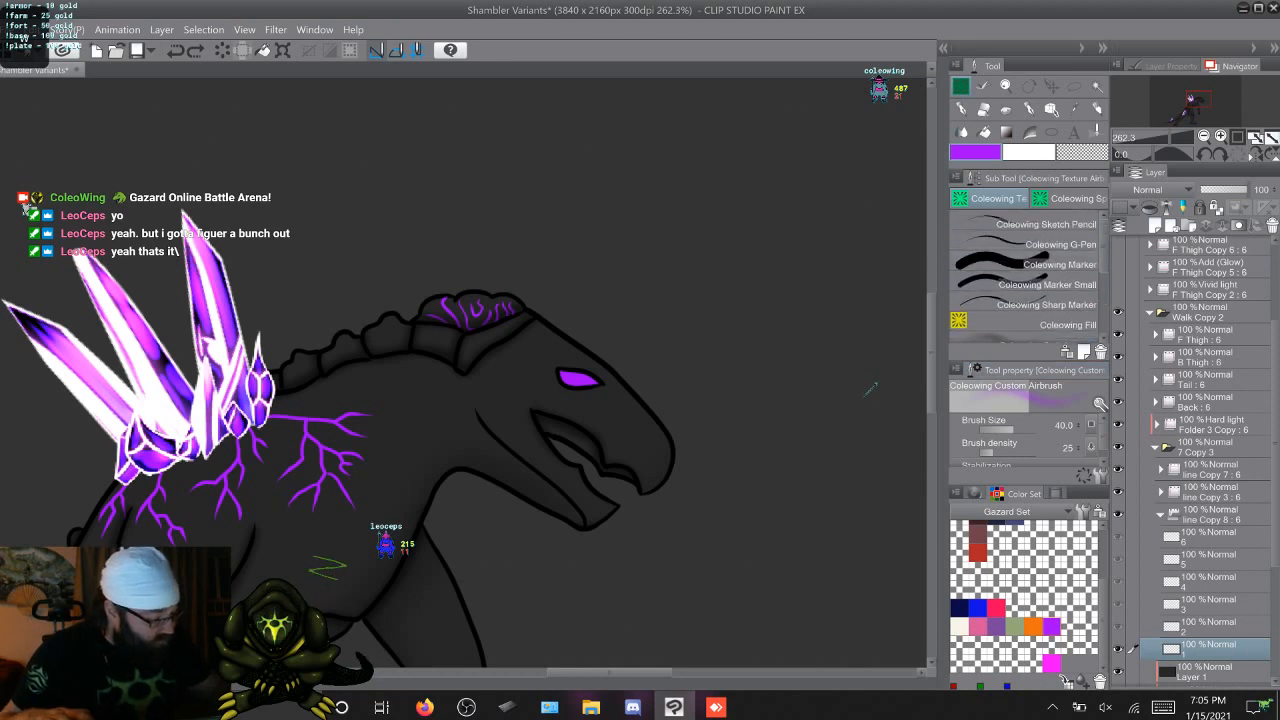
click(1040, 285)
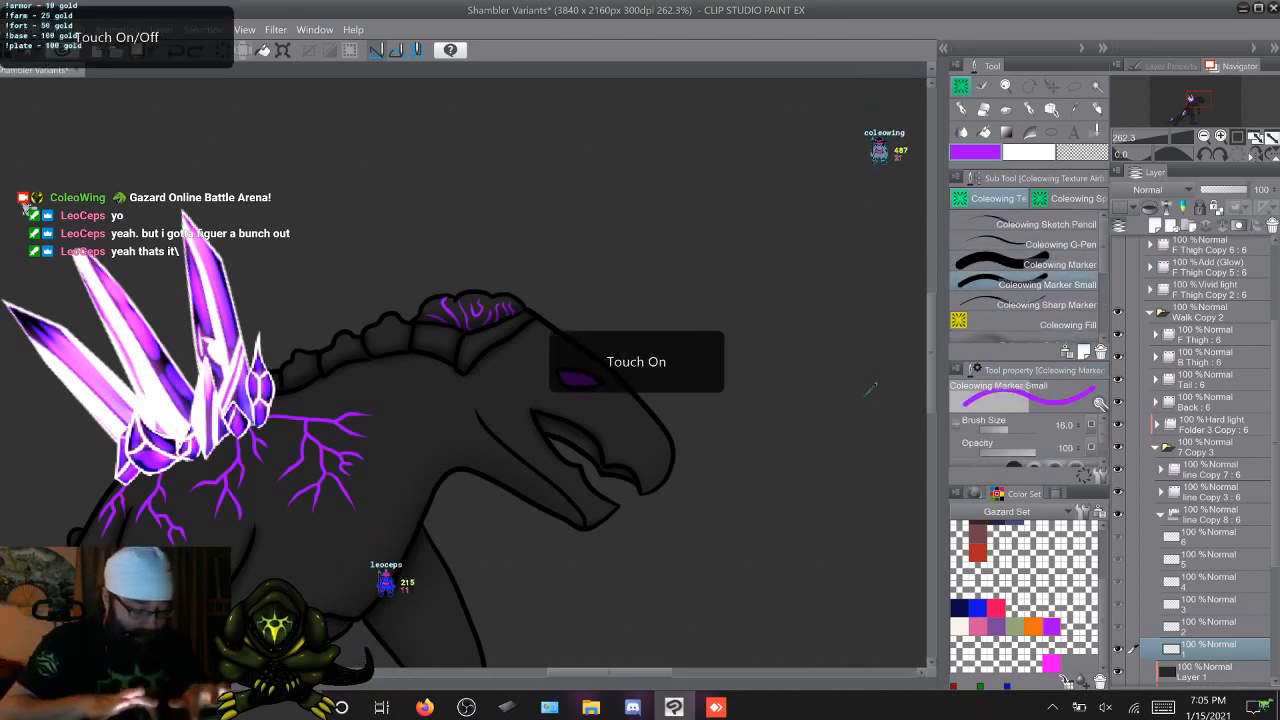
scroll(566, 562, up, 3)
scroll(566, 480, up, 1)
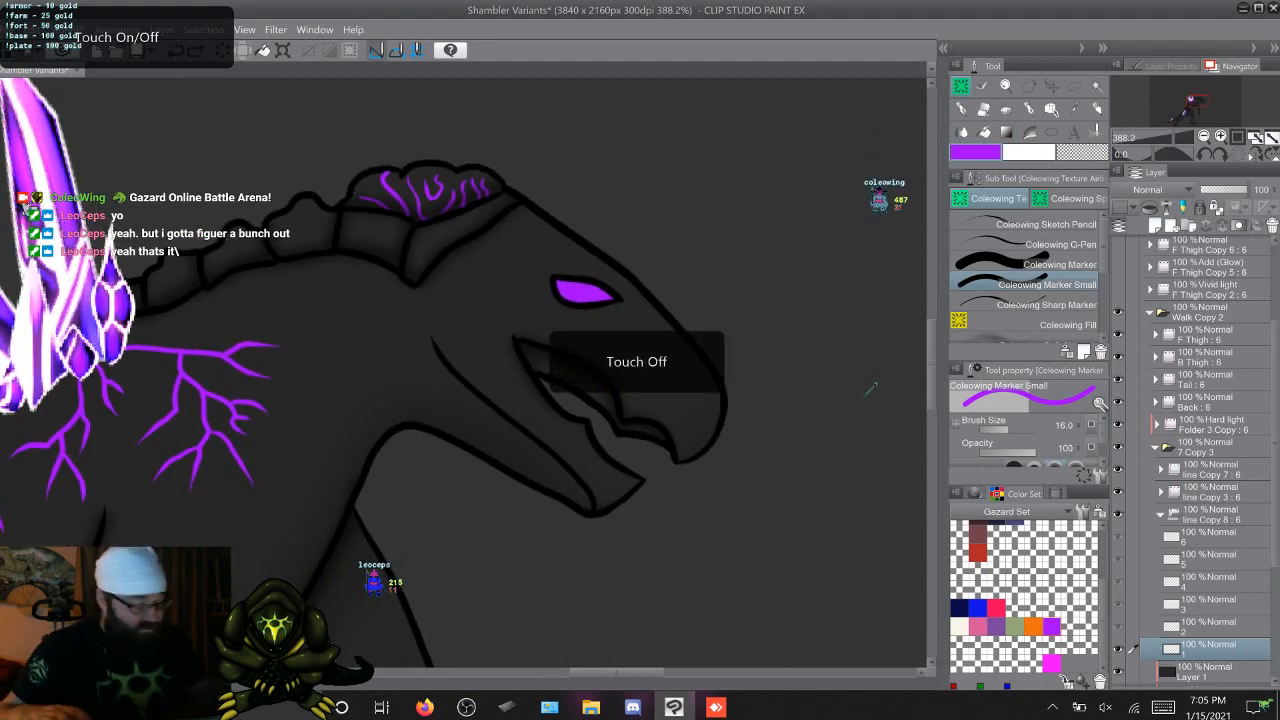
click(1045, 265)
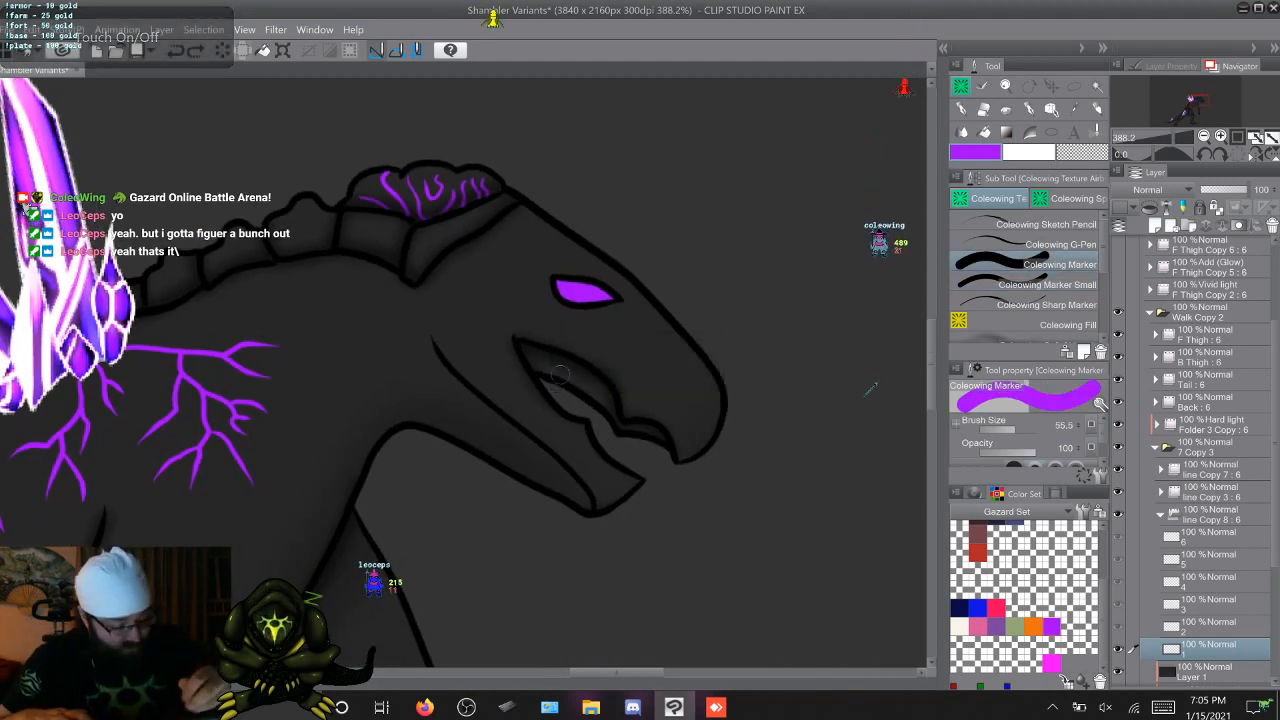
mouse_move(559, 372)
mouse_down()
mouse_move(525, 348)
mouse_move(609, 405)
mouse_up()
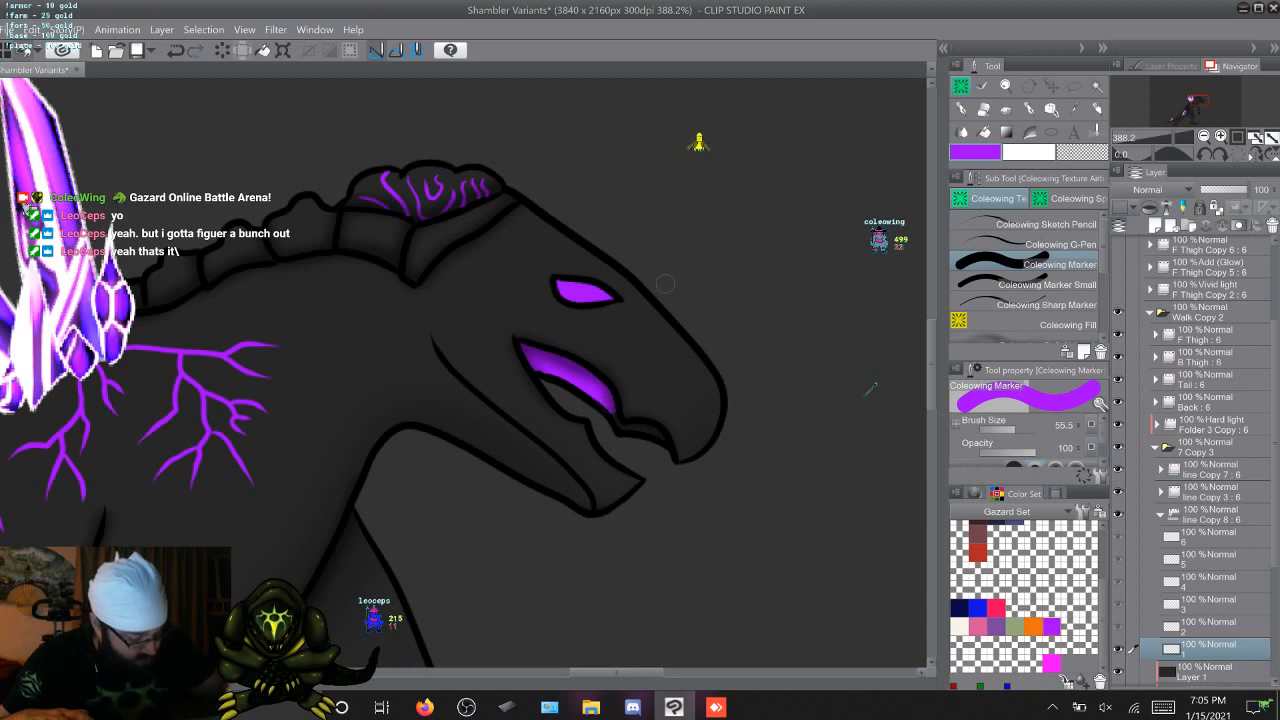
click(1045, 285)
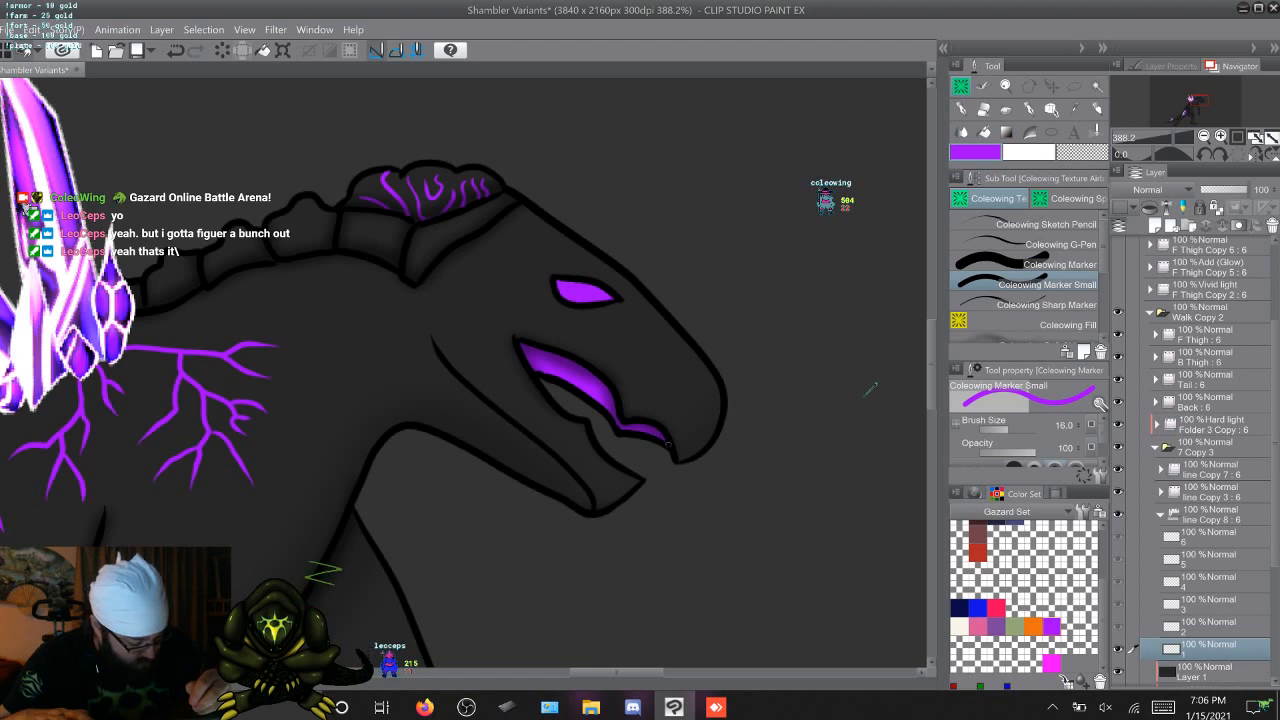
Paint the inside of the upper mouth purple on walk frame 2 with the Marker, refining its corner and front strip with Marker Small
key(period)
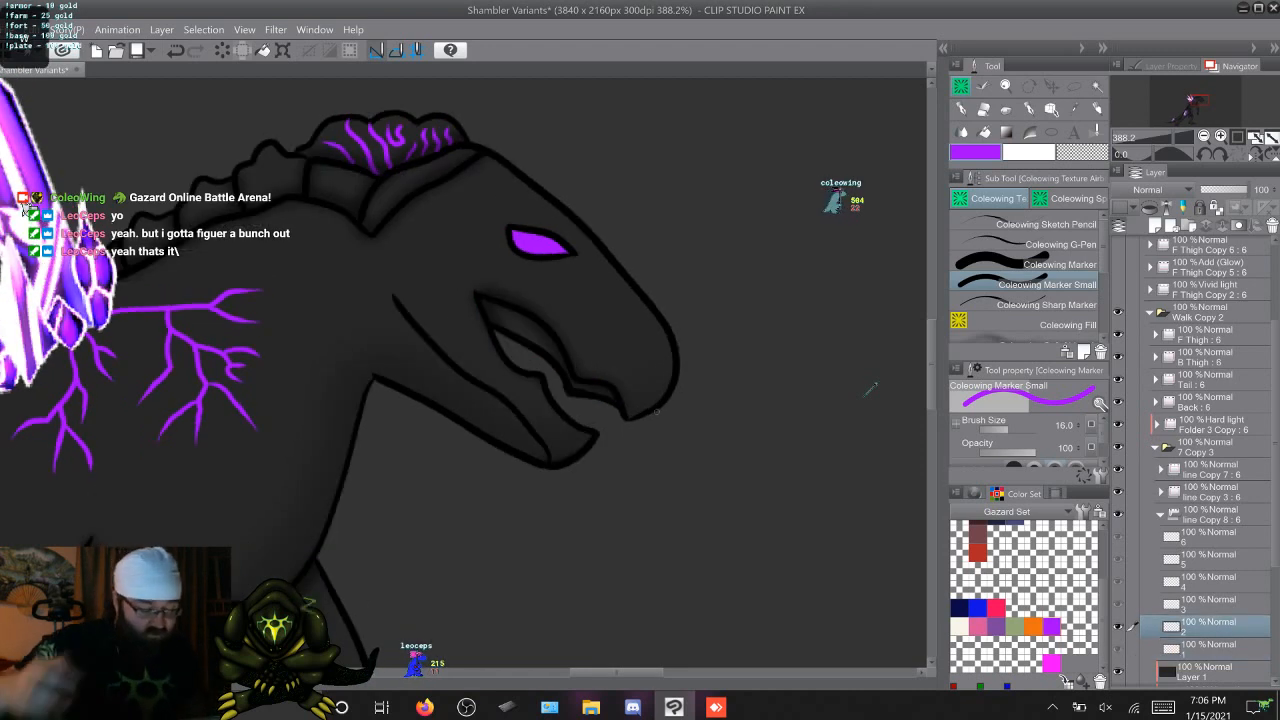
key(comma)
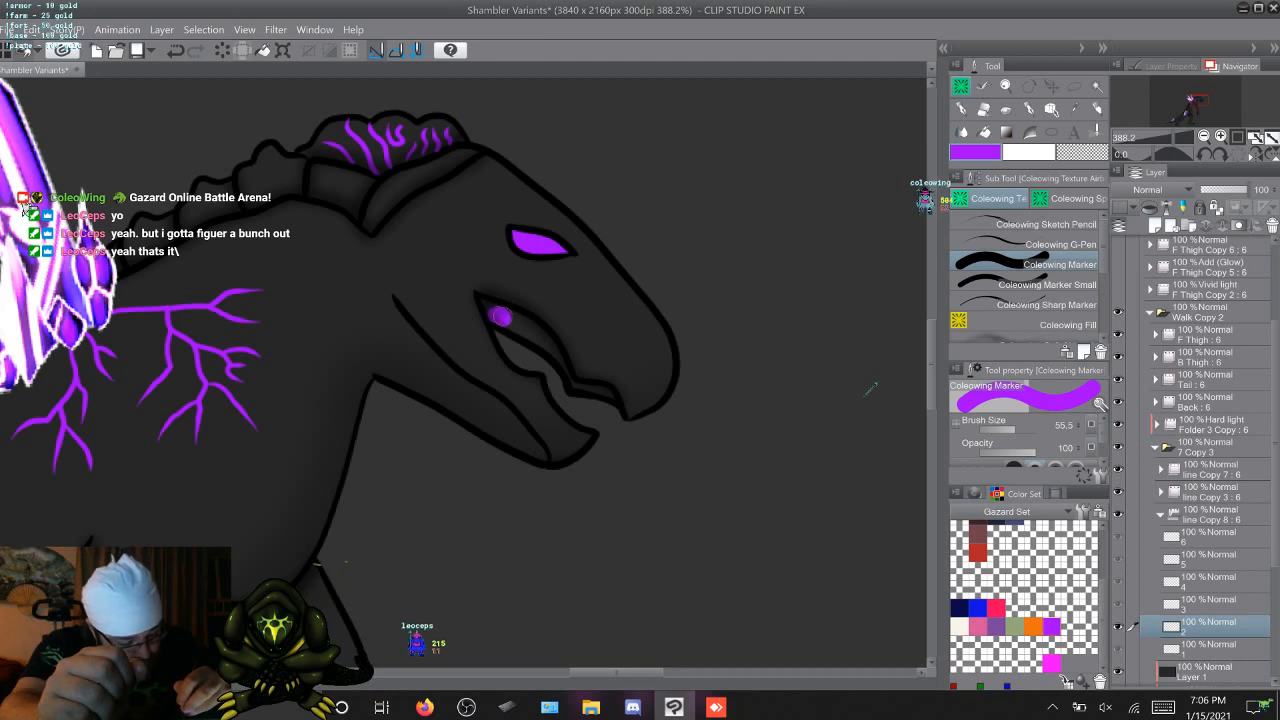
drag(512, 320, 550, 340)
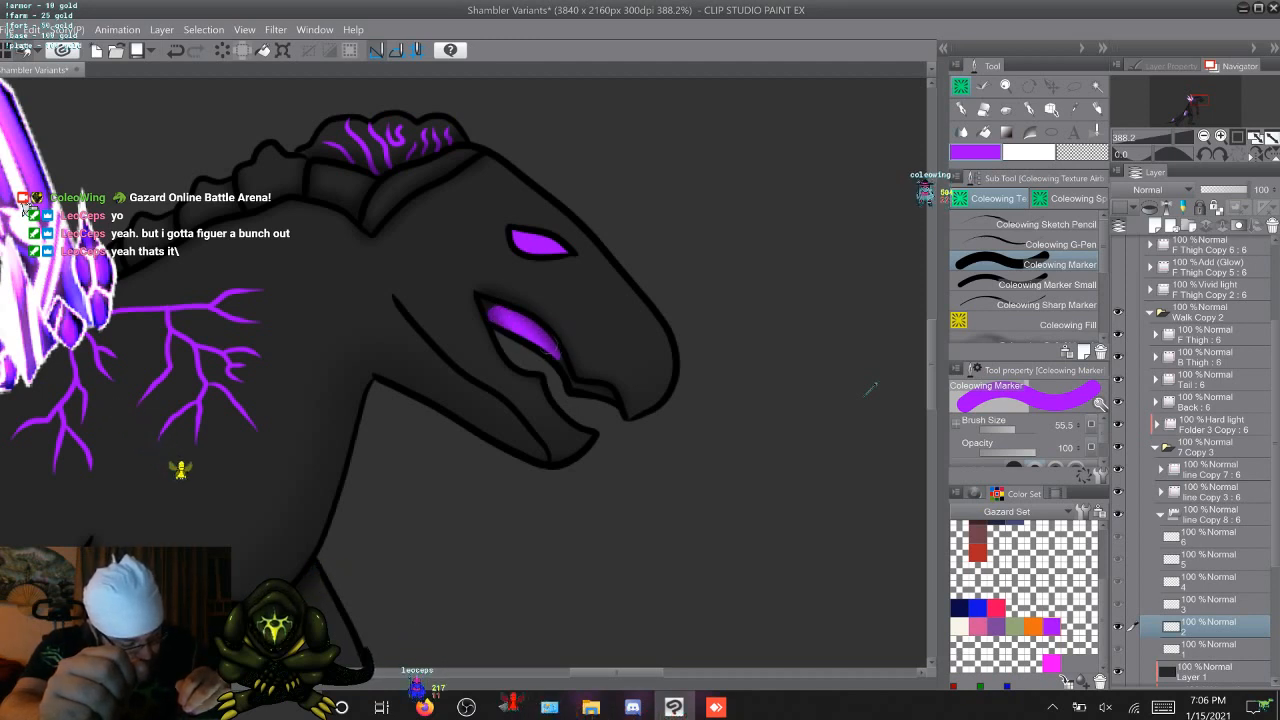
key(period)
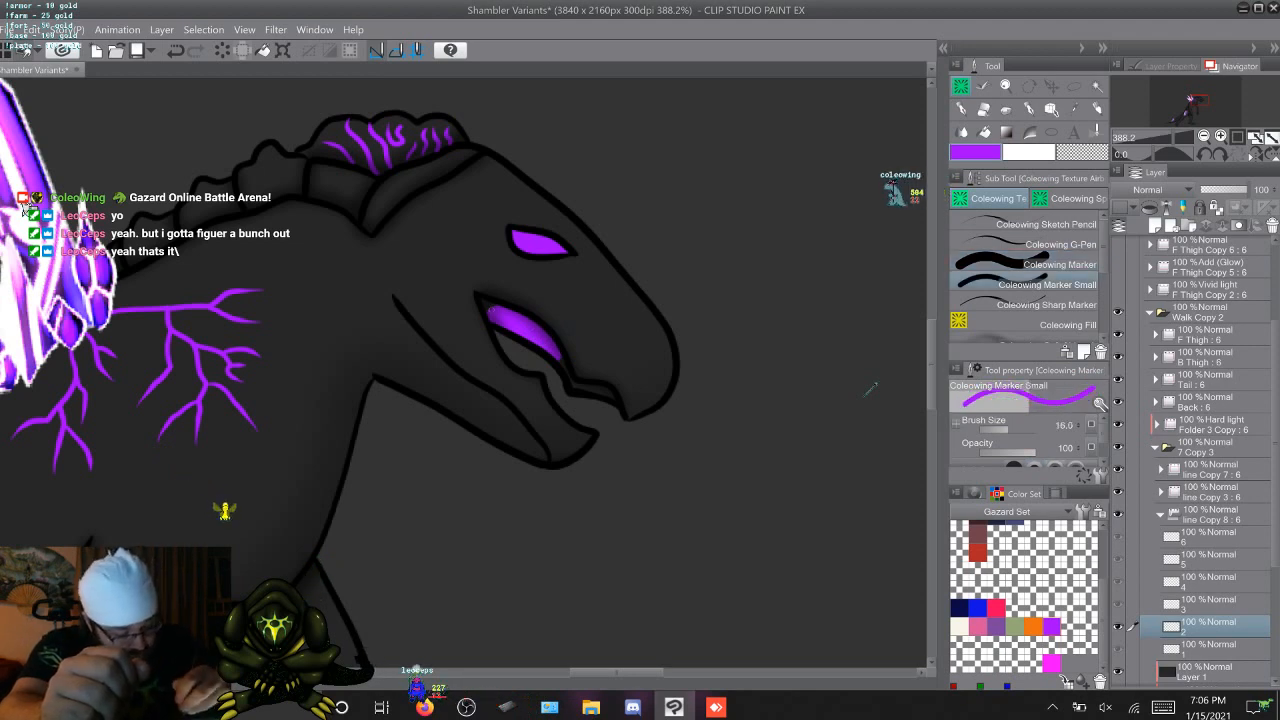
drag(484, 302, 487, 307)
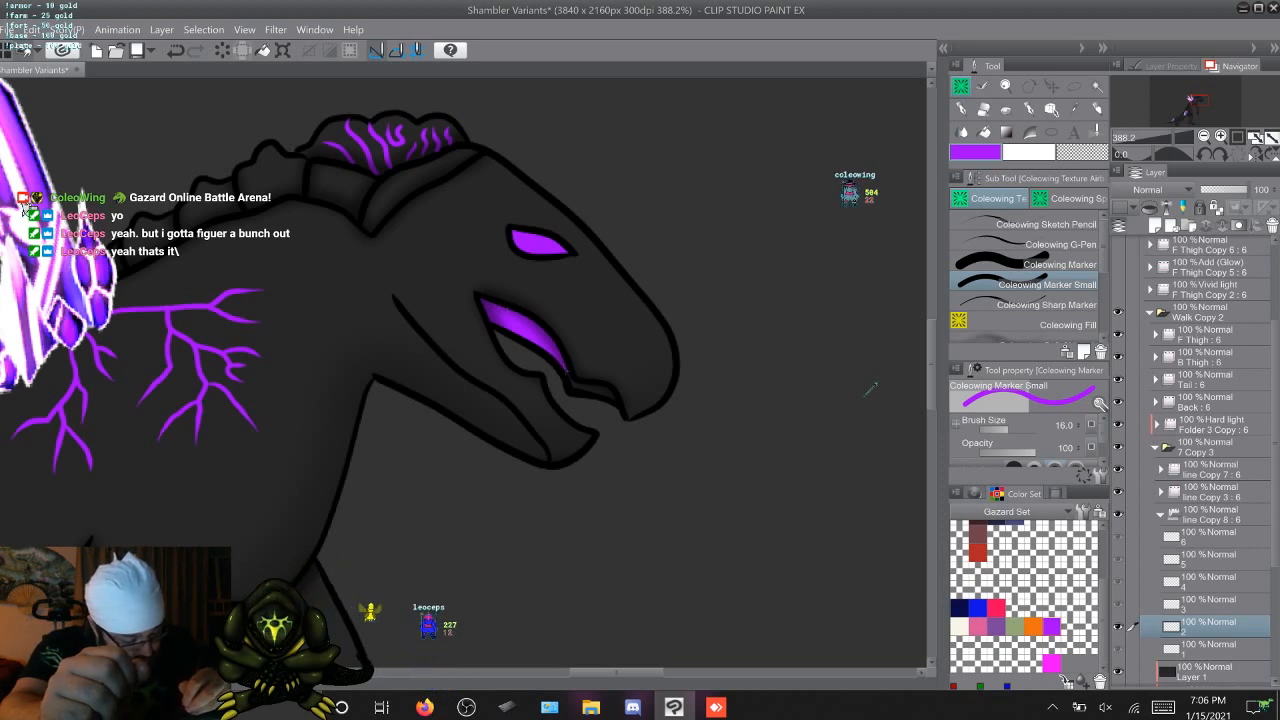
mouse_move(576, 385)
mouse_down()
mouse_move(602, 391)
mouse_move(582, 386)
mouse_up()
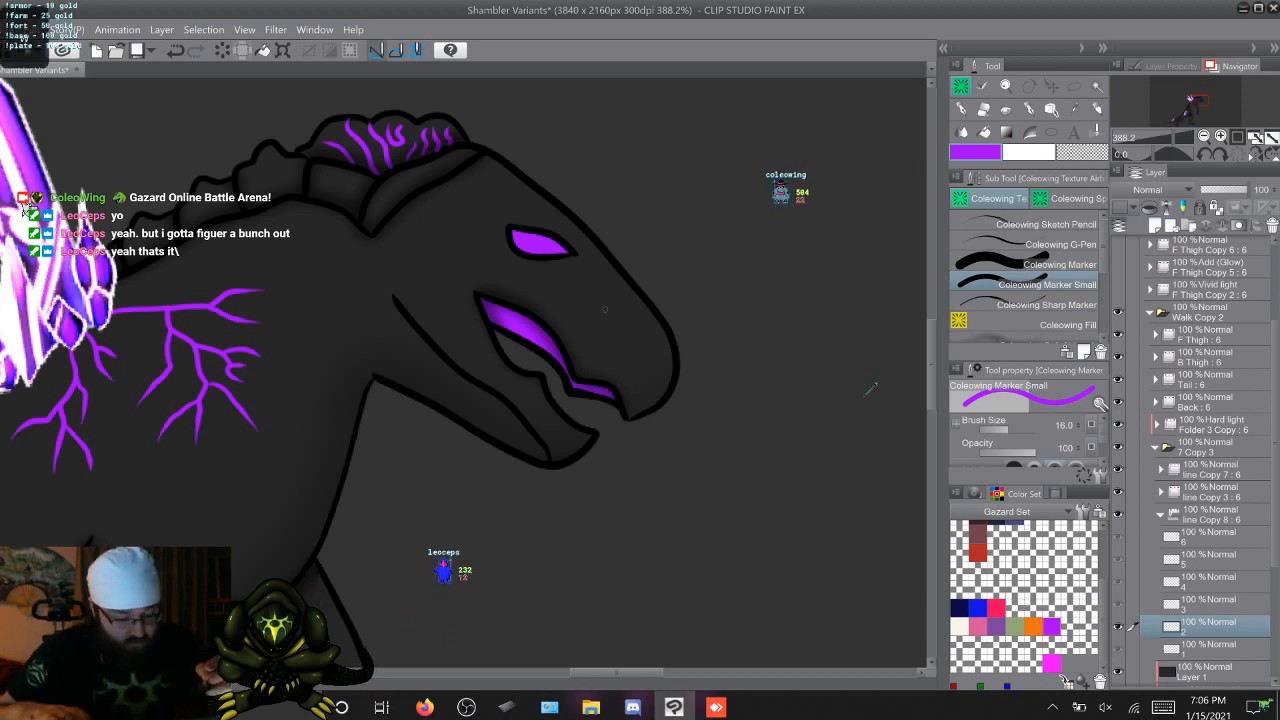
Paint the inside of the upper mouth purple on walk frame 3, filling the wide area with the Marker and the edges with Marker Small
key(Right)
drag(486, 241, 509, 264)
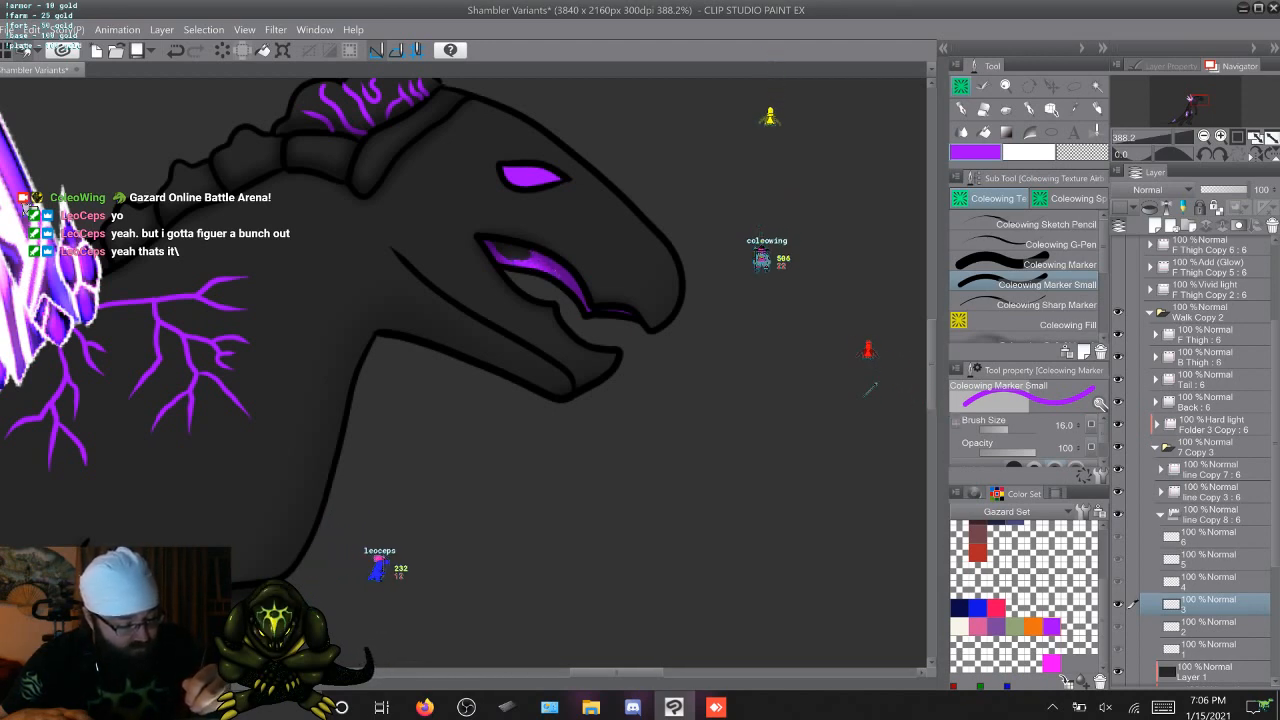
click(1046, 265)
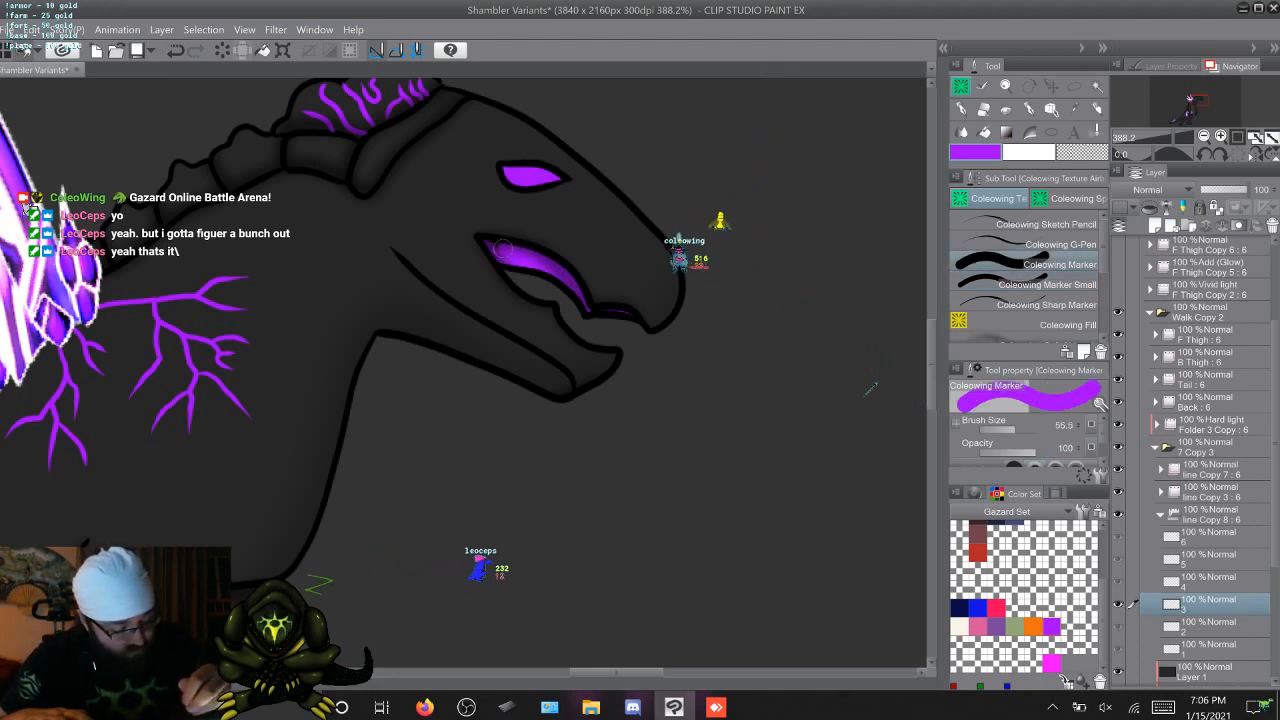
key(period)
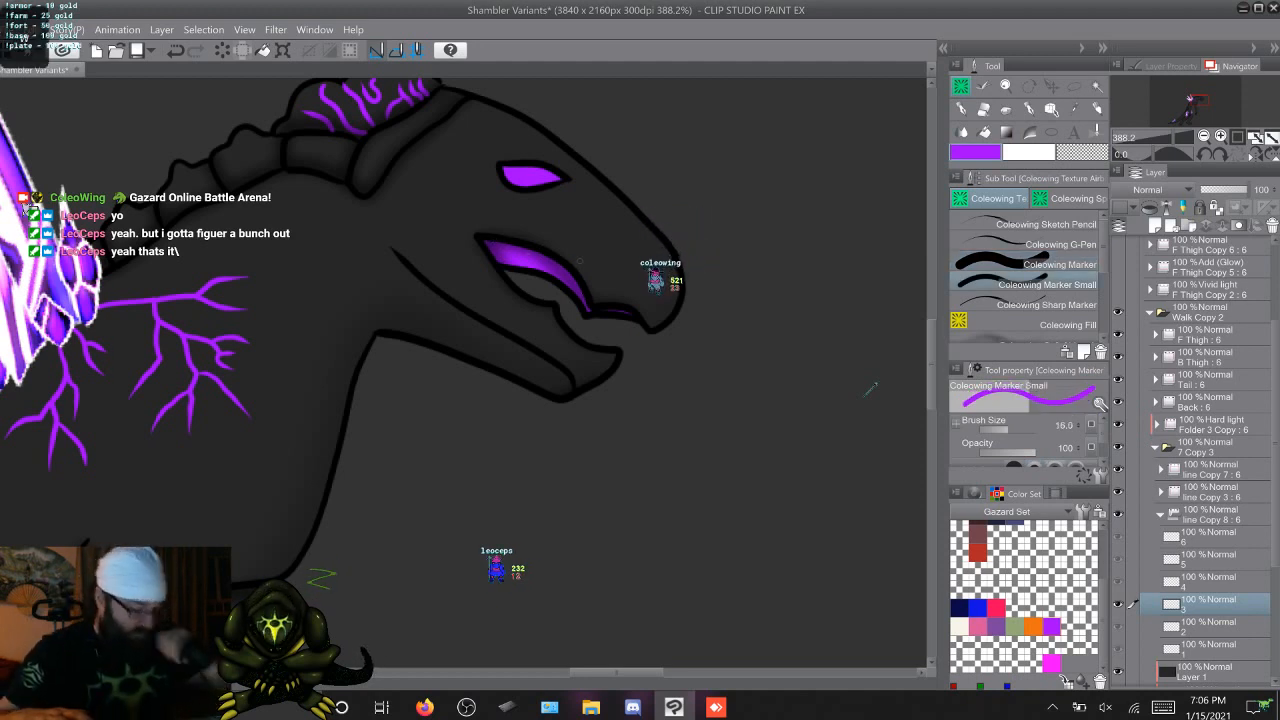
Paint the wide inside area of the upper mouth purple on walk frame 4 with the Marker
key(Right)
scroll(871, 390, up, 3)
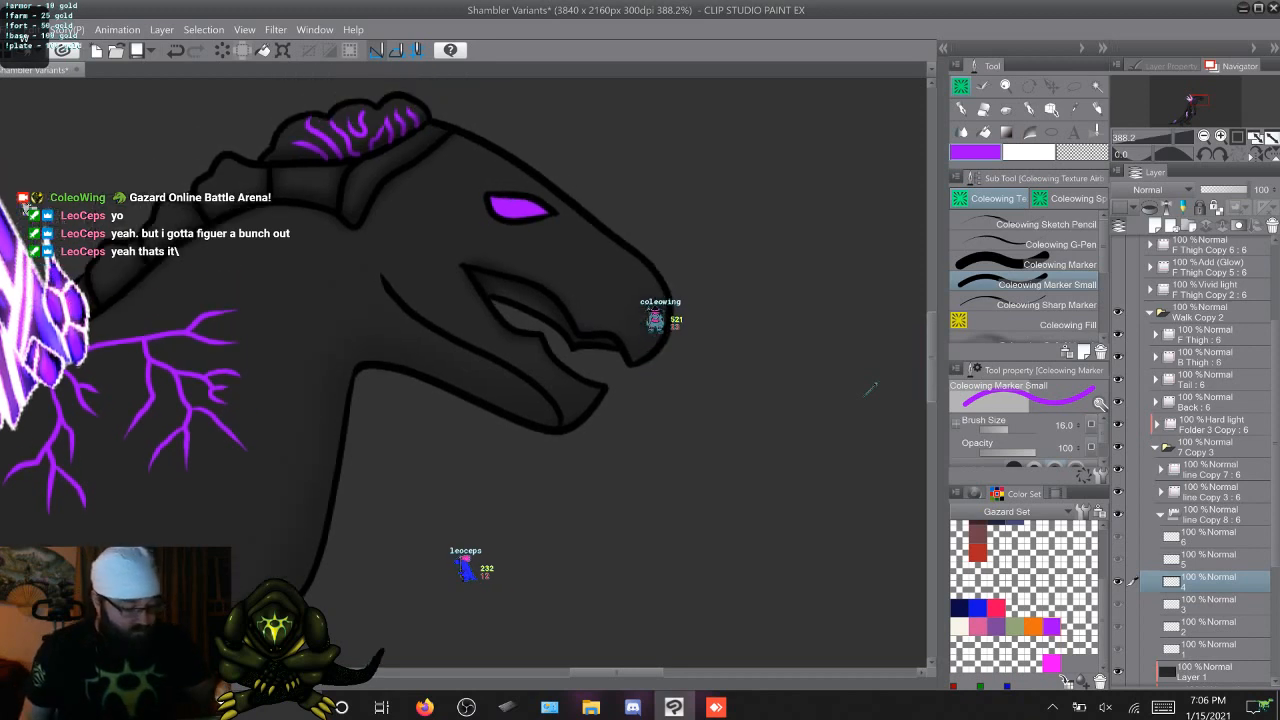
scroll(871, 390, right, 3)
scroll(871, 390, right, 1)
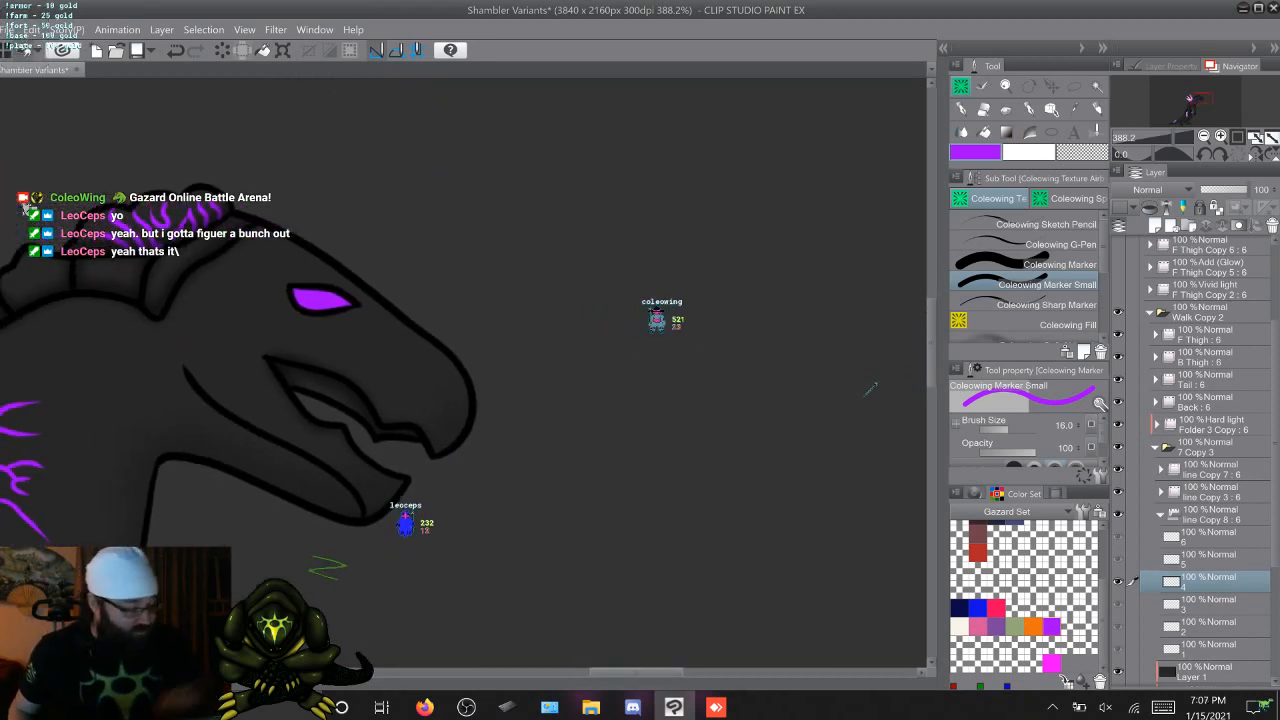
key(comma)
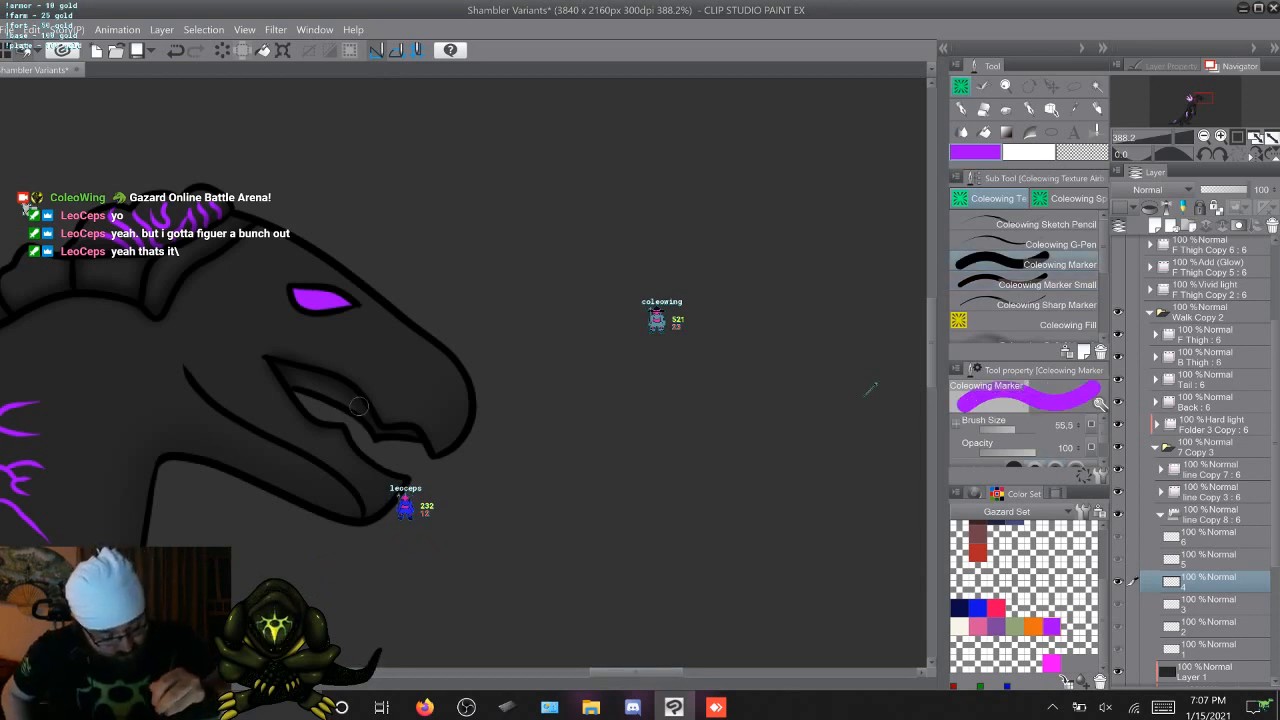
drag(355, 402, 320, 386)
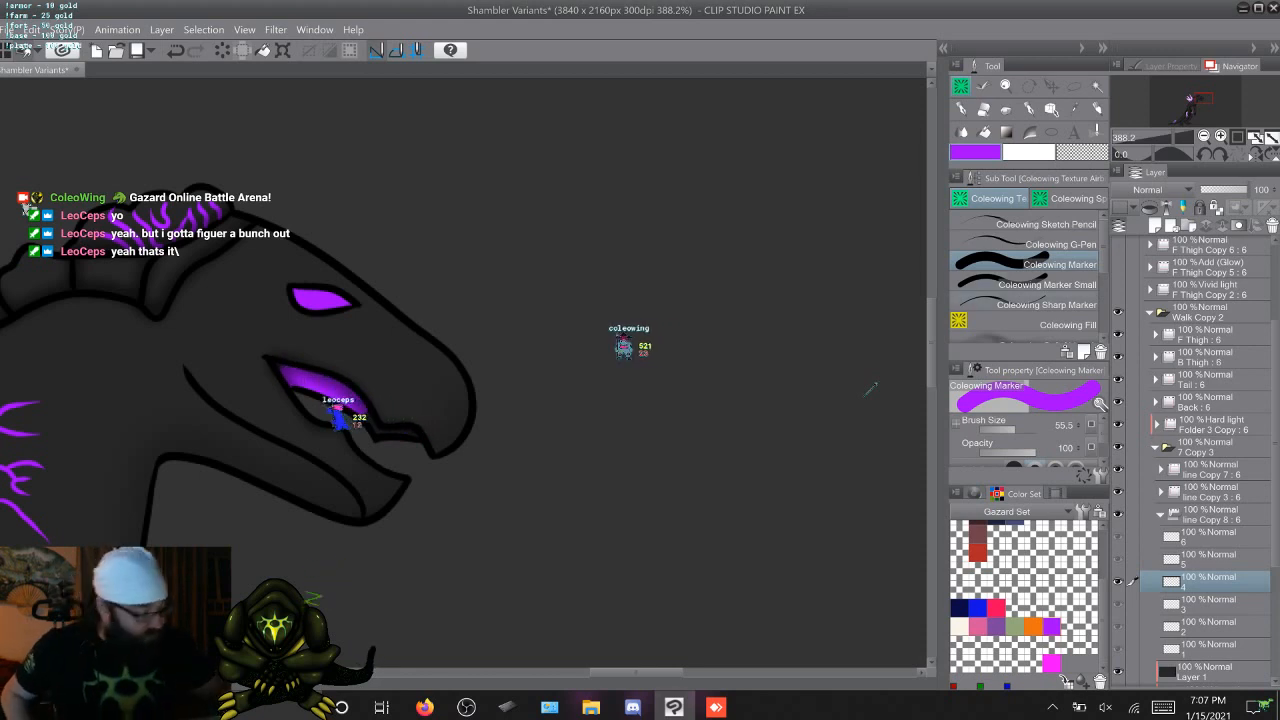
Paint the wide inside area of the upper mouth purple on walk frames 5 and 6 with the Marker
key(Right)
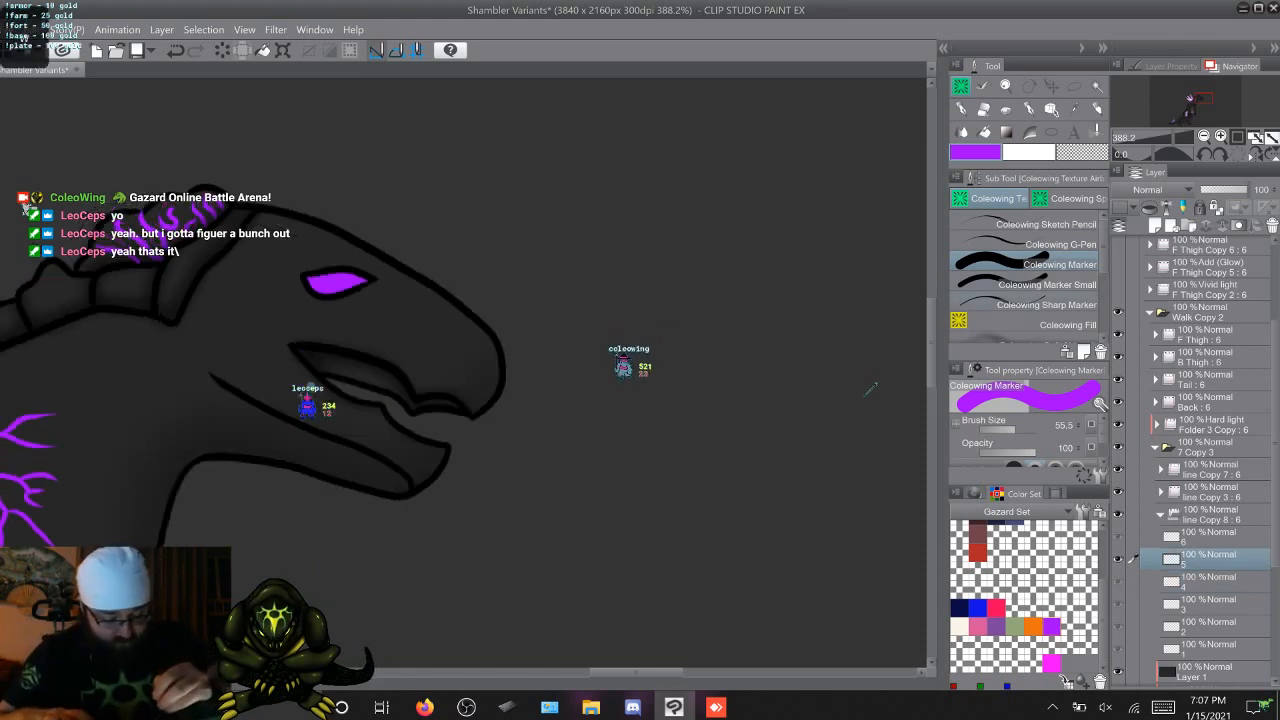
click(312, 355)
drag(312, 357, 368, 374)
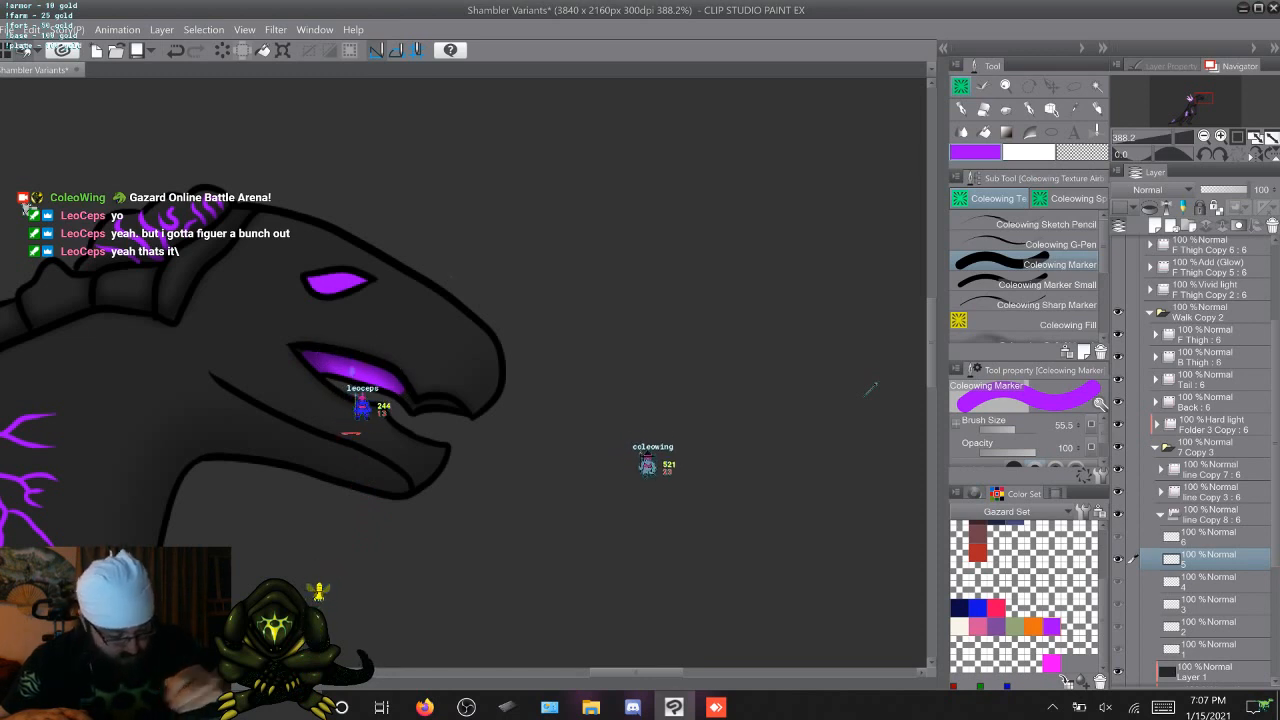
key(Right)
mouse_move(402, 465)
mouse_down()
mouse_move(332, 434)
mouse_move(399, 460)
mouse_up()
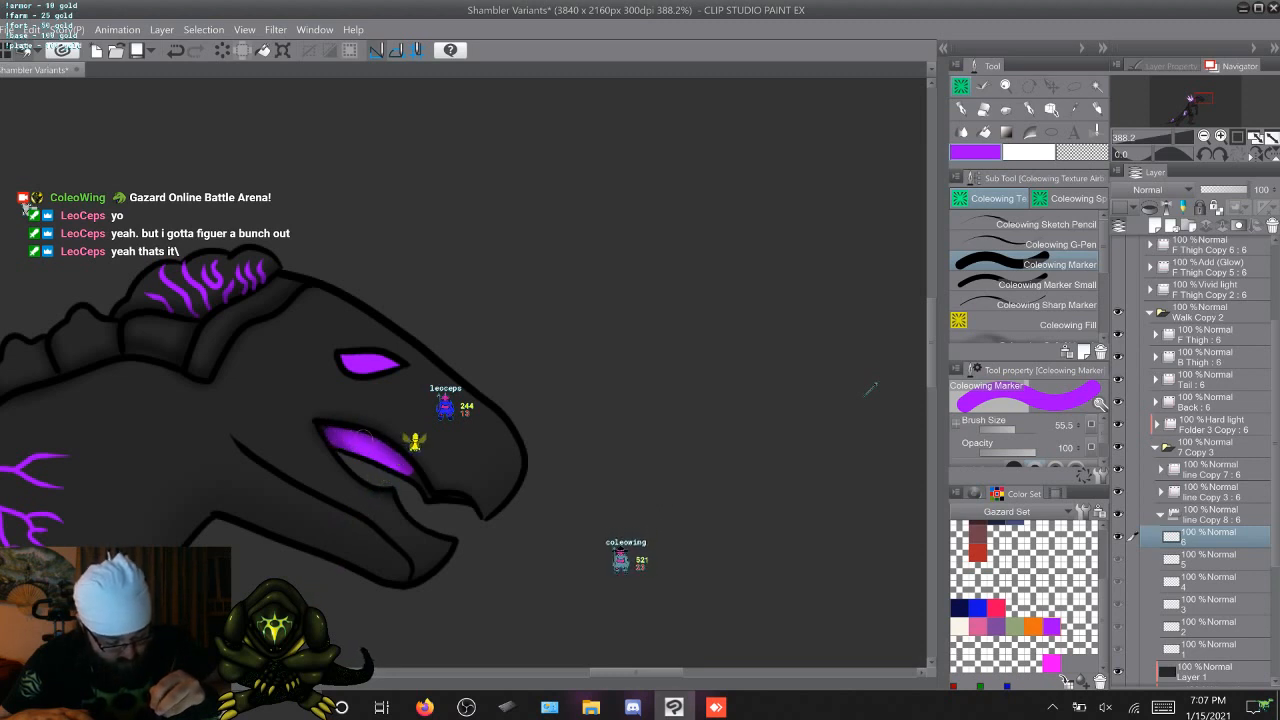
Fill the narrow front strip and remaining edges of the upper mouth purple on walk frames 4, 5 and 6 with Marker Small
key(Right)
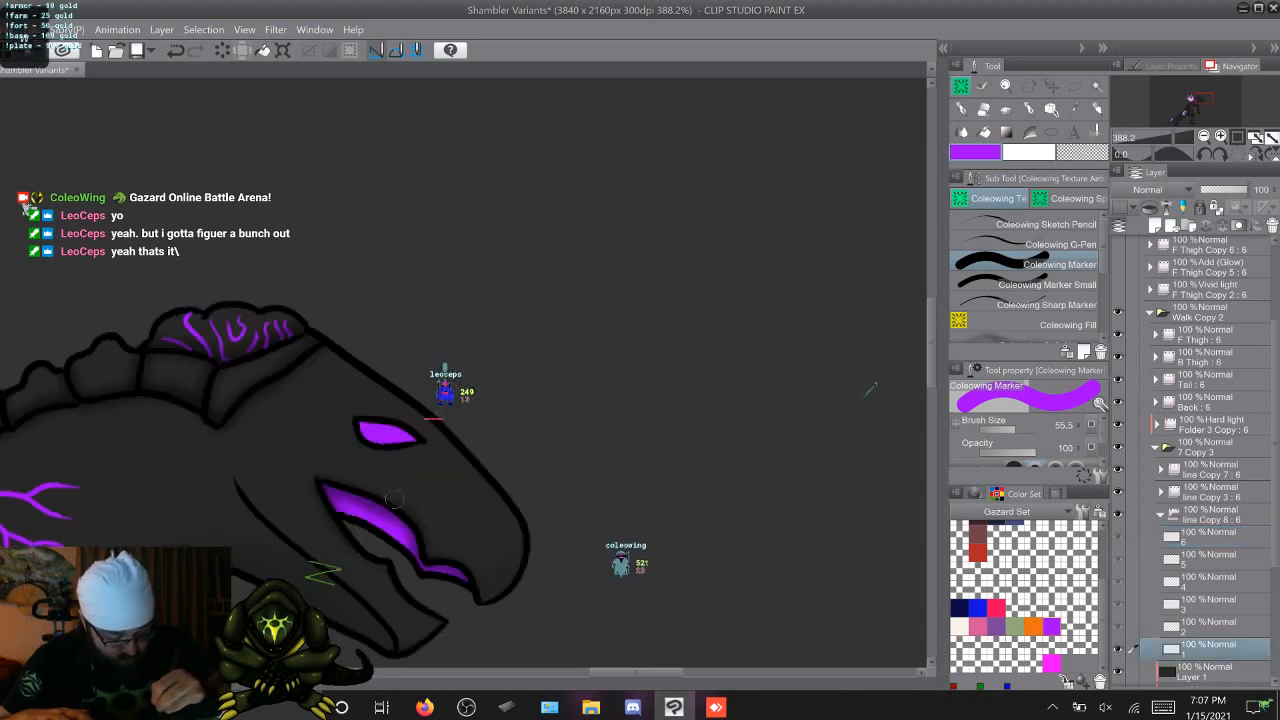
key(period)
key(Right)
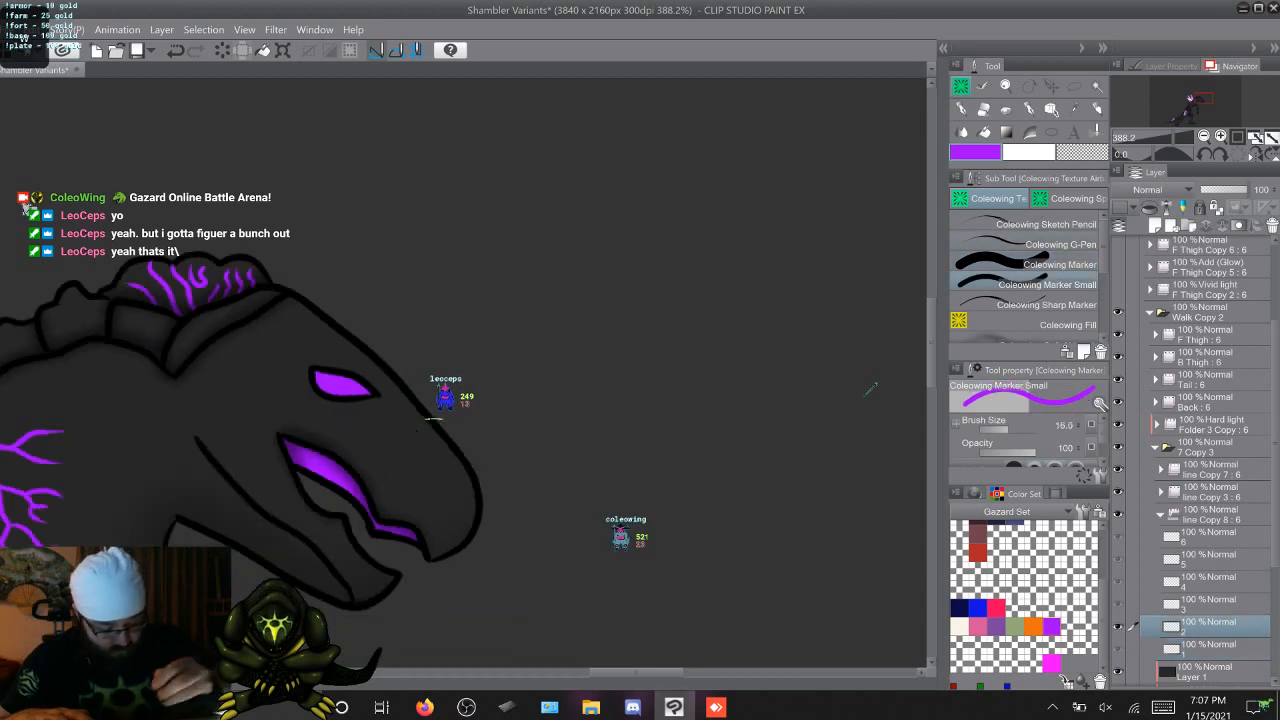
key(Right)
key(Right)
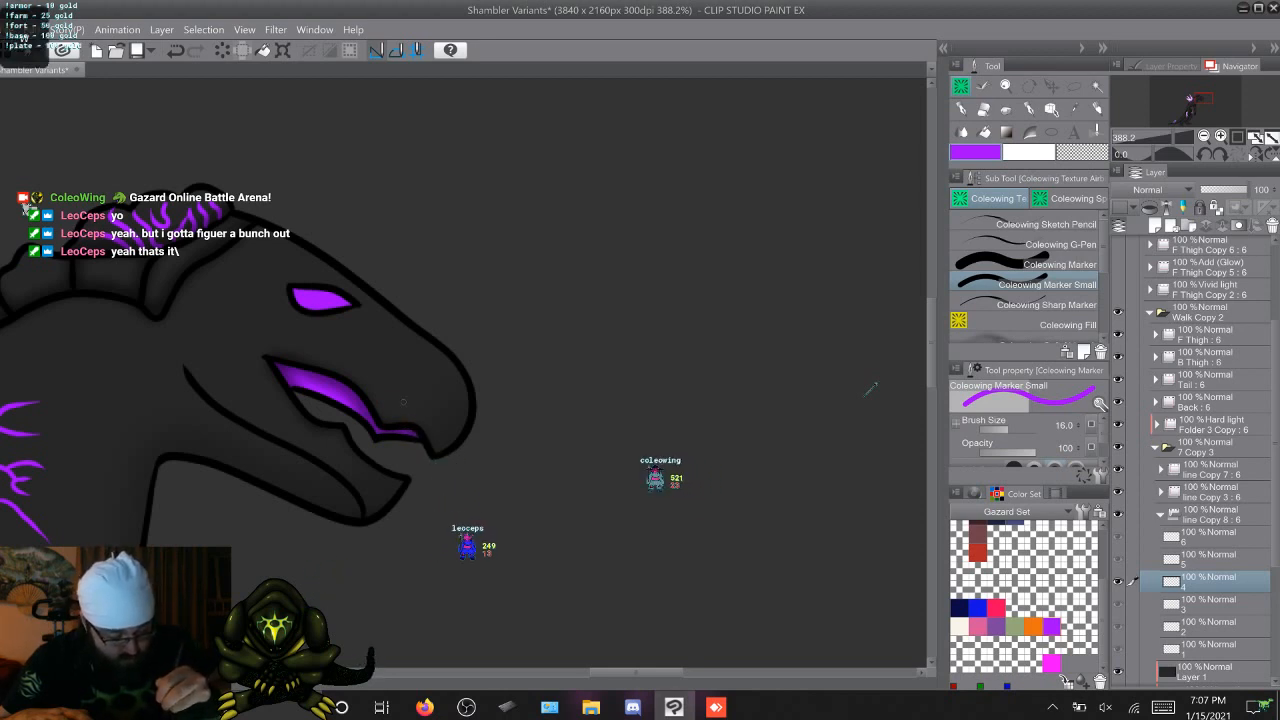
key(Right)
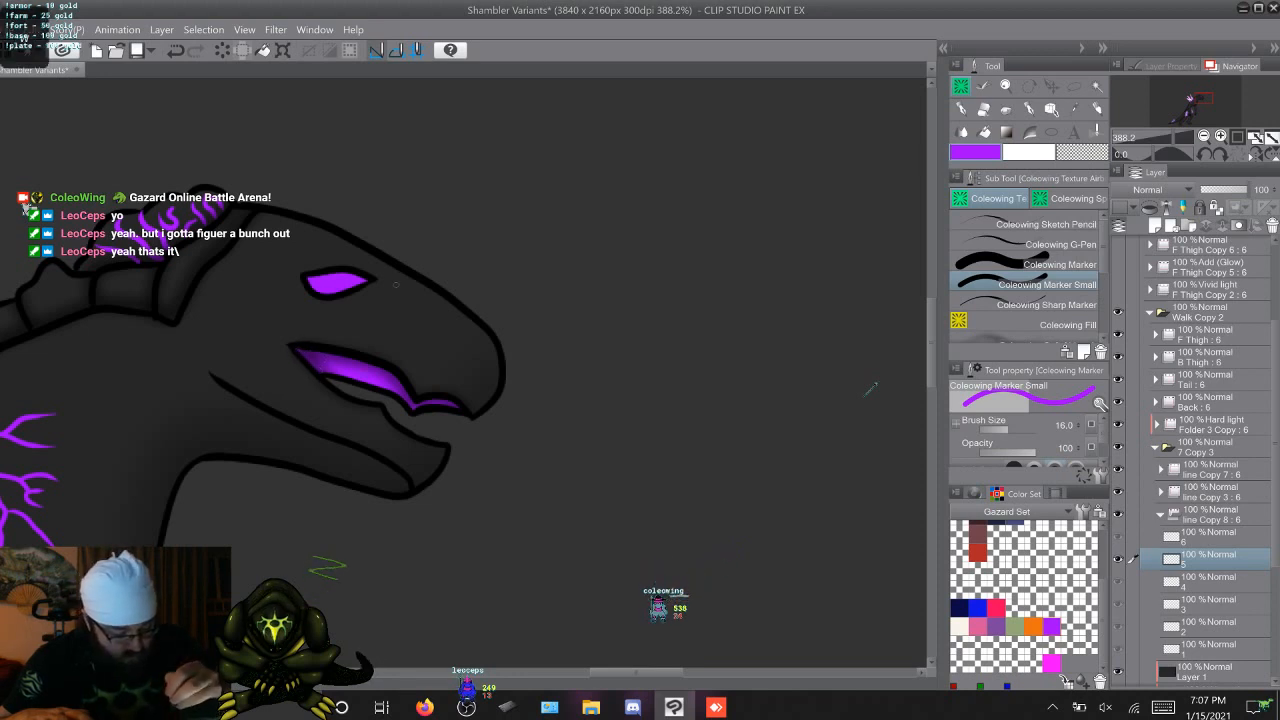
key(period)
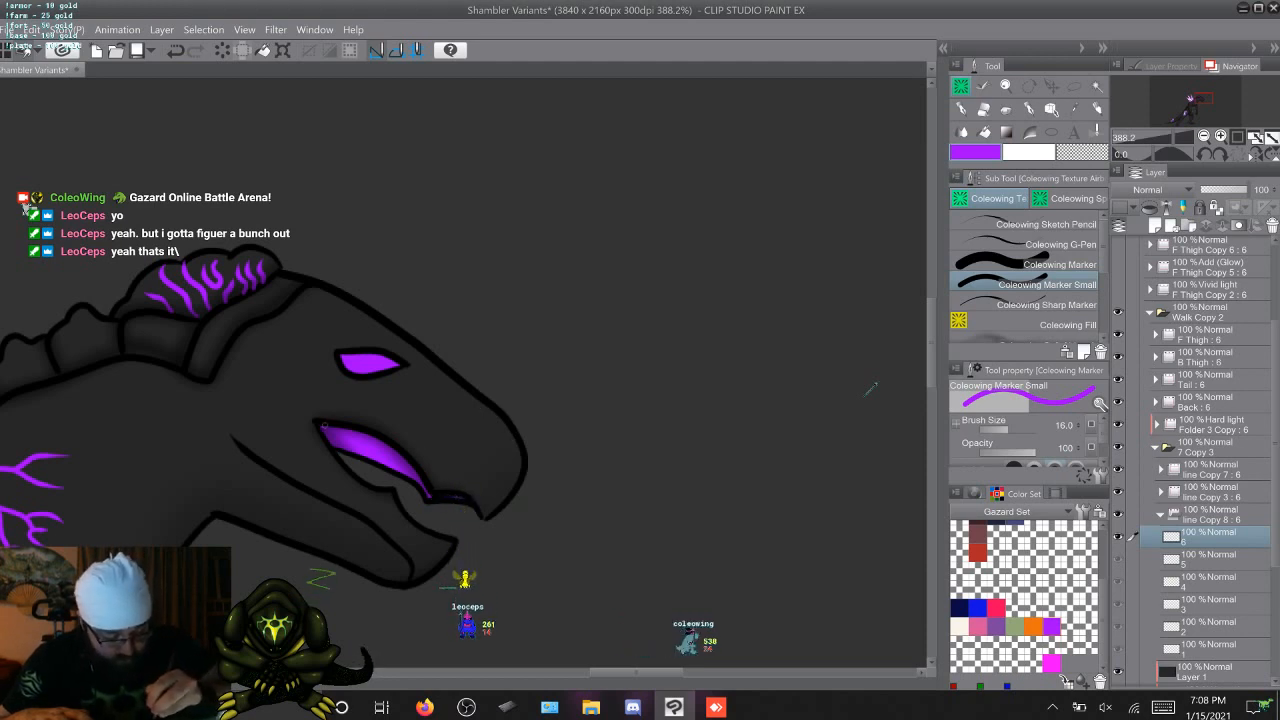
Step repeatedly through the six walk frames to check the purple mouth colouring for consistency
key(Right)
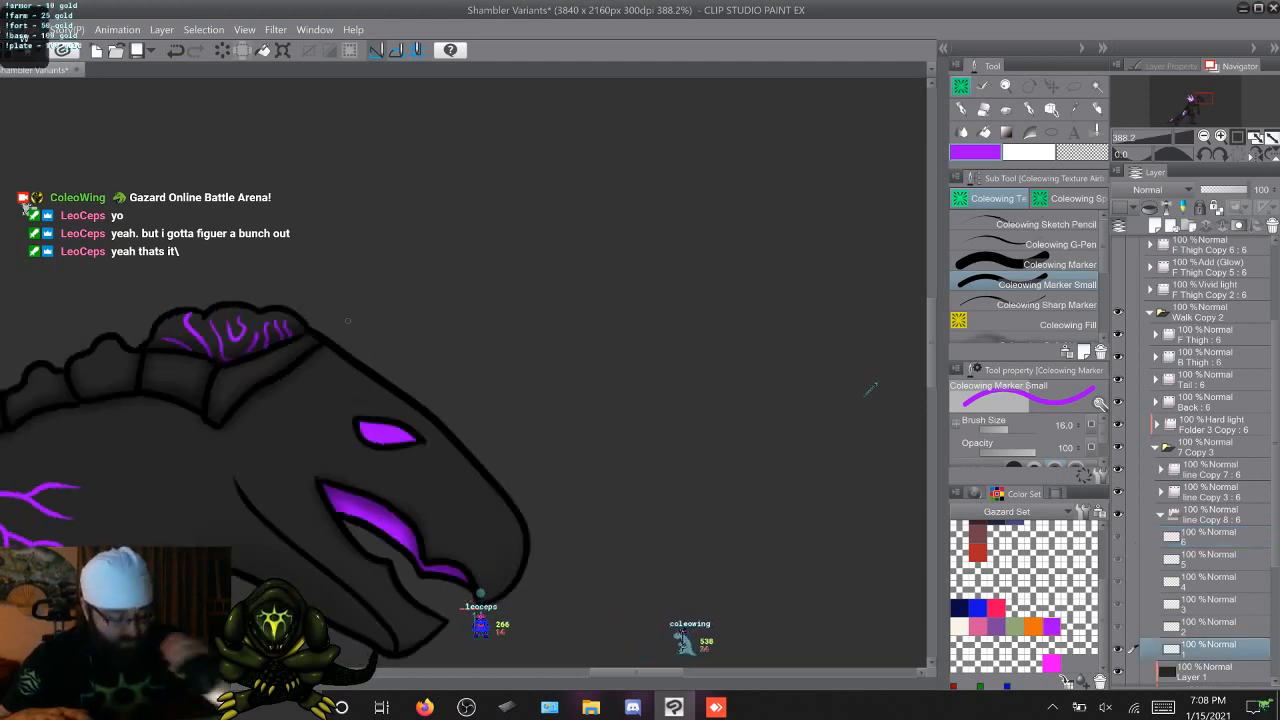
key(Left)
key(Right)
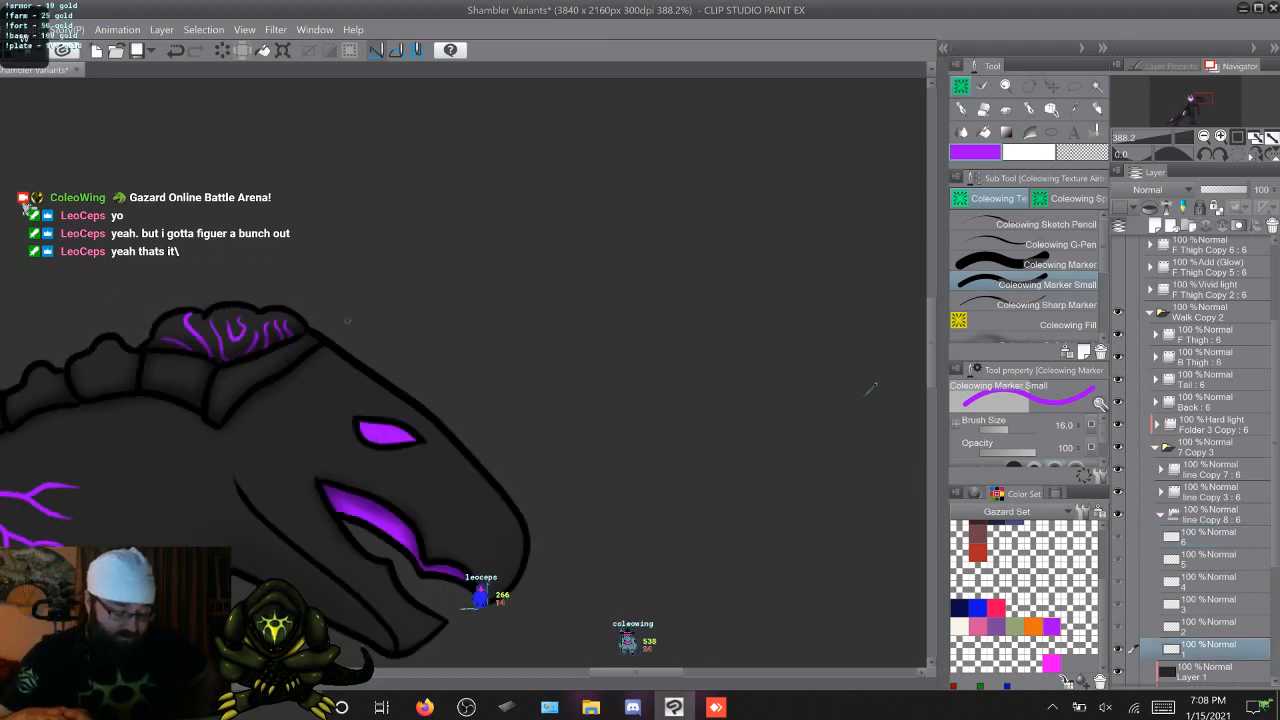
key(Right)
key(Right)
key(Right)
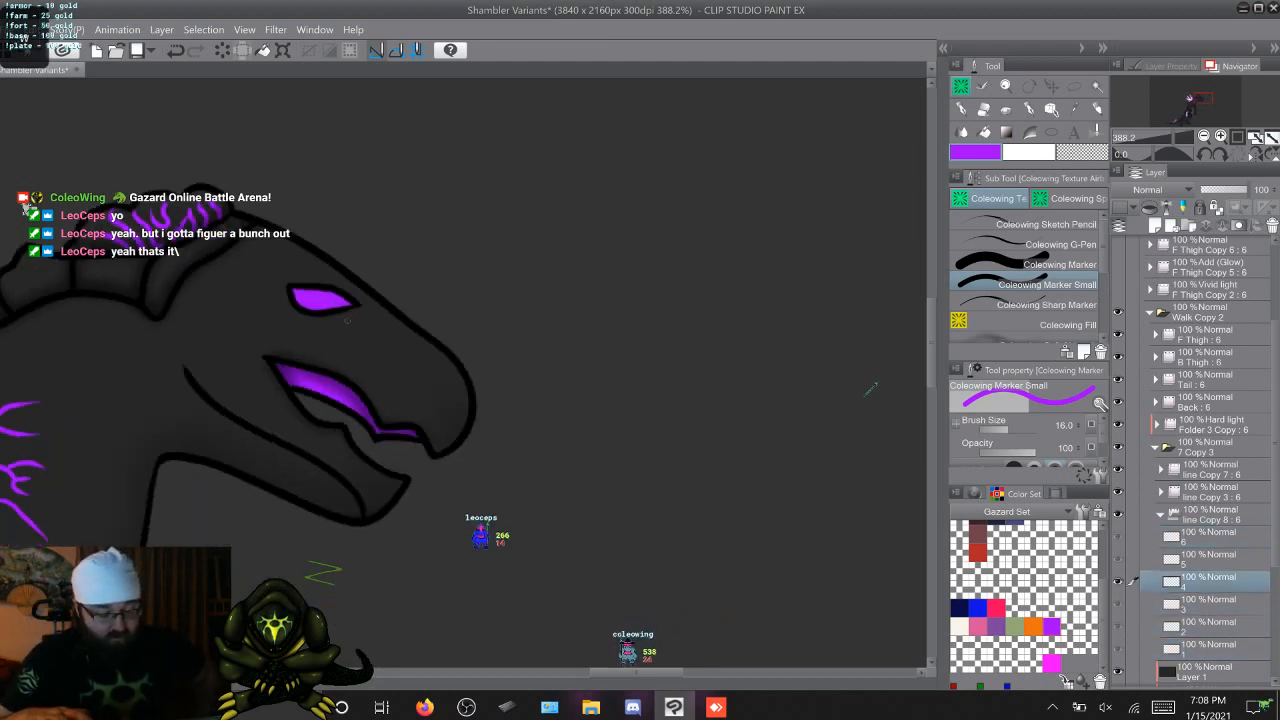
key(Right)
key(Right)
key(Right)
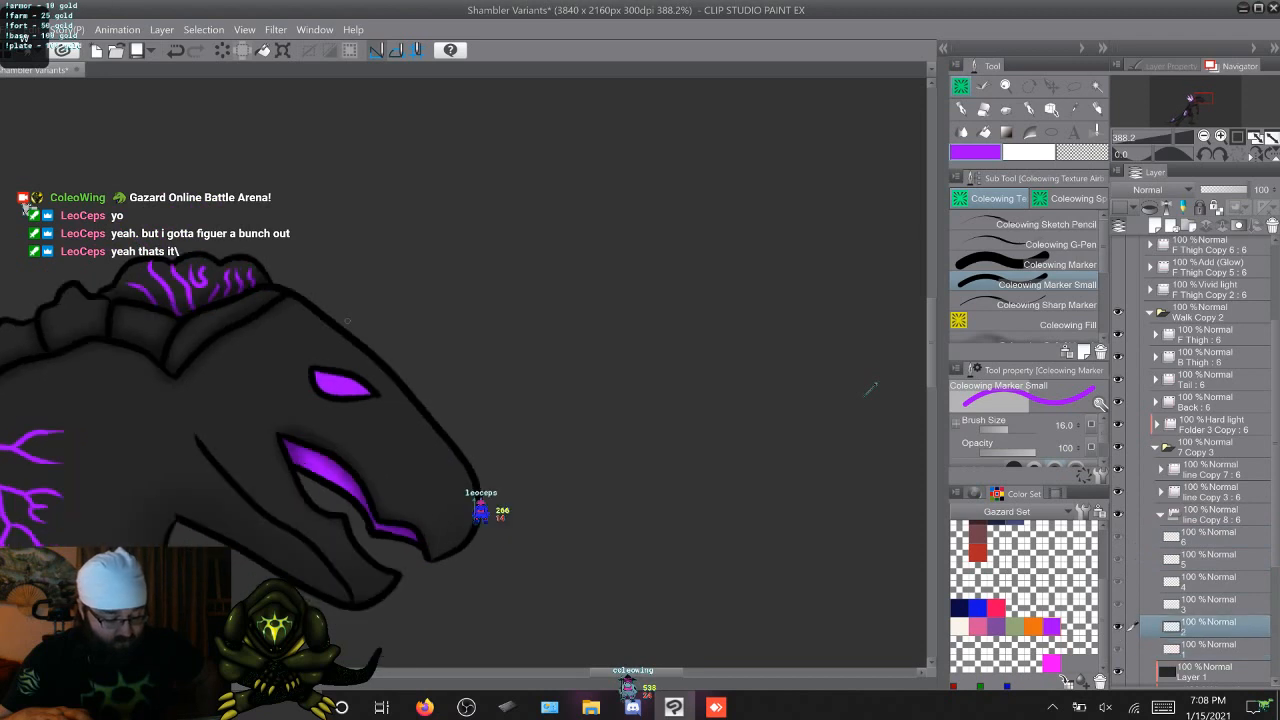
key(Right)
key(Right)
key(Right)
key(Right)
key(Right)
key(Right)
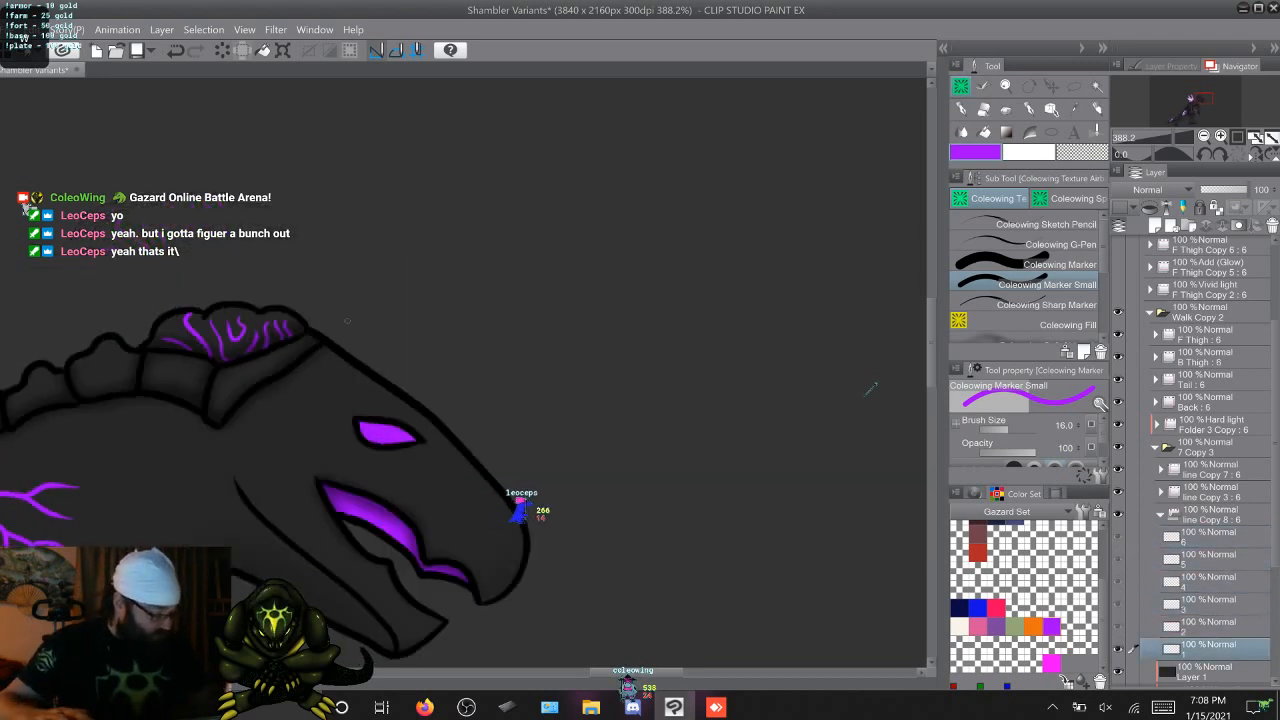
key(Right)
Collapse 7 Copy 3, collapse and hide Walk Copy 2, and show and expand the Attack Copy 2 folder
click(1155, 448)
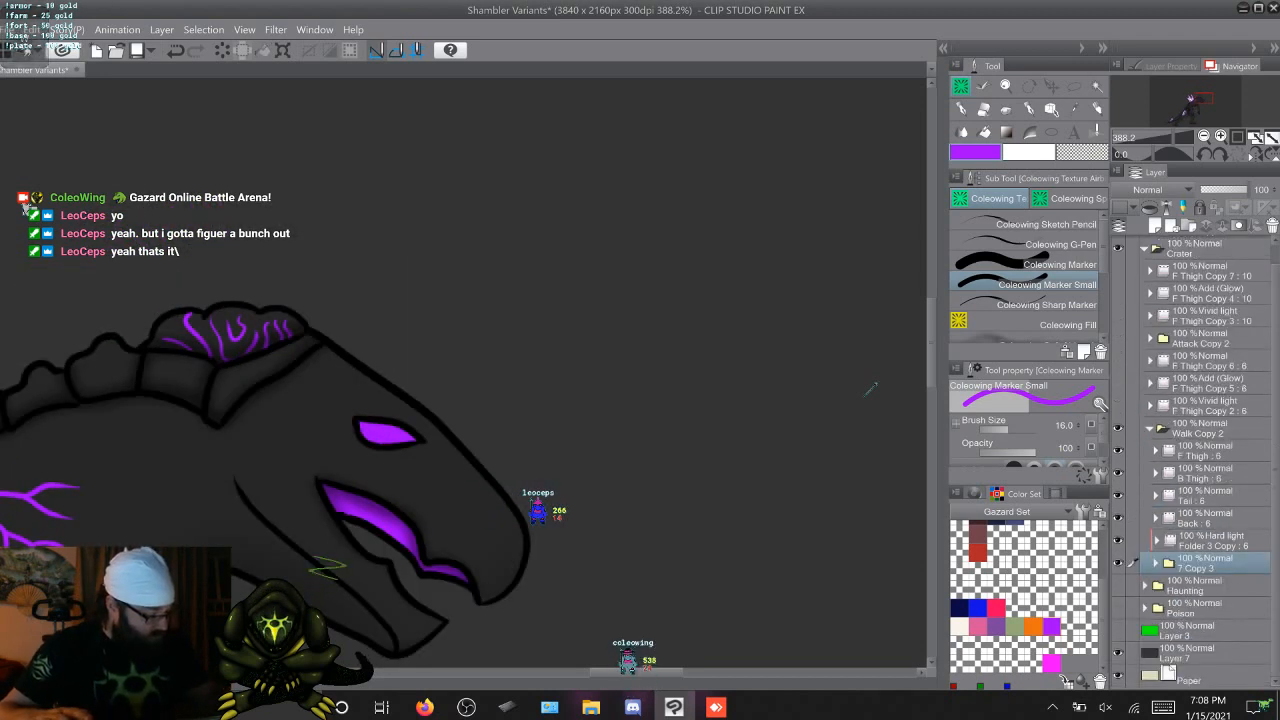
click(1150, 426)
click(1118, 449)
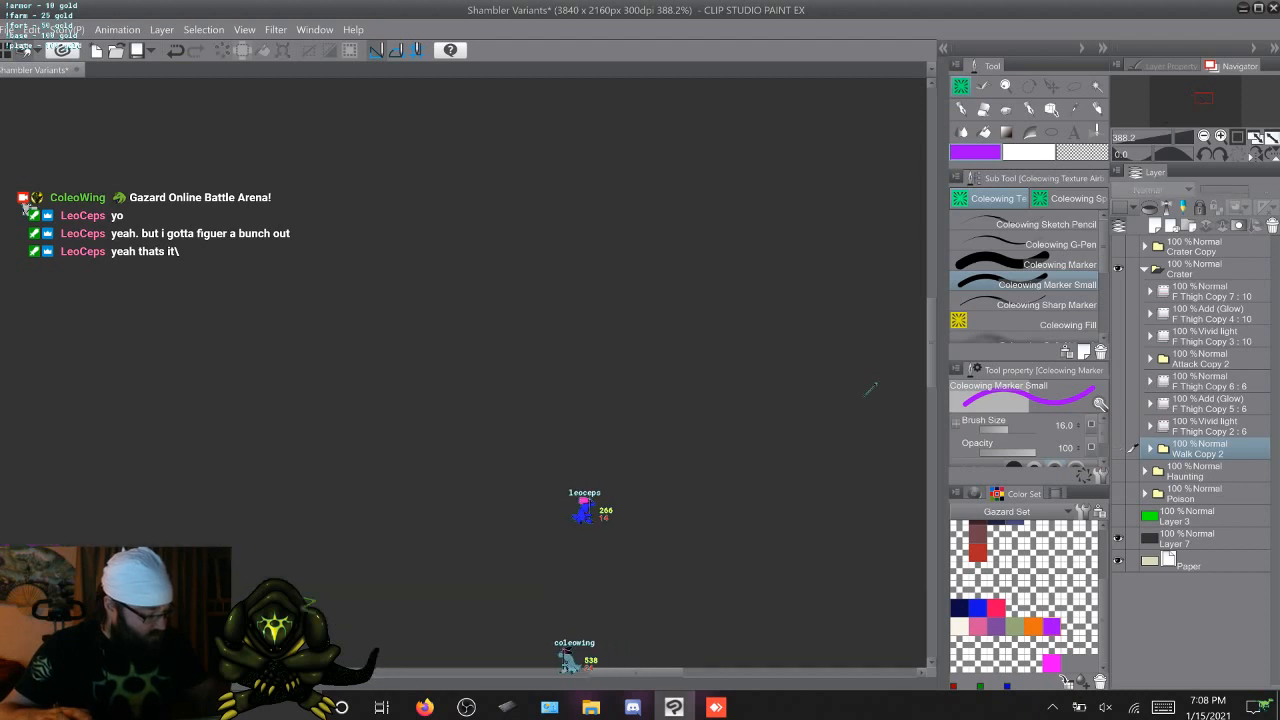
click(1118, 359)
click(1150, 359)
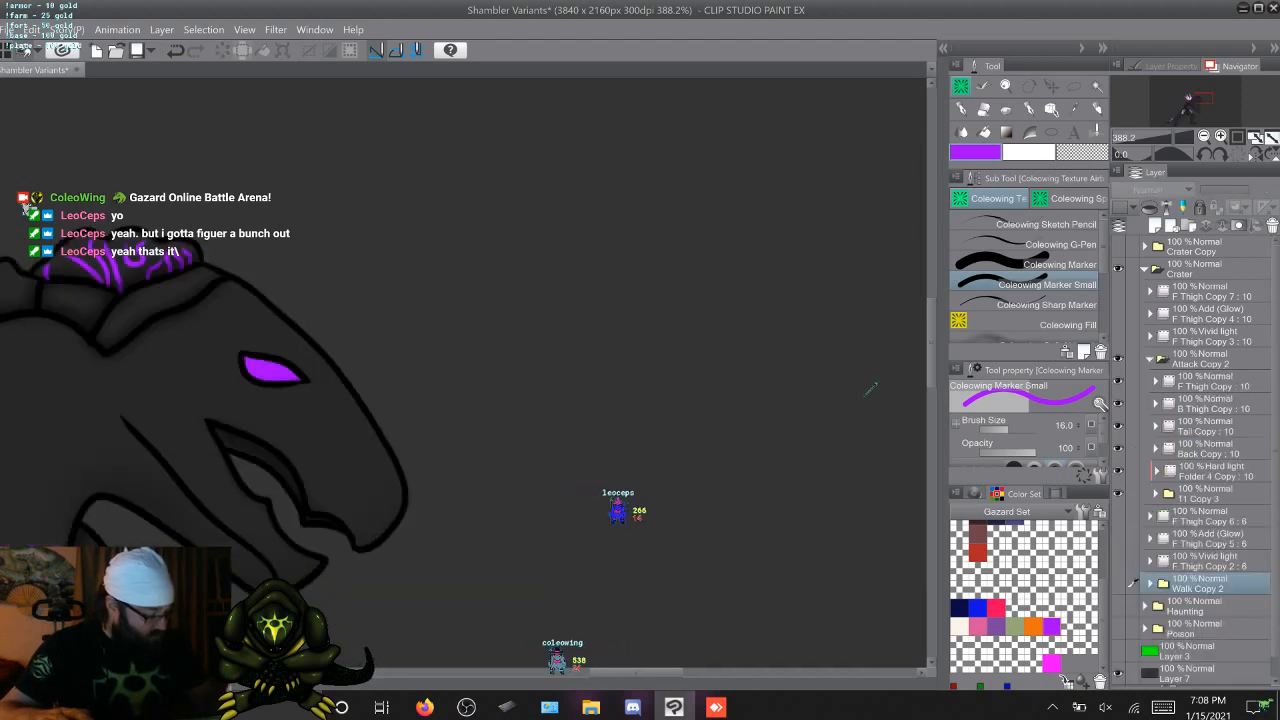
Expand 11 Copy 3, check line Copy 9 by toggling its visibility, expand it, and select its frame 1 with the Marker active
click(1155, 494)
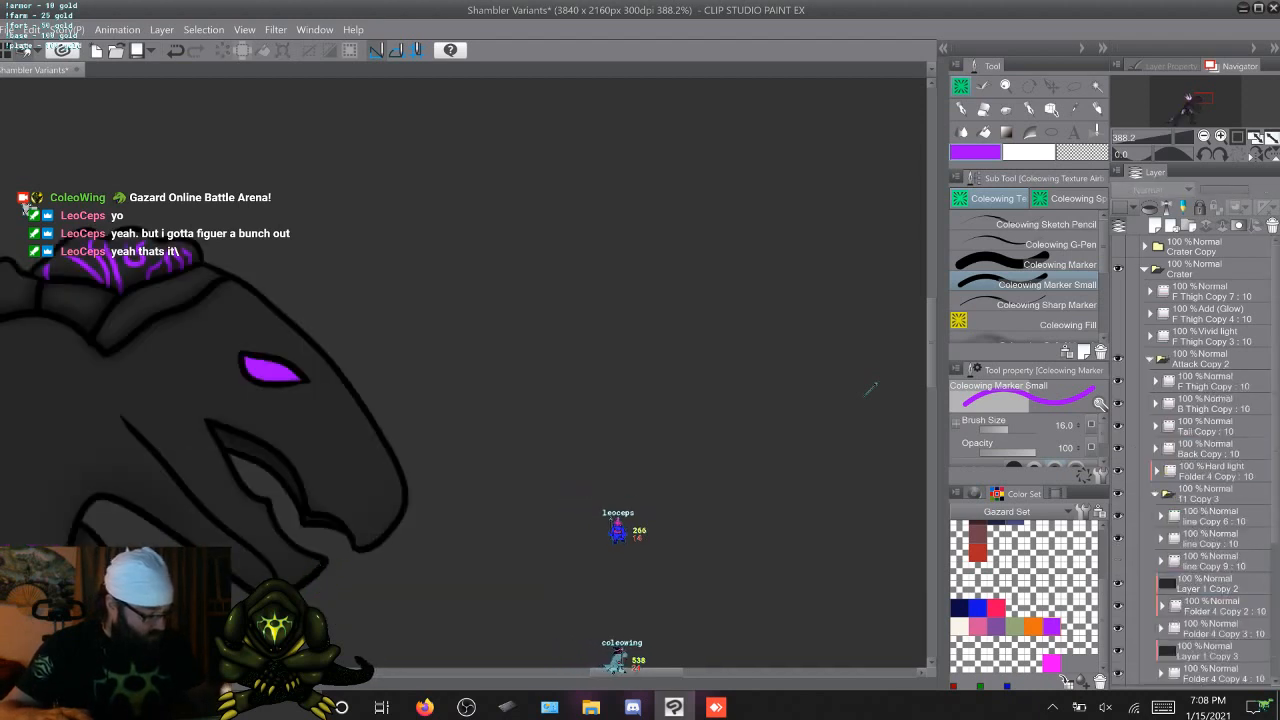
key(ctrl+z)
click(1118, 561)
click(1161, 561)
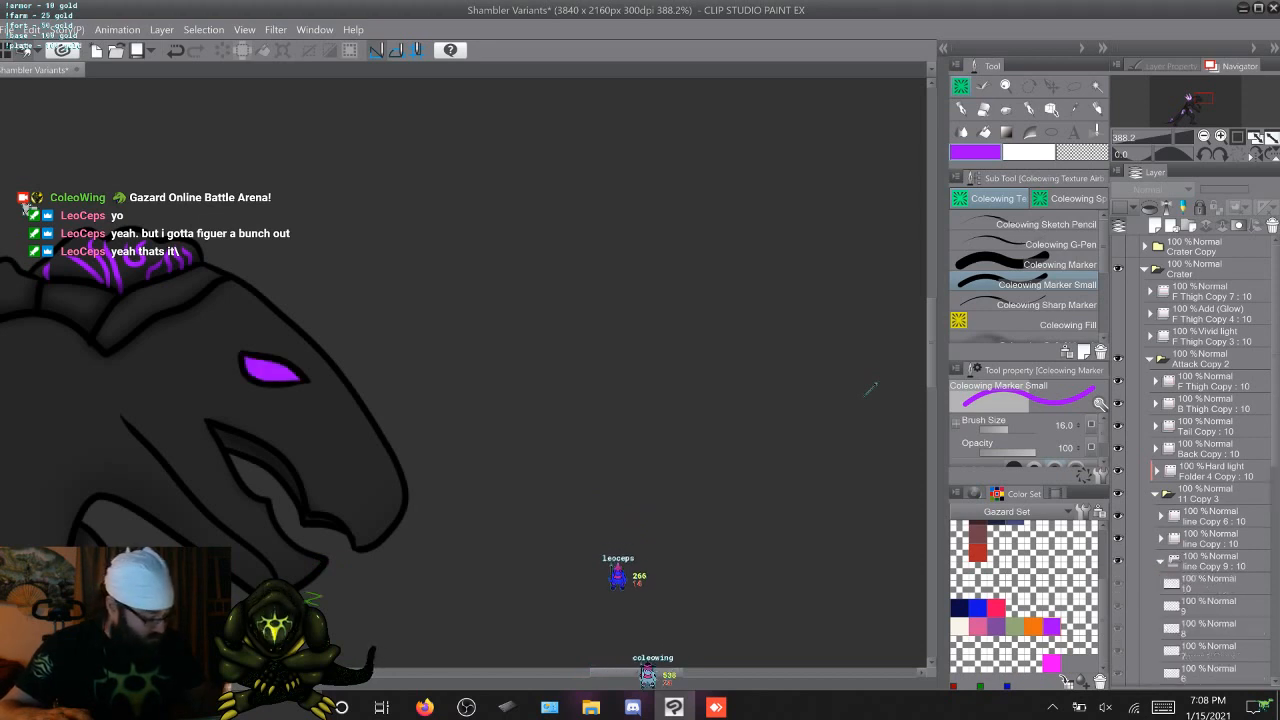
click(1208, 583)
key(Right)
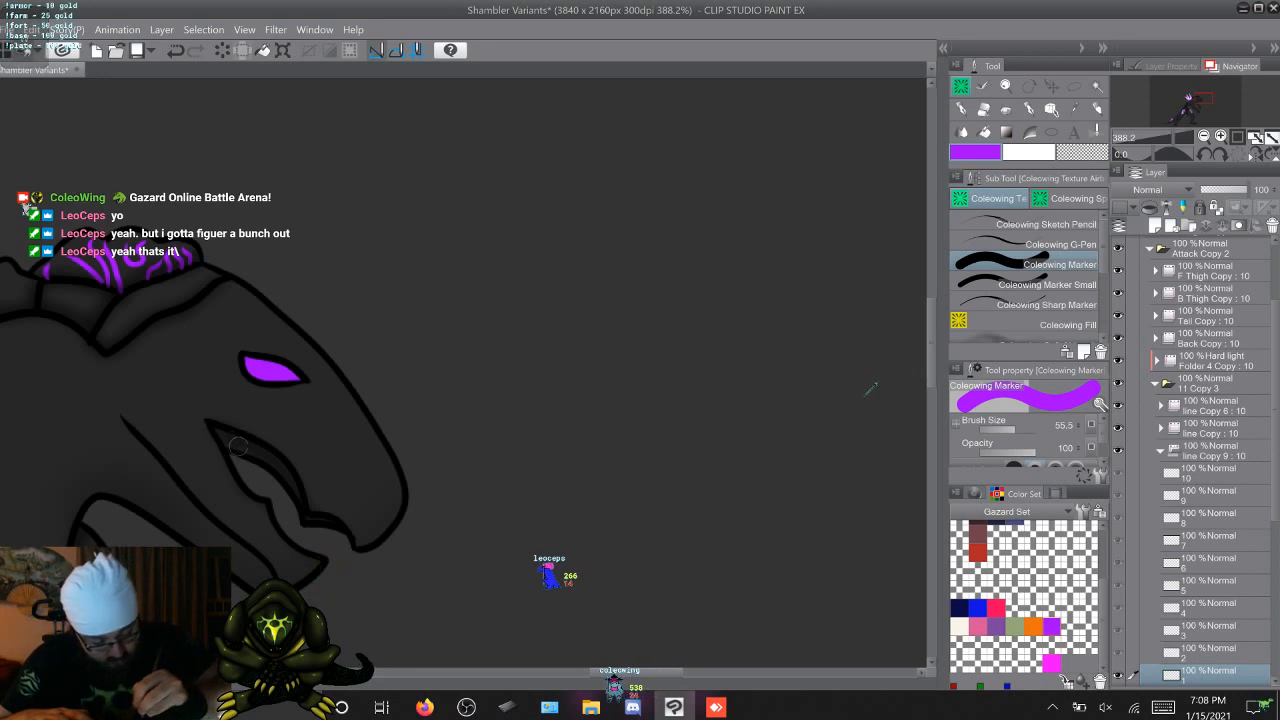
Paint the wide inside area of the upper mouth purple on attack frames 1 and 2 with the Marker
drag(228, 440, 293, 482)
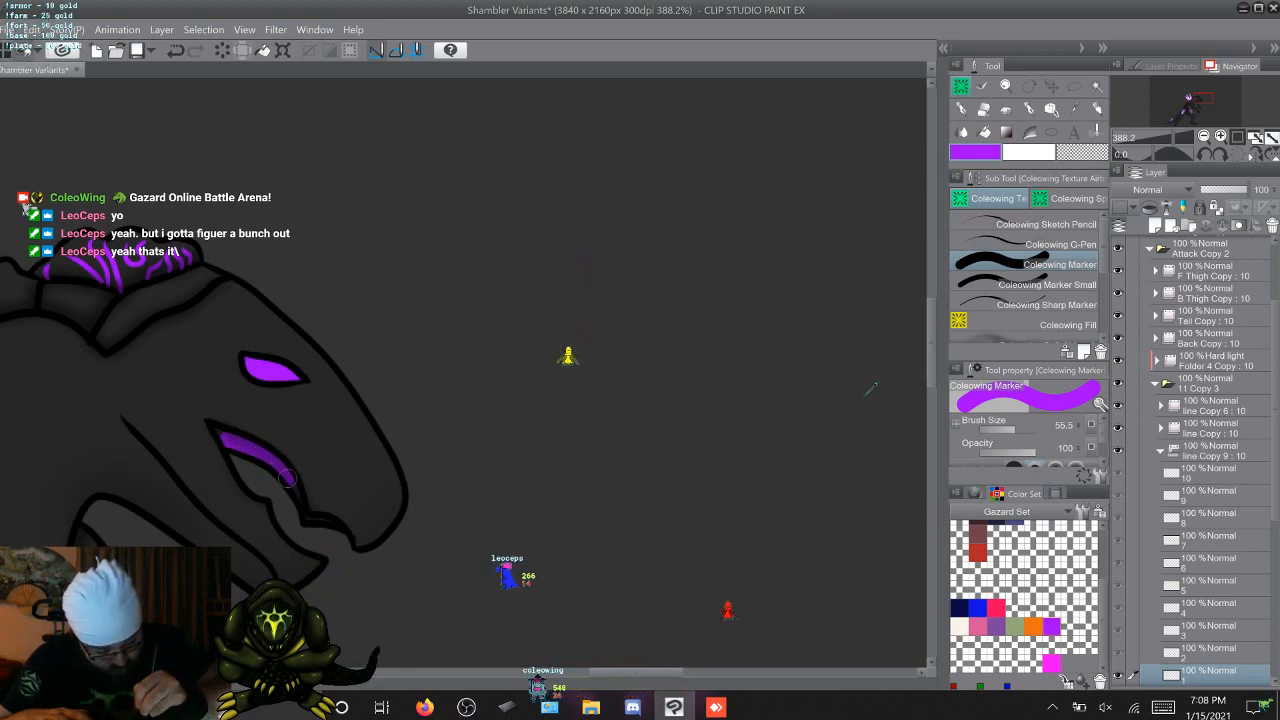
key(Right)
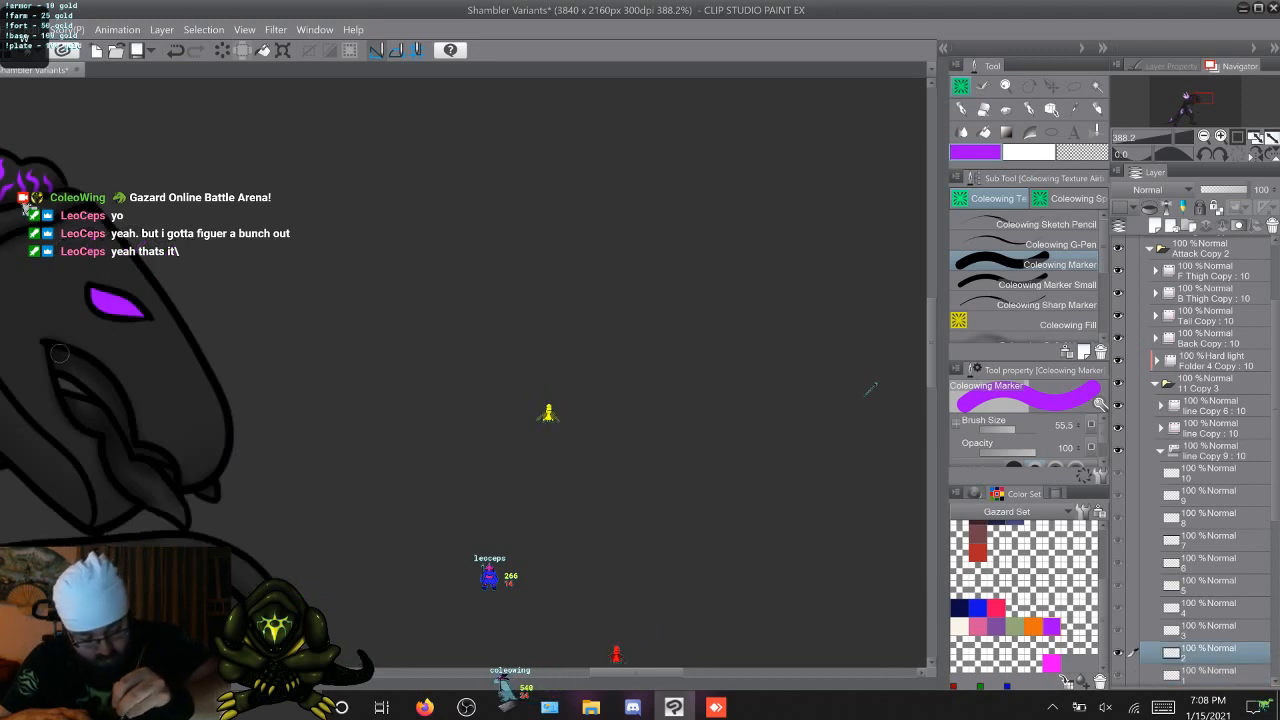
mouse_move(53, 353)
mouse_down()
mouse_move(96, 372)
mouse_move(124, 408)
mouse_up()
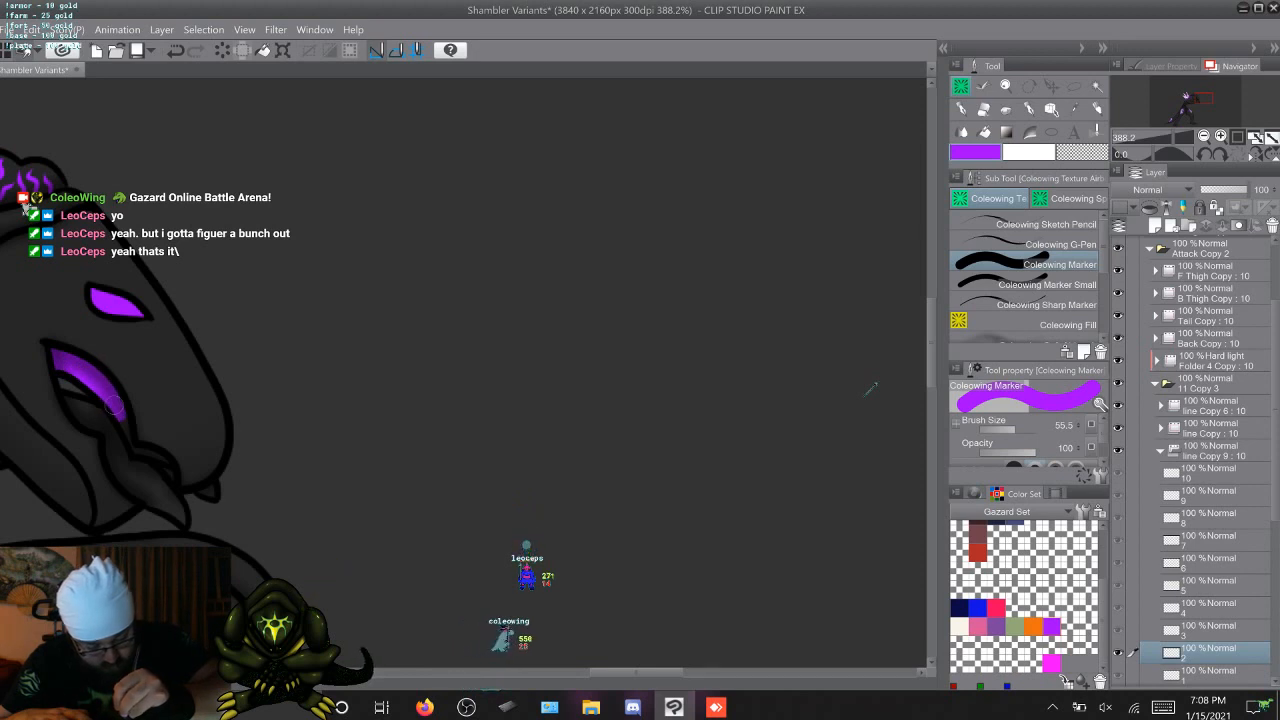
Paint the wide inside area of the upper mouth purple on attack frame 3 with the Marker
key(Right)
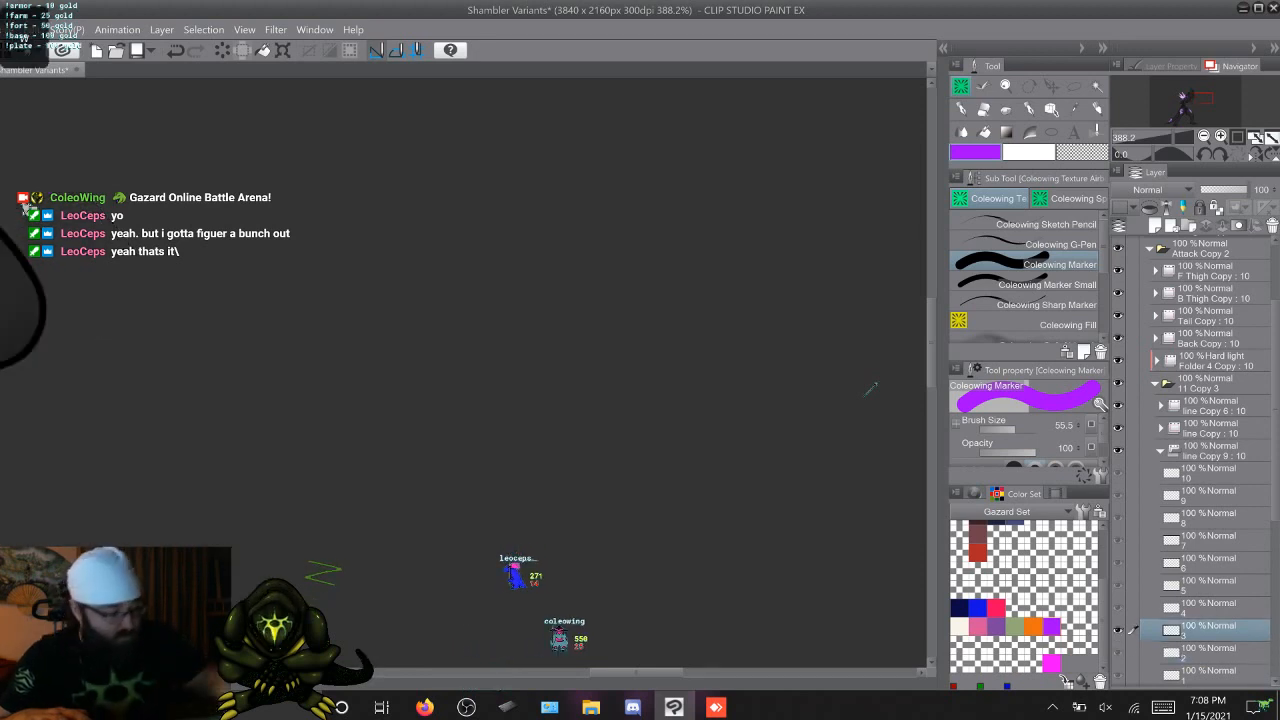
mouse_move(220, 300)
mouse_down()
mouse_move(715, 469)
mouse_move(748, 502)
mouse_up()
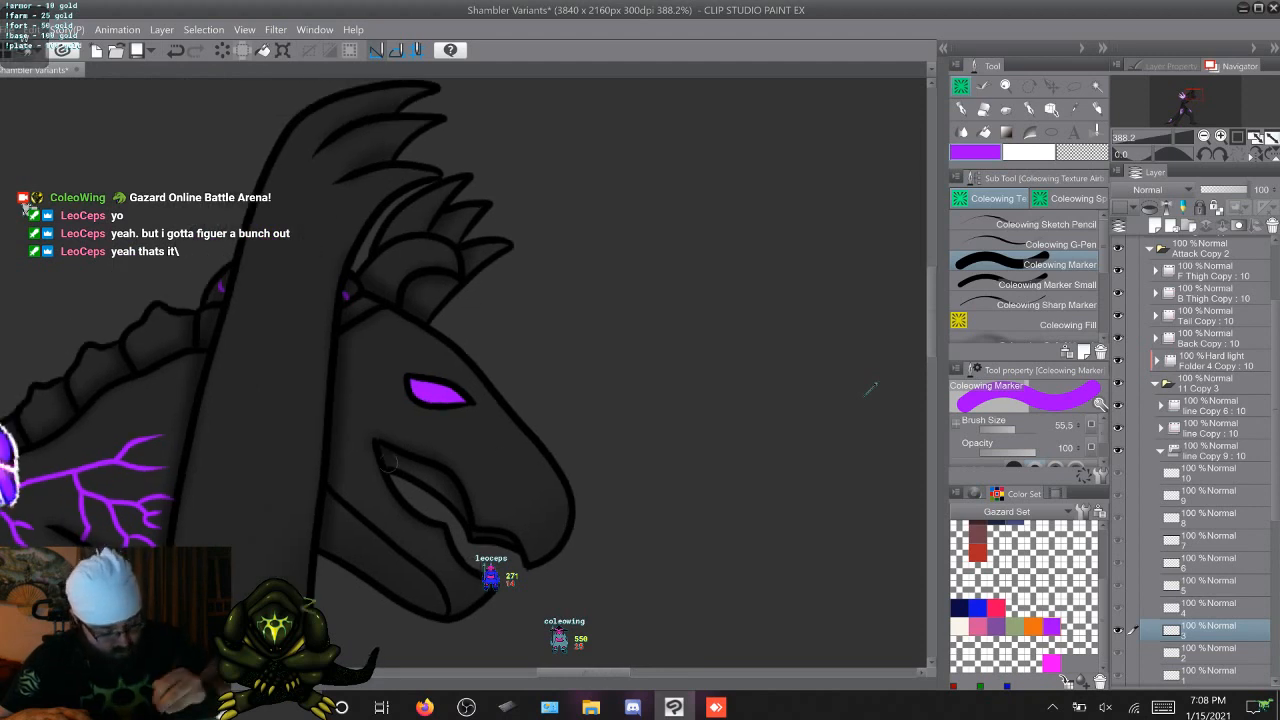
drag(386, 456, 432, 476)
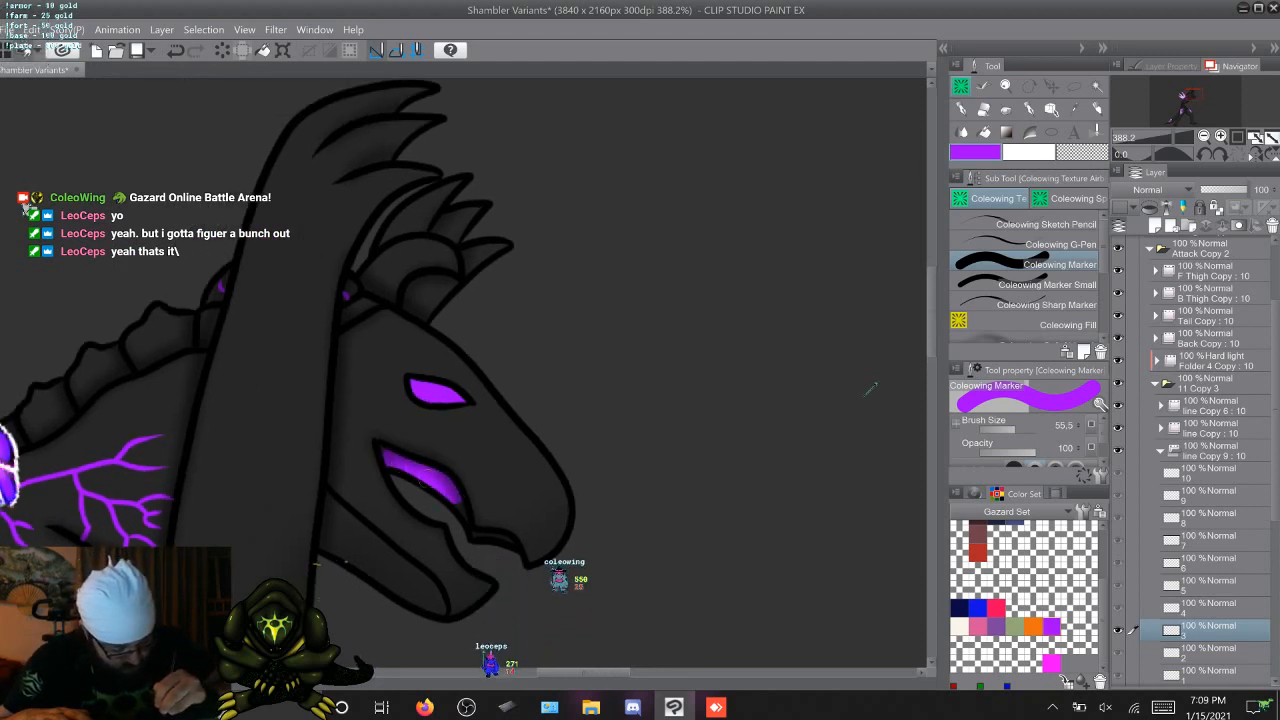
Paint the wide inside area of the upper mouth purple on attack frames 4 to 7 with the Marker
key(Right)
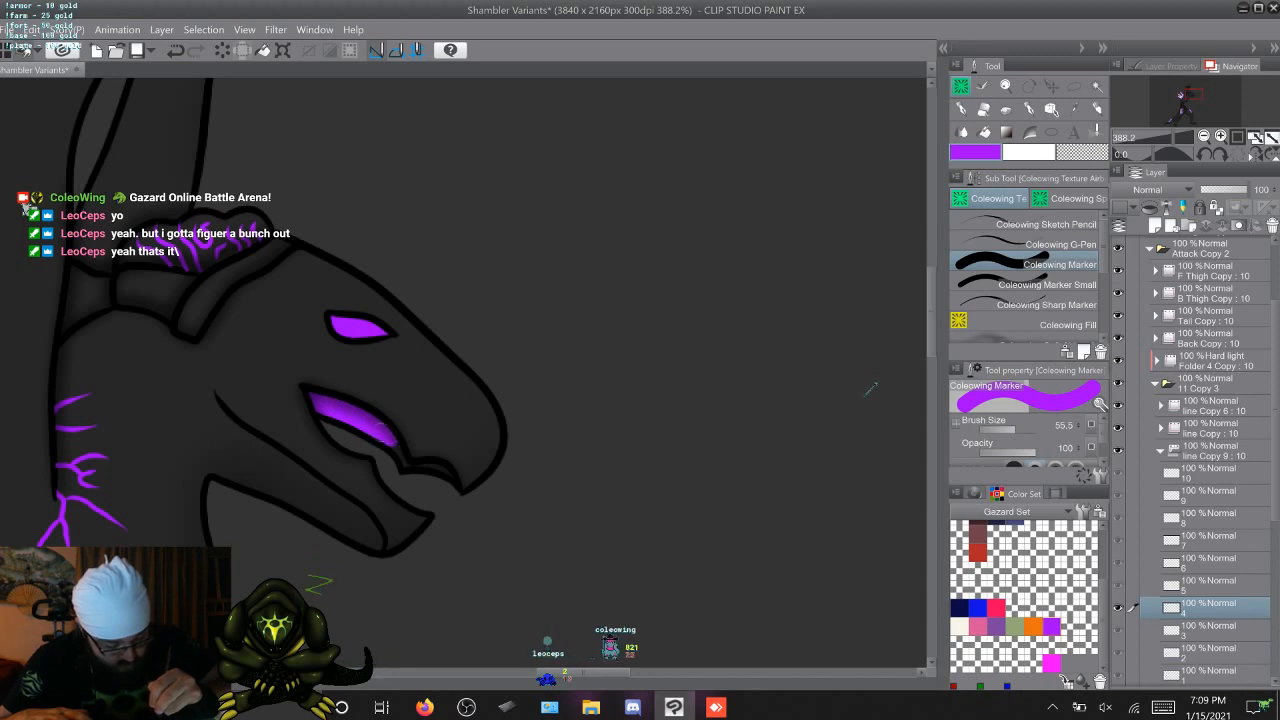
key(Right)
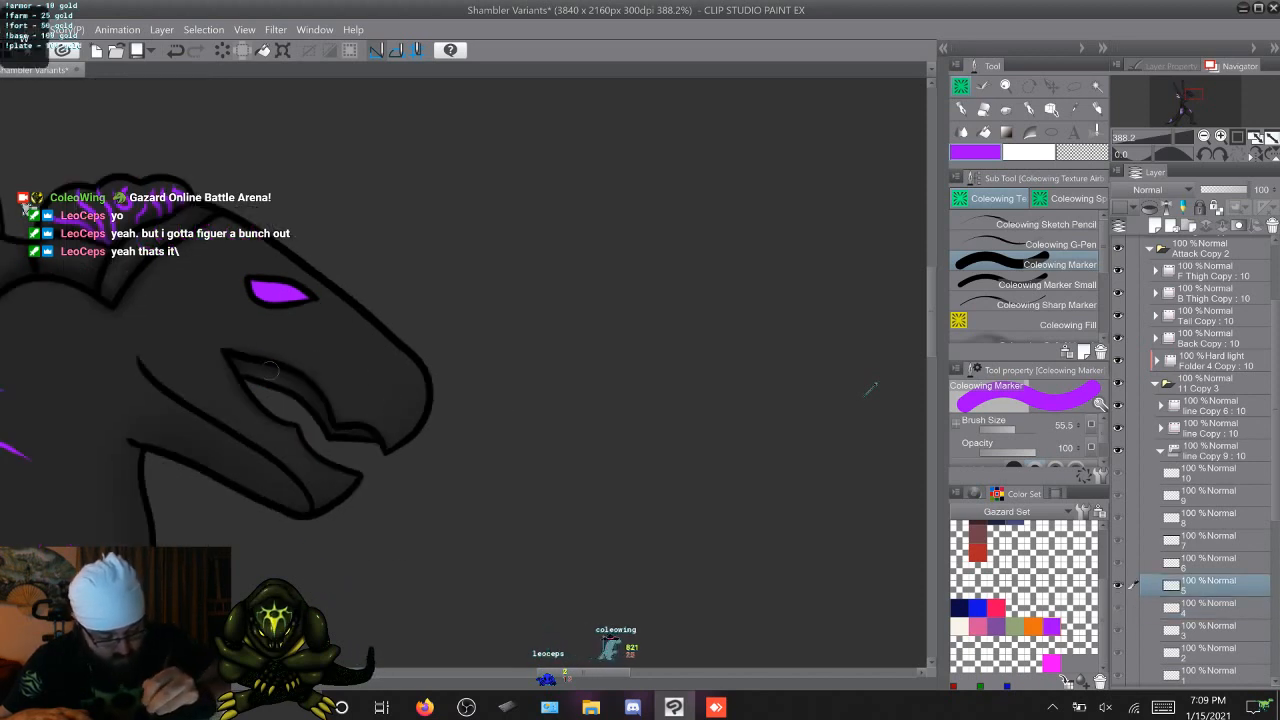
drag(240, 365, 286, 376)
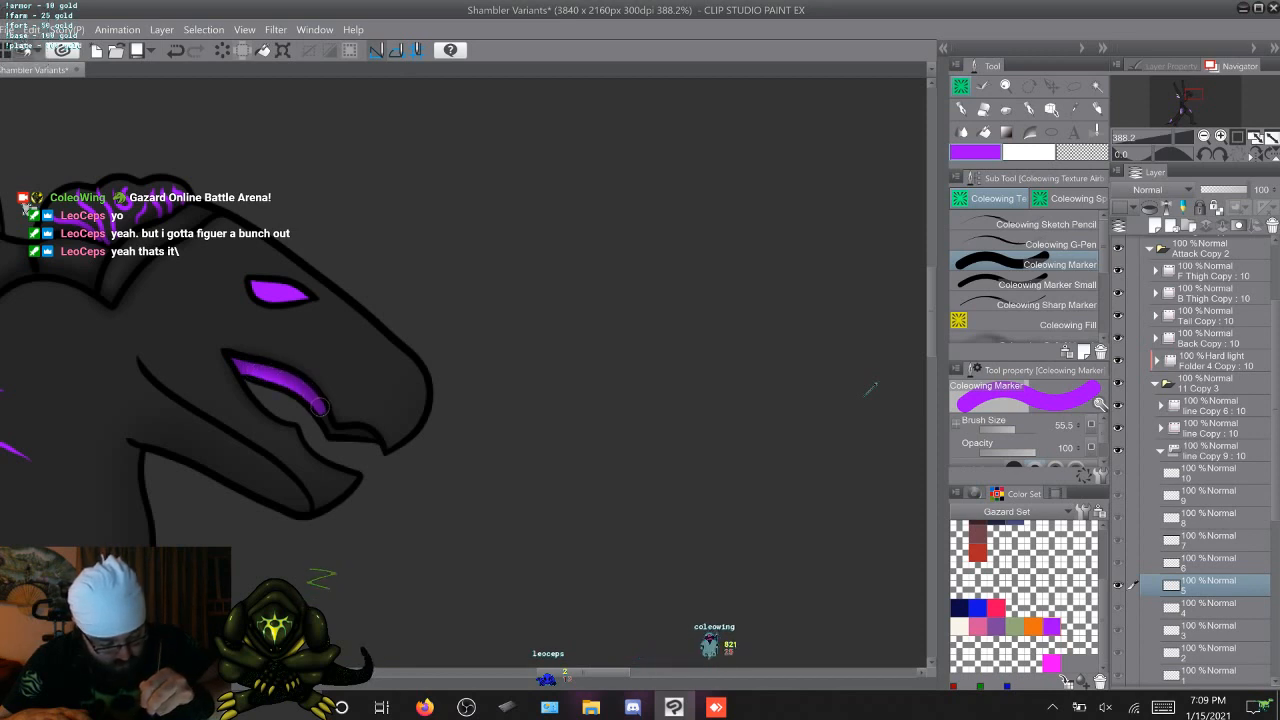
key(Right)
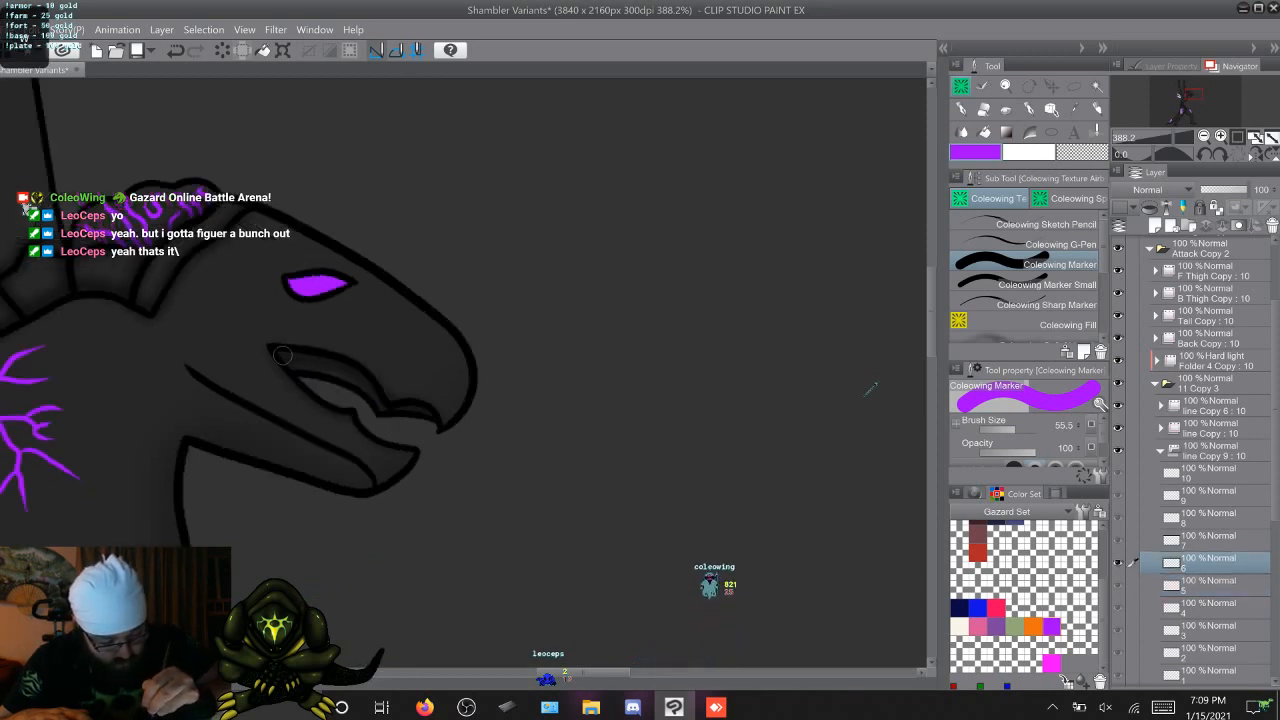
drag(290, 360, 354, 373)
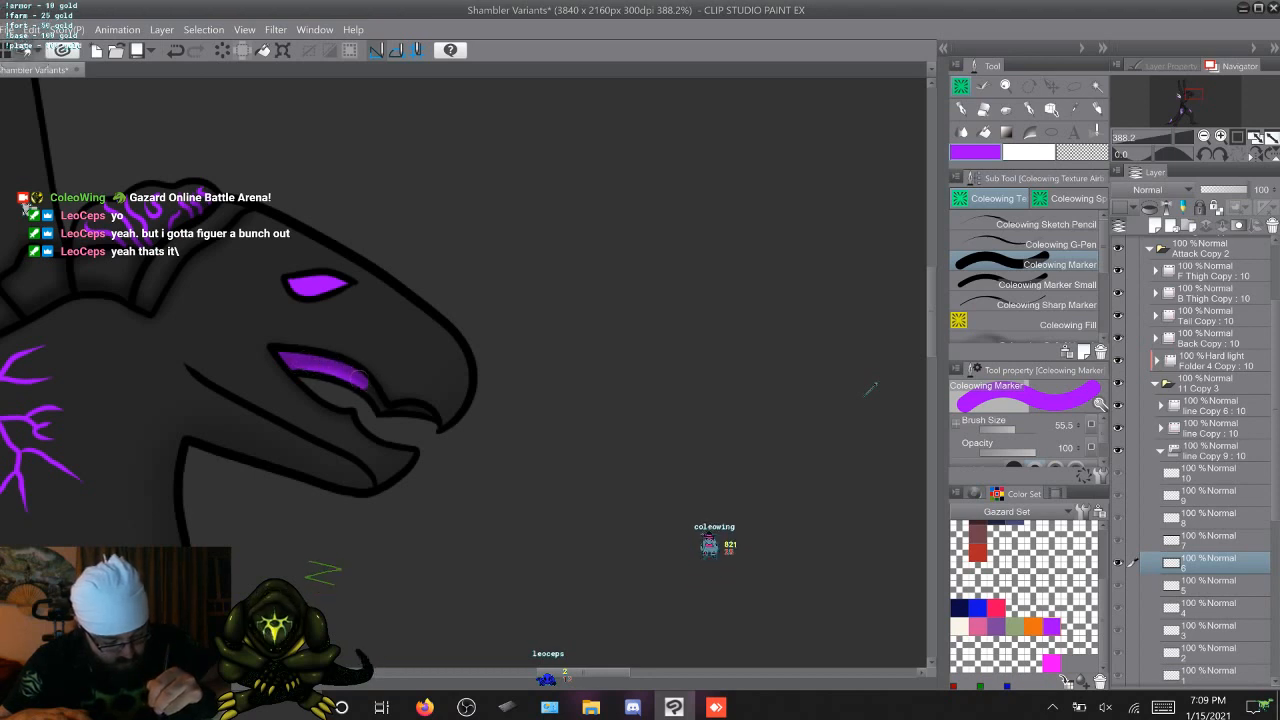
key(Right)
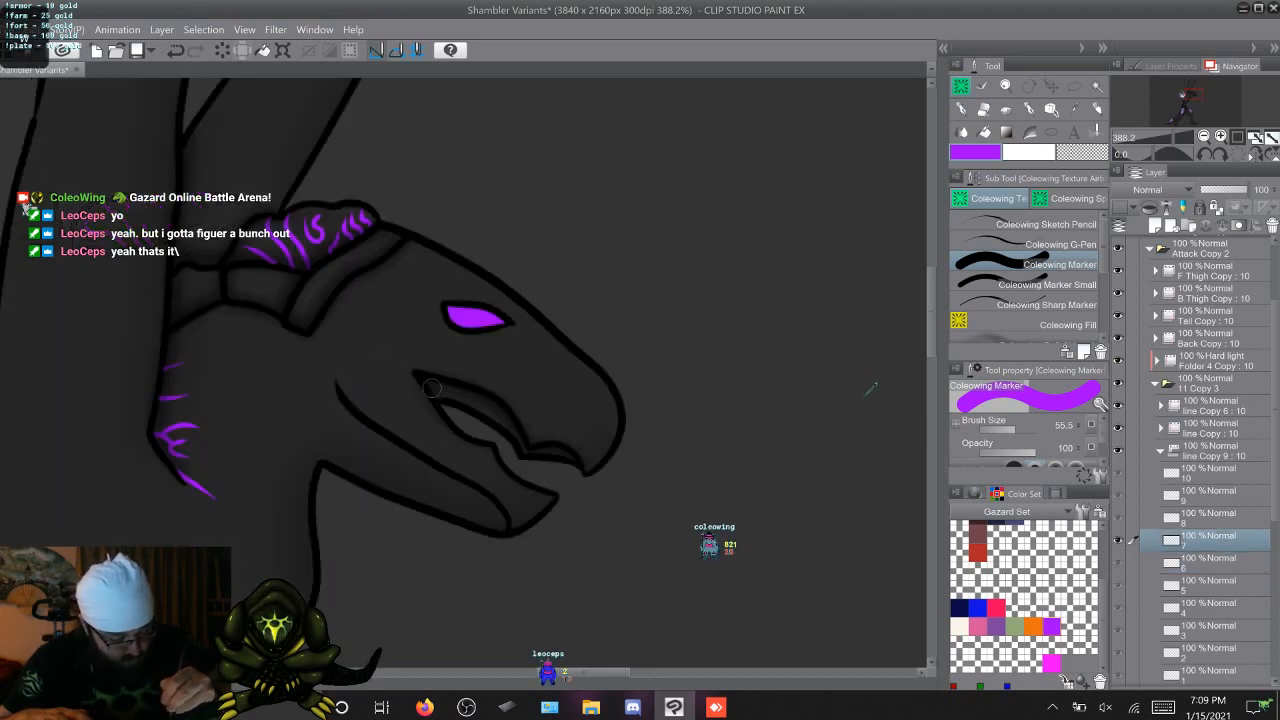
drag(416, 379, 493, 410)
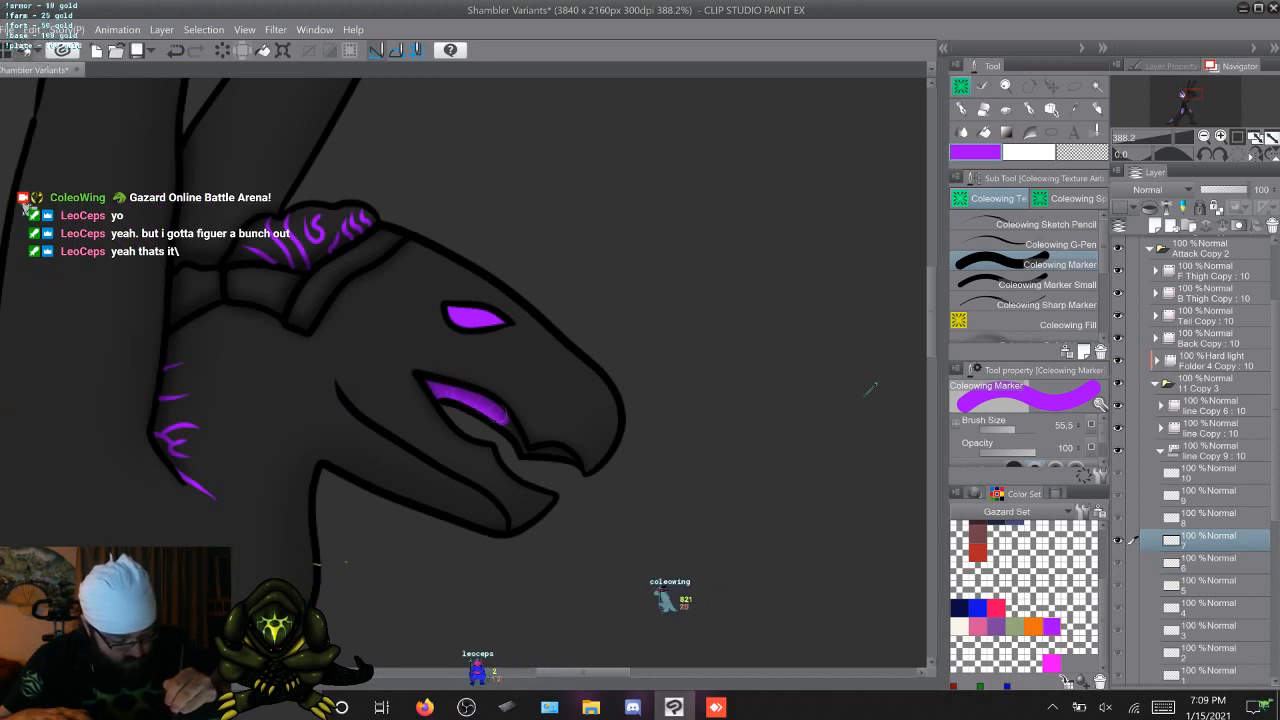
Paint the wide inside area of the upper mouth purple on attack frames 8 to 10 with the Marker
key(Right)
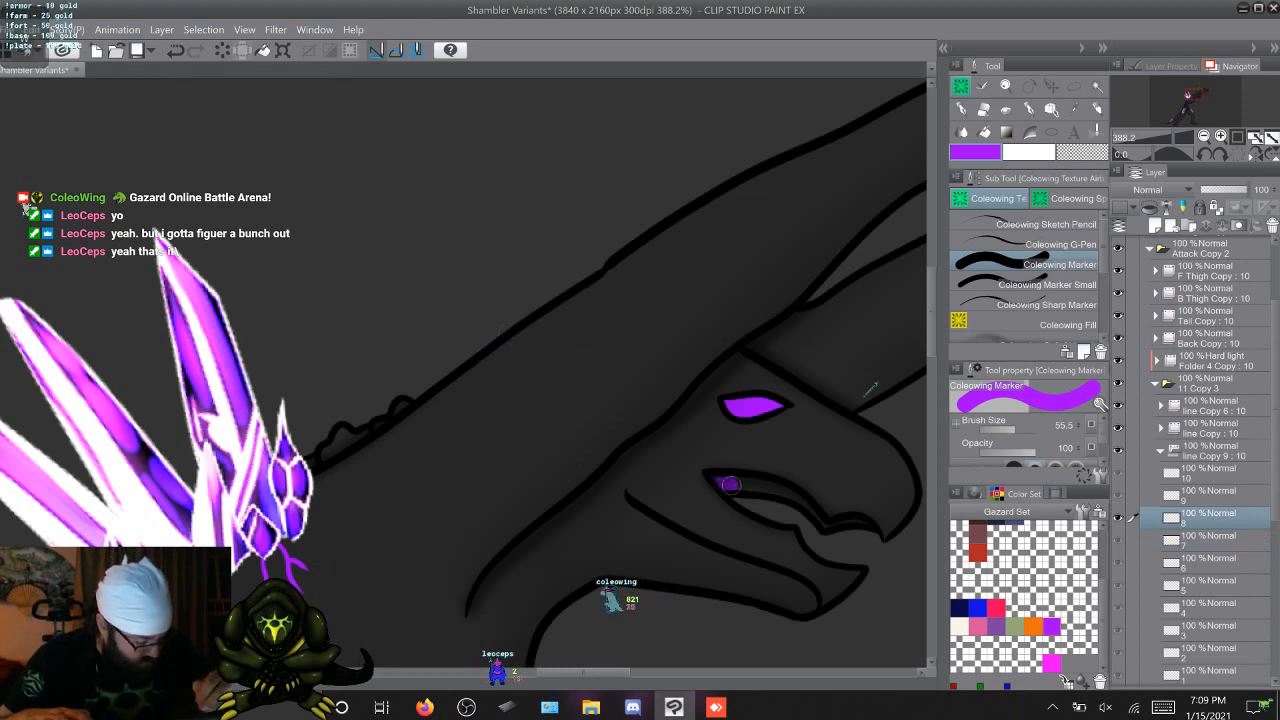
drag(706, 479, 769, 486)
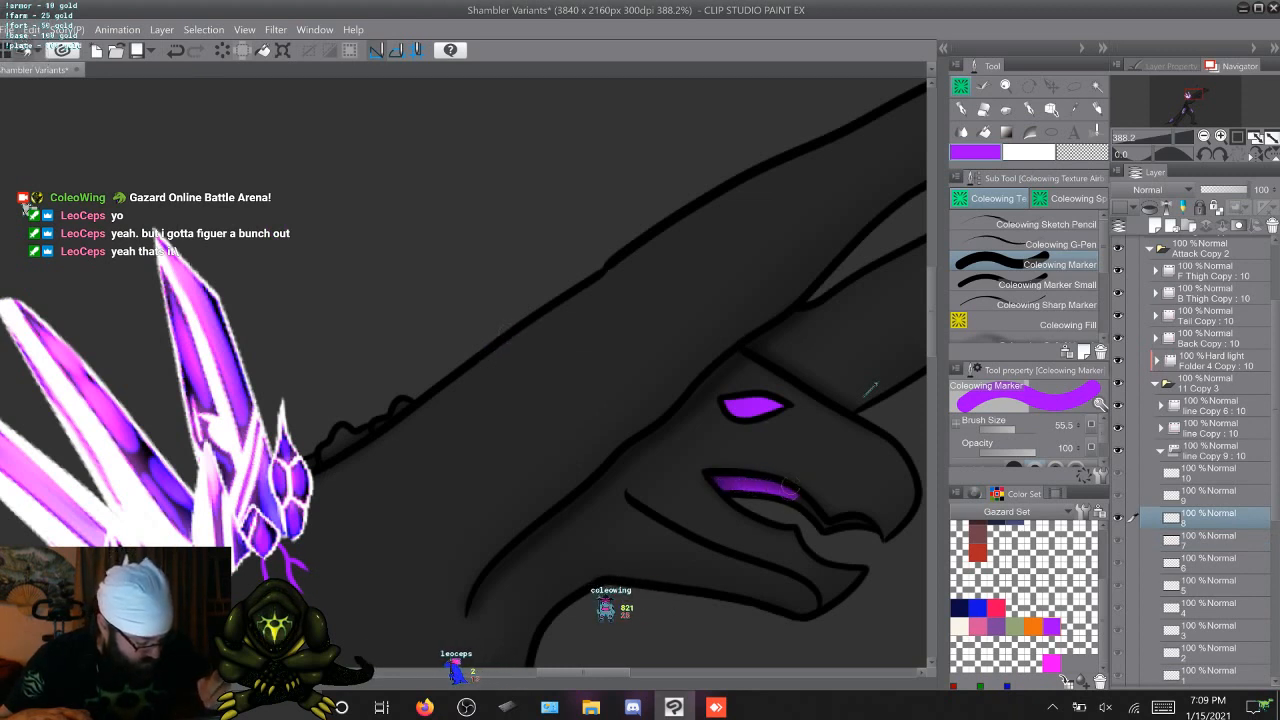
key(Right)
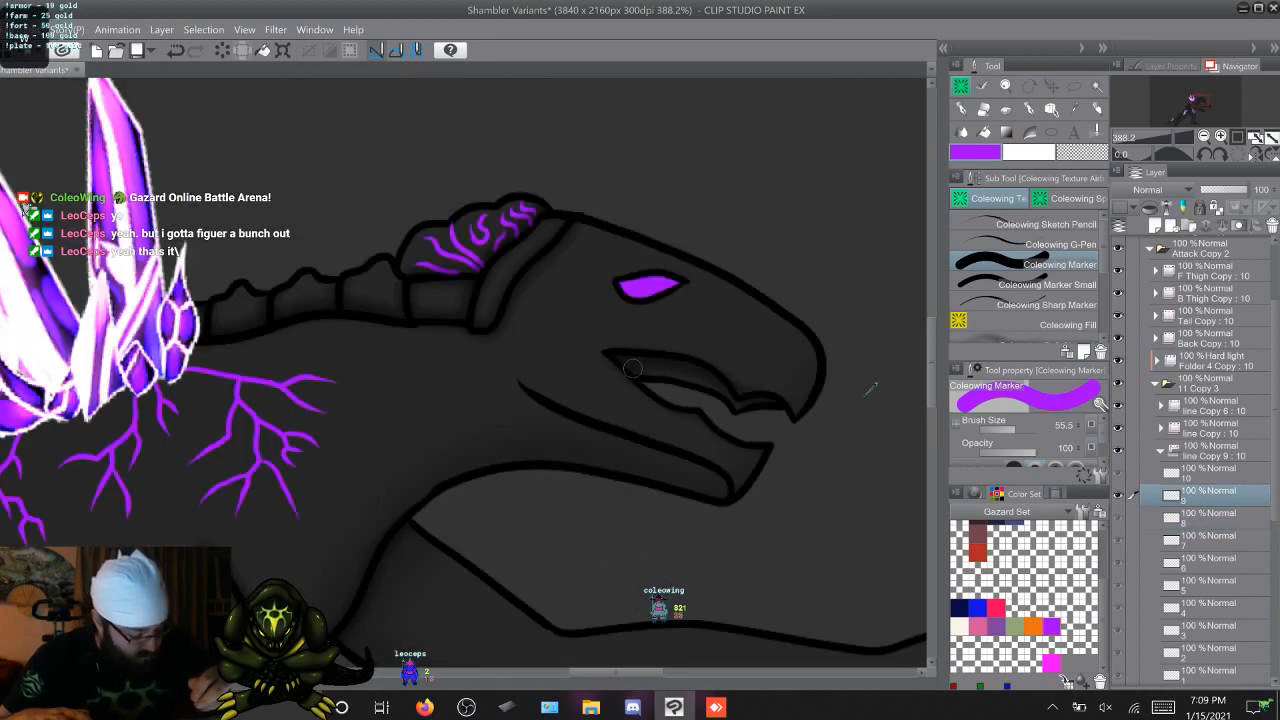
drag(633, 365, 653, 365)
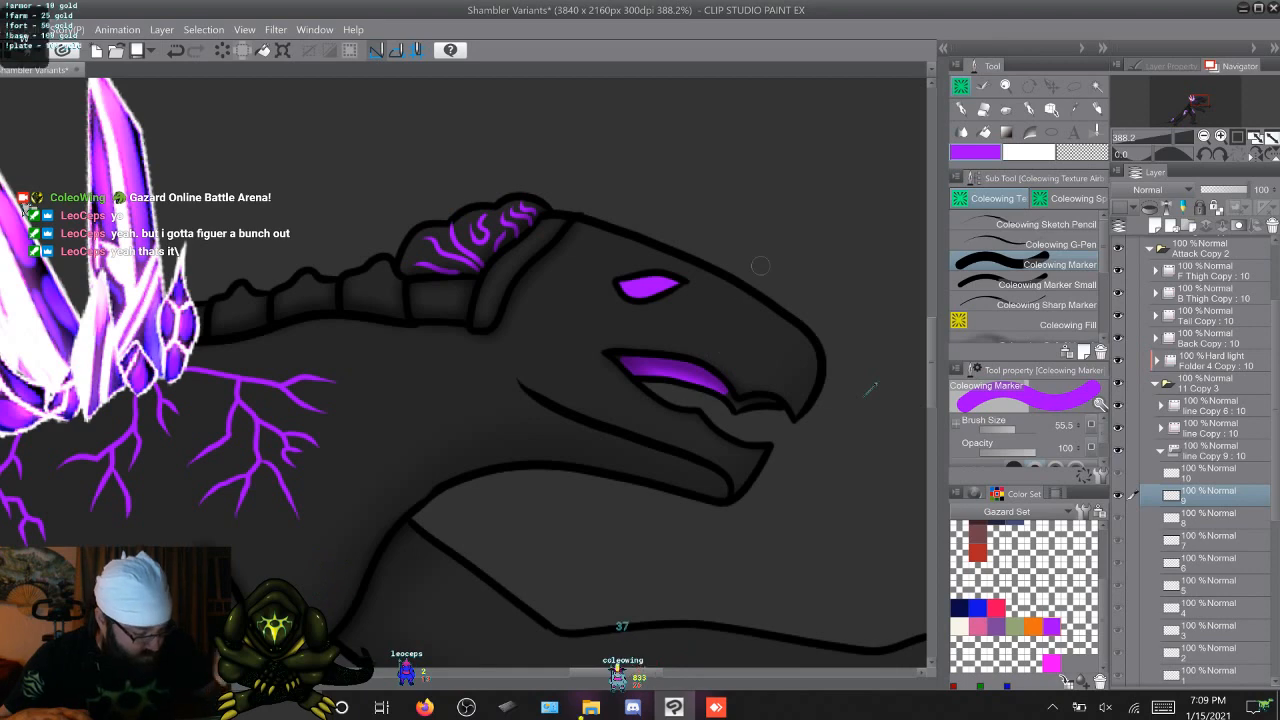
key(Right)
key(Left)
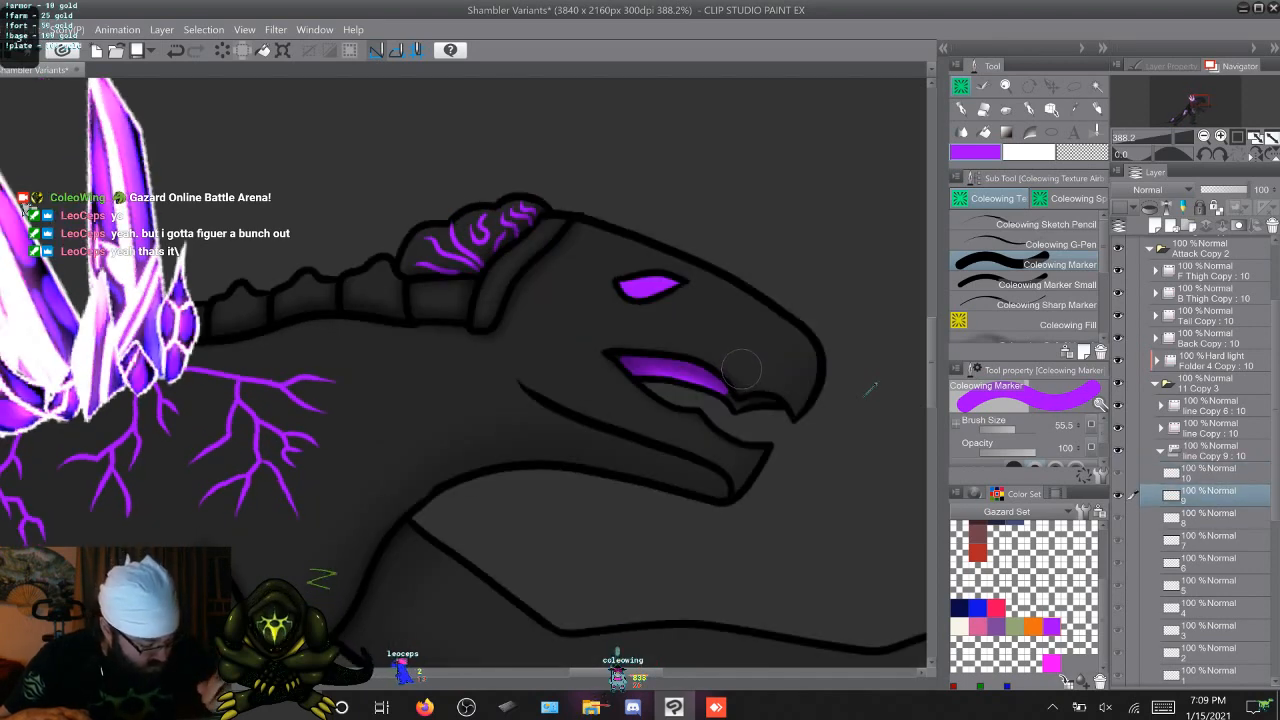
key(Right)
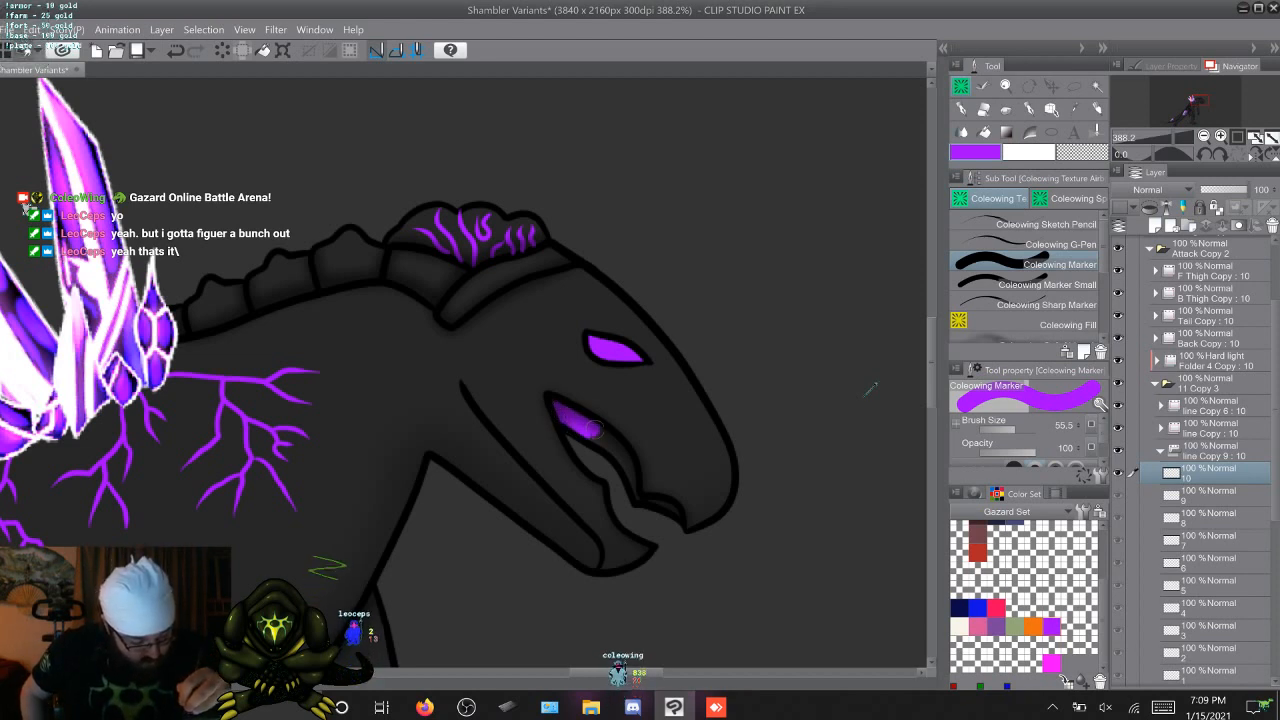
drag(575, 418, 622, 452)
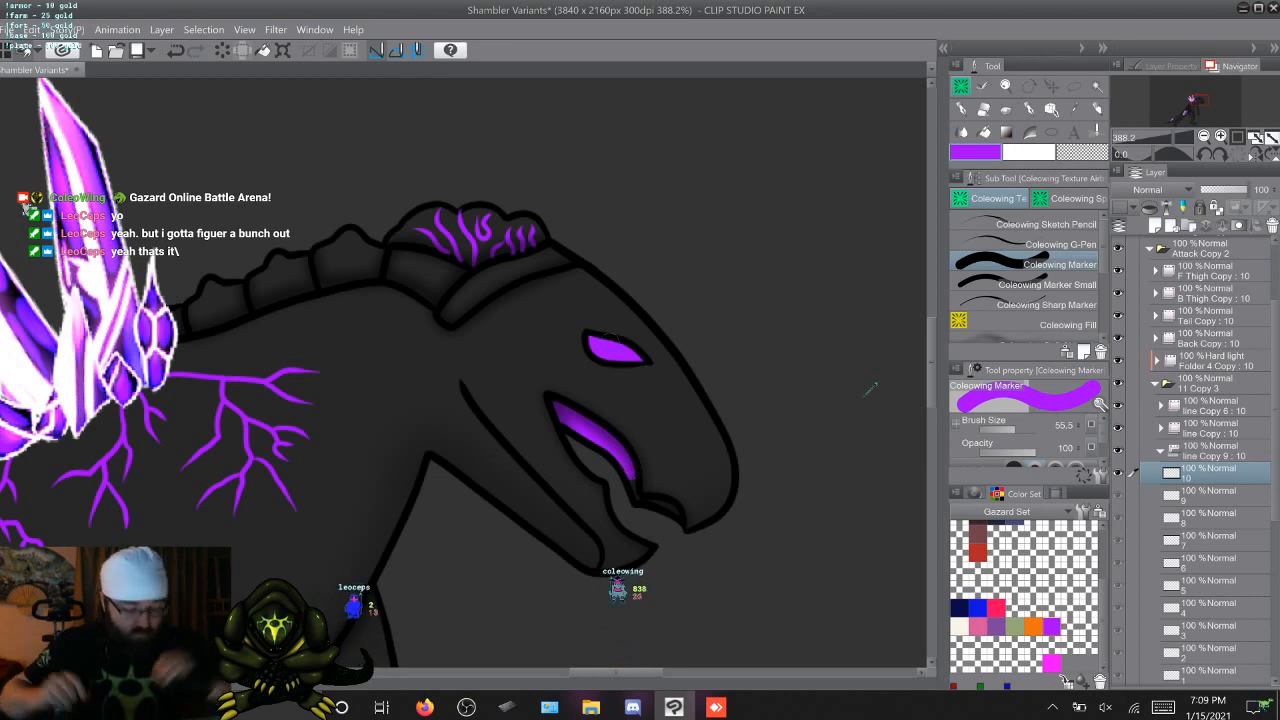
Paint the narrow front strip of the upper mouth purple on attack frames 1 to 3 with the Marker Small brush
key(Right)
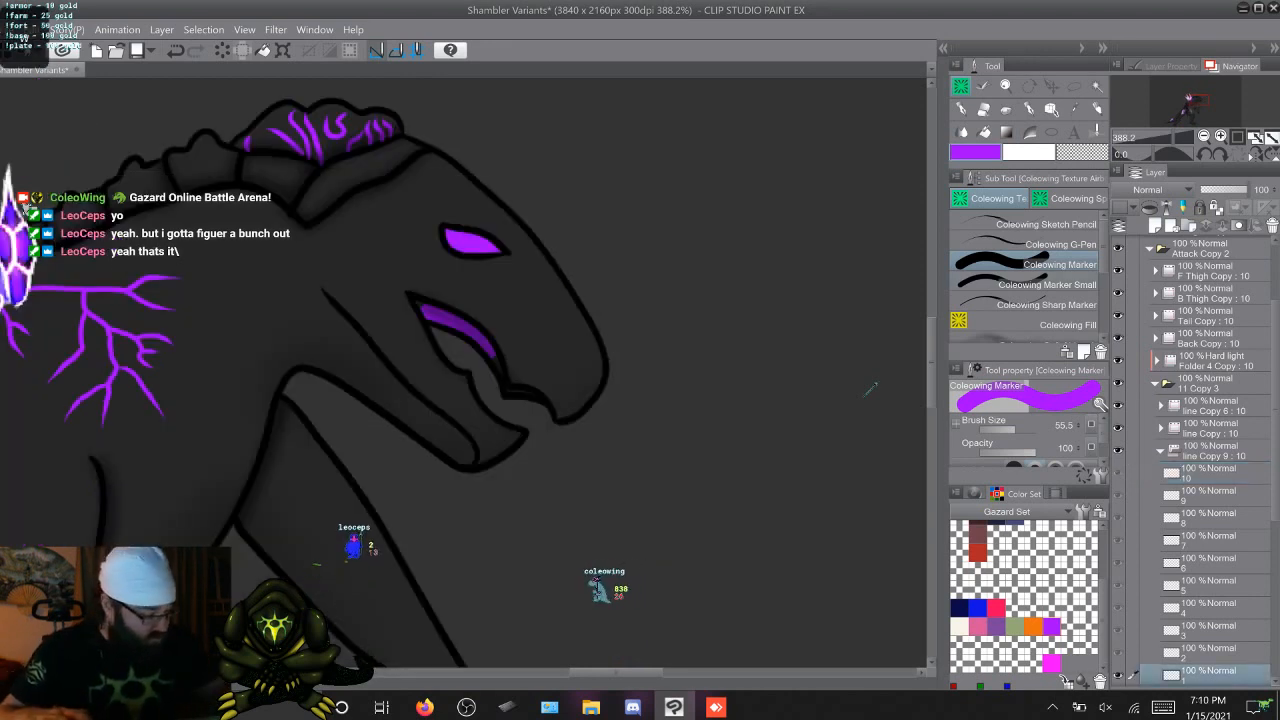
key(period)
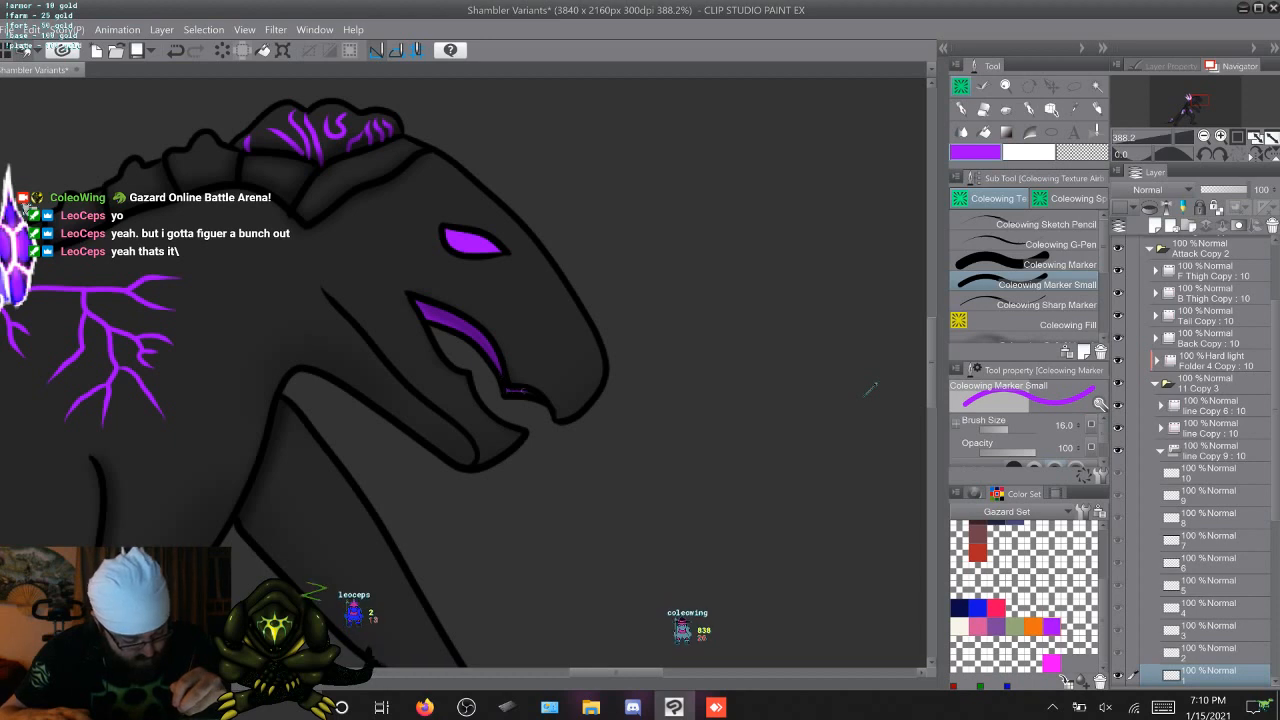
key(Right)
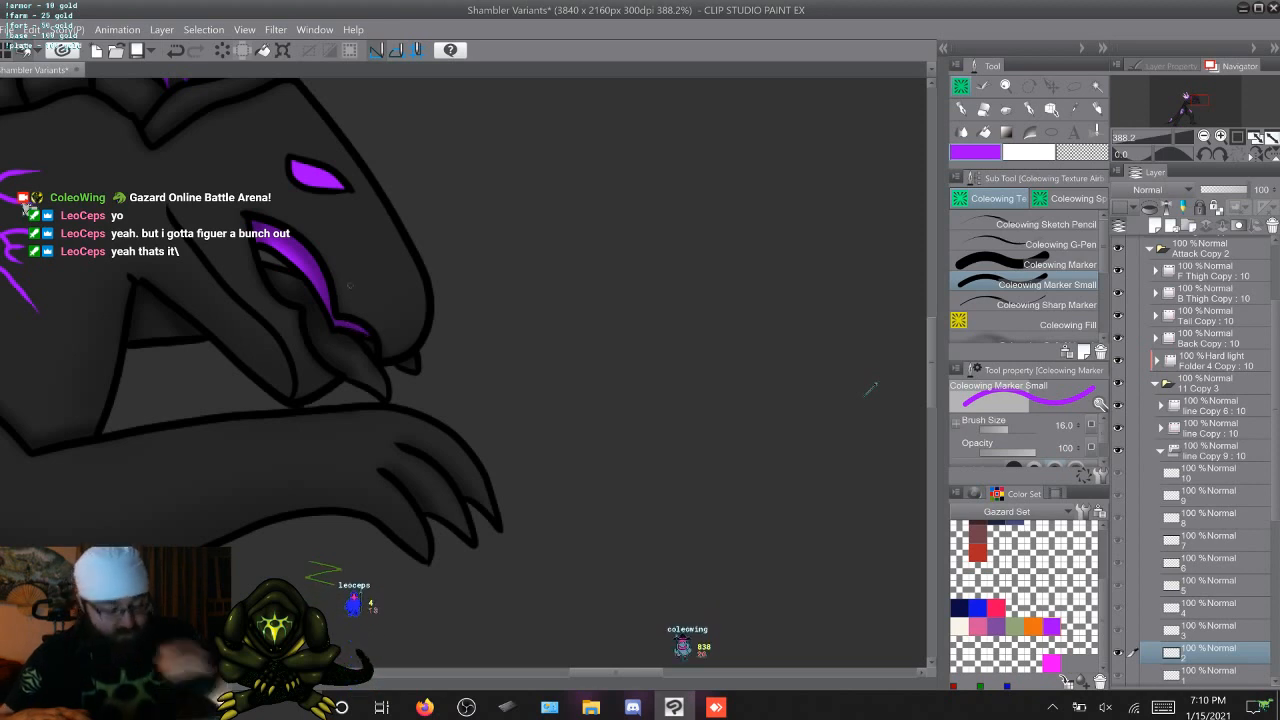
key(Right)
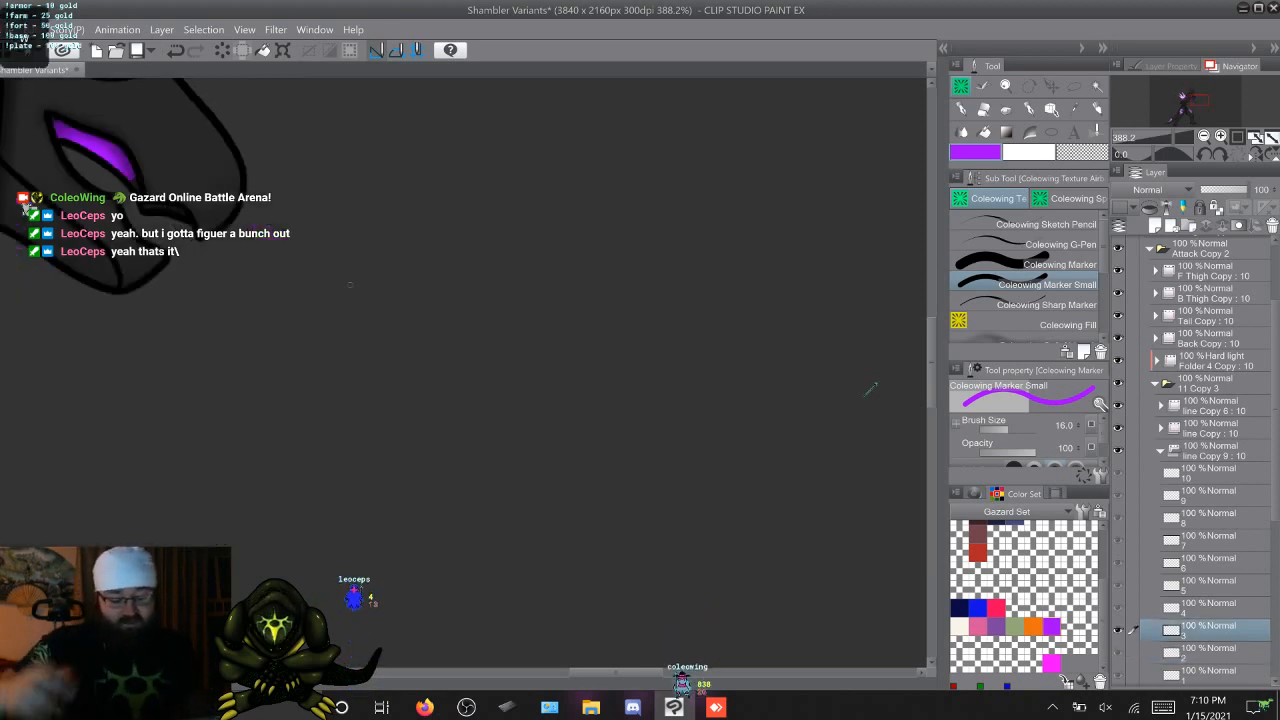
scroll(870, 390, up, 3)
scroll(870, 390, left, 2)
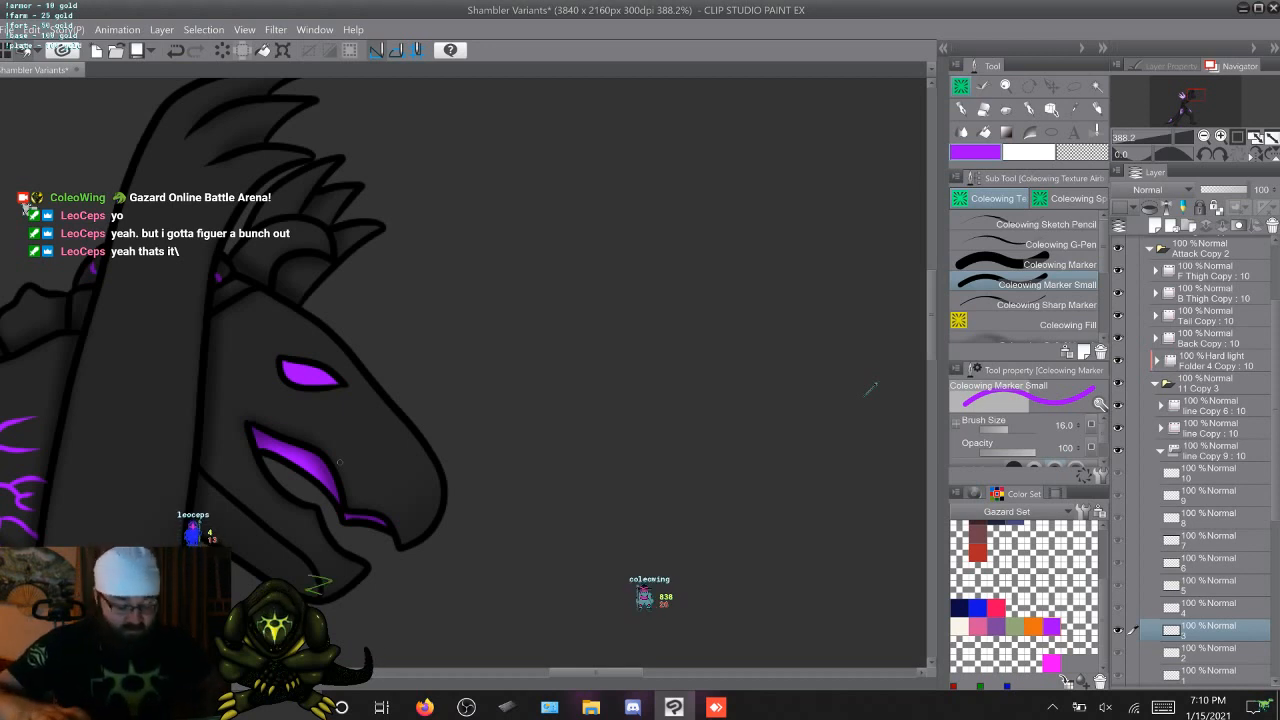
Paint the narrow front strip of the upper mouth purple on attack frames 4 to 6 with the Marker Small brush
key(Right)
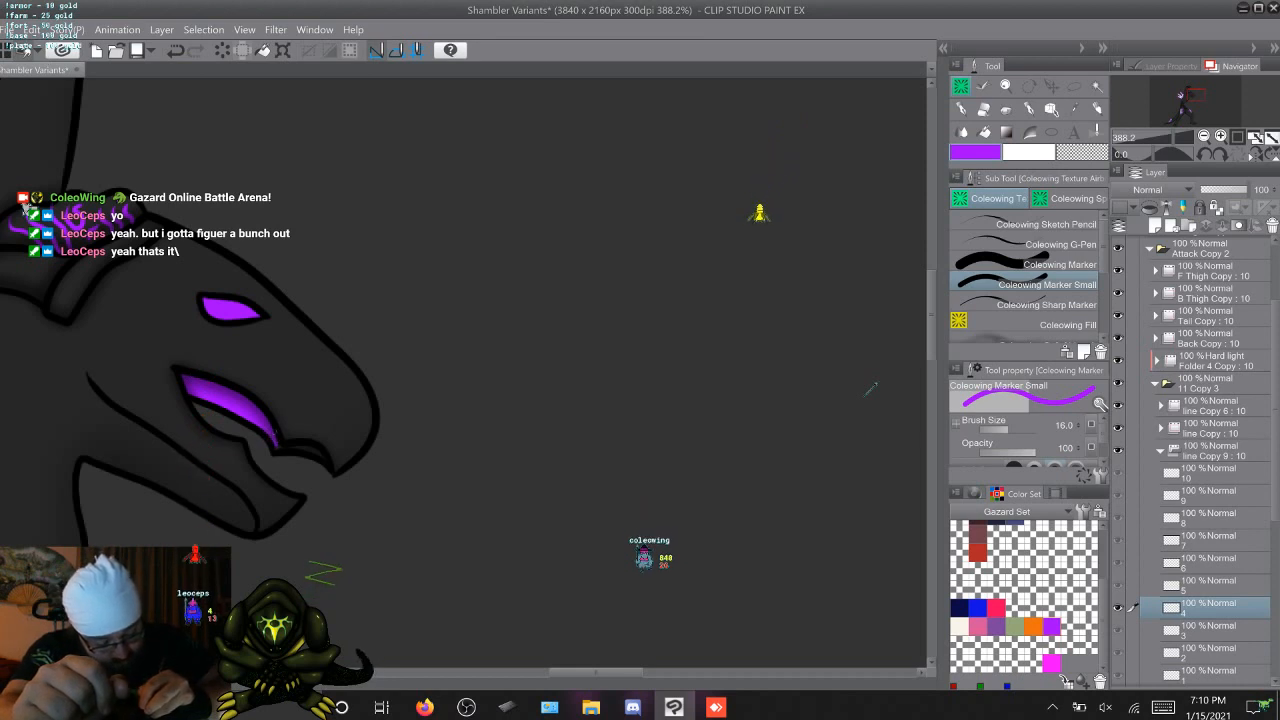
drag(286, 449, 320, 453)
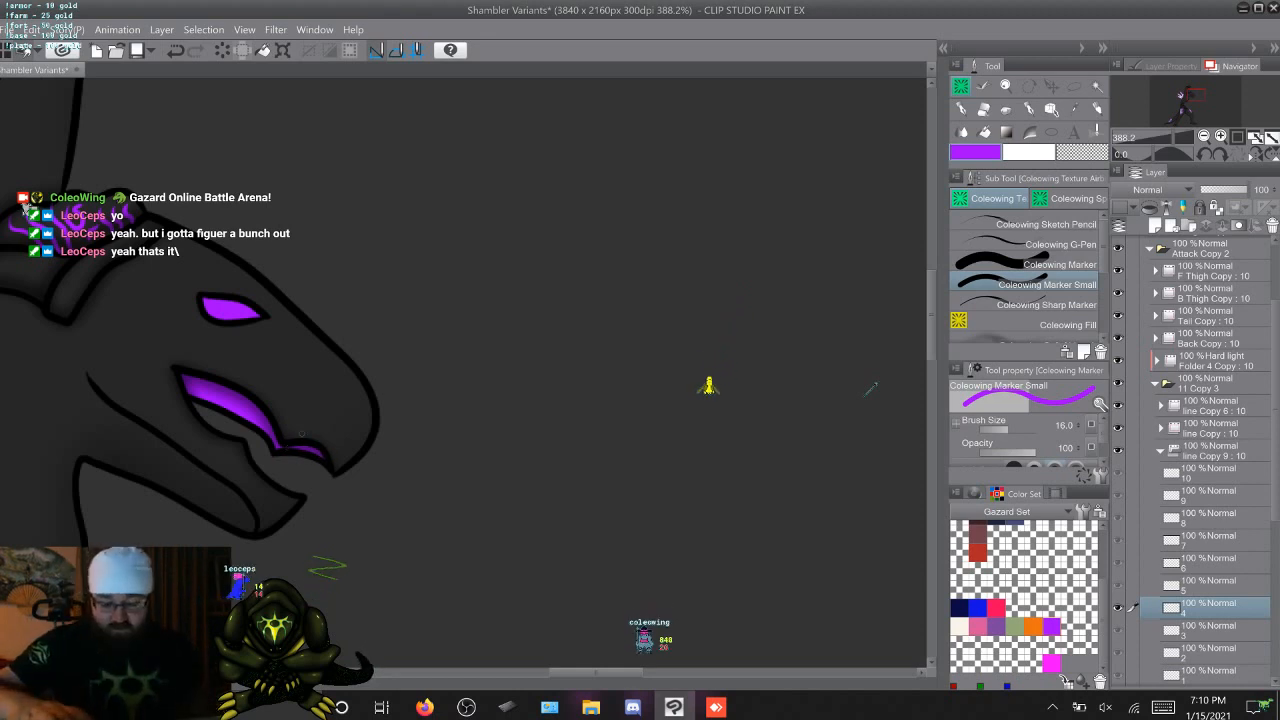
key(Right)
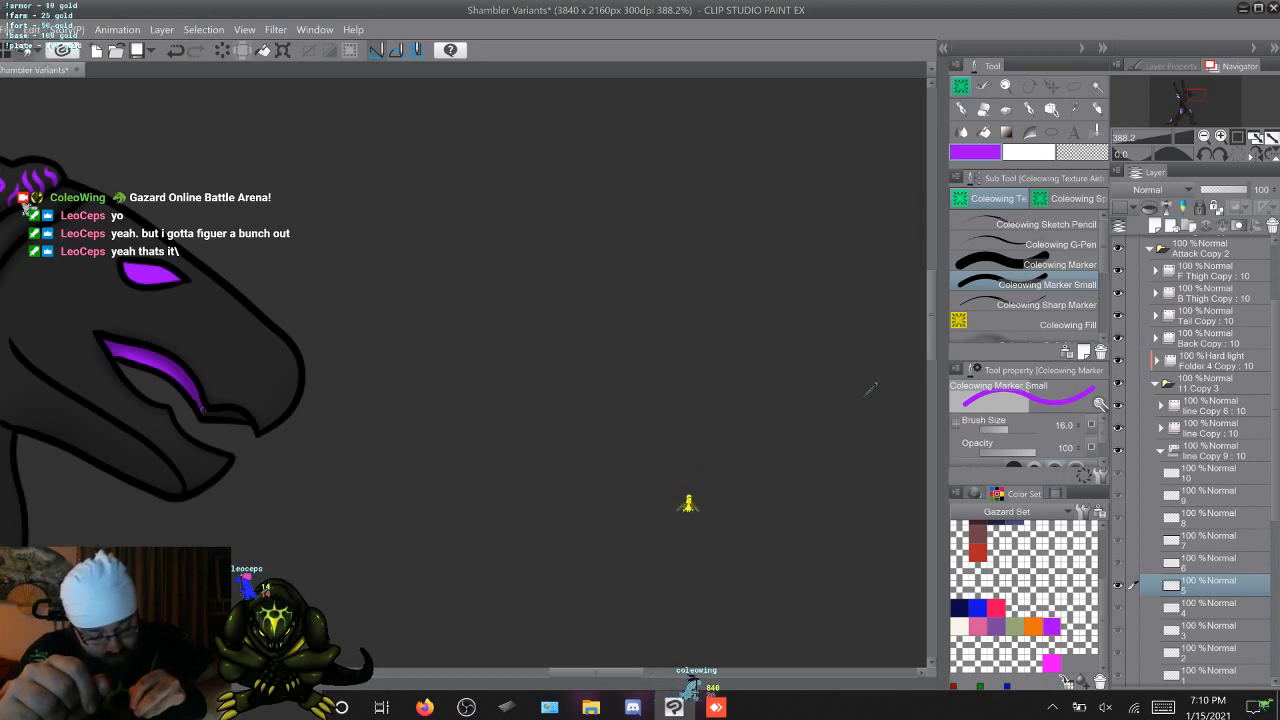
drag(193, 391, 220, 414)
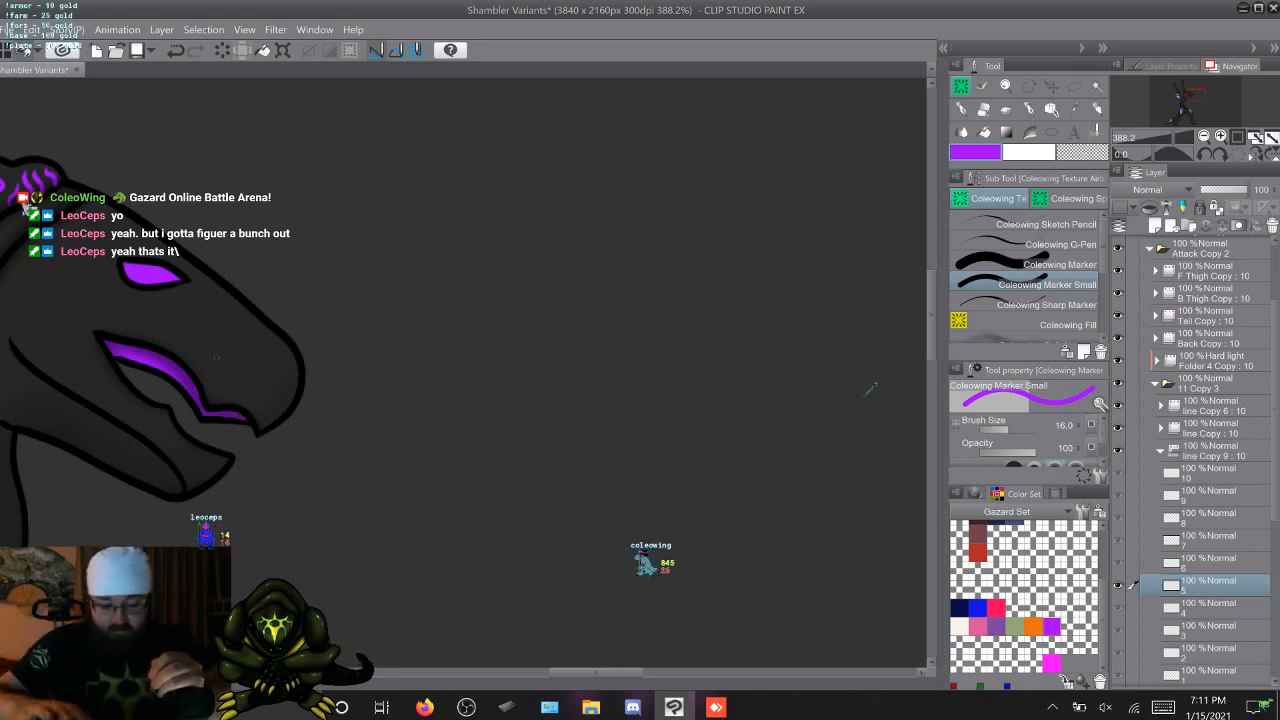
key(Right)
key(Right)
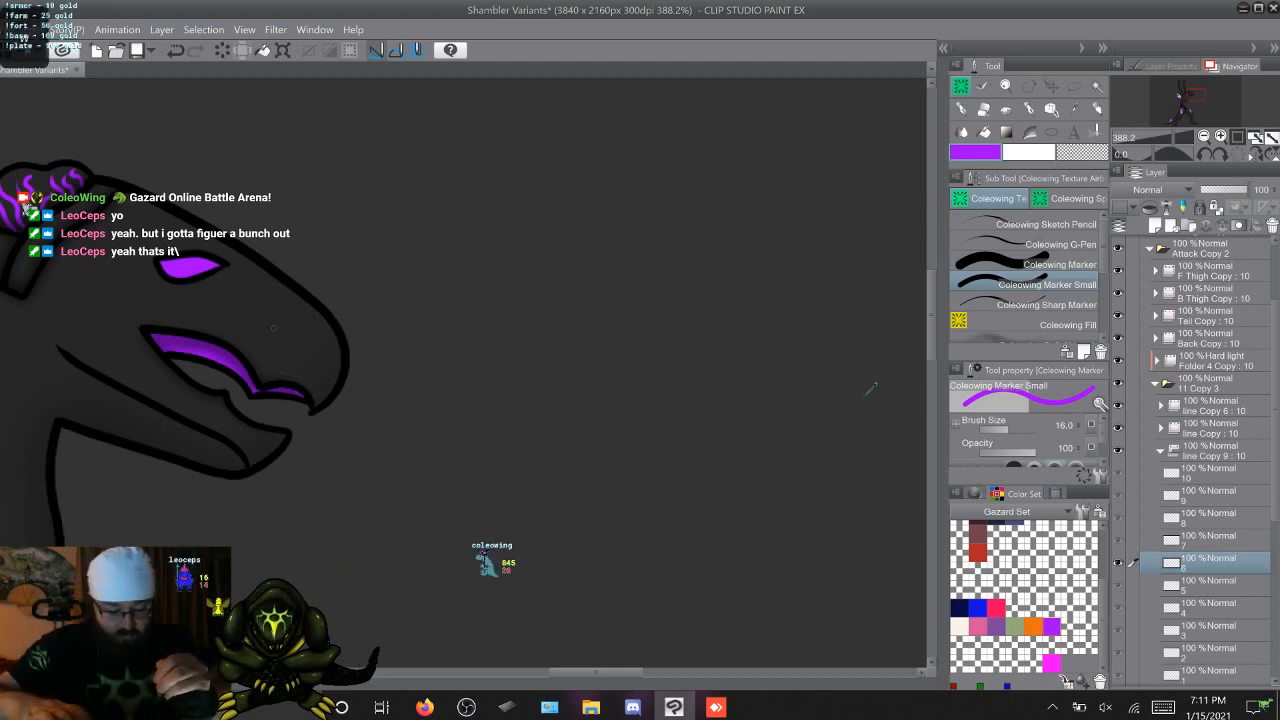
Paint the narrow front strip of the upper mouth purple on attack frames 7 to 10 with the Marker Small brush
key(Right)
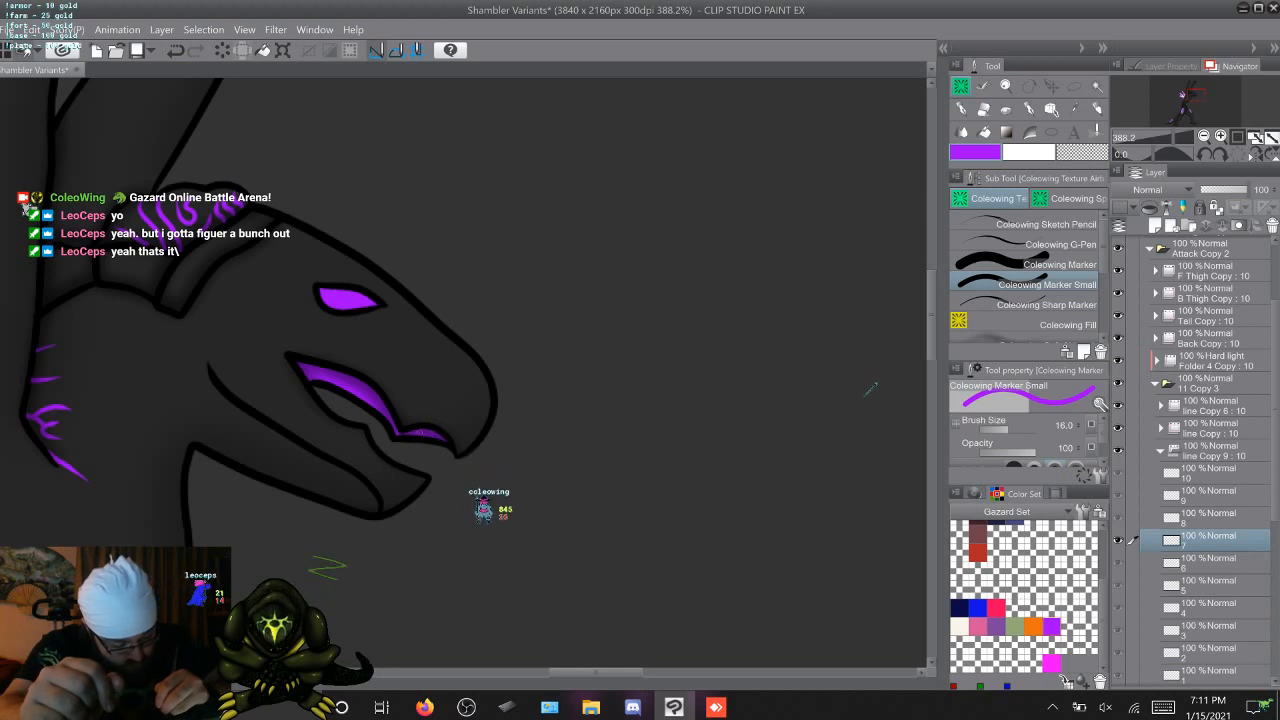
key(Right)
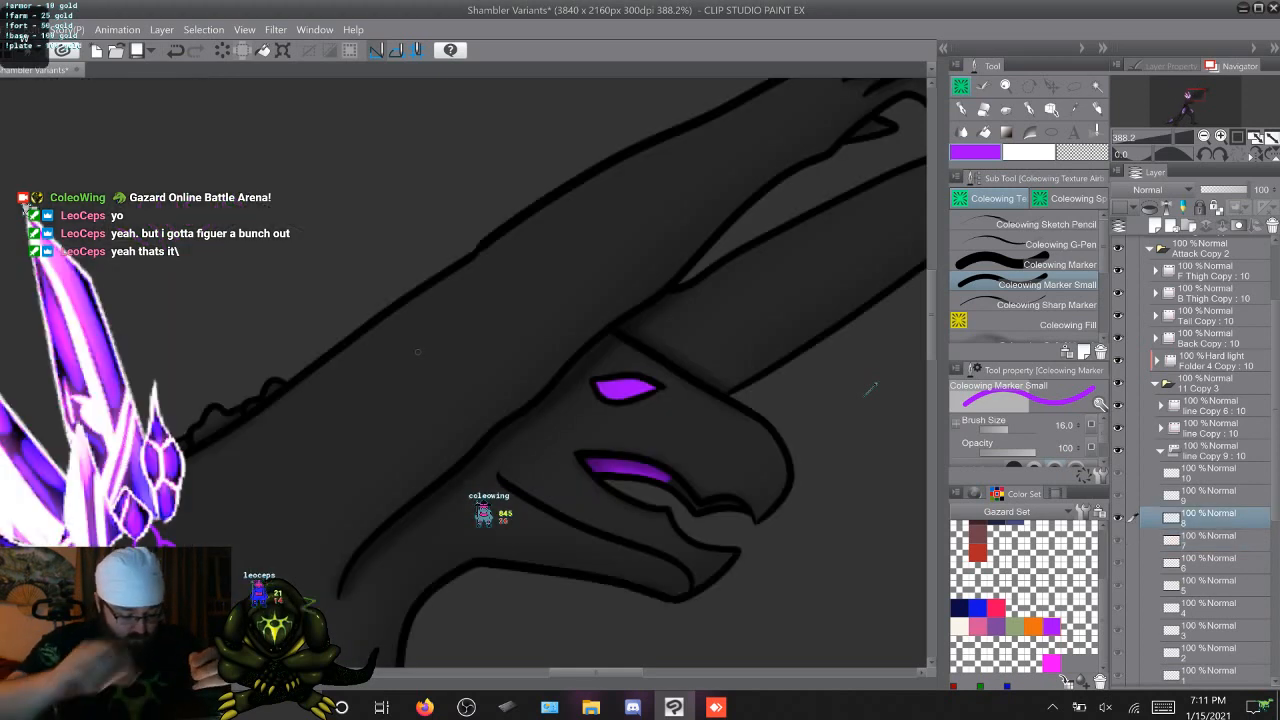
mouse_move(587, 460)
mouse_down()
mouse_move(645, 456)
mouse_move(697, 509)
mouse_move(737, 502)
mouse_up()
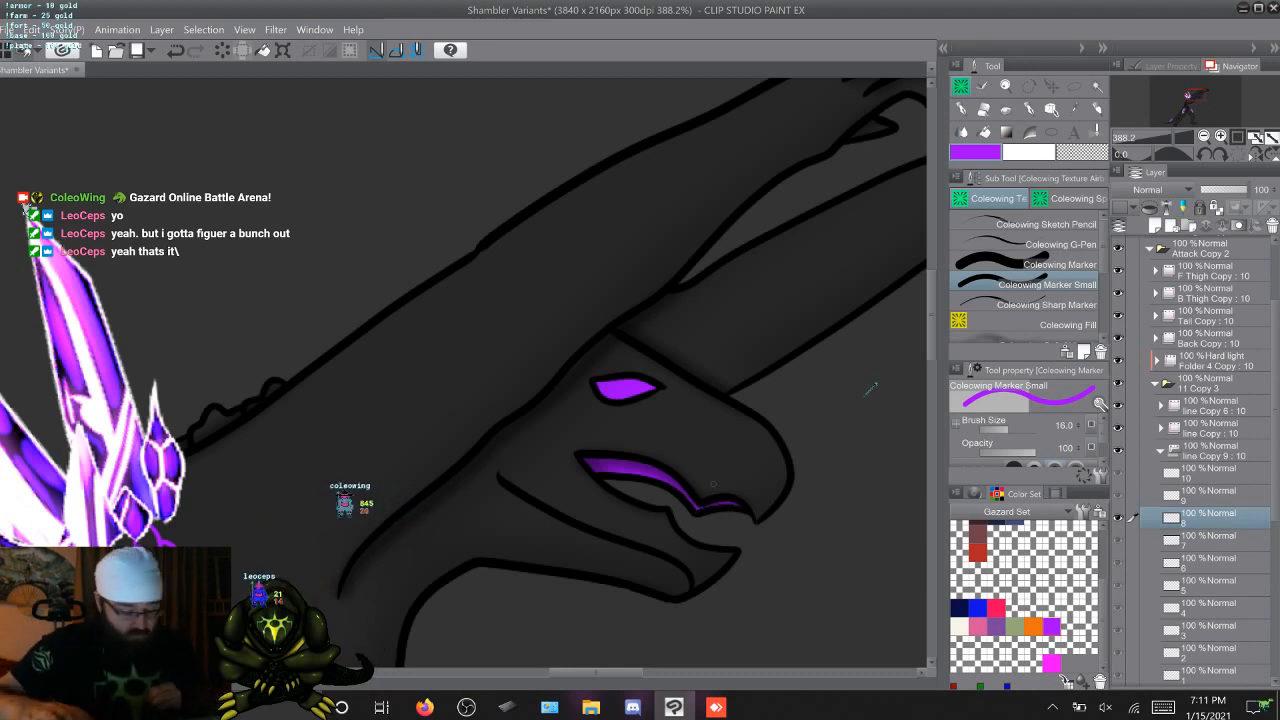
key(Right)
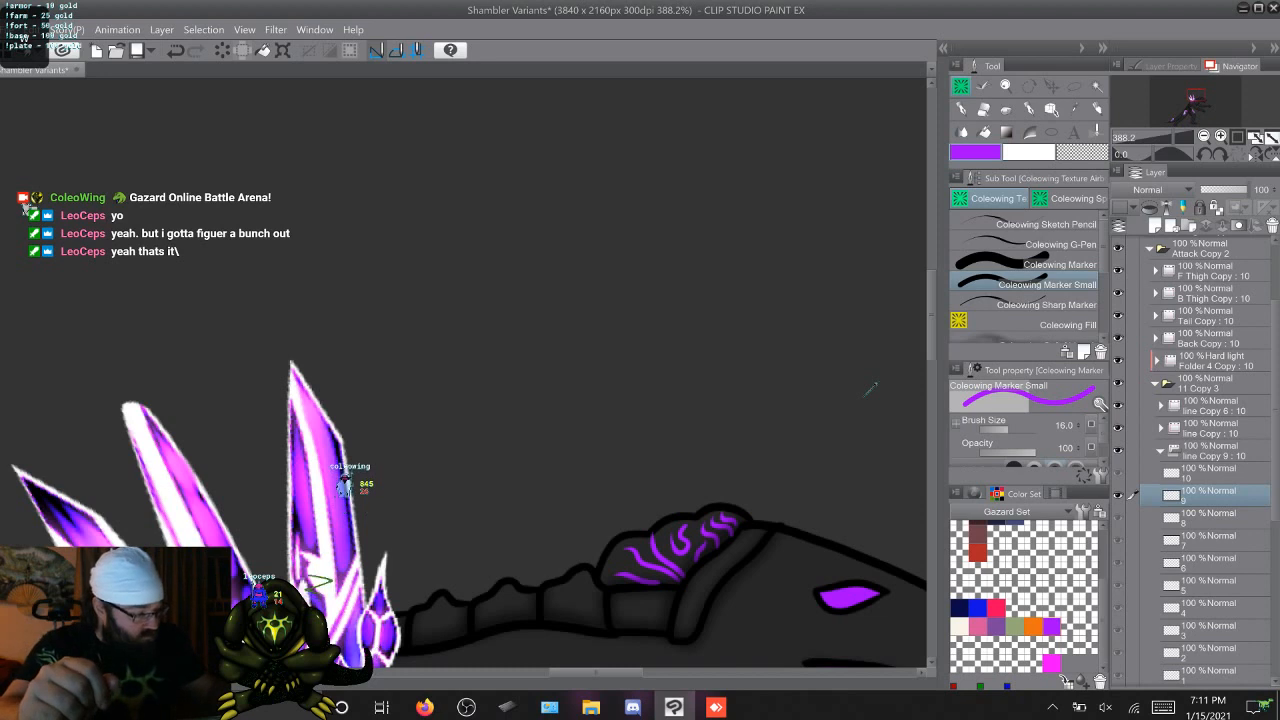
drag(870, 390, 507, 97)
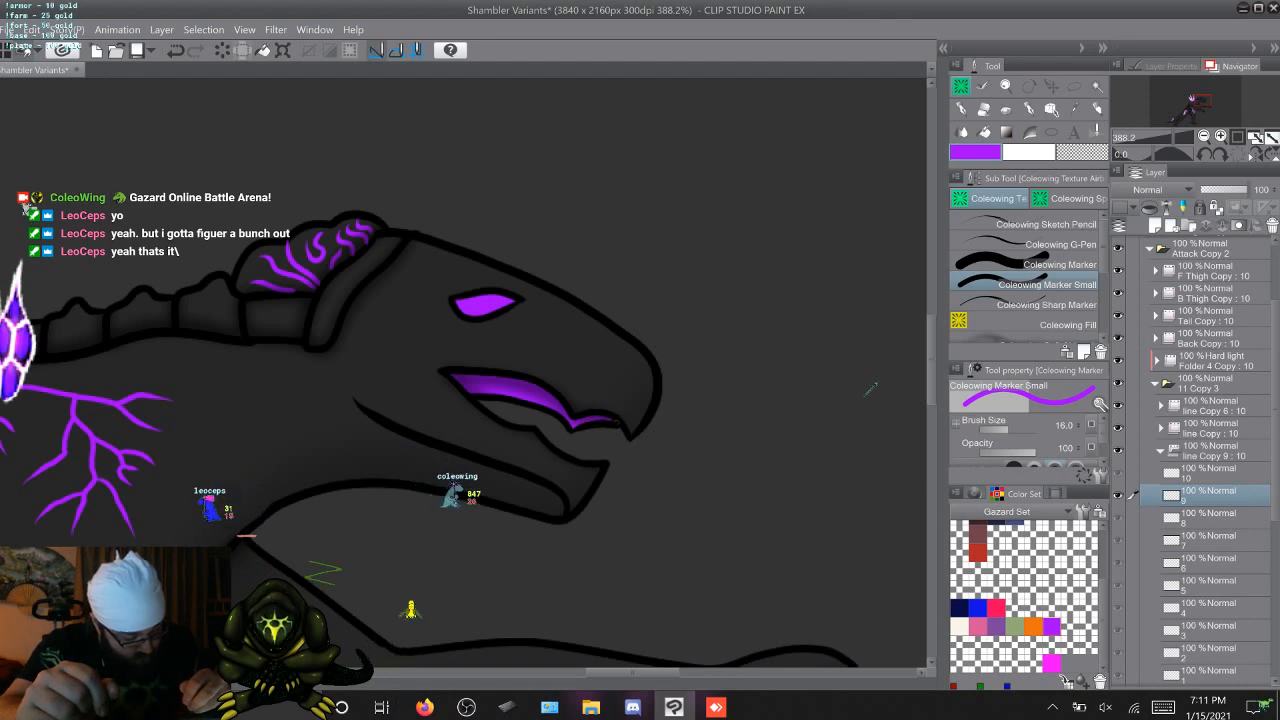
key(Right)
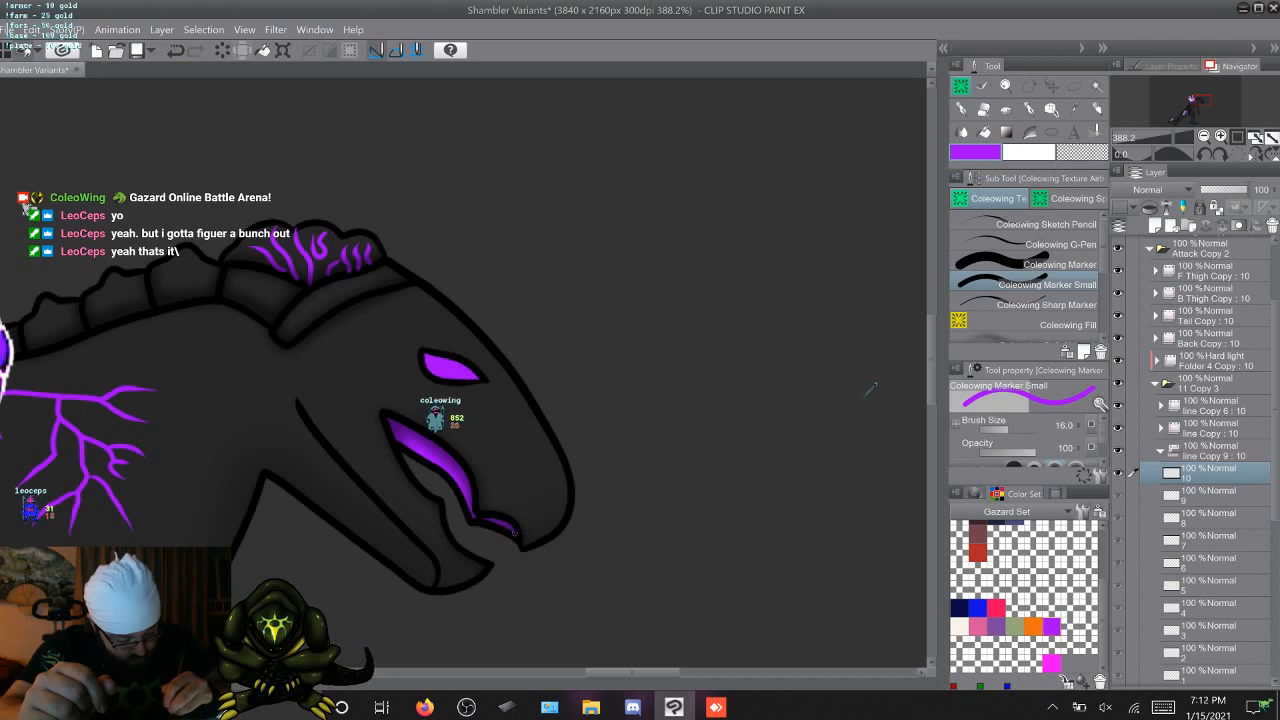
key(period)
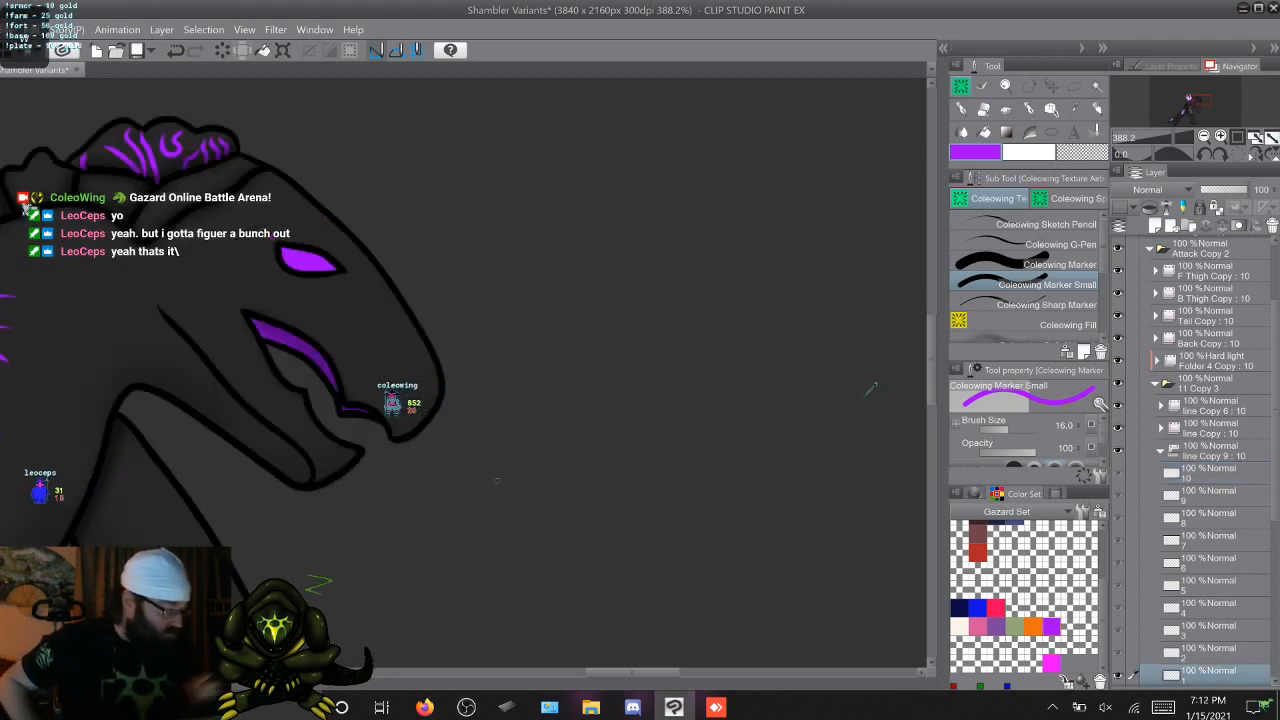
Collapse line Copy 9, 11 Copy 3 and Attack Copy 2, and show the attack glow layers F Thigh Copy 4 and F Thigh Copy 3
click(1160, 451)
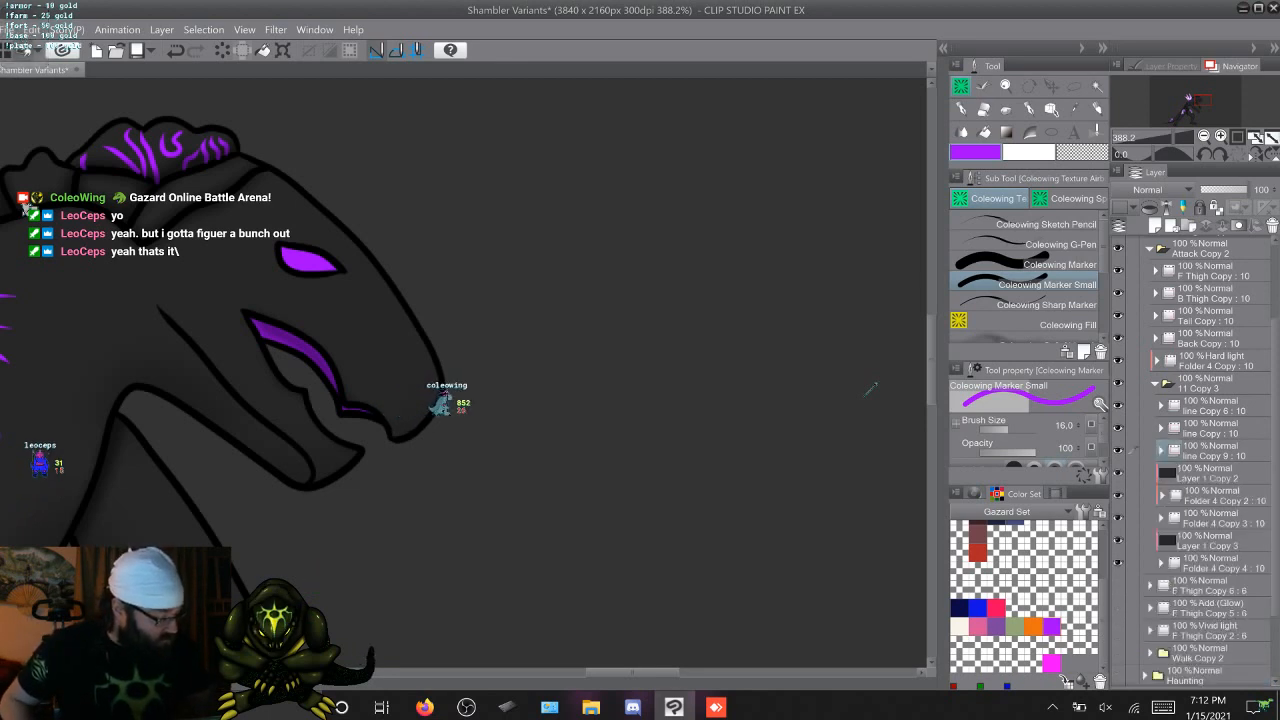
click(1155, 384)
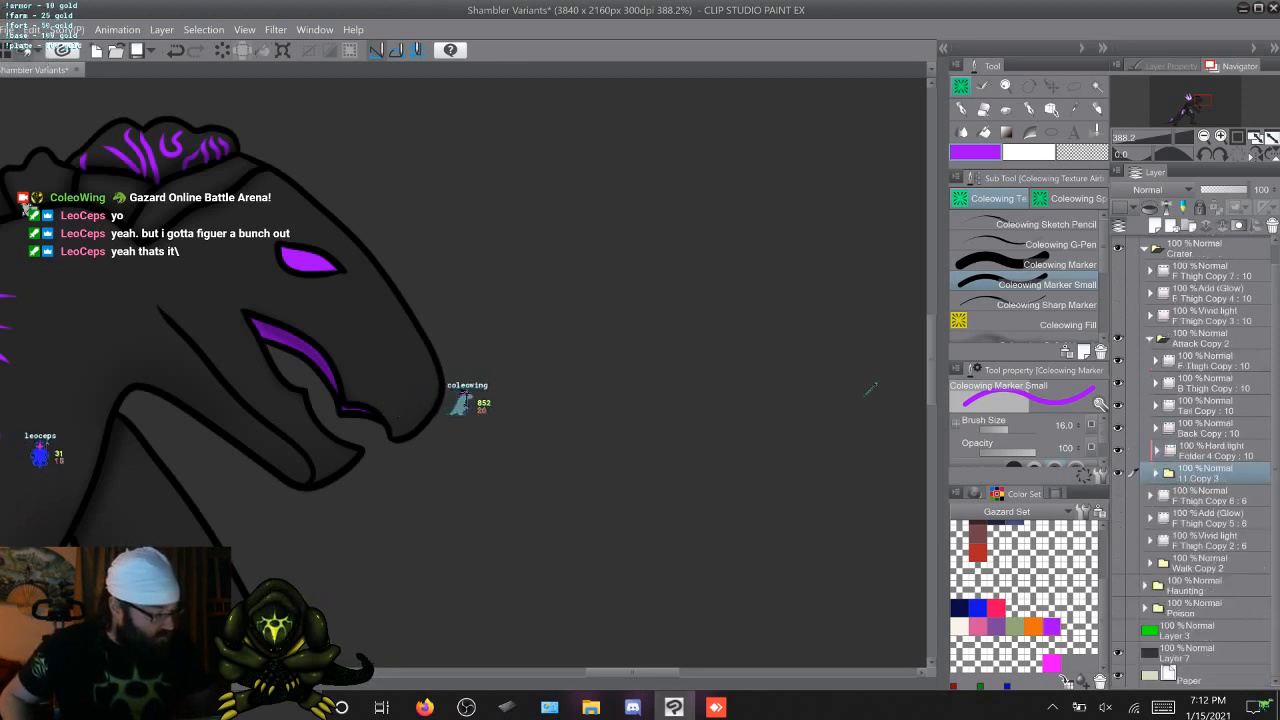
click(1150, 339)
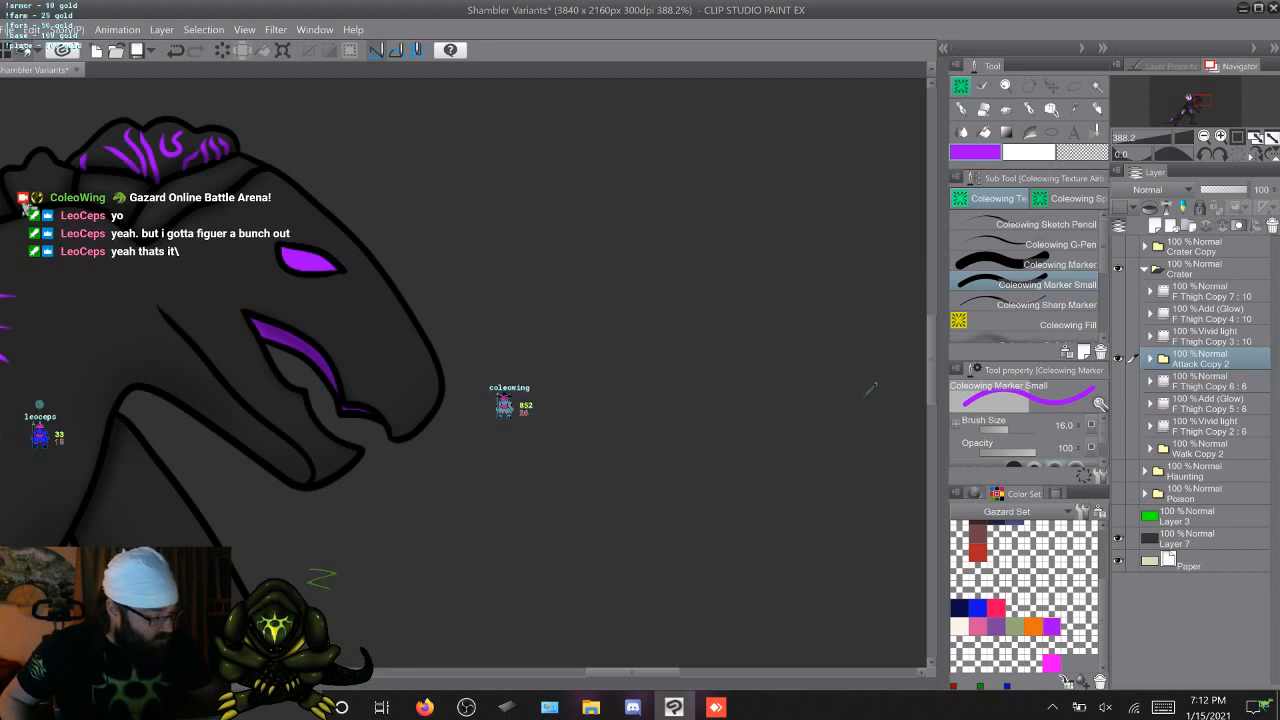
drag(1118, 314, 1118, 336)
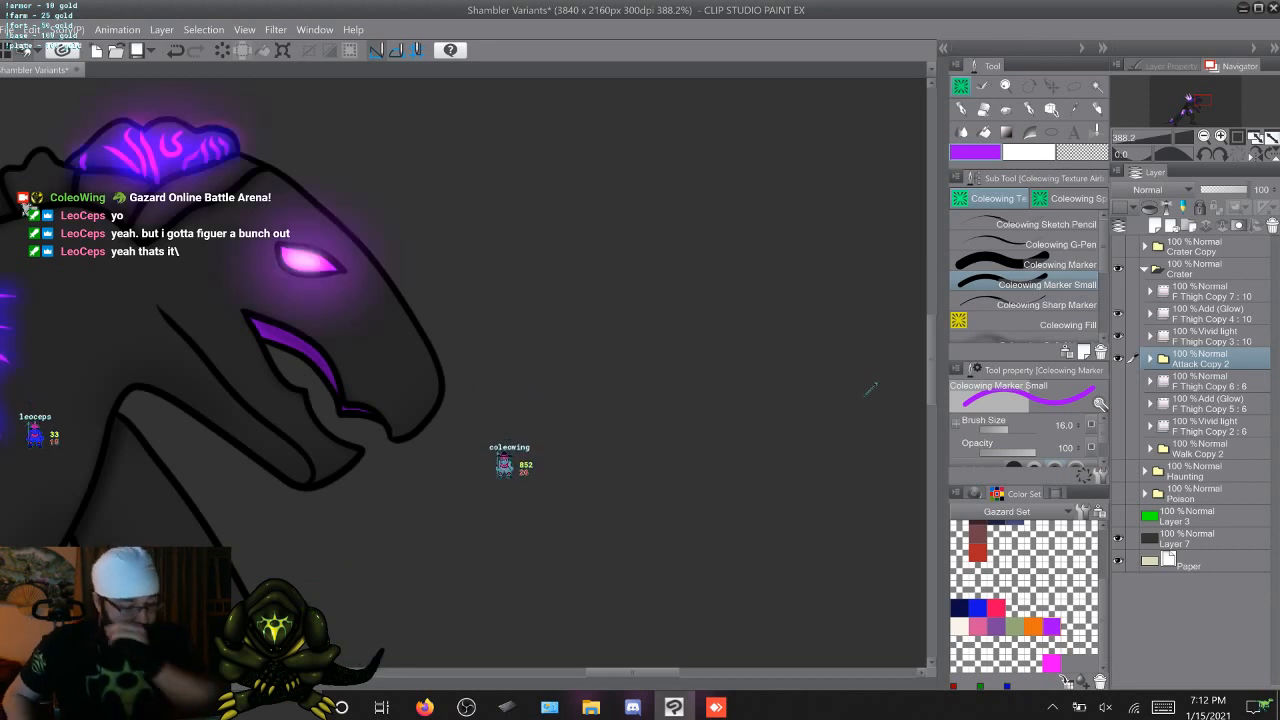
Airbrush a purple glow over the mouth on attack frame 1 of F Thigh Copy 4 with the Custom Airbrush at size 40
scroll(870, 389, down, 5)
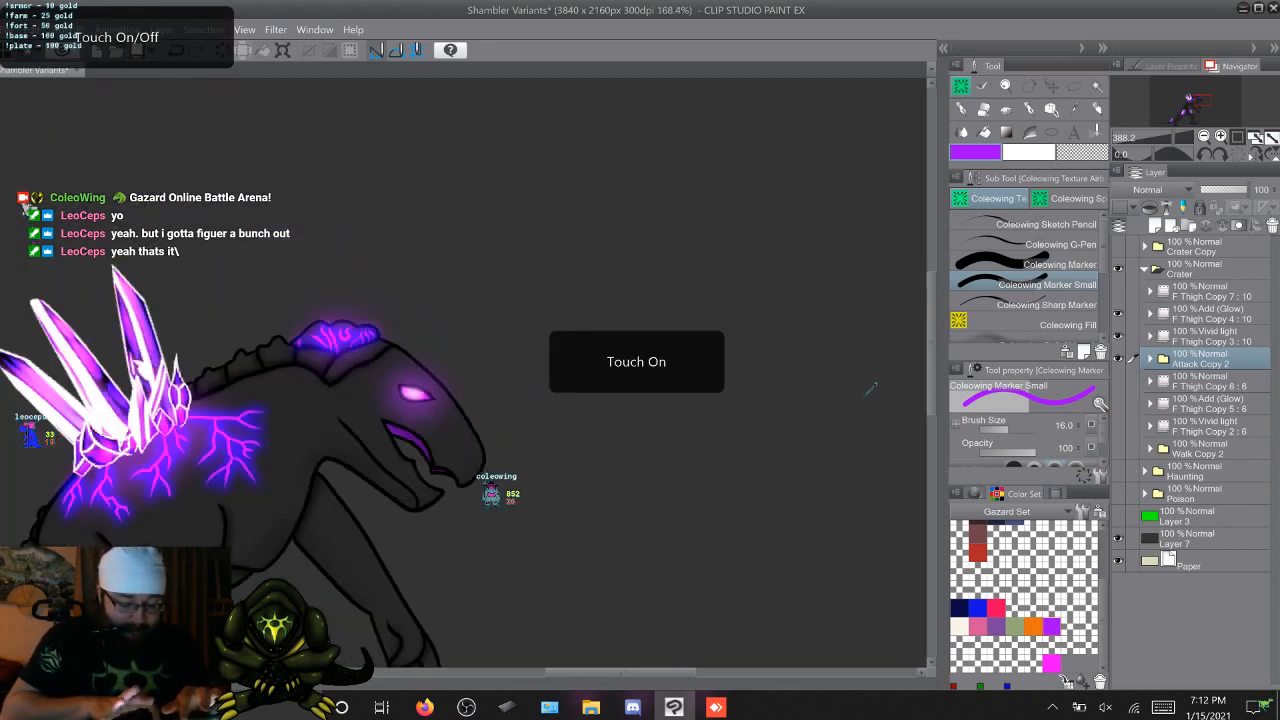
scroll(870, 389, left, 2)
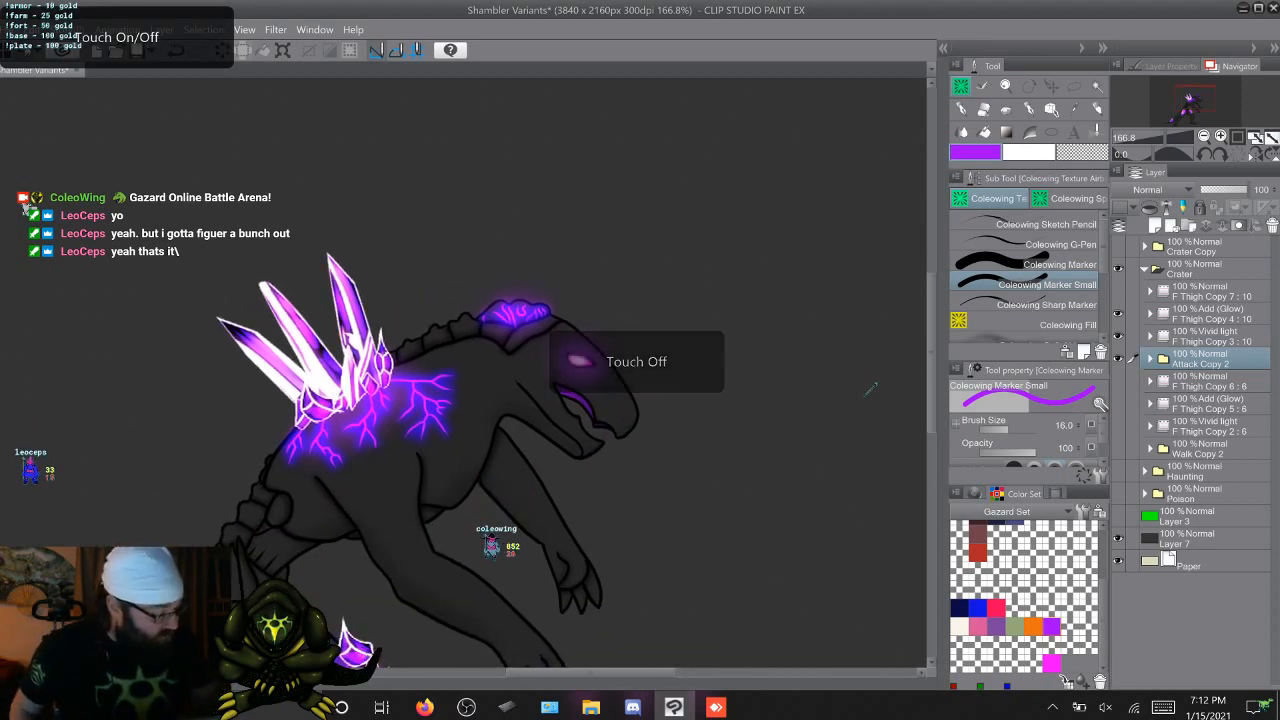
click(1150, 314)
click(1198, 538)
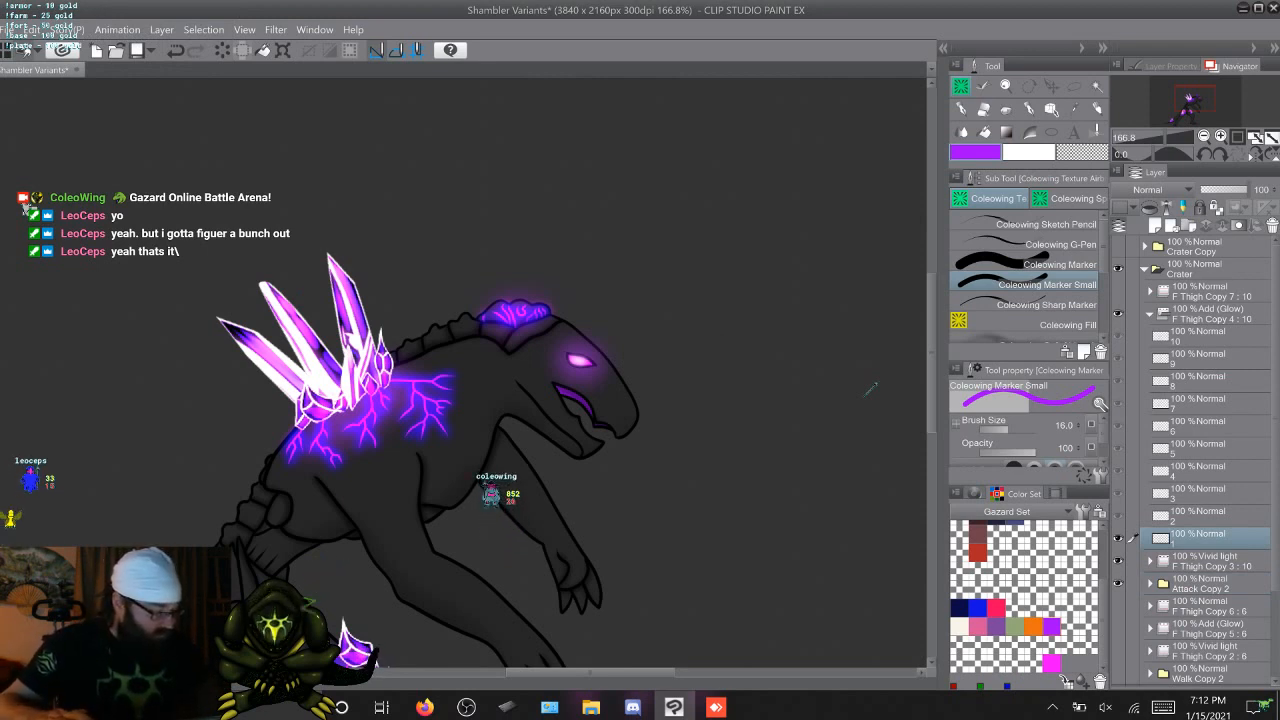
scroll(1028, 280, down, 2)
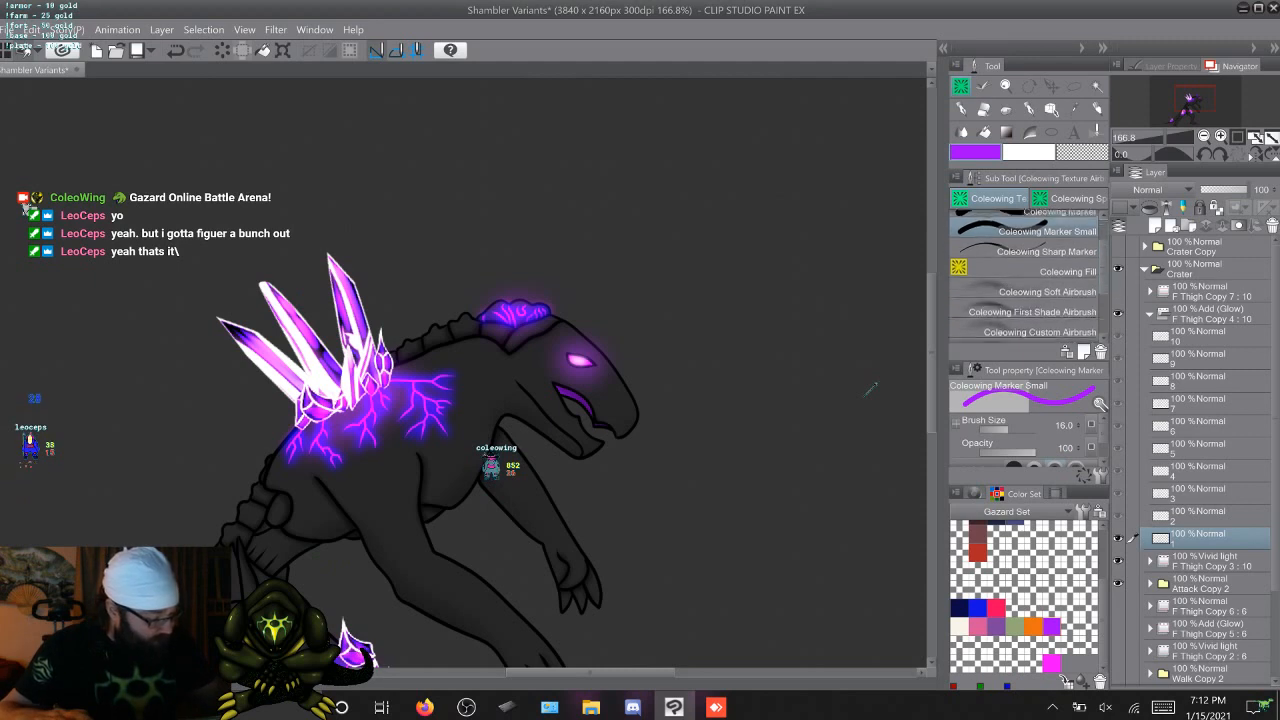
click(1040, 322)
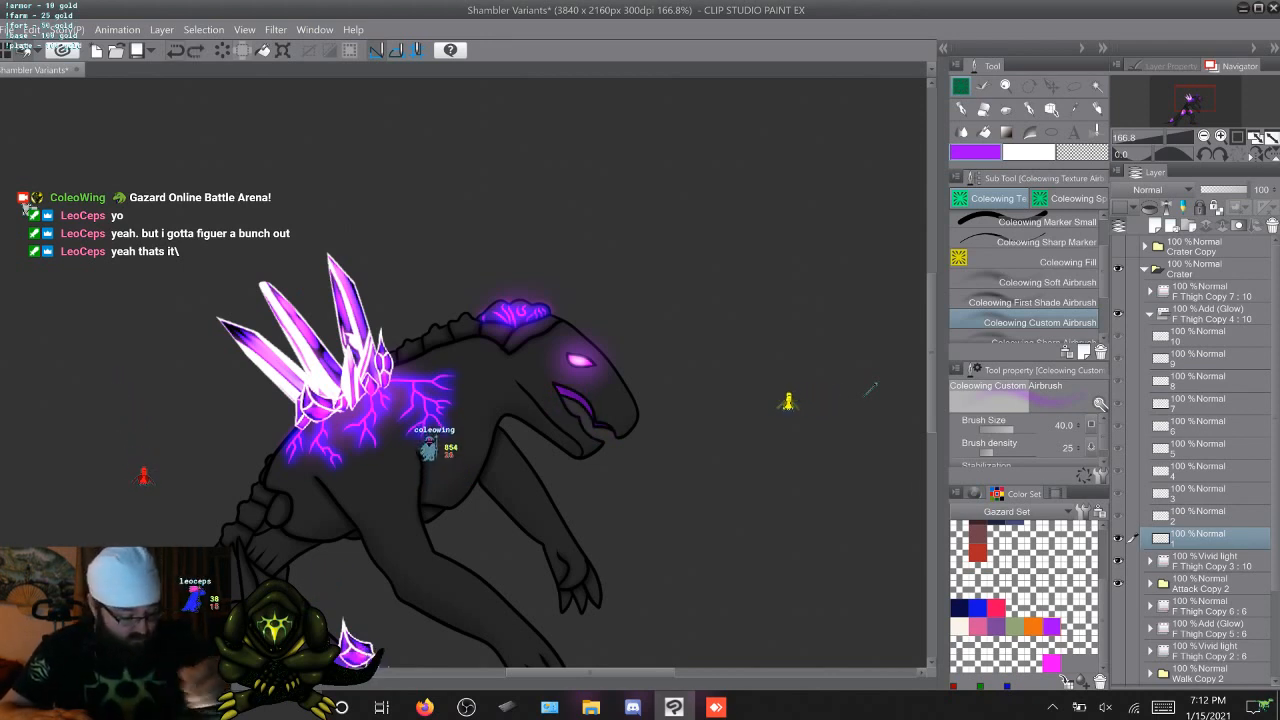
drag(595, 424, 561, 387)
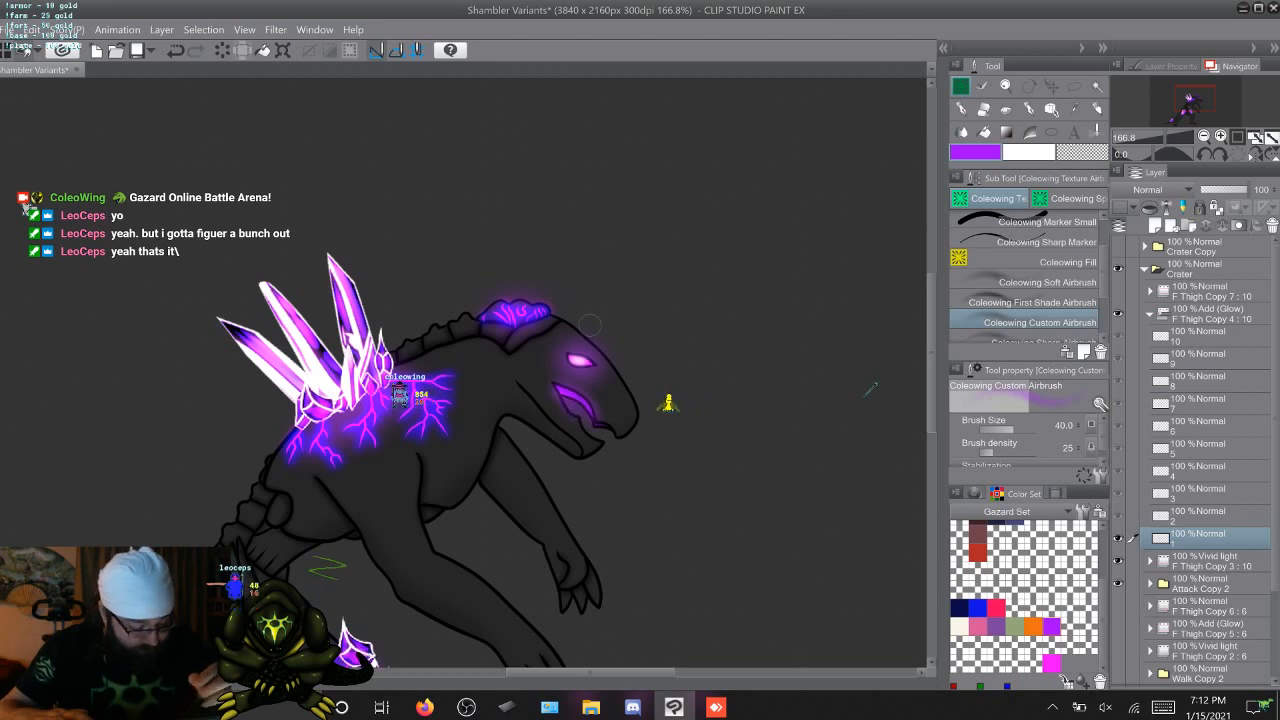
Airbrush the same purple glow over the mouth on attack frames 2 to 5 of F Thigh Copy 4
key(Right)
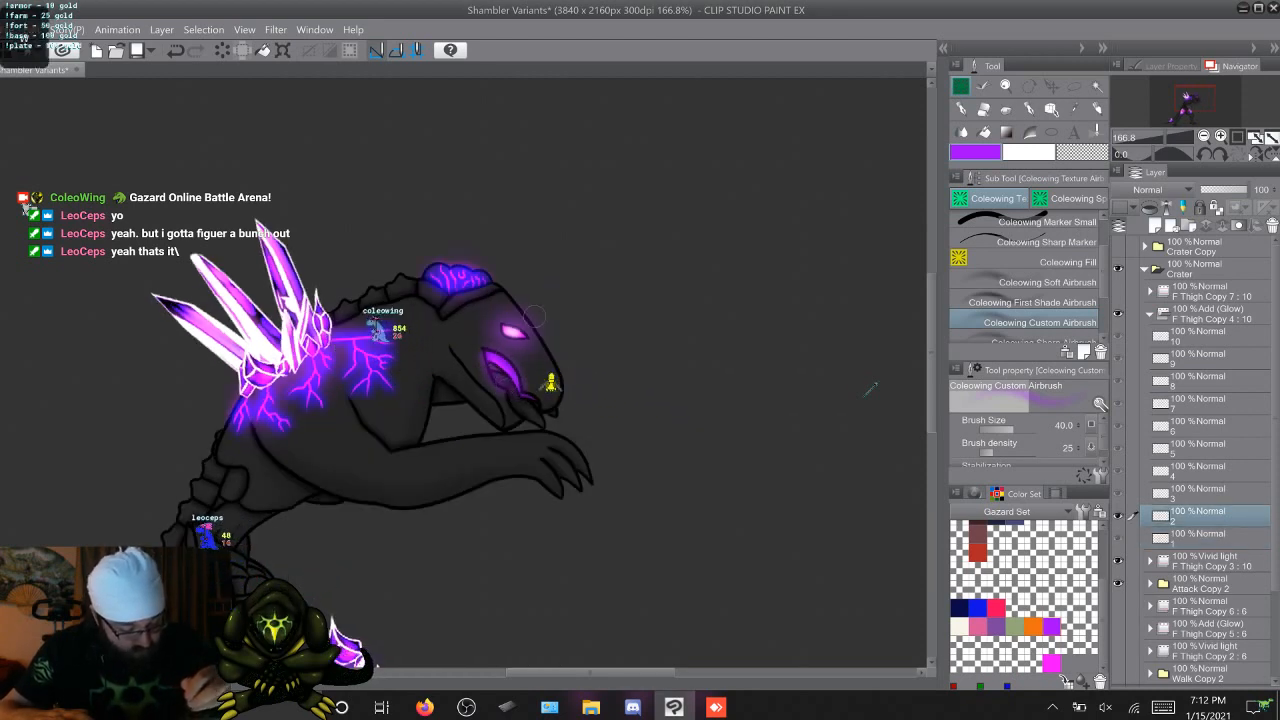
key(Right)
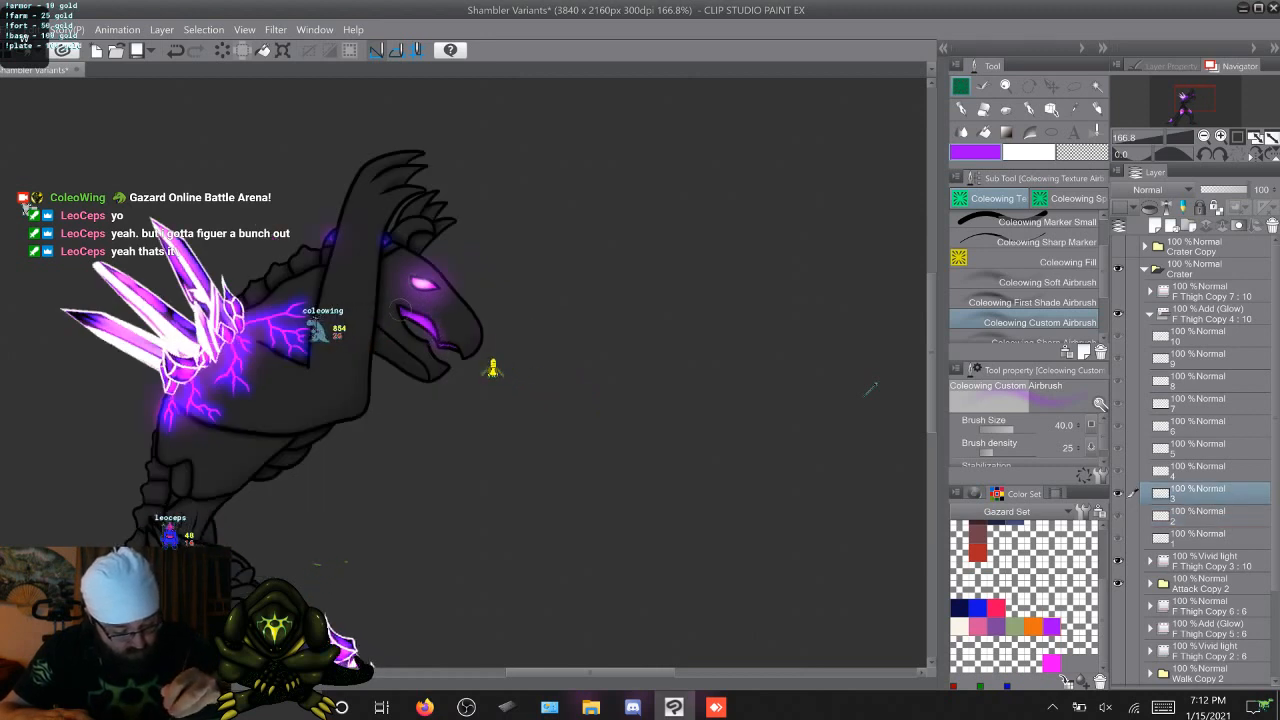
key(Right)
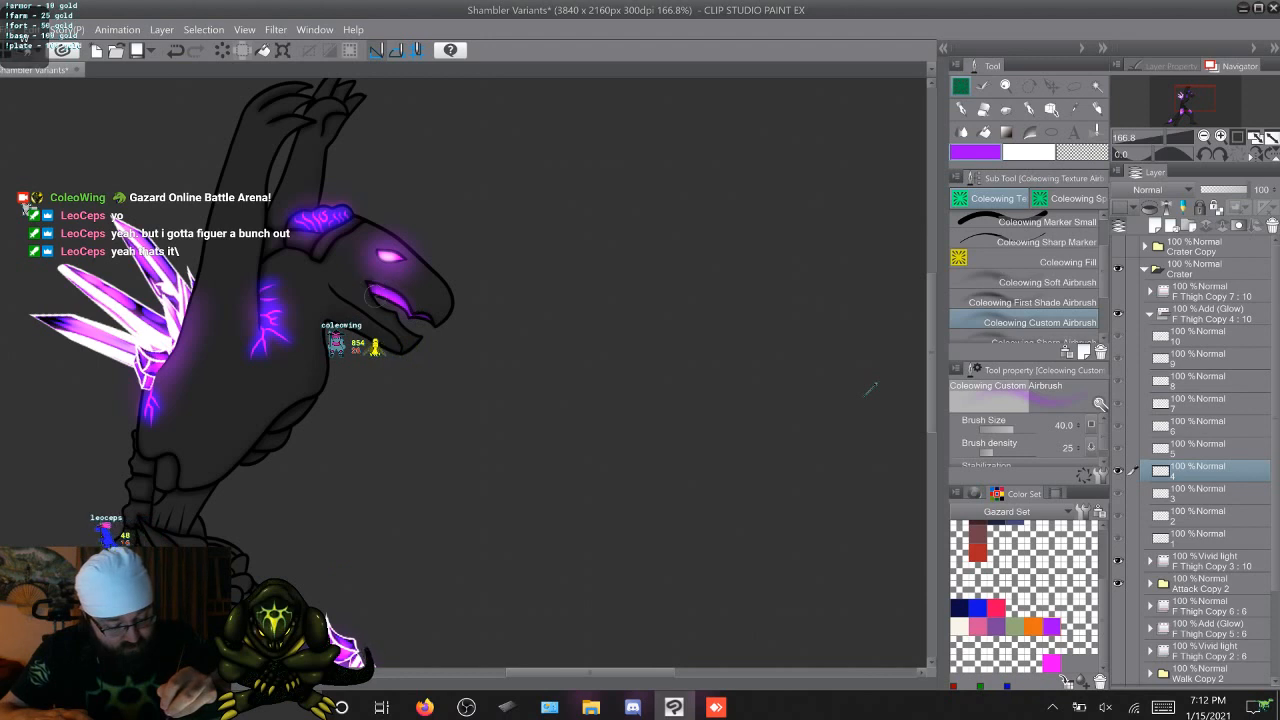
key(Right)
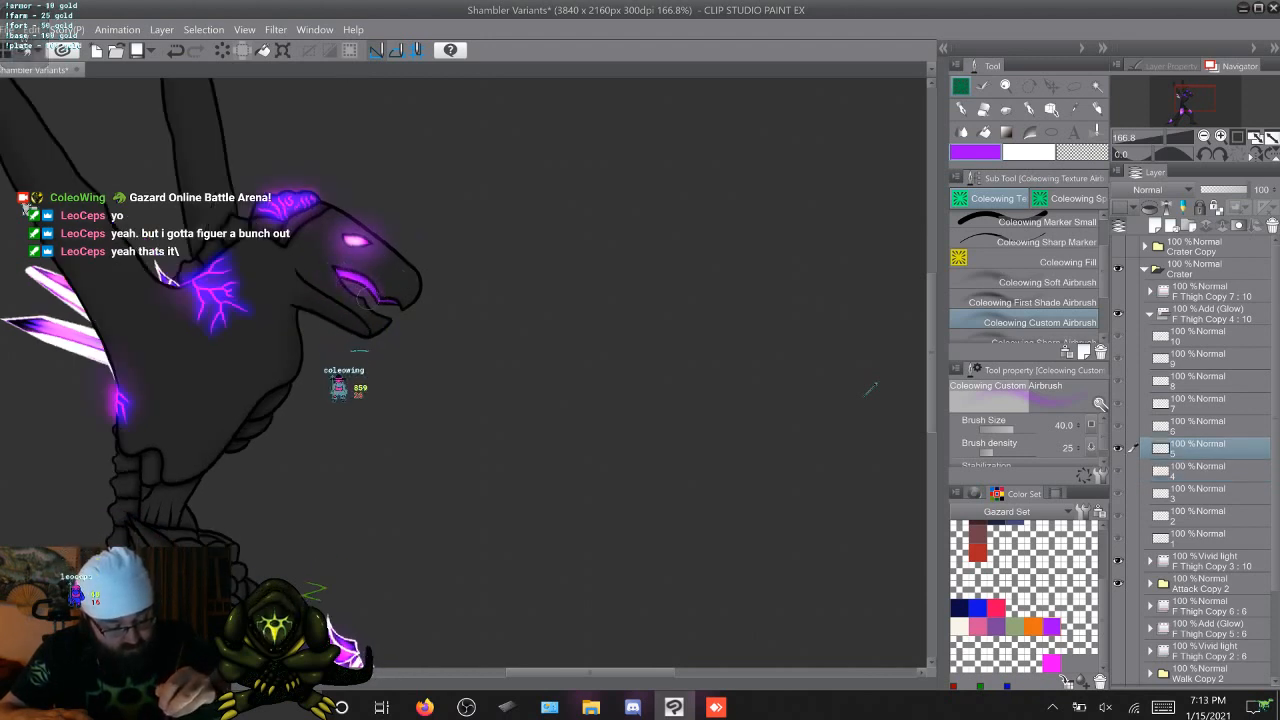
Airbrush the same purple glow over the mouth on attack frames 6 to 10 of F Thigh Copy 4
key(Right)
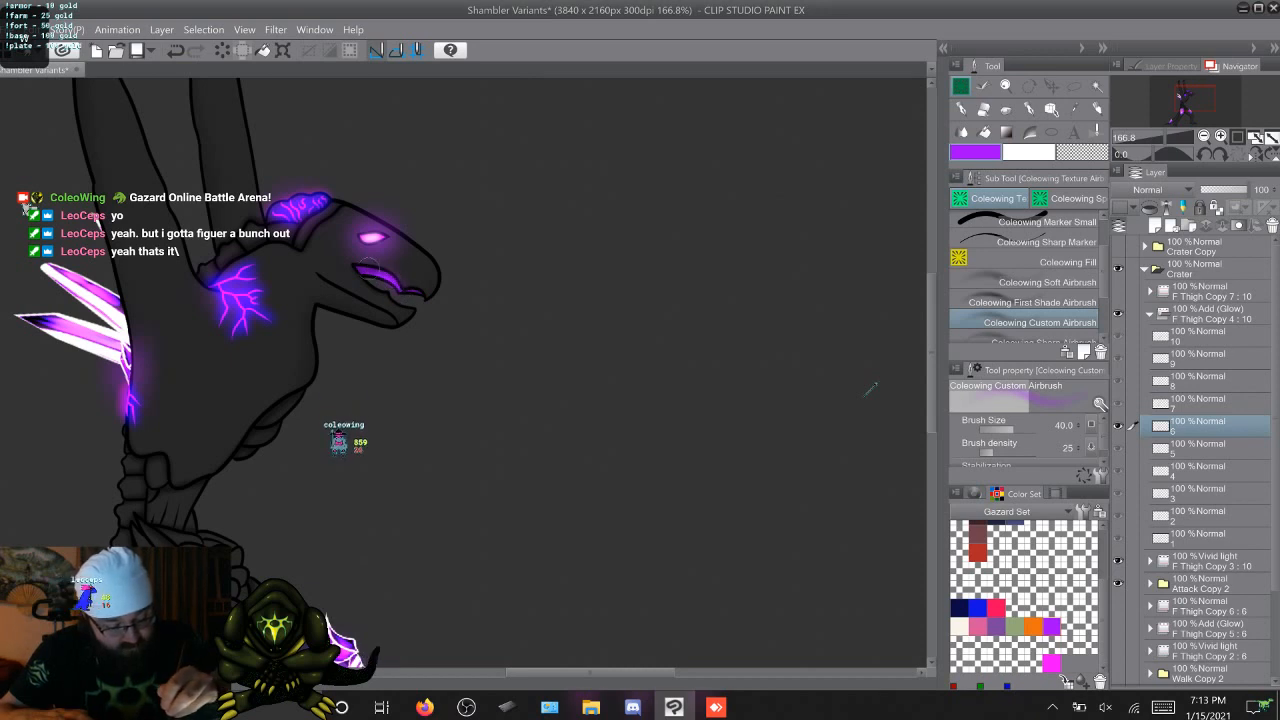
key(Right)
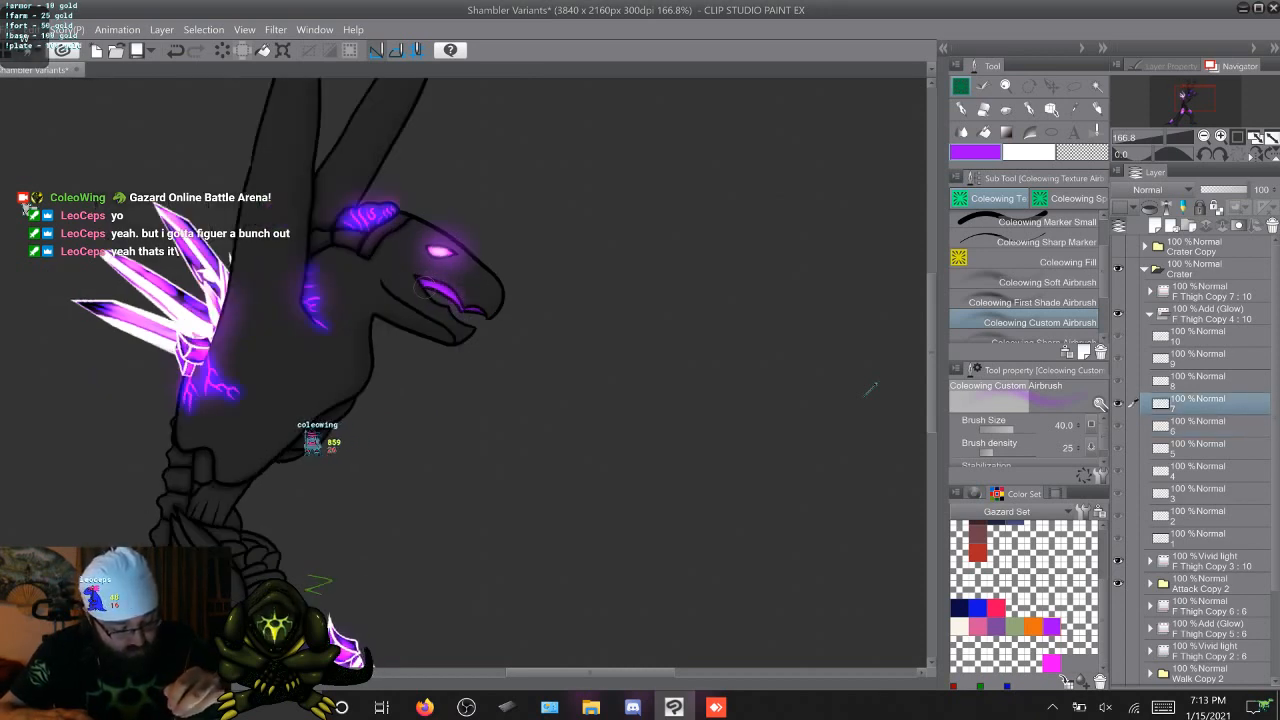
key(Right)
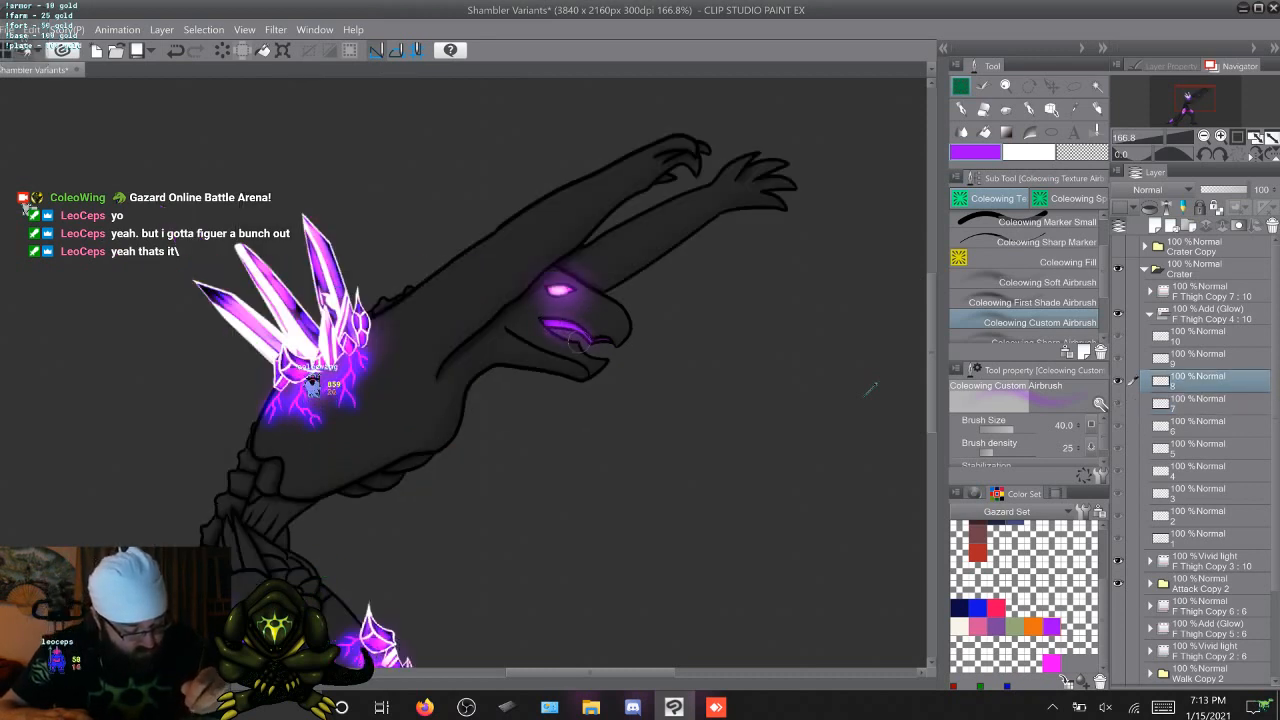
key(Right)
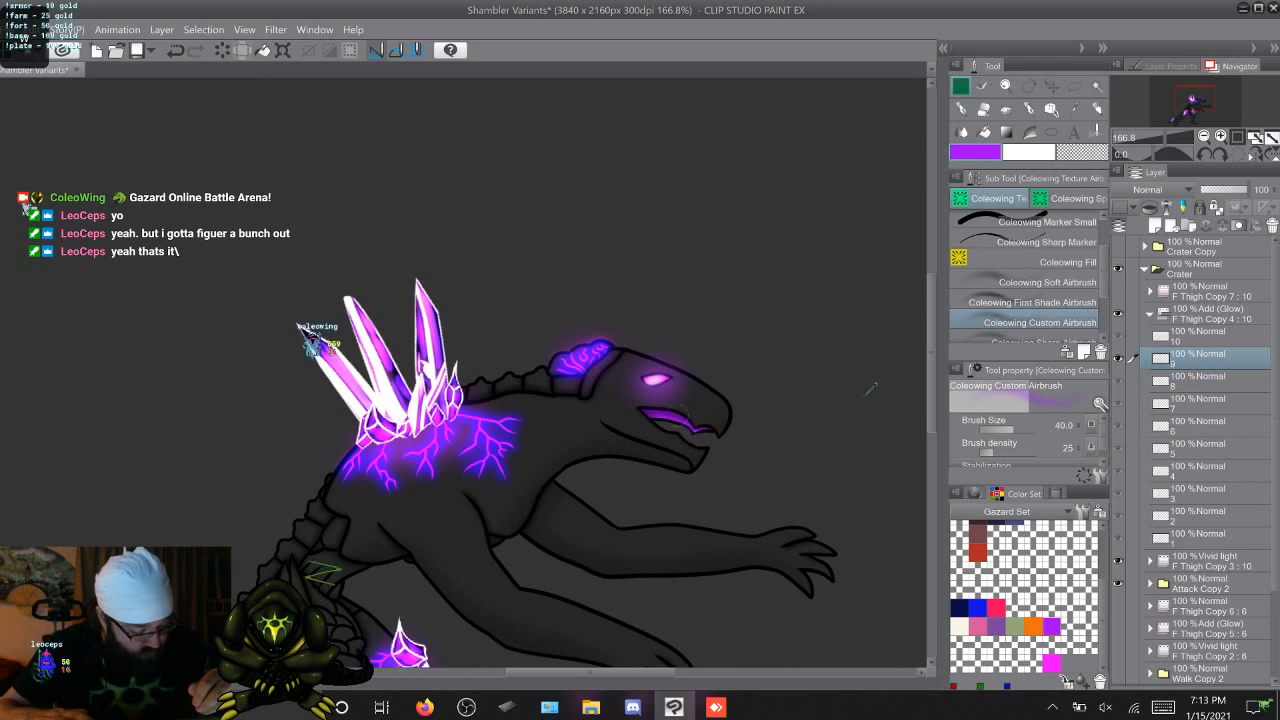
key(Right)
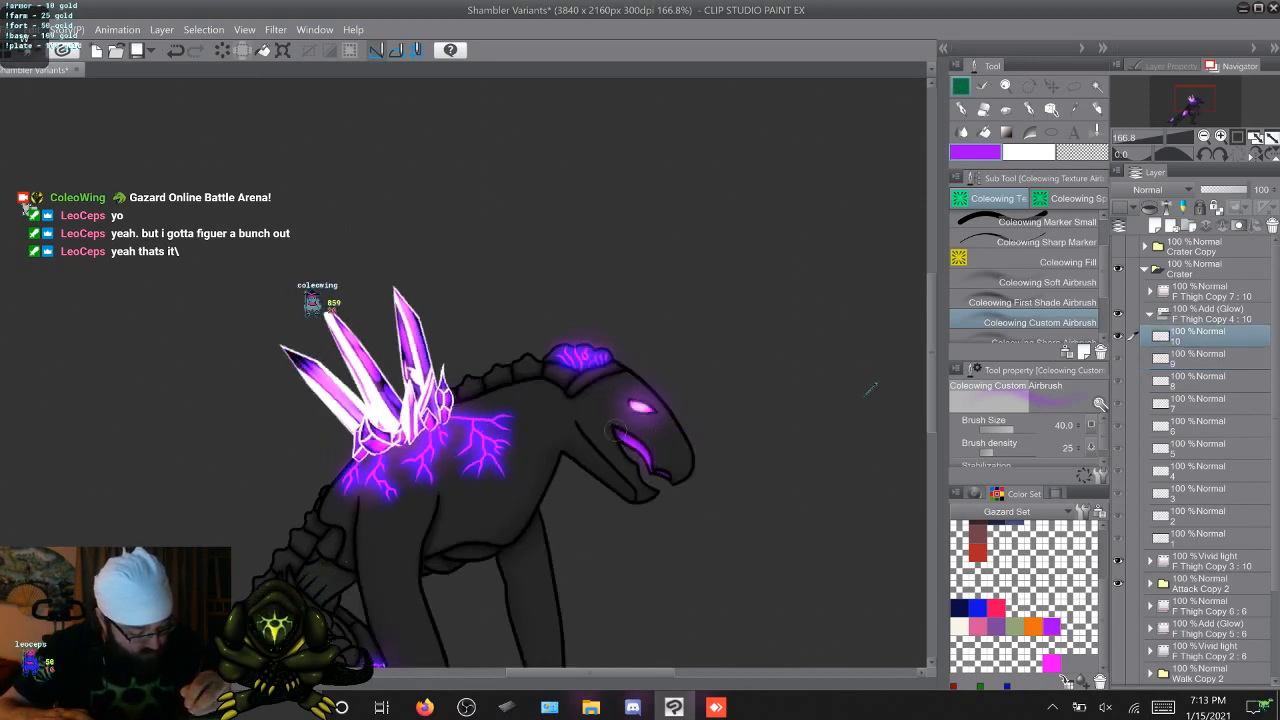
Airbrush purple glow over the narrow front strip of the upper mouth on attack frames 1 to 5
key(Right)
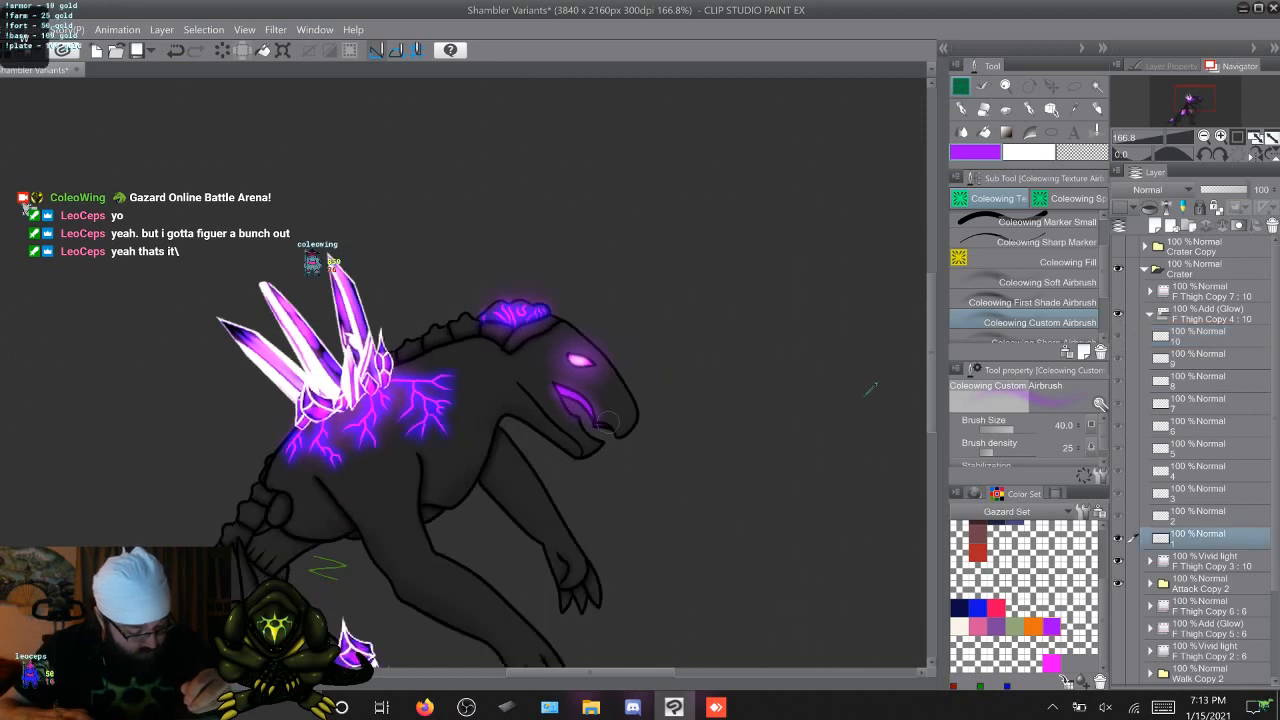
key(Right)
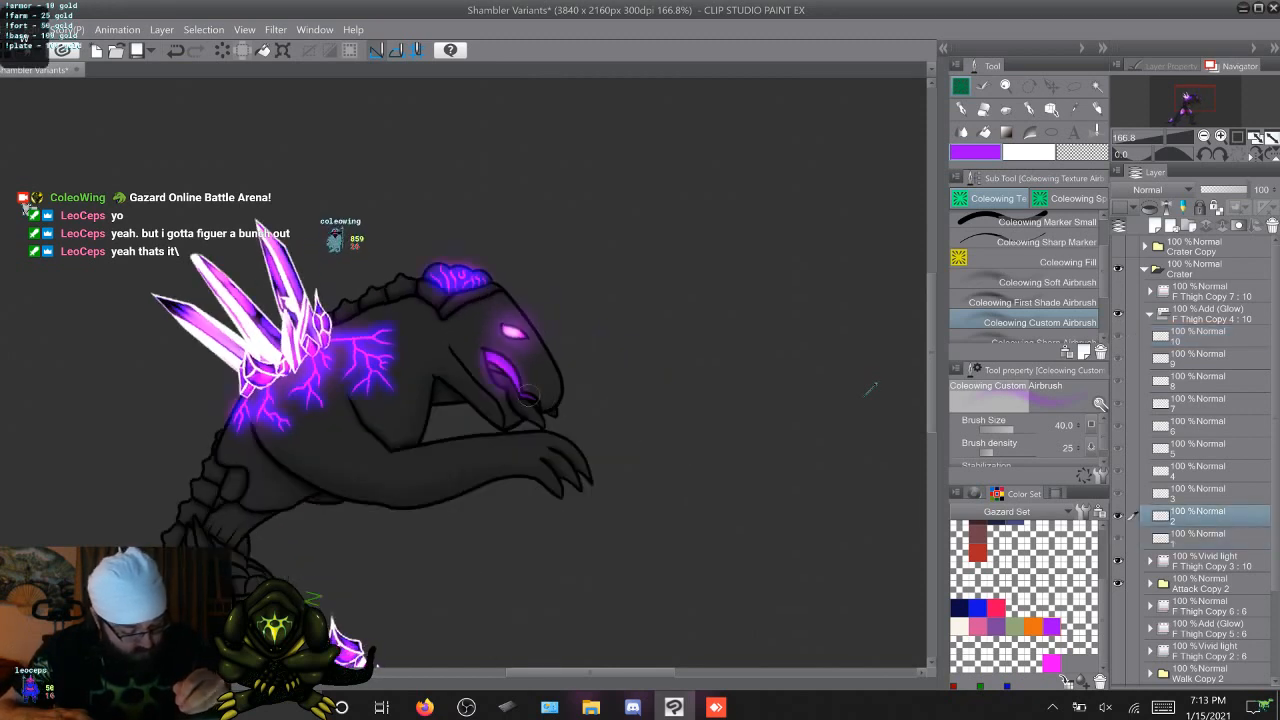
key(Right)
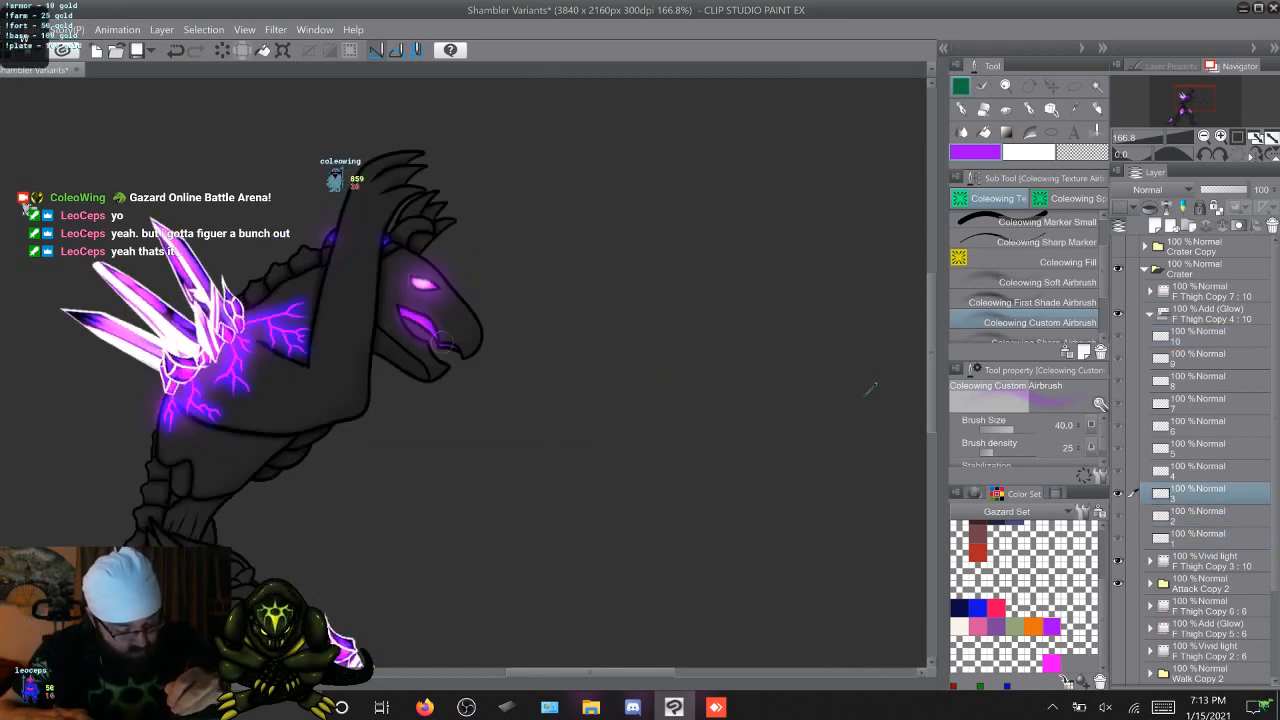
key(Right)
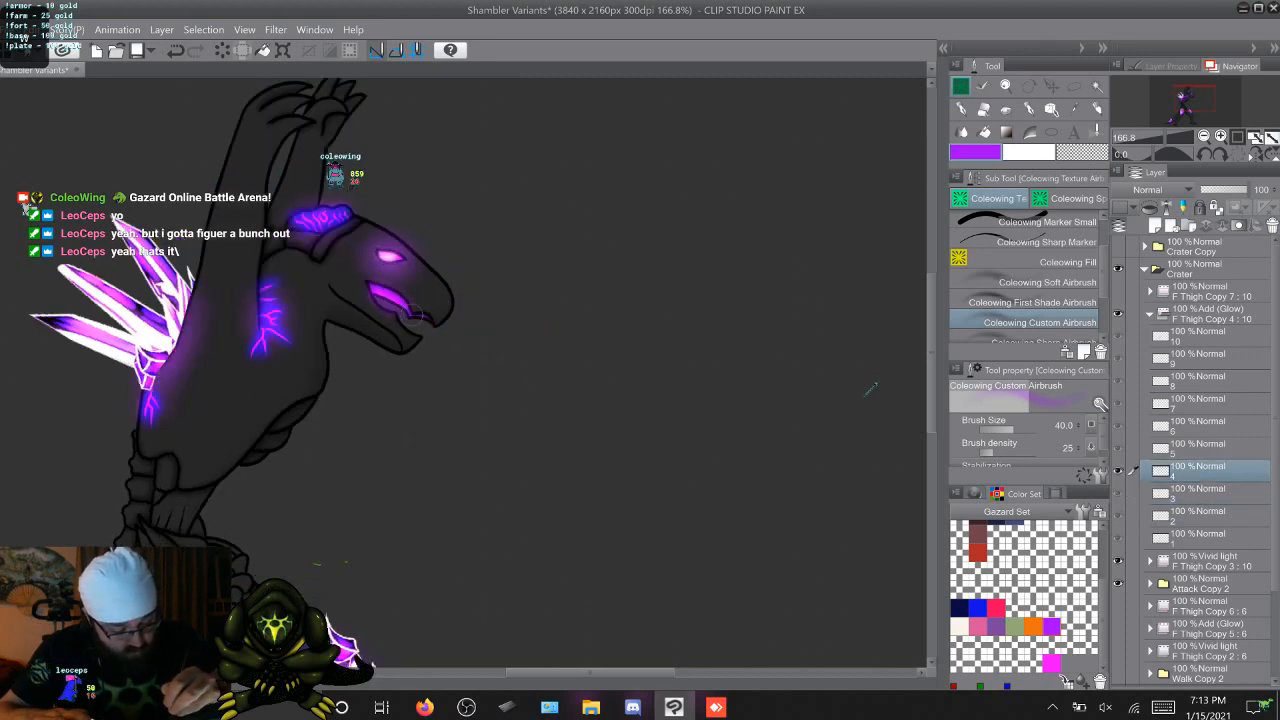
key(Right)
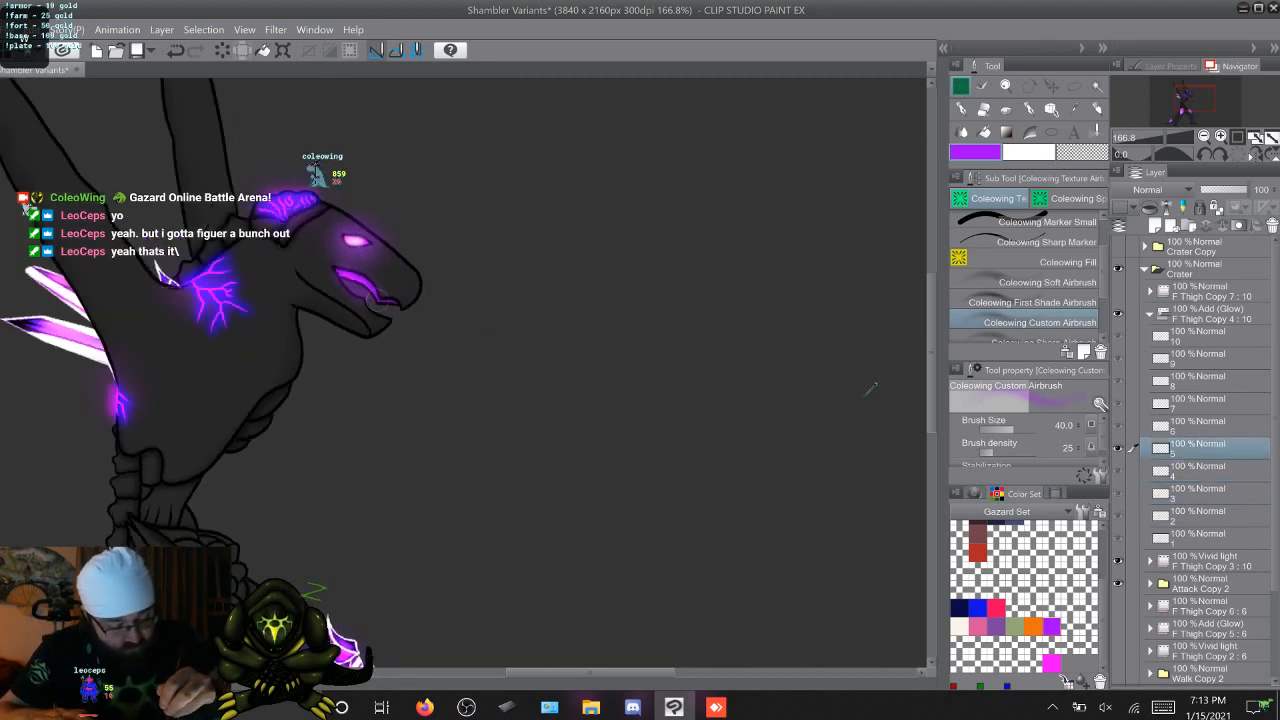
Airbrush purple glow over the narrow front strip of the upper mouth on attack frames 6 to 10, ending back on frame 1
key(Right)
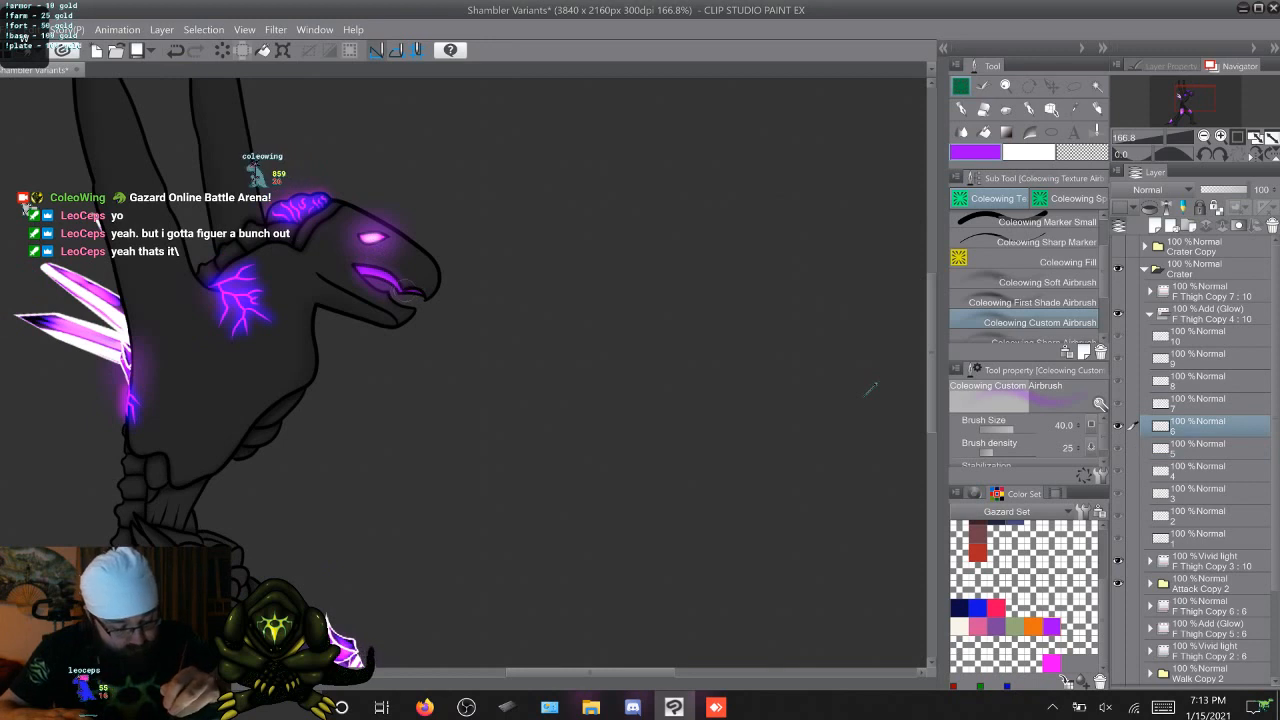
key(Right)
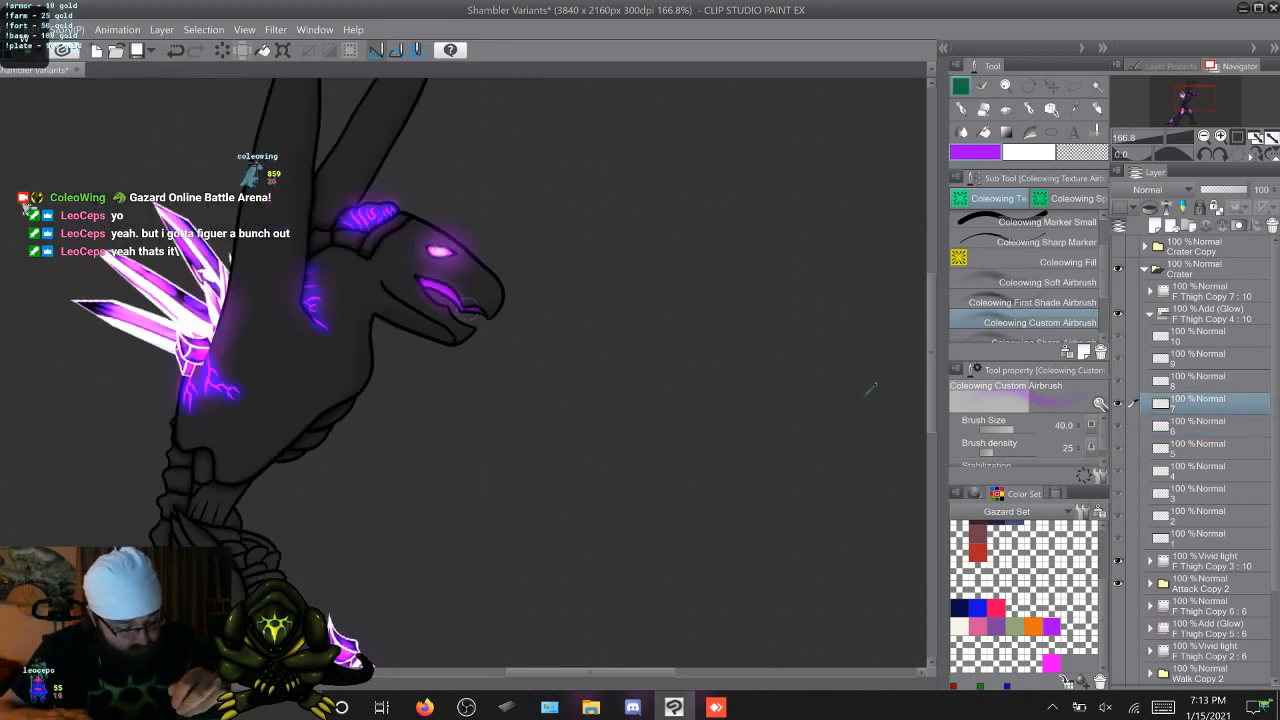
key(Right)
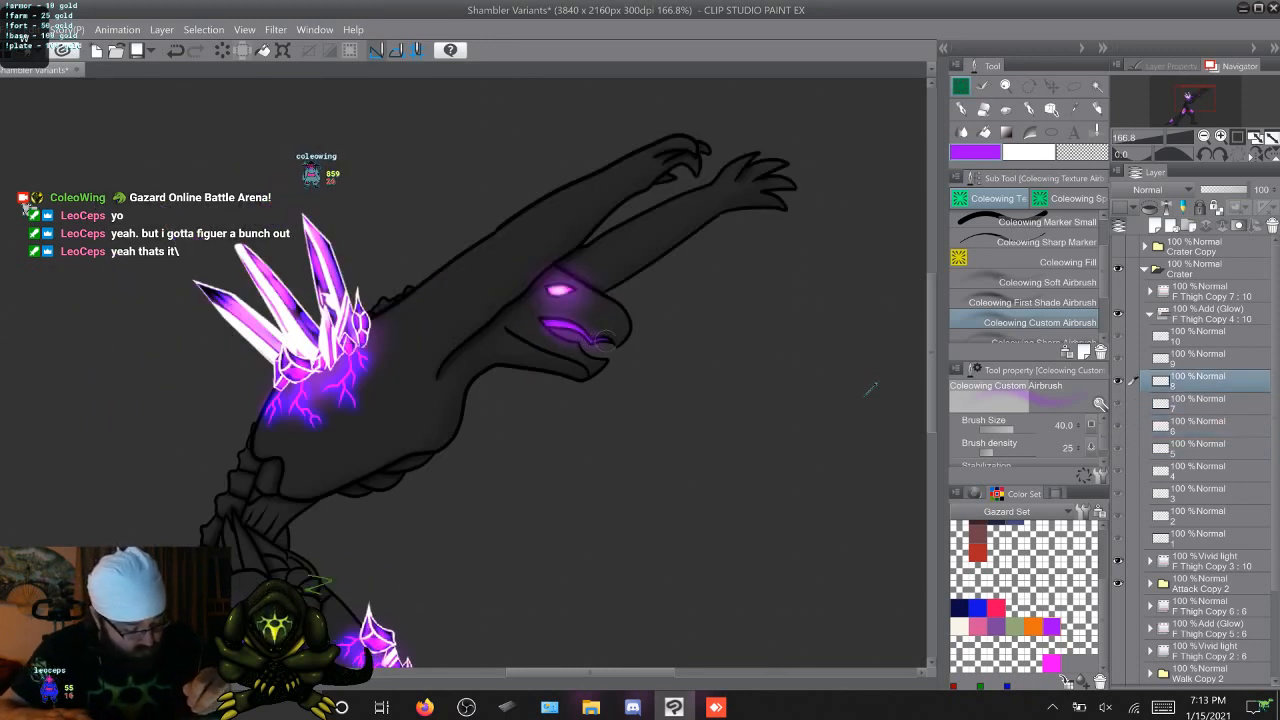
key(Right)
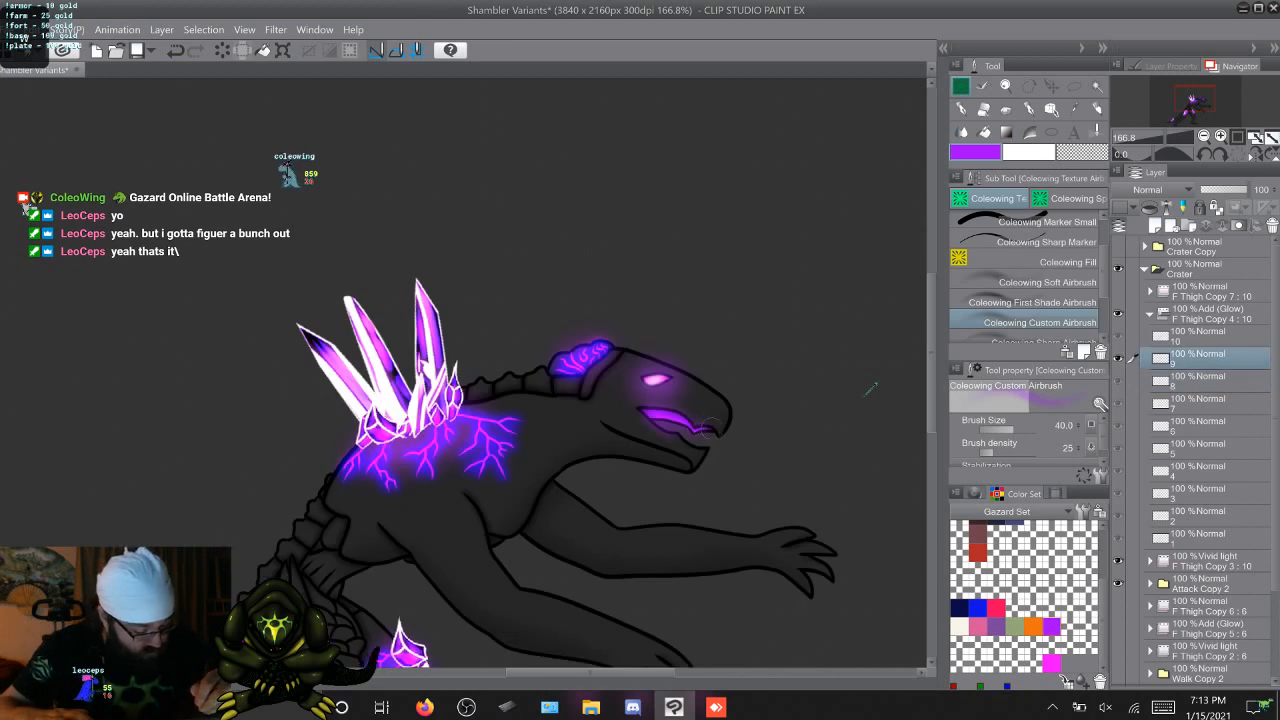
key(Right)
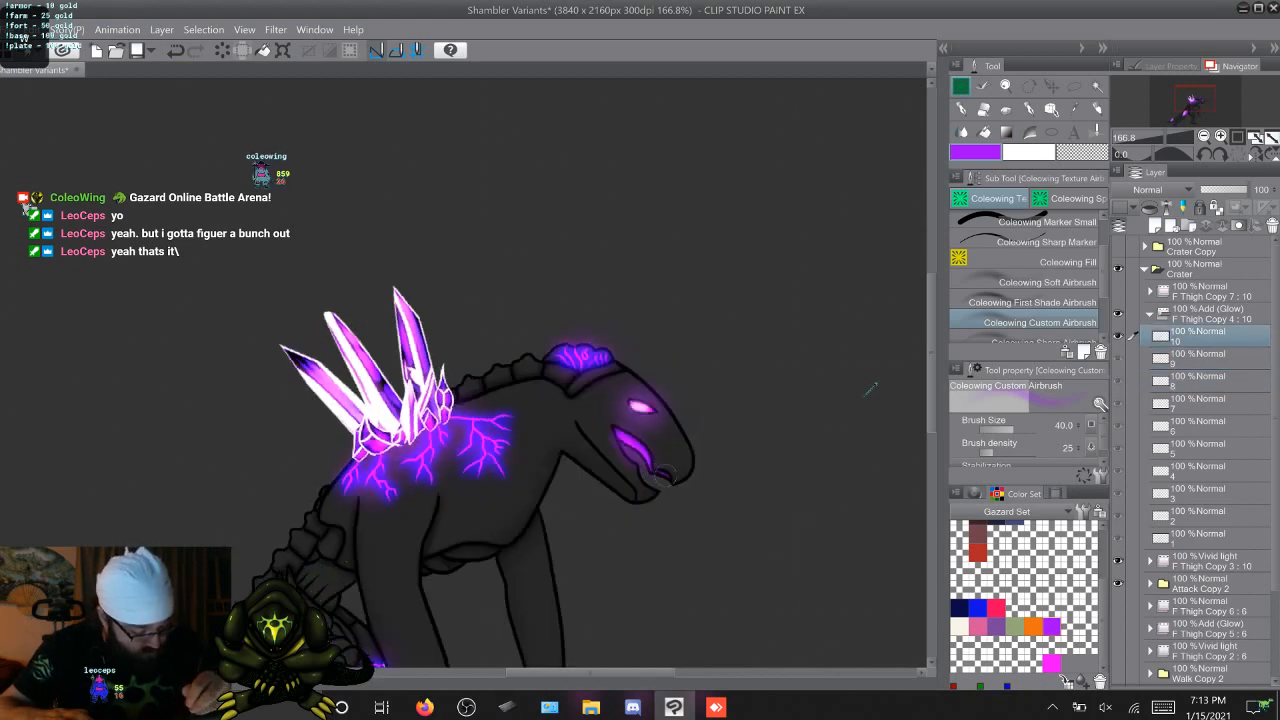
key(Right)
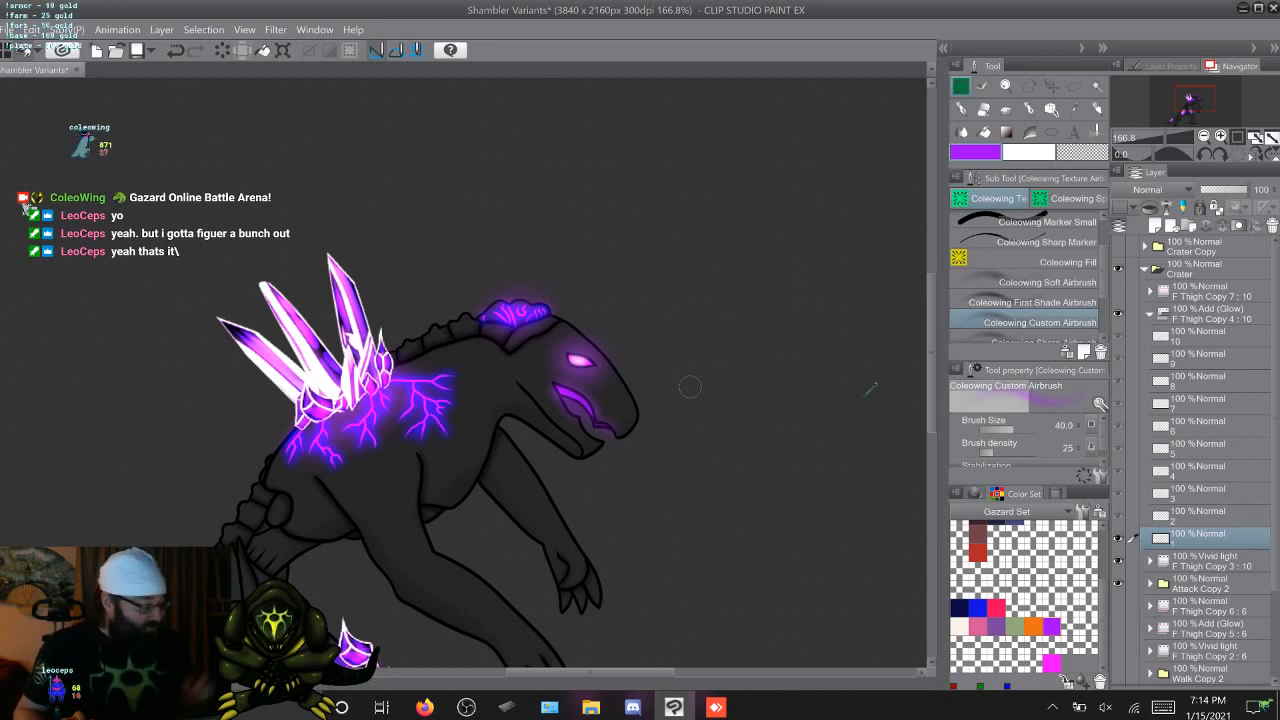
Switch to the First Shade Airbrush at size 20 with white as the drawing colour, staying on attack frame 1
click(1150, 313)
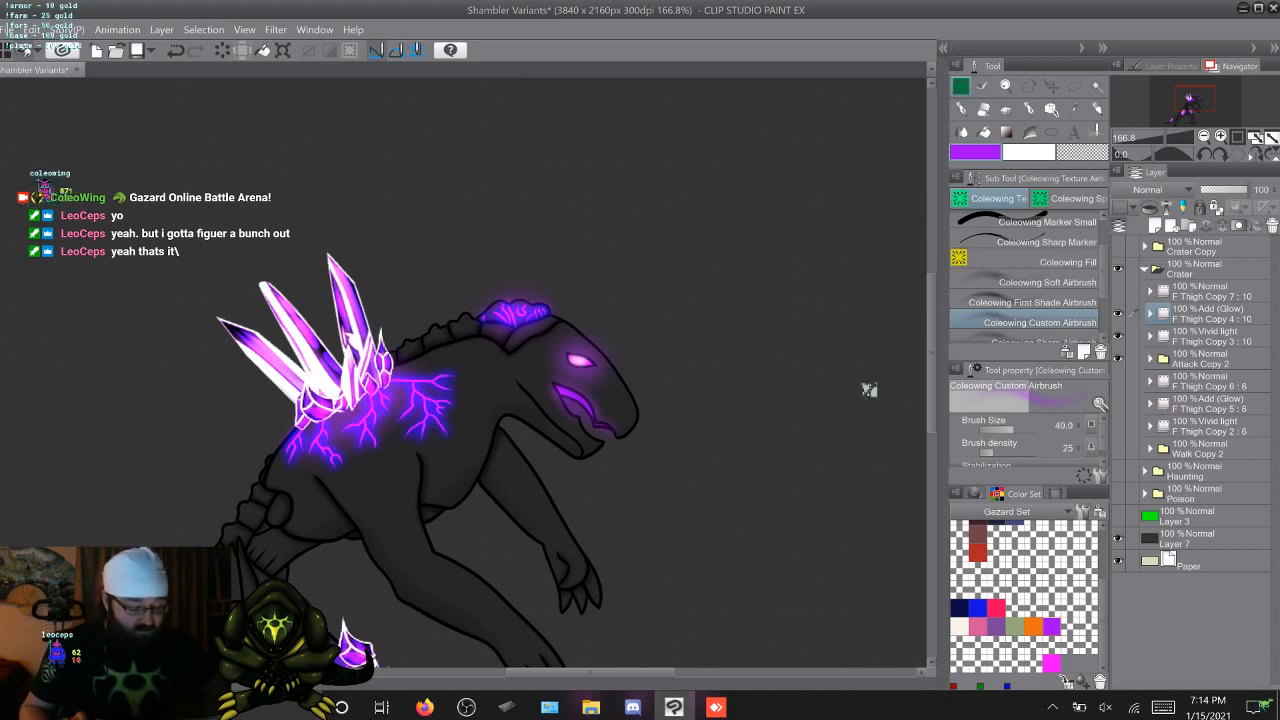
key(ctrl+z)
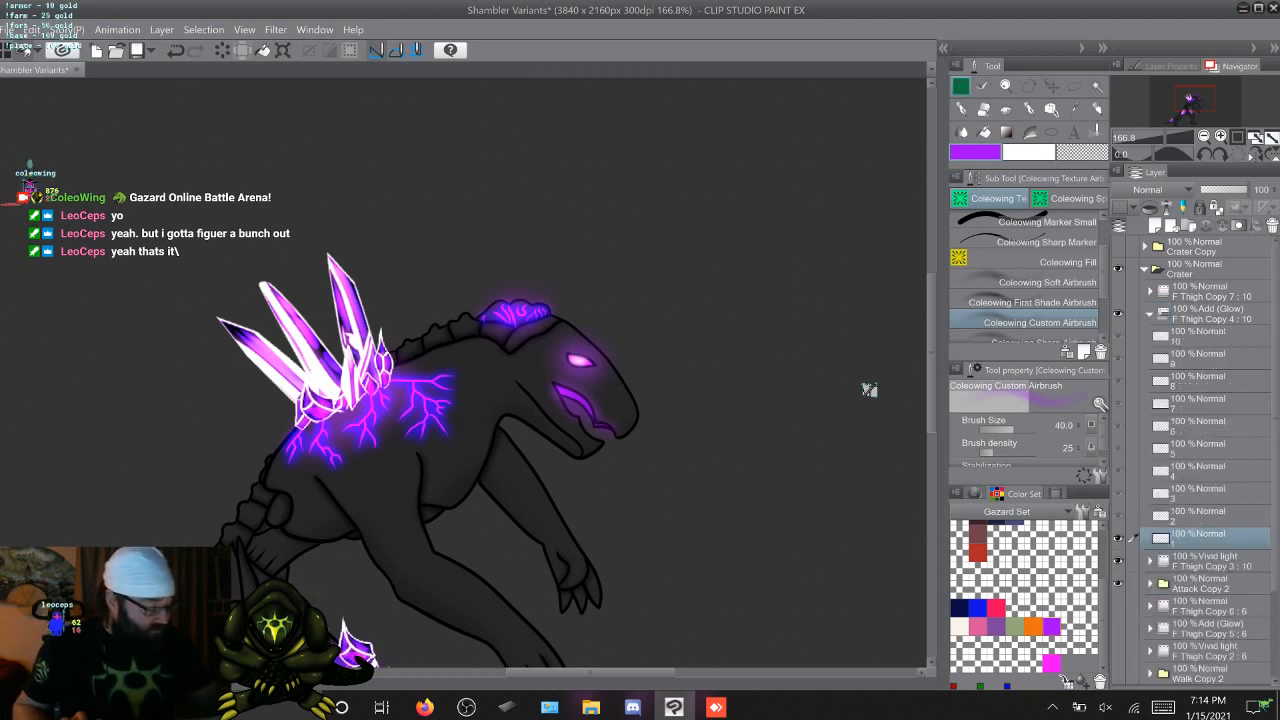
key(Right)
key(Left)
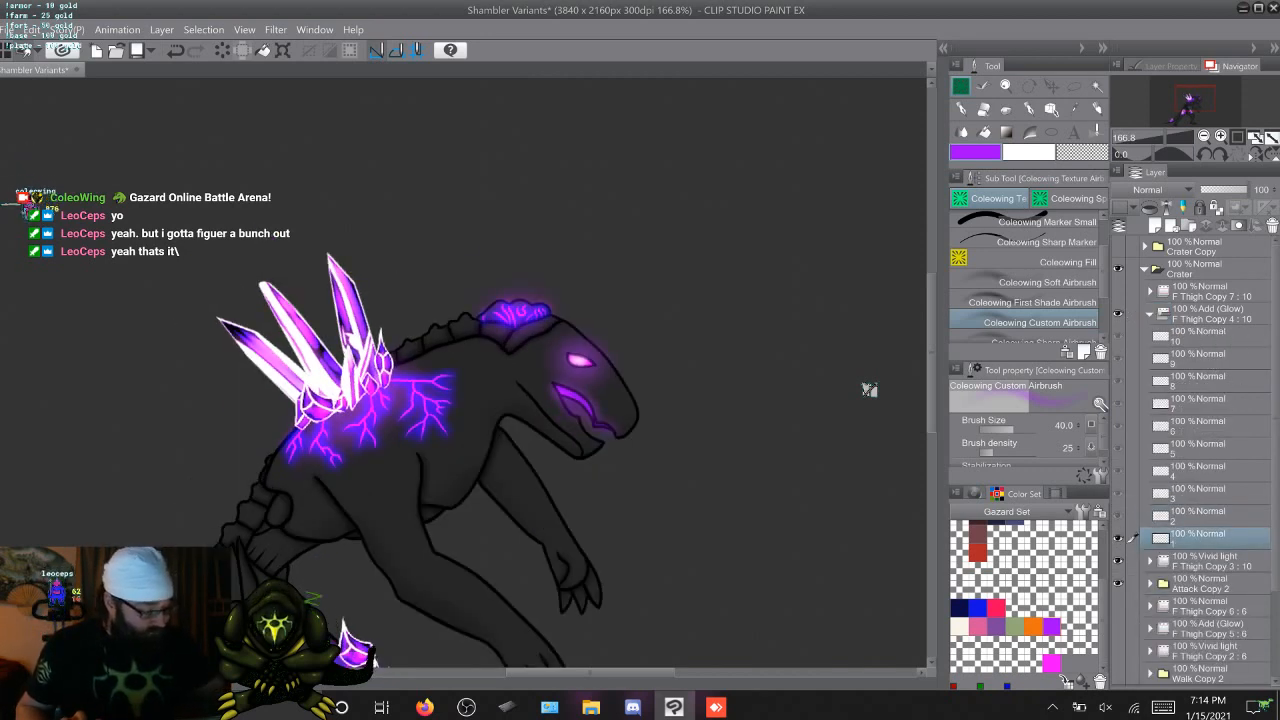
key(comma)
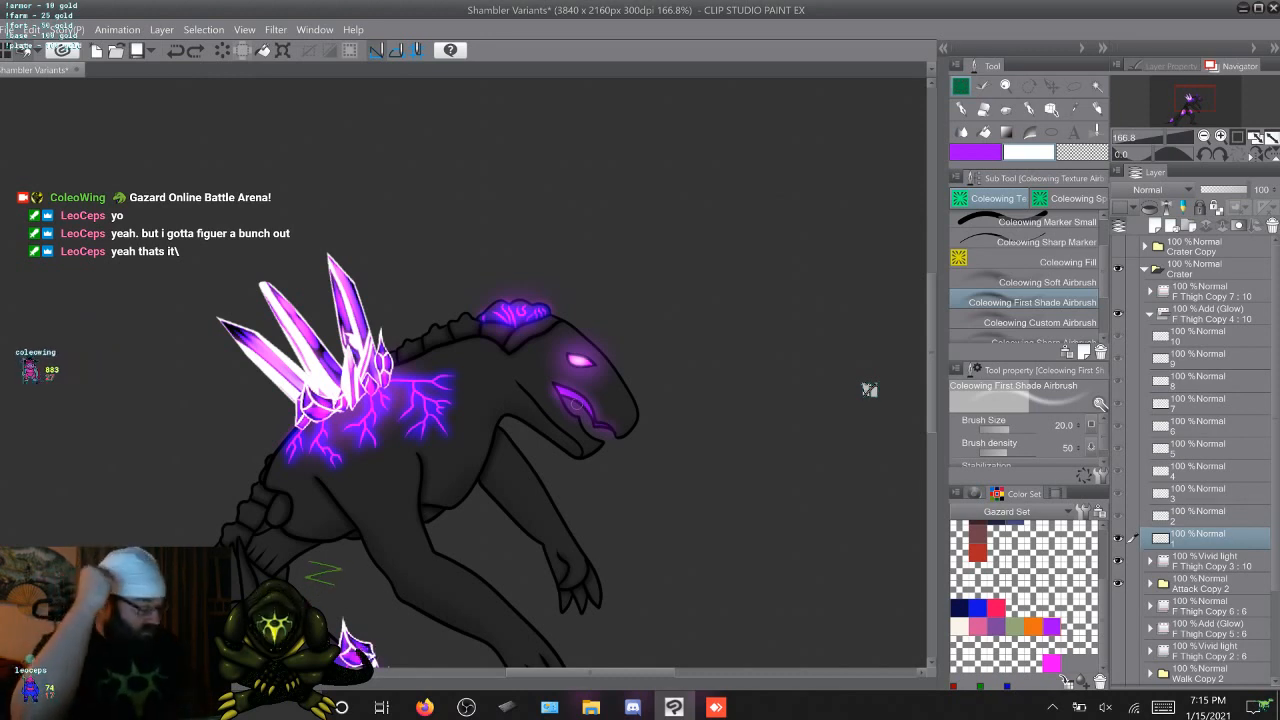
Duplicate the attack Add (Glow) folder F Thigh Copy 4 and place the copy in 11 Copy 3, clipped to line Copy 9
click(1150, 314)
click(1212, 314)
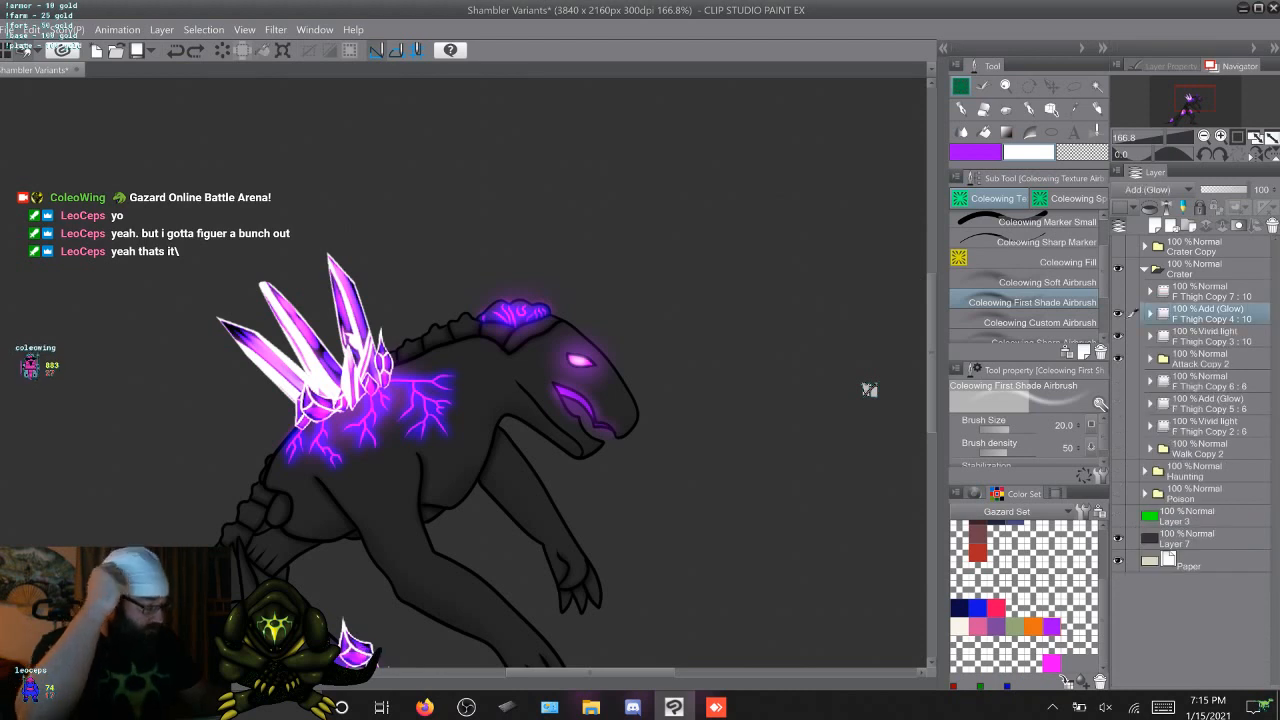
key(ctrl+c)
key(ctrl+v)
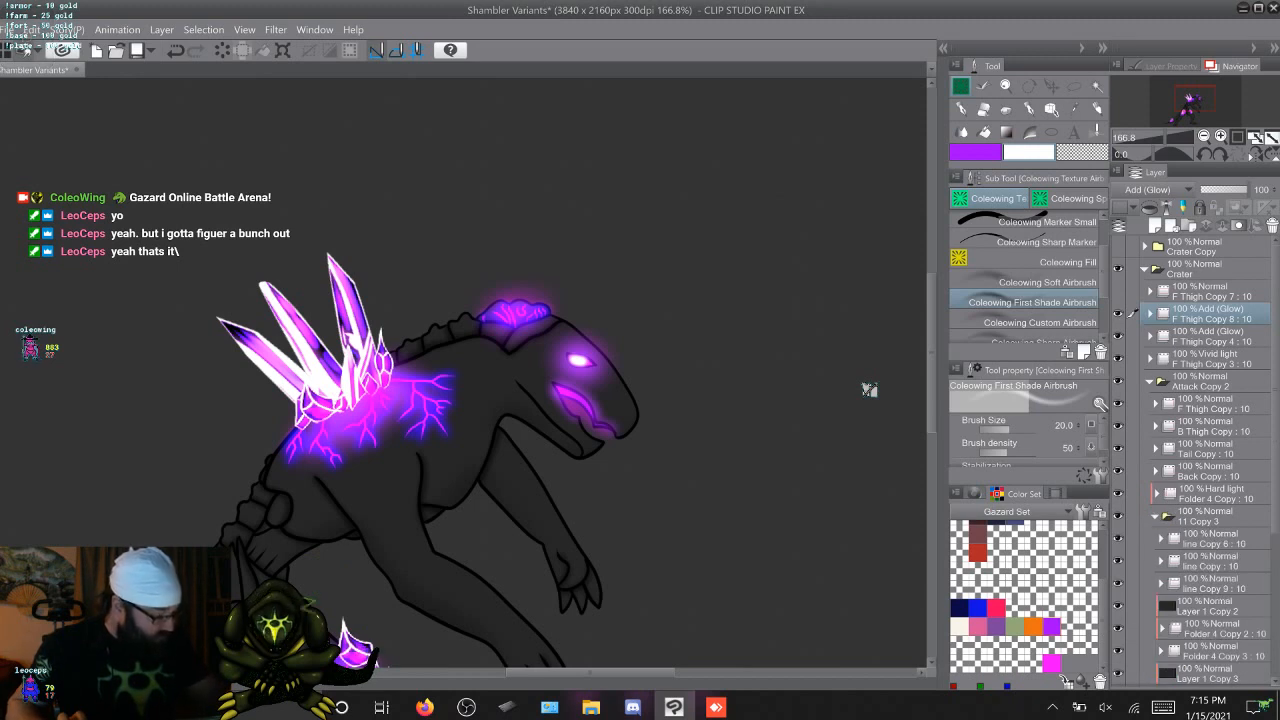
drag(1212, 314, 1212, 572)
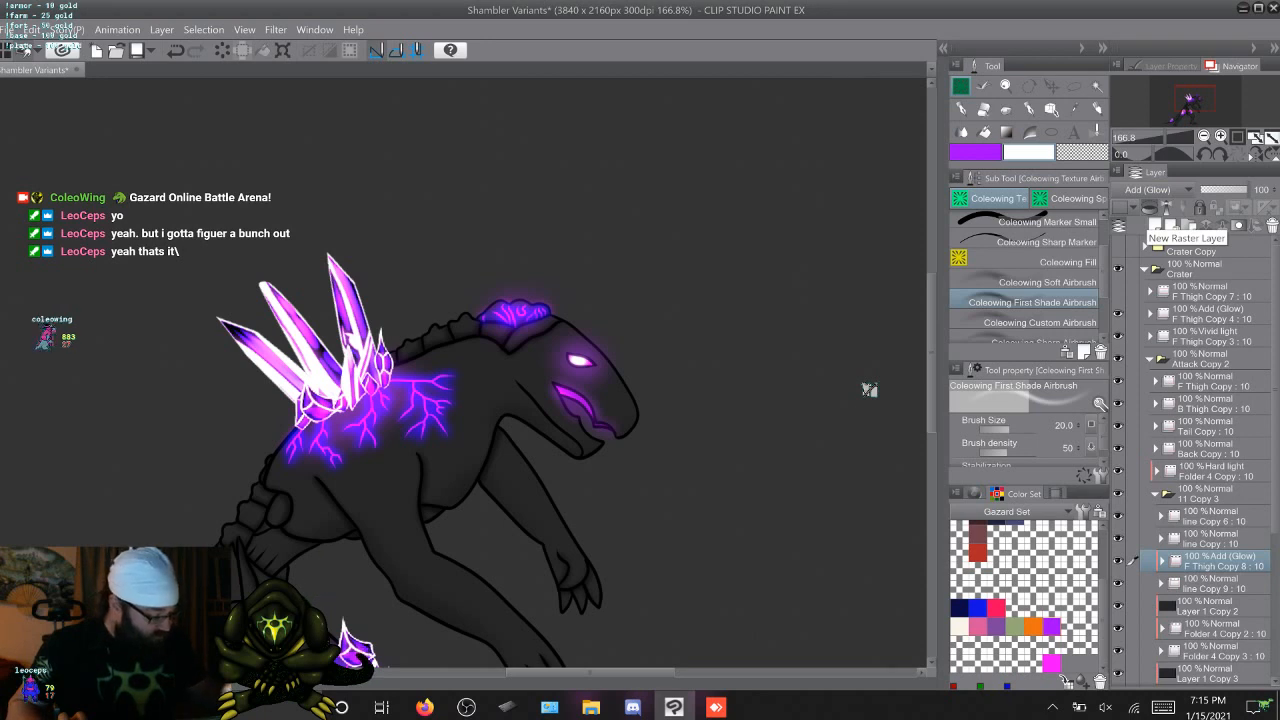
Brighten the upper mouth on attack frame 1 in glow folder F Thigh Copy 8 with a white Soft Airbrush at size 80
click(1162, 561)
click(1209, 583)
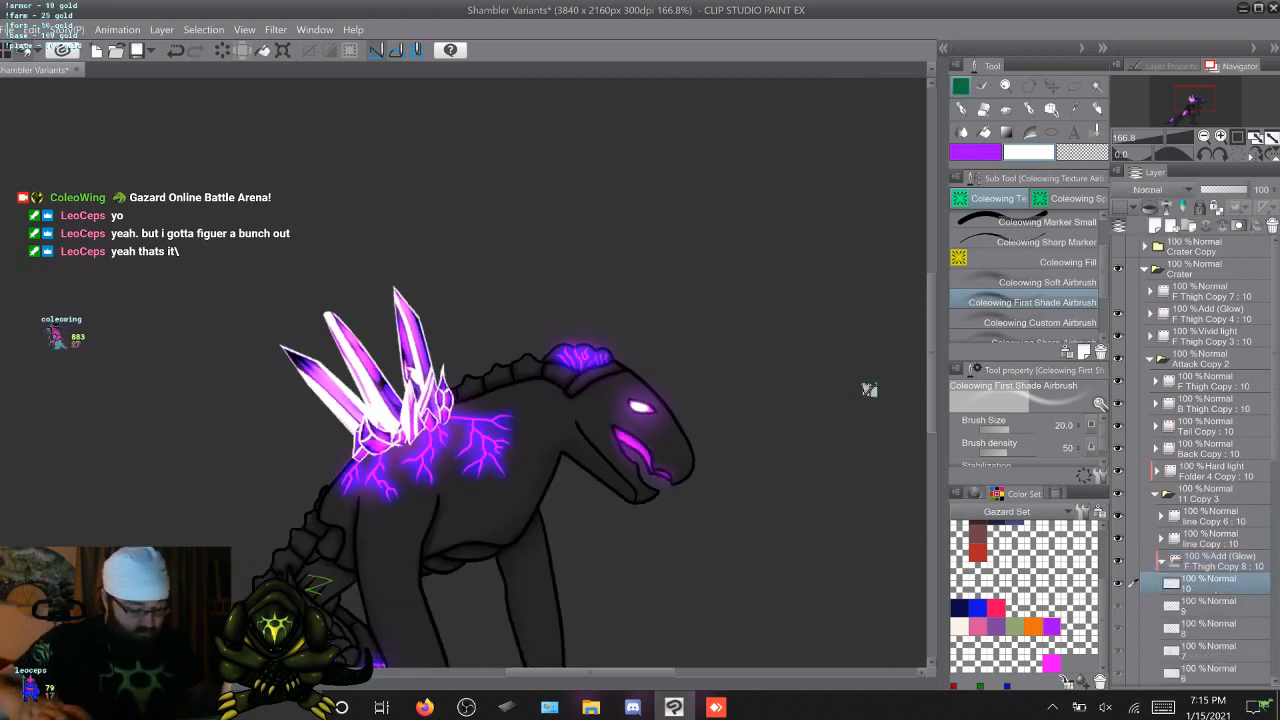
key(Right)
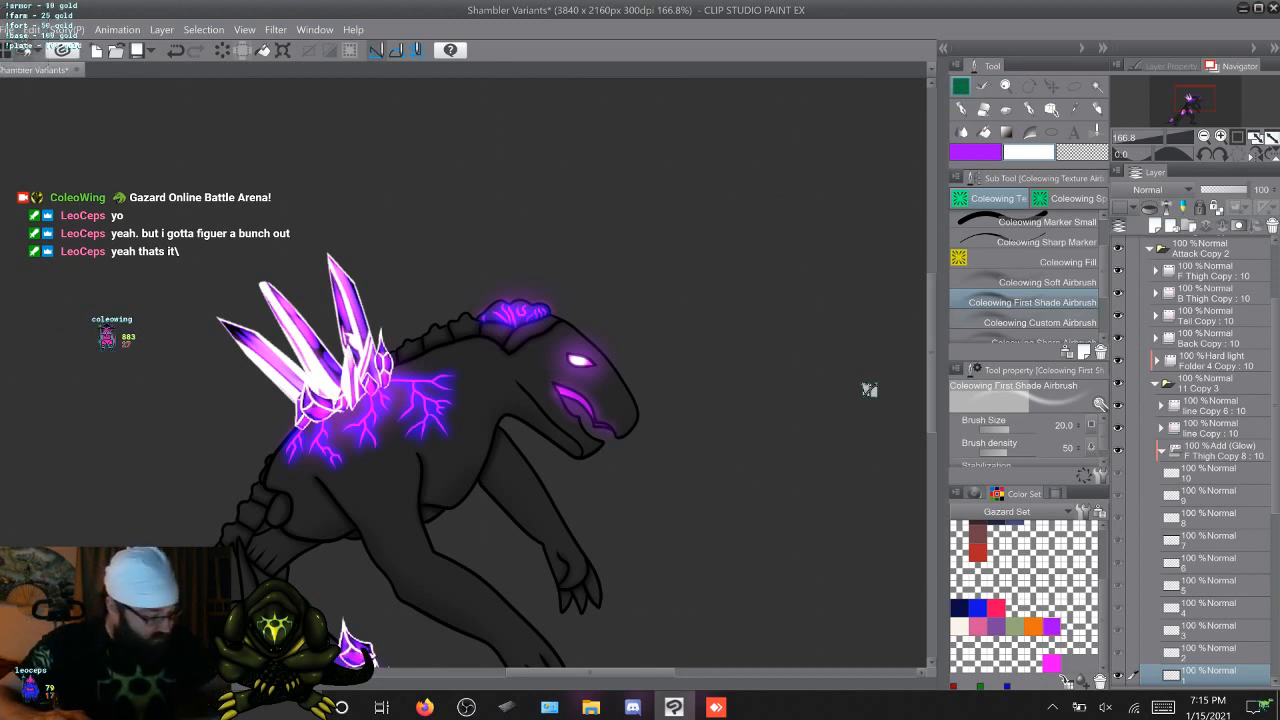
key(period)
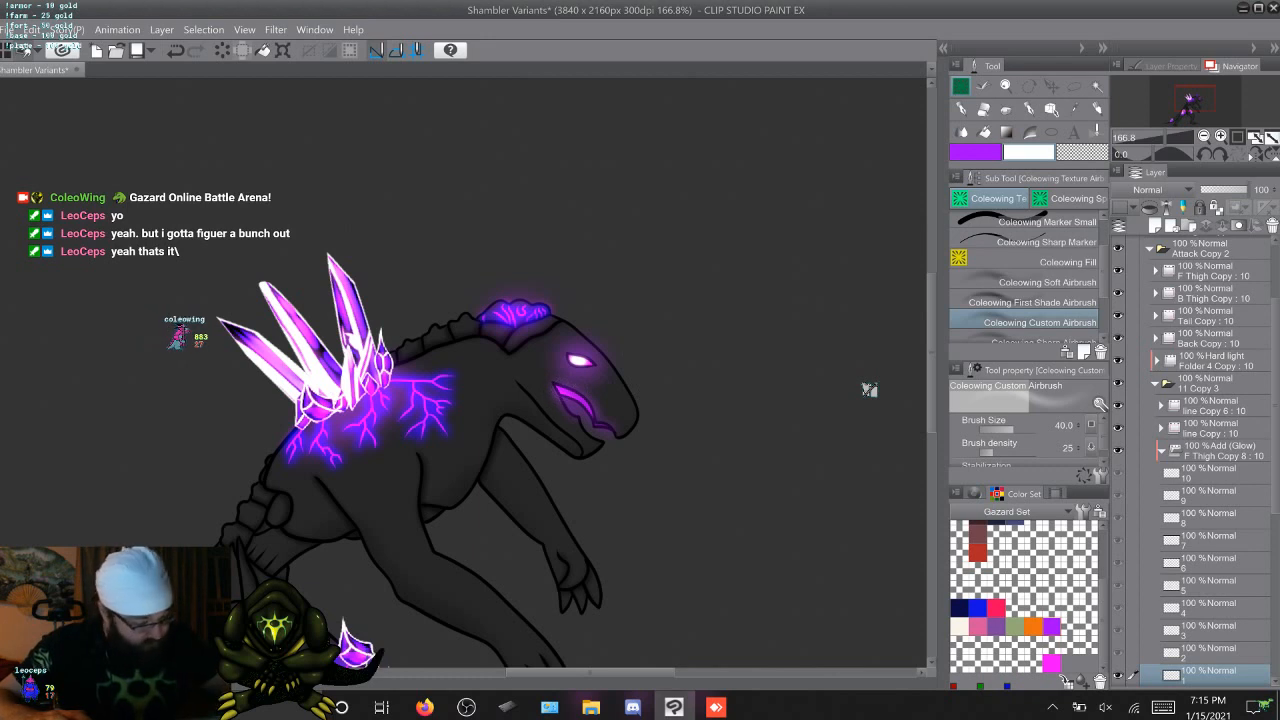
key(comma)
key(comma)
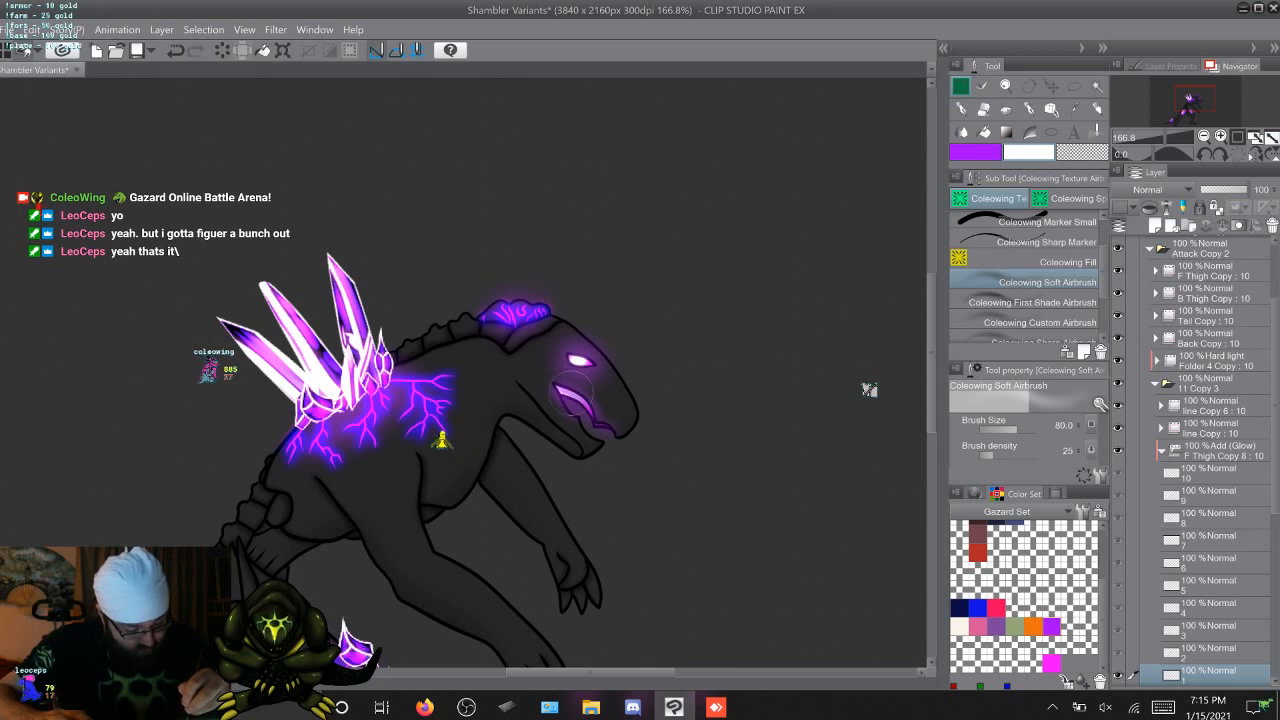
Try the white mouth highlight across the attack frames in F Thigh Copy 8, ending back on frame 1
key(Right)
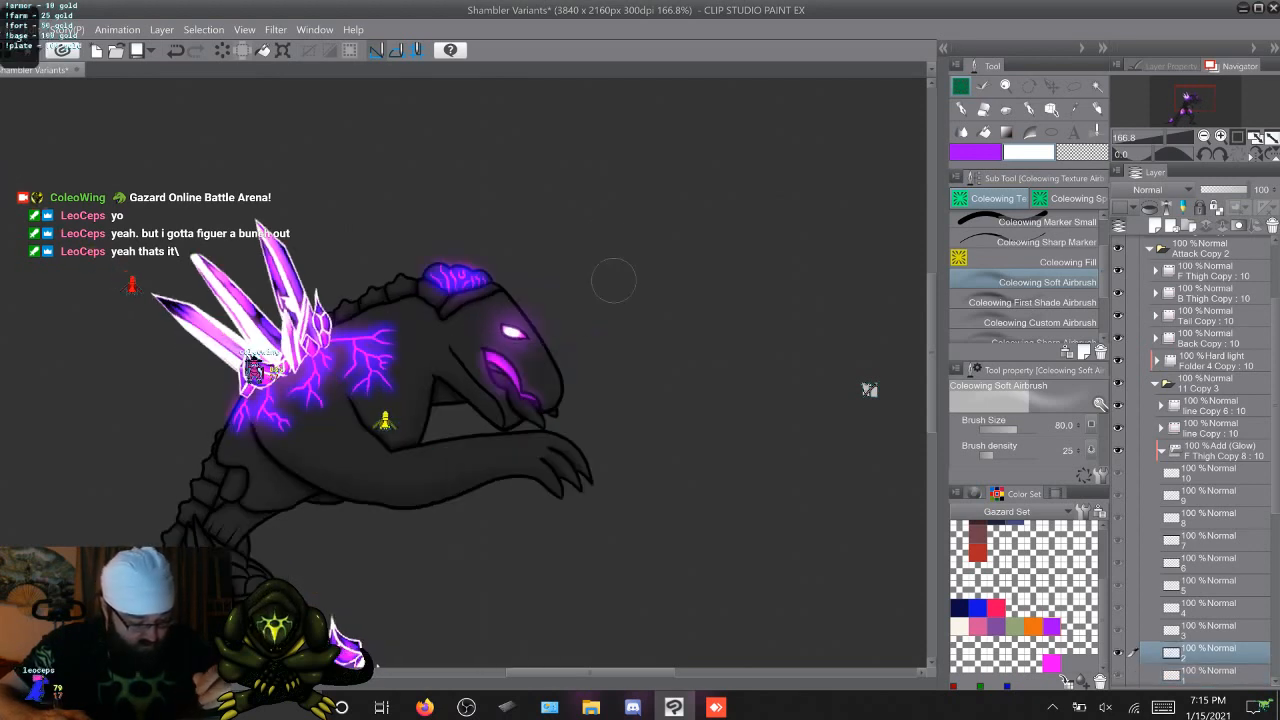
key(Left)
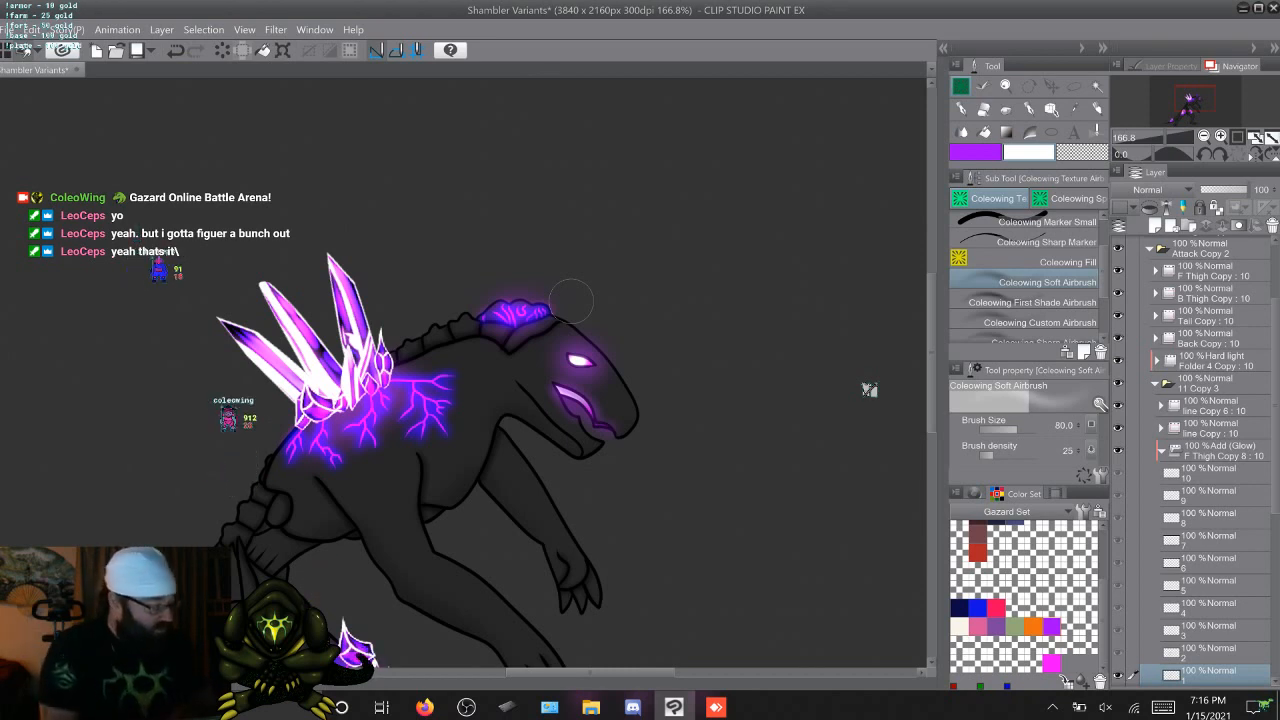
scroll(1200, 450, down, 4)
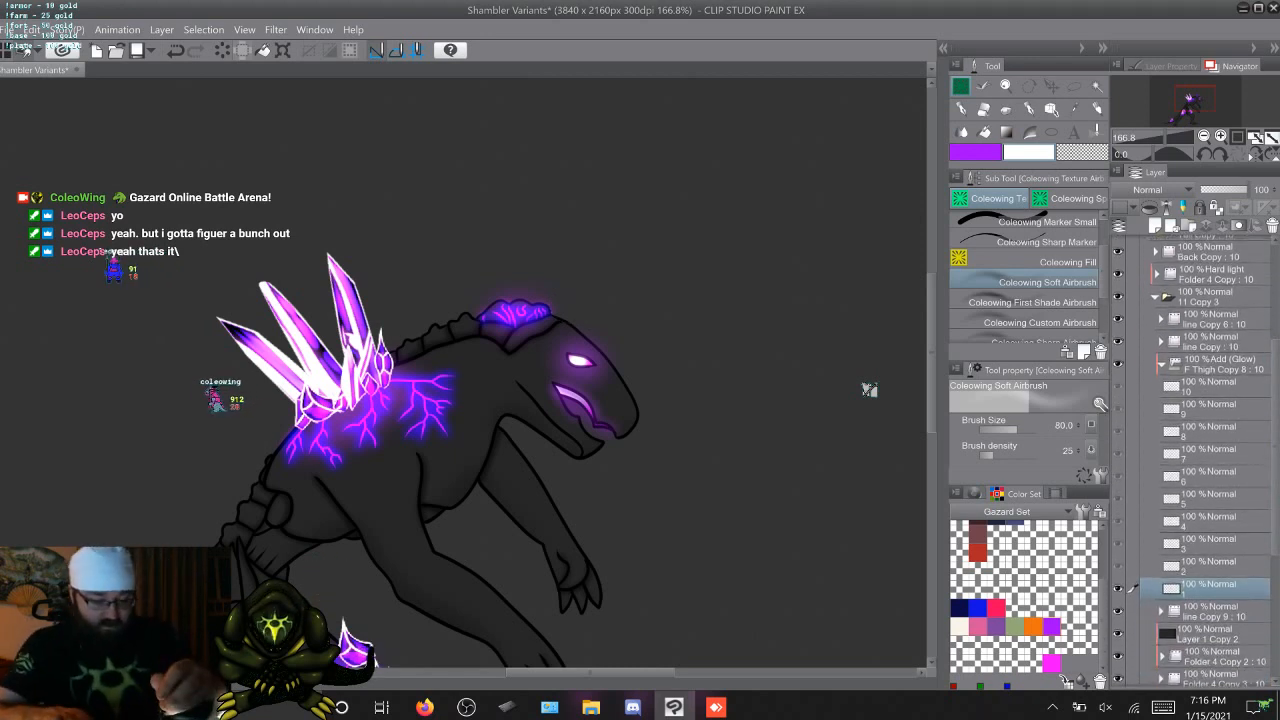
key(Right)
key(Right)
key(Right)
key(Right)
key(Right)
key(Right)
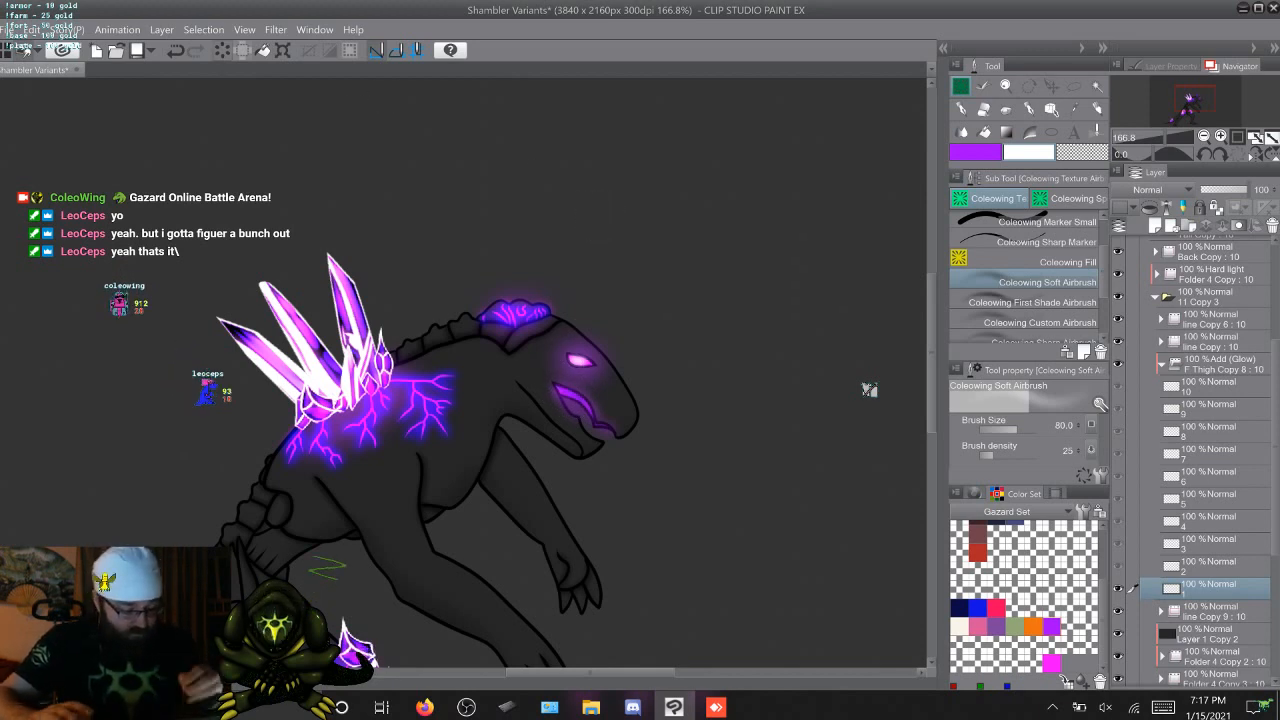
Discard the duplicate glow folder F Thigh Copy 8 and return to the original F Thigh Copy 4 layer for attack frame 1
scroll(1195, 450, up, 8)
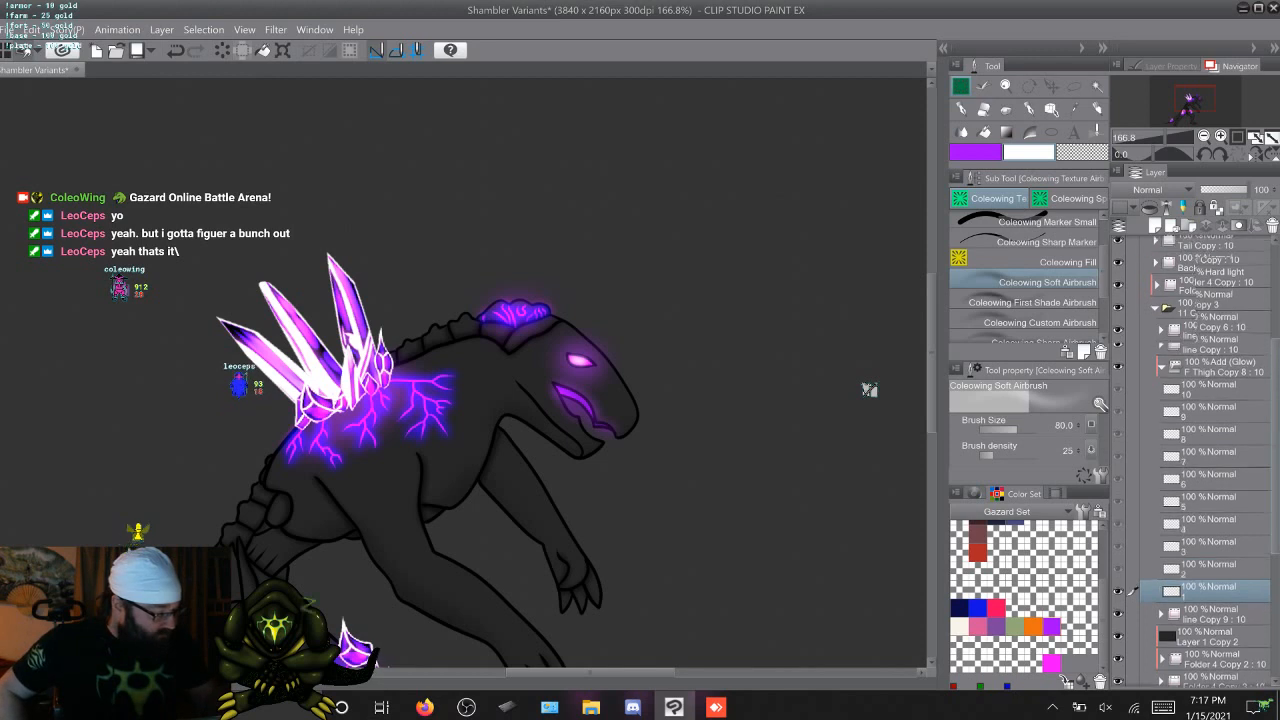
scroll(1195, 450, up, 1)
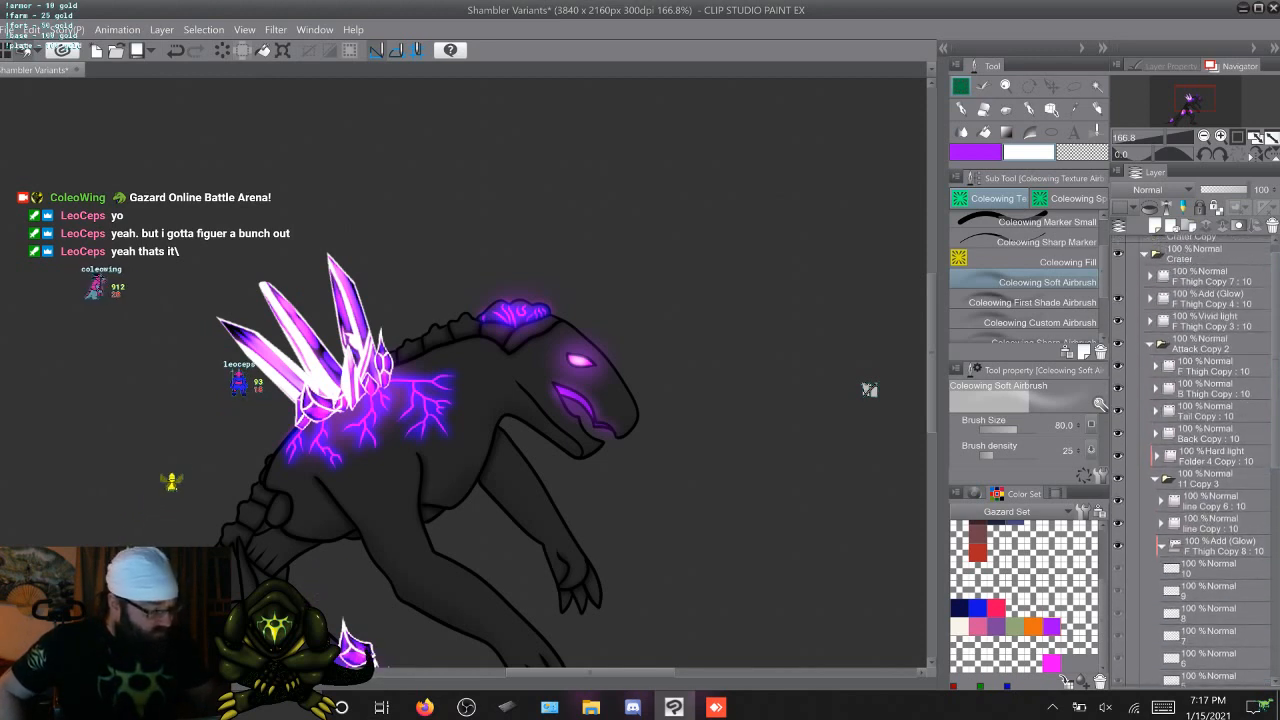
click(1150, 298)
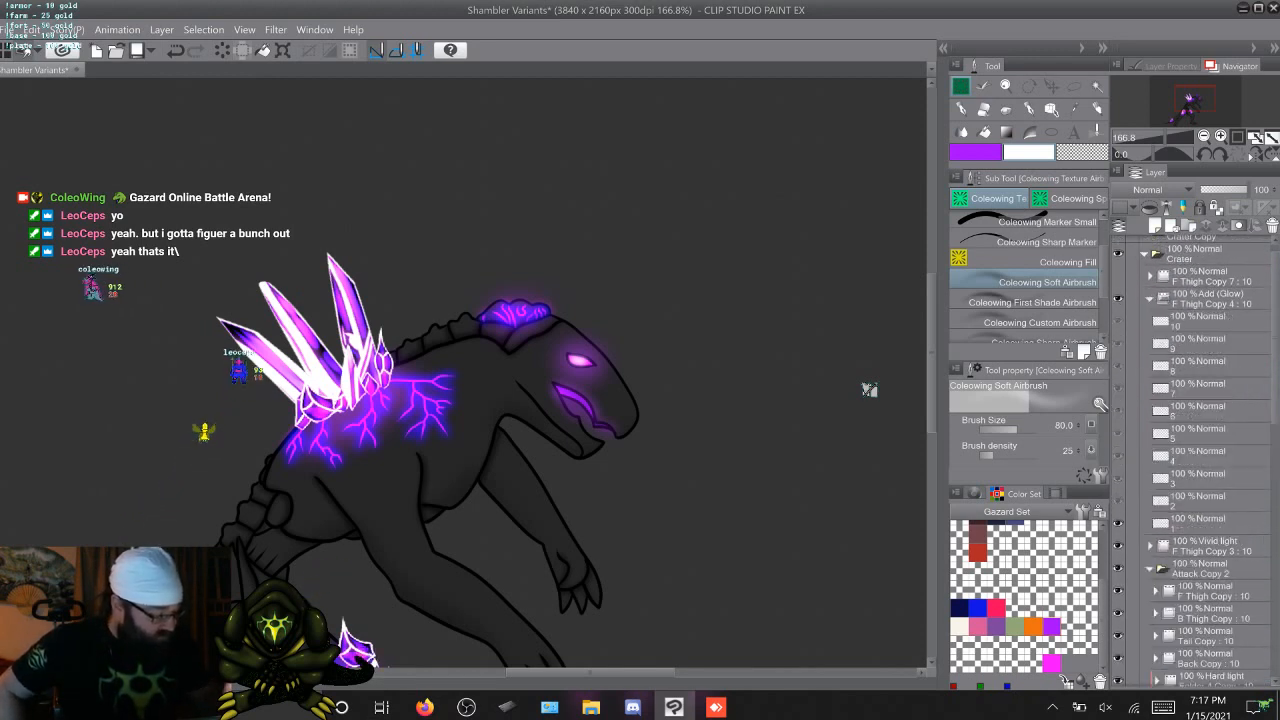
click(1200, 521)
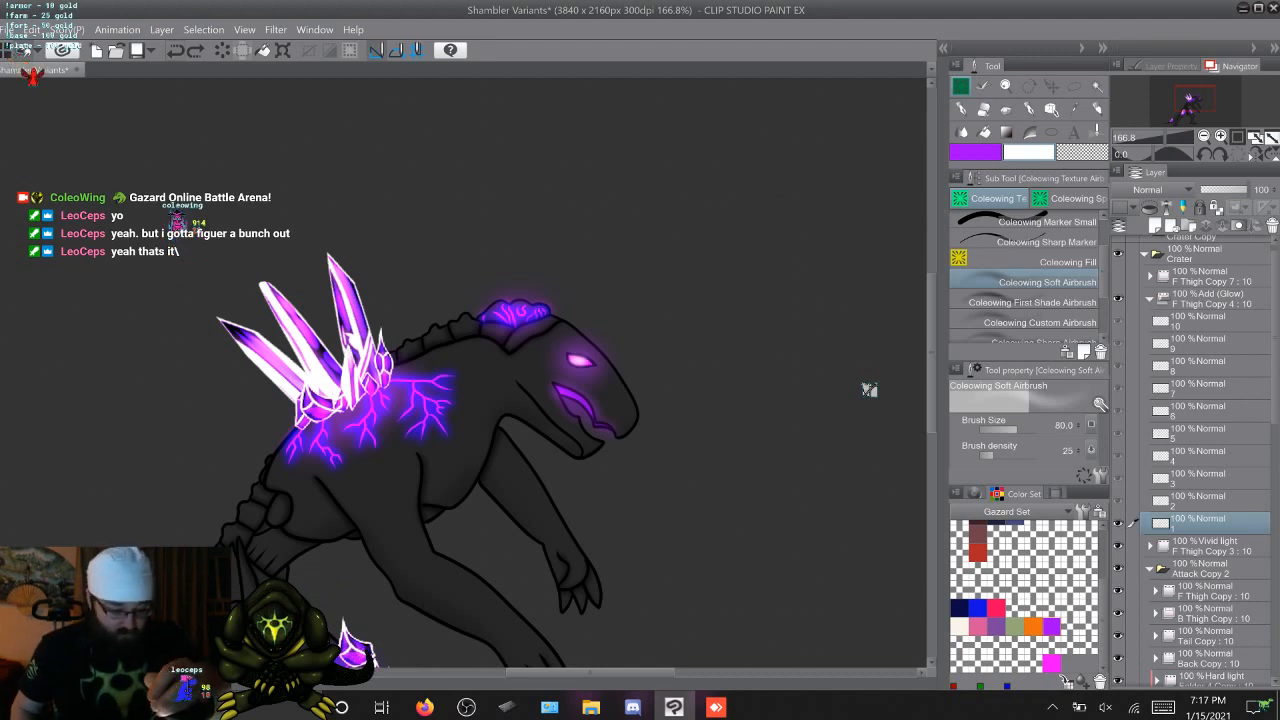
key(period)
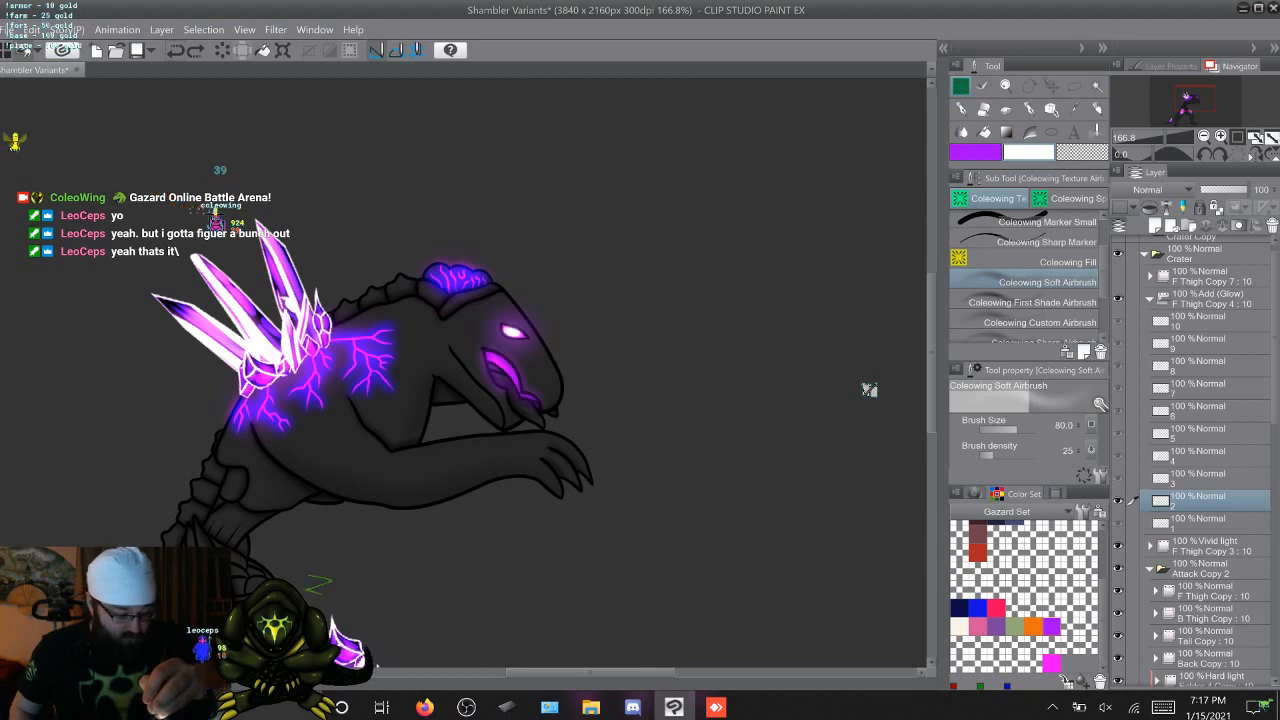
key(period)
key(period)
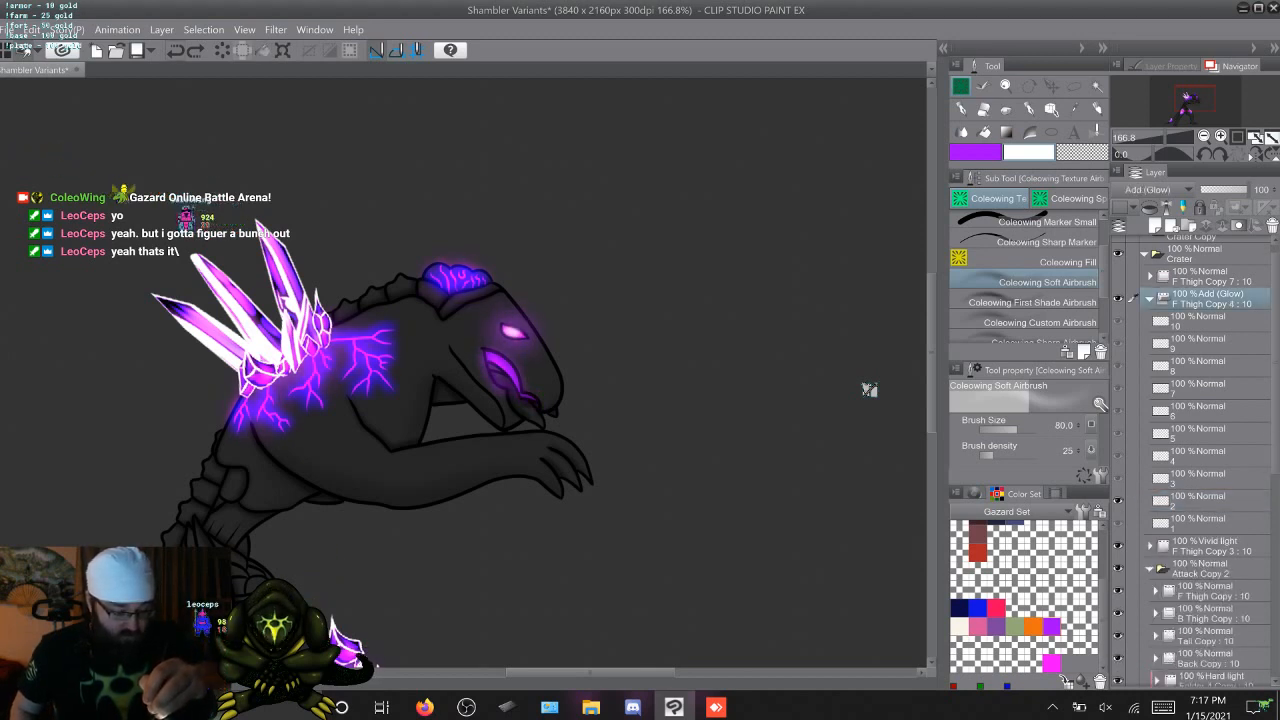
key(period)
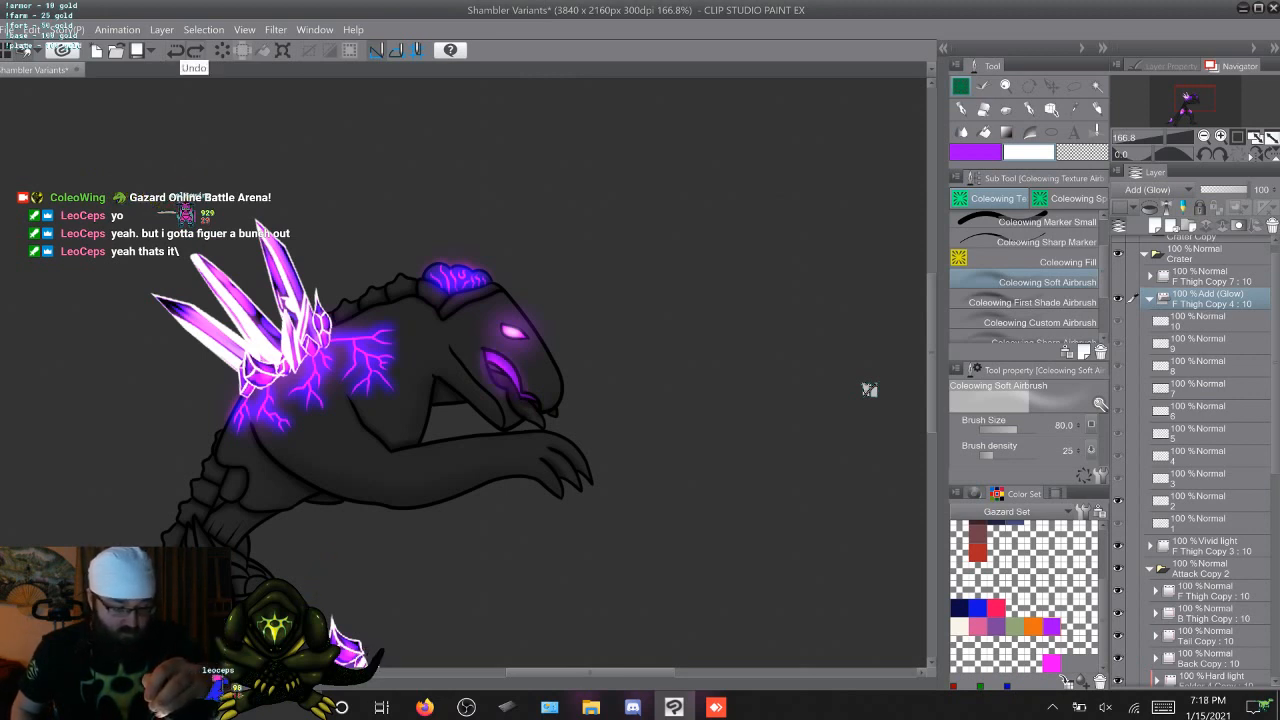
key(period)
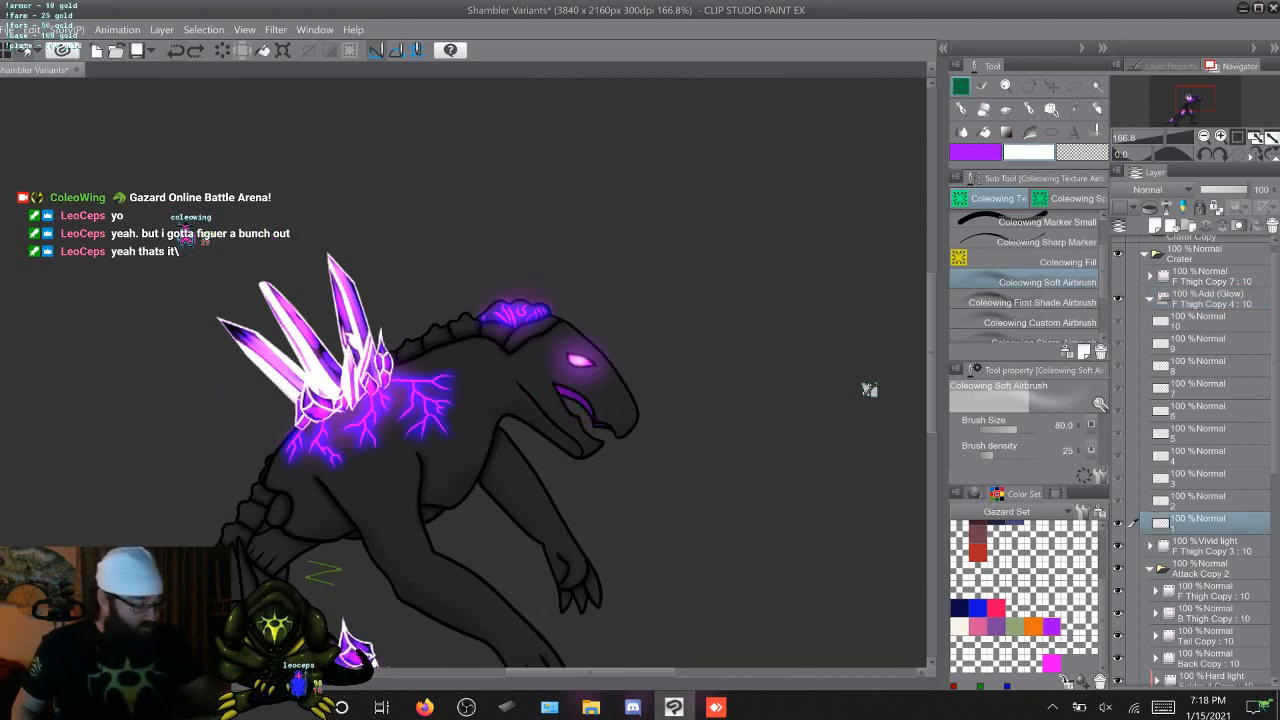
Step back and forth through the ten attack frames to examine the eye and mouth glow
key(period)
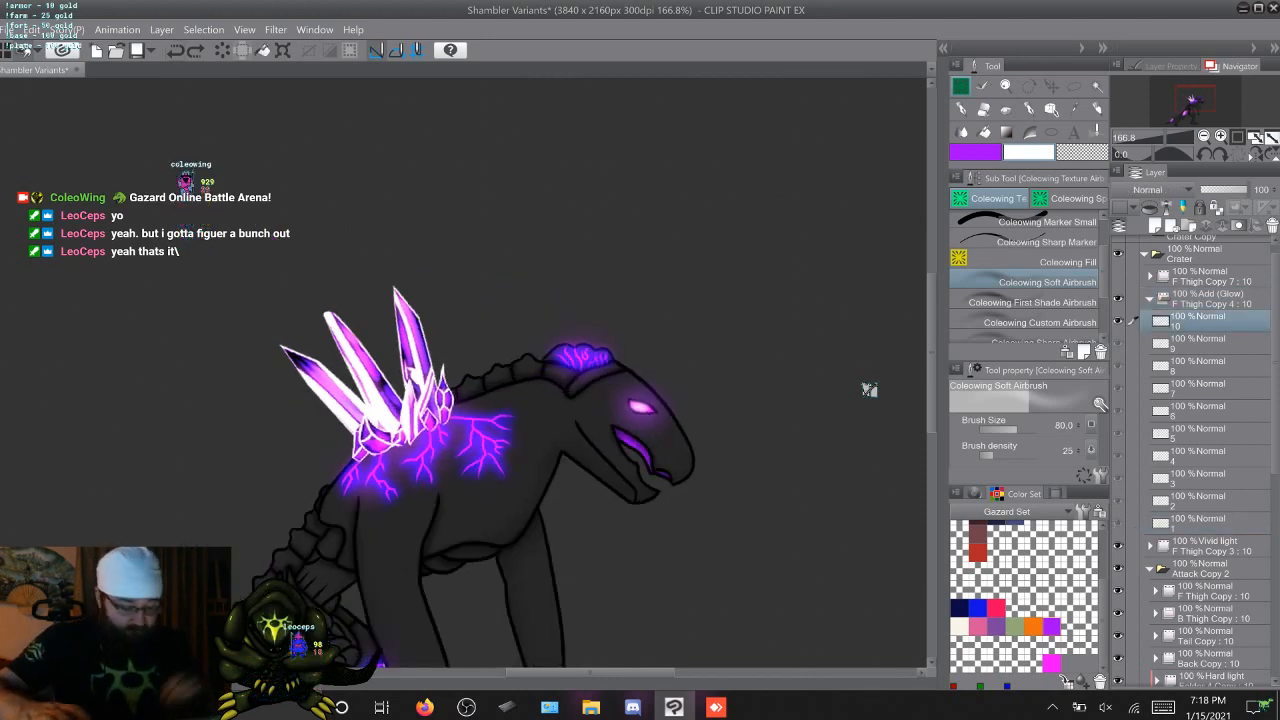
key(comma)
key(period)
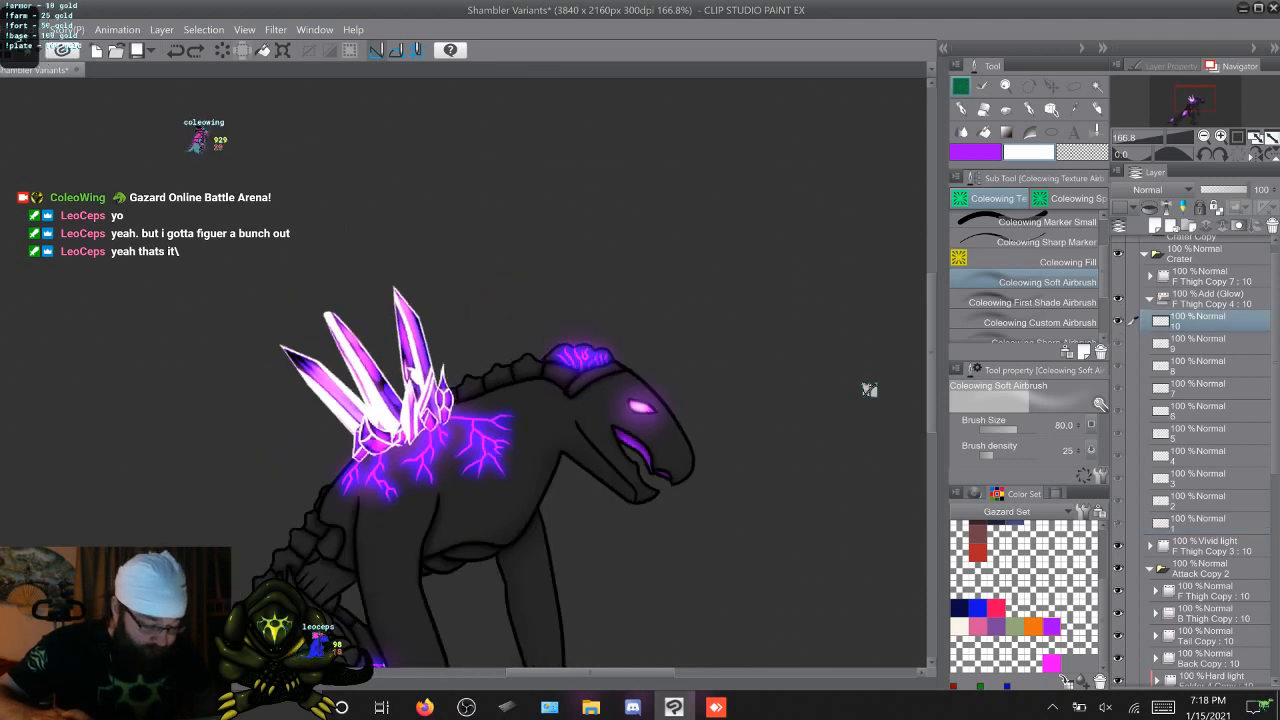
key(comma)
key(period)
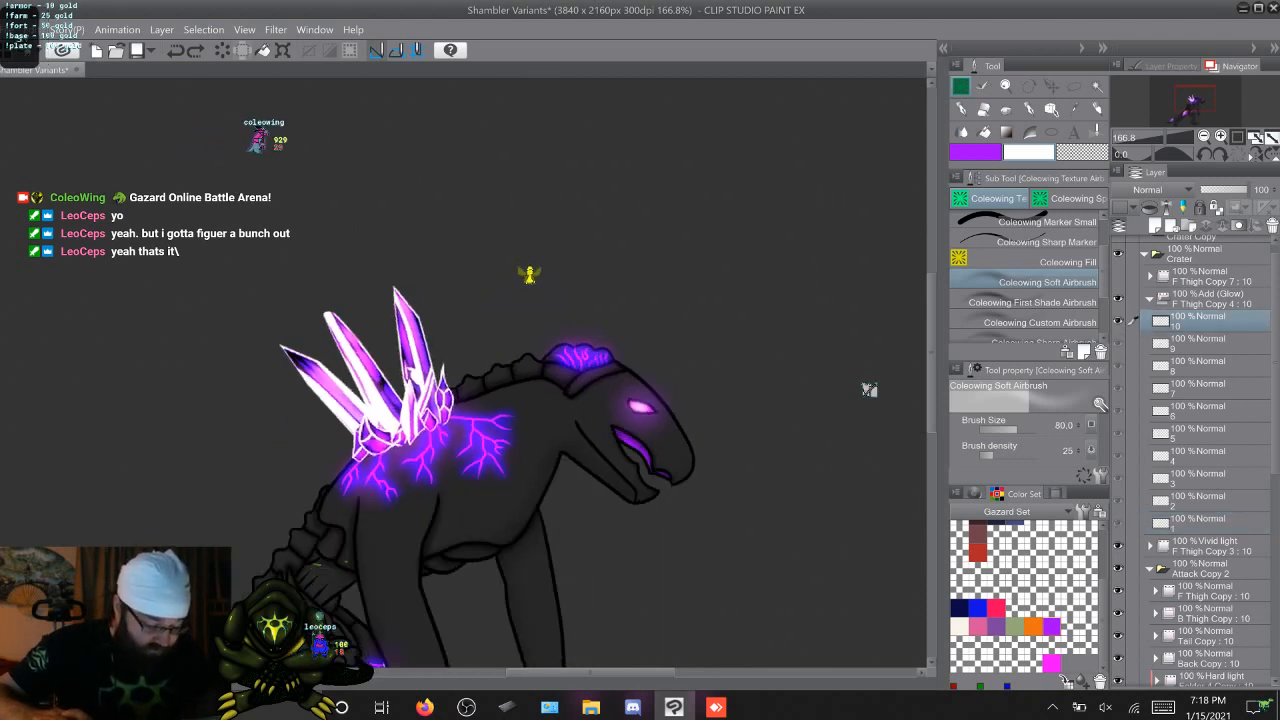
key(comma)
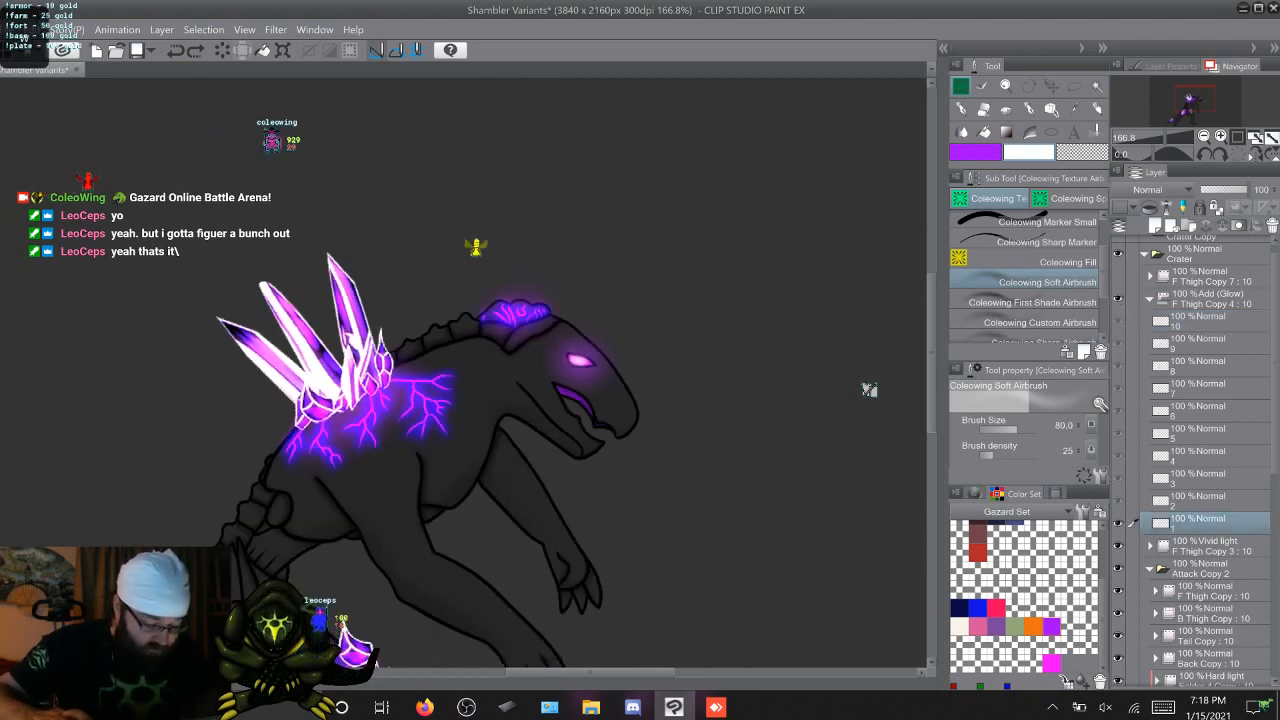
key(comma)
key(comma)
key(comma)
key(comma)
key(comma)
key(comma)
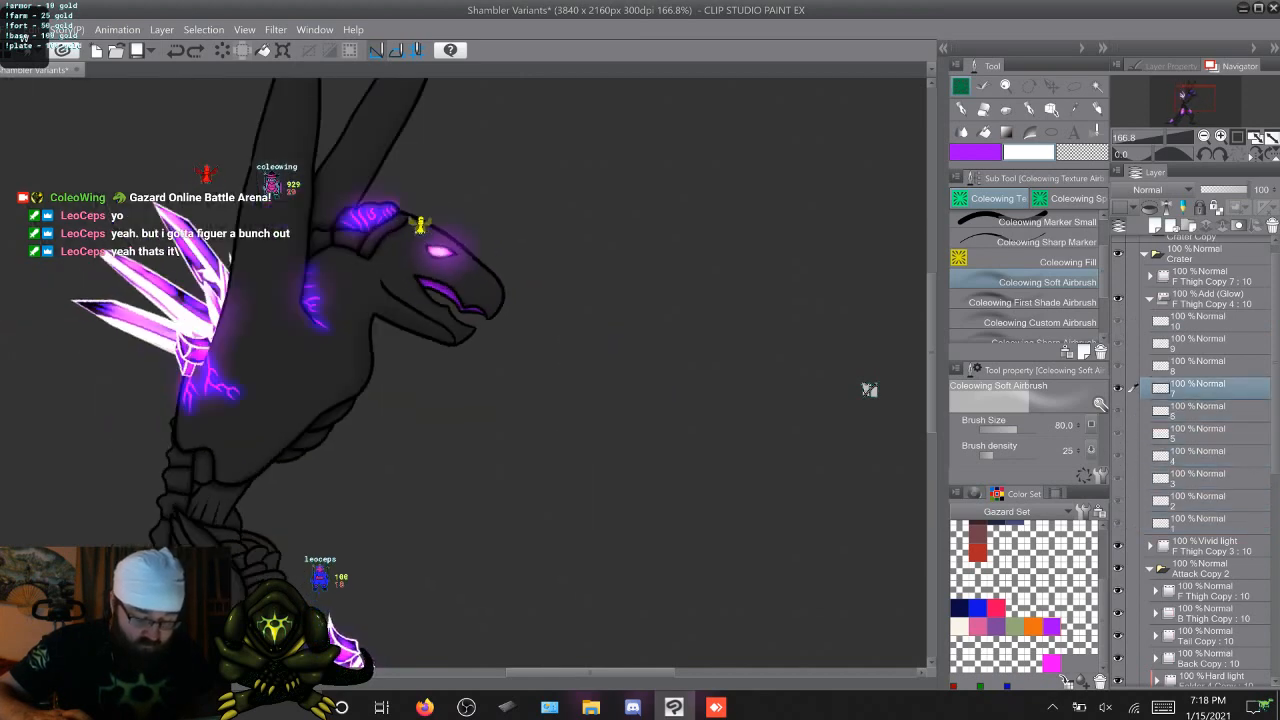
key(comma)
key(comma)
key(comma)
key(comma)
key(comma)
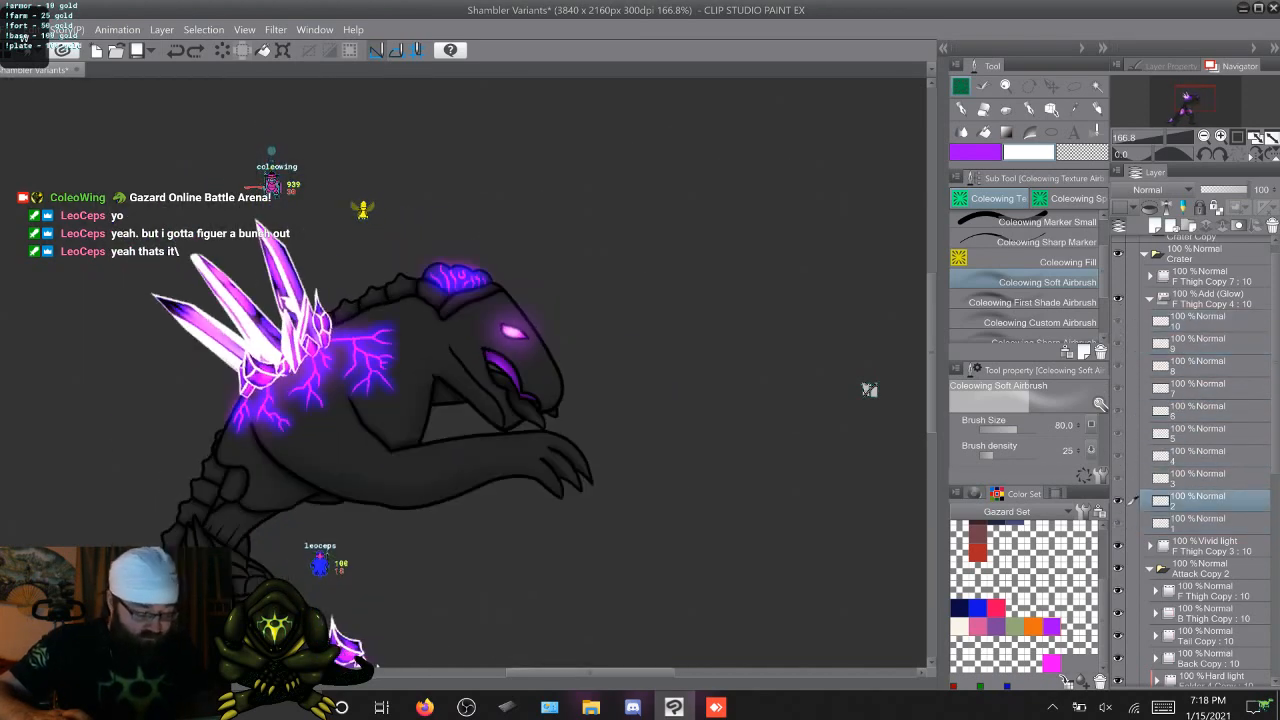
key(comma)
key(comma)
key(comma)
key(comma)
key(comma)
key(comma)
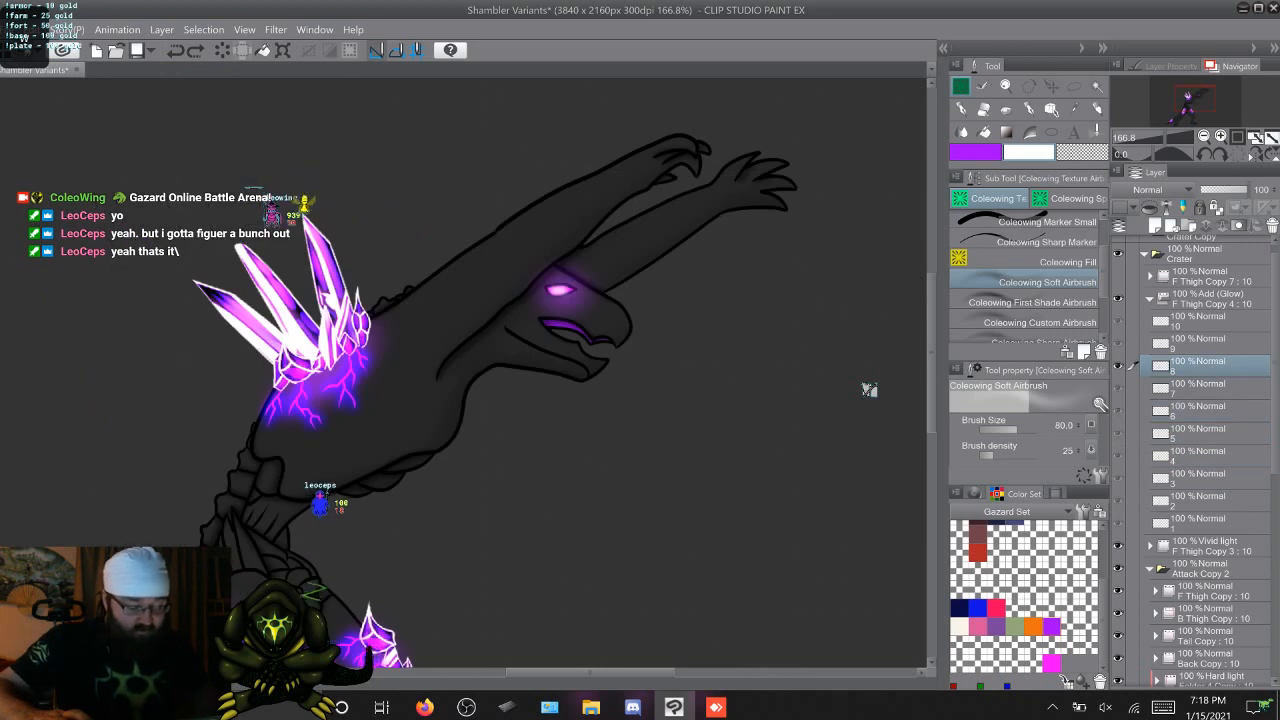
key(comma)
key(comma)
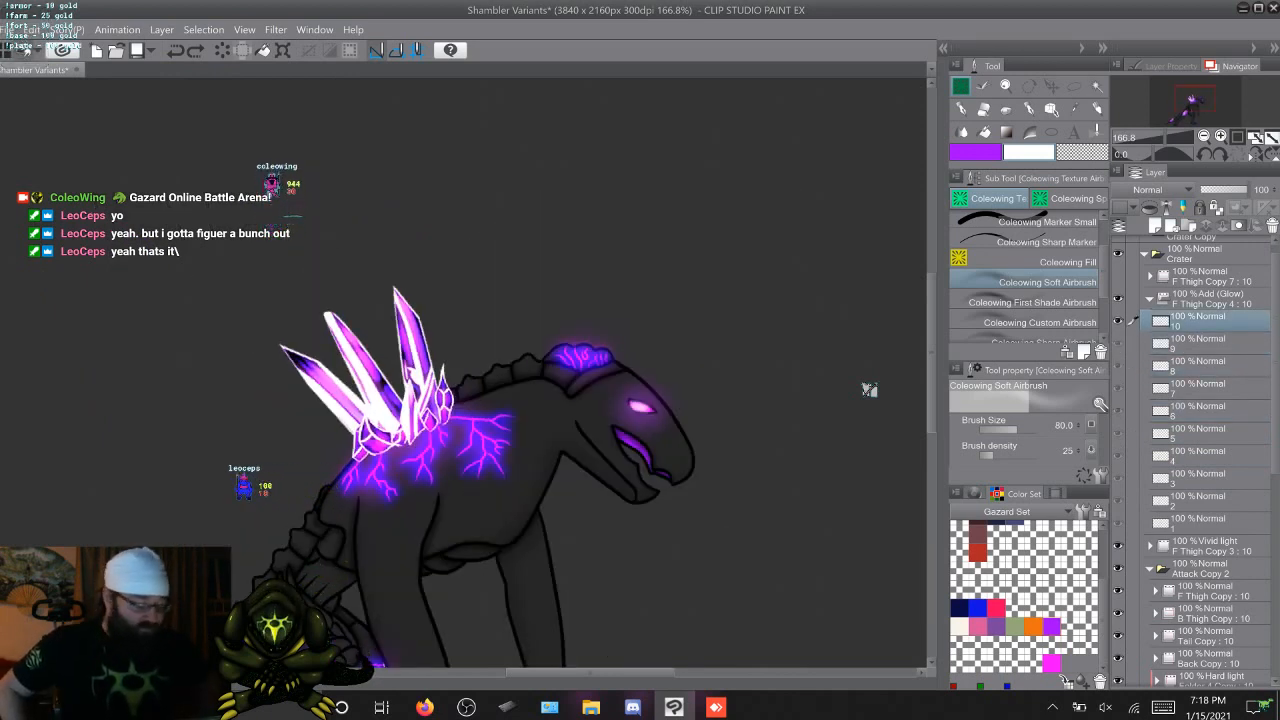
Duplicate the folders line Copy and line Copy 9 from 11 Copy 3 and place the copies above the Hard light Folder 4 Copy
click(1150, 299)
click(1212, 299)
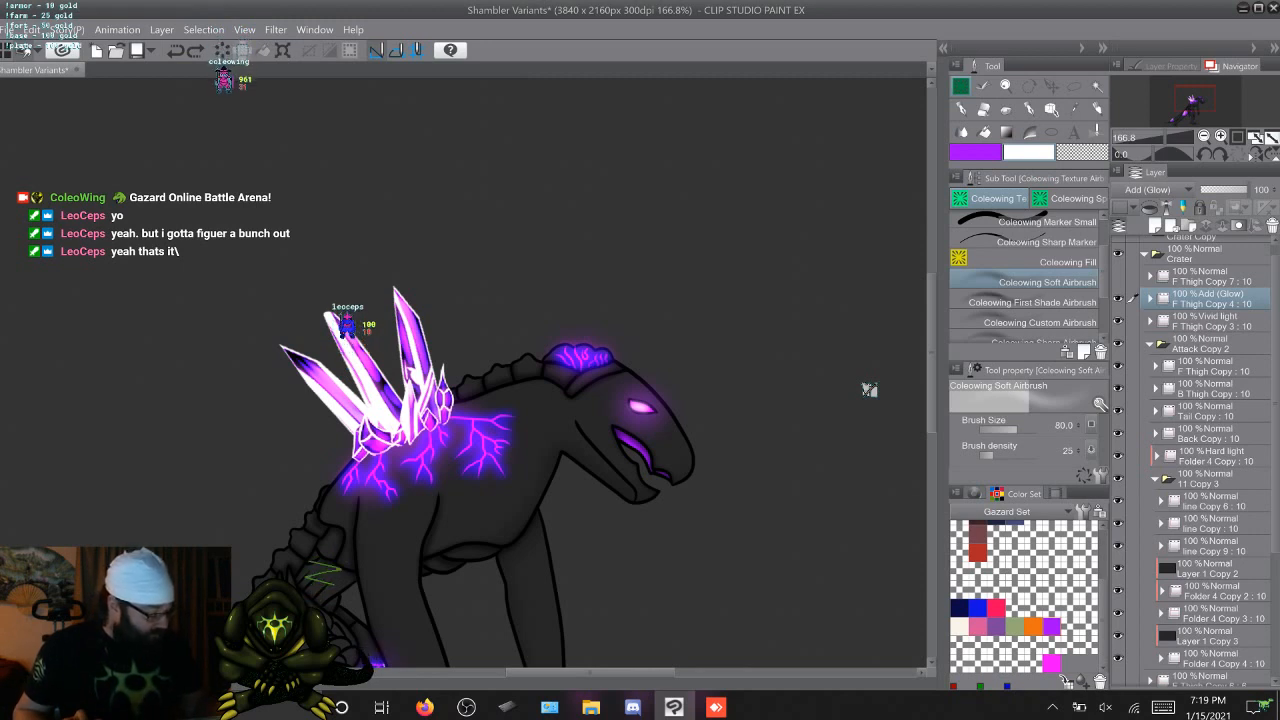
click(1138, 545)
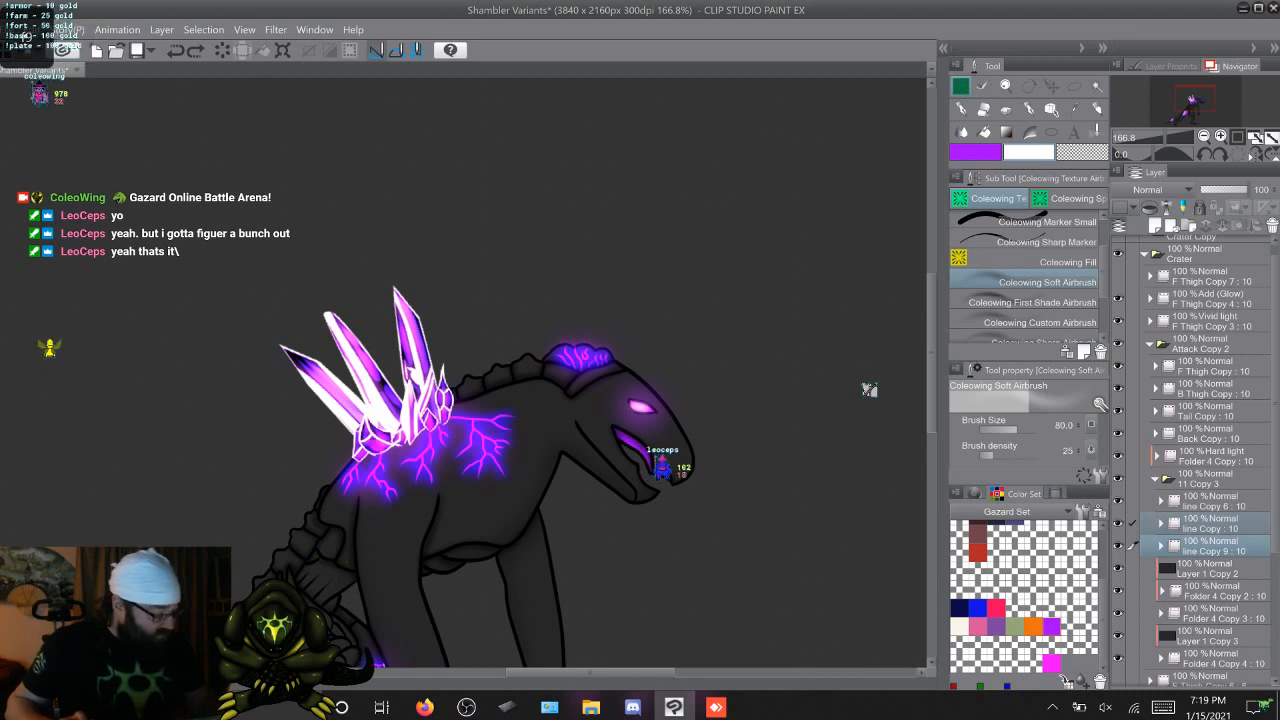
key(F9)
drag(1214, 568, 1214, 453)
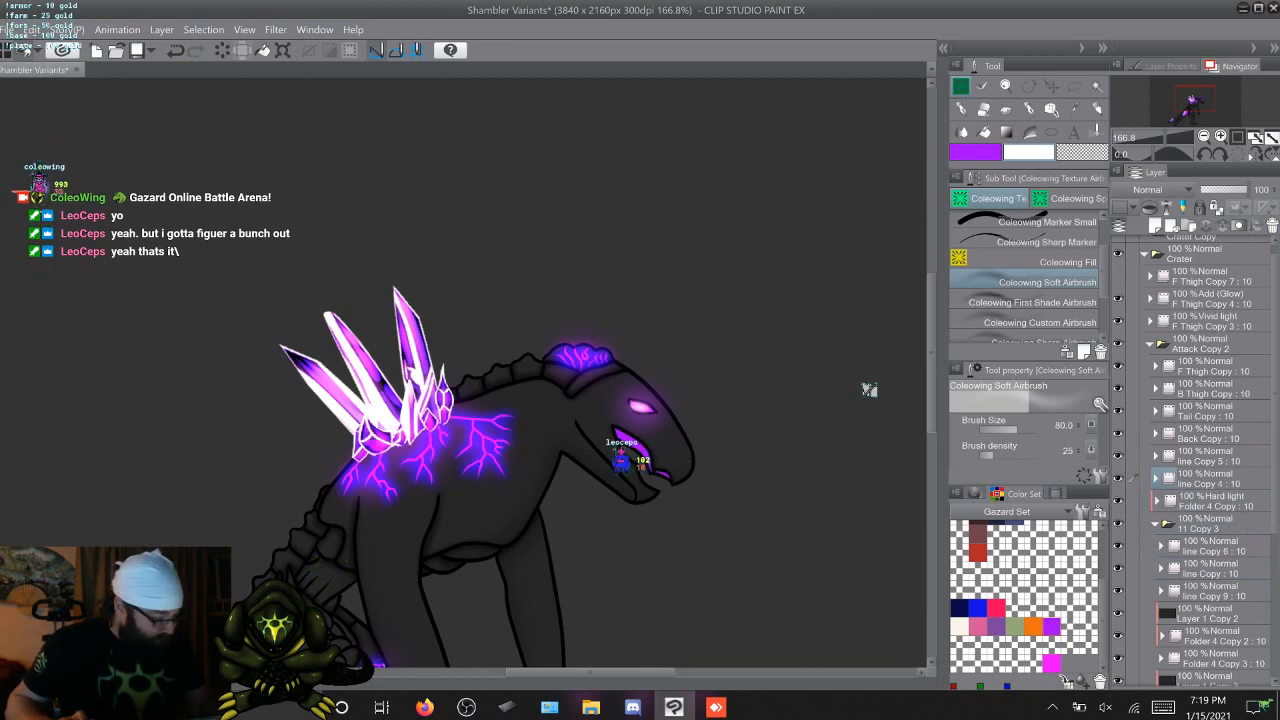
Move the folder line Copy 6 out of 11 Copy 3 to directly above the Hard light Folder 4 Copy
click(1137, 548)
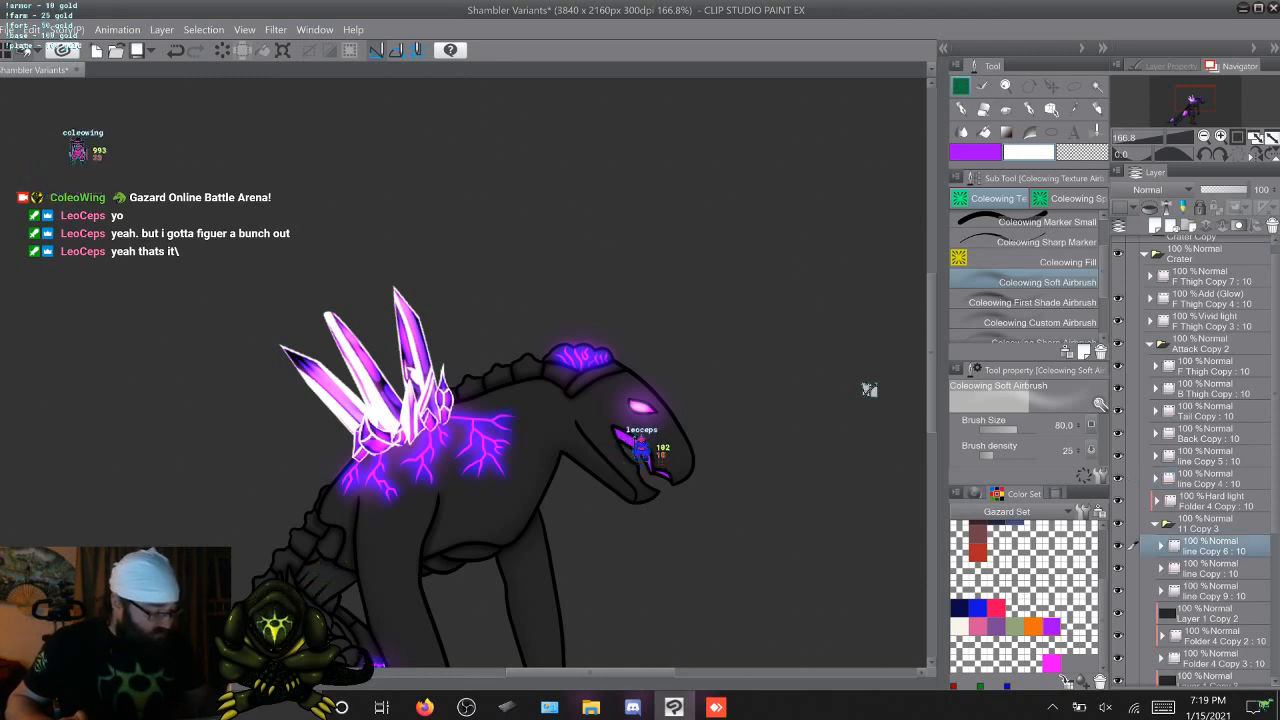
drag(1131, 548, 1130, 496)
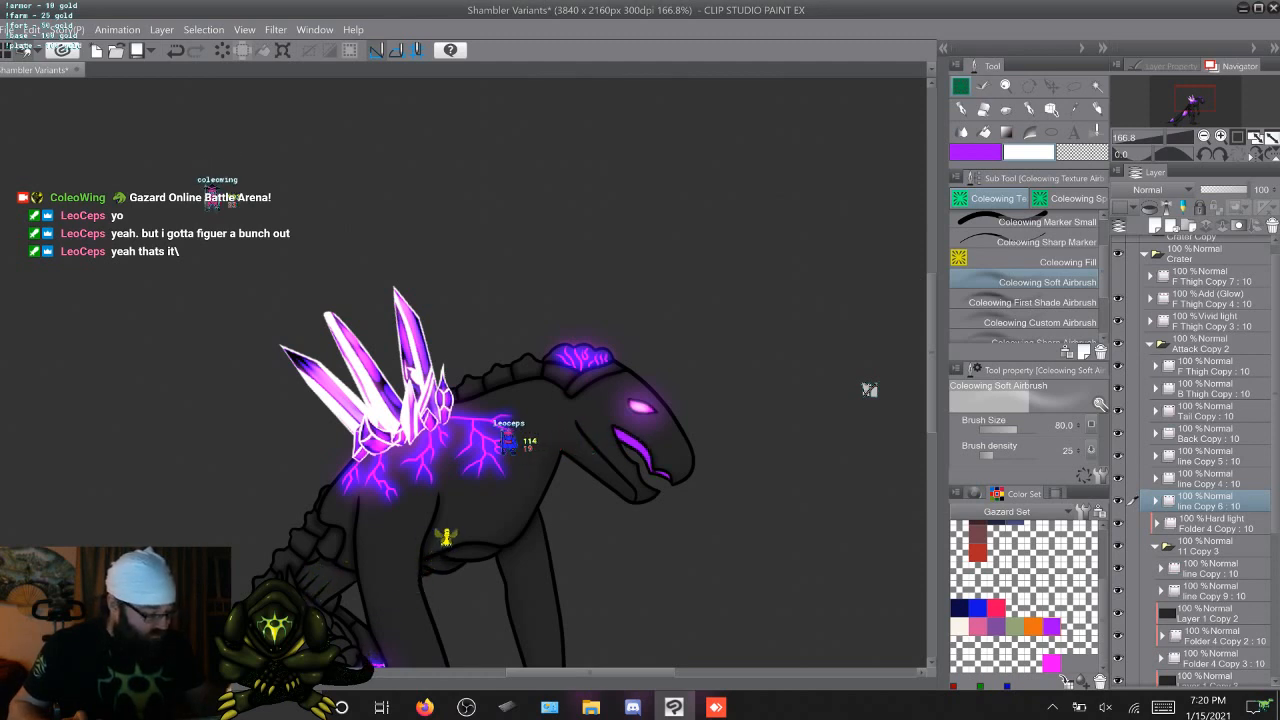
key(ctrl+z)
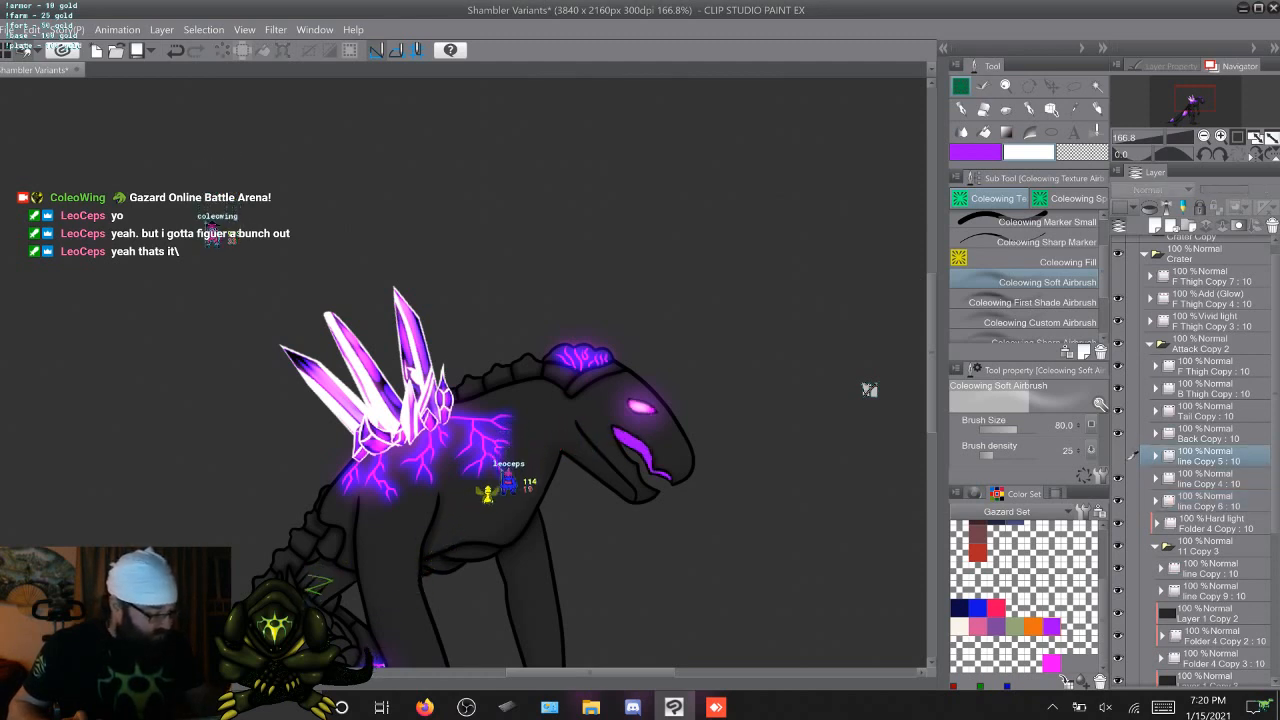
Delete the duplicated folder line Copy 5 and reorder the remaining ones so line Copy 6 sits above line Copy 4
right_click(1205, 456)
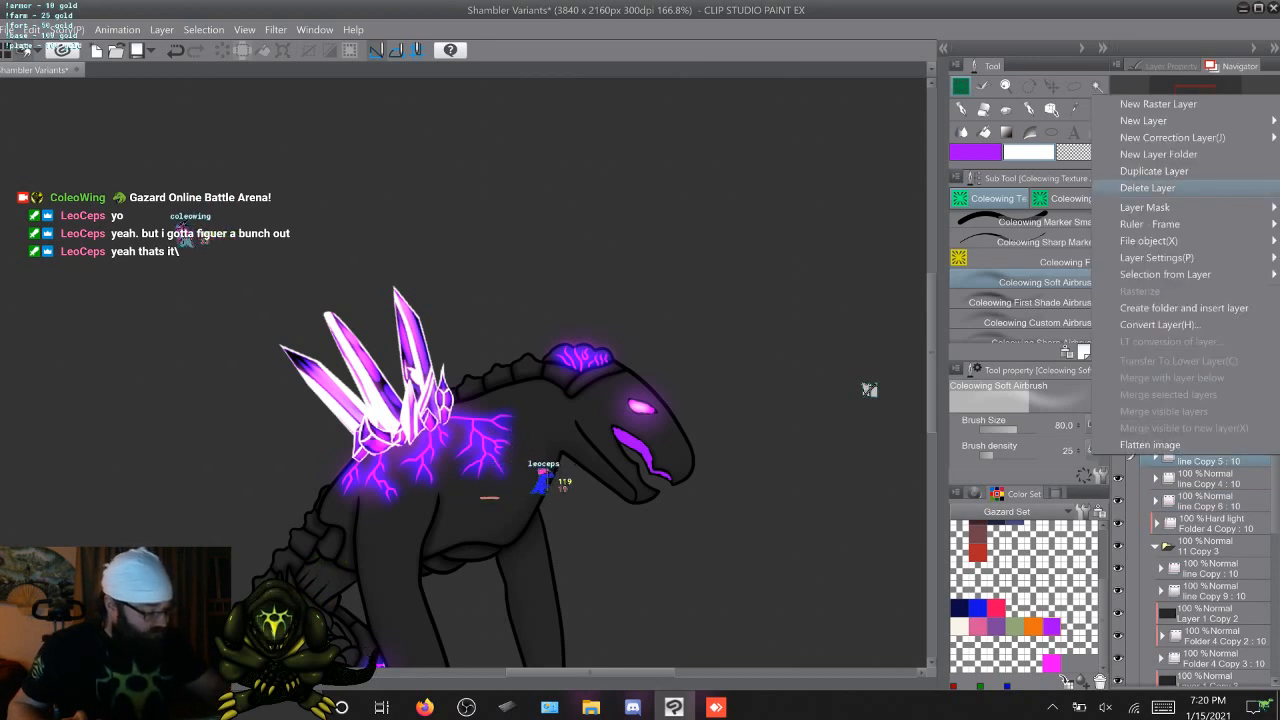
click(1175, 189)
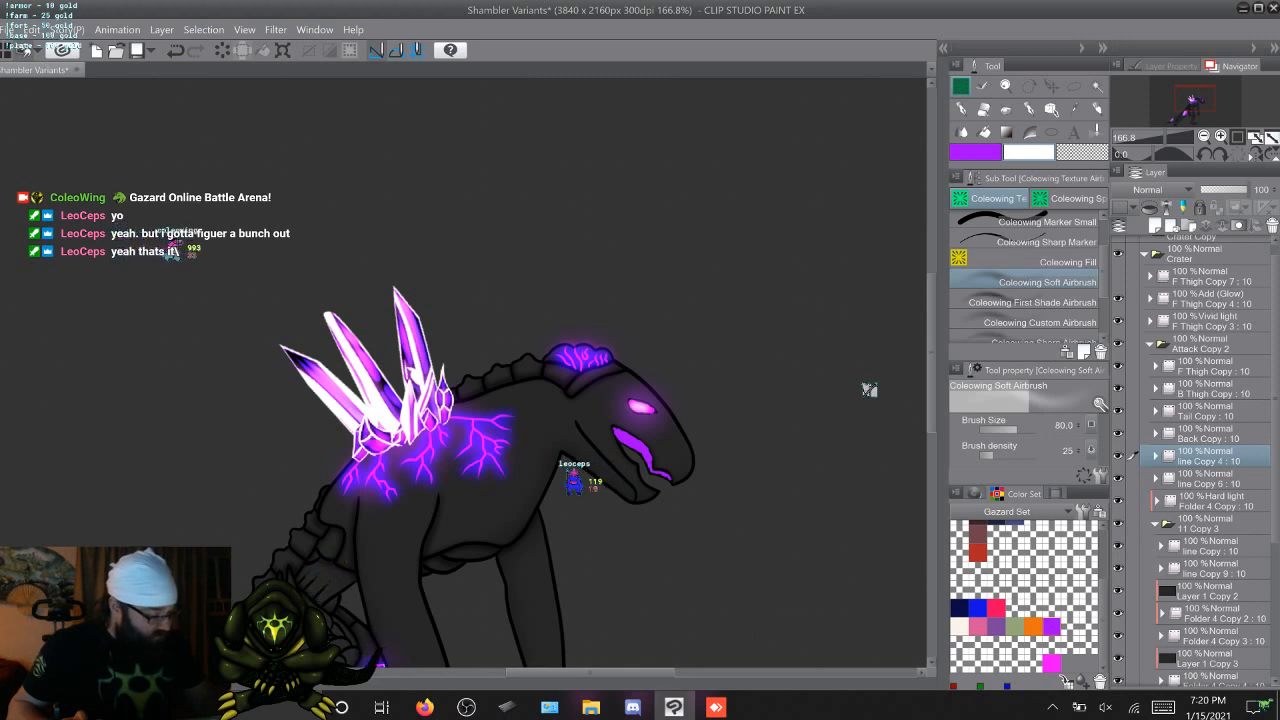
drag(1208, 456, 1208, 483)
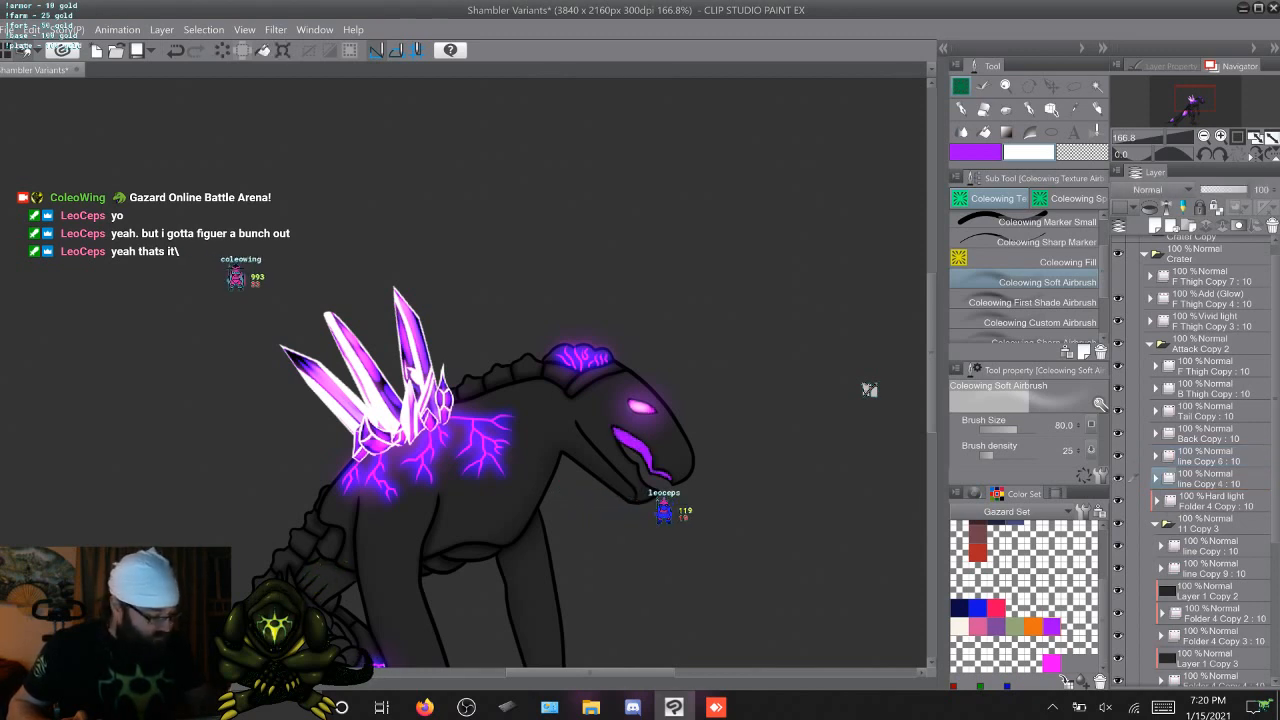
key(ctrl+z)
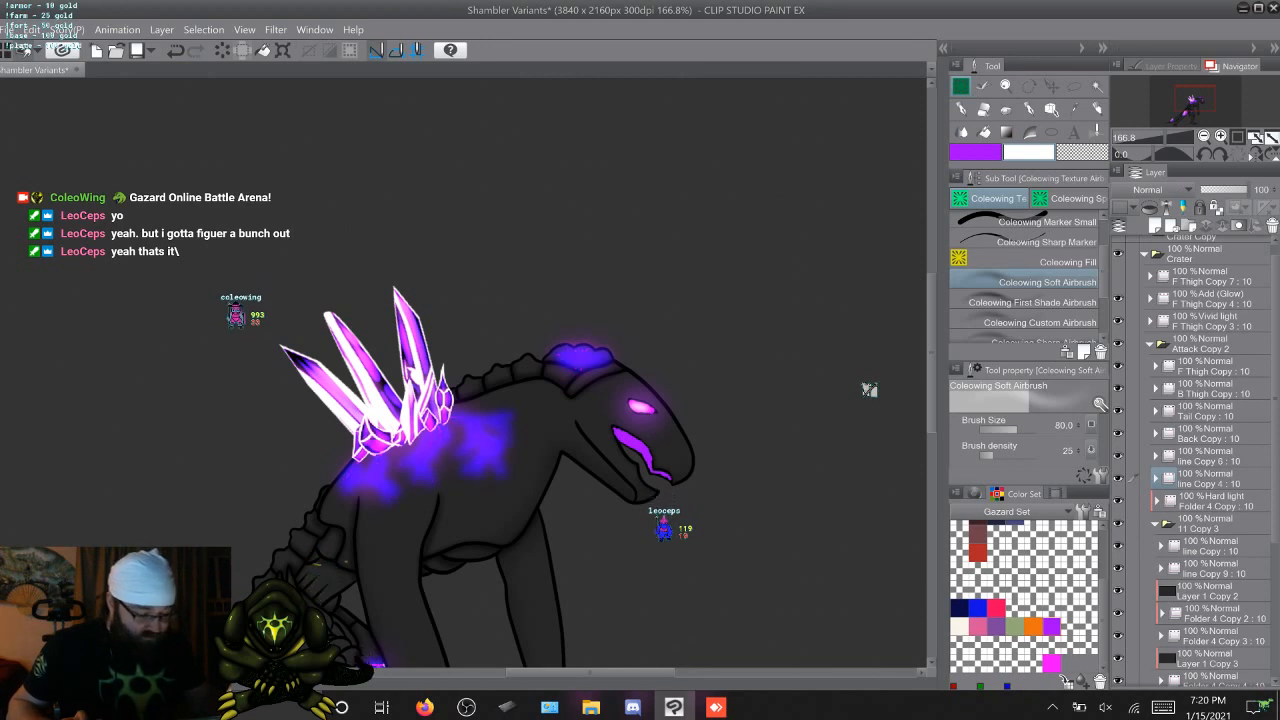
key(ctrl+y)
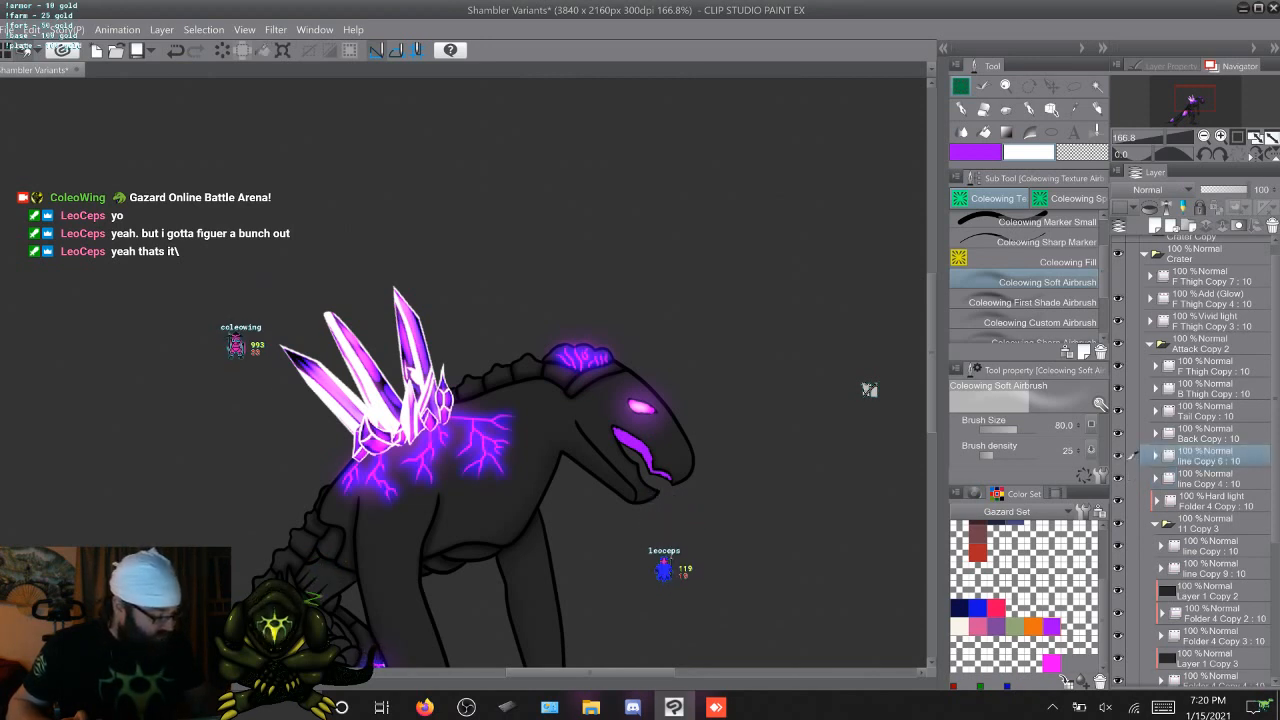
Move the folder line Copy out of 11 Copy 3 and place it between line Copy 6 and line Copy 4
drag(1214, 454, 1214, 540)
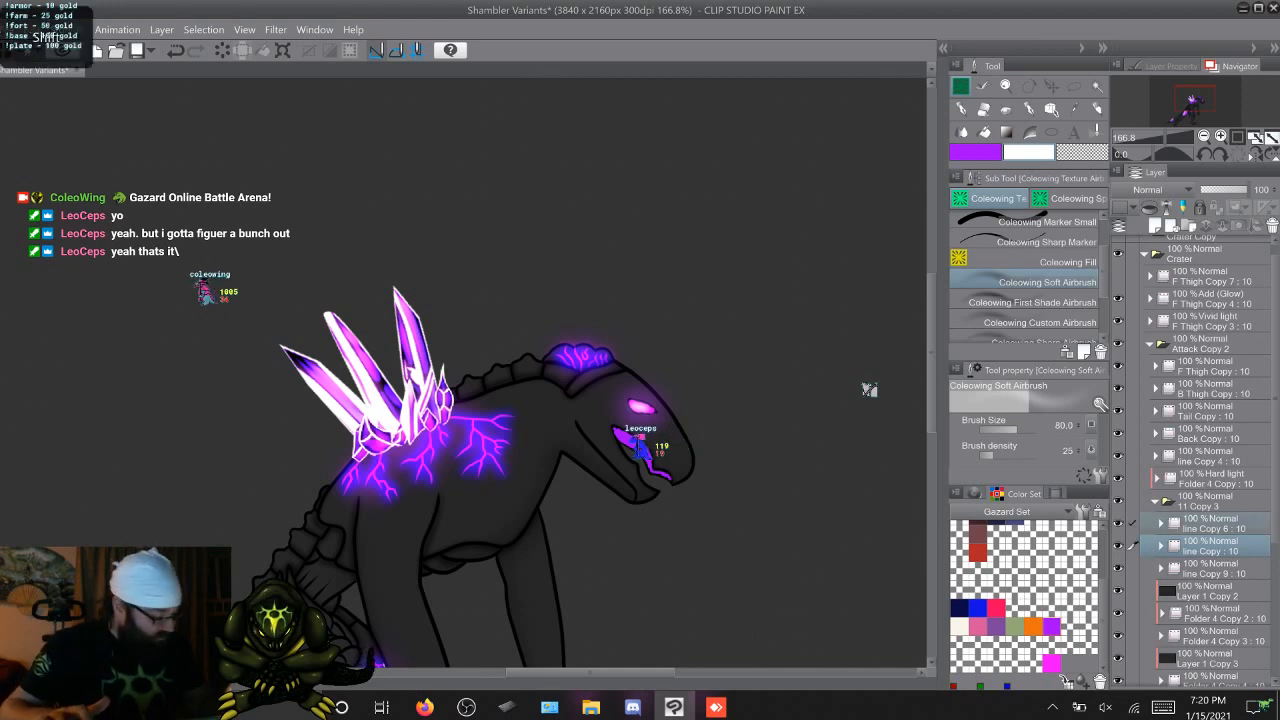
shift+click(1214, 523)
drag(1214, 523, 1212, 458)
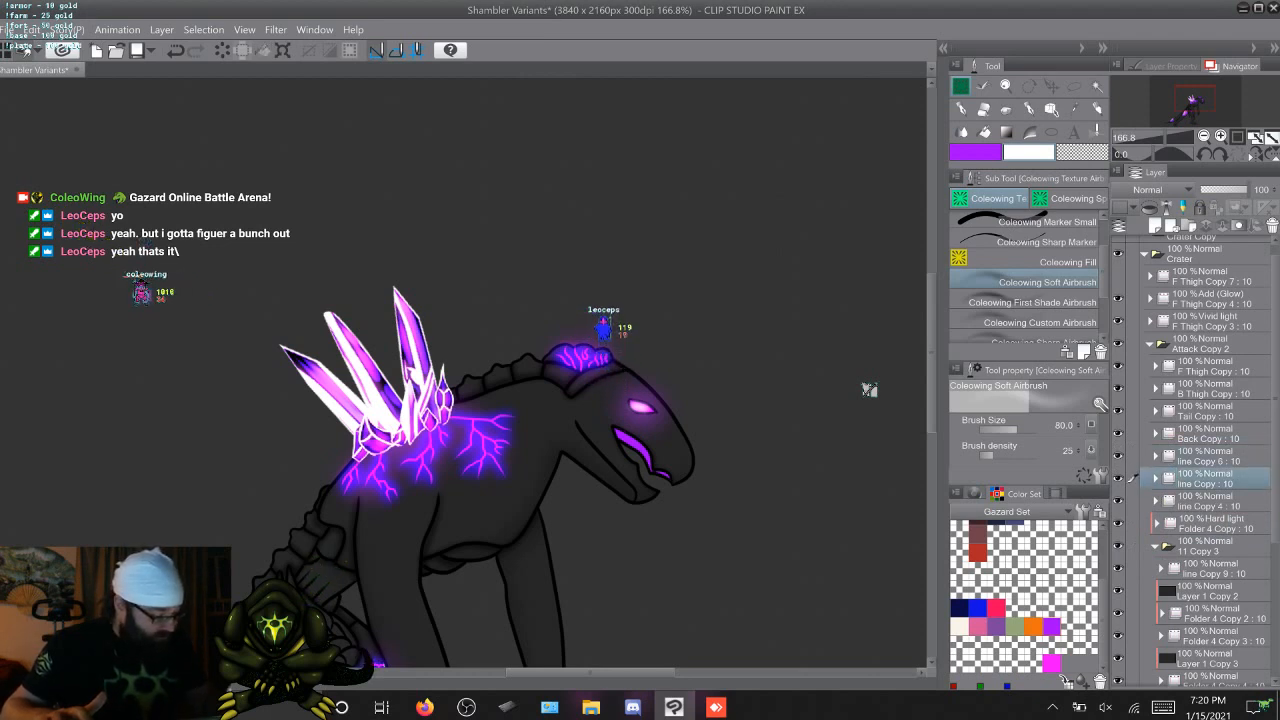
Rename the folder line Copy in Attack Copy 2 as Linework
key(F2)
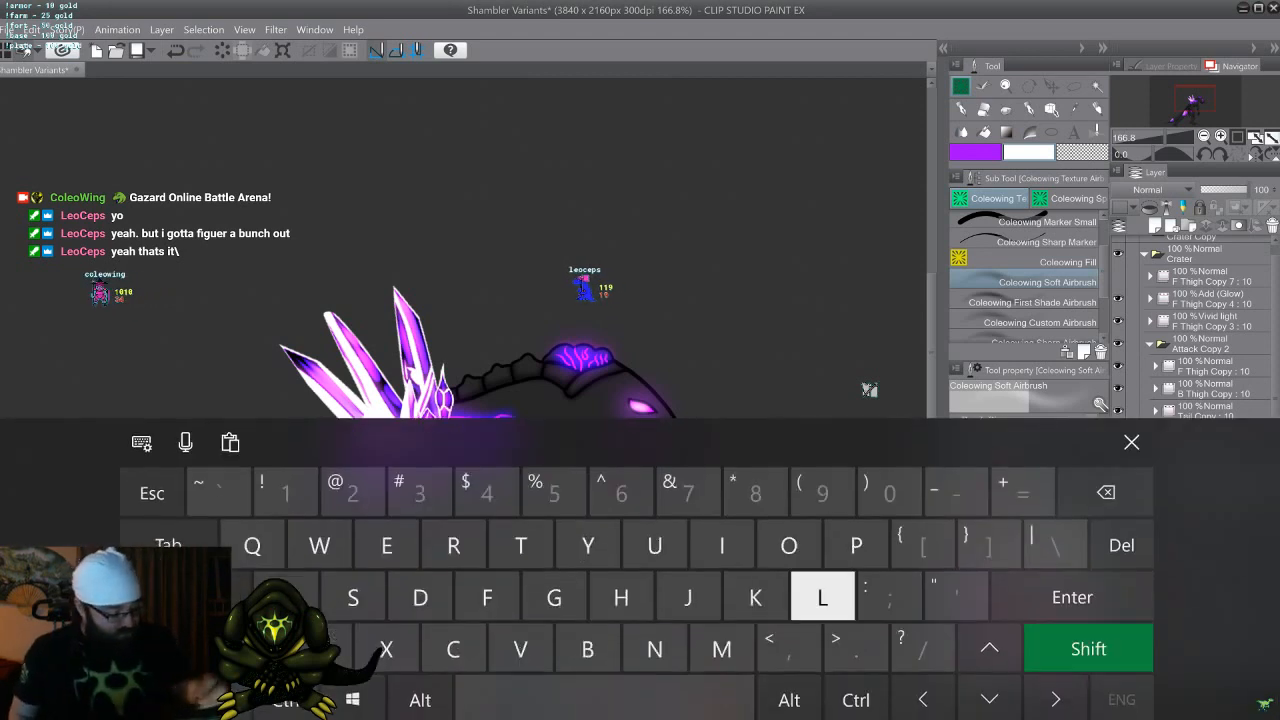
text(Linewo)
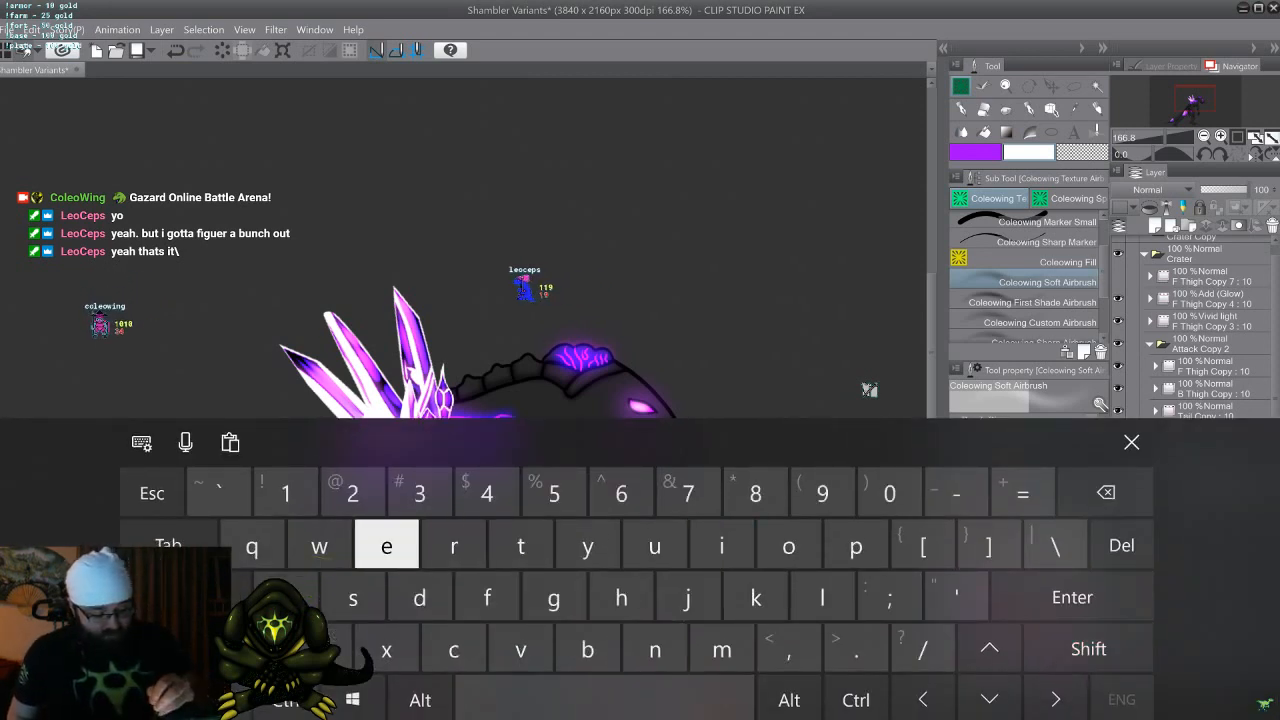
text(rk)
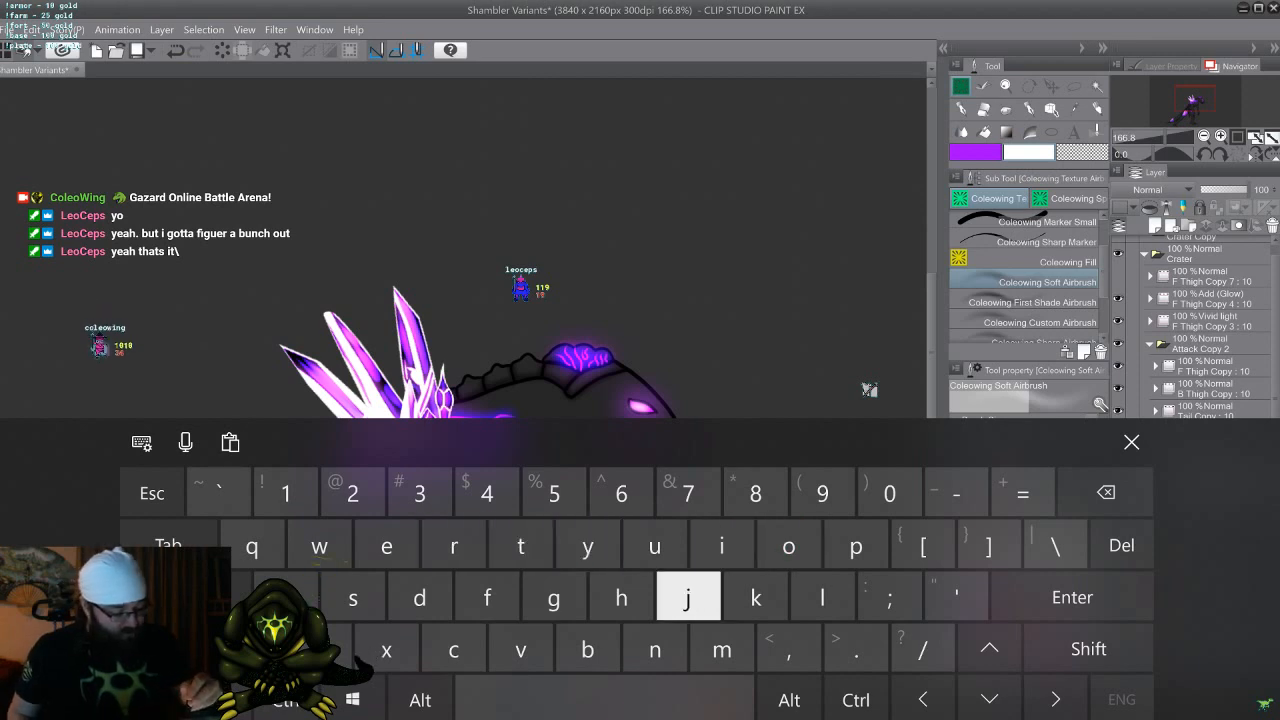
click(1131, 442)
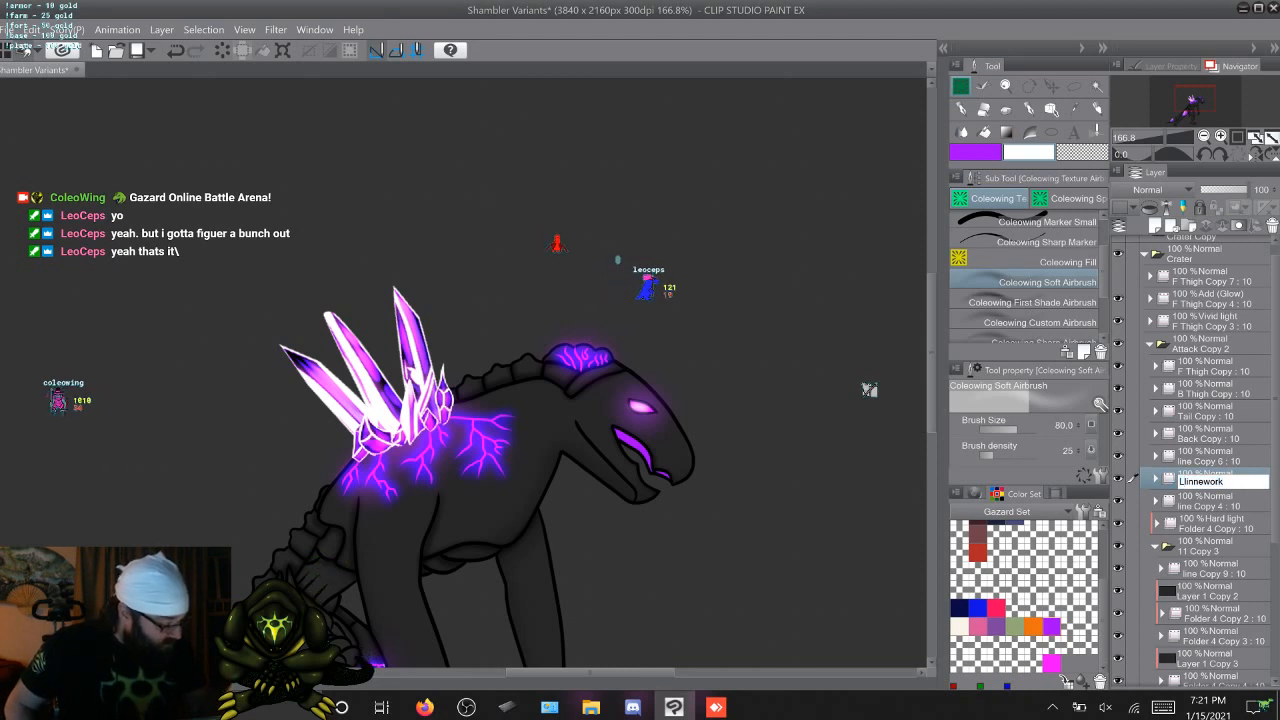
click(1162, 707)
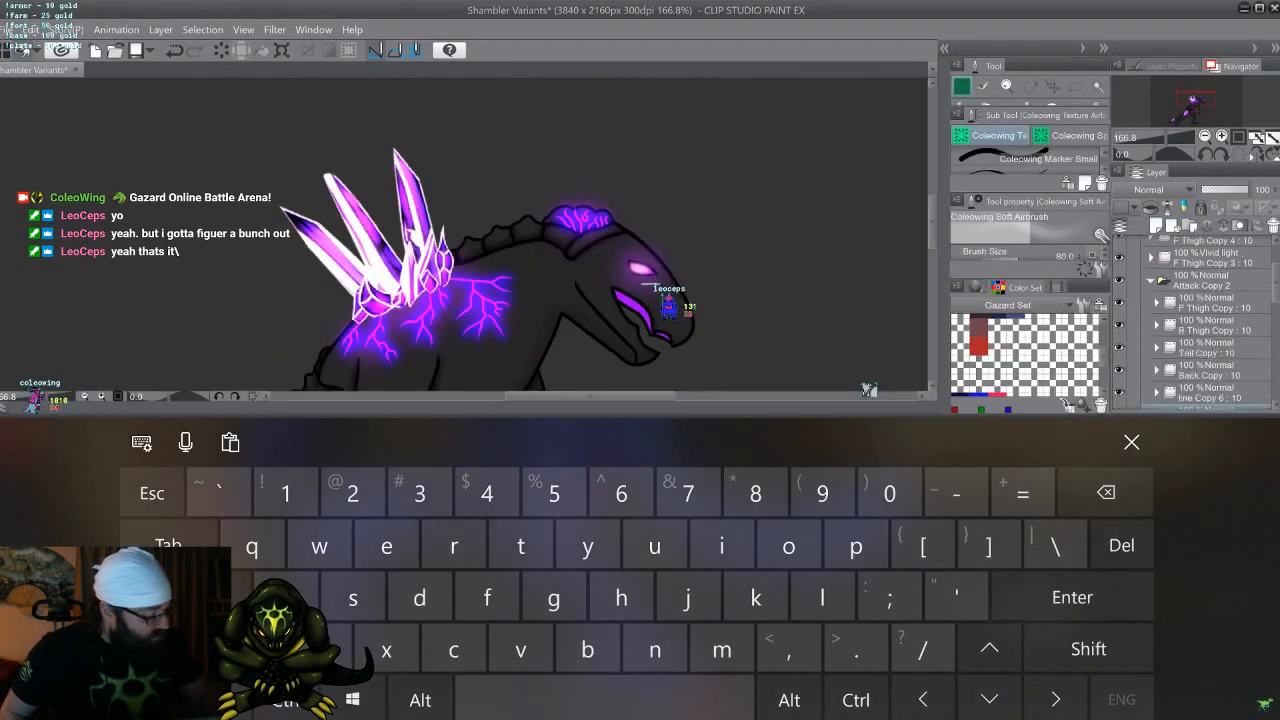
click(1193, 343)
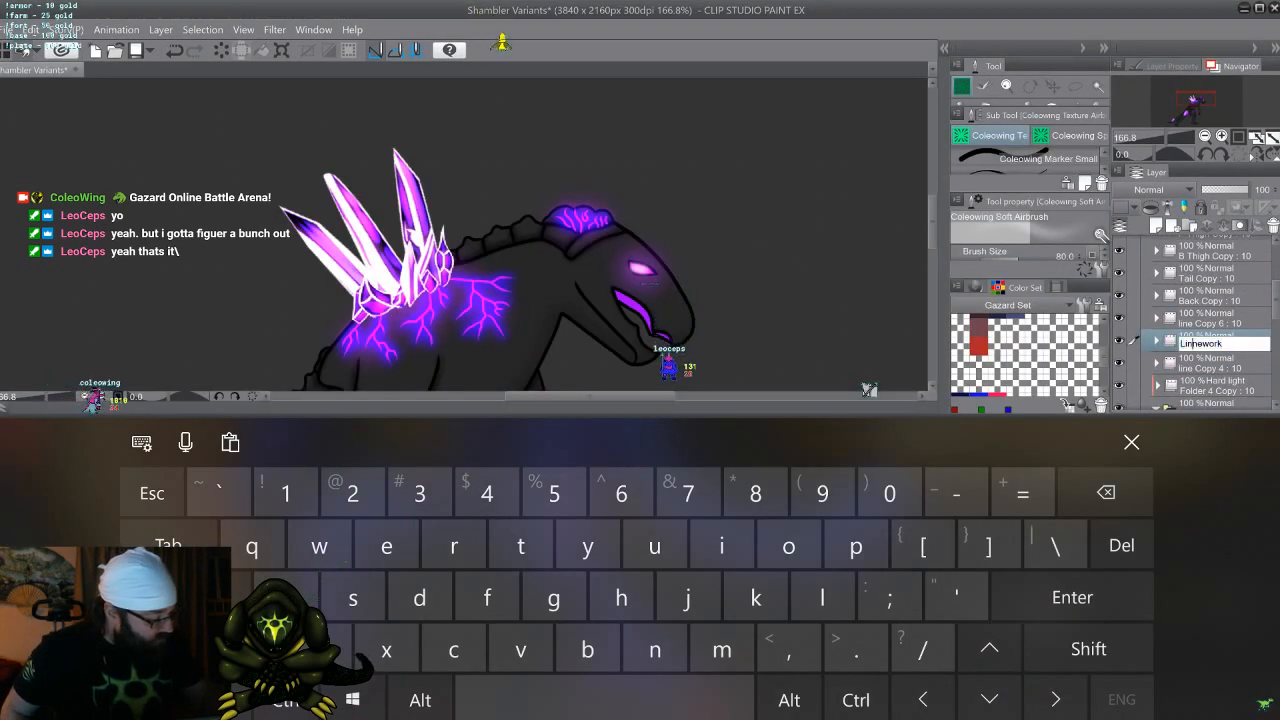
click(1105, 492)
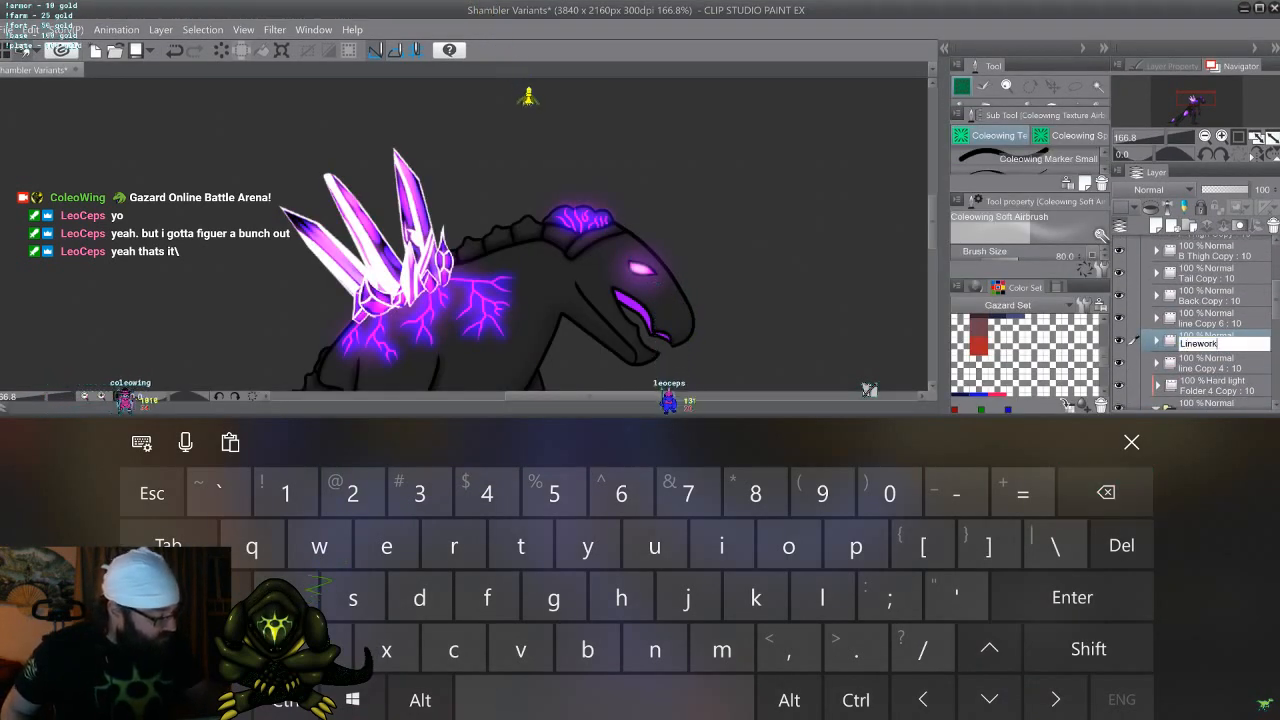
key(Return)
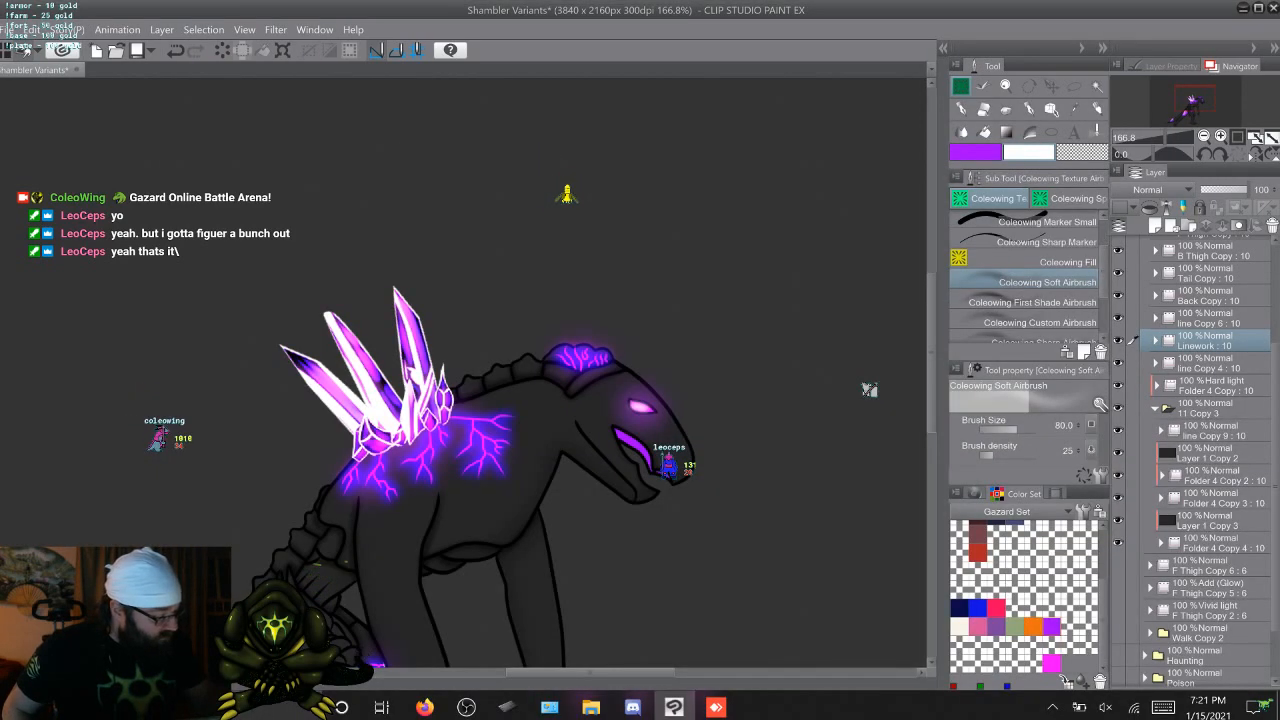
Rename the Hard light folder Folder 4 Copy as Shading
click(1208, 364)
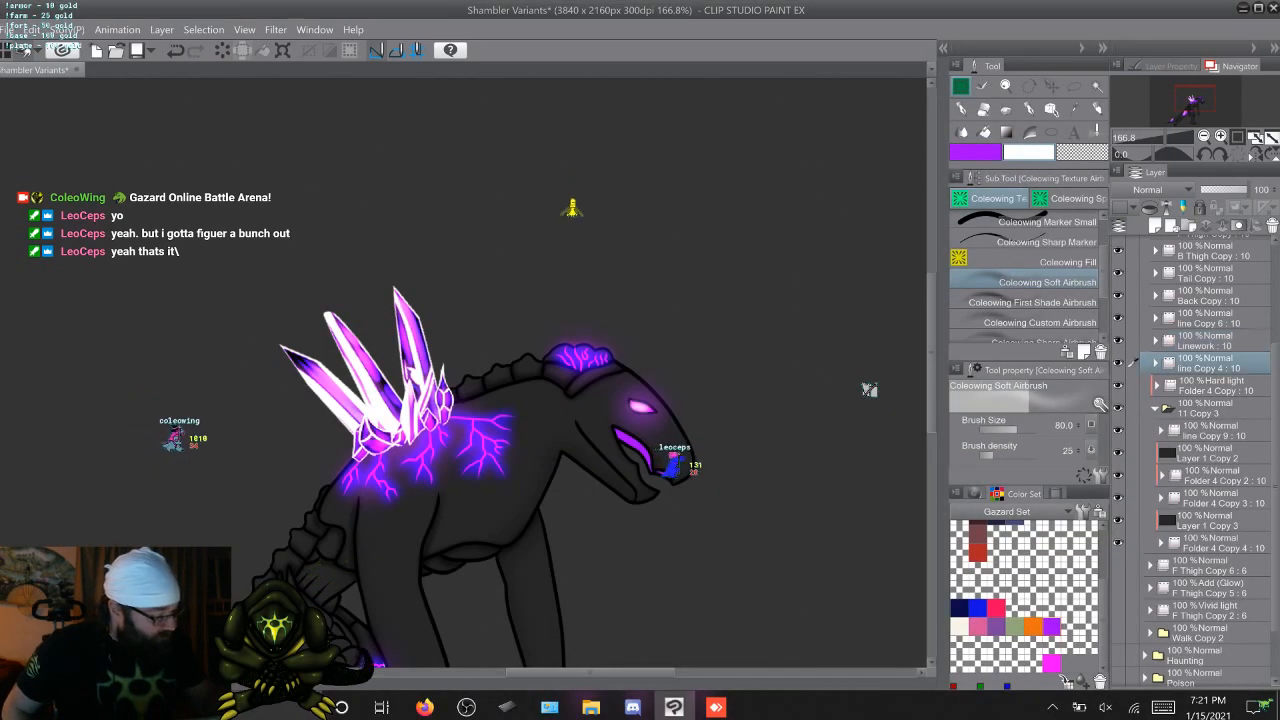
double_click(1212, 388)
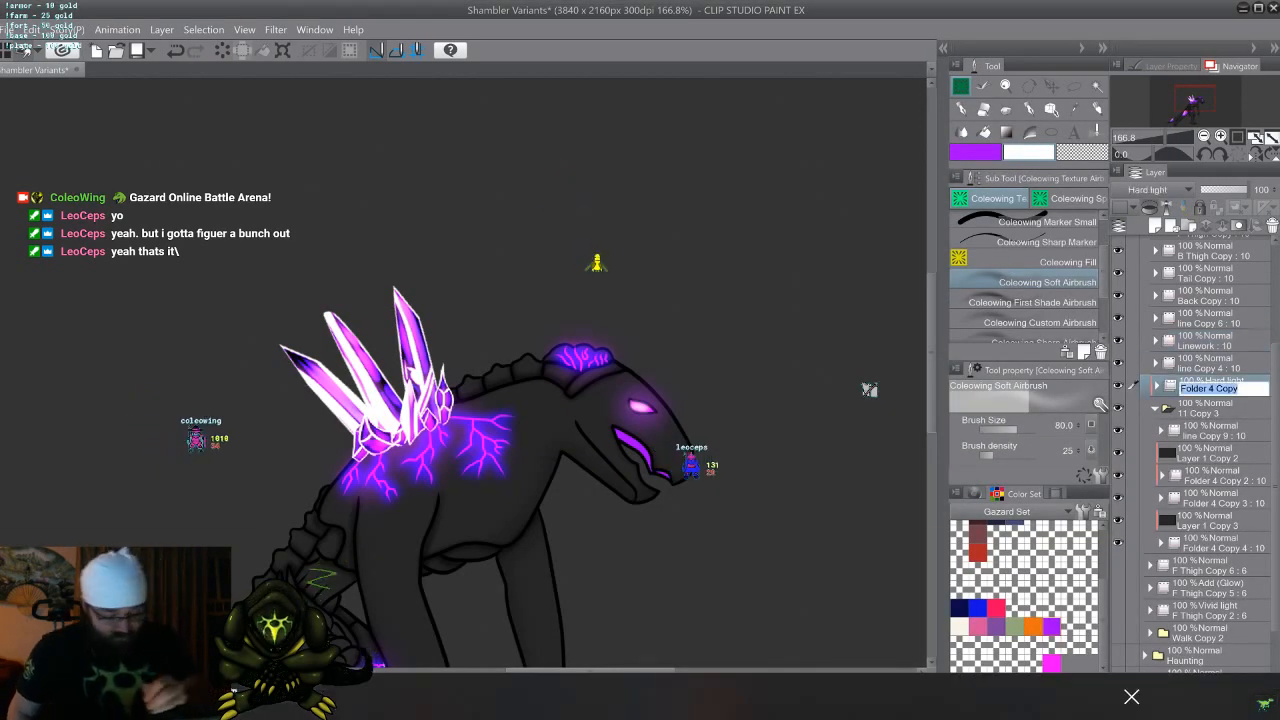
text(Sha)
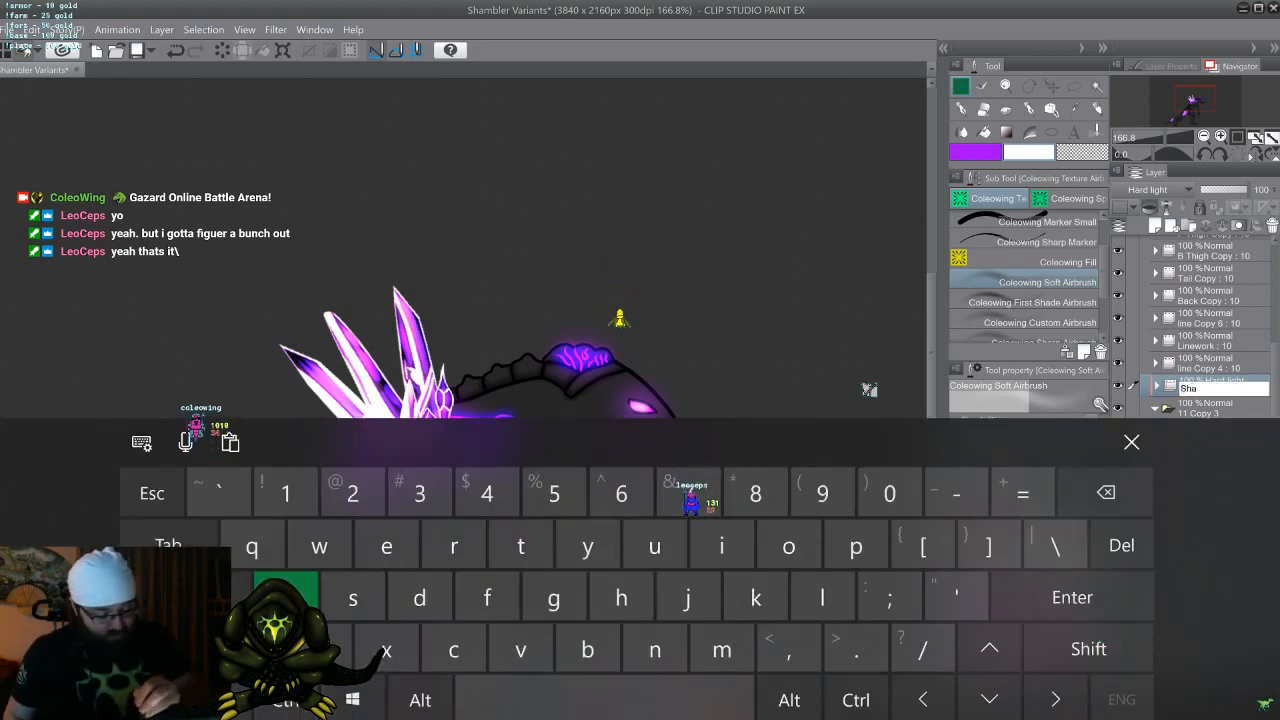
text(ding)
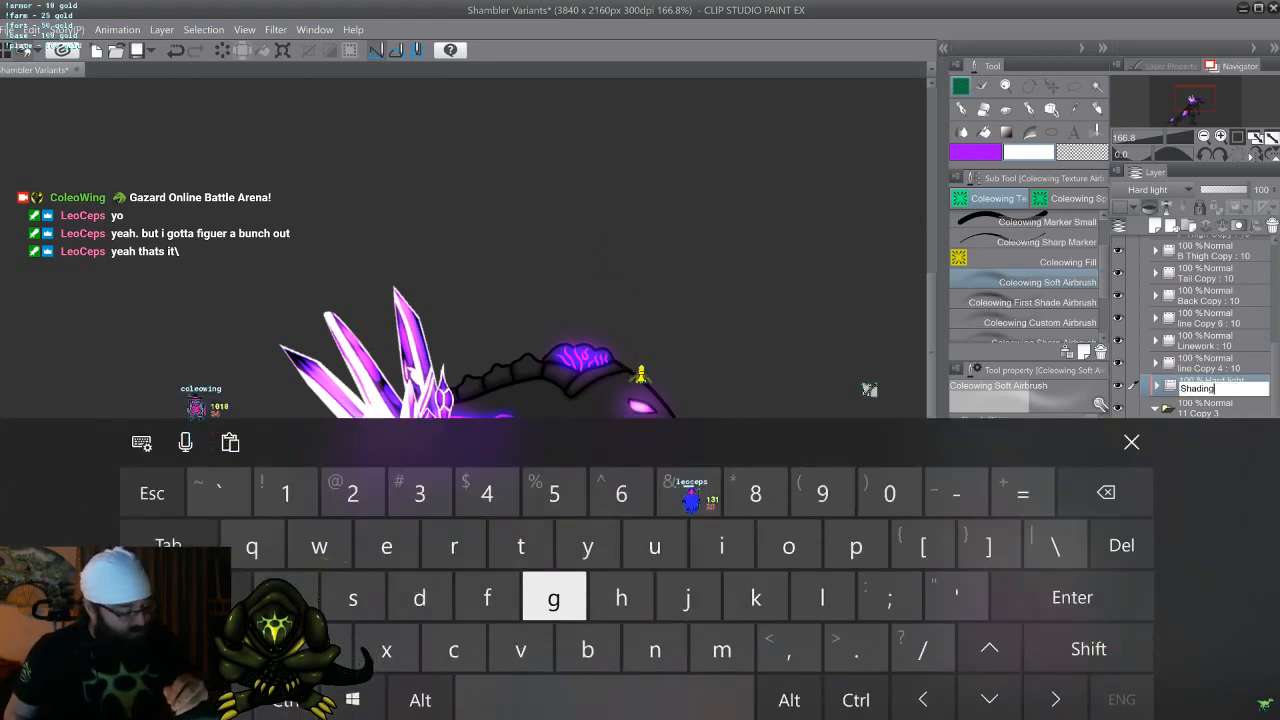
key(Return)
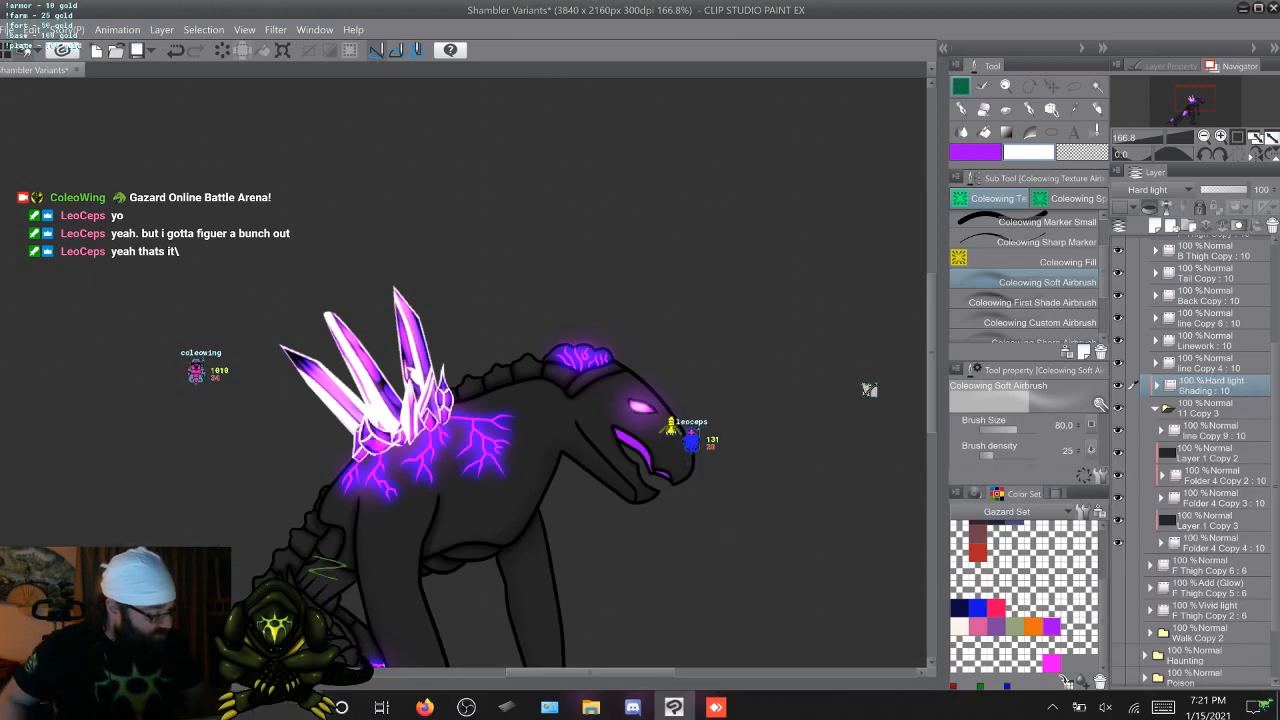
Hide all layers and folders of Attack Copy 2 except Folder 4 Copy 4 inside 11 Copy 3
click(1140, 430)
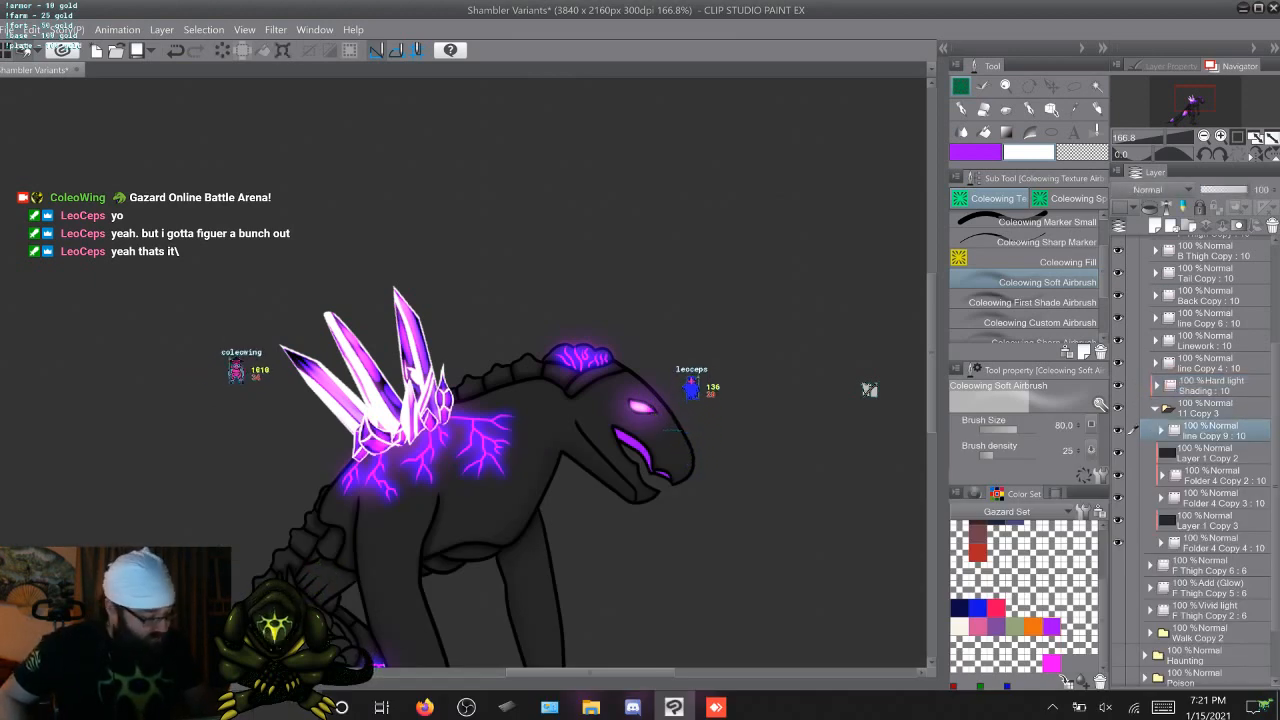
scroll(1195, 460, up, 5)
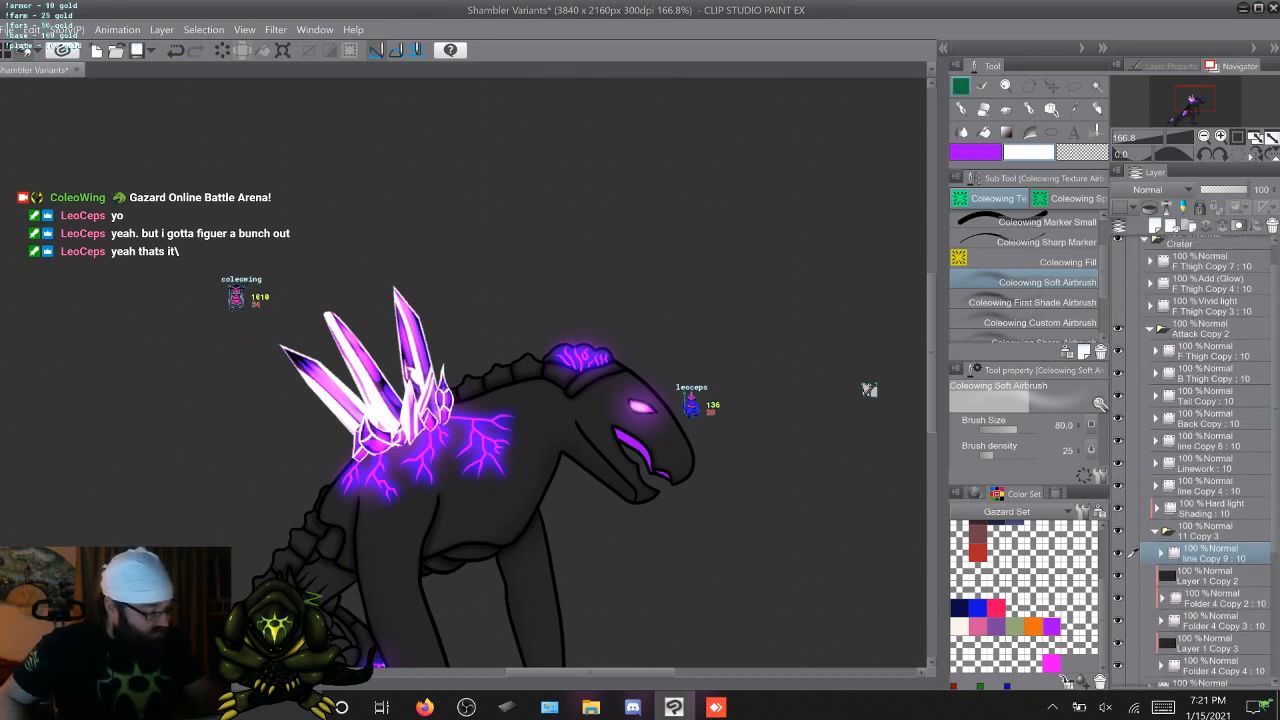
click(1118, 329)
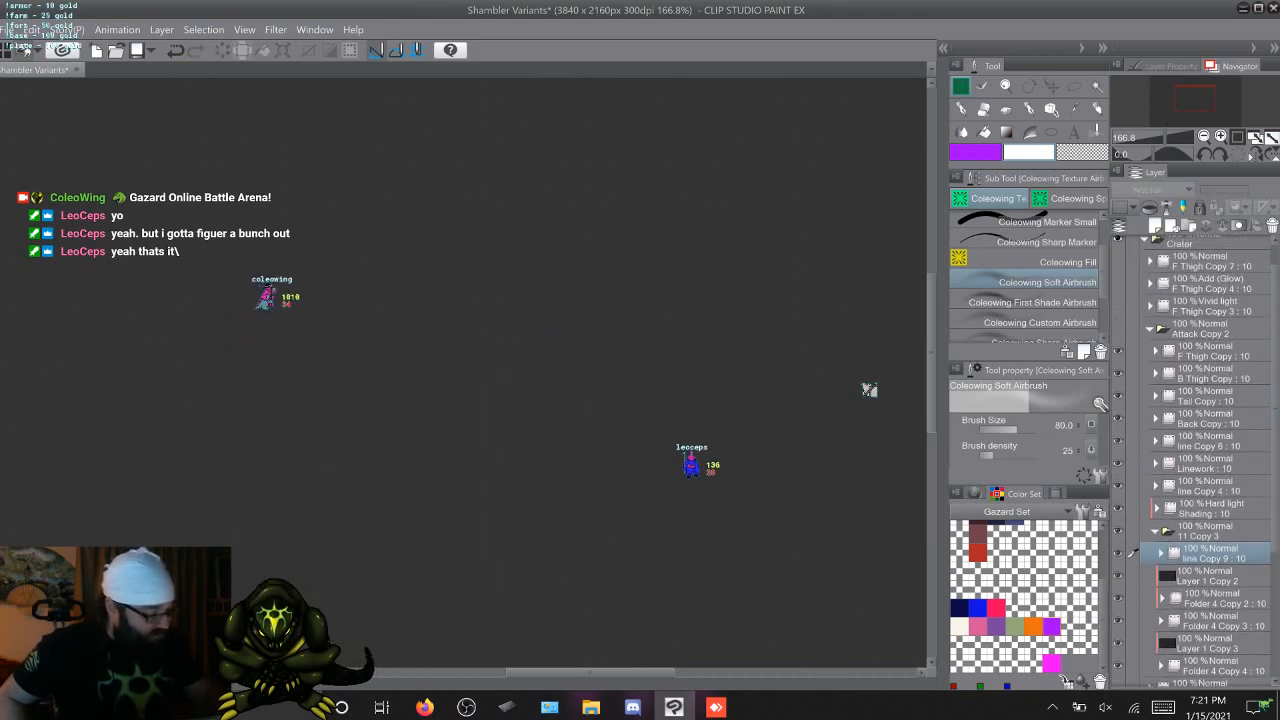
click(1118, 329)
click(1118, 329)
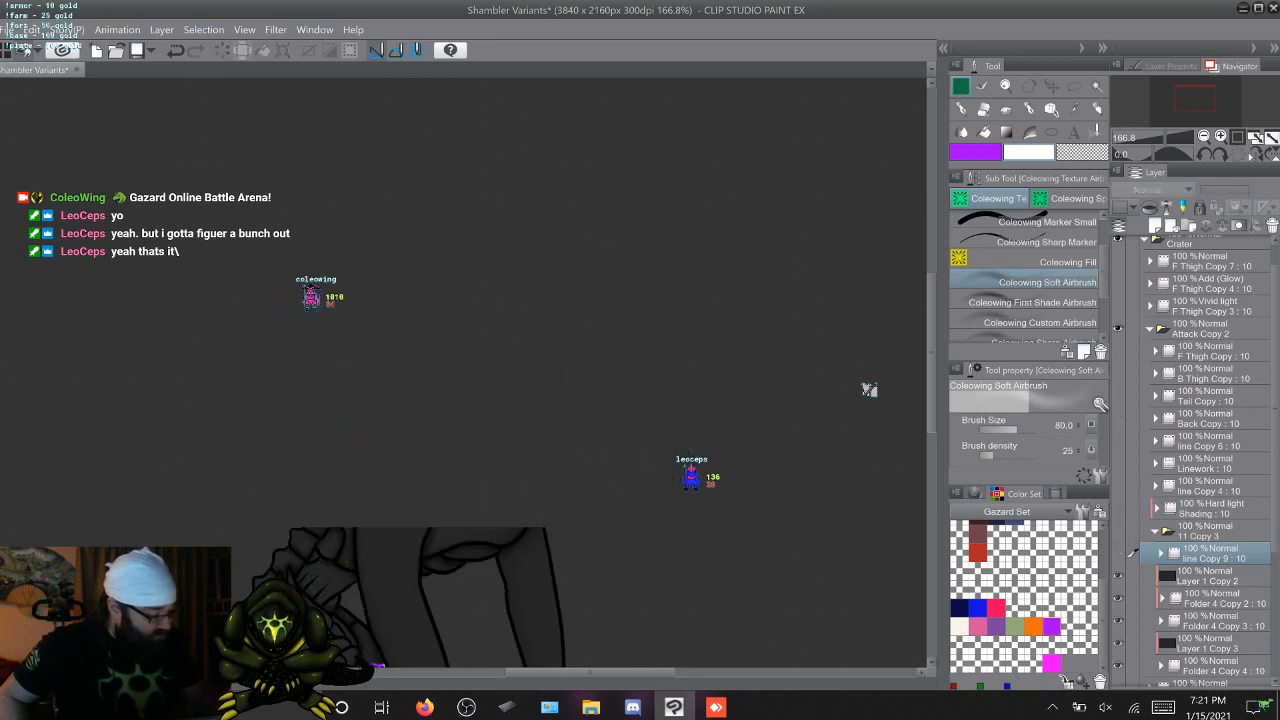
scroll(1195, 460, down, 5)
click(1118, 419)
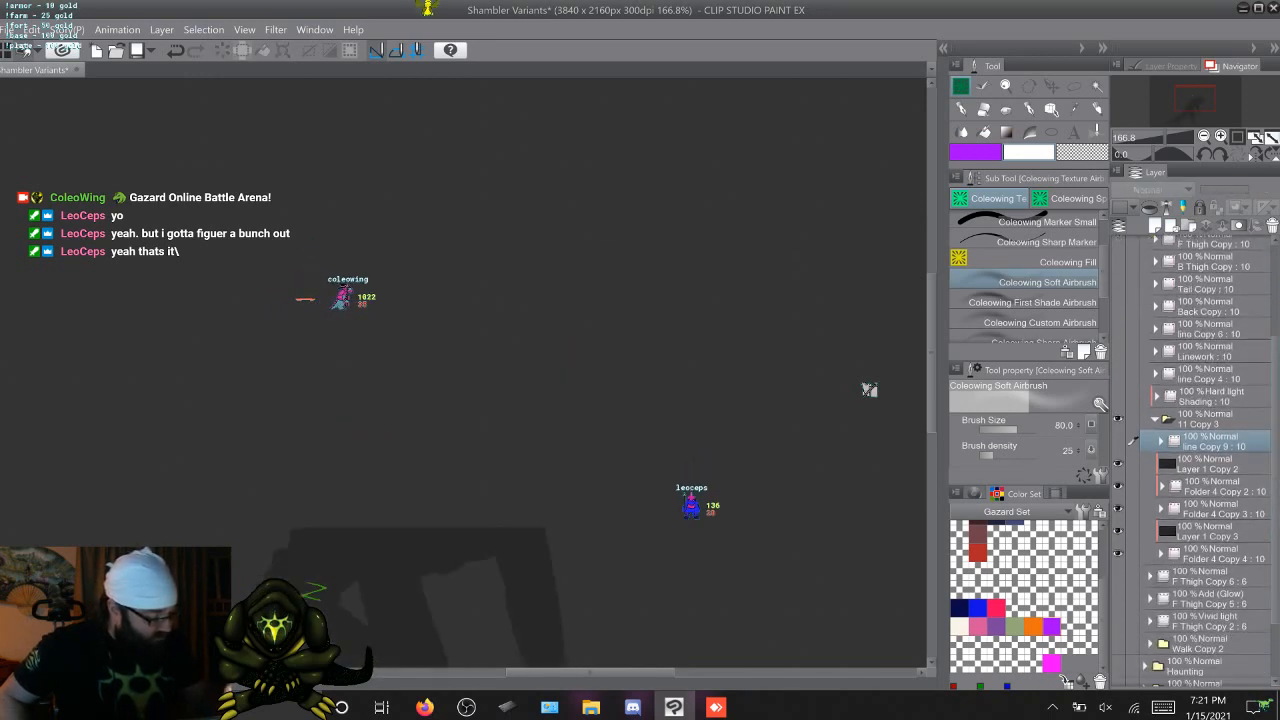
drag(1118, 463, 1118, 553)
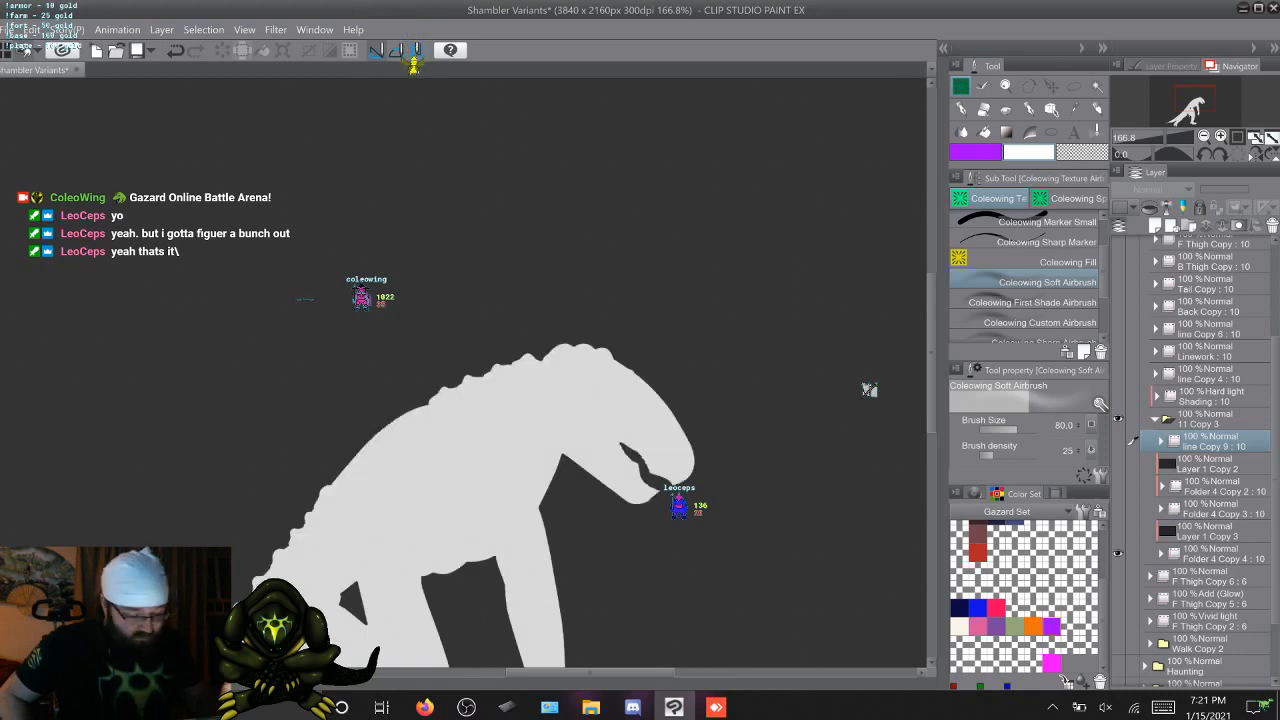
Rename the folder Folder 4 Copy 4 inside 11 Copy 3 as Skin Mask
double_click(1217, 558)
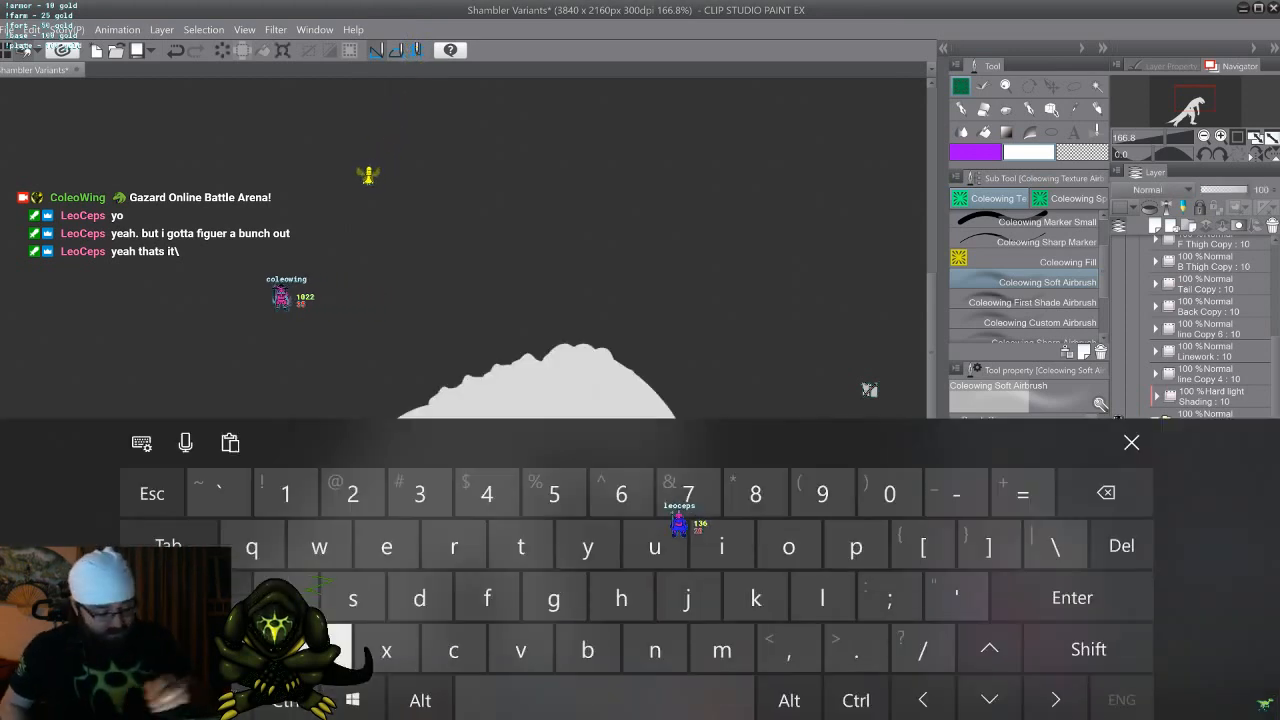
click(756, 597)
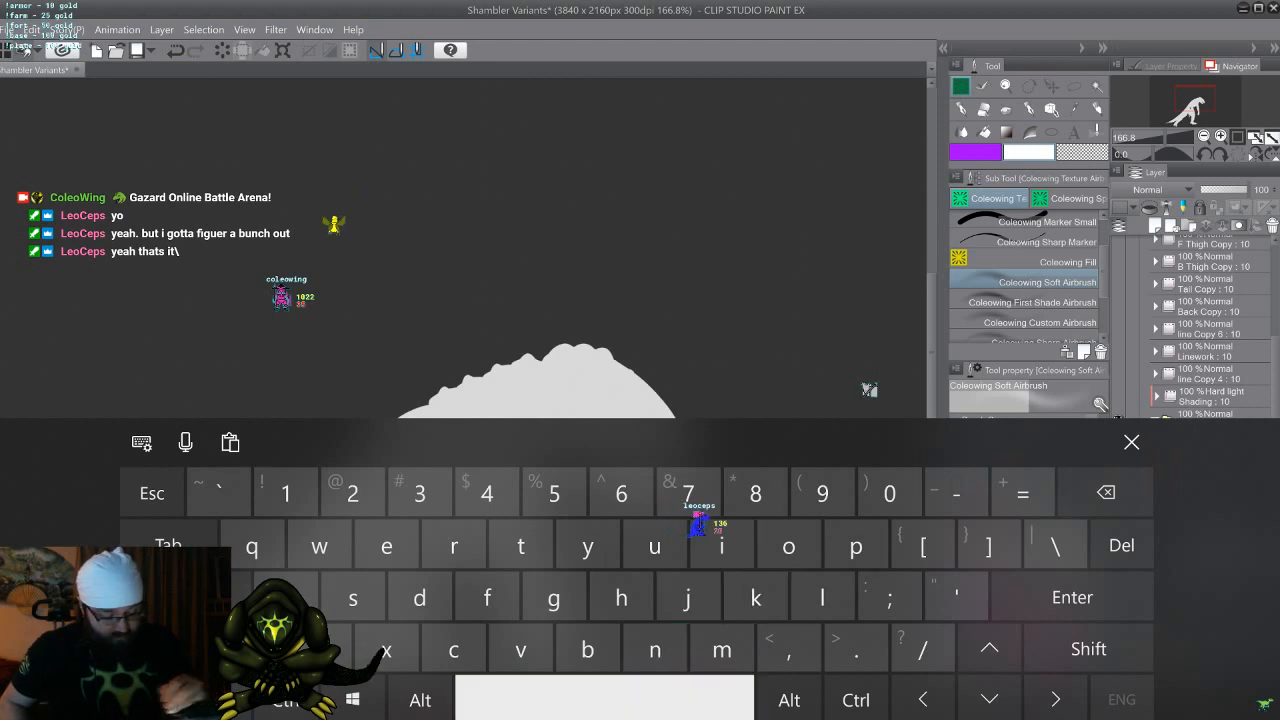
click(1088, 649)
click(722, 649)
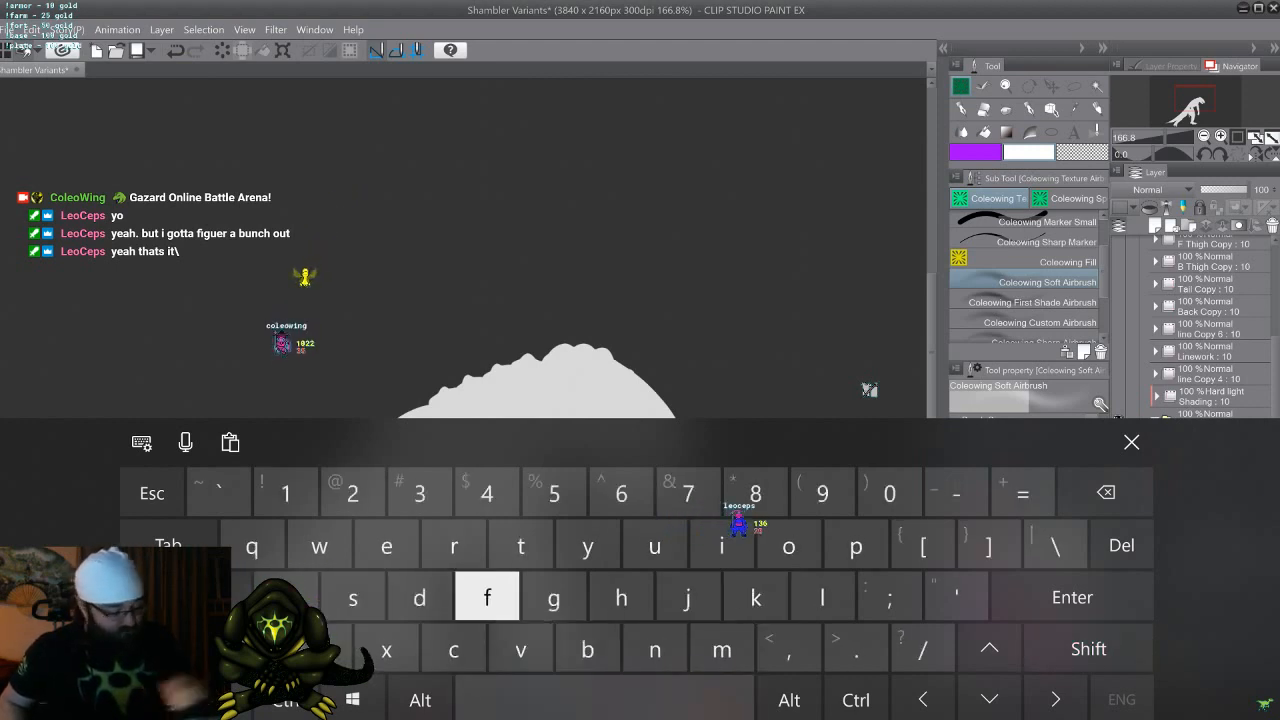
click(756, 597)
click(1131, 442)
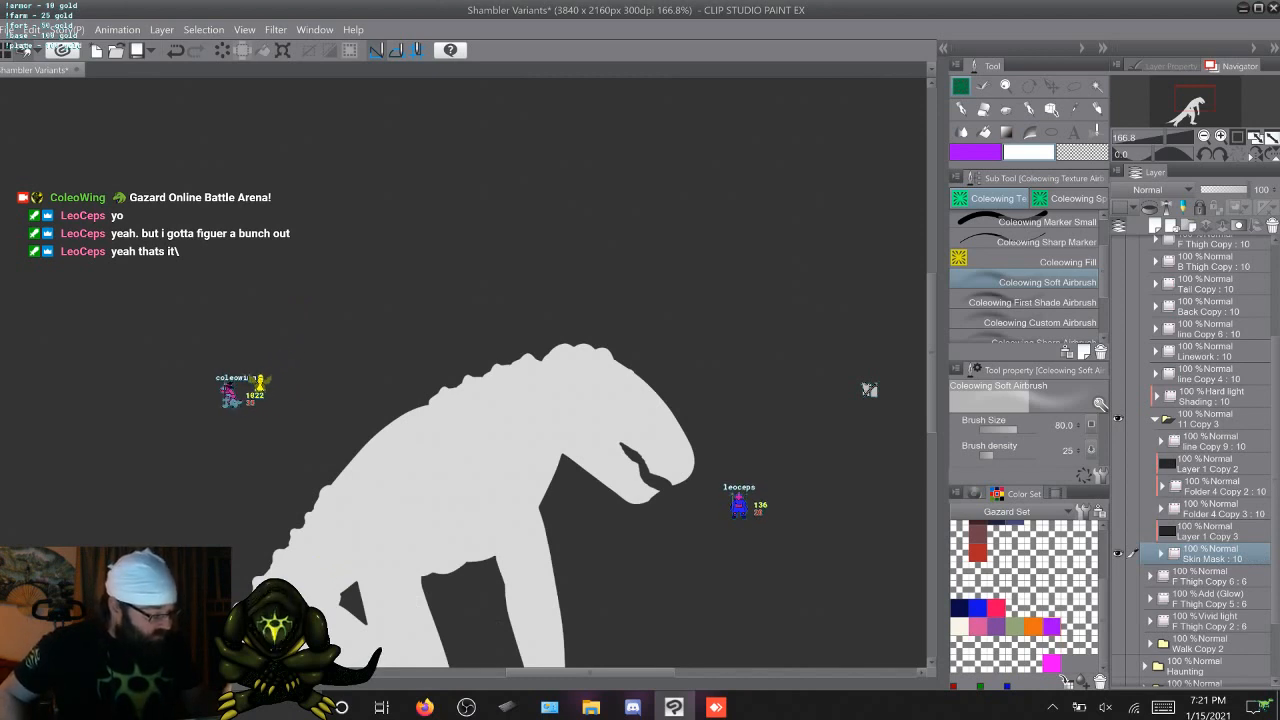
Show the folder Folder 4 Copy 3 inside 11 Copy 3 and rename it as Organ Mask
click(1222, 509)
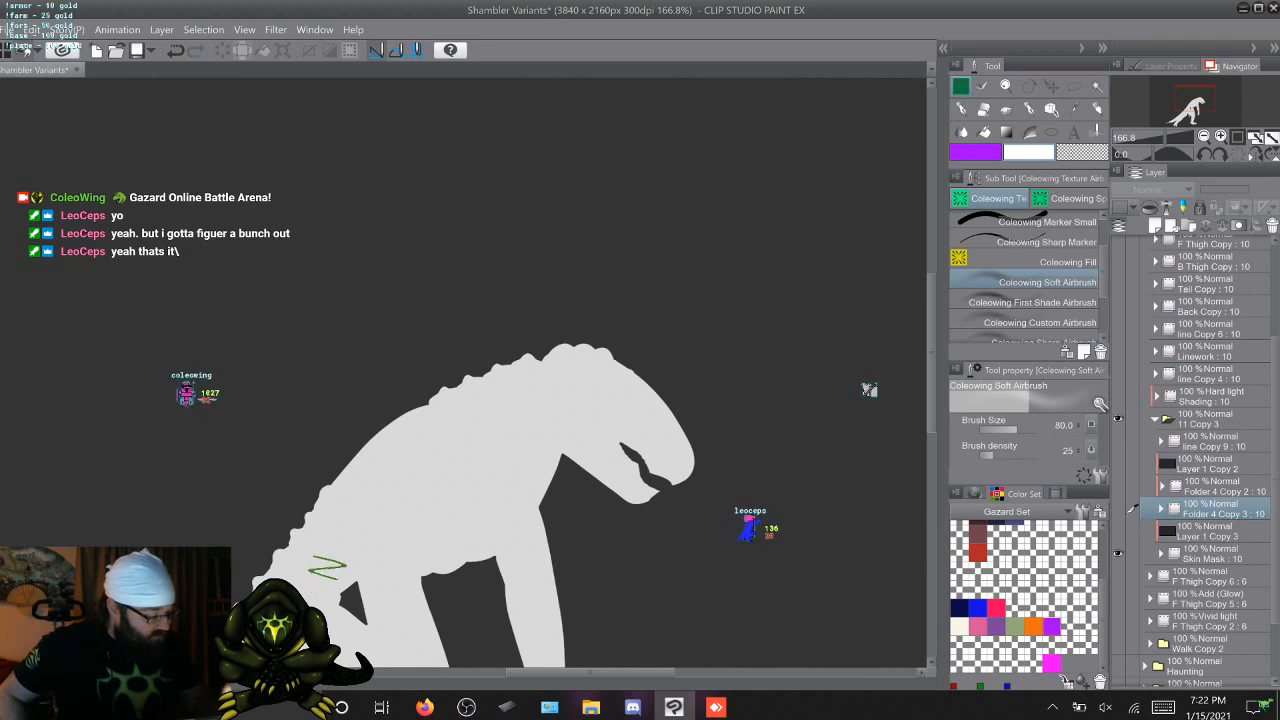
click(1118, 509)
double_click(1222, 513)
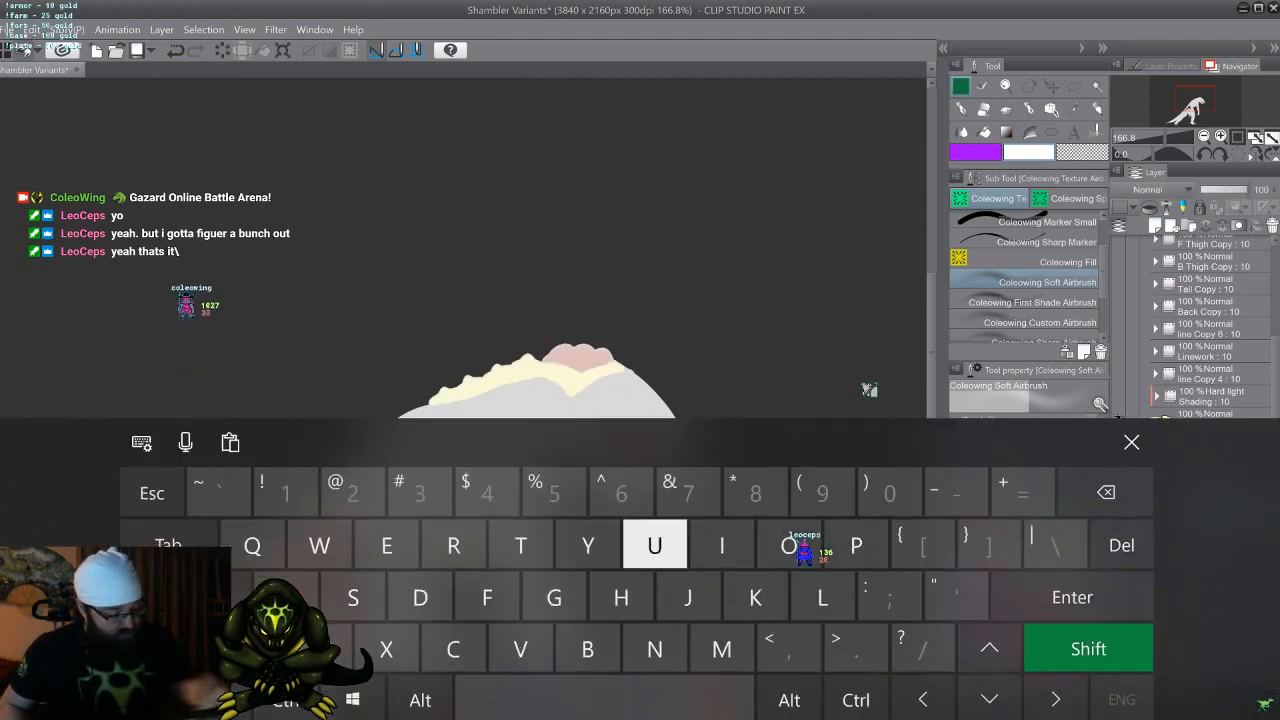
text(Orasn xFM)
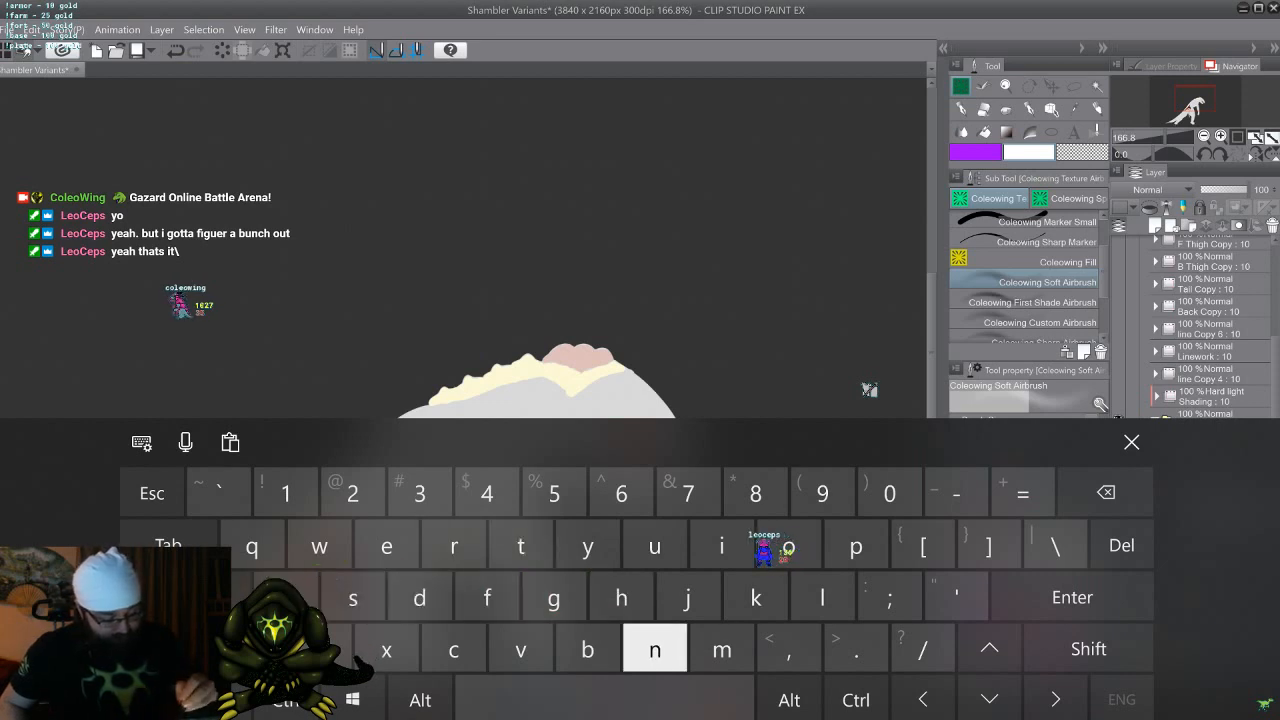
text(bsdlkl)
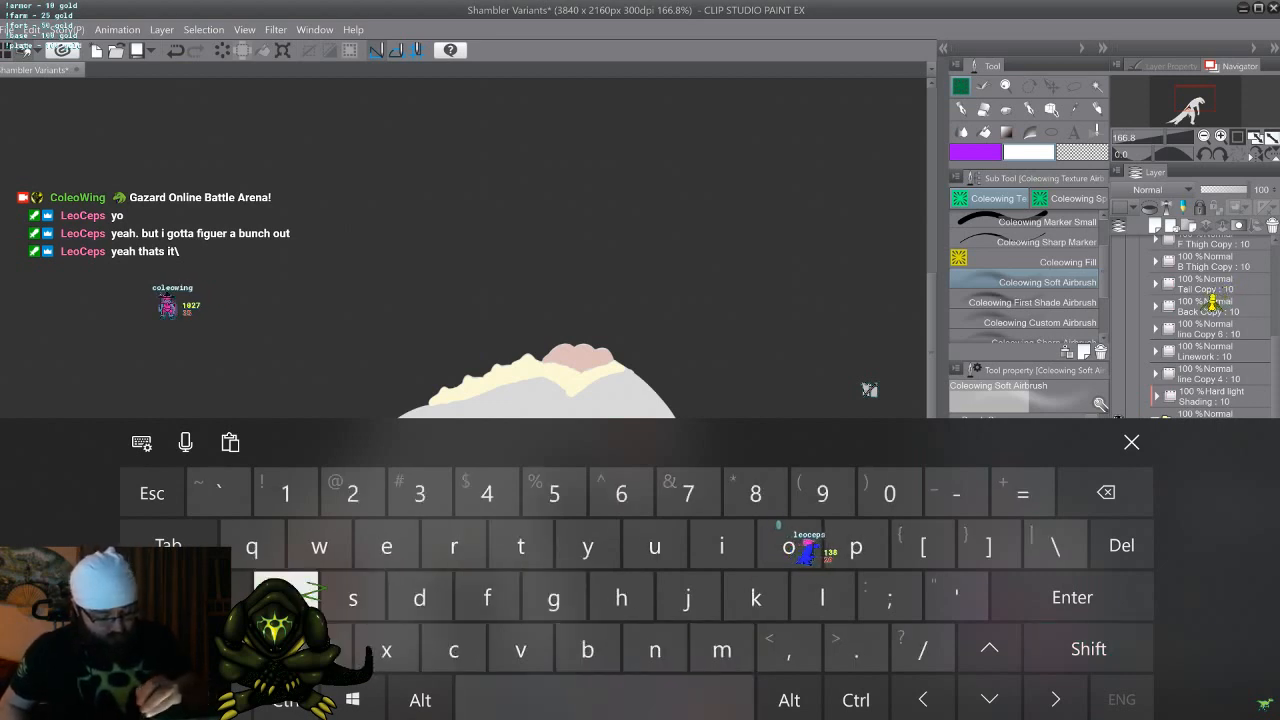
click(1131, 442)
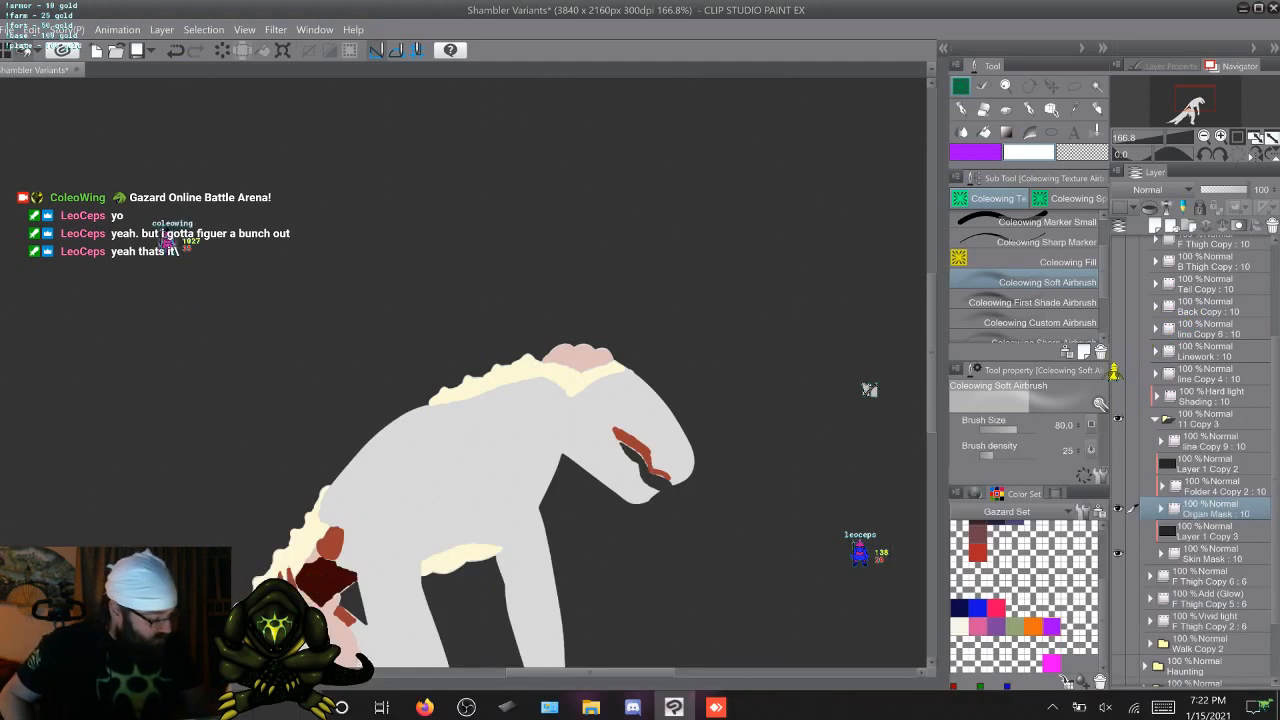
Show the folder Folder 4 Copy 2 inside 11 Copy 3 and rename it as Organ Highlight
click(1118, 486)
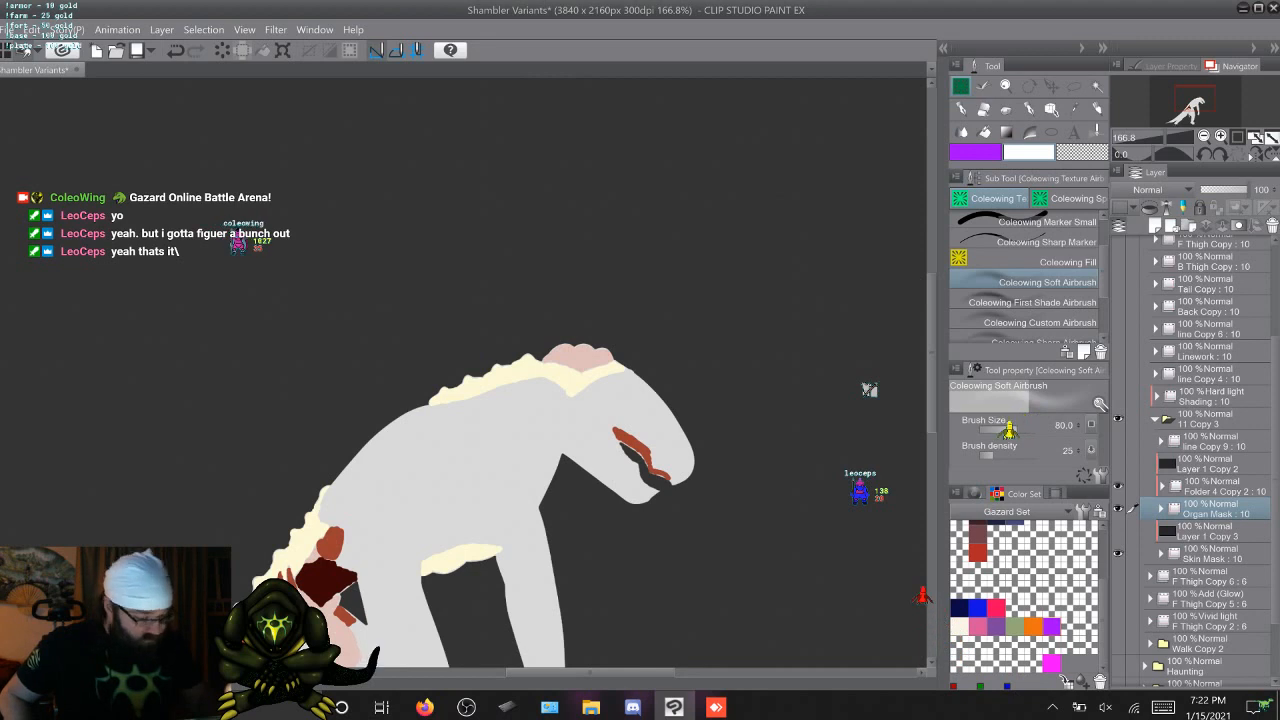
double_click(1217, 490)
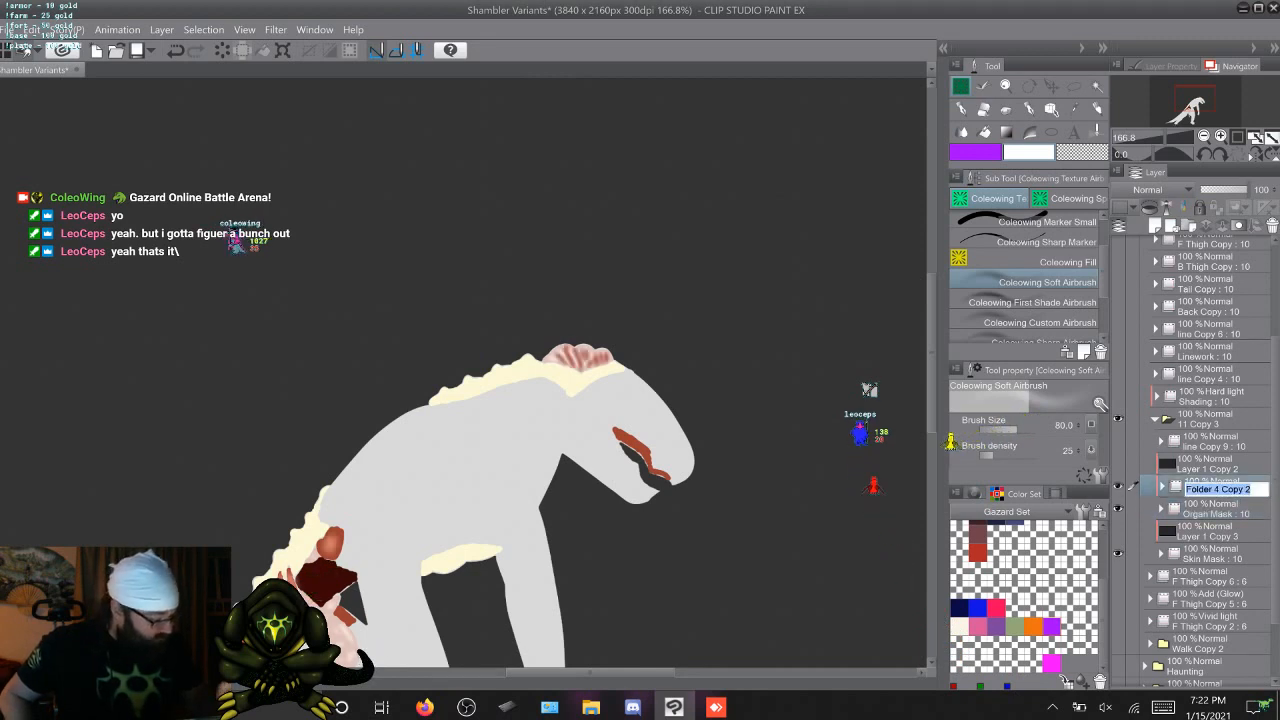
click(1163, 707)
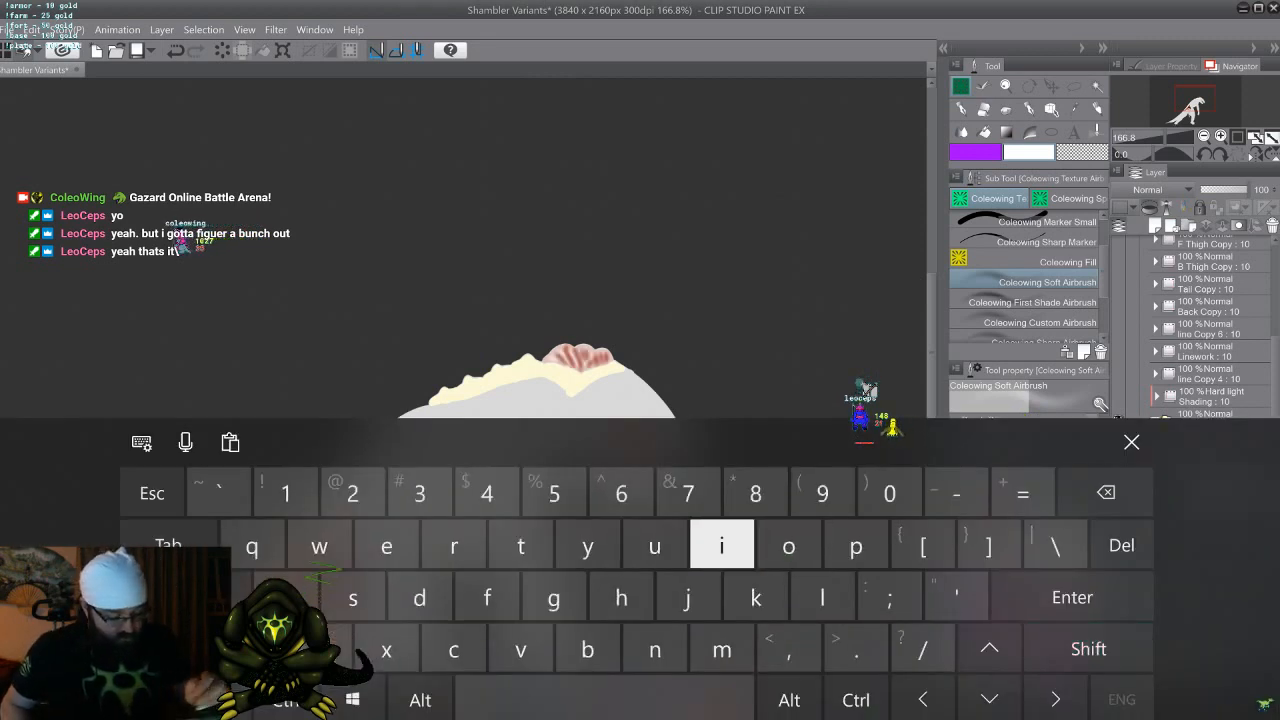
text(rfgadn )
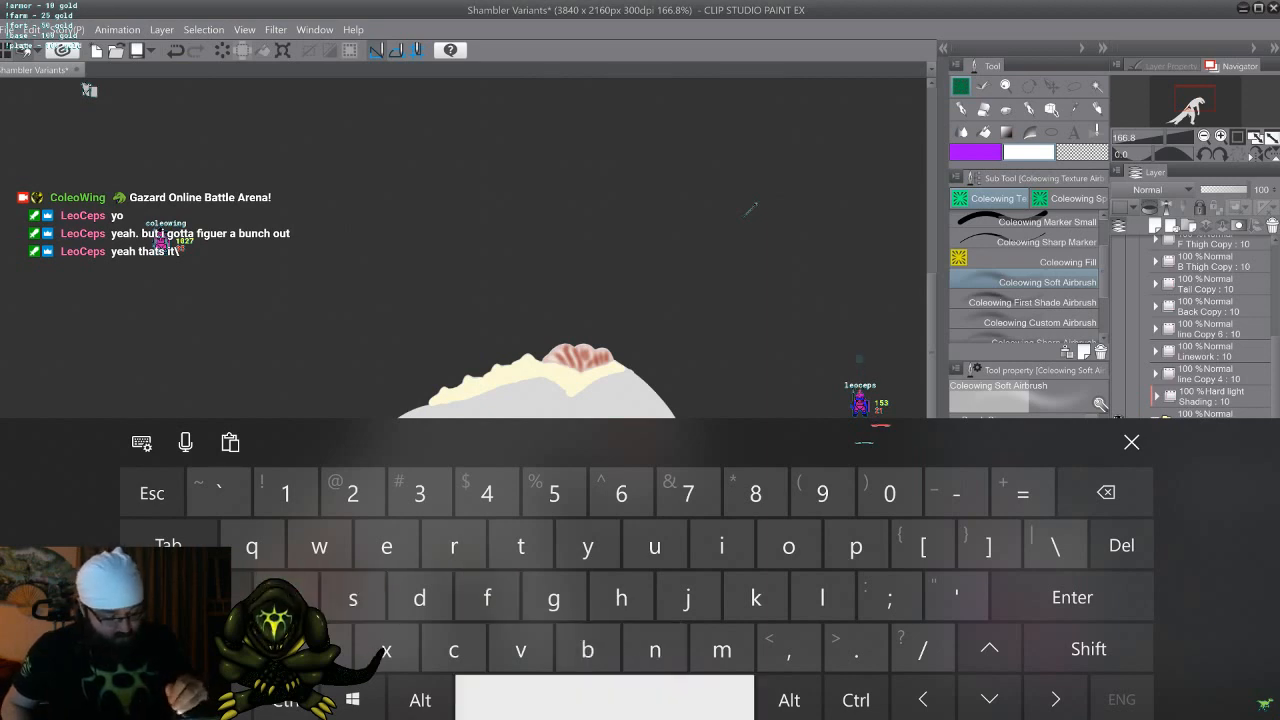
text(Hi)
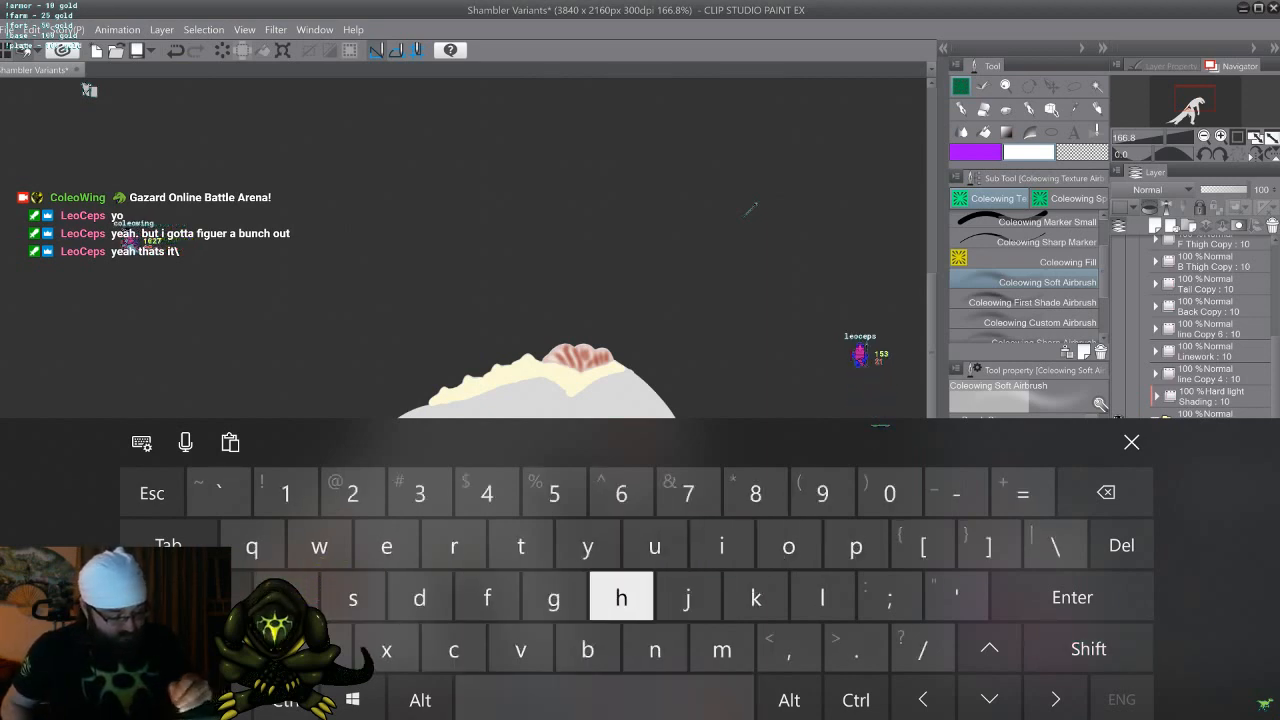
text(ghli)
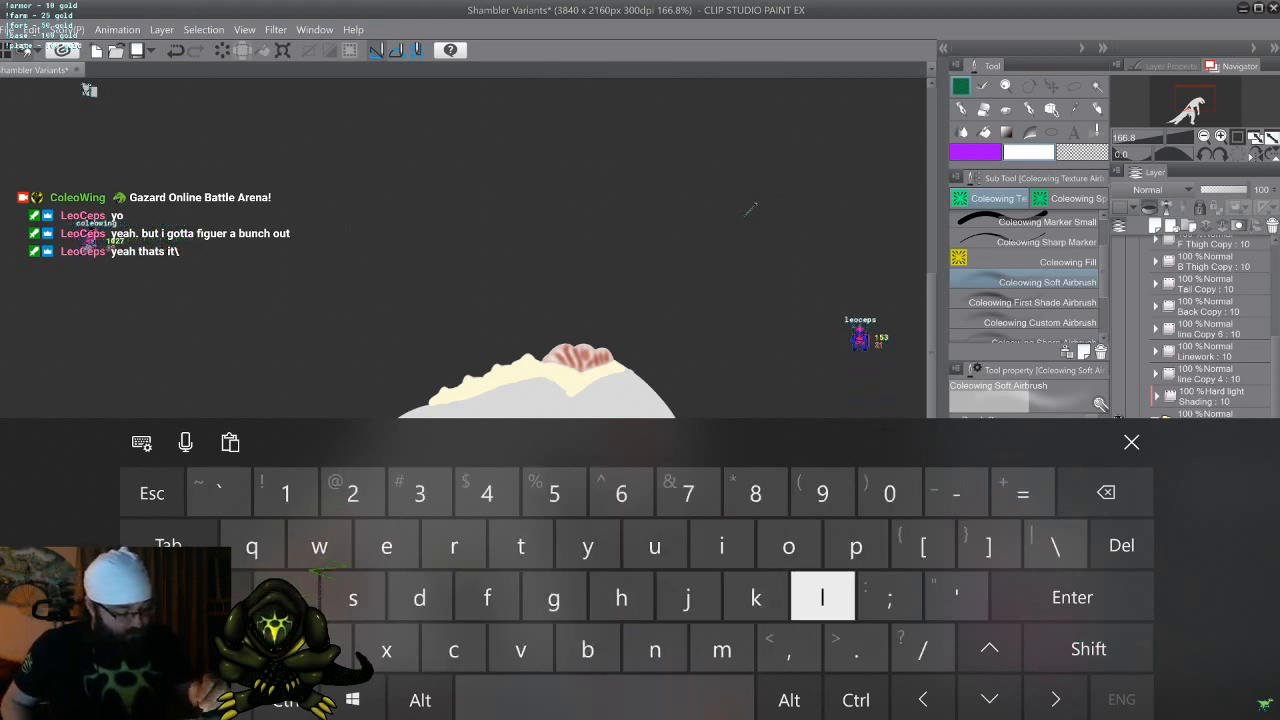
text(ght)
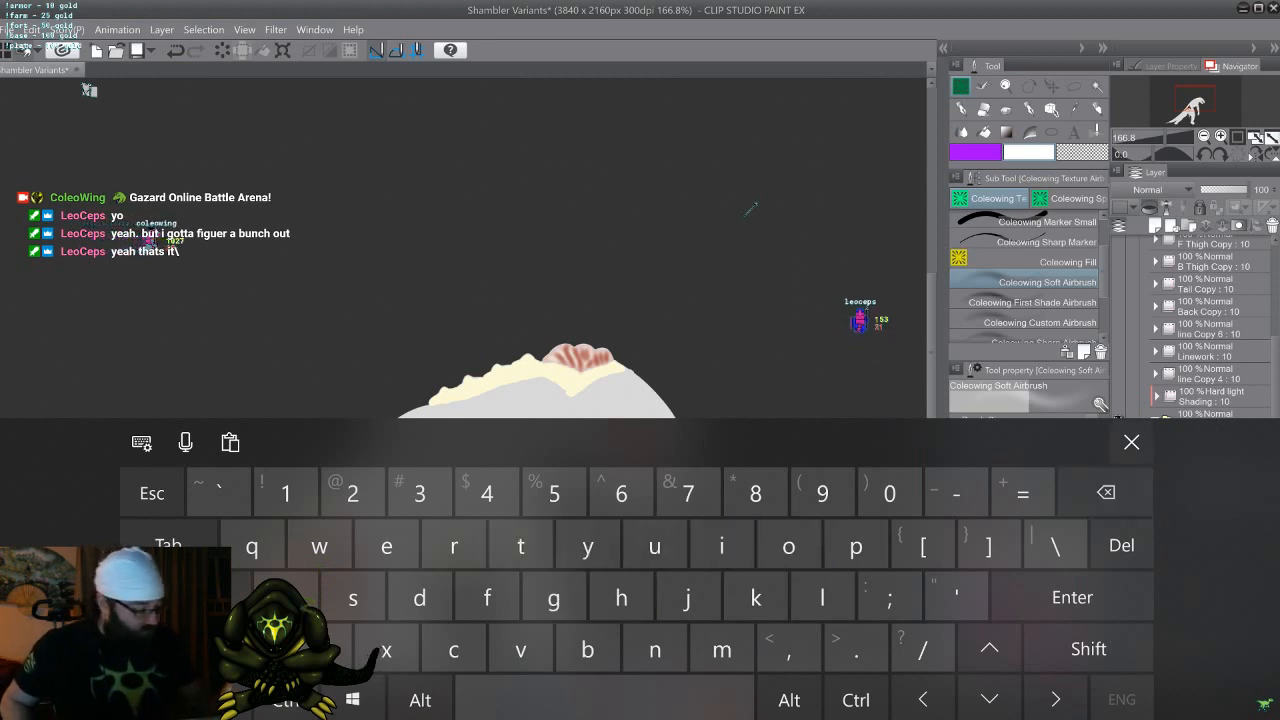
click(1131, 442)
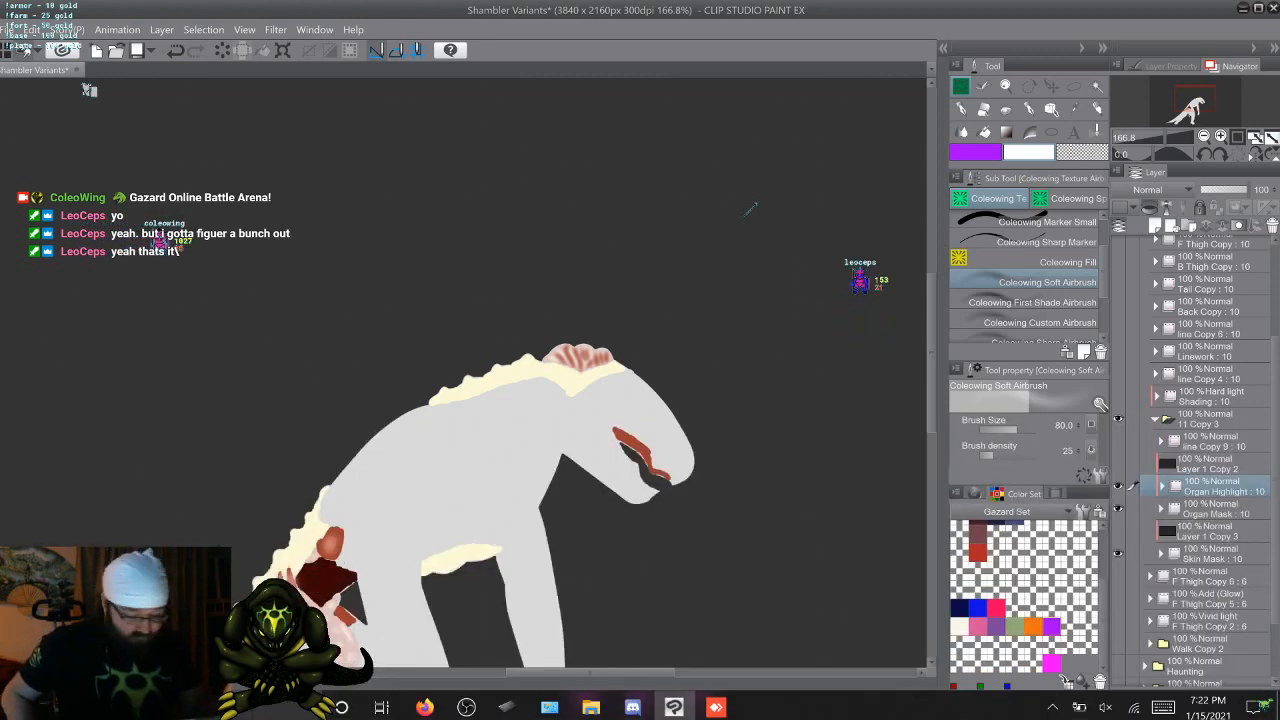
Rename the folder line Copy 9 as Eye and move it out of 11 Copy 3 to directly above Shading
click(1118, 464)
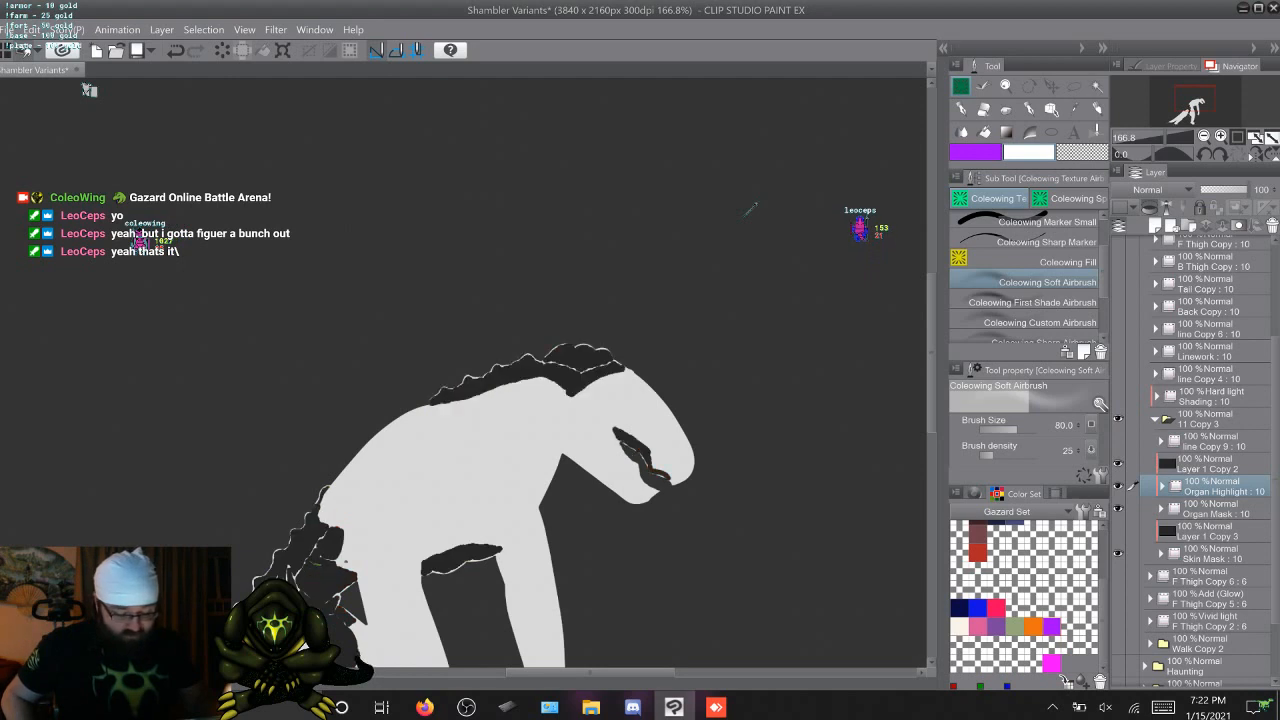
click(1118, 464)
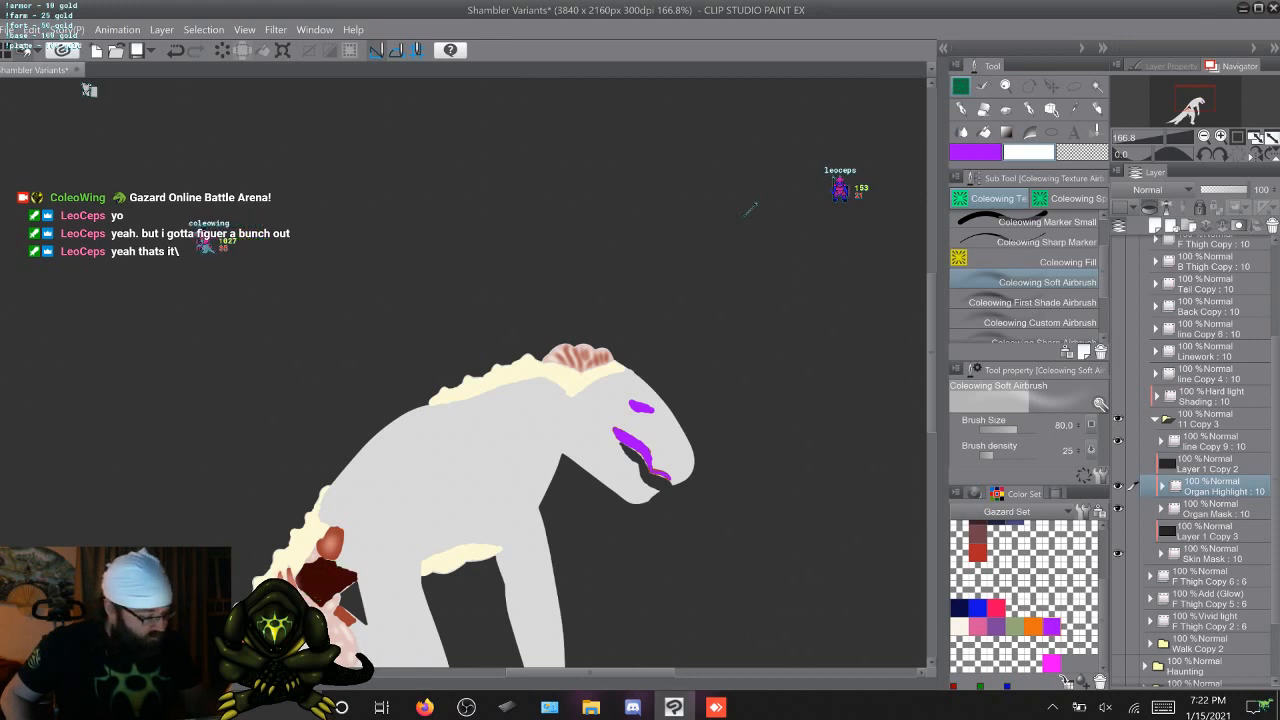
double_click(1208, 446)
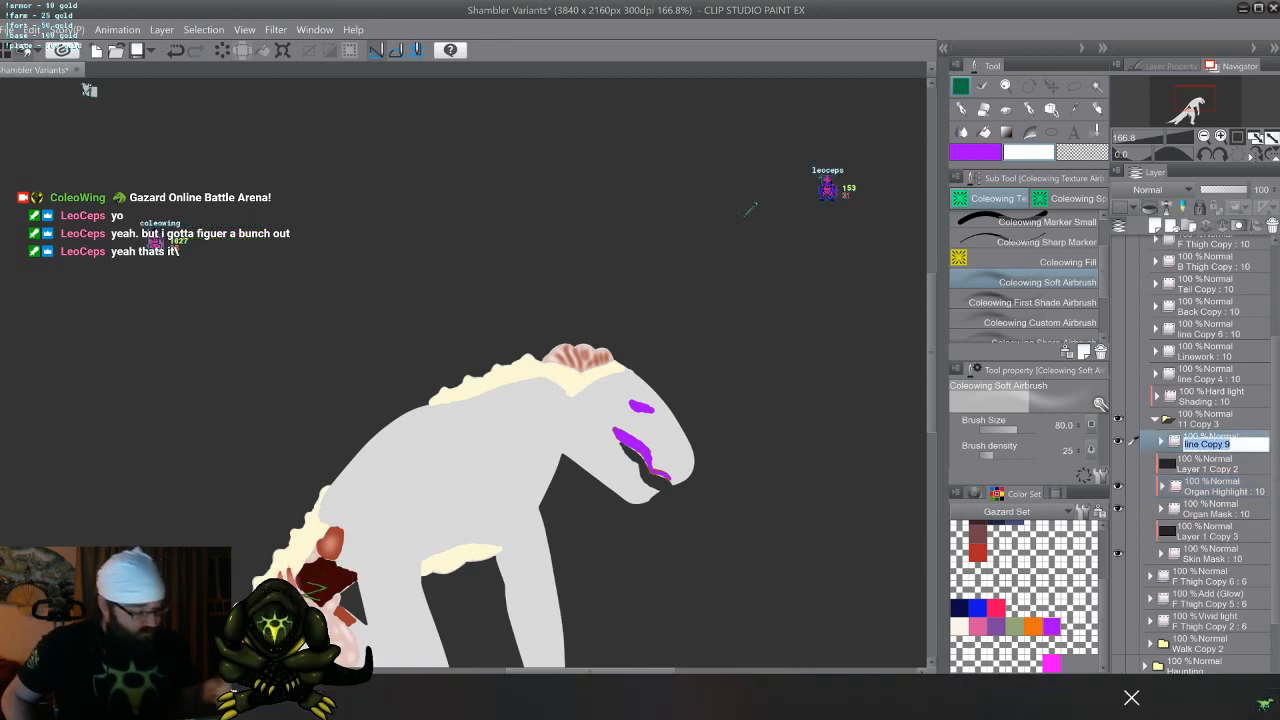
text(REtu)
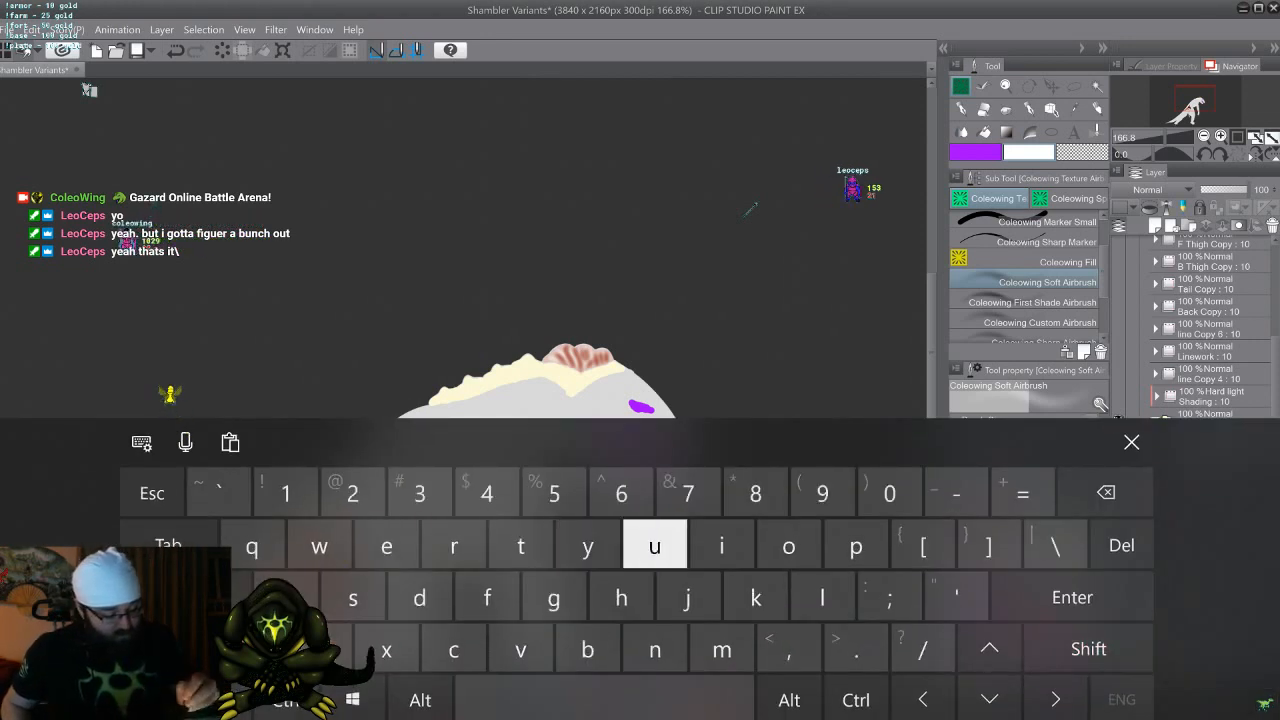
text(yre)
click(1132, 442)
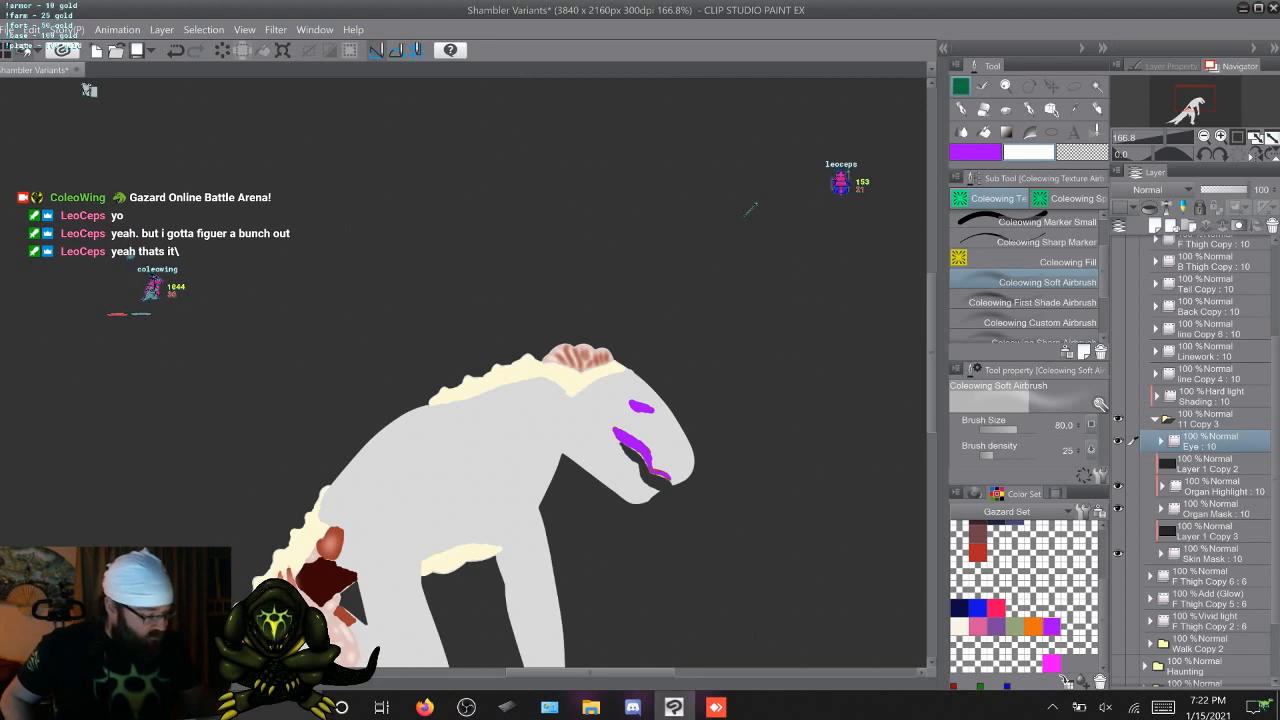
drag(1212, 441, 1212, 385)
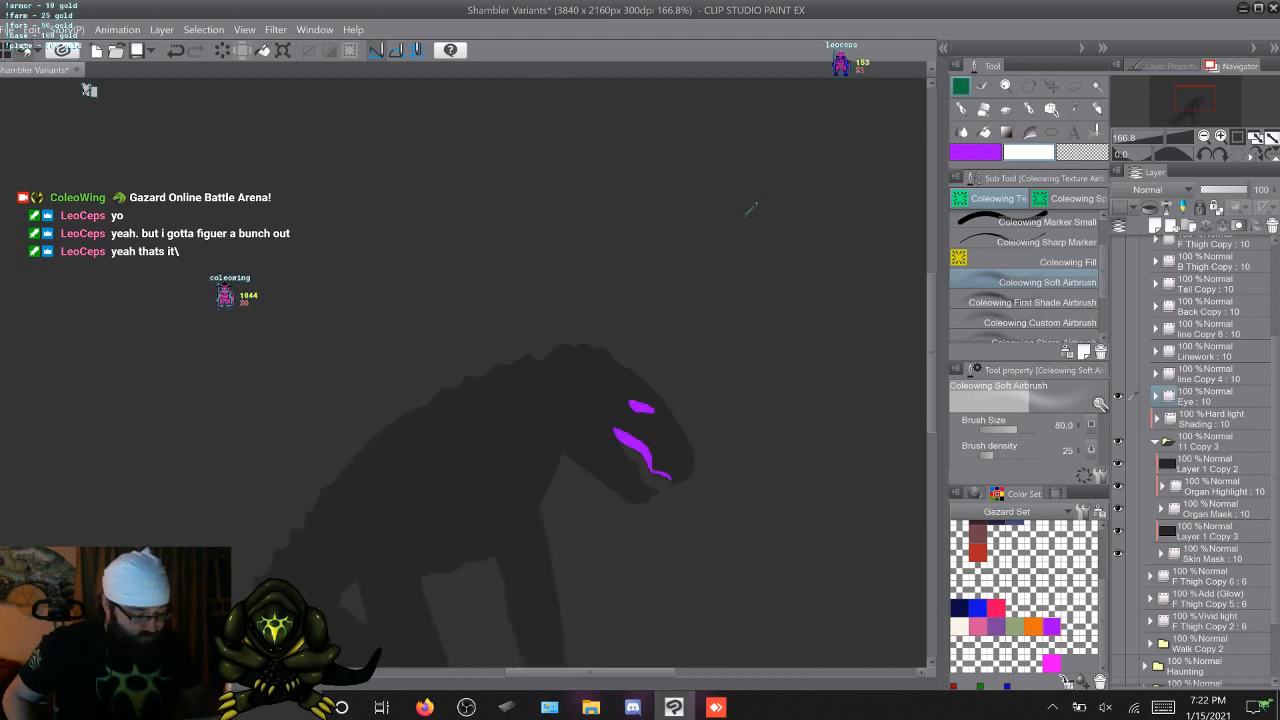
Collapse the folder 11 Copy 3 in Attack Copy 2 and rename it as Mask
click(1155, 441)
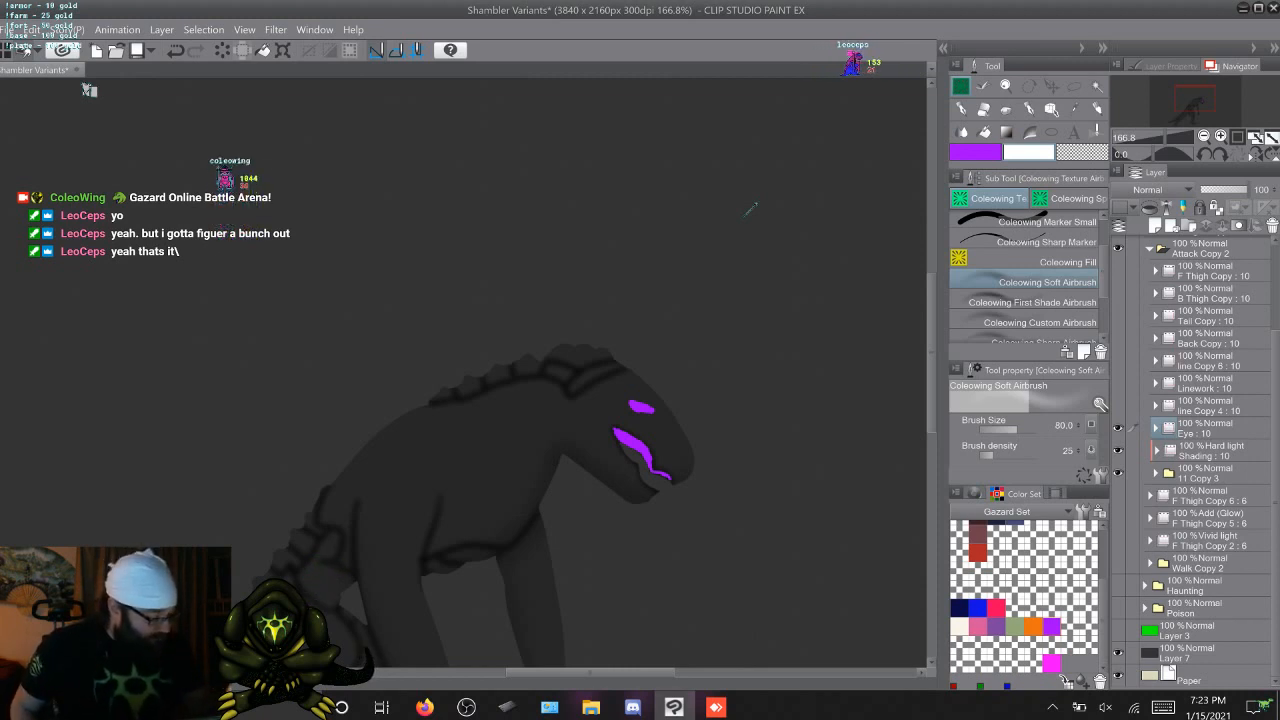
double_click(1199, 477)
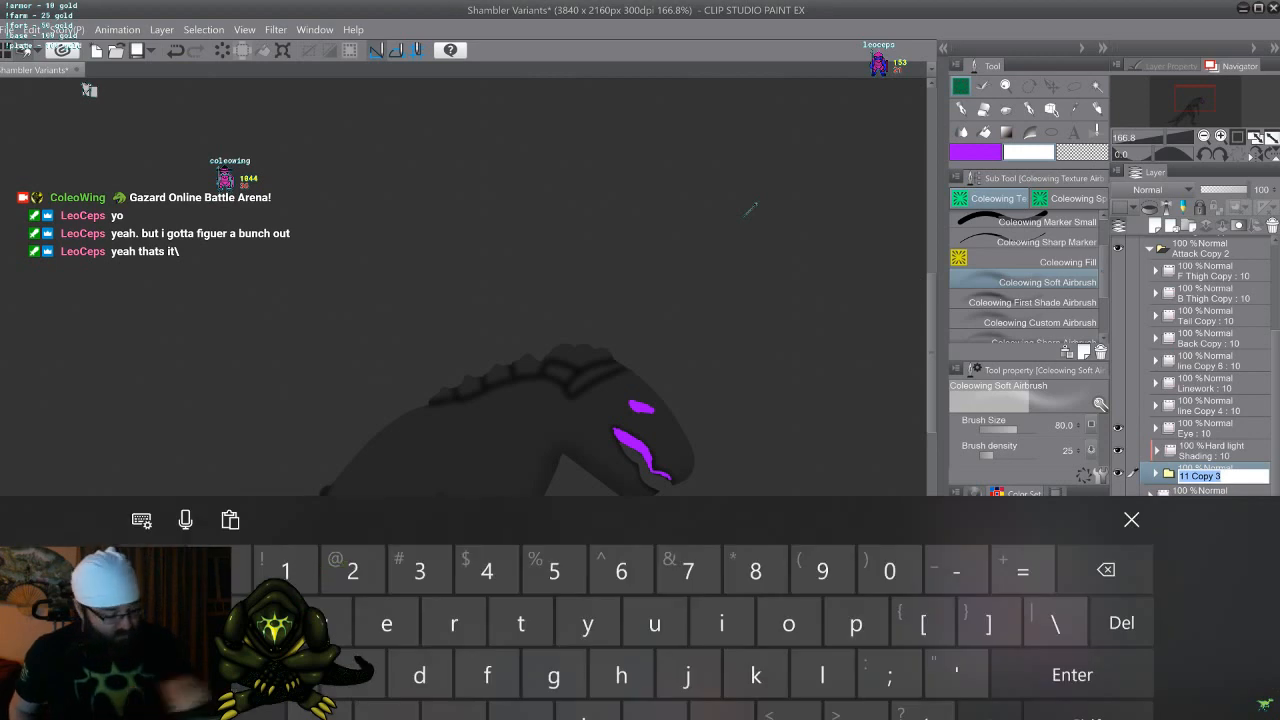
text(vasbk)
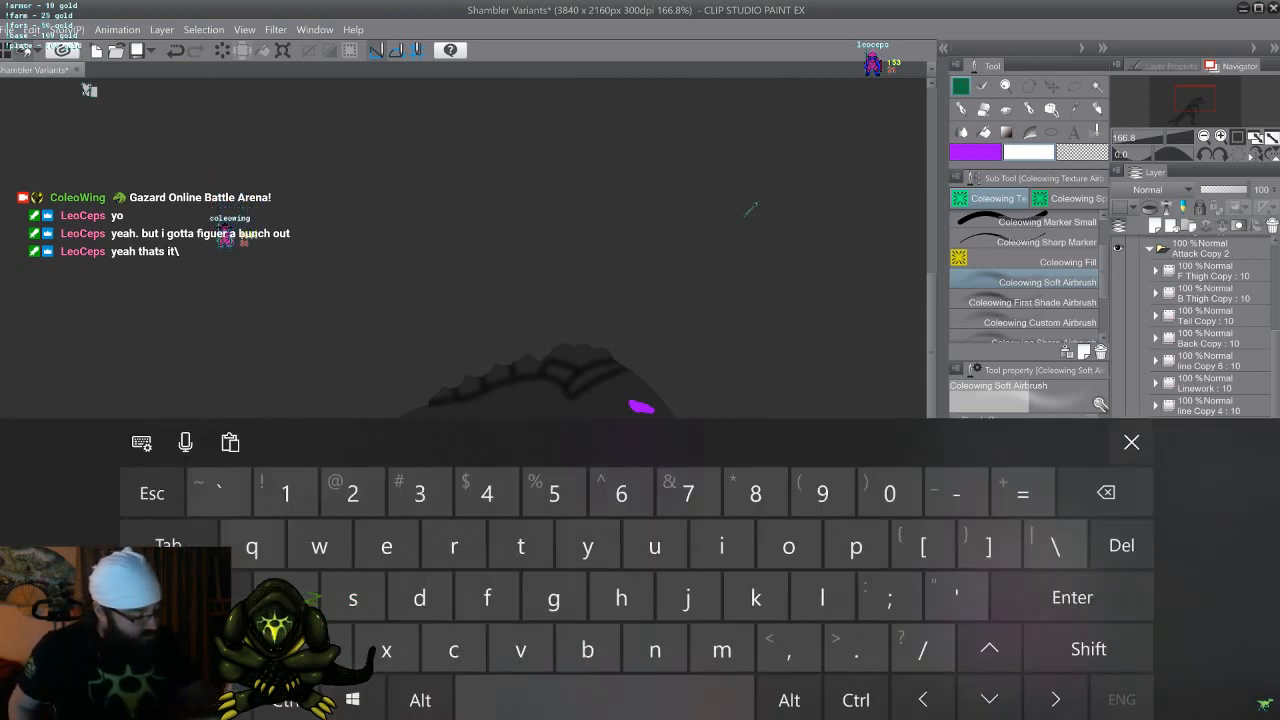
click(1131, 442)
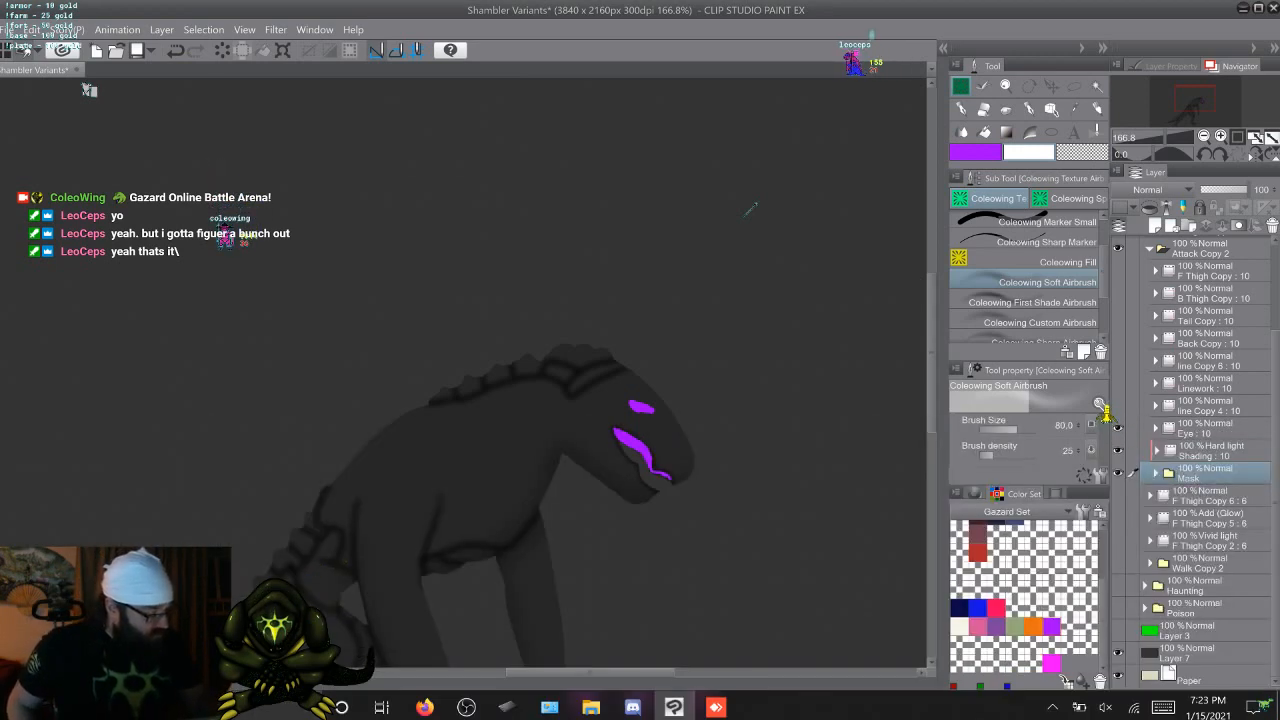
Select the folder line Copy 4 directly above Eye in Attack Copy 2
click(1205, 428)
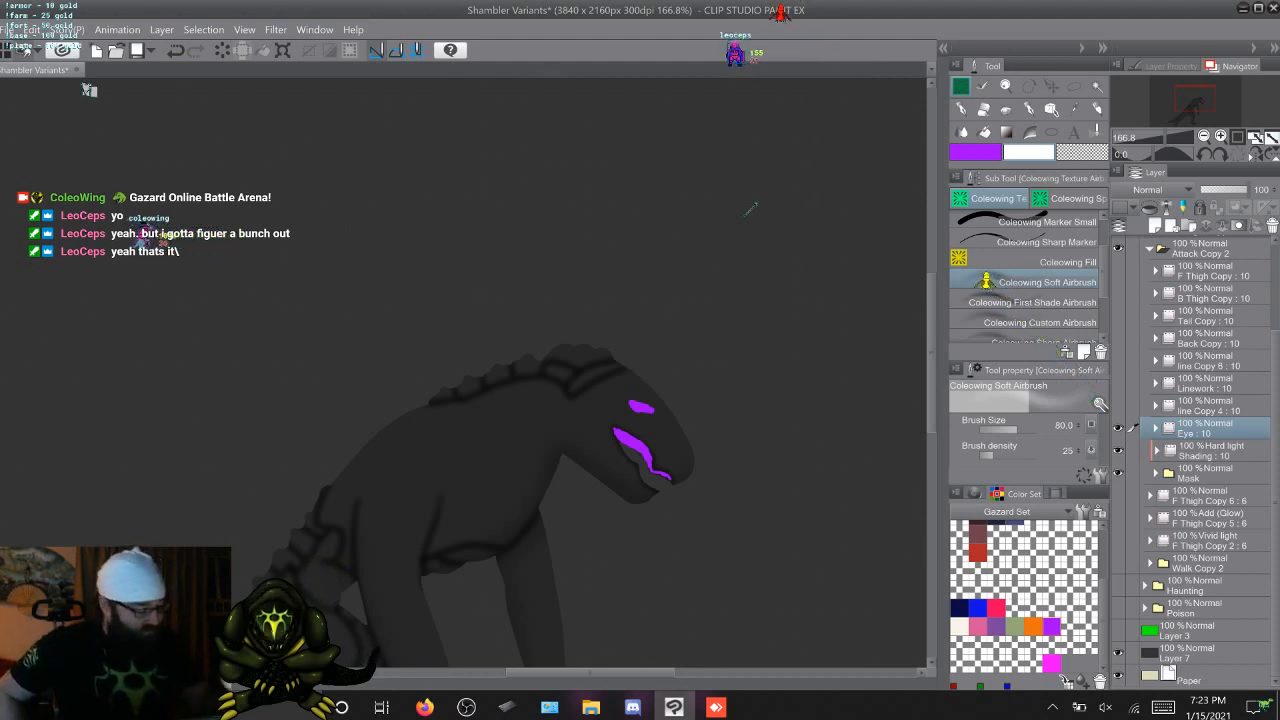
click(1205, 405)
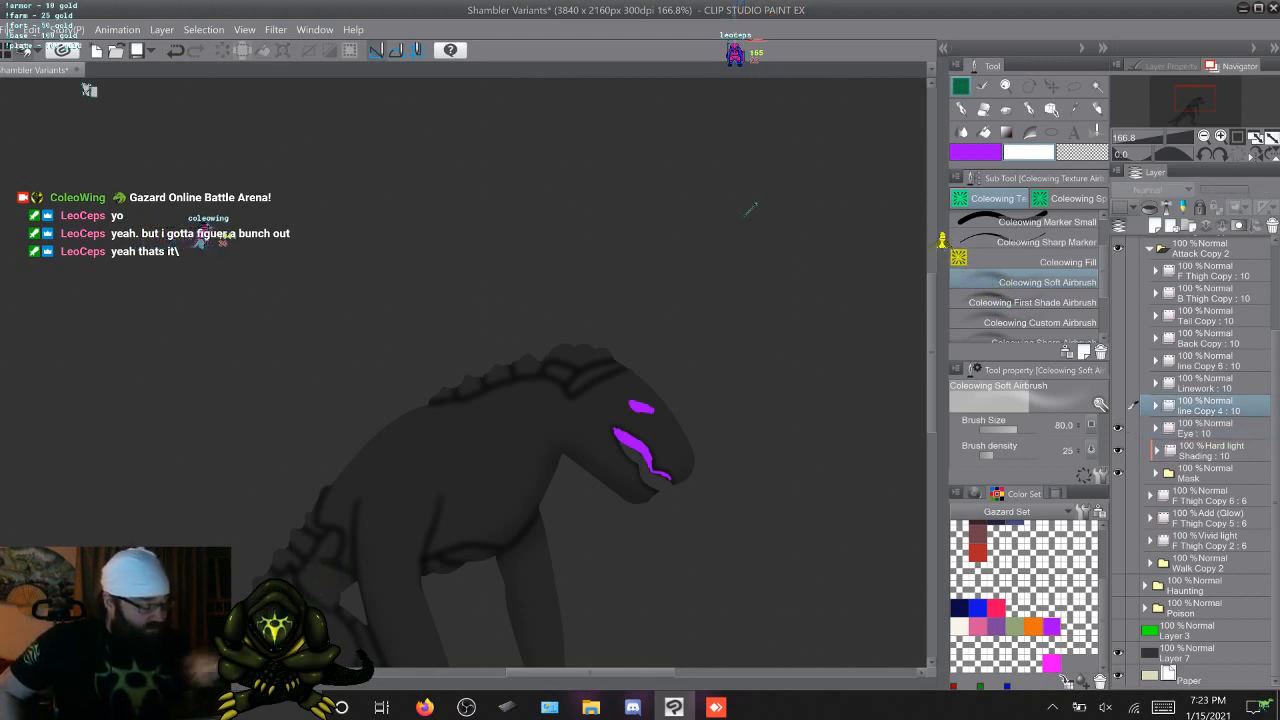
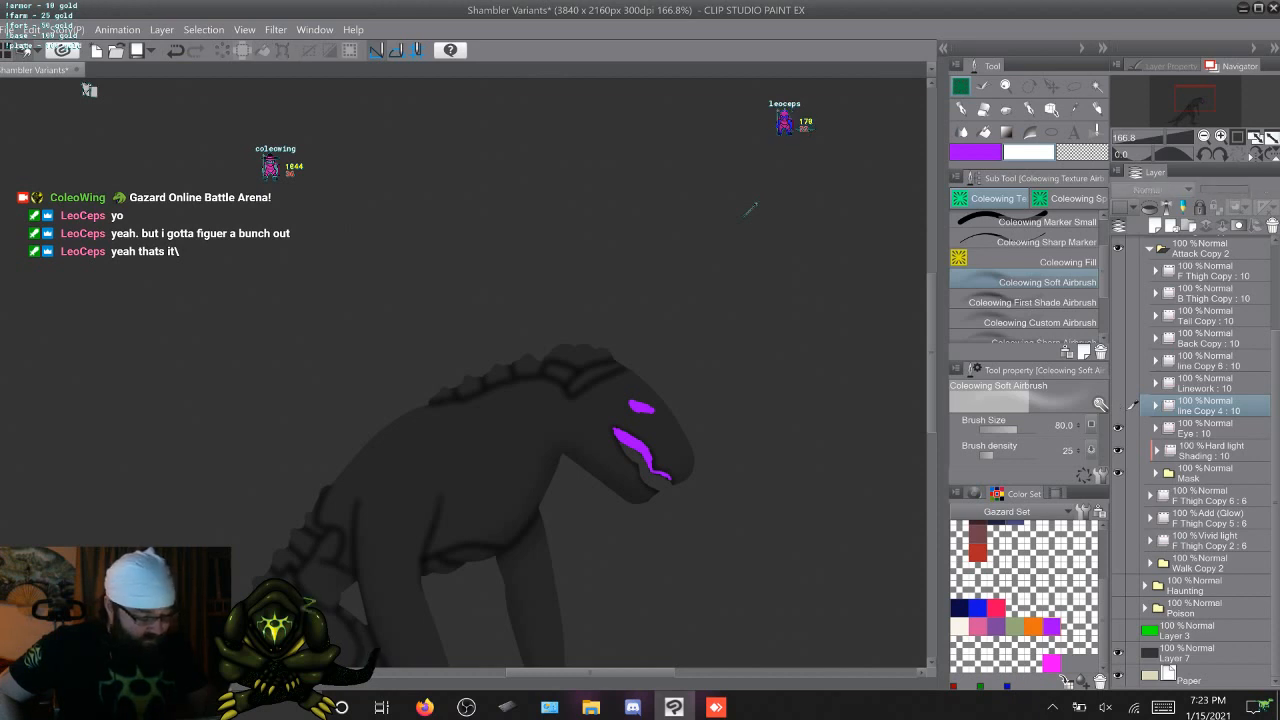
Rename the line Copy 4 layer in the Attack Copy 2 folder as Mouth
key(ctrl+z)
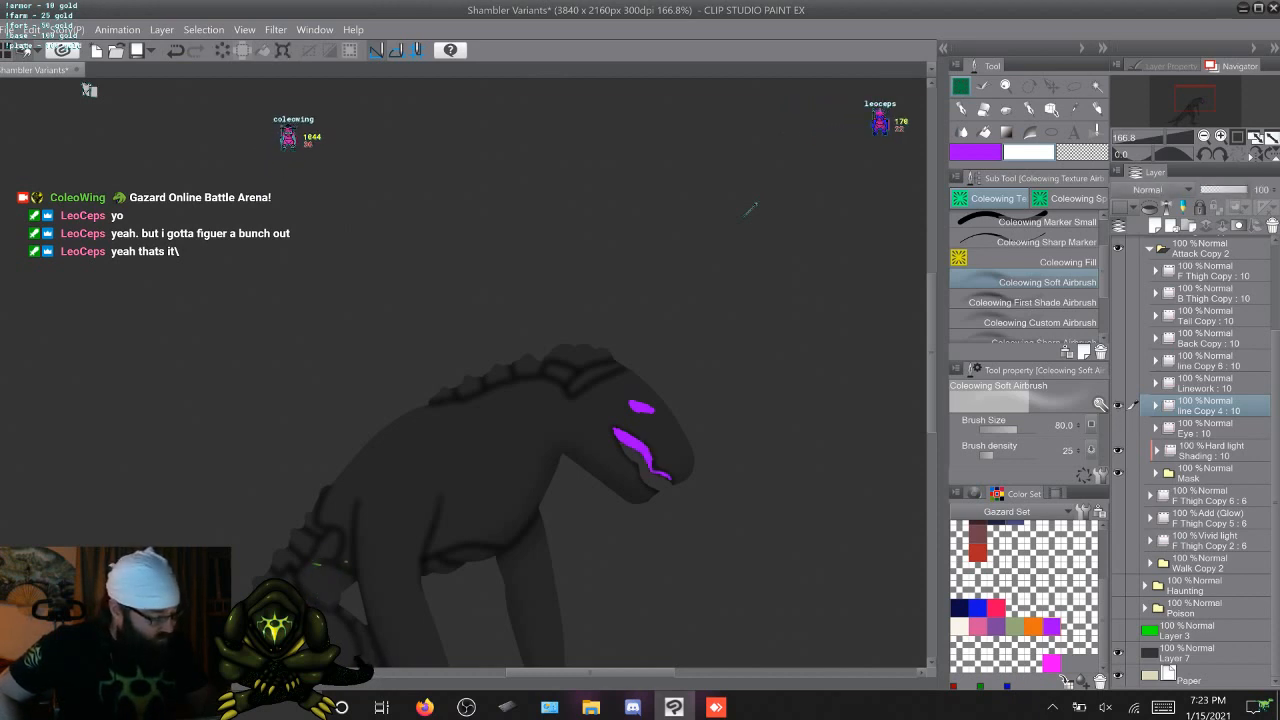
double_click(1202, 411)
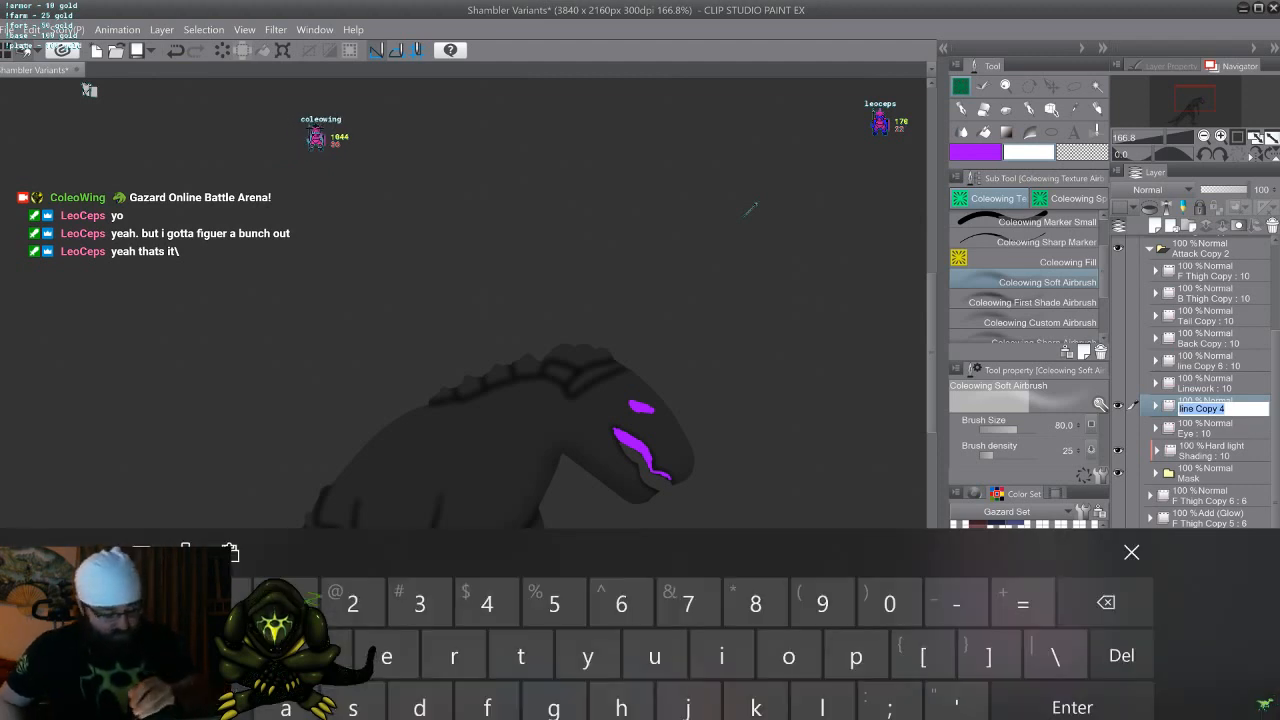
text(Mouth)
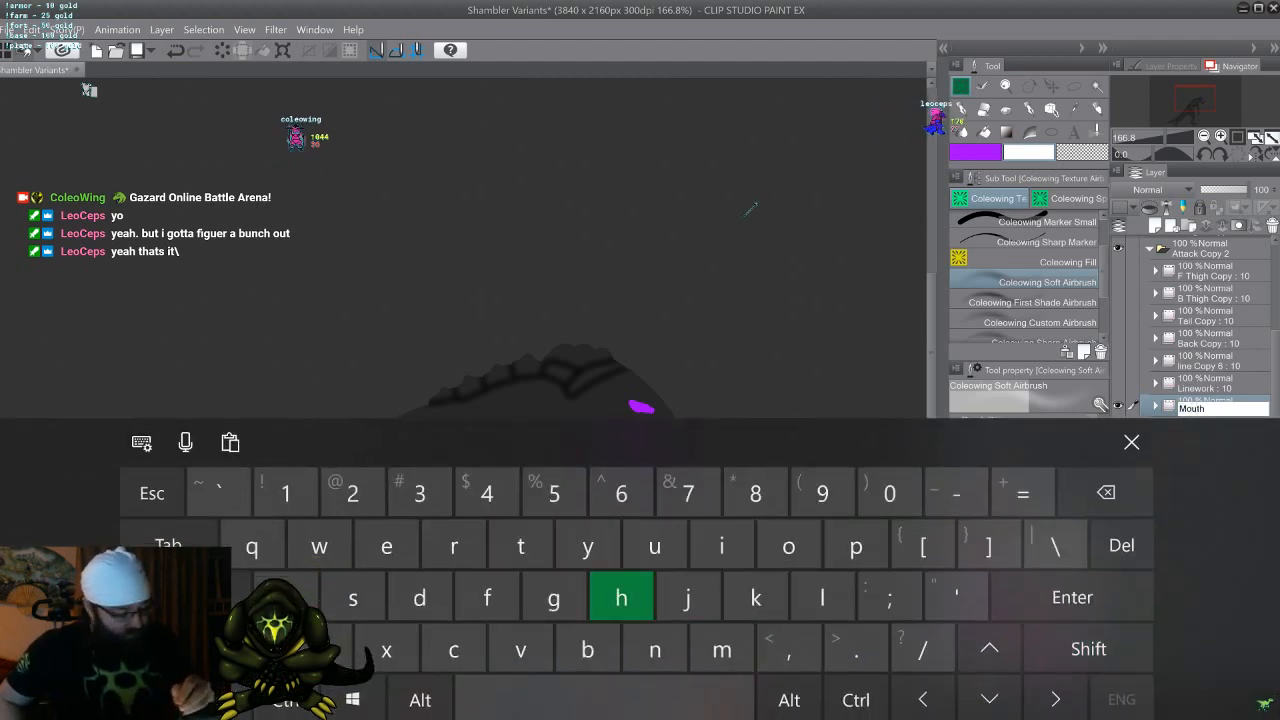
text(k)
key(BackSpace)
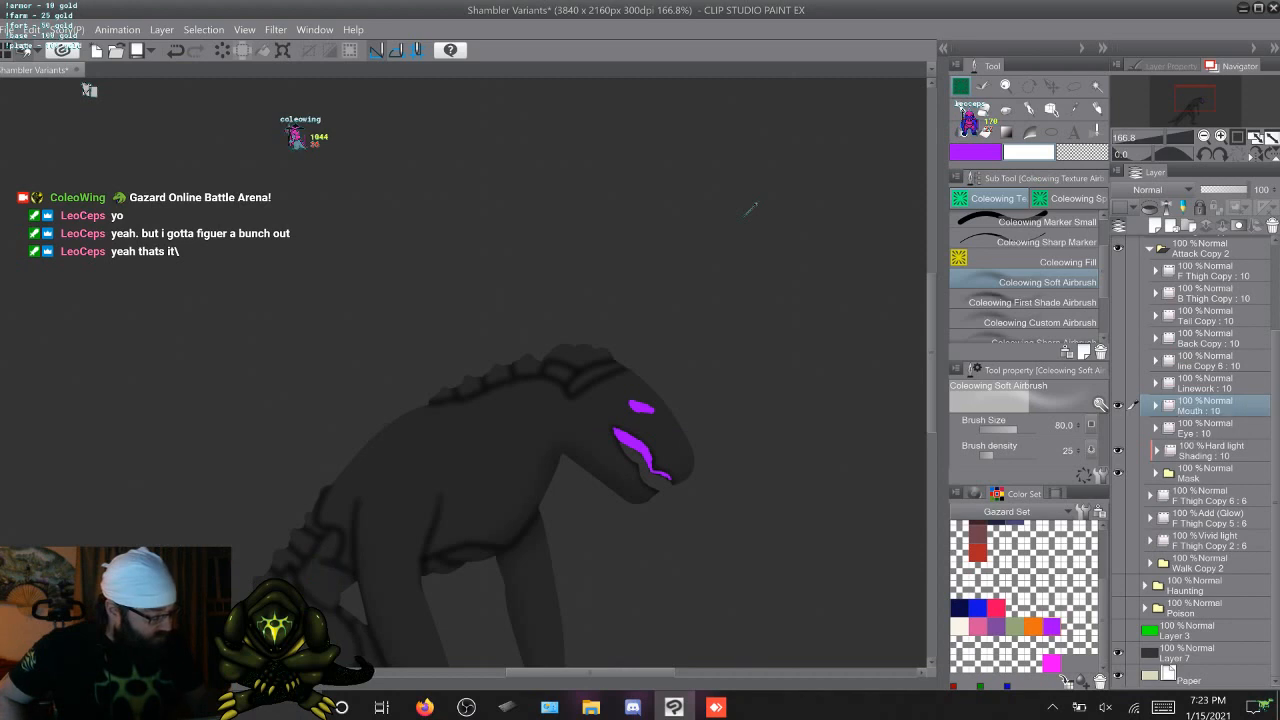
Select frame 1 inside the Mouth layer, activate the Lasso marquee tool and collapse the layer's frame list
click(1155, 406)
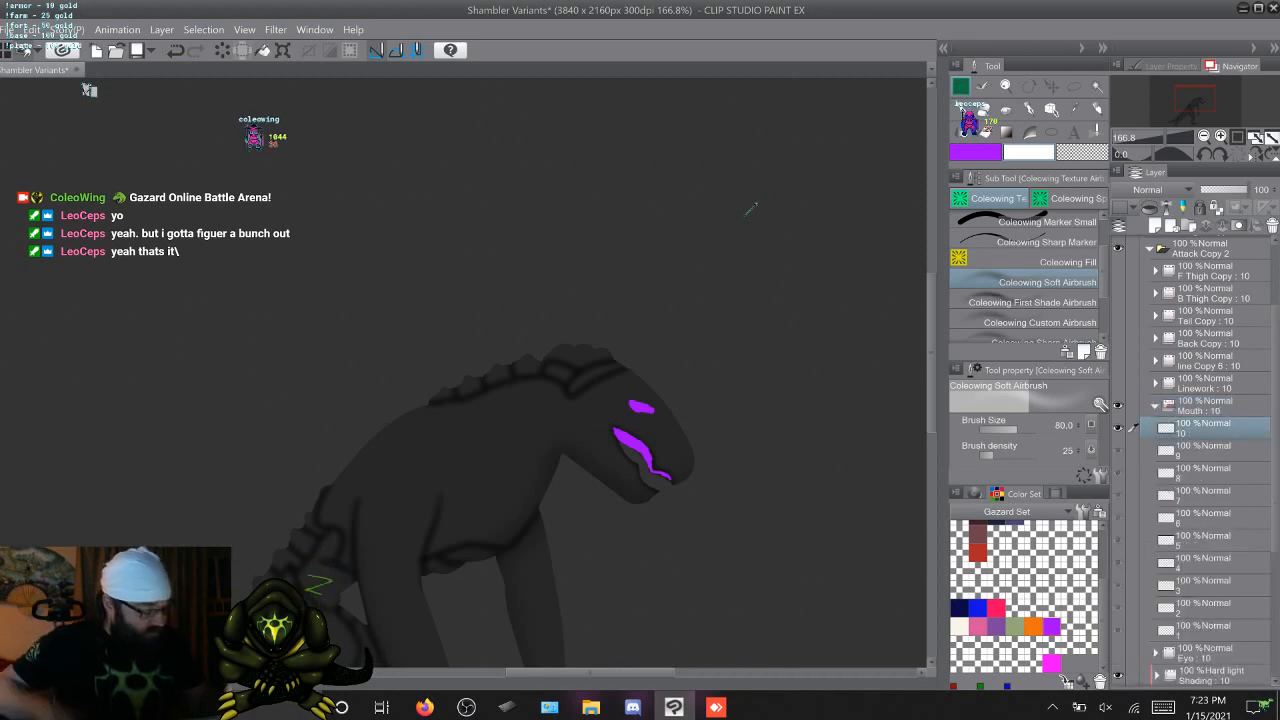
click(1205, 628)
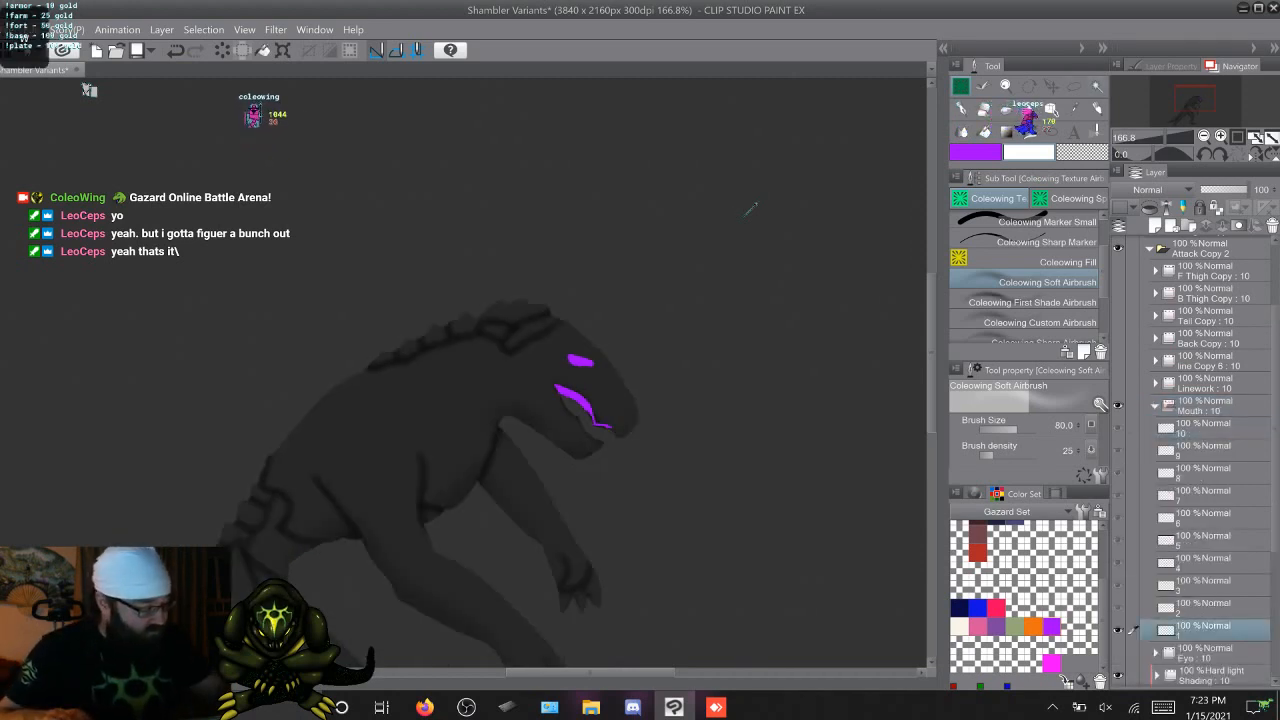
key(m)
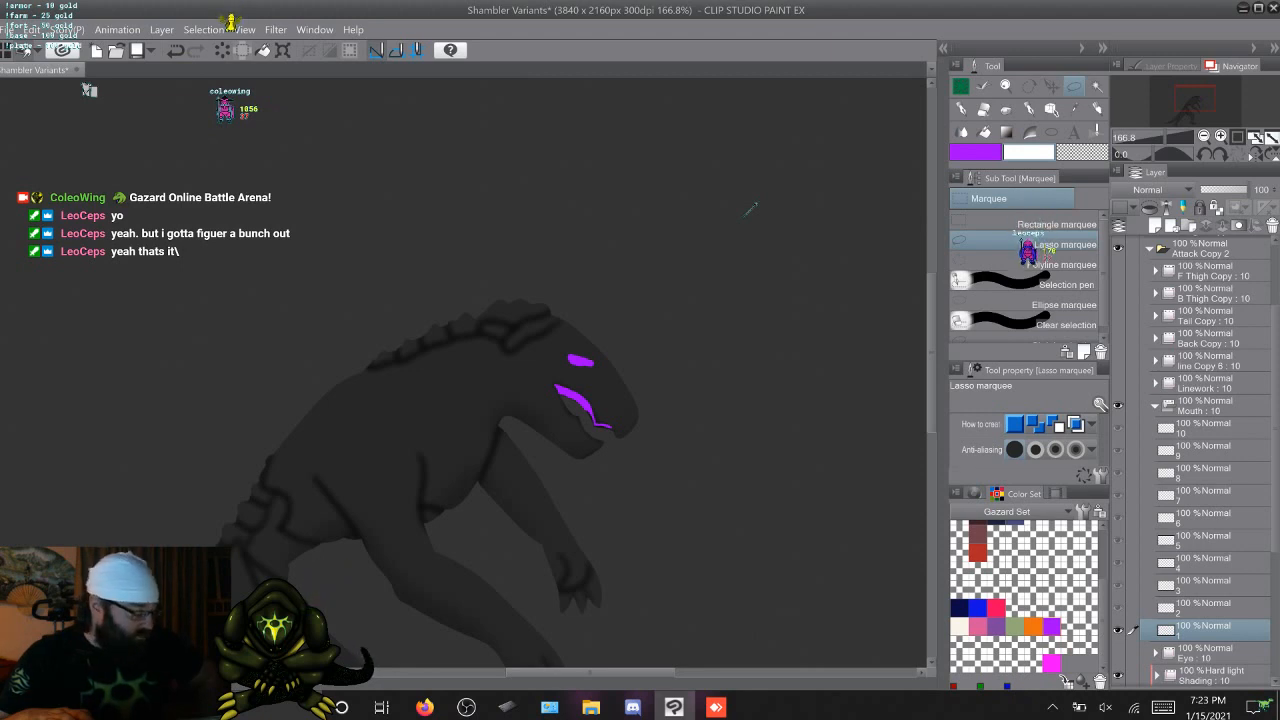
click(1155, 406)
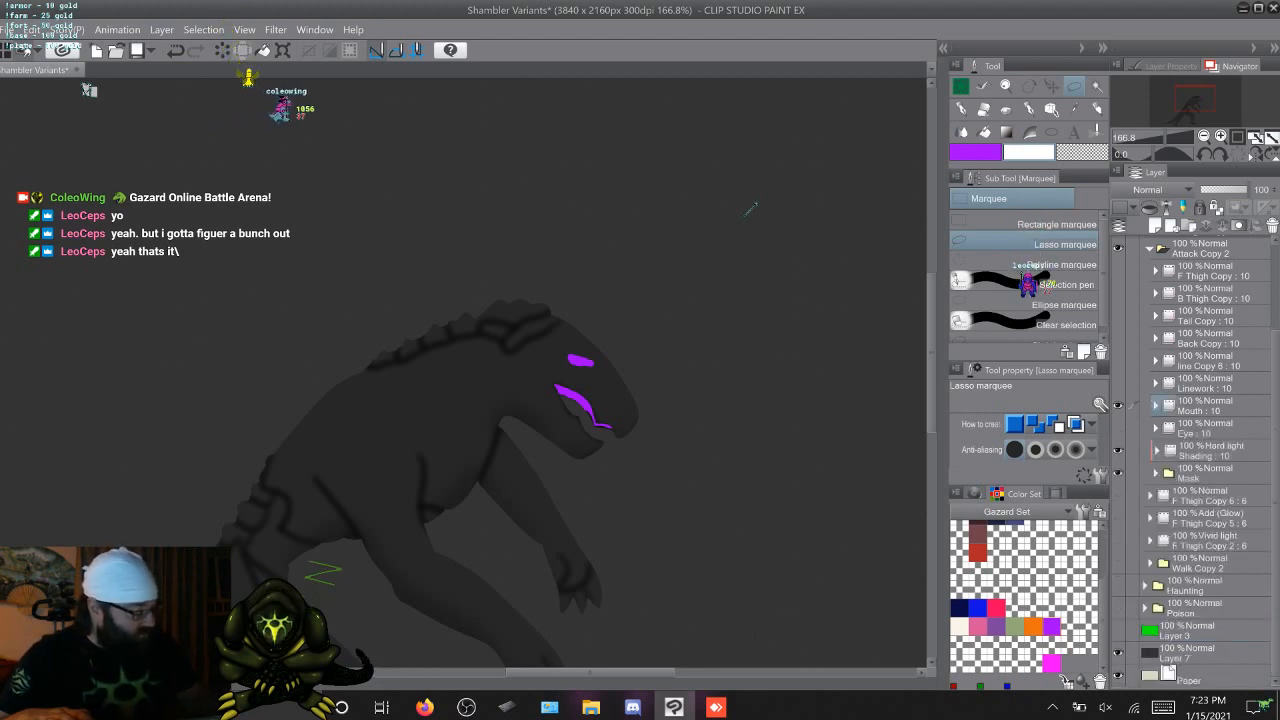
Delete the Mouth layer and make the Eye layer visible
click(1133, 405)
click(1133, 428)
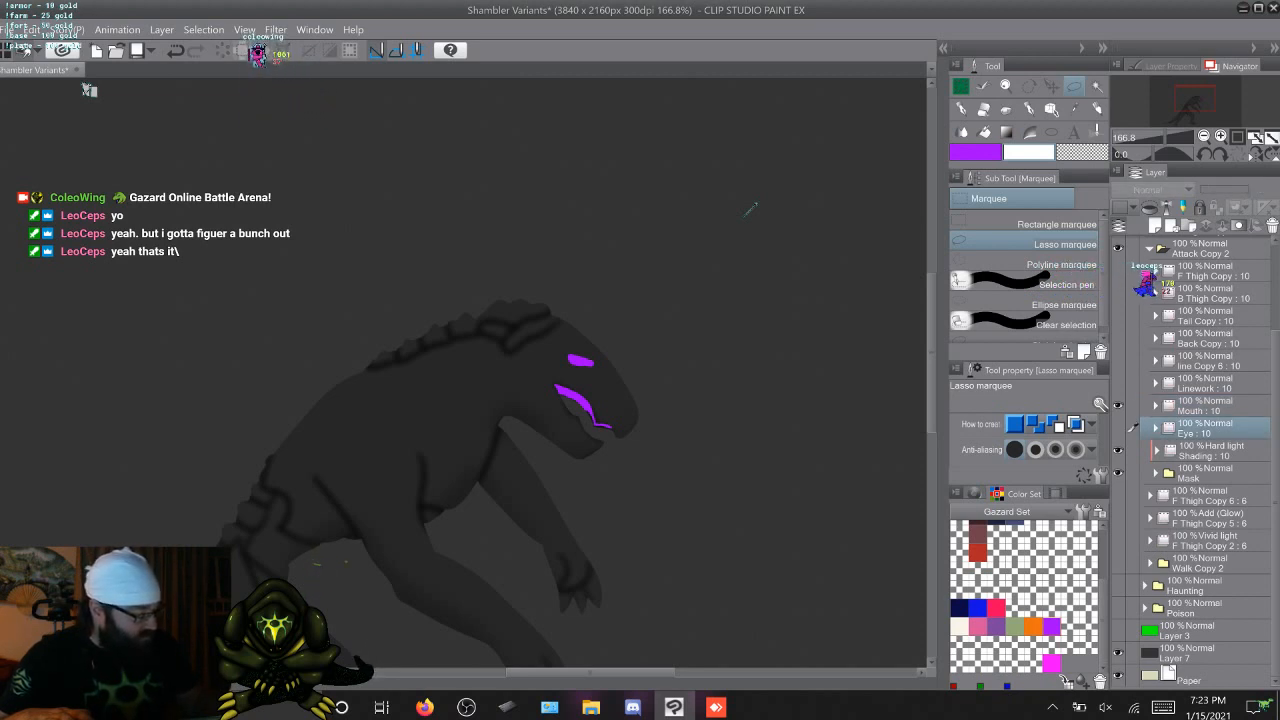
click(1205, 406)
right_click(1205, 405)
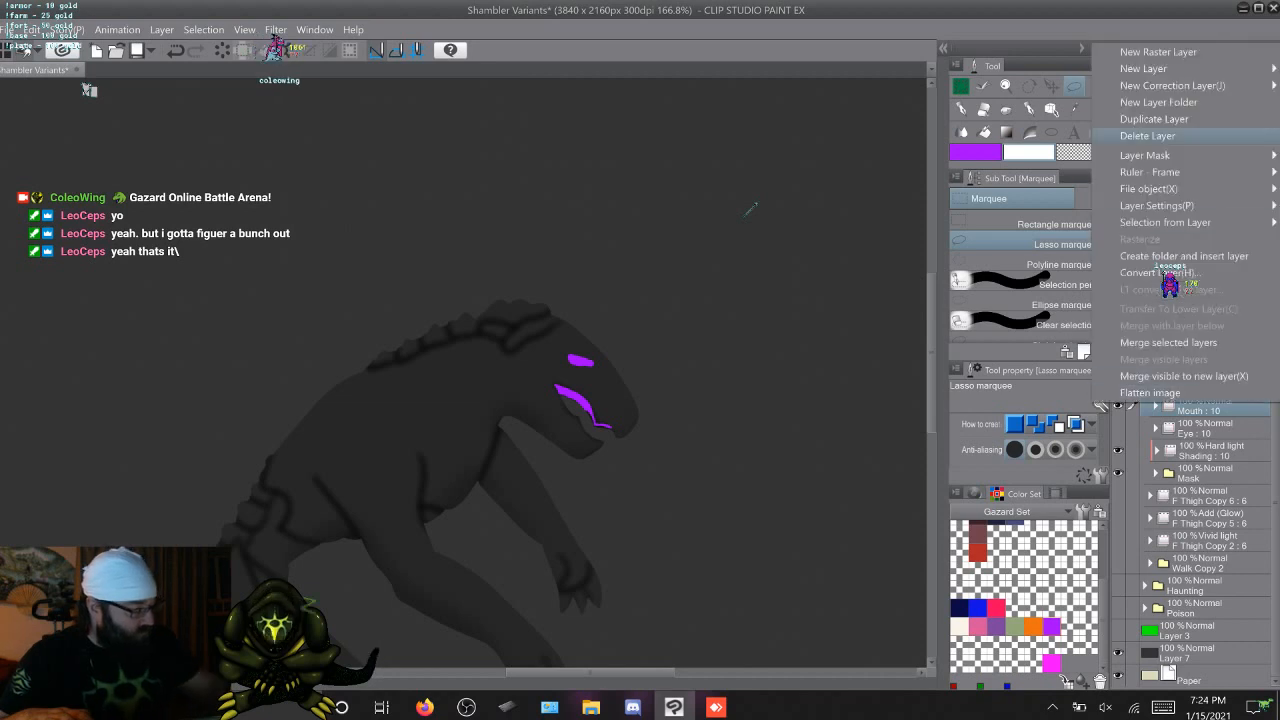
click(1140, 133)
click(1118, 428)
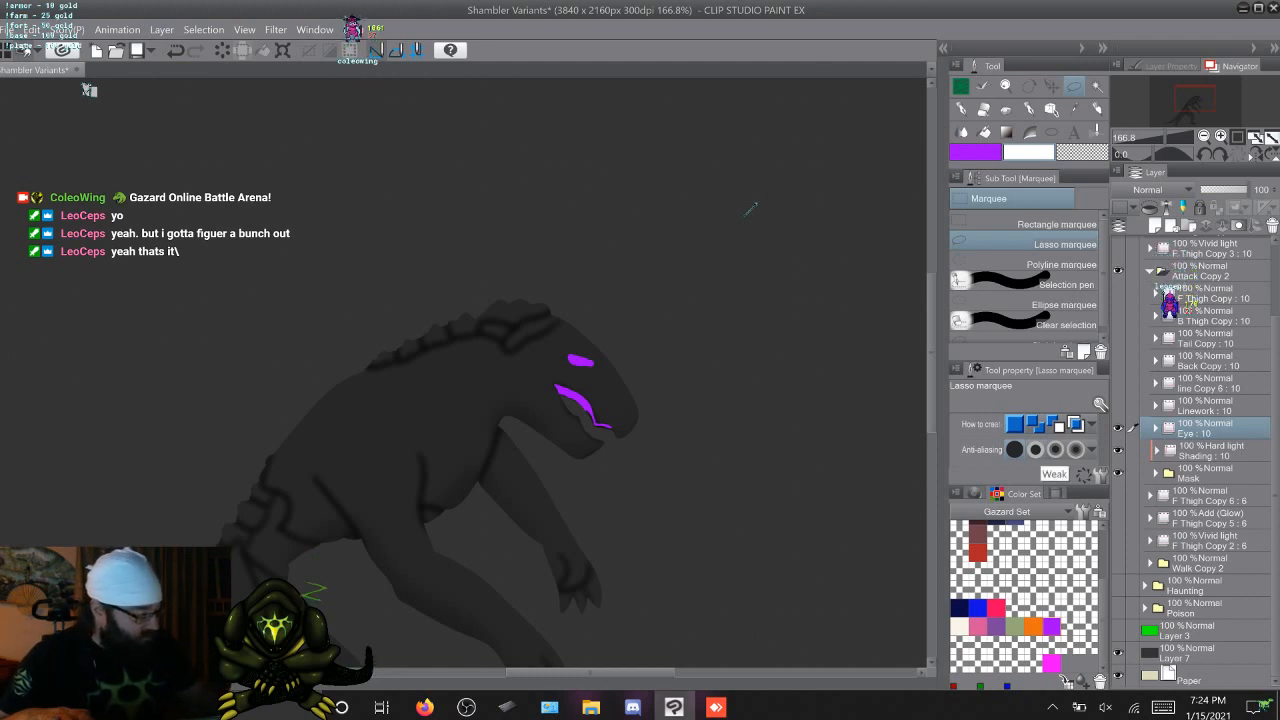
Show the Linework layer, then show the line Copy 6 layer and rename it as Veins
click(1118, 405)
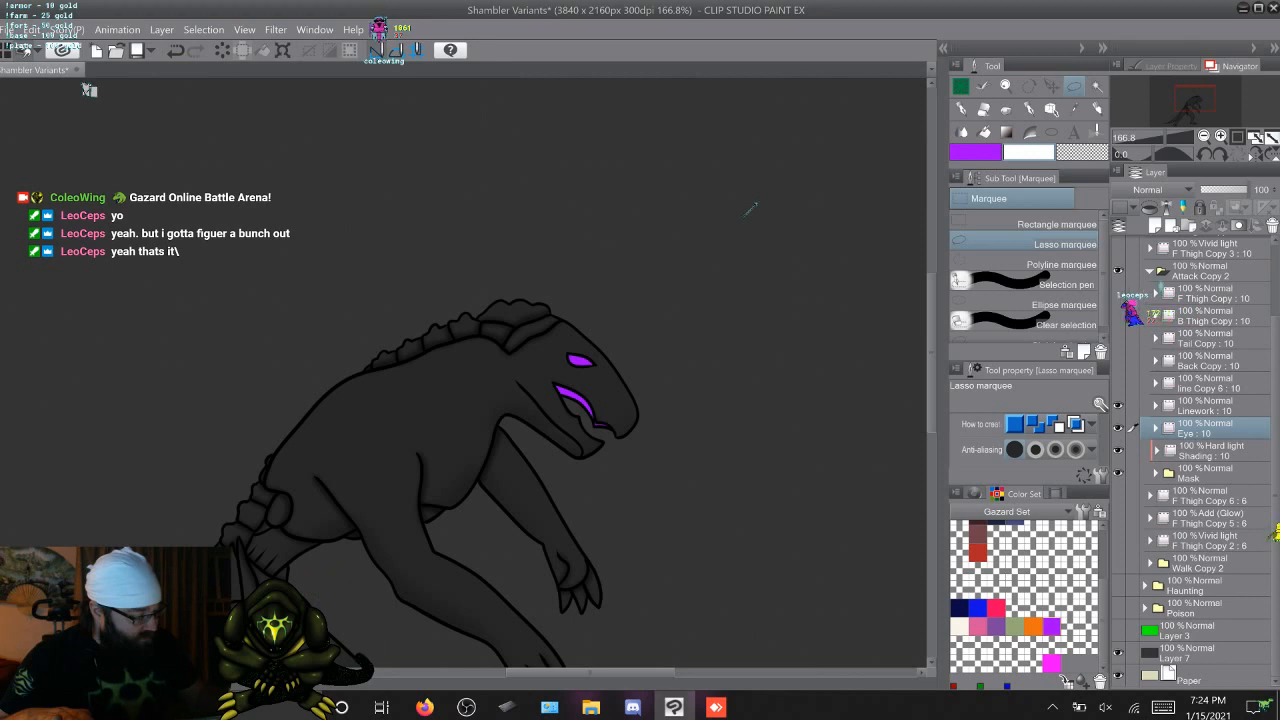
double_click(1203, 388)
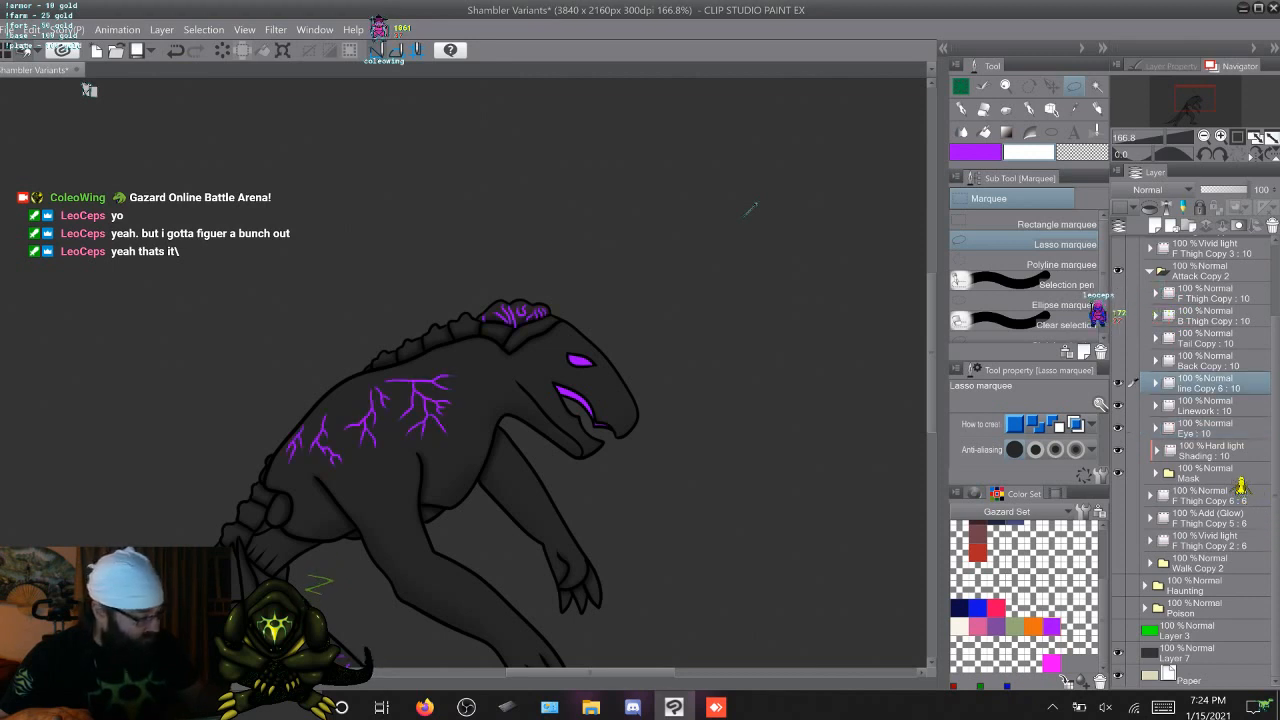
click(1163, 707)
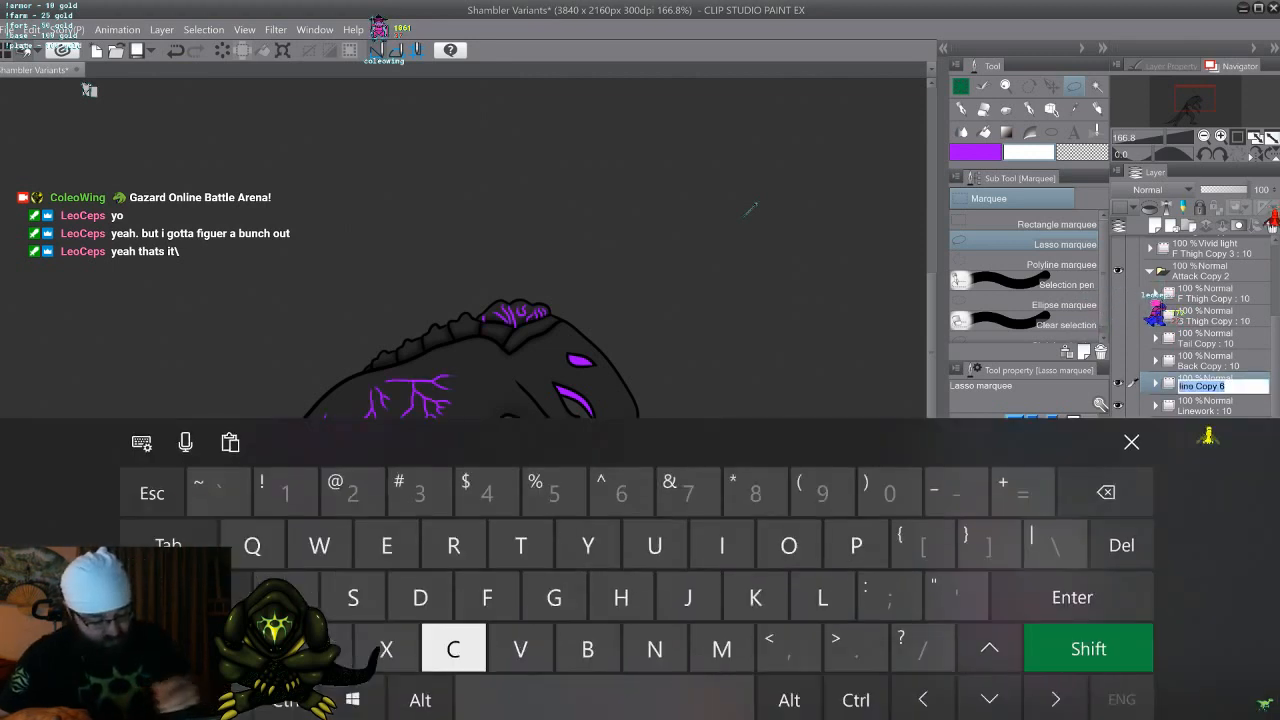
text(Veins)
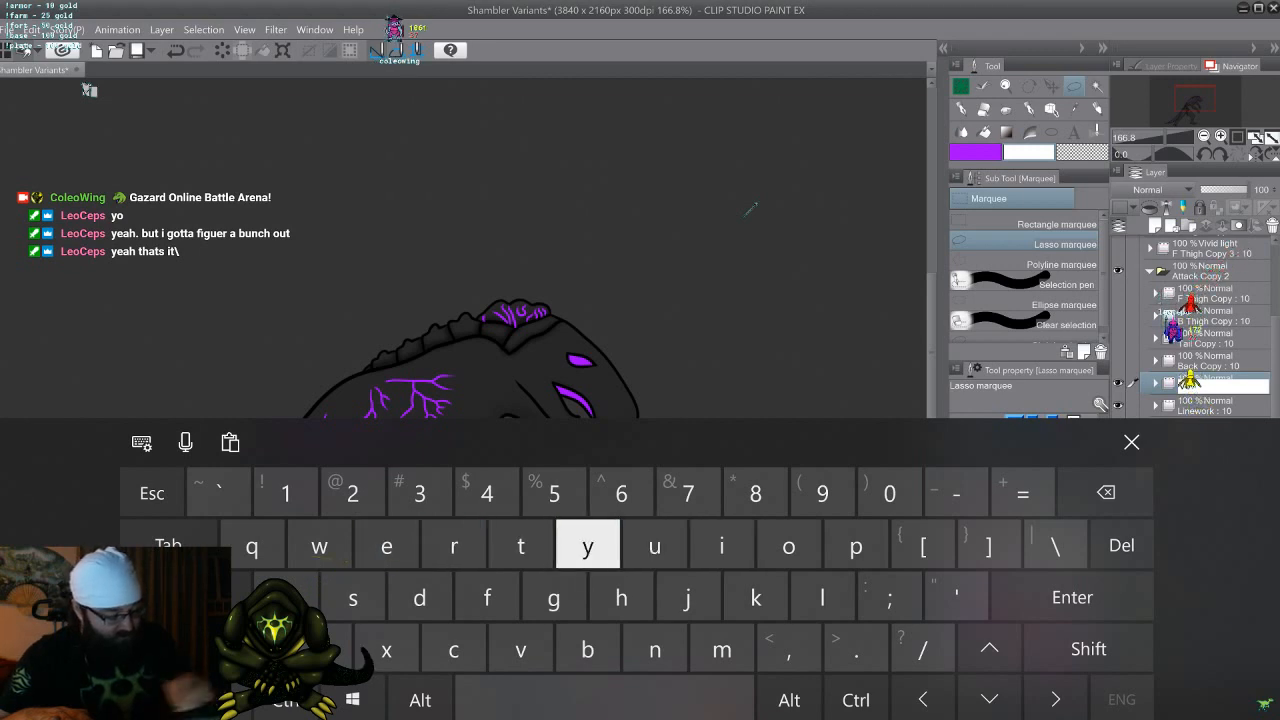
text(j)
key(BackSpace)
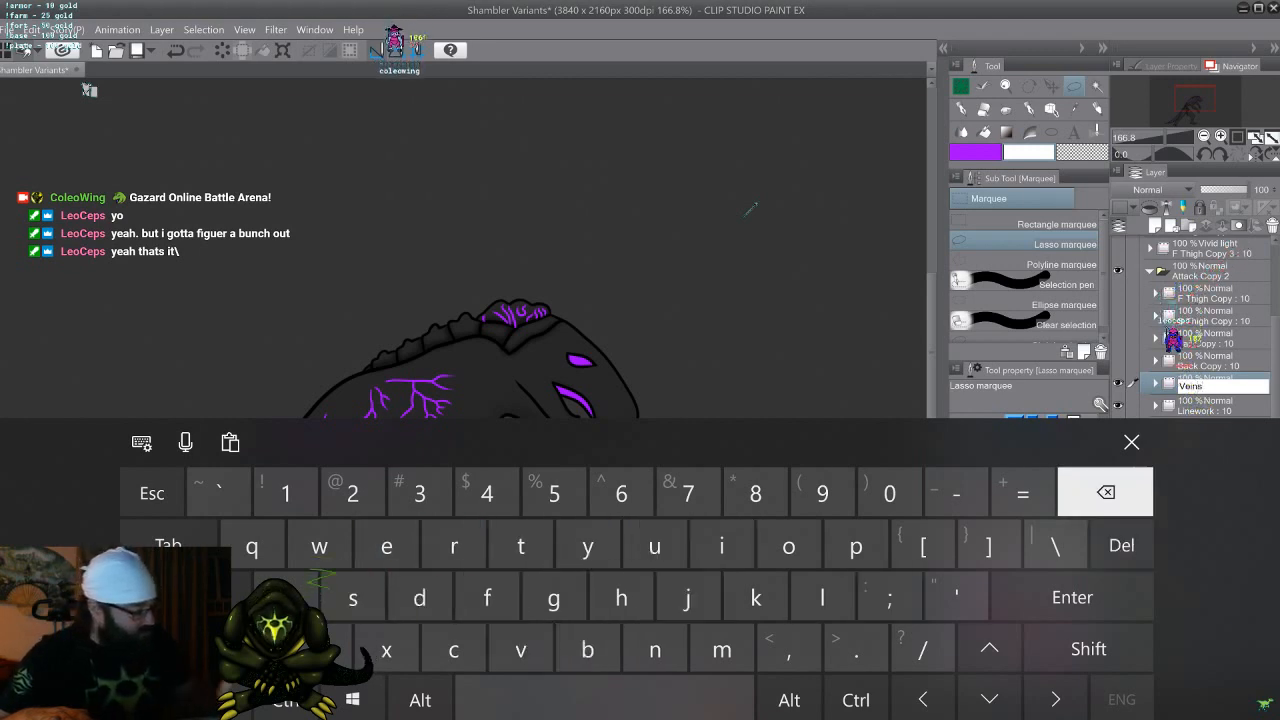
key(Return)
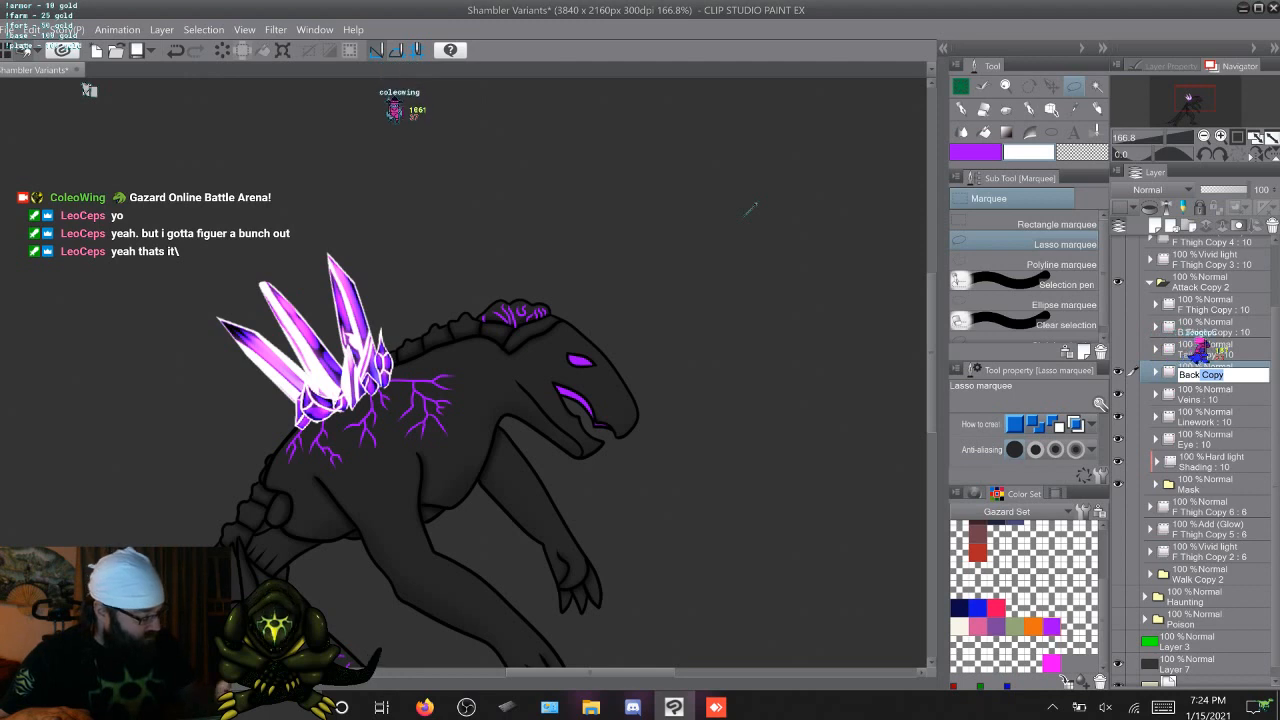
Rename the Back Copy layer as Back Crys
text(')
key(BackSpace)
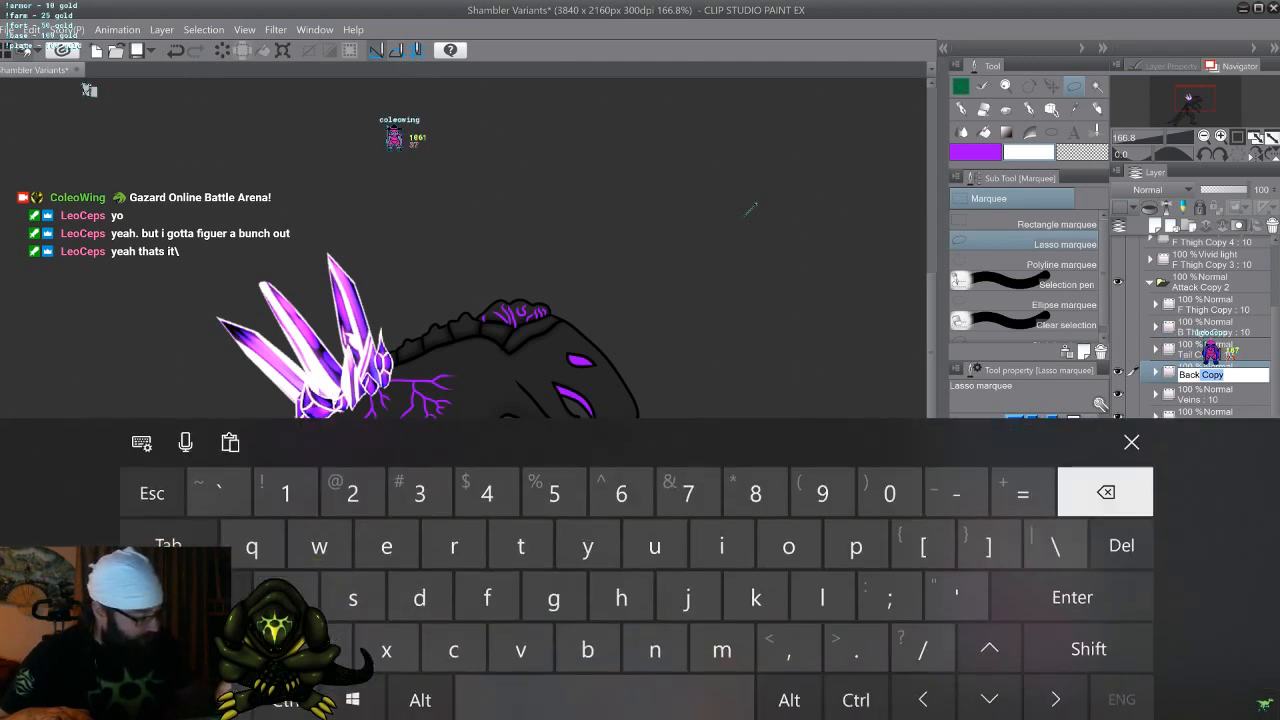
text(C)
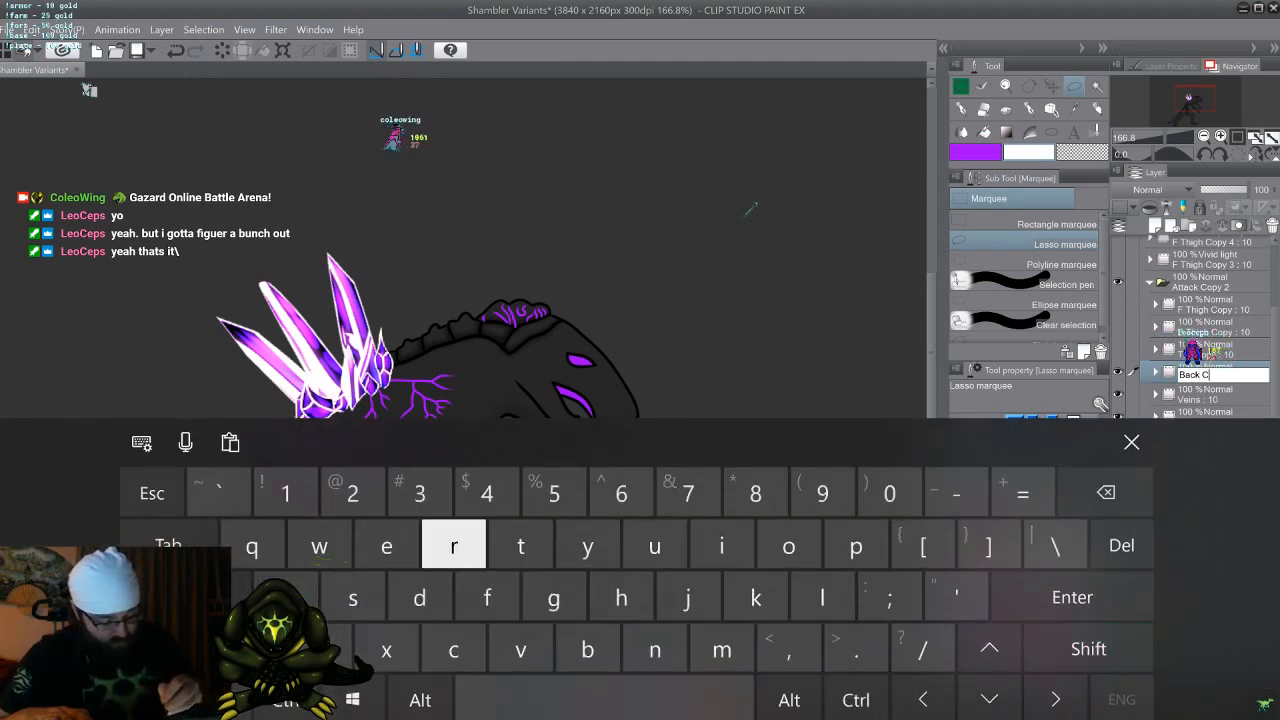
text(rys)
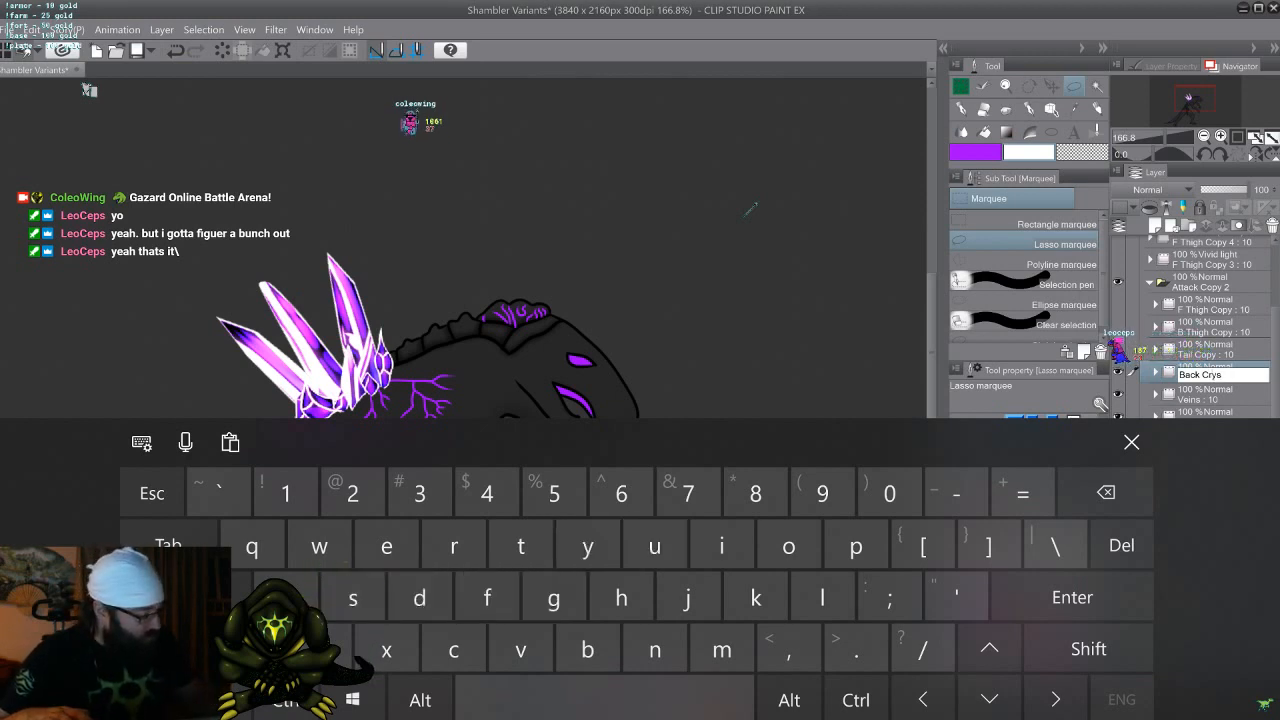
key(Return)
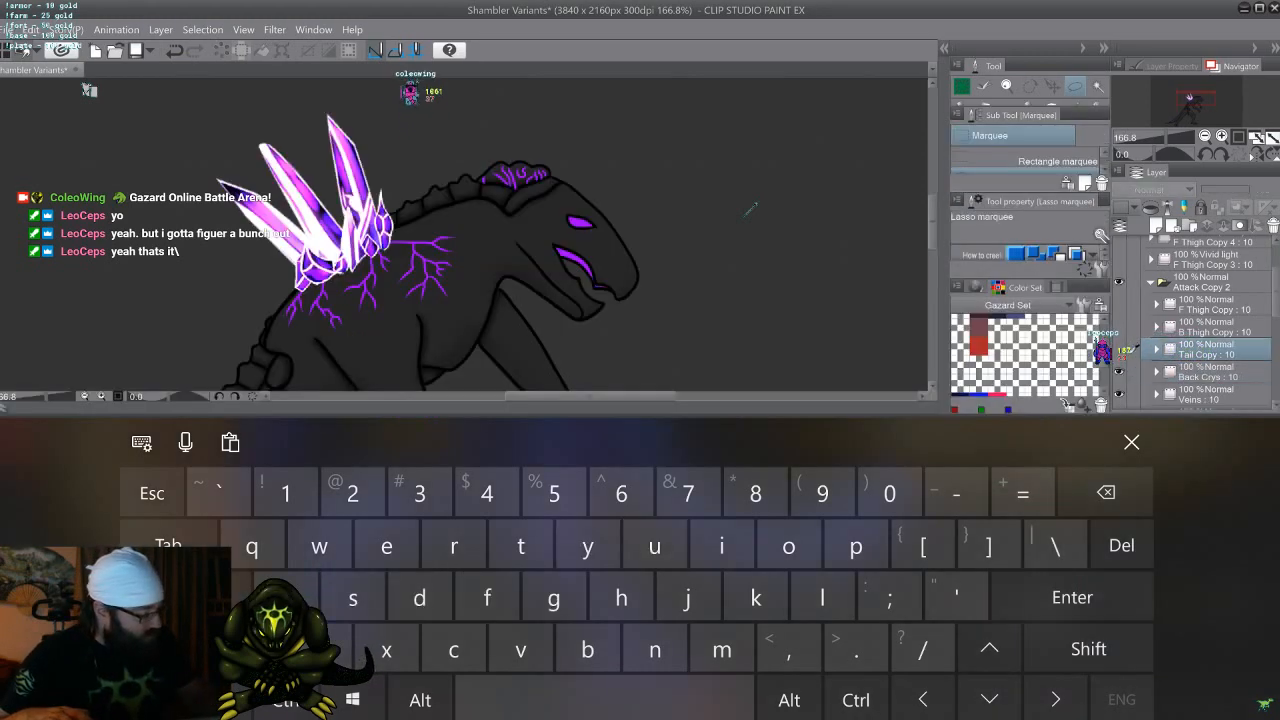
Rename the Tail Copy layer as Tail Crys
double_click(1205, 354)
double_click(1208, 352)
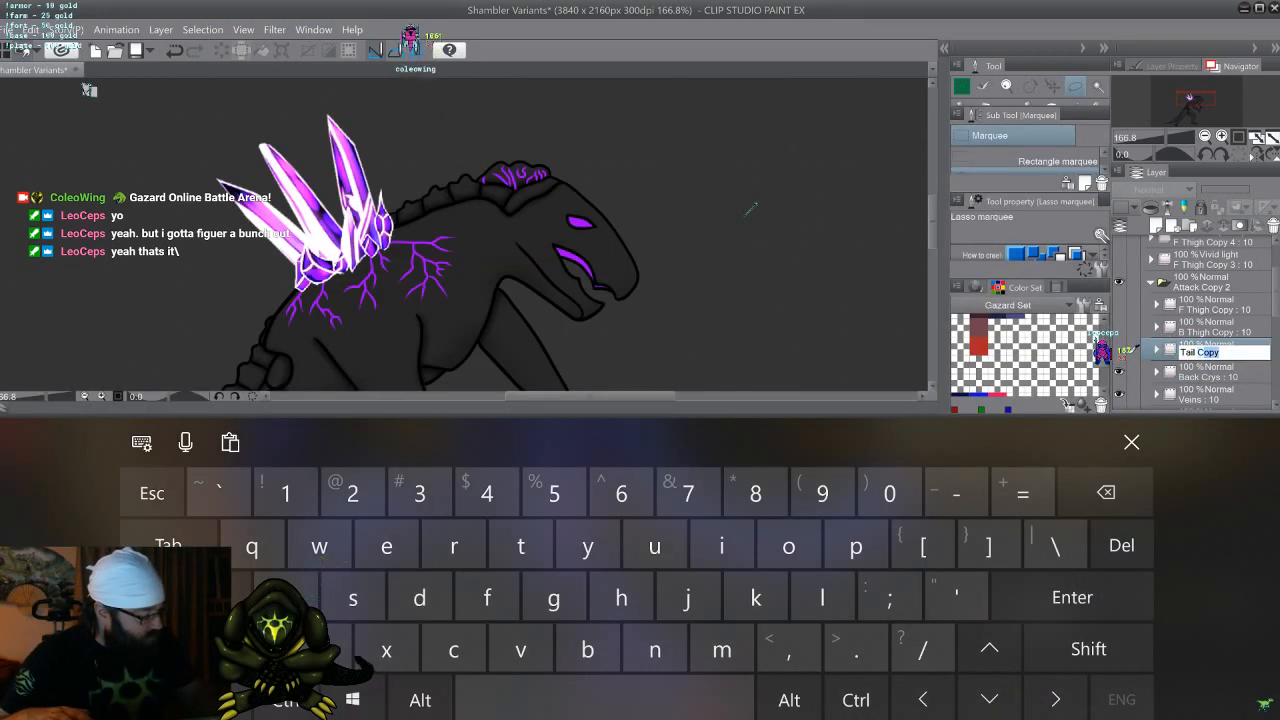
text(Cr)
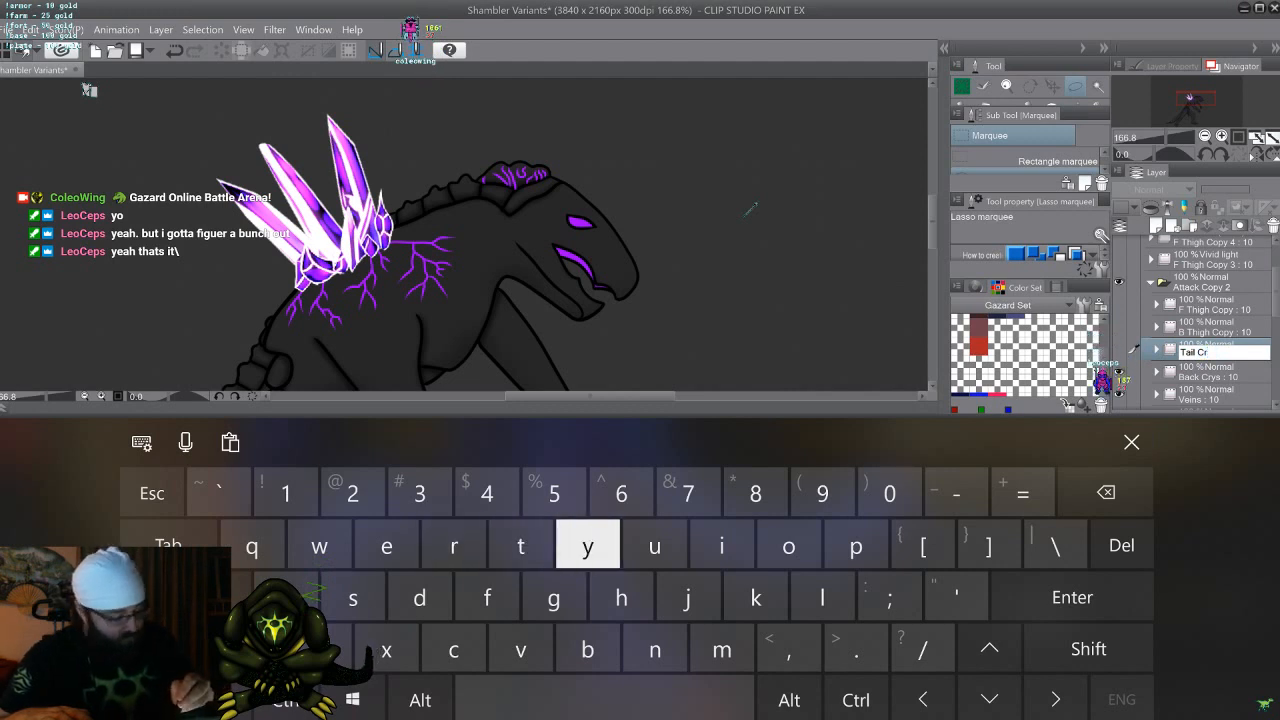
text(ys : 10)
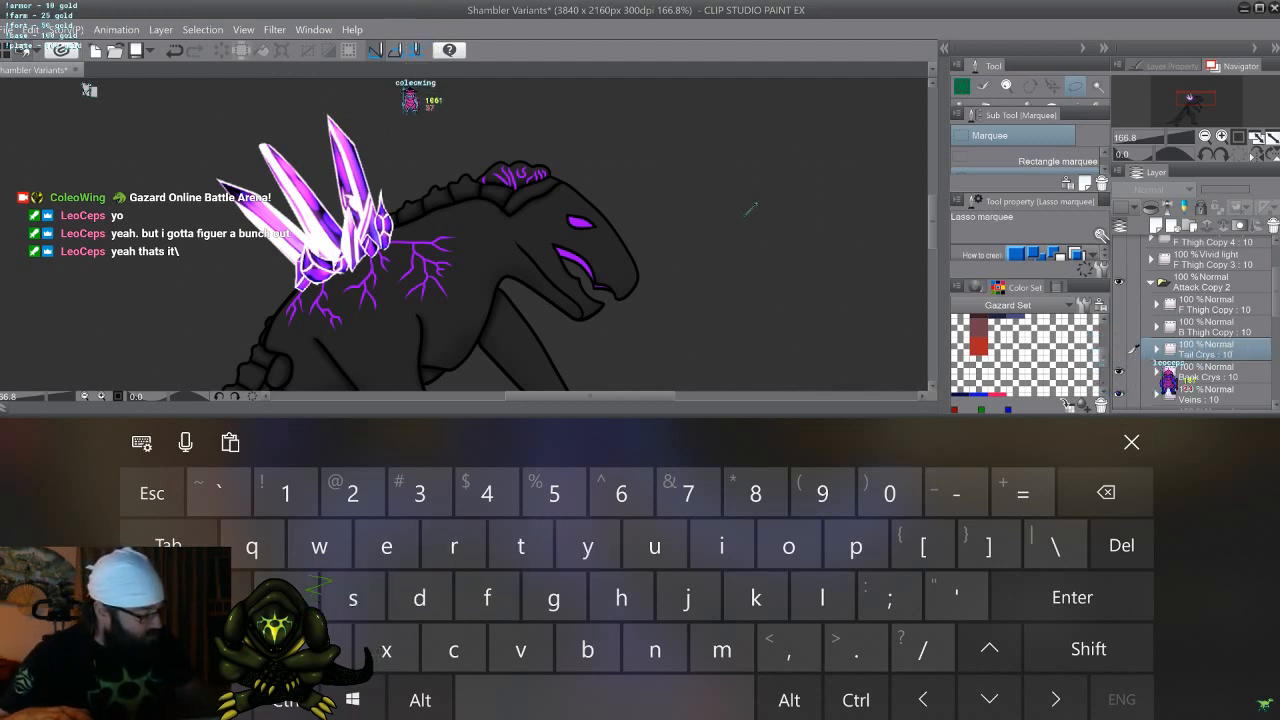
Rename the B Thigh Copy layer as B Thigh Crys
double_click(1133, 328)
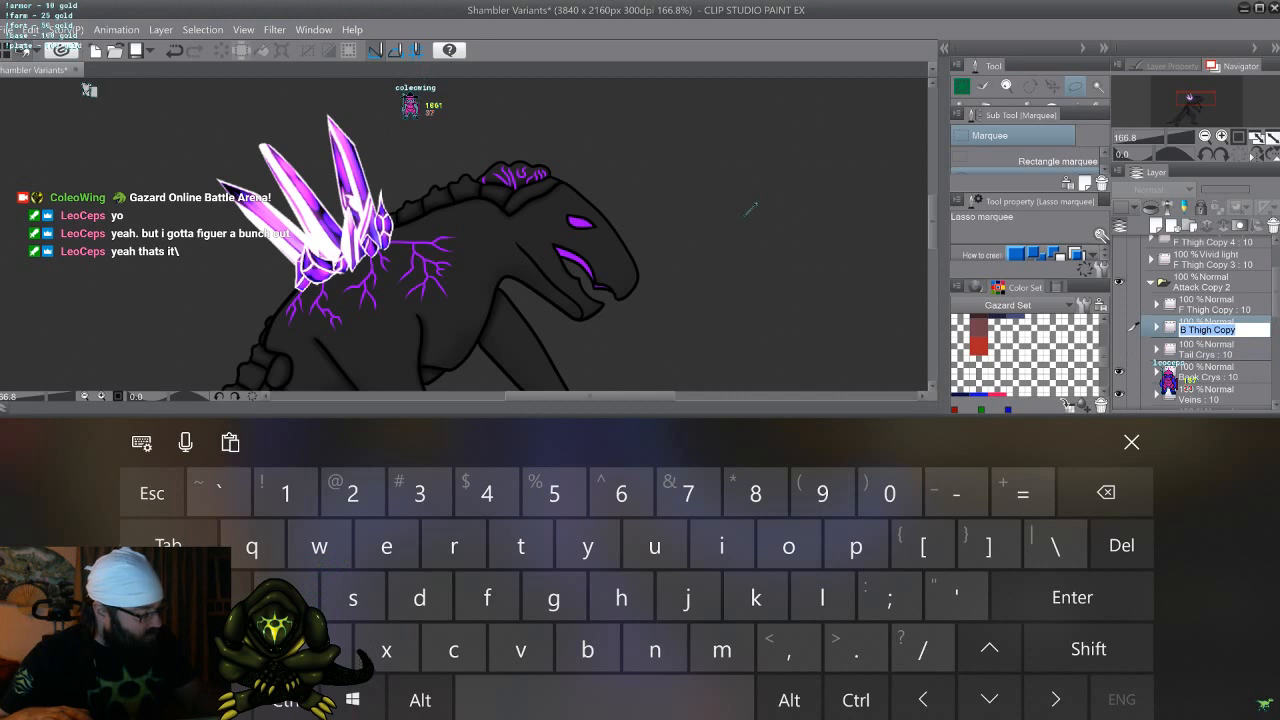
double_click(1225, 330)
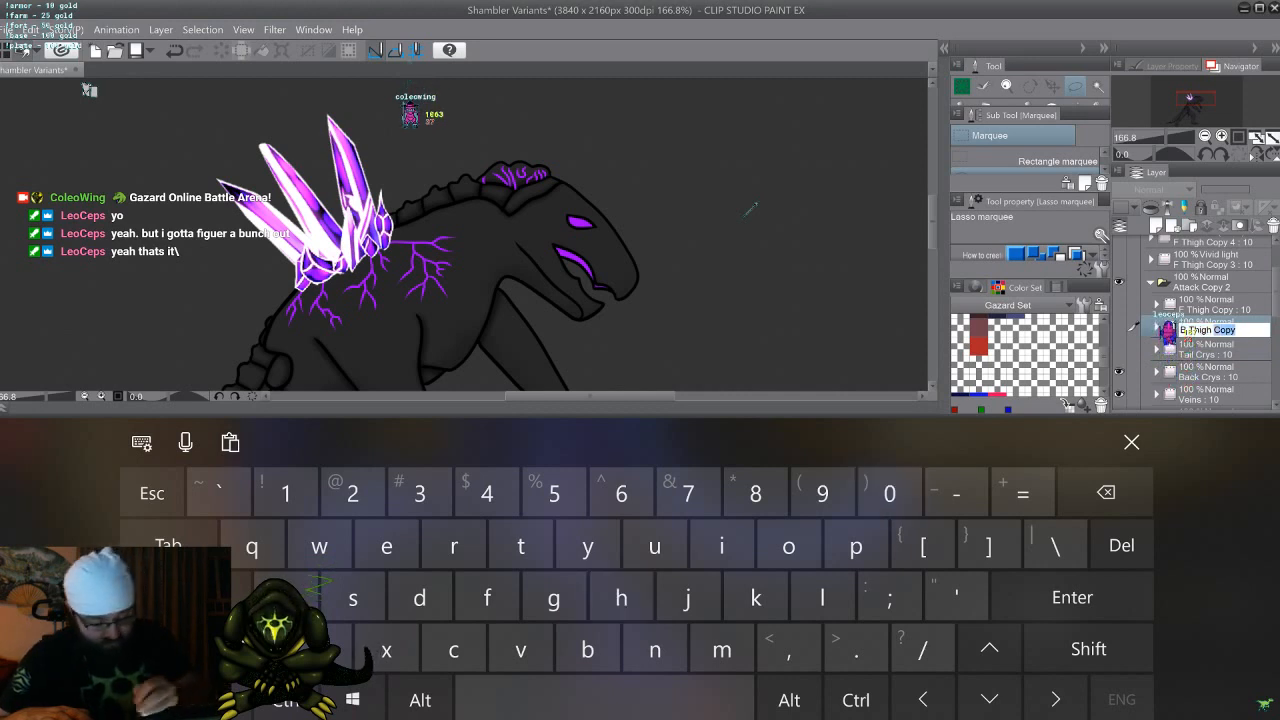
text(Cry)
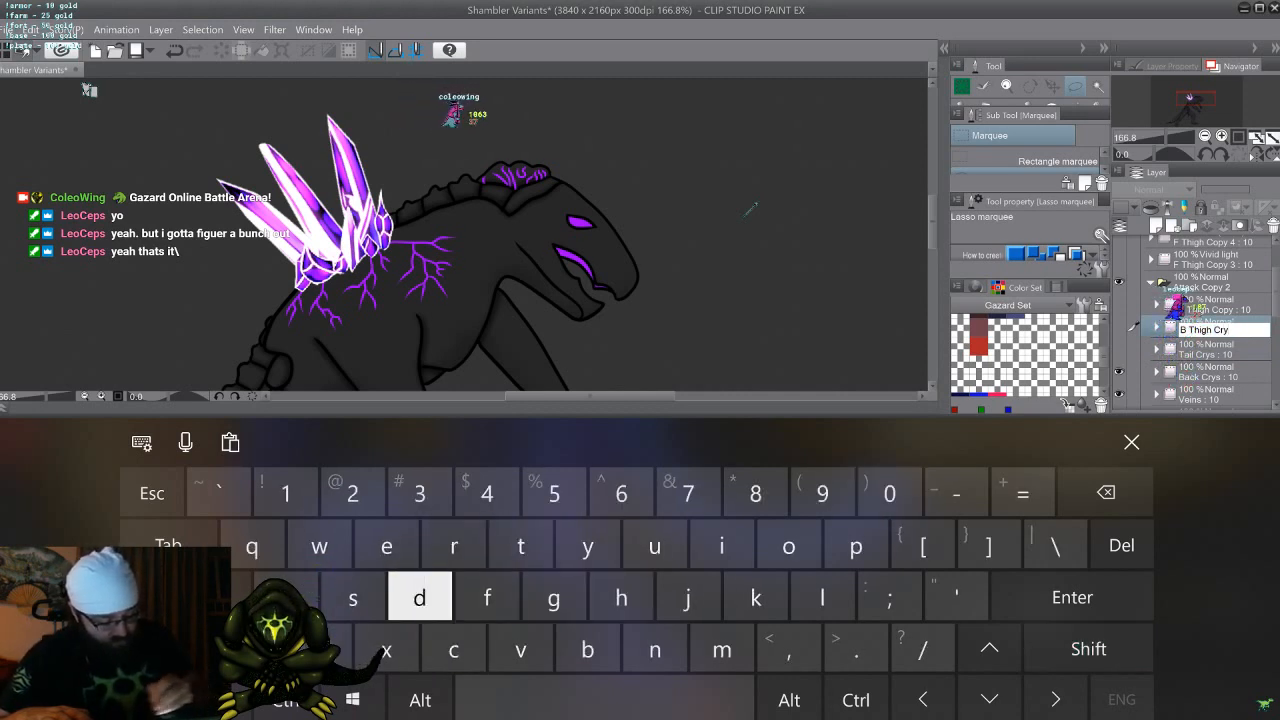
text(s)
Rename the F Thigh Copy layer as F Thigh Crys and show the tail and thigh crystal layers
click(1225, 308)
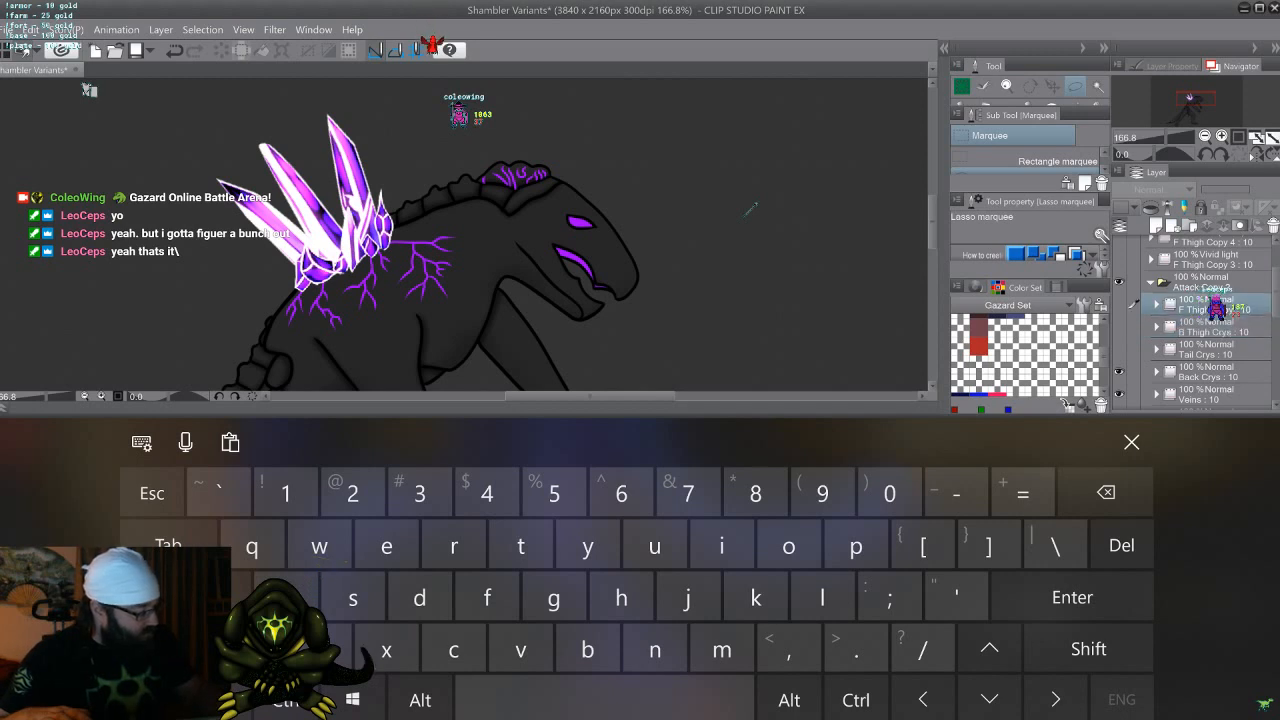
text(Crys)
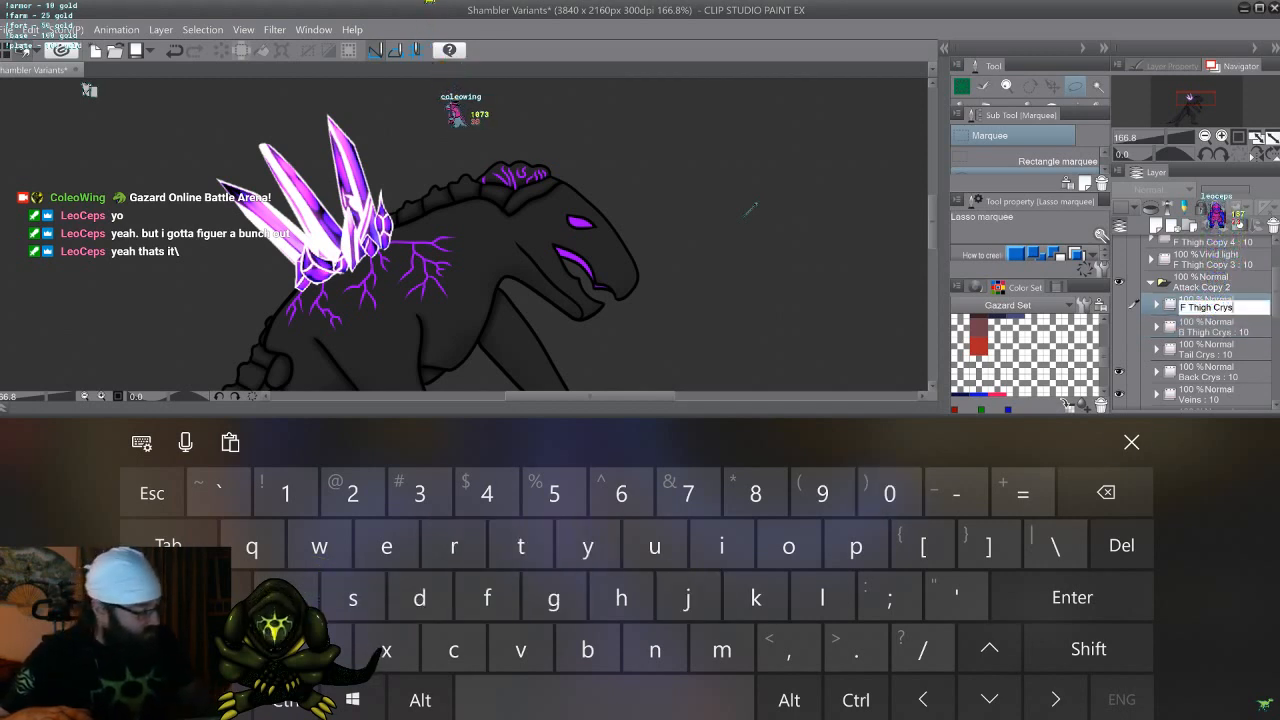
key(Return)
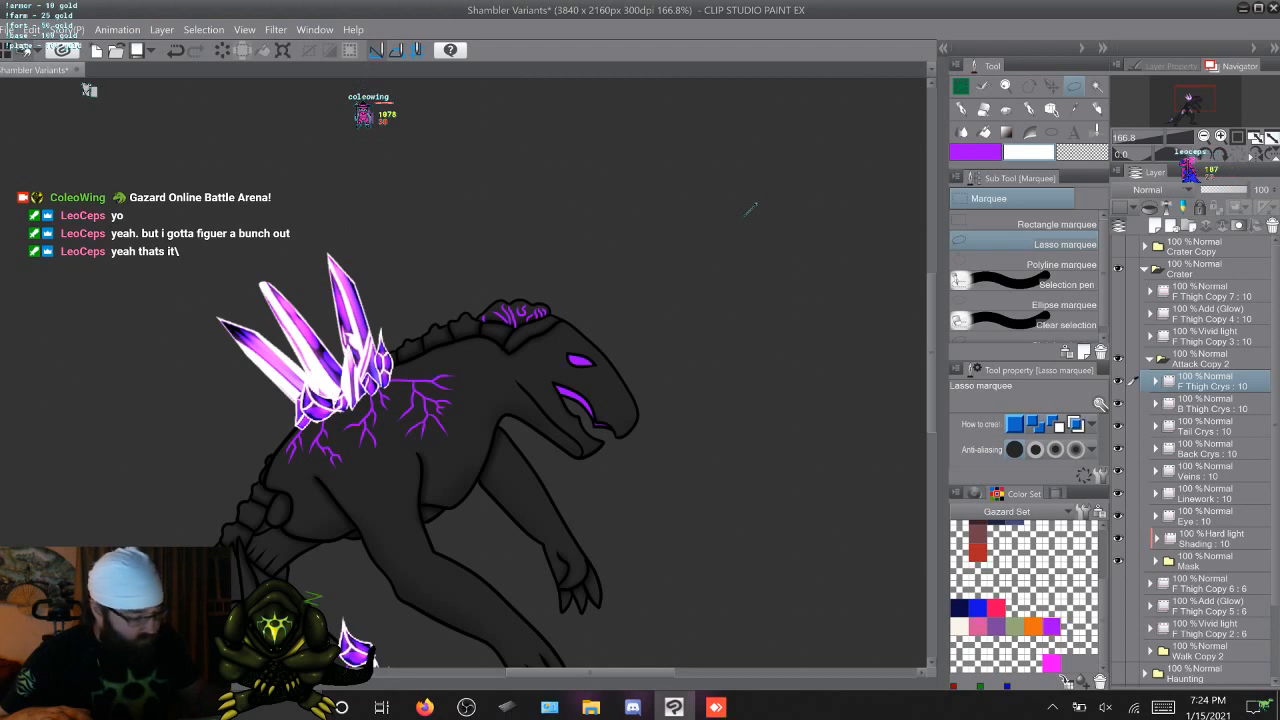
Show the Vivid light layer F Thigh Copy 3 and the Add (Glow) layer F Thigh Copy 4, and select the glow layer
click(1118, 336)
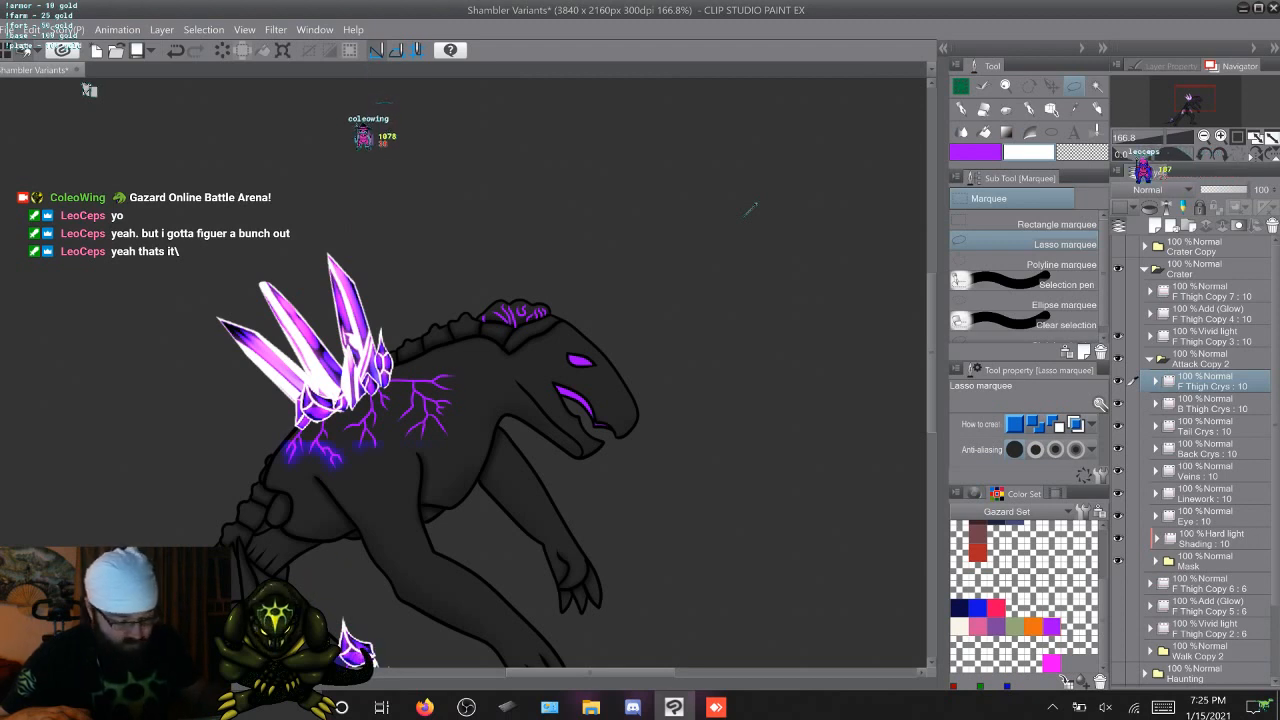
click(1210, 336)
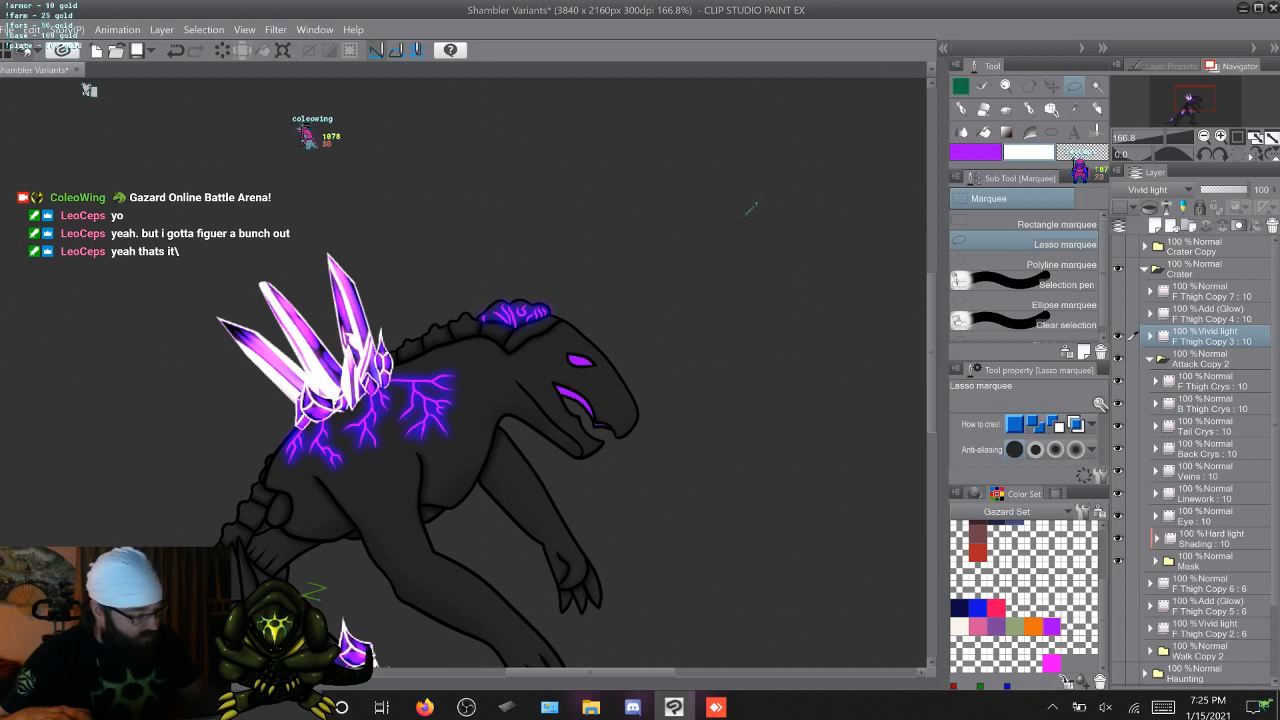
click(1118, 313)
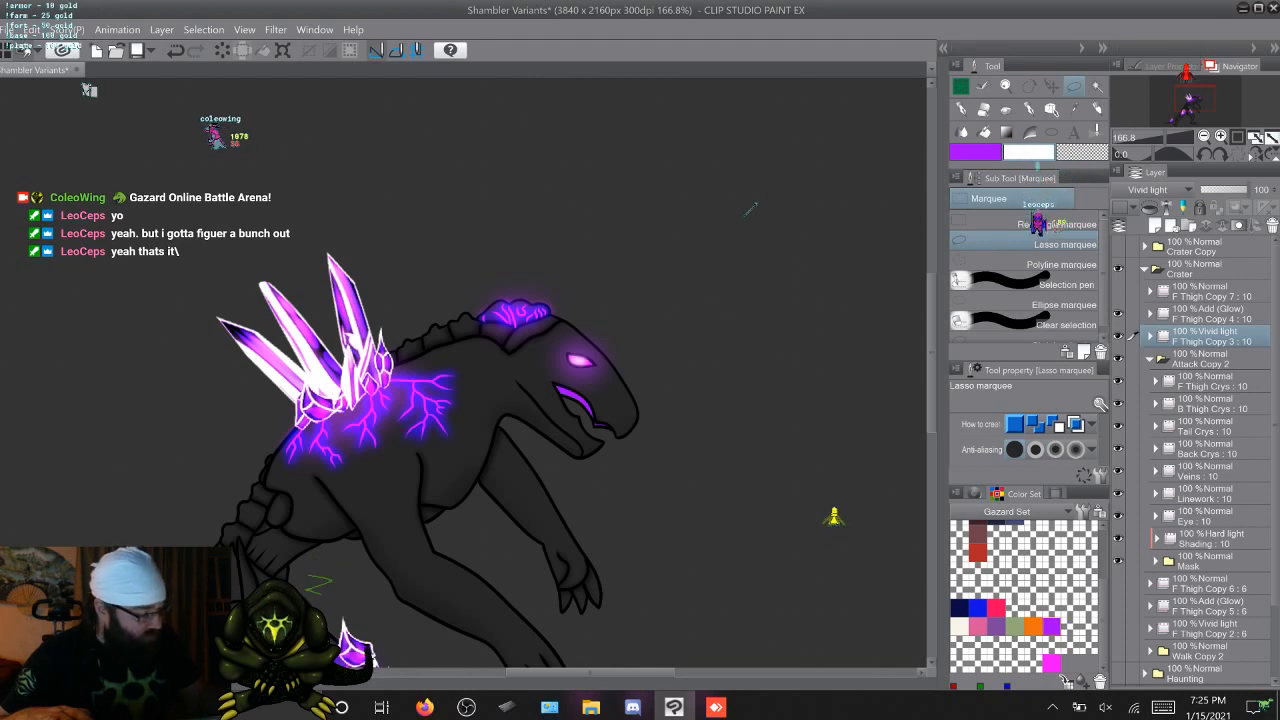
click(1134, 313)
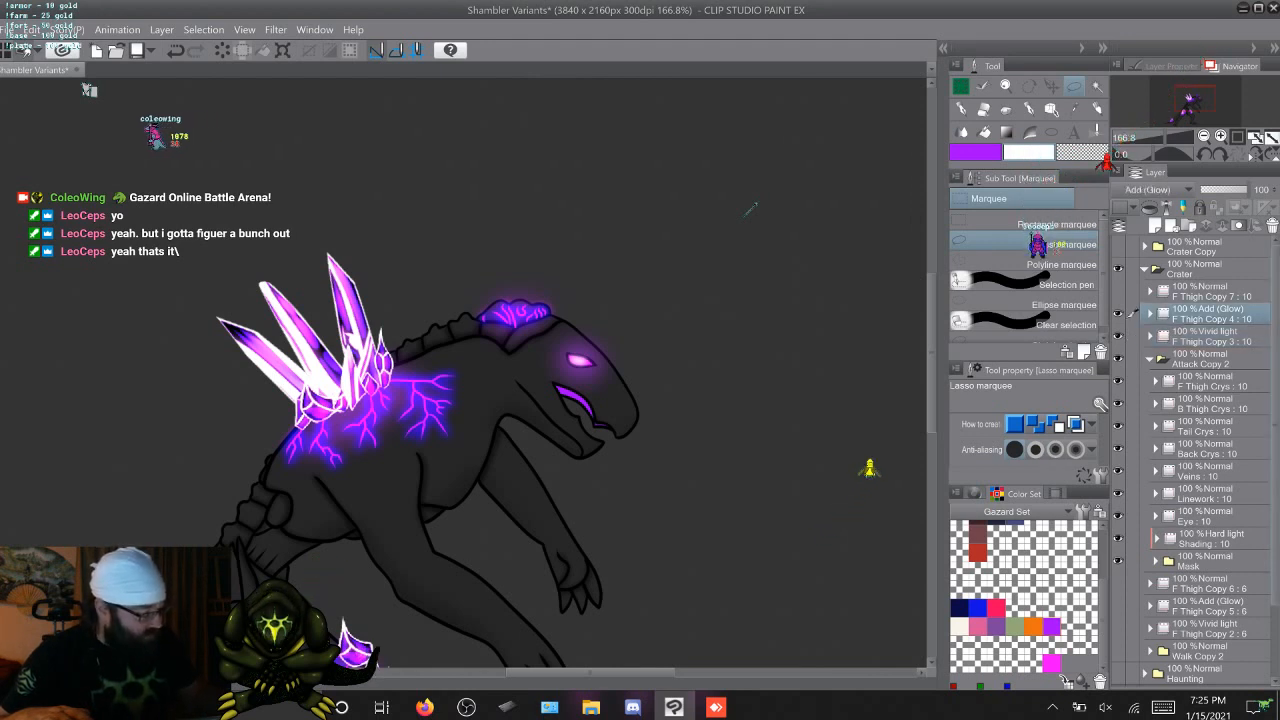
scroll(1195, 460, down, 4)
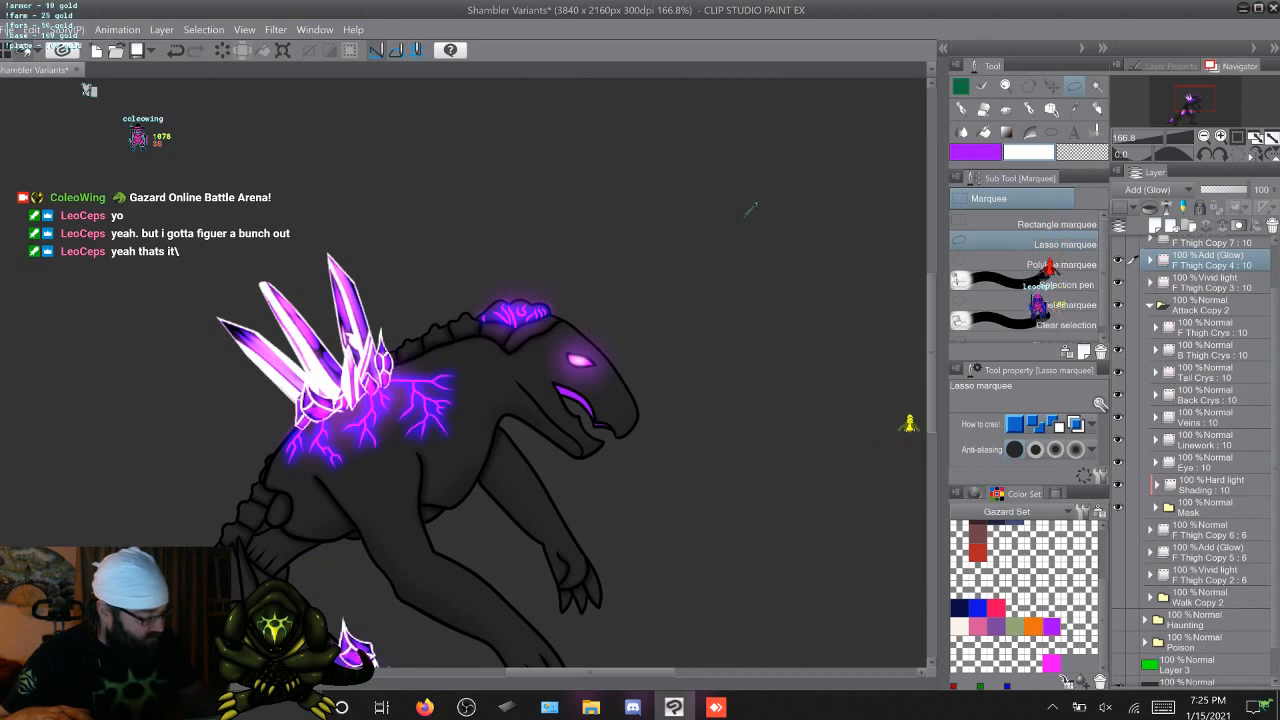
Duplicate the Eye animation layer inside the Attack Copy 2 folder
click(1207, 462)
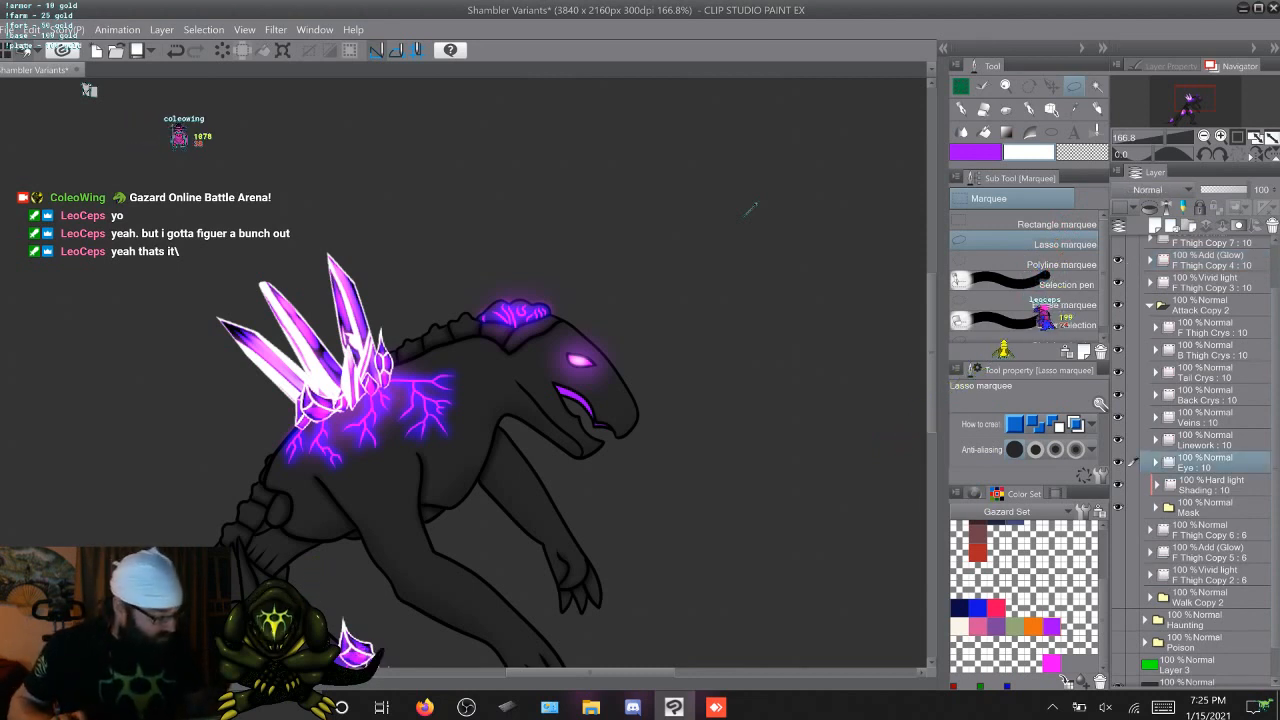
key(ctrl+c)
key(ctrl+v)
Go through the attack frames in the Eye Copy layer, starting from cel 1, to examine the eye and mouth artwork
click(1156, 462)
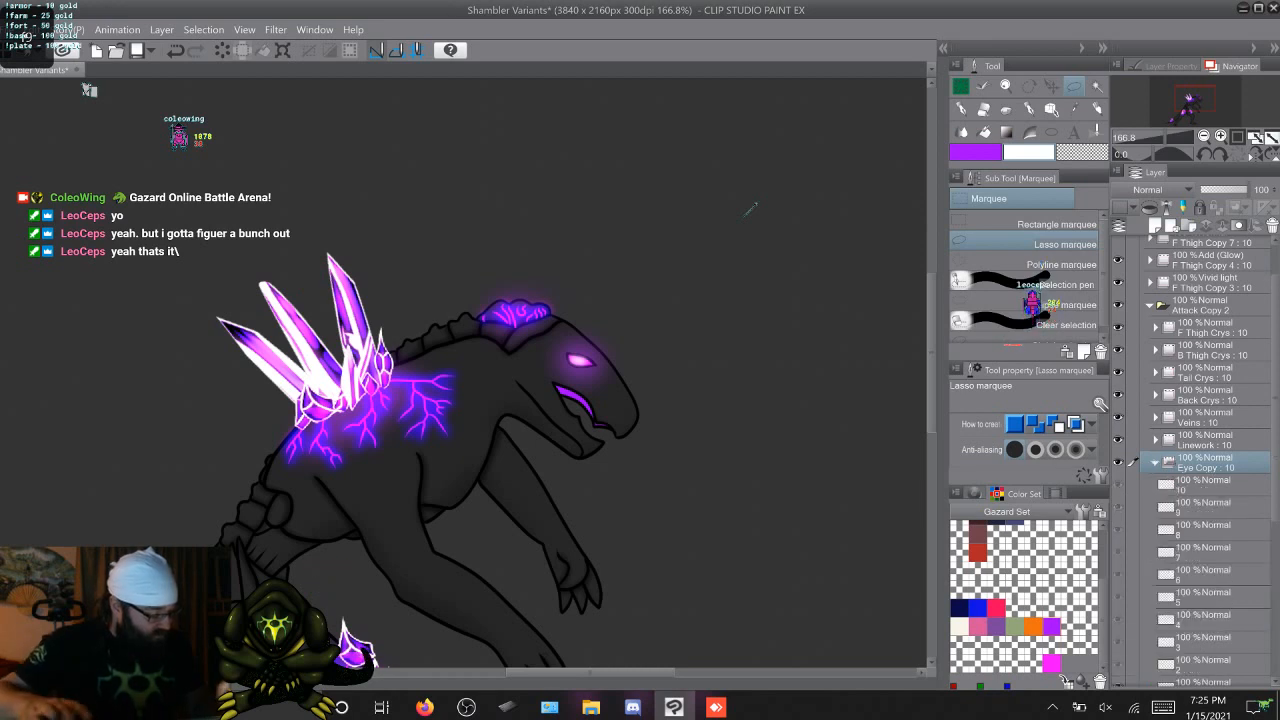
click(1207, 485)
click(1207, 682)
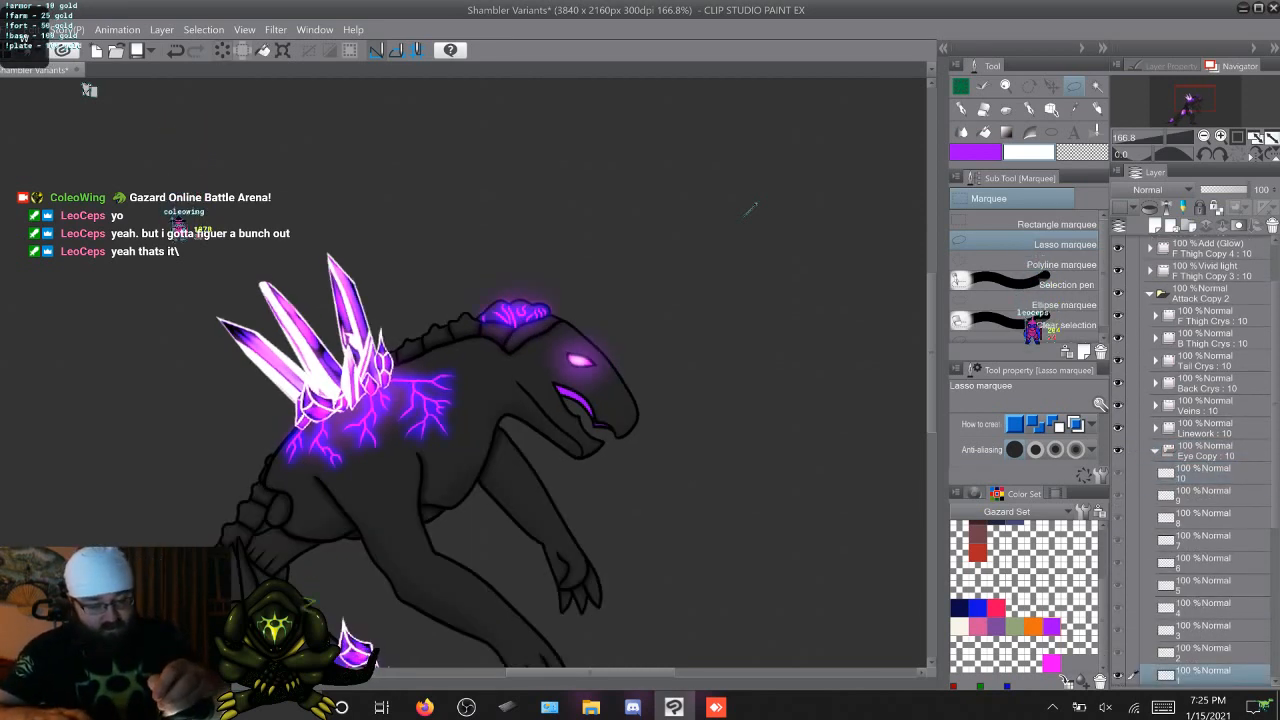
key(Right)
key(Right)
key(Right)
key(Right)
key(Right)
key(Right)
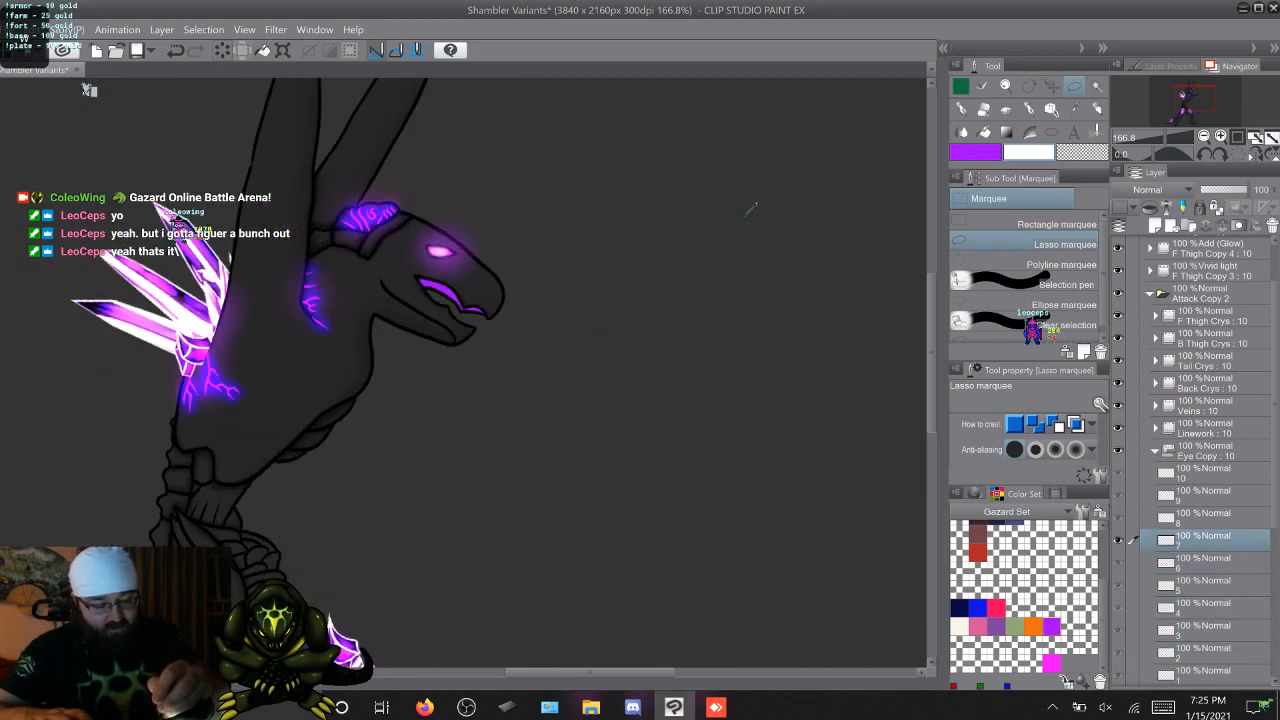
key(Right)
key(Right)
key(Right)
key(Right)
key(Right)
key(Right)
key(Right)
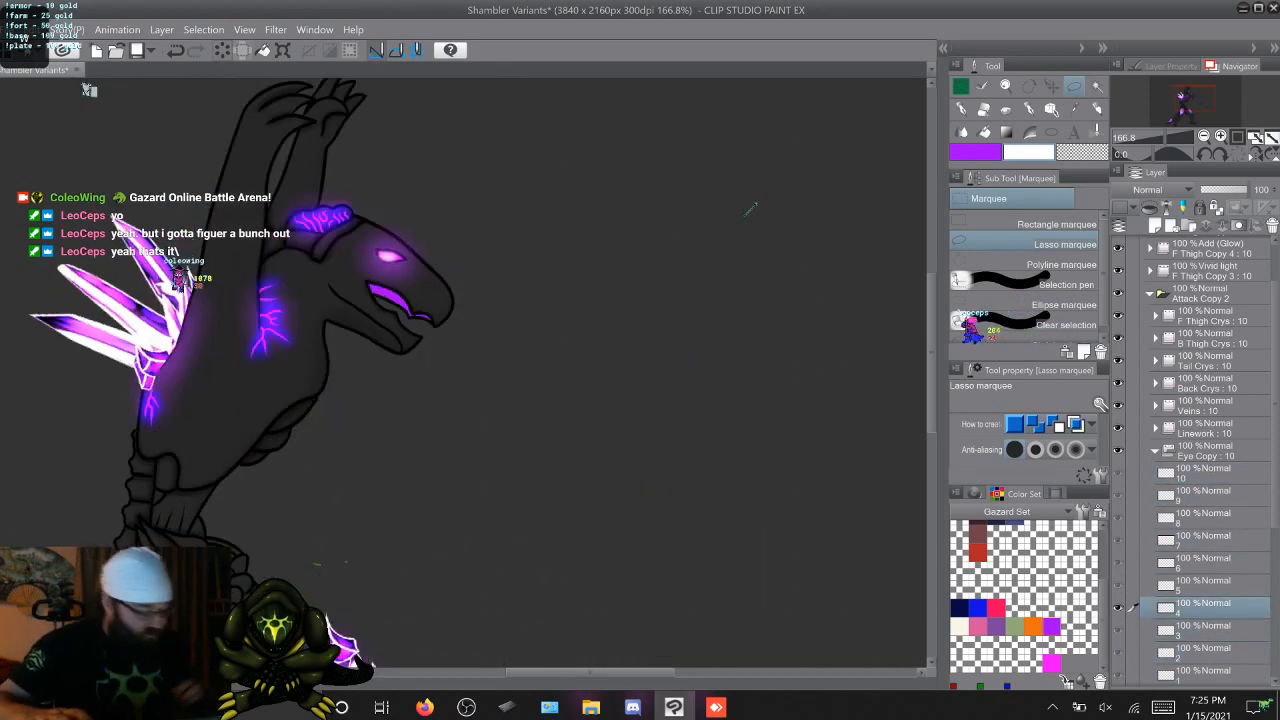
click(1155, 451)
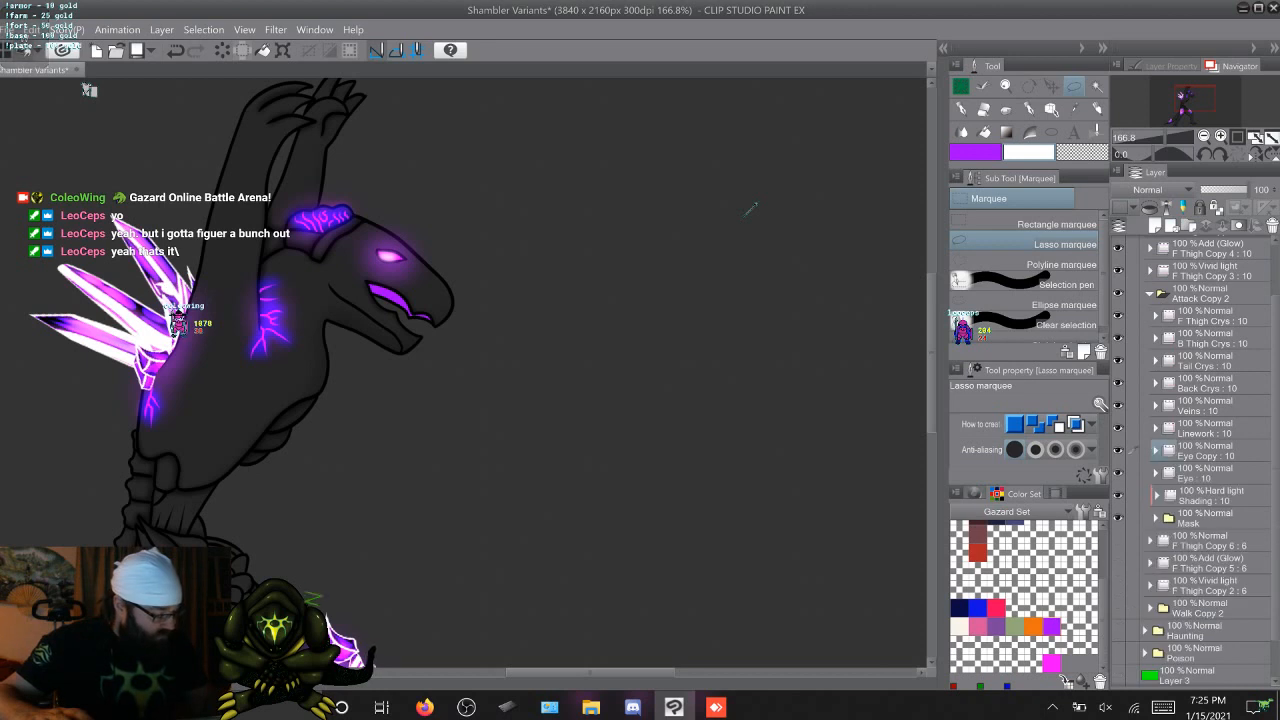
Clip the Eye Copy layer to the layer below and set its blending mode to Add (Glow)
click(1206, 451)
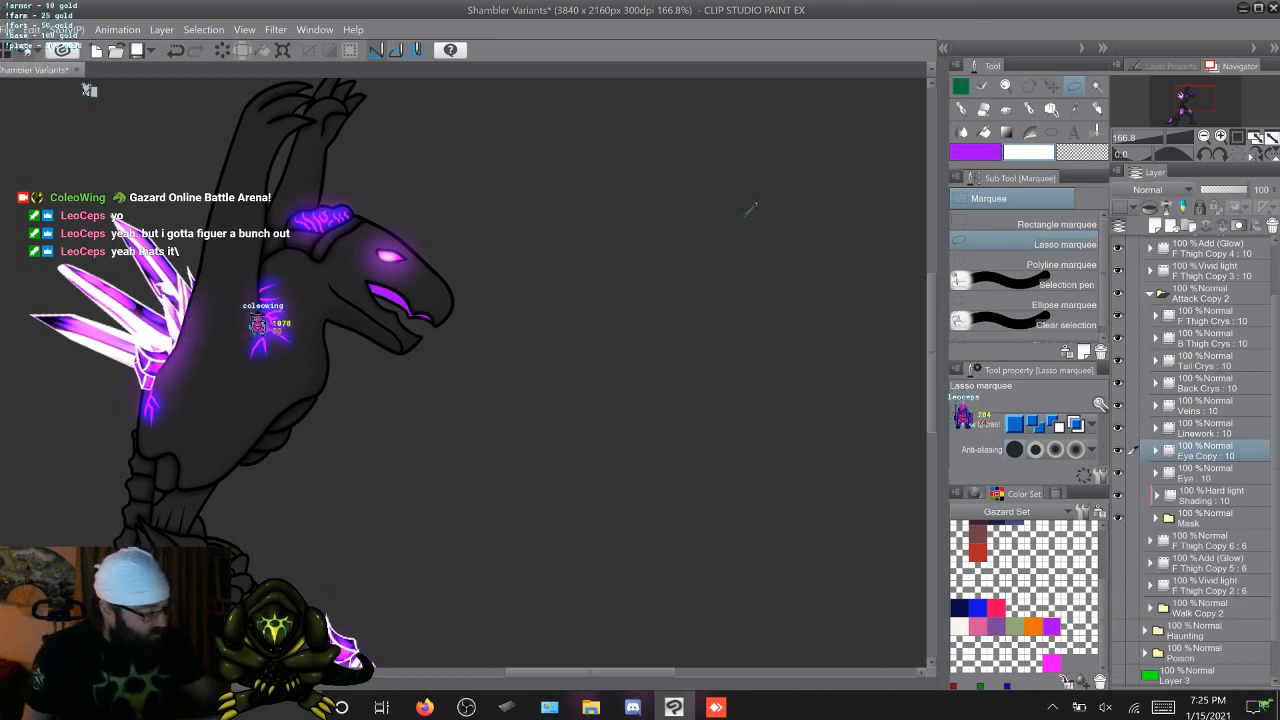
click(1160, 190)
click(1129, 222)
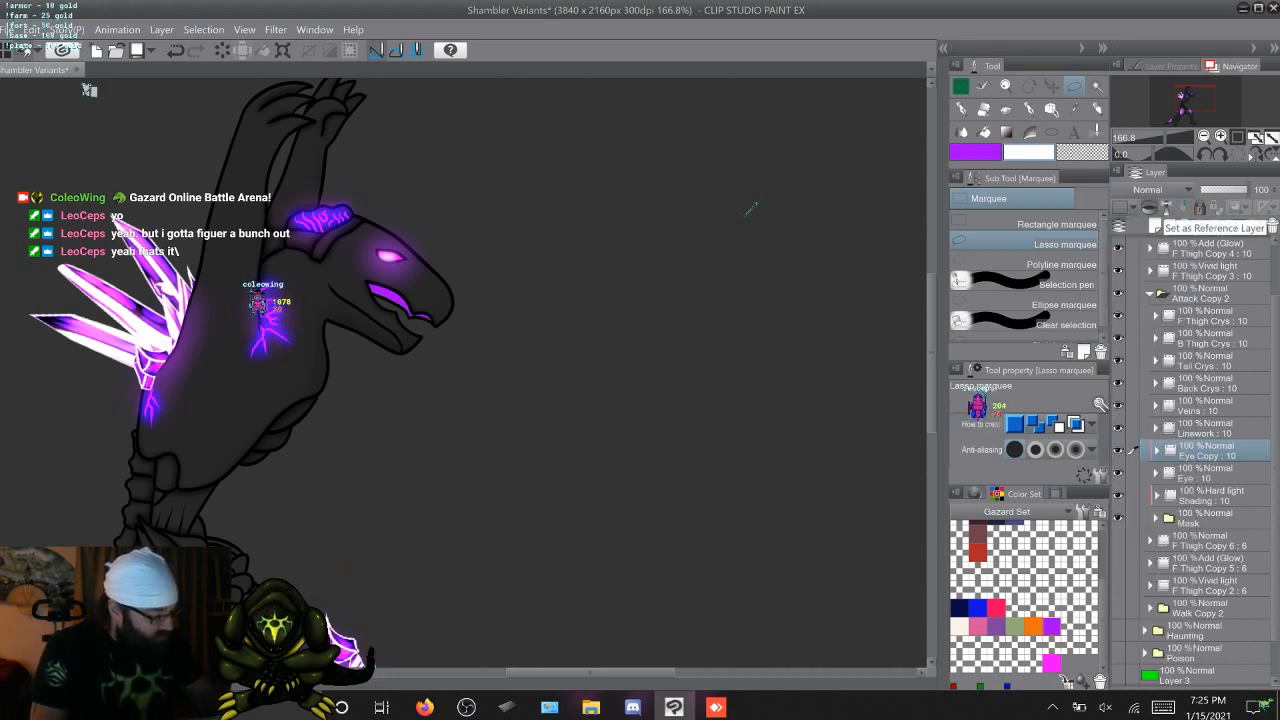
click(1158, 190)
click(1136, 395)
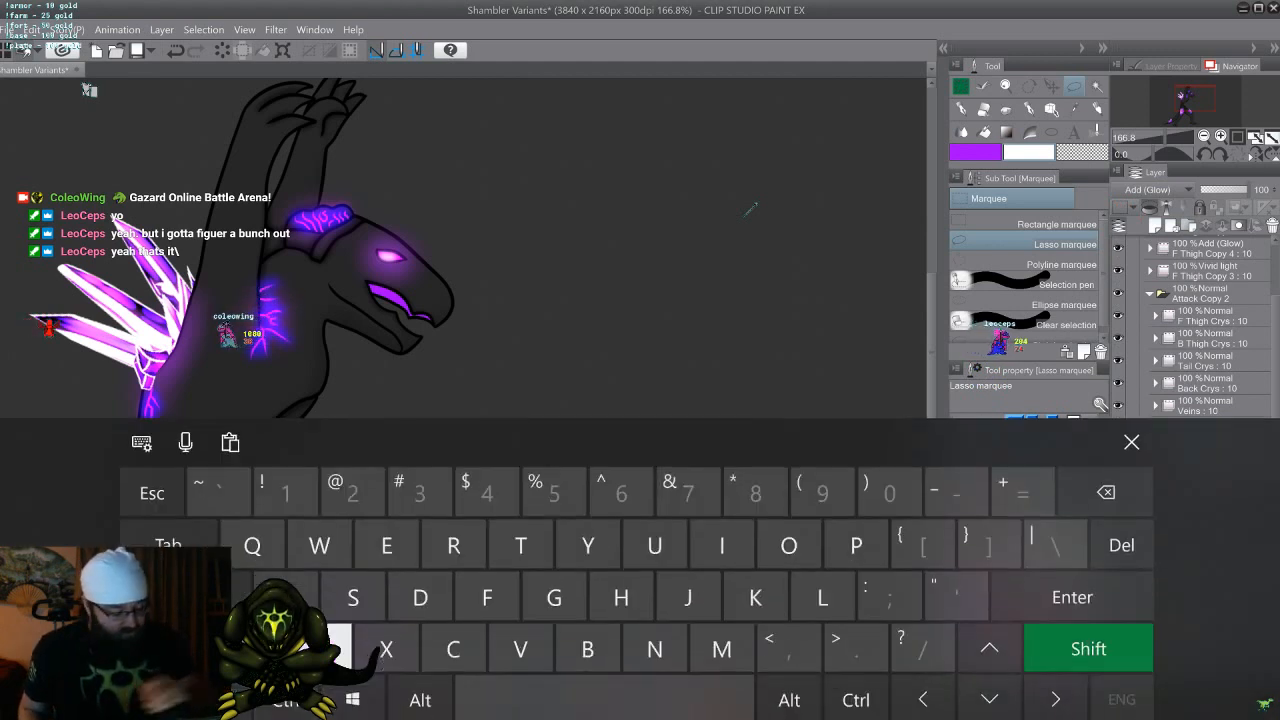
Rename the Eye Copy layer as Mouth Glow
text(Mouth)
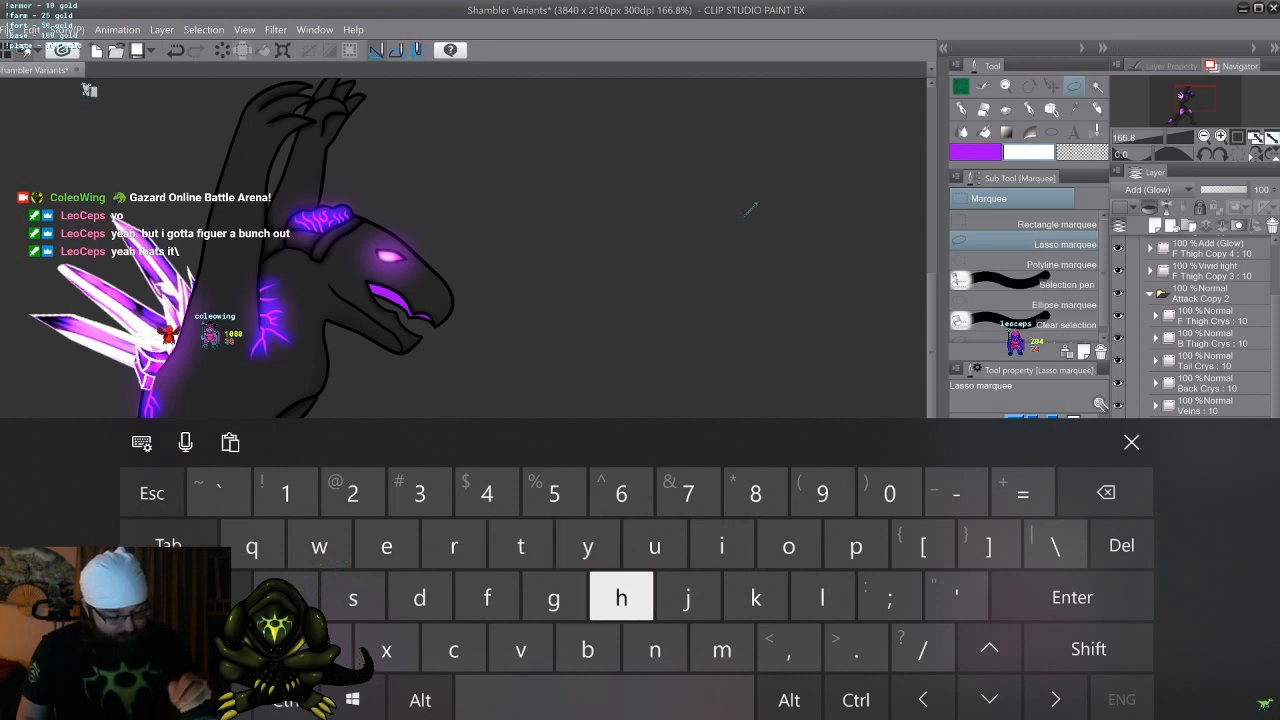
key(shift)
text(Glow)
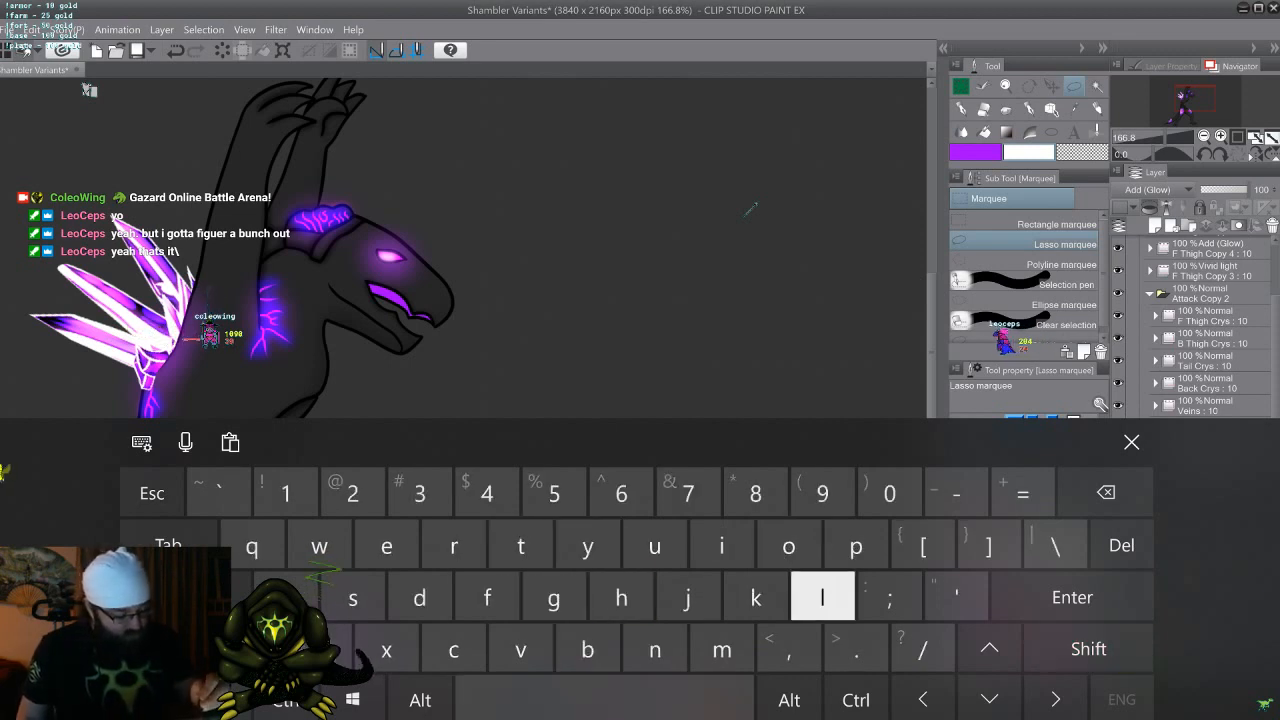
click(1131, 442)
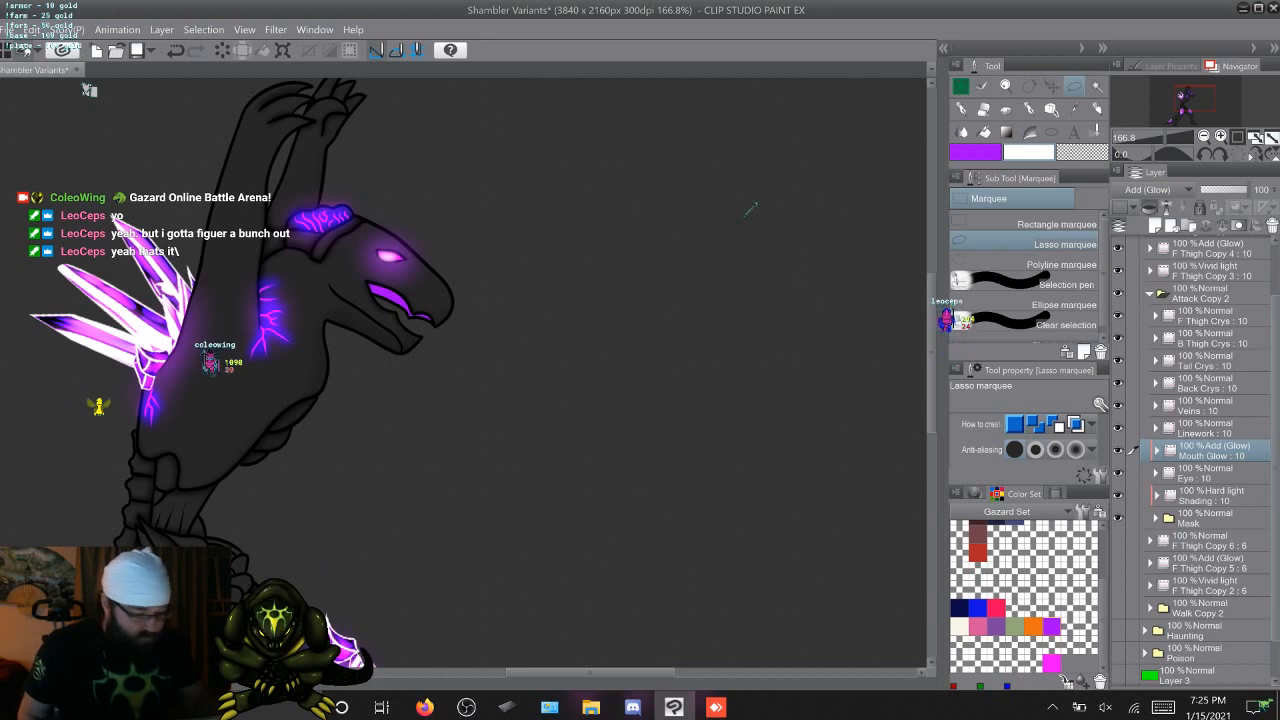
Paint a white highlight inside the mouth on cel 1 of Mouth Glow with the Coleowing Soft Airbrush at size 80 and density 25
scroll(1200, 455, up, 1)
scroll(1195, 455, down, 1)
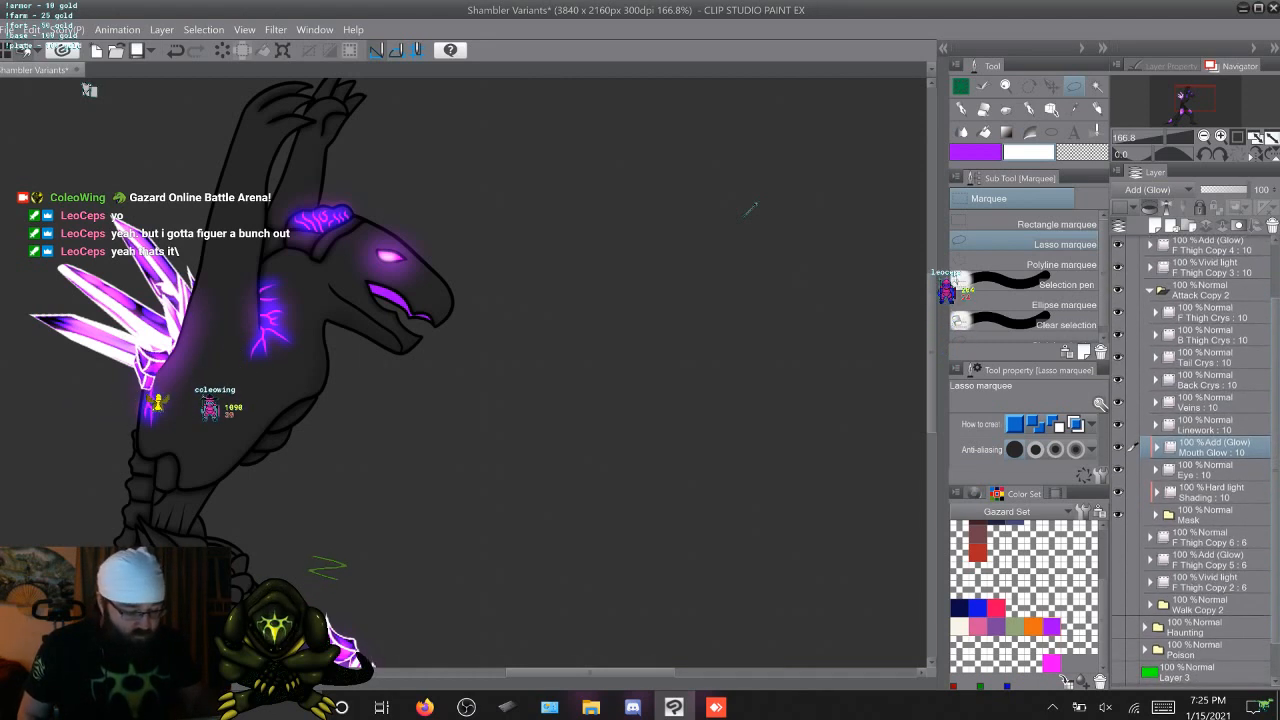
click(1157, 446)
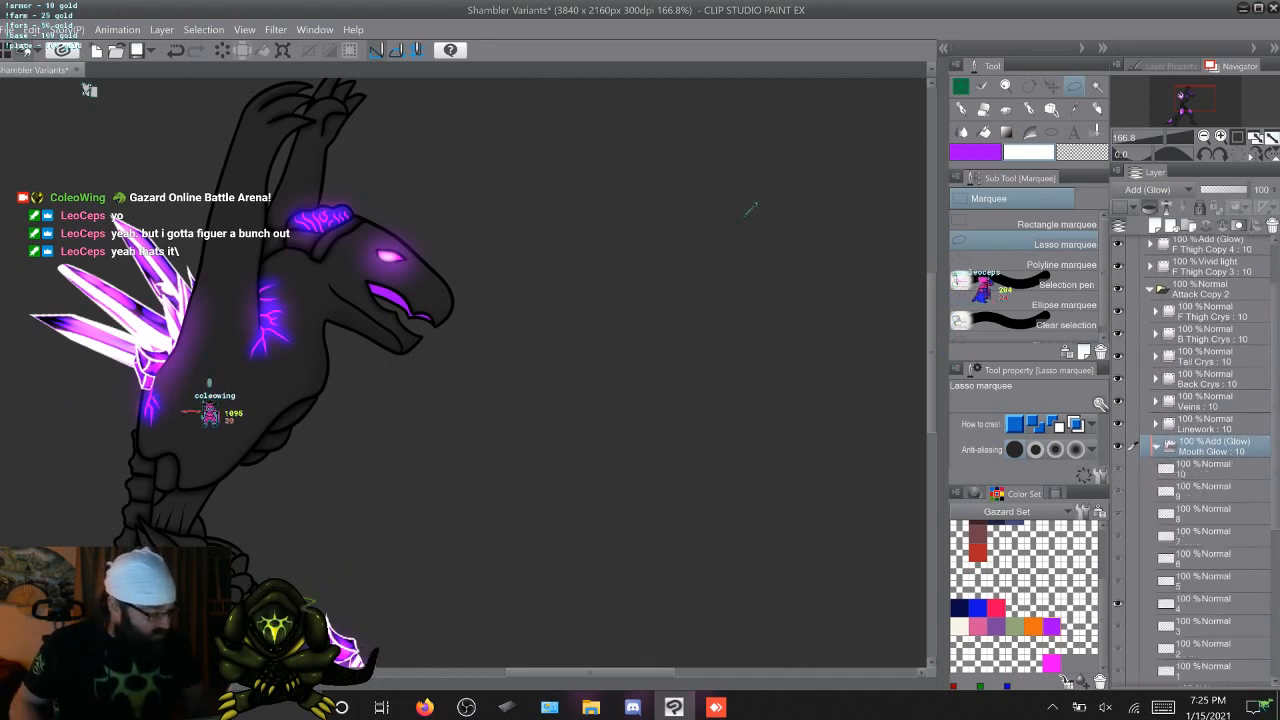
click(1204, 469)
click(1204, 671)
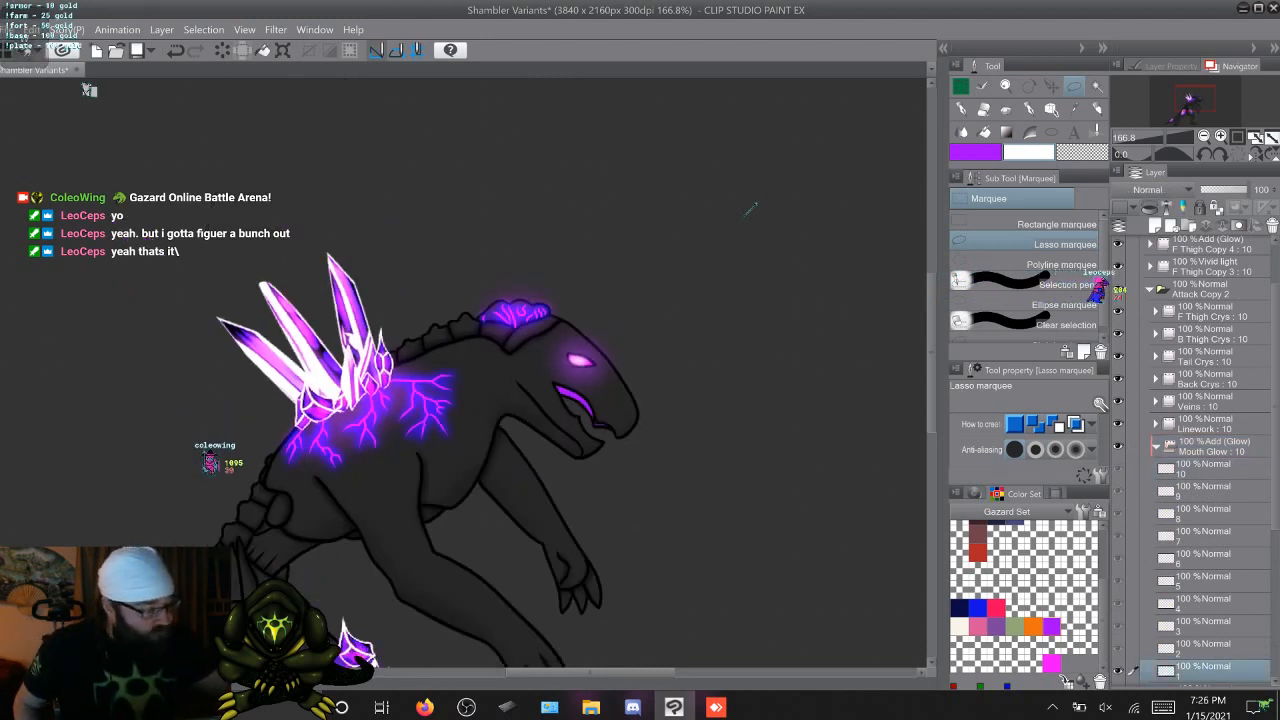
key(b)
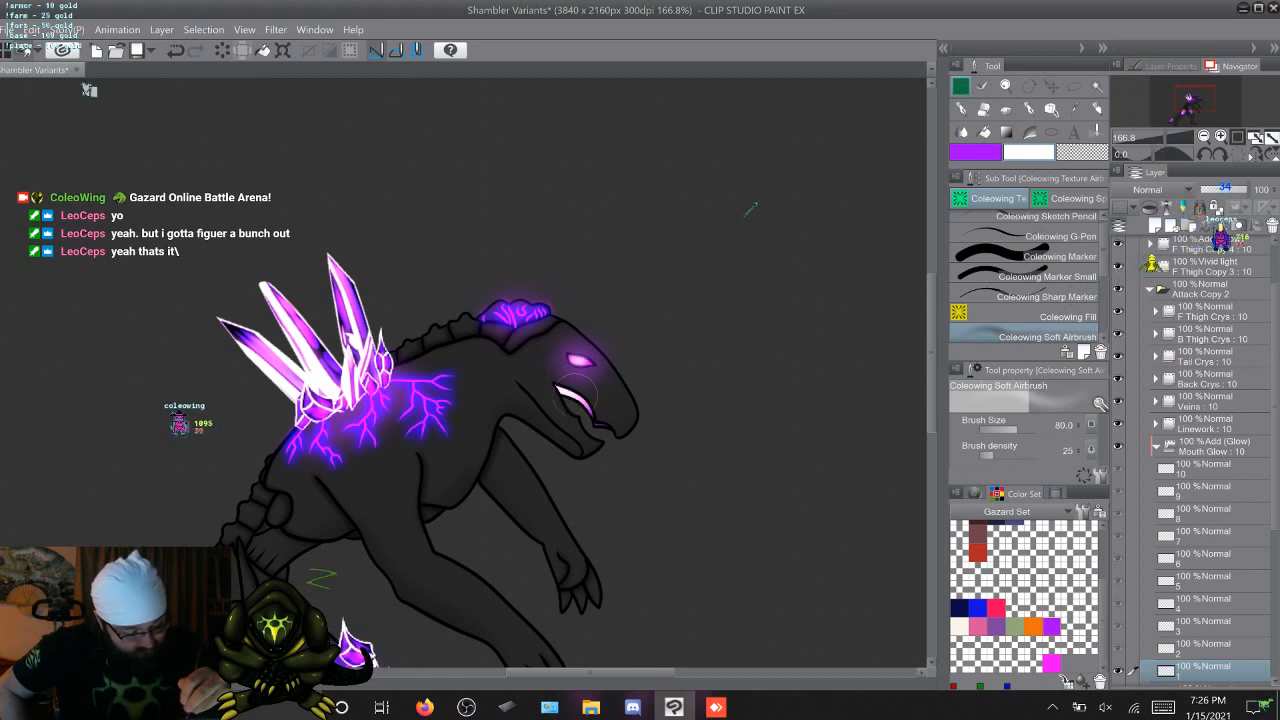
Airbrush the same white mouth highlight on cels 2 to 5 of Mouth Glow
key(Right)
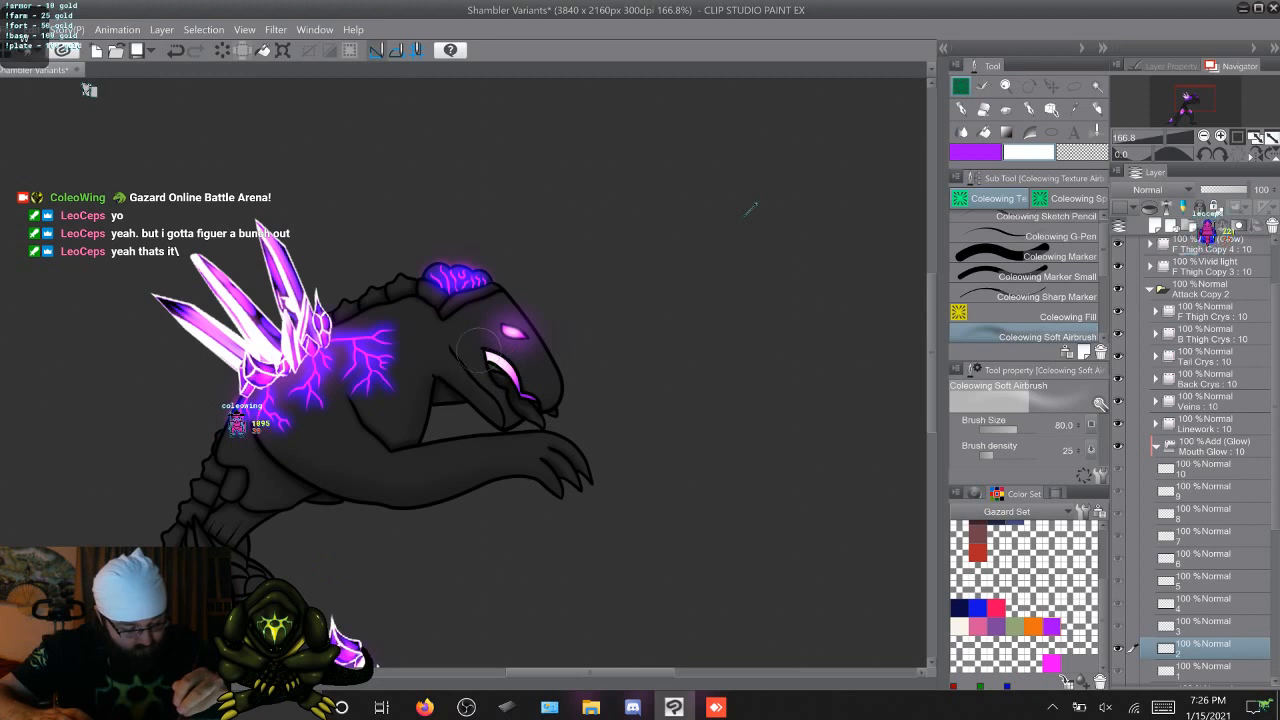
key(Right)
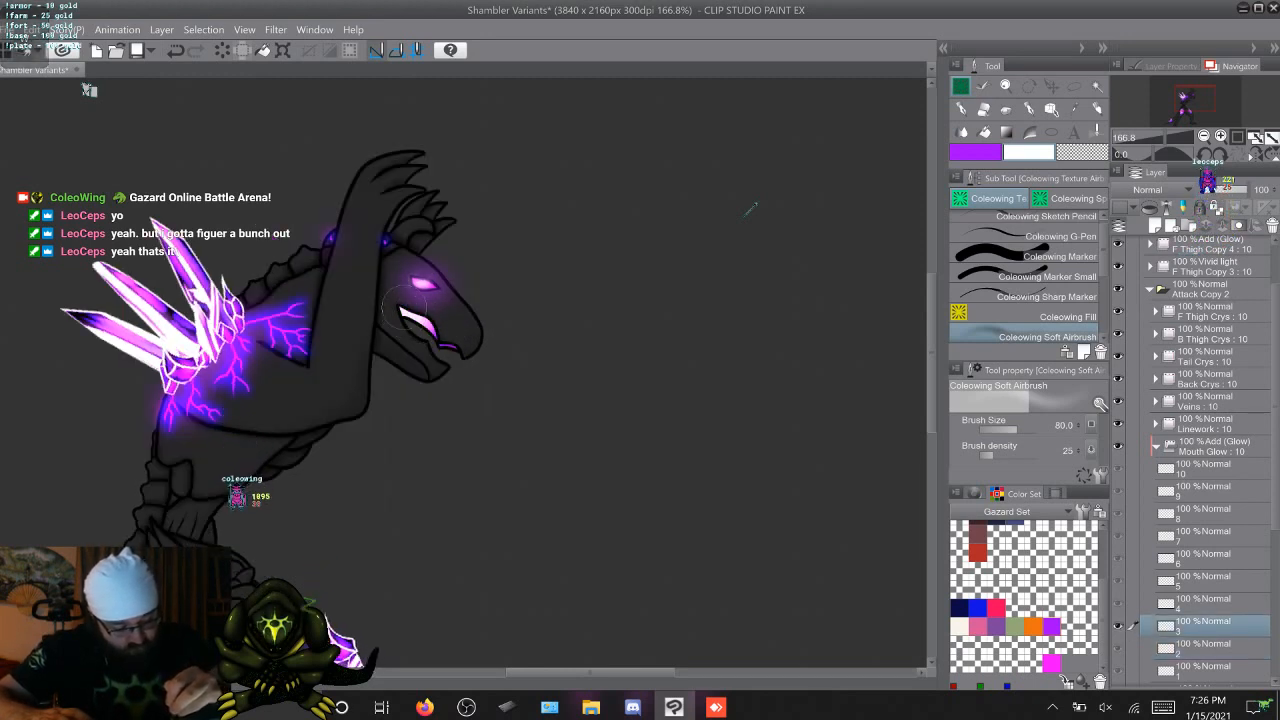
key(Right)
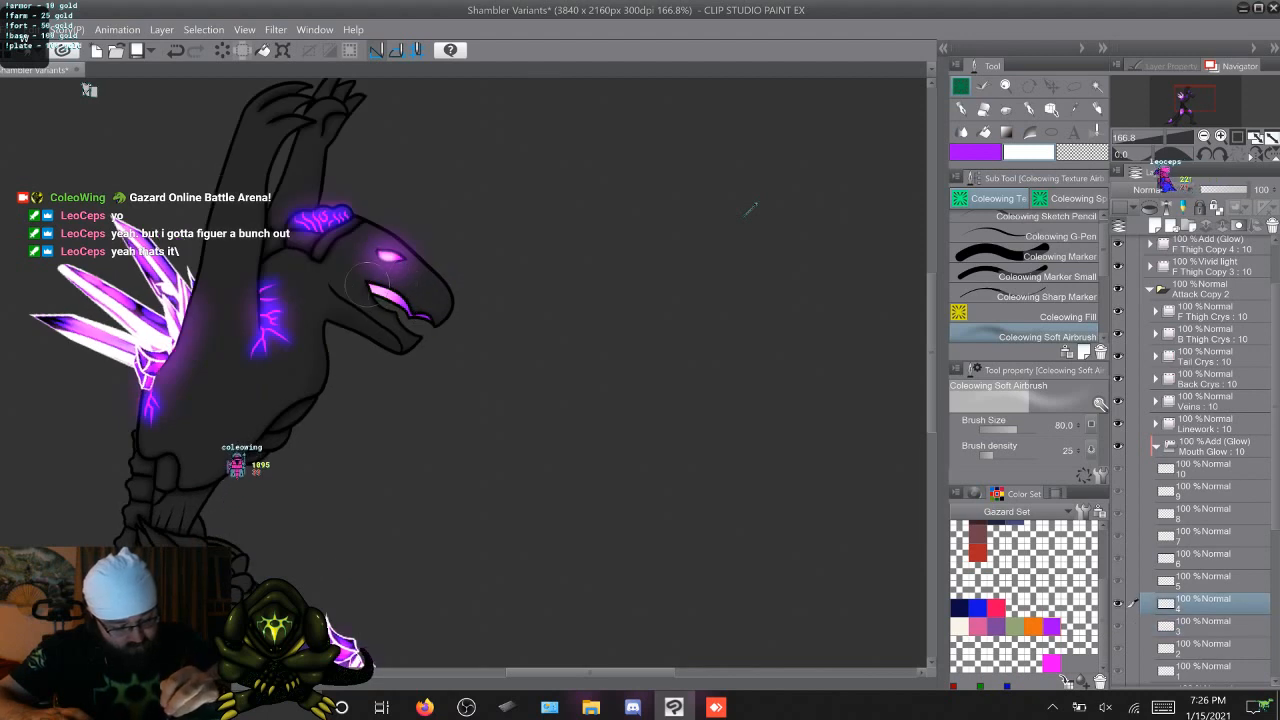
drag(403, 297, 368, 285)
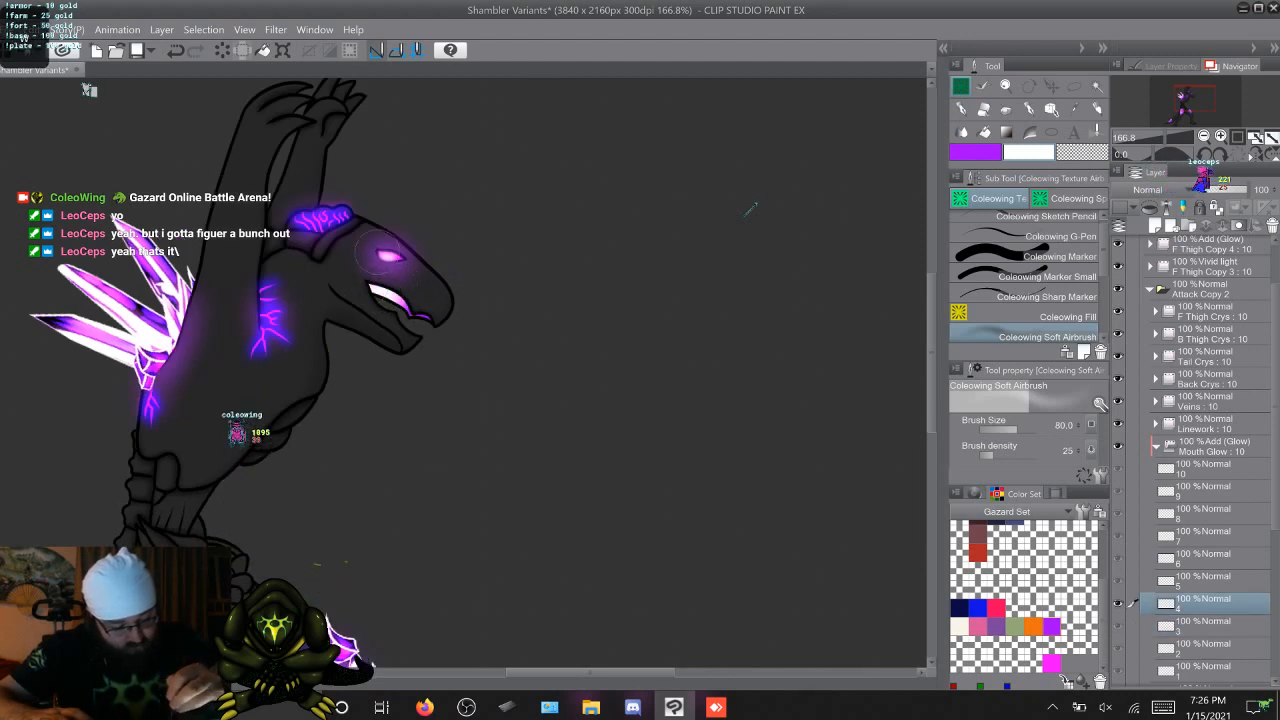
key(Right)
drag(340, 272, 362, 282)
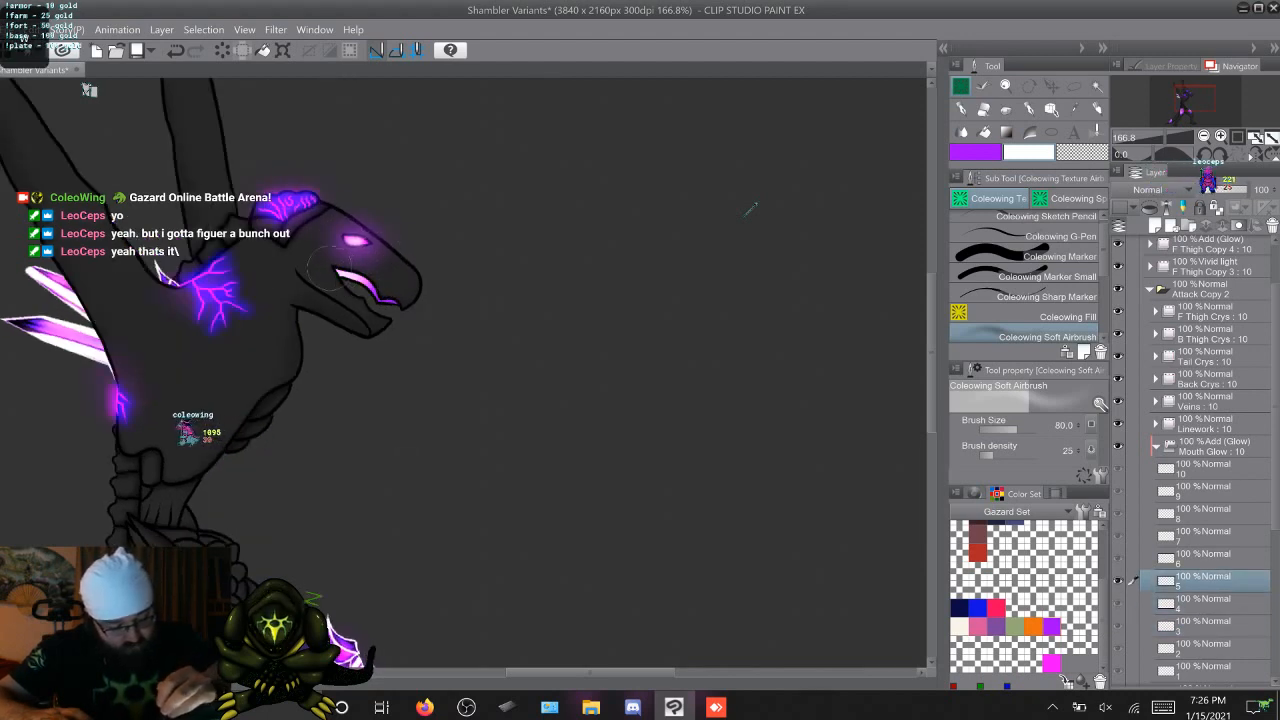
Airbrush the white mouth highlight on cels 6 to 10 of Mouth Glow, return to cel 1 and collapse the layer
key(Right)
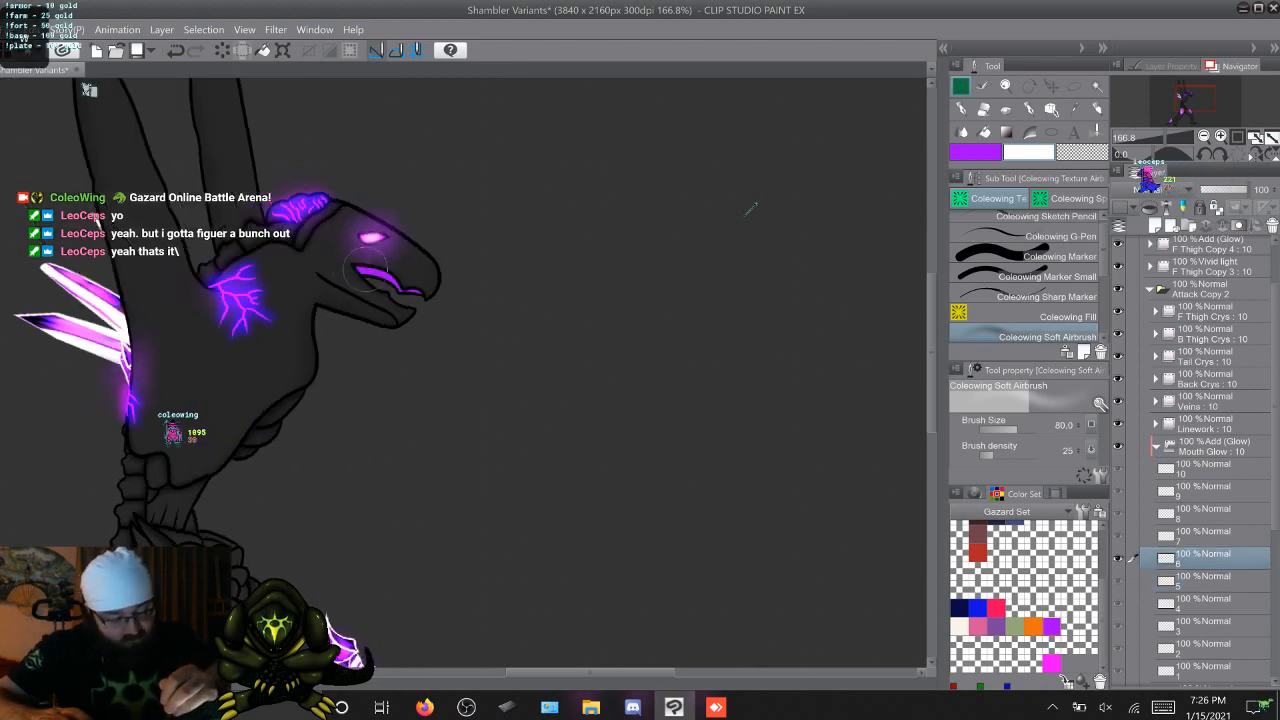
drag(372, 270, 376, 266)
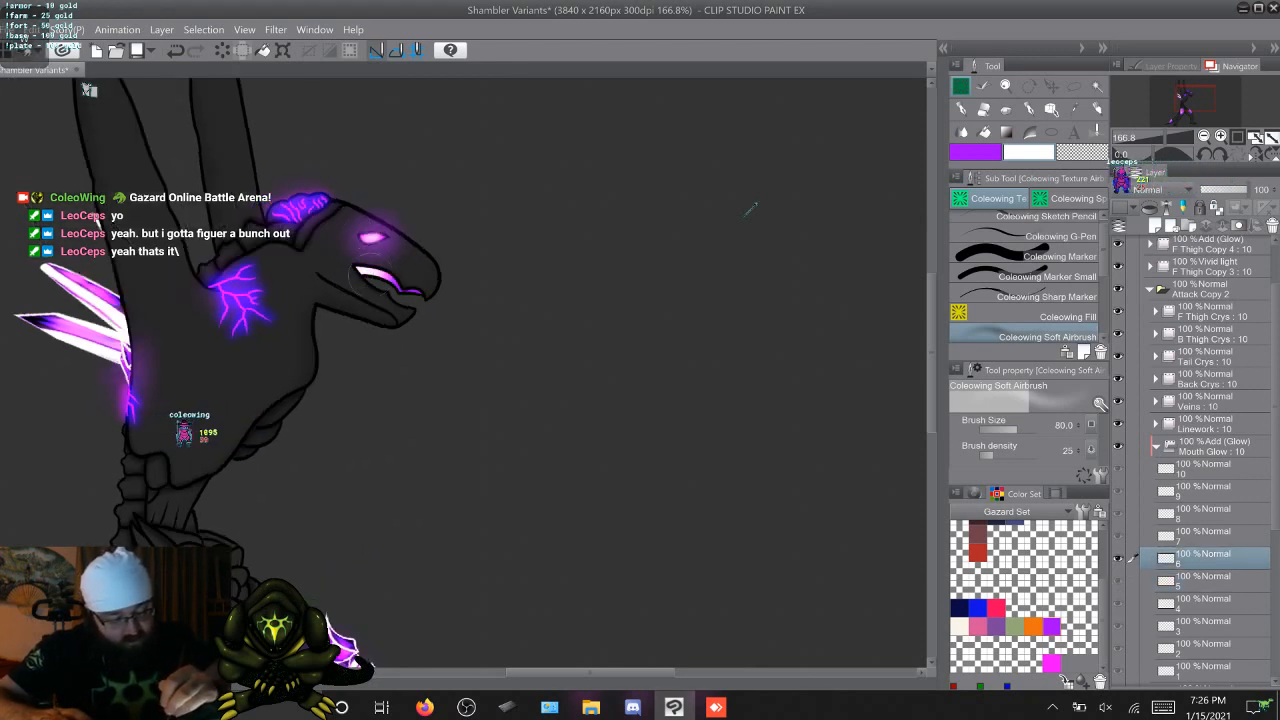
key(Right)
drag(429, 287, 444, 292)
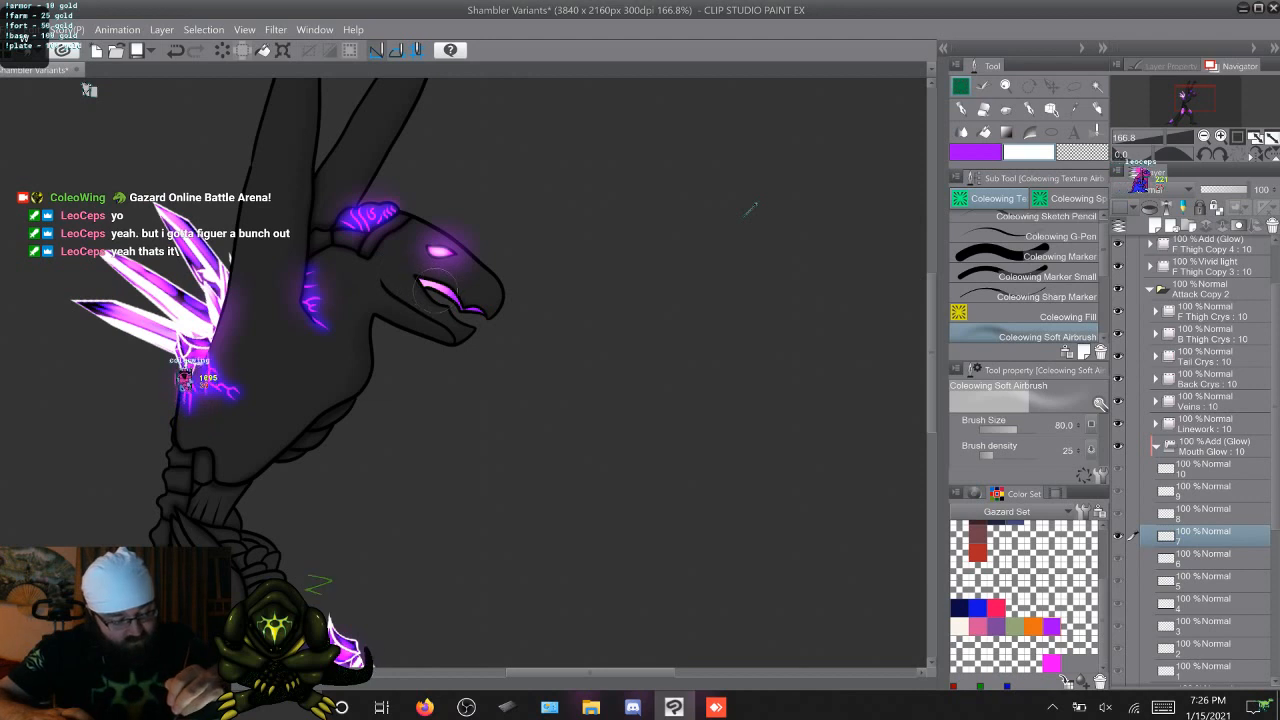
key(Right)
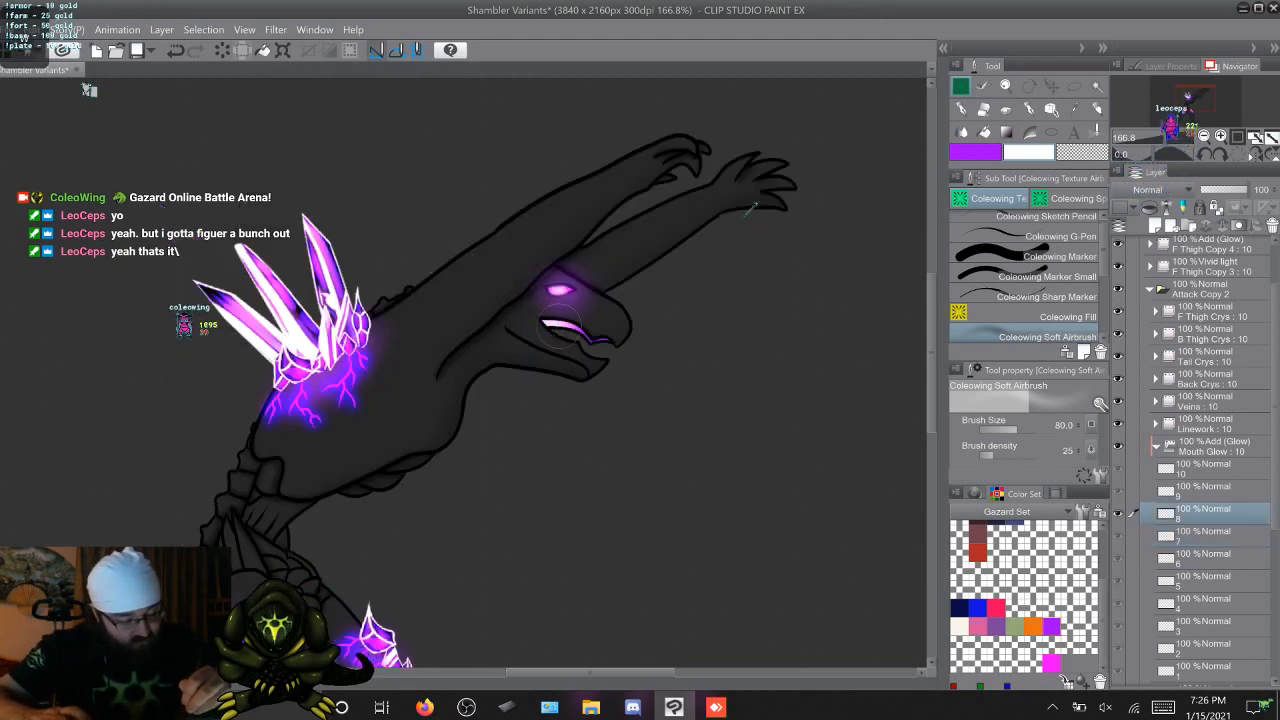
key(Right)
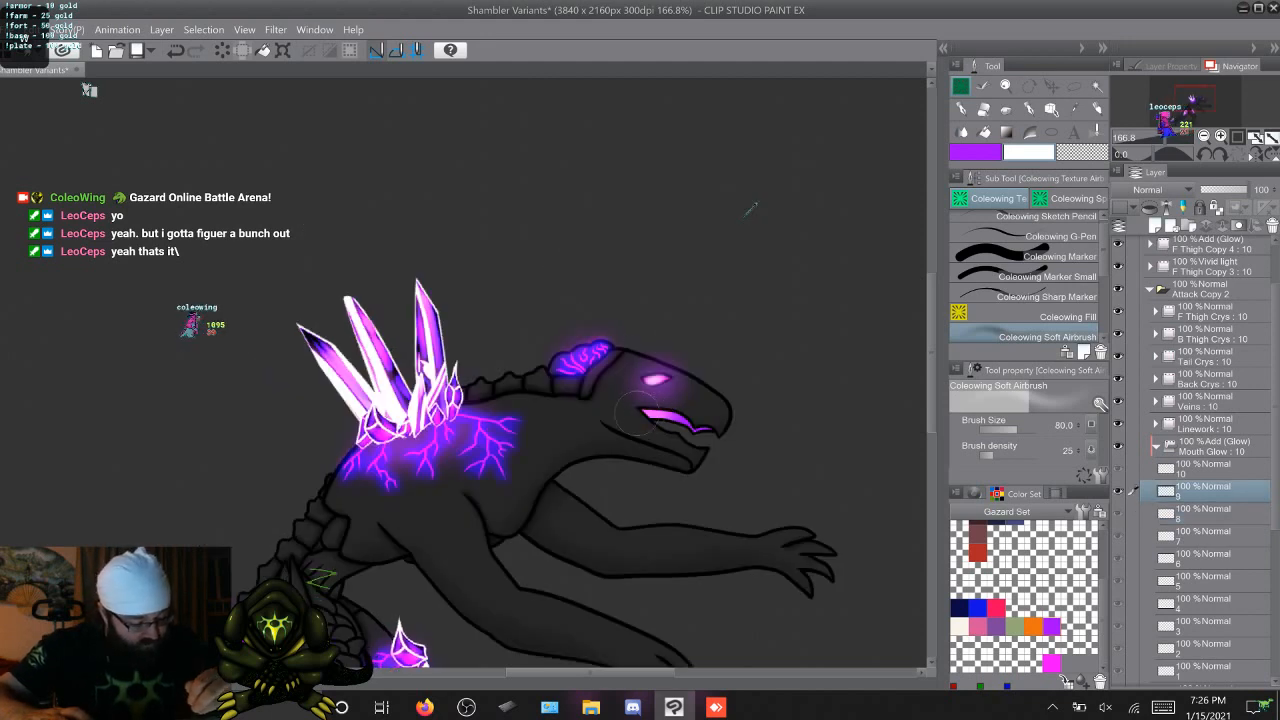
drag(645, 412, 682, 420)
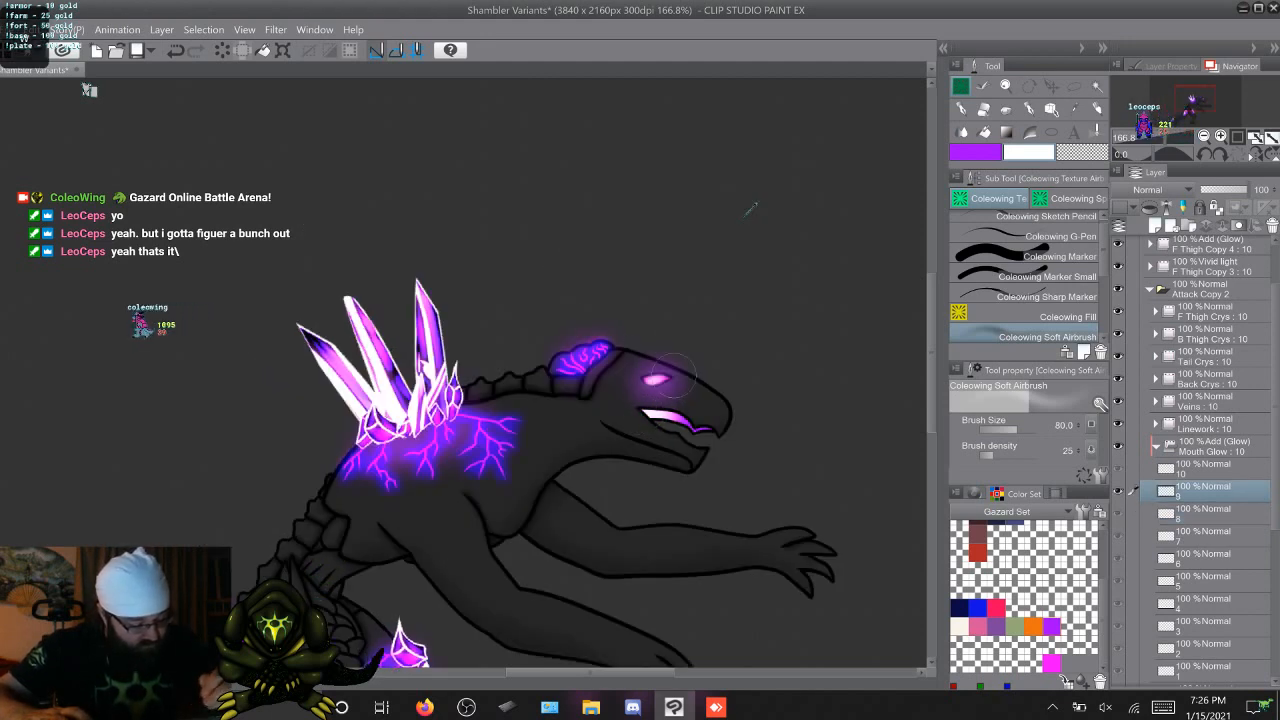
key(Right)
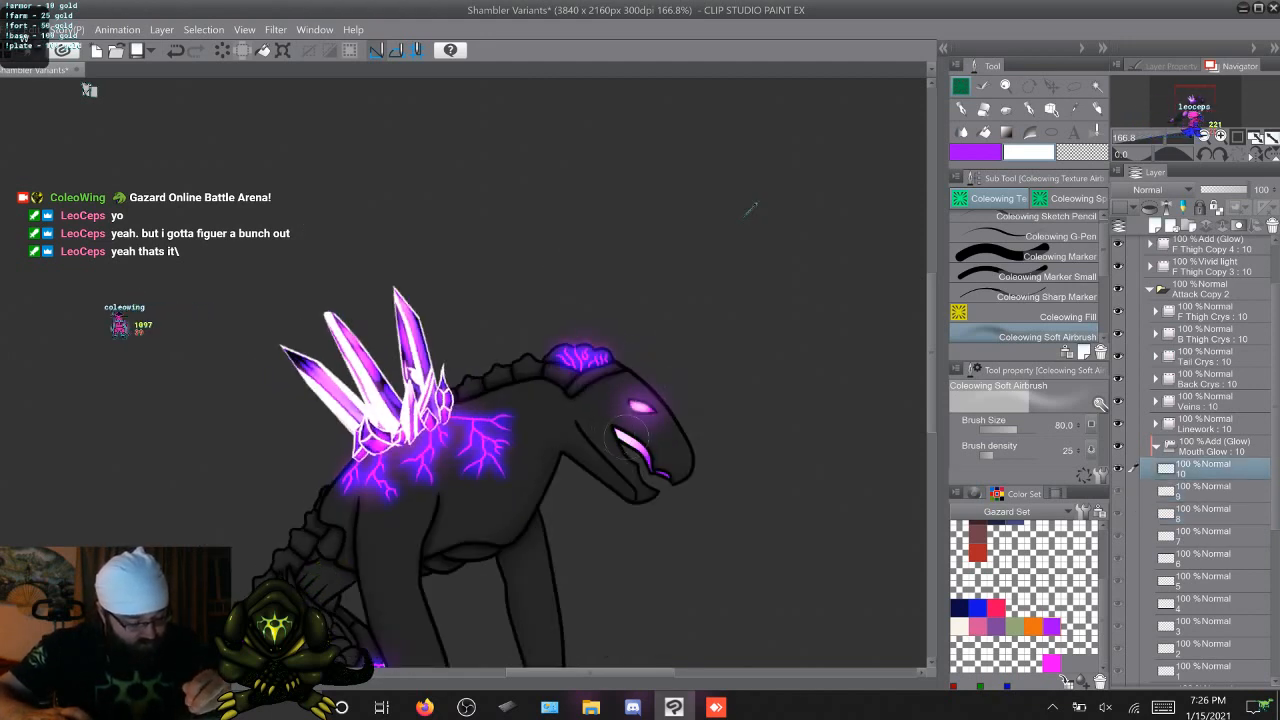
key(Right)
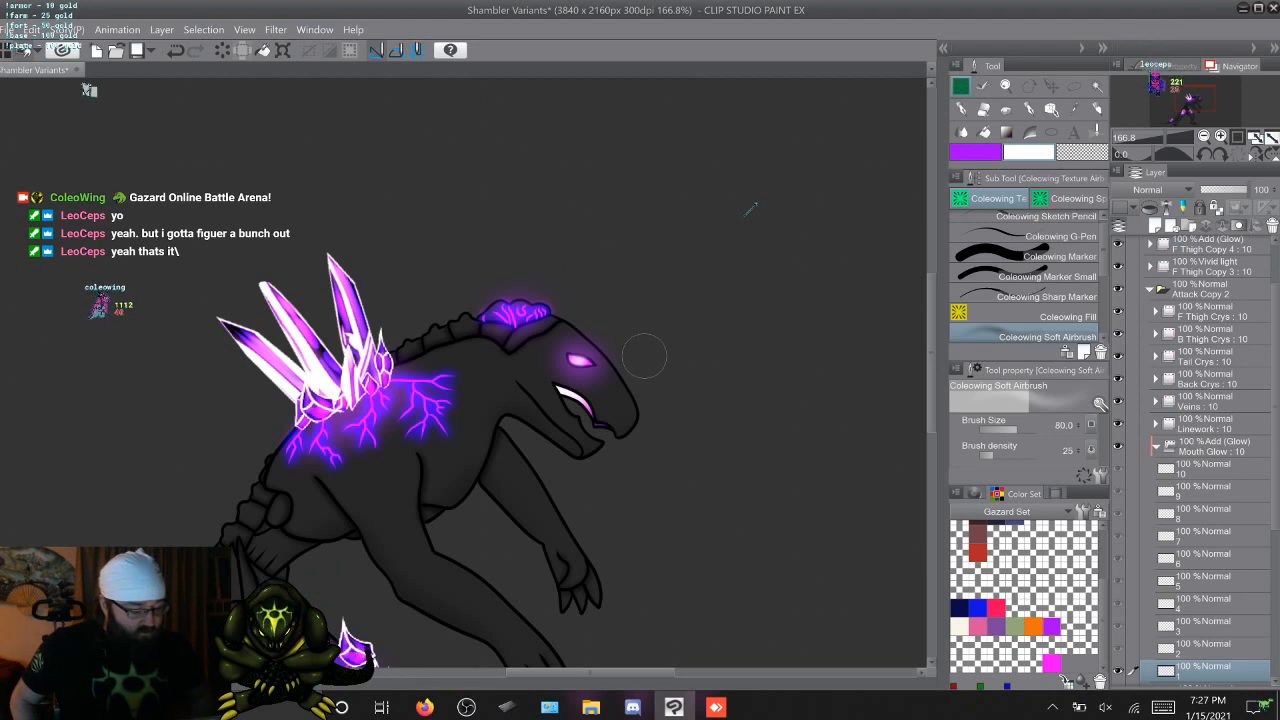
click(1156, 446)
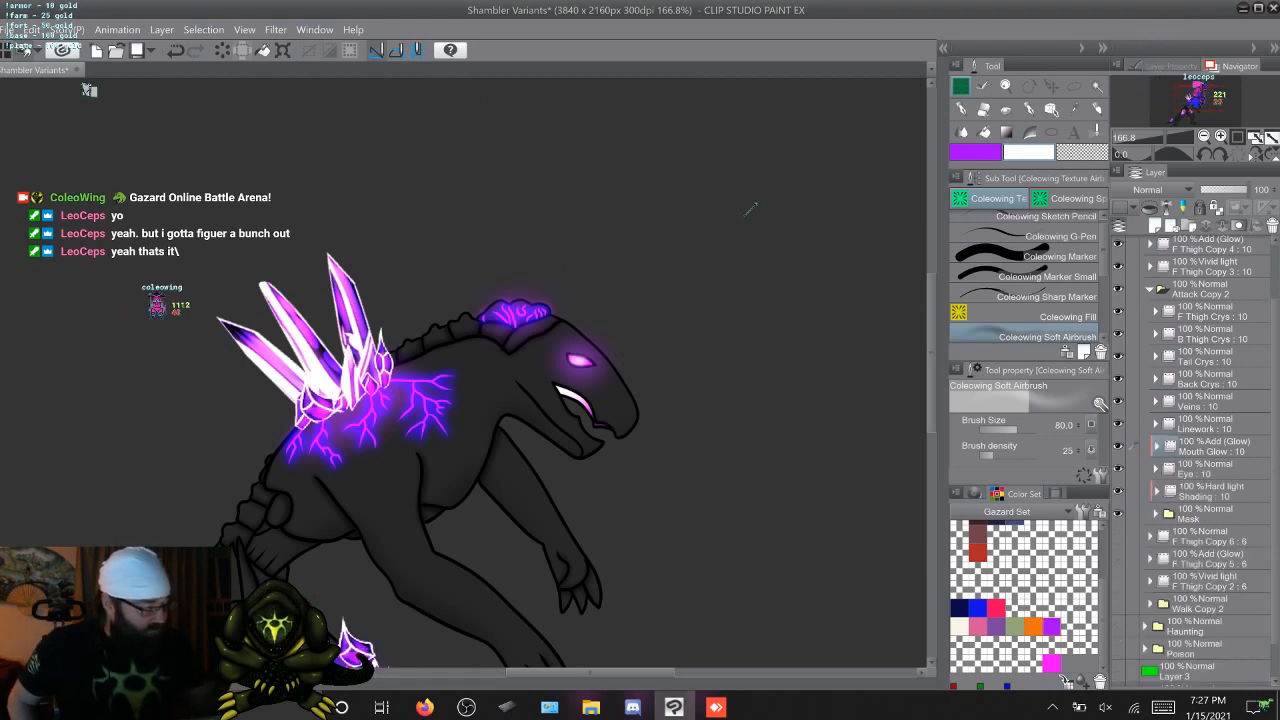
Paint a purple glow around the mouth on cel 1 of the Add (Glow) layer F Thigh Copy 4, using the Coleowing Custom Airbrush at size 40
scroll(1195, 460, up, 2)
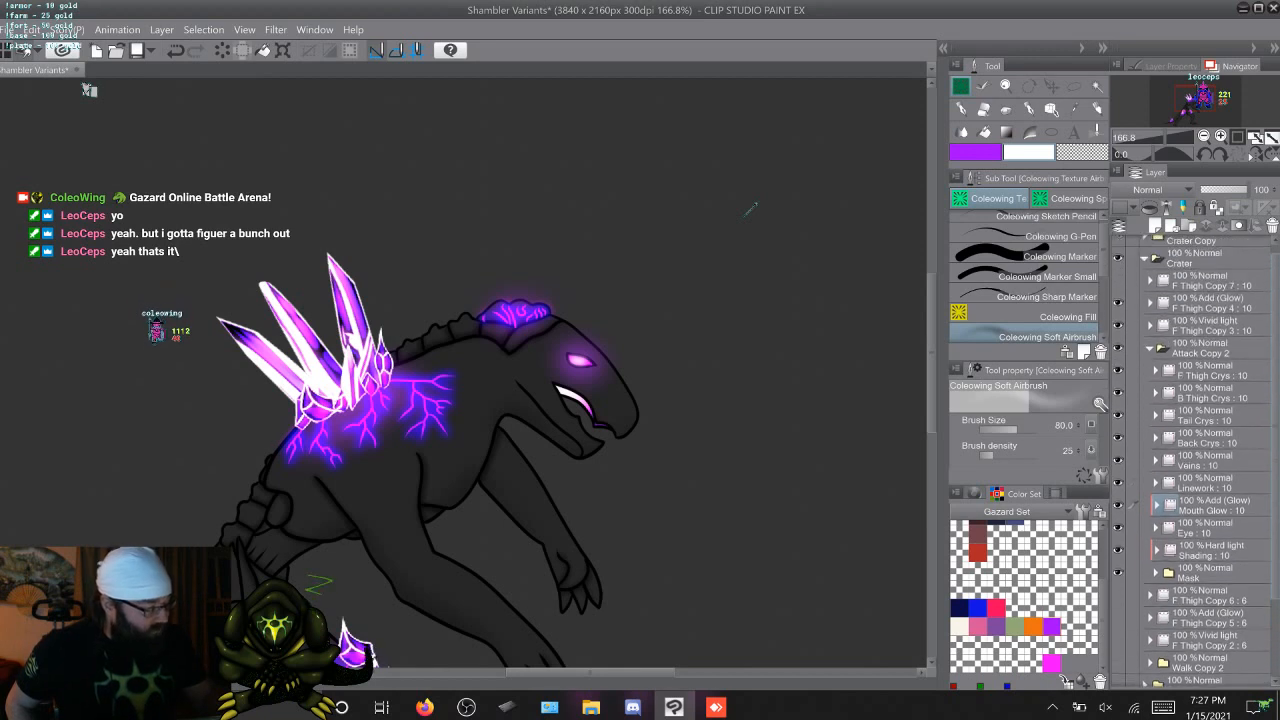
click(1208, 303)
click(1150, 303)
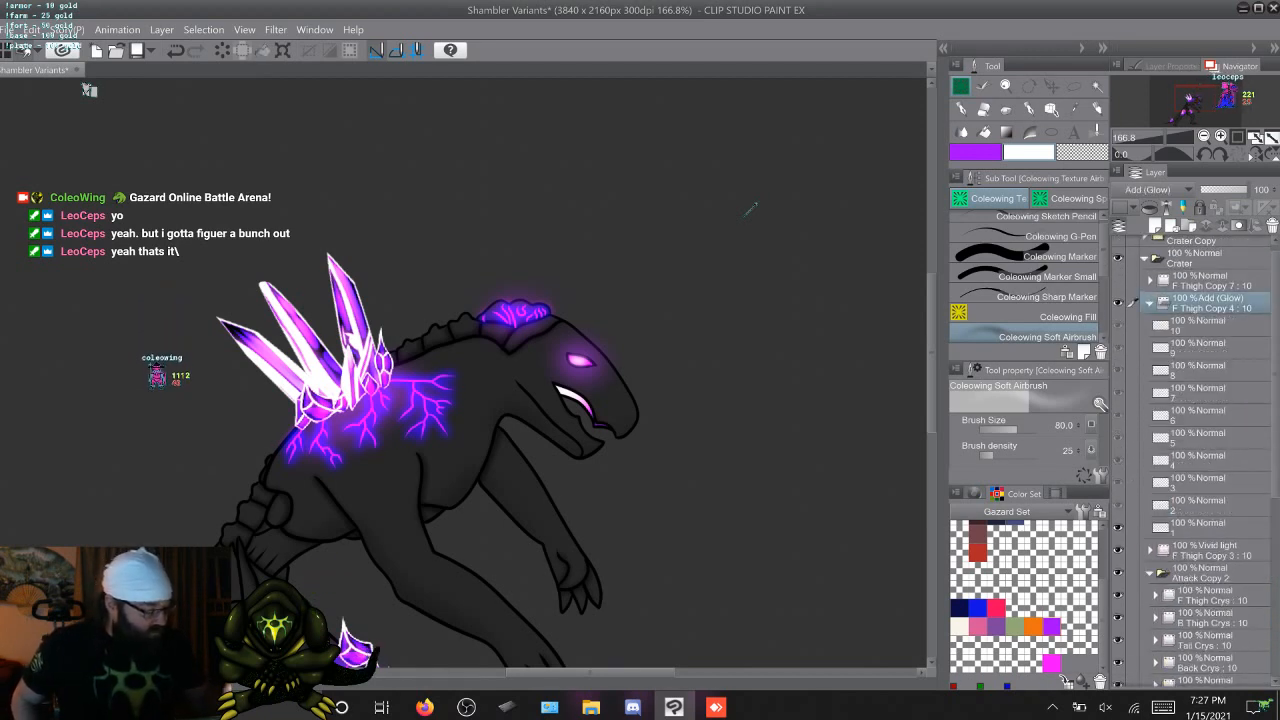
click(1200, 527)
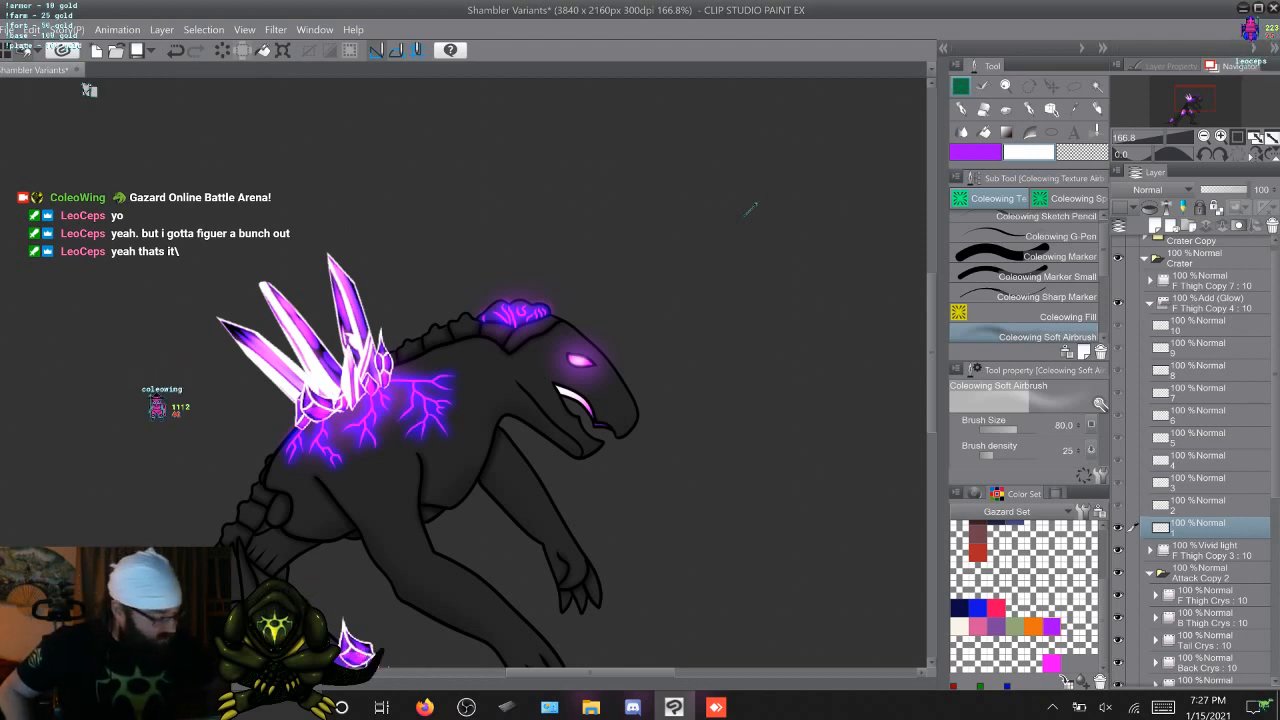
key(x)
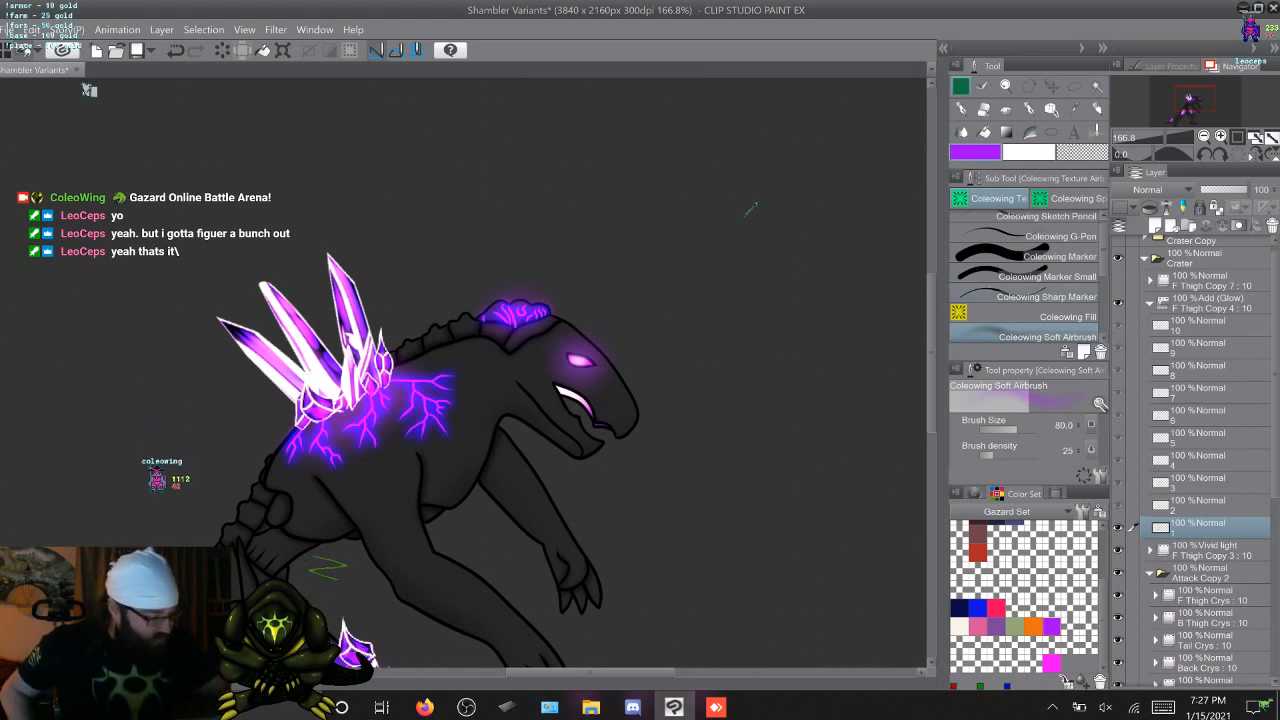
key(period)
key(period)
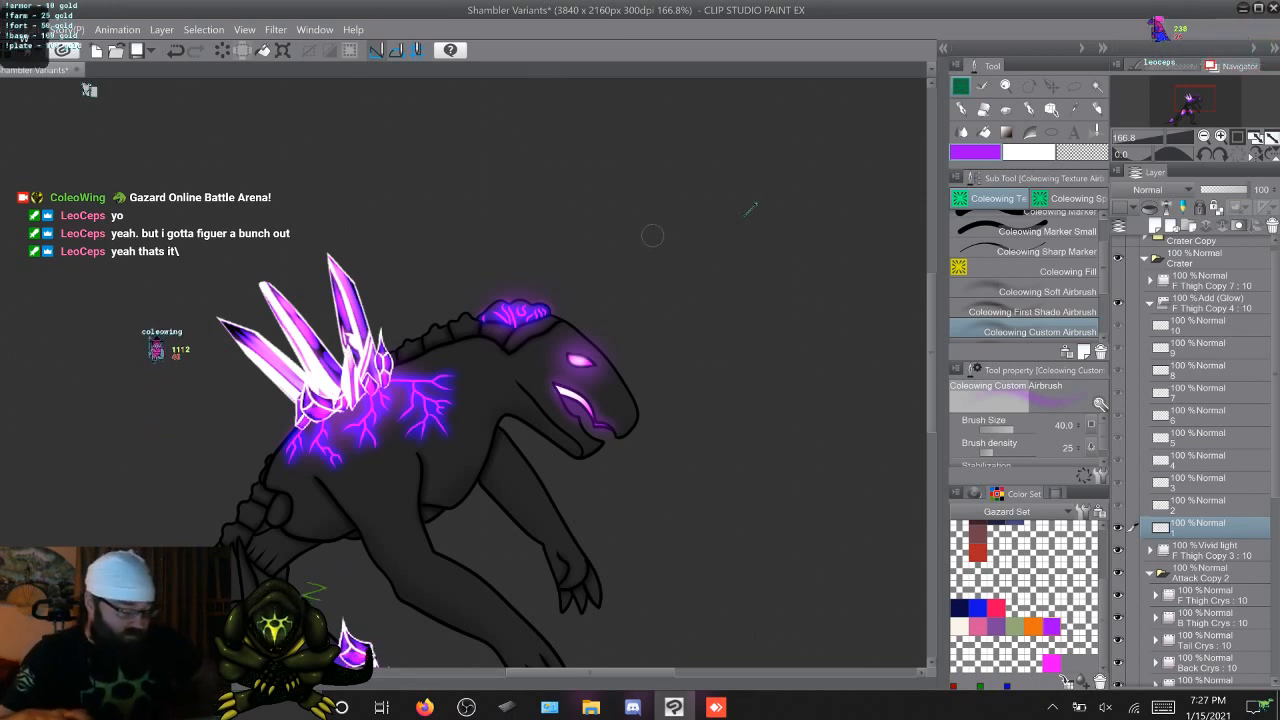
Airbrush the purple glow around the mouth on cels 2 to 5 of the Add (Glow) layer F Thigh Copy 4
key(Right)
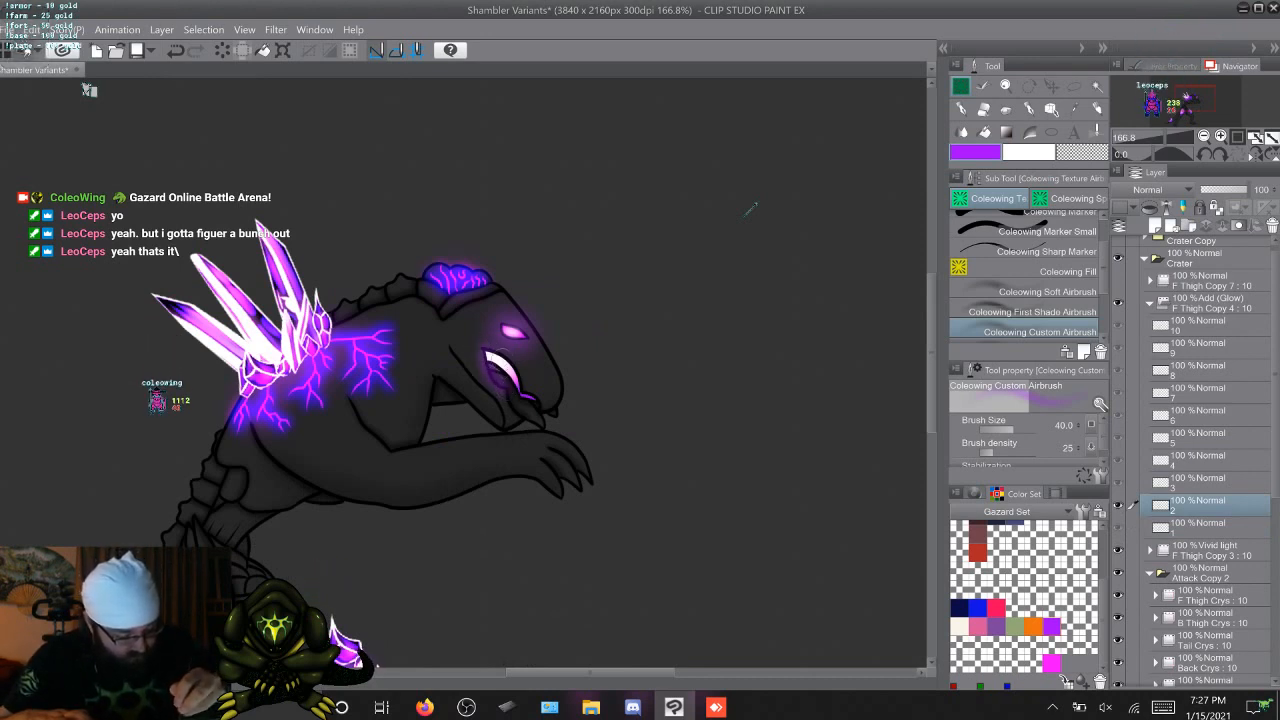
key(Right)
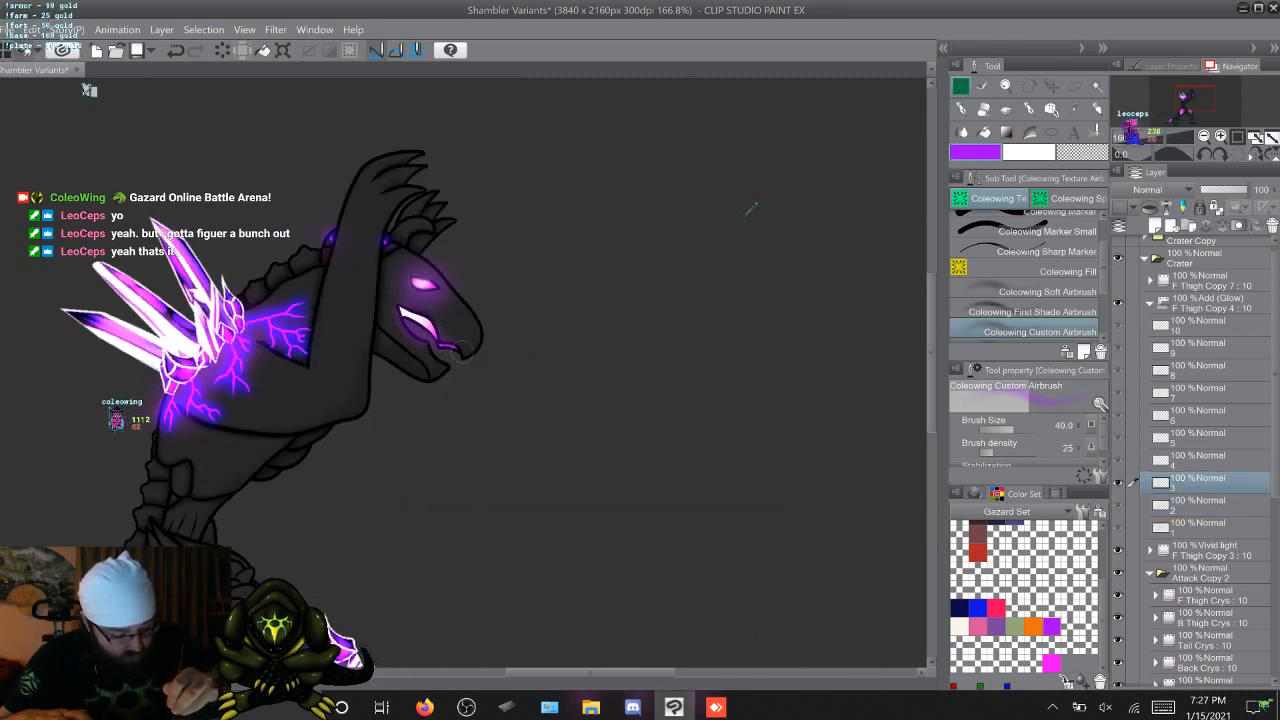
key(Right)
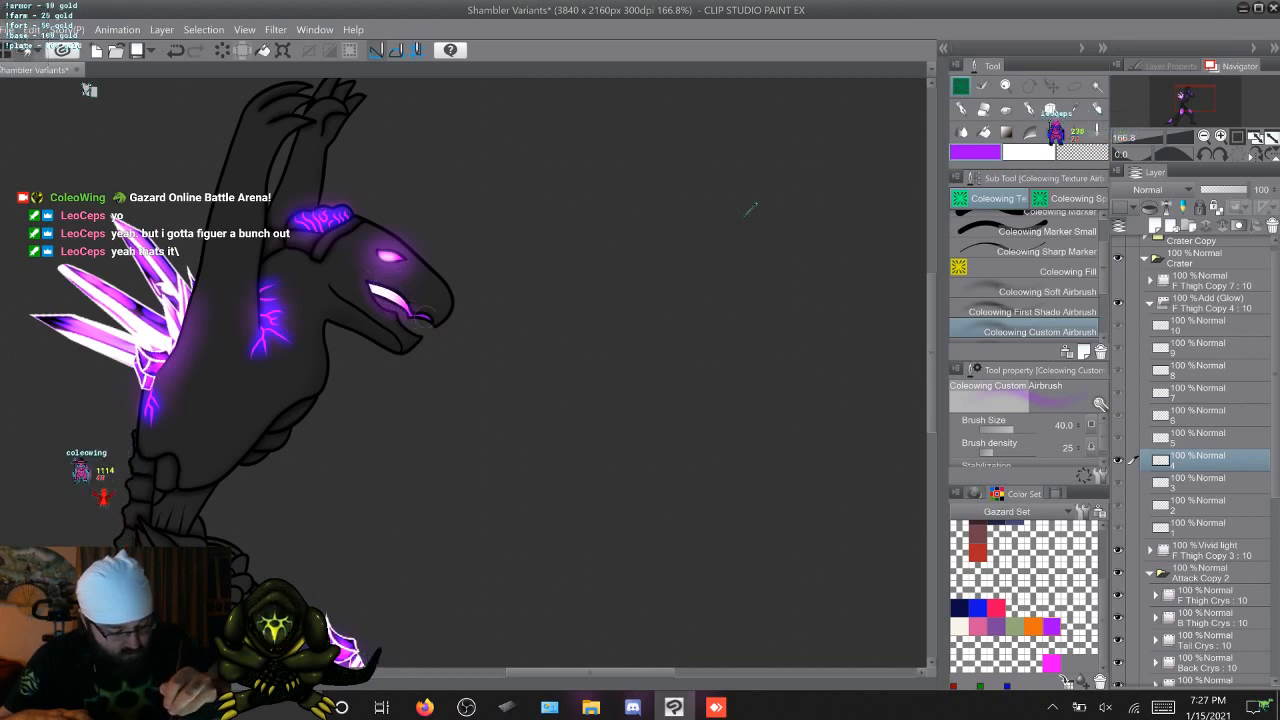
key(Right)
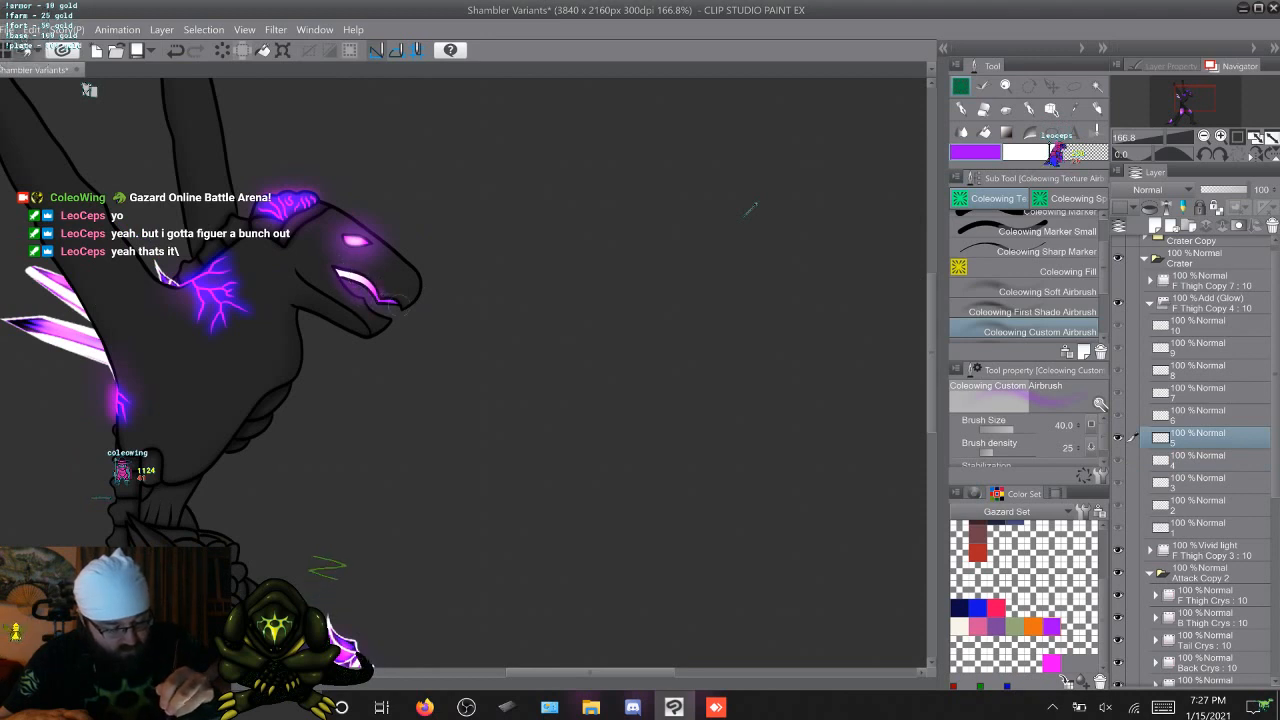
Airbrush the purple mouth glow on cels 6 to 10 of F Thigh Copy 4 and return to cel 1
key(Right)
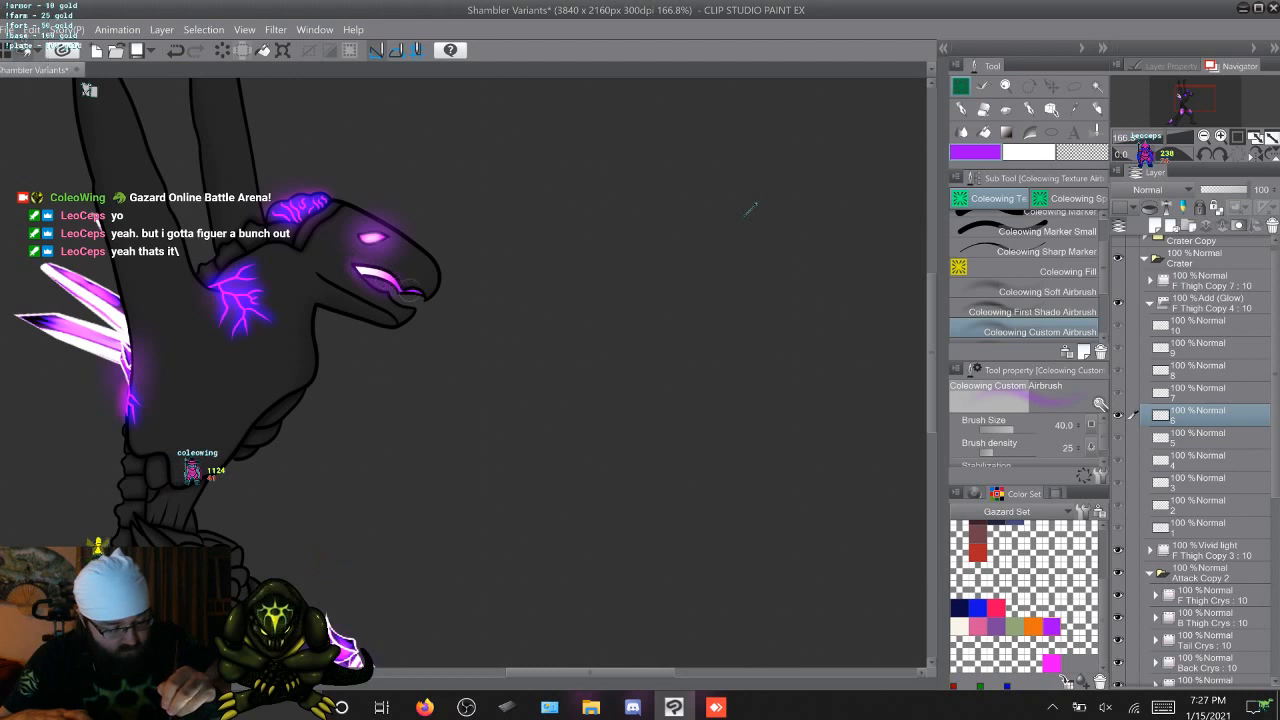
key(Right)
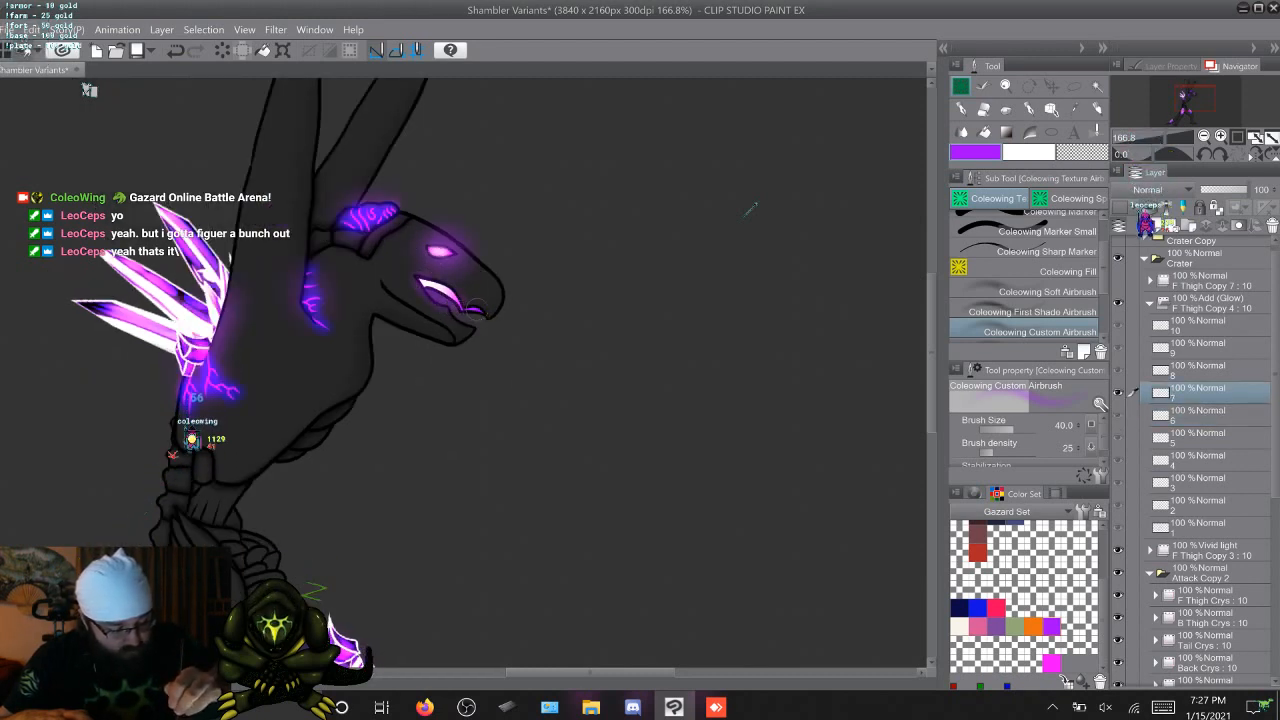
key(Right)
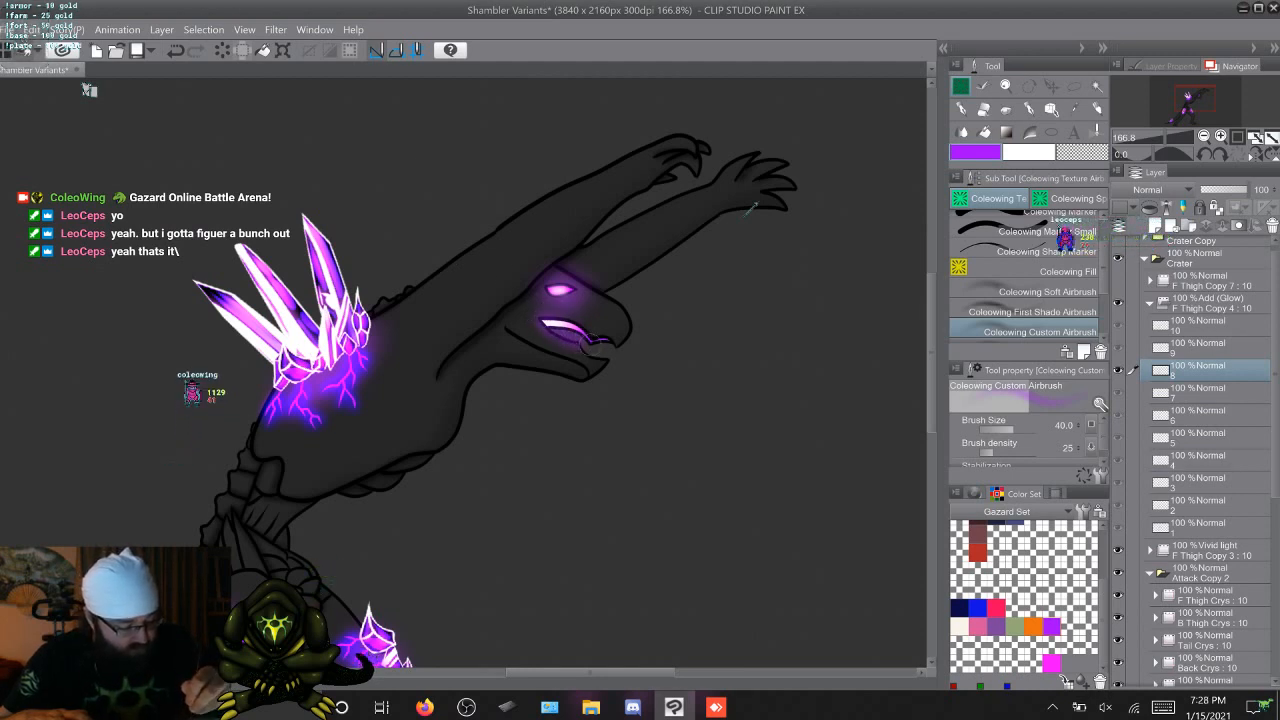
key(Right)
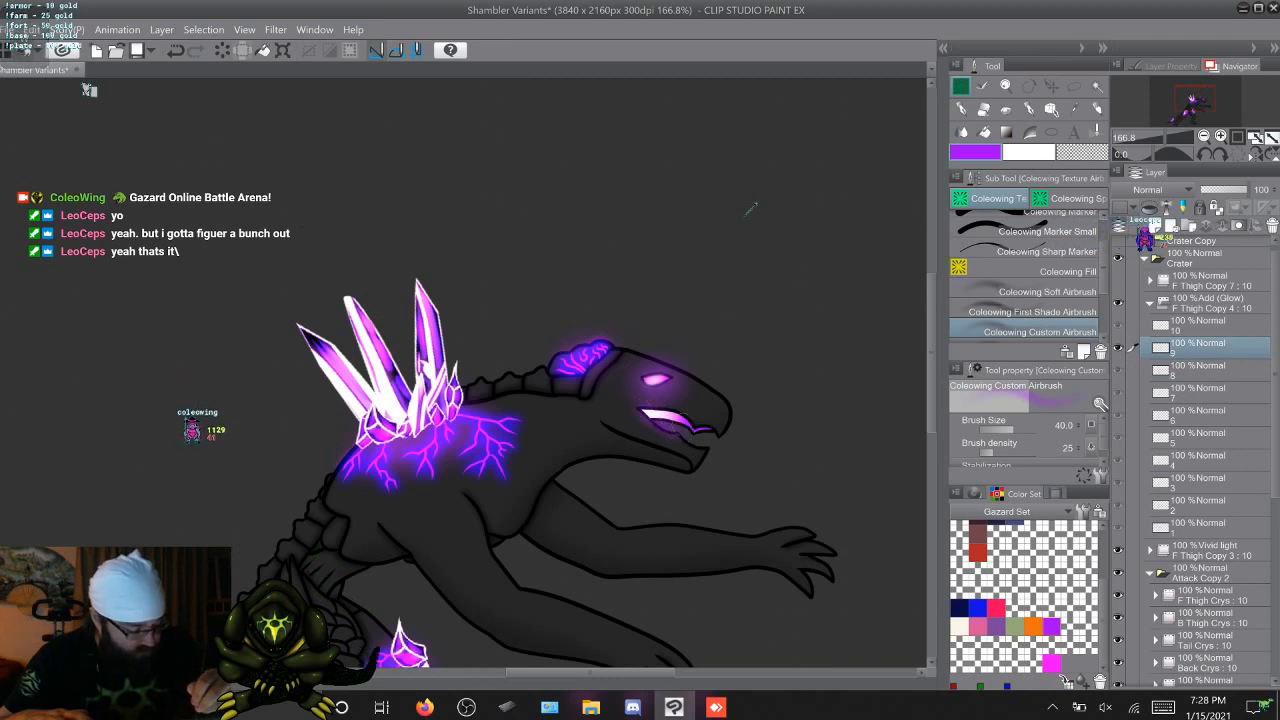
key(Right)
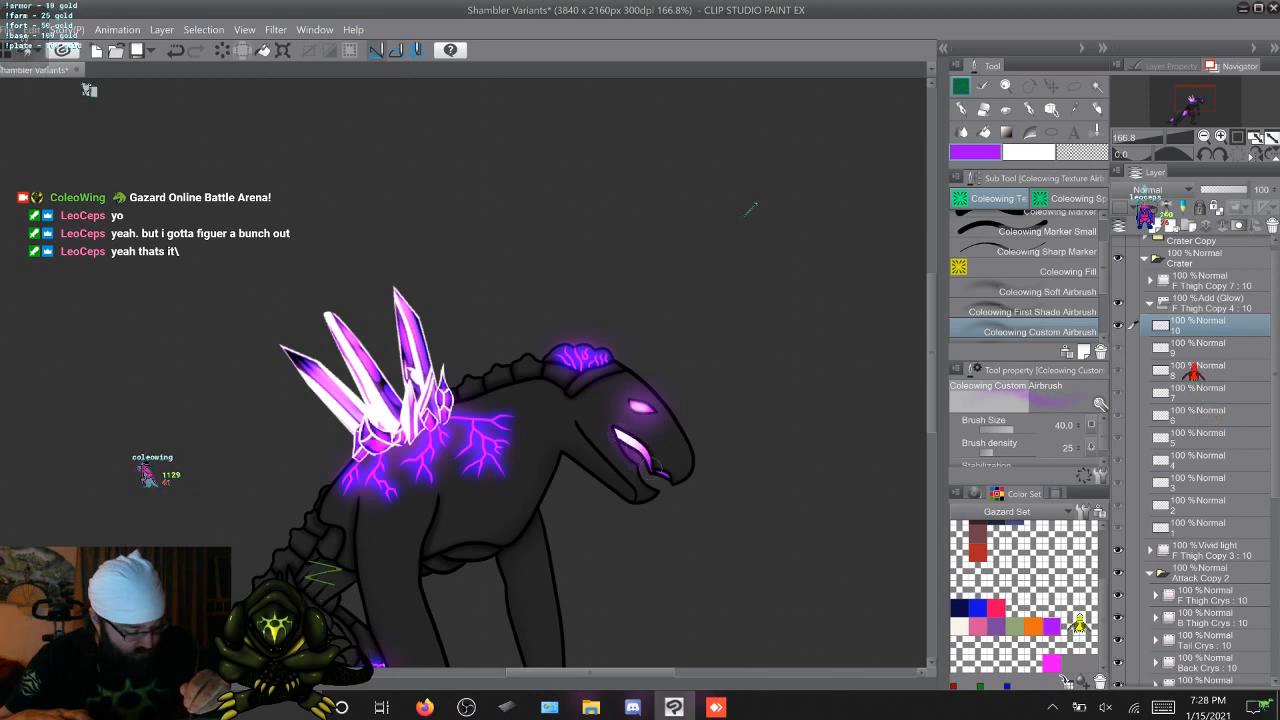
key(Right)
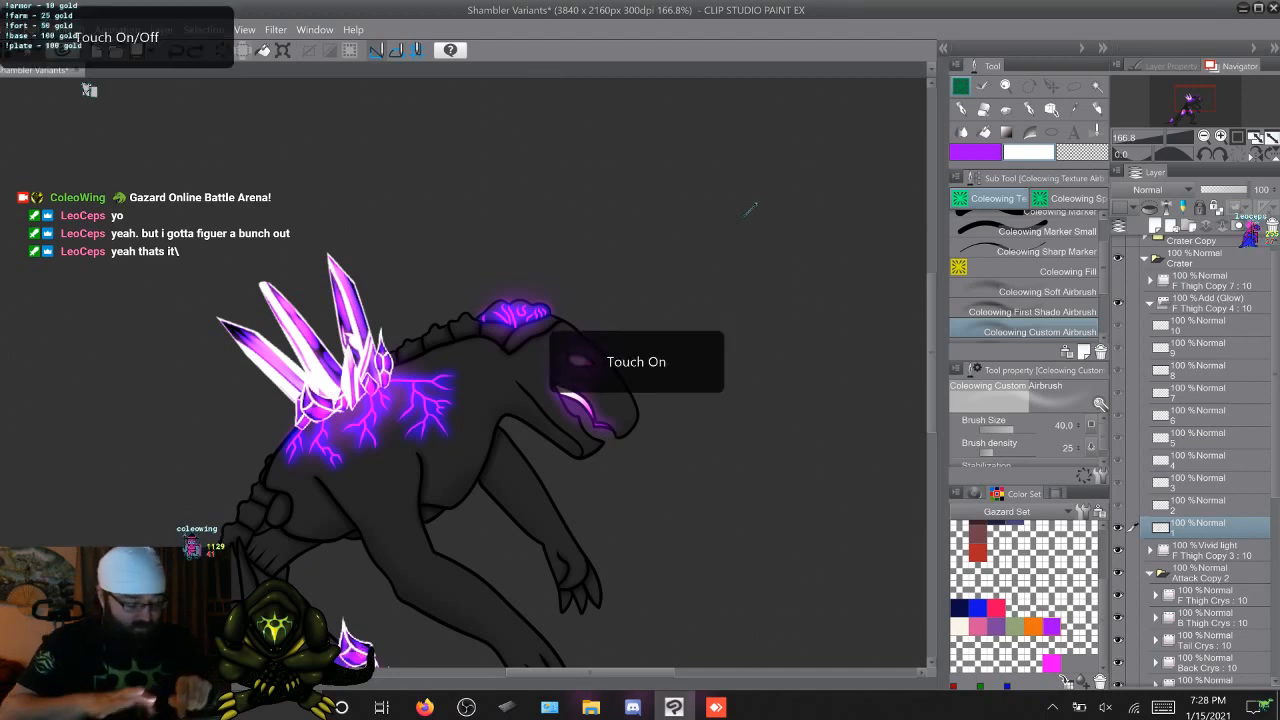
scroll(750, 210, up, 5)
scroll(750, 210, right, 3)
scroll(750, 210, up, 2)
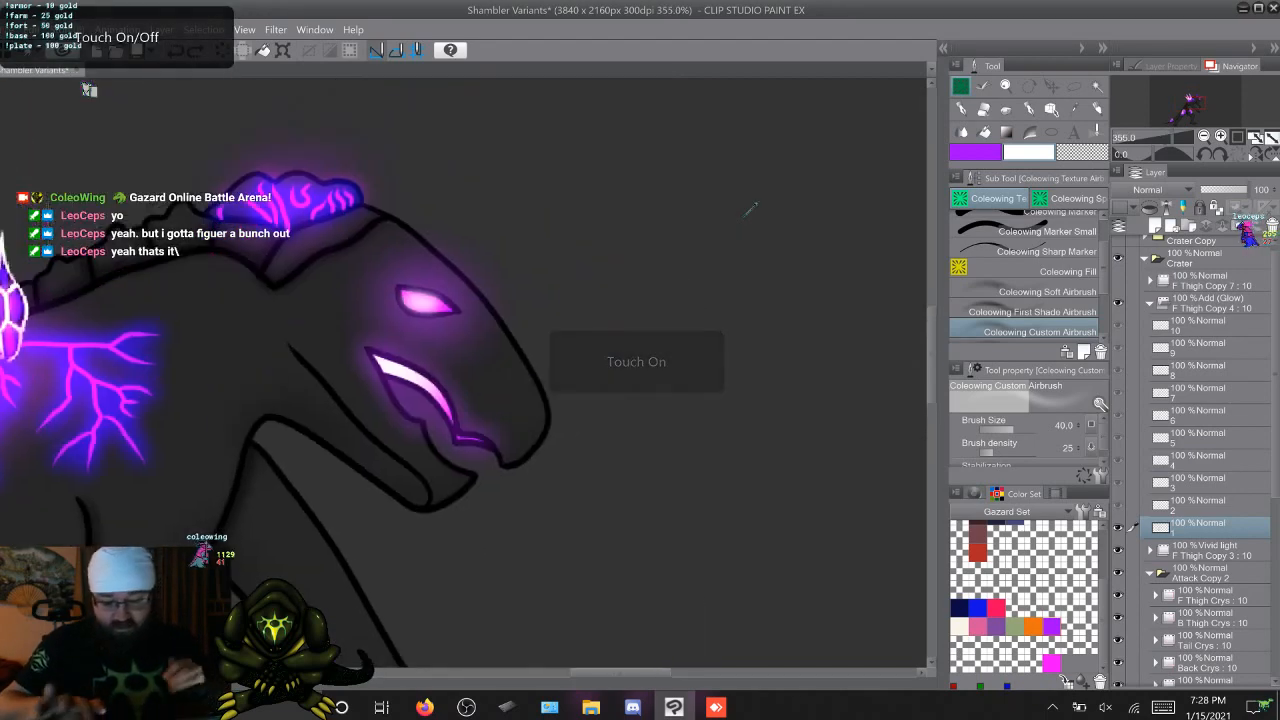
key(m)
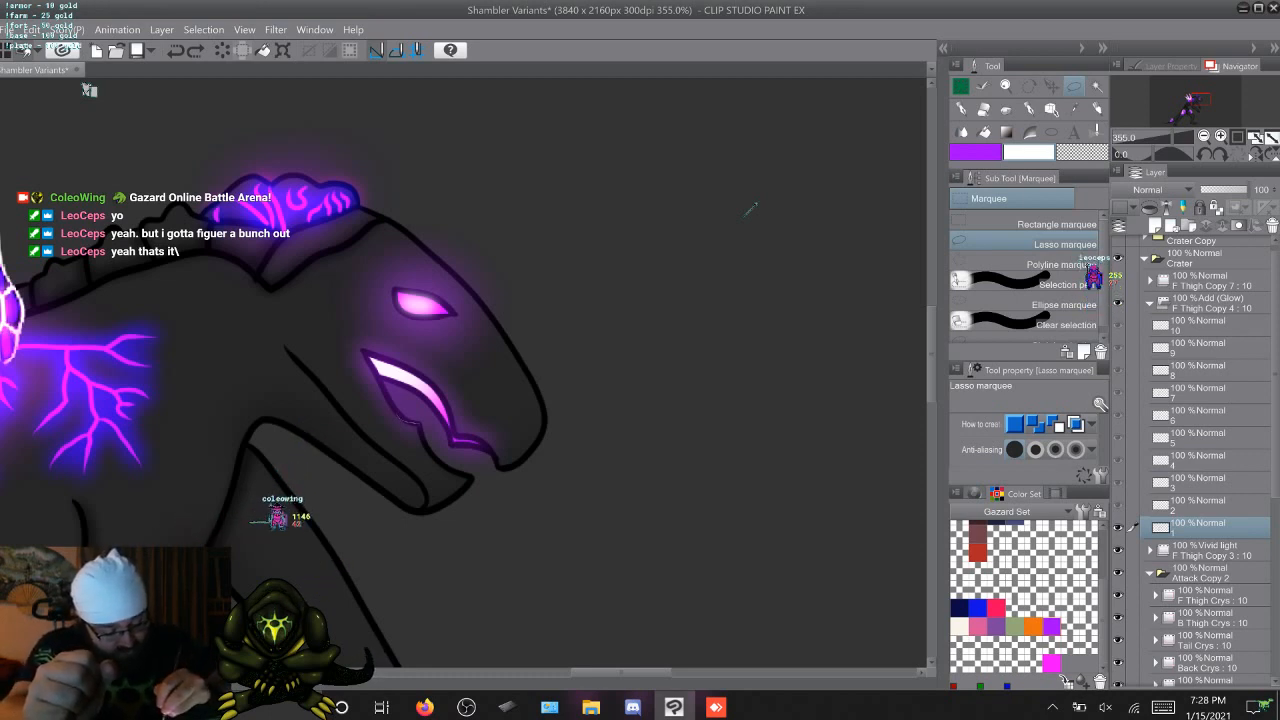
key(ctrl+d)
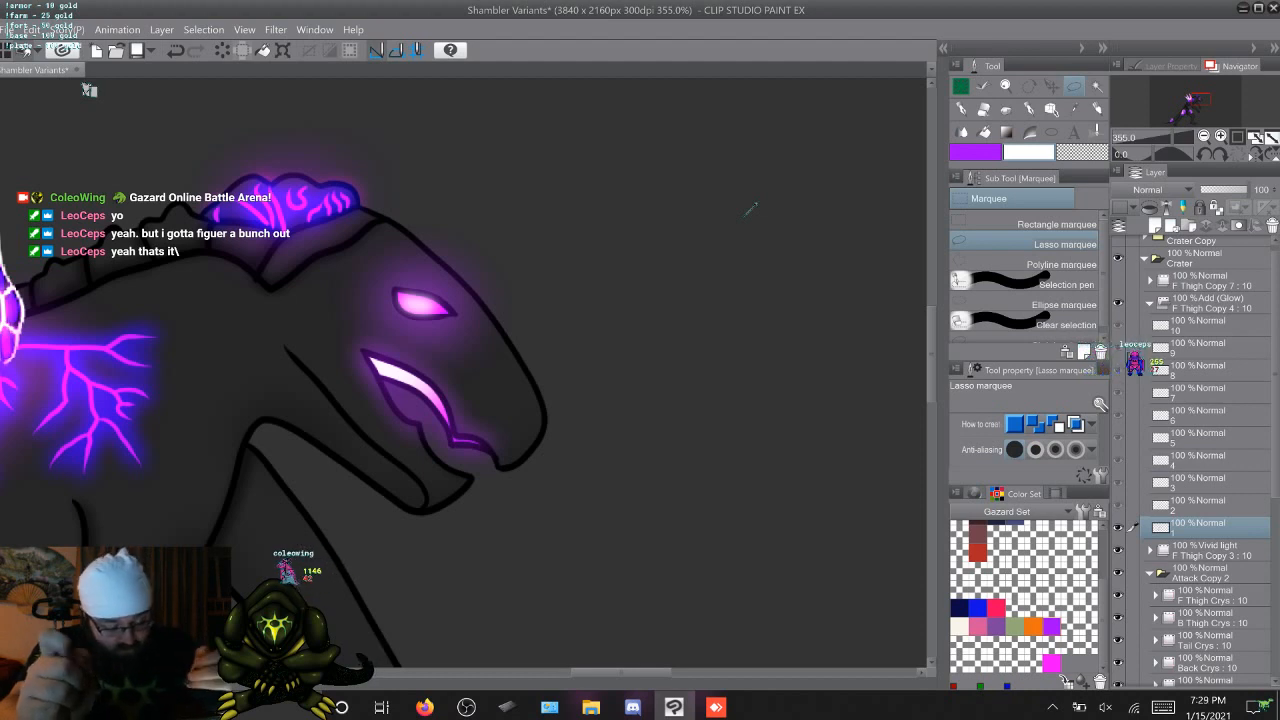
key(ctrl+z)
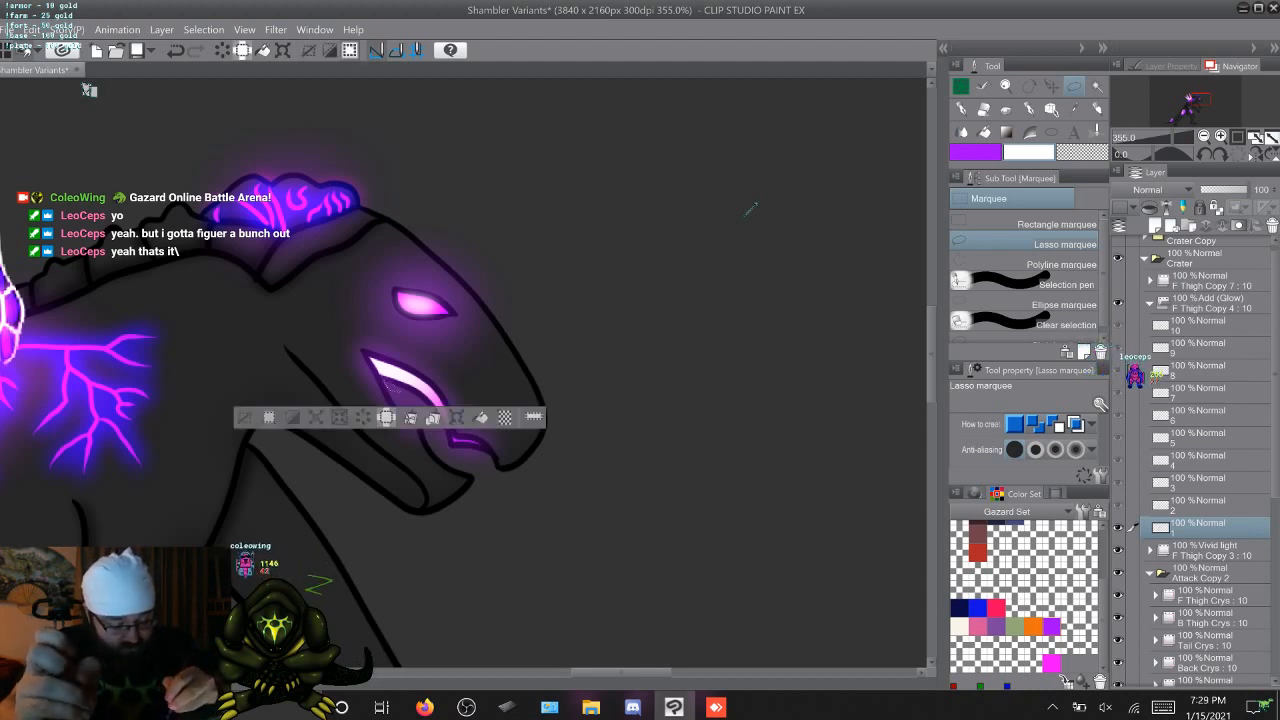
key(ctrl+z)
key(ctrl+z)
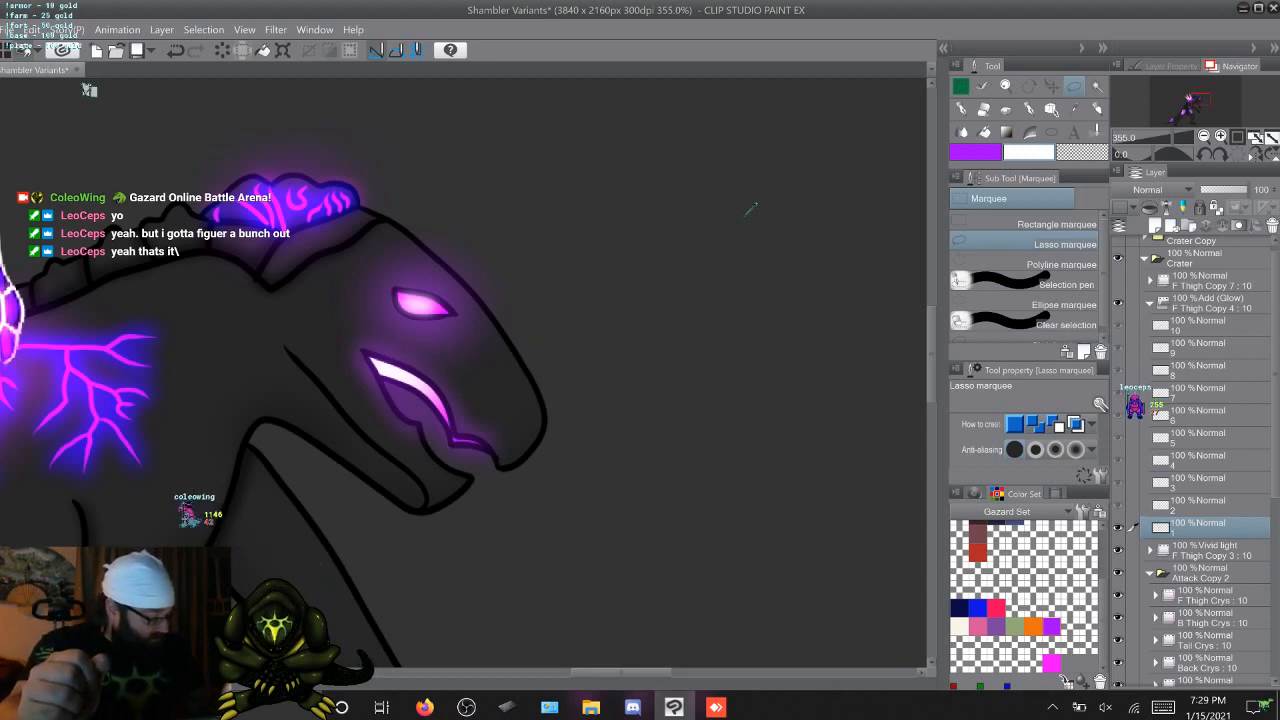
Expand Linework in Attack Copy 2 and, on cel 1, auto-select the open mouth and the area outside the creature's outline
scroll(1200, 460, down, 3)
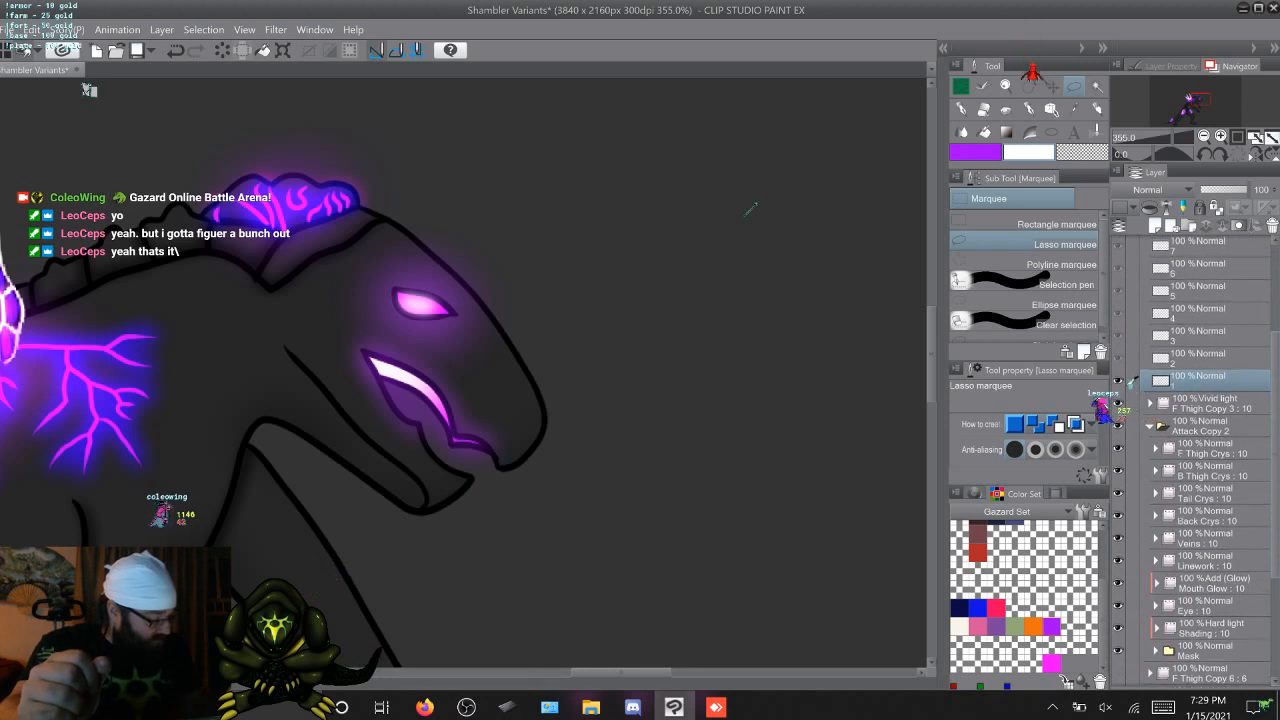
scroll(1200, 460, down, 1)
click(1206, 554)
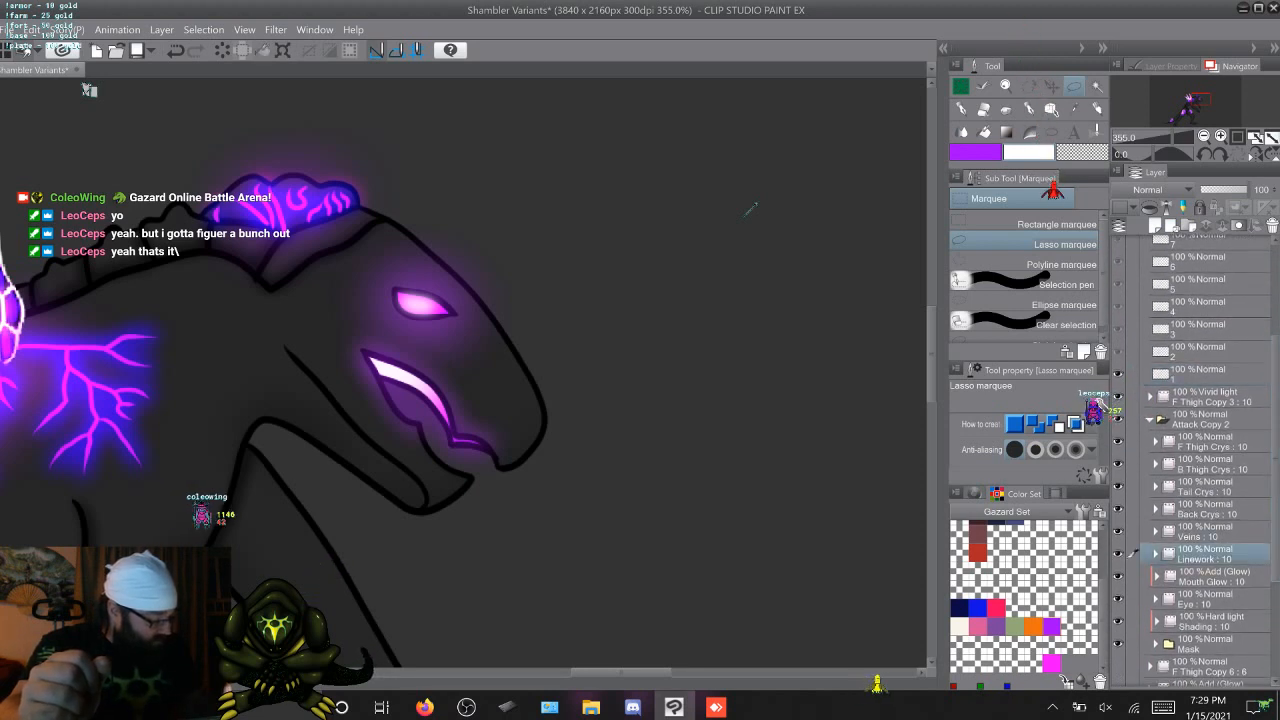
click(1155, 554)
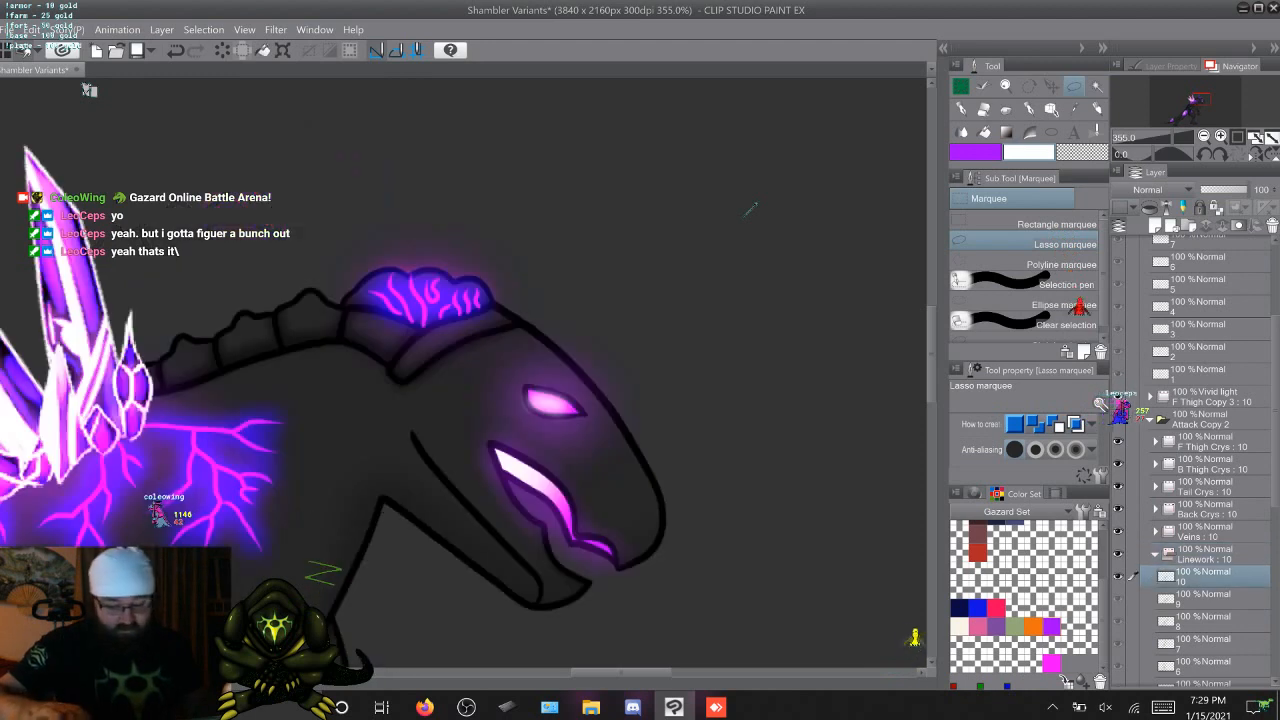
scroll(1200, 460, down, 2)
key(w)
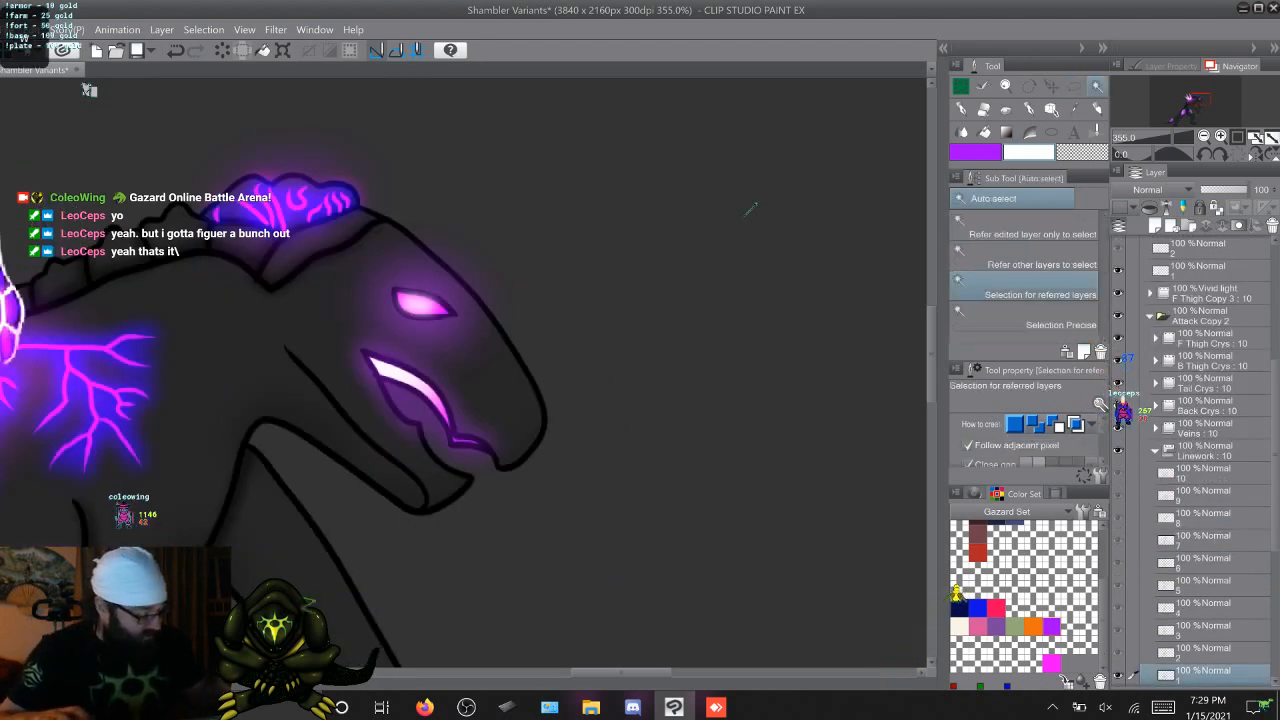
key(ctrl+a)
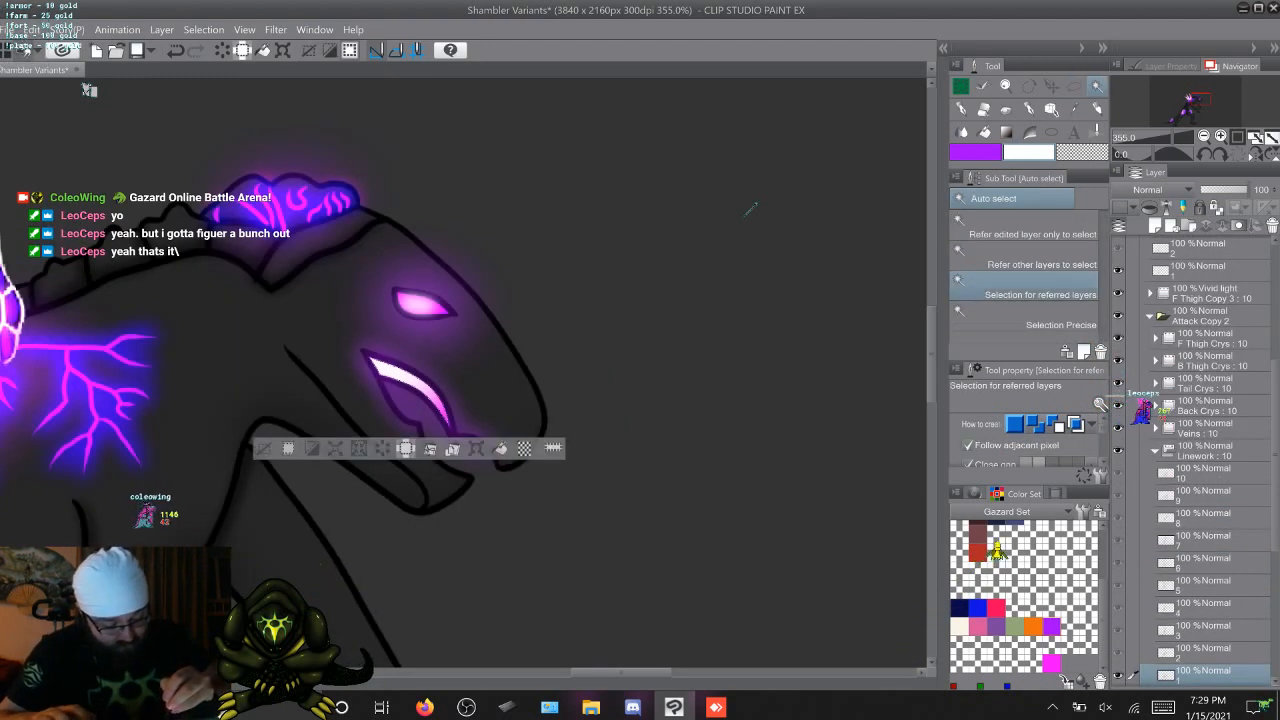
click(752, 208)
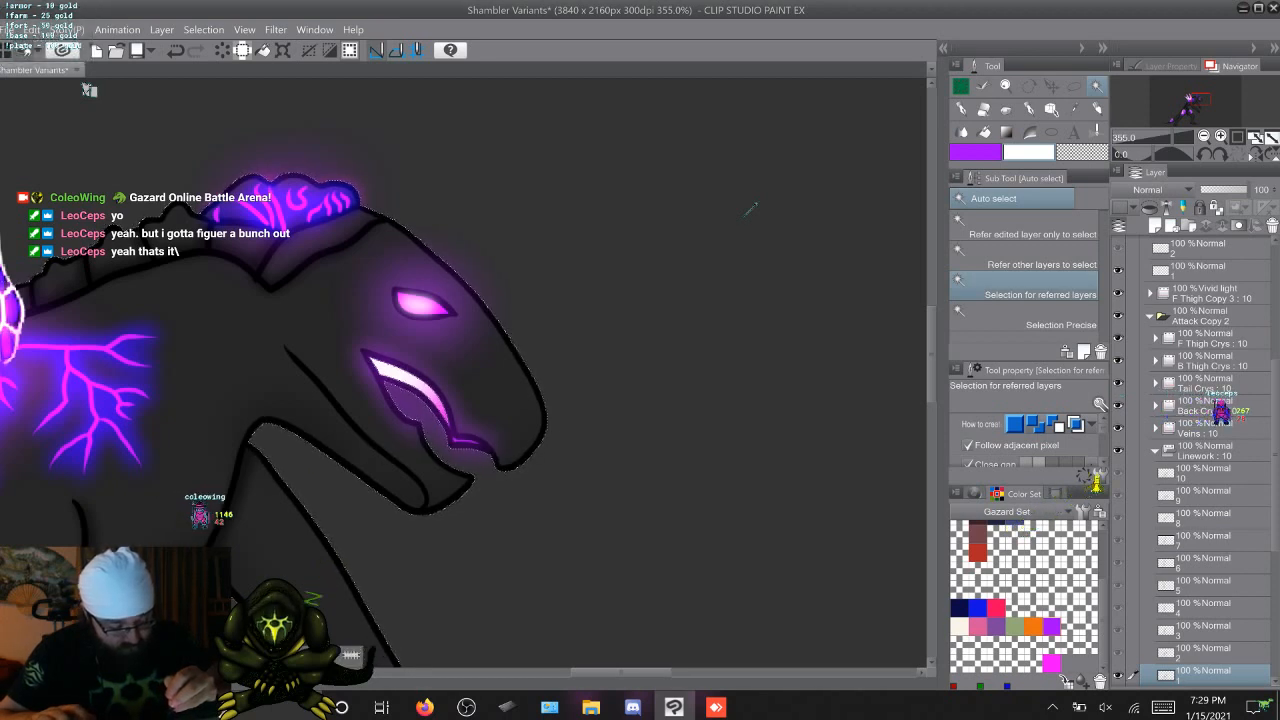
Paint a purple glow inside the open mouth on cel 1 of F Thigh Copy 4 with the Coleowing Soft Airbrush at size 80, density 25, and clear the selection
key(m)
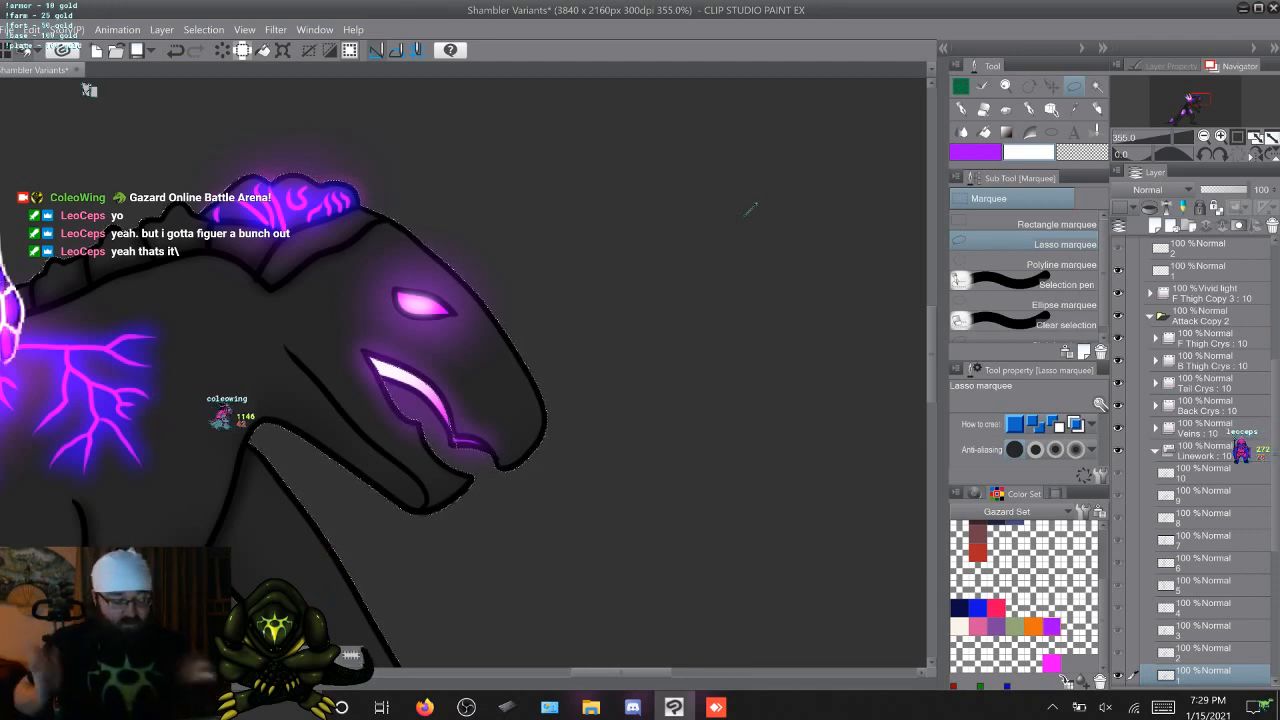
key(b)
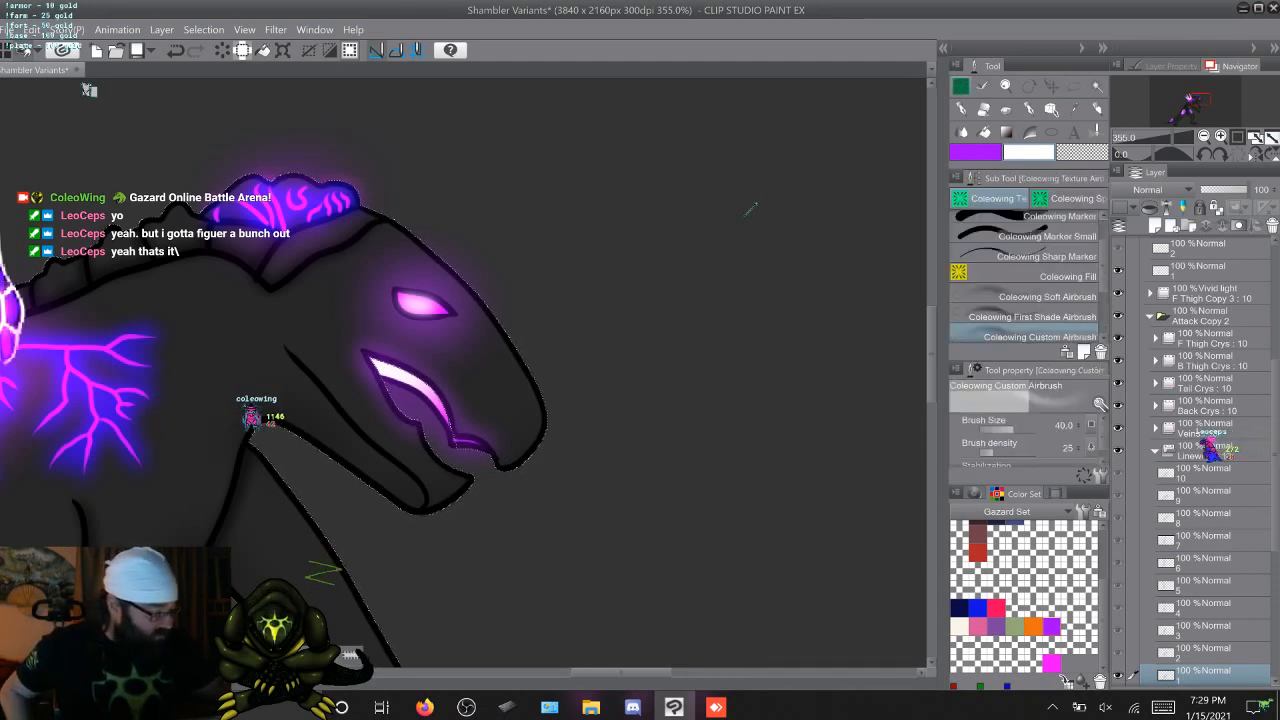
scroll(1200, 460, up, 6)
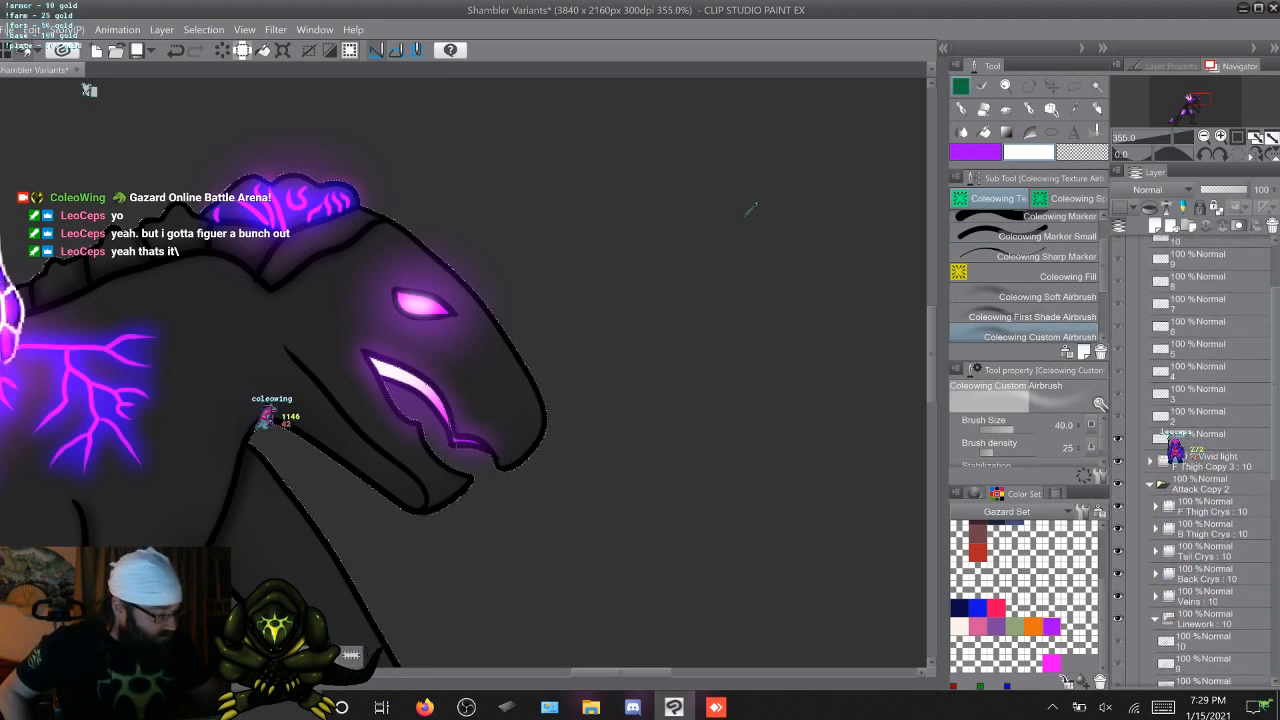
click(1205, 512)
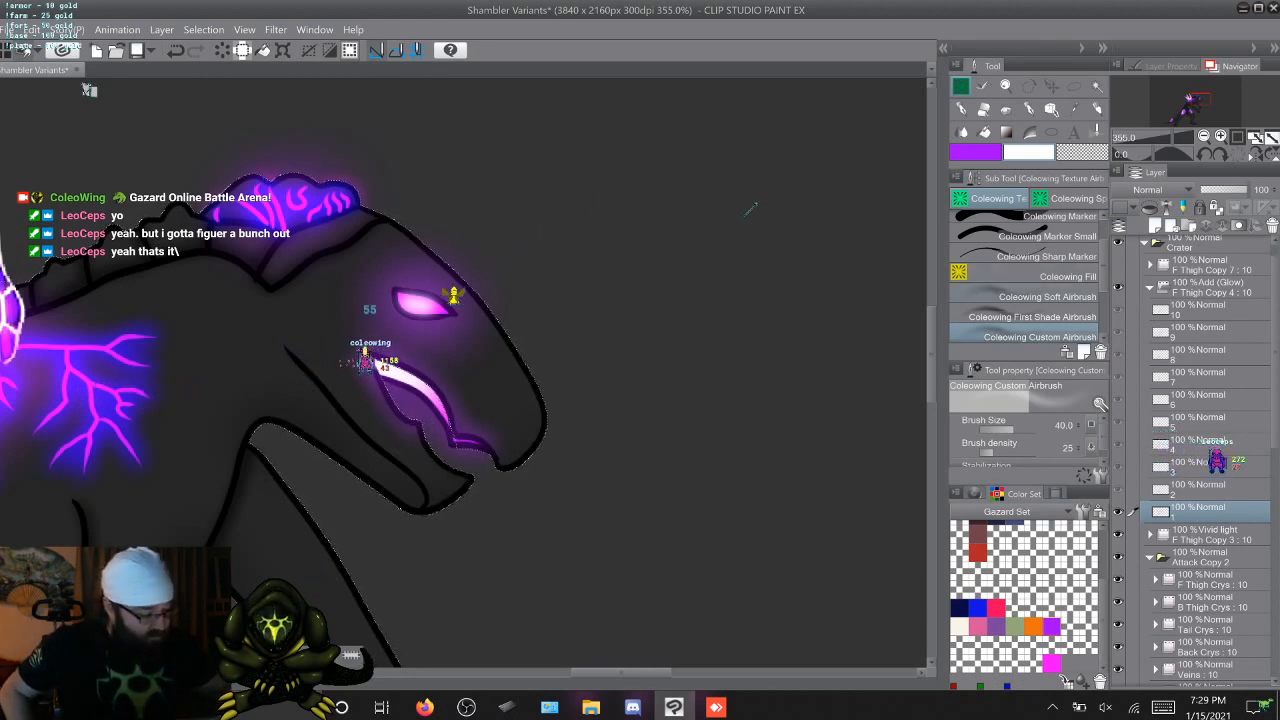
click(1046, 297)
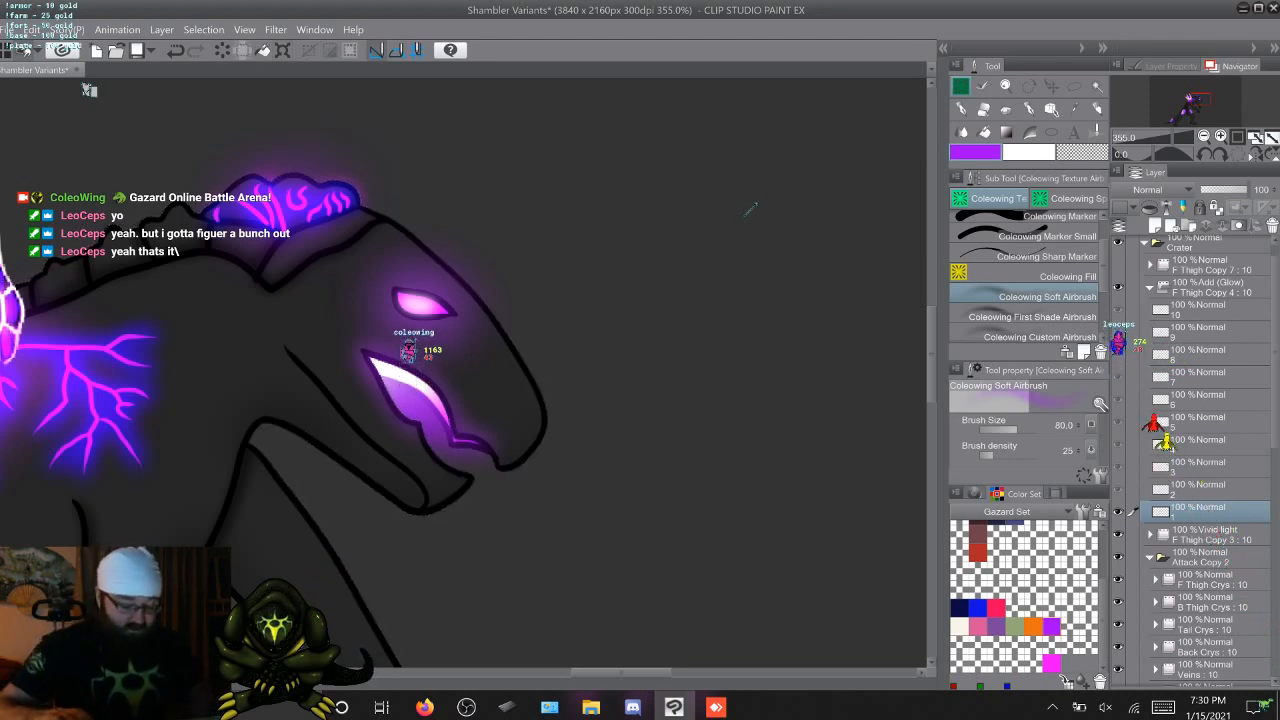
Flip back and forth between cel 1 and its neighbouring cels 2 and 10 to compare the mouth glow
key(Right)
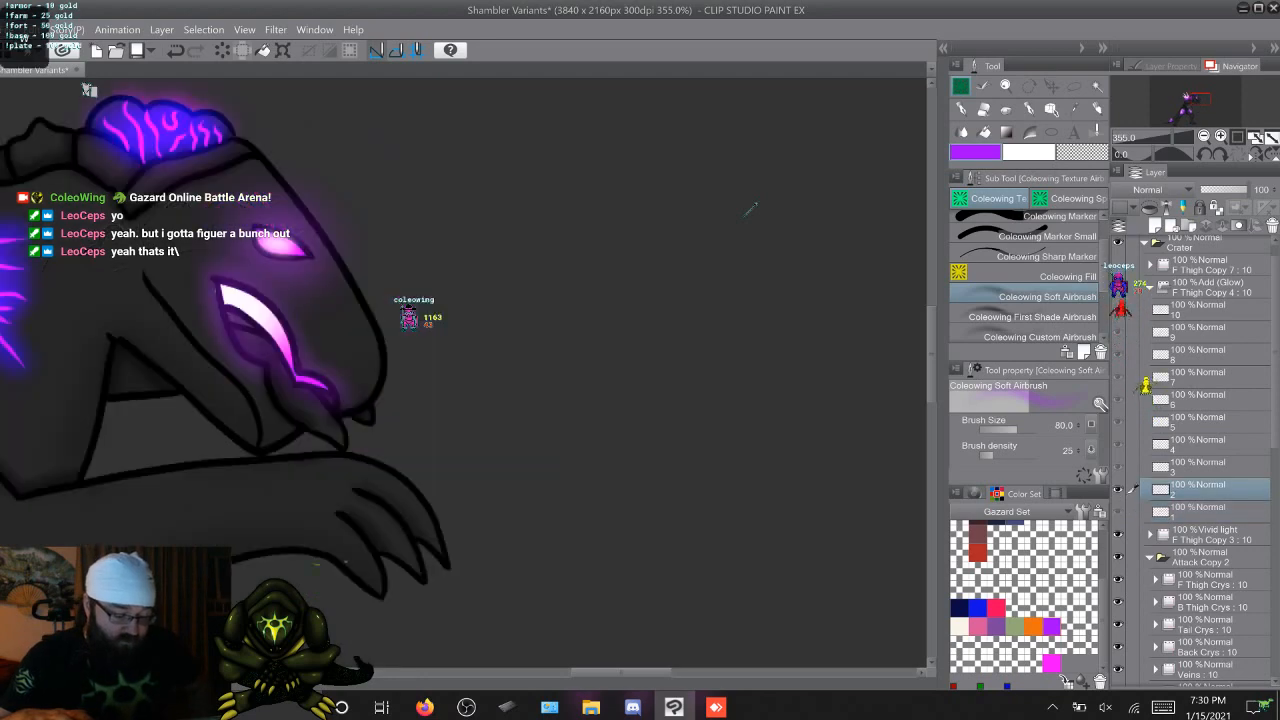
key(Right)
key(Right)
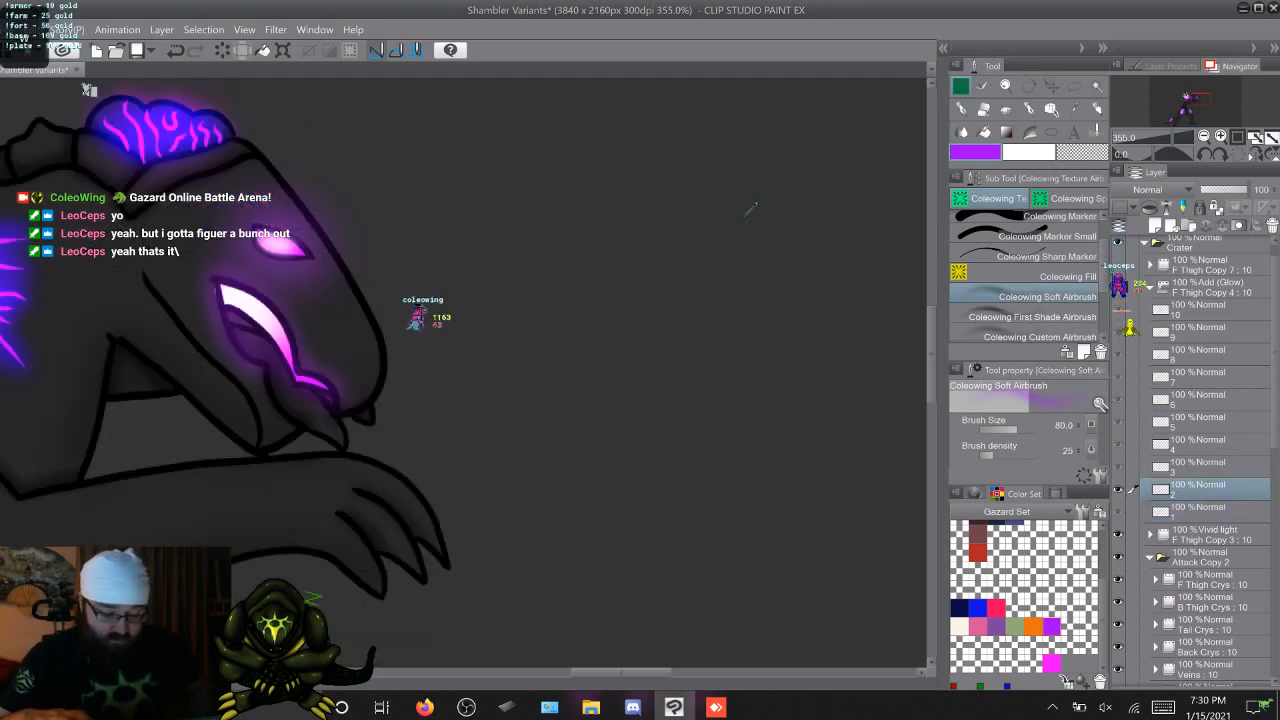
key(Left)
key(Right)
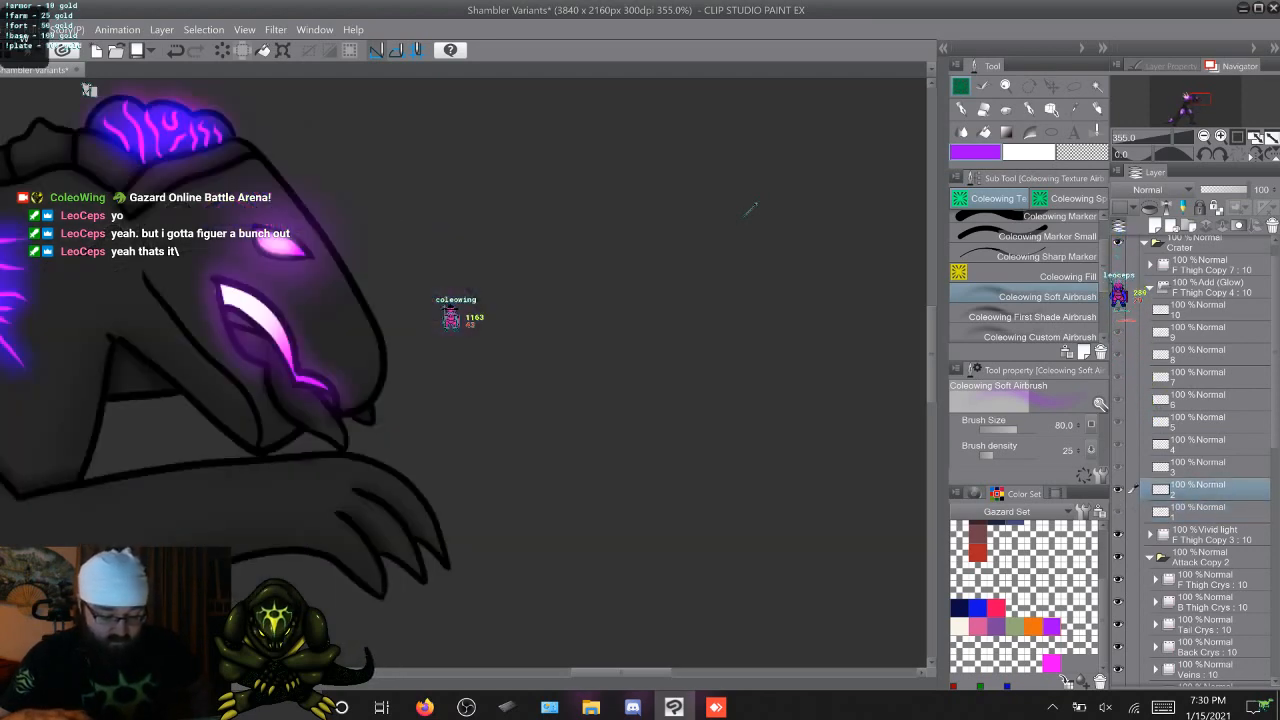
key(Right)
key(Left)
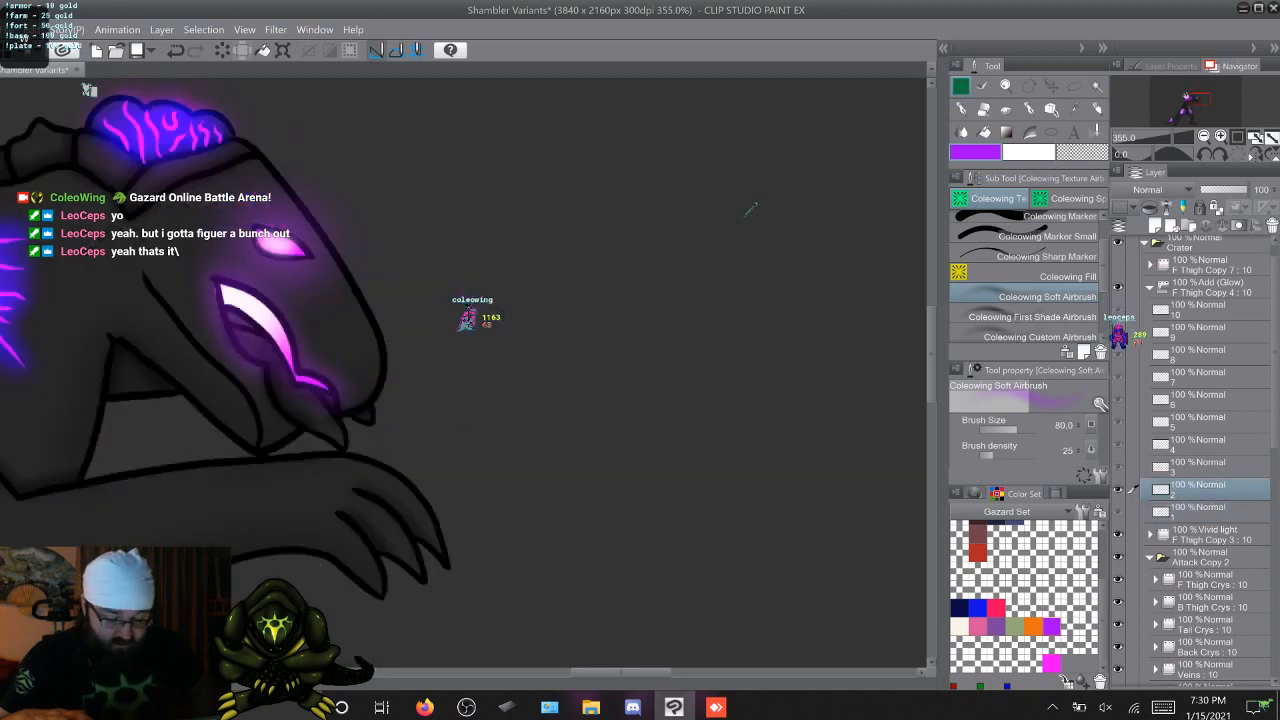
key(Right)
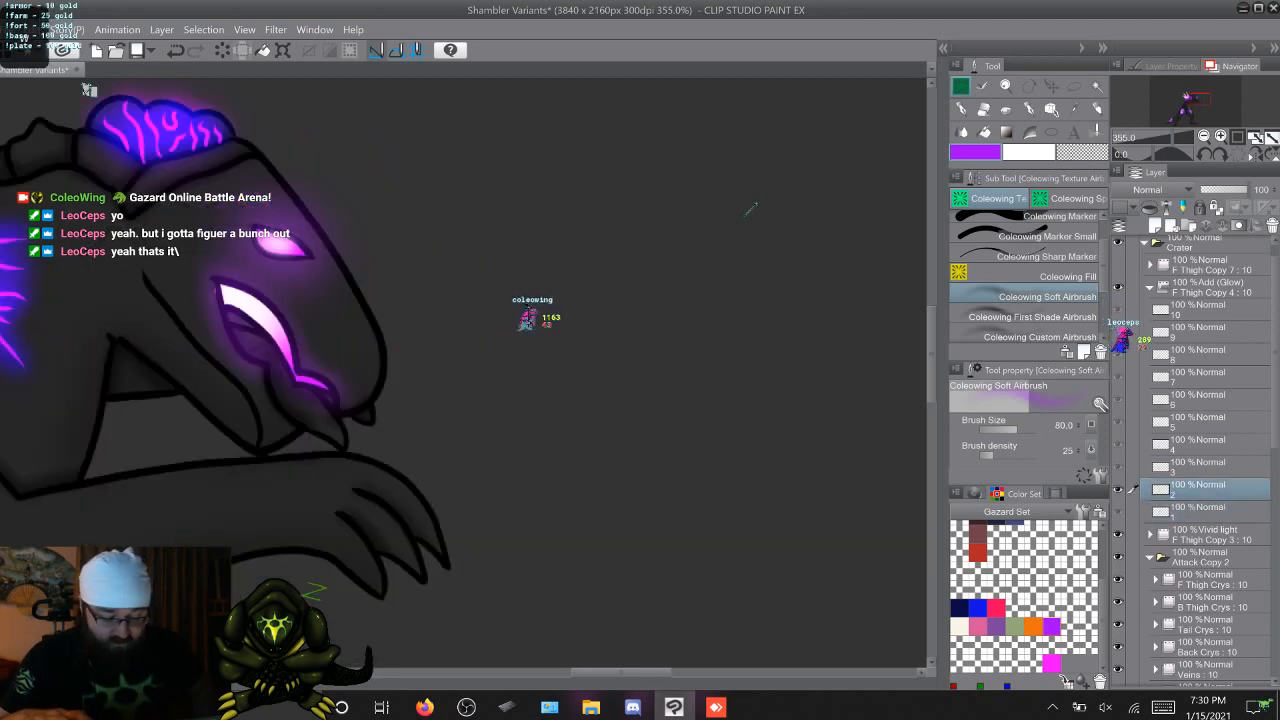
key(comma)
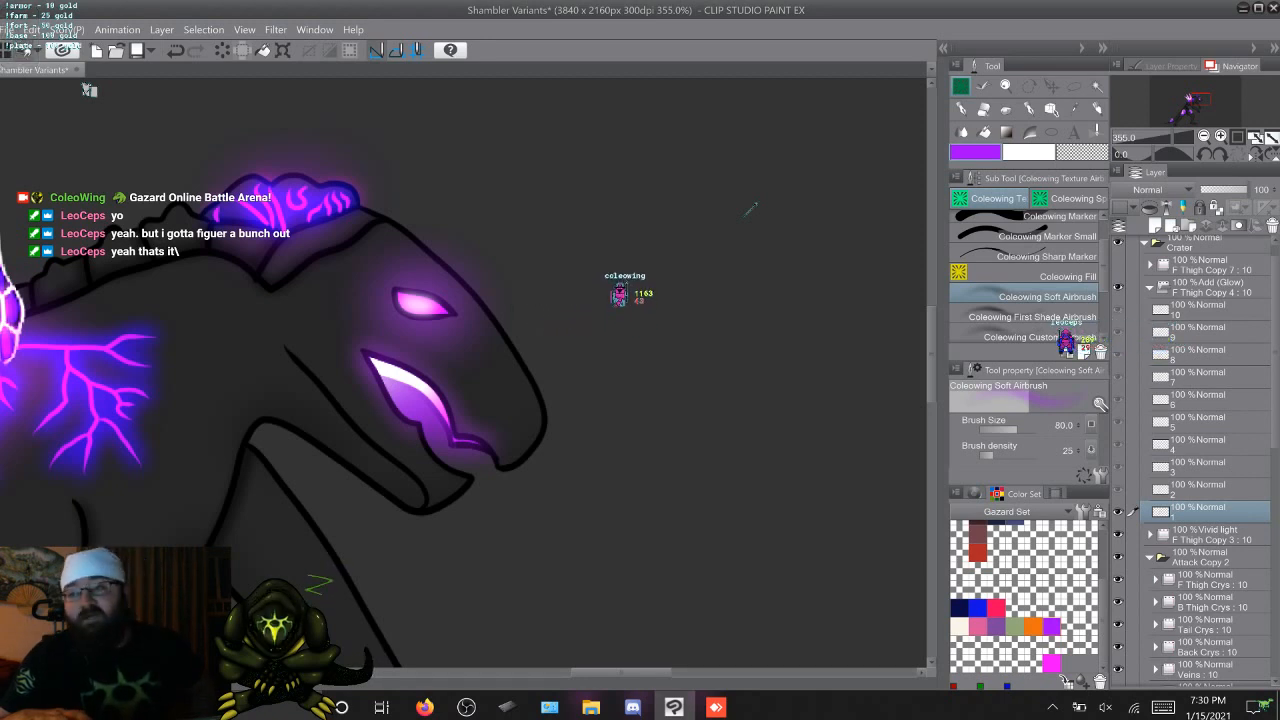
key(comma)
key(period)
key(period)
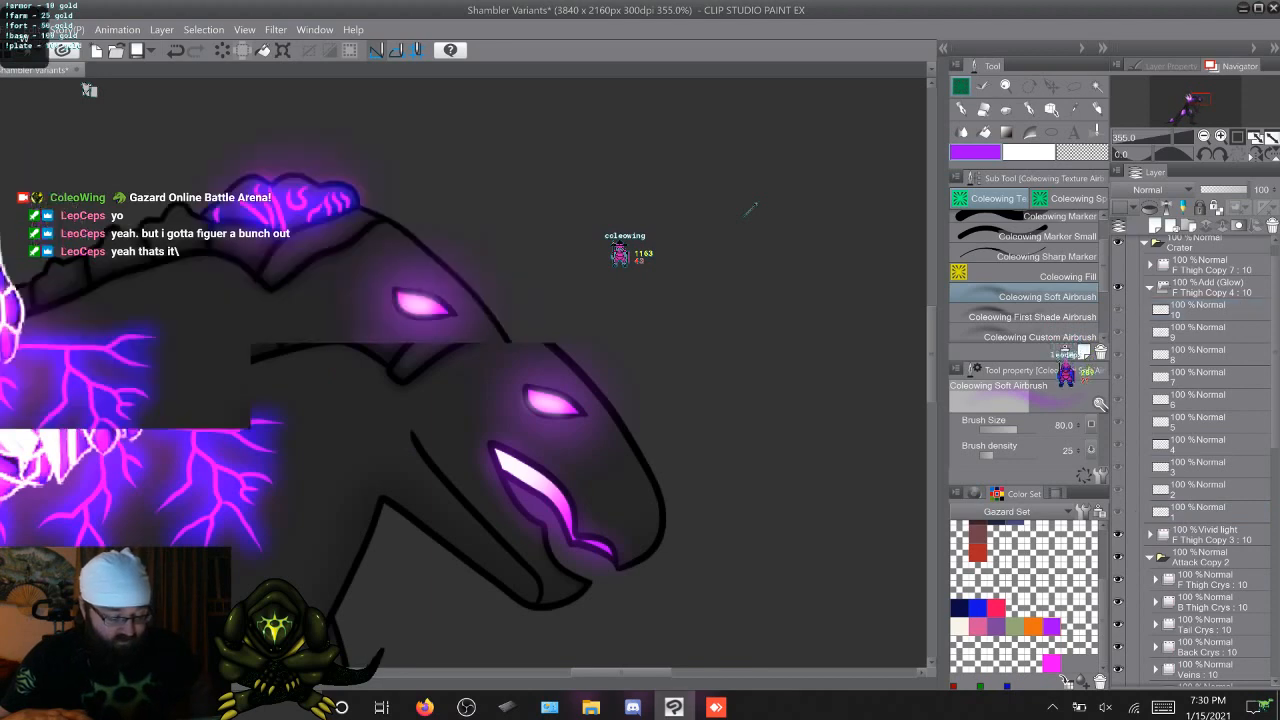
key(comma)
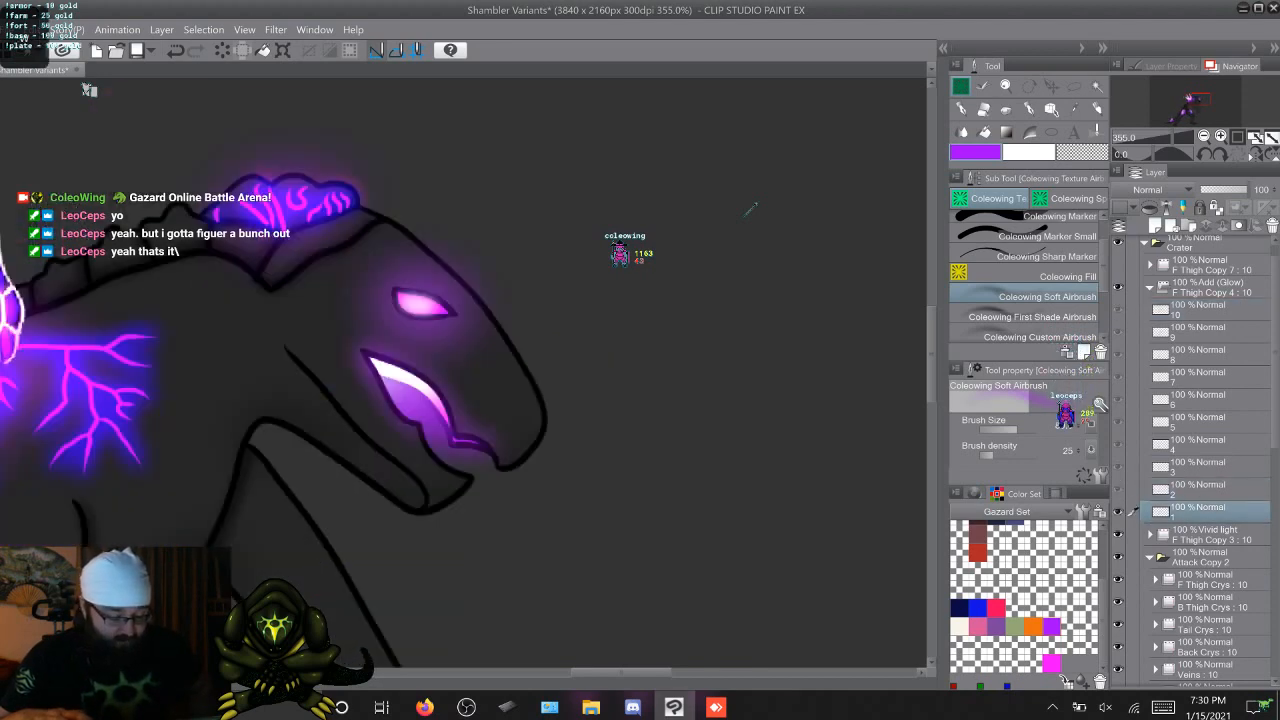
key(period)
key(comma)
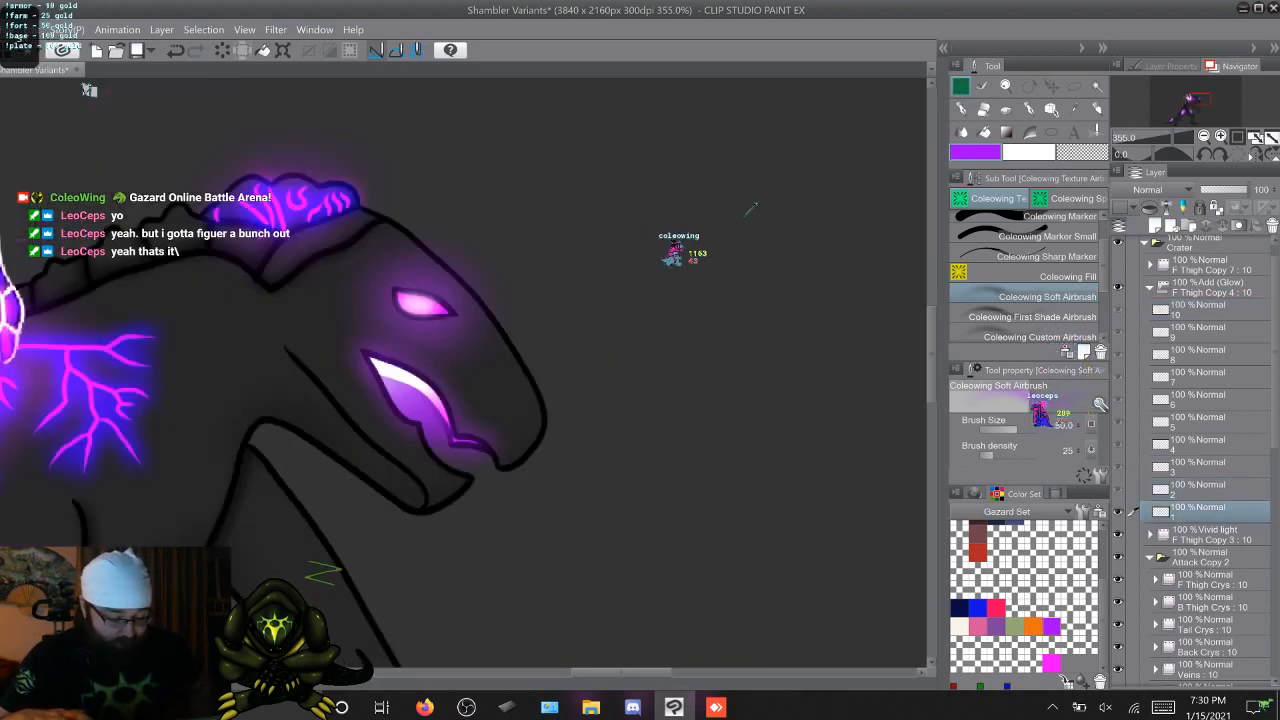
Compare the mouth glow on cel 1 with the glow on cels 10 and 2, finishing on cel 2
key(period)
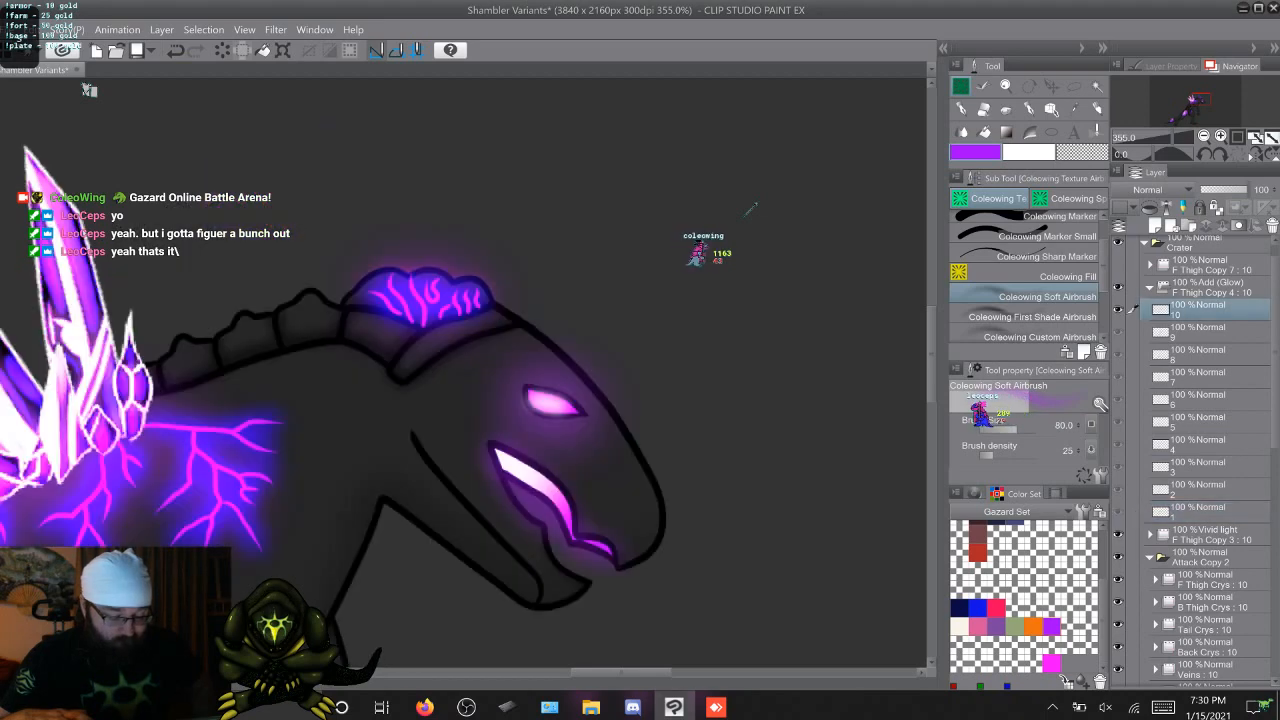
key(comma)
key(period)
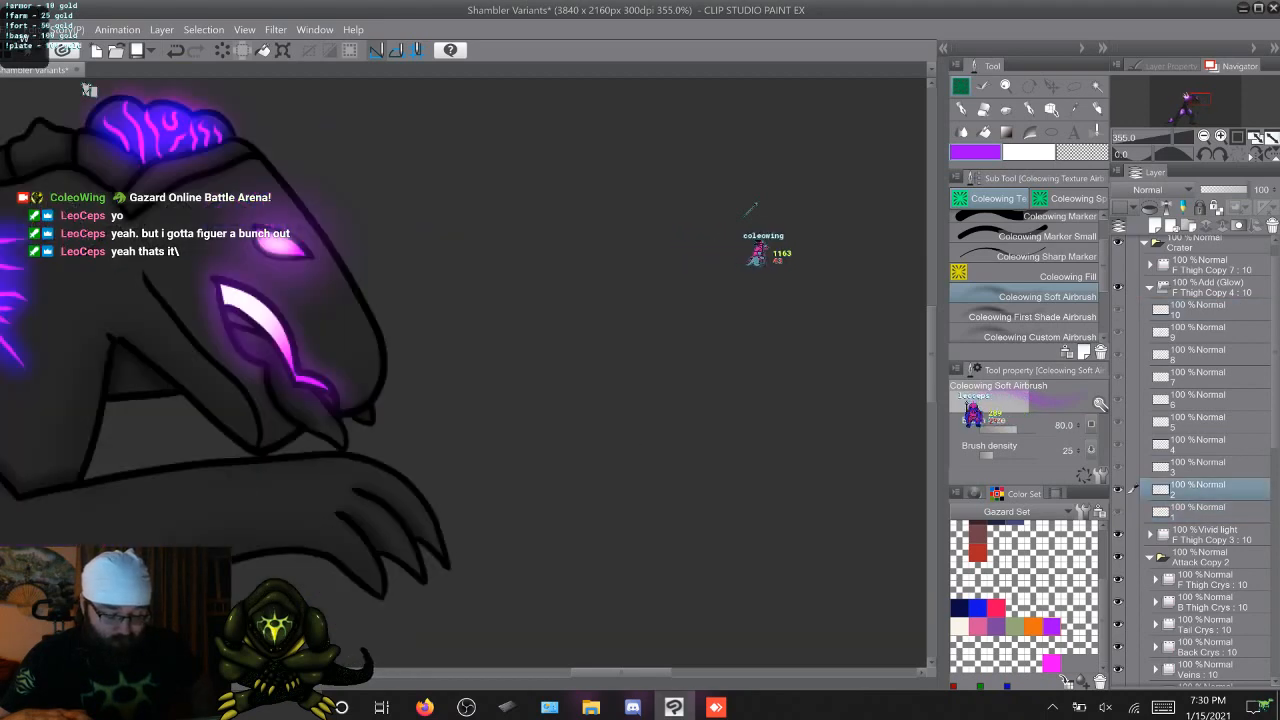
key(comma)
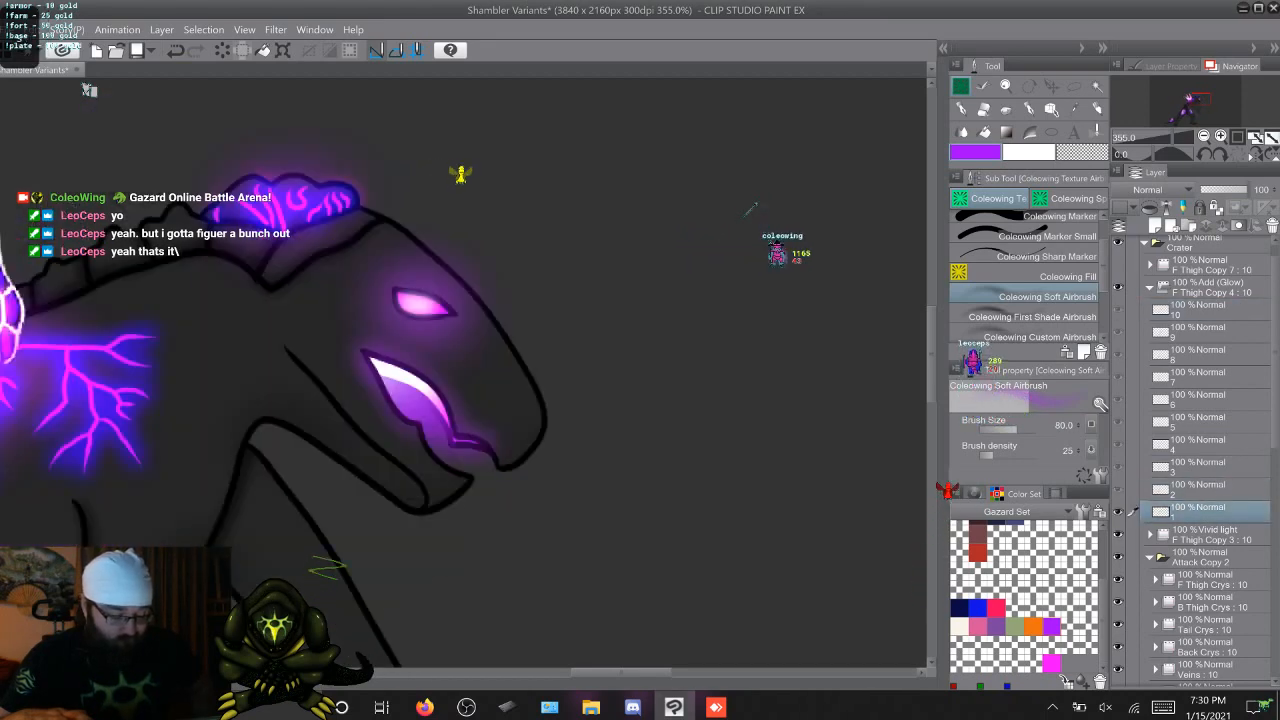
key(period)
key(comma)
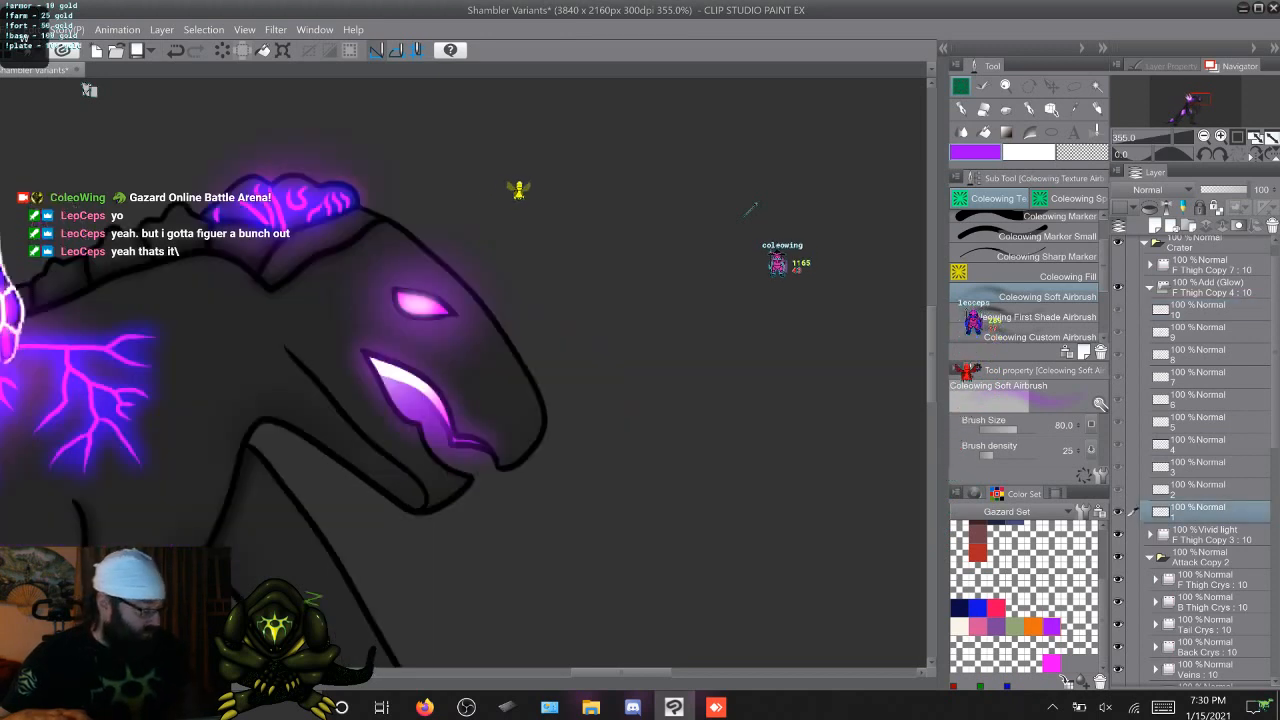
key(period)
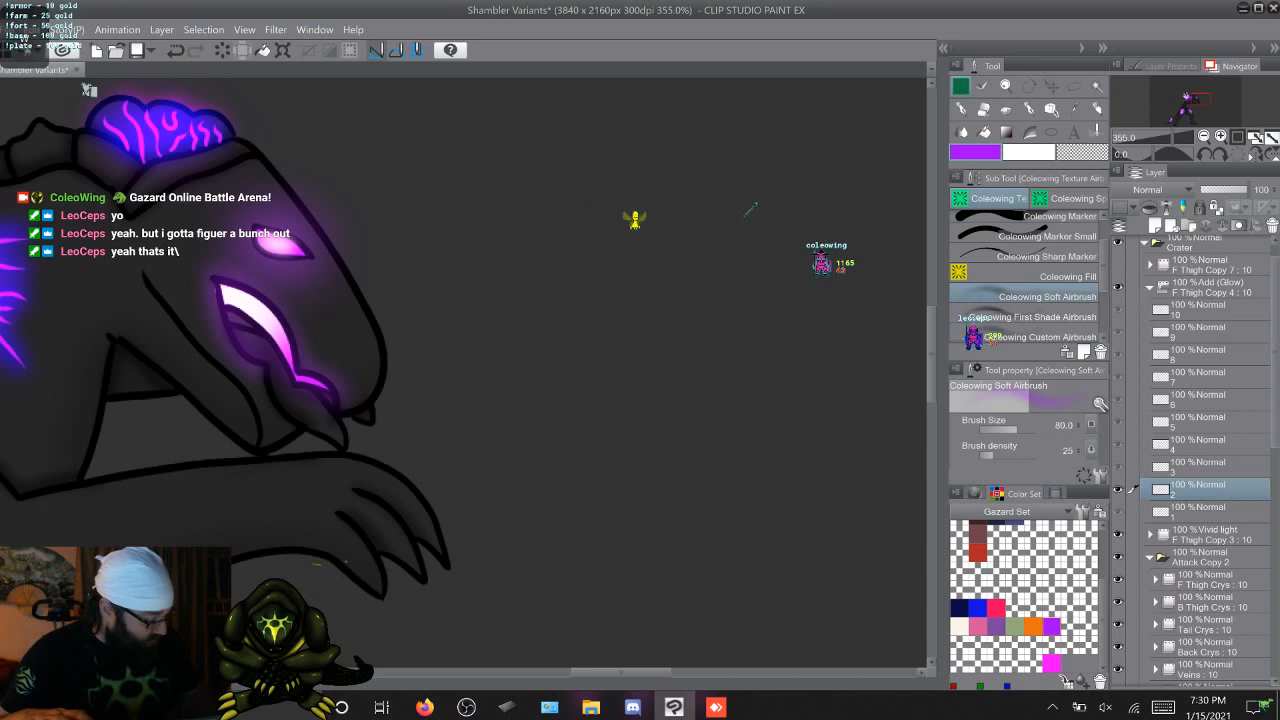
Expand the Eye folder in Attack Copy 2 and ready the size 16 Coleowing Marker Small in transparent colour on its cel 1
scroll(1200, 460, down, 5)
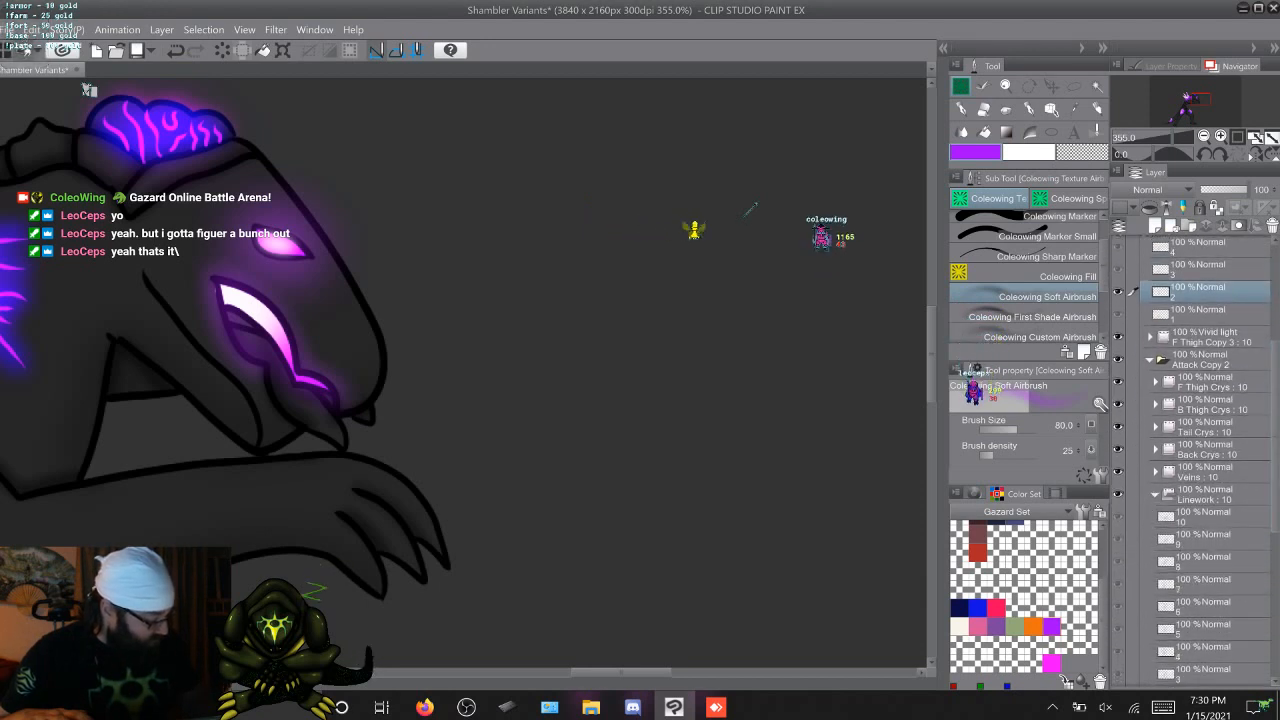
scroll(1200, 460, down, 5)
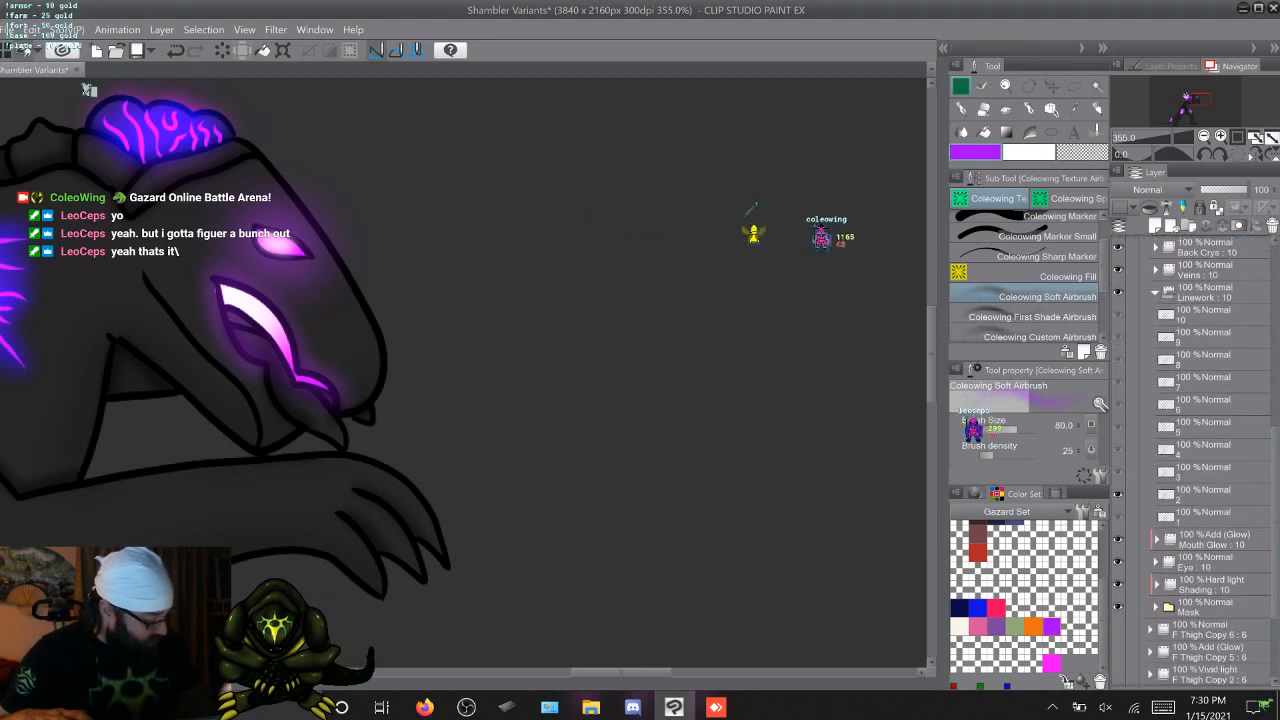
click(1157, 539)
click(1157, 539)
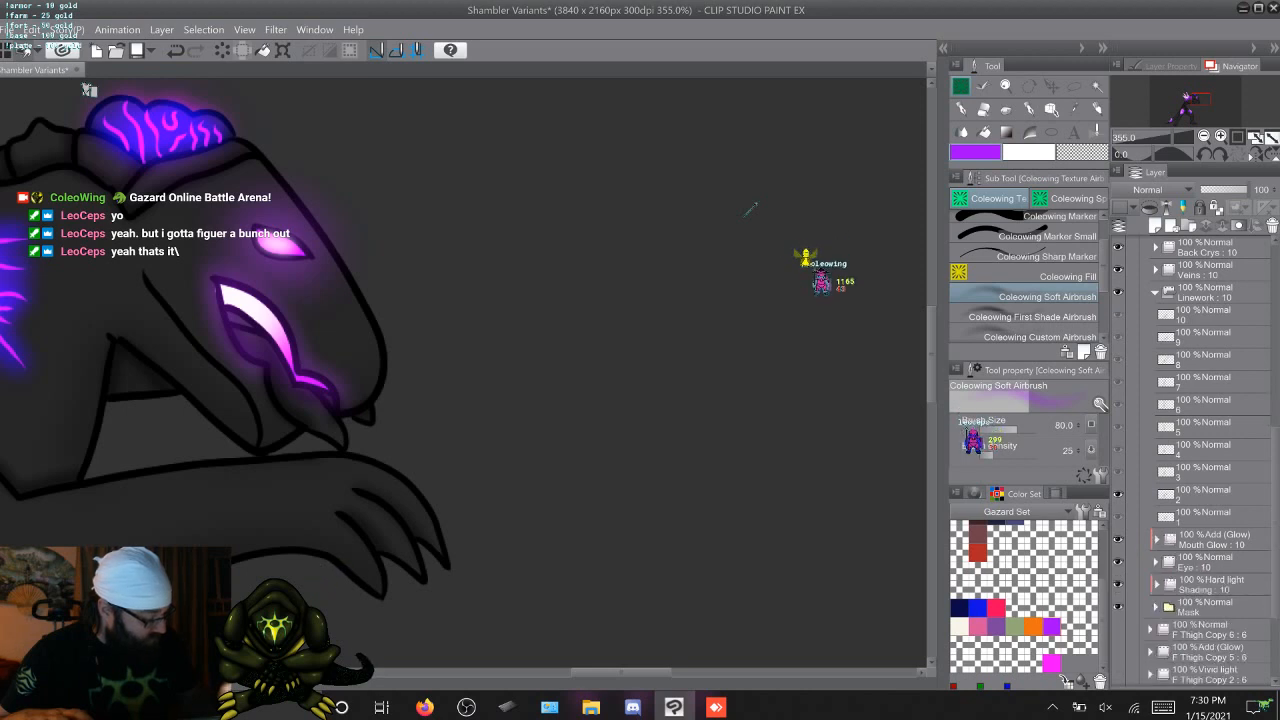
click(1156, 562)
click(1203, 584)
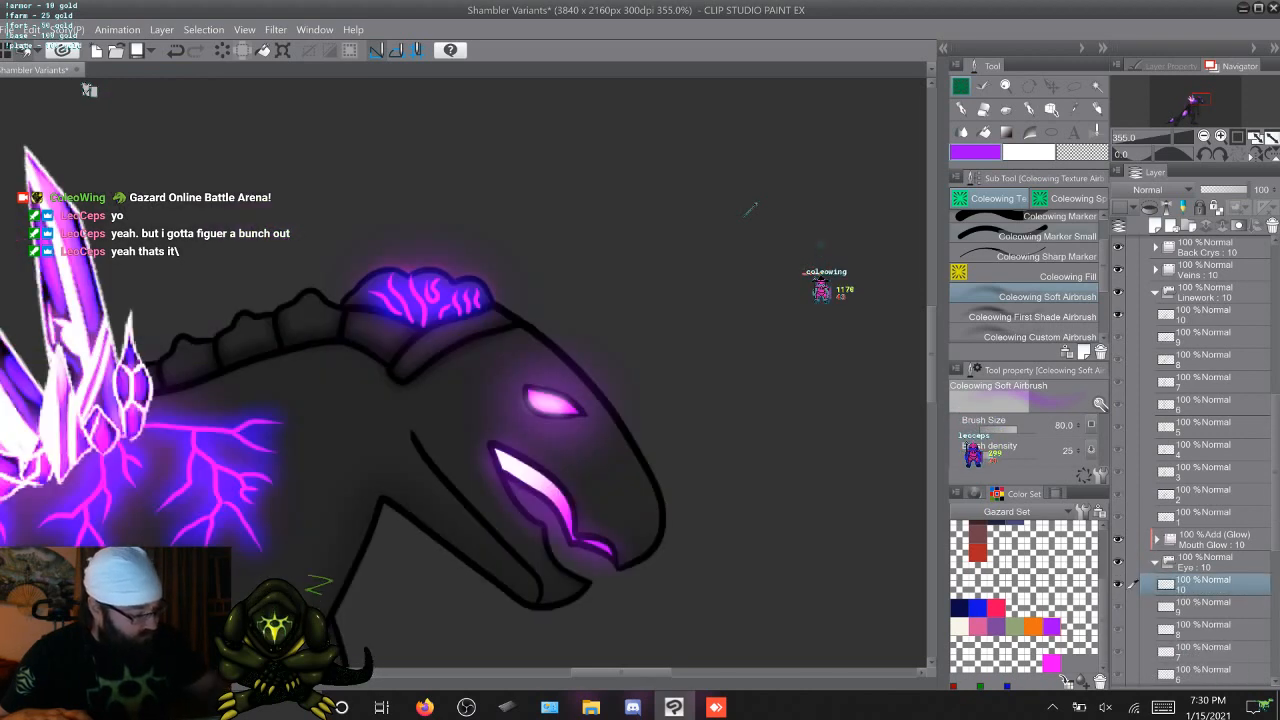
key(p)
key(c)
key(Right)
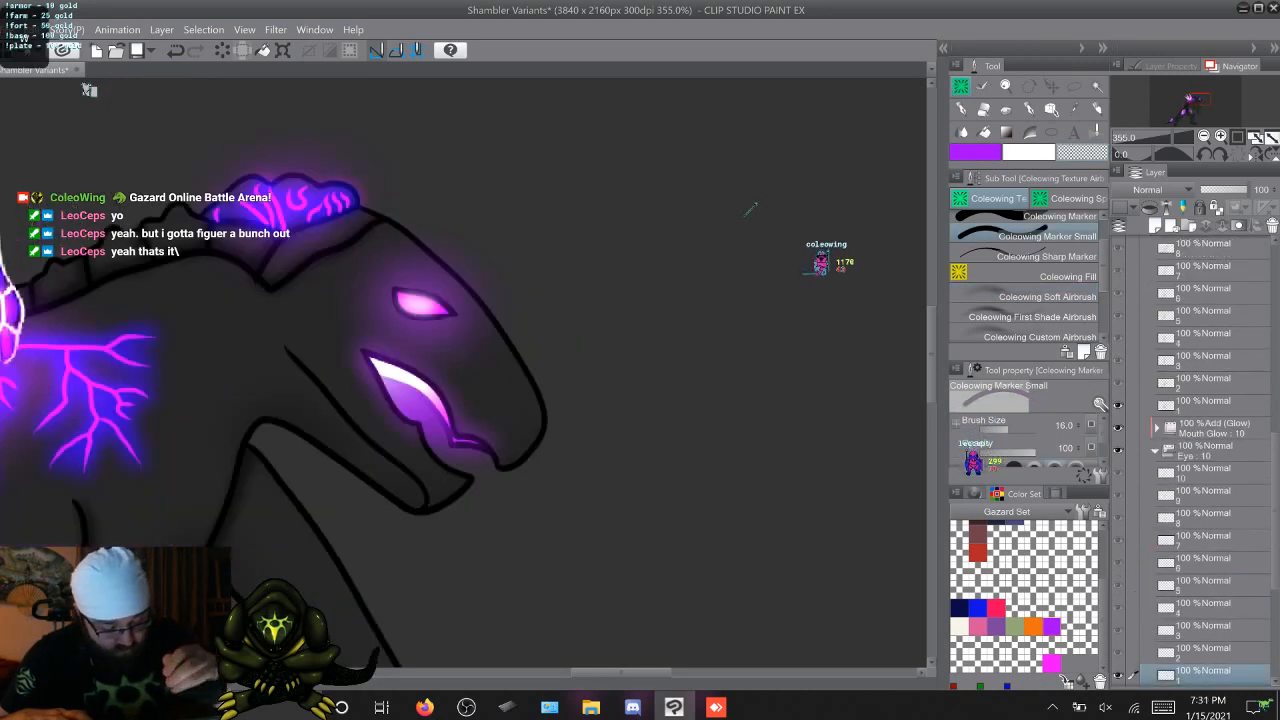
Step through all ten Eye cels to examine the creature's eye and mouth on each frame, finishing on cel 2
key(Right)
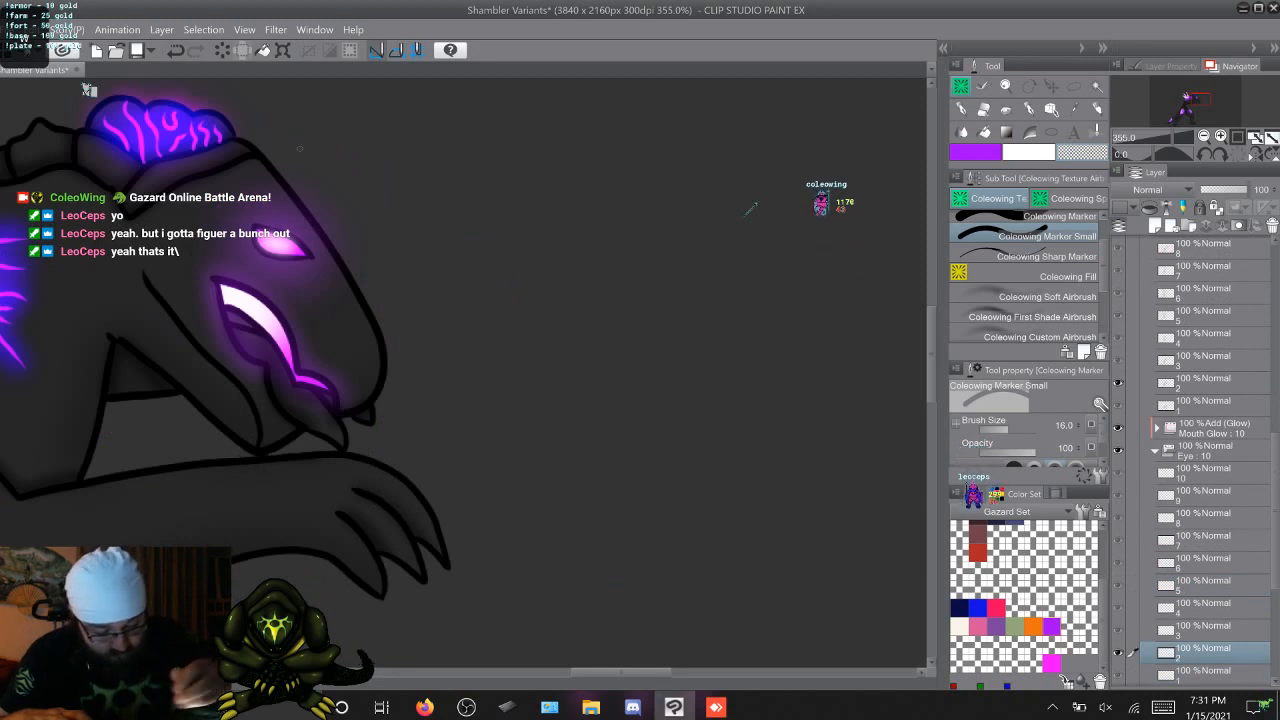
key(Right)
key(Left)
key(Right)
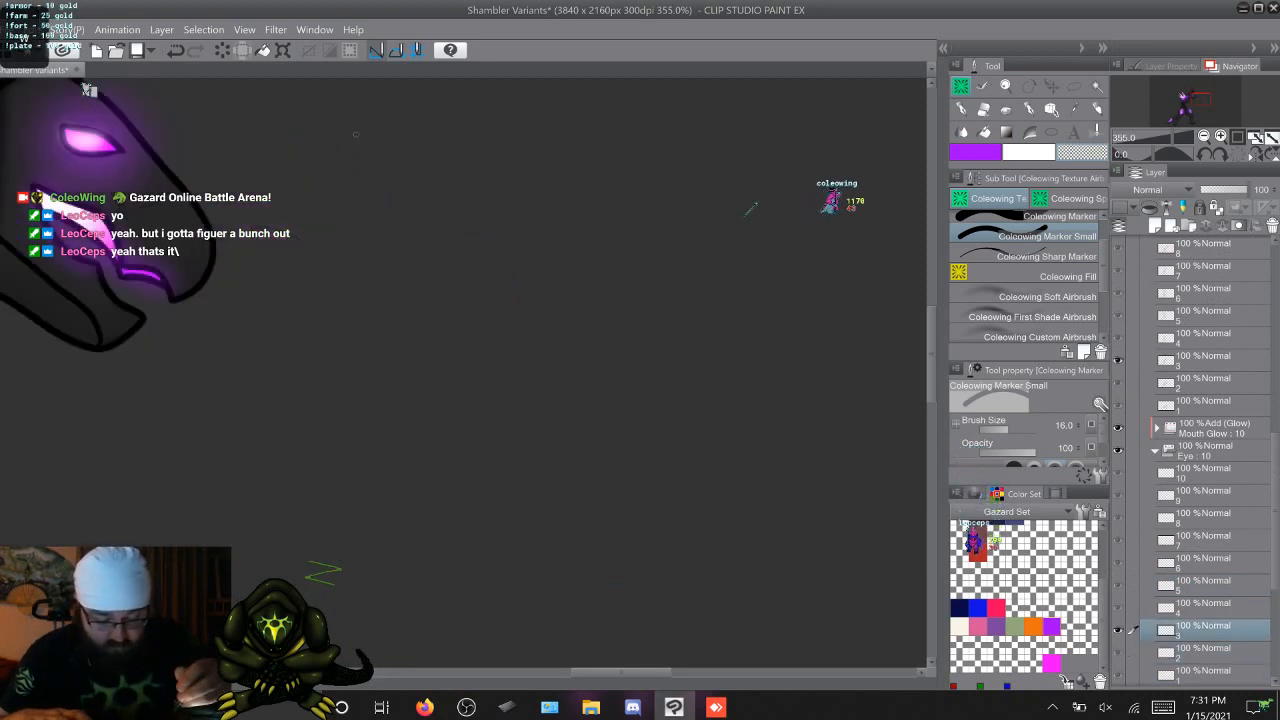
key(Right)
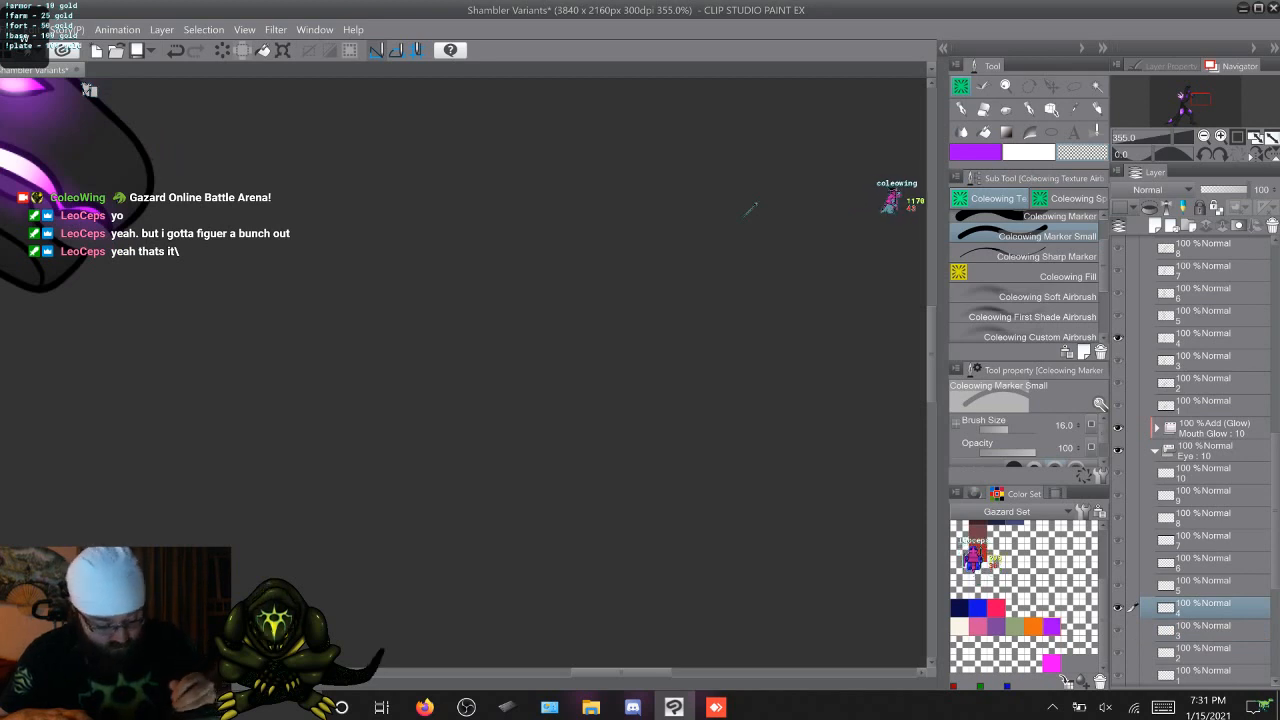
scroll(754, 207, left, 3)
key(Right)
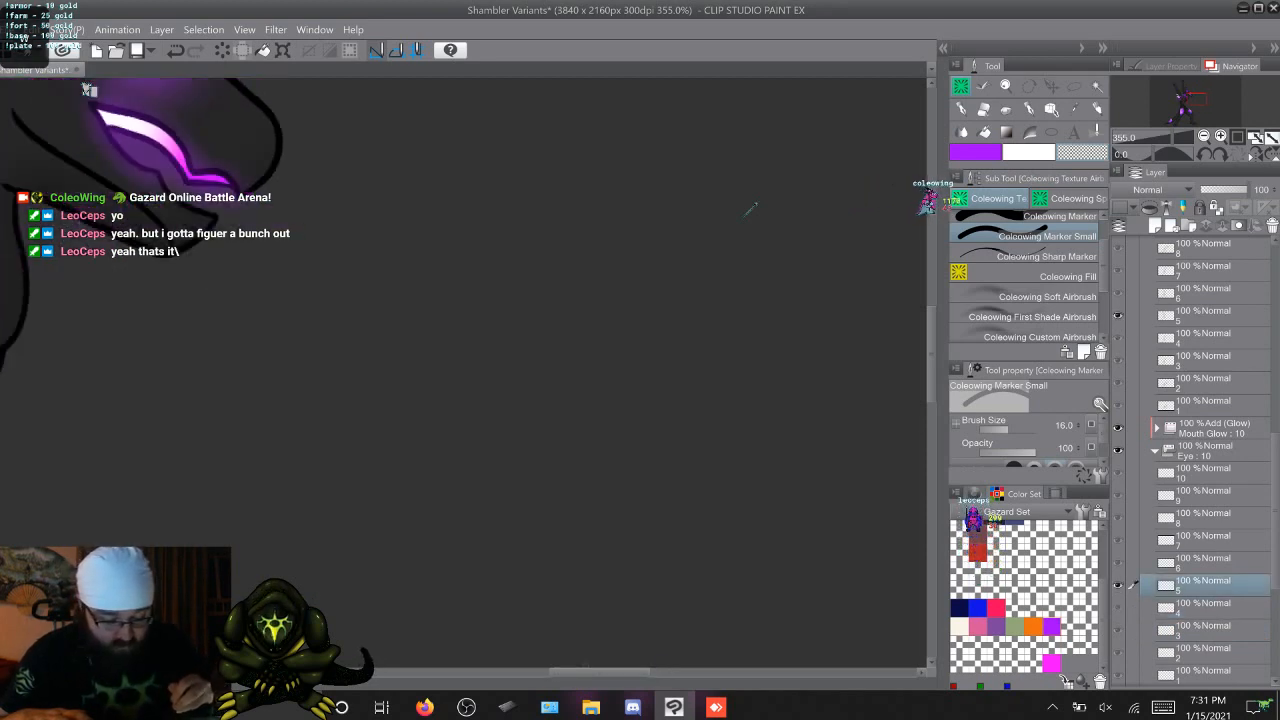
key(Left)
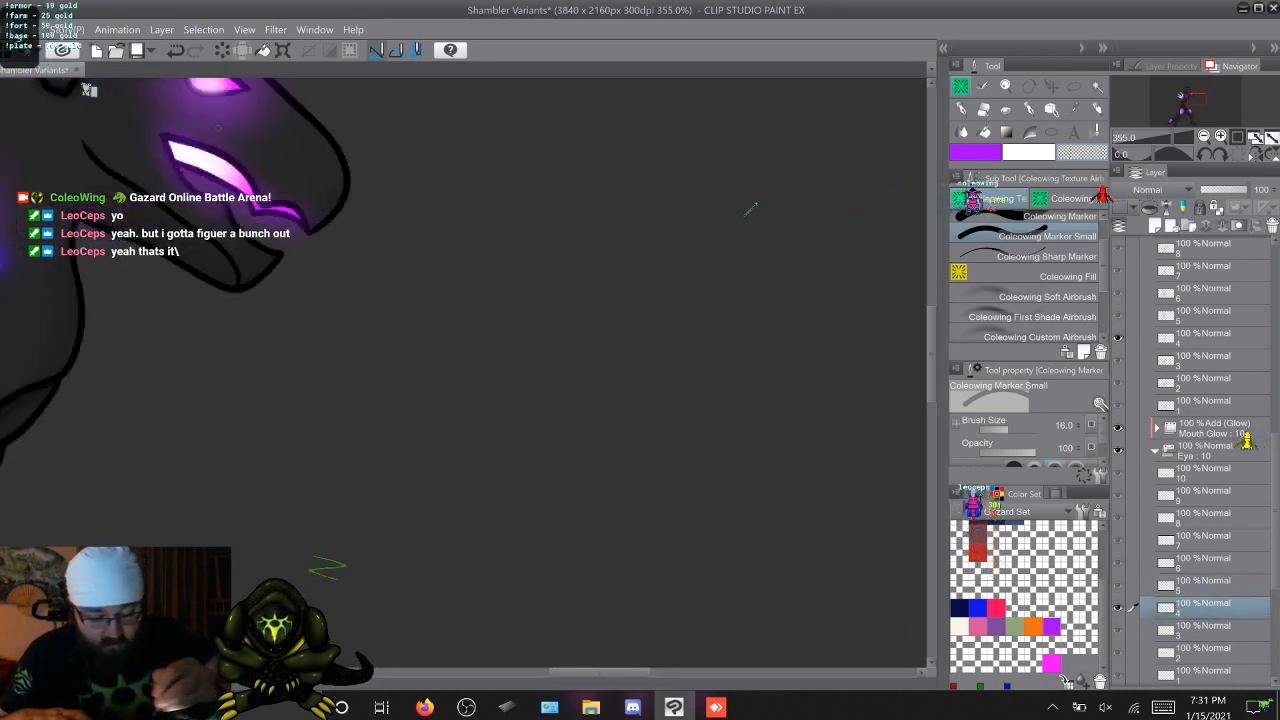
key(Right)
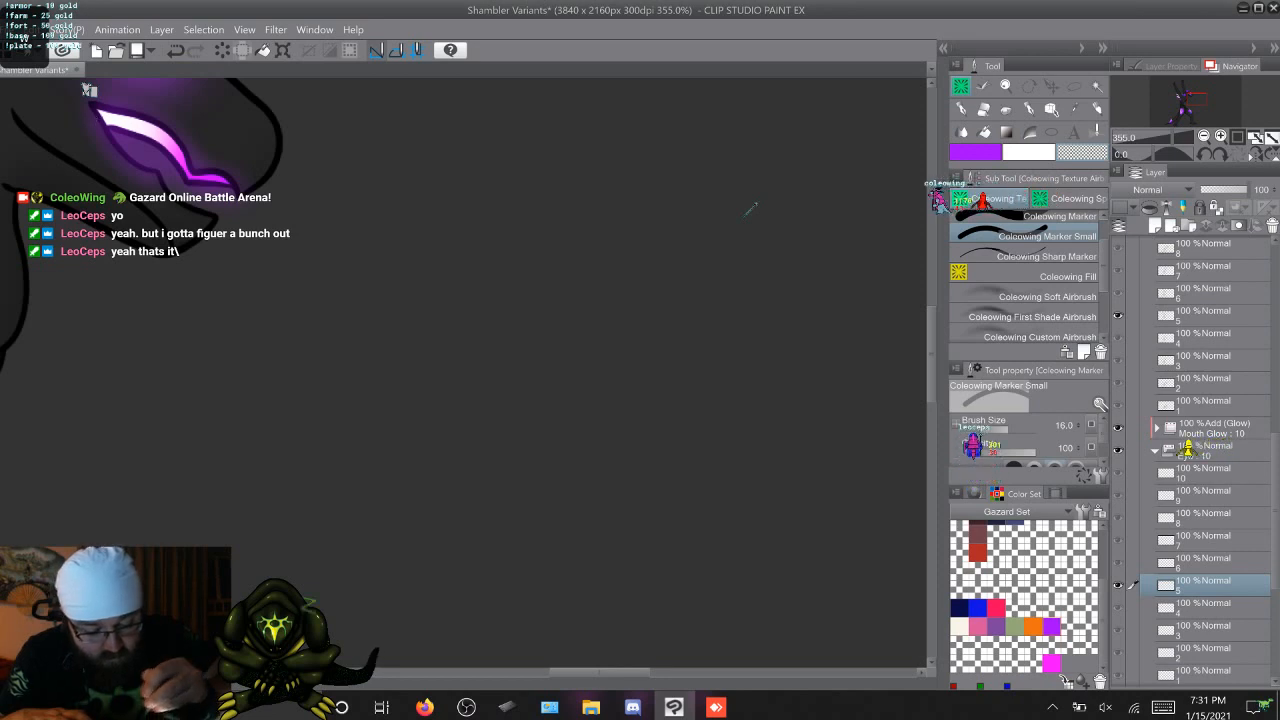
key(Right)
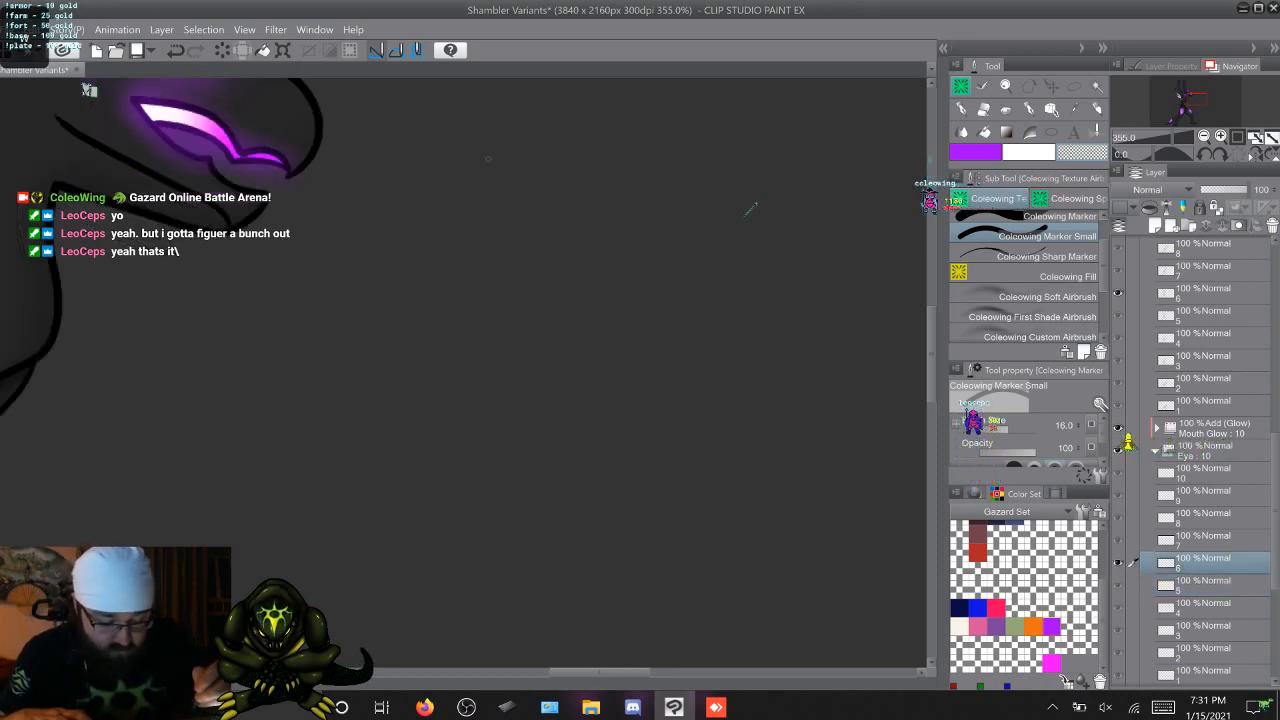
key(Right)
key(Right)
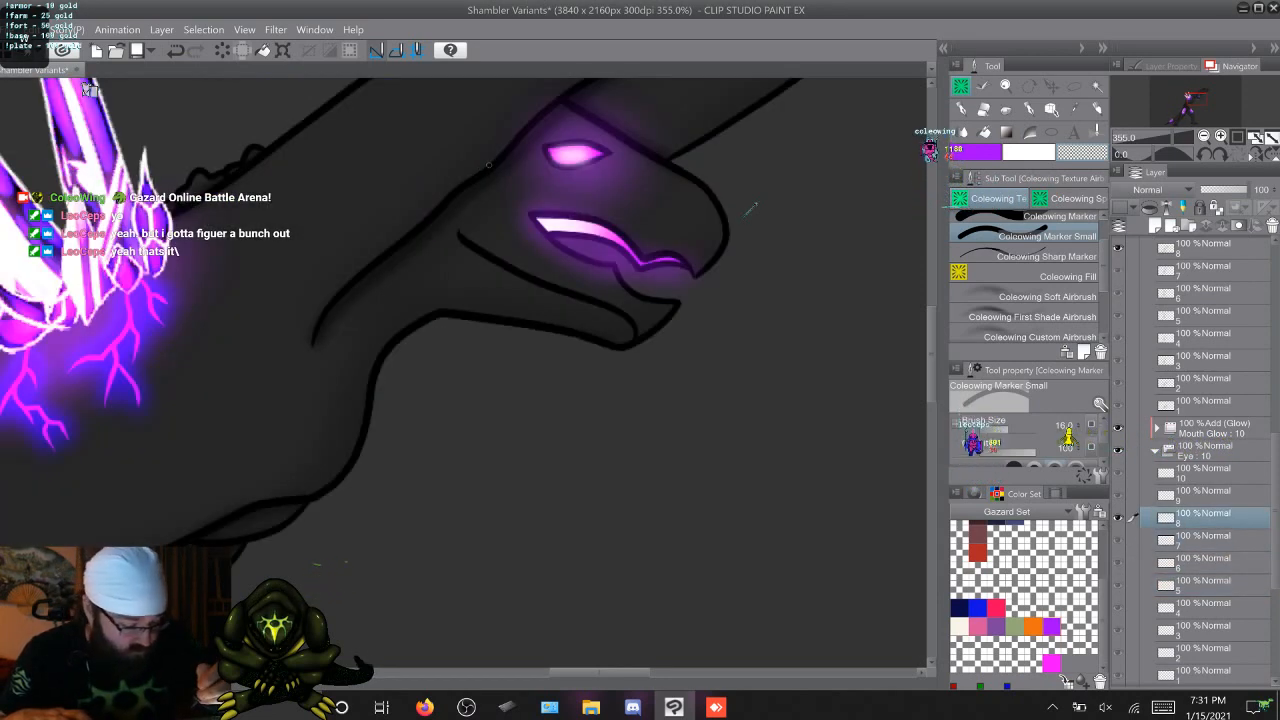
key(Right)
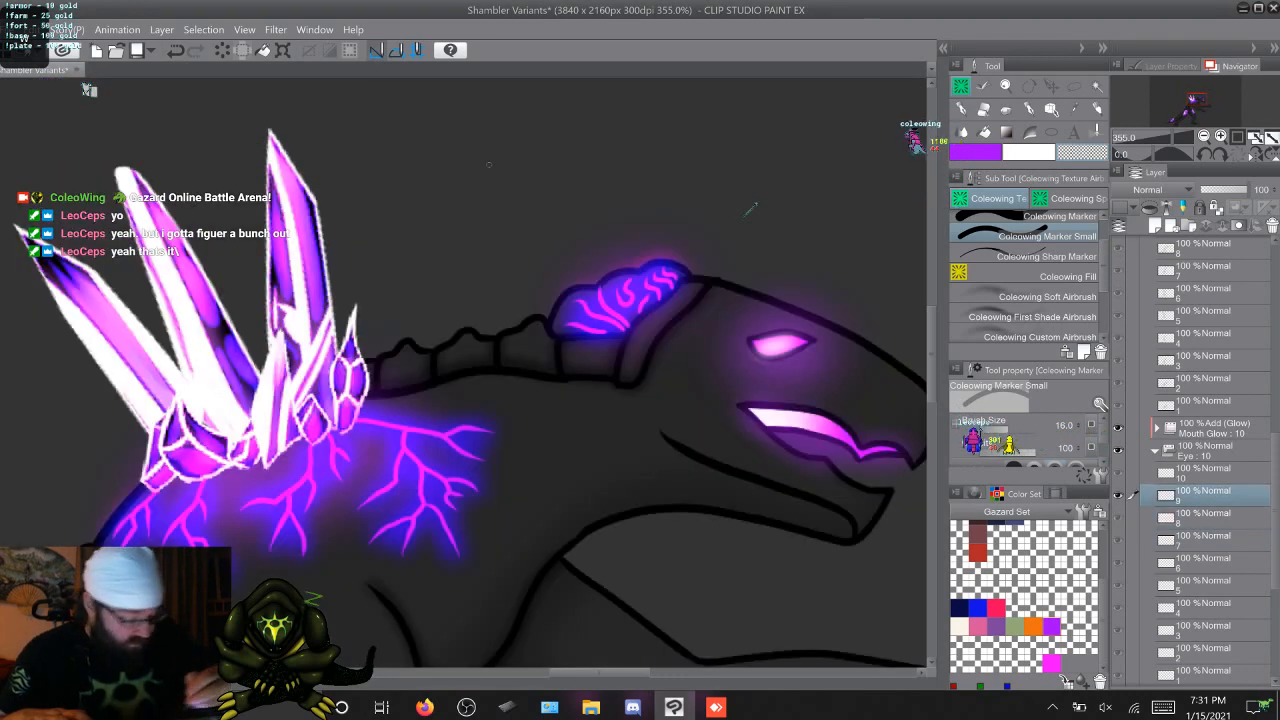
scroll(750, 210, right, 5)
scroll(752, 207, right, 6)
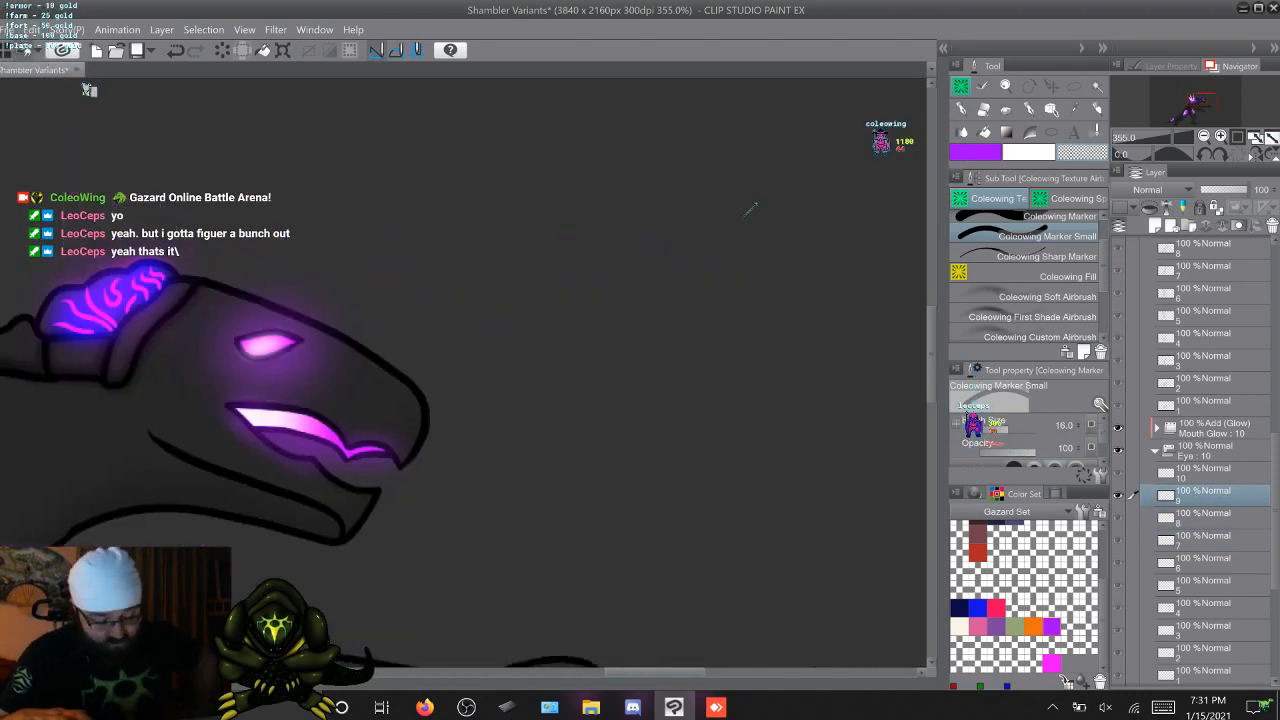
key(Right)
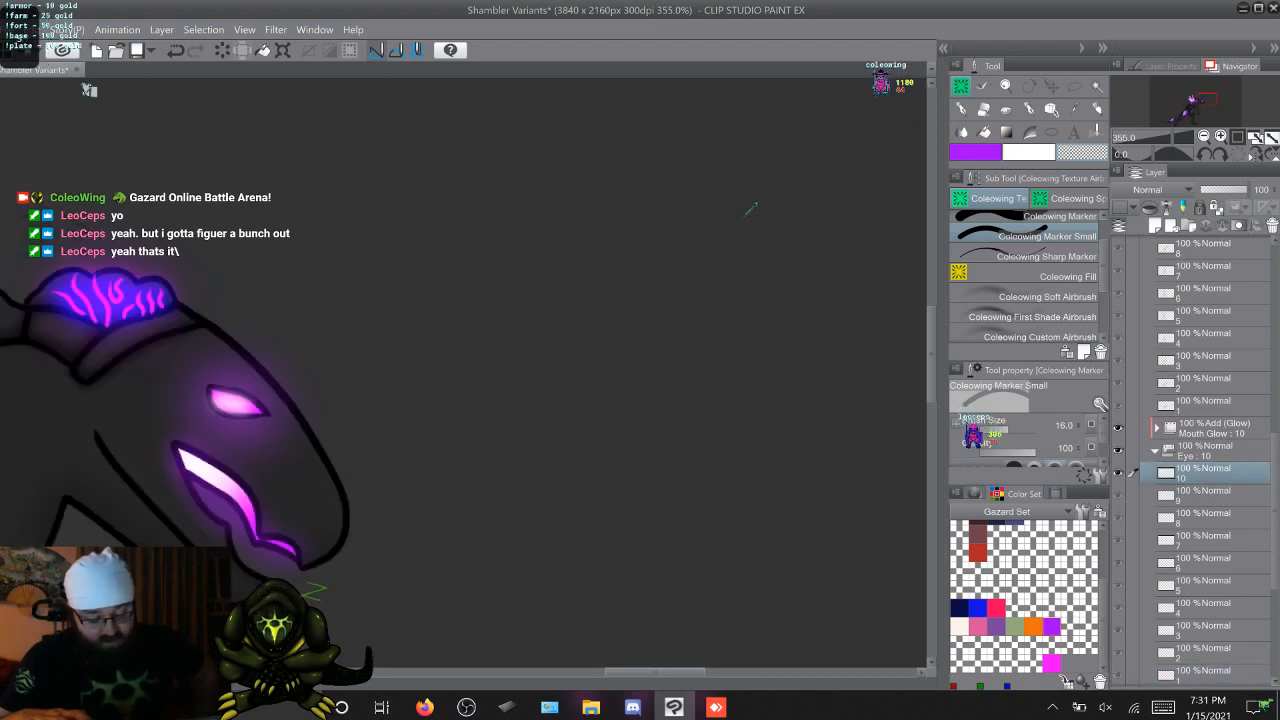
key(Right)
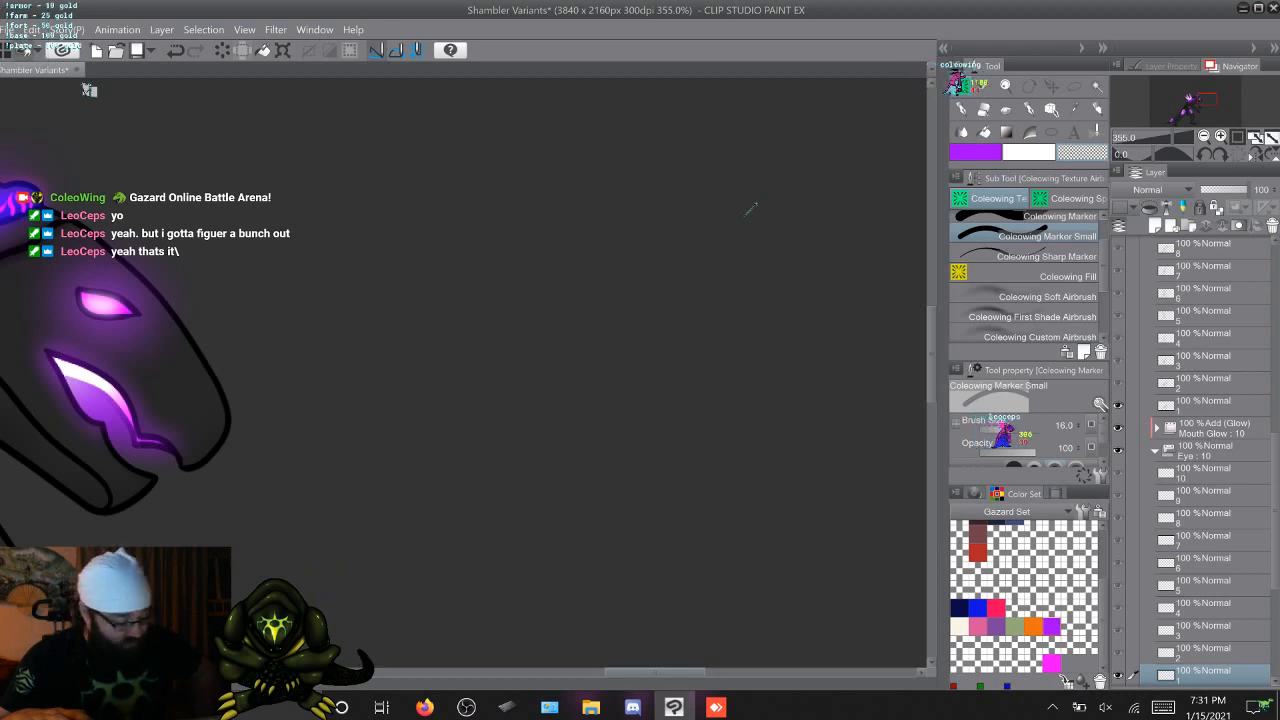
scroll(750, 210, left, 3)
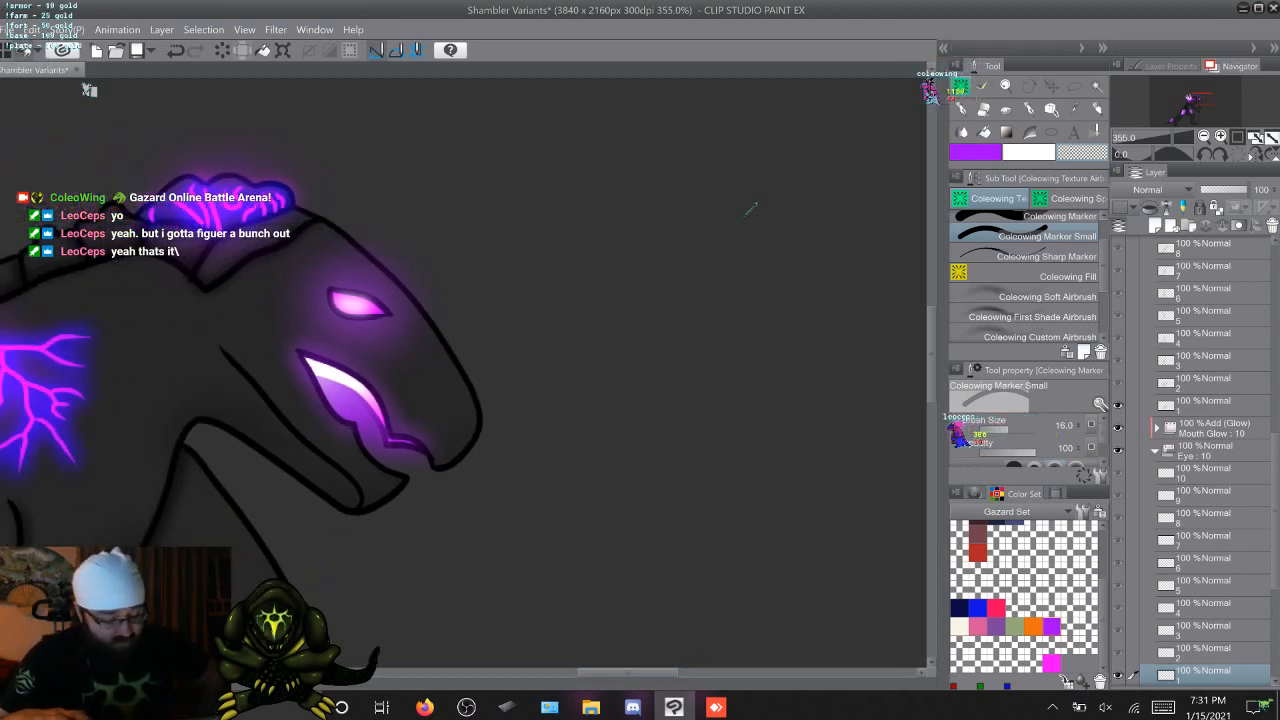
key(Right)
key(Left)
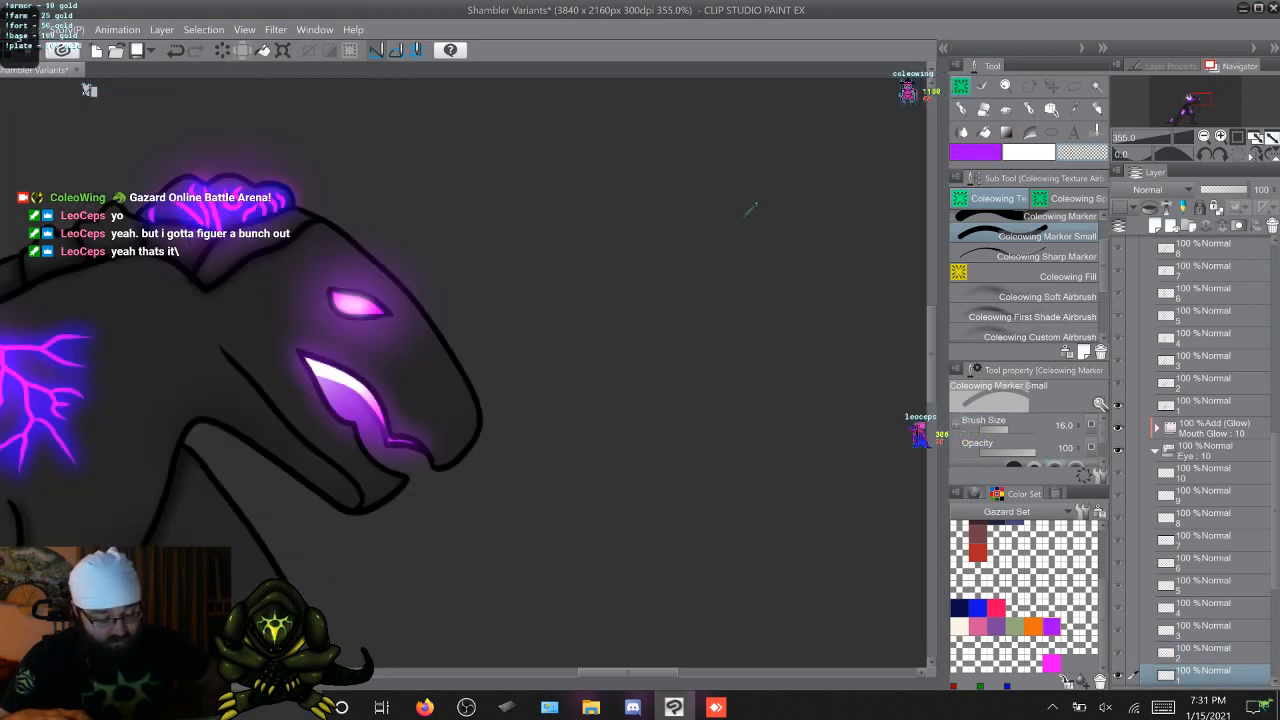
key(Right)
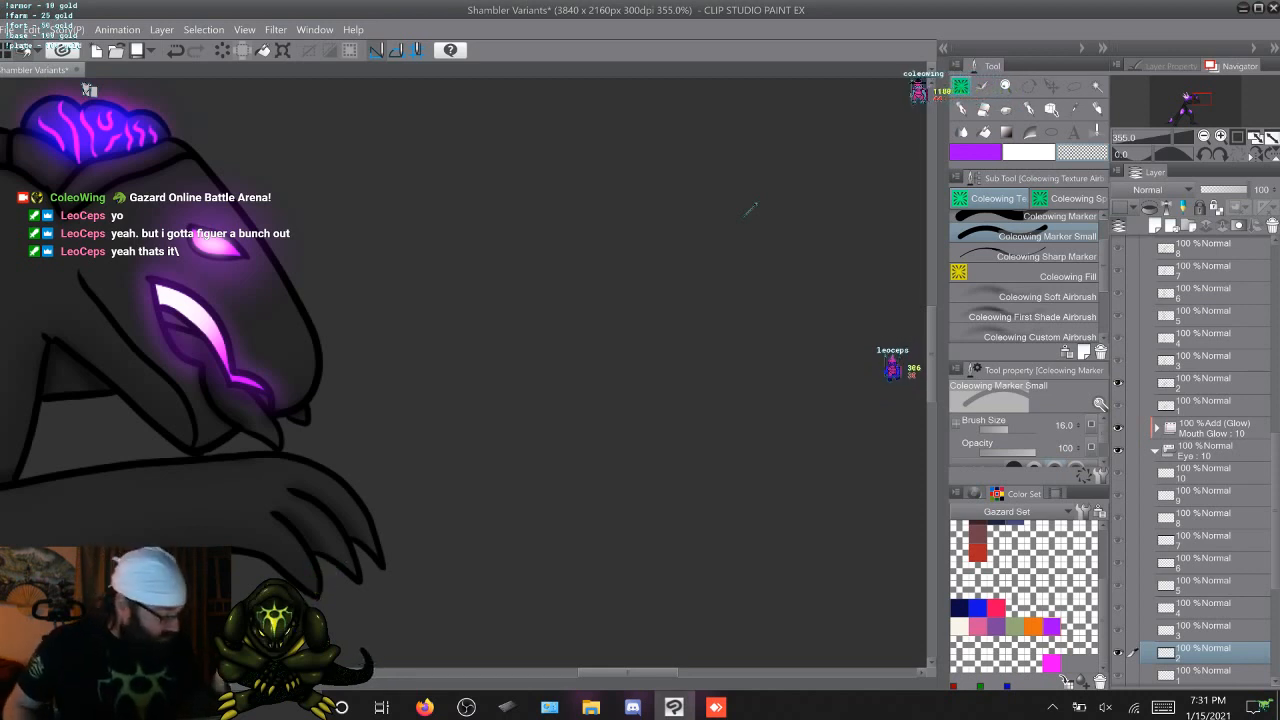
Collapse the Eye folder and, on Linework cel 2, auto-select the inside of the open mouth, adding the missed area with the Lasso marquee
click(1156, 451)
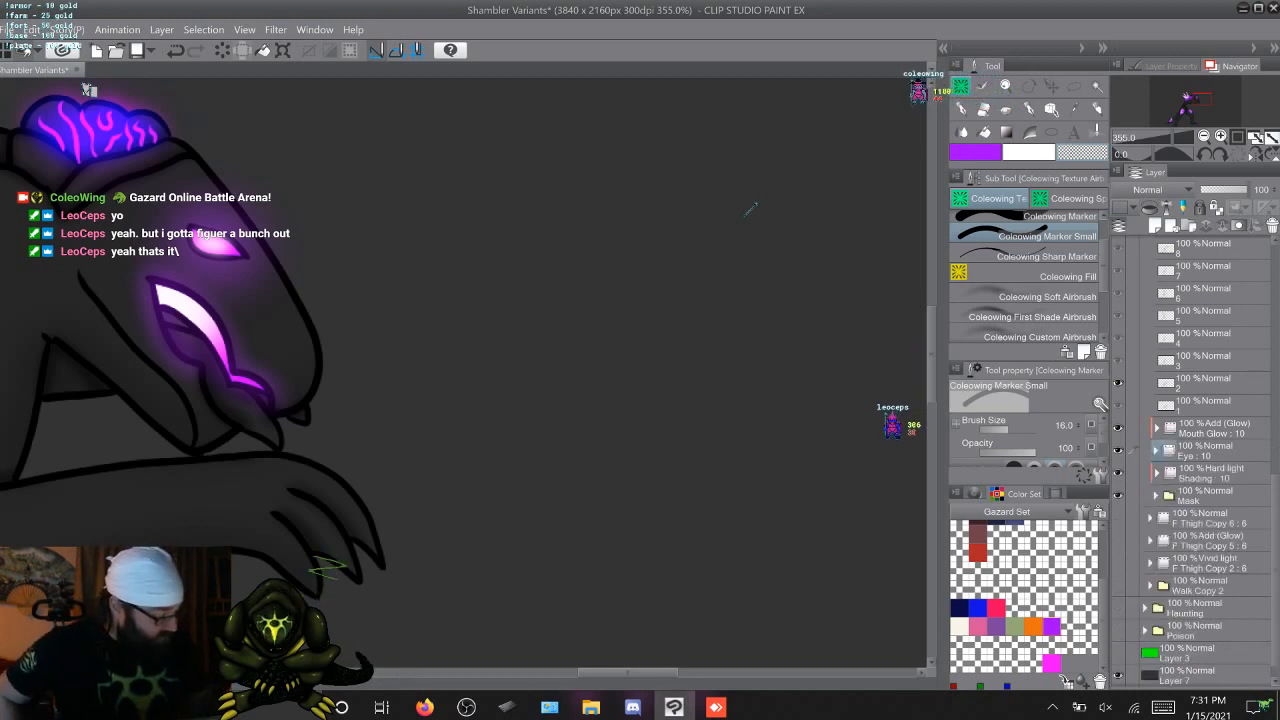
scroll(1190, 420, up, 5)
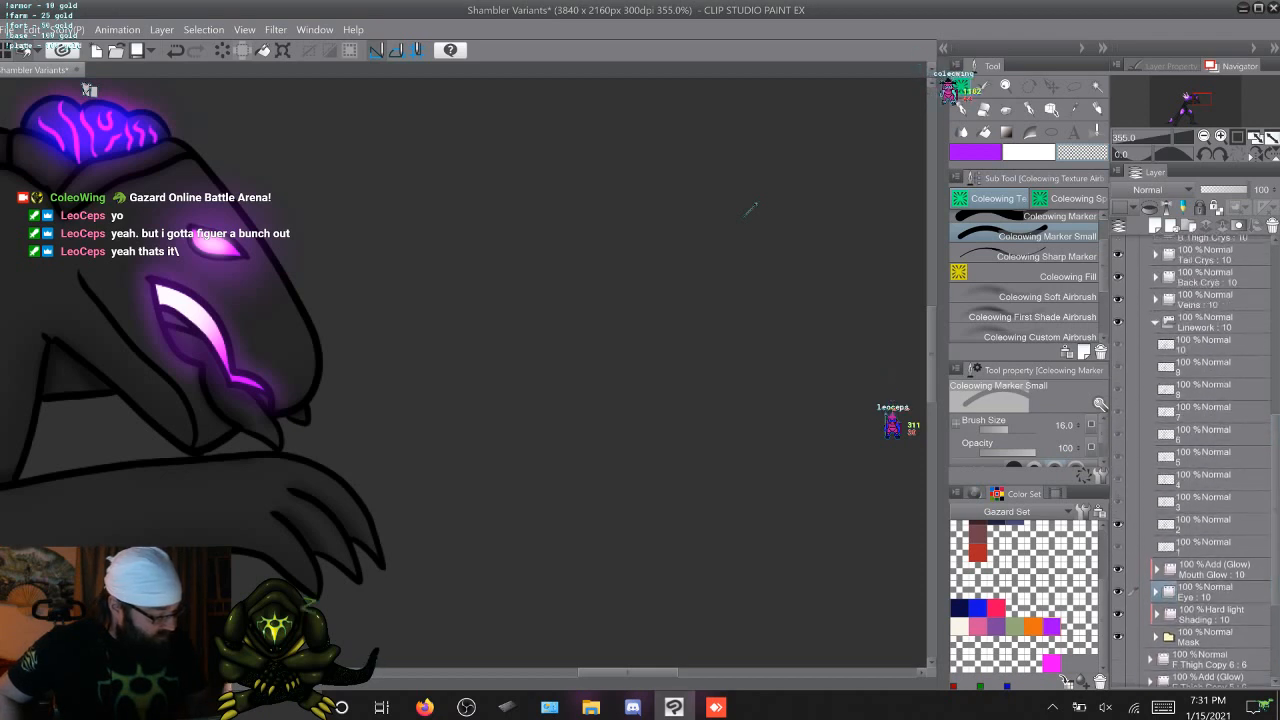
click(1132, 522)
key(w)
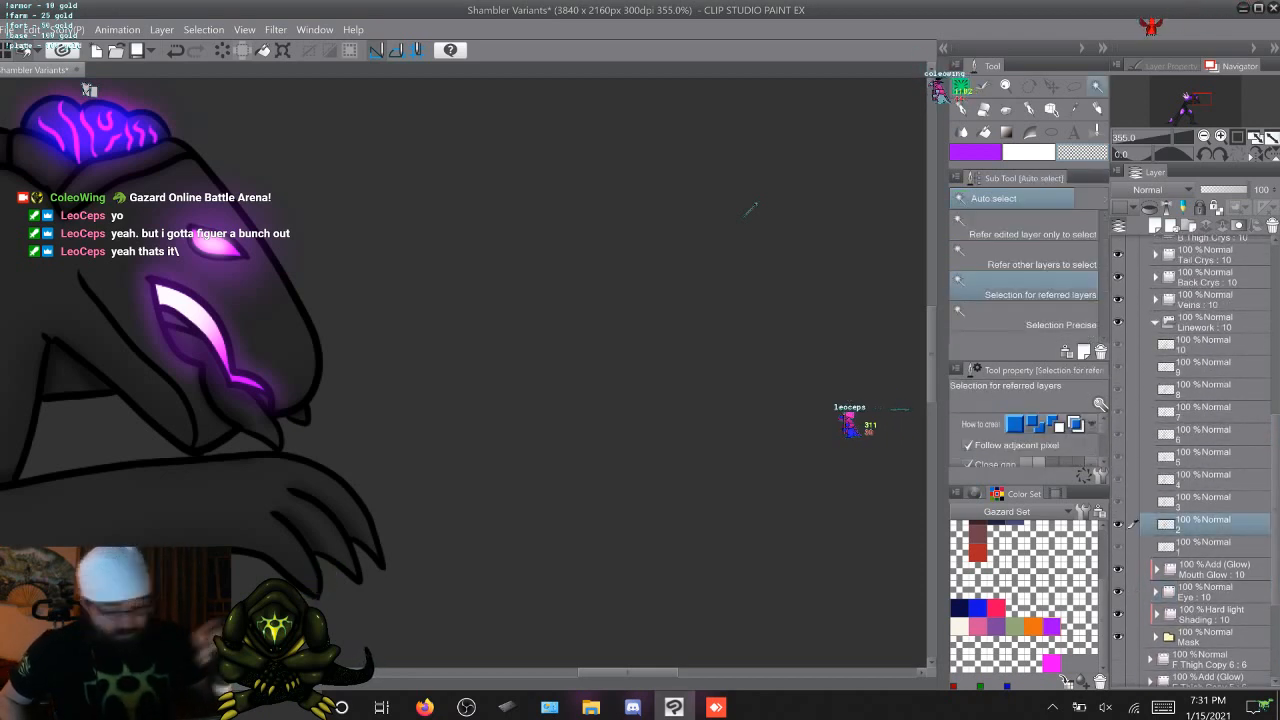
click(753, 207)
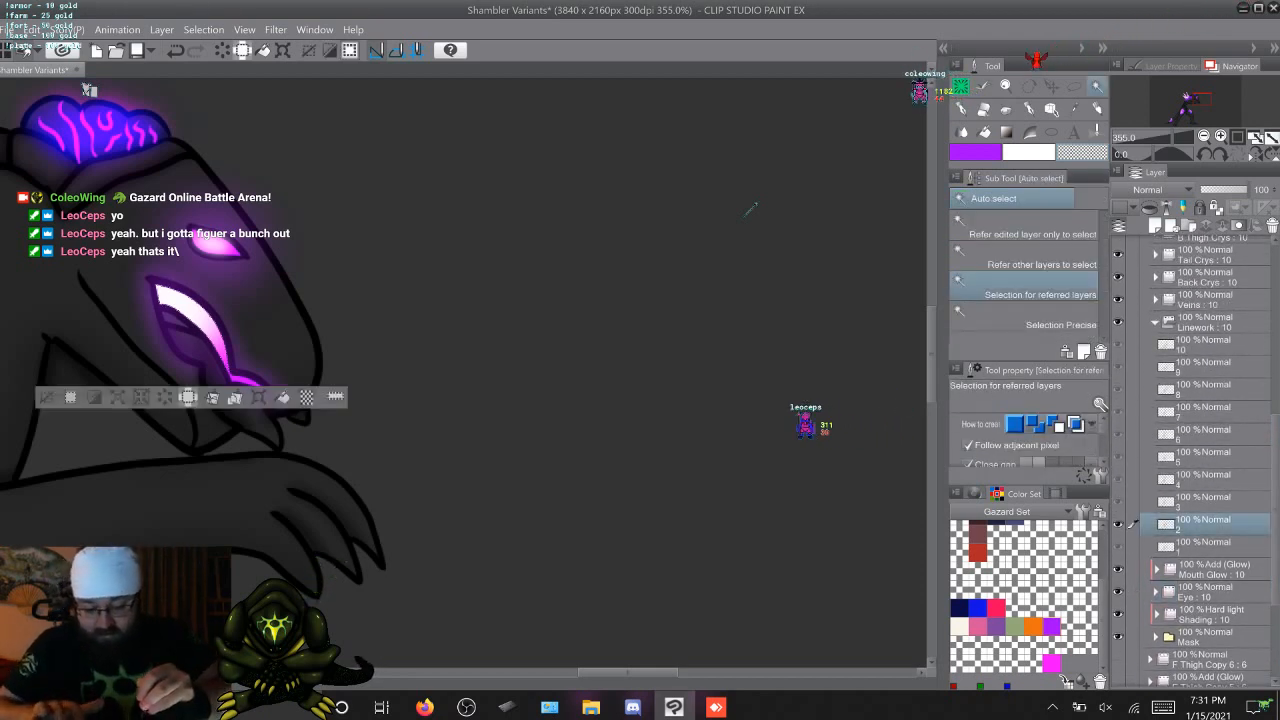
shift+click(200, 357)
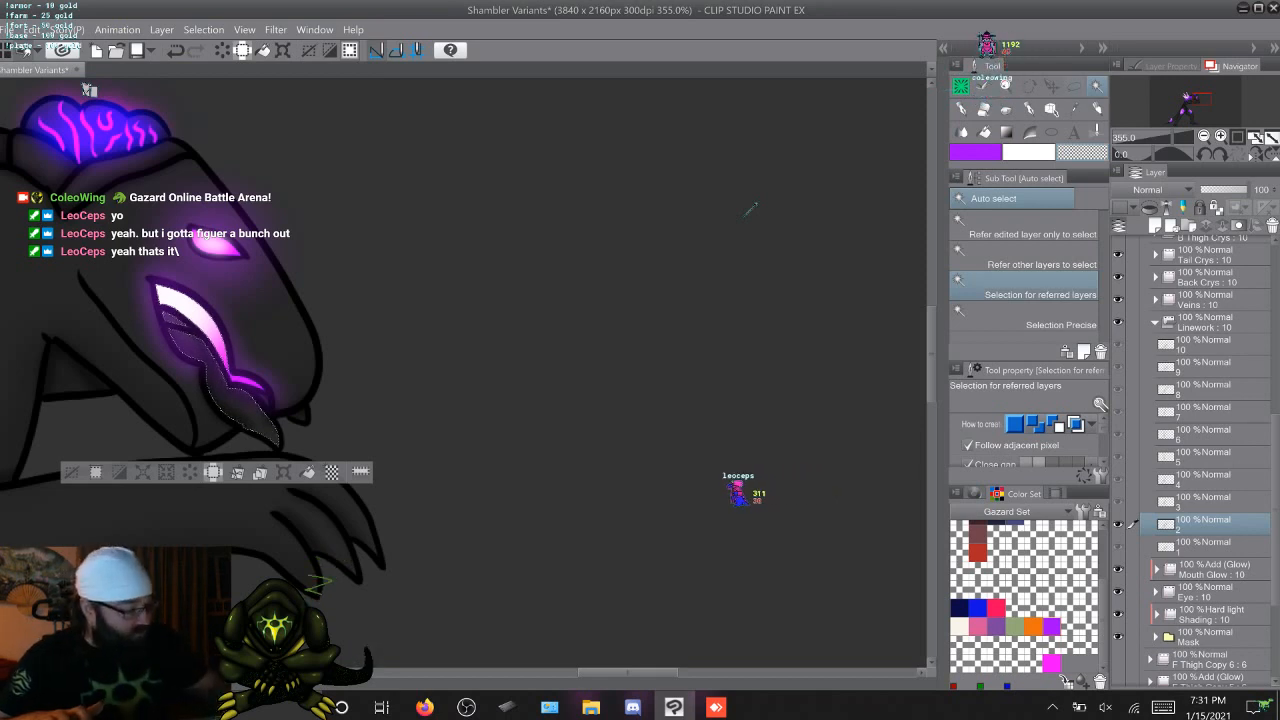
key(m)
key(shift)
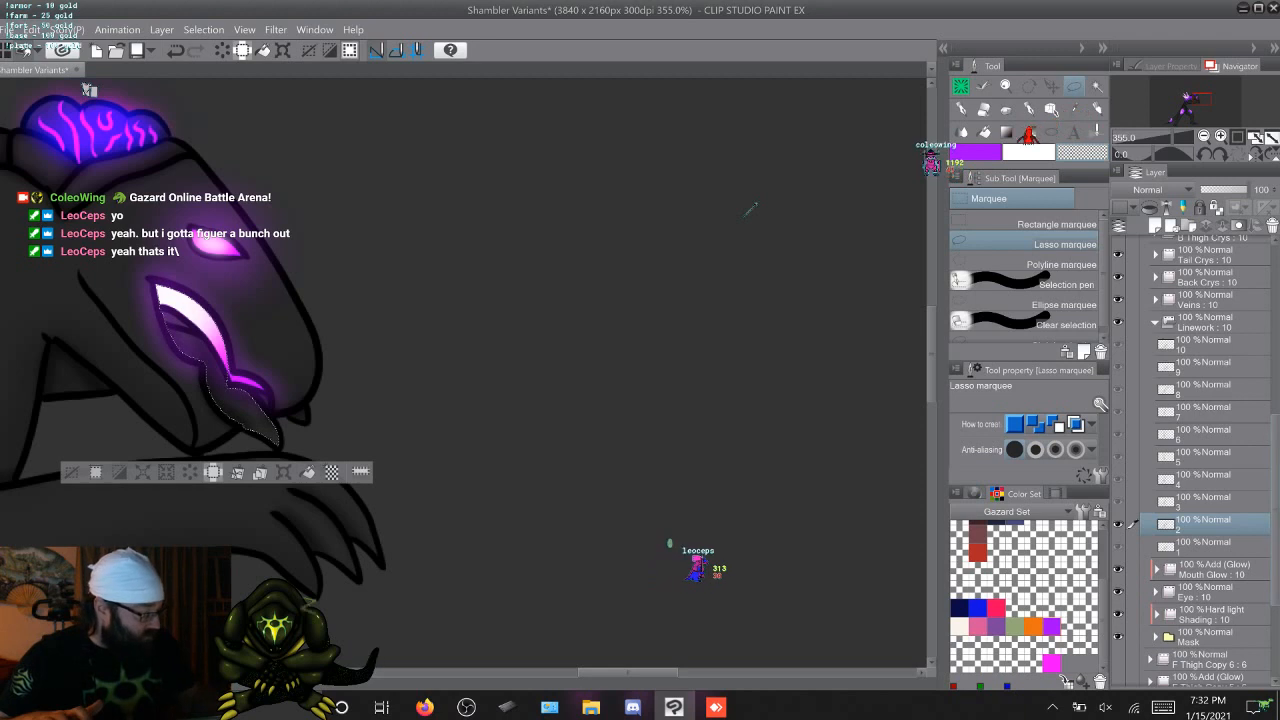
Paint a white-to-purple glow inside the mouth on cel 2 of F Thigh Copy 4 with the Coleowing Soft Airbrush at size 80, density 25, and deselect
scroll(1205, 450, up, 2)
scroll(1195, 460, up, 5)
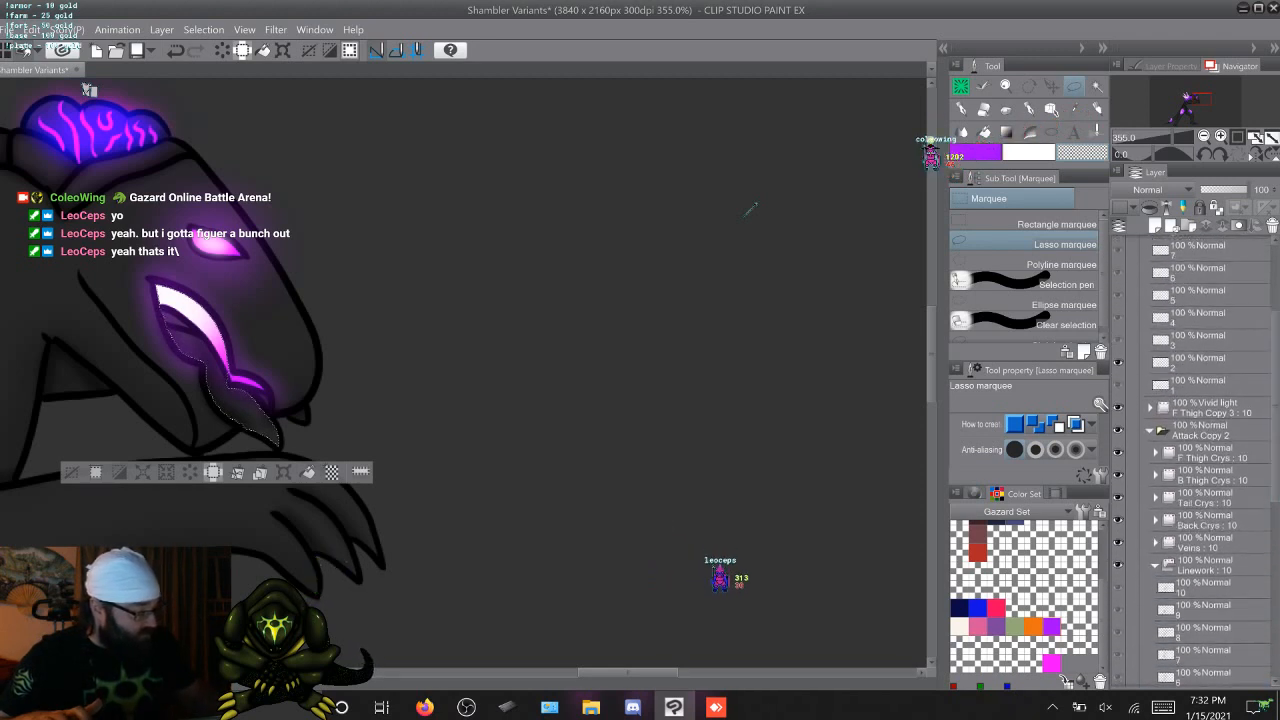
click(1205, 363)
key(p)
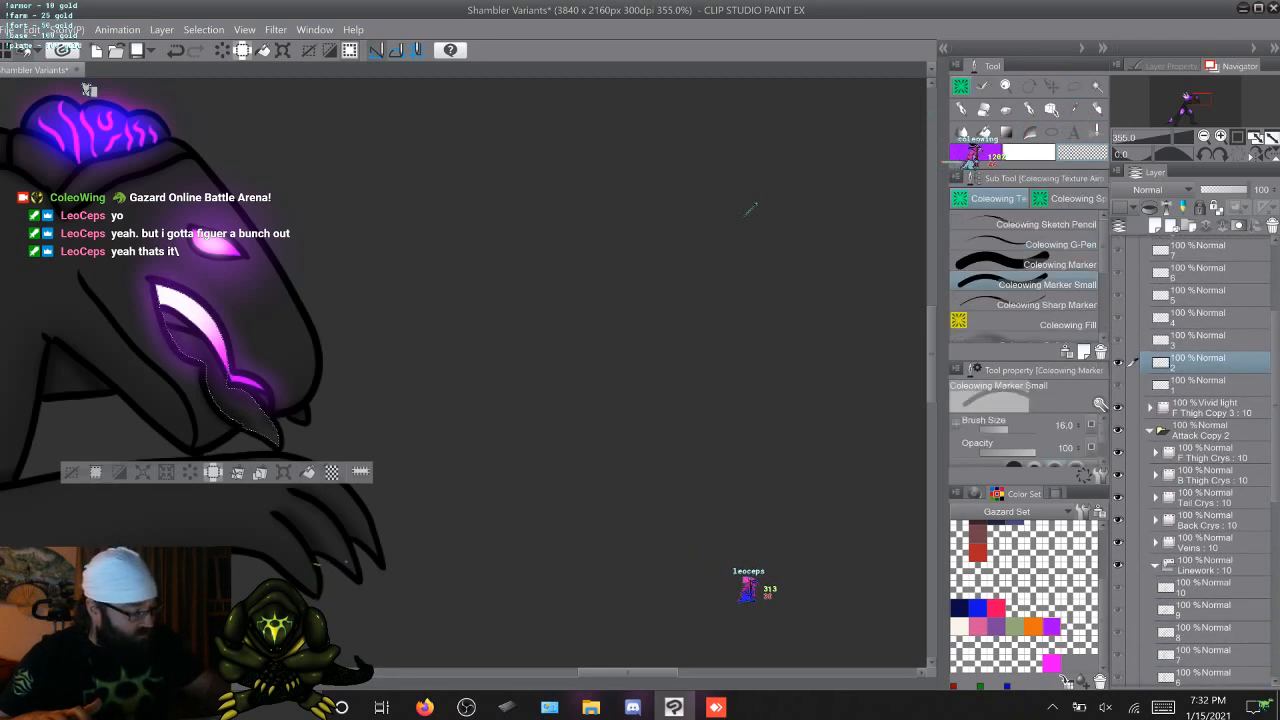
key(b)
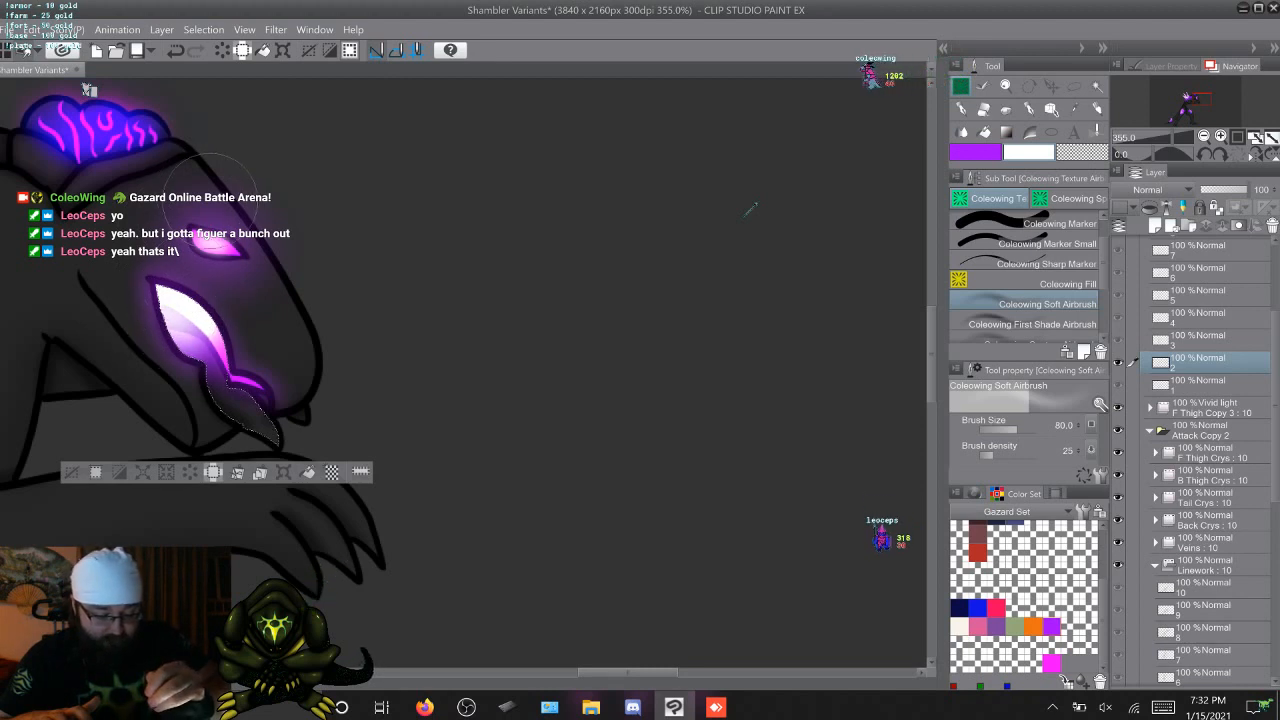
click(71, 472)
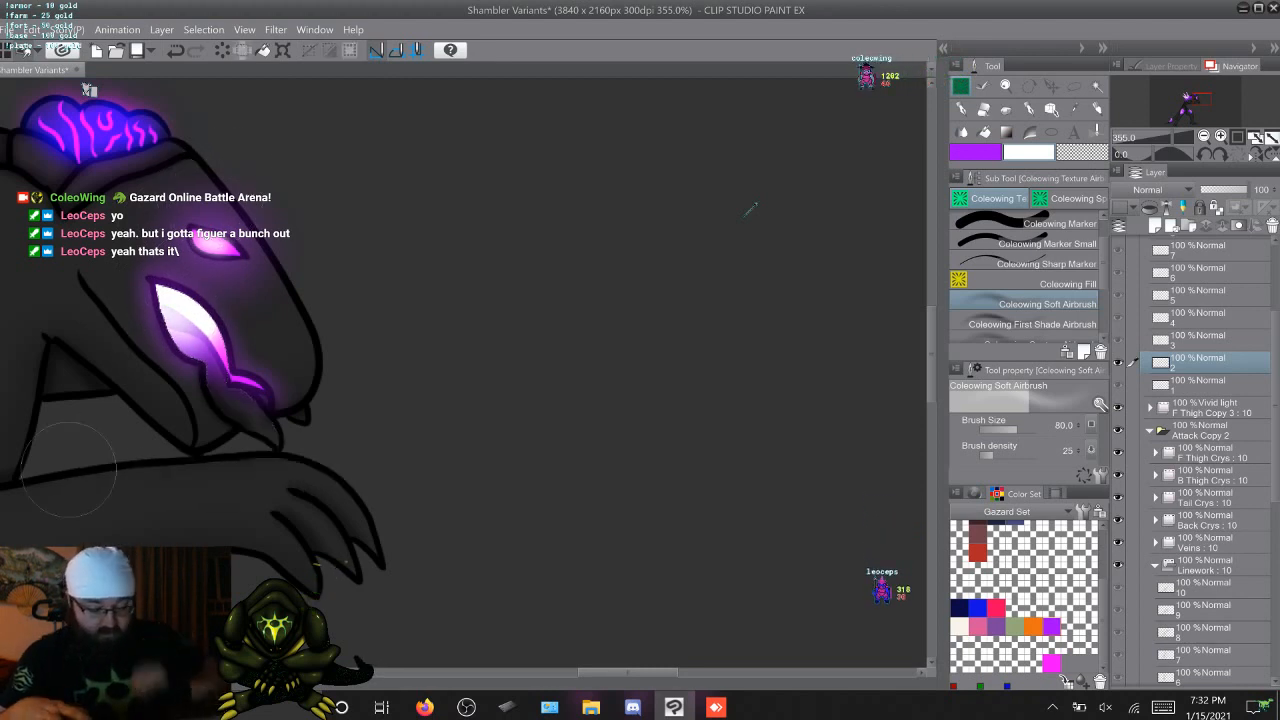
Flip between cels 1 and 2 to compare the creature's mouth glow on the two frames
key(Left)
key(Right)
key(Left)
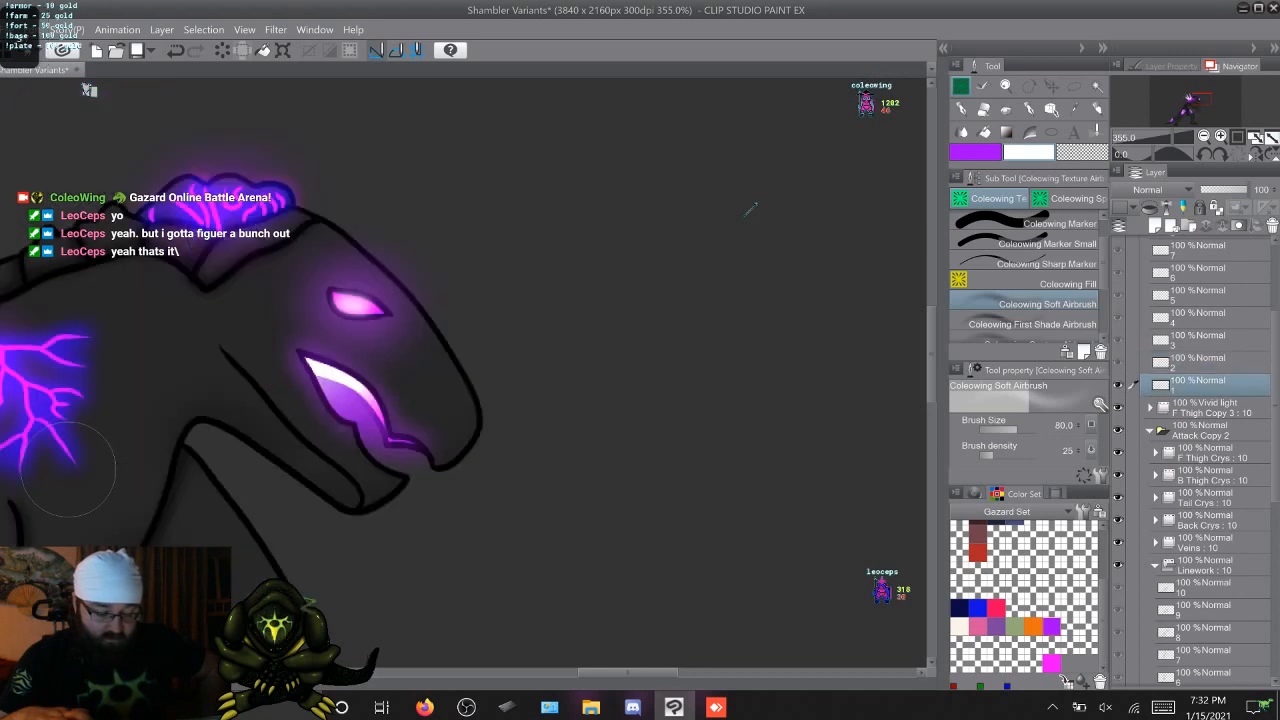
key(Right)
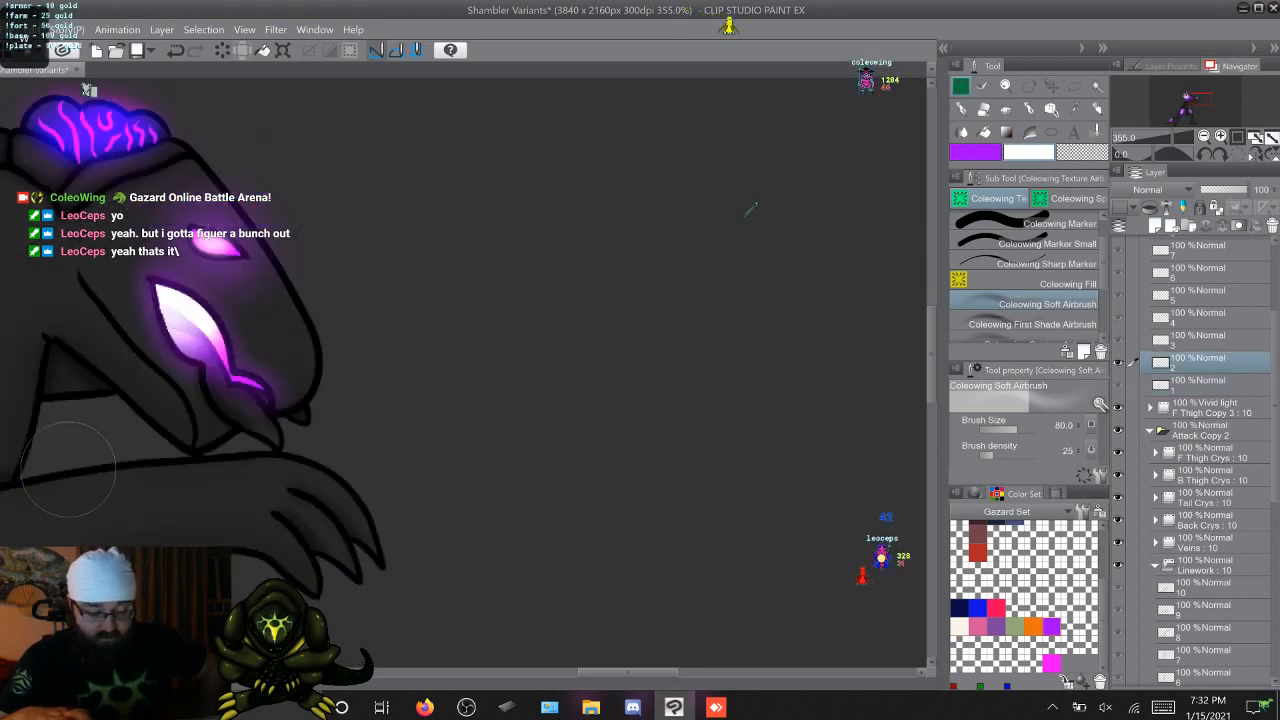
key(Left)
key(Right)
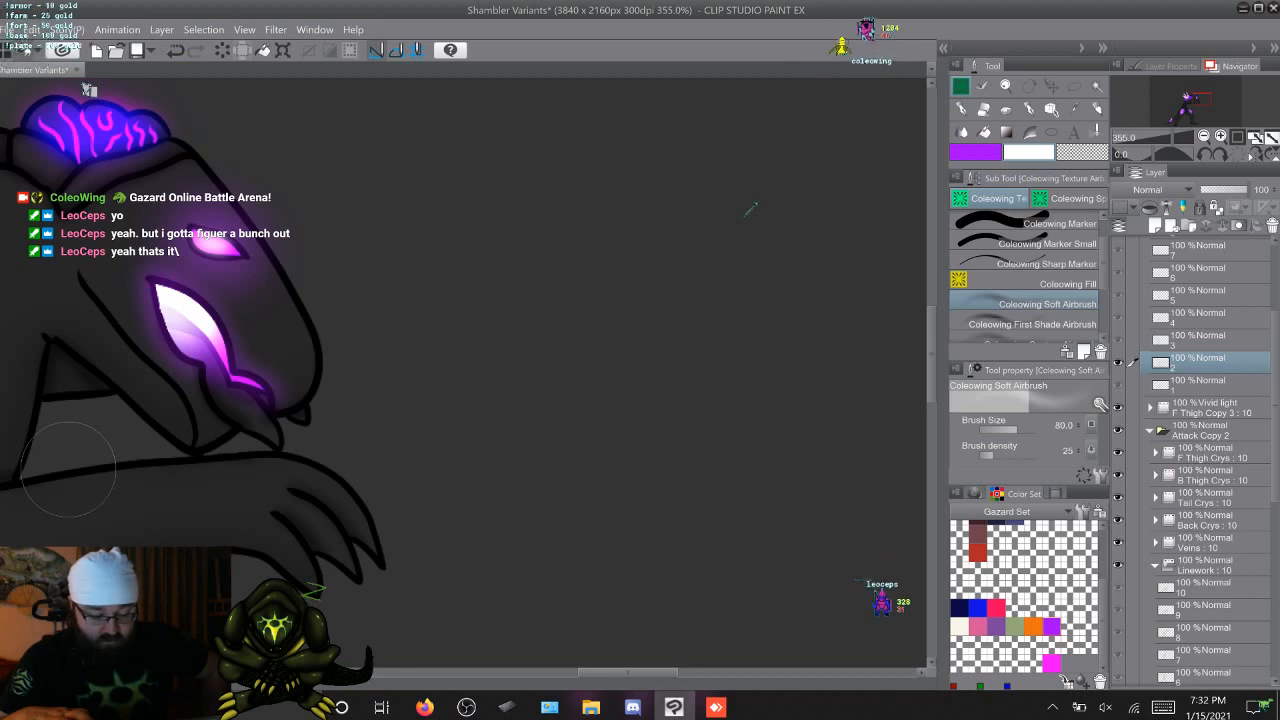
key(Left)
key(Right)
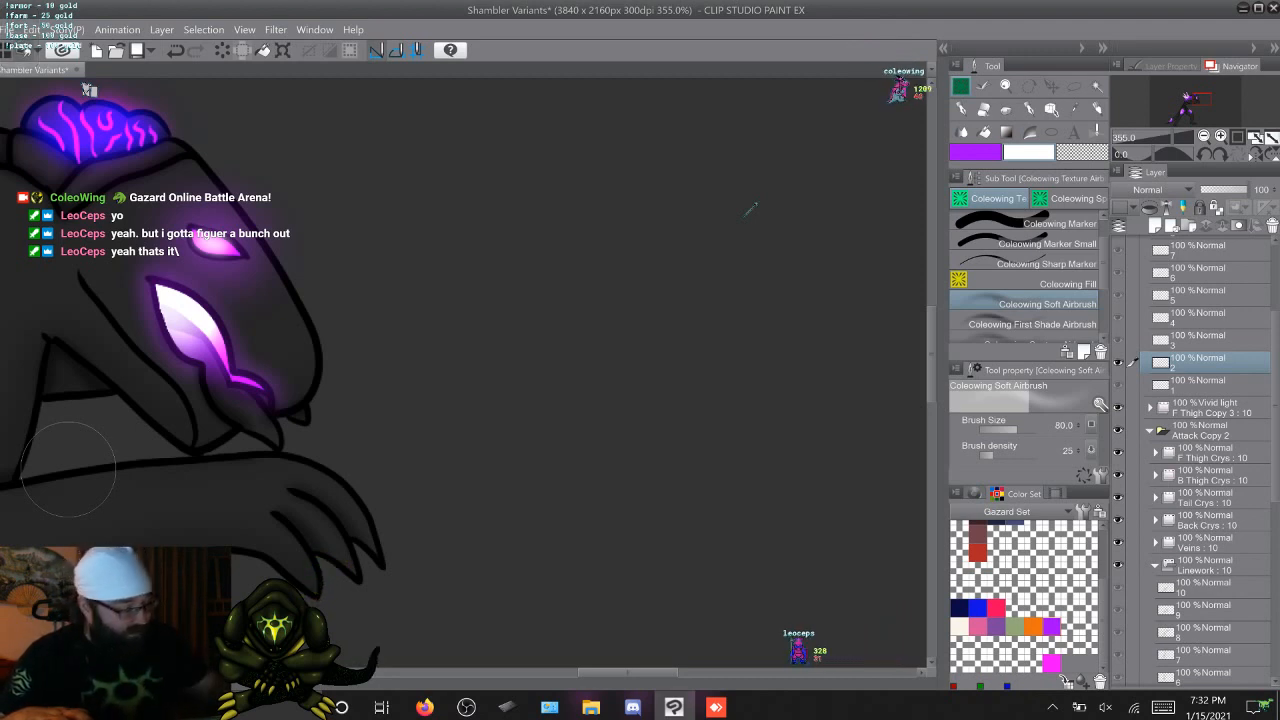
Soften the mouth glow on cel 2 with the Coleowing Blur at size 4.7, density 8, and compare it with the neighbouring cels
scroll(1028, 285, down, 2)
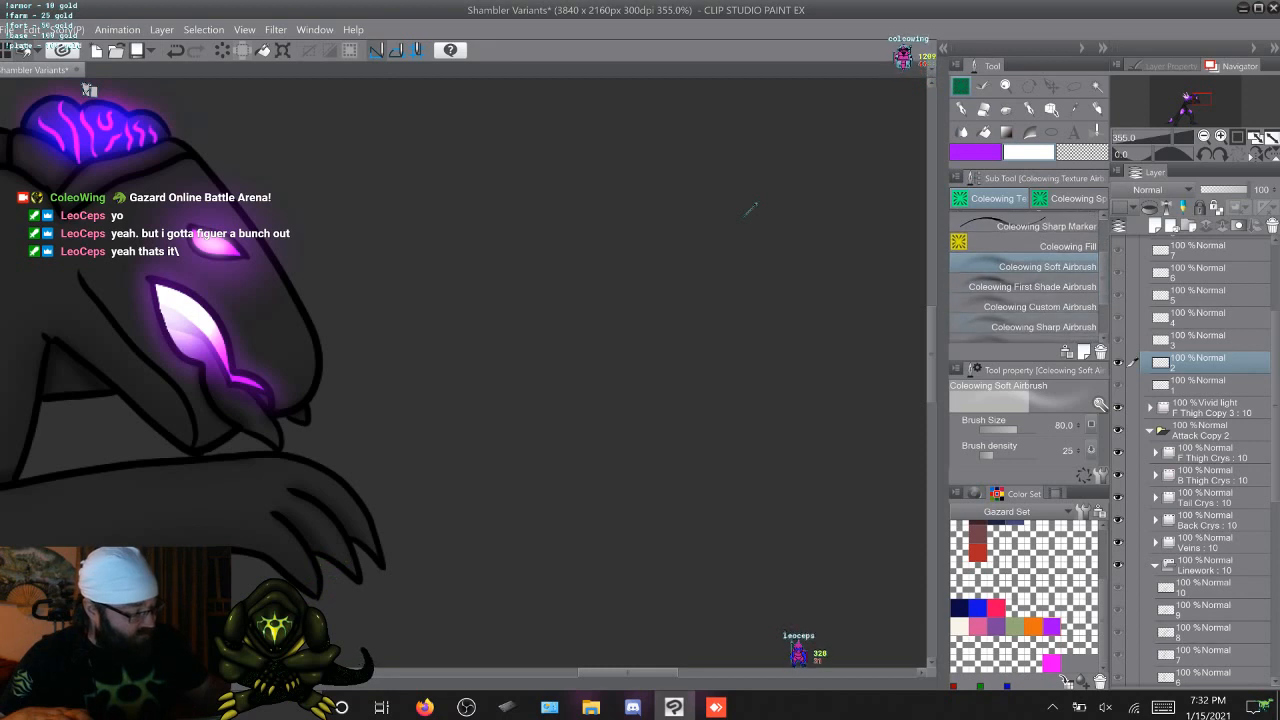
scroll(1028, 280, down, 3)
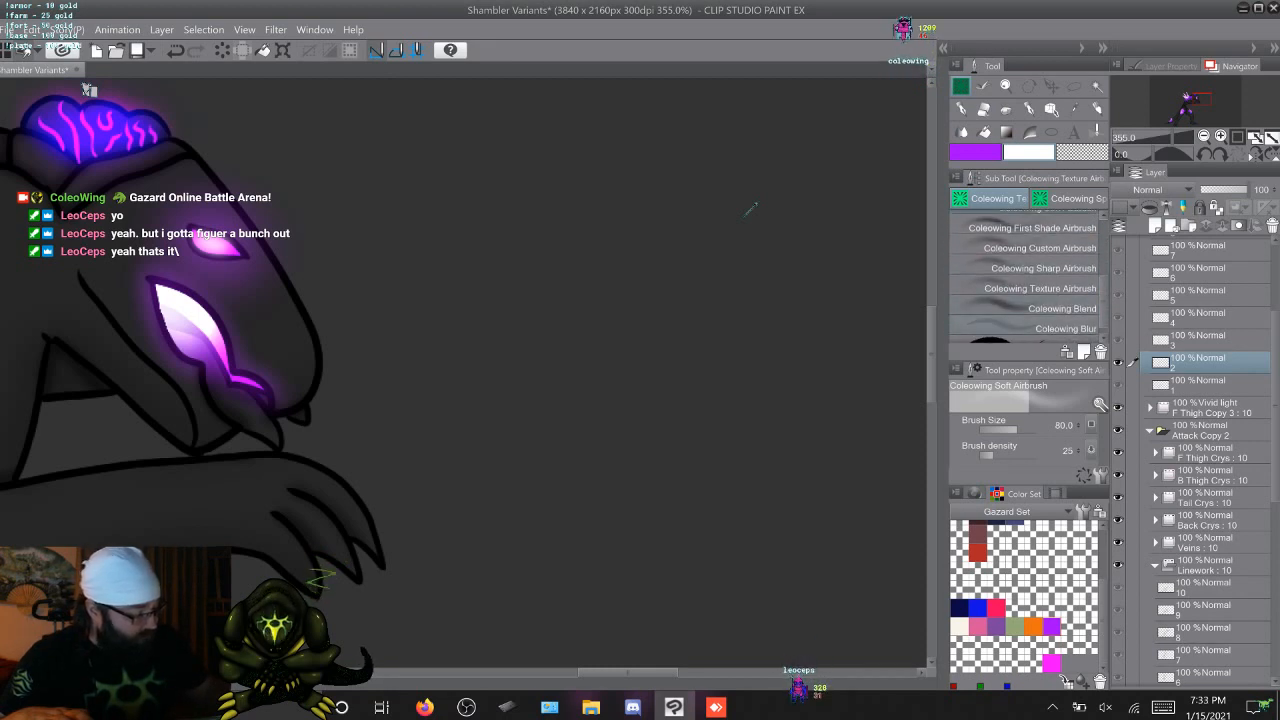
click(1040, 328)
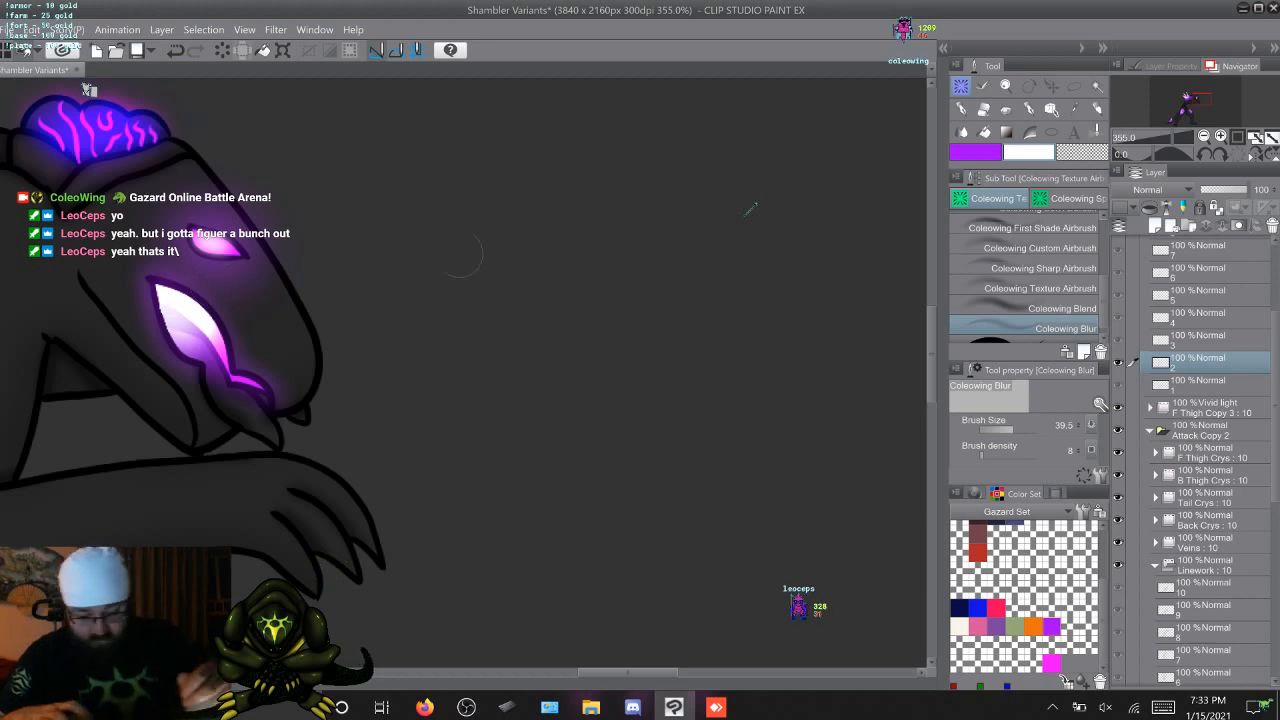
key(ctrl)
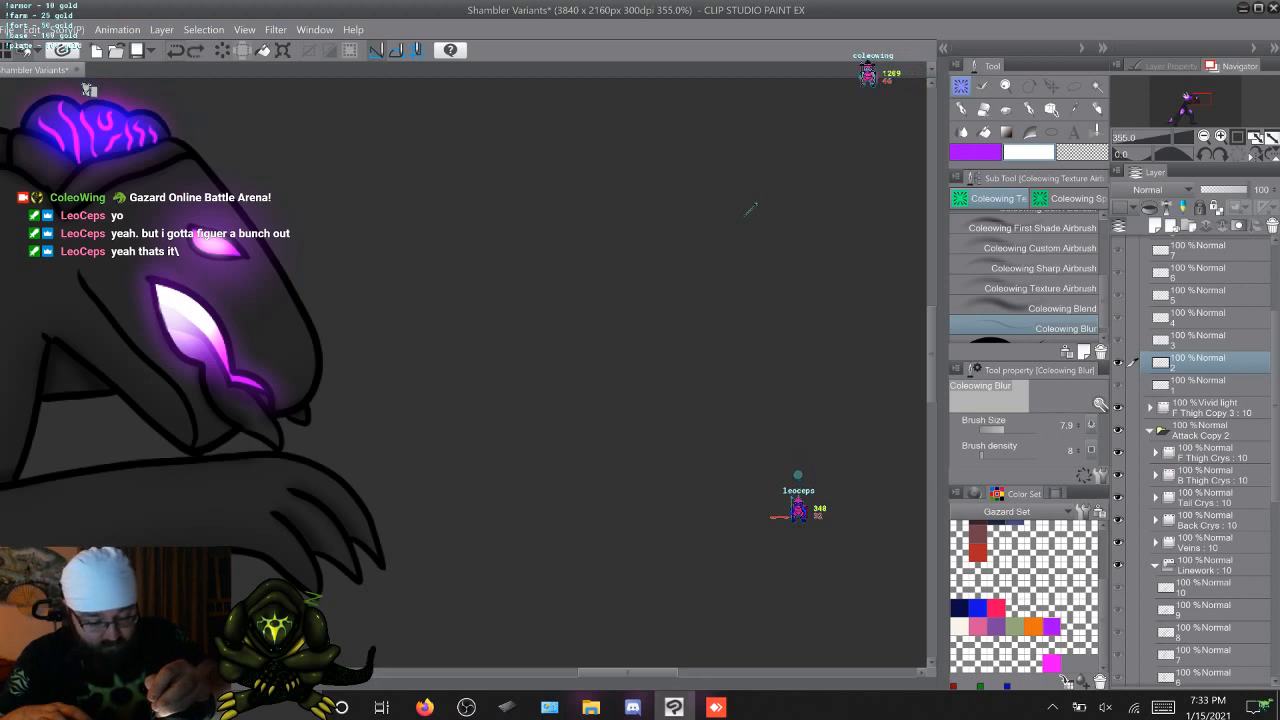
drag(291, 251, 282, 251)
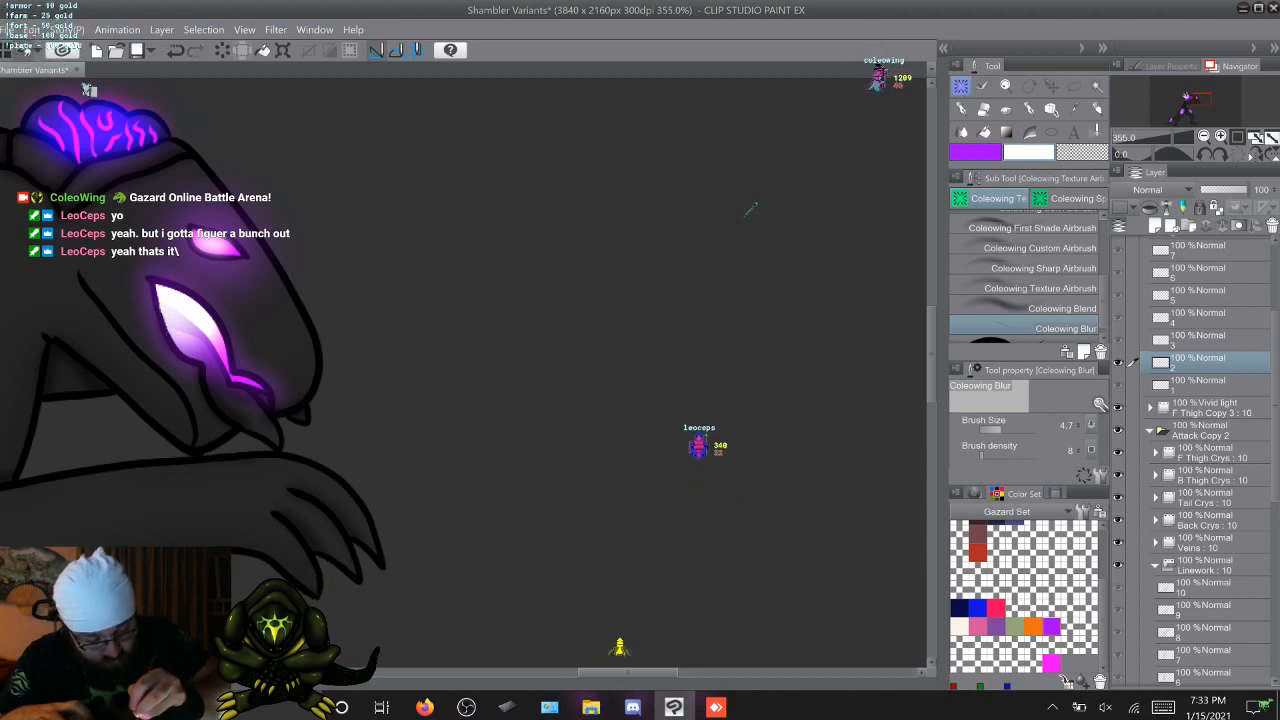
key(w)
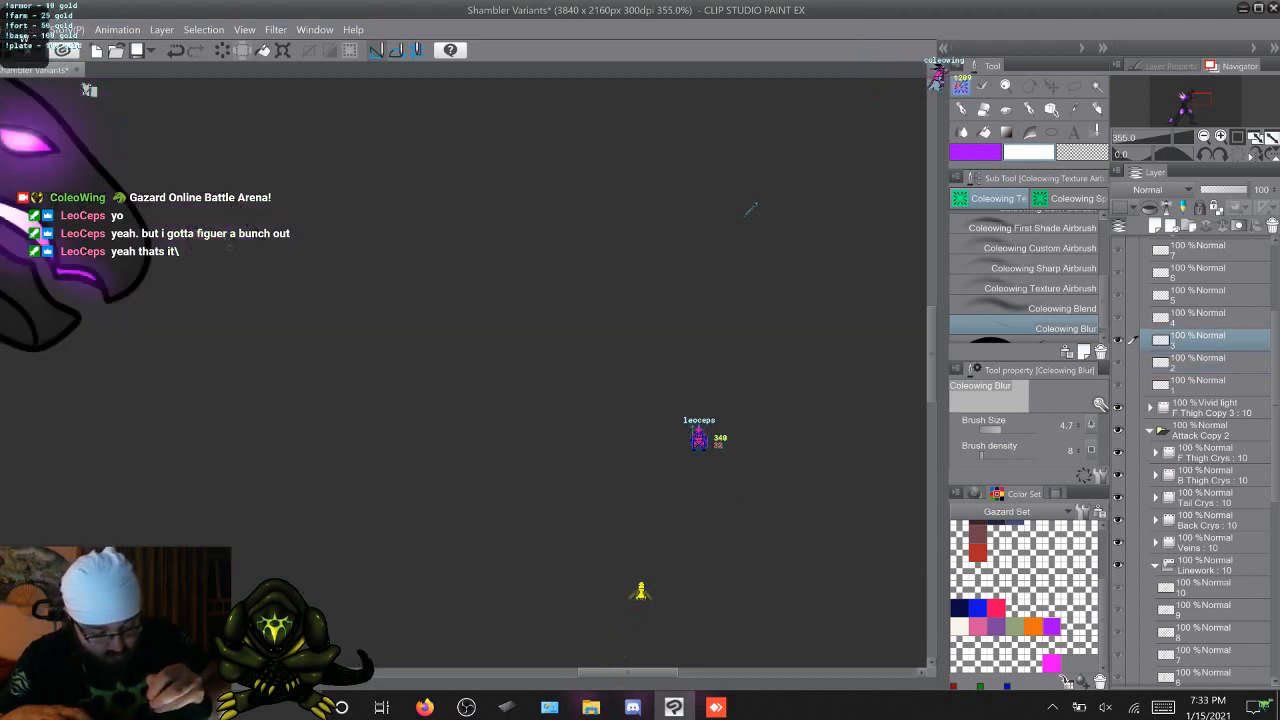
key(s)
key(s)
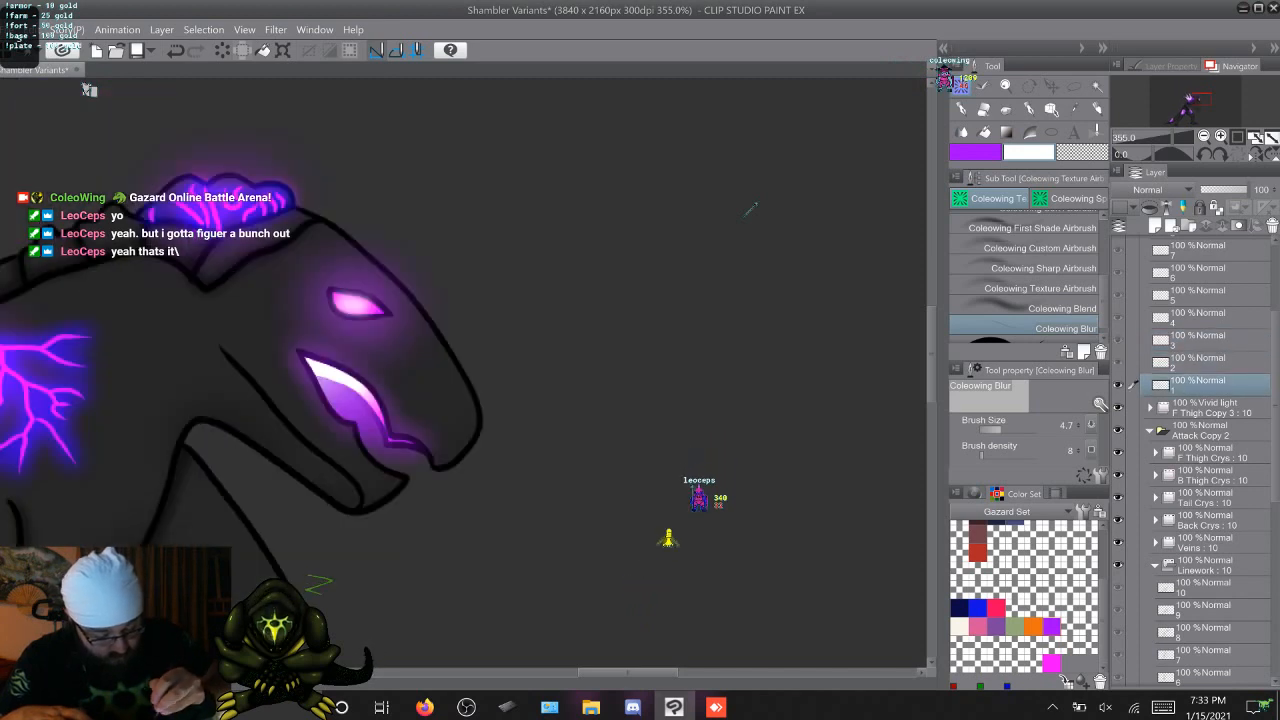
key(w)
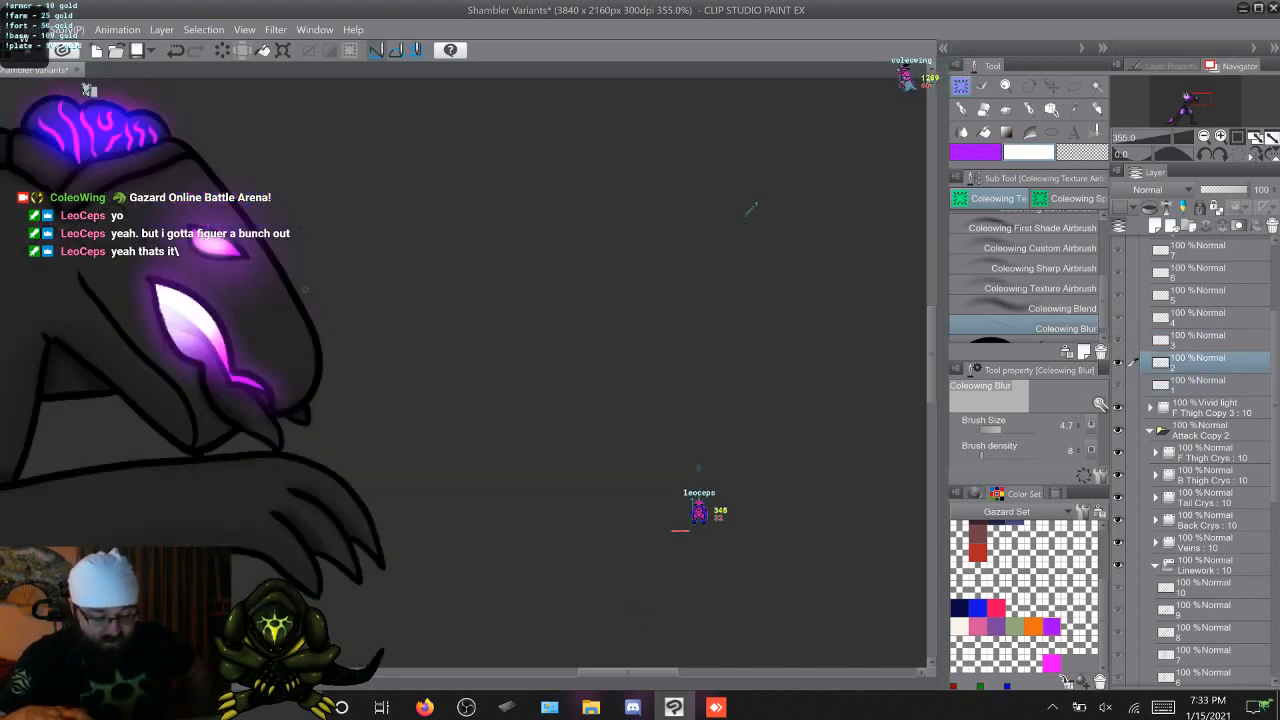
key(w)
key(s)
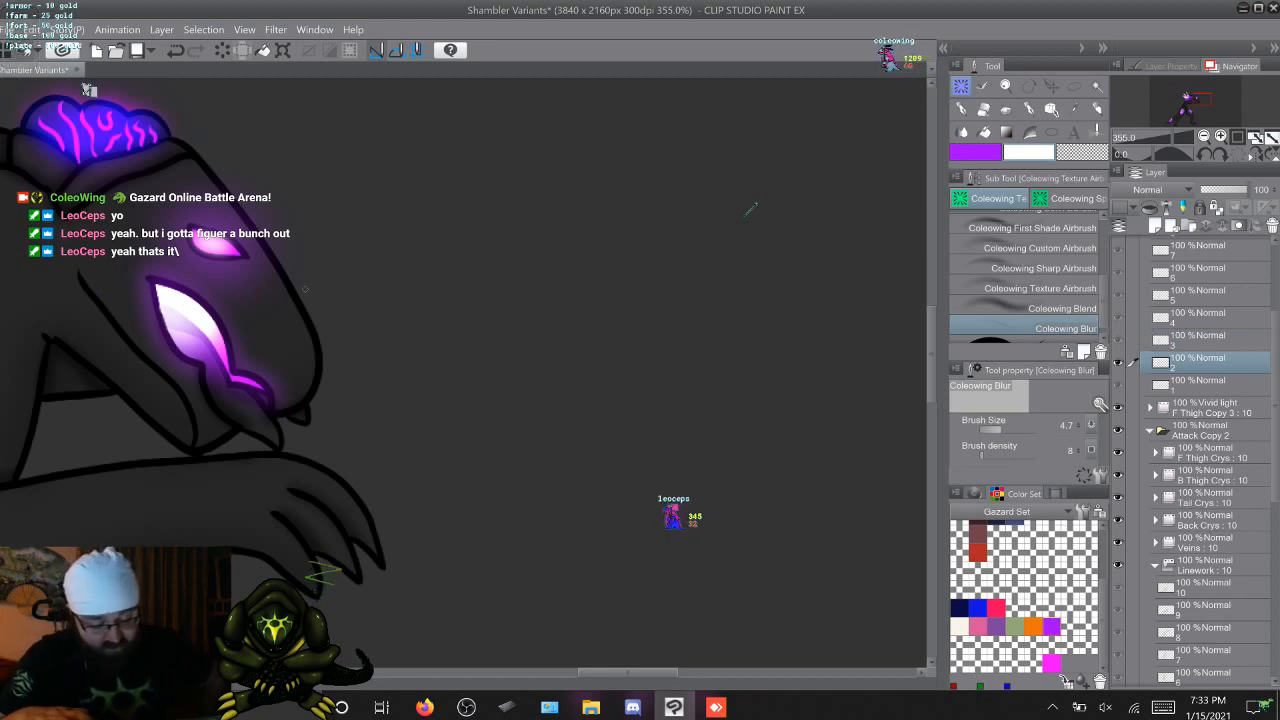
On Linework cel 3, auto-select the inside of the open mouth and the background, adding the missed area with the Lasso marquee
key(w)
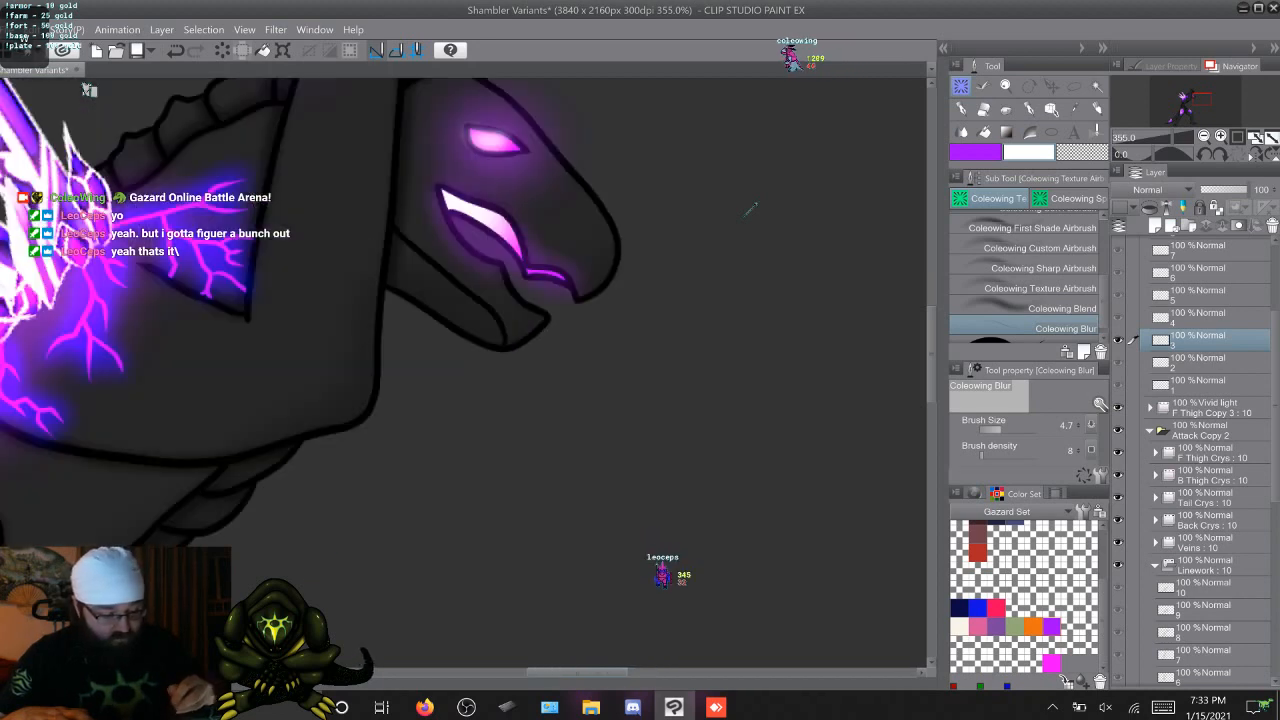
scroll(750, 210, up, 2)
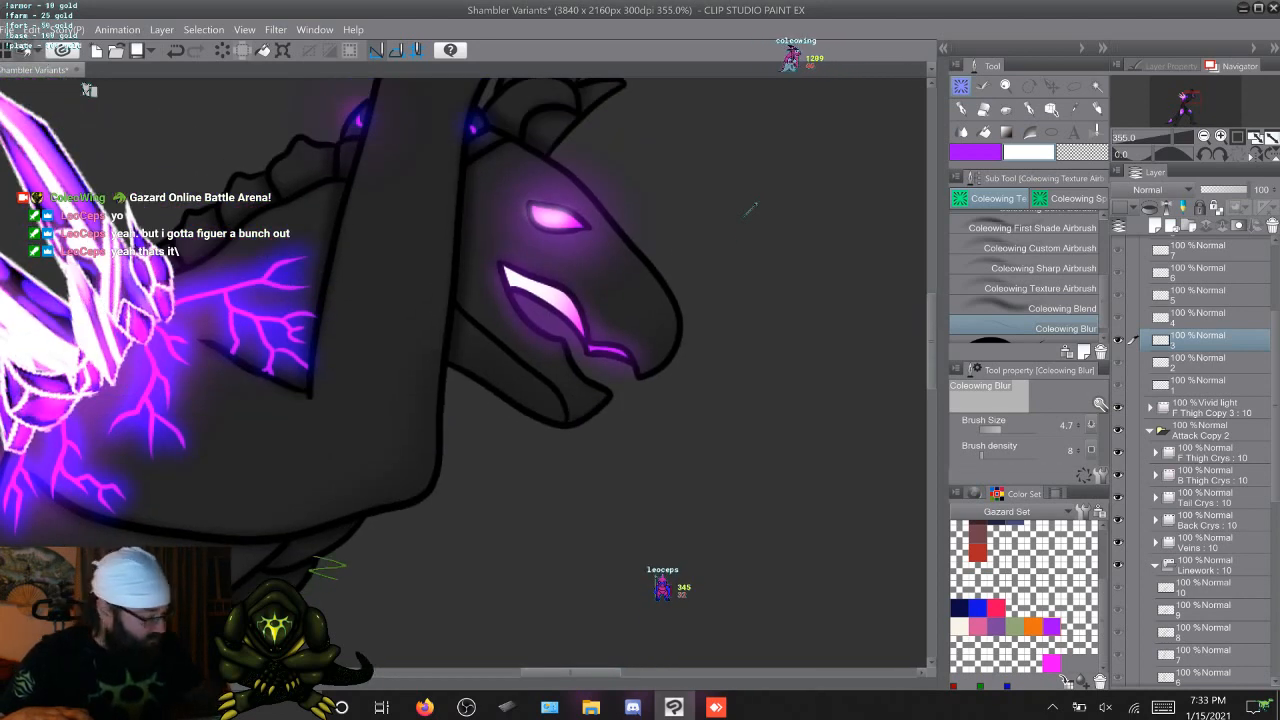
scroll(1195, 460, down, 5)
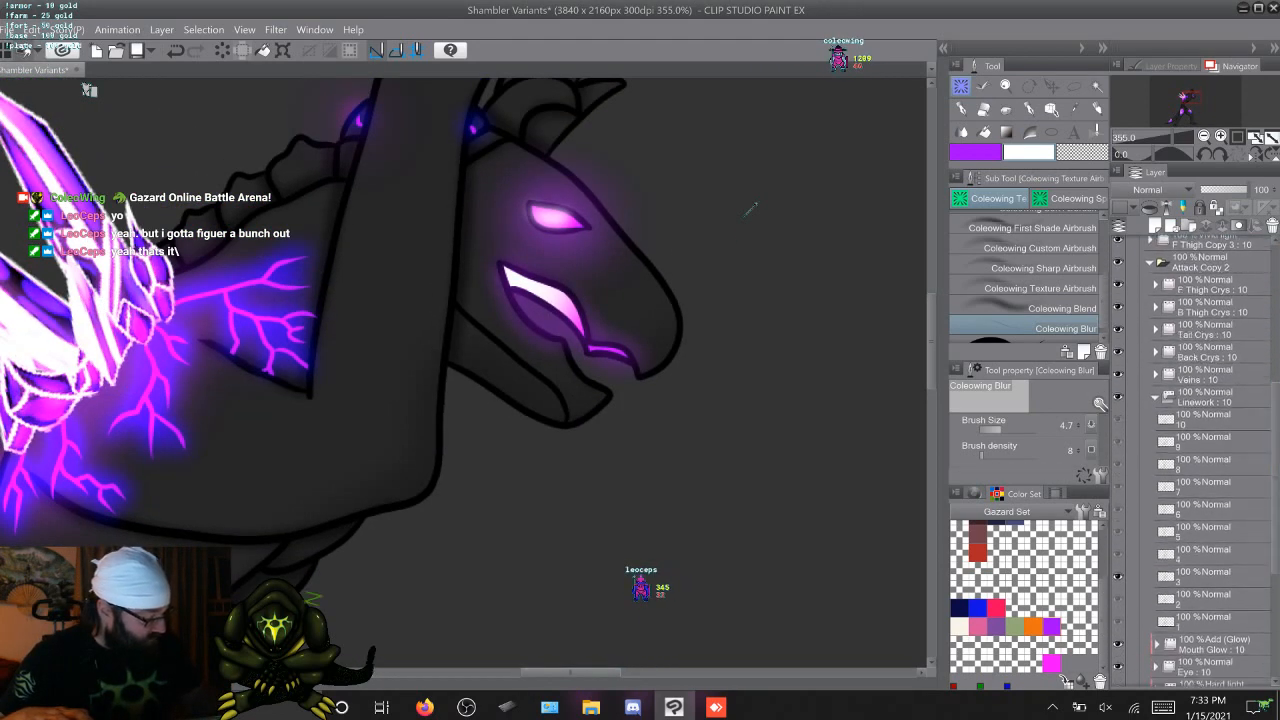
click(1205, 576)
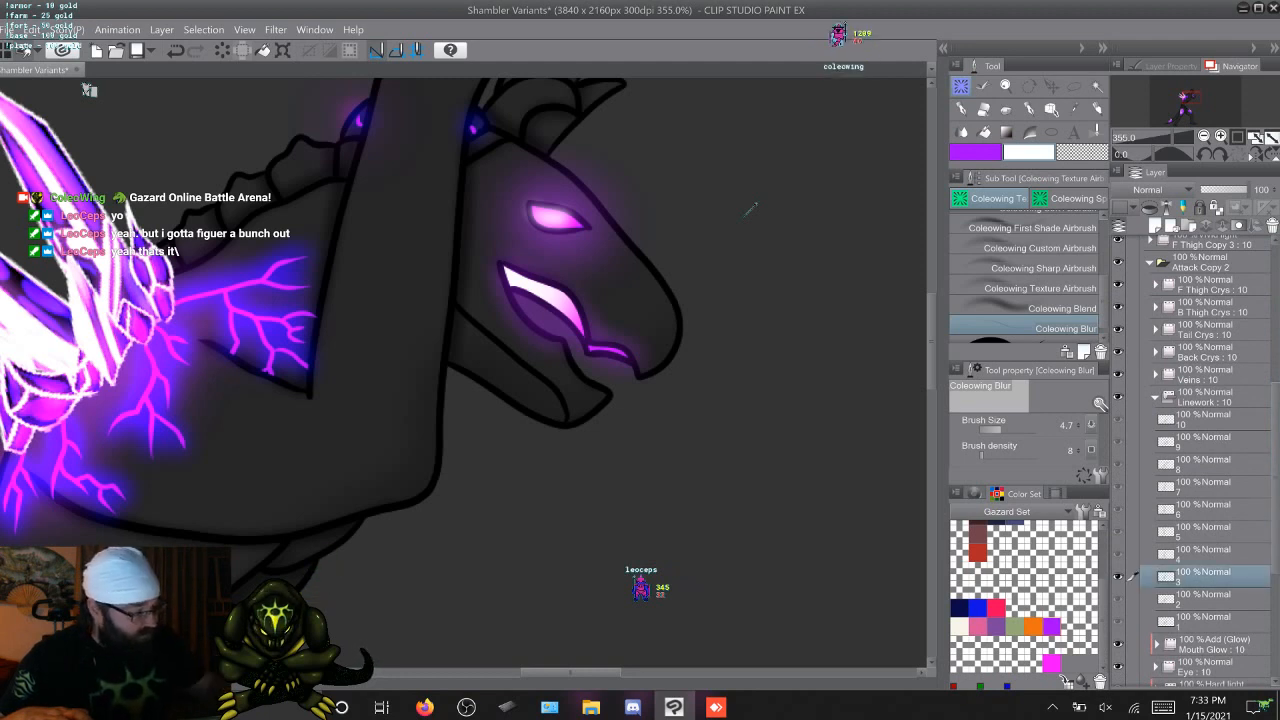
key(w)
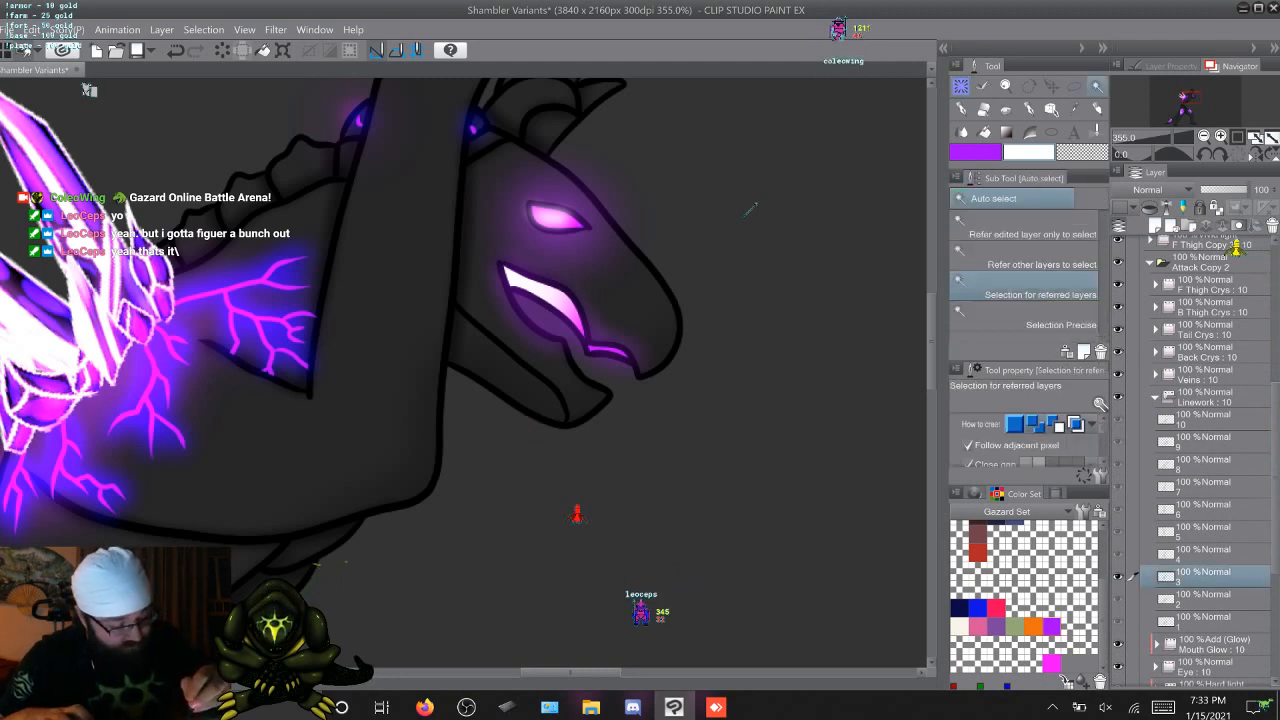
click(753, 208)
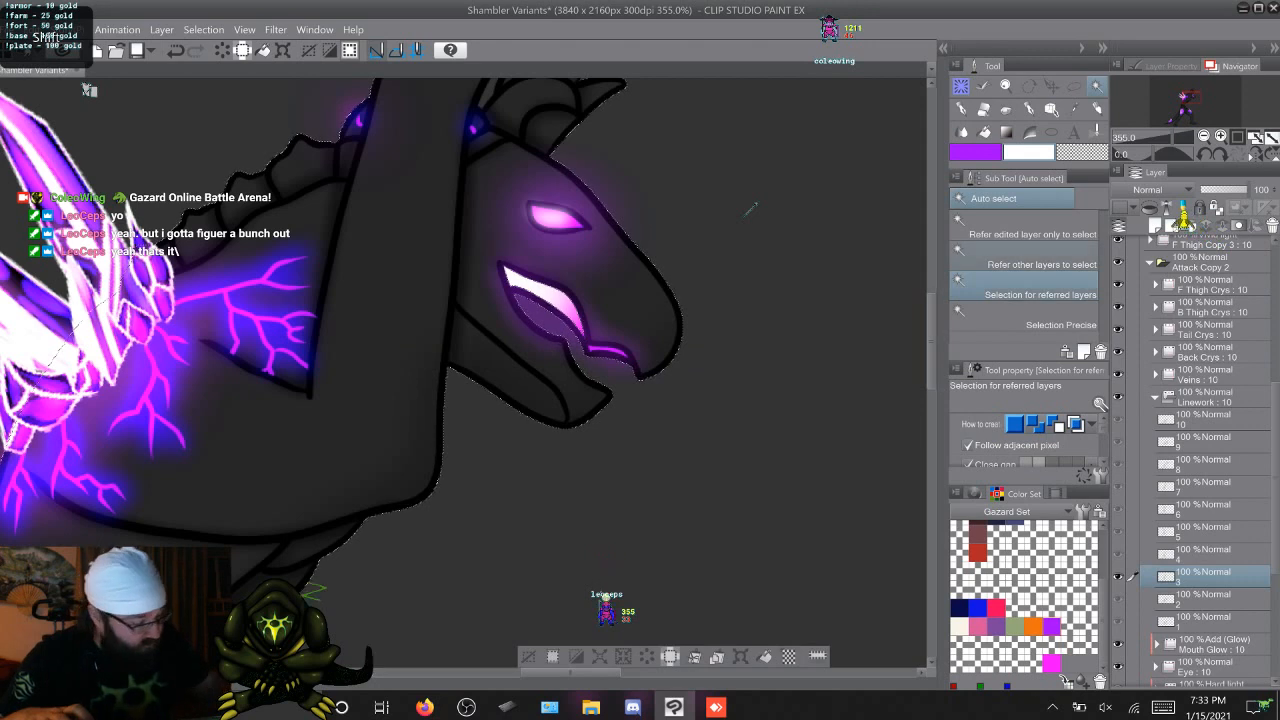
key(m)
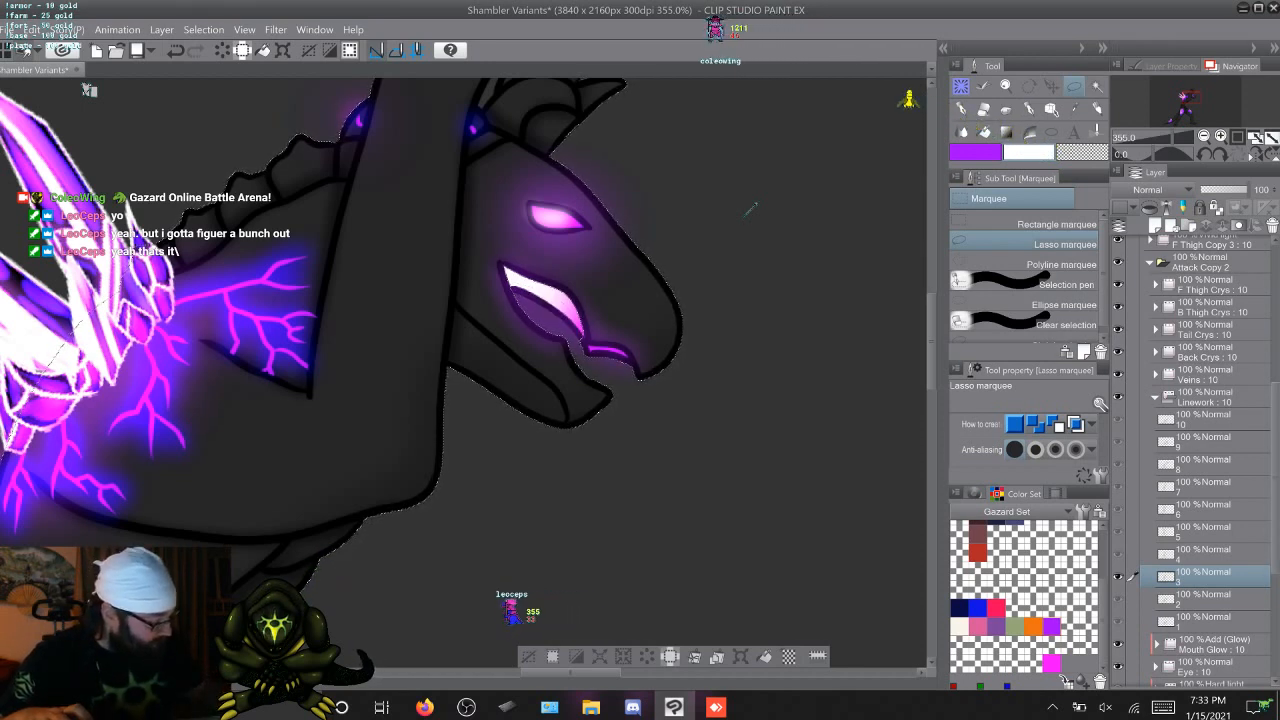
Paint a white-to-purple mouth glow on cel 3 of F Thigh Copy 4 with Coleowing Soft Airbrush at size 80, deselect, and compare with the next frame
scroll(1200, 460, down, 8)
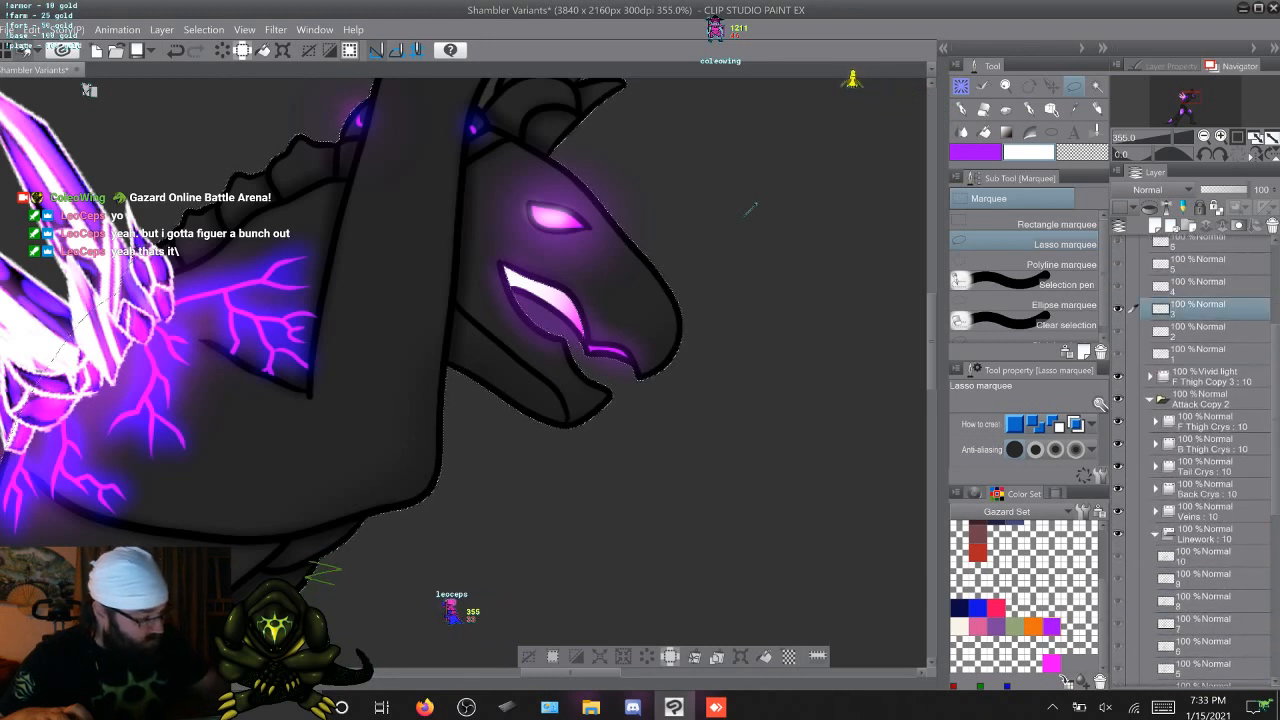
key(b)
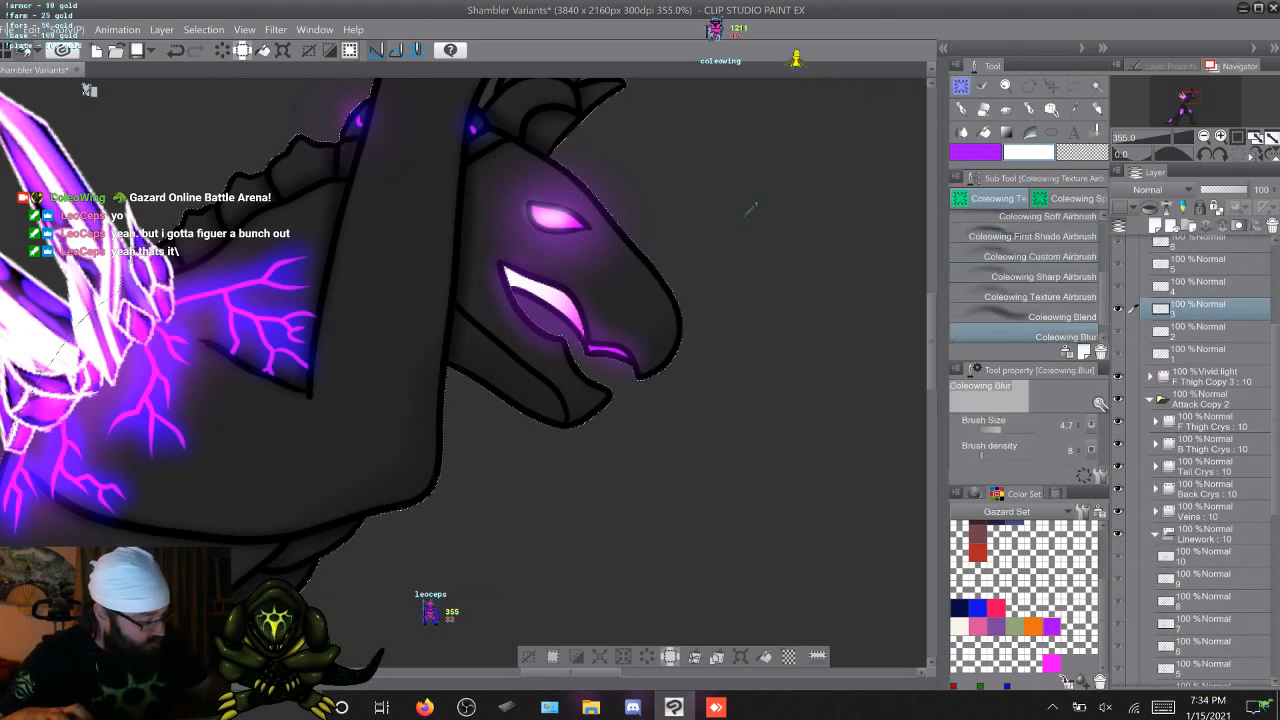
scroll(1028, 278, up, 3)
scroll(1028, 278, down, 1)
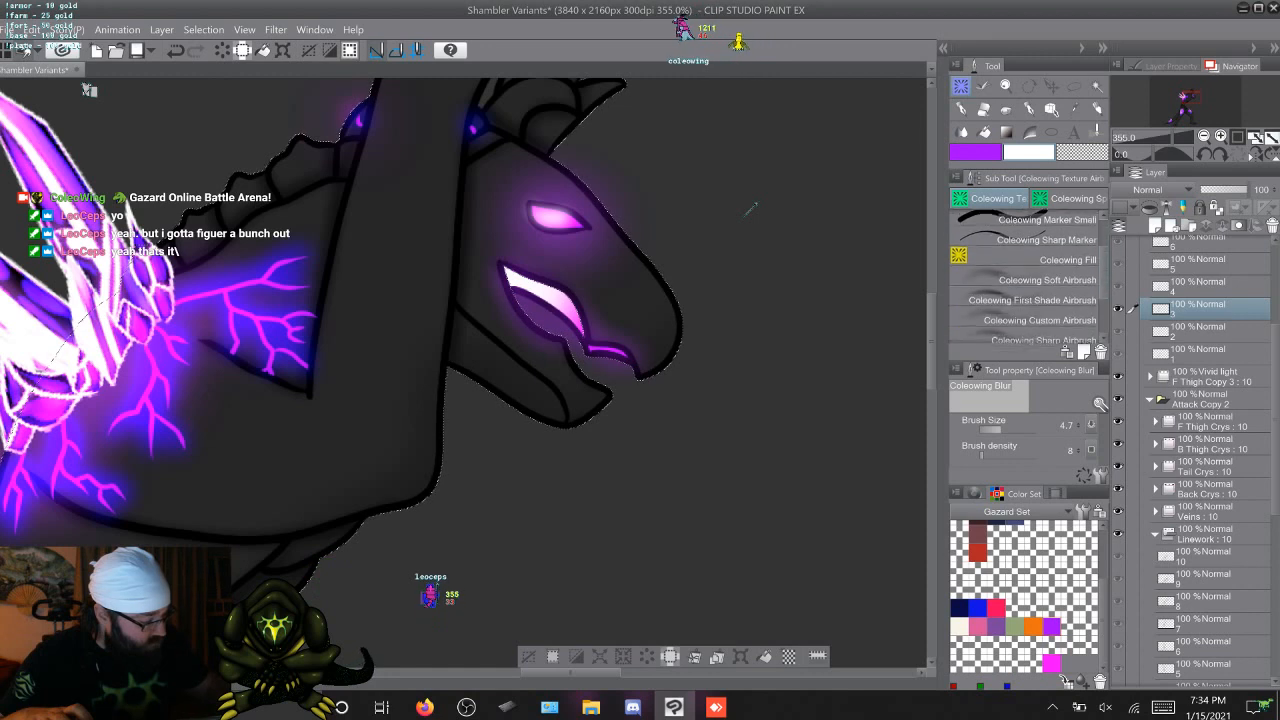
scroll(1028, 278, down, 1)
click(1047, 275)
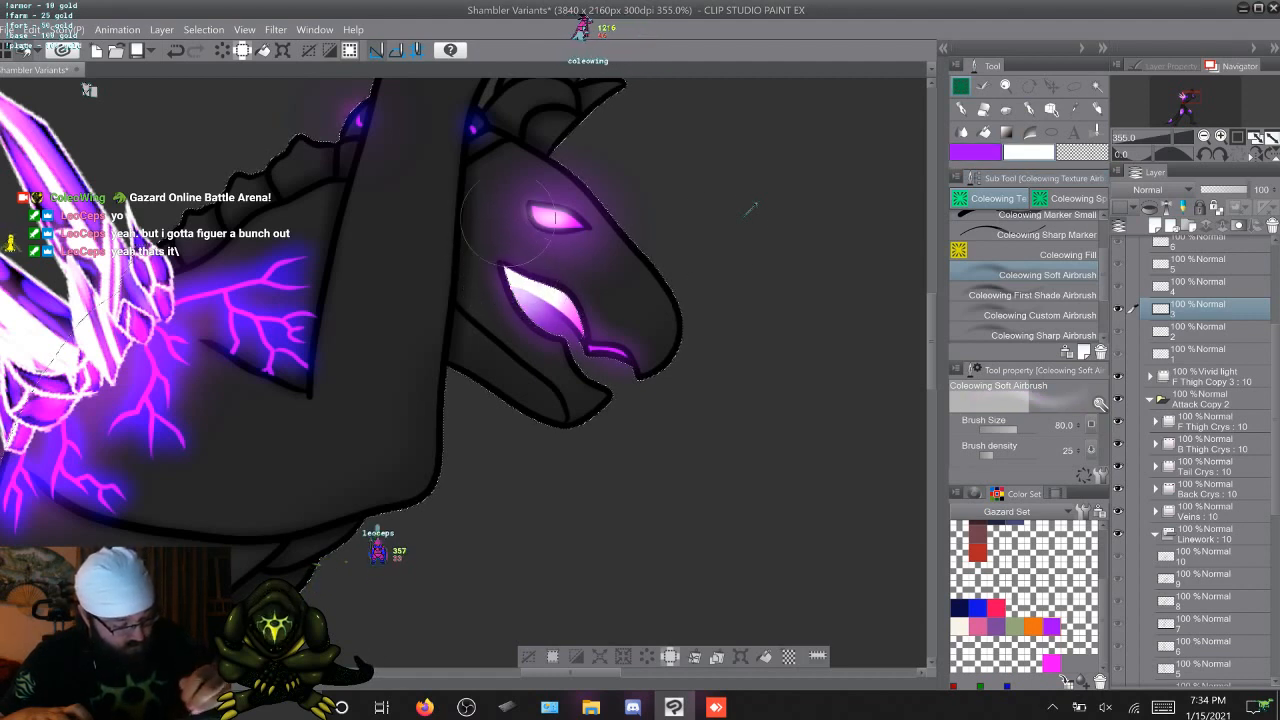
click(526, 657)
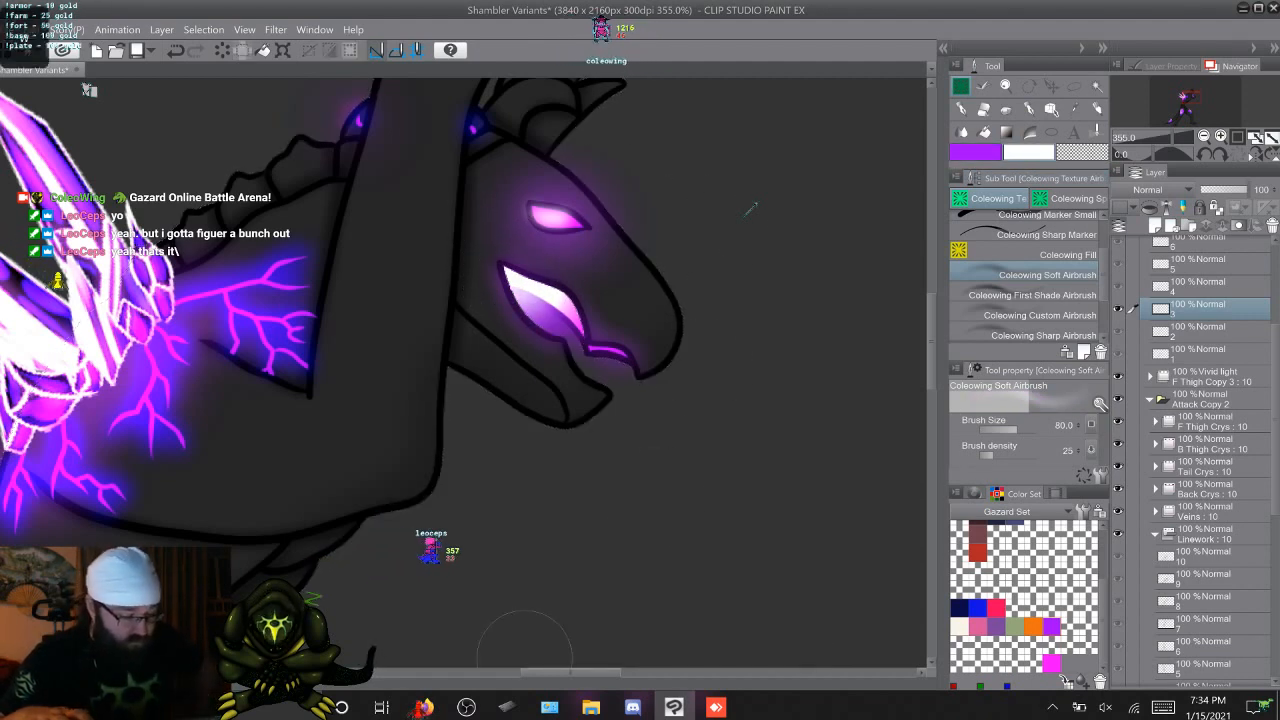
key(Right)
key(Left)
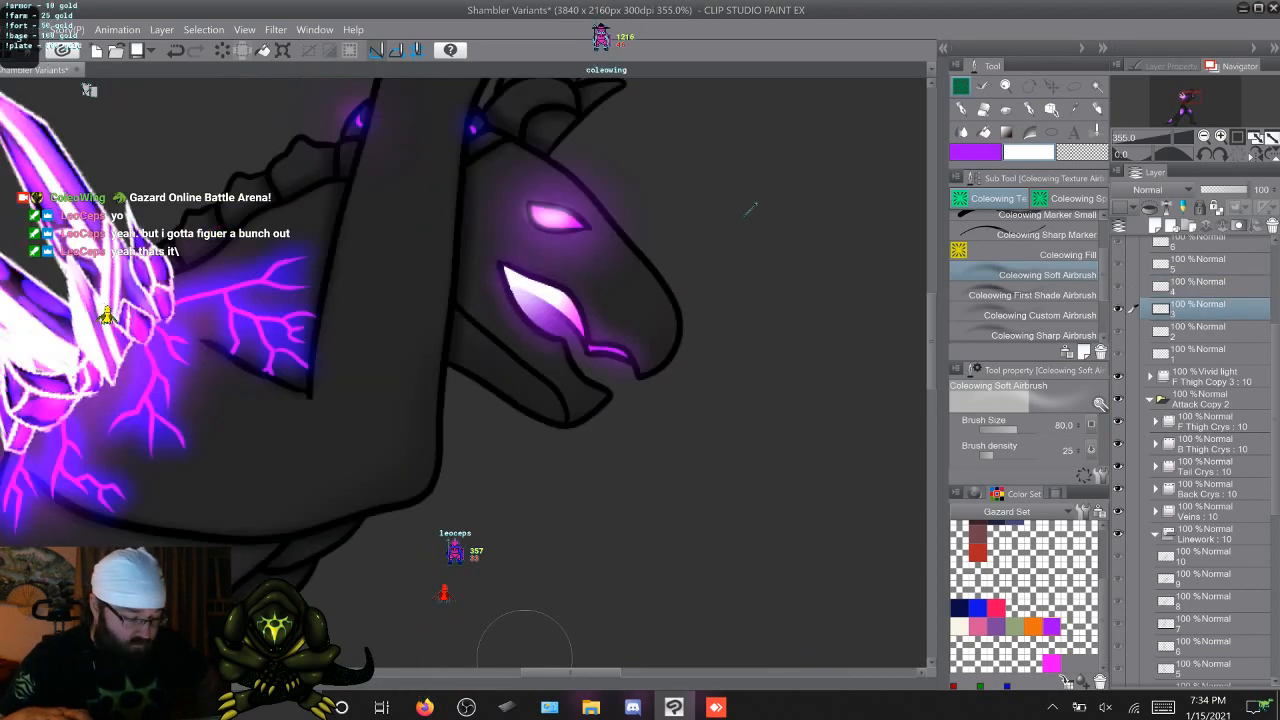
key(Right)
key(Left)
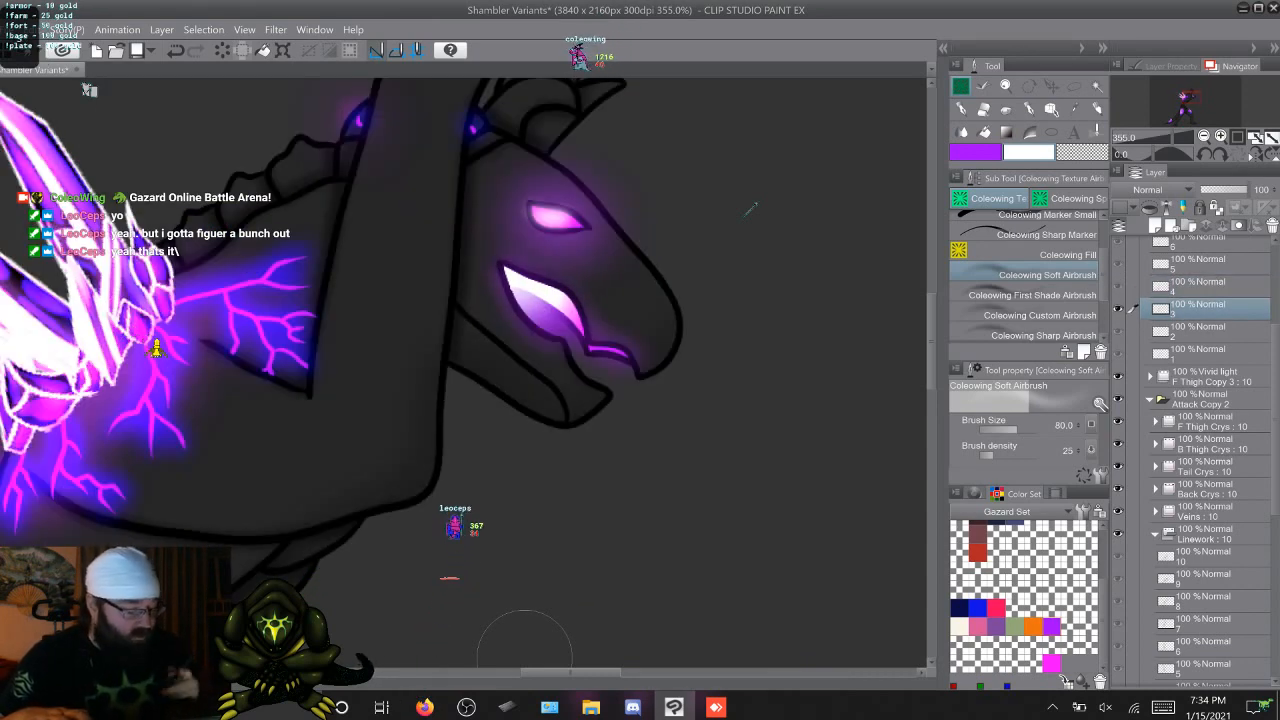
key(Right)
key(Left)
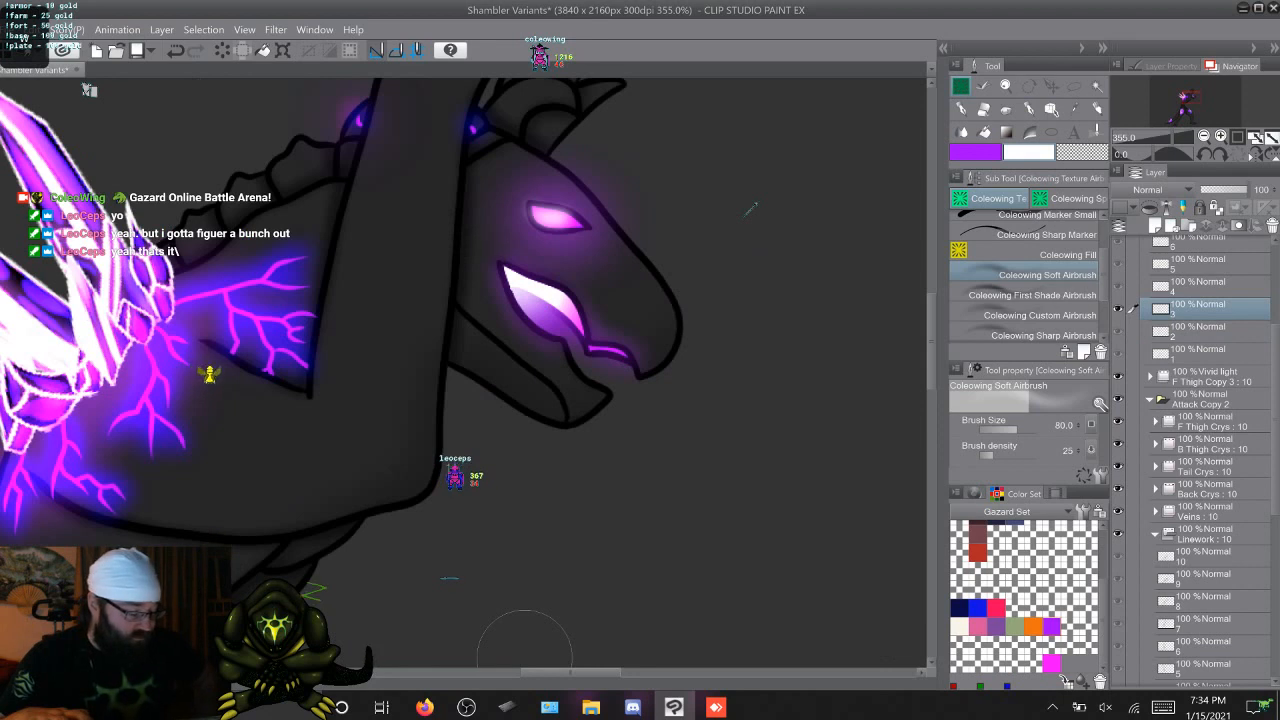
On Linework cel 4, auto-select the open mouth's inside and the background, adding the missed area with the Lasso marquee
scroll(1208, 460, down, 5)
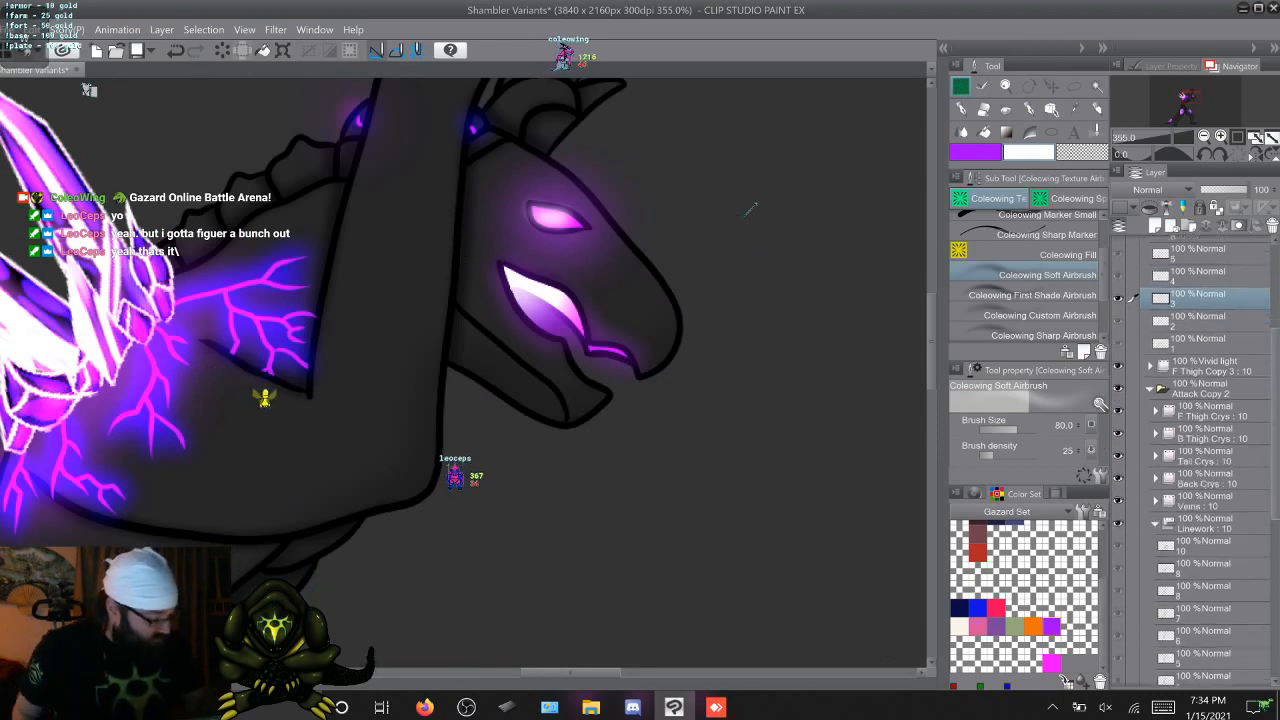
scroll(1208, 460, down, 1)
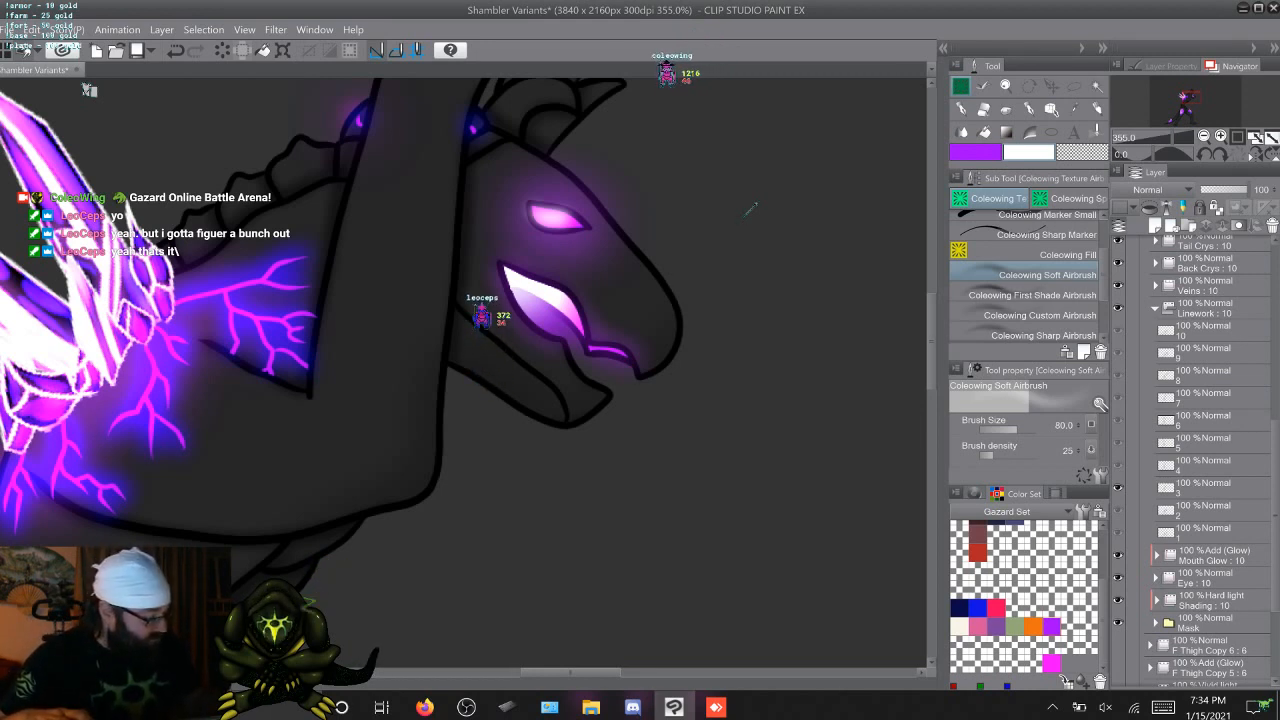
key(period)
key(w)
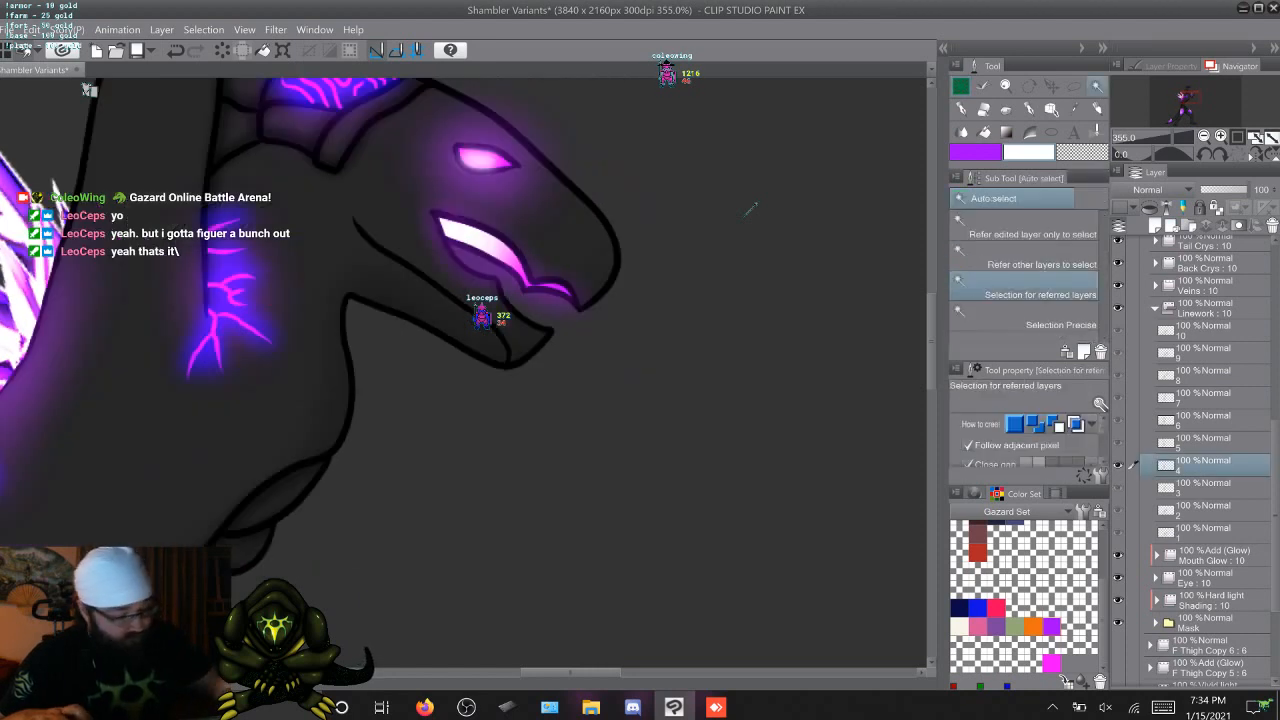
click(484, 241)
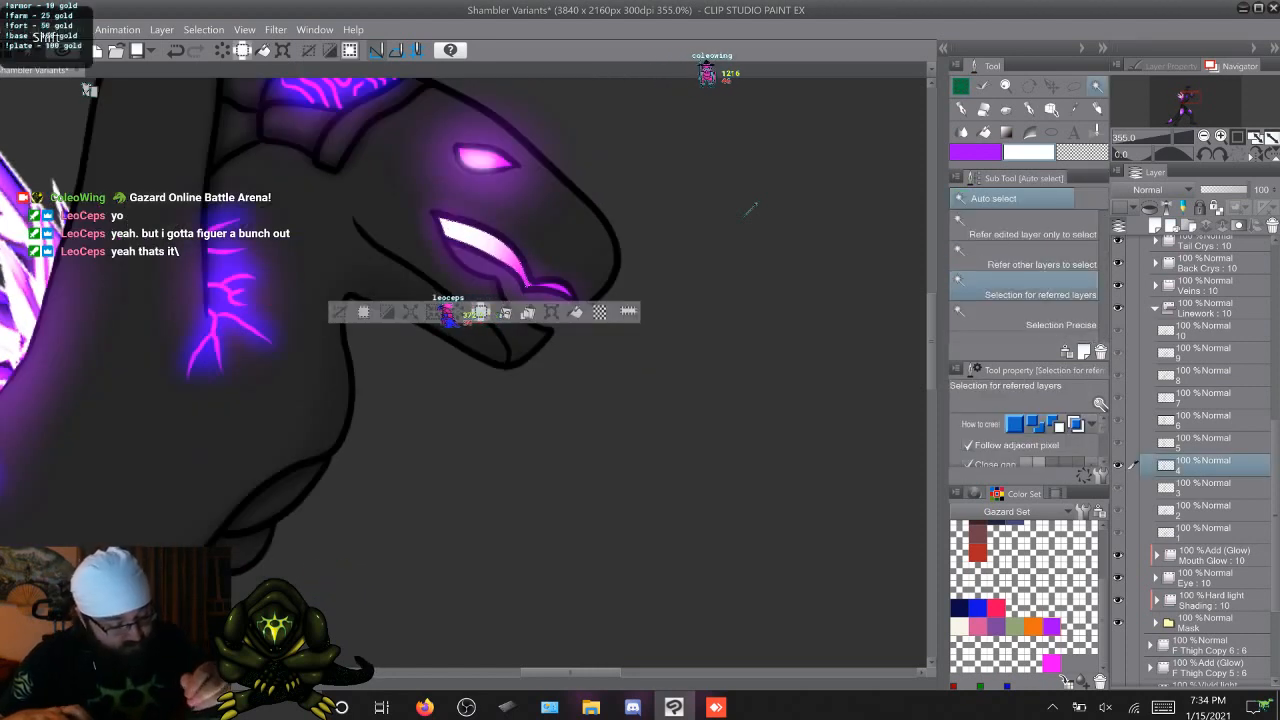
shift+click(750, 210)
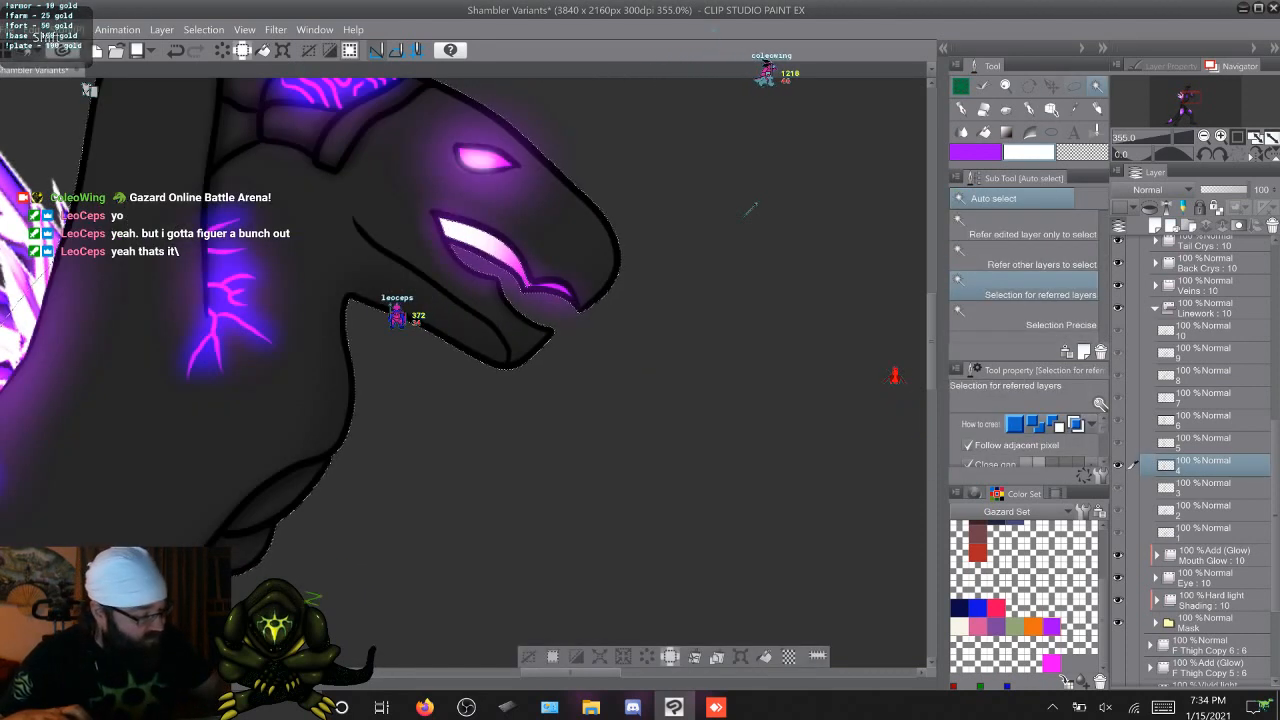
key(m)
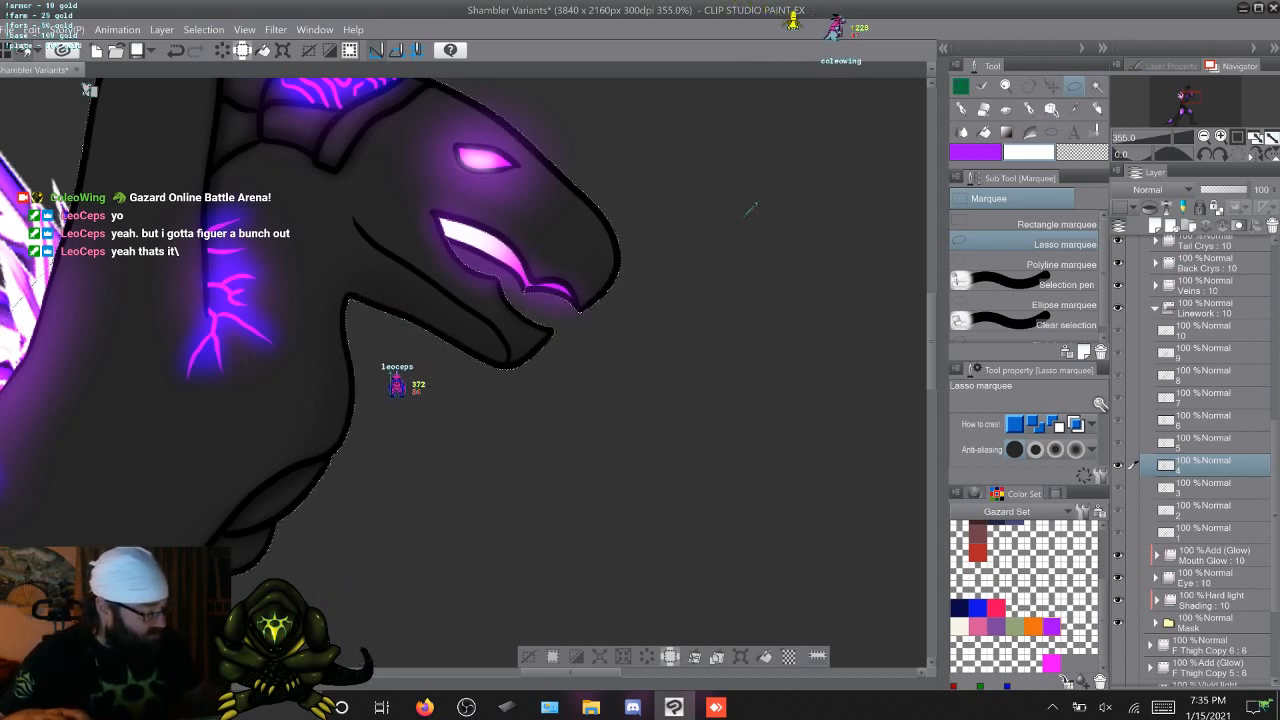
scroll(1195, 460, up, 5)
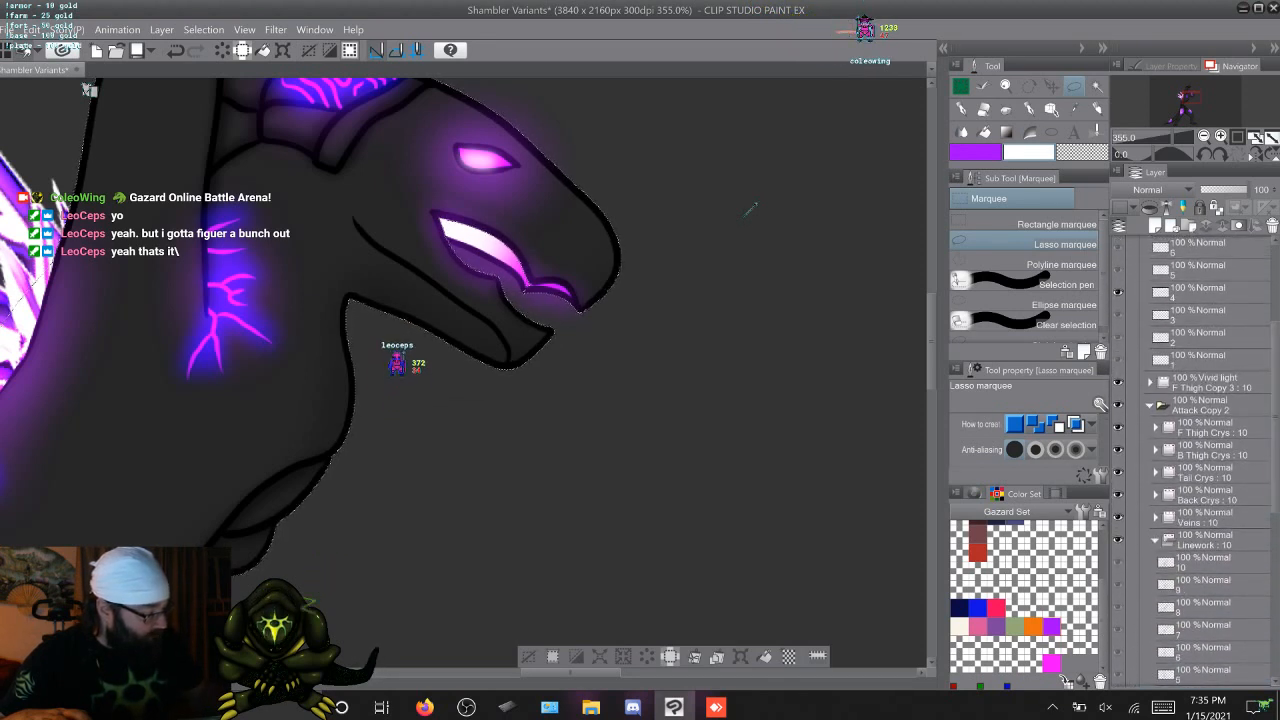
Paint a white-to-purple mouth glow on cel 4 of F Thigh Copy 4 with Coleowing Soft Airbrush at size 80, deselect, and advance one frame
click(1200, 292)
key(b)
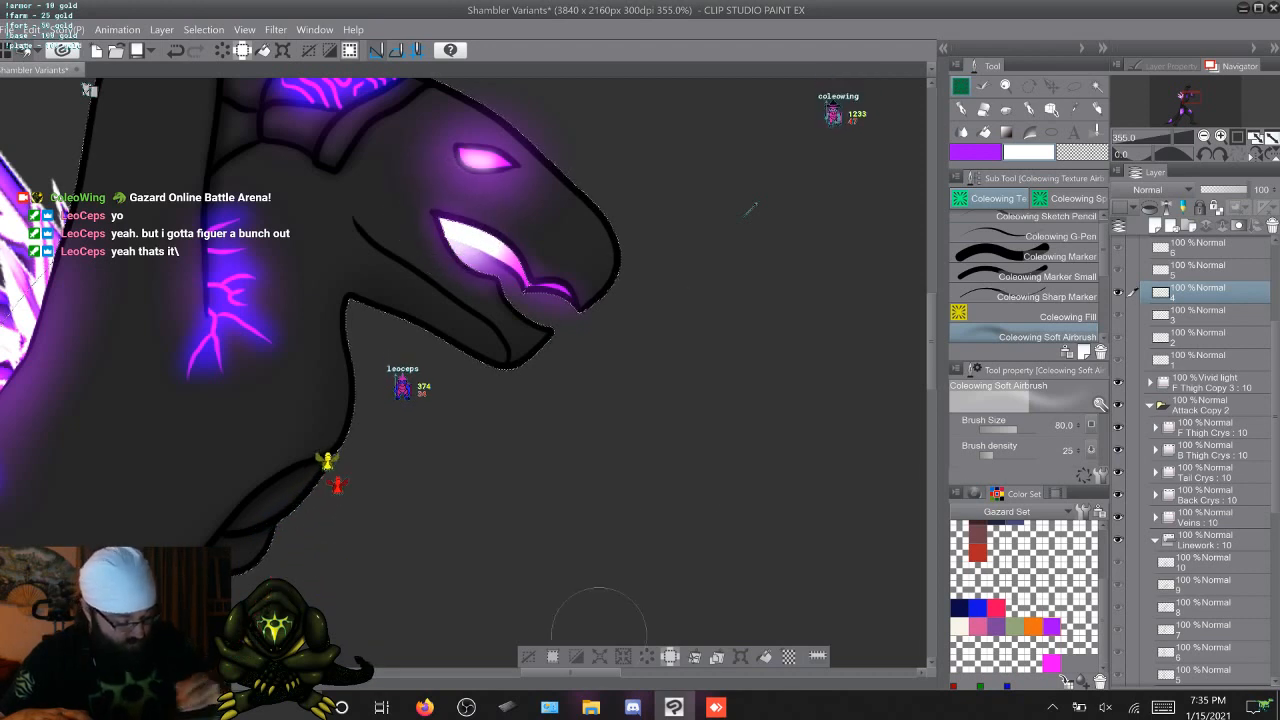
key(period)
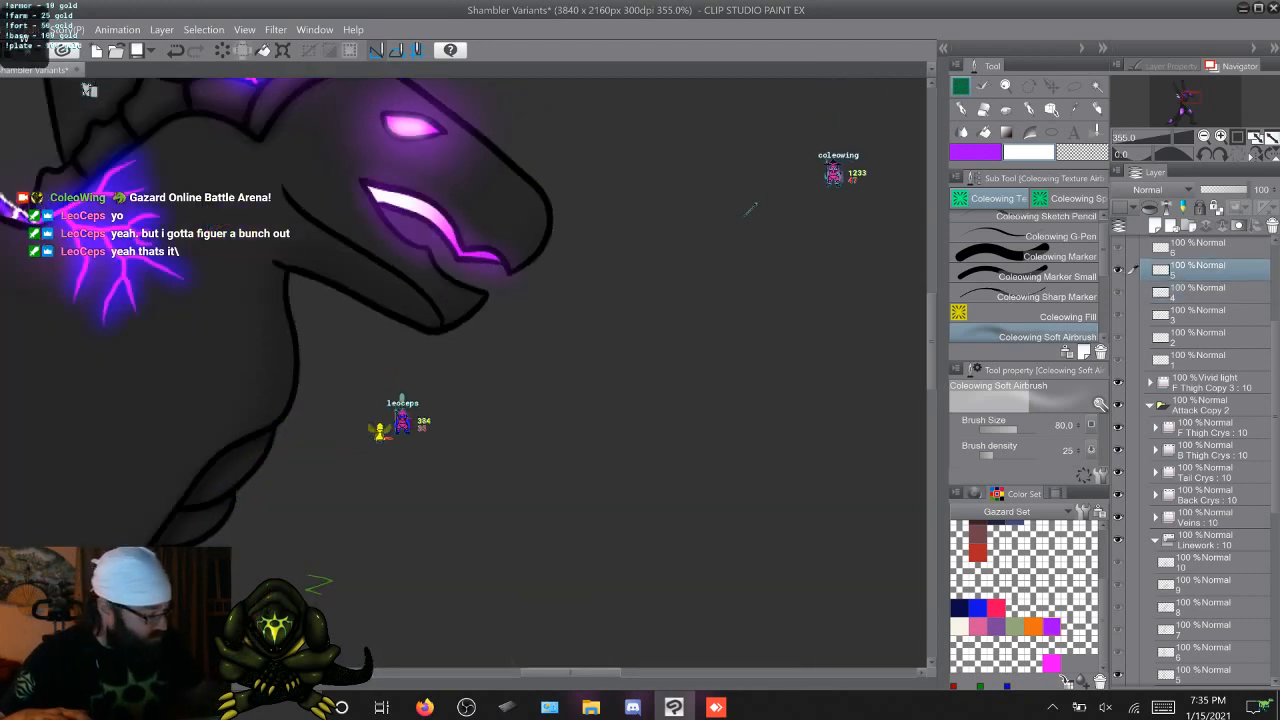
On Linework cel 5, auto-select the open mouth's inside and the background, ready to add missed areas with the Lasso marquee
click(1200, 674)
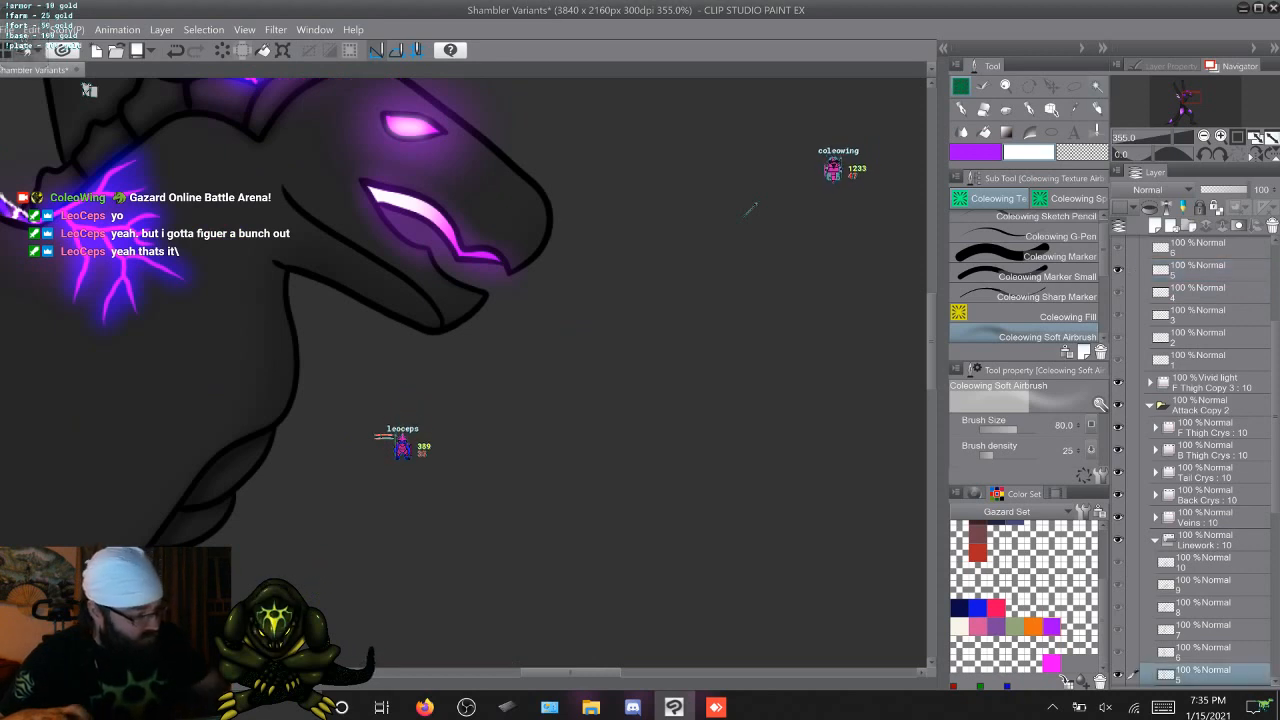
key(w)
click(753, 207)
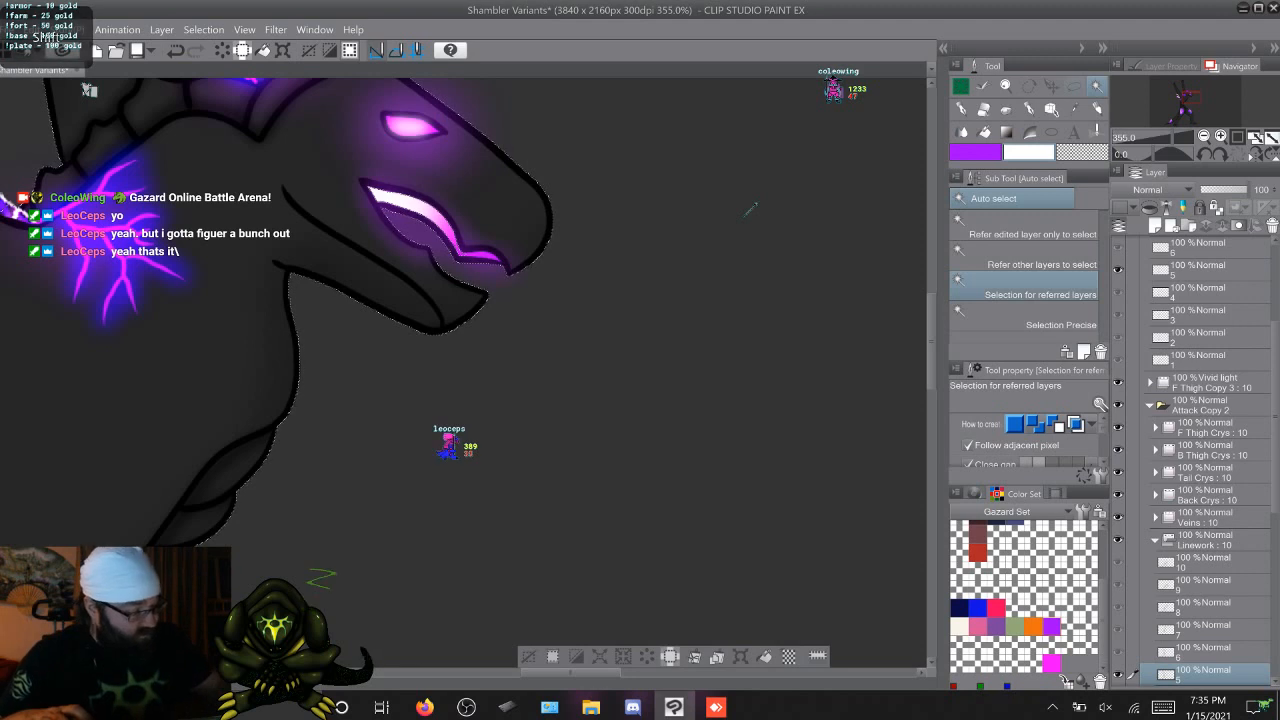
key(m)
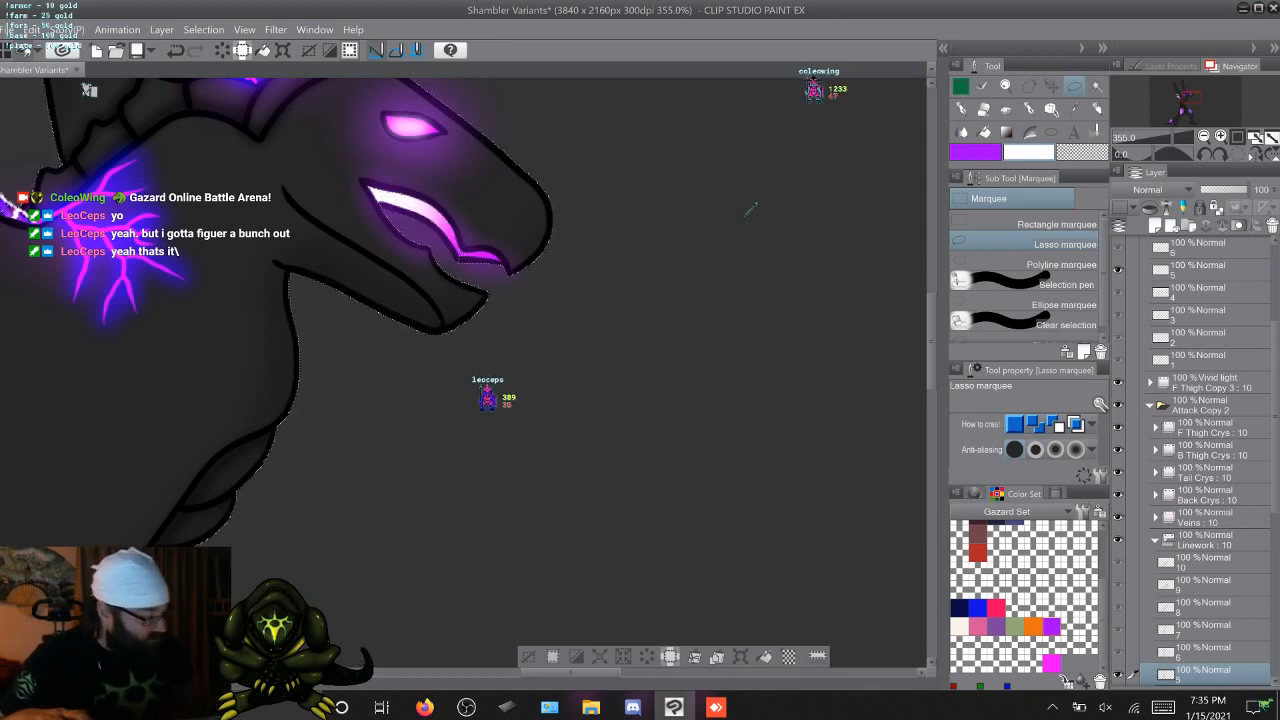
Paint a white-to-purple mouth glow on cel 5 of F Thigh Copy 4 with Coleowing Soft Airbrush at size 80, and deselect
click(1203, 270)
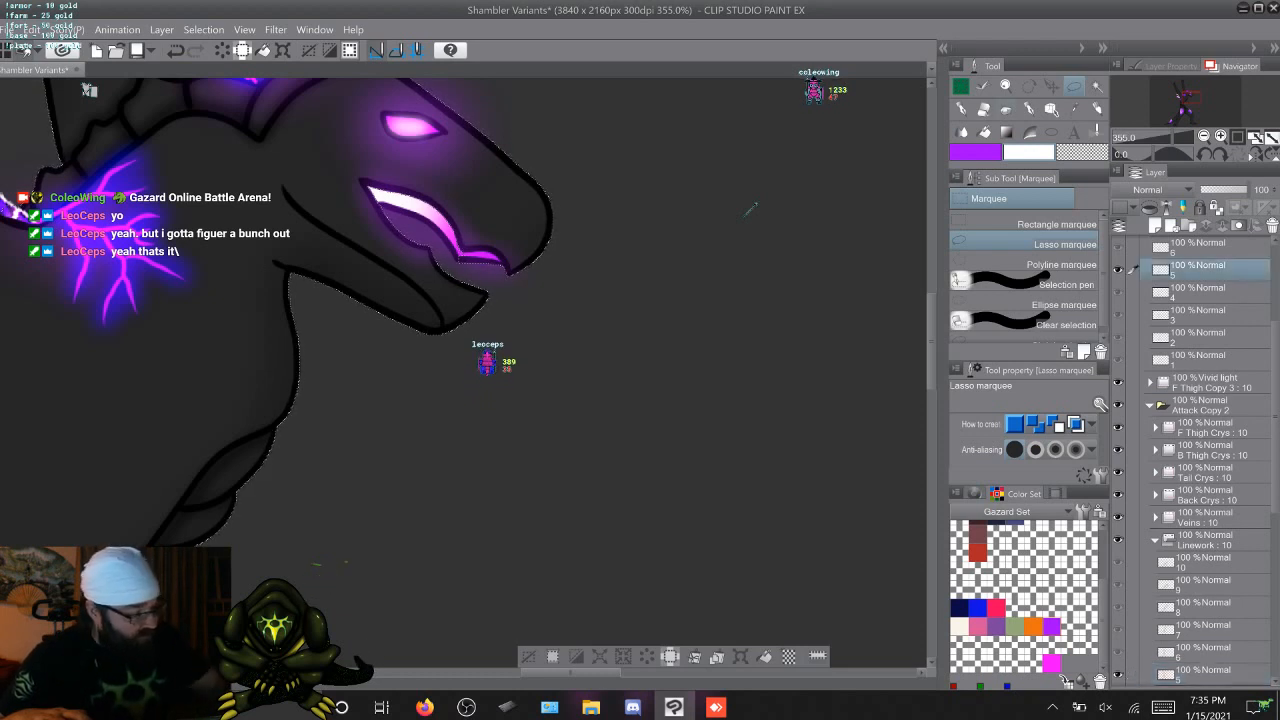
click(961, 87)
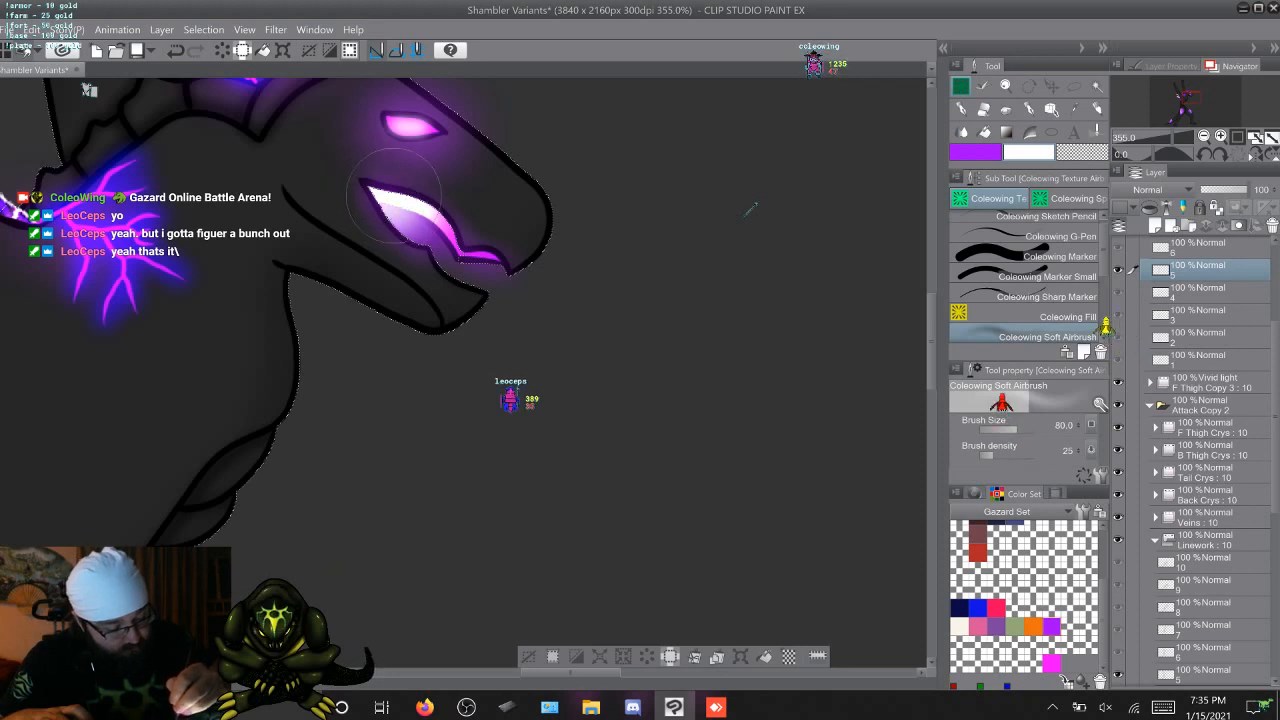
click(528, 657)
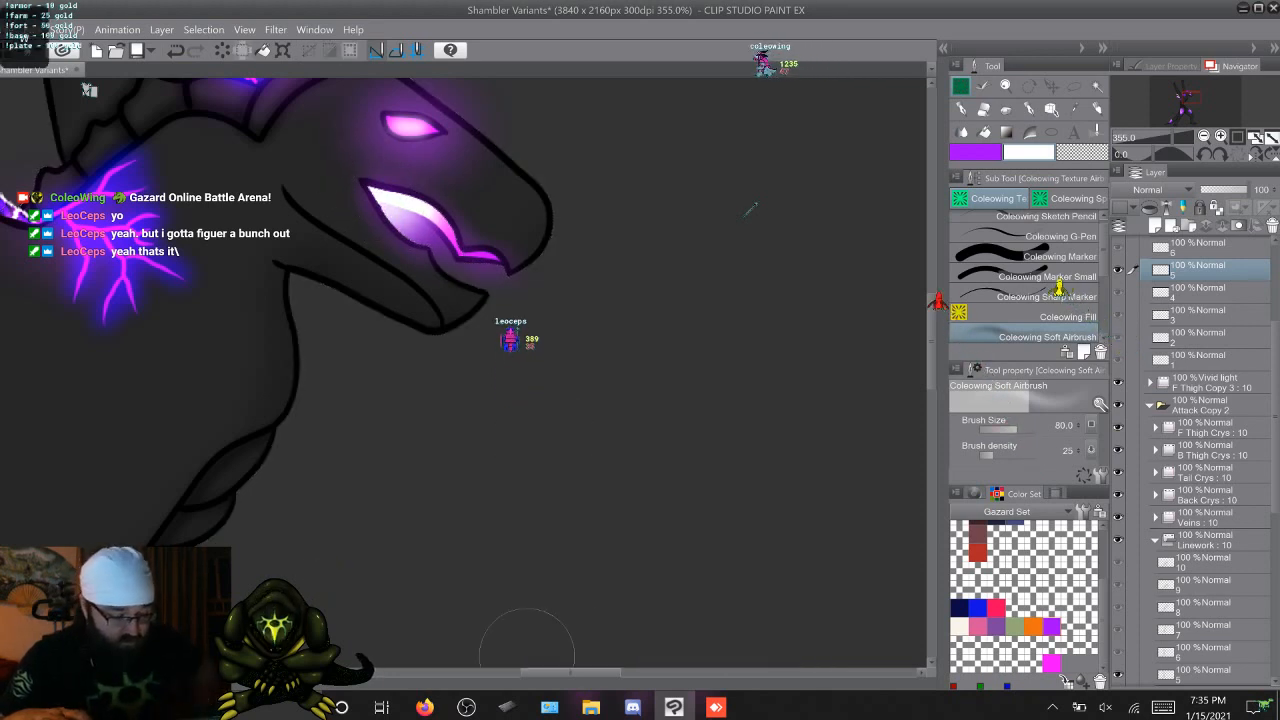
On Linework cel 6, auto-select the inside of the open mouth and the background, adding the missed area with the Lasso marquee
key(w)
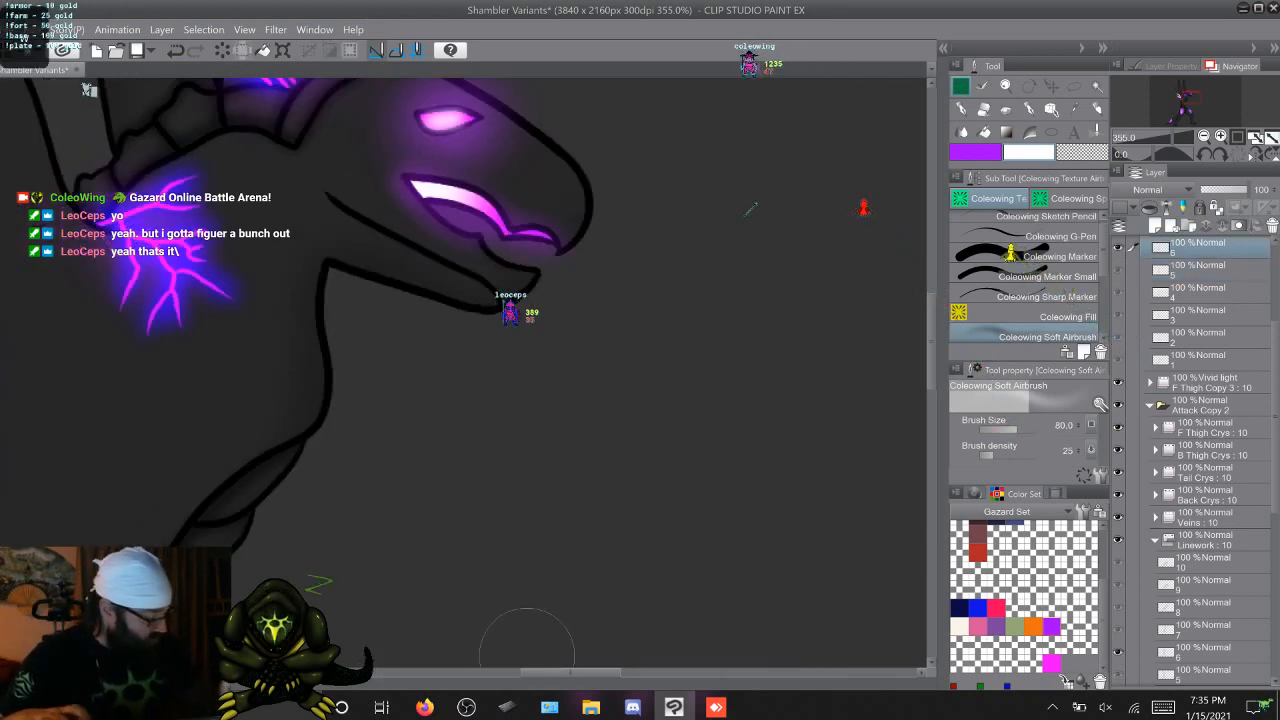
key(y)
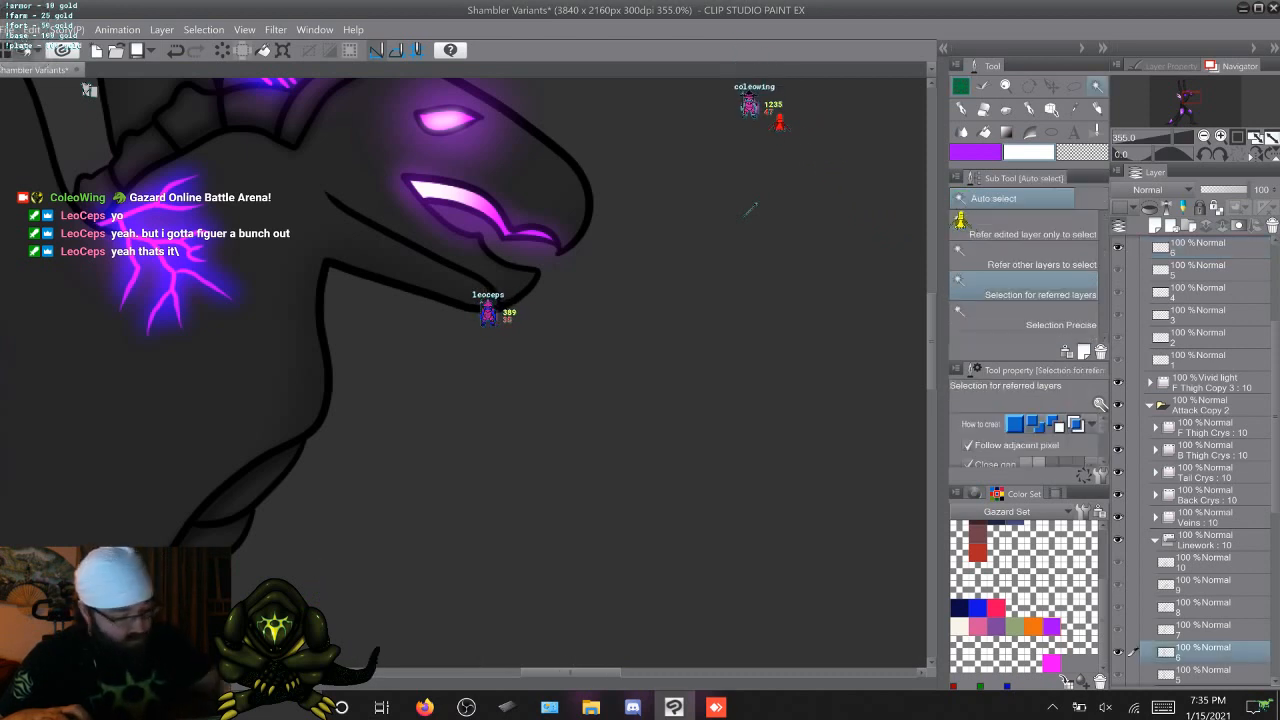
key(ctrl+a)
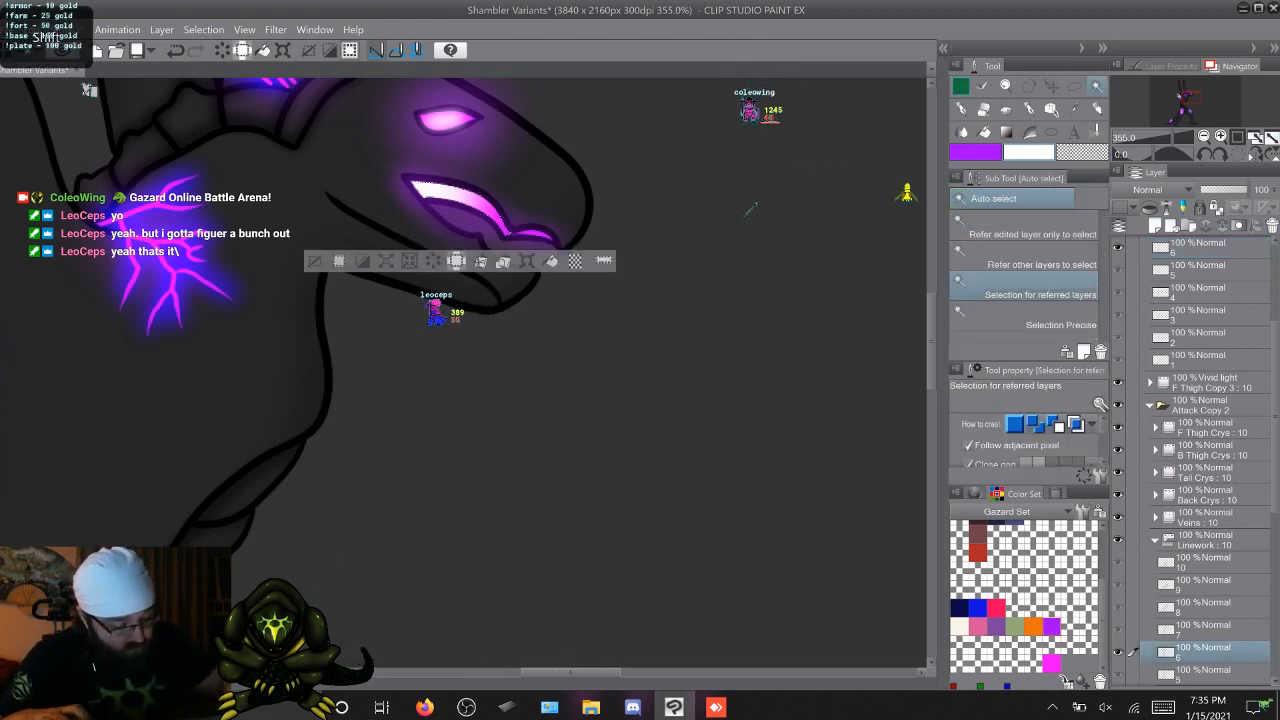
key(m)
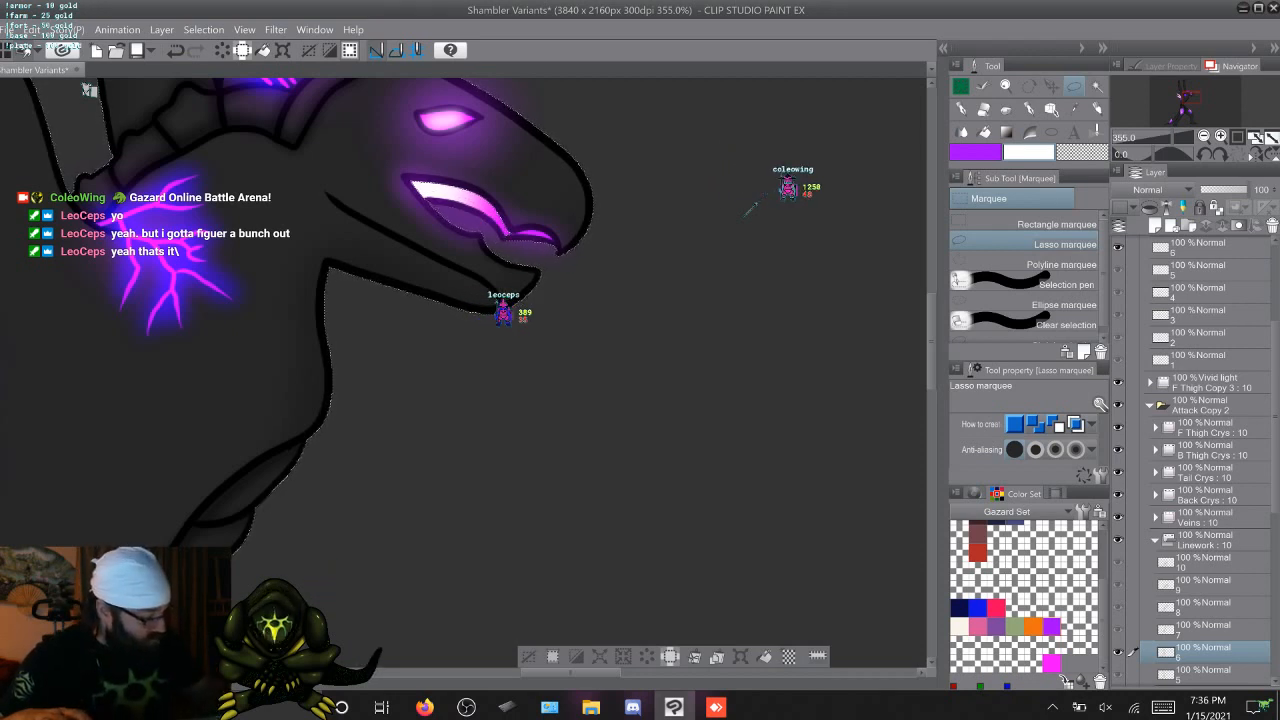
Paint a white-to-purple mouth glow on cel 6 of F Thigh Copy 4 with Coleowing Soft Airbrush at size 80, and deselect
click(1203, 247)
key(b)
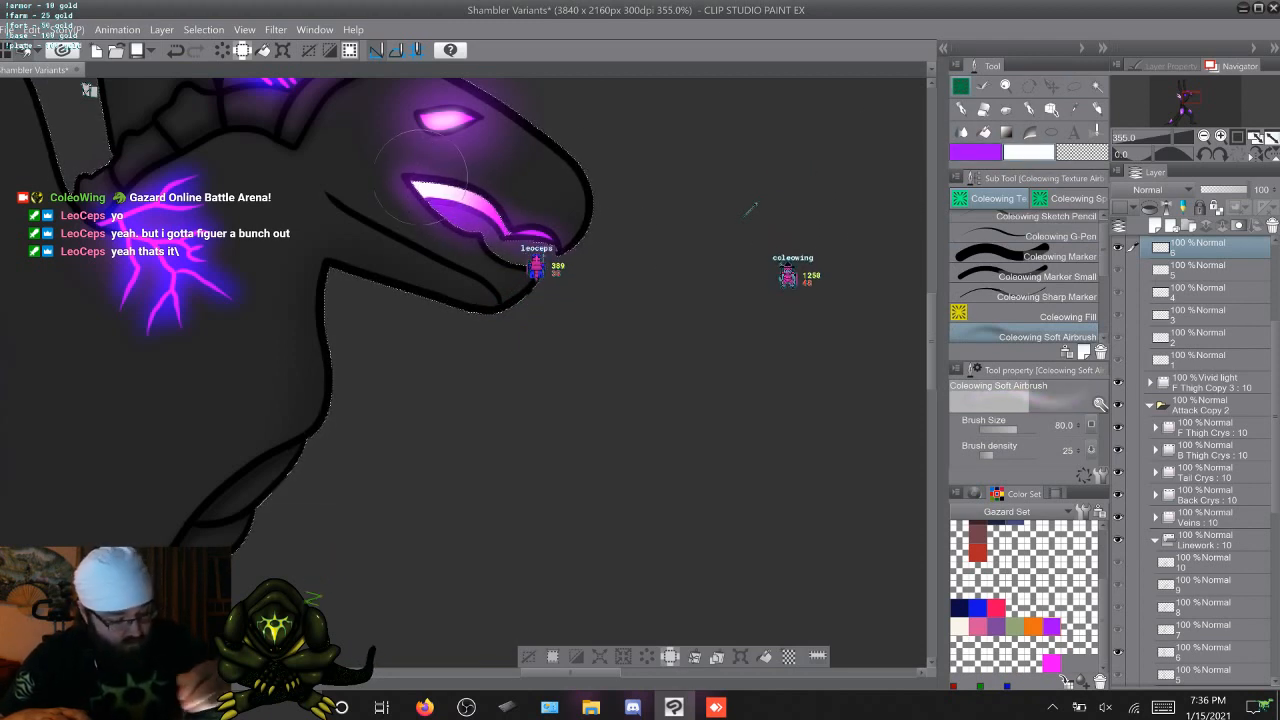
drag(420, 172, 437, 182)
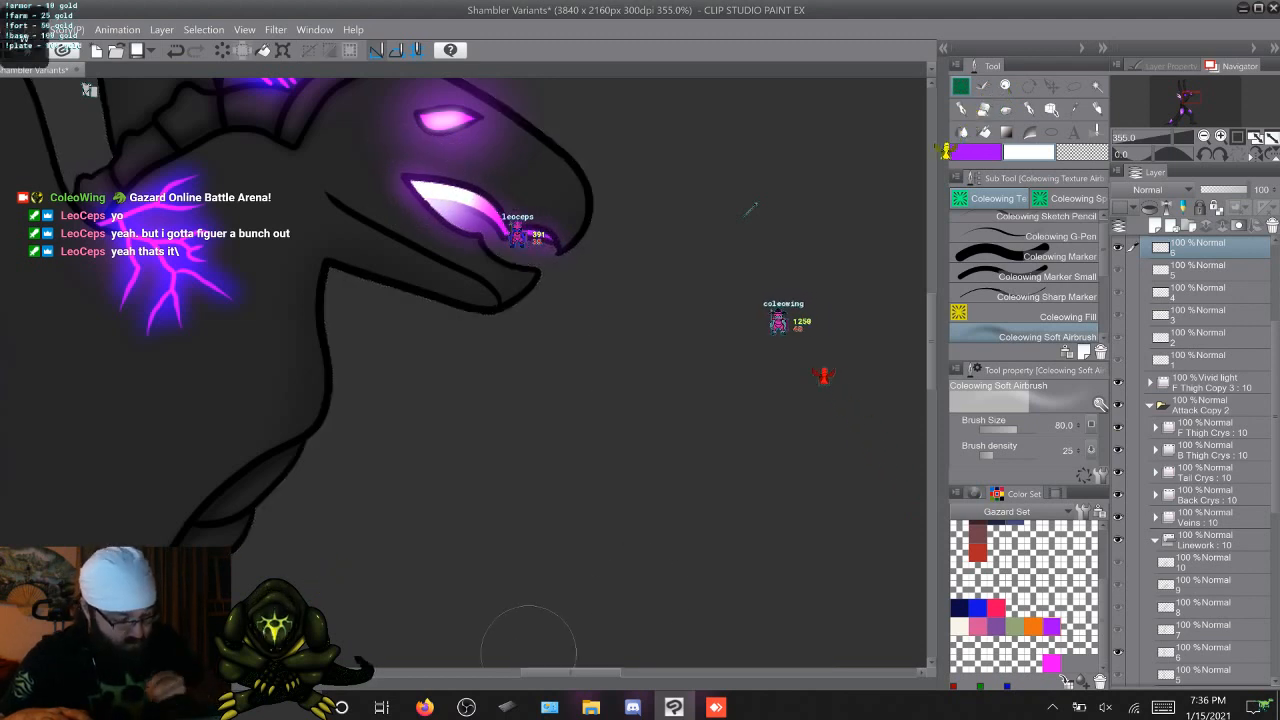
Advance to frame 7 and auto-select the open mouth's inside and the background on its Linework cel, completing it with the Lasso marquee
key(Right)
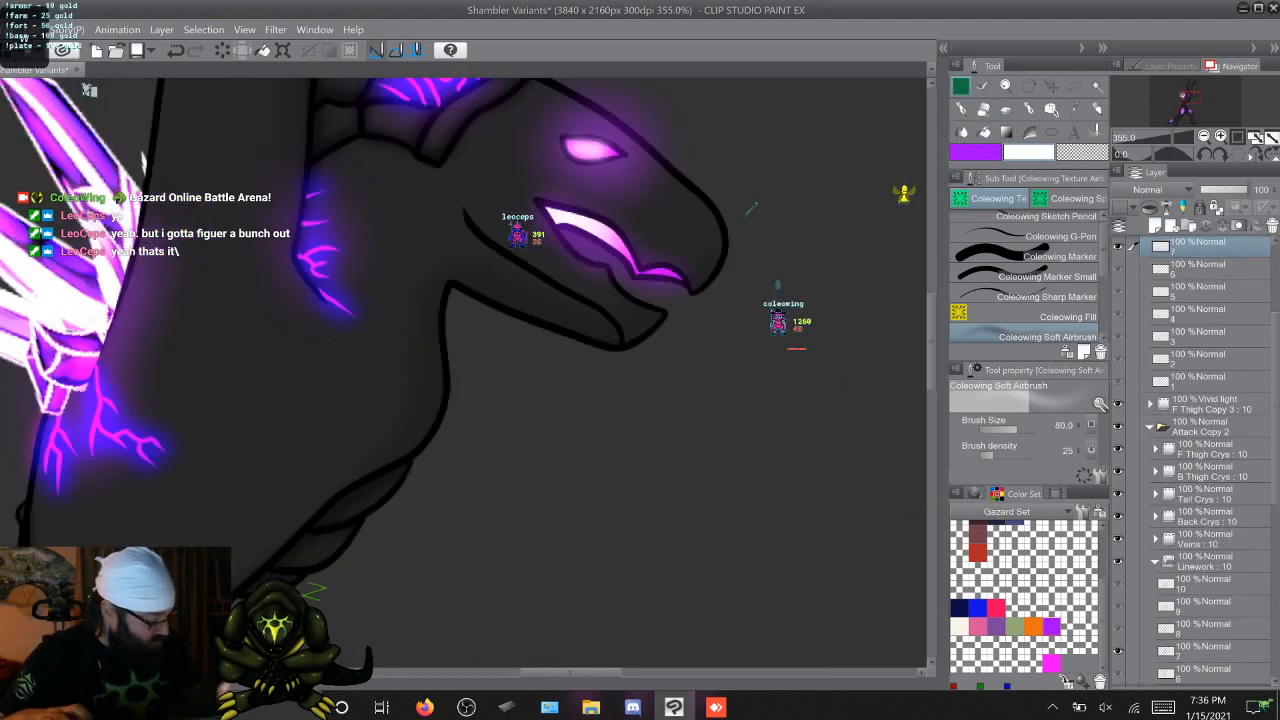
key(w)
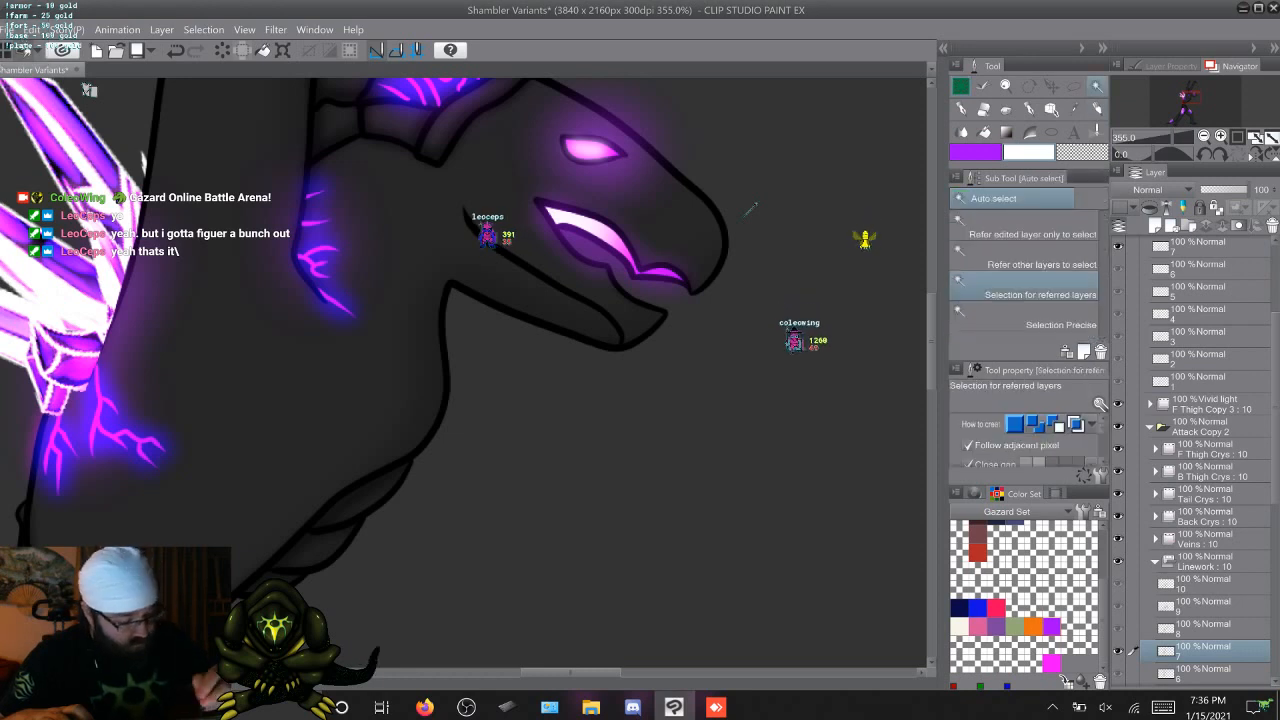
shift+click(318, 583)
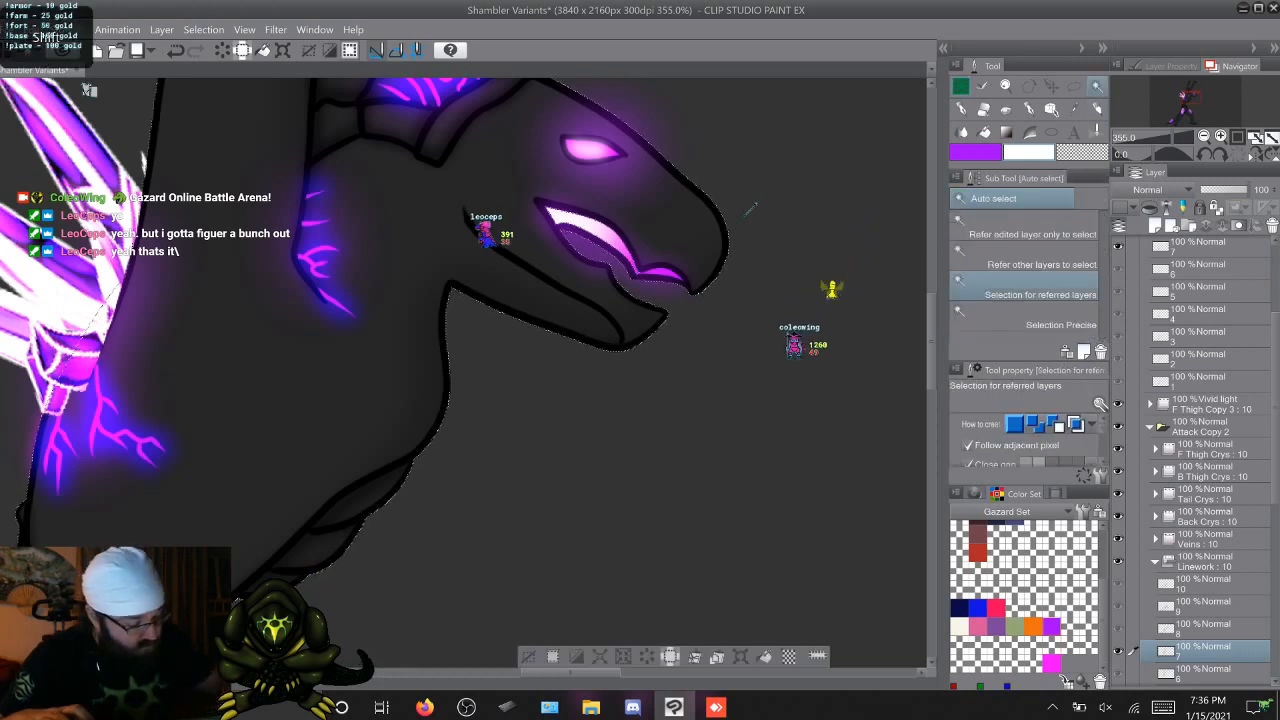
key(m)
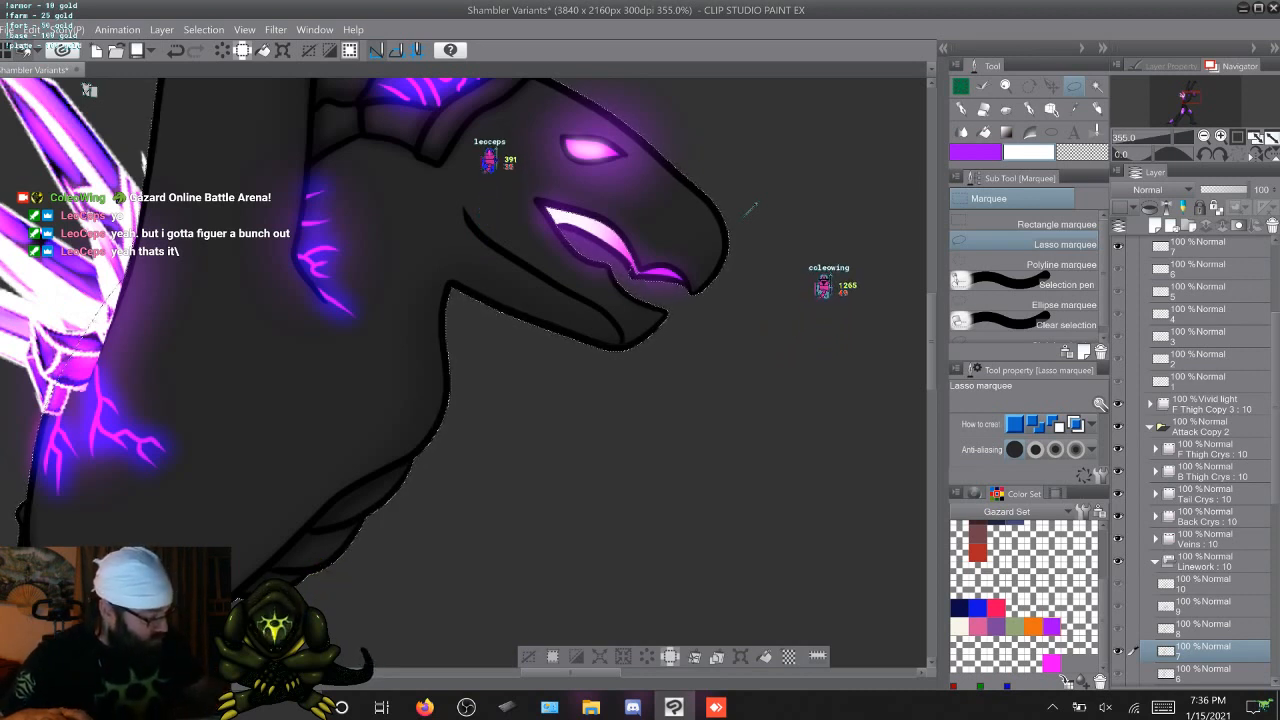
Paint a white-to-purple mouth glow on cel 7 of F Thigh Copy 4 with Coleowing Soft Airbrush at size 80, and deselect
click(1200, 246)
click(961, 87)
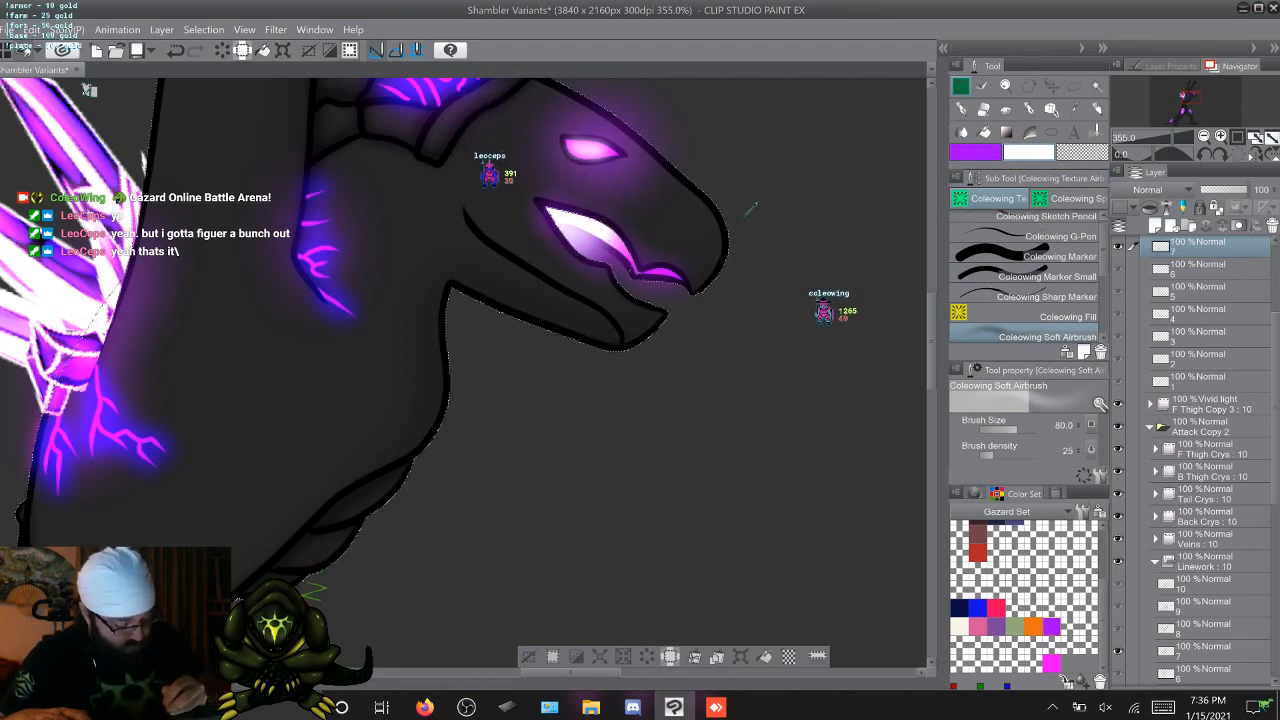
click(528, 657)
Advance to frame 8 and auto-select the open mouth's inside and the background on its Linework cel, completing it with the Lasso marquee
key(Right)
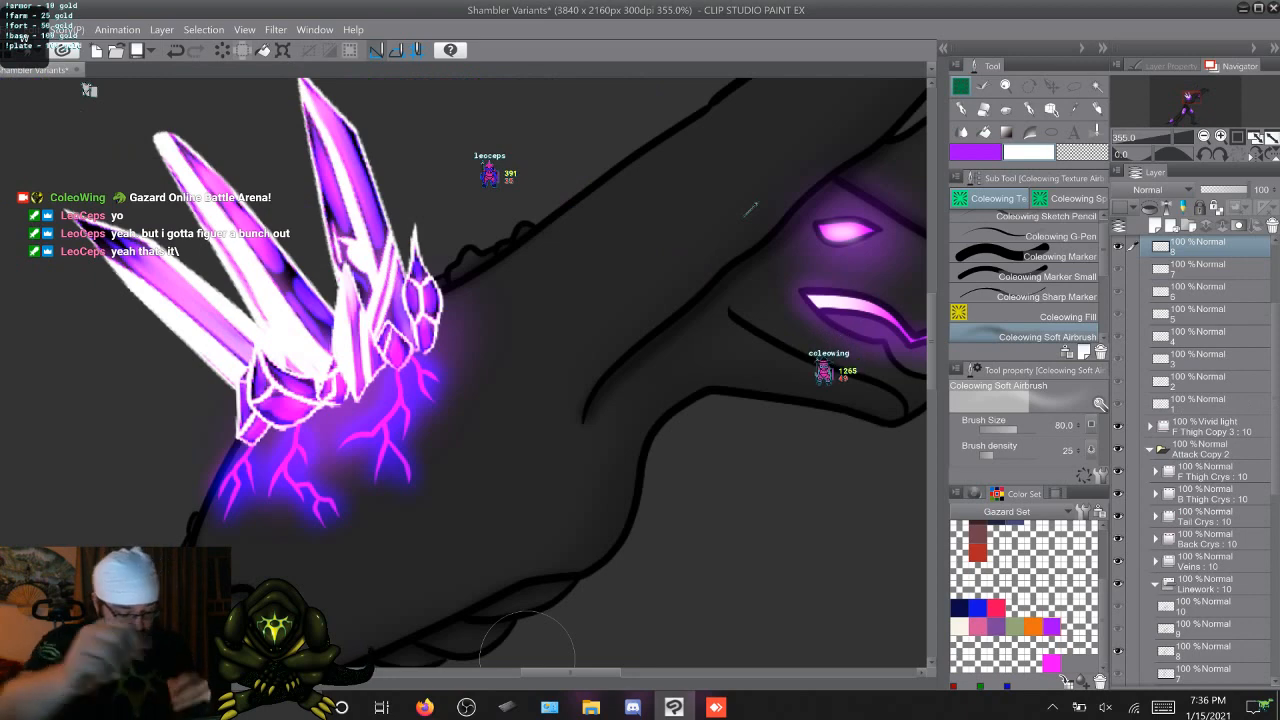
drag(565, 672, 617, 672)
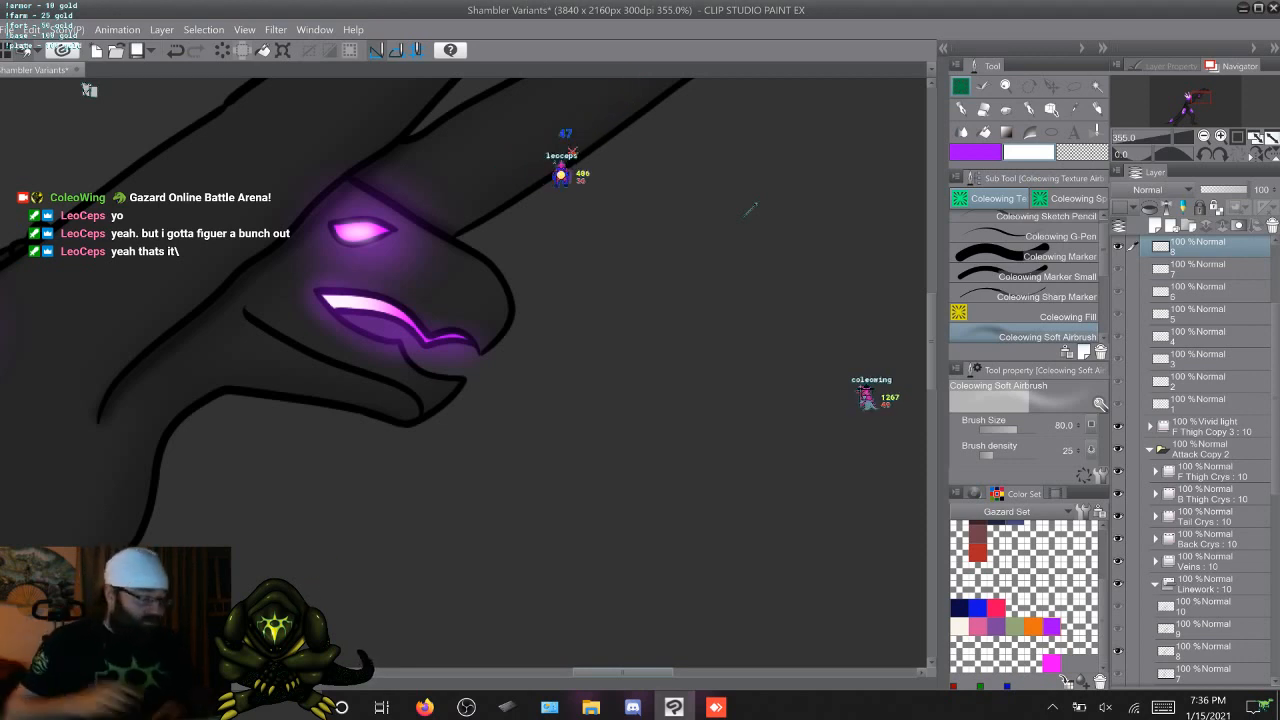
key(w)
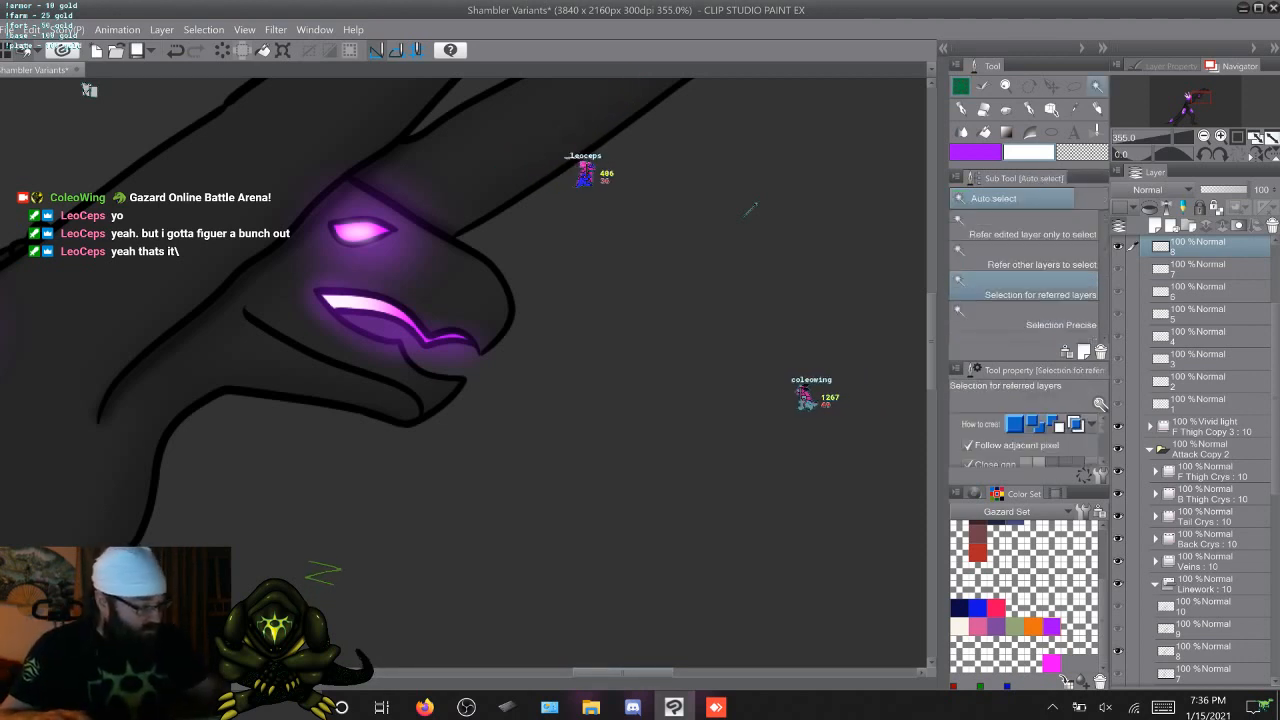
click(89, 90)
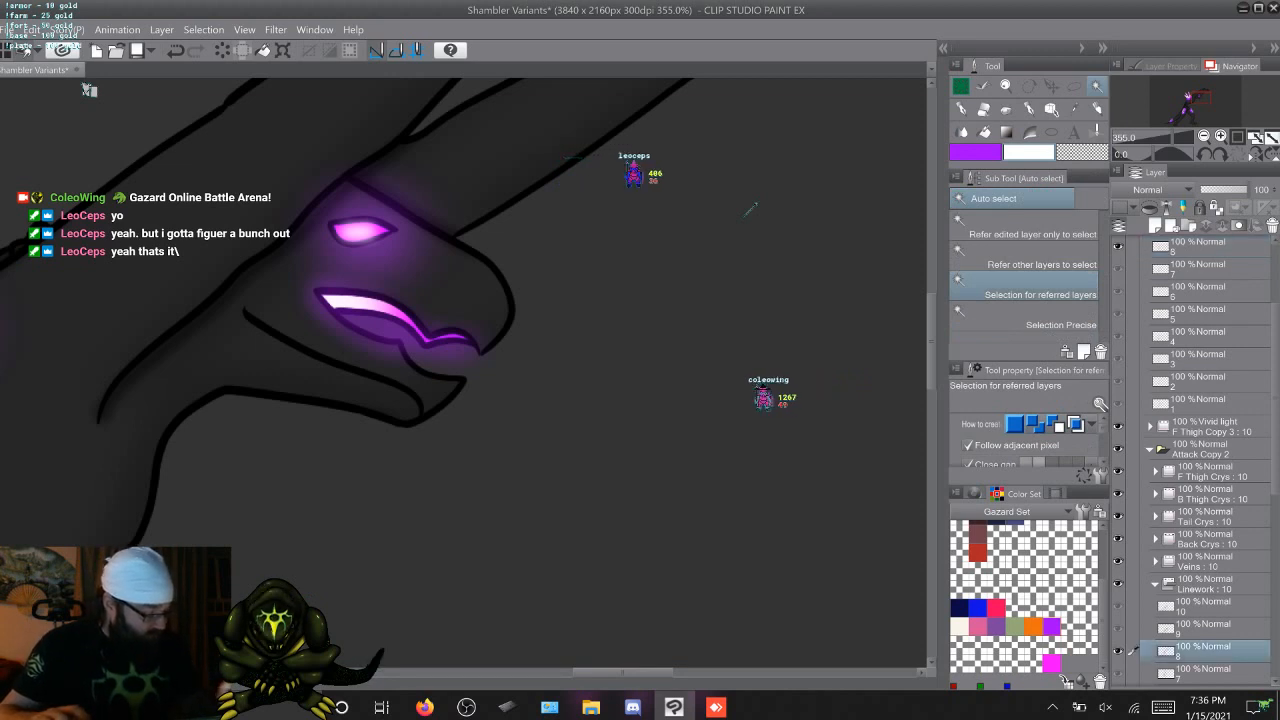
click(89, 90)
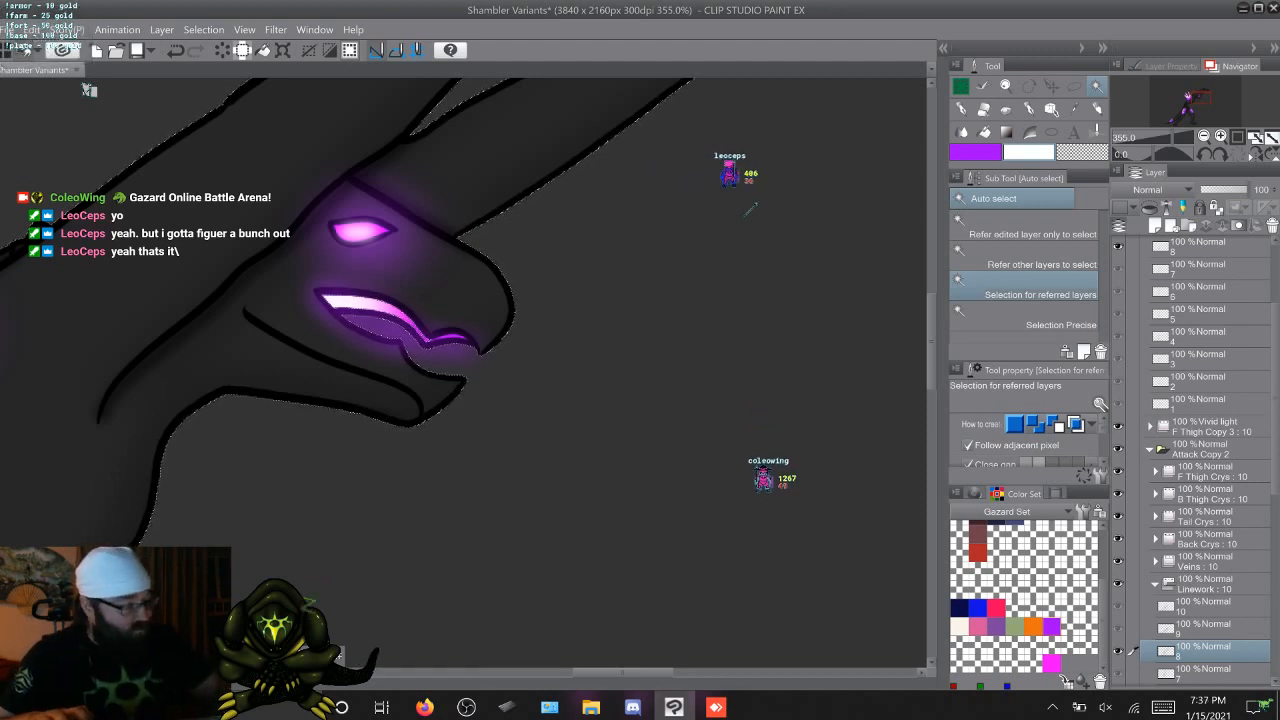
key(m)
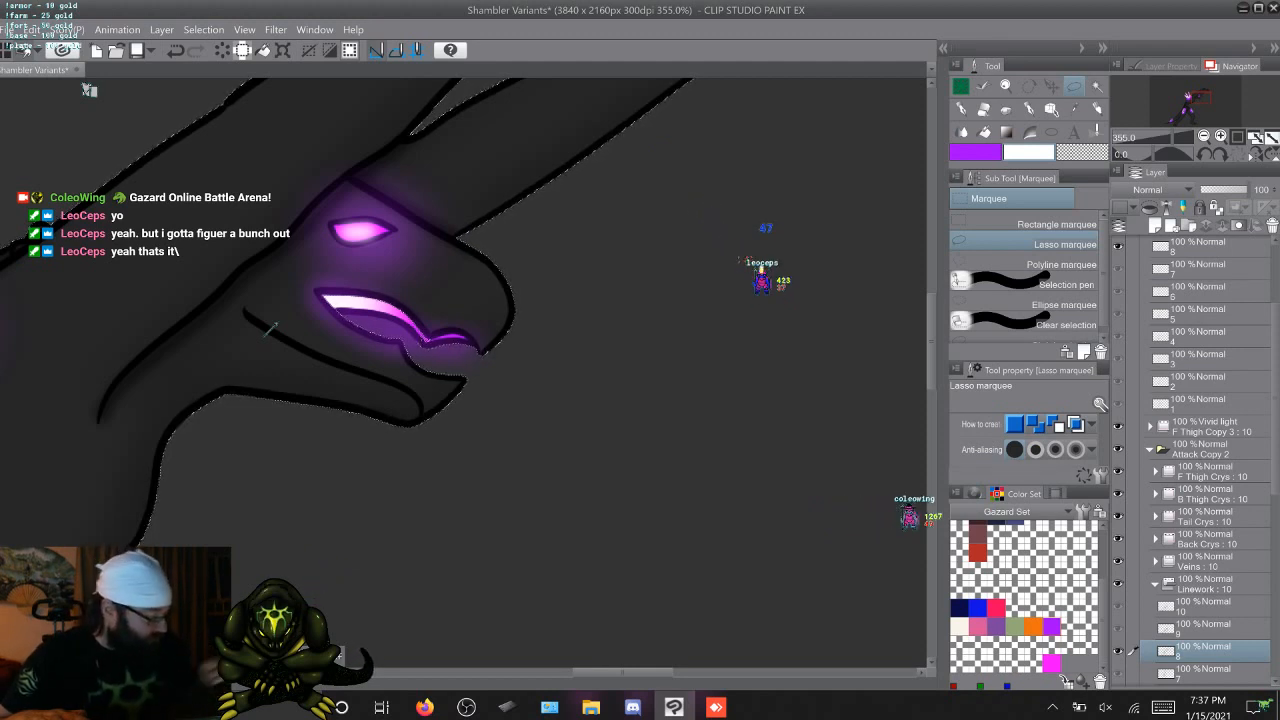
Paint purple and white mouth glow on cel 8 of F Thigh Copy 4 with Coleowing Soft Airbrush at size 80, and deselect
click(1200, 247)
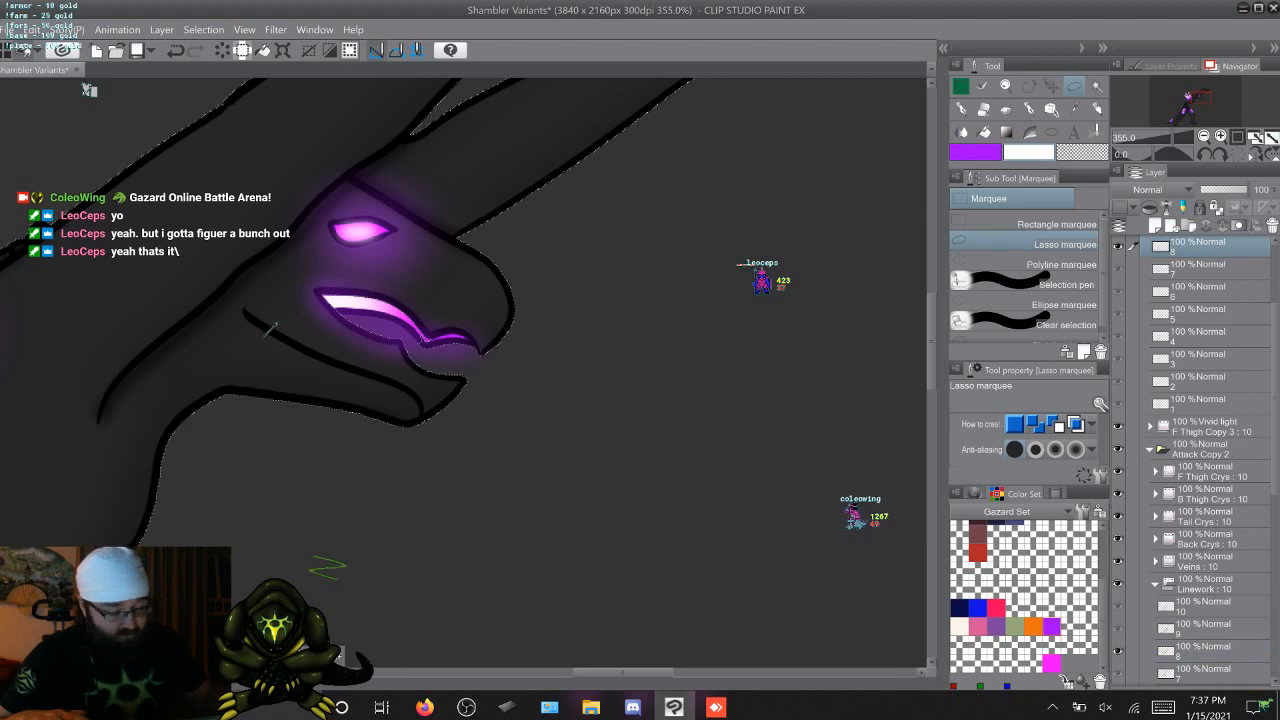
click(1005, 86)
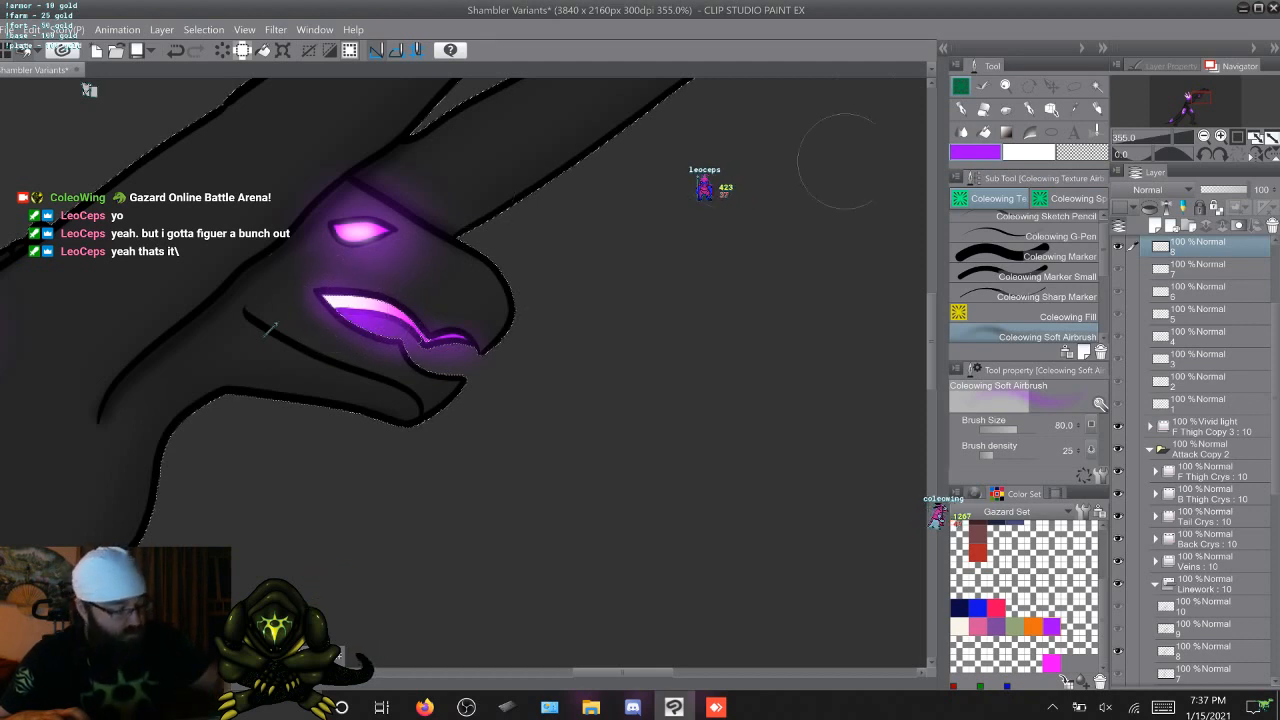
drag(326, 293, 378, 322)
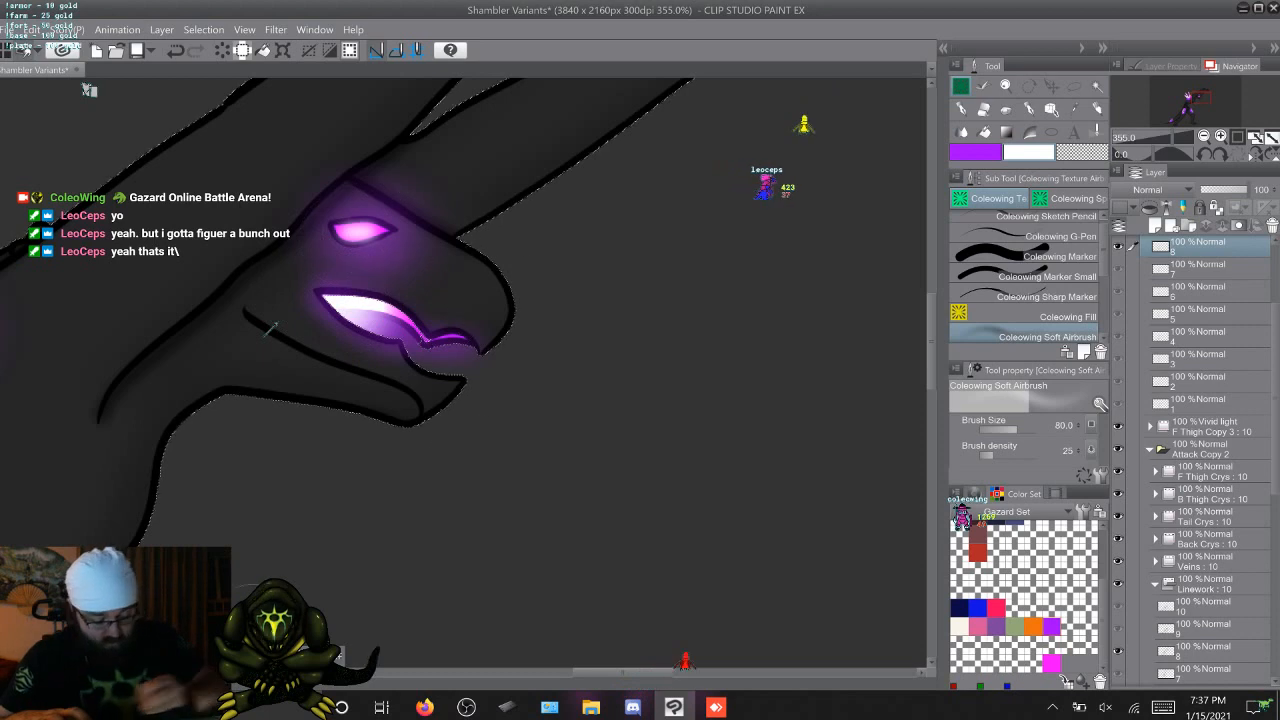
key(ctrl+d)
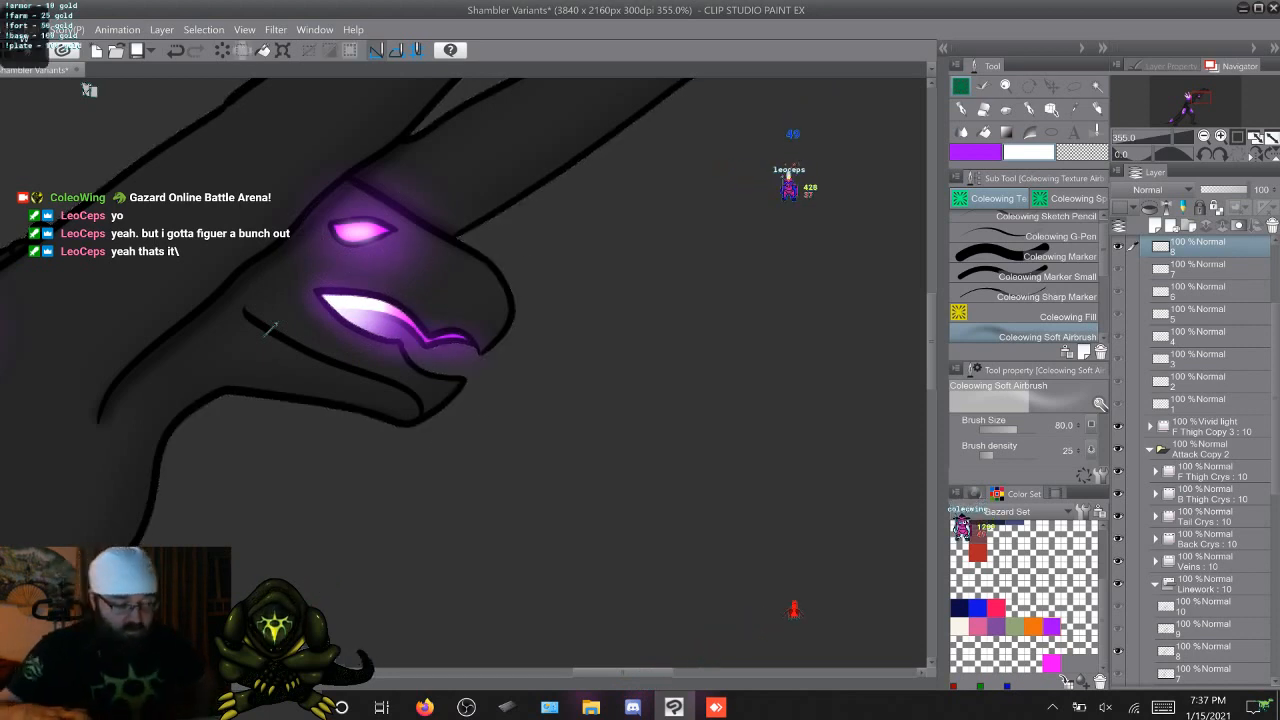
Advance to frame 9 and auto-select the open mouth's inside and the background on its Linework cel, completing it with the Lasso marquee
key(Right)
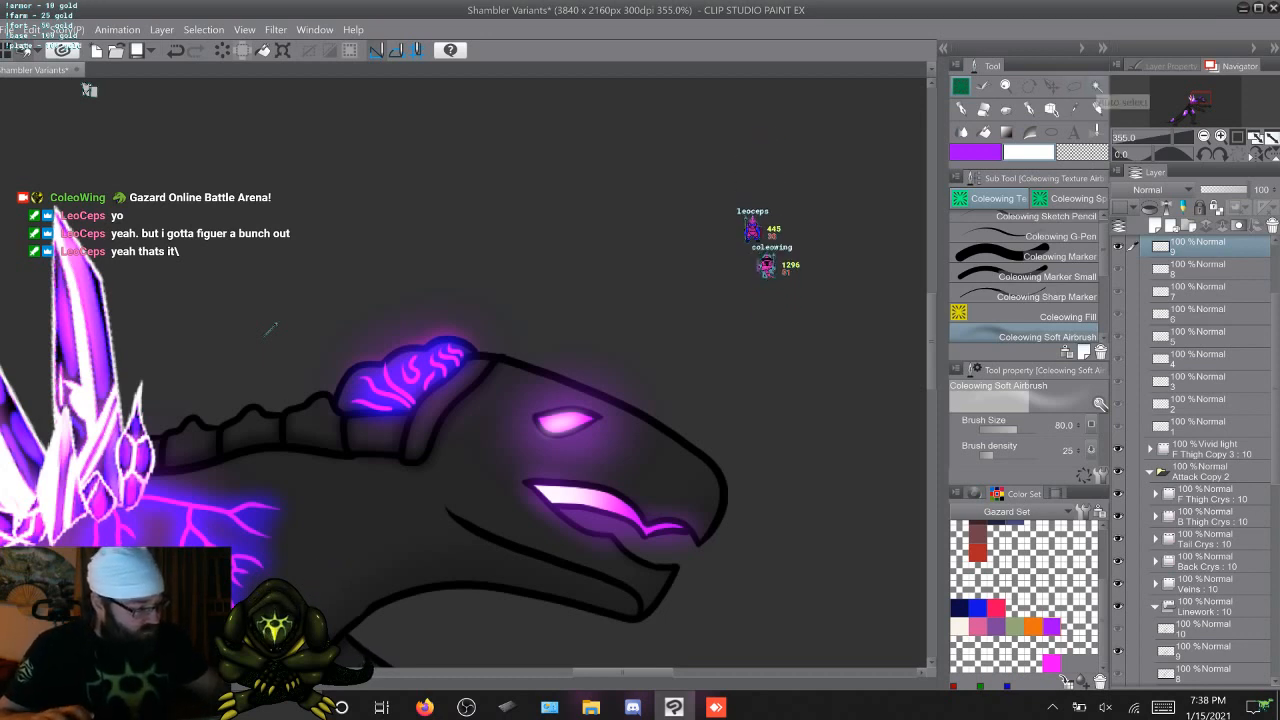
click(1096, 86)
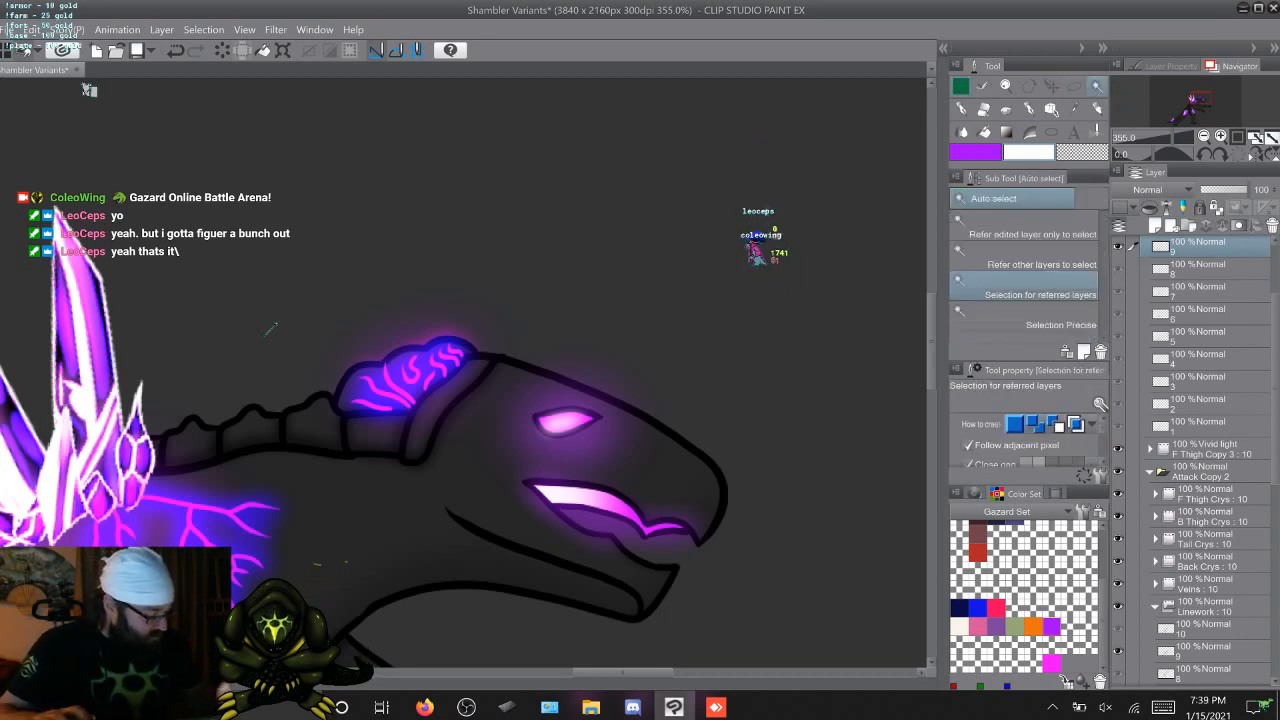
click(1204, 651)
shift+click(89, 90)
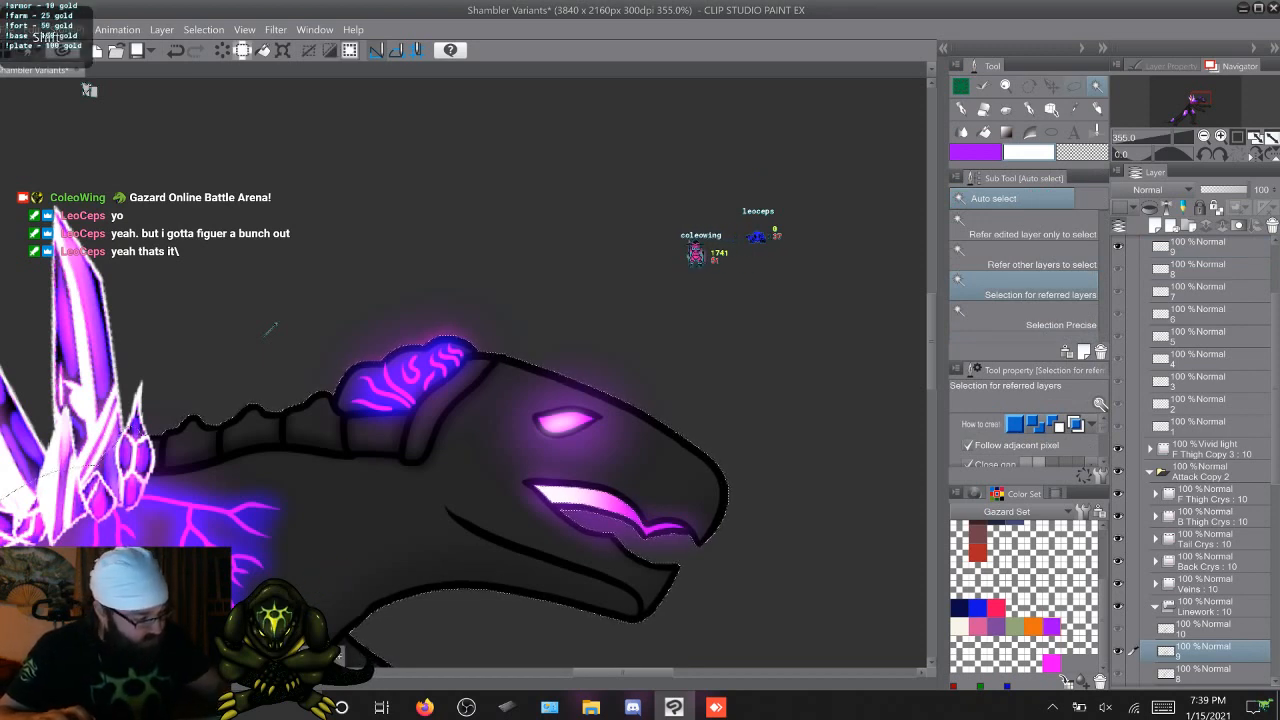
key(m)
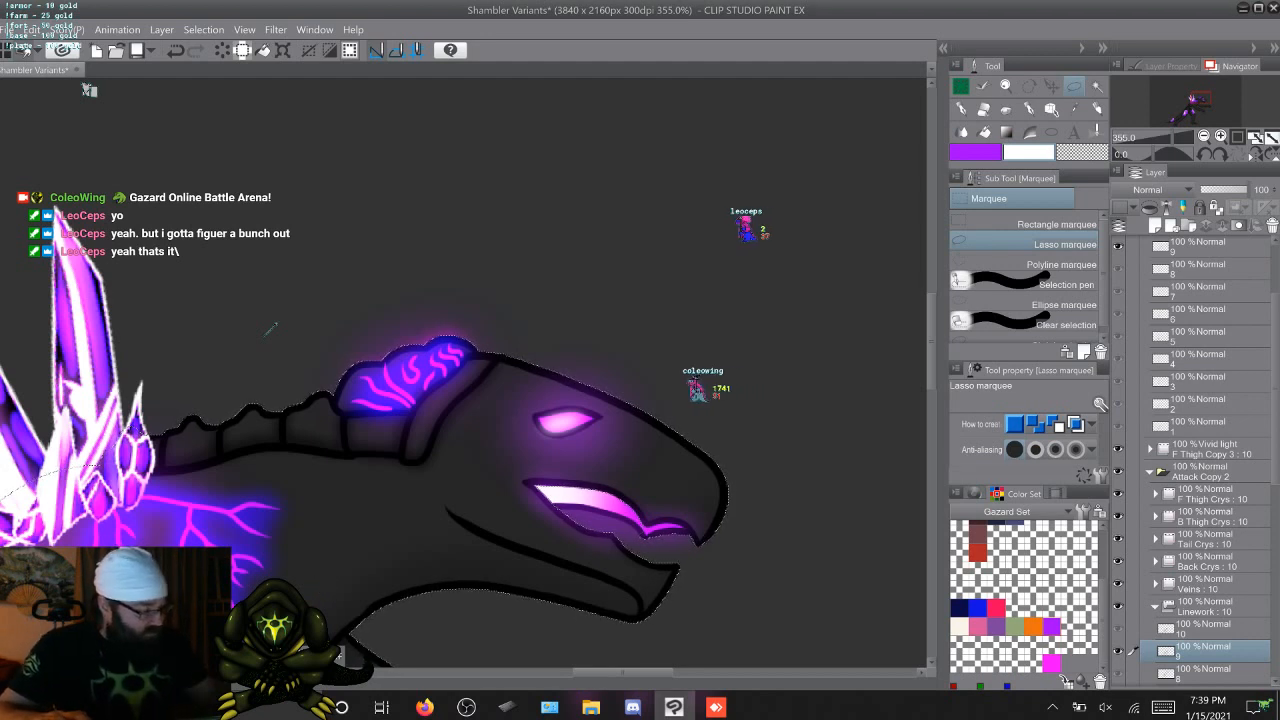
Paint a white-to-purple mouth glow on cel 9 of F Thigh Copy 4 with Coleowing Soft Airbrush at size 80, deselect, and advance to frame 10
click(1200, 246)
click(975, 152)
click(961, 87)
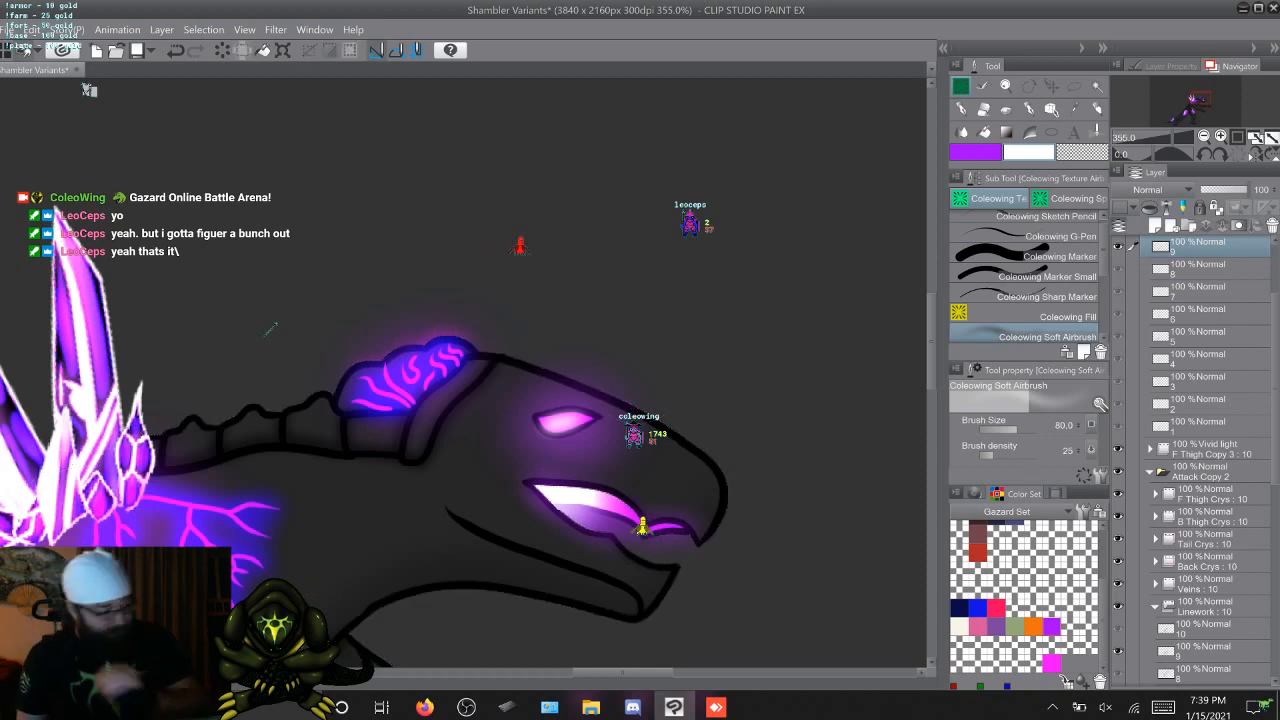
key(Right)
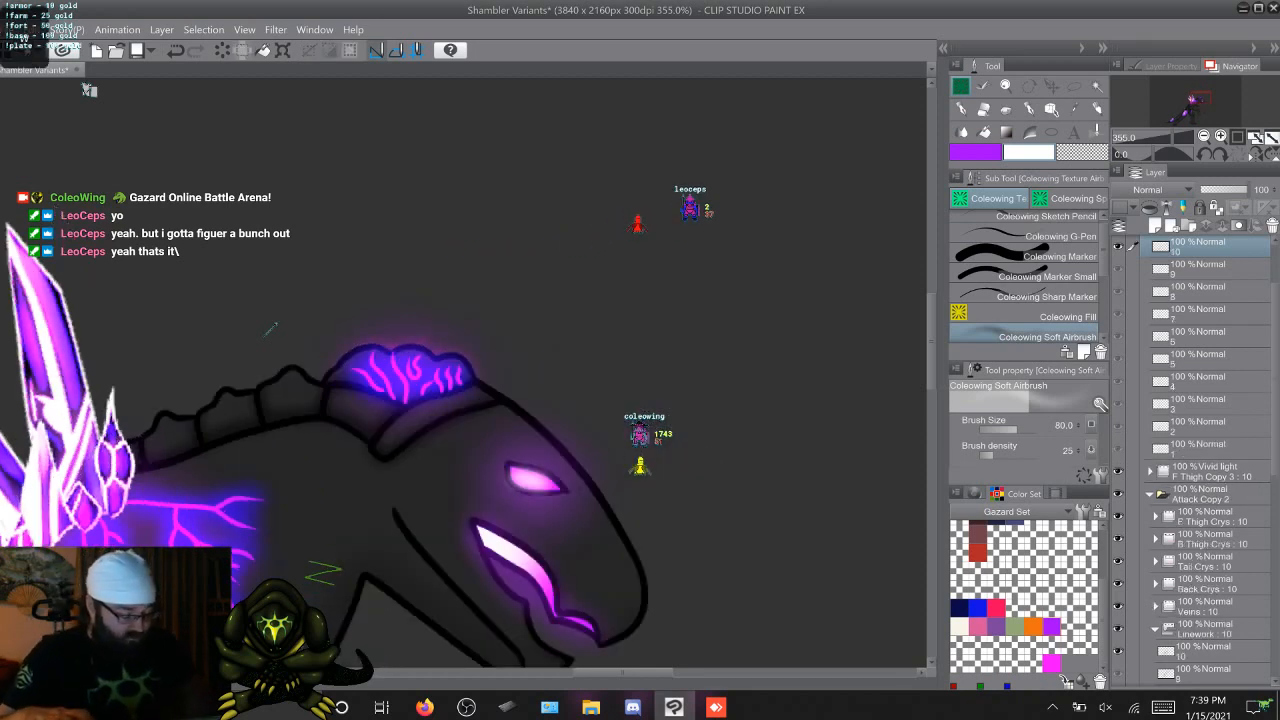
Auto-select the open mouth's inside and the background on Linework cel 10, completing the selection with the Lasso marquee
key(Left)
key(Right)
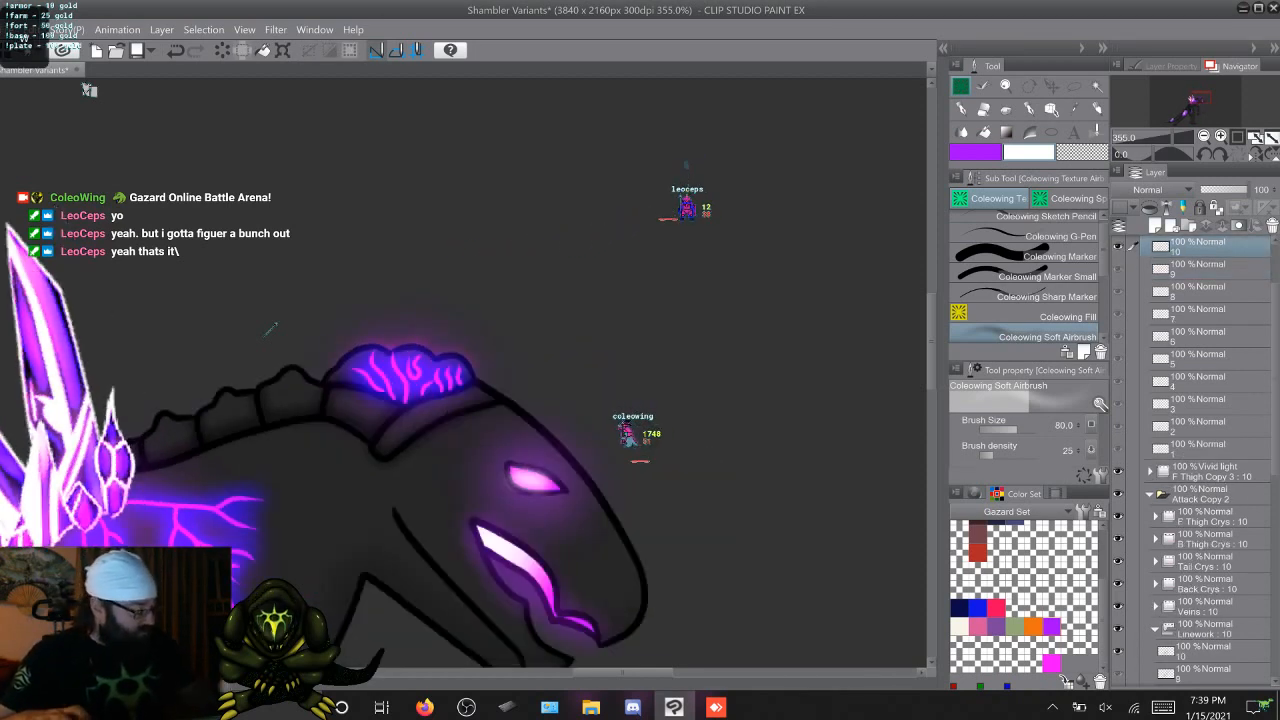
click(1203, 651)
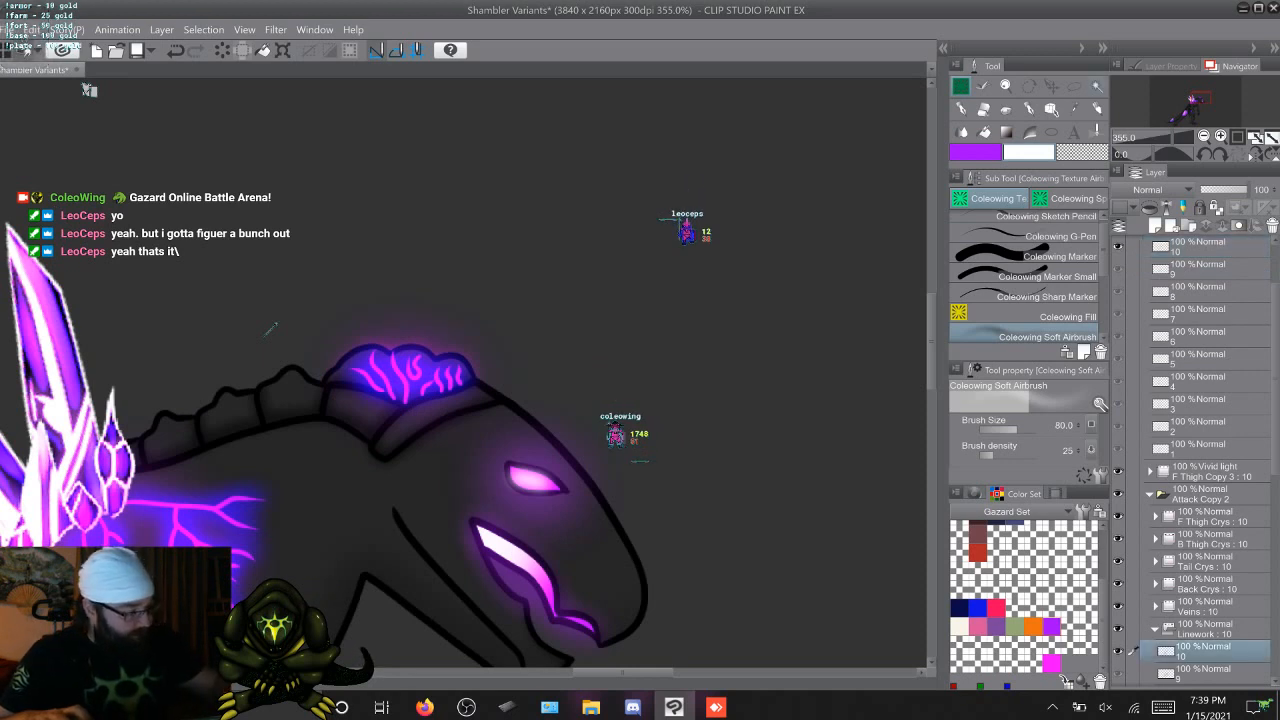
key(w)
shift+click(89, 90)
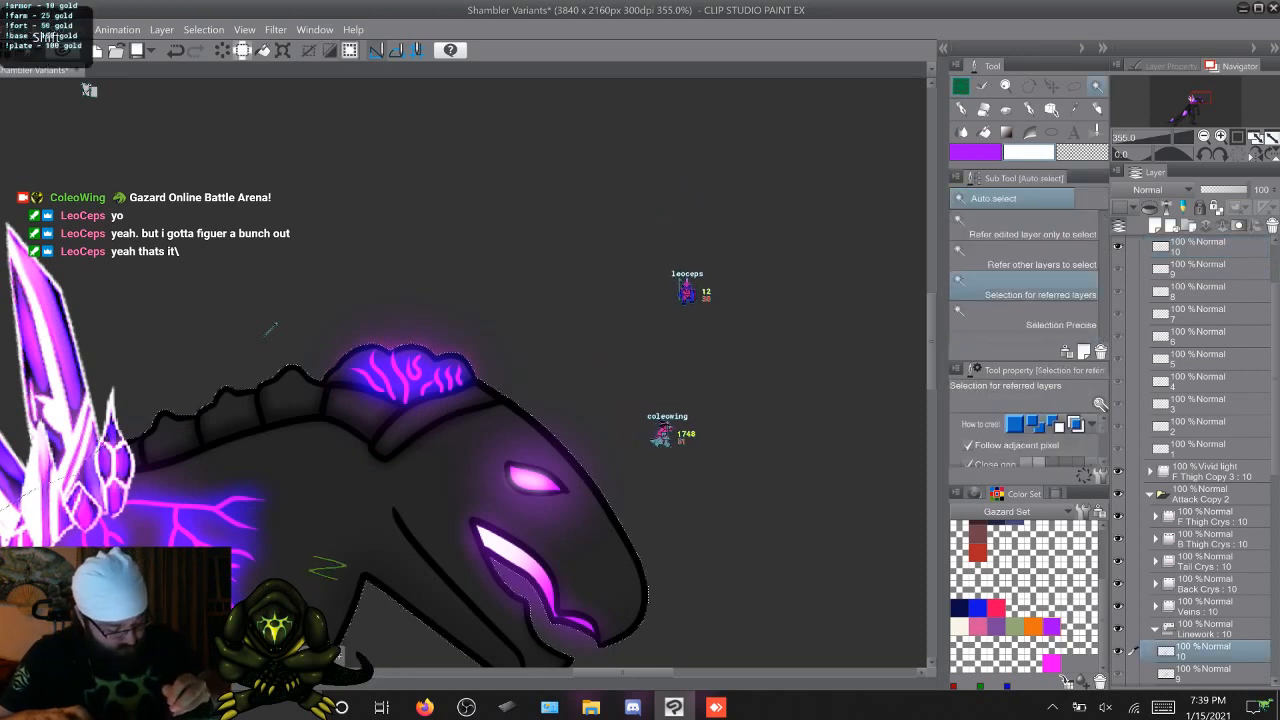
key(m)
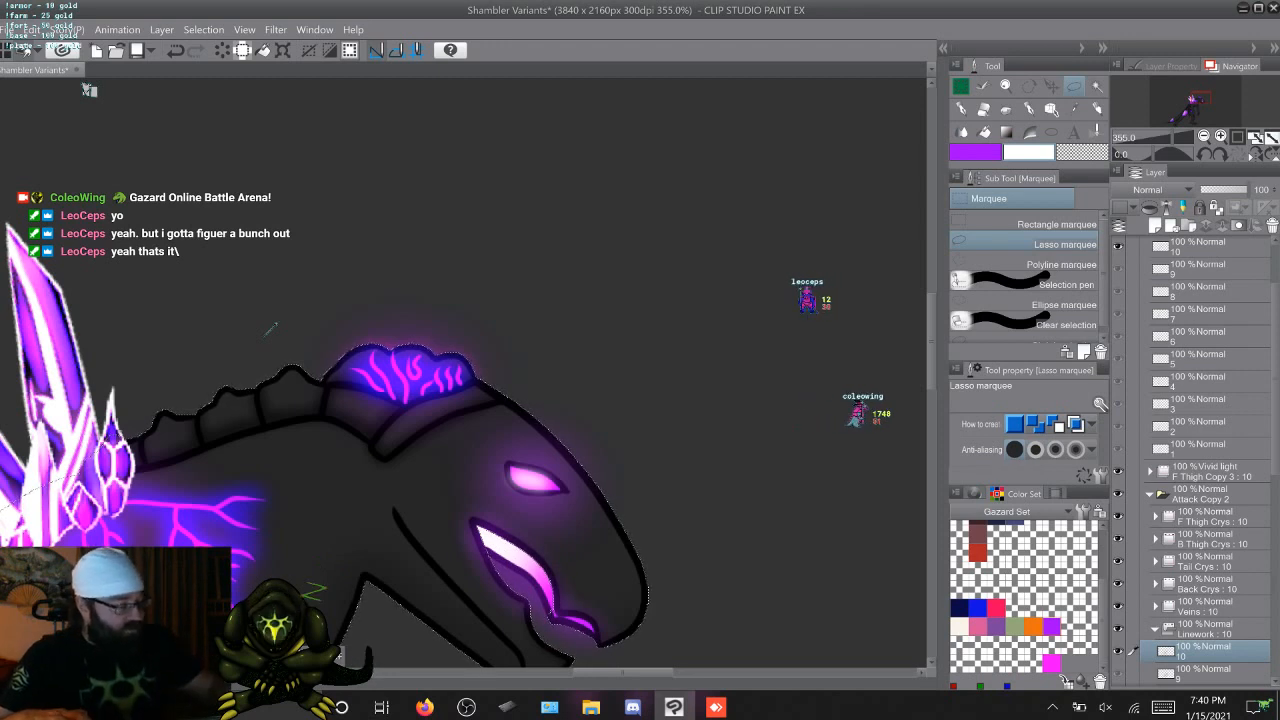
Paint a white-to-purple mouth glow on cel 10 of F Thigh Copy 4 with Coleowing Soft Airbrush, deselect, and advance to frame 1
key(b)
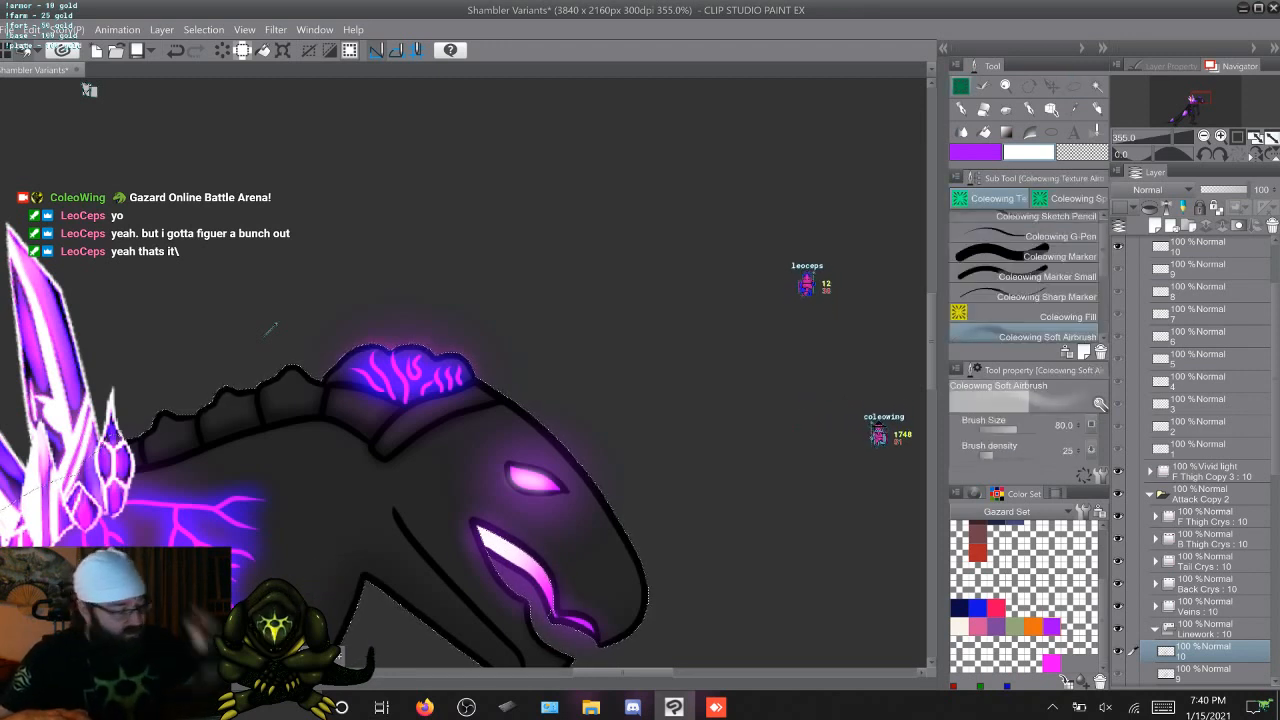
click(1198, 247)
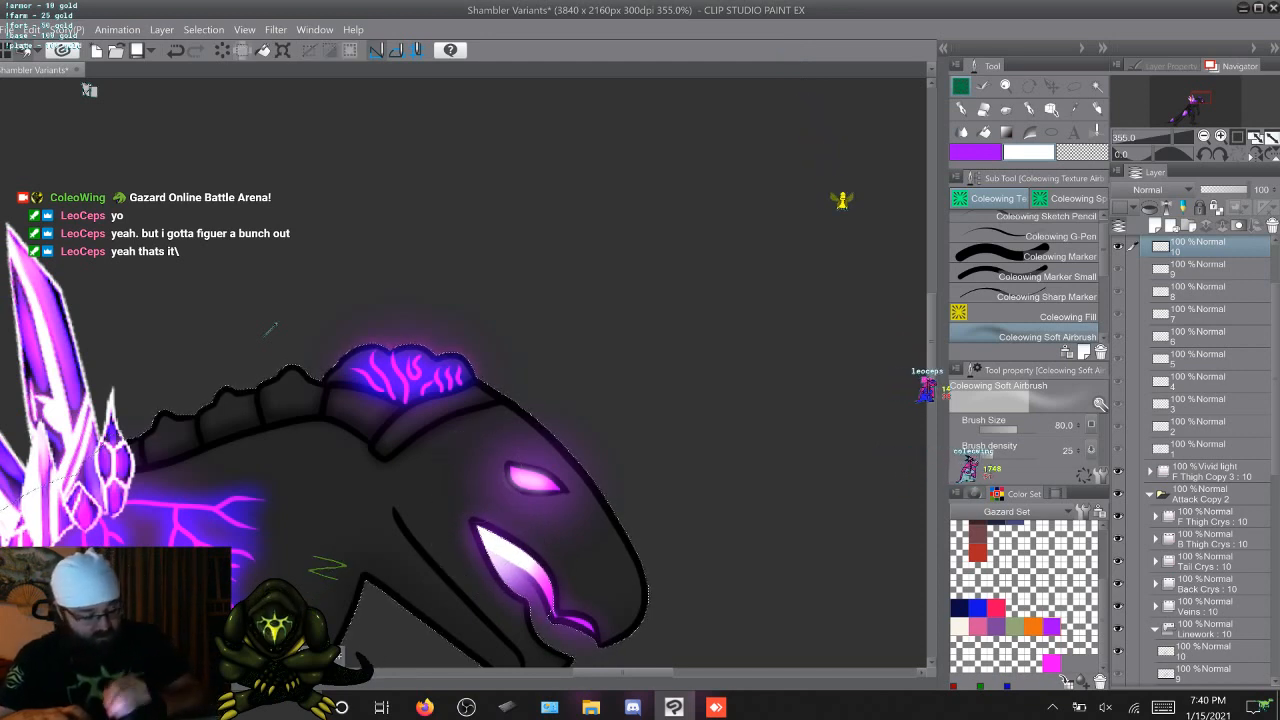
key(Right)
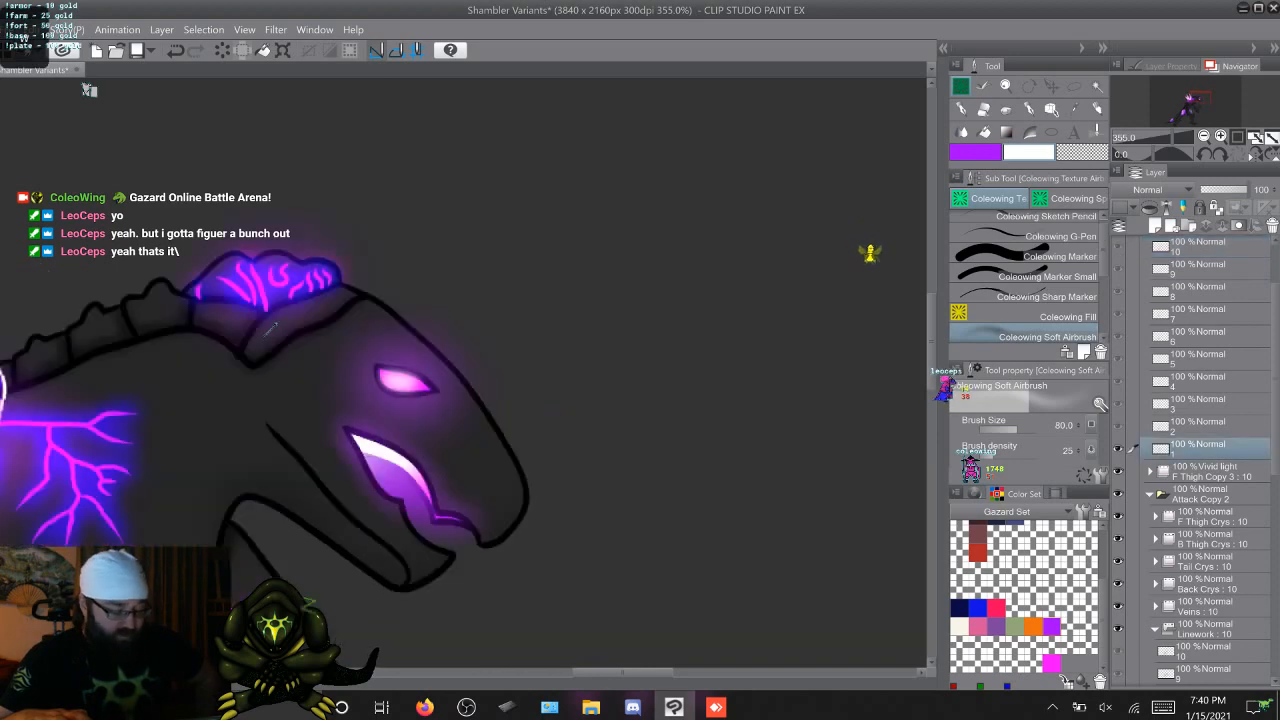
Flip through the attack animation's frames to check the mouth glow on each one
key(Left)
key(Right)
key(Right)
key(Right)
key(Right)
key(Right)
key(Right)
key(Right)
key(Right)
key(Right)
key(Right)
key(Right)
key(Right)
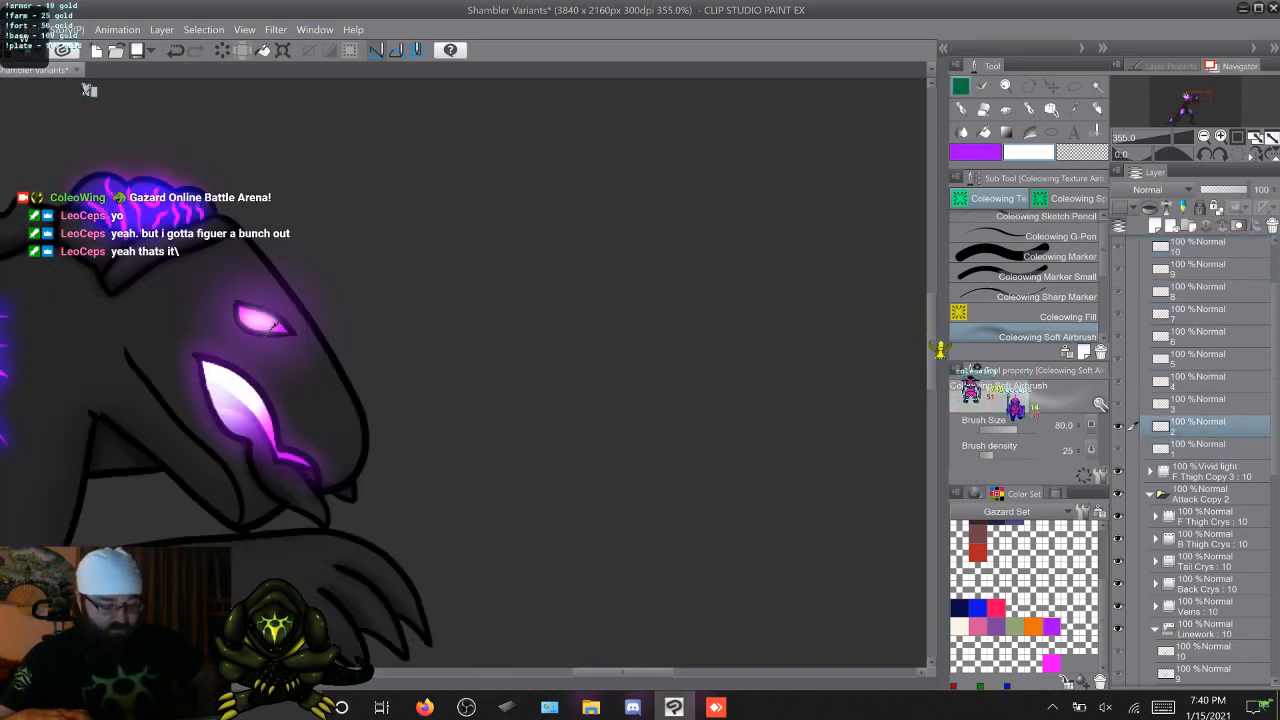
key(Right)
key(Right)
key(Right)
key(Right)
key(Right)
key(Right)
key(Right)
key(Right)
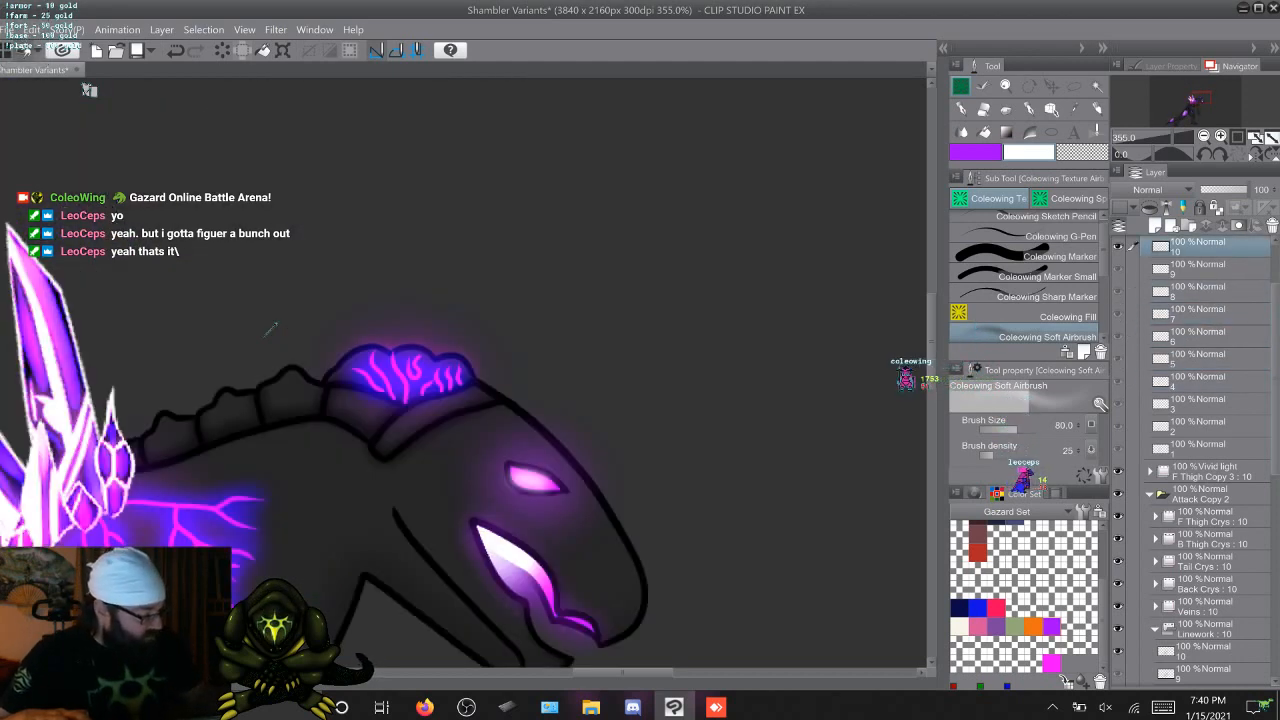
Advance to frame 1, switch to Coleowing Custom Airbrush at size 14.7, and try a white eye highlight on F Thigh Copy 4's cel 1
scroll(1195, 460, up, 3)
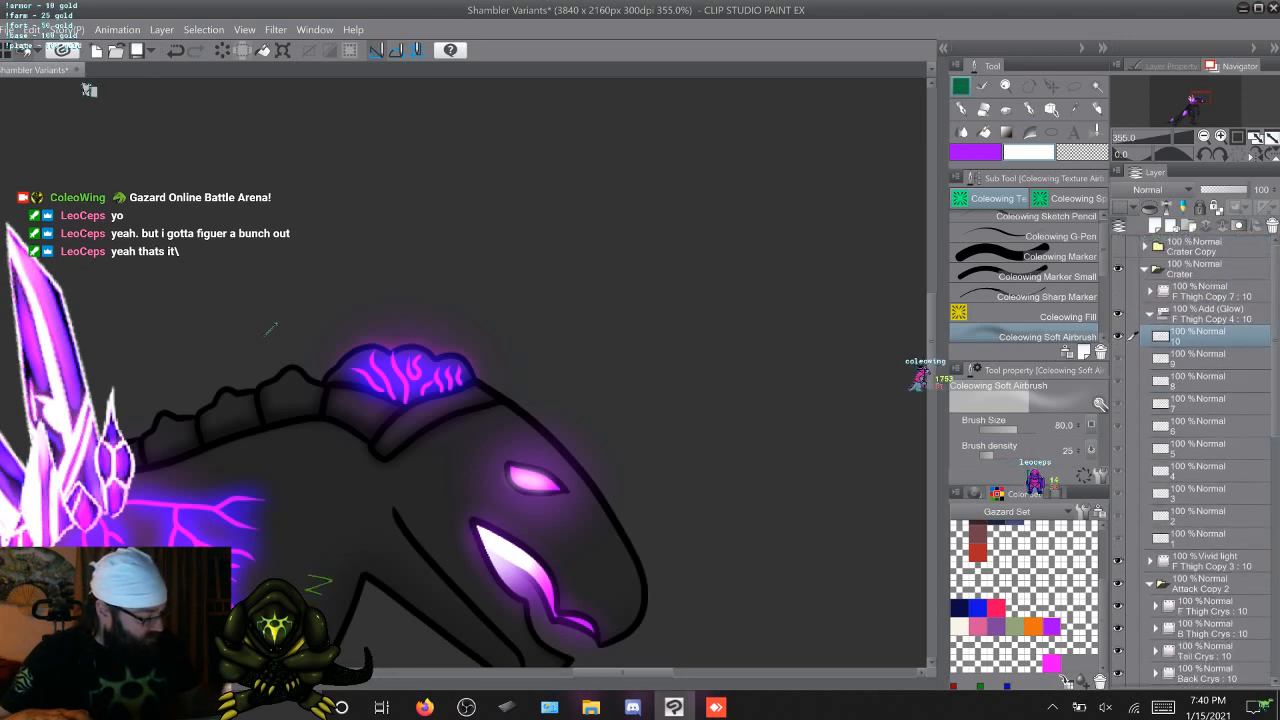
key(Right)
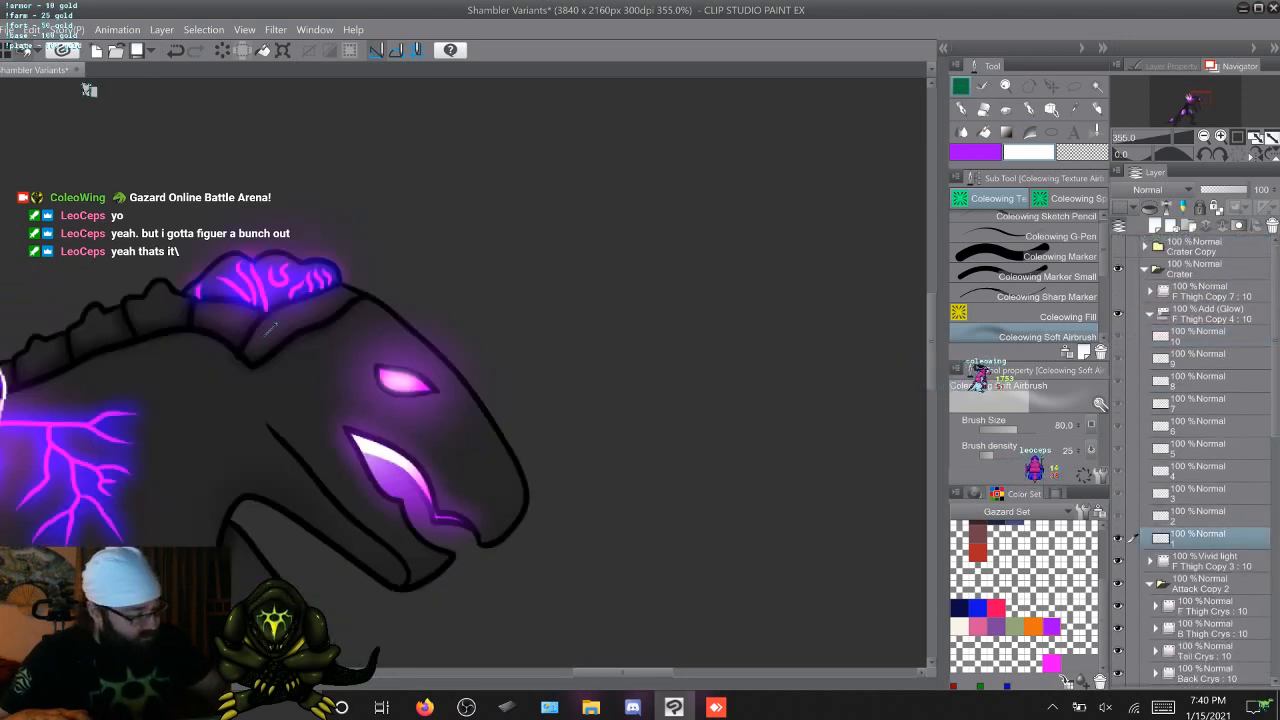
click(1030, 256)
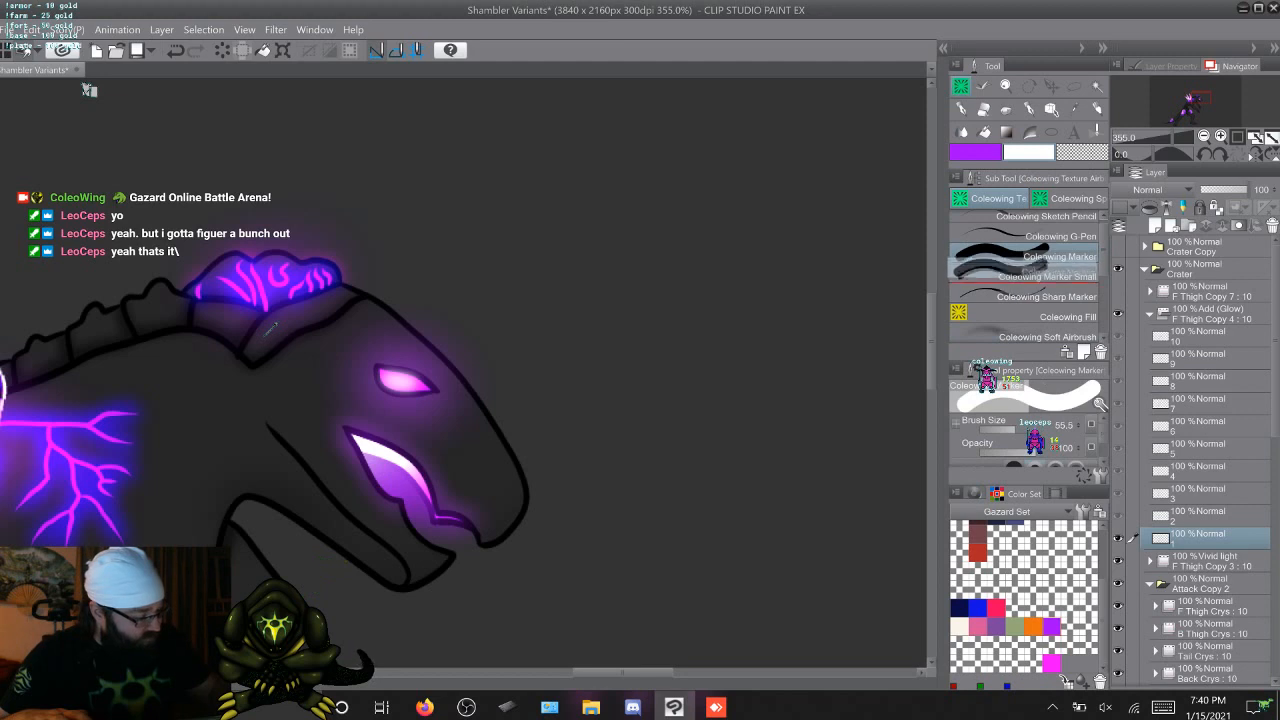
scroll(1025, 280, down, 2)
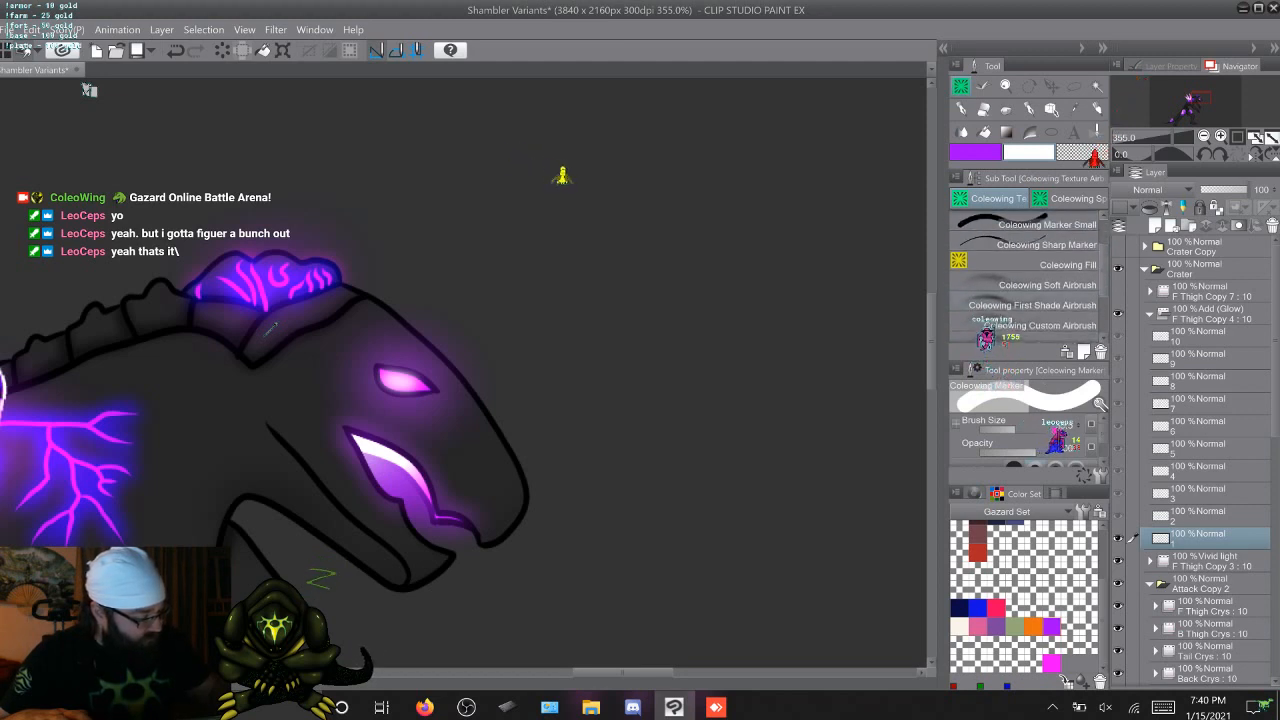
click(1040, 285)
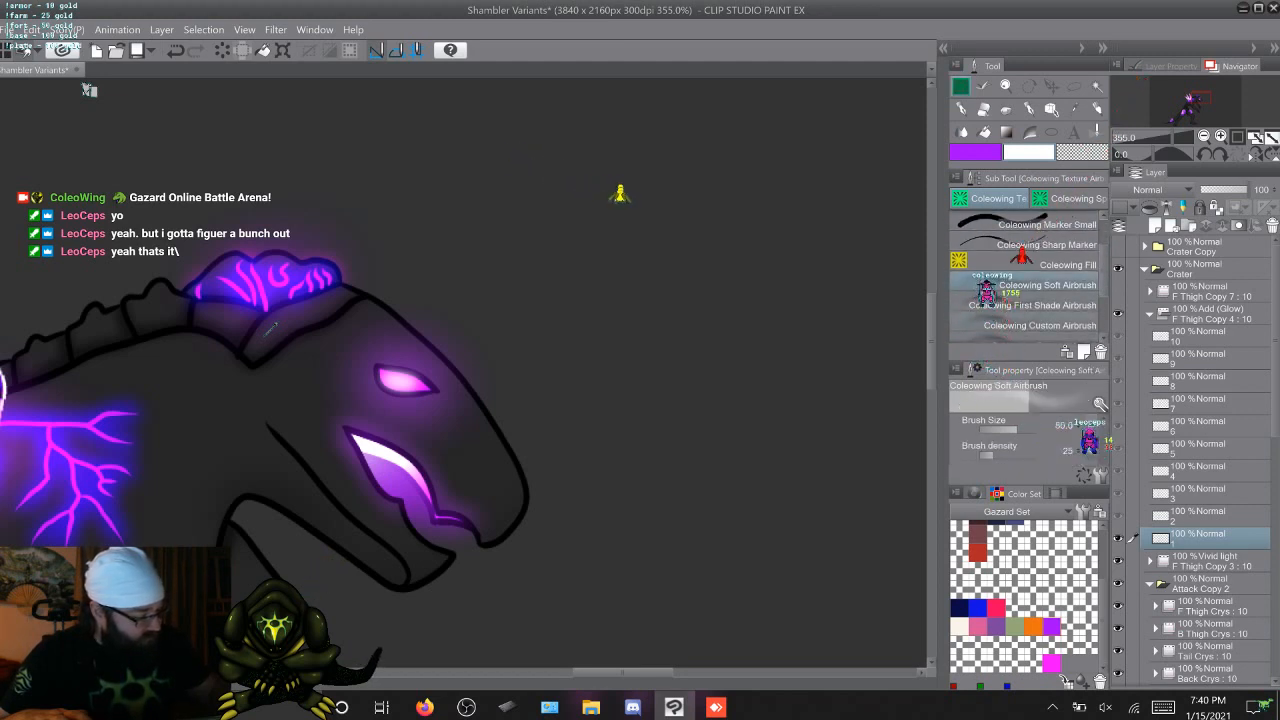
click(1040, 325)
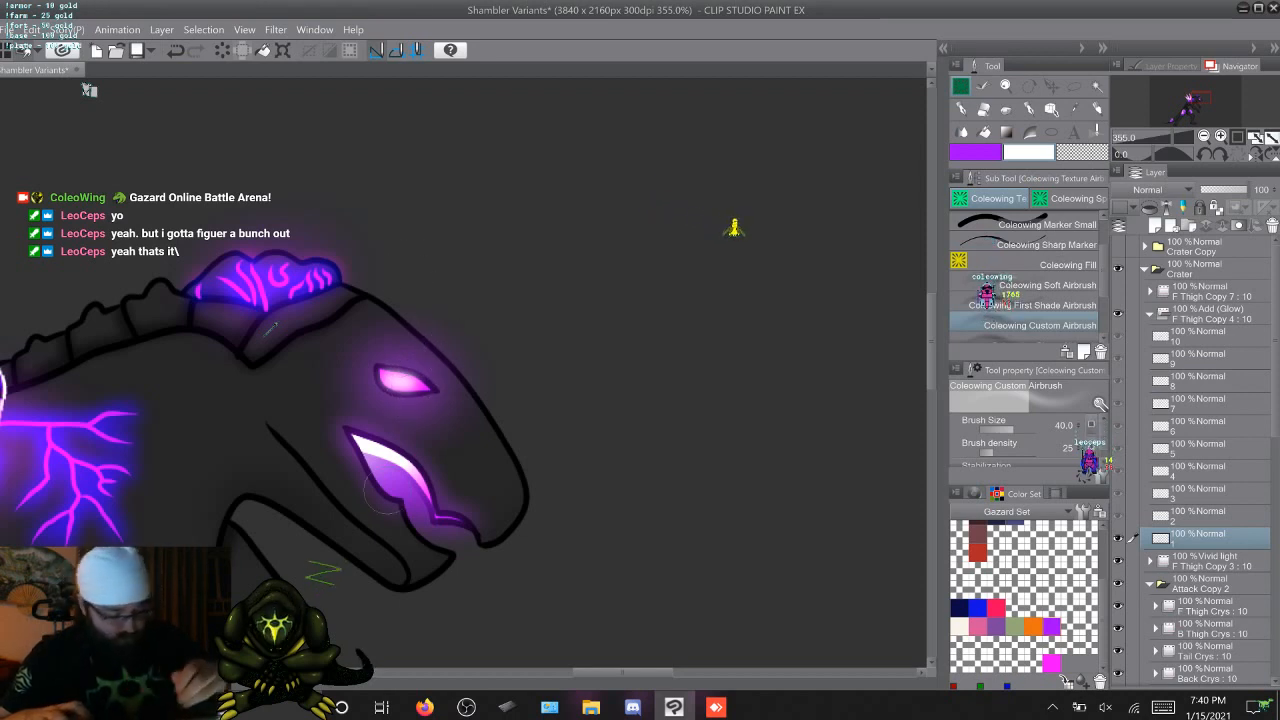
drag(440, 360, 422, 360)
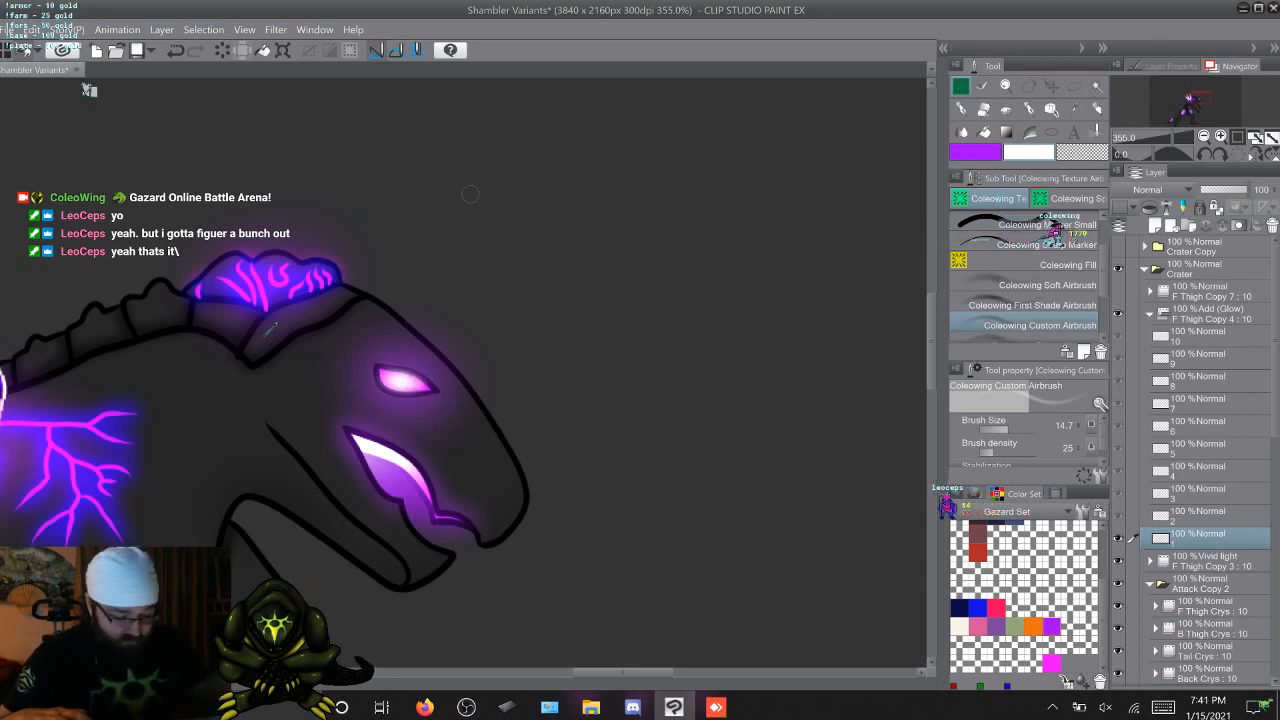
key(Left)
key(Right)
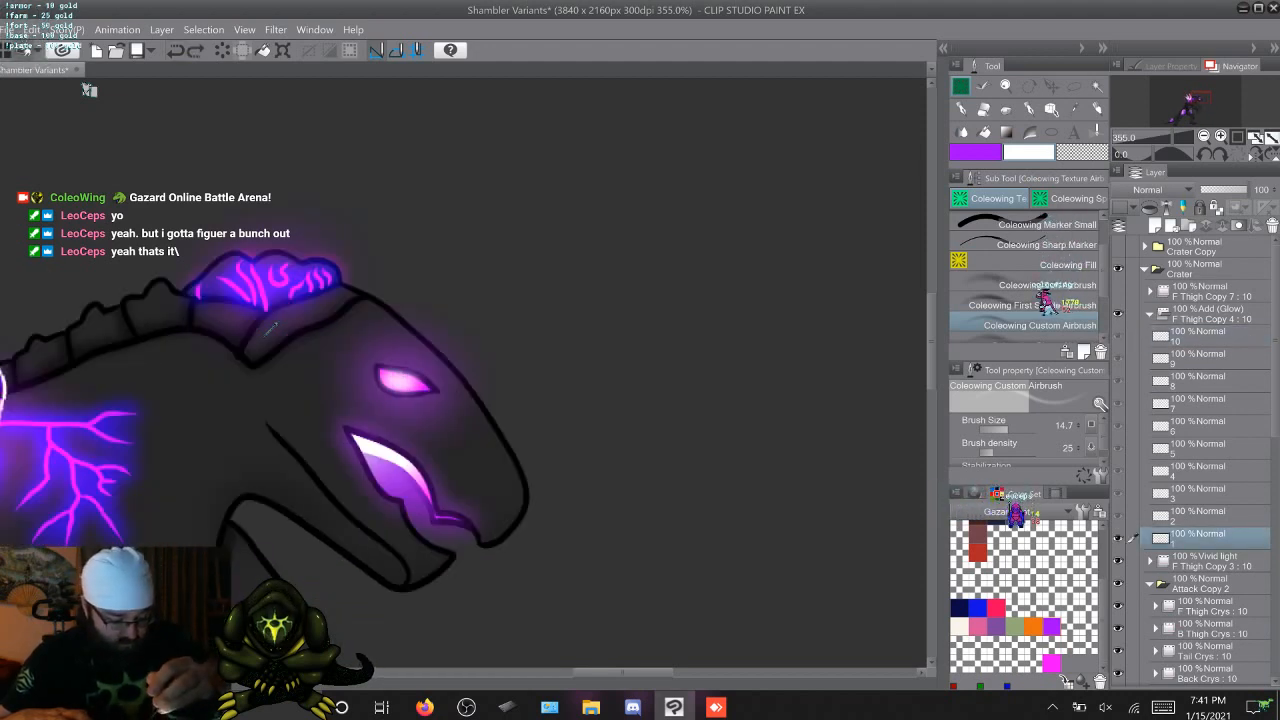
Collapse the Linework folder, expand Mouth Glow, and airbrush a white highlight in the eye on its cel 1
scroll(1190, 450, down, 5)
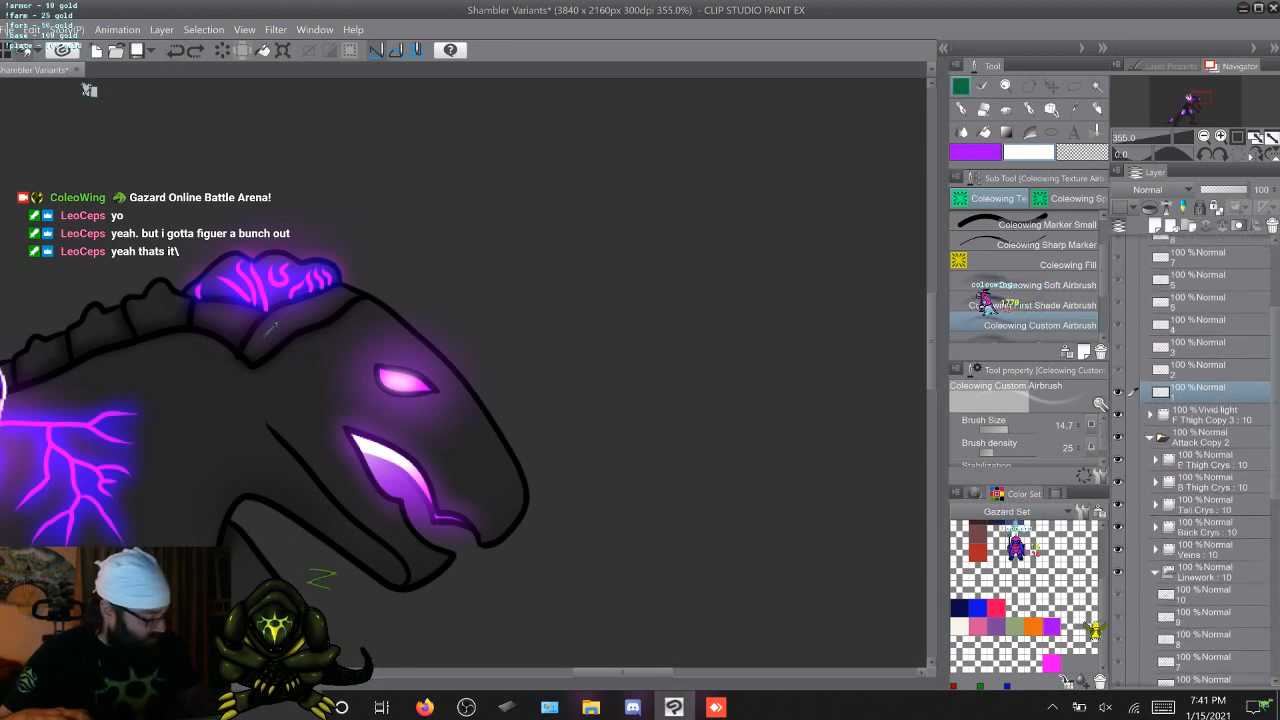
click(1156, 405)
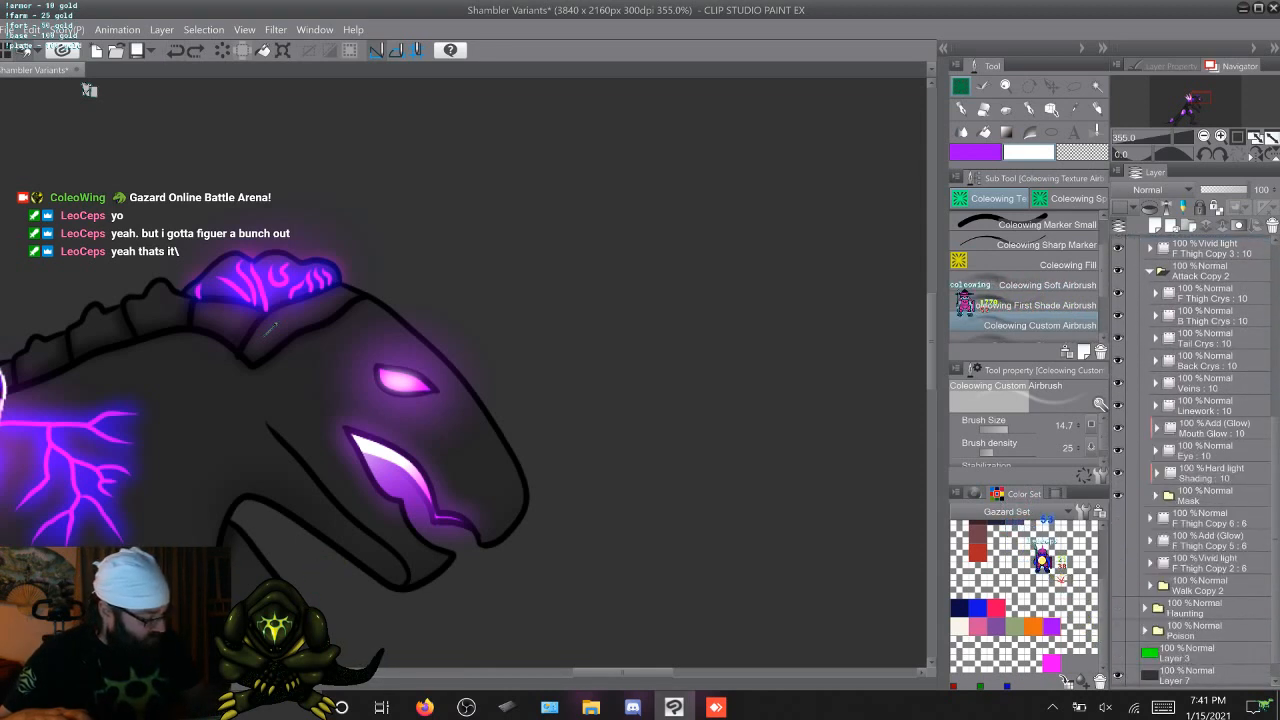
click(1157, 428)
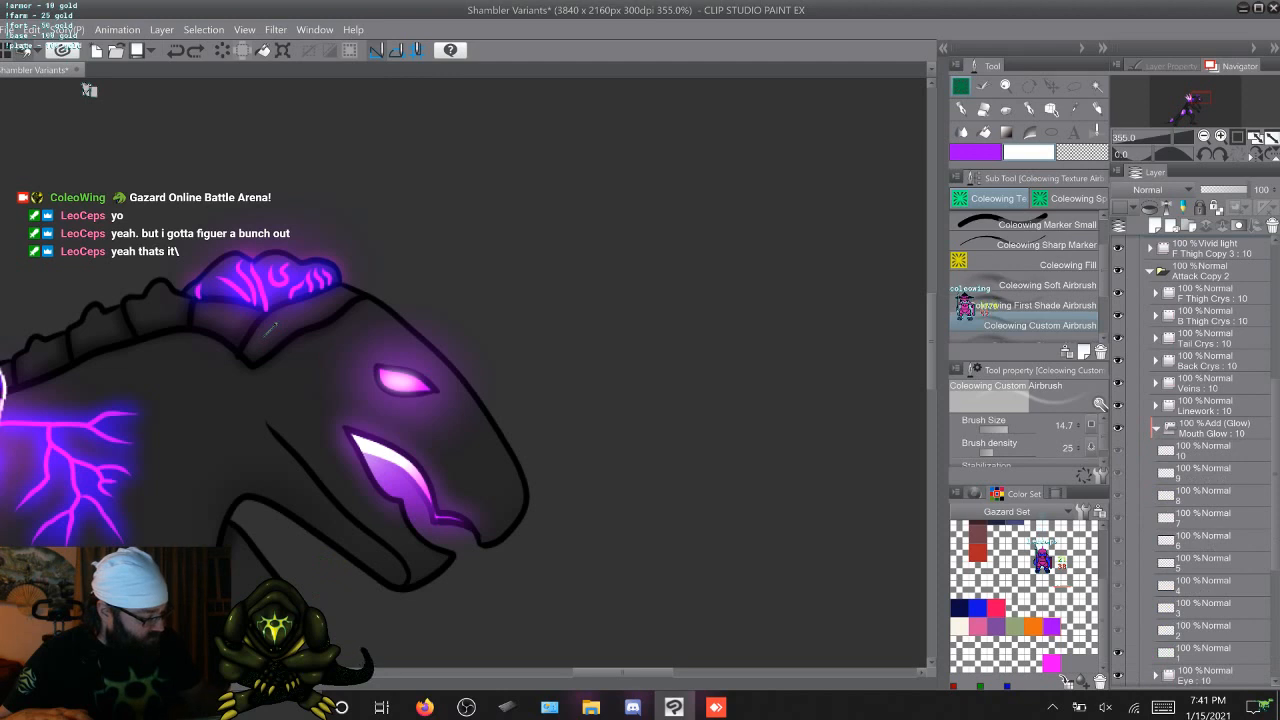
click(1205, 451)
click(1205, 653)
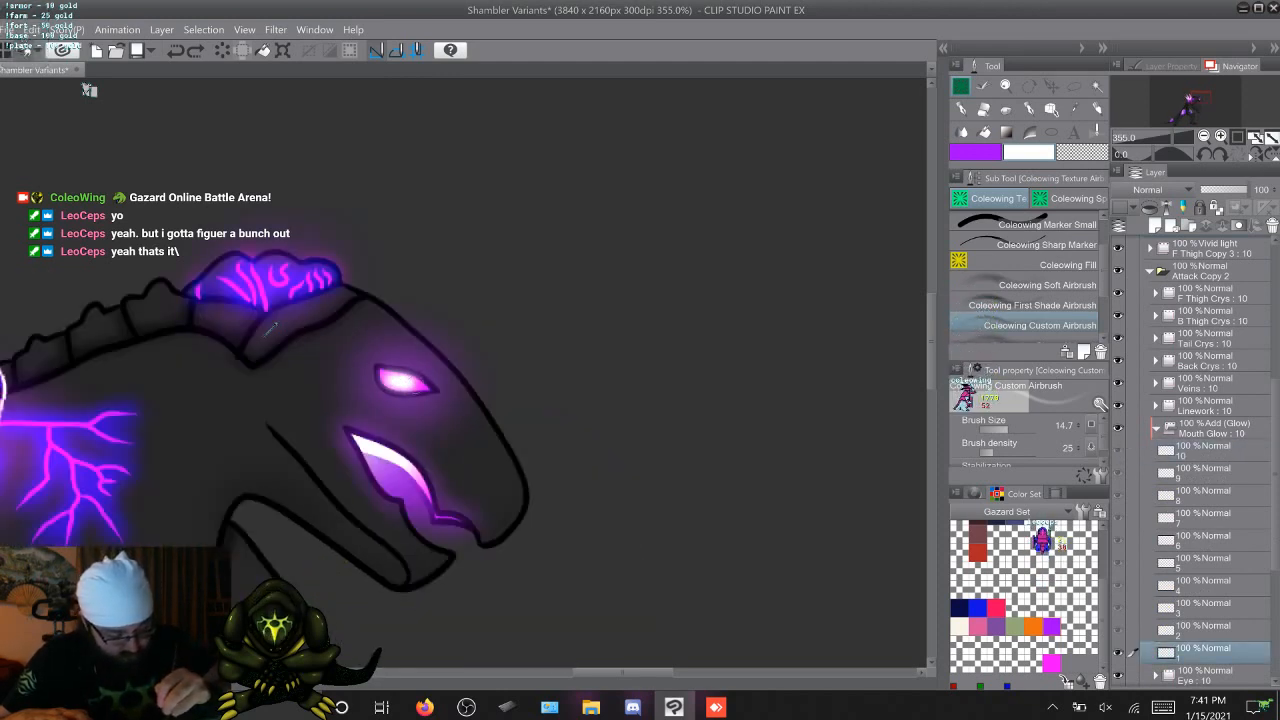
Advance through frames 2 to 4, airbrushing a white highlight in the eye on each matching Mouth Glow cel
key(alt+])
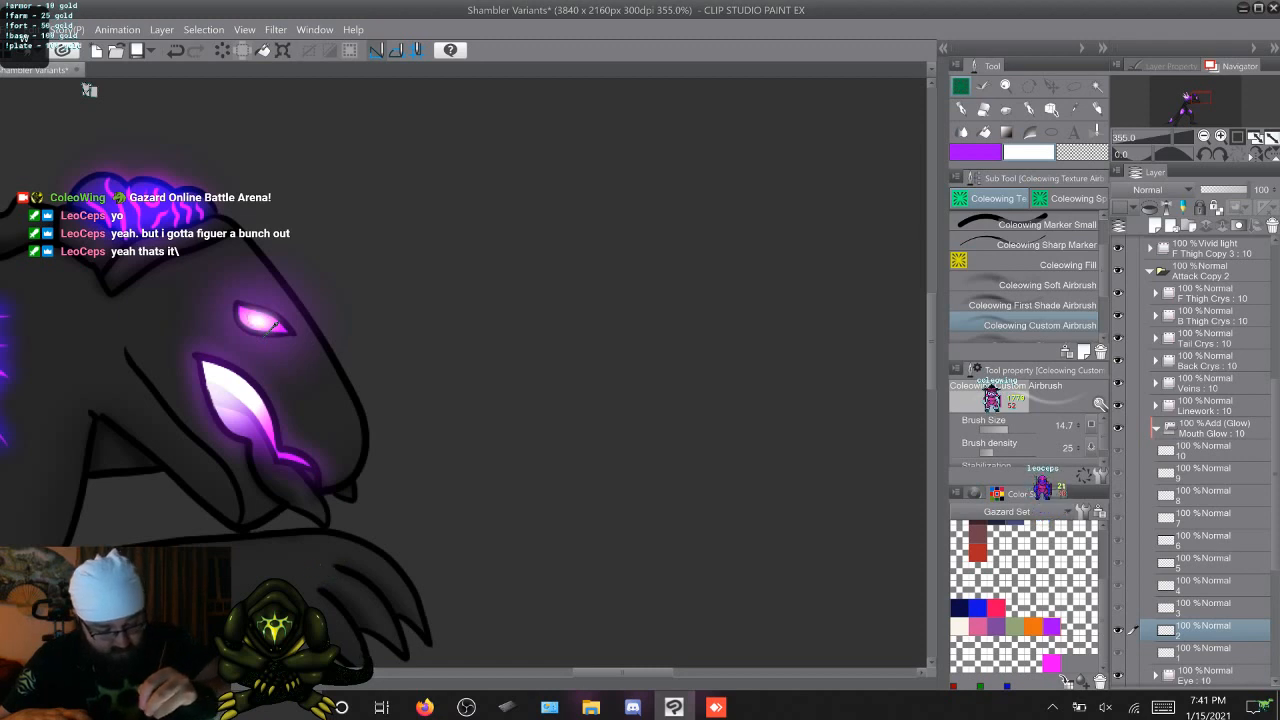
key(alt+])
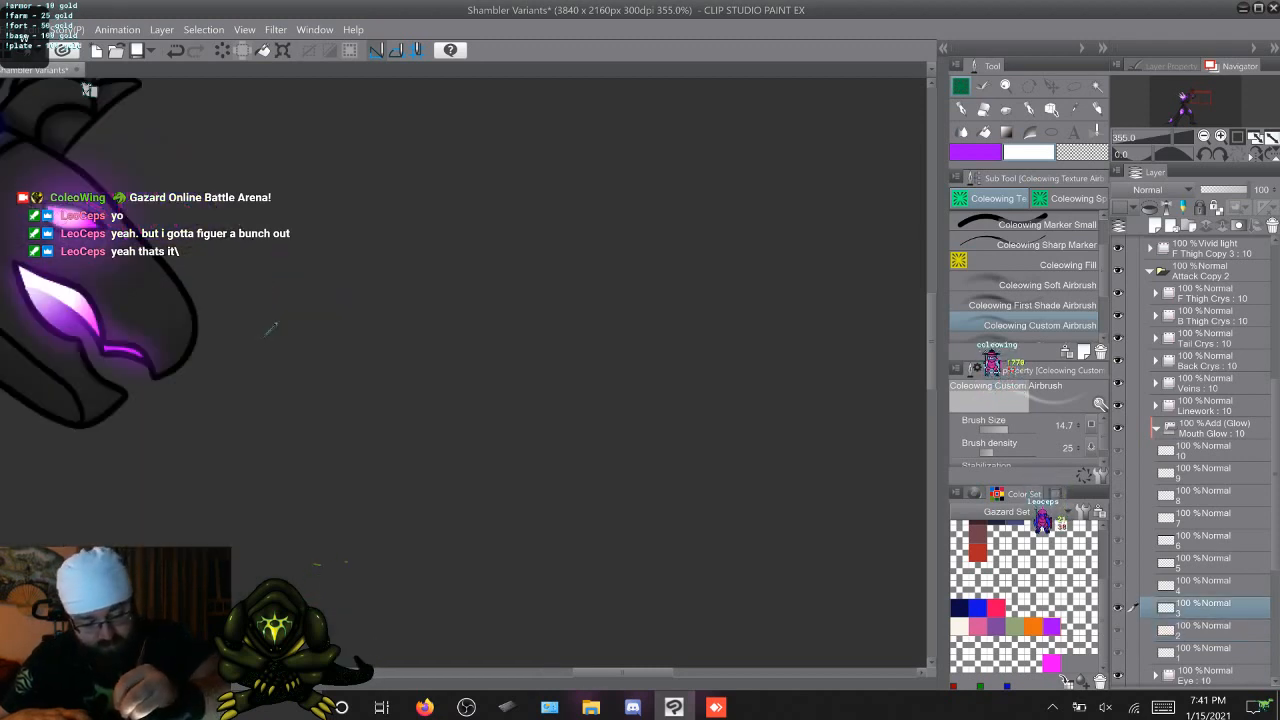
key(alt+])
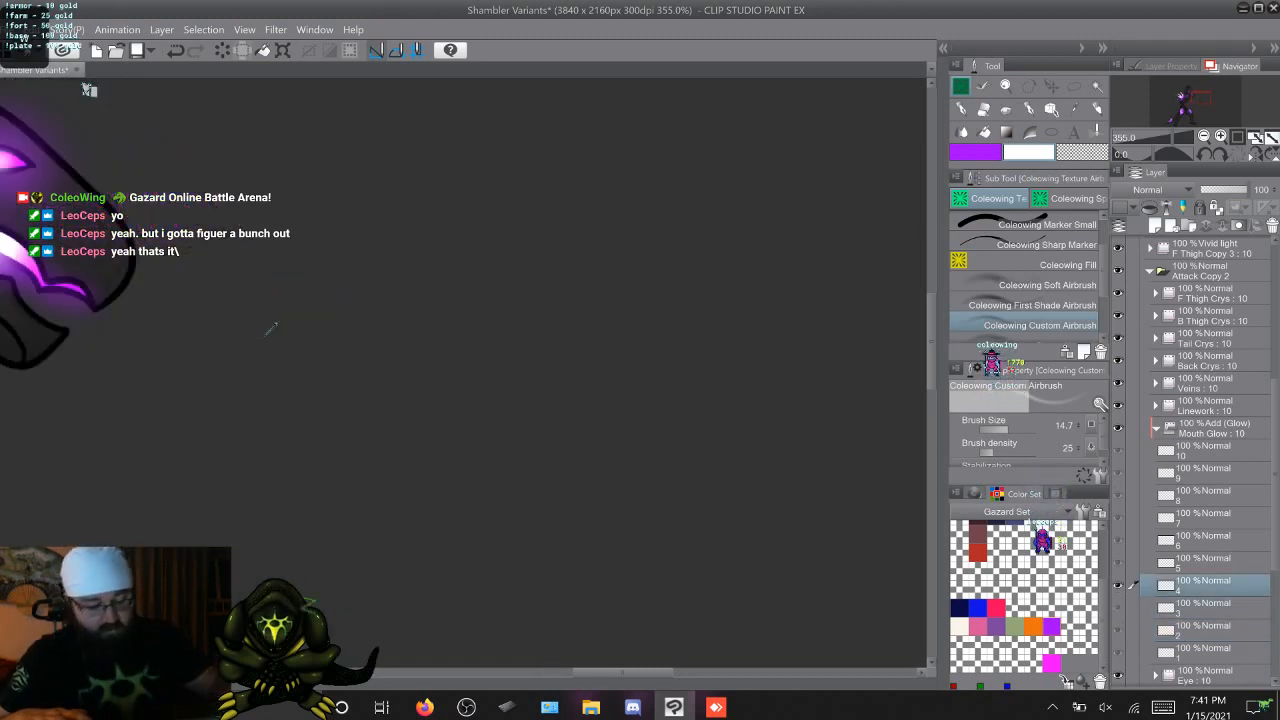
scroll(270, 330, up, 4)
scroll(270, 330, left, 3)
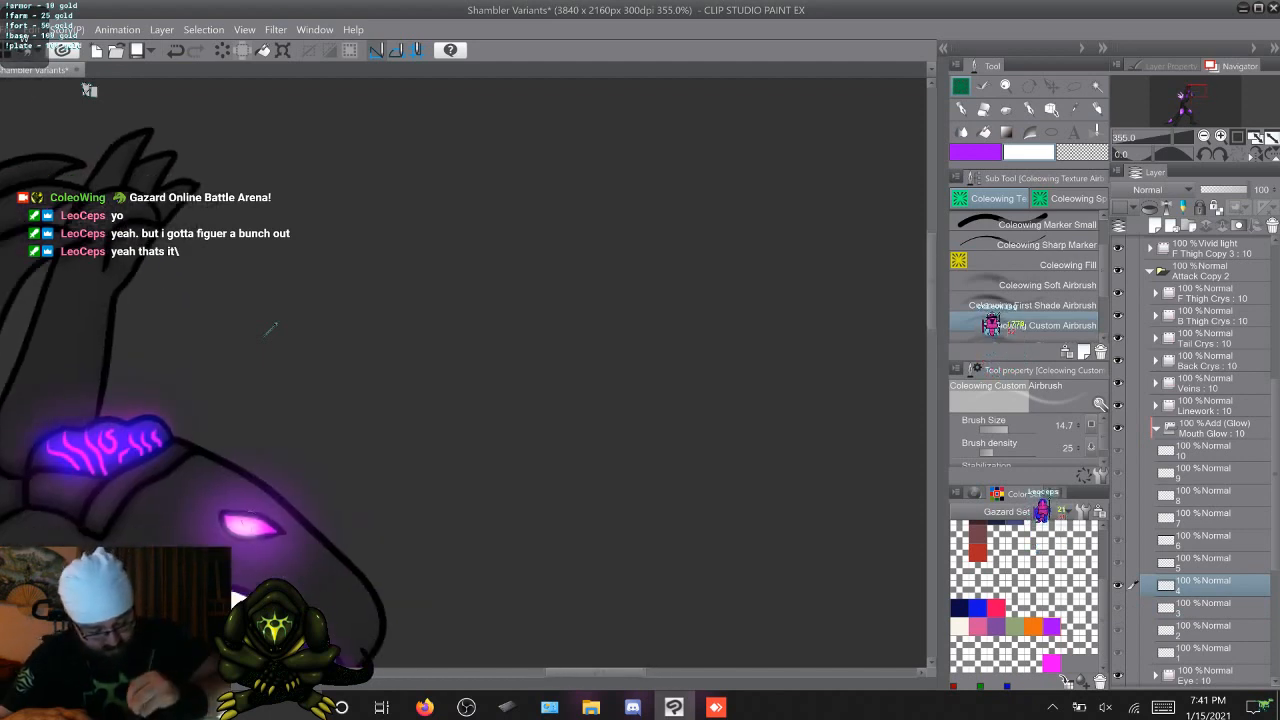
Airbrush white eye highlights on Mouth Glow cels 5 to 10, frame by frame, and return to frame 1 to view the whole creature
key(alt+])
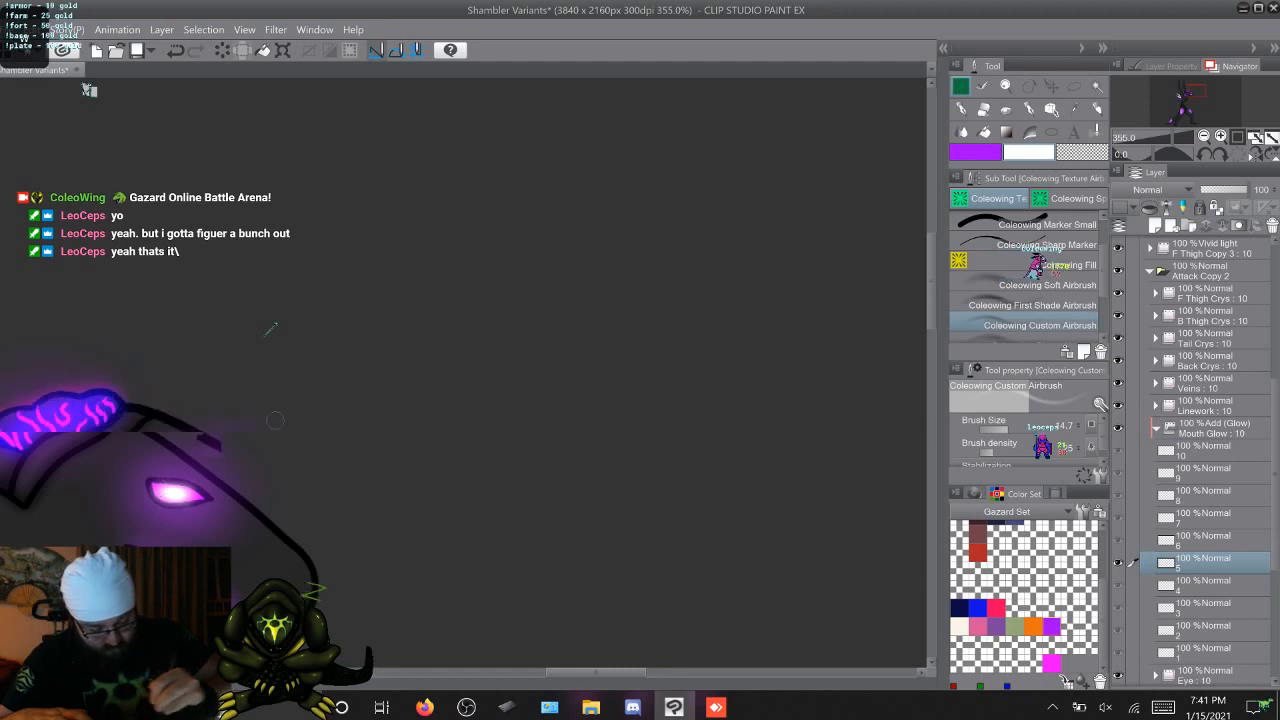
key(alt+])
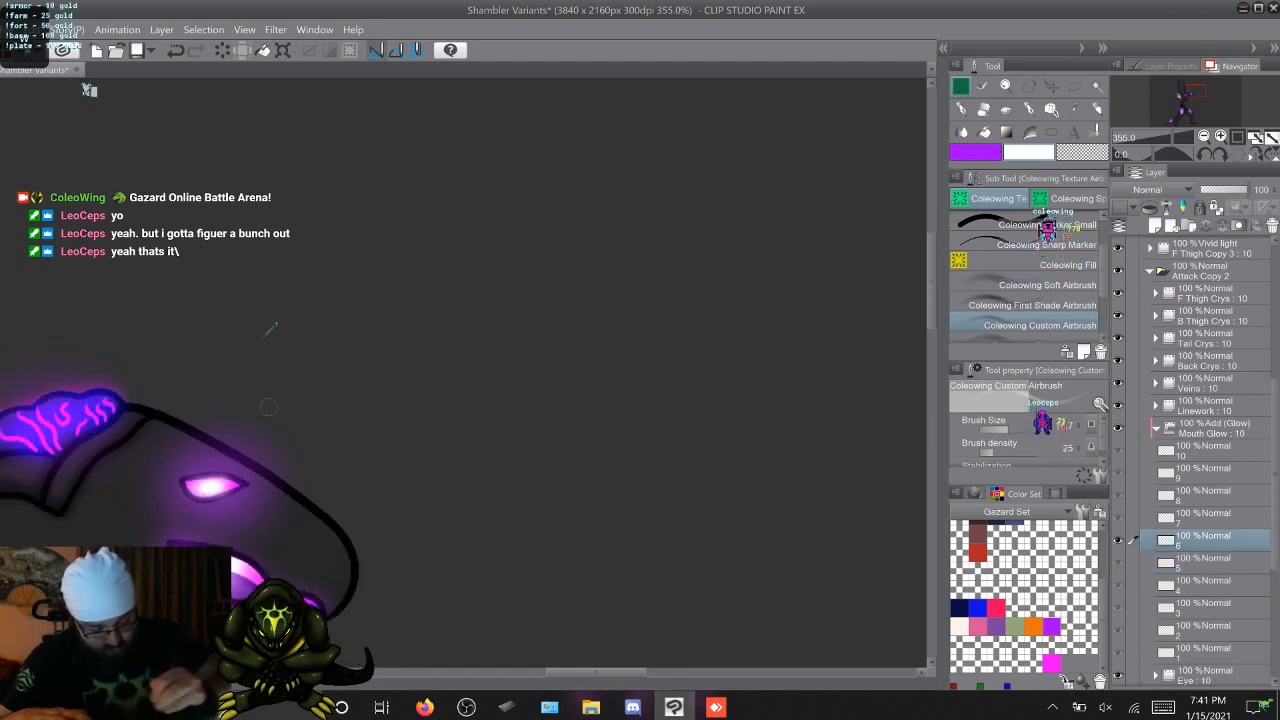
key(alt+])
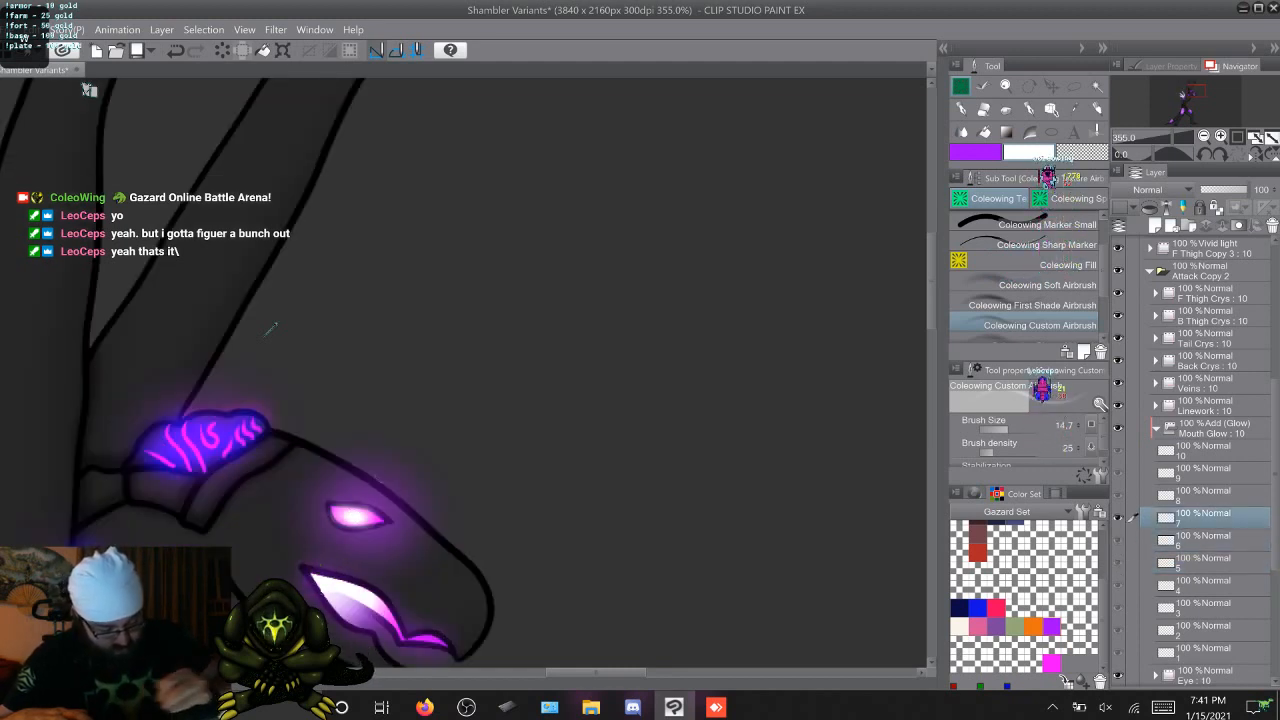
key(alt+])
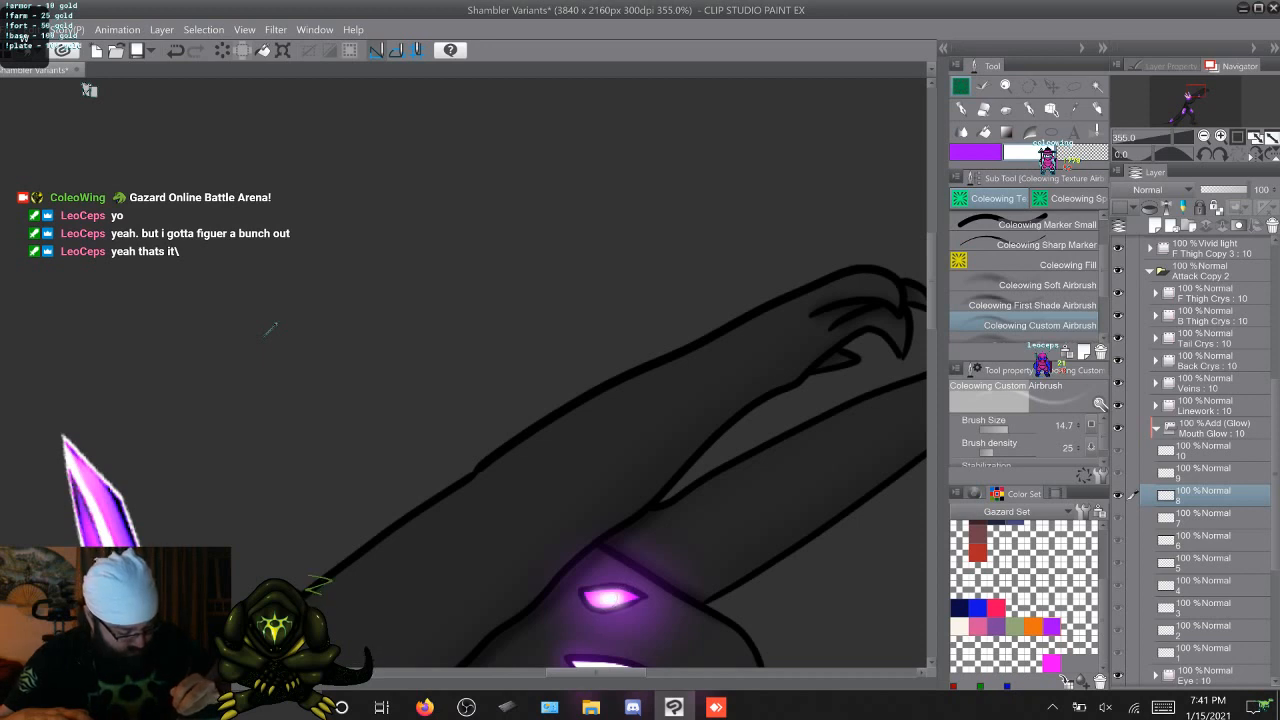
key(alt+])
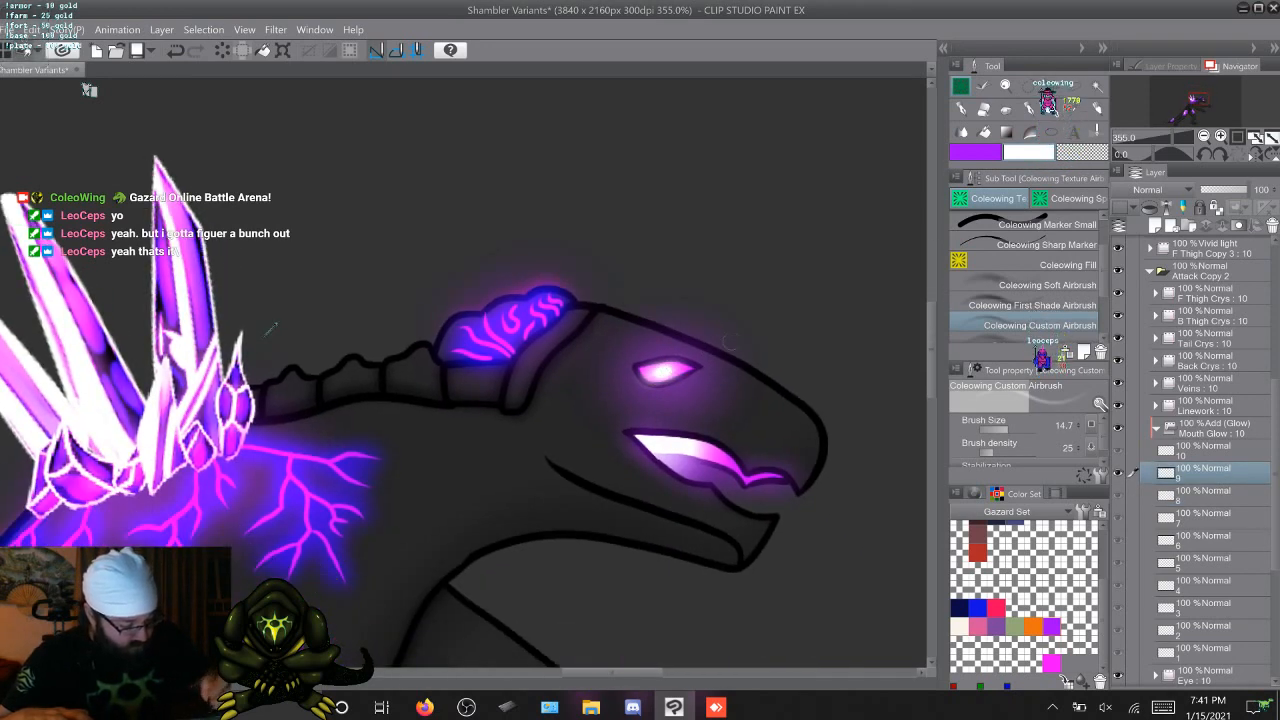
key(alt+])
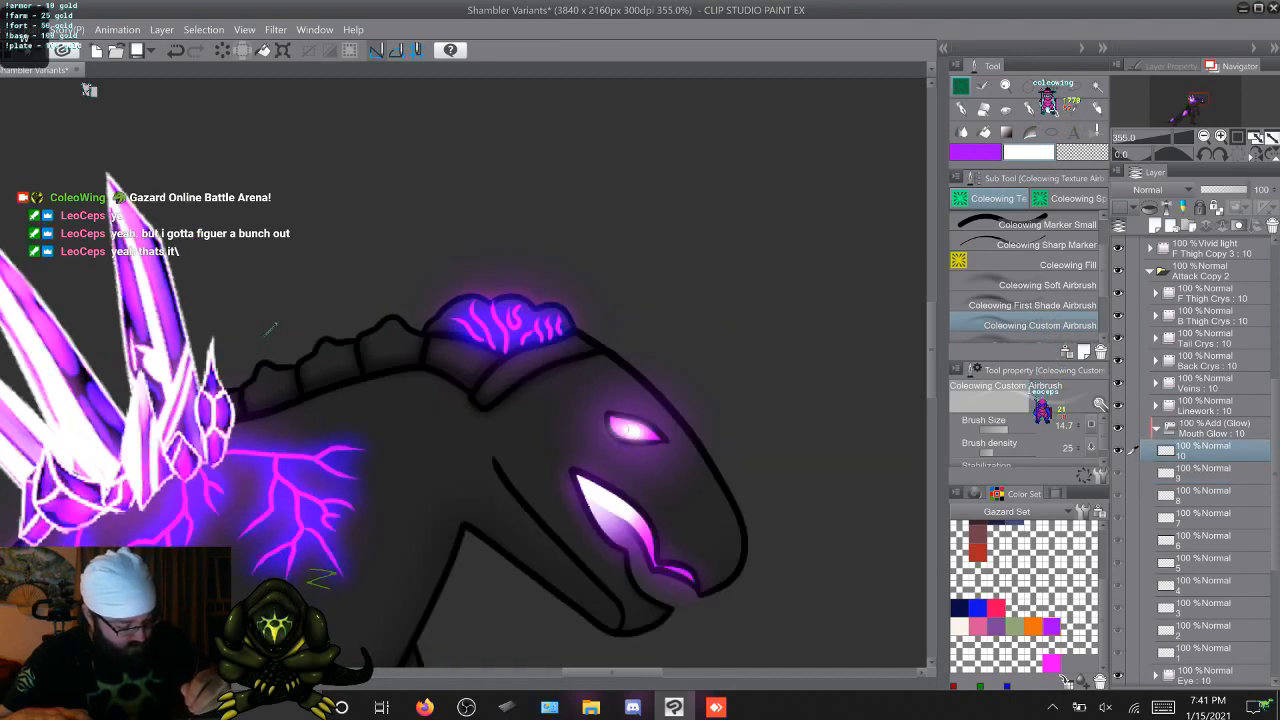
key(alt+])
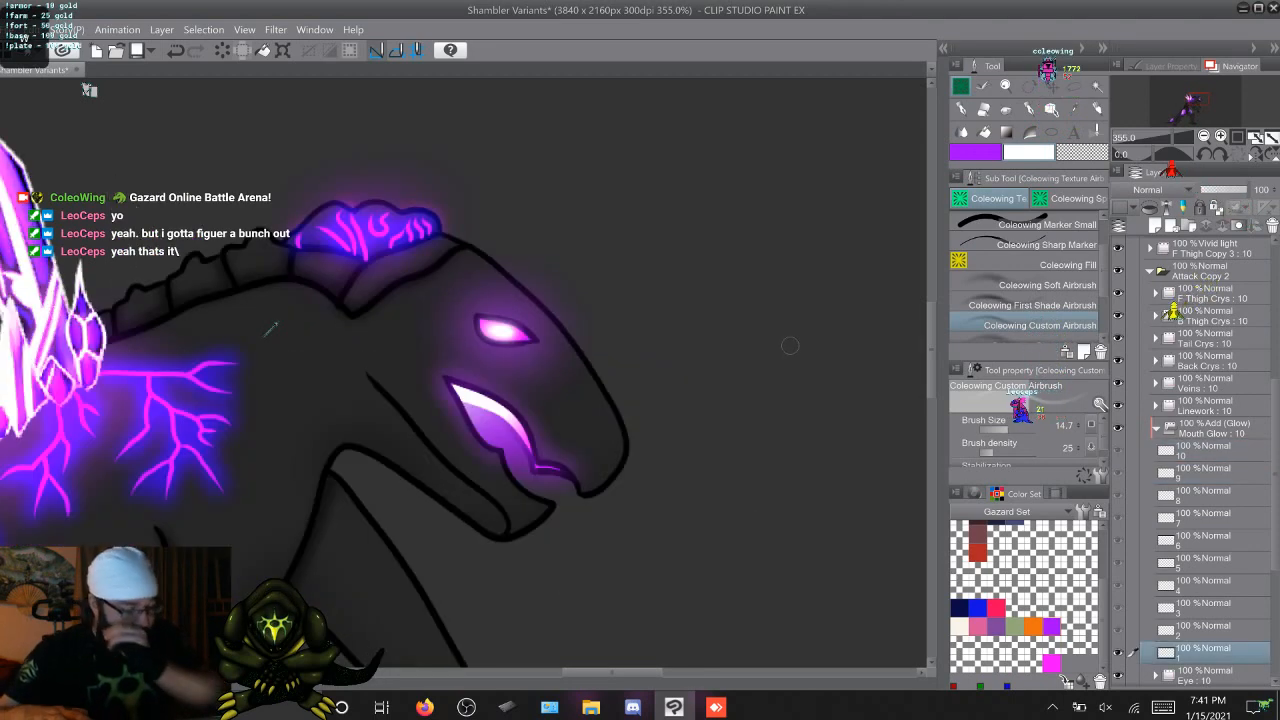
scroll(499, 569, down, 6)
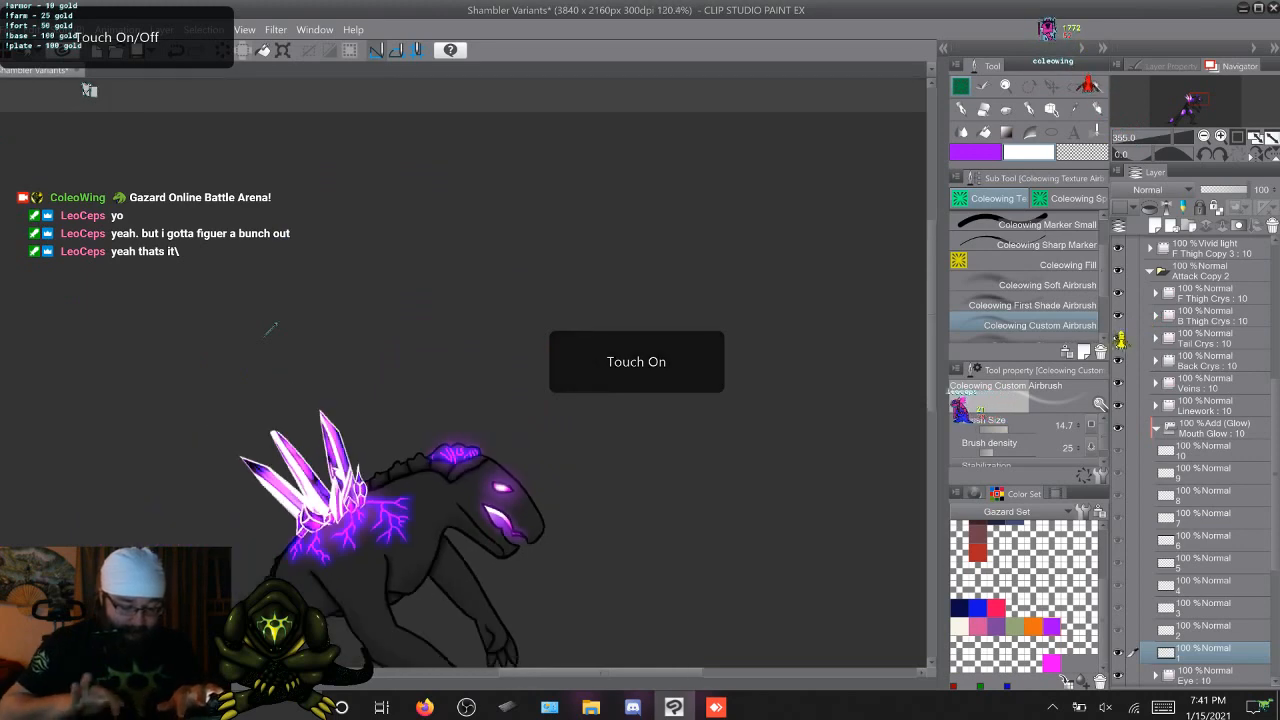
scroll(270, 330, down, 2)
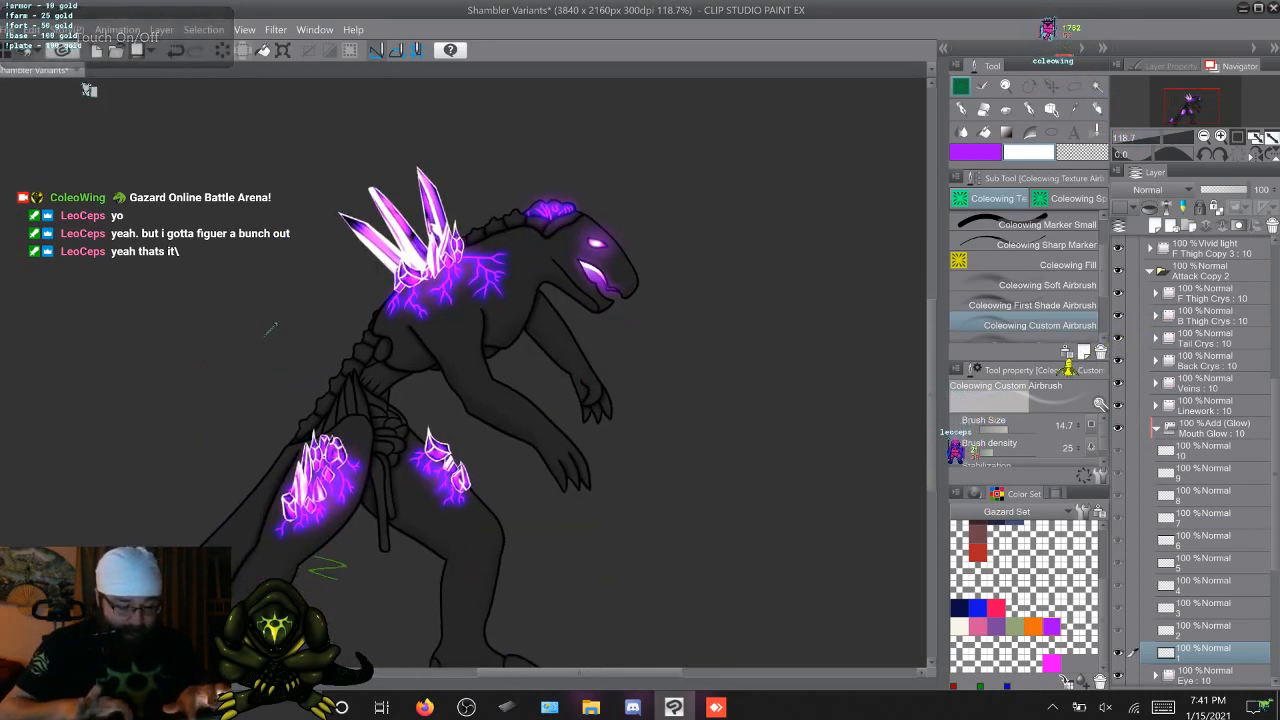
scroll(270, 330, down, 1)
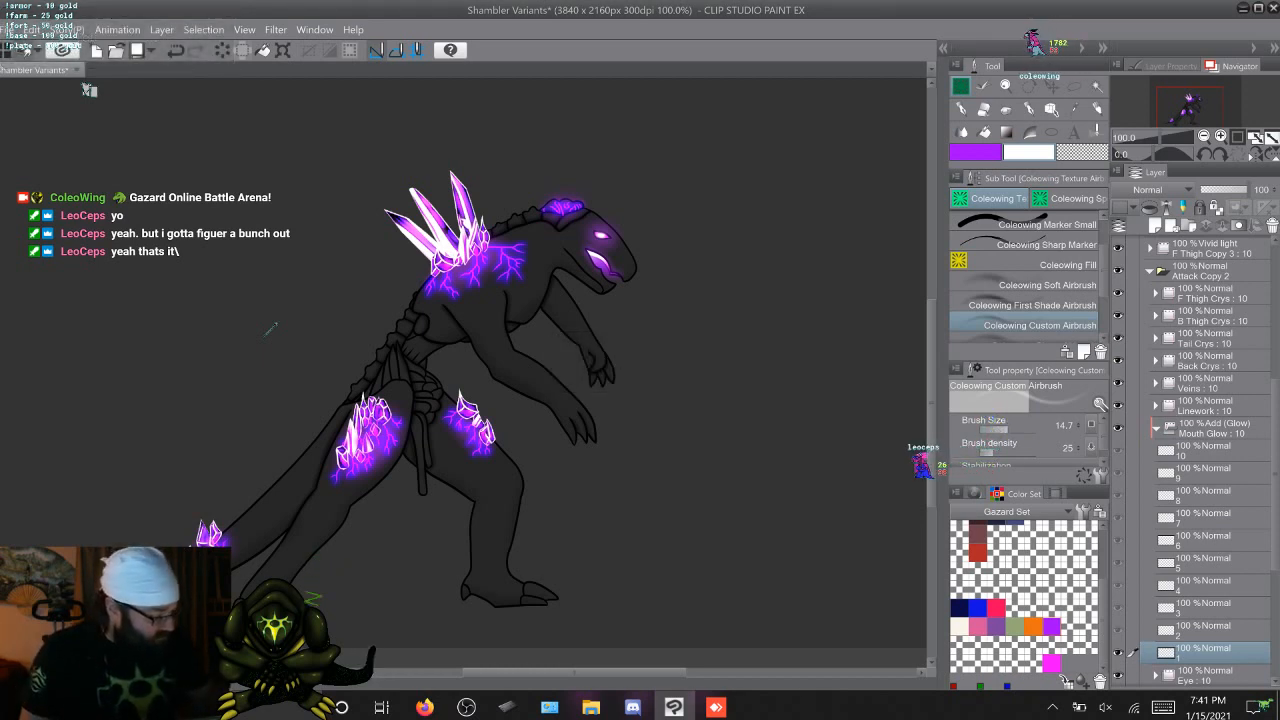
Collapse Mouth Glow, Attack Copy 2 and F Thigh Copy 4, and switch the visible animation from the attack layers to the walk layers
click(1156, 427)
click(1150, 271)
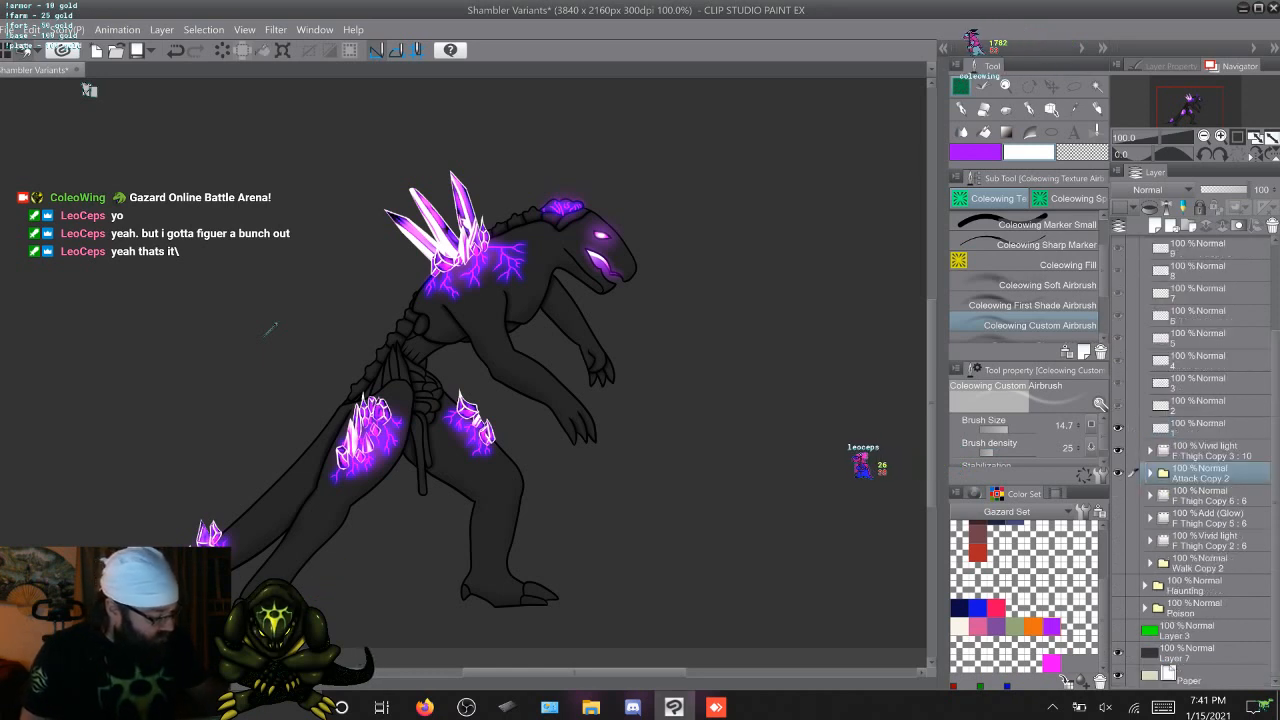
scroll(1205, 460, up, 1)
scroll(1205, 460, up, 3)
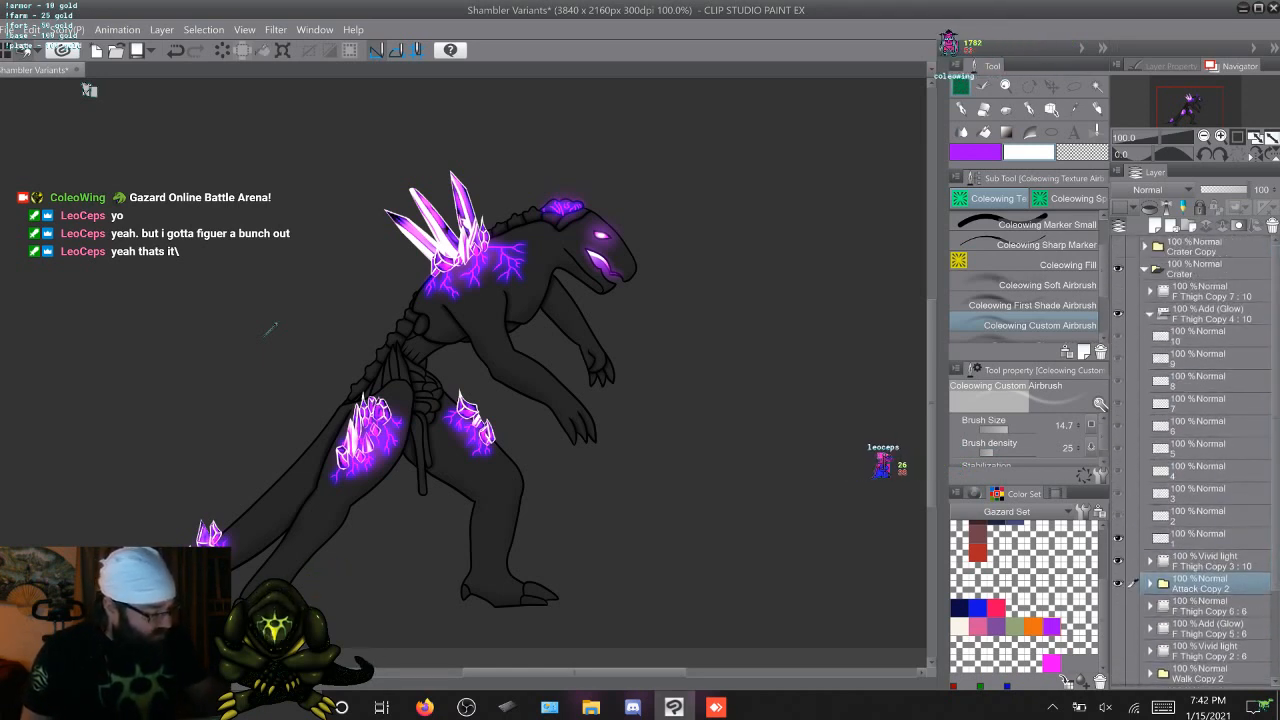
click(1150, 314)
click(1118, 358)
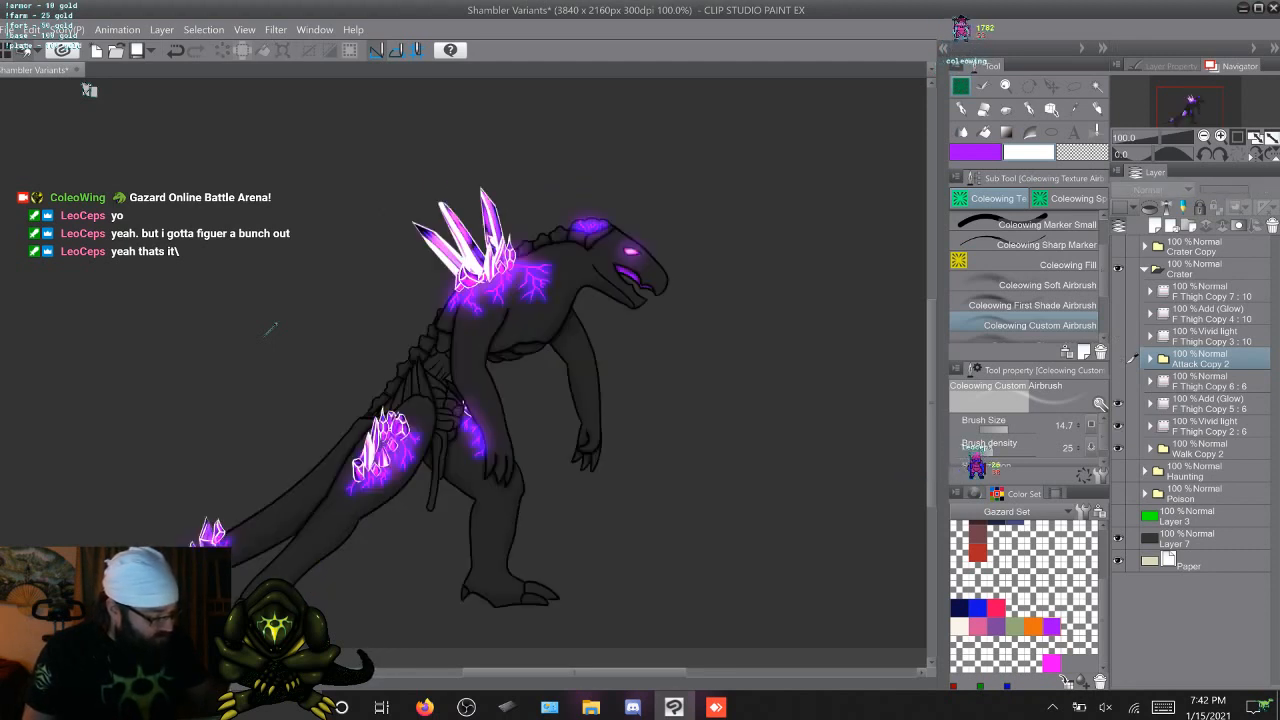
Expand Walk Copy 2 and its 7 Copy 3 folder, and rename the line Copy 7 folder as Veins
click(1150, 448)
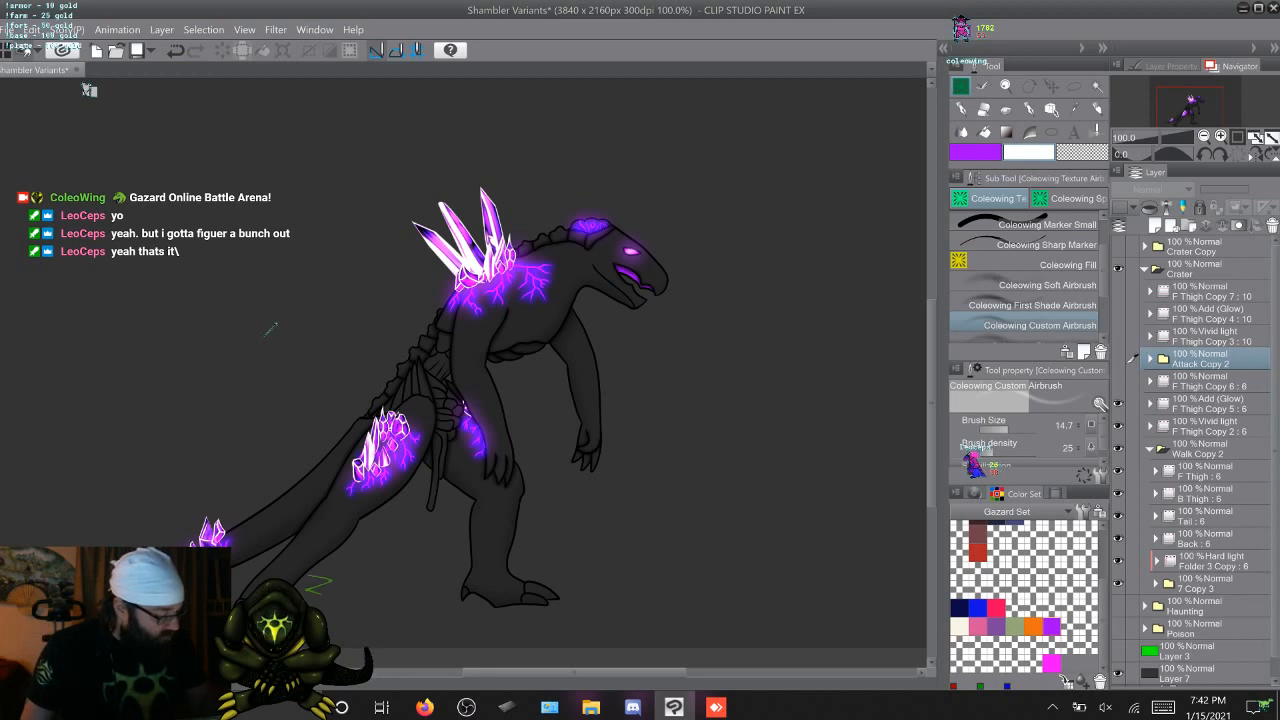
scroll(1200, 460, down, 1)
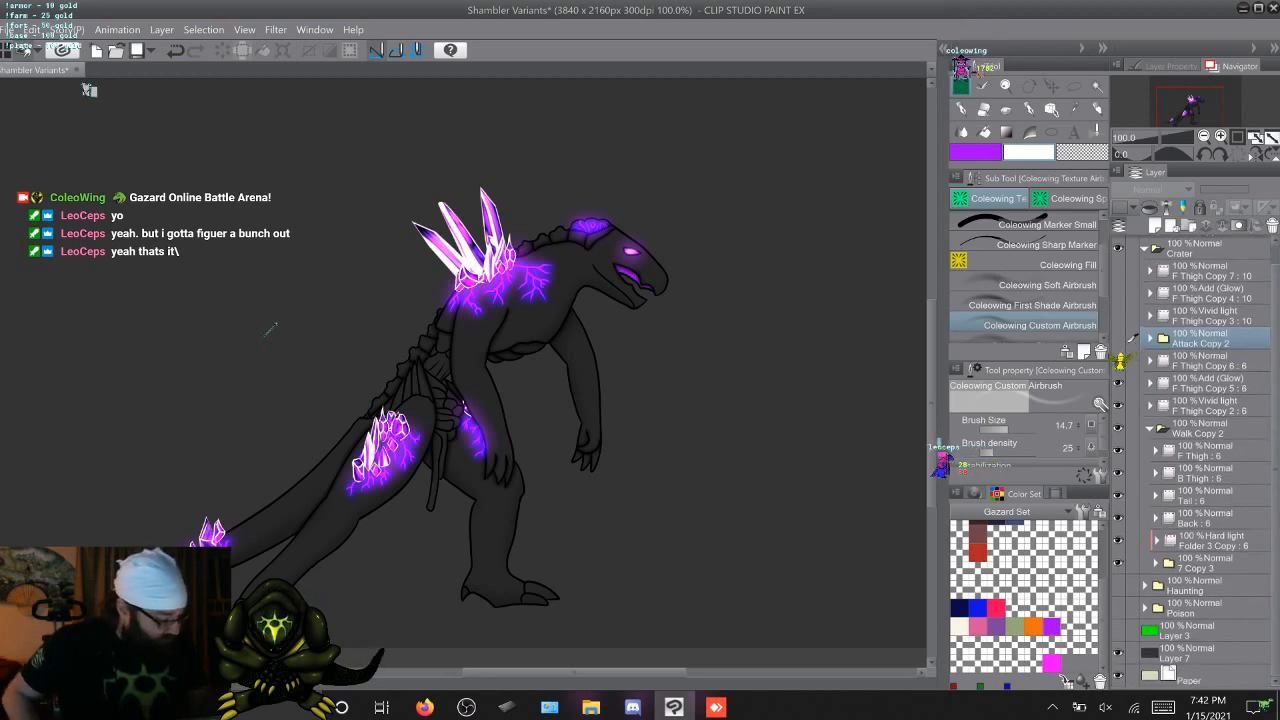
click(1156, 563)
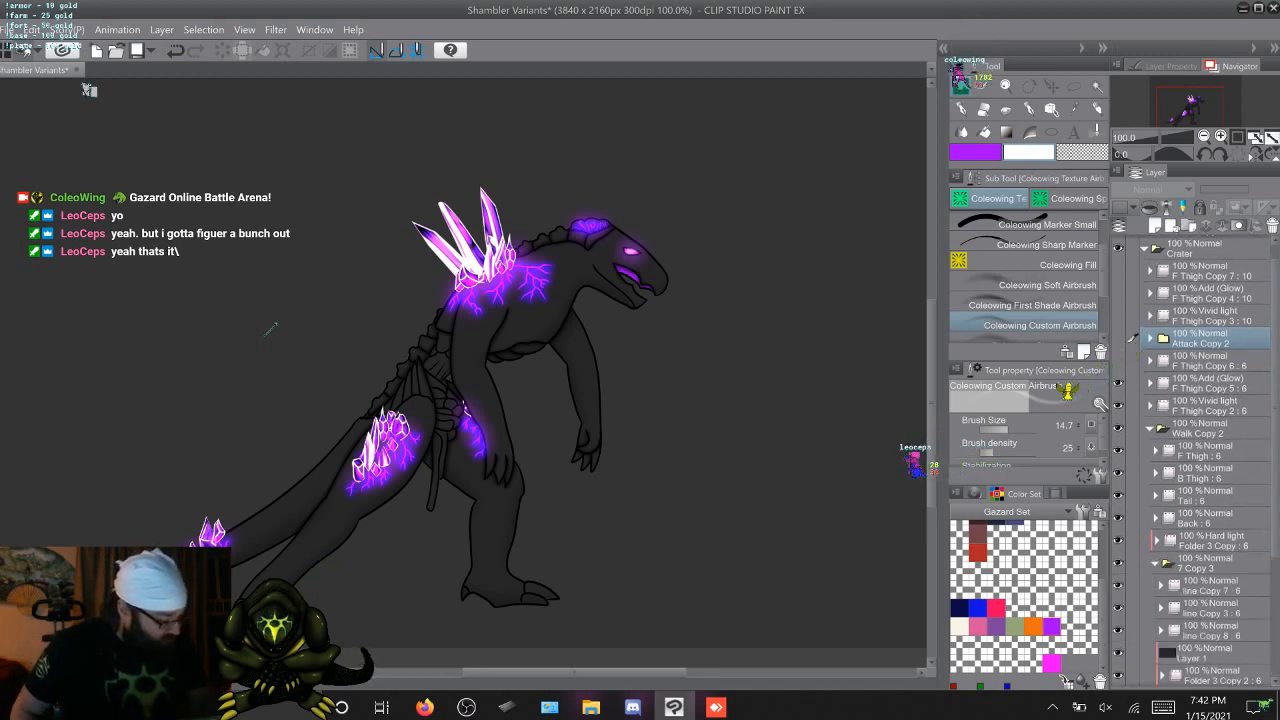
scroll(1200, 460, down, 4)
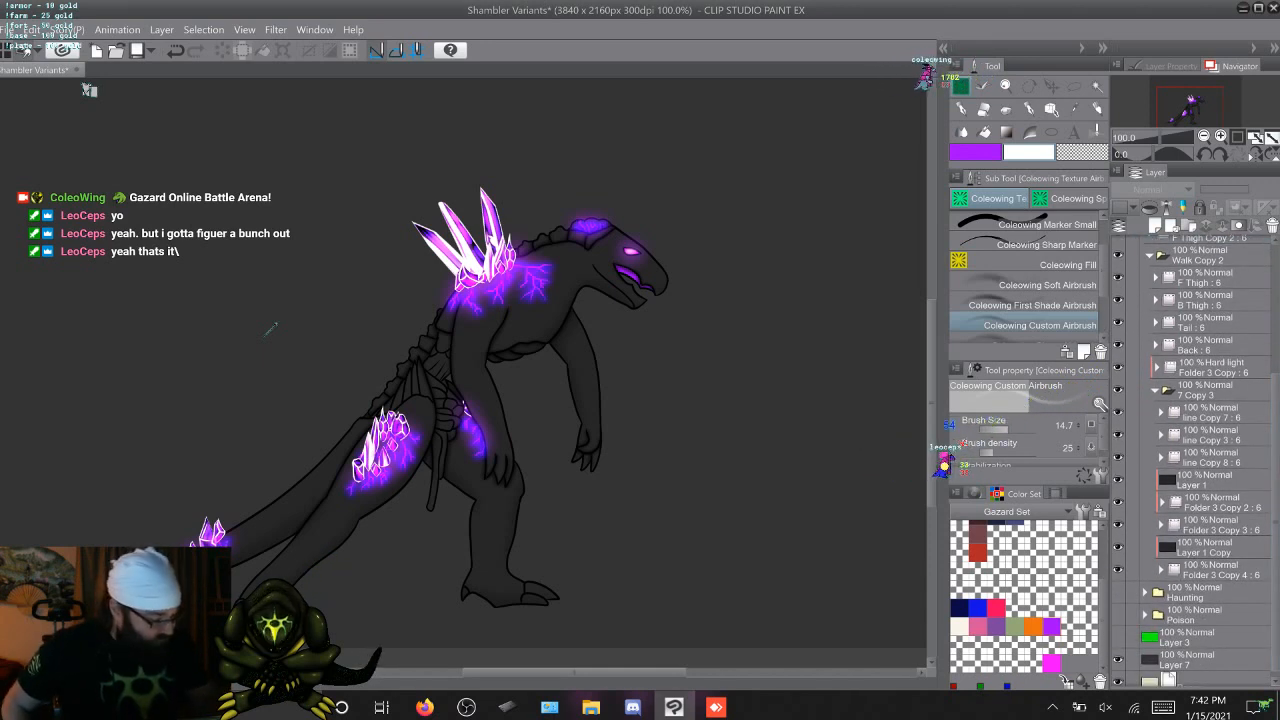
double_click(1210, 413)
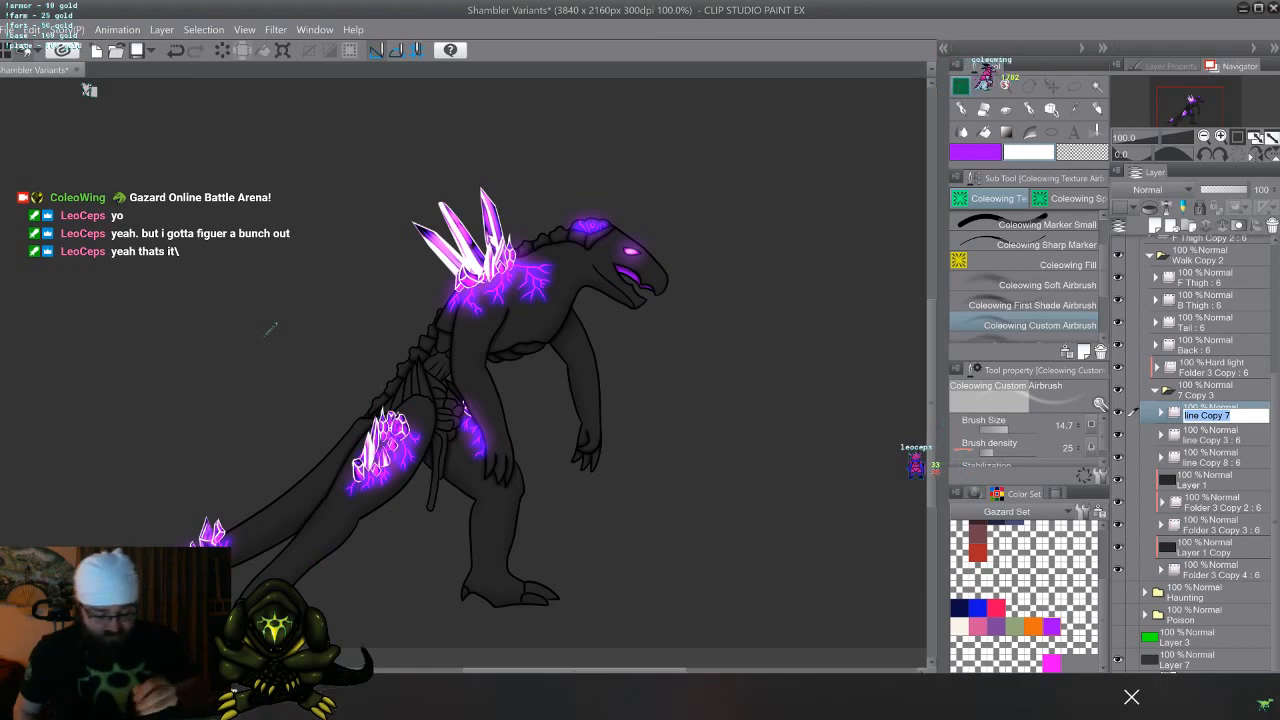
text(Ve)
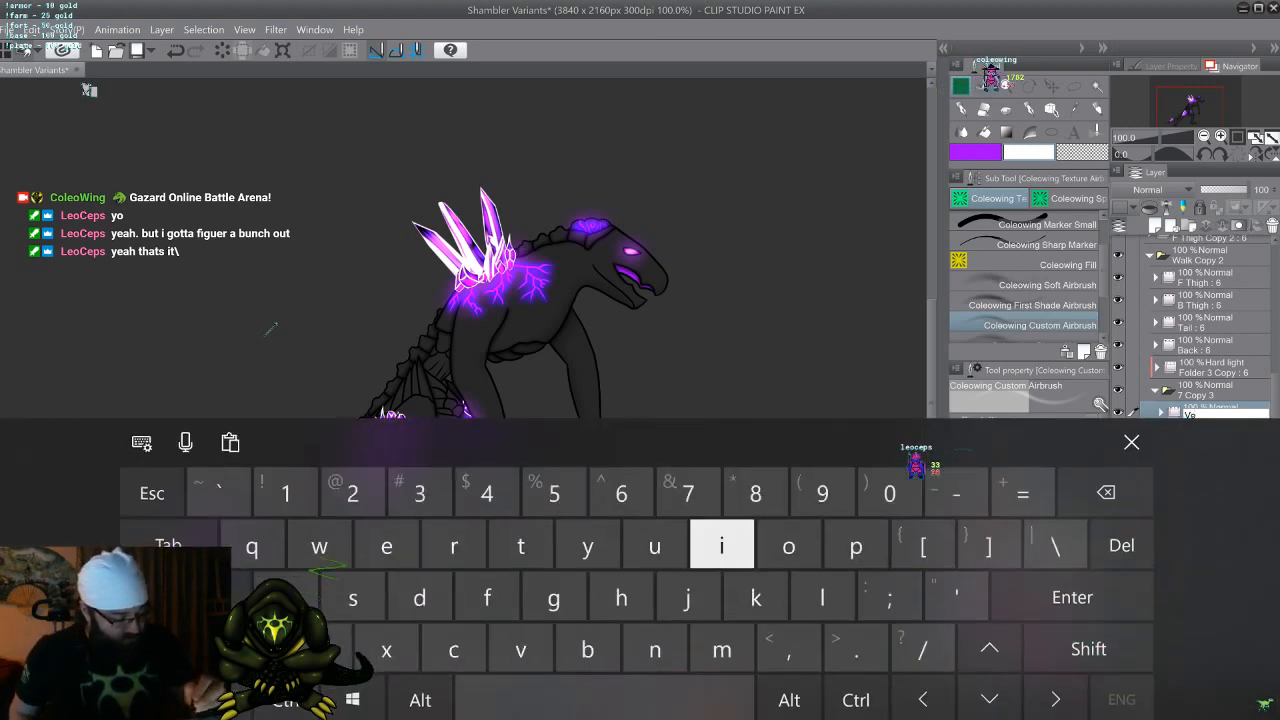
text(ins)
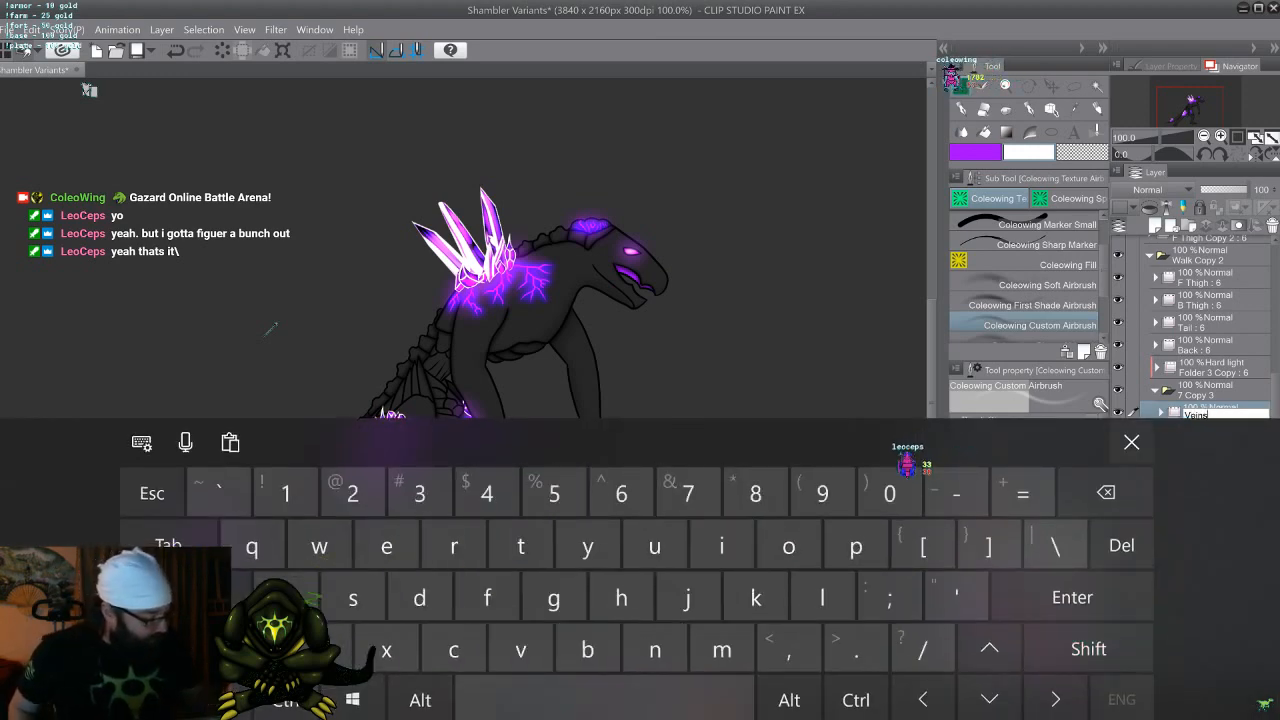
key(Return)
Check what line Copy 3 contains by toggling its visibility, and rename it as Linework
click(1118, 435)
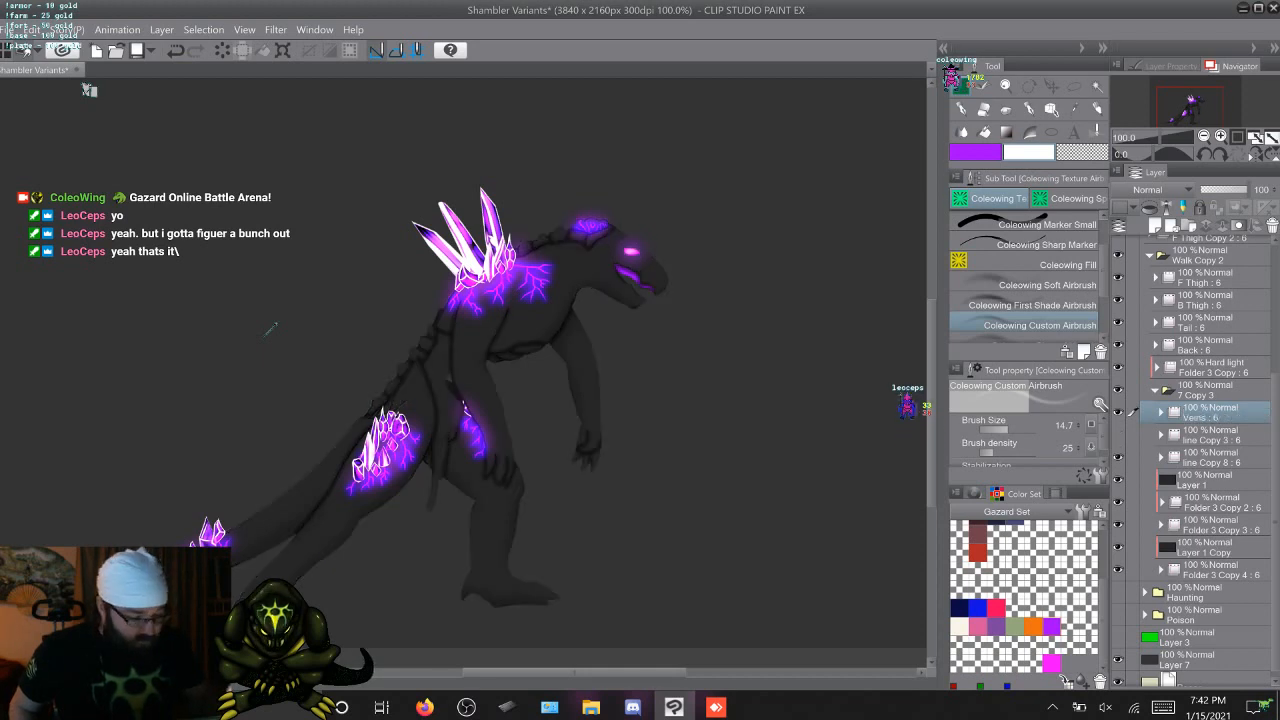
click(1118, 435)
double_click(1208, 439)
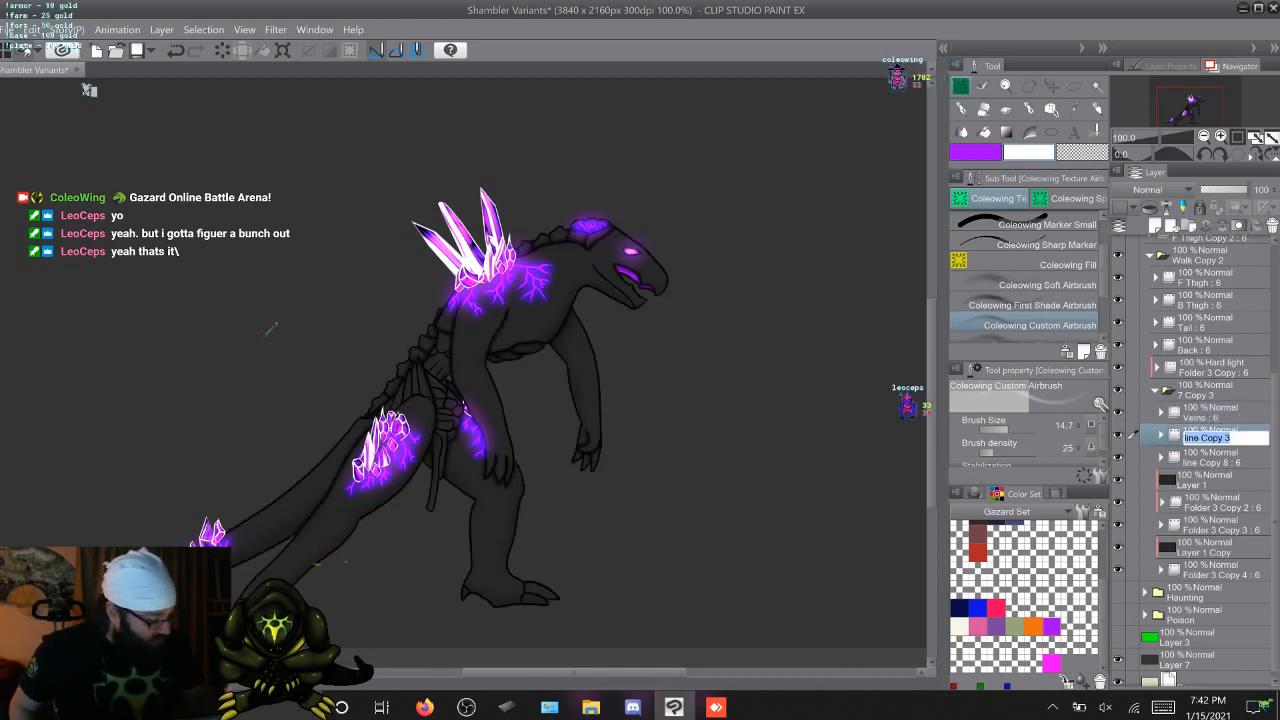
text(Lin)
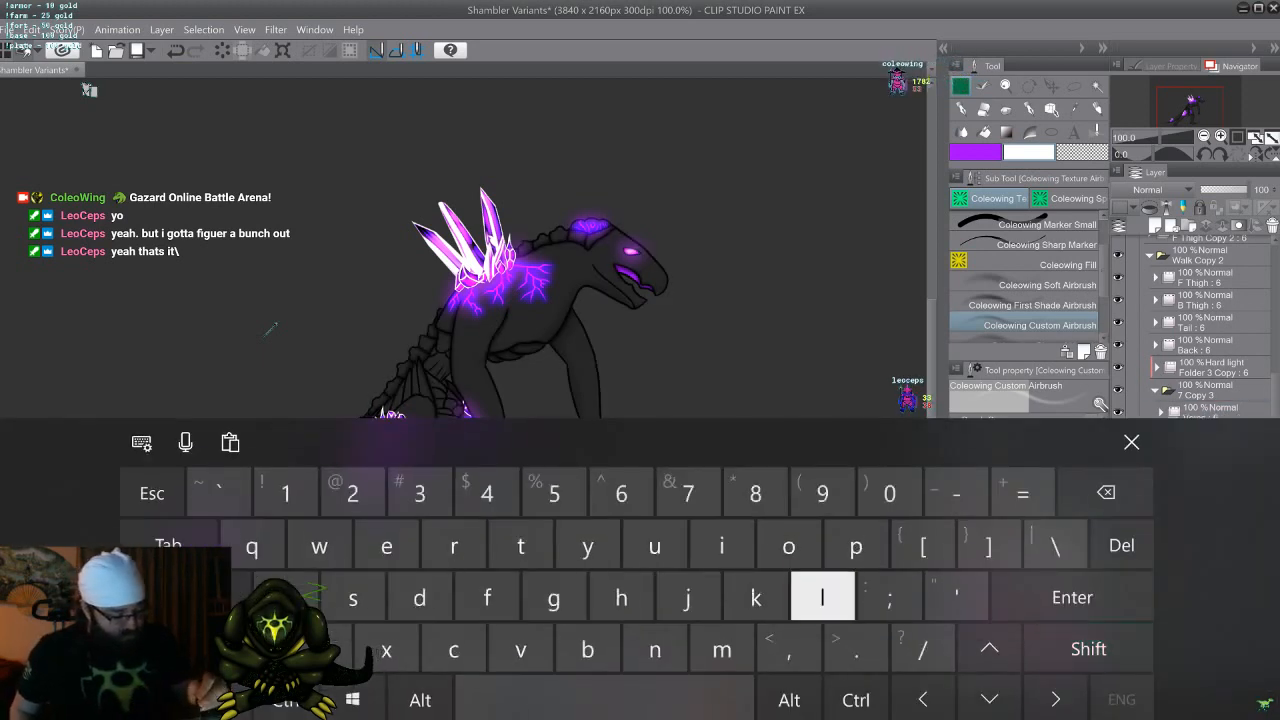
text(ewor)
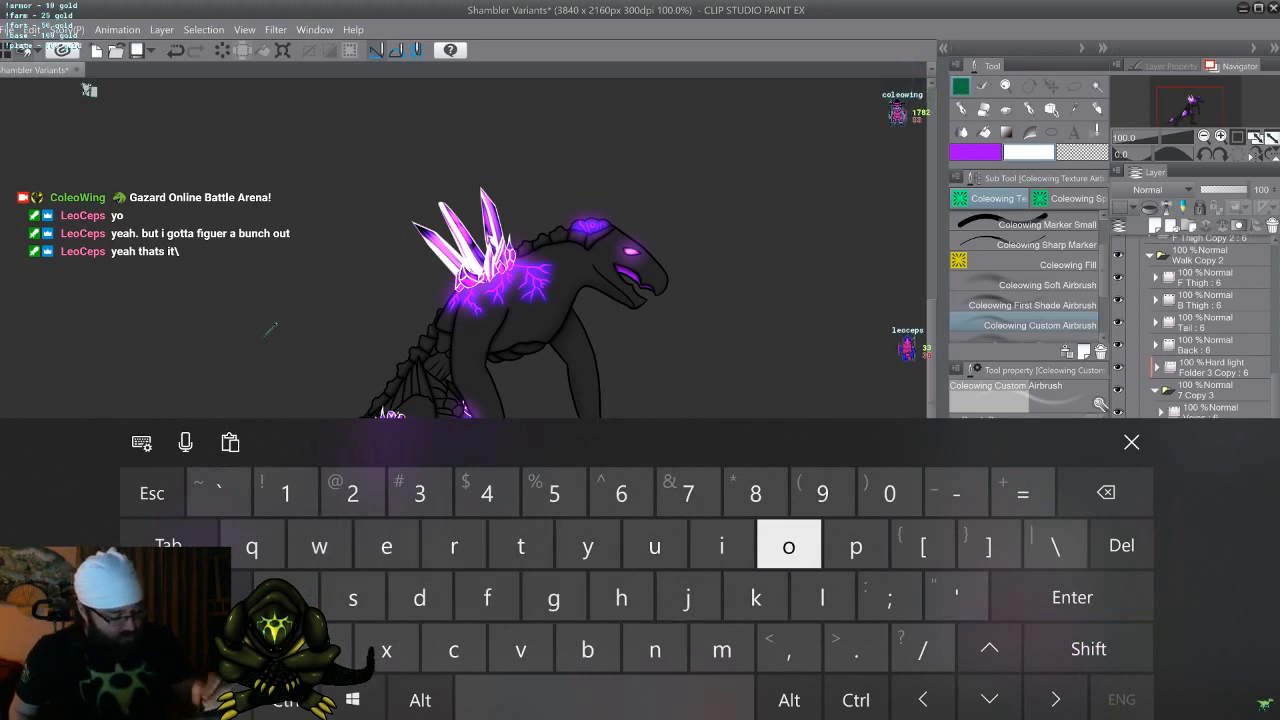
text(k)
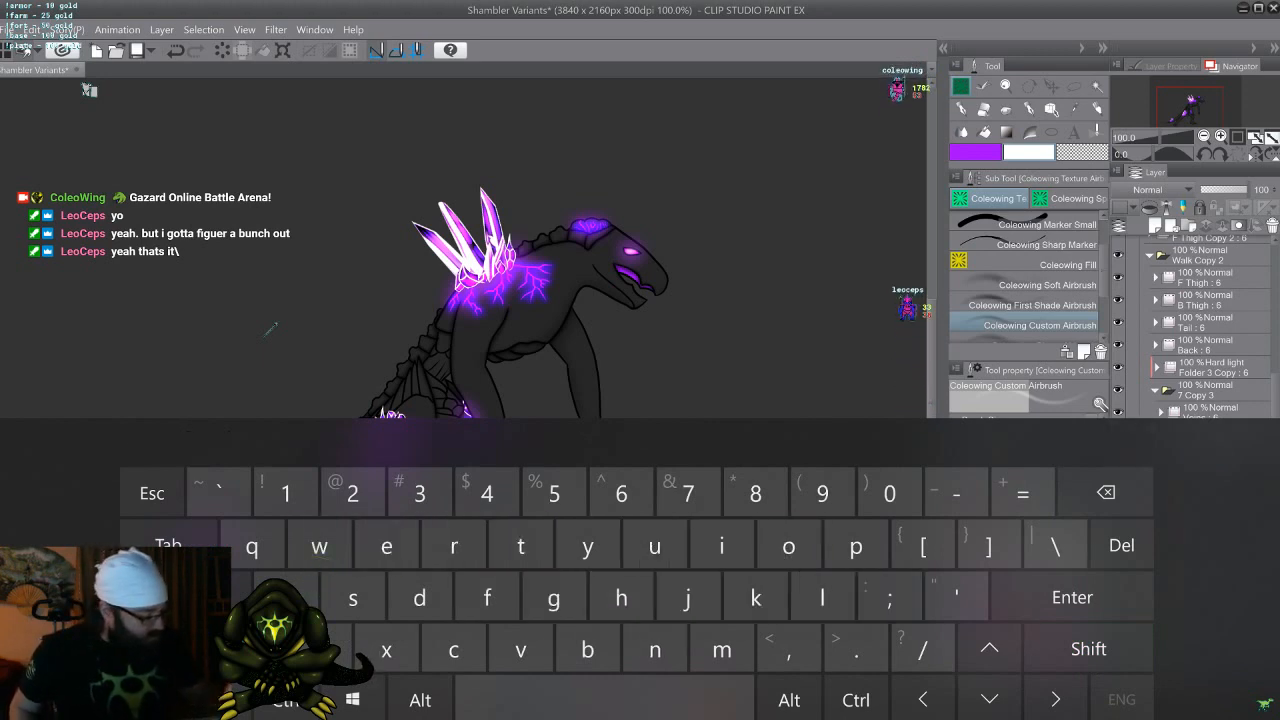
key(Return)
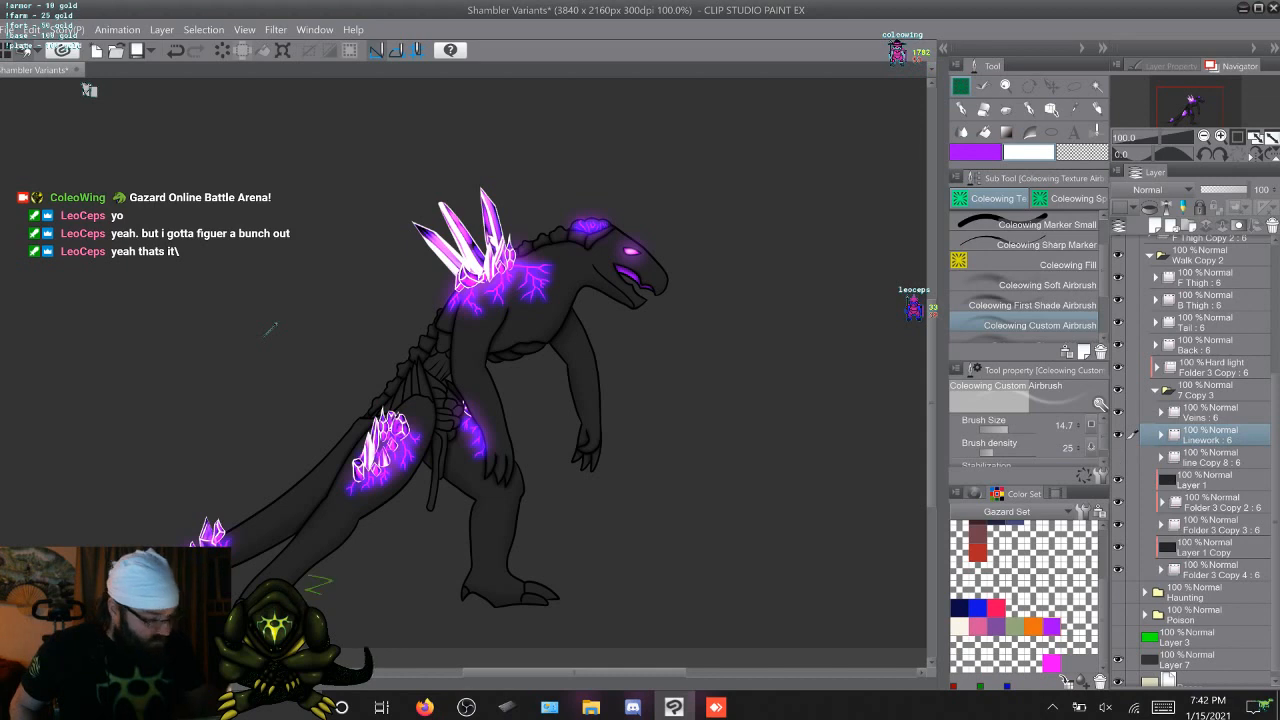
Rename the line Copy 8 folder inside 7 Copy 3 as Eye
click(1131, 454)
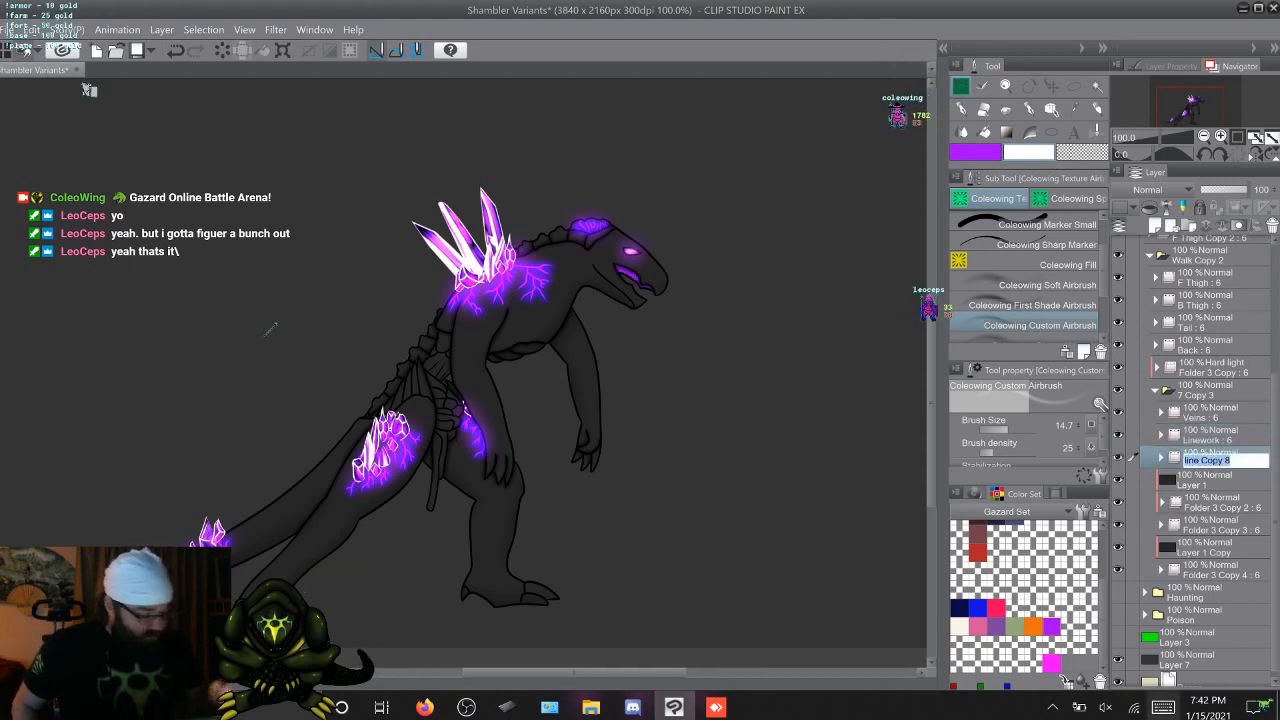
text(Eu)
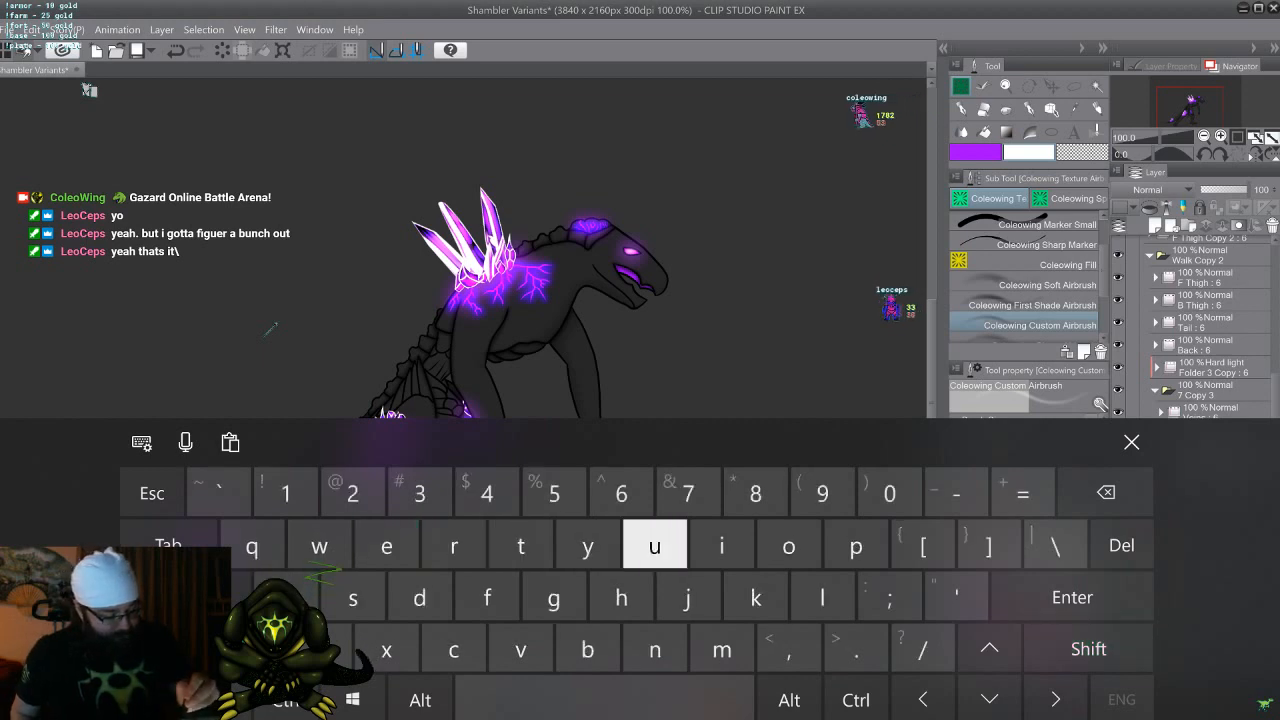
text(ye)
click(1131, 442)
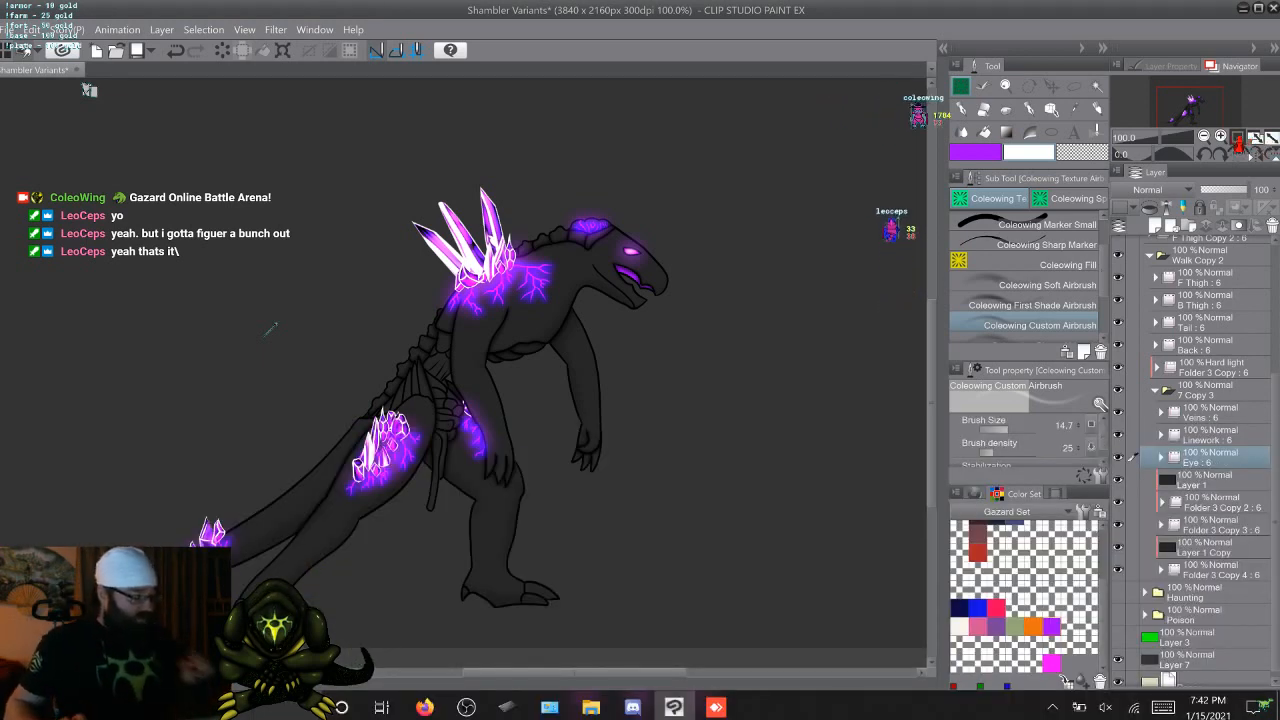
Move the Veins, Linework and Eye folders out of 7 Copy 3 to just above Folder 3 Copy, and collapse 7 Copy 3
key(shift)
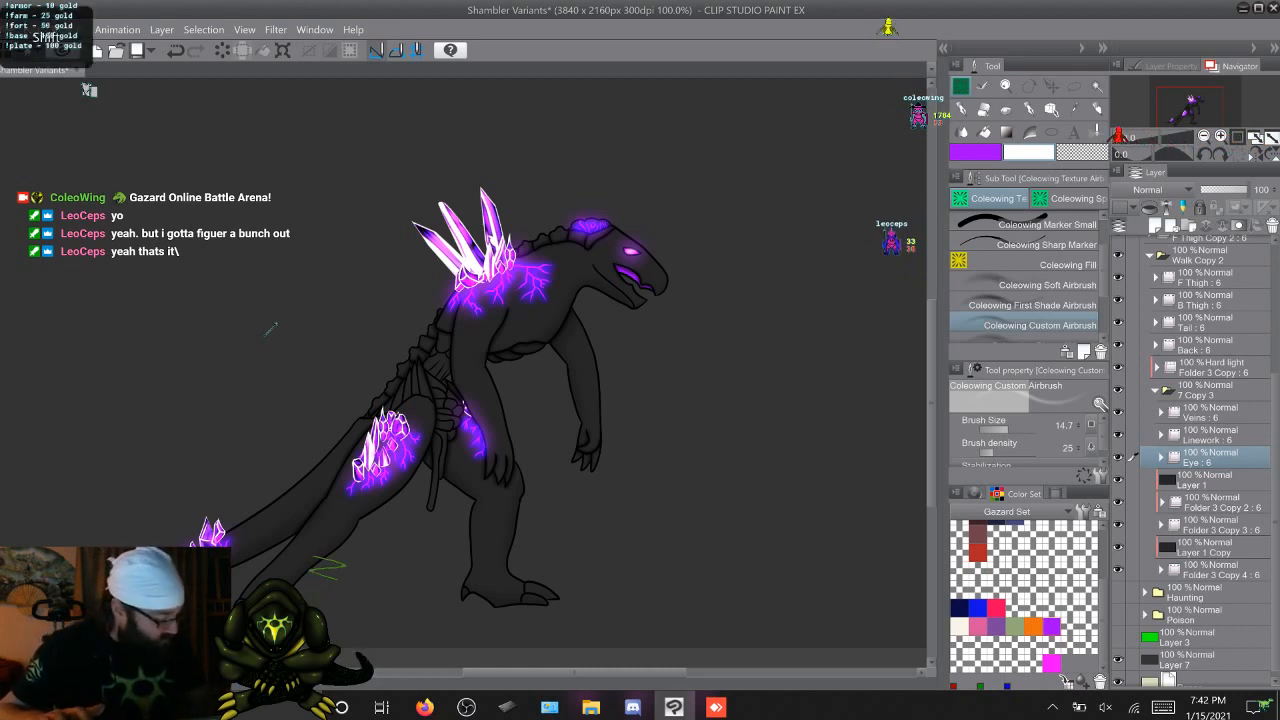
click(1210, 412)
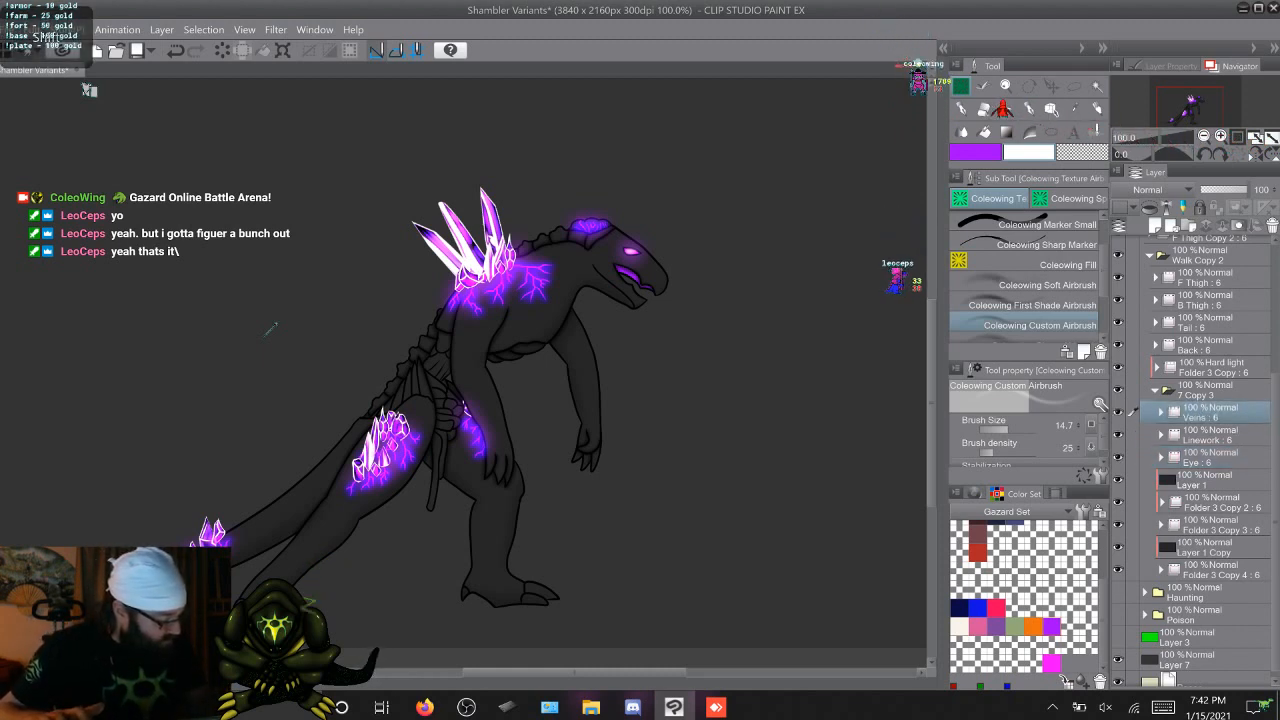
click(1210, 434)
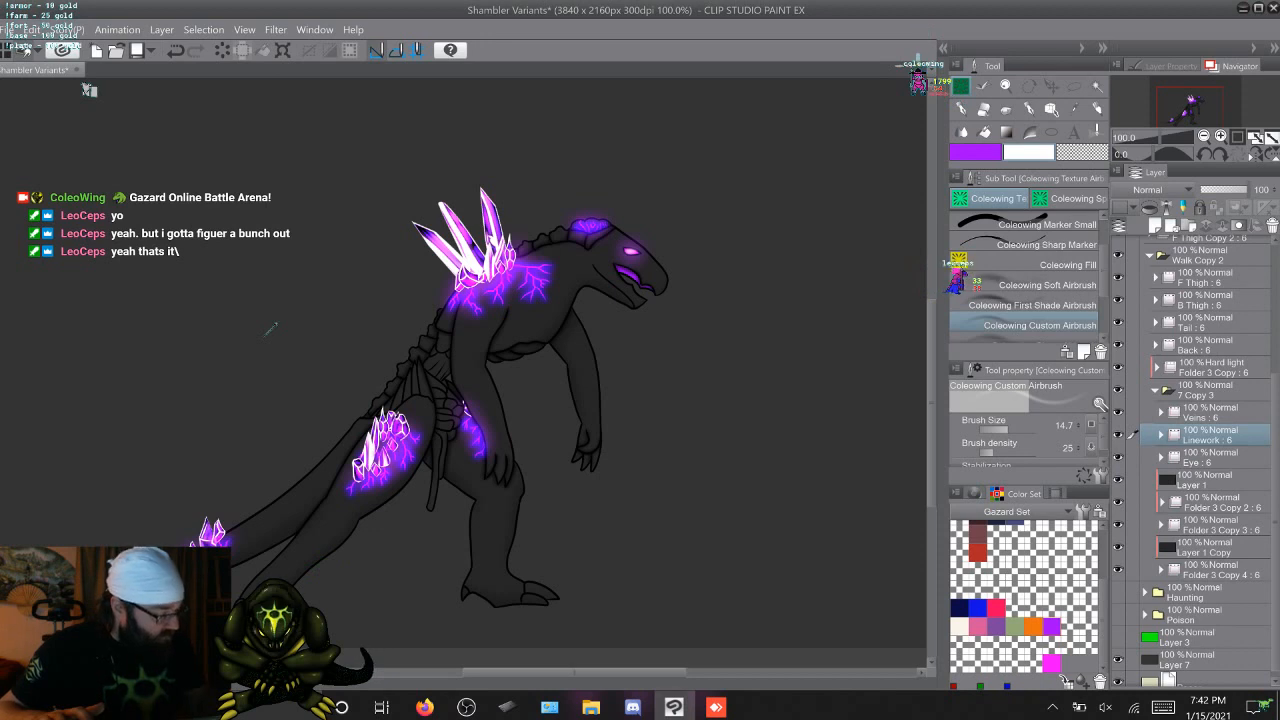
click(1210, 412)
shift+click(1210, 456)
drag(1210, 456, 1210, 397)
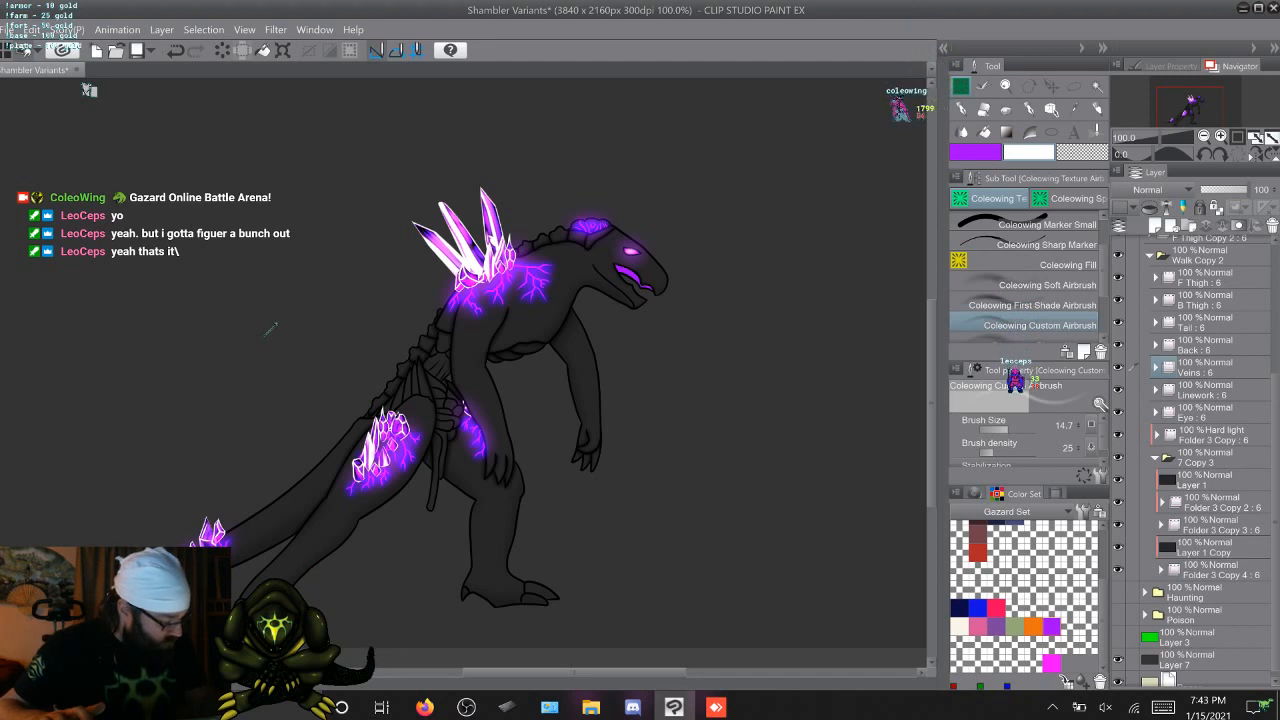
click(1155, 458)
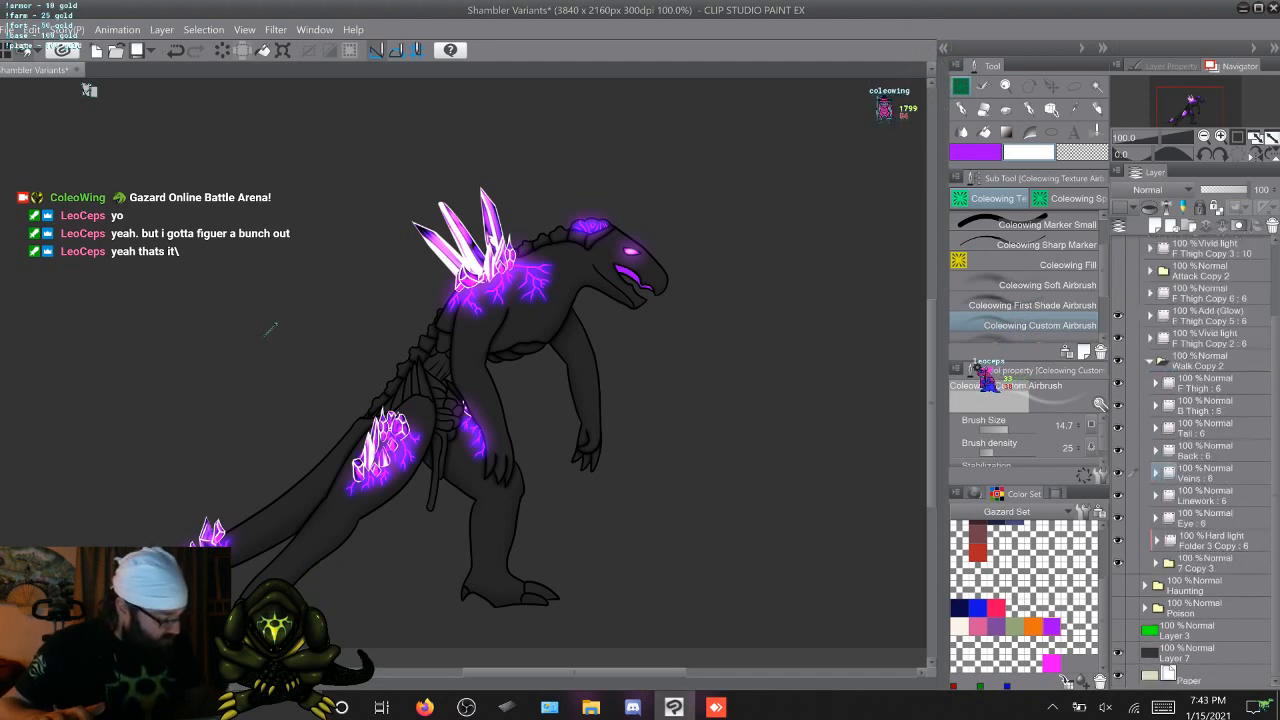
Duplicate the walk animation's Eye folder and set the copy's blending mode to Add (Glow)
click(1132, 517)
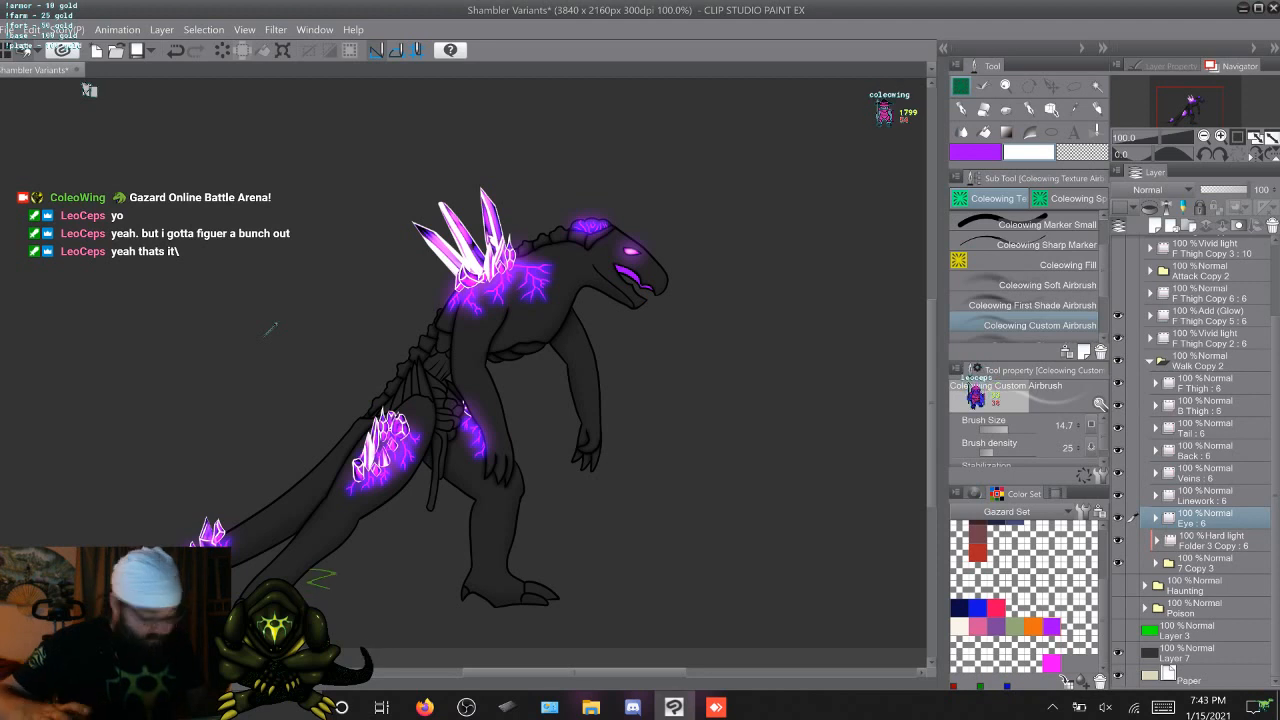
key(F9)
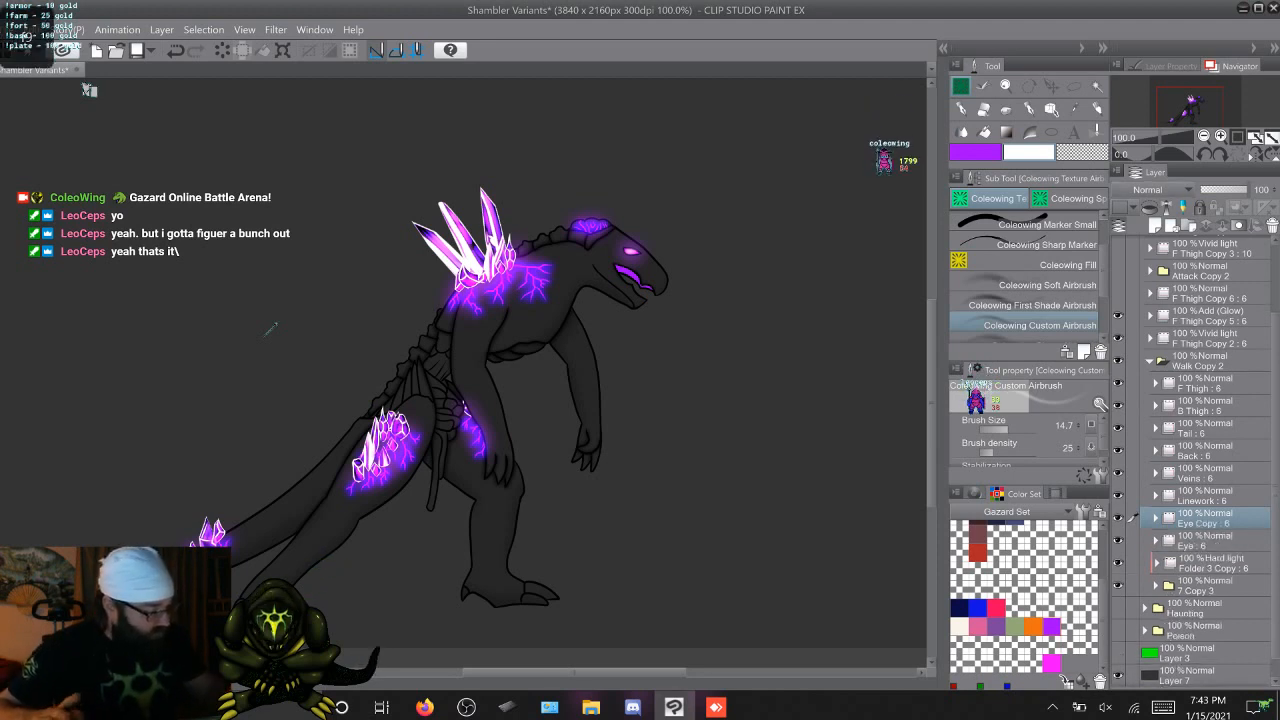
click(1150, 189)
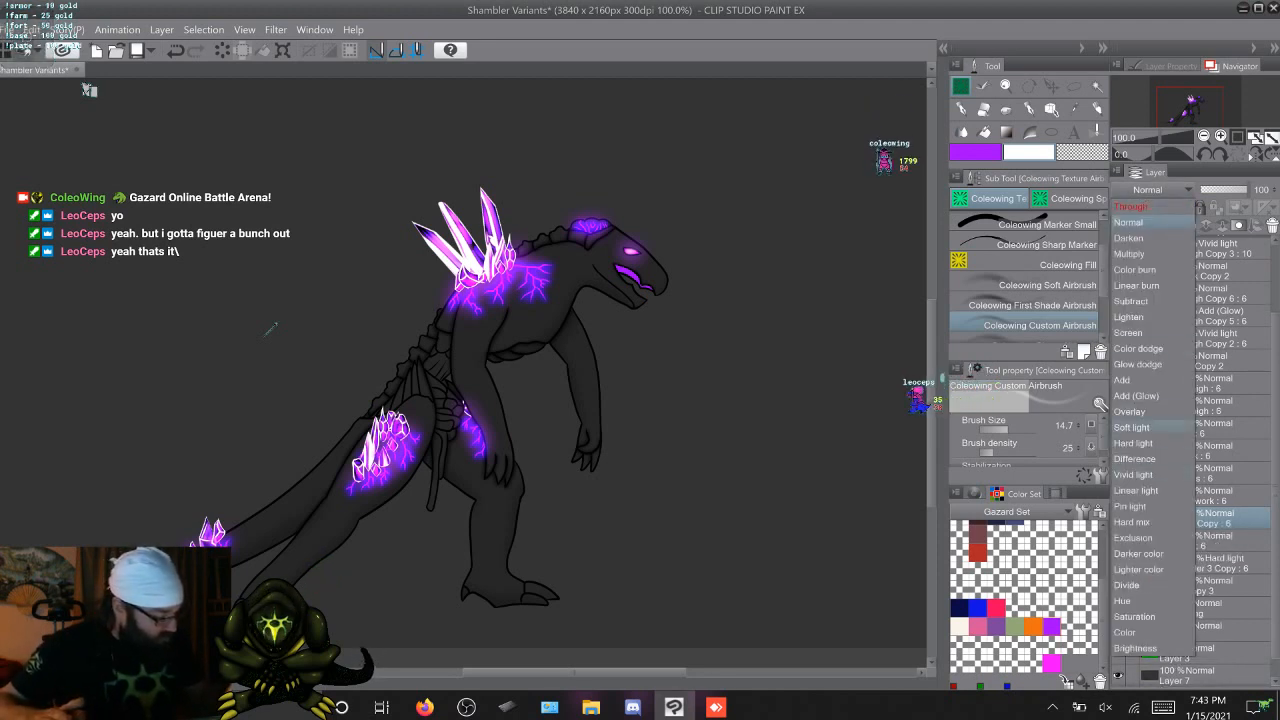
click(1136, 395)
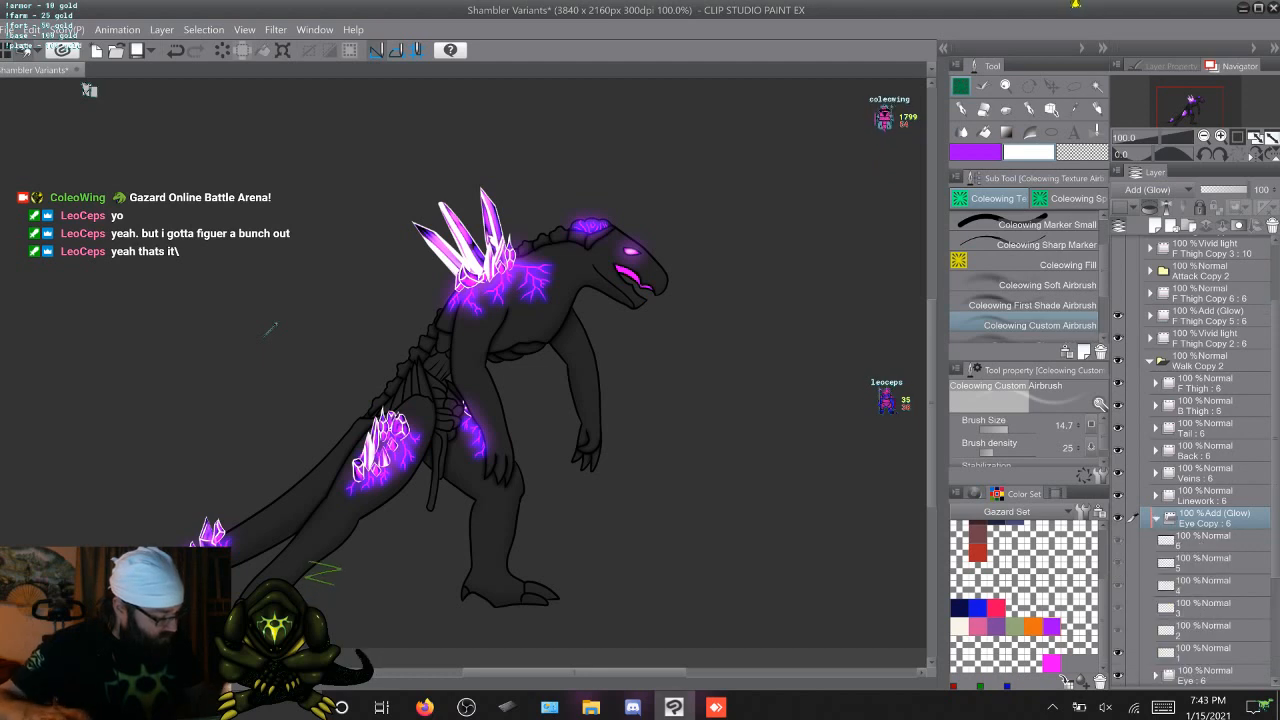
Clear the copied artwork from the Eye Copy cels, step through the walk frames, and collapse the folder
click(1204, 541)
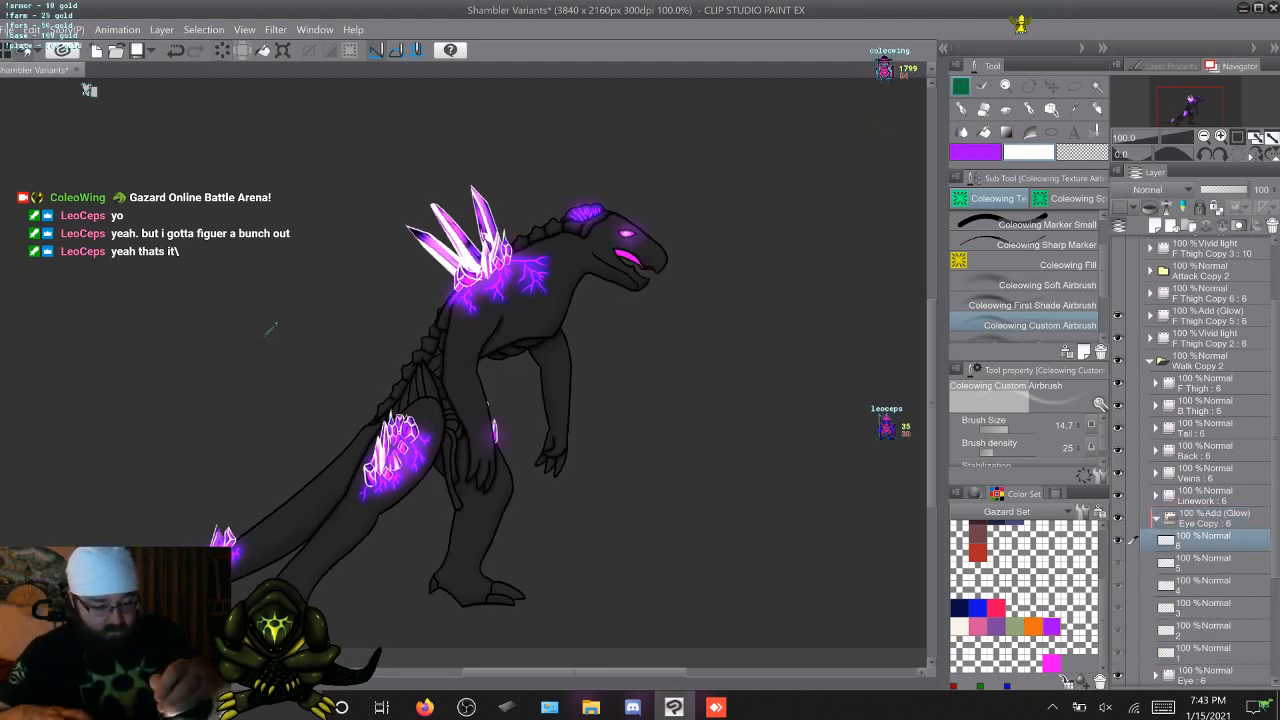
key(Right)
key(Right)
key(Right)
key(Right)
key(Right)
key(Right)
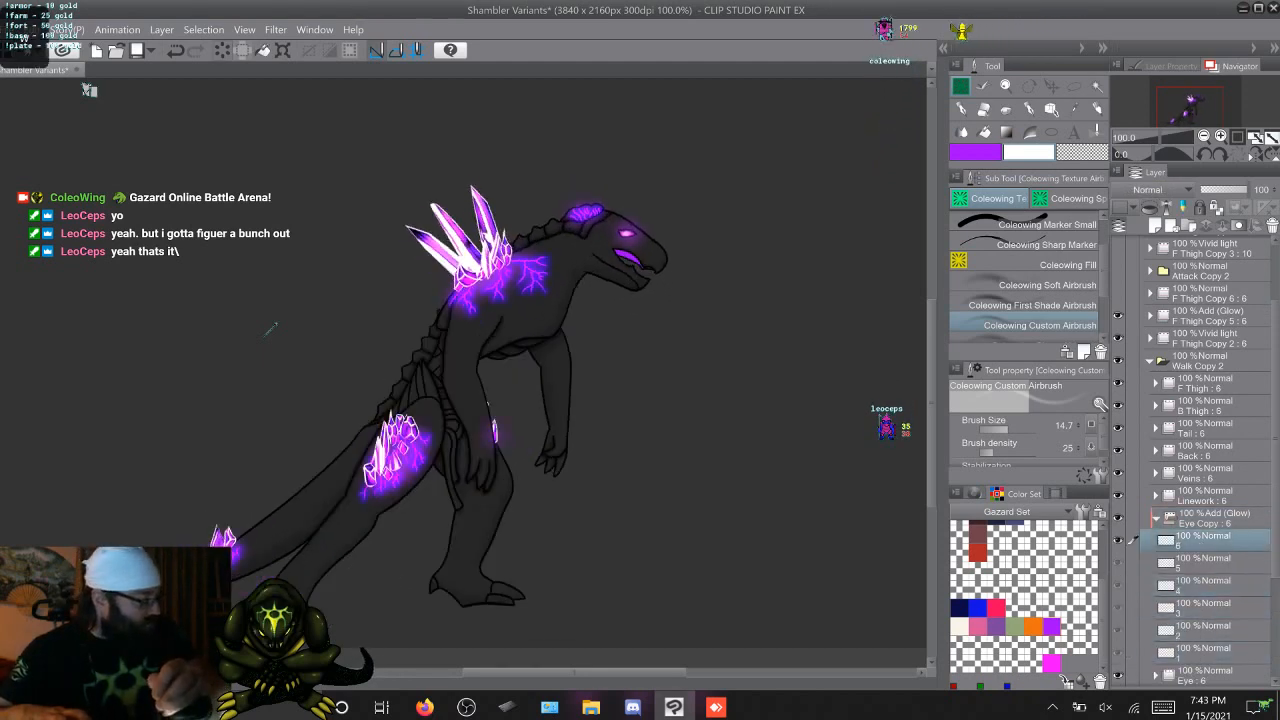
key(Right)
key(Right)
click(1157, 518)
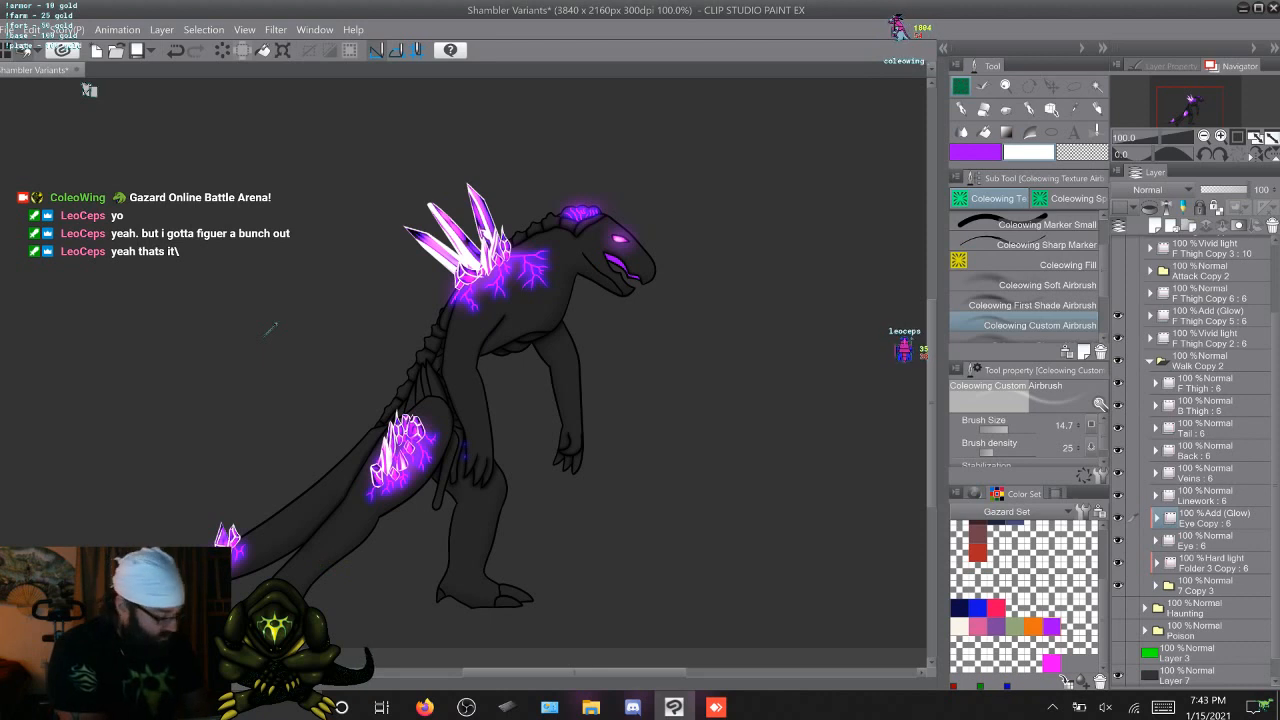
Paint white highlights on the eye in all six walk-frame cels of the Eye Copy folder with the Coleowing Custom Airbrush
click(1157, 518)
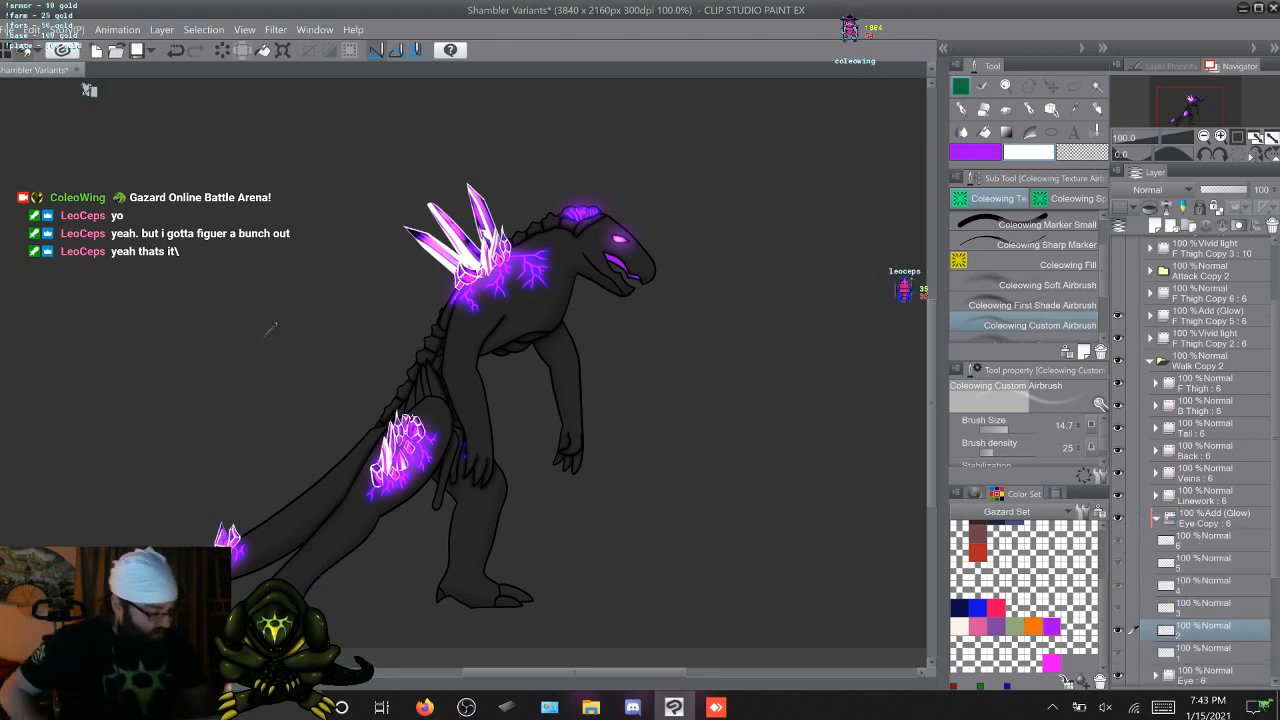
key(Left)
key(Left)
key(Right)
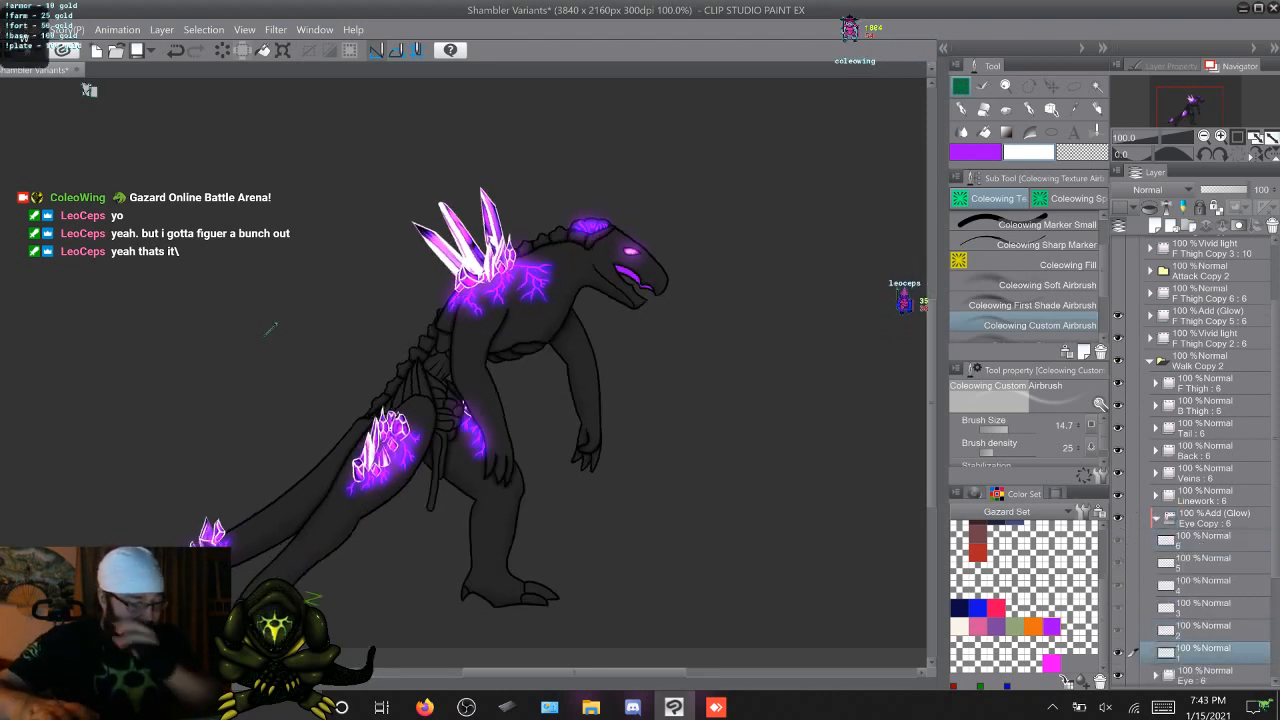
scroll(271, 329, up, 4)
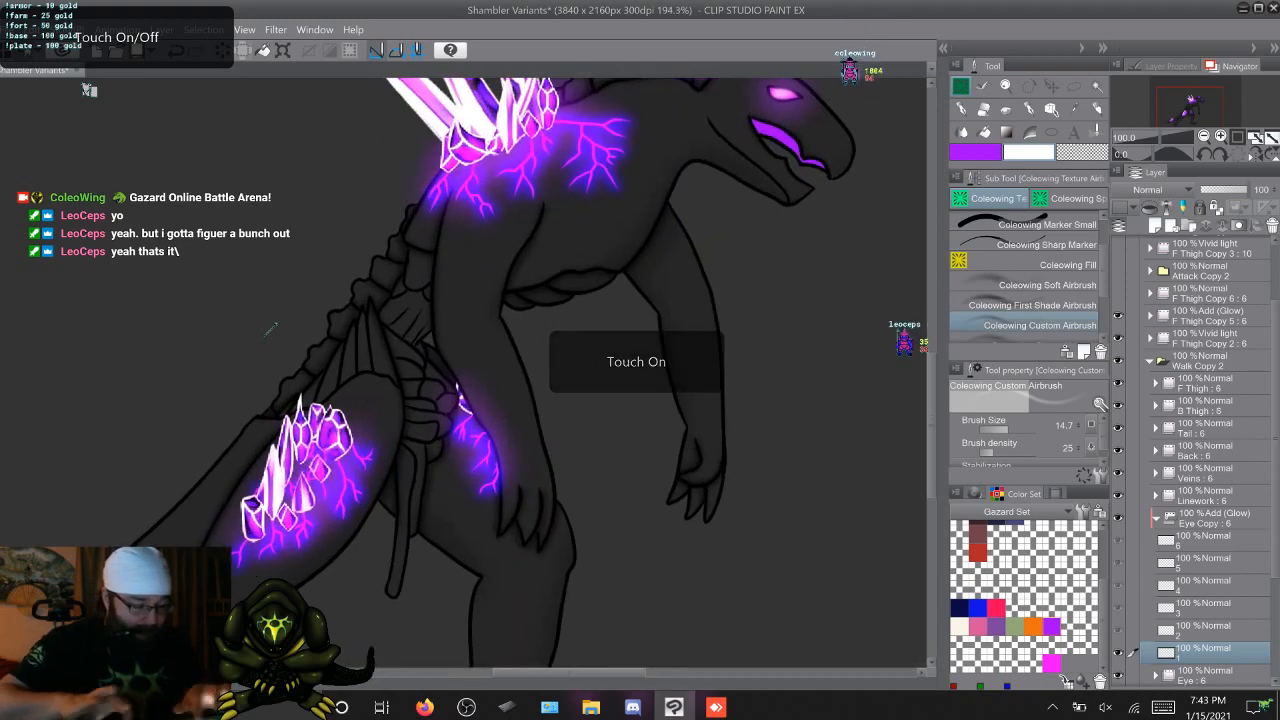
scroll(271, 329, up, 3)
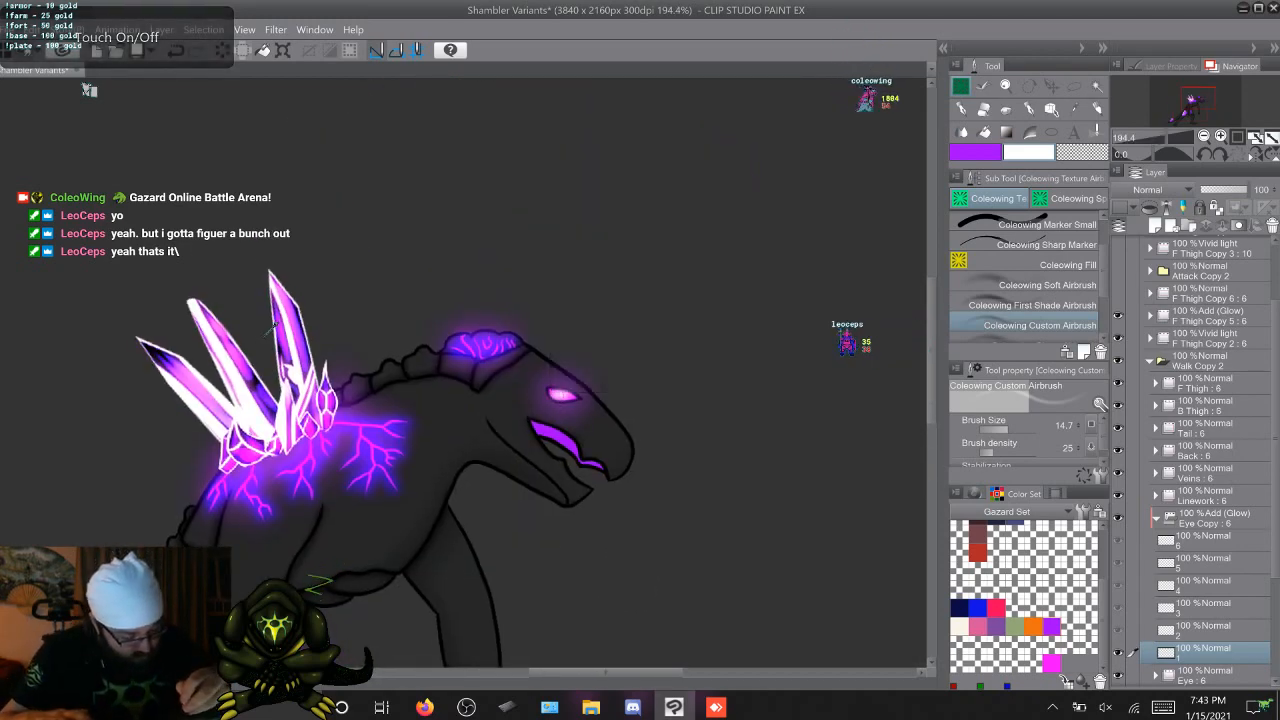
key(Right)
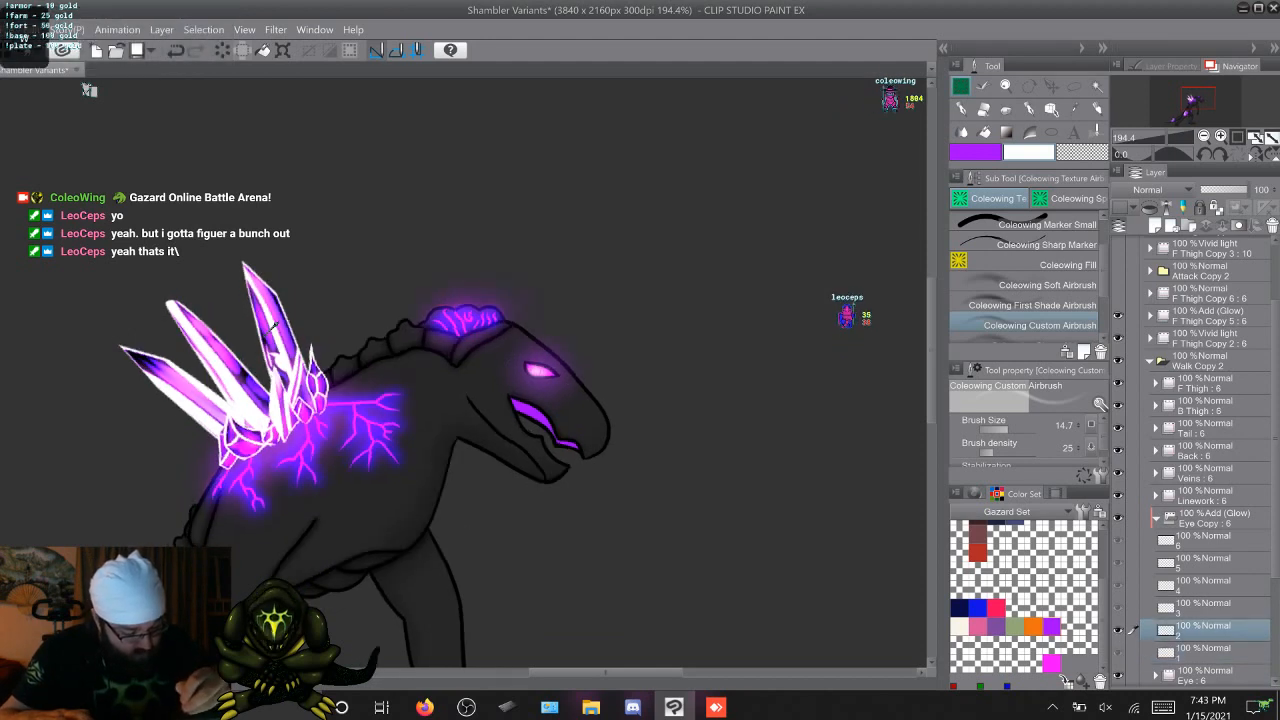
key(Right)
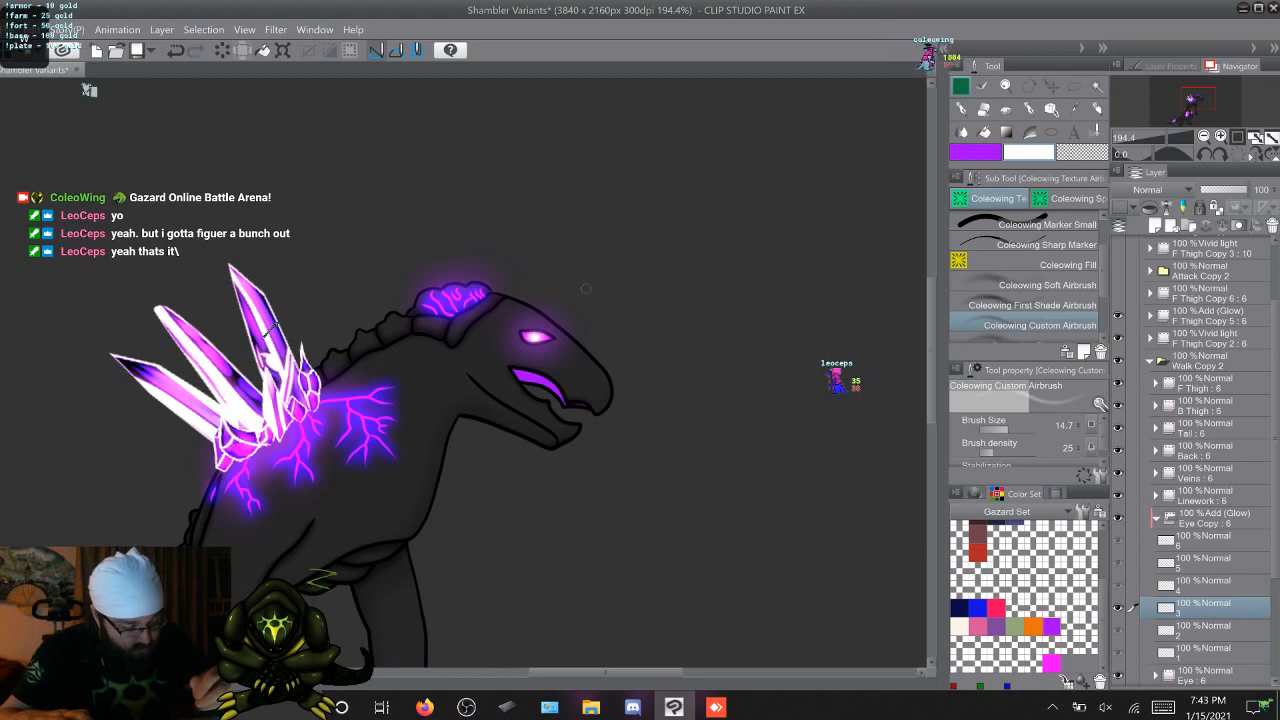
key(Right)
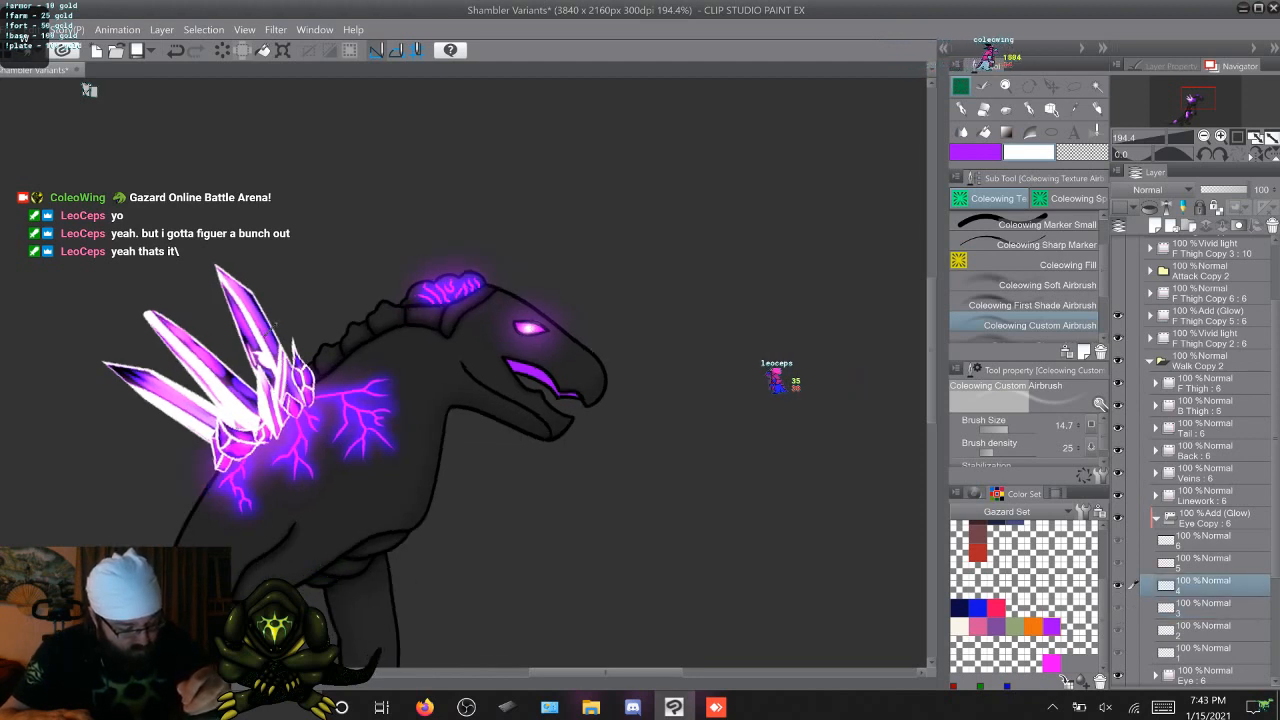
key(Right)
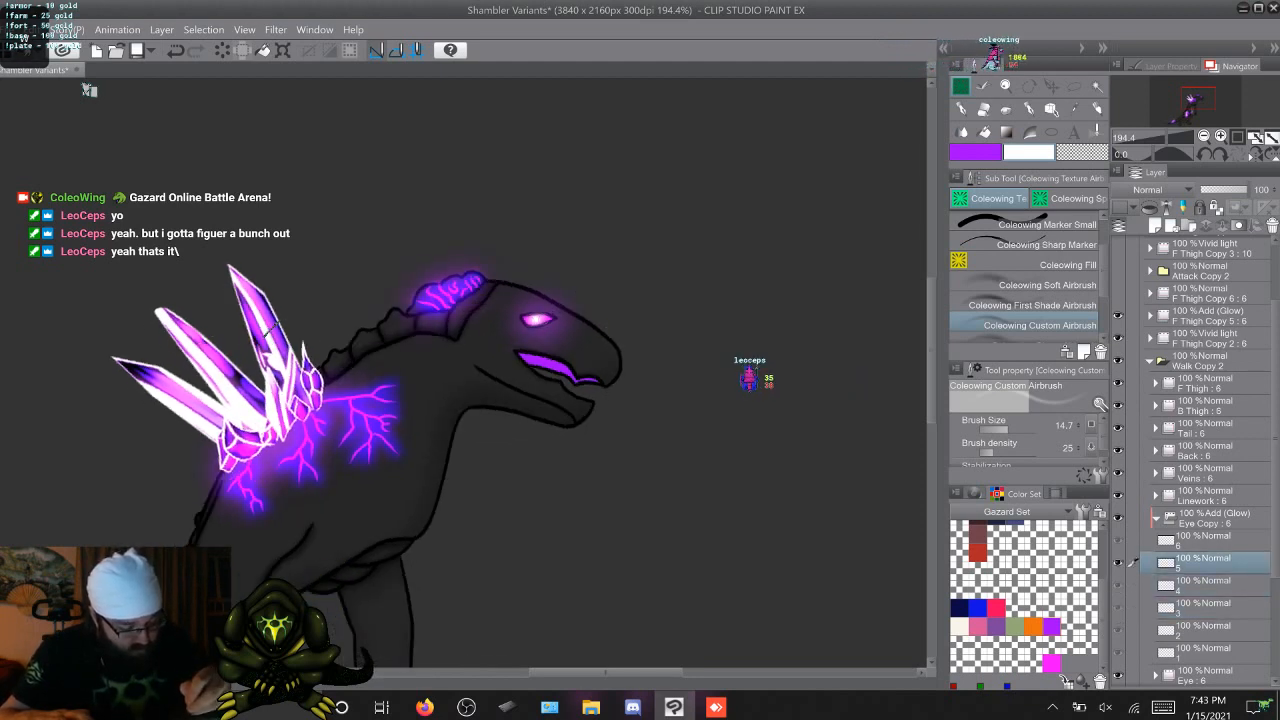
key(Right)
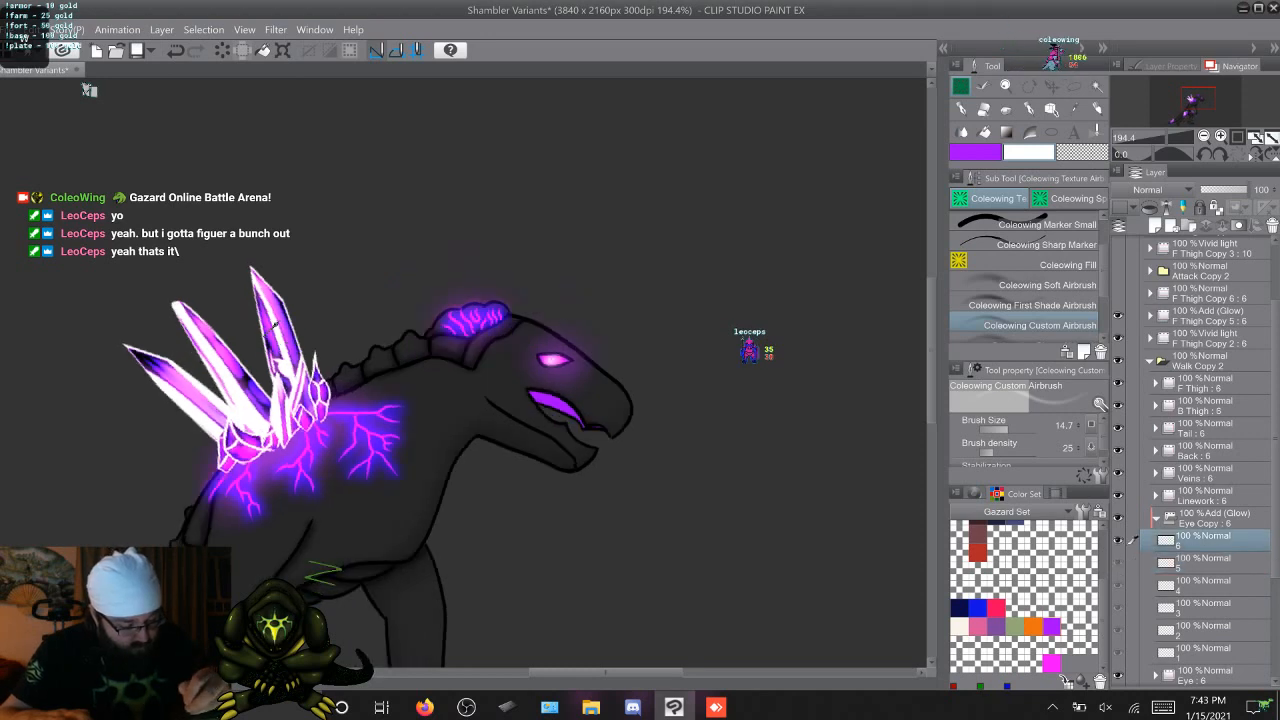
key(Right)
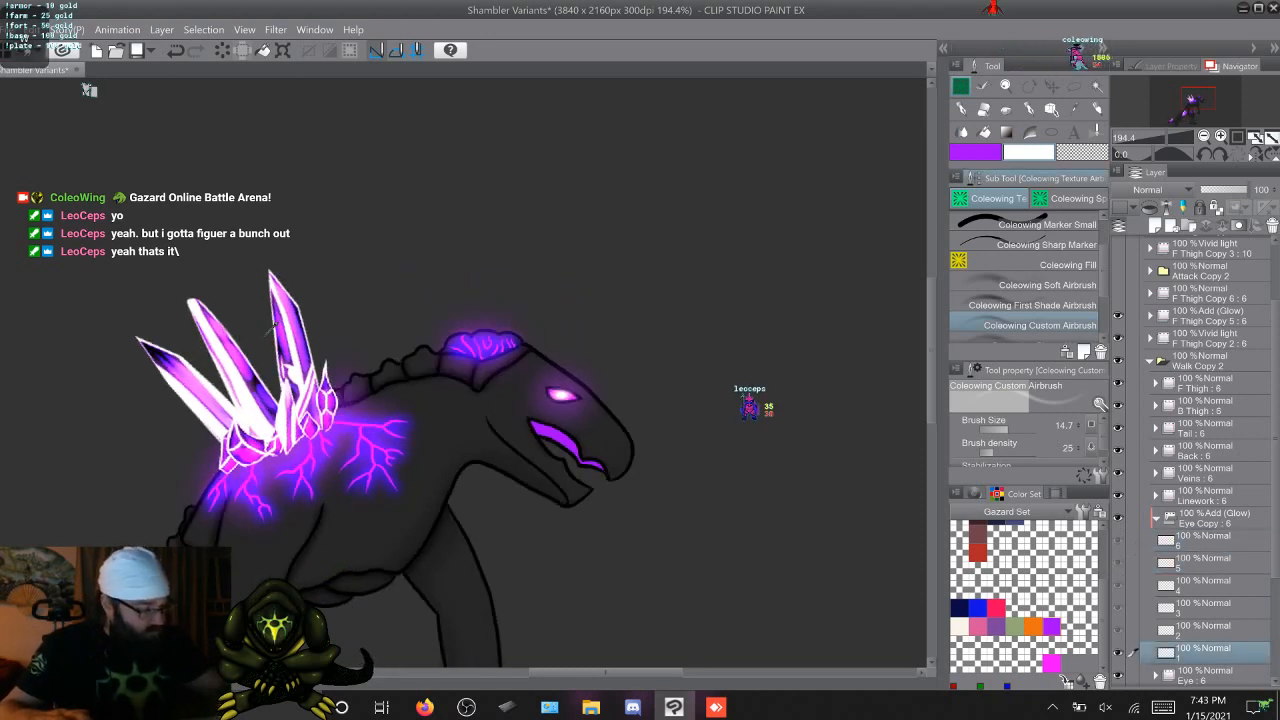
Paint a soft white glow at the back of the mouth on Eye Copy cels 1 to 6 with the Coleowing Soft Airbrush at size 80
key(b)
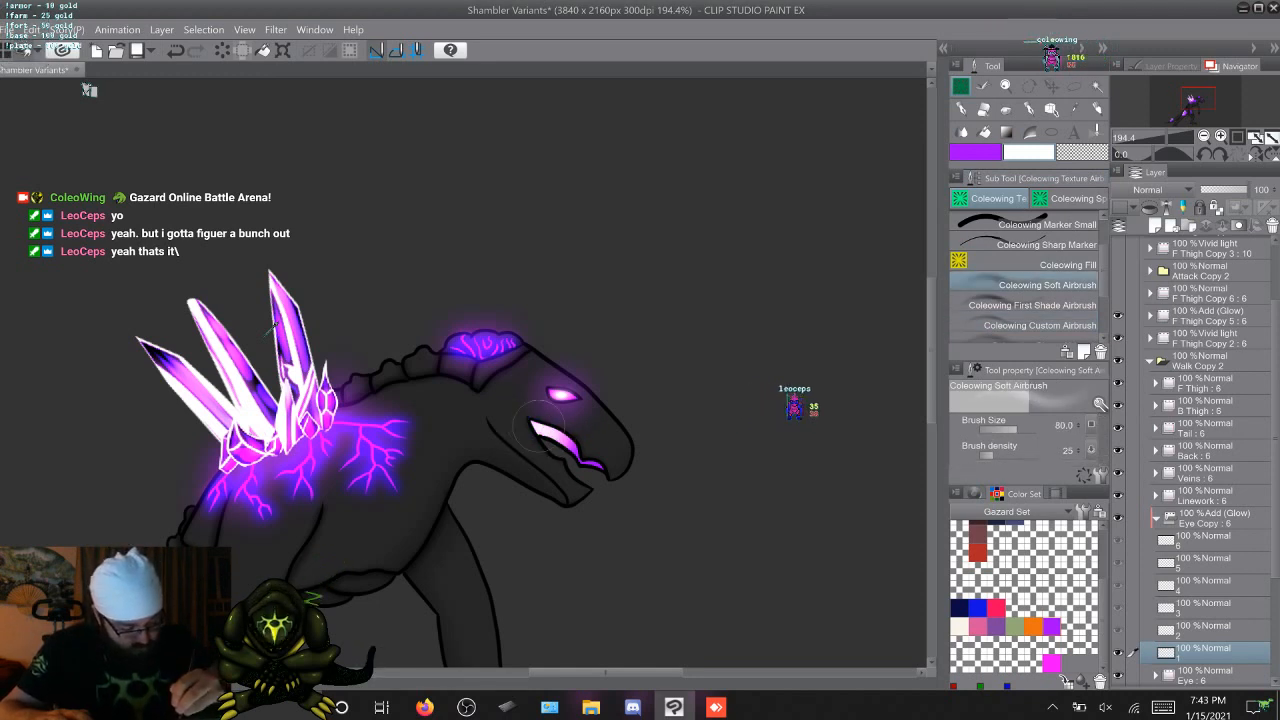
key(Right)
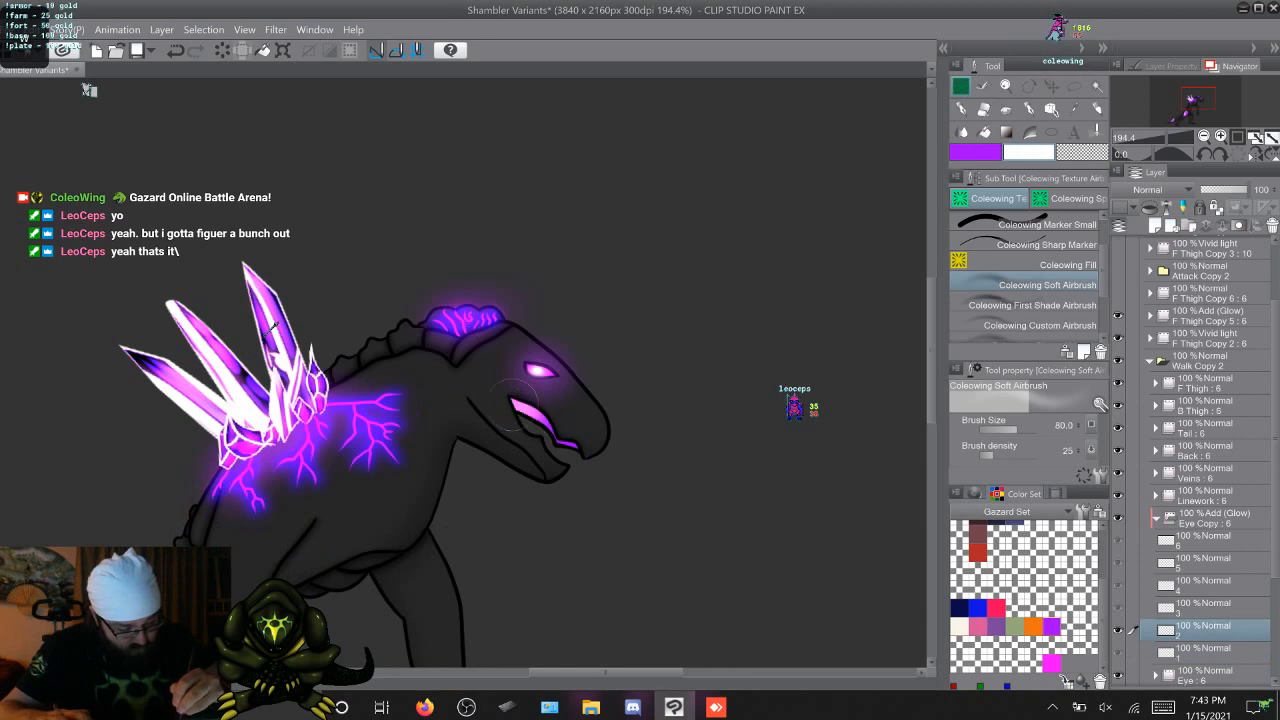
key(Right)
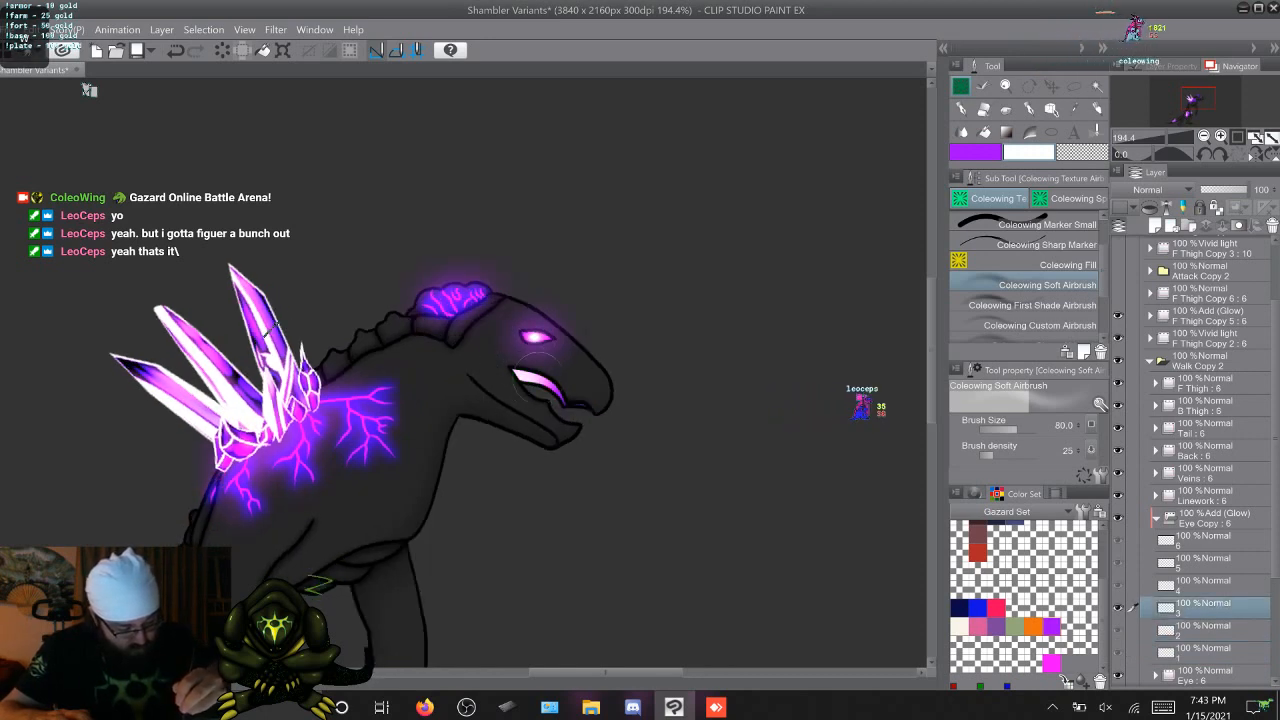
key(Right)
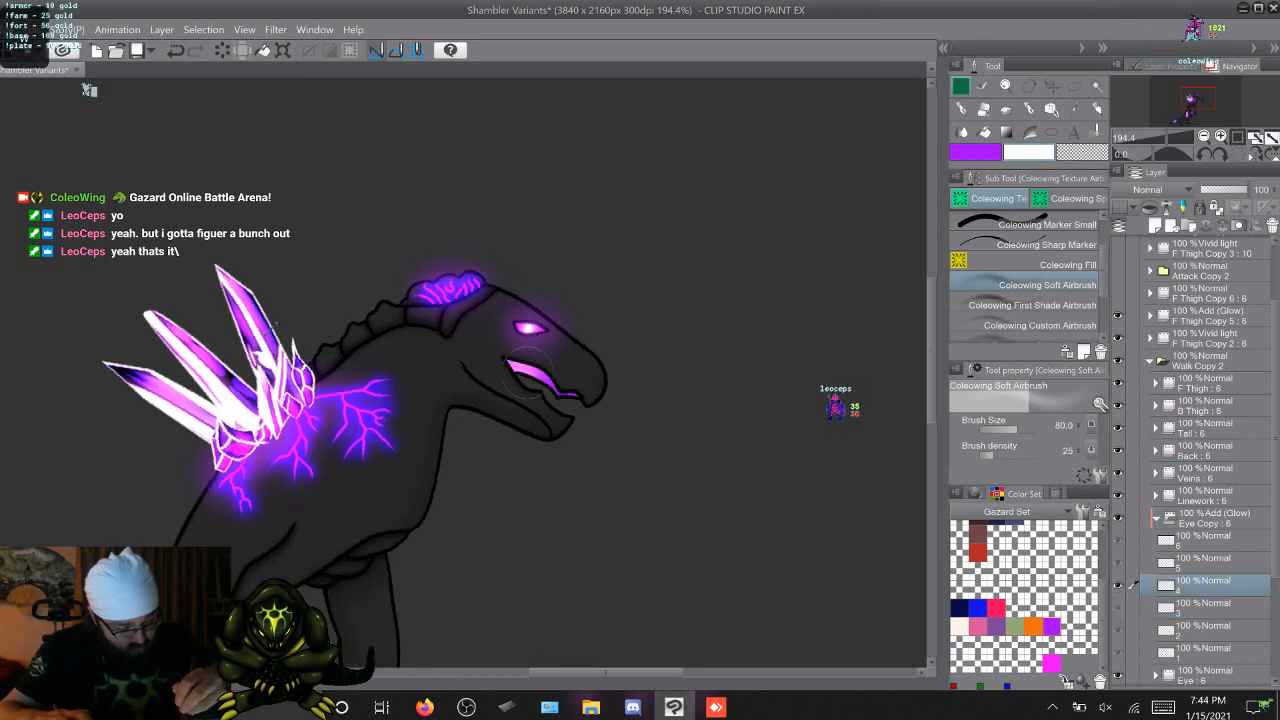
key(Right)
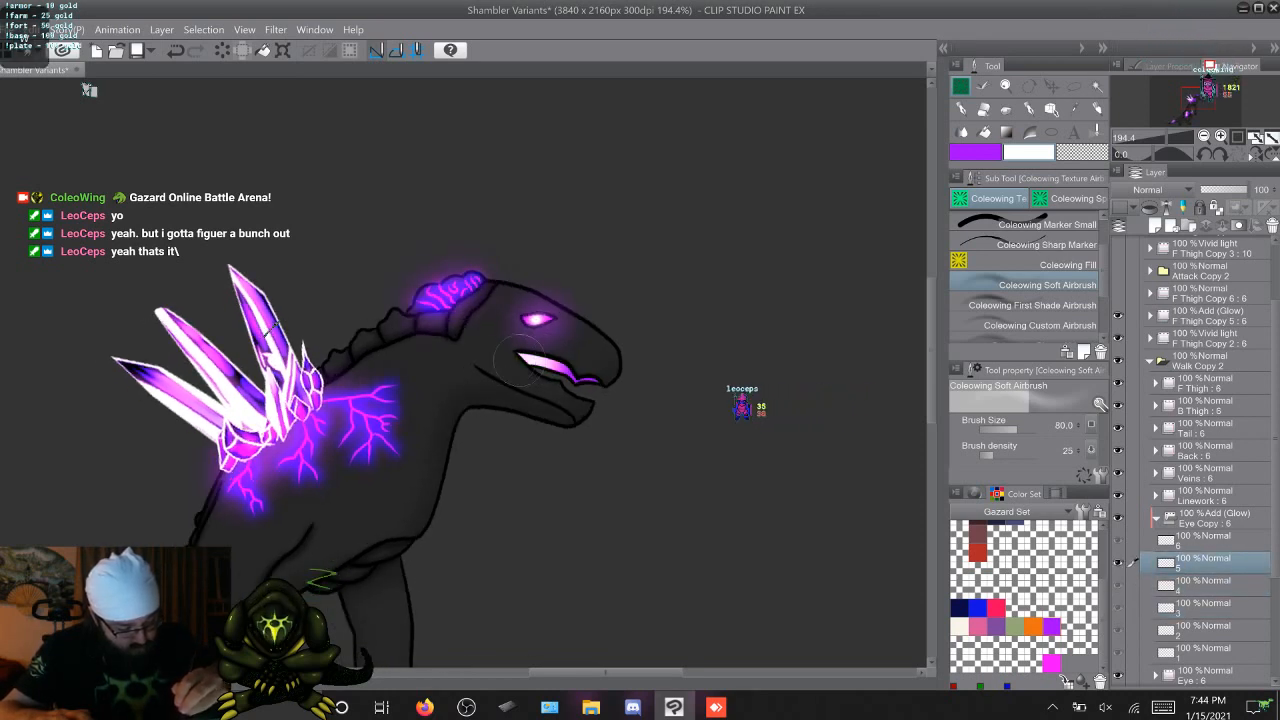
key(Right)
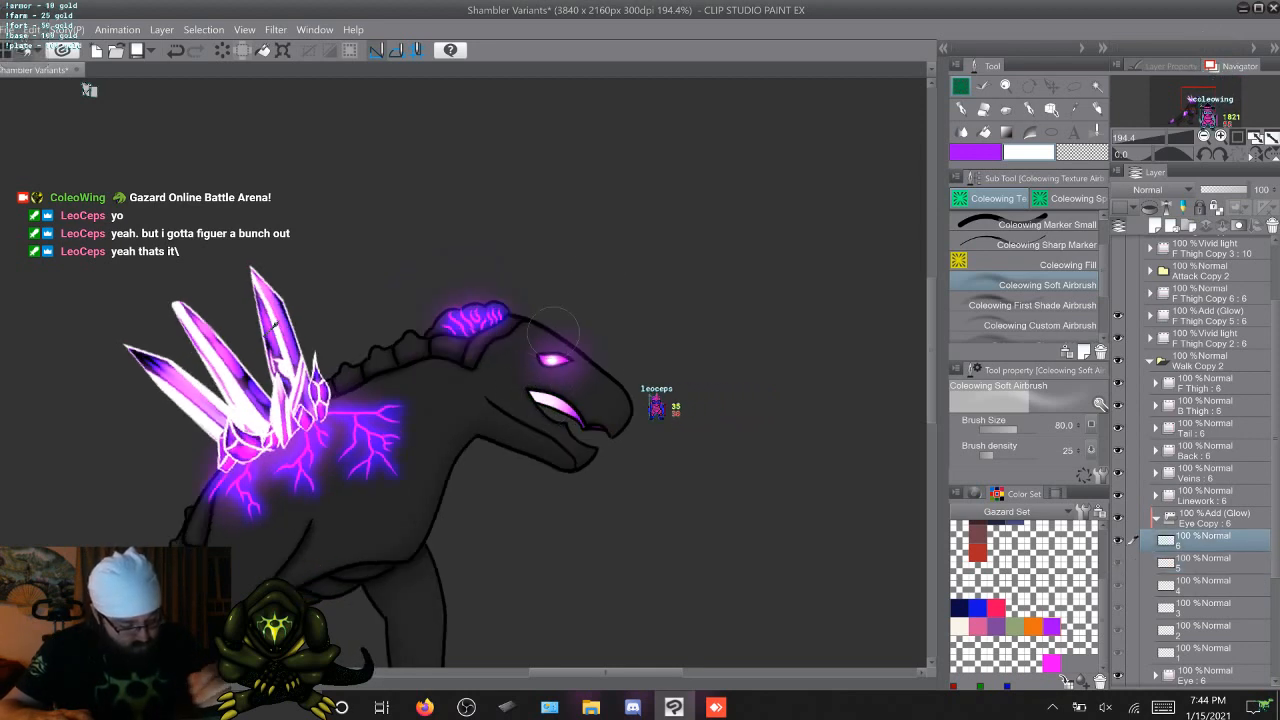
key(Right)
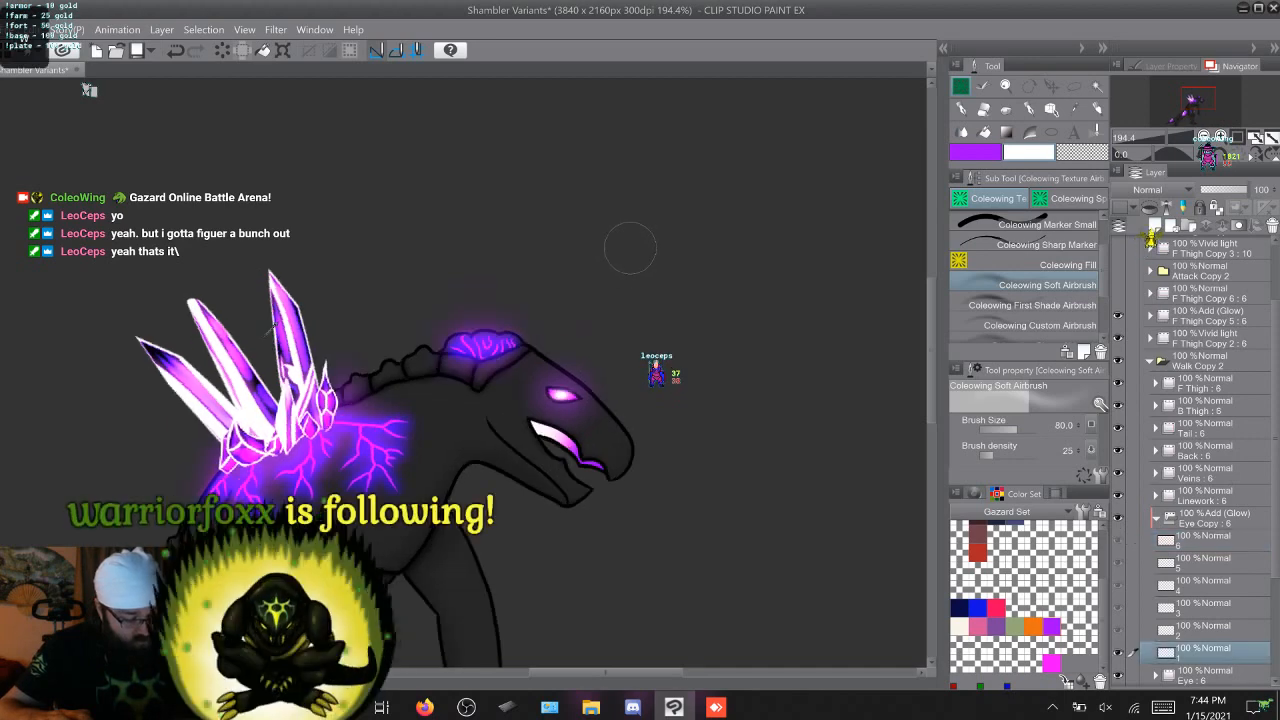
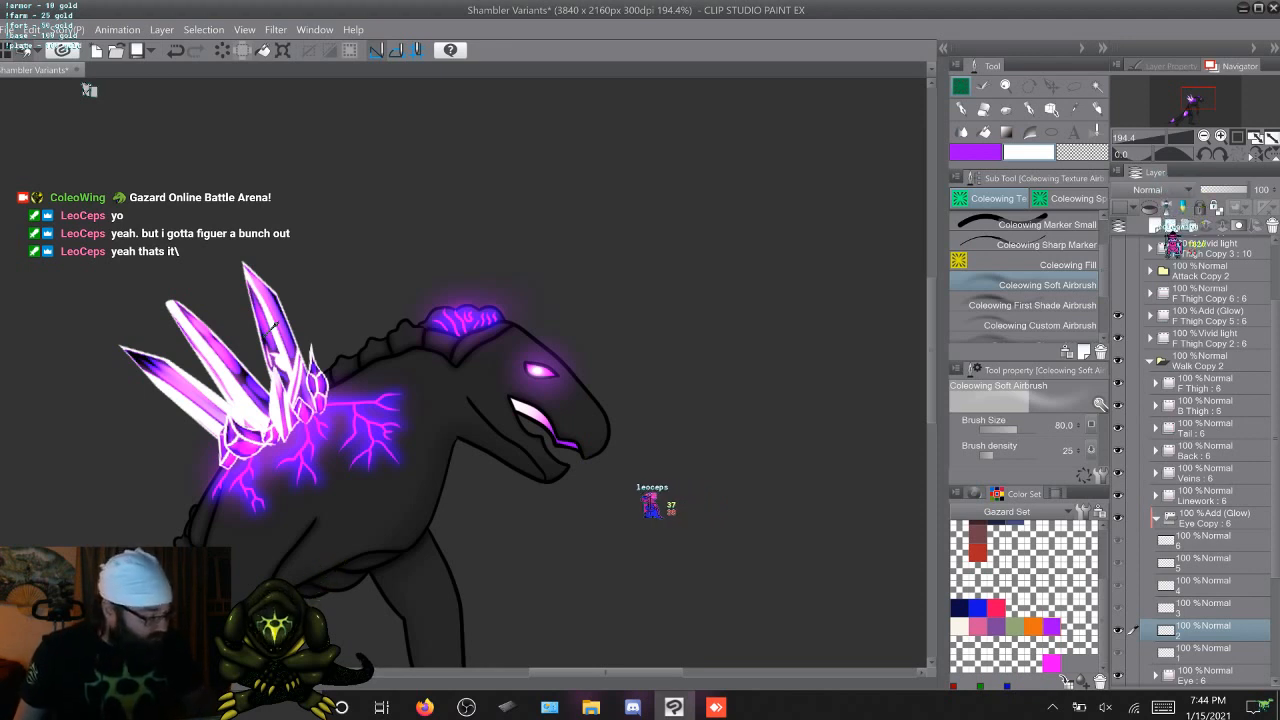
Paint a glow along the front lip of the mouth on cel 1 of the F Thigh Copy 5 folder with the Coleowing Custom Airbrush at size 35.4
scroll(1205, 460, down, 2)
scroll(1205, 460, up, 4)
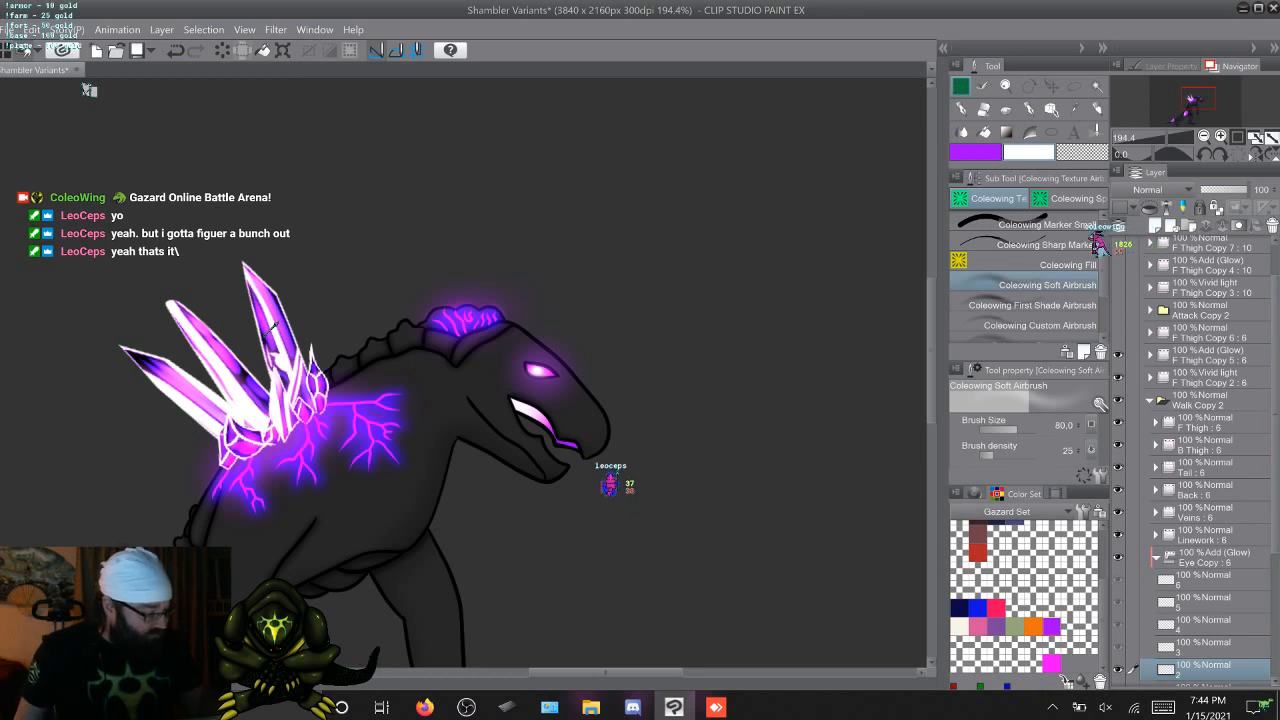
click(1150, 355)
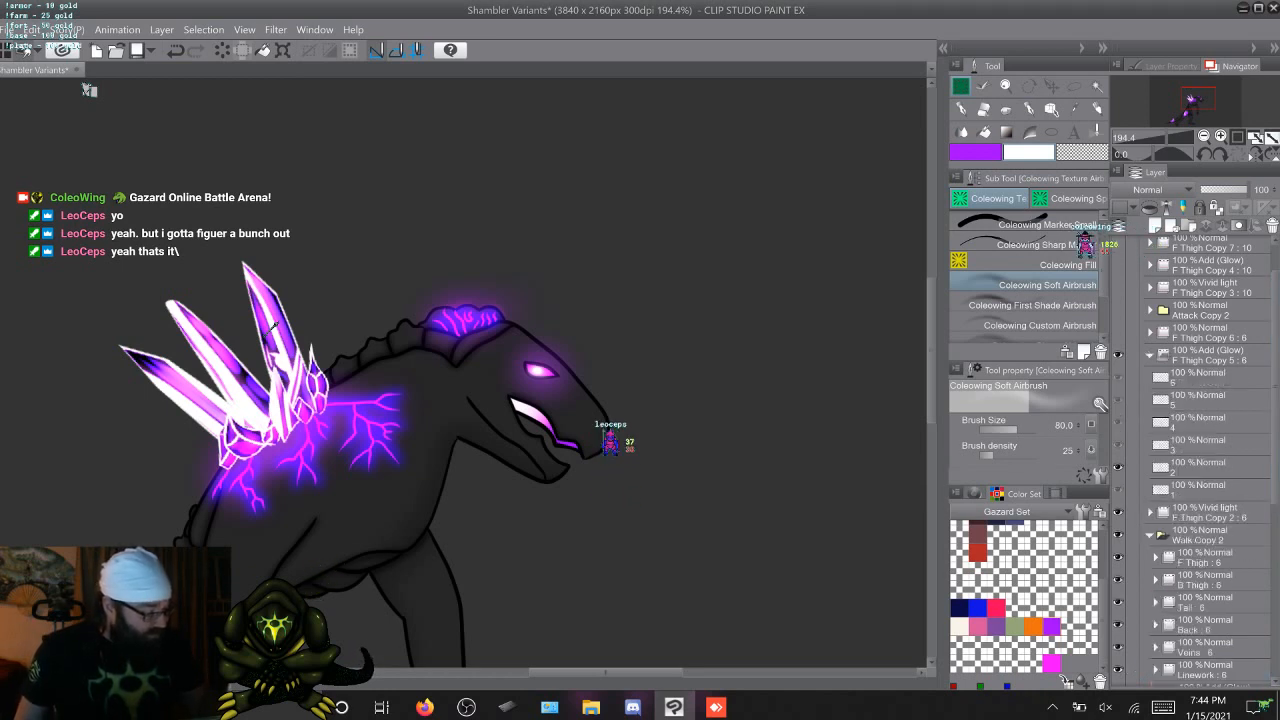
click(1205, 490)
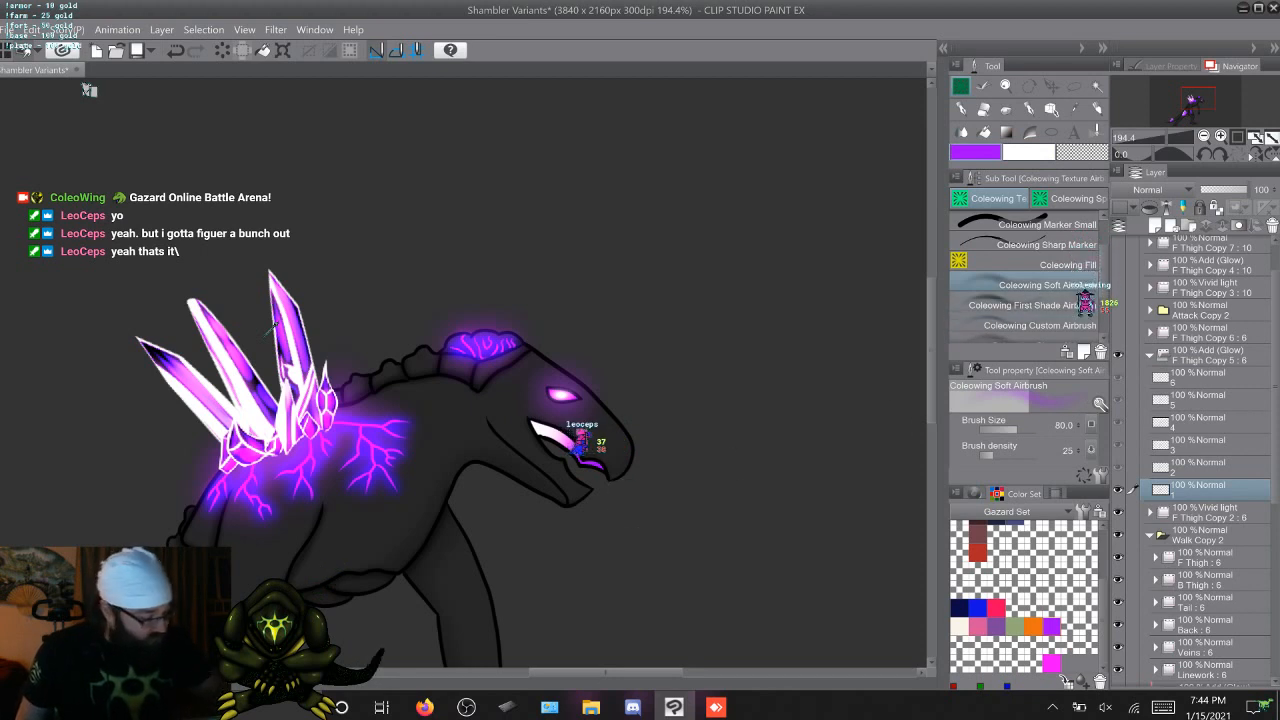
key(period)
key(period)
key(period)
key(comma)
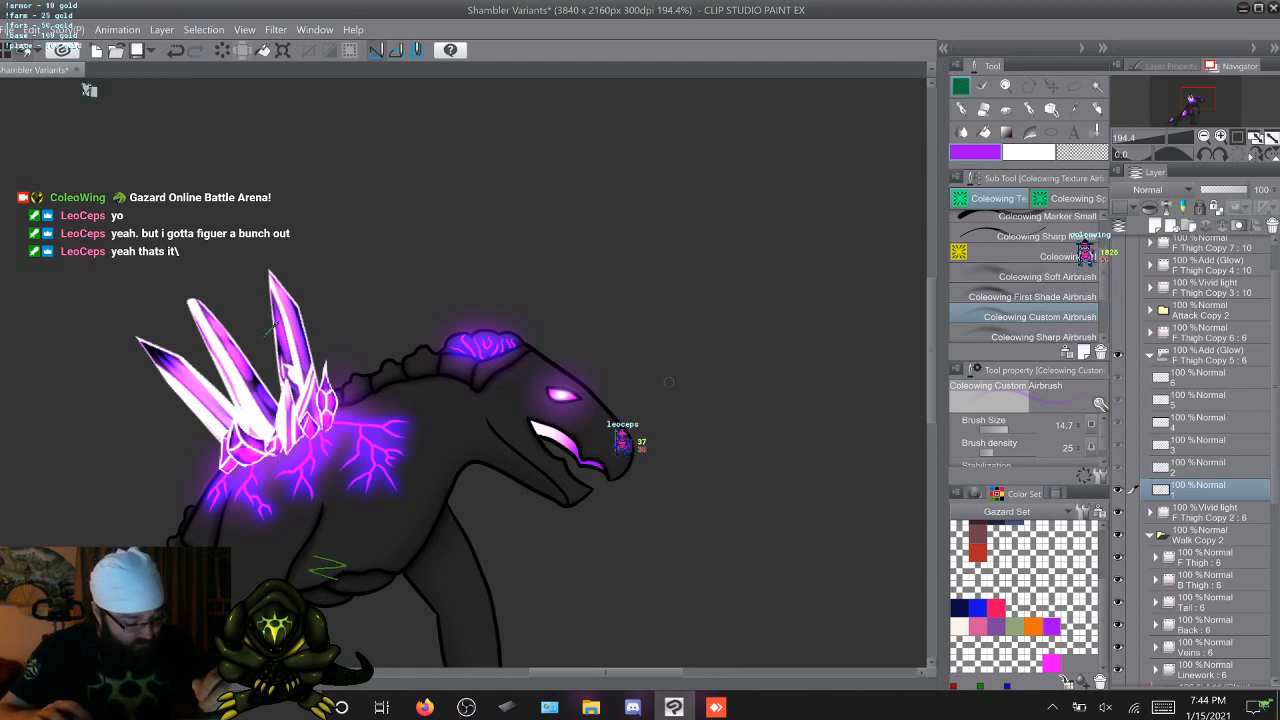
drag(666, 376, 668, 376)
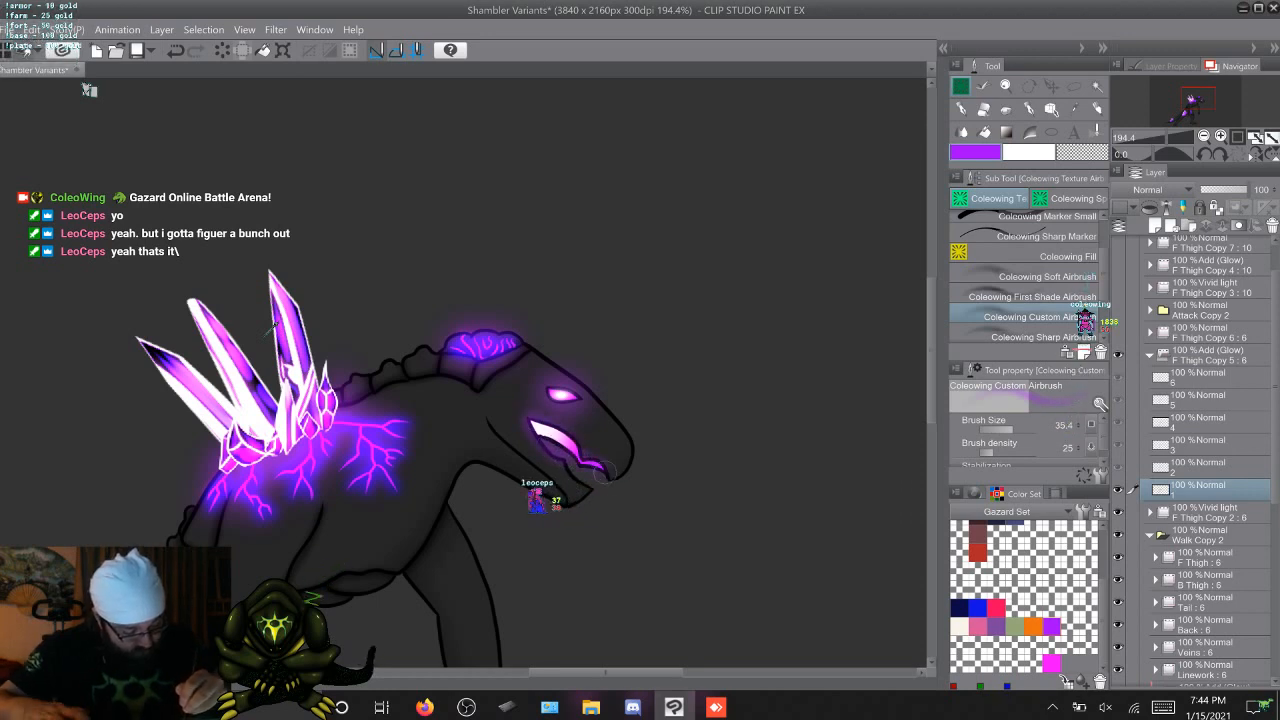
Paint the matching front-lip mouth glow on cels 2 to 6 of the F Thigh Copy 5 folder with the same airbrush
key(w)
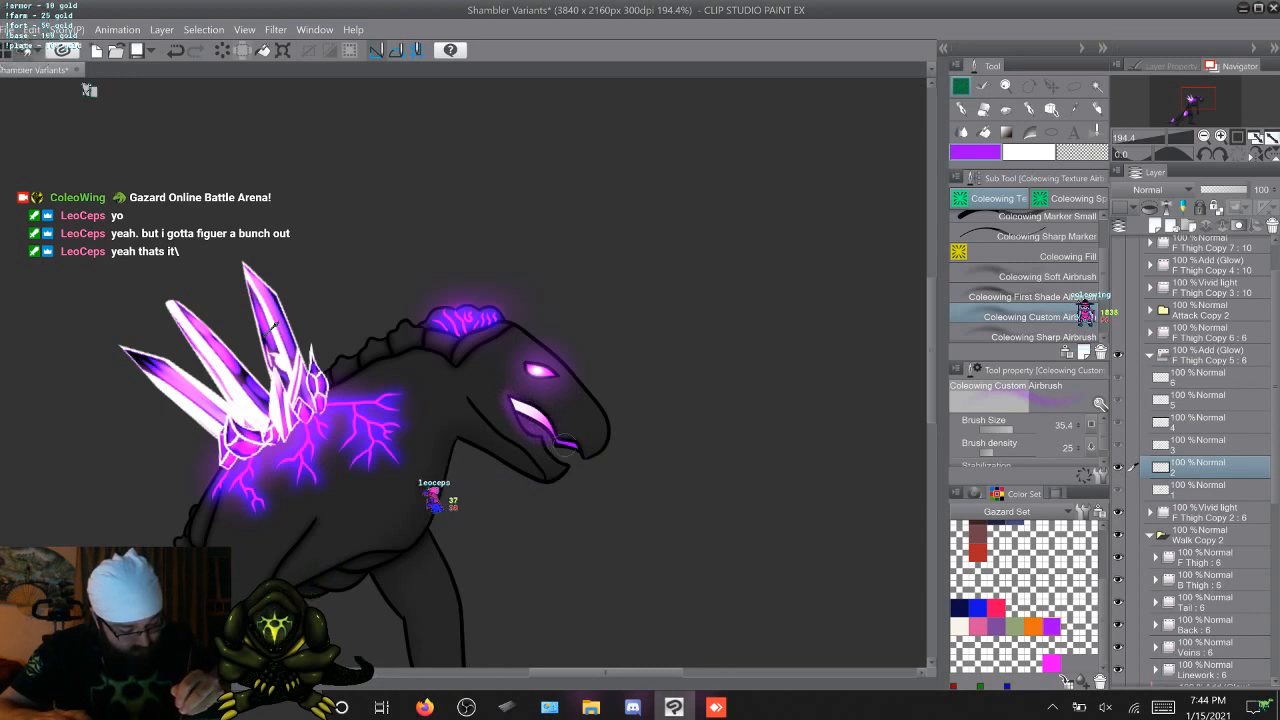
key(w)
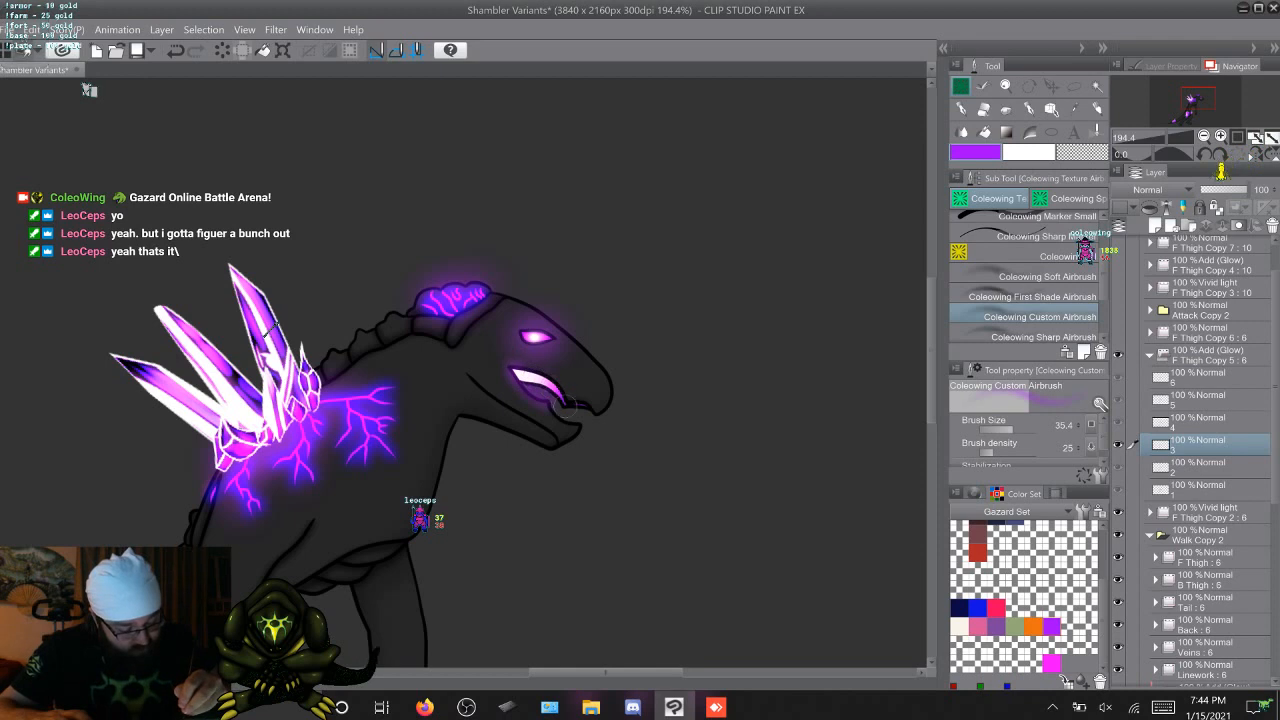
key(w)
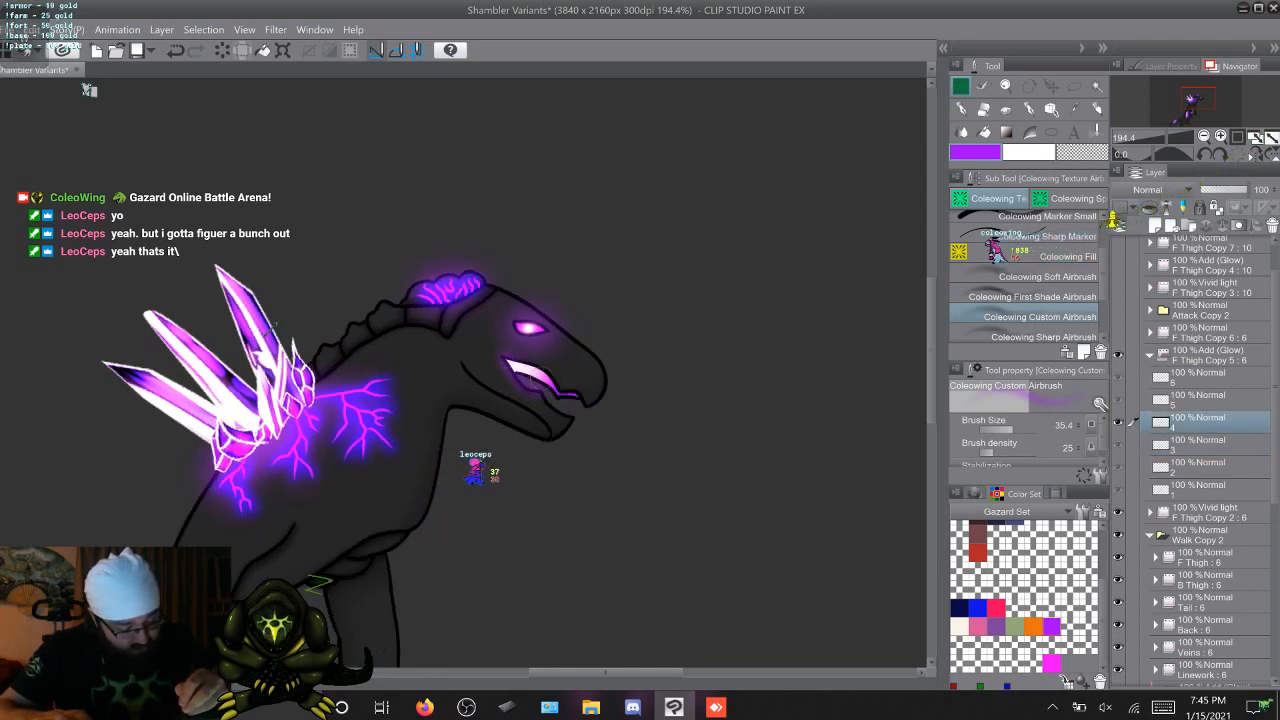
key(w)
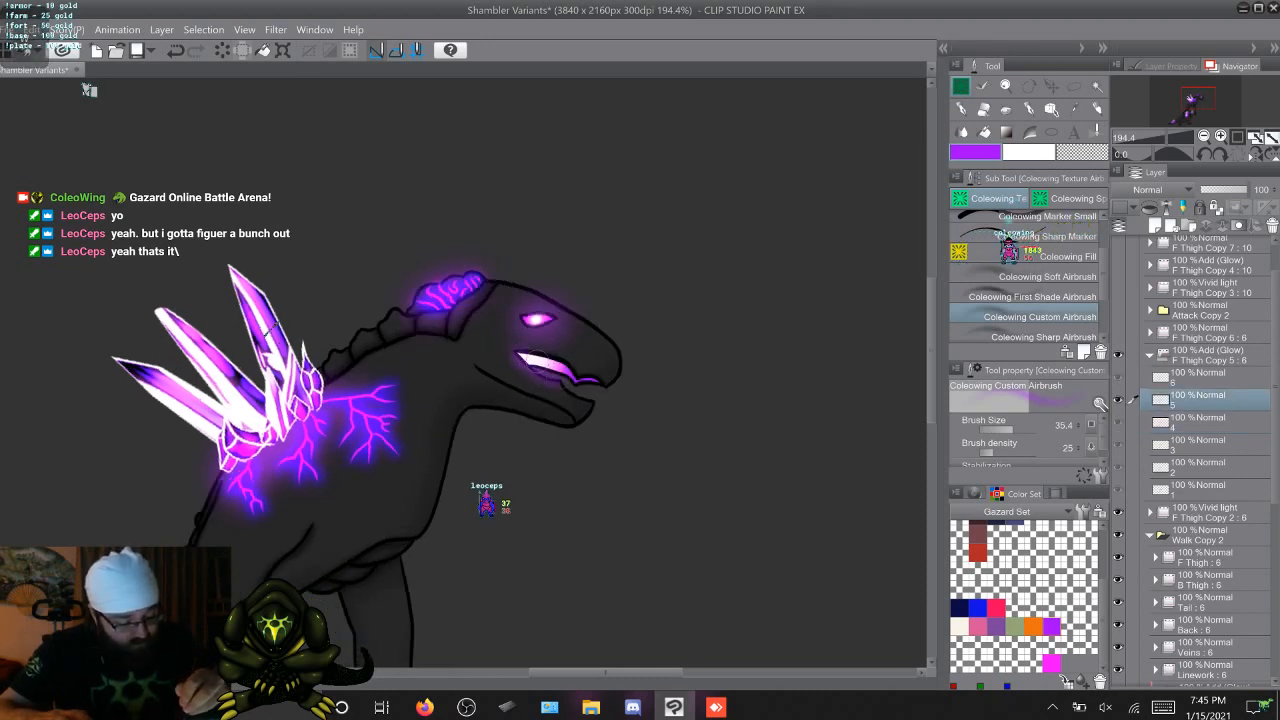
key(w)
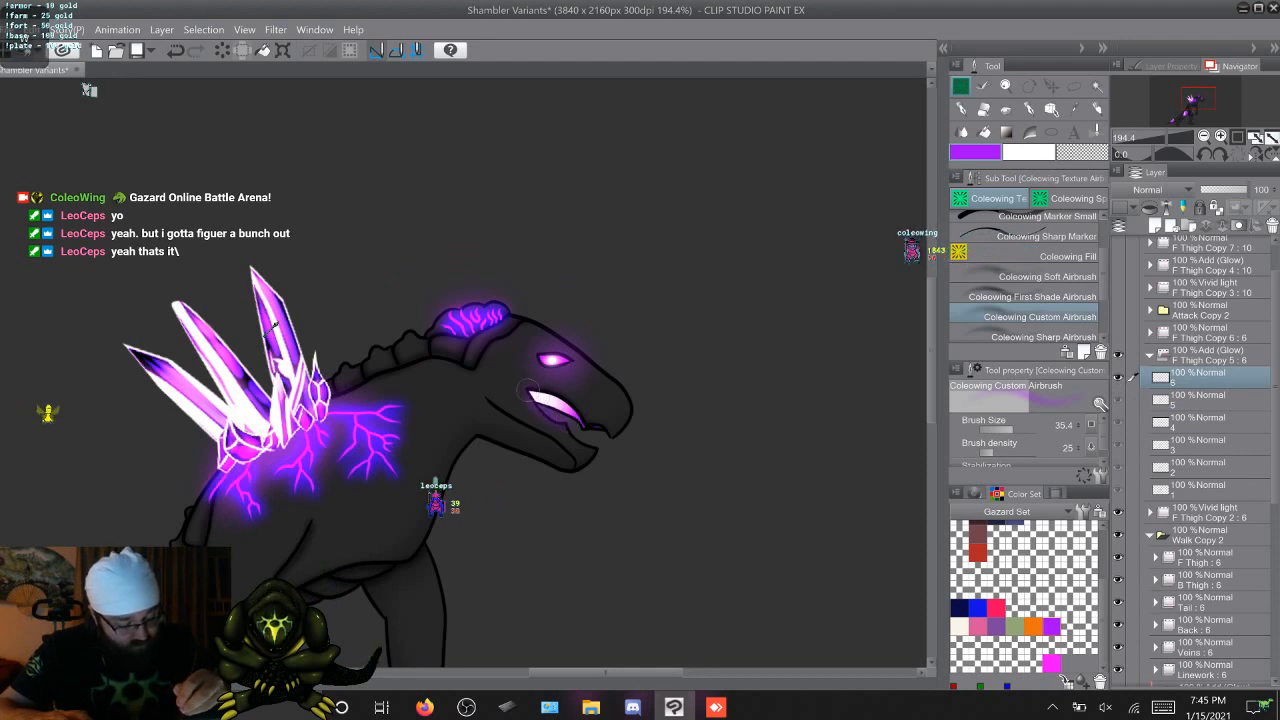
key(w)
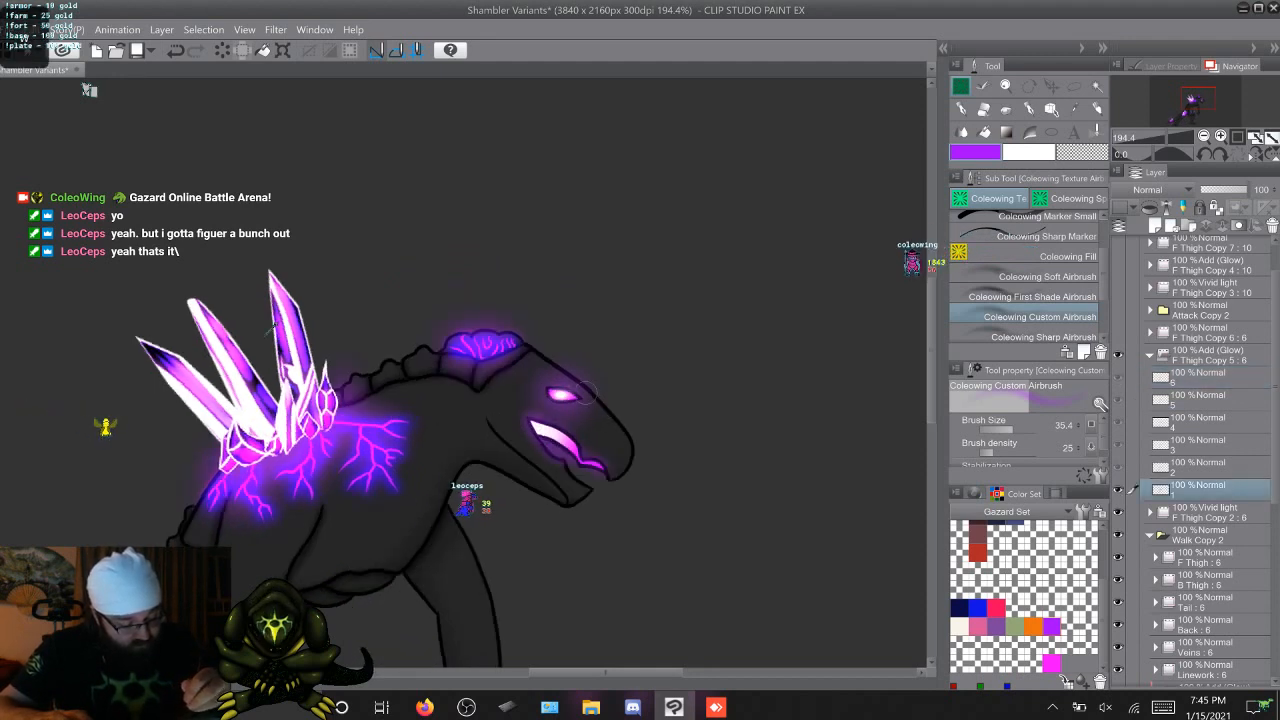
Step repeatedly through the six walk frames to examine the mouth glow across the animation
key(Right)
key(Right)
key(Right)
key(Right)
key(Right)
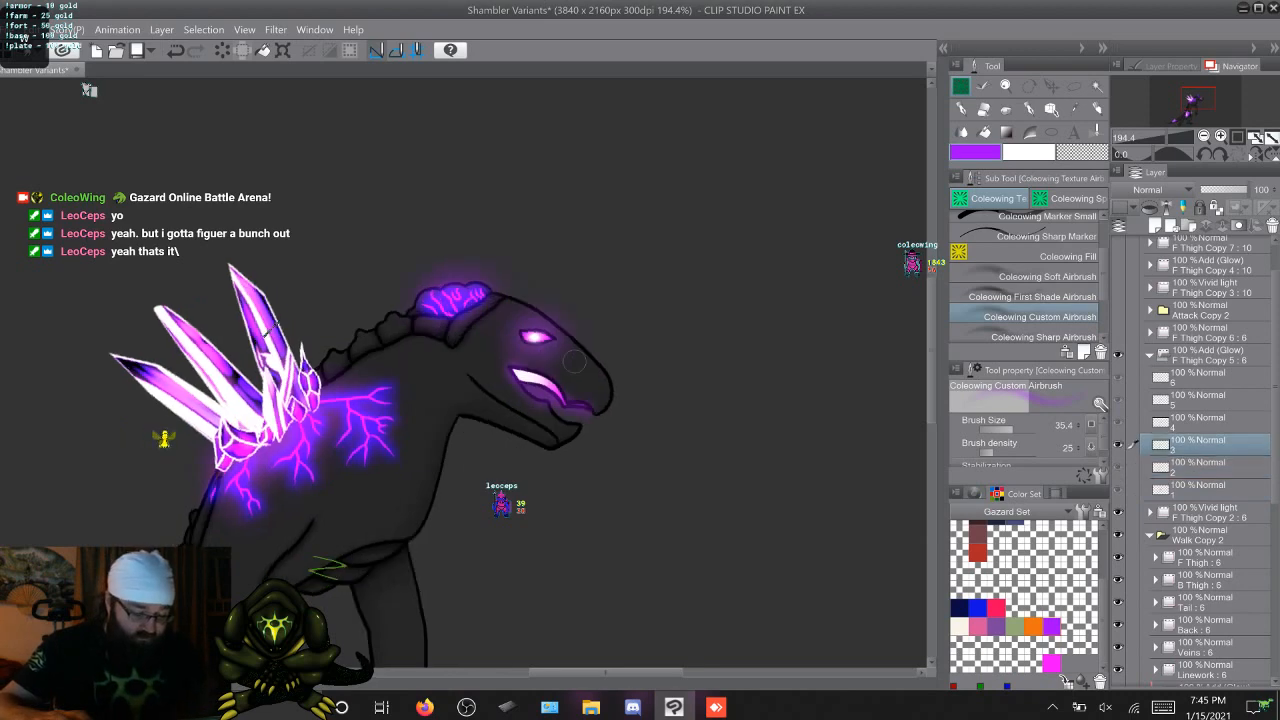
key(Right)
key(Right)
key(Right)
key(Right)
key(Right)
key(Right)
key(Right)
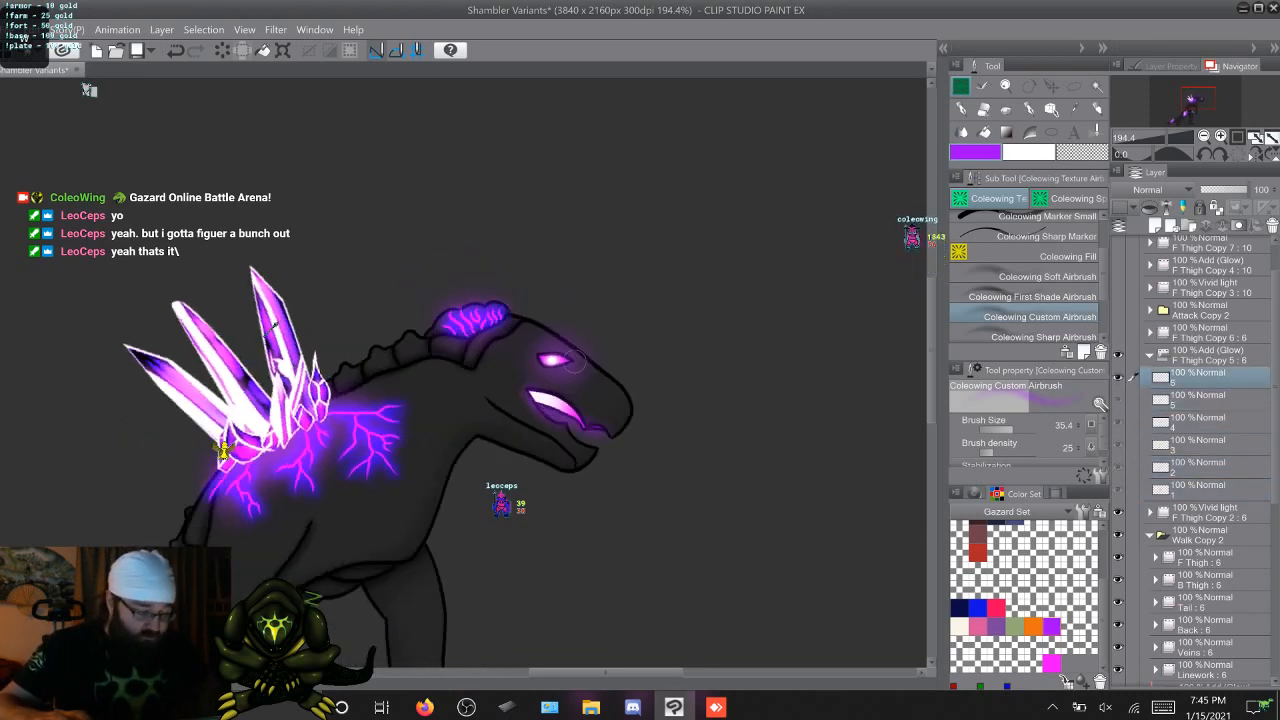
key(Right)
key(Right)
key(Right)
key(Right)
key(Right)
key(Right)
key(Right)
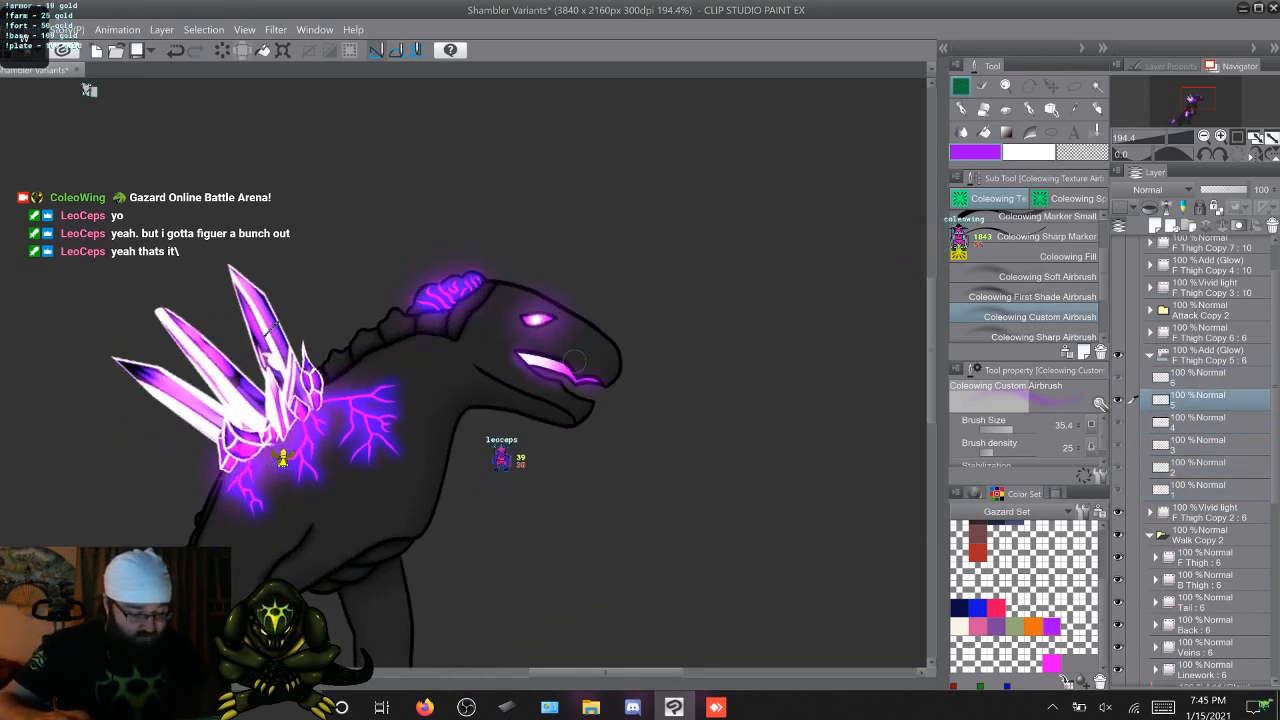
key(Right)
key(Right)
key(Right)
key(Right)
key(Right)
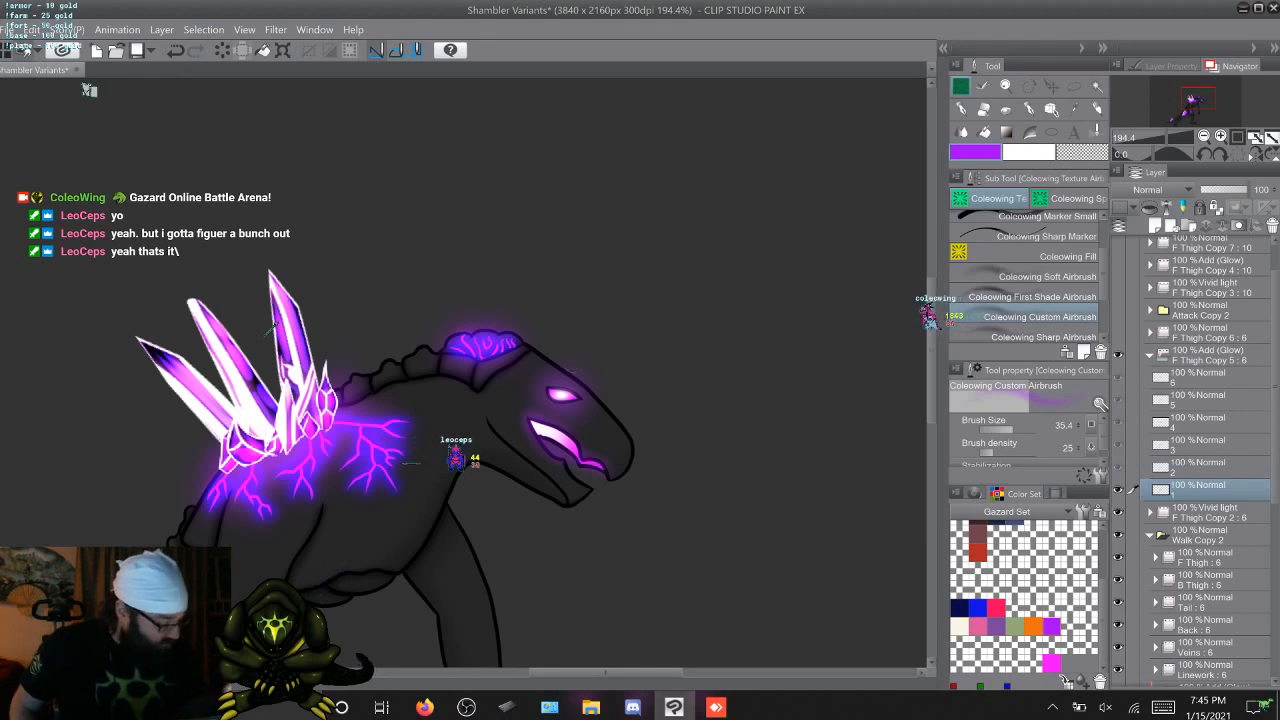
Collapse the walk animation's Eye Copy folder, and select the body silhouette from Linework cel 1 with Auto select and the Lasso marquee
scroll(1200, 460, down, 1)
scroll(1200, 460, down, 2)
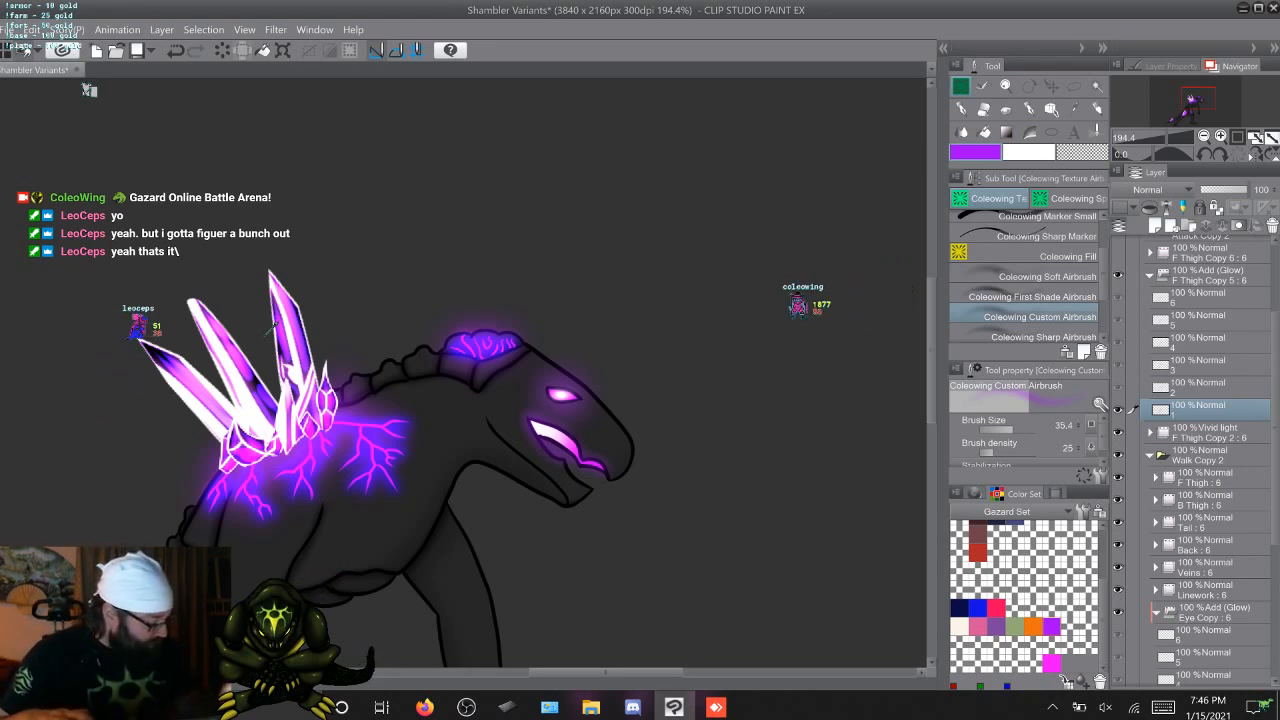
scroll(1200, 450, down, 3)
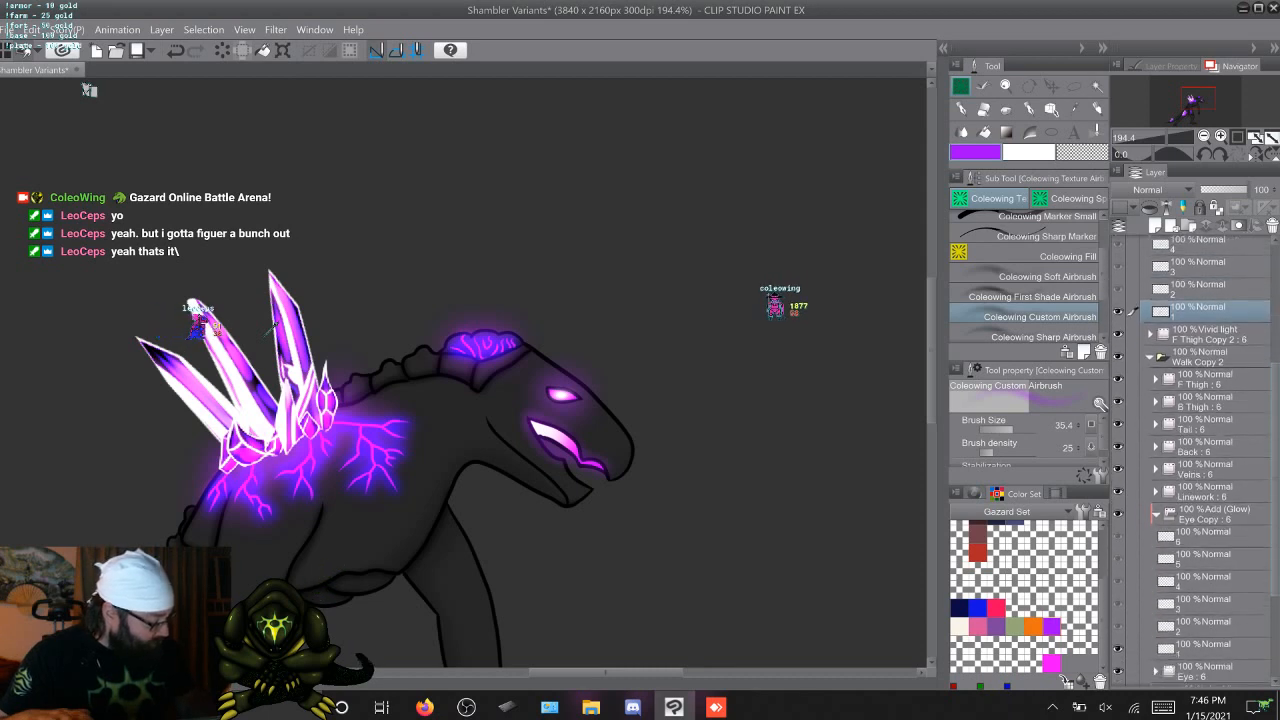
scroll(1200, 450, down, 1)
click(1156, 490)
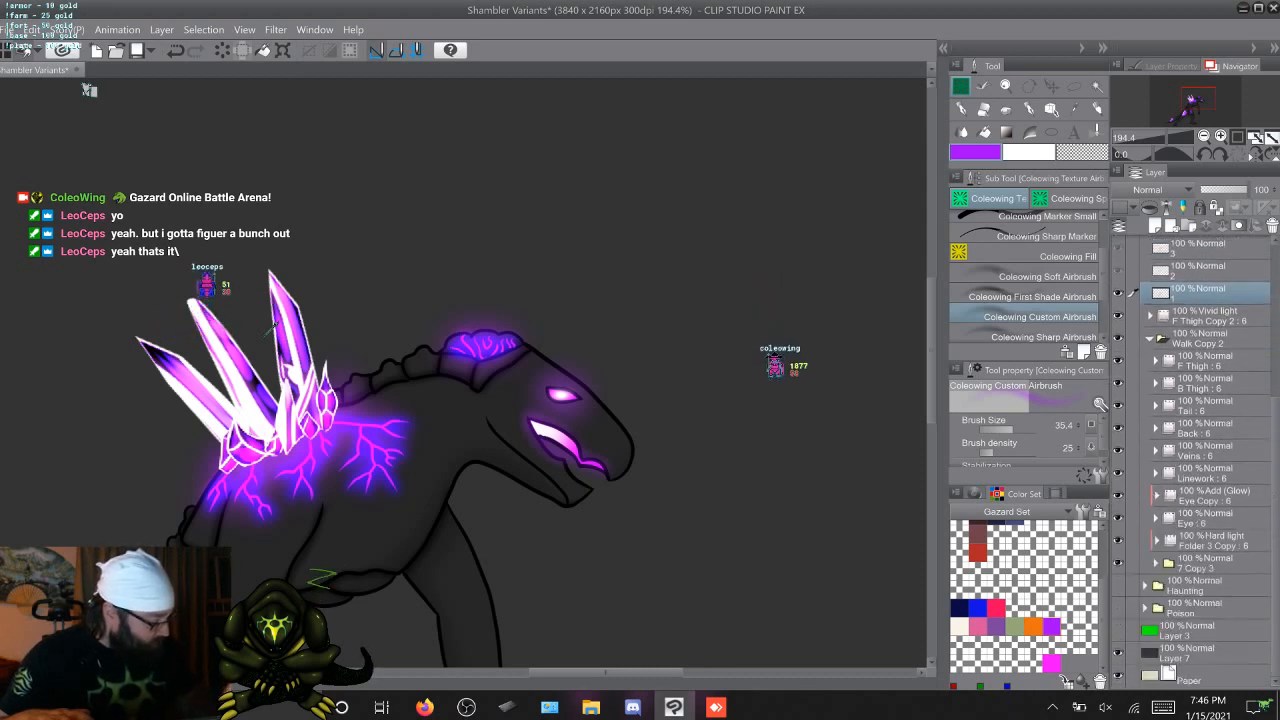
click(1156, 472)
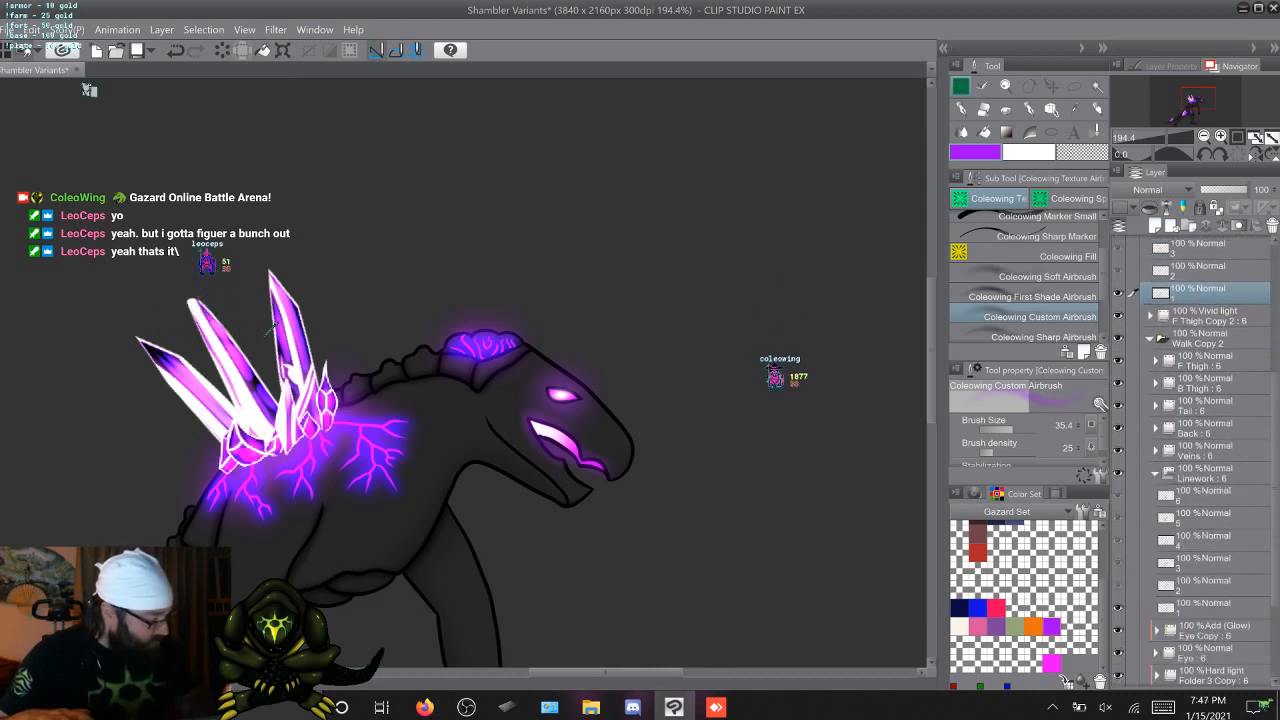
click(1204, 607)
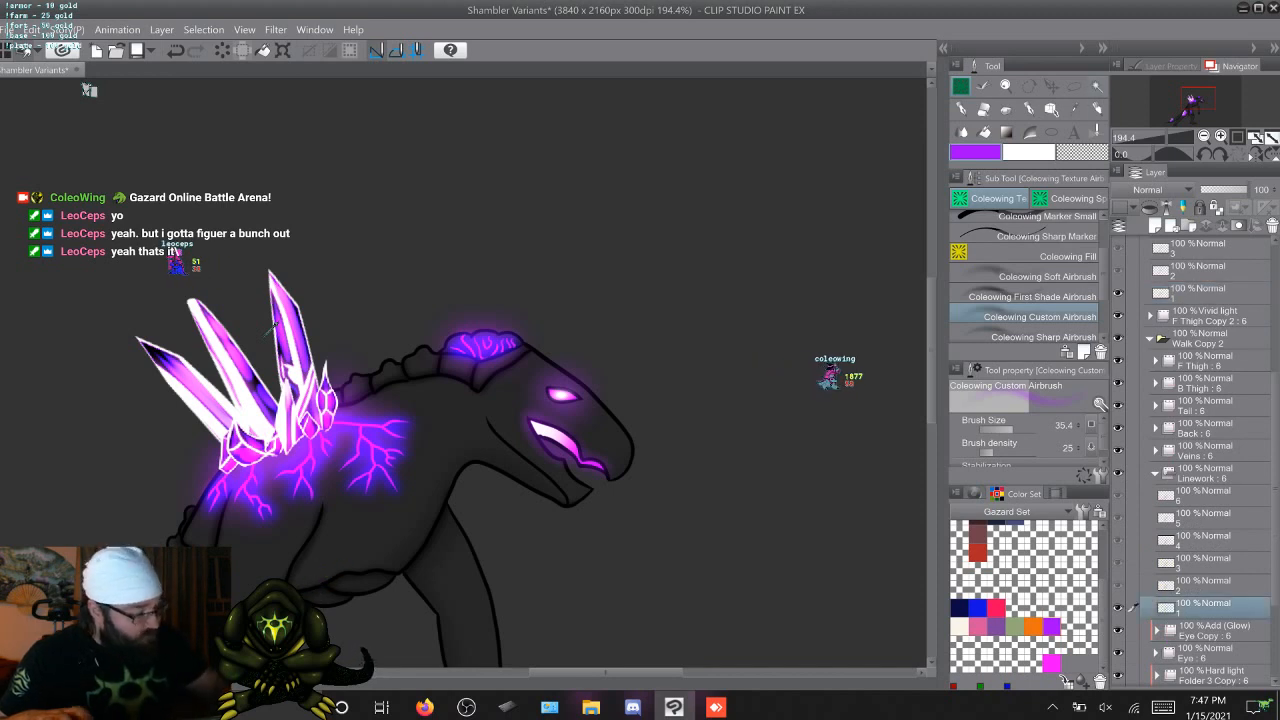
key(w)
click(89, 90)
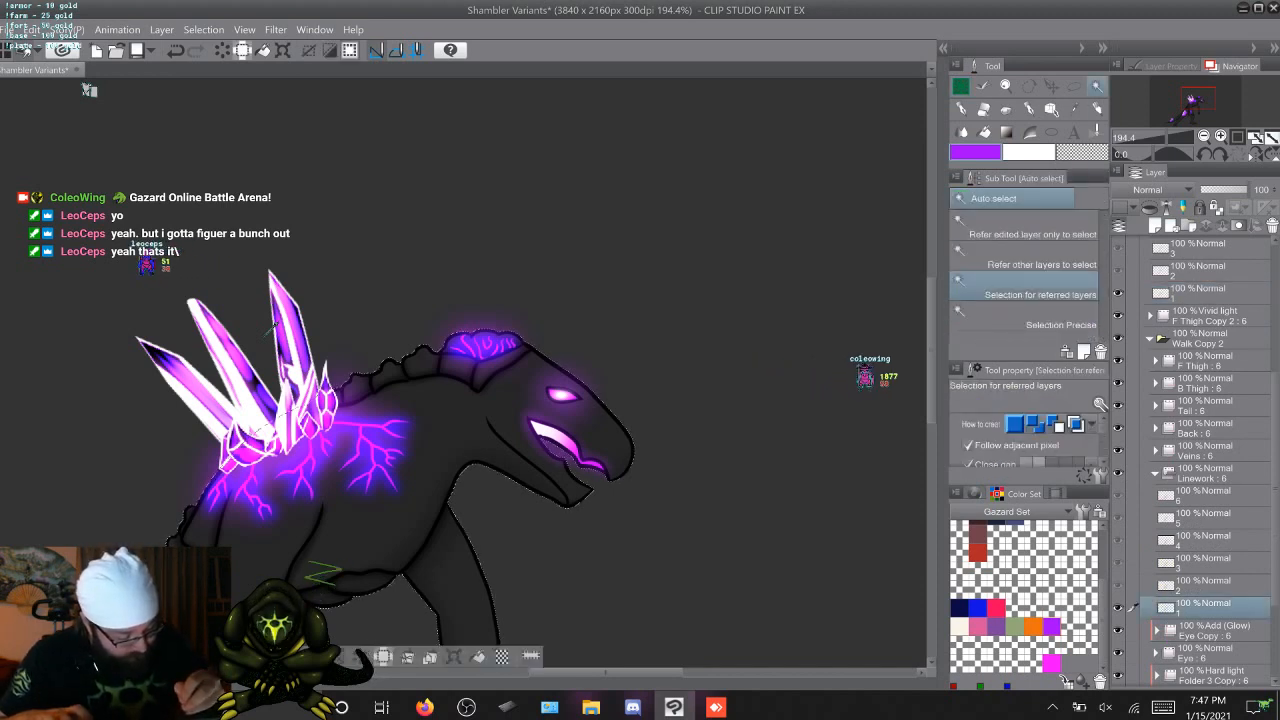
click(1074, 87)
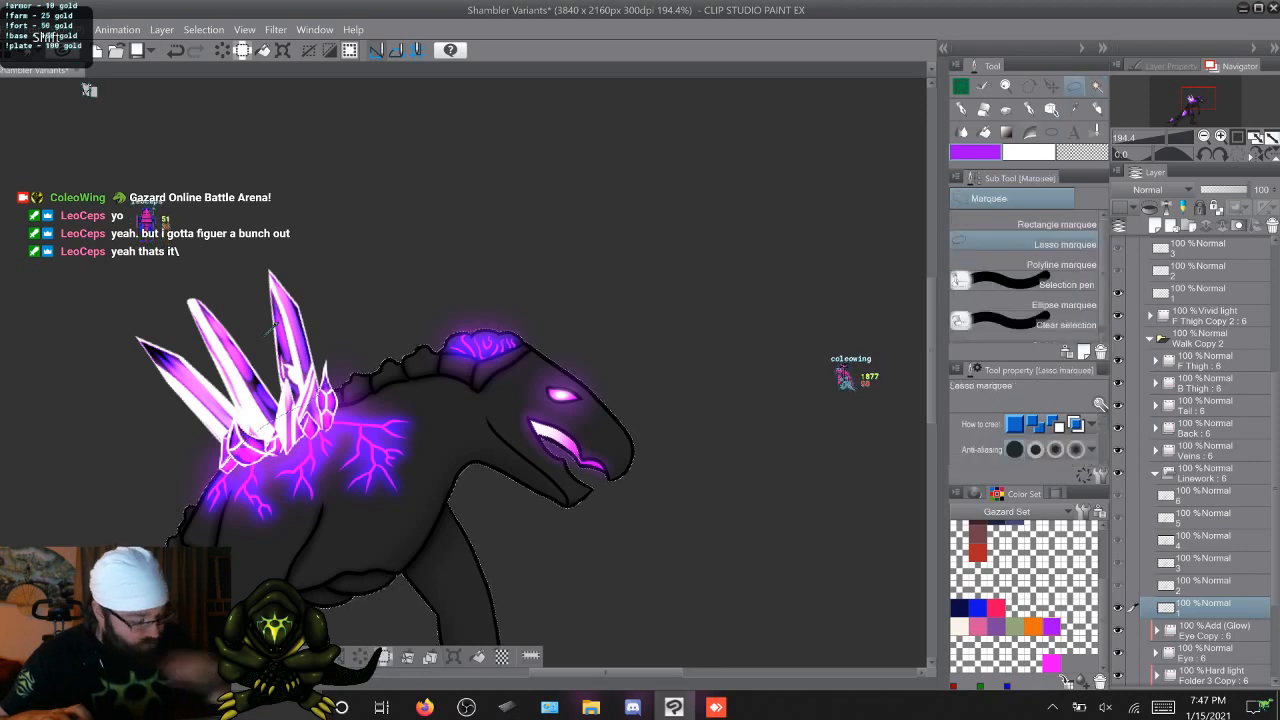
scroll(464, 370, up, 1)
scroll(271, 328, up, 3)
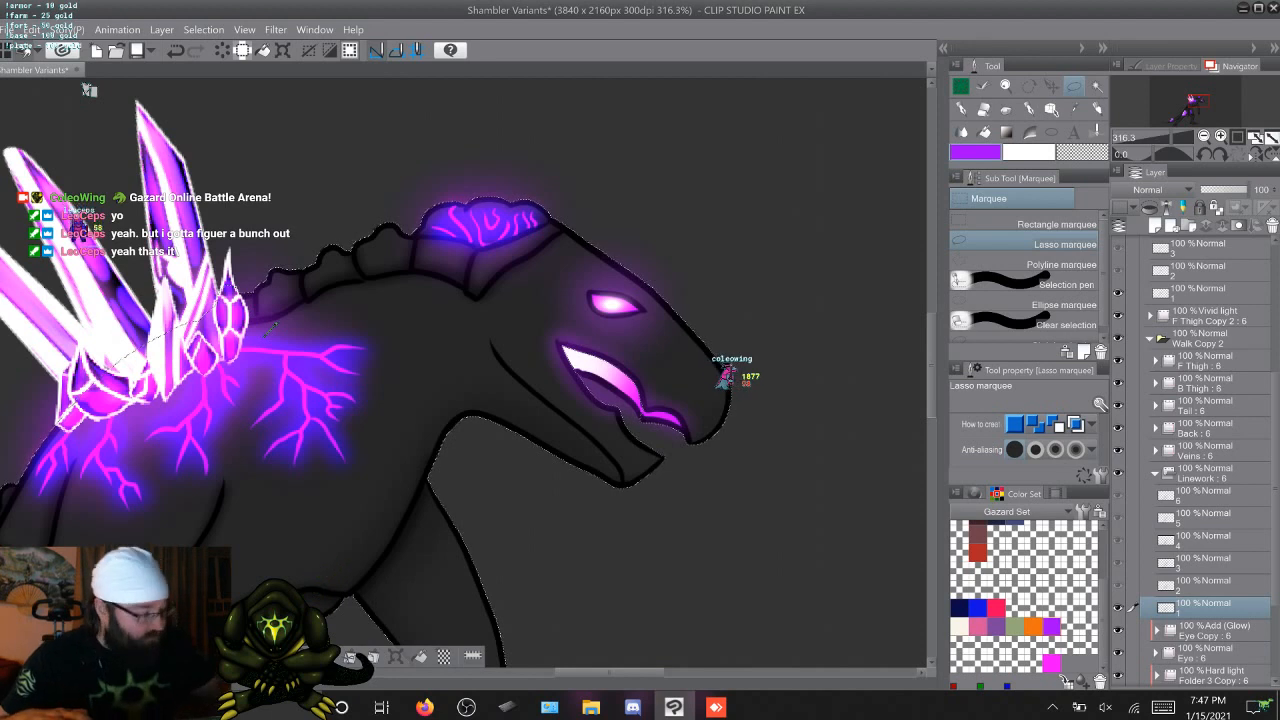
Paint a soft white glow in the mouth opening on F Thigh Copy 5 cel 1 with the Coleowing Soft Airbrush at size 80
click(1200, 293)
key(b)
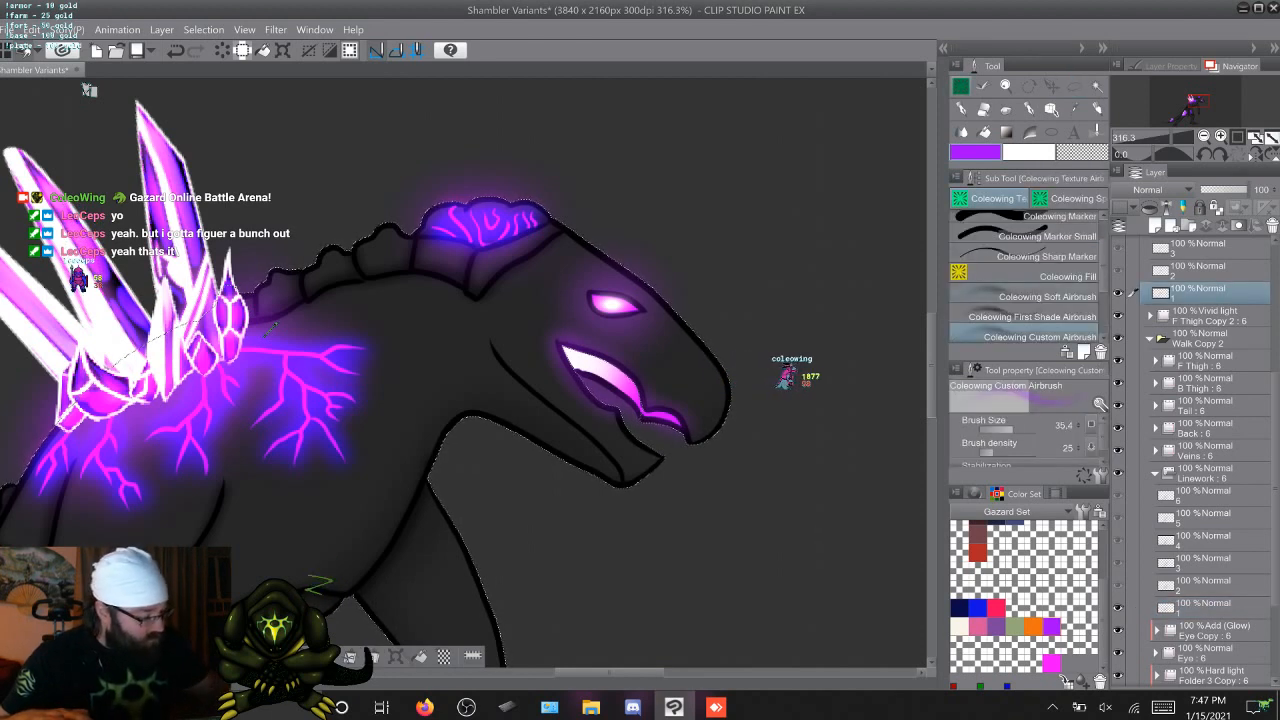
click(1040, 297)
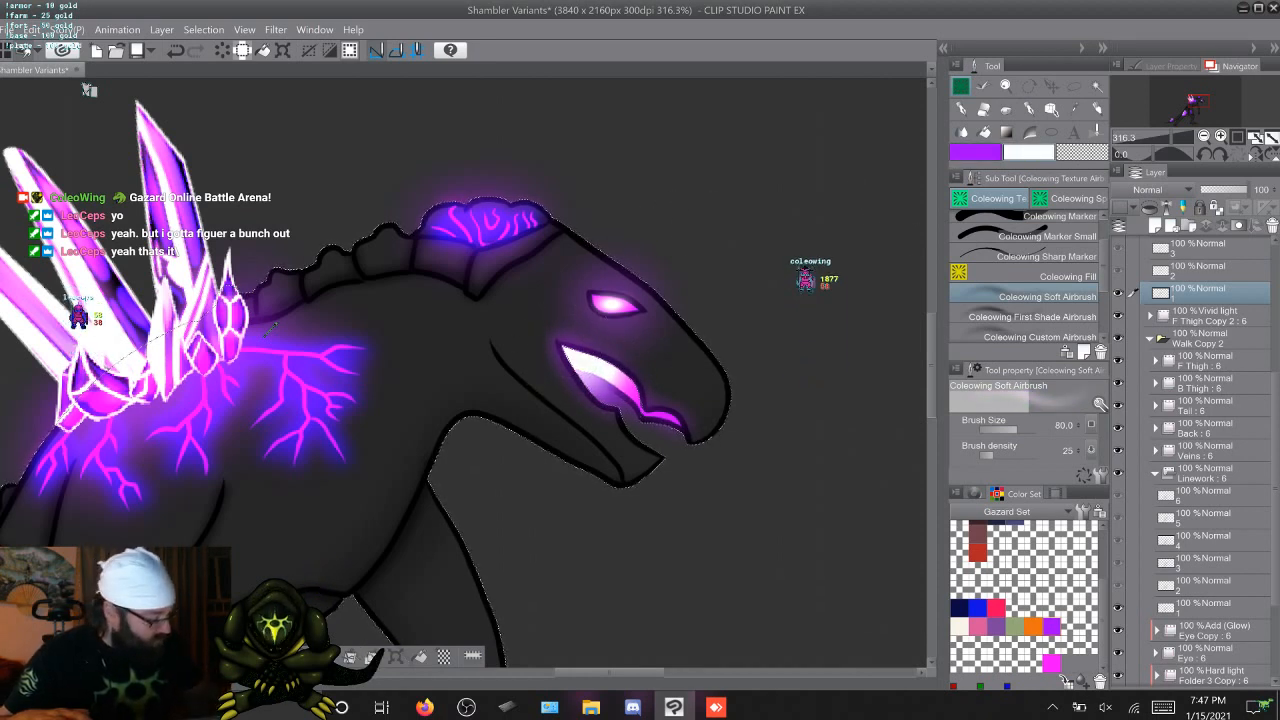
Replace the old selection with the body silhouette of Linework cel 2, using Auto select and the Lasso marquee
click(1208, 585)
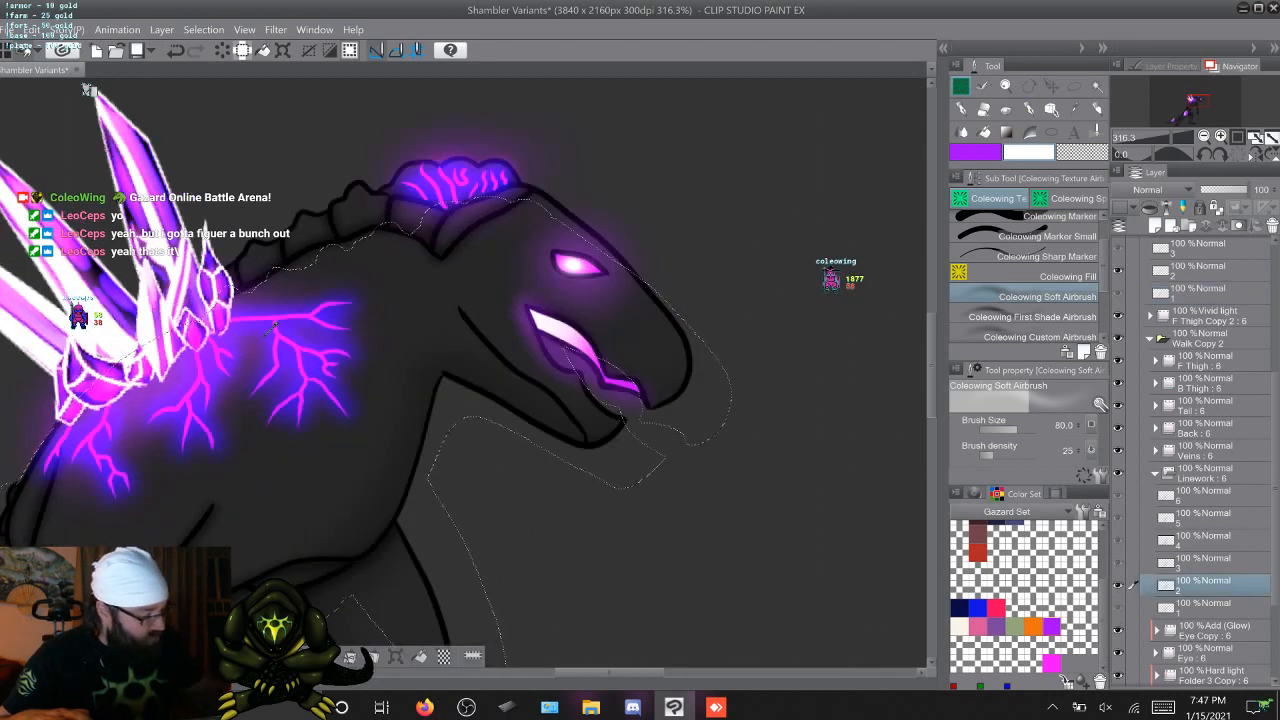
key(w)
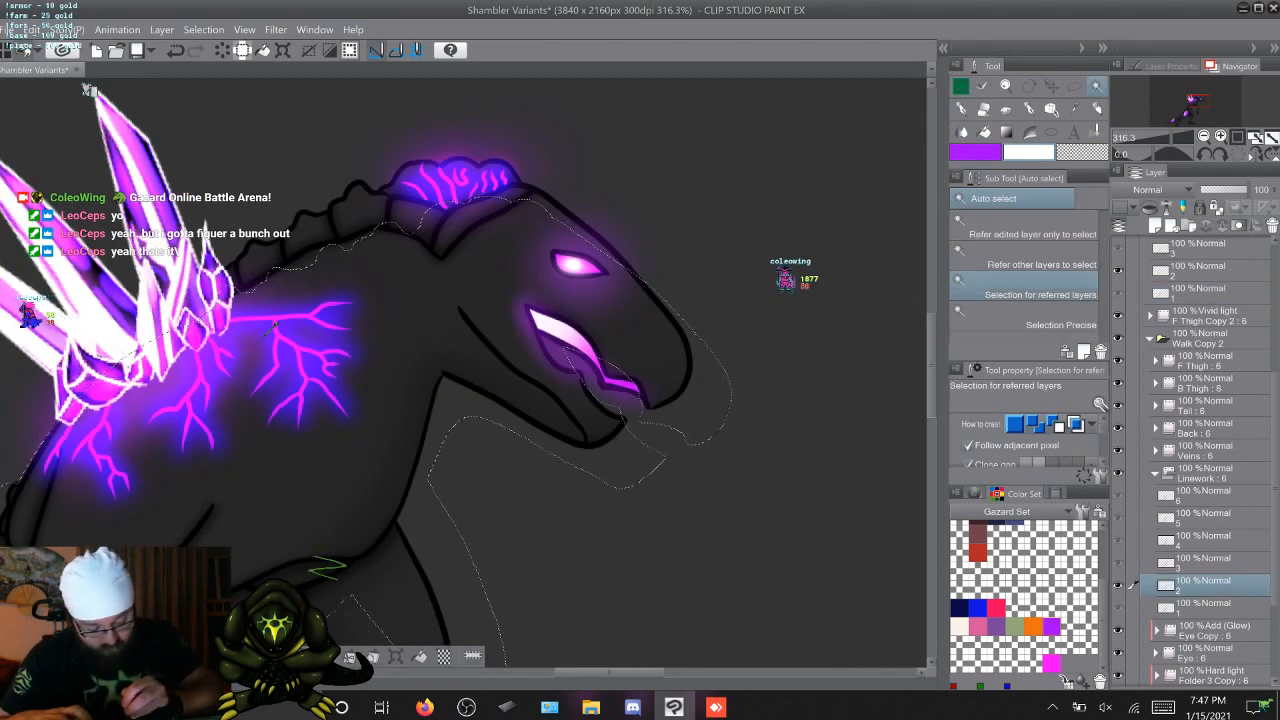
key(ctrl+d)
key(ctrl+shift+d)
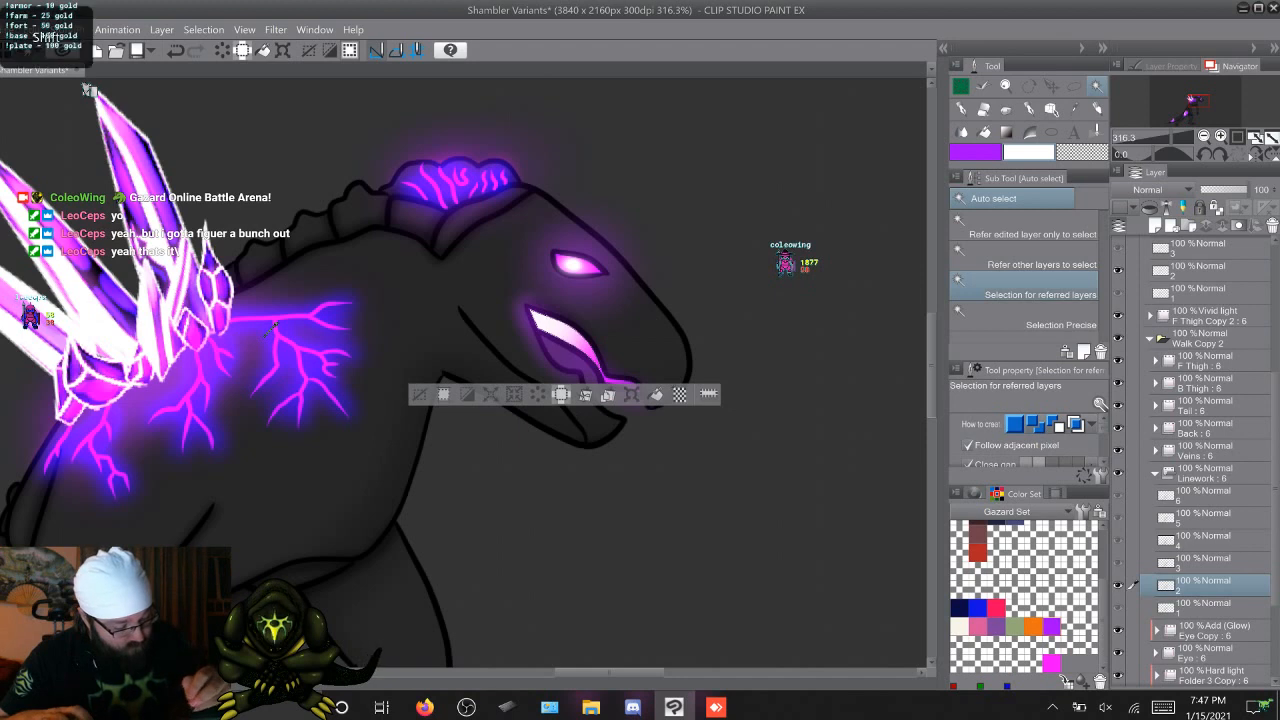
key(m)
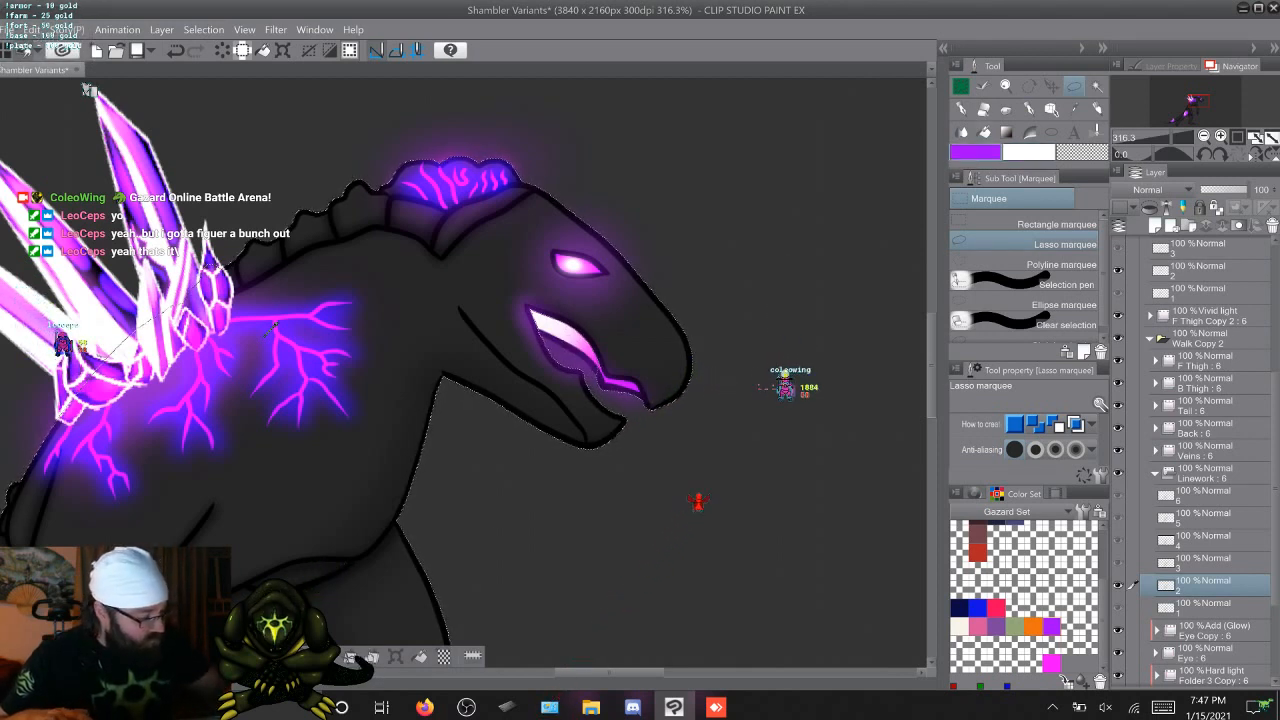
Paint a soft purple and white glow in the mouth opening on F Thigh Copy 5 cel 2 with the Coleowing Soft Airbrush, and clear the selection
key(b)
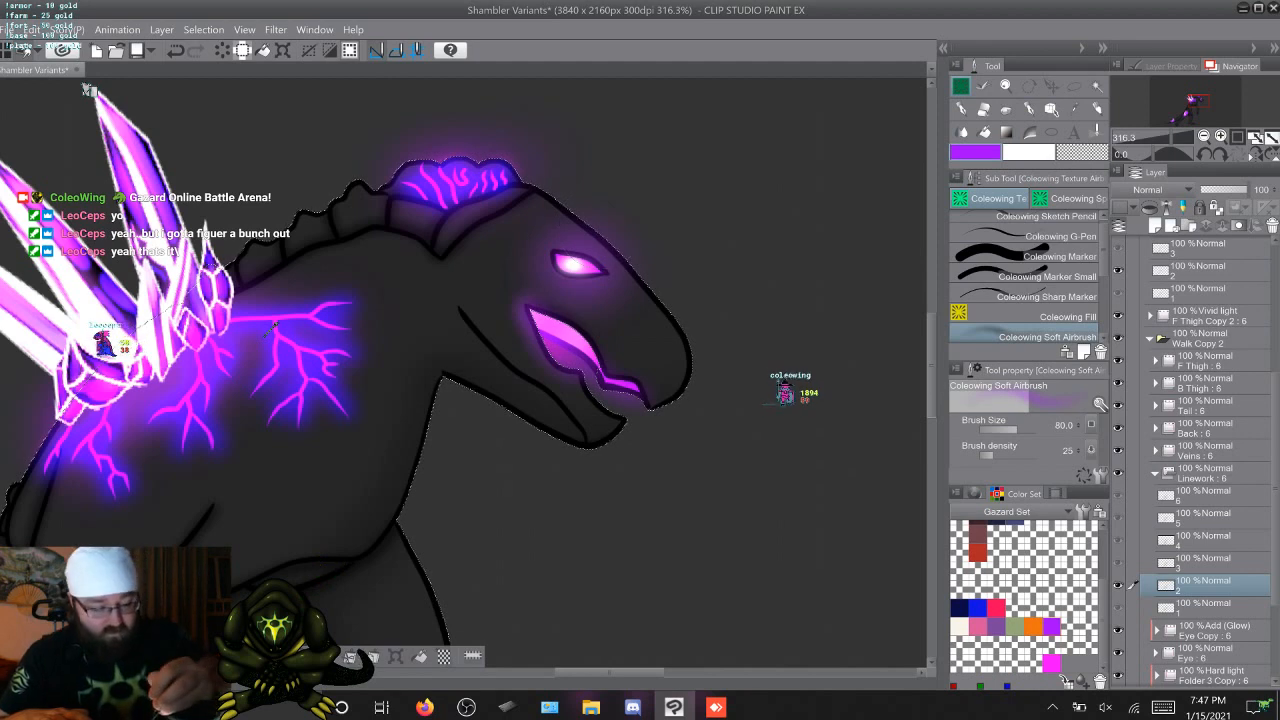
click(1204, 270)
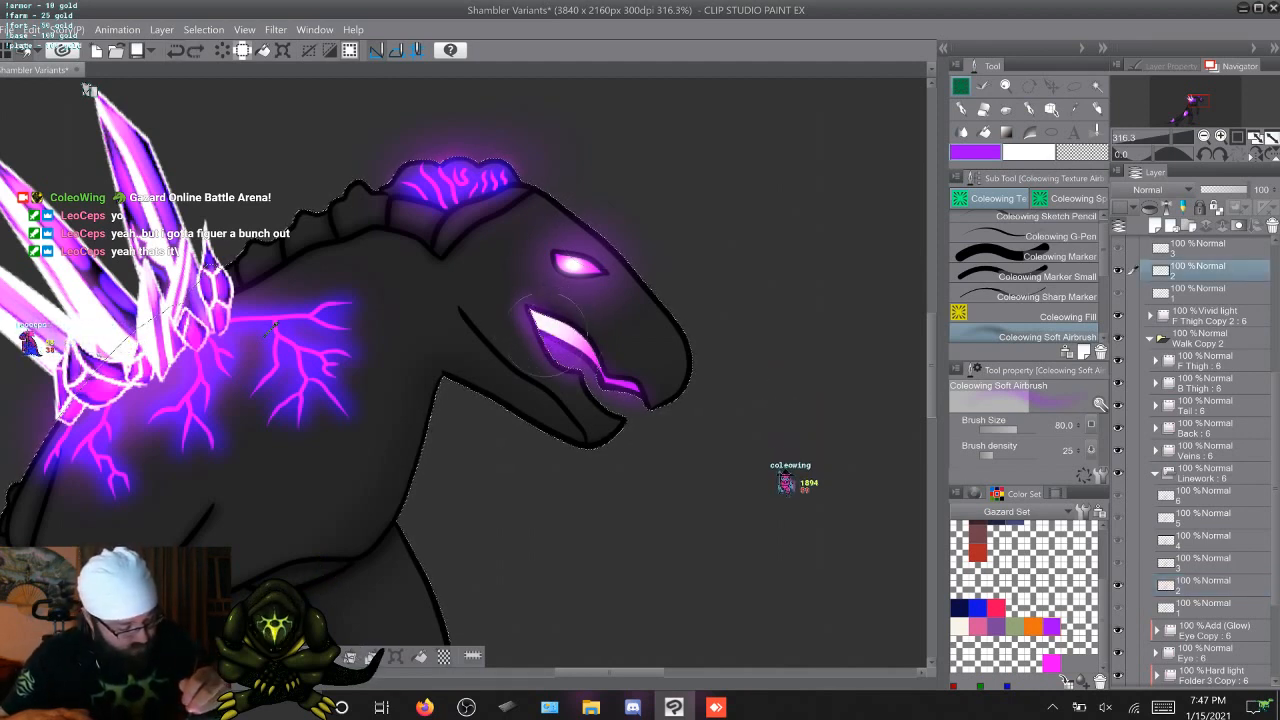
key(c)
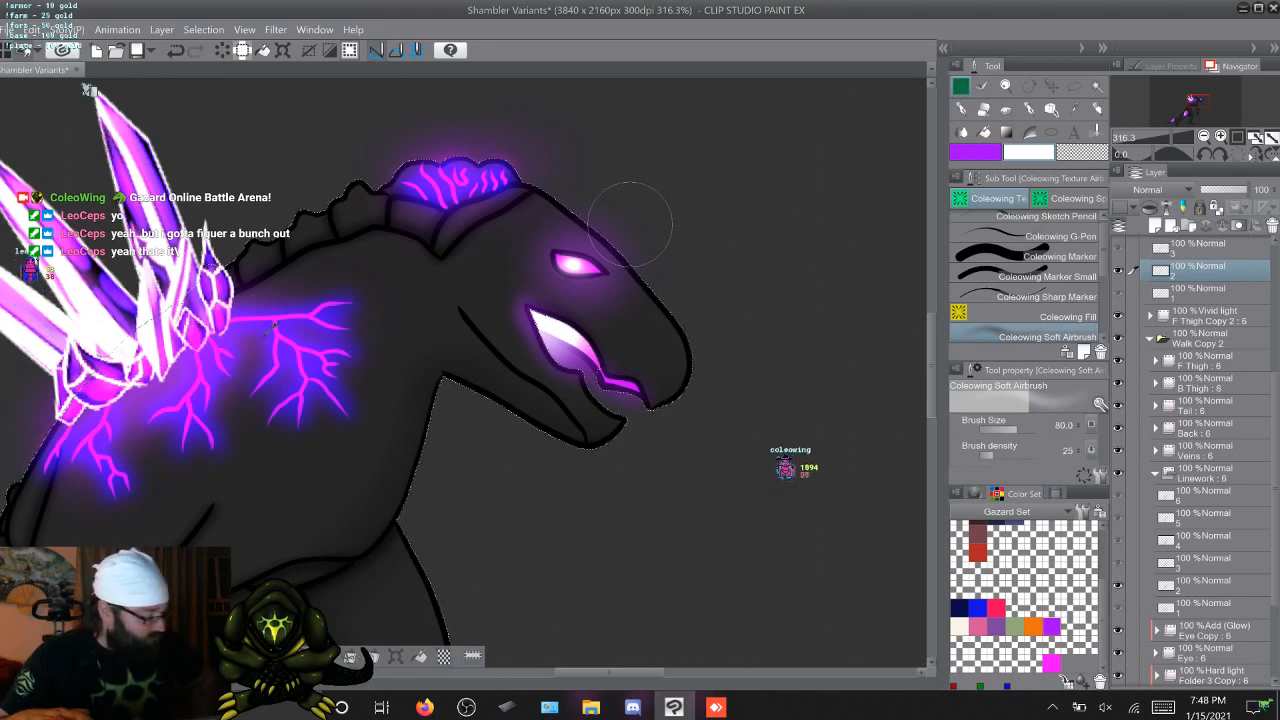
key(ctrl+d)
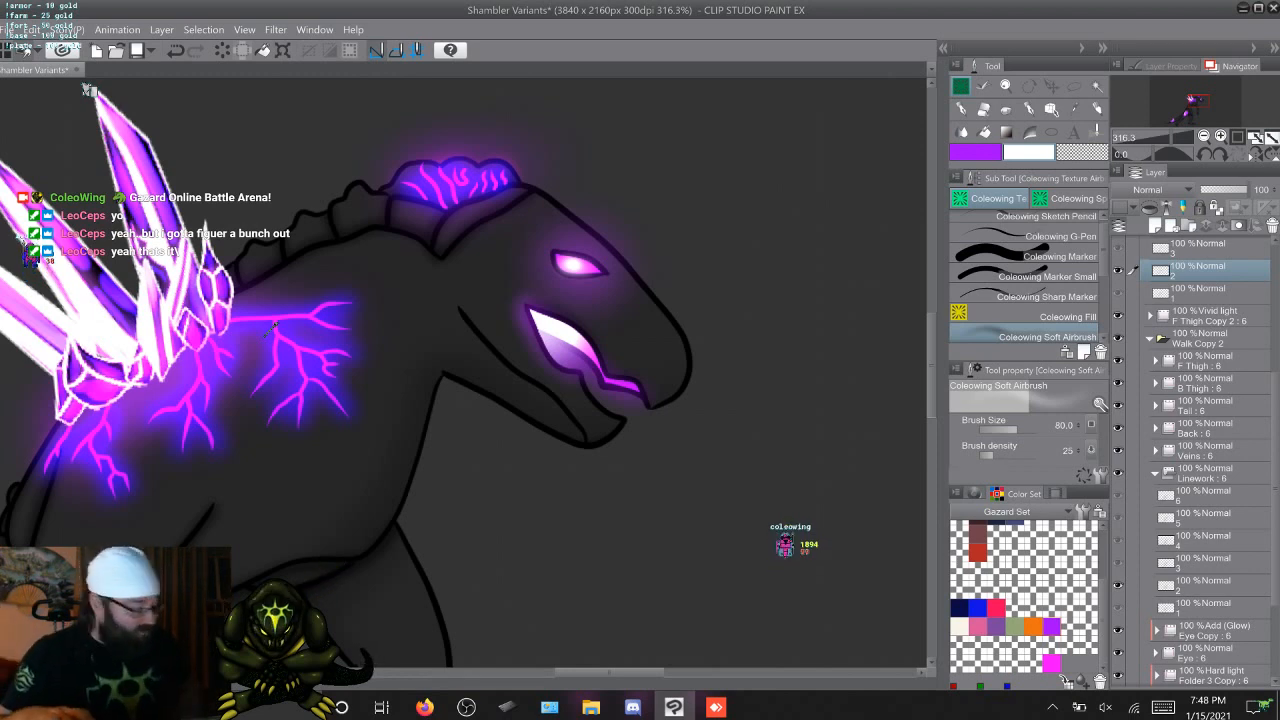
key(ctrl+z)
key(ctrl+y)
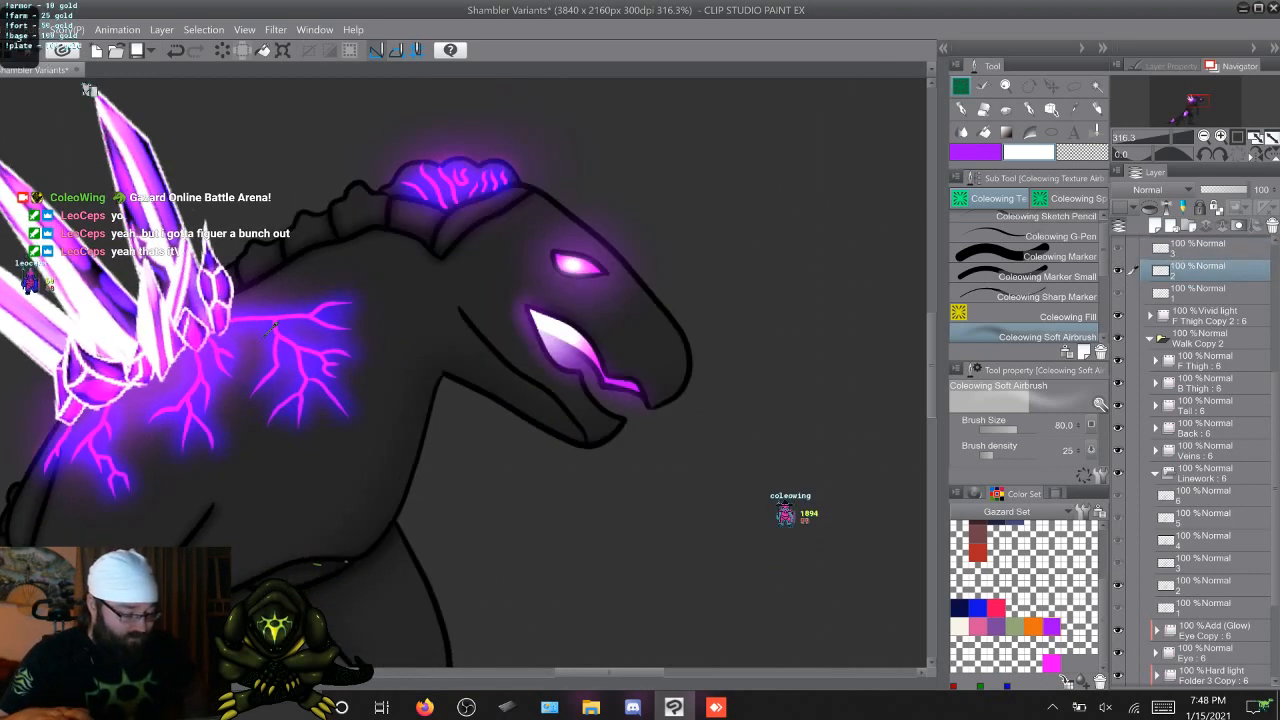
key(ctrl+z)
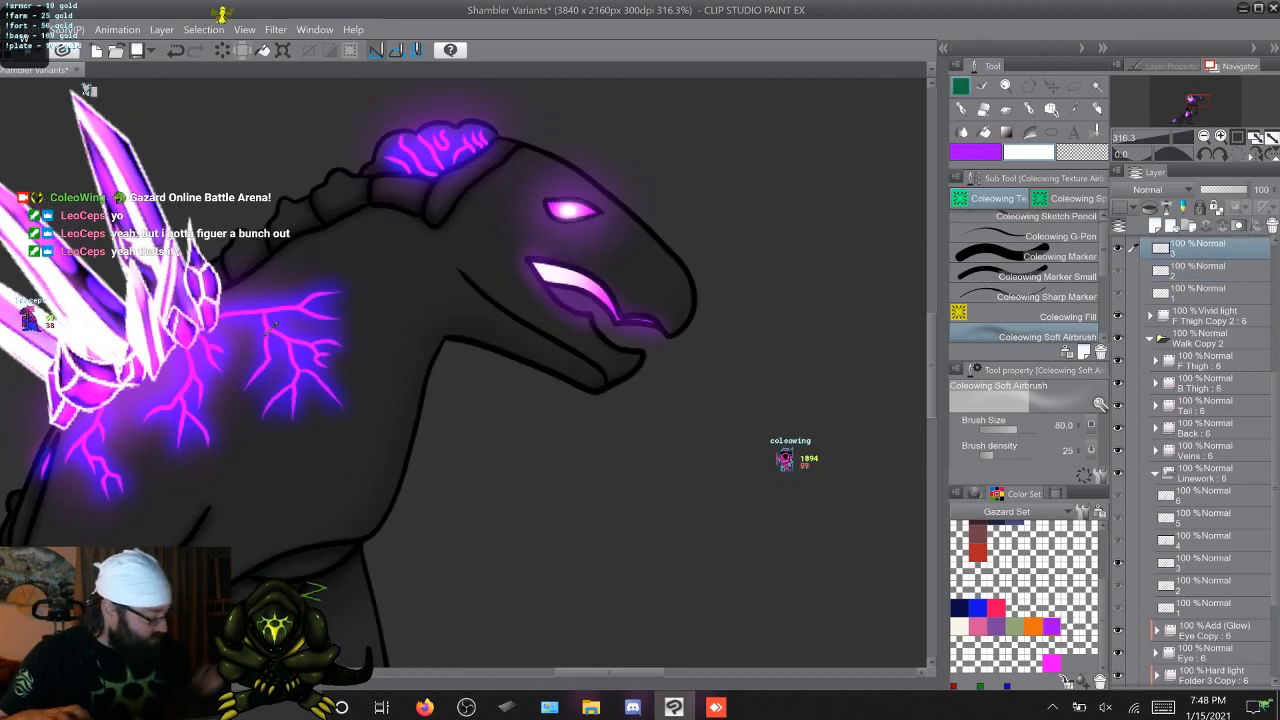
Select the body silhouette of Linework cel 3 with Auto select and the Lasso marquee, including the mouth opening
click(198, 52)
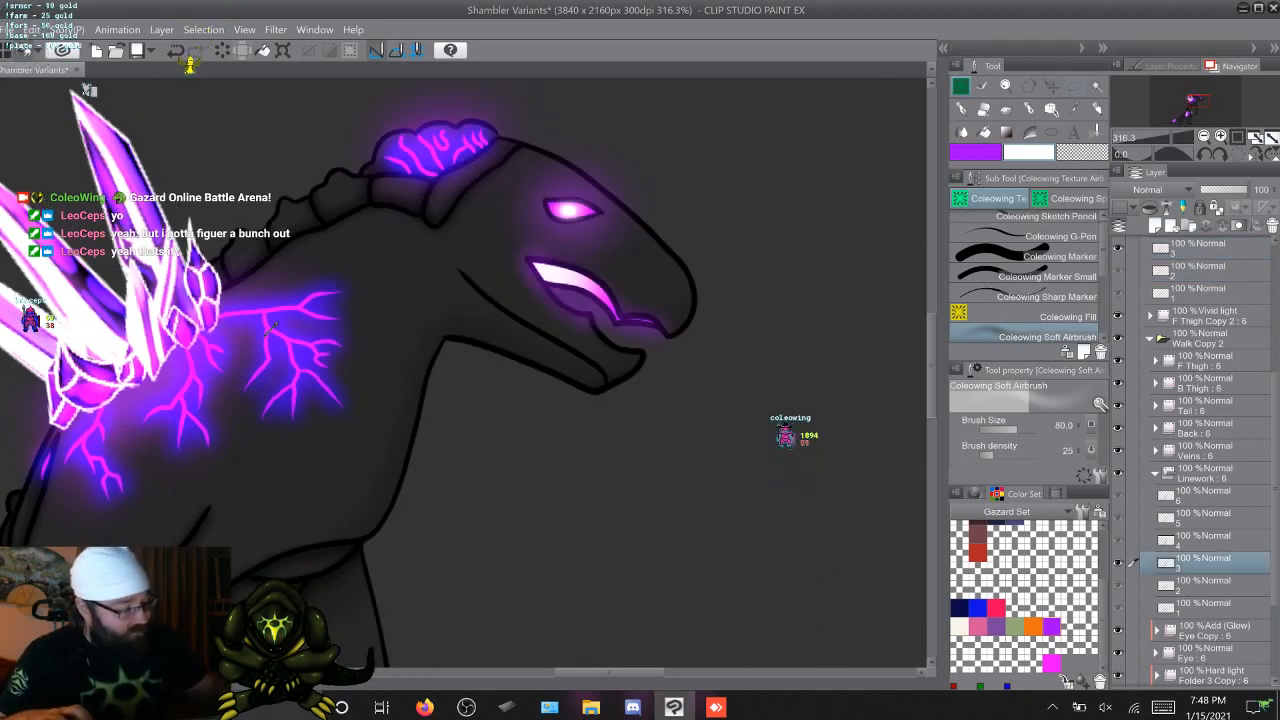
key(w)
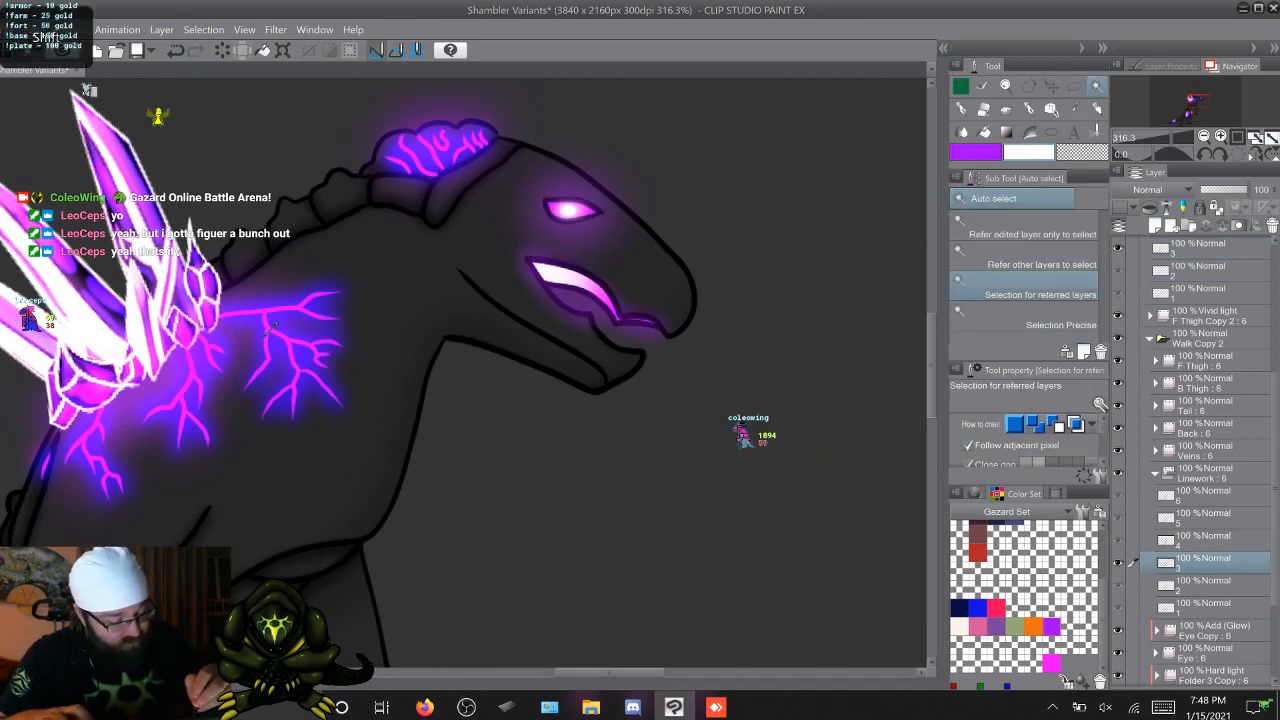
click(270, 325)
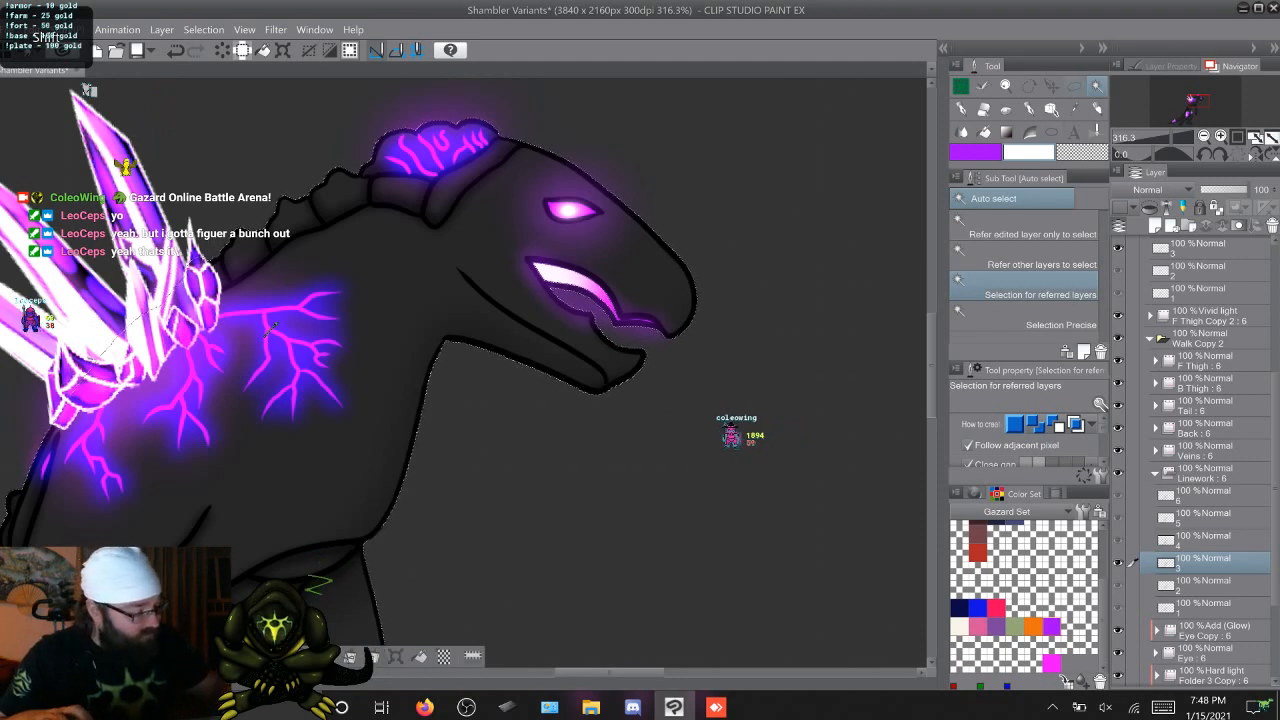
key(m)
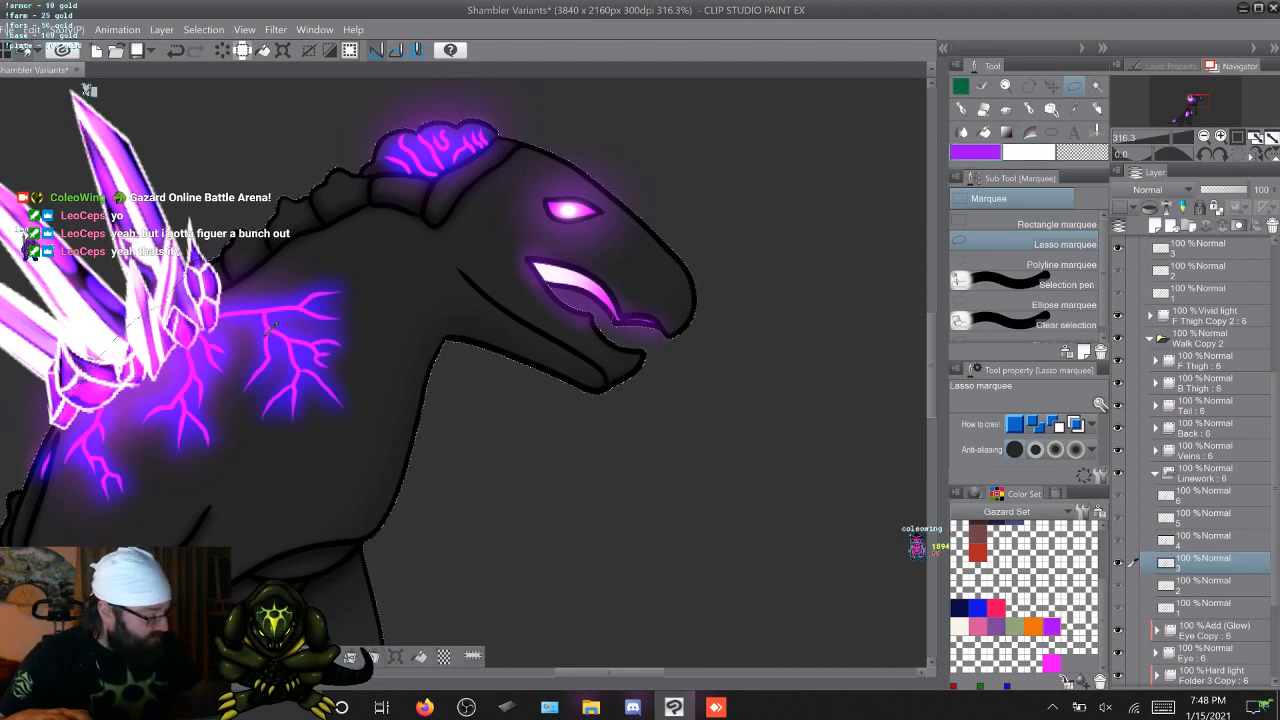
Paint a soft purple and white glow in the mouth opening on F Thigh Copy 5 cel 3 with the Coleowing Soft Airbrush, and clear the selection
click(1200, 248)
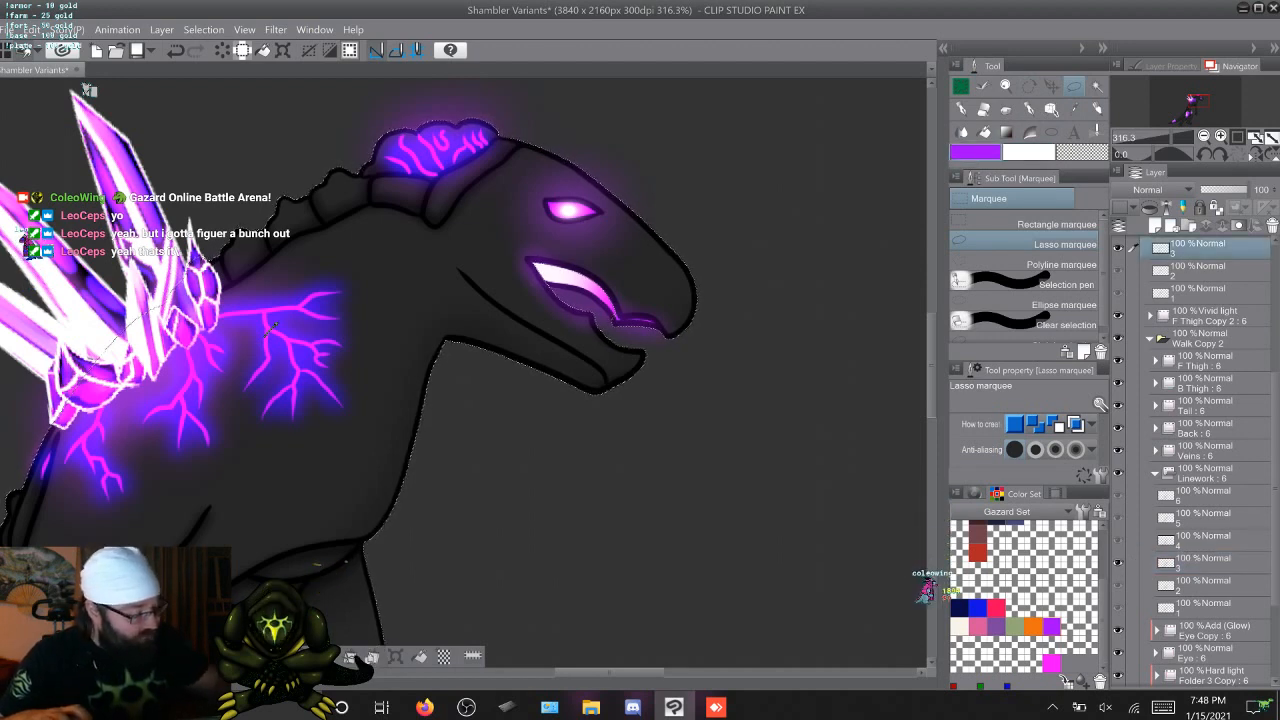
key(b)
mouse_move(548, 274)
mouse_down()
mouse_move(590, 300)
mouse_move(578, 278)
mouse_up()
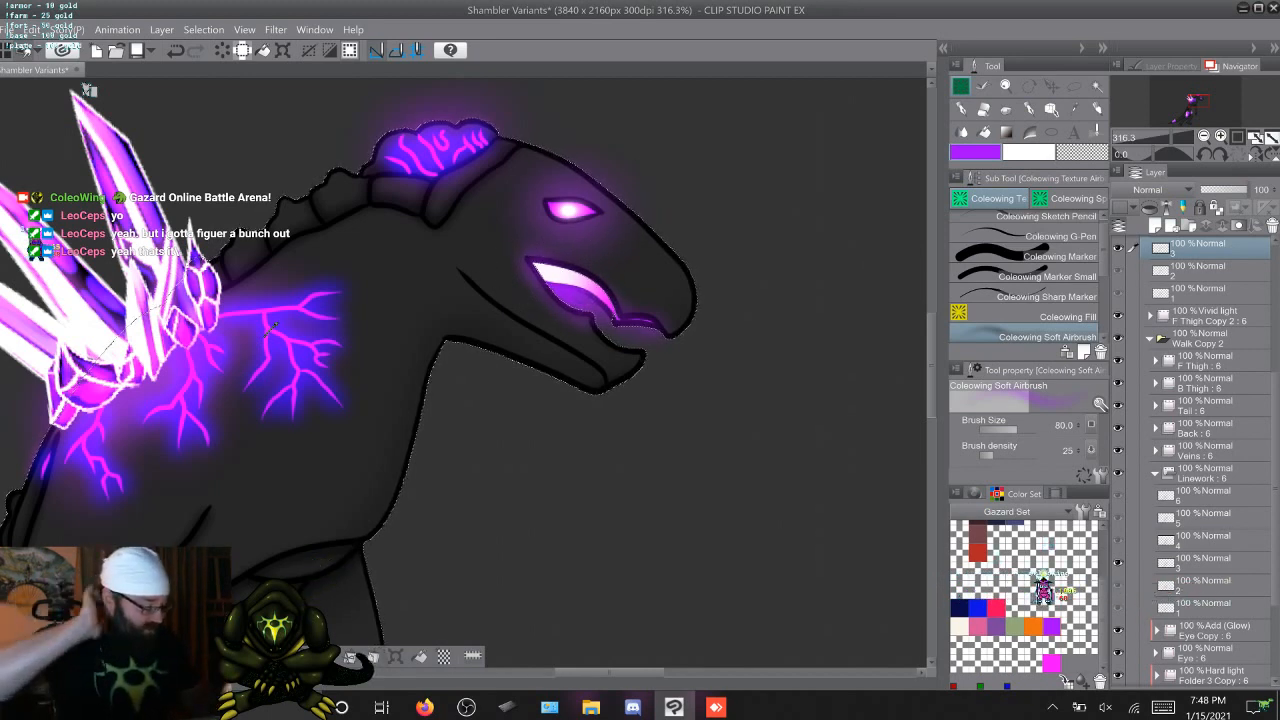
click(1204, 563)
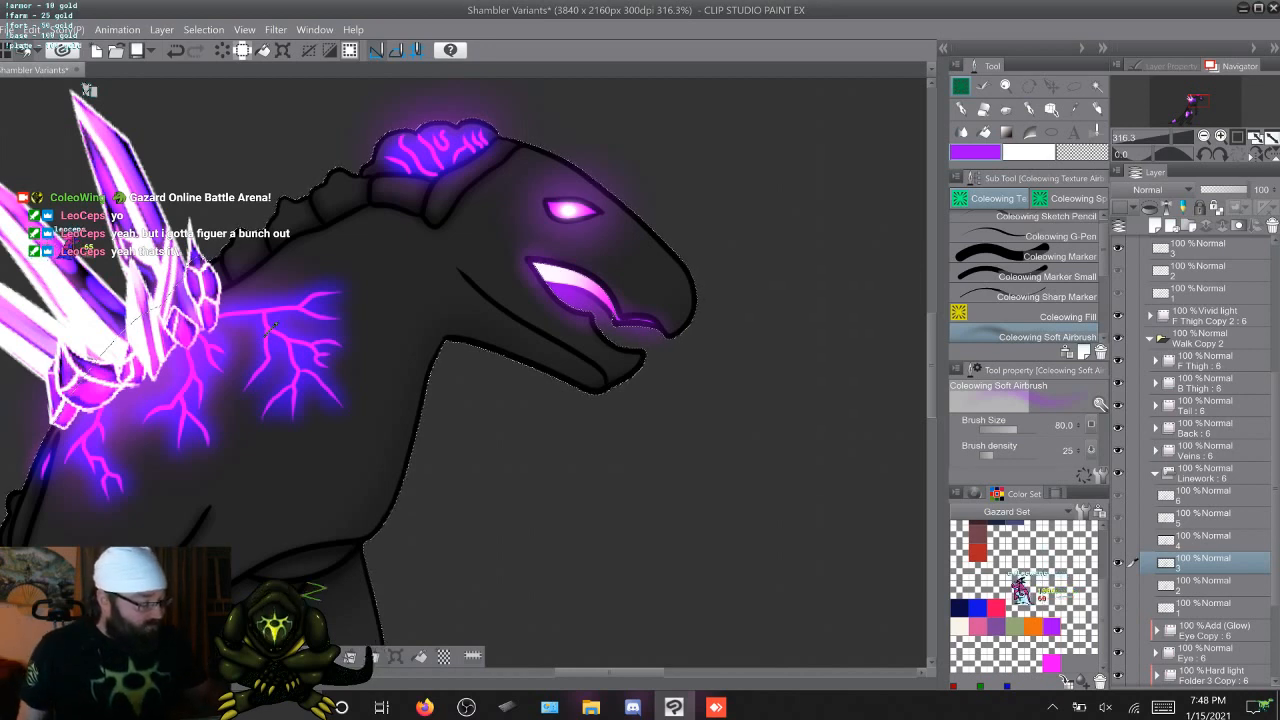
click(1147, 245)
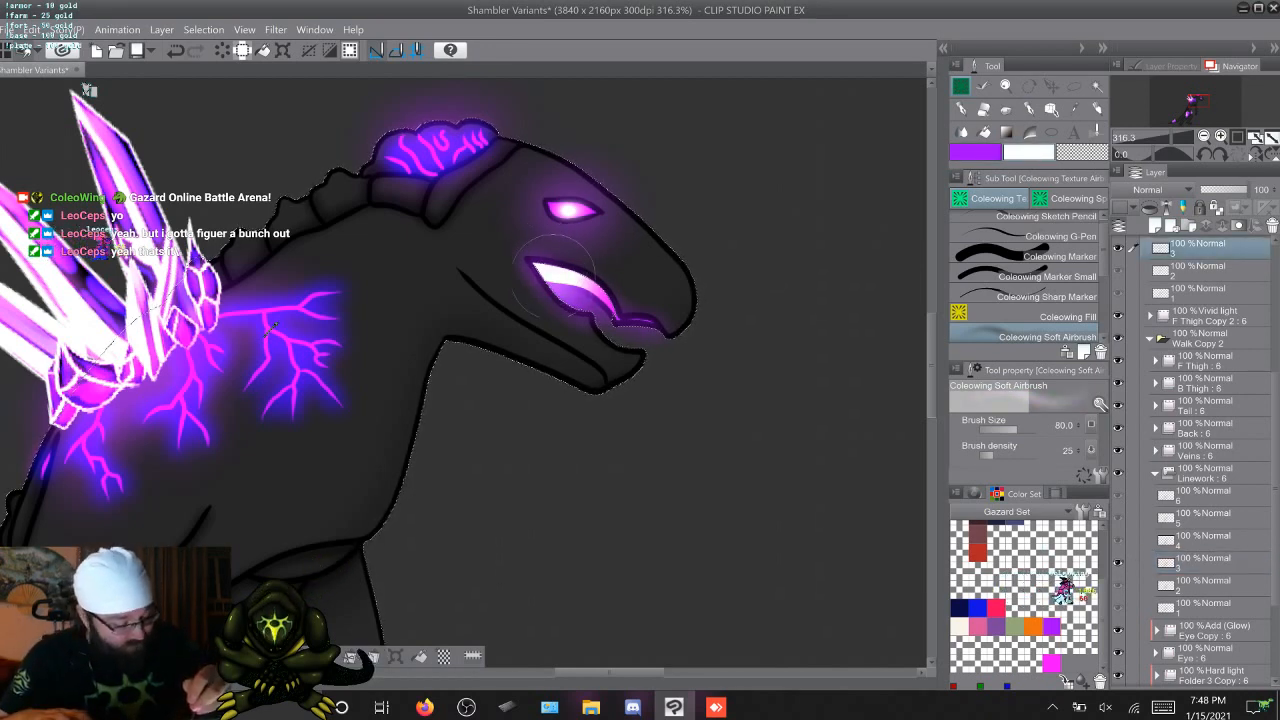
drag(551, 272, 554, 262)
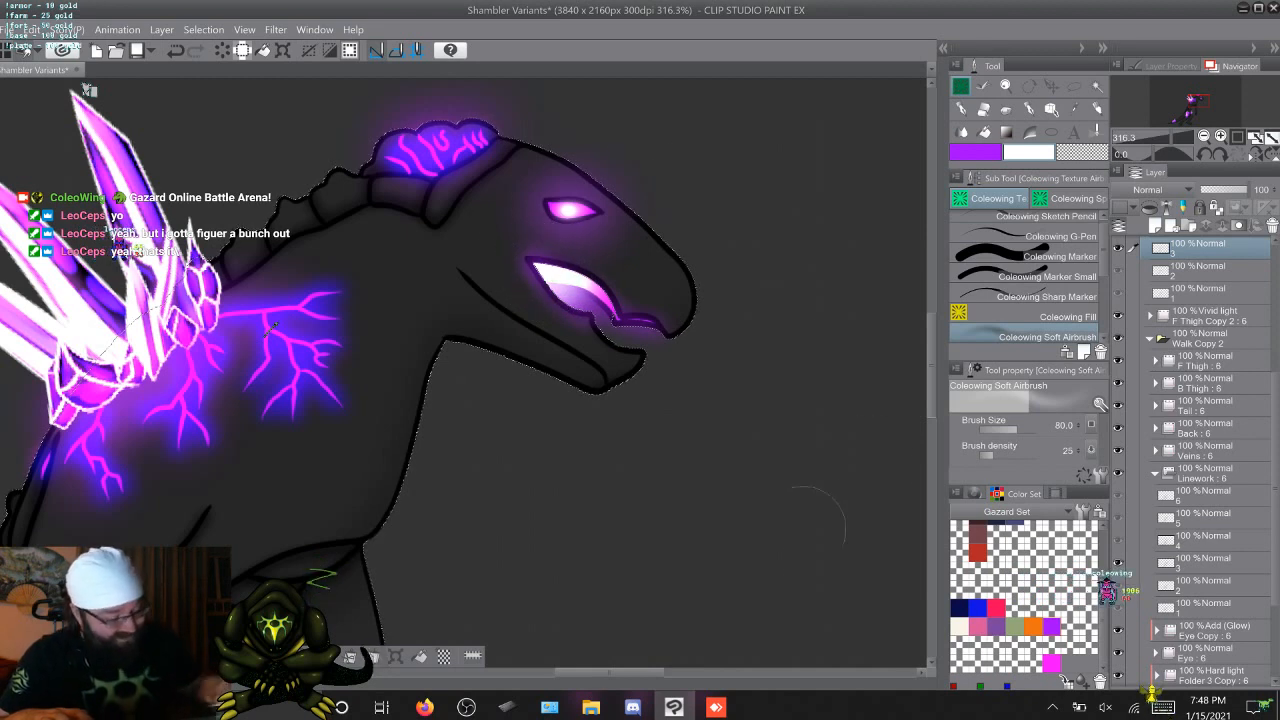
key(ctrl+d)
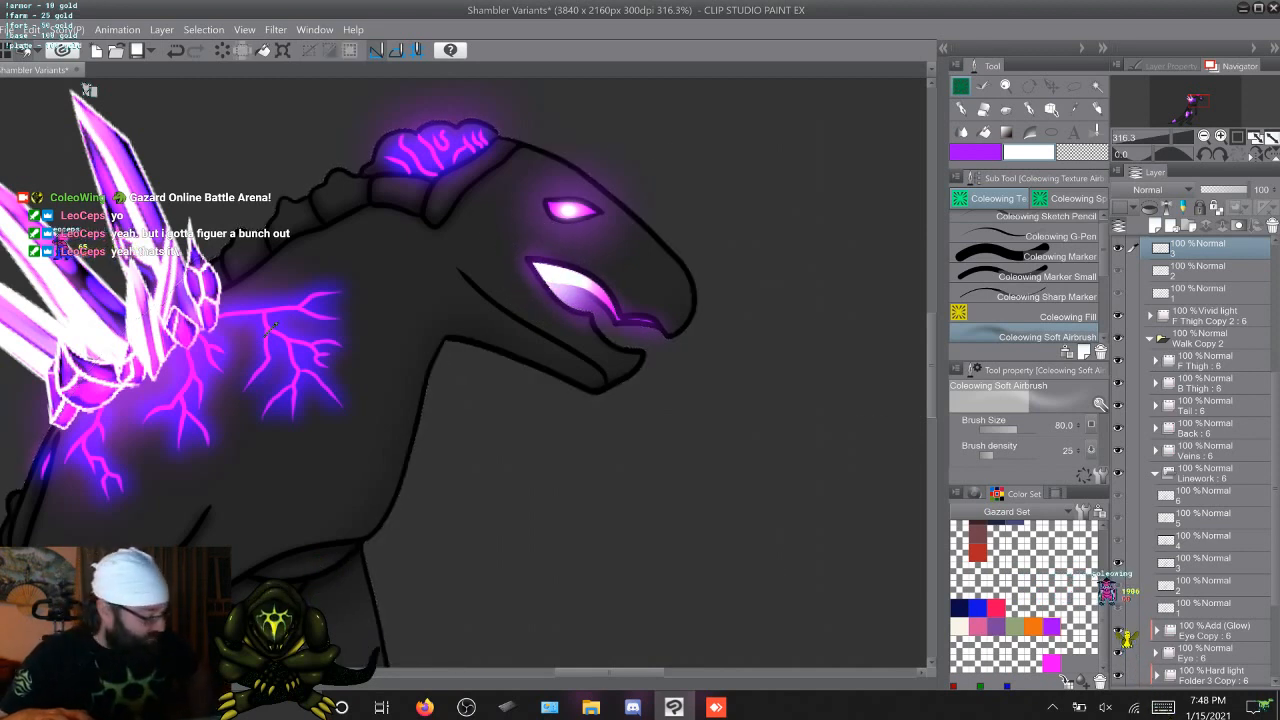
Go to the fourth walk frame and select the body silhouette of Linework cel 4 with Auto select and the Lasso marquee
key(Right)
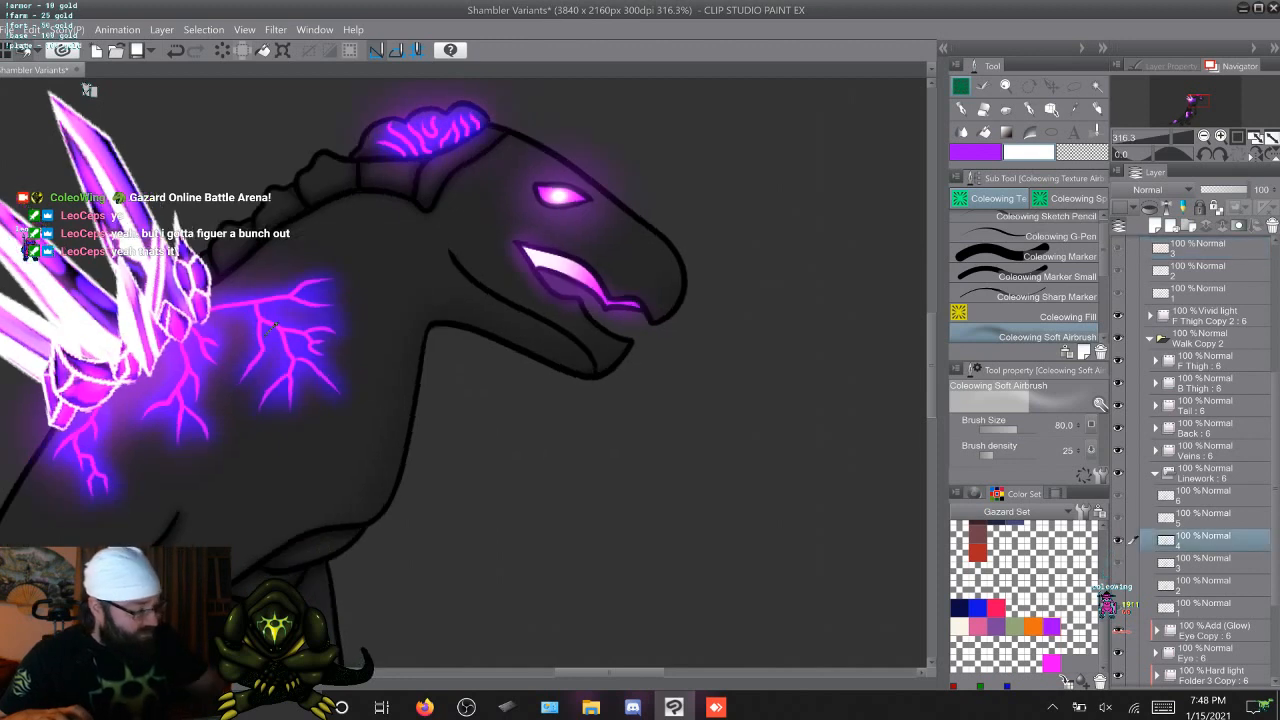
key(w)
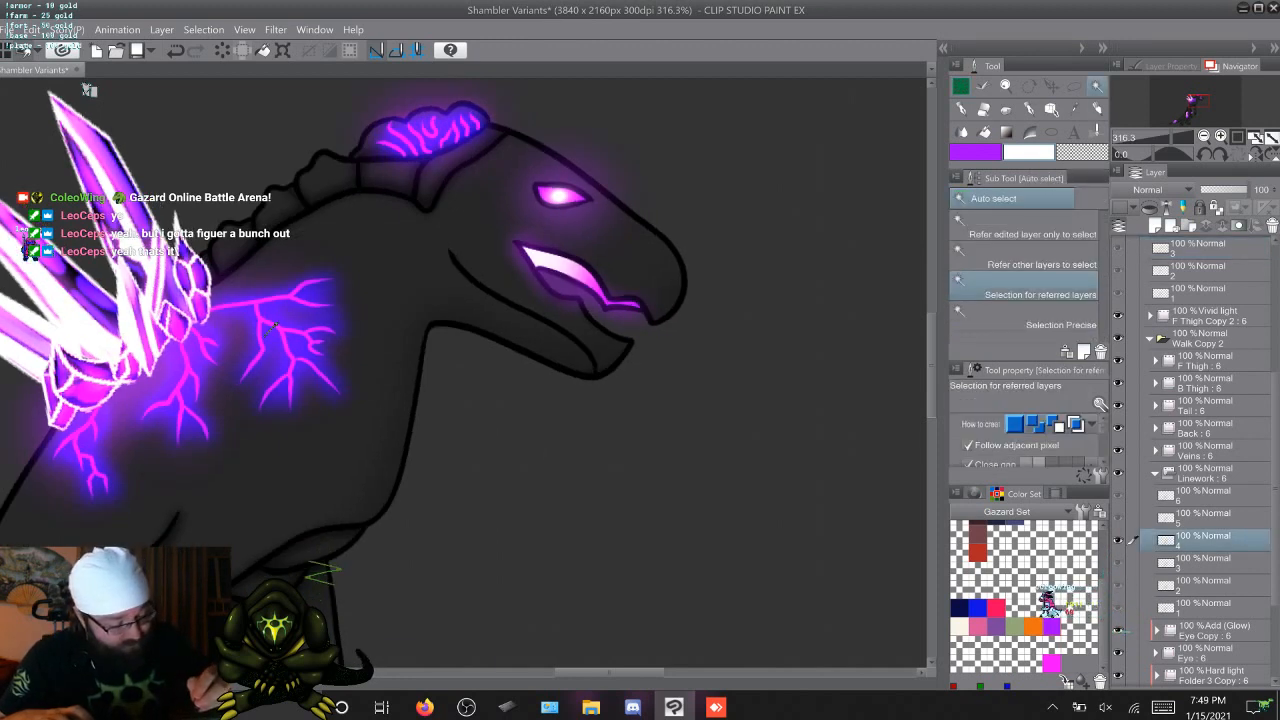
shift+click(274, 325)
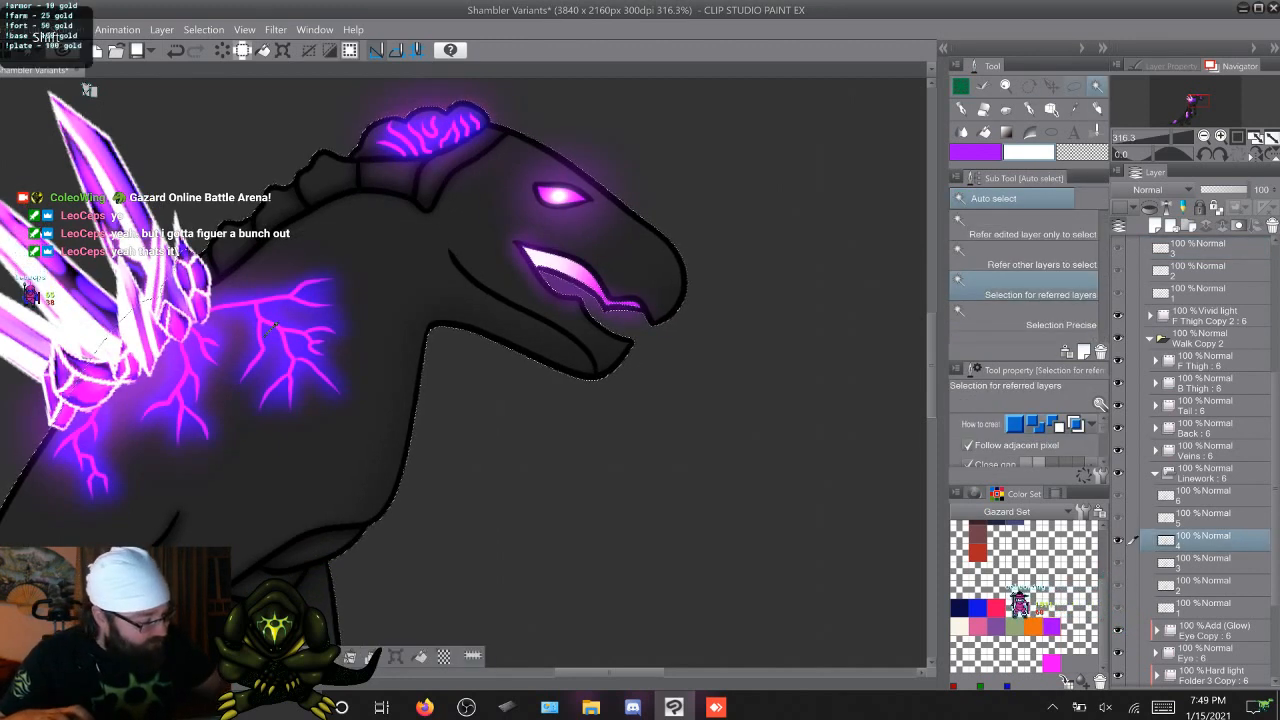
key(m)
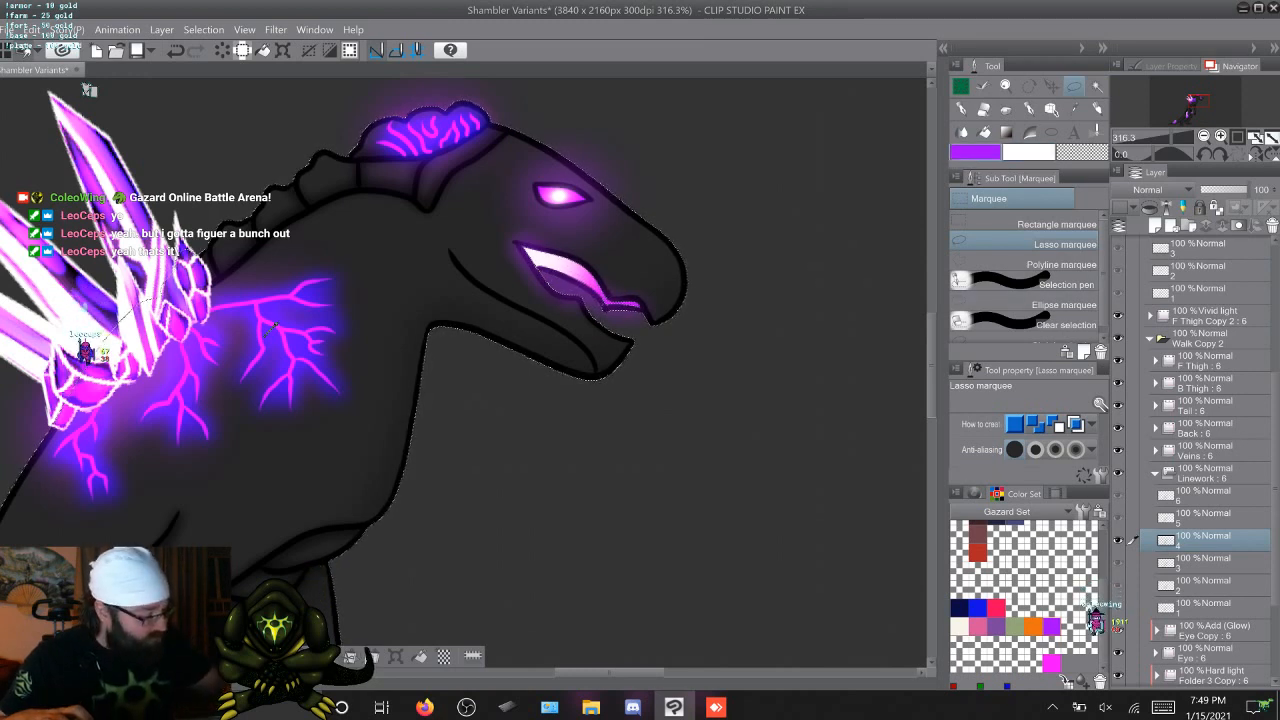
Airbrush a soft purple and white glow into the mouth opening on F Thigh Copy 5 cel 4, and clear the selection
key(b)
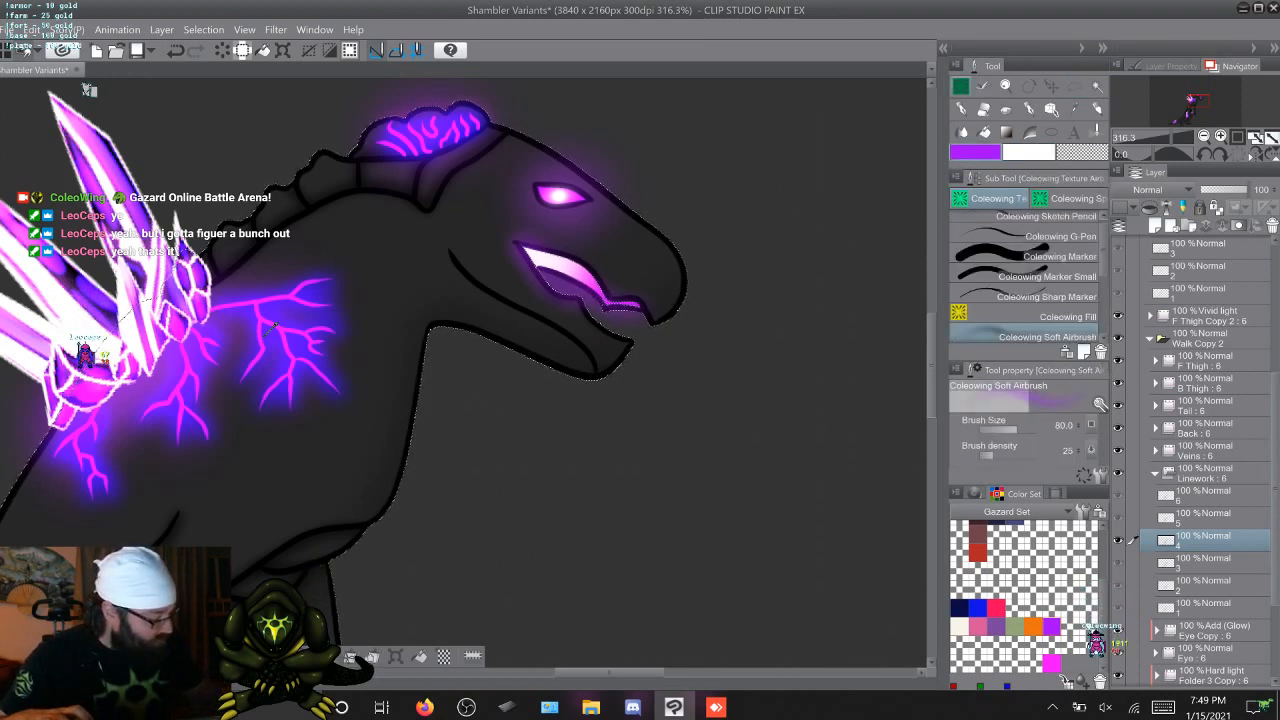
scroll(1200, 400, up, 3)
click(1200, 276)
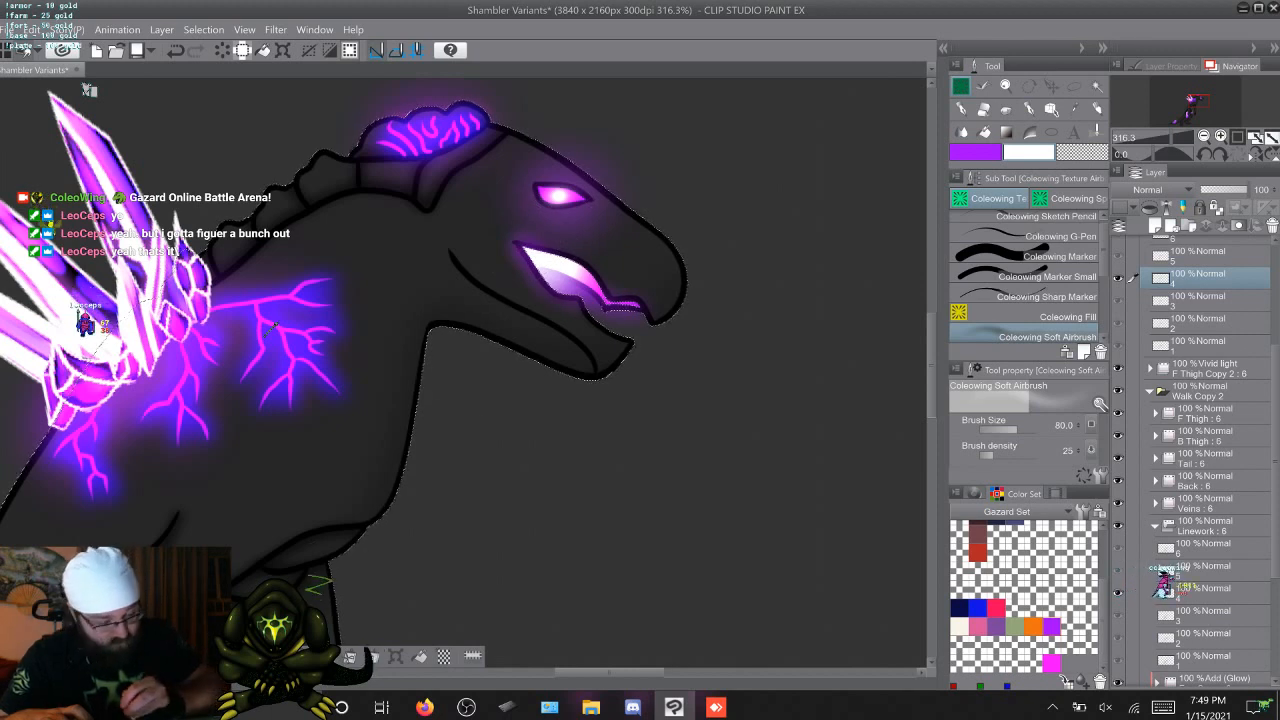
key(ctrl+d)
Select the body silhouette from Linework cel 5 and airbrush a soft purple and white mouth glow on F Thigh Copy 5 cel 5
key(Right)
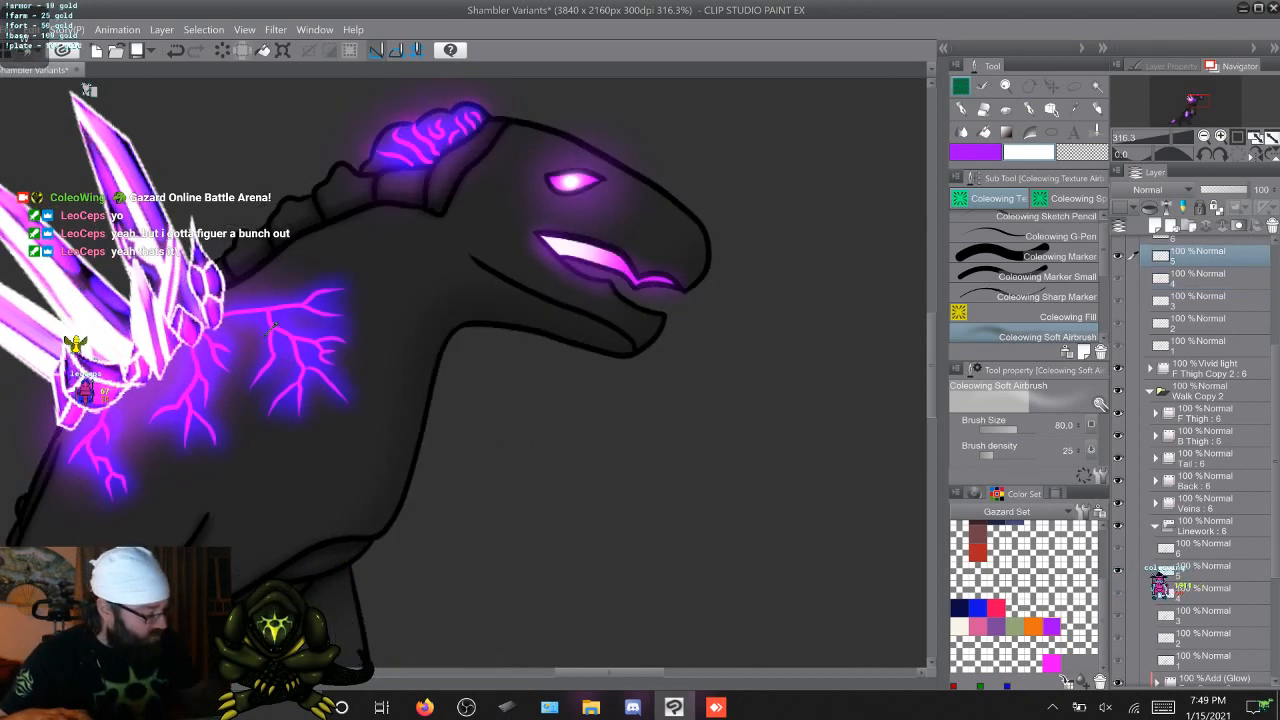
click(1204, 571)
key(w)
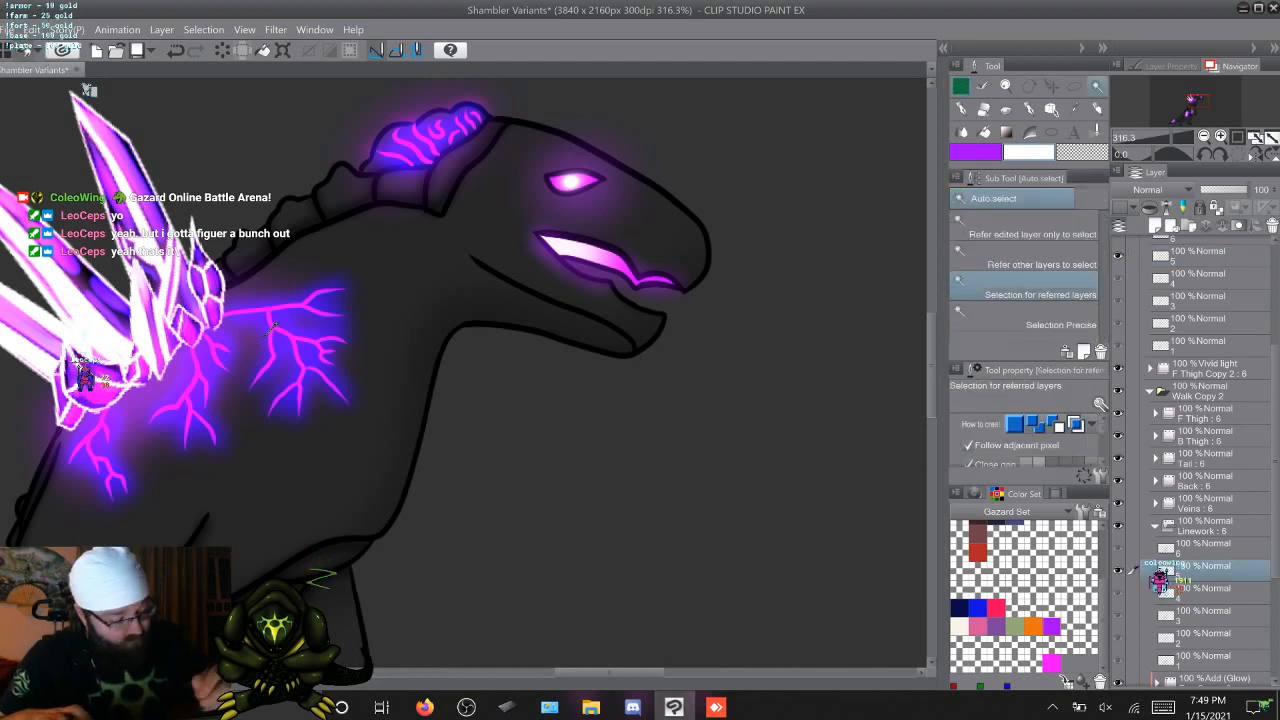
shift+click(272, 326)
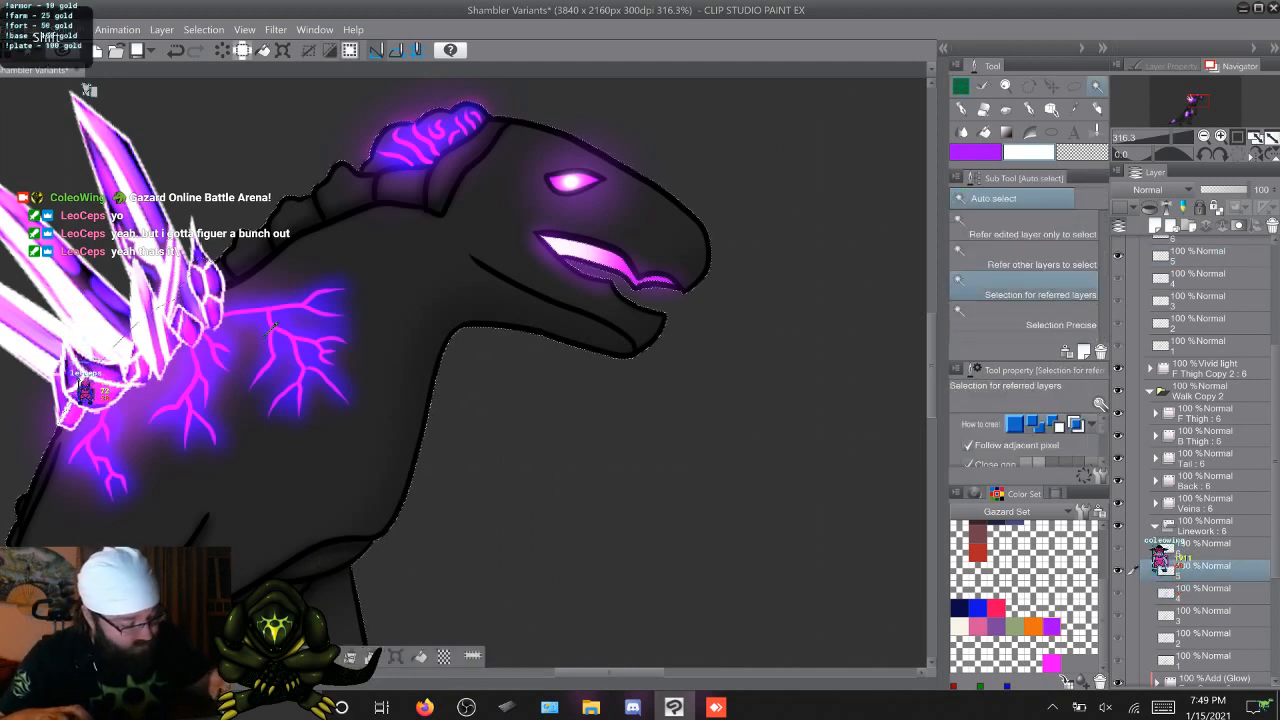
key(m)
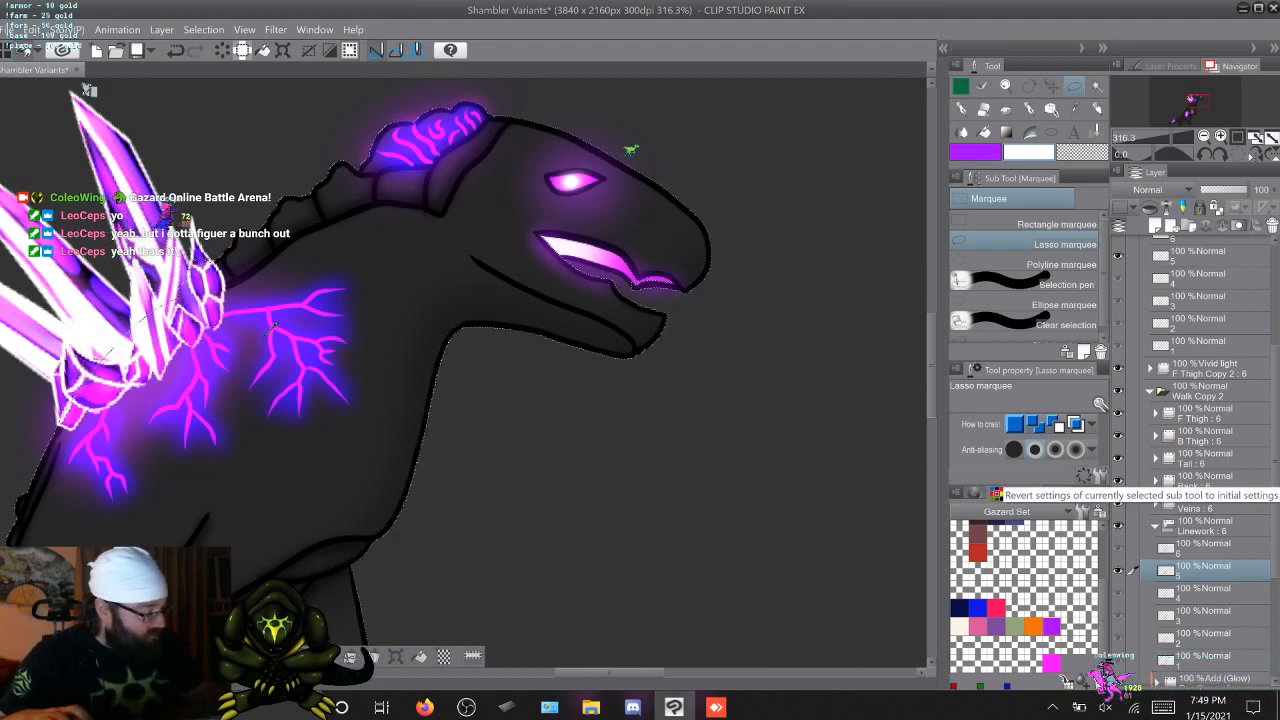
click(1204, 256)
key(b)
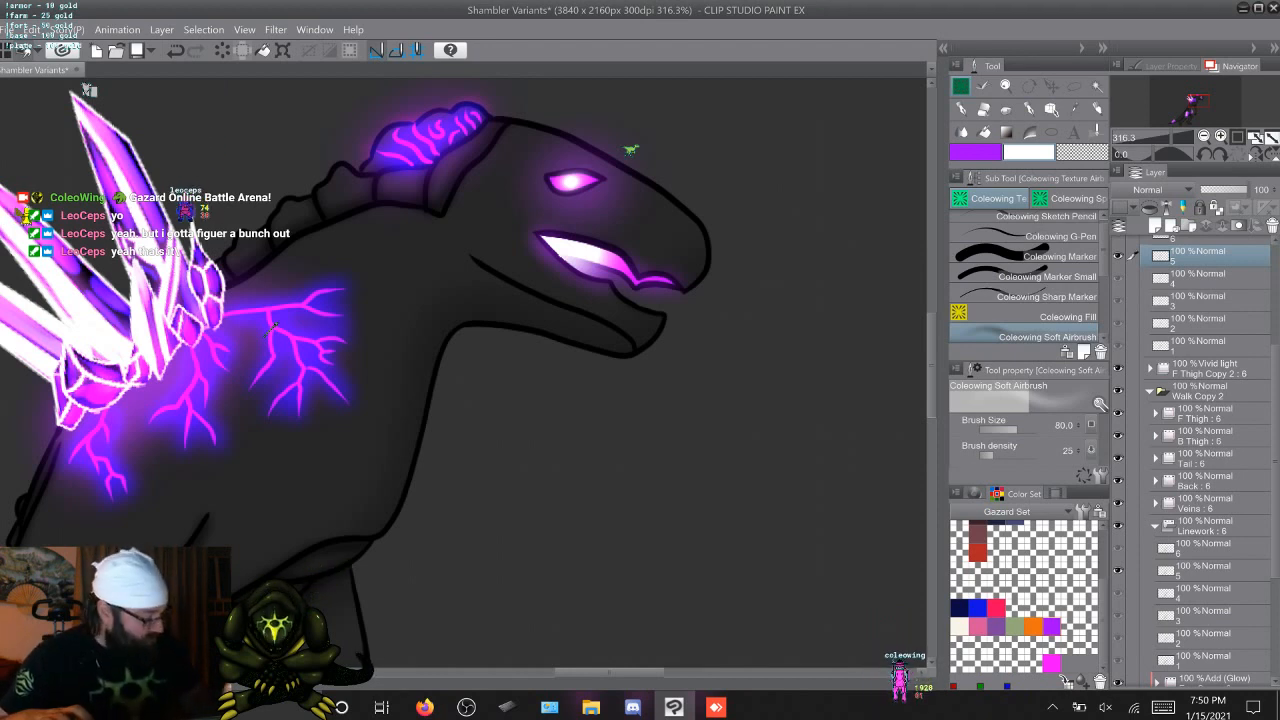
Go to the sixth walk frame and select the body silhouette of Linework cel 6 with Auto select and the Lasso marquee
key(Right)
key(w)
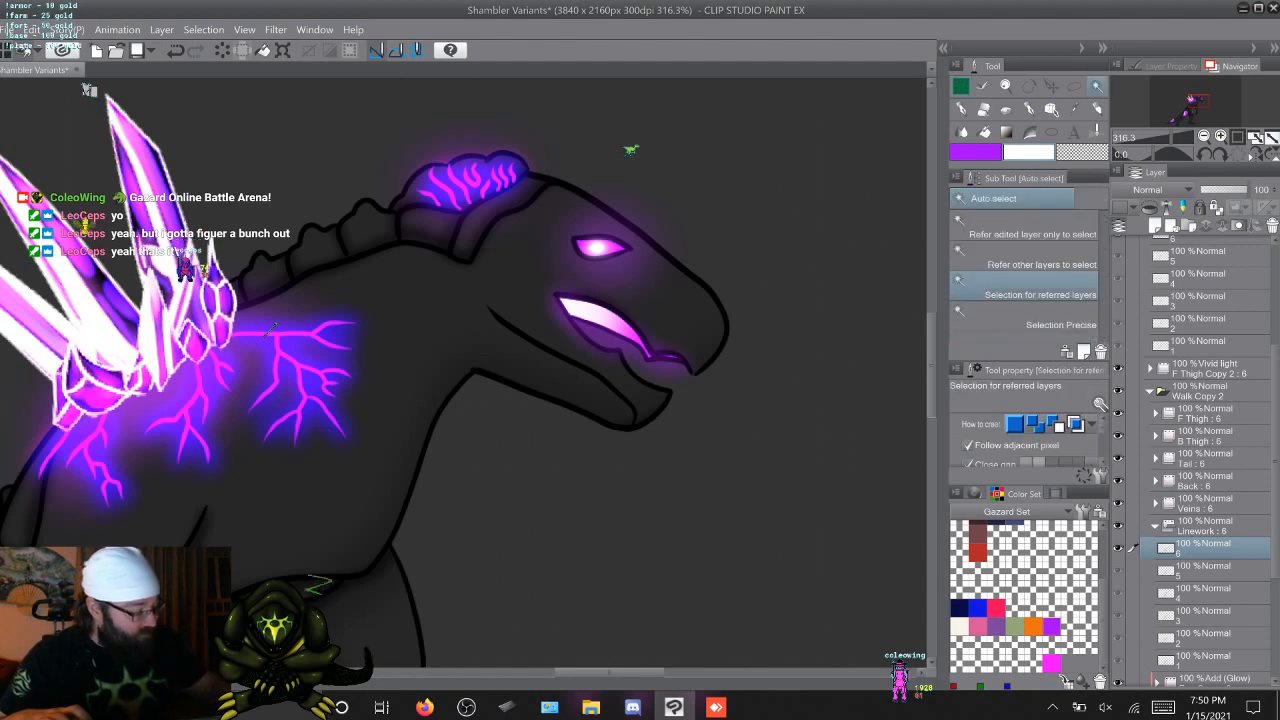
shift+click(272, 326)
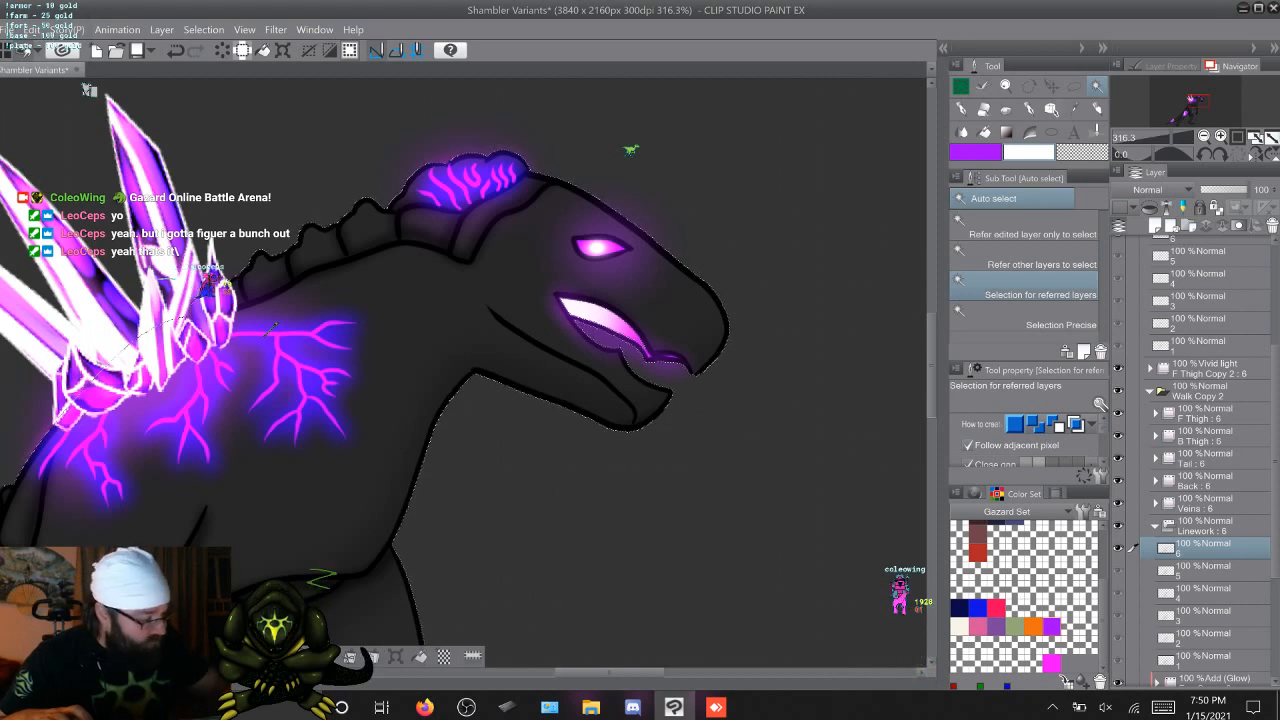
key(m)
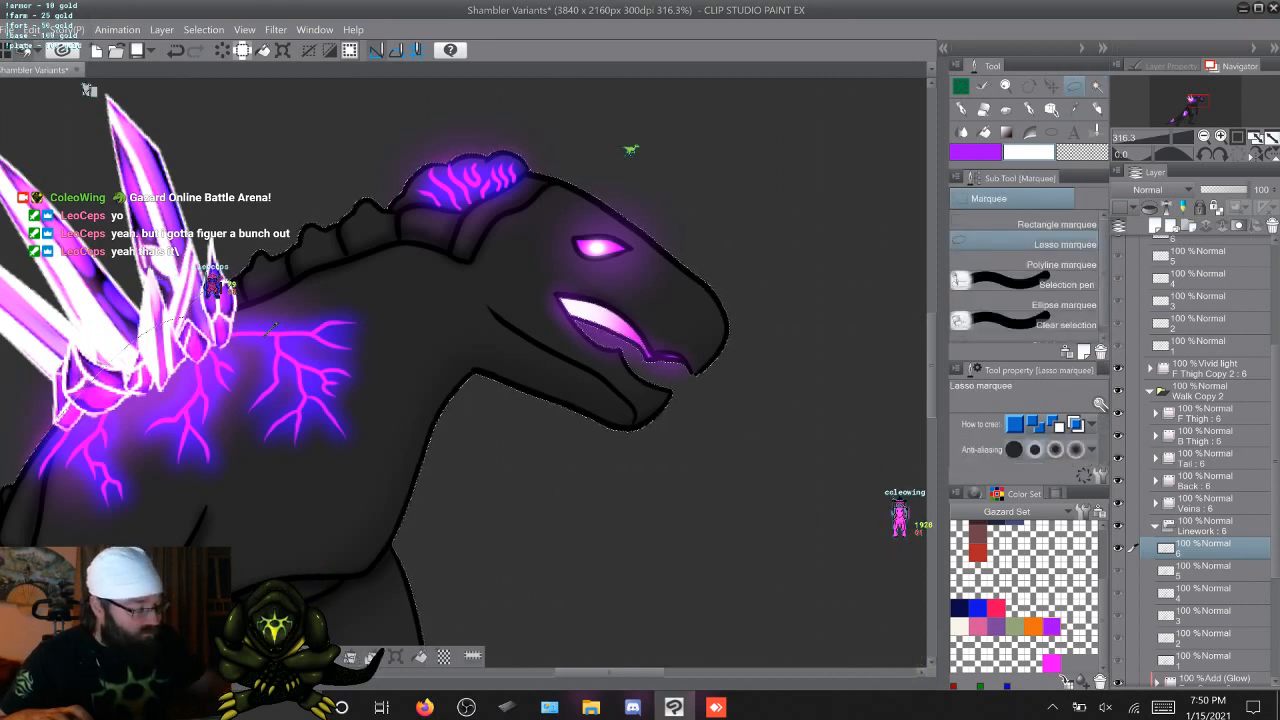
key(w)
scroll(1030, 440, down, 5)
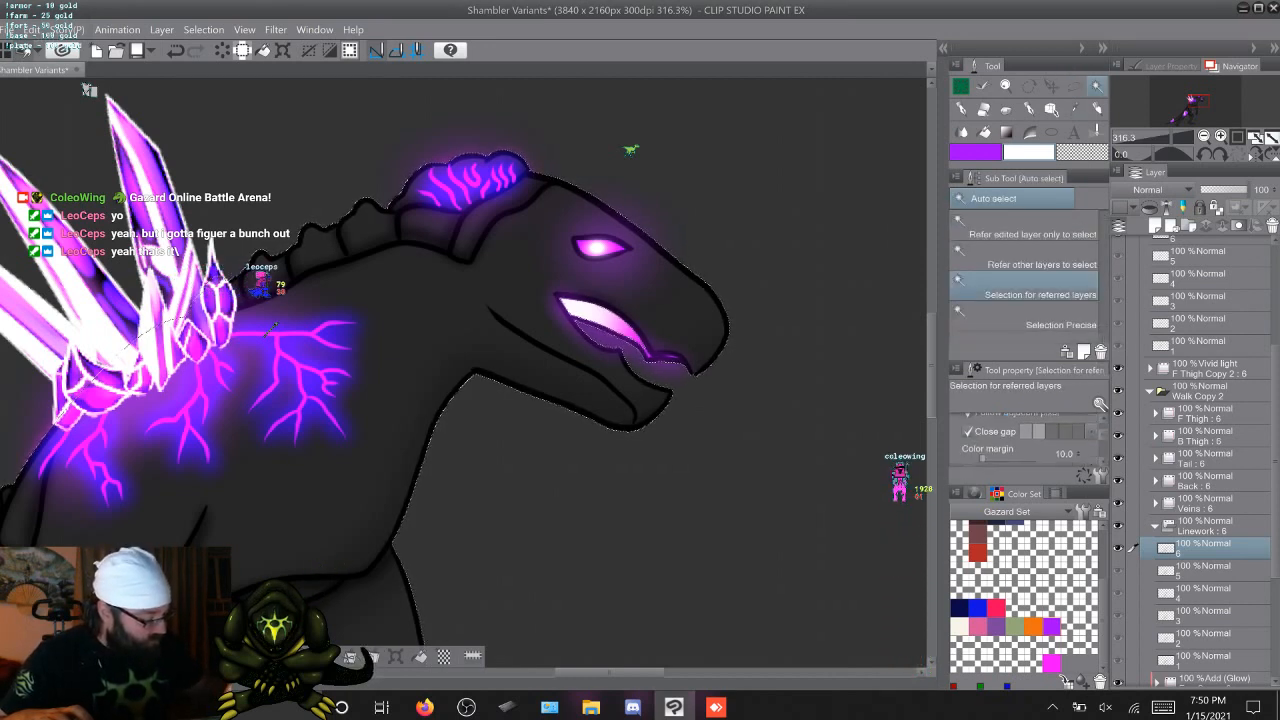
scroll(1030, 440, down, 3)
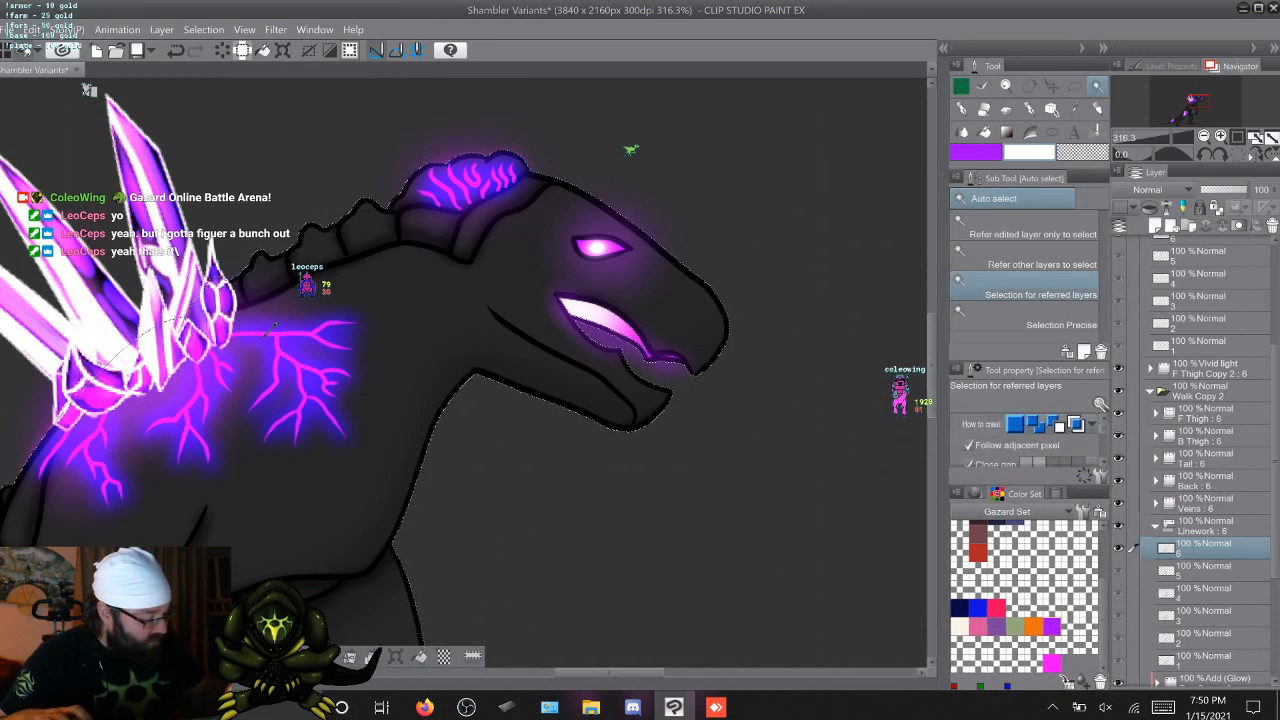
key(m)
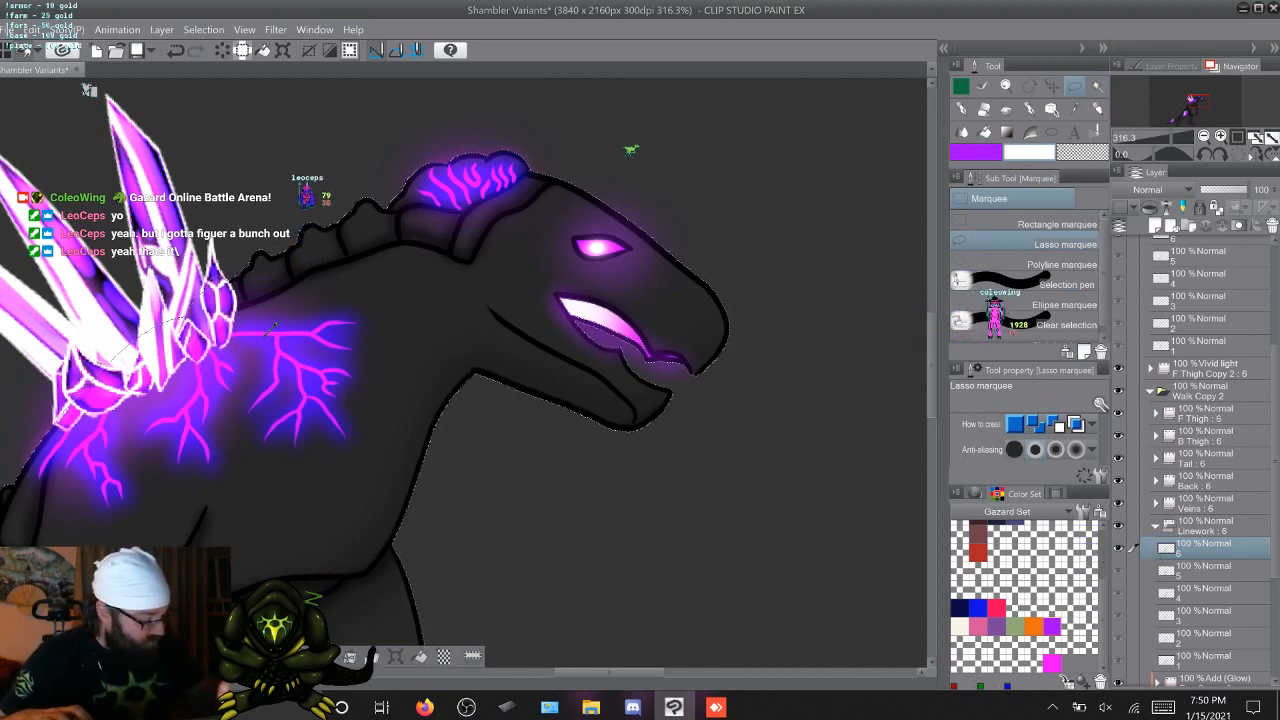
key(shift)
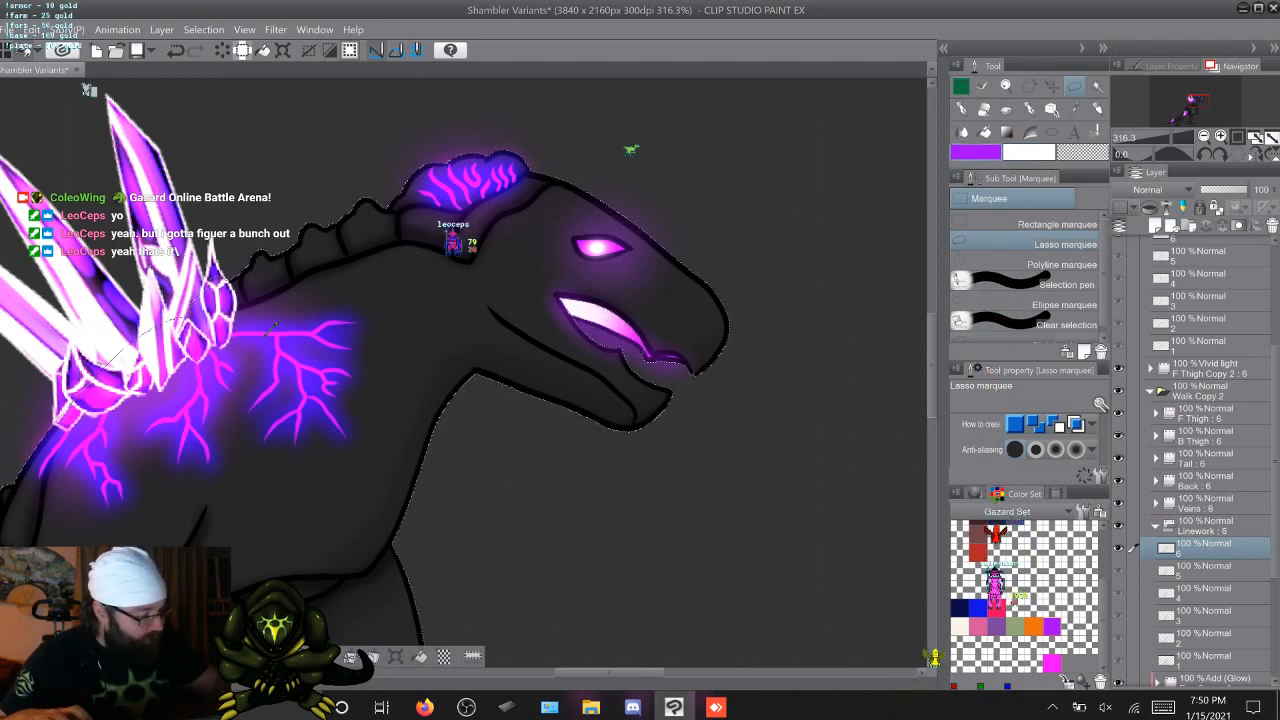
Airbrush a soft purple and white mouth glow on F Thigh Copy 5 cel 6, and collapse the Linework and Walk Copy 2 folders
key(b)
click(1198, 239)
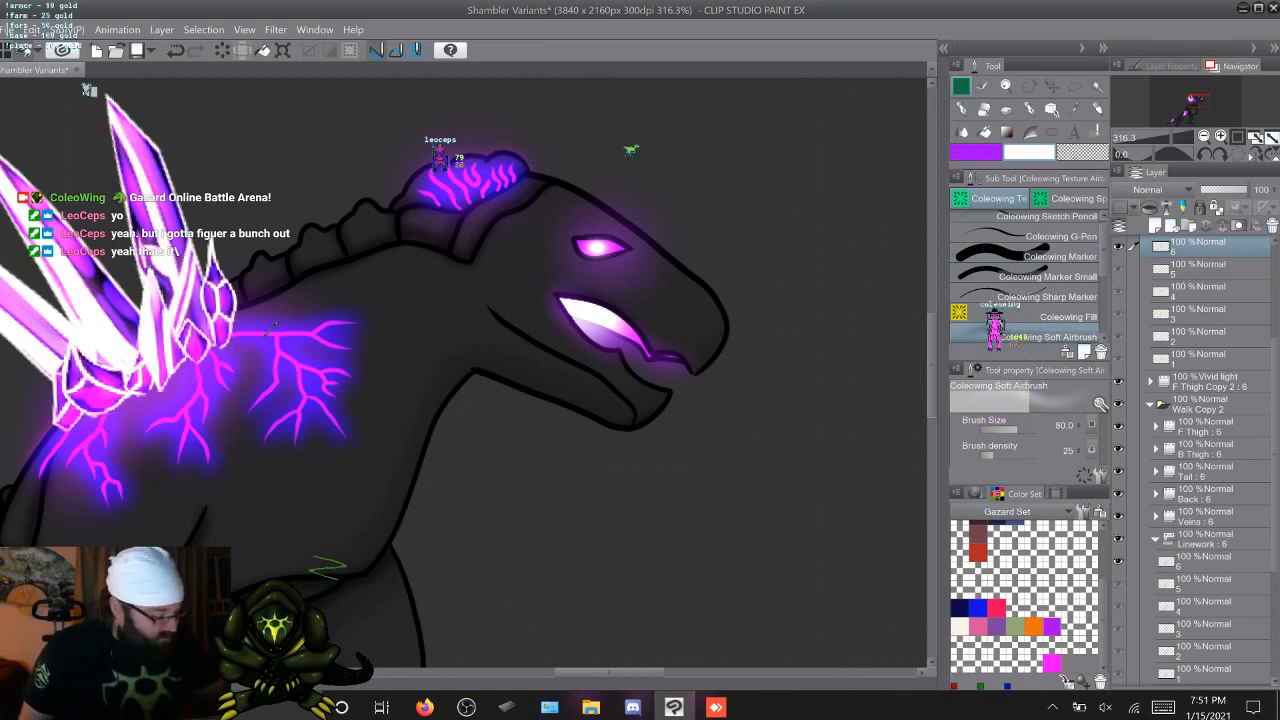
click(1155, 539)
click(1150, 404)
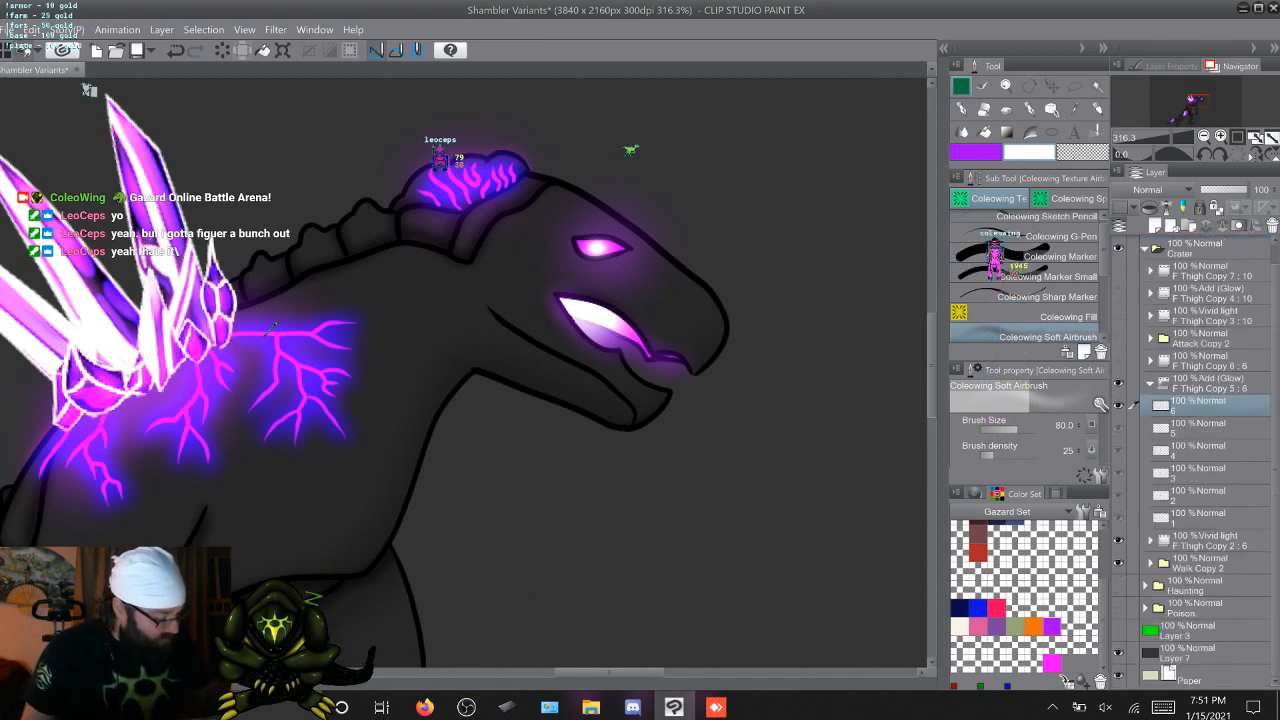
Return to the first walk frame and soften the mouth glow on F Thigh Copy 5 cel 1 with Coleowing Blur at size 4.7
key(Right)
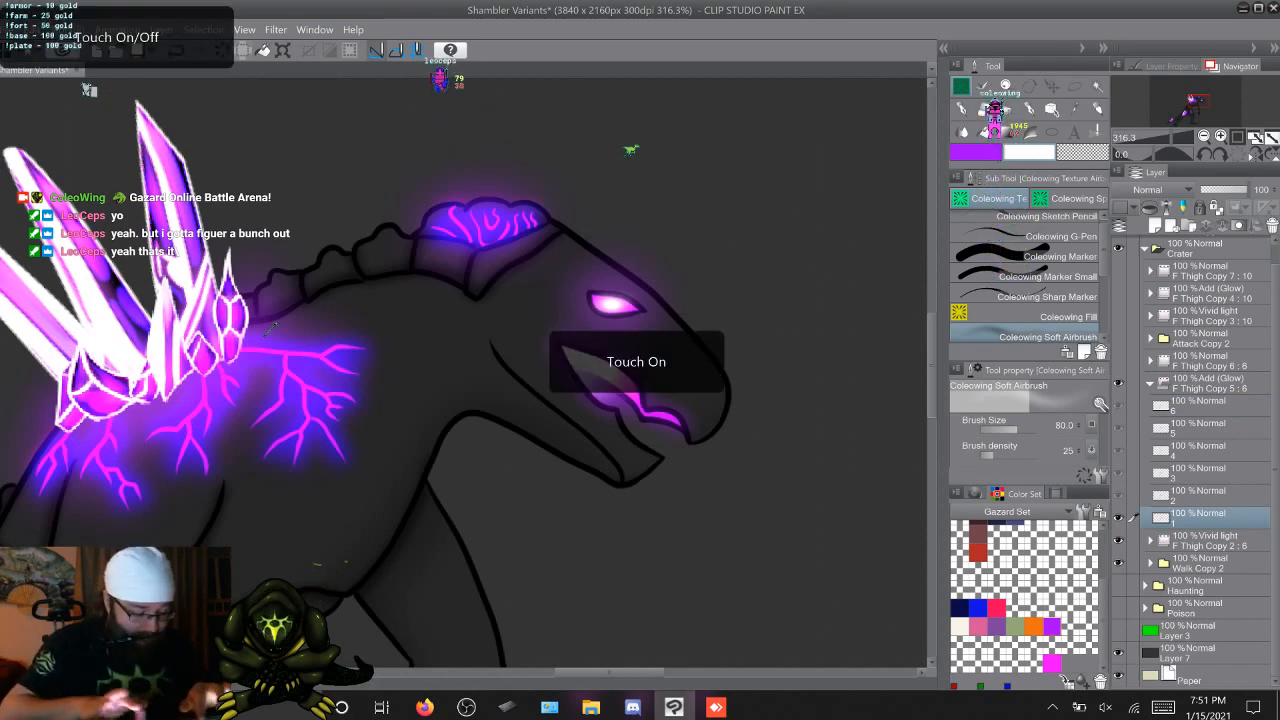
scroll(270, 330, up, 3)
scroll(270, 330, right, 3)
scroll(270, 330, up, 1)
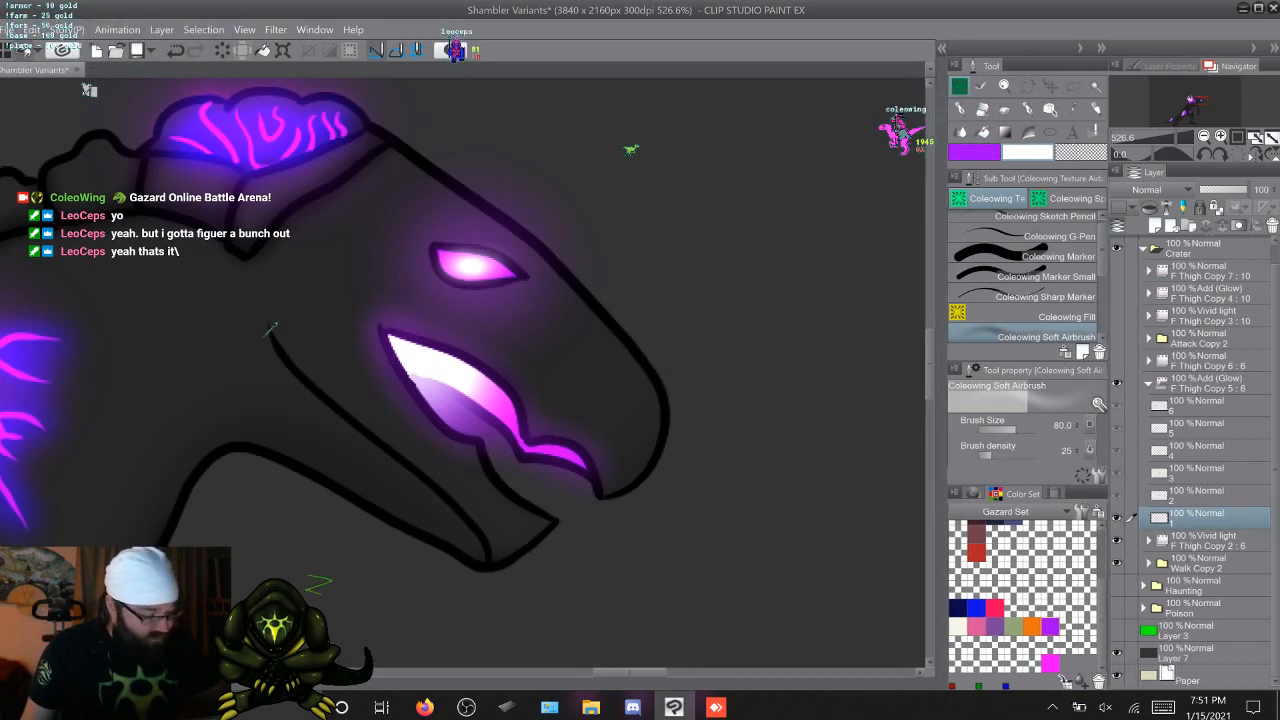
scroll(1023, 278, down, 1)
scroll(1023, 276, down, 5)
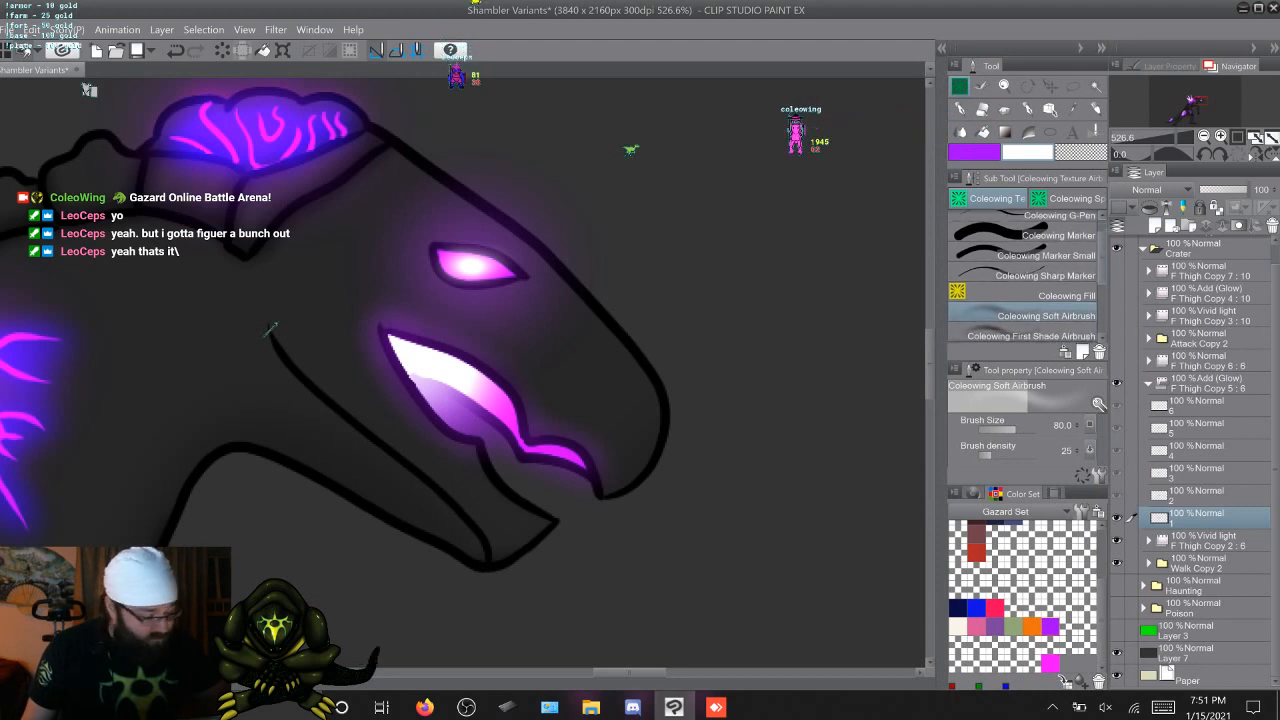
click(1040, 315)
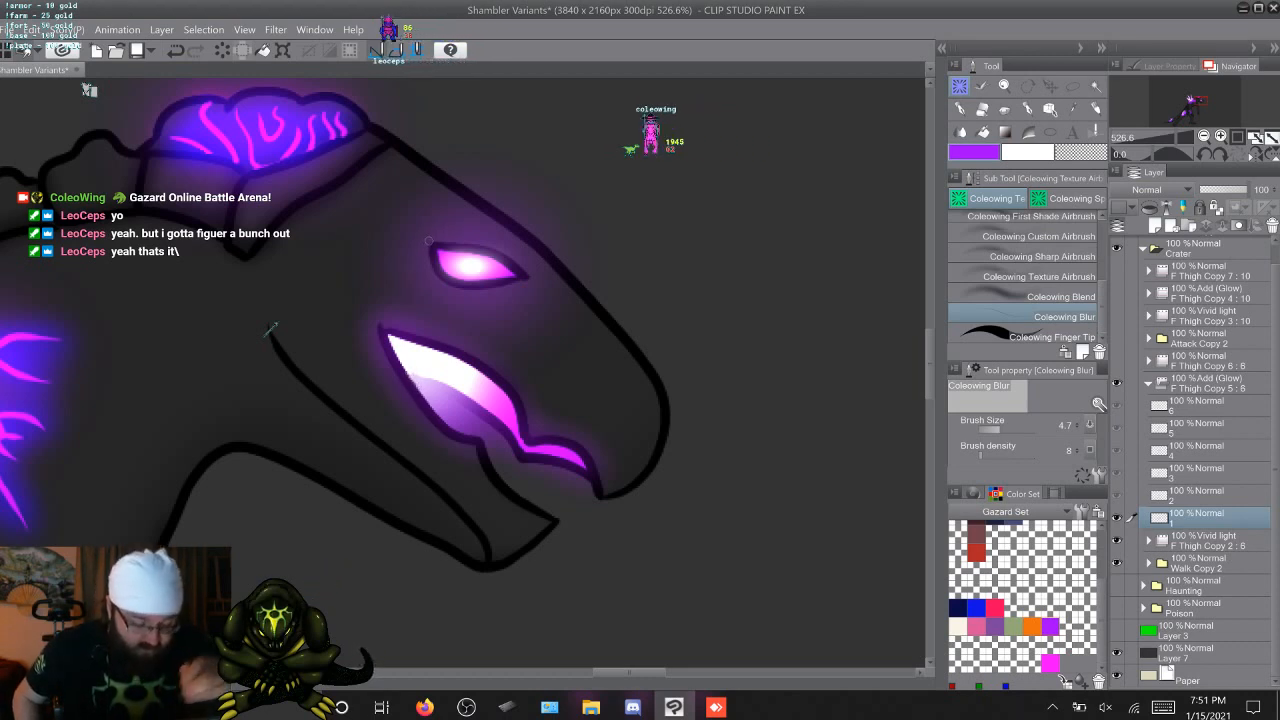
Blur the mouth glow's edges on F Thigh Copy 5 cels 2 to 6, return to the first frame, and collapse that folder
key(Right)
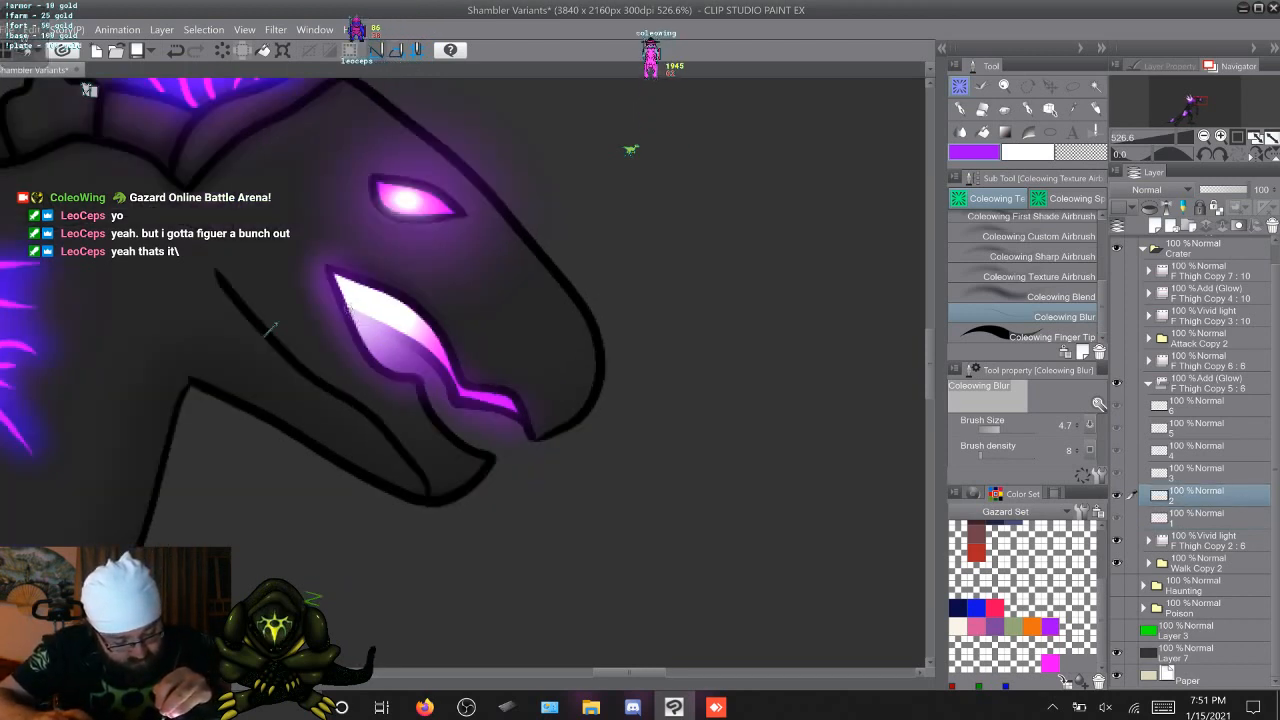
key(Right)
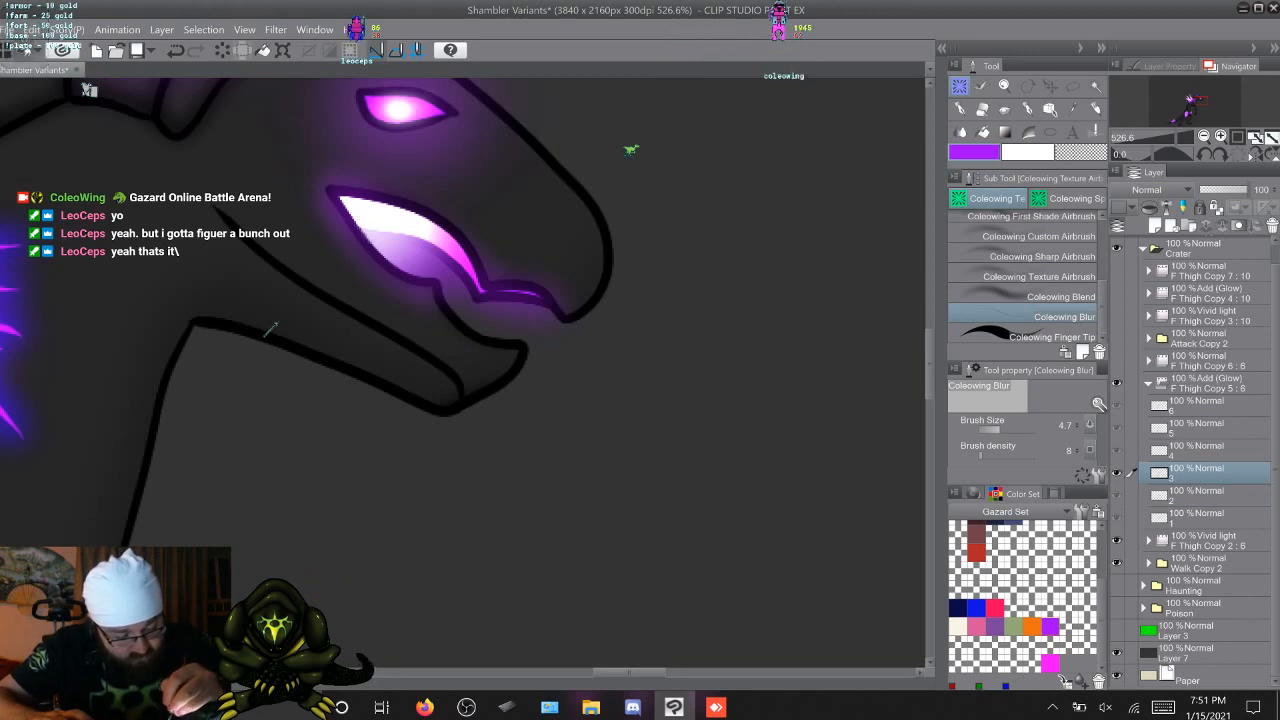
key(Right)
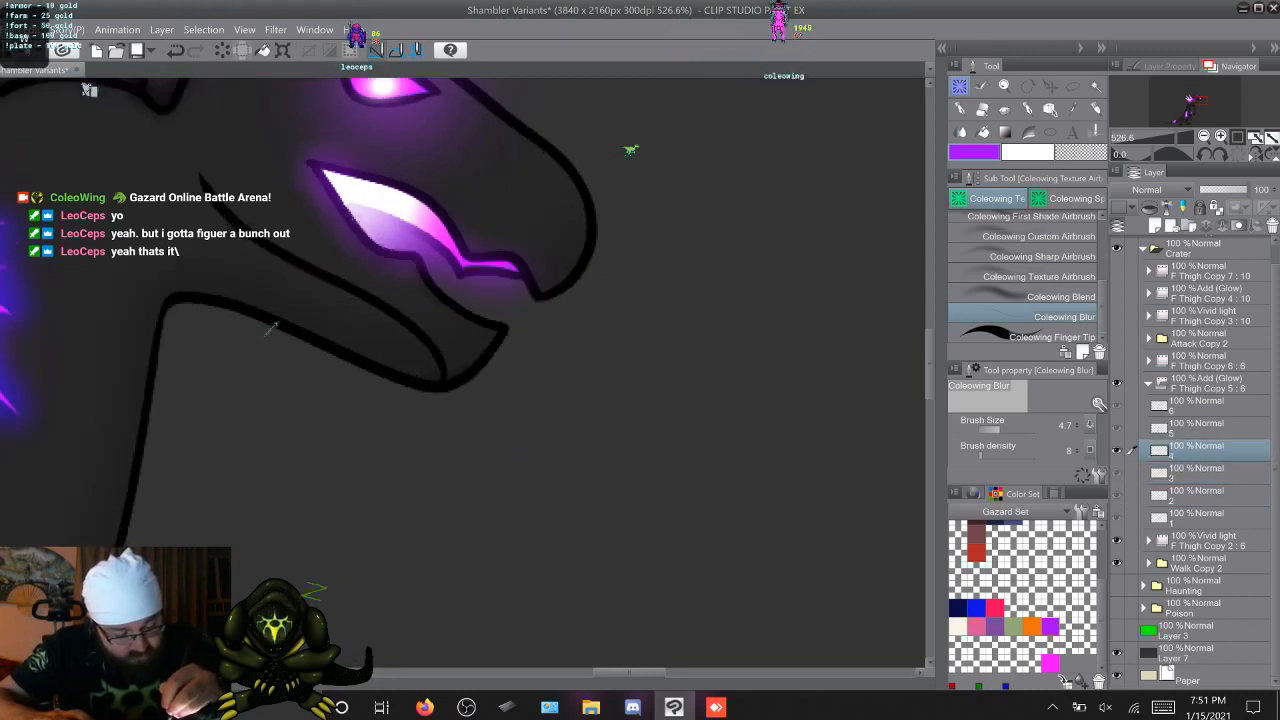
key(Right)
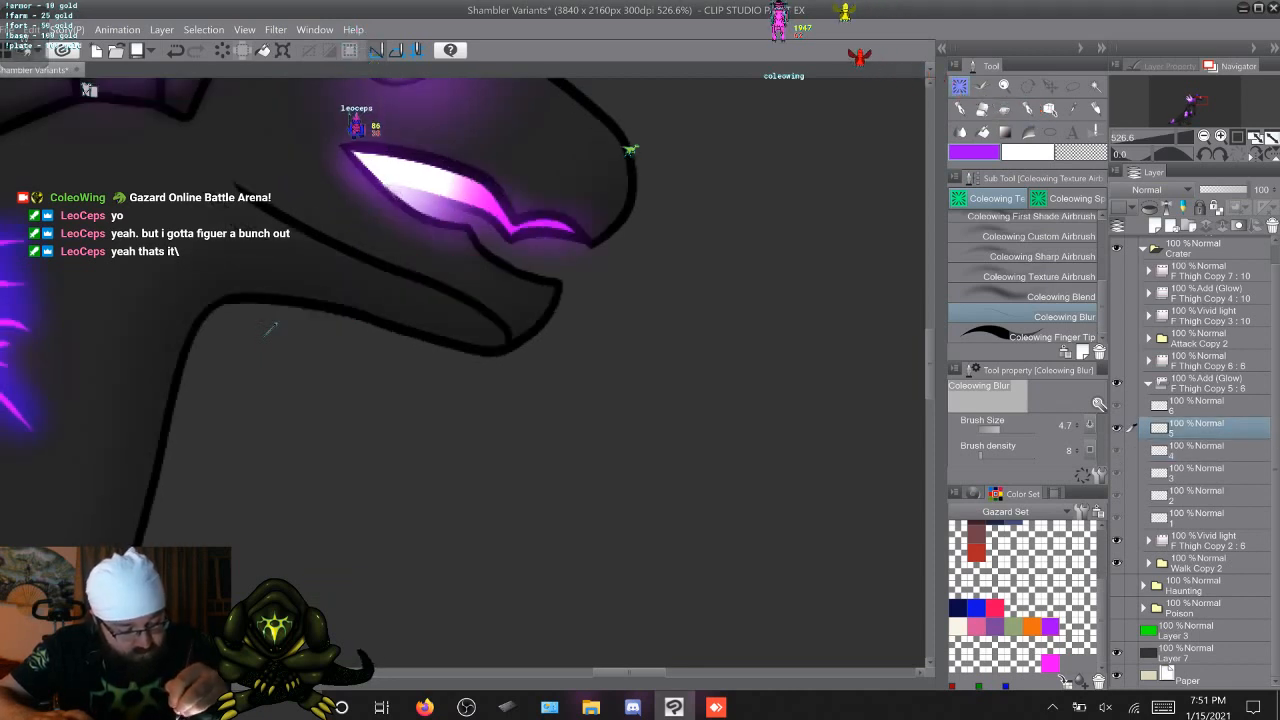
key(Right)
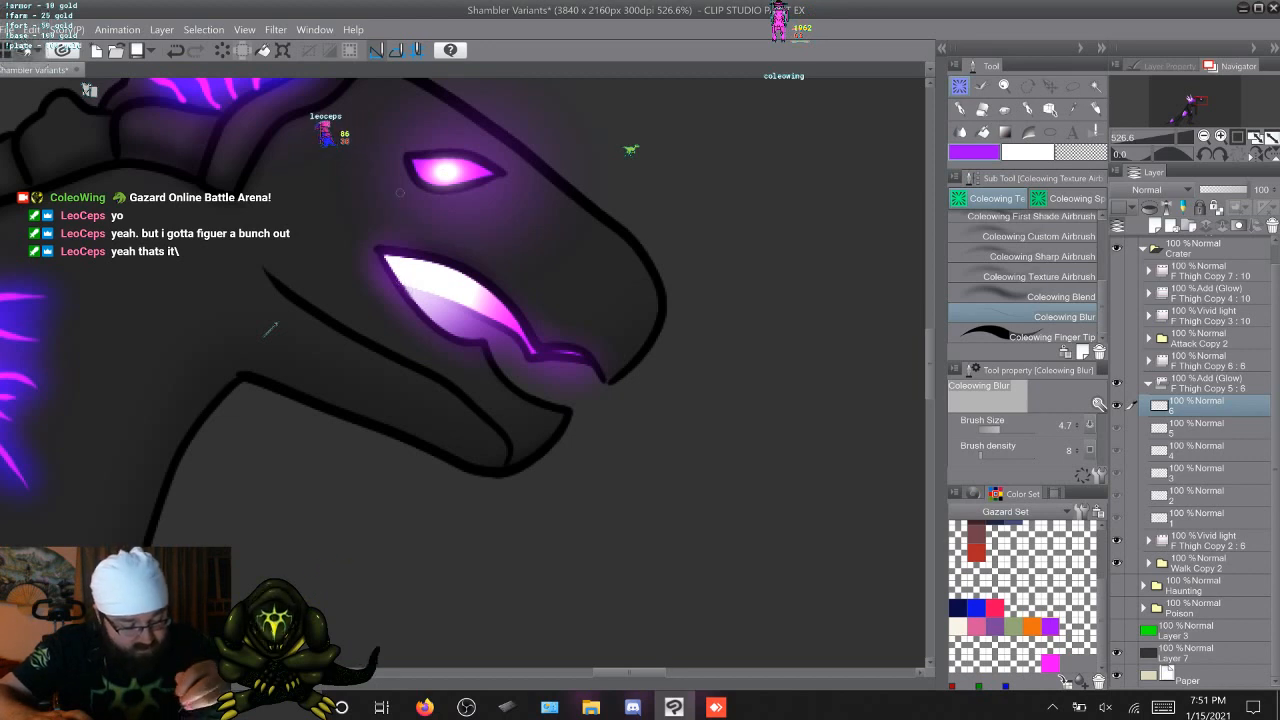
key(Right)
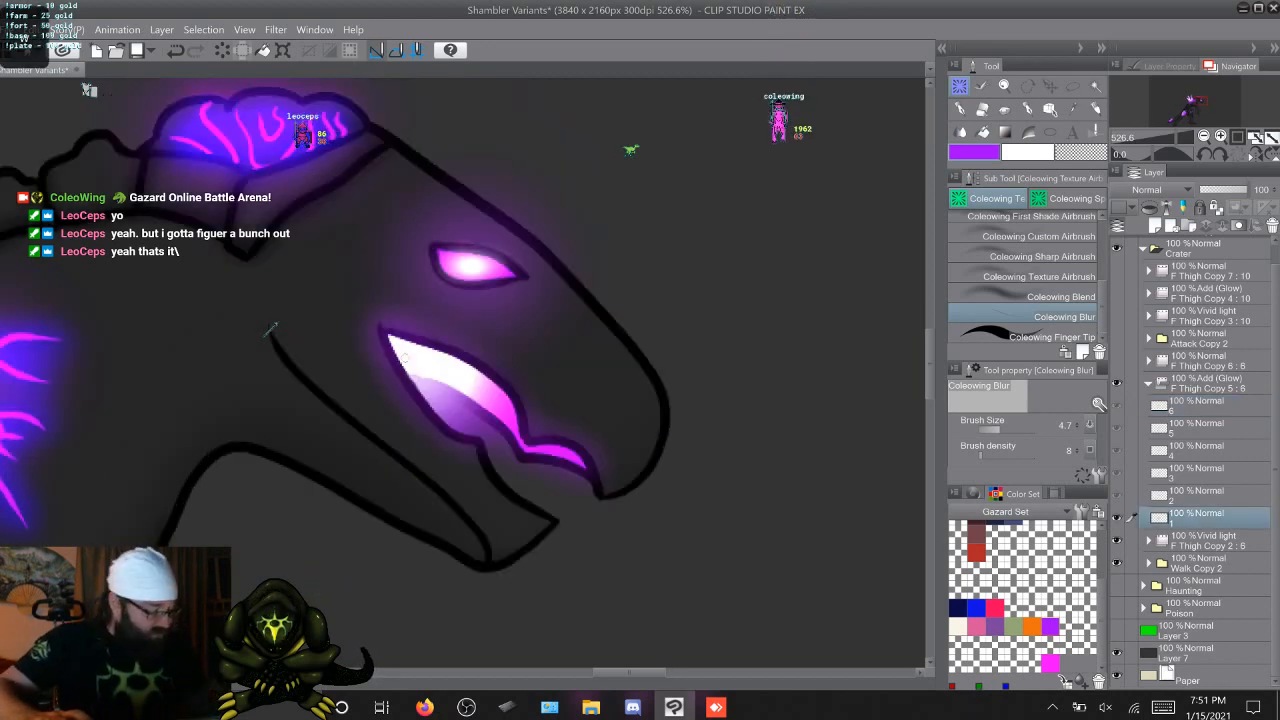
click(1148, 384)
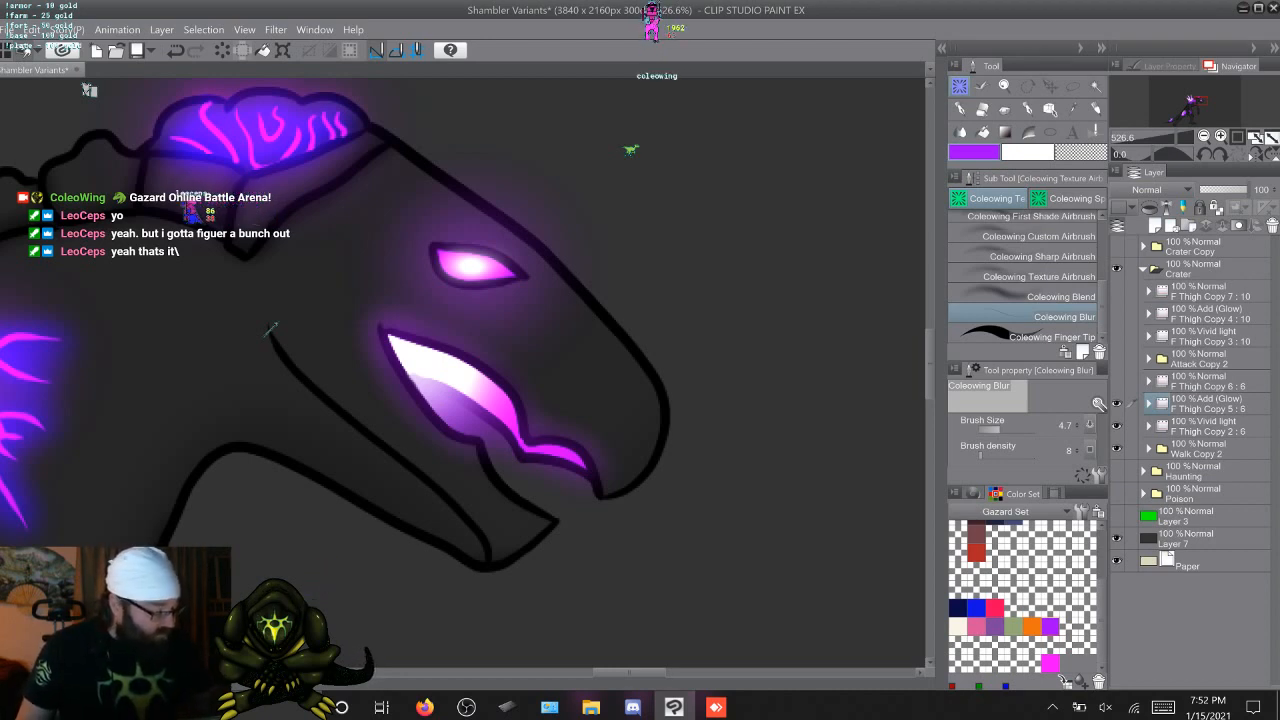
Switch to the attack animation and blur the mouth glow's edges on F Thigh Copy 4 cels 1 to 3
key(Right)
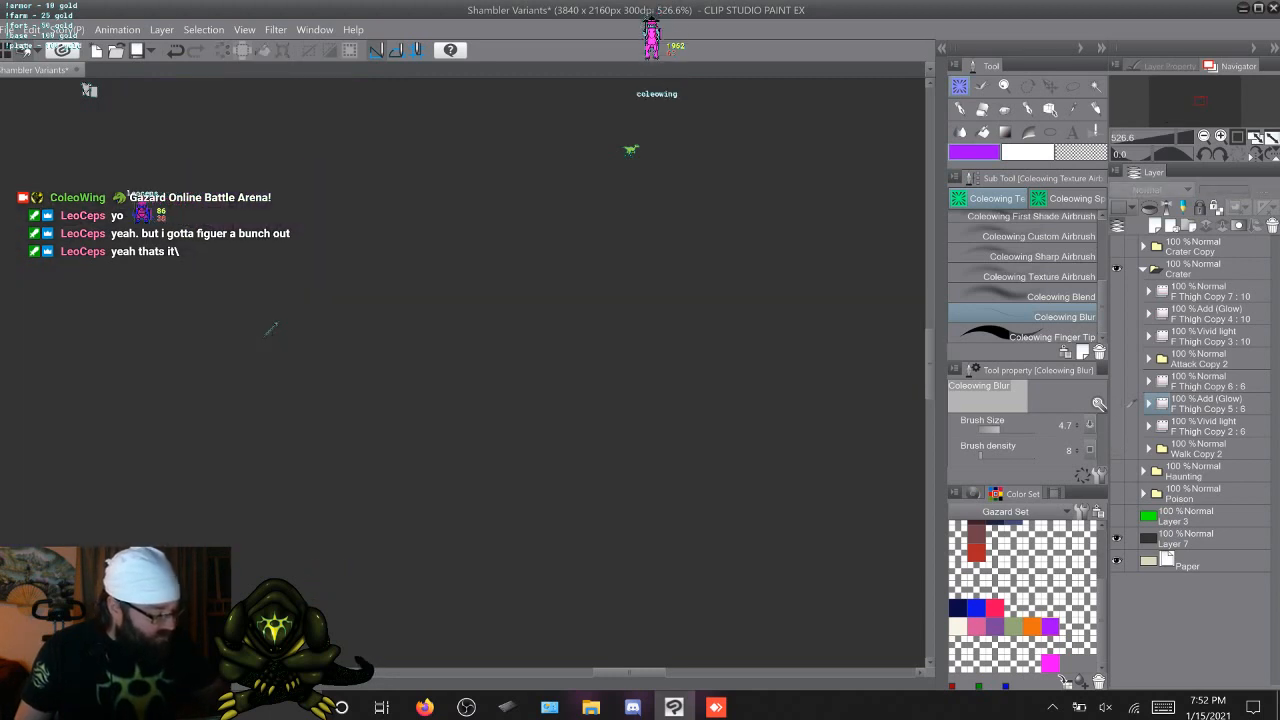
key(Right)
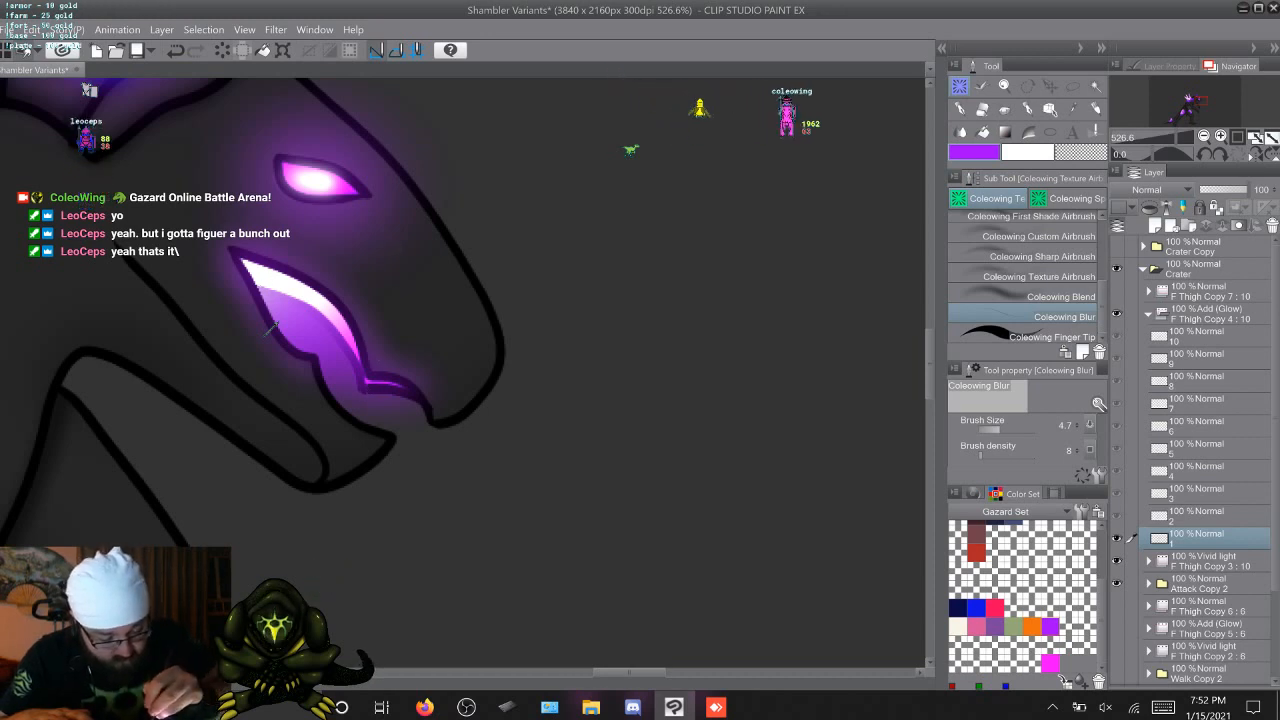
key(Right)
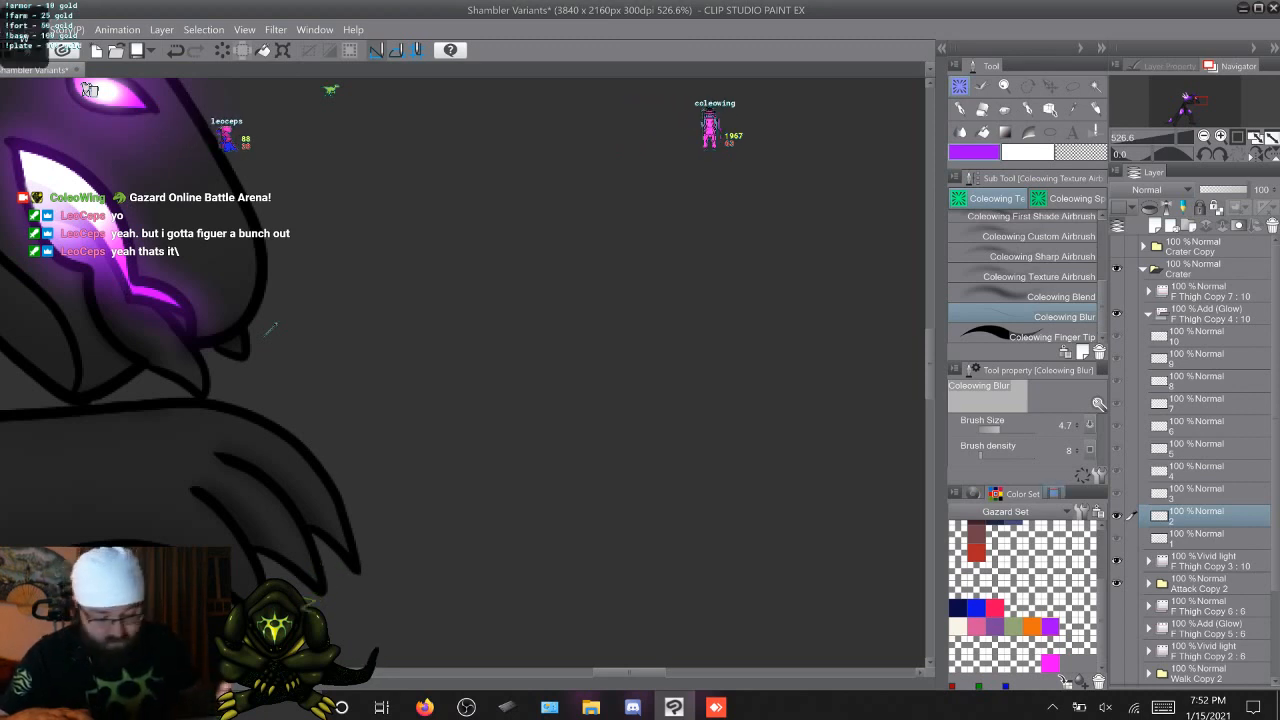
key(Right)
scroll(271, 329, up, 4)
scroll(271, 329, left, 4)
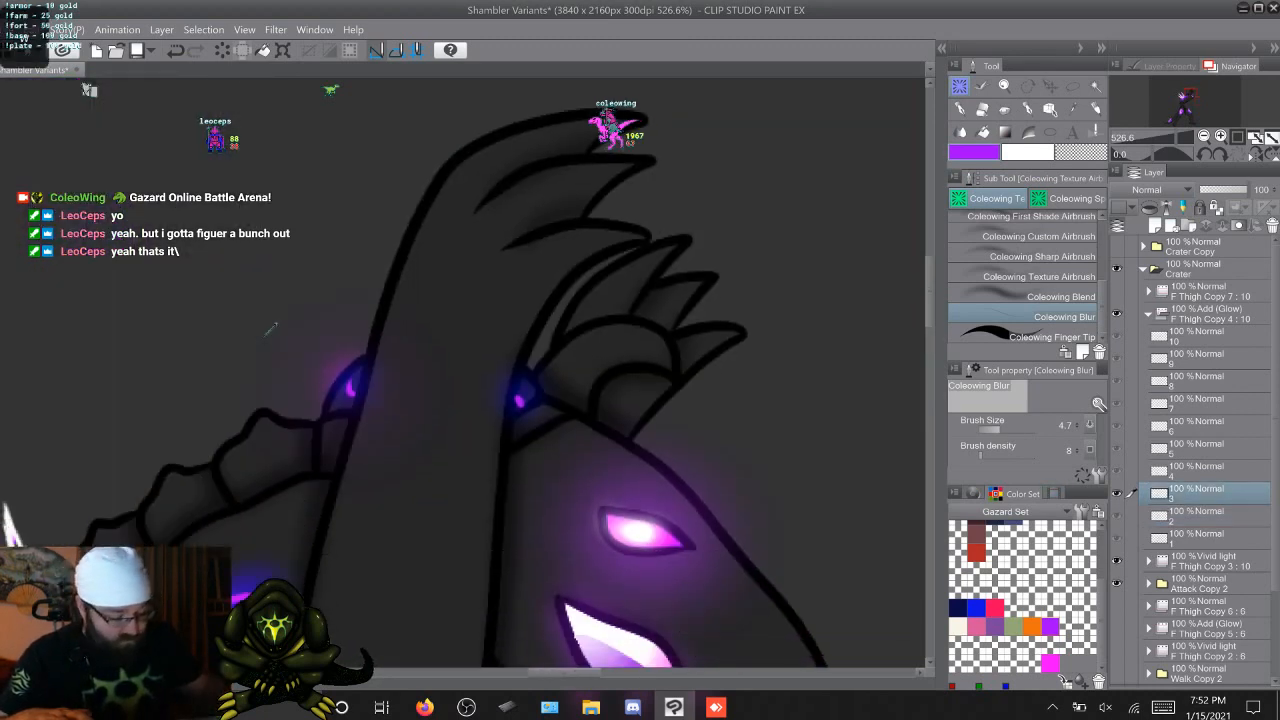
scroll(271, 329, down, 4)
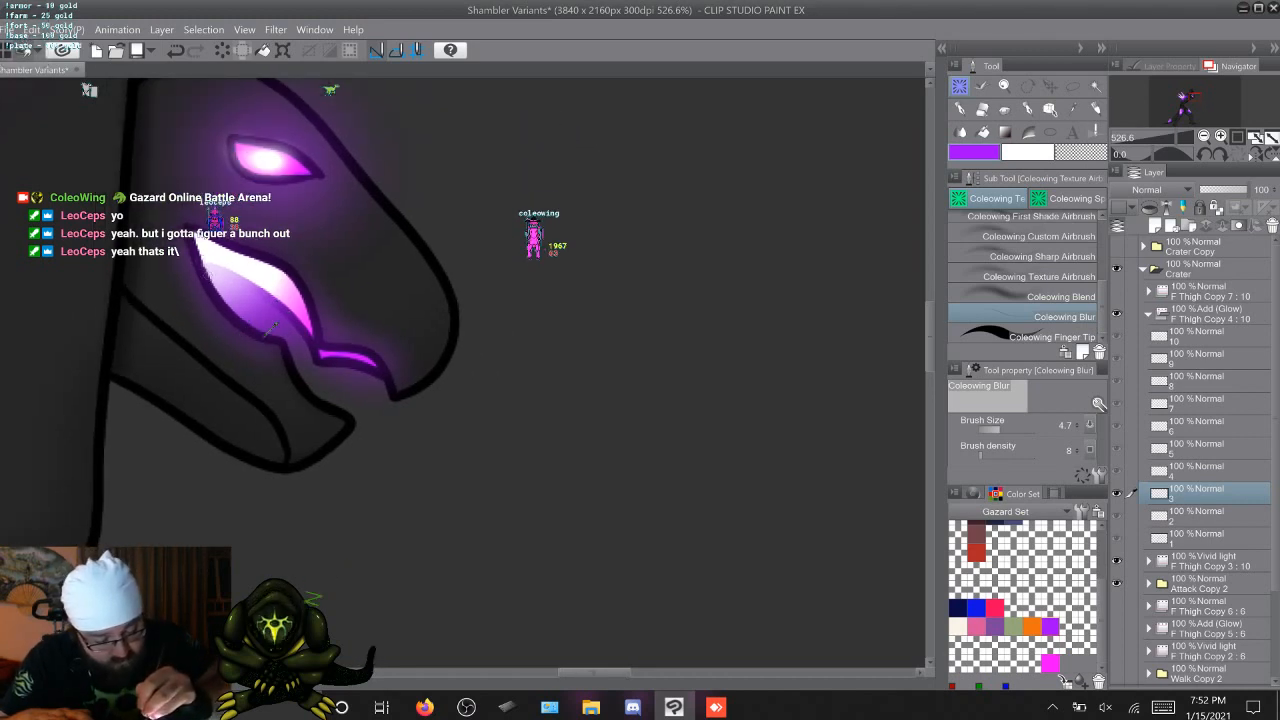
Blur the mouth glow's edges frame by frame on F Thigh Copy 4 cels 4 to 10
key(Right)
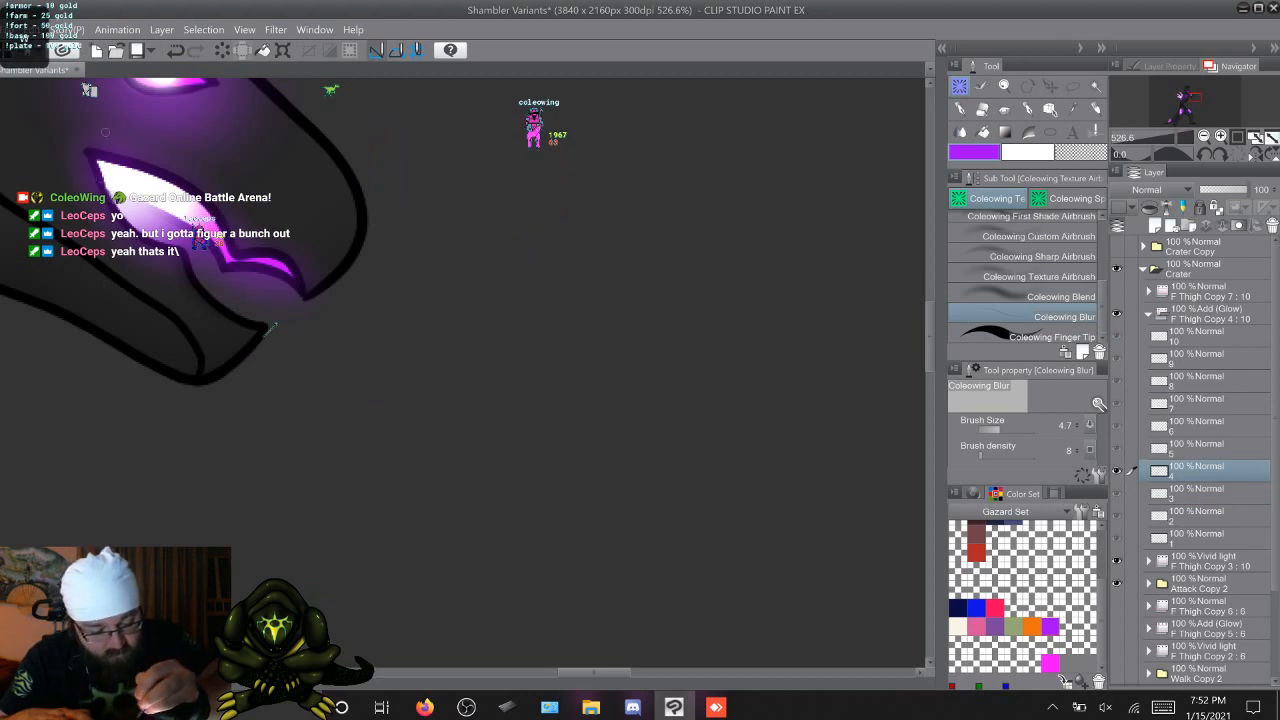
key(Right)
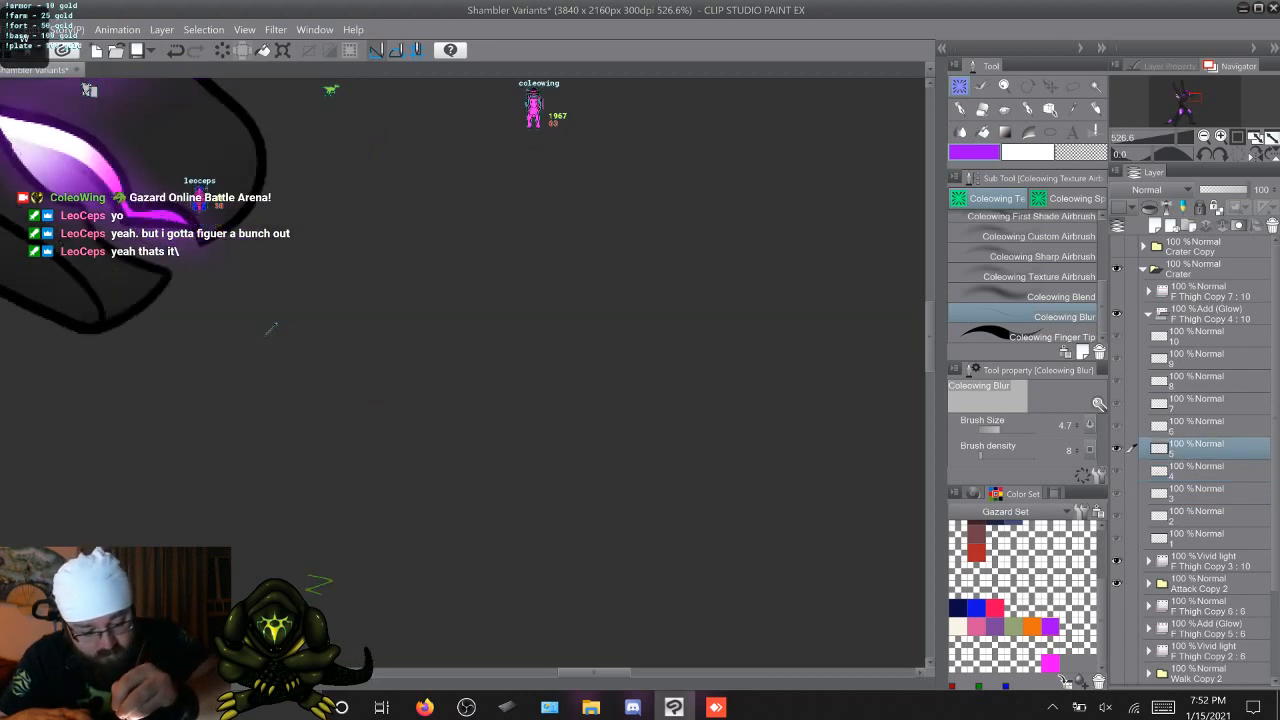
key(Right)
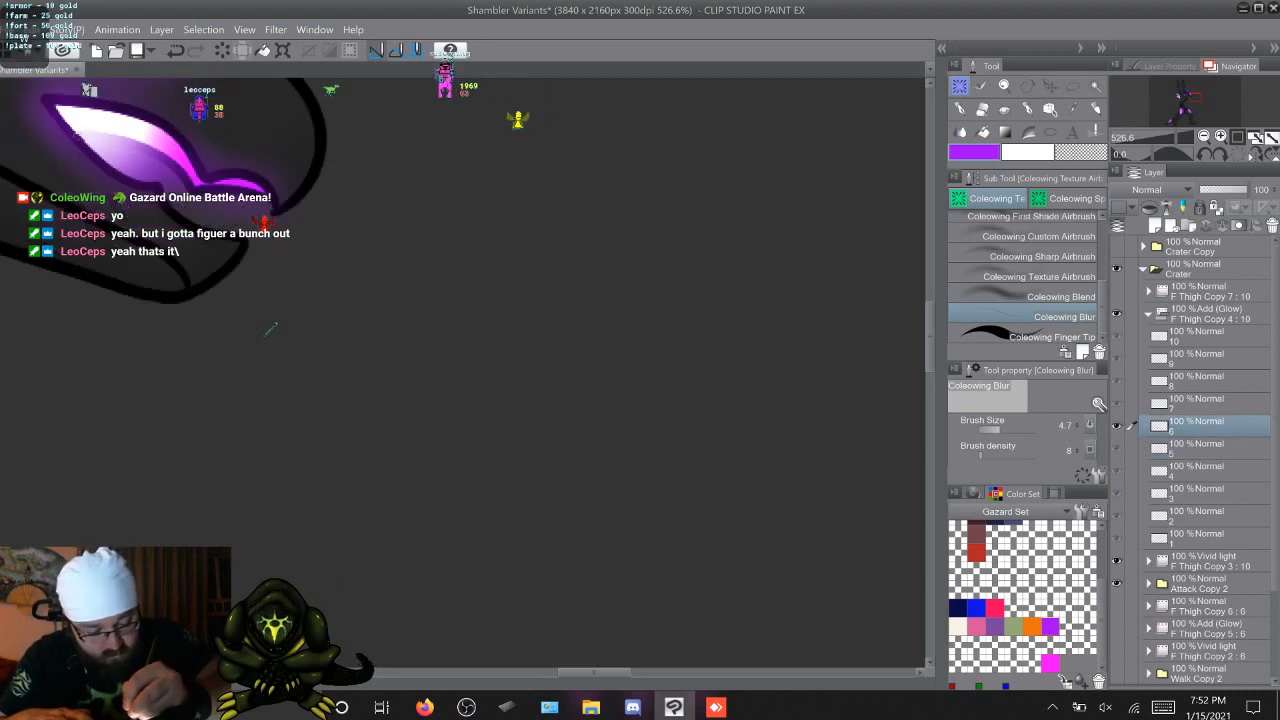
key(Right)
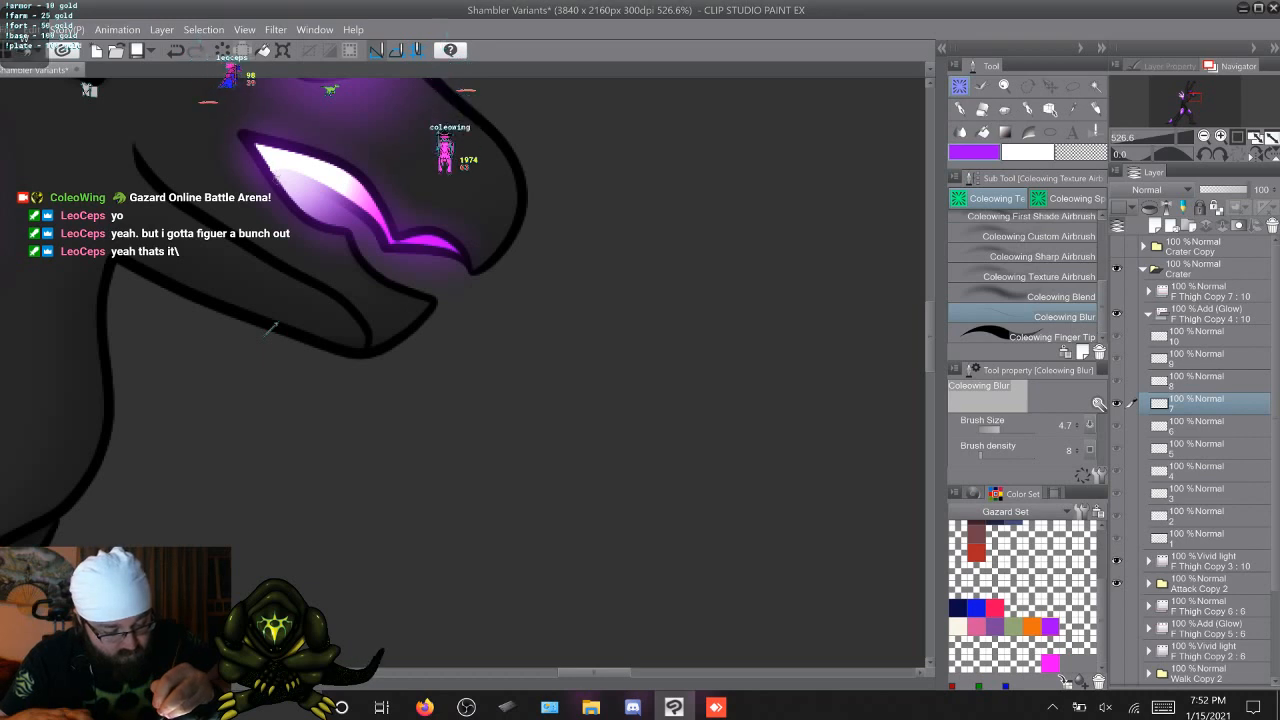
key(Right)
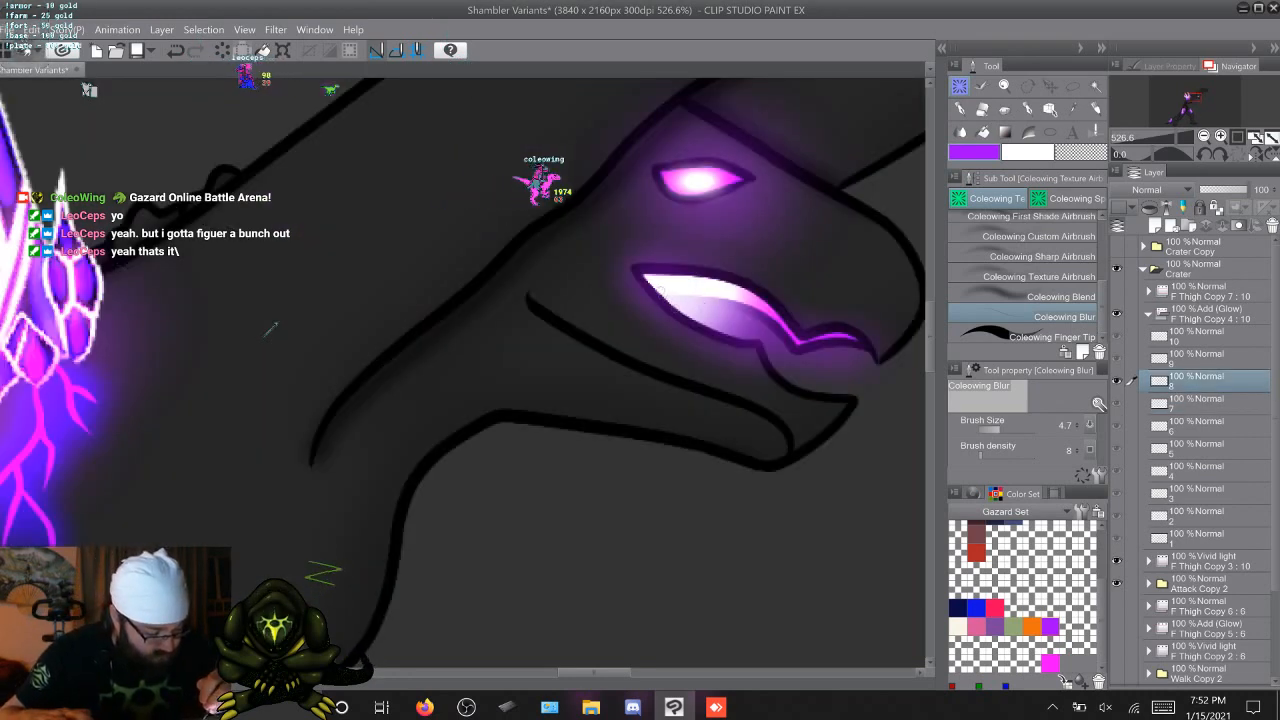
key(Right)
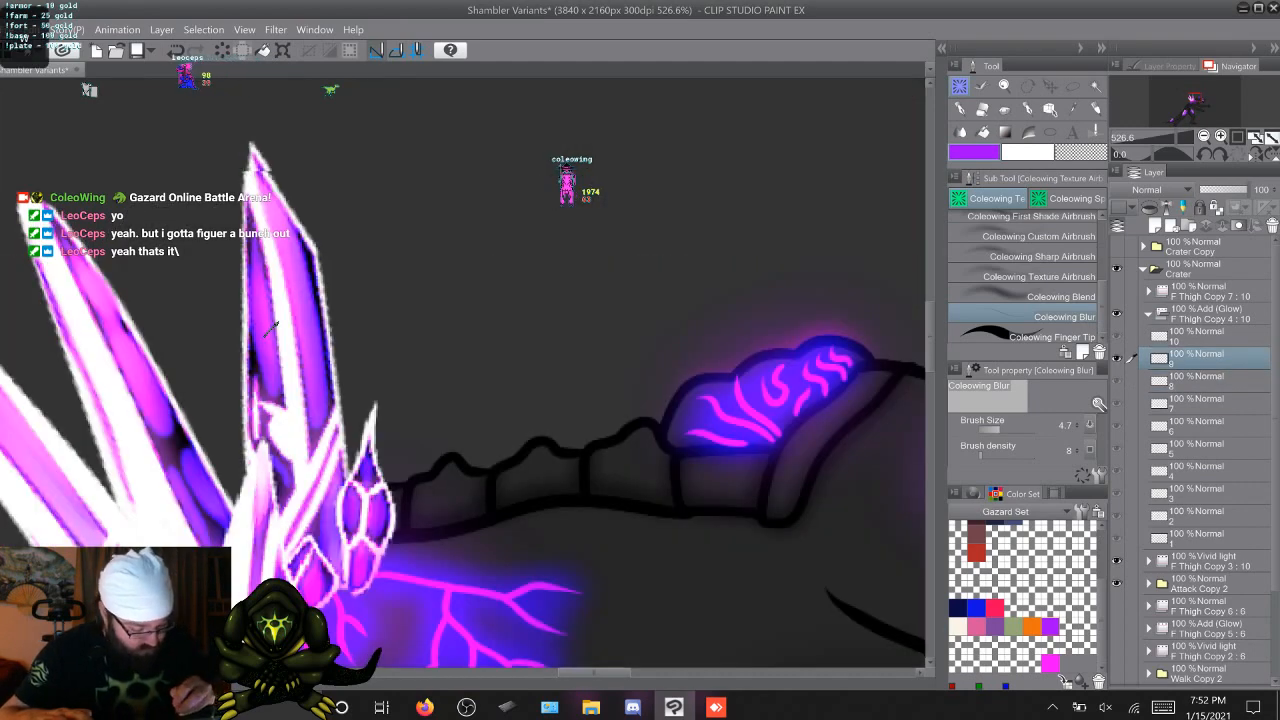
scroll(271, 329, right, 5)
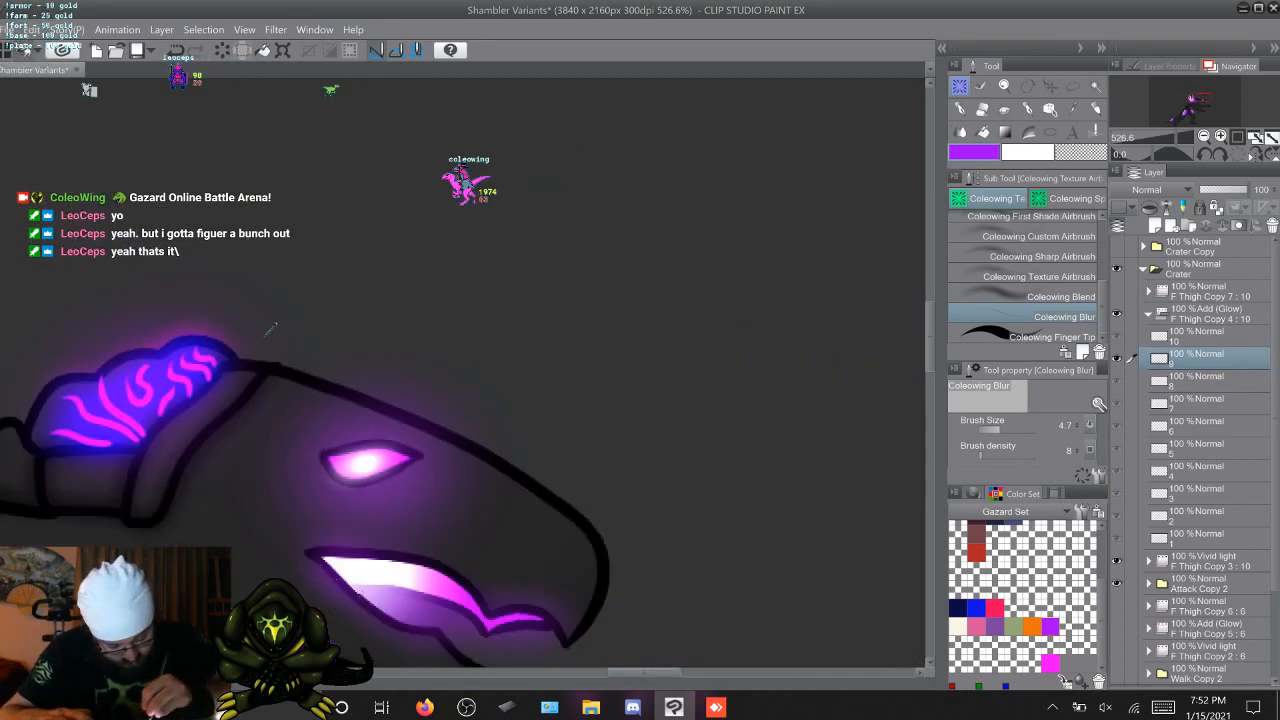
key(Right)
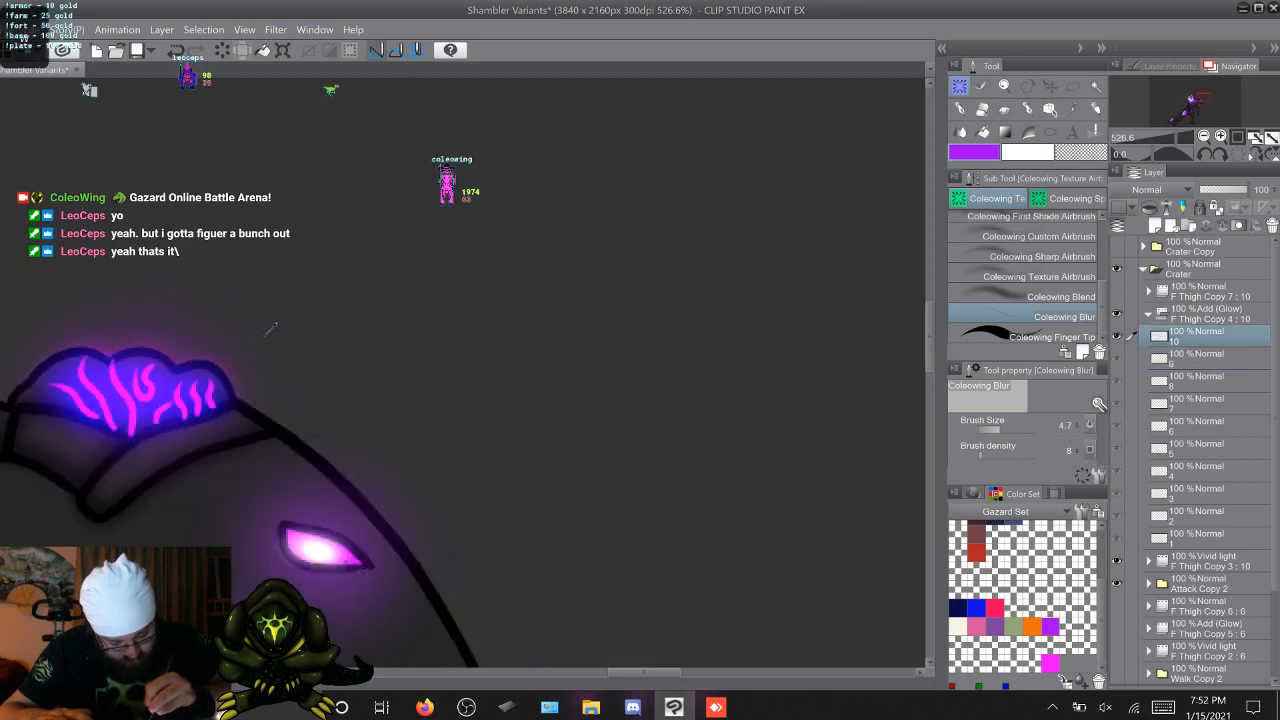
scroll(271, 329, down, 2)
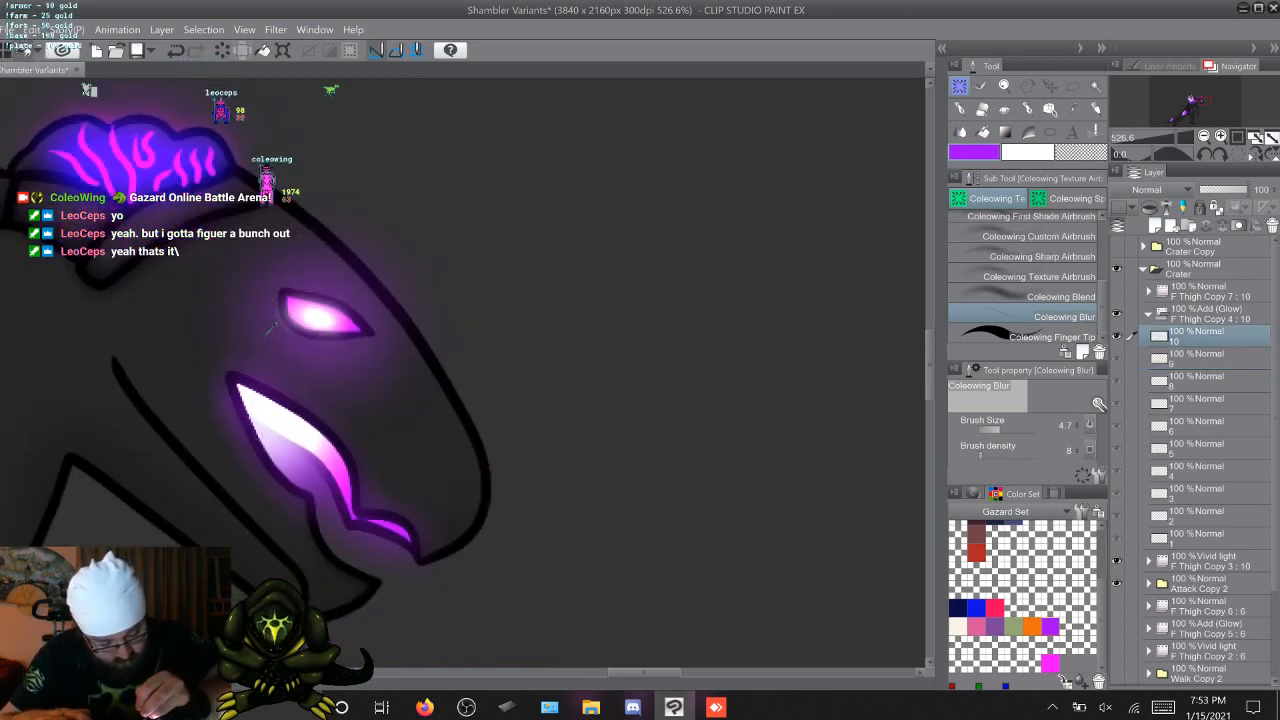
Return to the first attack frame and examine the whole creature with its softened mouth glow
key(Right)
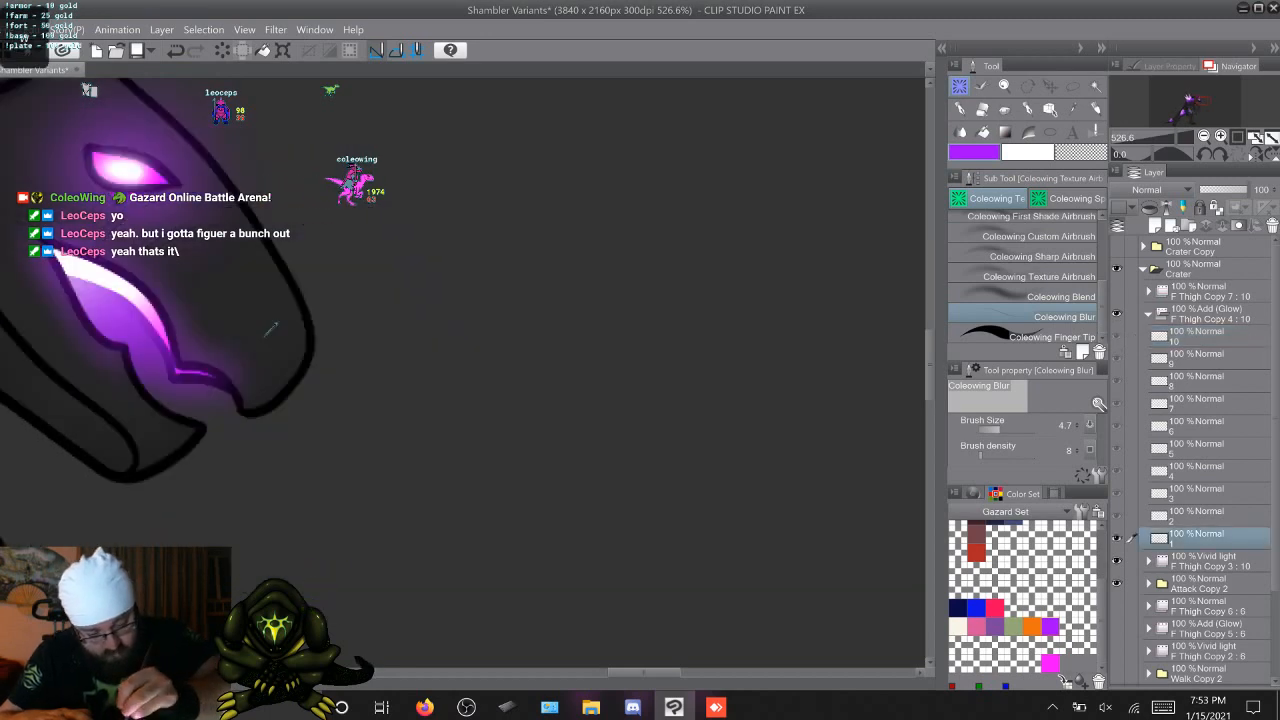
key(Right)
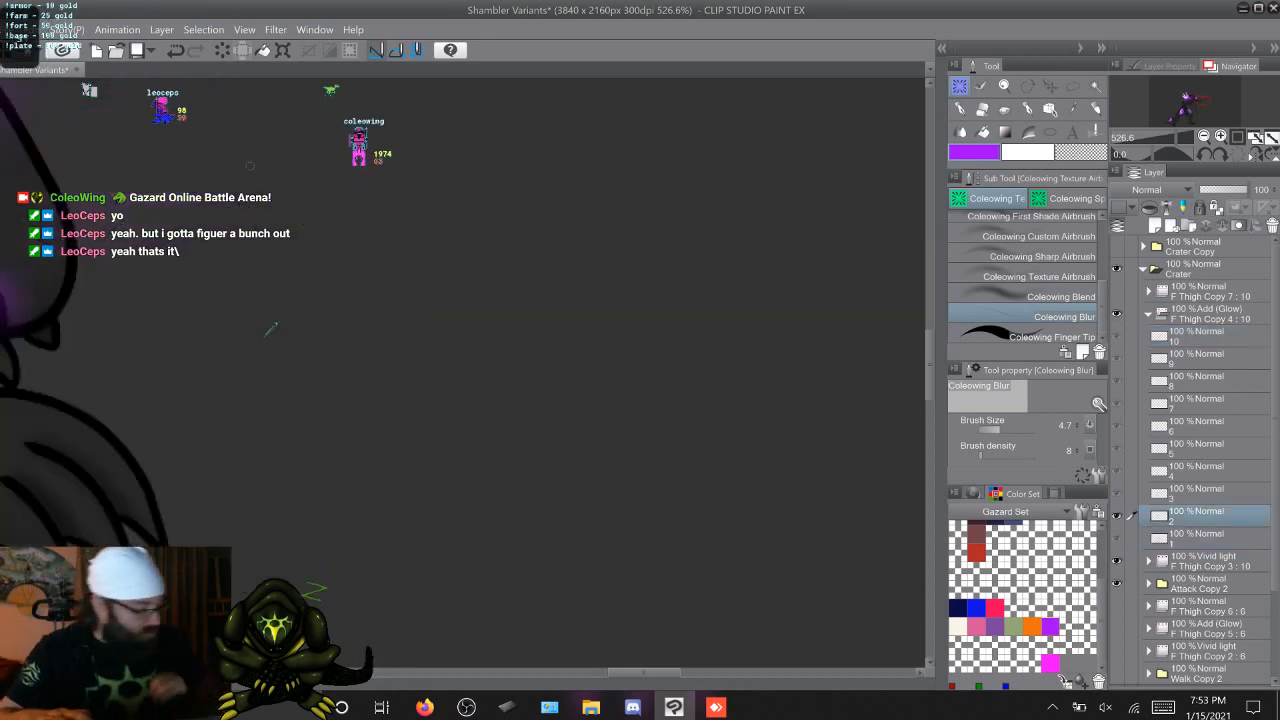
key(Left)
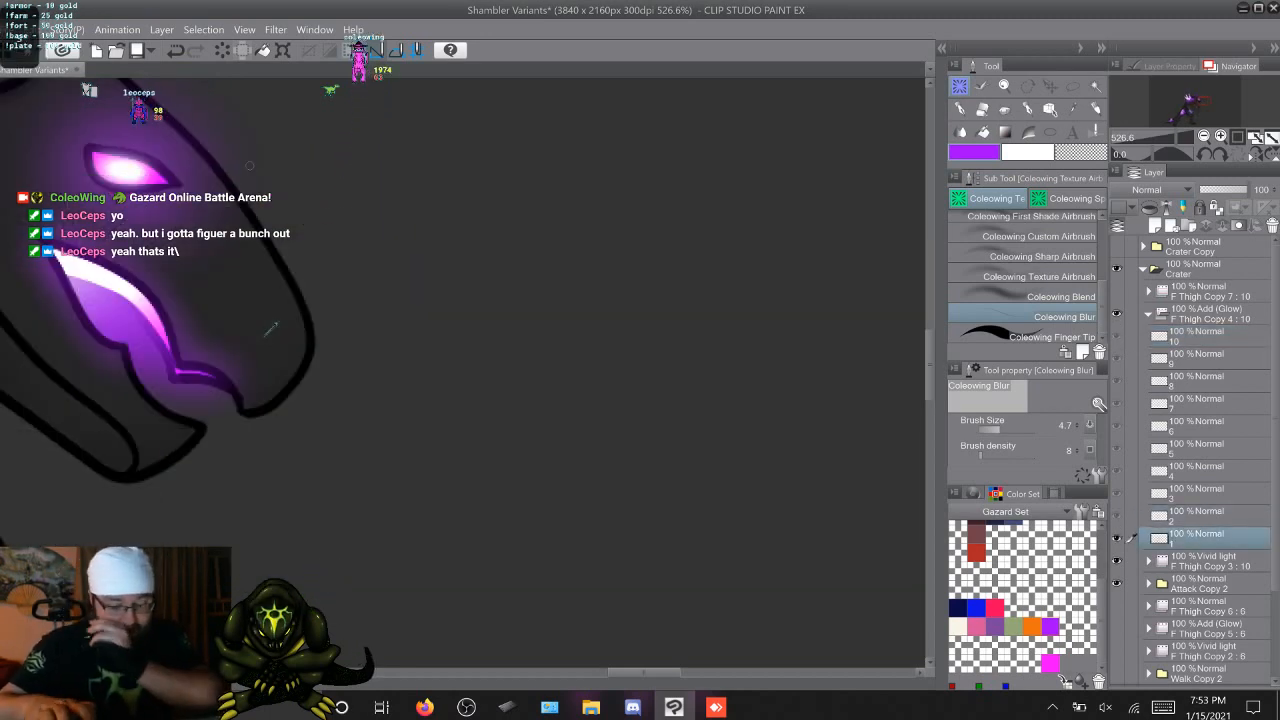
scroll(271, 329, down, 5)
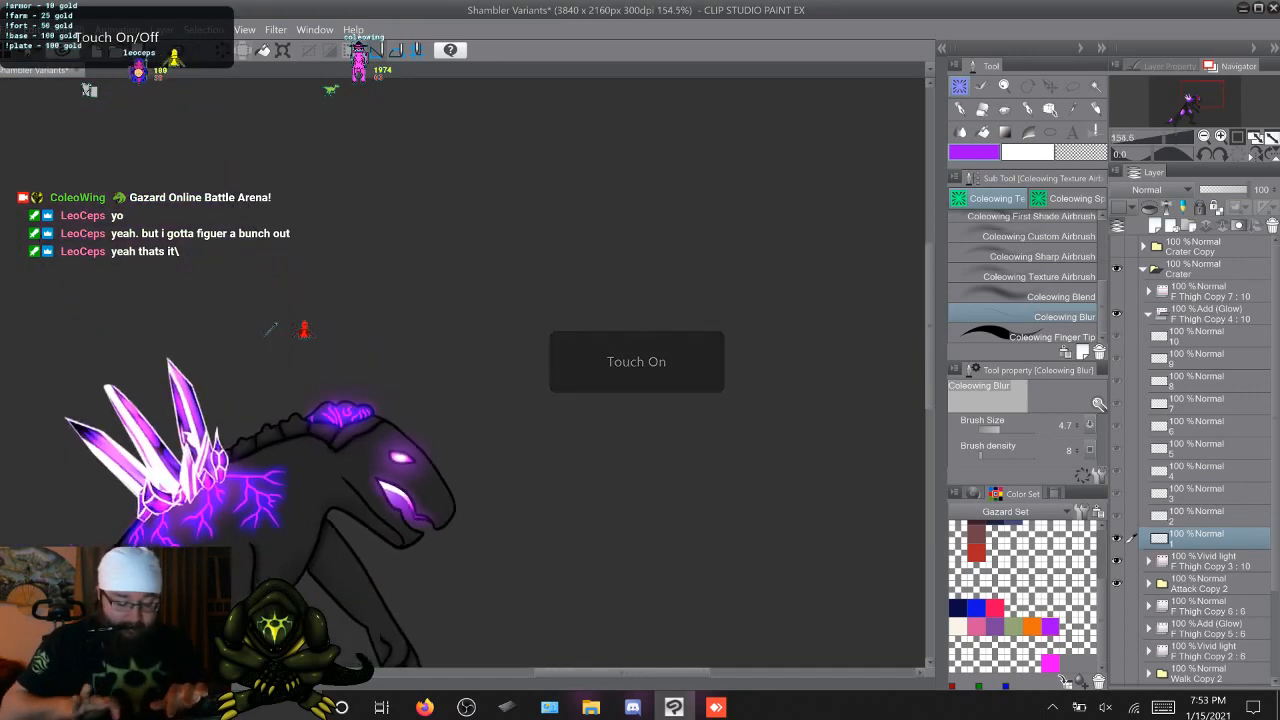
scroll(271, 329, down, 3)
scroll(271, 329, down, 1)
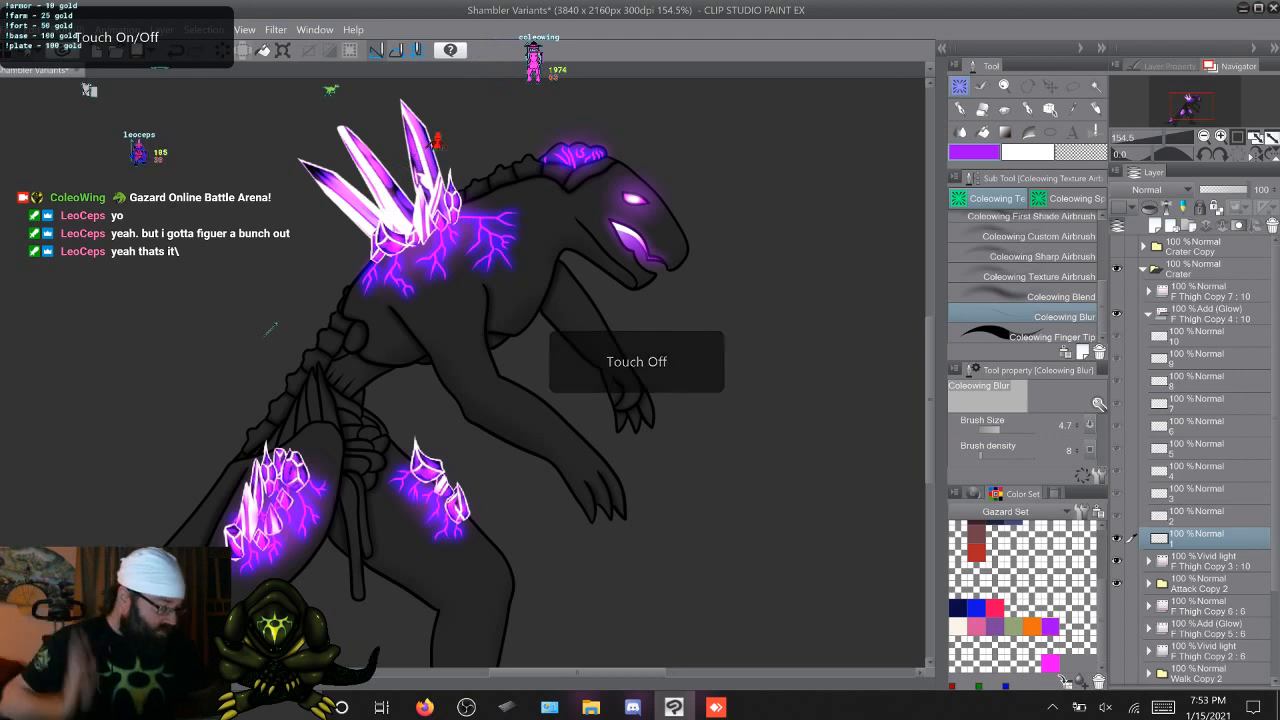
Collapse F Thigh Copy 4, expand Attack Copy 2 and its Shading folder, and select Shading cel 10
click(1148, 314)
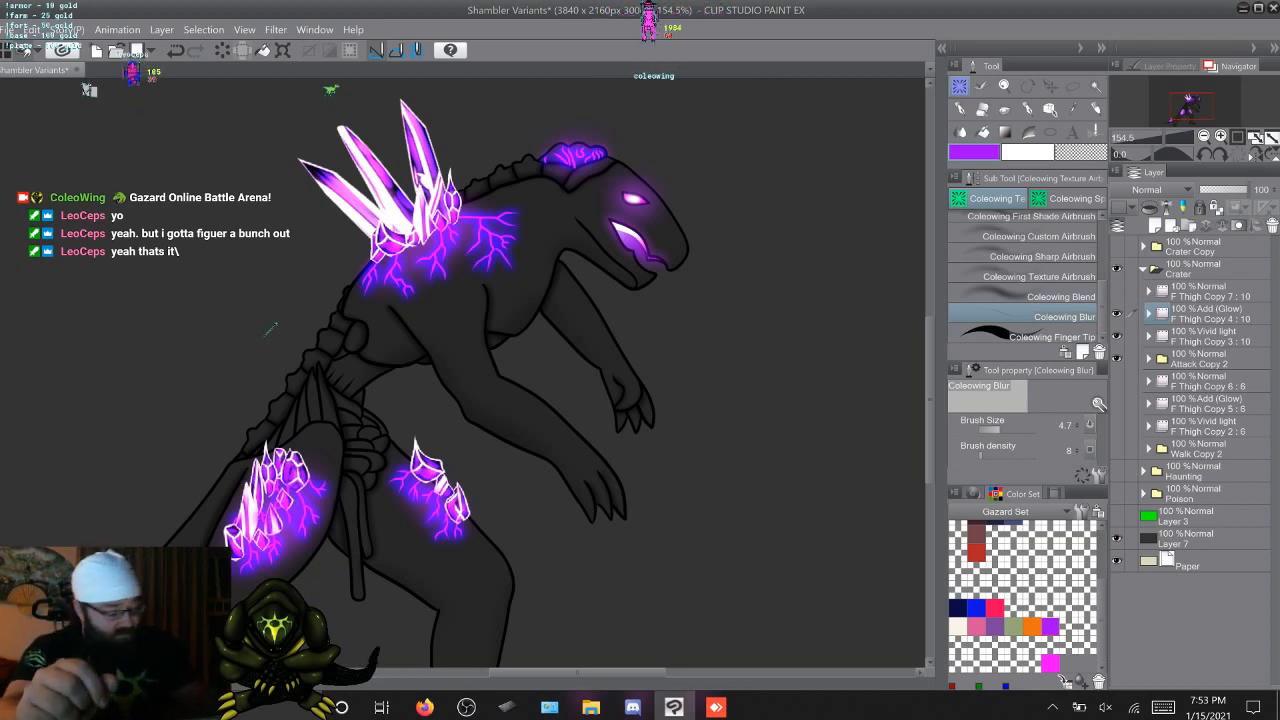
click(1148, 359)
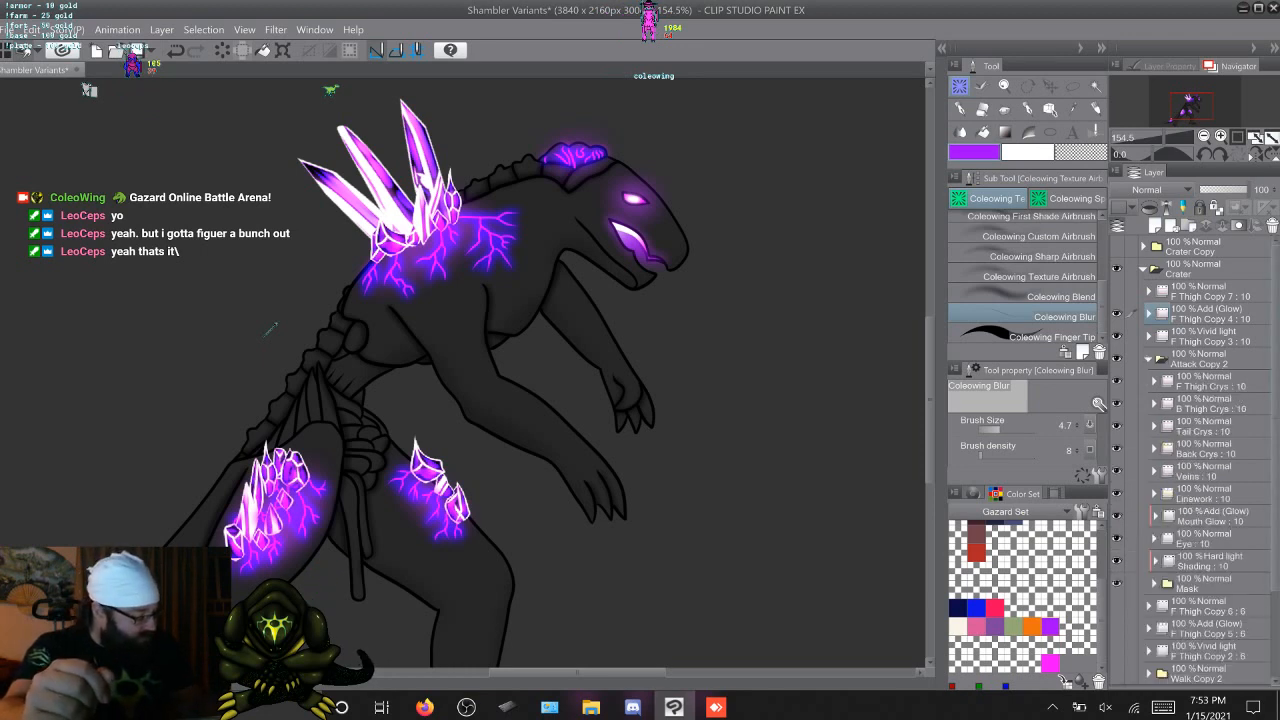
scroll(1195, 460, down, 3)
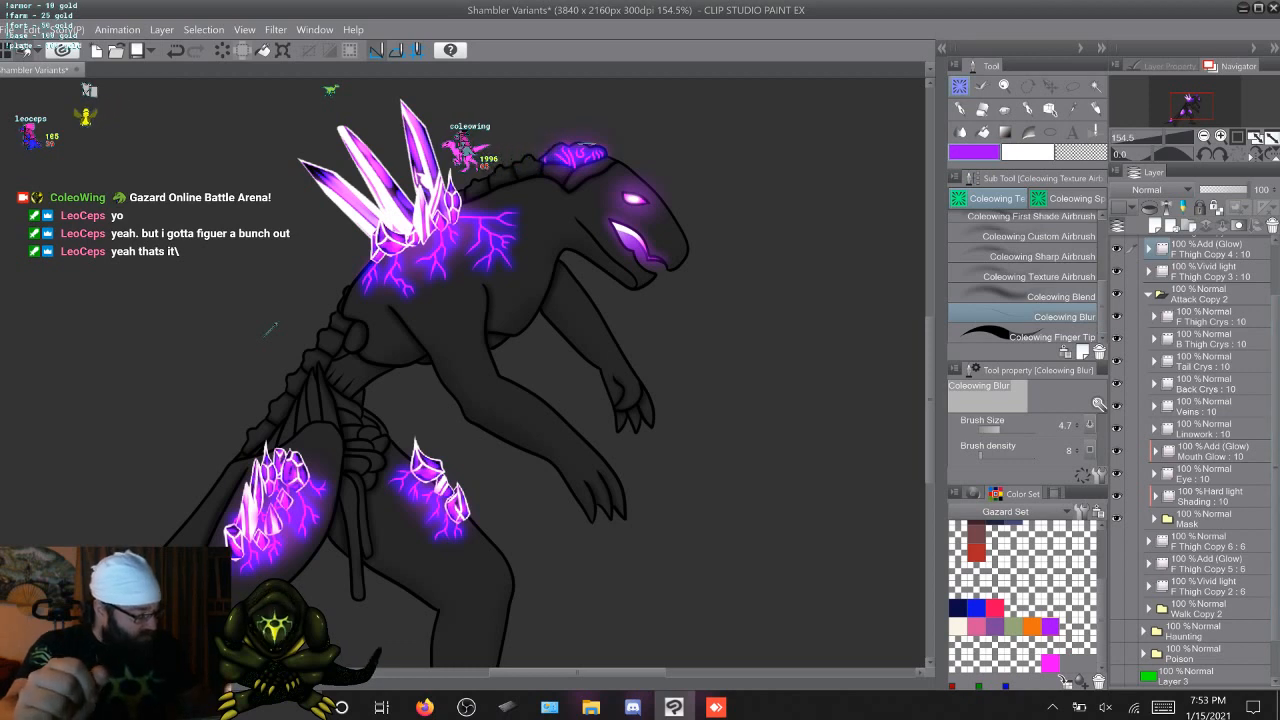
click(1156, 497)
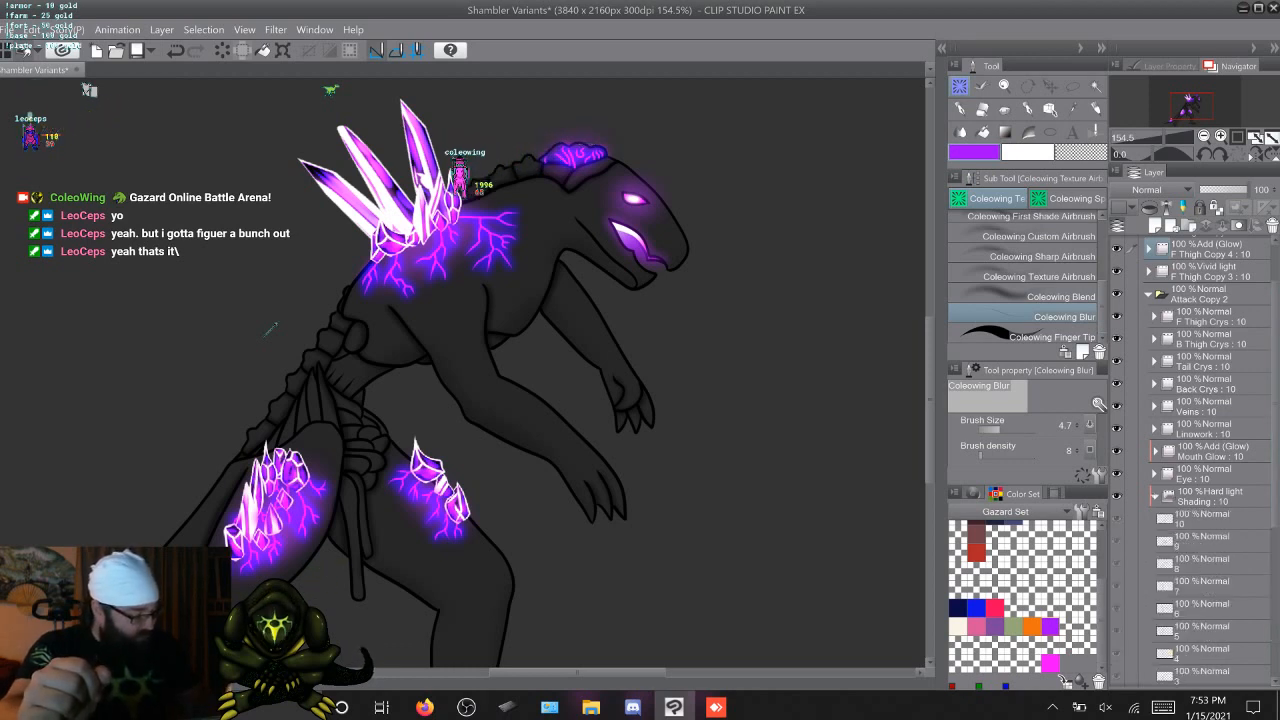
click(1203, 518)
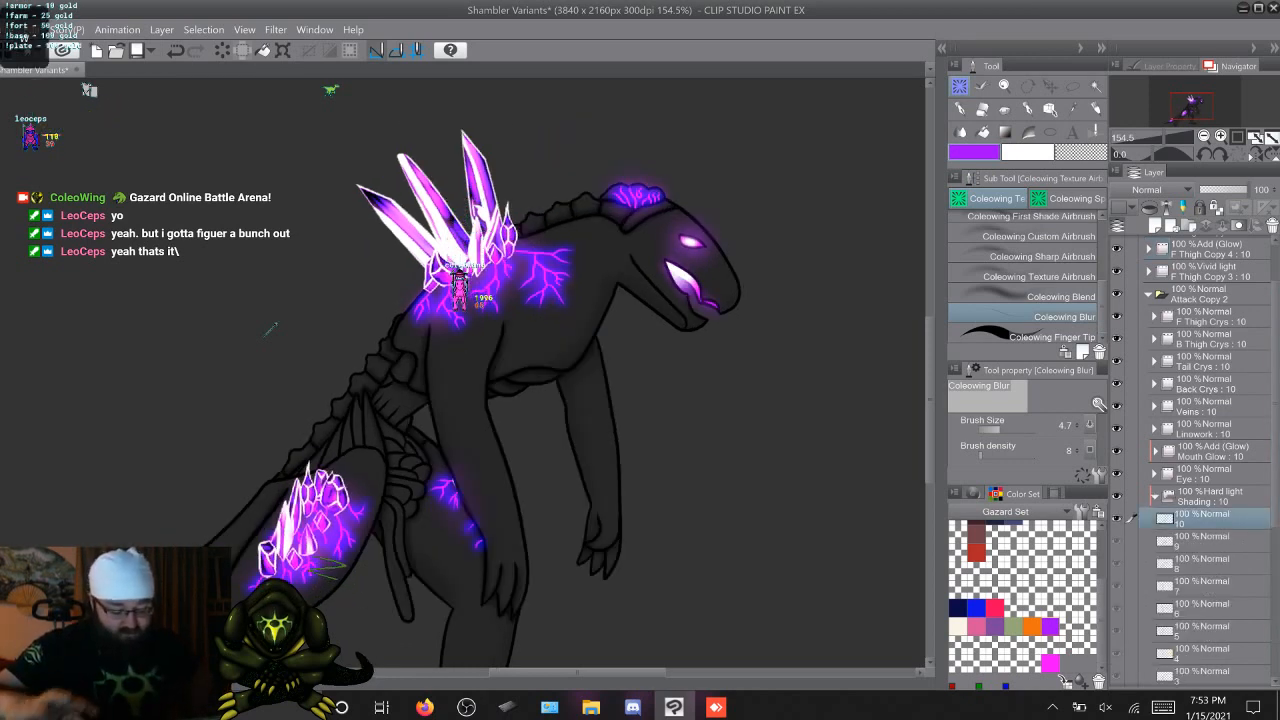
Try shading the hanging organ strand purple on Shading cel 1 with the Coleowing First Shade Airbrush
key(Right)
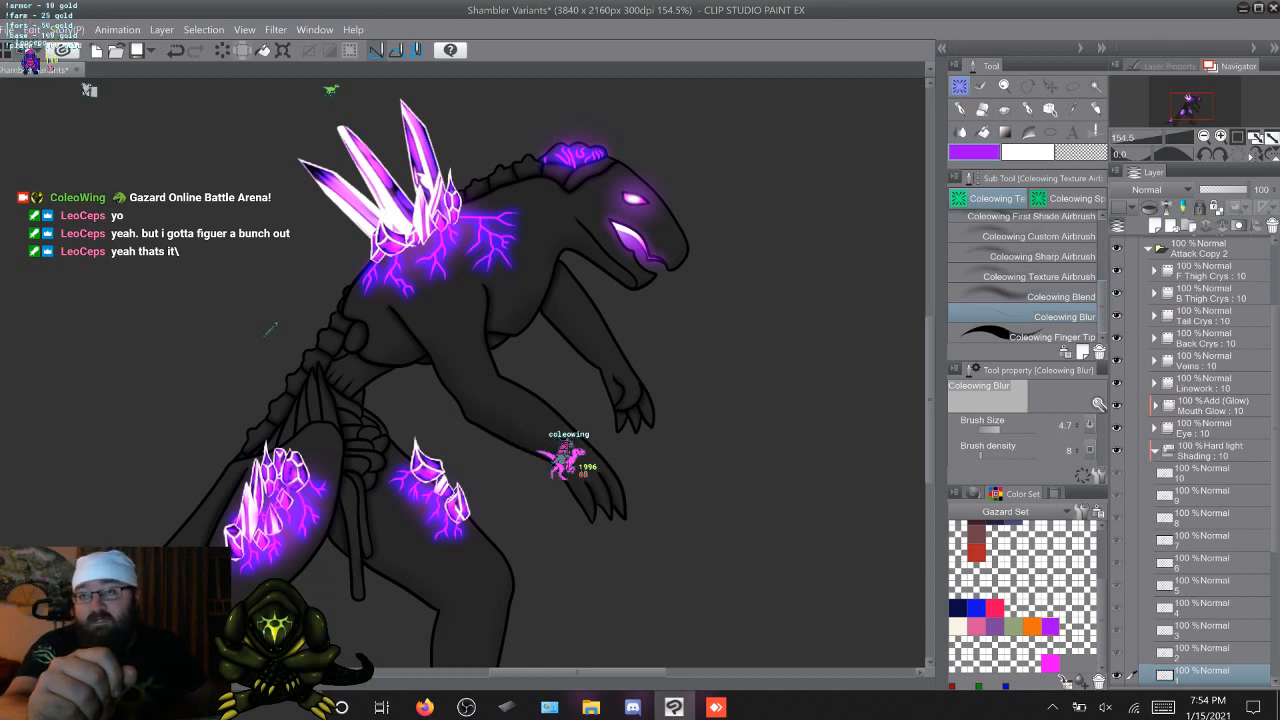
scroll(1027, 275, up, 5)
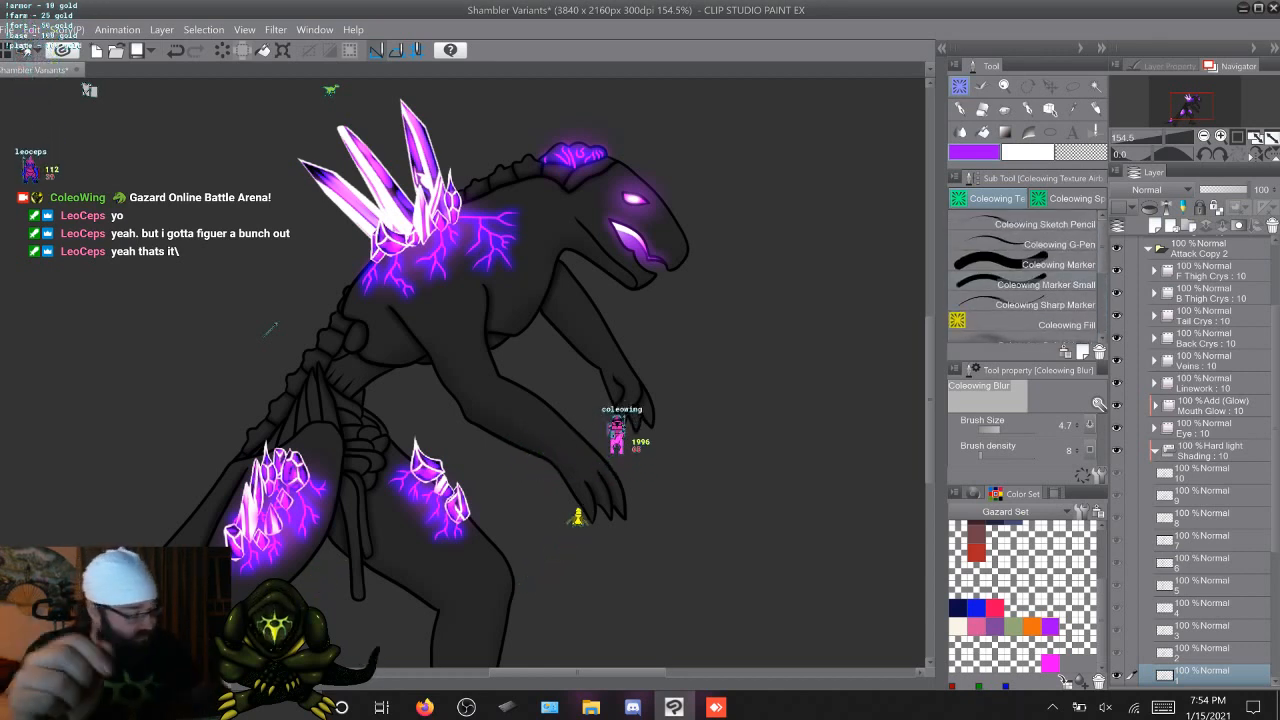
scroll(1027, 280, down, 3)
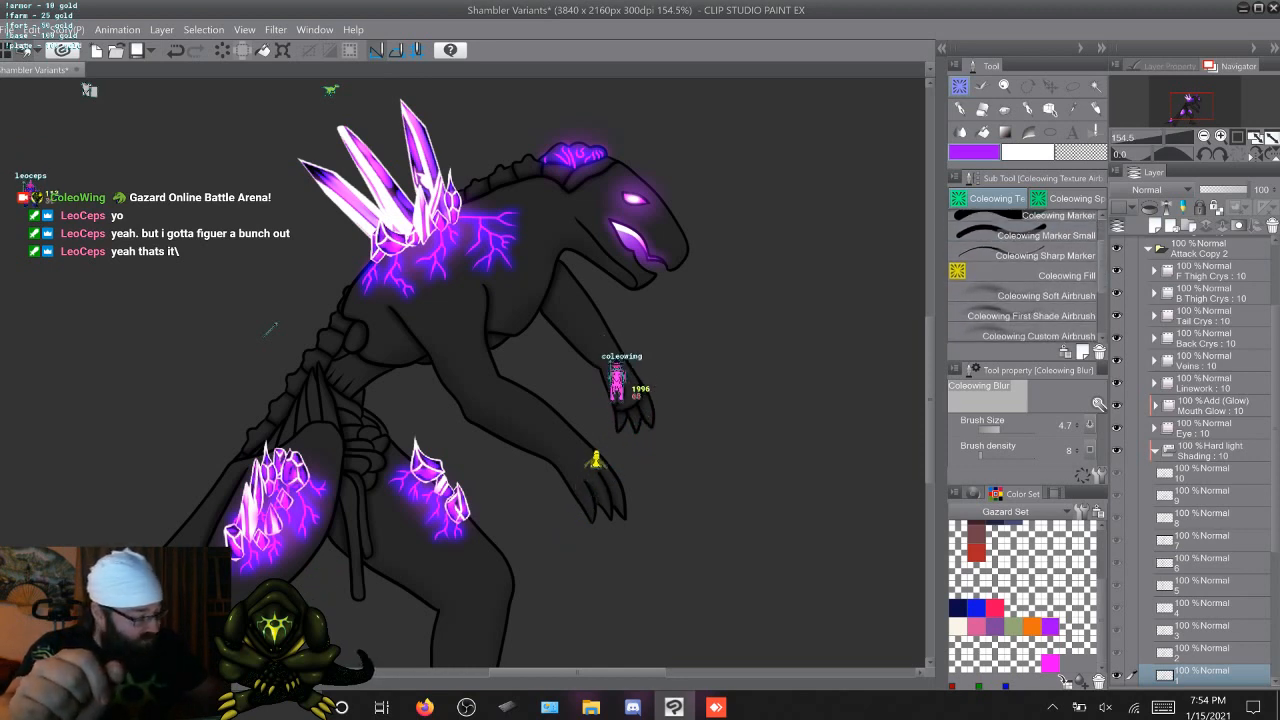
click(1040, 295)
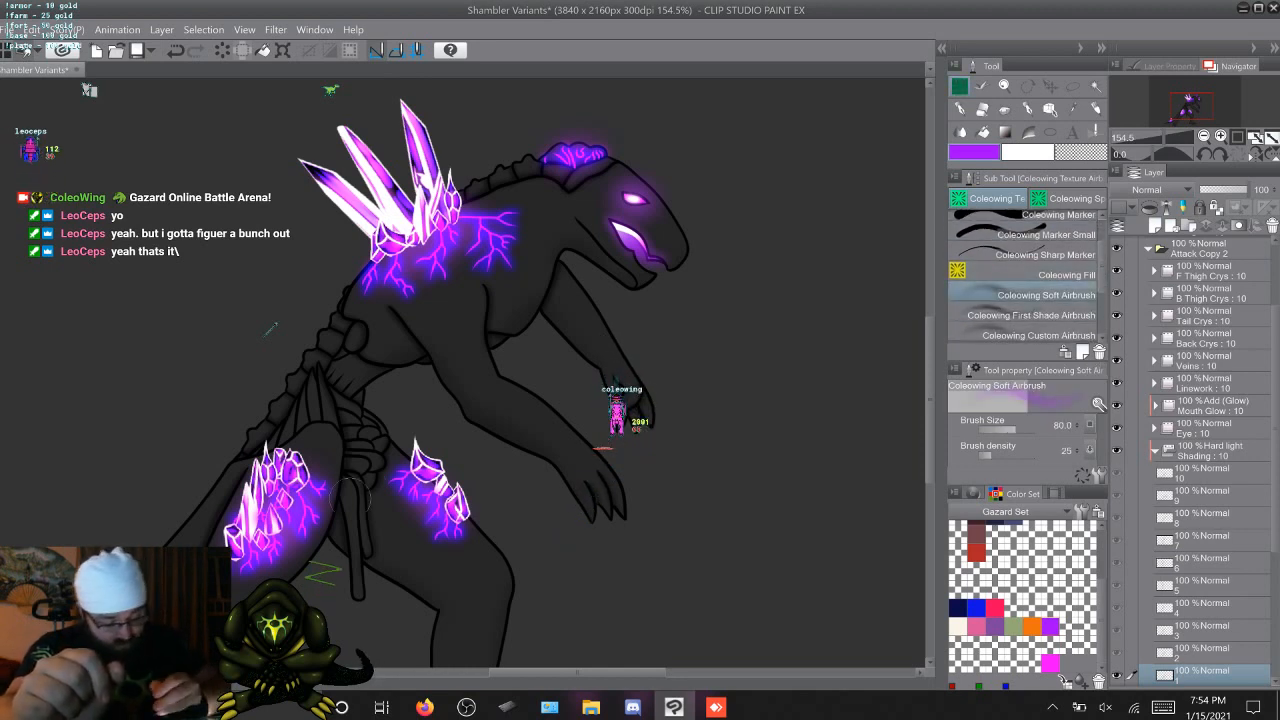
click(1045, 315)
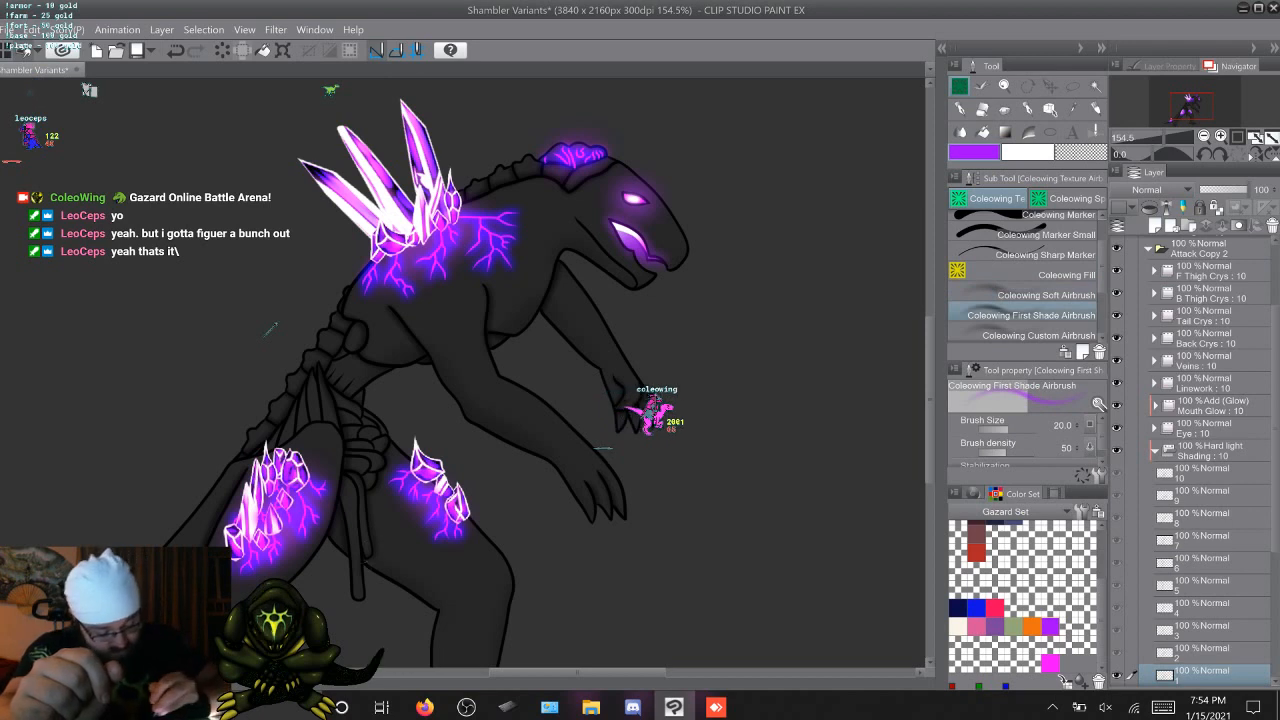
drag(358, 593, 356, 575)
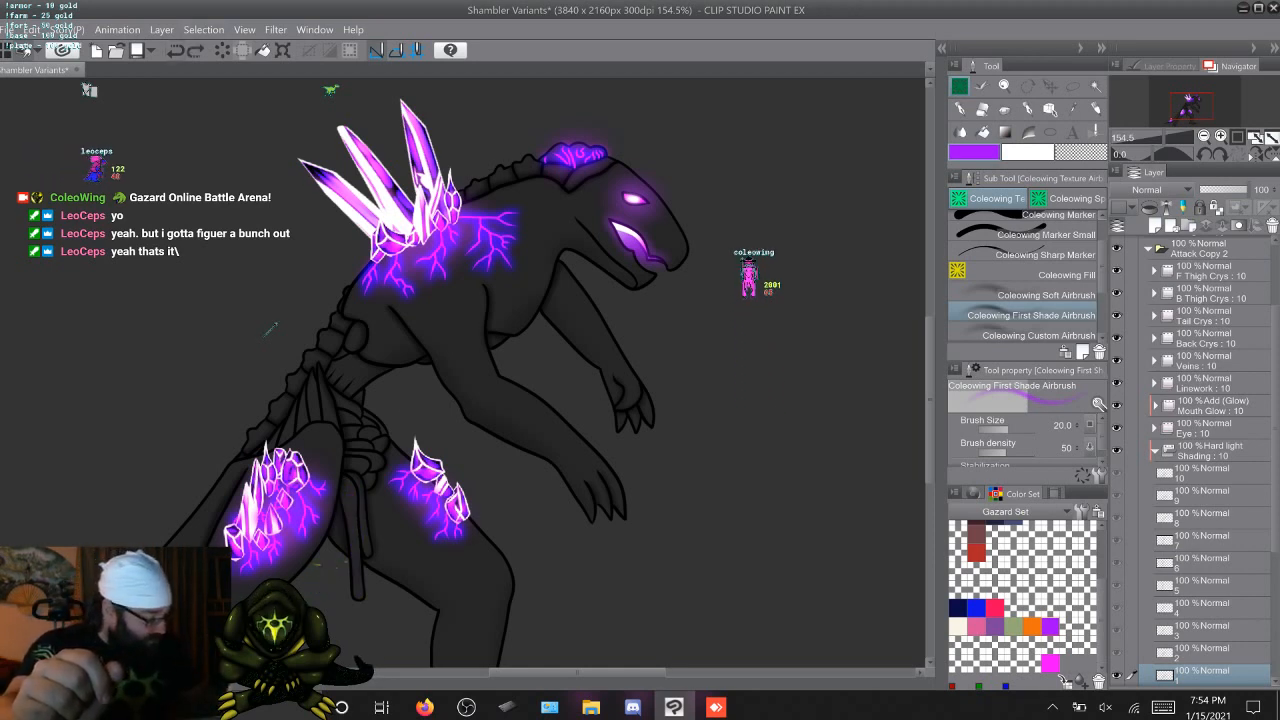
Inspect cel 1 of F Thigh Copy 4 and the layers inside Attack Copy 2's Mask folder
click(1155, 451)
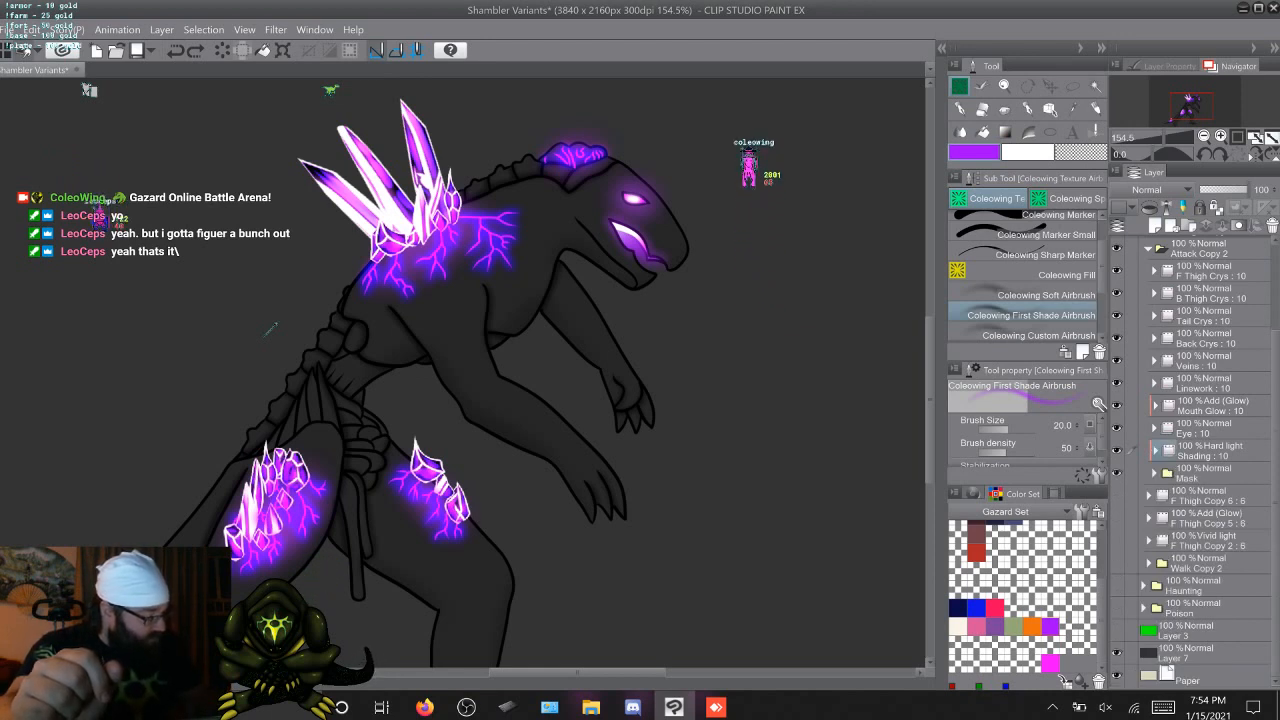
scroll(1195, 460, up, 4)
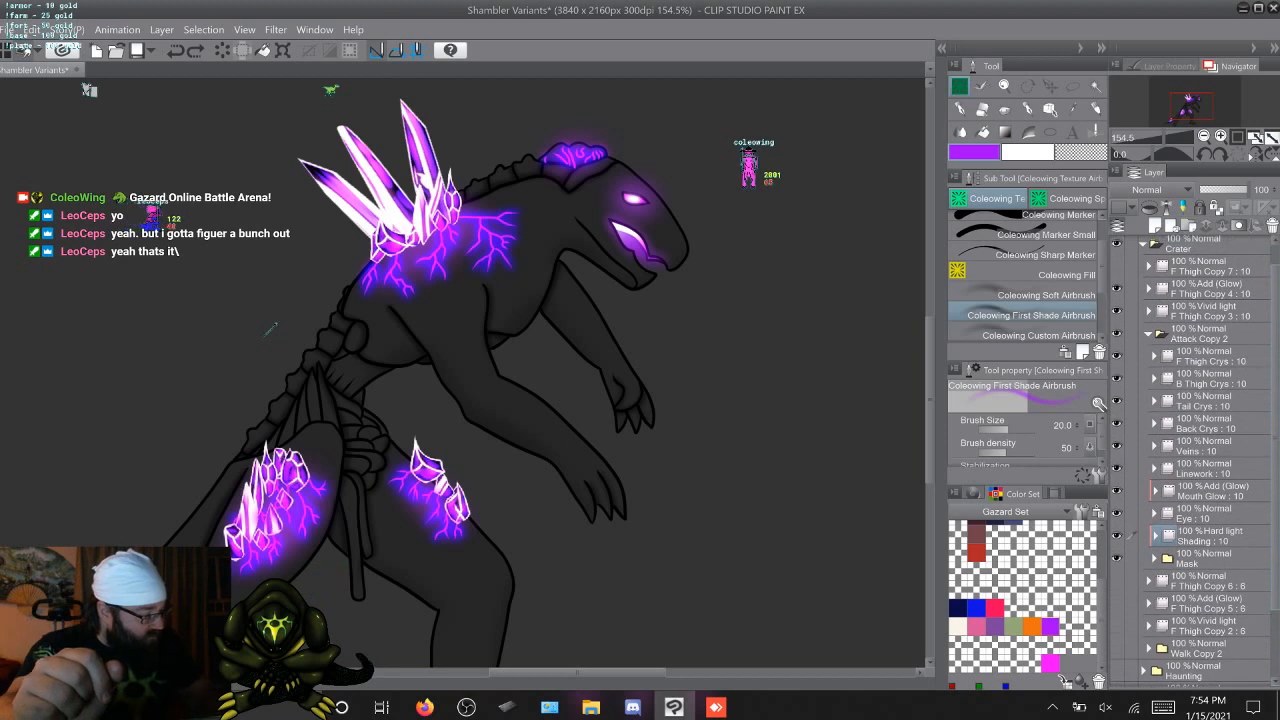
click(1148, 289)
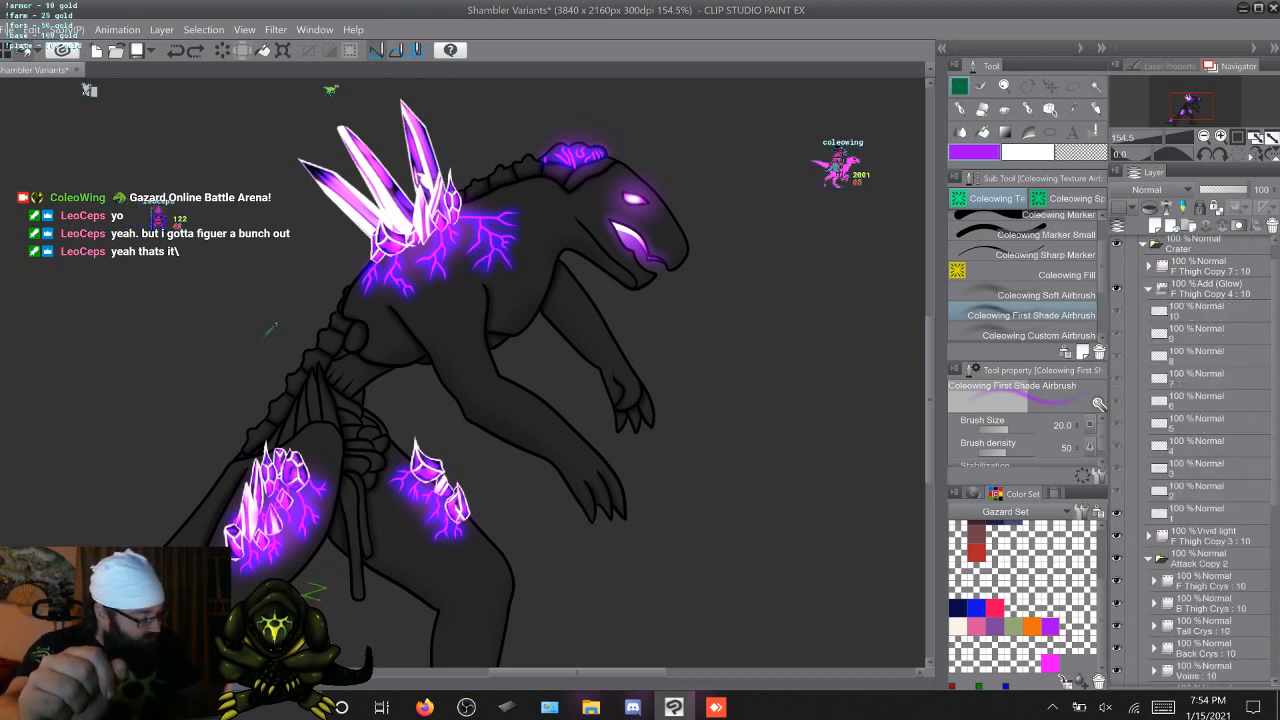
click(1200, 513)
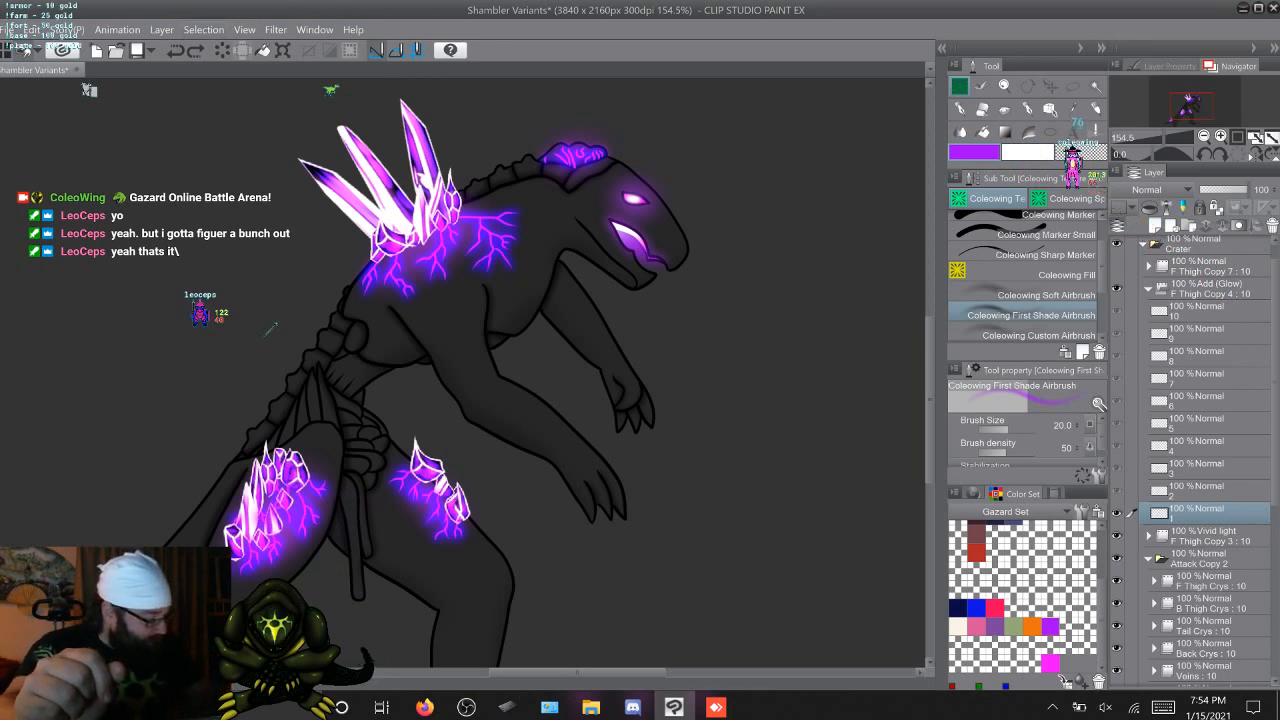
click(1148, 289)
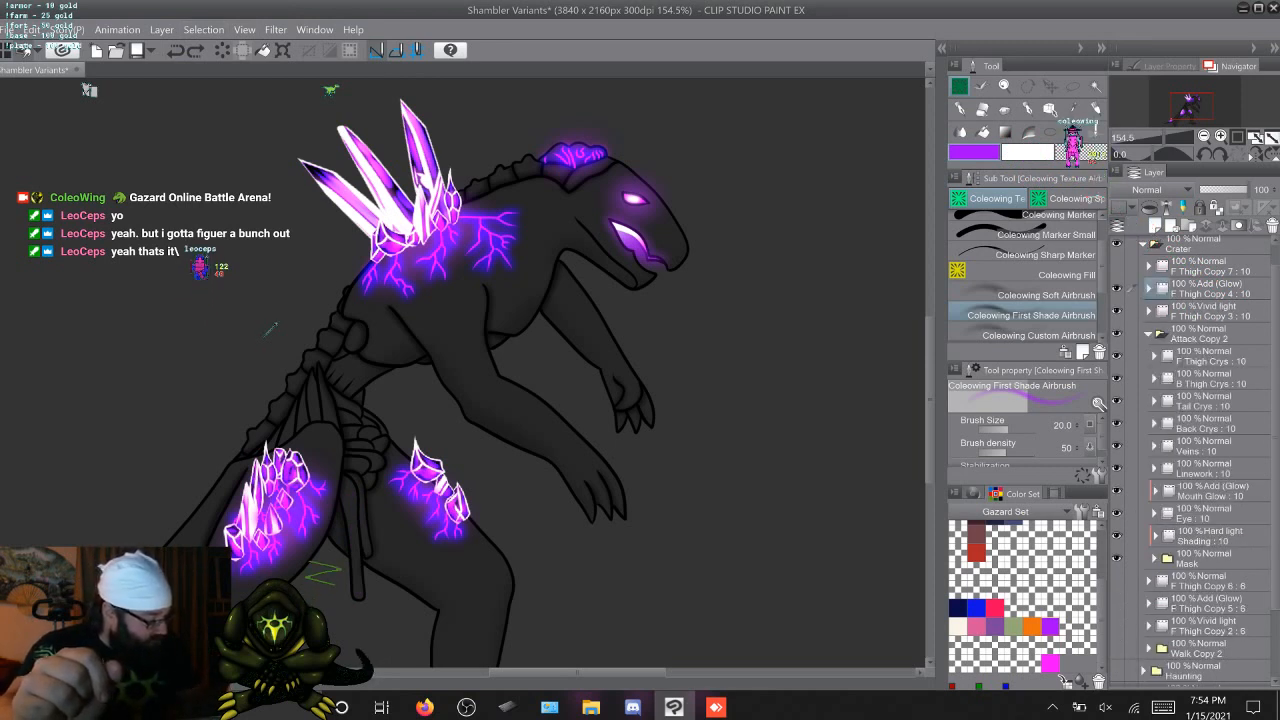
click(1155, 557)
scroll(1205, 560, down, 2)
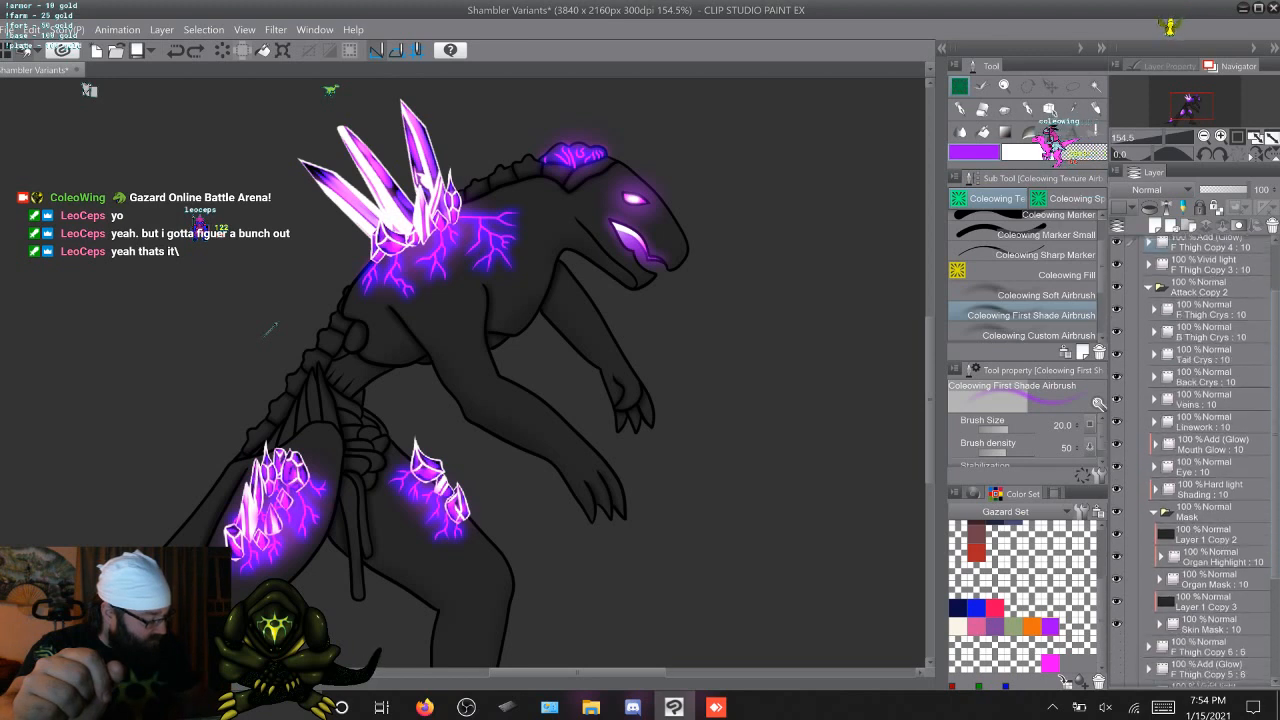
click(1206, 570)
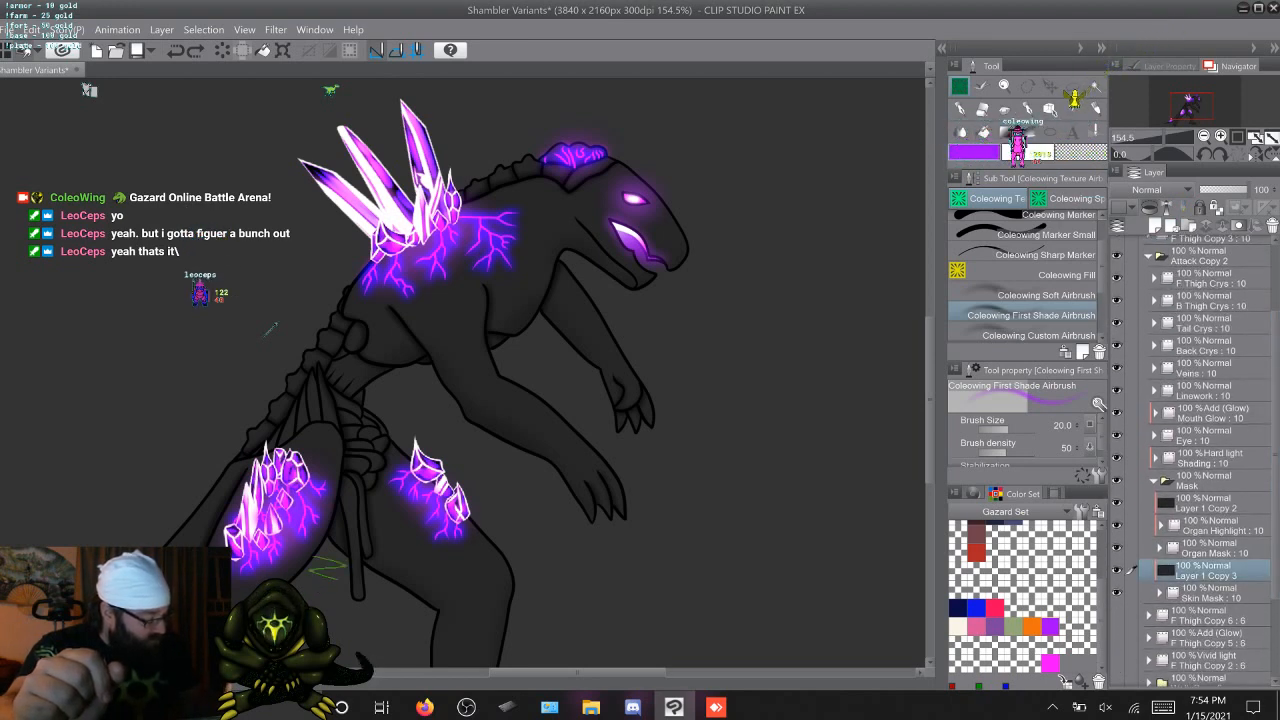
Duplicate the Hard light Shading folder and place the copy directly beneath the original
click(1210, 458)
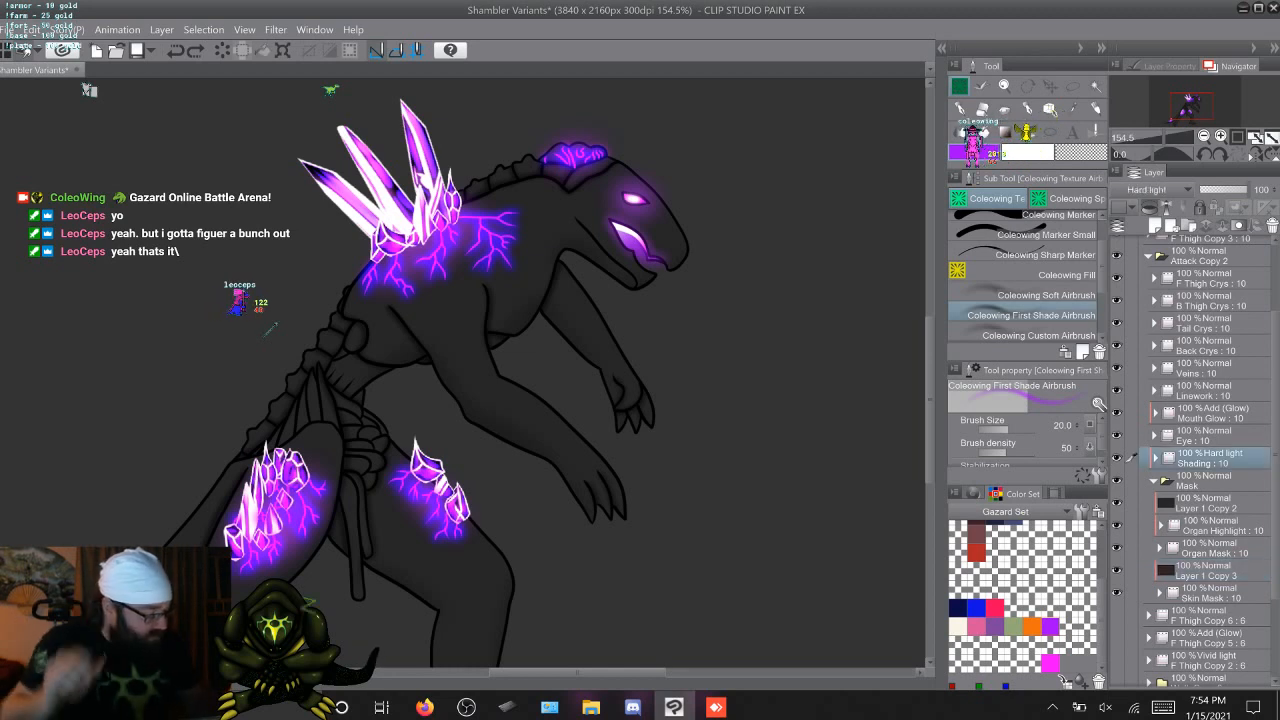
key(F9)
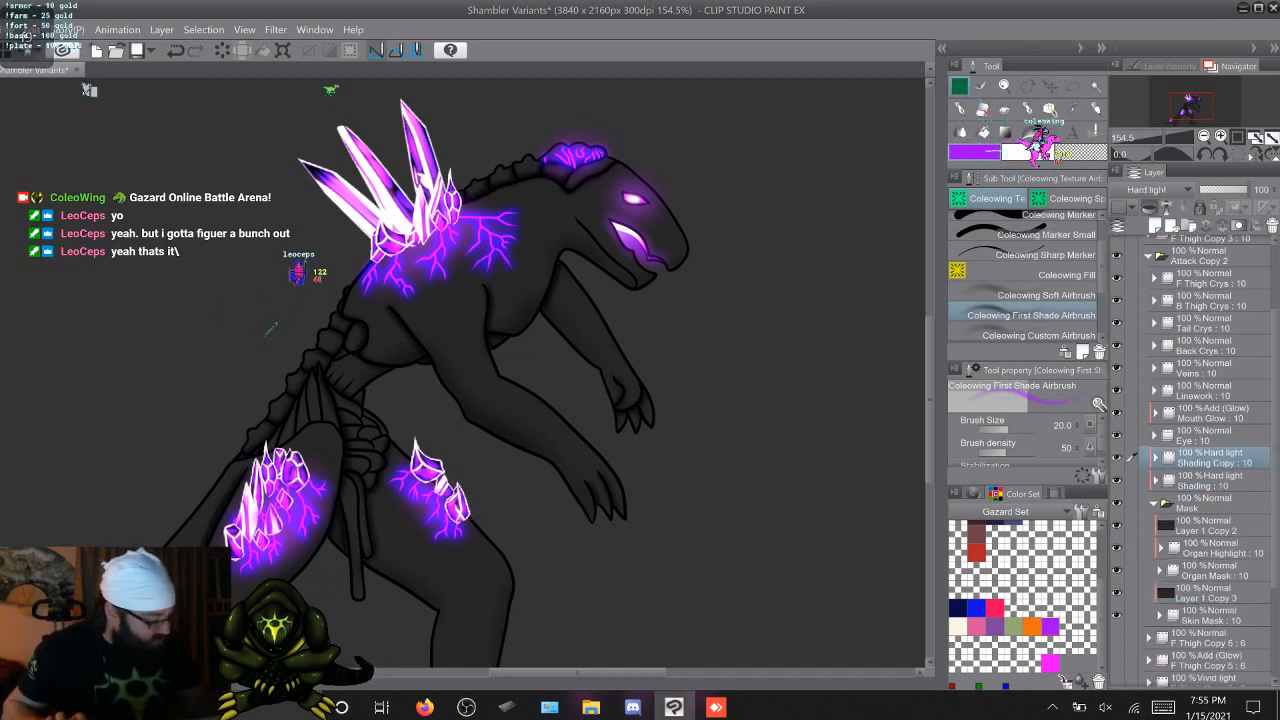
drag(1210, 458, 1210, 489)
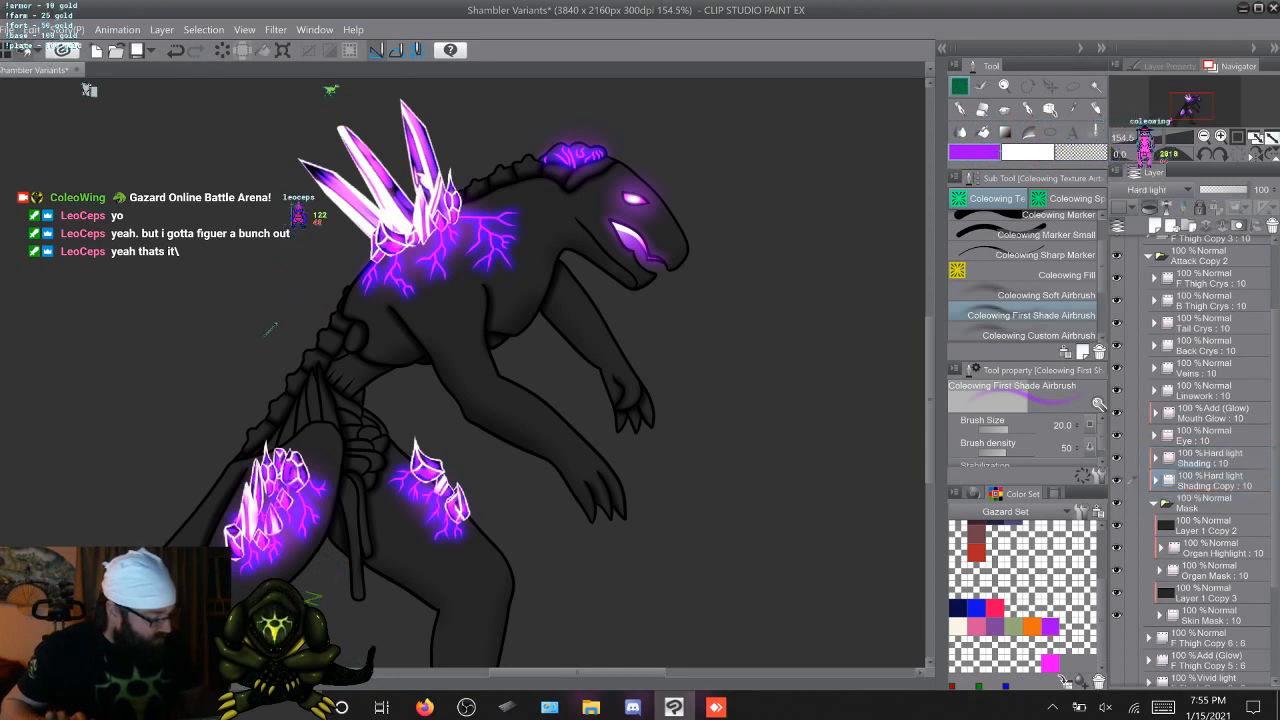
Expand Shading Copy and step through its attack frames to check that the cels follow the animation
click(1156, 481)
click(1203, 503)
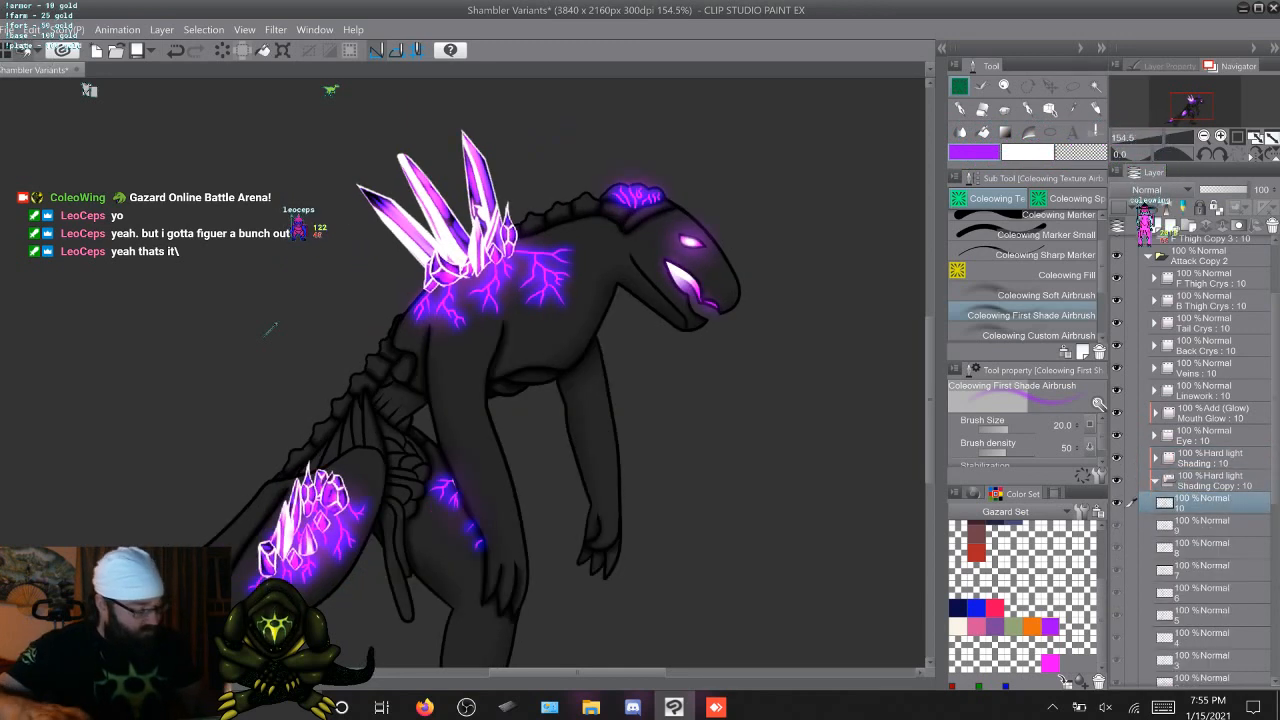
key(Right)
key(Right)
key(Right)
key(Right)
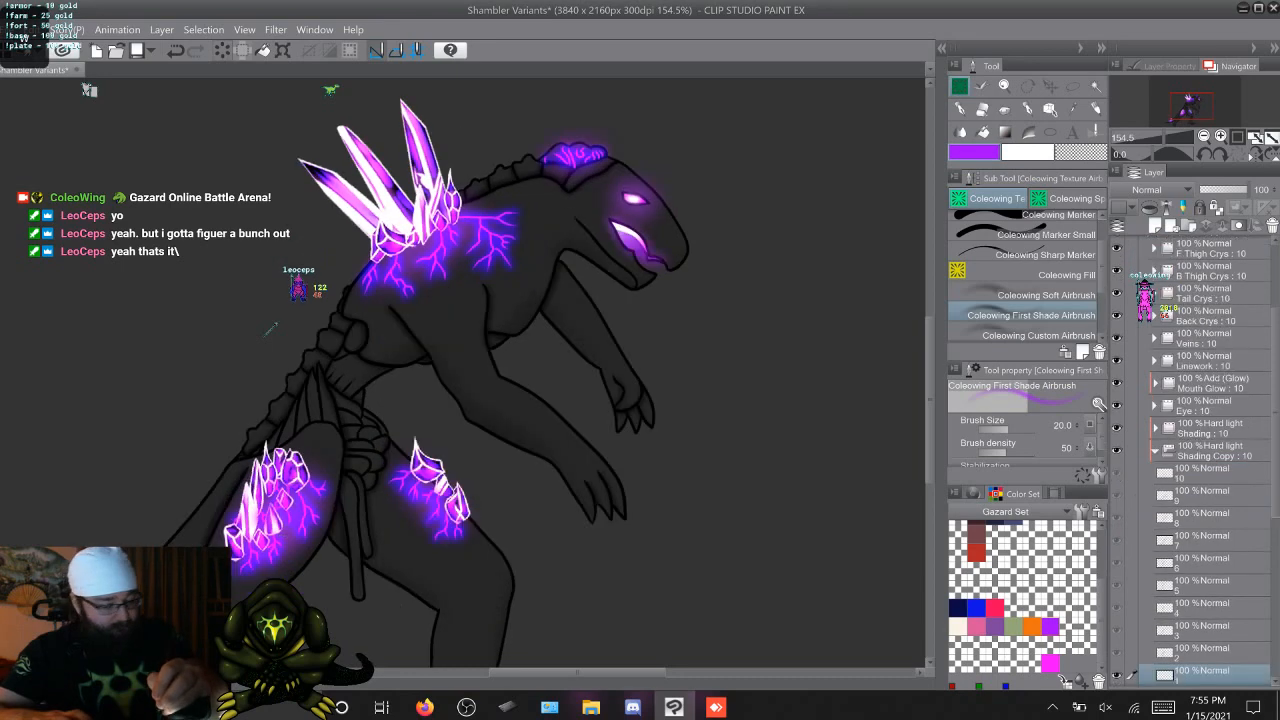
key(Right)
key(Right)
key(Right)
key(Right)
key(Right)
key(Right)
key(Right)
key(Right)
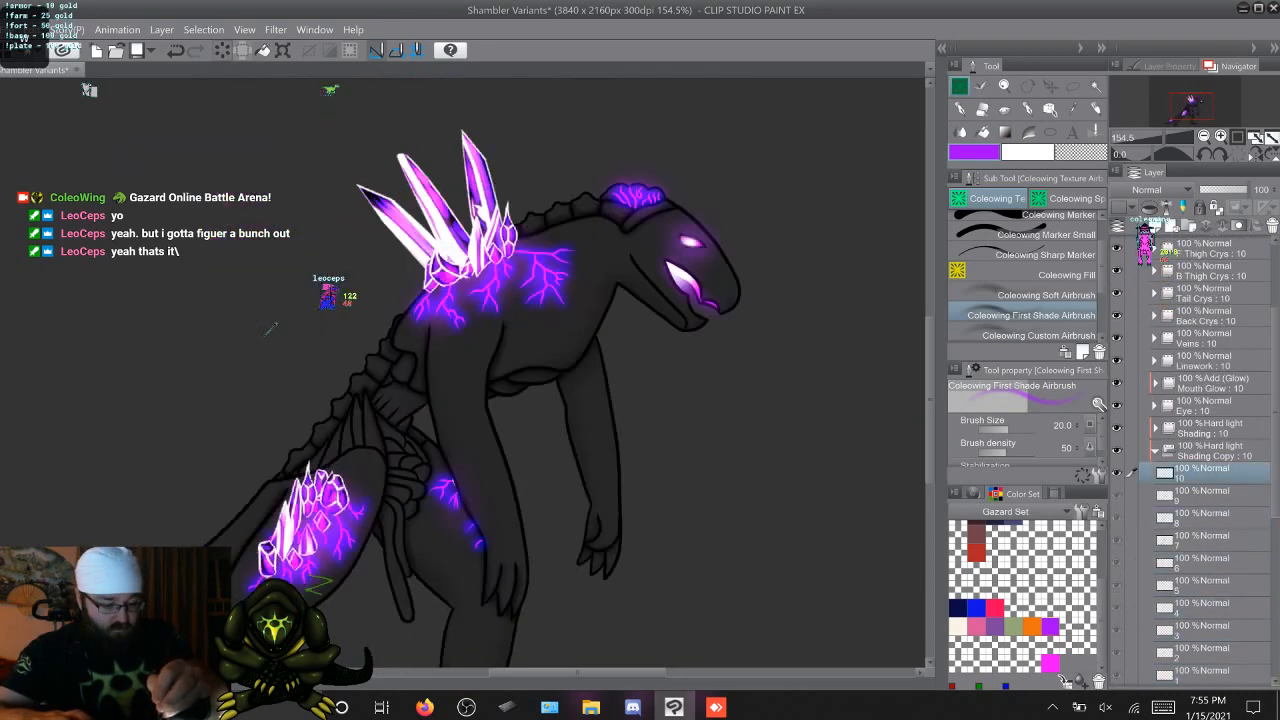
key(Right)
key(Right)
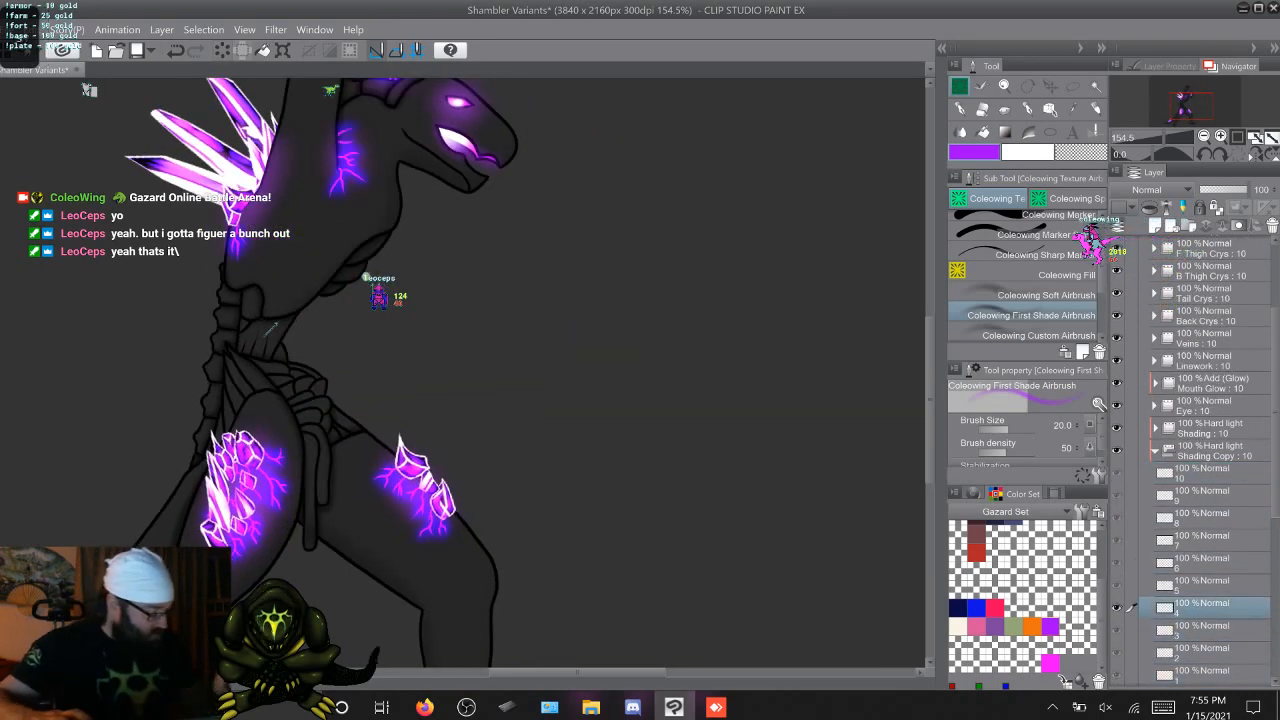
key(Left)
Set the blending mode of the Shading Copy folder to Normal
double_click(1207, 455)
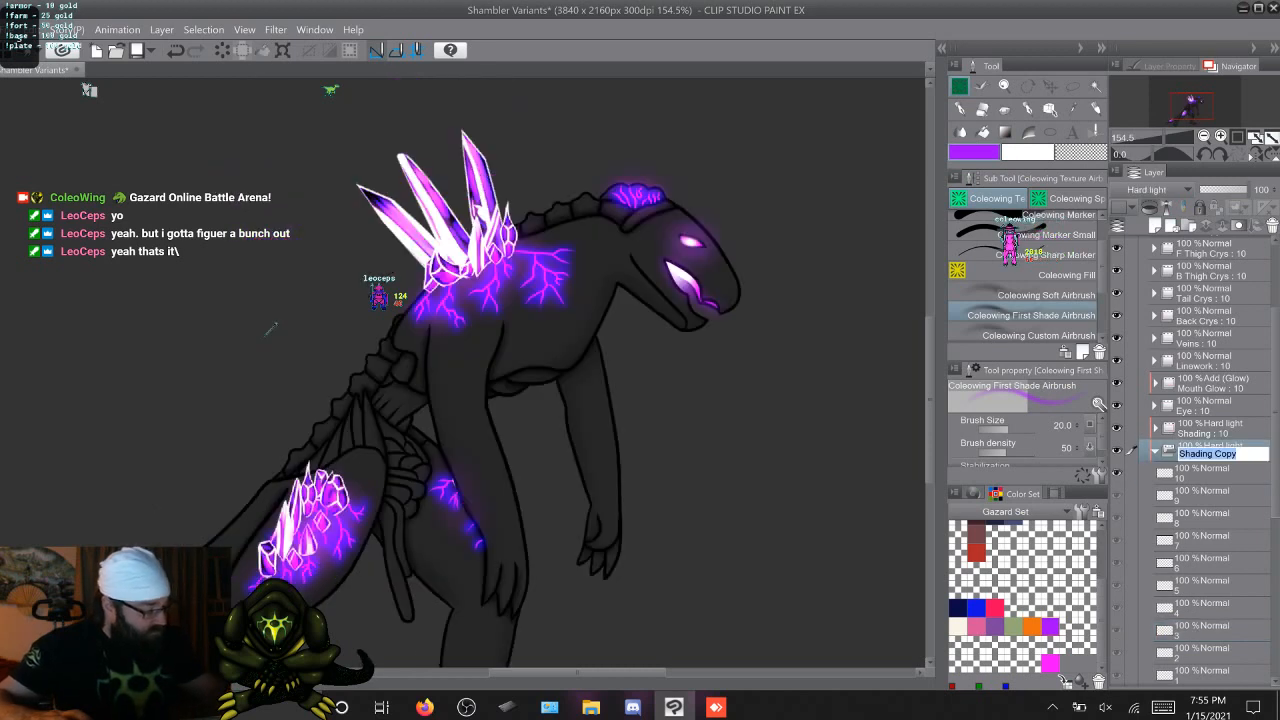
key(Return)
click(1155, 189)
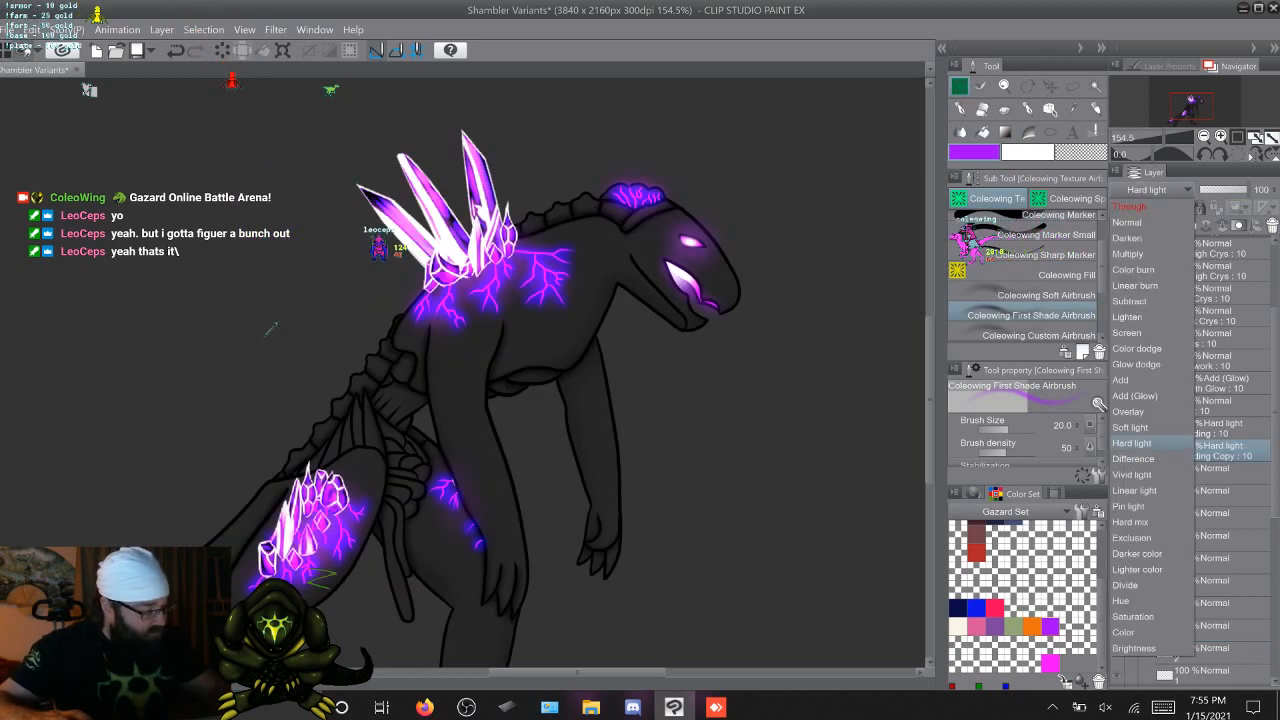
click(1127, 222)
Select Shading Copy cel 1 and stroke purple along the hanging organ strand with the First Shade Airbrush
scroll(1205, 450, down, 3)
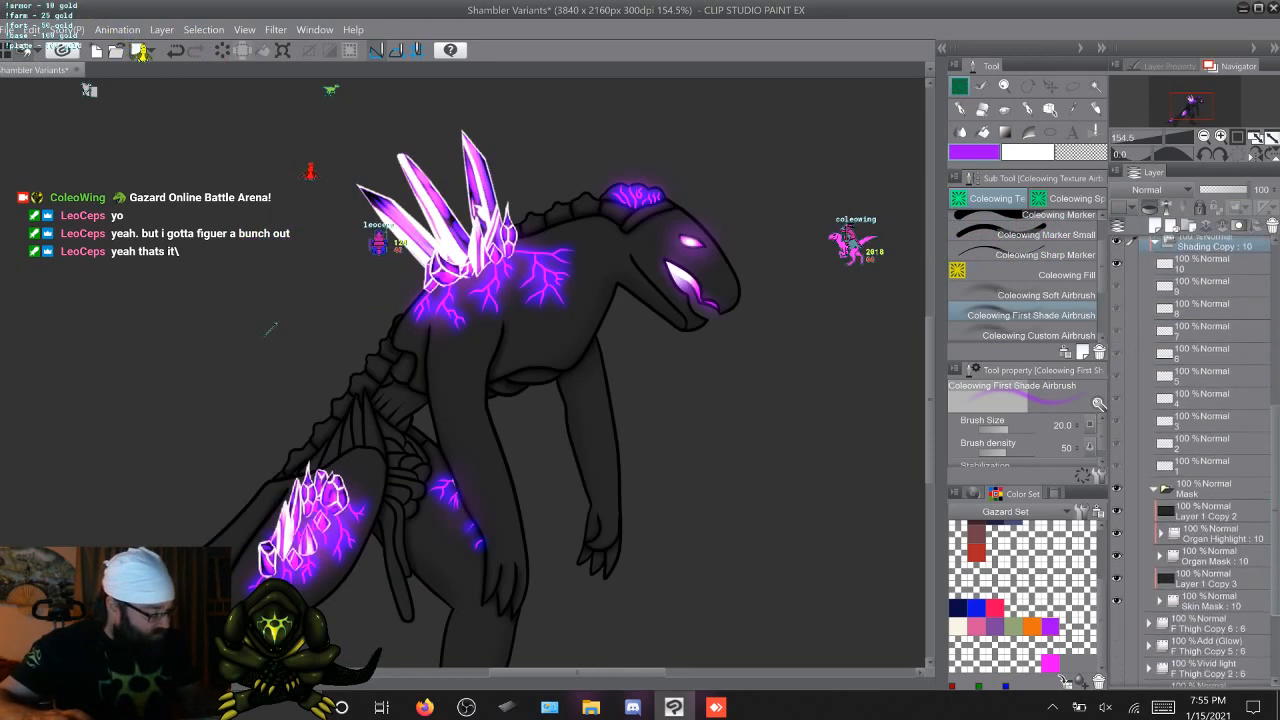
scroll(1205, 450, down, 1)
click(1207, 445)
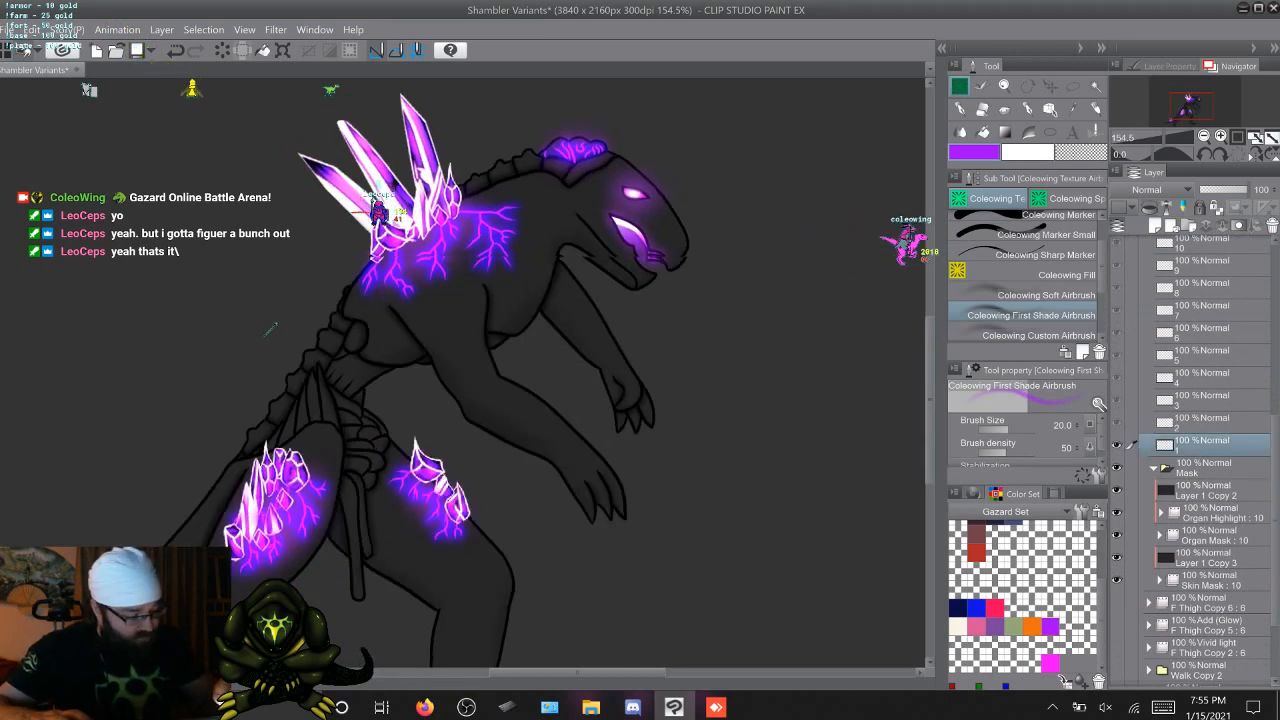
scroll(465, 370, down, 2)
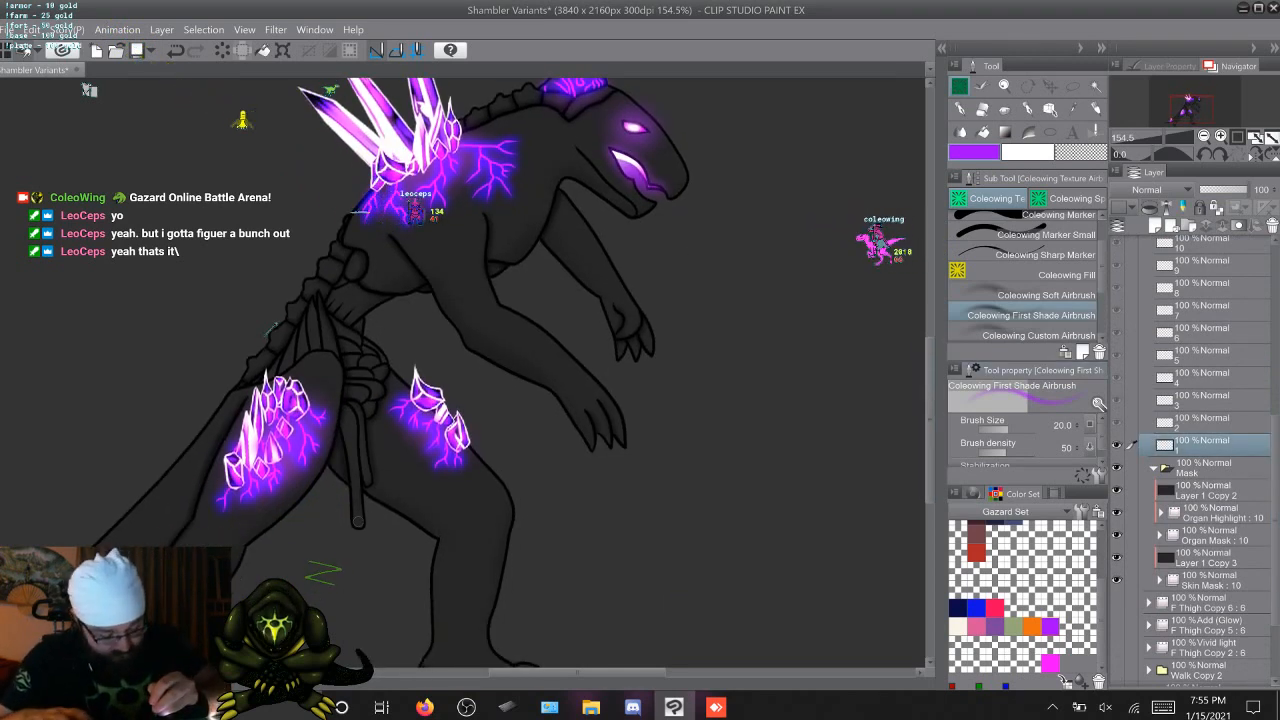
drag(358, 521, 356, 408)
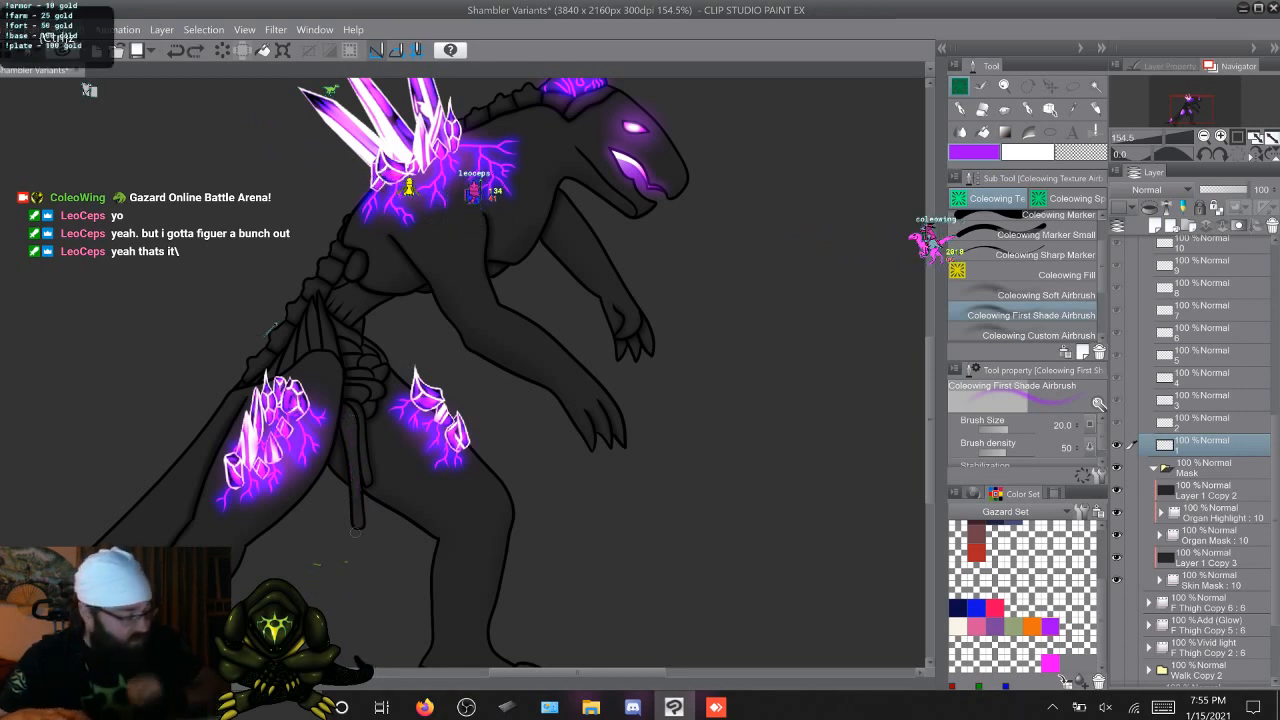
Tint the hanging strand purple with the Sharp Airbrush and the pelvis and waist organs with the Custom Airbrush at size 35.4
key(period)
key(period)
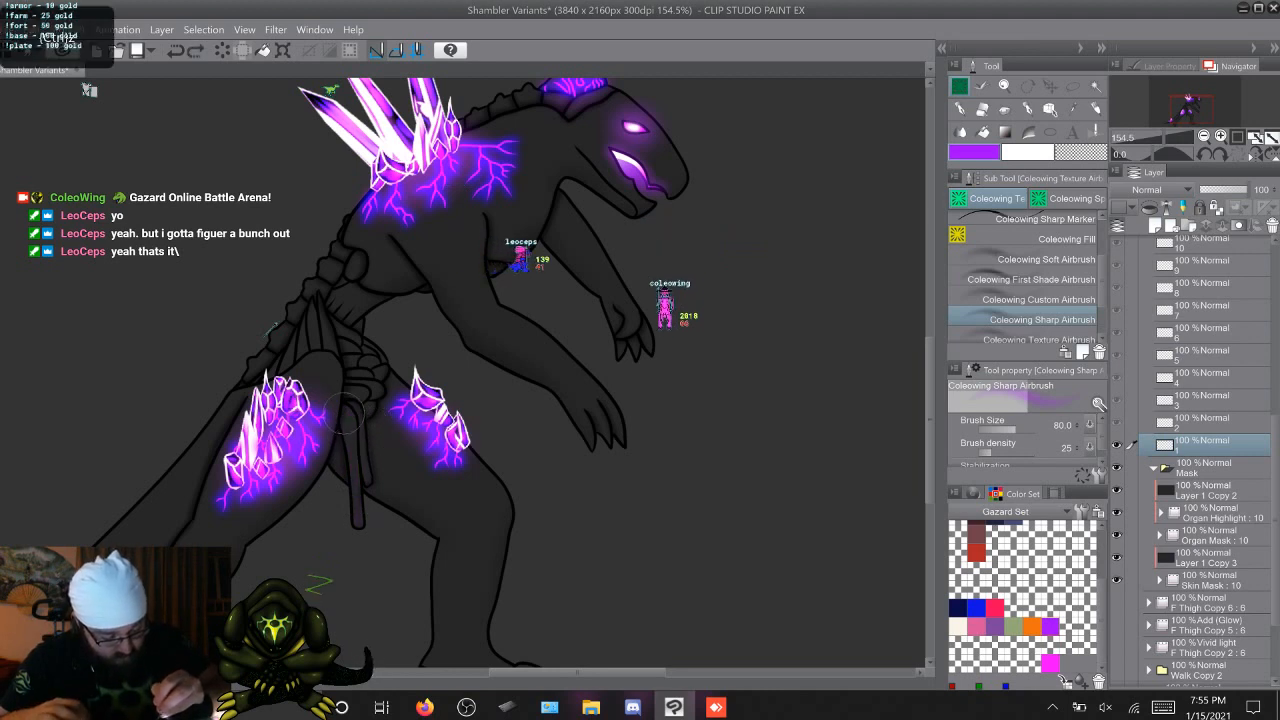
drag(352, 440, 362, 527)
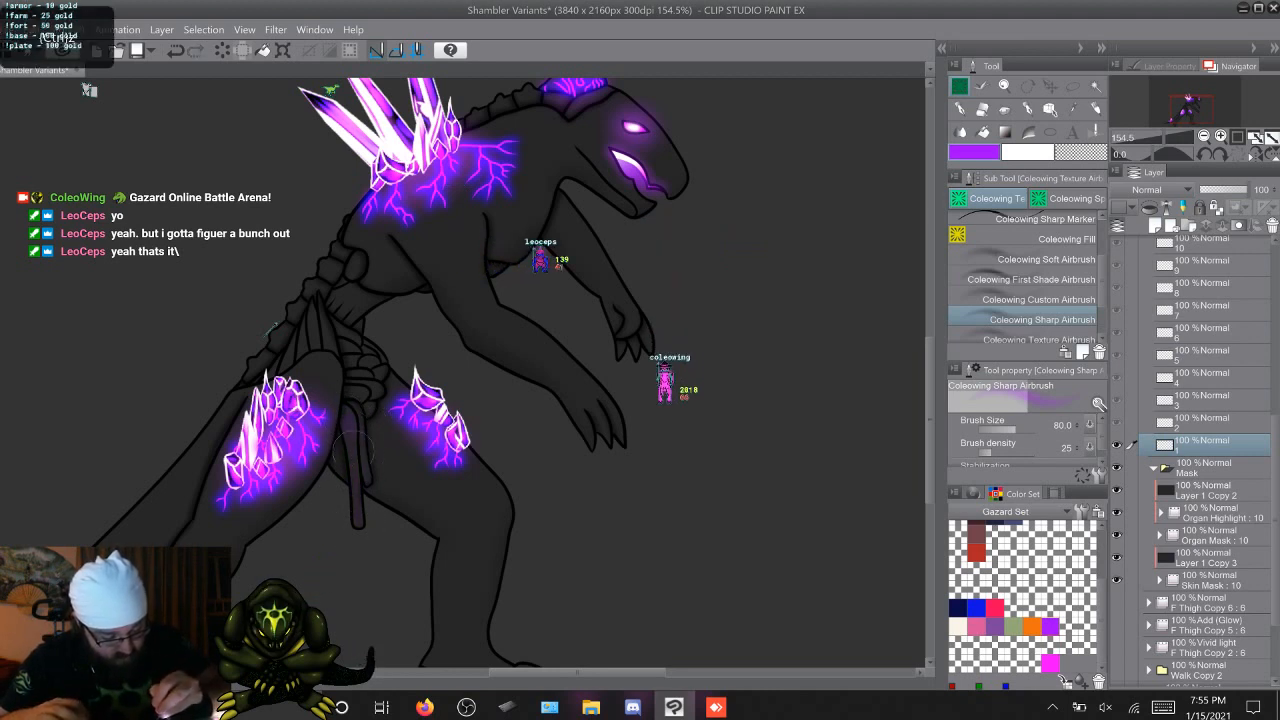
drag(354, 448, 360, 500)
click(1038, 299)
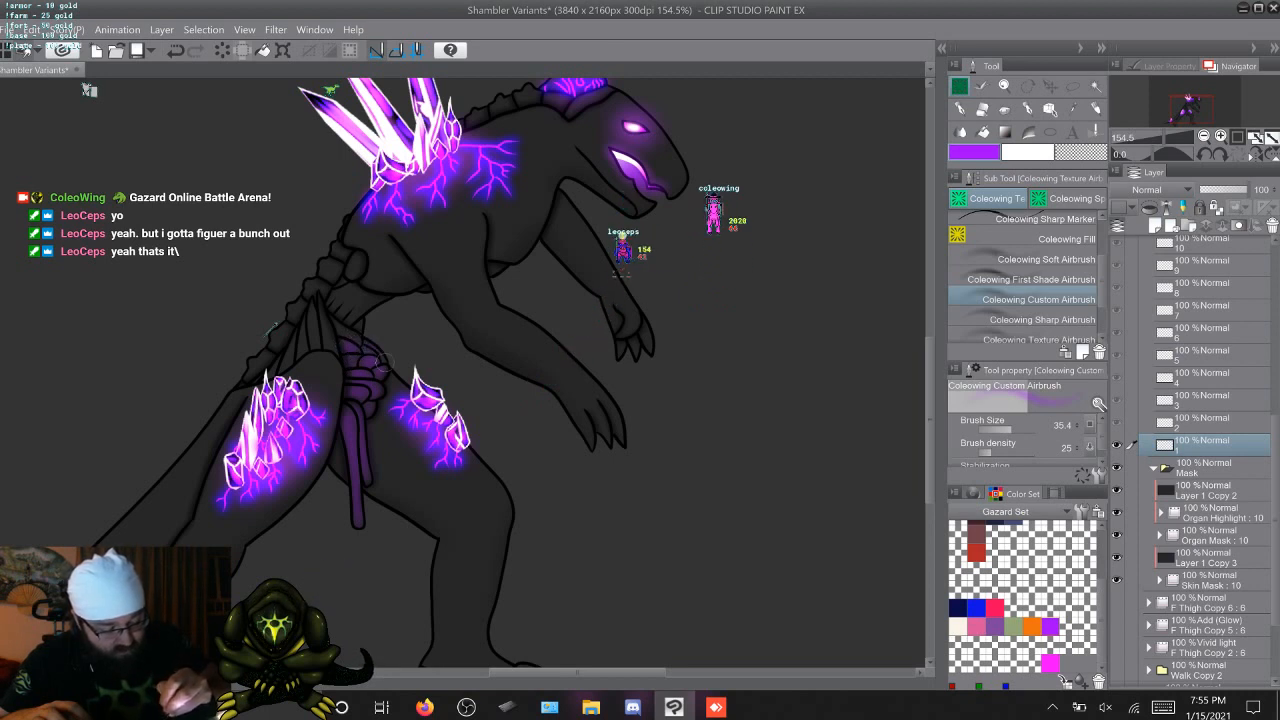
mouse_move(356, 339)
mouse_down()
mouse_move(334, 330)
mouse_move(320, 293)
mouse_up()
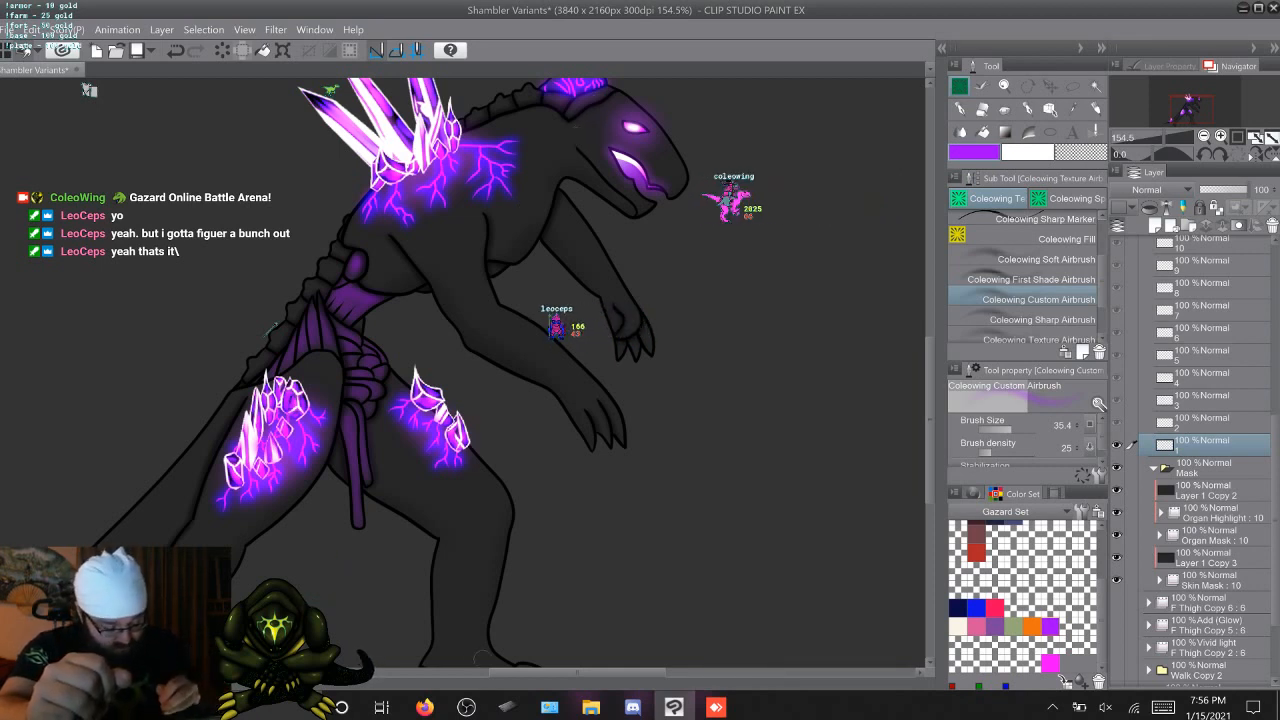
Airbrush purple glow over the waist, pelvis and hanging-strand organs on cel 1 of the Add (Glow) folder F Thigh Copy 4
drag(577, 673, 556, 673)
drag(930, 420, 930, 441)
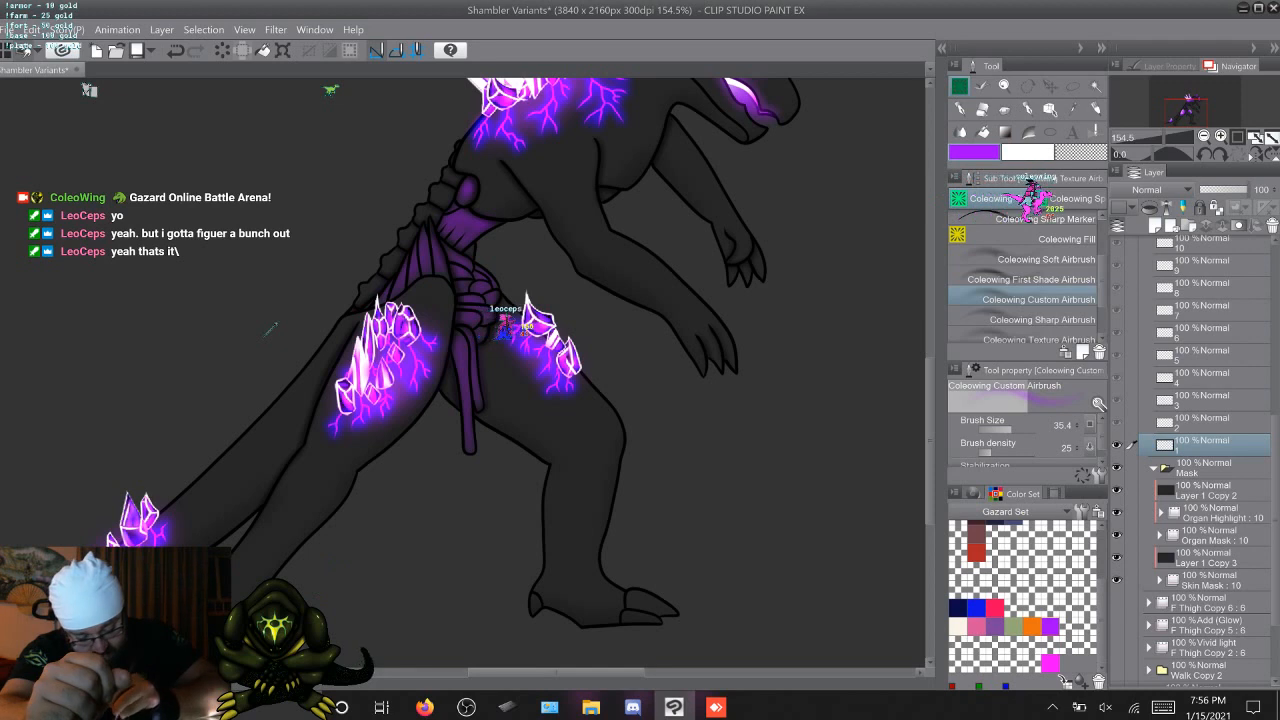
scroll(270, 330, up, 3)
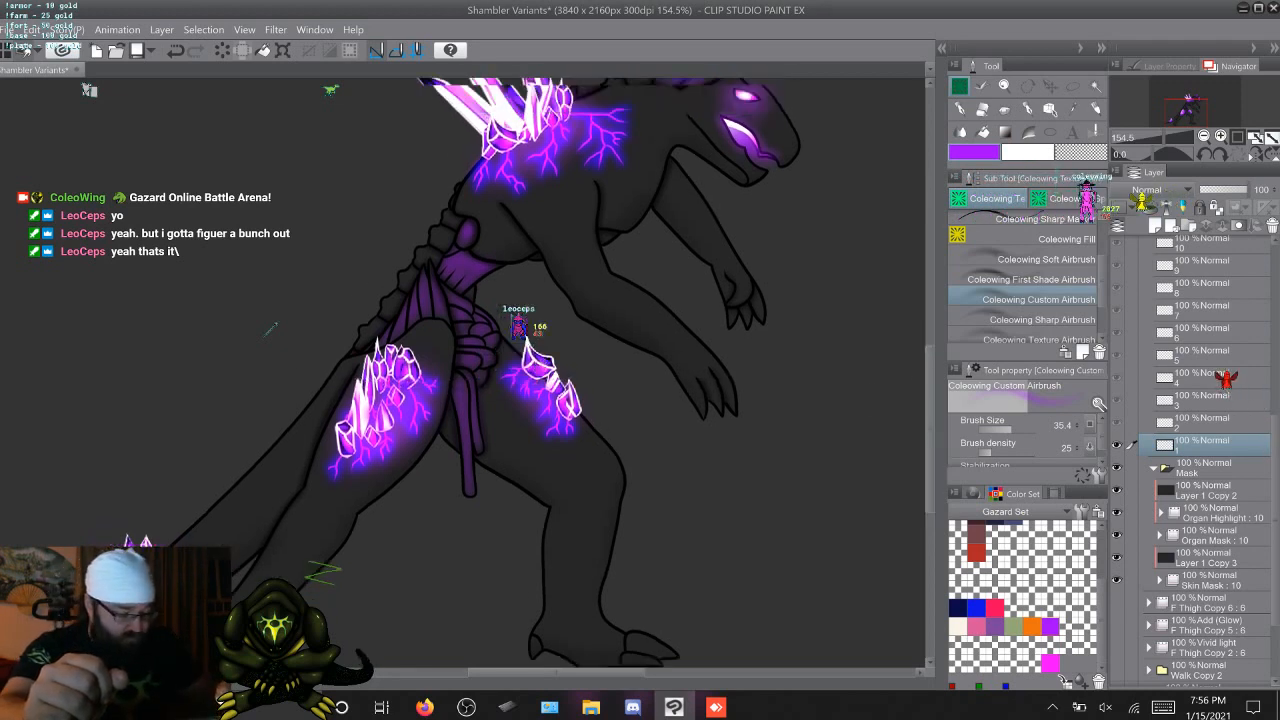
scroll(270, 330, right, 3)
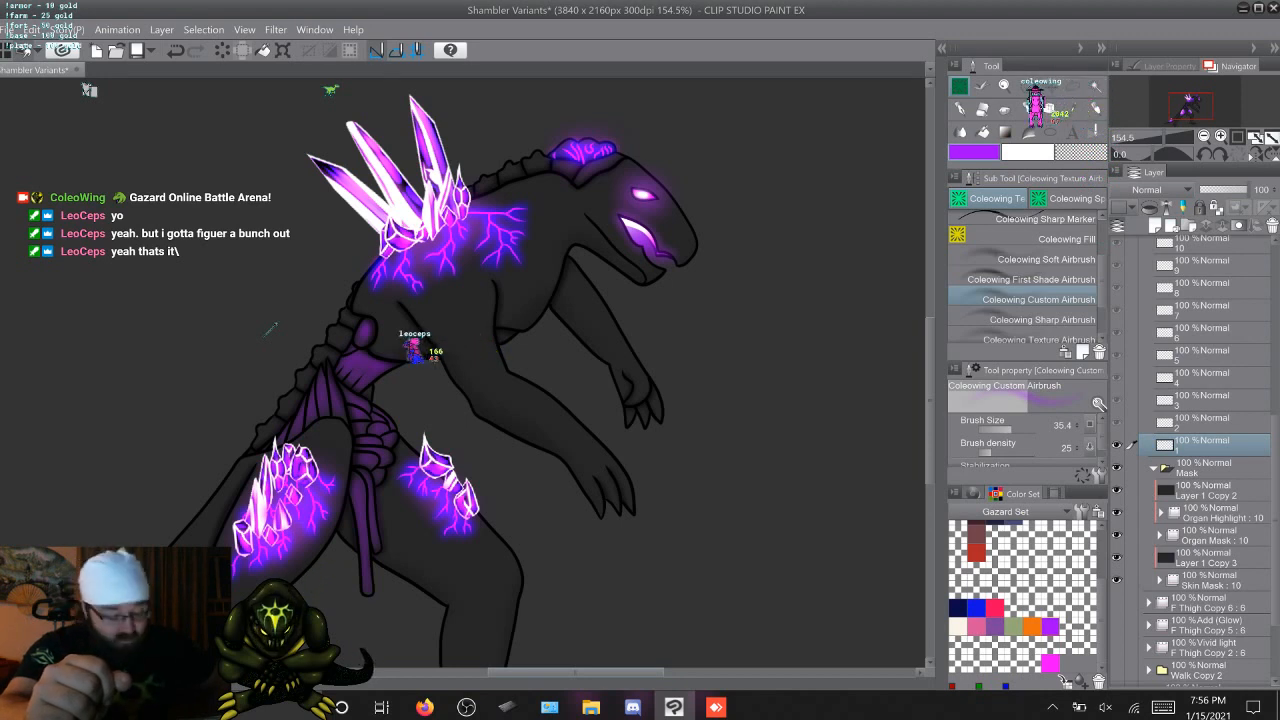
scroll(1195, 460, up, 6)
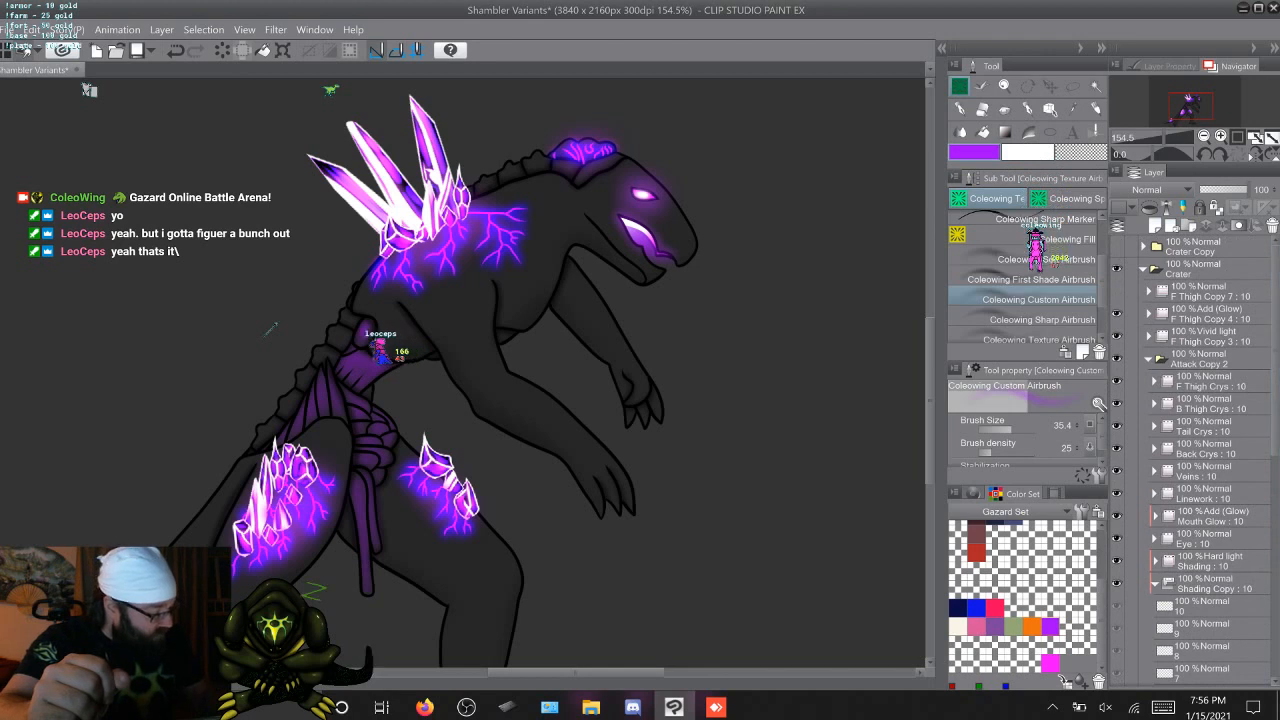
click(1149, 314)
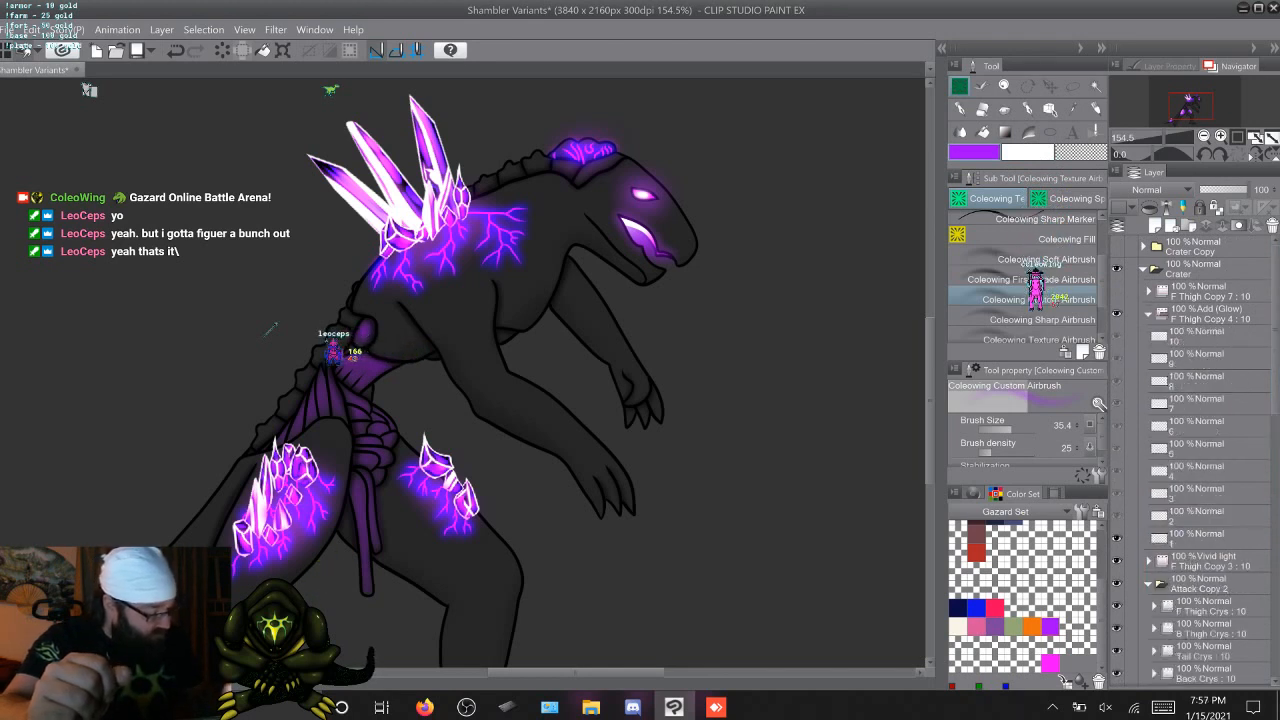
click(1130, 537)
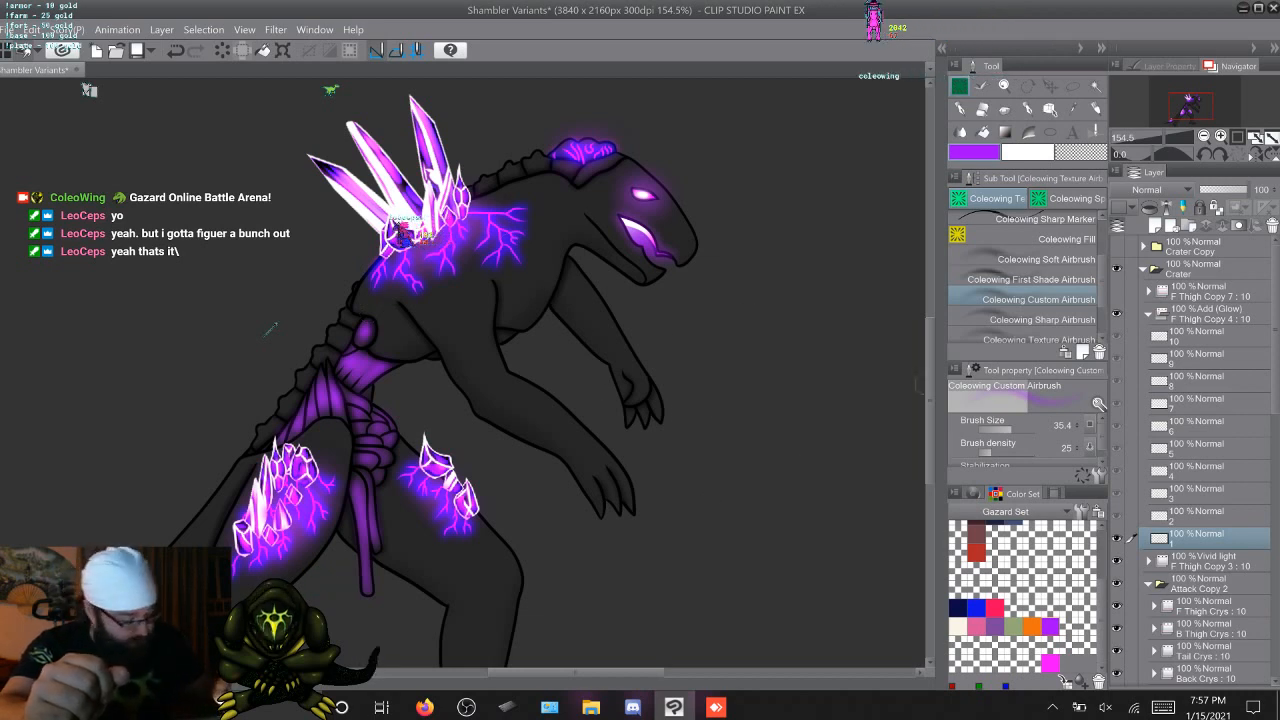
scroll(745, 314, down, 3)
scroll(268, 328, left, 3)
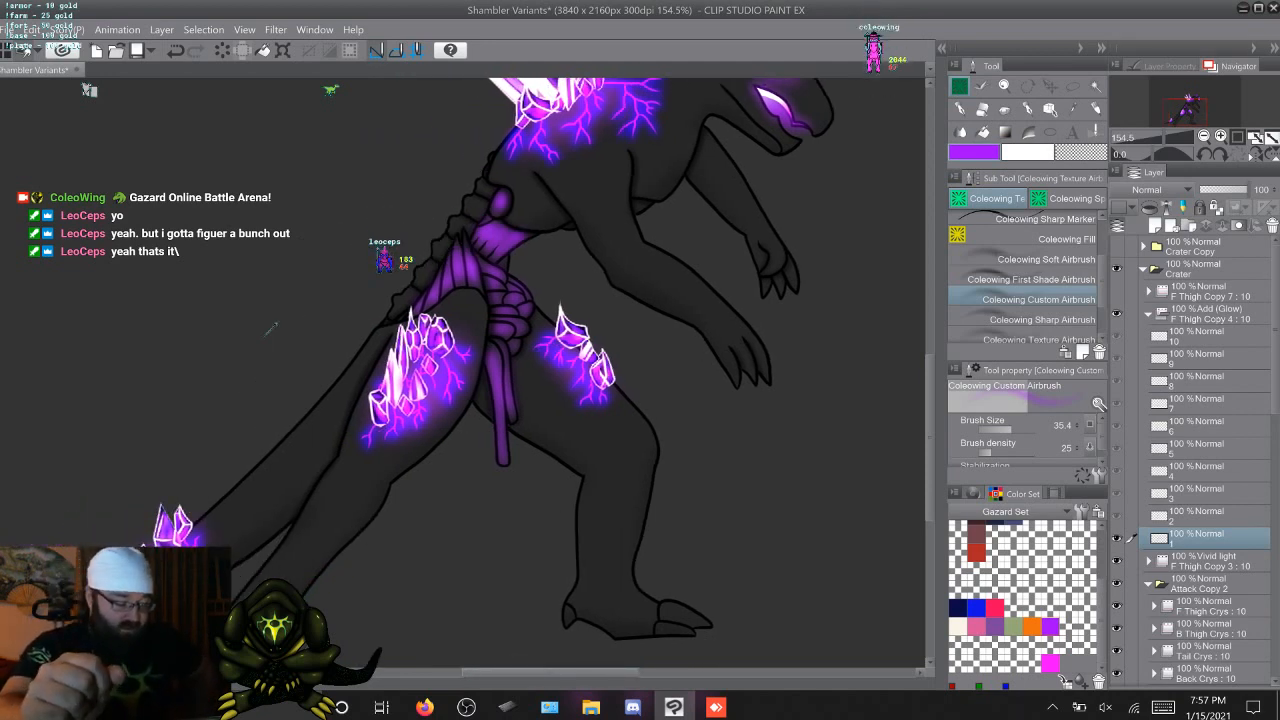
scroll(268, 327, right, 3)
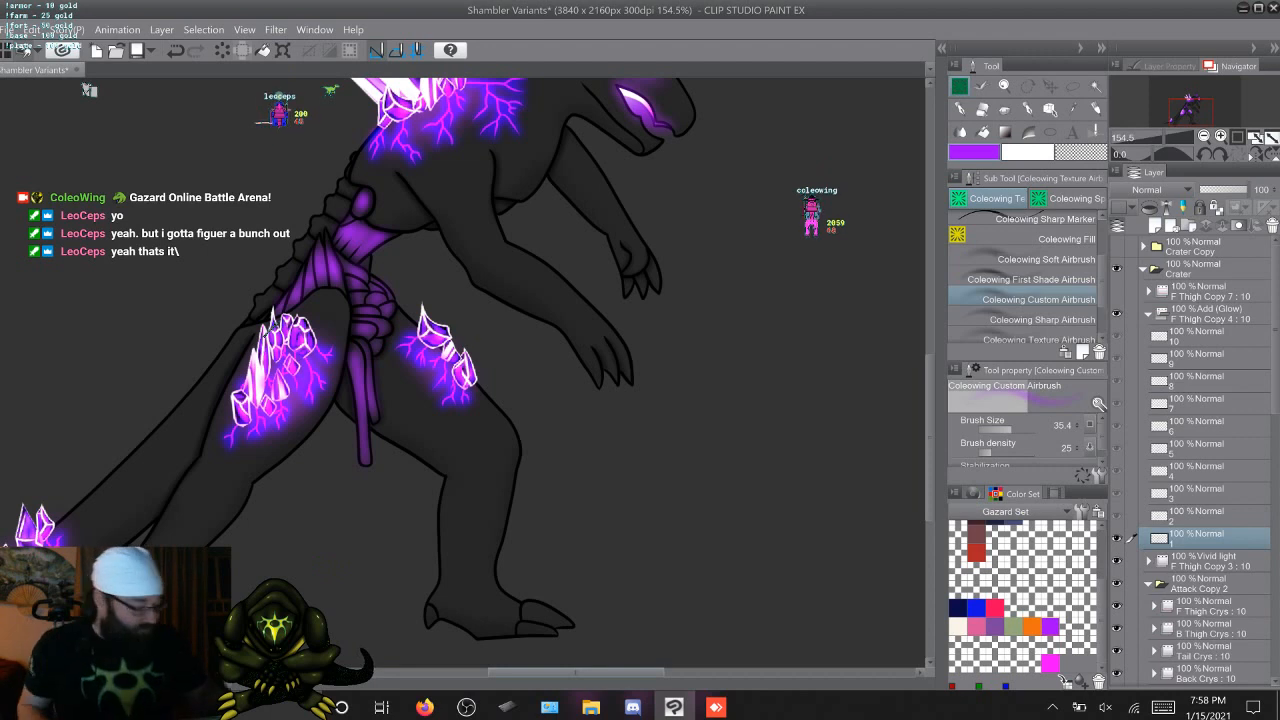
click(1149, 313)
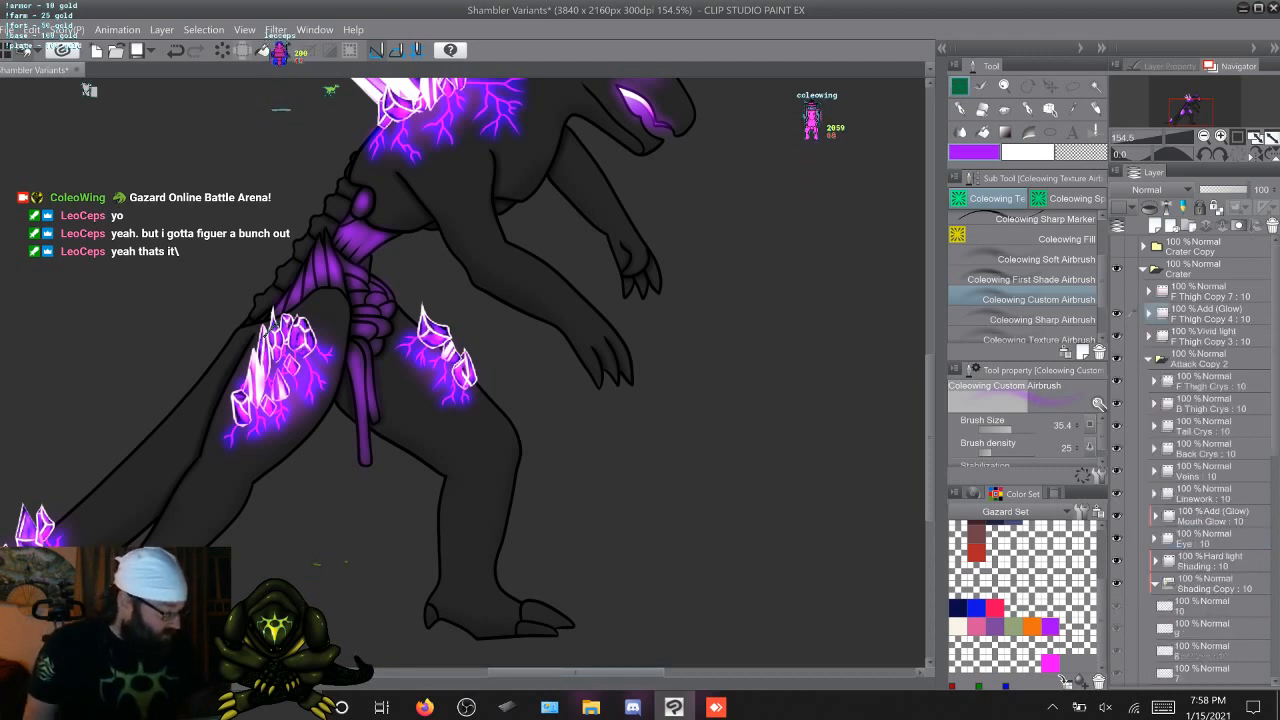
Return to Shading Copy and airbrush purple over the chest, waist, pelvis and hanging-strand organs on cel 2
scroll(1195, 460, down, 5)
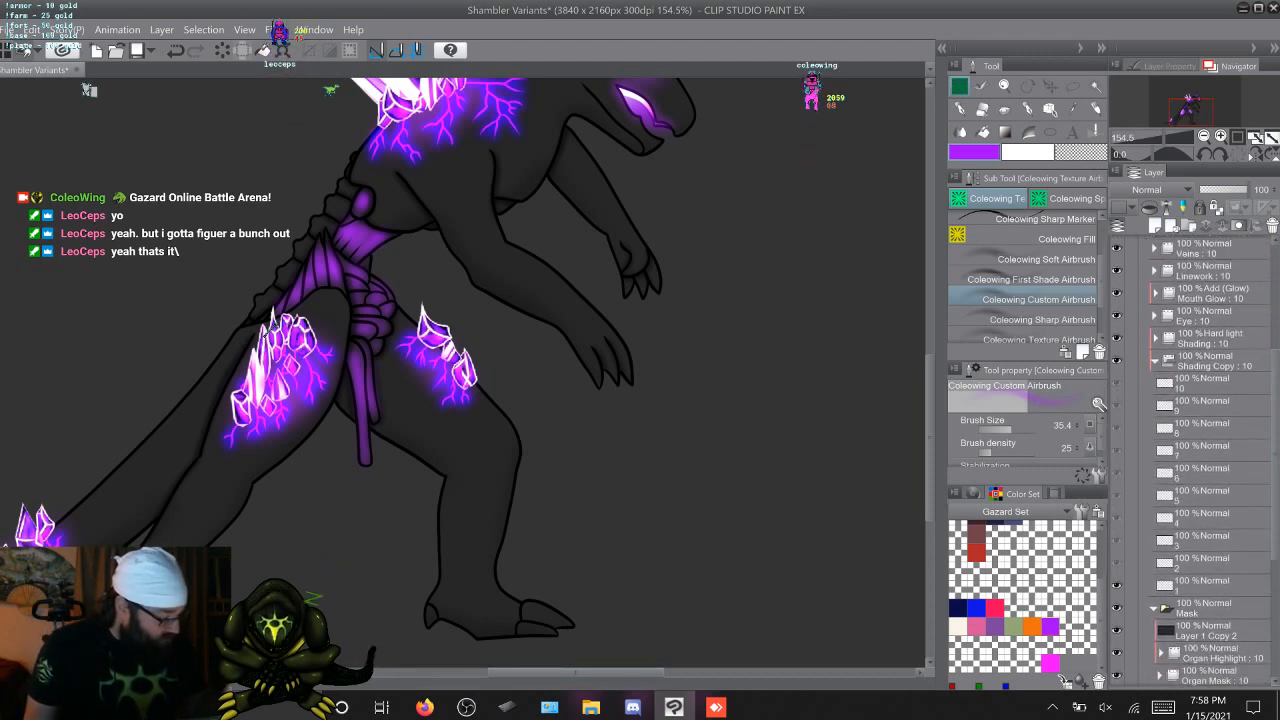
click(1131, 584)
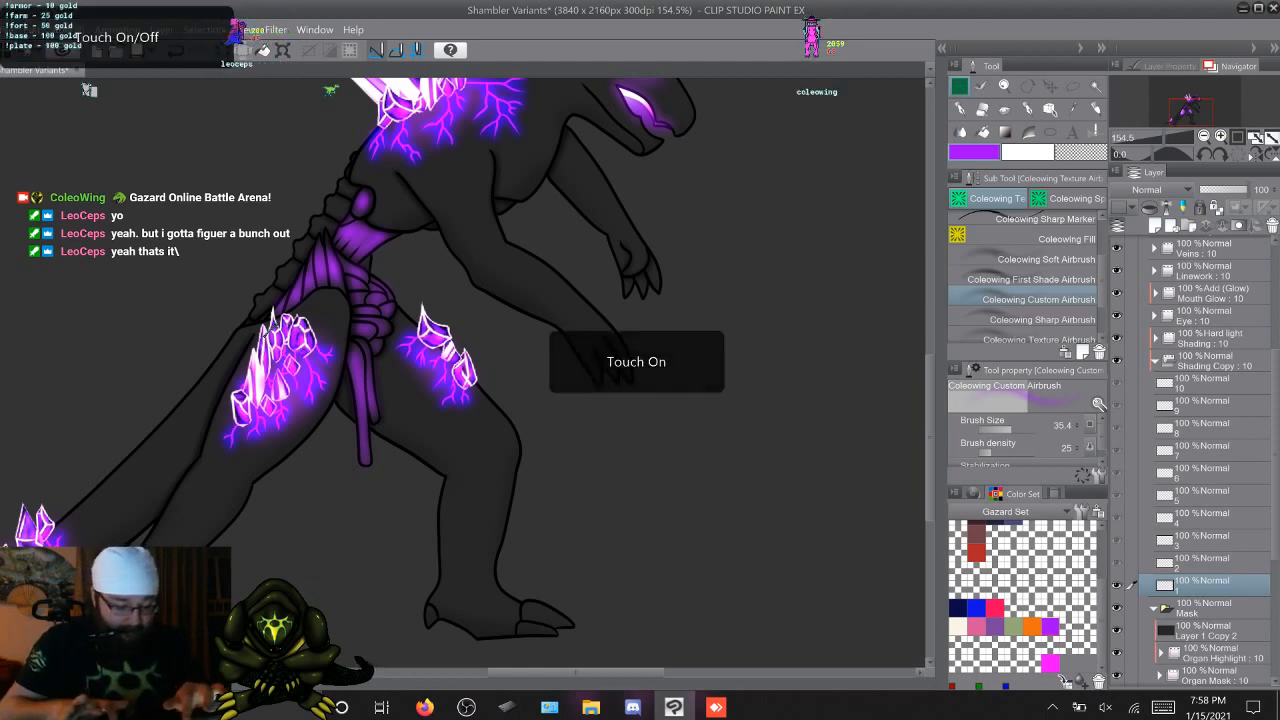
scroll(464, 372, up, 3)
scroll(464, 372, up, 2)
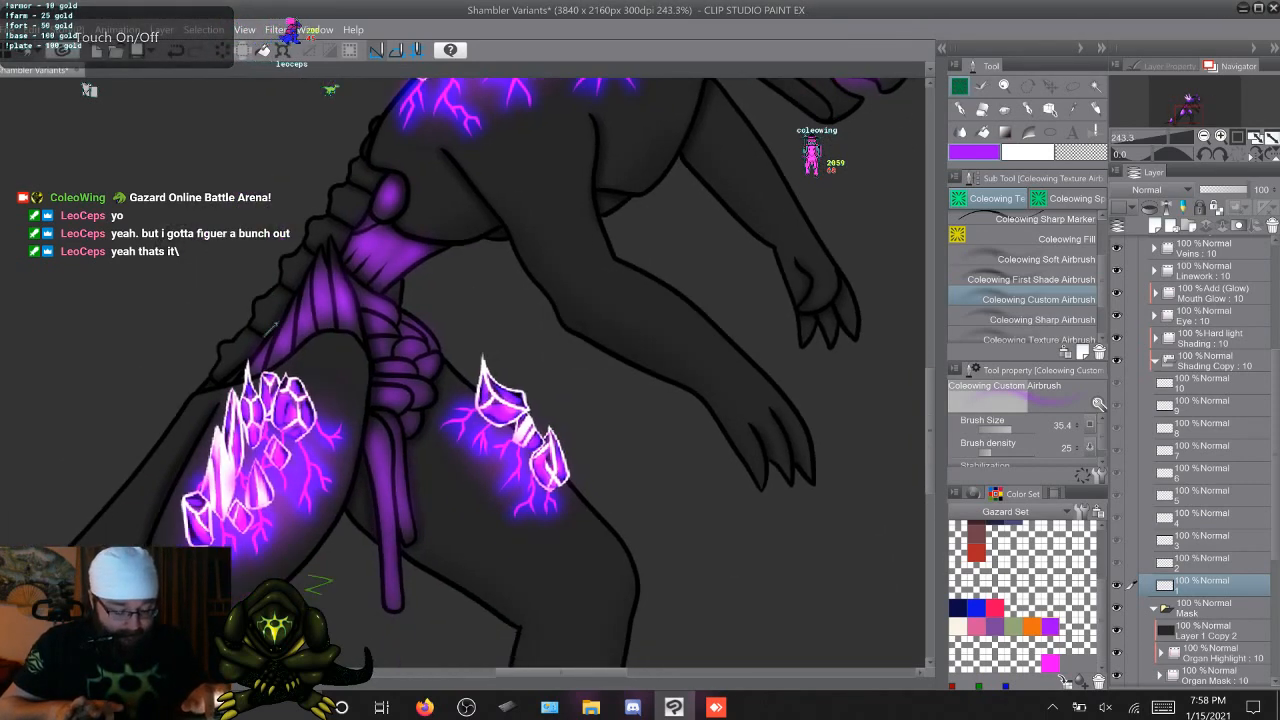
scroll(272, 328, down, 1)
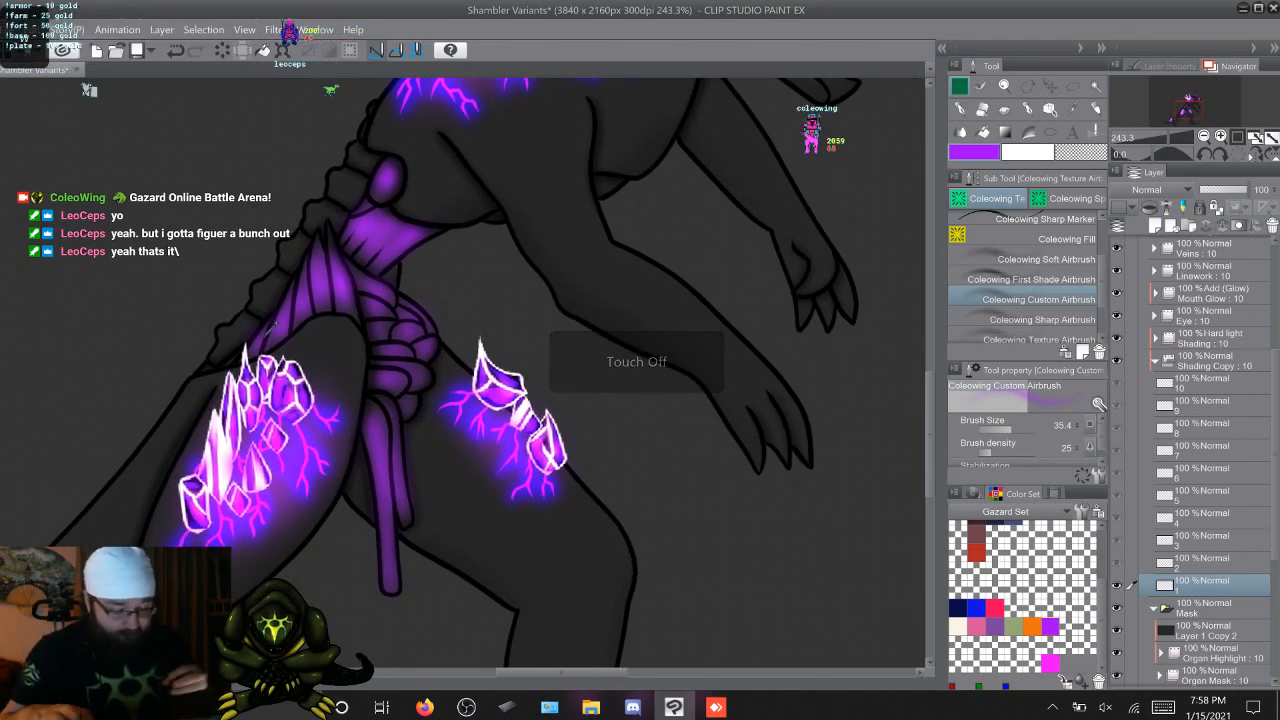
key(Right)
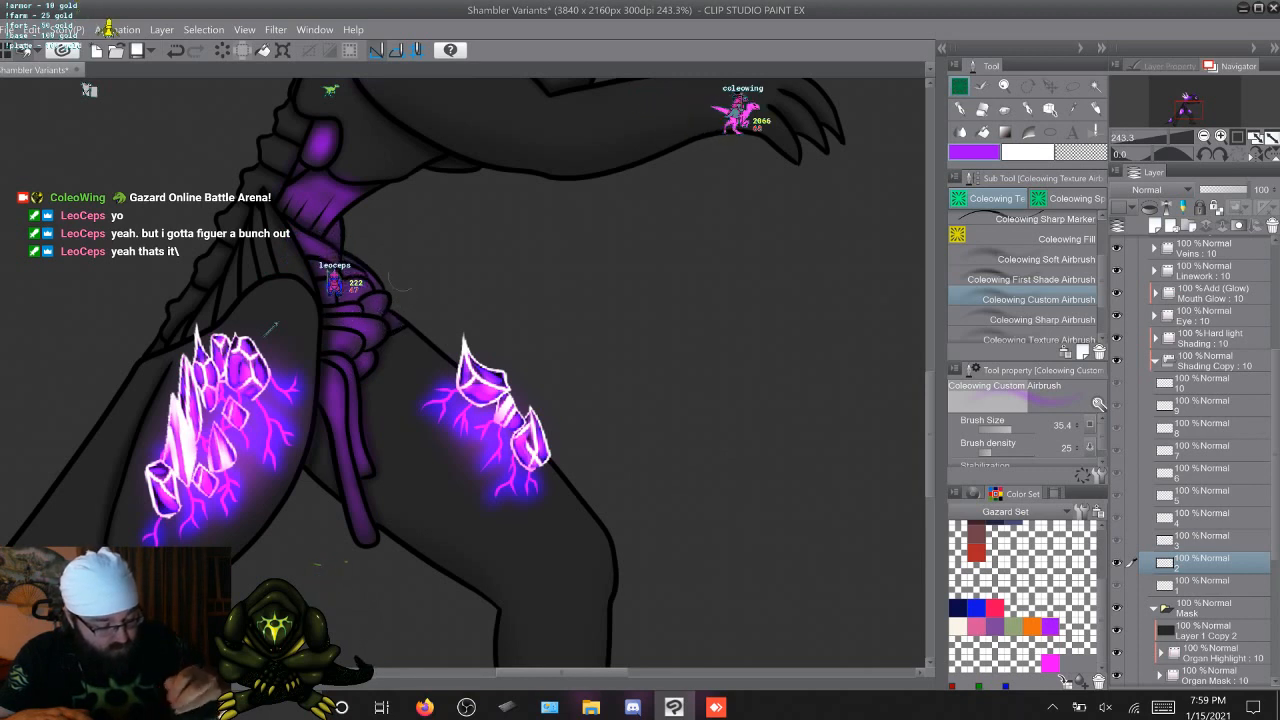
key(Left)
key(Right)
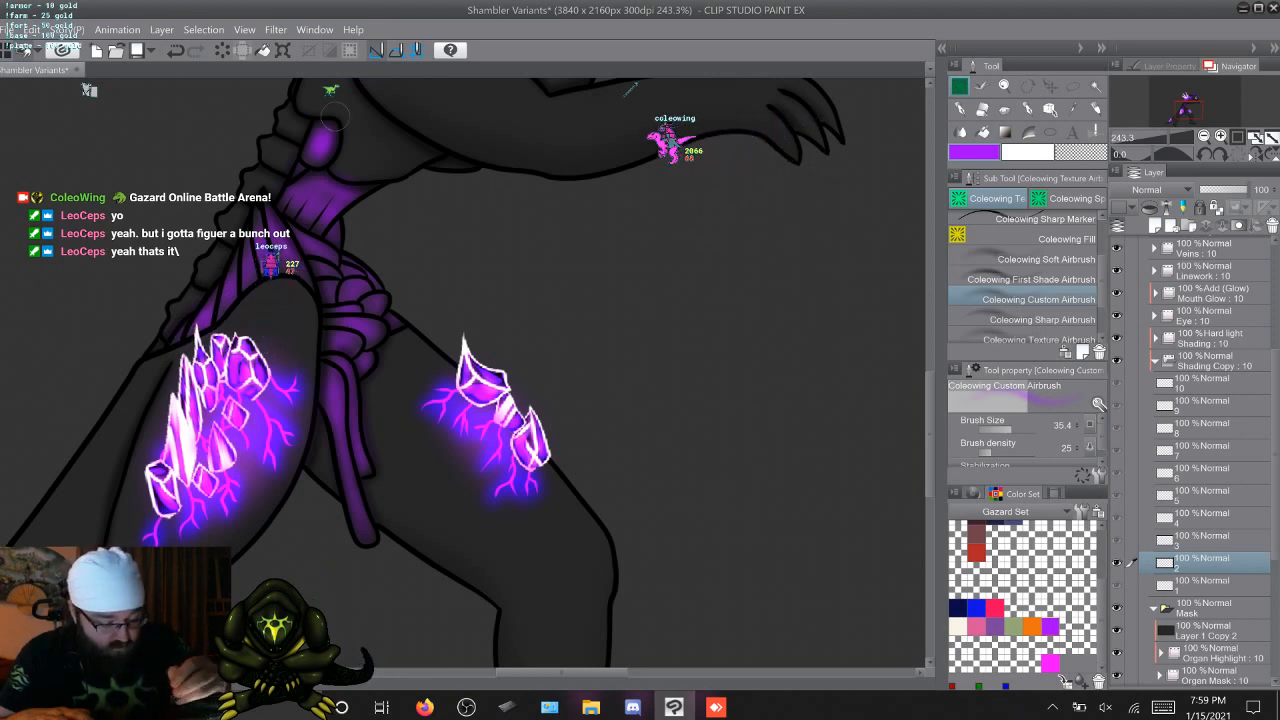
Tint the small oval organ above the waist purple on Shading Copy cels 3 through 10 with the Custom Airbrush
key(Right)
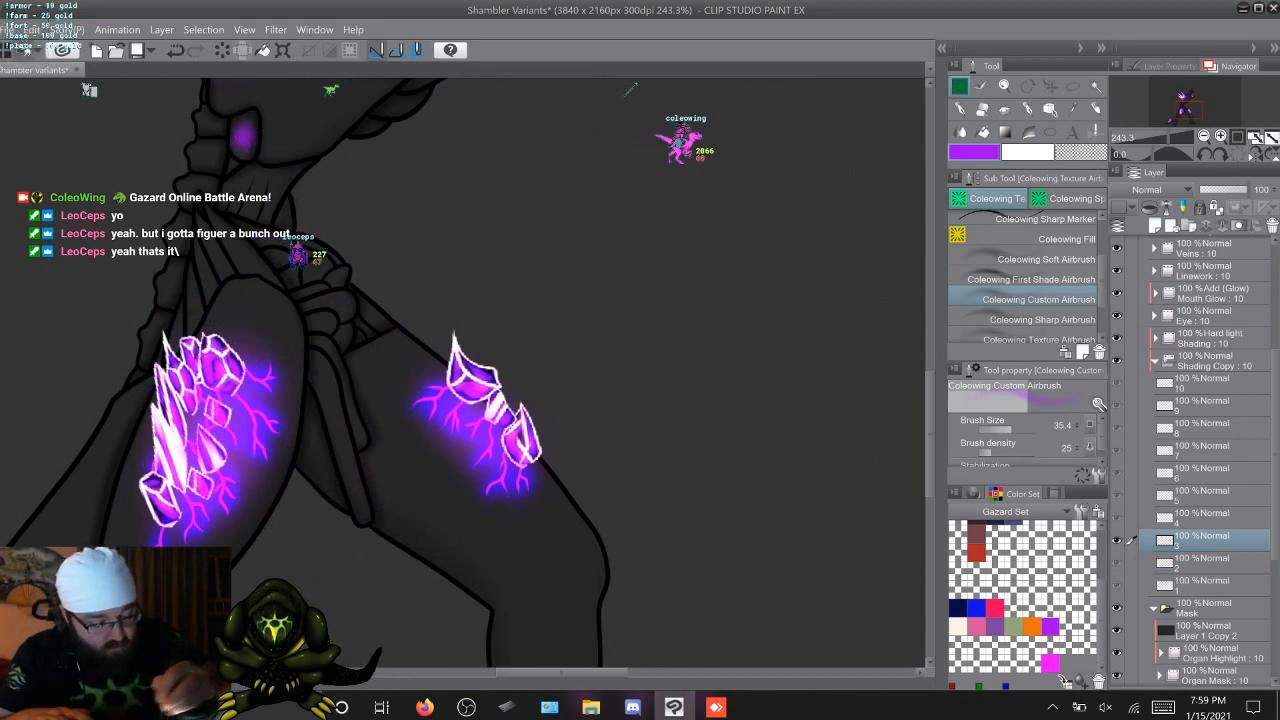
key(Right)
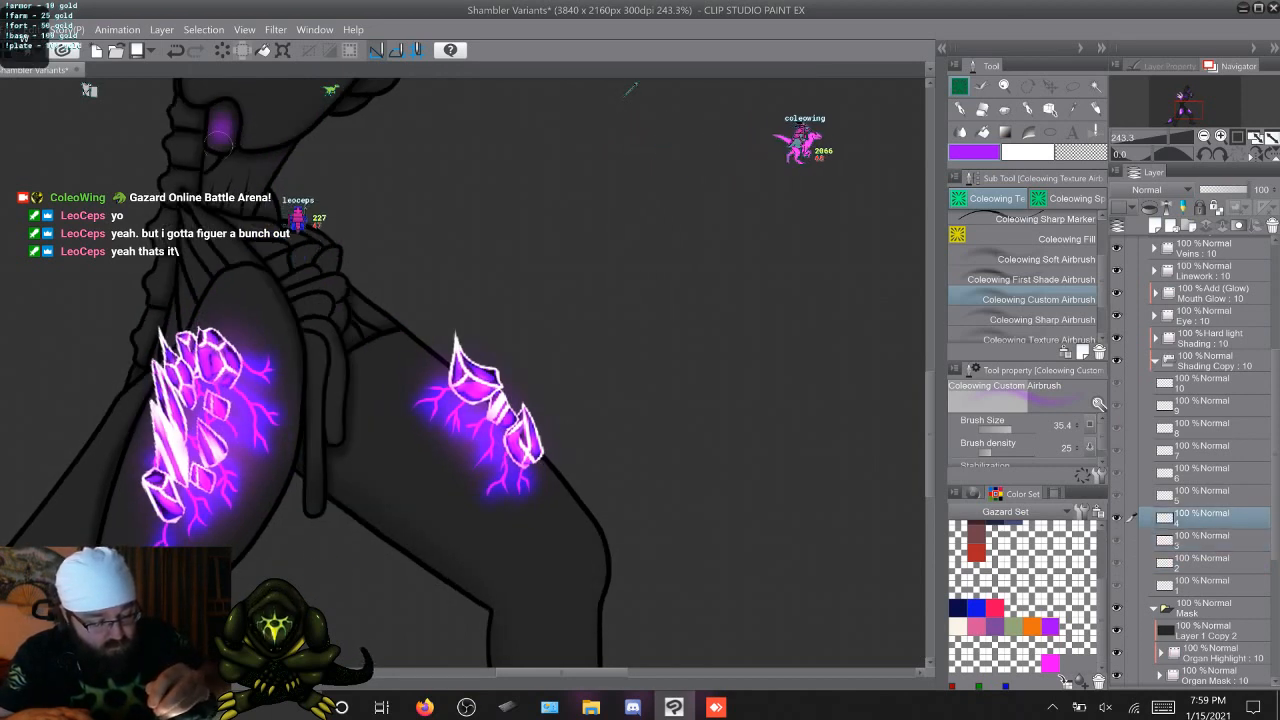
key(Right)
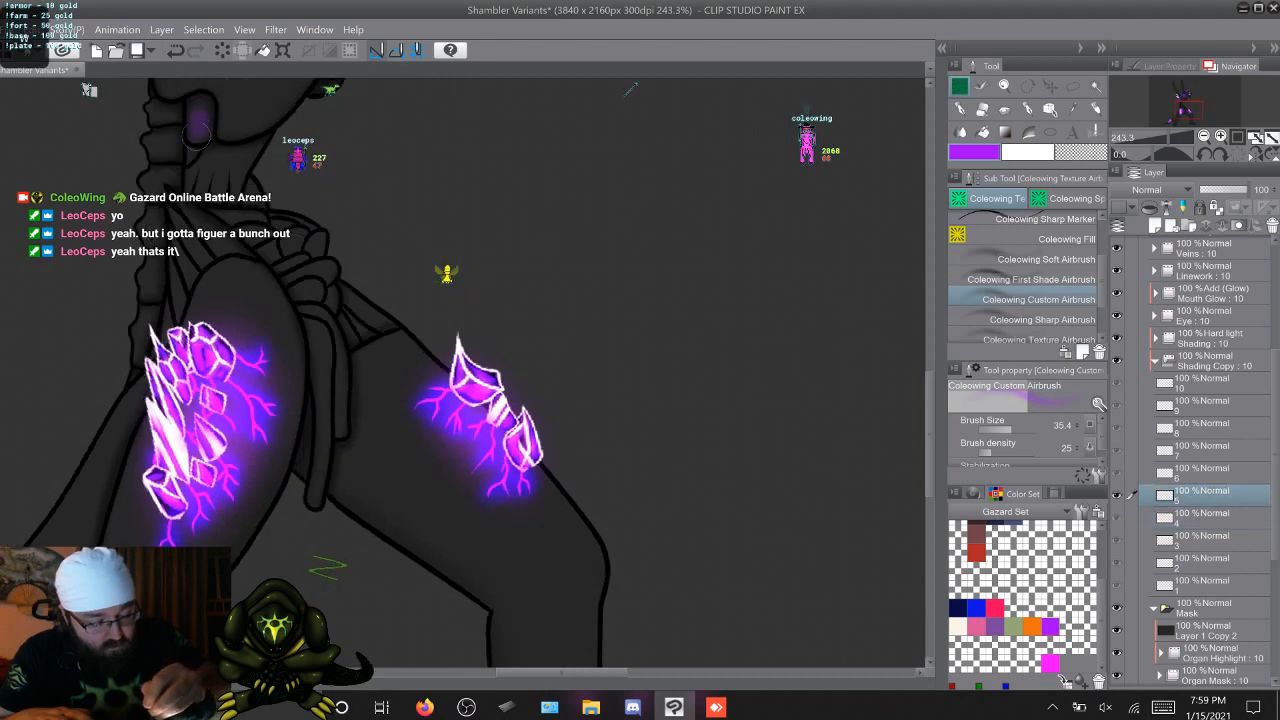
key(Right)
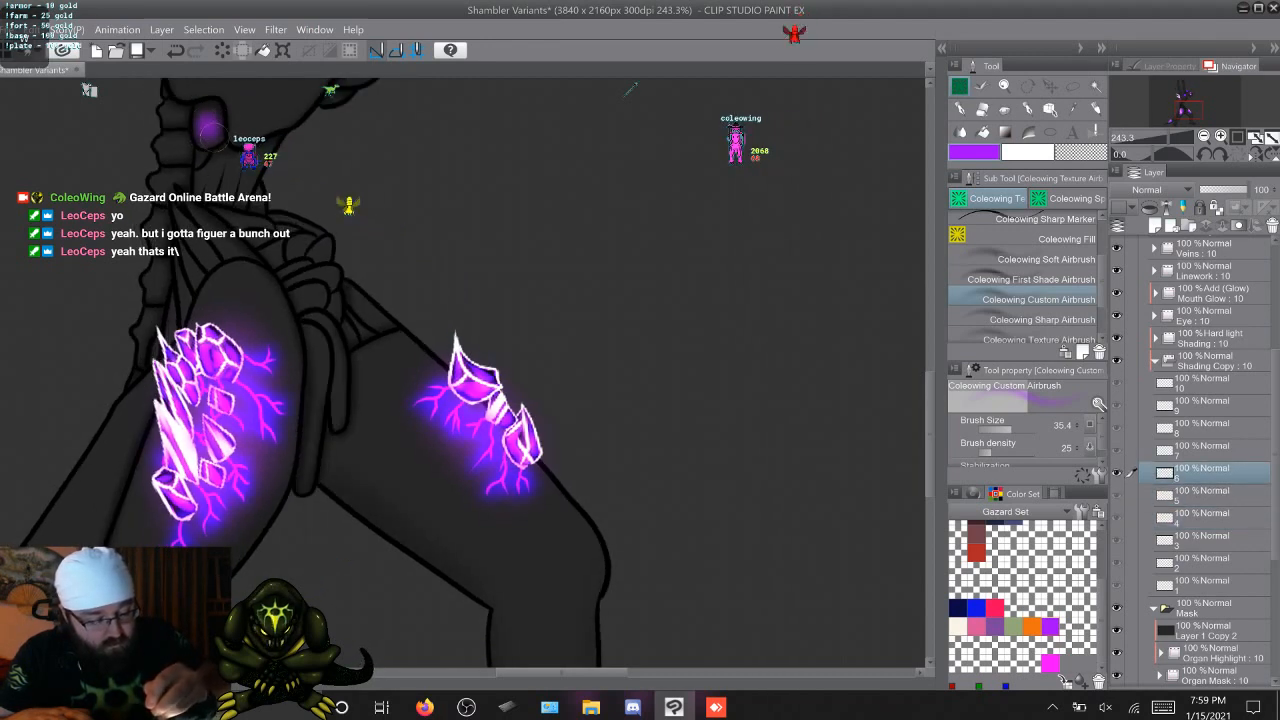
key(Right)
drag(274, 126, 271, 117)
key(Right)
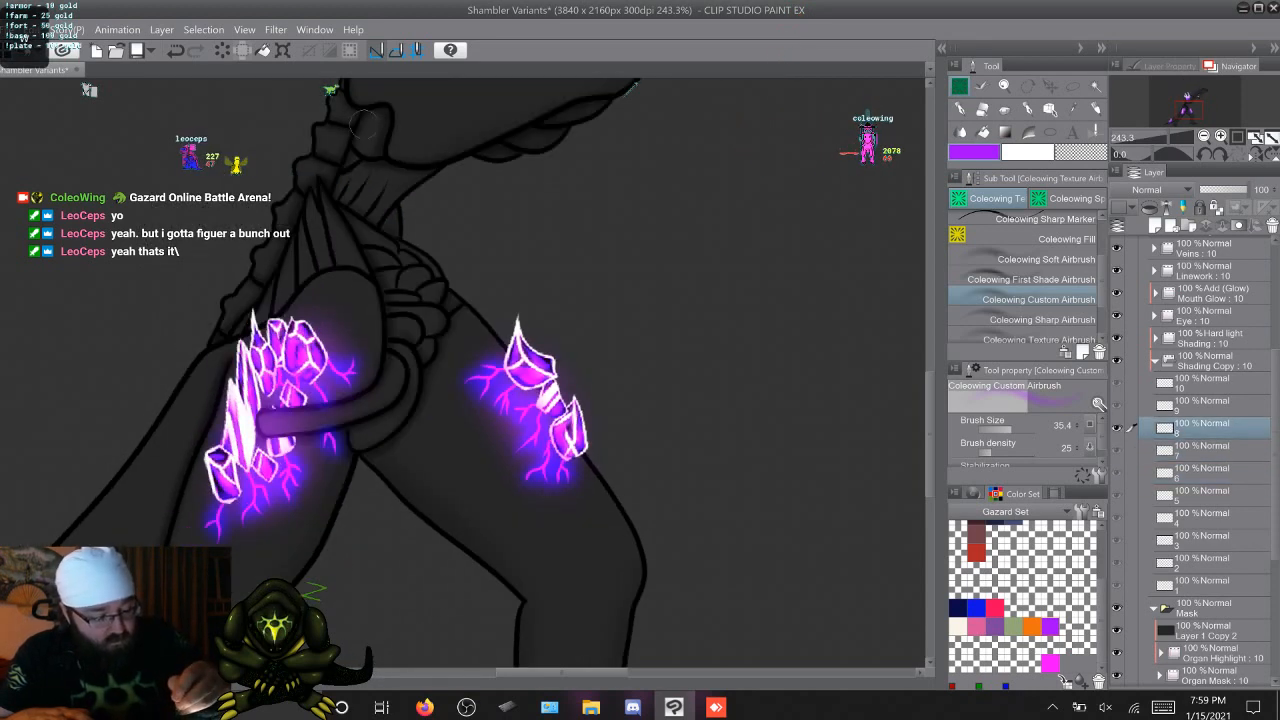
drag(372, 122, 371, 130)
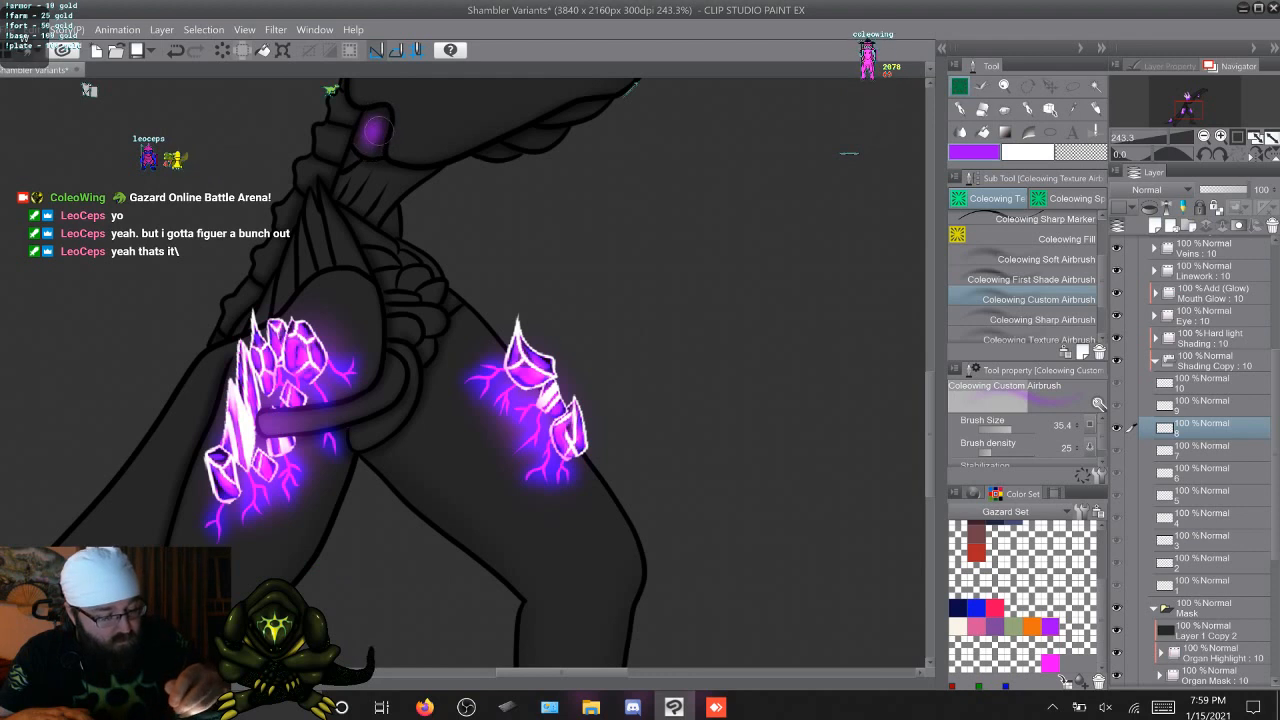
key(Right)
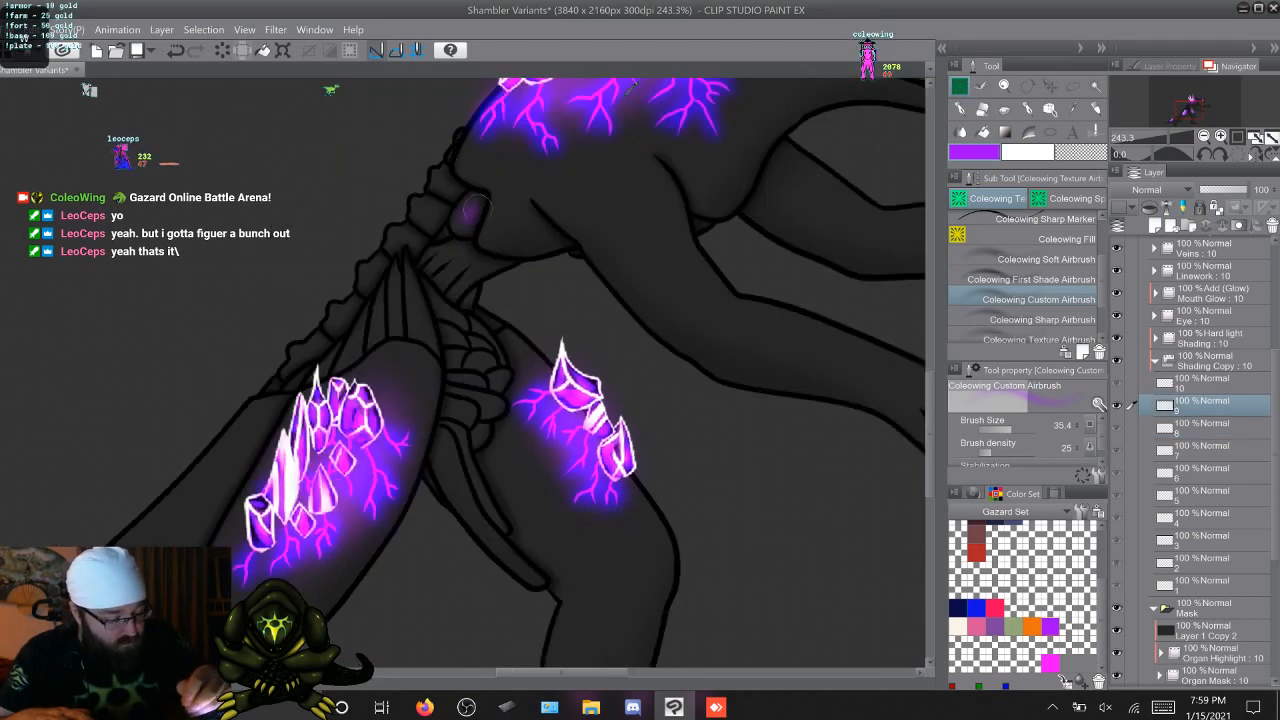
key(Right)
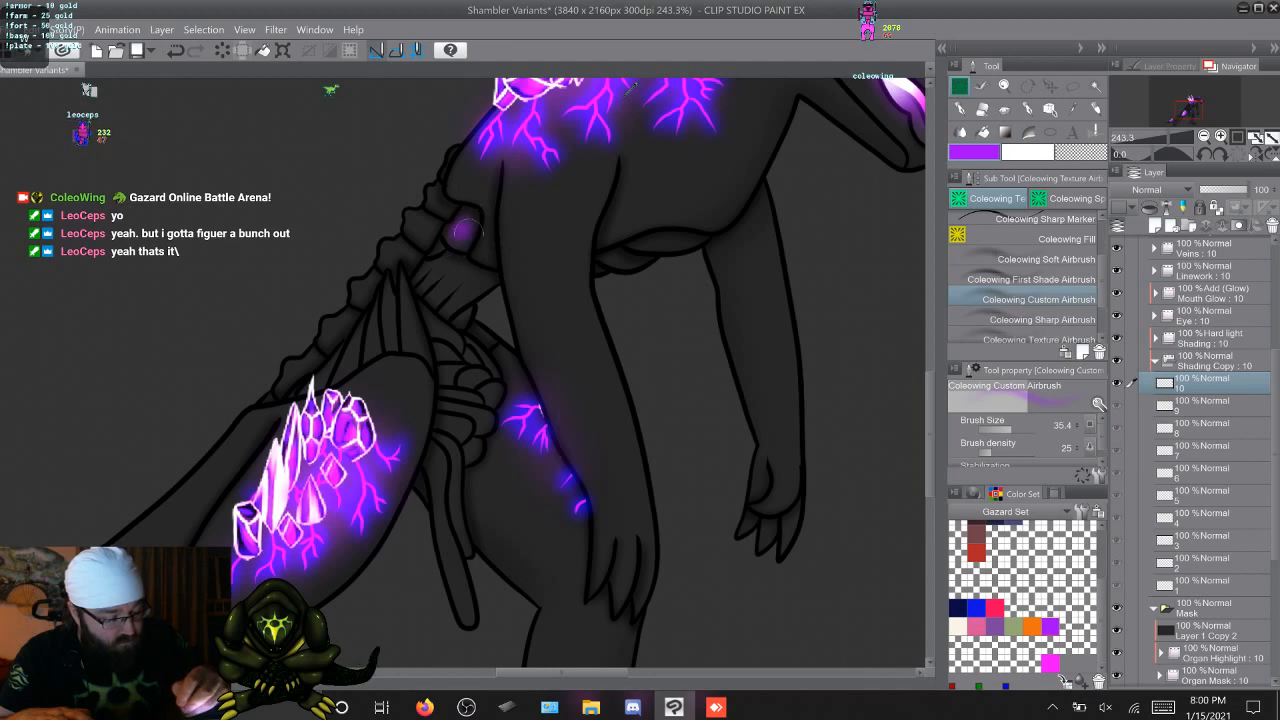
Airbrush purple along the striped waist organ on Shading Copy cels 3, 4 and 5, using the first two frames as reference
key(Right)
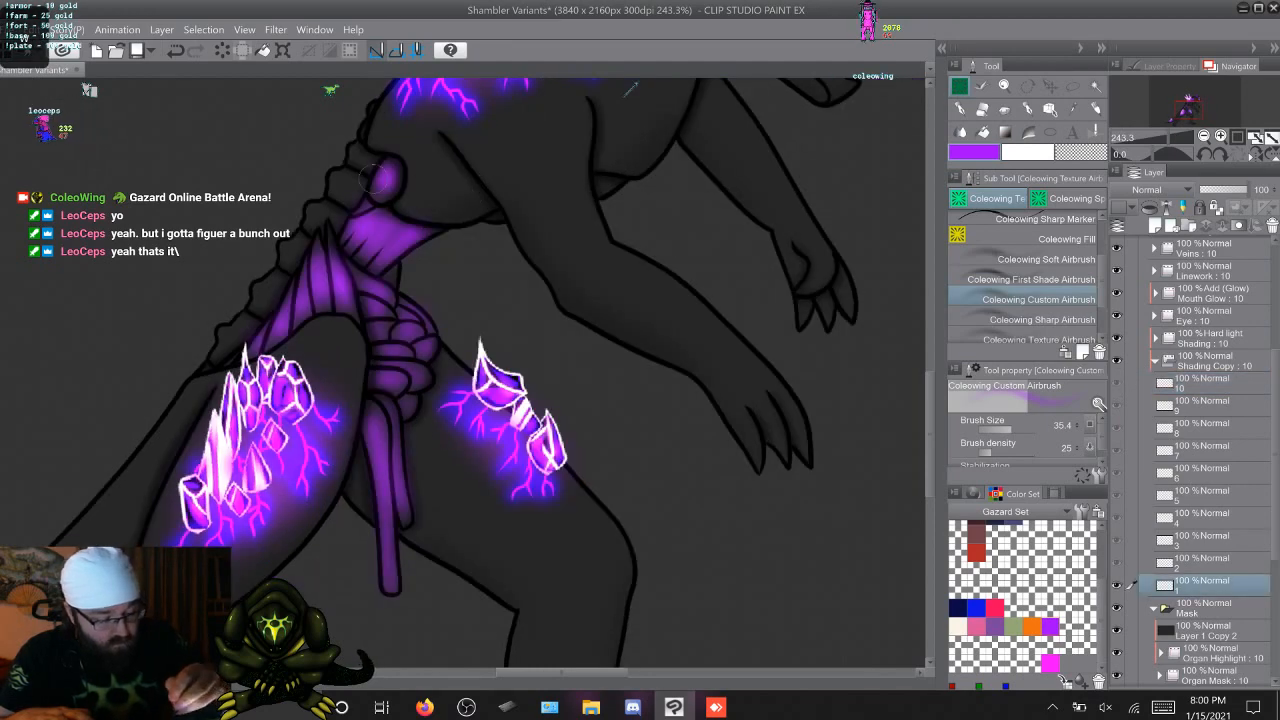
key(Right)
key(Right)
key(Left)
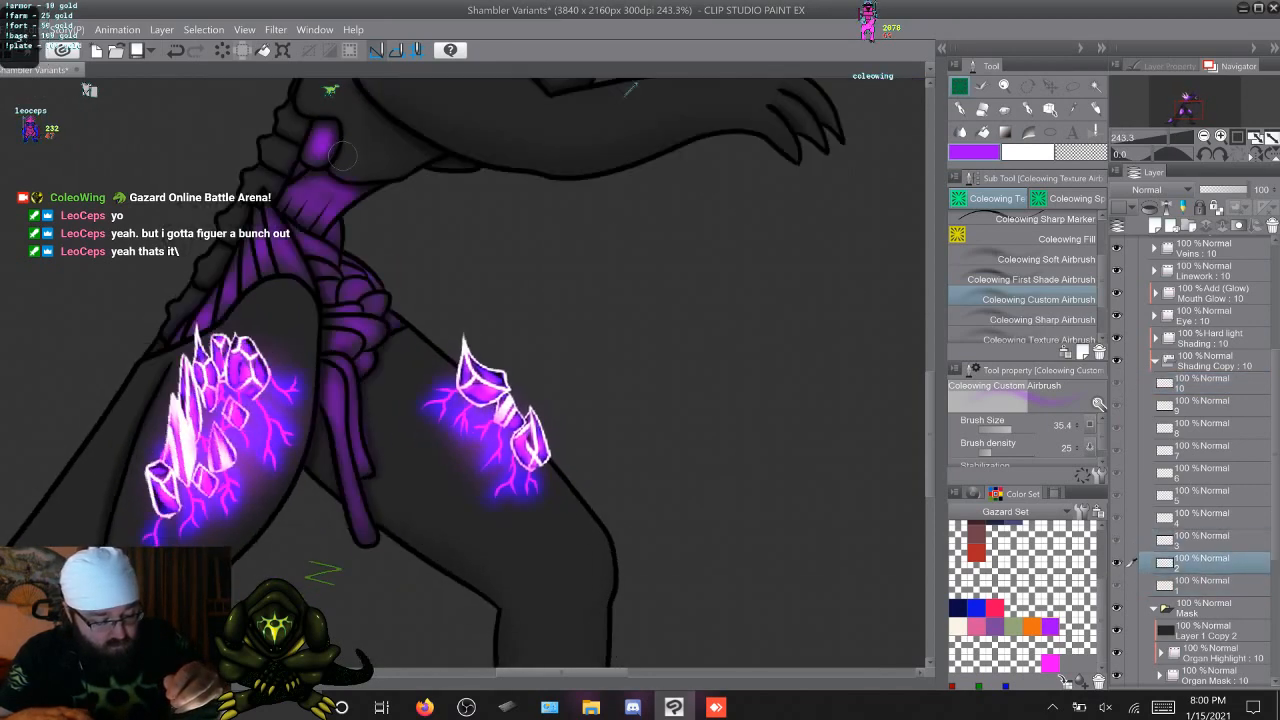
key(Right)
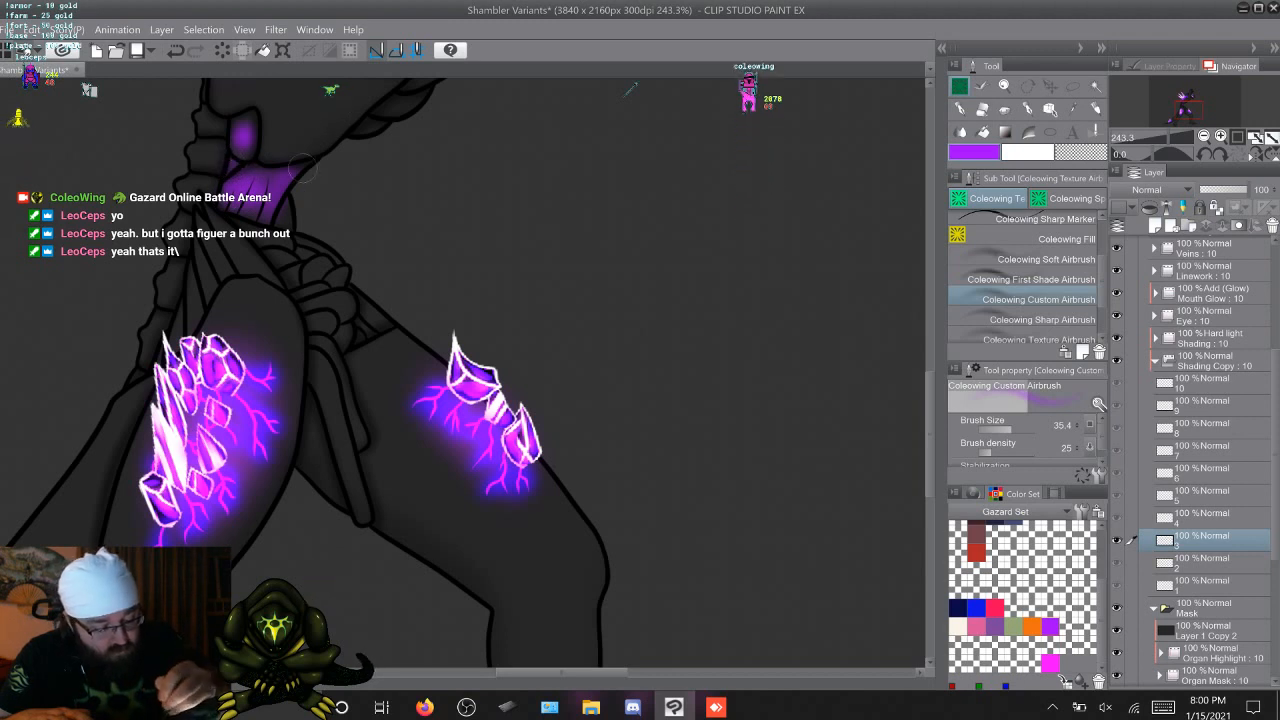
key(Right)
key(Left)
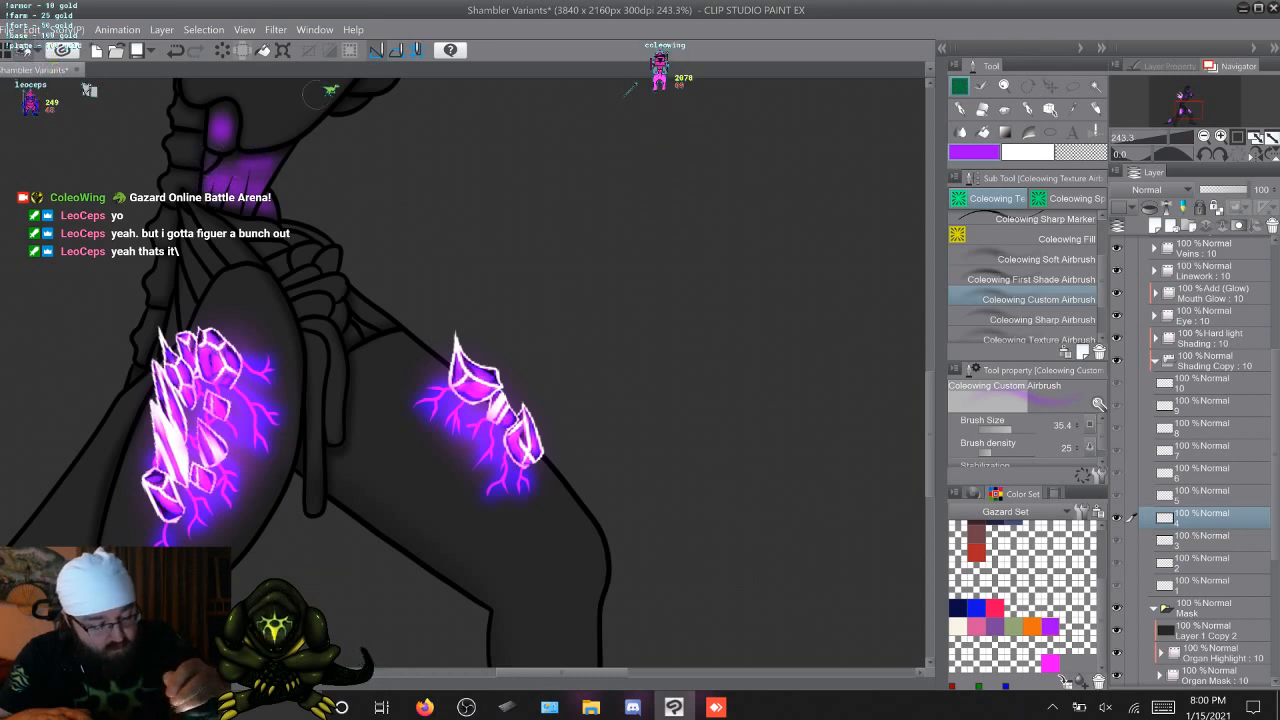
key(period)
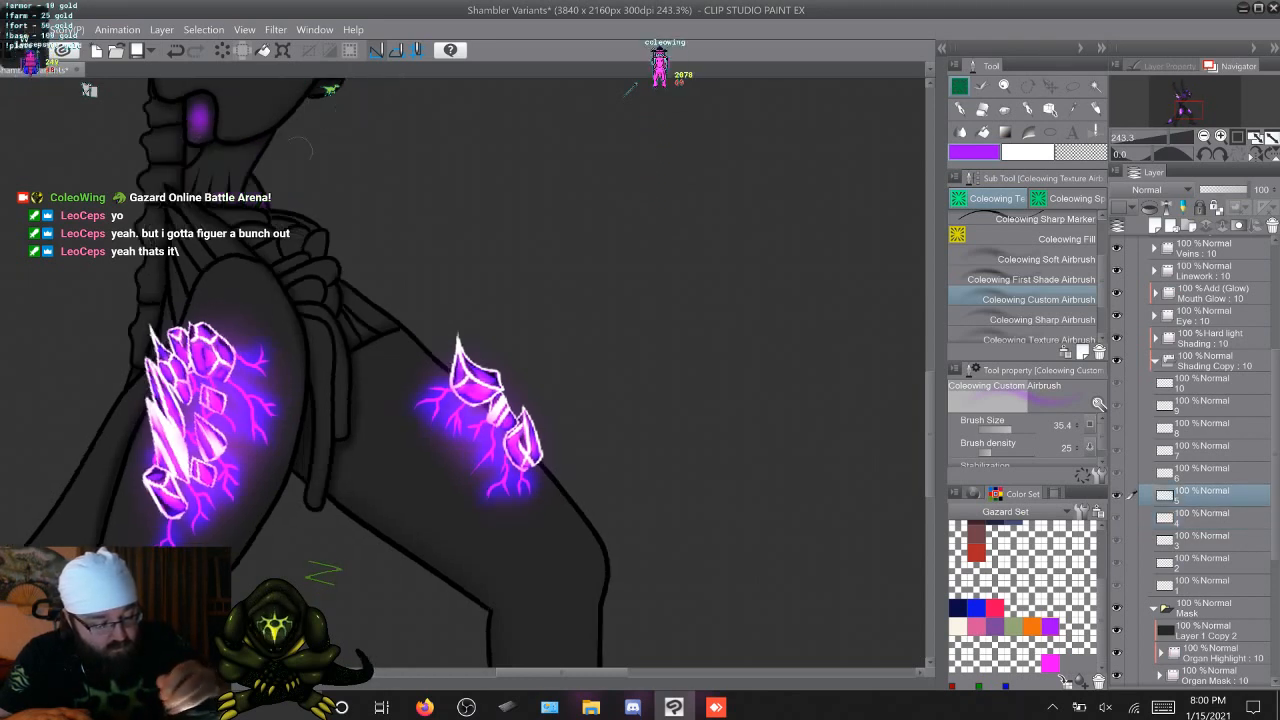
mouse_move(252, 146)
mouse_down()
mouse_move(226, 167)
mouse_move(225, 142)
mouse_move(205, 182)
mouse_up()
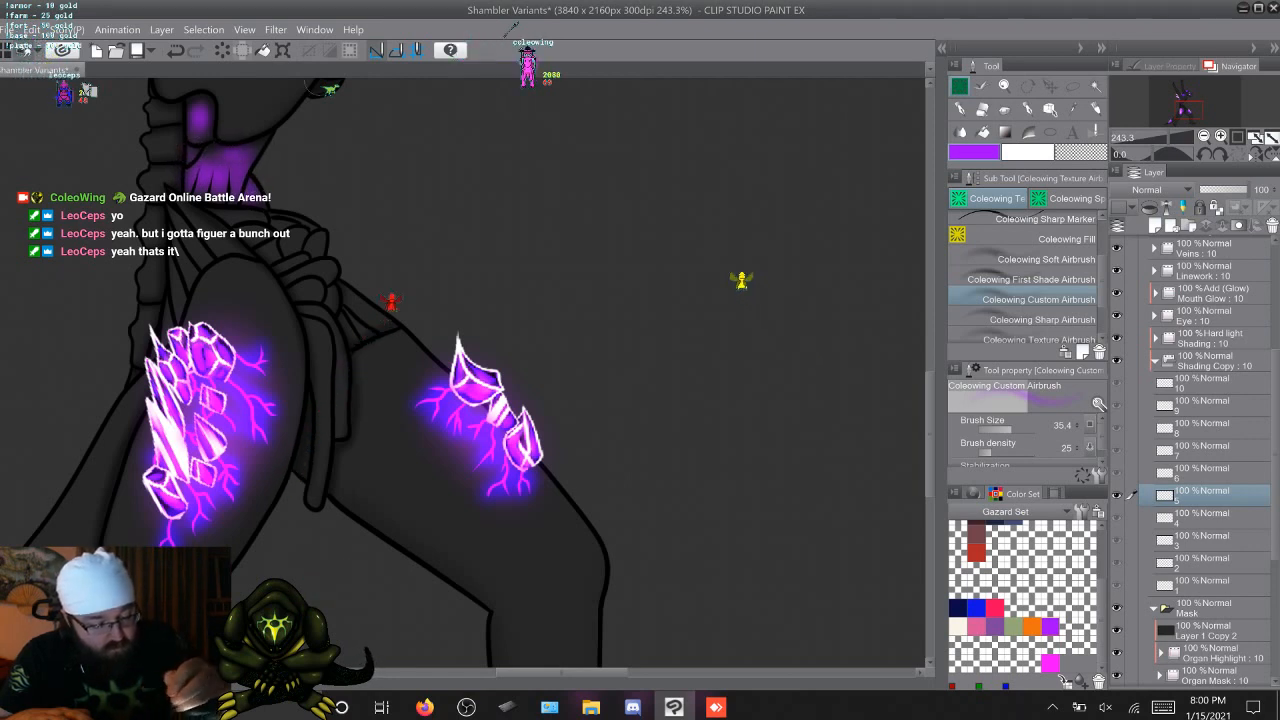
Airbrush the striped waist organ purple on Shading Copy cels 6 through 9, comparing neighbouring frames
key(Right)
drag(260, 152, 246, 186)
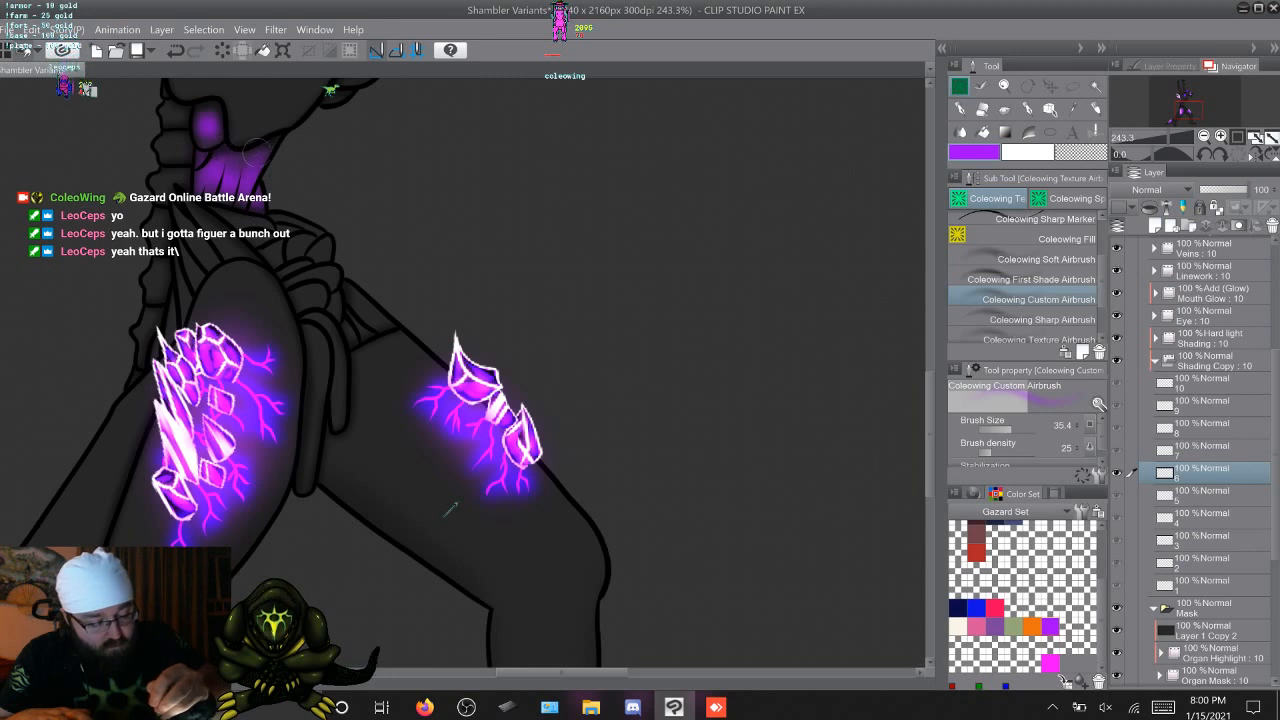
key(Right)
key(Left)
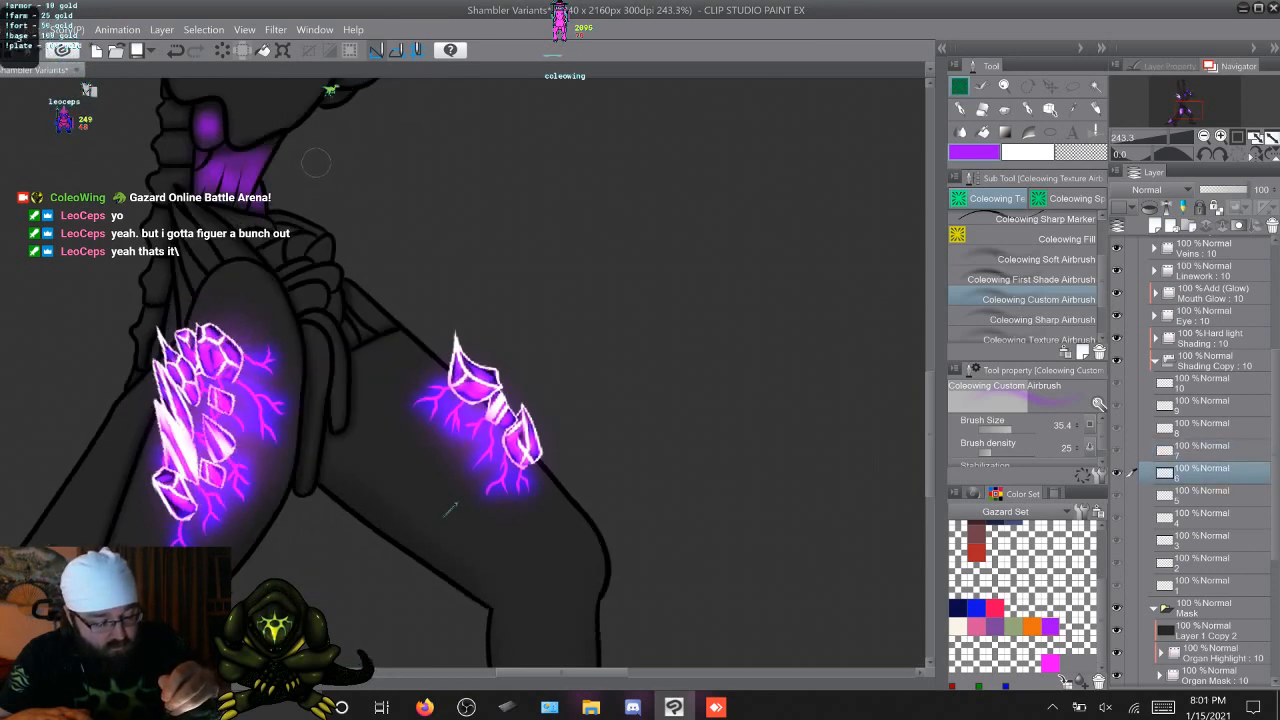
key(Right)
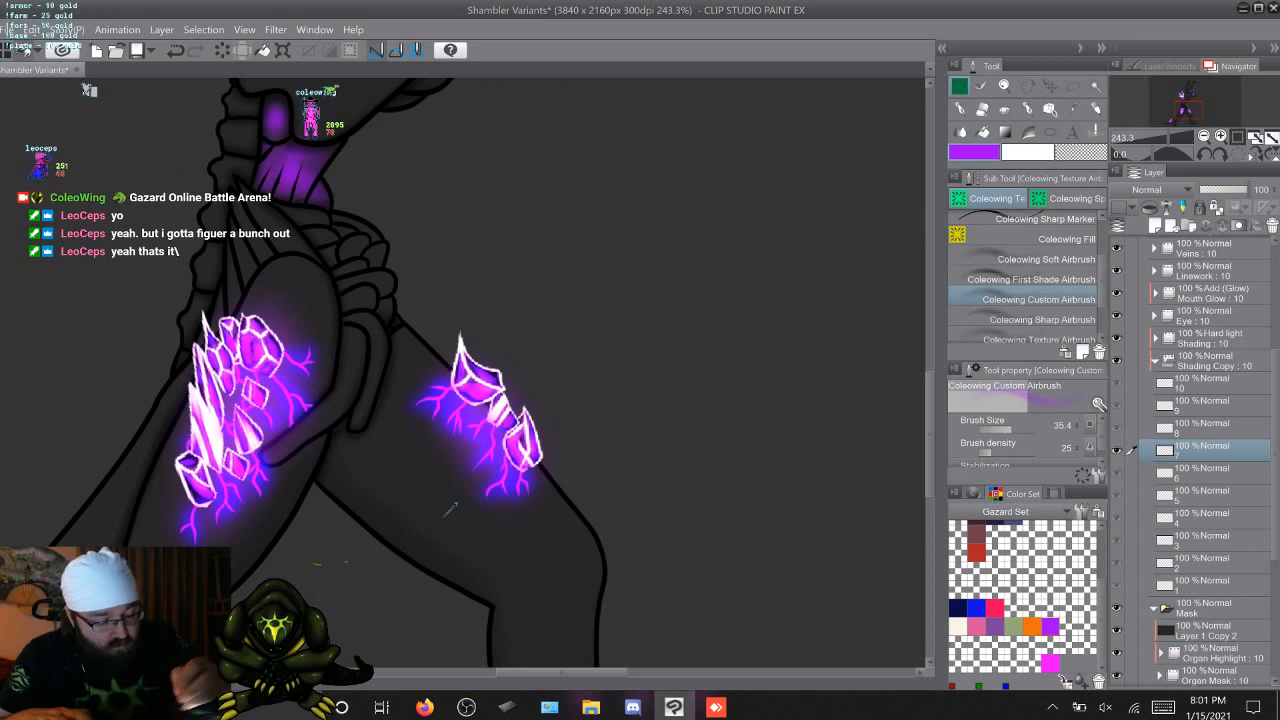
key(Right)
key(Left)
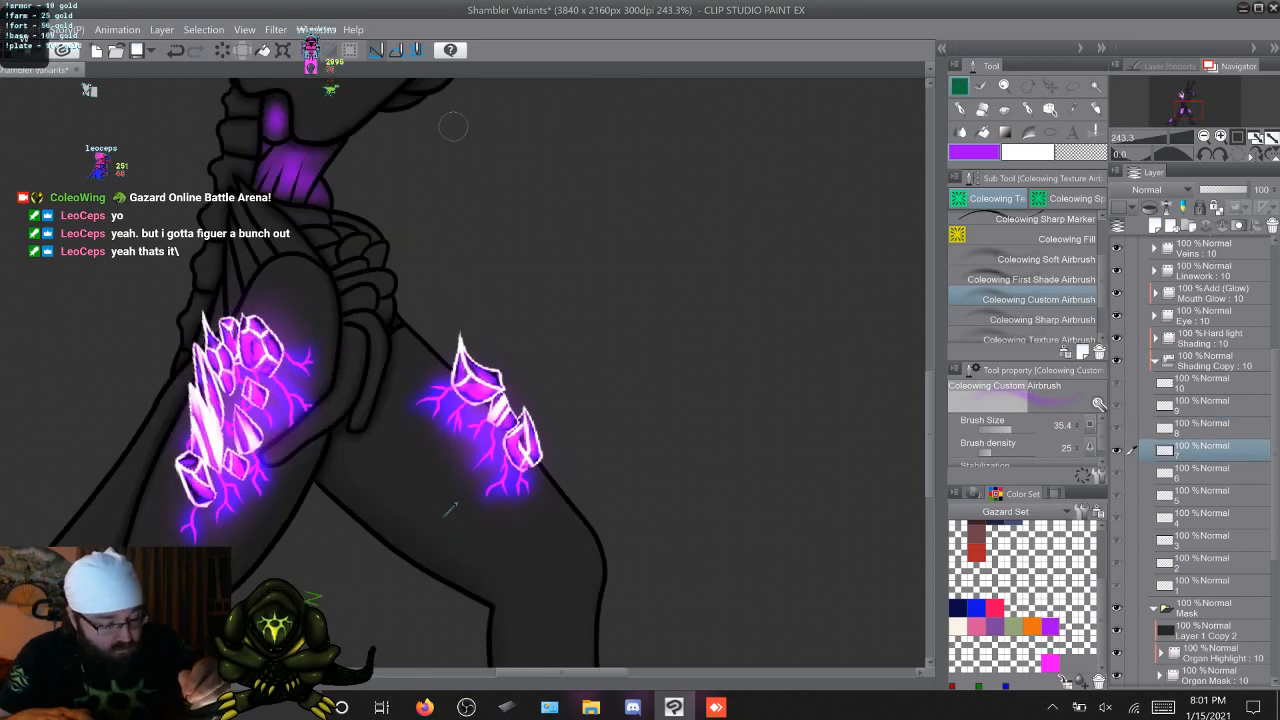
key(Right)
drag(403, 185, 379, 215)
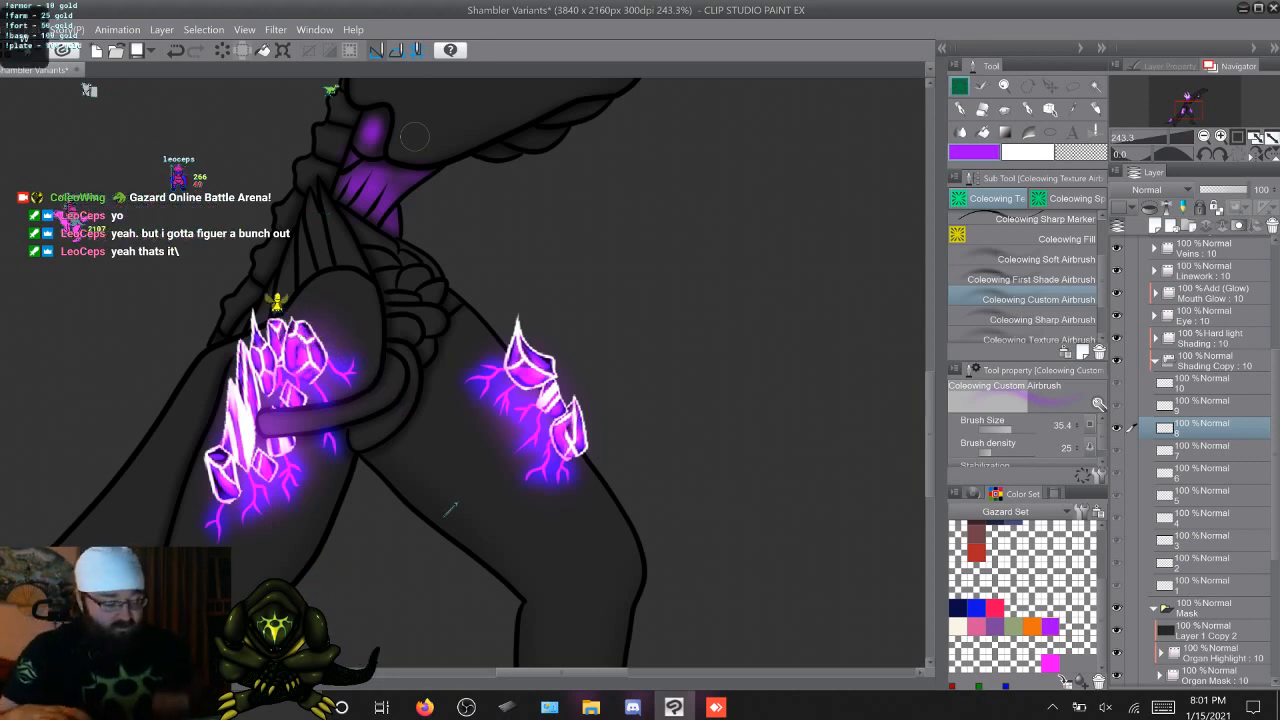
key(Right)
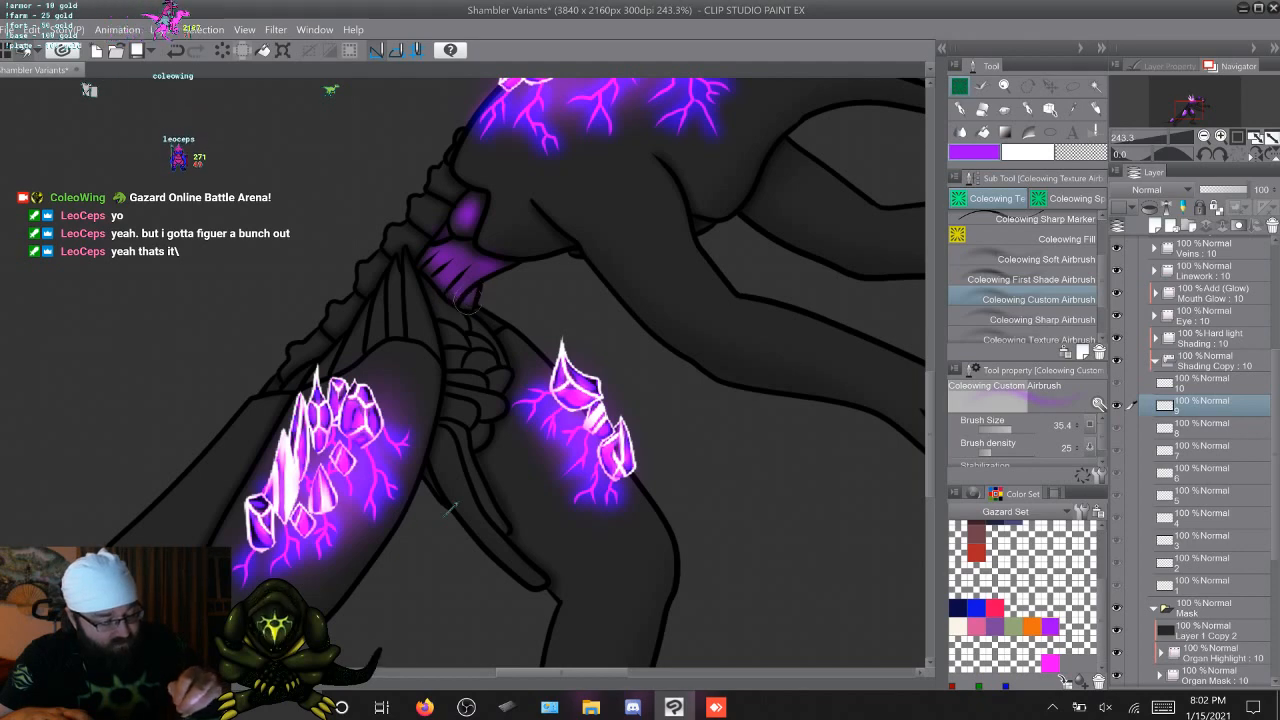
Airbrush the striped waist organ purple on Shading Copy cel 10, using cel 9 as reference
key(Right)
key(Left)
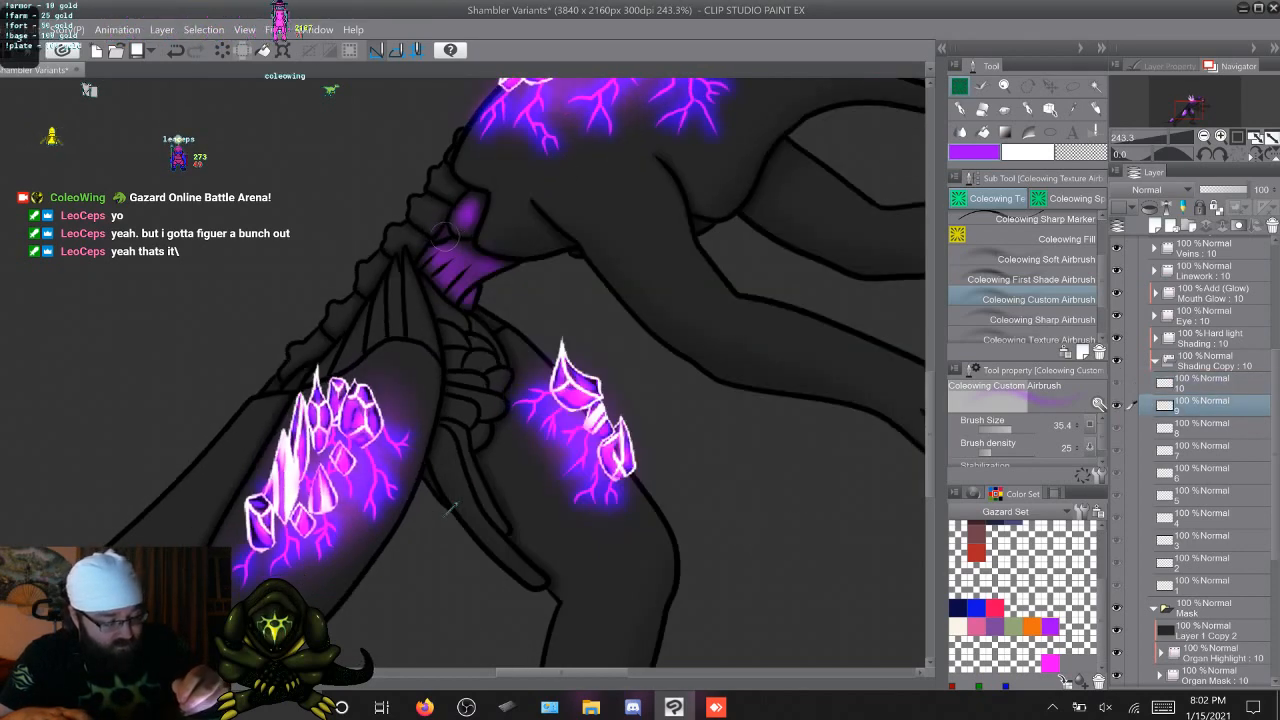
key(Right)
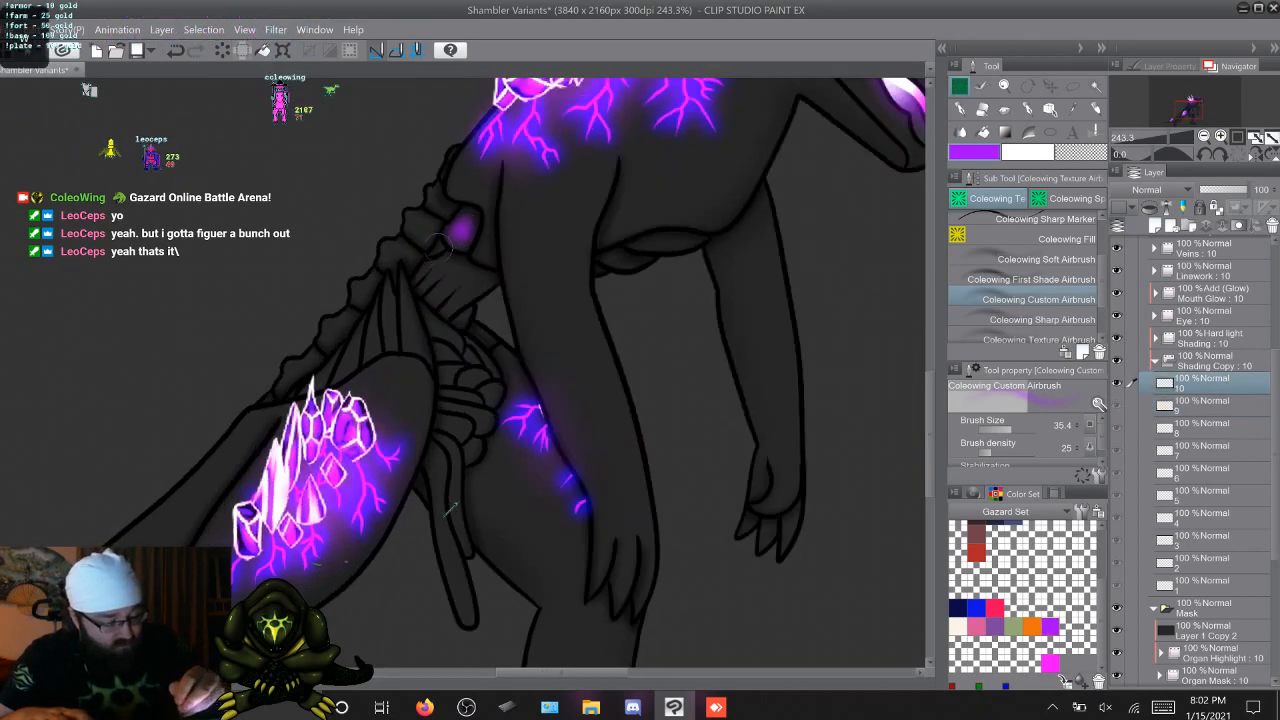
mouse_move(440, 262)
mouse_down()
mouse_move(433, 300)
mouse_move(470, 262)
mouse_move(432, 302)
mouse_move(463, 264)
mouse_move(488, 281)
mouse_move(448, 312)
mouse_up()
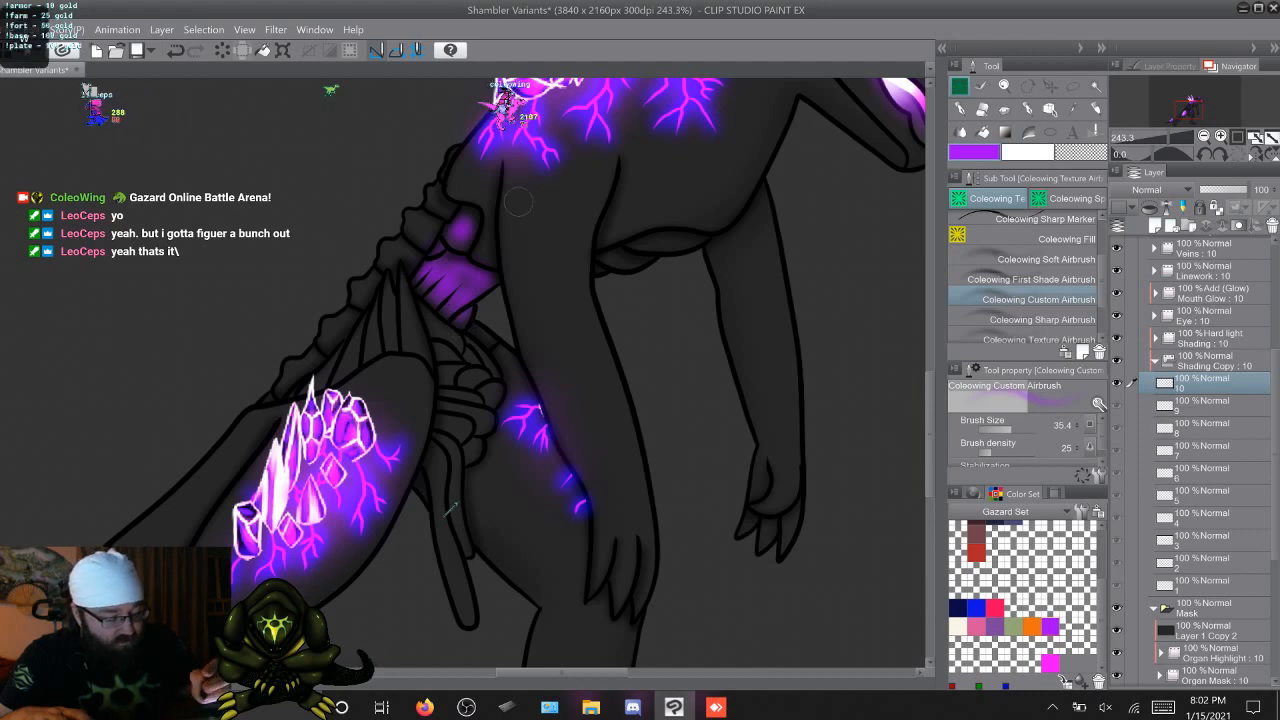
Flip through the ten animation frames to check that the purple waist organ shading is consistent
key(period)
key(comma)
key(period)
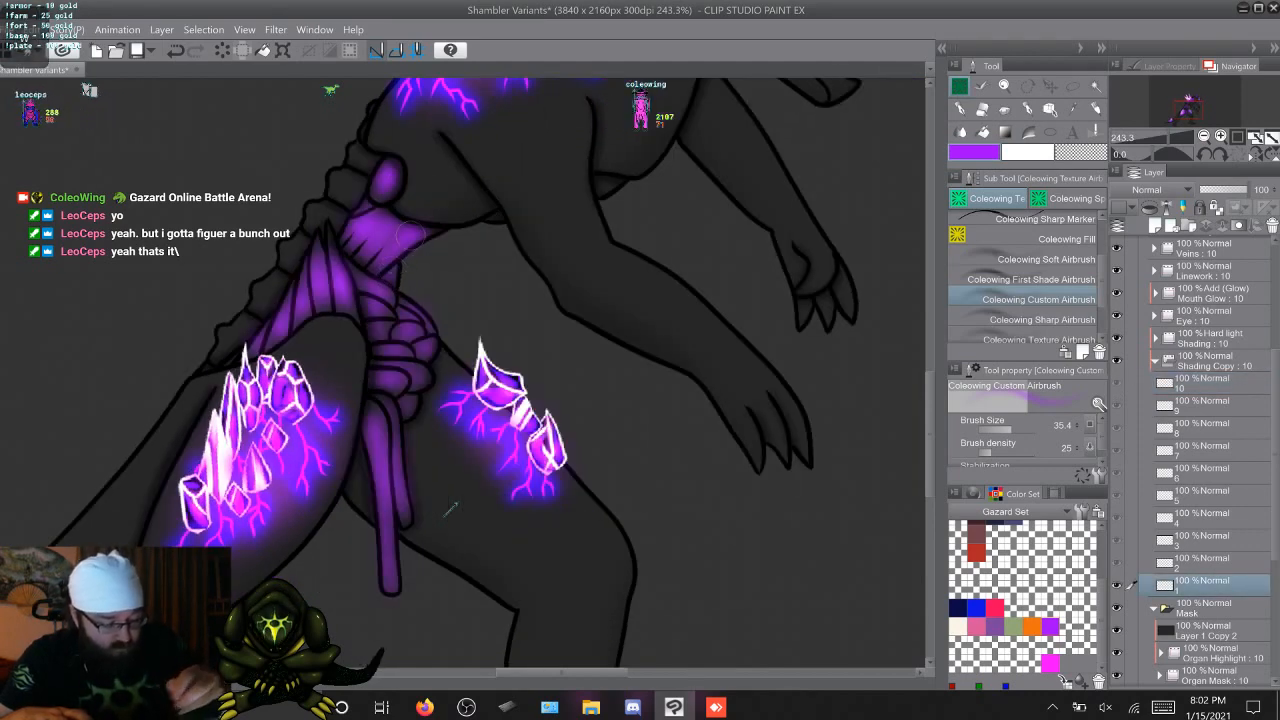
key(period)
key(period)
key(period)
key(period)
key(period)
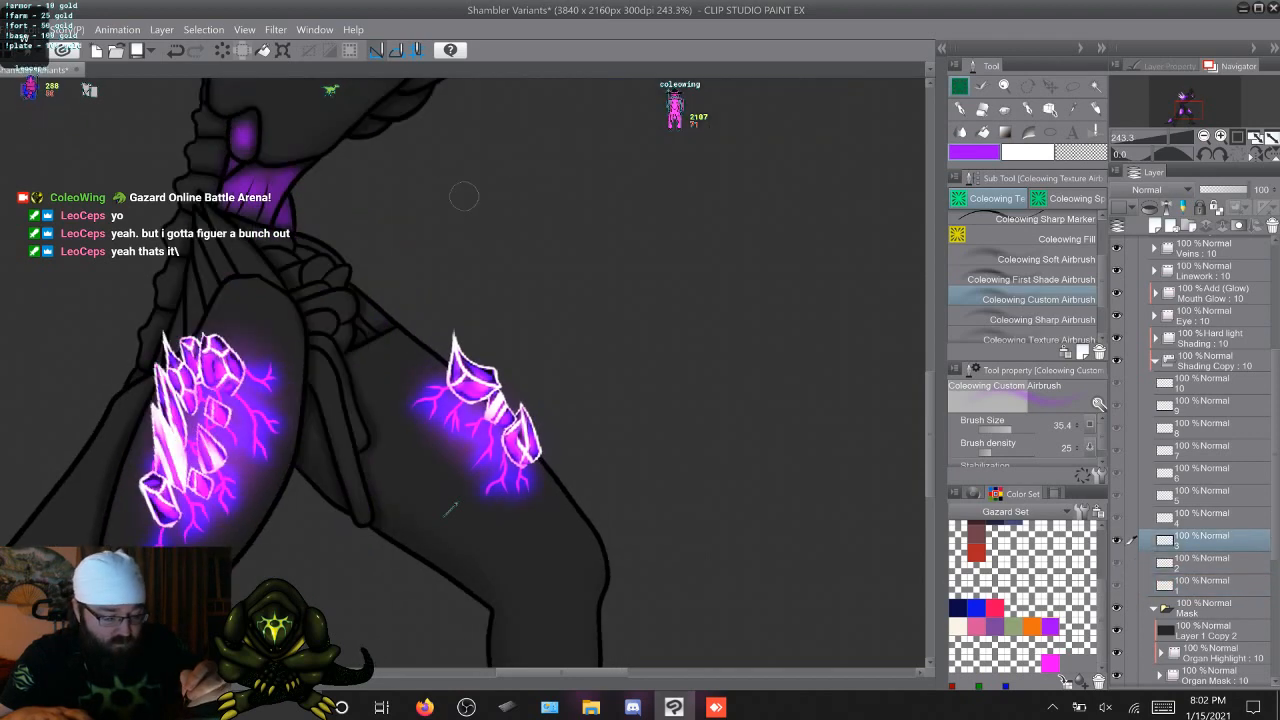
key(period)
key(period)
key(period)
key(period)
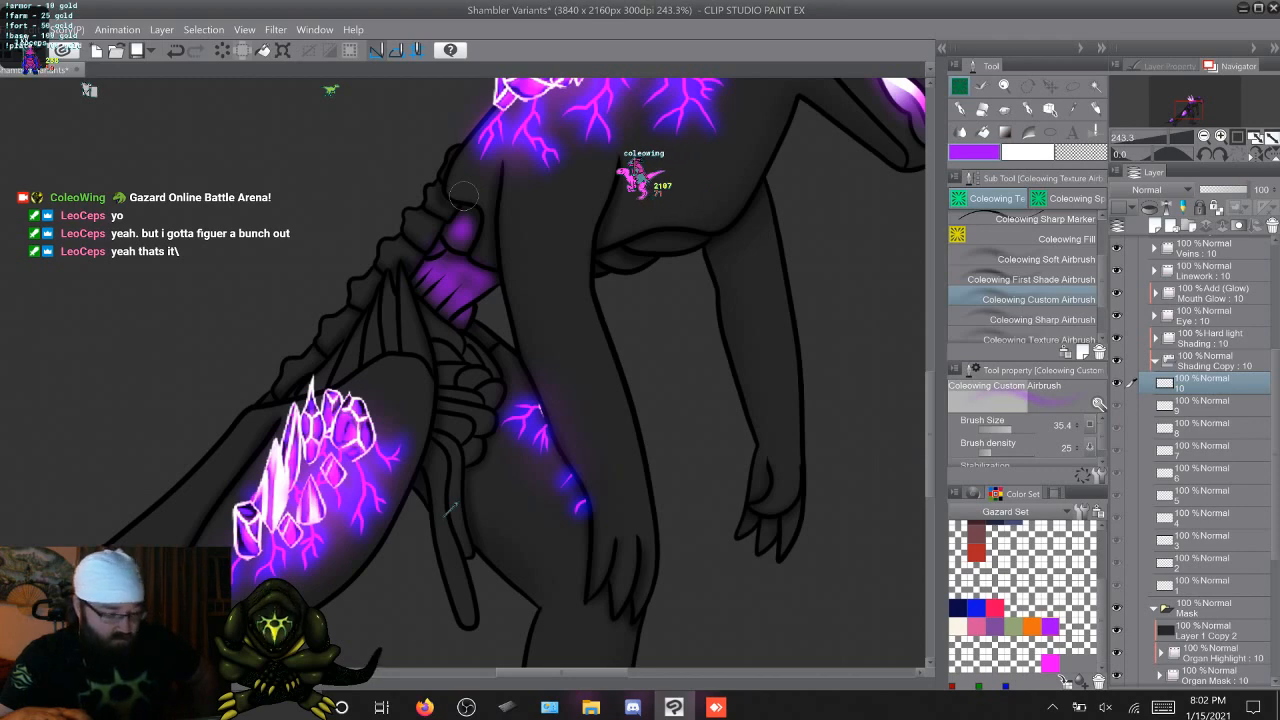
key(period)
Airbrush the fan-shaped pelvis organ purple on Shading Copy cels 3 and 4, comparing against cels 1 and 2
key(period)
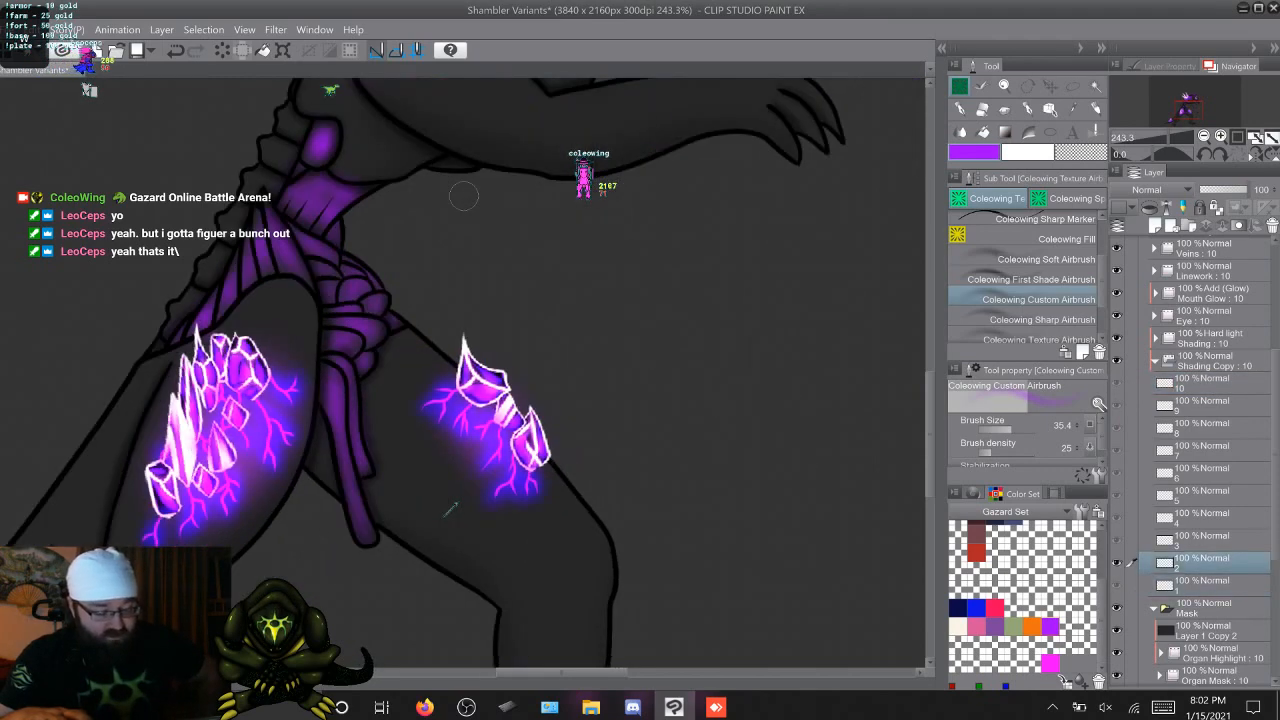
key(period)
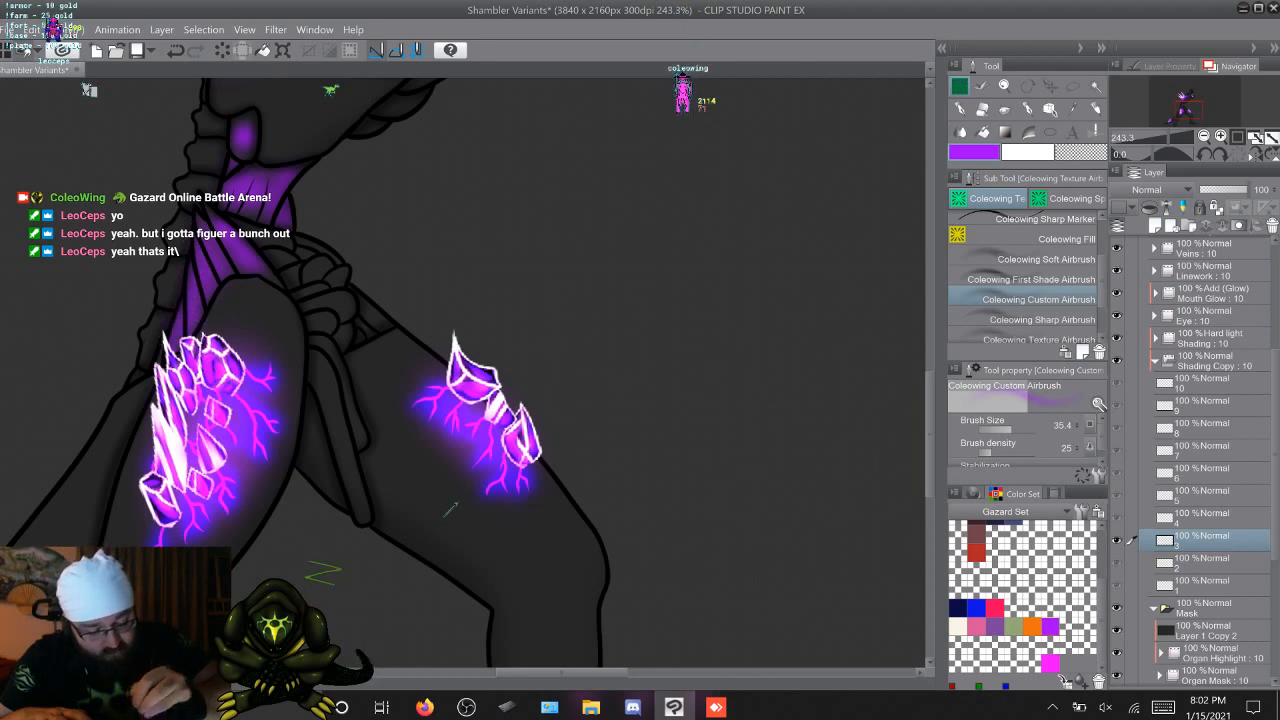
key(Right)
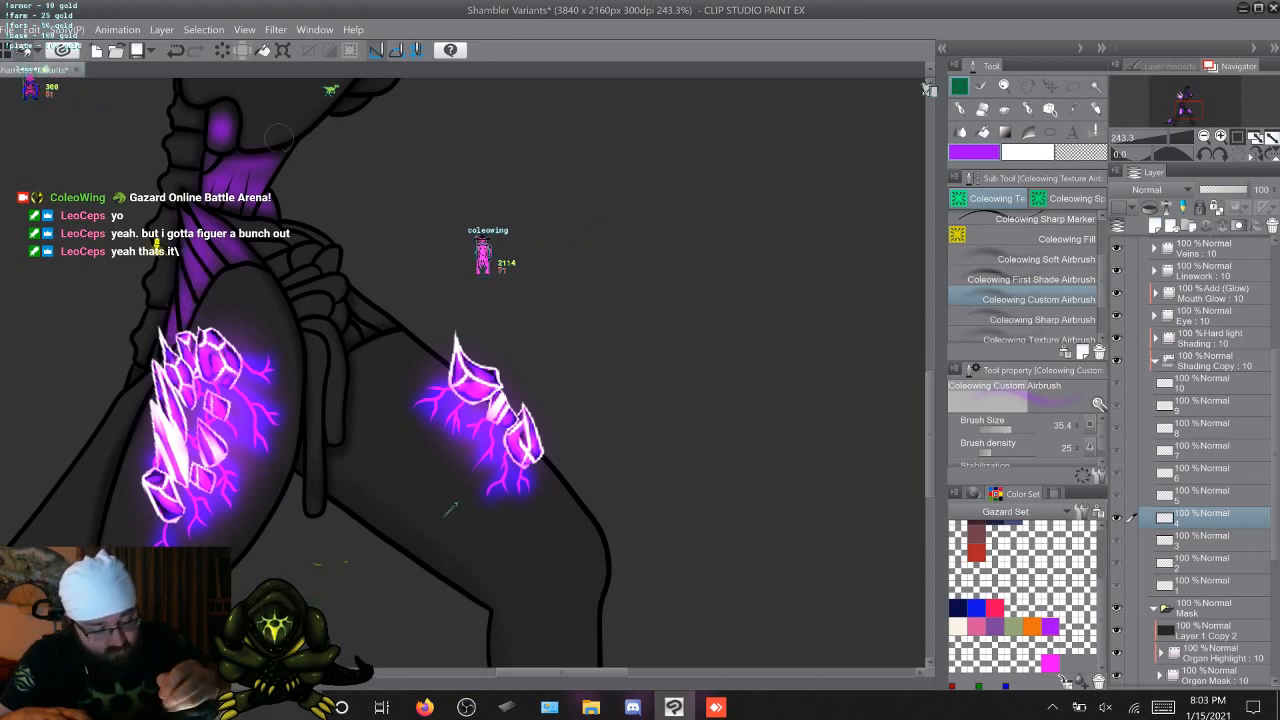
key(Left)
key(Left)
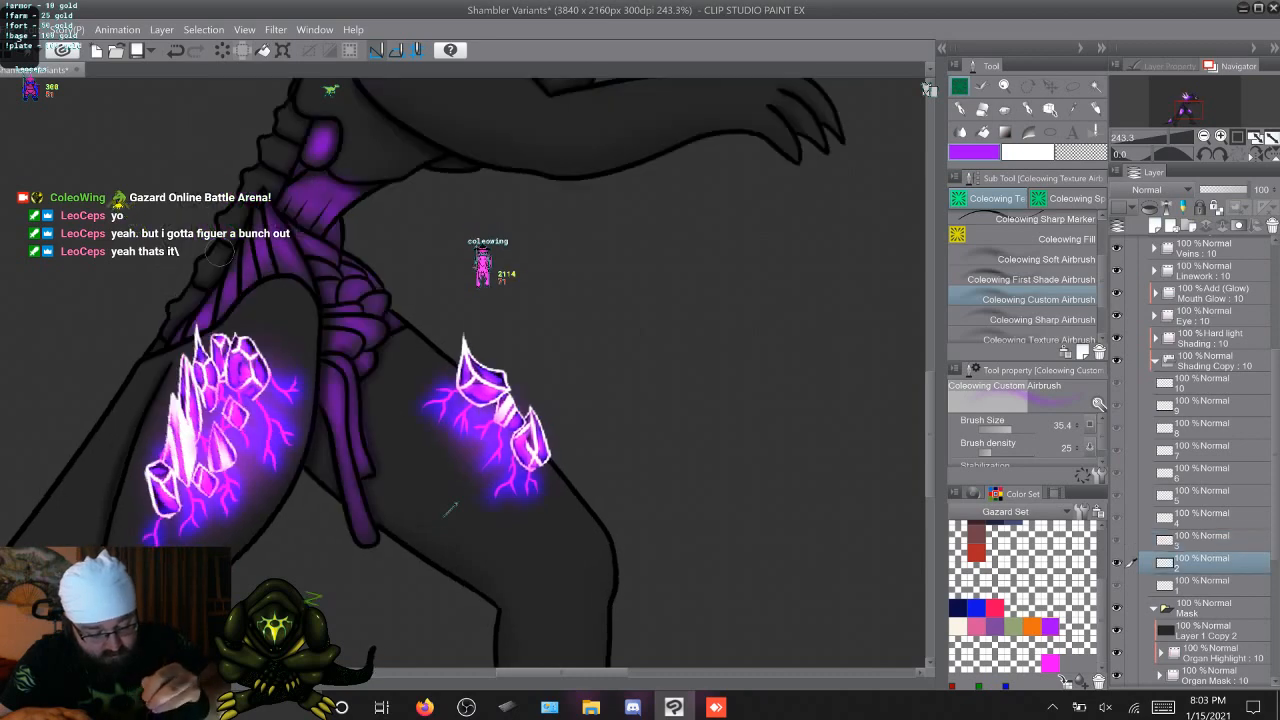
key(Left)
key(Right)
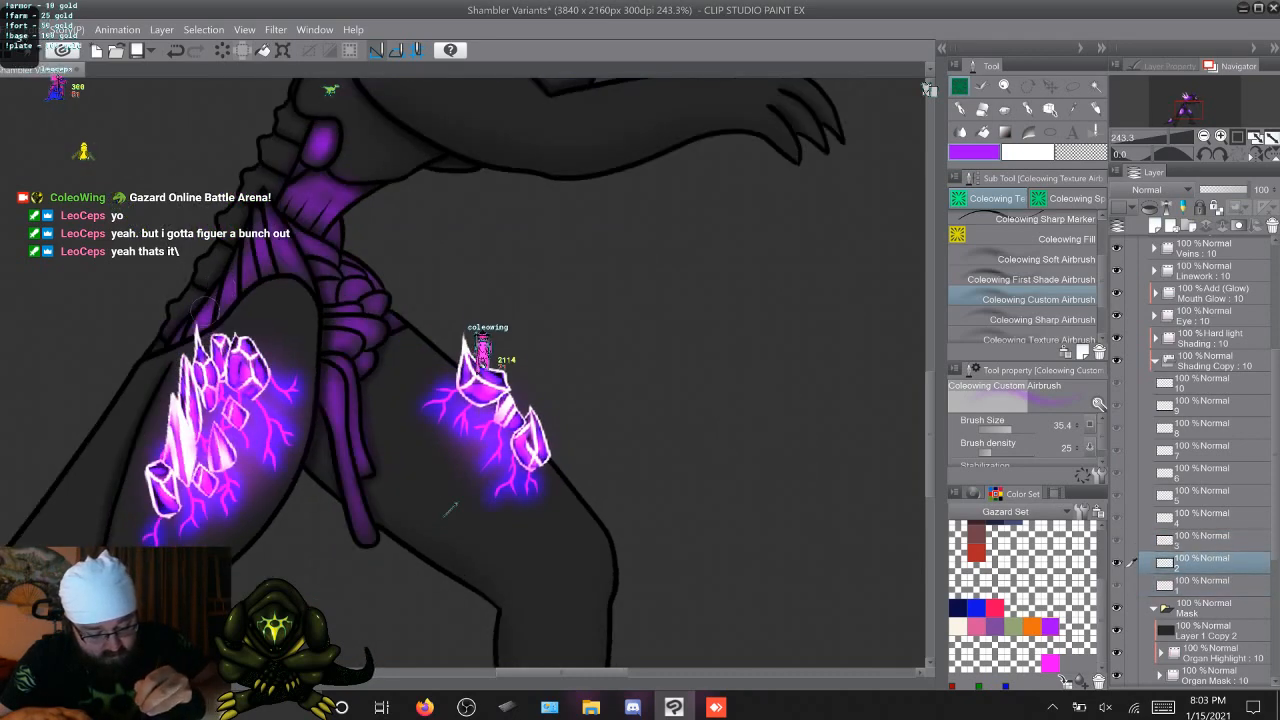
key(Left)
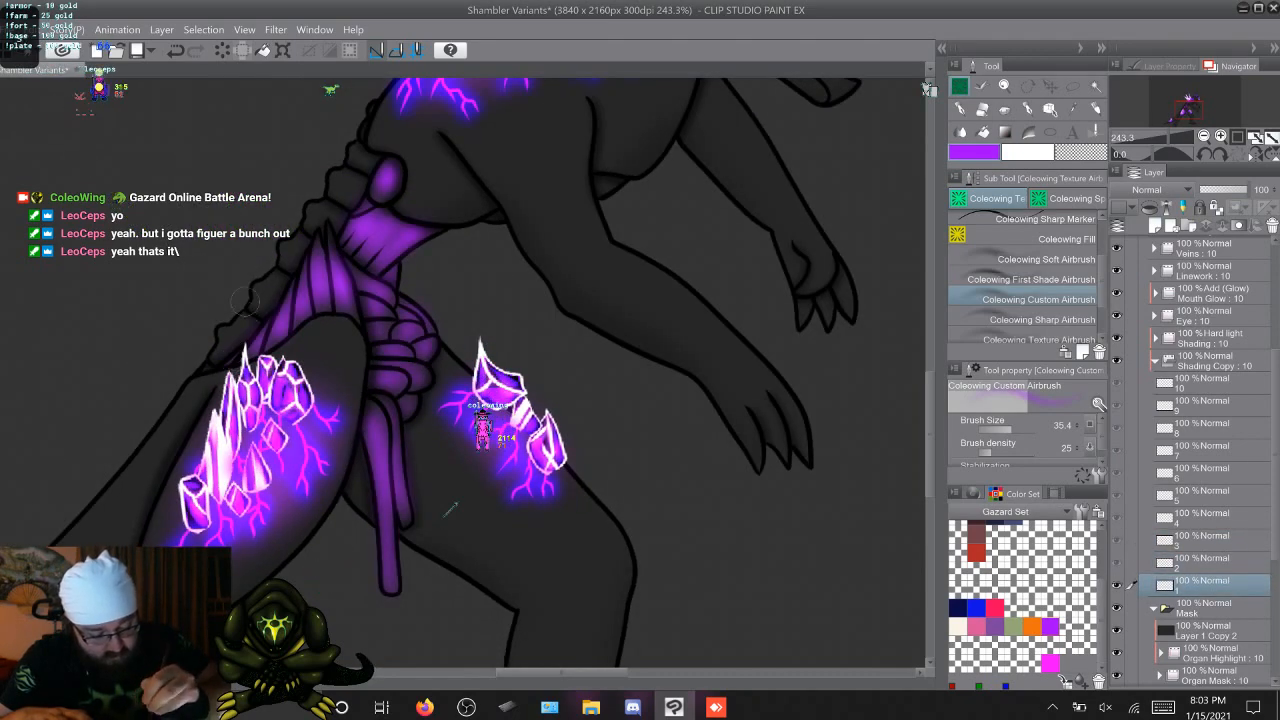
key(Right)
key(Right)
key(Right)
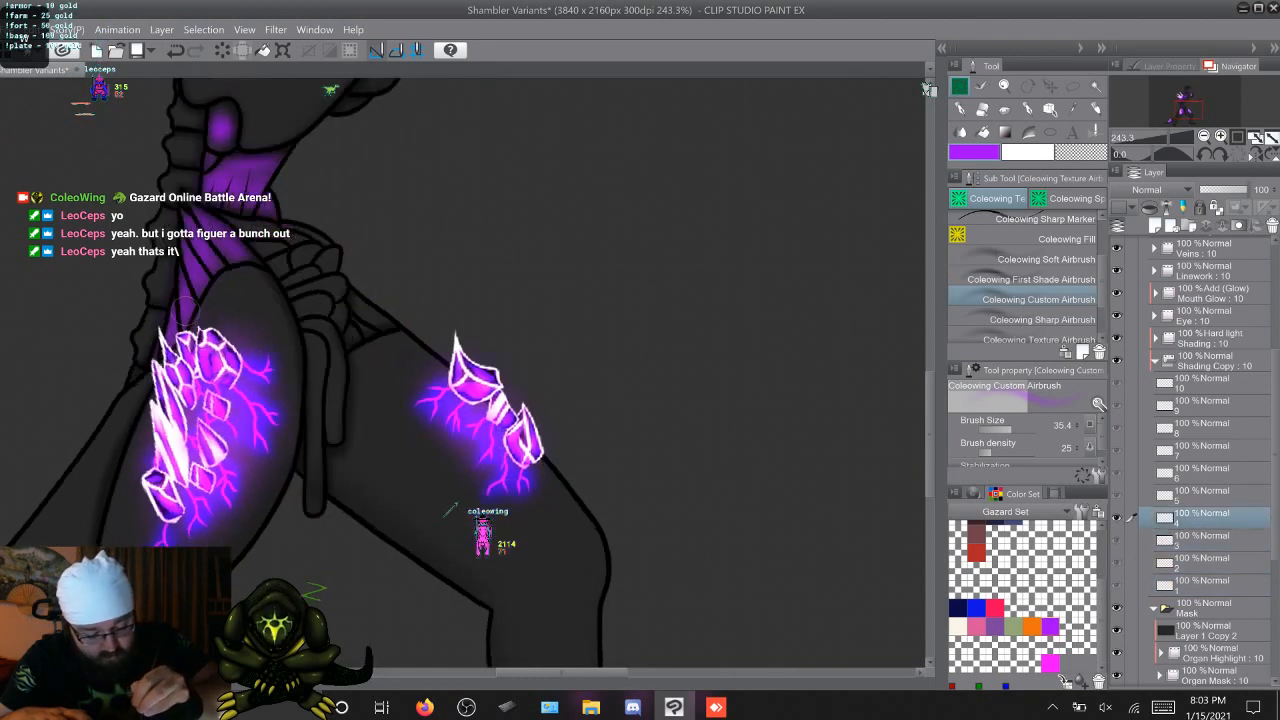
key(Left)
key(Right)
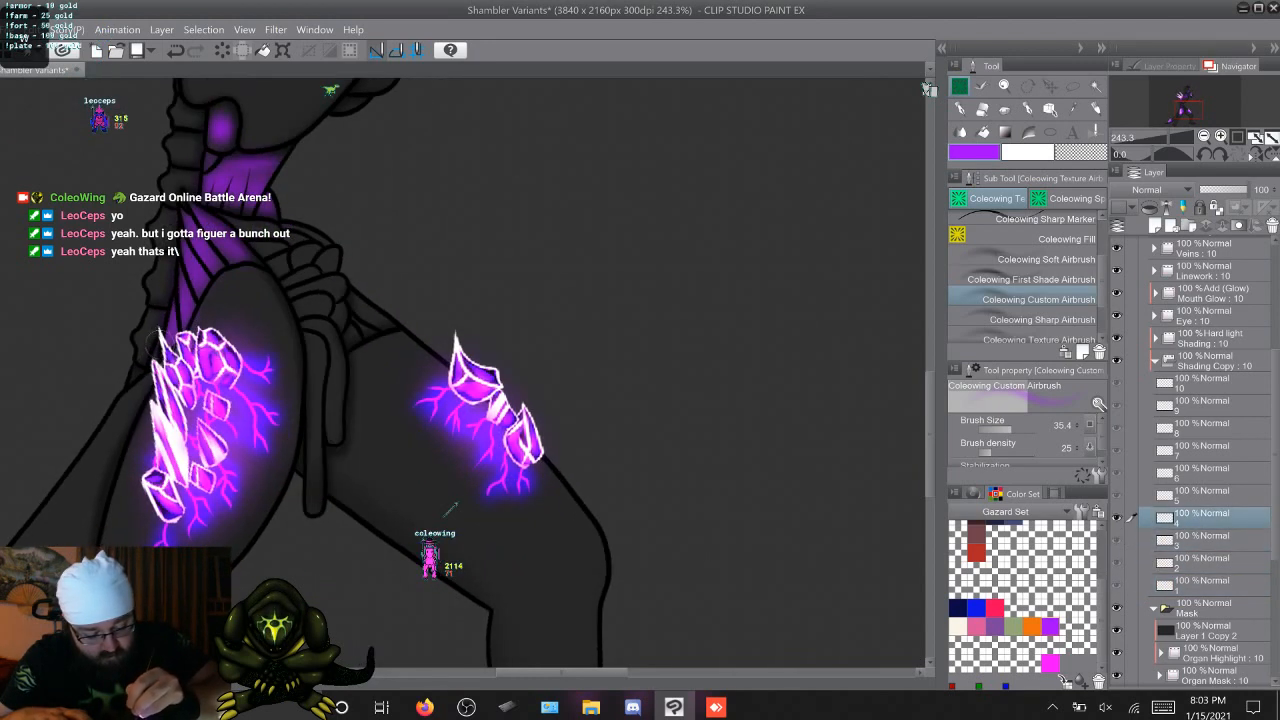
Airbrush purple along the fan-shaped pelvis organ on Shading Copy cels 5 through 8
key(Right)
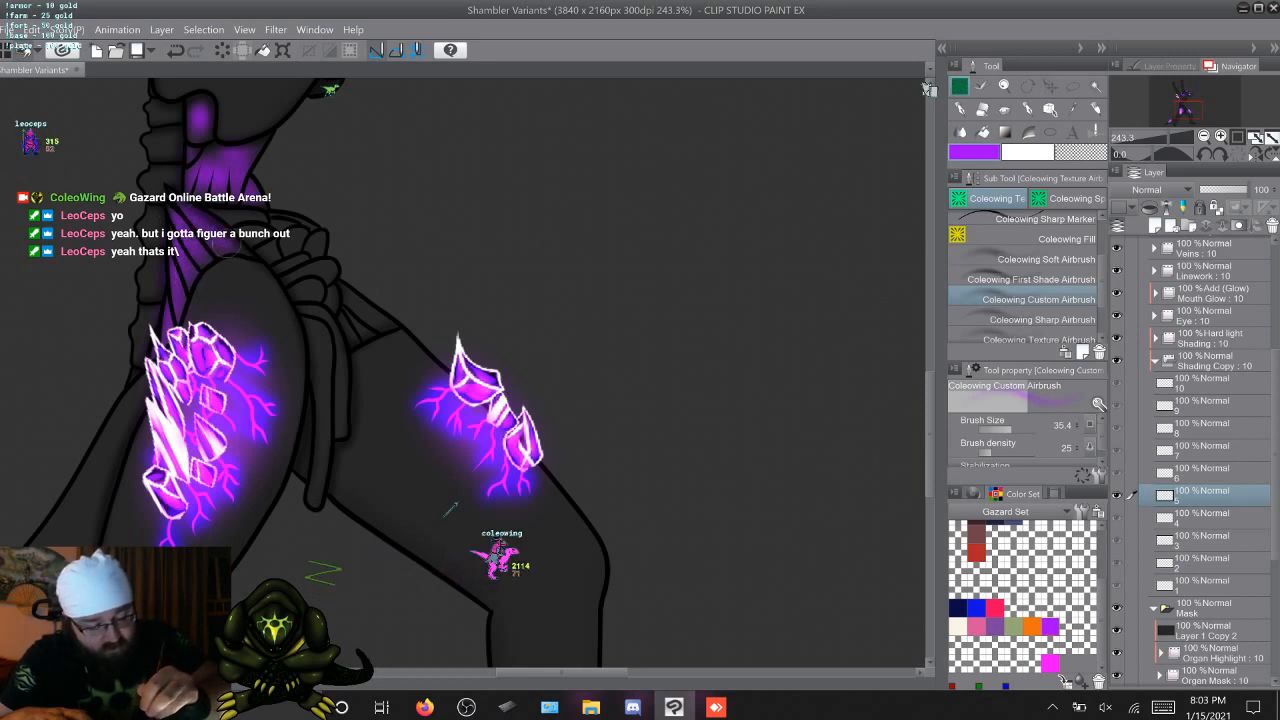
key(Right)
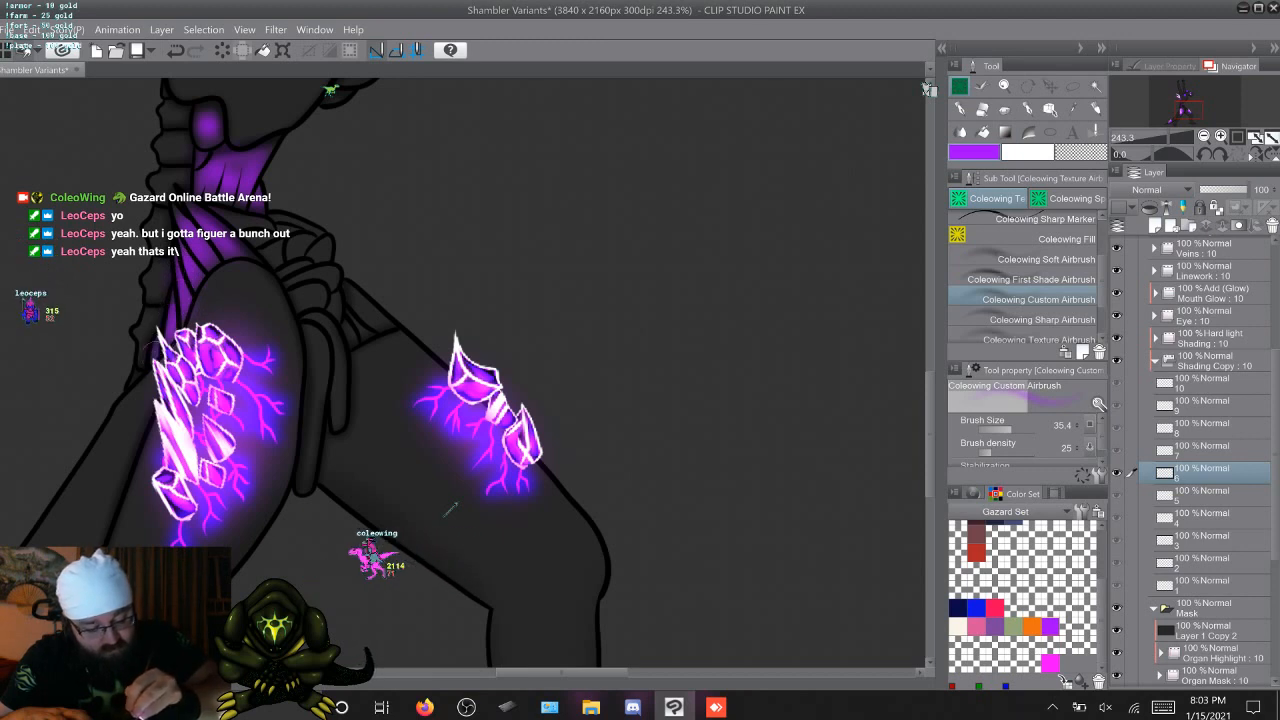
key(Right)
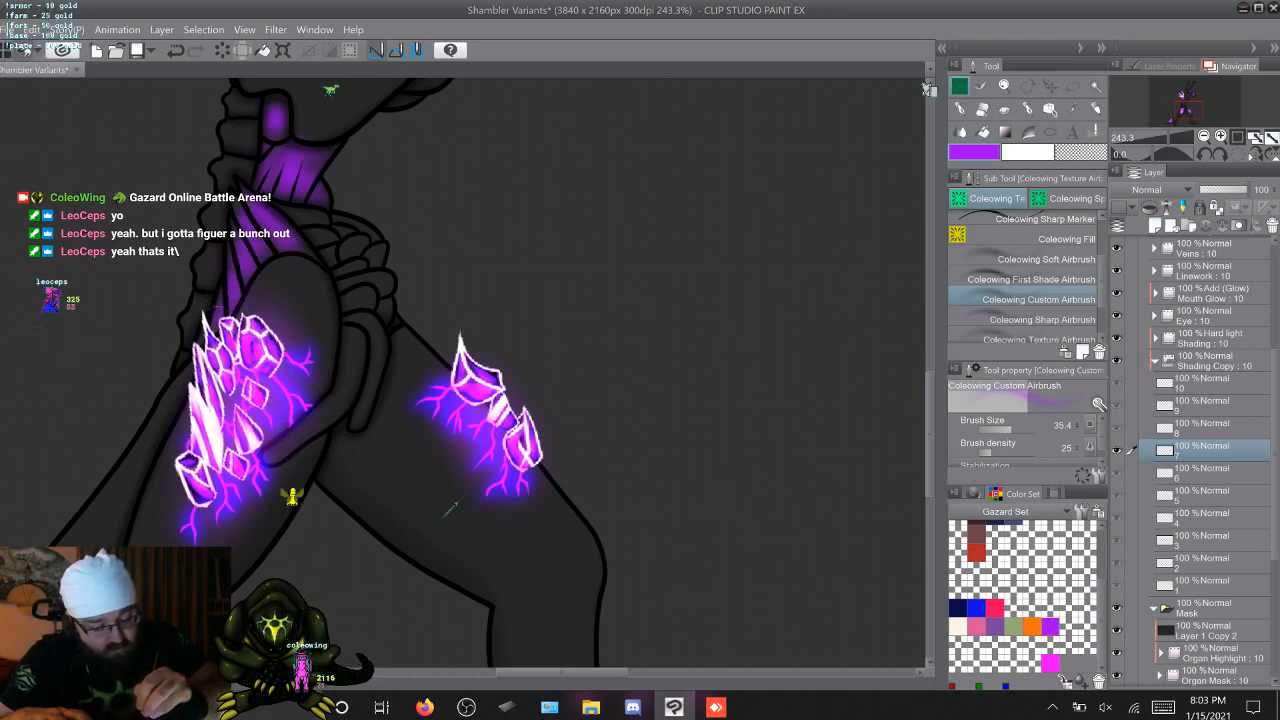
key(Right)
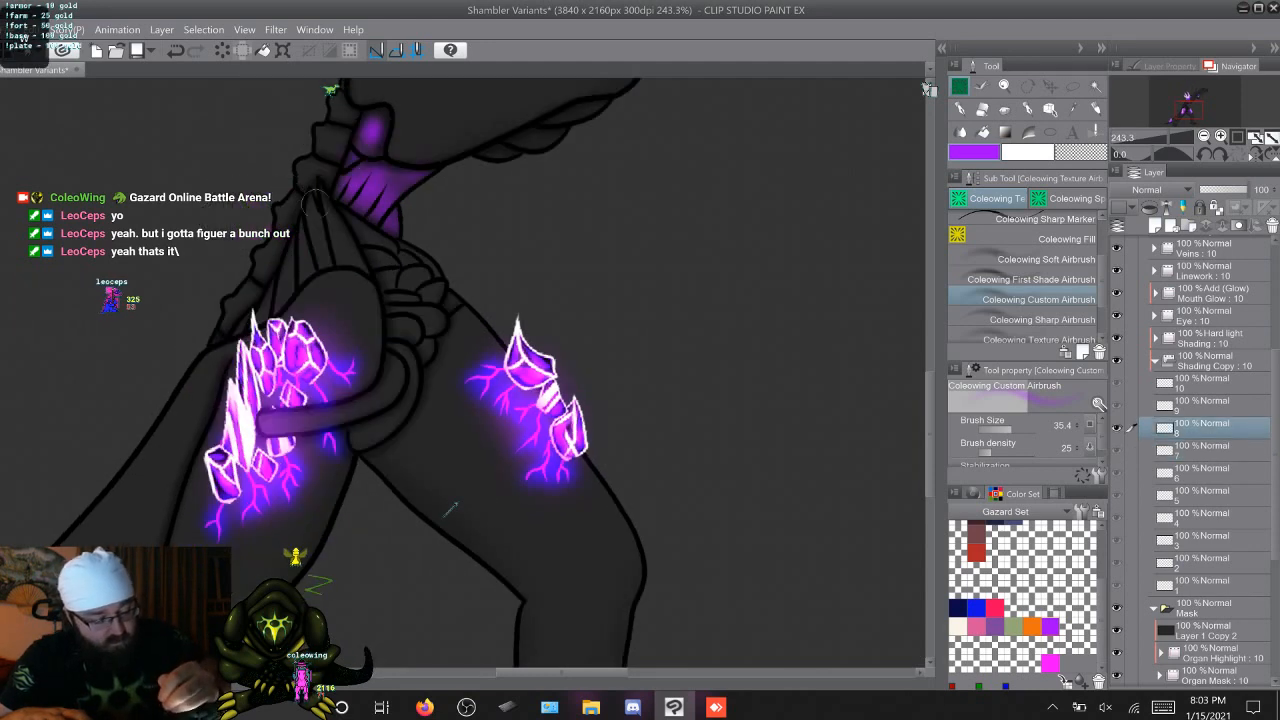
drag(323, 195, 345, 252)
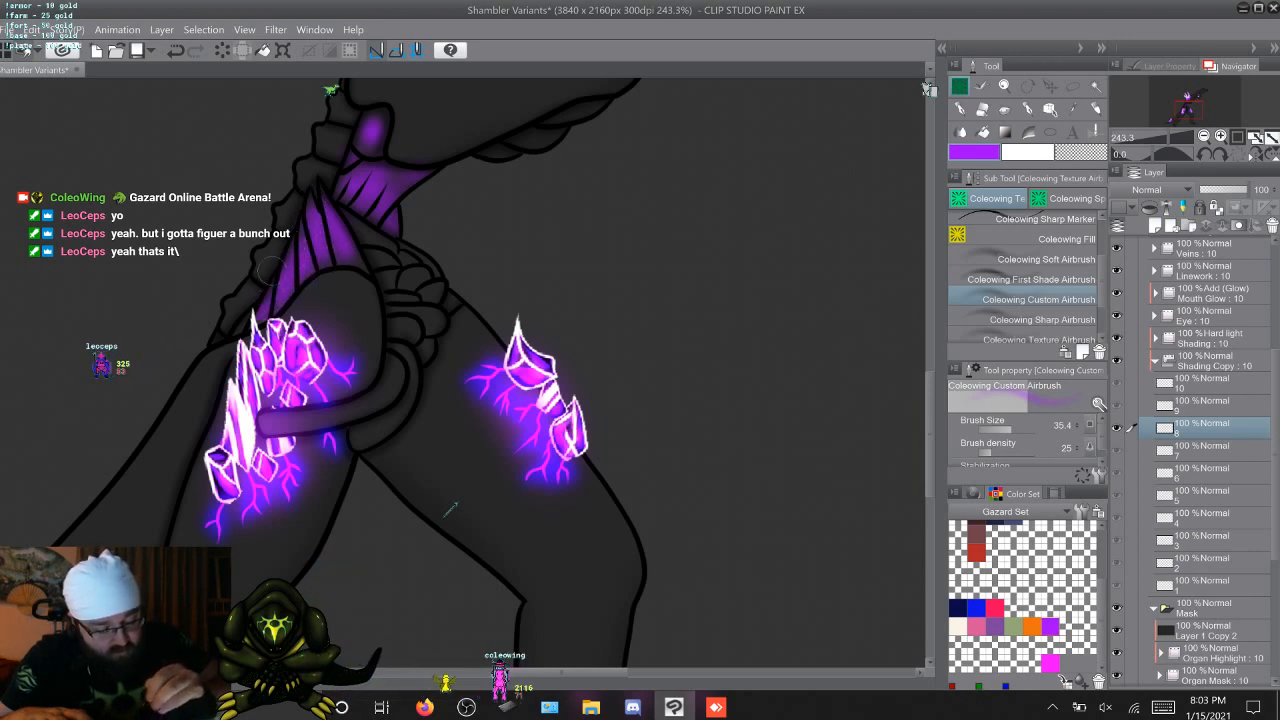
Tint the fan-shaped pelvis organ purple on Shading Copy cels 9 and 10, undoing the last stroke on cel 10
key(Right)
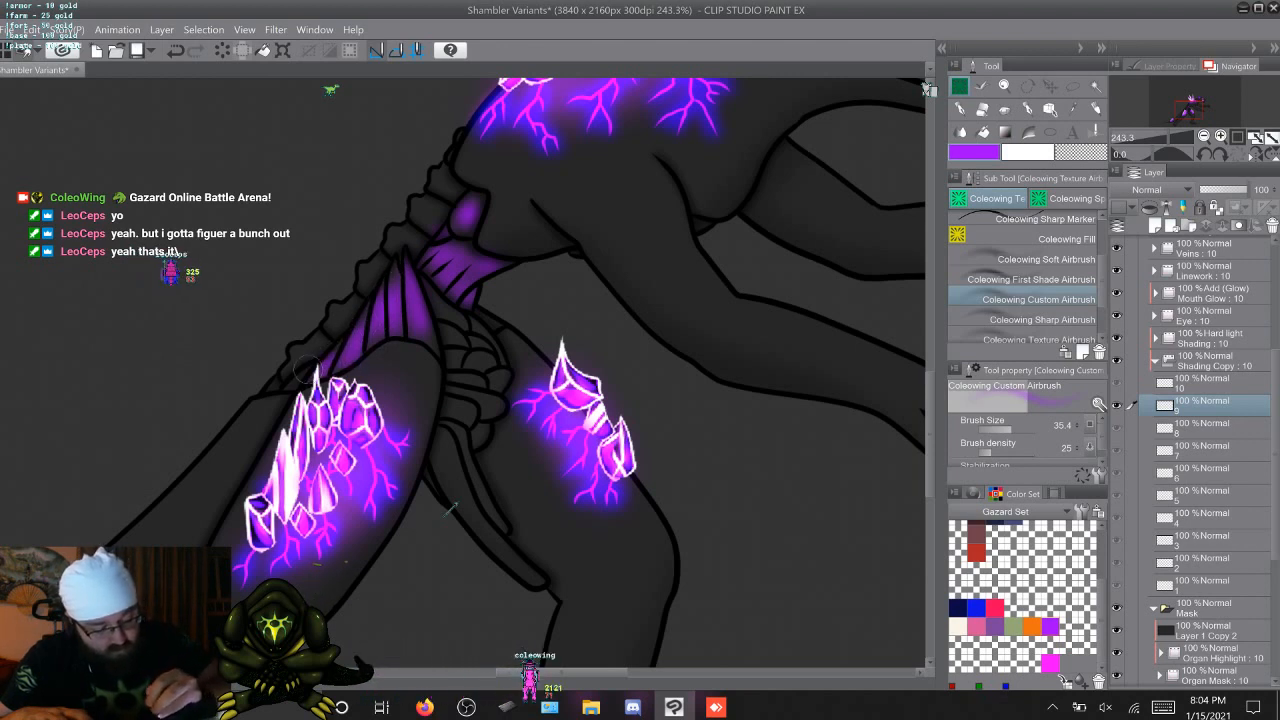
key(Right)
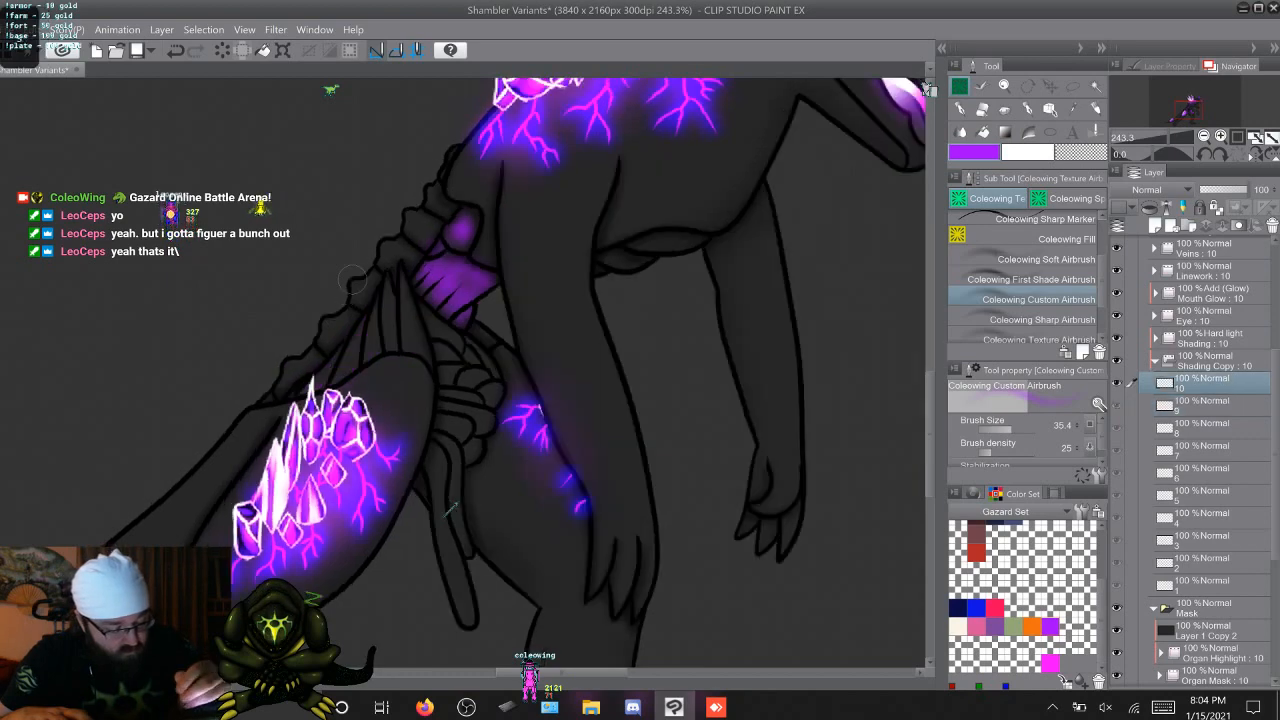
key(Left)
key(Right)
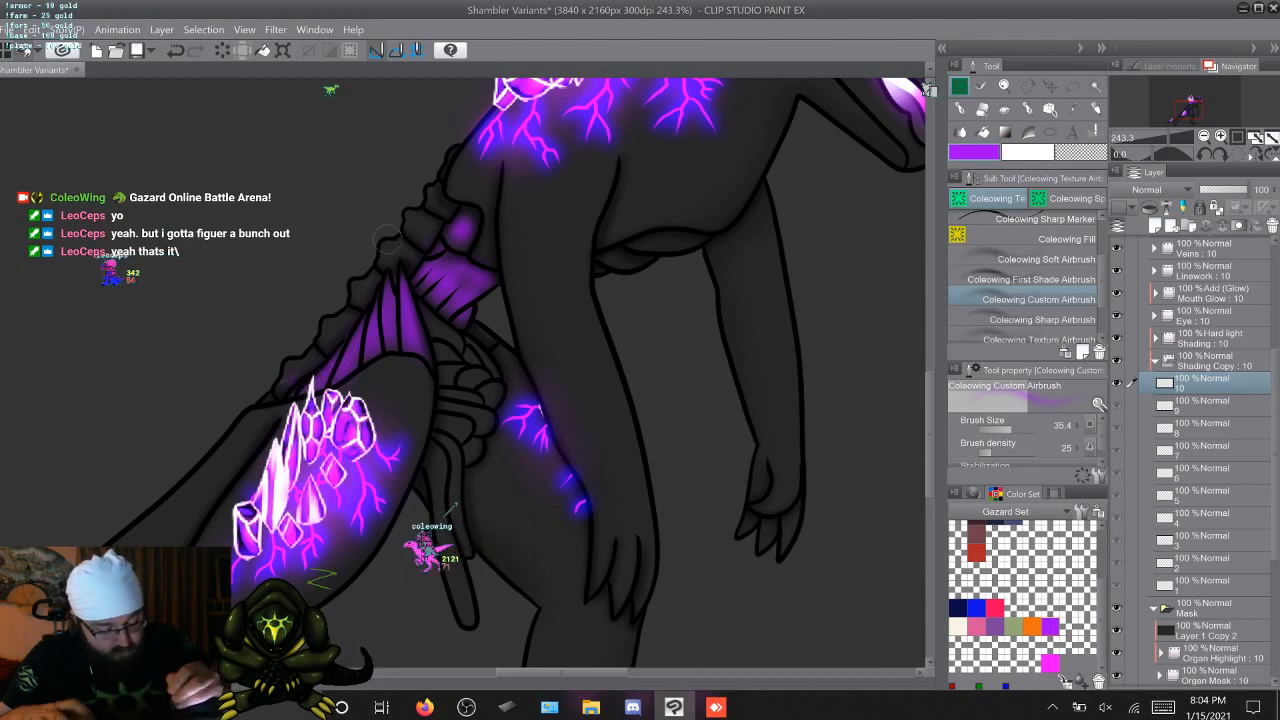
key(ctrl+z)
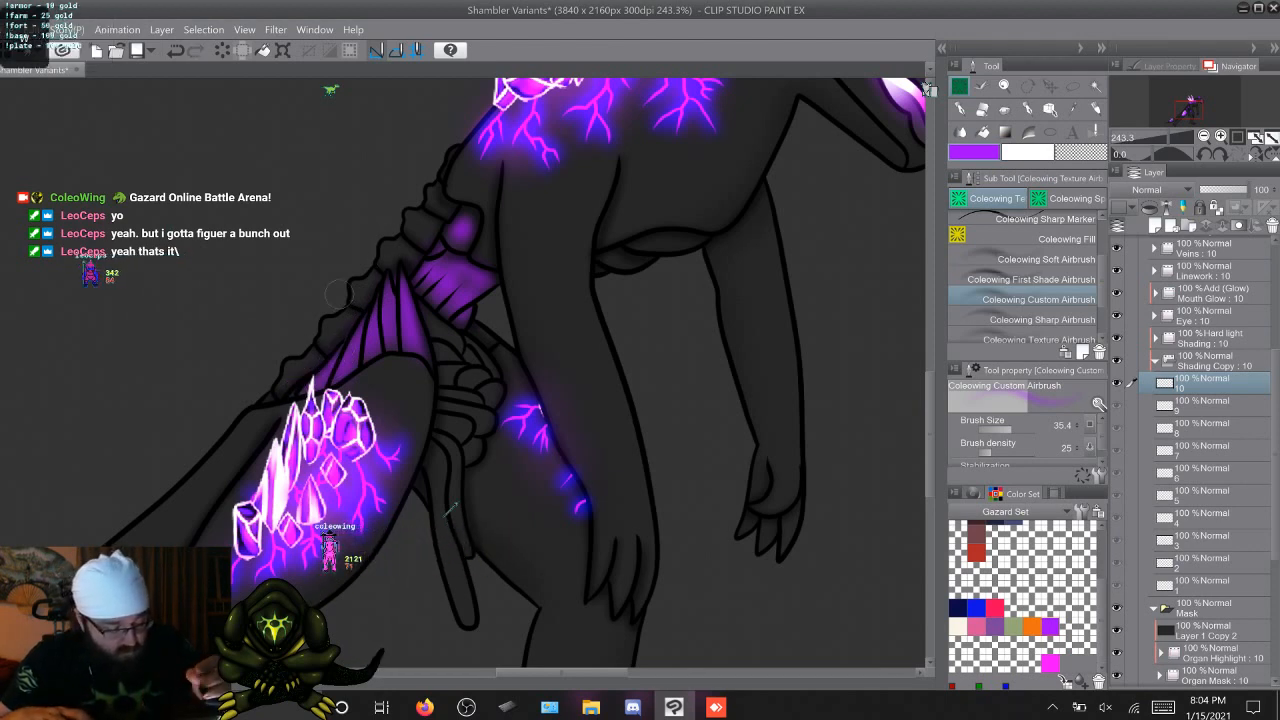
Airbrush the longer hanging strand below the pelvis purple on Shading Copy cels 3 and 4, using the first two cels as reference
key(w)
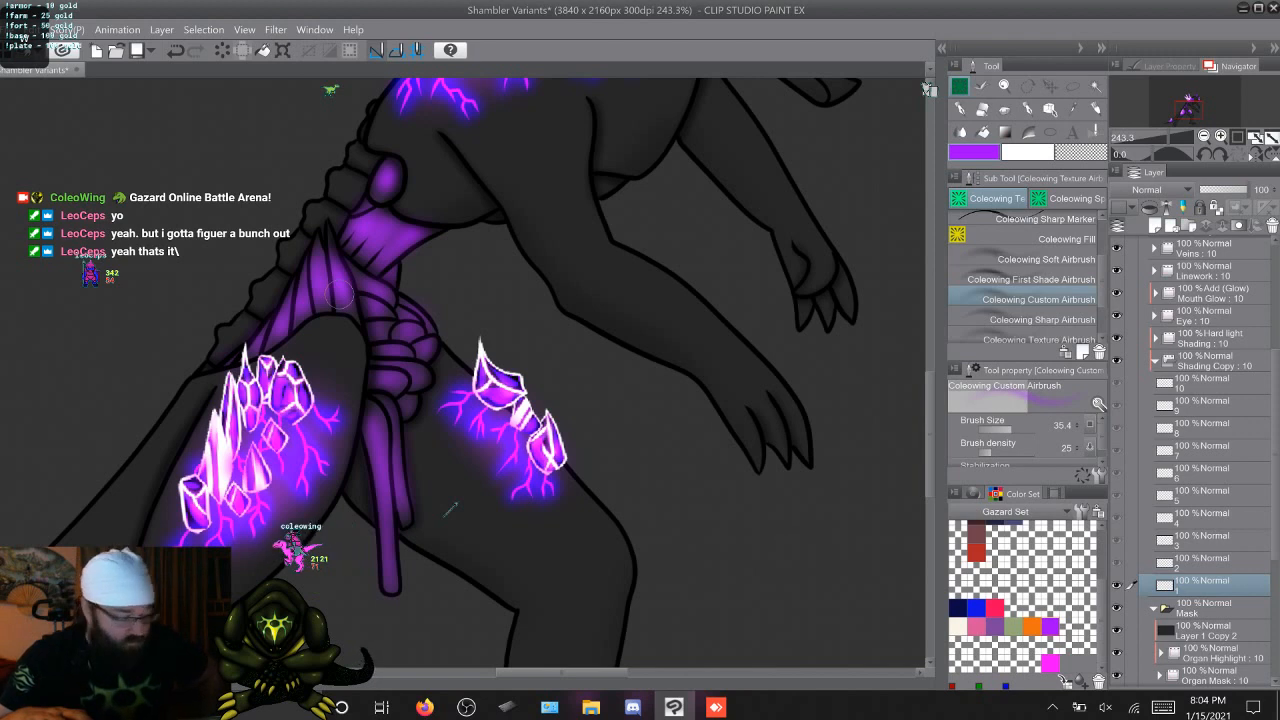
key(w)
key(w)
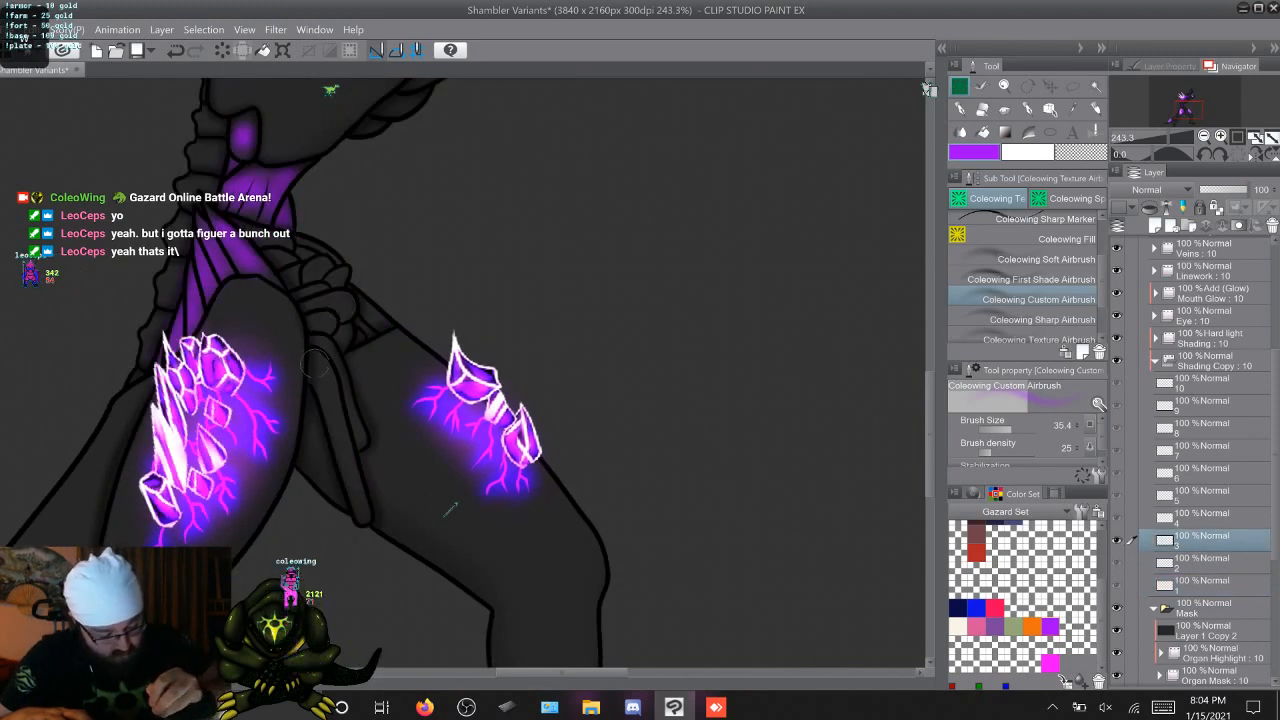
mouse_move(343, 453)
mouse_down()
mouse_move(364, 523)
mouse_move(322, 368)
mouse_up()
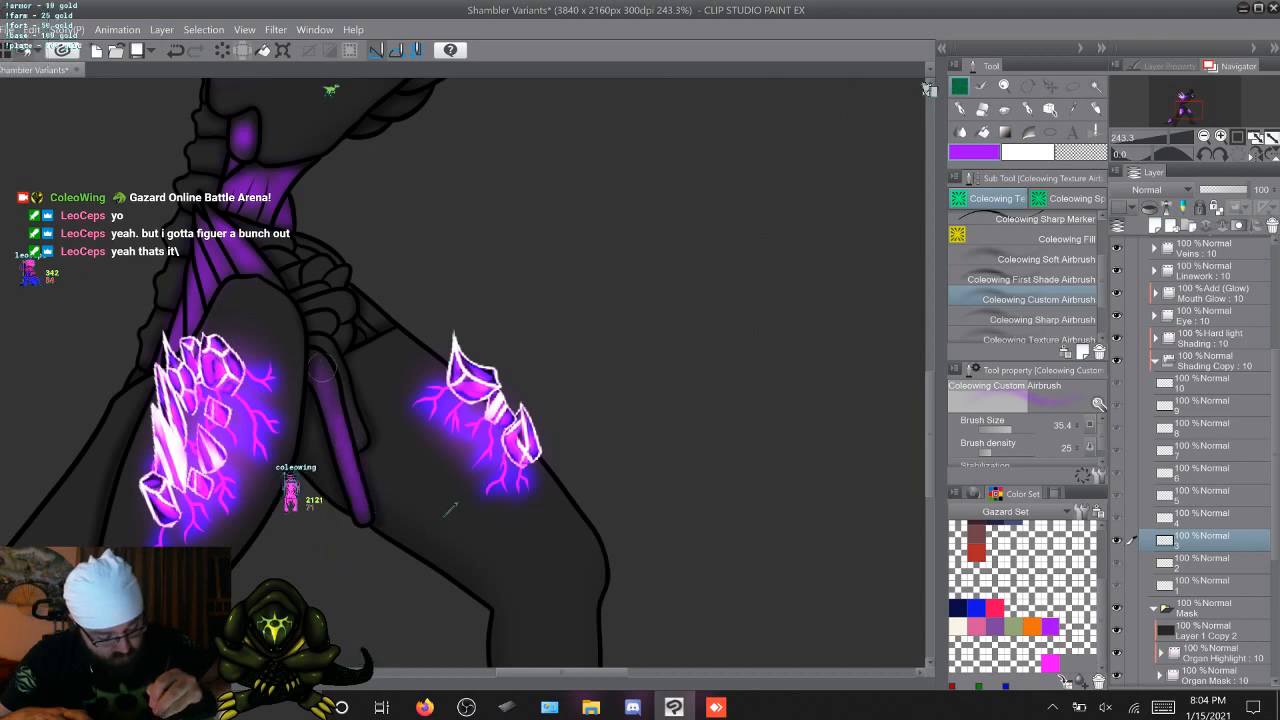
key(w)
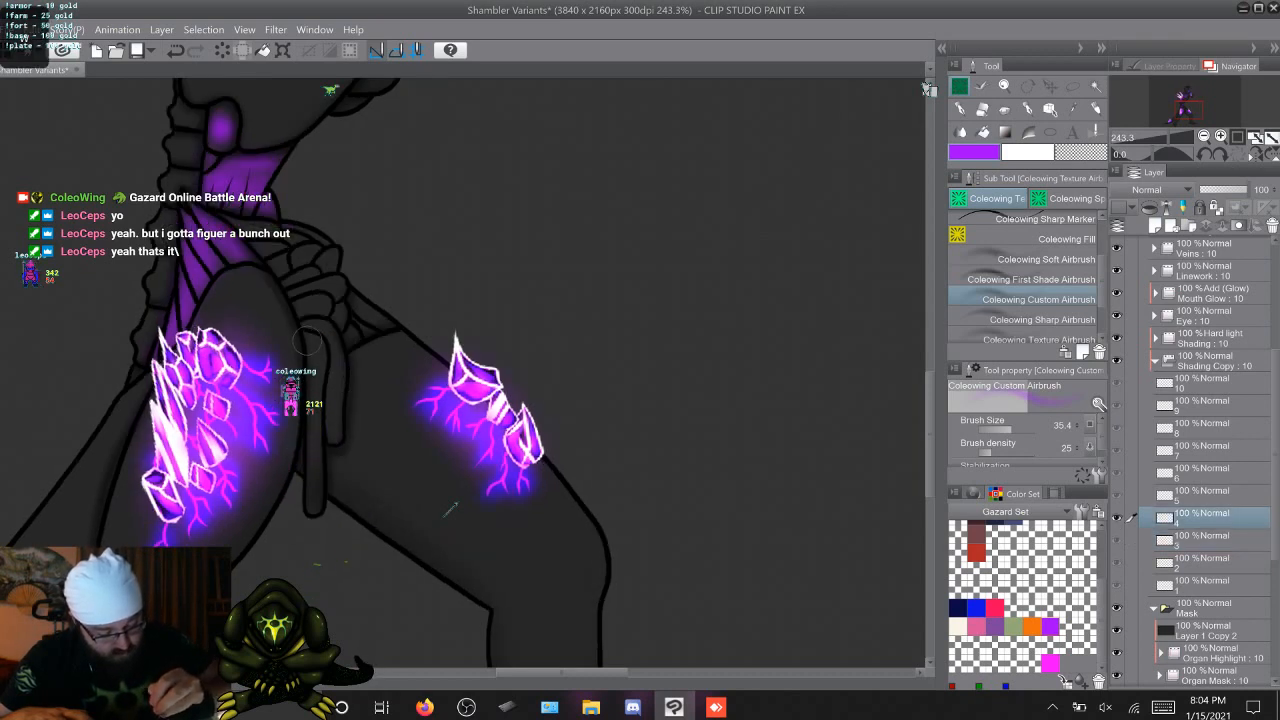
drag(315, 393, 312, 505)
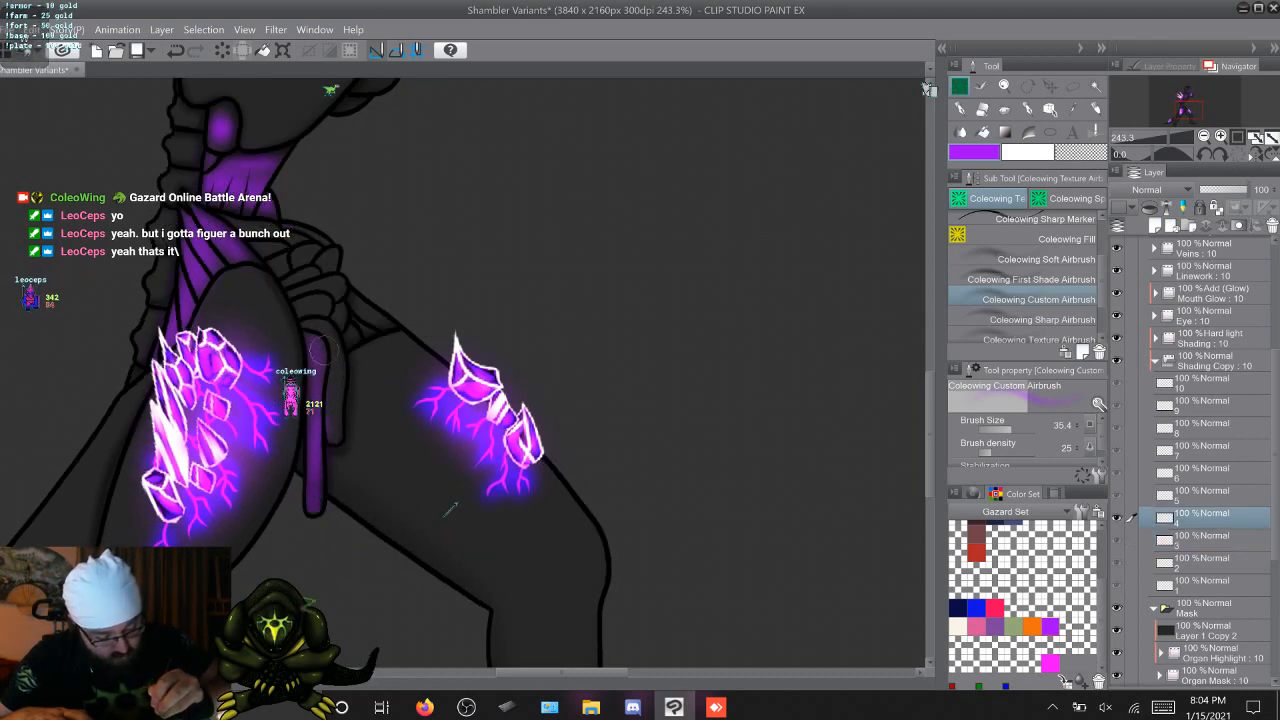
Airbrush purple along the longer hanging strand on Shading Copy cels 5 through 9
key(w)
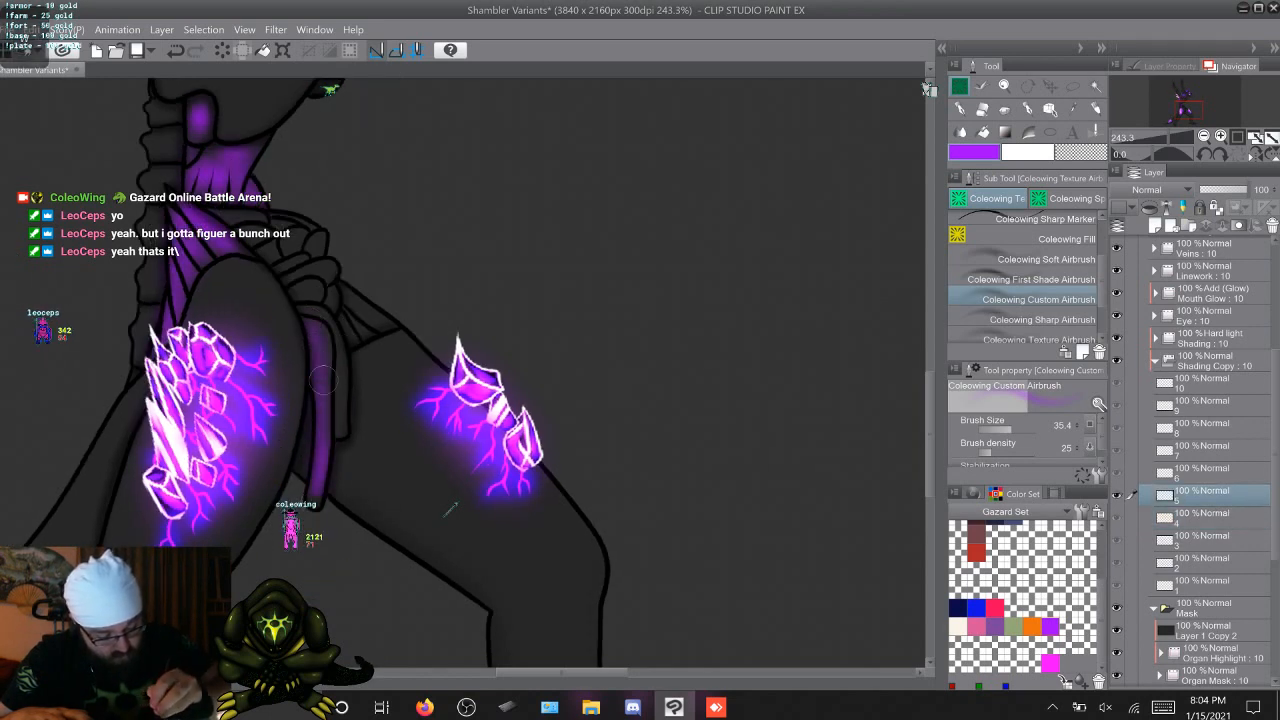
key(w)
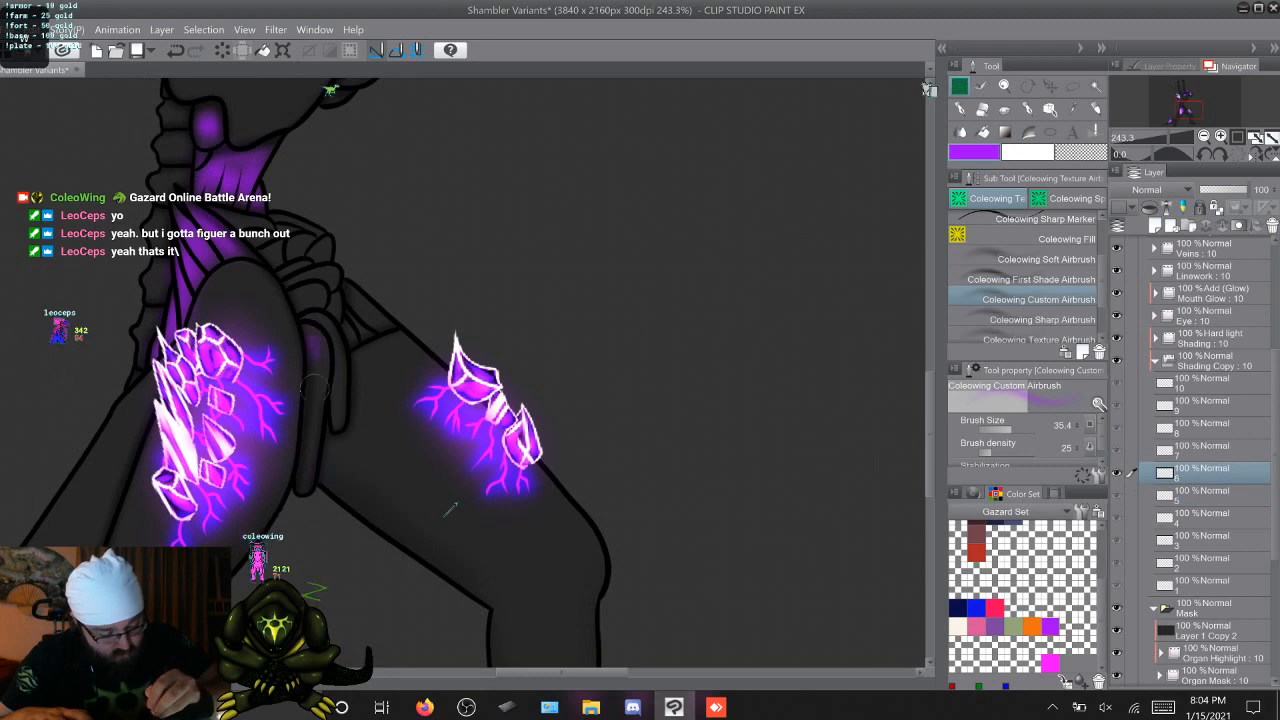
mouse_move(316, 342)
mouse_down()
mouse_move(306, 482)
mouse_move(317, 340)
mouse_up()
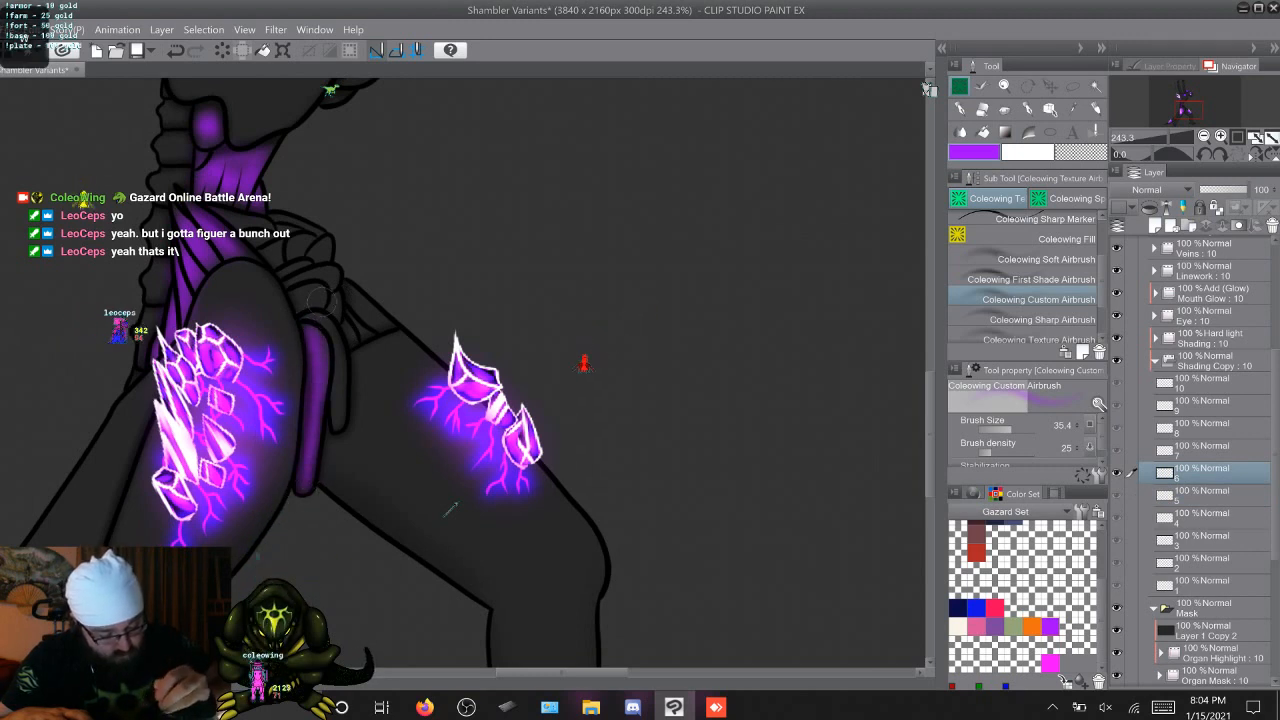
key(w)
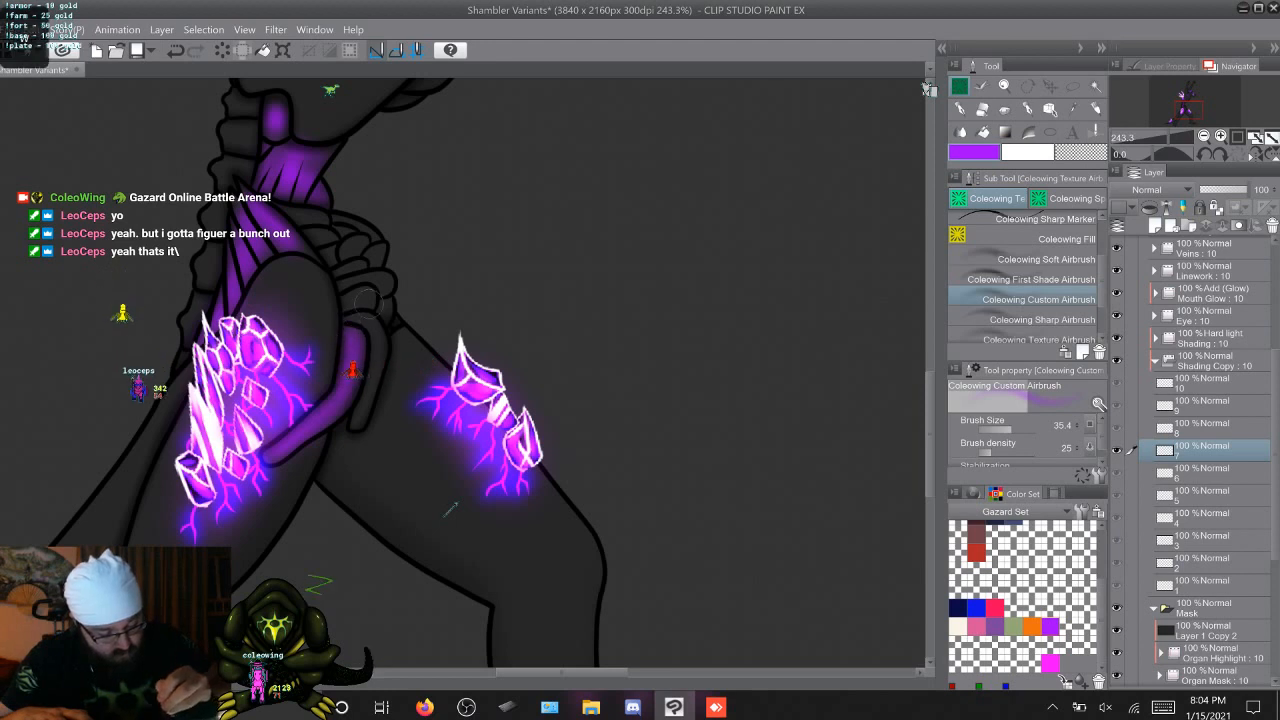
key(w)
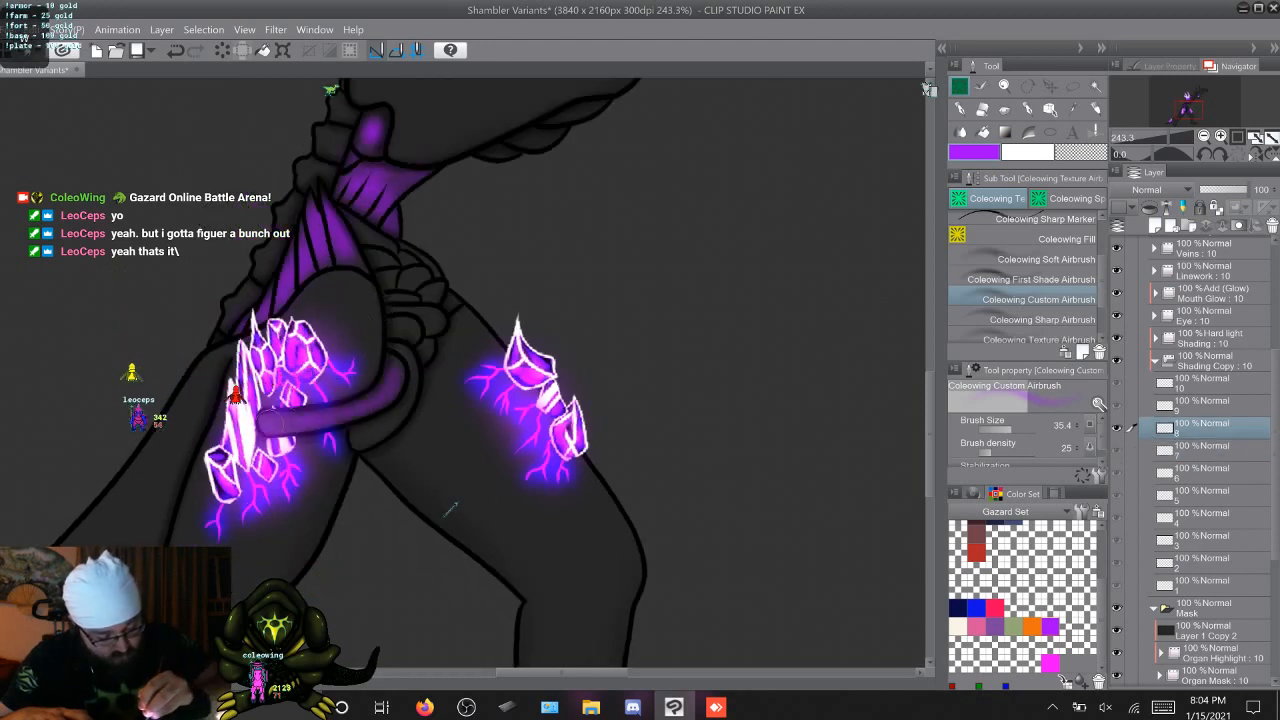
key(w)
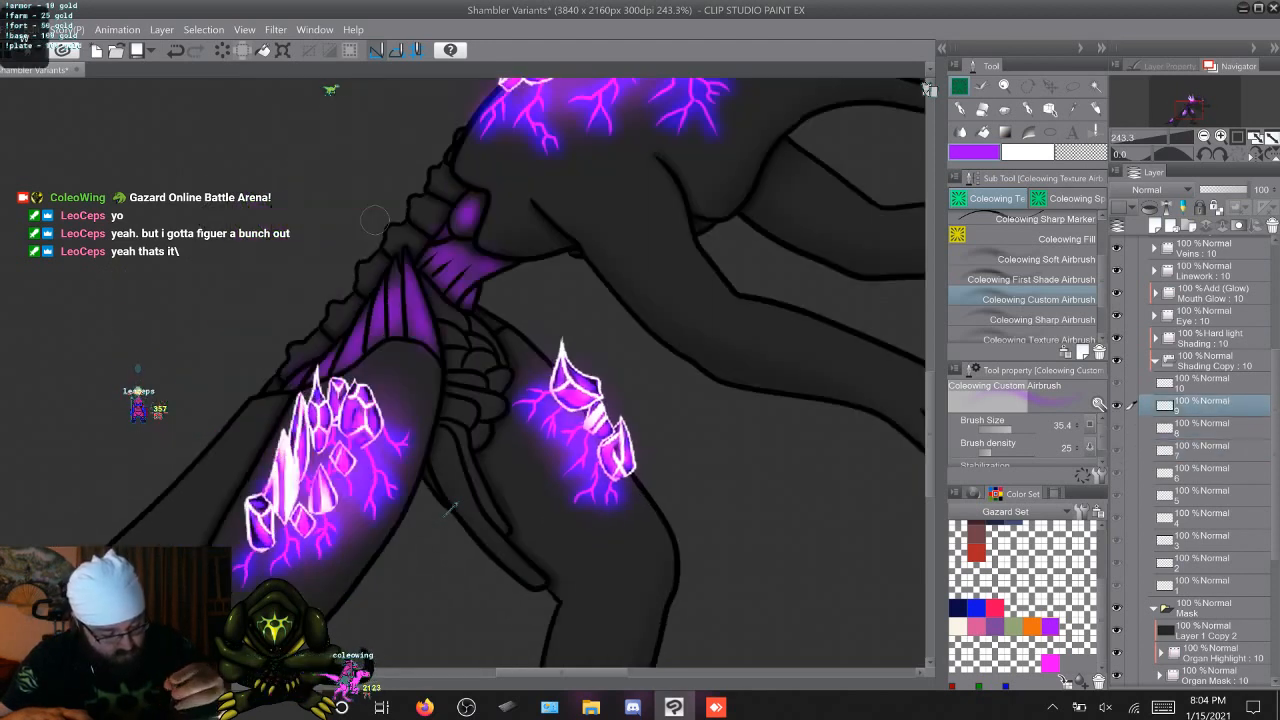
mouse_move(441, 447)
mouse_down()
mouse_move(491, 543)
mouse_move(536, 583)
mouse_move(484, 532)
mouse_up()
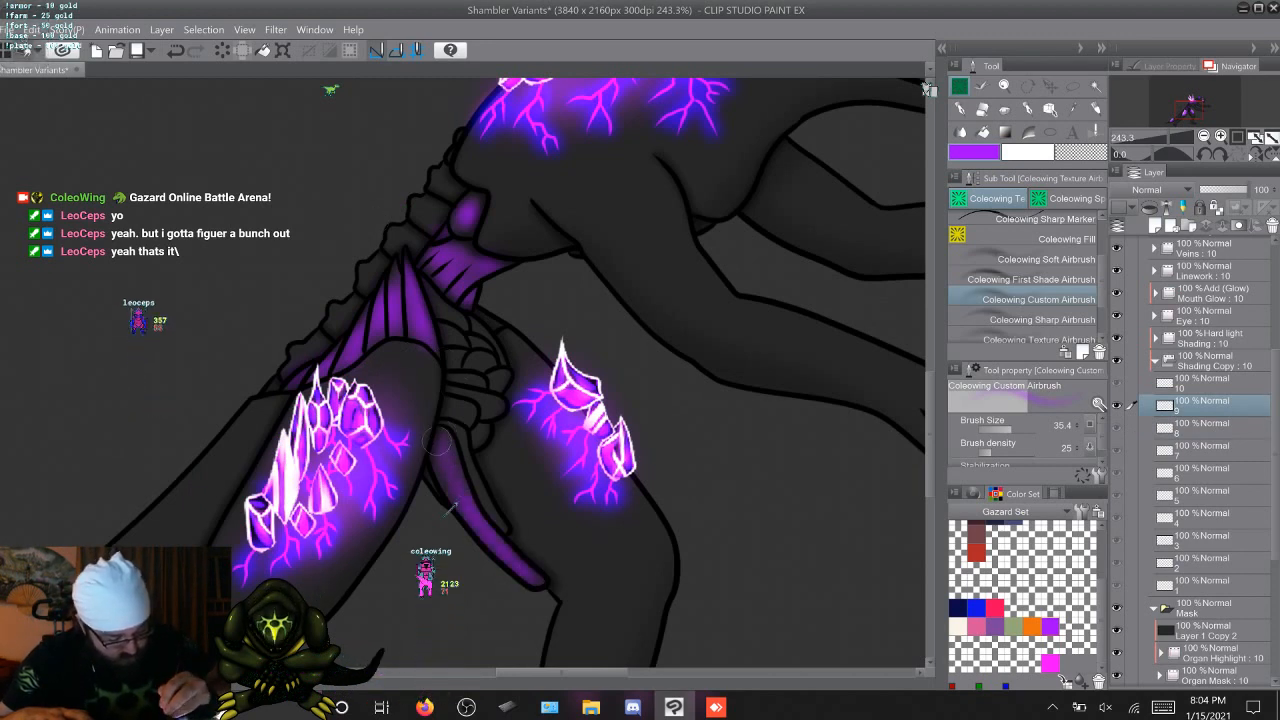
Airbrush purple along the longer hanging strand on Shading Copy cel 10 and the shorter strand beside it on cels 3 and 4
key(w)
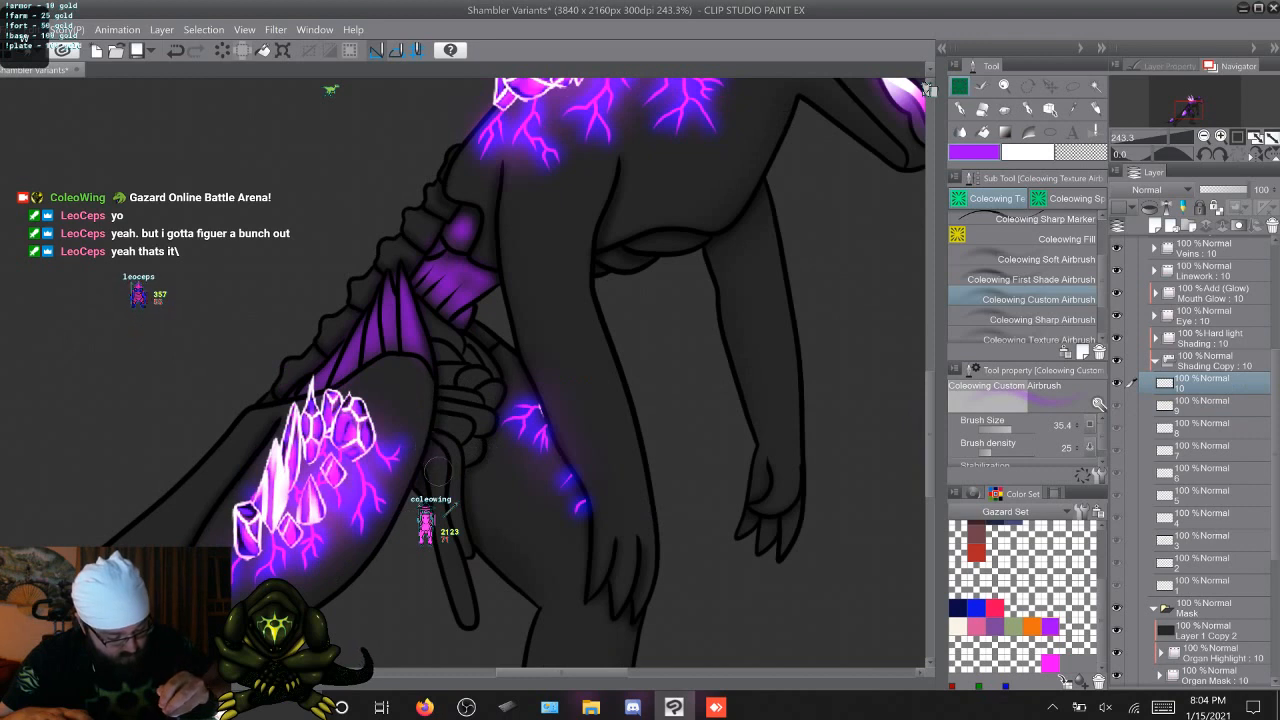
mouse_move(449, 558)
mouse_down()
mouse_move(470, 622)
mouse_move(434, 430)
mouse_up()
key(w)
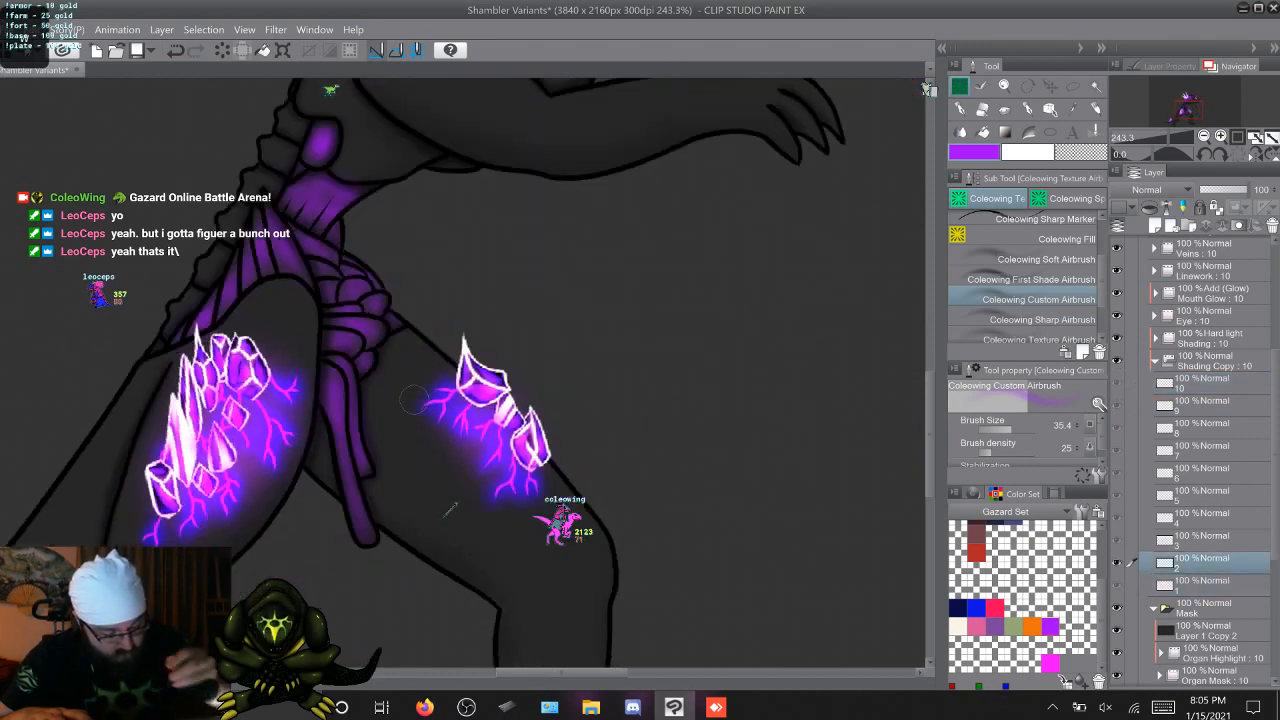
key(w)
key(w)
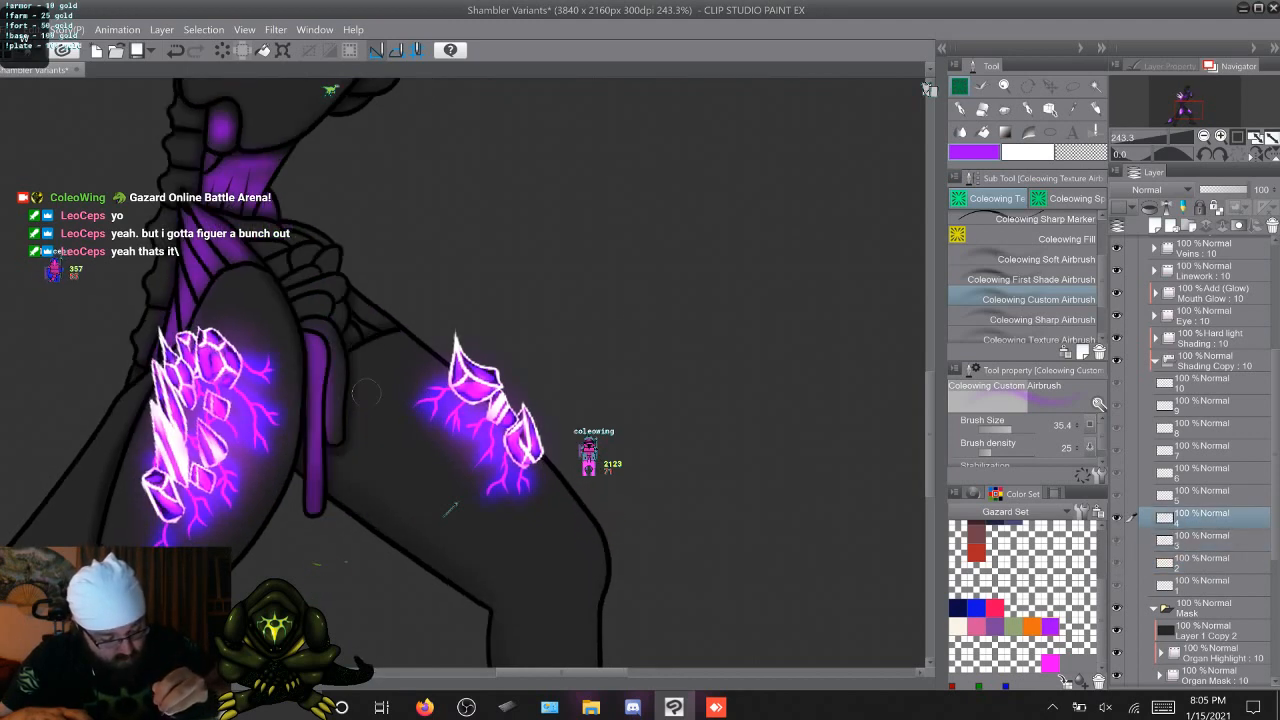
key(w)
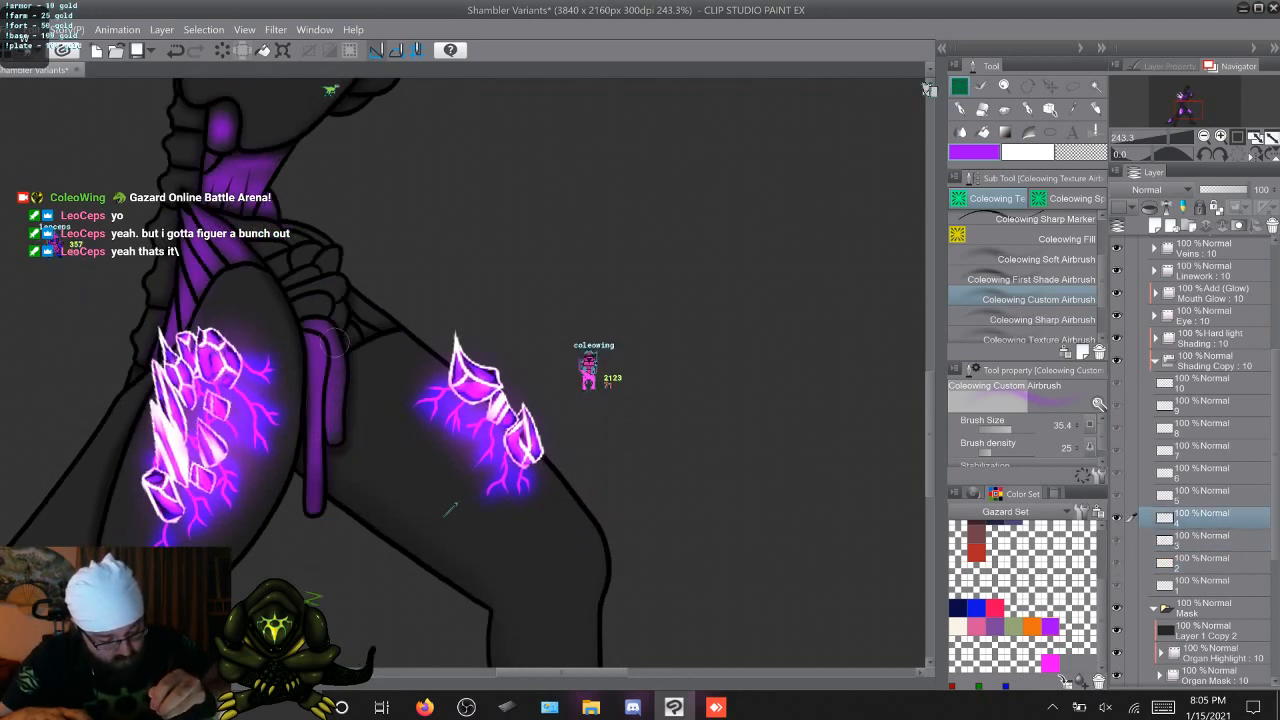
Airbrush the shorter hanging strand below the pelvis purple on Shading Copy cels 5 through 10
key(w)
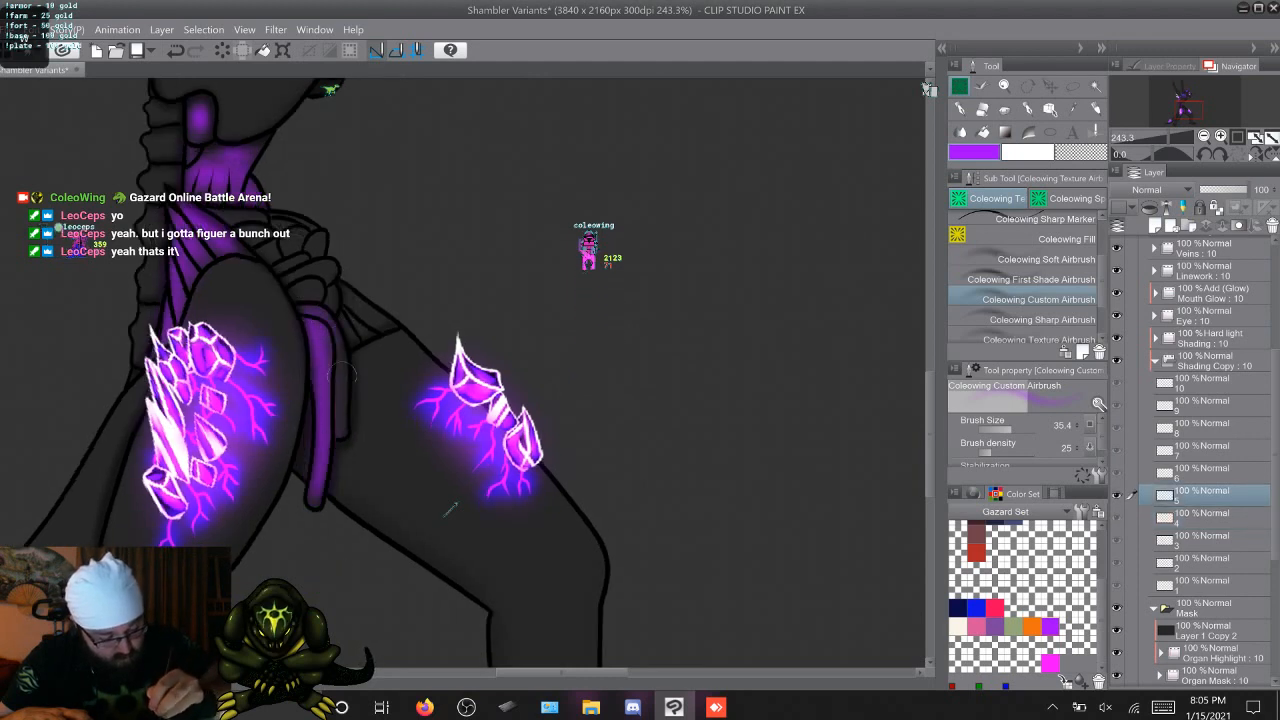
key(w)
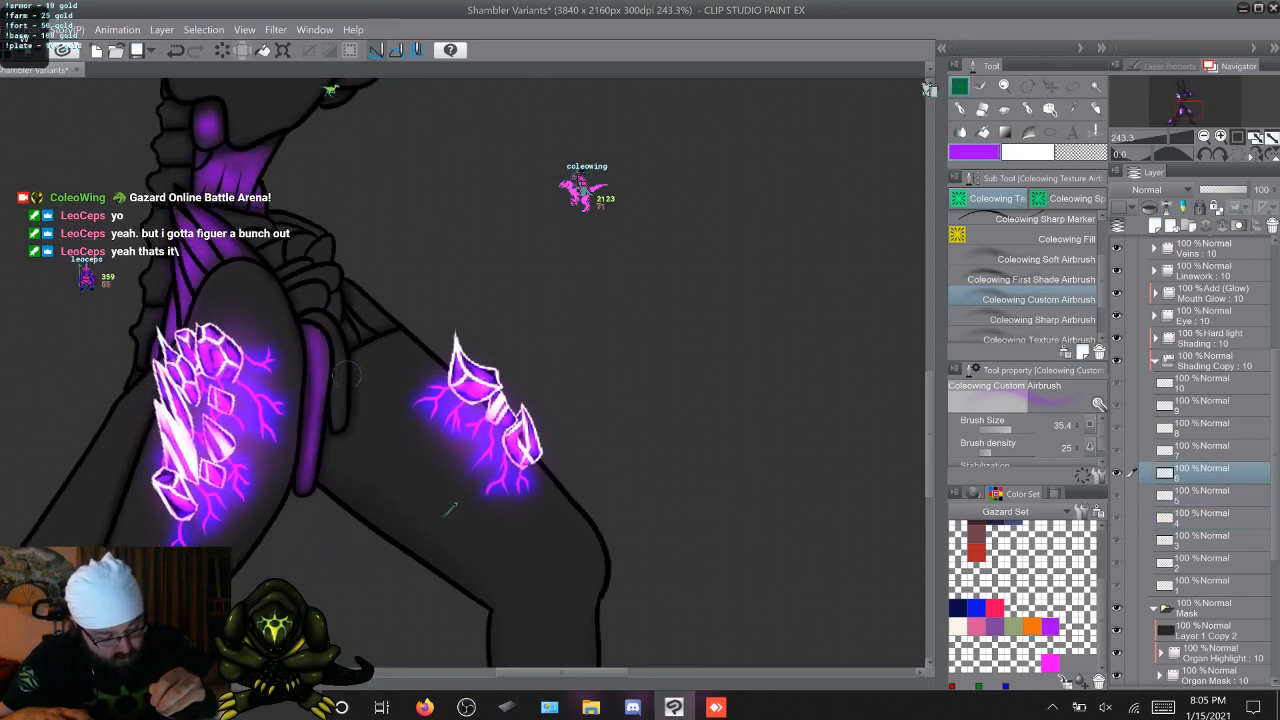
key(q)
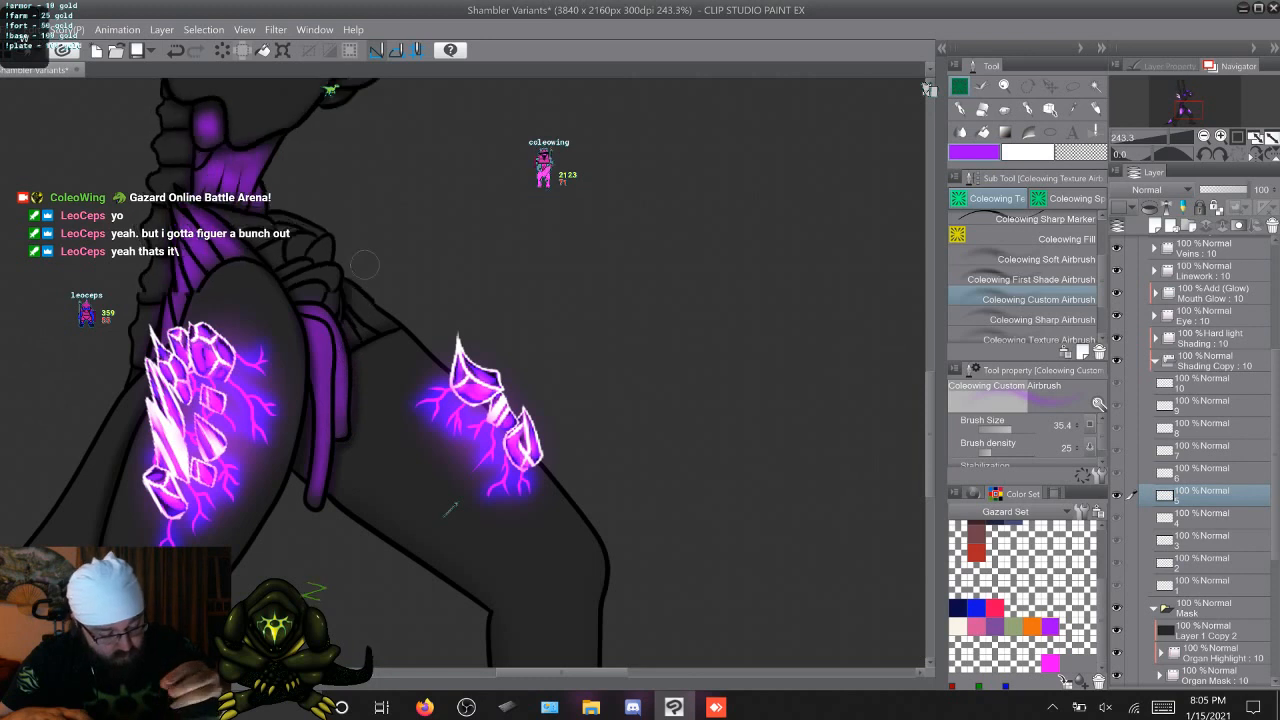
key(w)
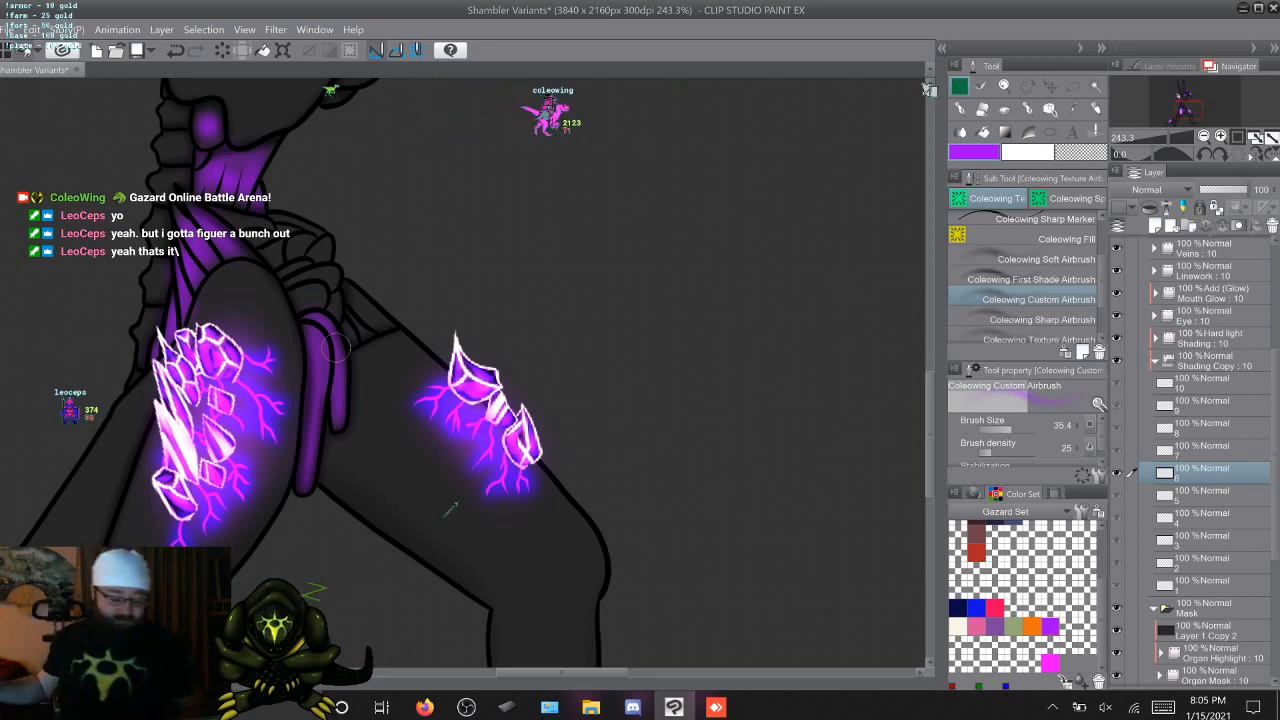
key(period)
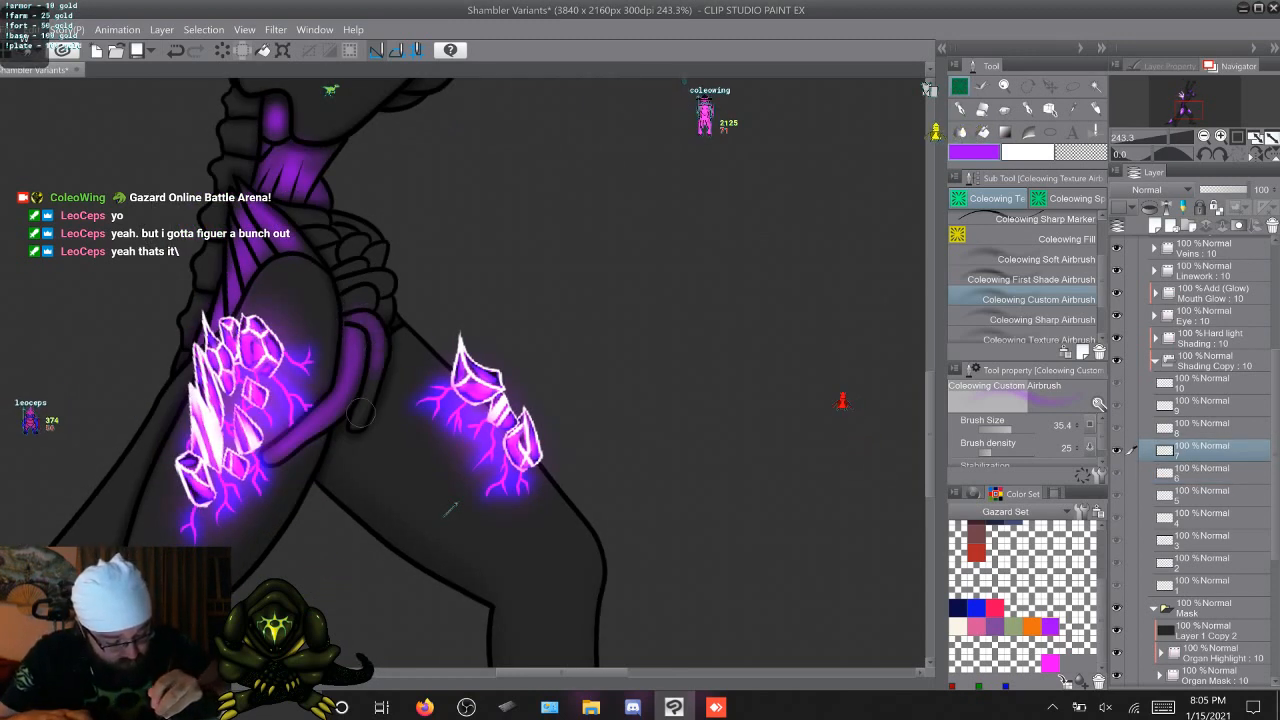
key(period)
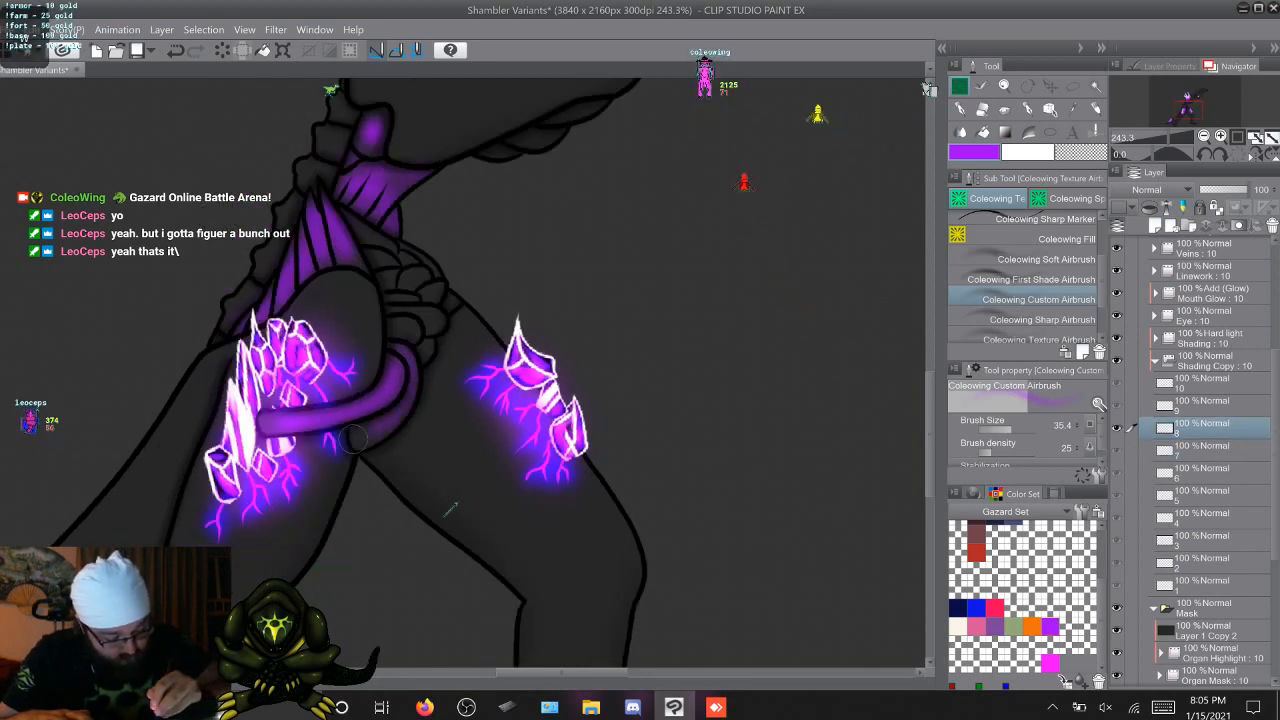
key(period)
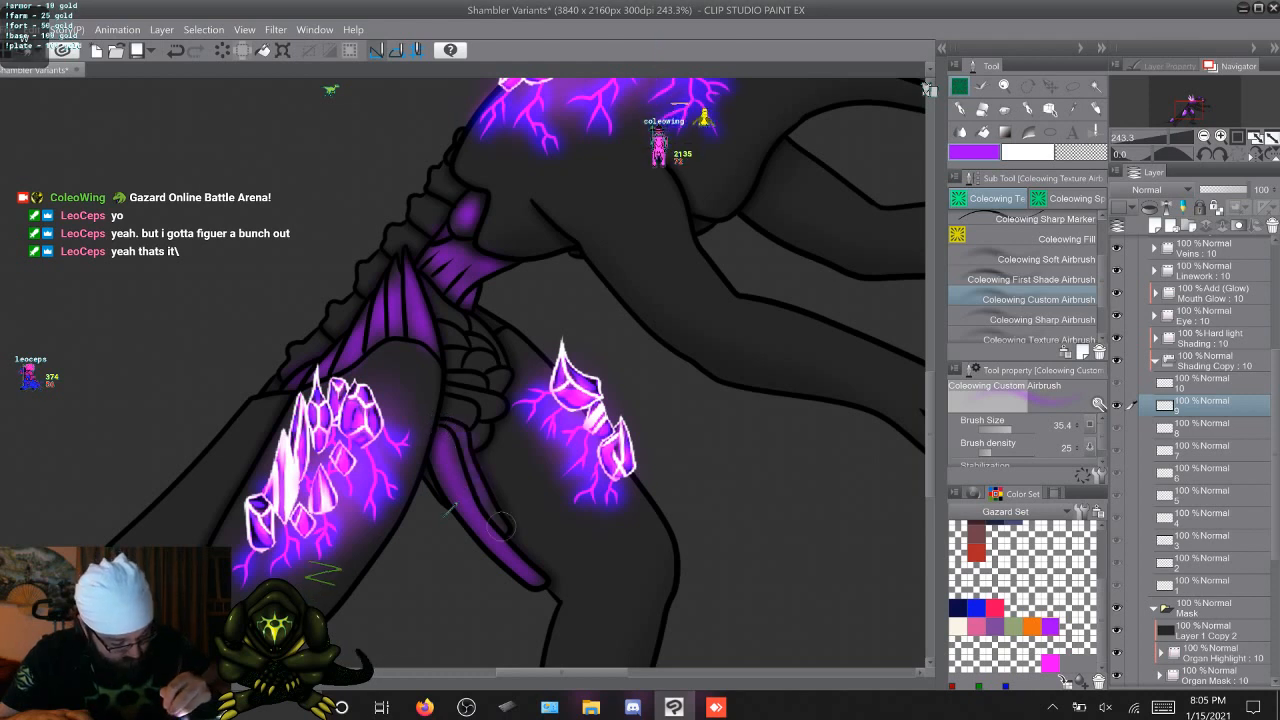
key(period)
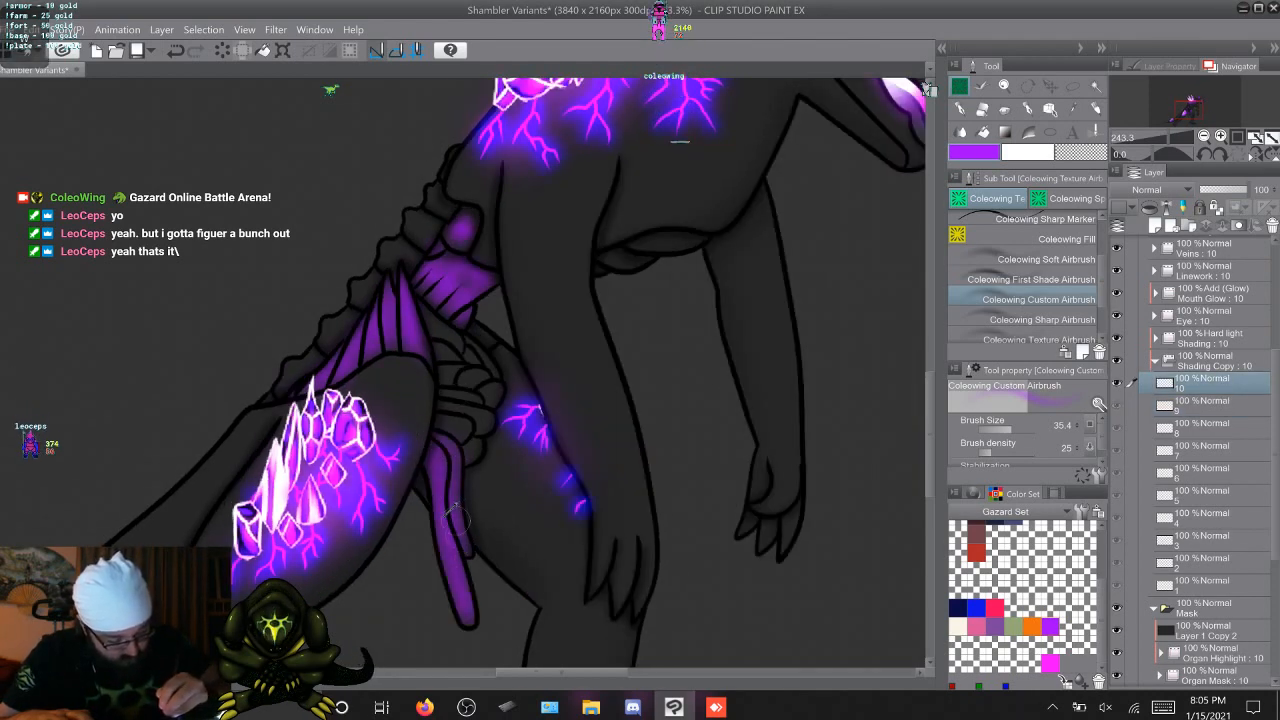
Airbrush the coiled organ cluster and adjoining bands purple on Shading Copy cels 3 through 5, using the first two cels as reference
key(period)
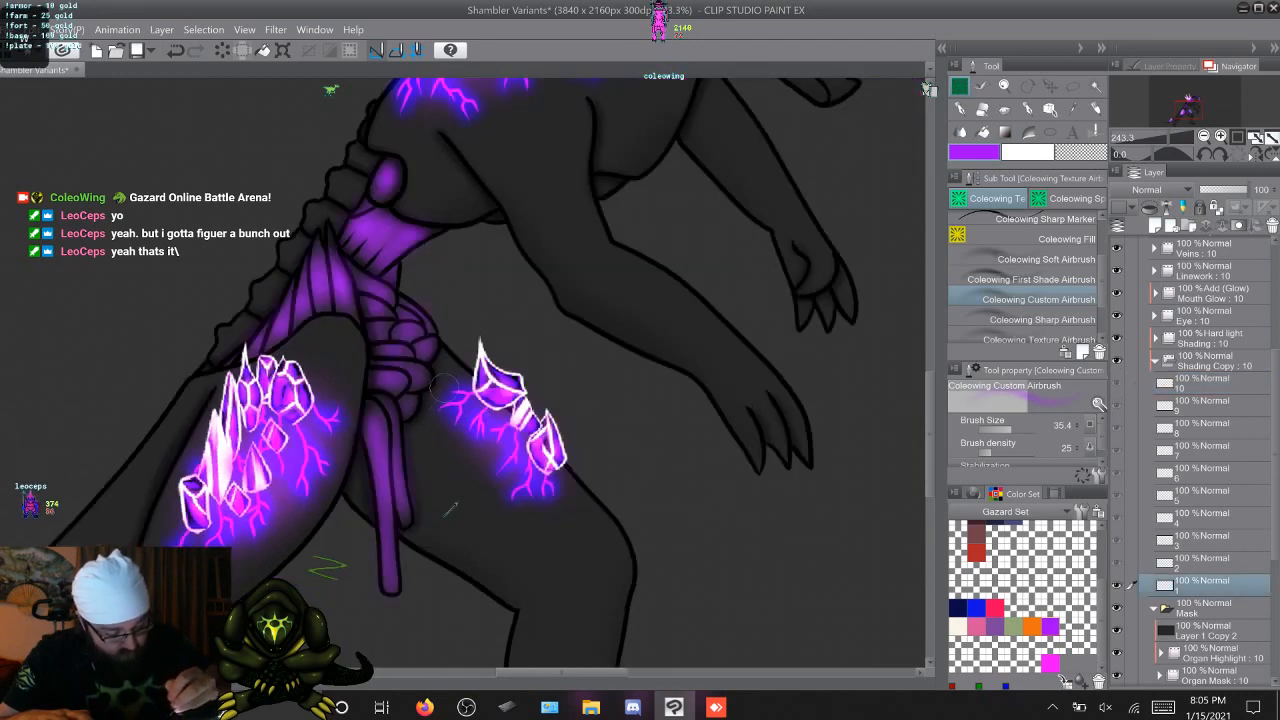
key(period)
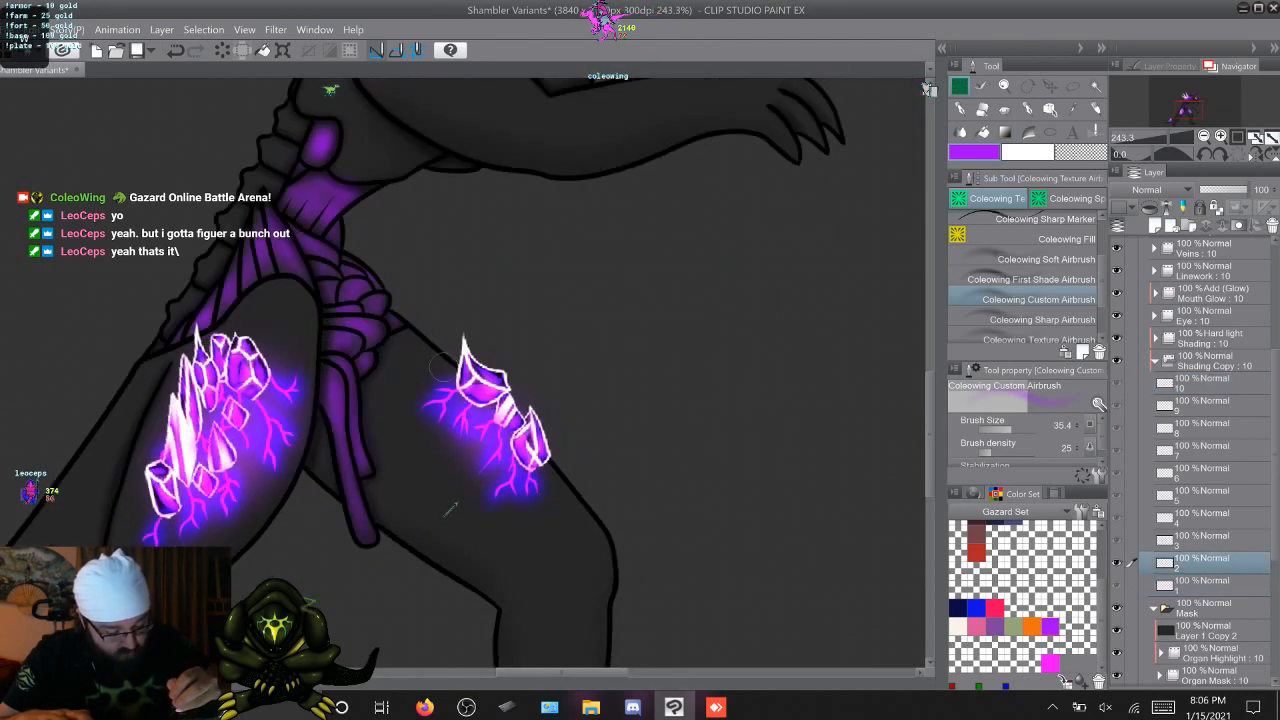
key(comma)
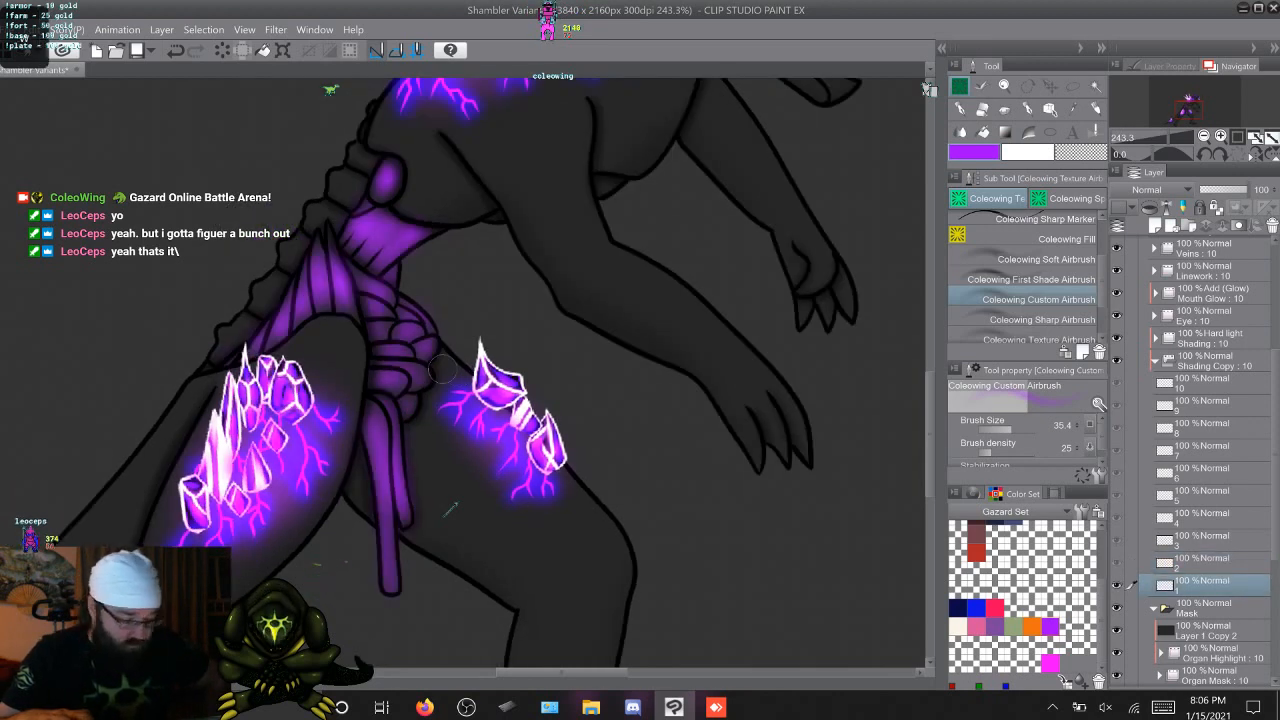
key(period)
key(period)
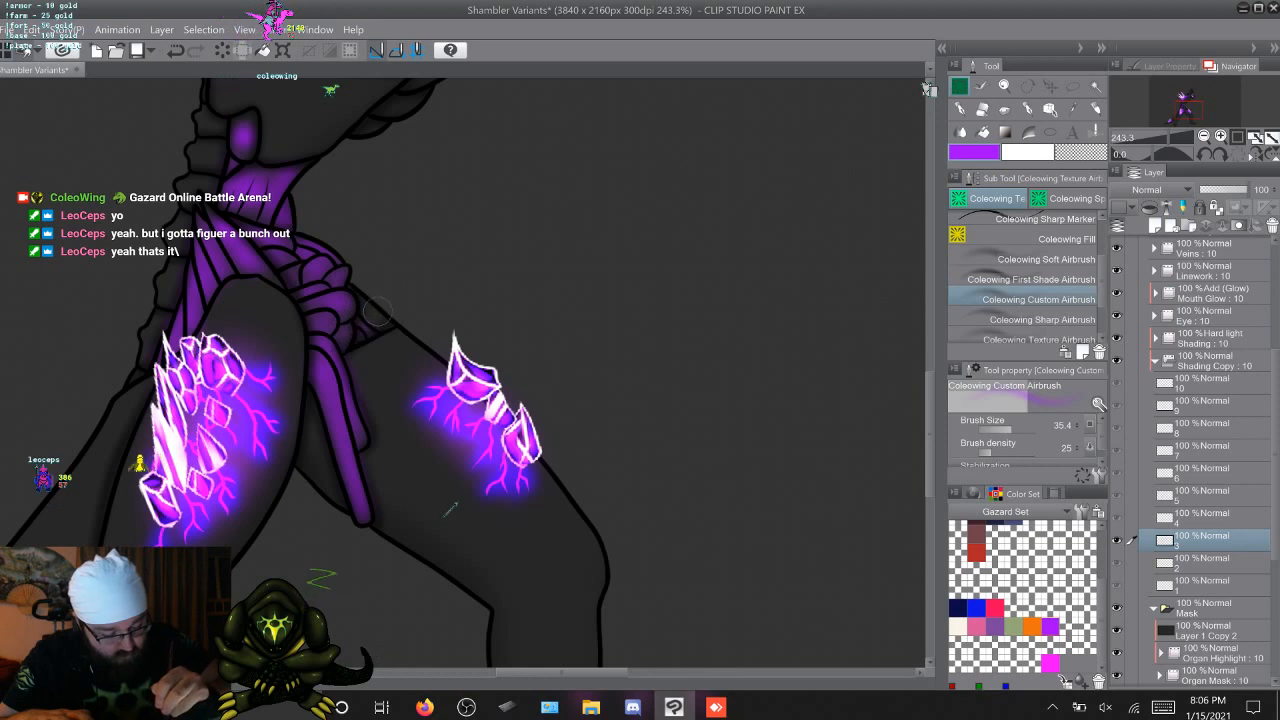
key(Right)
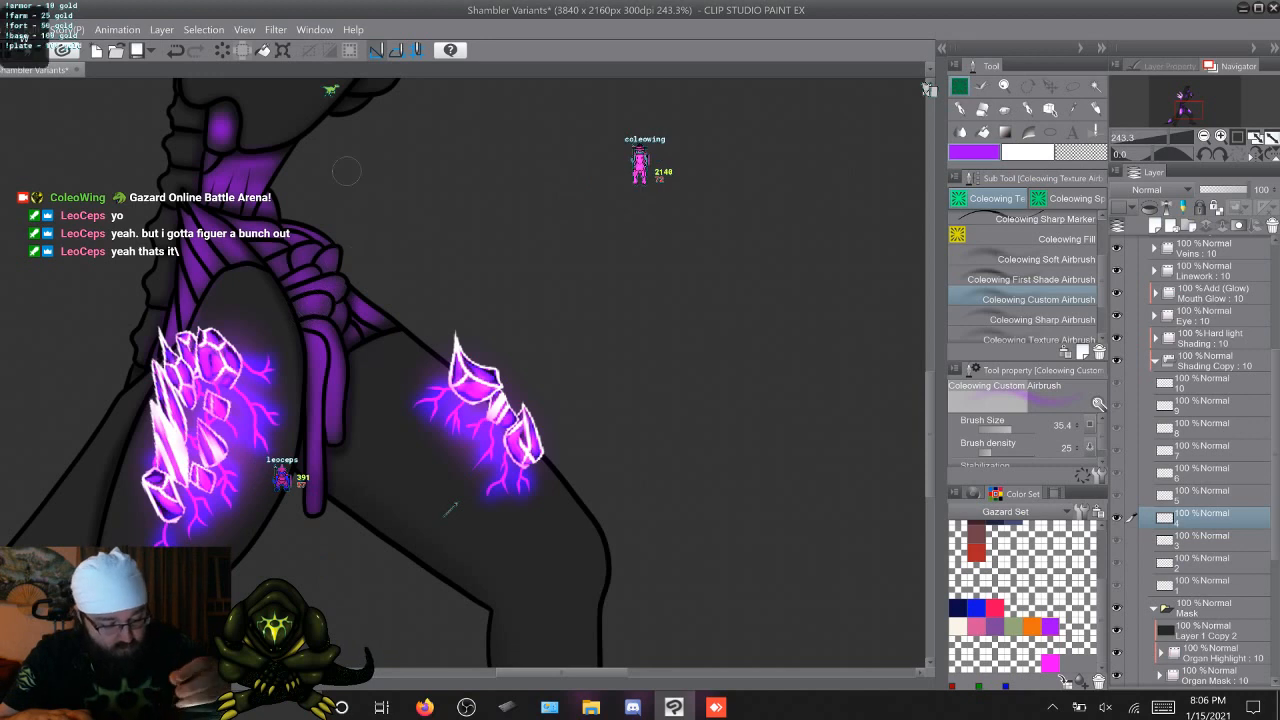
key(Right)
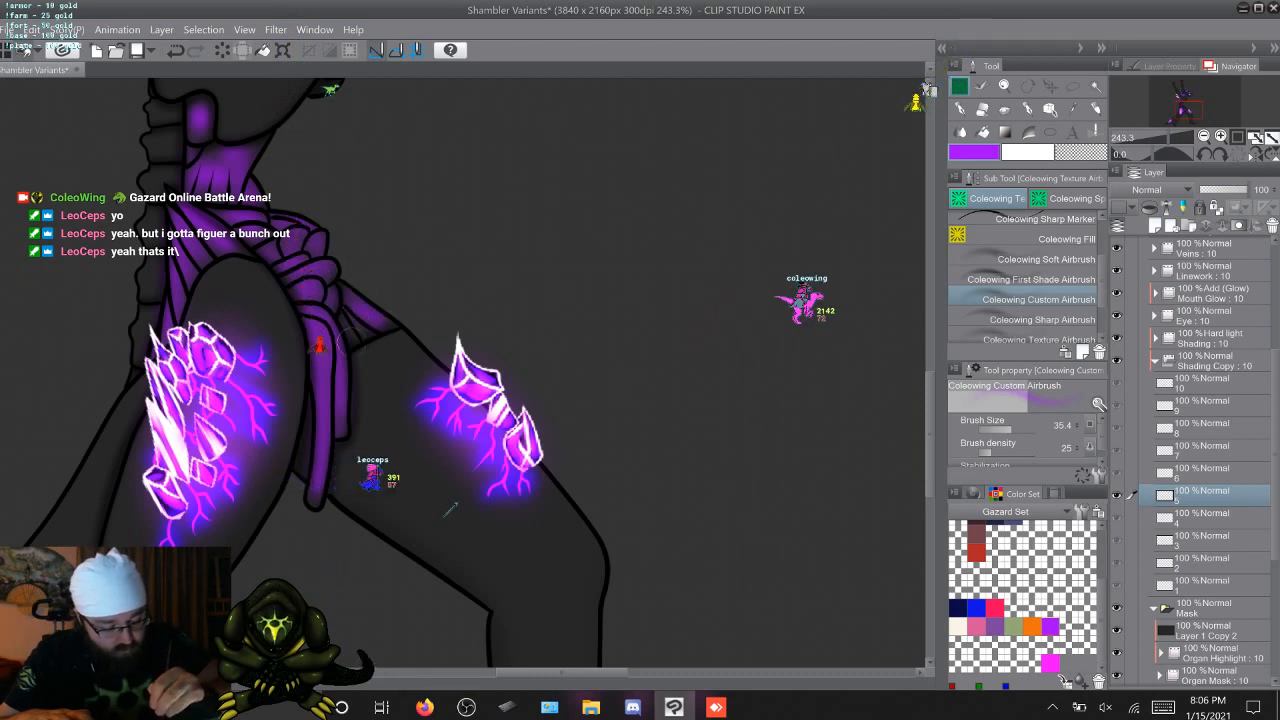
Airbrush purple over the coiled organ cluster and adjoining bands on Shading Copy cels 6 through 10
key(Right)
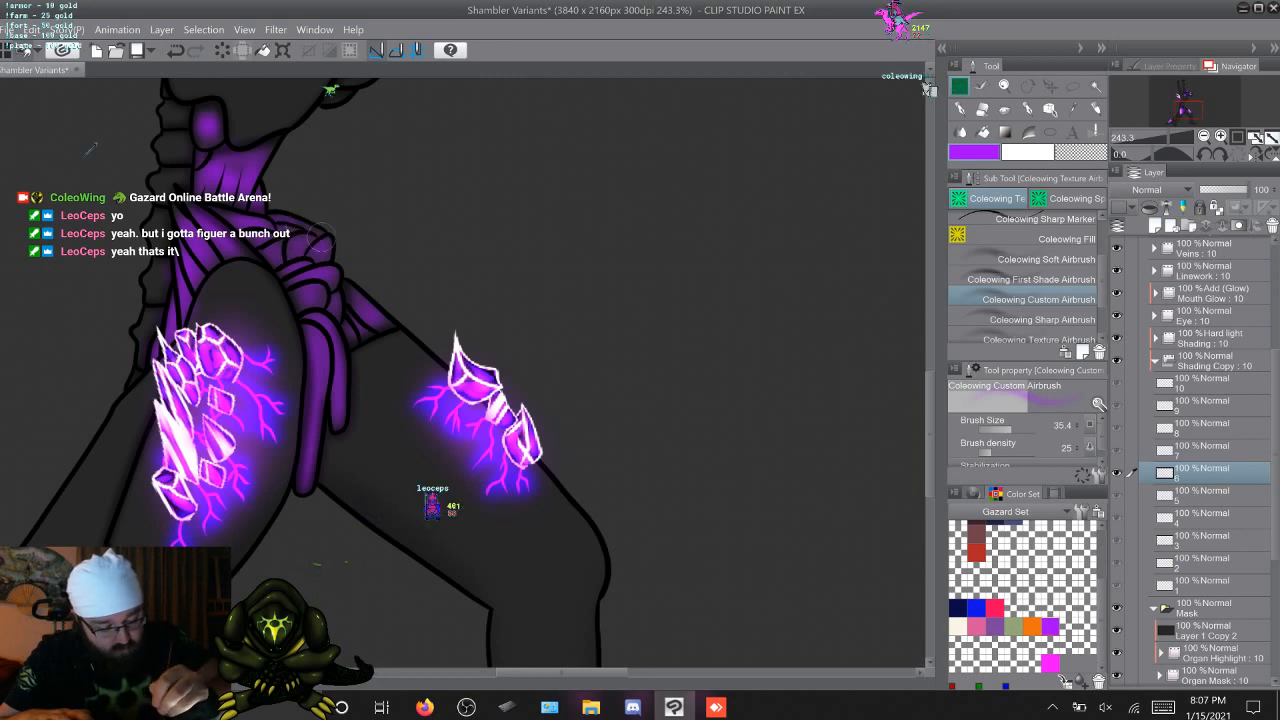
key(Right)
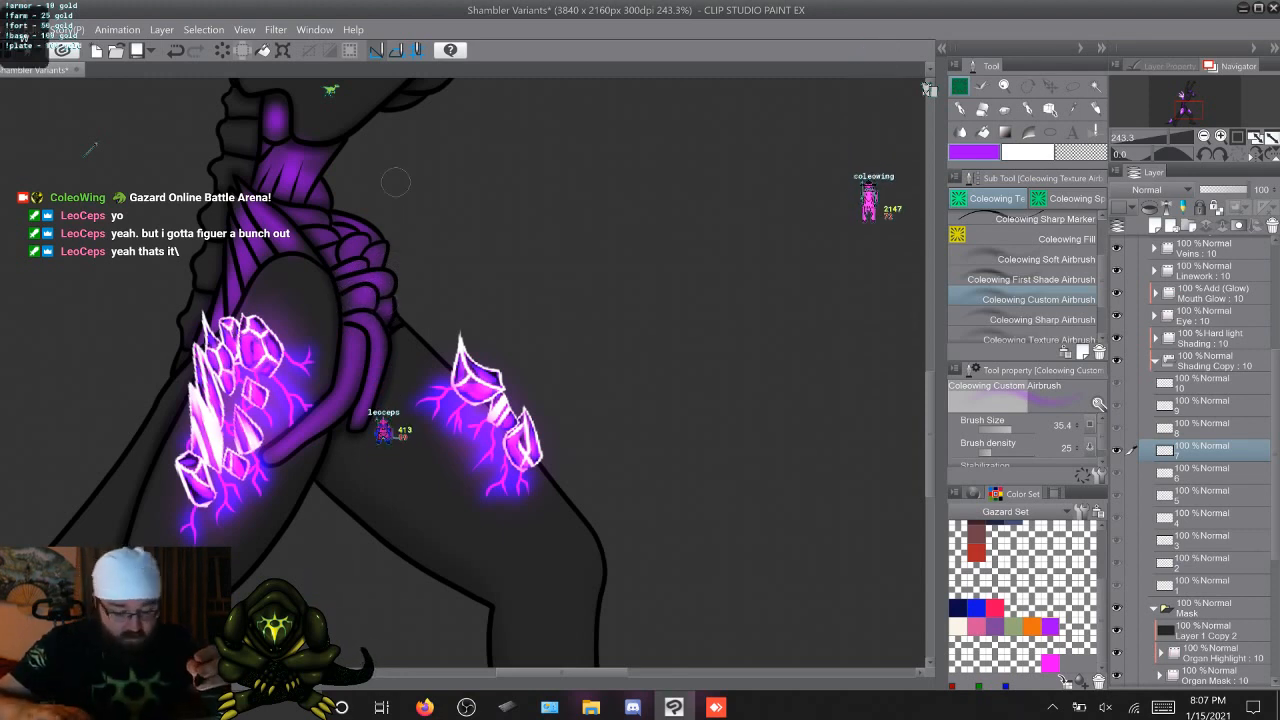
key(Right)
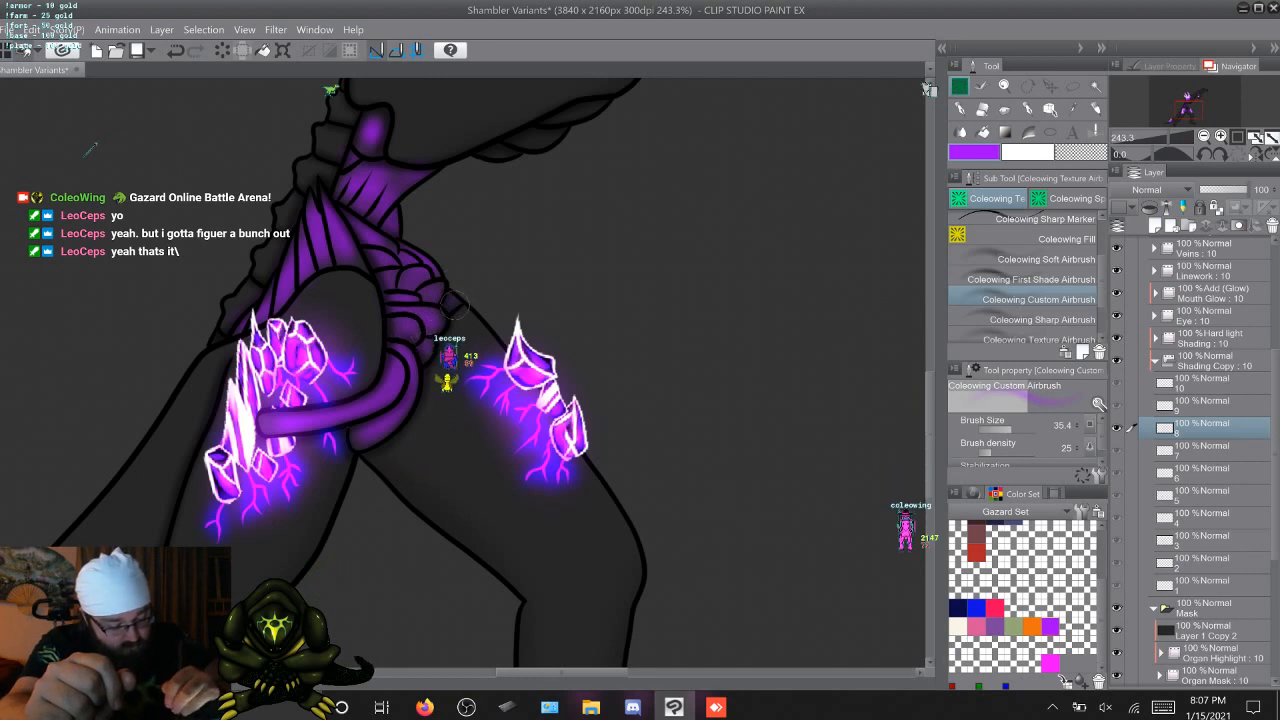
key(Right)
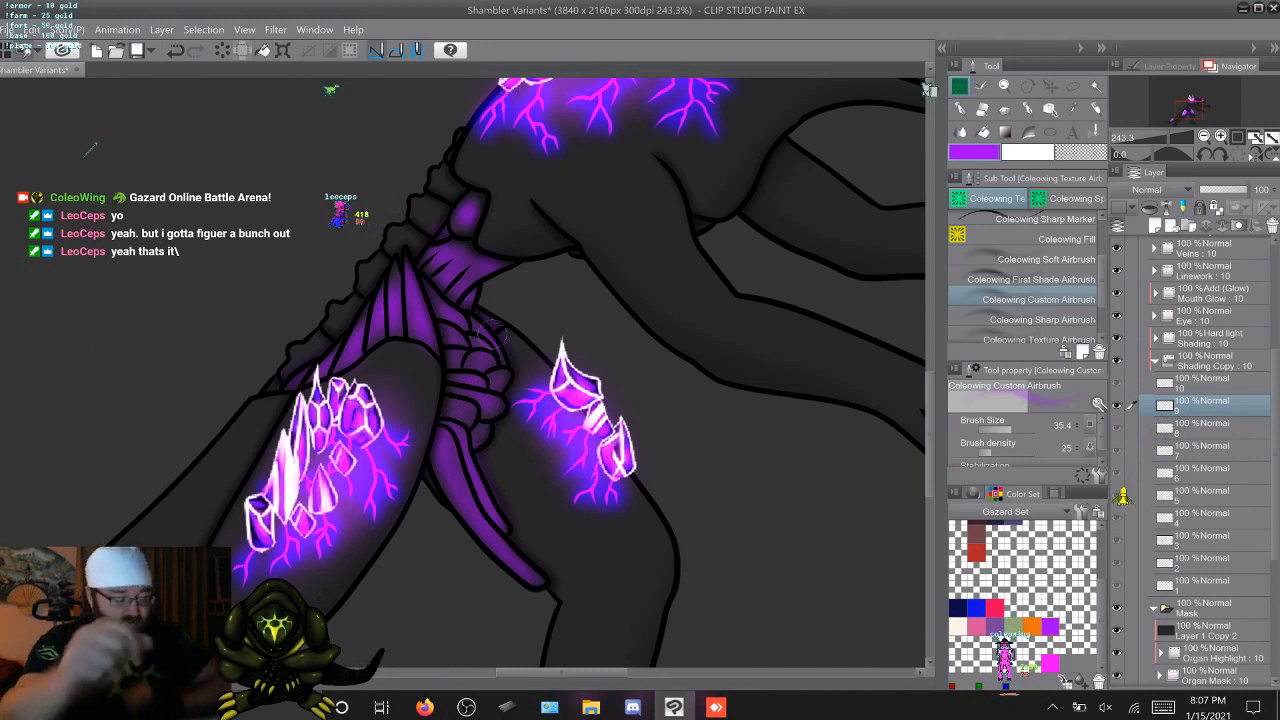
key(Right)
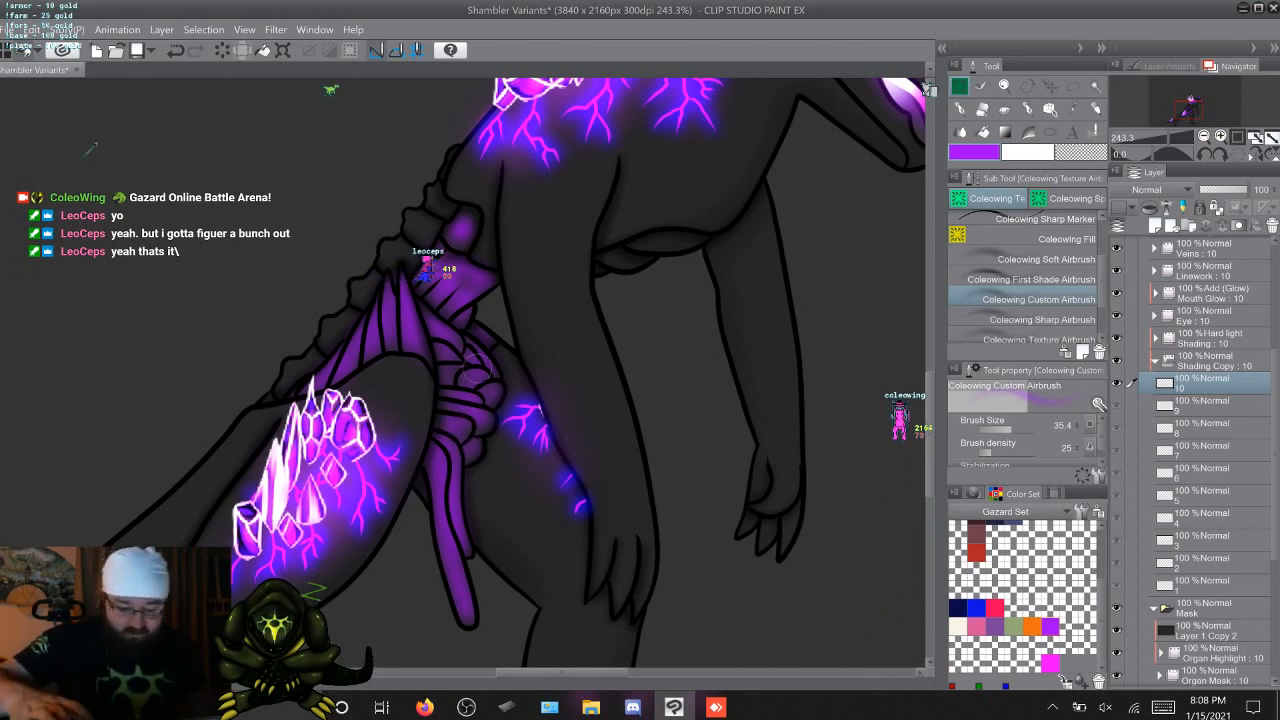
Flip through all ten animation frames to check the purple organ shading around the pelvis
key(Home)
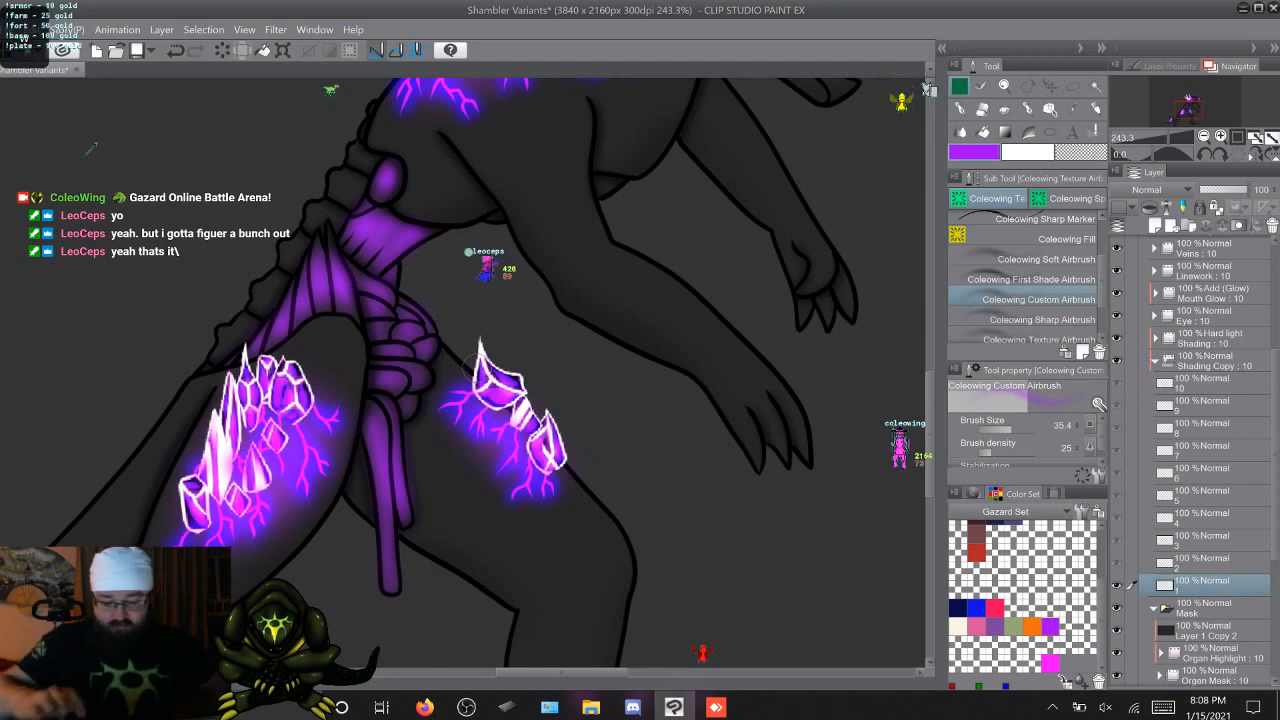
key(Right)
key(Right)
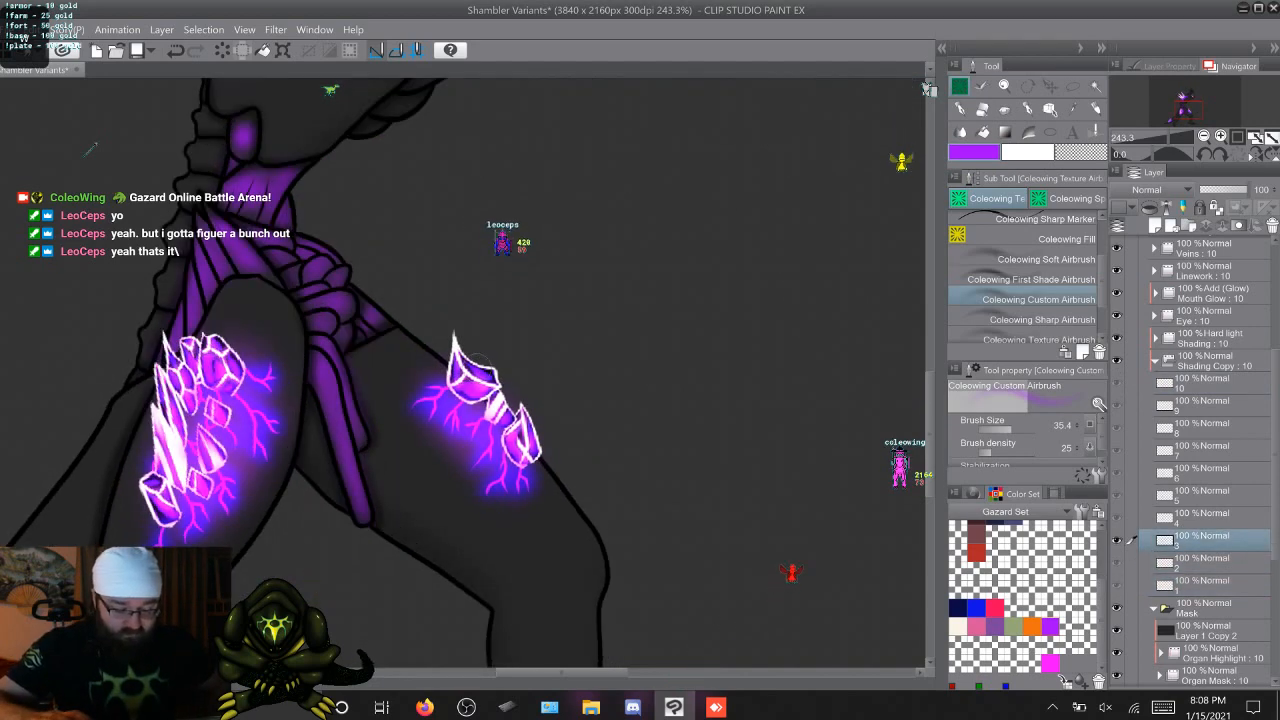
key(Right)
key(Right)
key(Right)
key(Right)
key(Right)
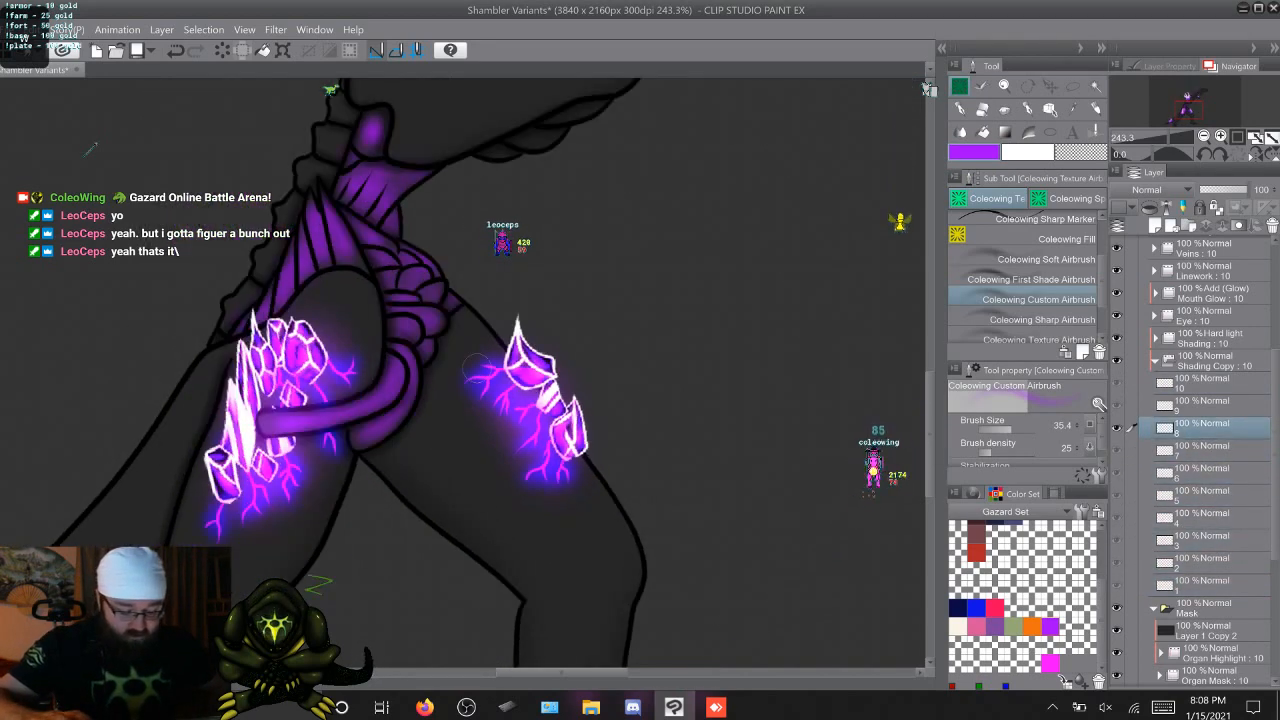
key(Right)
key(Right)
key(Home)
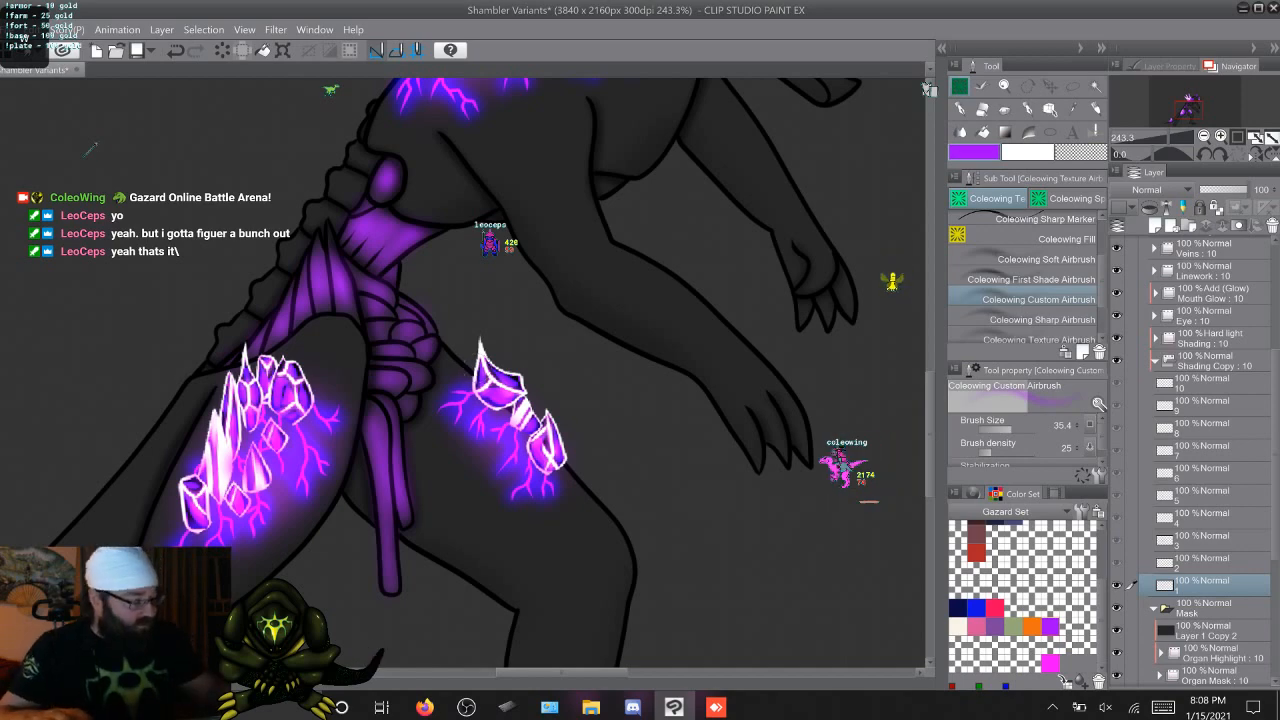
Airbrush the small organ at the base of the bony tail tip purple on Shading Copy cels 3 and 4
drag(475, 367, 693, 219)
drag(440, 473, 738, 163)
key(Right)
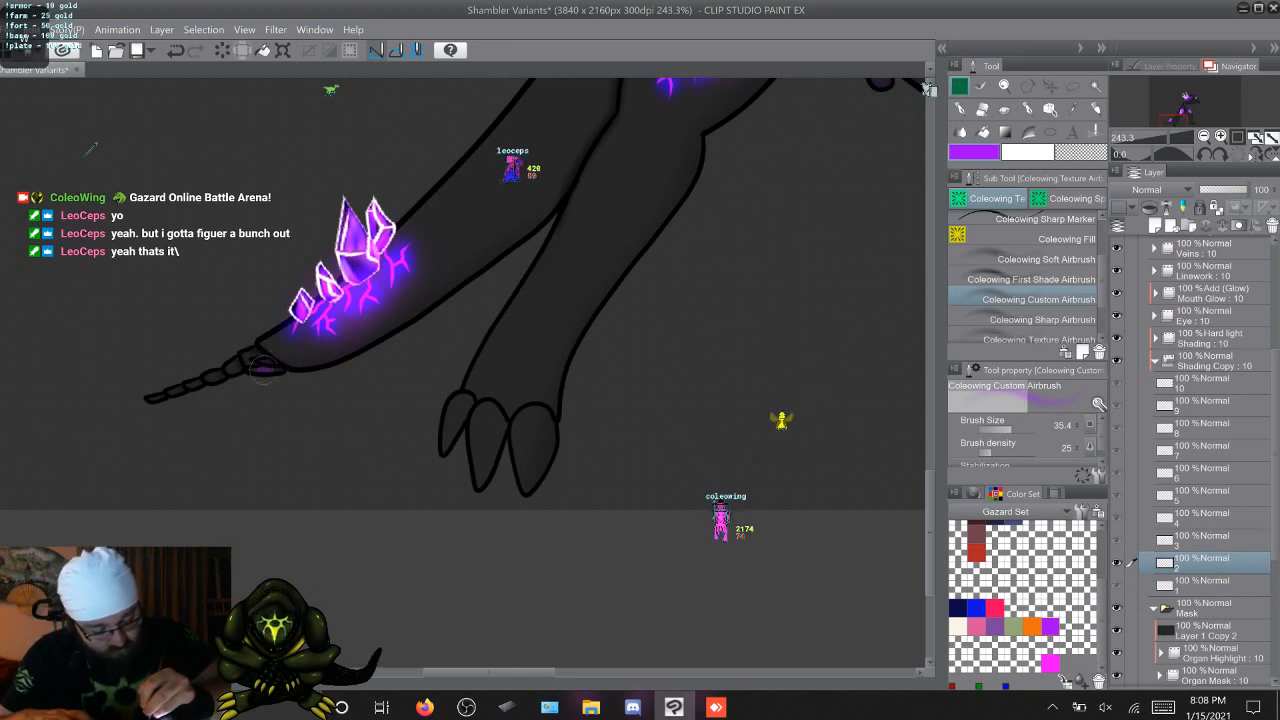
key(Right)
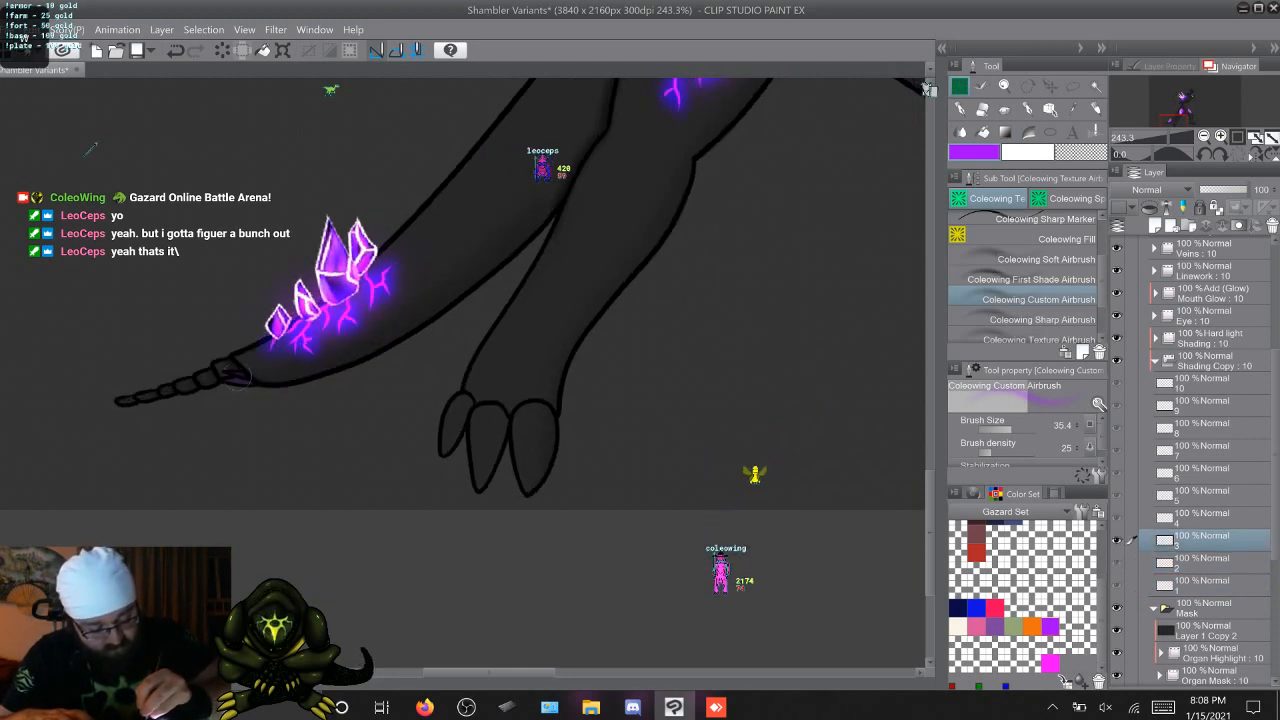
key(Right)
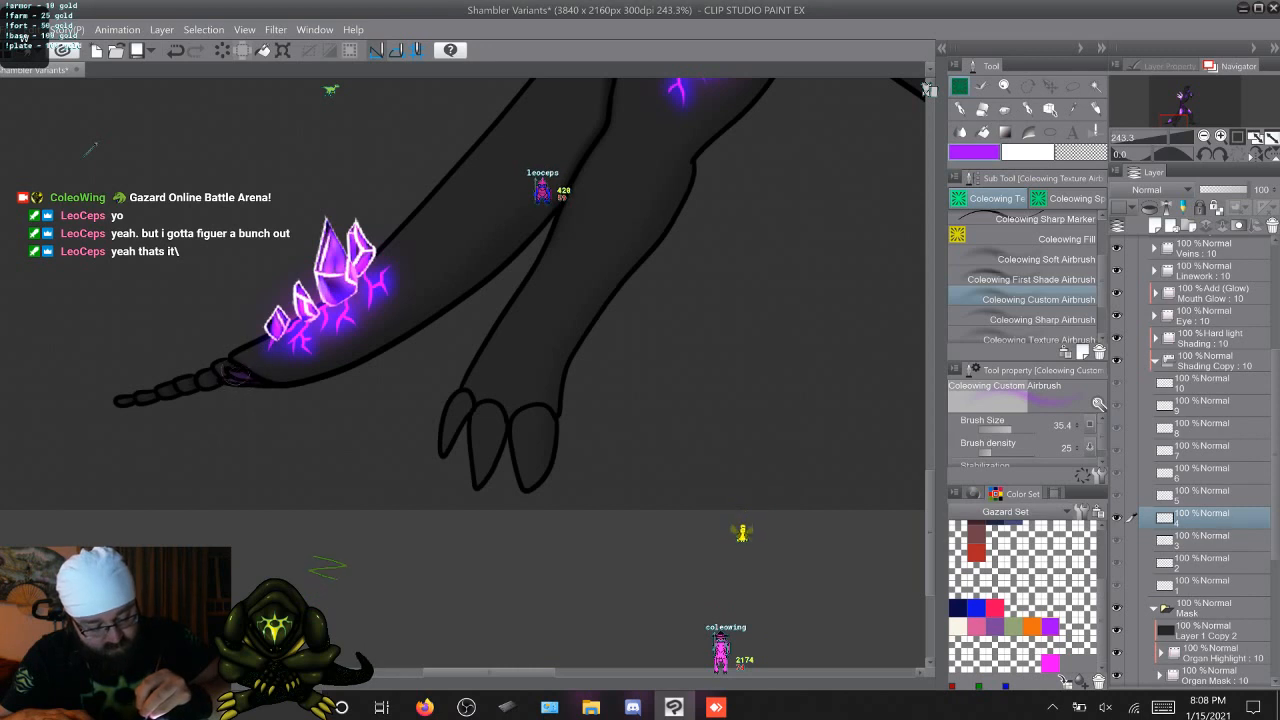
Airbrush the small organ at the base of the bony tail tip purple on Shading Copy cels 5 through 10
key(Right)
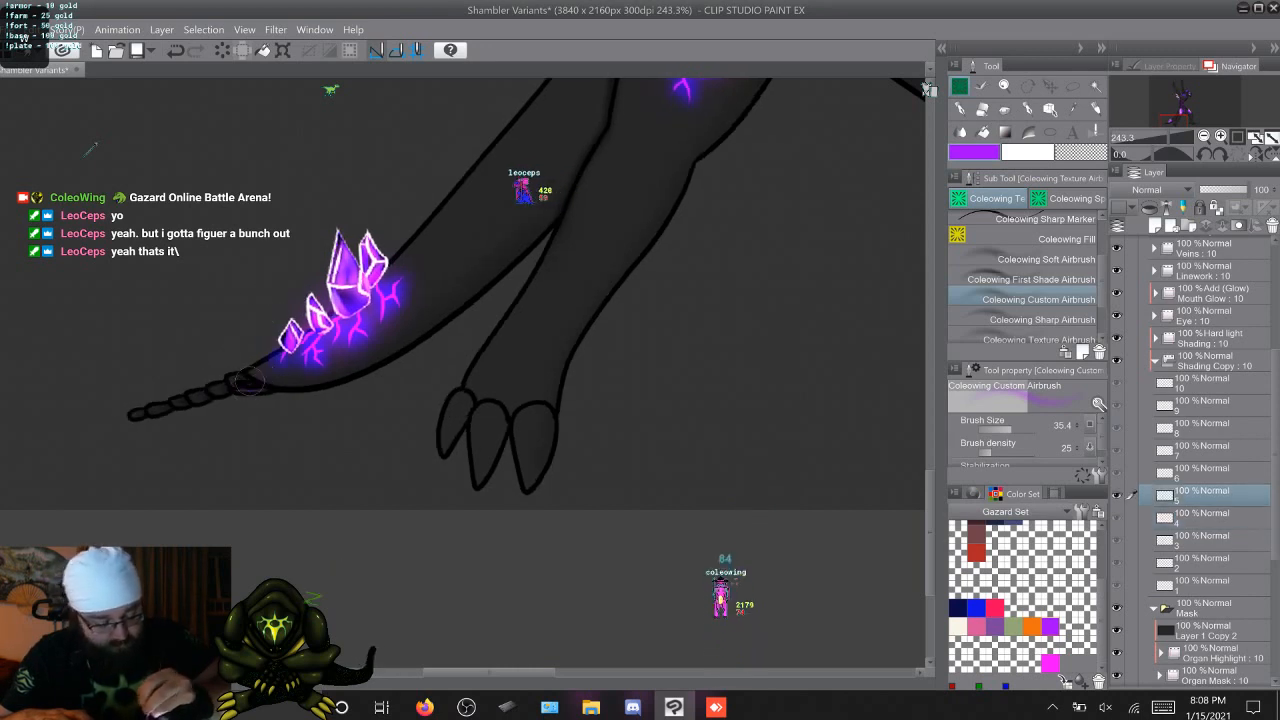
key(Right)
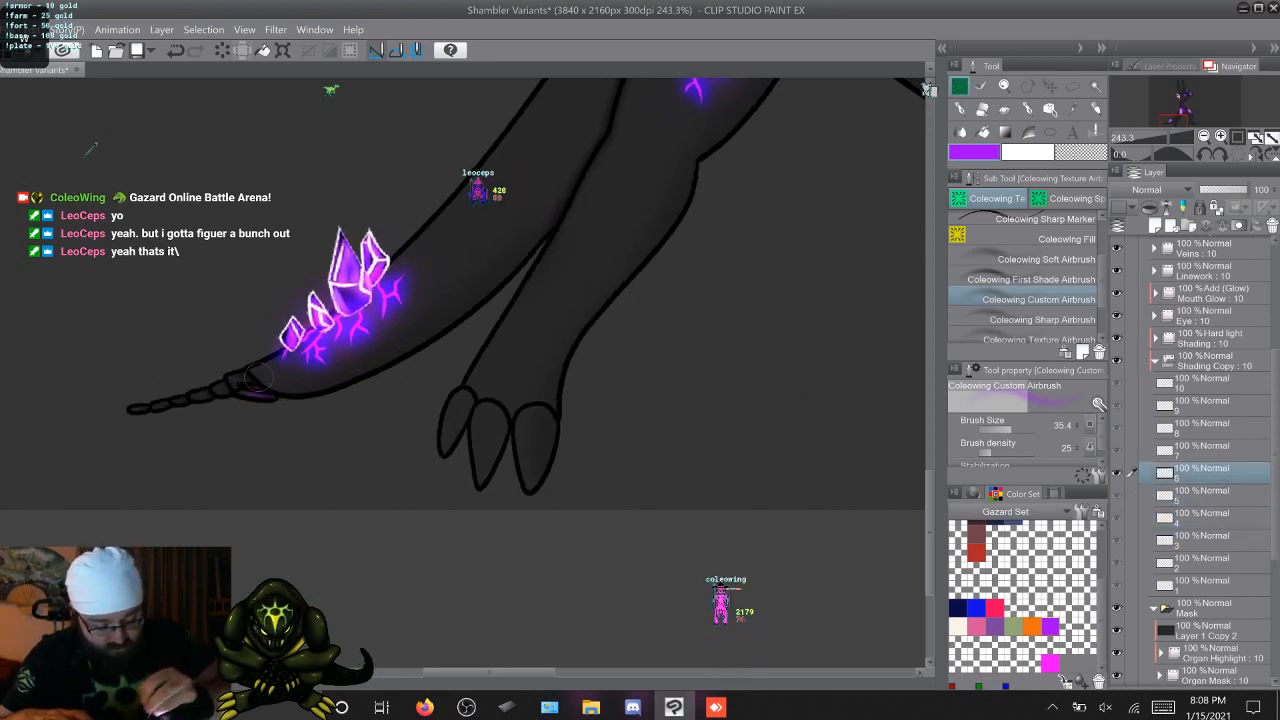
key(Right)
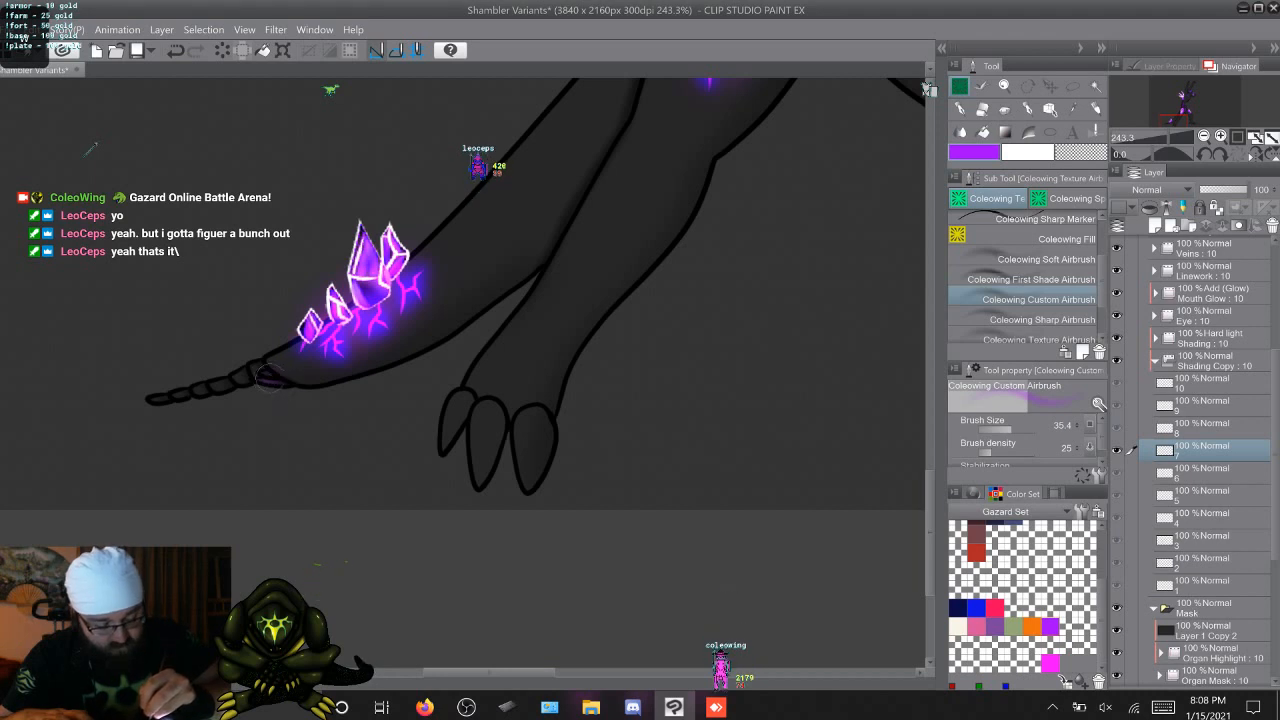
key(Right)
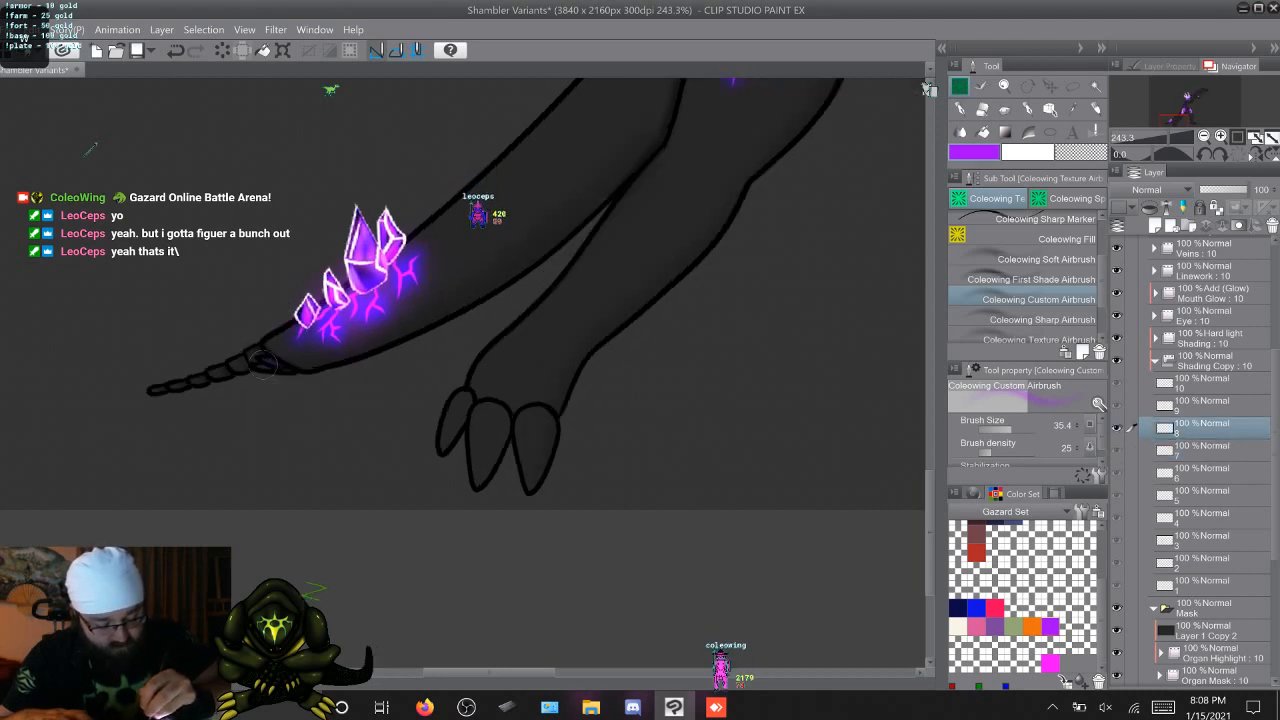
key(Right)
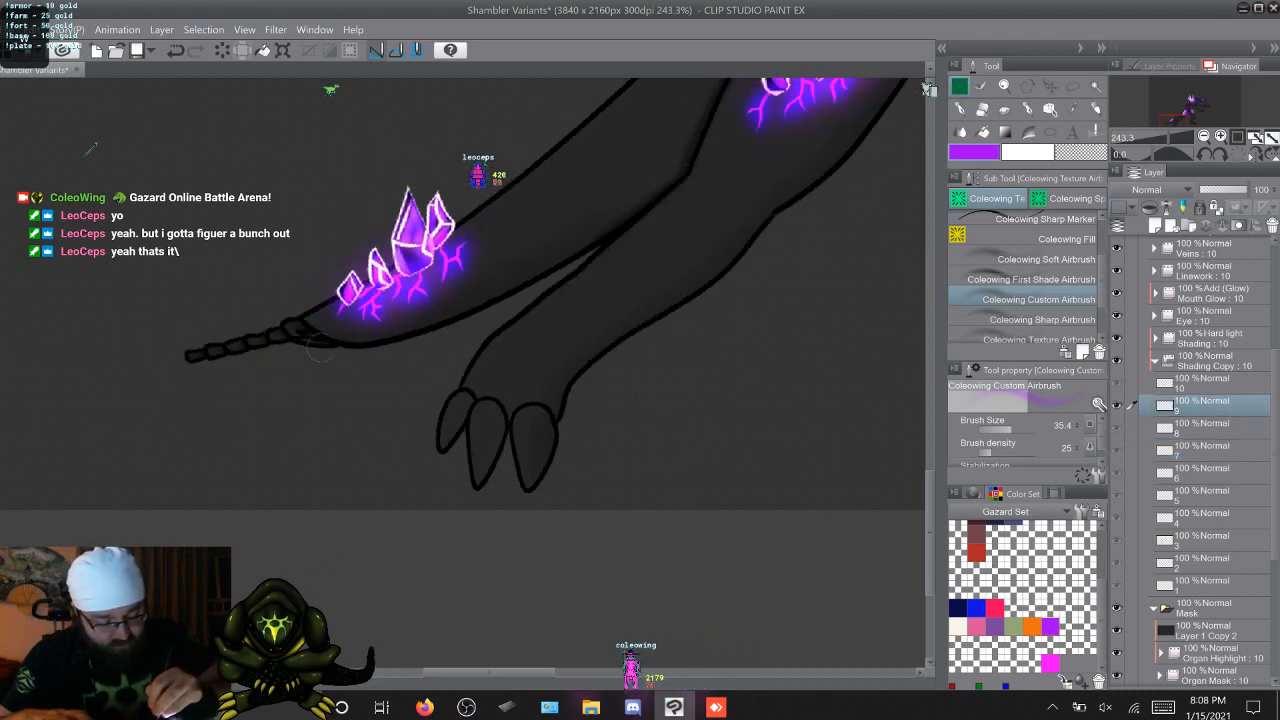
key(Right)
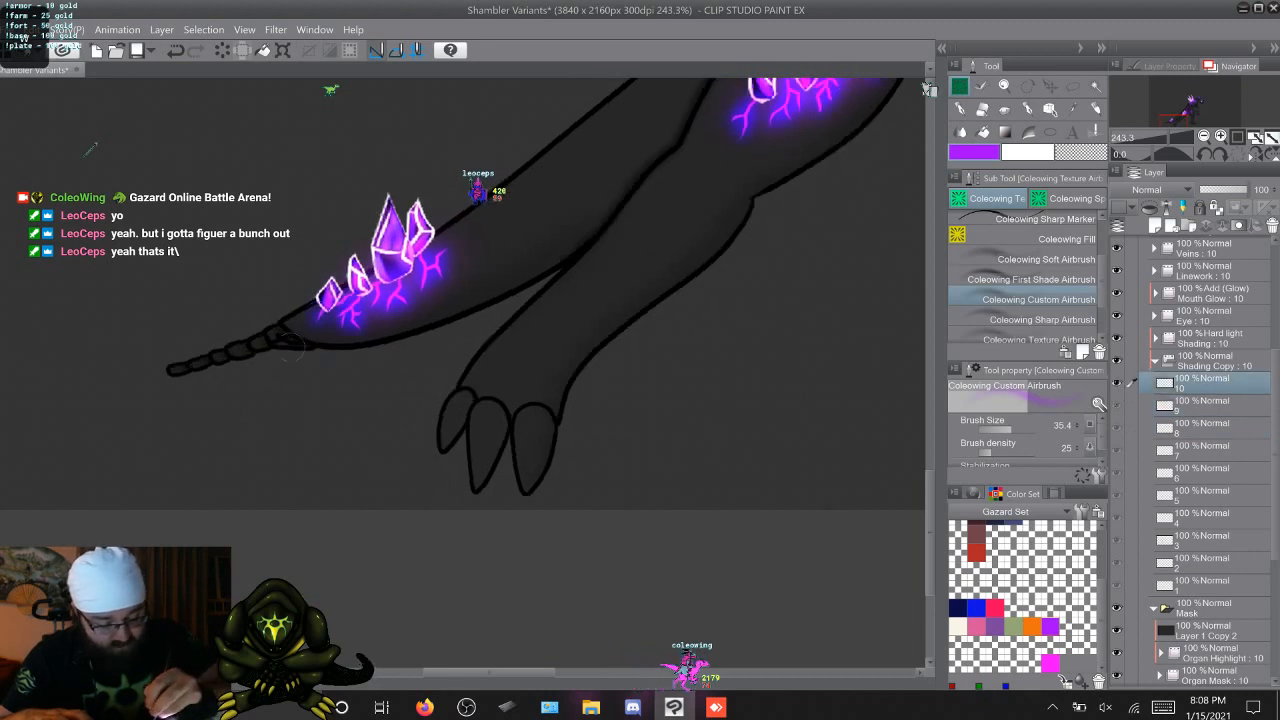
key(Right)
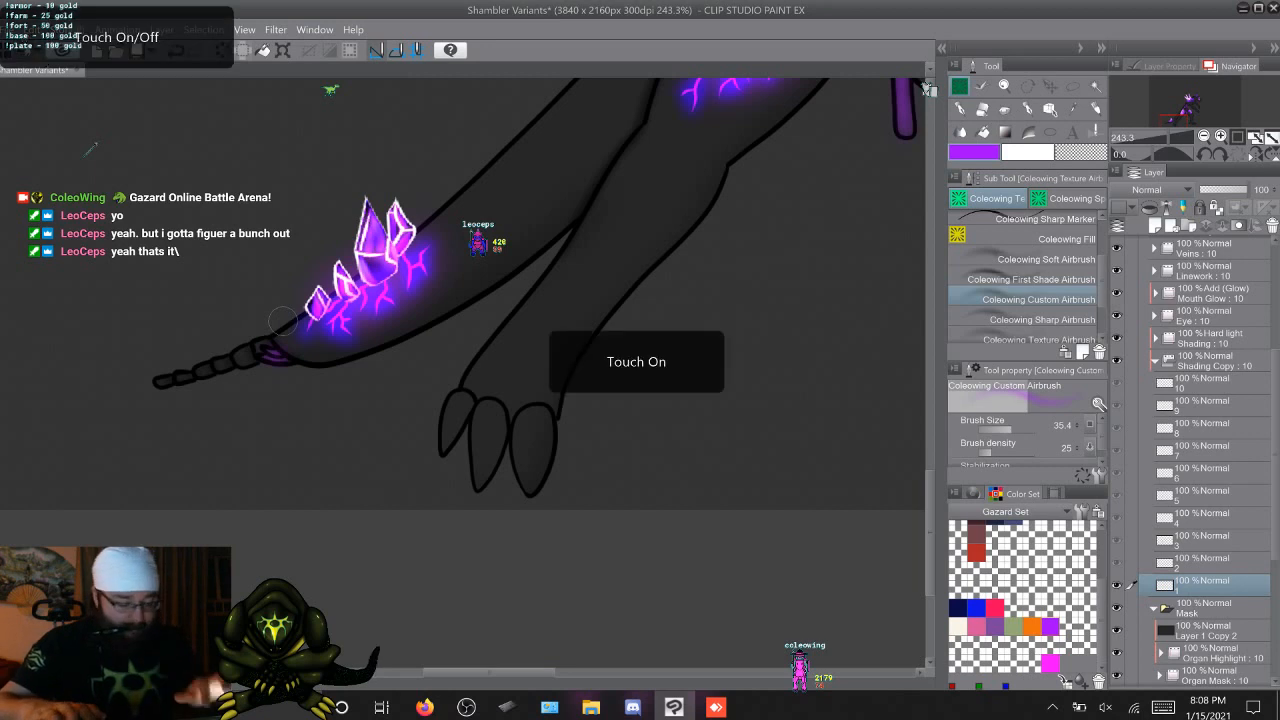
Collapse the Shading Copy and Attack Copy 2 folders and select cel 1 inside the Add (Glow) folder F Thigh Copy 4
scroll(499, 504, down, 2)
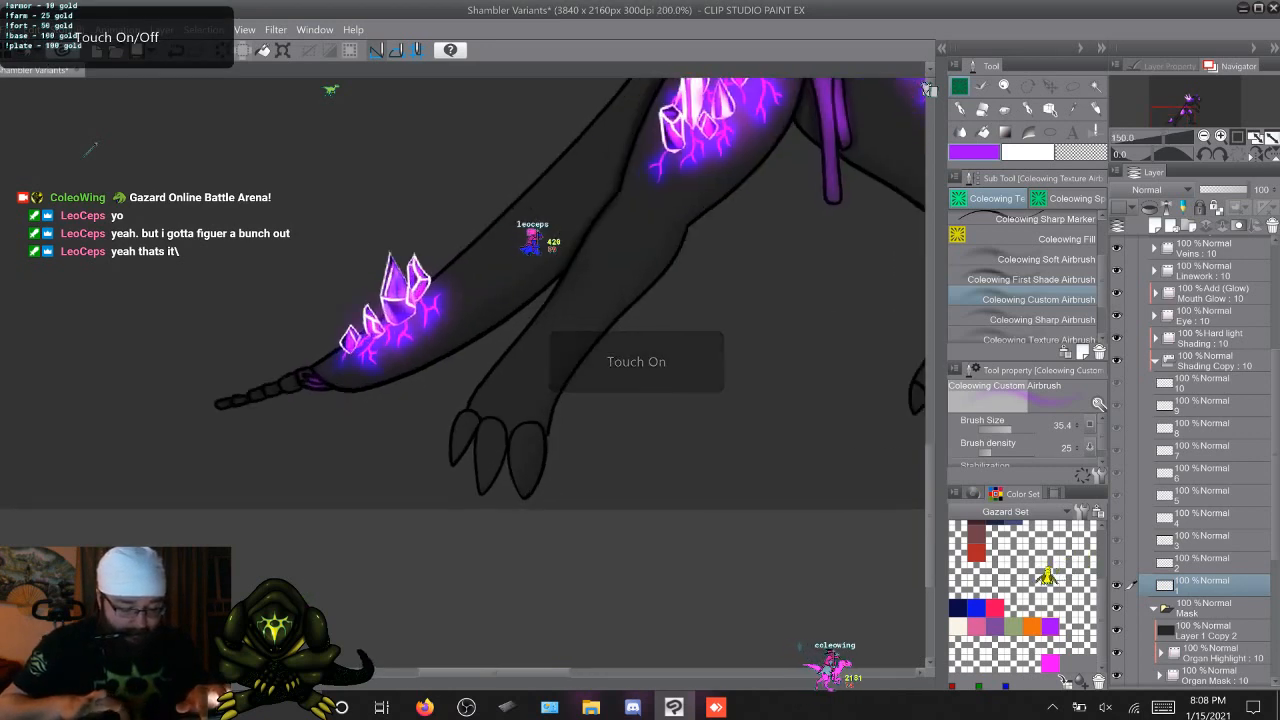
scroll(500, 498, up, 2)
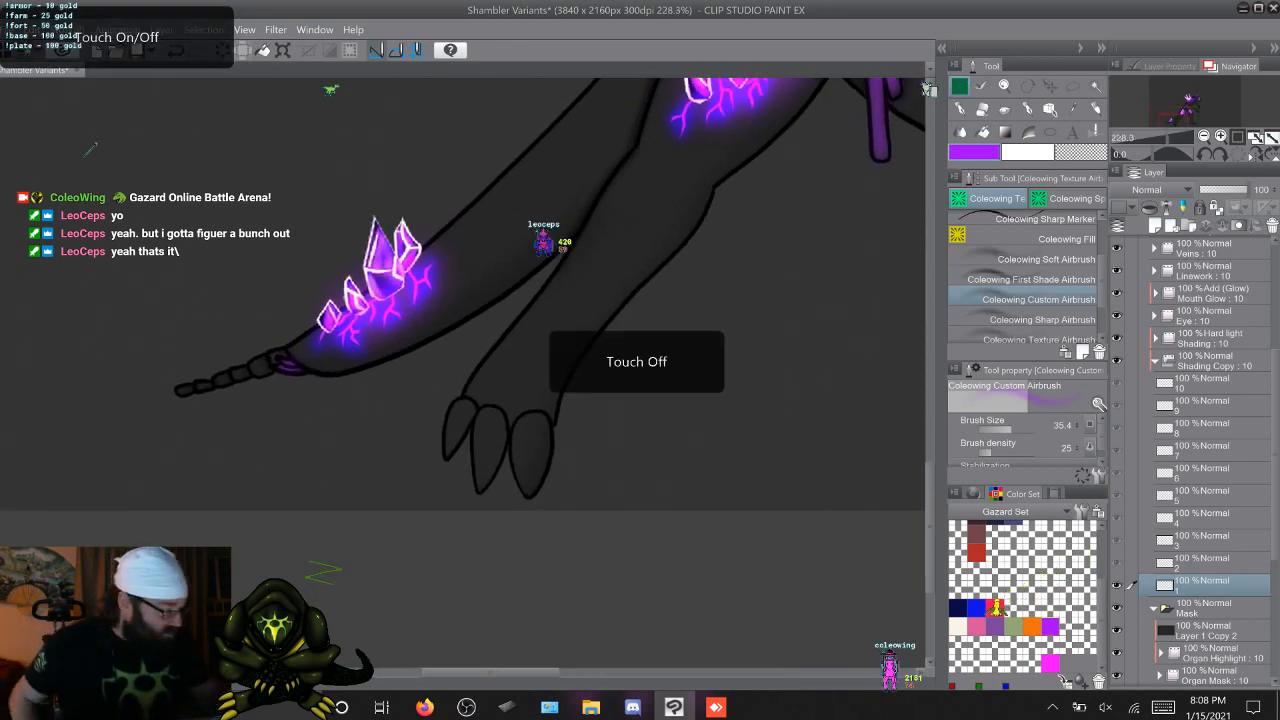
scroll(1205, 460, up, 2)
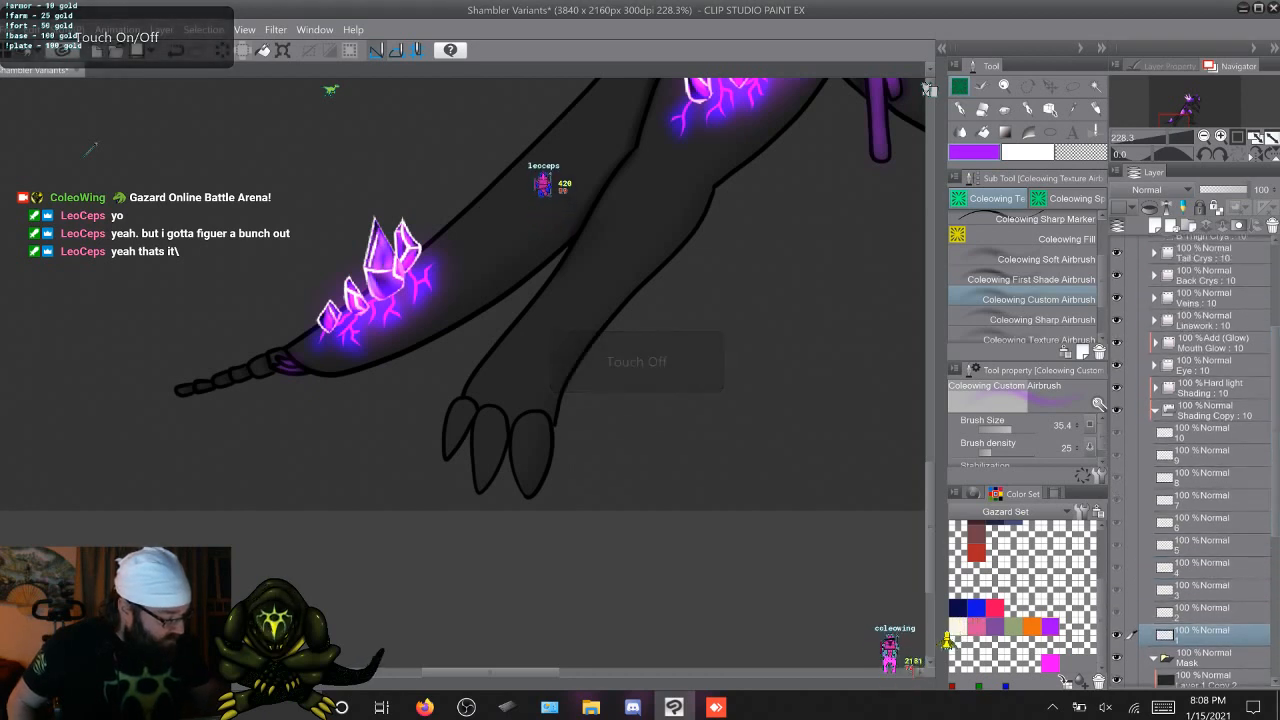
click(1155, 406)
scroll(1205, 460, up, 1)
scroll(1195, 460, up, 4)
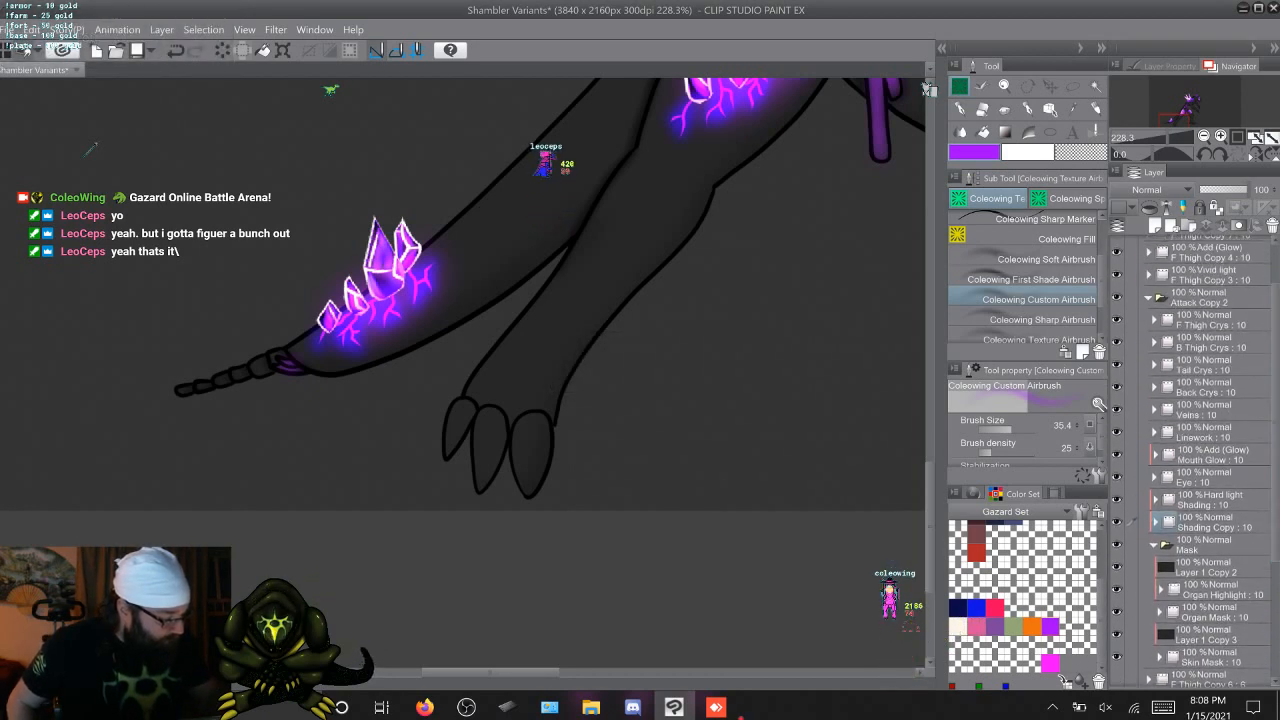
click(1148, 298)
click(1148, 314)
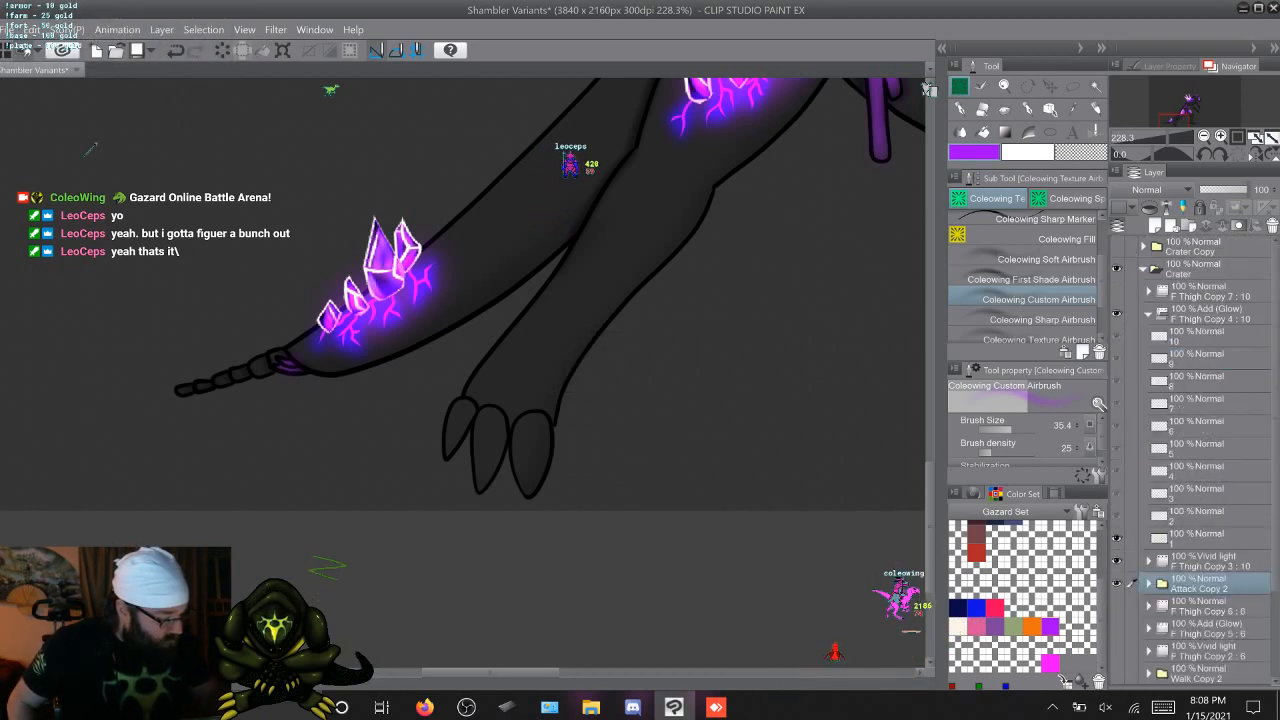
click(1198, 336)
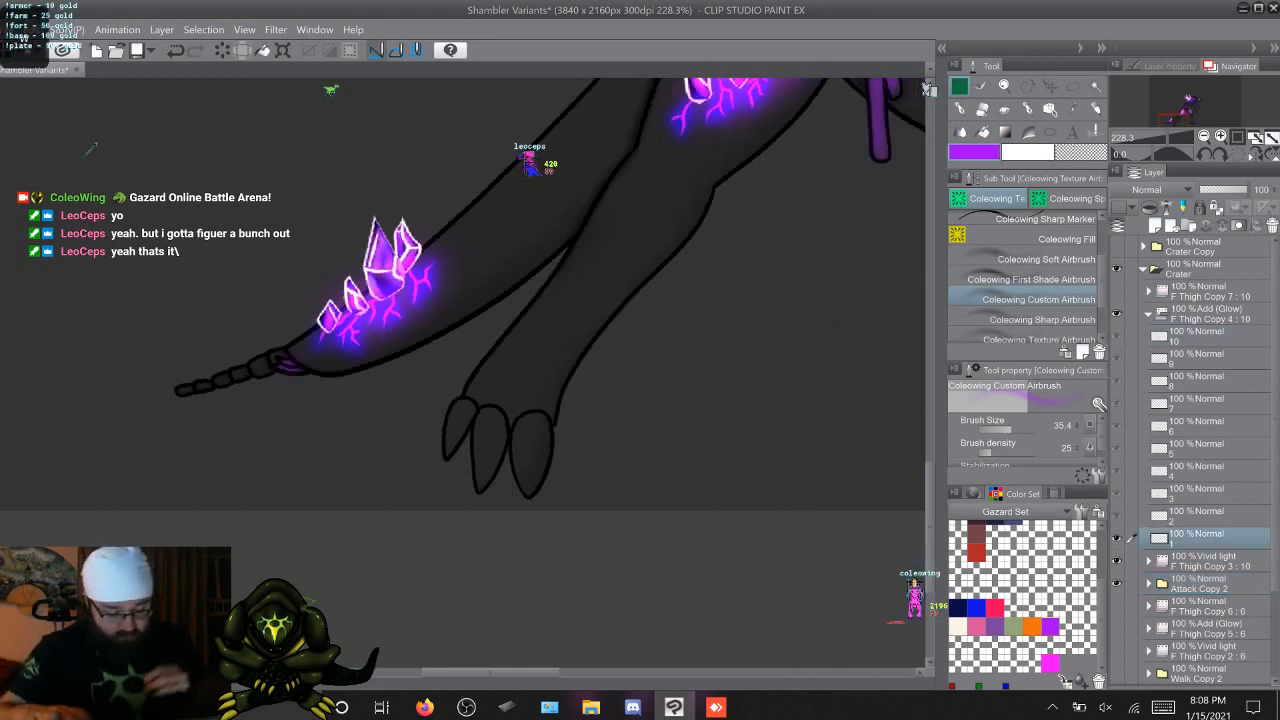
Airbrush a purple glow onto the small tail-tip organ on F Thigh Copy 4 cels 1 through 10 with brush size 19.4
key(period)
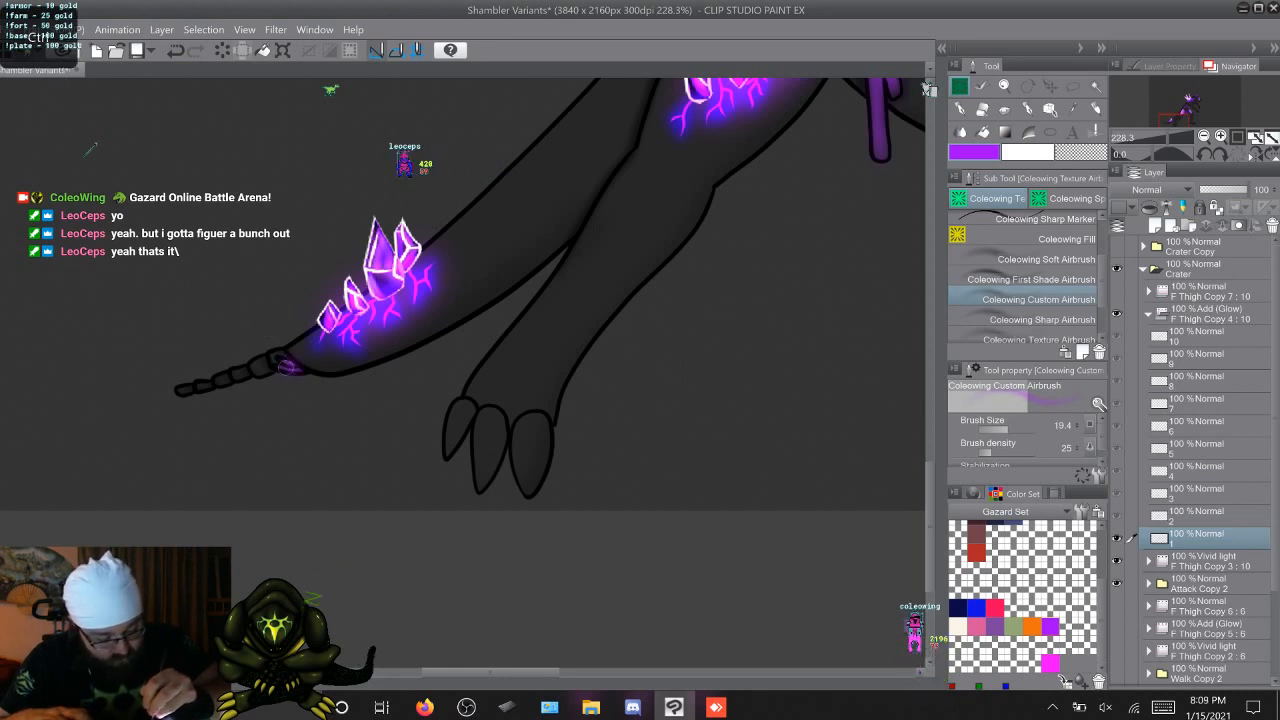
key(period)
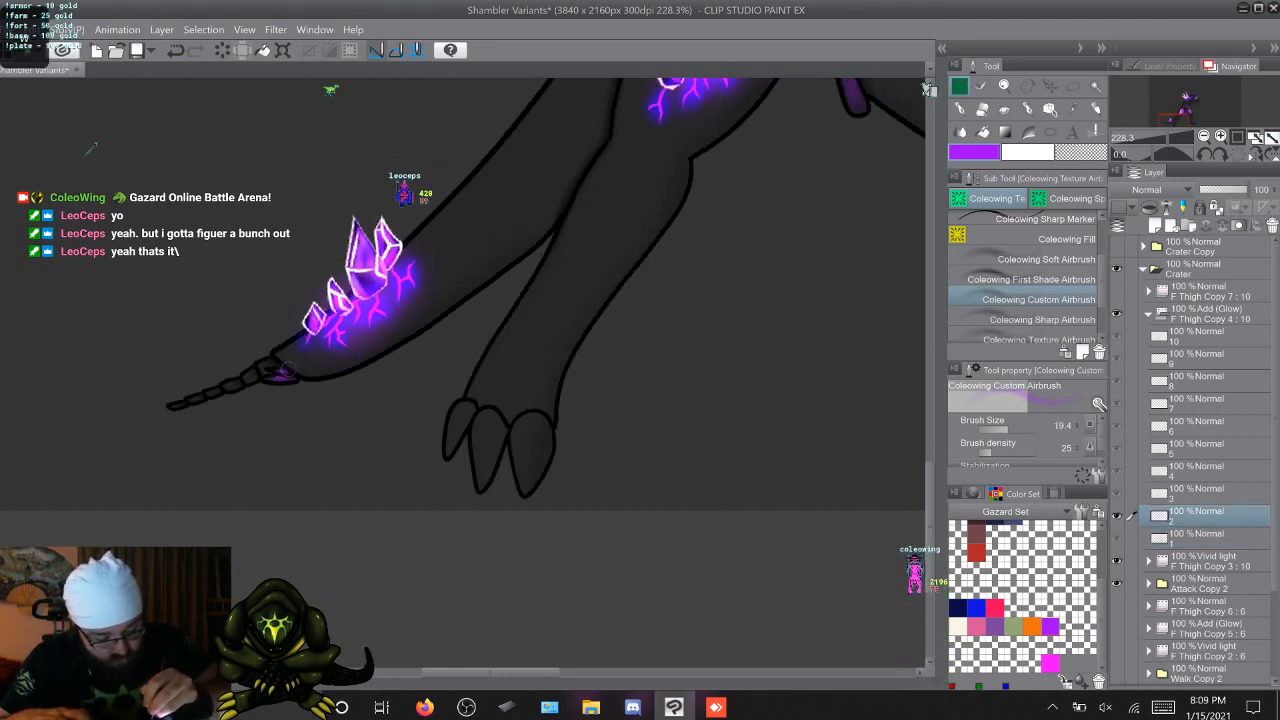
key(period)
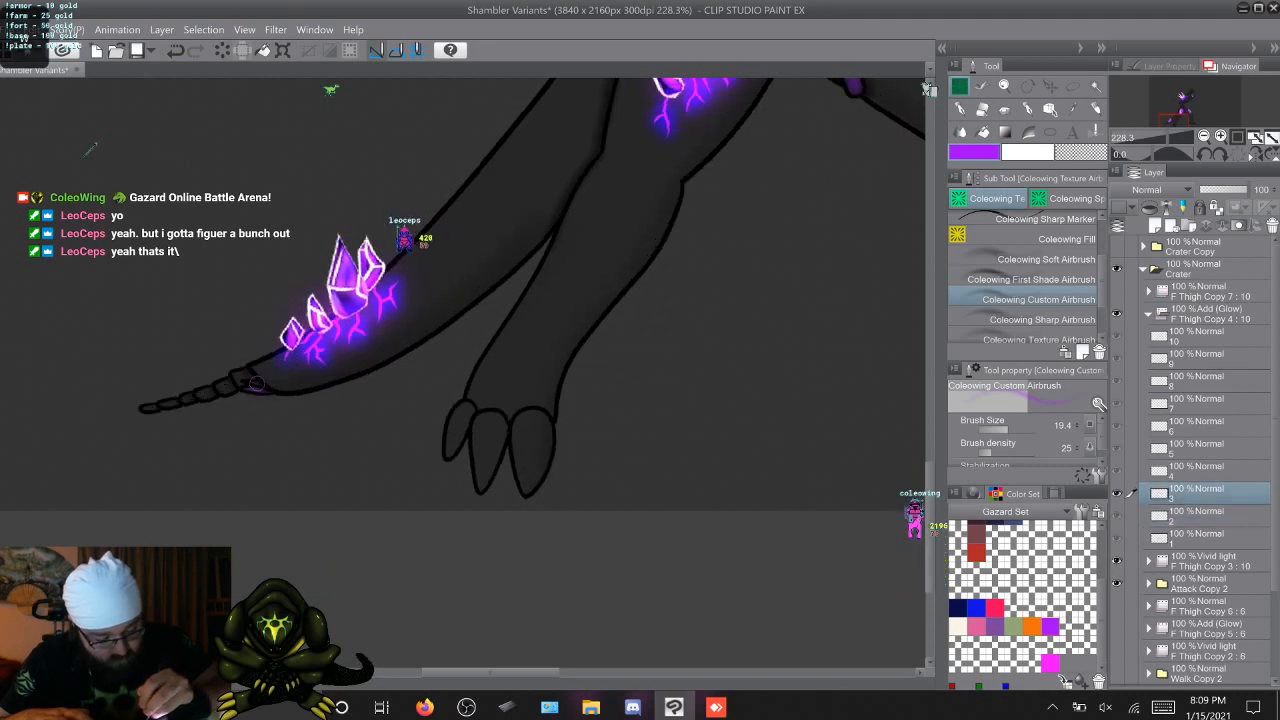
key(period)
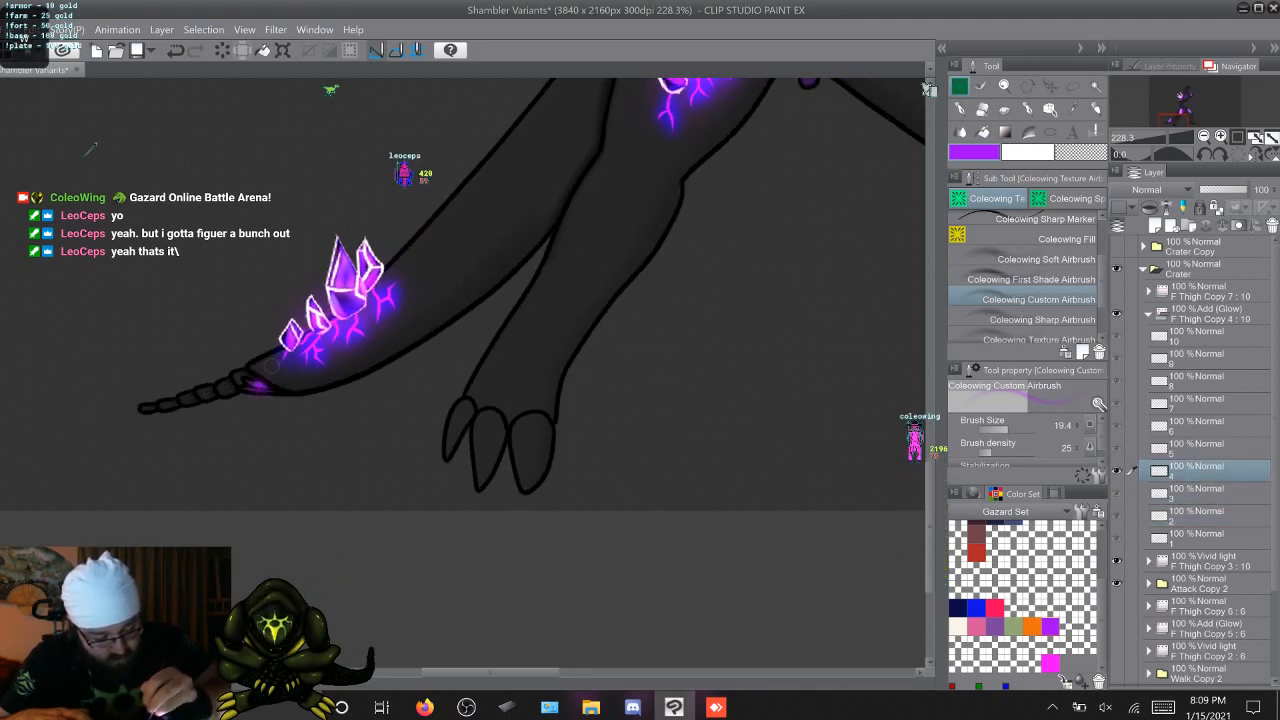
key(period)
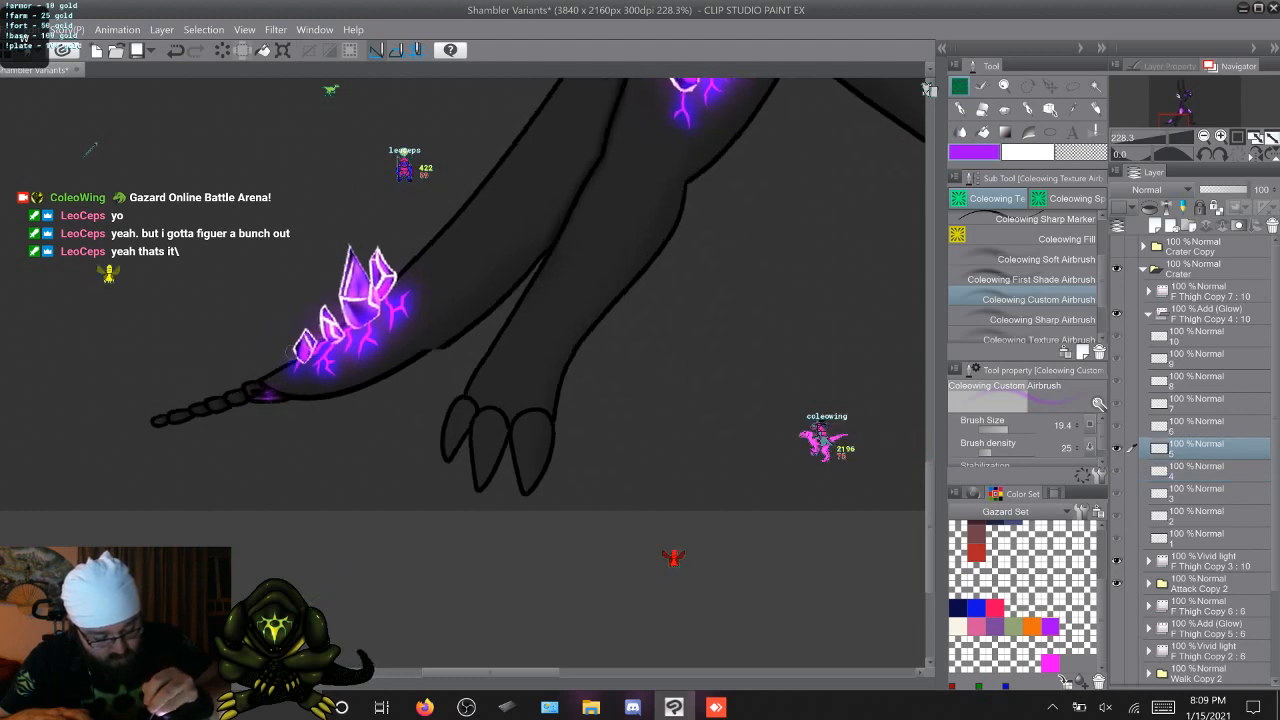
key(period)
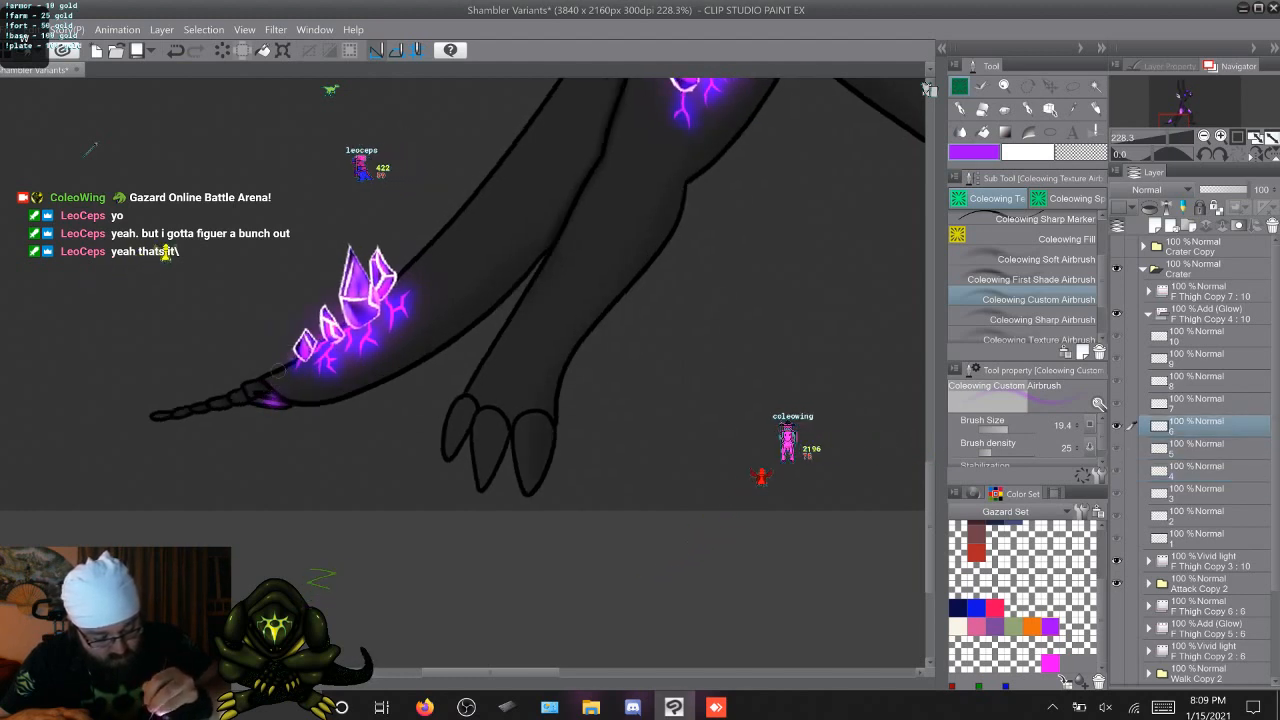
key(period)
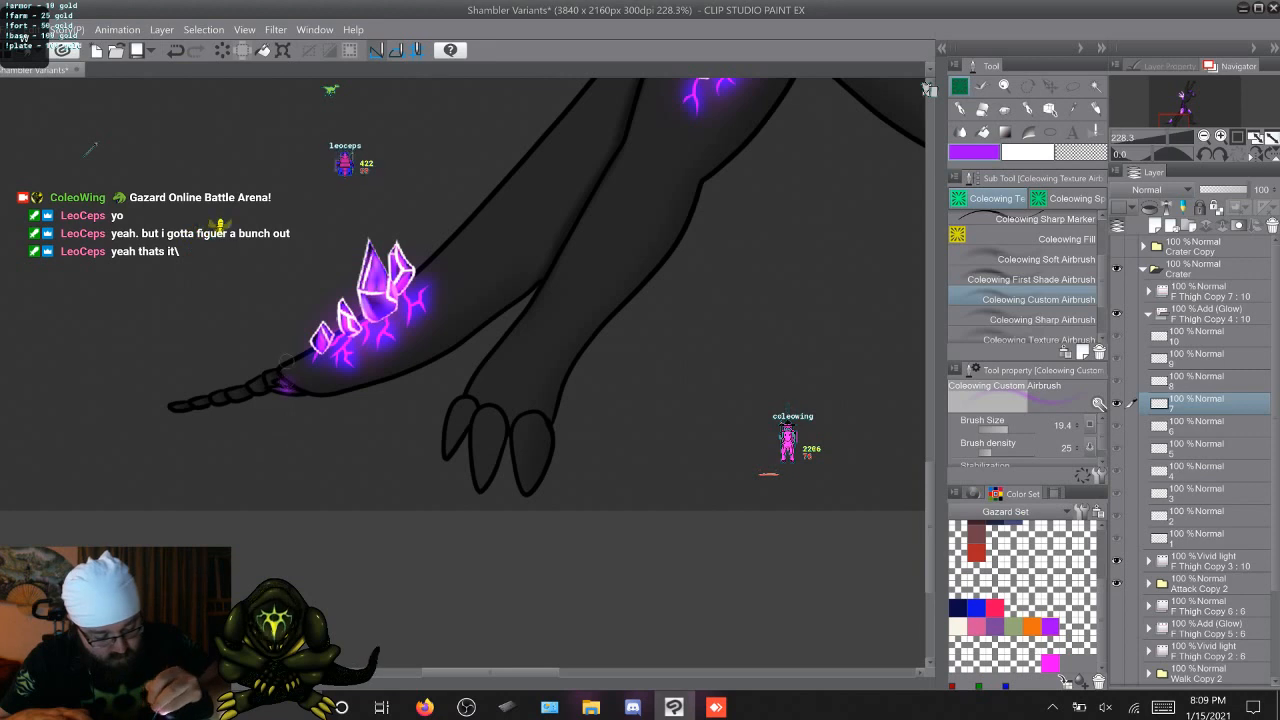
key(period)
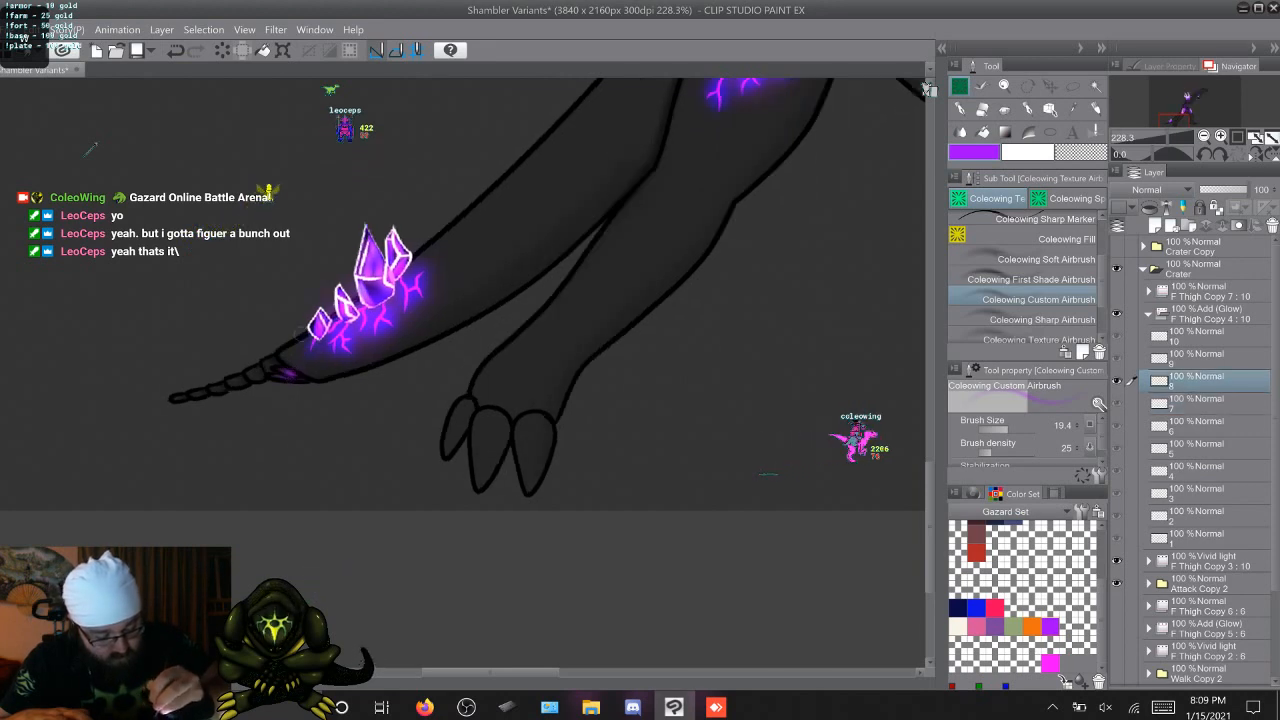
key(period)
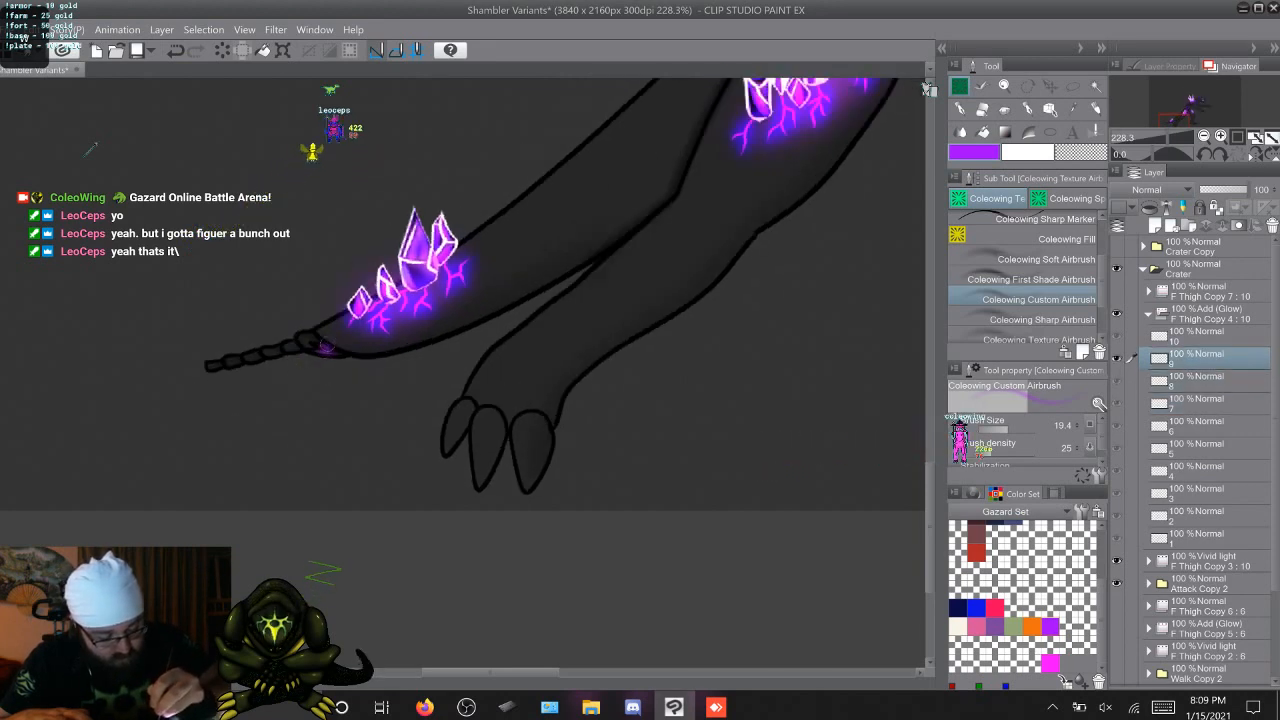
key(period)
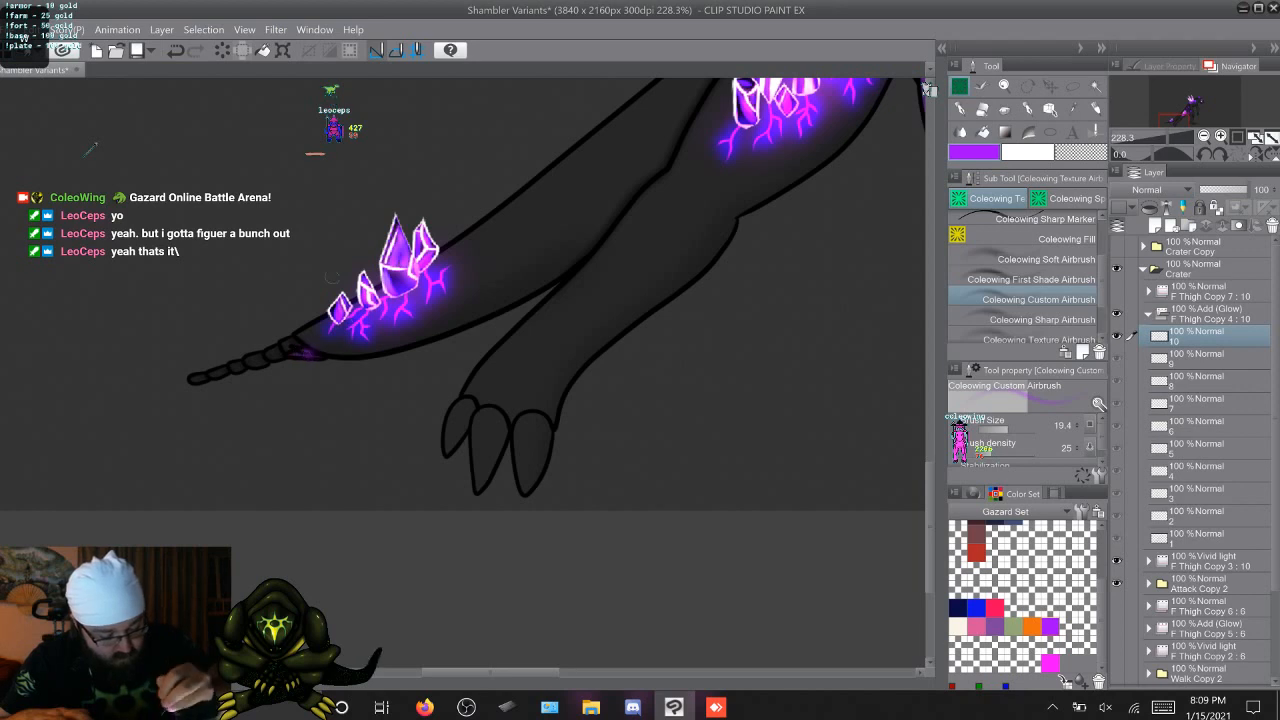
key(period)
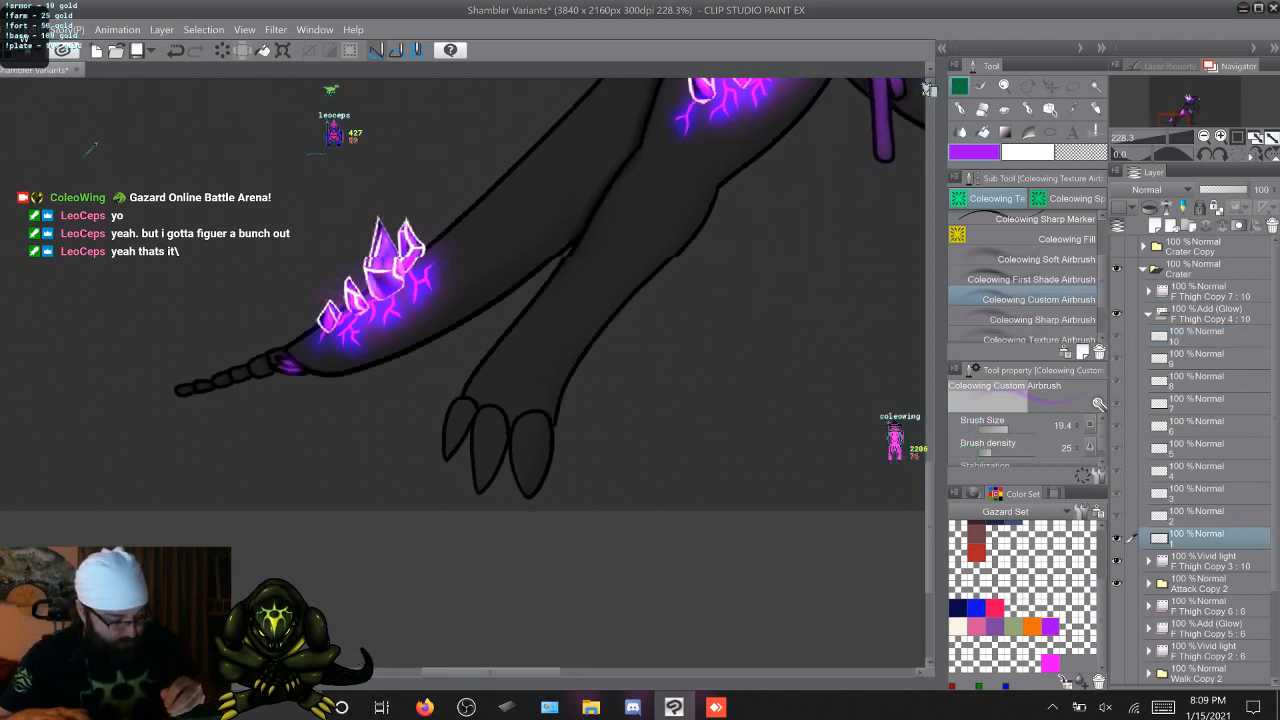
Examine the organs around the pelvis and waist on cel 1 of F Thigh Copy 4
drag(490, 672, 546, 672)
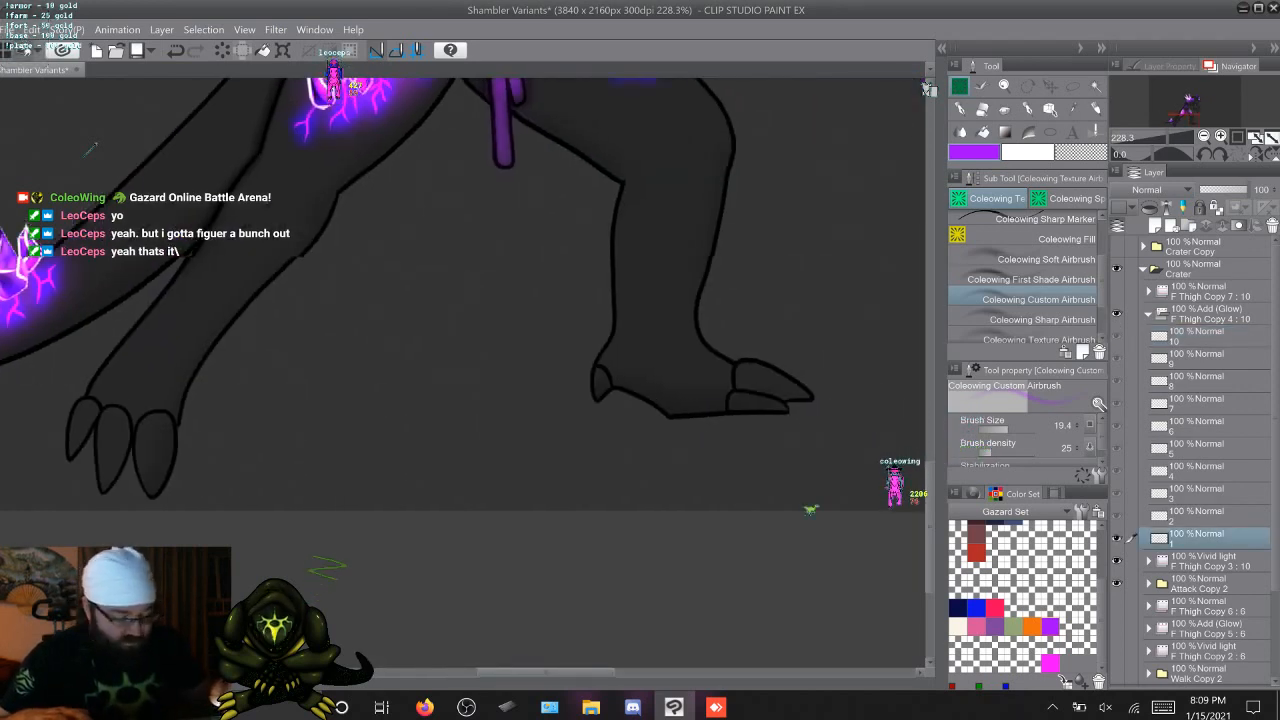
drag(930, 527, 930, 436)
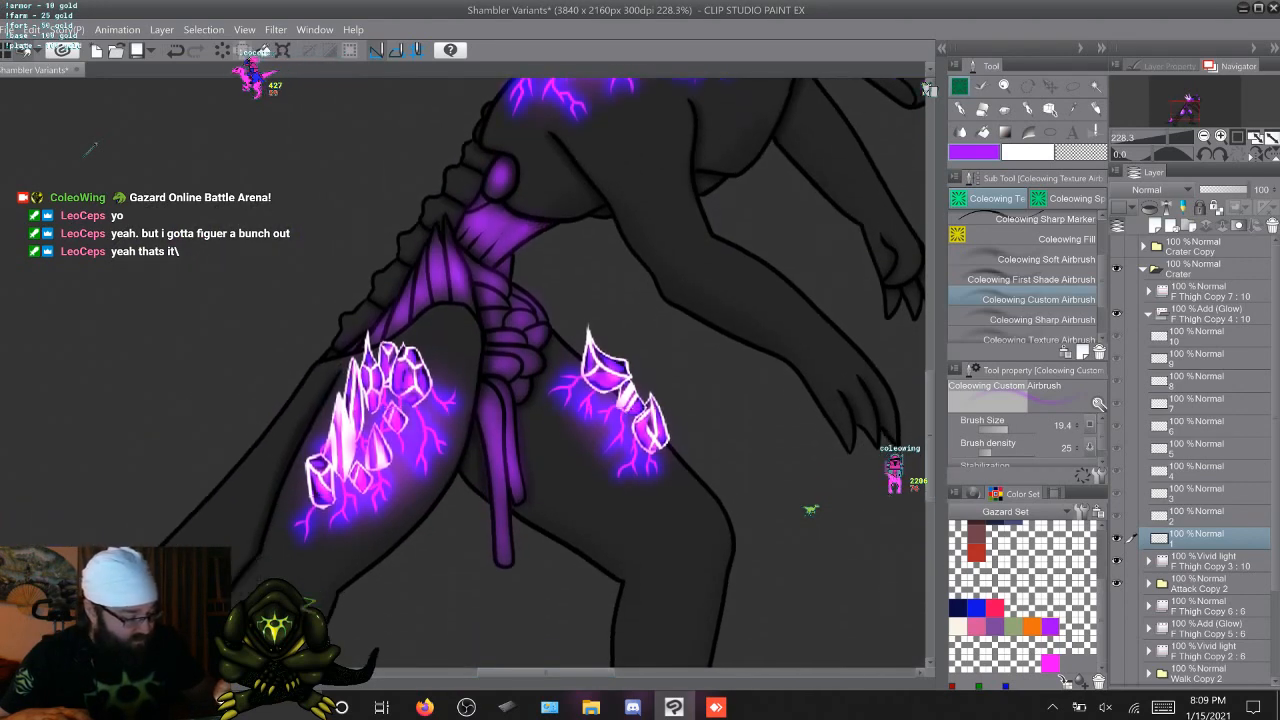
drag(546, 672, 566, 672)
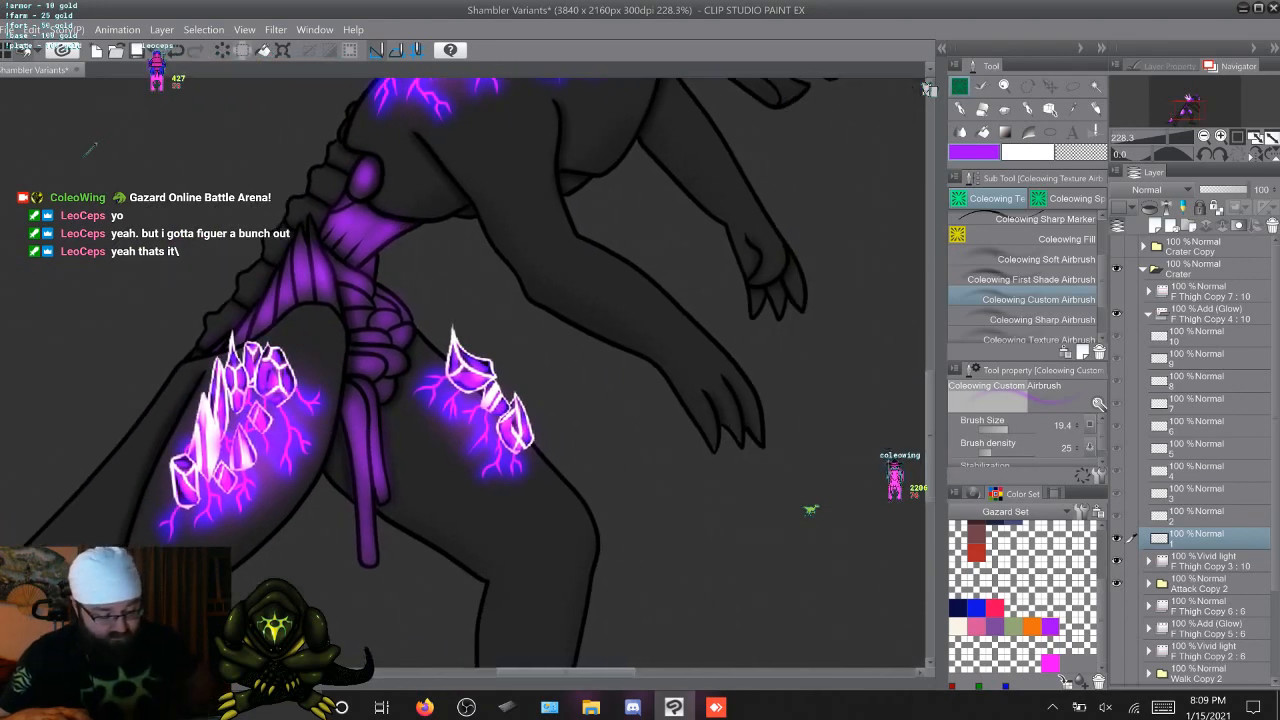
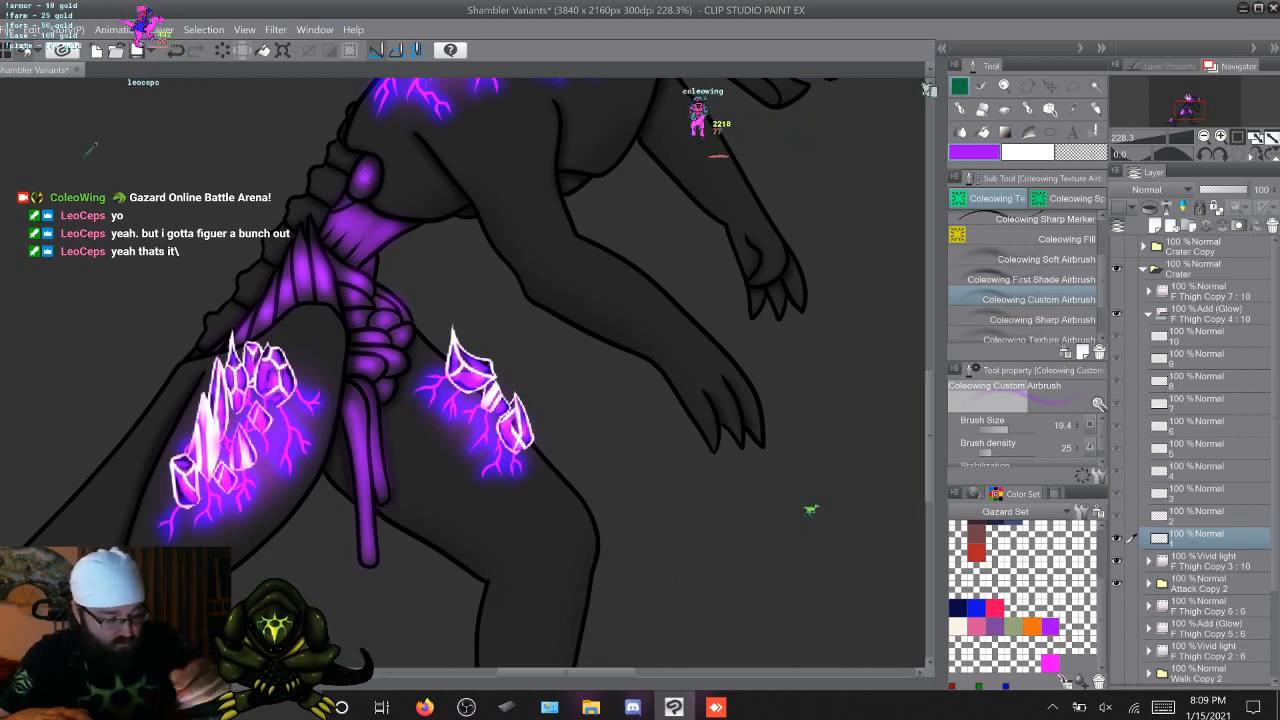
Airbrush a purple glow onto the small oval organ above the waist on F Thigh Copy 4 cels 2 through 10
key(Right)
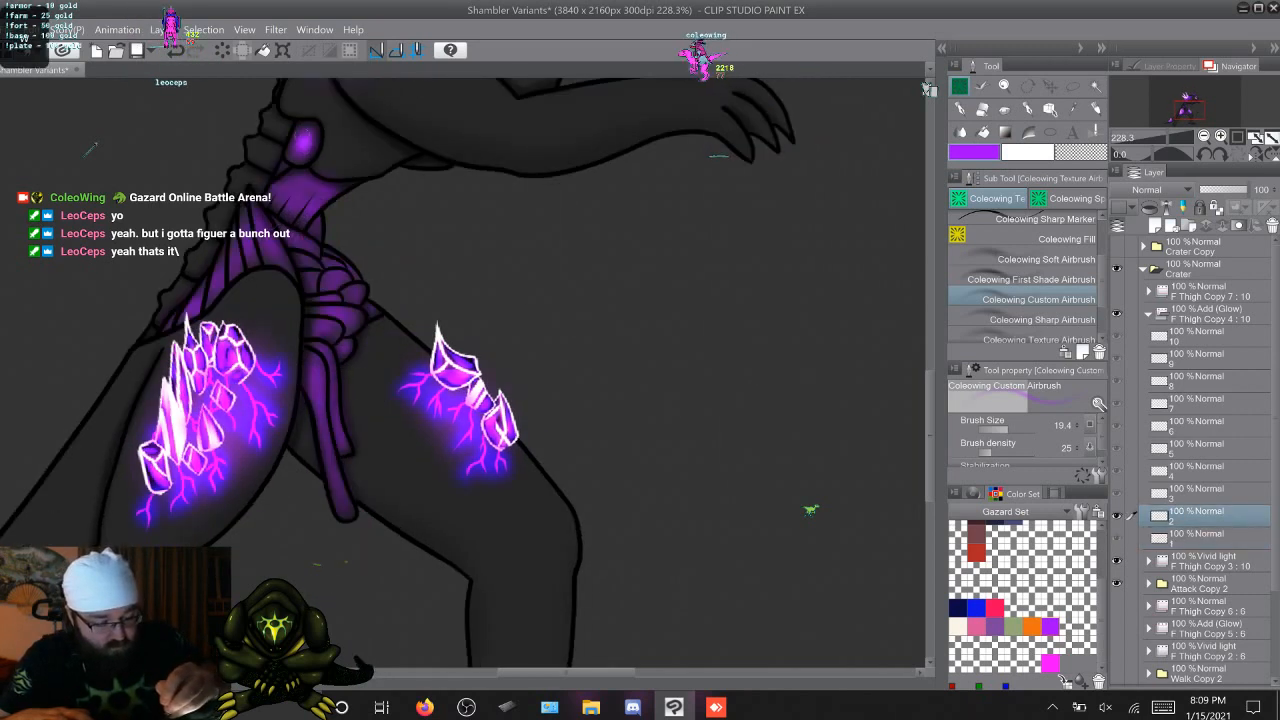
key(Right)
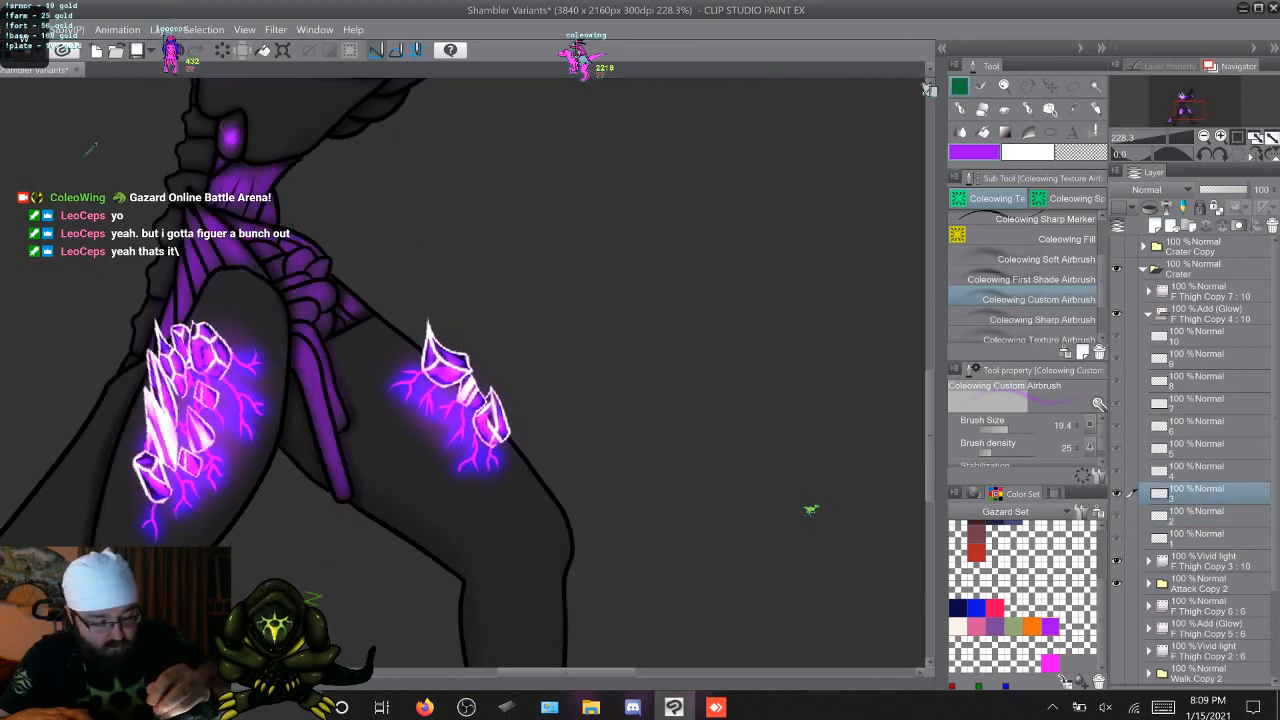
key(Right)
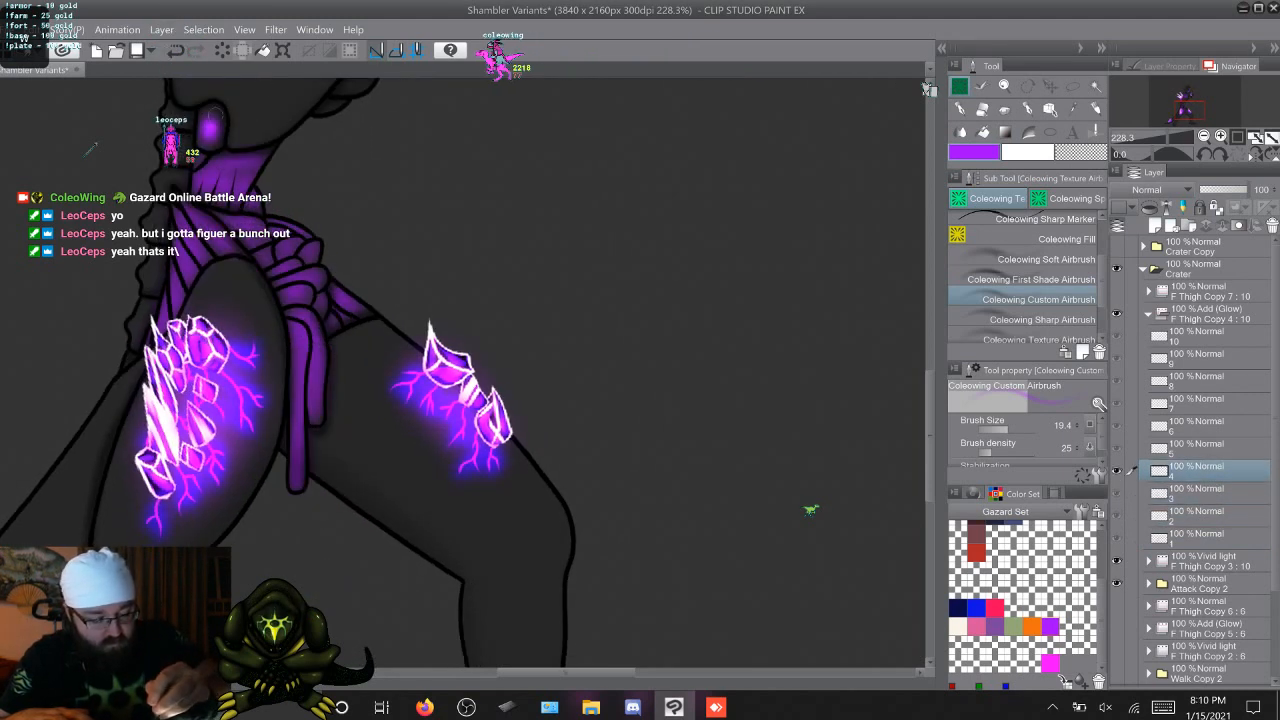
key(Right)
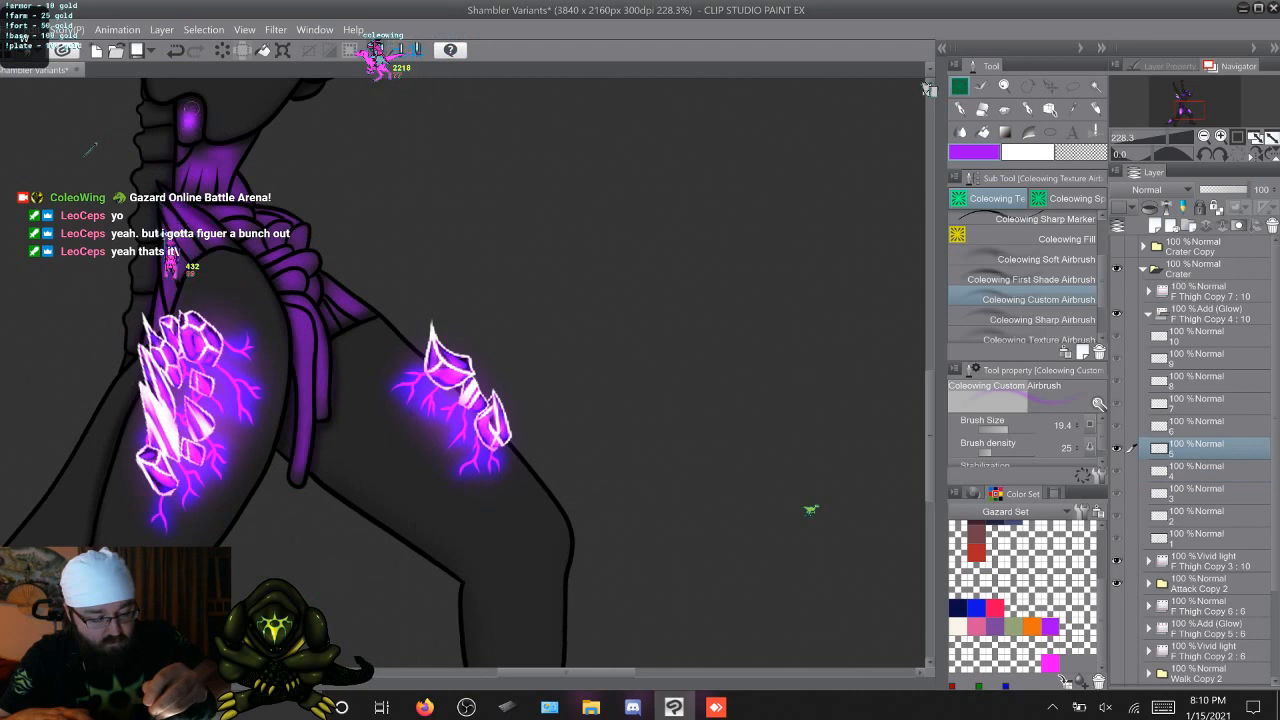
key(Right)
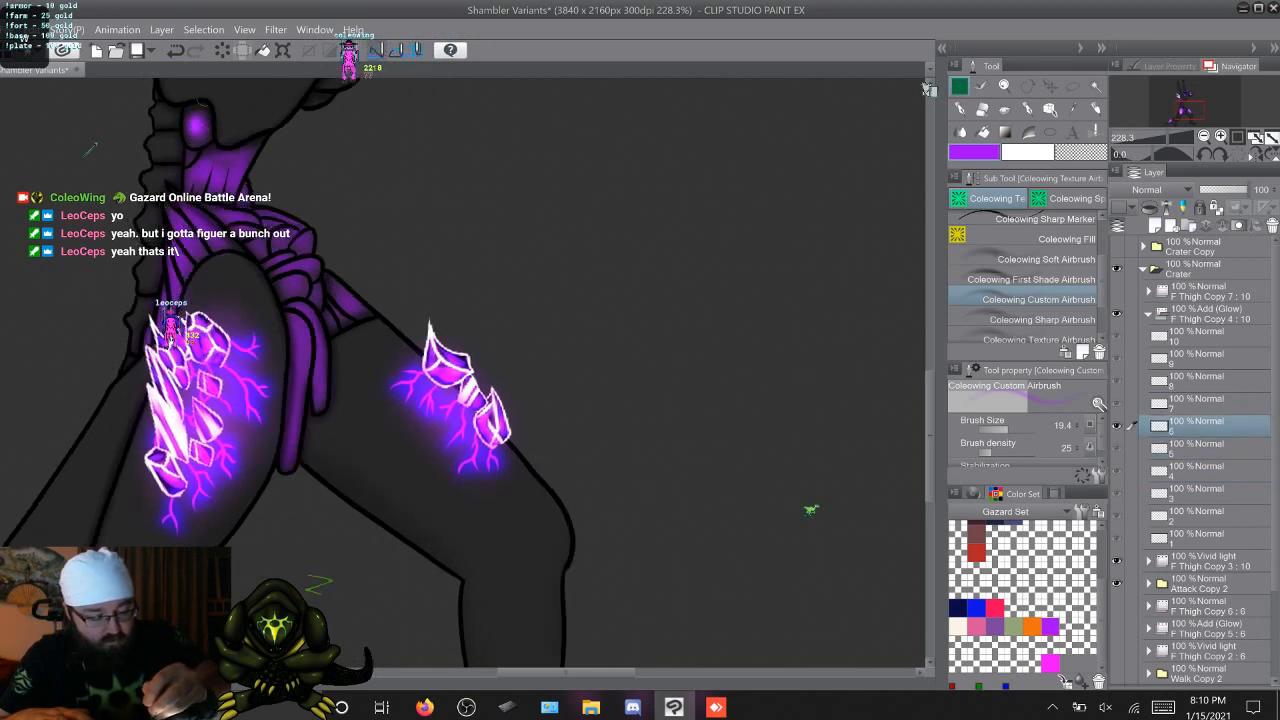
key(Right)
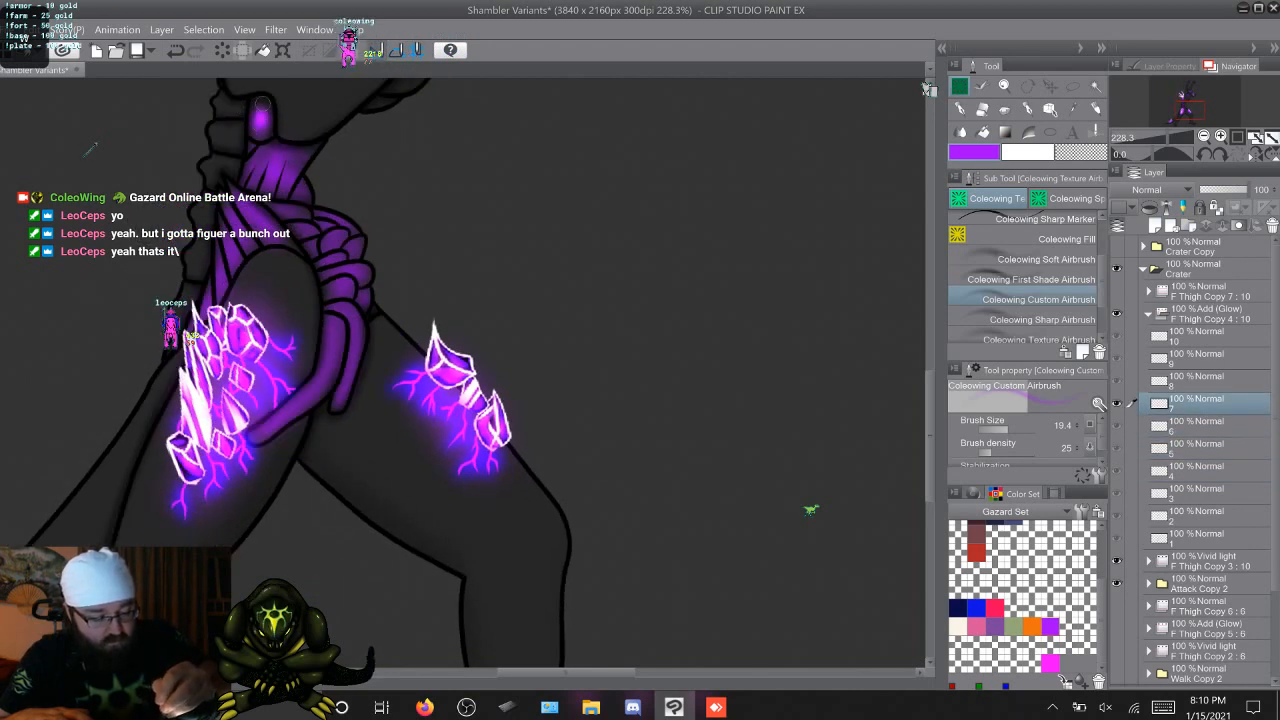
key(Right)
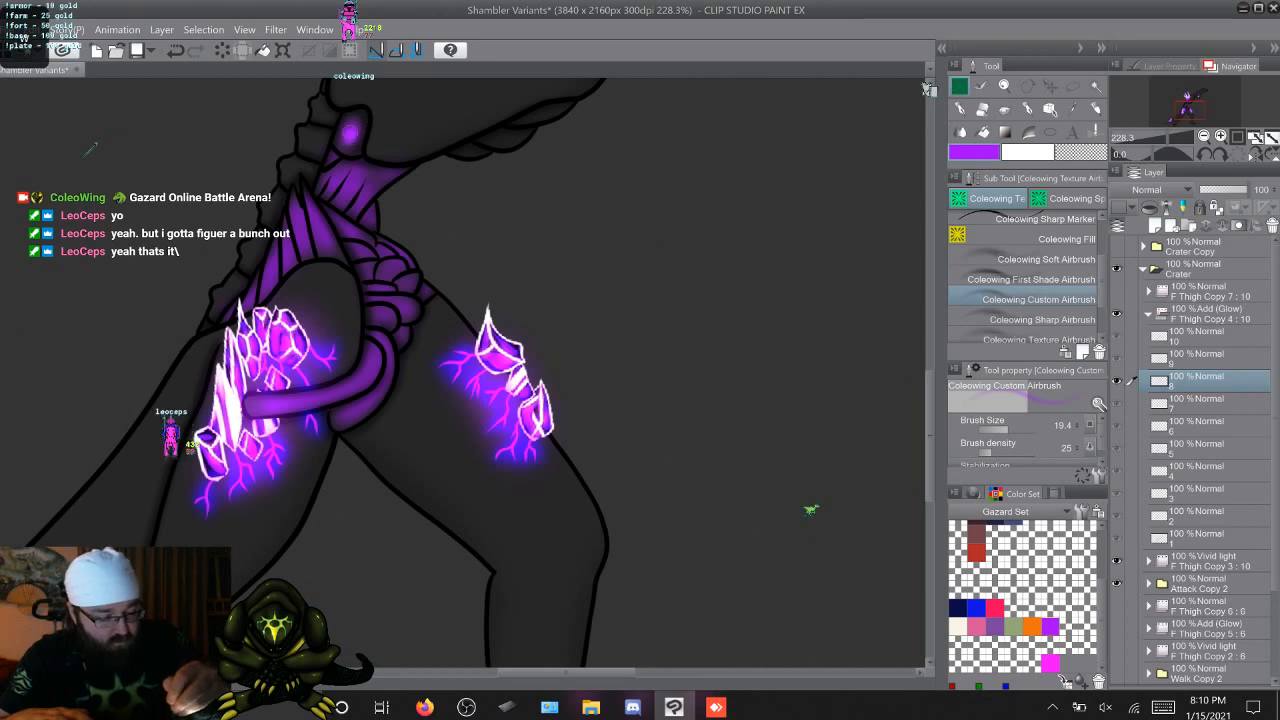
key(Right)
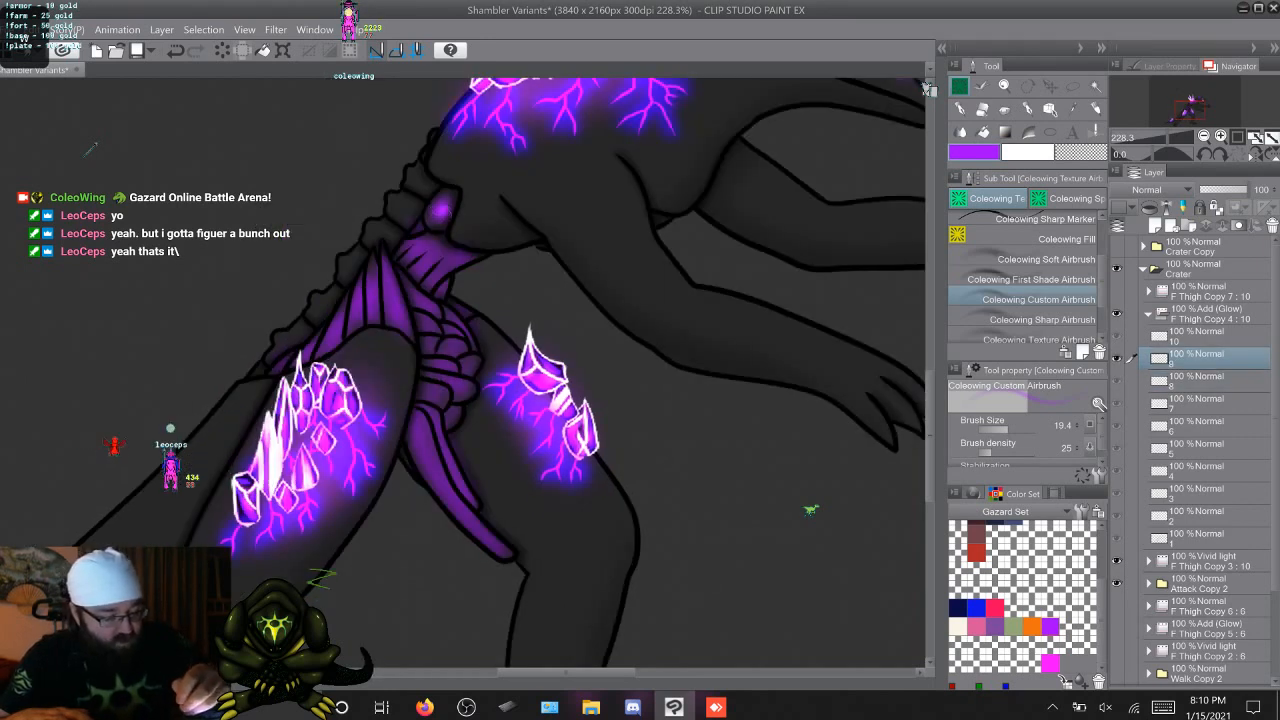
key(Right)
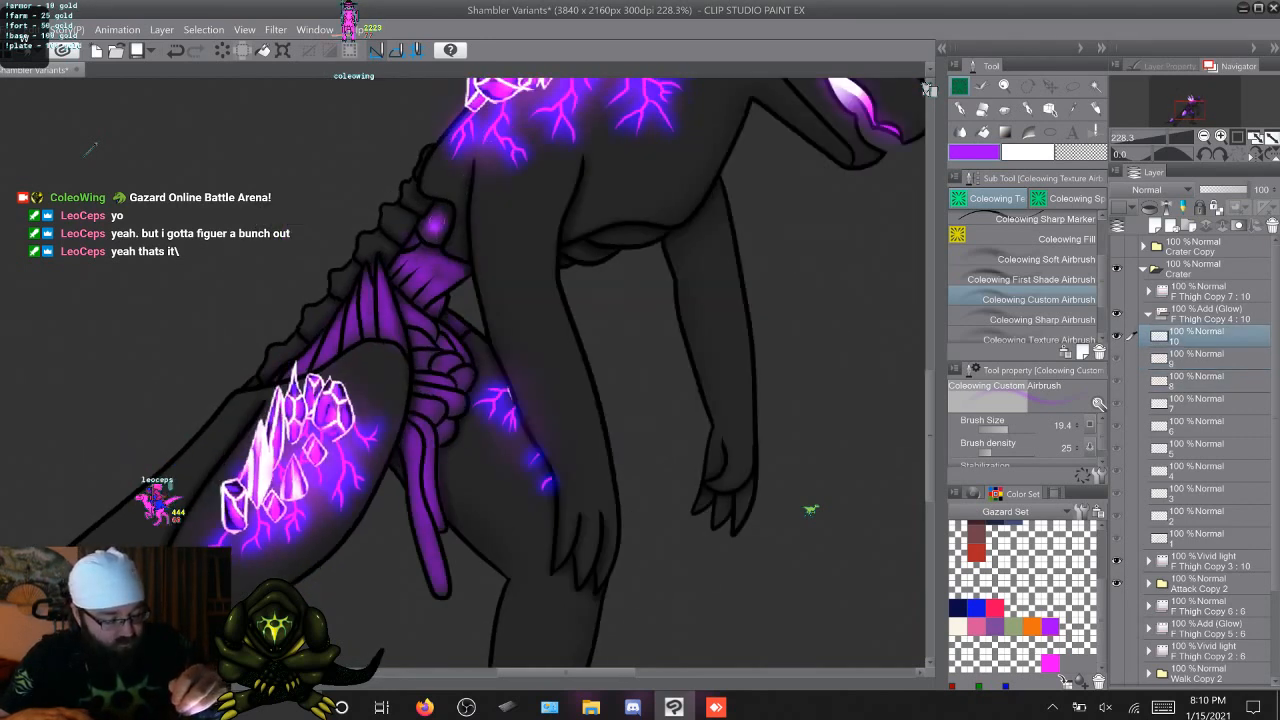
Airbrush a purple glow onto the banded waist muscle below the oval organ on F Thigh Copy 4 cels 2 through 10
key(Right)
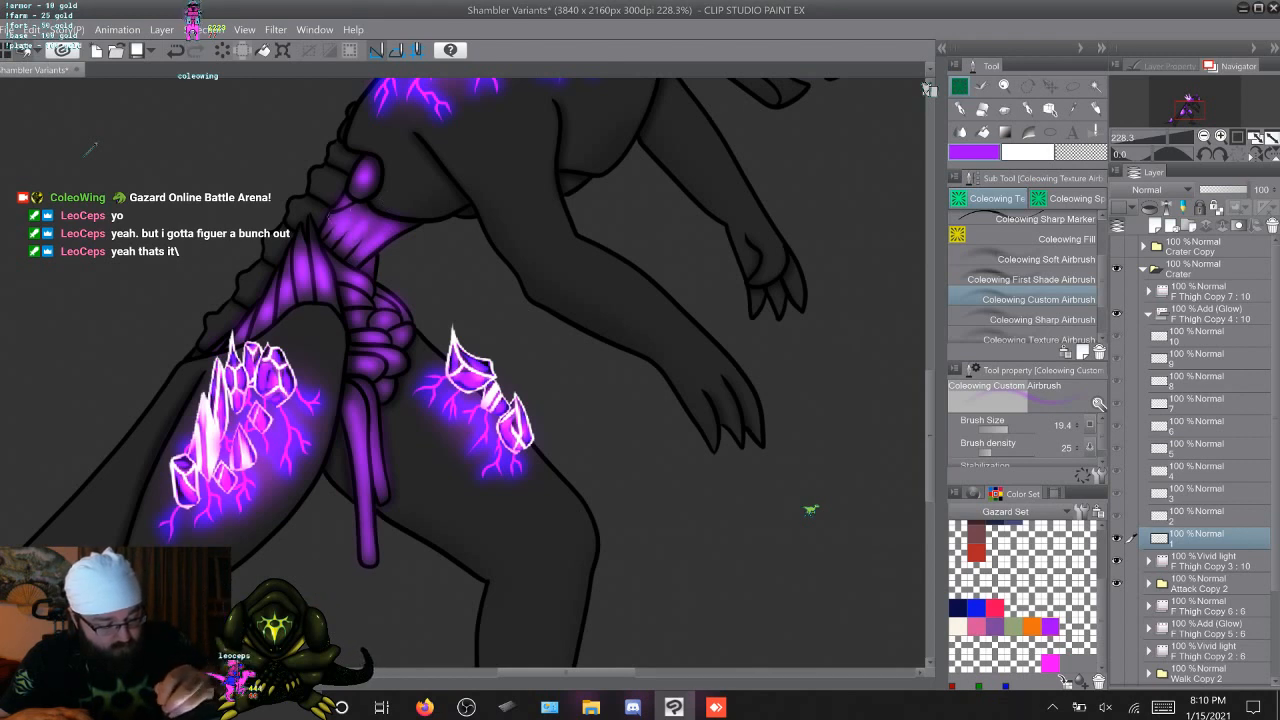
key(Right)
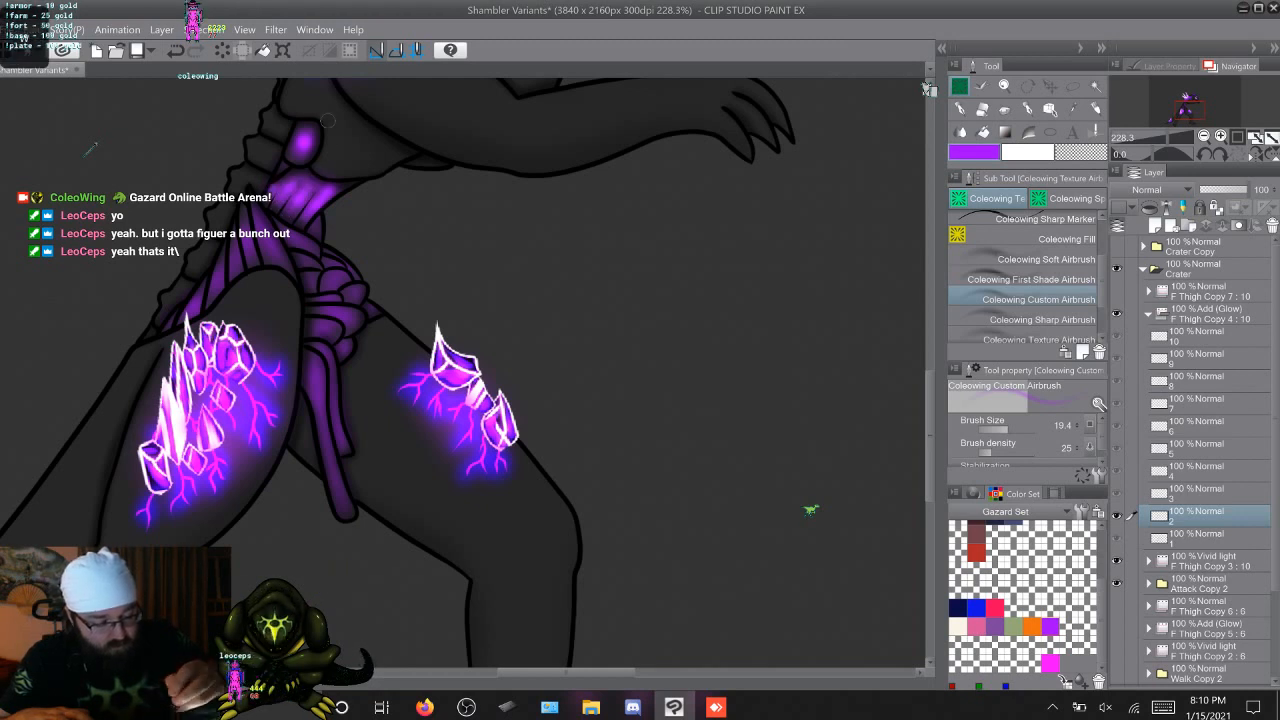
key(Right)
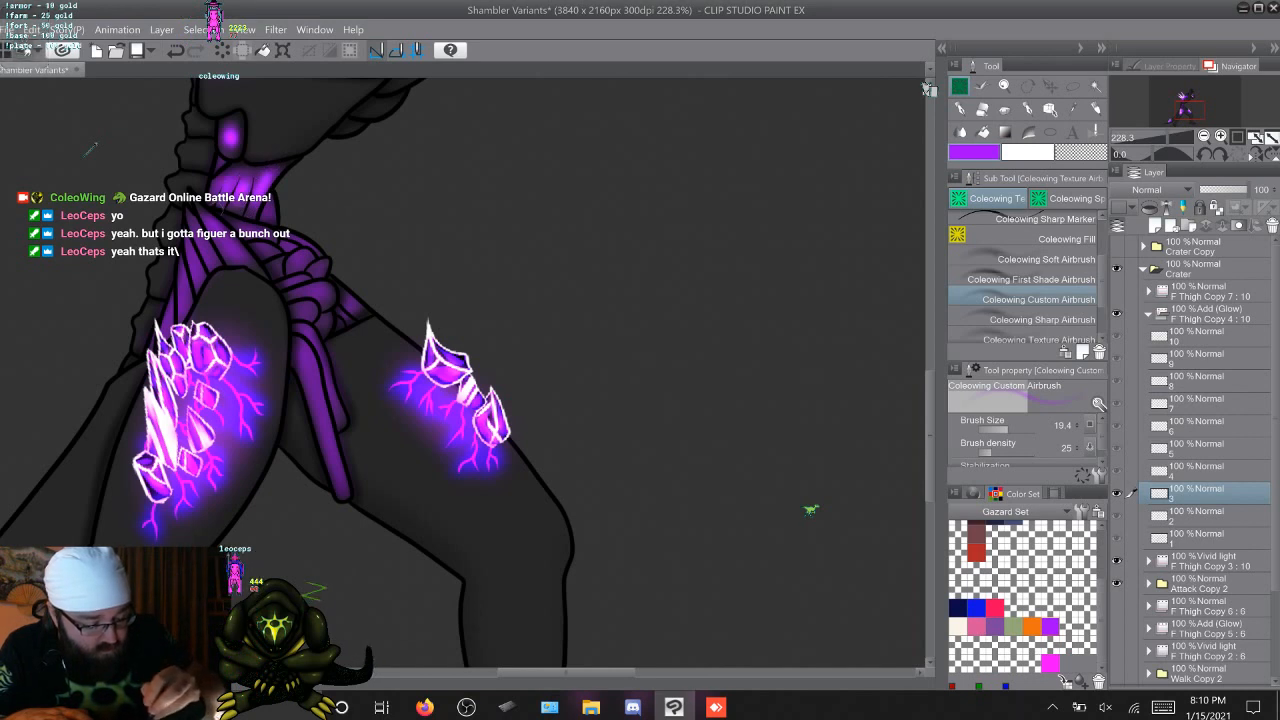
key(Right)
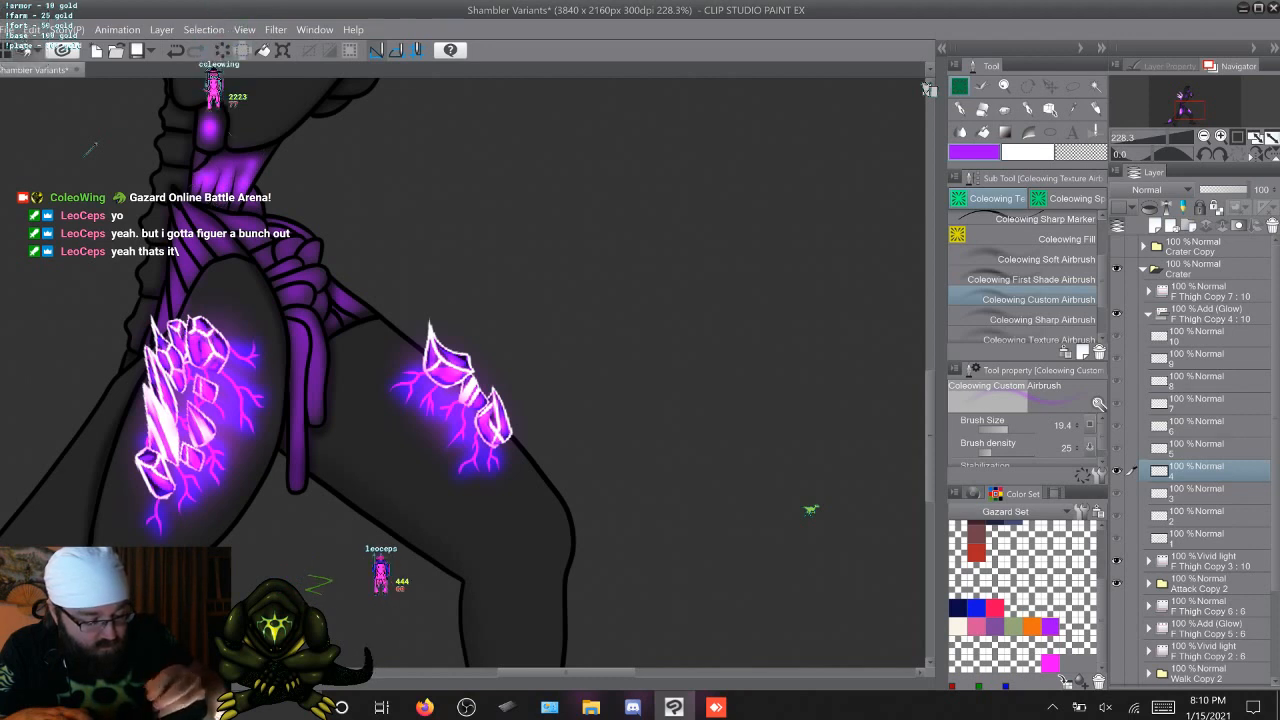
key(Right)
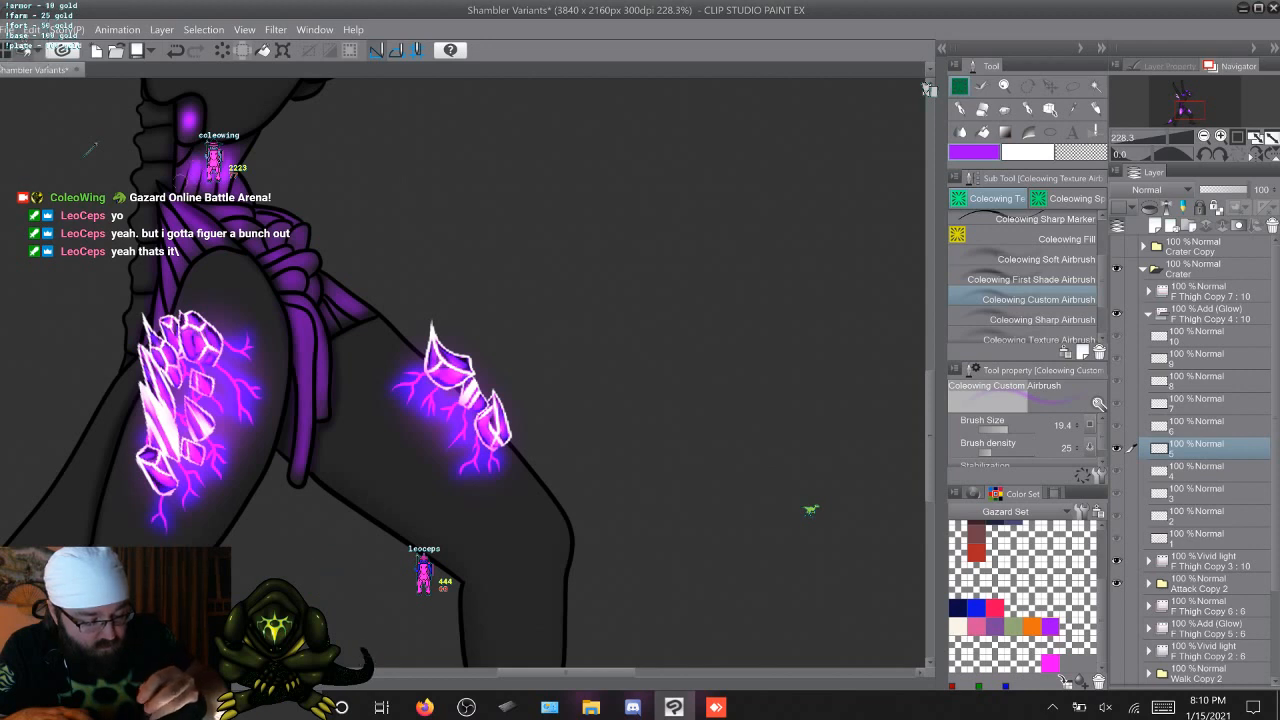
key(Right)
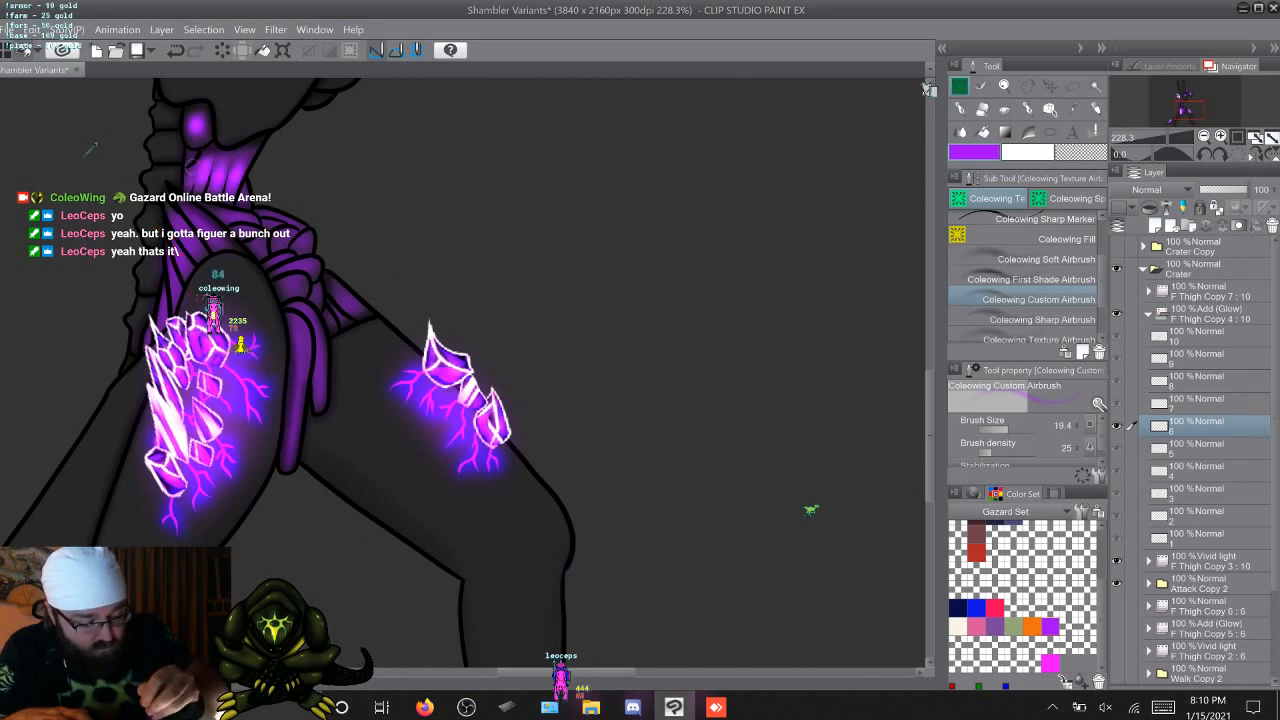
key(Right)
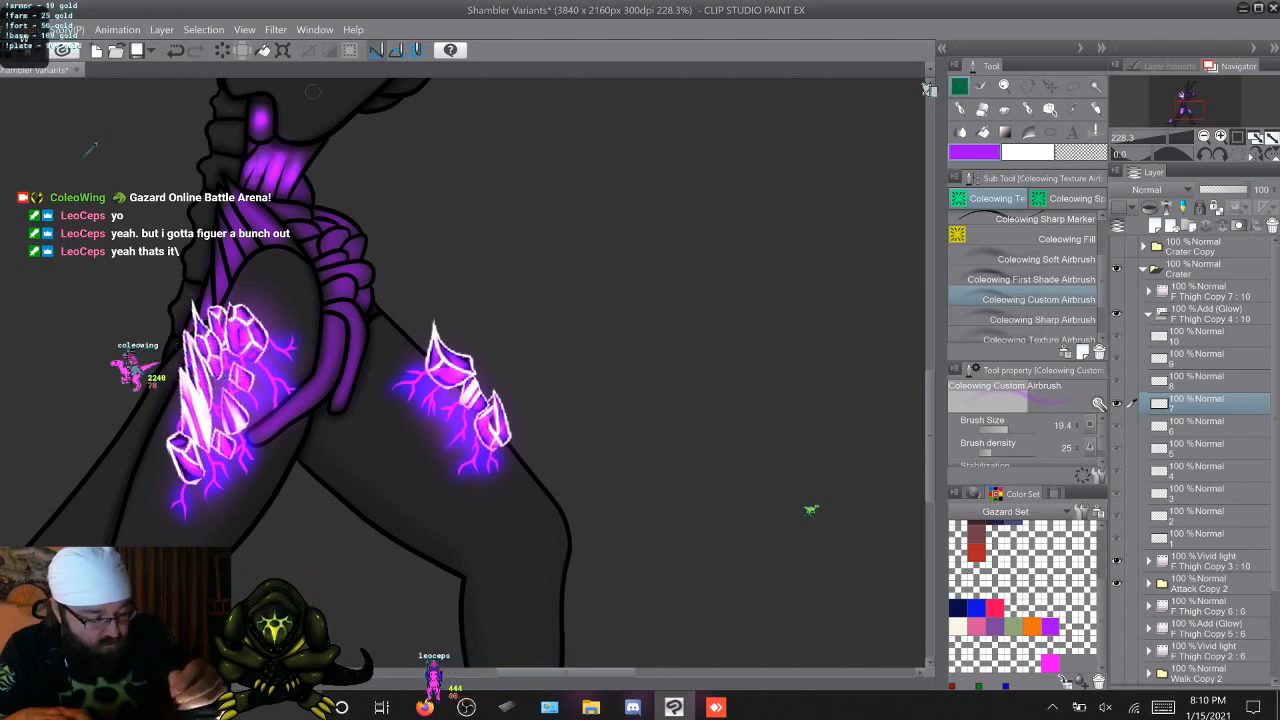
key(Right)
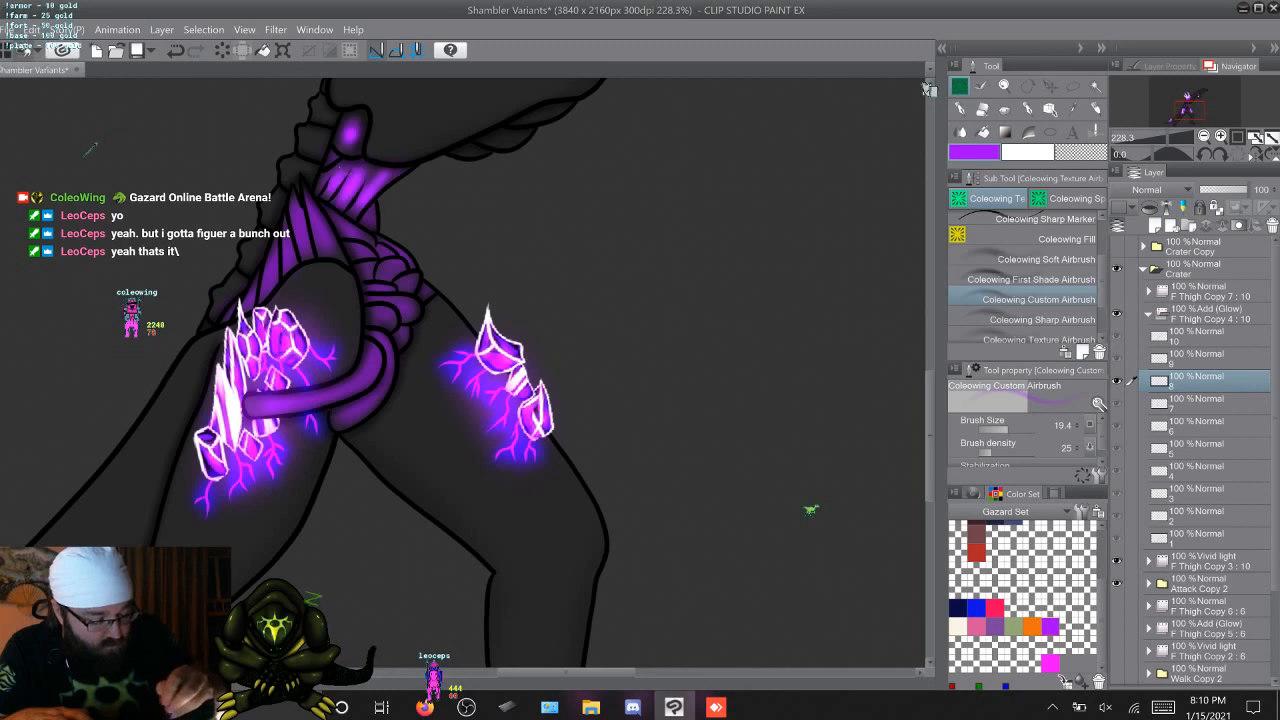
key(Right)
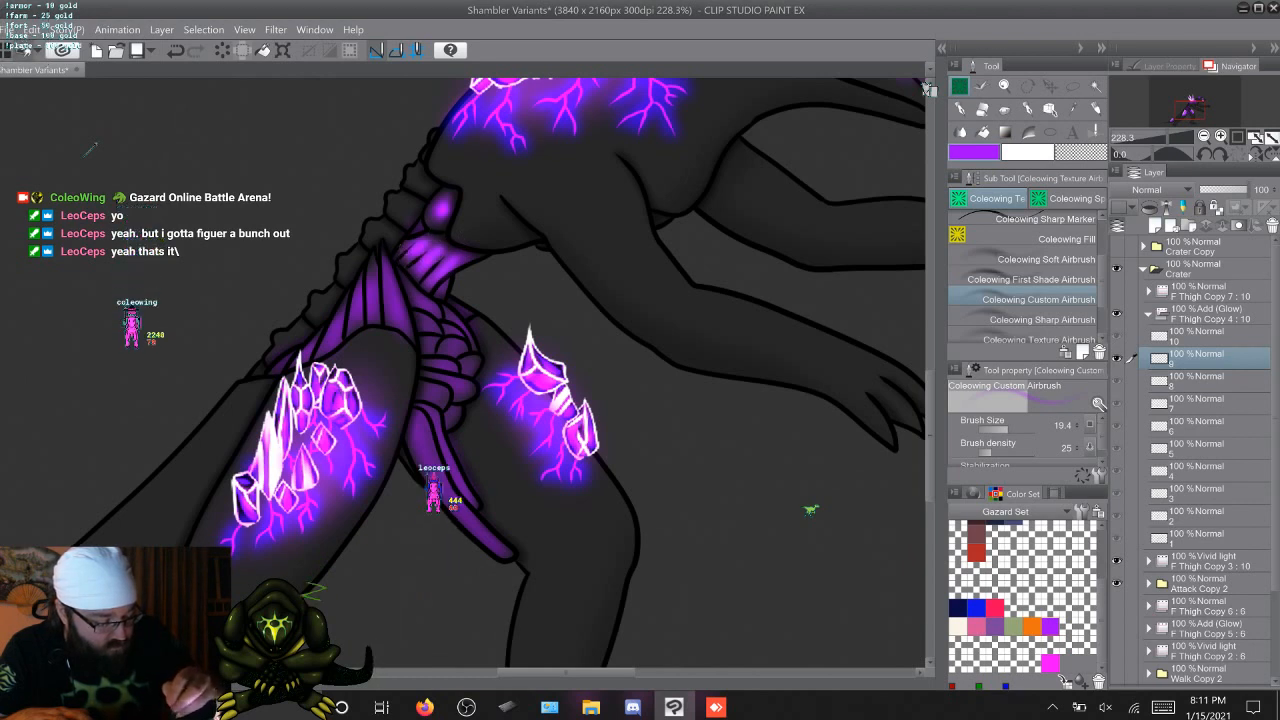
key(Right)
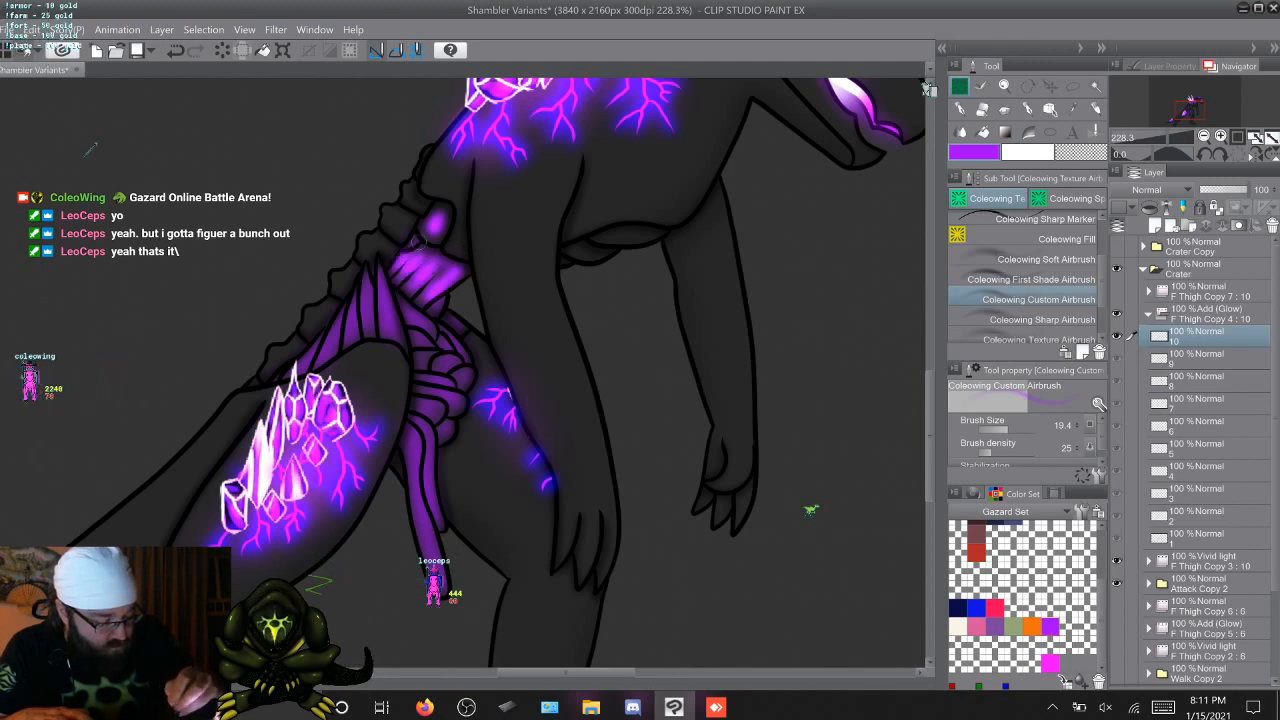
Step through the F Thigh Copy 4 cels to review the oval organ and waist glow across the attack animation
key(Right)
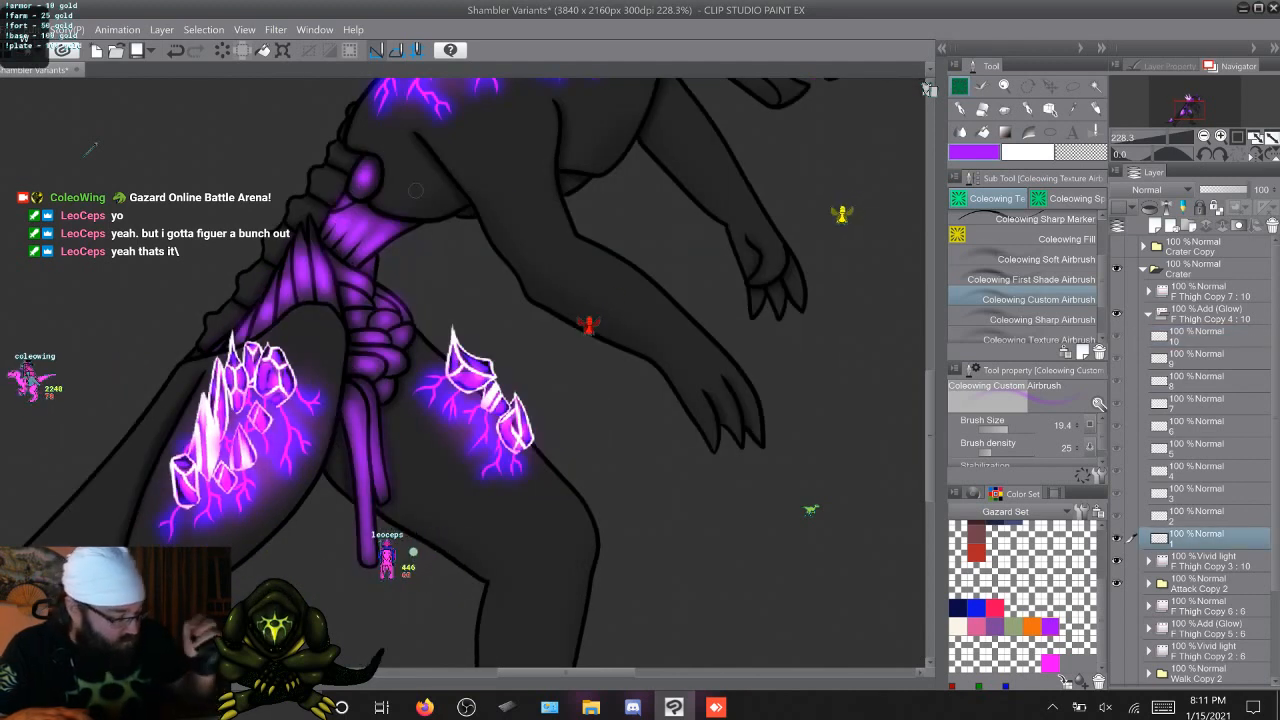
key(Right)
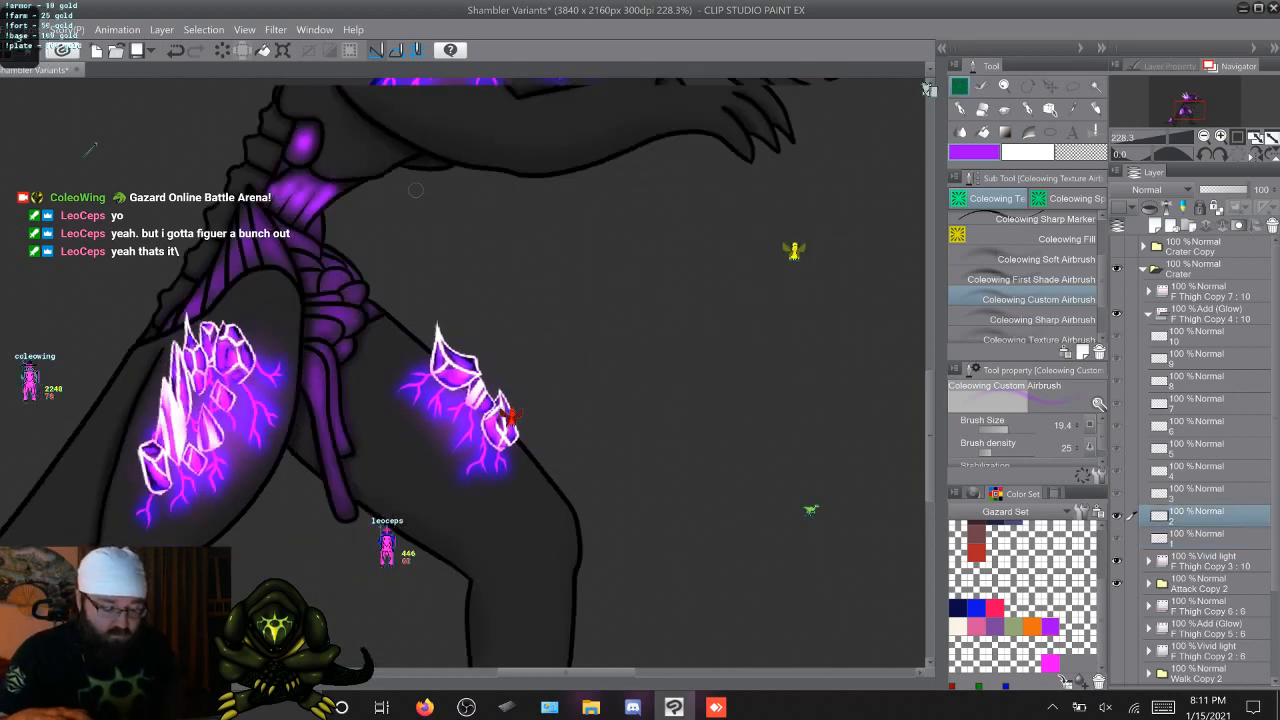
key(Right)
key(Right)
key(Right)
key(Right)
key(Right)
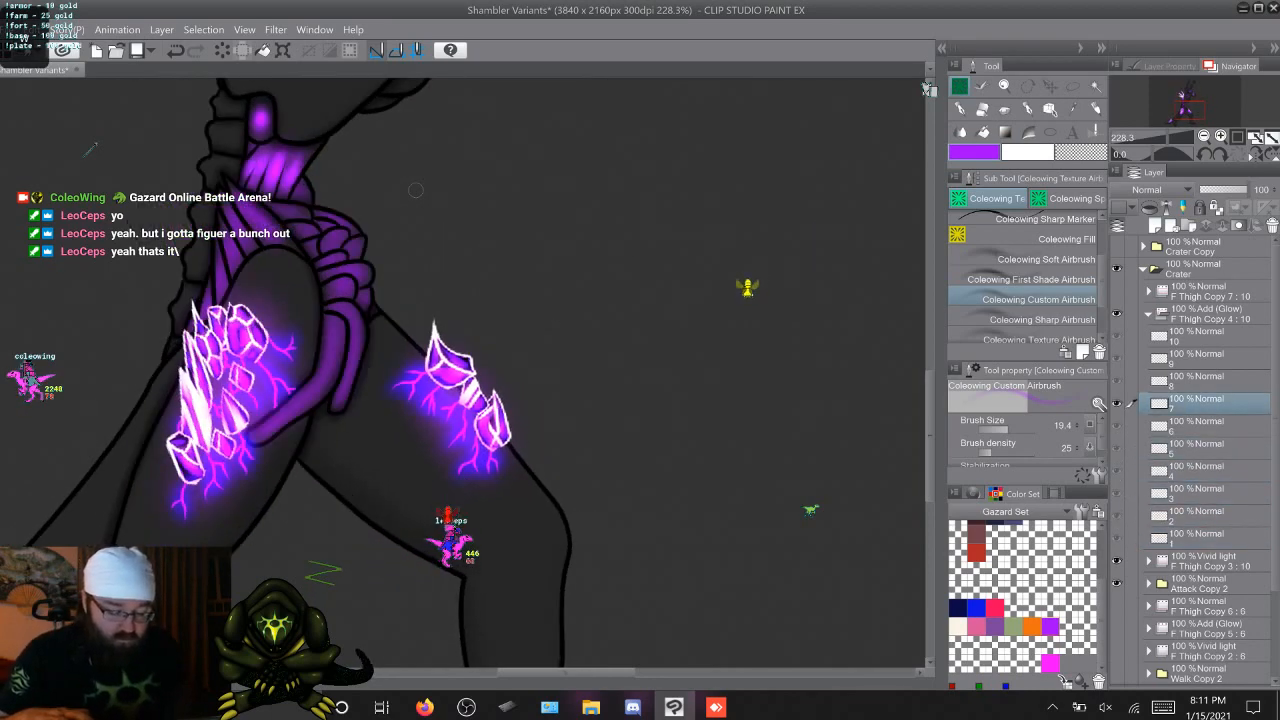
key(Right)
key(Right)
key(Right)
key(Right)
key(Right)
key(Right)
key(Right)
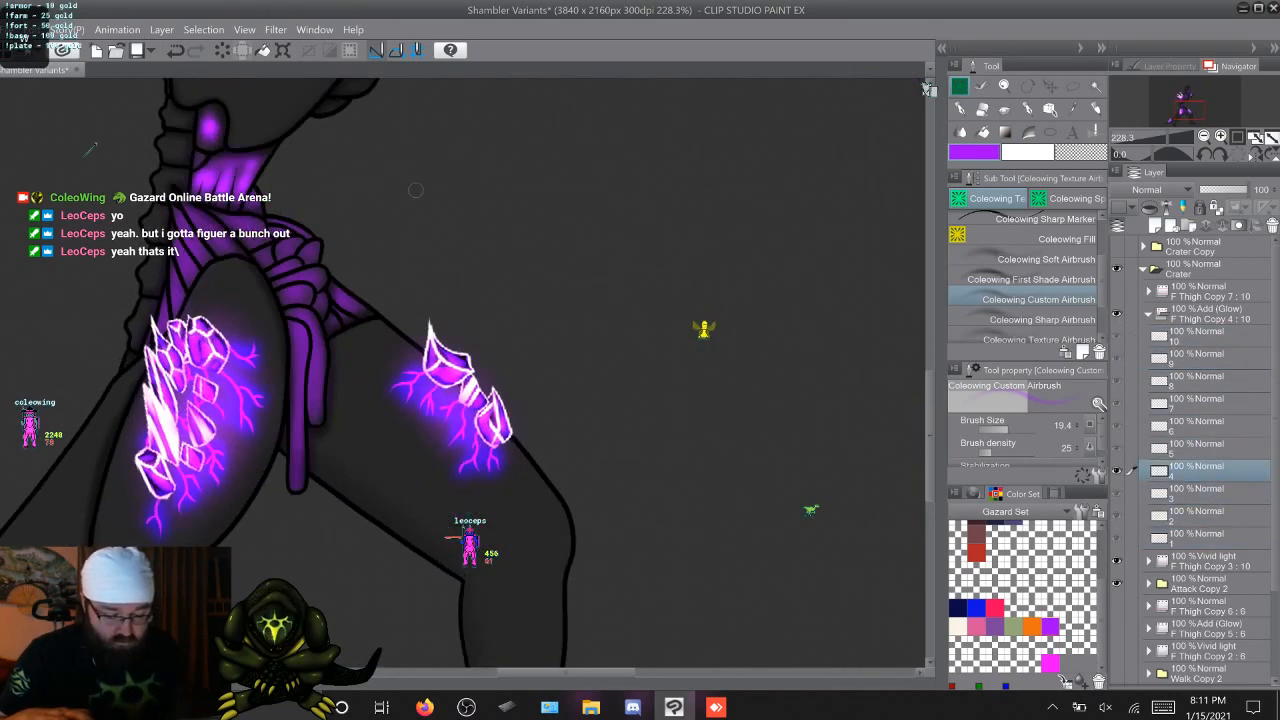
key(Right)
key(Right)
key(Right)
key(Right)
key(Right)
key(Right)
key(Right)
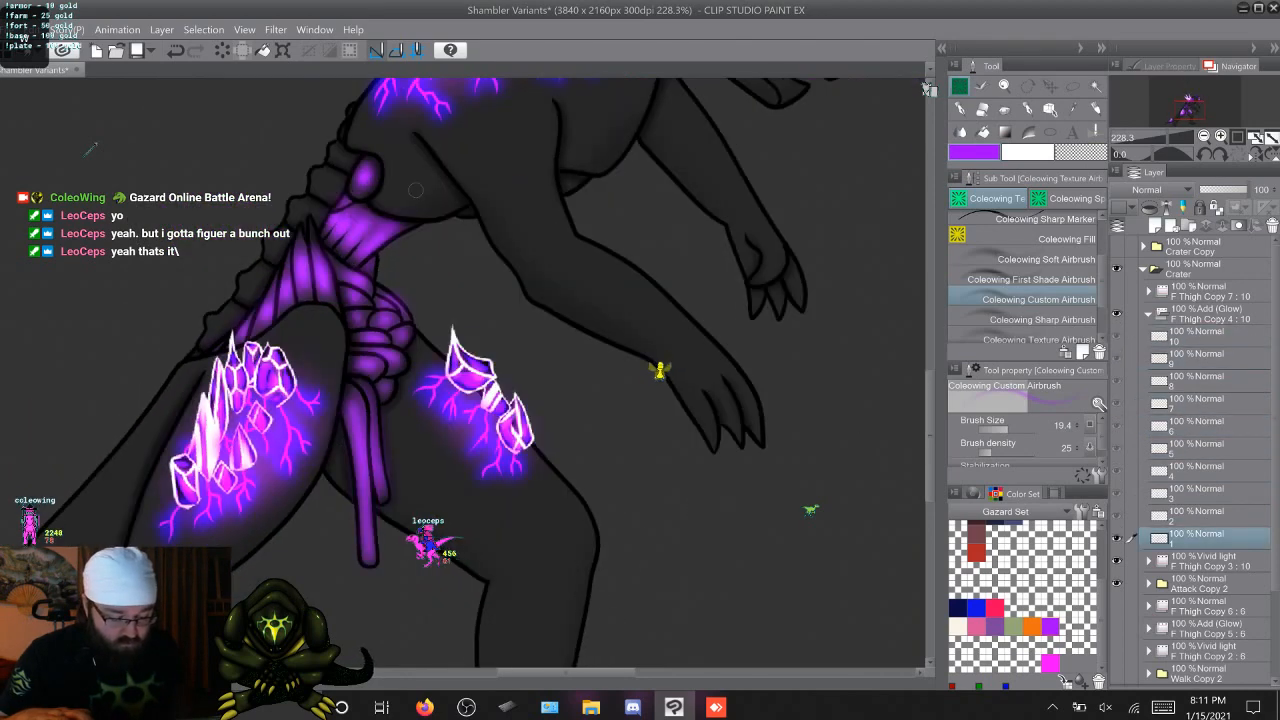
Airbrush a purple glow streak onto the upper hip muscle strand just below the waist on F Thigh Copy 4 cels 2 through 10
key(Right)
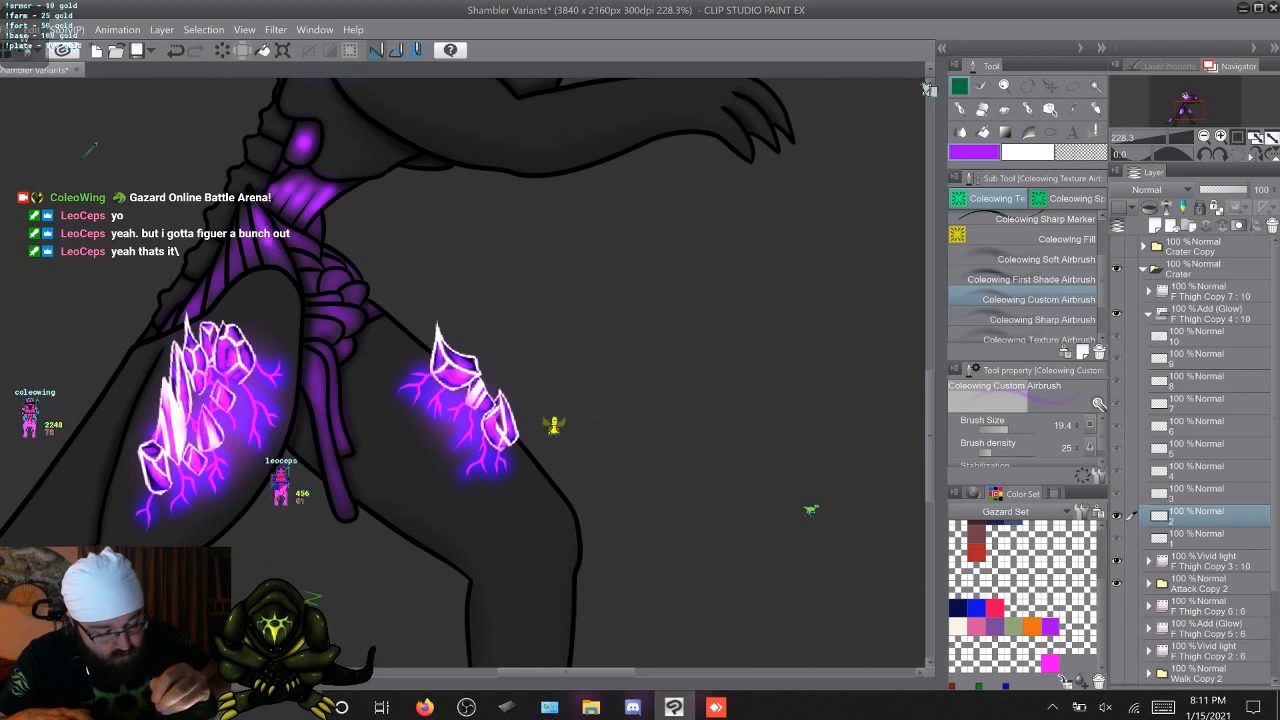
key(Right)
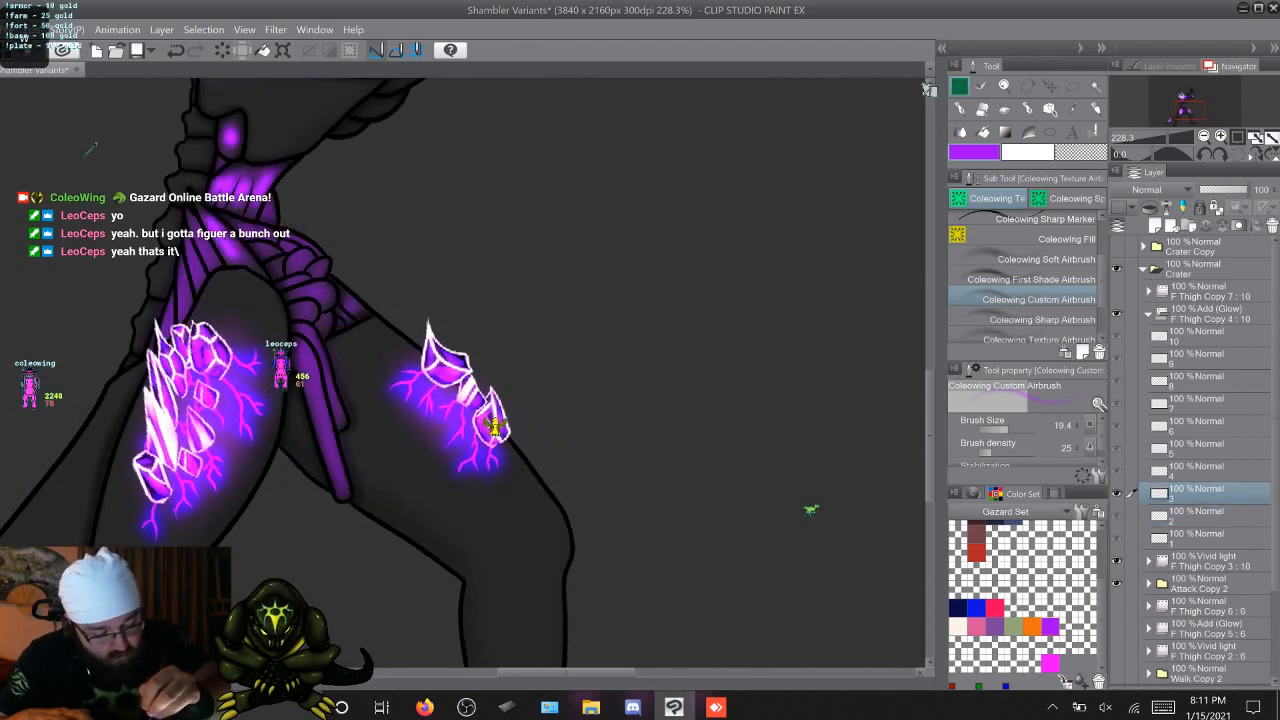
key(Right)
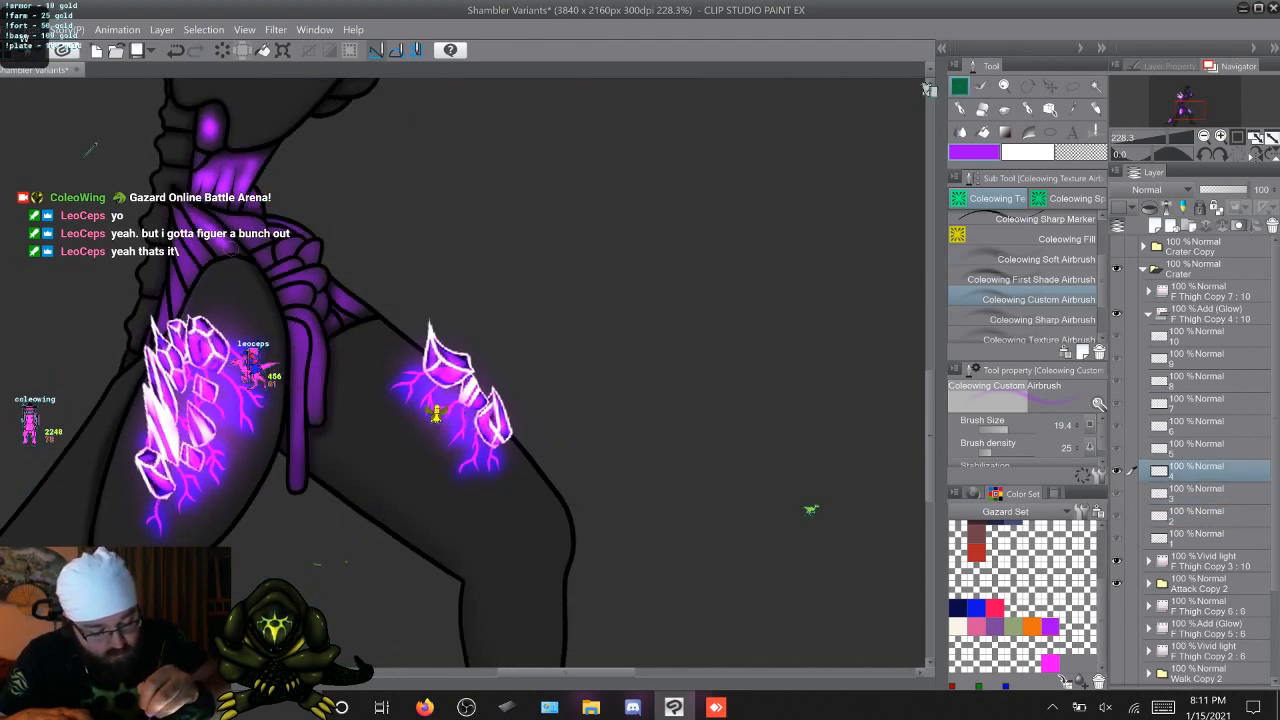
key(Right)
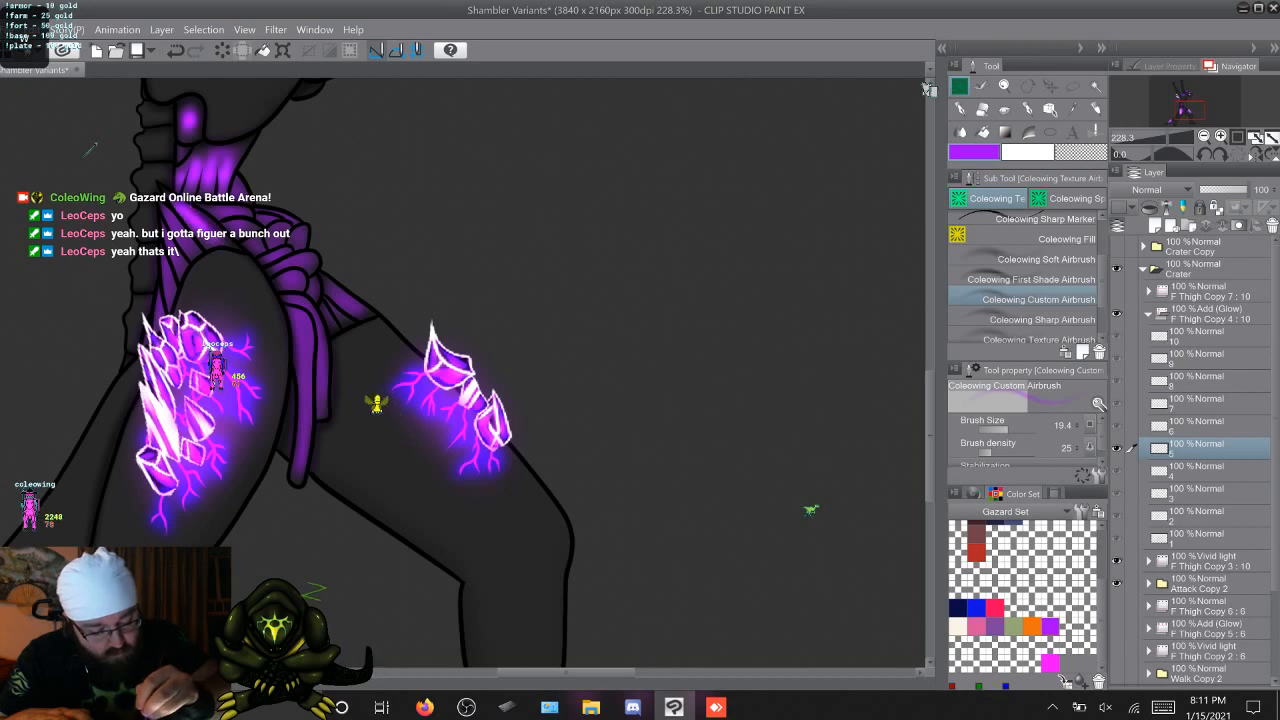
key(Right)
key(Right)
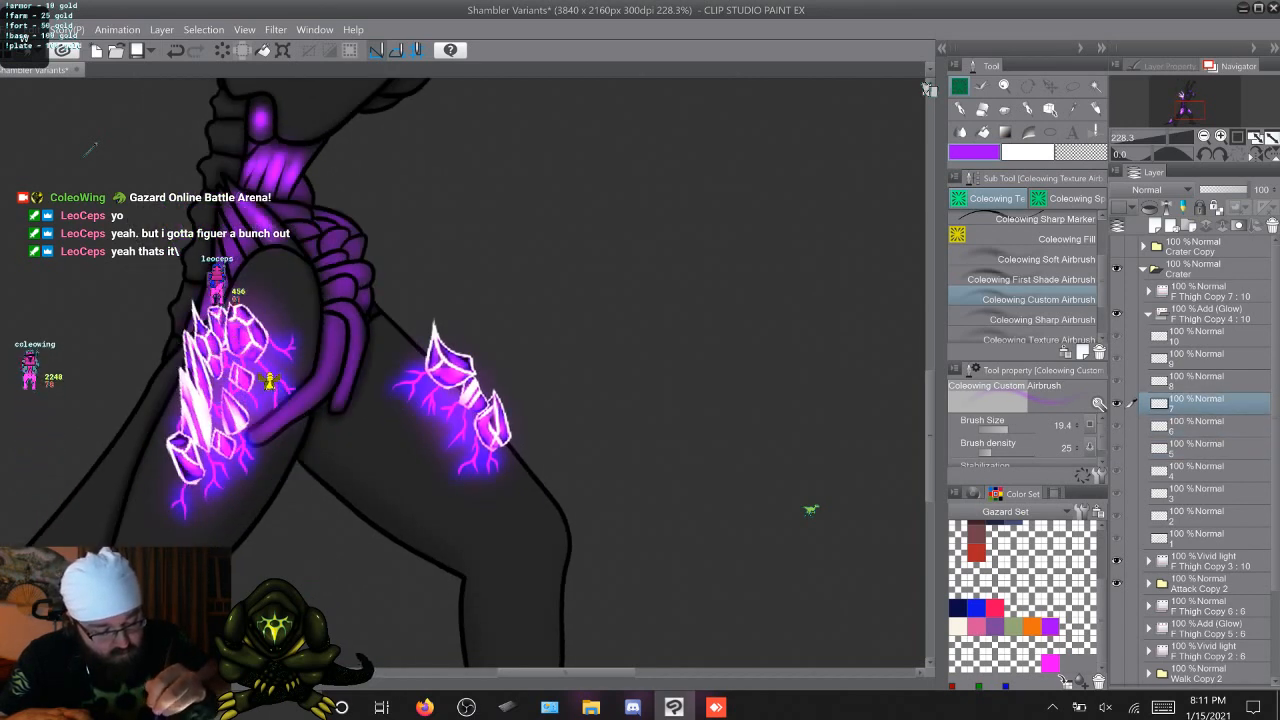
key(Right)
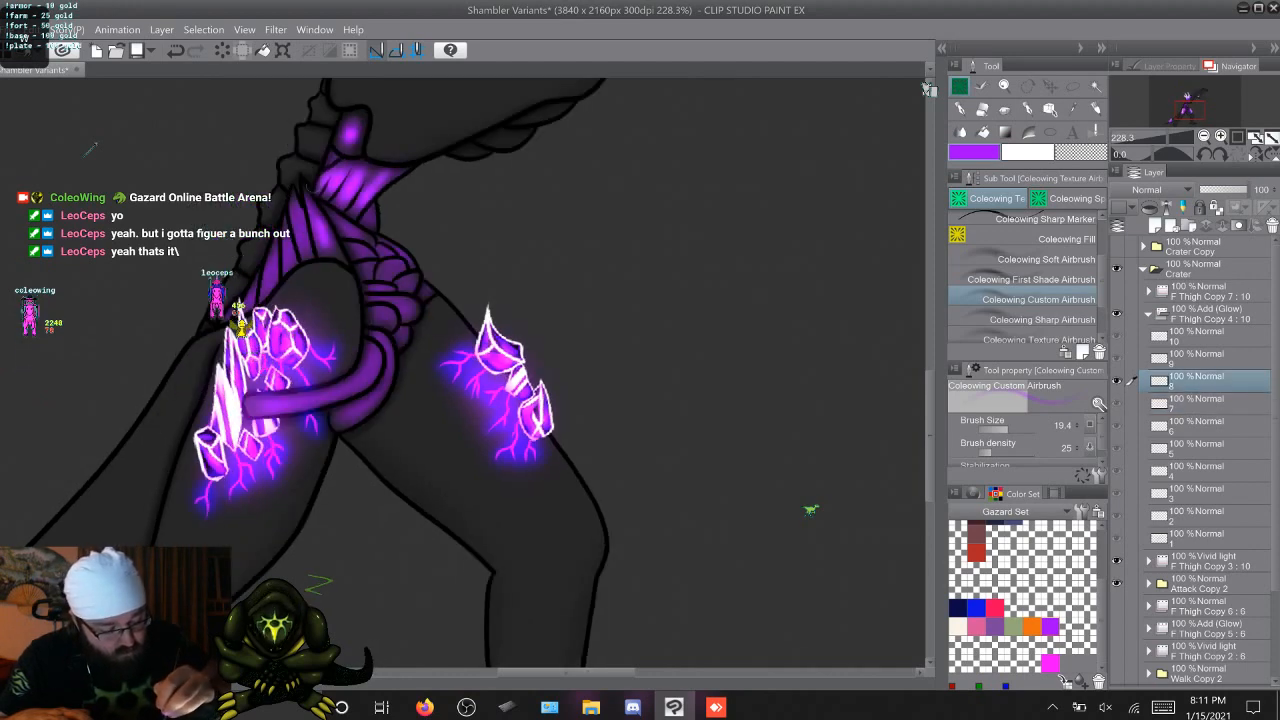
key(Right)
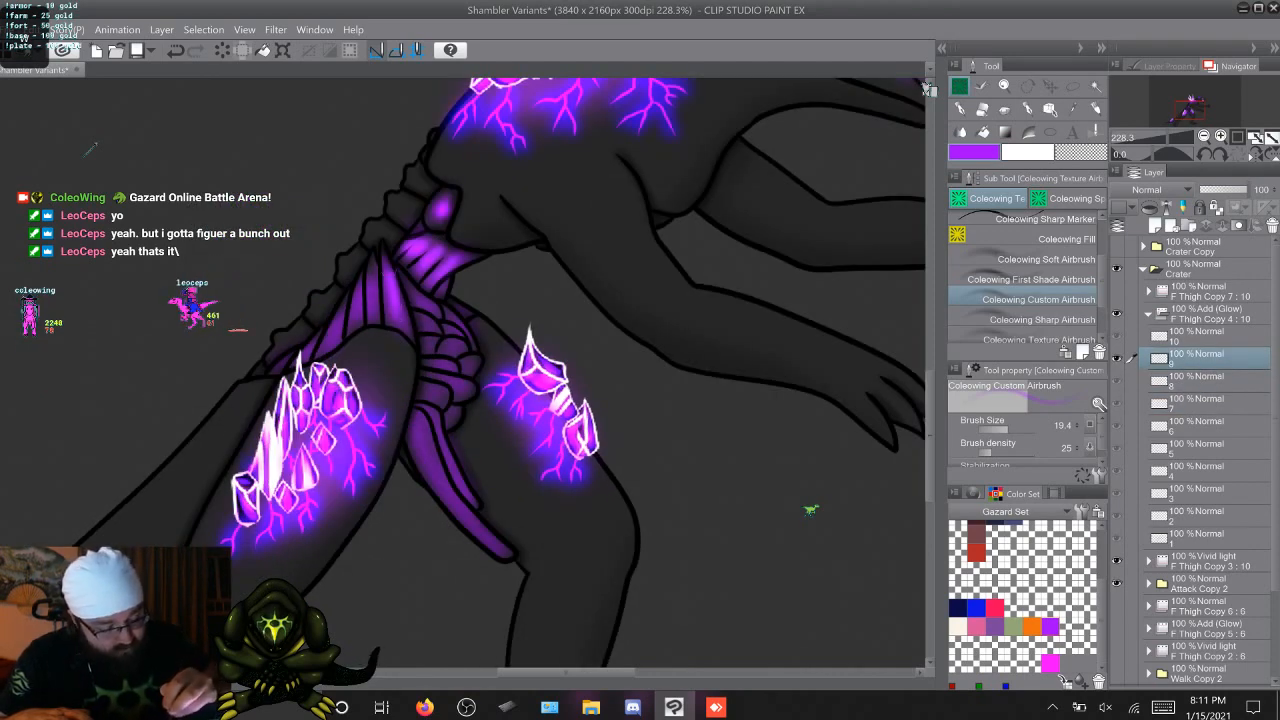
key(Right)
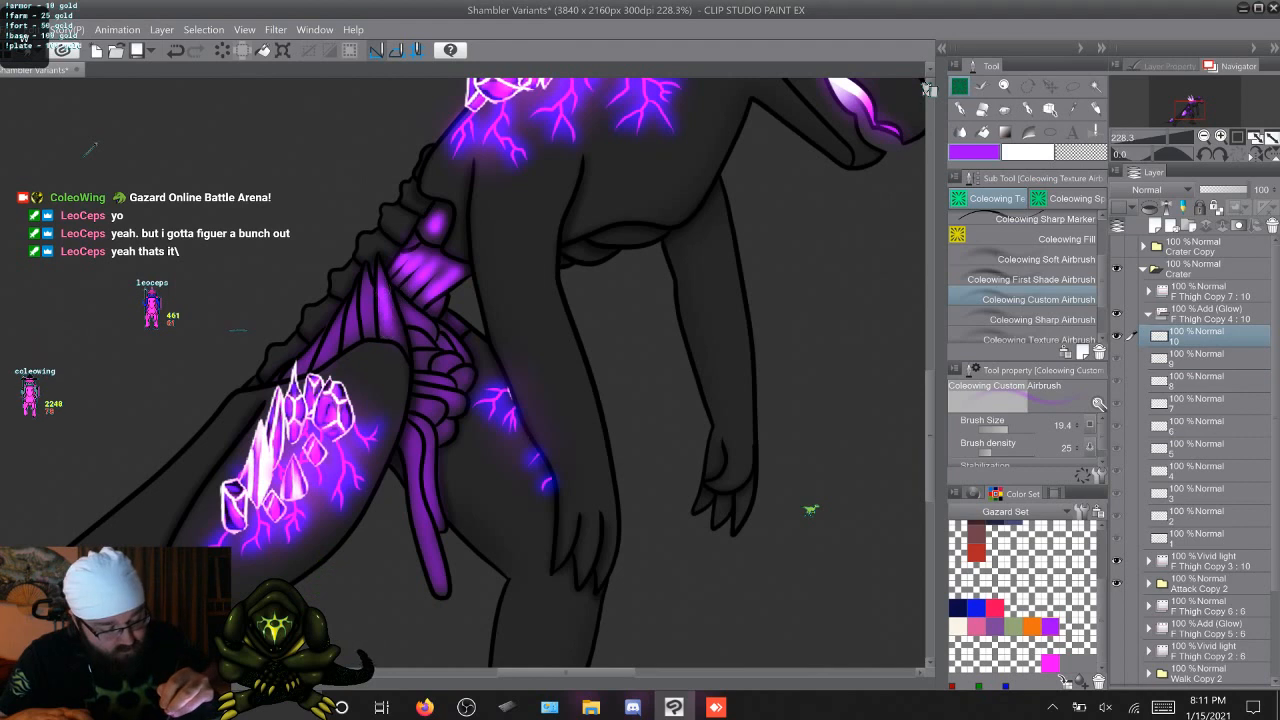
Airbrush a purple glow streak onto the second hip muscle strand, beside the upper one, on F Thigh Copy 4 cels 2 through 10
key(Right)
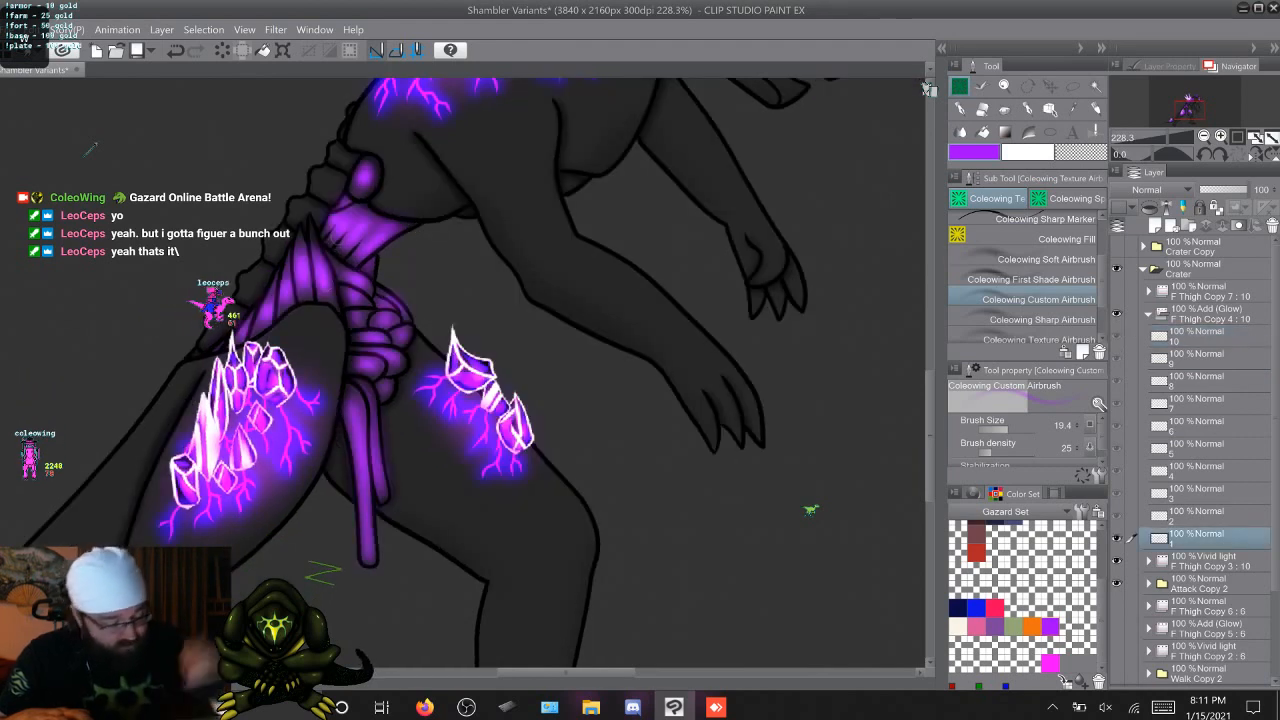
key(Right)
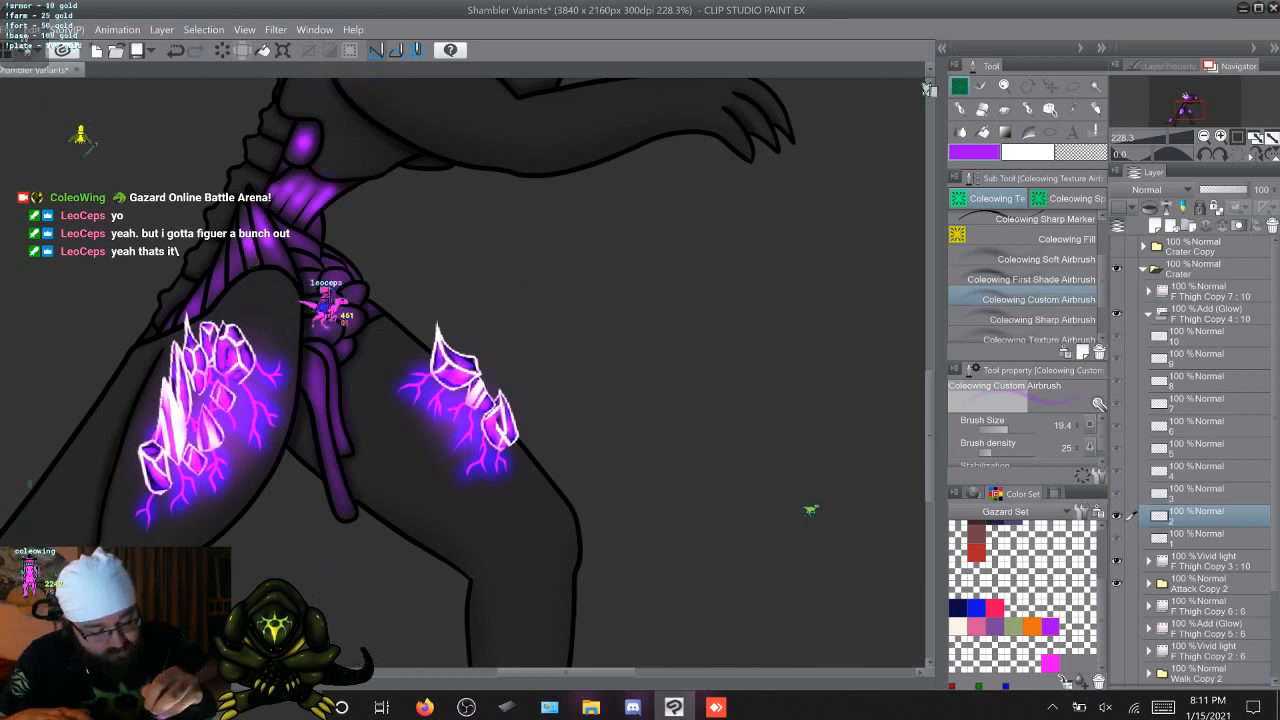
key(Right)
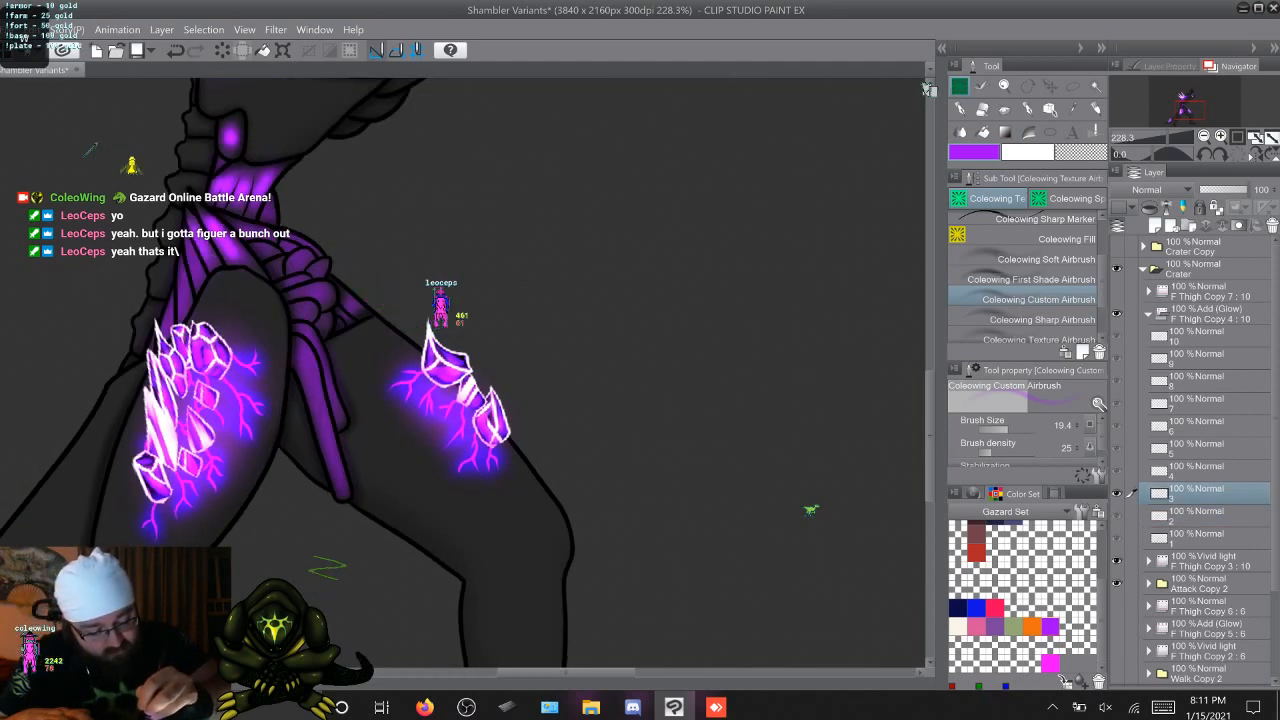
key(Right)
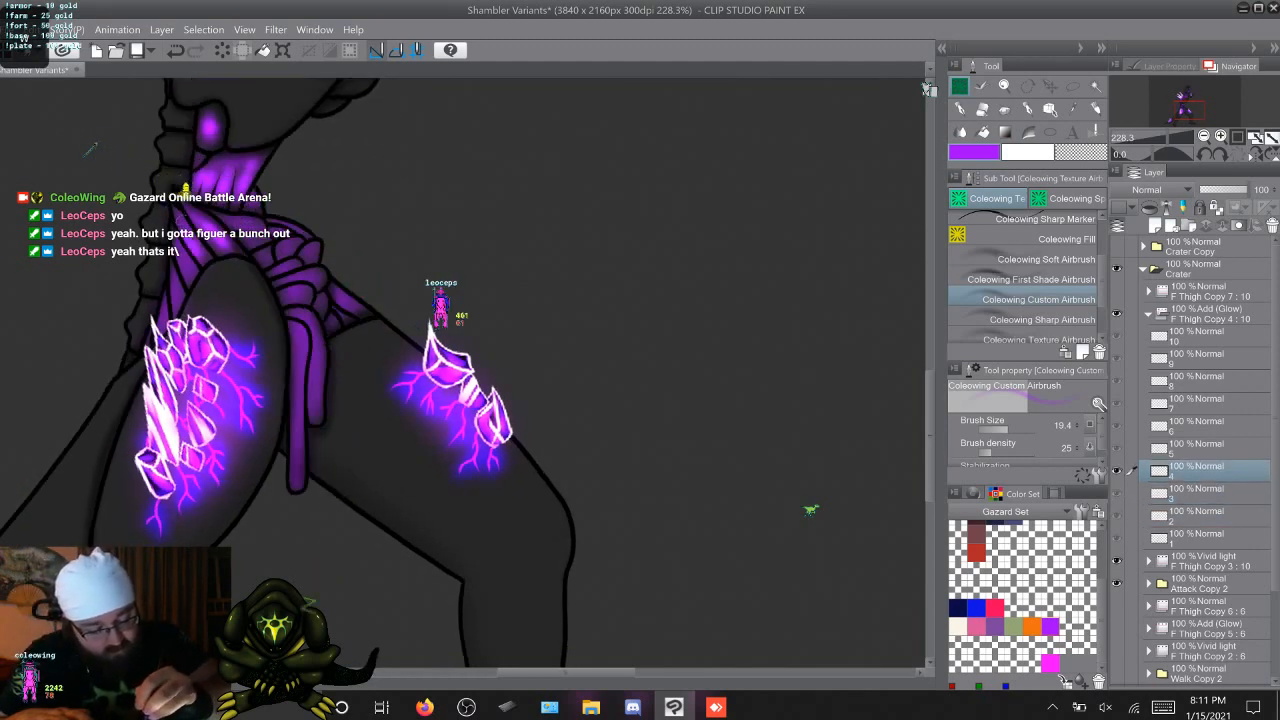
key(Right)
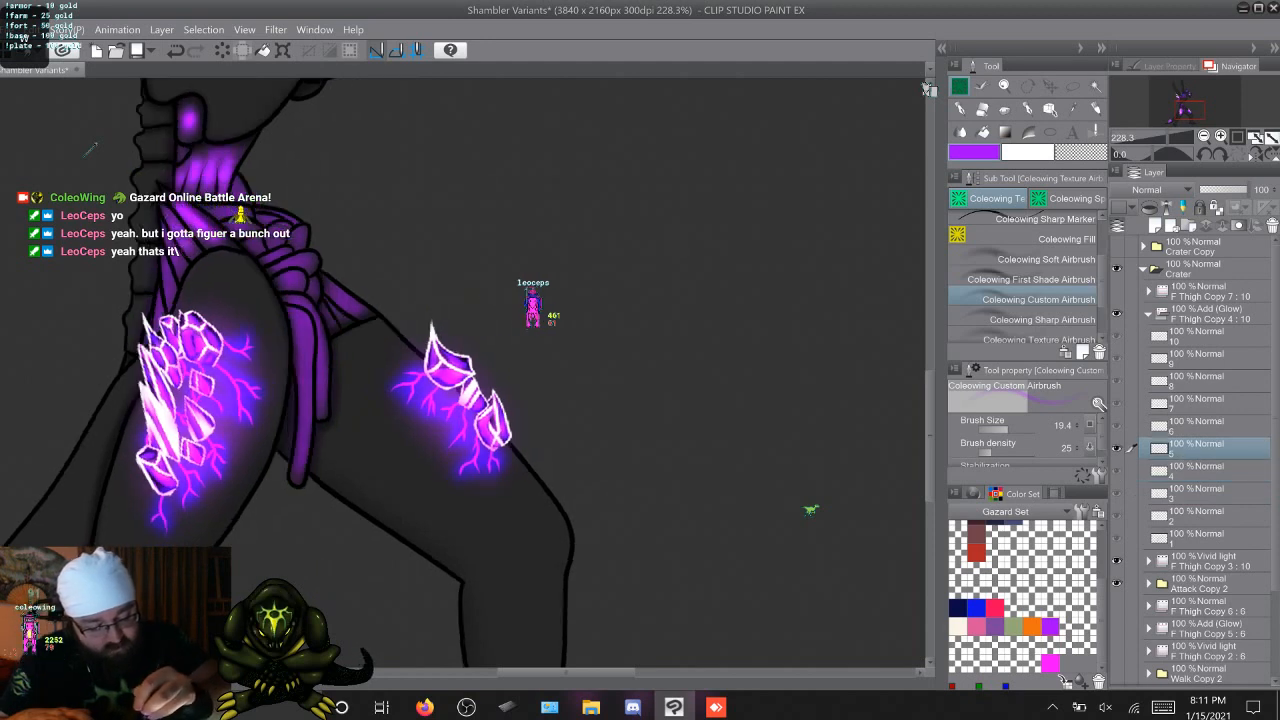
key(Right)
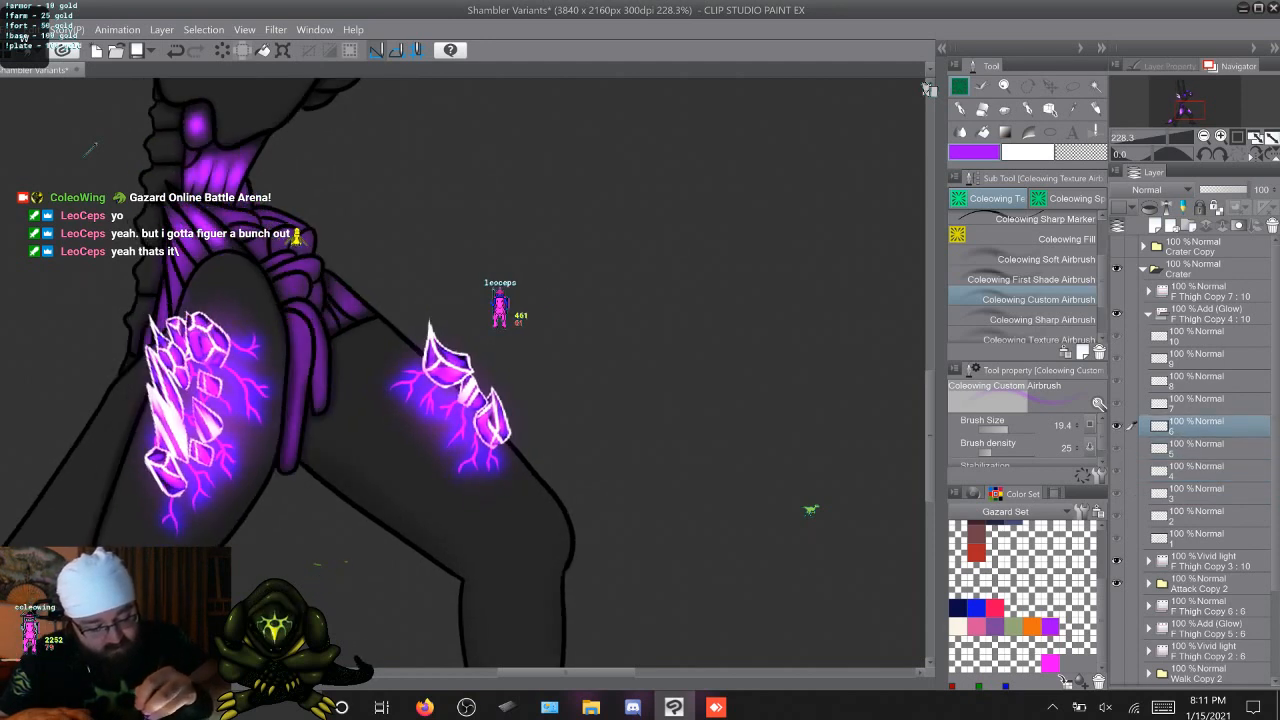
key(Right)
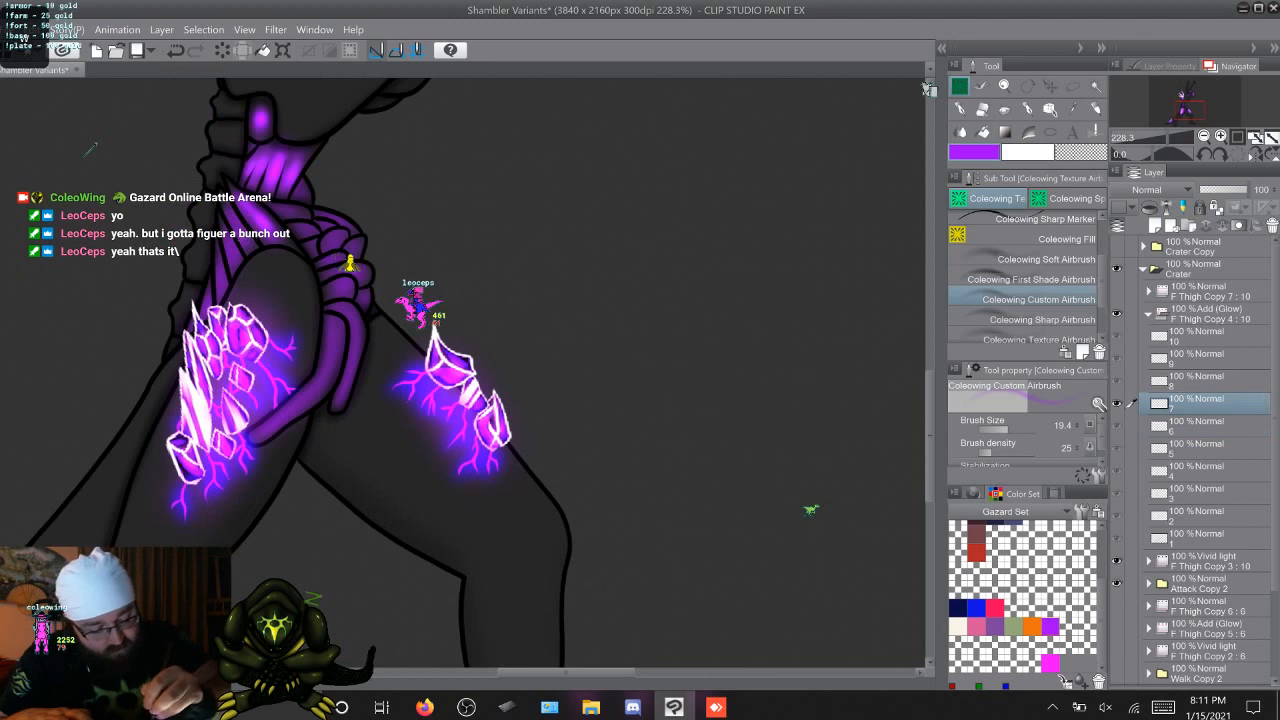
key(Right)
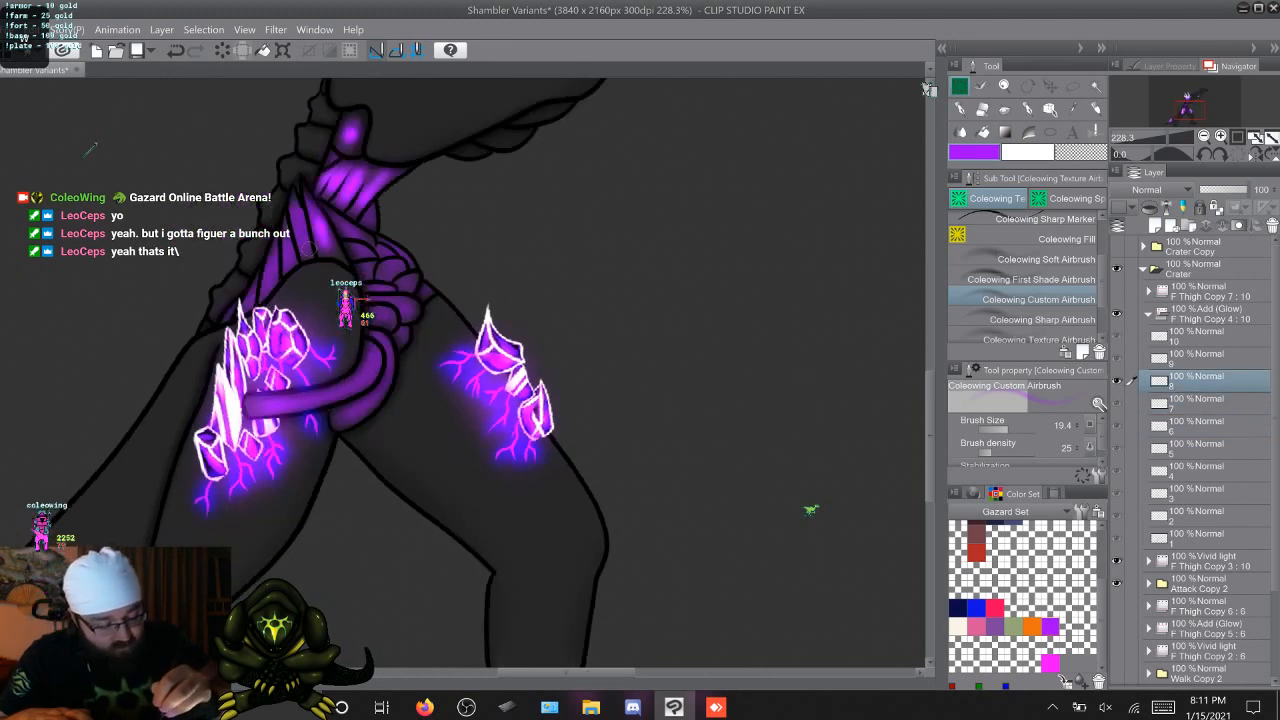
key(Right)
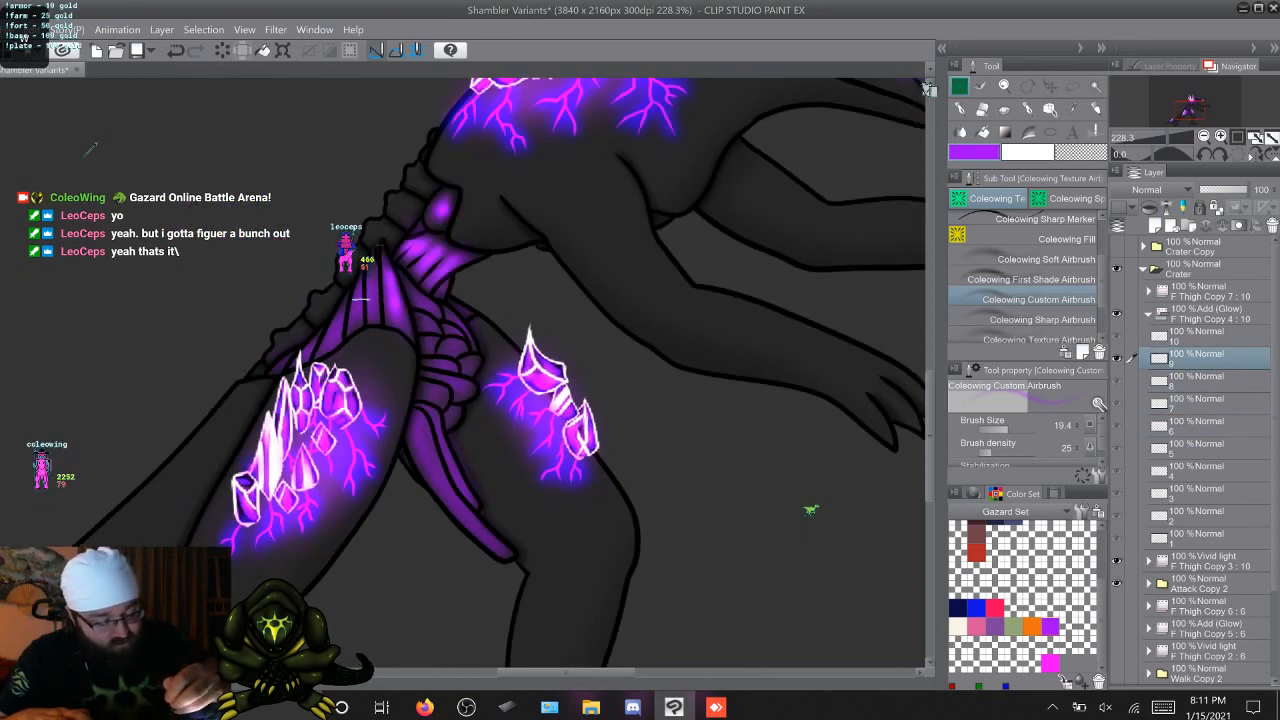
key(Right)
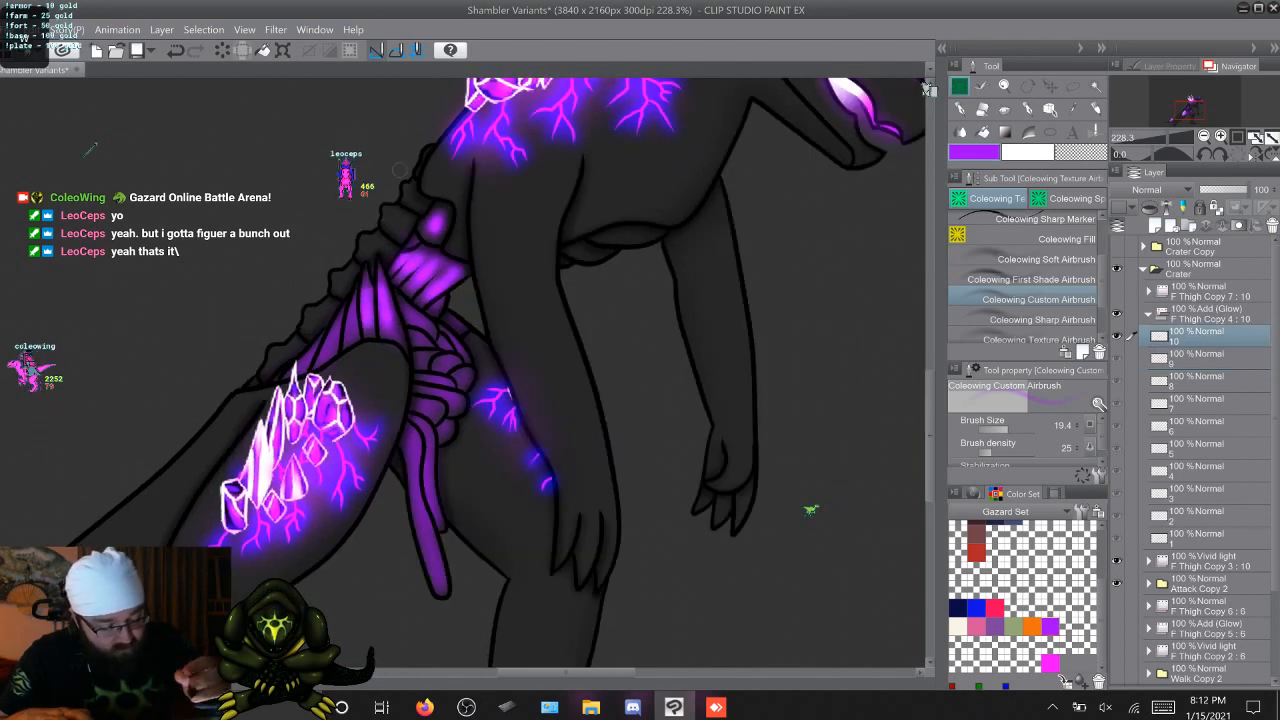
Airbrush purple glow streaks onto the remaining hip muscle strands running down toward the tail base on F Thigh Copy 4 cels 2 through 10
key(Right)
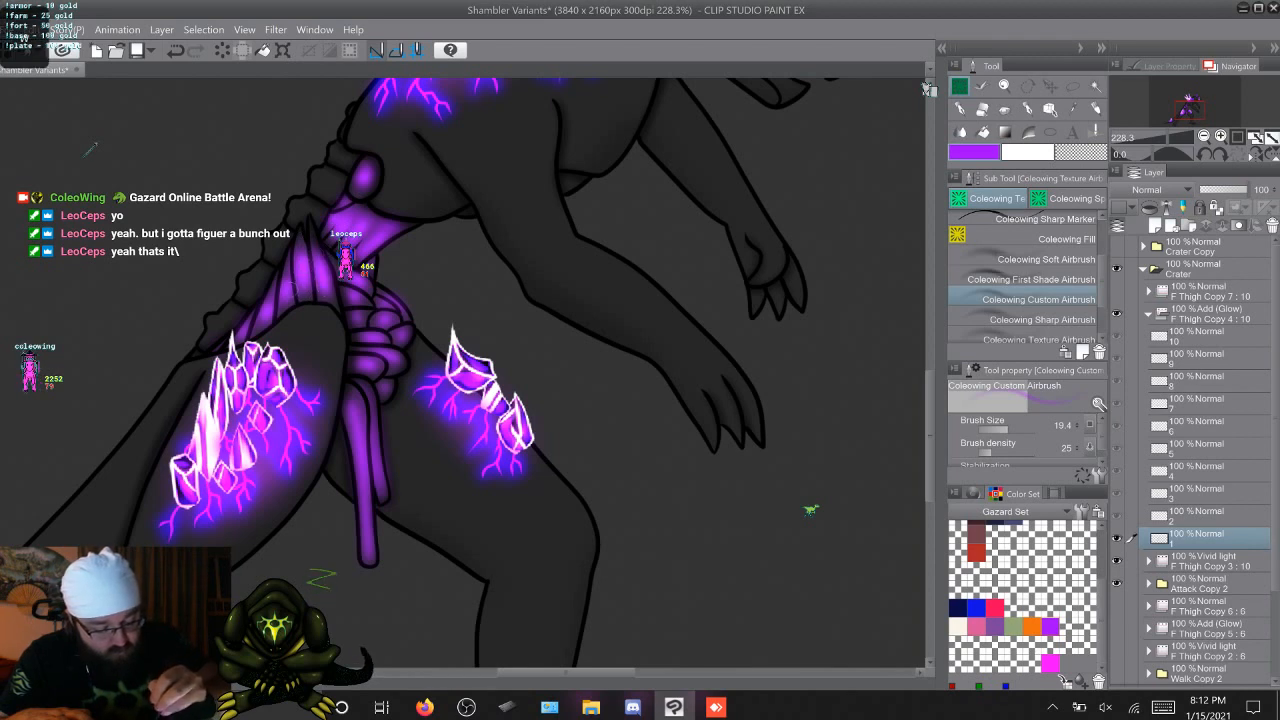
key(Right)
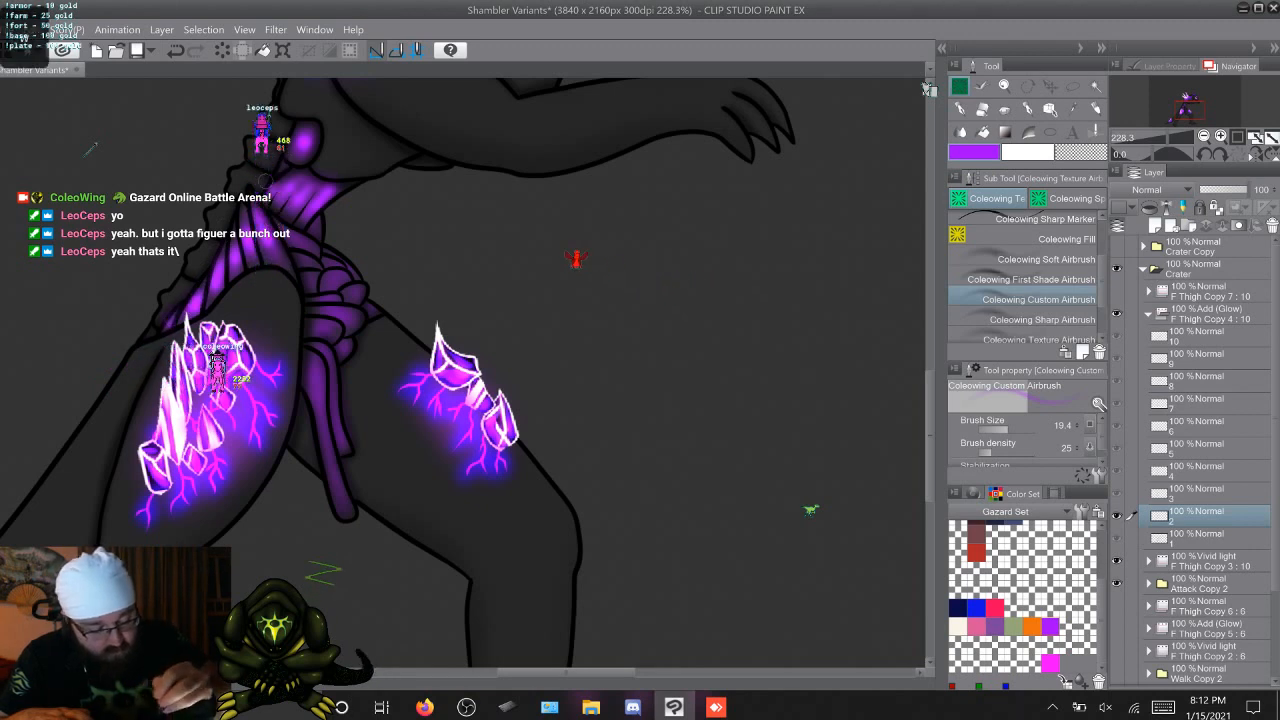
key(Right)
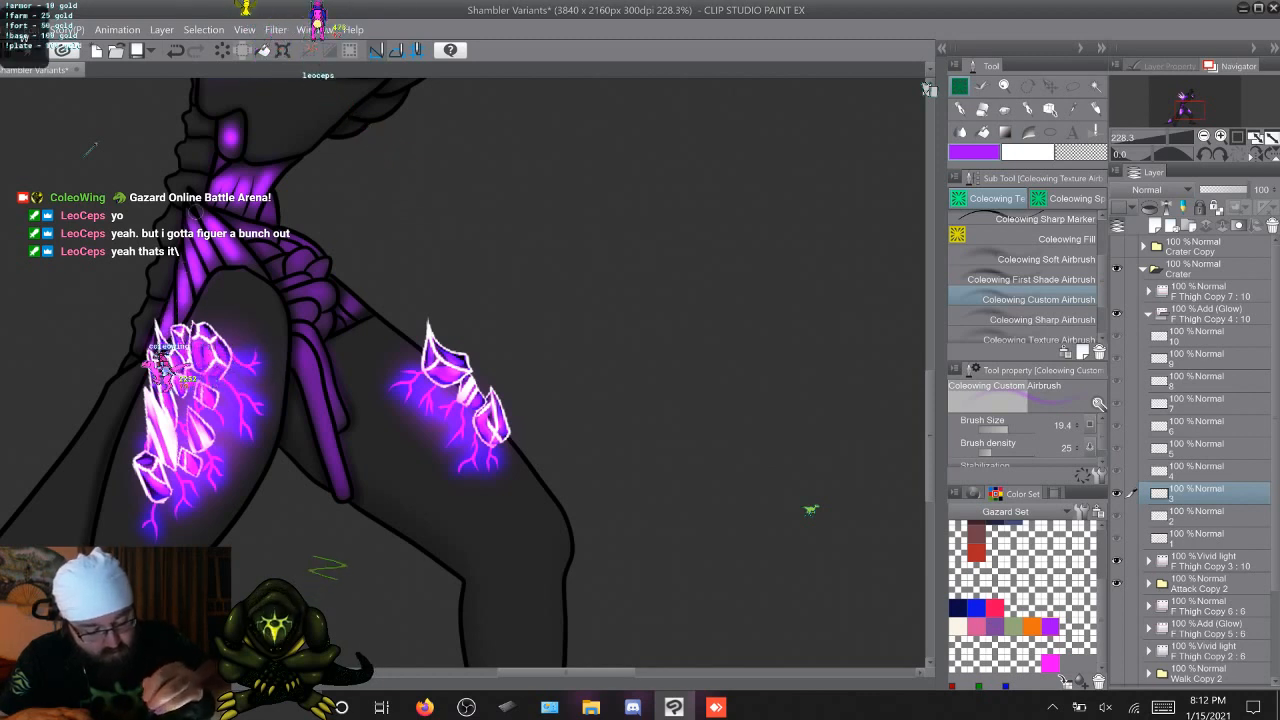
key(Right)
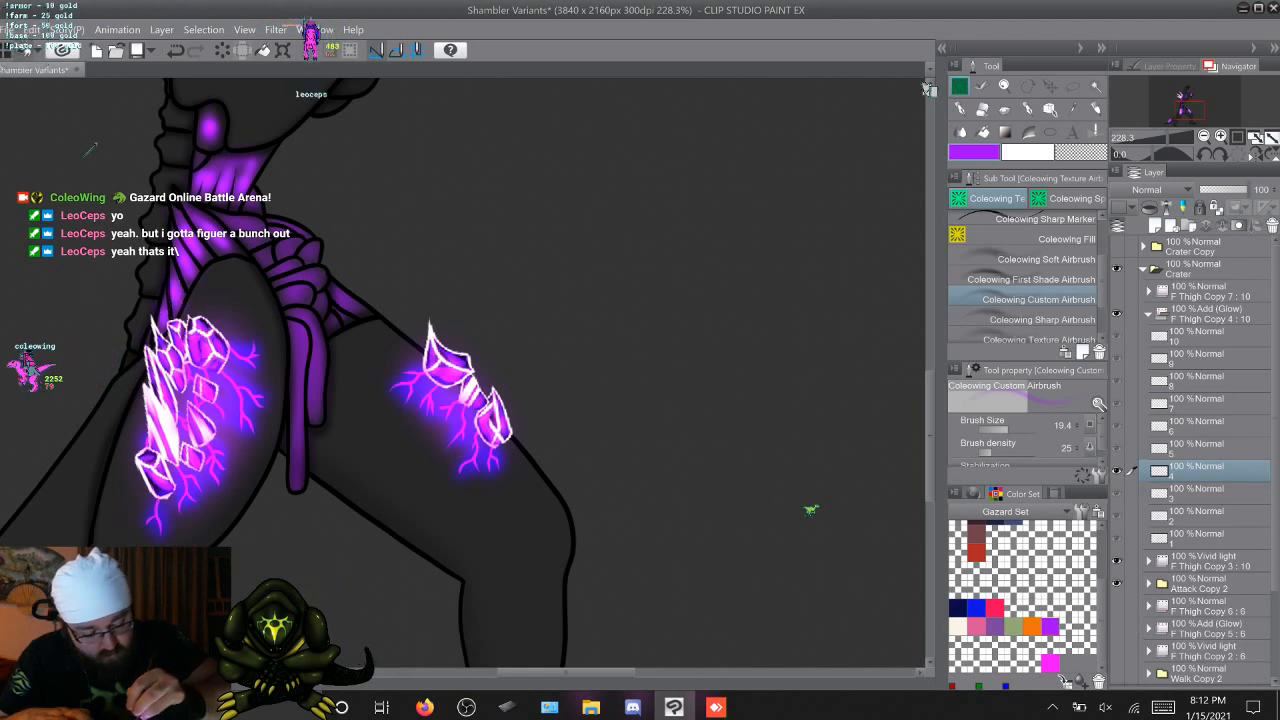
key(Right)
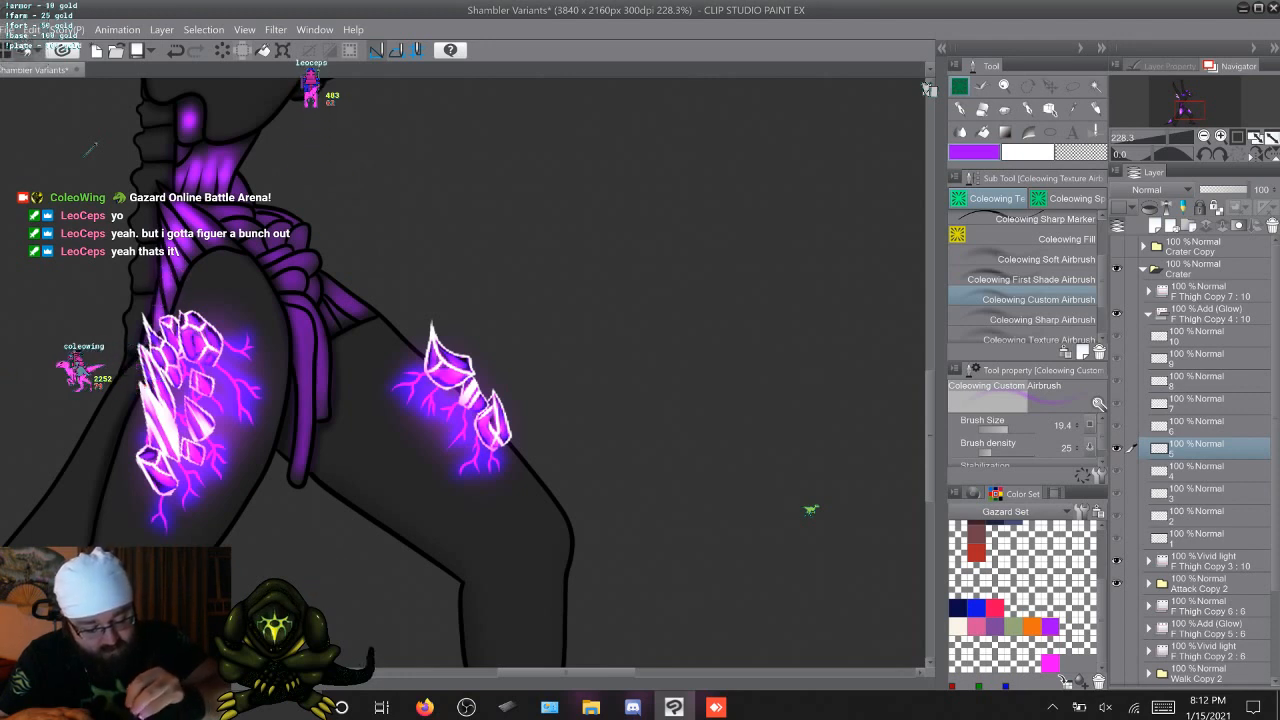
key(Right)
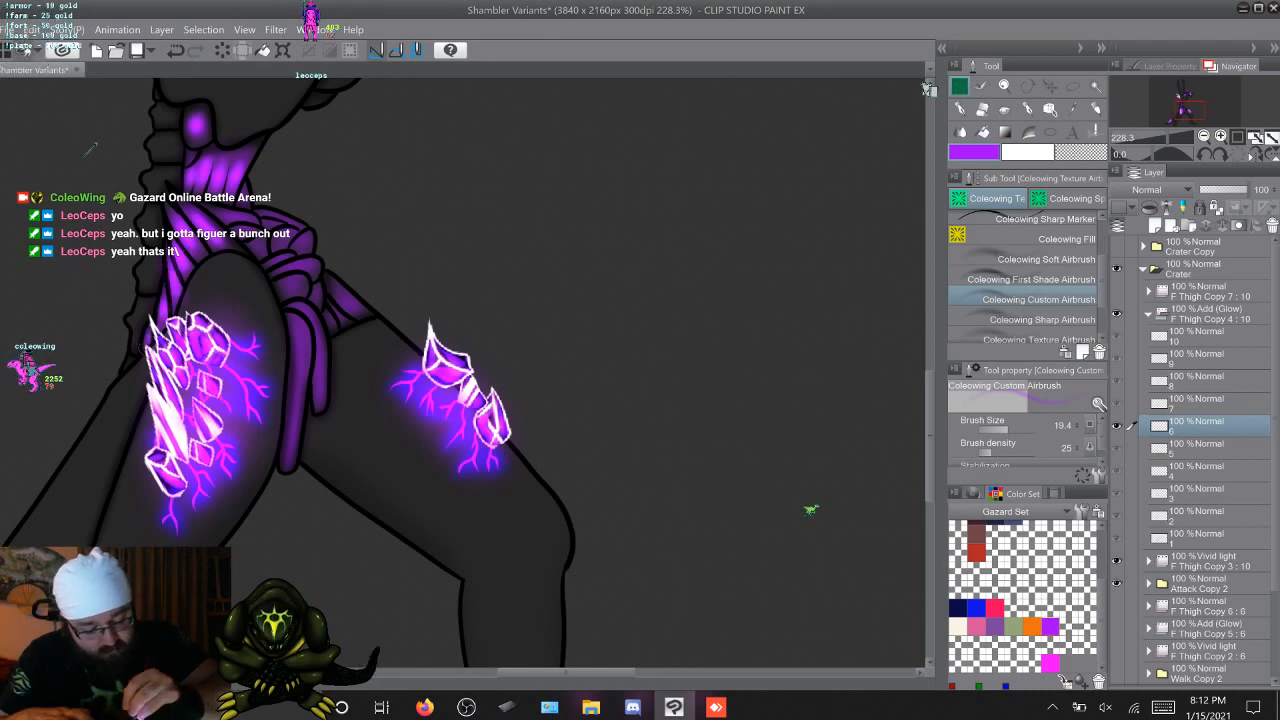
key(Right)
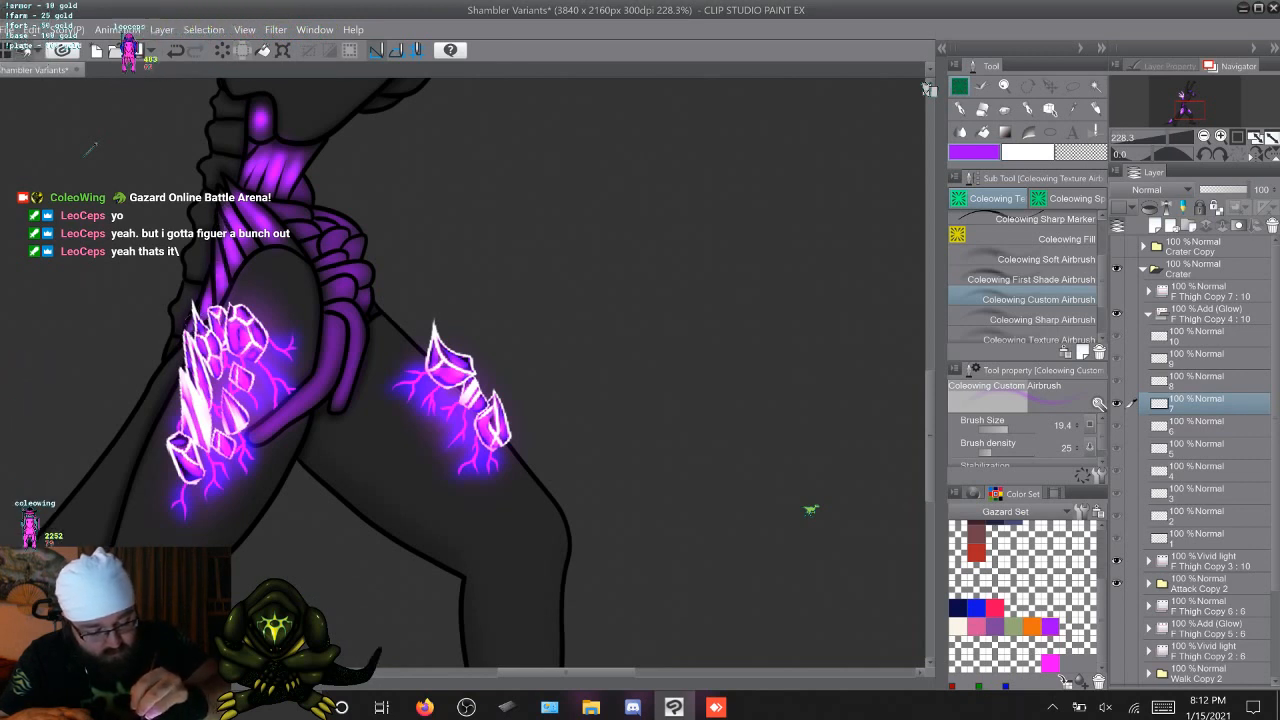
key(Right)
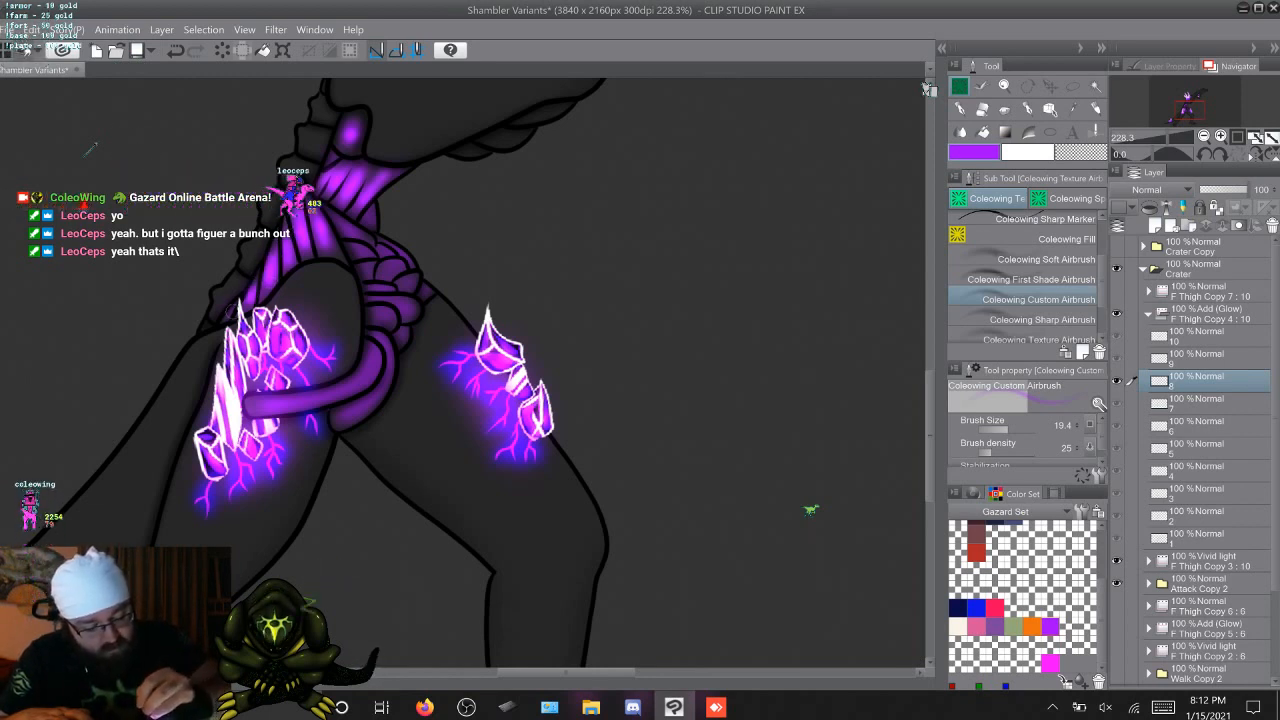
key(Right)
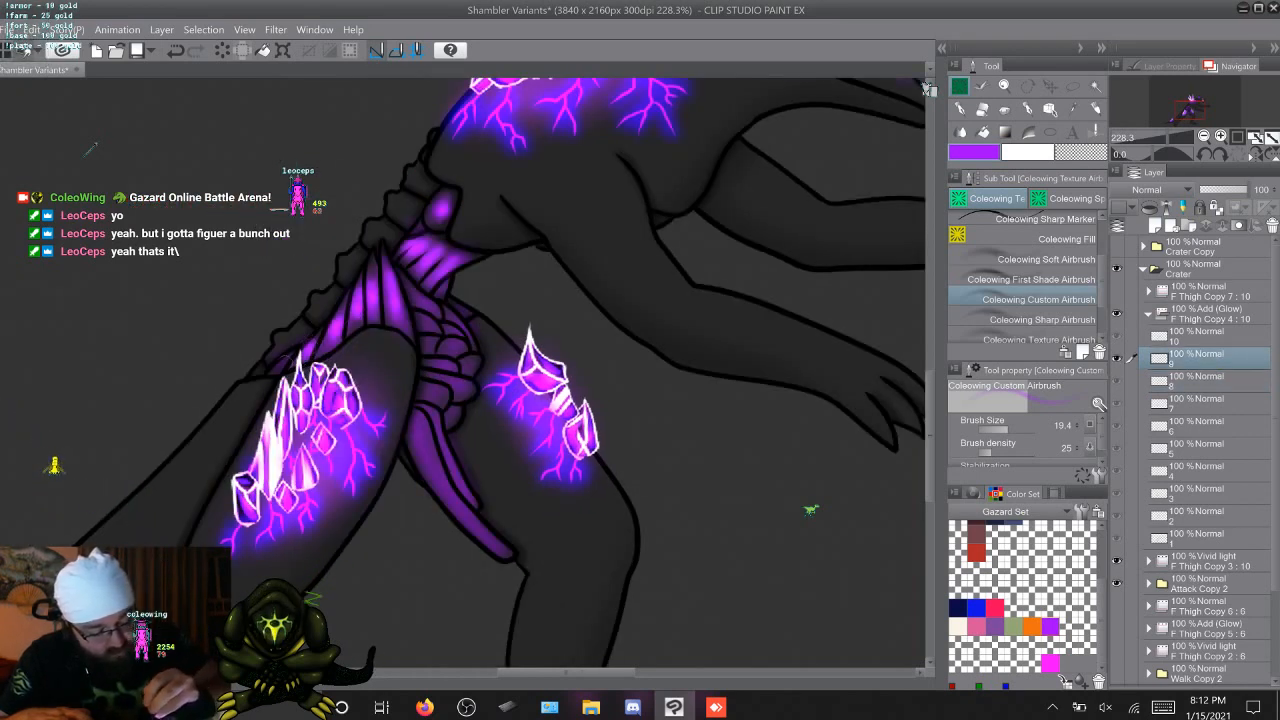
key(Right)
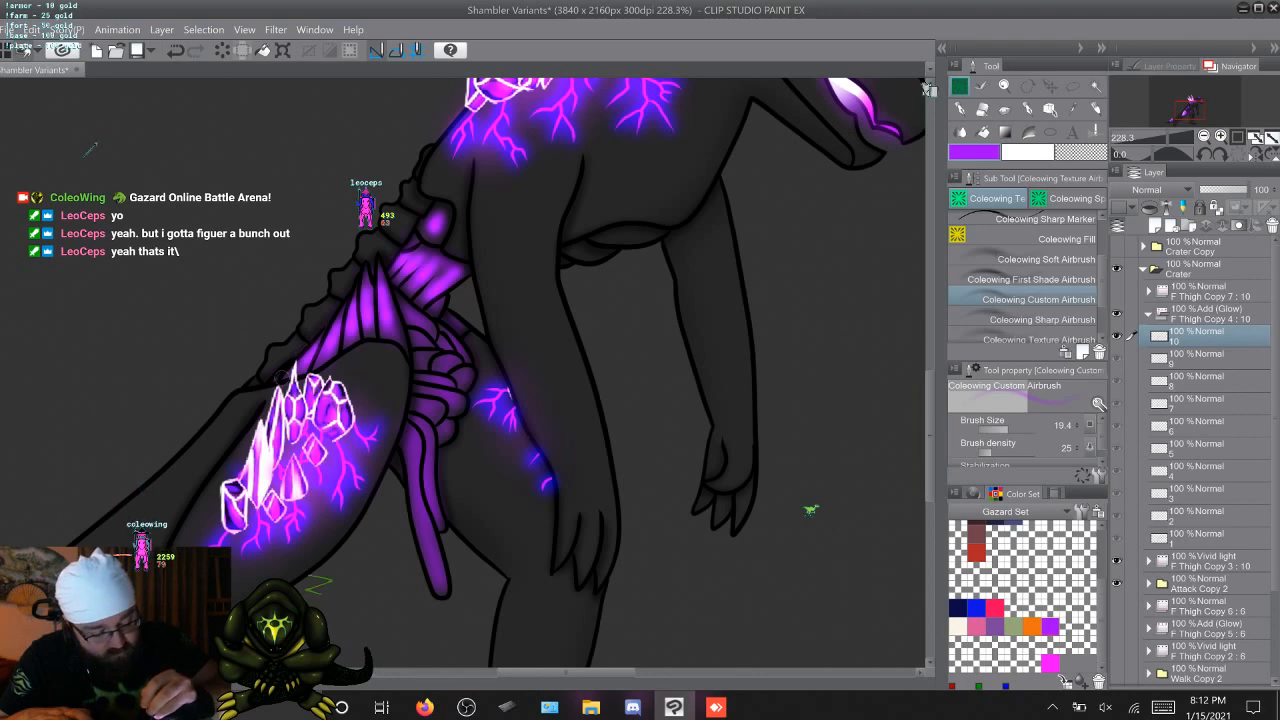
key(Right)
key(Left)
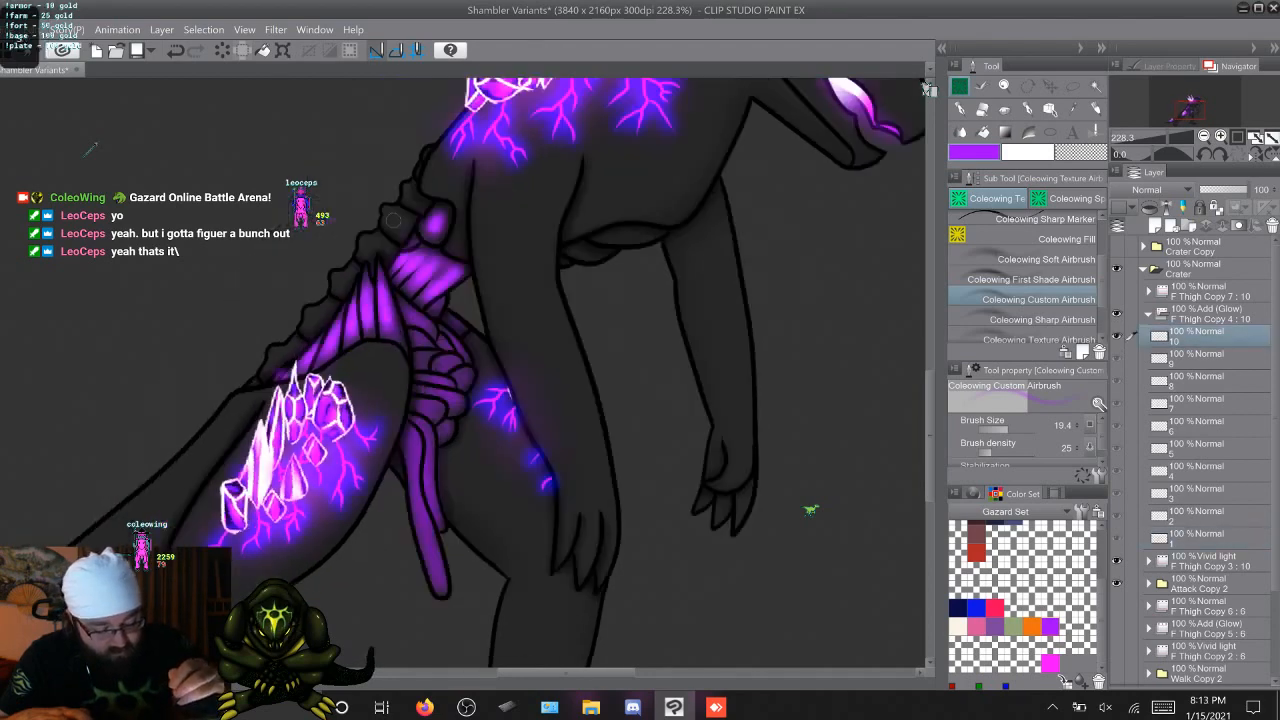
Airbrush a purple glow along the longer strand hanging below the pelvis on F Thigh Copy 4 cels 2 through 10
key(Right)
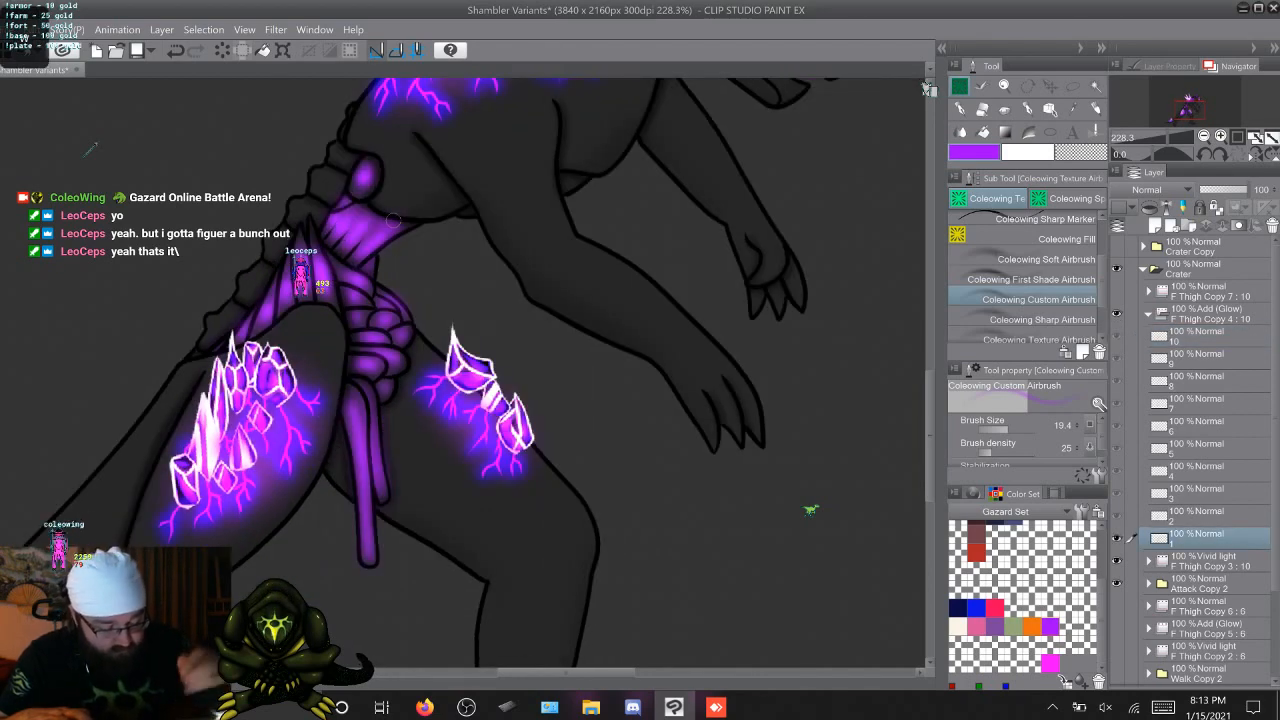
key(Right)
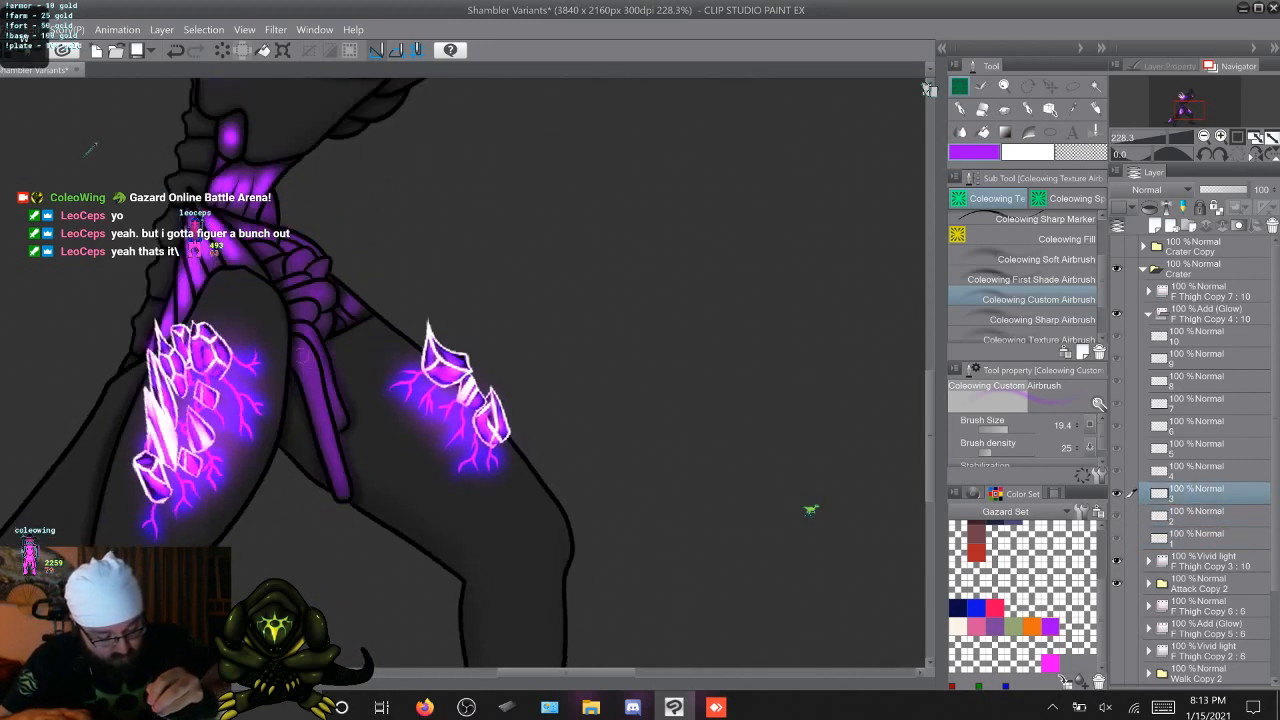
key(Right)
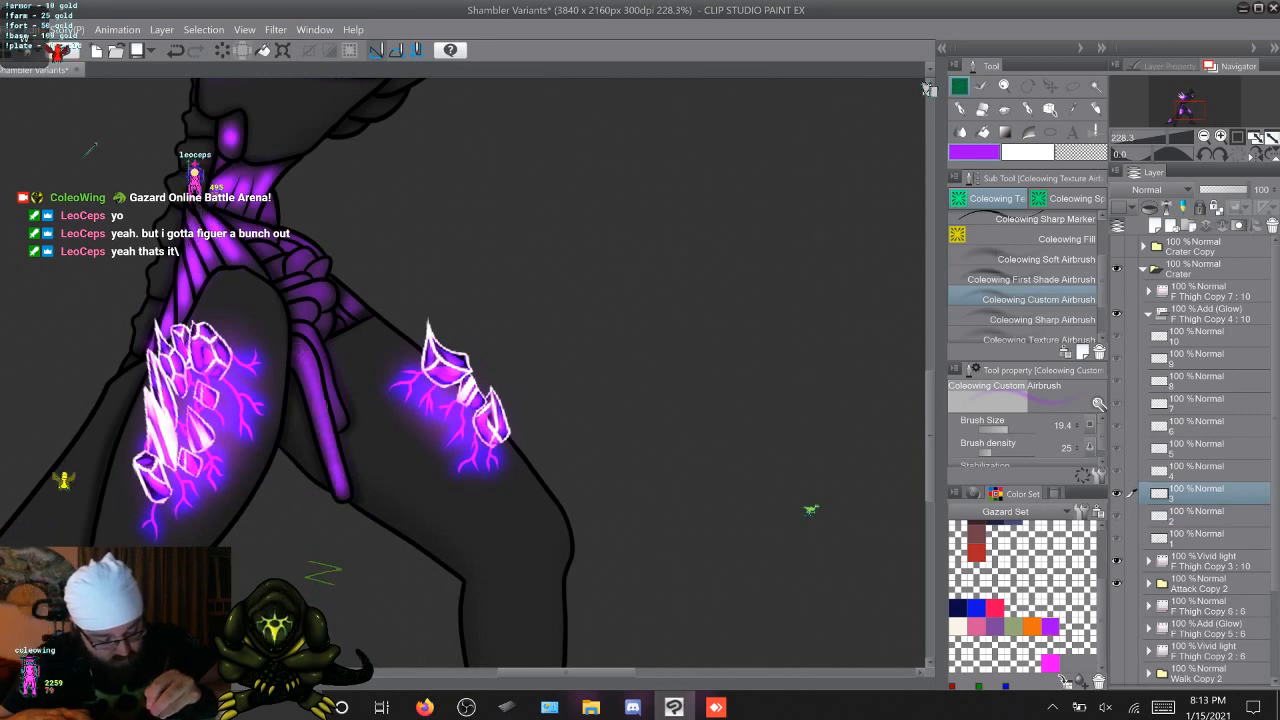
key(Right)
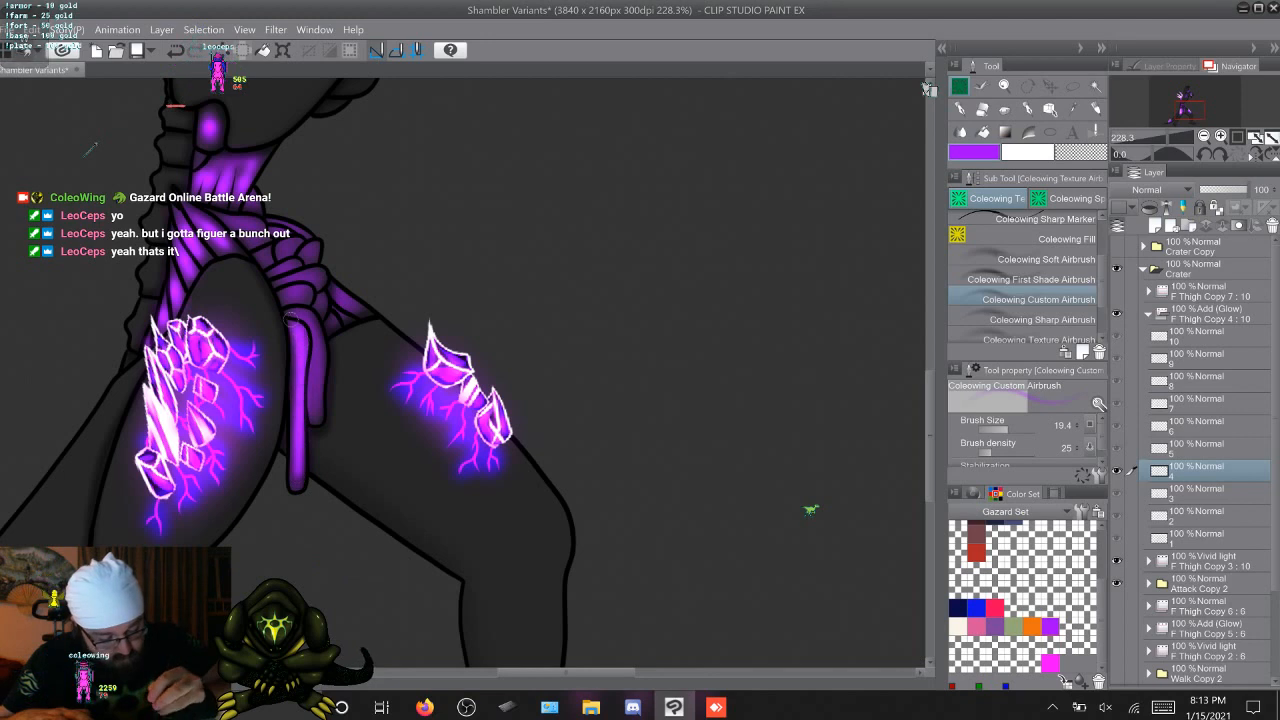
key(Right)
mouse_move(306, 415)
mouse_down()
mouse_move(304, 446)
mouse_move(307, 350)
mouse_move(292, 303)
mouse_up()
key(Right)
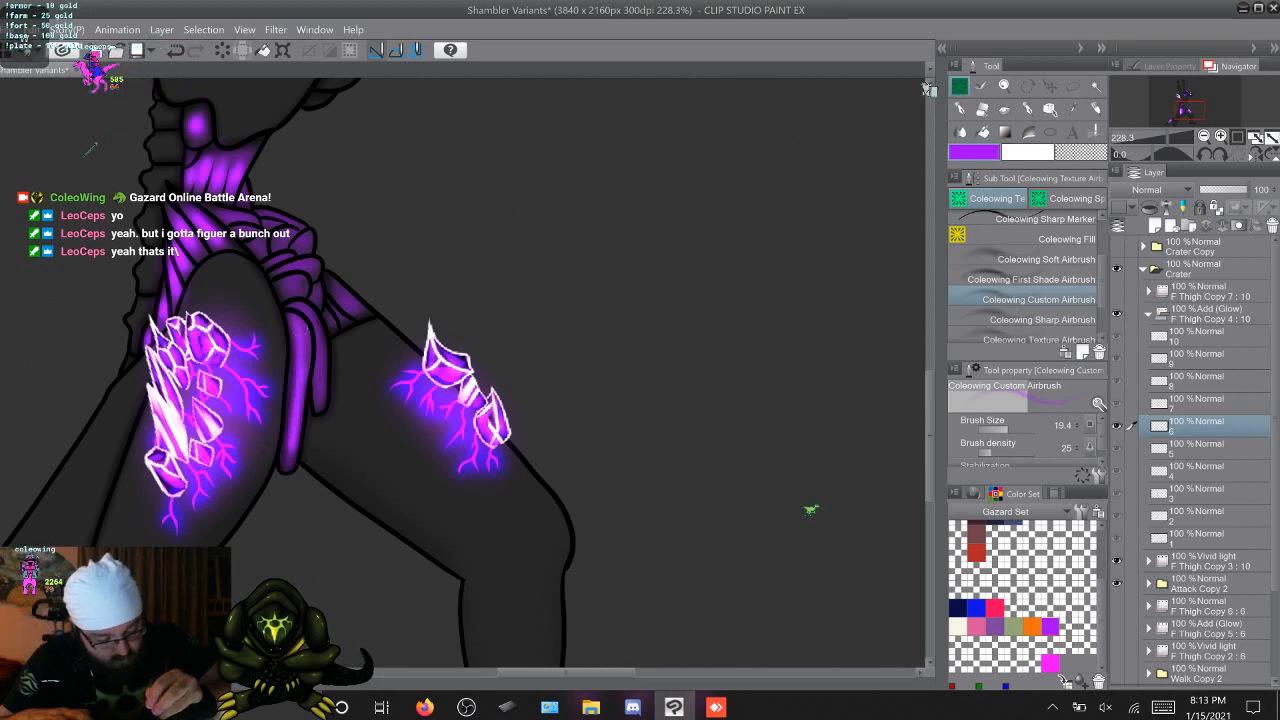
key(Right)
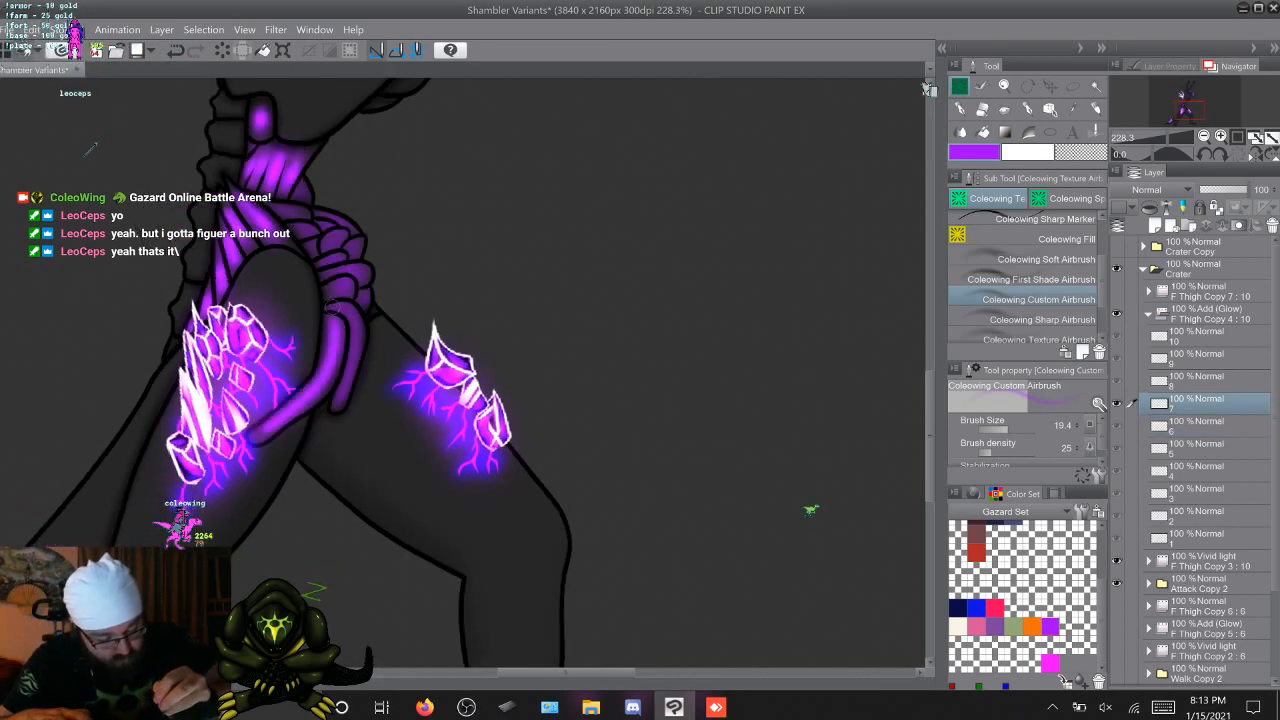
key(Right)
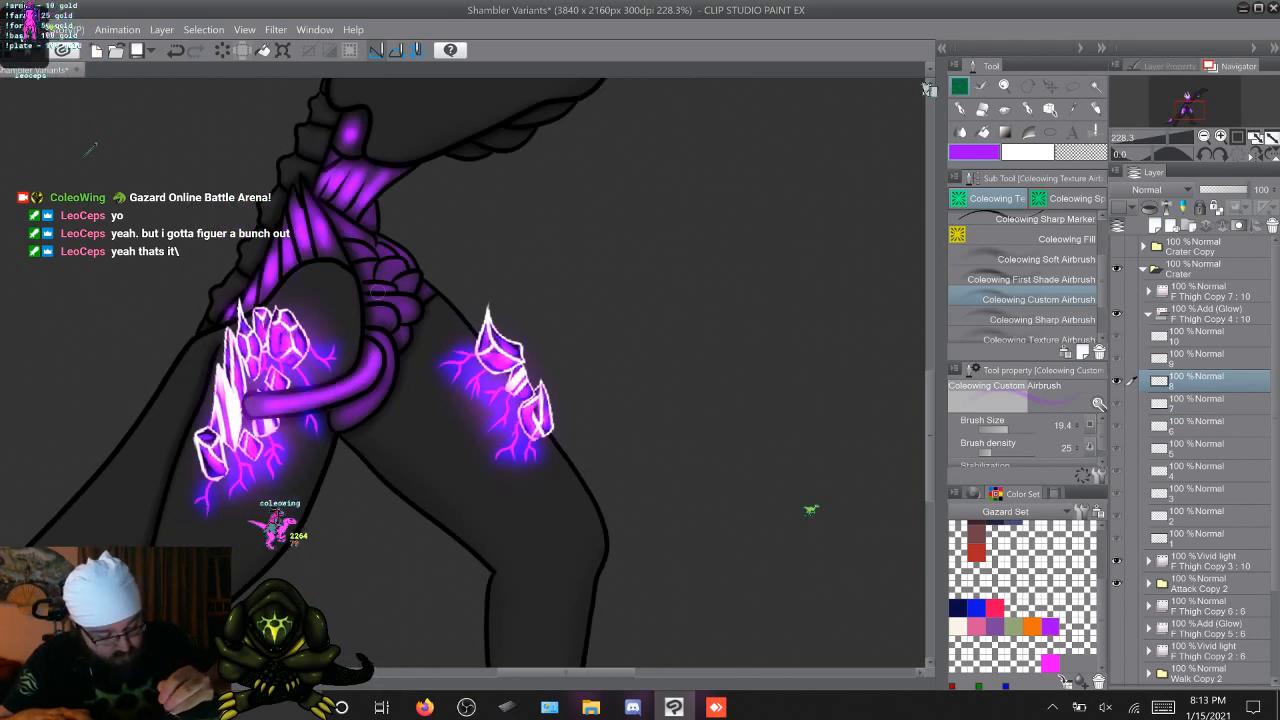
key(Right)
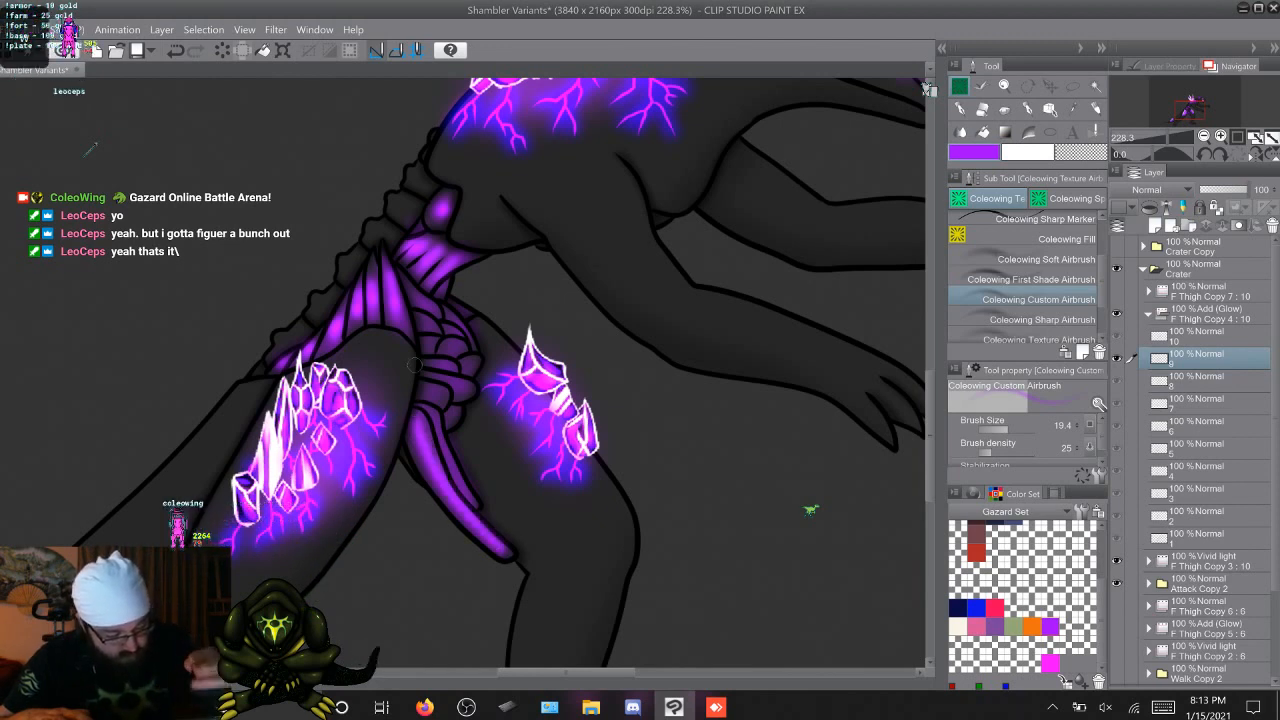
key(Right)
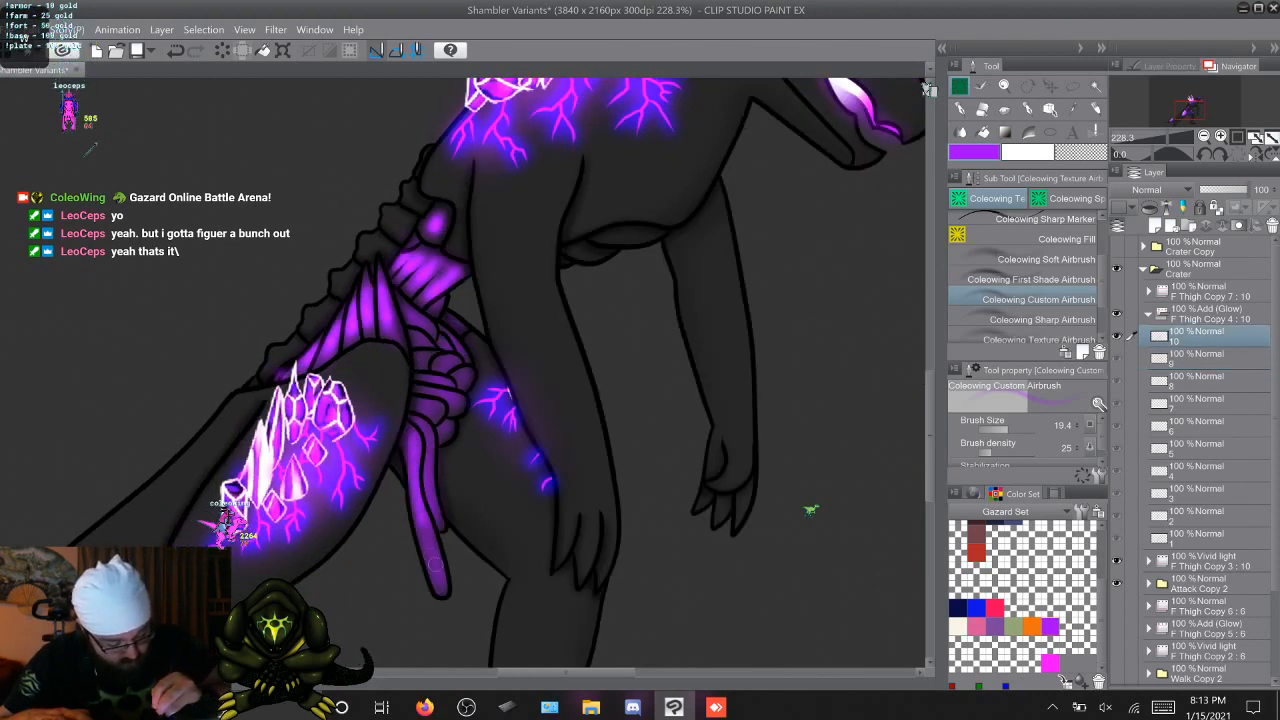
key(Right)
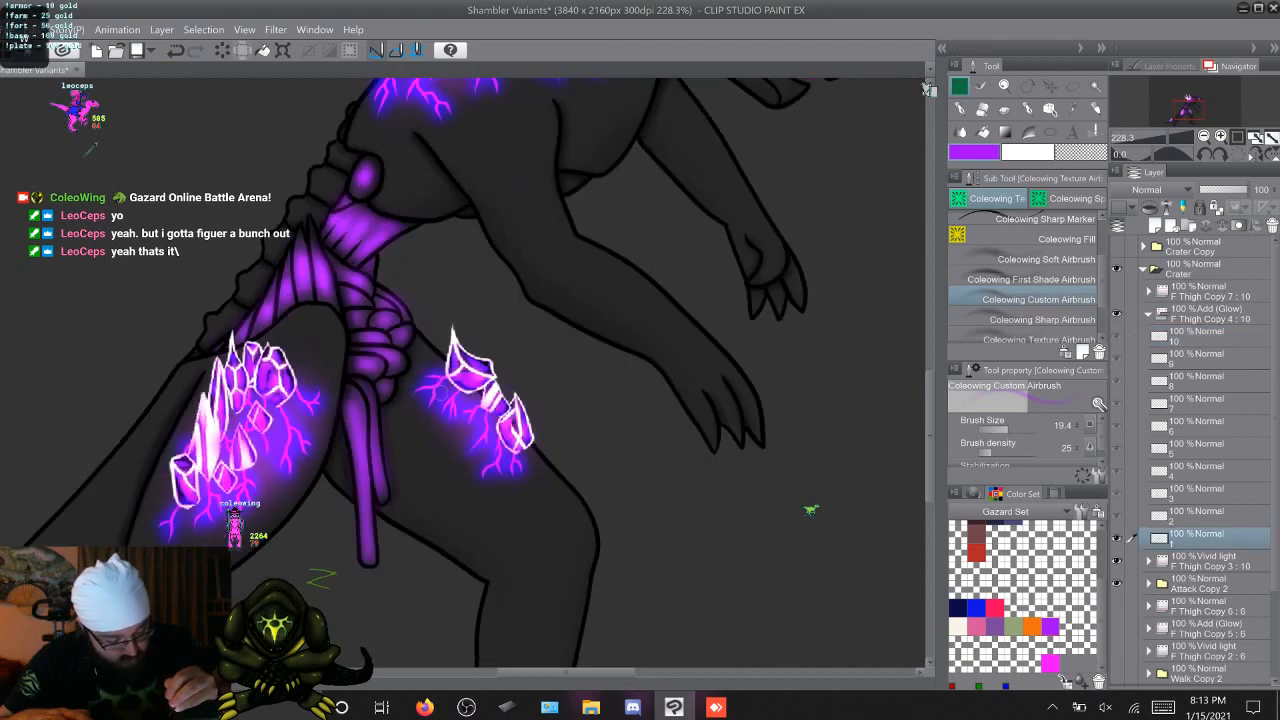
key(Left)
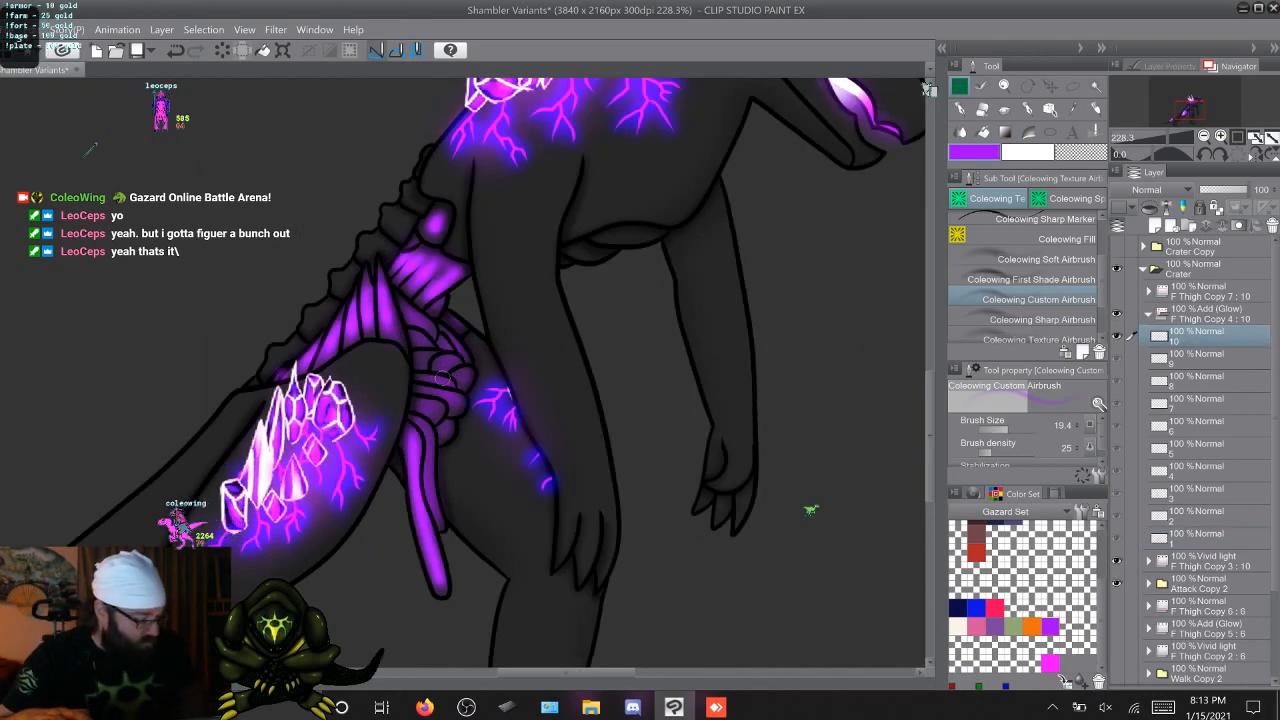
Compare the glow on the hanging pelvis strands between F Thigh Copy 4 cels 1 and 2
key(Right)
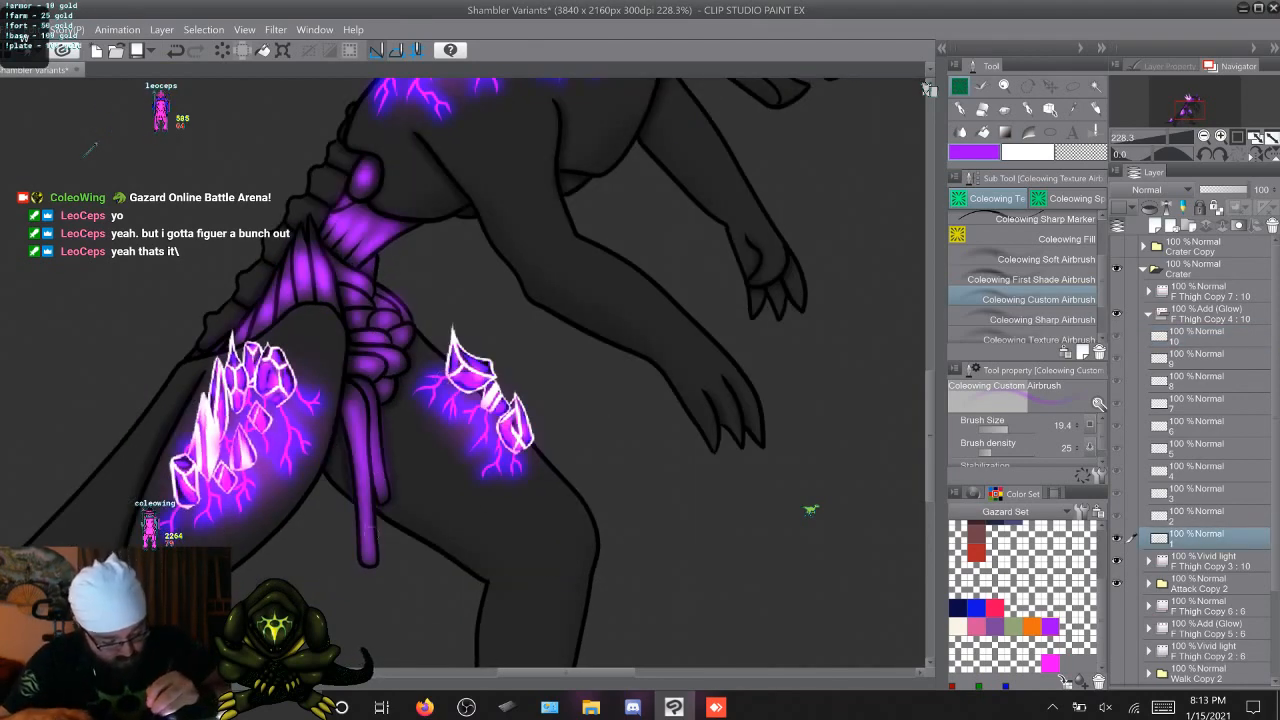
key(Right)
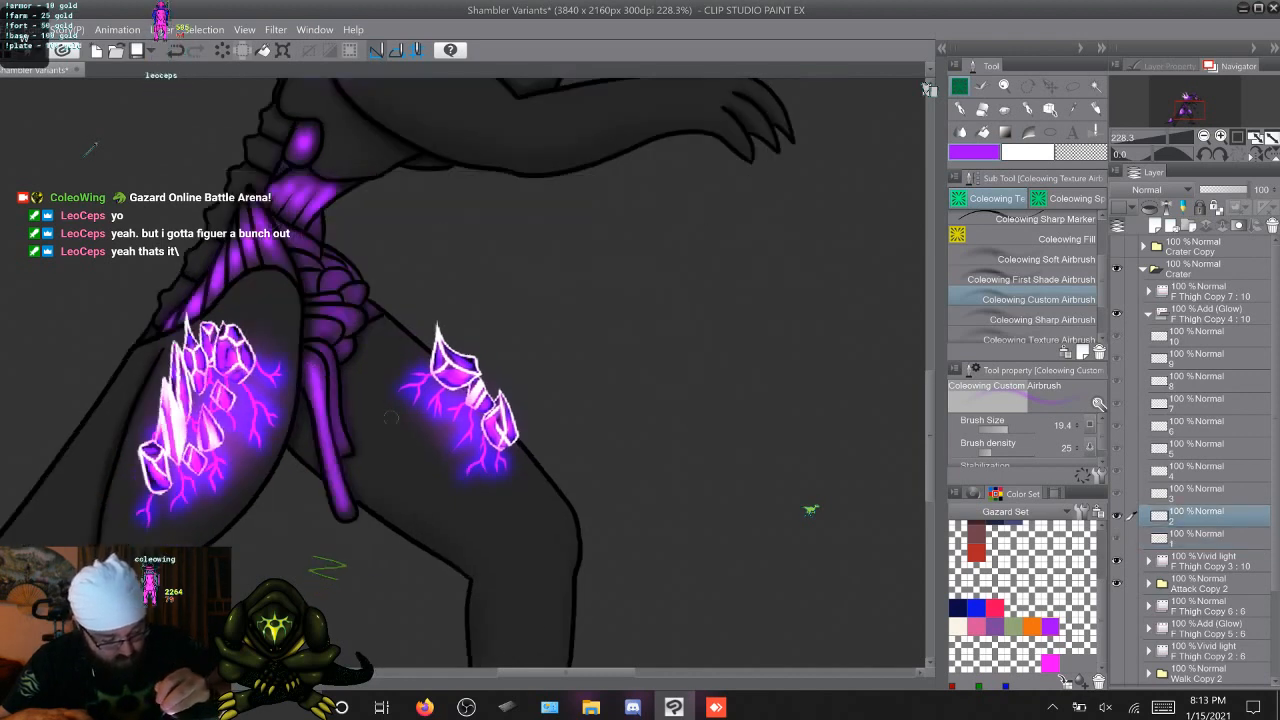
key(Left)
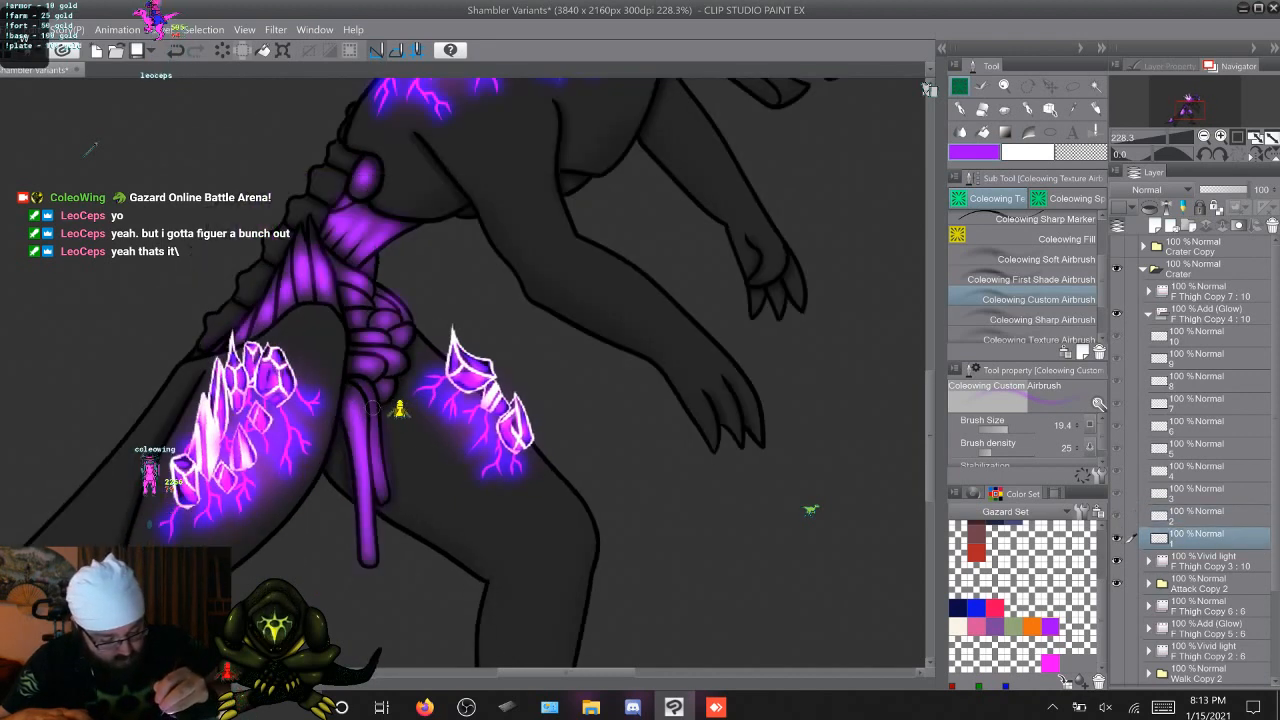
Airbrush a purple glow along the shorter strand hanging below the pelvis on F Thigh Copy 4 cels 2 through 10
key(Right)
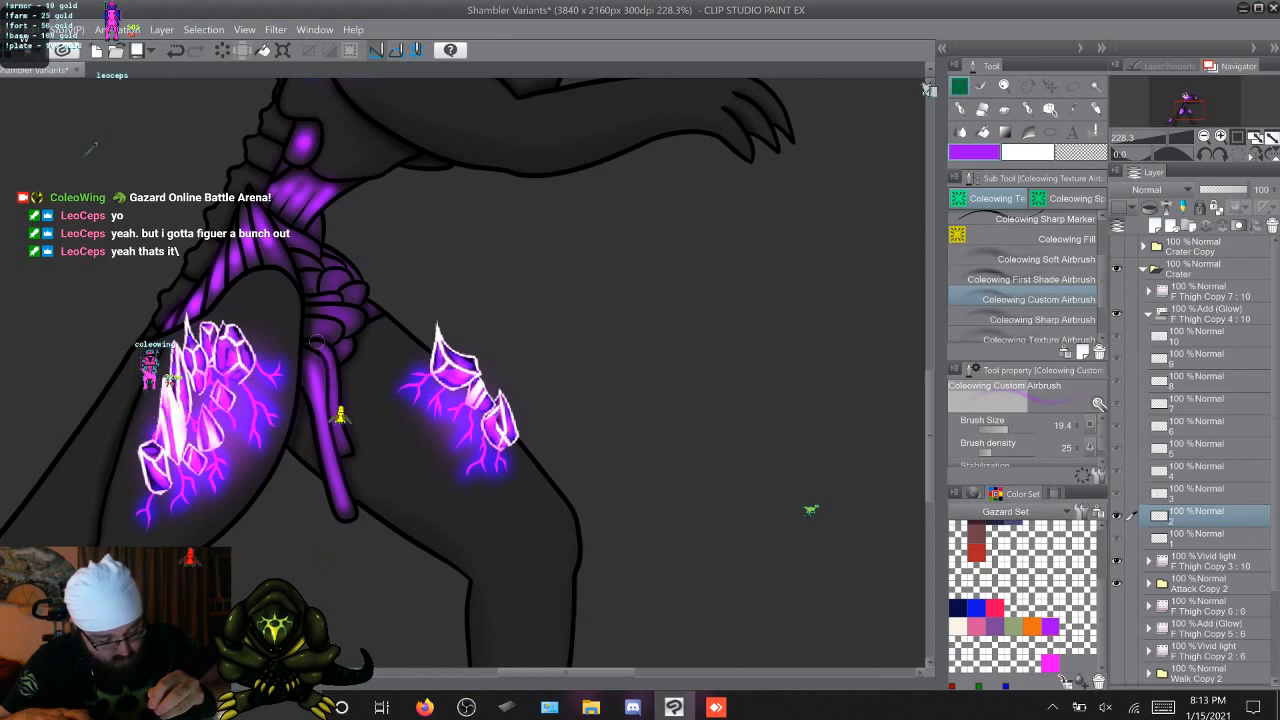
key(Right)
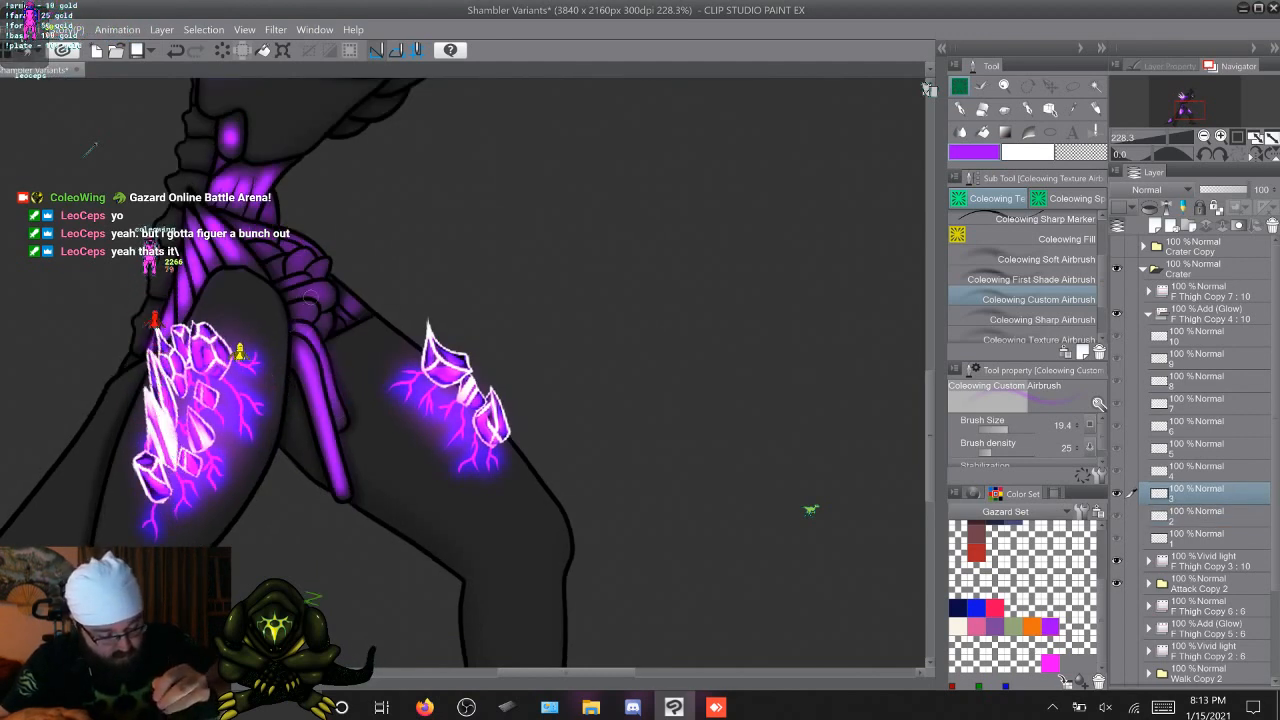
key(Left)
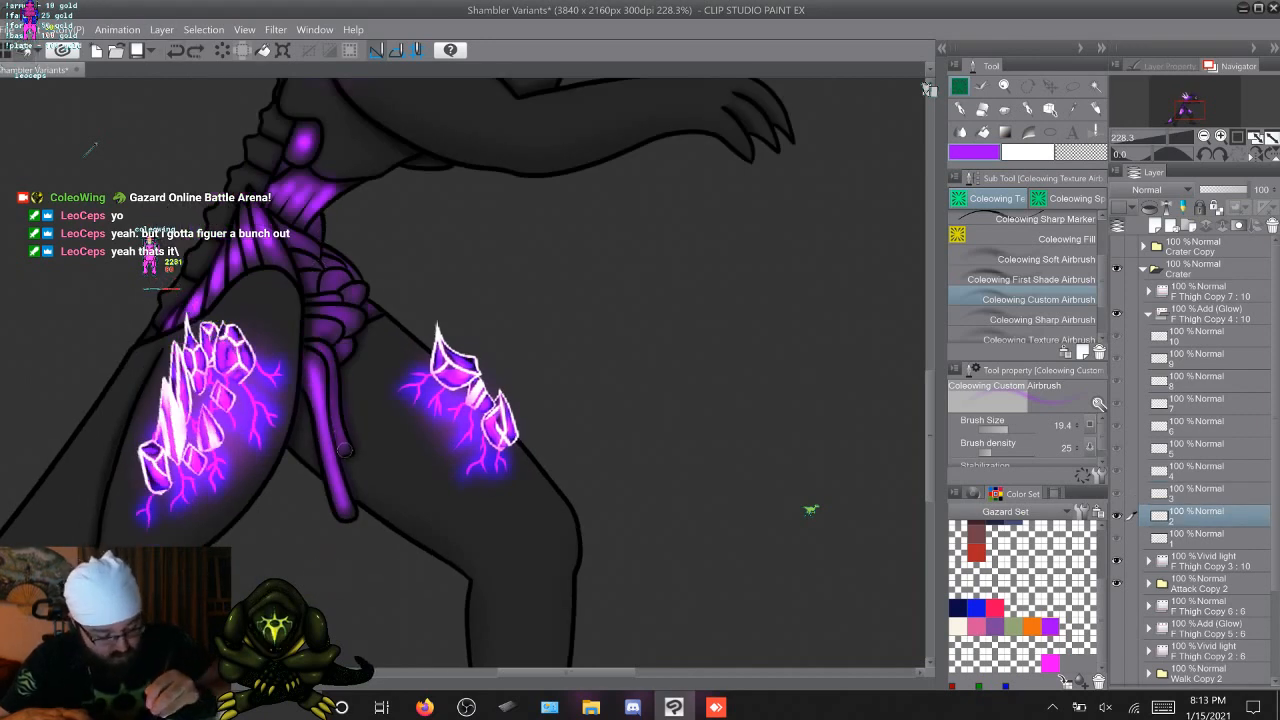
key(Right)
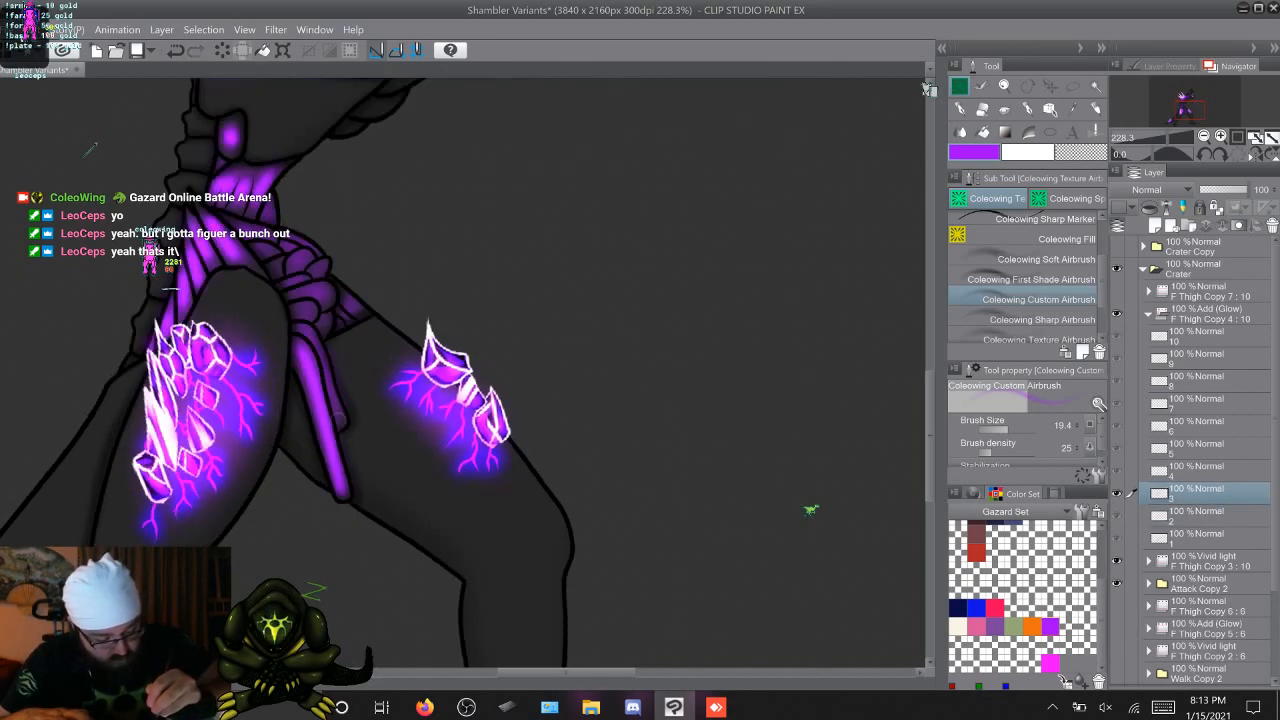
key(Right)
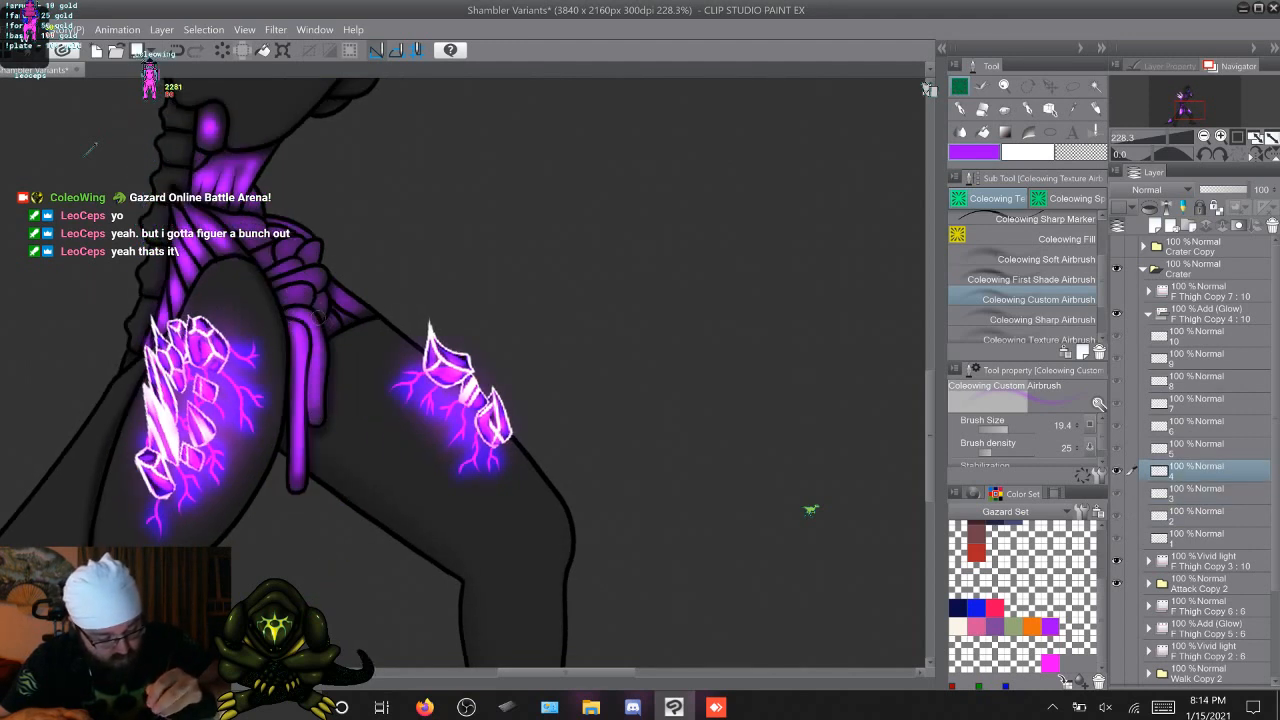
key(Right)
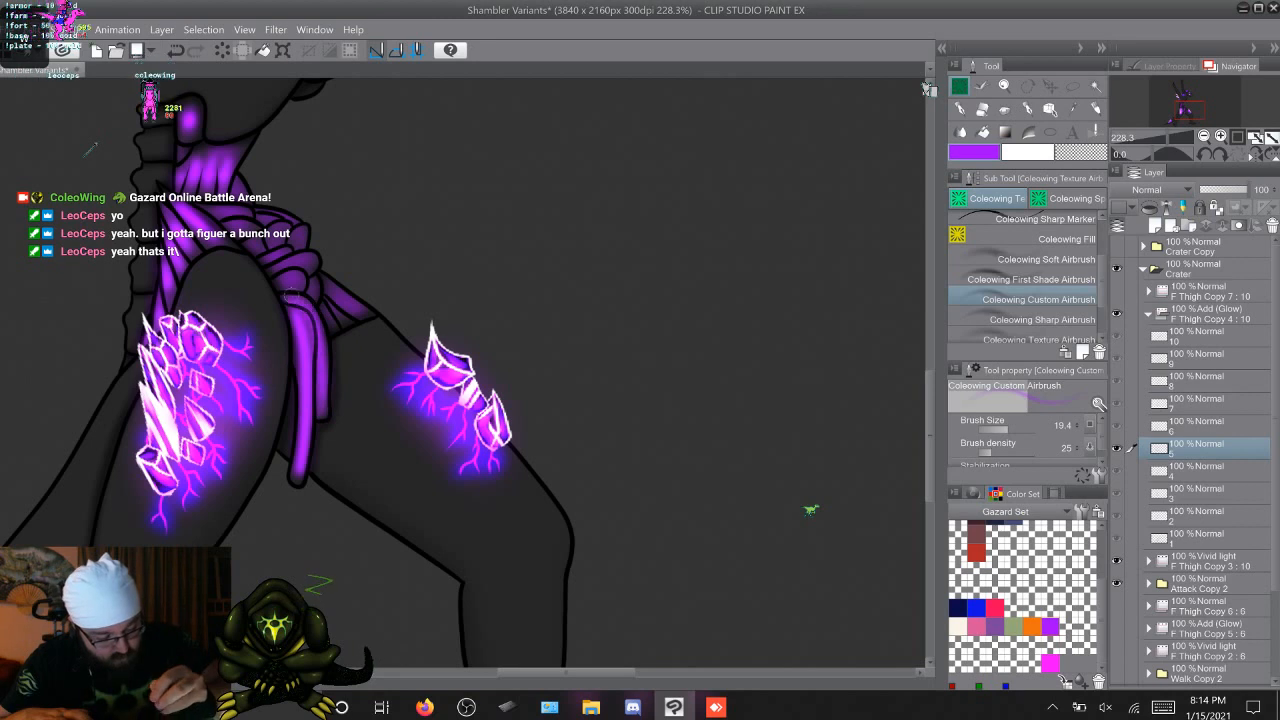
key(Right)
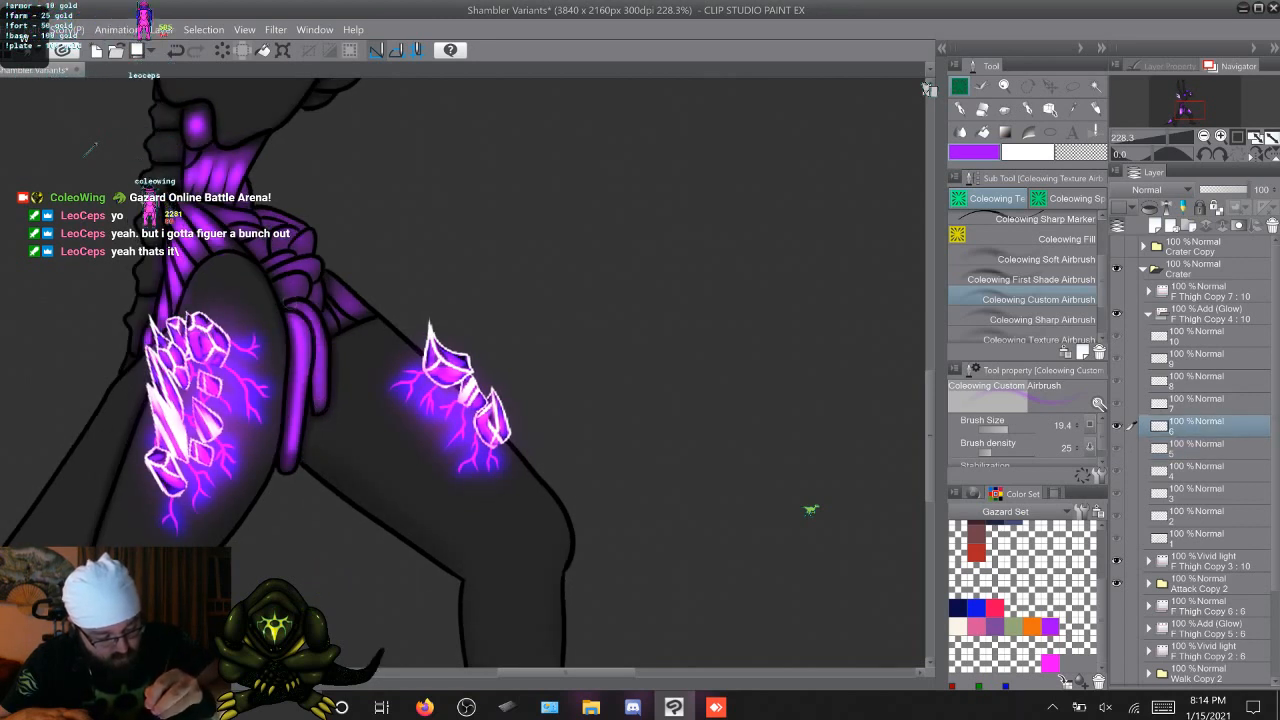
key(Right)
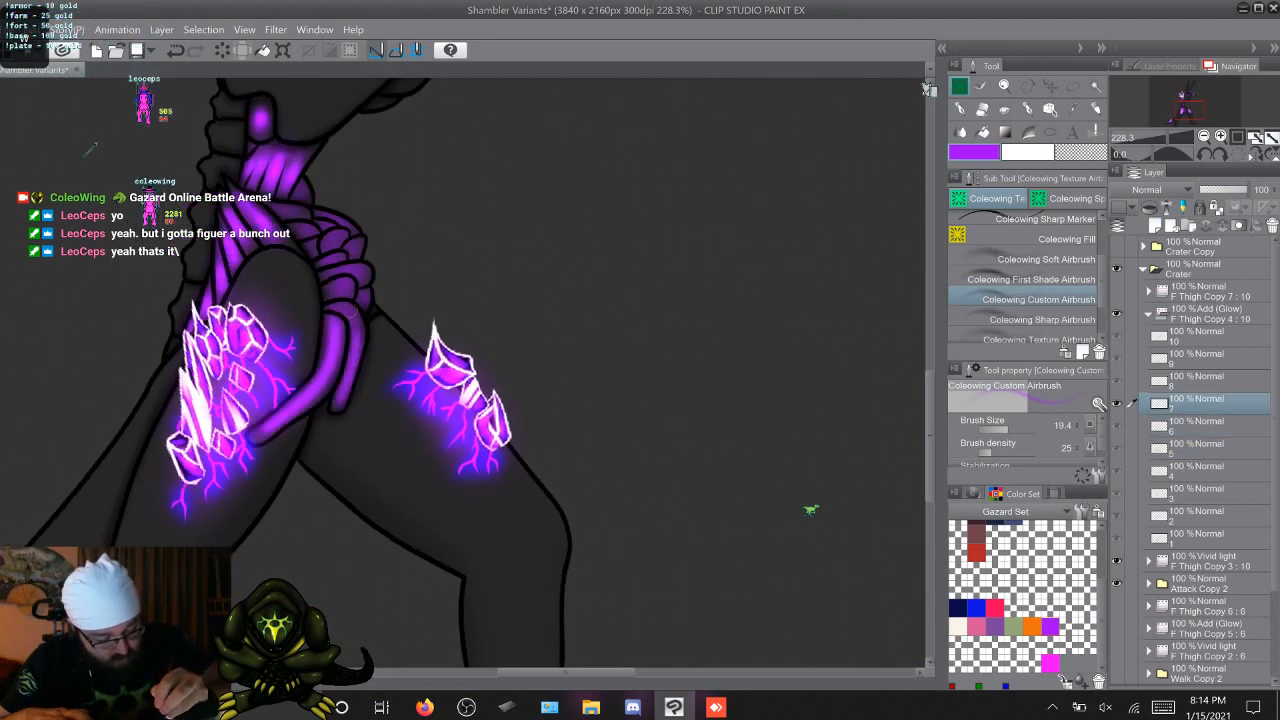
key(Right)
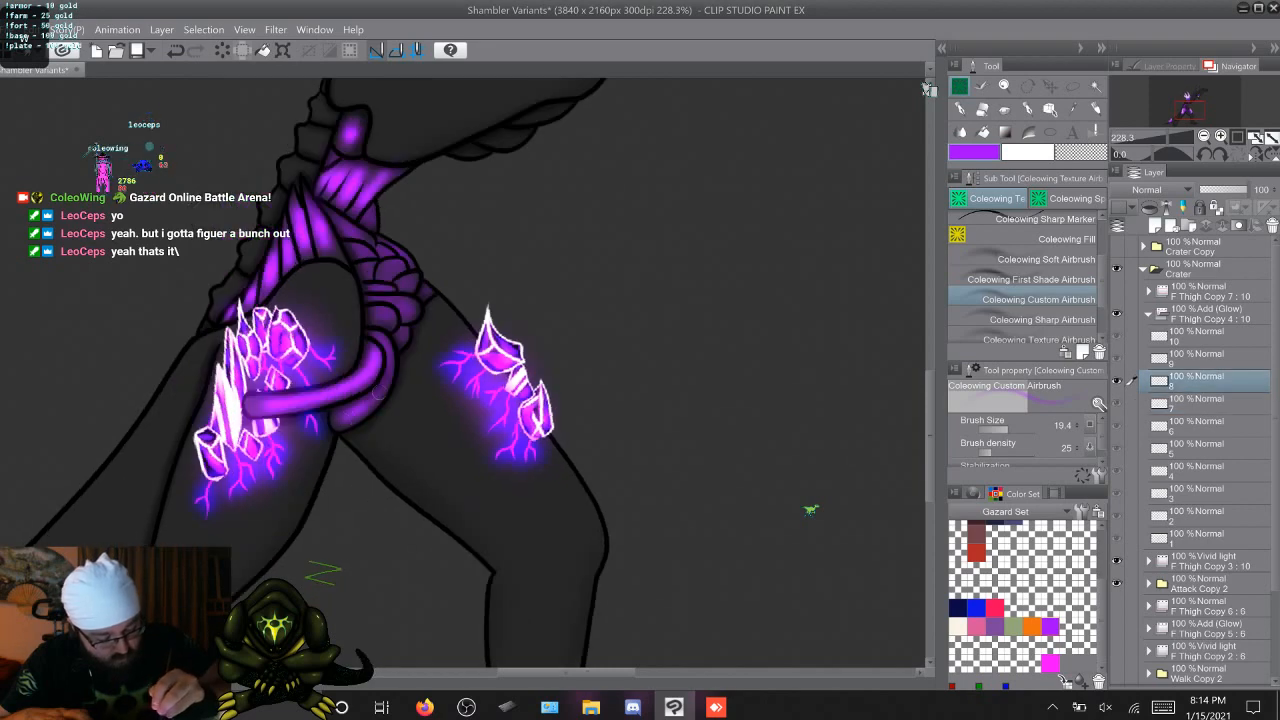
key(Right)
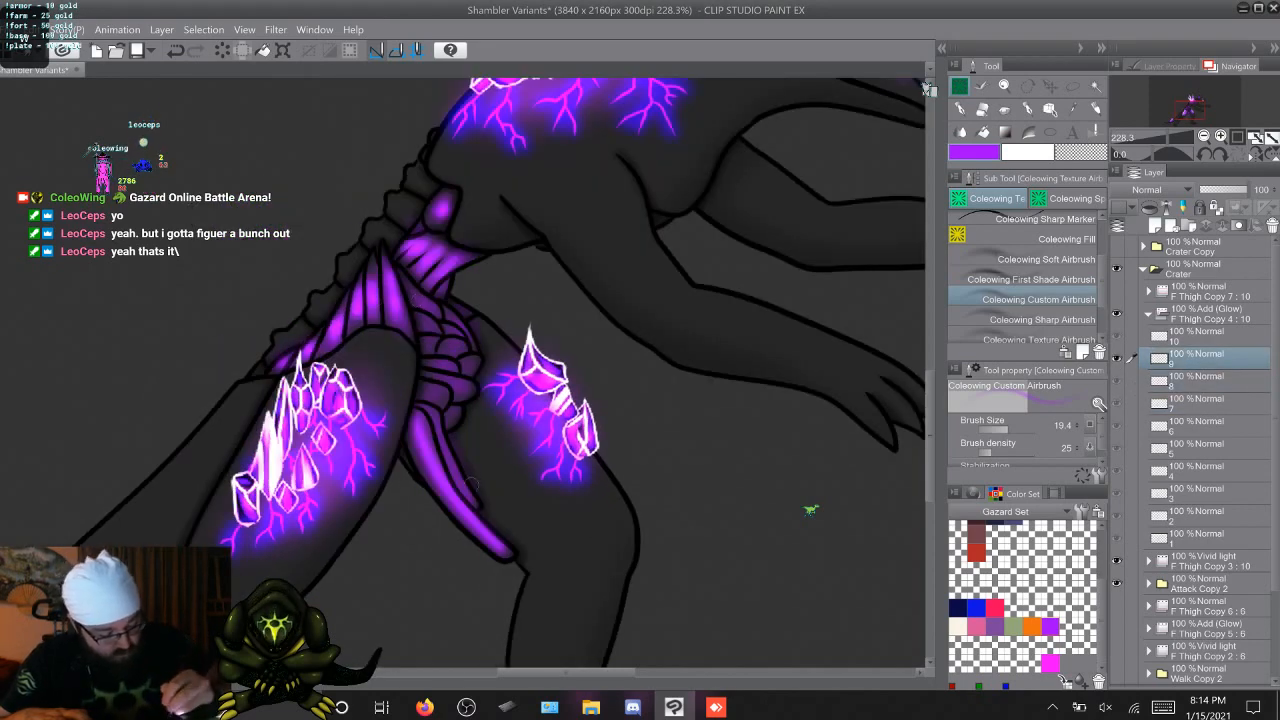
key(Right)
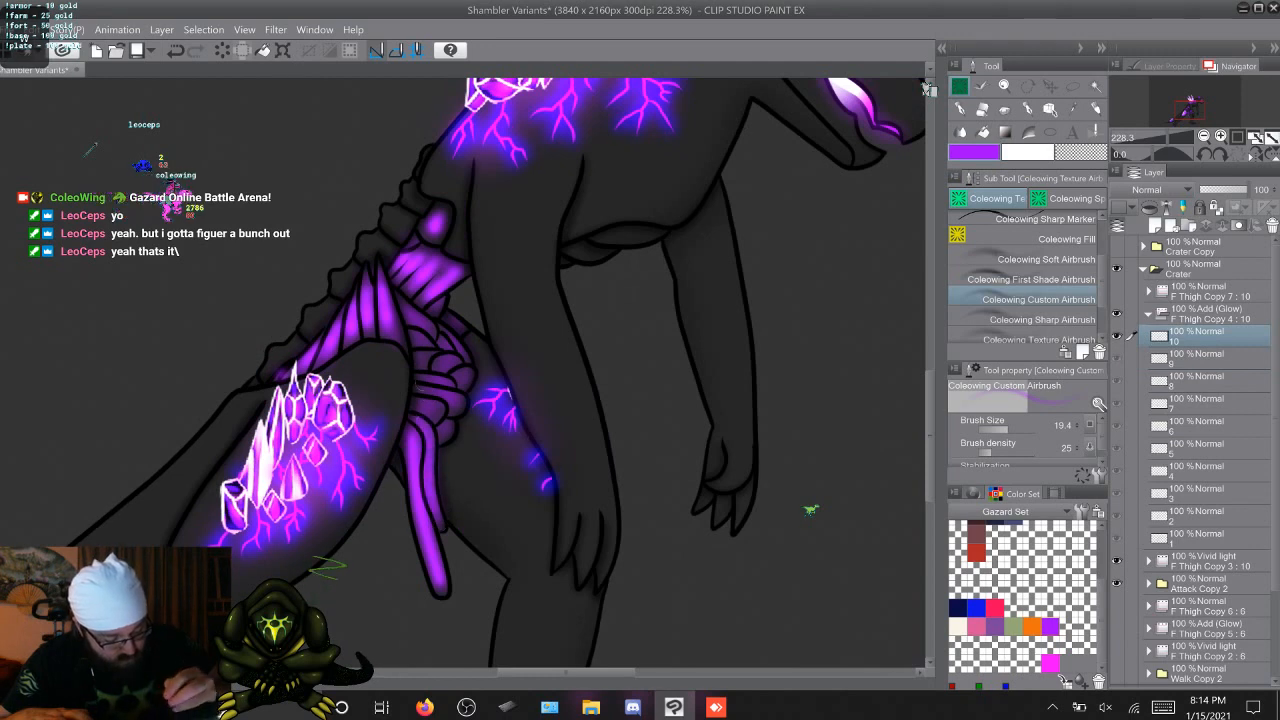
Airbrush purple glow onto the bulging pelvis muscle segments above the hanging strands on F Thigh Copy 4 cels 2 through 10
key(Right)
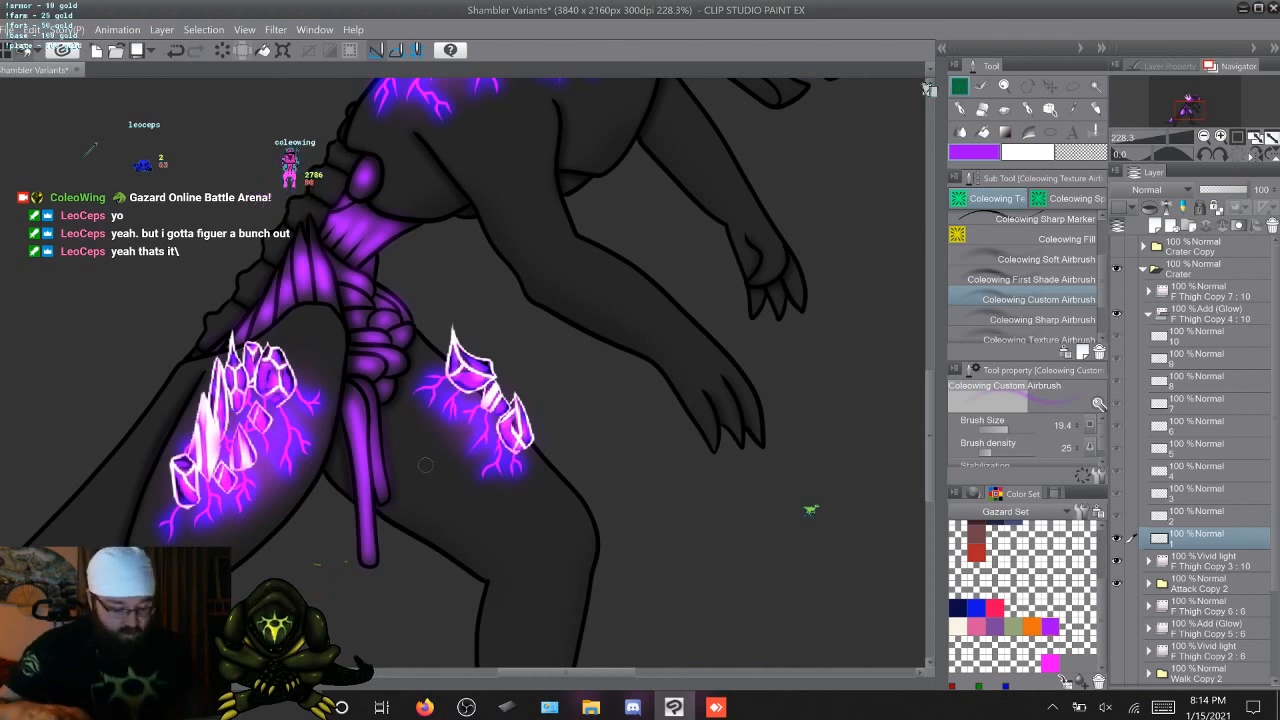
key(Right)
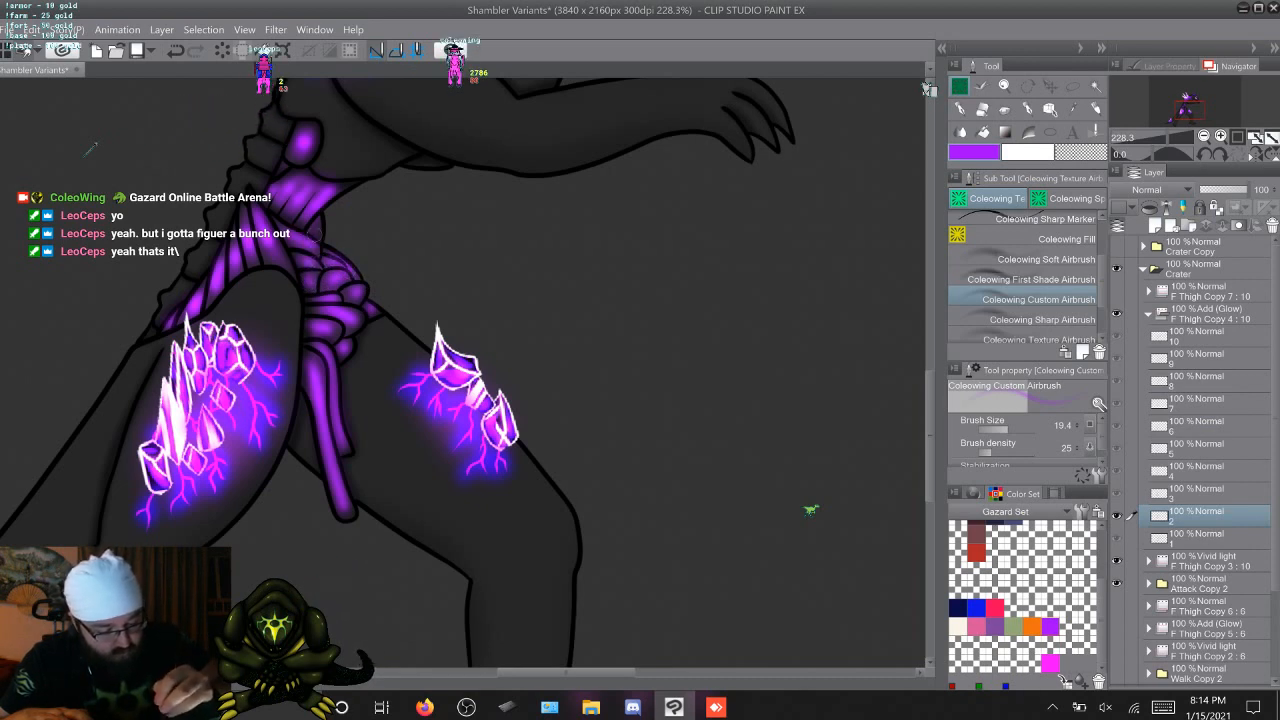
key(Right)
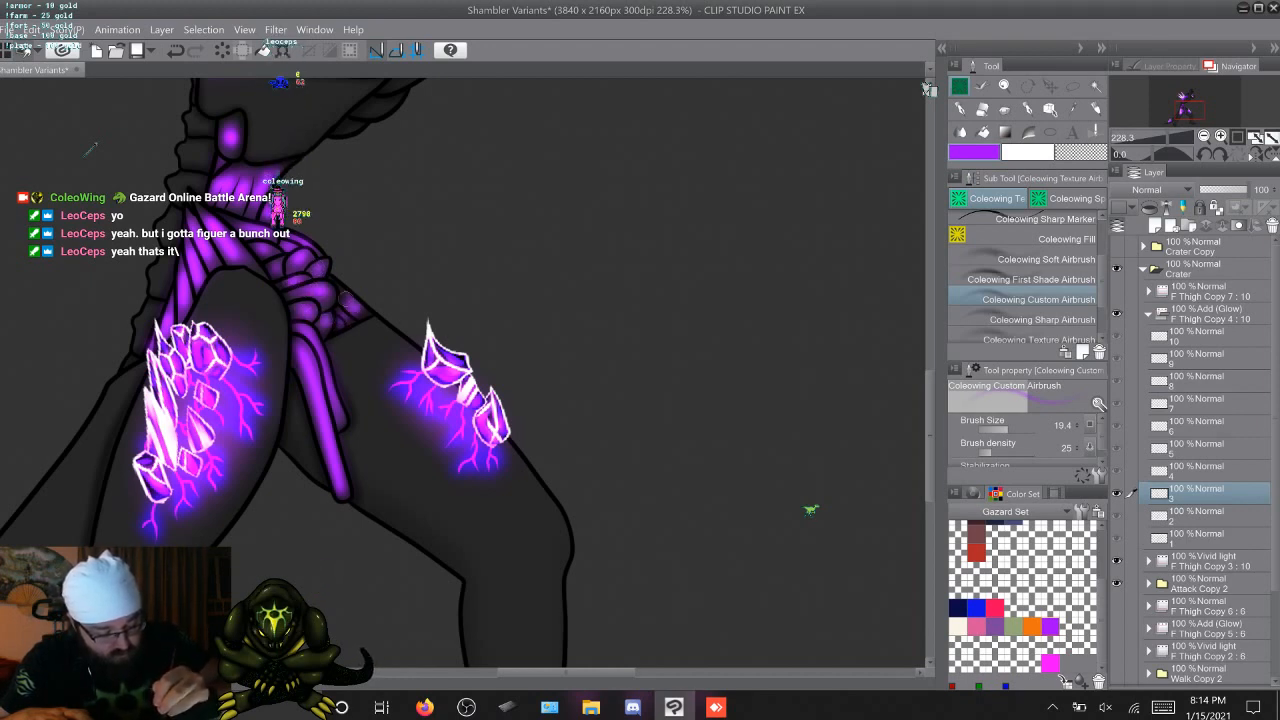
key(Right)
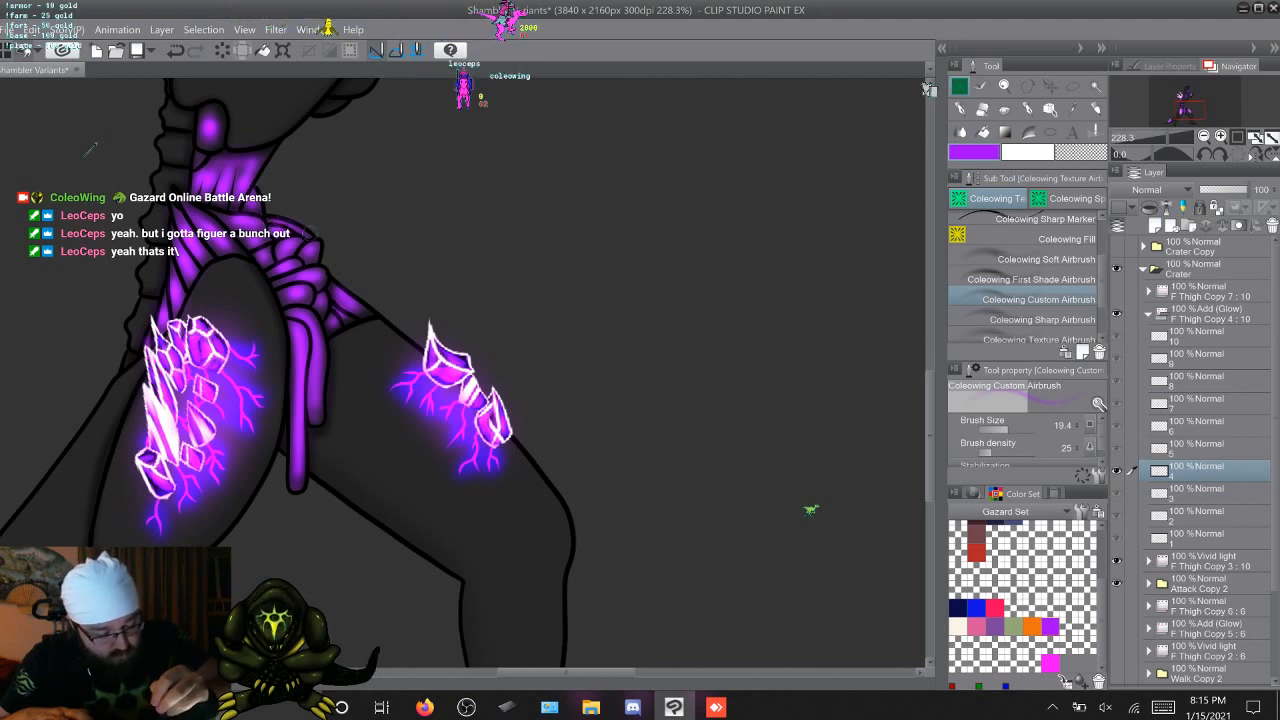
key(period)
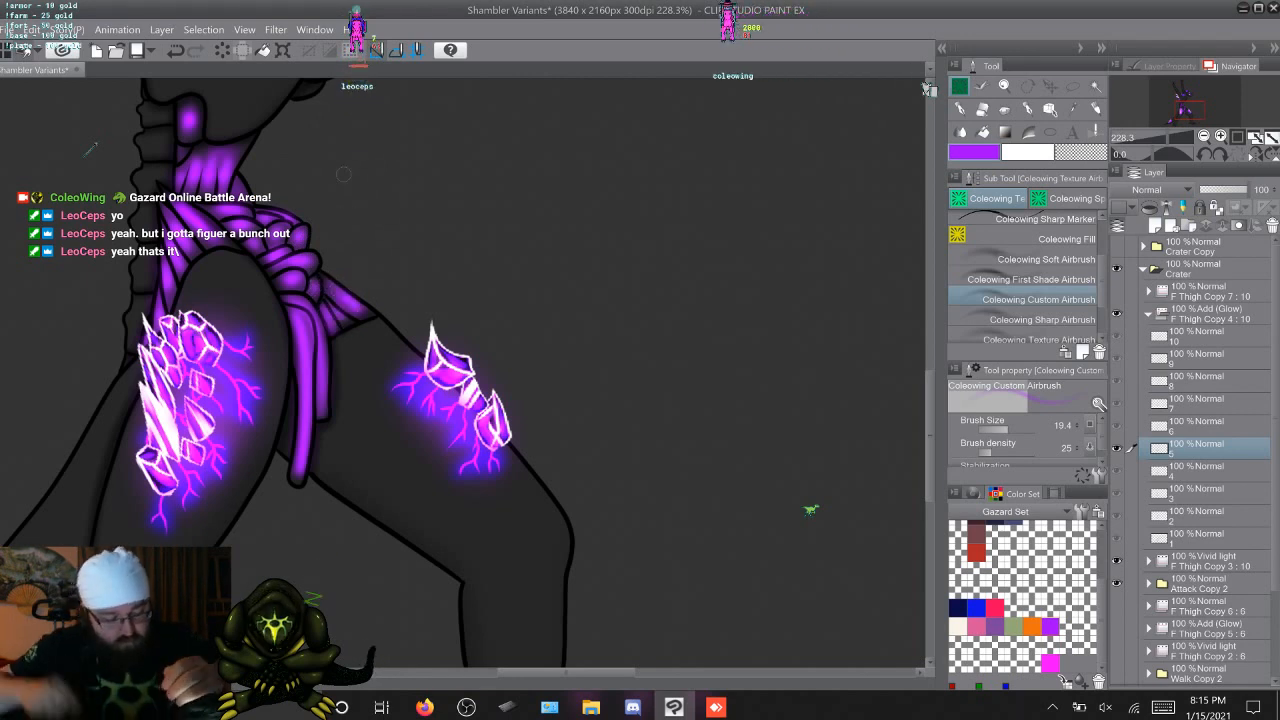
key(Right)
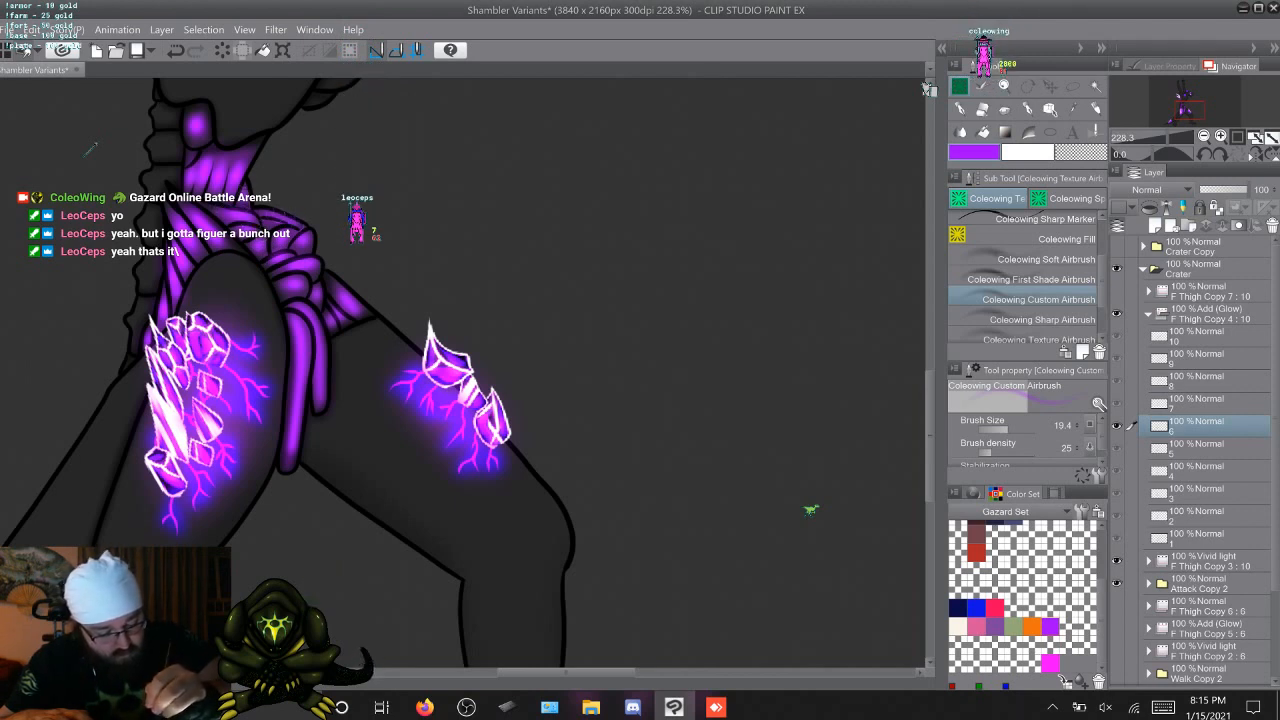
key(Right)
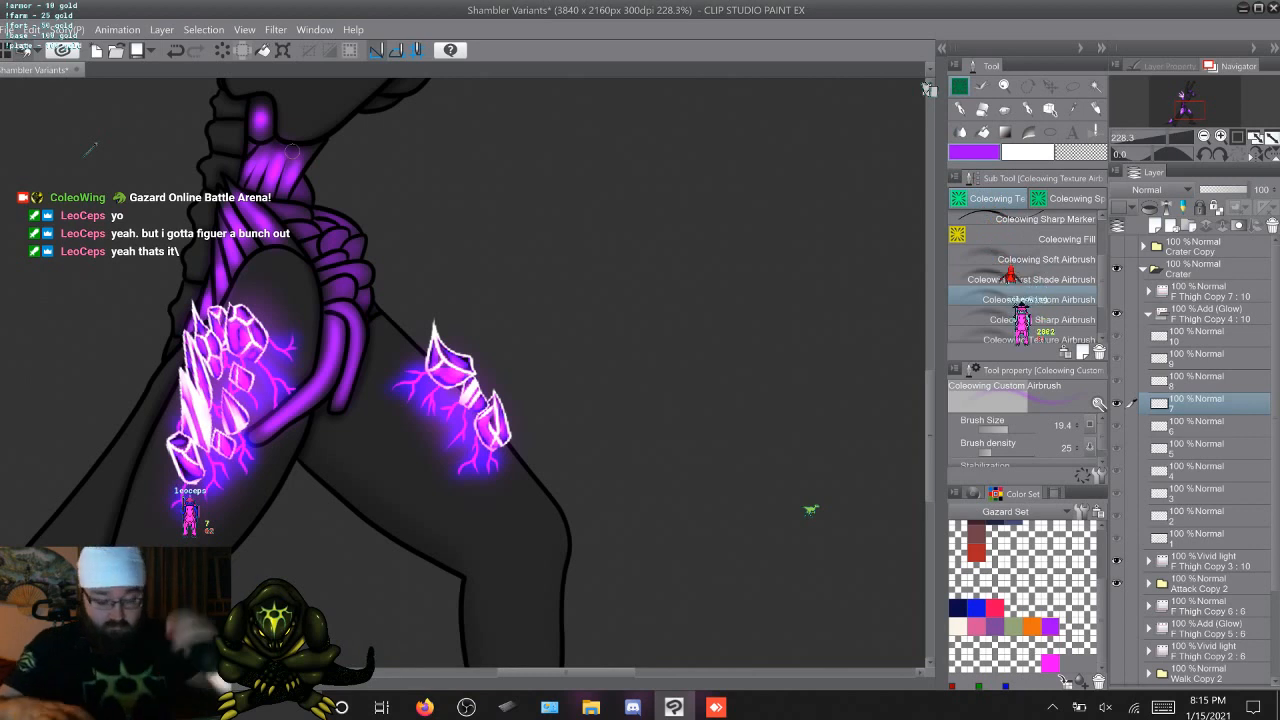
key(Left)
key(Right)
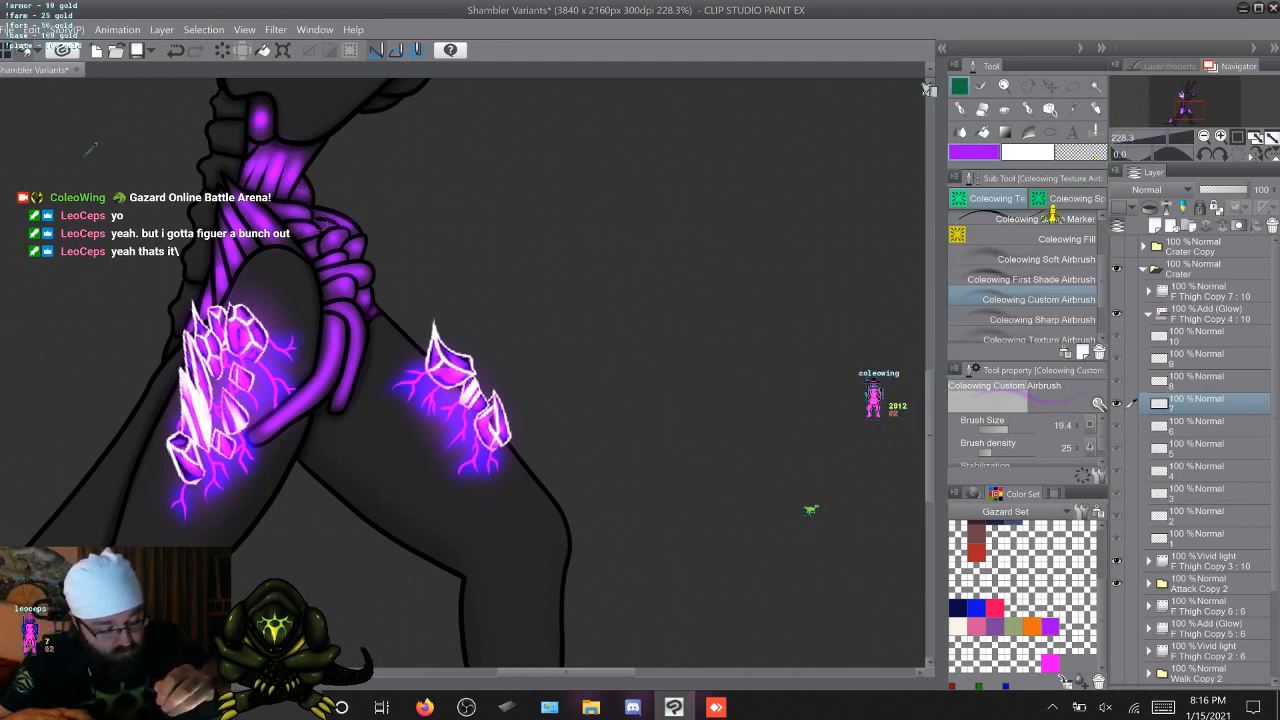
key(w)
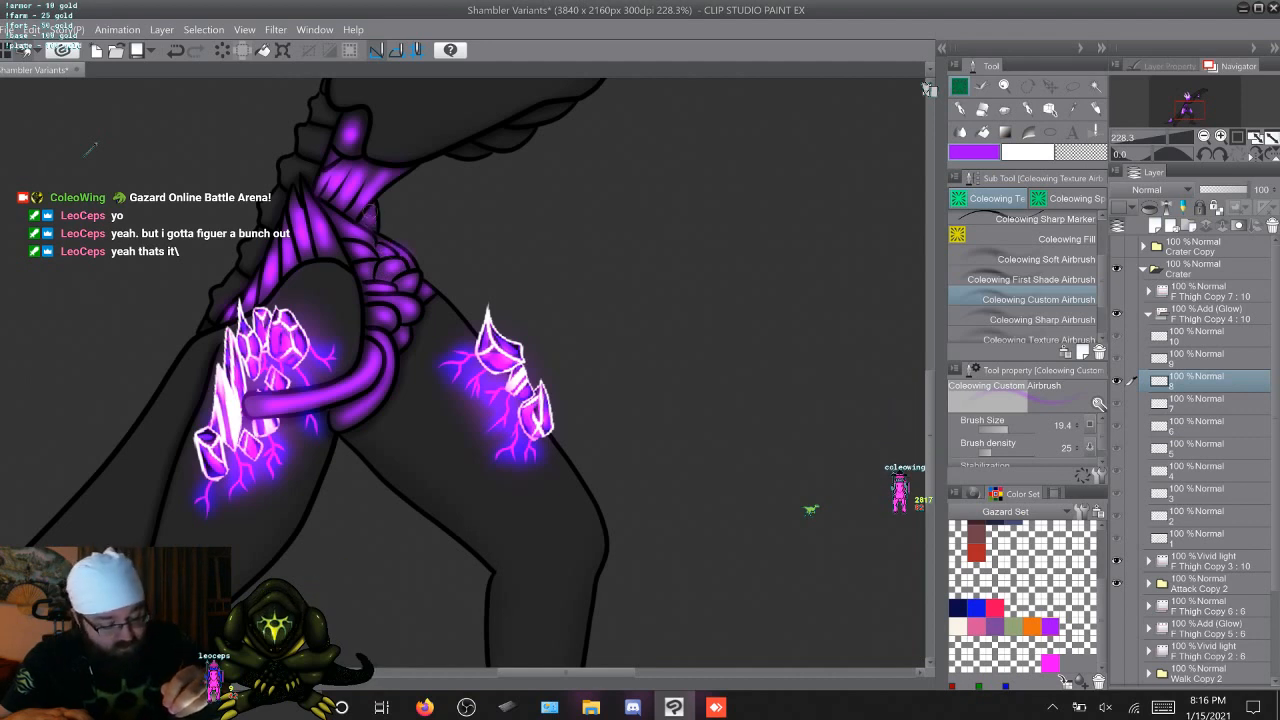
key(Right)
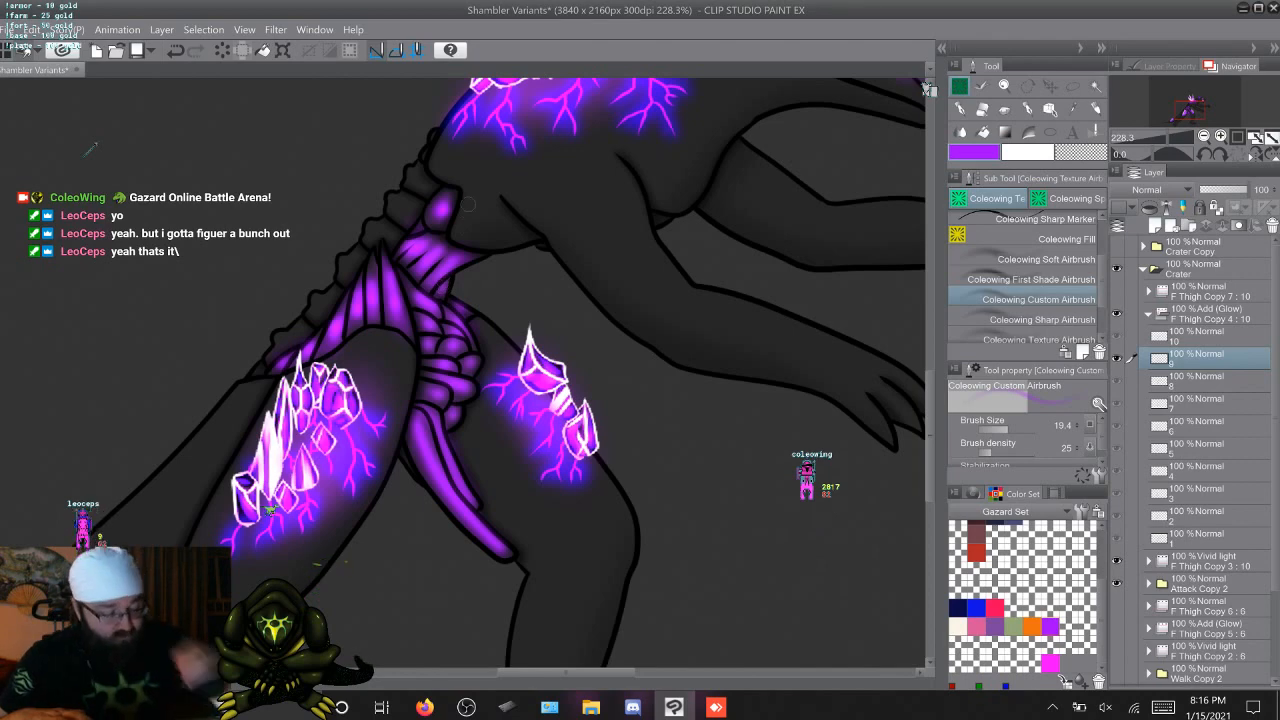
key(comma)
key(period)
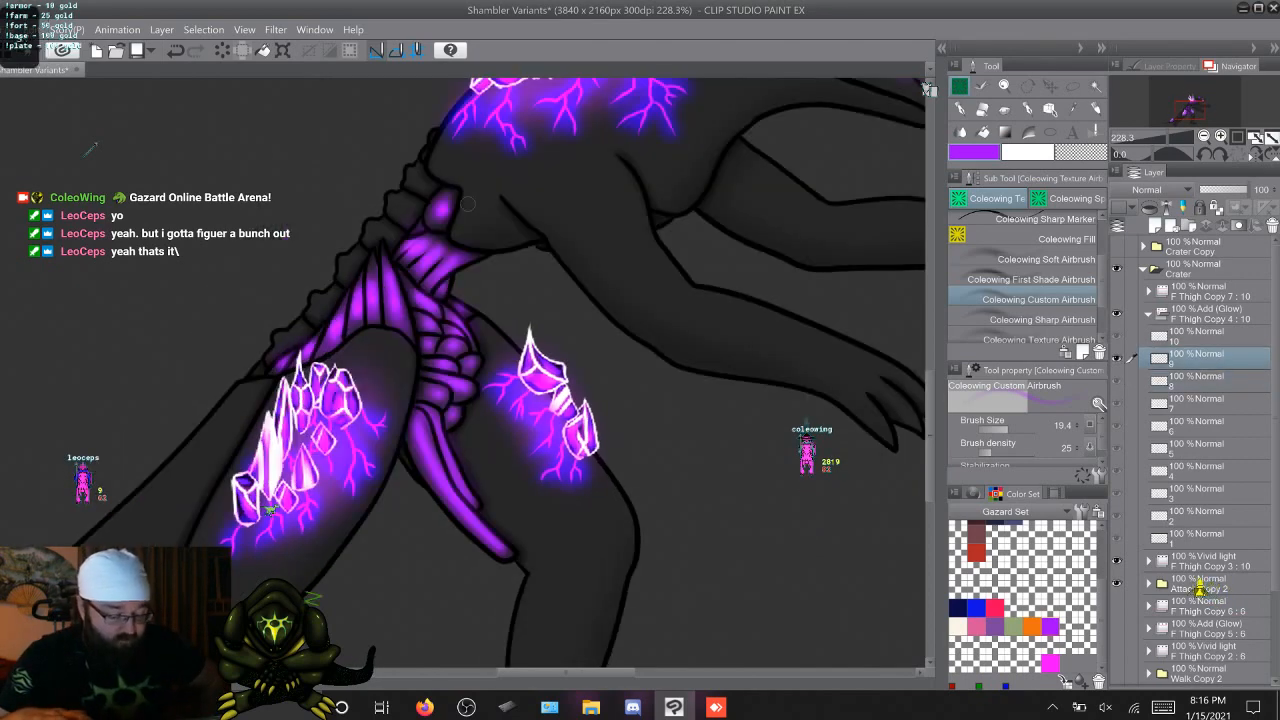
key(comma)
key(period)
key(period)
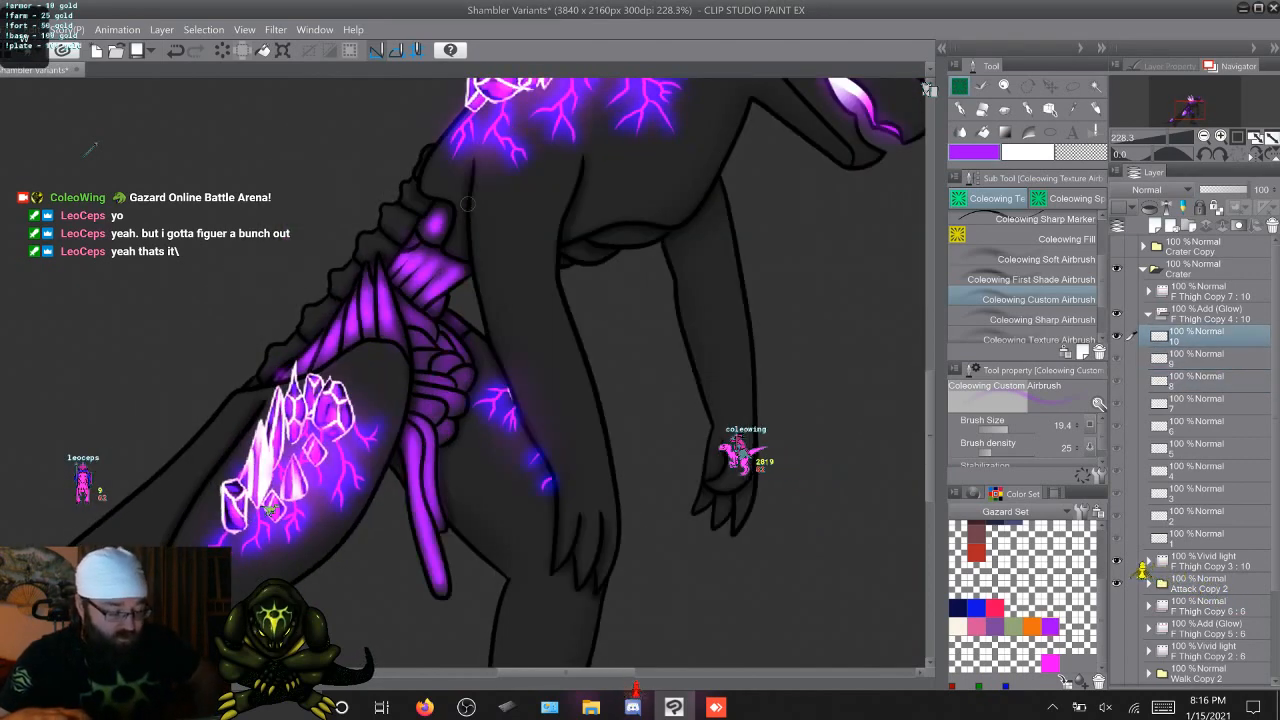
key(comma)
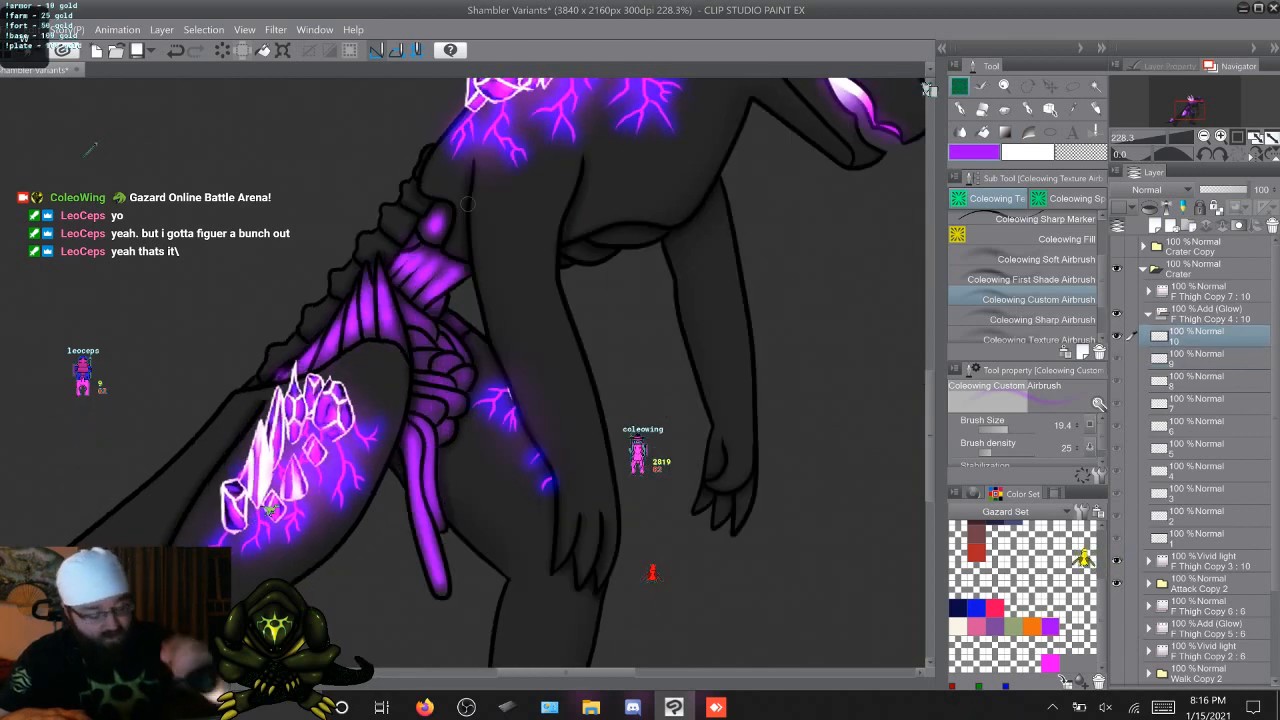
key(period)
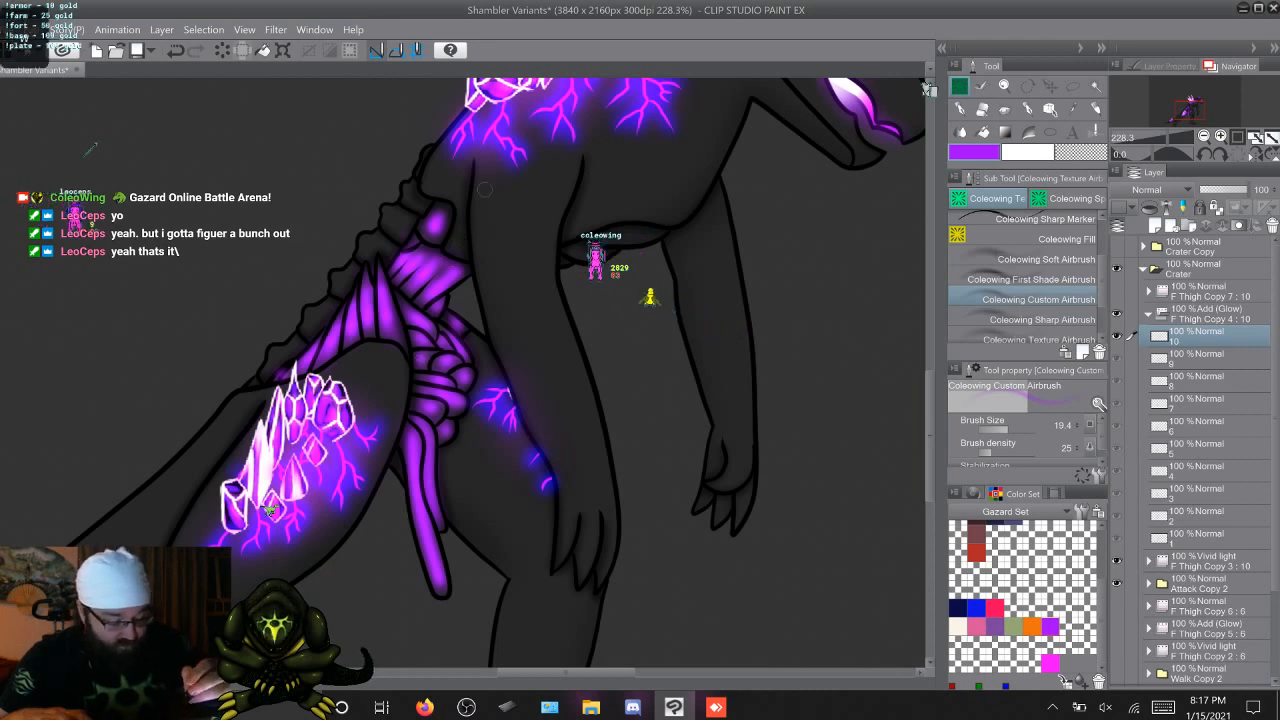
Check the waist, pelvis and strand glow for consistency by flipping through the F Thigh Copy 4 cels
key(period)
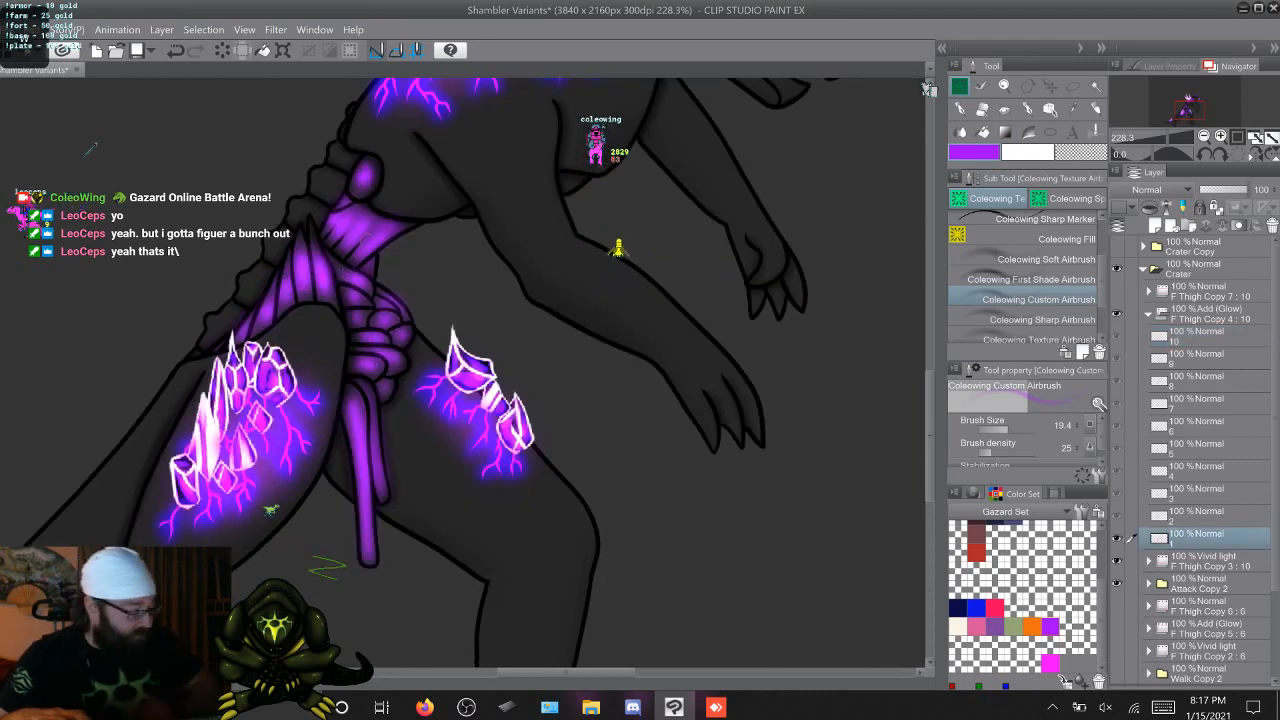
key(period)
key(period)
key(period)
key(period)
key(period)
key(period)
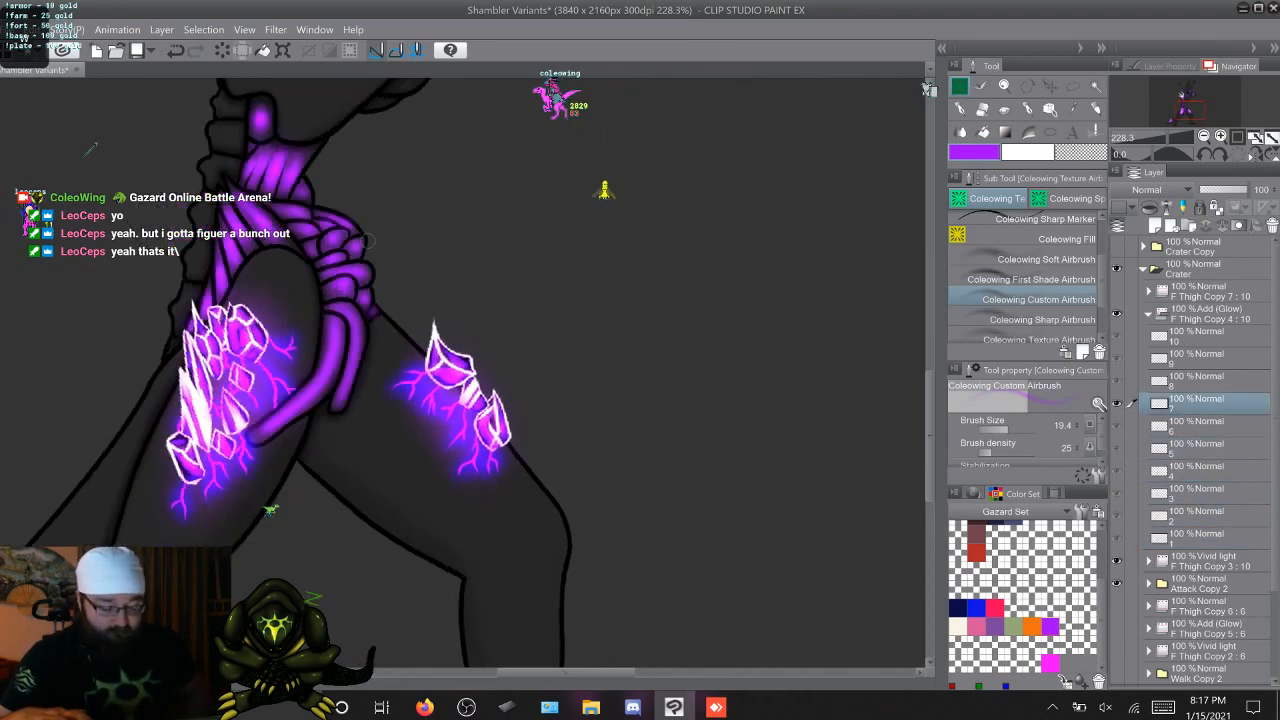
key(period)
key(period)
key(period)
key(period)
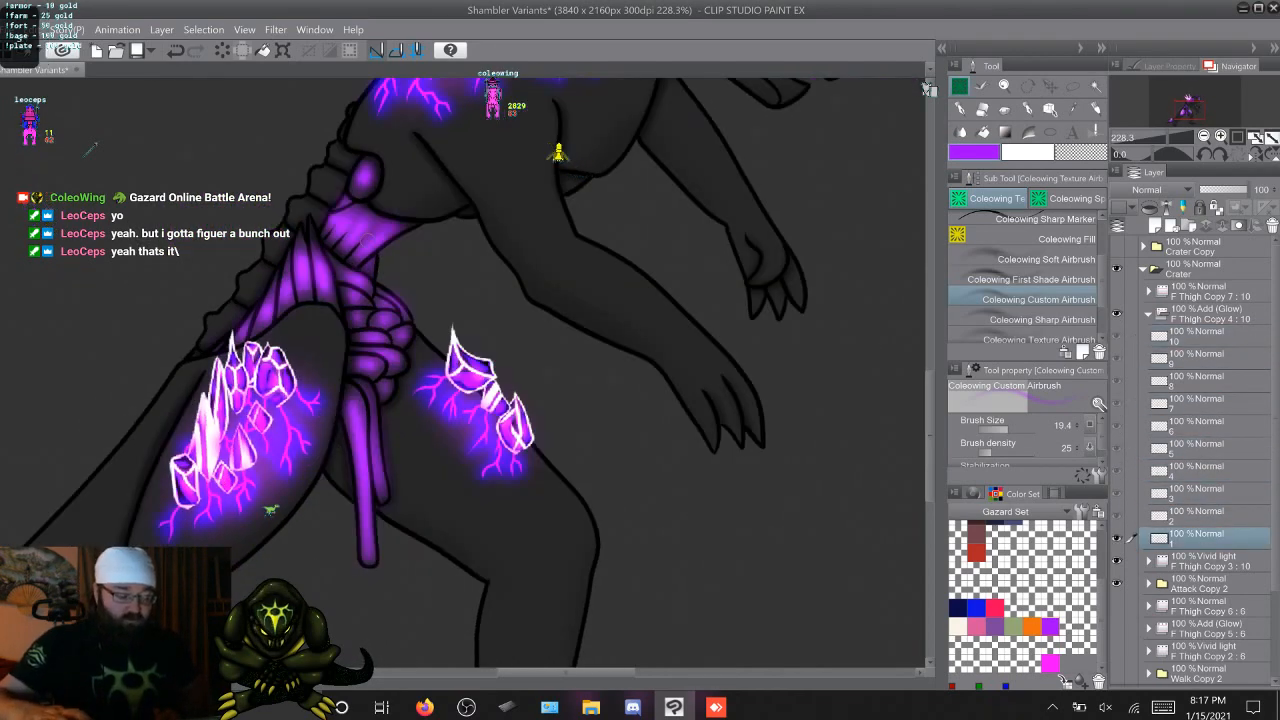
key(comma)
key(period)
key(period)
key(period)
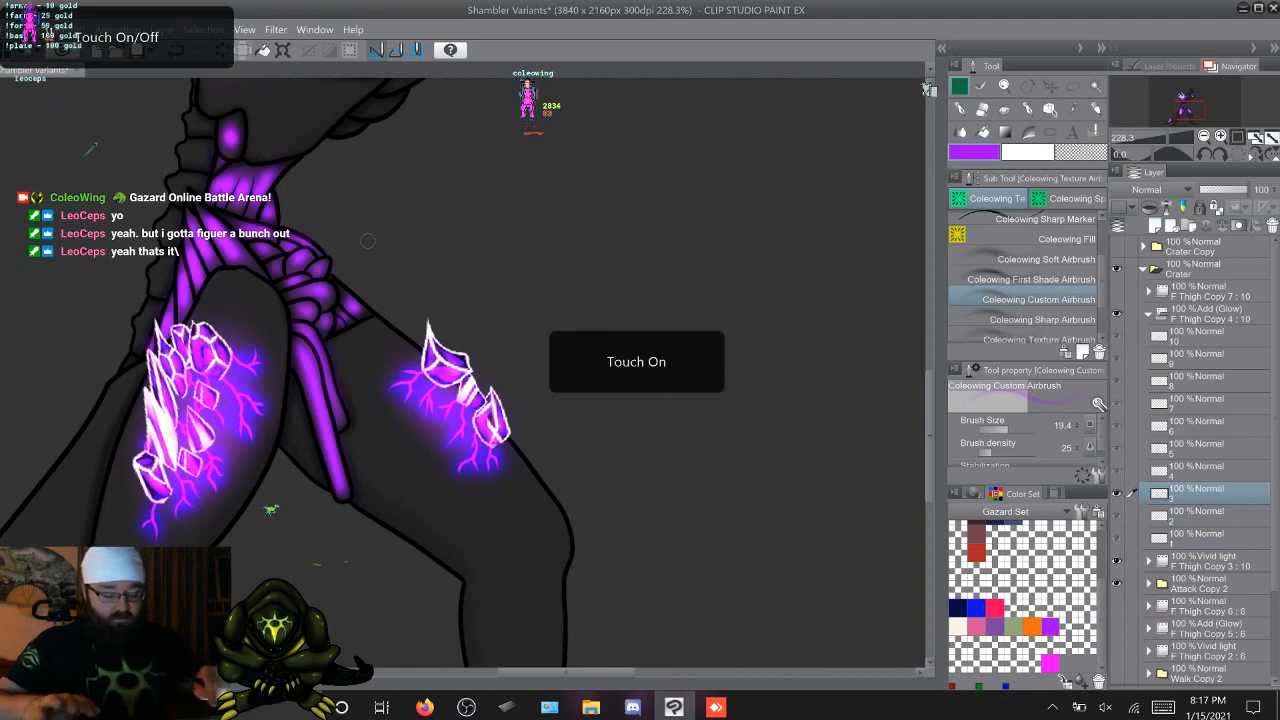
Review the attack animation on the whole Shambler figure, stepping back and forth through its frames
scroll(428, 359, down, 3)
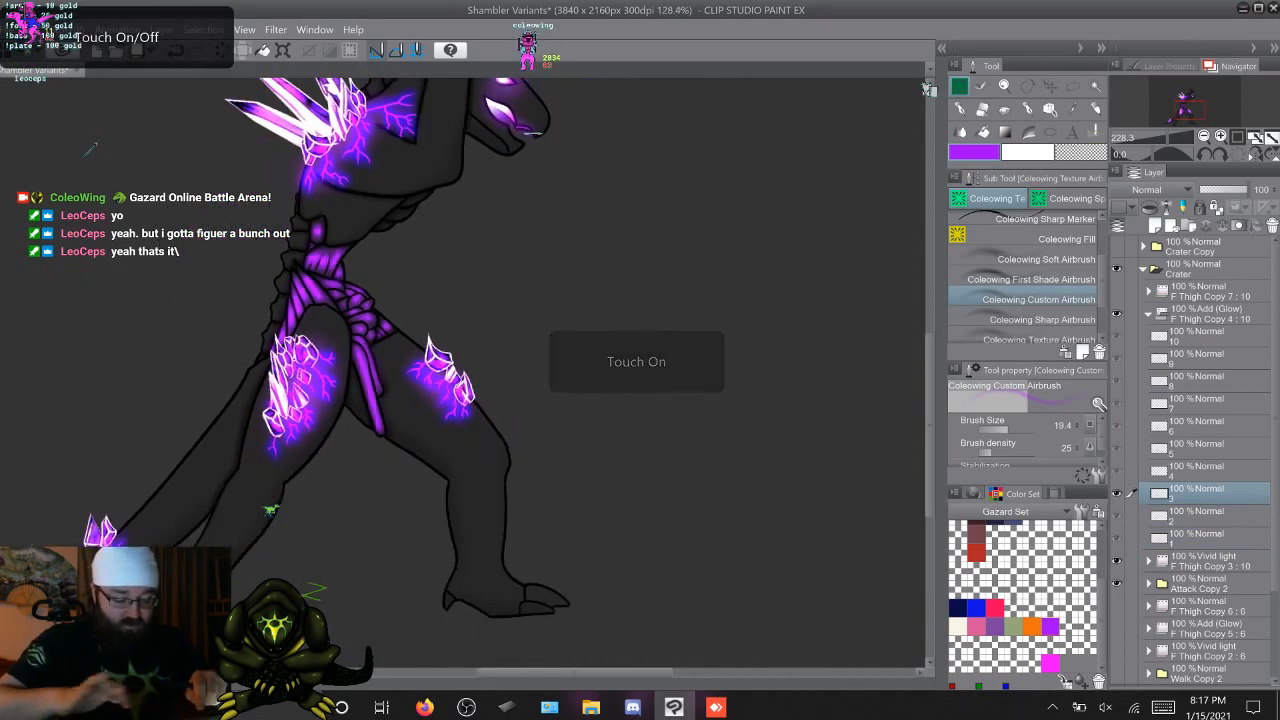
drag(435, 370, 456, 409)
scroll(455, 500, down, 1)
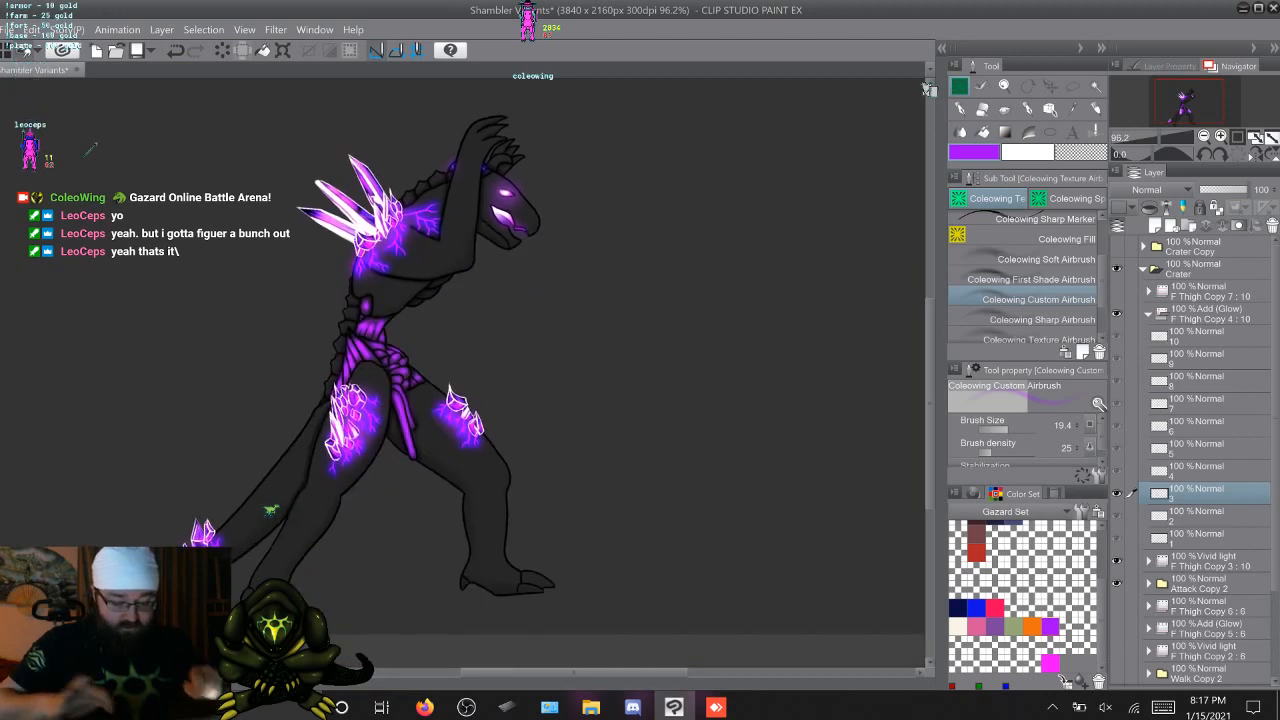
key(Right)
key(Right)
key(Right)
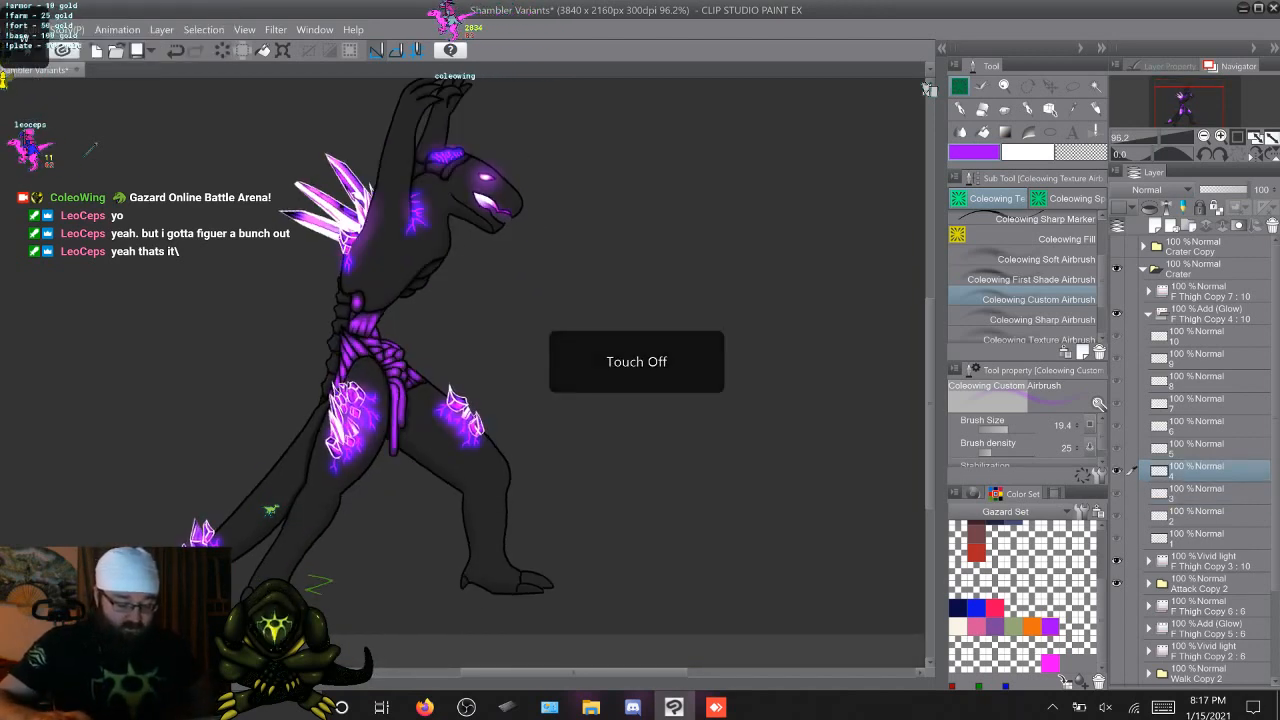
key(Right)
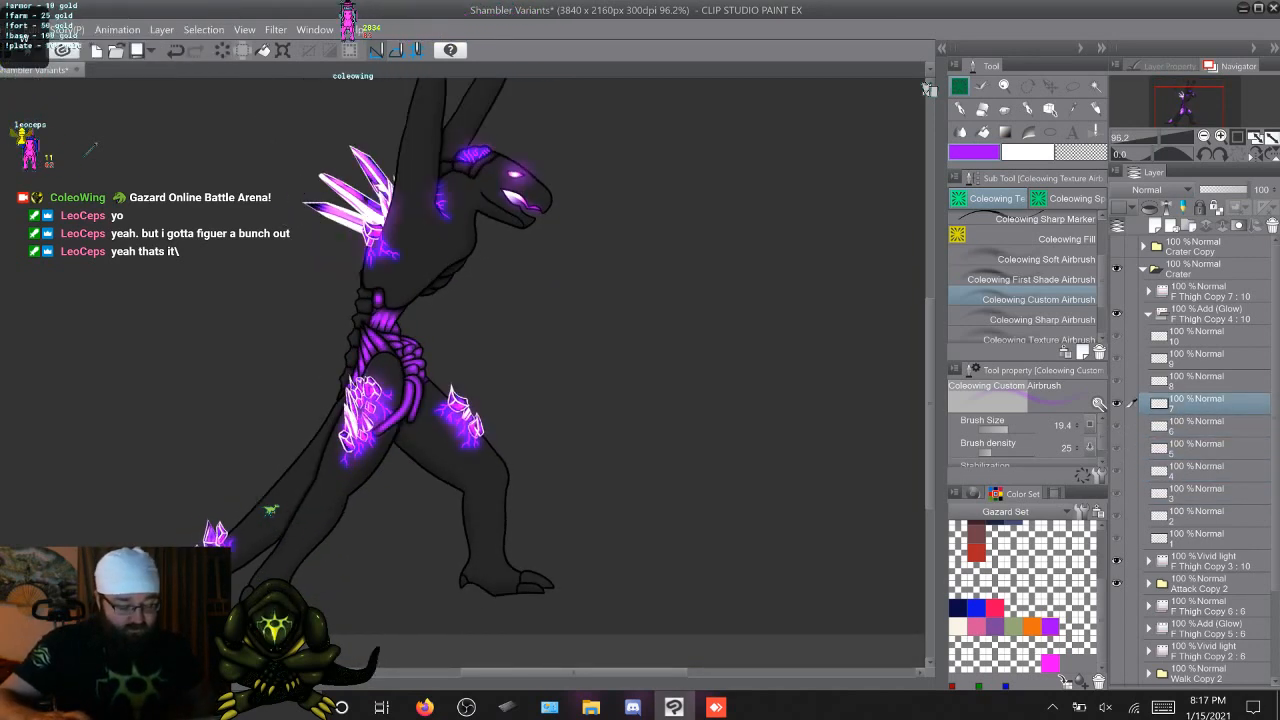
key(Left)
key(Left)
key(Left)
key(Left)
key(Left)
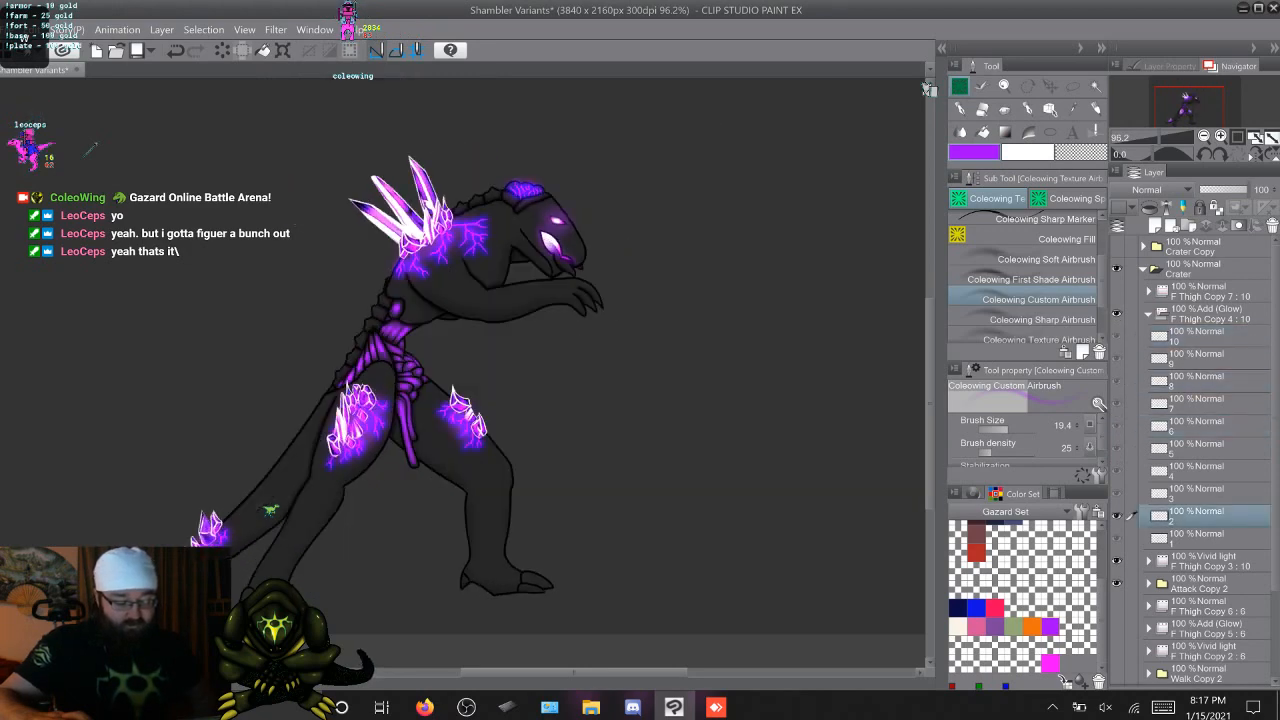
key(Right)
key(Right)
key(Right)
key(Right)
Check the crystal and organ glow across the full attack cycle by repeatedly flipping through cels 1 to 10
key(Right)
key(Right)
key(Right)
key(Right)
key(Right)
key(Right)
key(Right)
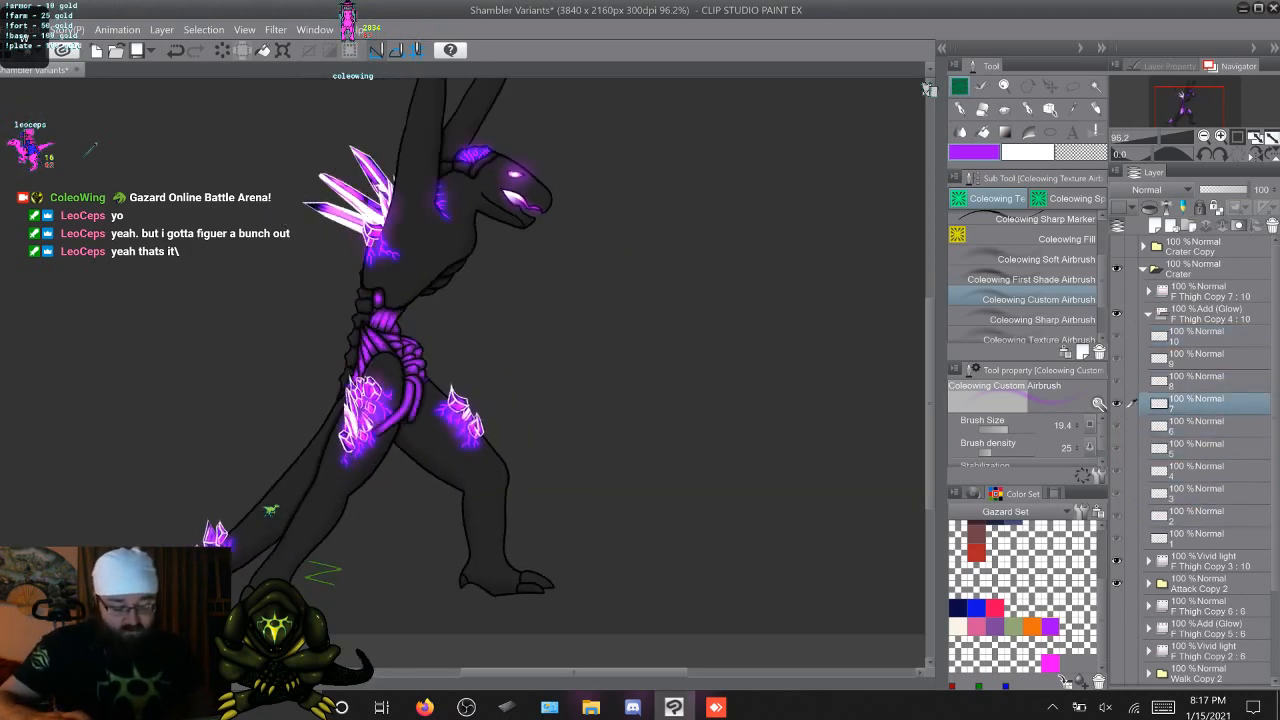
key(Right)
key(Right)
key(Right)
key(Right)
key(Right)
key(Right)
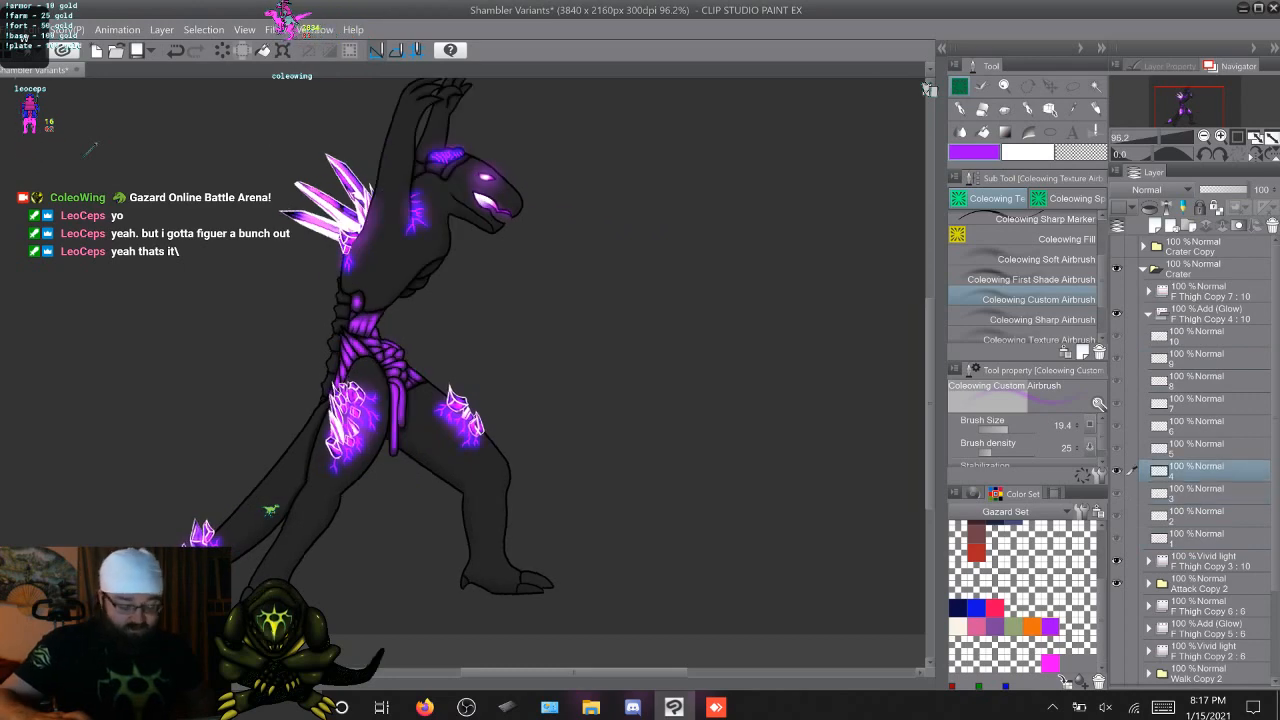
key(Right)
key(Right)
key(Right)
key(Right)
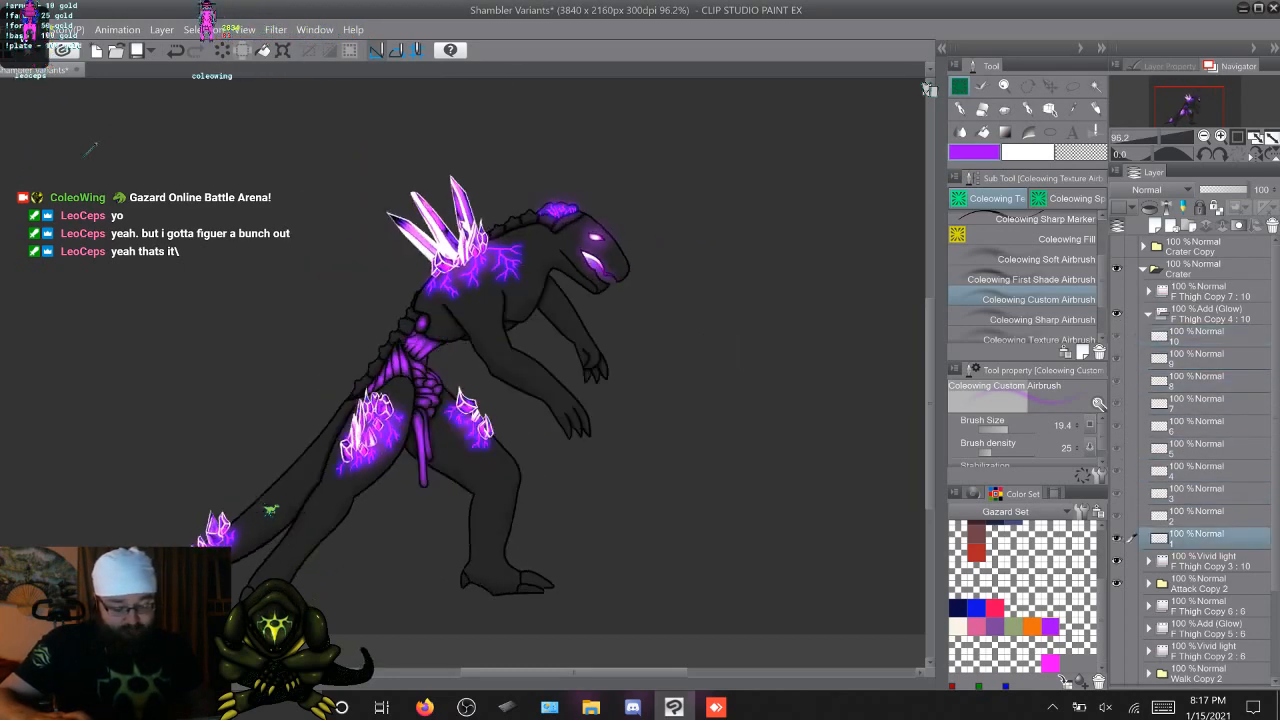
key(Right)
key(Right)
key(Right)
key(Right)
key(Right)
key(Right)
key(Right)
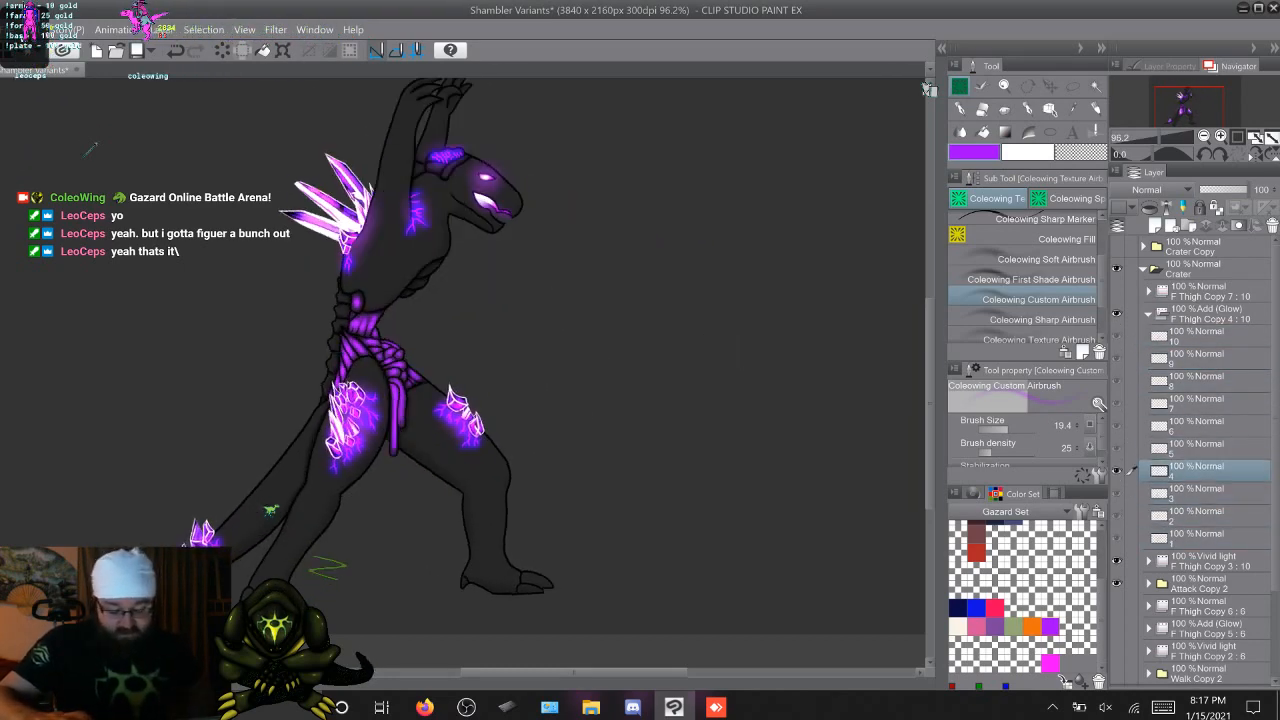
key(Right)
key(Right)
key(Right)
key(Right)
key(Right)
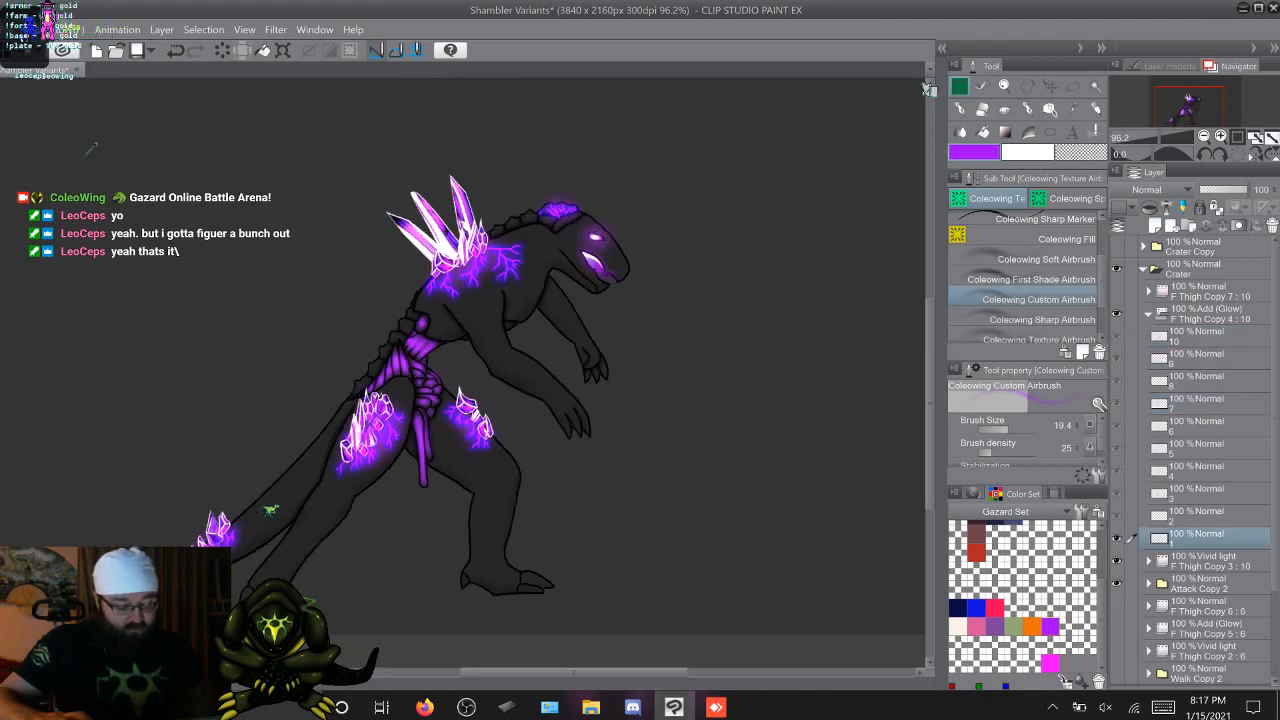
key(Right)
key(Right)
key(Right)
key(Right)
key(Right)
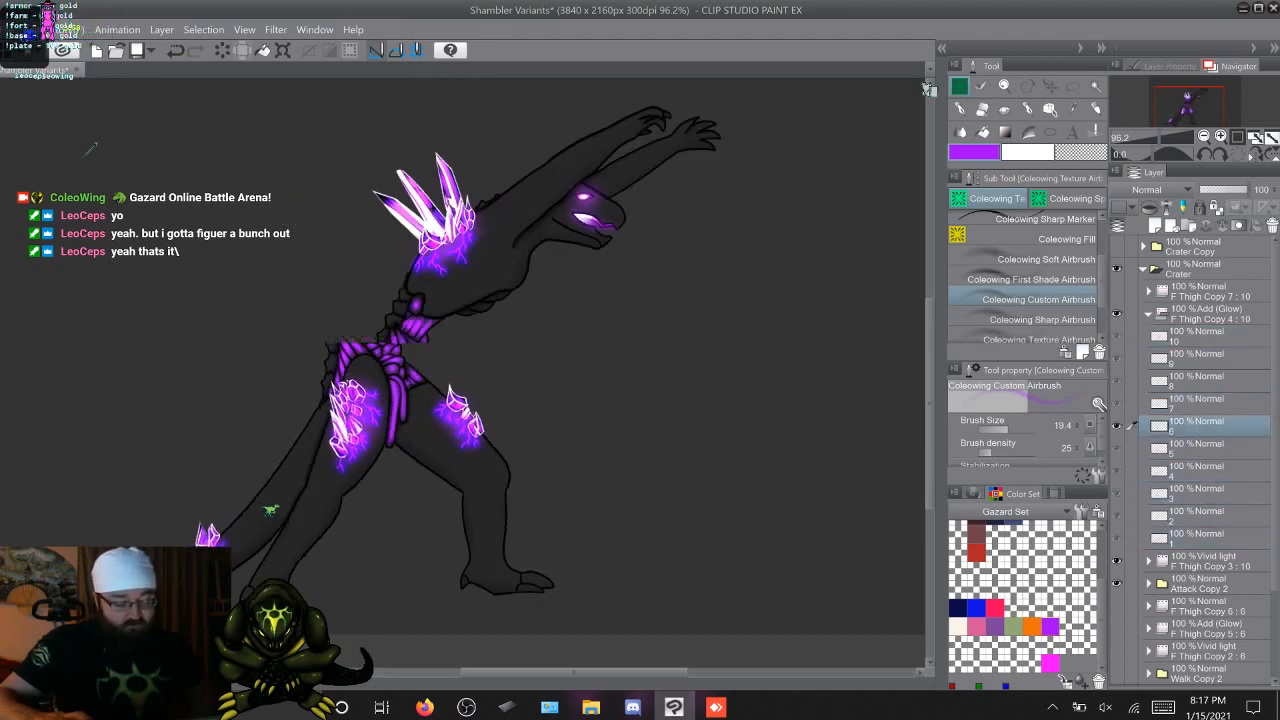
key(Right)
key(Right)
key(Right)
key(Right)
key(Right)
key(Right)
key(Right)
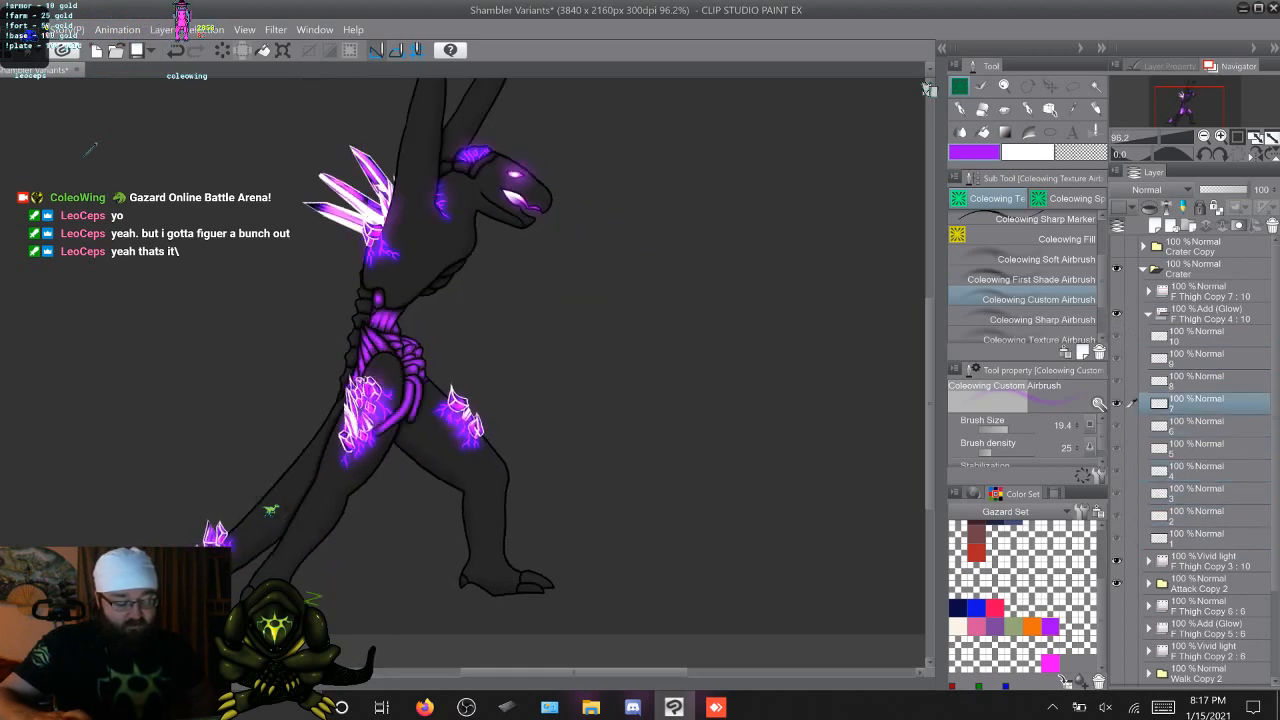
key(Right)
key(Right)
key(Right)
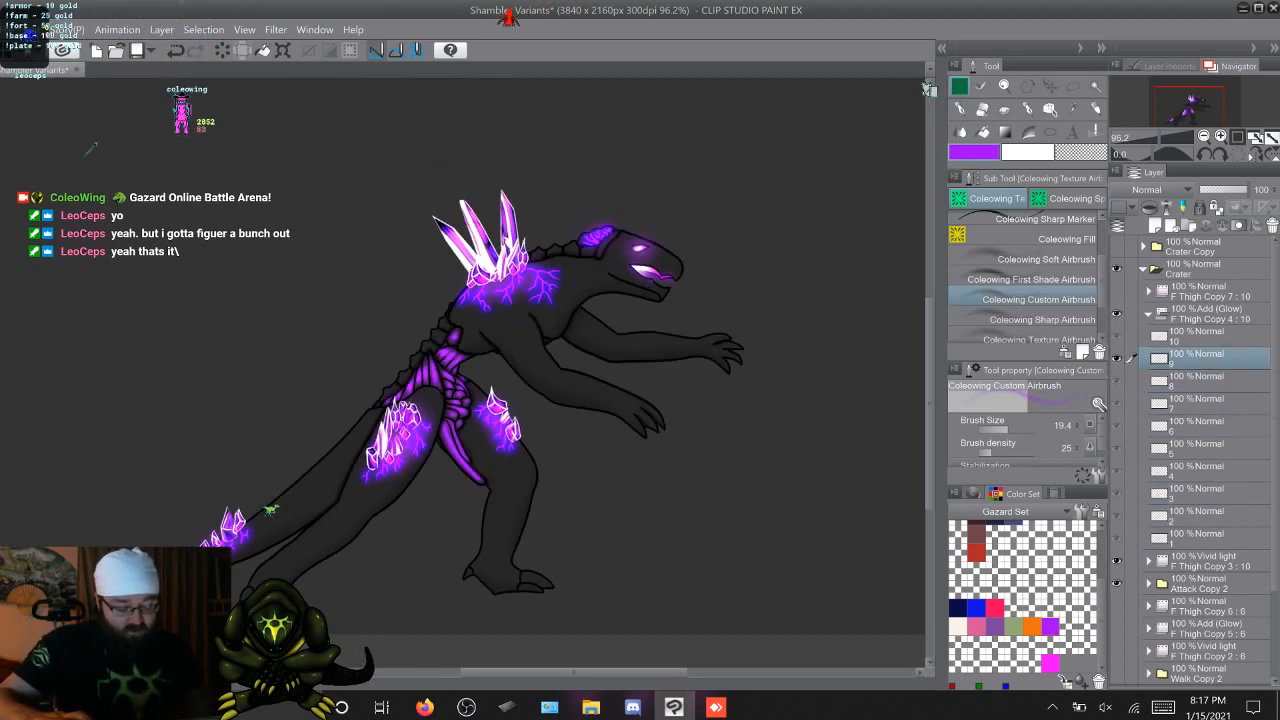
key(Right)
key(Right)
key(Right)
key(Right)
key(Right)
key(Right)
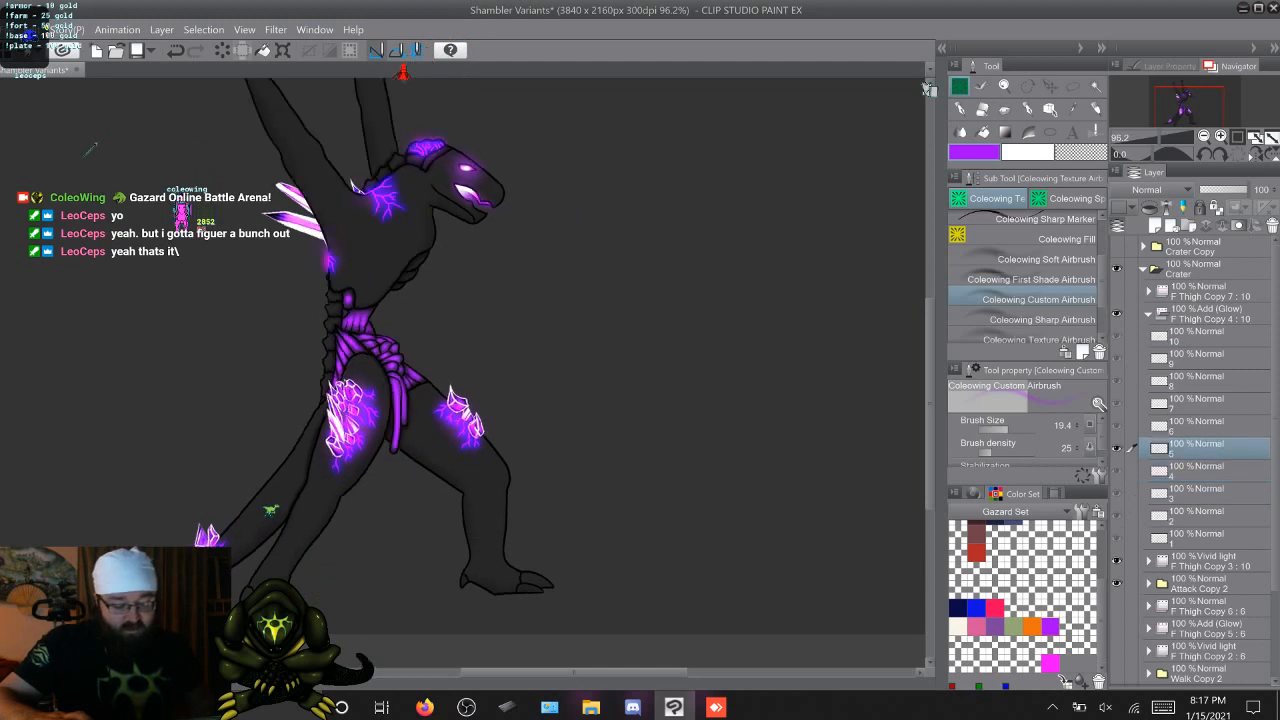
key(Right)
key(Right)
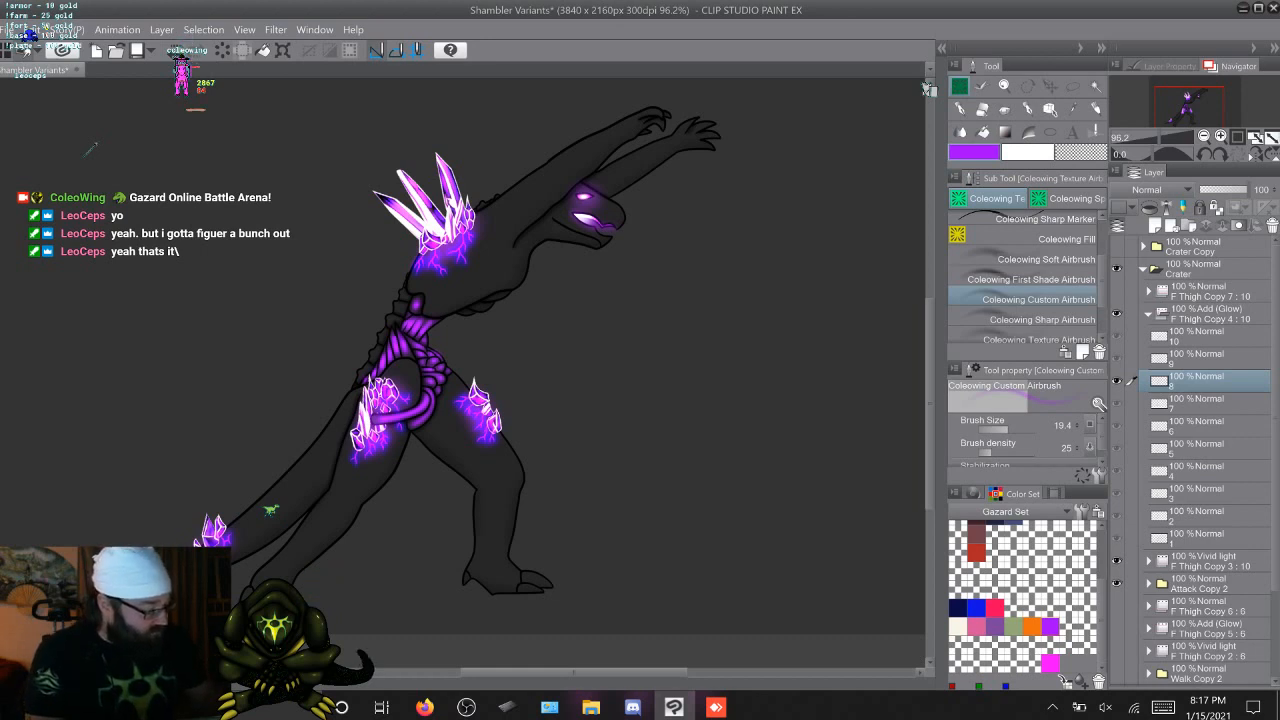
Hide the attack animation layers and delete the F Thigh Copy 7 animation folder
click(1148, 314)
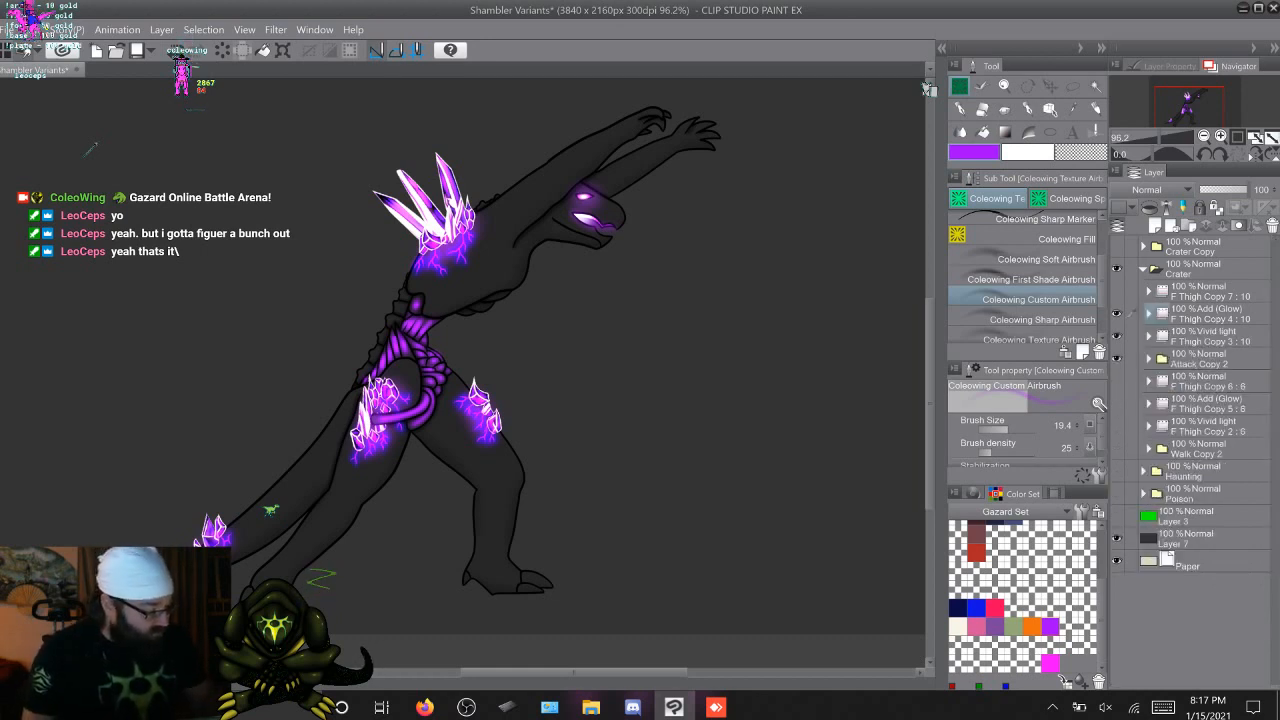
click(1131, 290)
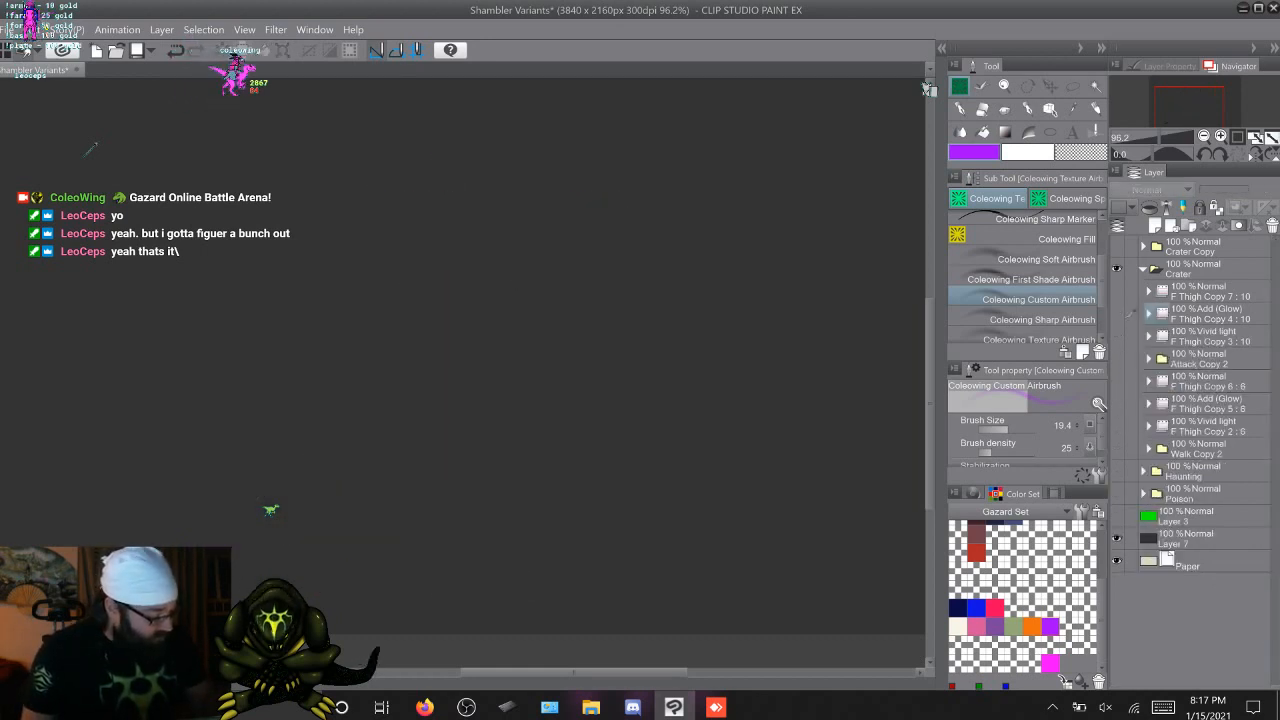
right_click(1131, 290)
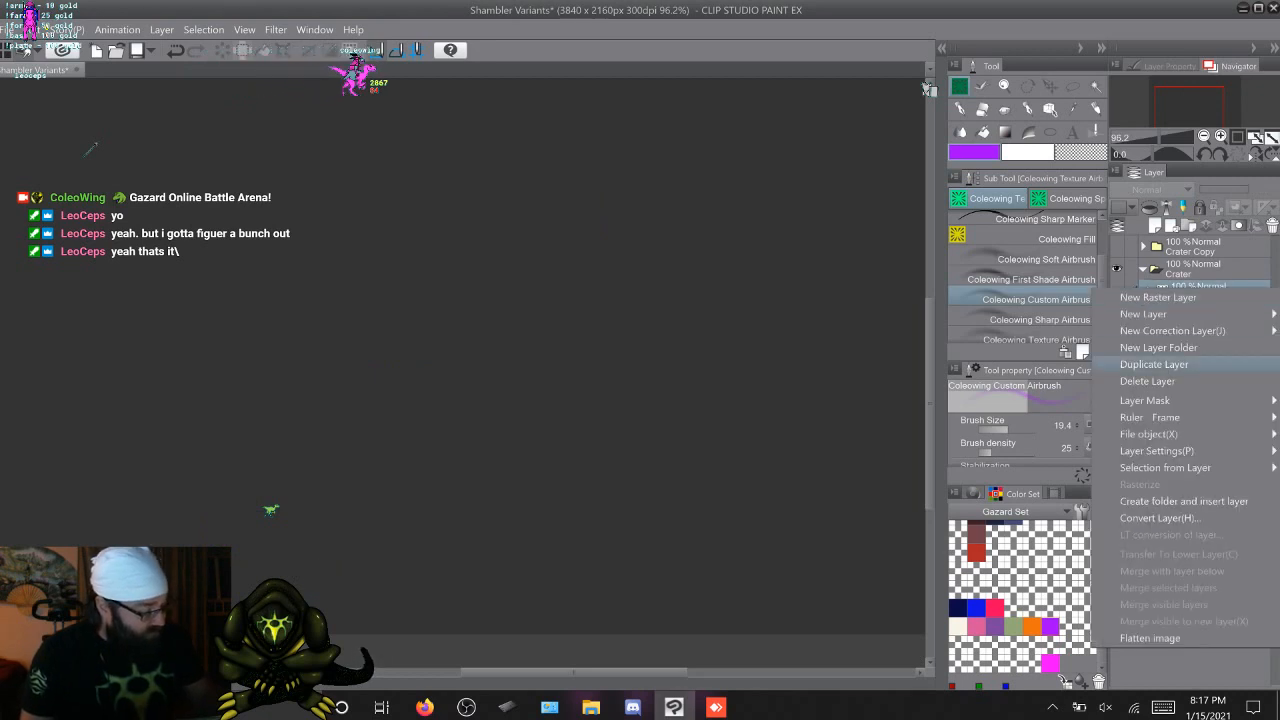
key(Escape)
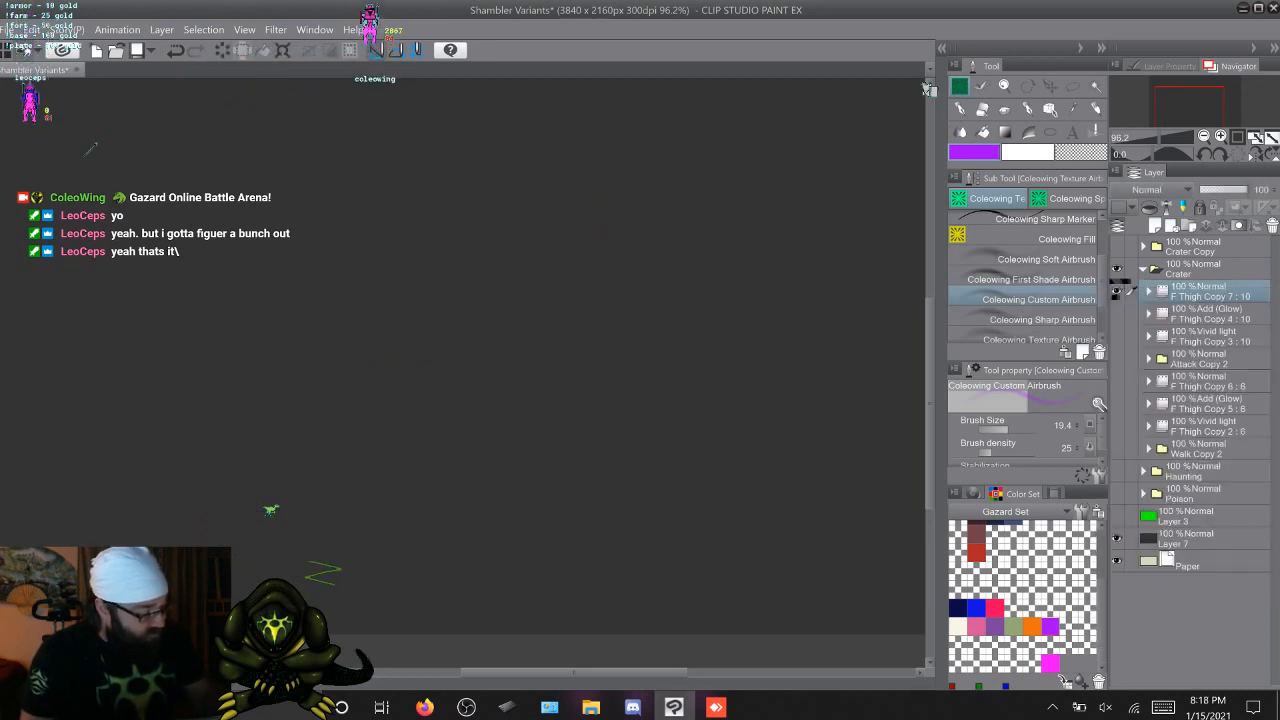
right_click(1125, 288)
key(Down)
key(Down)
key(Return)
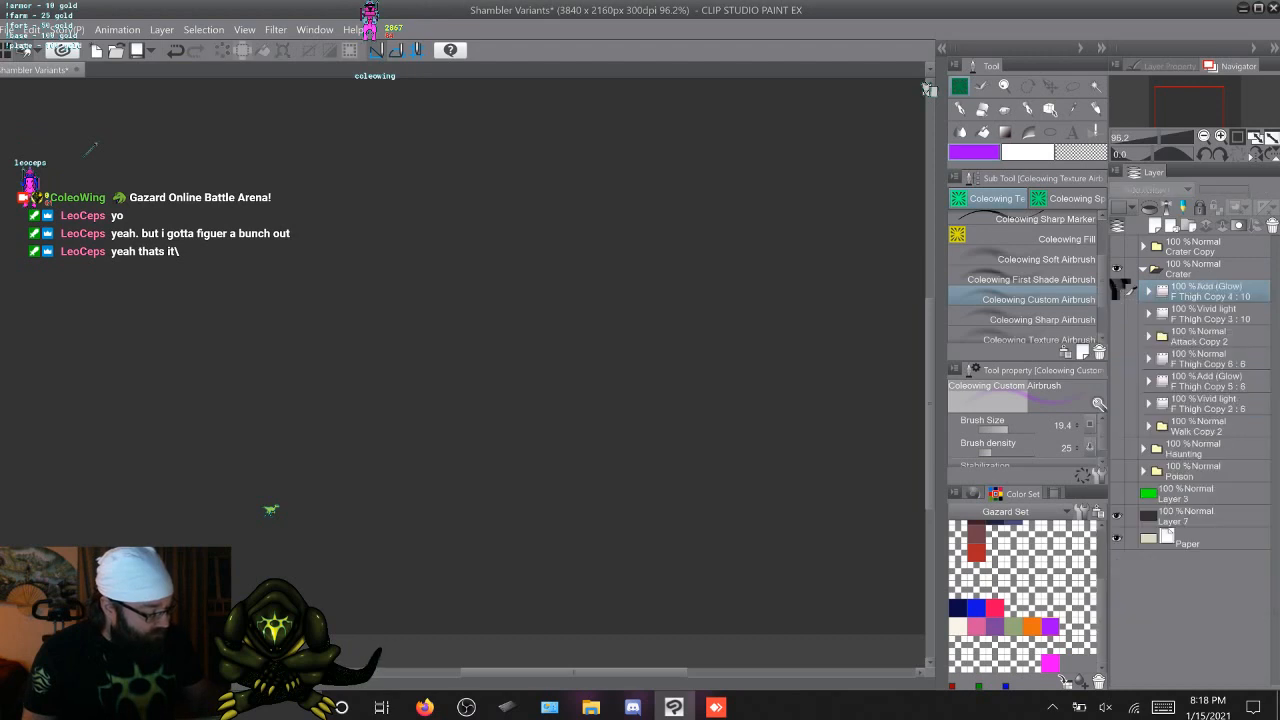
Delete the F Thigh Copy 6 animation folder and show the Walk Copy 2 figure with its crystal glow layers
click(1130, 358)
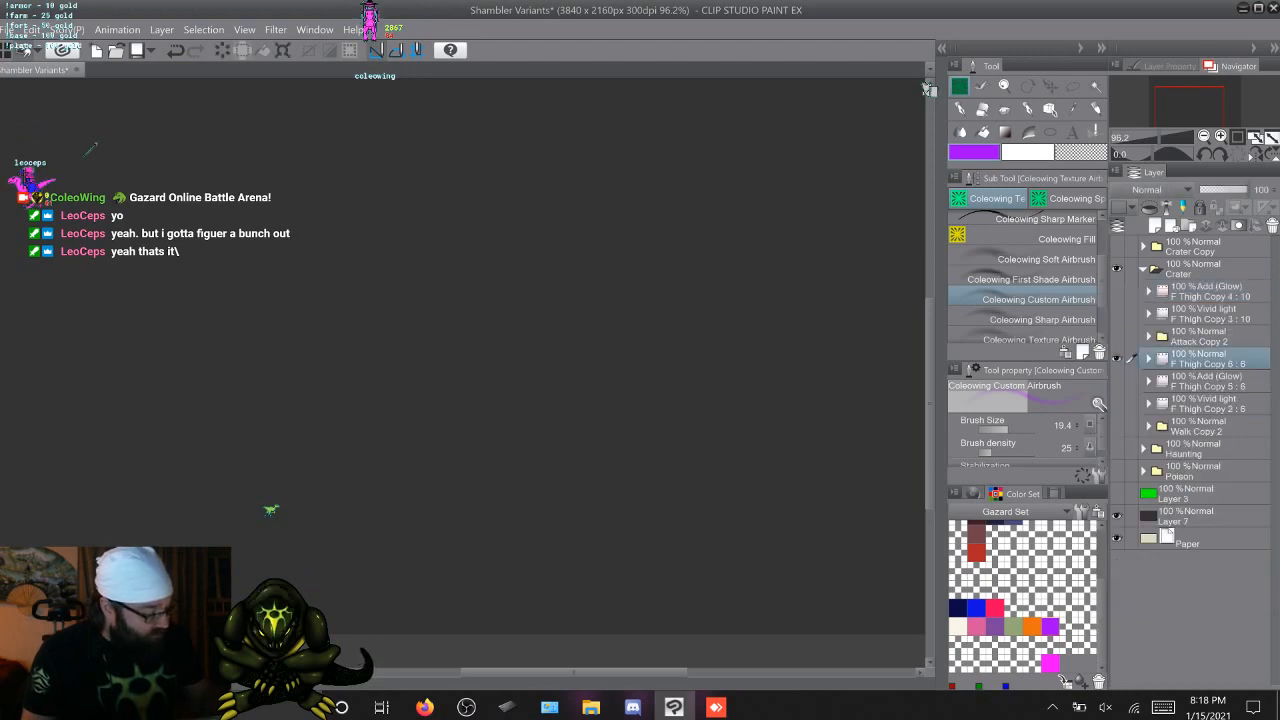
right_click(1184, 358)
click(1110, 422)
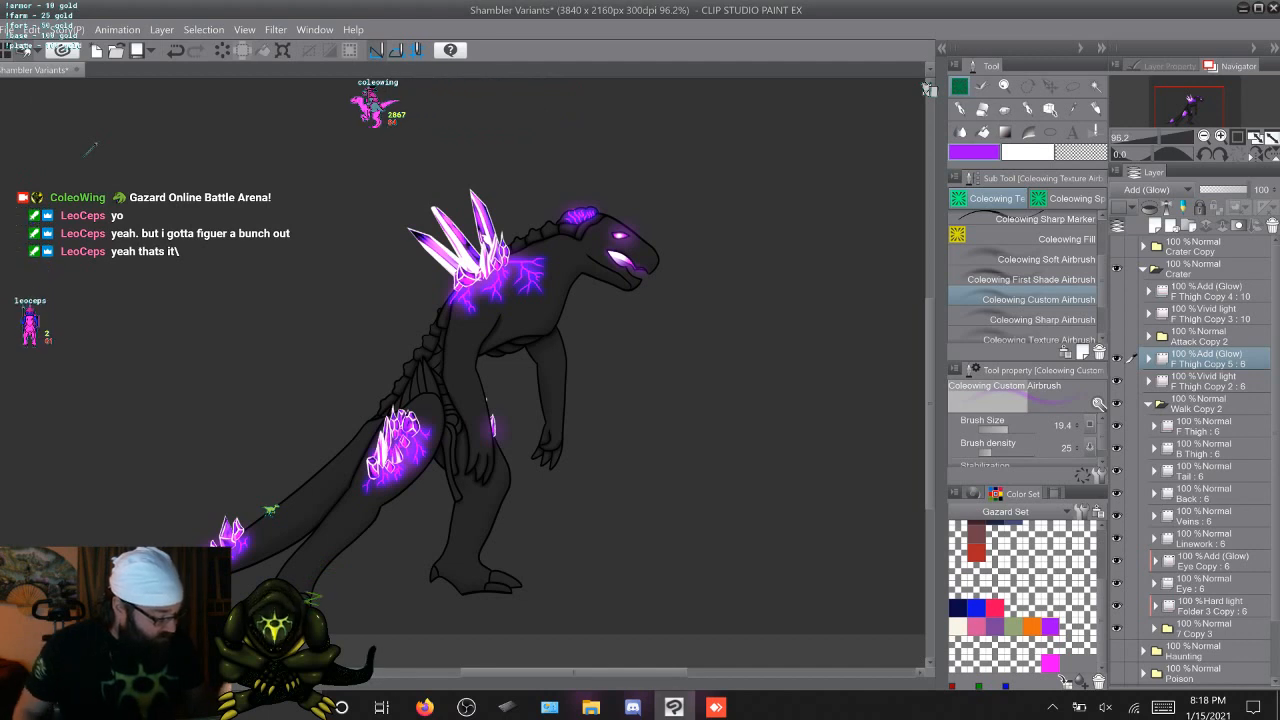
Duplicate the Hard light Folder 3 Copy in Walk Copy 2, expand the lower folder and go through its cels from 6 to 2
click(1211, 606)
key(ctrl+c)
key(ctrl+v)
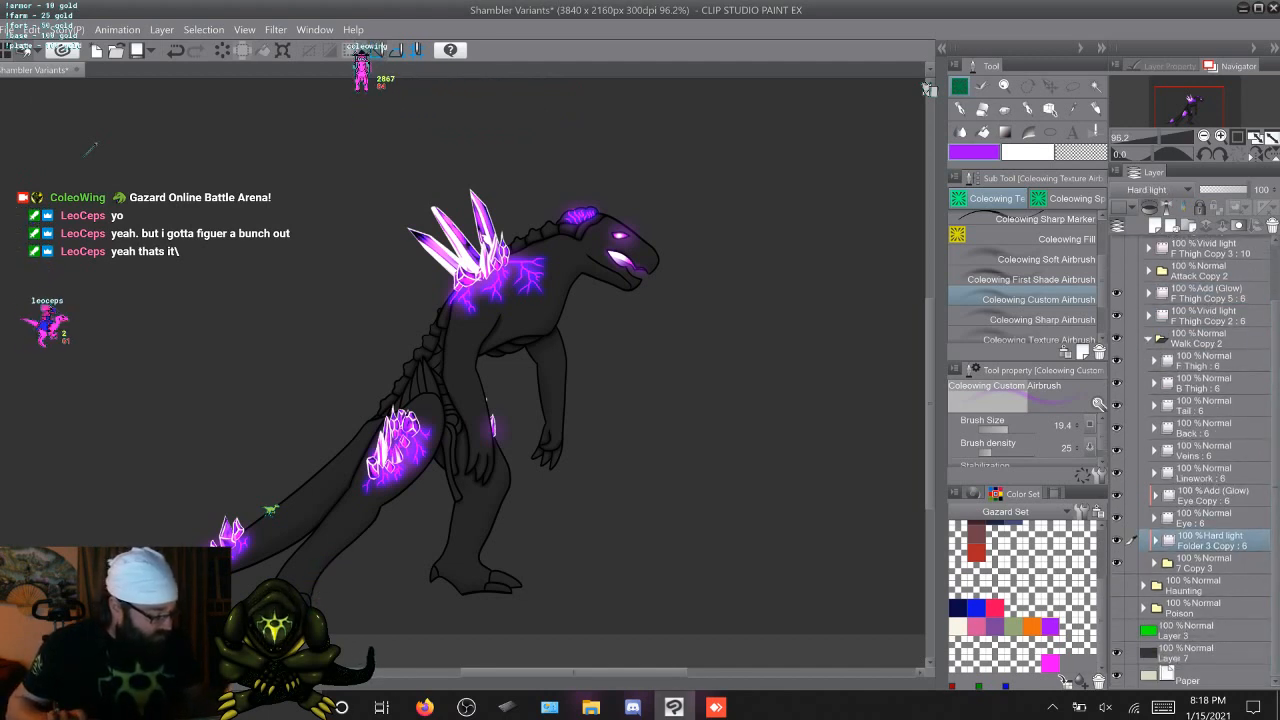
click(1155, 563)
click(1203, 586)
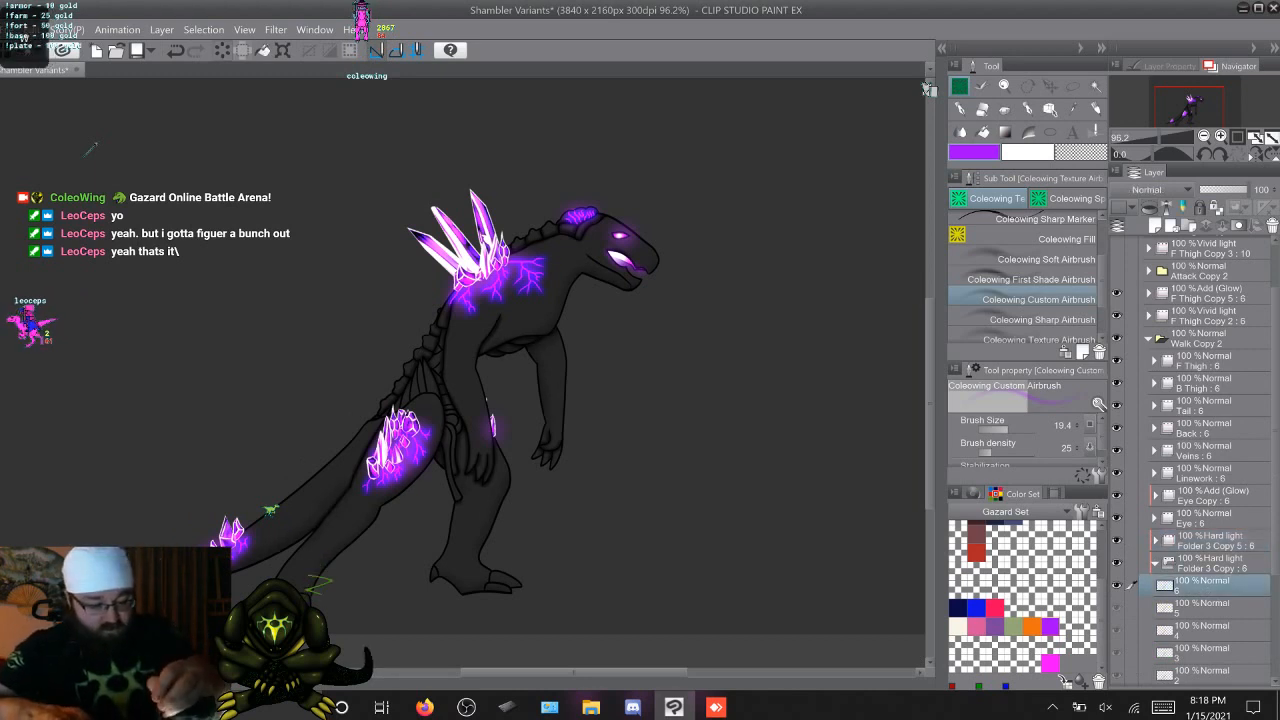
key(.)
key(.)
key(.)
key(.)
key(.)
key(.)
key(.)
key(.)
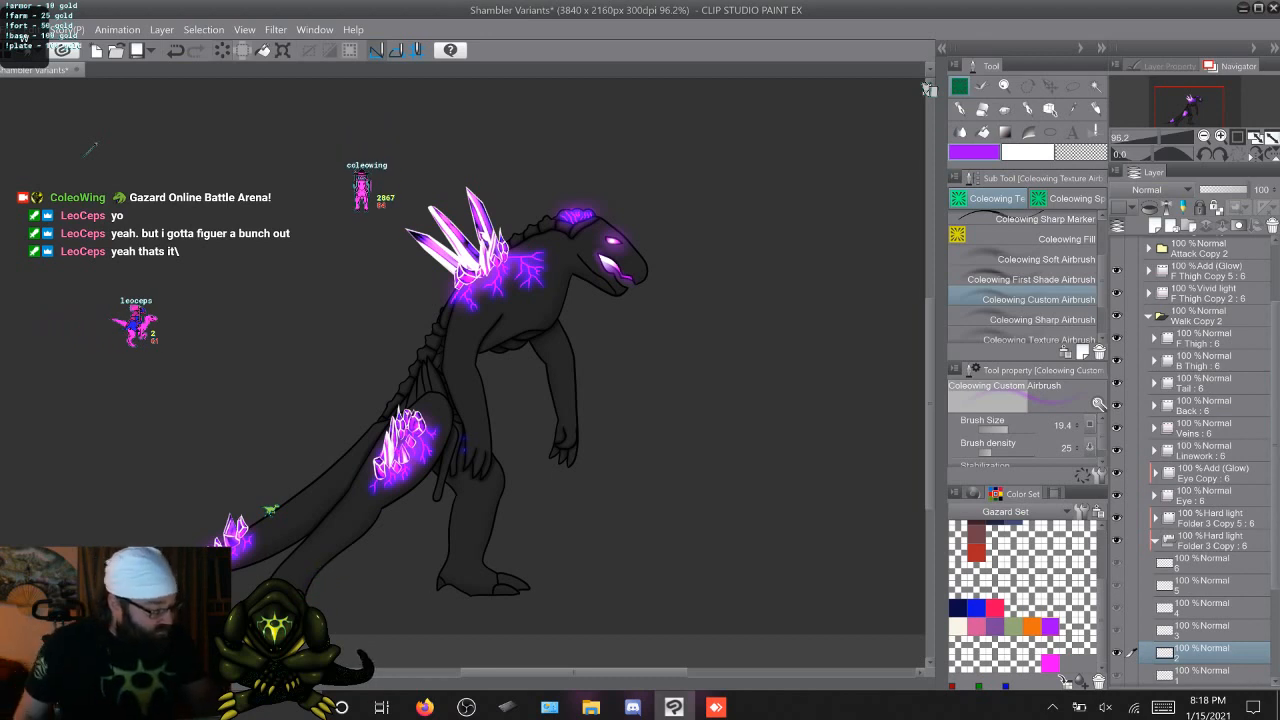
Look up how the shading and organ mask layers are arranged inside the Attack Copy 2 folder
scroll(1198, 460, up, 1)
scroll(1208, 460, up, 5)
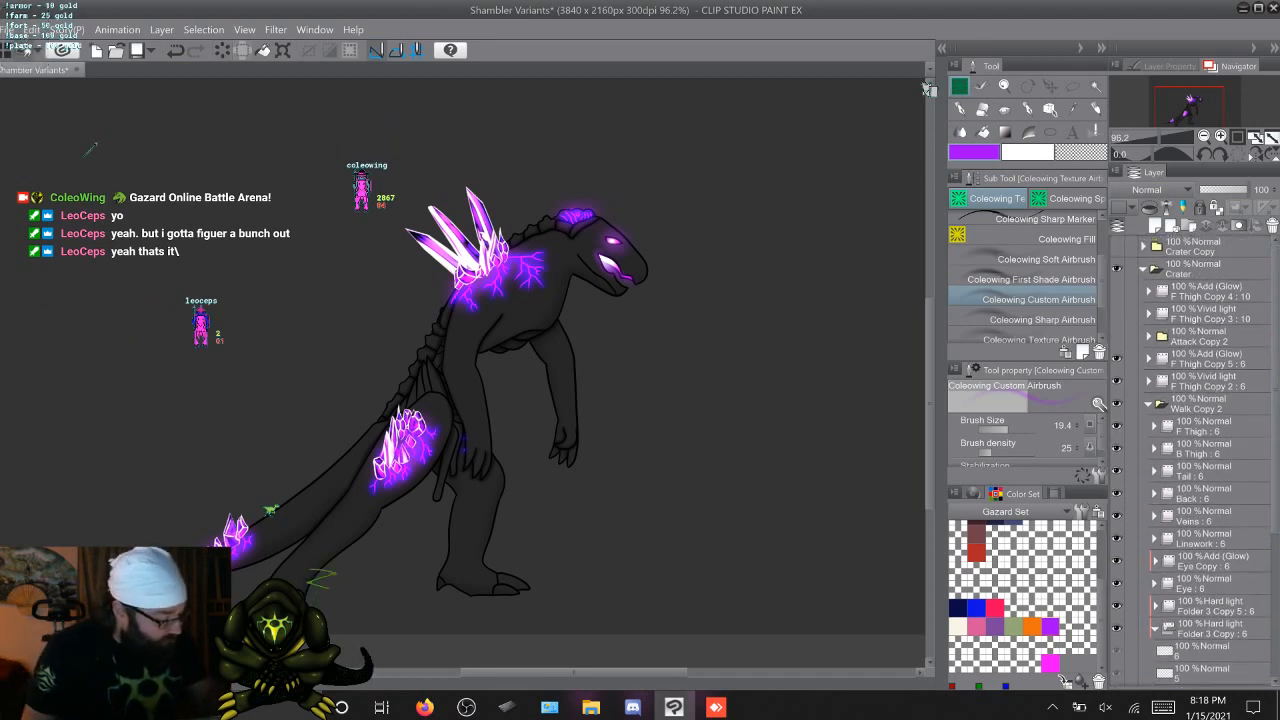
click(1149, 336)
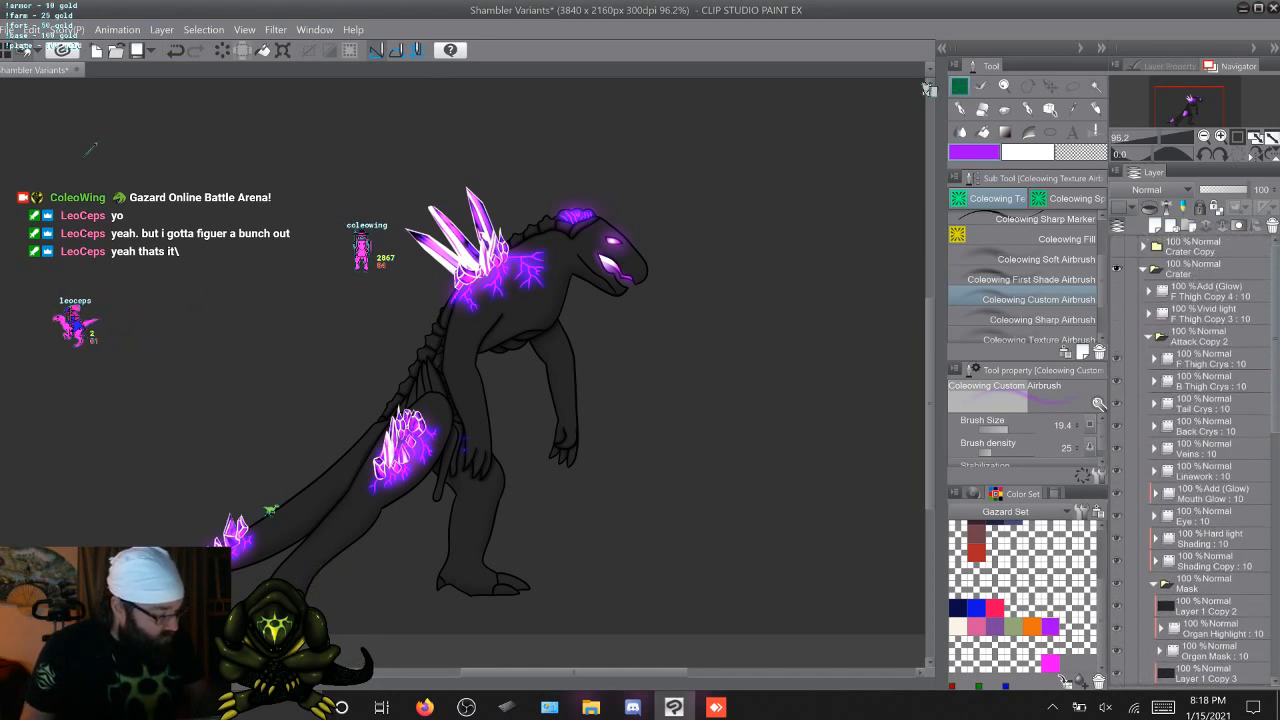
click(1149, 336)
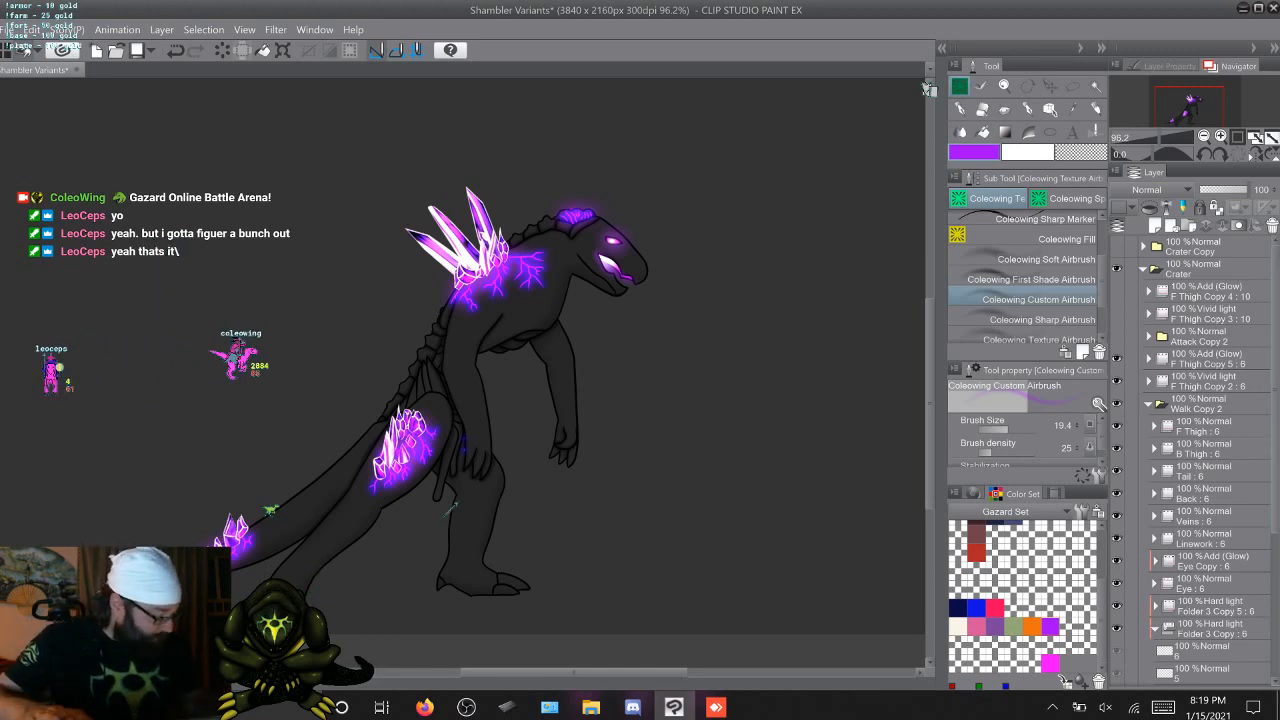
Set the blending mode of Folder 3 Copy in Walk Copy 2 to Normal
scroll(1200, 460, down, 3)
click(1212, 508)
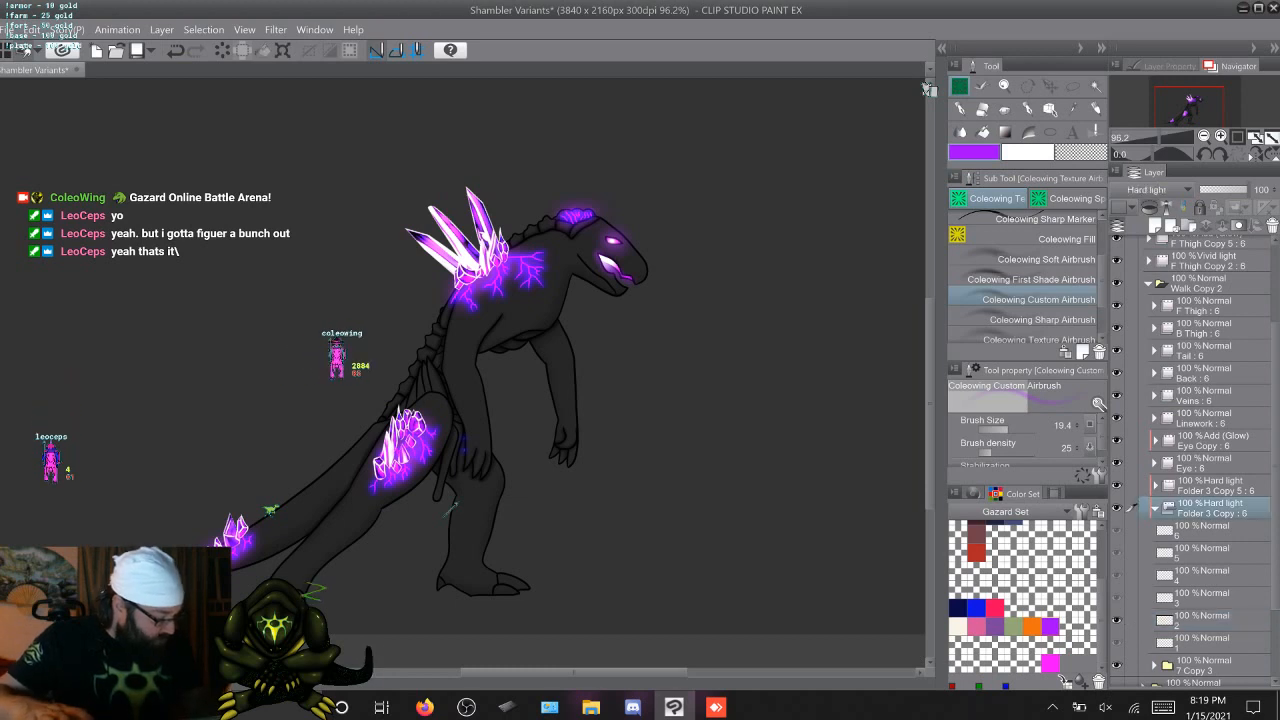
click(1160, 190)
click(1160, 220)
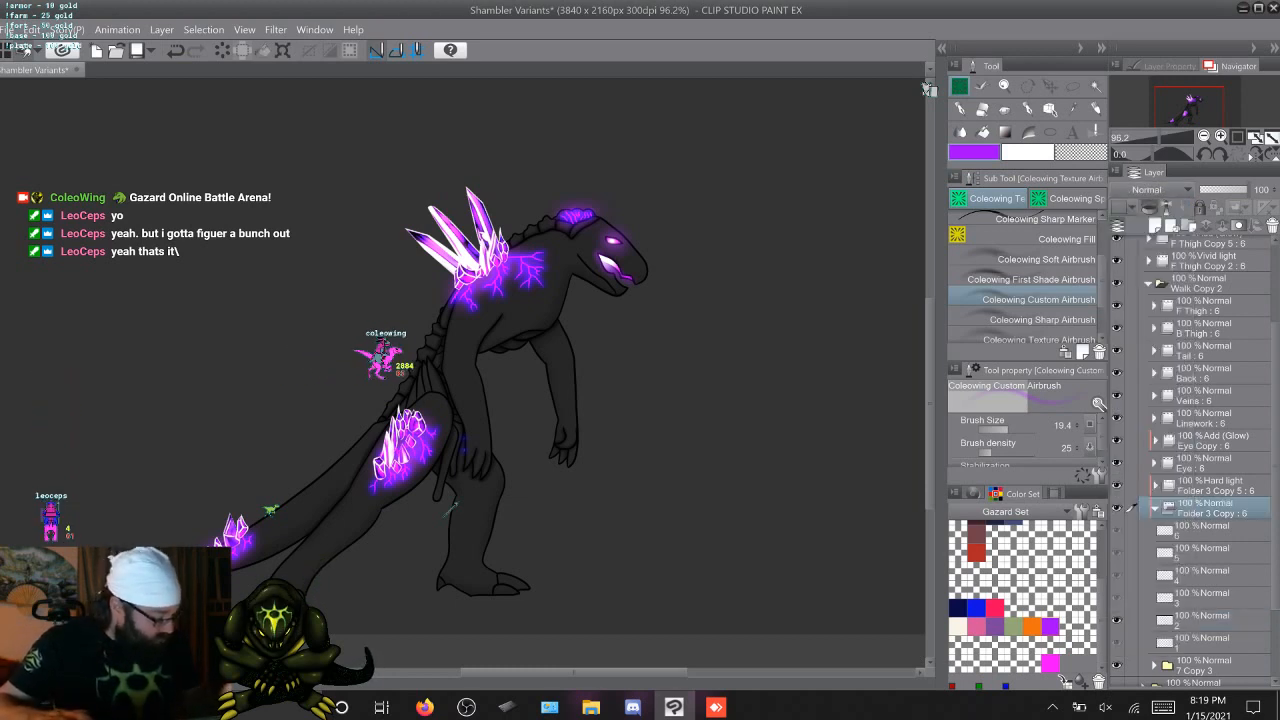
Airbrush purple onto the hanging strands and lower pelvis segments on Folder 3 Copy cel 1 with brush size 22.0
key(Left)
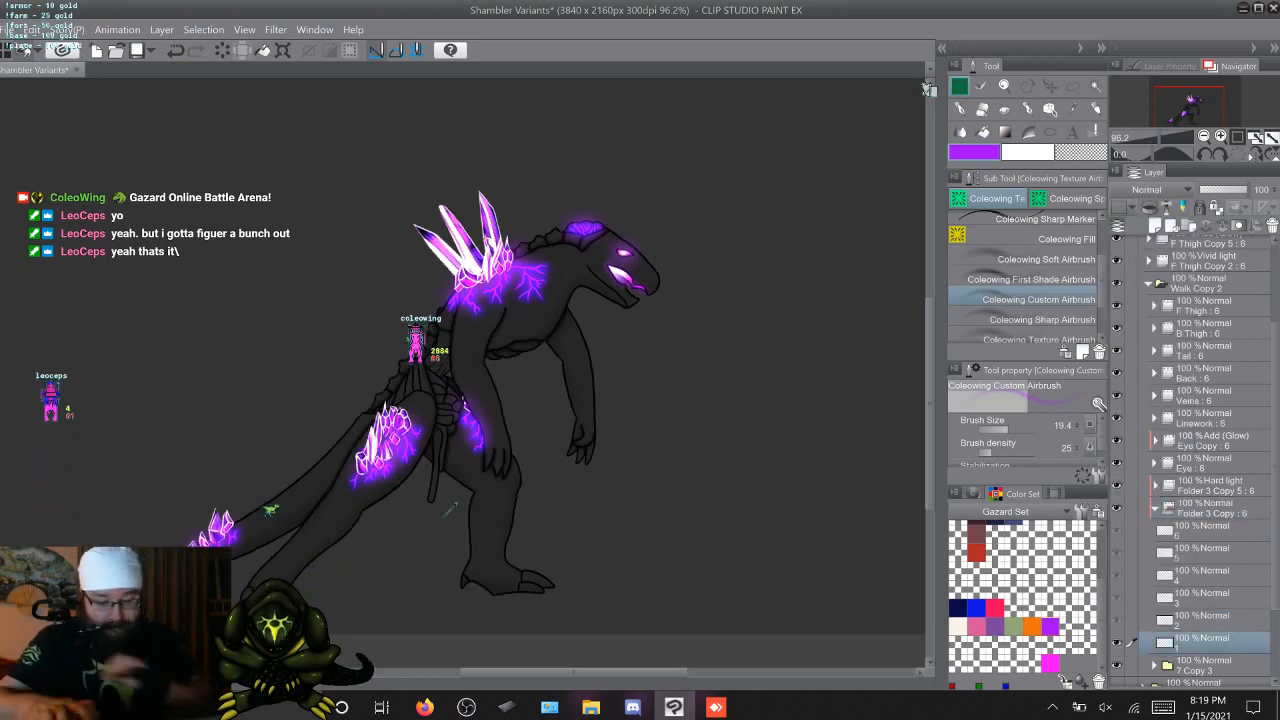
scroll(450, 510, up, 6)
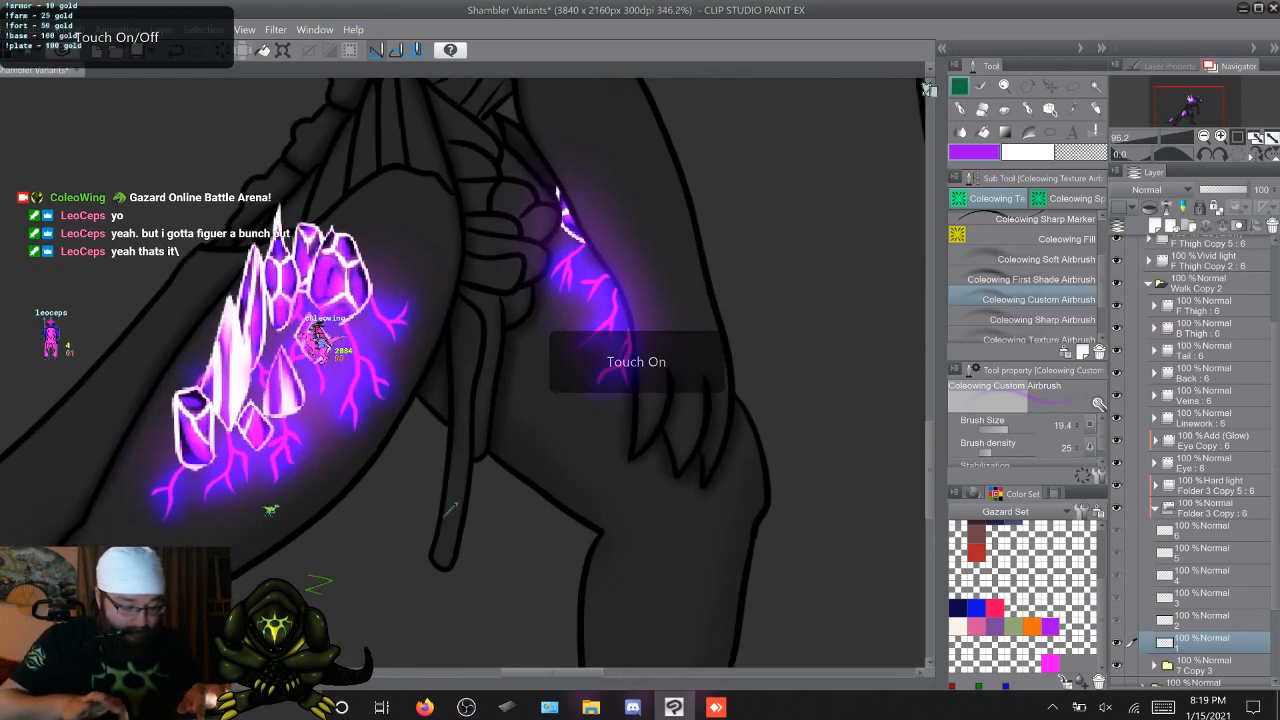
scroll(450, 510, down, 3)
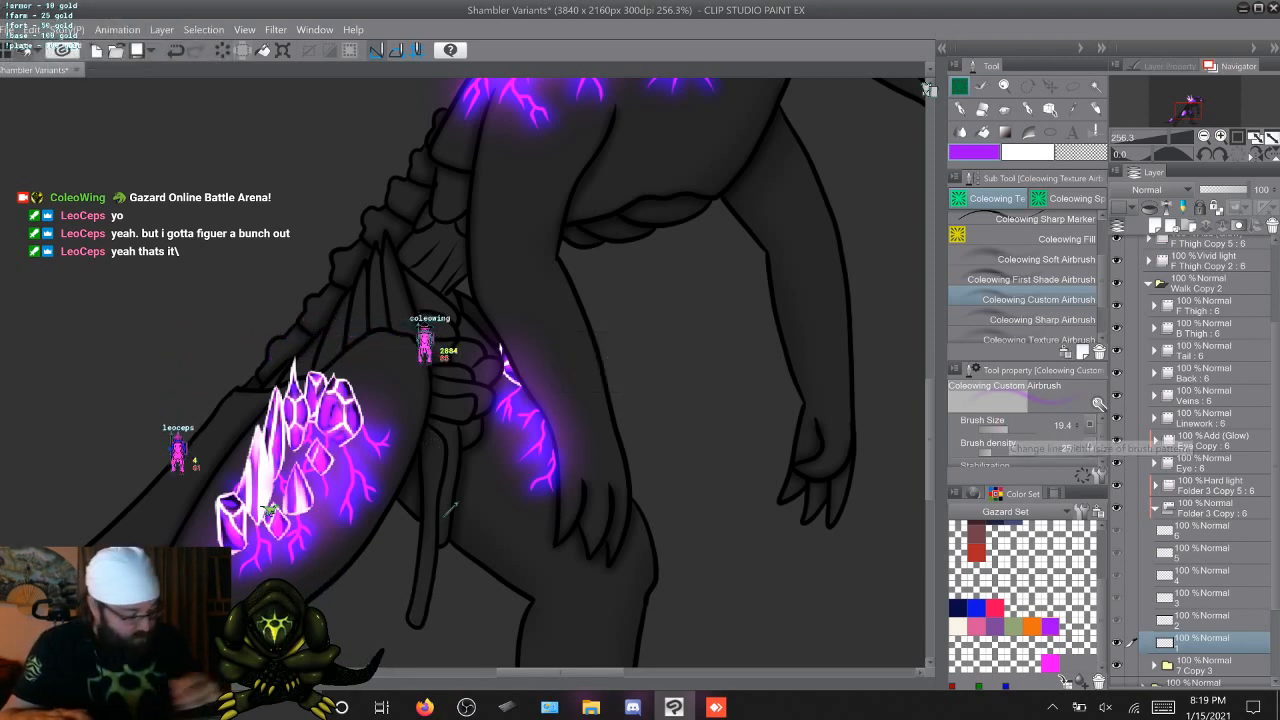
click(1074, 423)
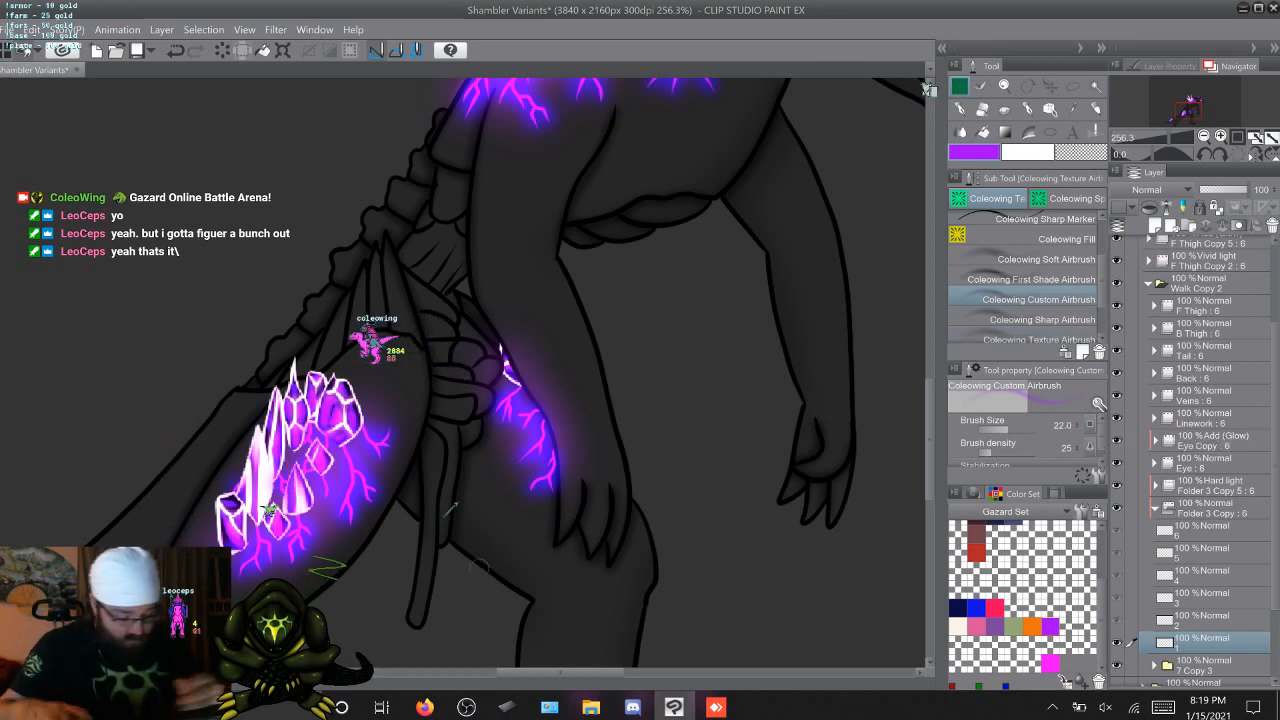
drag(426, 558, 429, 465)
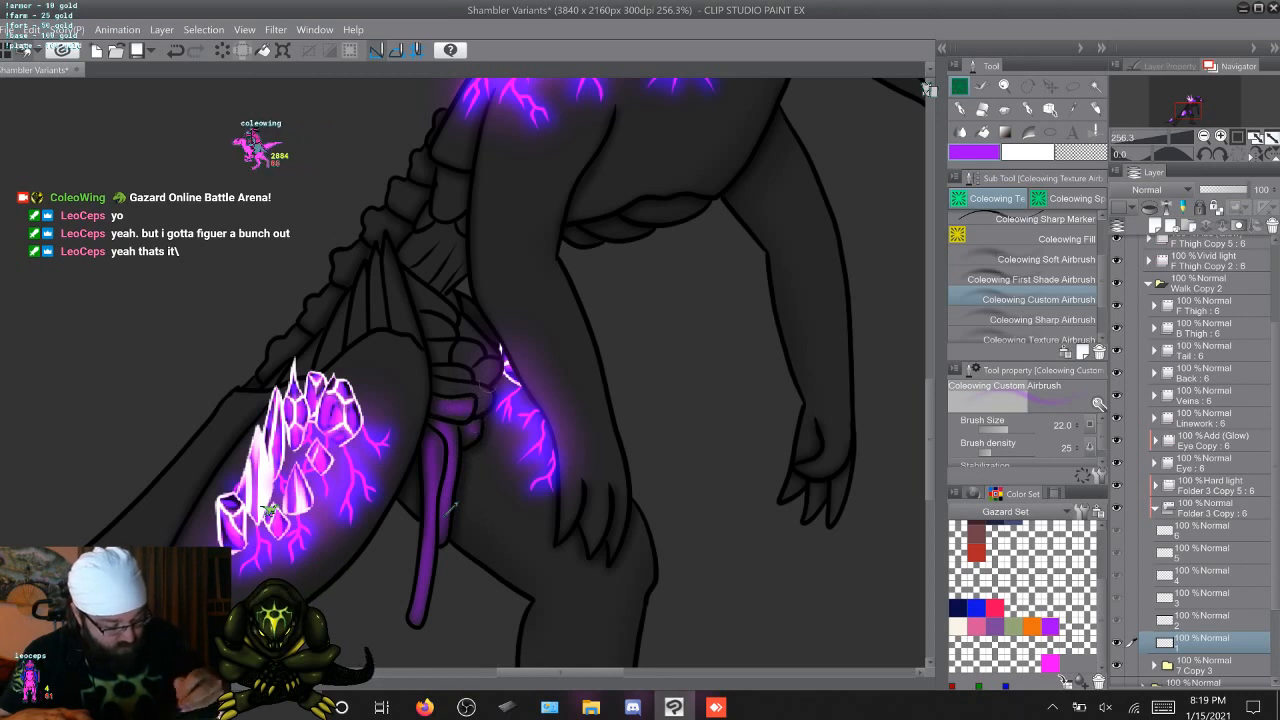
Airbrush purple along the longer hanging strand on Folder 3 Copy cels 2 to 6
key(Right)
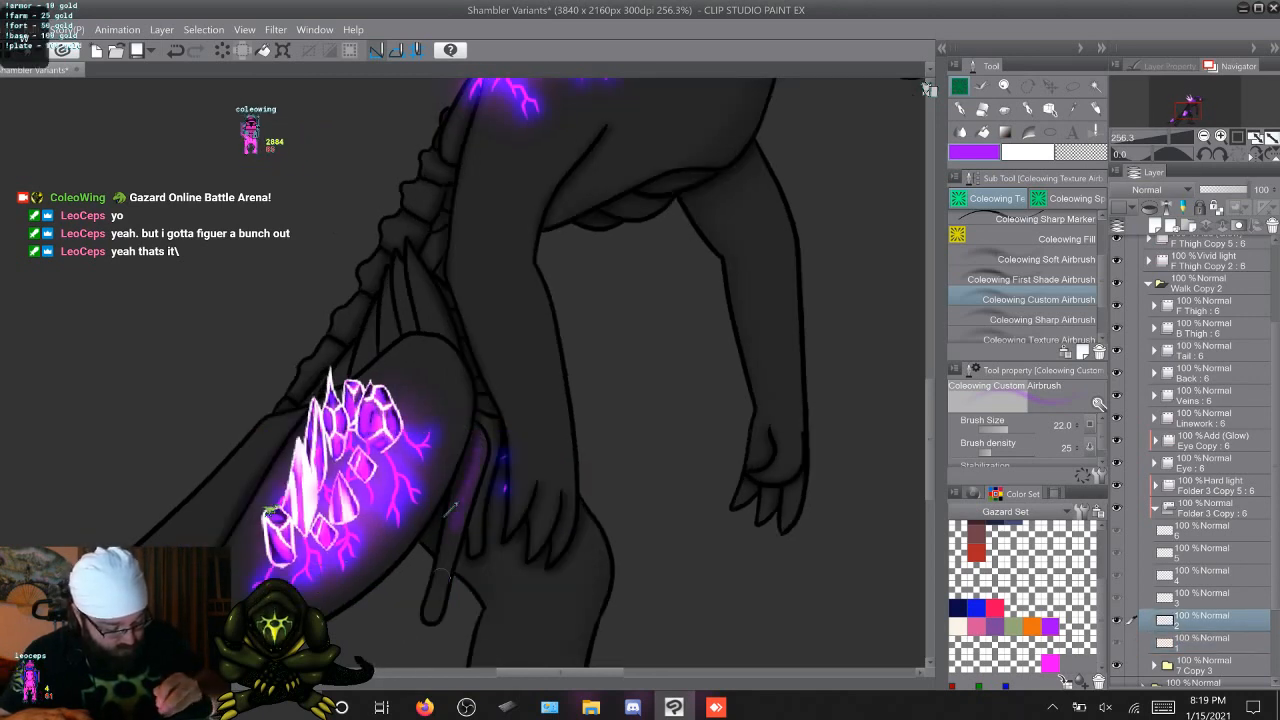
mouse_move(441, 578)
mouse_down()
mouse_move(436, 602)
mouse_move(460, 520)
mouse_move(435, 606)
mouse_move(481, 422)
mouse_up()
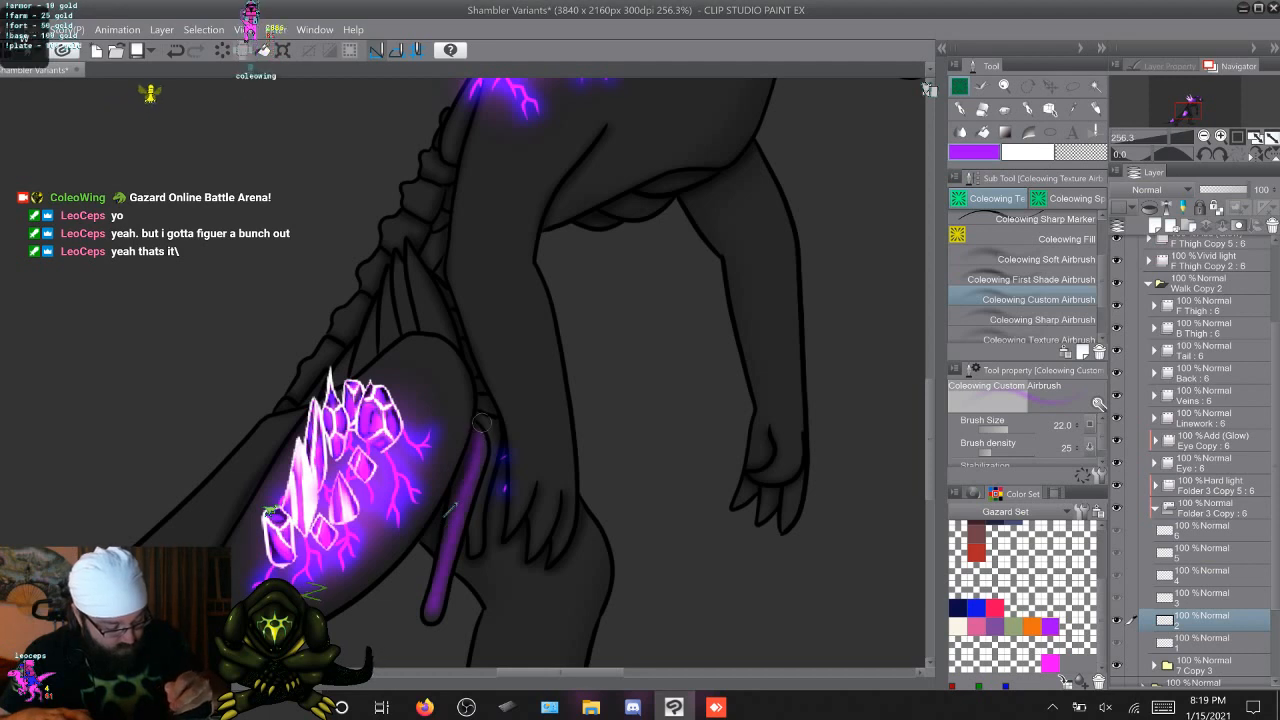
key(Right)
key(Left)
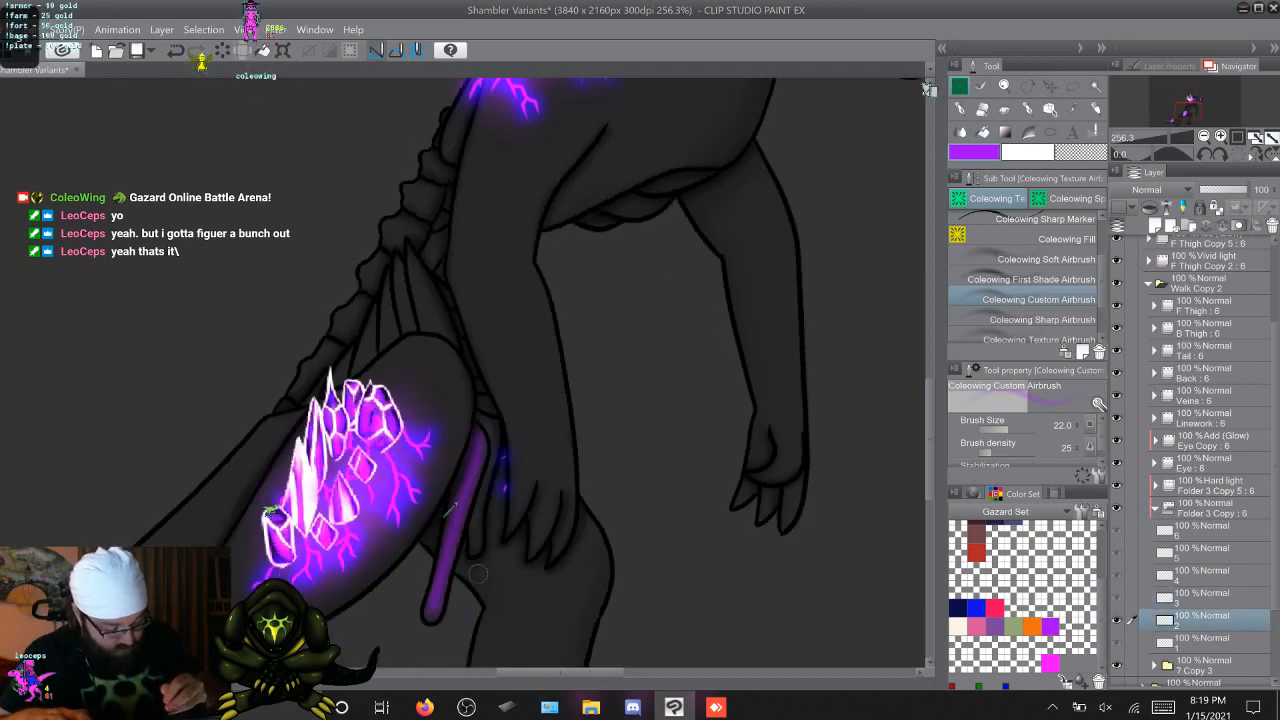
key(Right)
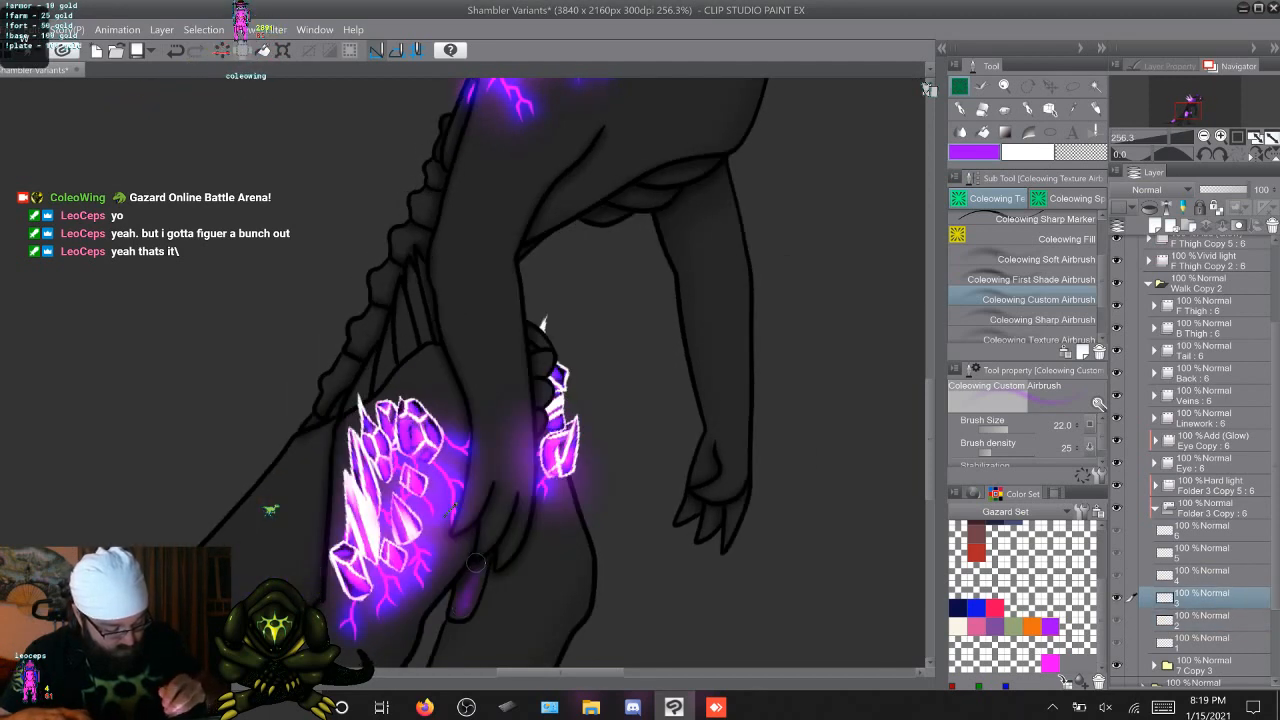
key(Right)
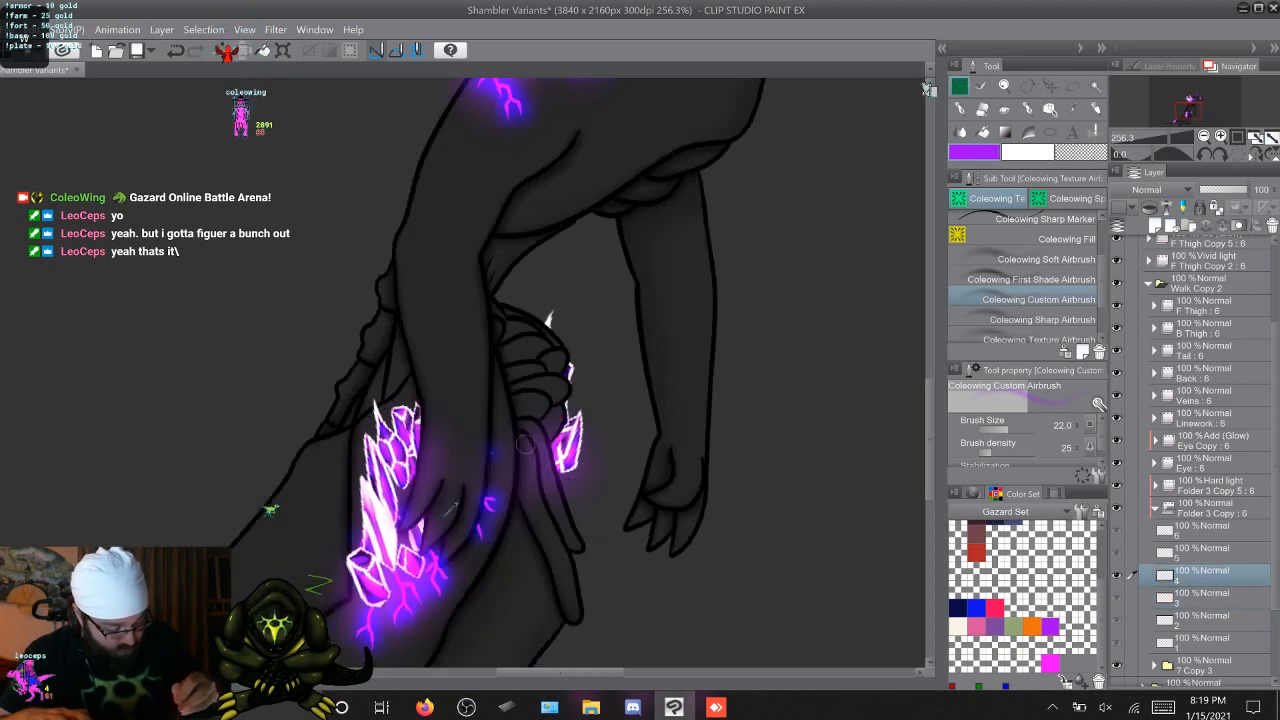
mouse_move(532, 445)
mouse_down()
mouse_move(566, 592)
mouse_move(551, 549)
mouse_up()
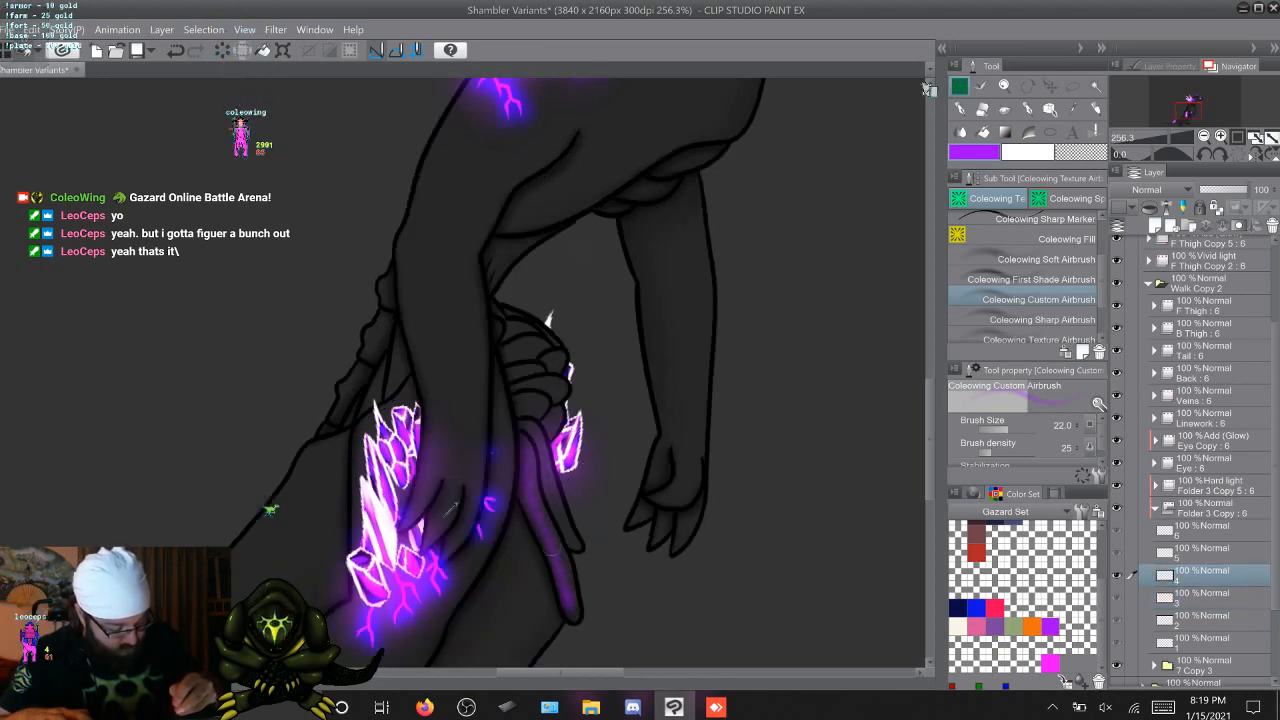
key(Right)
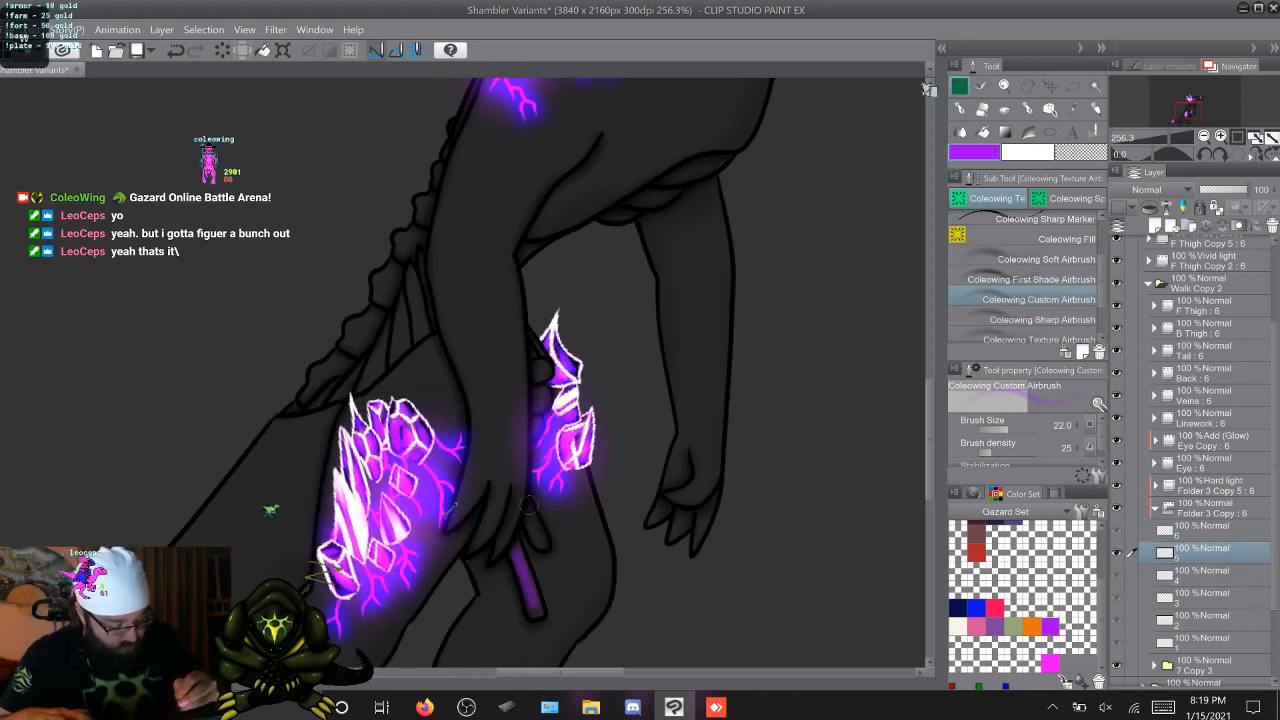
key(Right)
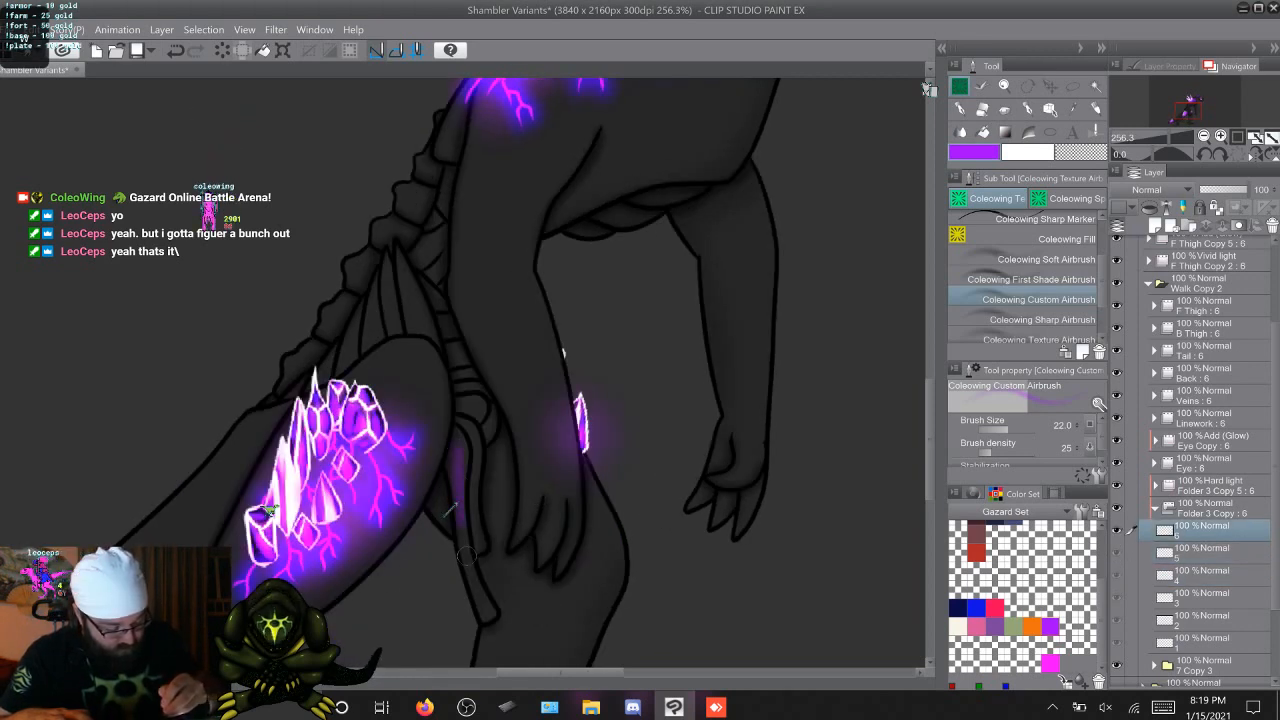
mouse_move(465, 555)
mouse_down()
mouse_move(485, 612)
mouse_move(470, 585)
mouse_up()
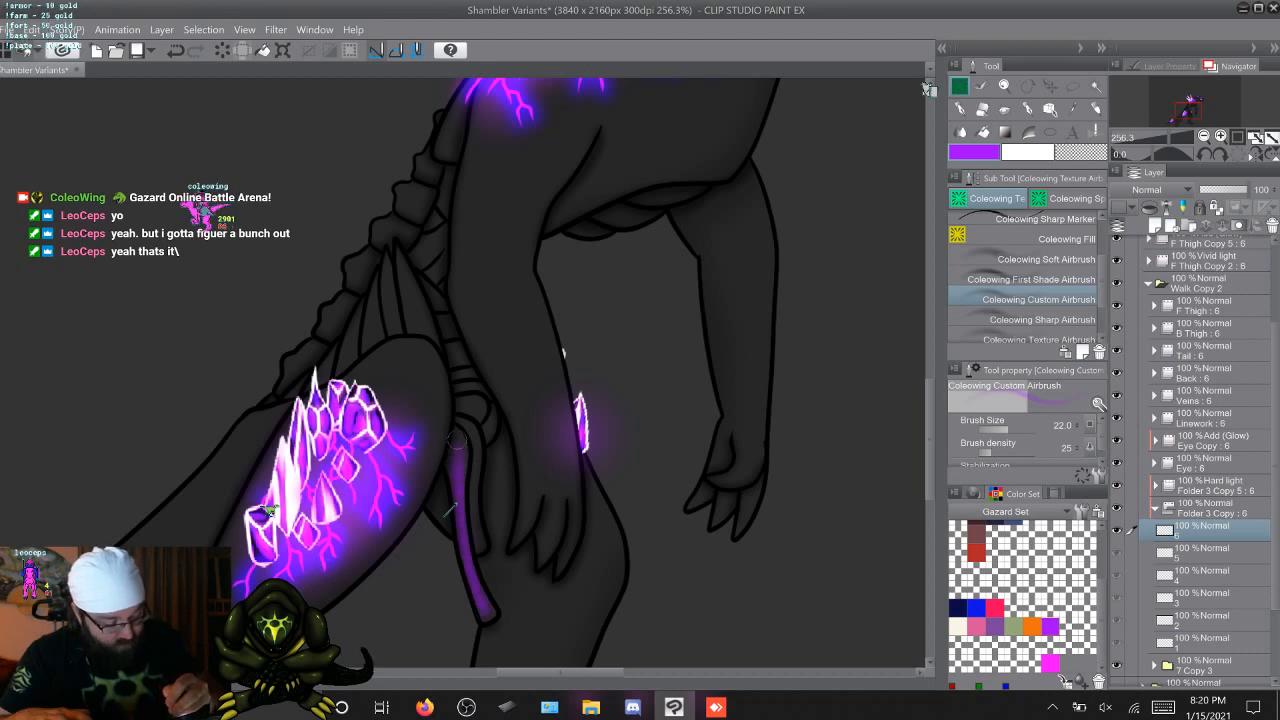
Airbrush purple onto the second, shorter hanging strand on Folder 3 Copy cels 2 to 6
key(Right)
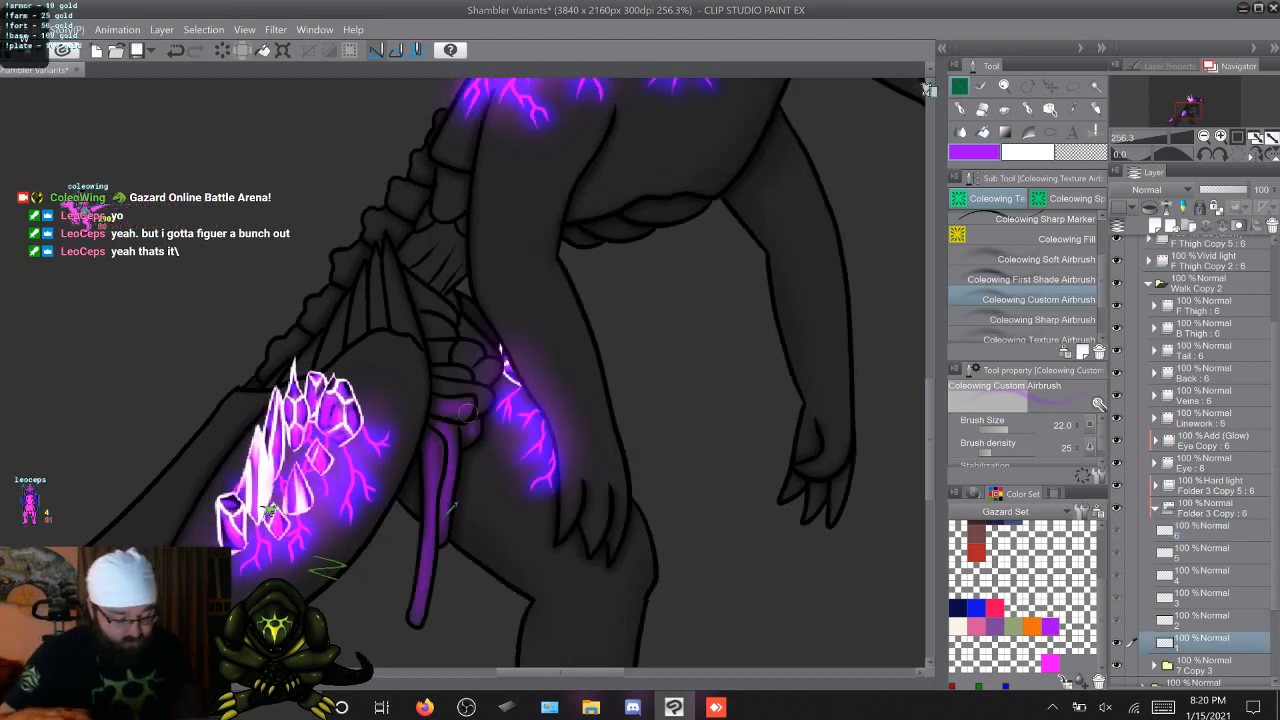
key(Right)
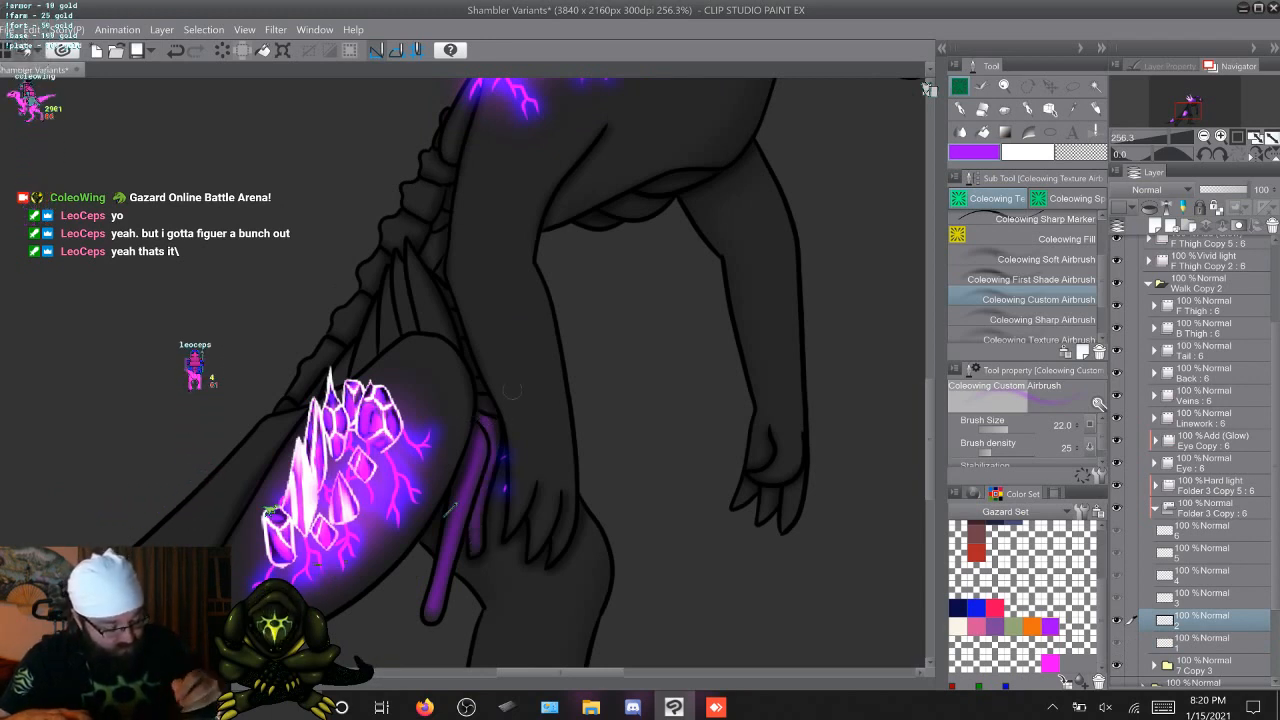
key(Right)
key(Right)
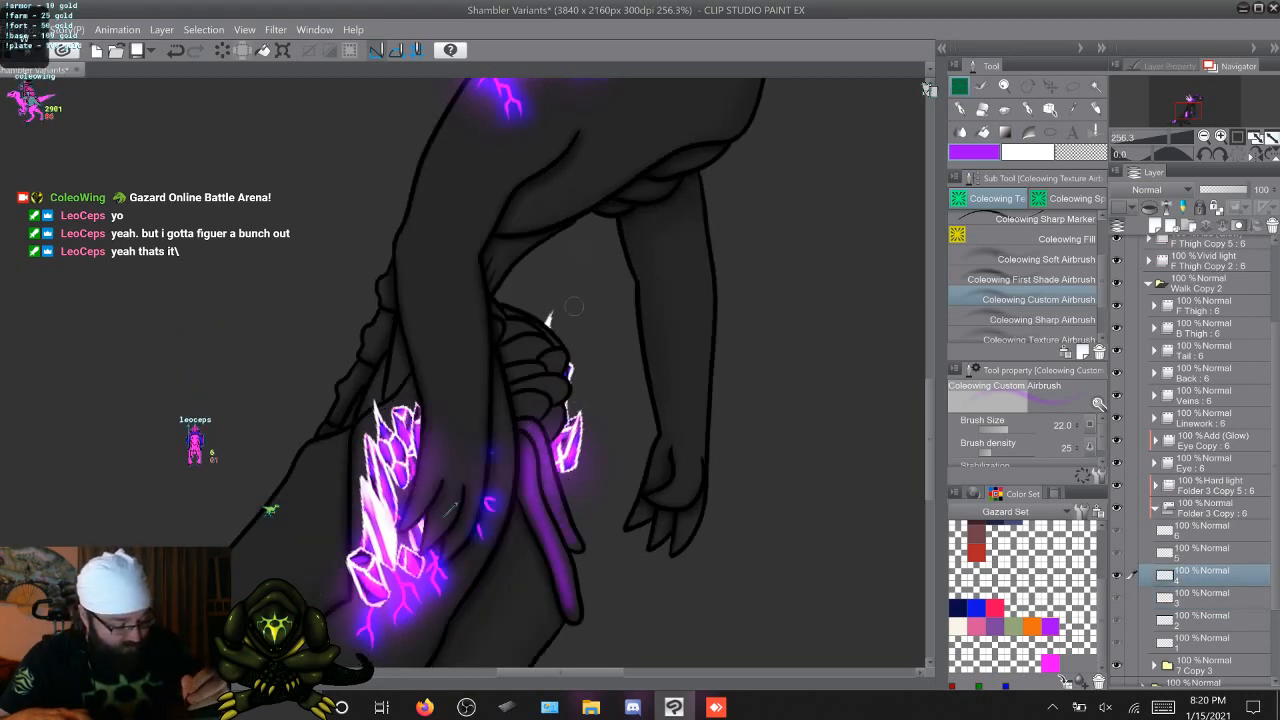
key(Right)
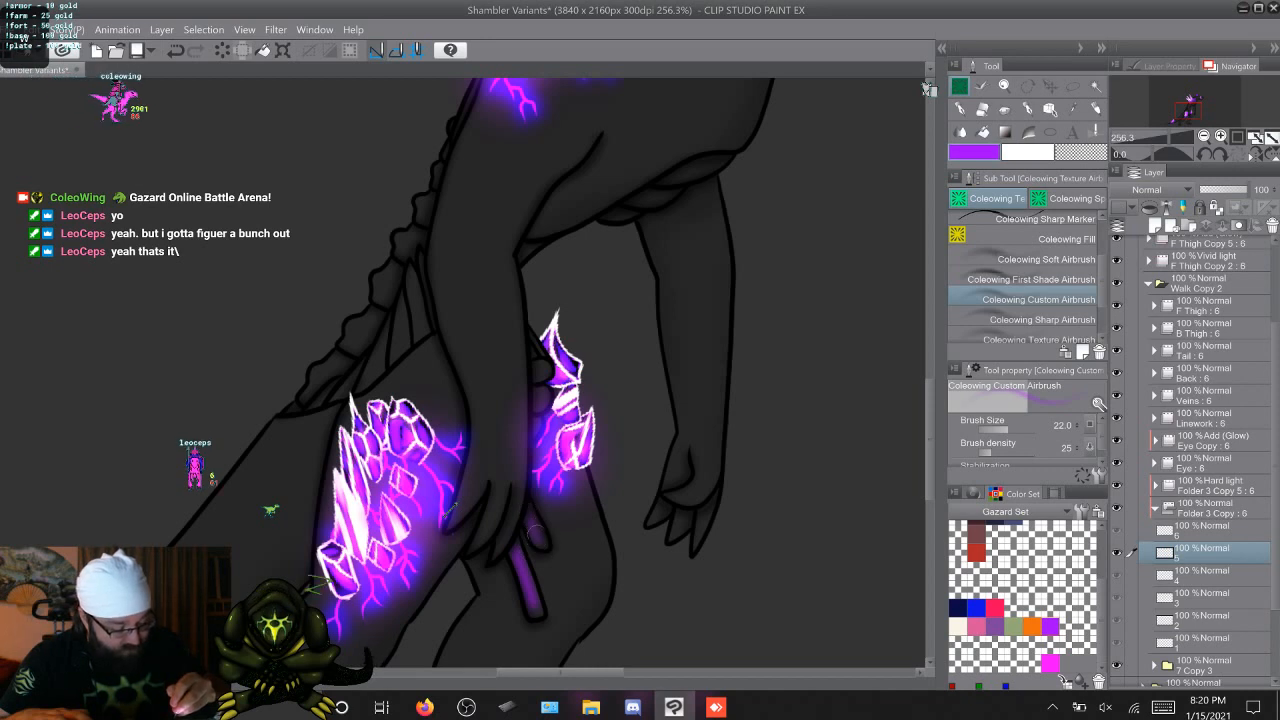
key(Right)
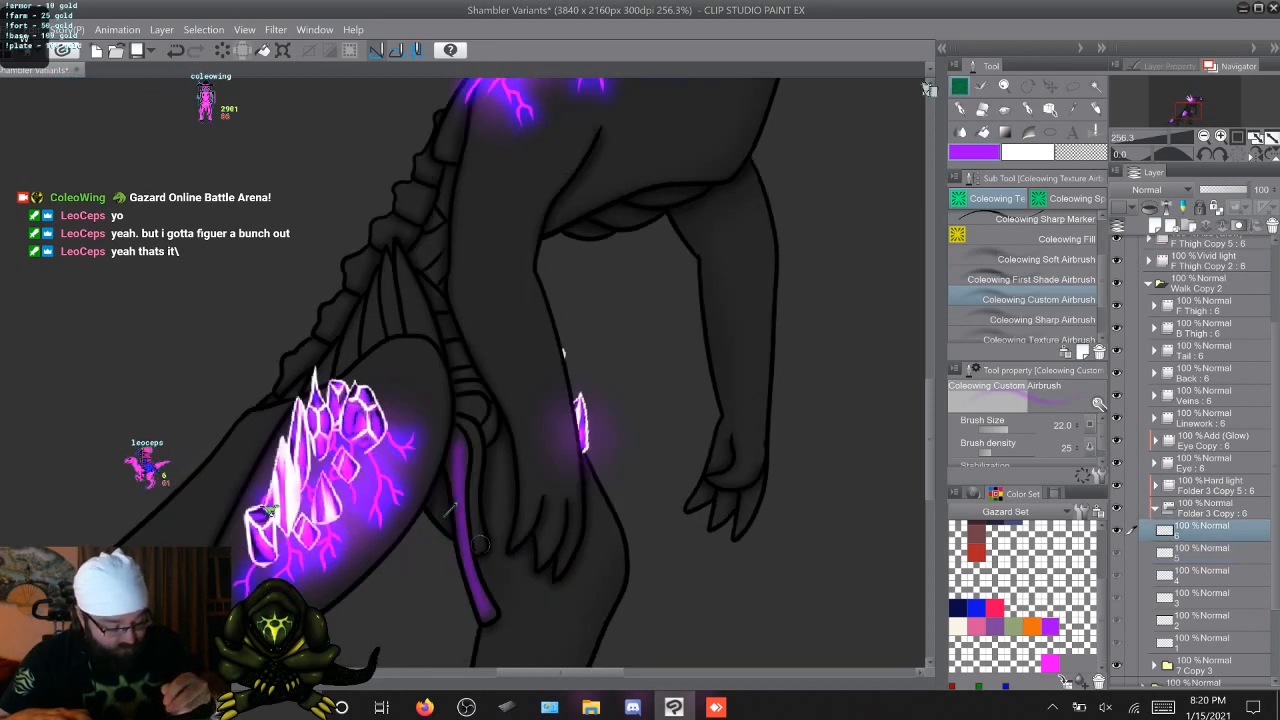
drag(474, 465, 456, 415)
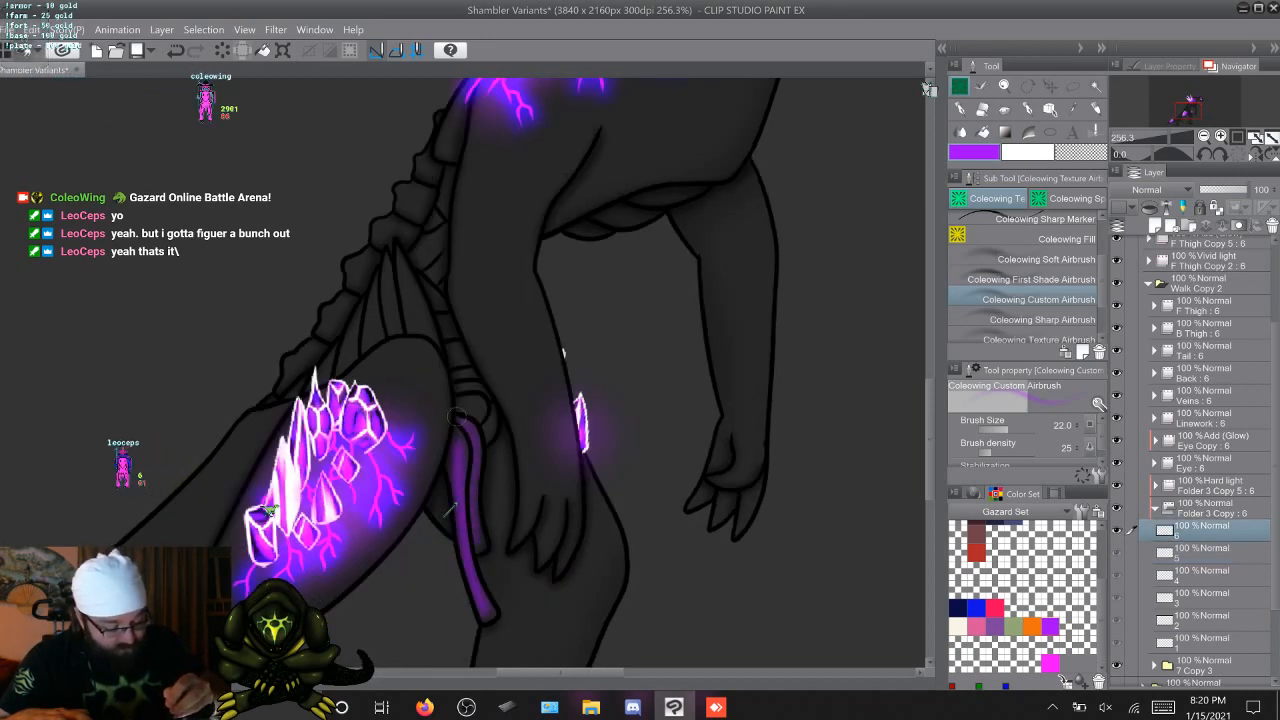
Color the pelvis segments above the strands purple with the airbrush on cels 2 to 6 of Folder 3 Copy
key(Right)
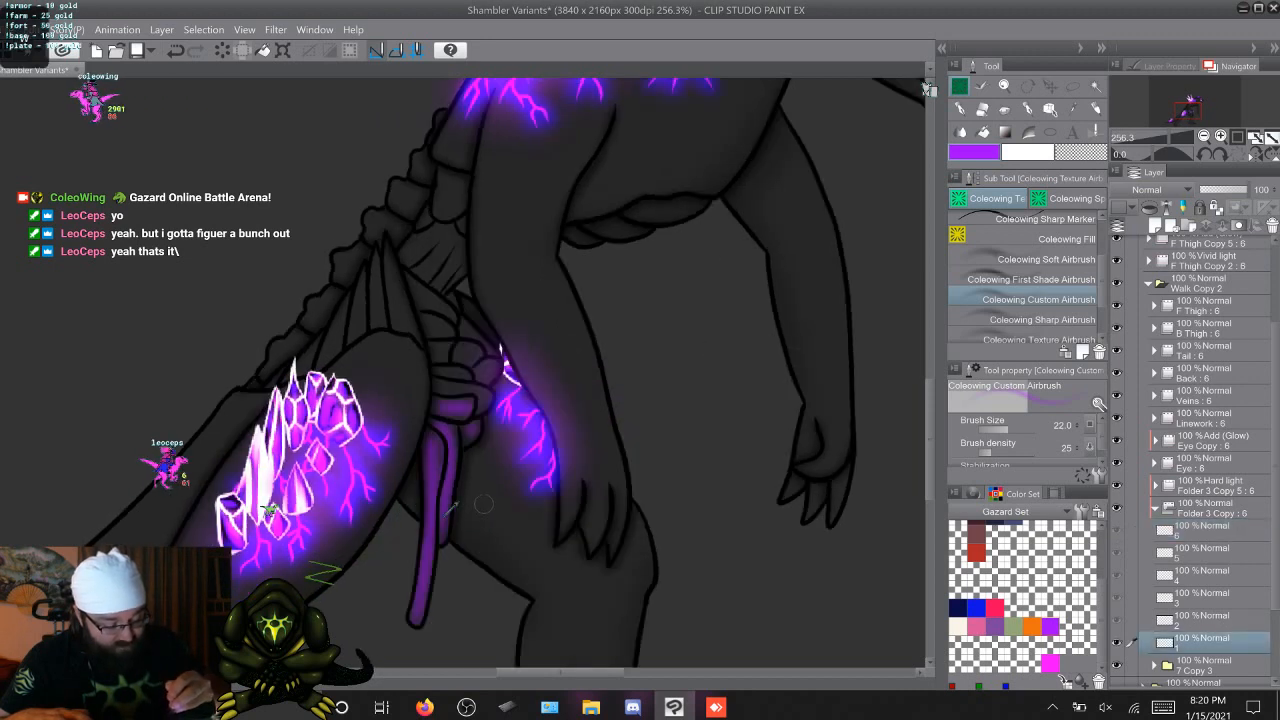
key(Right)
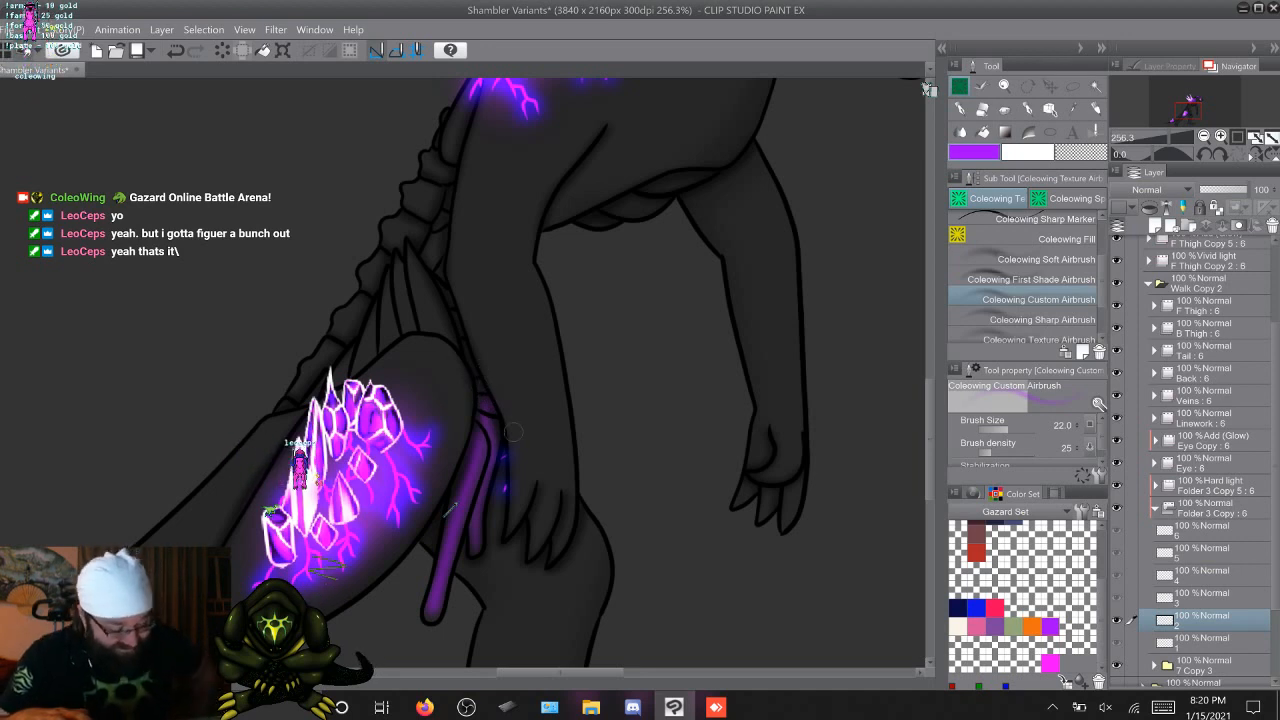
key(Right)
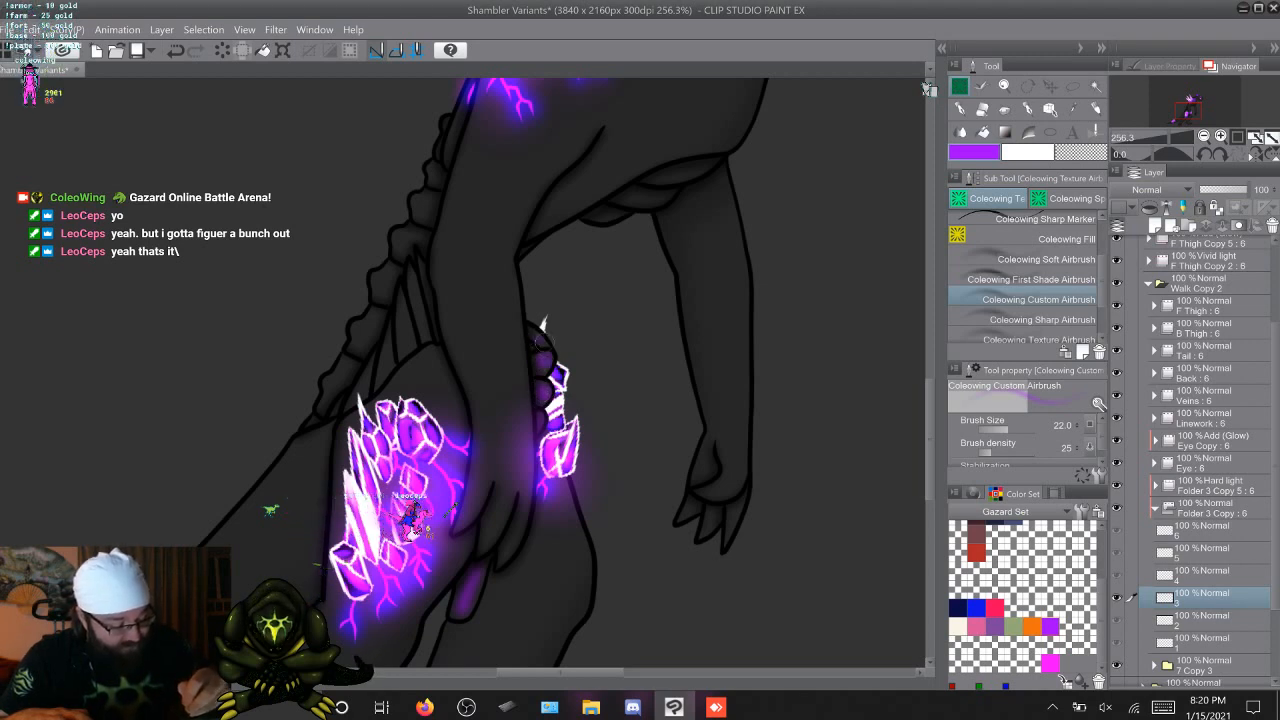
key(Right)
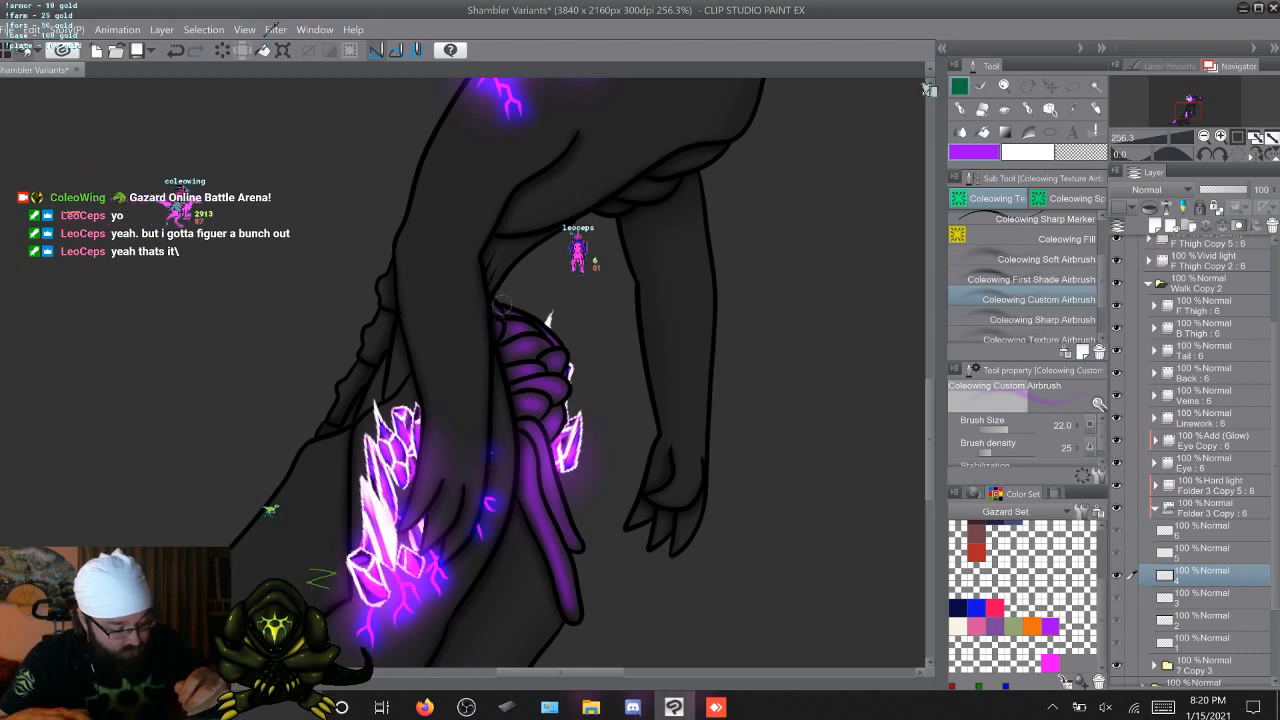
key(Right)
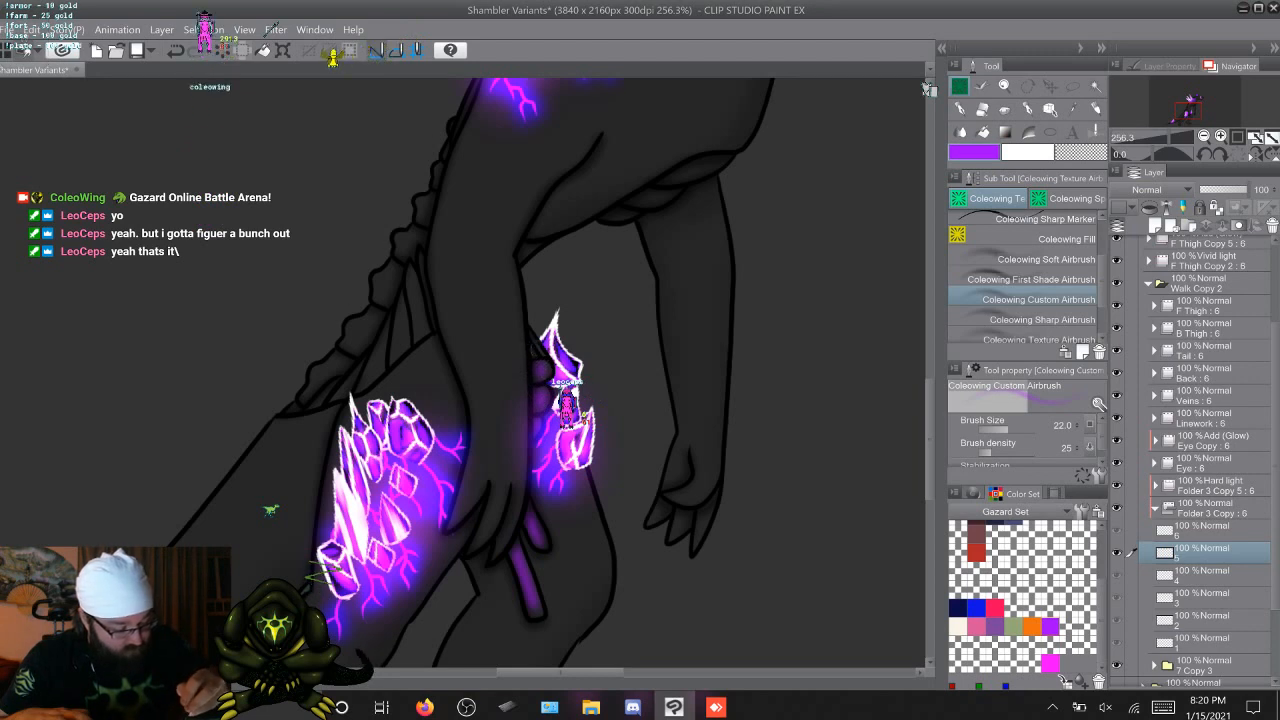
key(Right)
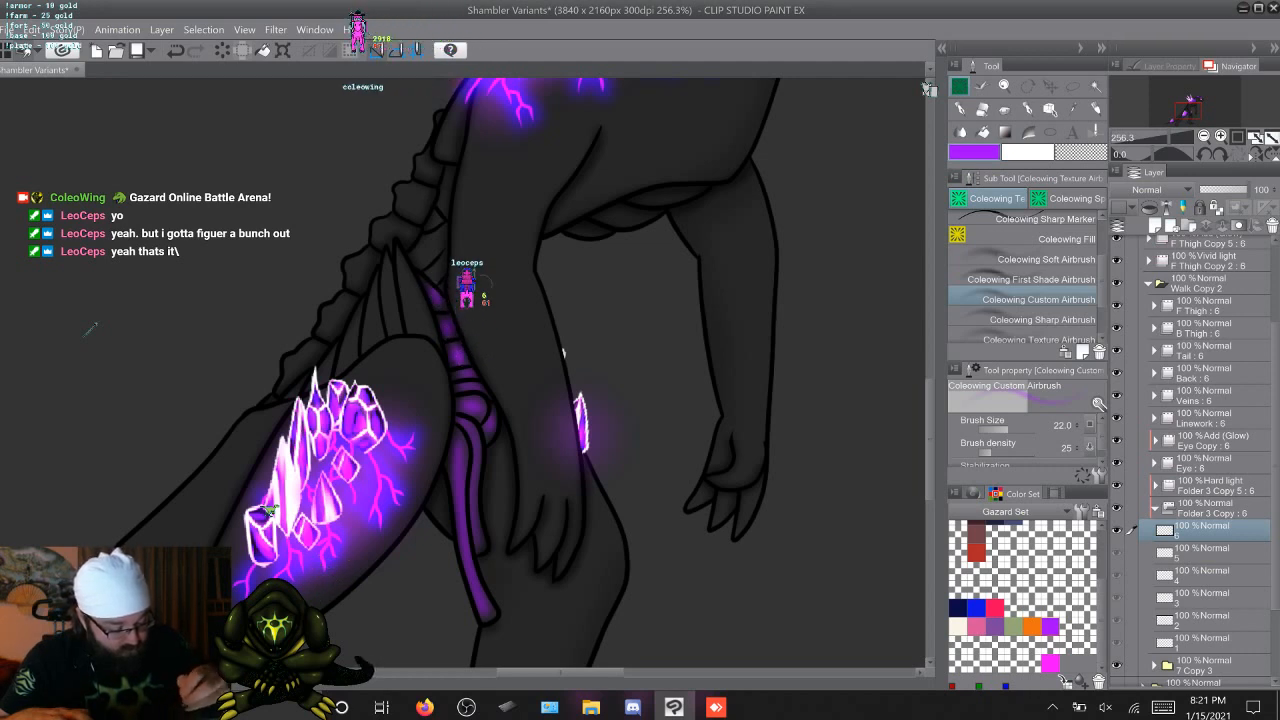
Airbrush purple onto the remaining upper pelvis segments on cels 1 to 3 and check the cels through 6
key(Right)
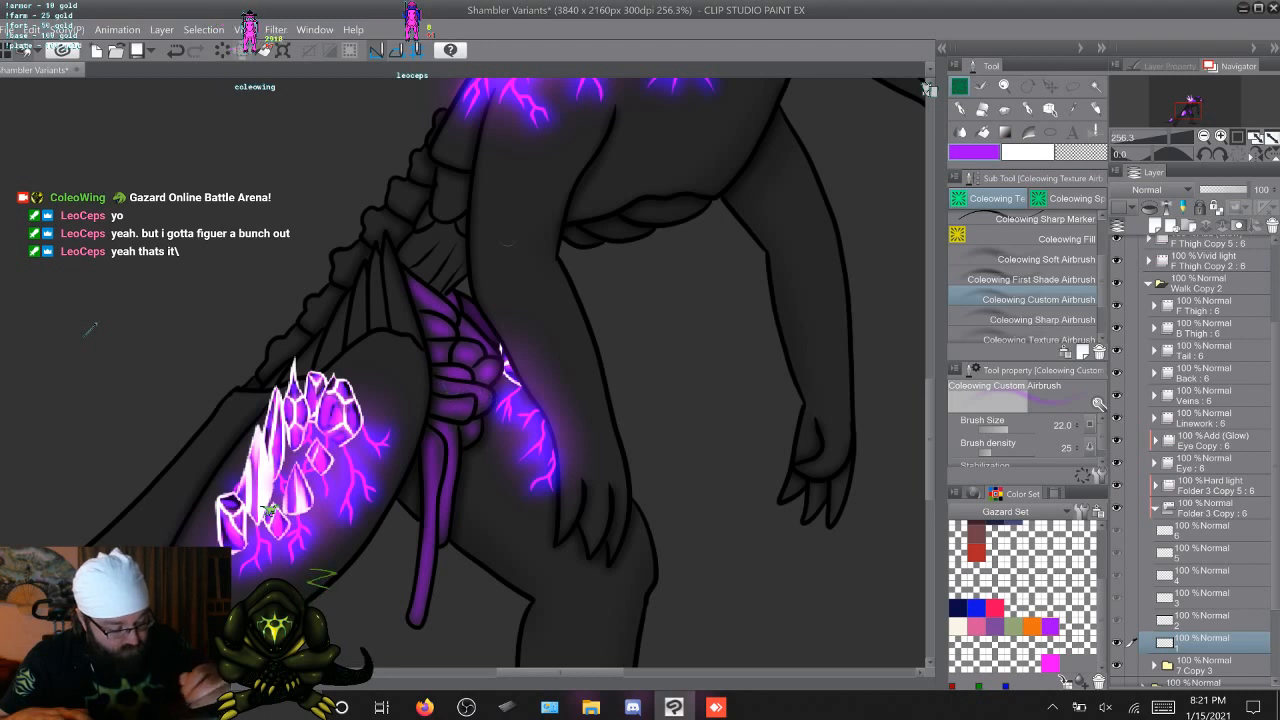
key(Right)
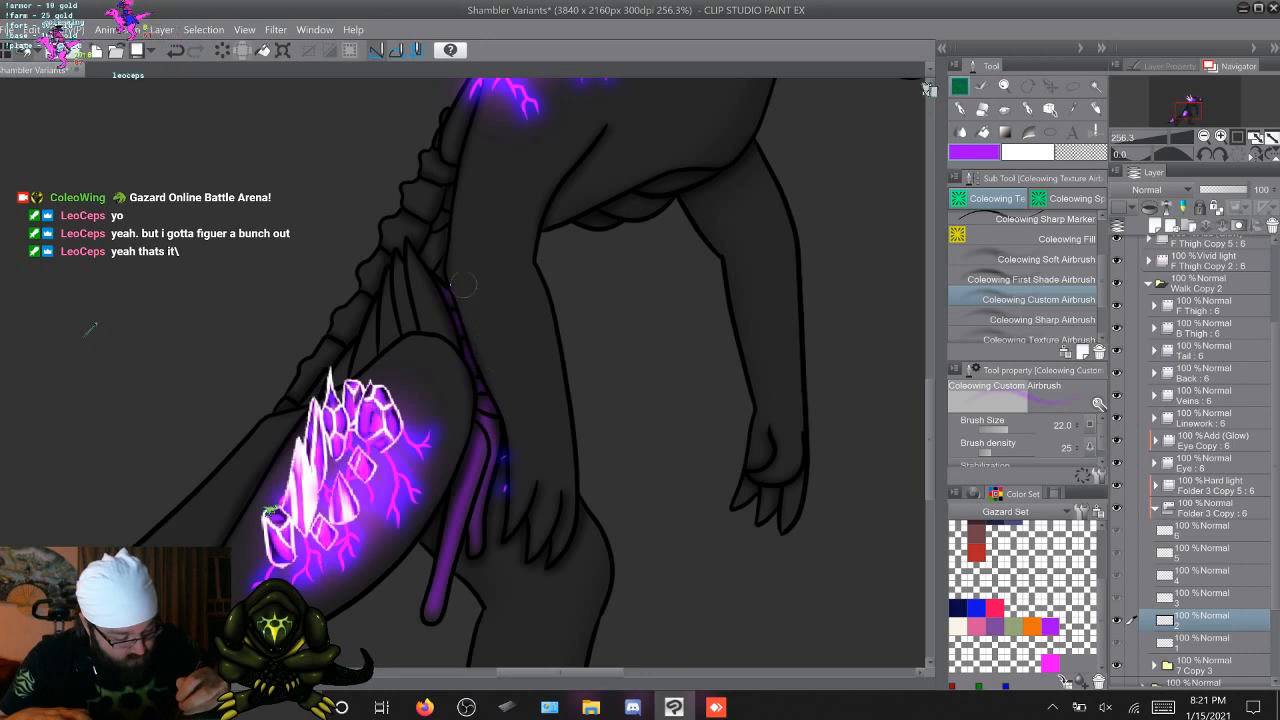
key(Right)
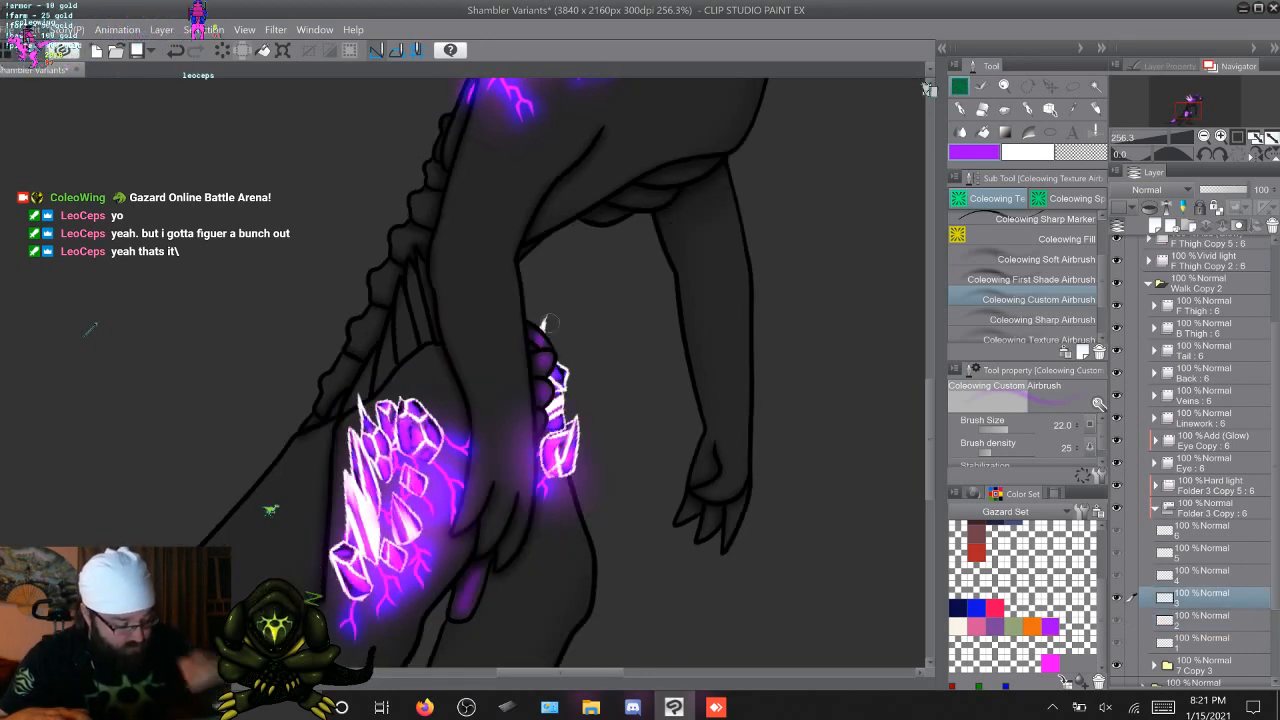
key(Right)
key(Left)
key(Right)
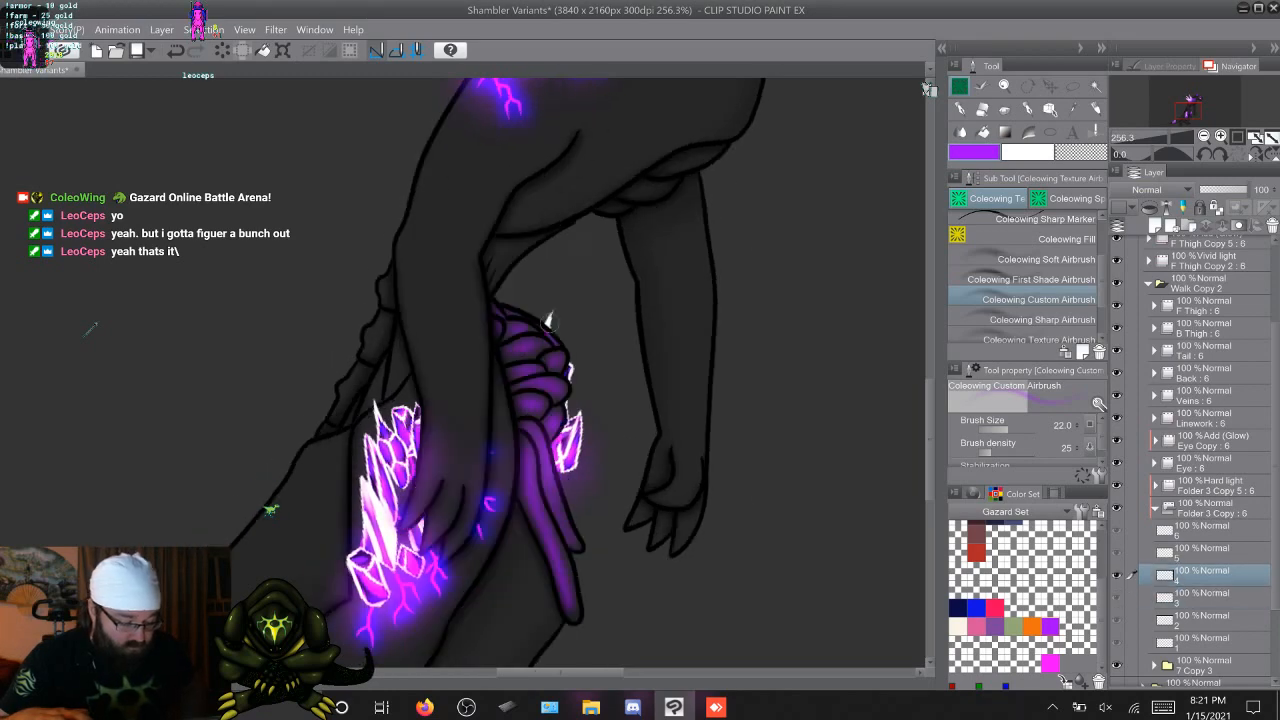
key(Right)
Airbrush purple onto the pointed tendons between the spine and the near thigh on cels 1 to 6 of Folder 3 Copy
key(Right)
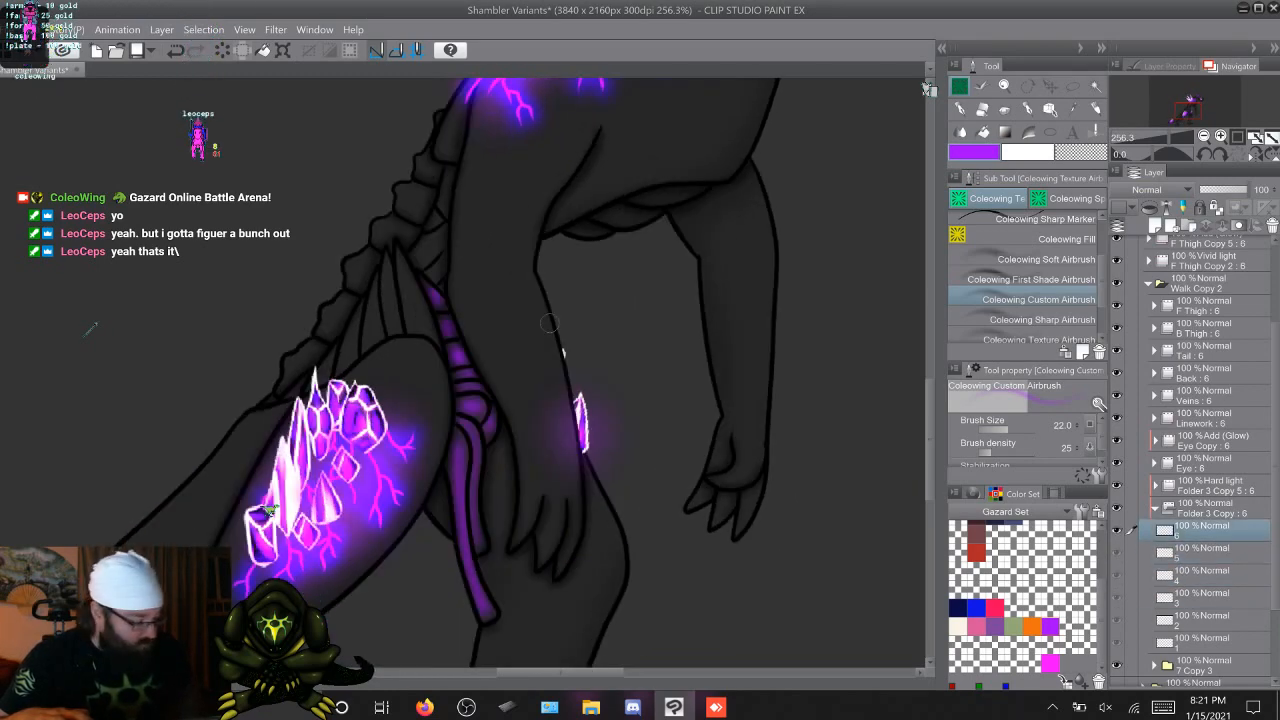
key(Right)
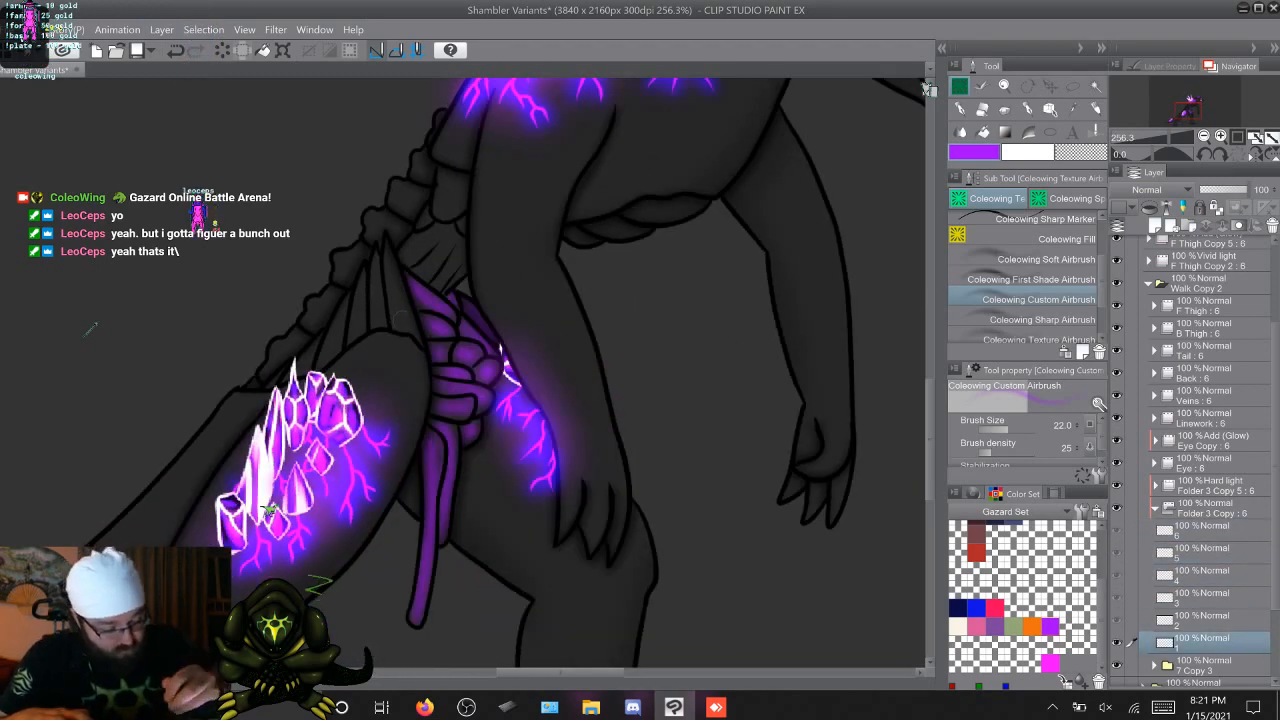
mouse_move(404, 322)
mouse_down()
mouse_move(386, 238)
mouse_move(413, 335)
mouse_up()
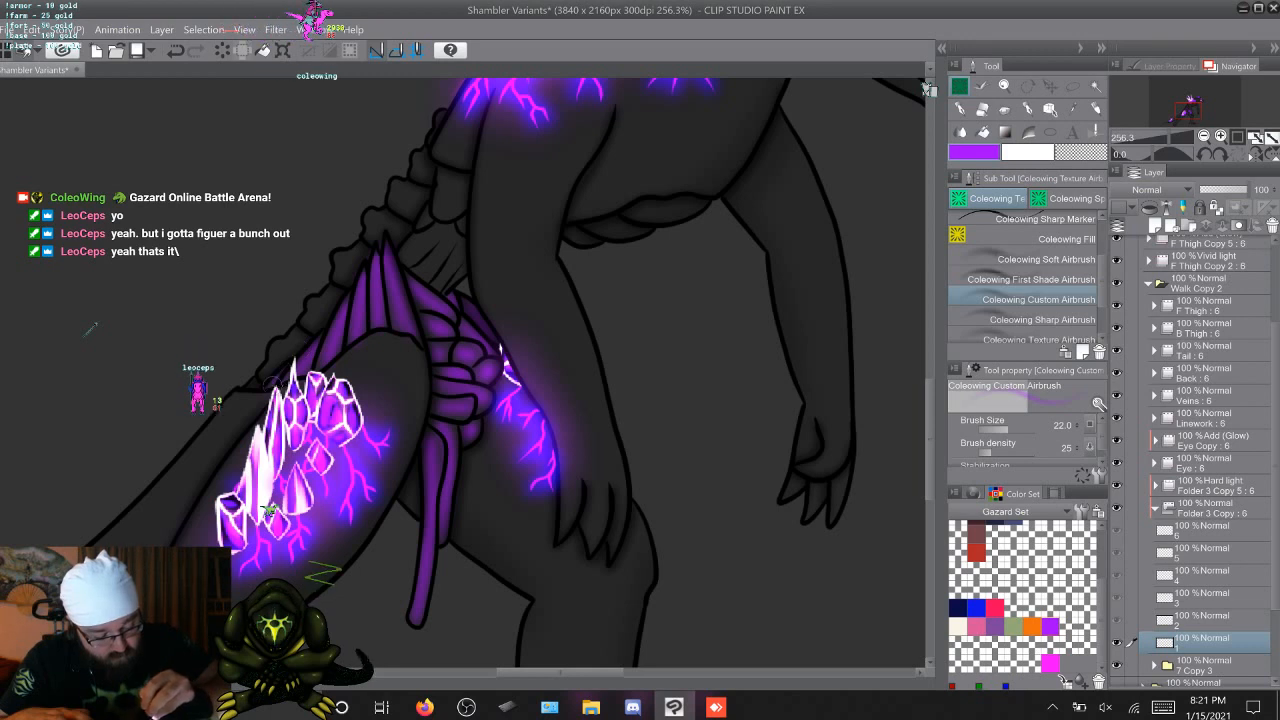
key(Right)
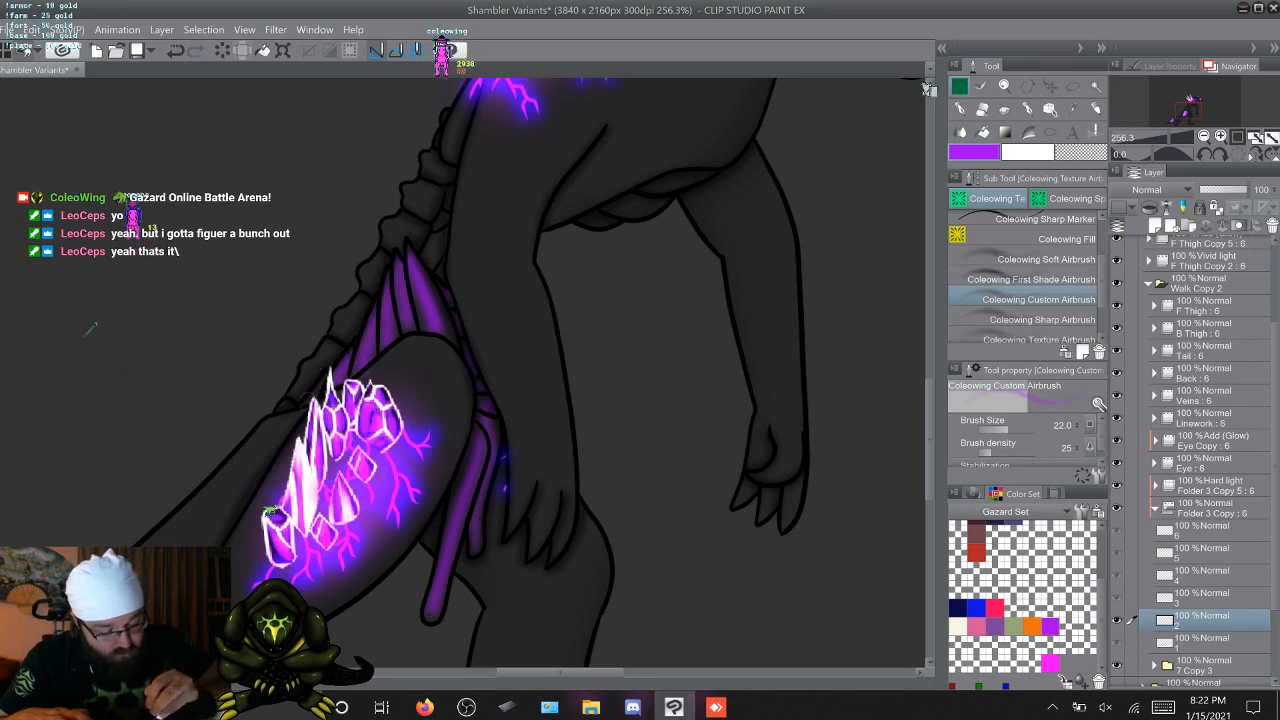
key(Right)
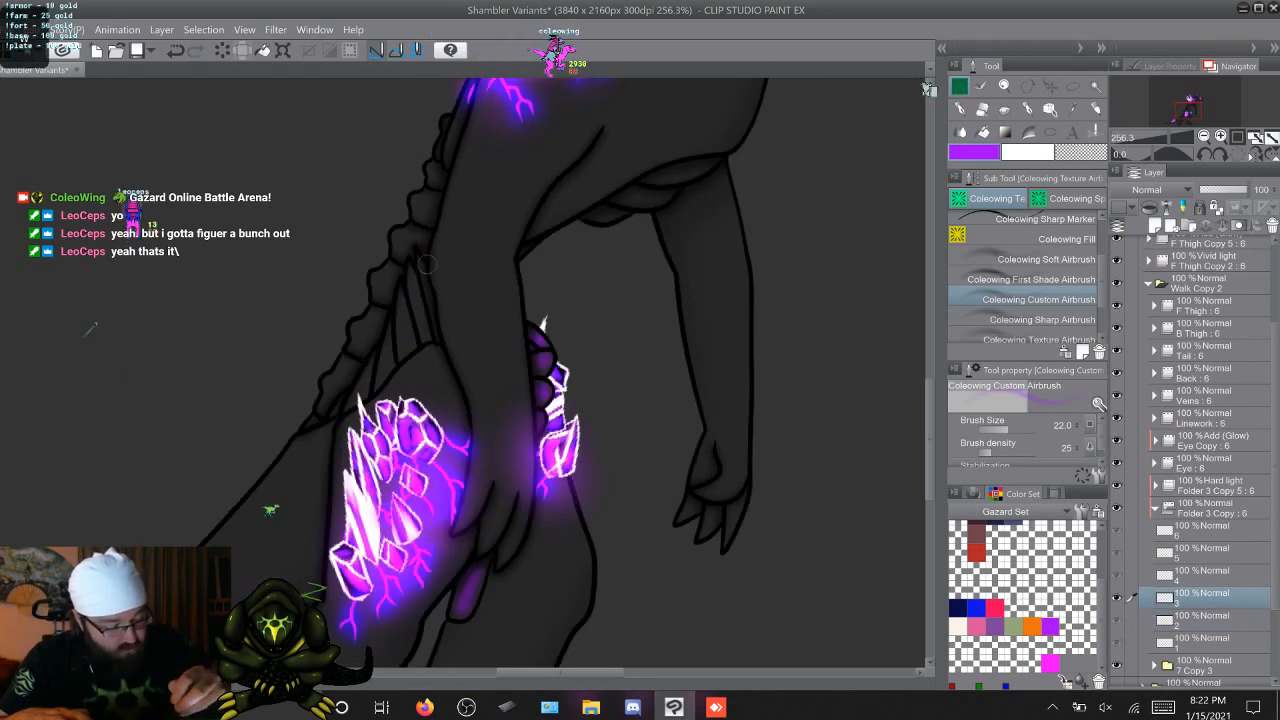
drag(416, 260, 434, 311)
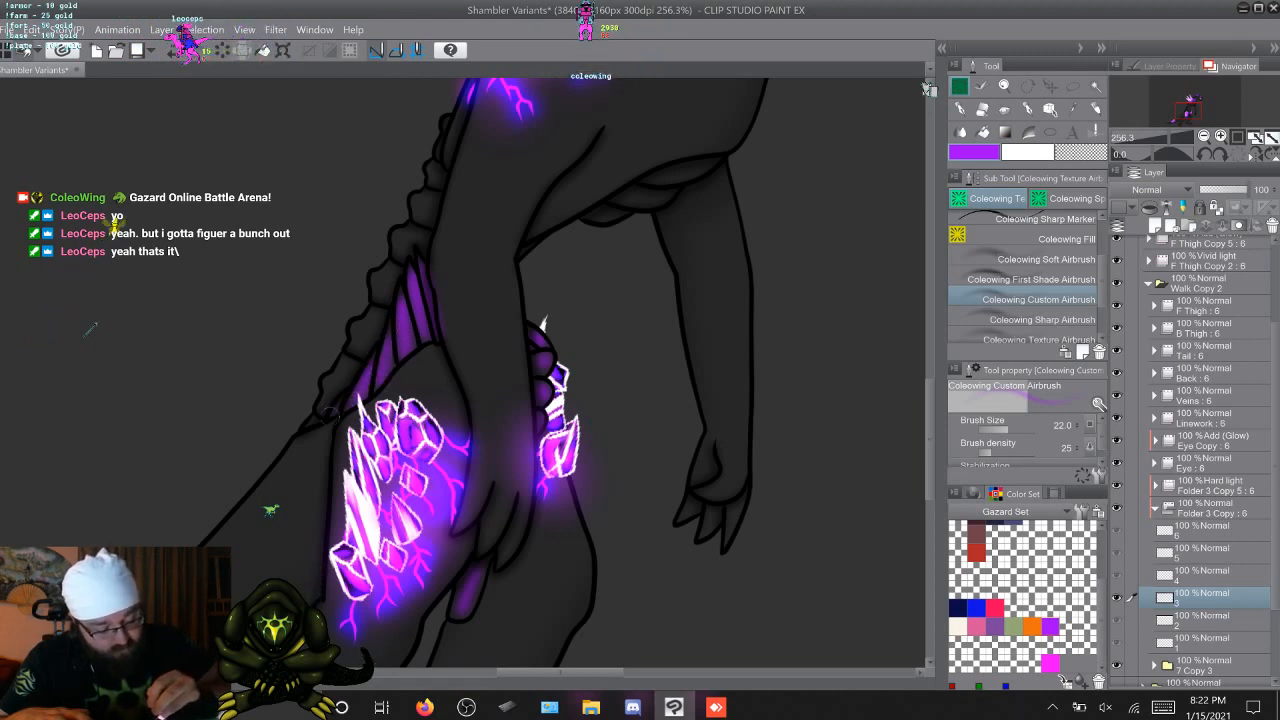
key(period)
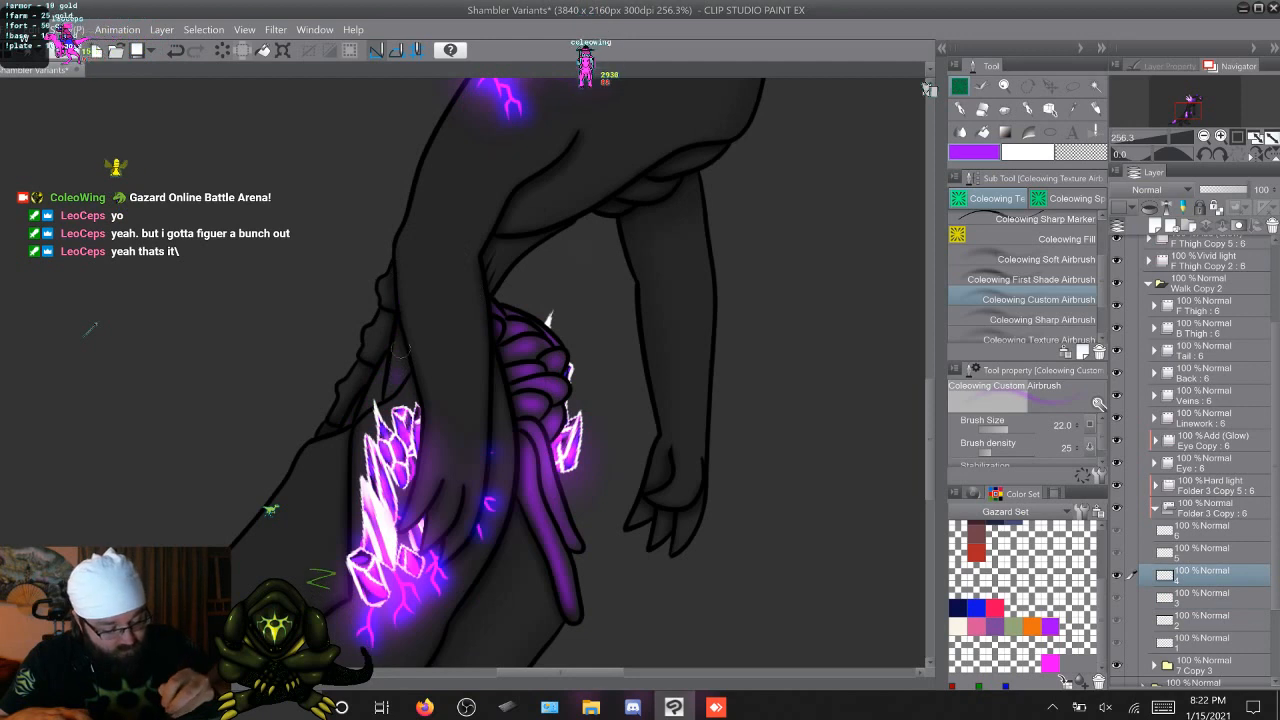
mouse_move(401, 348)
mouse_down()
mouse_move(390, 385)
mouse_move(364, 405)
mouse_up()
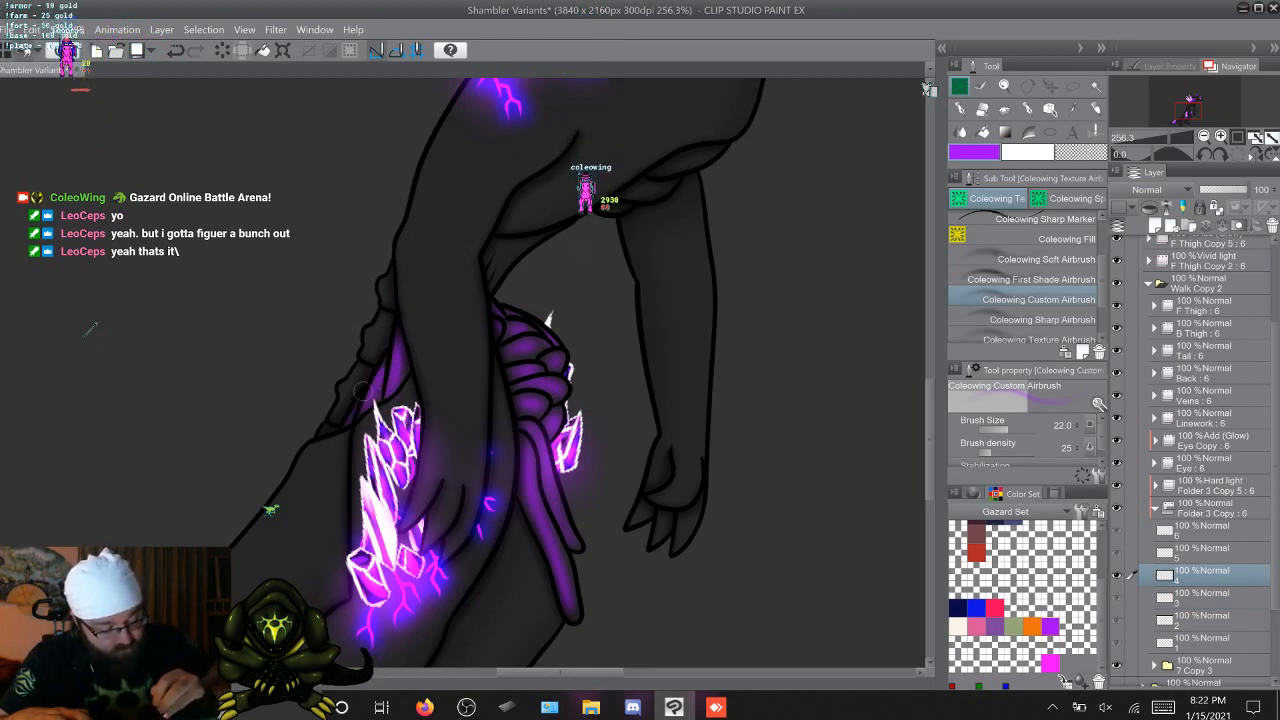
key(period)
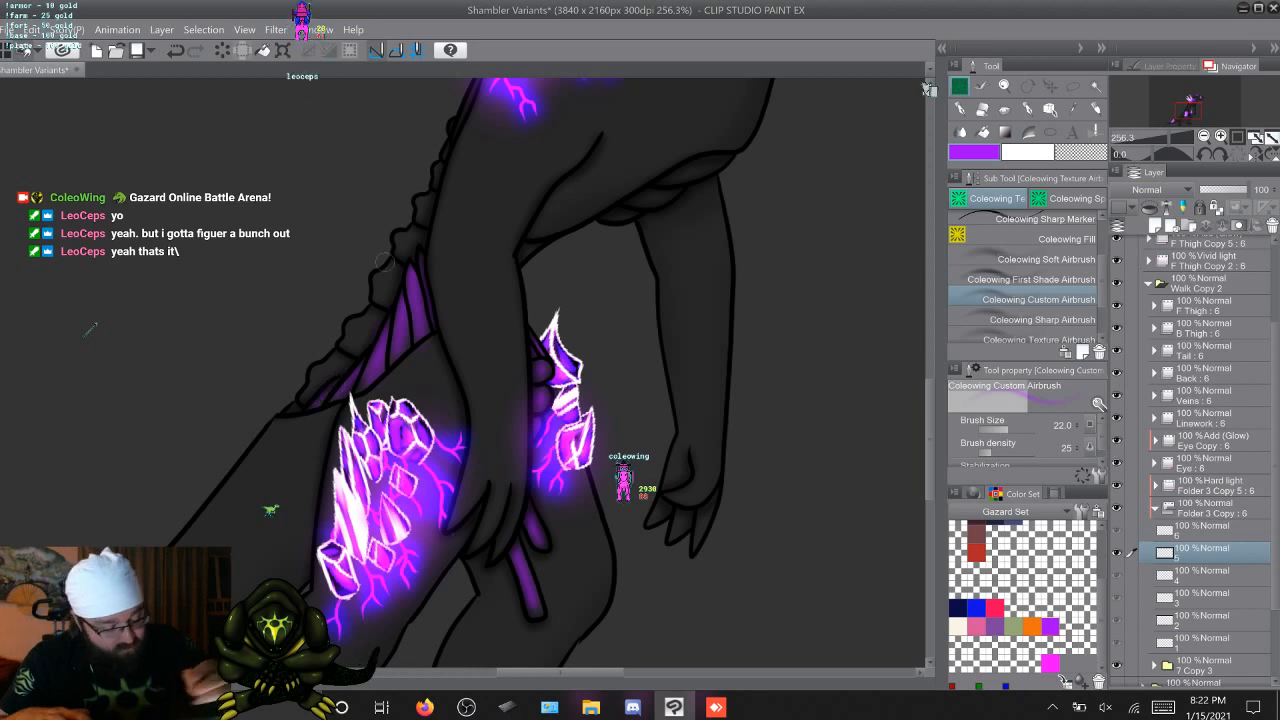
key(Right)
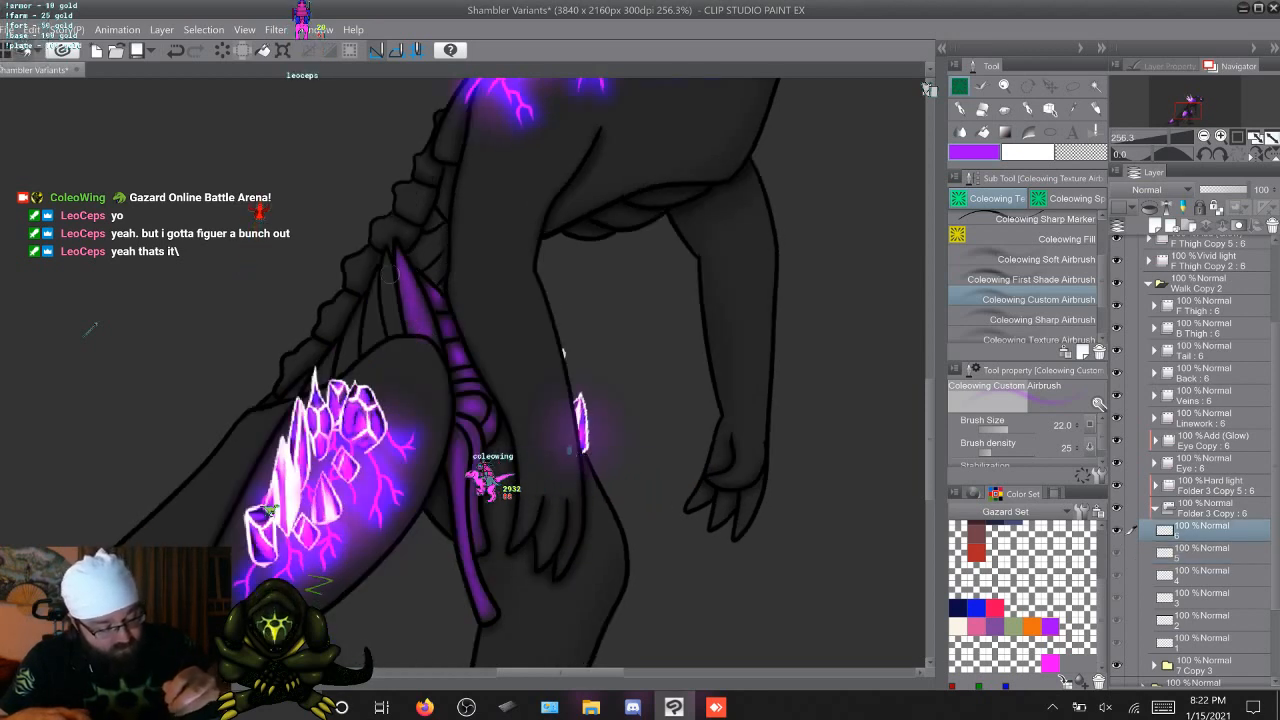
mouse_move(392, 297)
mouse_down()
mouse_move(383, 250)
mouse_move(394, 245)
mouse_move(366, 348)
mouse_move(374, 288)
mouse_up()
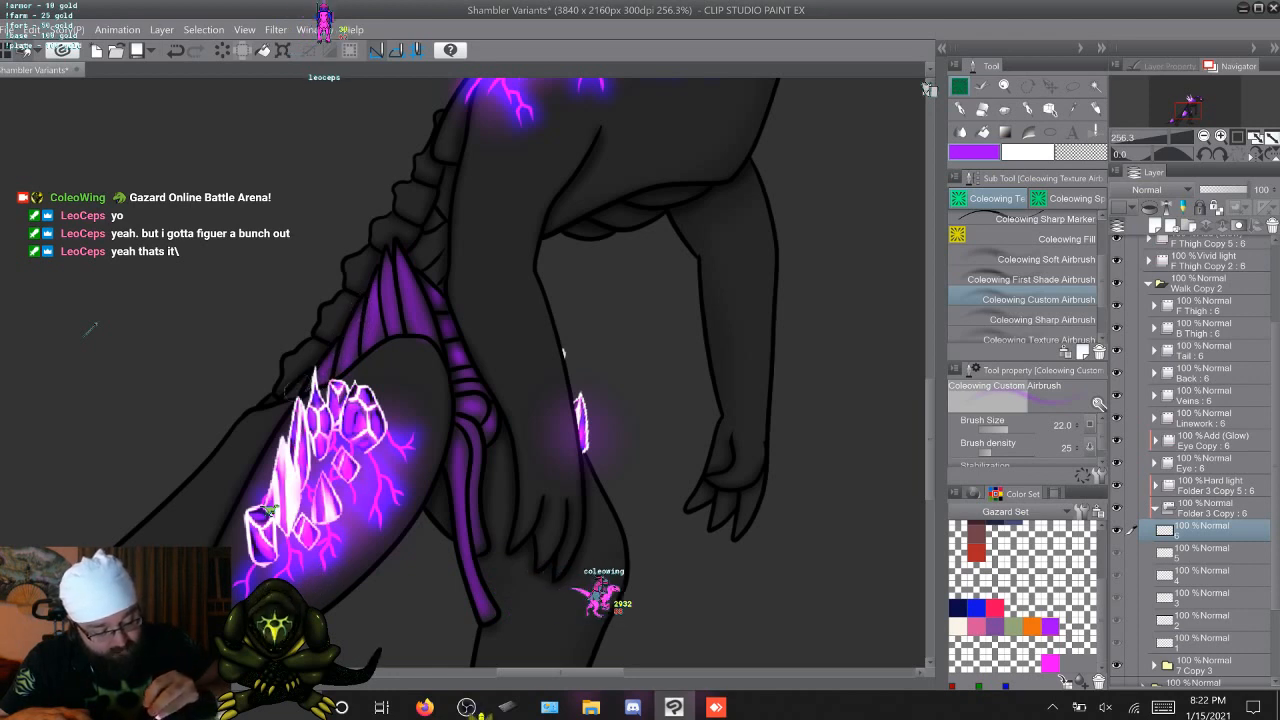
Go through cels 1 to 6 of Folder 3 Copy to check the tendon coloring above the thigh
key(Right)
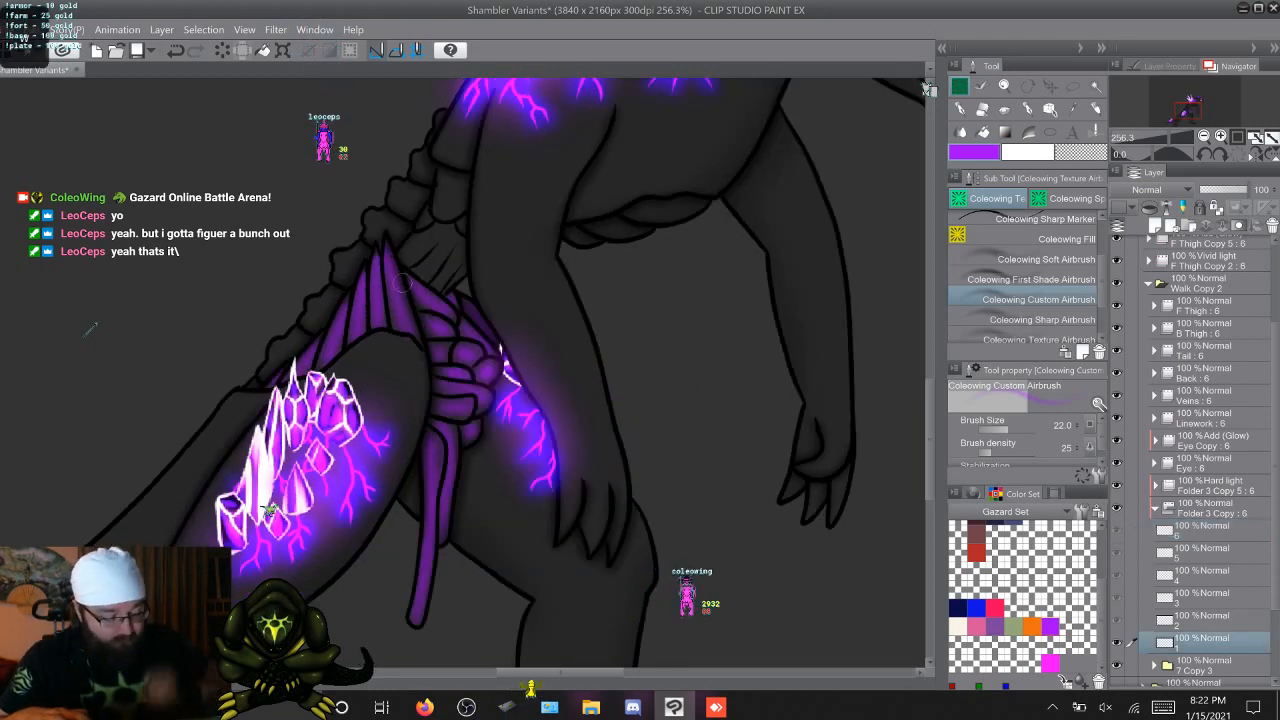
key(Right)
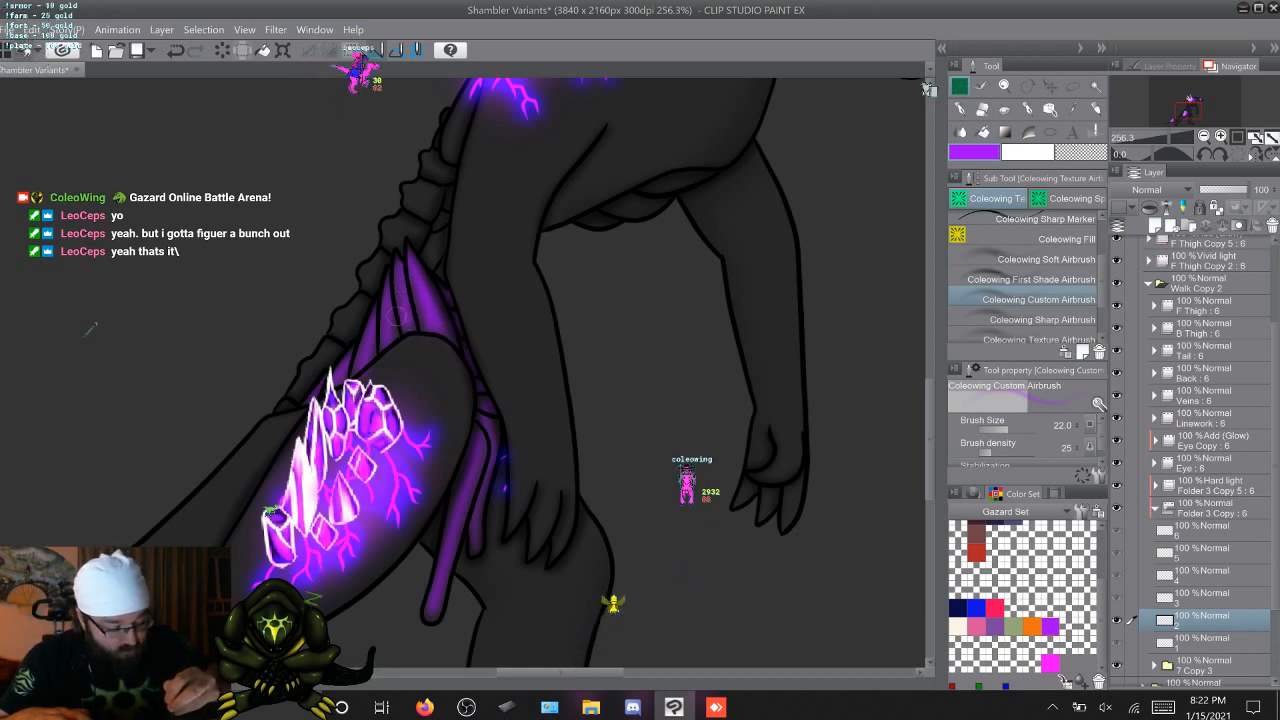
key(Right)
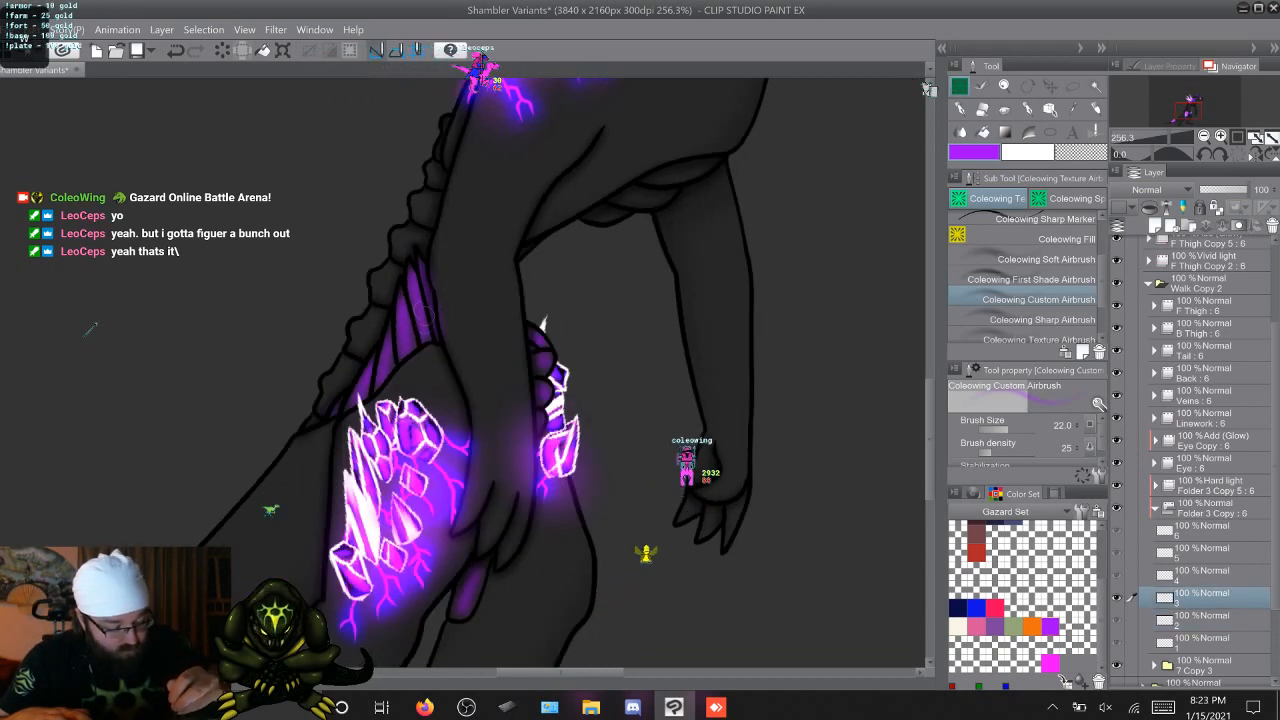
key(Right)
key(Right)
key(Right)
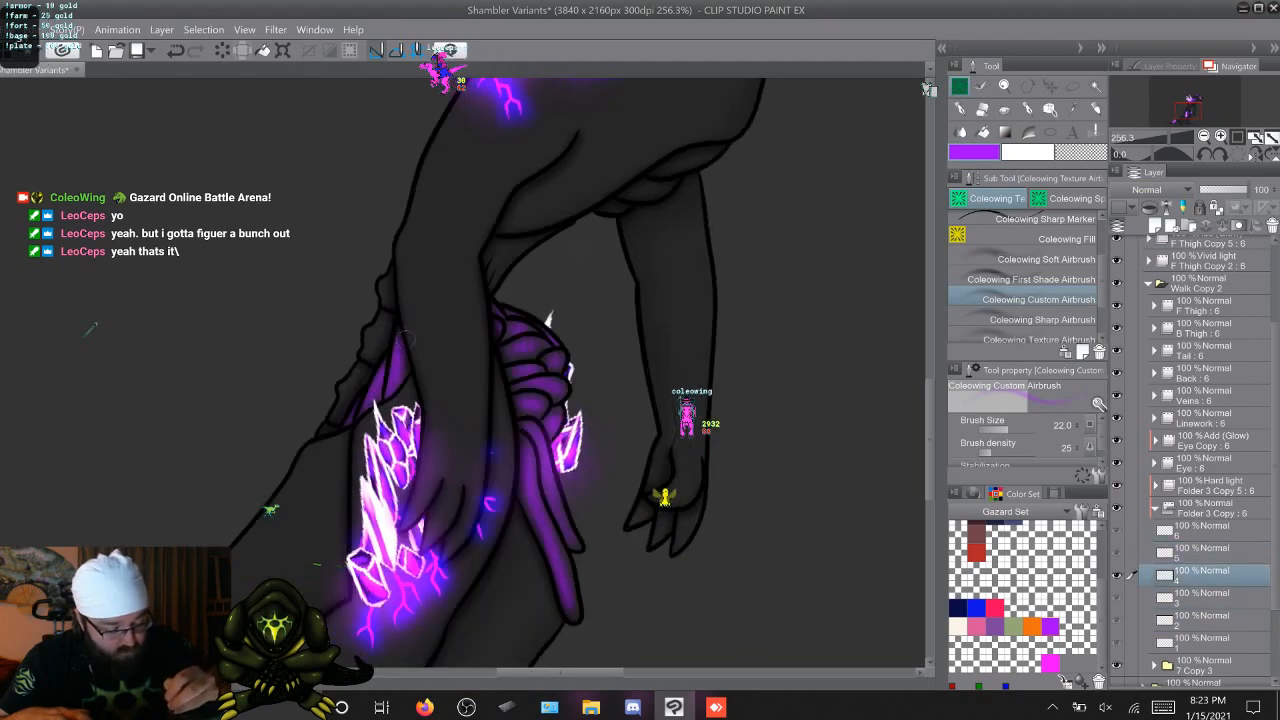
key(Left)
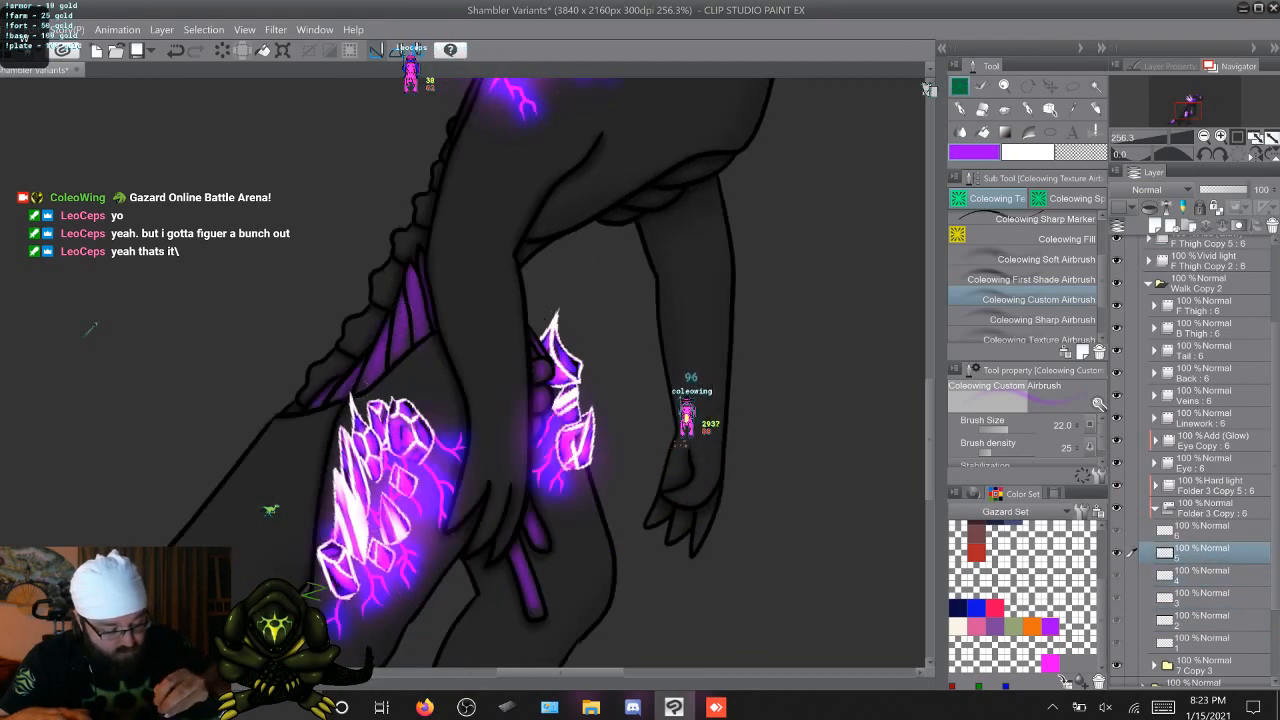
key(Right)
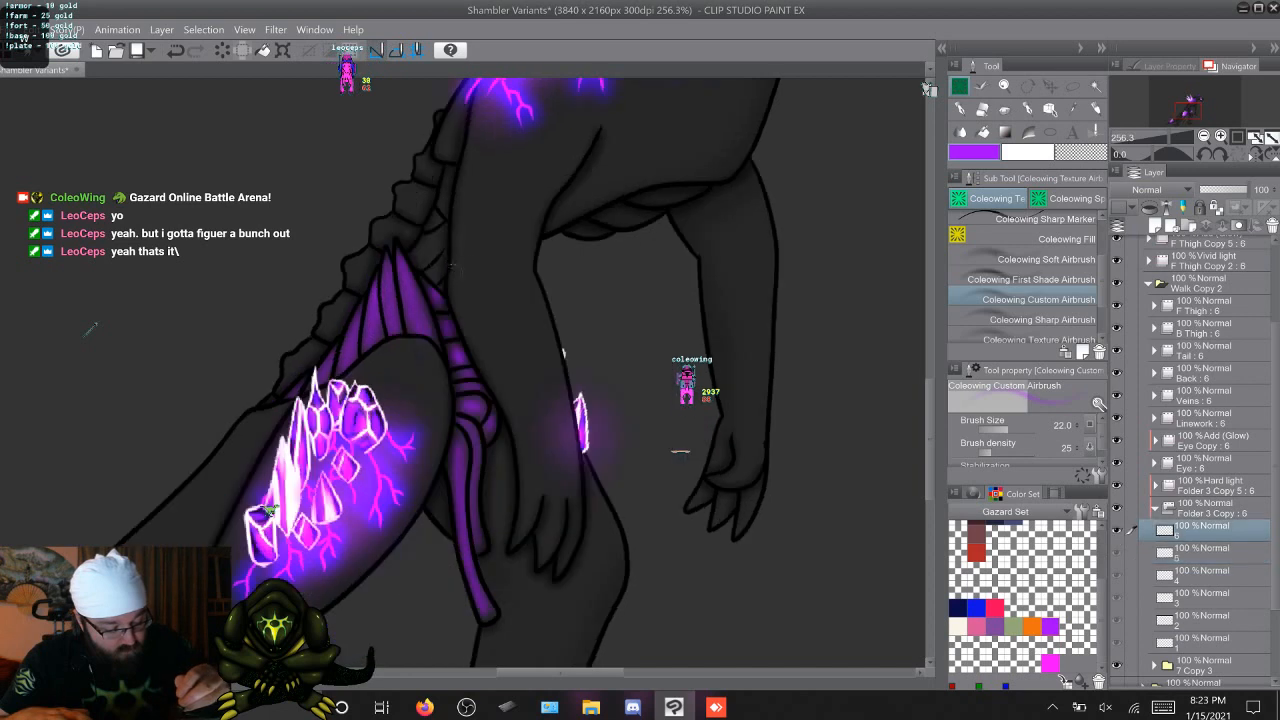
Airbrush purple onto the small waist segments beside the spine wherever they are exposed on cels 1 to 6
key(Right)
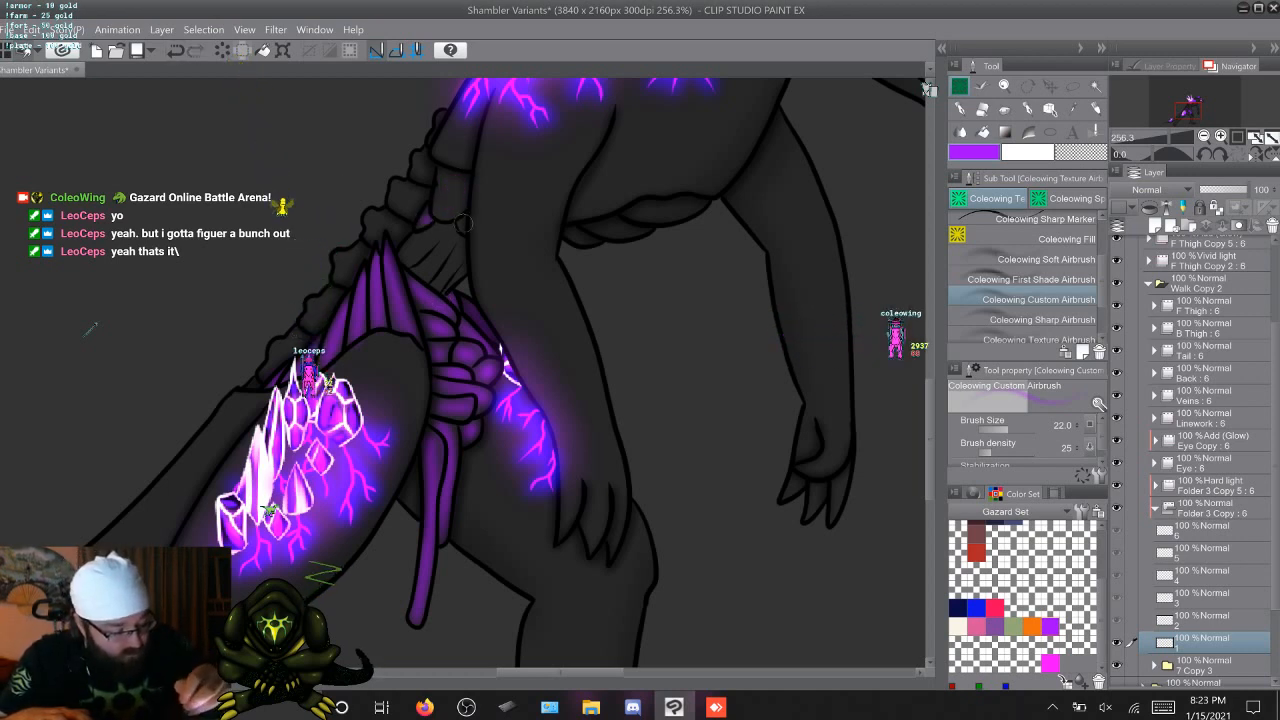
key(Right)
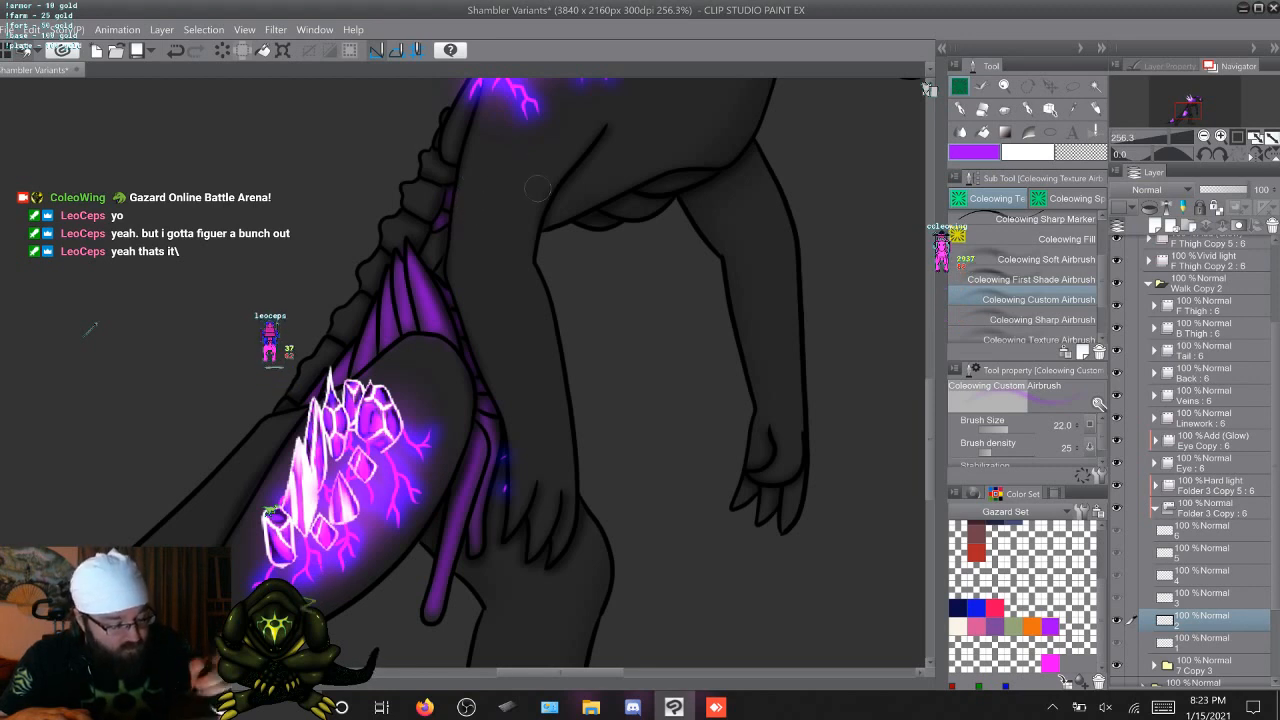
key(Right)
key(Right)
key(Left)
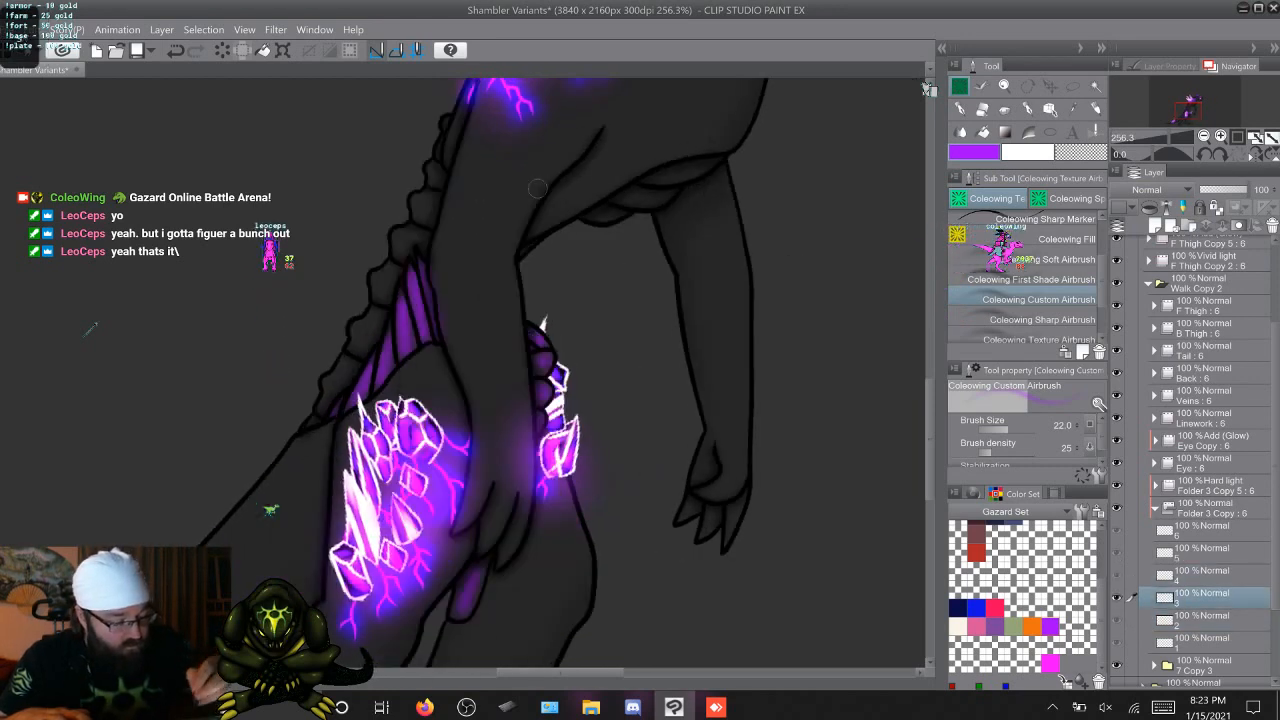
key(Right)
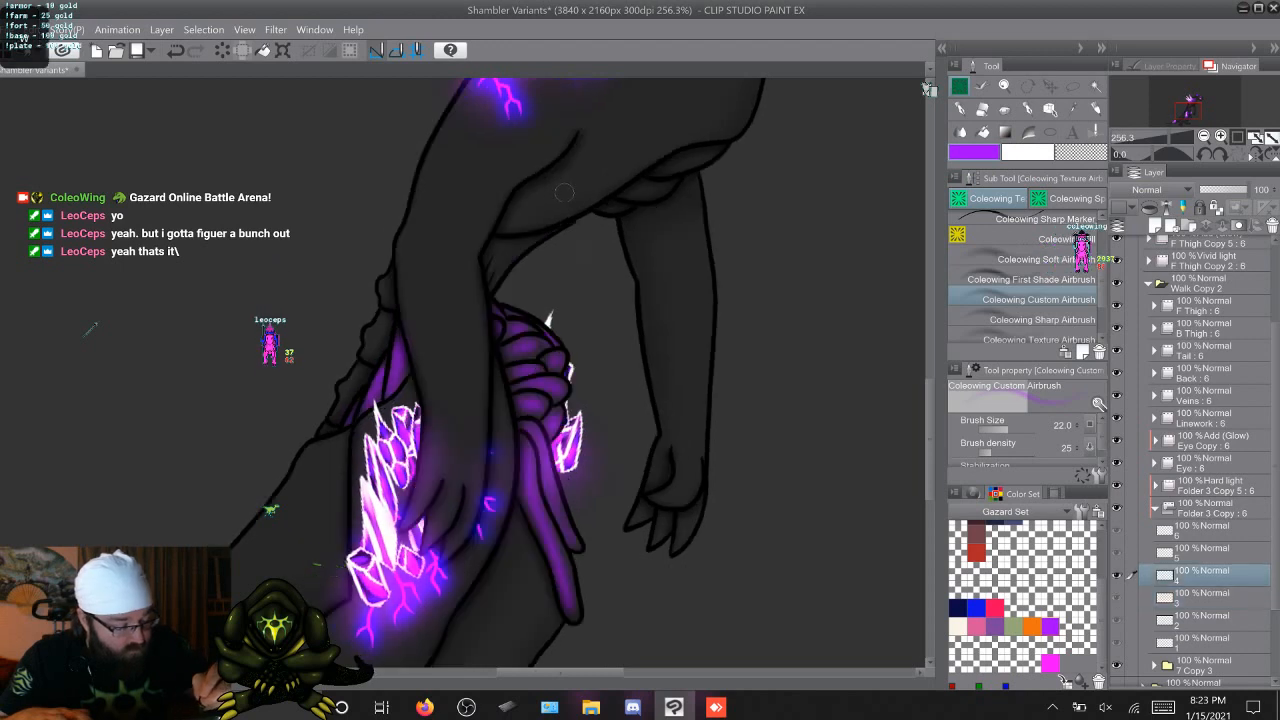
key(Right)
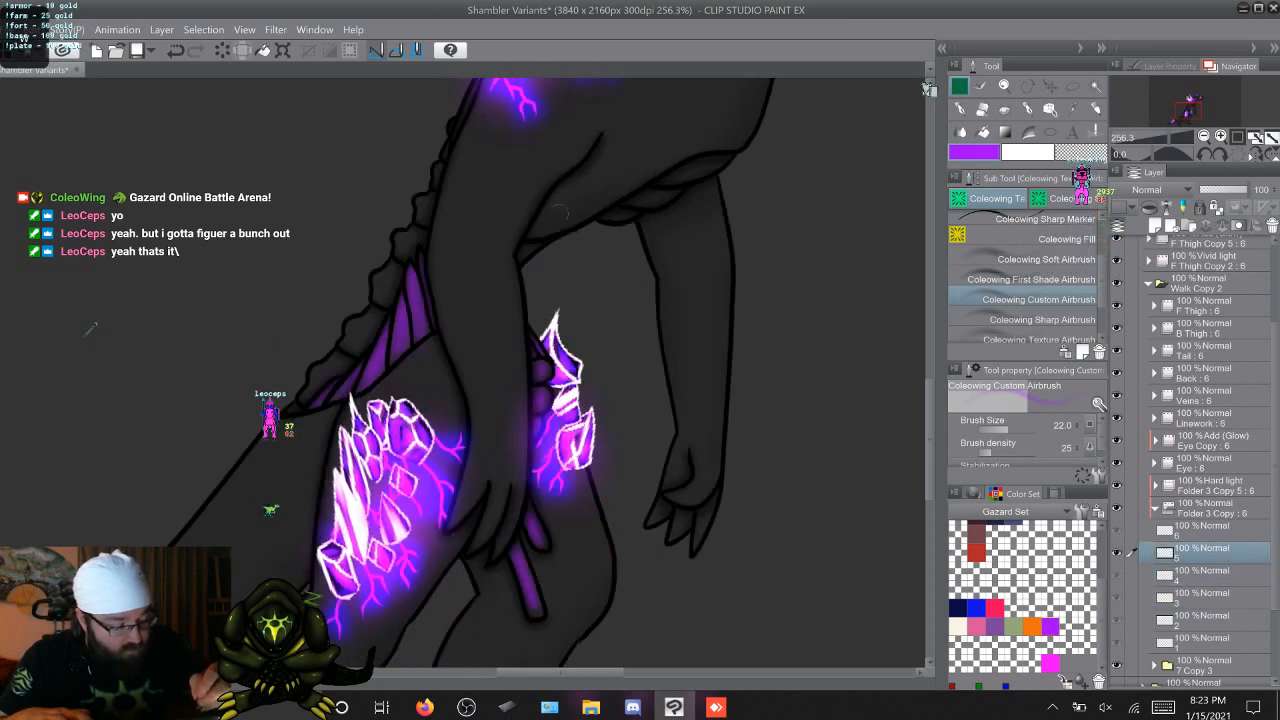
key(Right)
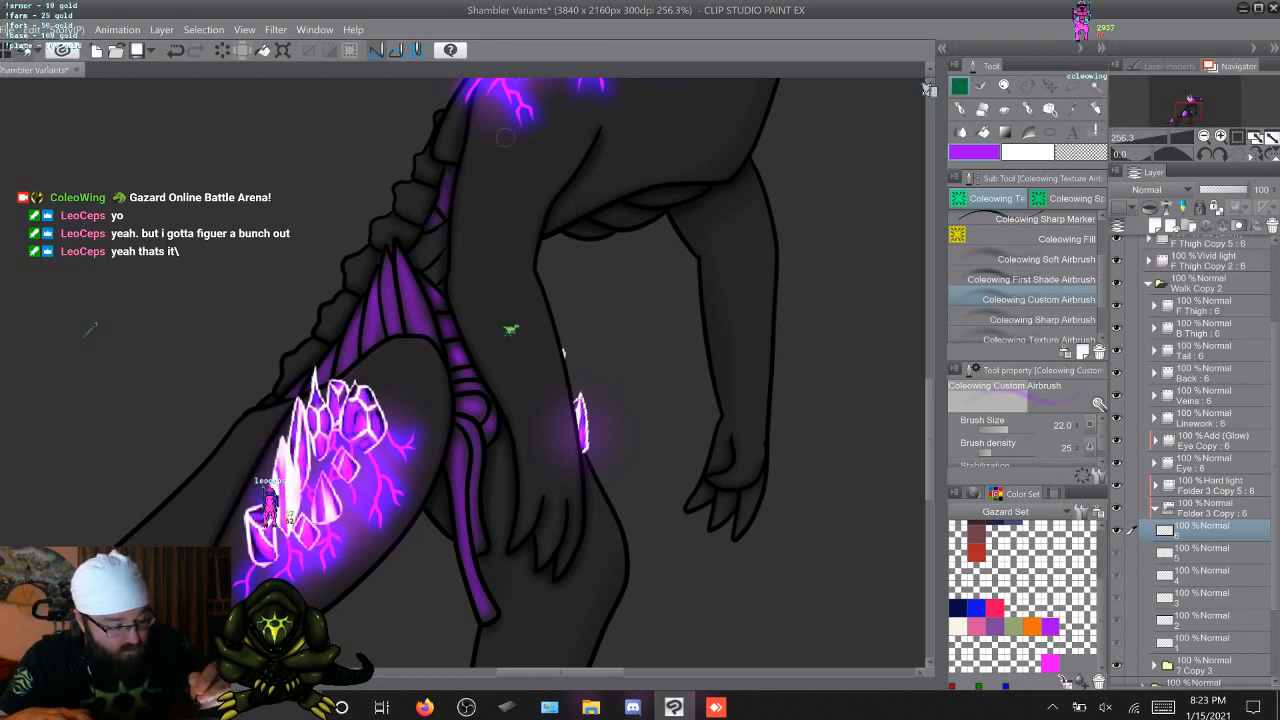
Enlarge the airbrush to 37.9 and color the larger waist segment purple on cel 1, checking the other cels through 6
key(Right)
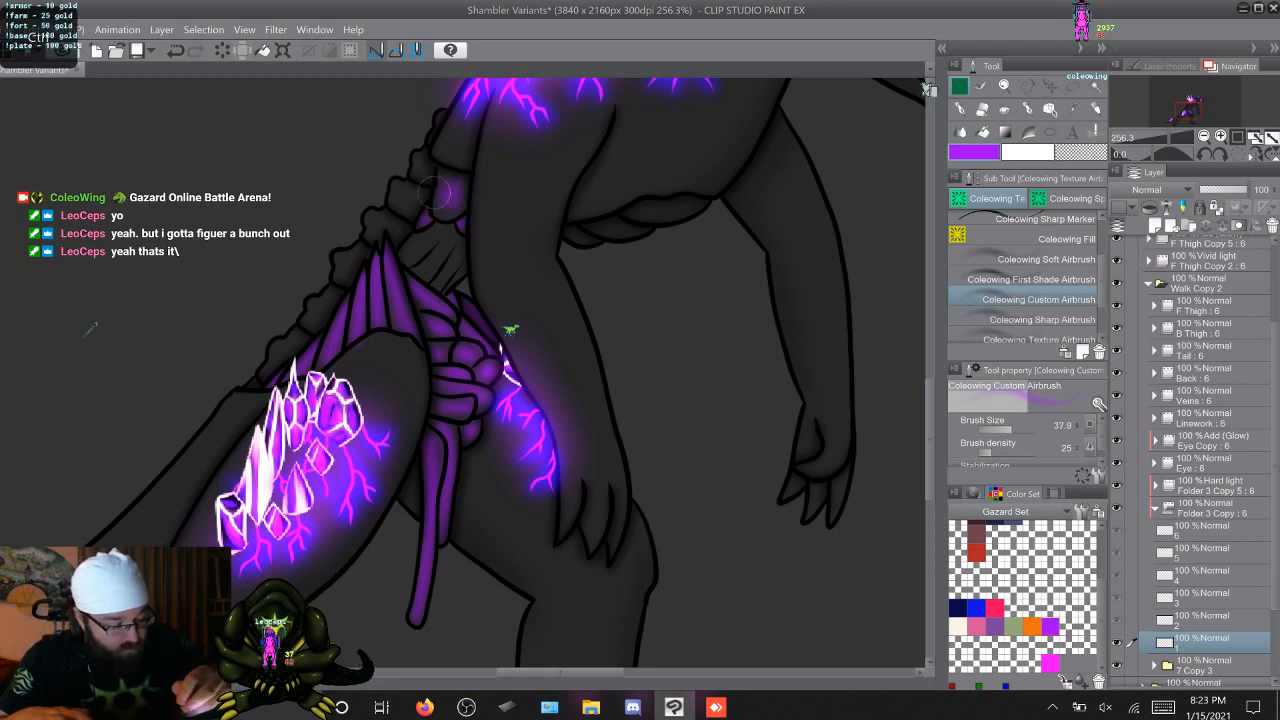
key(Right)
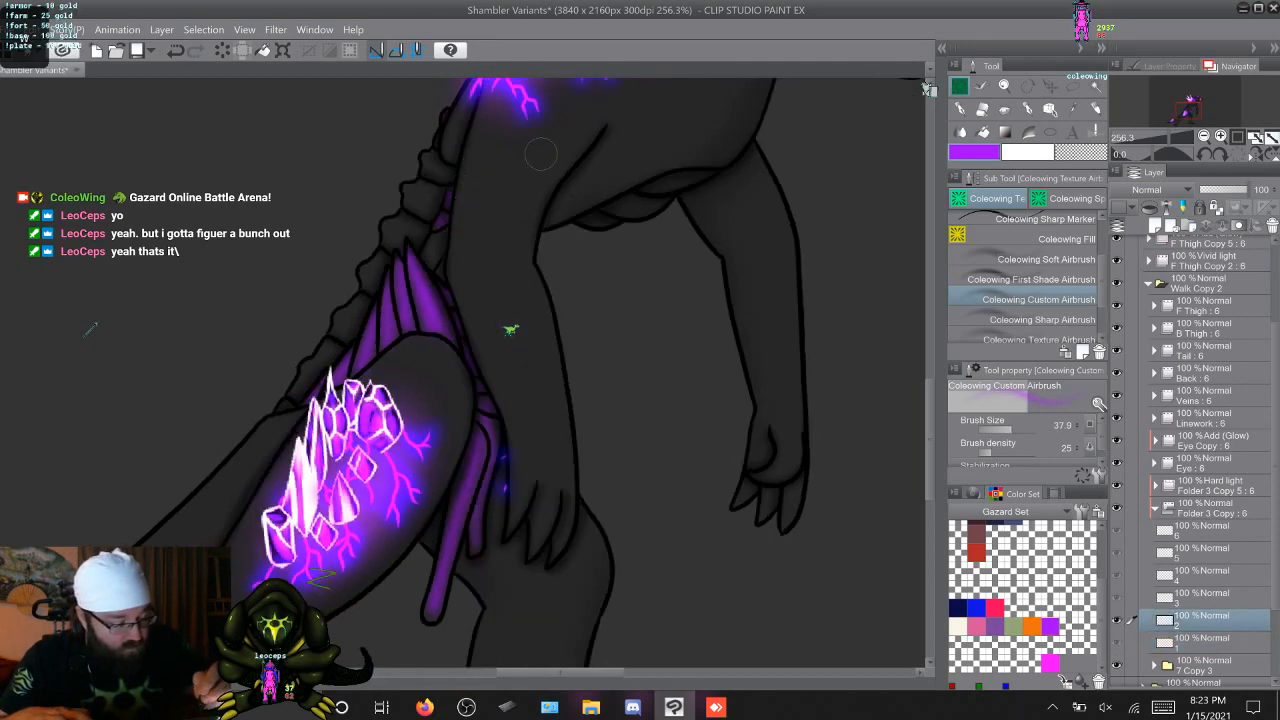
key(Right)
key(Right)
key(Right)
key(Right)
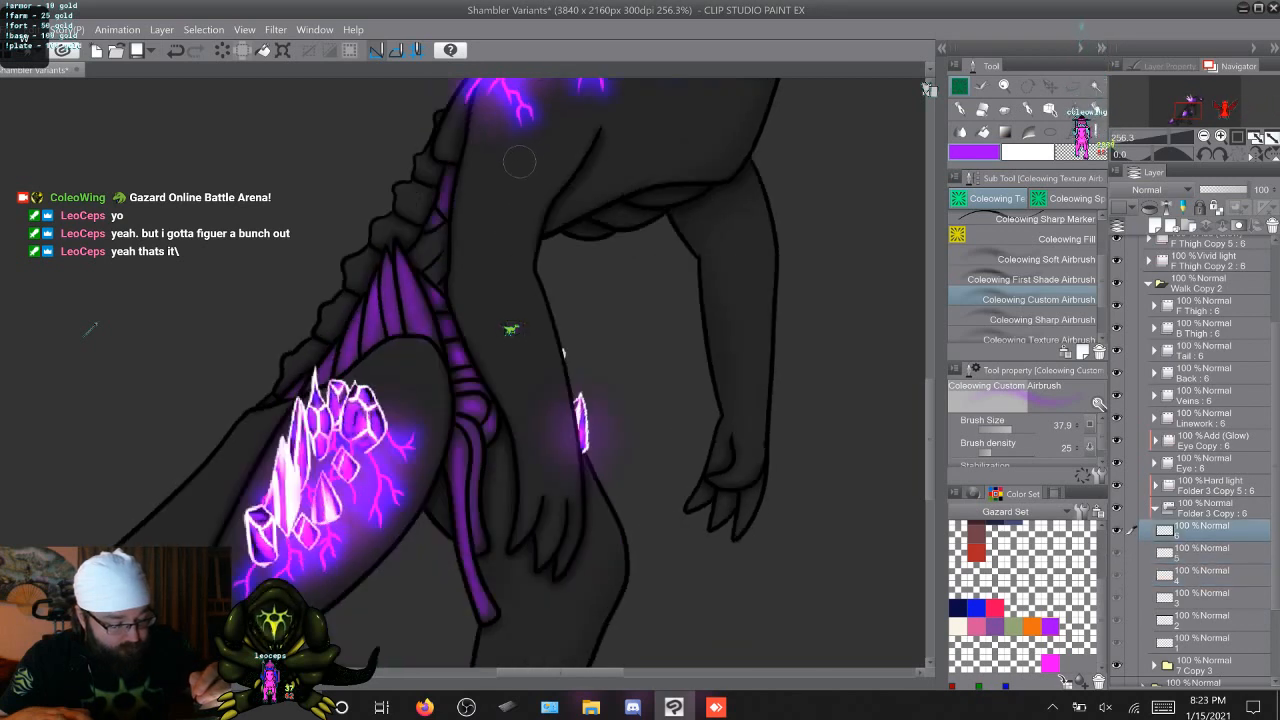
With a 24.7 airbrush, color the exposed waist ligaments between the belly and pelvis purple, working through cels 1 to 6
key(Right)
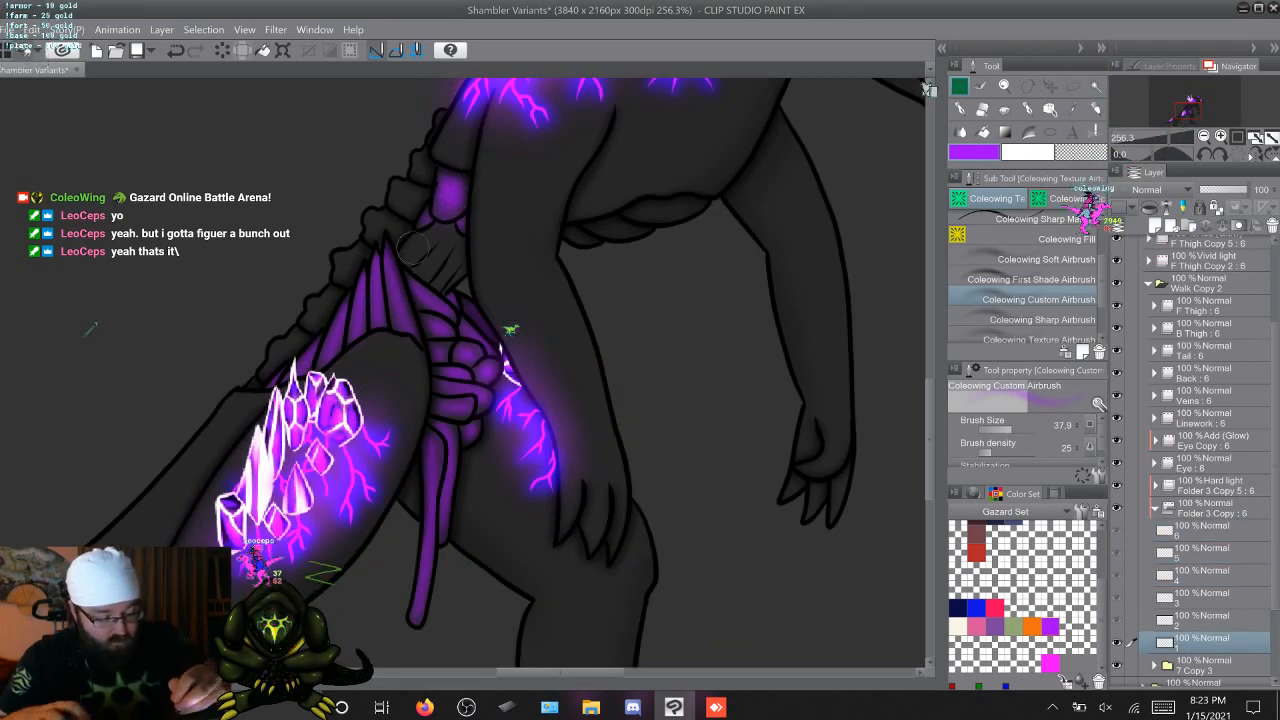
drag(430, 225, 419, 226)
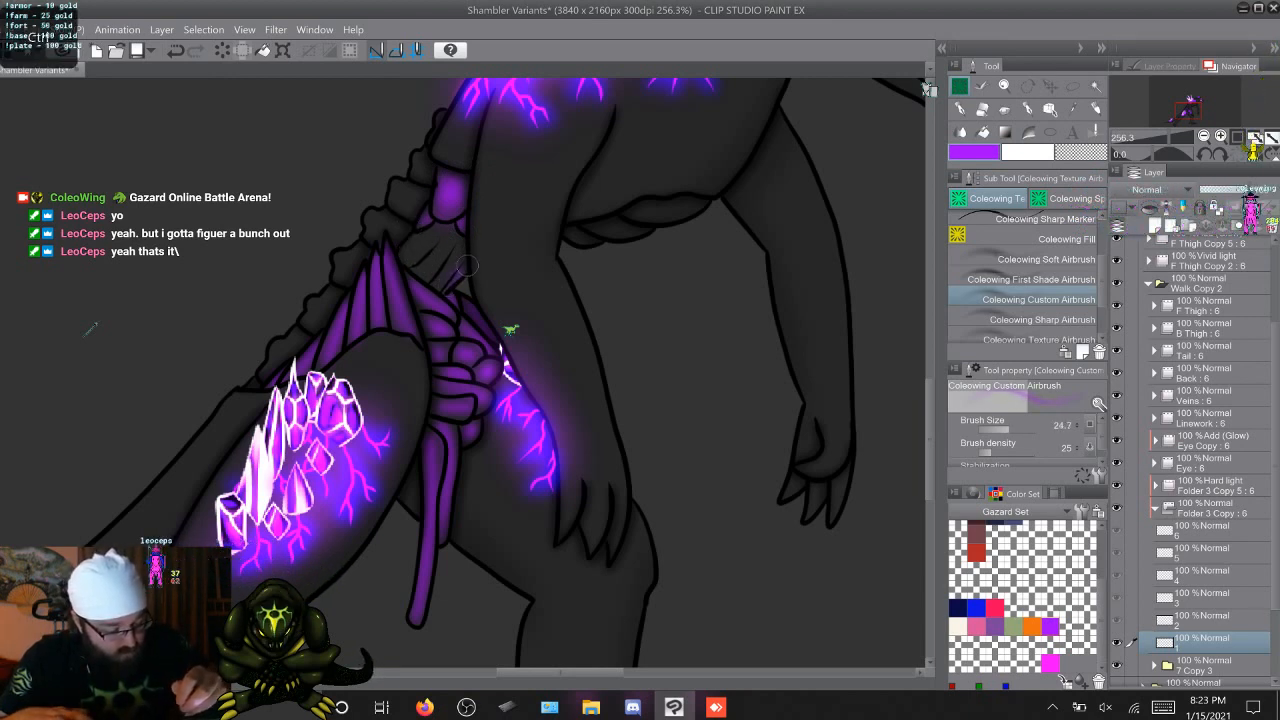
mouse_move(463, 256)
mouse_down()
mouse_move(444, 286)
mouse_move(424, 268)
mouse_up()
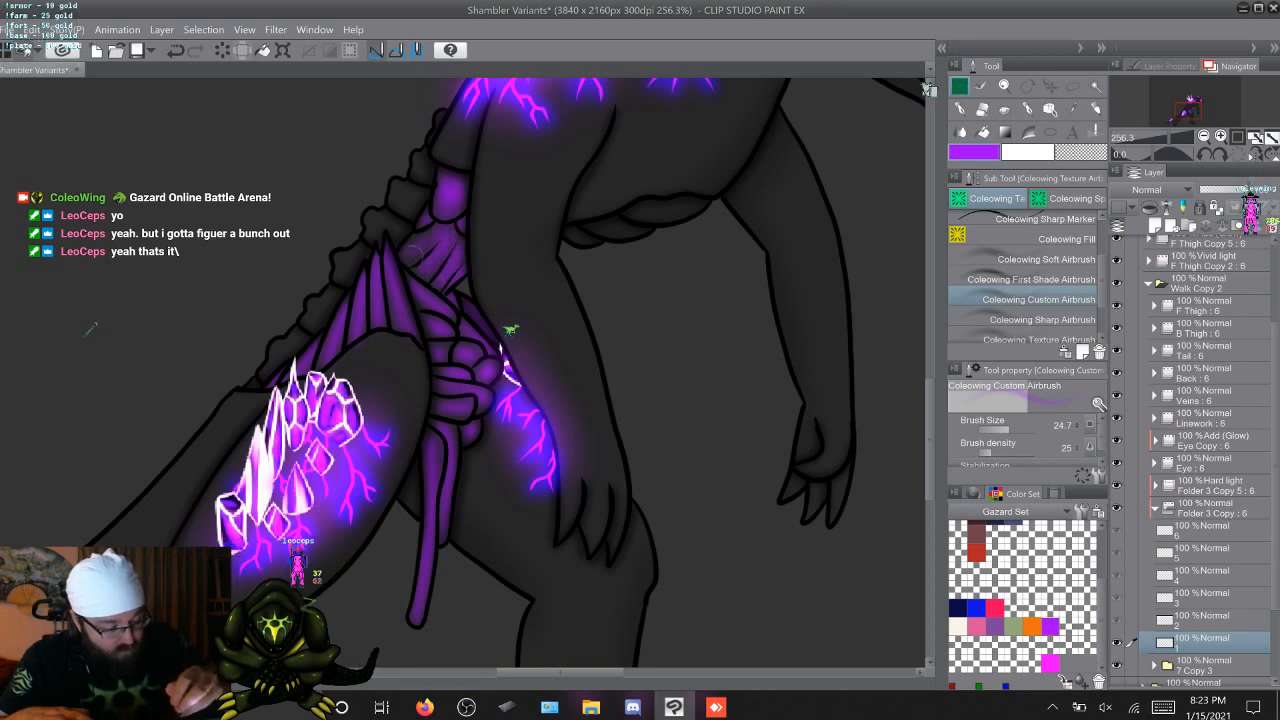
key(Right)
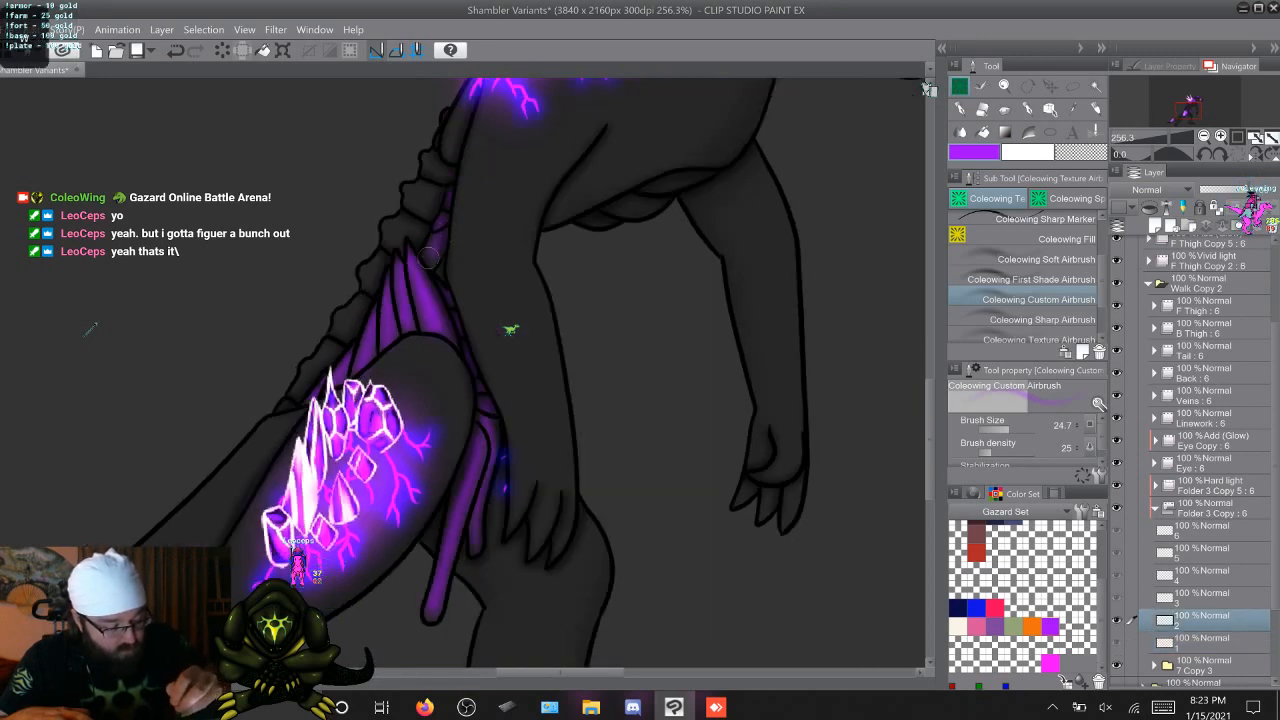
key(Right)
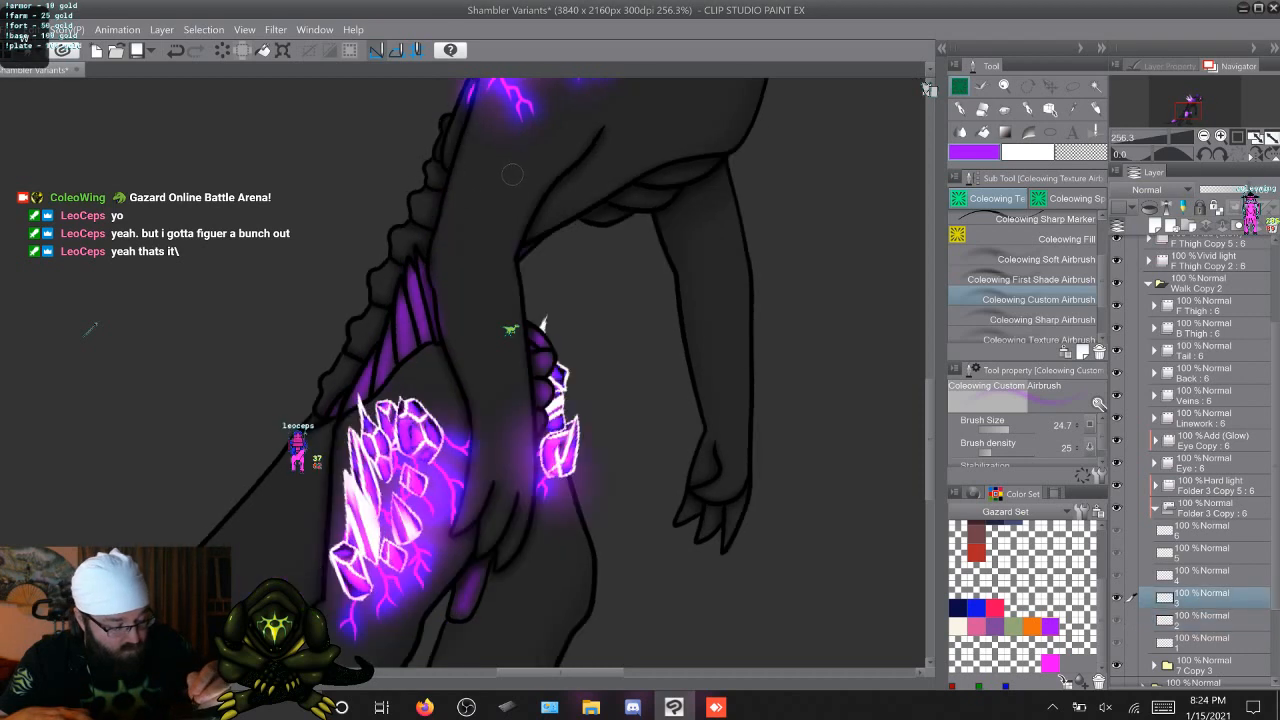
key(Right)
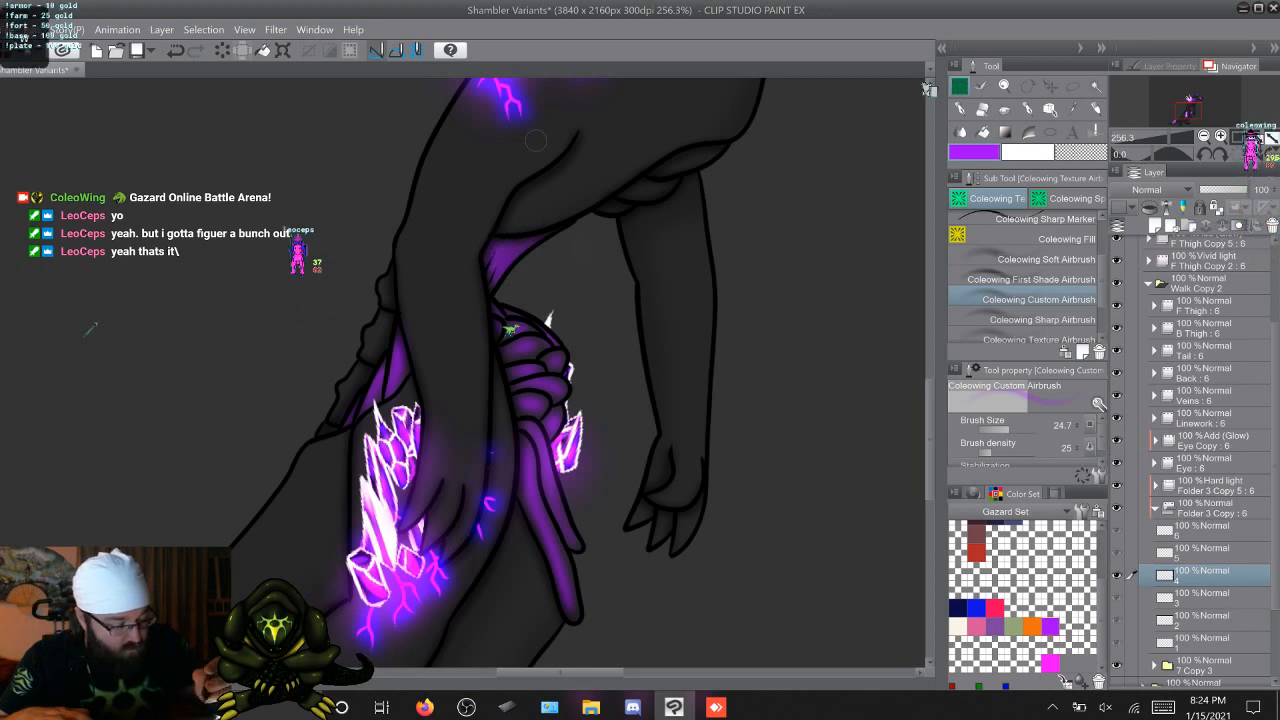
key(Right)
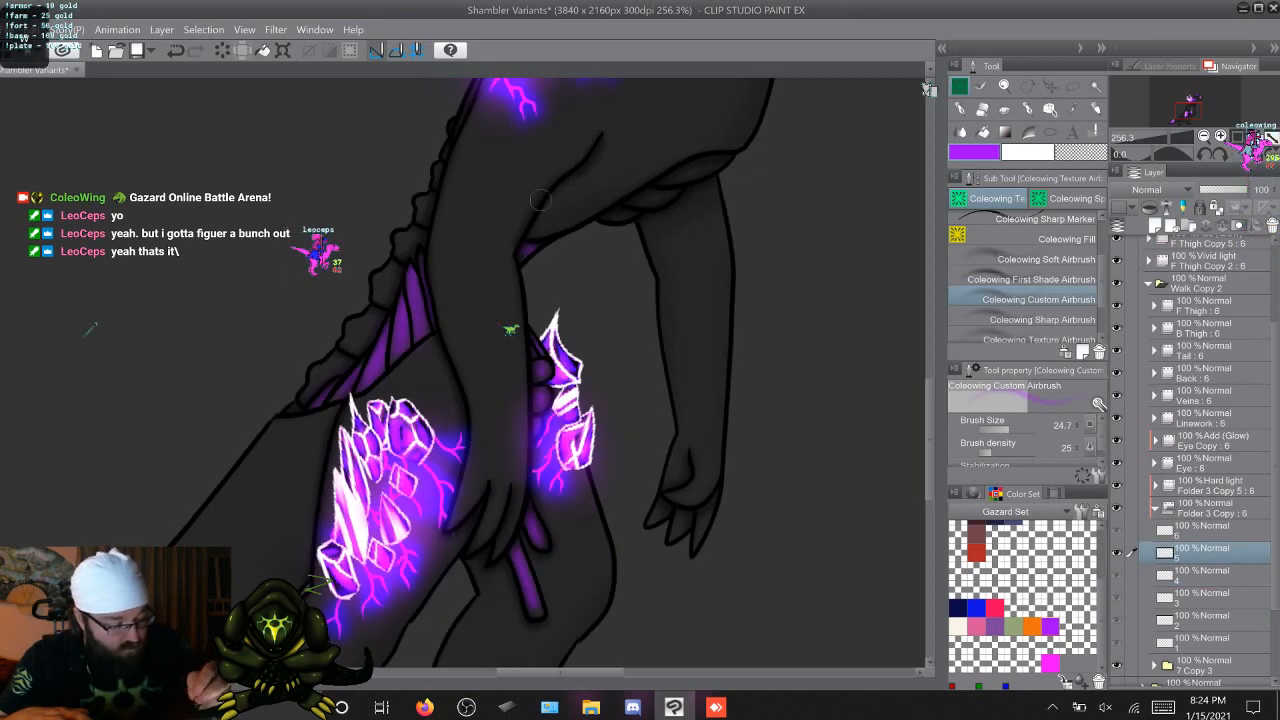
key(Right)
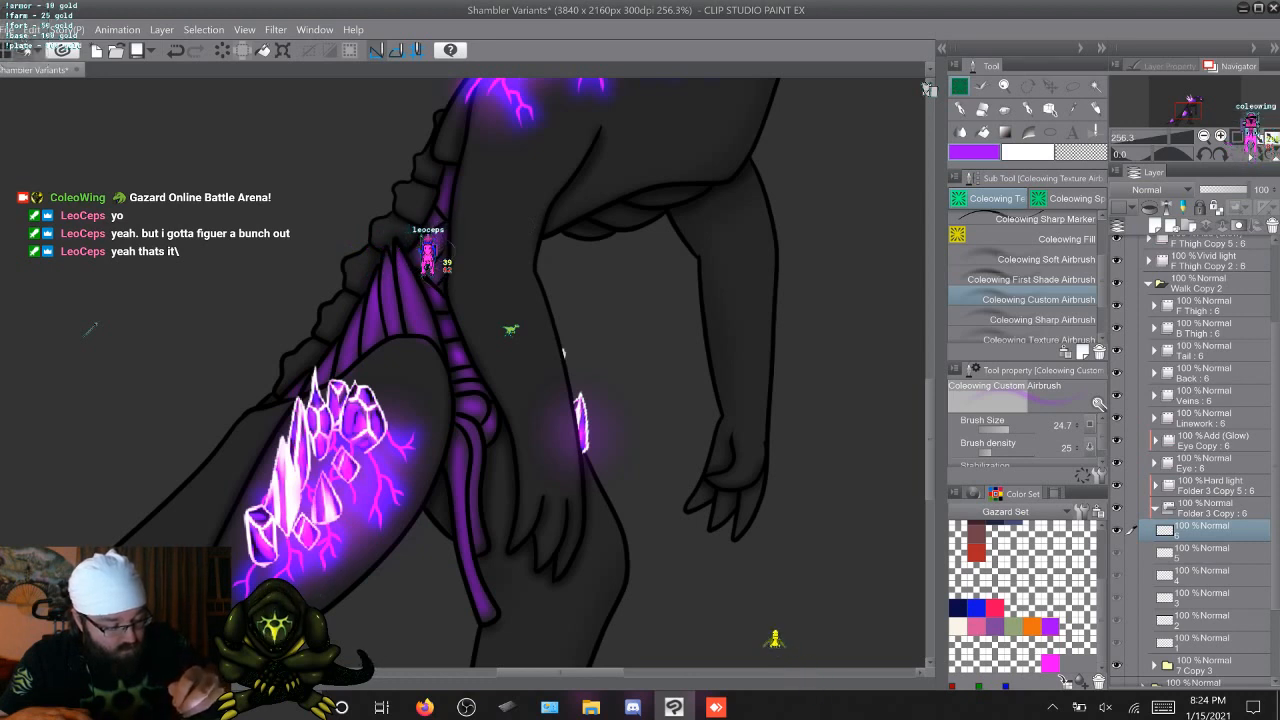
key(Right)
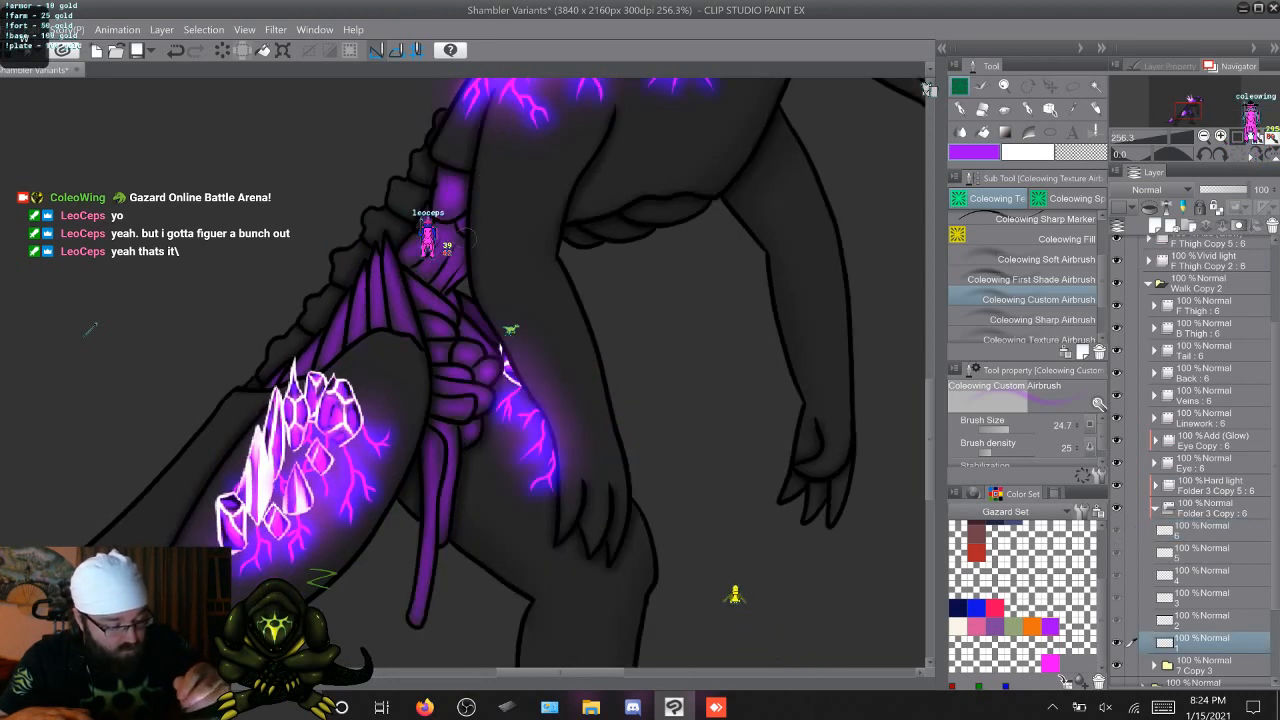
key(Right)
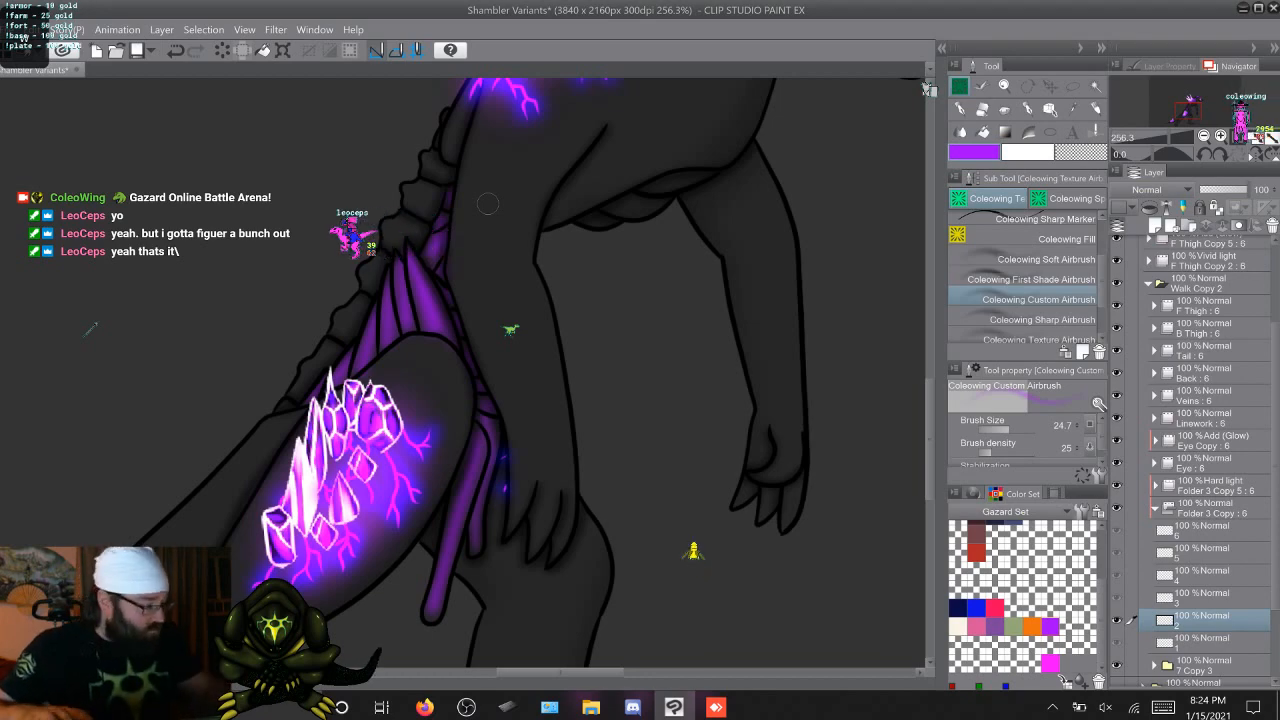
Airbrush purple onto the exposed tissue at the base of the thin tail tip on all six cels of Folder 3 Copy
drag(240, 560, 857, 125)
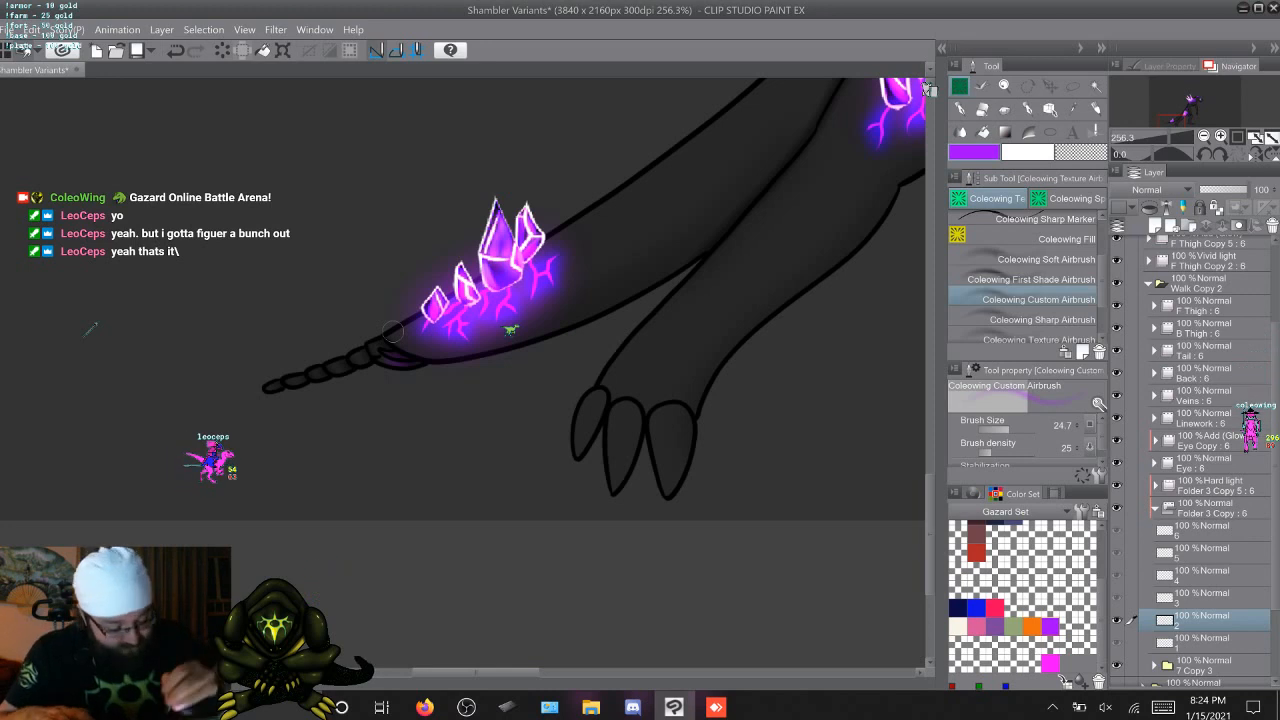
key(Right)
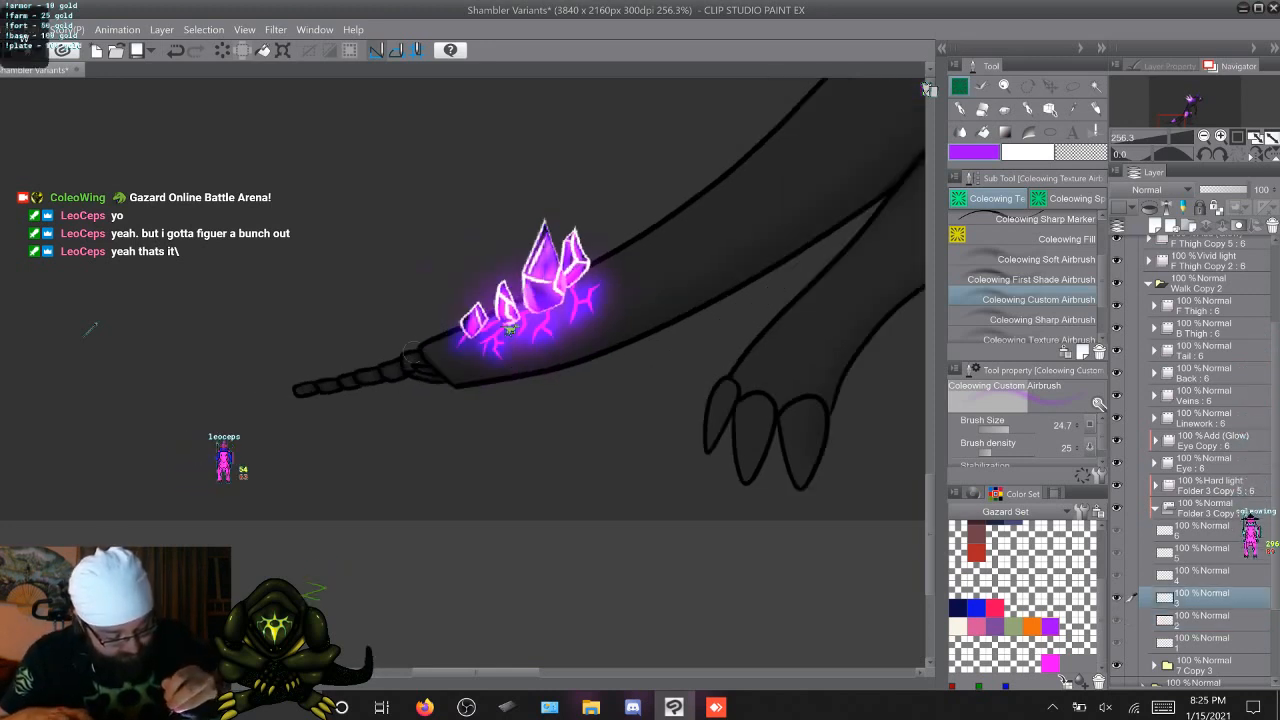
key(Right)
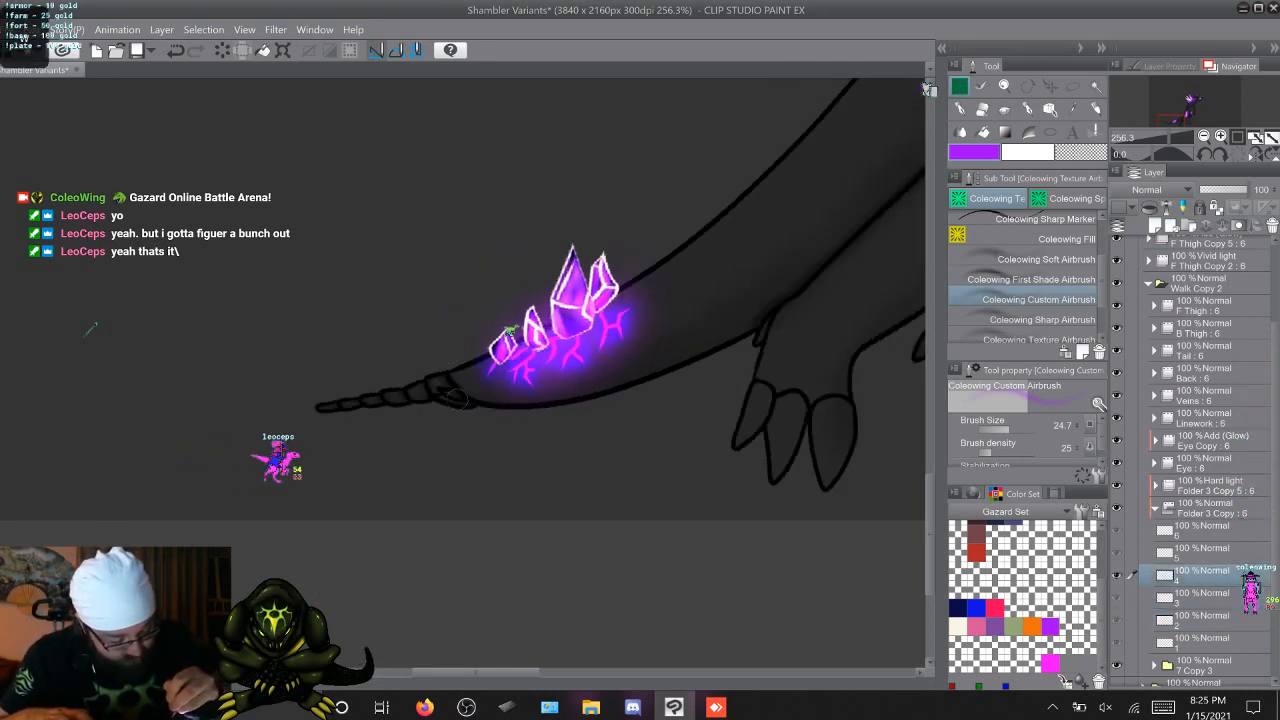
key(Right)
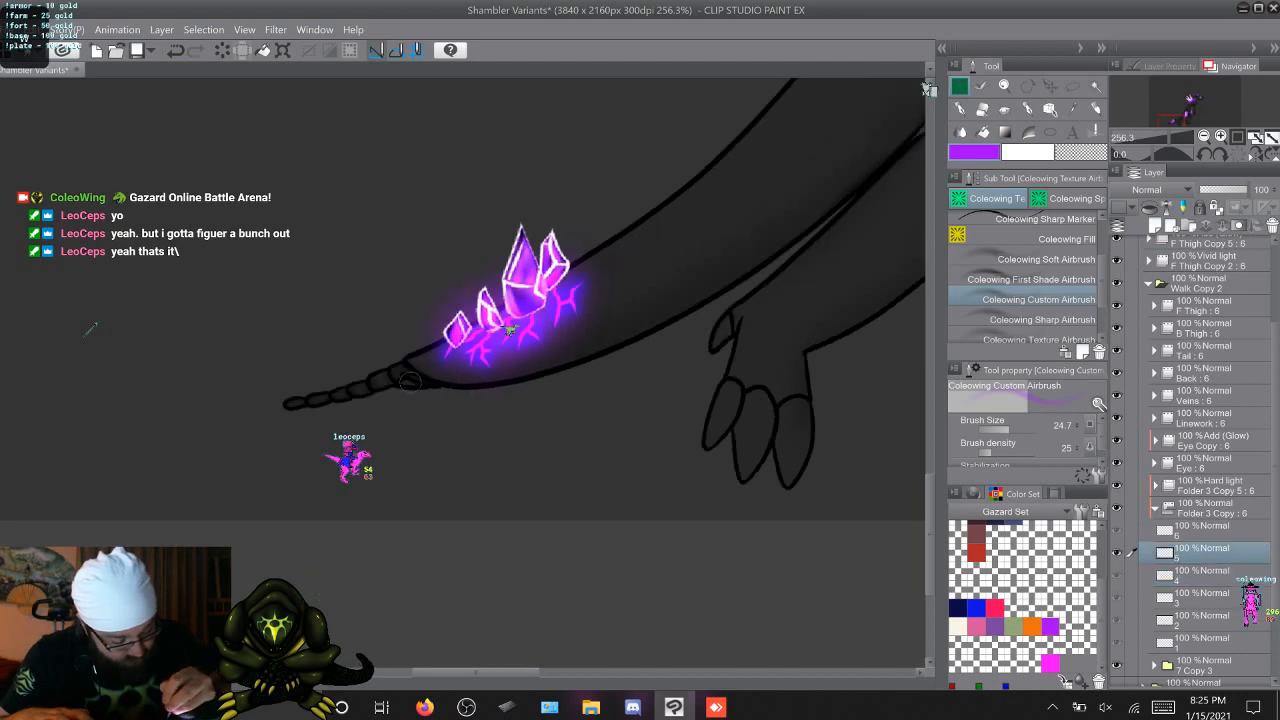
key(Right)
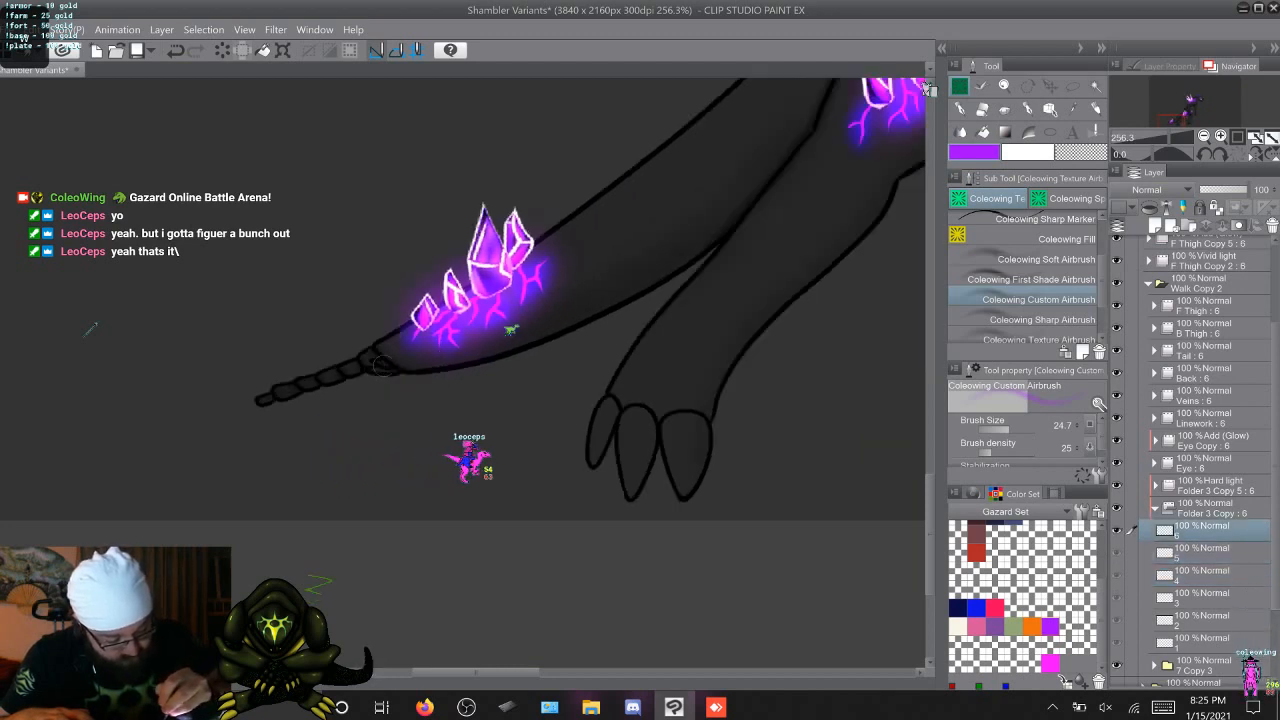
key(Right)
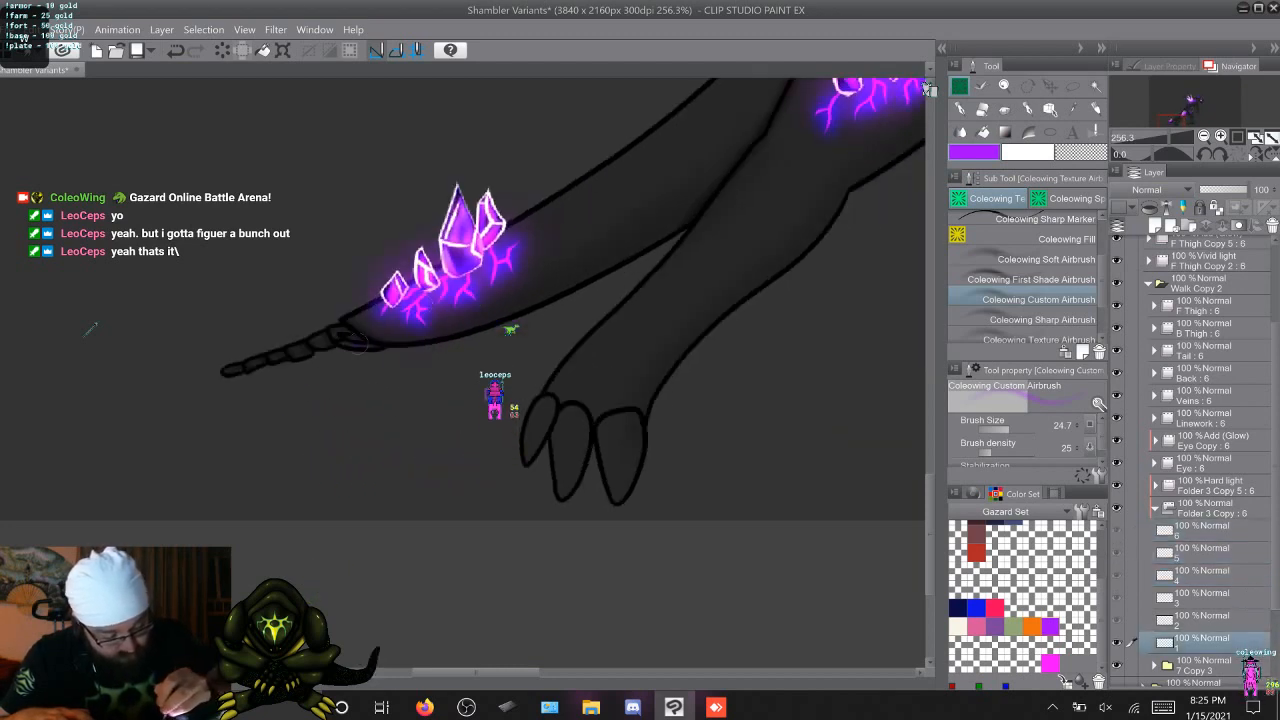
key(Right)
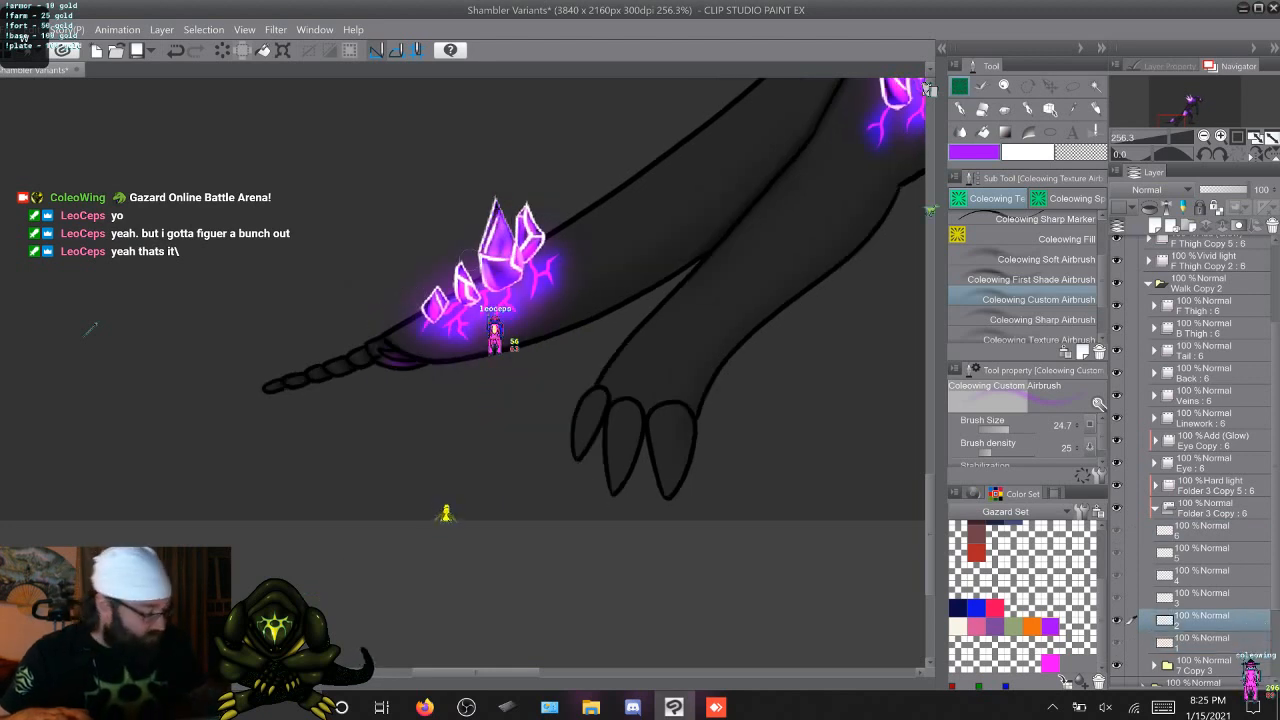
Collapse Folder 3 Copy and Walk Copy 2, then expand the Add (Glow) folder F Thigh Copy 5 and make its cel 1 active
click(1155, 508)
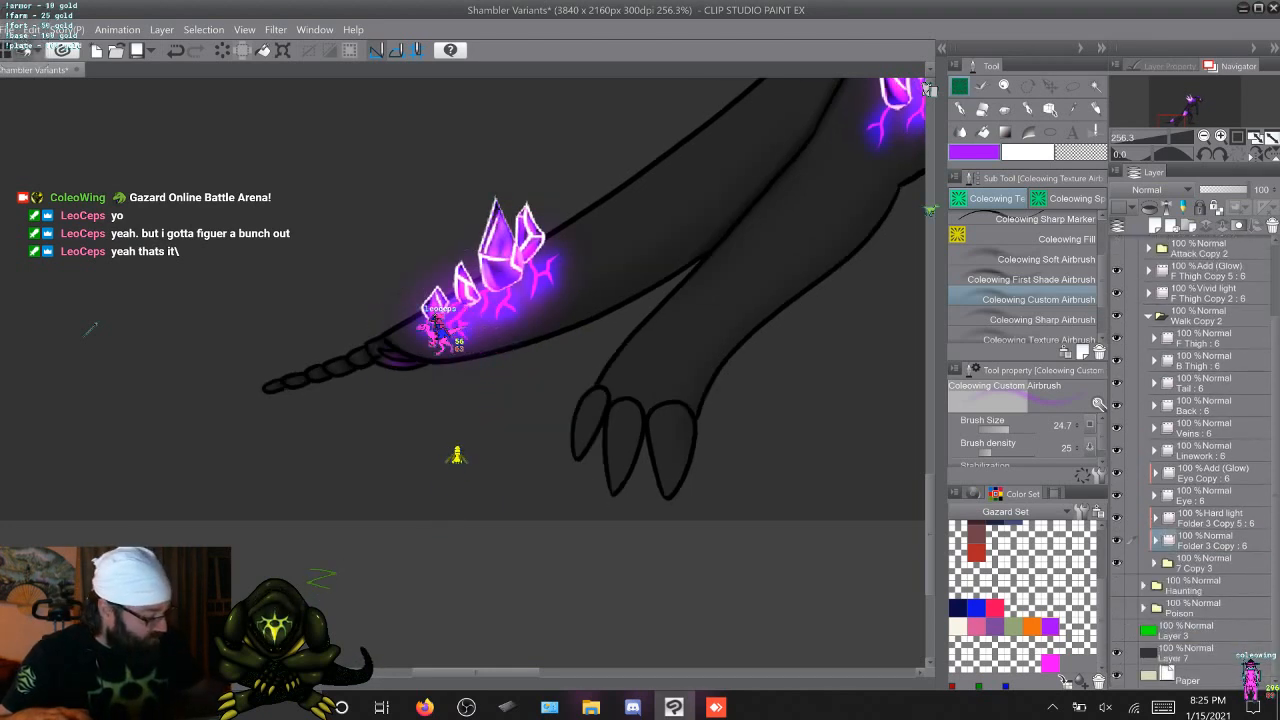
click(1148, 316)
click(1148, 359)
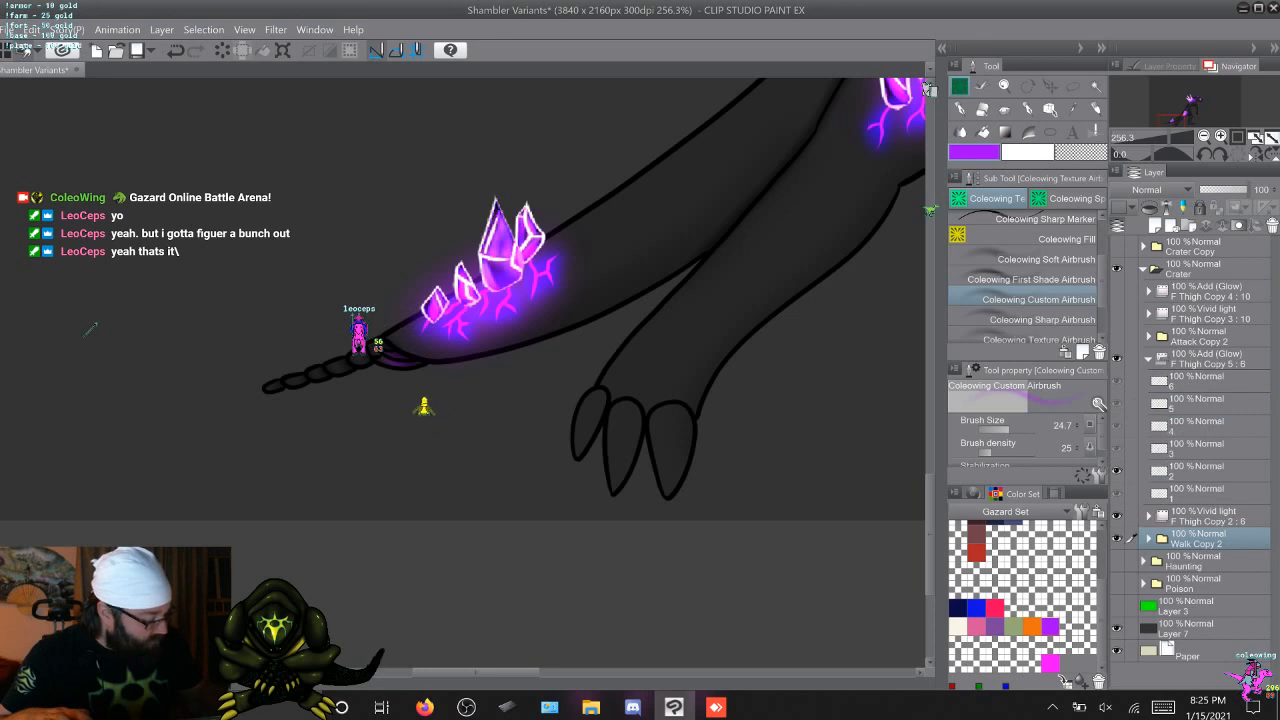
click(1200, 493)
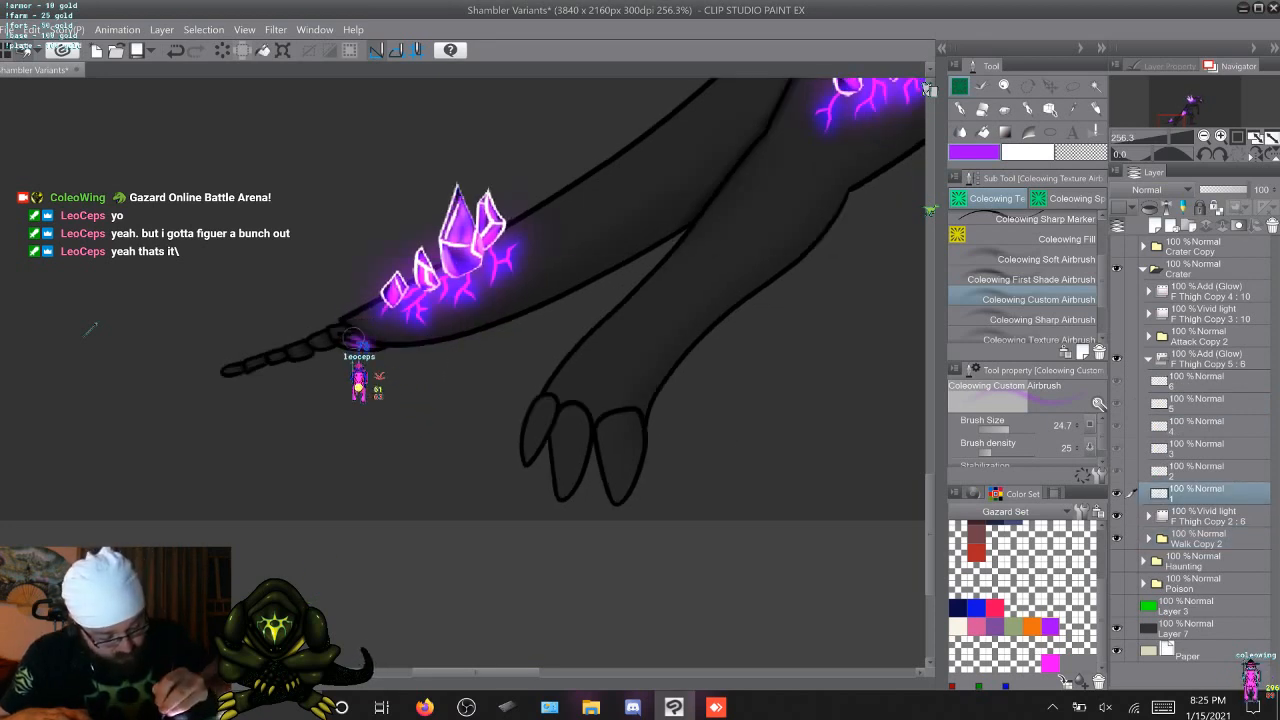
Try adding purple glow to the tail tip tissue with the 24.7 airbrush, comparing cels 1 and 2
key(alt+bracketright)
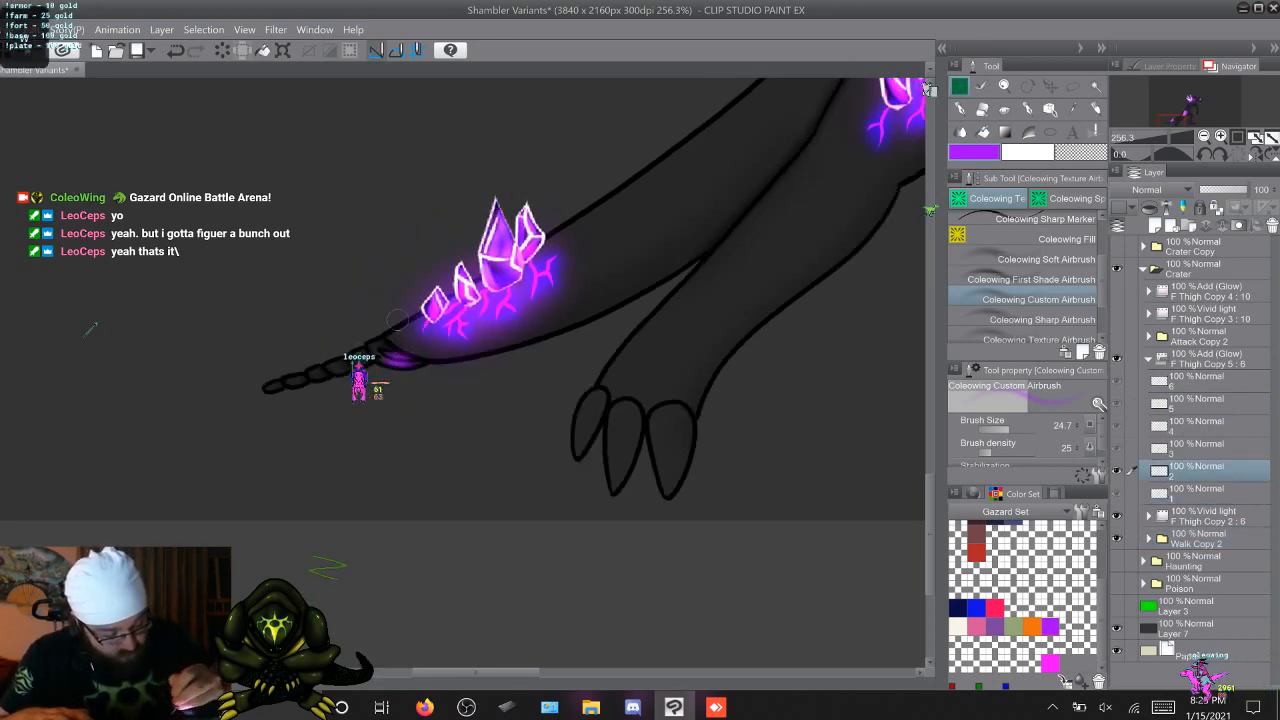
key(alt+bracketright)
key(alt+bracketleft)
key(alt+bracketleft)
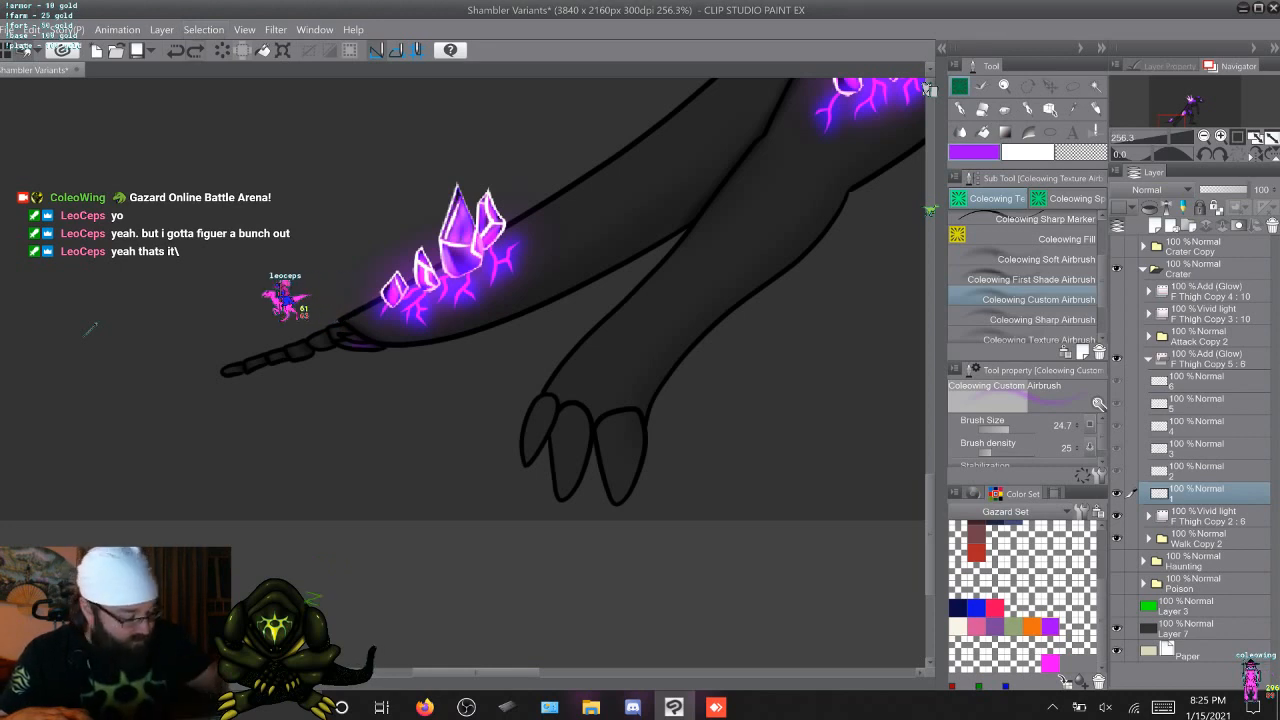
key(alt+bracketright)
key(alt+bracketleft)
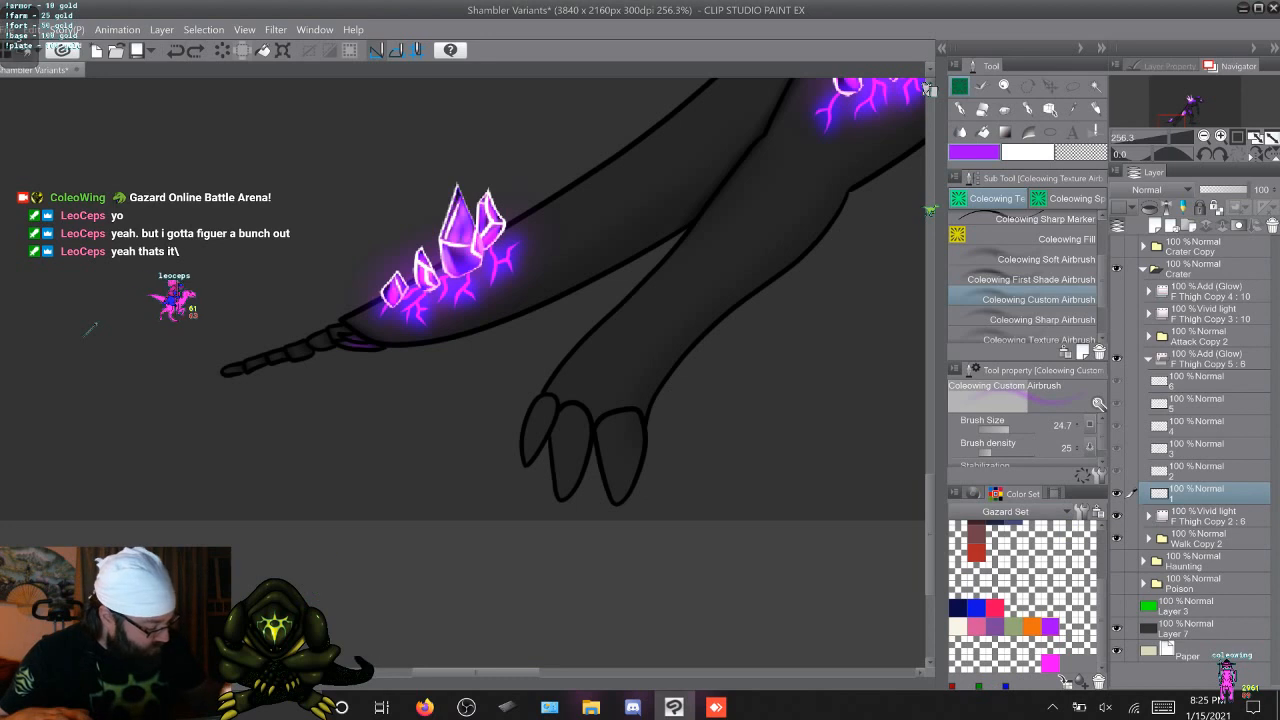
Reduce the airbrush to 20.0 and brush purple glow onto the tail tip tissue on cels 1 through 6
key(bracketleft)
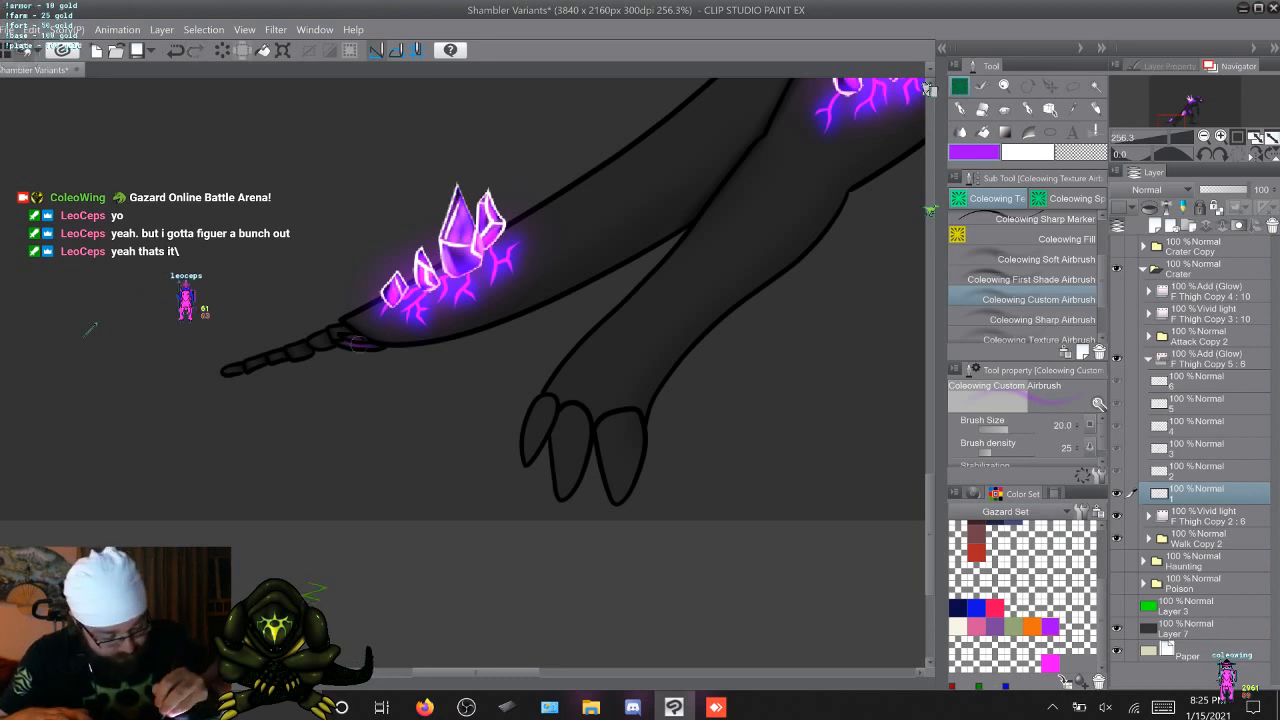
key(alt+bracketright)
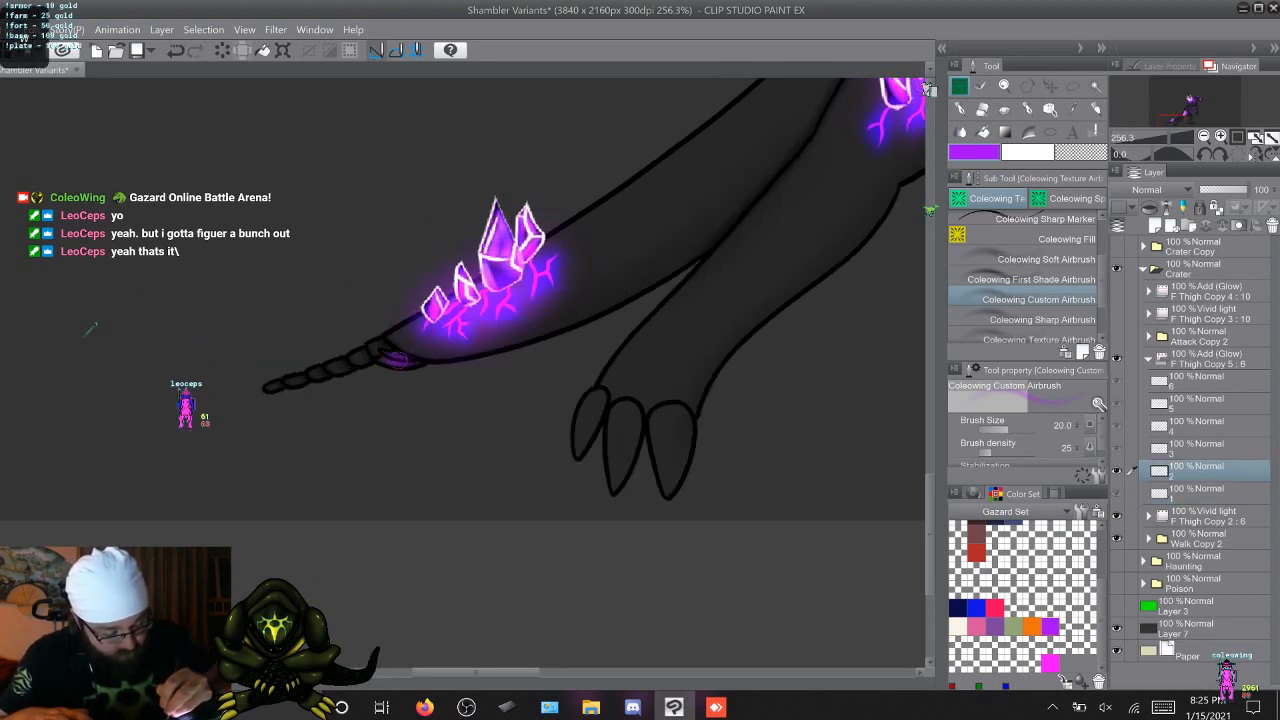
key(alt+bracketright)
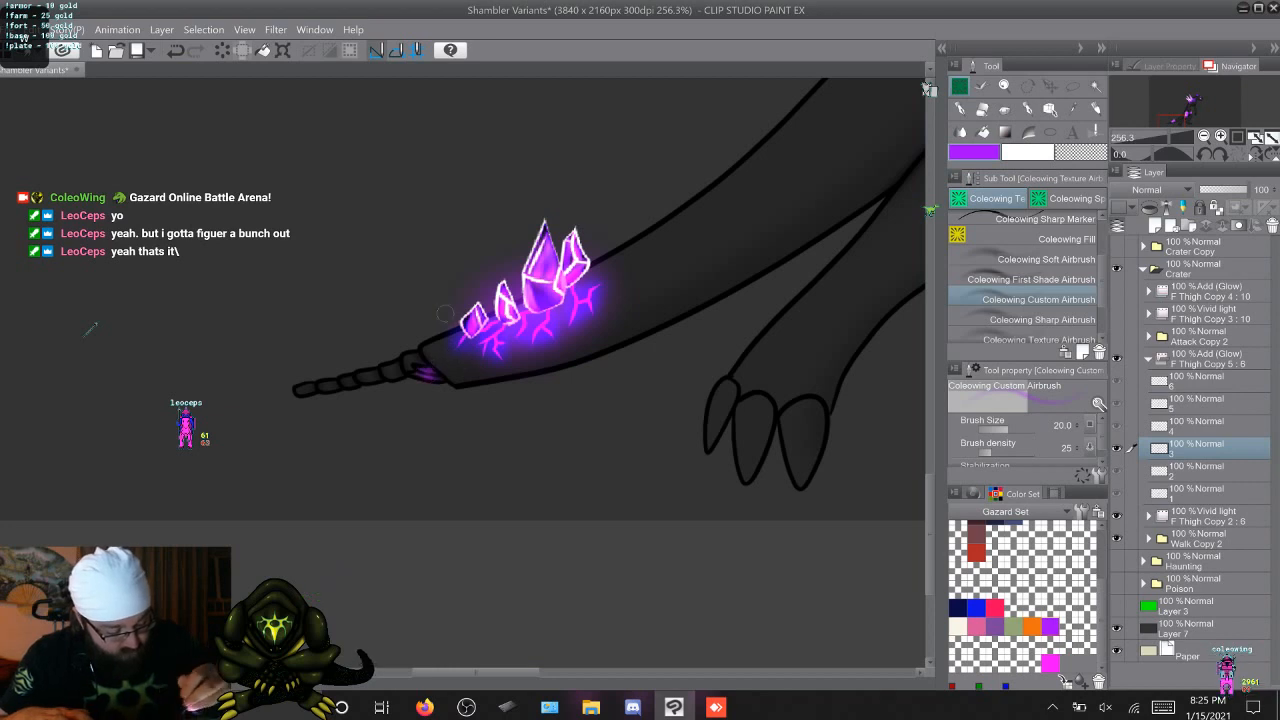
key(alt+bracketright)
key(alt+bracketright)
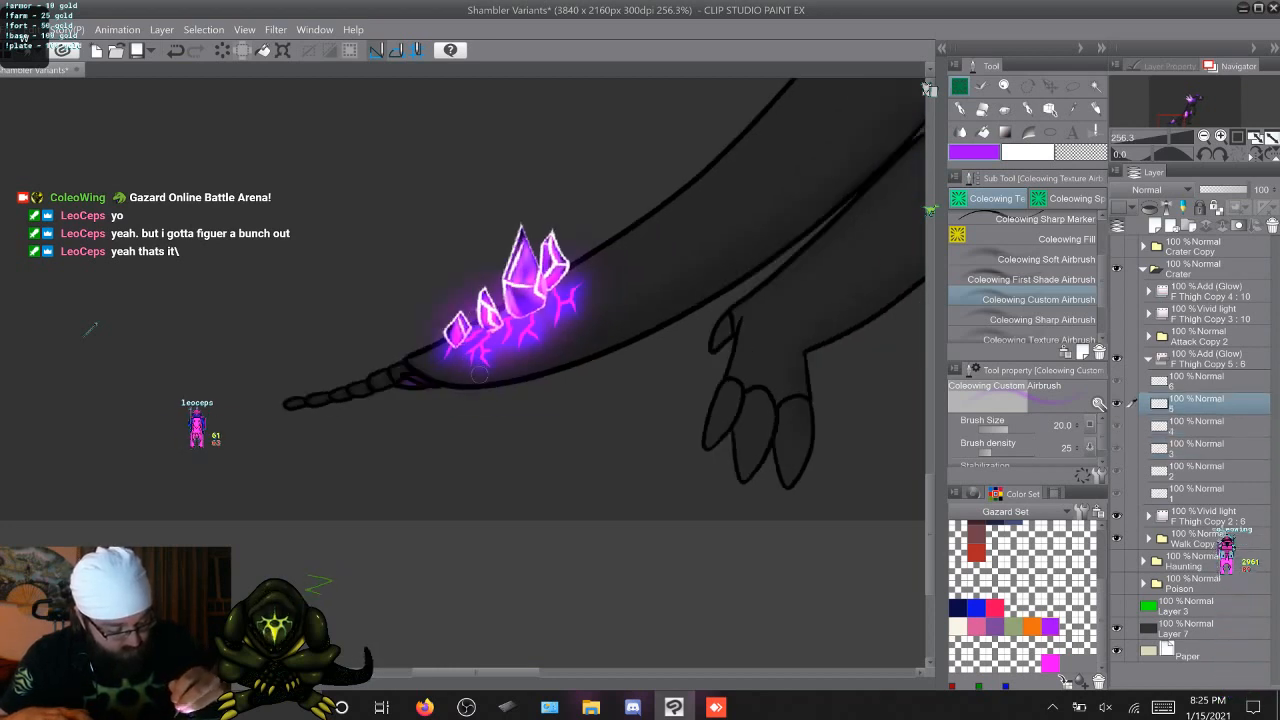
key(alt+bracketright)
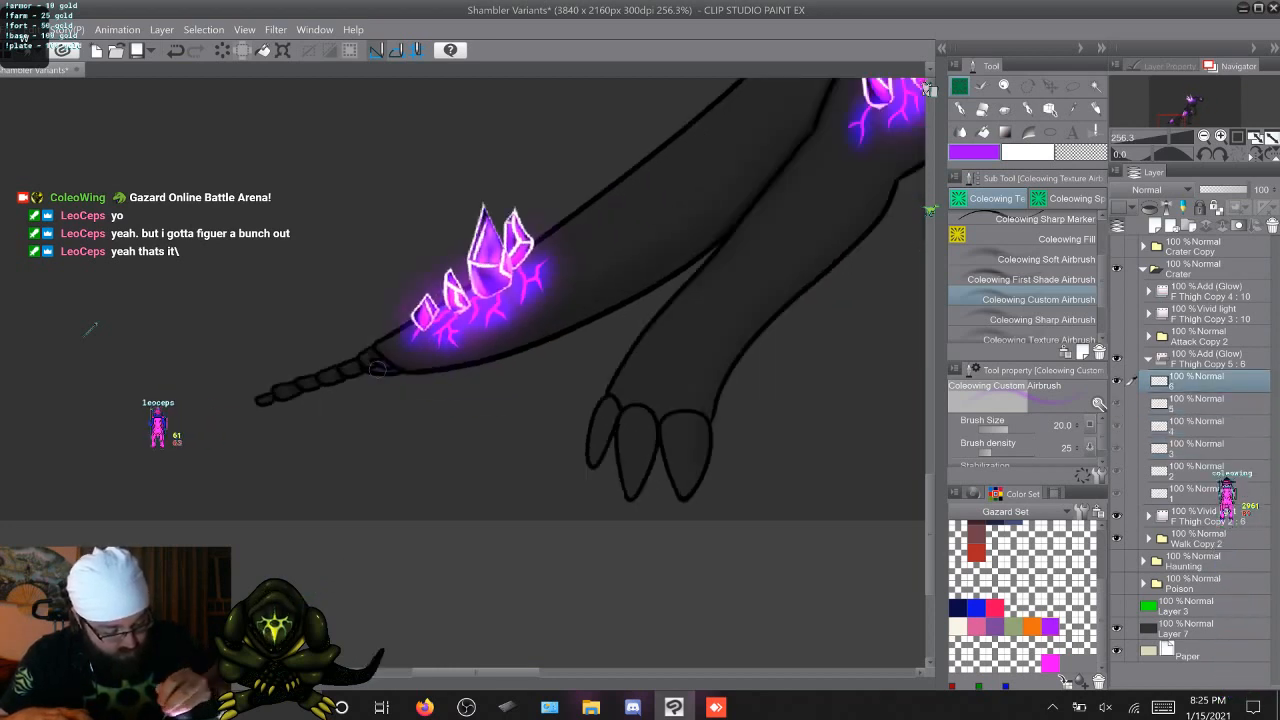
key(alt+bracketright)
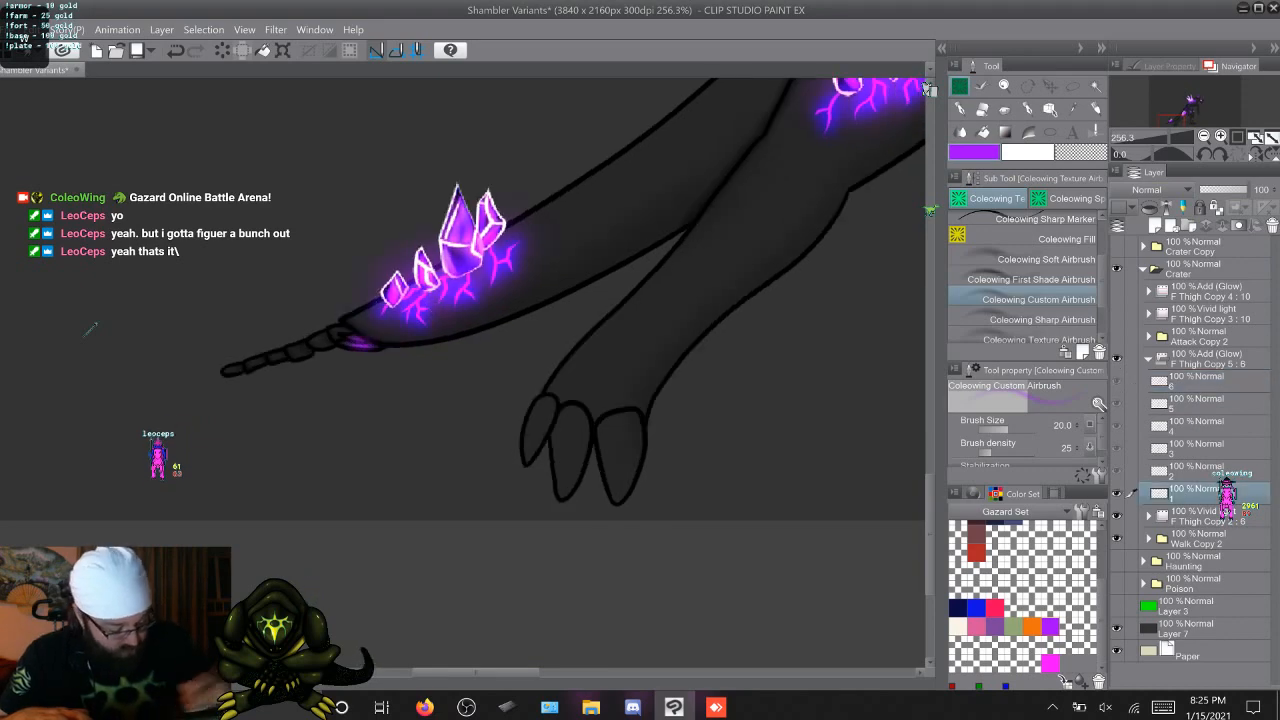
Brush purple glow along the strands hanging below the pelvis wherever they are exposed on cels 1 through 6
drag(476, 672, 556, 672)
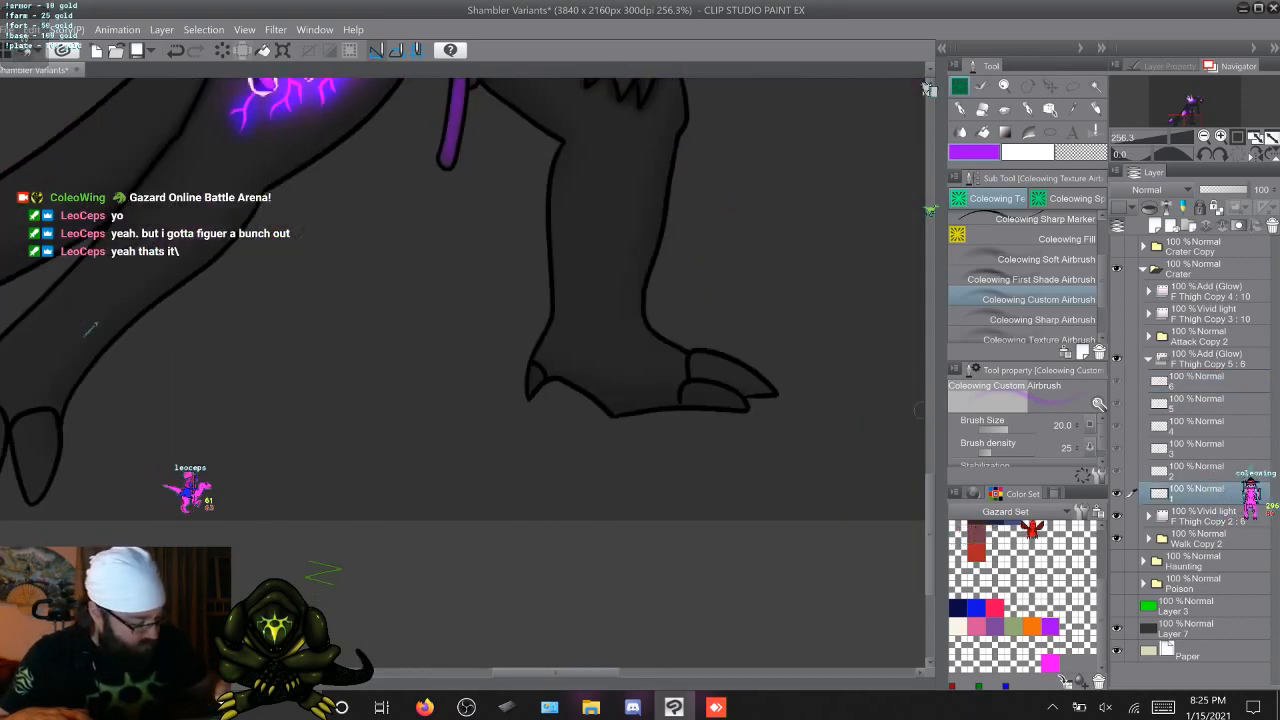
drag(929, 505, 929, 420)
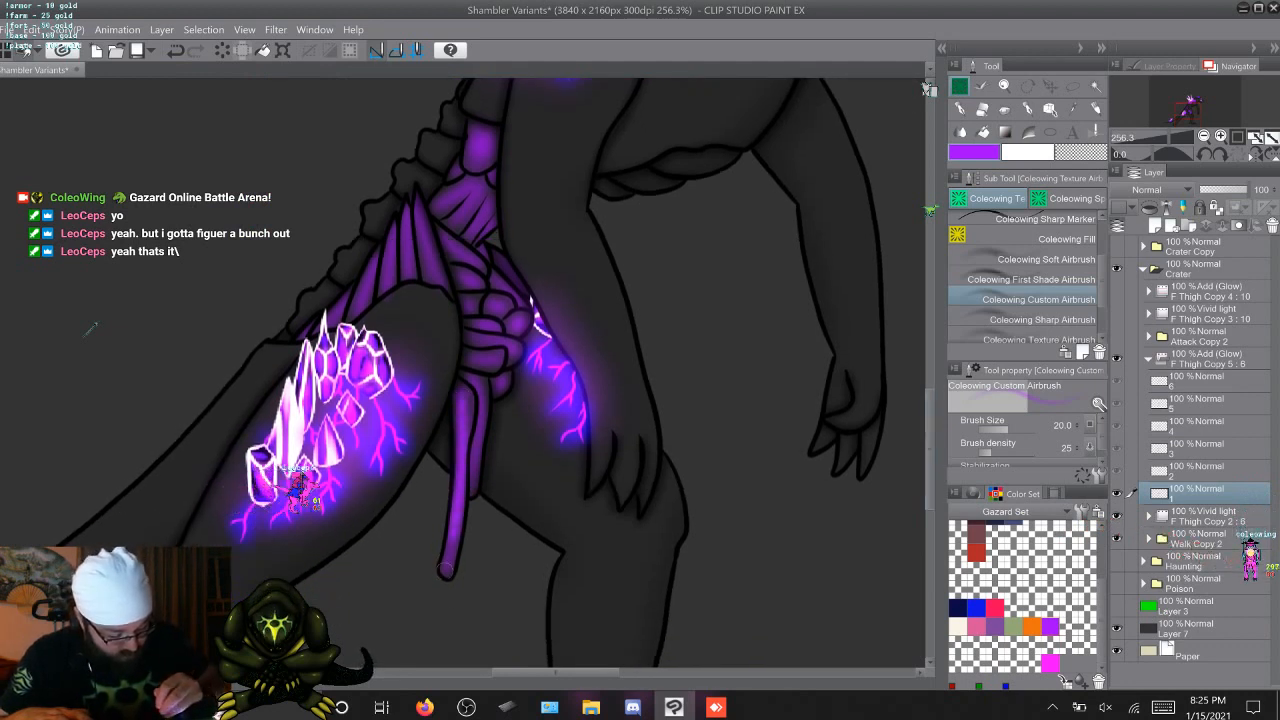
drag(476, 379, 470, 483)
key(period)
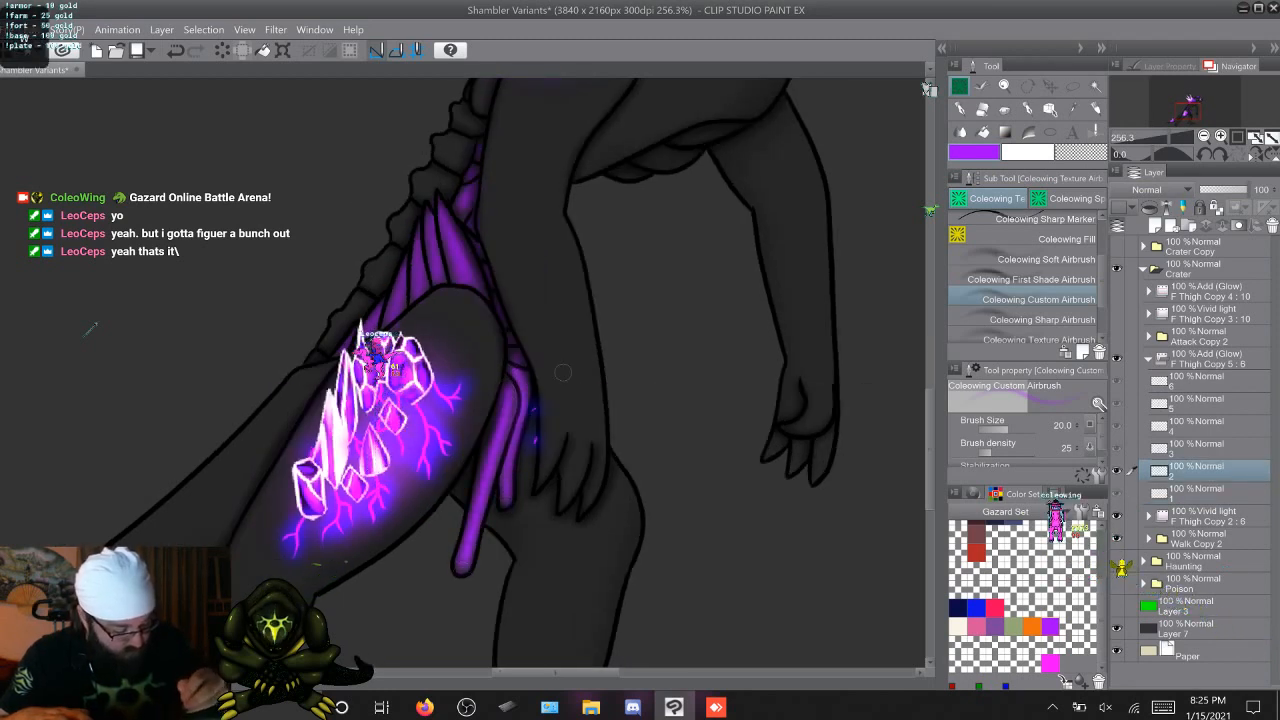
key(period)
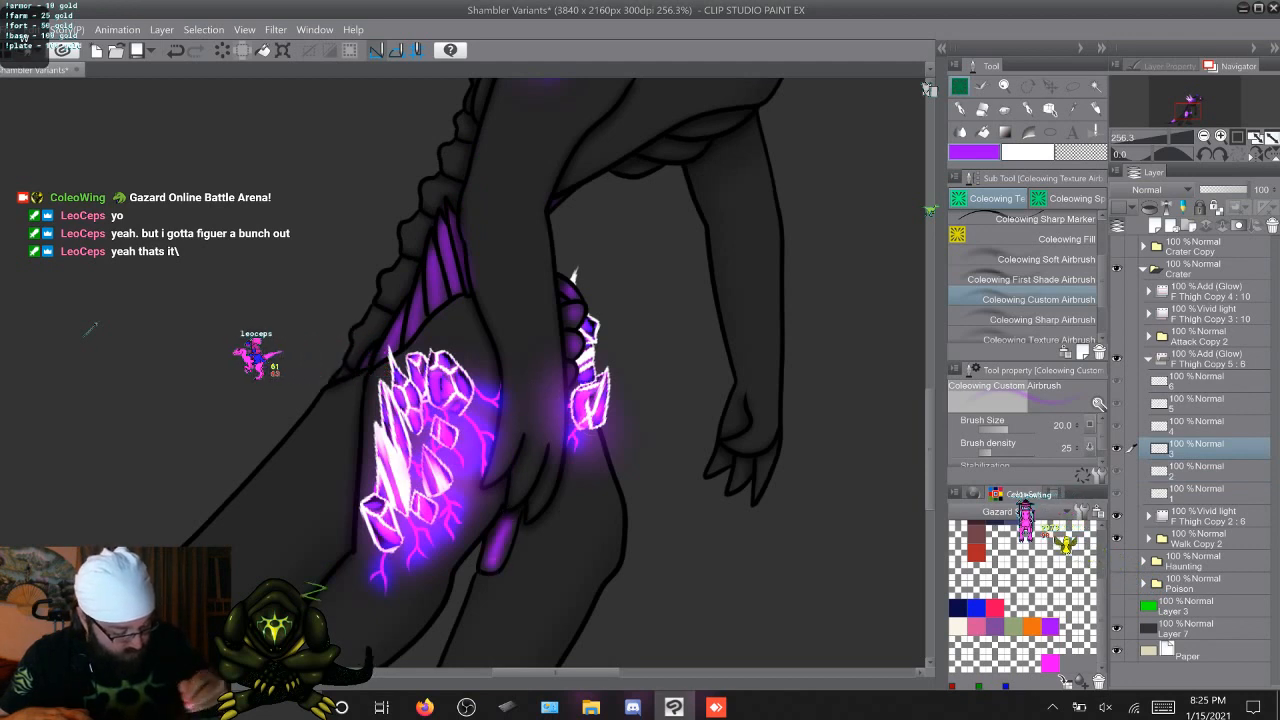
key(period)
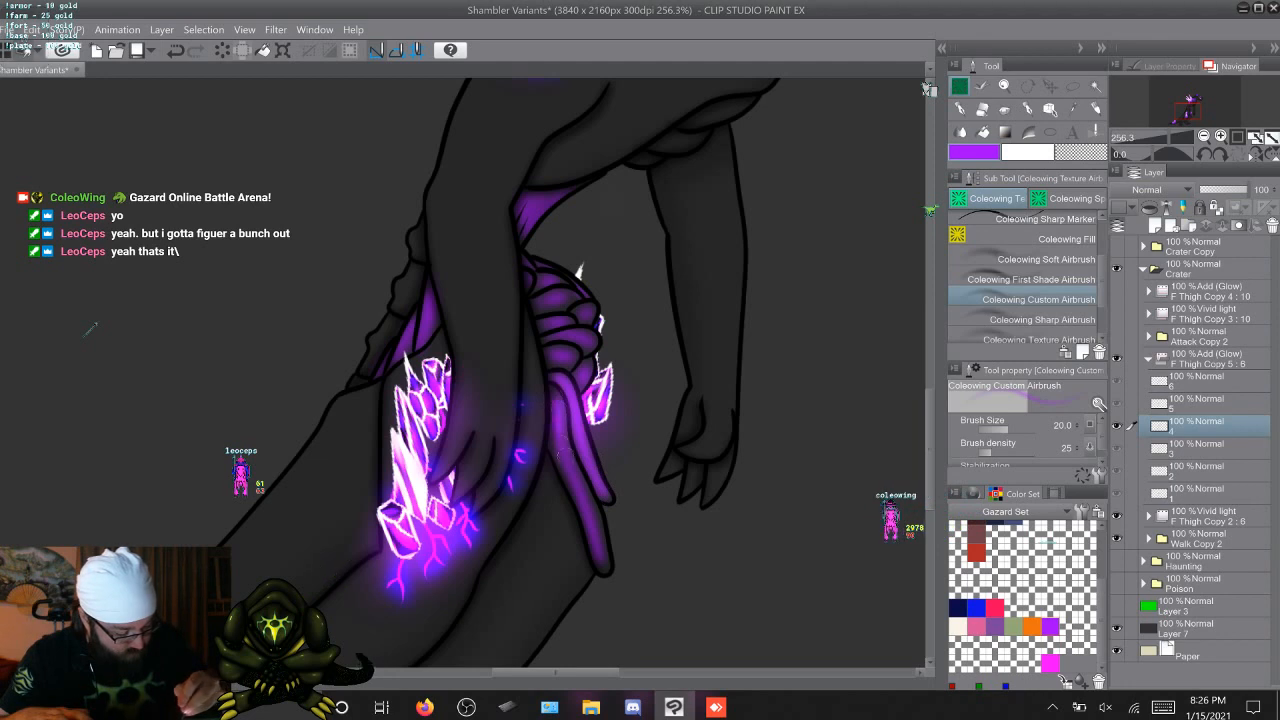
key(period)
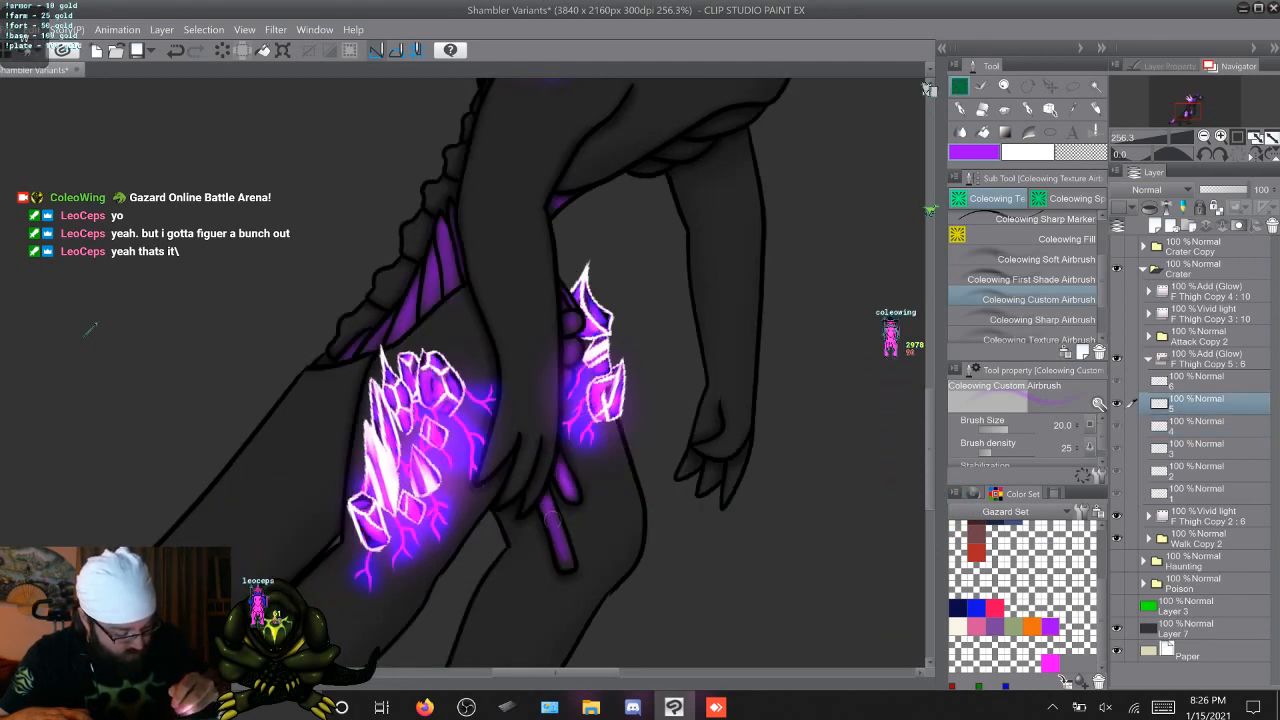
key(period)
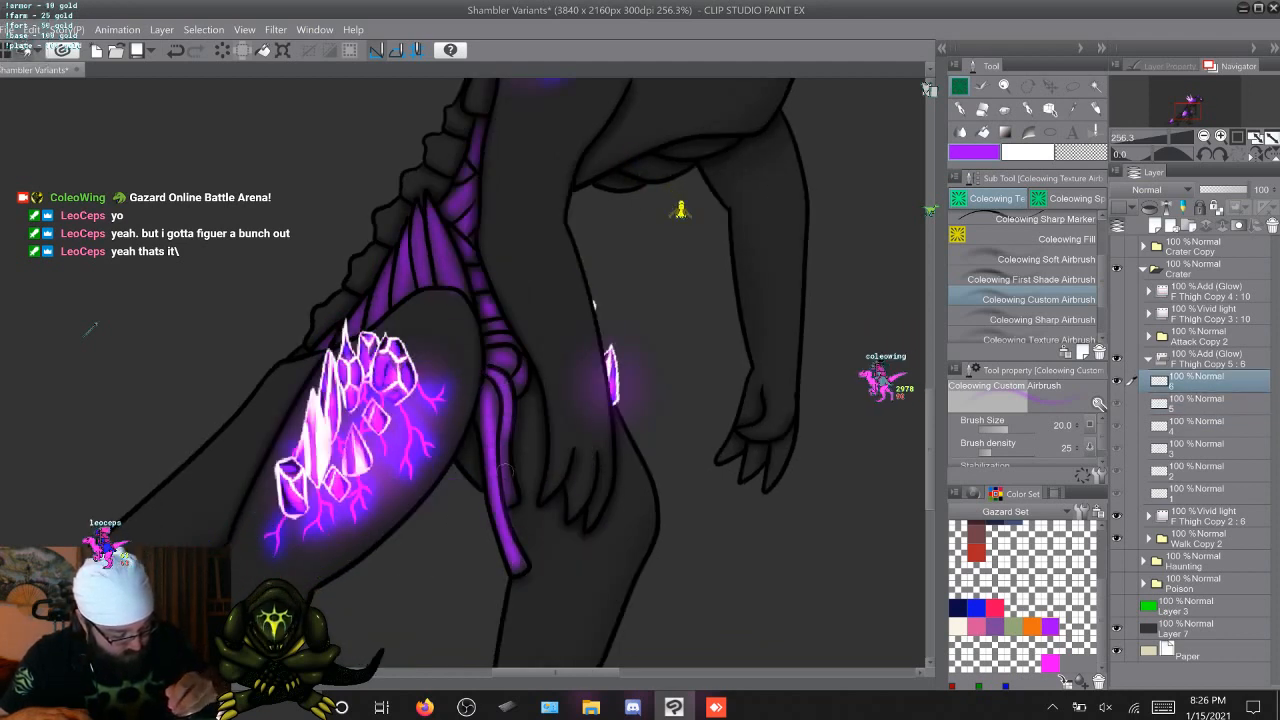
key(period)
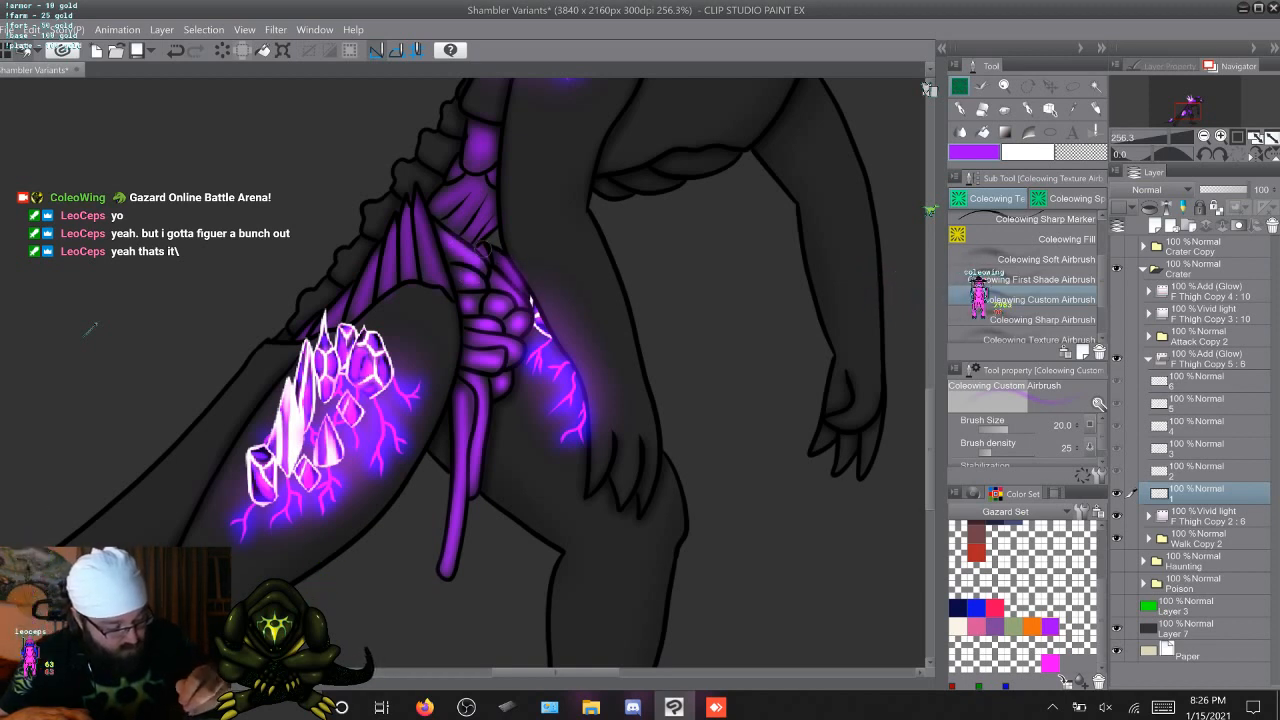
Brush purple glow onto the rounded pelvis segments wherever they are exposed on cels 1 through 6
key(Right)
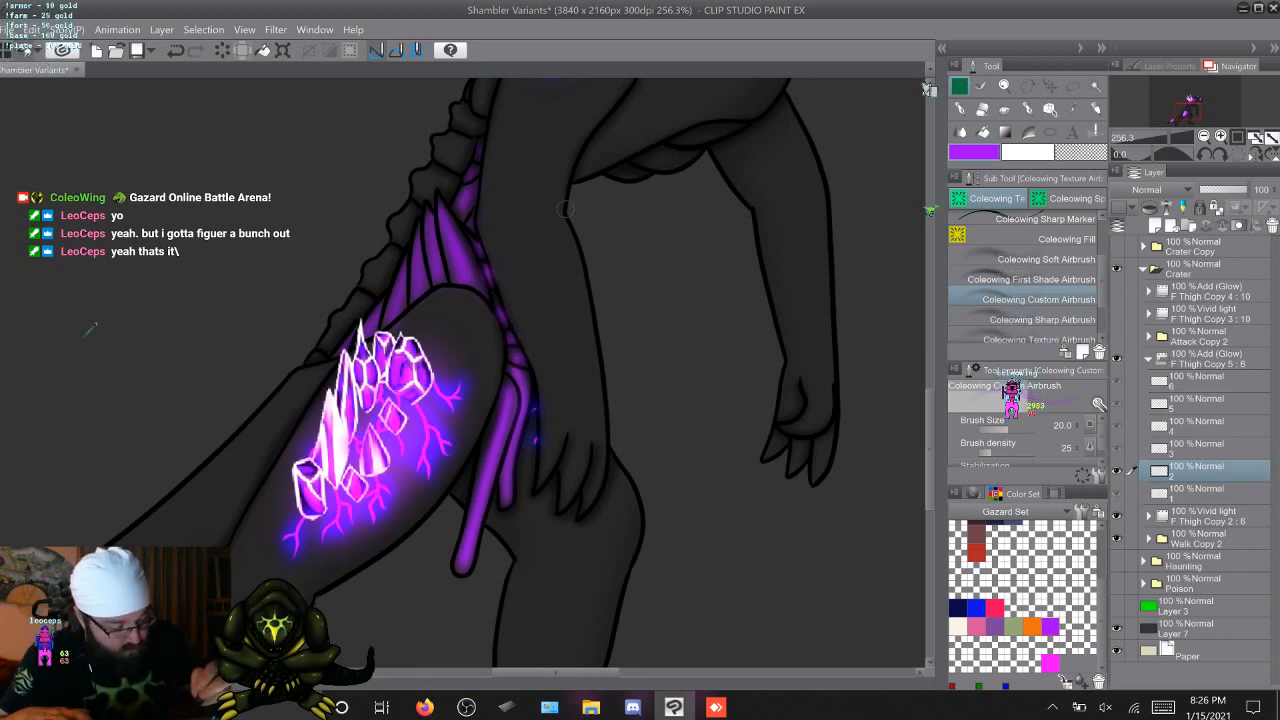
key(Left)
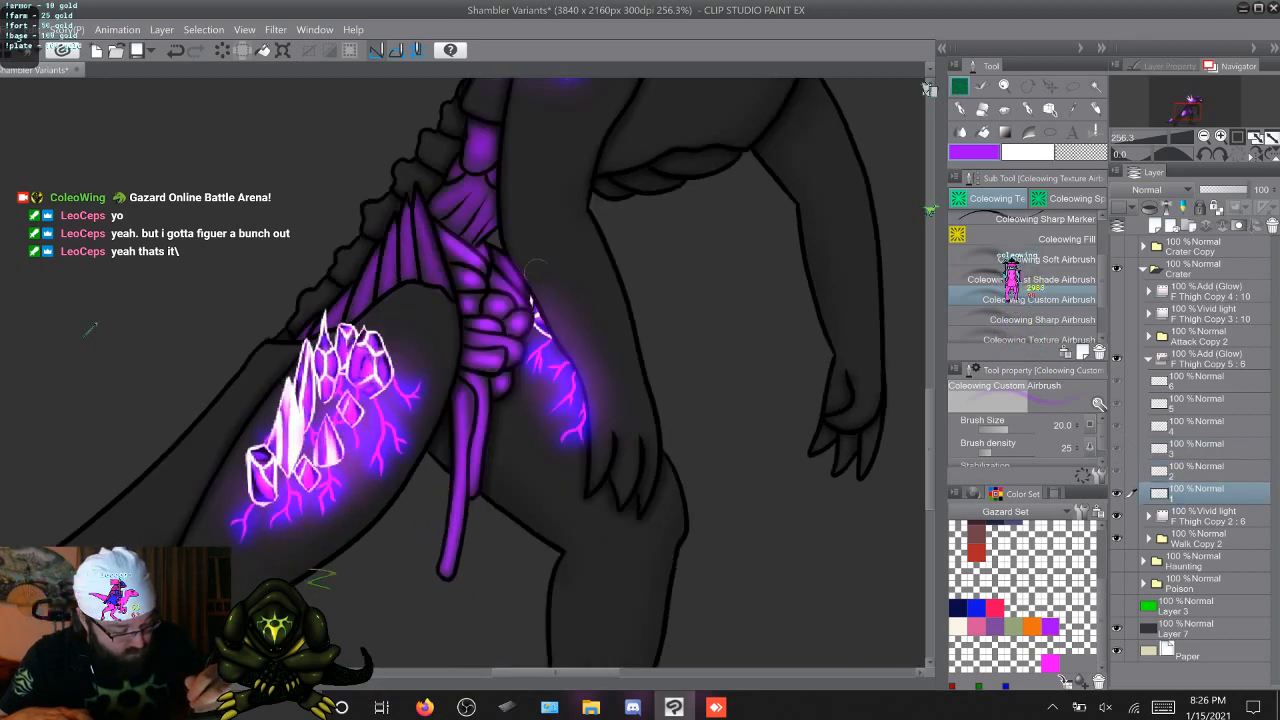
key(Left)
key(Right)
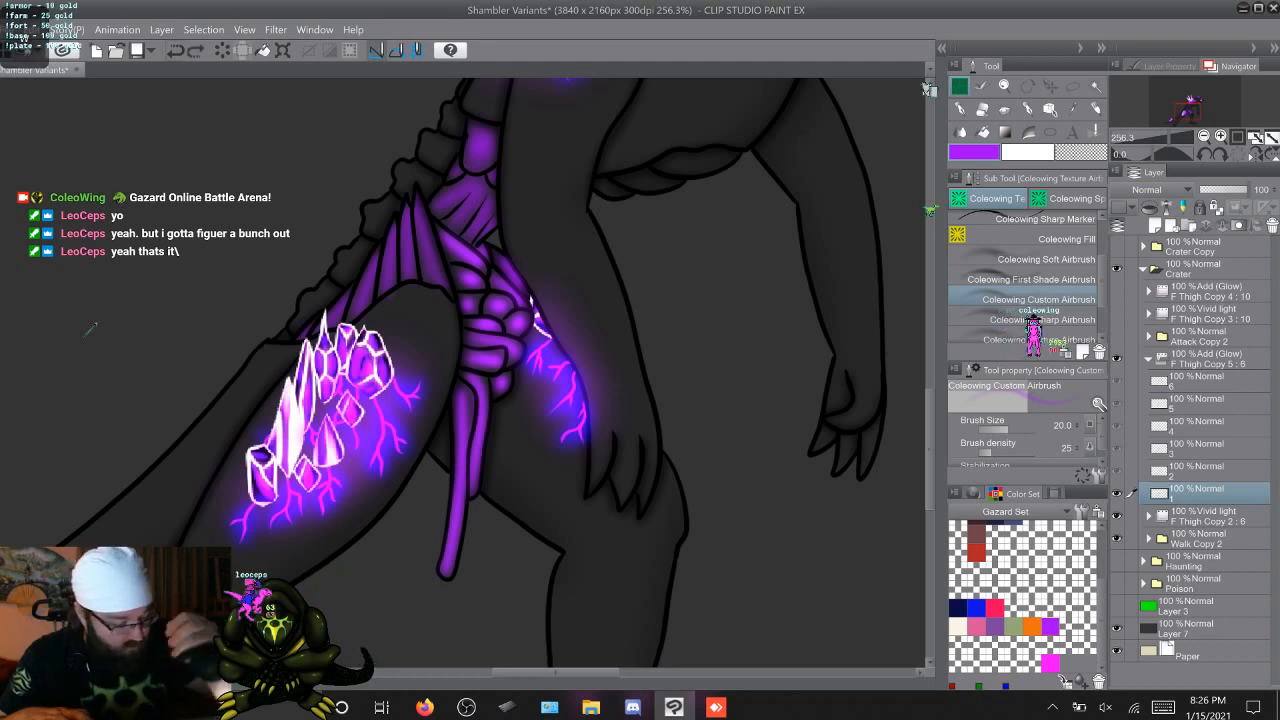
key(Right)
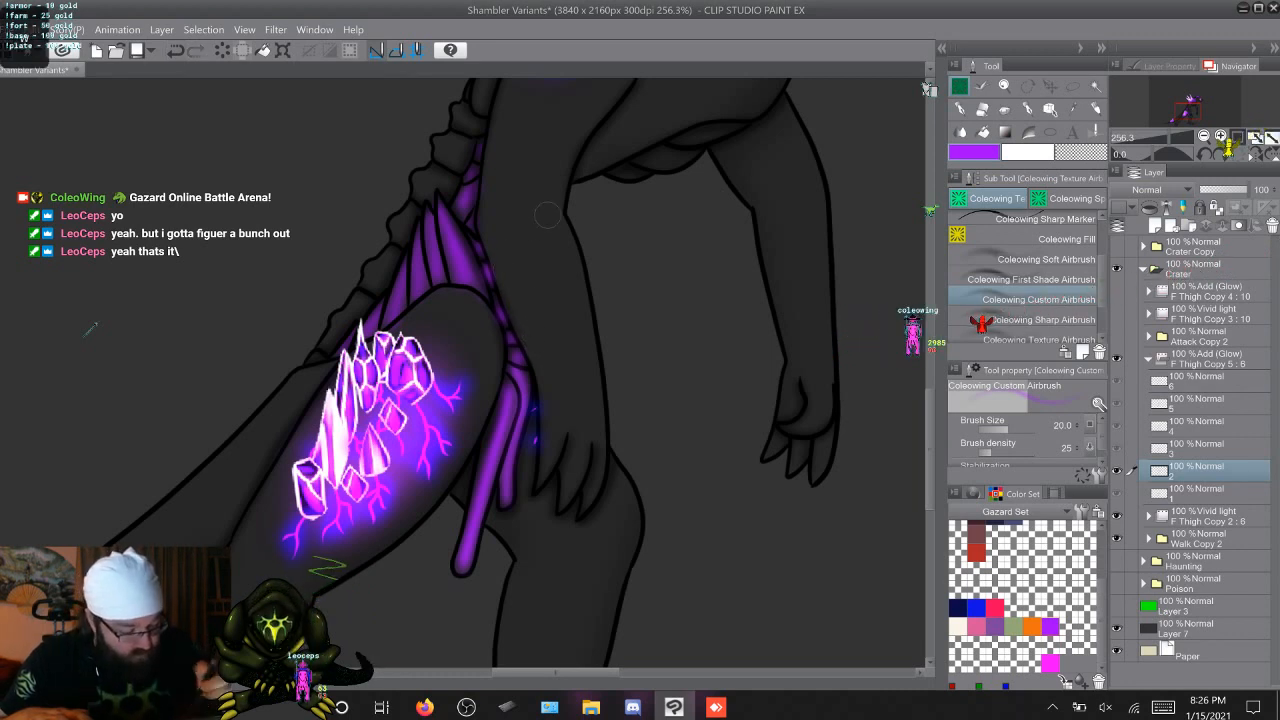
key(Right)
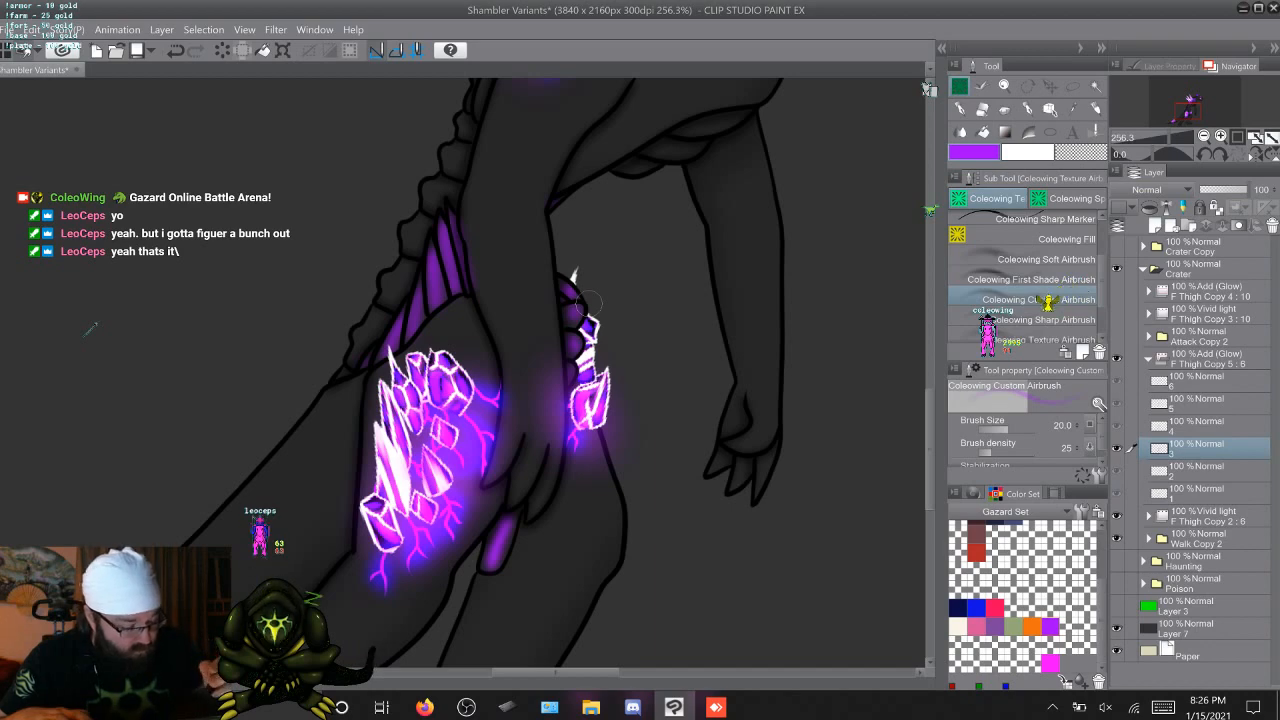
key(Left)
key(Right)
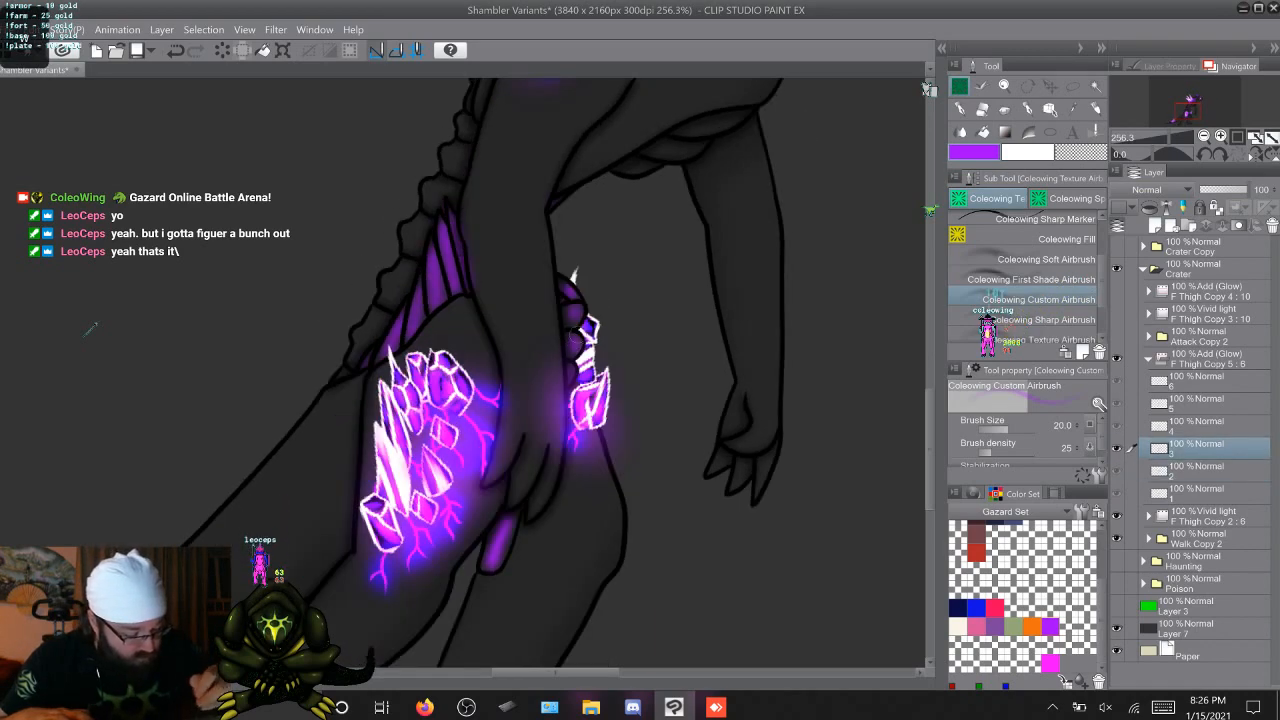
key(Left)
key(Right)
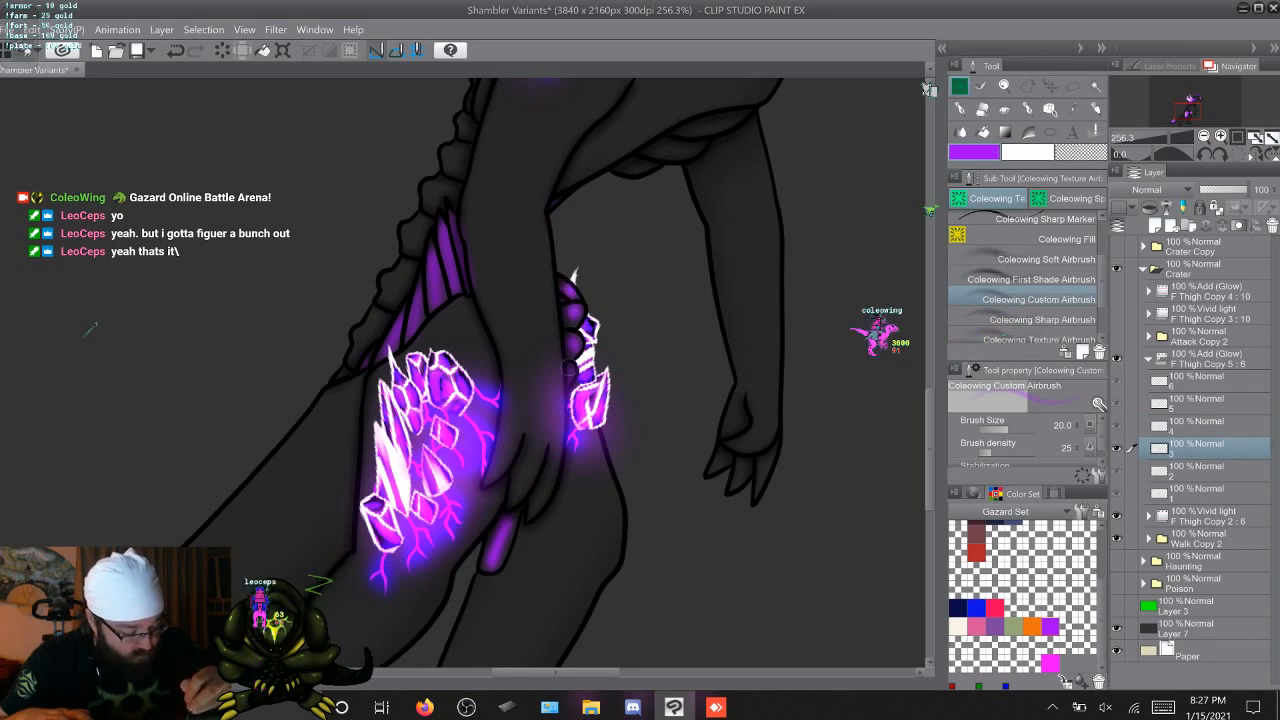
key(Right)
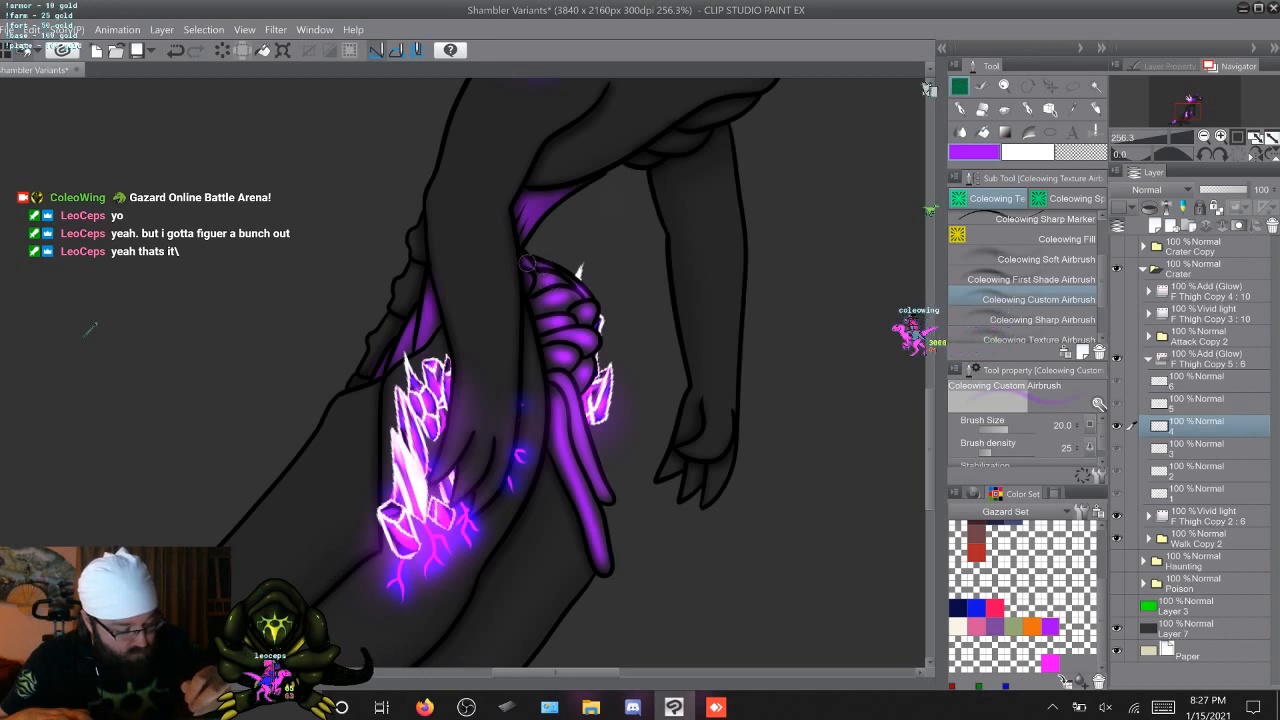
key(Right)
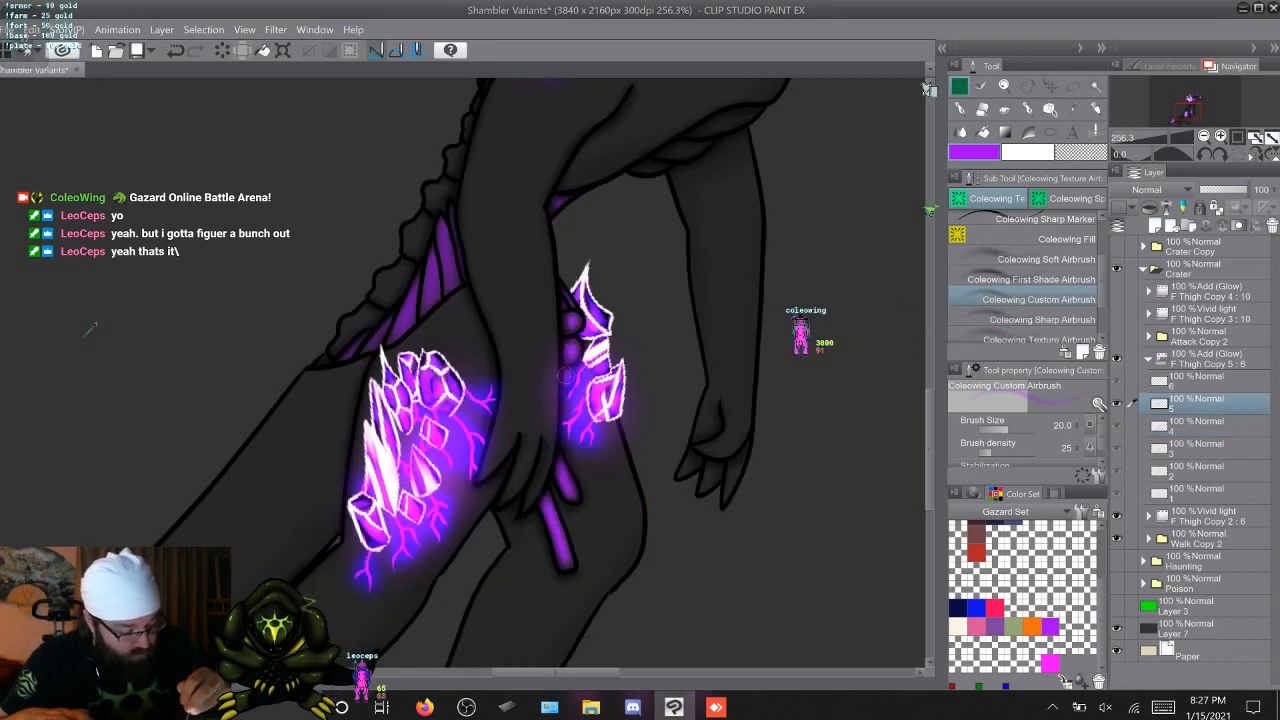
key(Right)
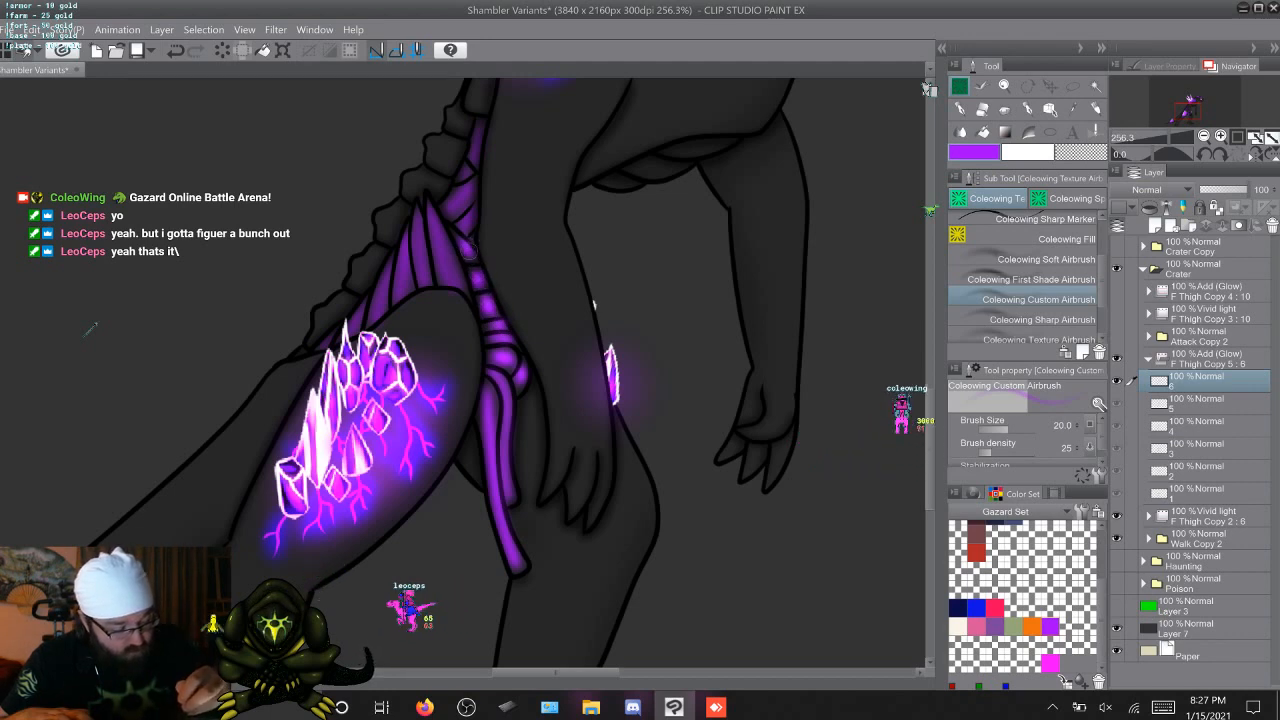
Brush purple glow along the fan of strands above the near thigh on cels 1 through 6
key(Right)
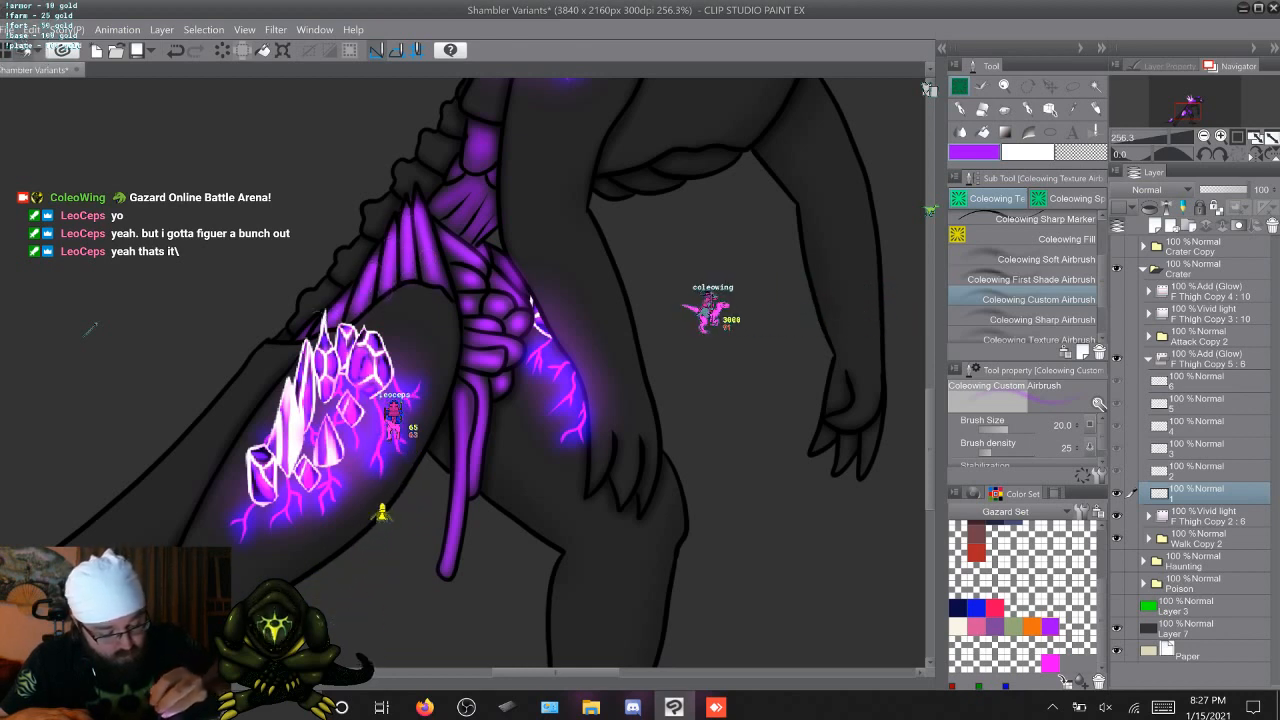
key(Right)
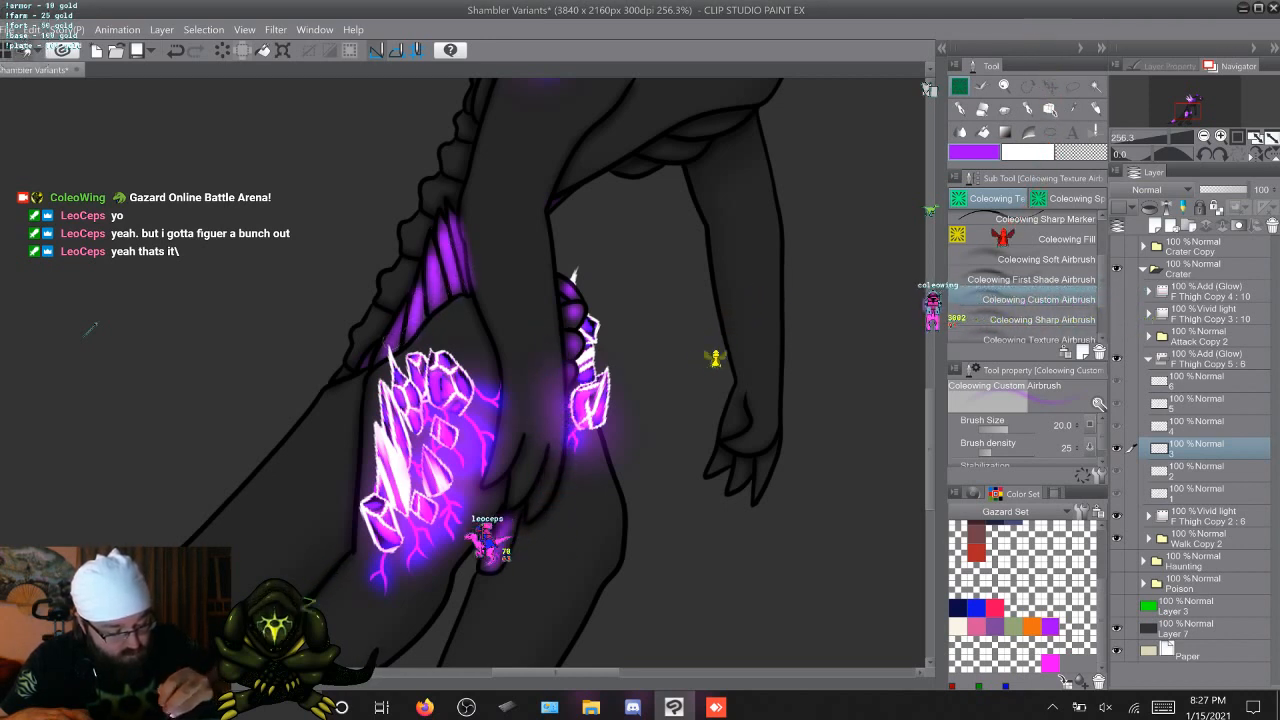
key(Right)
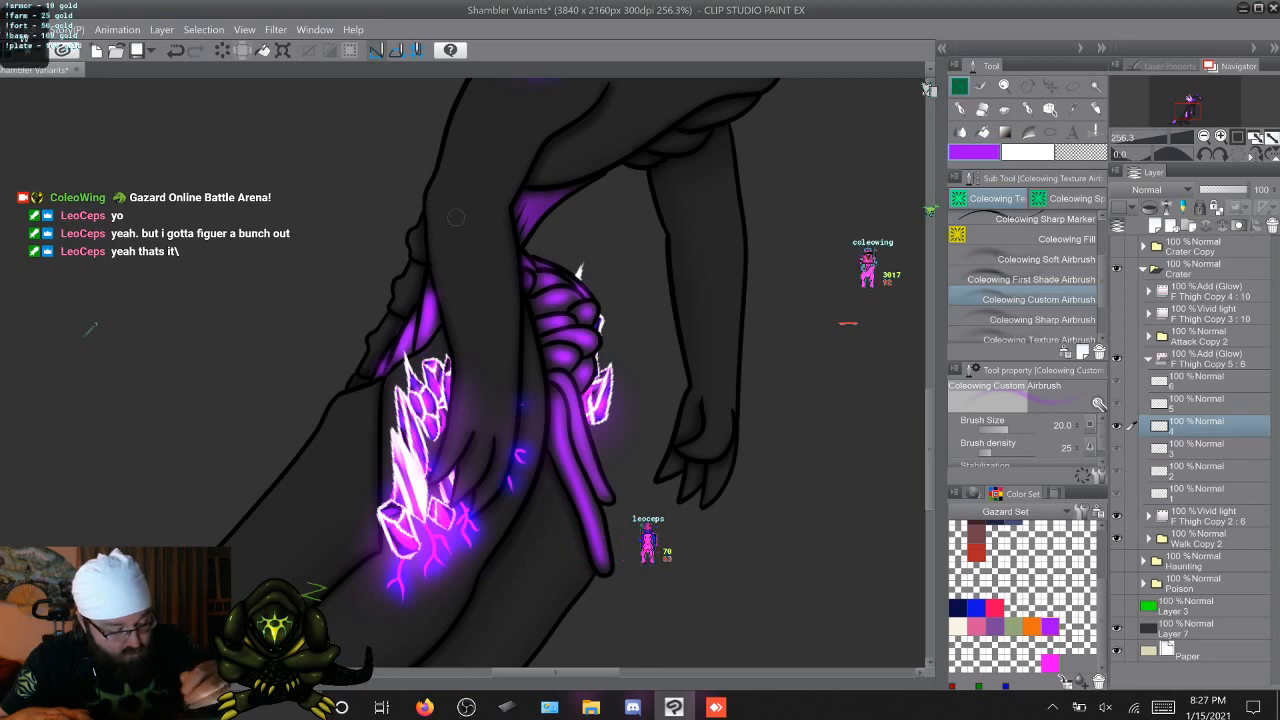
key(Right)
key(Left)
key(Right)
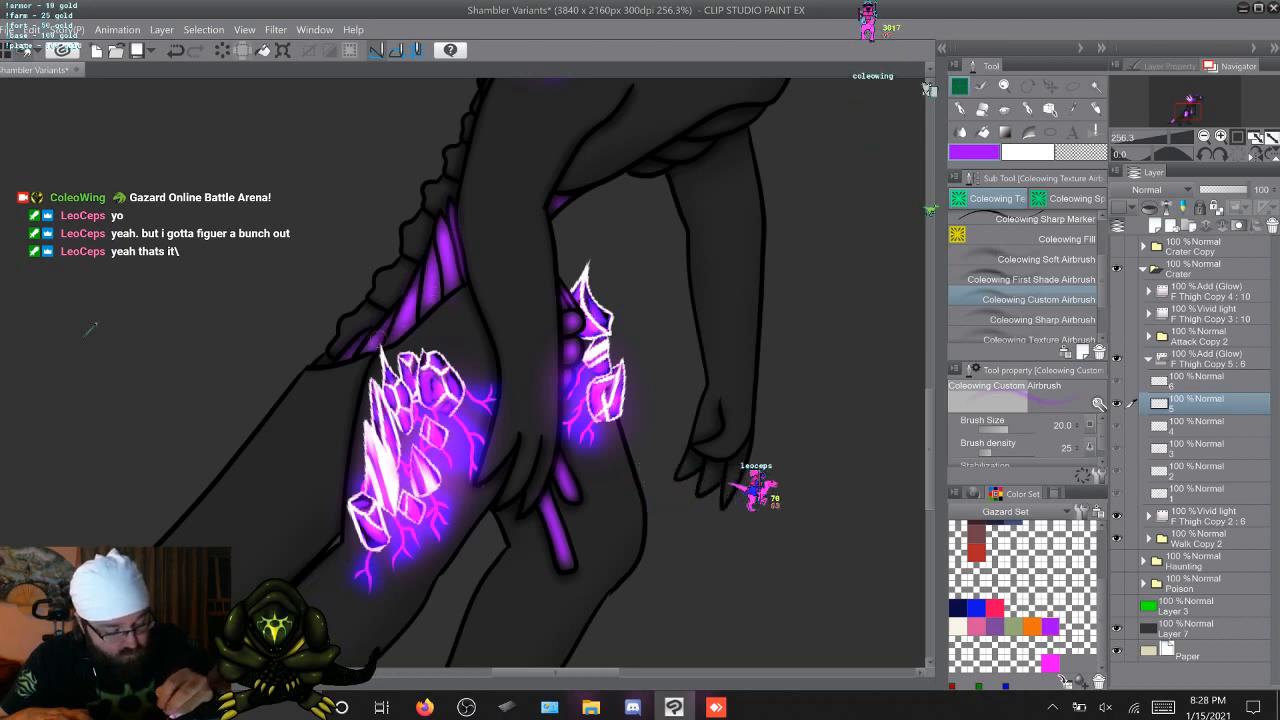
key(Right)
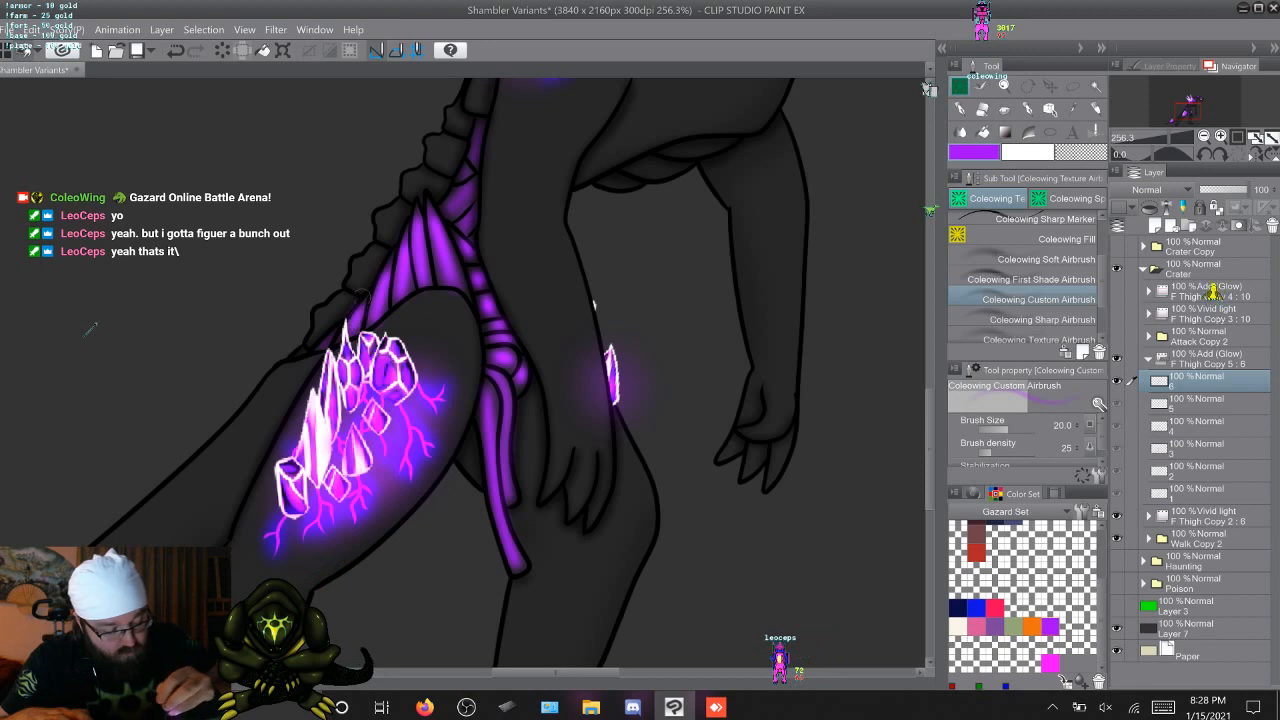
Brush purple glow onto the exposed waist tissue between the pelvis and abdomen on cels 1 through 6
key(Right)
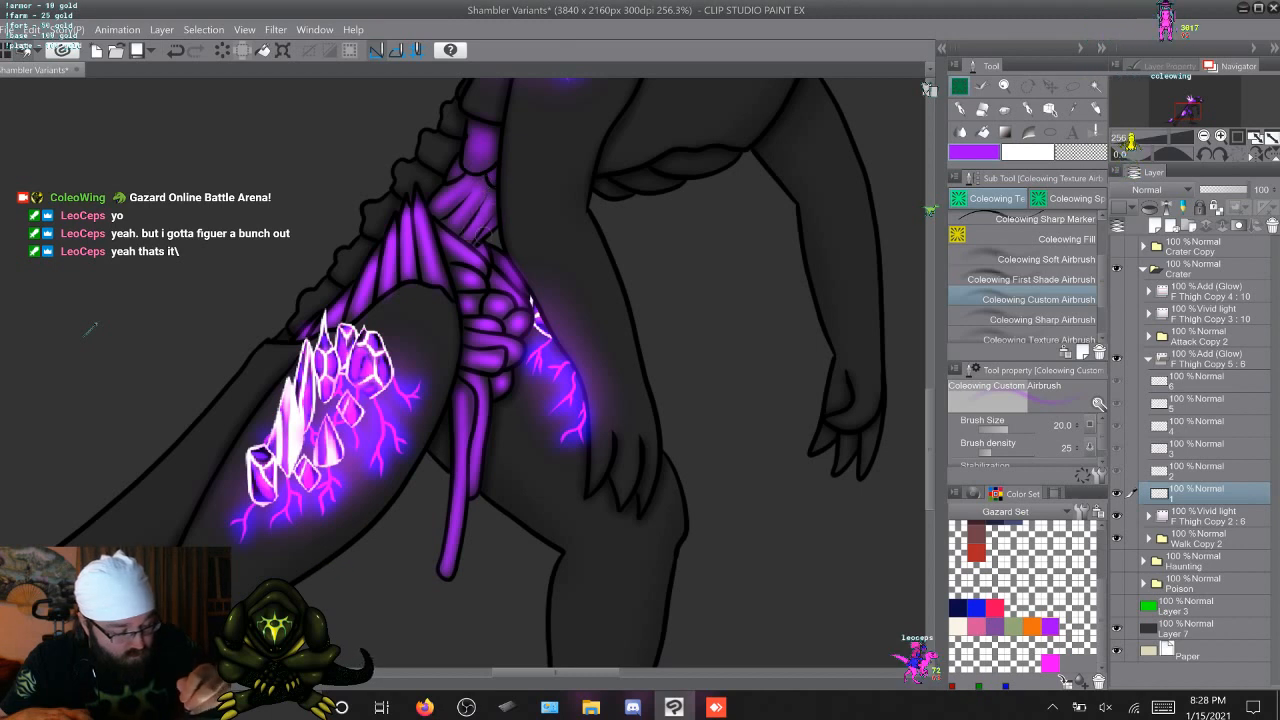
click(1130, 468)
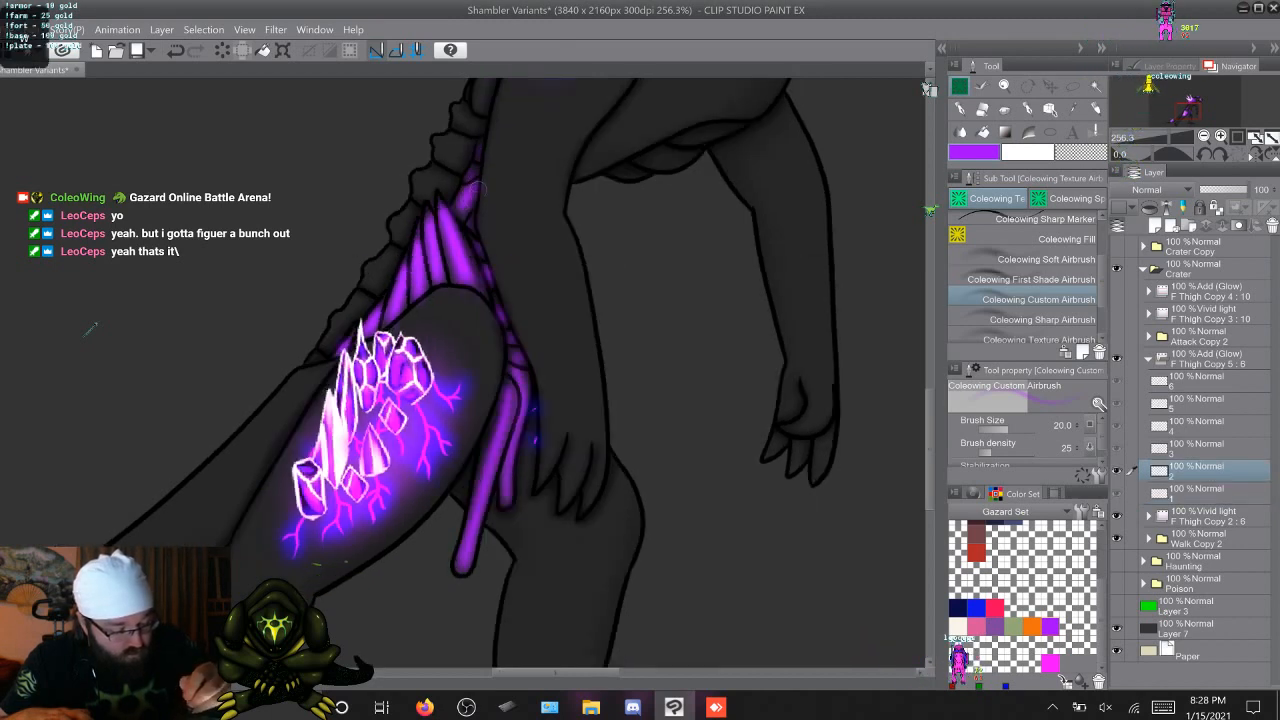
click(1131, 446)
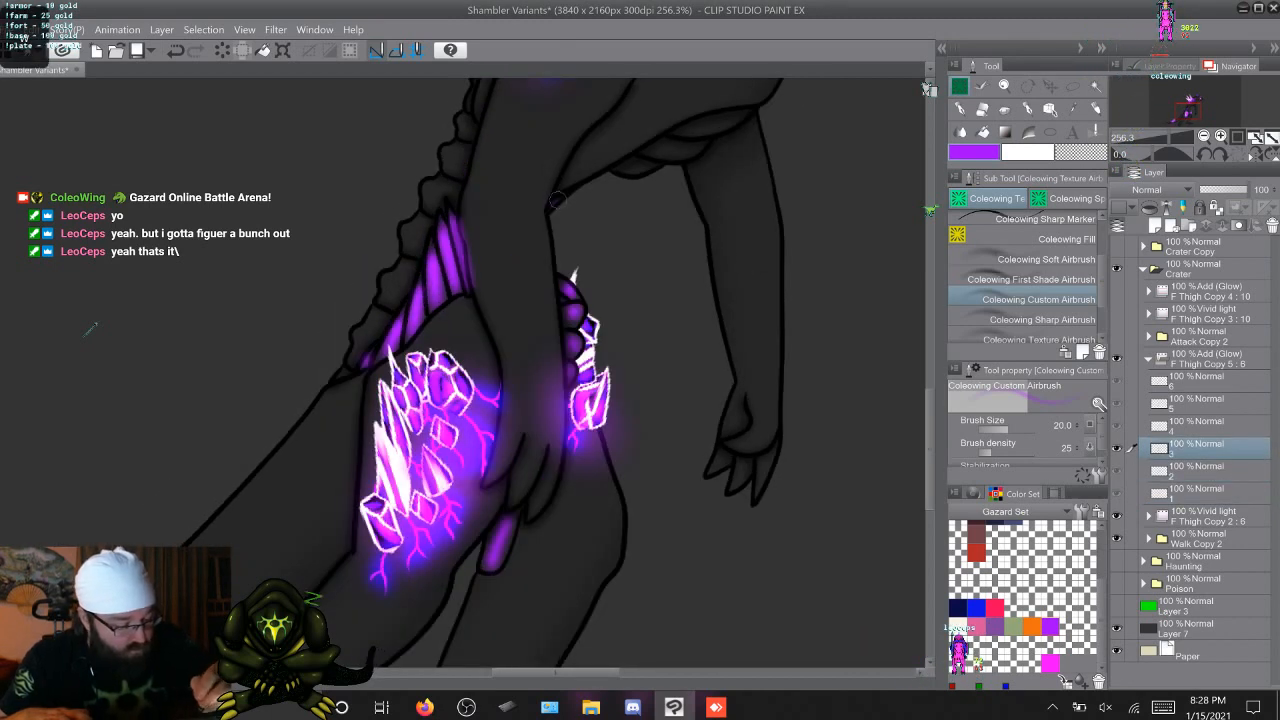
click(1131, 424)
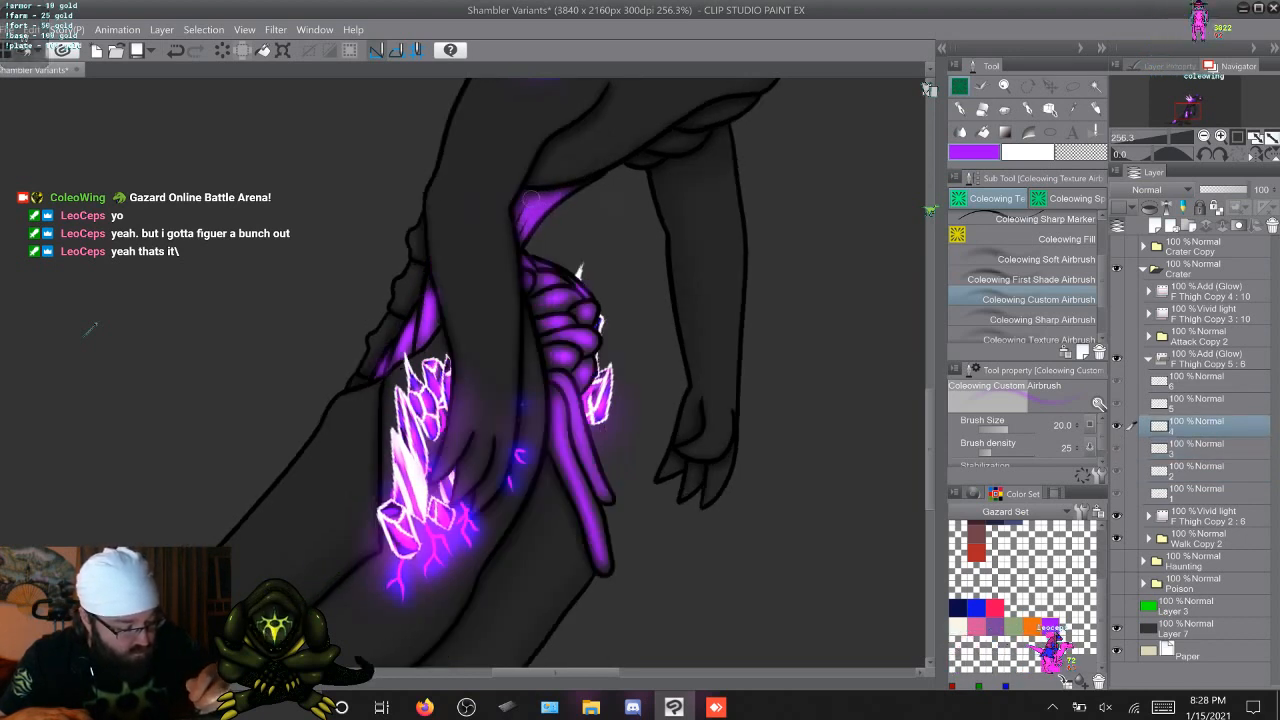
click(1131, 401)
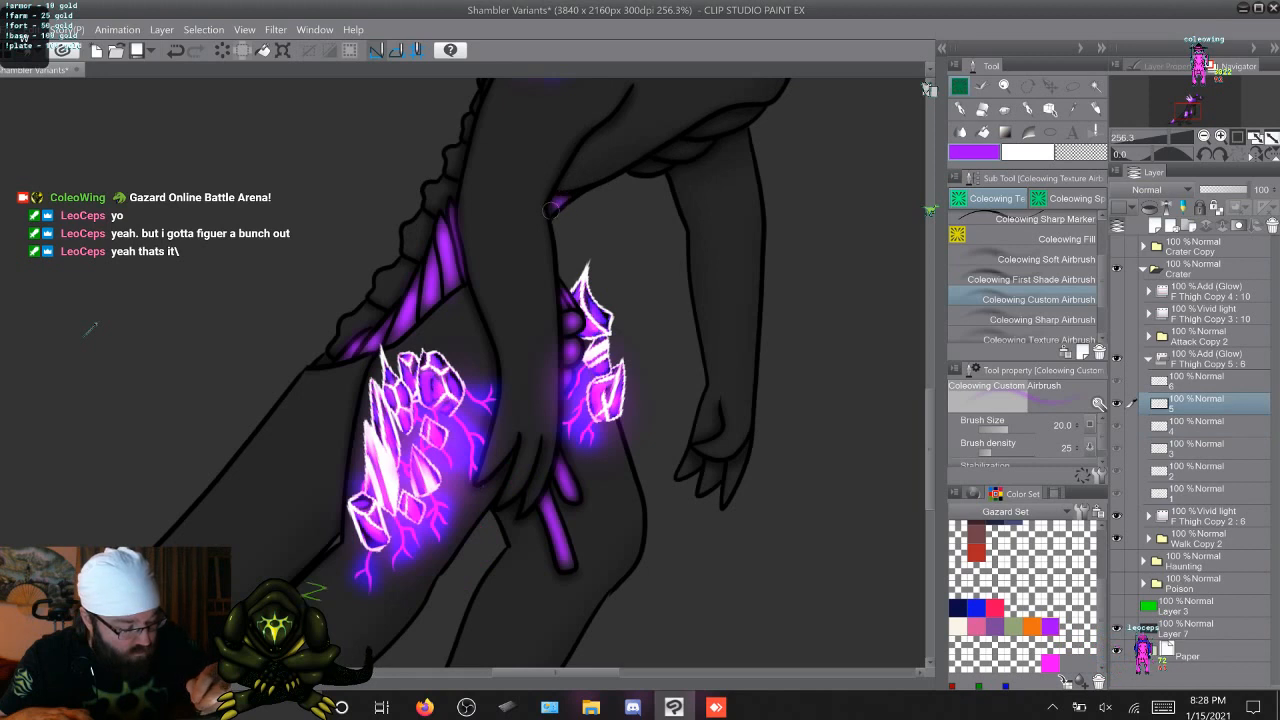
click(1130, 379)
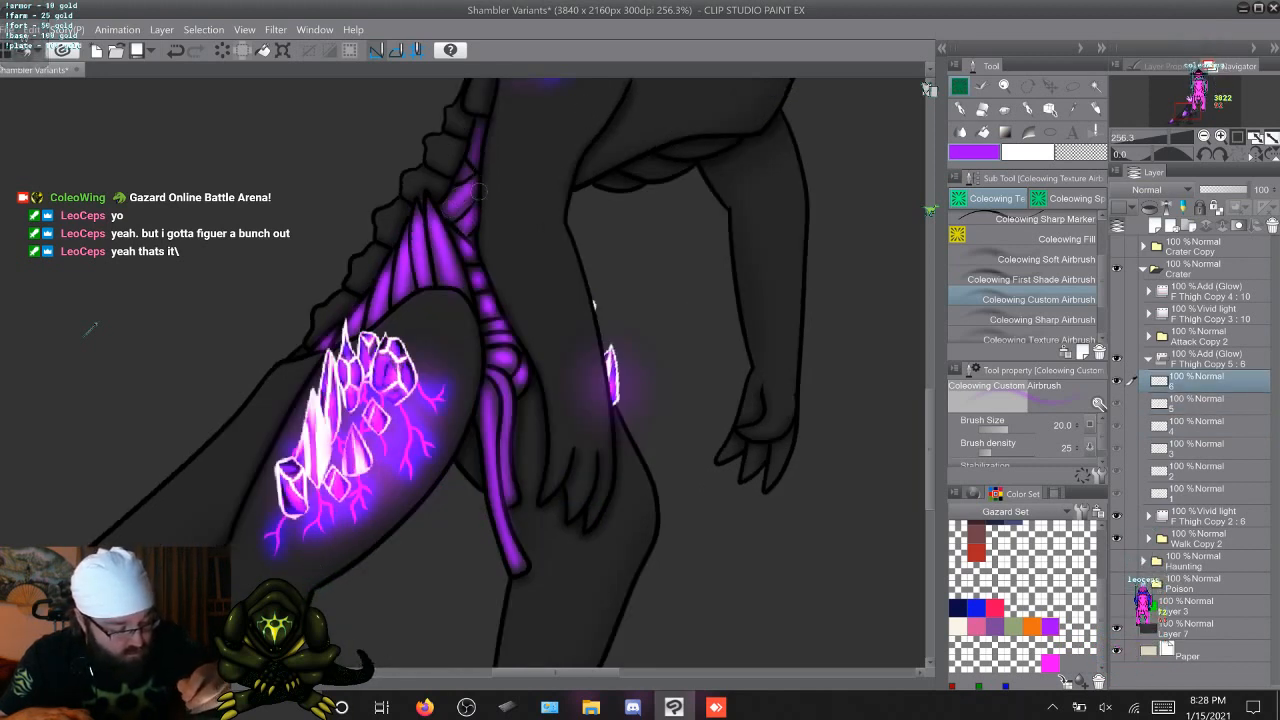
Brush purple glow onto the small uppermost waist segment beside the back plates on the cels where it is exposed
click(1130, 492)
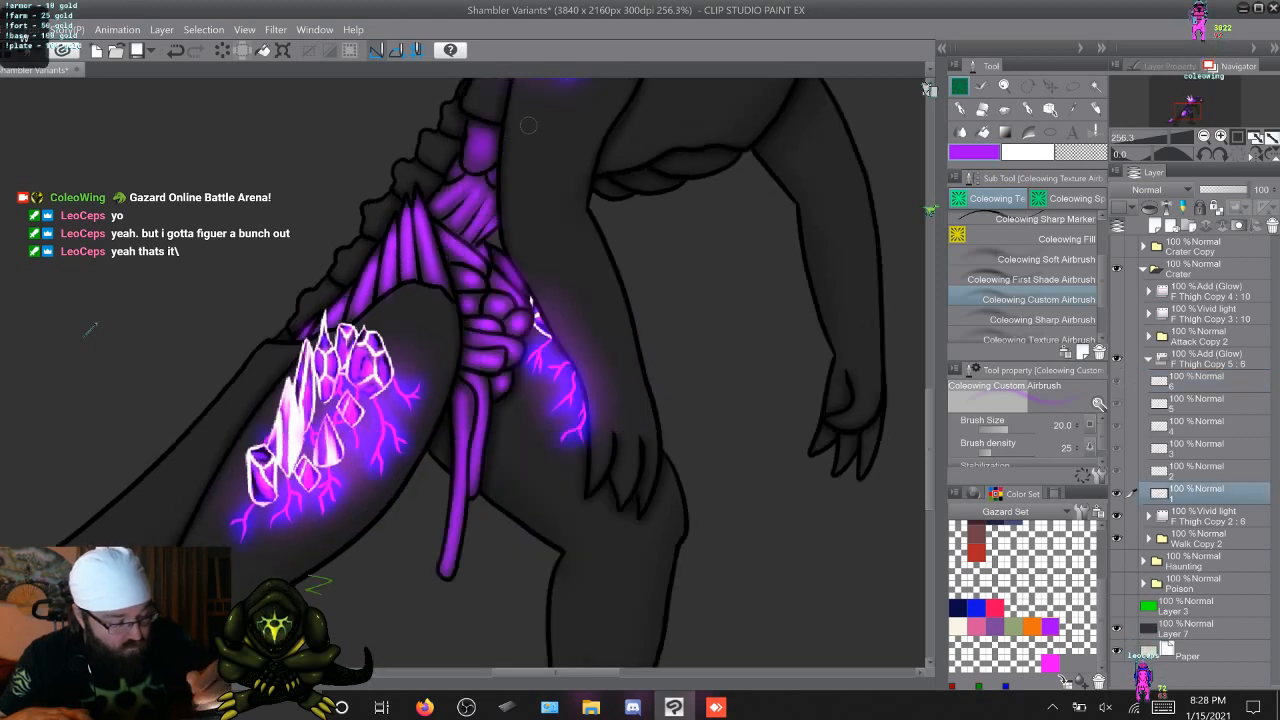
drag(482, 136, 481, 157)
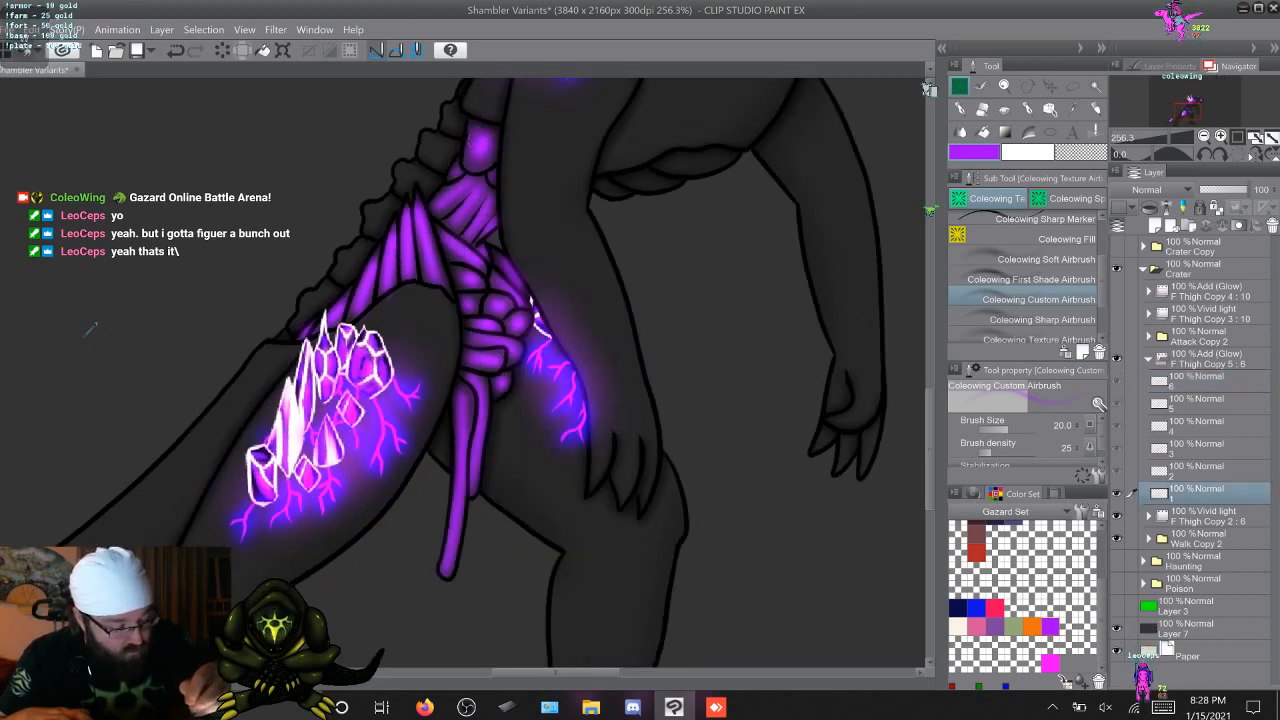
key(alt+bracketright)
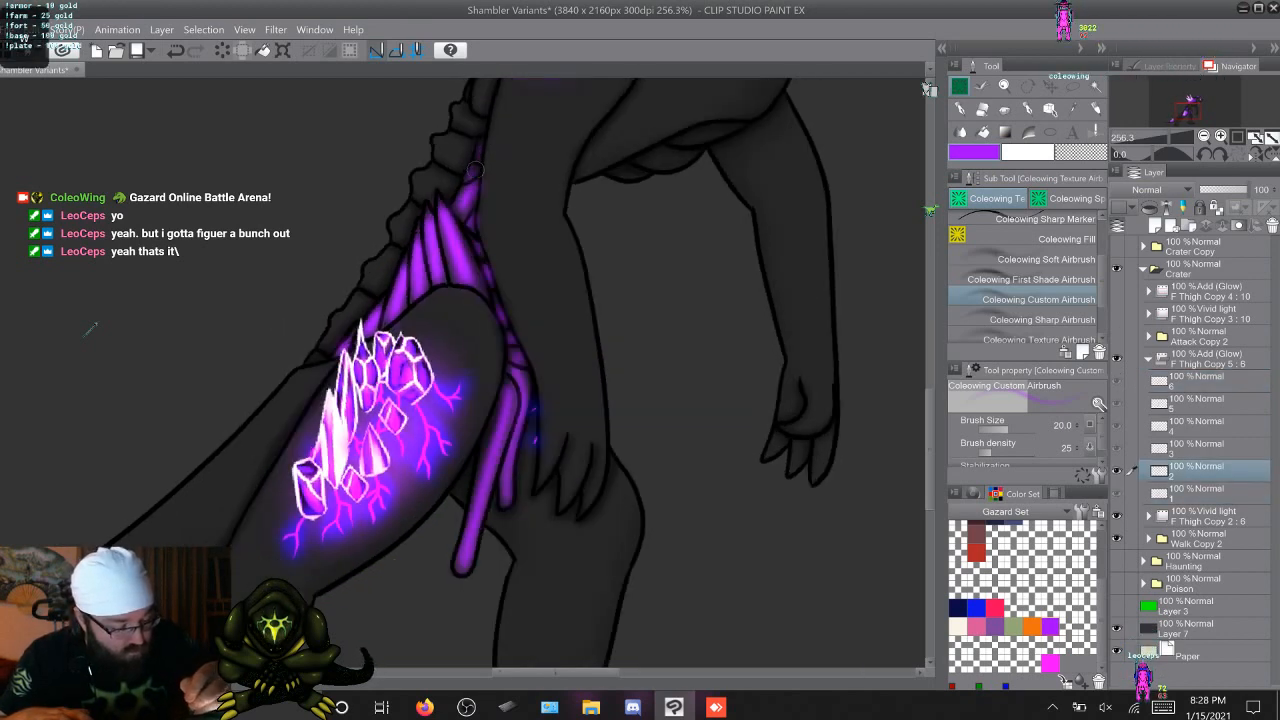
drag(479, 156, 482, 140)
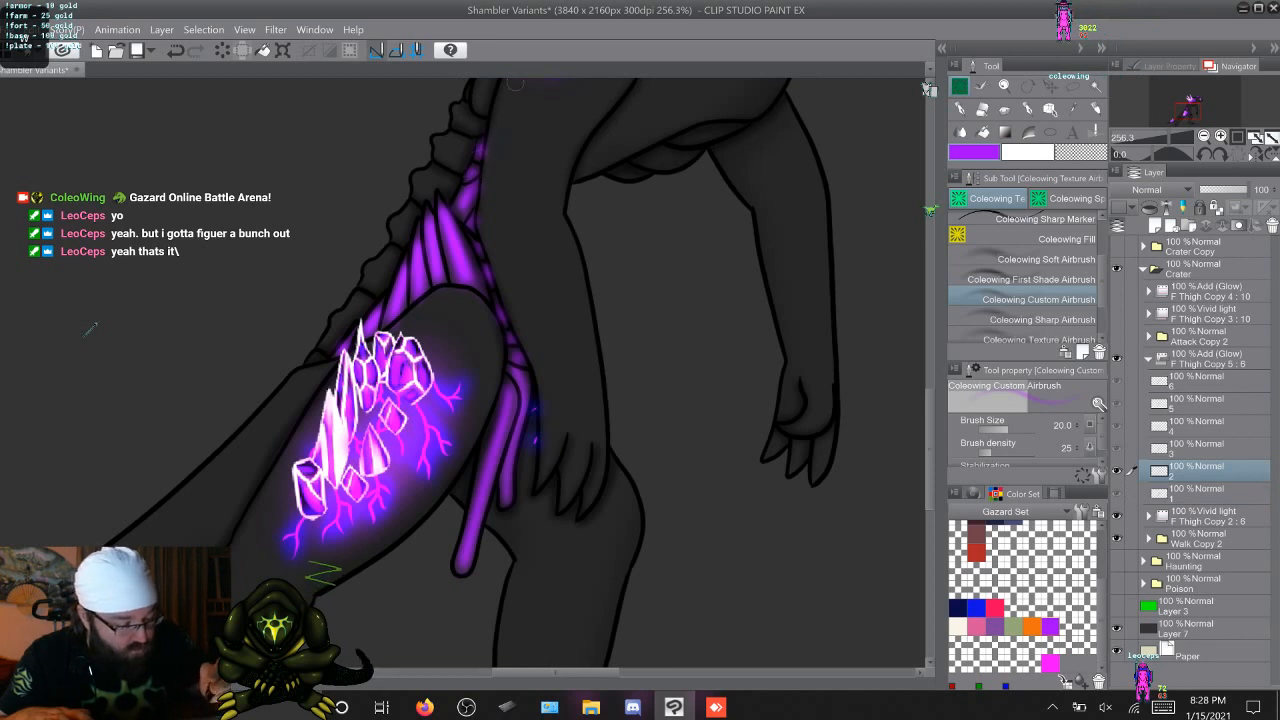
key(alt+bracketleft)
key(alt+bracketright)
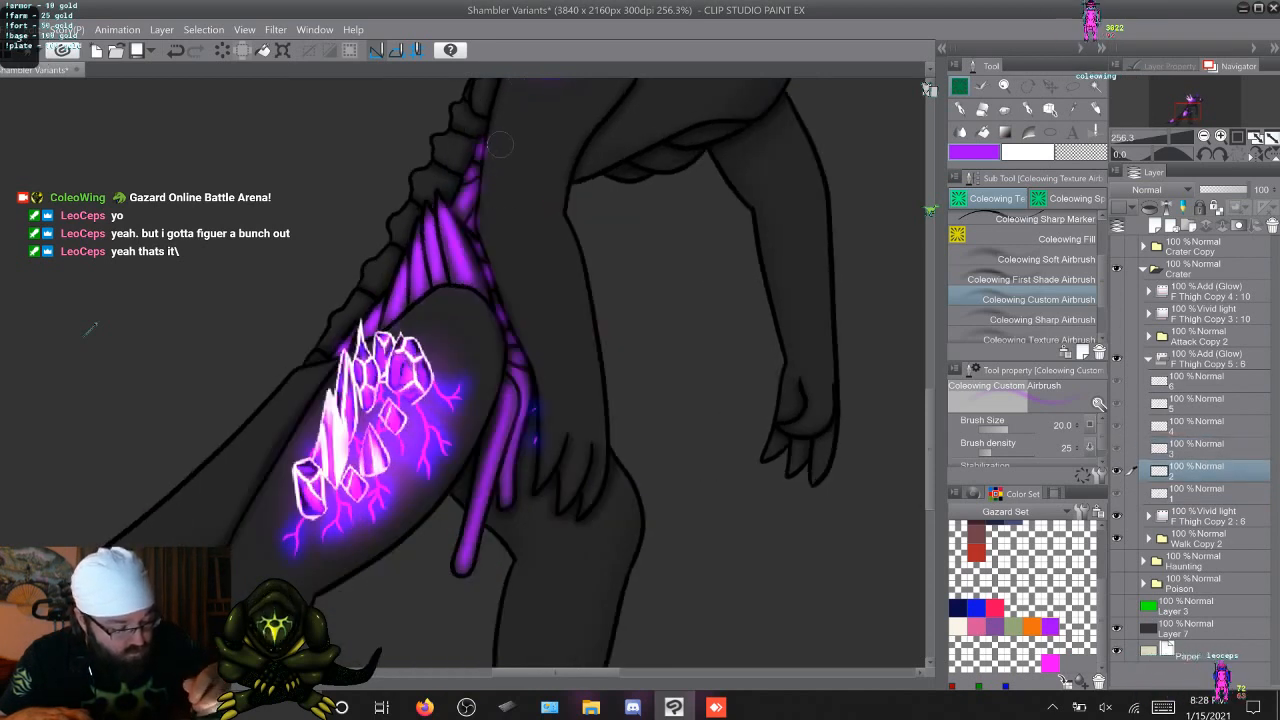
key(alt+bracketright)
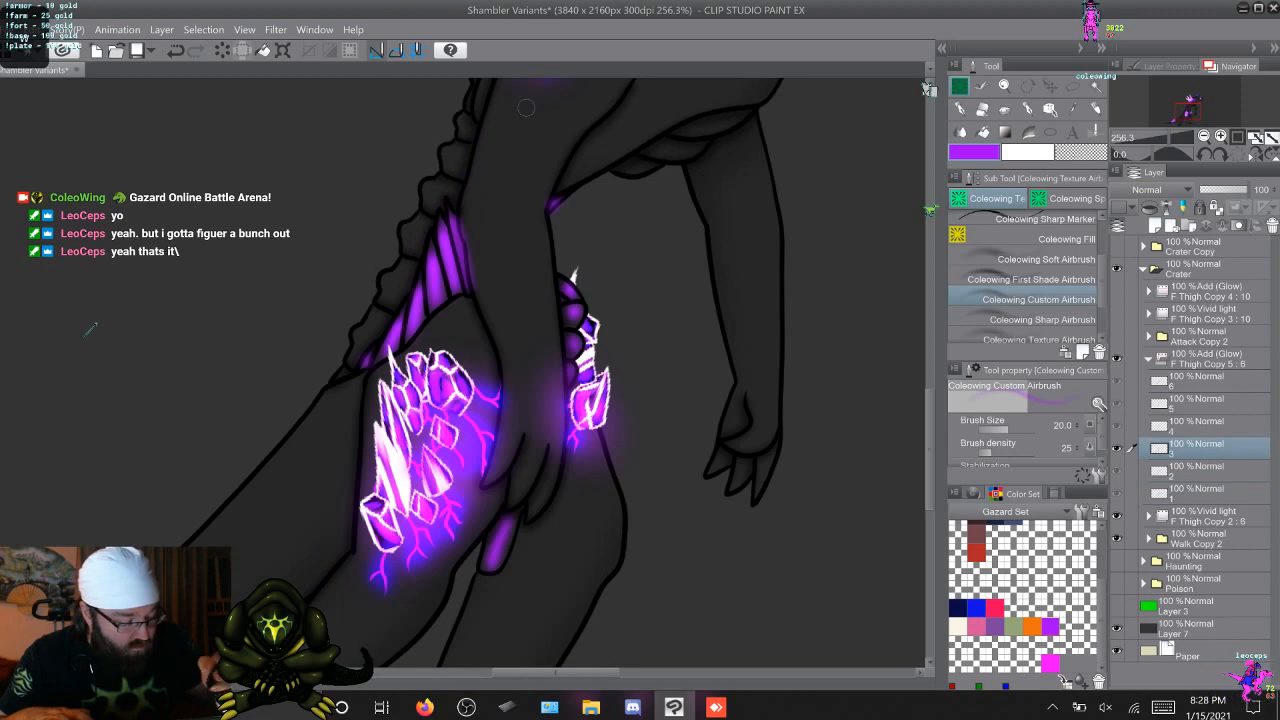
key(alt+bracketright)
key(alt+bracketright)
key(alt+bracketright)
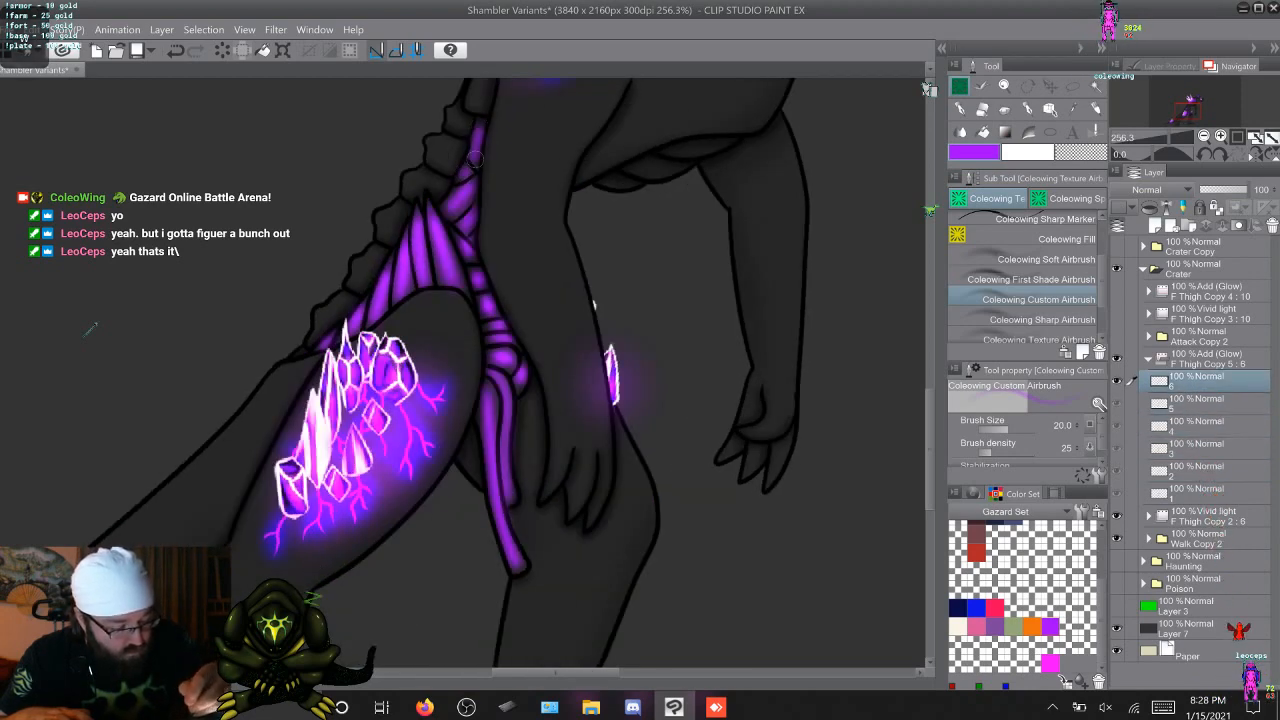
key(alt+bracketright)
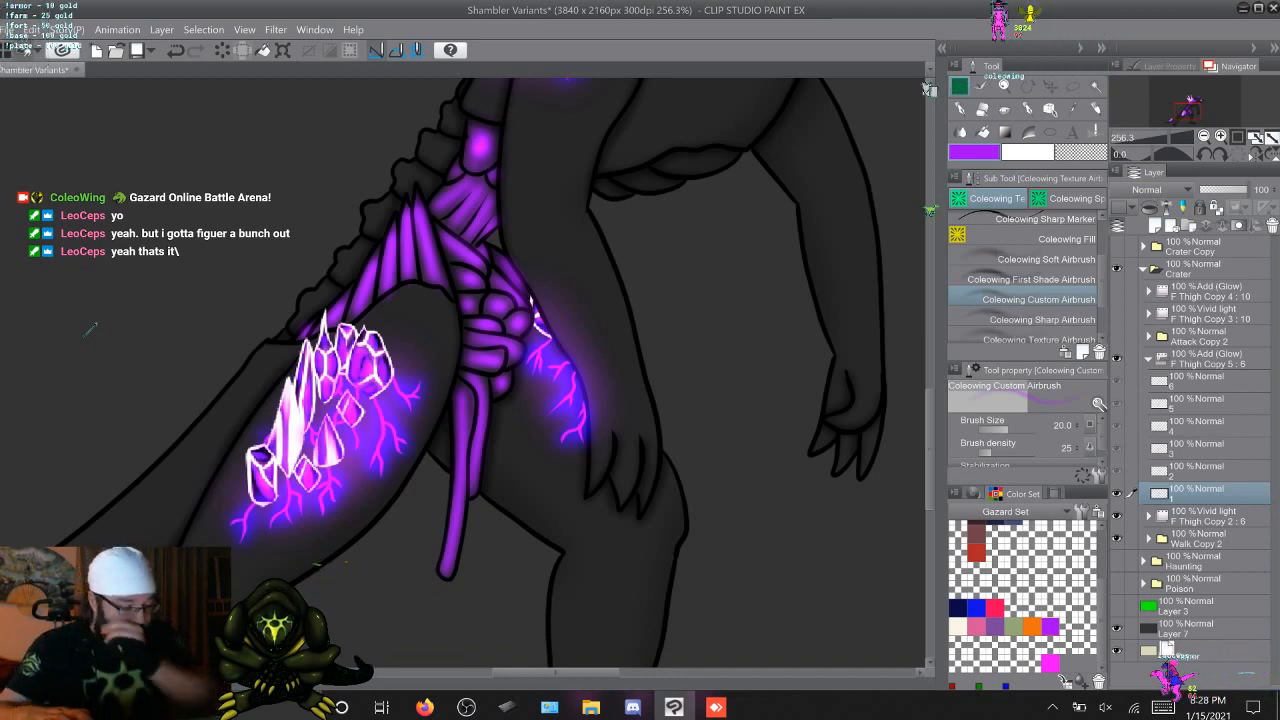
Check the glow on the whole figure across the walk cels and collapse the Add (Glow) folder F Thigh Copy 5
scroll(85, 334, down, 1)
scroll(90, 328, down, 1)
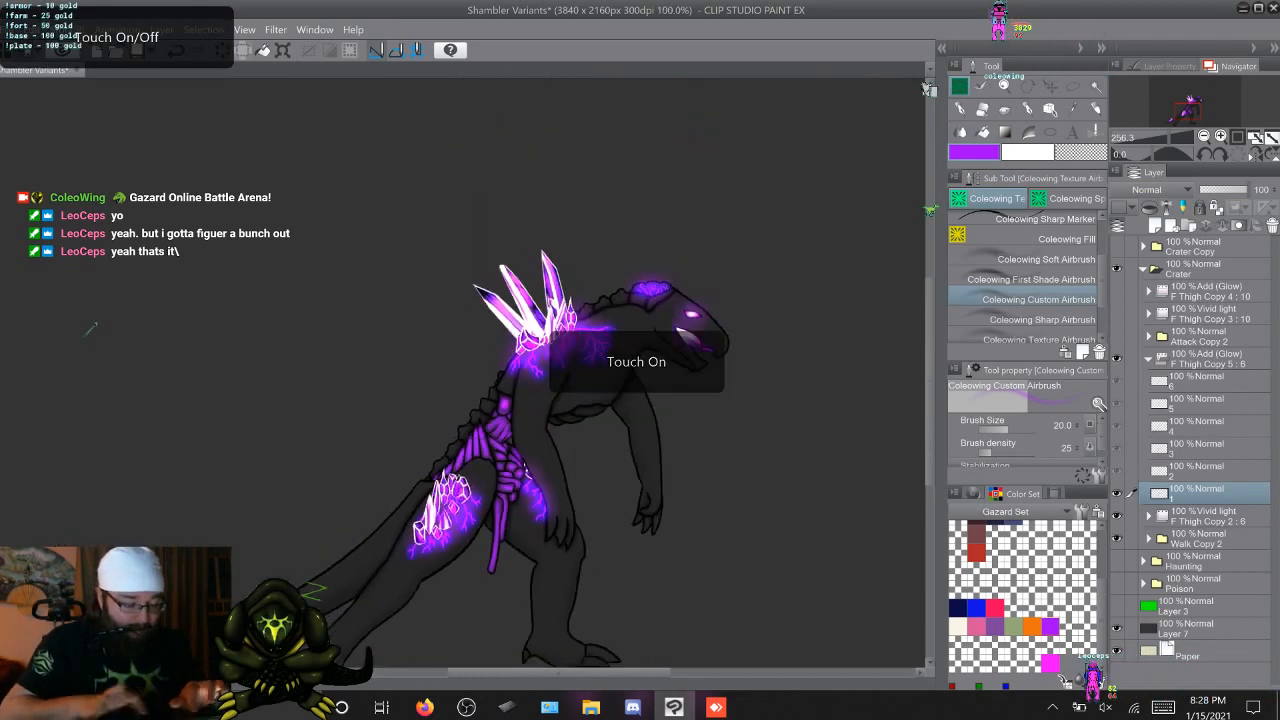
scroll(90, 328, down, 1)
scroll(90, 328, up, 1)
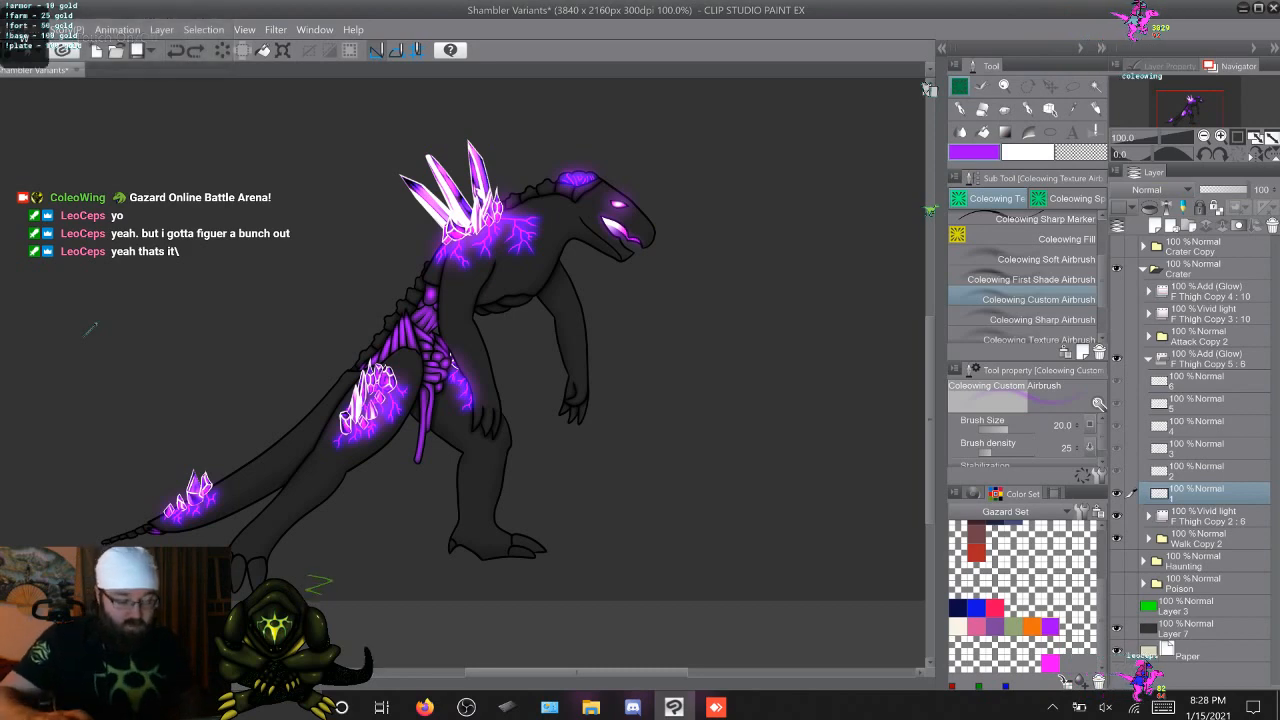
key(Right)
key(Right)
key(Right)
key(Right)
key(Right)
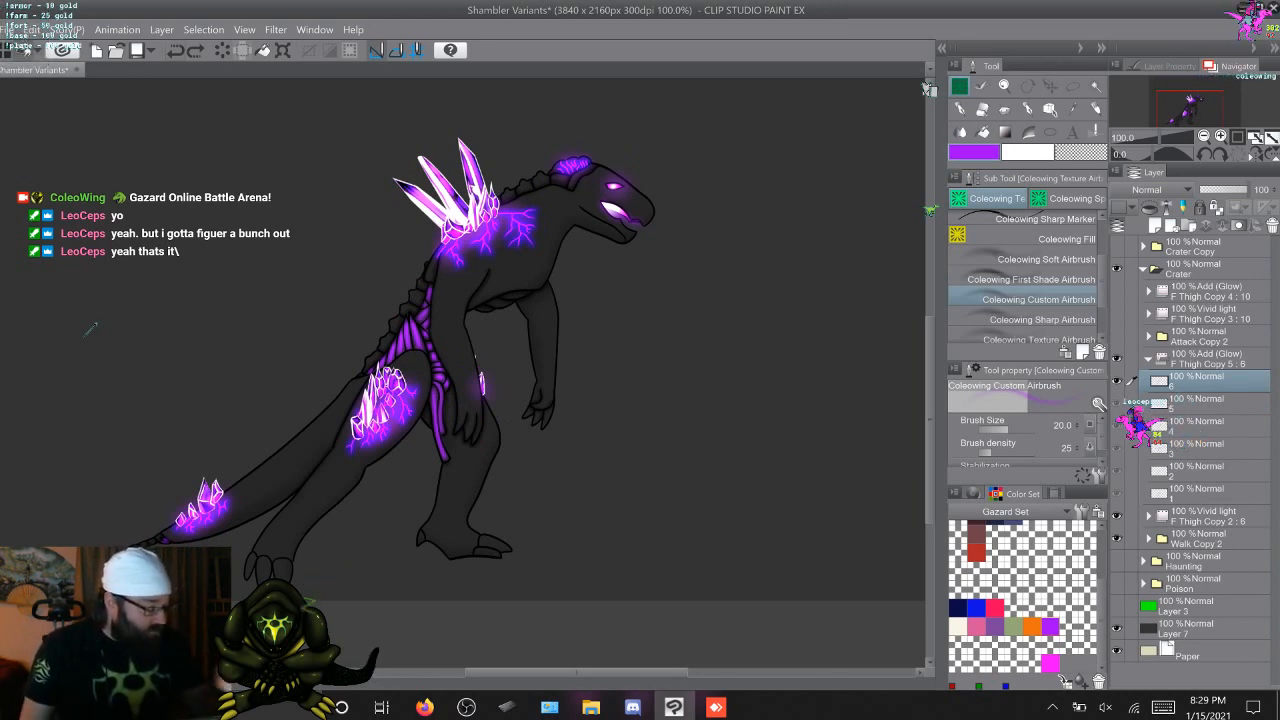
click(1148, 358)
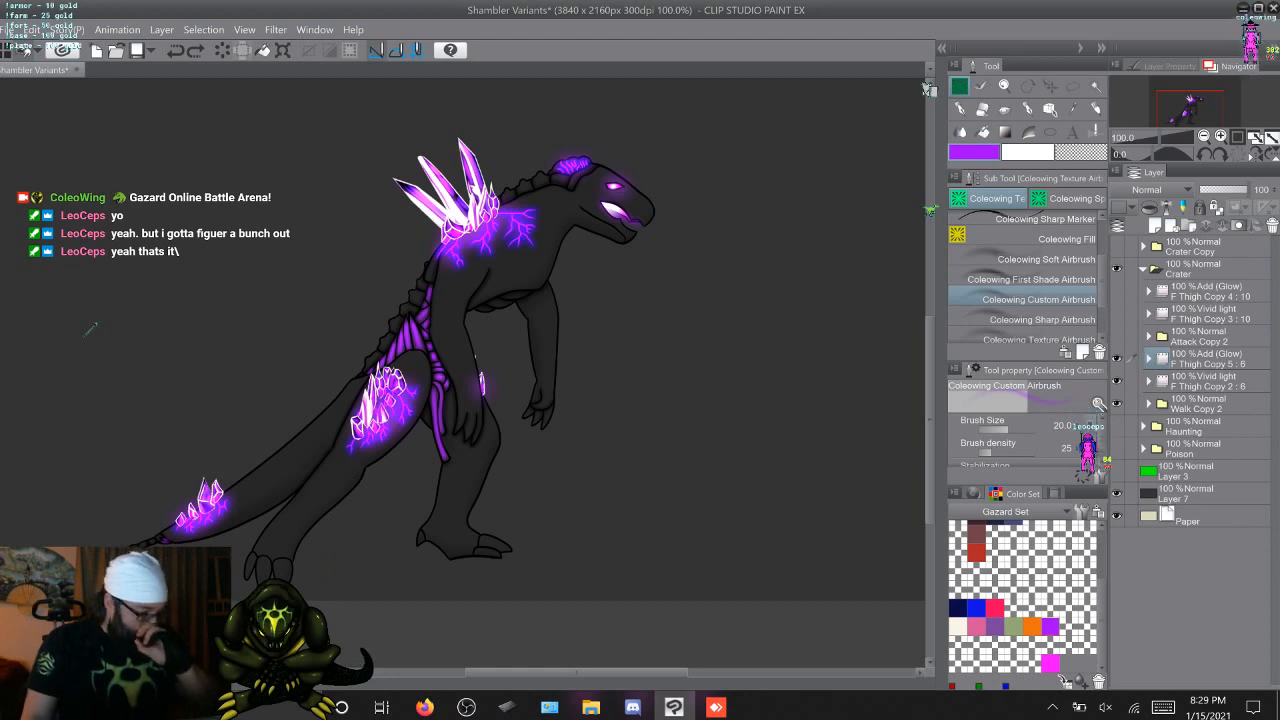
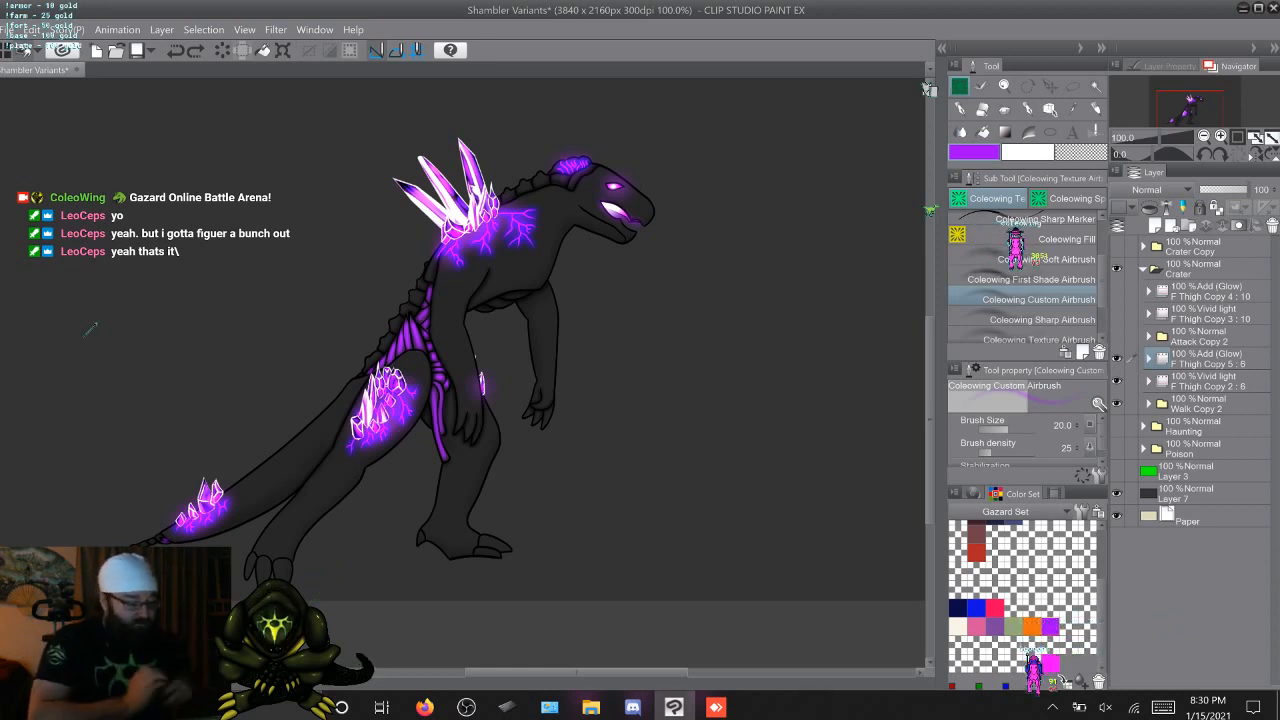
Hide the Crater and Poison variants and show only the Haunting variant with its Walk folder
click(1143, 268)
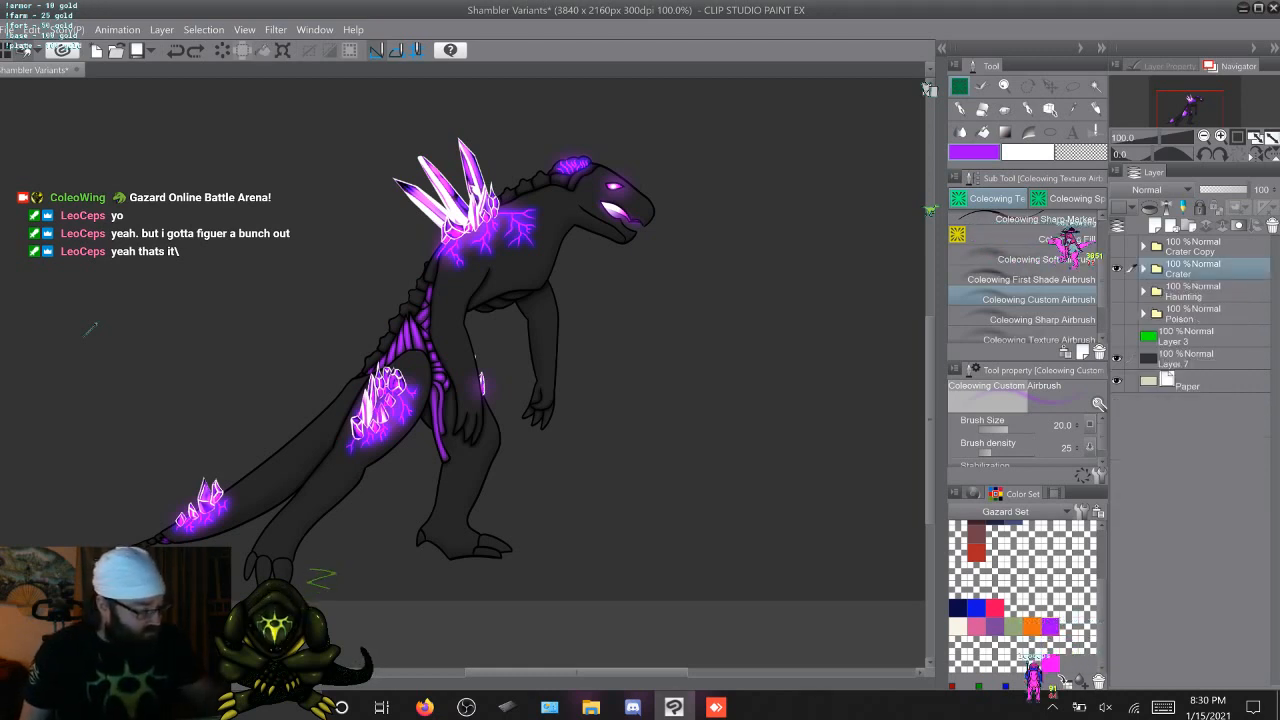
click(1117, 268)
click(1117, 313)
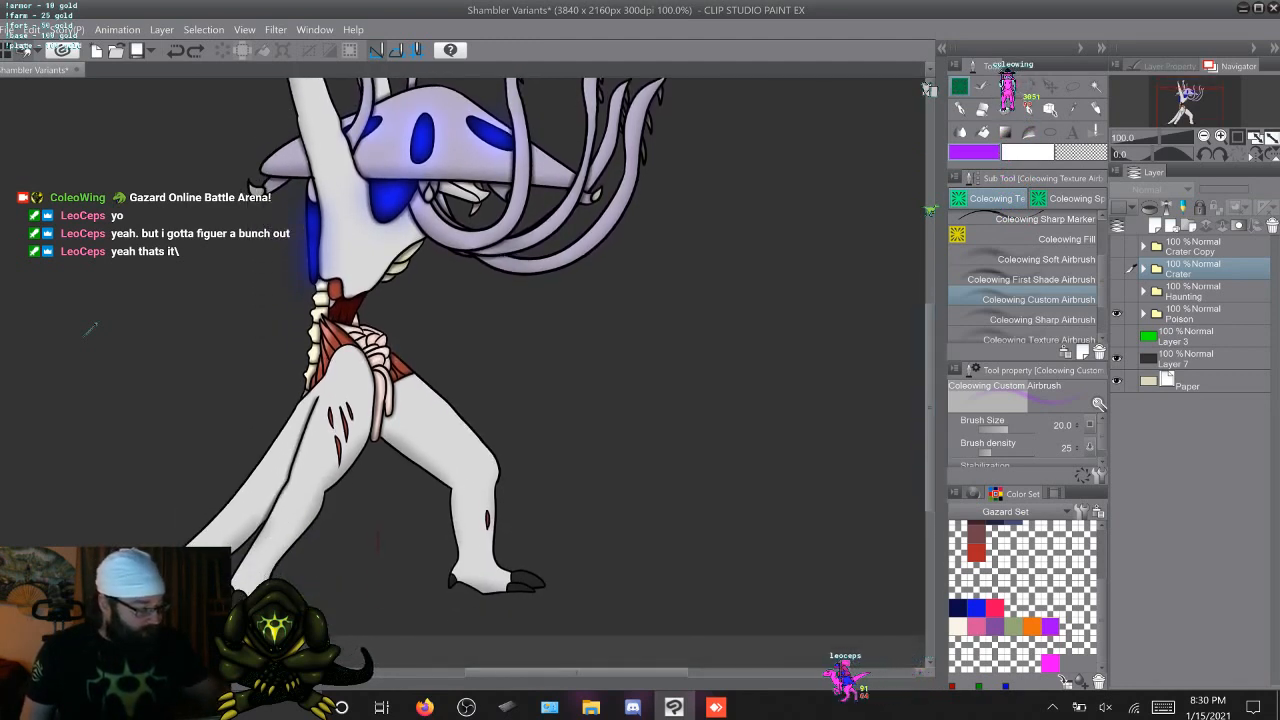
click(1143, 291)
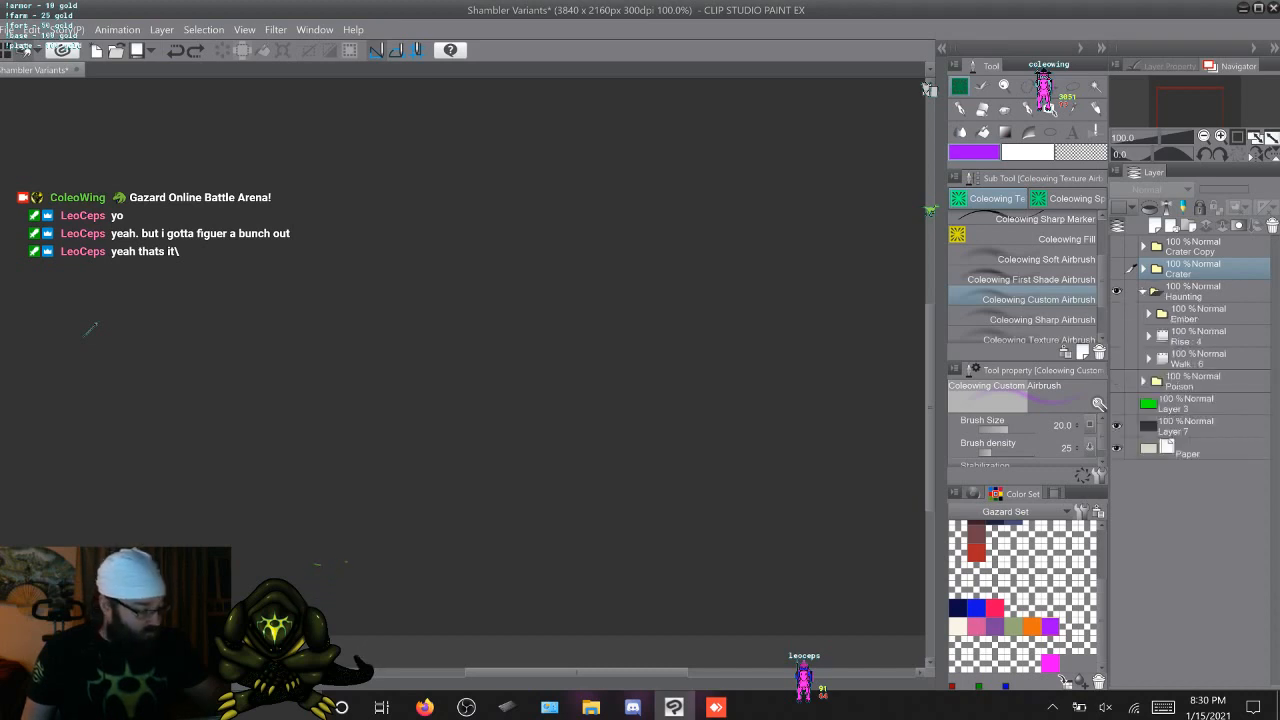
click(1117, 358)
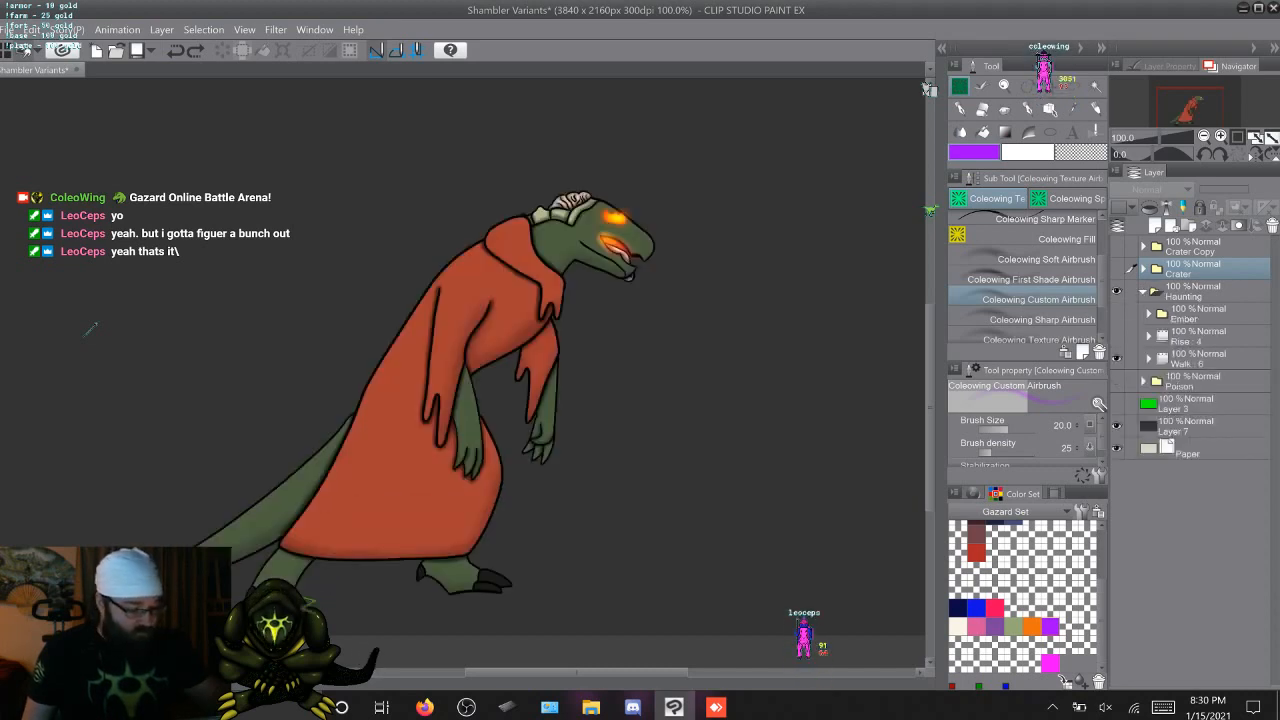
click(1143, 291)
Switch the display to the Poison variant and show its Walk folder instead of its Attack folder
click(1117, 313)
click(1143, 313)
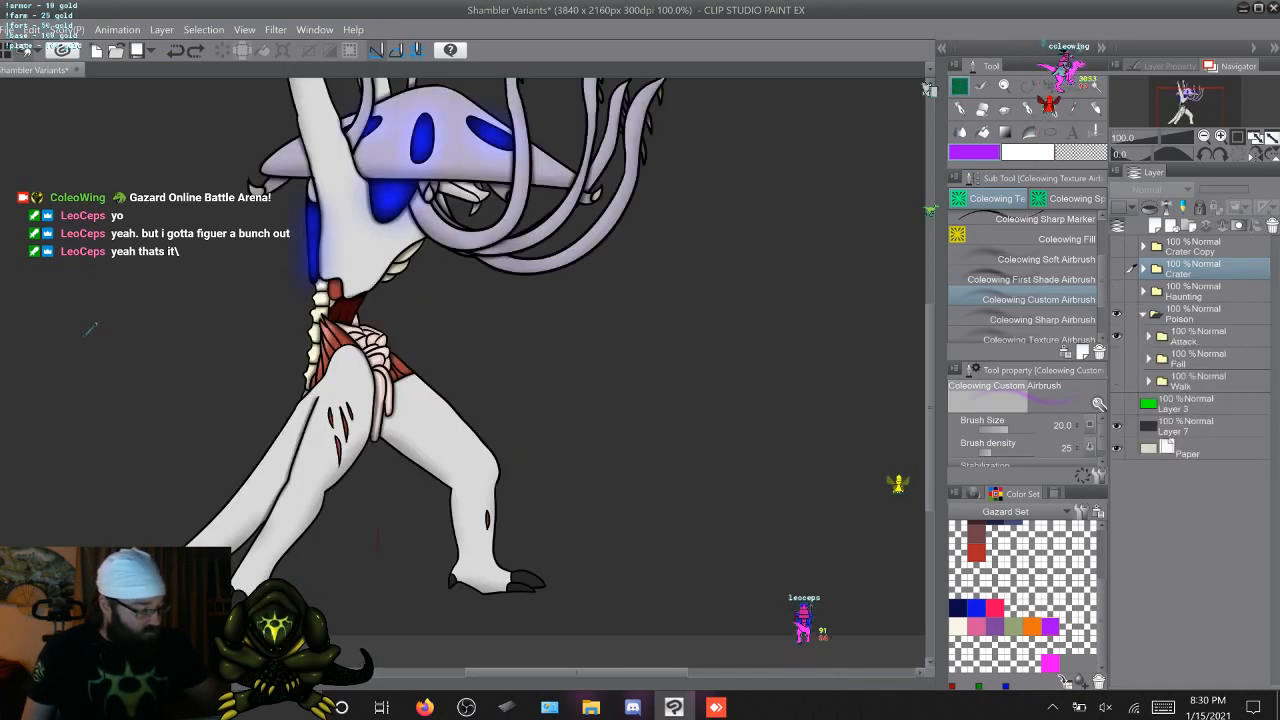
click(1117, 381)
click(1117, 381)
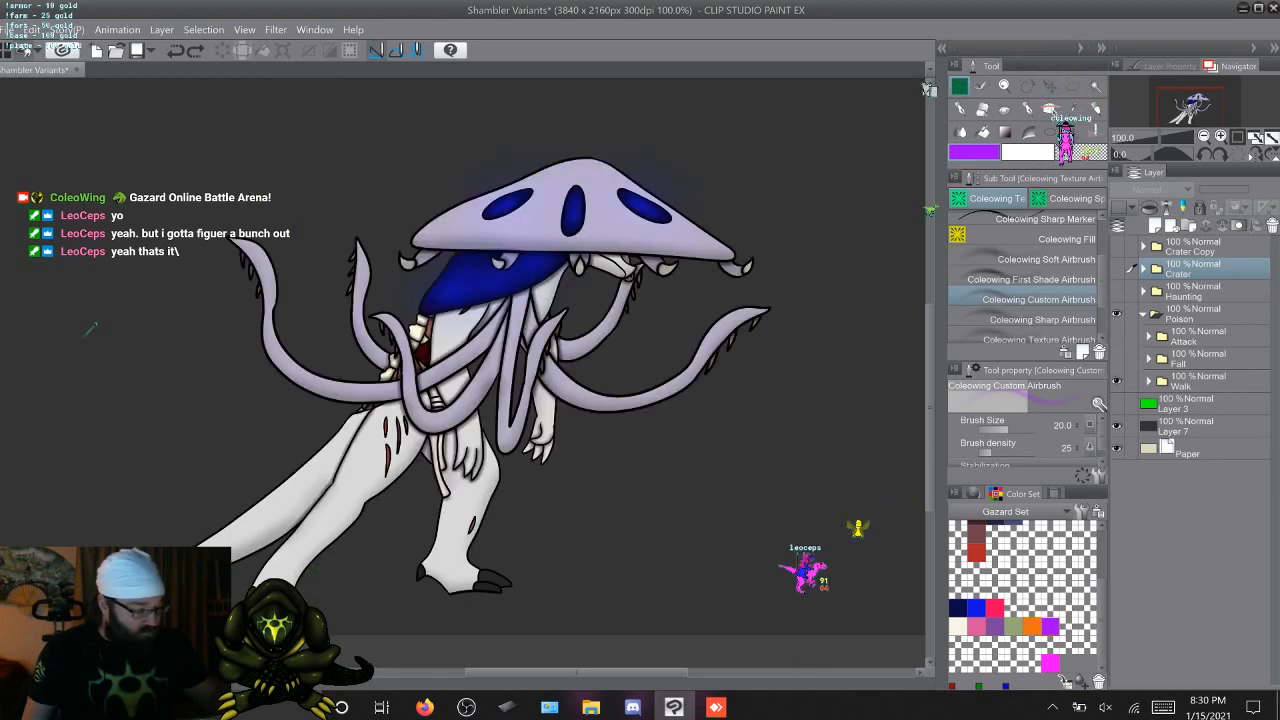
click(1143, 314)
Compare the walk poses of the Haunting, Crater and Poison variants by showing each one alone in turn, finishing on Crater
click(1117, 313)
click(1117, 291)
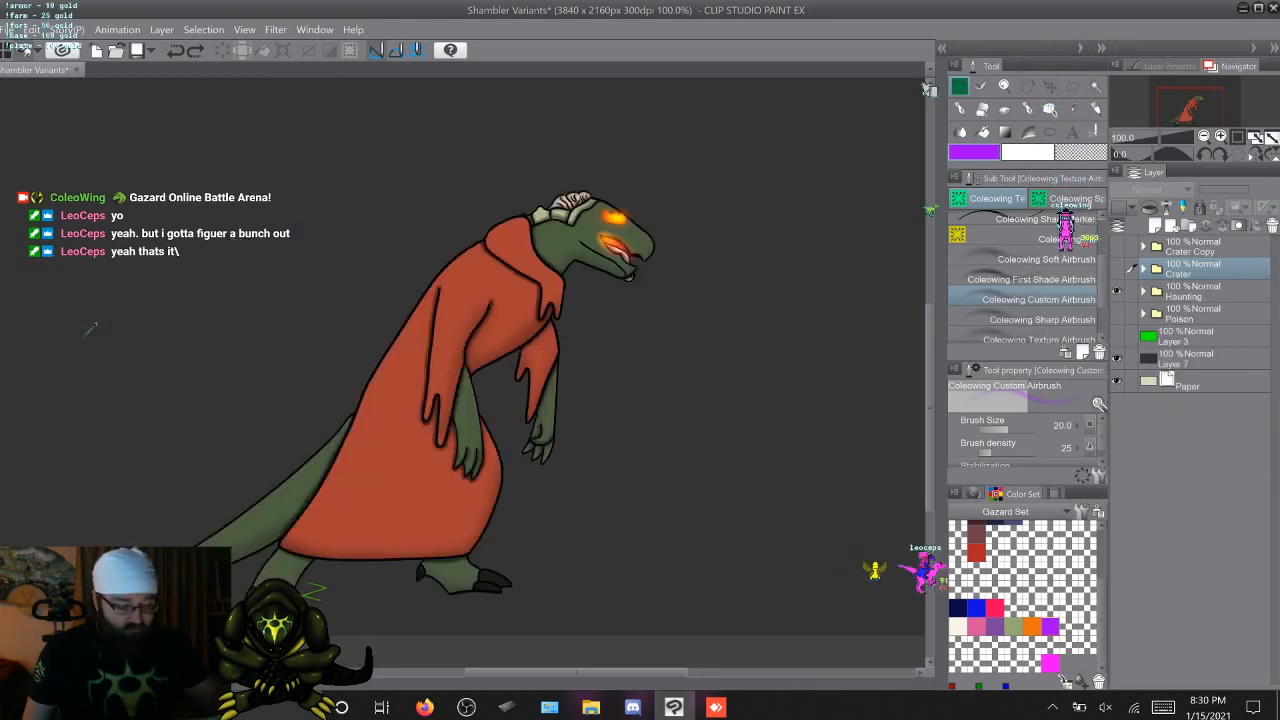
click(1117, 291)
click(1117, 268)
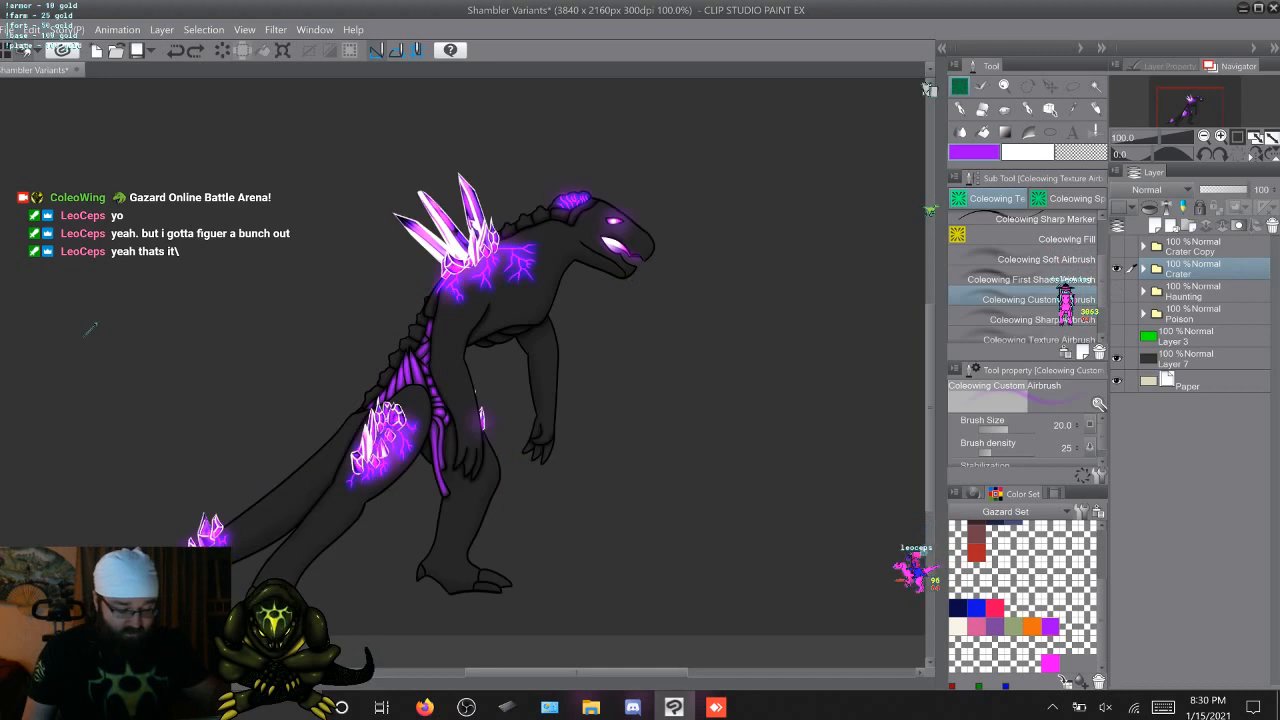
click(1117, 268)
click(1117, 291)
click(1117, 291)
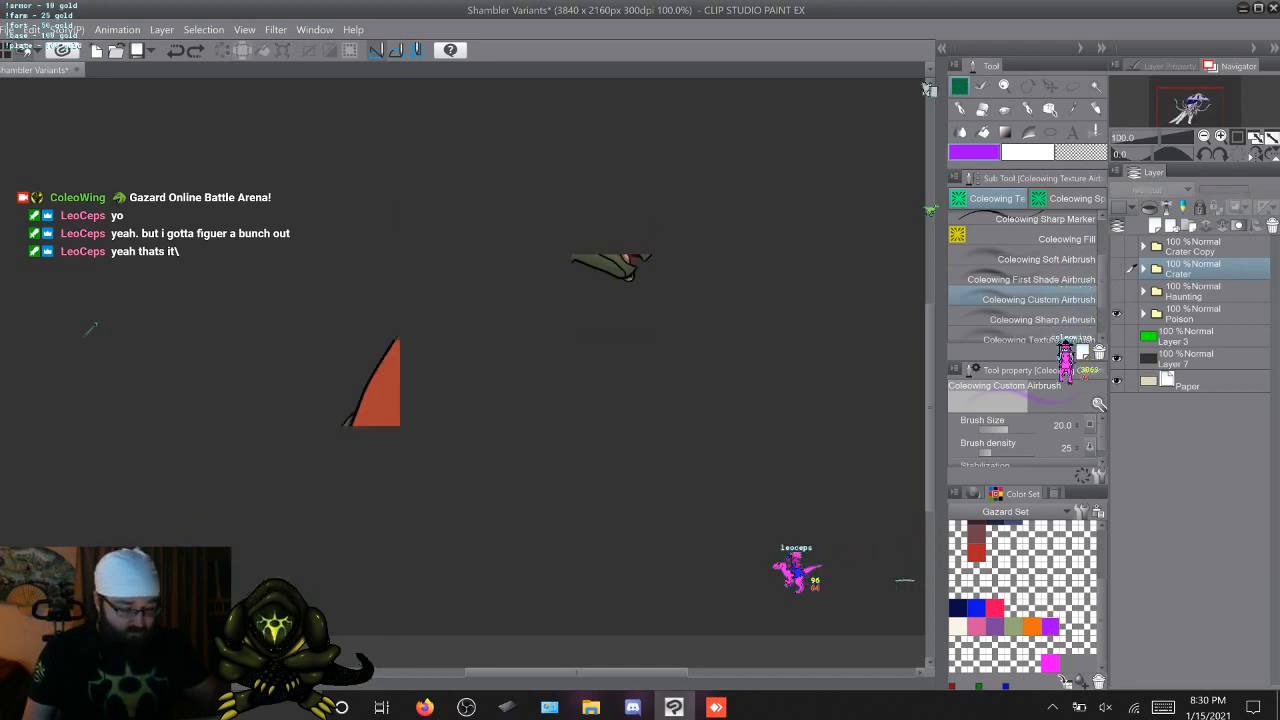
click(1117, 313)
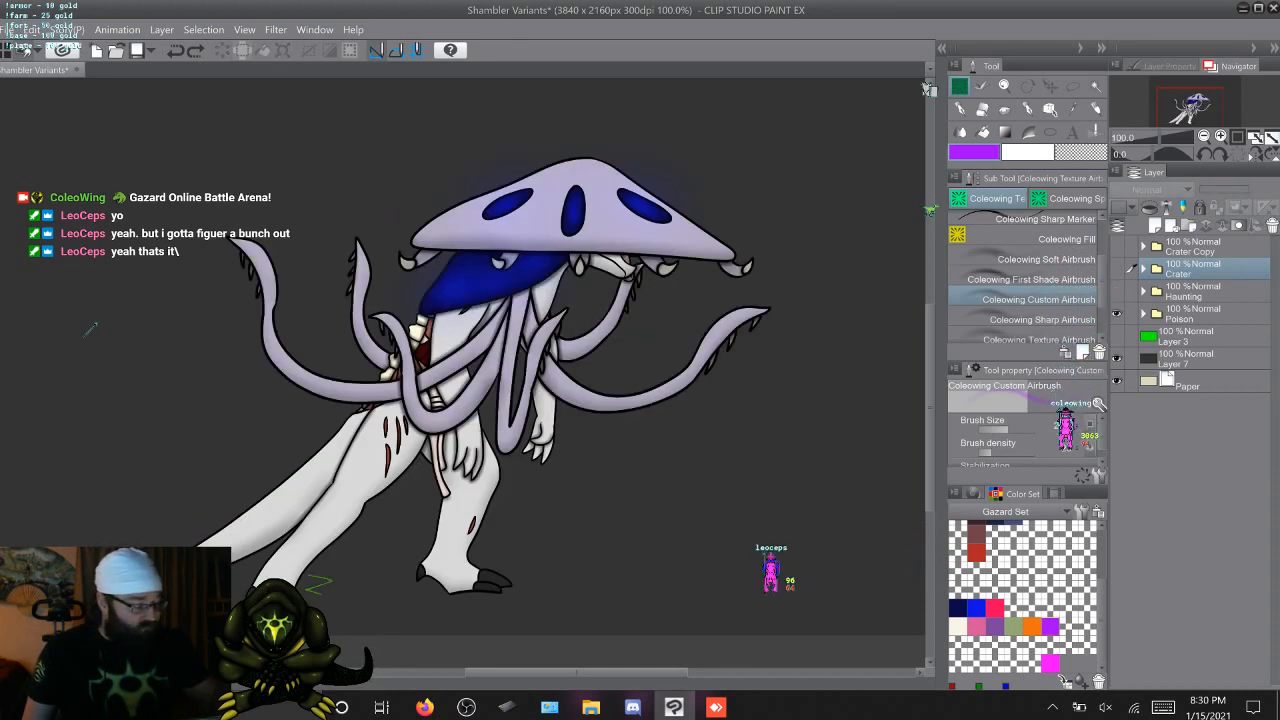
click(1117, 313)
click(1117, 291)
click(1117, 291)
click(1117, 268)
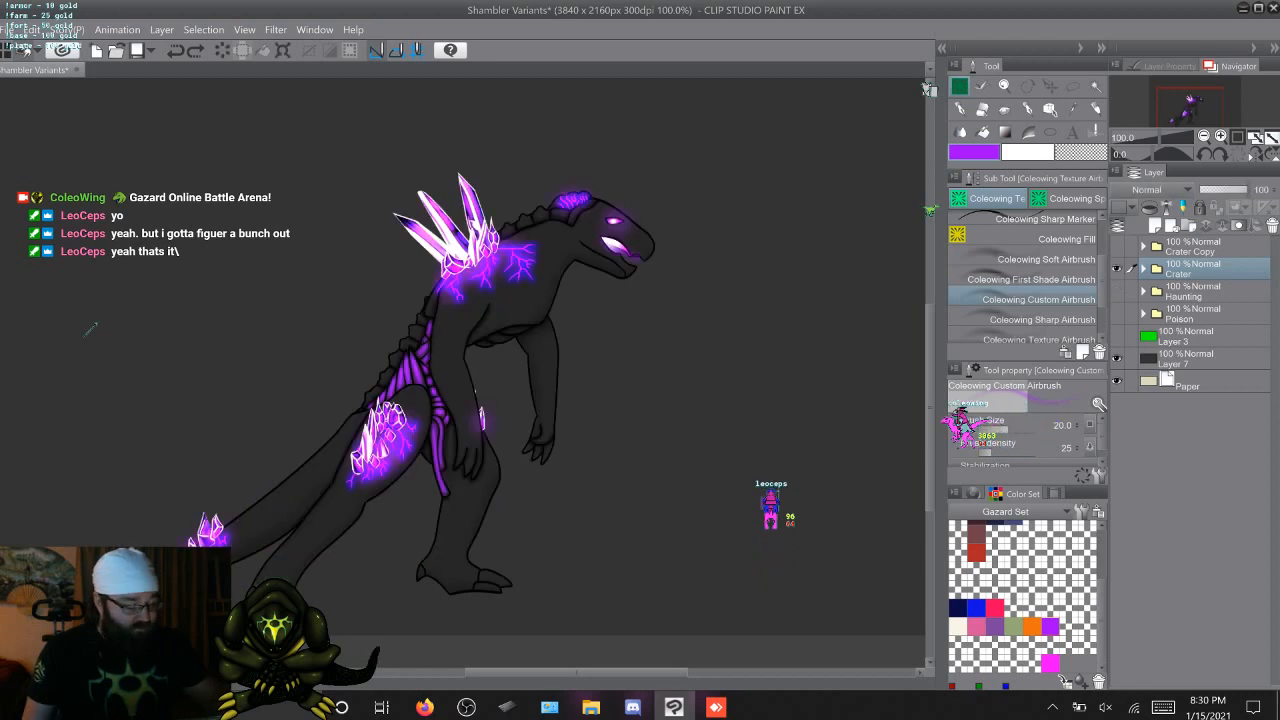
click(1117, 268)
click(1117, 291)
click(1117, 291)
click(1117, 313)
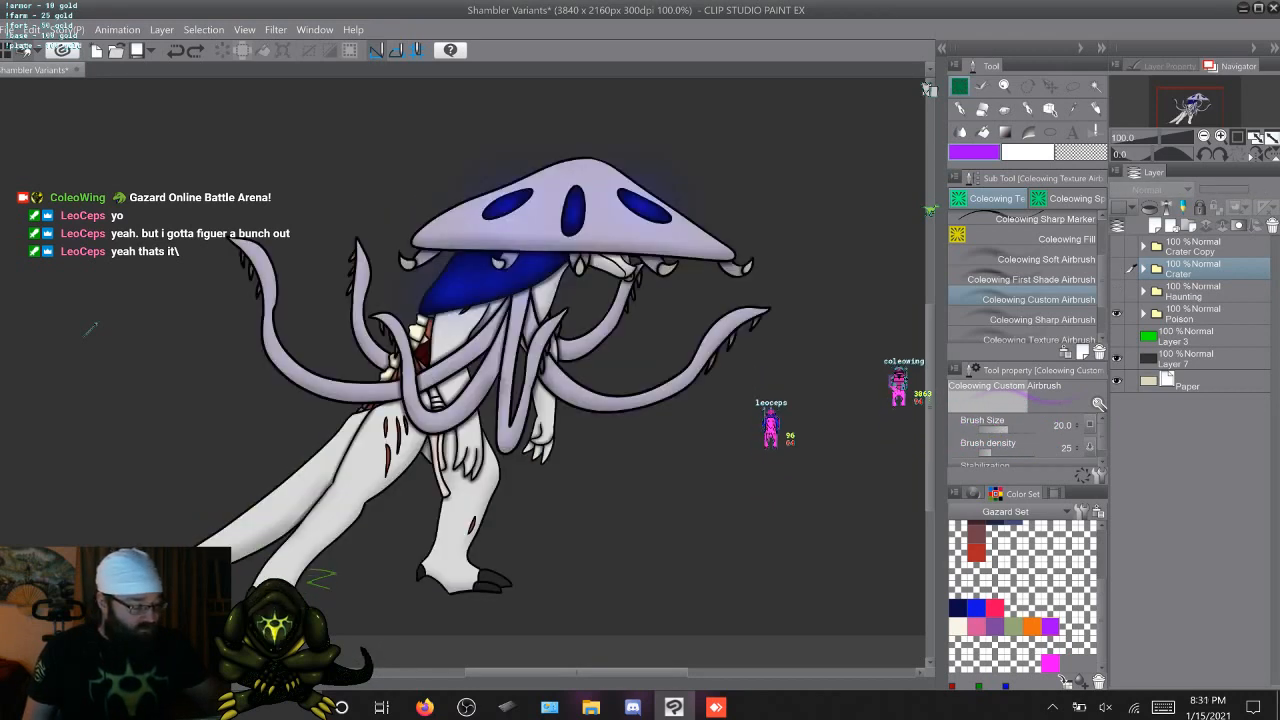
click(1117, 313)
click(1117, 291)
click(1117, 291)
click(1117, 268)
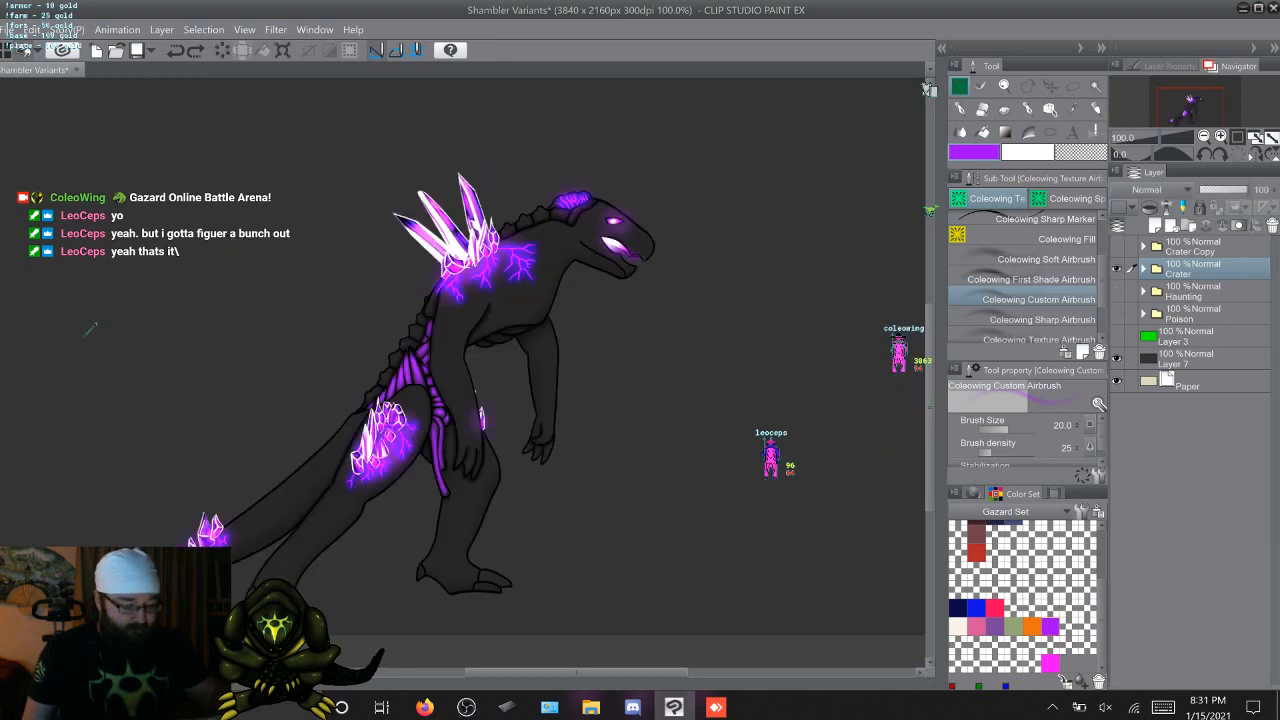
click(1117, 268)
click(1117, 291)
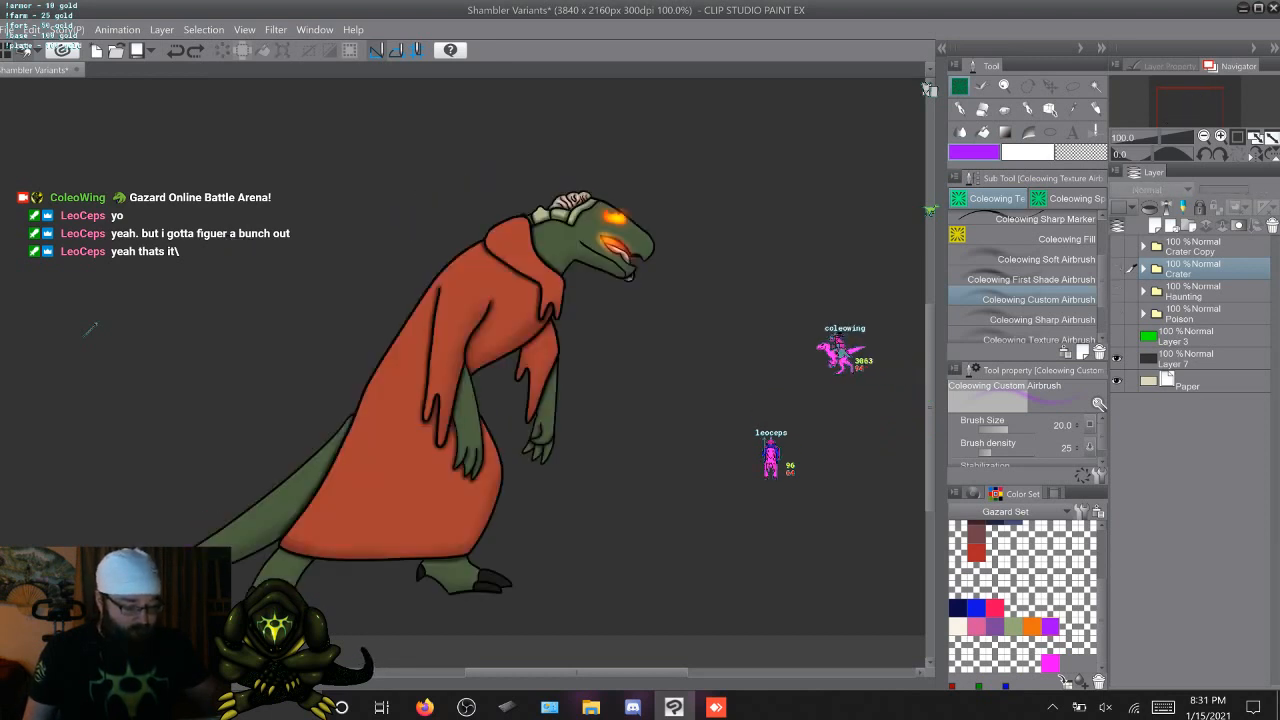
click(1117, 291)
click(1117, 313)
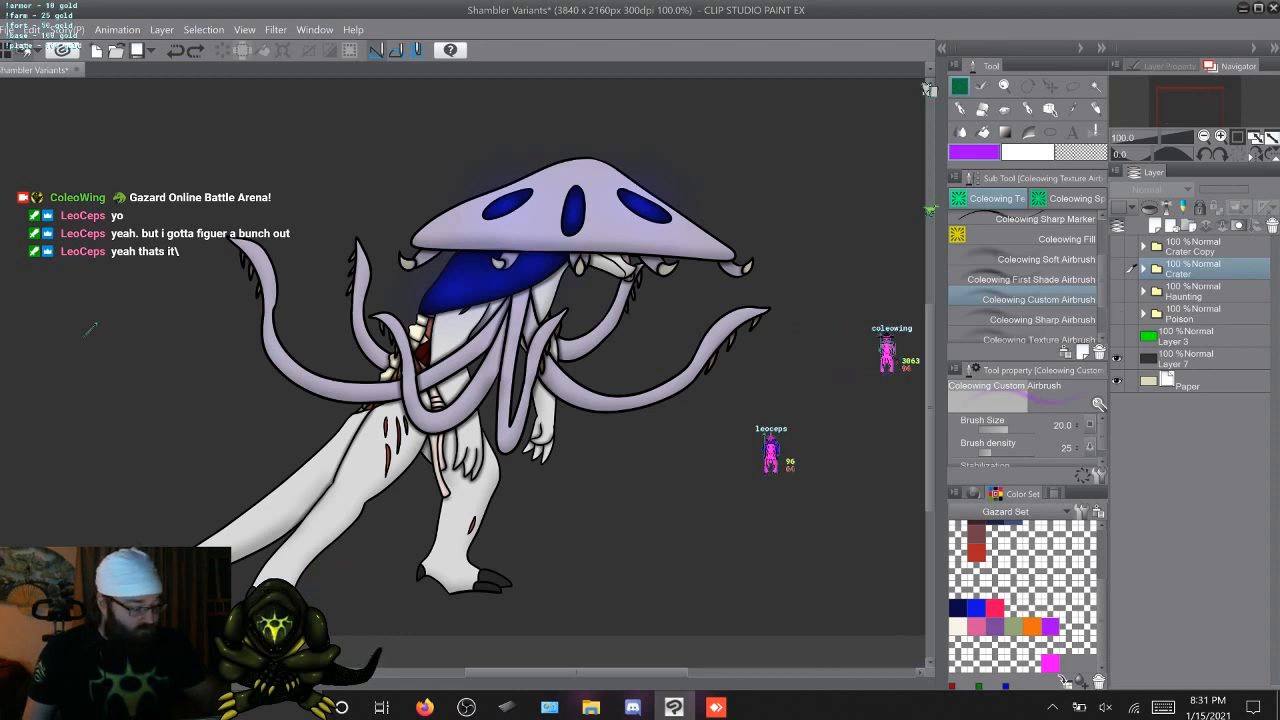
click(1117, 313)
click(1117, 291)
click(1117, 268)
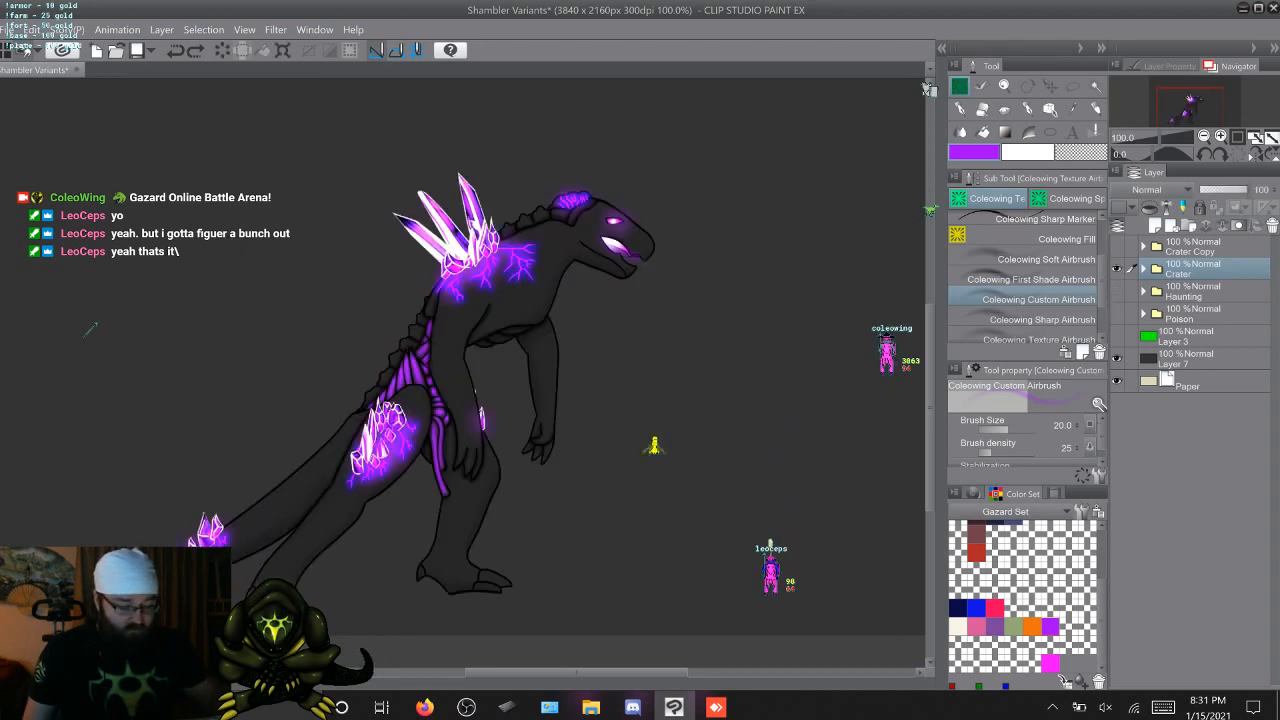
Check the contents of Attack Copy 2 and create a new layer folder above F Thigh Copy 4 inside the Crater folder
click(1144, 268)
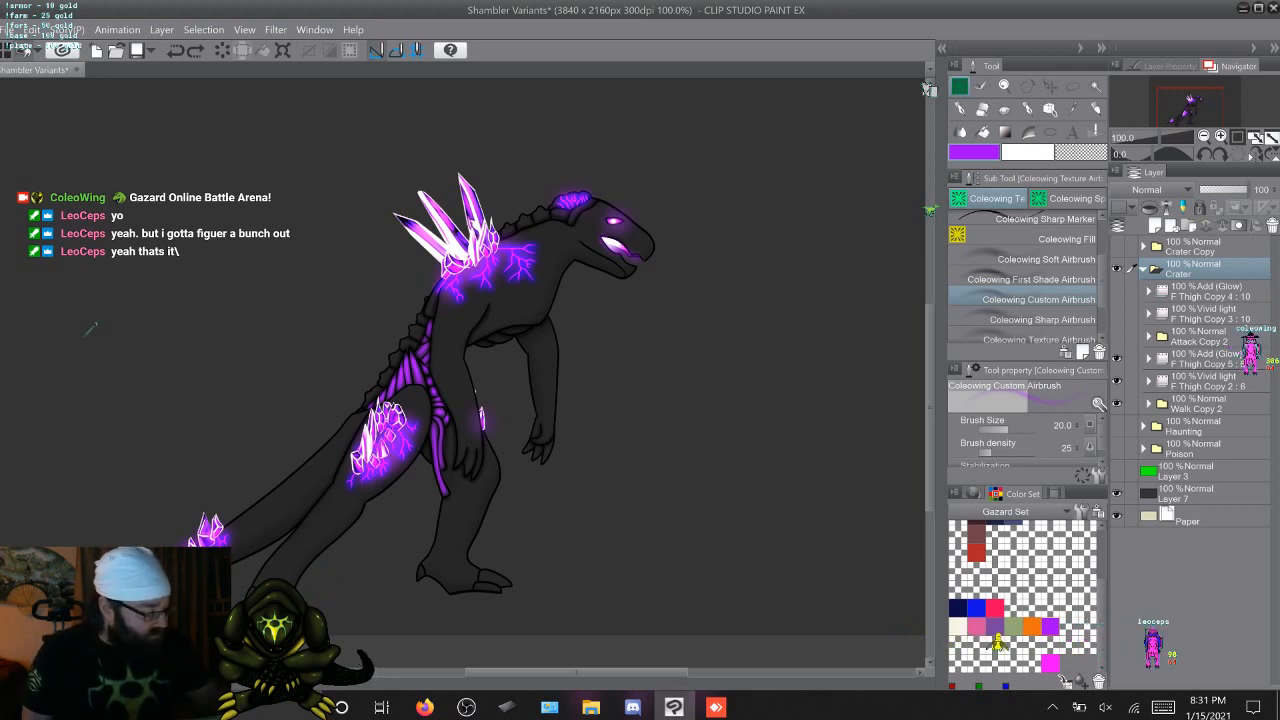
click(1149, 337)
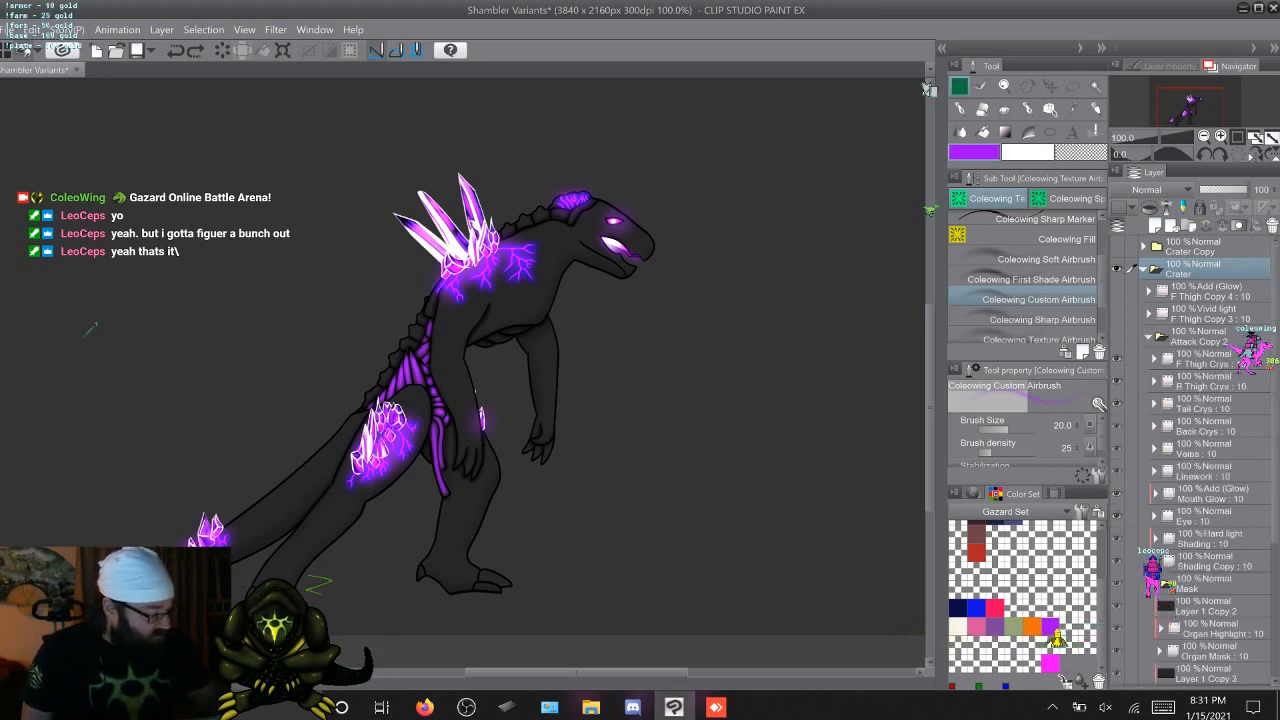
click(1200, 337)
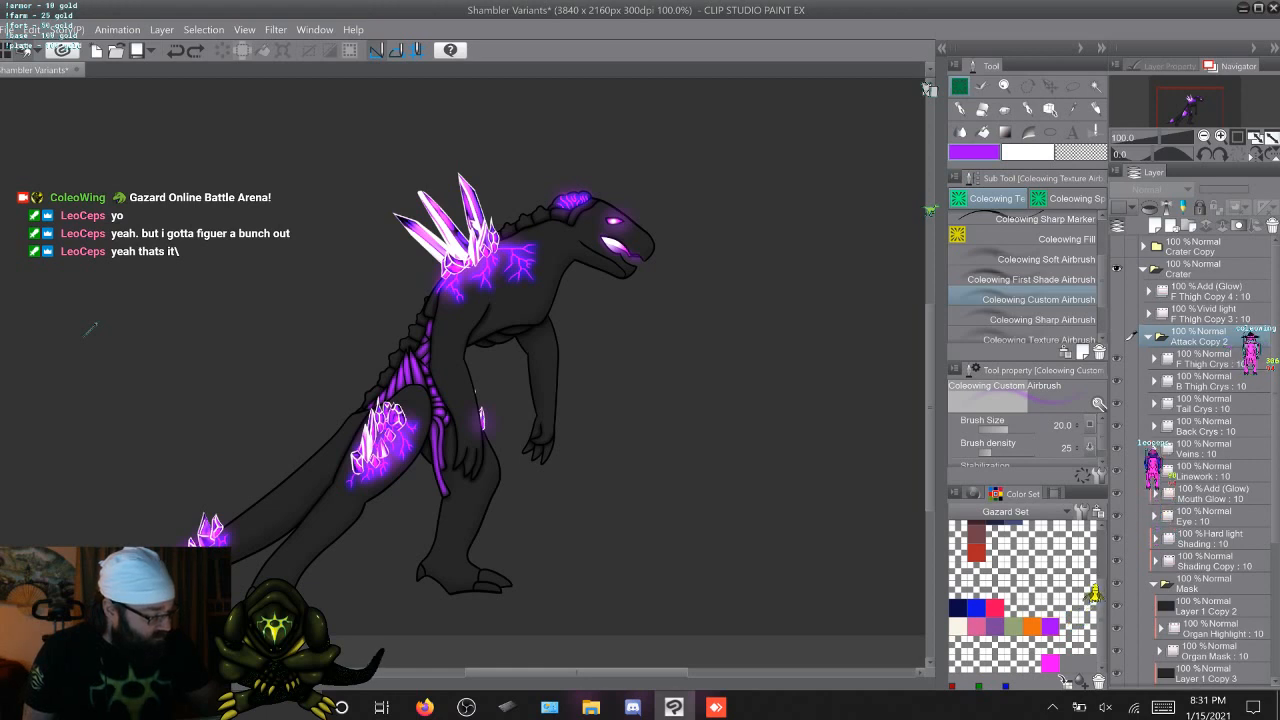
click(1149, 337)
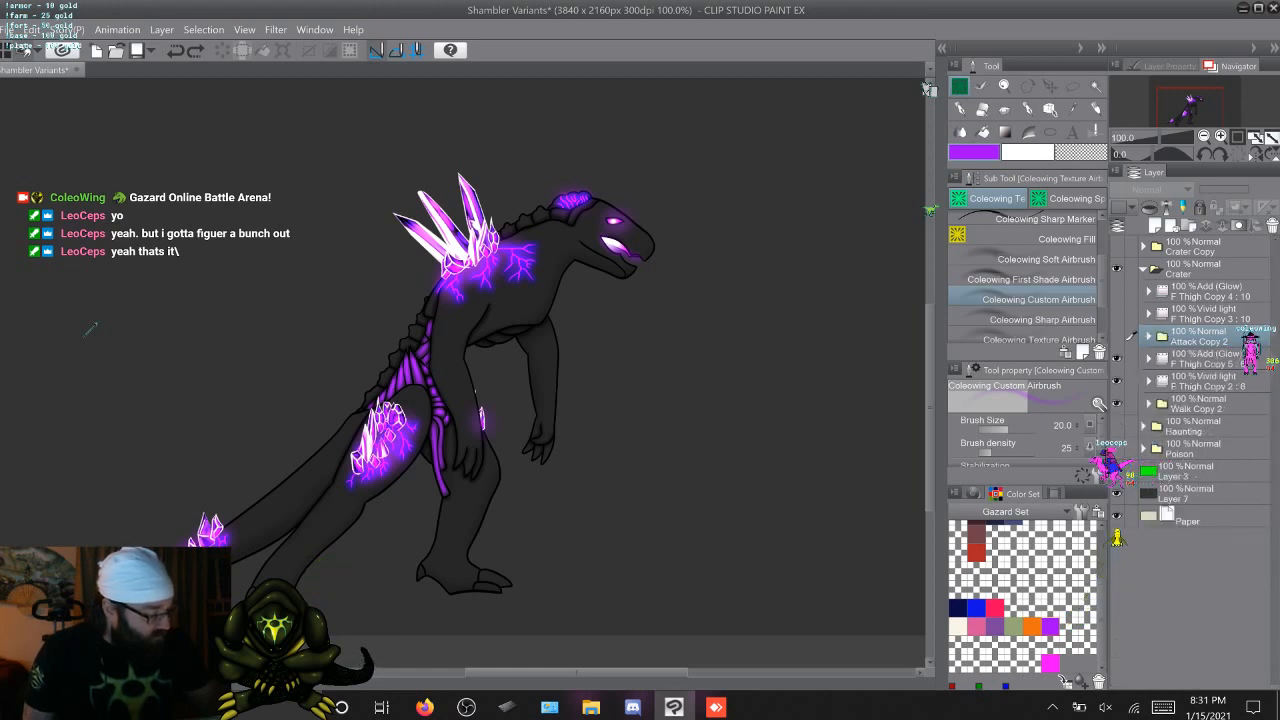
click(1208, 292)
click(1188, 226)
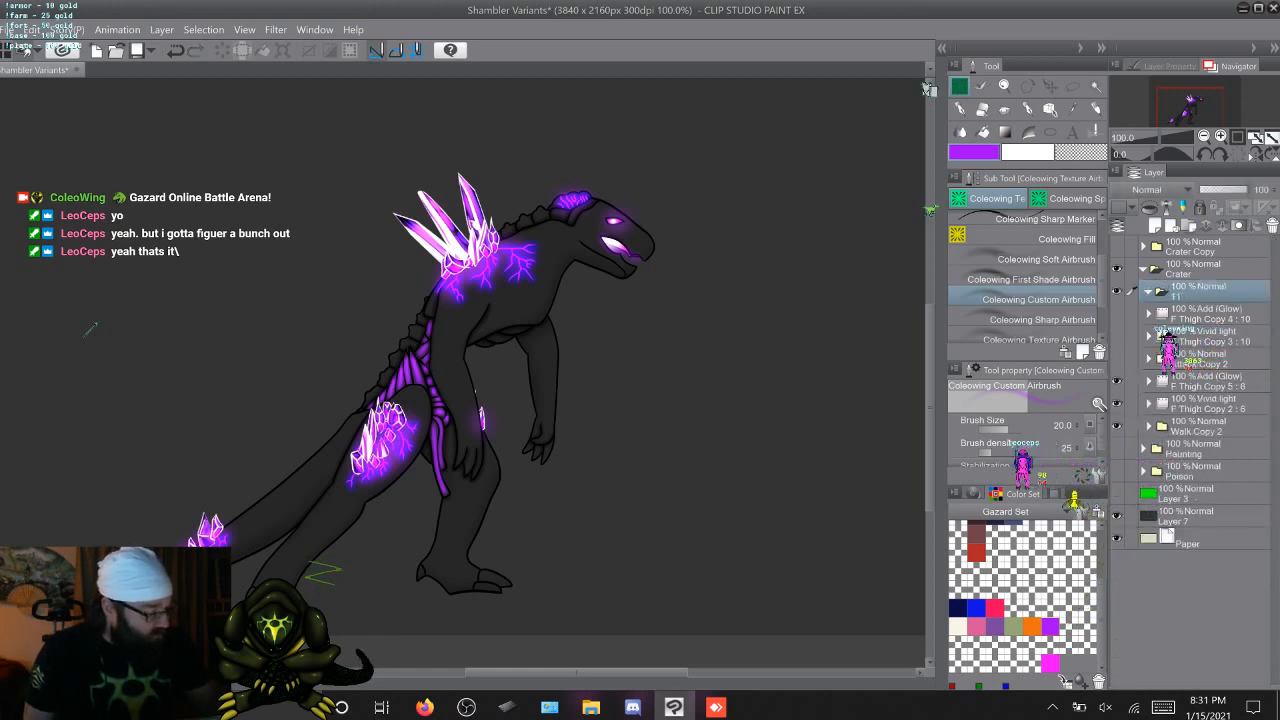
Move F Thigh Copy 4, F Thigh Copy 3 and Attack Copy 2 into the new folder inside Crater
click(1208, 314)
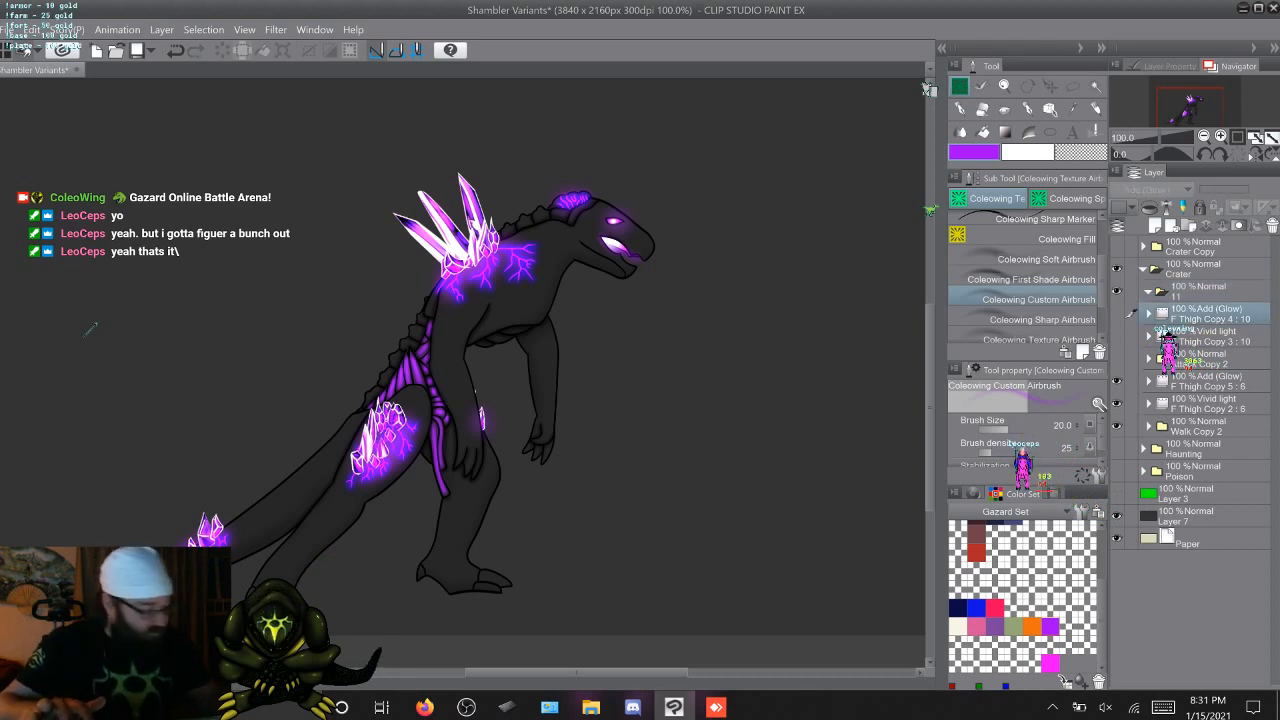
shift+click(1208, 358)
drag(1208, 337, 1208, 294)
drag(1208, 292, 1208, 286)
click(1208, 336)
shift+click(1208, 358)
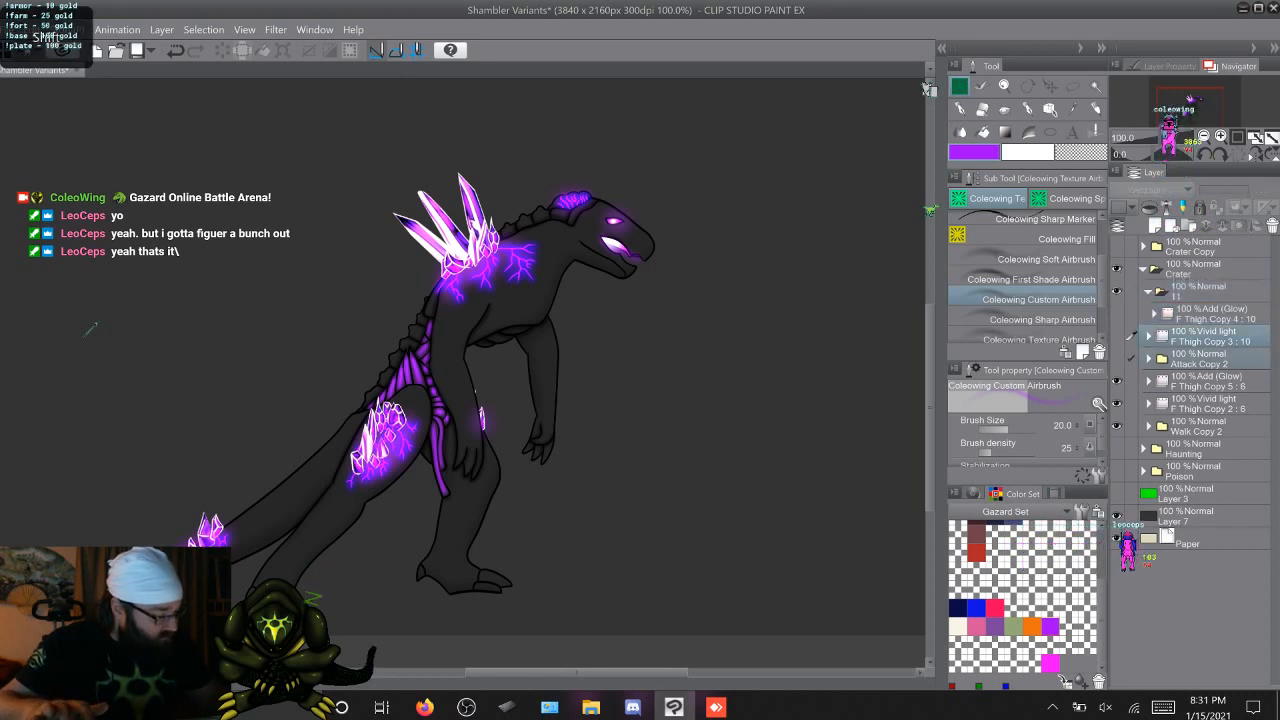
mouse_move(1208, 337)
mouse_down()
mouse_move(1208, 321)
mouse_move(1208, 357)
mouse_move(1208, 346)
mouse_up()
click(1208, 336)
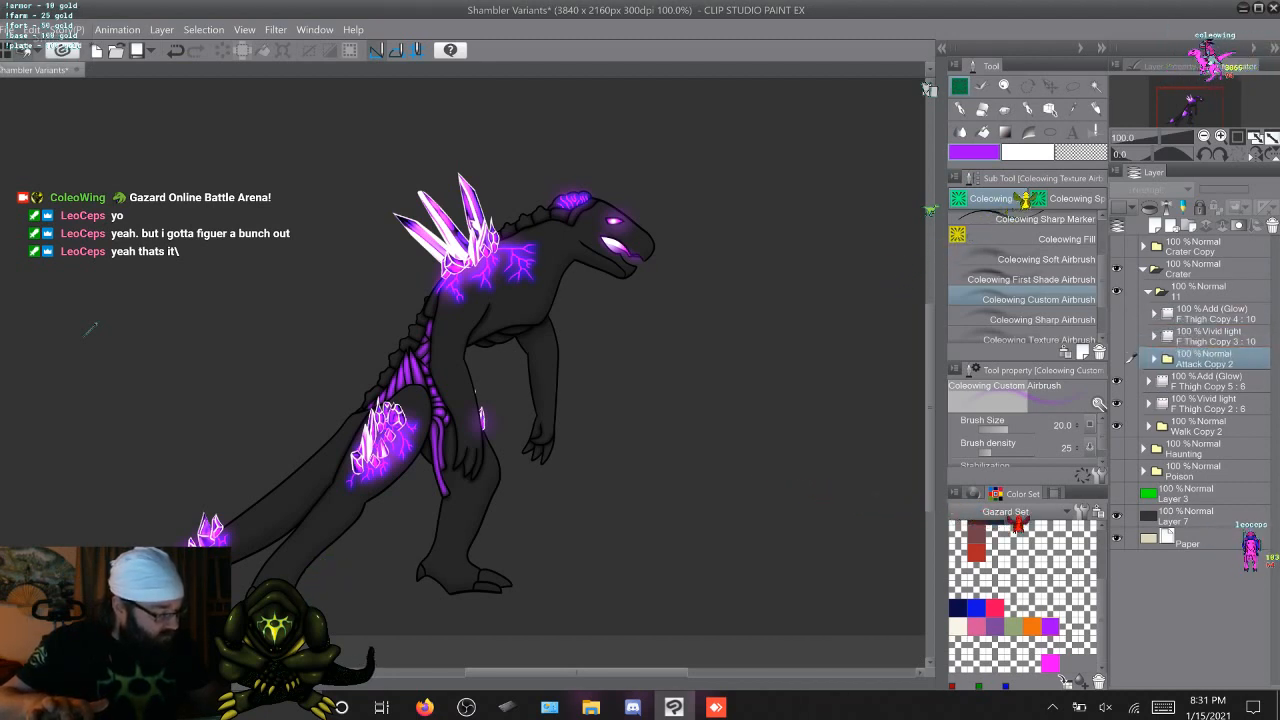
Collapse the new folder inside Crater and rename it Stuff
click(1148, 292)
double_click(1178, 296)
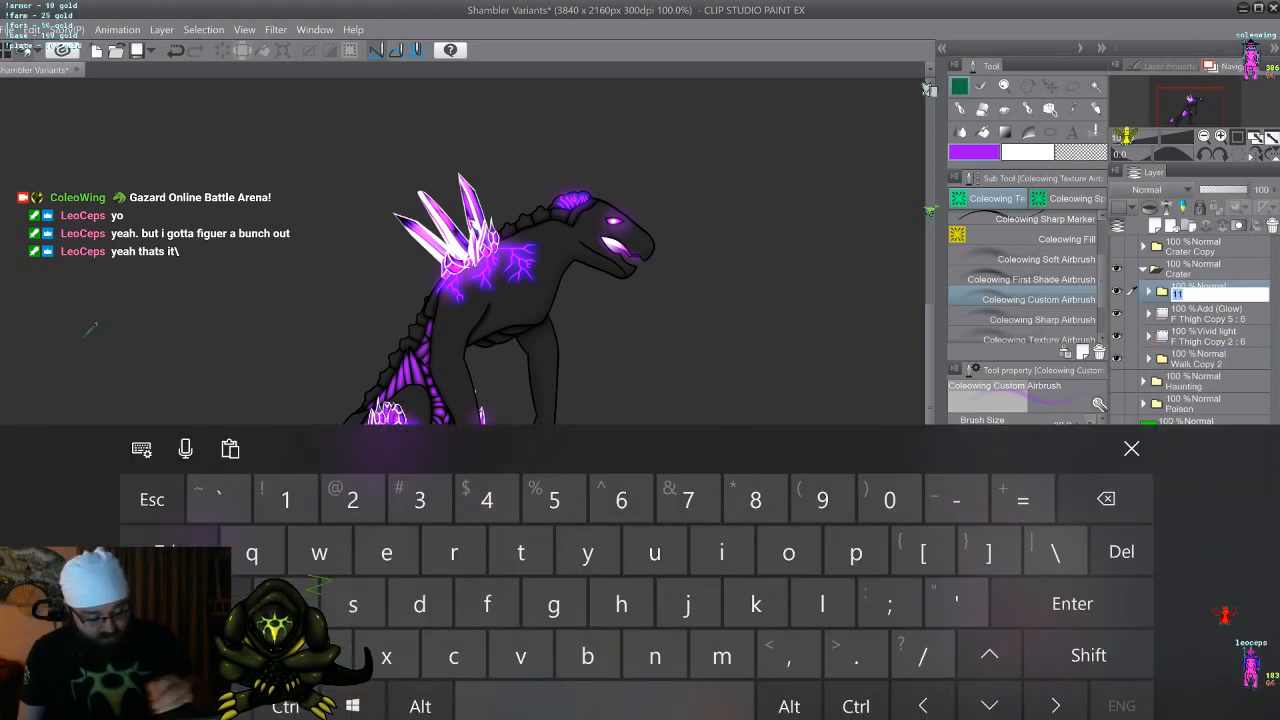
text(Stuff)
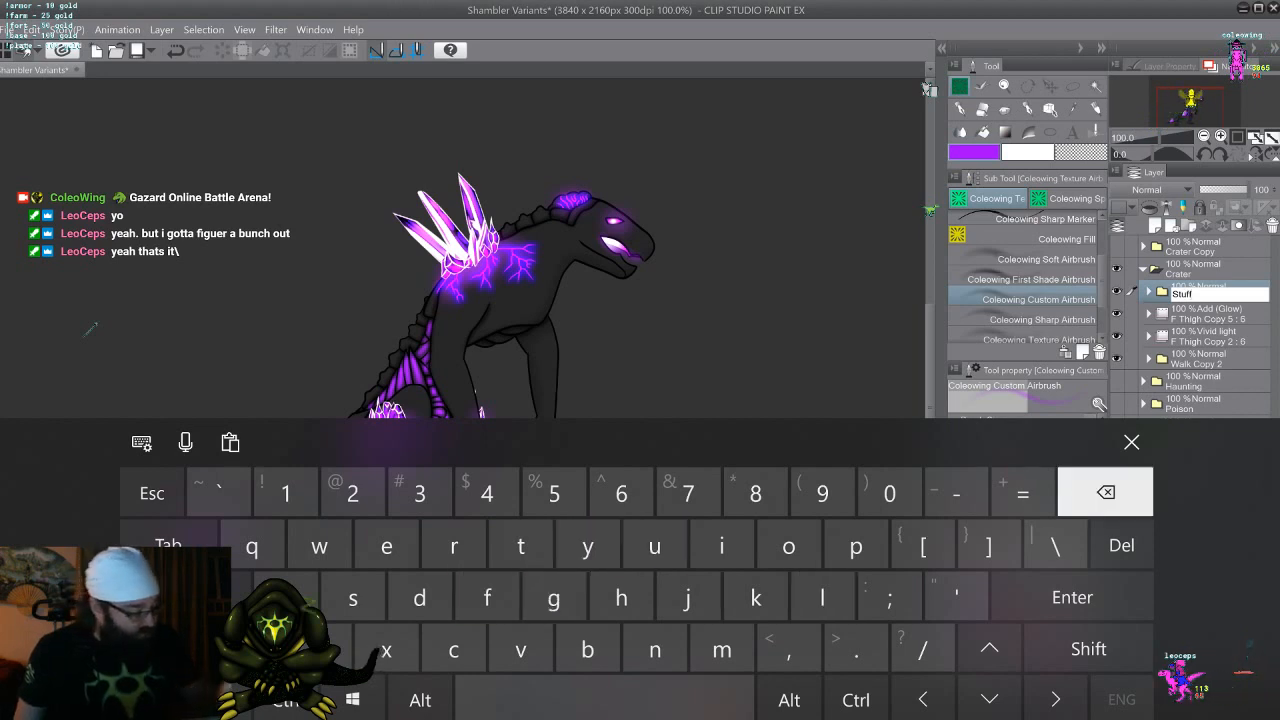
click(1131, 442)
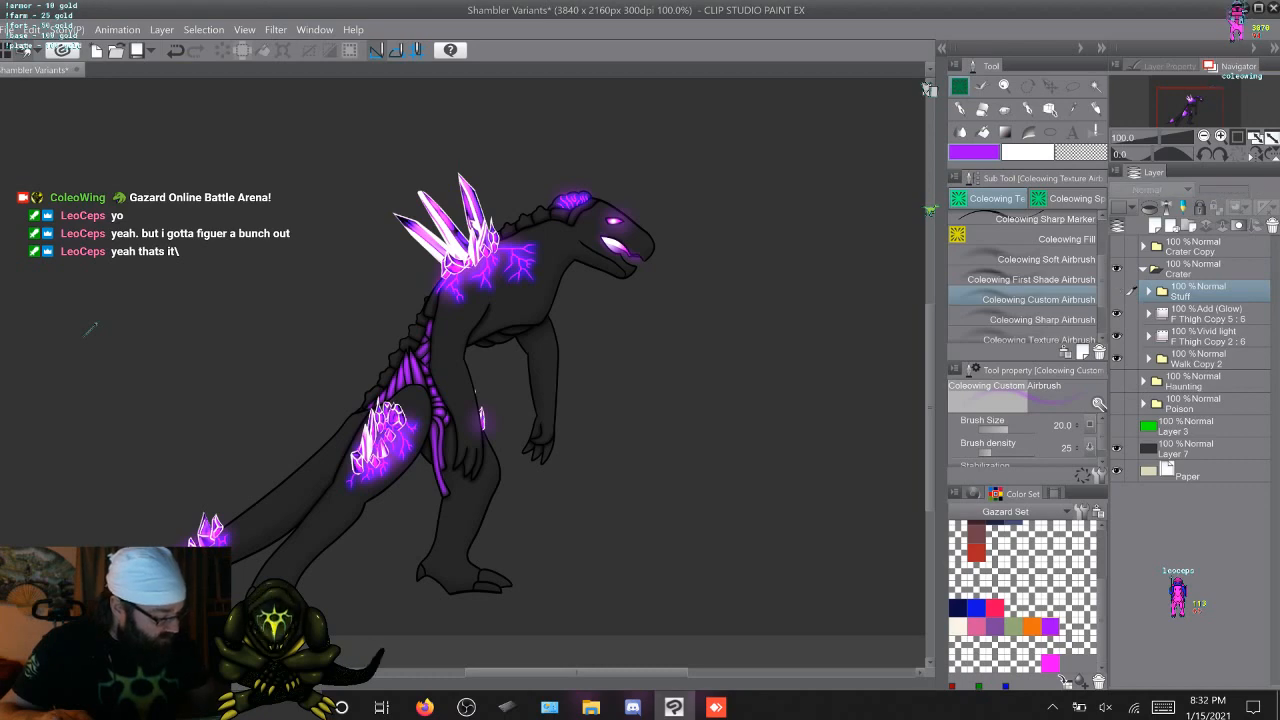
Hide the Paper and Layer 7 backgrounds and look through the layers inside the Walk Copy 2 folder
click(1117, 470)
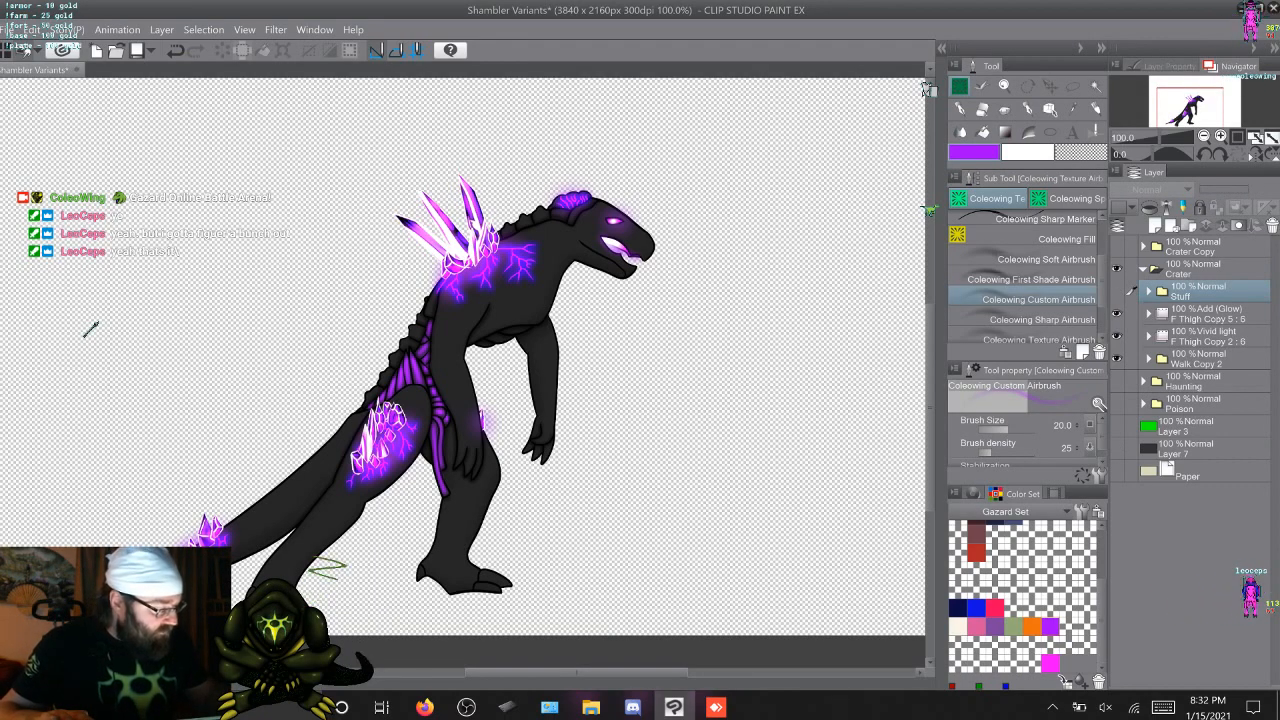
click(1148, 359)
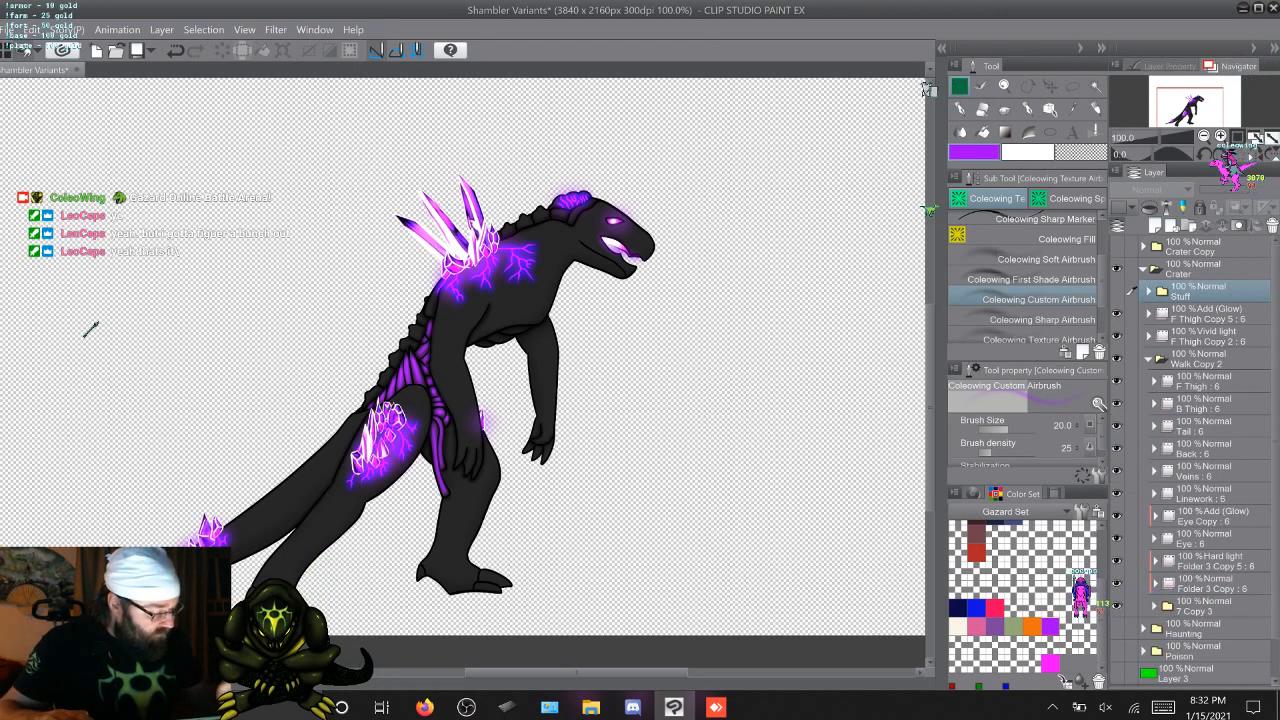
click(1154, 606)
scroll(1200, 450, down, 2)
scroll(1200, 450, up, 2)
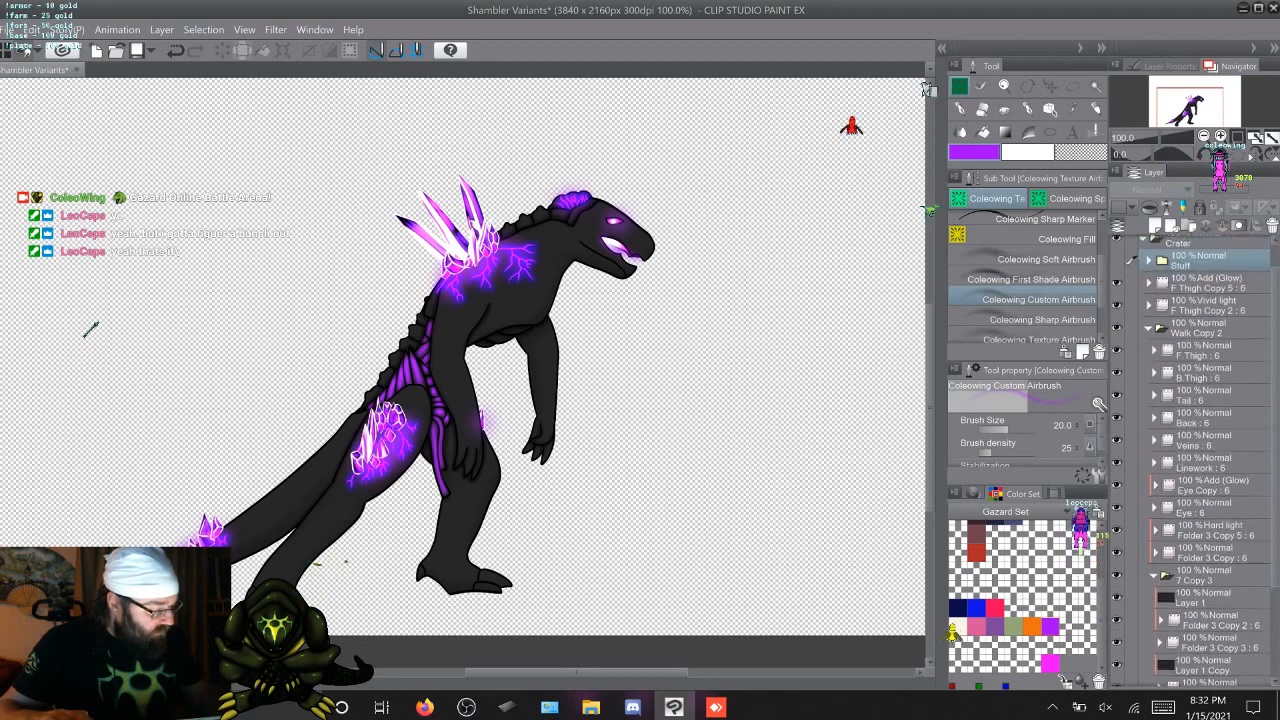
click(1154, 606)
click(1148, 359)
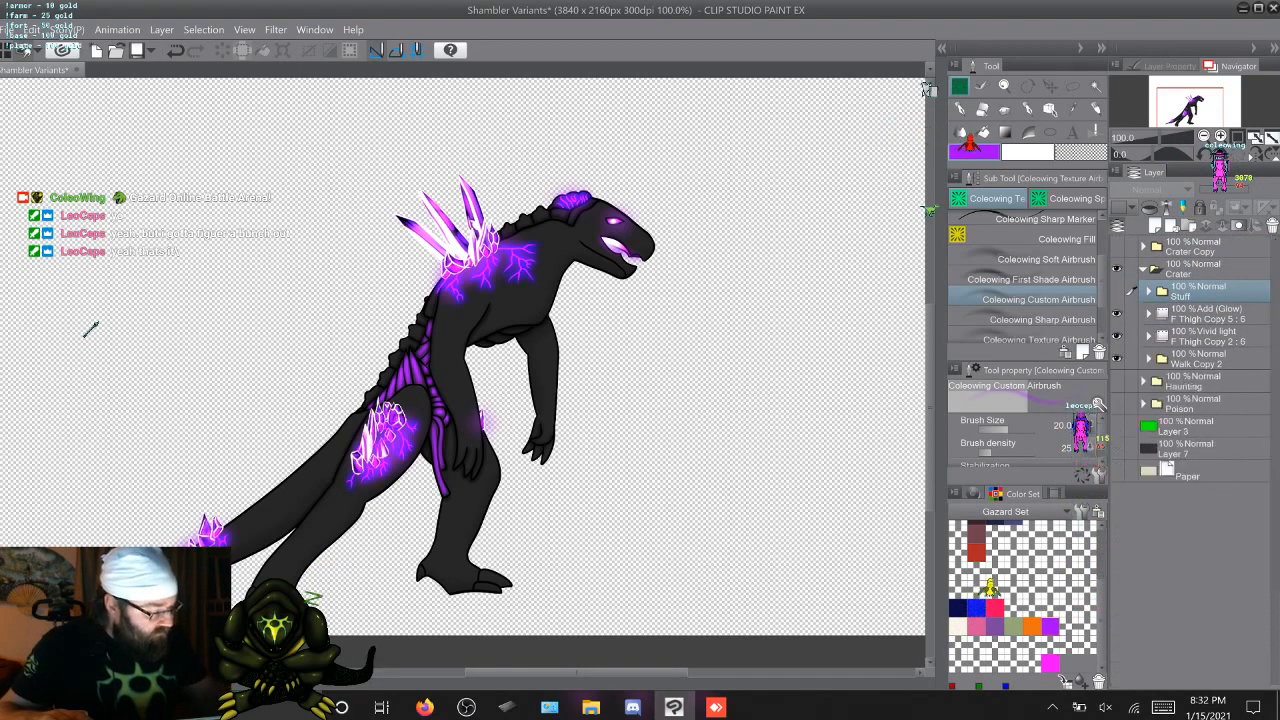
Expand the F Thigh Copy 5 animation folder and merge the visible artwork of frame 6 to a new layer above it
click(1148, 314)
click(1200, 336)
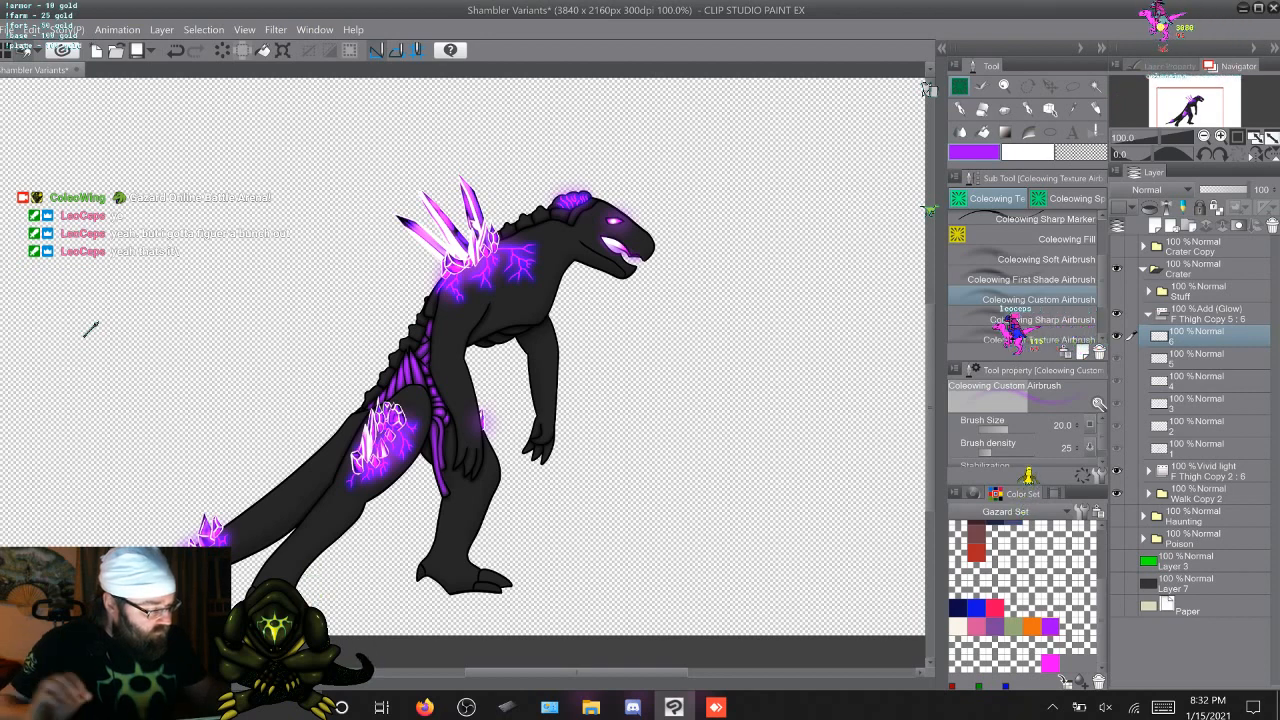
right_click(1200, 310)
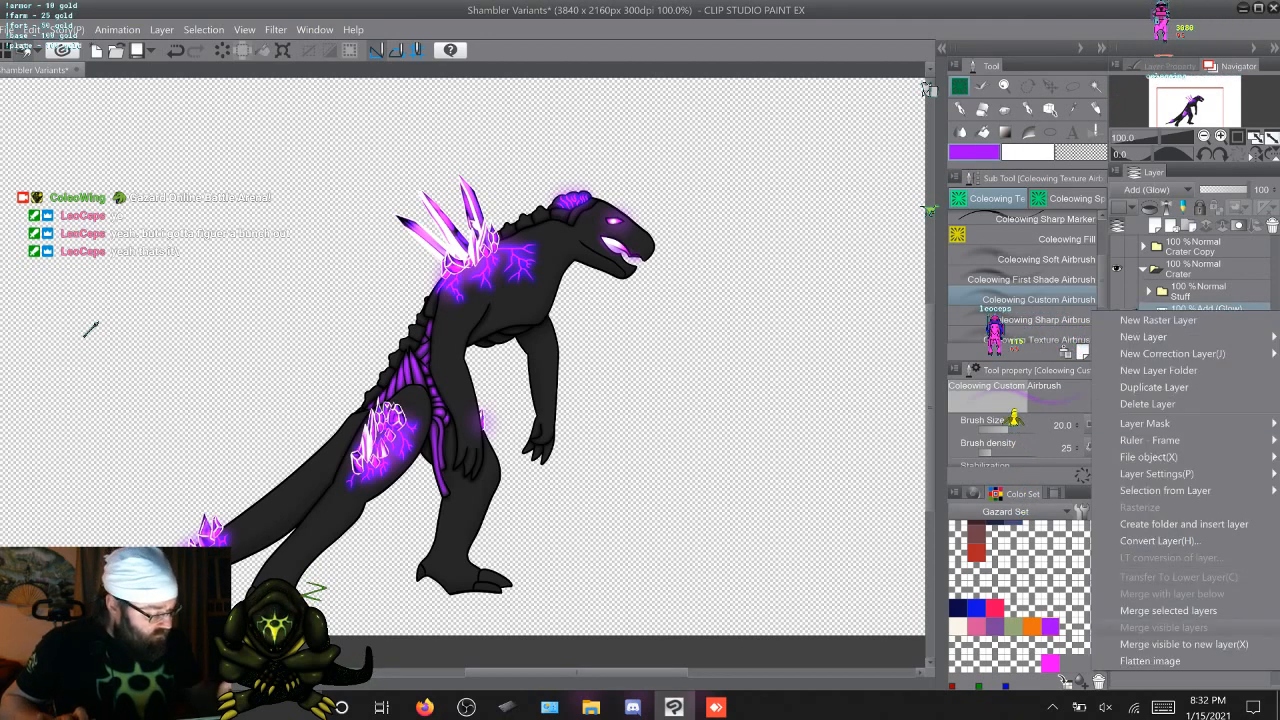
click(1158, 320)
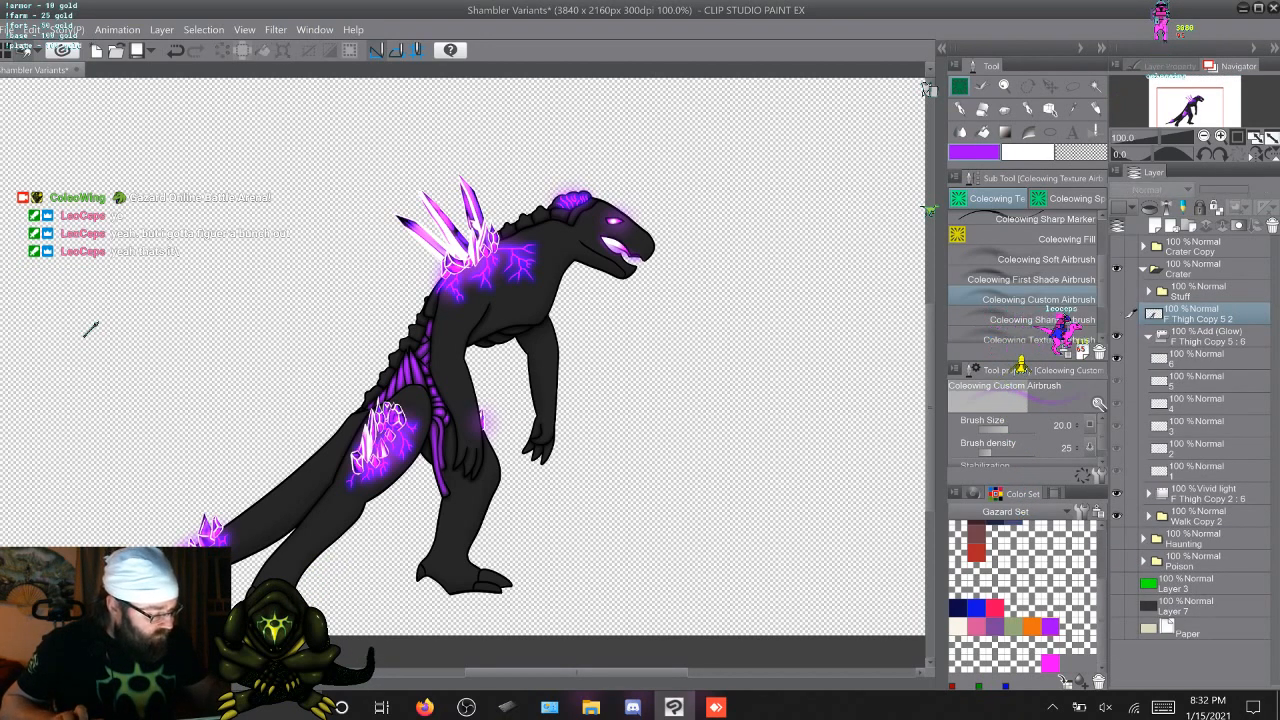
Hide the merged frame 6 layer, switch to walk frame 5, and merge its visible artwork to a new layer
click(1200, 380)
right_click(1184, 337)
click(1100, 664)
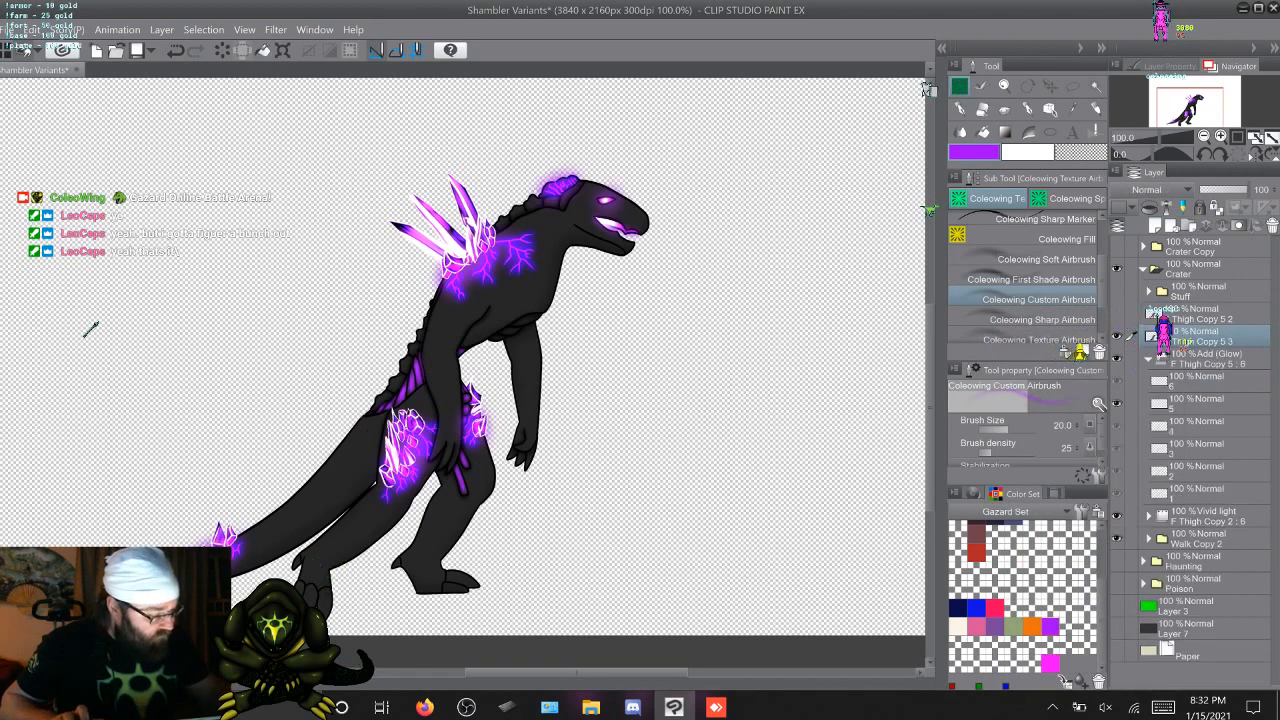
Switch the walk animation to frames 4 and 3 in turn, merging each frame's visible artwork to a new layer
click(1200, 425)
right_click(1188, 359)
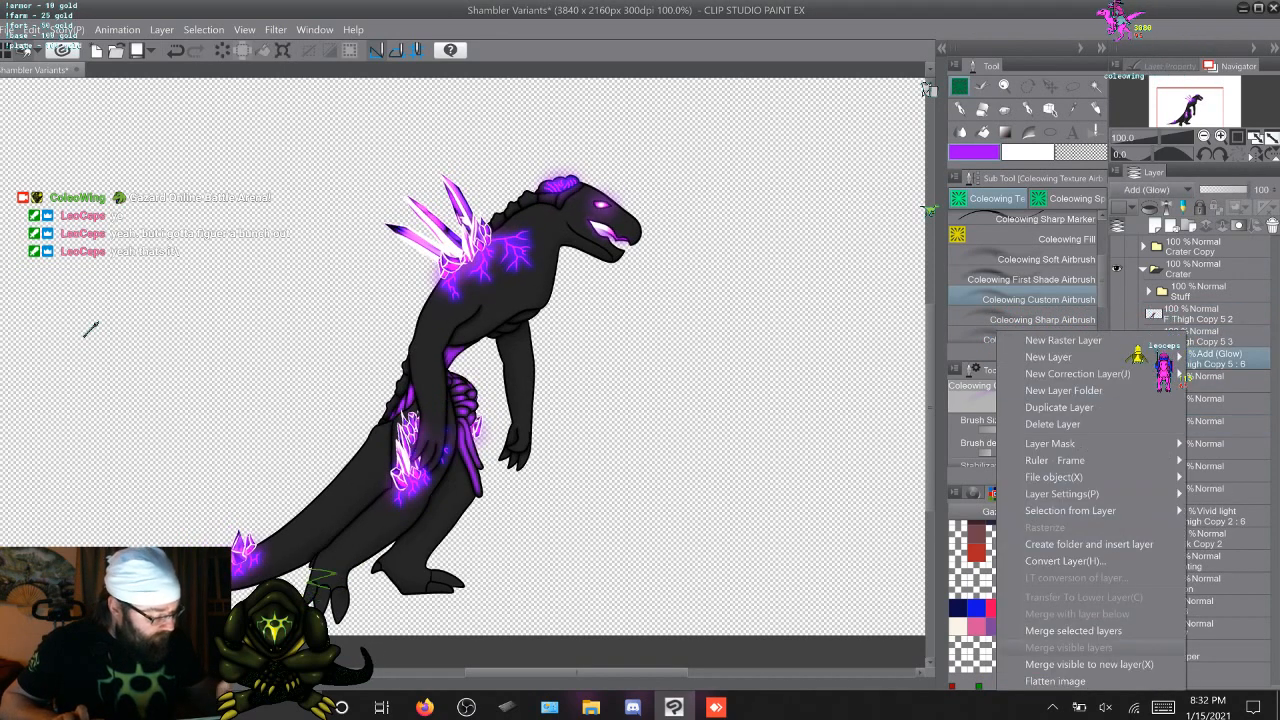
click(1100, 663)
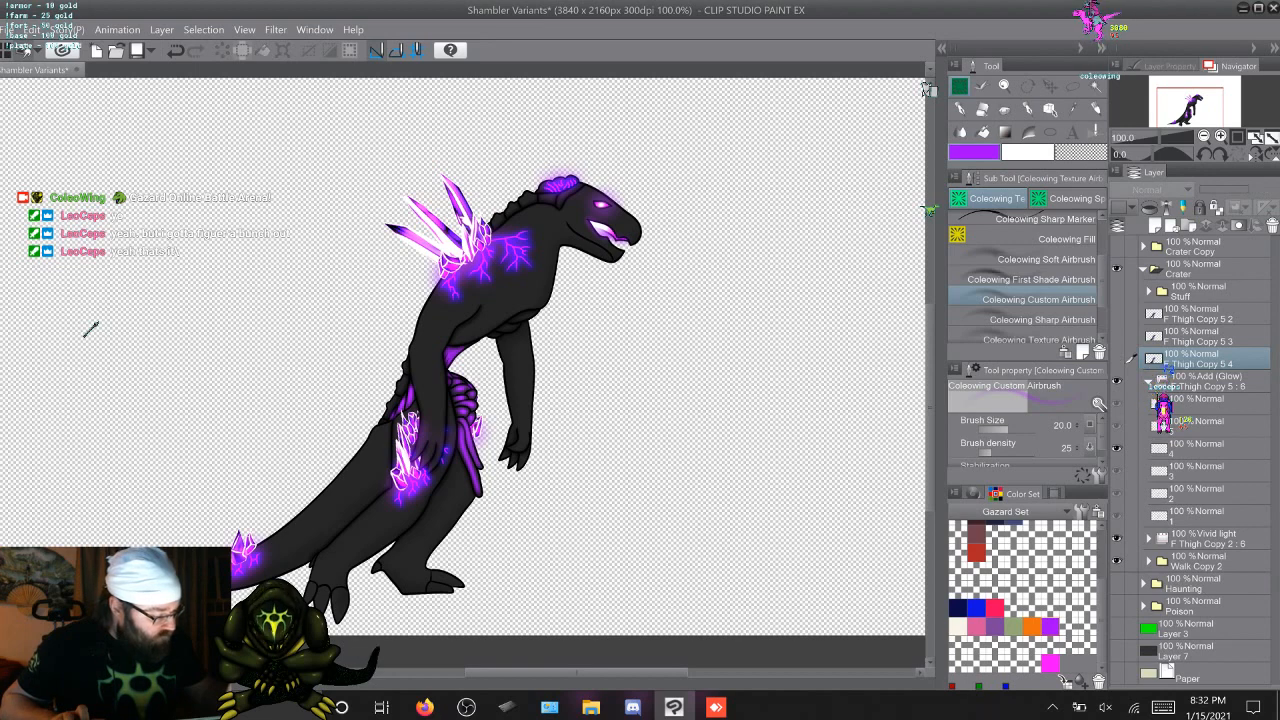
click(1200, 466)
right_click(1190, 379)
click(1140, 347)
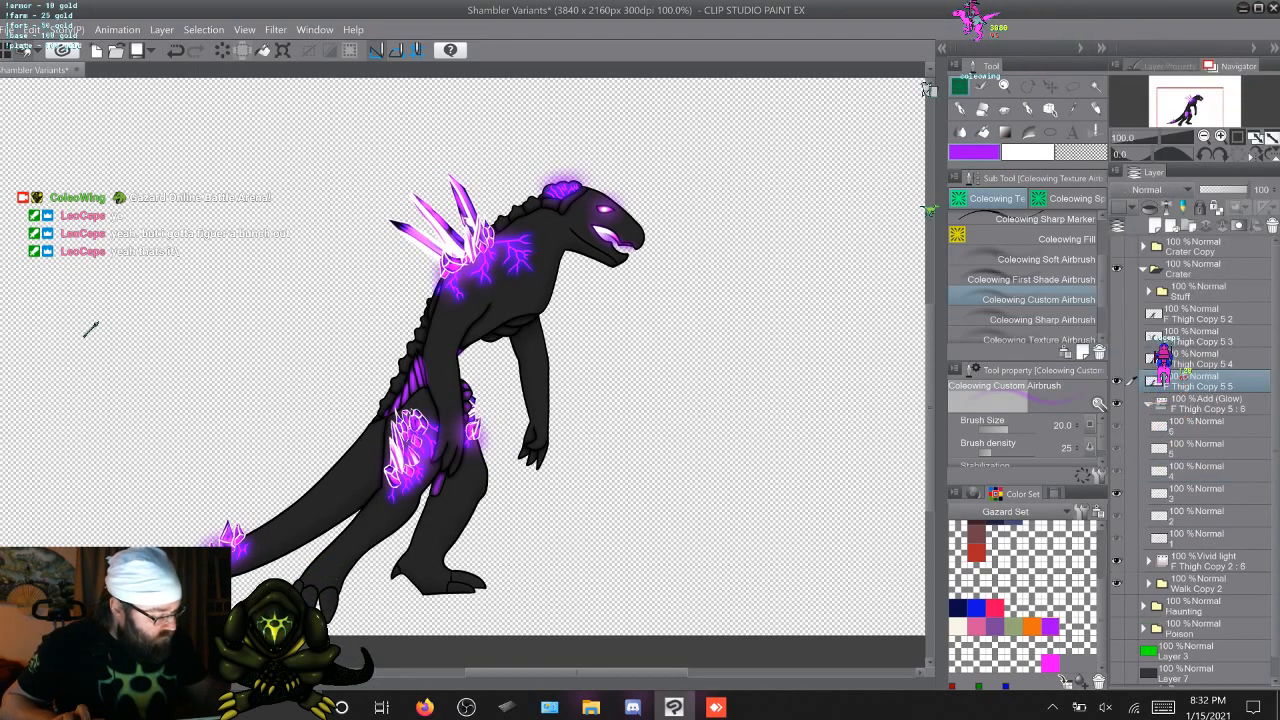
Merge the visible artwork of walk frames 2 and 1 to a separate new layer each
click(1200, 515)
right_click(1190, 402)
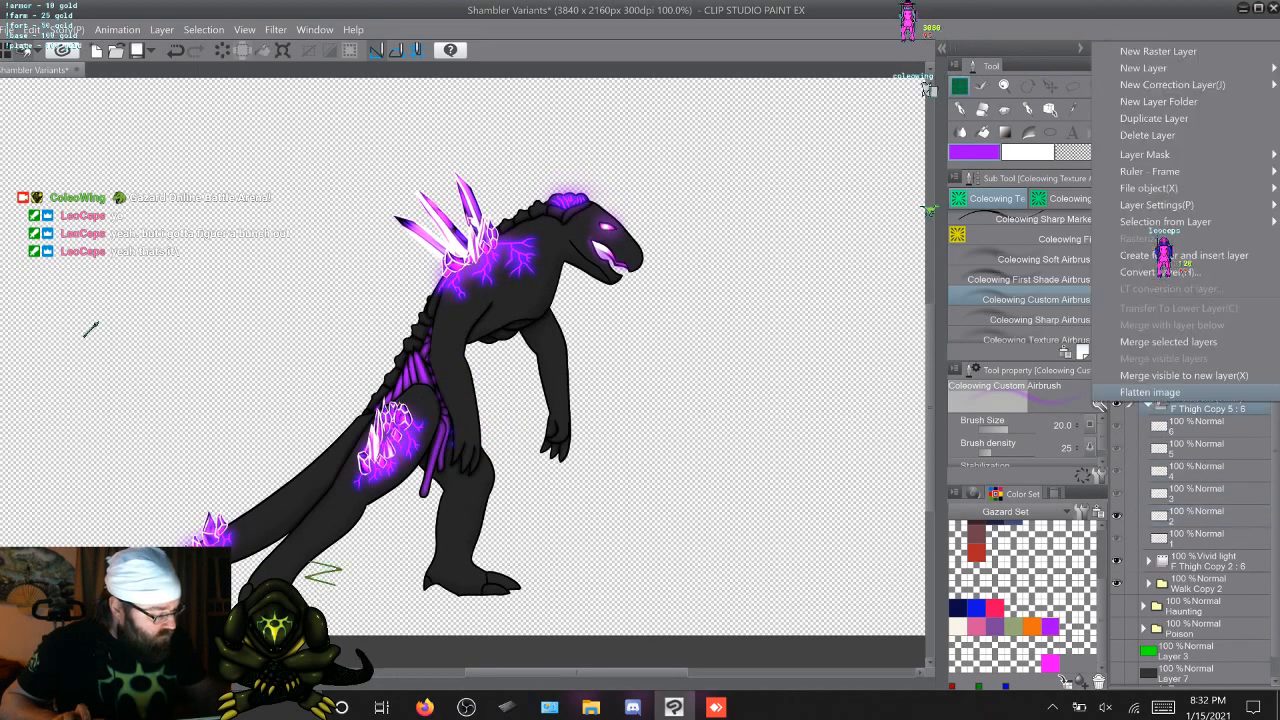
click(1184, 375)
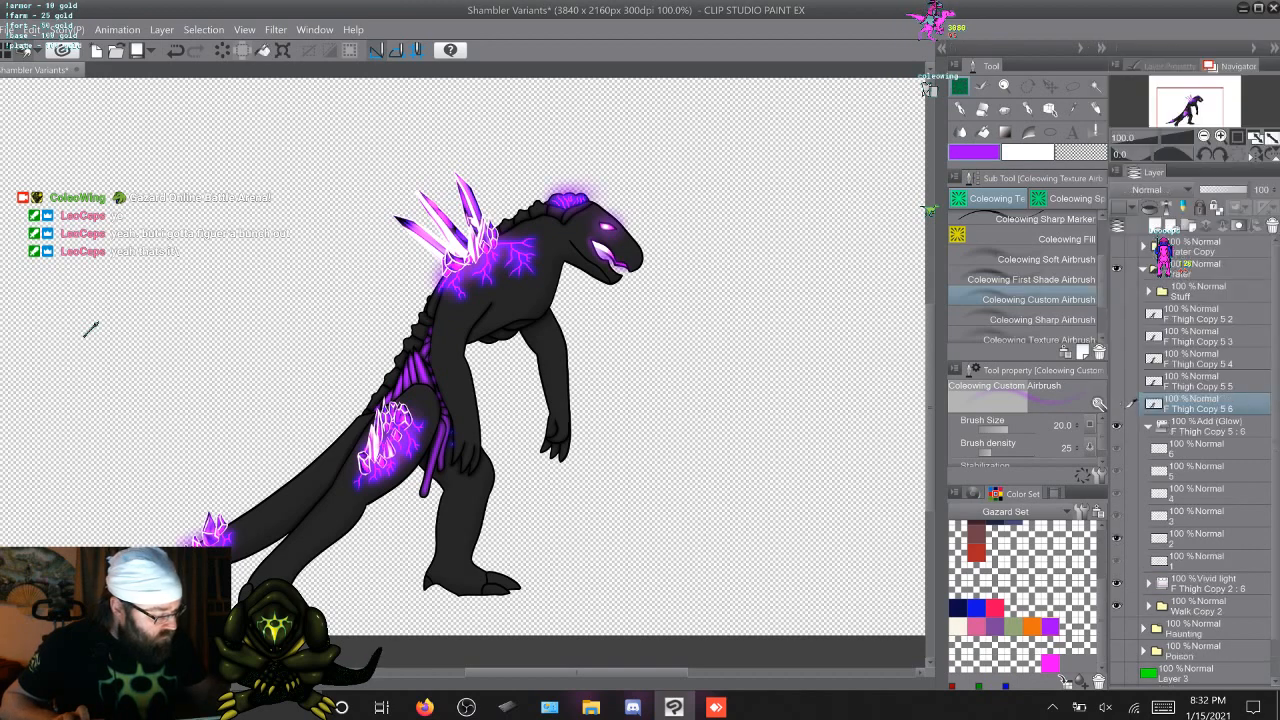
click(1200, 560)
right_click(1190, 421)
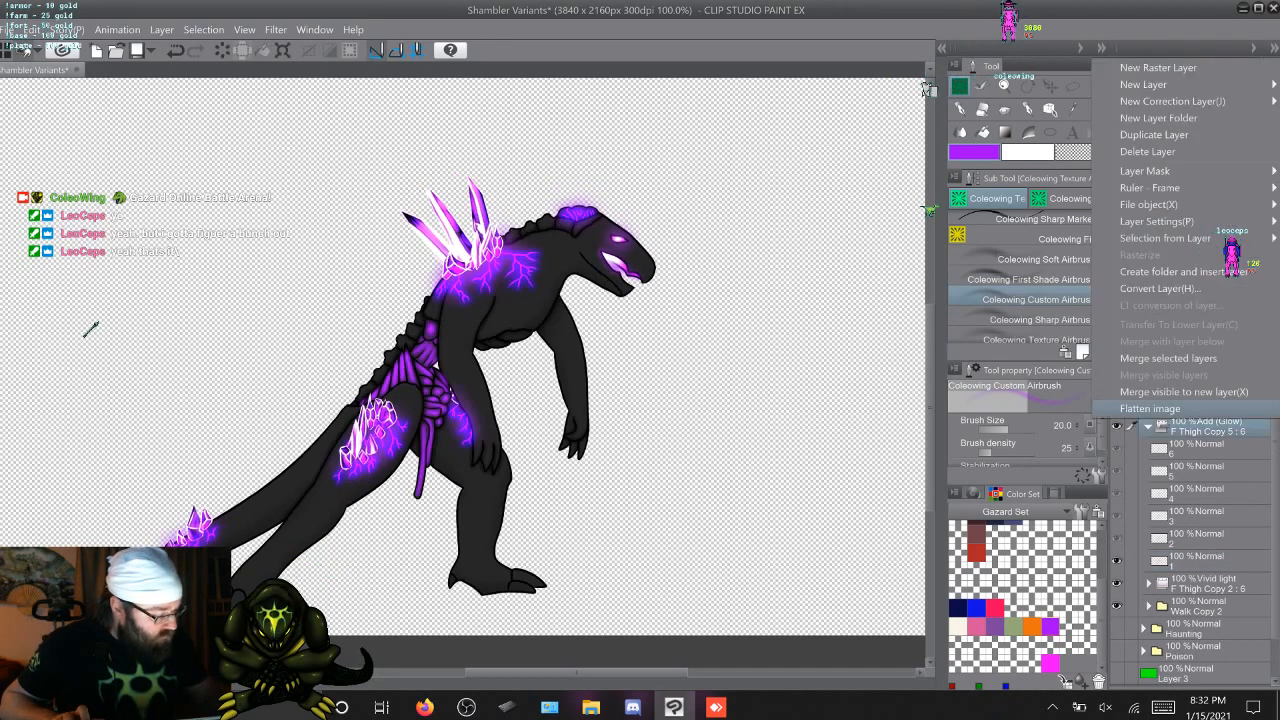
click(1184, 391)
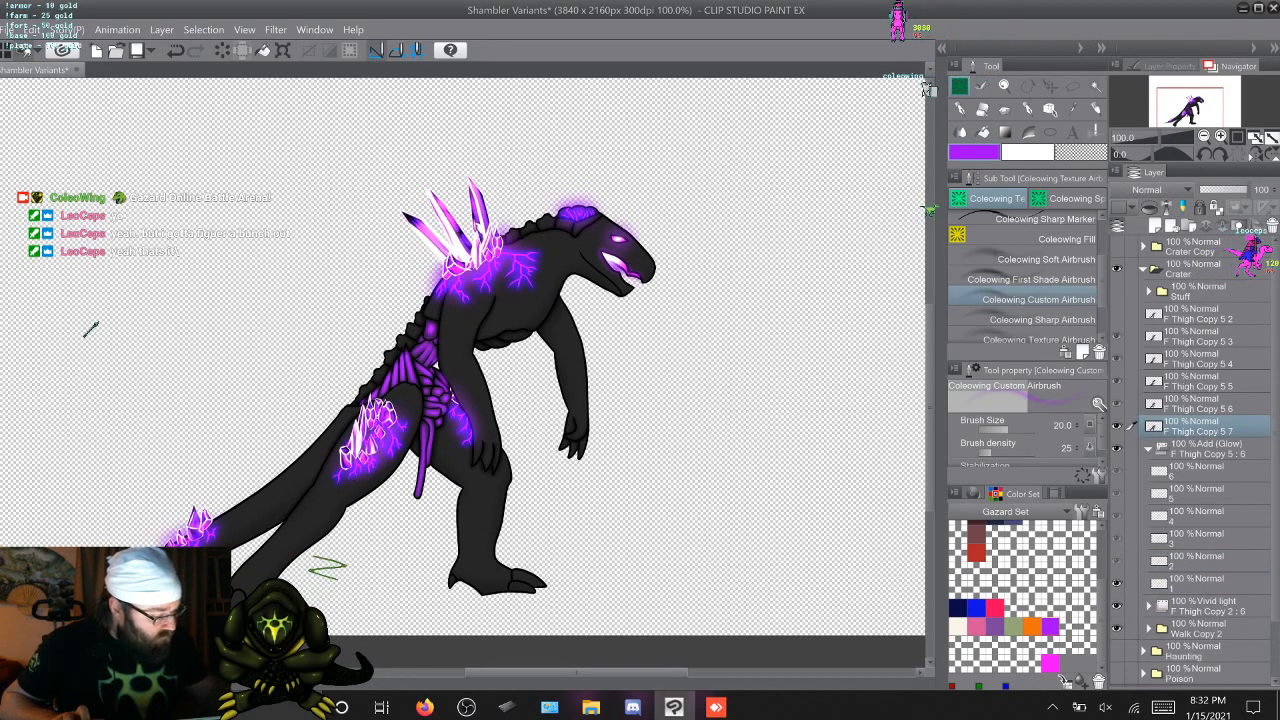
Show all six merged frame layers and rename them 1 to 6 from the lowest layer up
double_click(1200, 430)
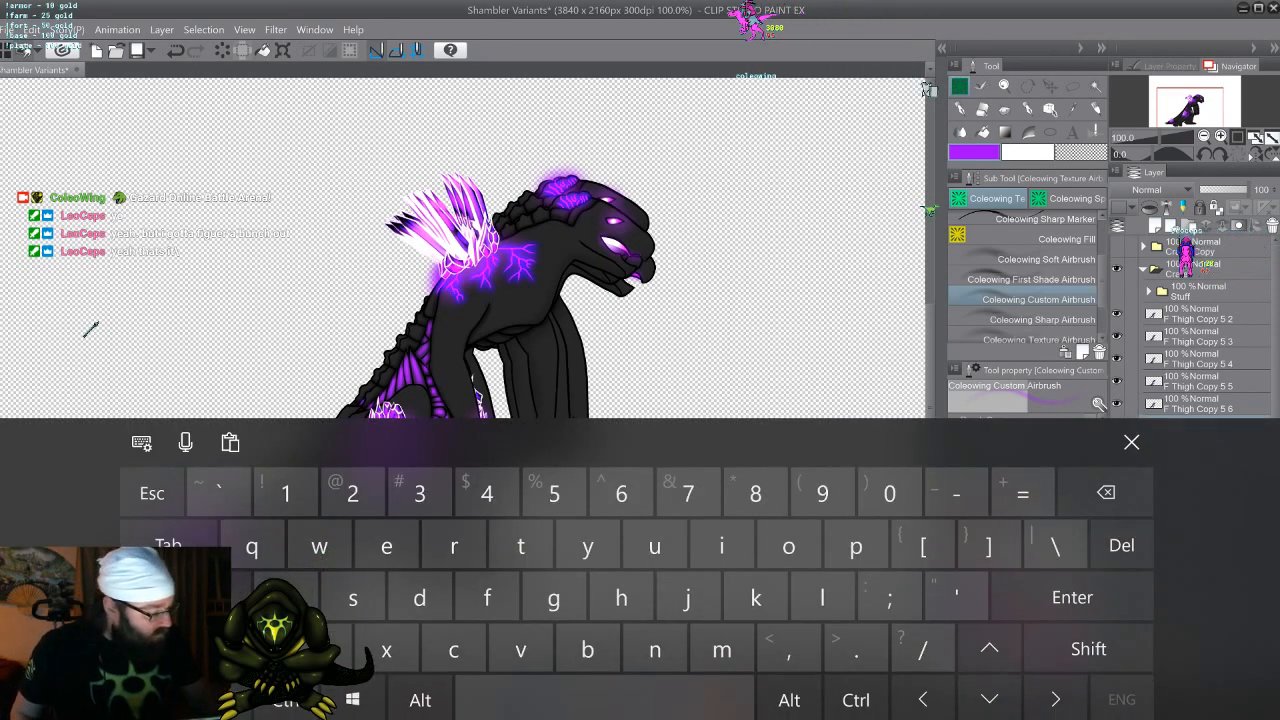
text(425)
key(Return)
double_click(1200, 386)
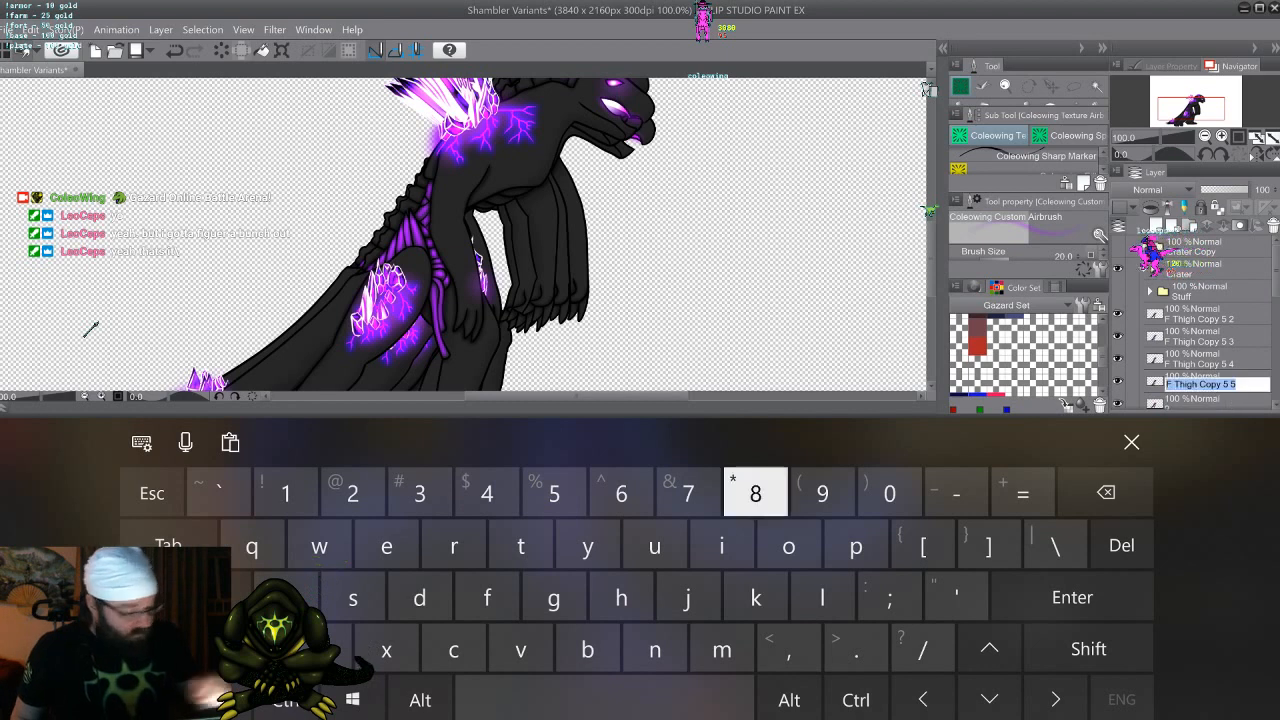
text(3)
double_click(1200, 363)
text(4)
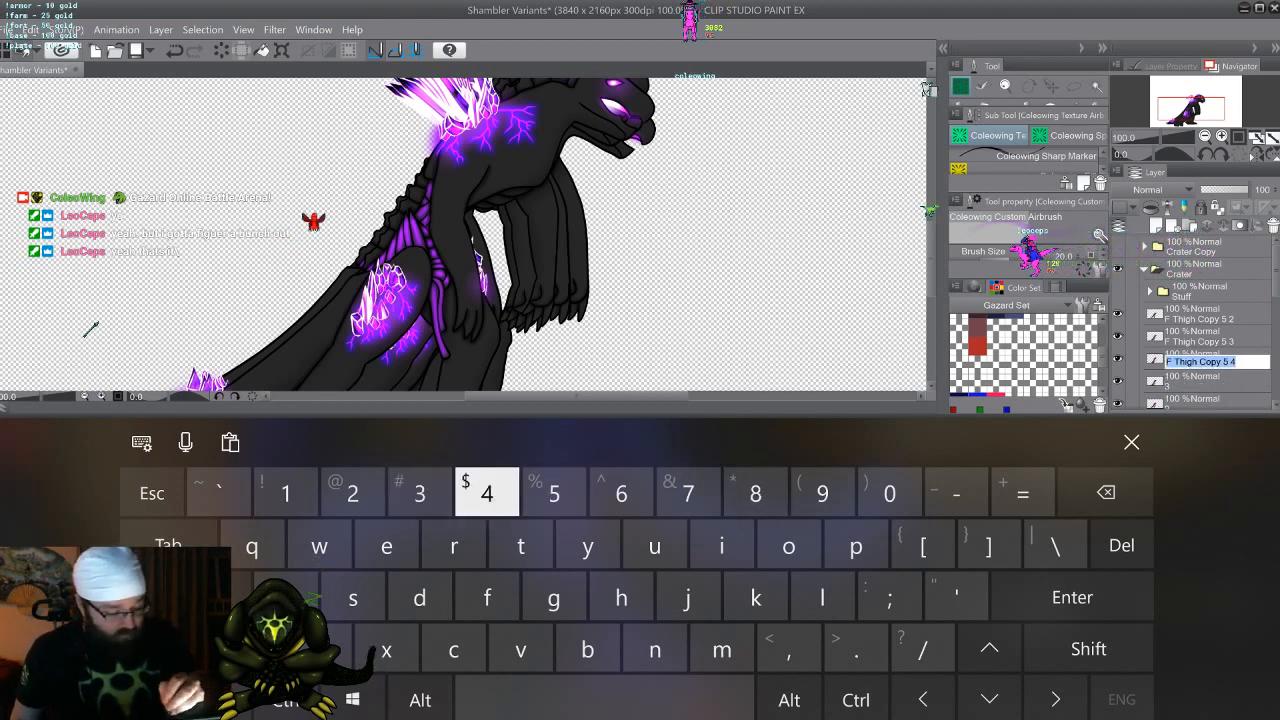
double_click(1200, 341)
text(5)
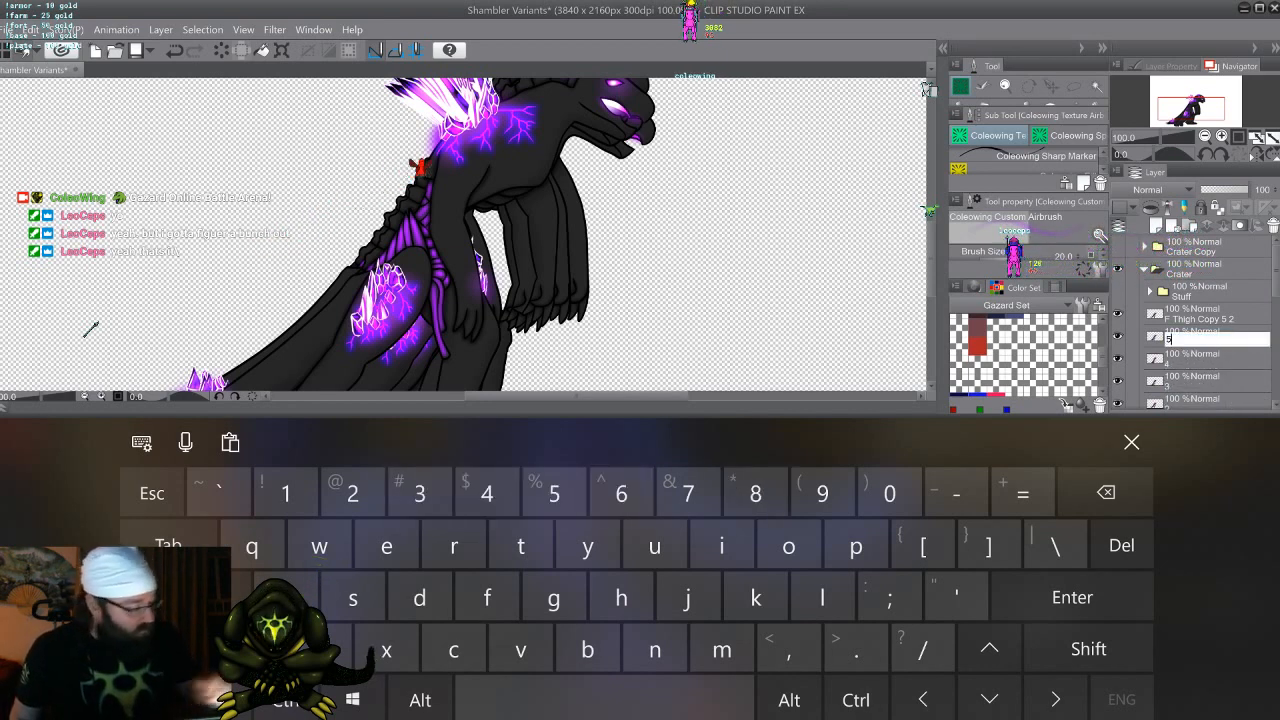
double_click(1200, 318)
text(6)
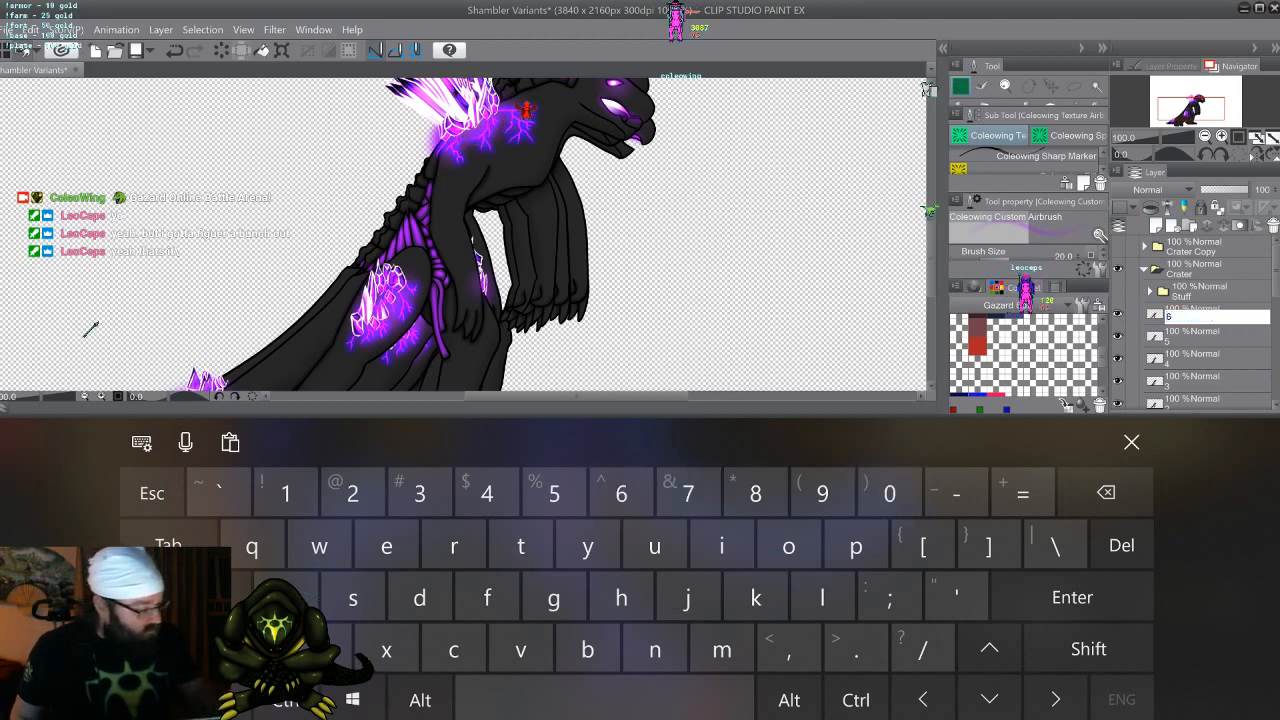
click(1131, 442)
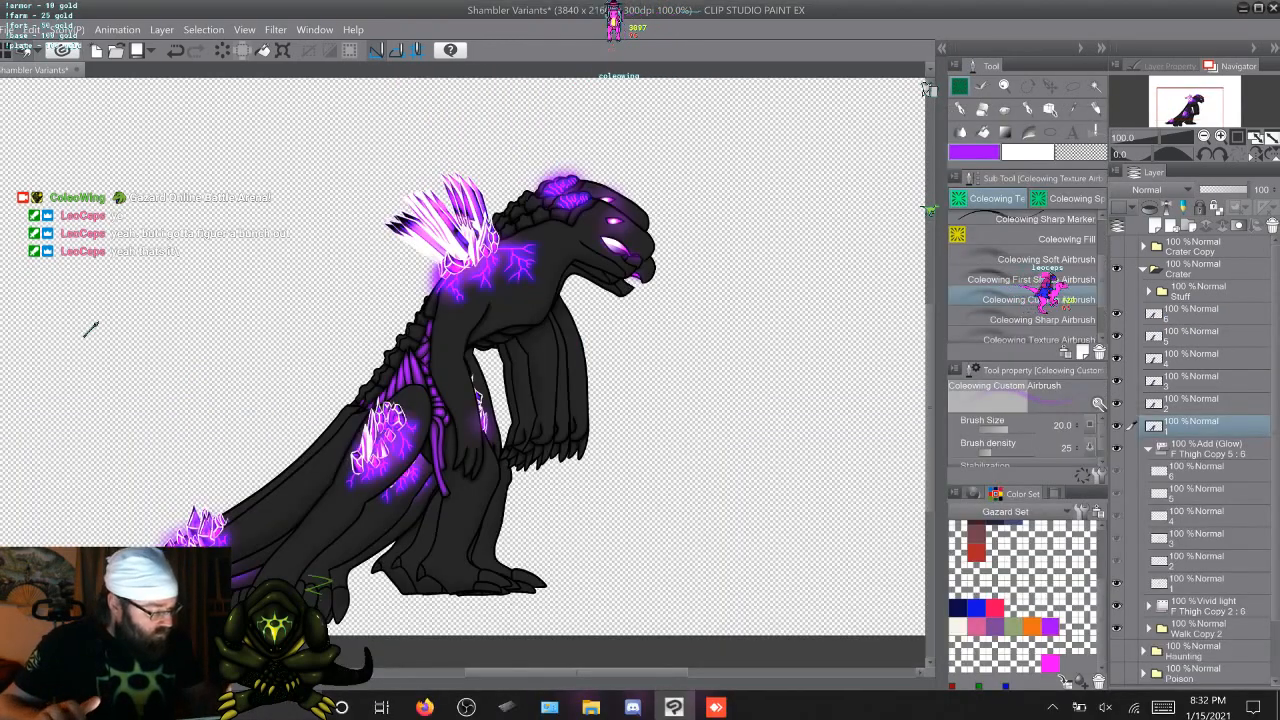
Move the F Thigh animation folder out of Walk Copy 2 to directly beneath merged layer 1, then collapse Walk Copy 2
click(1149, 493)
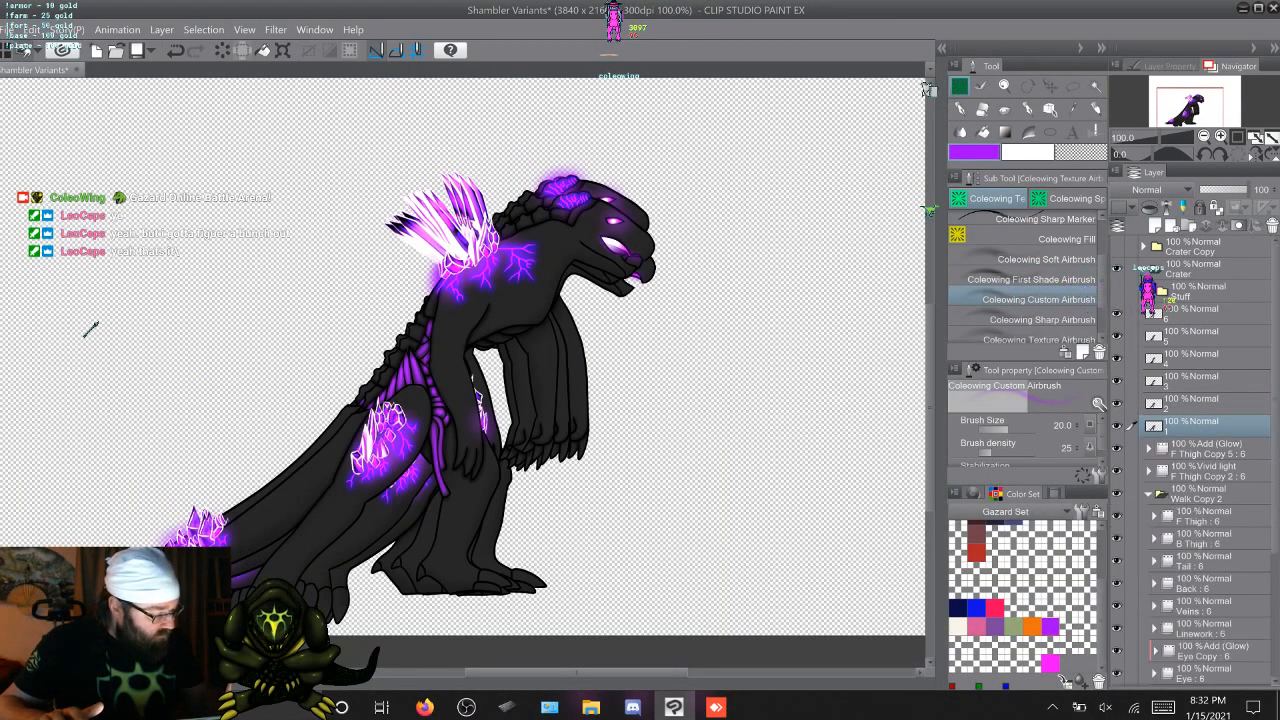
click(1200, 516)
drag(1200, 516, 1200, 434)
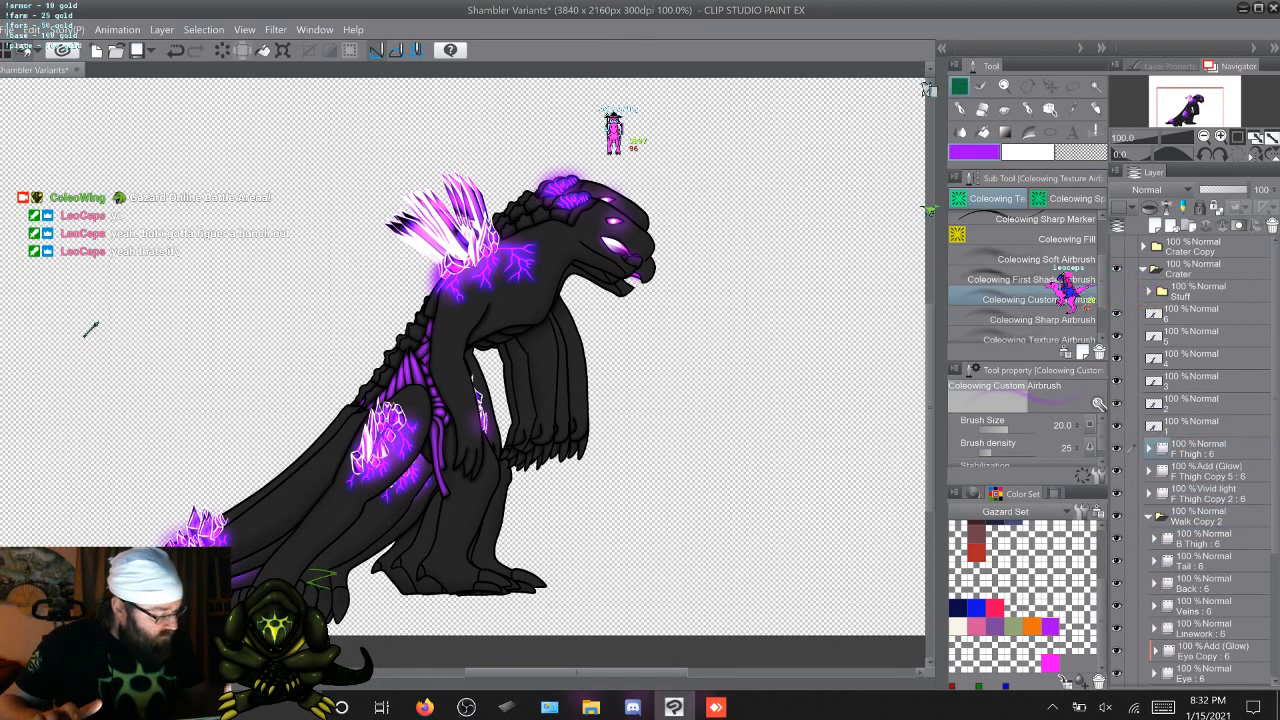
click(1149, 516)
Delete the F Thigh Copy 5, F Thigh Copy 2 and Walk Copy 2 folders from Crater
click(1206, 471)
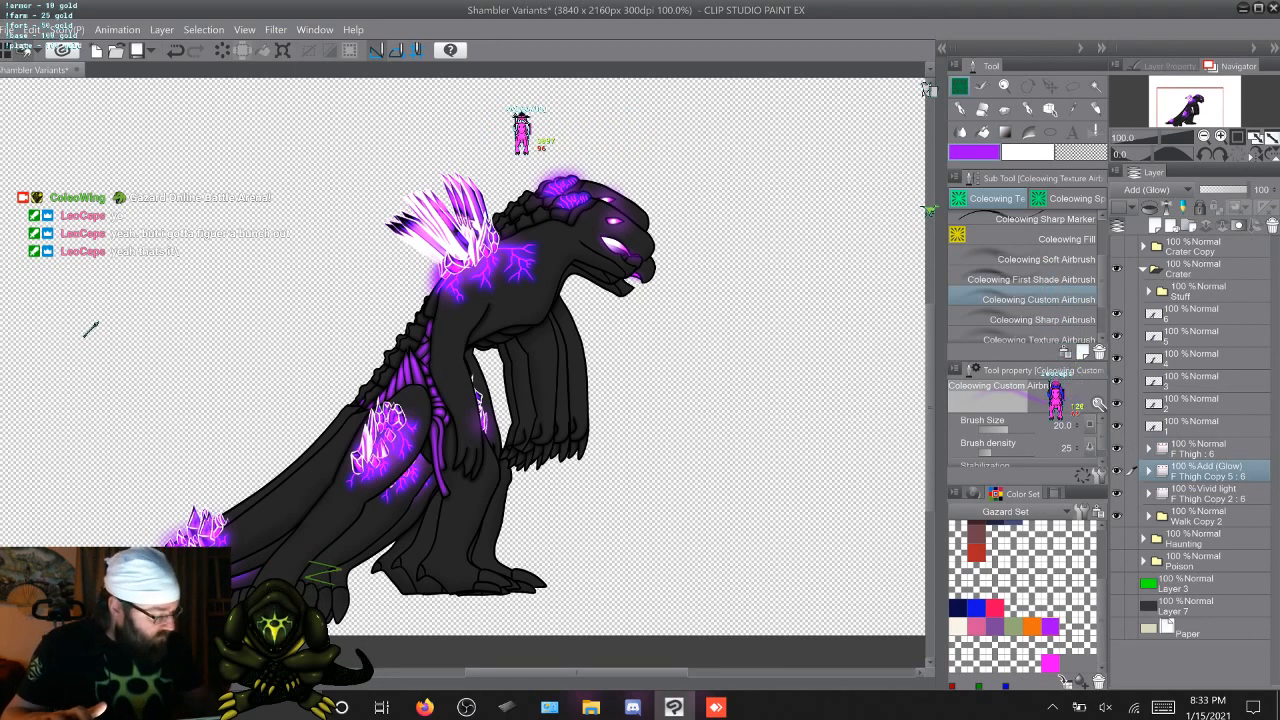
key(shift)
right_click(1205, 471)
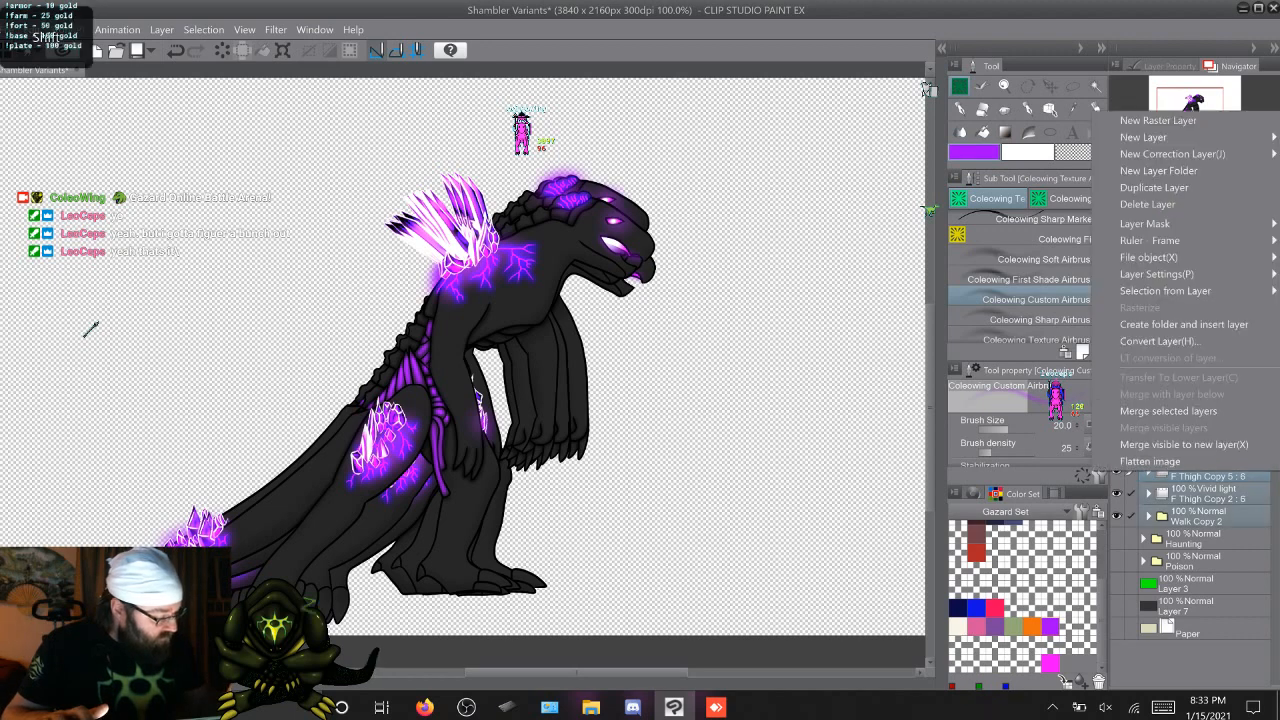
click(1148, 204)
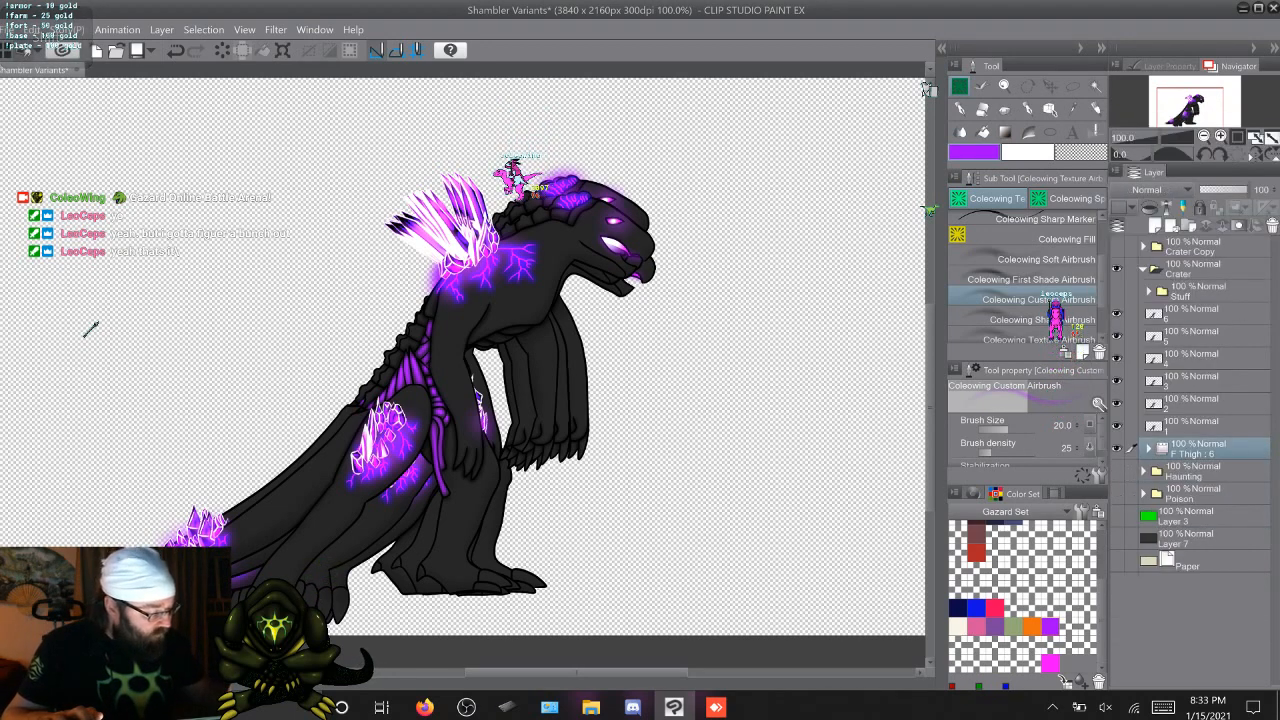
Expand the F Thigh animation folder and delete its six old frame layers
click(1148, 449)
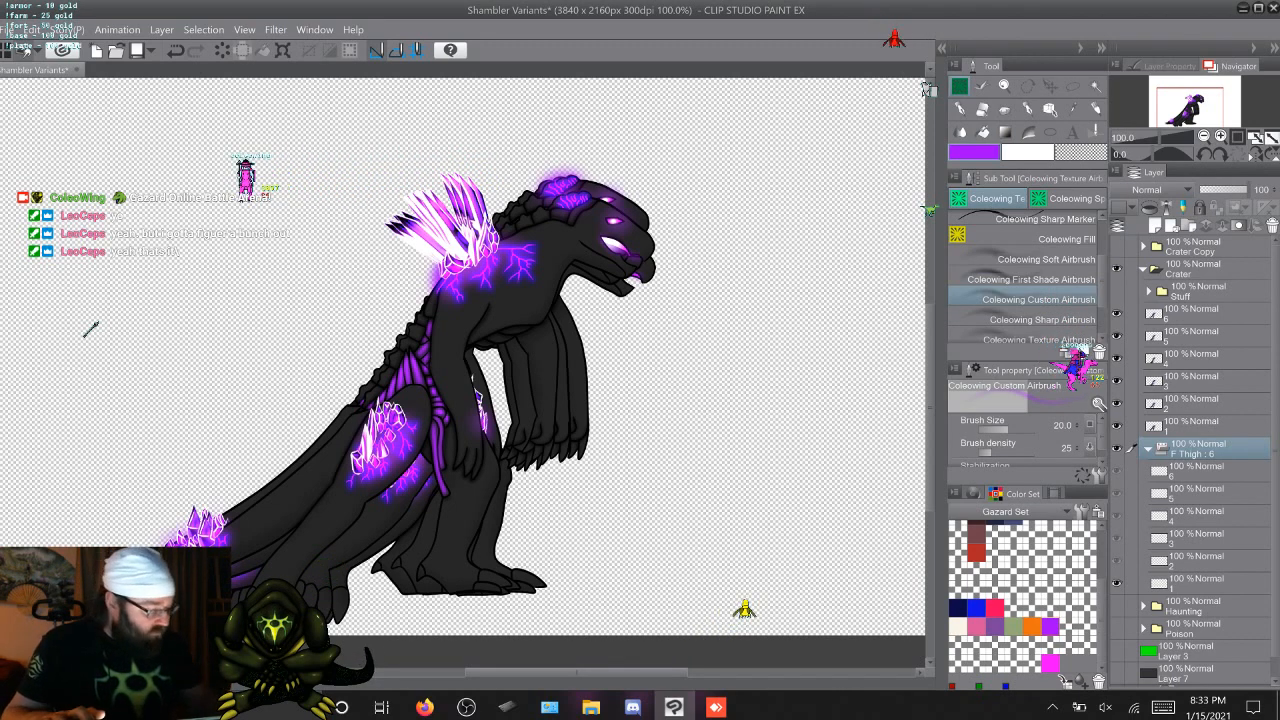
click(1195, 471)
shift+click(1195, 583)
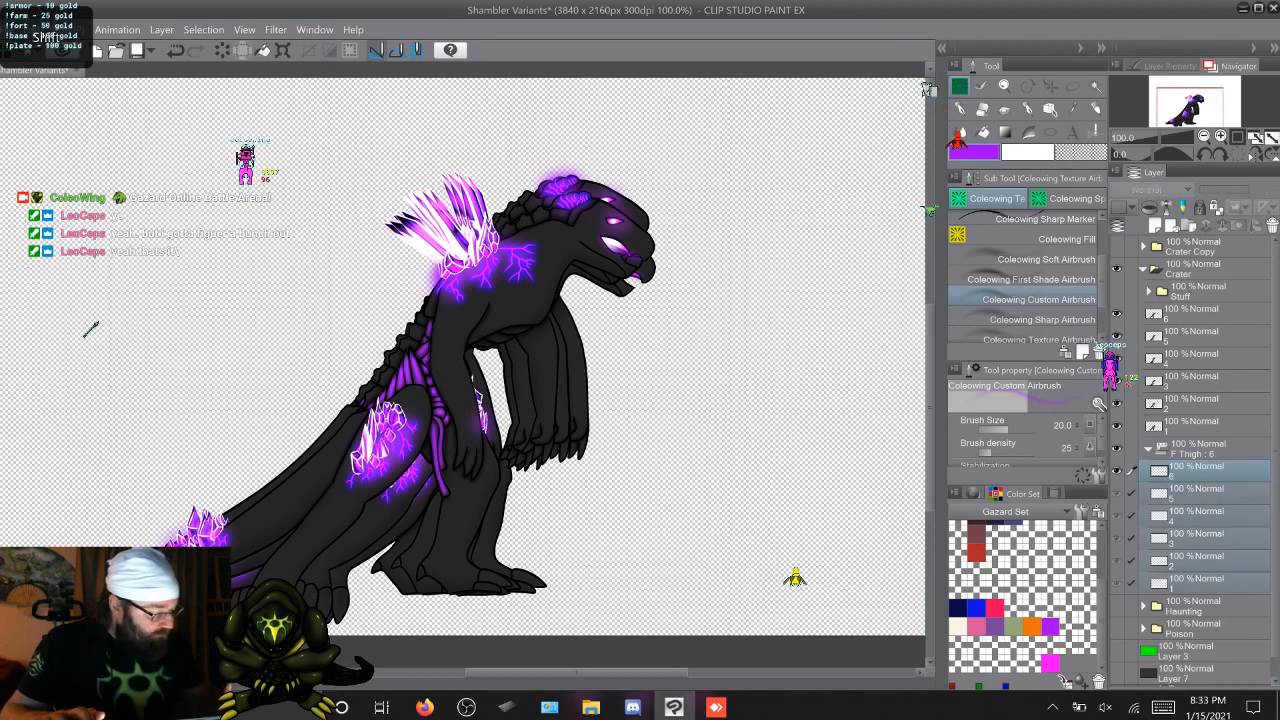
right_click(1190, 496)
click(1148, 231)
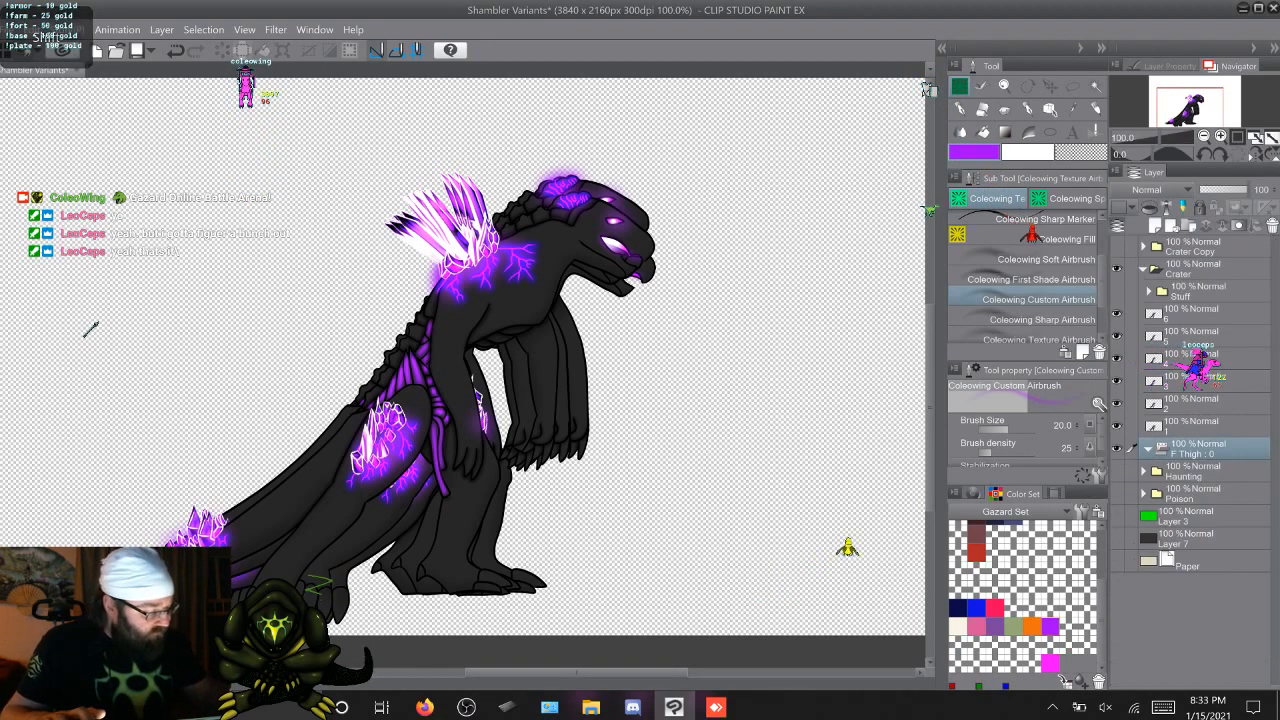
Move merged layers 1 to 6 into the empty F Thigh animation folder, check the frames, and collapse the folder
shift+click(1155, 318)
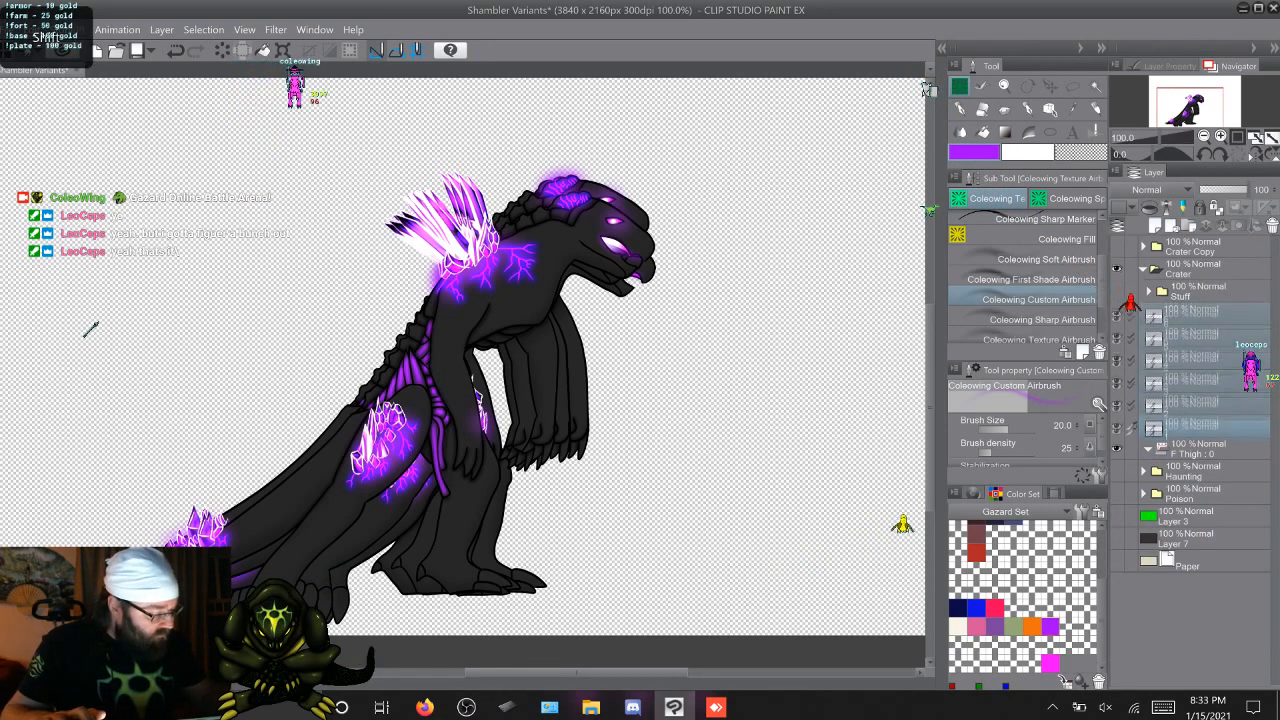
drag(1195, 428, 1195, 449)
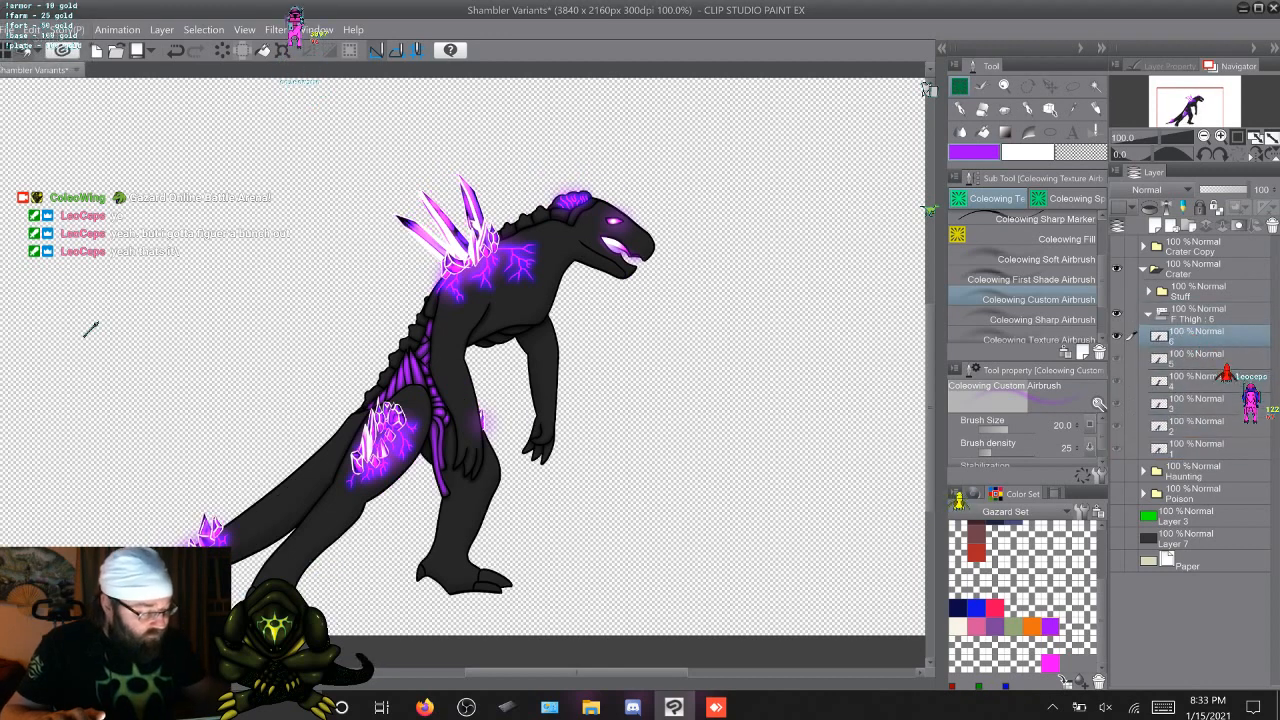
click(1195, 448)
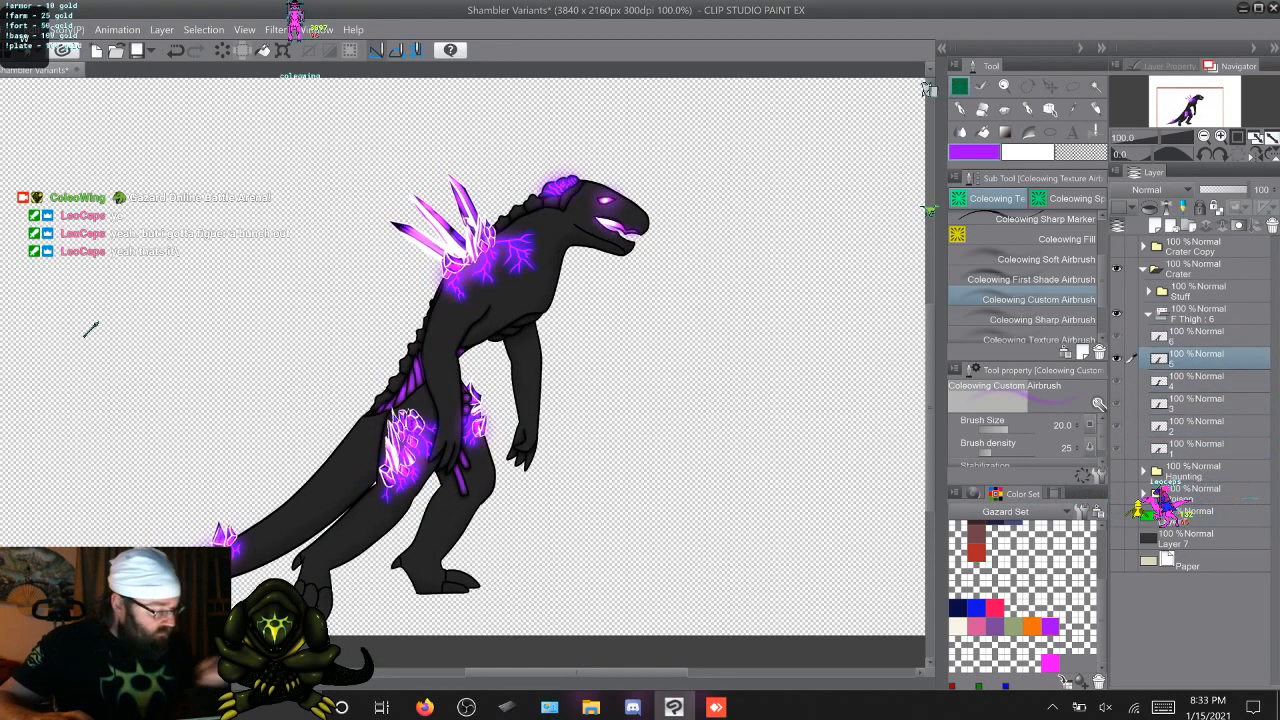
key(alt+])
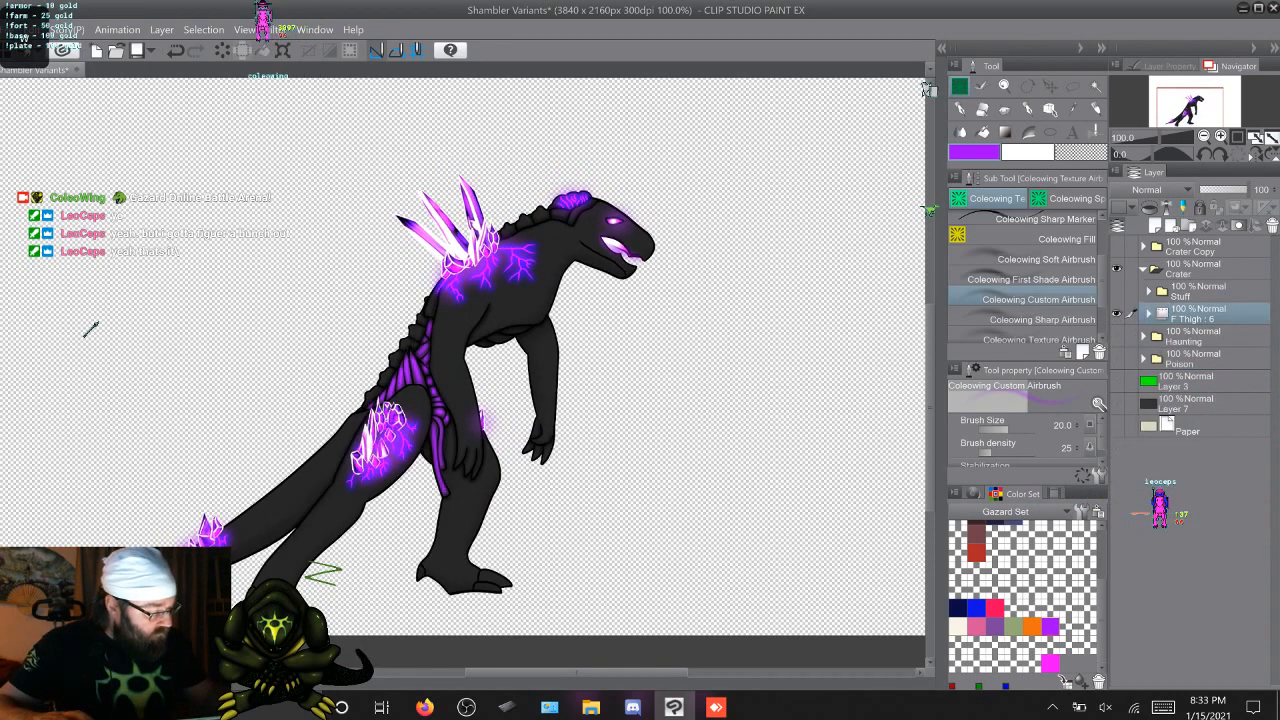
Rename the F Thigh animation folder Walk
key(F2)
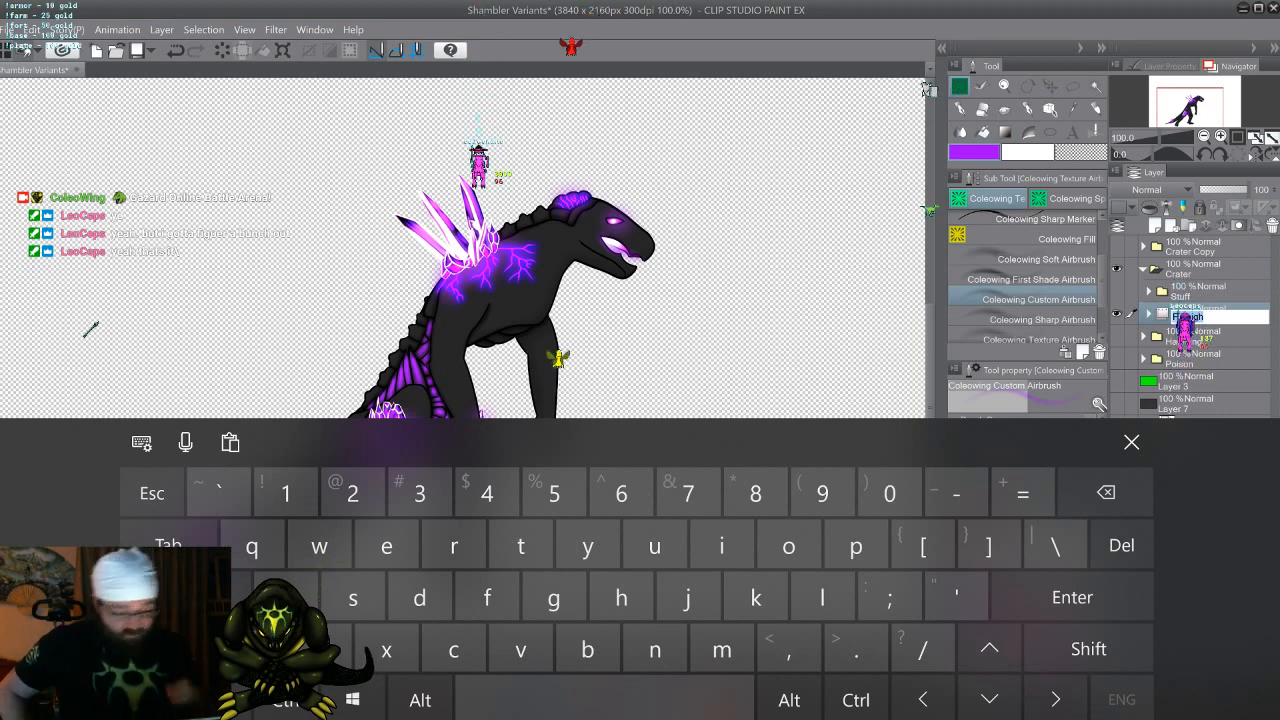
click(1089, 649)
text(Walk)
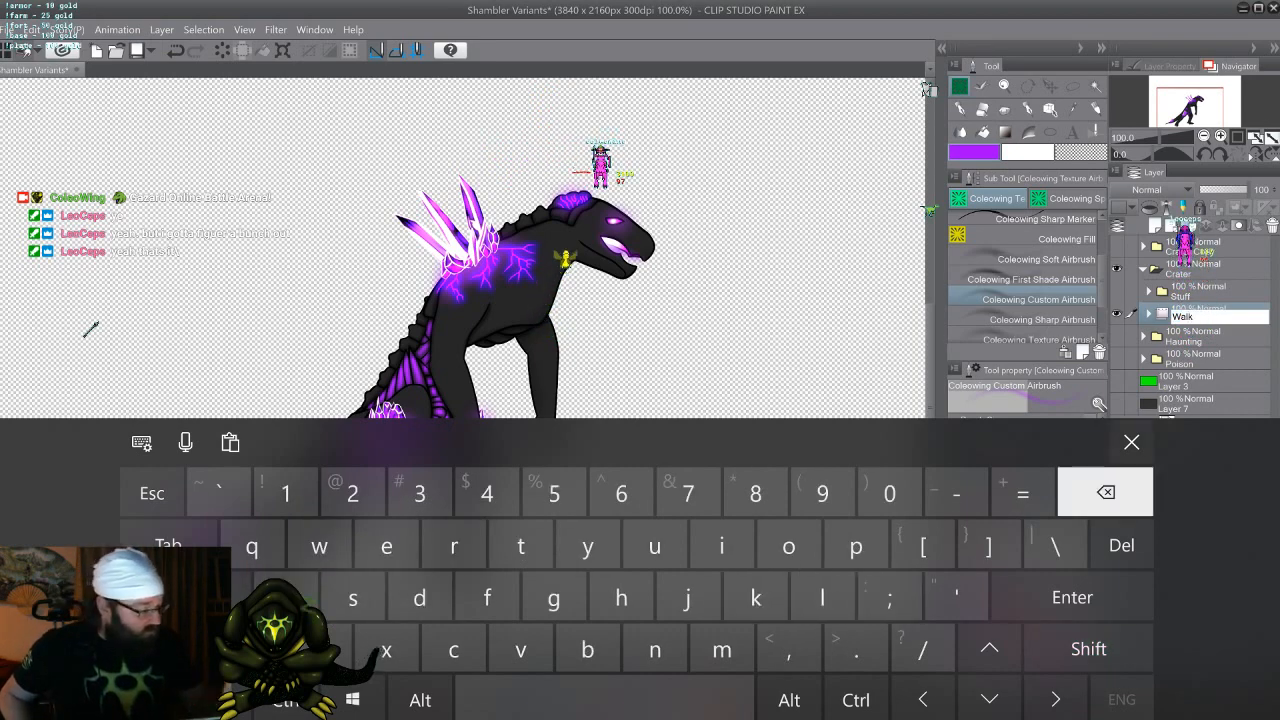
key(Return)
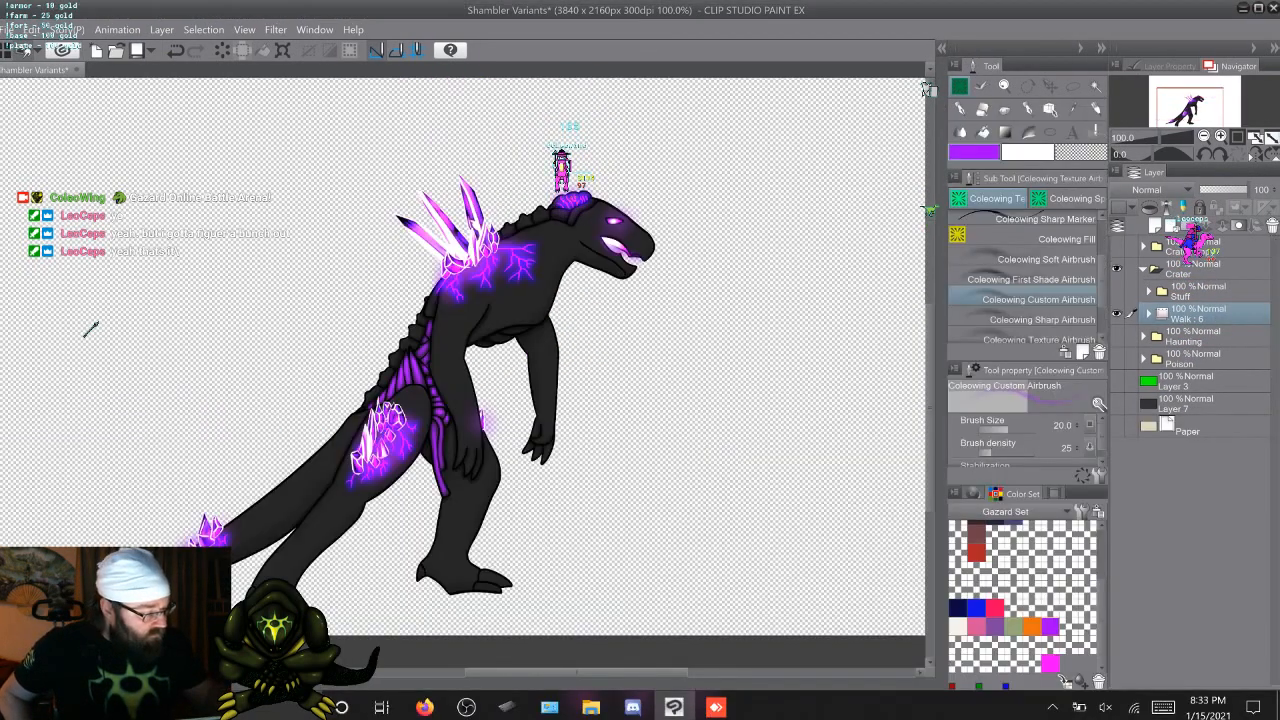
Hide the Walk animation, show the Stuff folder, and expand it and its Attack Copy 2 subfolder
click(1117, 314)
click(1117, 291)
click(1148, 291)
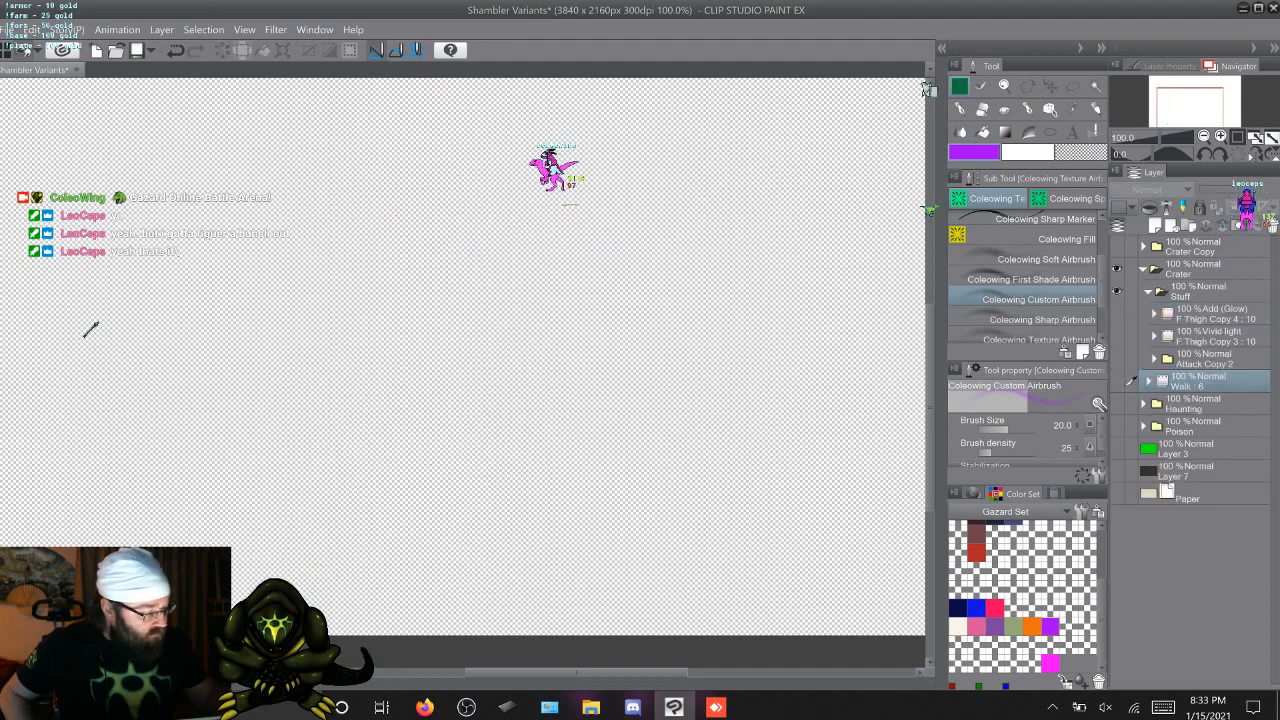
click(1154, 359)
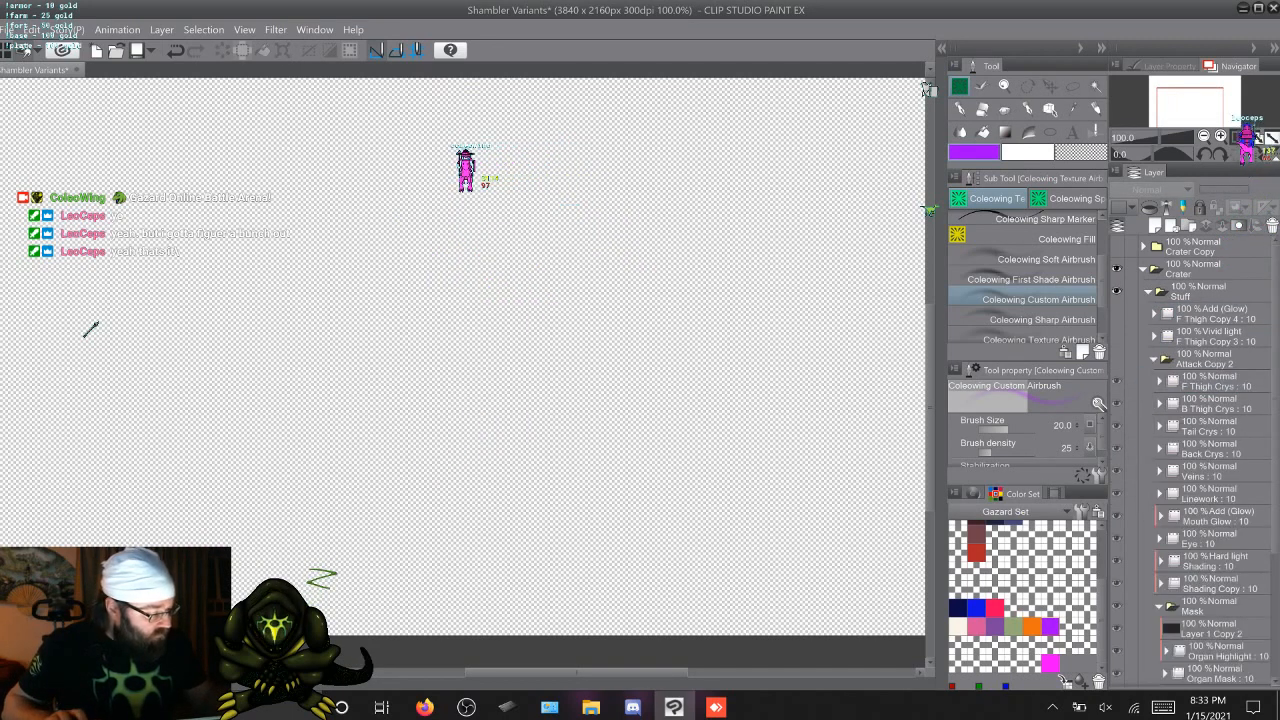
Duplicate the F Thigh Crys animation folder, place the copy directly below Walk inside Crater, and collapse Stuff
click(1215, 382)
key(ctrl+c)
key(ctrl+v)
drag(1212, 378, 1206, 270)
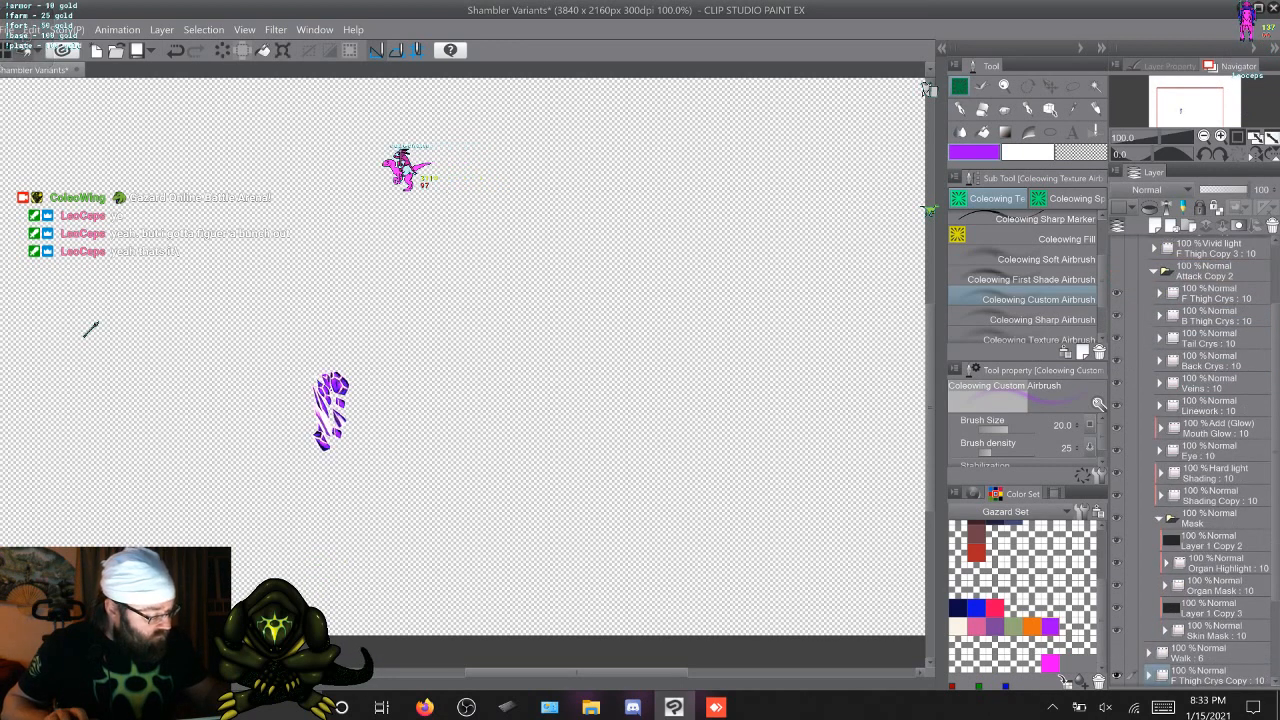
scroll(1208, 460, up, 2)
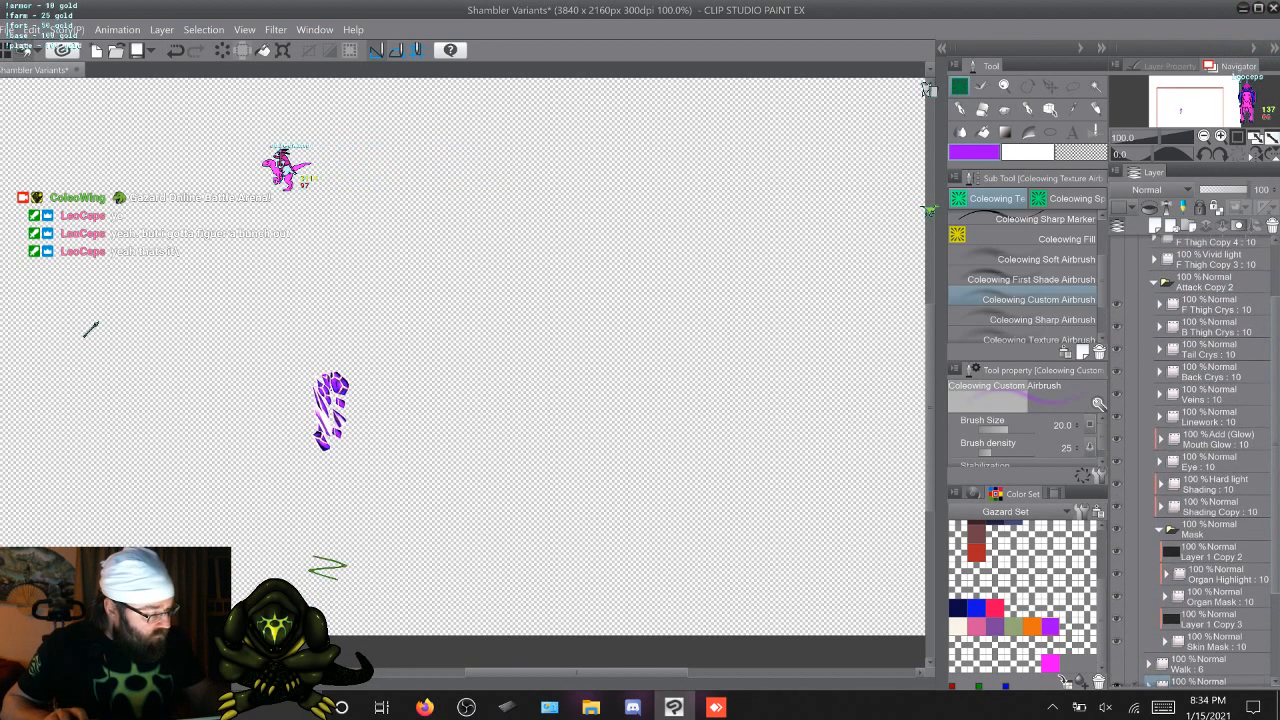
click(1148, 291)
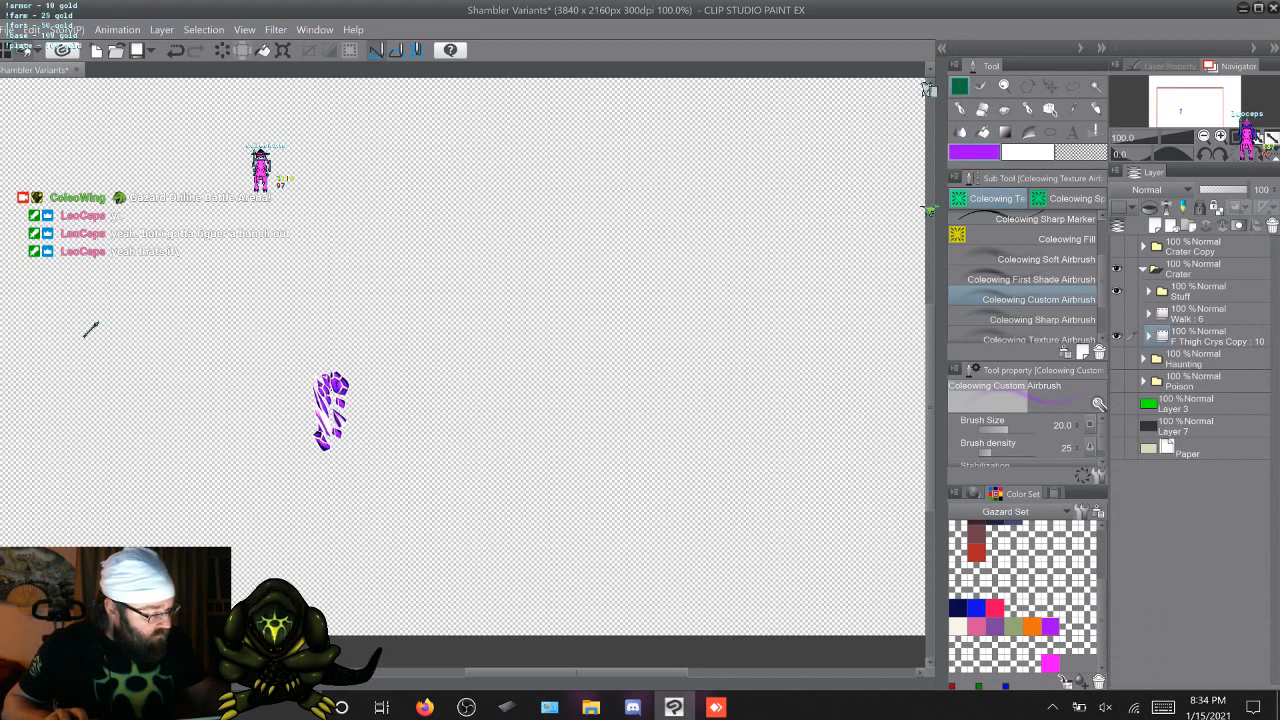
Expand the F Thigh Crys Copy animation folder inside Crater and delete all its layers, 10 to 1
click(1148, 336)
click(1196, 359)
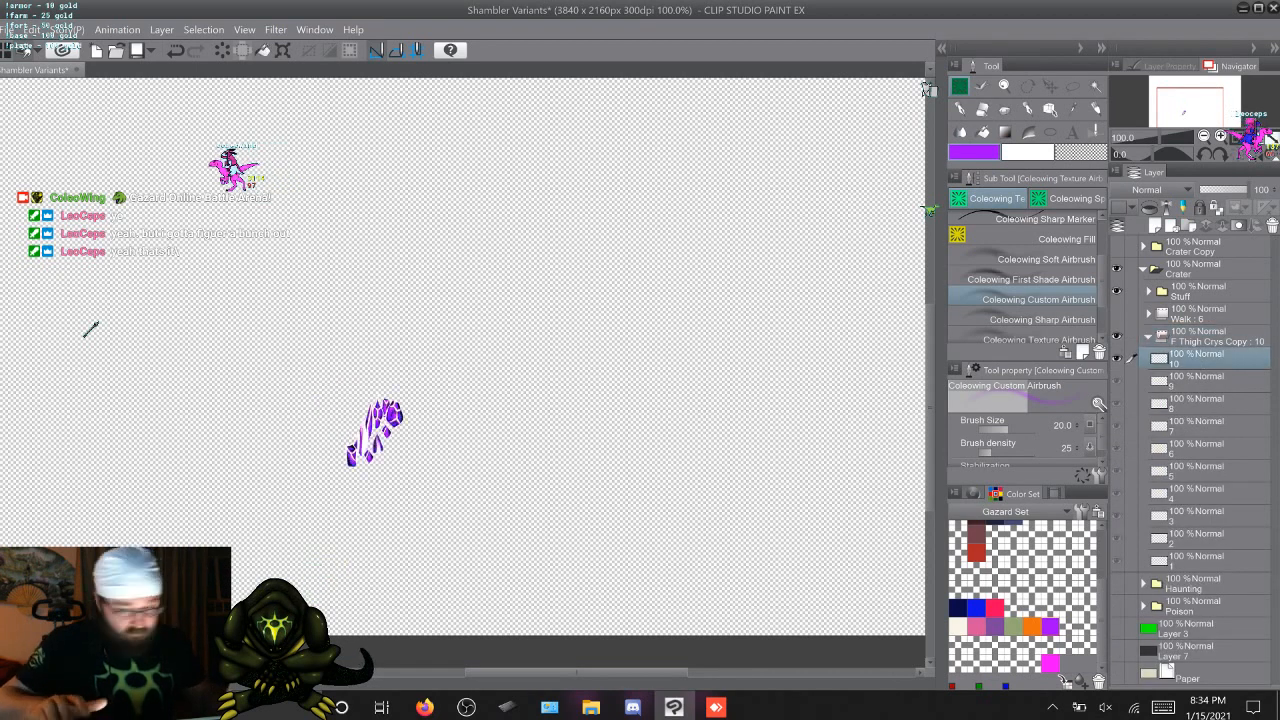
shift+click(1196, 562)
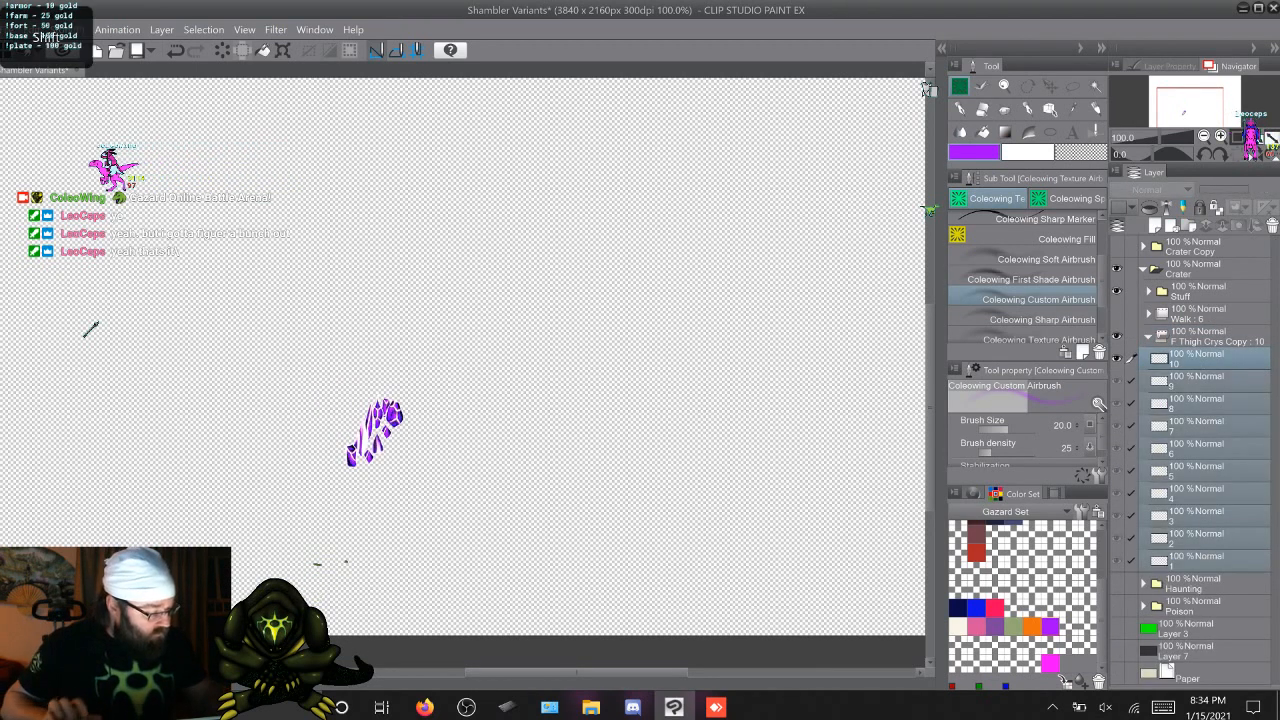
right_click(1200, 377)
click(1148, 109)
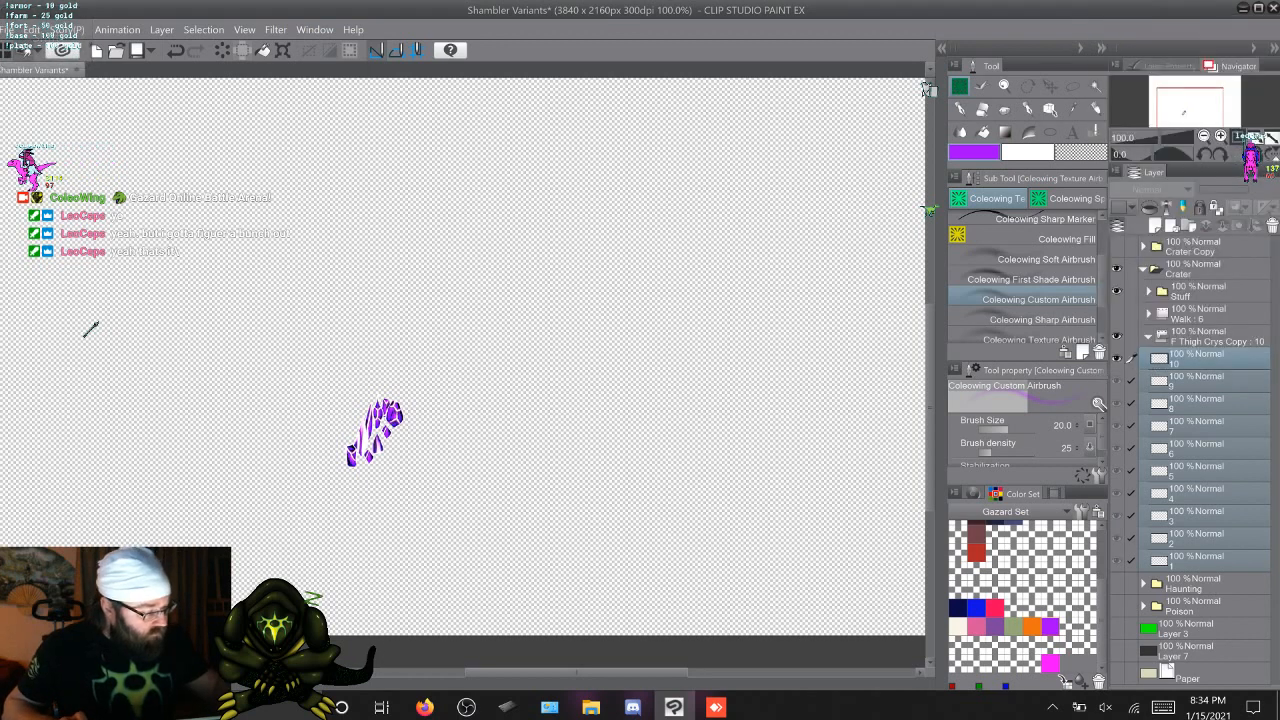
Rename the emptied F Thigh Crys Copy animation folder Attack and hide it
double_click(1210, 341)
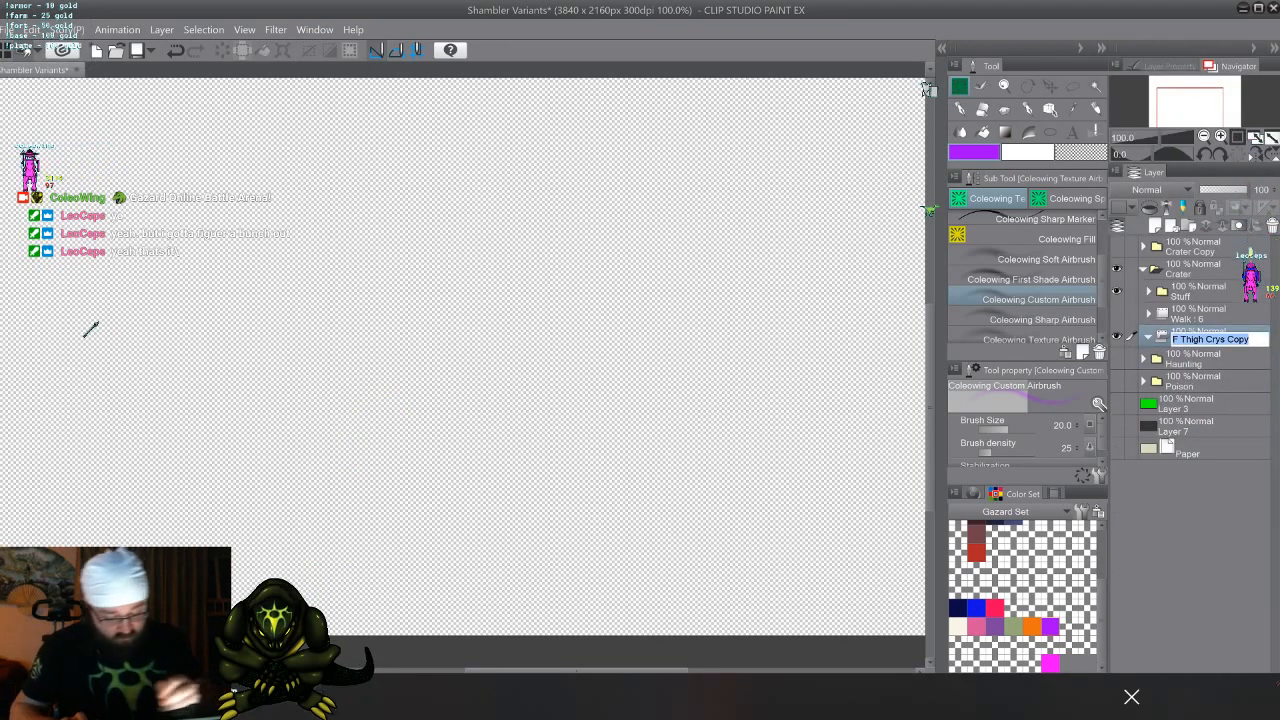
text(Attack)
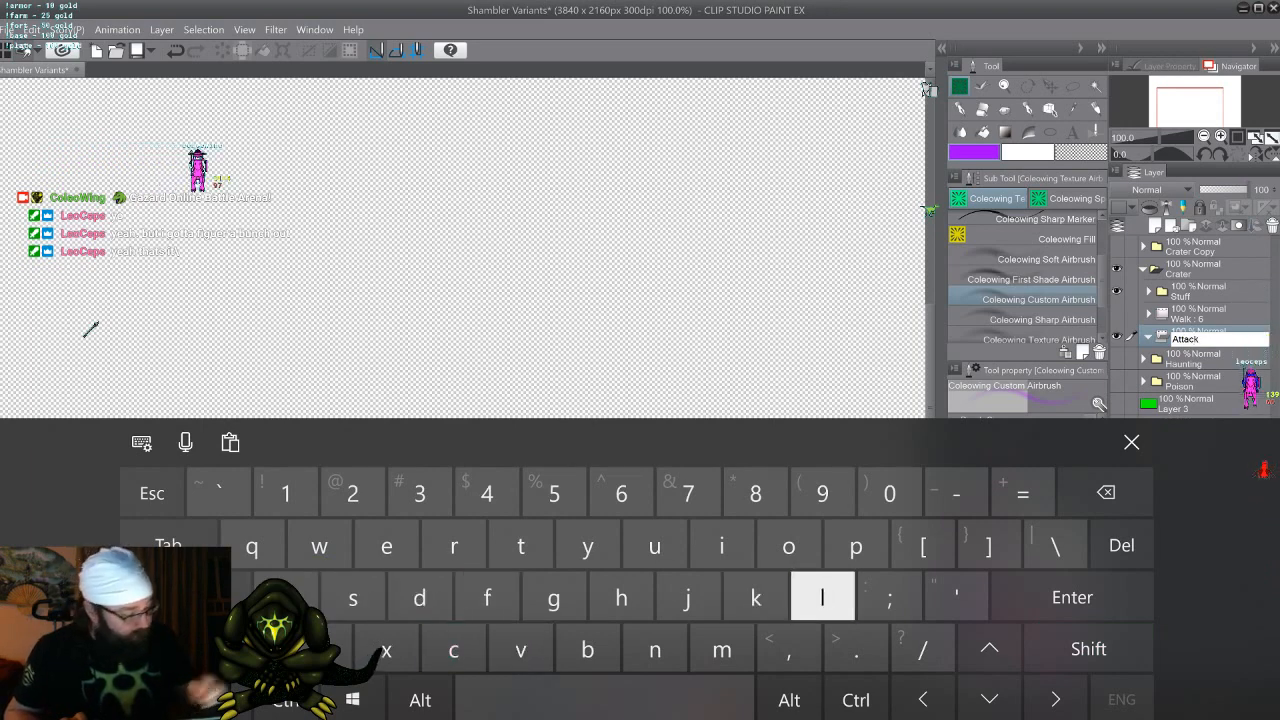
key(Return)
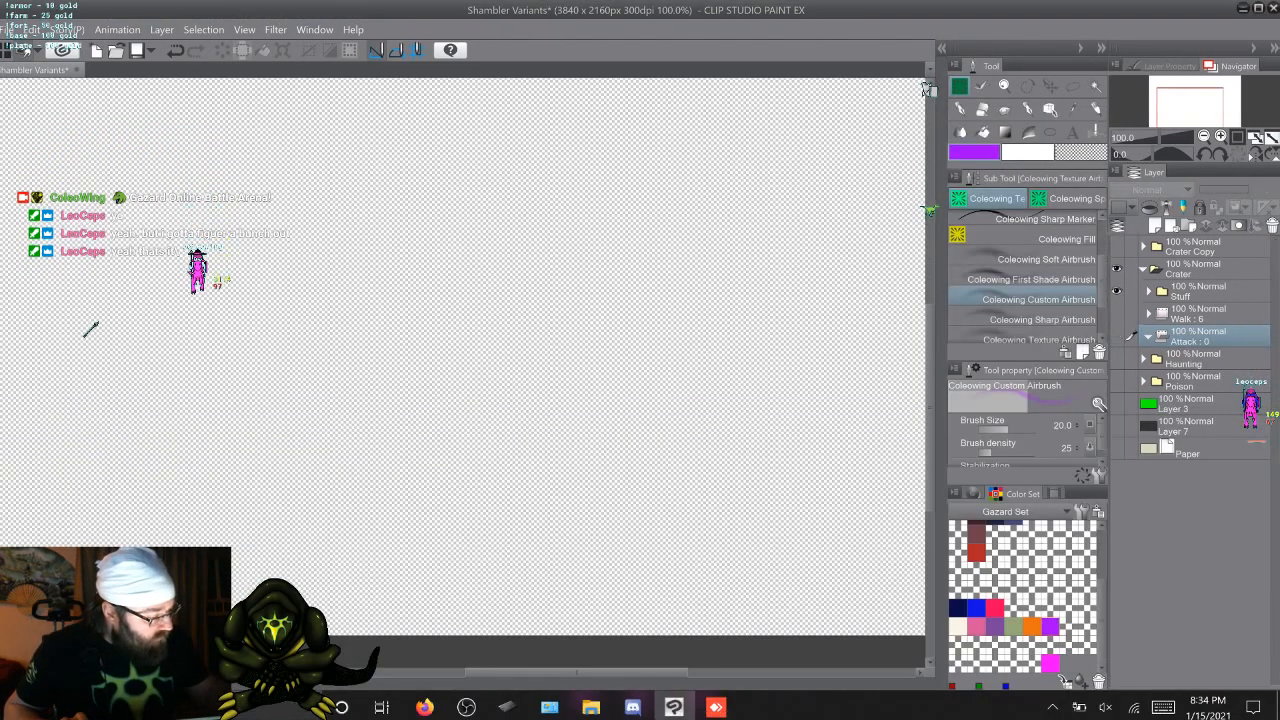
Expand the Stuff folder, merge the visible artwork of attack frames 10 and 9 into separate new layers, and hide each merged layer
click(1148, 291)
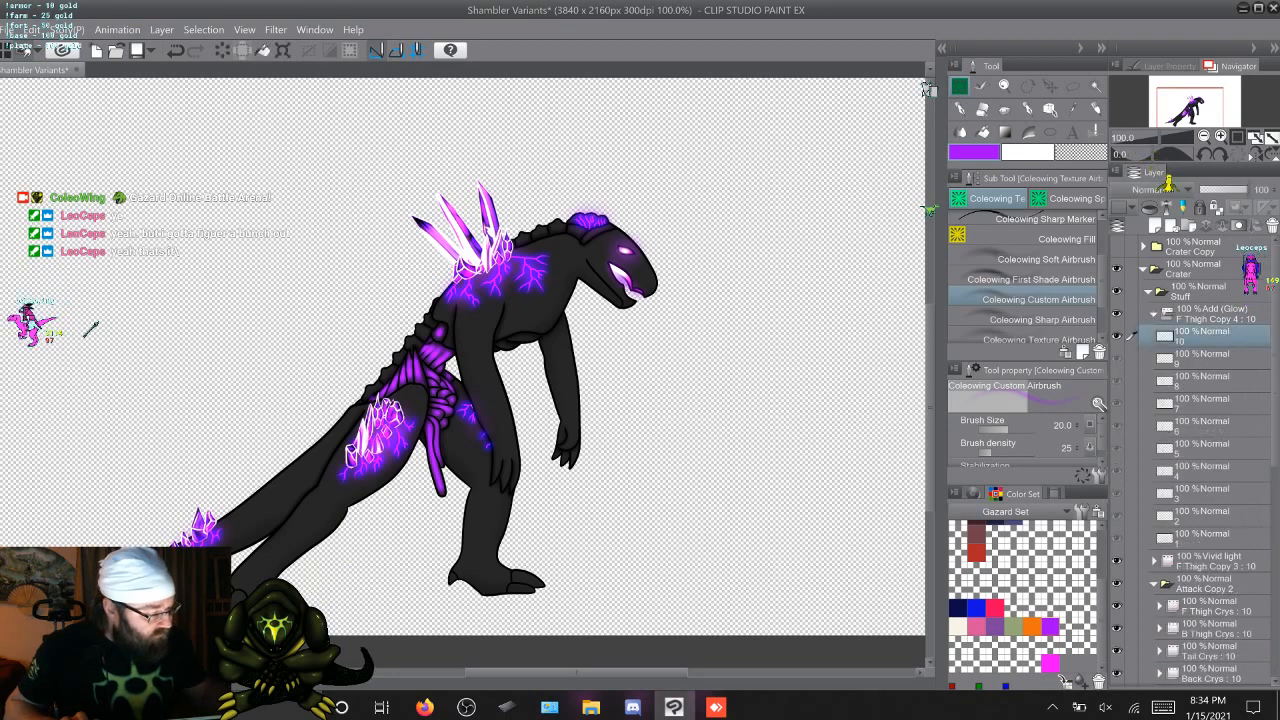
right_click(1148, 291)
click(1184, 624)
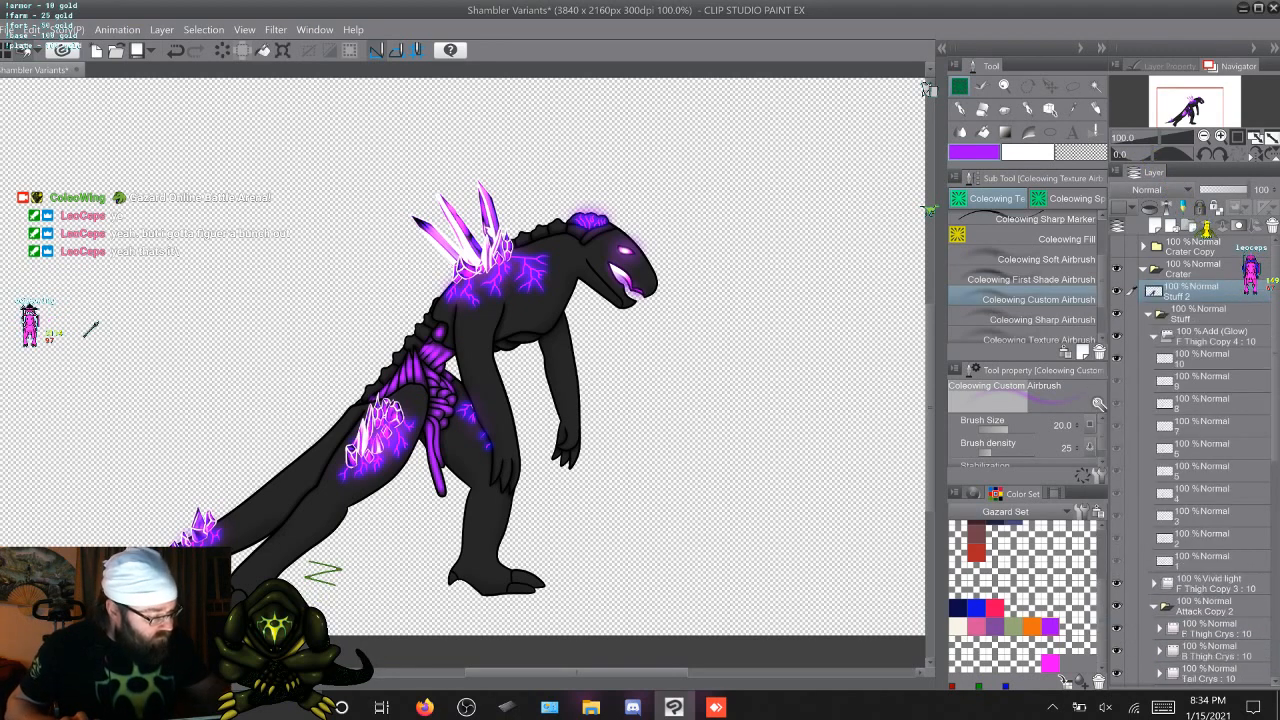
click(1200, 380)
right_click(1190, 309)
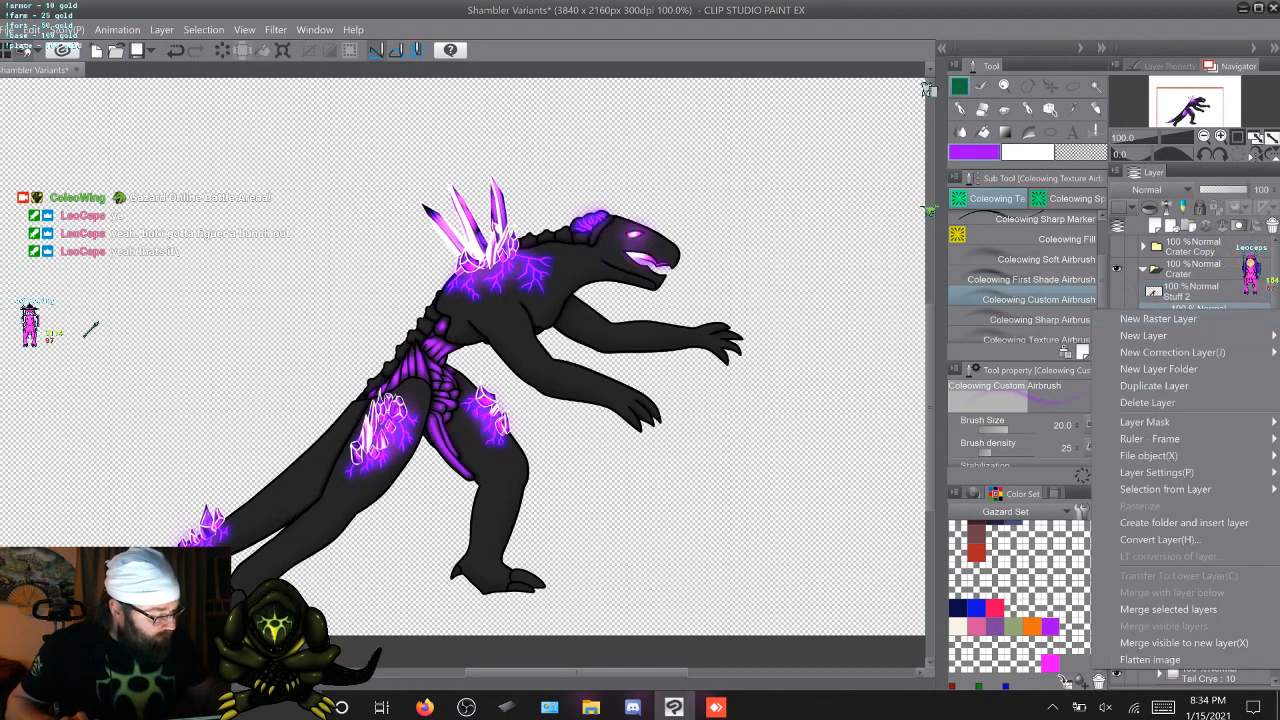
click(1184, 641)
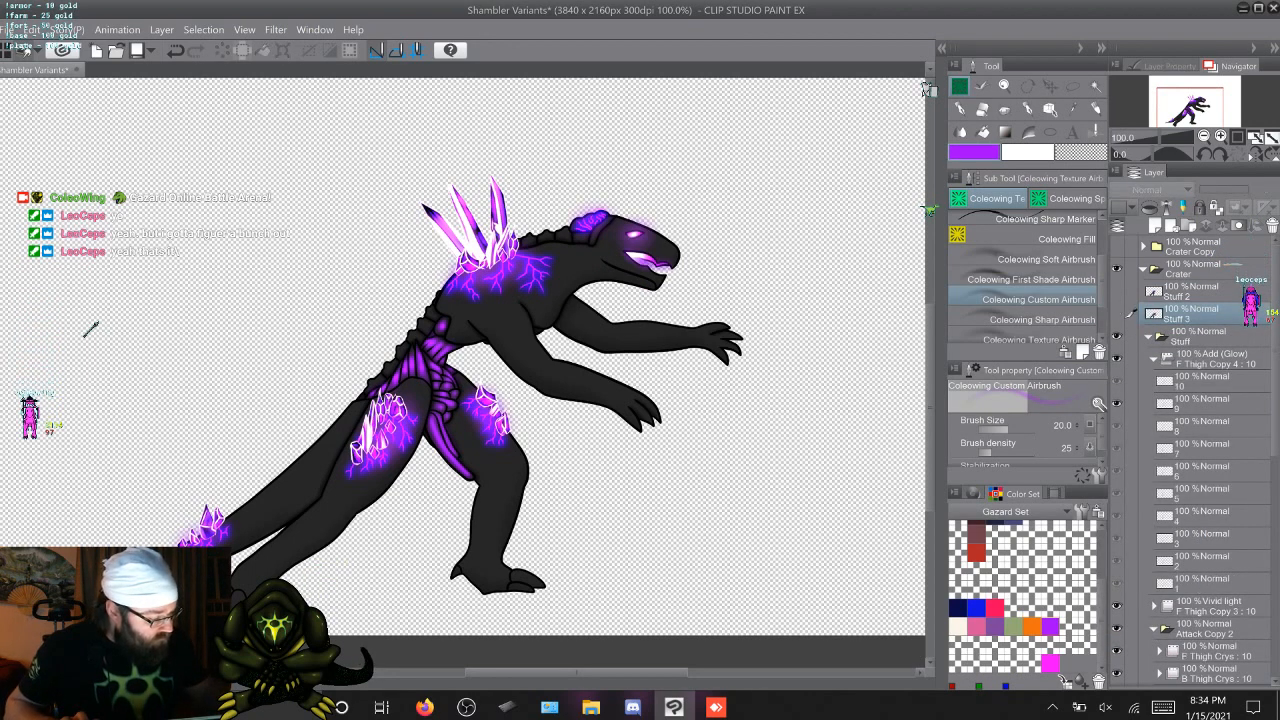
Merge the visible artwork of attack frames 8 and 7 into separate new layers above the Stuff folder
click(1200, 425)
right_click(1188, 332)
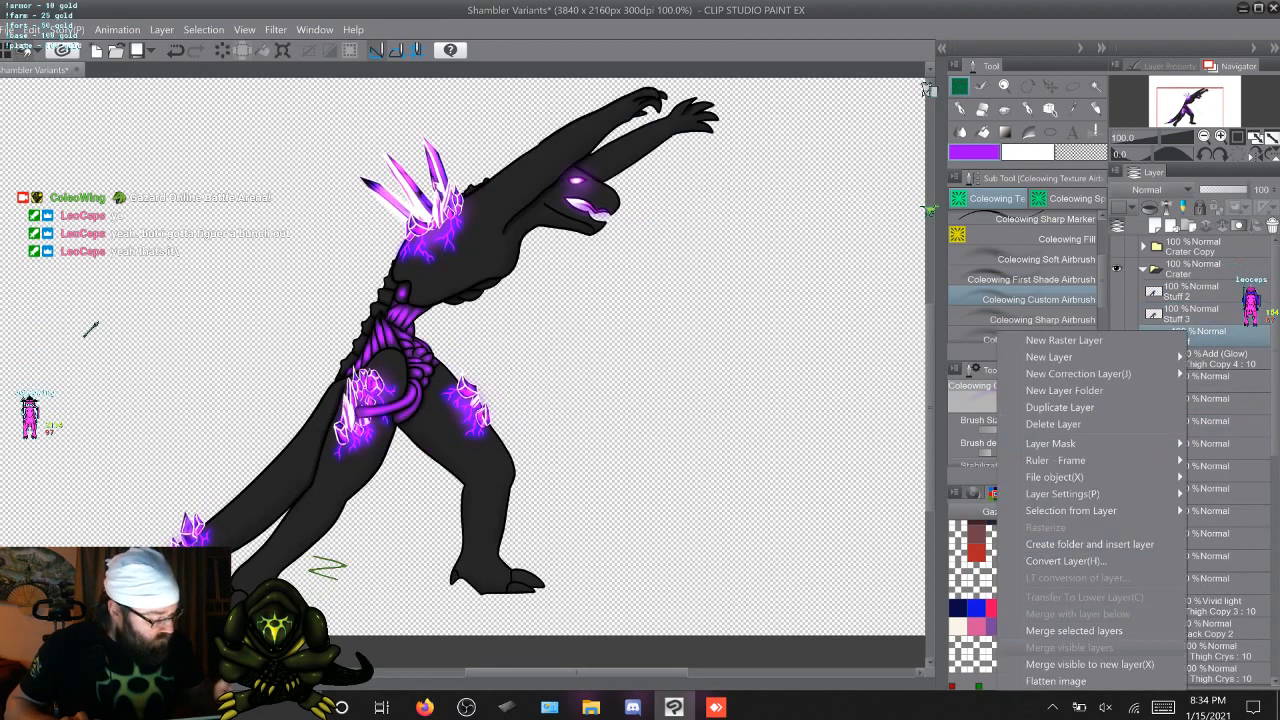
click(1090, 664)
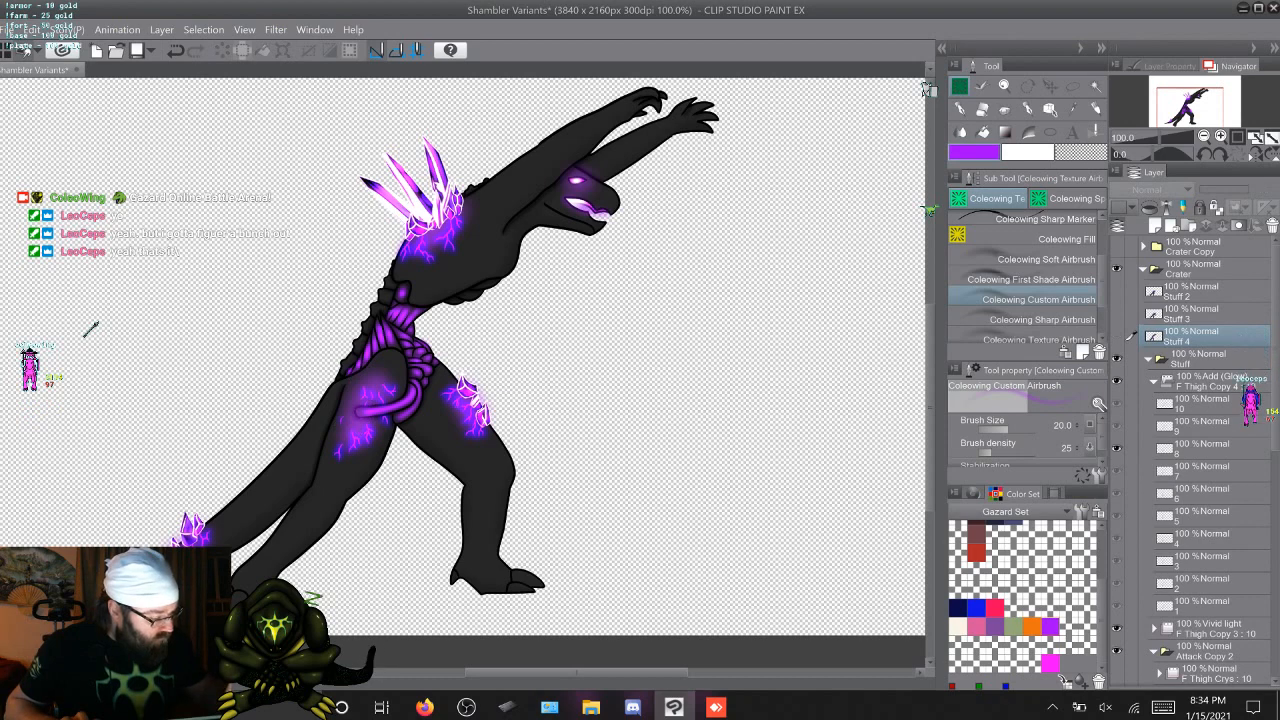
click(1200, 470)
right_click(1197, 358)
click(1090, 664)
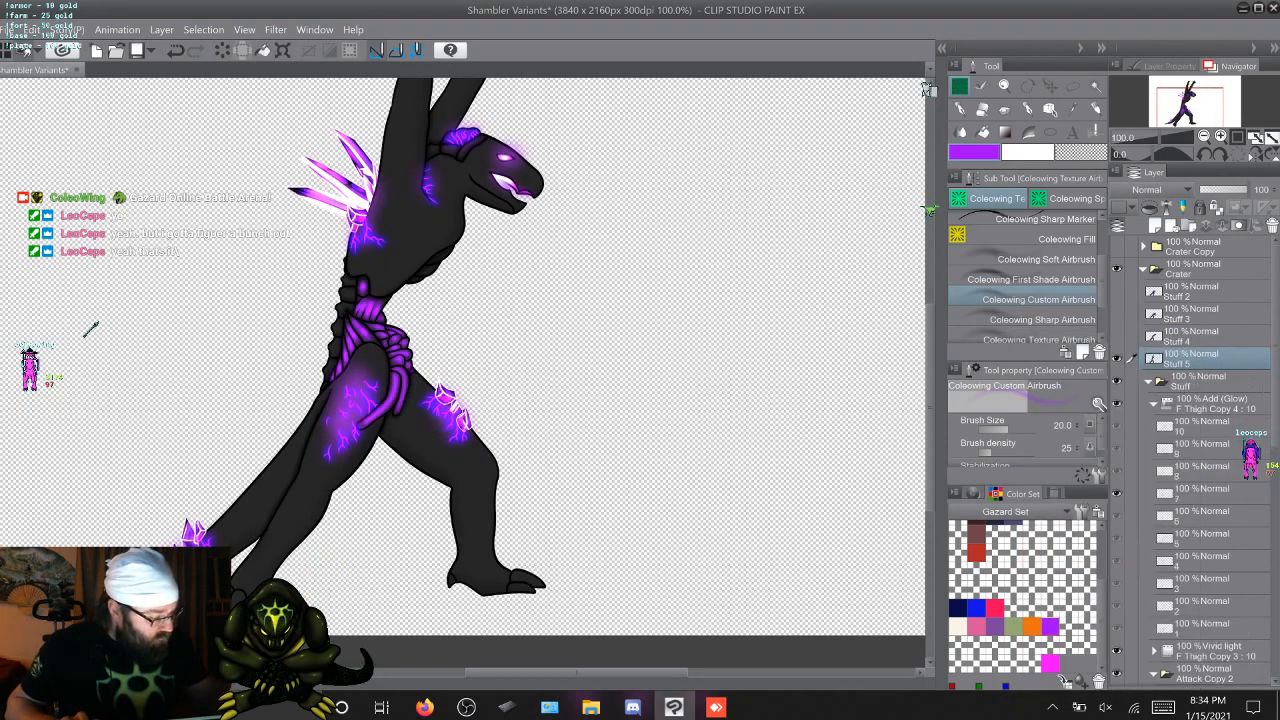
Merge the visible artwork of attack frames 6 and 5 into separate new layers and hide each merged layer
click(1200, 515)
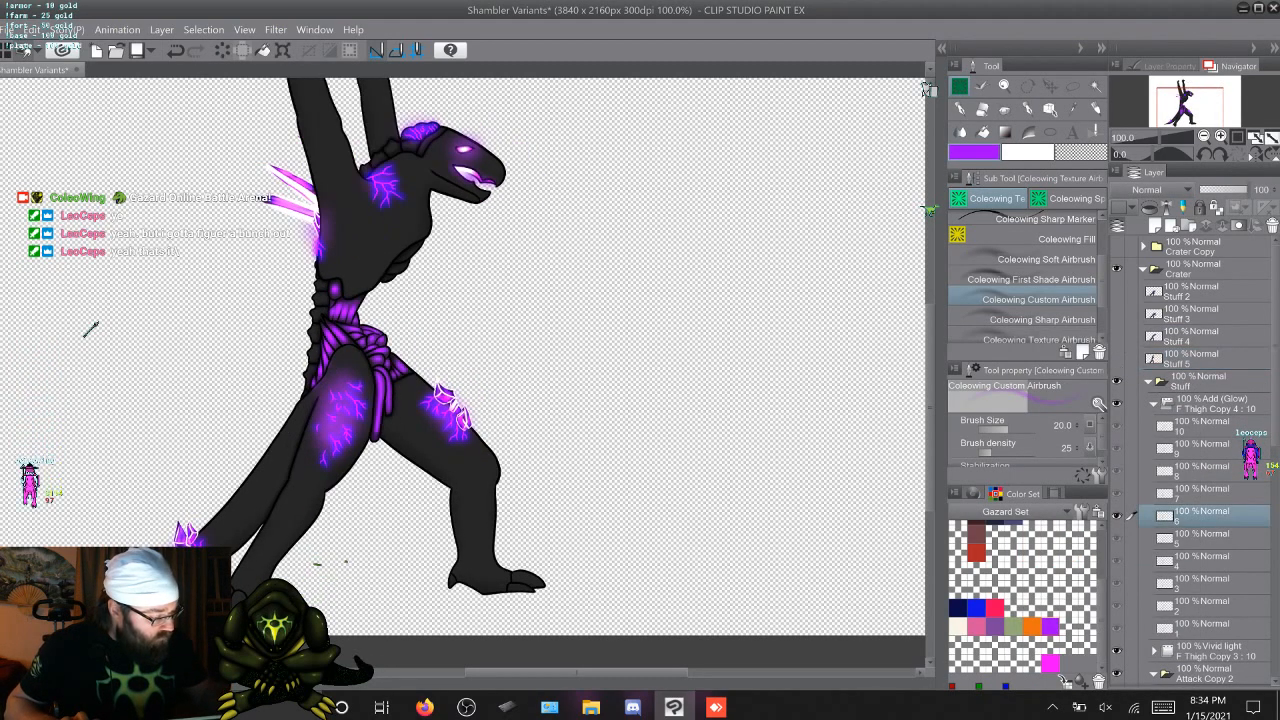
right_click(1197, 380)
click(1100, 350)
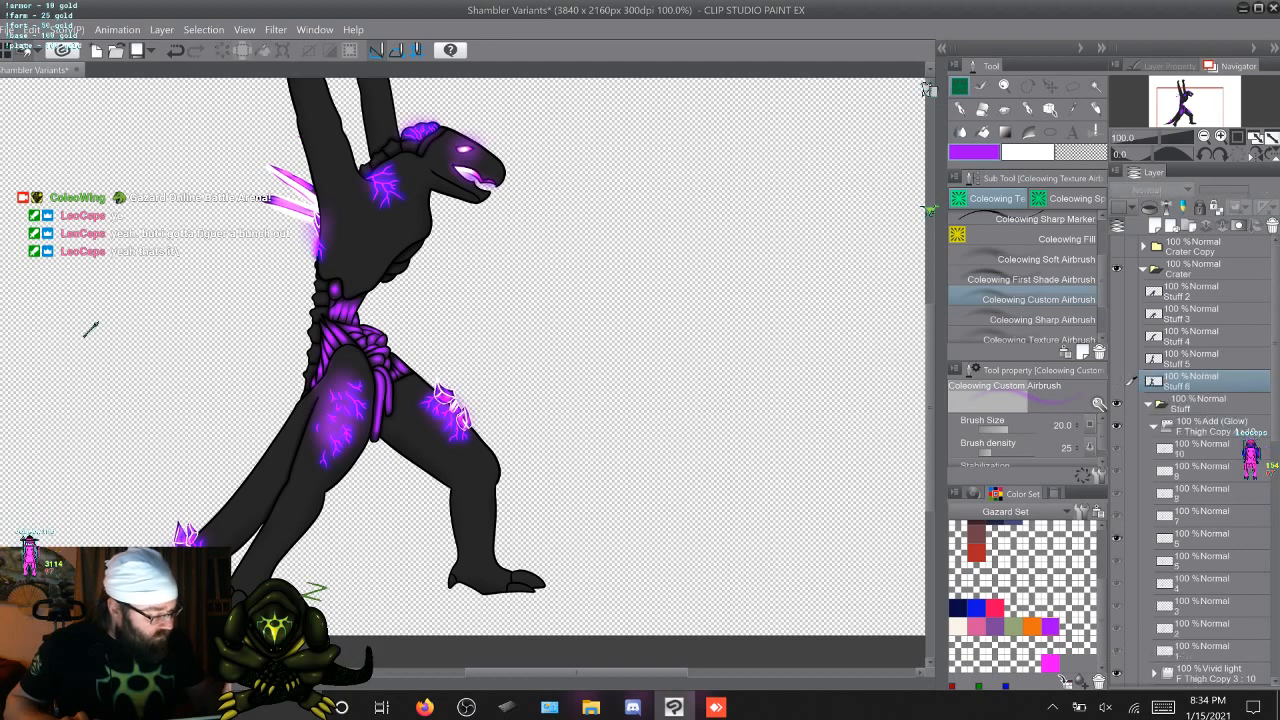
click(1200, 560)
right_click(1197, 403)
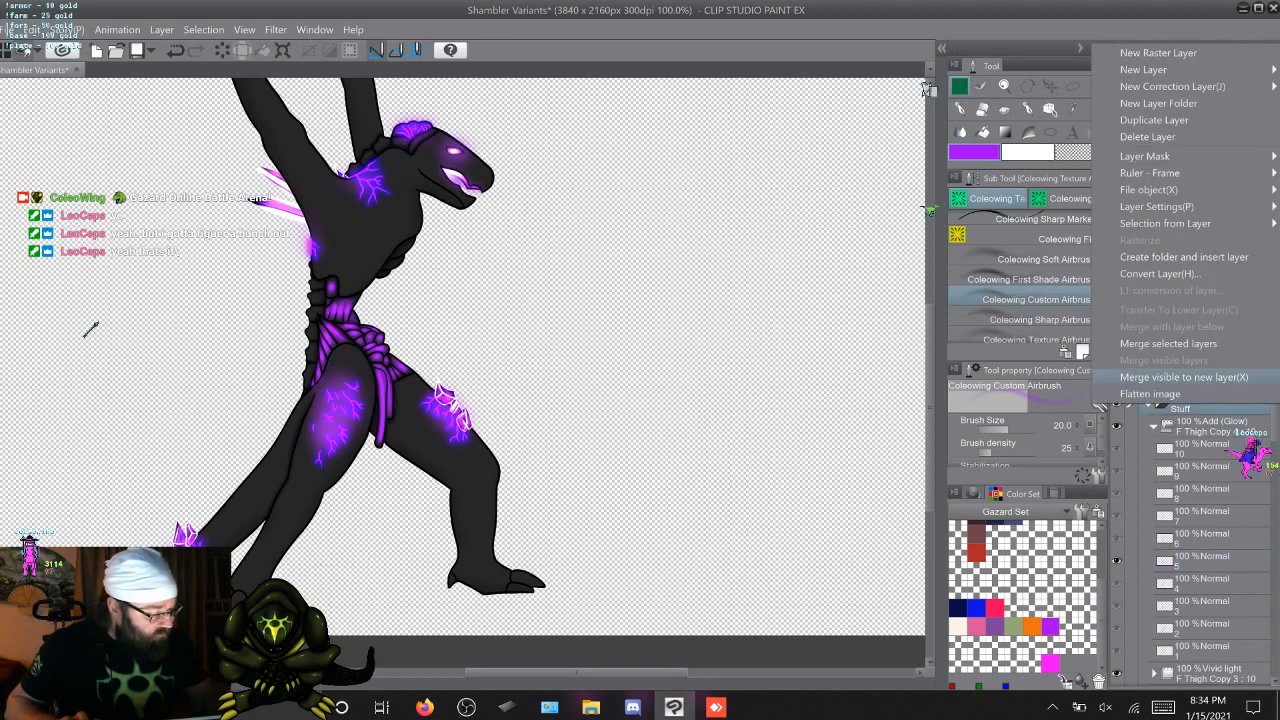
click(1100, 378)
click(1117, 403)
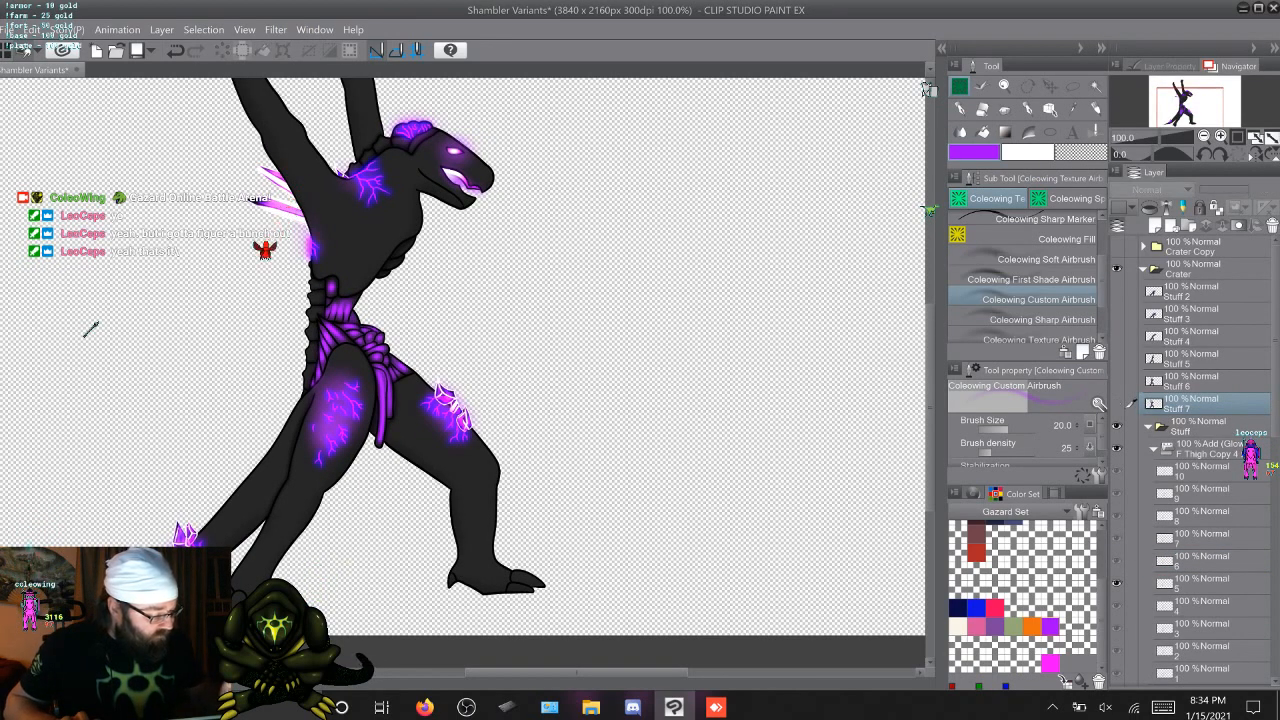
Merge the visible artwork of attack frames 4 and 3 into separate new layers and hide each merged layer
click(1200, 605)
right_click(1197, 426)
click(1180, 385)
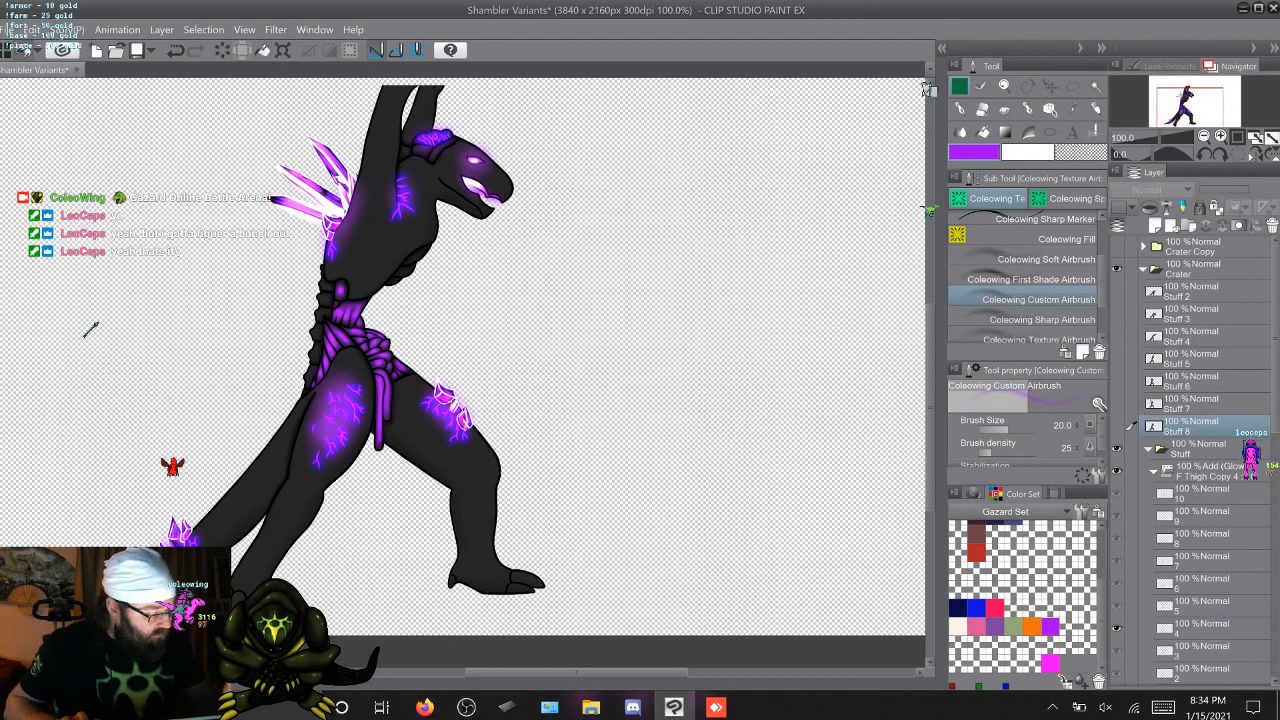
click(1200, 650)
right_click(1197, 449)
click(1180, 419)
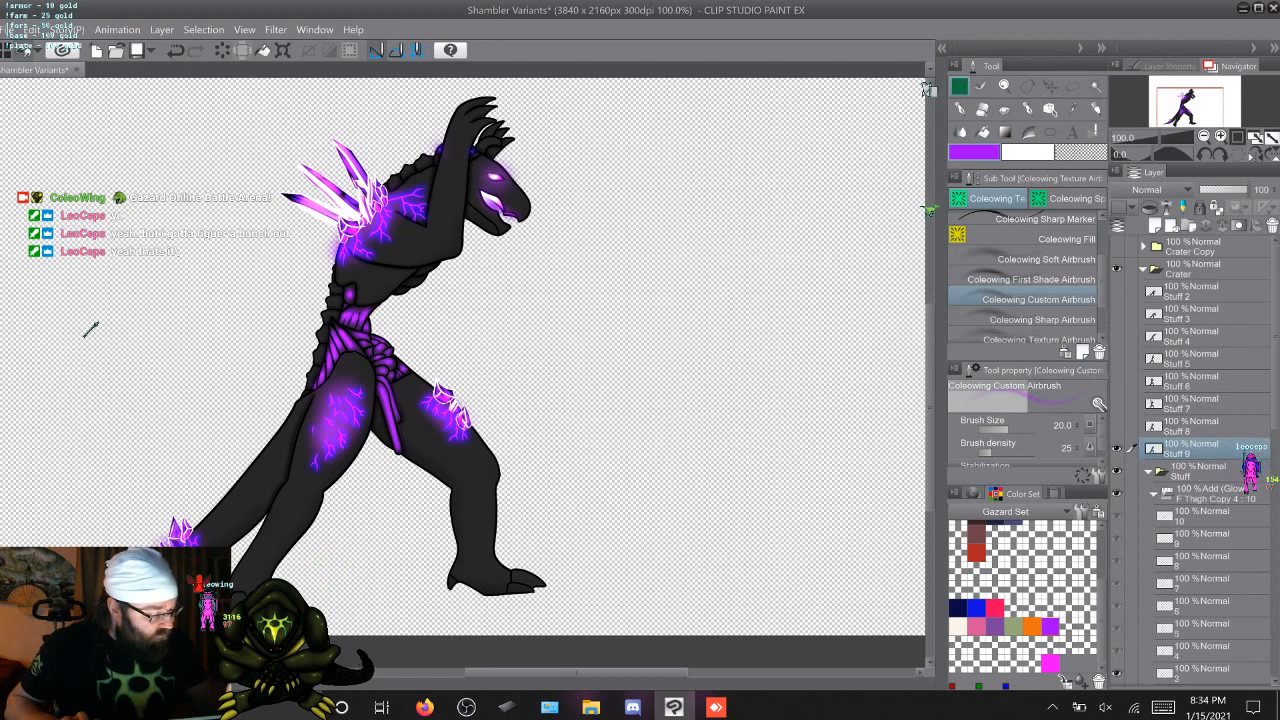
click(1117, 449)
Merge the visible artwork of attack frames 2 and 1 into separate new layers above the Stuff folder
scroll(1195, 460, down, 3)
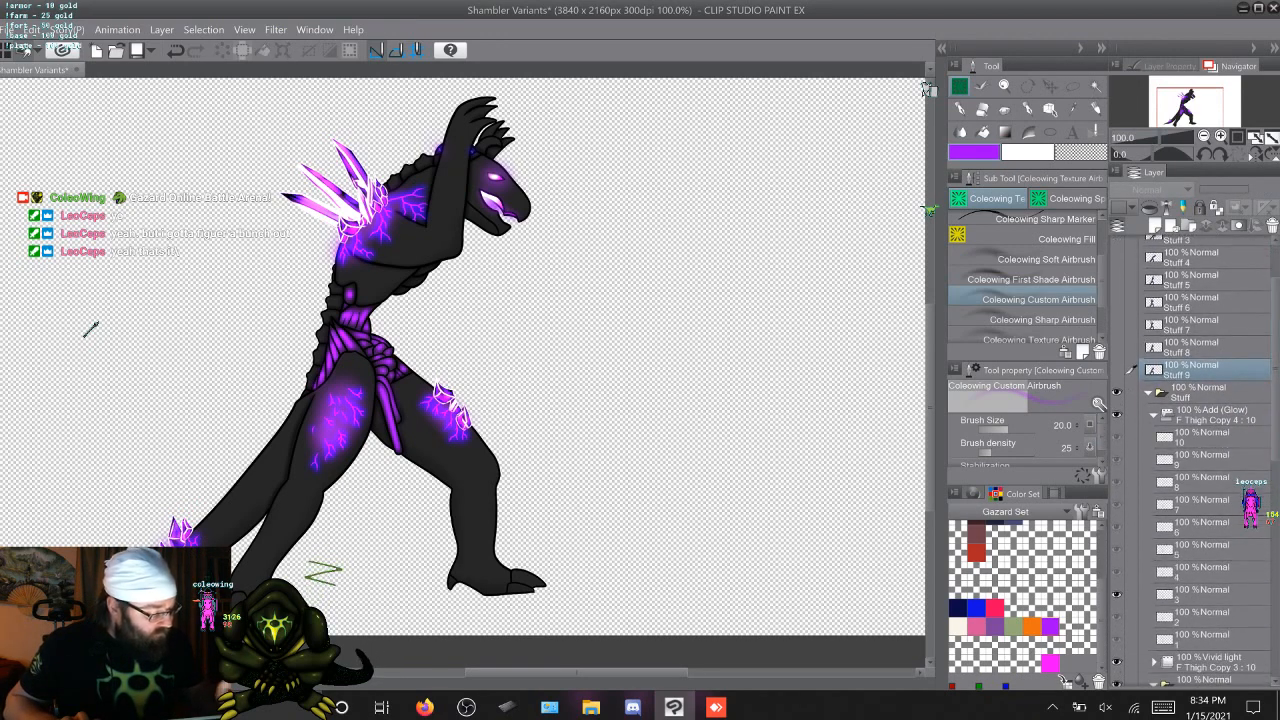
click(1200, 617)
right_click(1197, 392)
click(1180, 362)
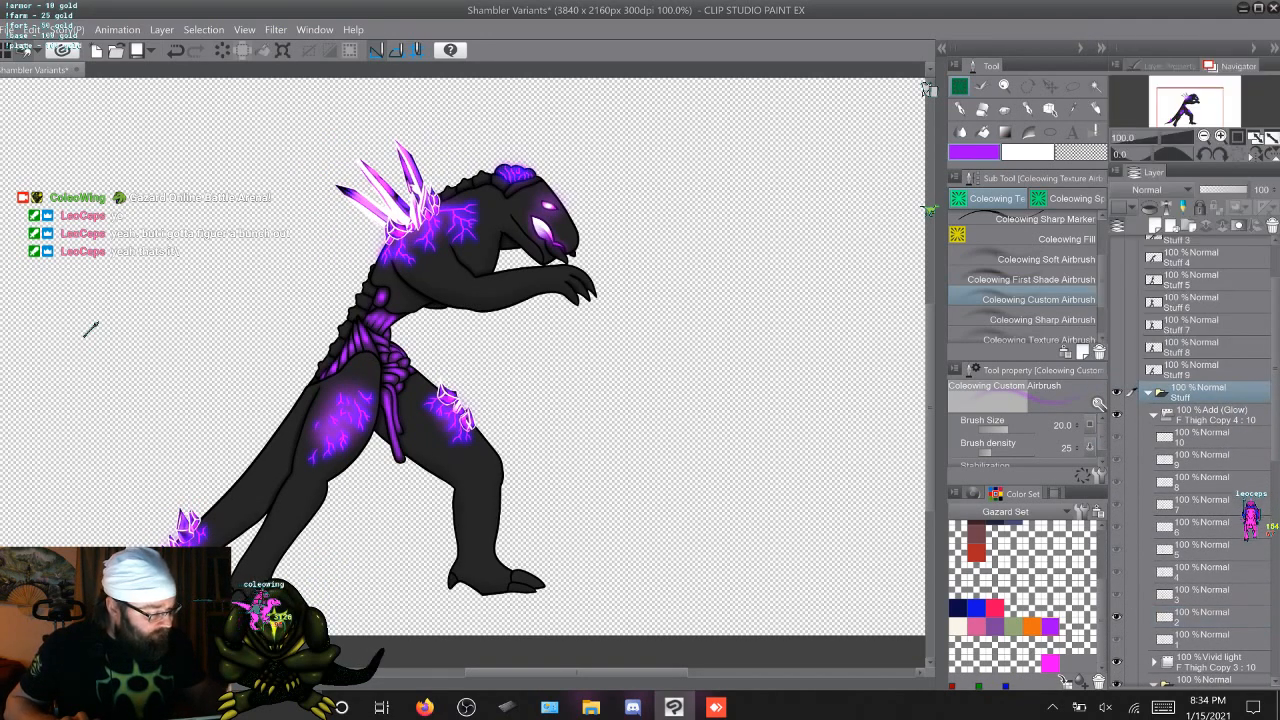
click(1195, 658)
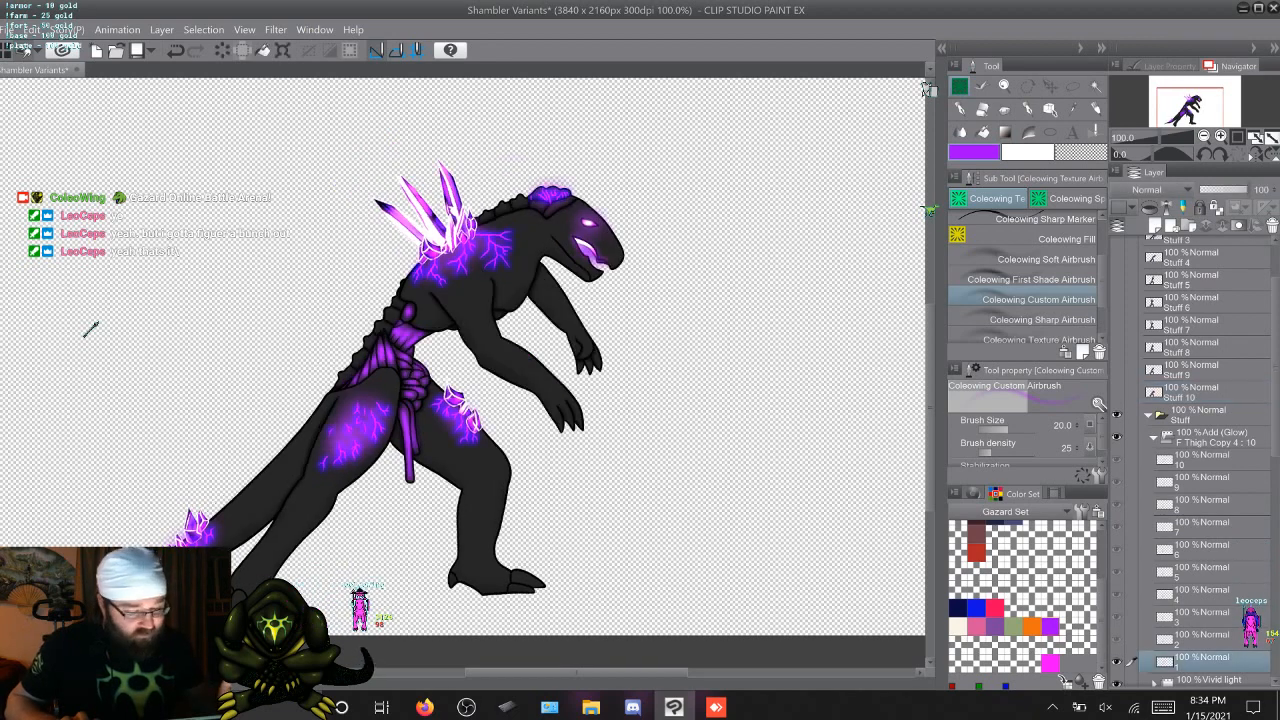
right_click(1197, 410)
click(1180, 380)
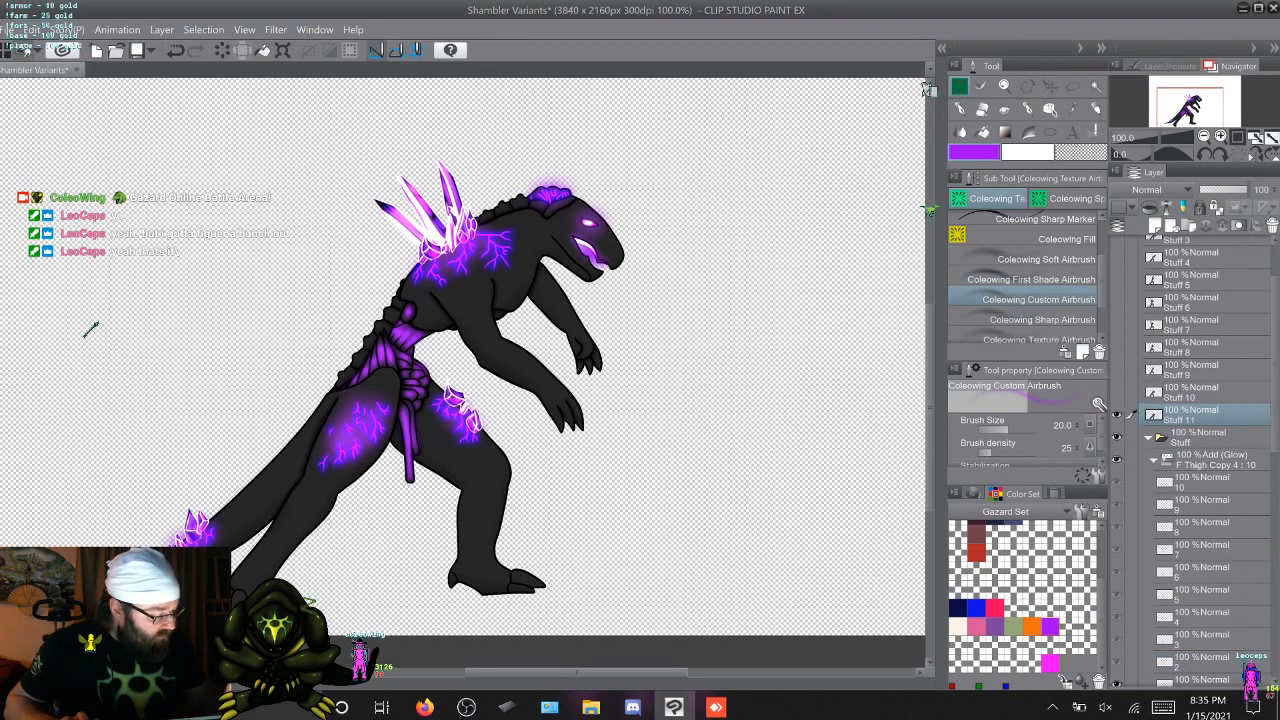
Collapse and hide the Stuff folder, and show all the merged attack layers from Stuff 2 to Stuff 11
click(1154, 460)
click(1148, 438)
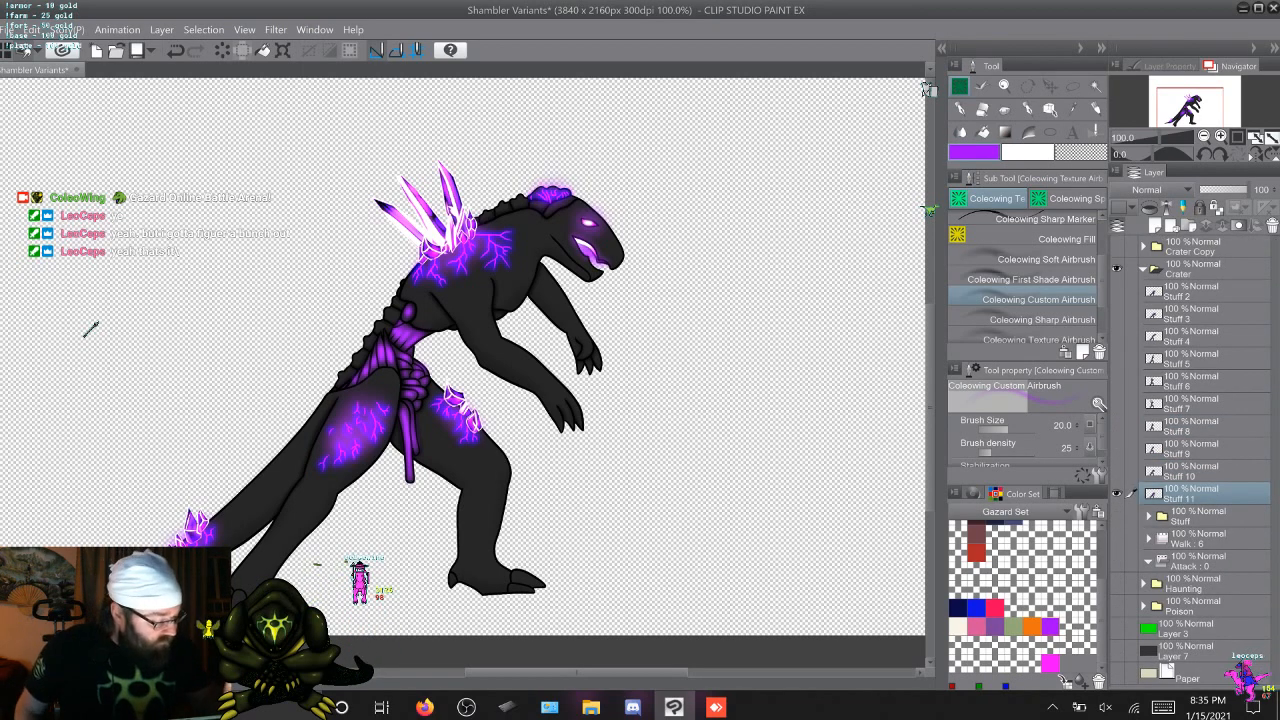
drag(1117, 448, 1117, 291)
Rename the merged attack layers Stuff 11 and Stuff 10 as 1 and 2
double_click(1180, 499)
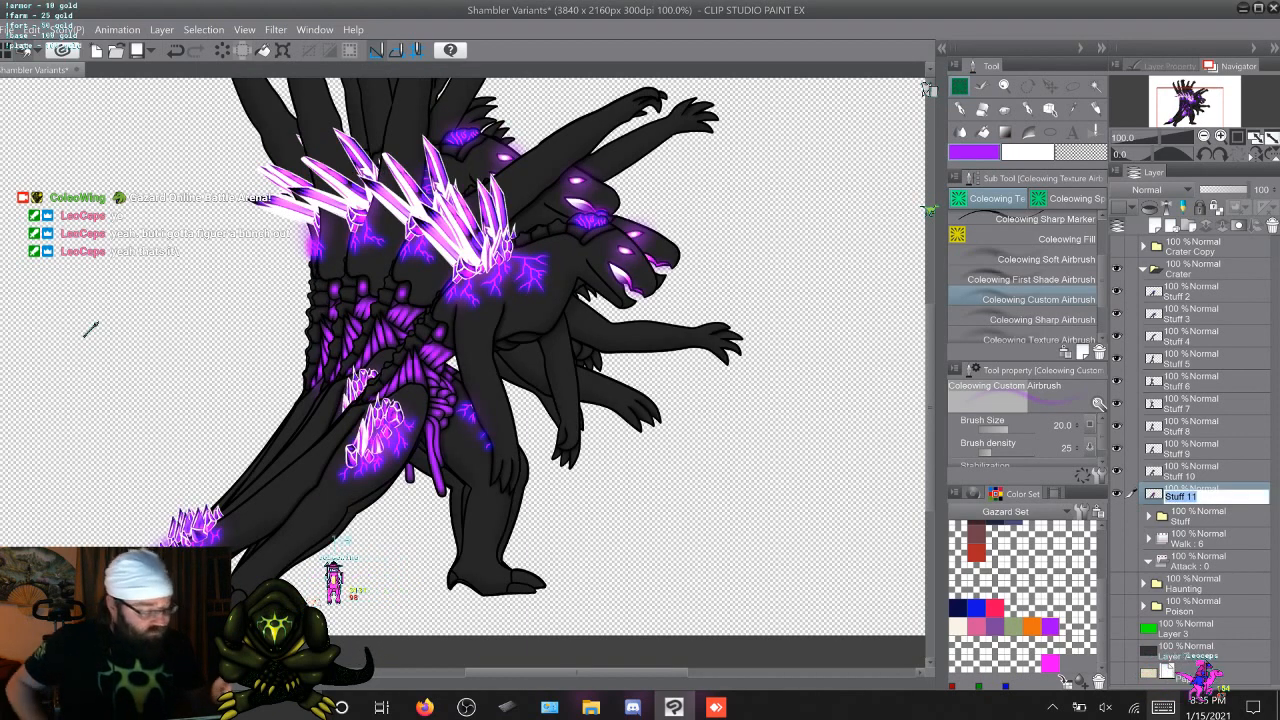
click(286, 492)
click(621, 492)
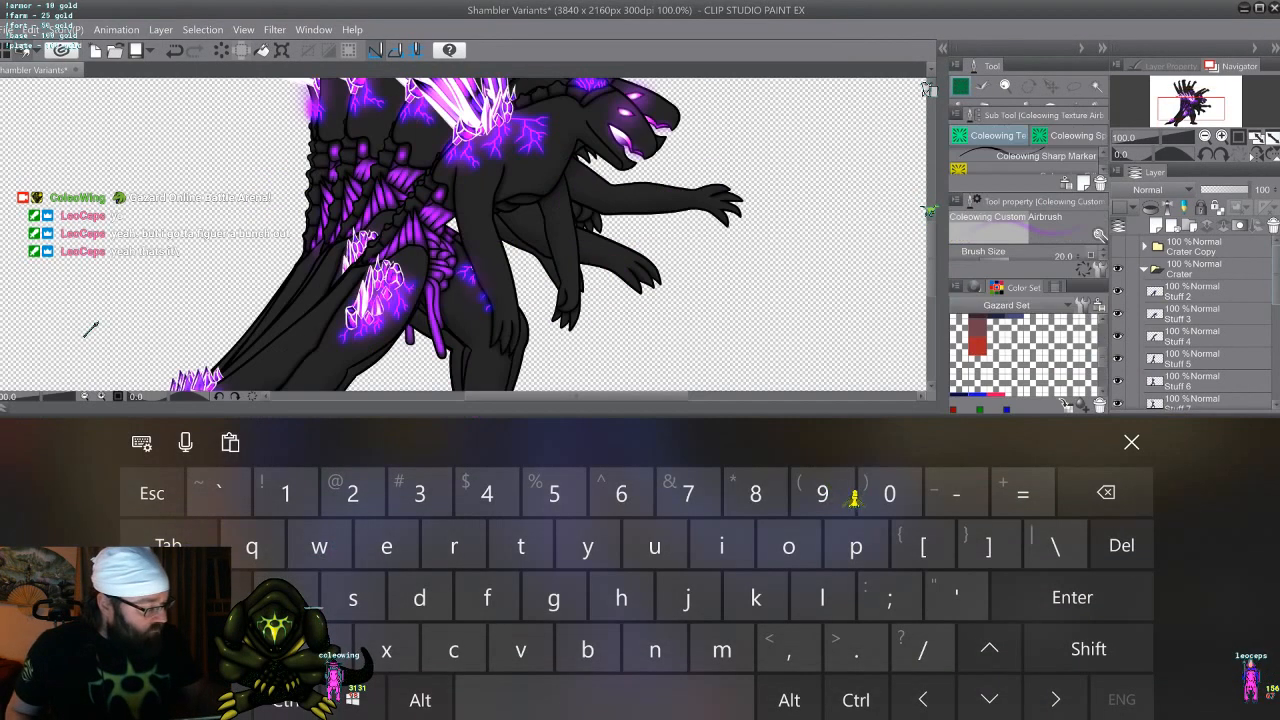
scroll(1190, 320, down, 3)
double_click(1181, 371)
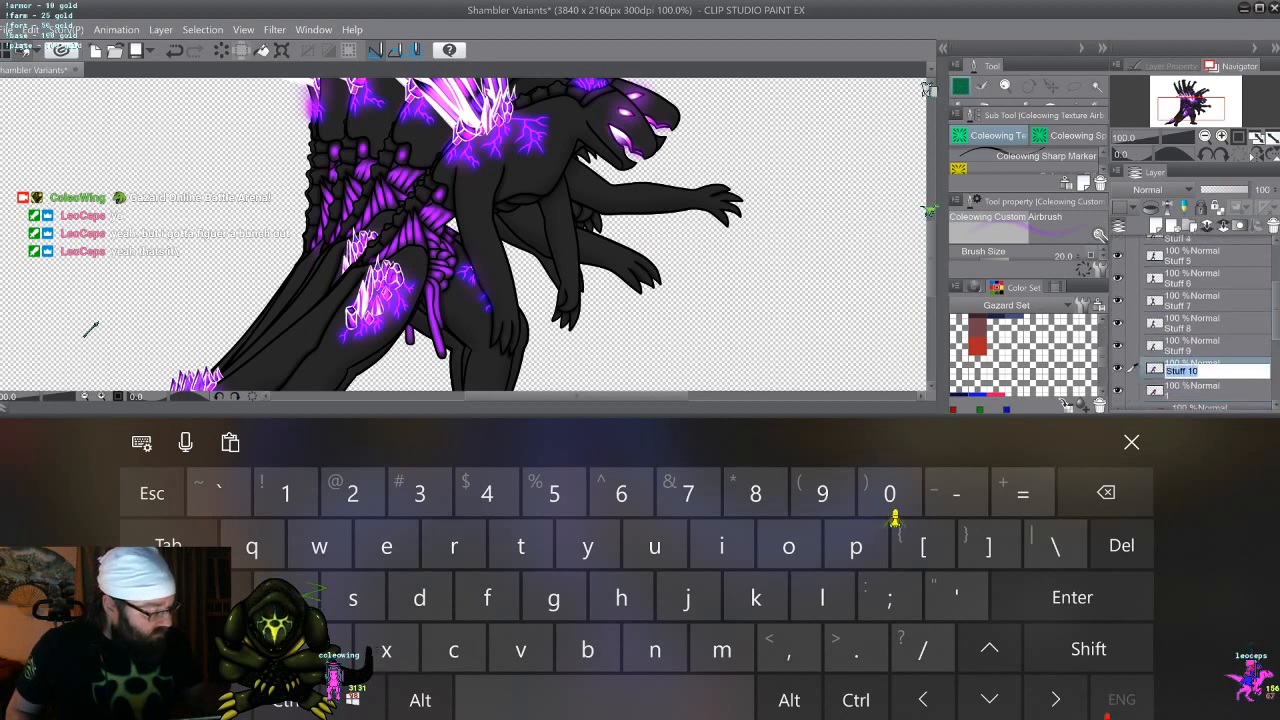
click(352, 492)
Rename the merged attack layers Stuff 9 and Stuff 8 as 3 and 4
double_click(1180, 349)
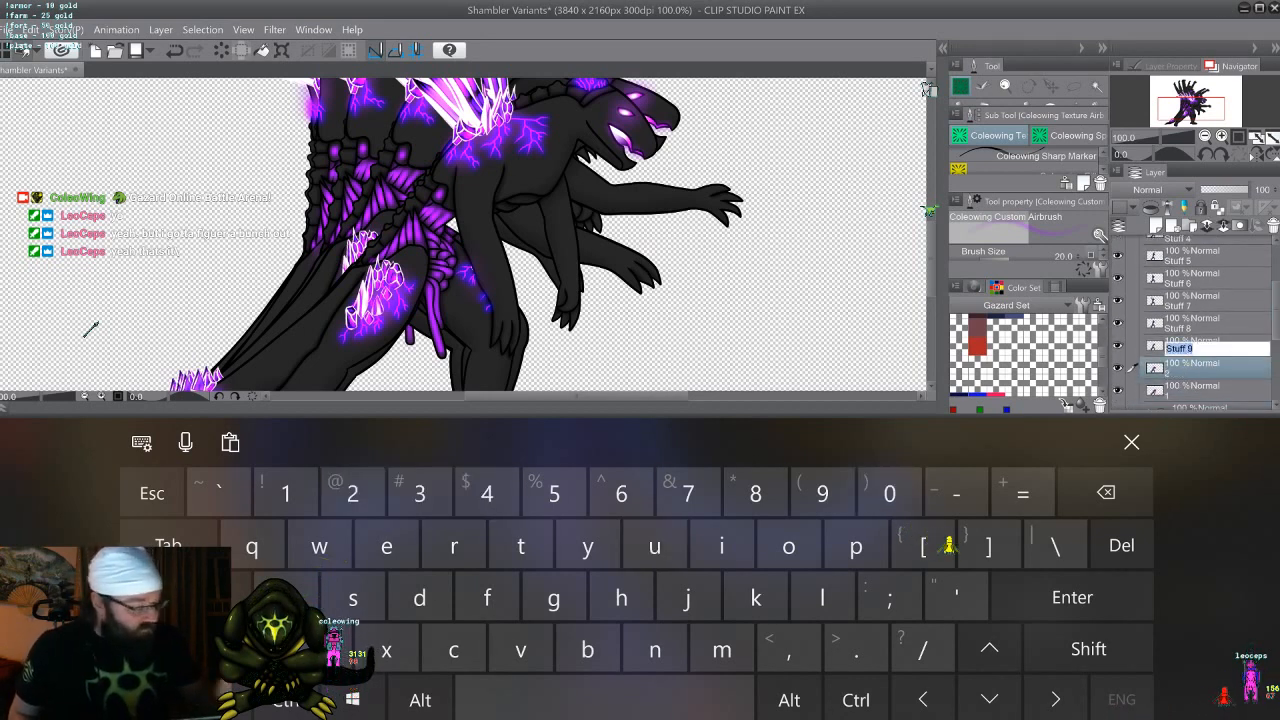
click(420, 492)
click(420, 492)
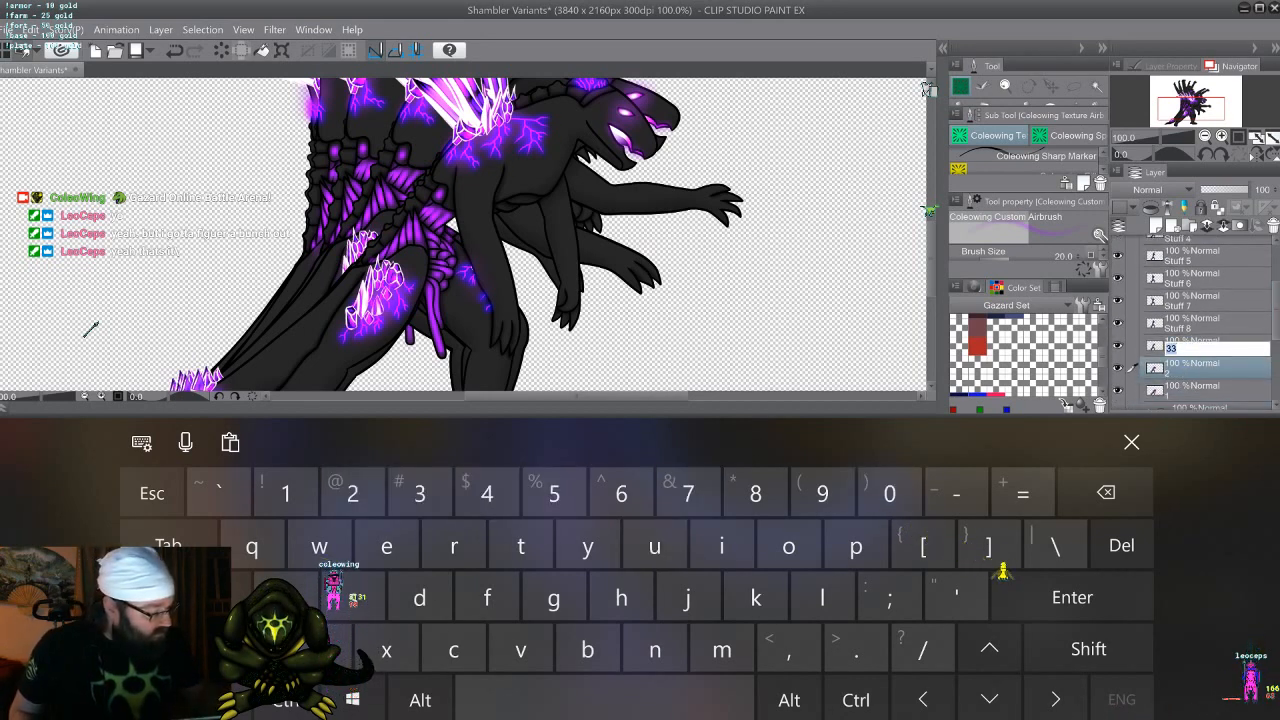
click(420, 492)
double_click(1180, 327)
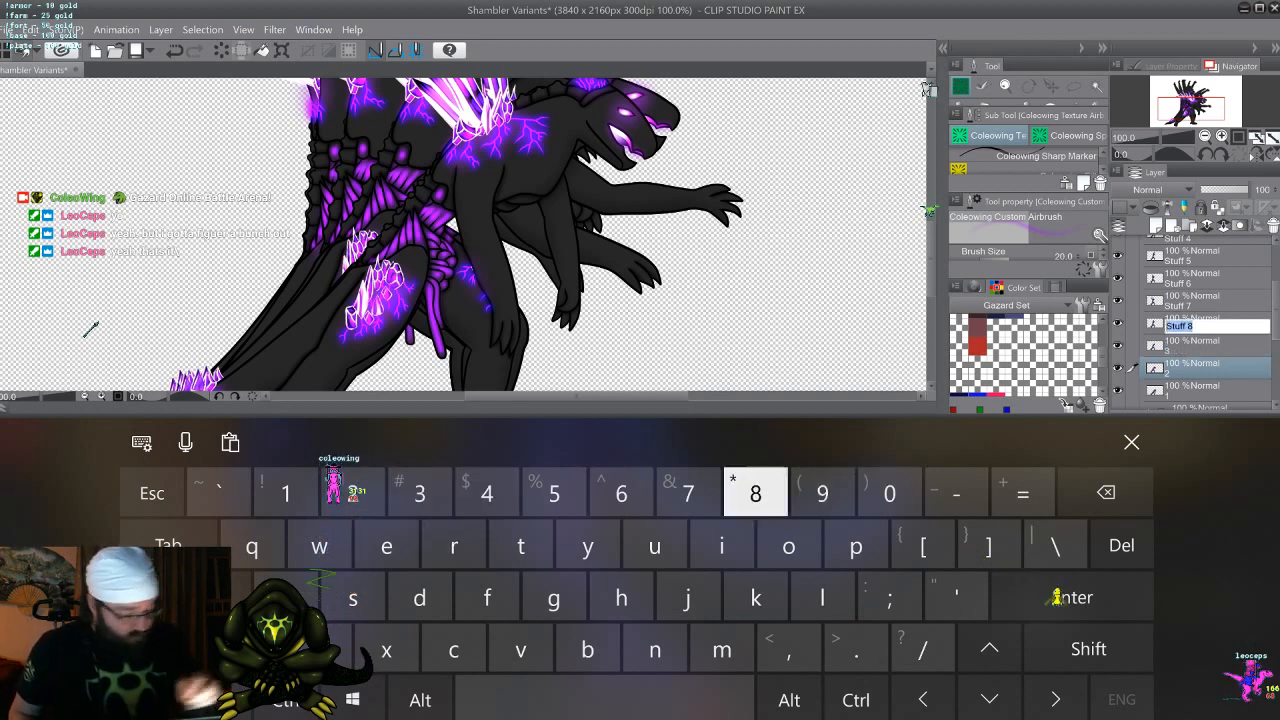
click(487, 492)
Rename the merged attack layers Stuff 7 and Stuff 6 as 5 and 6
double_click(1180, 305)
click(554, 492)
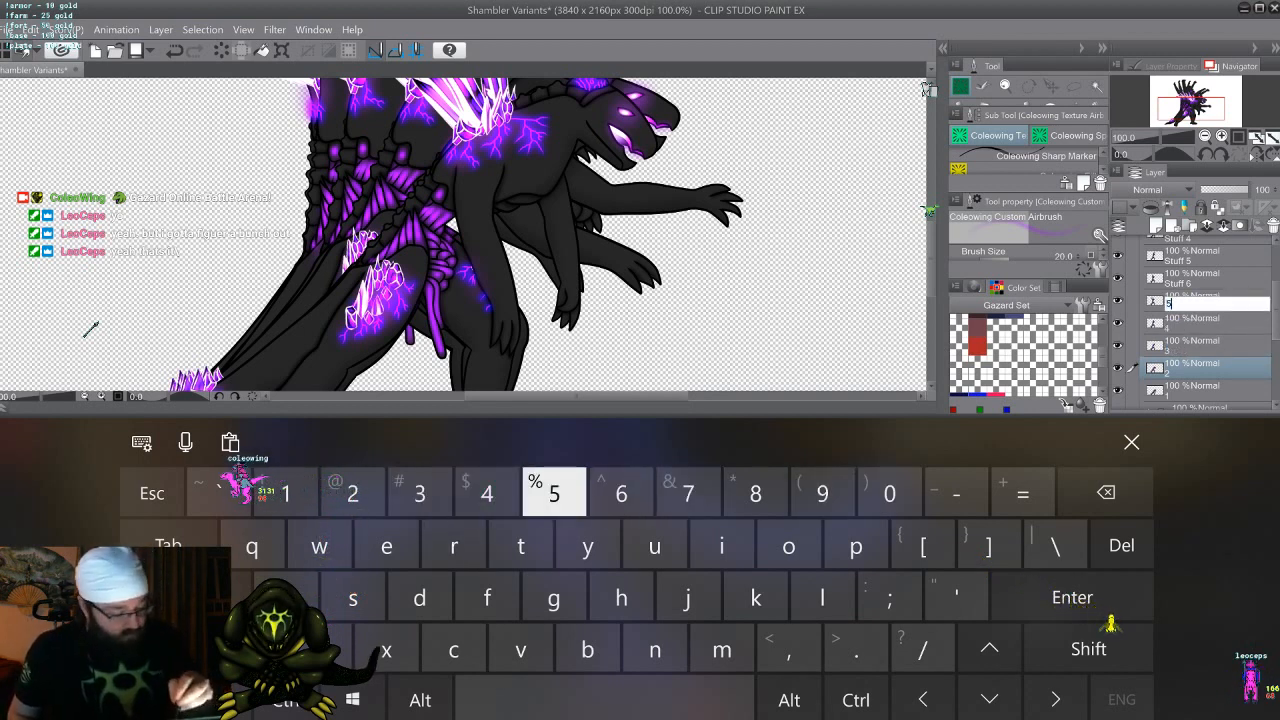
click(1180, 278)
double_click(1180, 278)
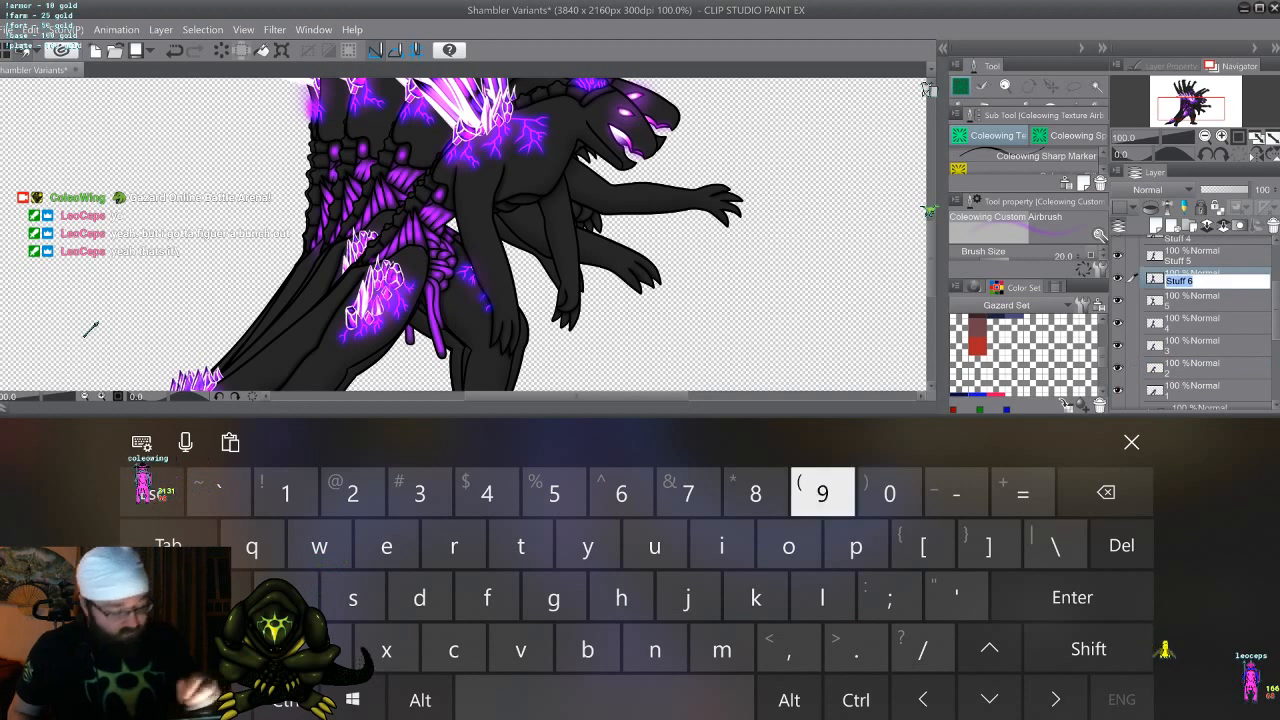
click(621, 492)
Rename the merged attack layers Stuff 5 and Stuff 4 as 7 and 8
click(1180, 256)
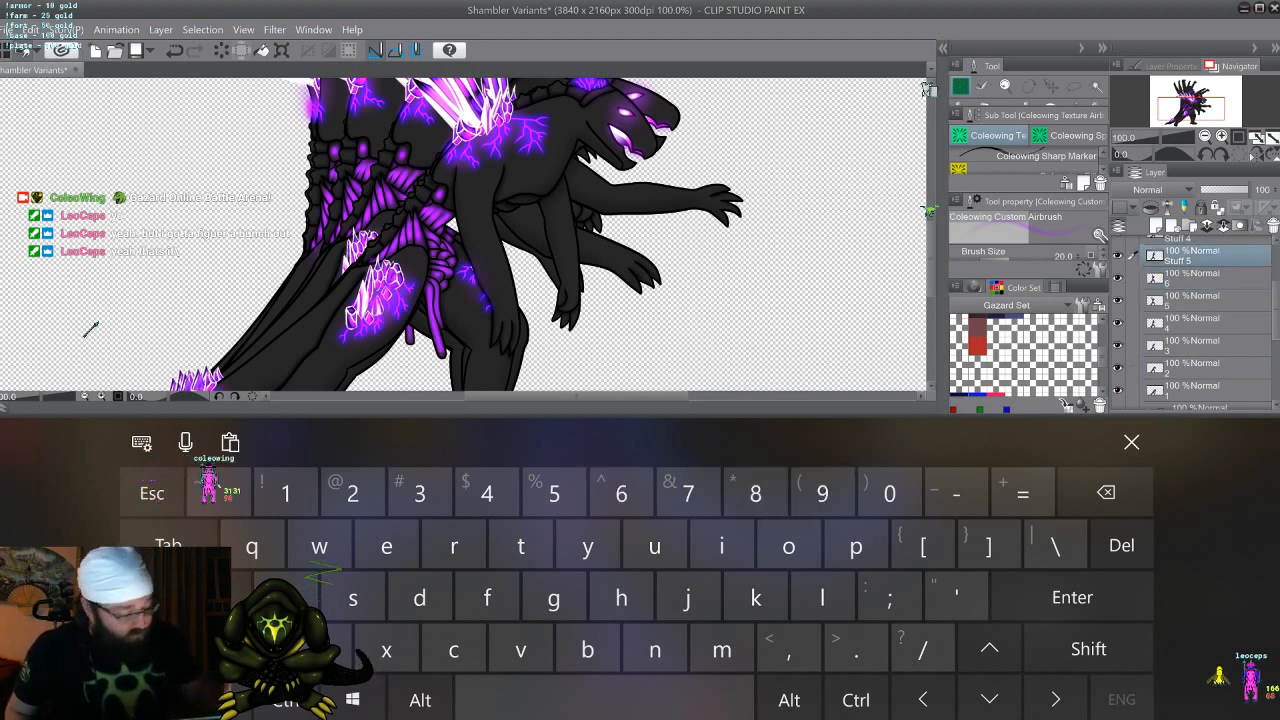
click(688, 492)
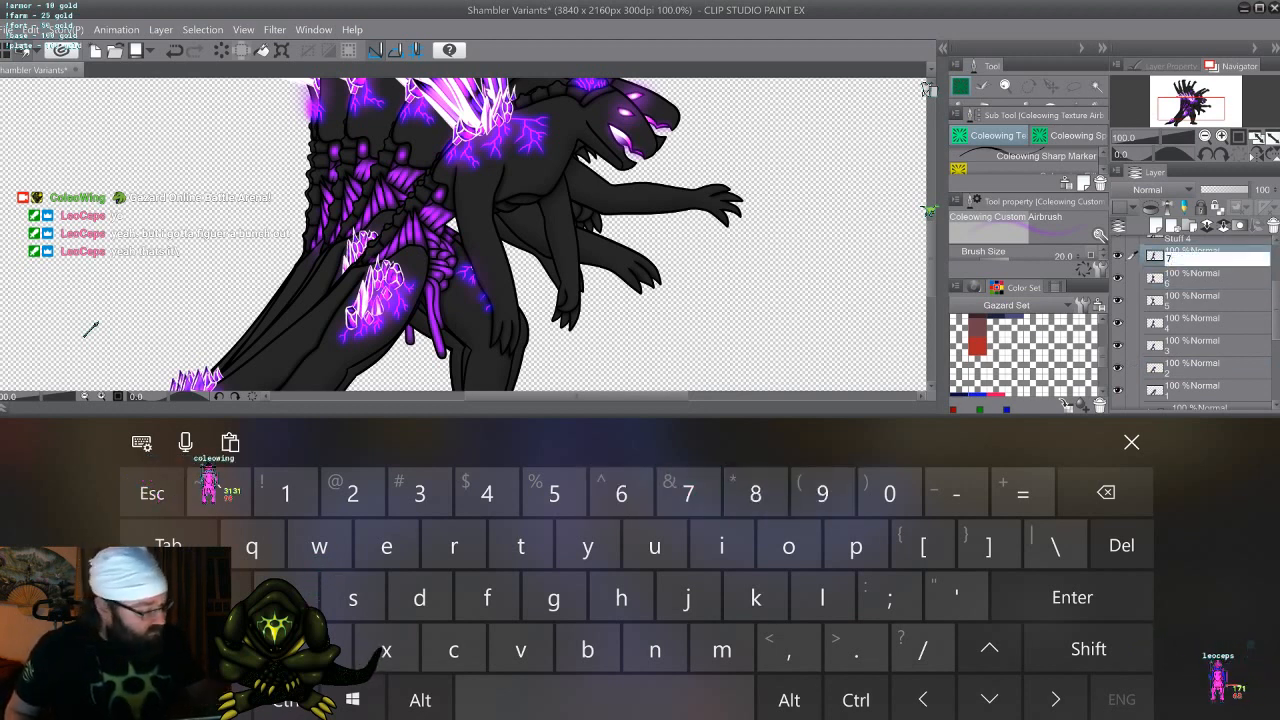
scroll(1190, 320, up, 1)
double_click(1180, 273)
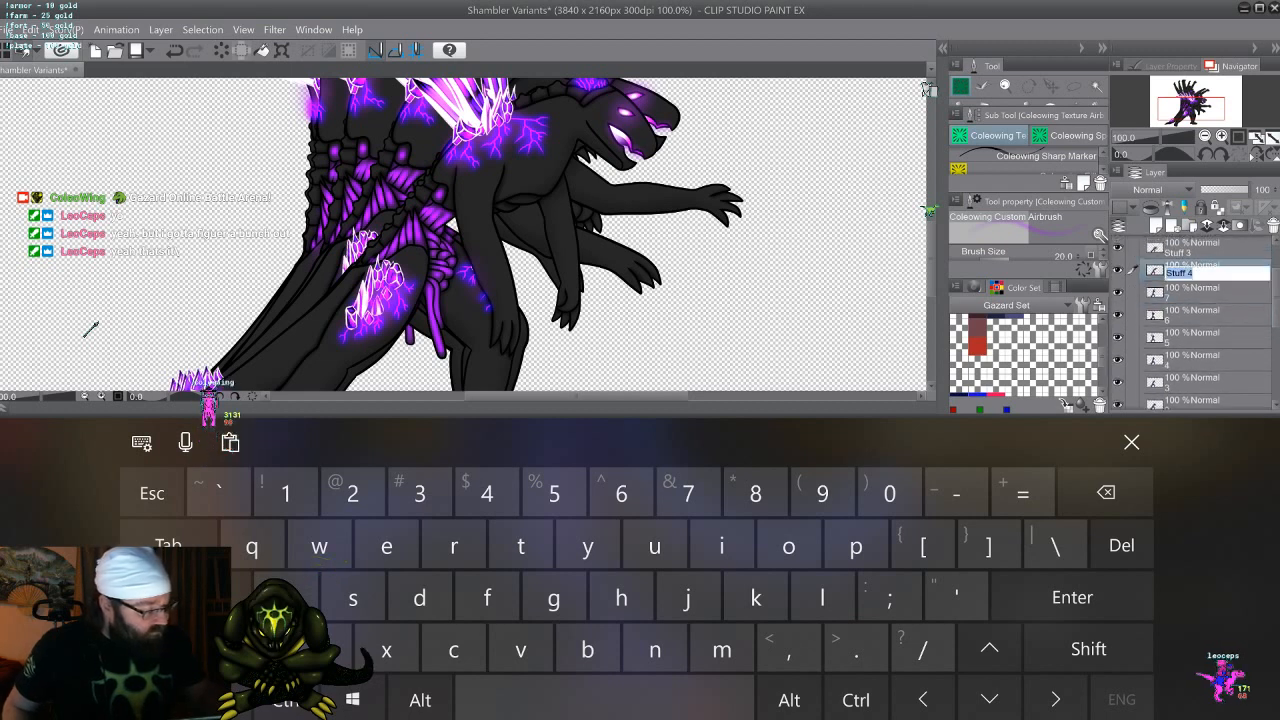
click(755, 492)
Rename the merged attack layers Stuff 3 and Stuff 2 as 9 and 10
double_click(1180, 251)
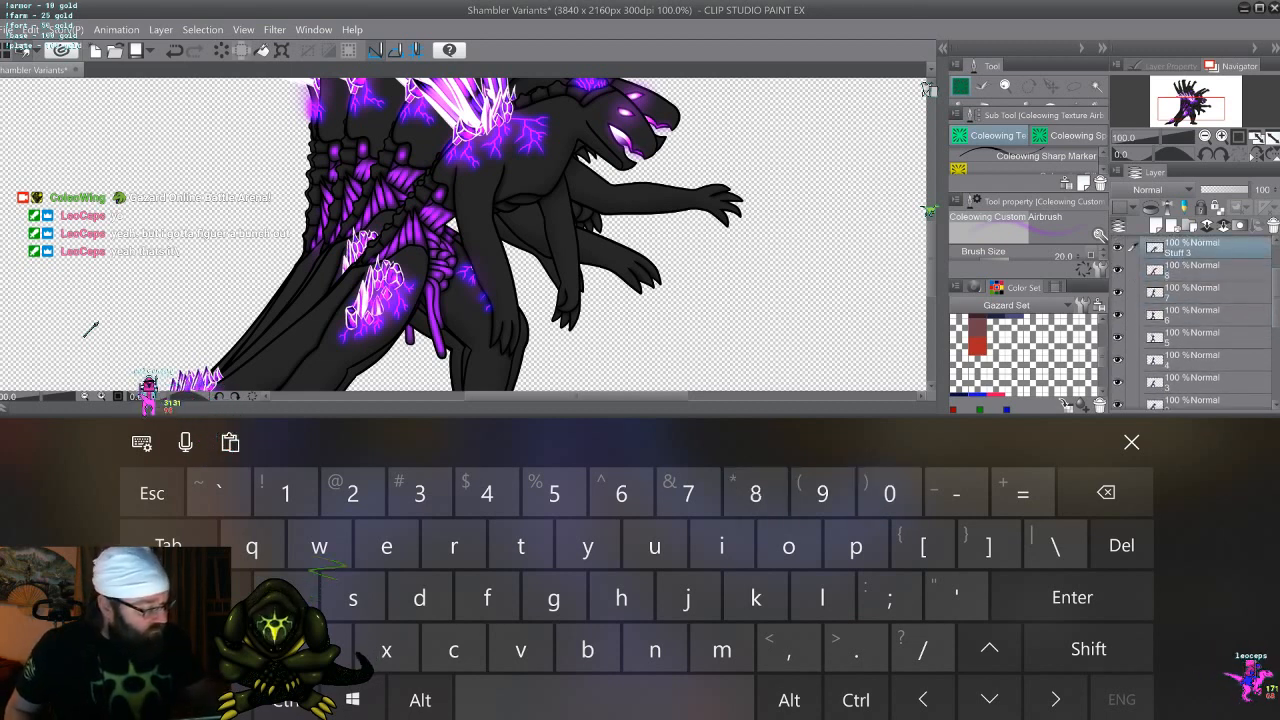
click(822, 492)
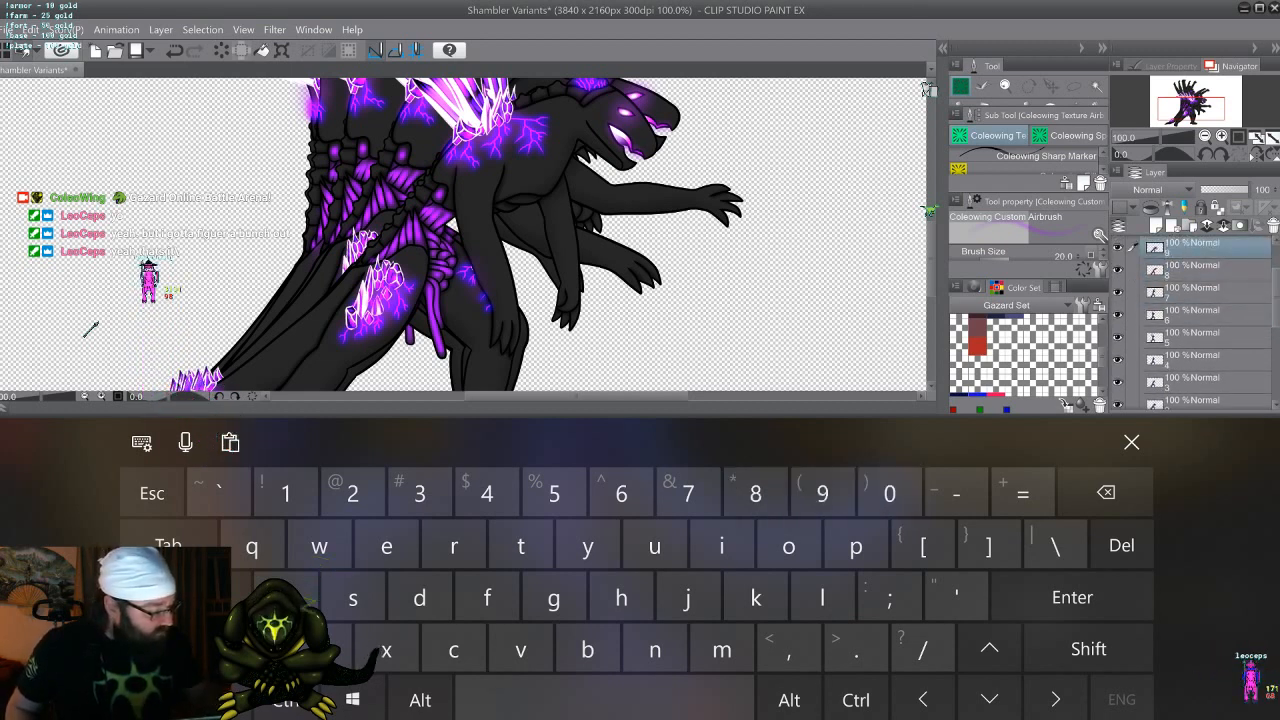
scroll(1190, 320, up, 1)
click(1182, 250)
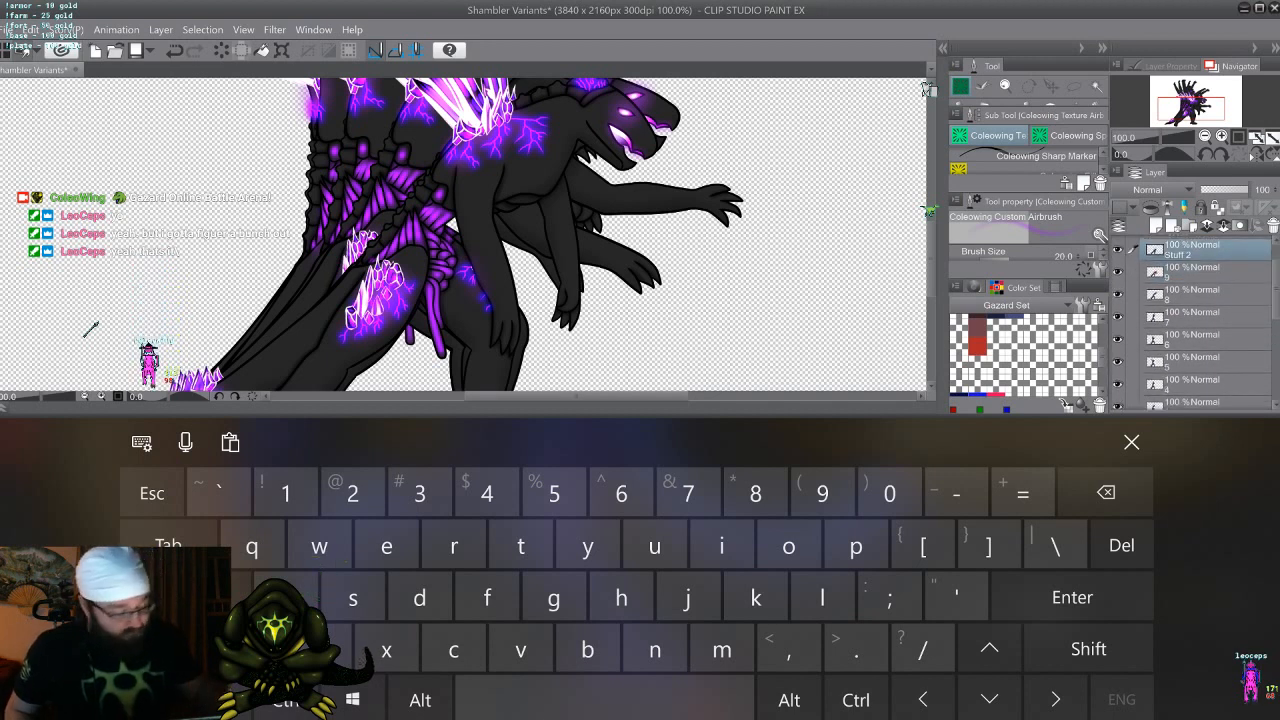
text(10)
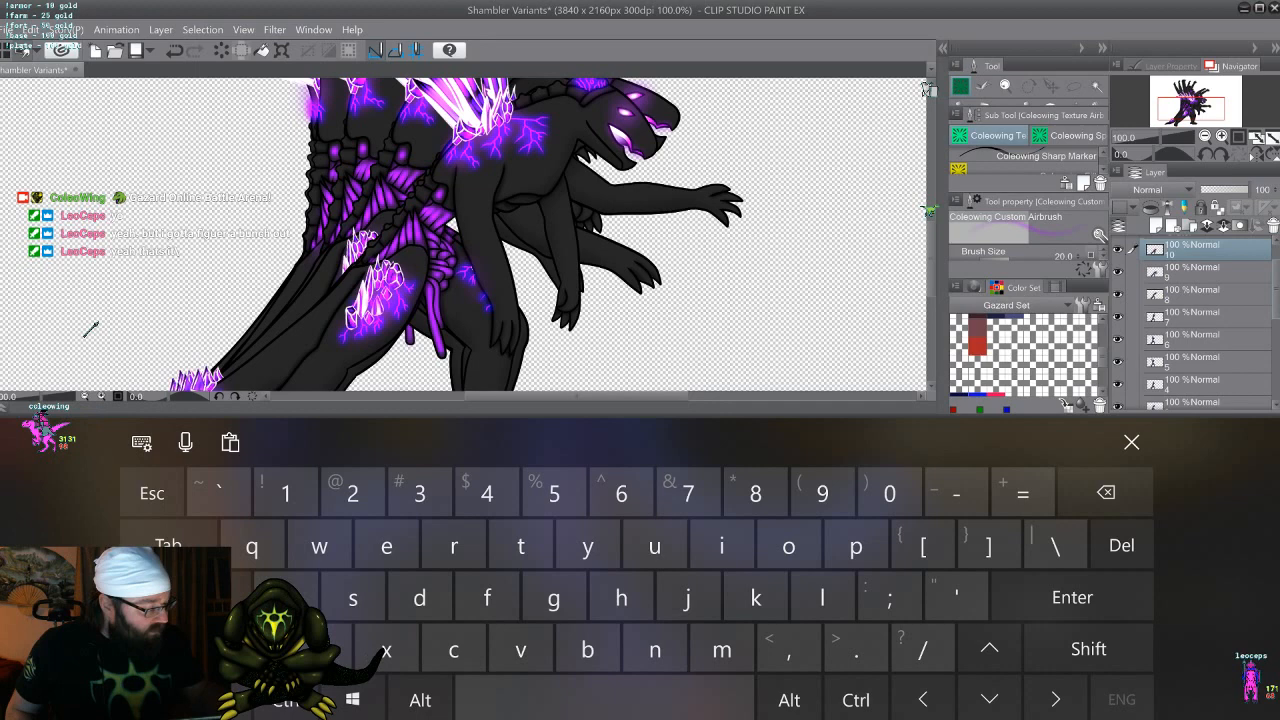
Select the numbered attack layers 1 to 10 together and move them into the Attack animation folder
drag(1272, 290, 1272, 278)
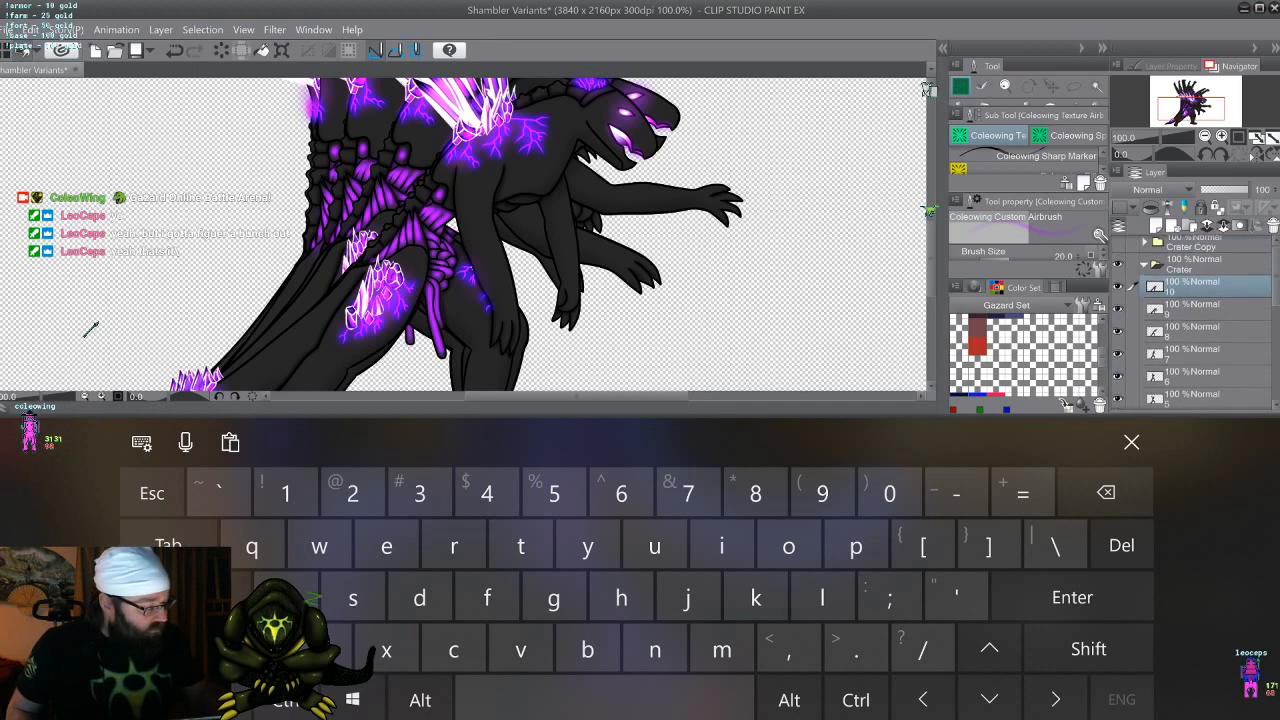
click(1131, 442)
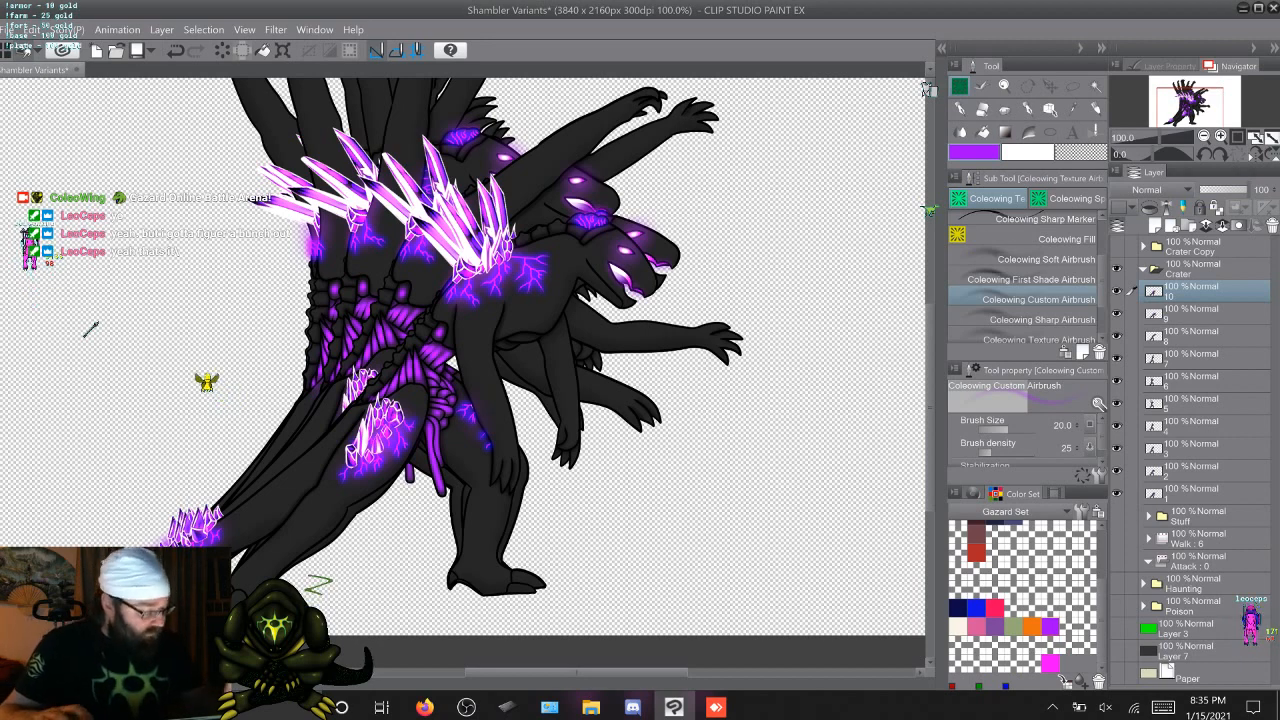
shift+click(1190, 488)
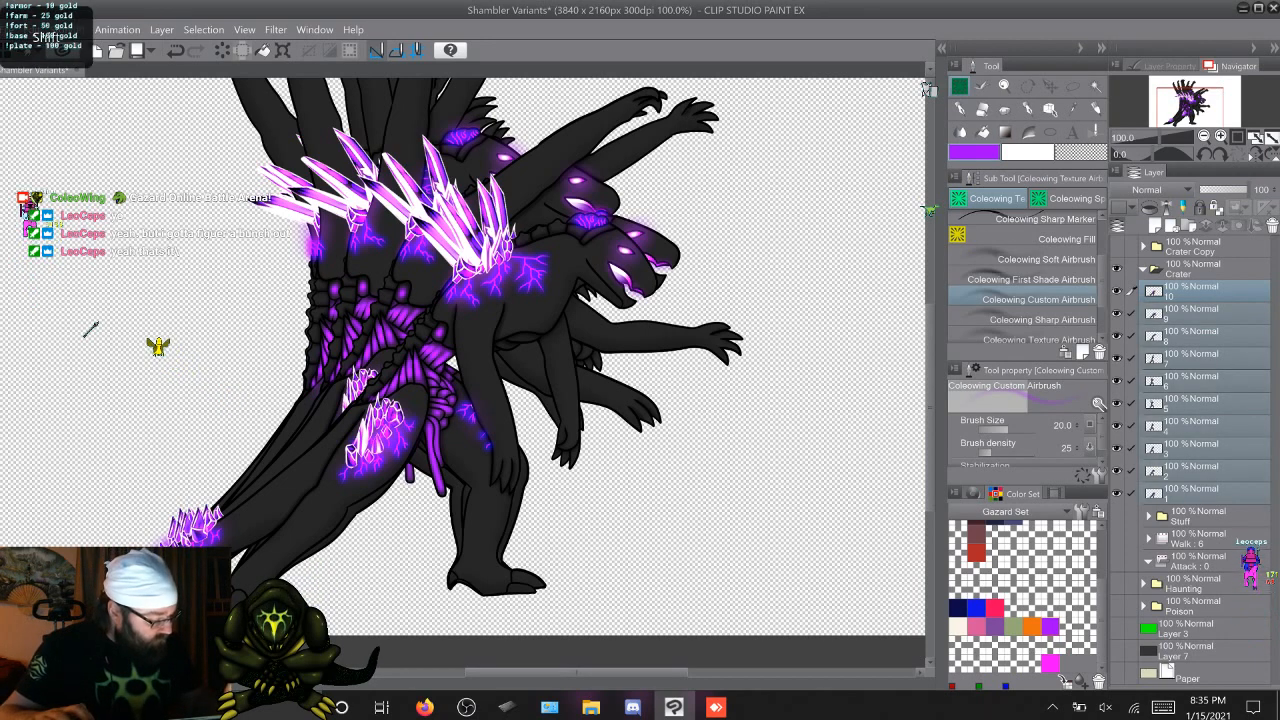
drag(1195, 486, 1195, 556)
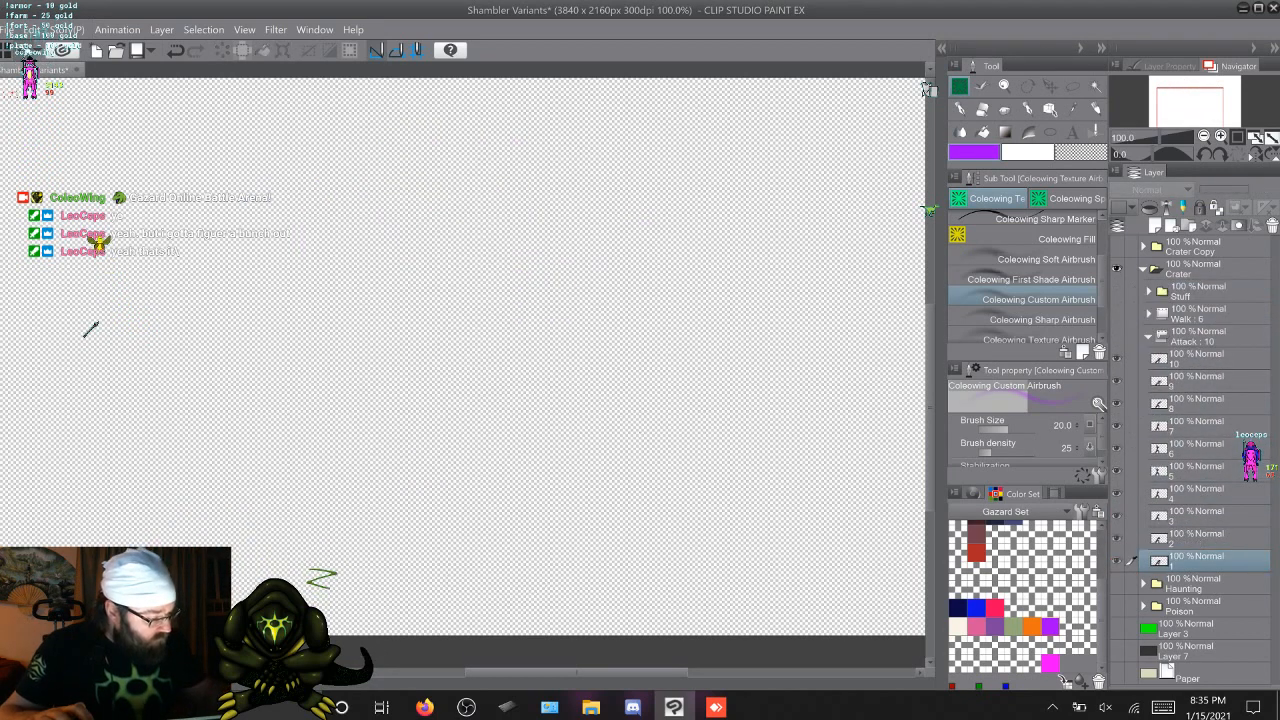
Step through the attack frames from 1 to 10 to check the flattened animation on the canvas
key(alt+bracketright)
key(alt+bracketright)
key(alt+bracketright)
key(alt+bracketright)
key(alt+bracketright)
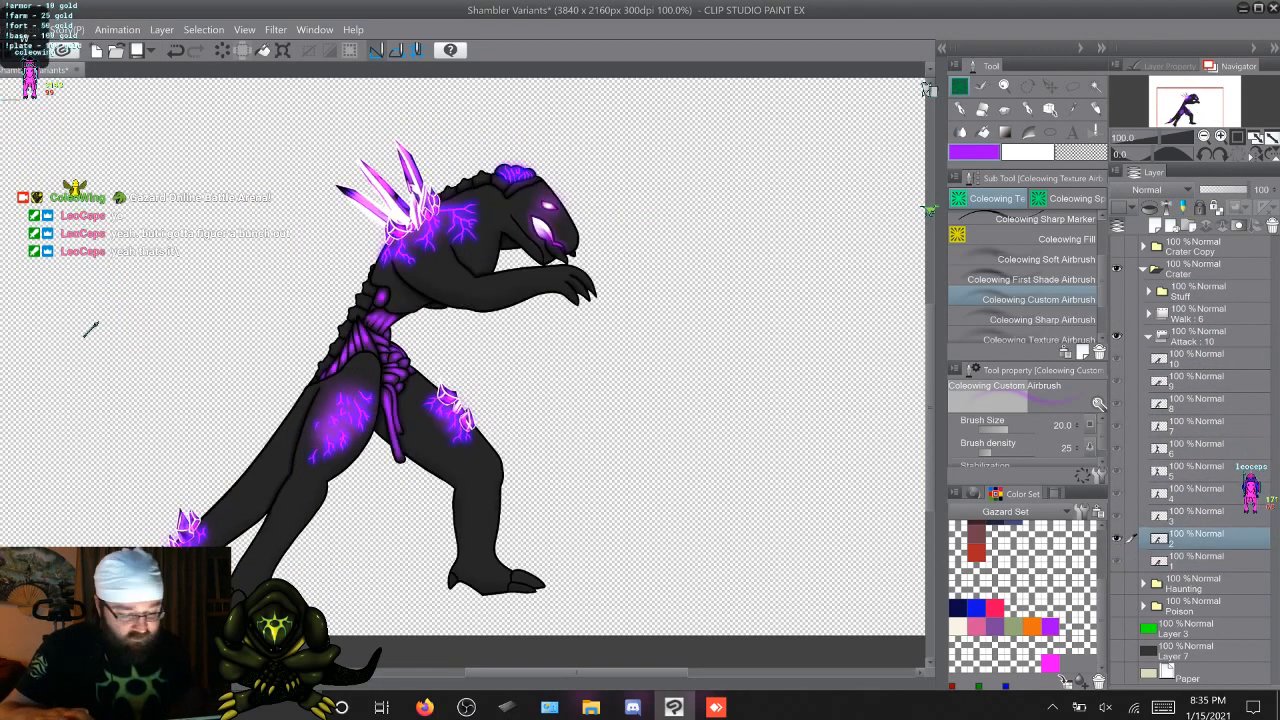
key(alt+bracketright)
key(alt+bracketright)
key(alt+bracketright)
key(alt+bracketright)
key(alt+bracketright)
key(alt+bracketright)
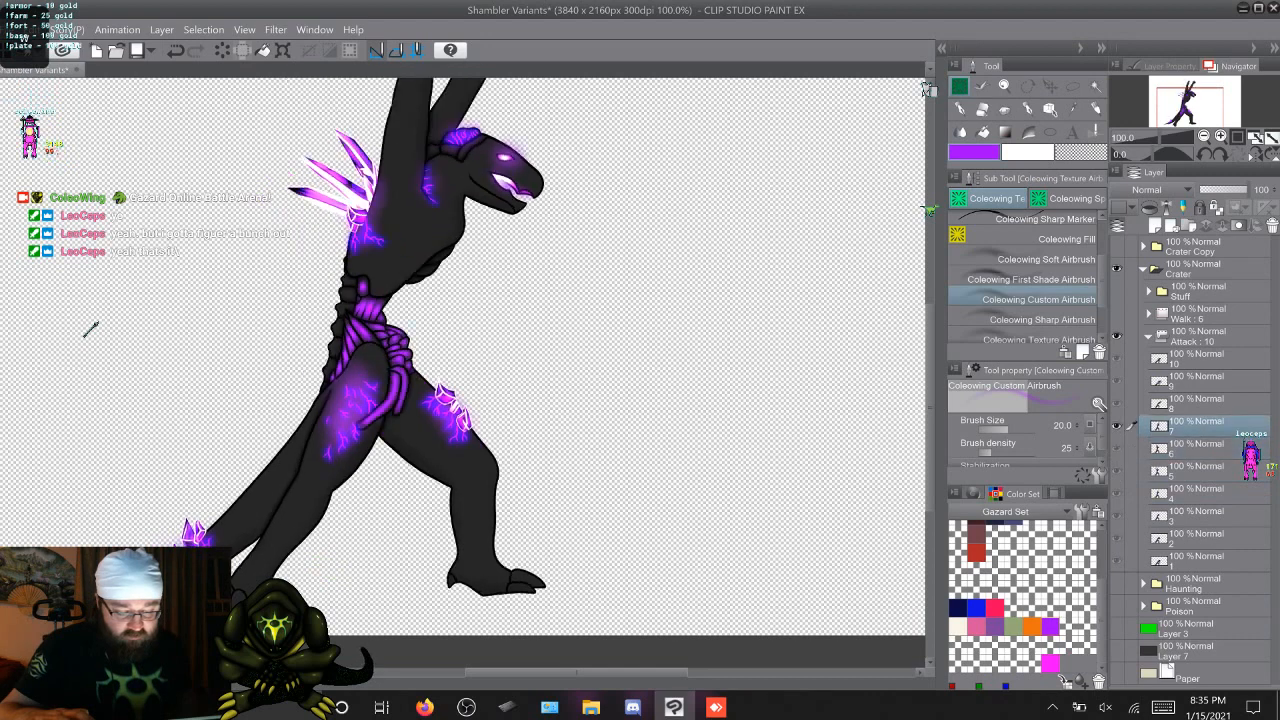
key(alt+bracketright)
key(alt+bracketright)
key(alt+bracketright)
key(alt+bracketright)
key(alt+bracketright)
key(alt+bracketright)
key(alt+bracketright)
key(alt+bracketright)
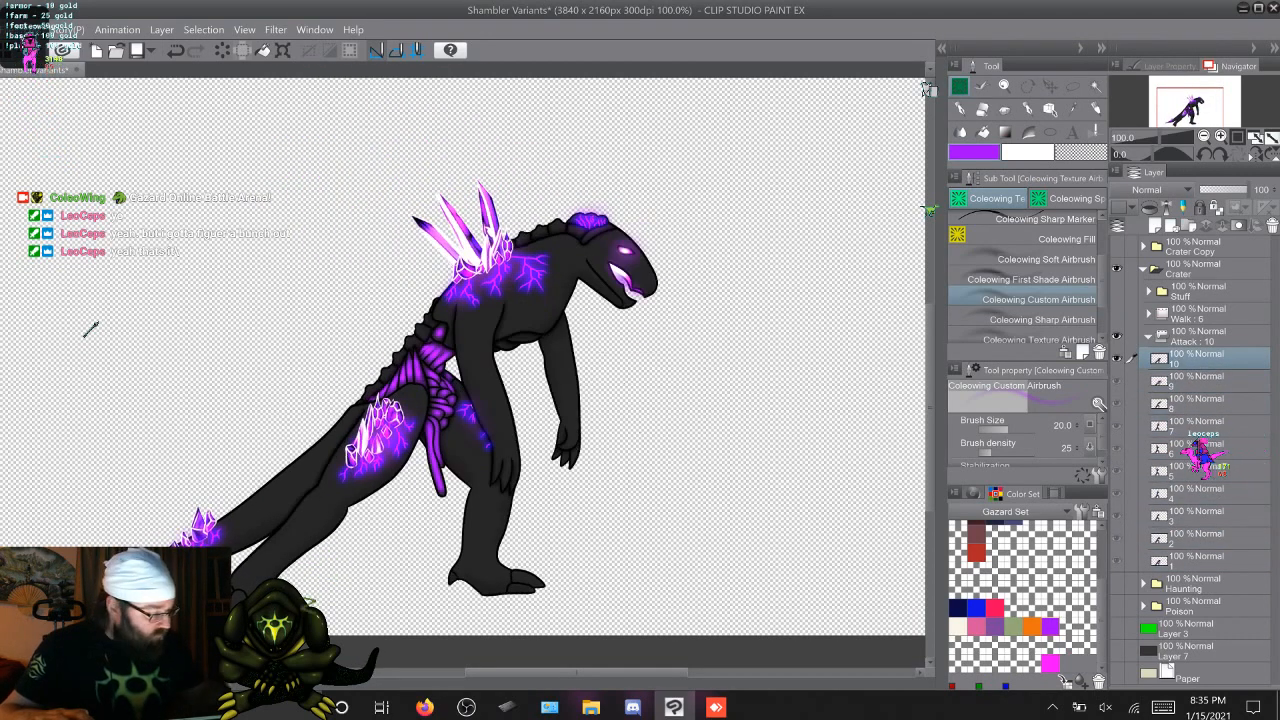
Collapse the Attack folder, reorder the Crater contents as Attack, Walk and Stuff, and hide Walk
click(1148, 336)
click(1198, 291)
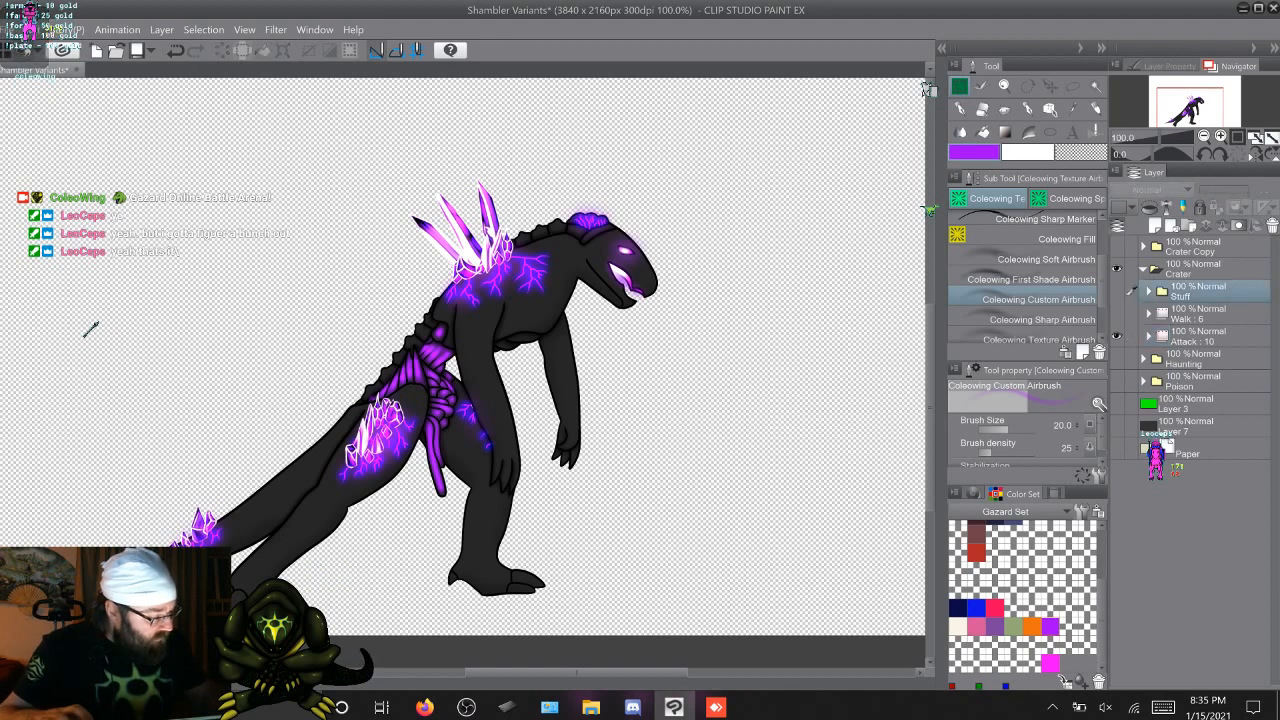
drag(1198, 337, 1198, 309)
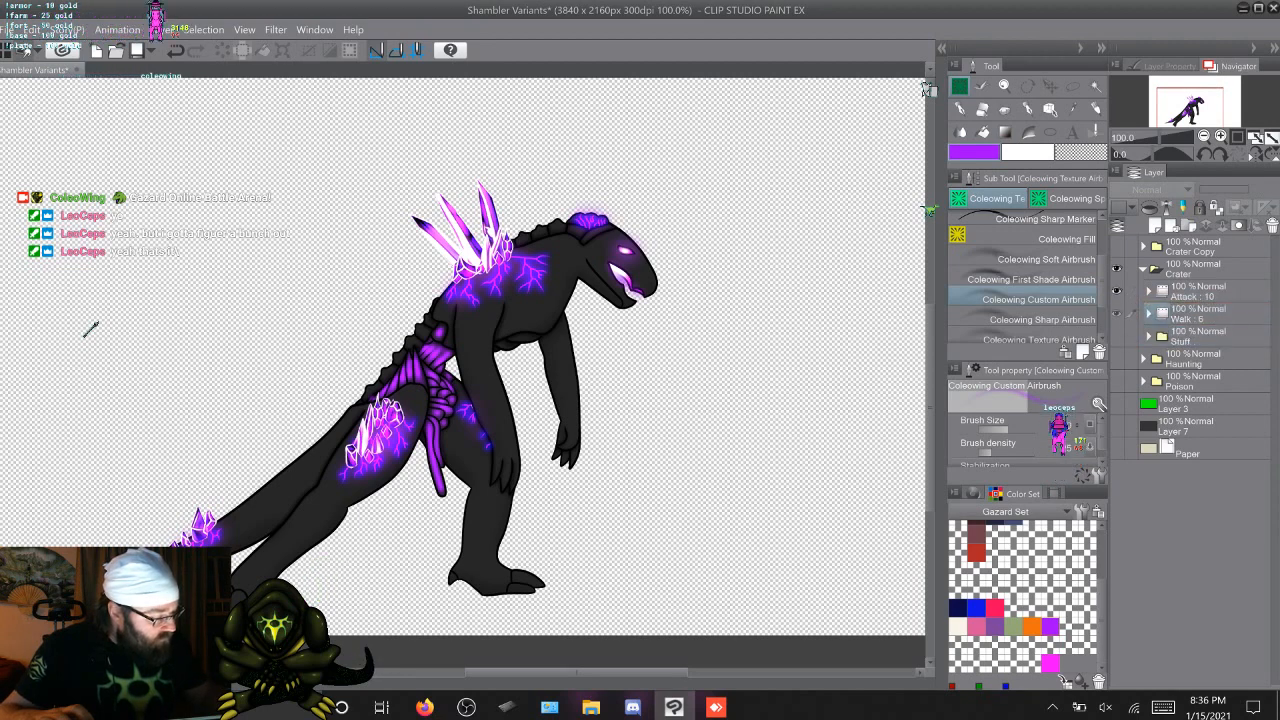
click(1117, 314)
Expand the Crater Copy folder to check its subfolders, and collapse it again
click(1198, 247)
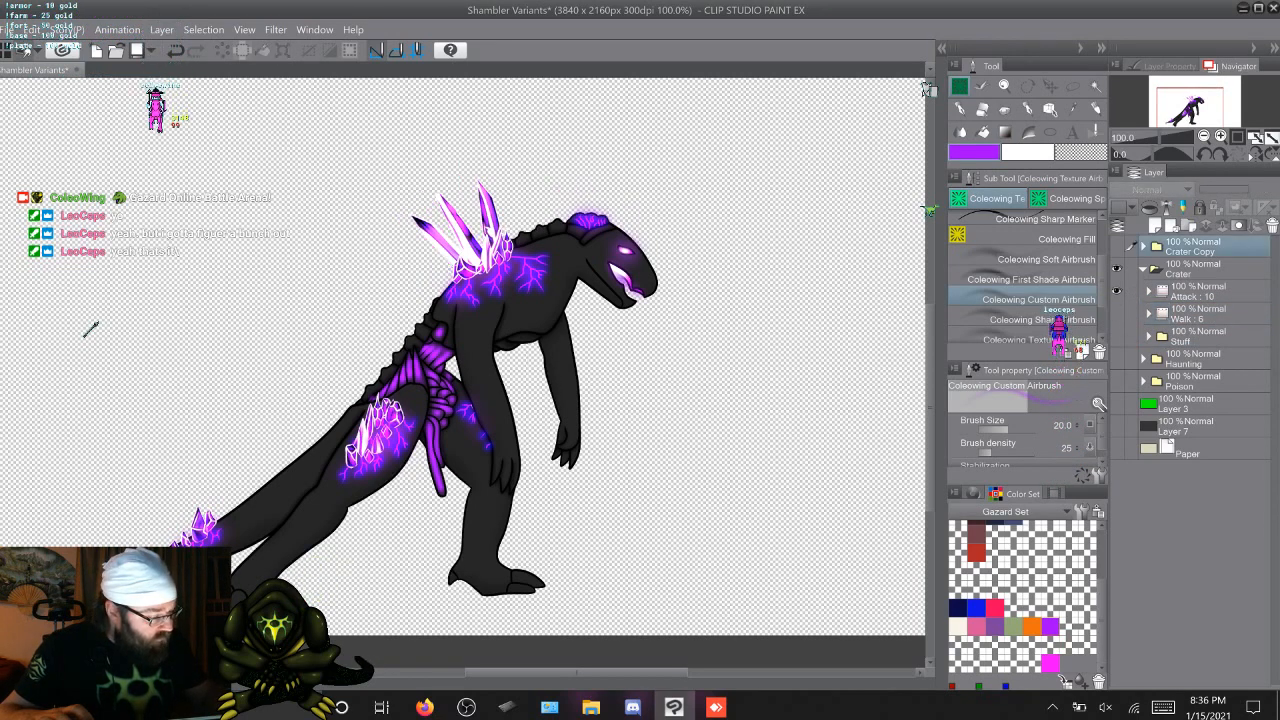
double_click(1182, 251)
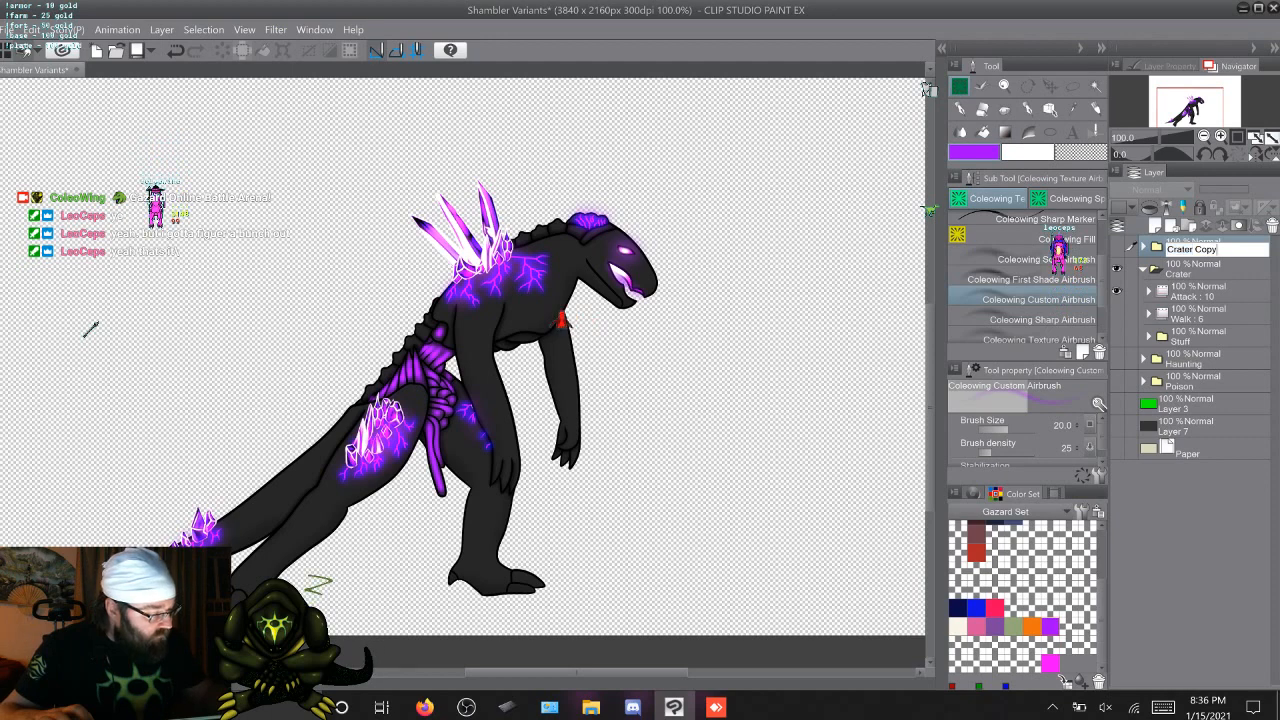
key(Return)
click(1144, 247)
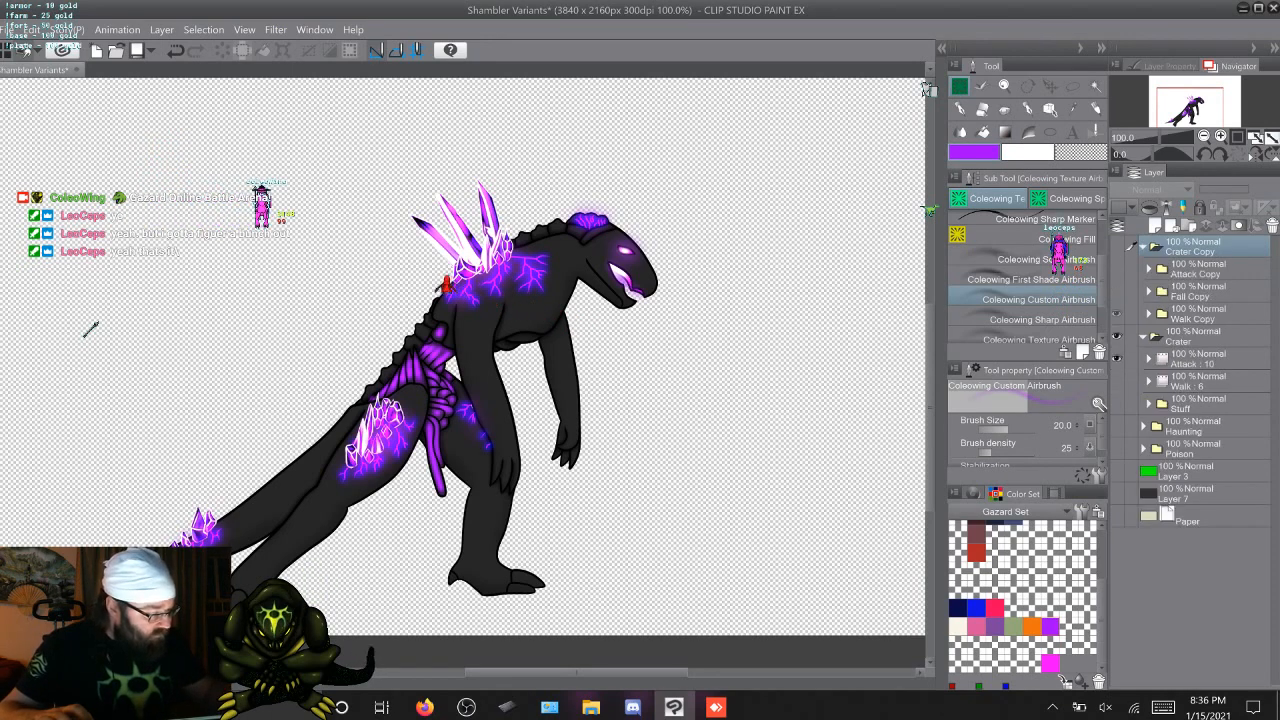
click(1144, 247)
Rename the Crater Copy folder as Reshaded
double_click(1191, 252)
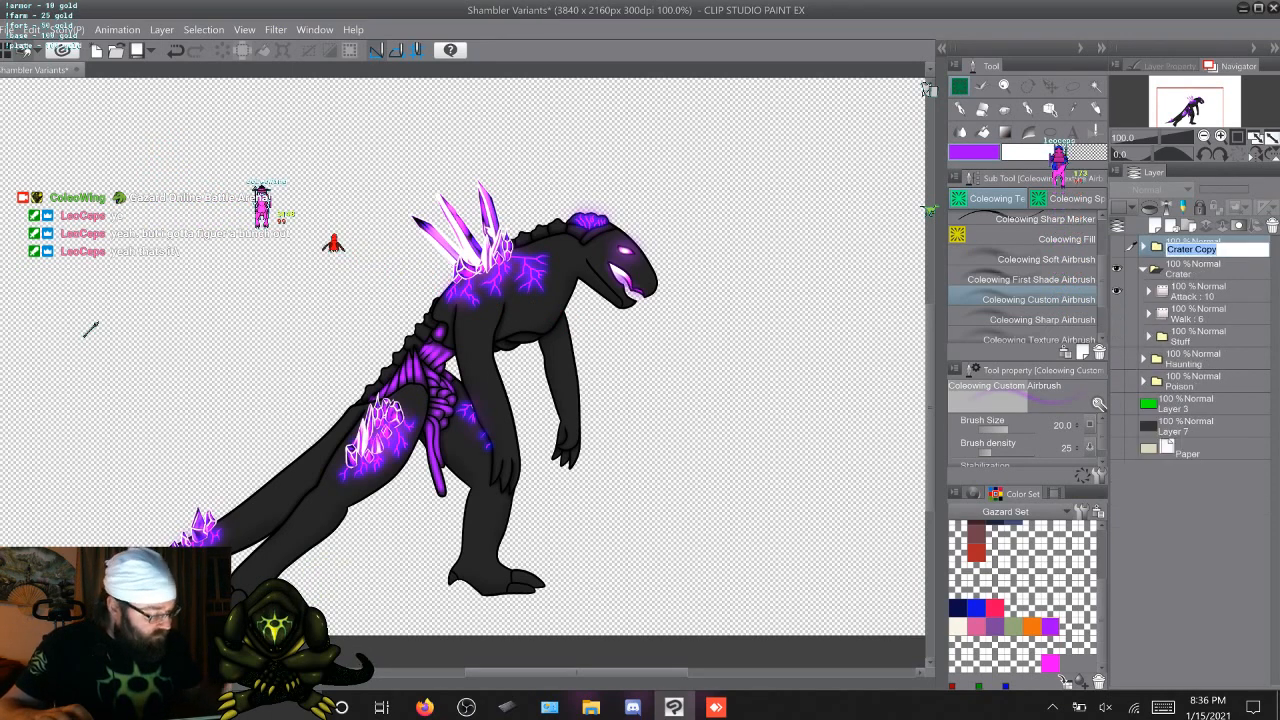
click(1163, 707)
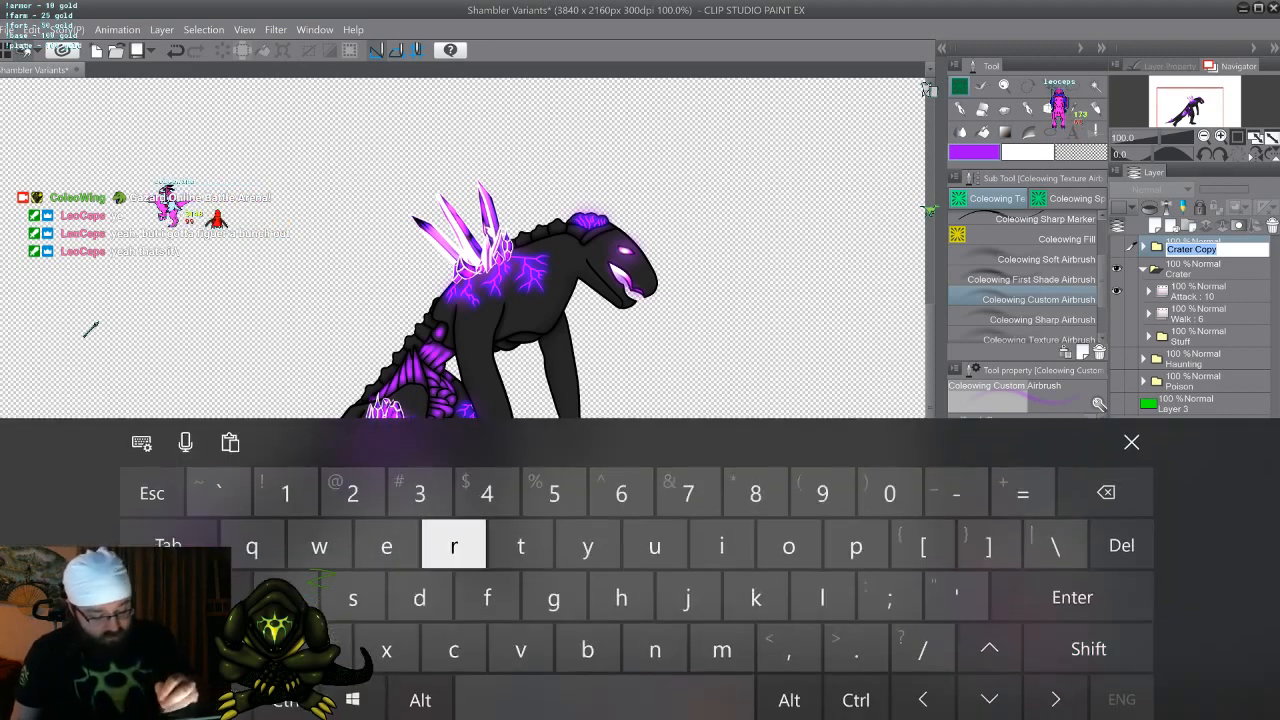
text(rr)
key(BackSpace)
key(BackSpace)
text(od=)
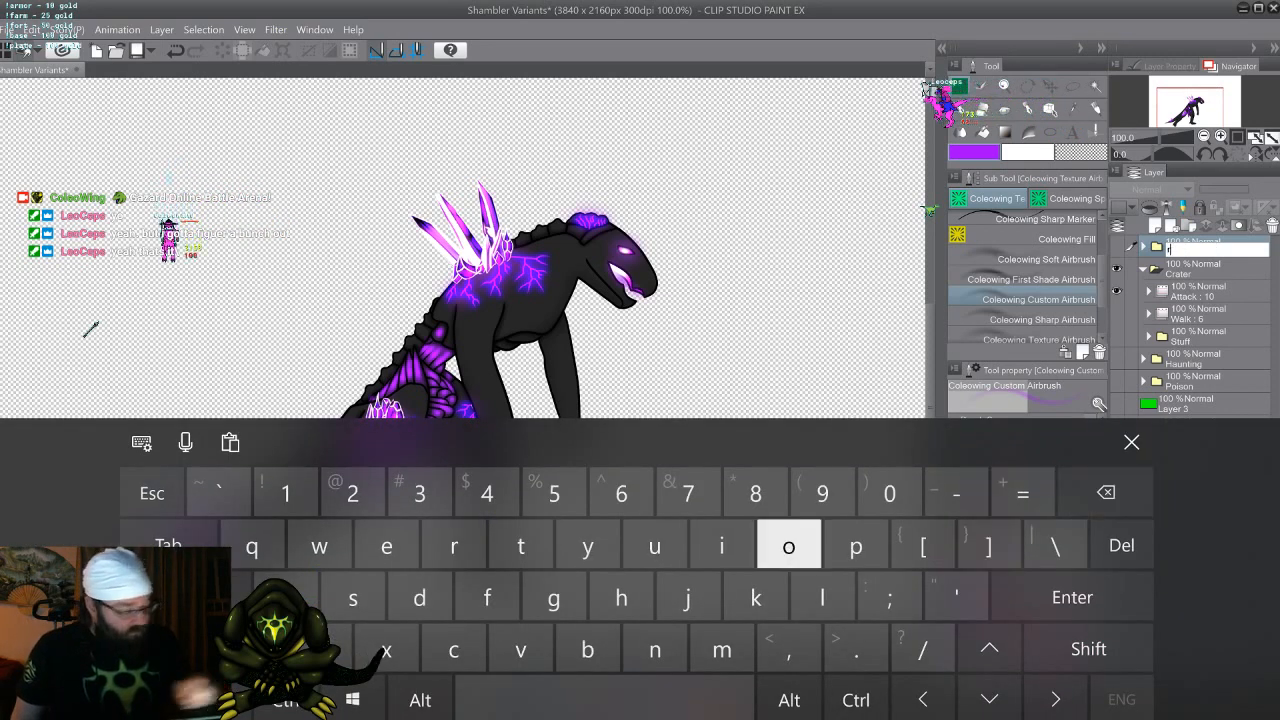
key(BackSpace)
key(BackSpace)
key(BackSpace)
text(Res)
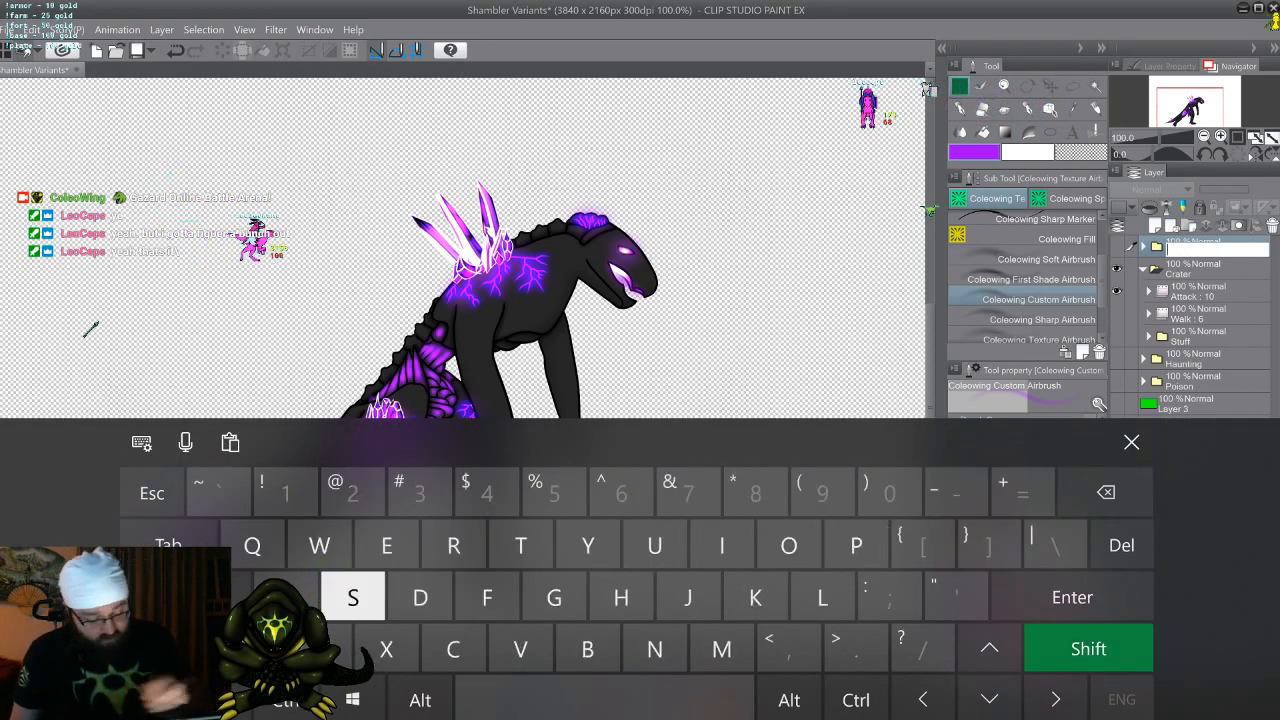
text(haded)
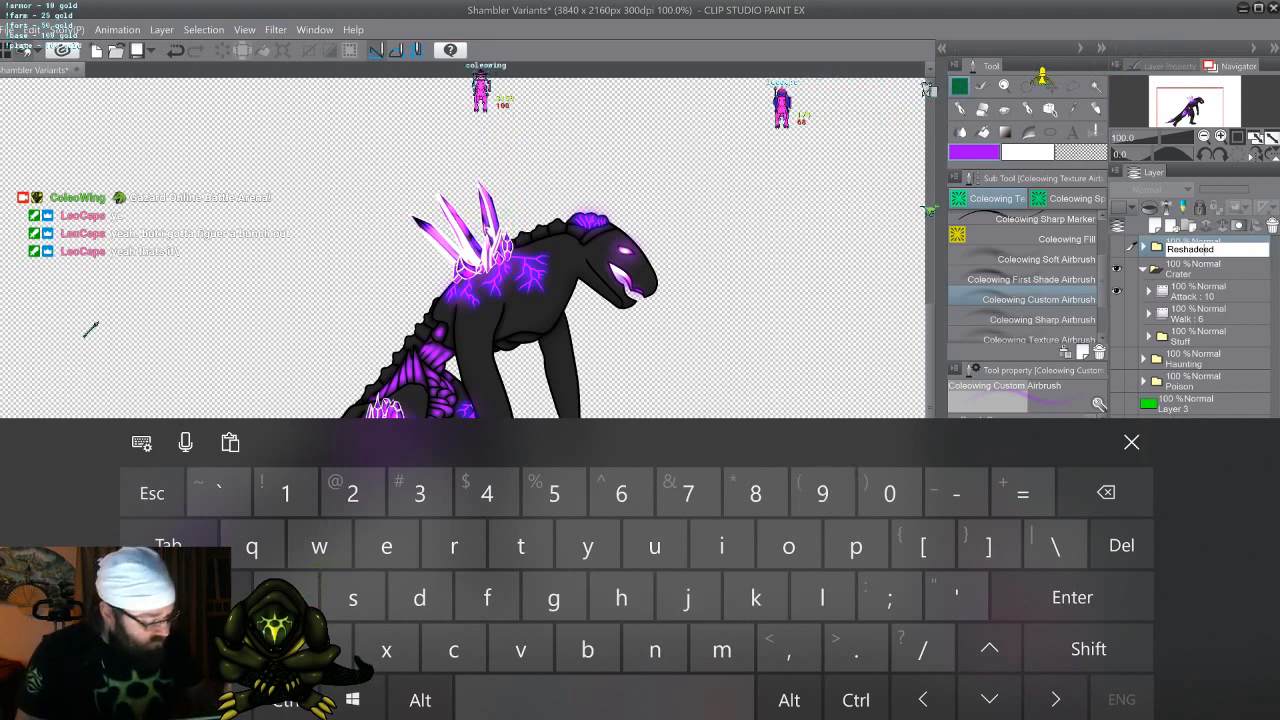
key(BackSpace)
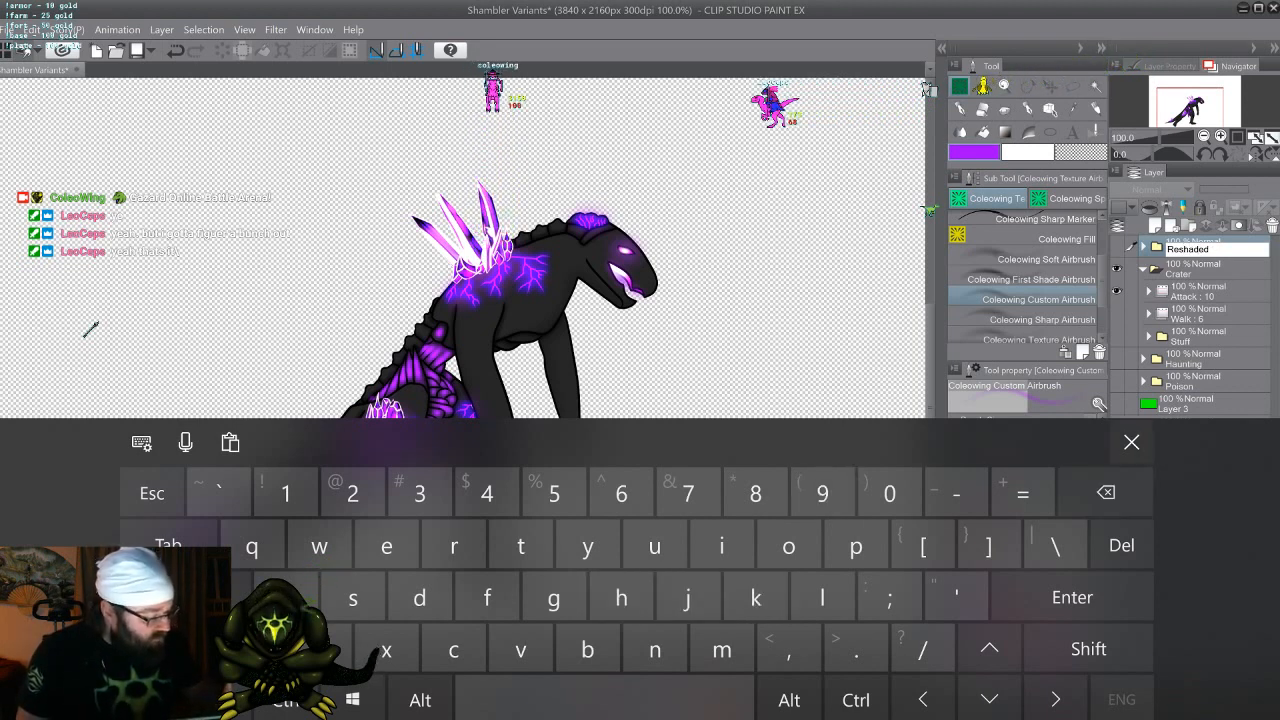
key(Return)
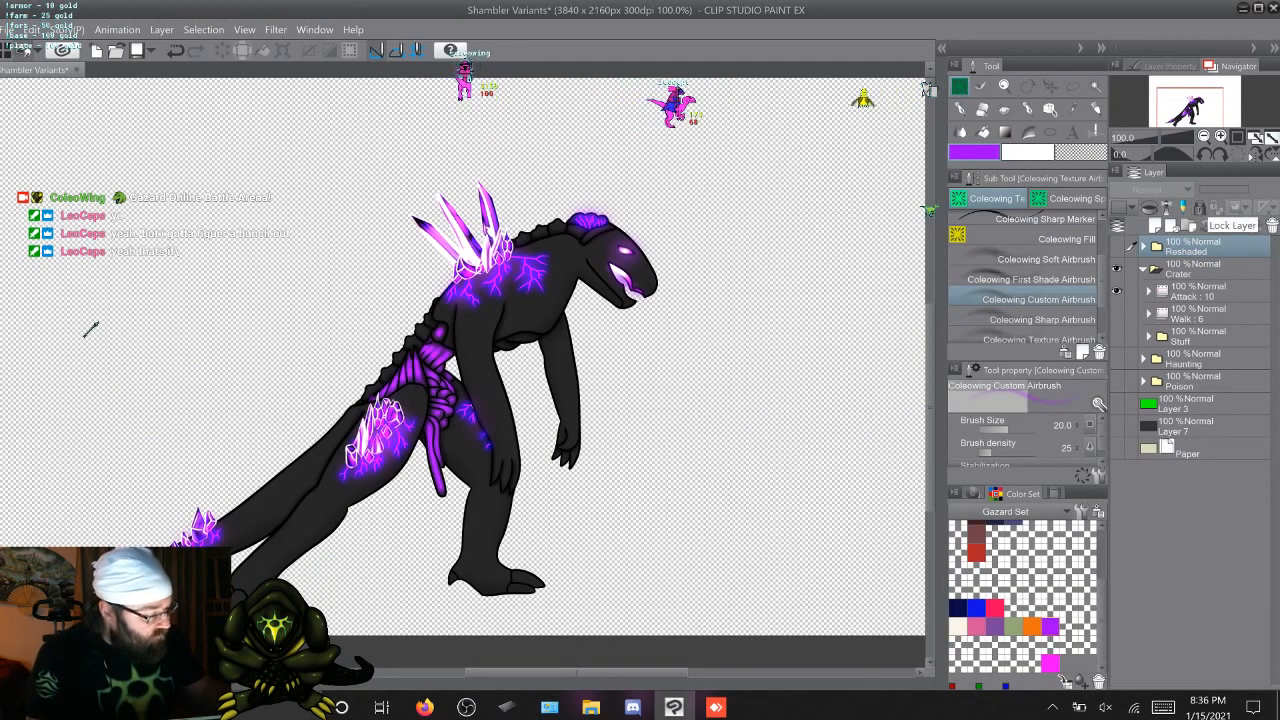
Move the Reshaded folder into Stuff, and move the collapsed Stuff folder out of Crater to below Poison
click(1149, 337)
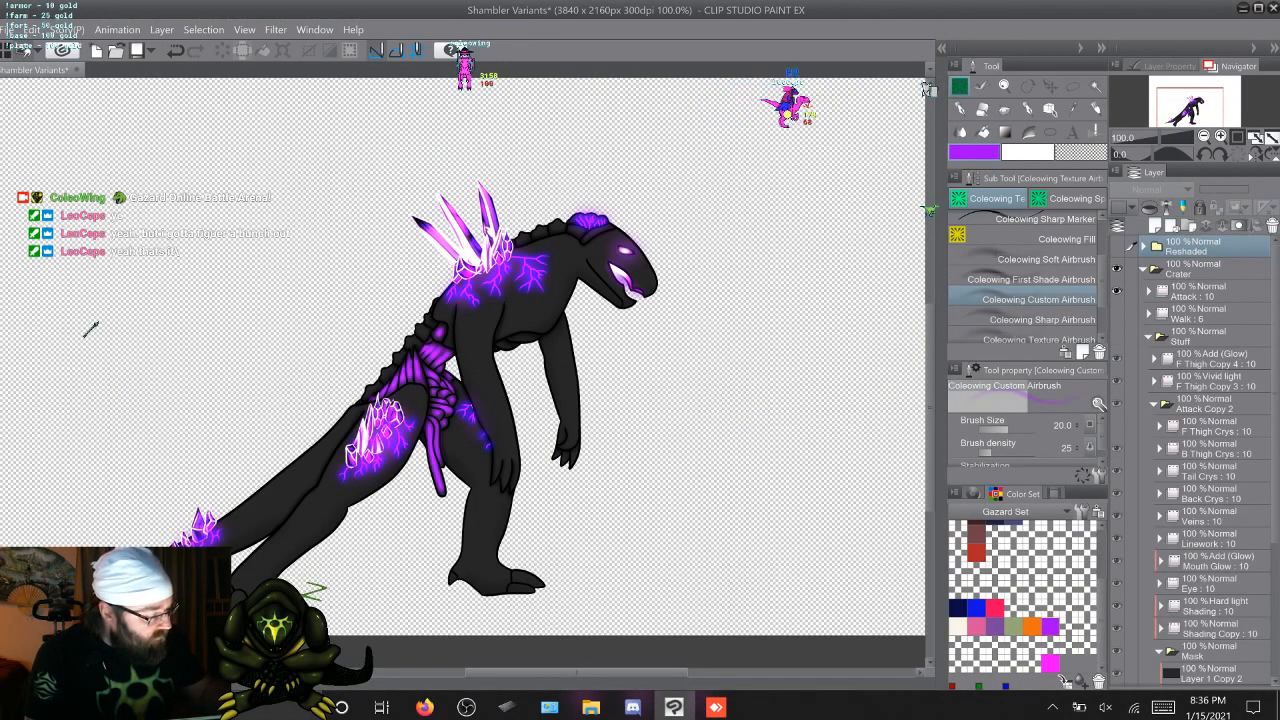
drag(1190, 262, 1190, 353)
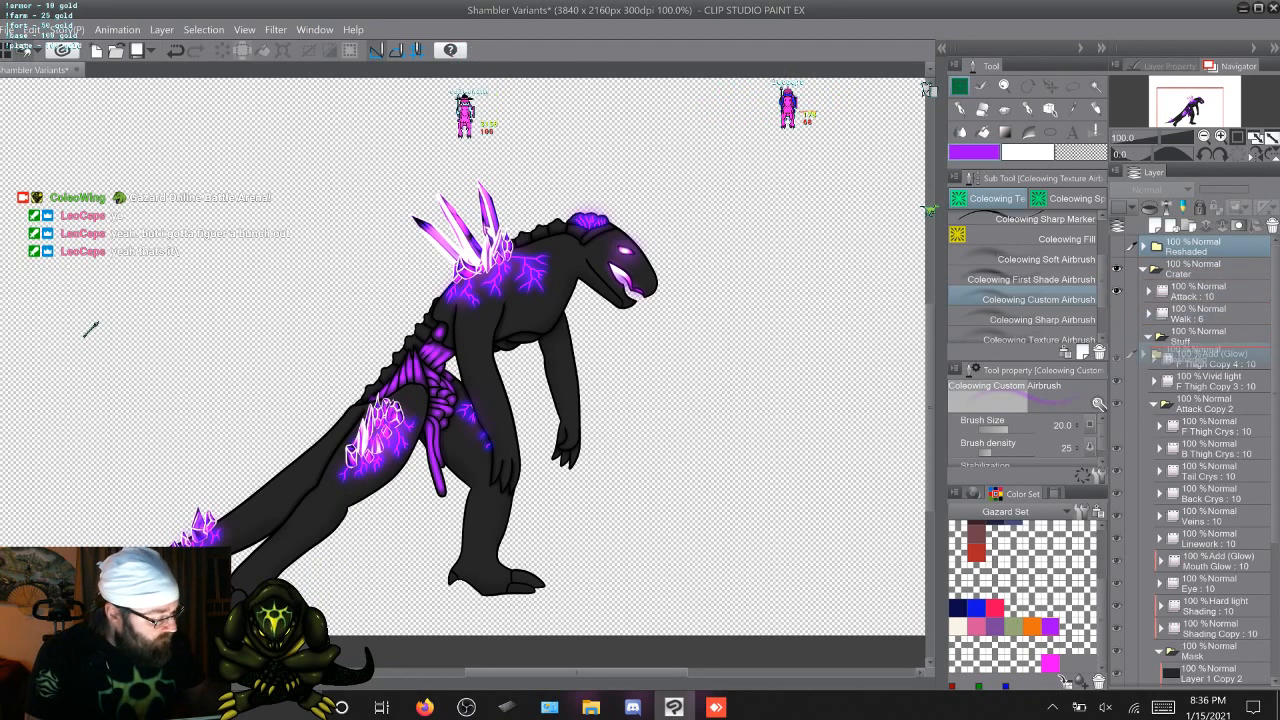
drag(1190, 353, 1190, 345)
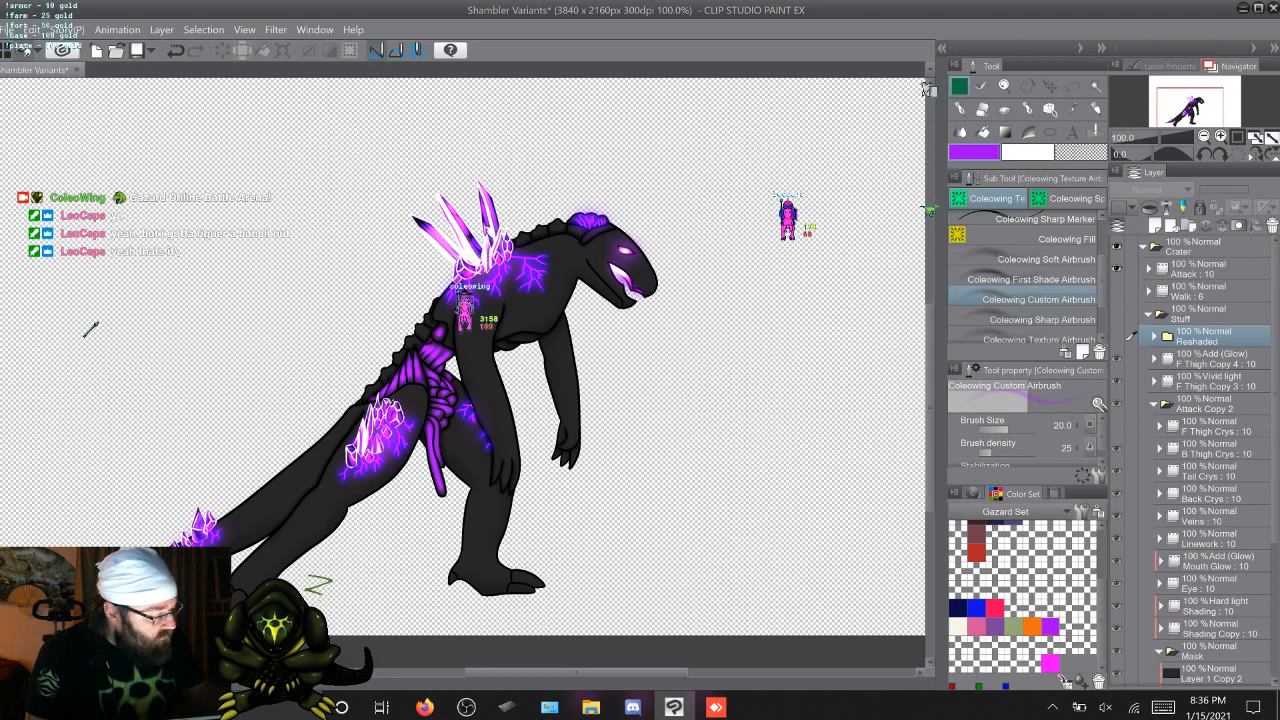
click(1148, 314)
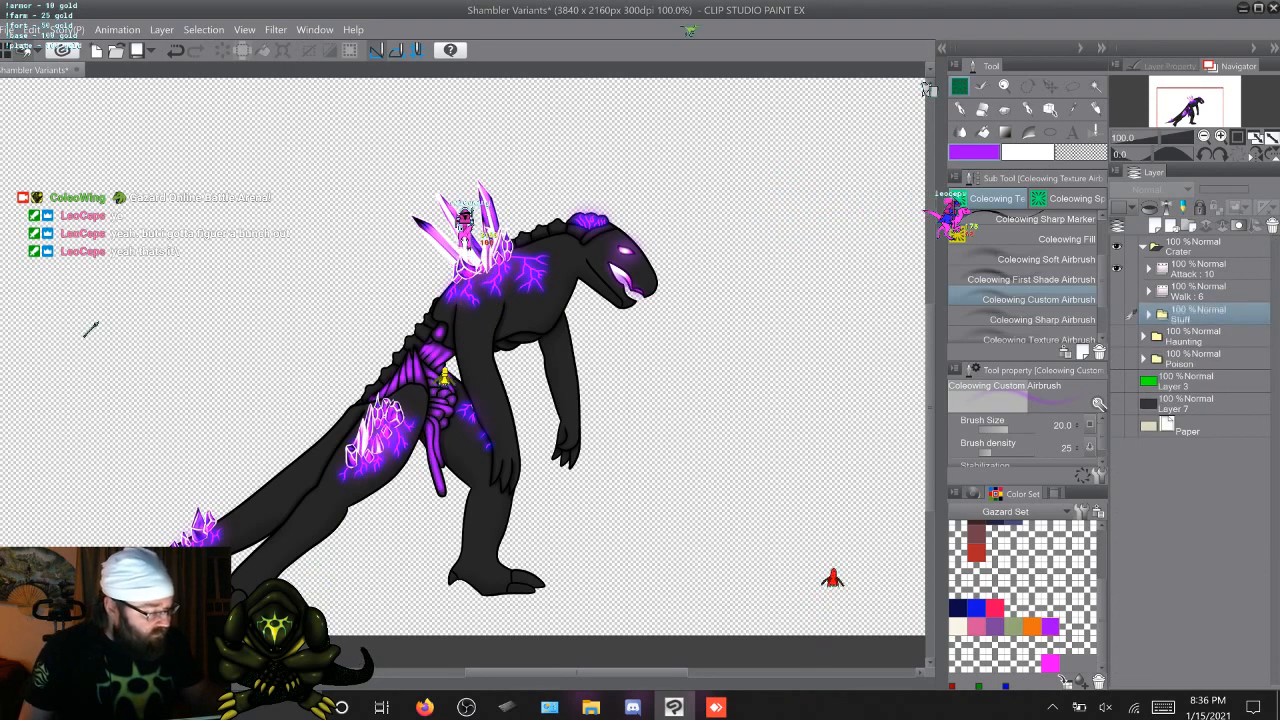
drag(1190, 314, 1190, 359)
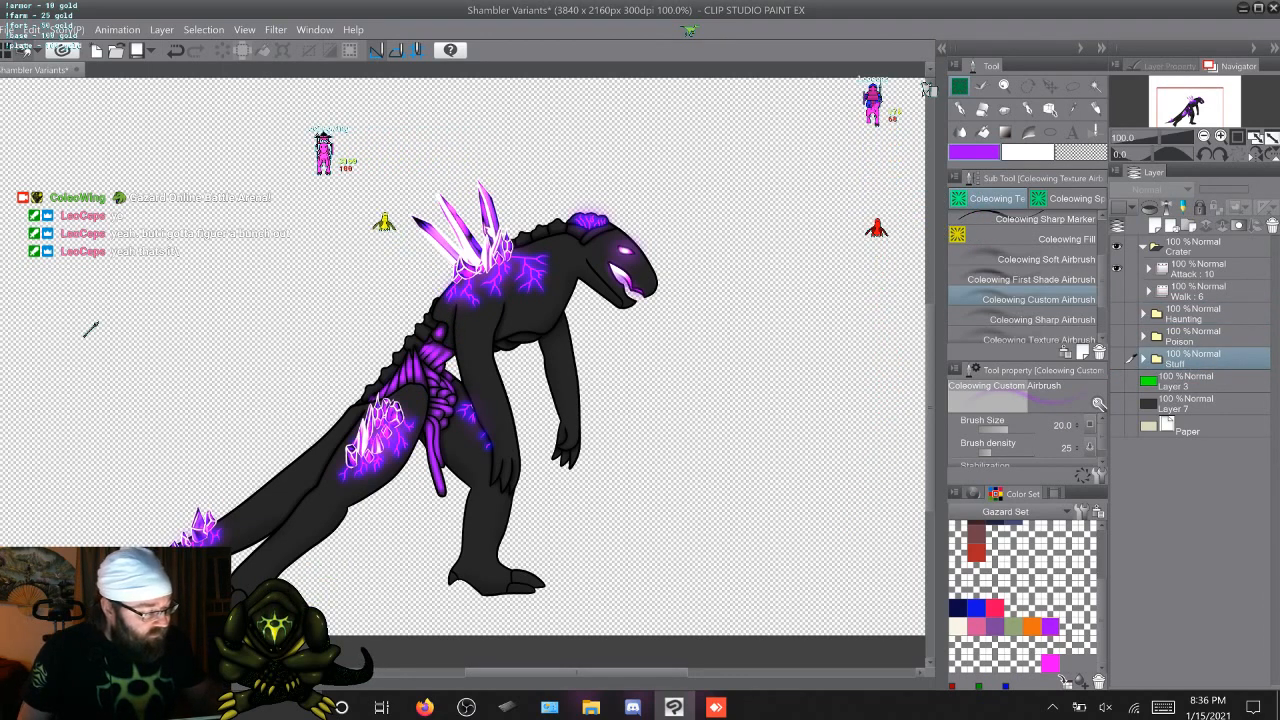
Show Walk instead of Attack over the visible Layer 7 and Paper backdrop, and collapse the Crater folder
click(1117, 268)
click(1117, 291)
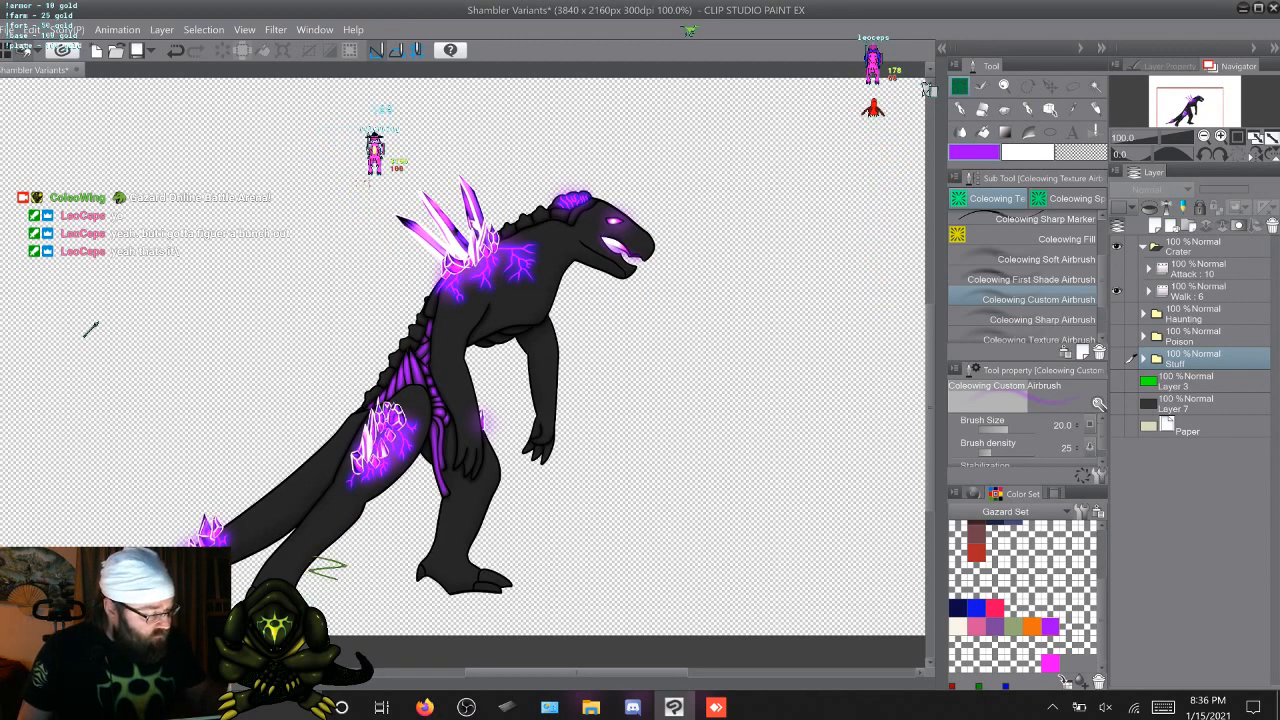
click(1117, 403)
click(1117, 426)
click(1143, 246)
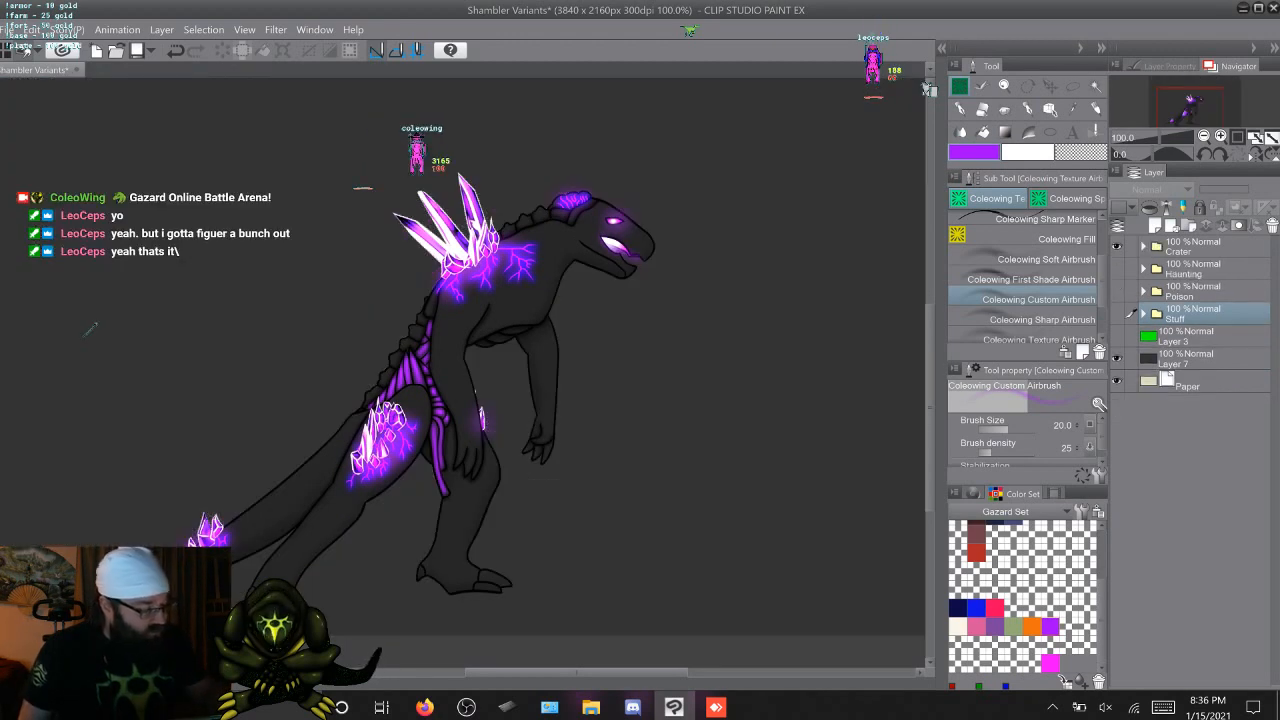
Compare the Haunting and Poison variants by showing only one variant folder at a time
click(1117, 268)
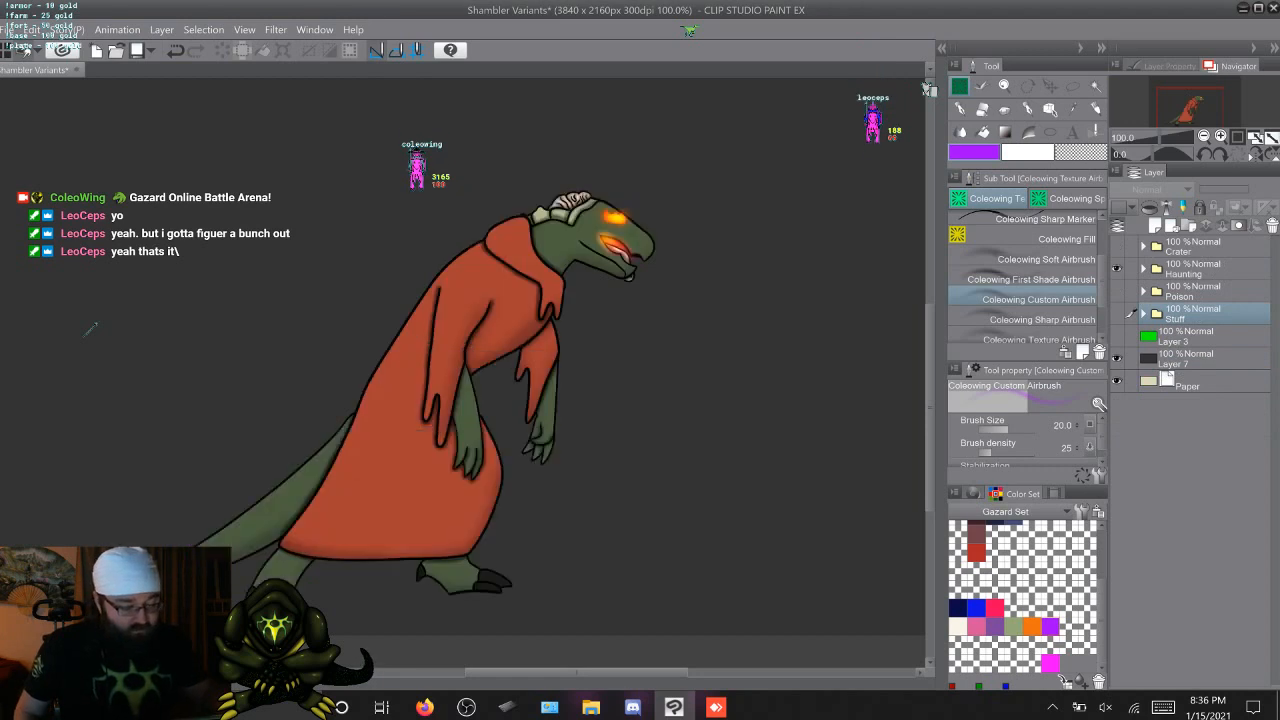
click(1117, 268)
click(1131, 291)
click(1117, 291)
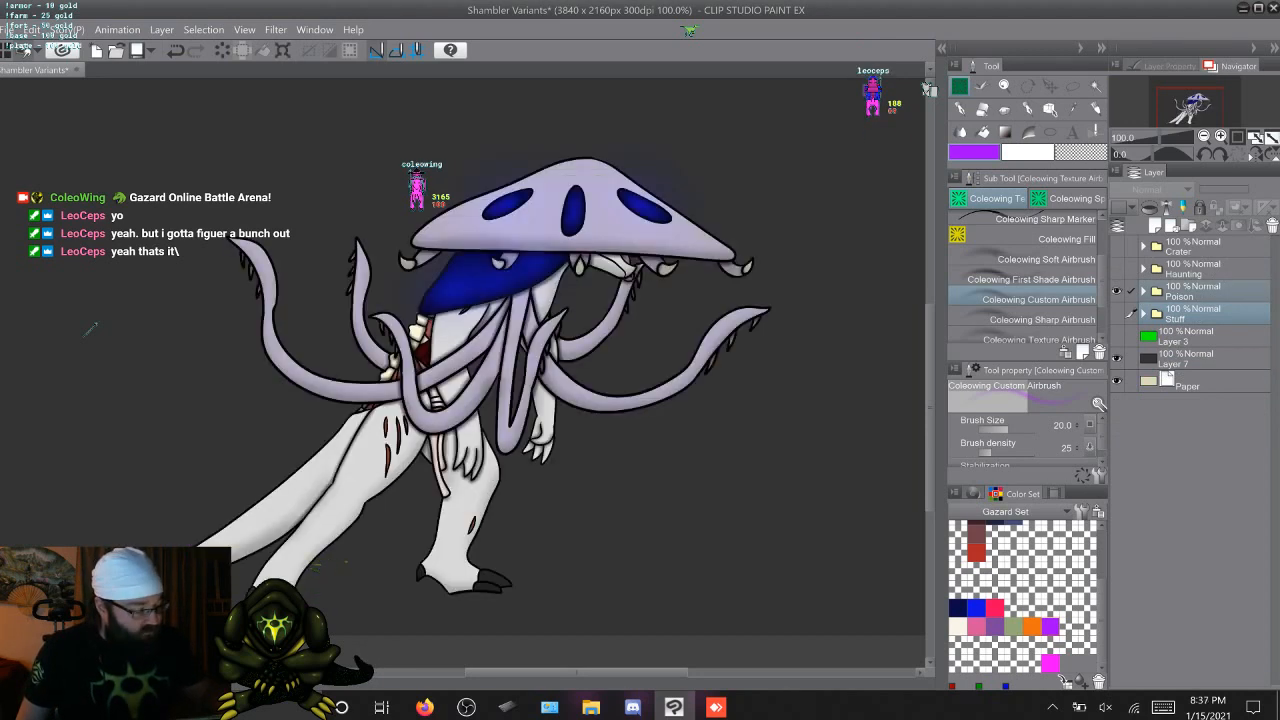
Show the Crater variant instead of Poison and expand the Crater folder
click(1117, 291)
click(1117, 246)
click(1143, 246)
Create a new animation folder above Attack inside Crater and add 11 empty cels to it
click(1198, 291)
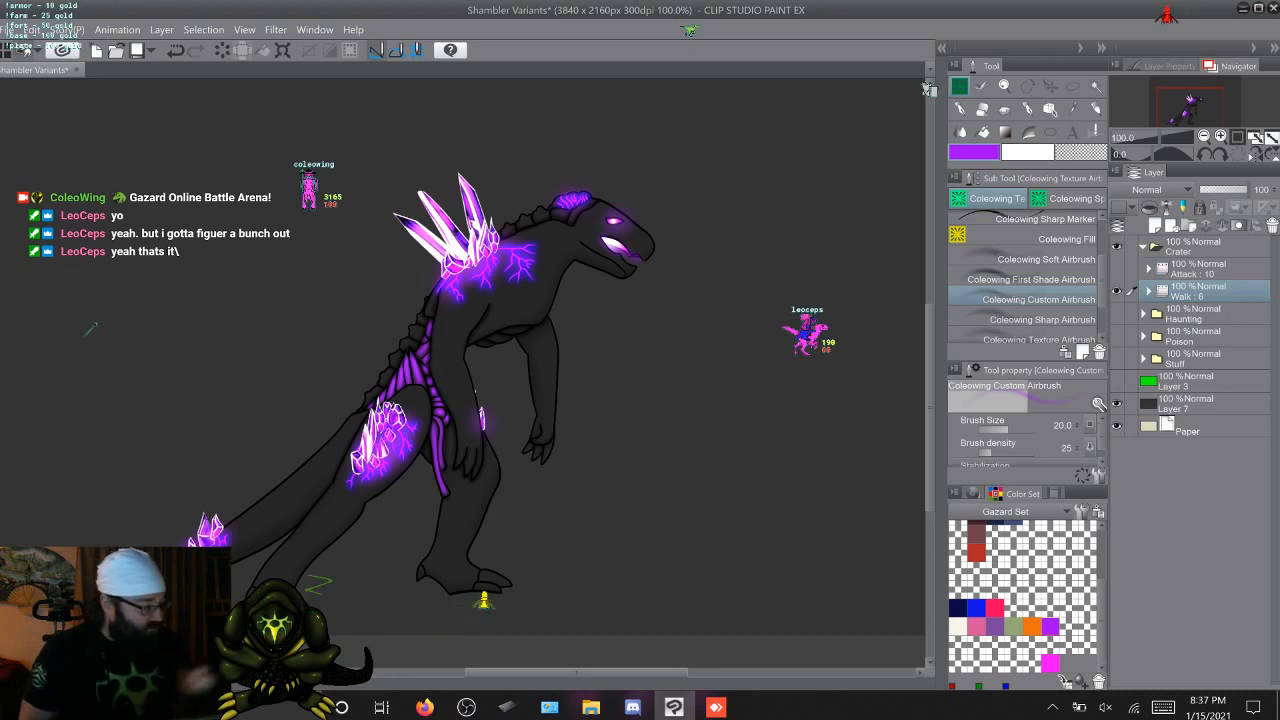
key(alt+bracketright)
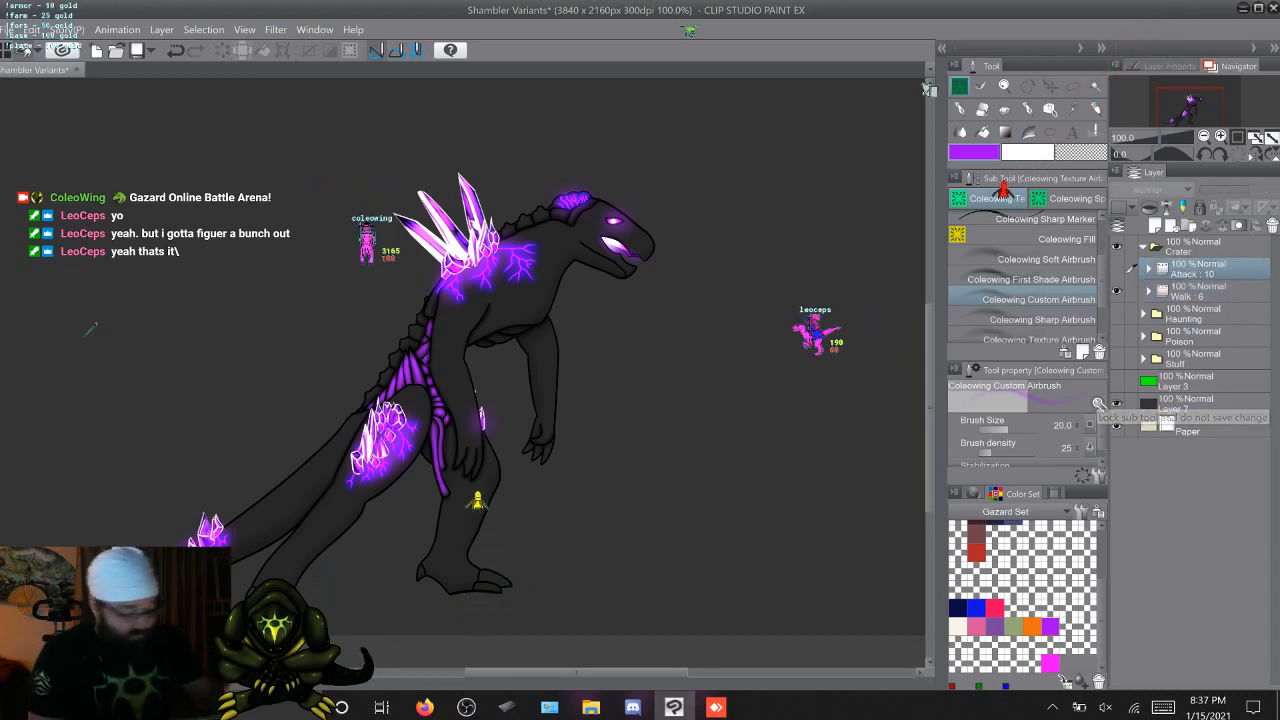
key(t)
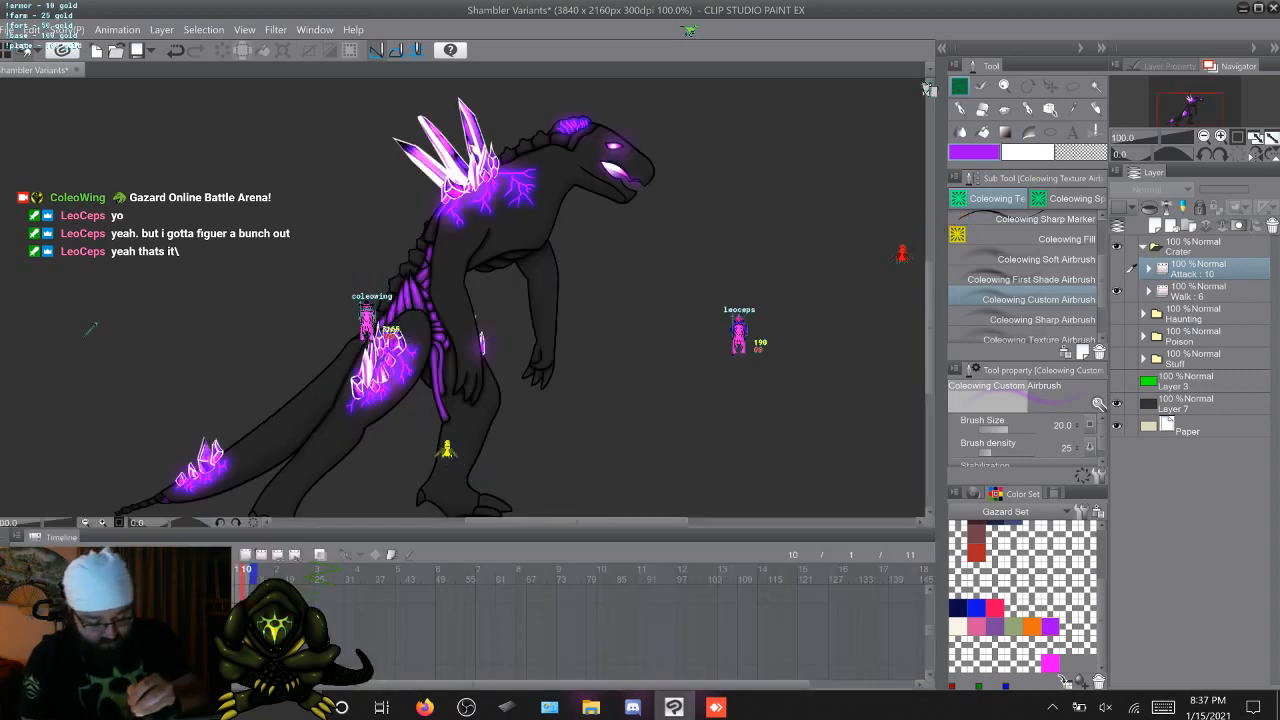
key(Home)
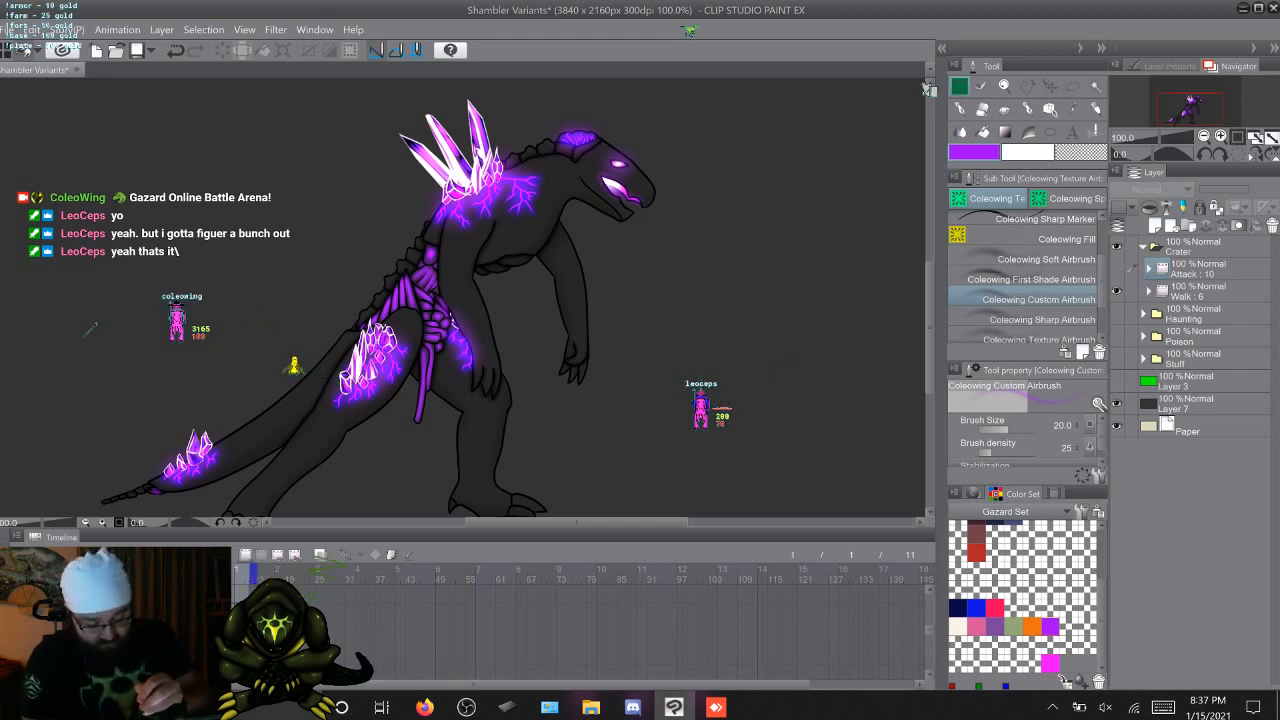
key(shift+n)
key(n)
key(n)
key(n)
key(n)
key(n)
key(n)
key(n)
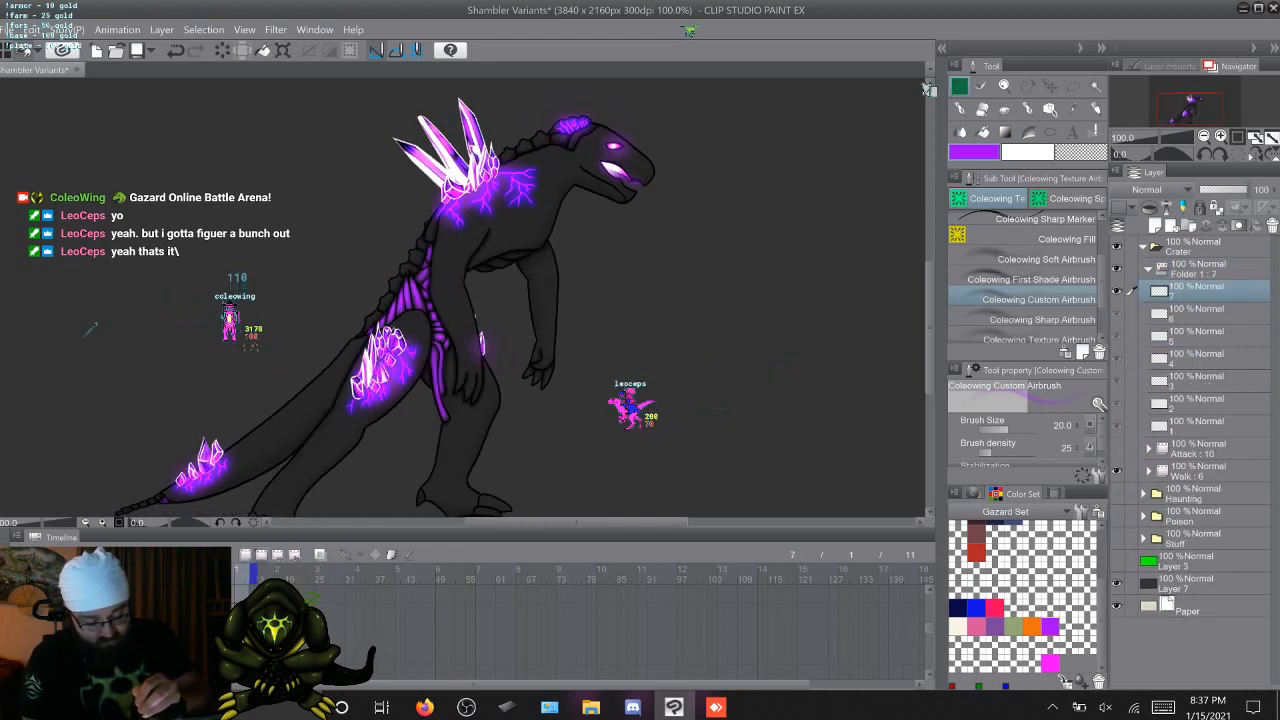
key(n)
key(n)
key(n)
key(n)
key(t)
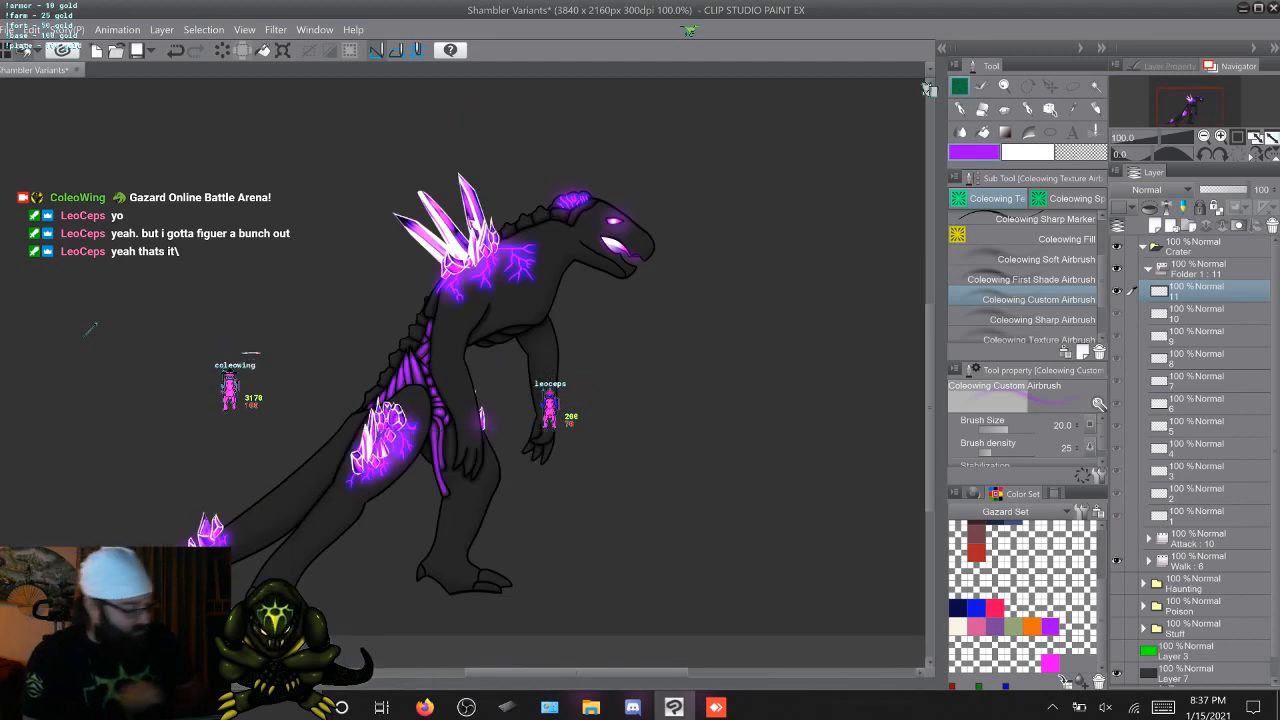
Go to cel 1 of the new folder, hide Walk, and stamp a tiny crystal with Crystal Brush Small
key(Home)
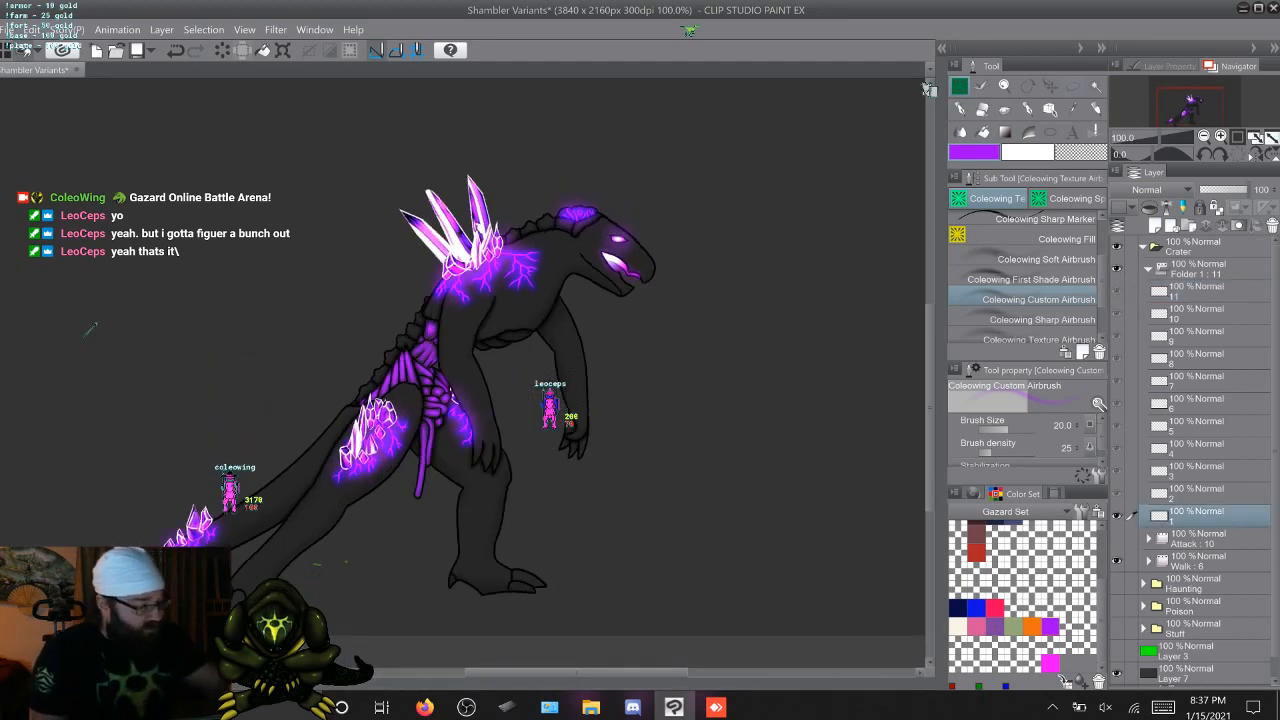
key(b)
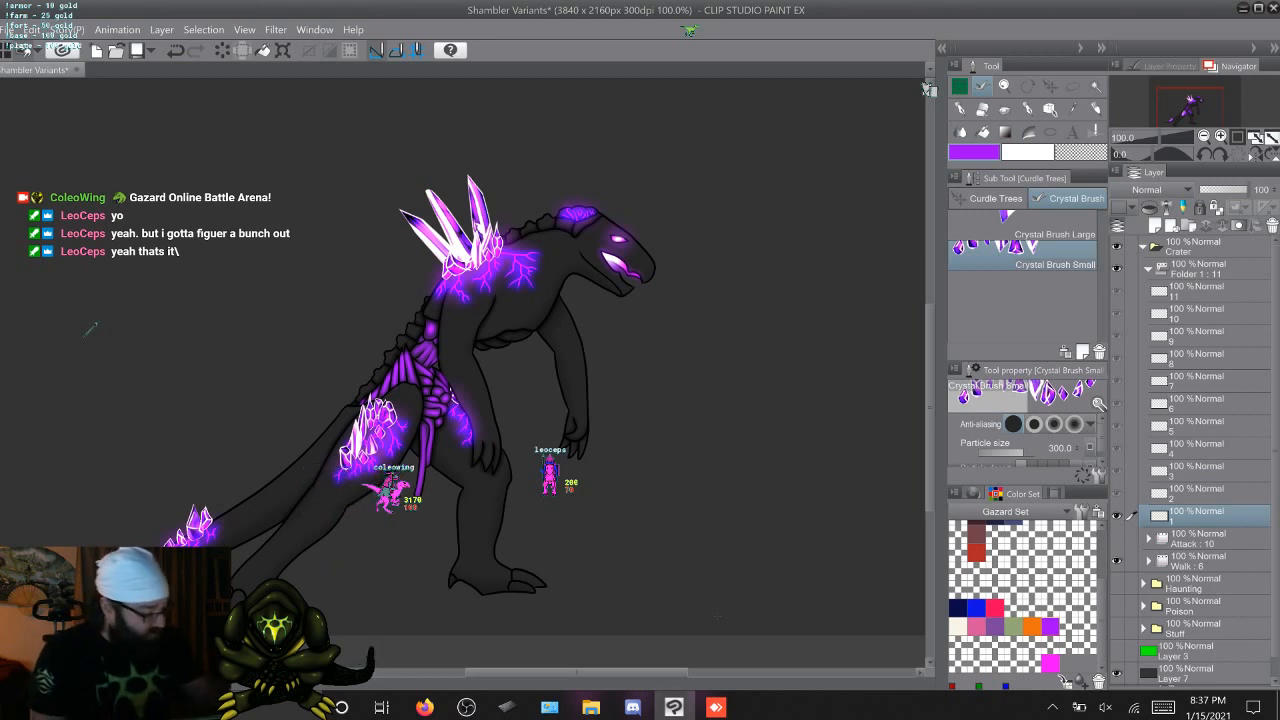
click(1117, 561)
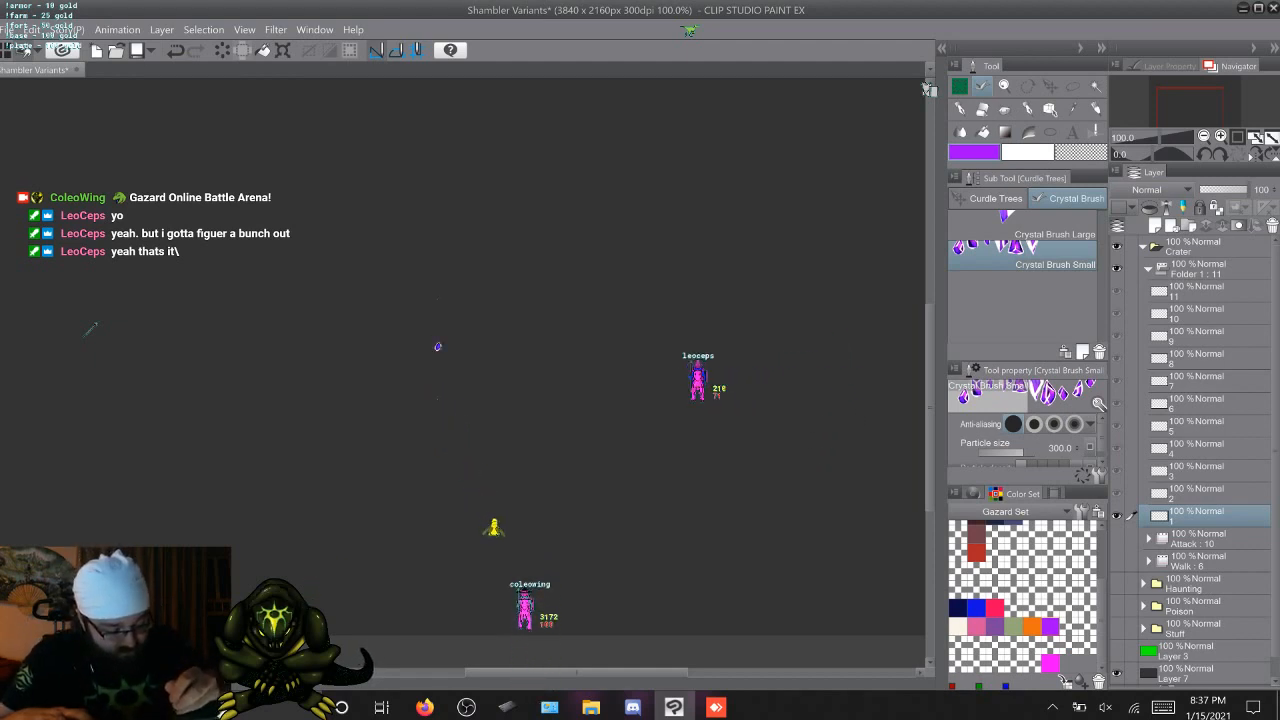
Try stamping one small crystal at the same spot on the successive cels above cel 1, and flip back through them to compare
key(alt+bracketright)
key(alt+bracketright)
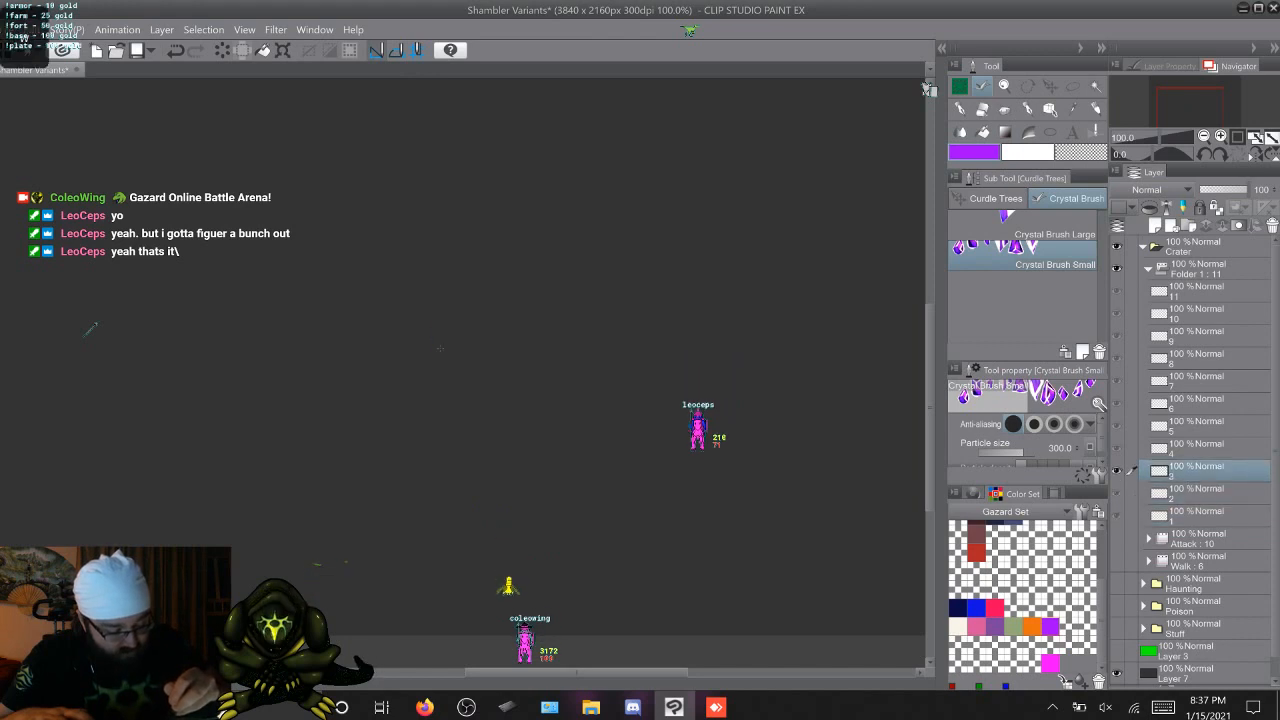
key(alt+bracketright)
key(alt+bracketright)
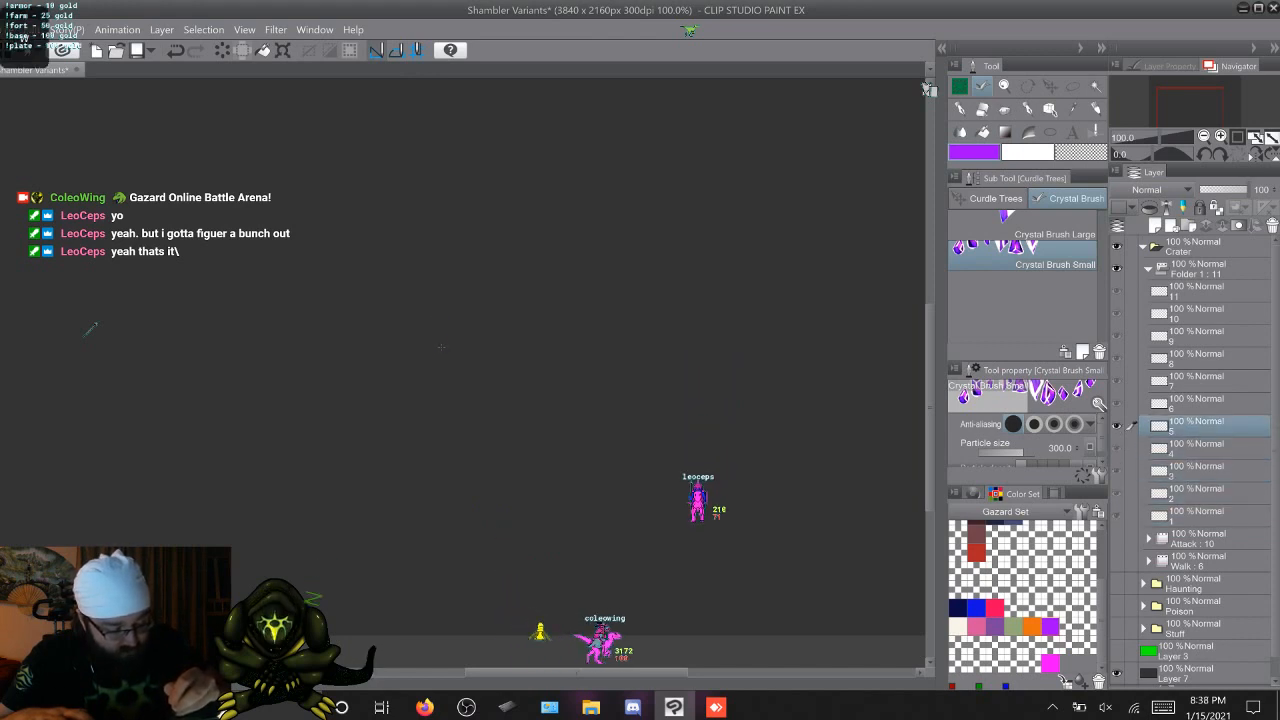
key(alt+bracketright)
key(alt+bracketright)
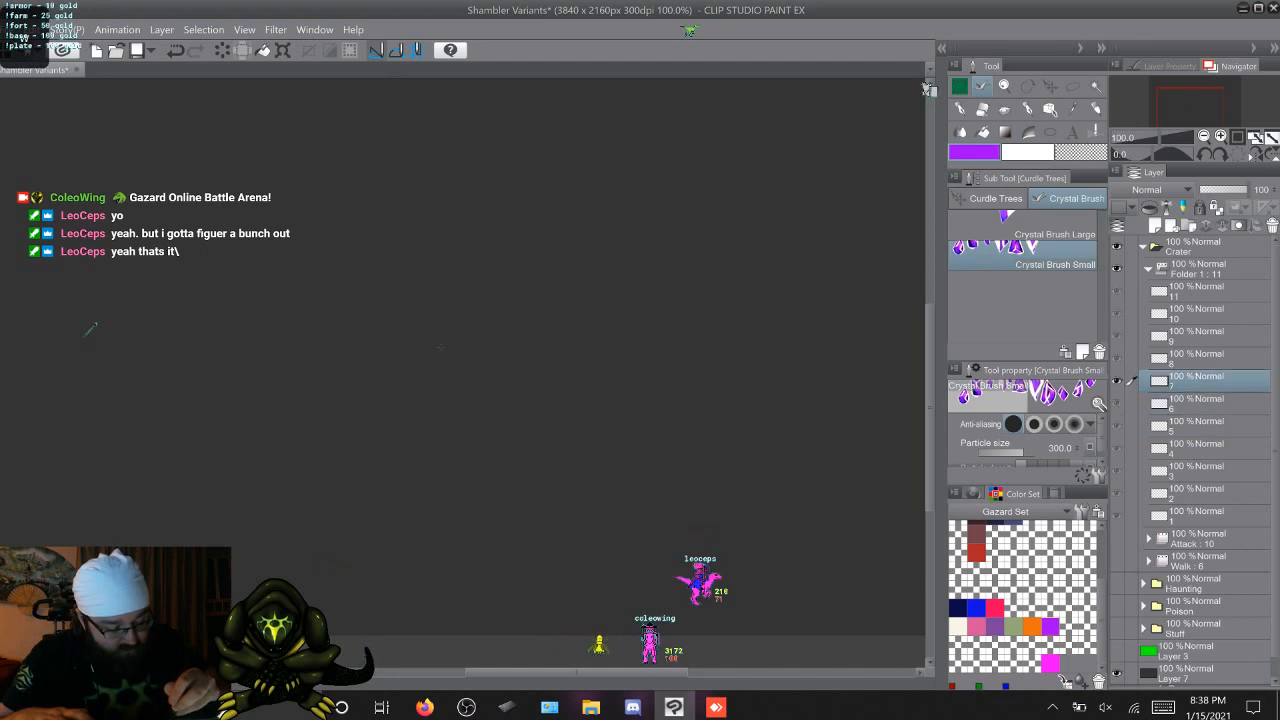
key(alt+bracketleft)
click(440, 340)
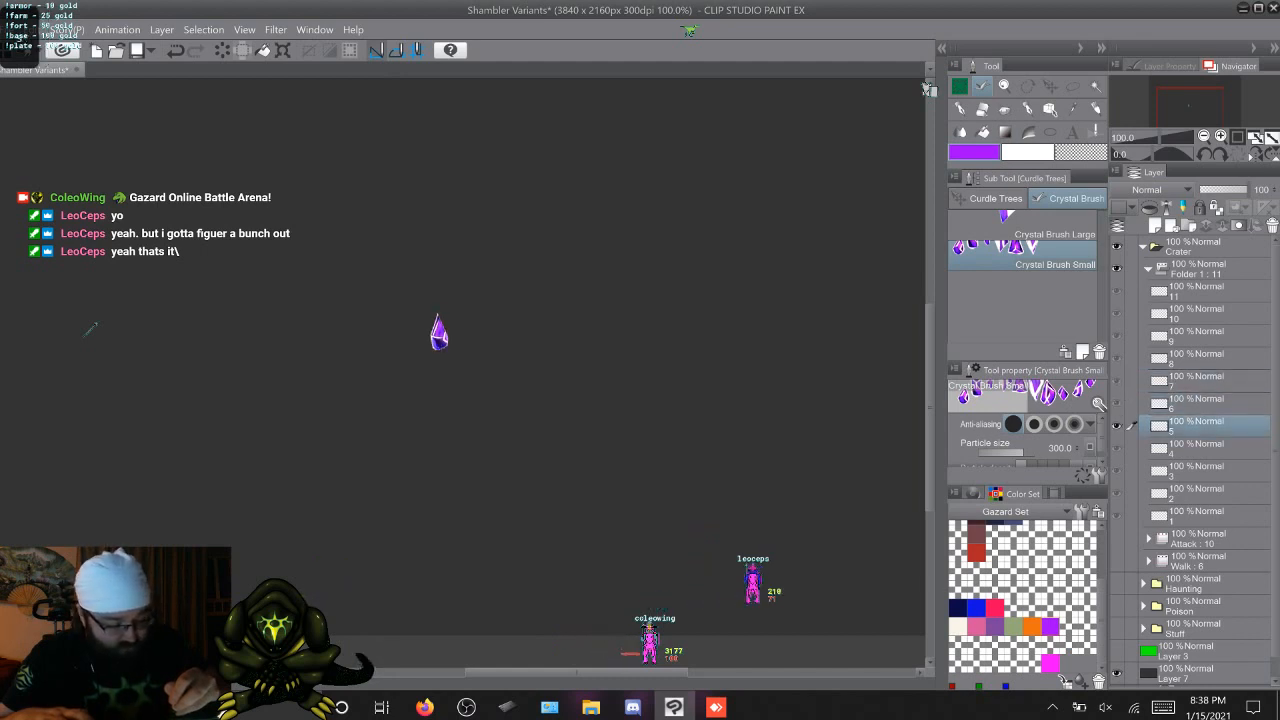
key(alt+bracketright)
key(alt+bracketleft)
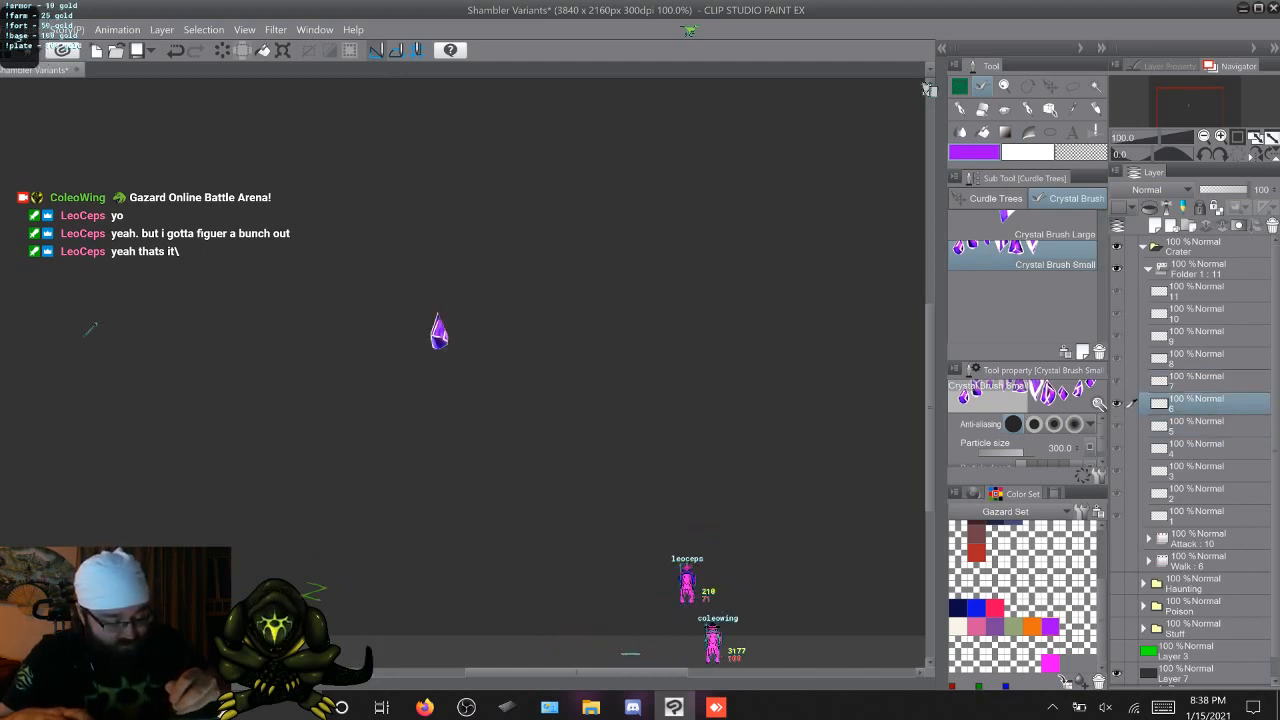
key(alt+bracketleft)
key(alt+bracketleft)
key(alt+bracketleft)
key(alt+bracketleft)
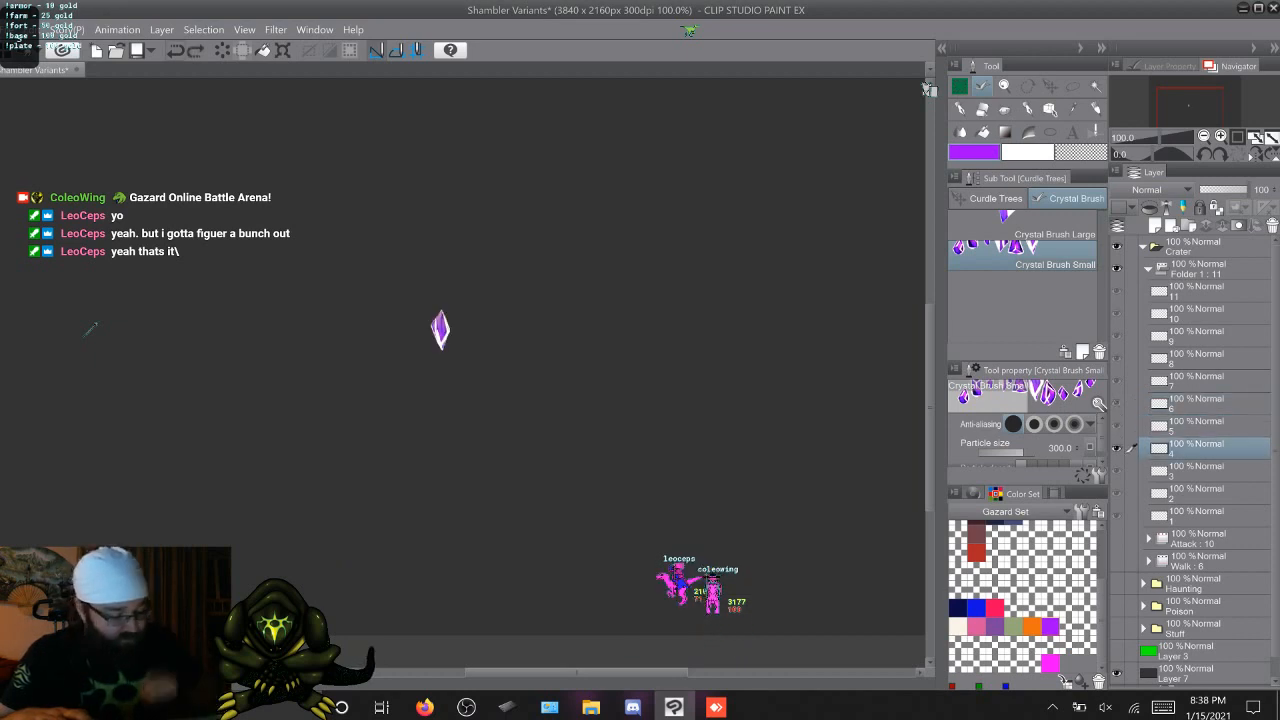
key(alt+bracketleft)
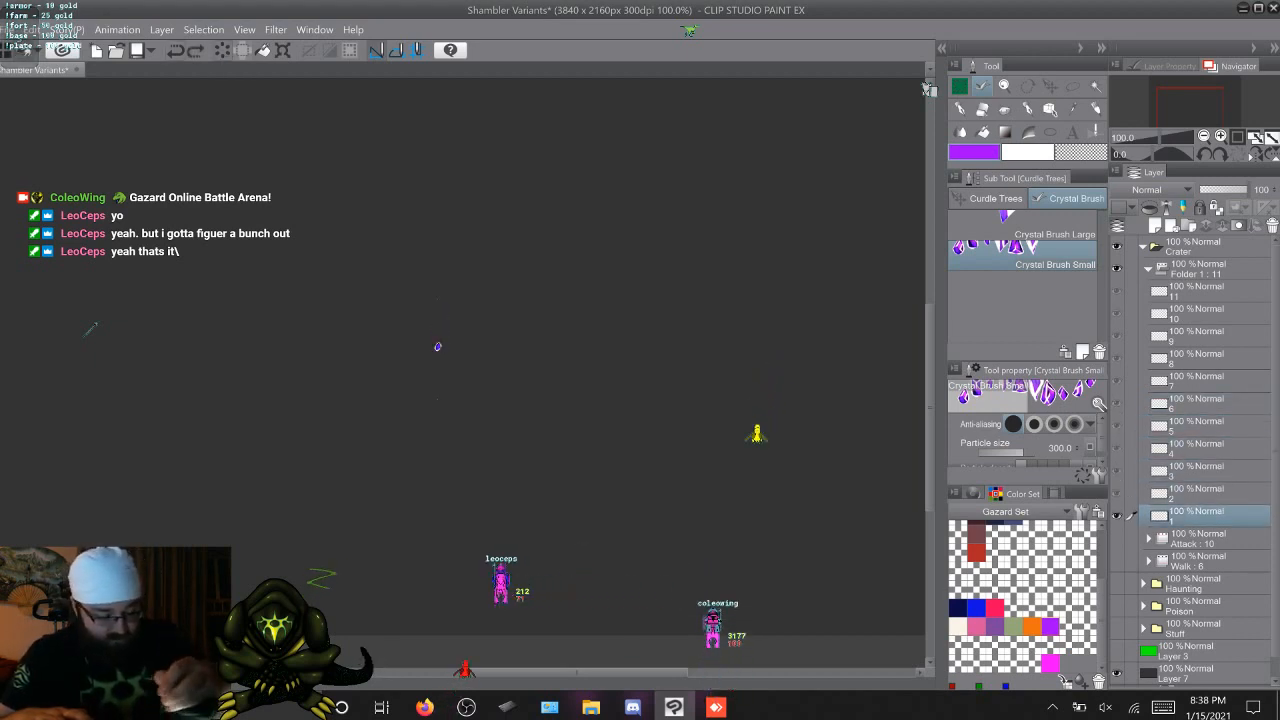
Restamp single small crystals at the same spot on cels 1 to 9, replacing the first attempt on cel 8
key(alt+bracketright)
key(alt+bracketleft)
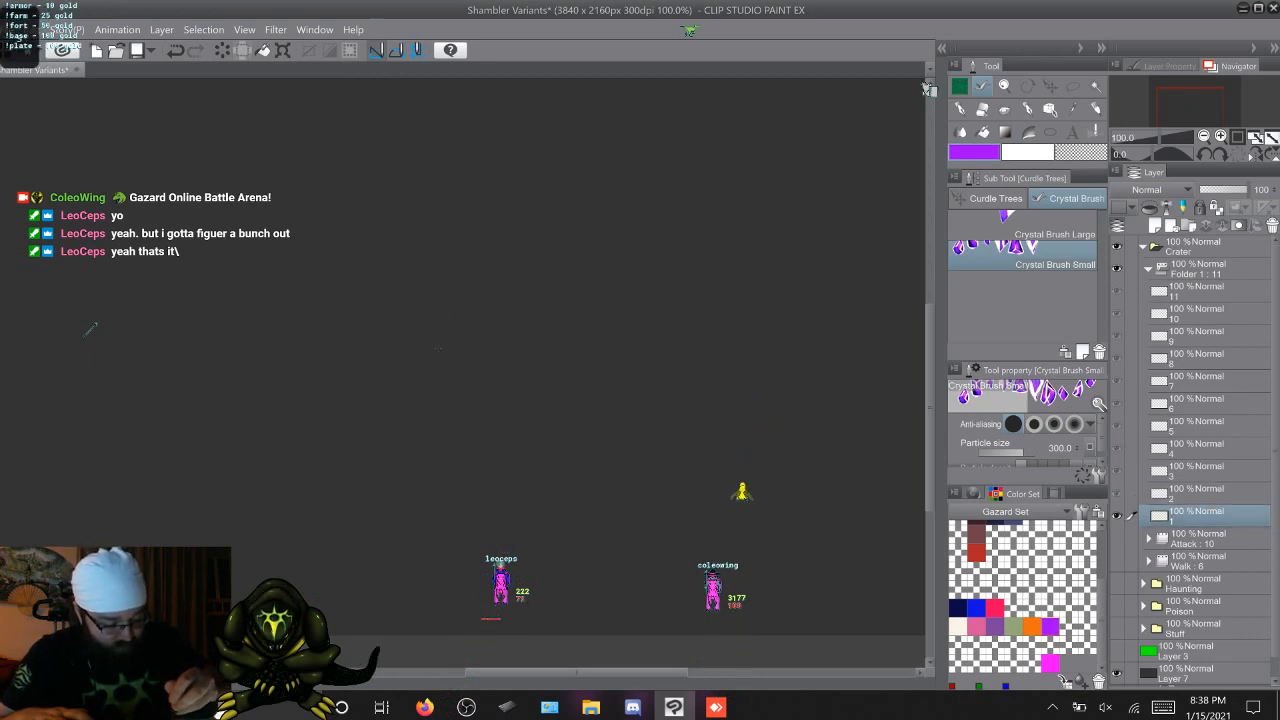
key(alt+bracketright)
key(alt+bracketright)
key(alt+bracketright)
key(alt+bracketright)
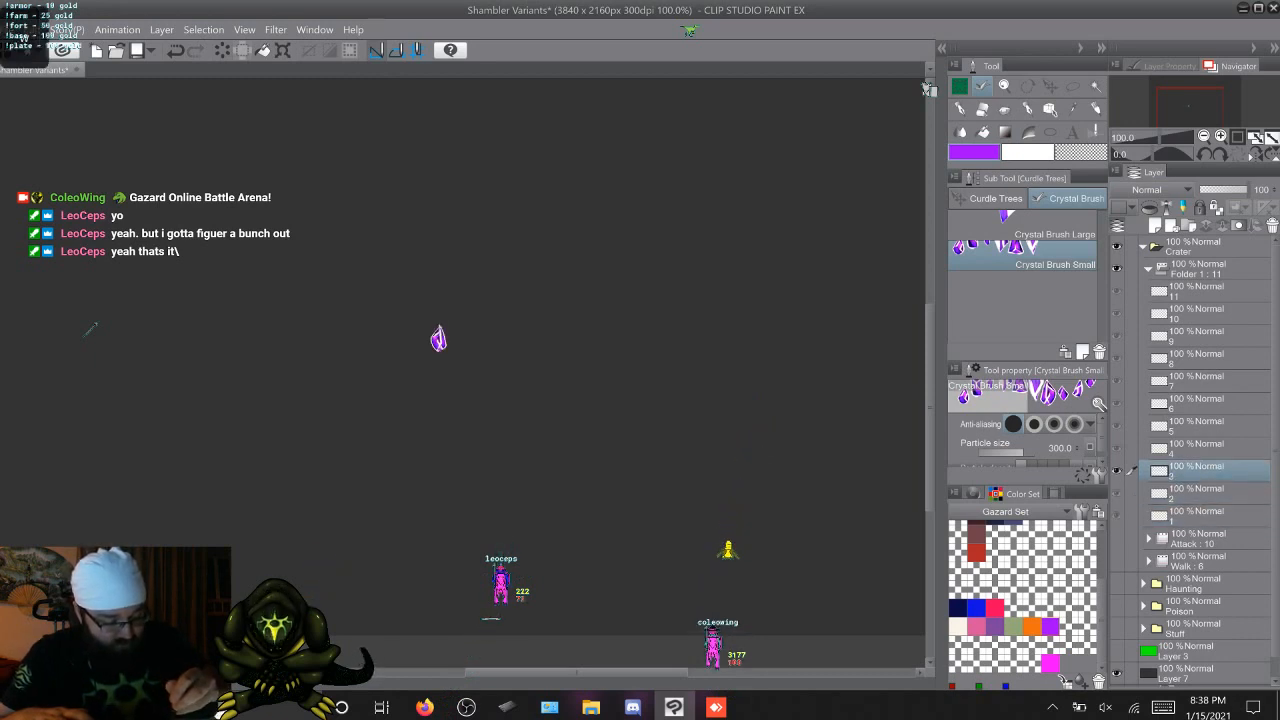
key(alt+bracketright)
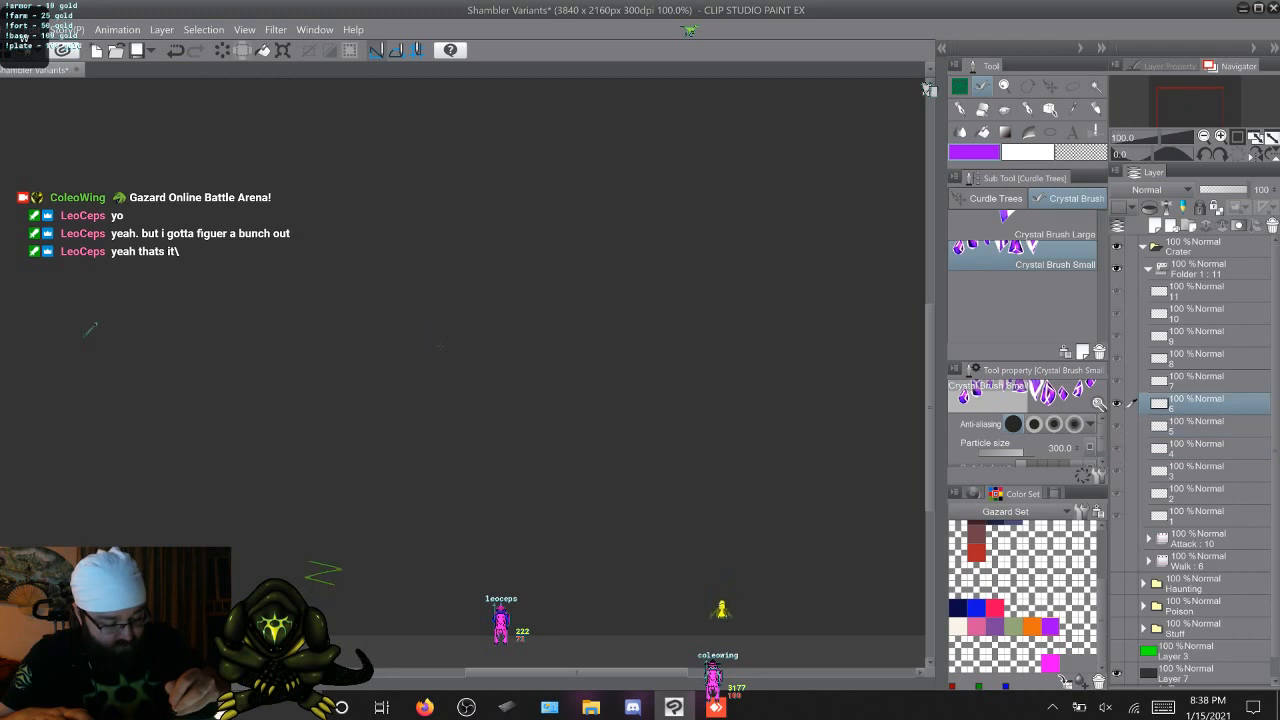
key(alt+bracketright)
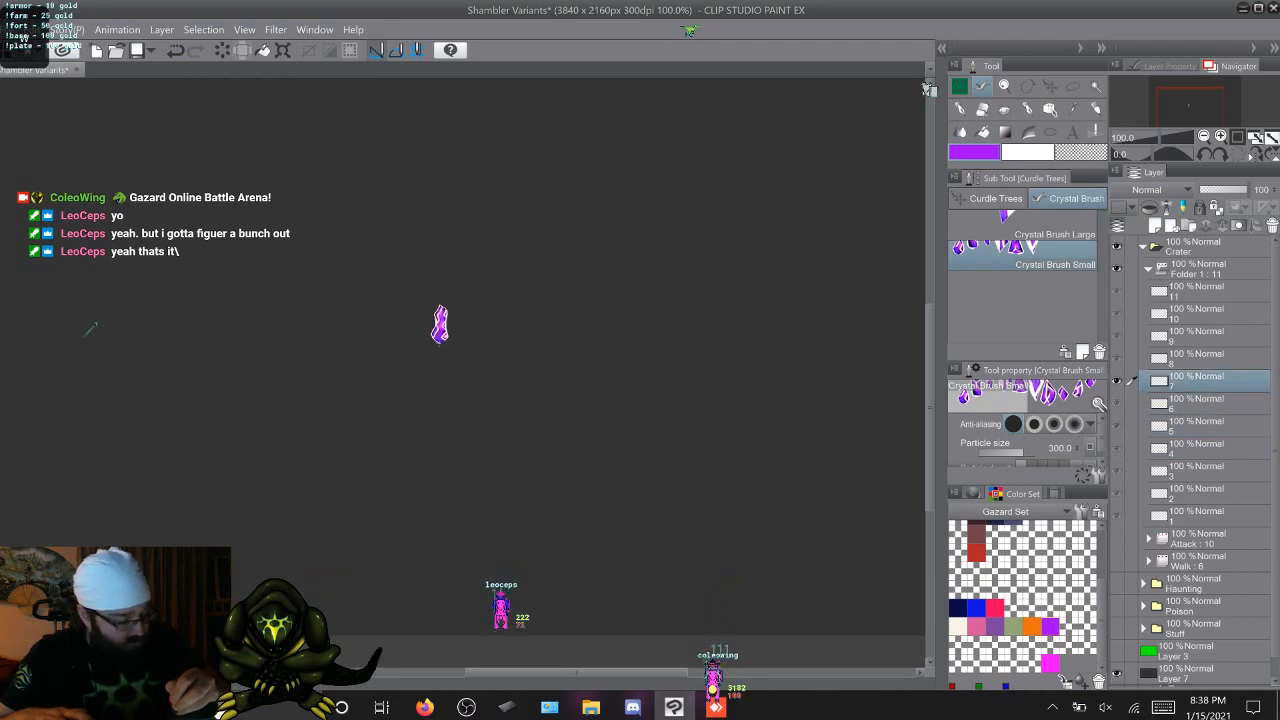
key(alt+bracketright)
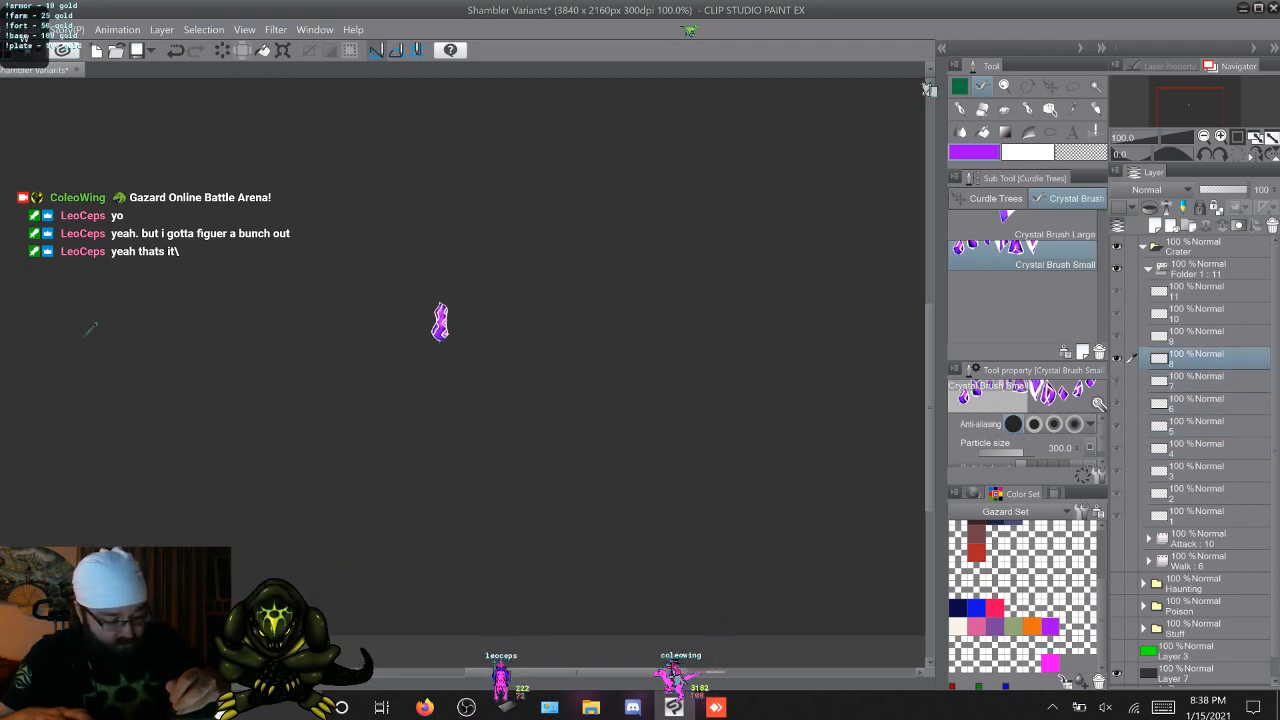
key(ctrl+z)
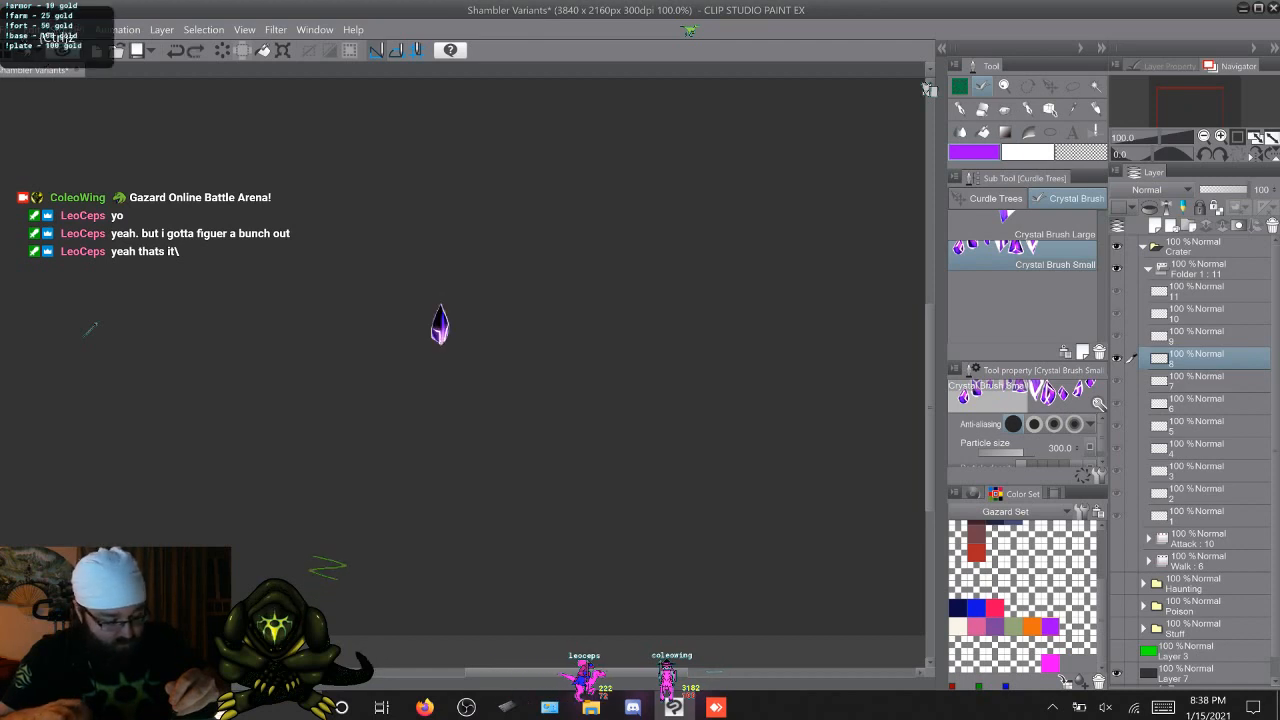
key(alt+bracketright)
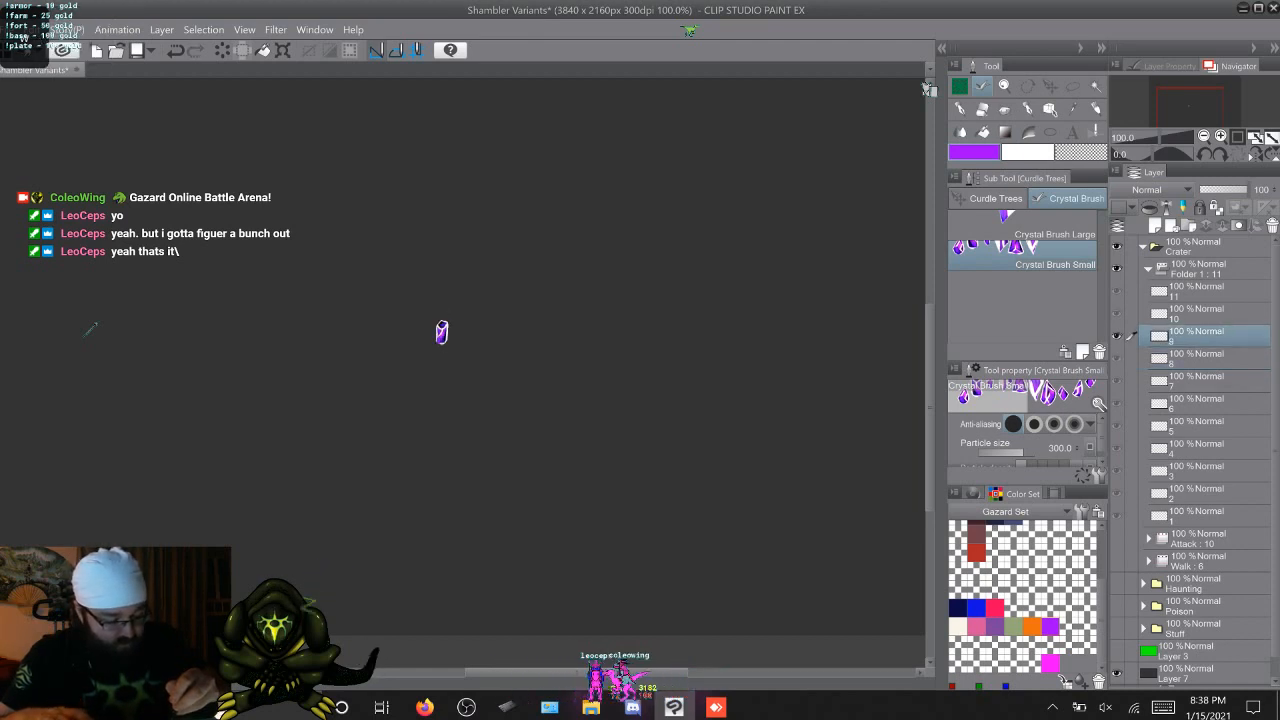
Flip through the cels from 9 back to 1 and forward again to examine the sequence of crystals
key(alt+bracketleft)
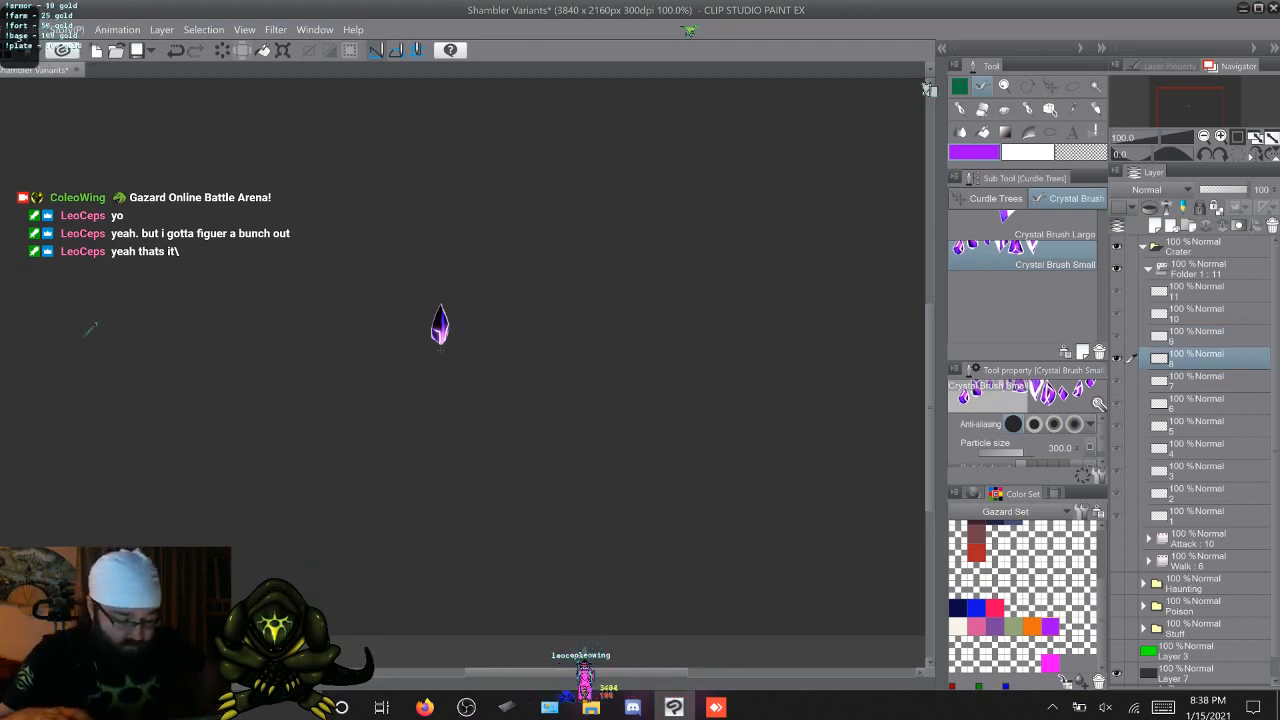
key(alt+bracketleft)
key(alt+bracketleft)
key(alt+bracketleft)
key(alt+bracketleft)
key(alt+bracketleft)
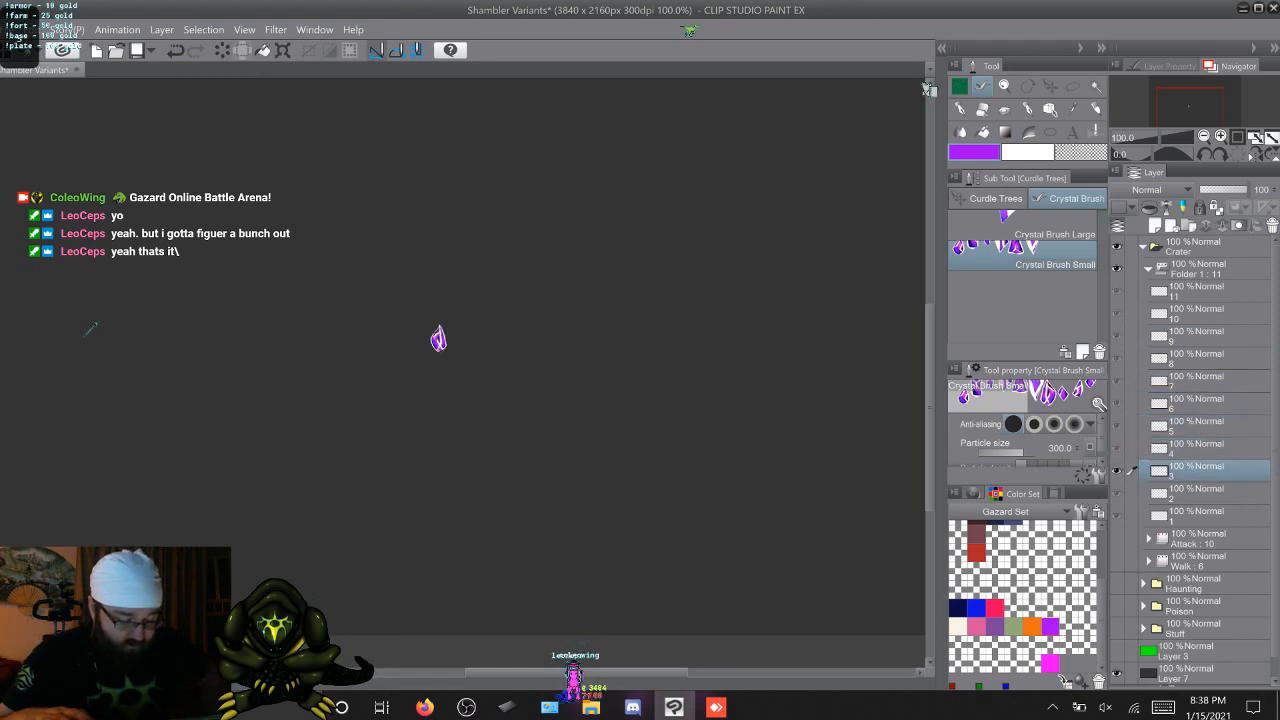
key(alt+bracketleft)
key(alt+bracketleft)
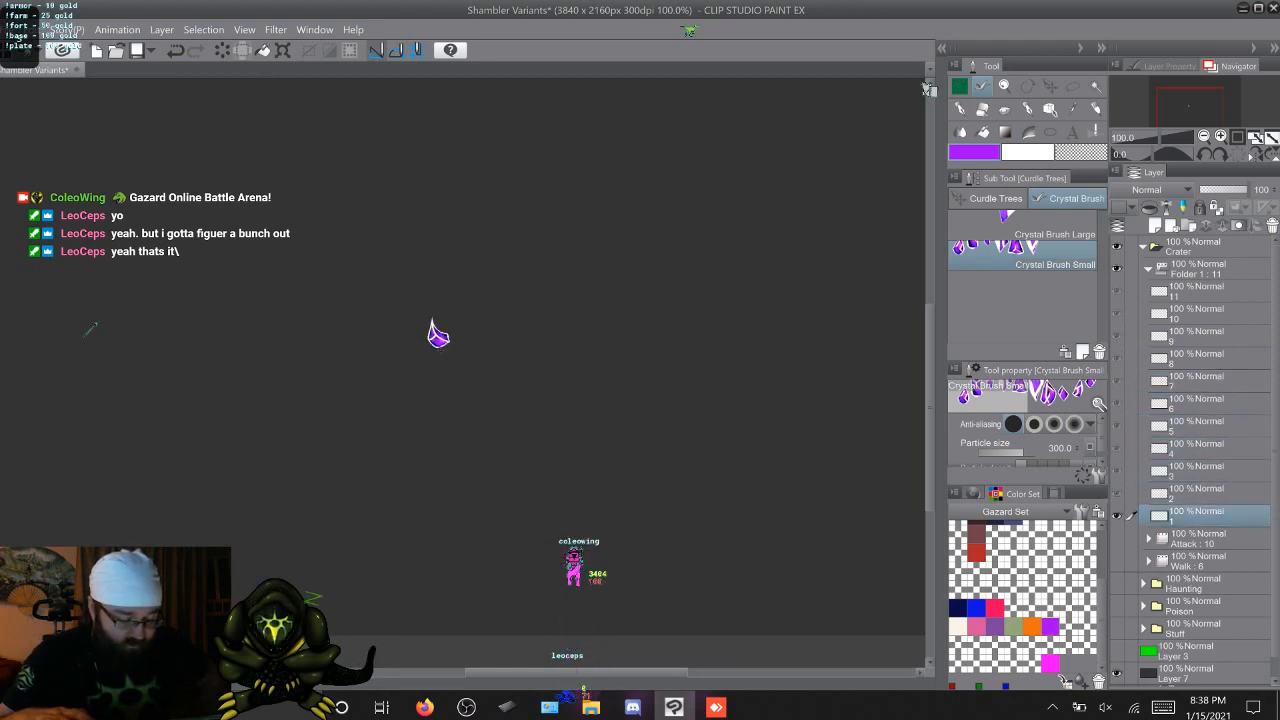
key(alt+bracketright)
key(alt+bracketright)
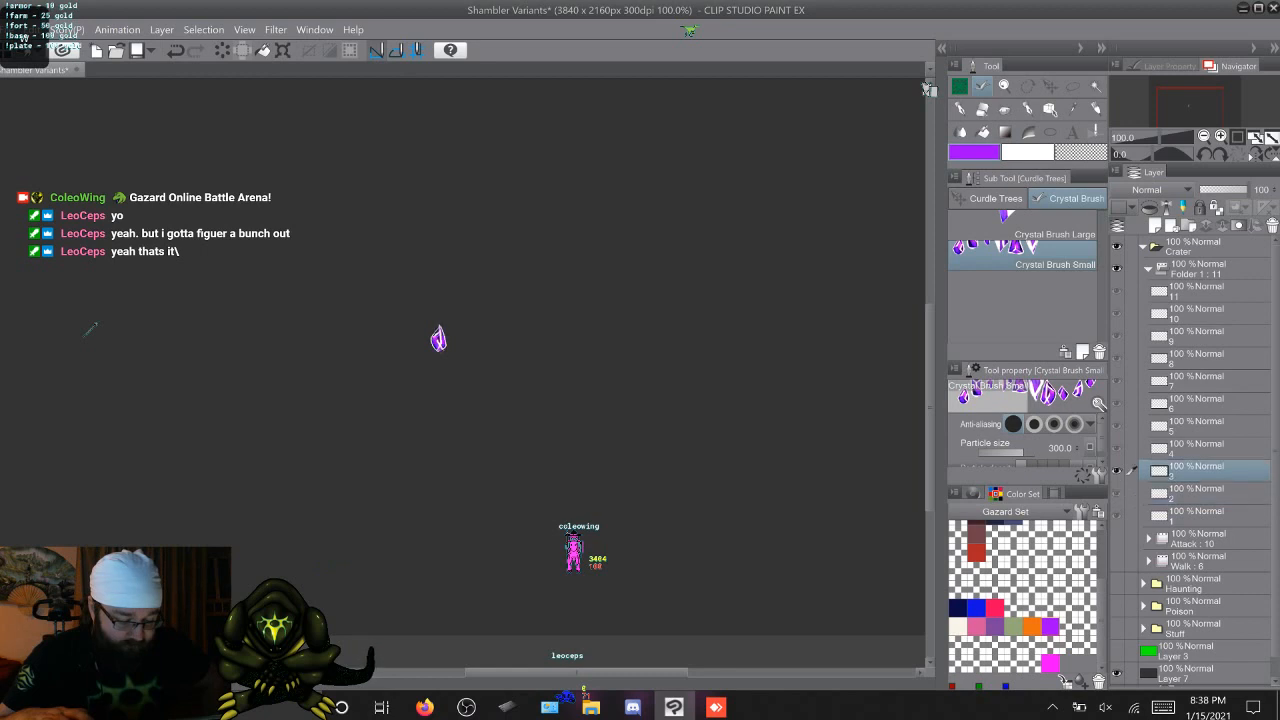
key(alt+bracketright)
key(alt+bracketright)
key(alt+bracketright)
key(alt+bracketright)
key(alt+bracketright)
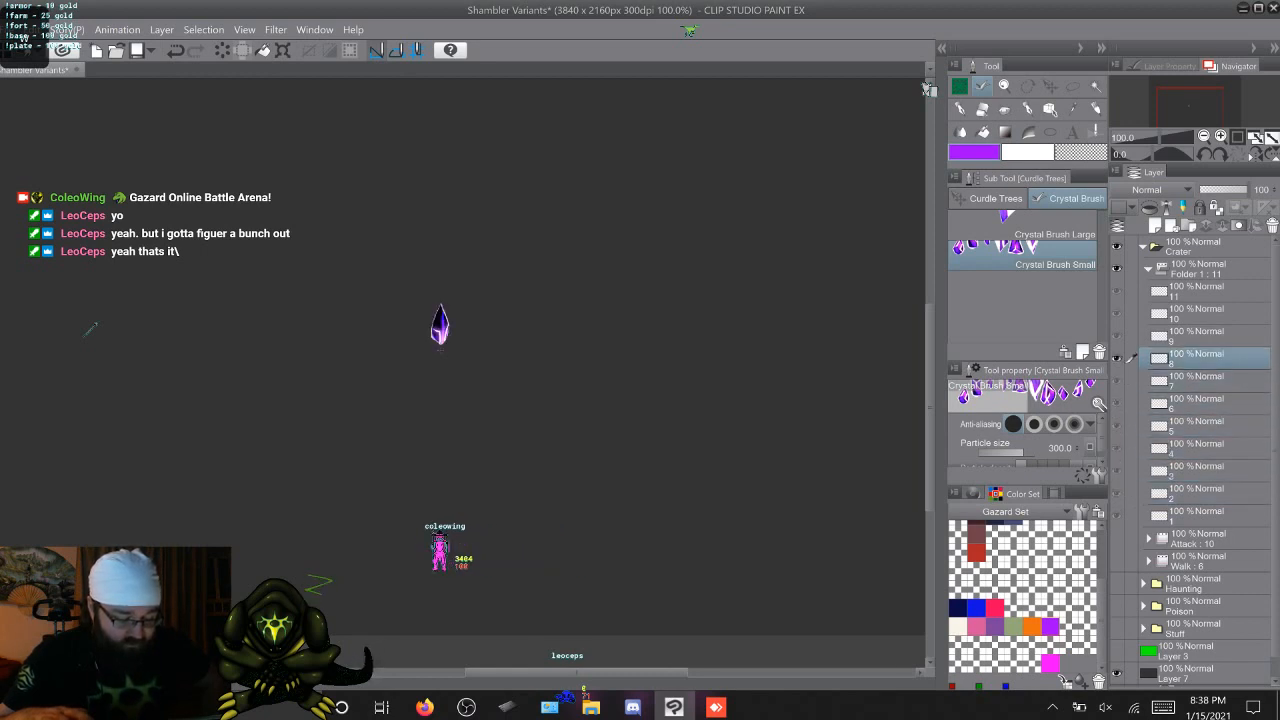
key(alt+bracketright)
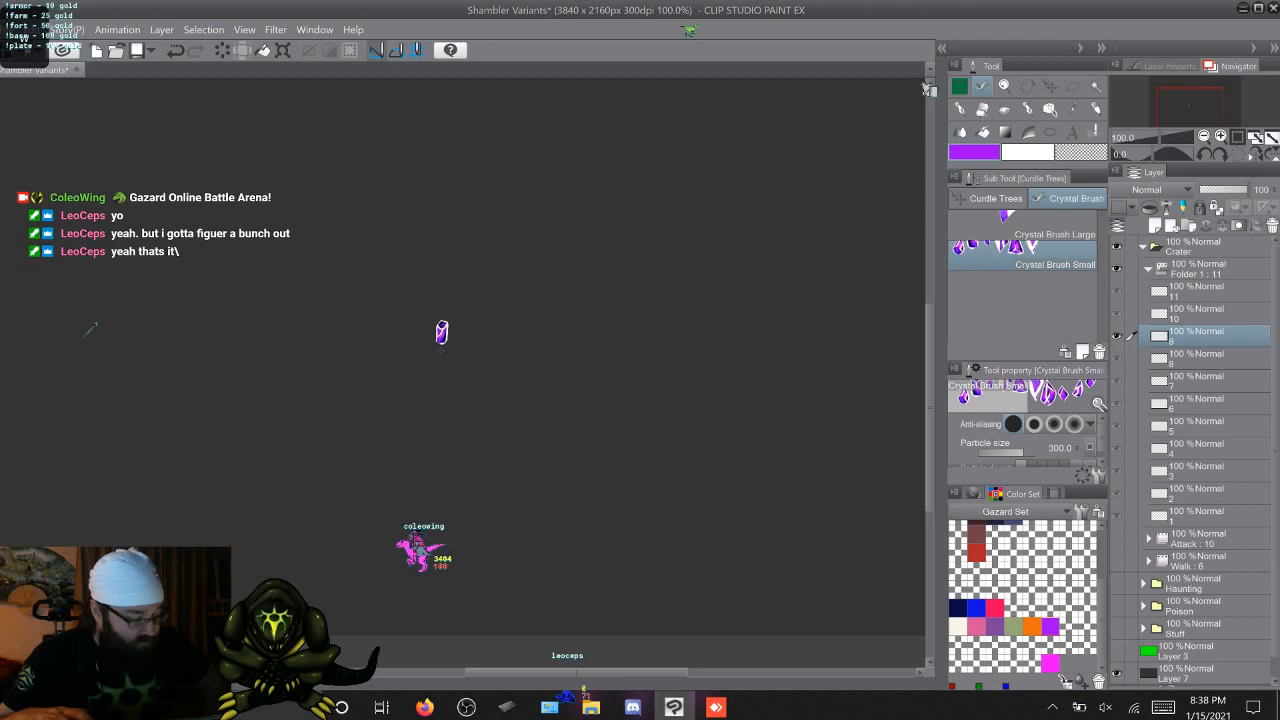
On cel 10, undo the sideways trial crystal and stamp two upright crystals side by side with Crystal Brush Large
key(alt+bracketright)
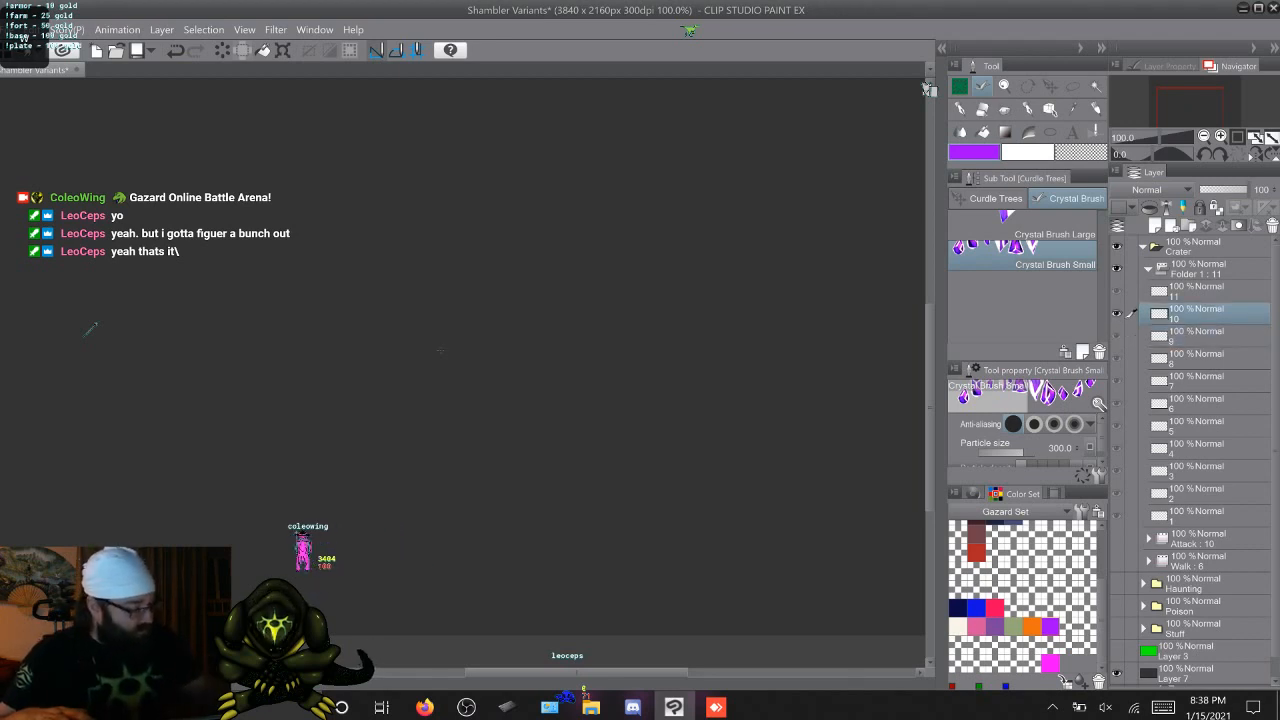
click(1030, 226)
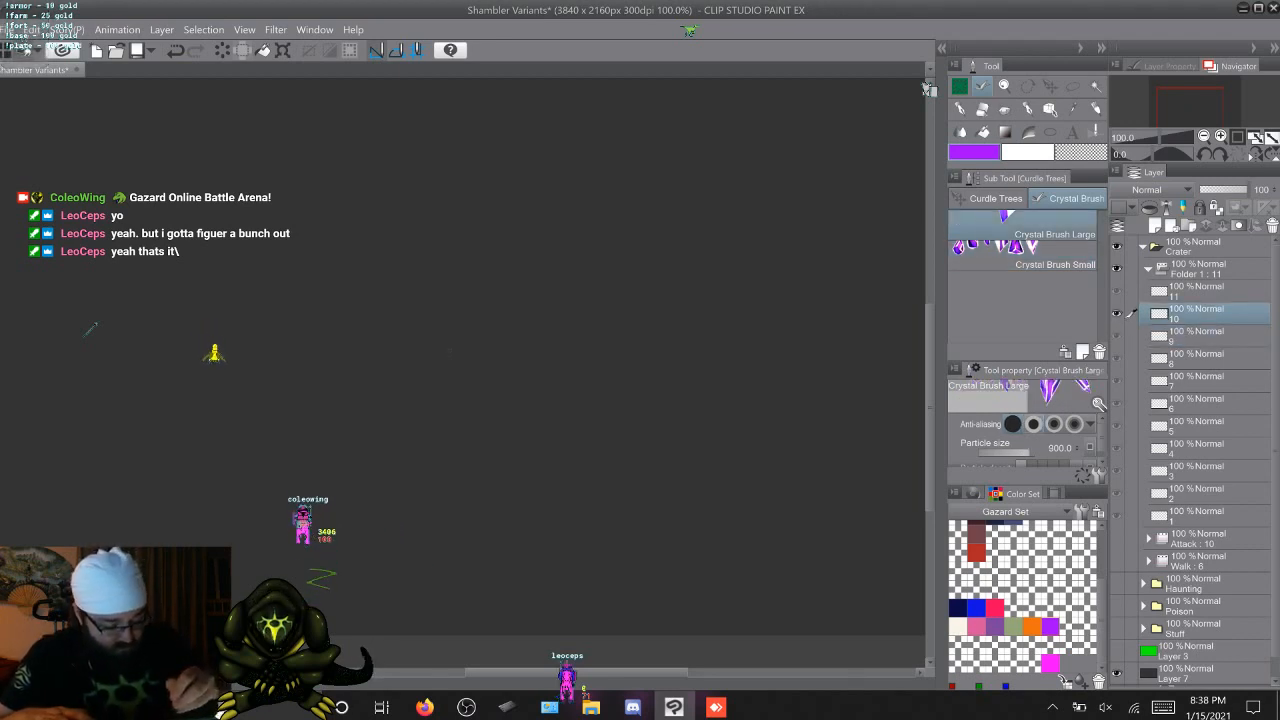
key(alt+bracketleft)
key(alt+bracketright)
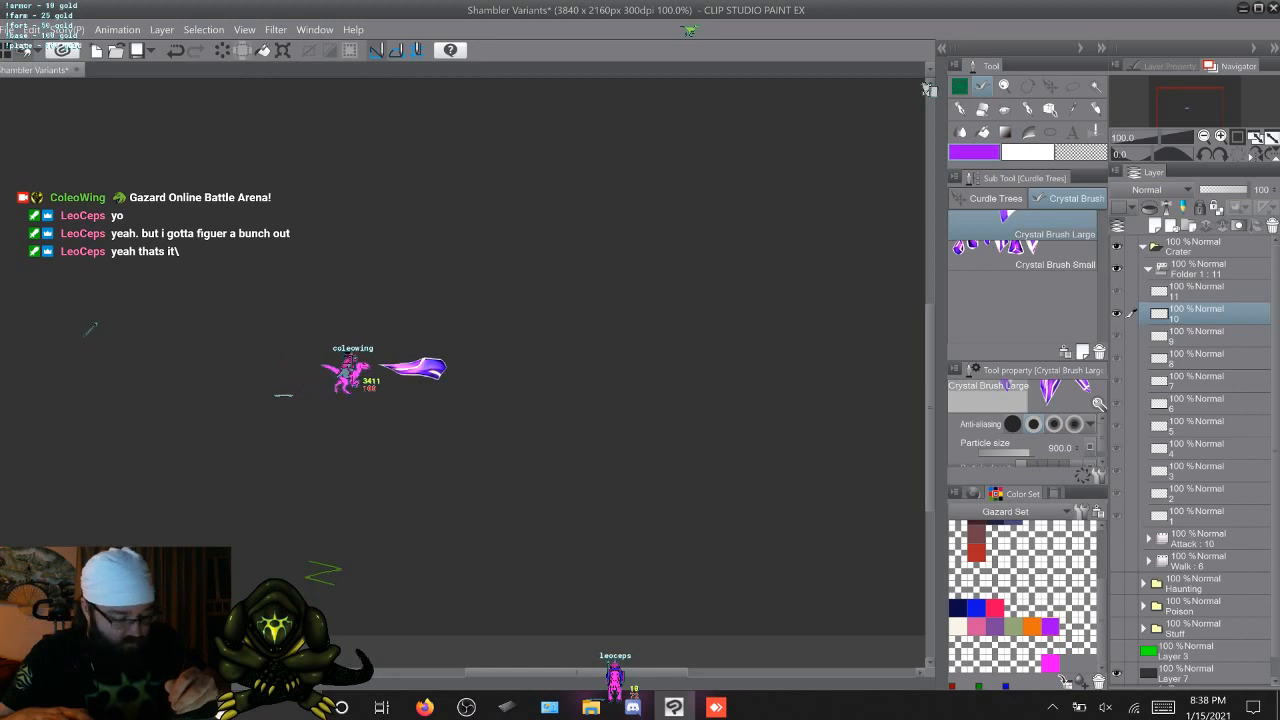
key(ctrl+z)
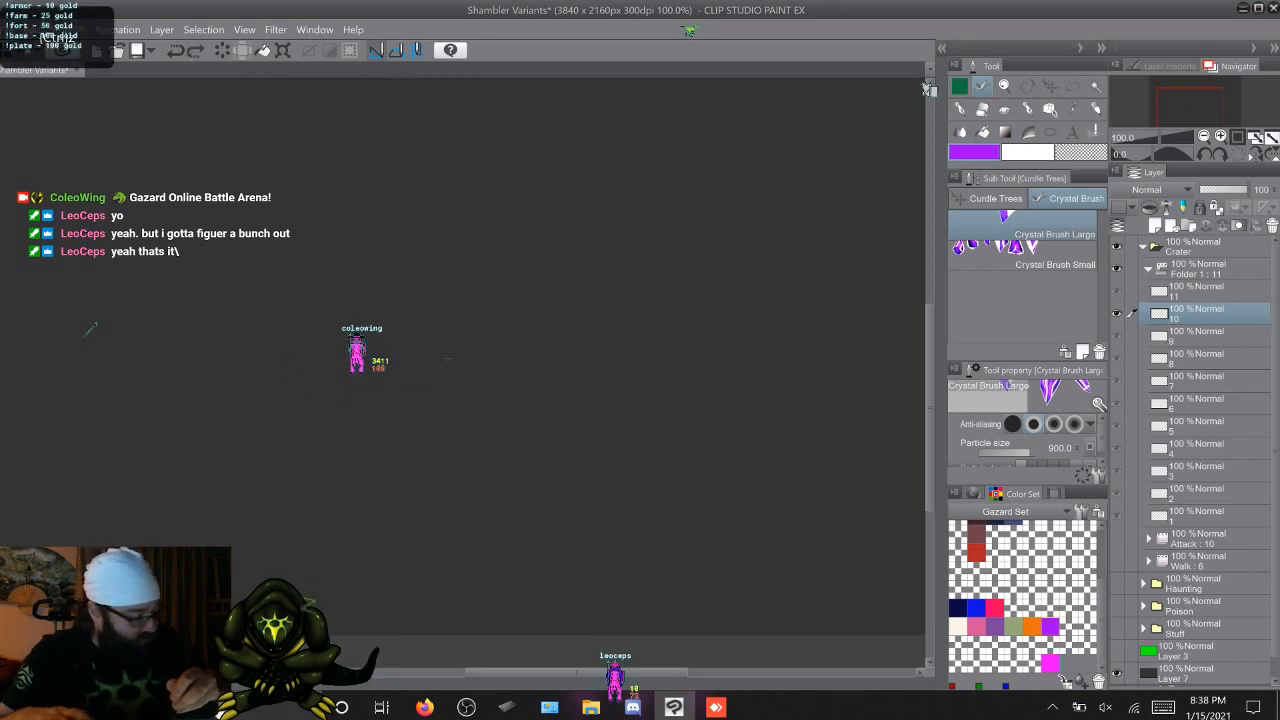
key(alt+bracketleft)
key(ctrl+z)
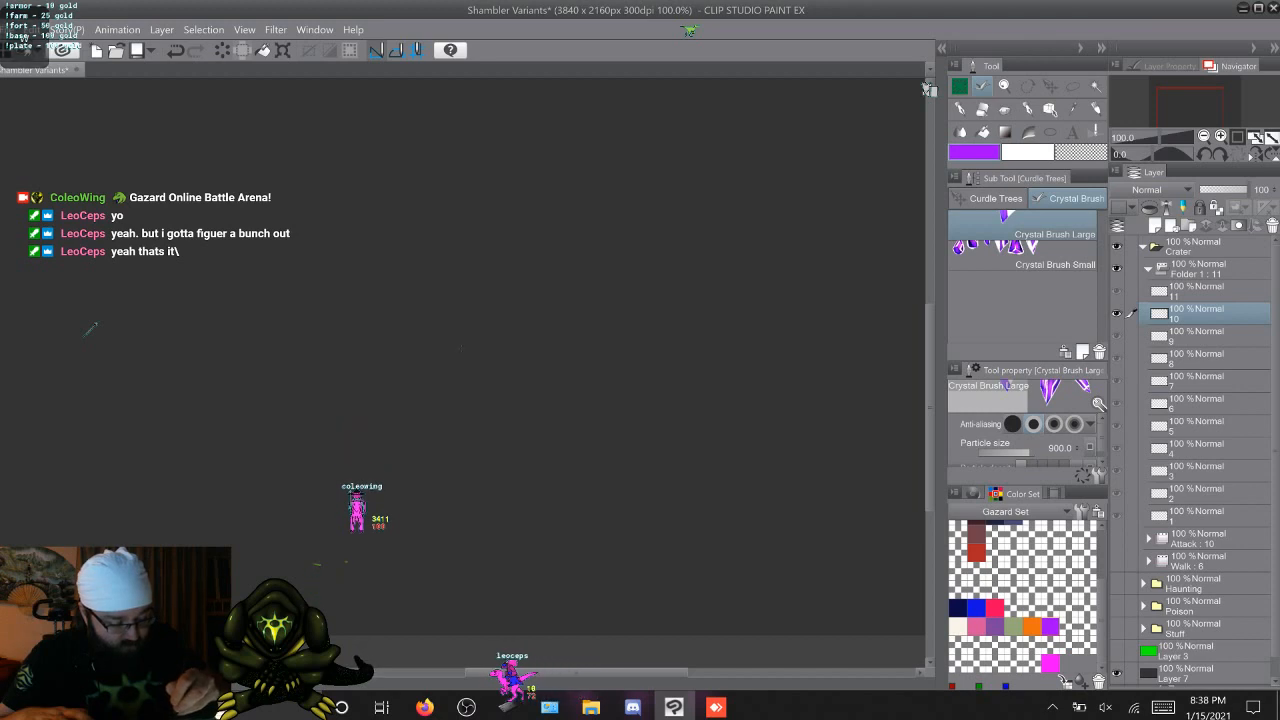
drag(449, 343, 496, 340)
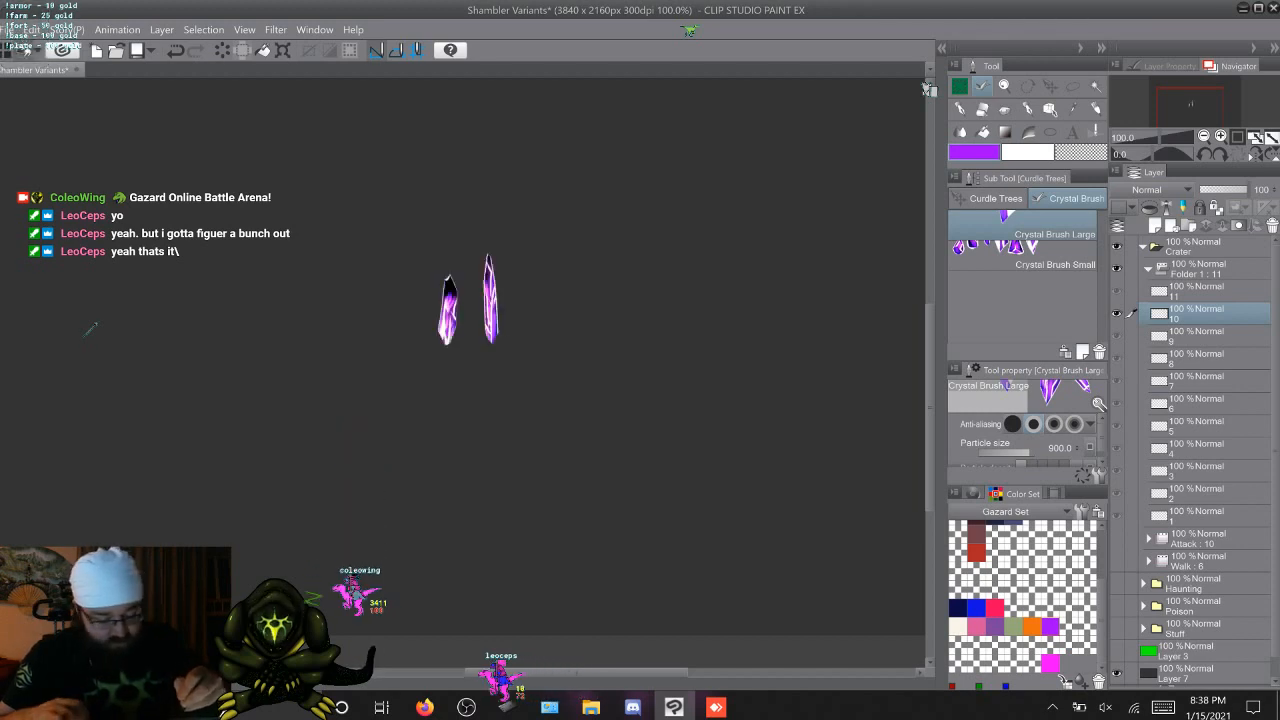
Replace the two crystals on cel 10 with a single one, and restamp cel 11 until it holds one tall large crystal
key(ctrl+z)
click(456, 338)
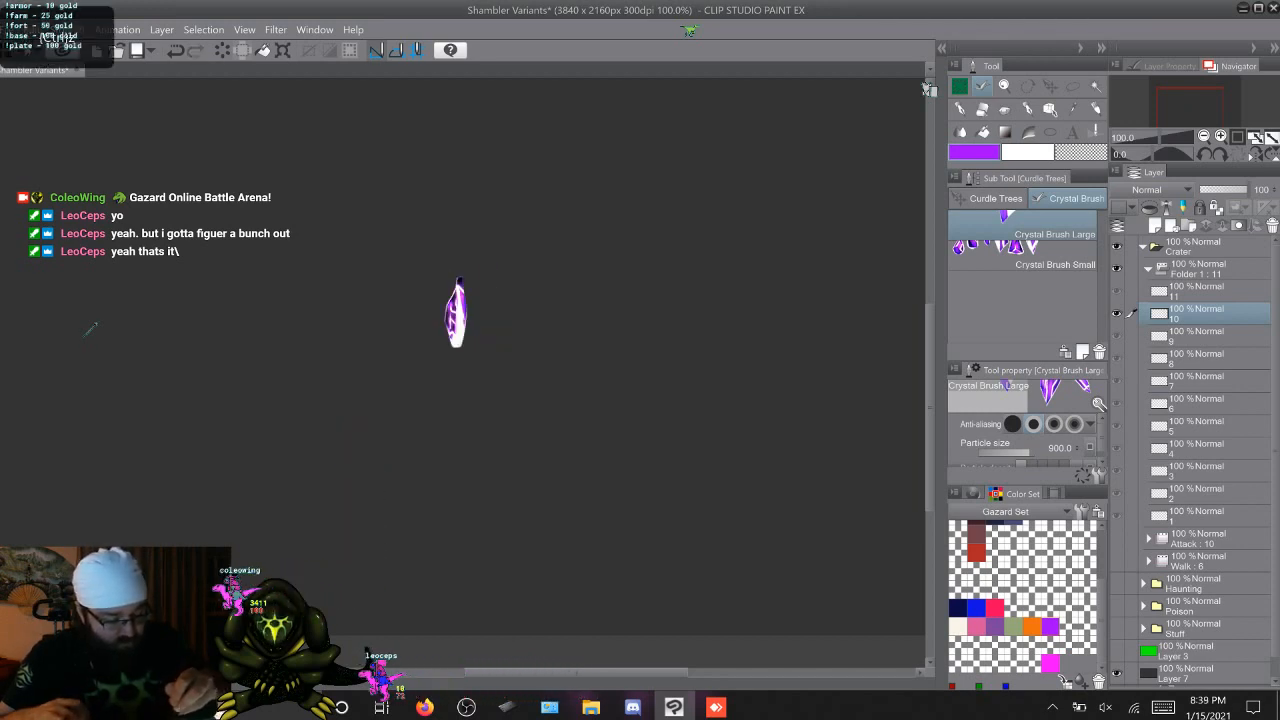
key(w)
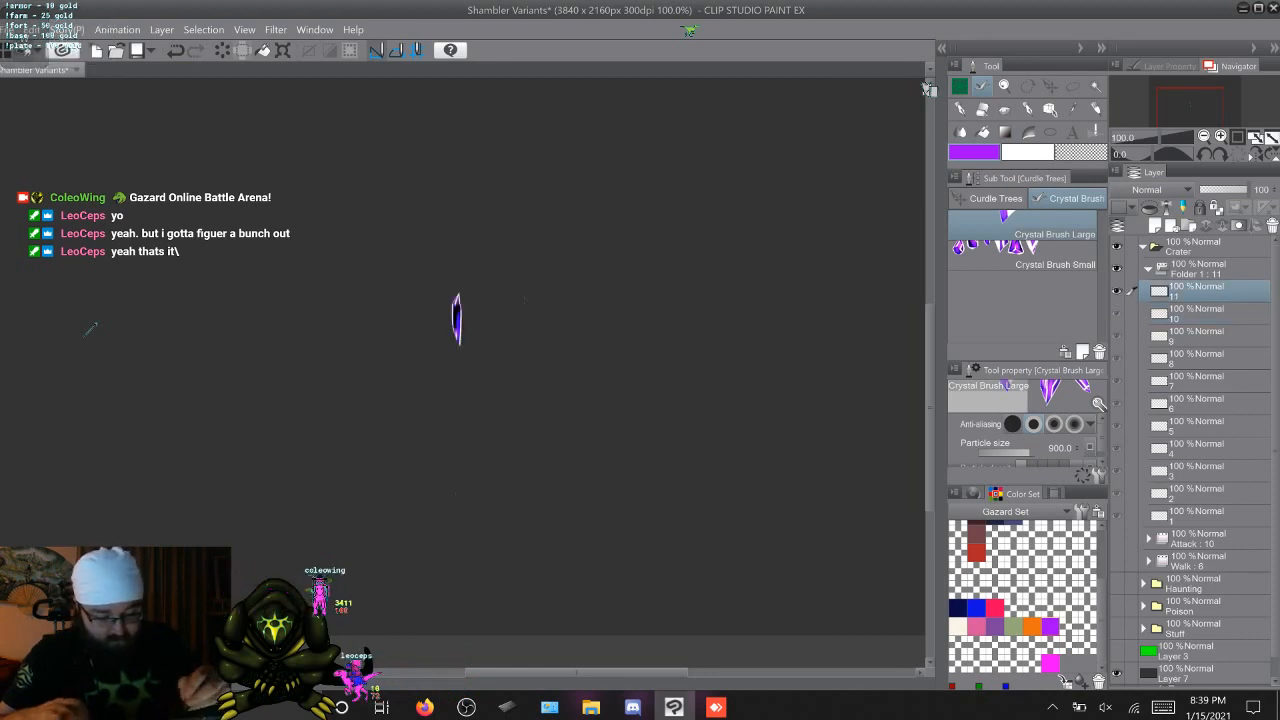
key(ctrl+z)
click(476, 344)
key(ctrl+z)
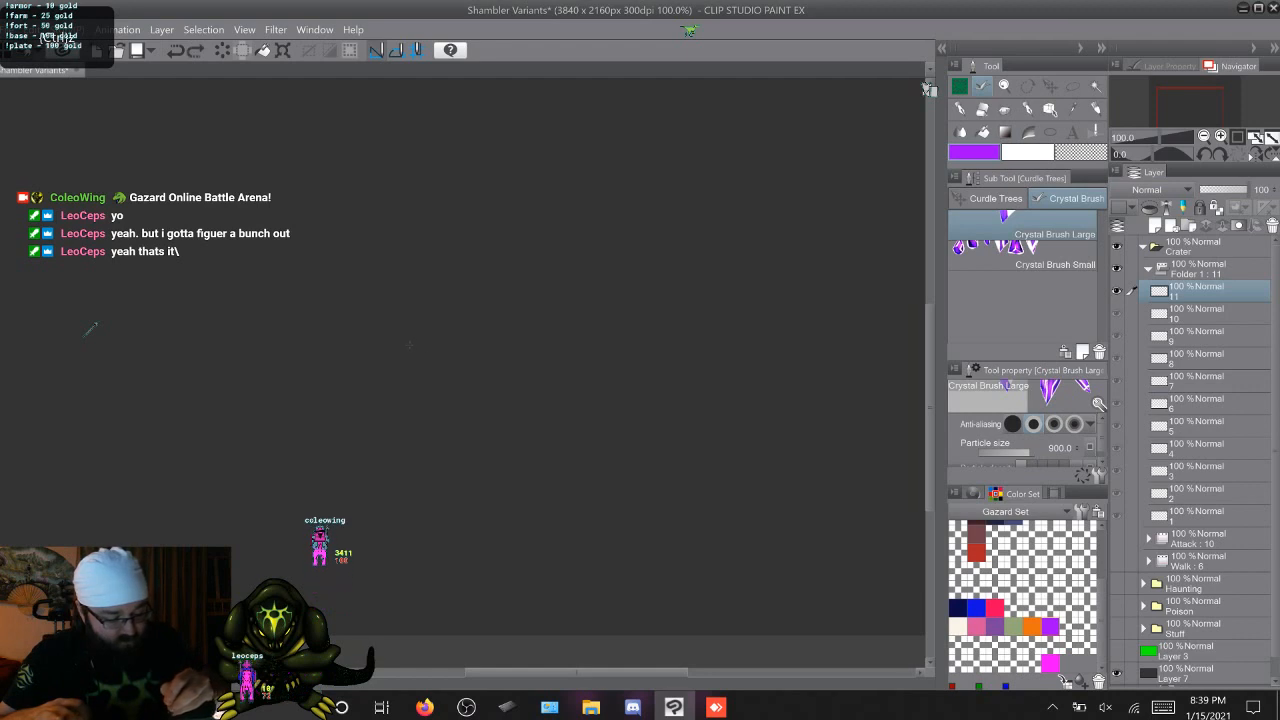
click(457, 340)
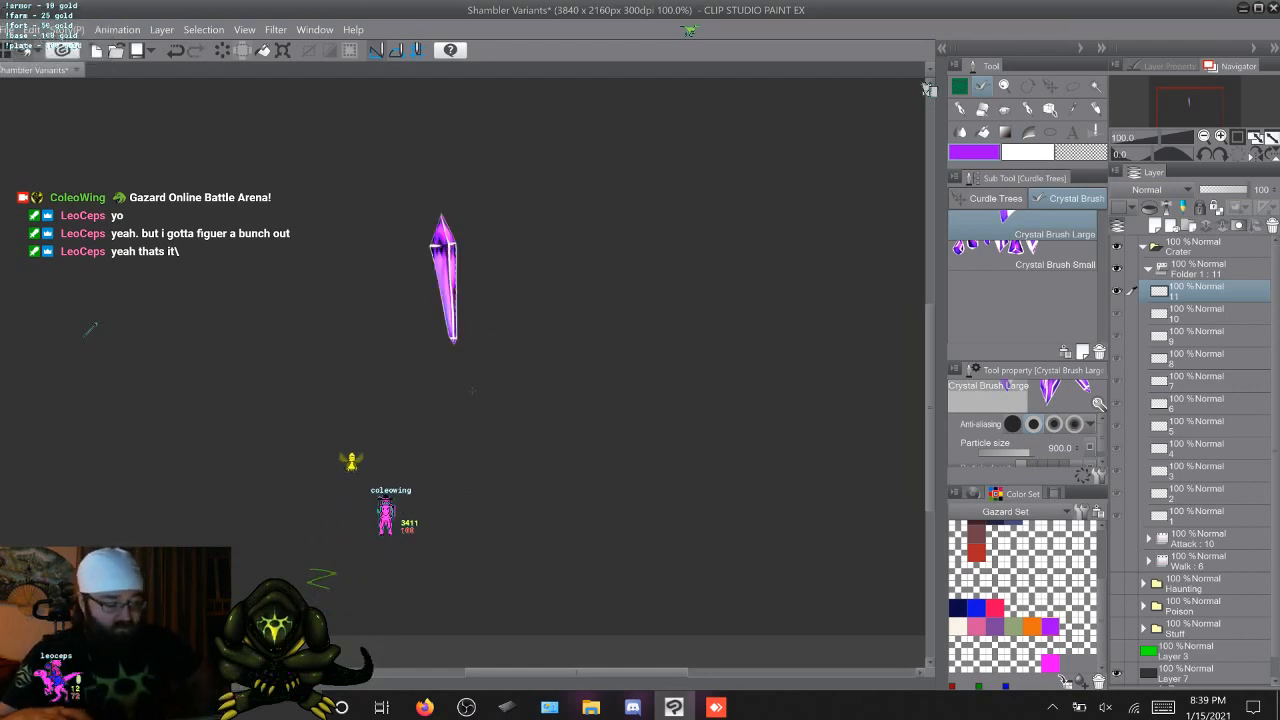
Flip back and forth between cel 11 and its neighbouring cels to examine the tall crystal in the sequence
key(ctrl+z)
key(ctrl+y)
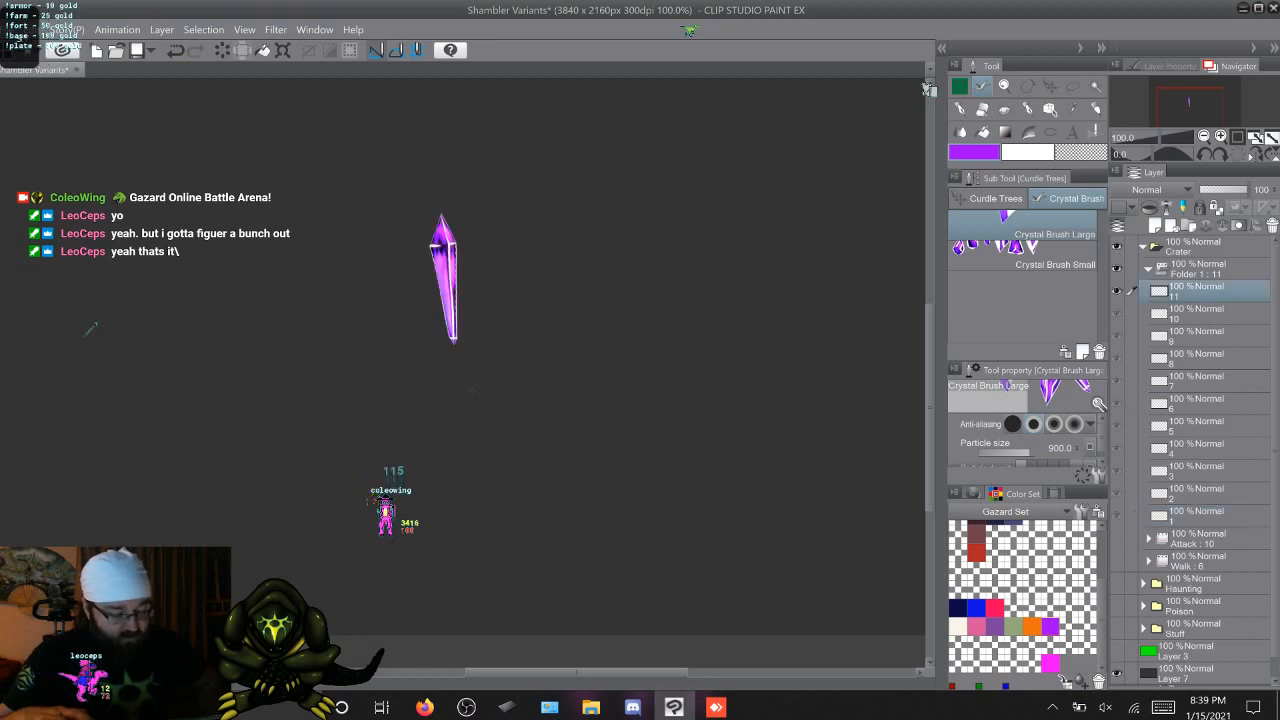
key(ctrl+z)
key(ctrl+y)
key(ctrl+z)
key(ctrl+y)
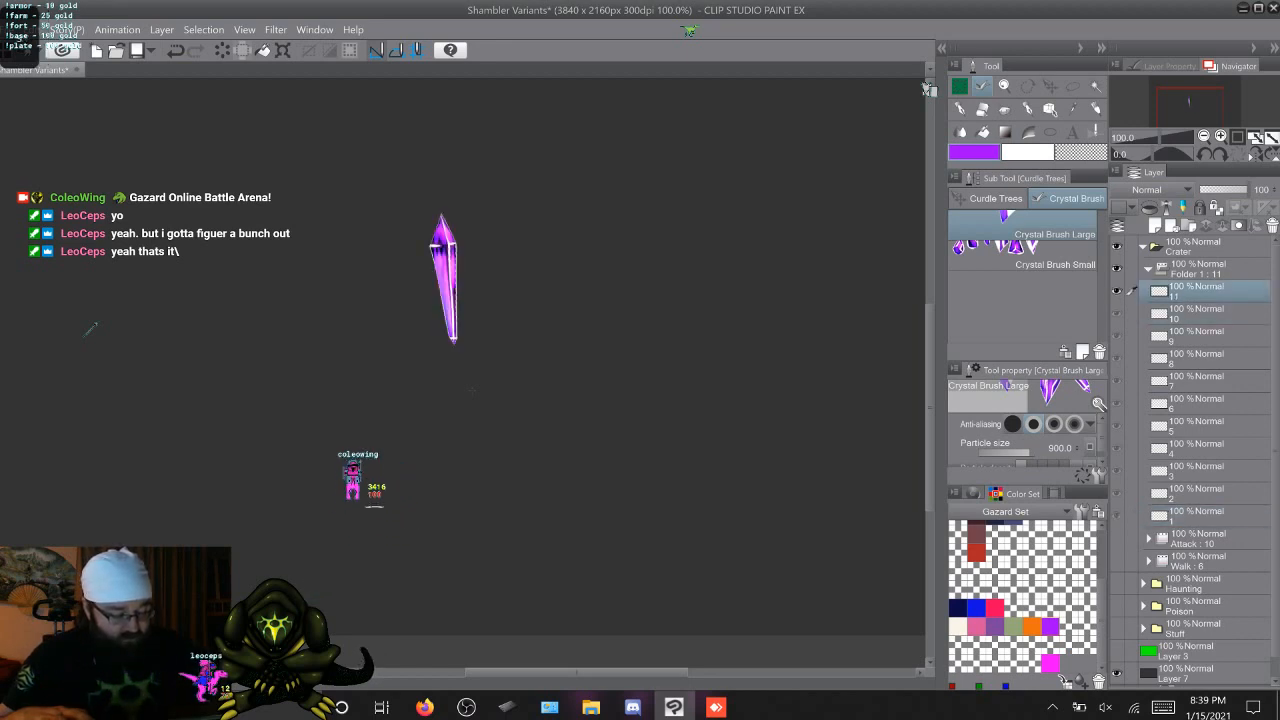
key(ctrl+z)
key(ctrl+y)
On cel 10, undo the trial stamp and paint a long horizontal row of crystals with Crystal Brush Large
key(Left)
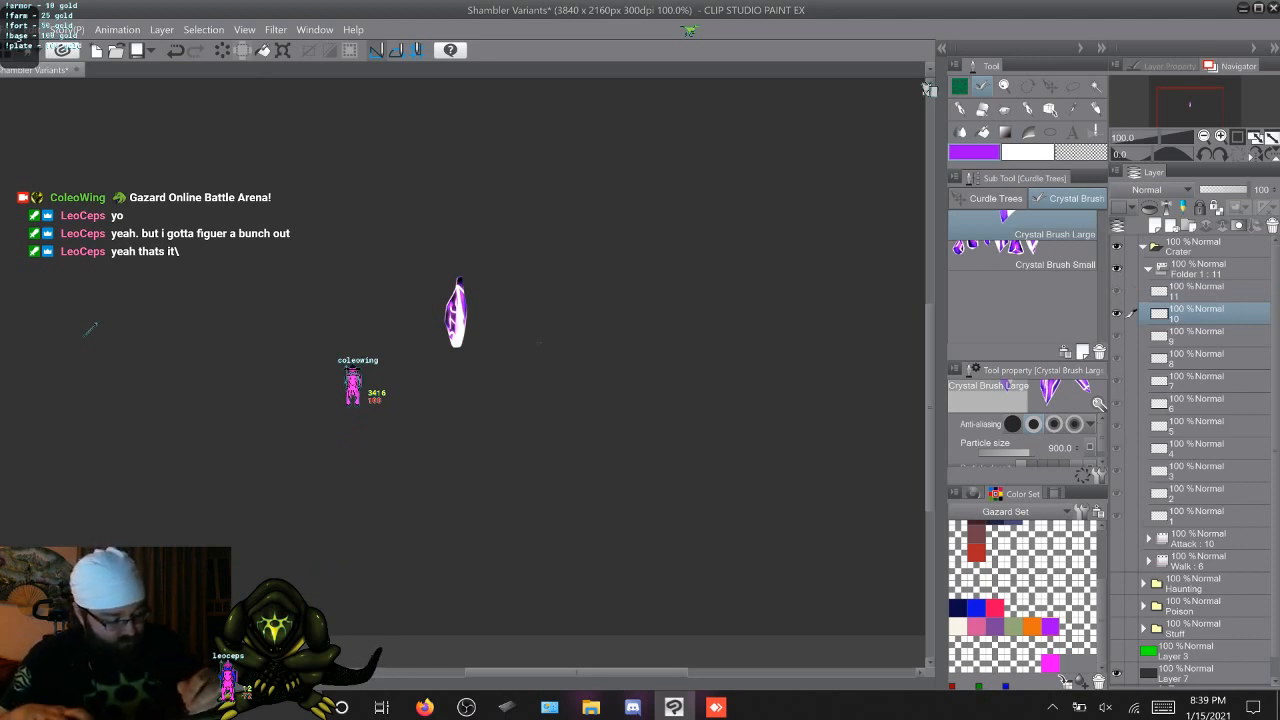
click(574, 312)
key(ctrl+z)
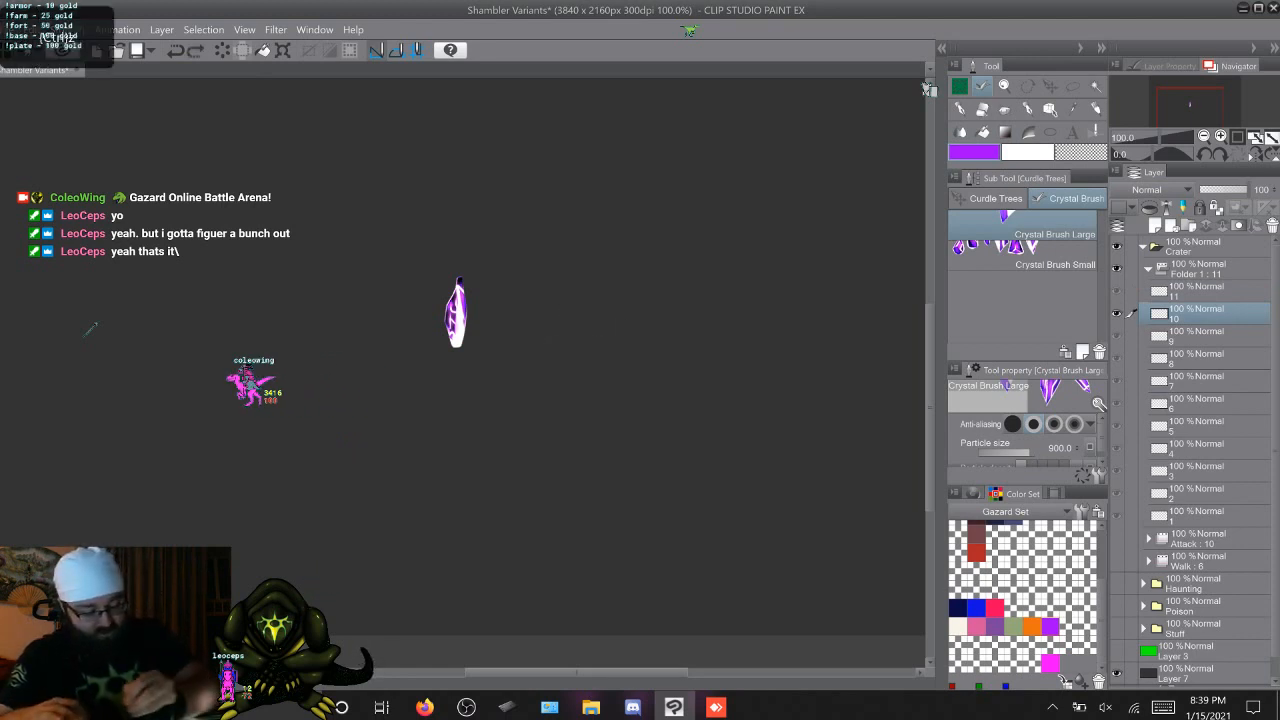
drag(90, 328, 766, 329)
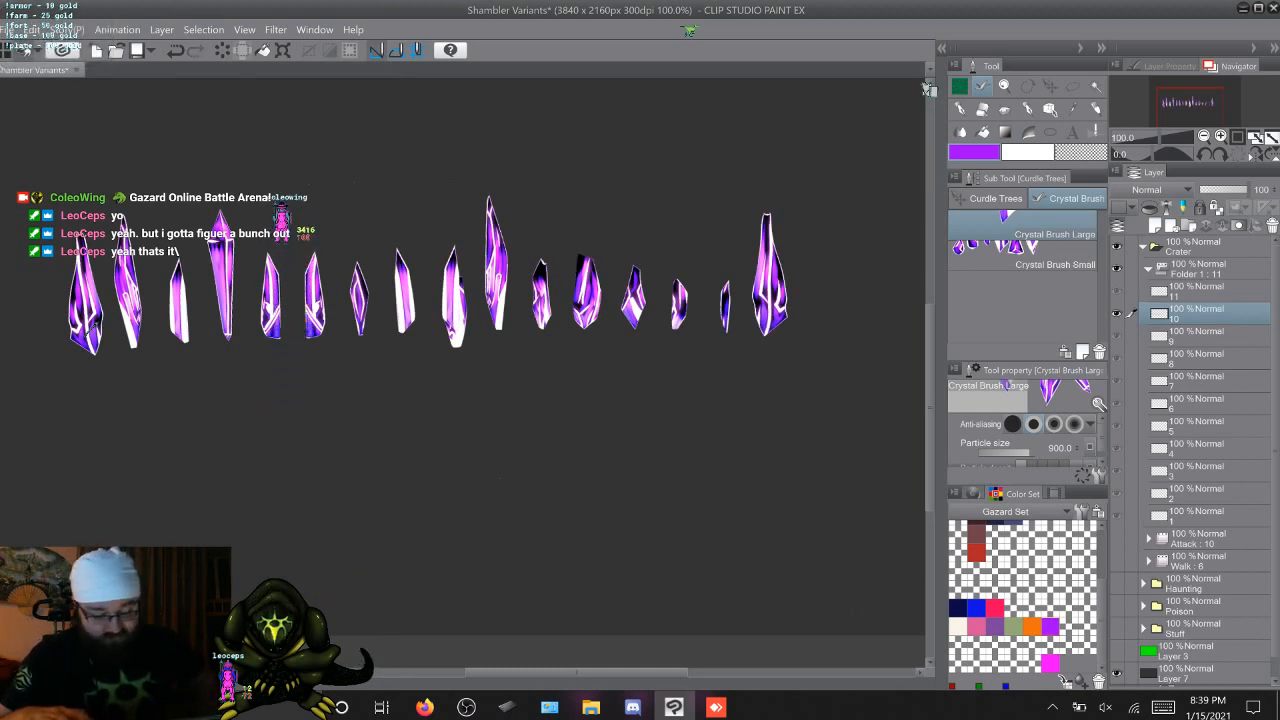
Lasso the rightmost crystal of the row on cel 10 and clear everything outside the selection
key(m)
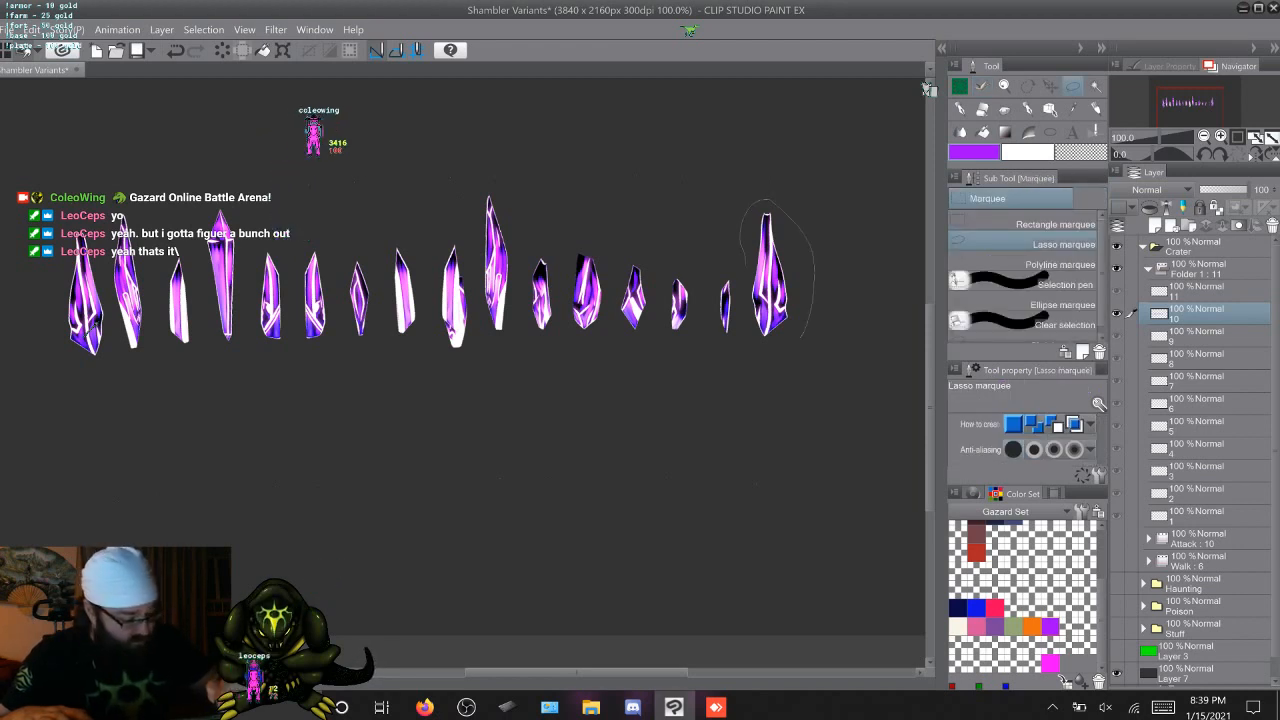
drag(746, 350, 801, 337)
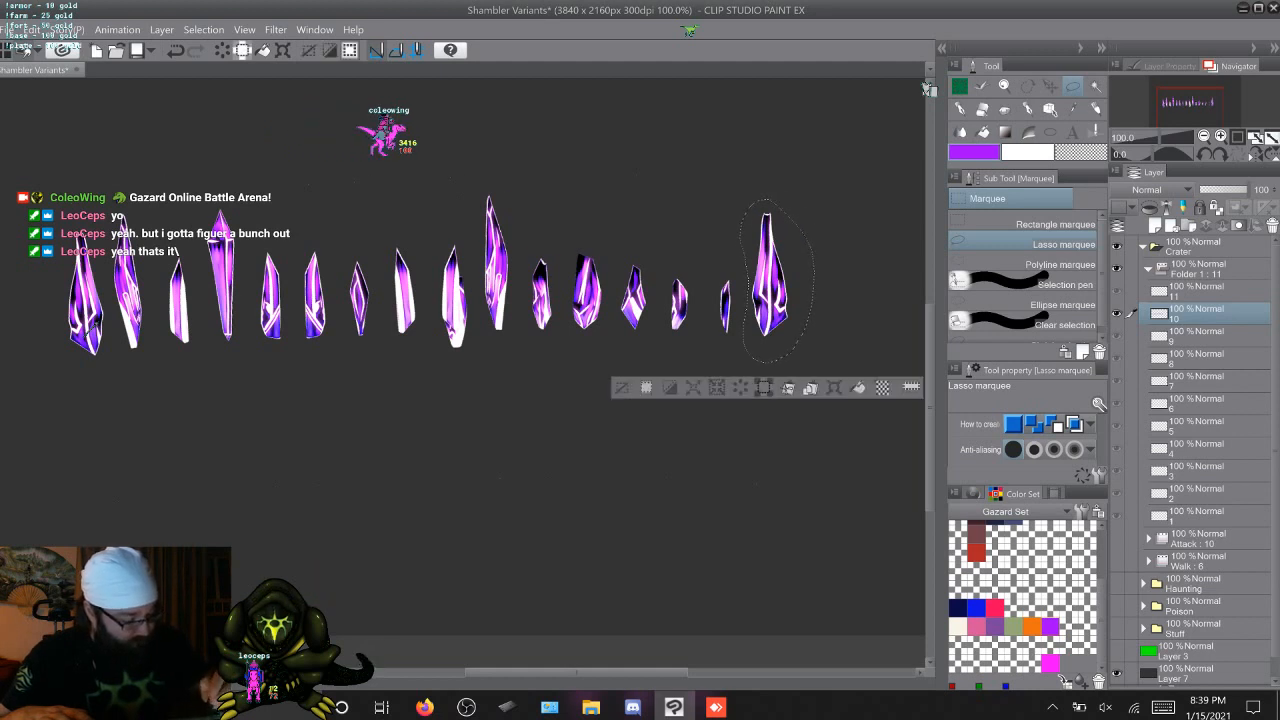
key(shift+Delete)
key(alt+])
key(ctrl+d)
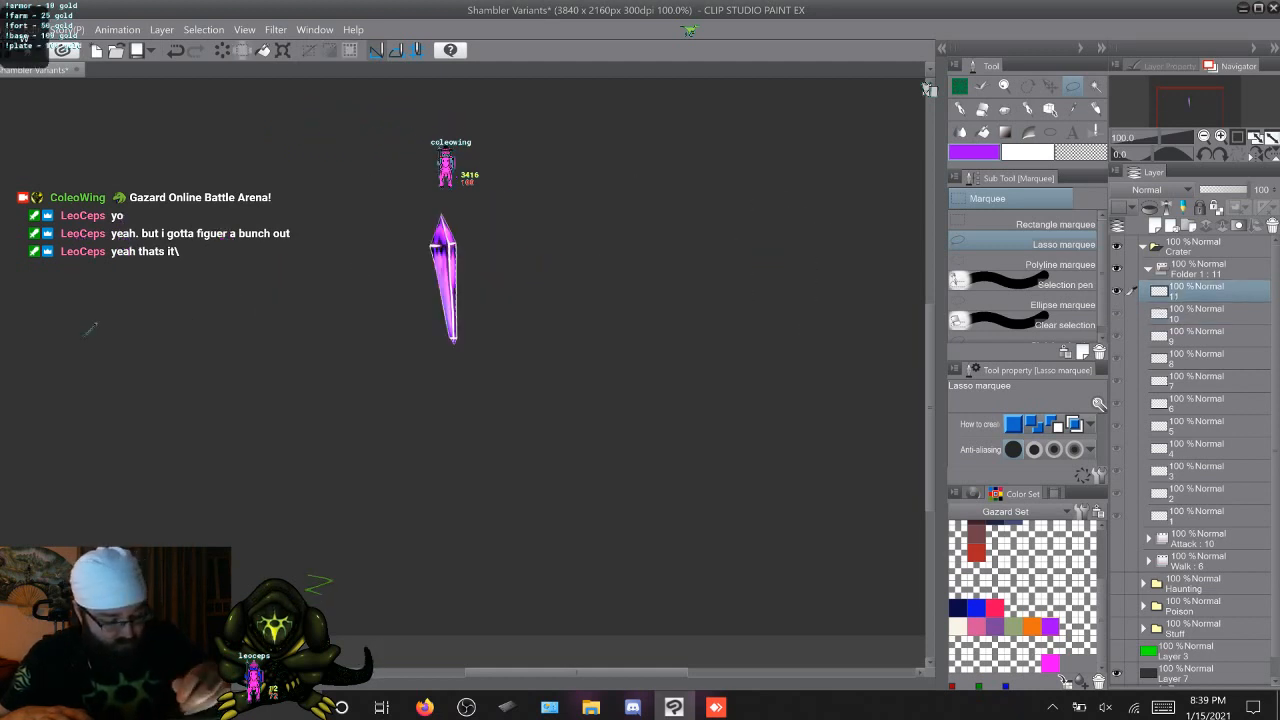
Lasso the tall crystal on cel 11 and rotate it slightly clockwise so that it stands upright
mouse_move(500, 295)
mouse_down()
mouse_move(420, 215)
mouse_move(445, 205)
mouse_up()
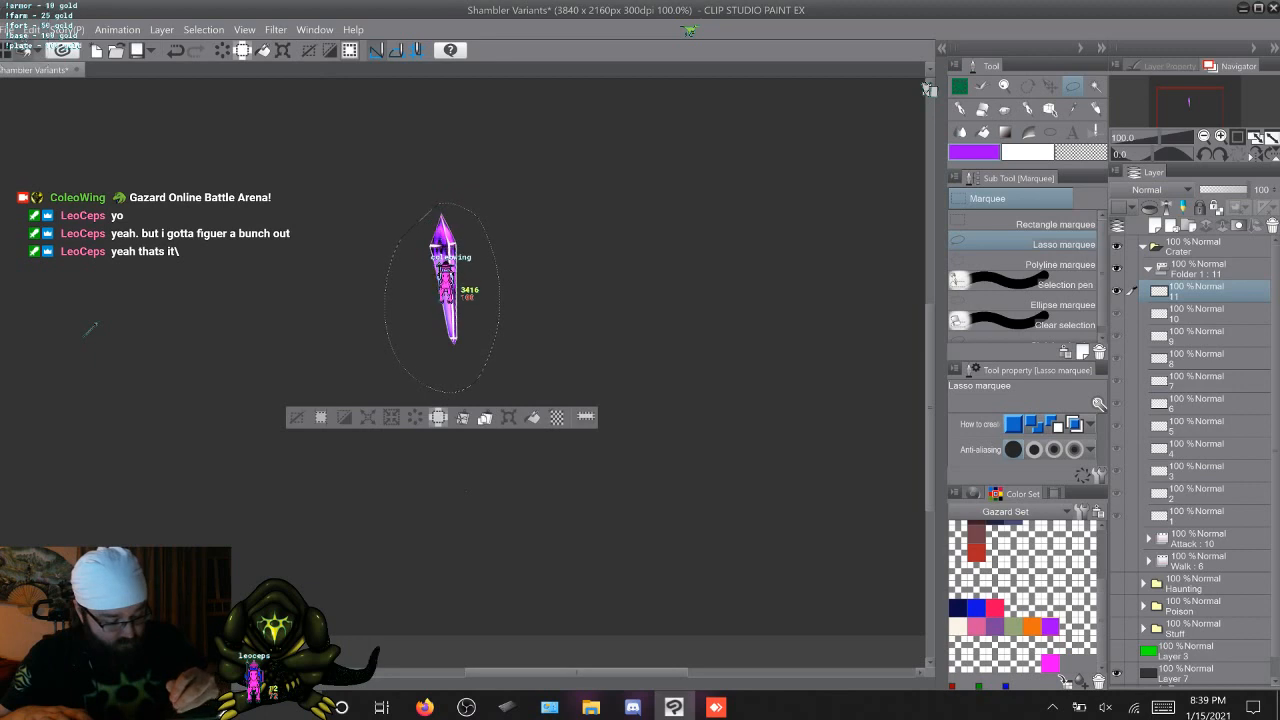
key(alt+])
key(alt+[)
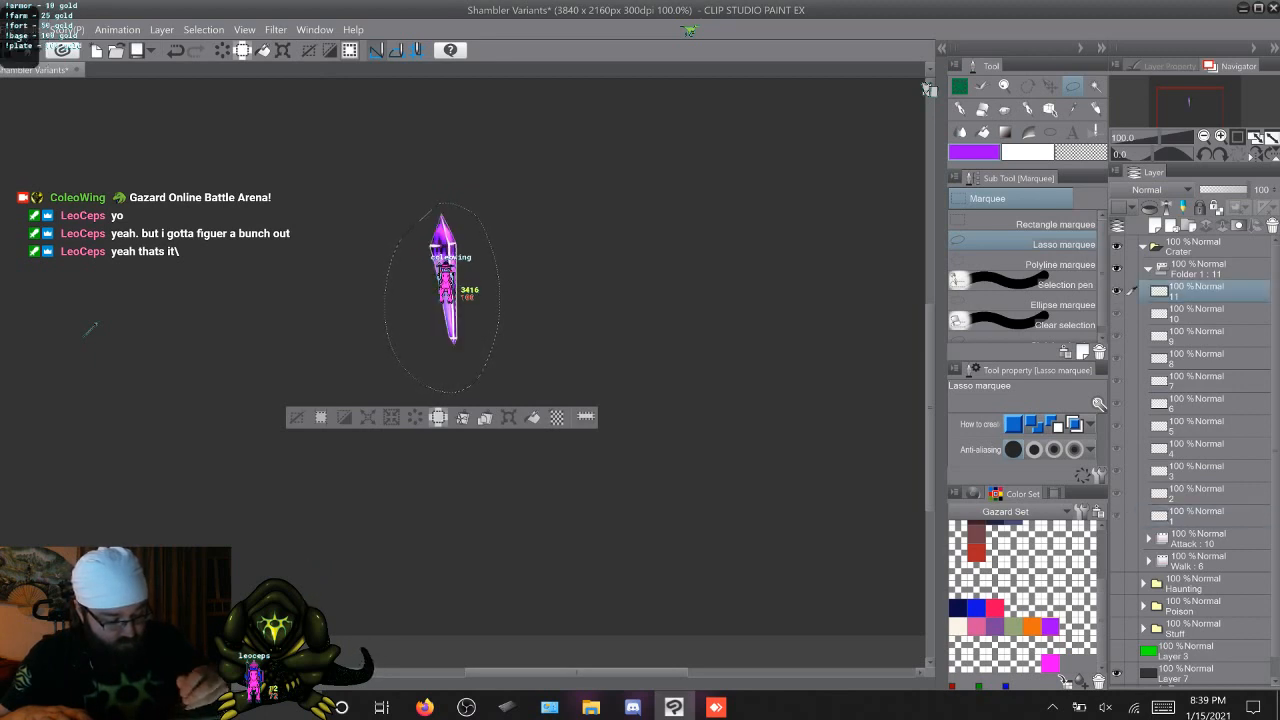
key(ctrl+t)
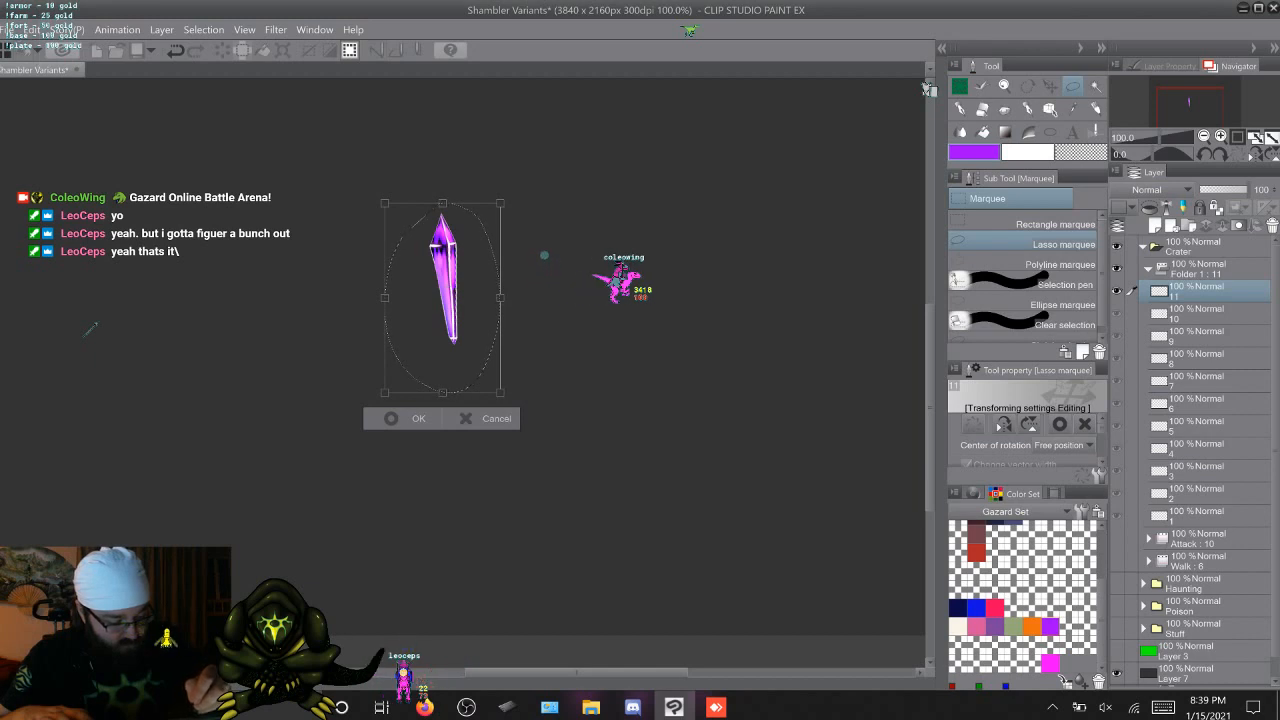
drag(545, 268, 547, 278)
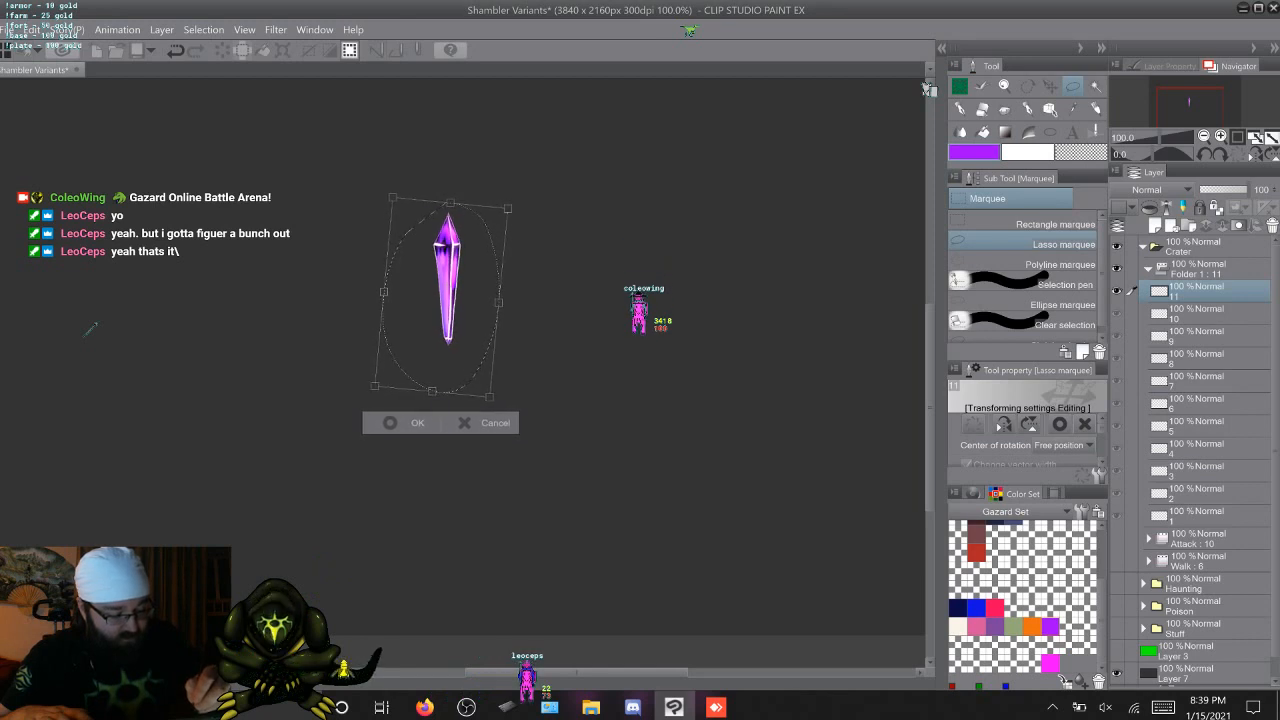
key(Return)
Lasso the small crystal on cel 1 and nudge the crystals through cel 9 into line around the same point
key(Right)
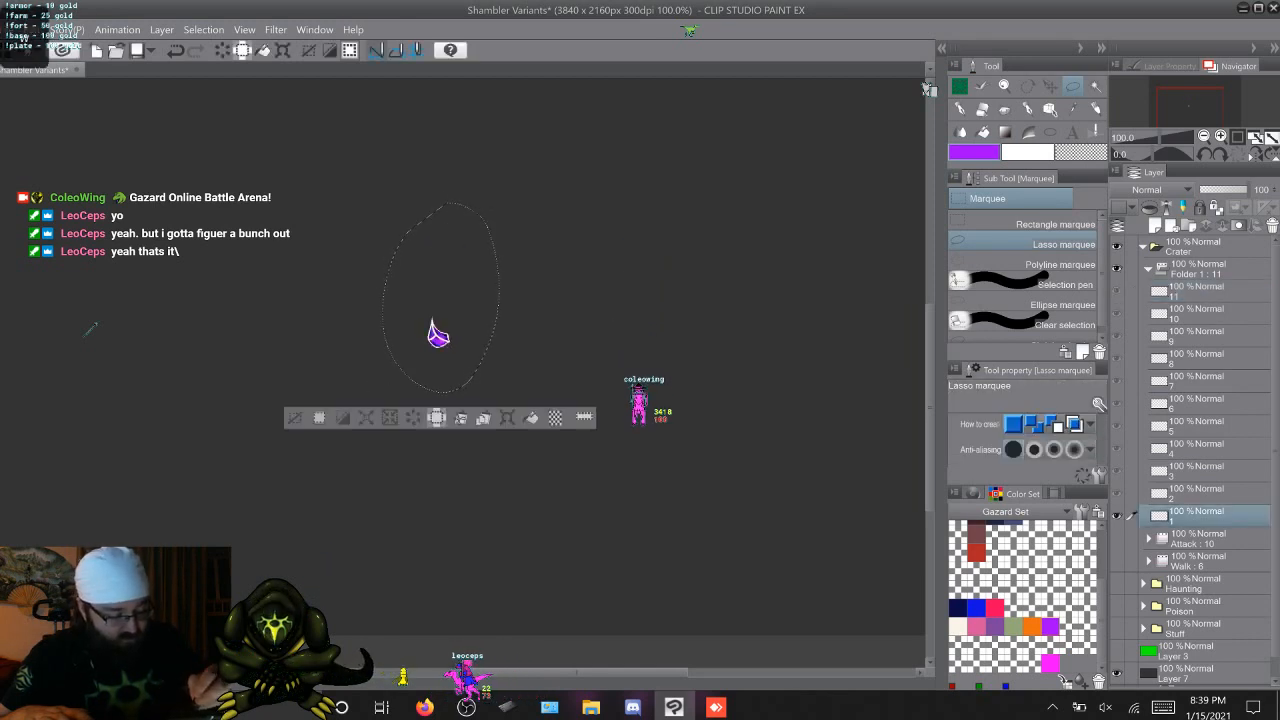
key(ctrl+d)
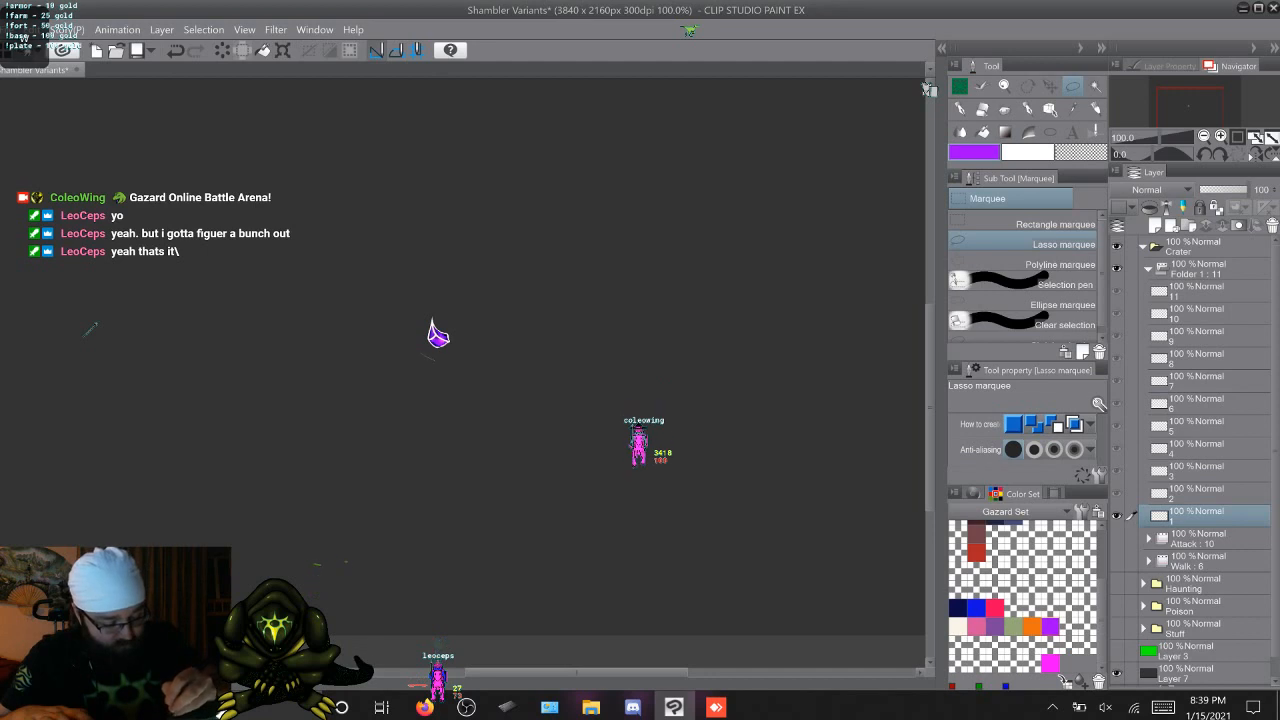
mouse_move(436, 358)
mouse_down()
mouse_move(460, 352)
mouse_move(441, 313)
mouse_up()
key(ctrl+d)
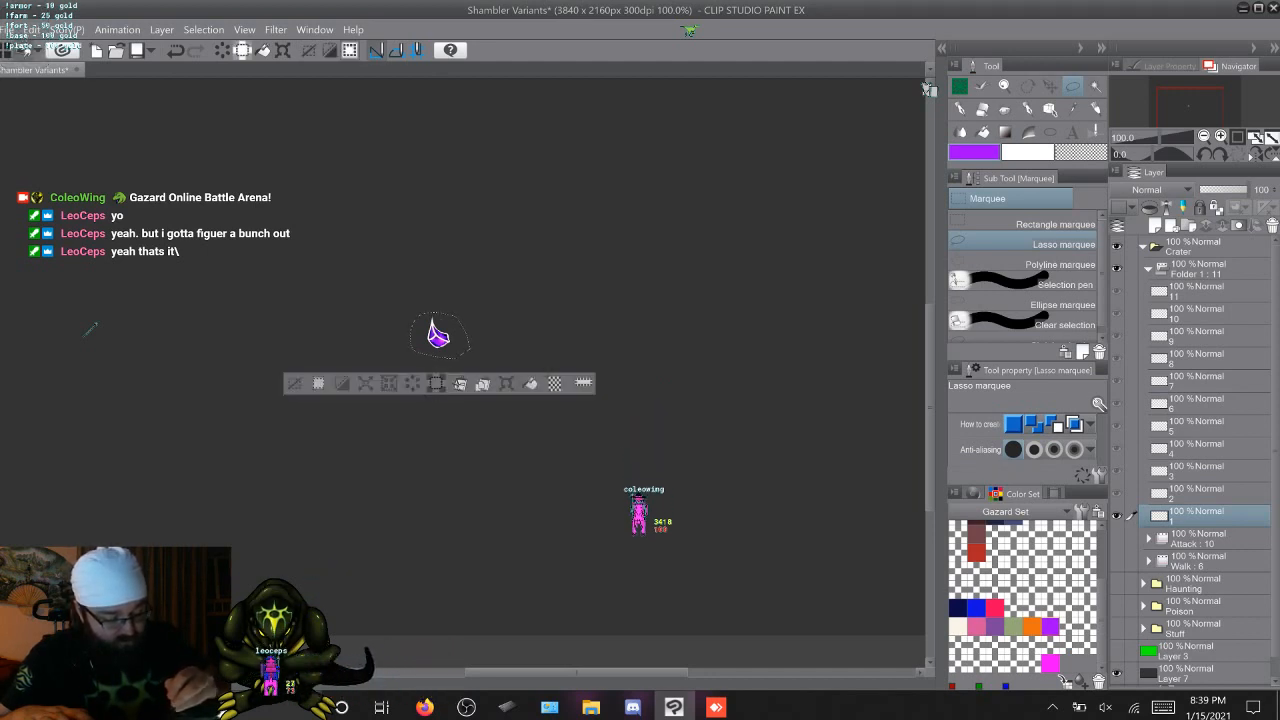
click(1197, 494)
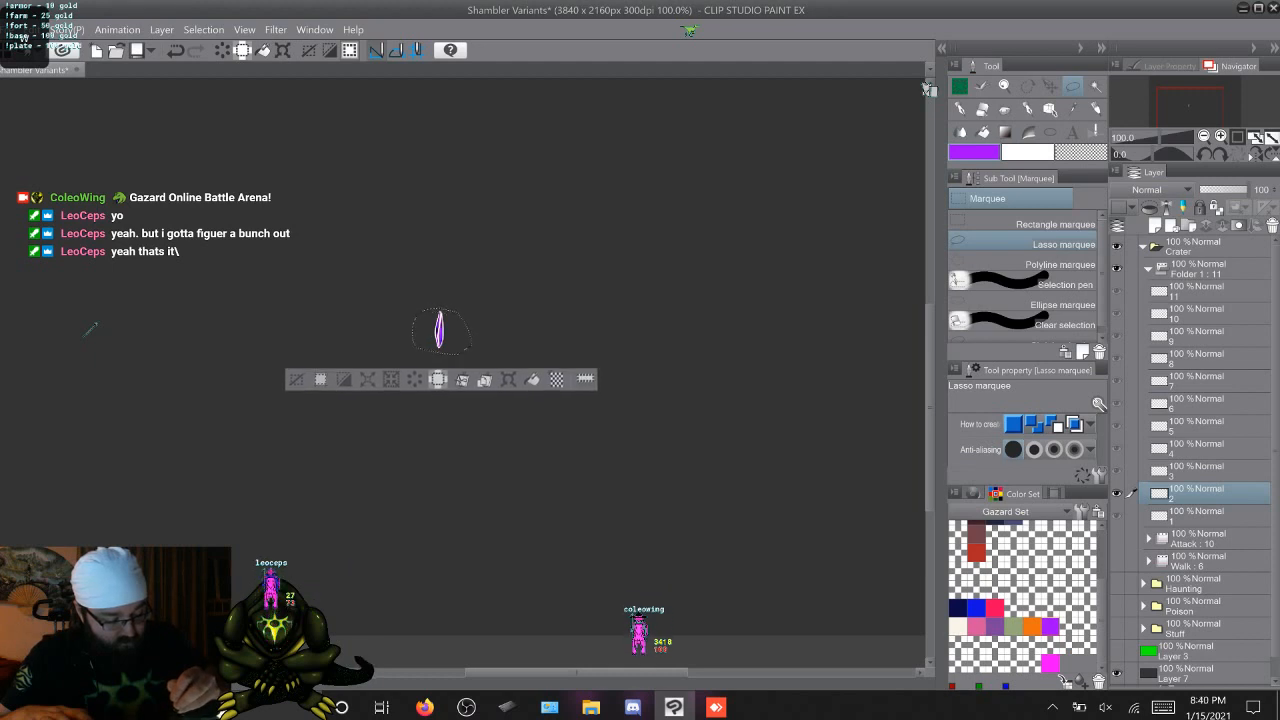
click(1197, 471)
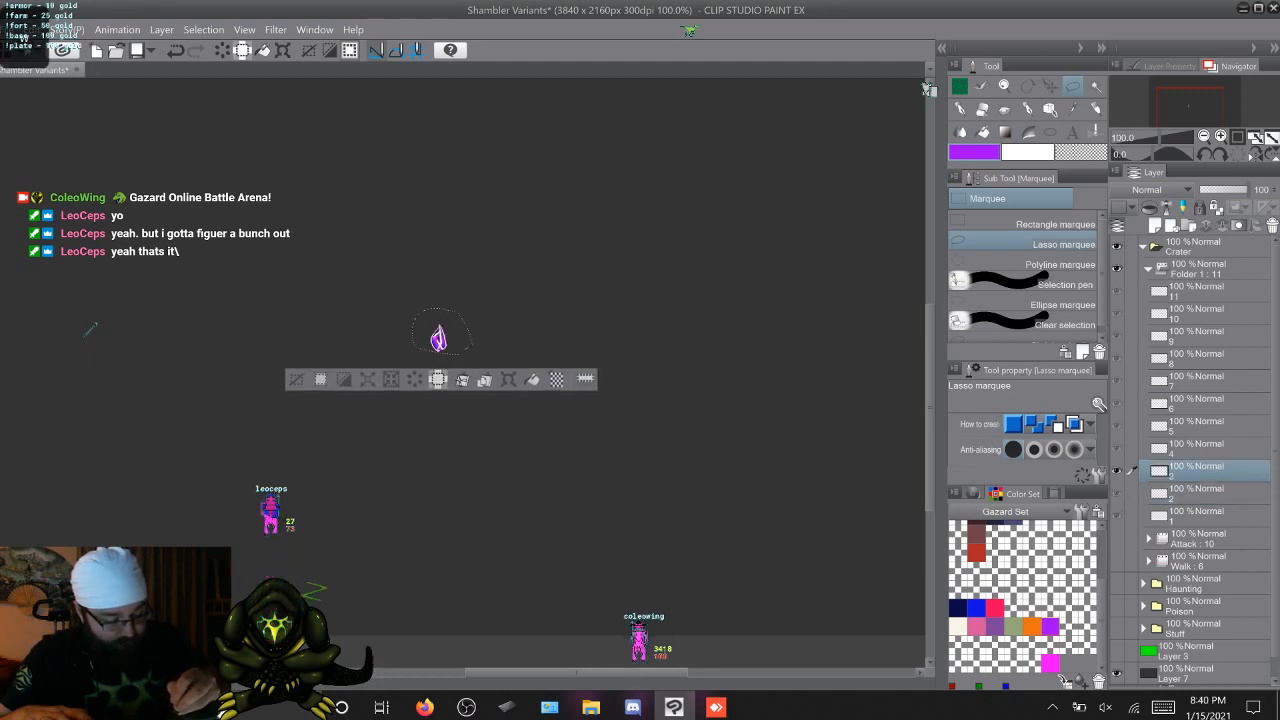
drag(439, 336, 438, 339)
click(1197, 449)
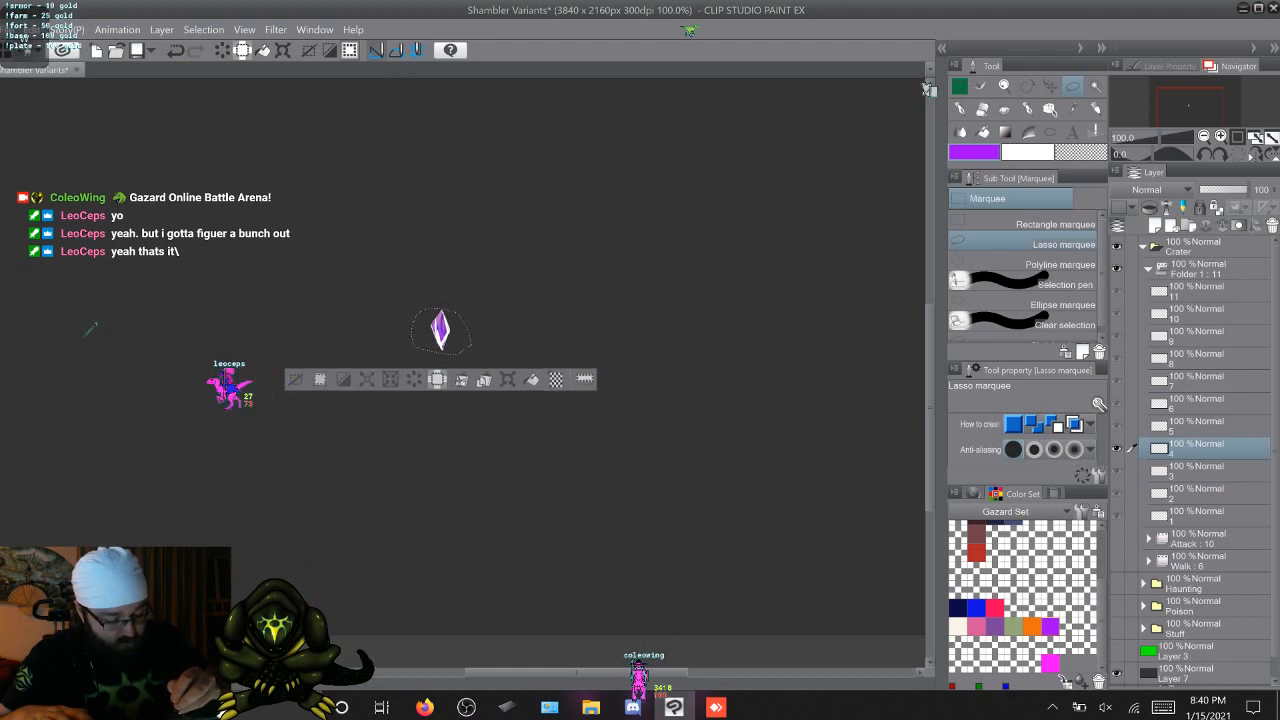
key(alt+])
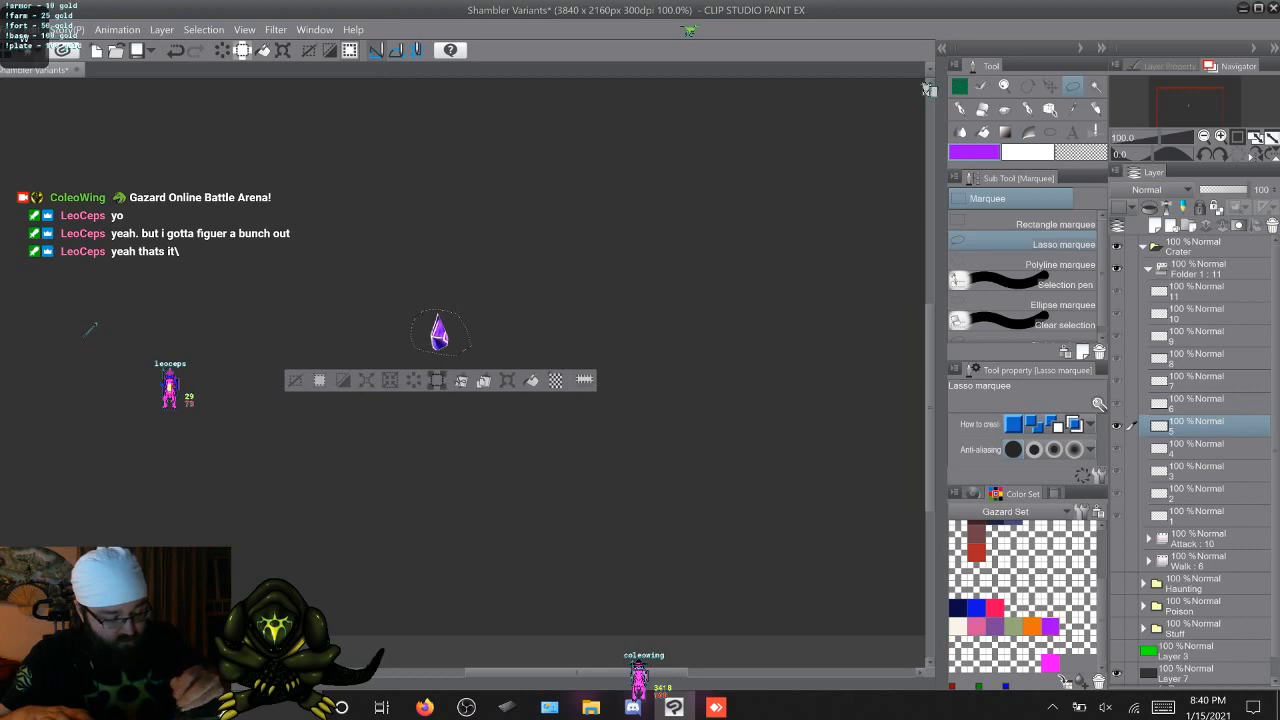
key(alt+])
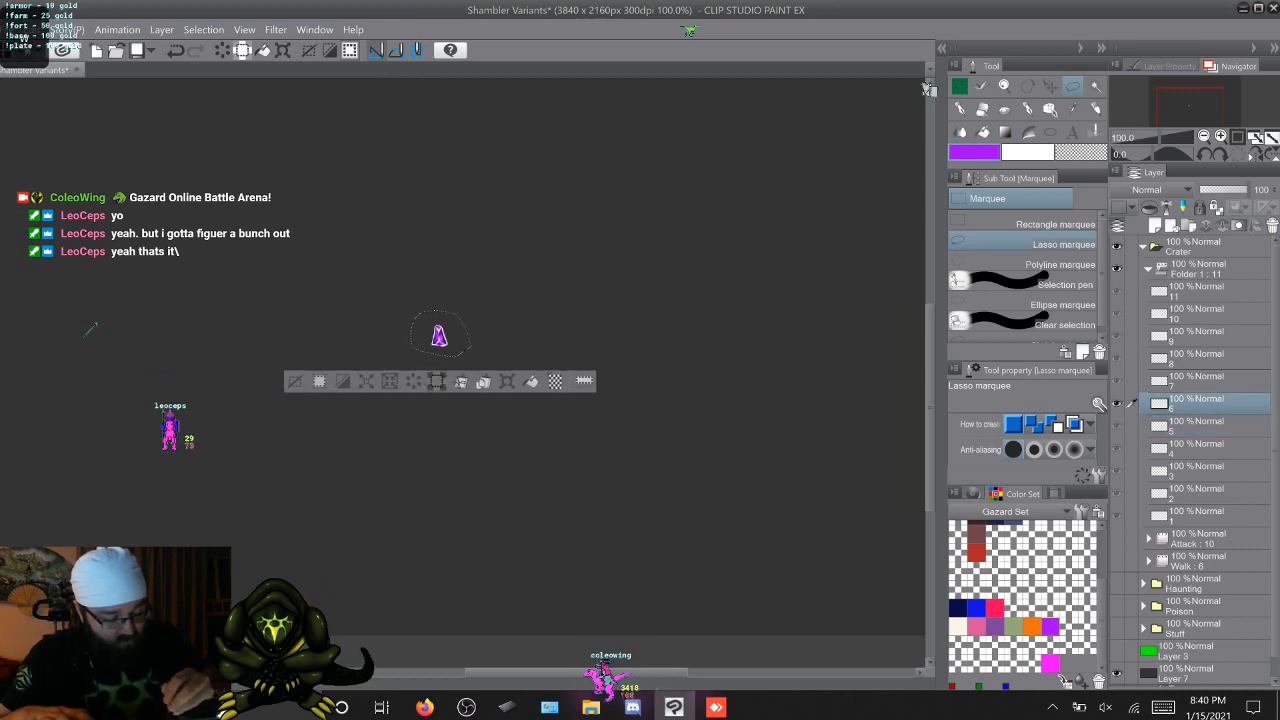
key(alt+])
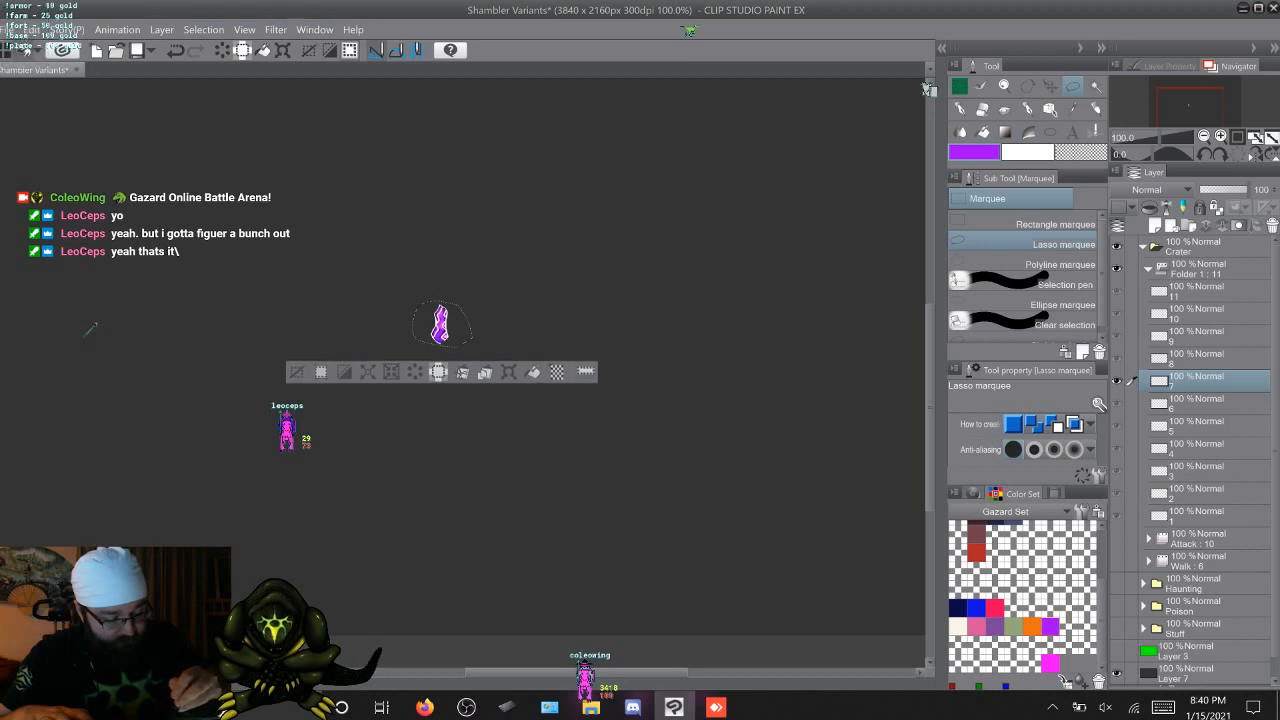
key(alt+])
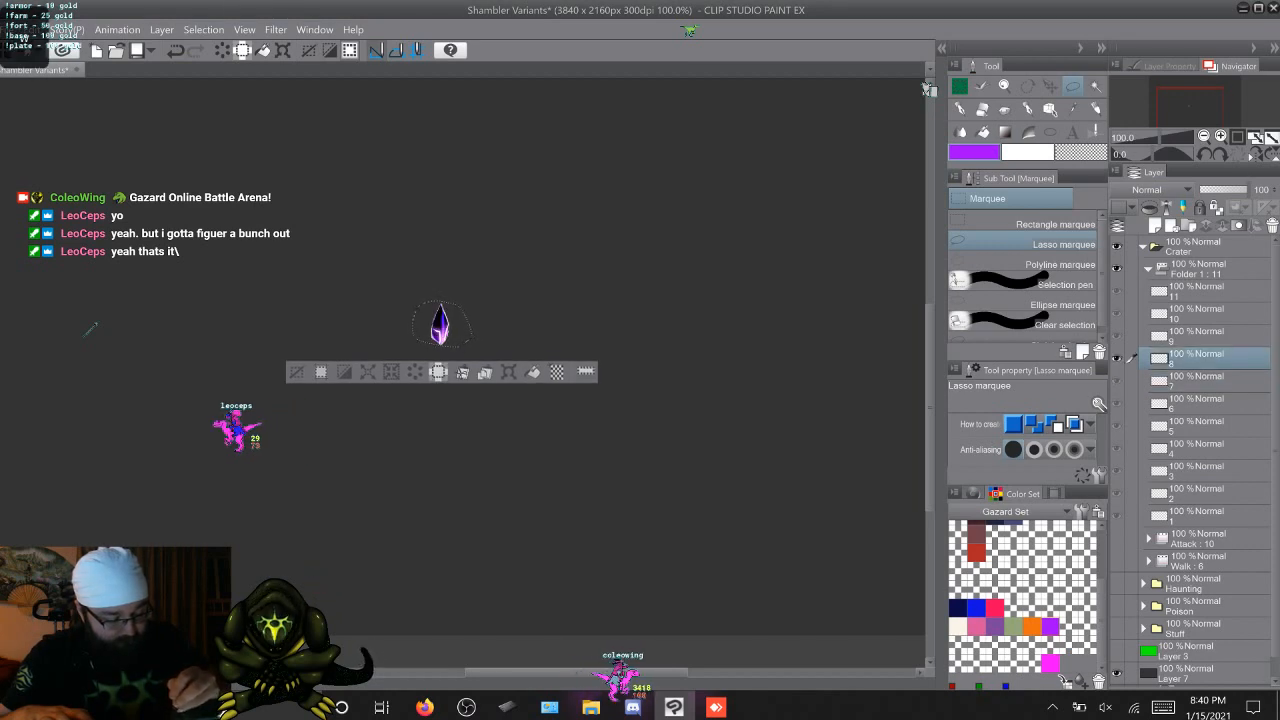
key(alt+])
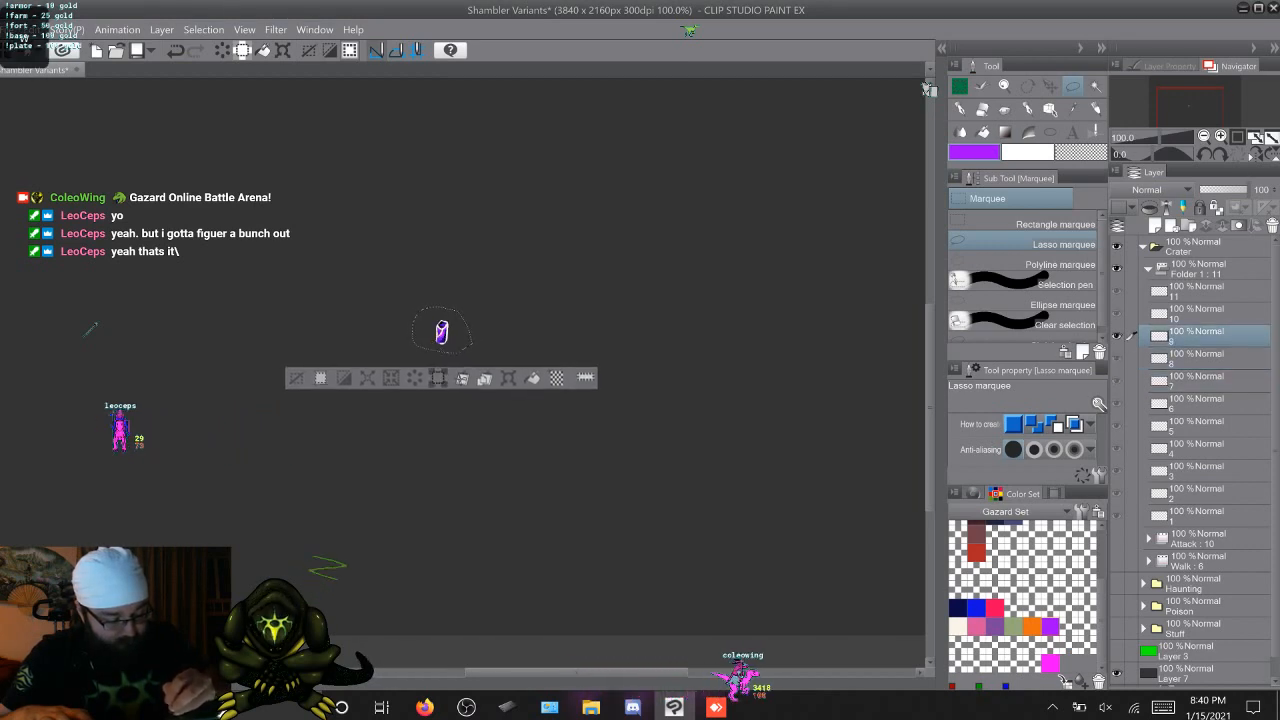
Turn on onion skin and use Move layer to centre the crystals of cels 10 and 11 over the small crystals' position
key(alt+])
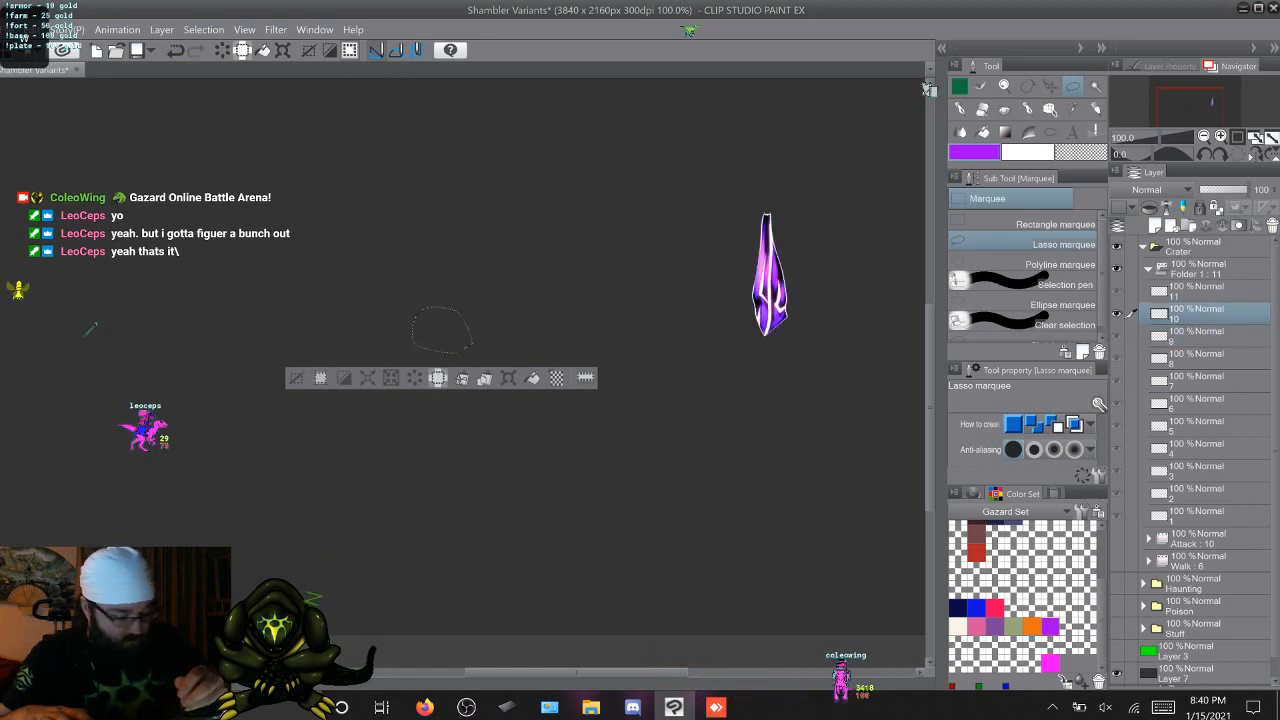
key(ctrl+d)
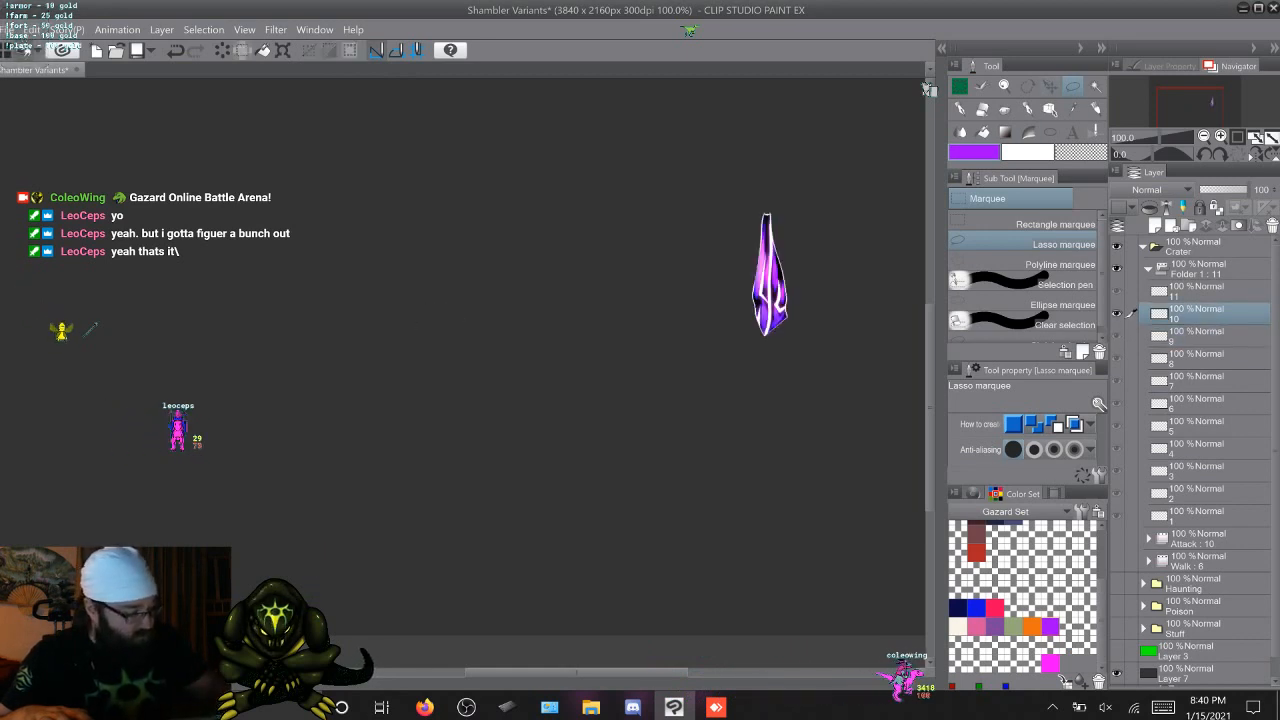
key(k)
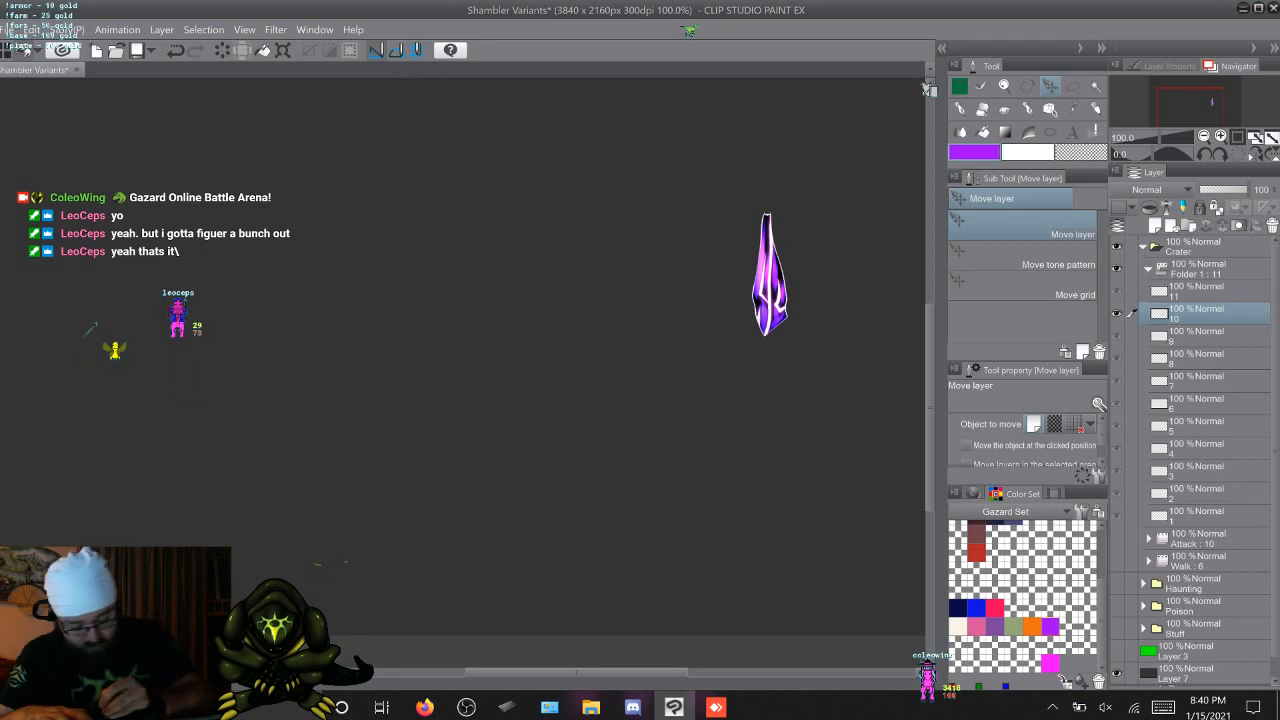
key(t)
click(319, 554)
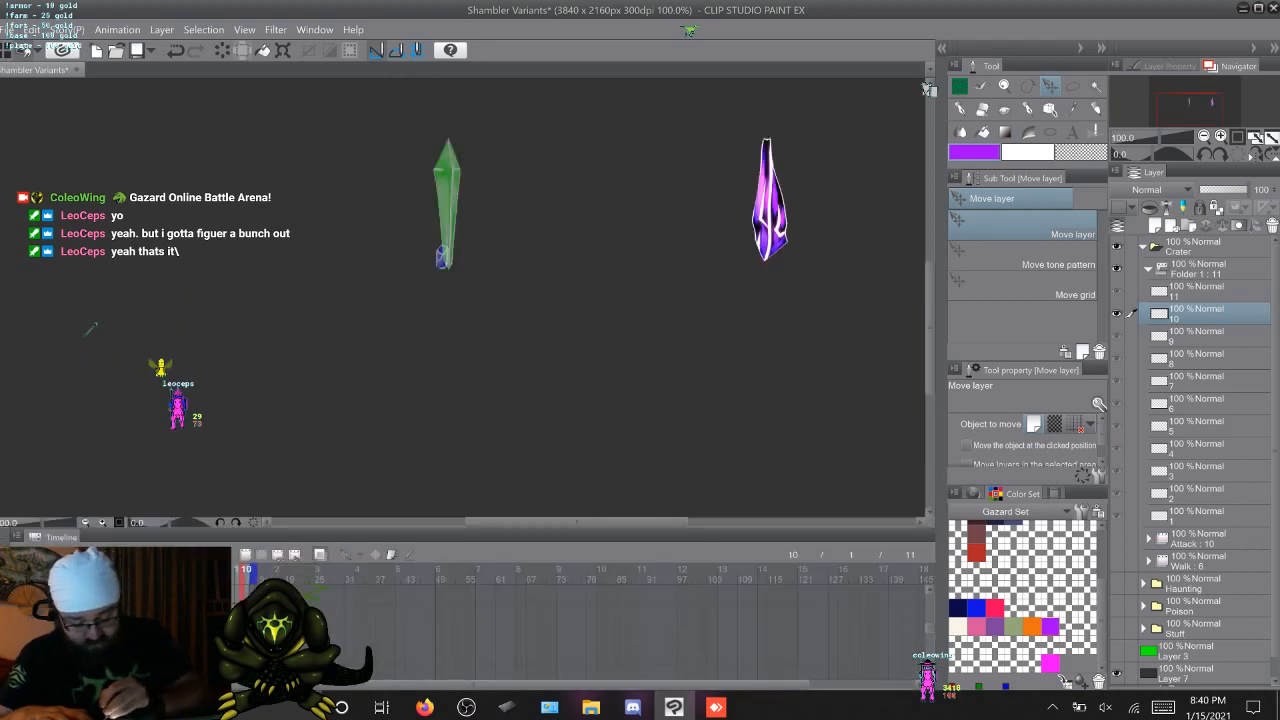
key(t)
drag(767, 275, 441, 326)
key(period)
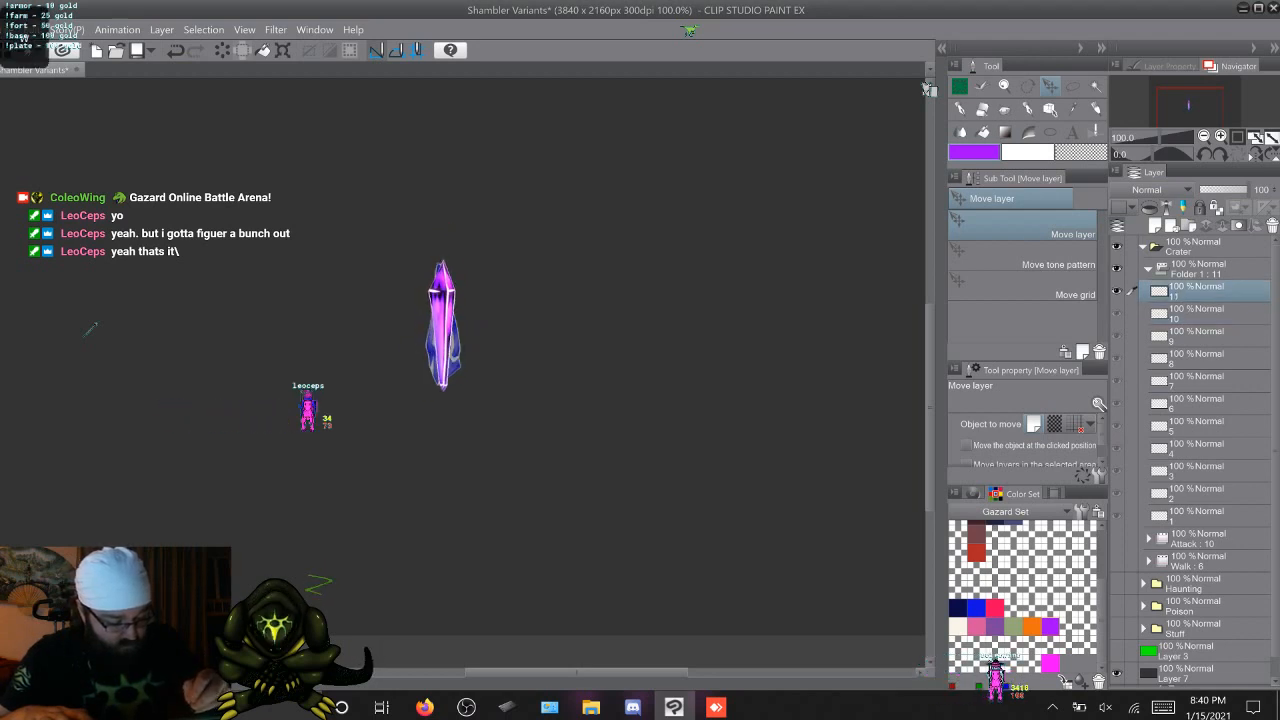
Flip between cel 11 and cel 1 to compare the crystals' alignment across the loop point
key(period)
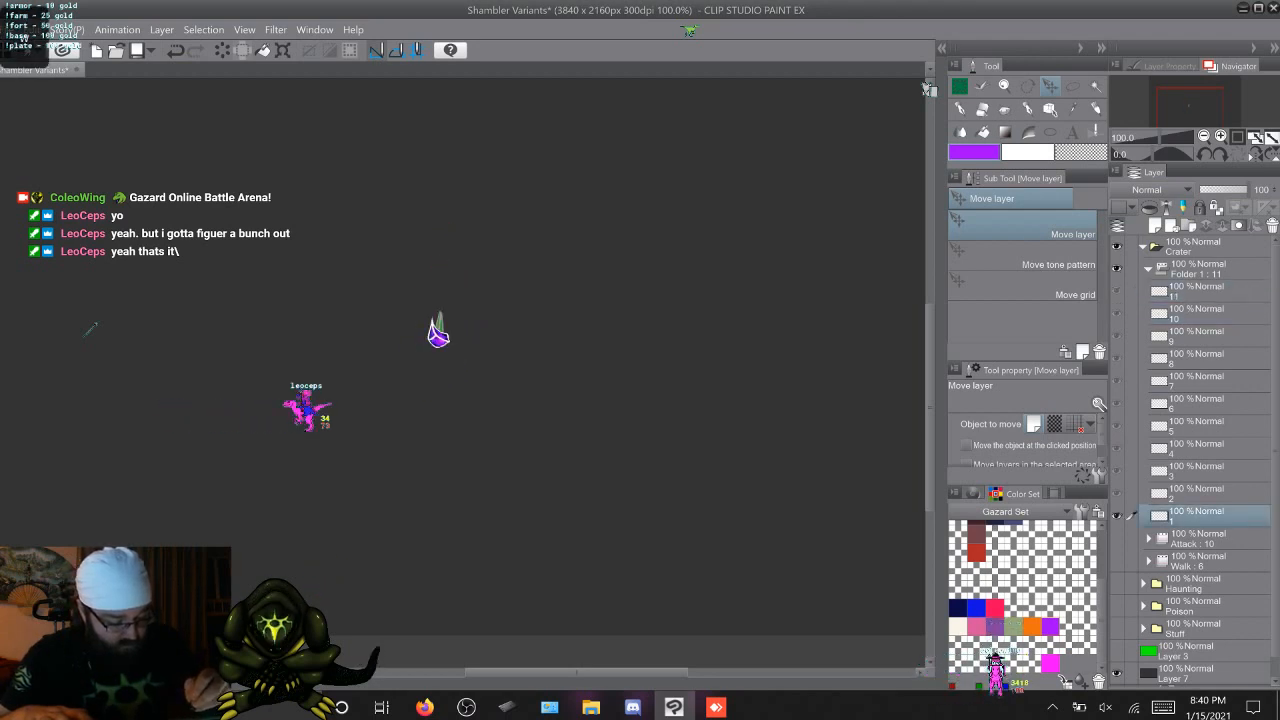
key(comma)
key(period)
key(comma)
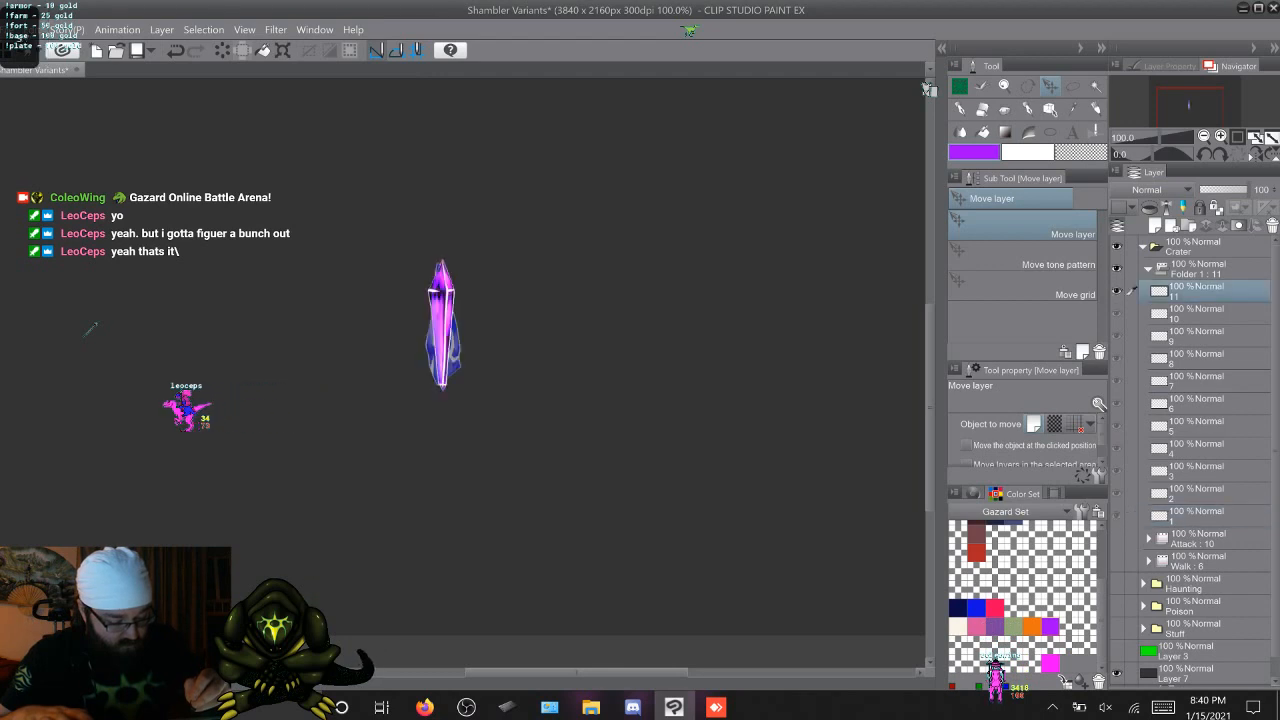
key(period)
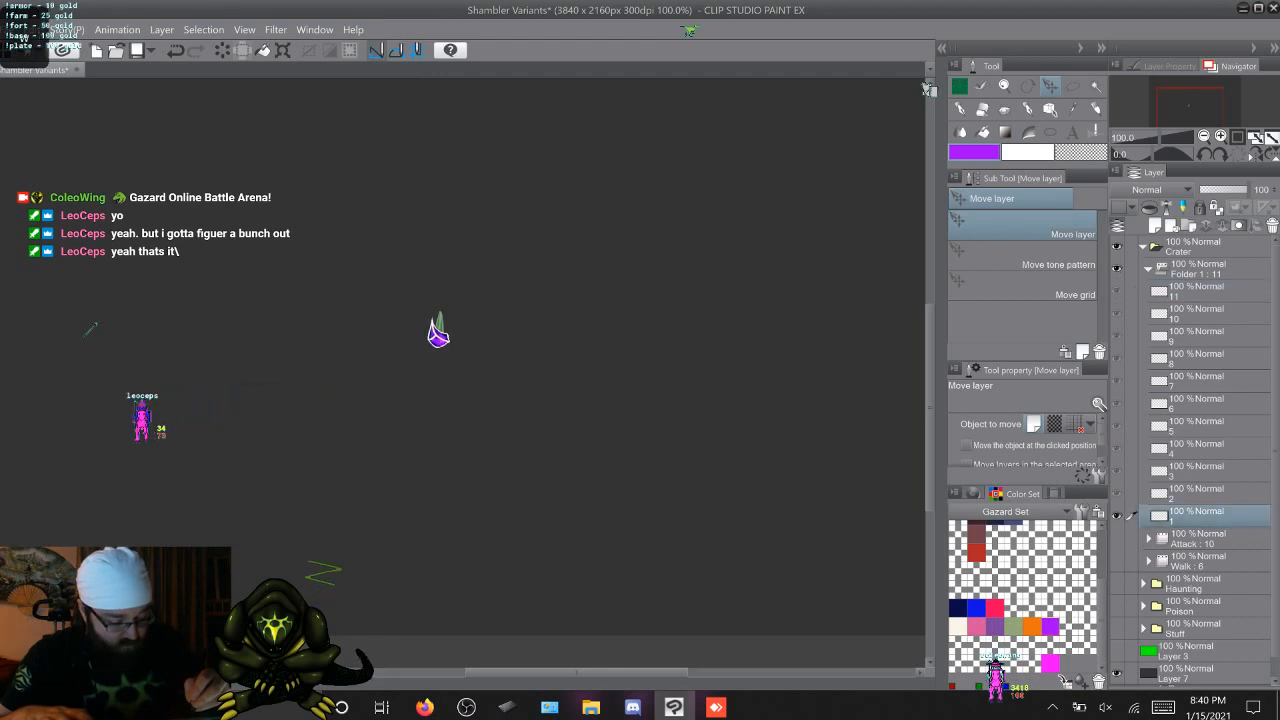
Step through cels 1 to 11 with onion skin to examine the crystals' alignment from frame to frame
key(period)
key(period)
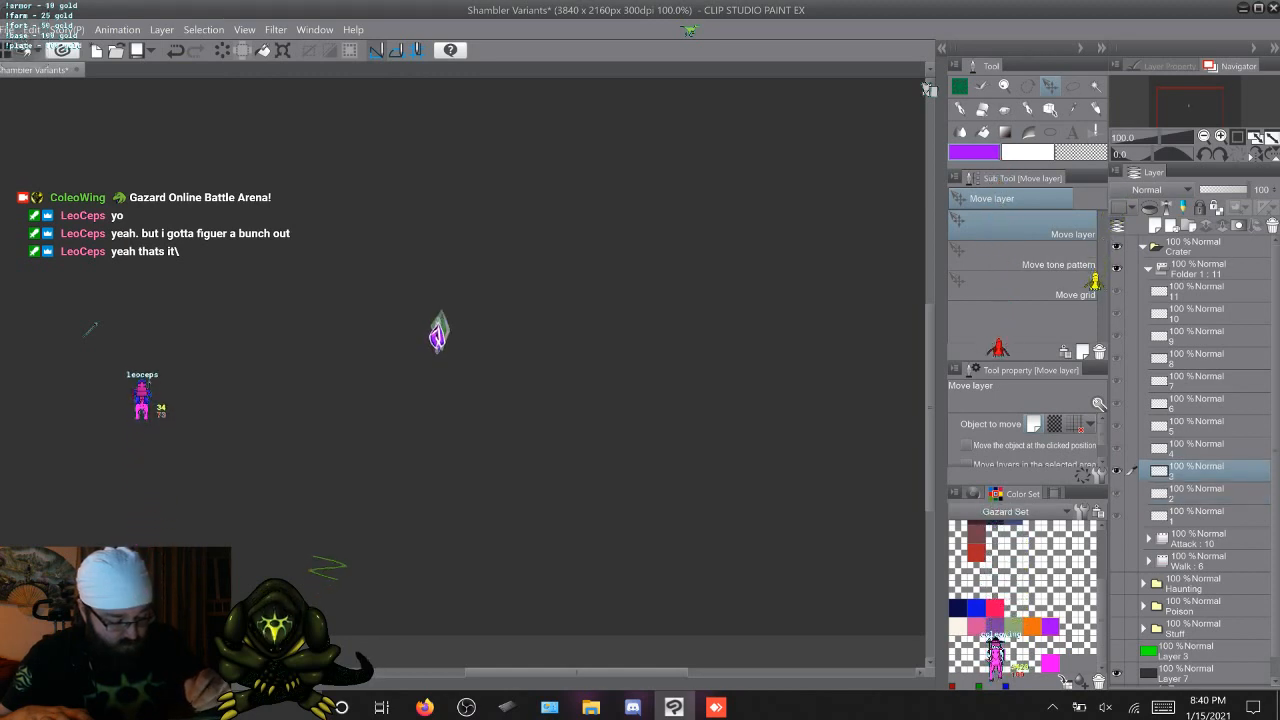
key(period)
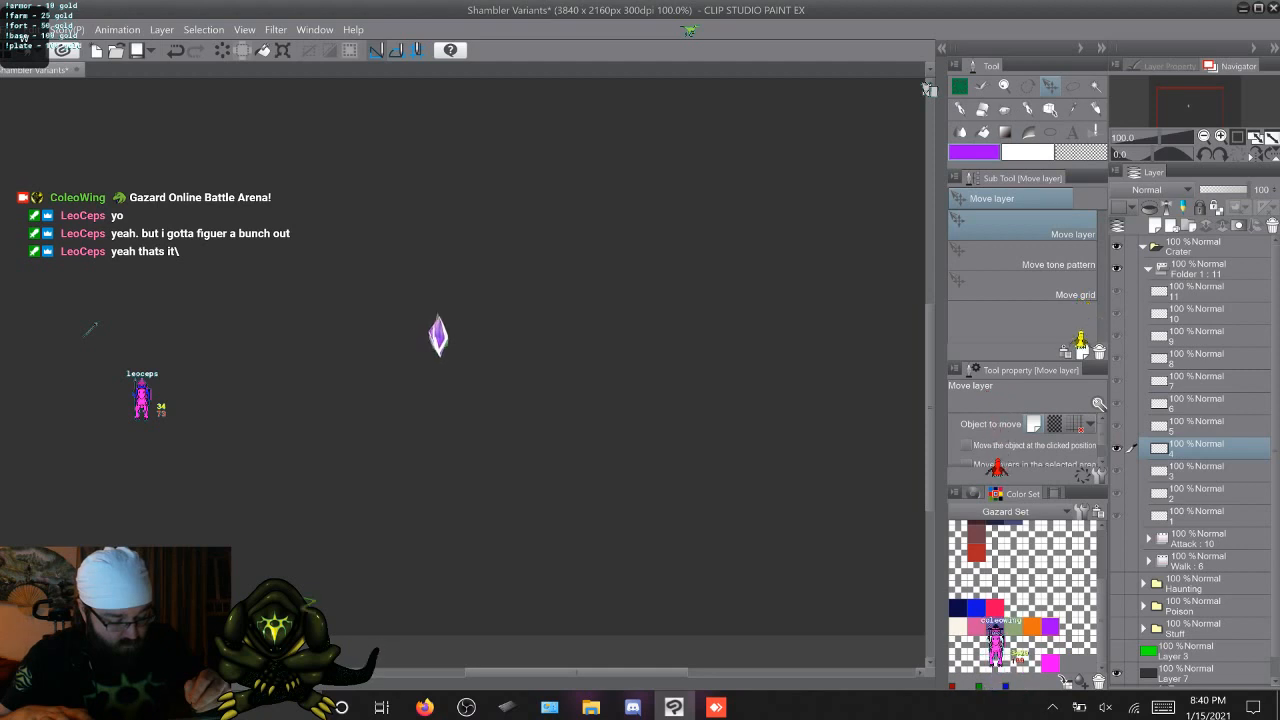
key(period)
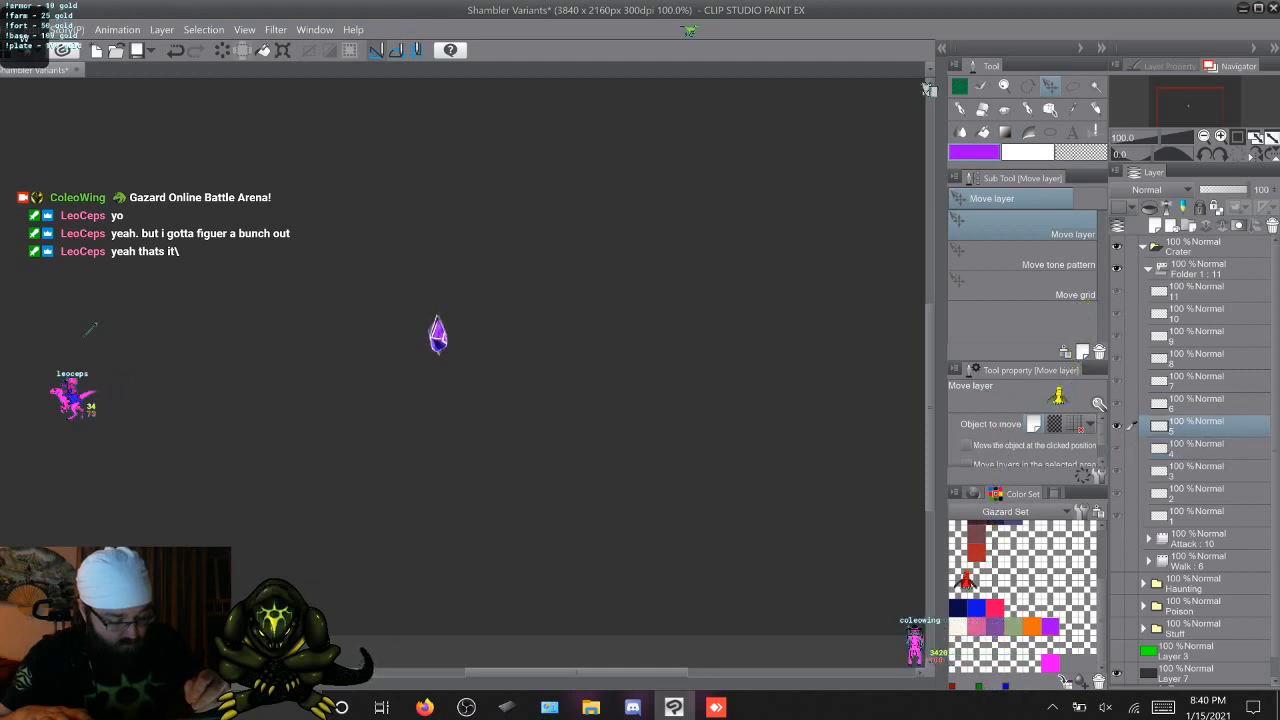
key(period)
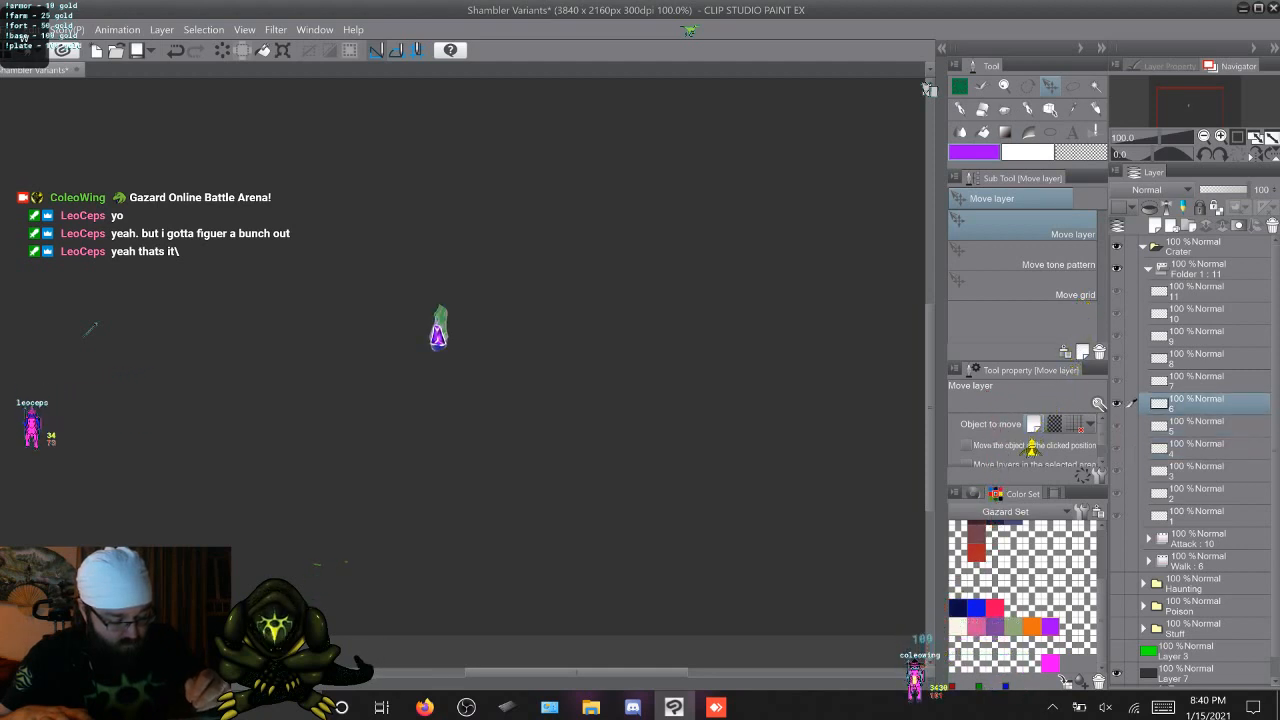
key(period)
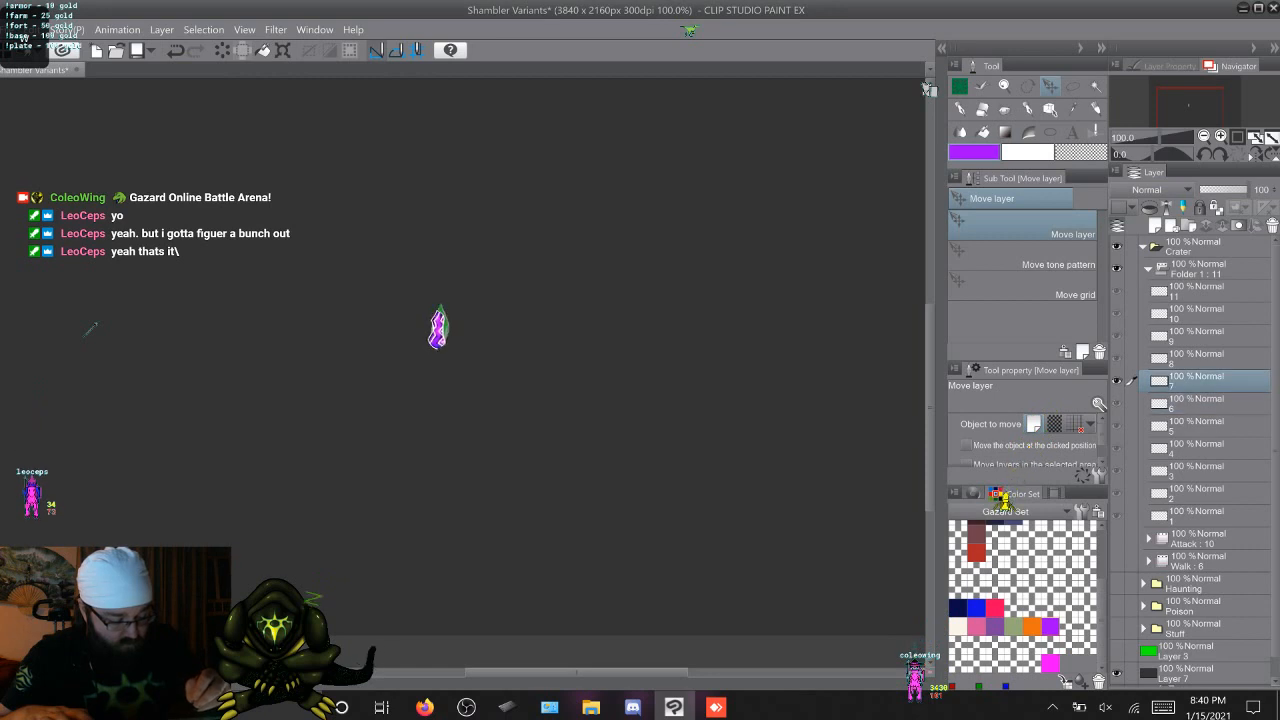
key(period)
key(period)
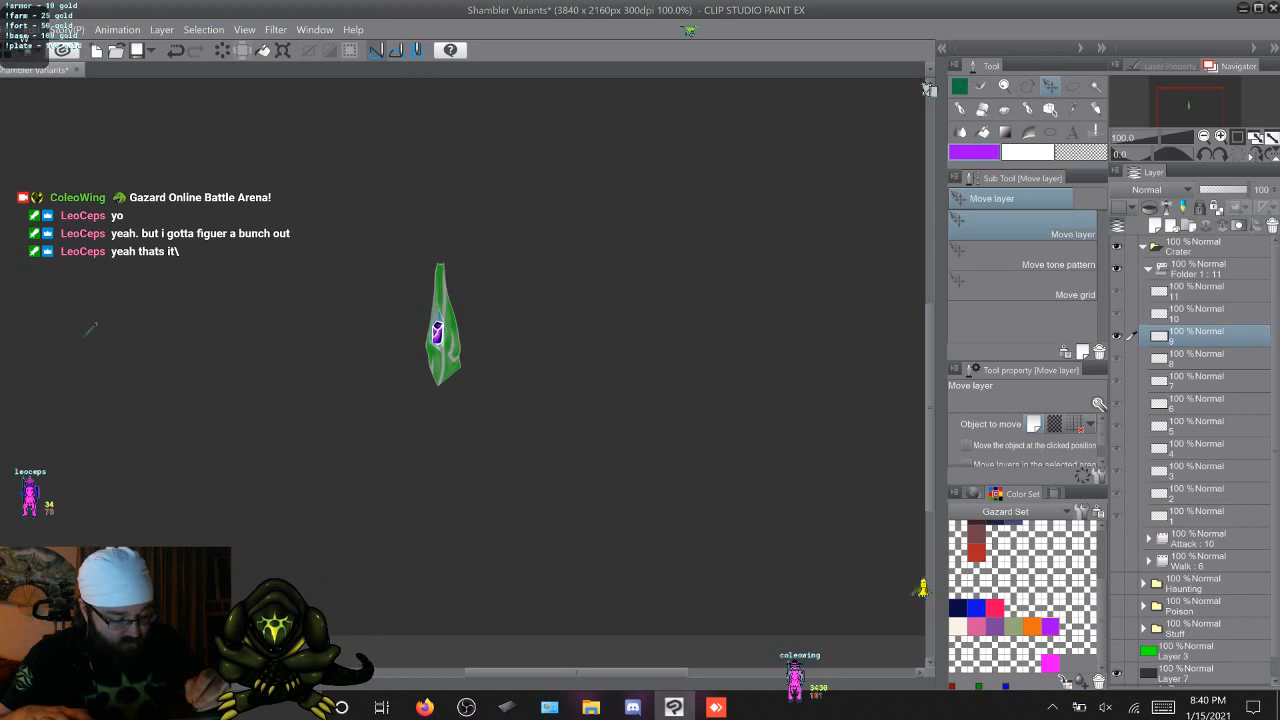
key(period)
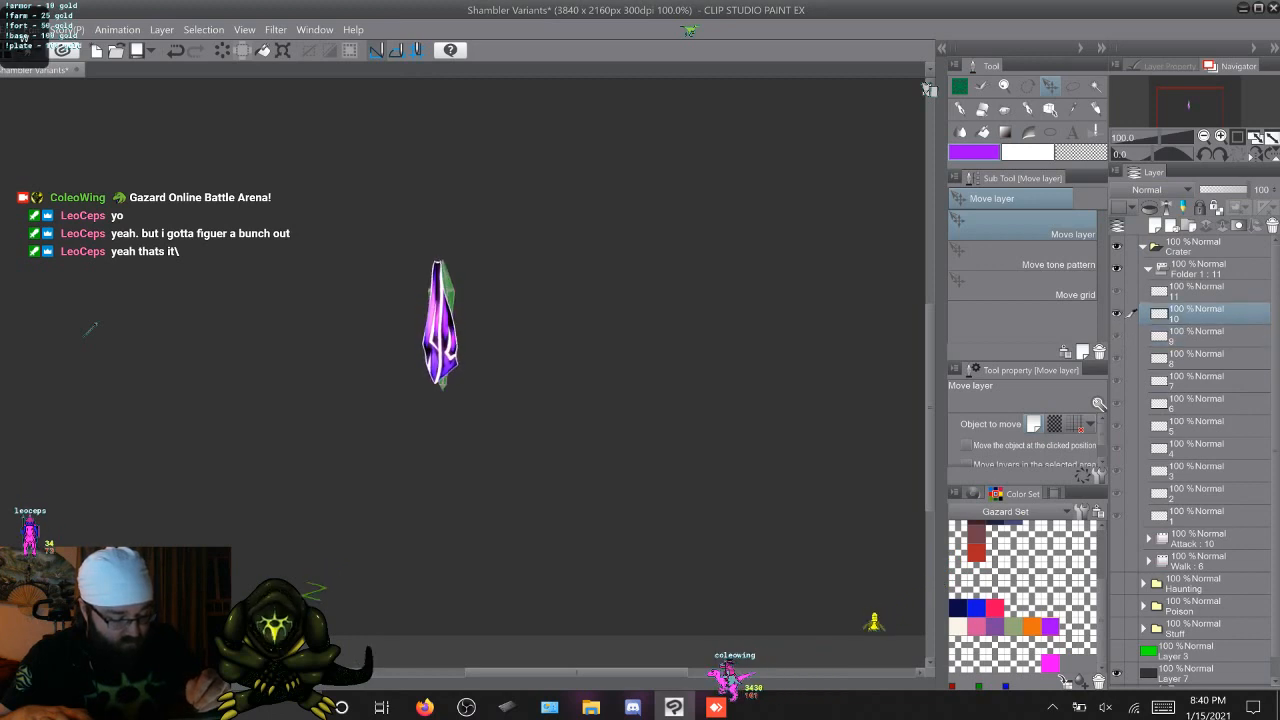
key(period)
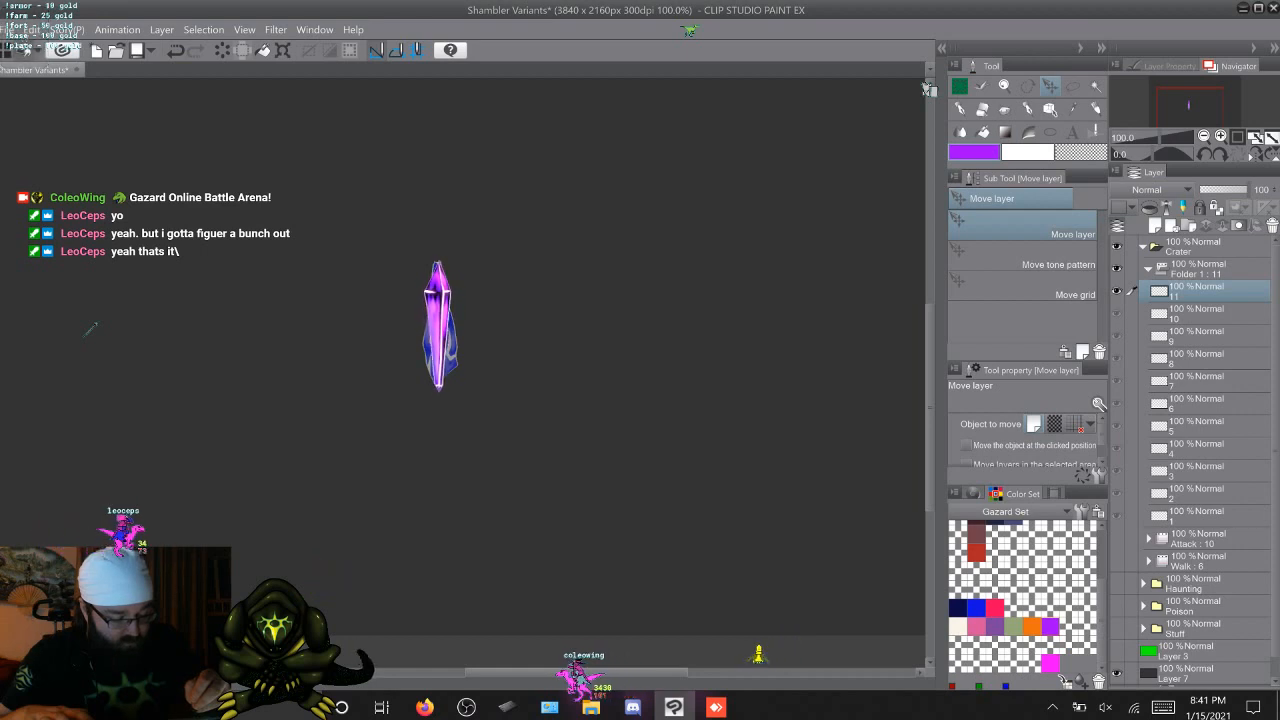
key(period)
key(period)
key(period)
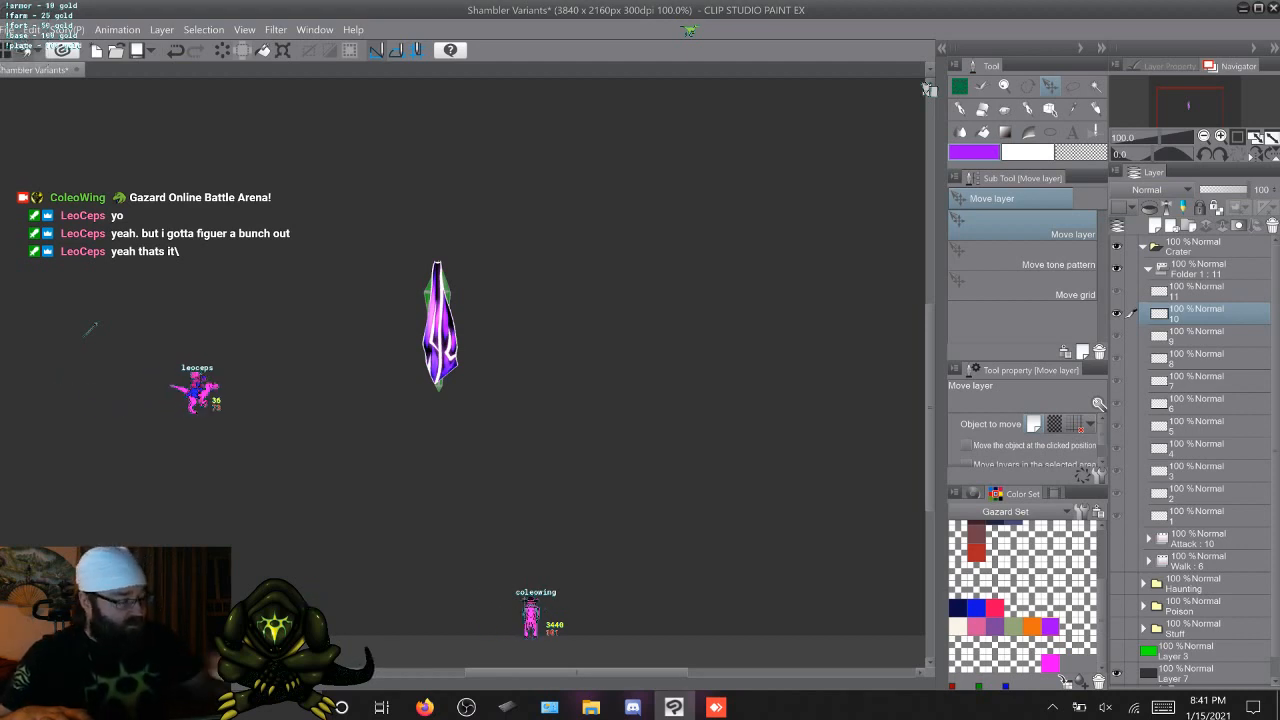
Lasso the large crystal on cel 10 and rotate it about 90° counterclockwise so that its narrow end points left
key(m)
mouse_move(485, 206)
mouse_down()
mouse_move(543, 368)
mouse_move(436, 206)
mouse_move(470, 204)
mouse_up()
key(ctrl+t)
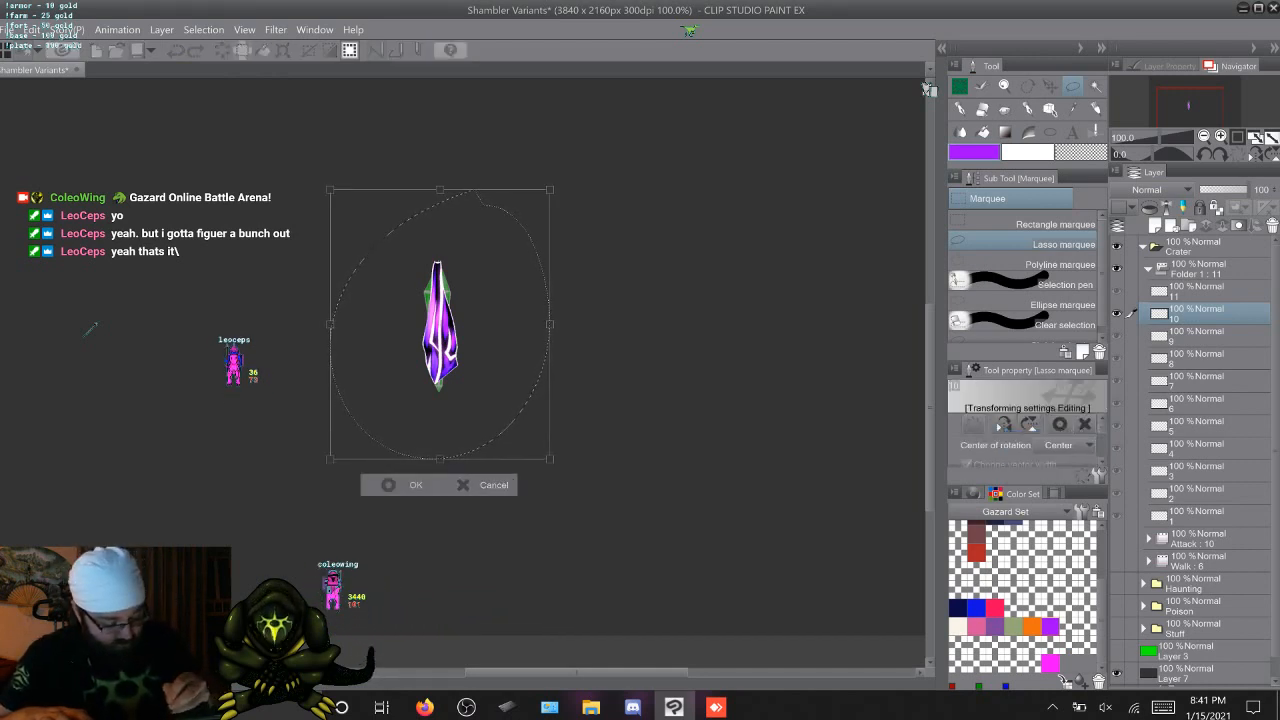
drag(580, 190, 299, 191)
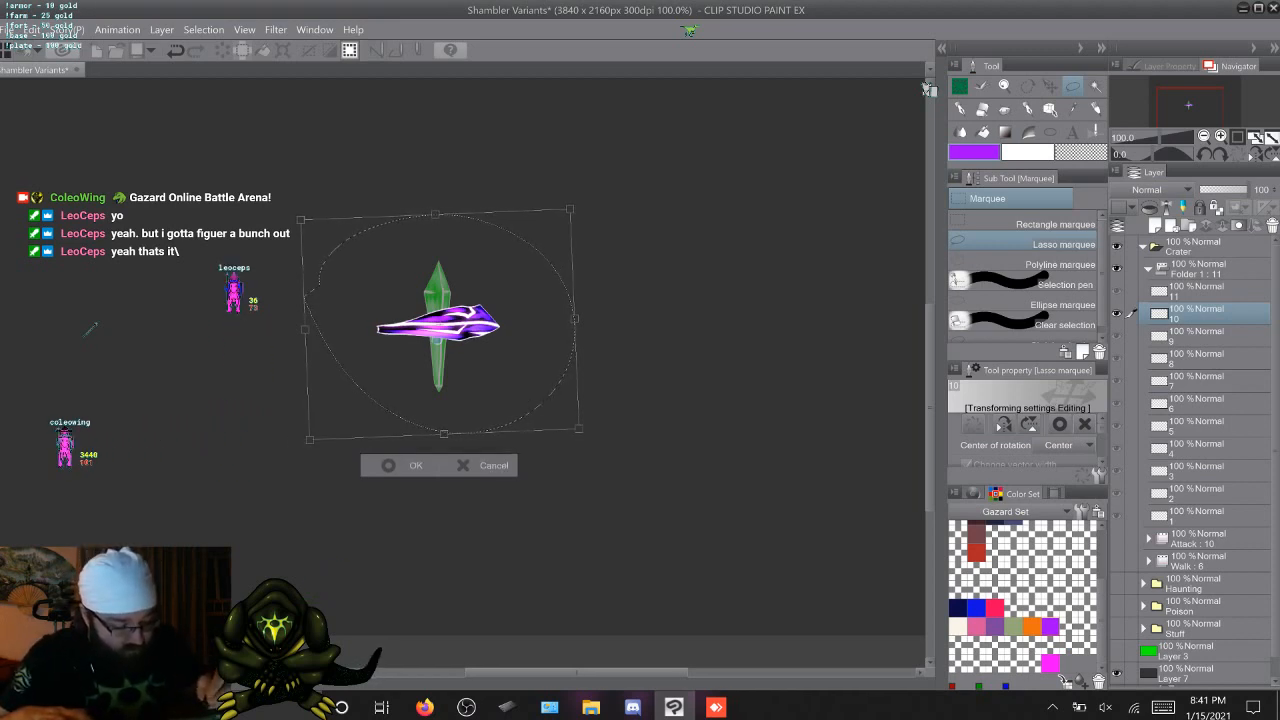
key(Return)
Rotate the large crystal on cel 11 about 90° clockwise, nudge it down over cel 10's crystal, and deselect
key(Right)
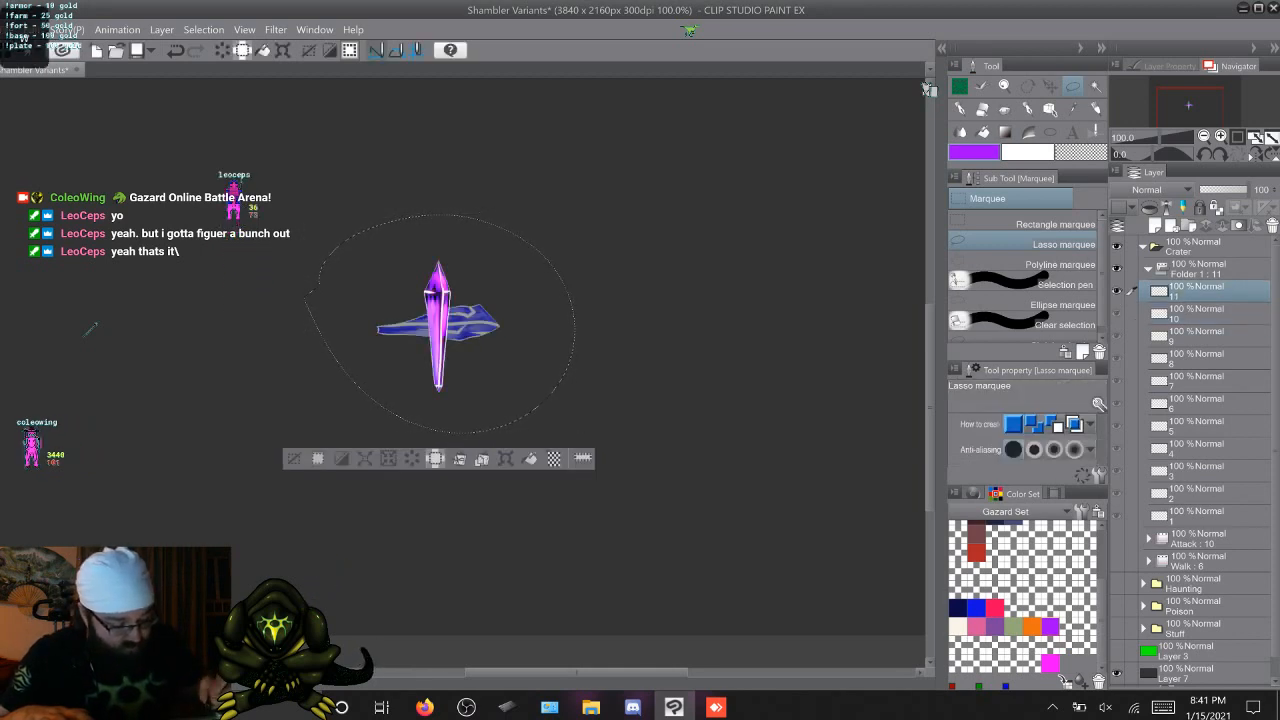
key(ctrl+t)
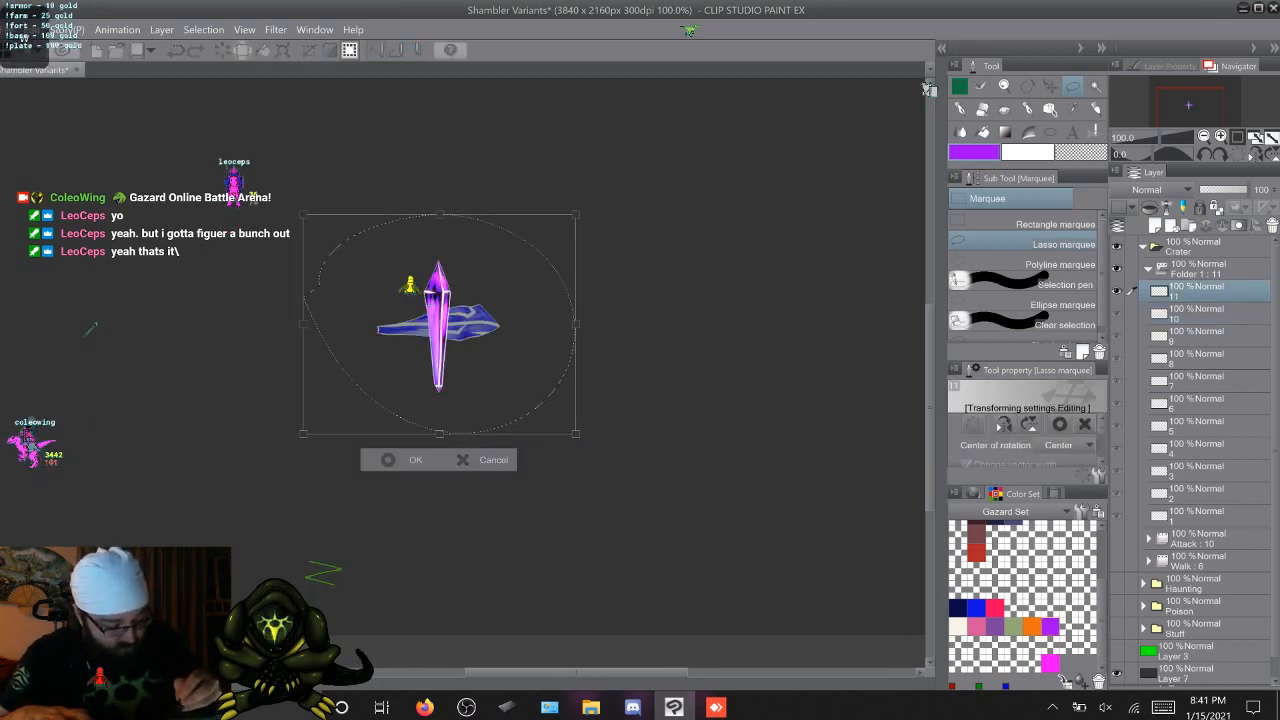
mouse_move(600, 190)
mouse_down()
mouse_move(629, 236)
mouse_move(648, 314)
mouse_move(626, 418)
mouse_move(548, 502)
mouse_move(577, 480)
mouse_up()
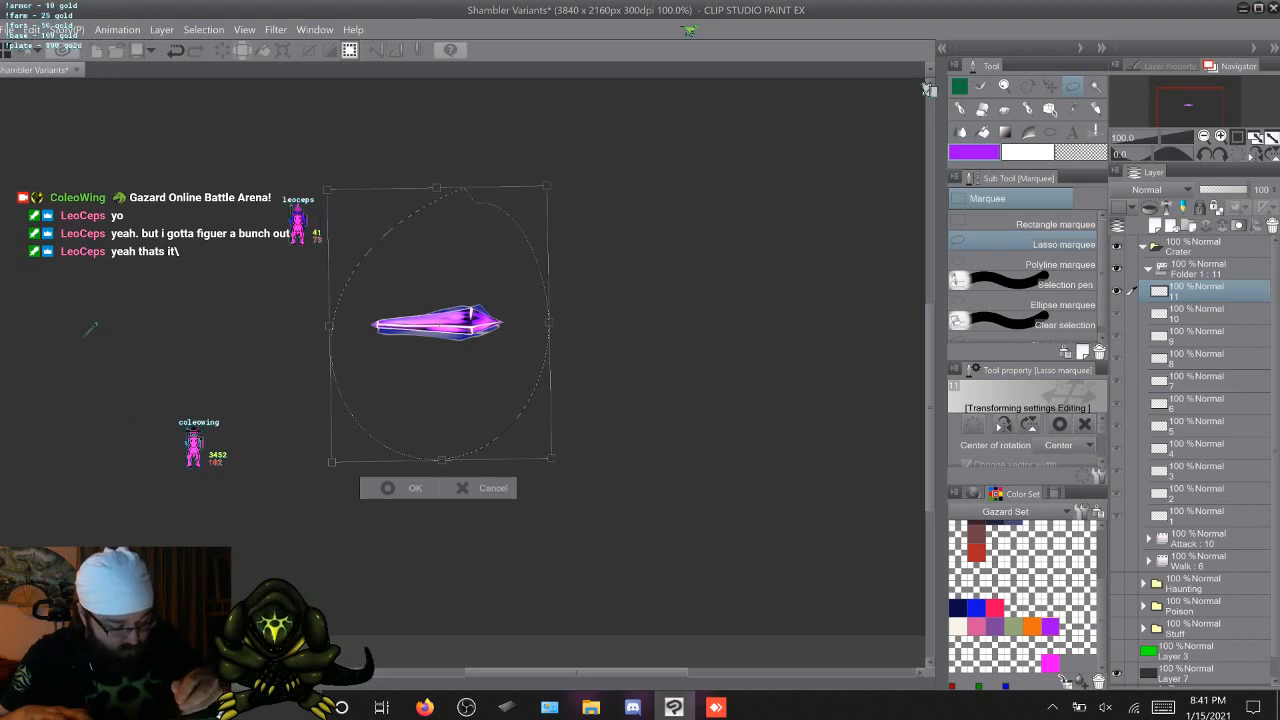
key(Down)
key(Down)
key(Down)
key(Down)
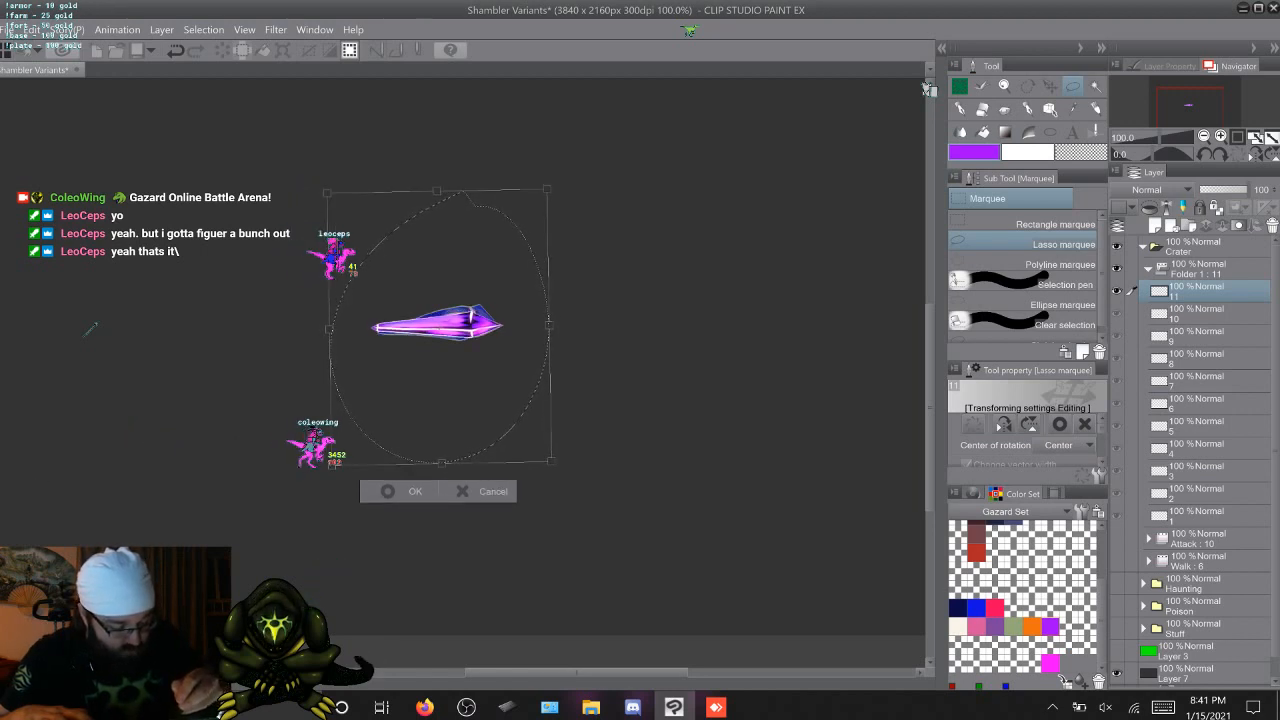
key(Return)
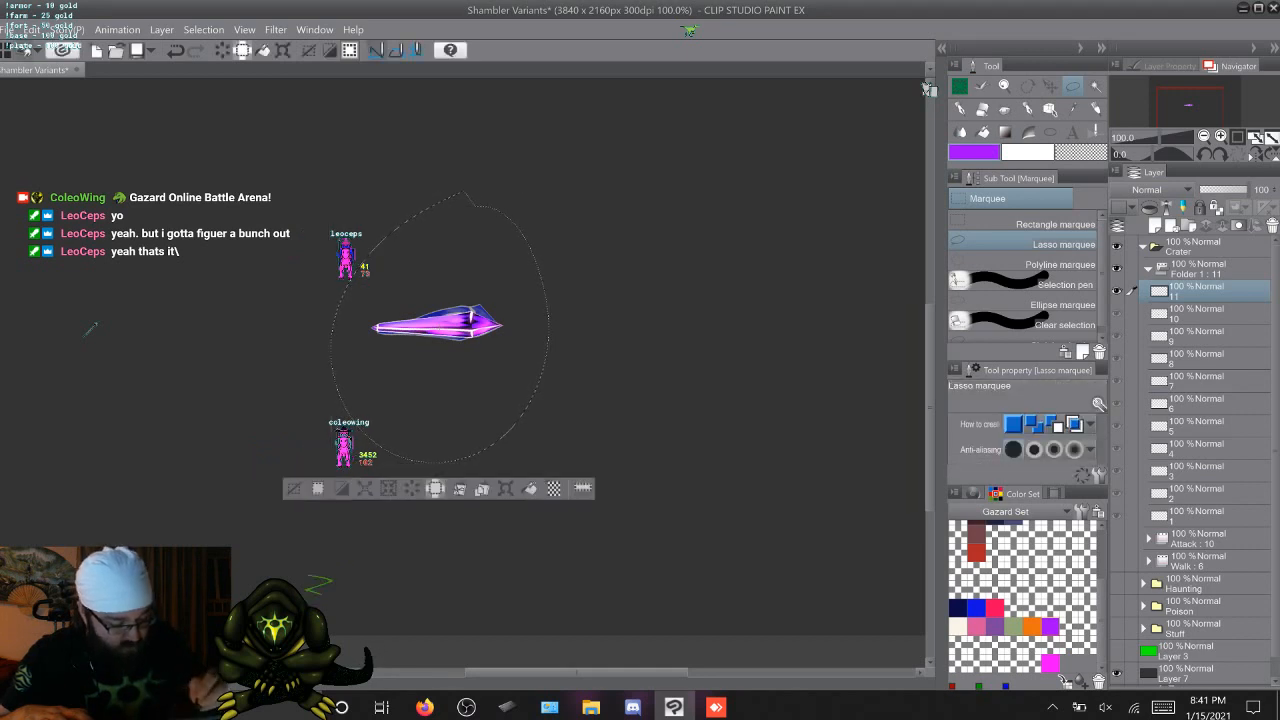
key(ctrl+d)
Flip through the cels to check the rotated crystals against their neighbours, and turn off onion skin
key(alt+[)
key(alt+[)
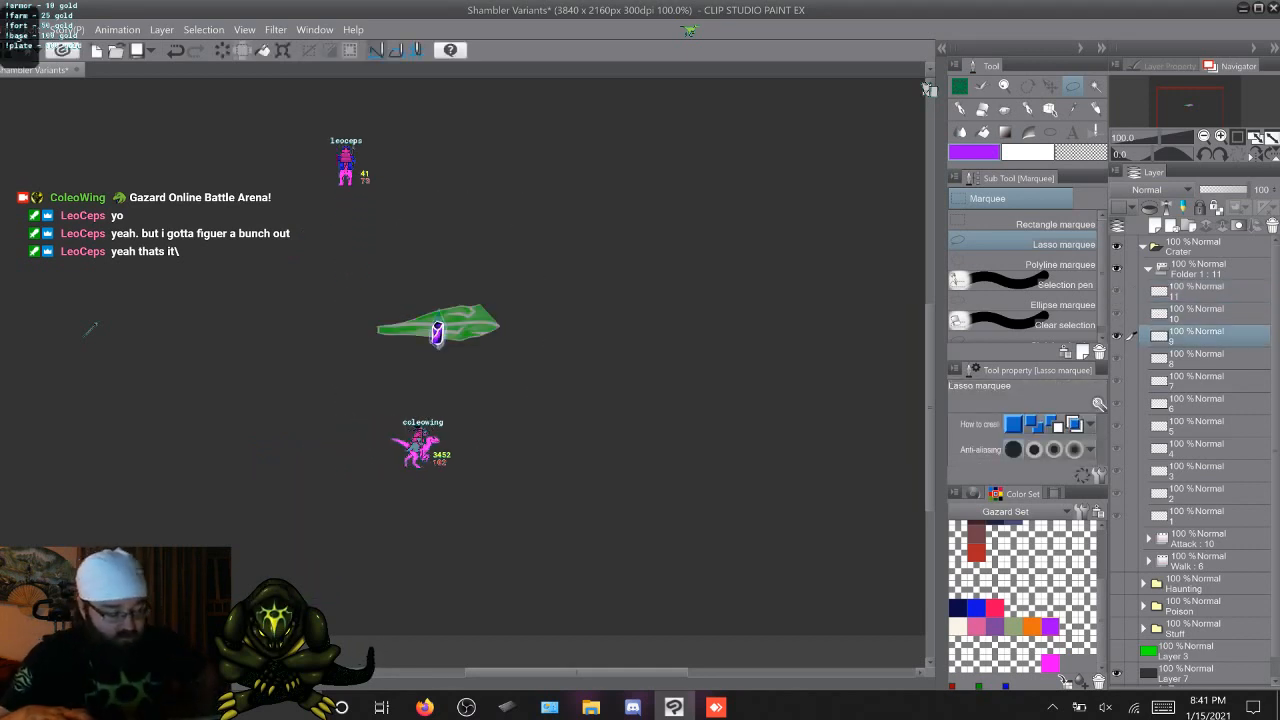
key(alt+])
key(alt+])
key(alt+])
key(alt+])
key(alt+])
key(alt+])
key(alt+])
key(alt+])
key(alt+])
key(alt+])
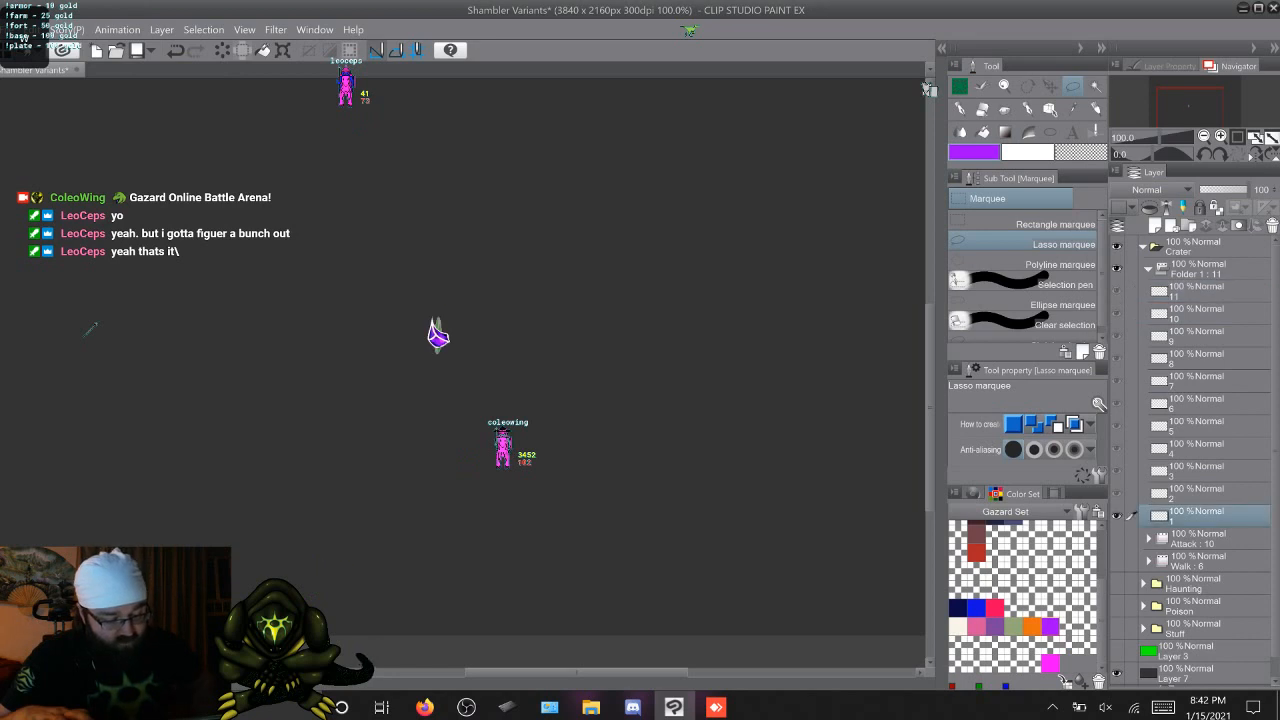
key(alt+])
key(alt+])
key(alt+])
key(alt+])
key(alt+])
key(alt+])
key(alt+])
key(alt+])
key(alt+])
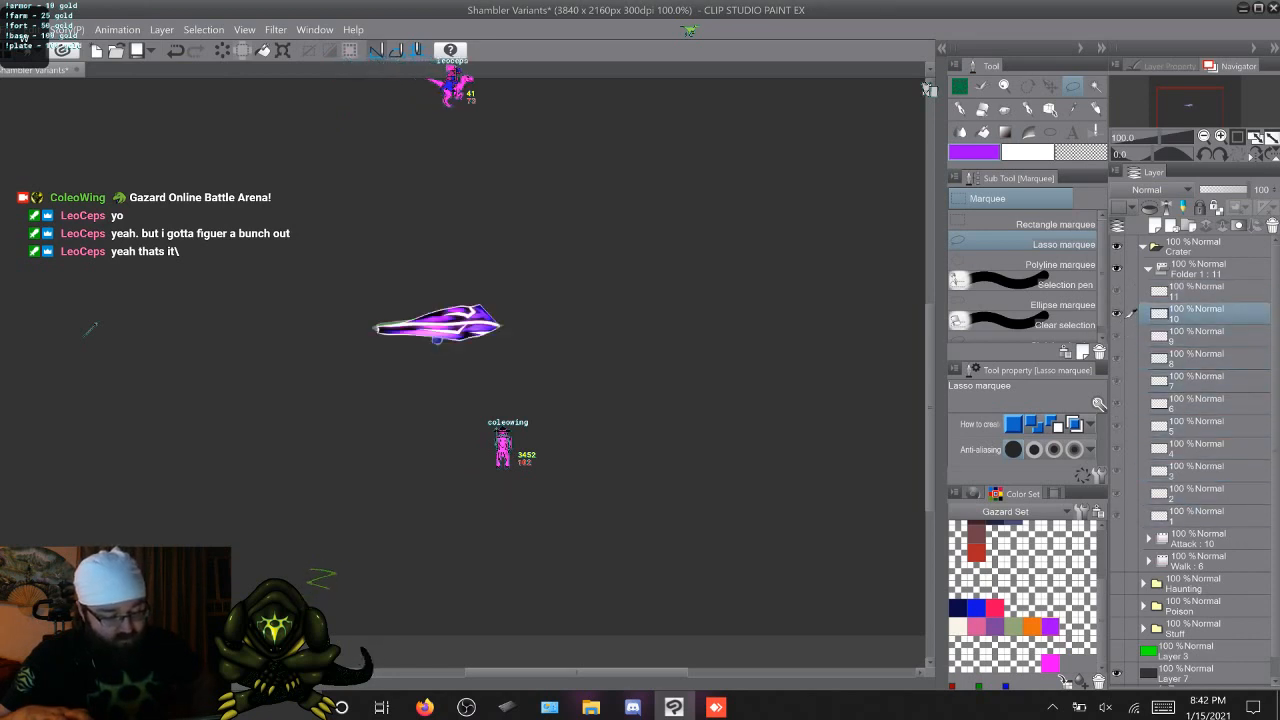
key(alt+])
key(alt+])
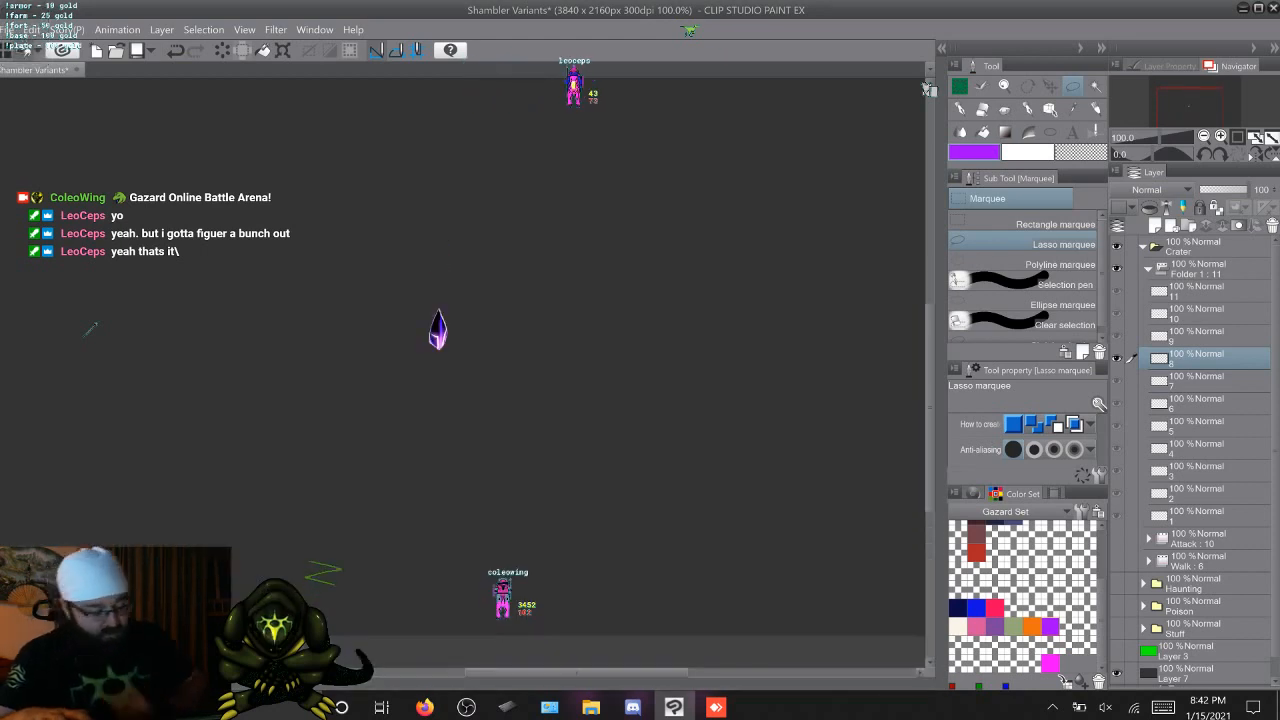
Cycle through the 11 cels without onion skin and compare the horizontal crystals on cels 10 and 11
key(alt+])
key(alt+])
key(alt+])
key(alt+])
key(alt+])
key(alt+])
key(alt+])
key(alt+])
key(alt+])
key(alt+])
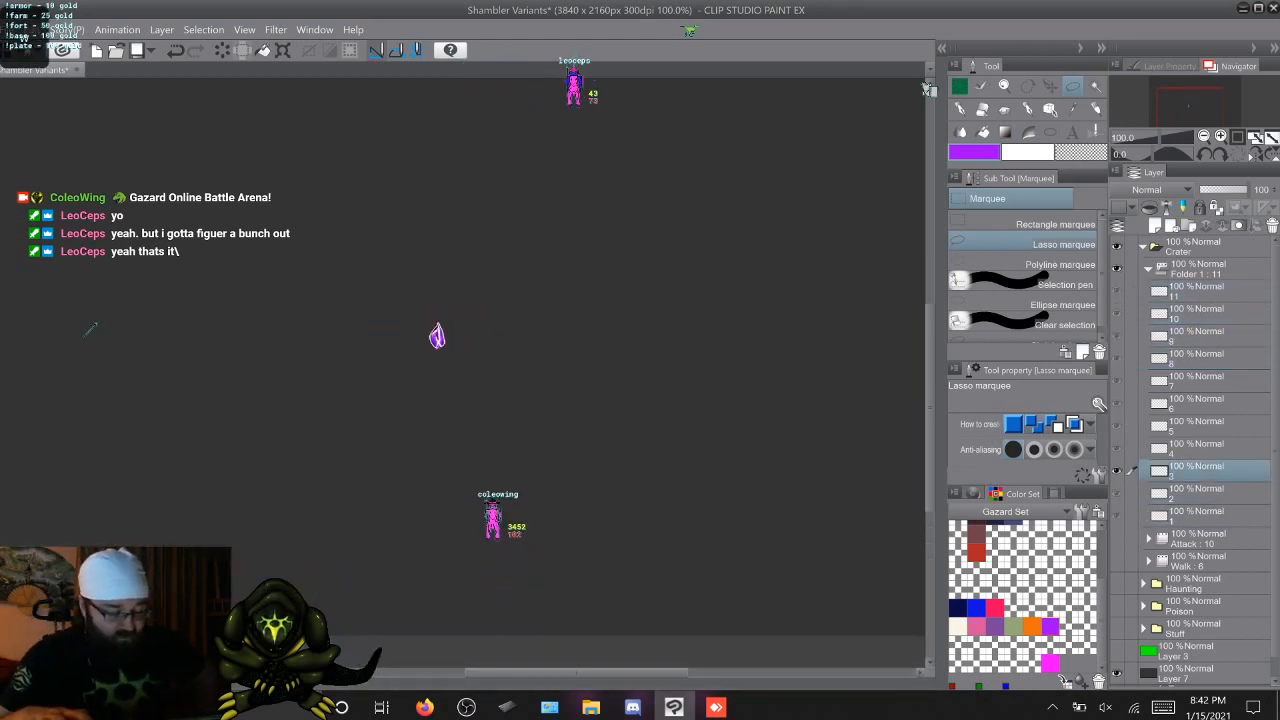
key(alt+])
key(alt+])
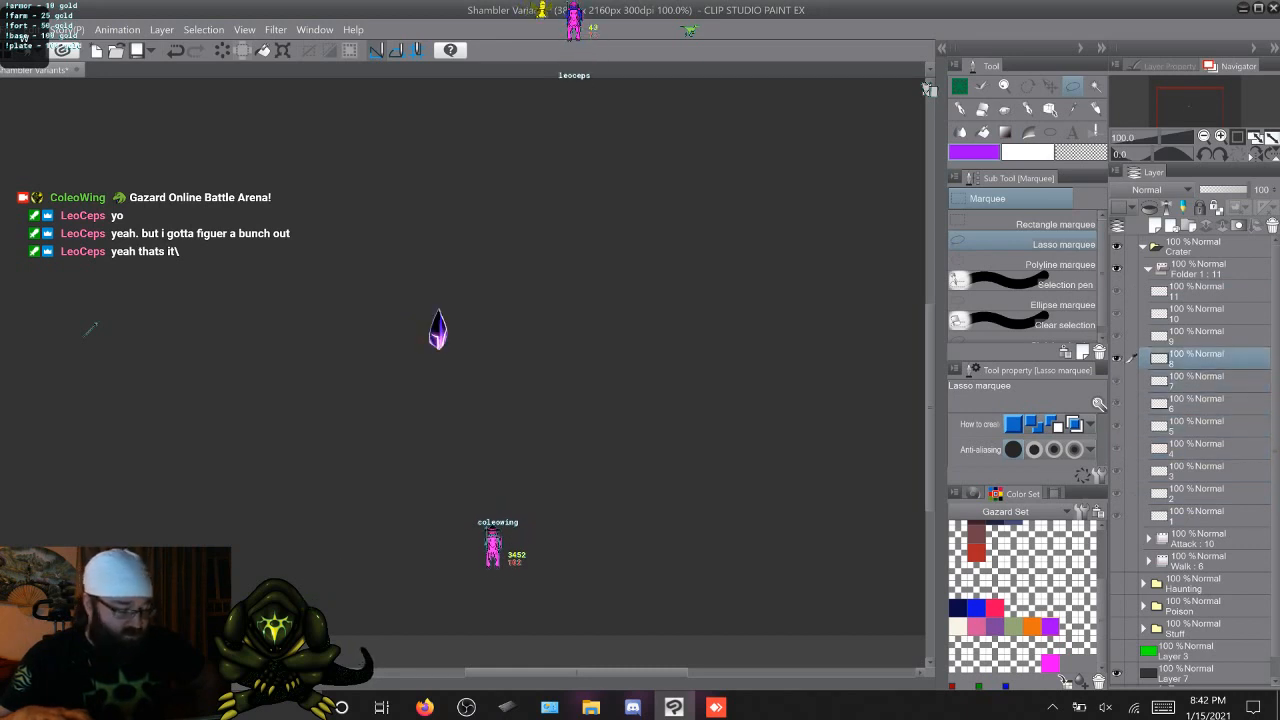
key(alt+])
key(alt+])
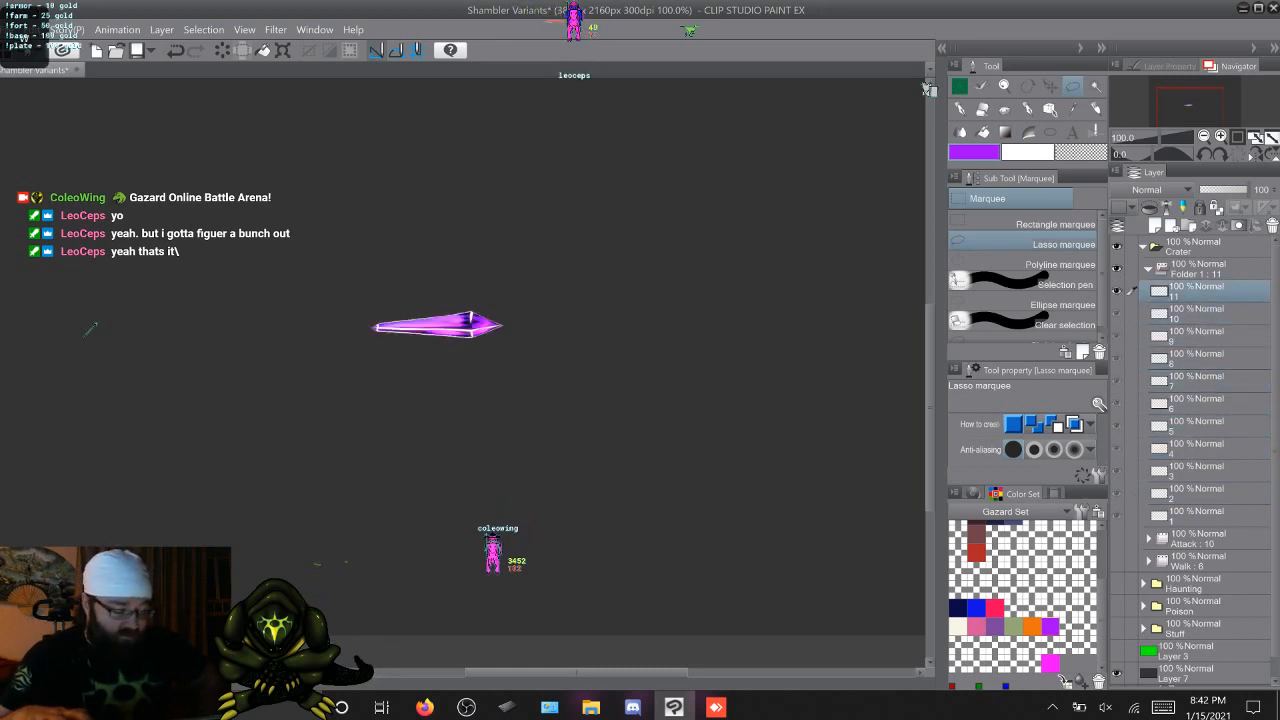
key(alt+[)
key(alt+[)
key(alt+[)
key(alt+[)
key(alt+[)
key(alt+[)
key(alt+[)
key(alt+[)
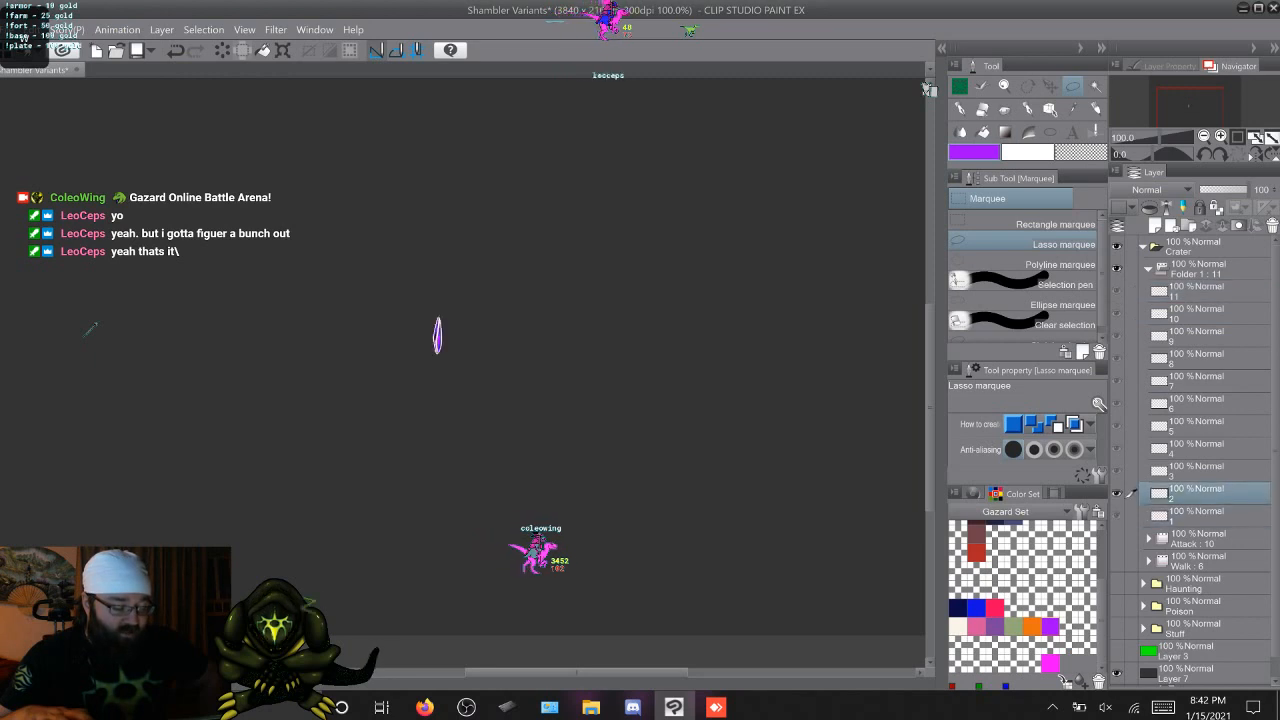
key(alt+])
key(alt+])
key(alt+])
key(alt+])
key(alt+])
key(alt+])
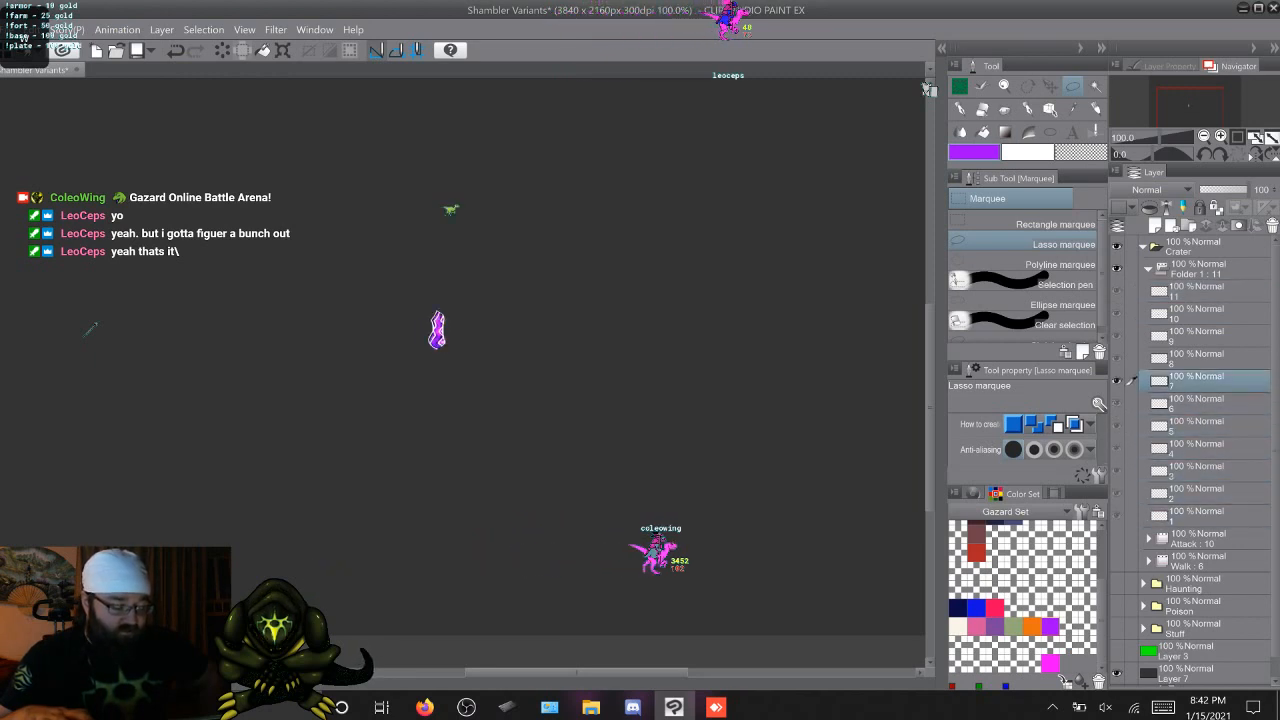
key(alt+])
key(alt+])
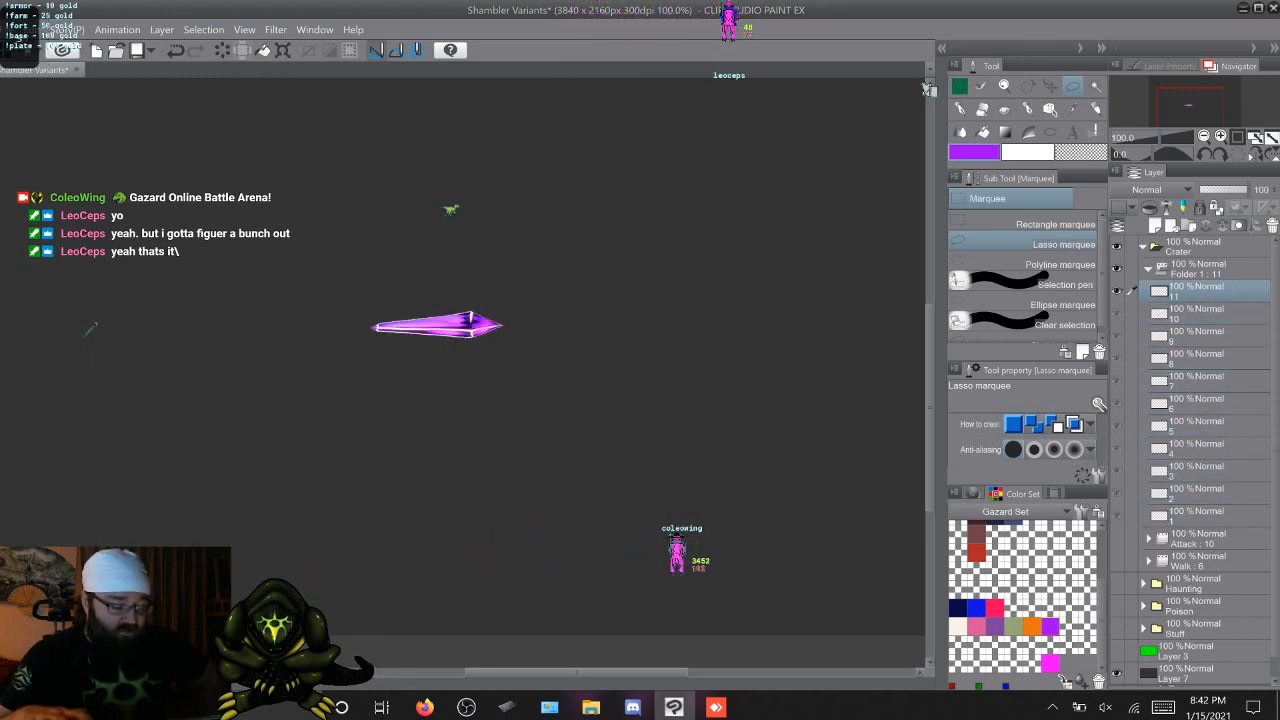
key(alt+[)
key(alt+])
key(alt+[)
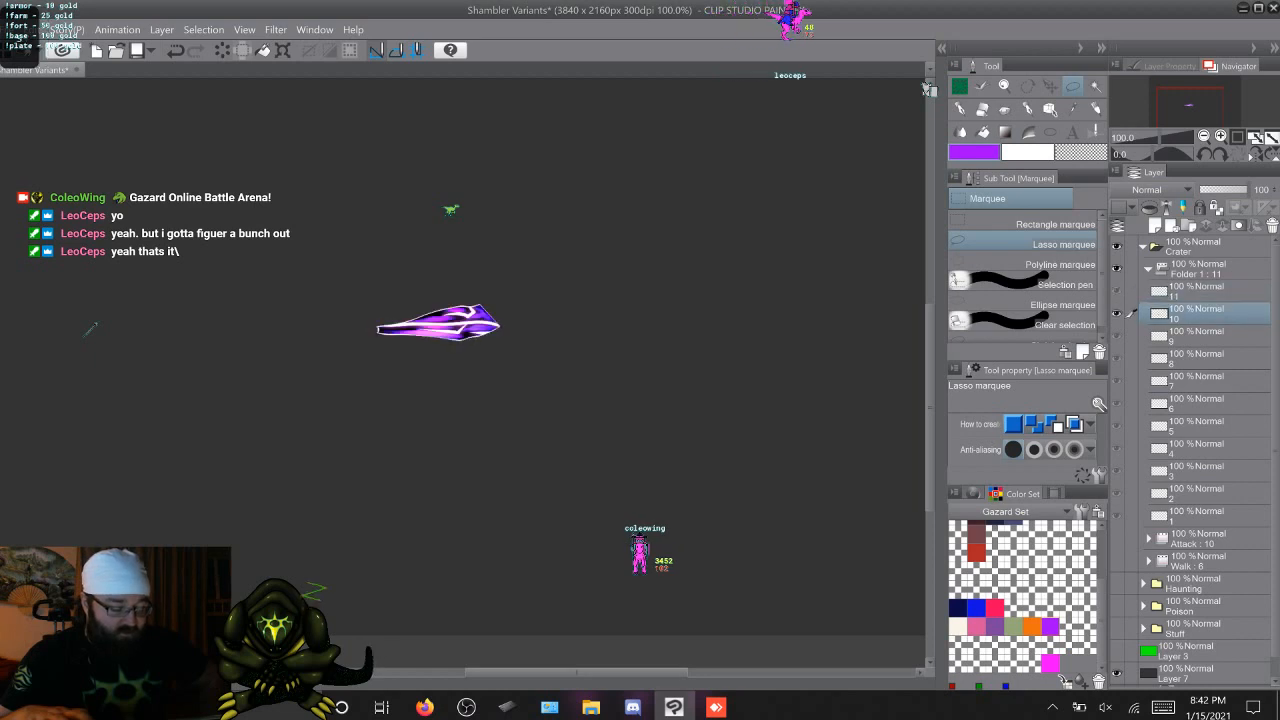
key(alt+])
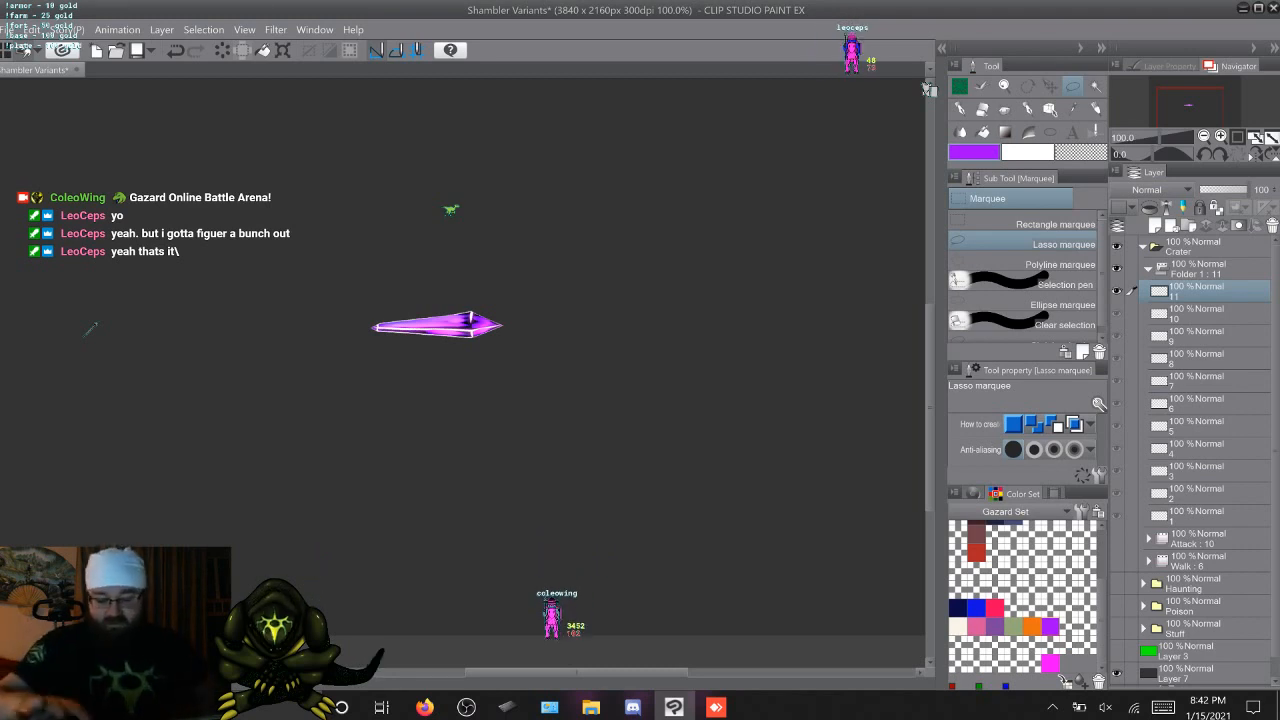
Cycle quickly through all 11 cels several times to preview the complete crystal animation as a loop
key(w)
key(w)
key(w)
key(w)
key(w)
key(w)
key(w)
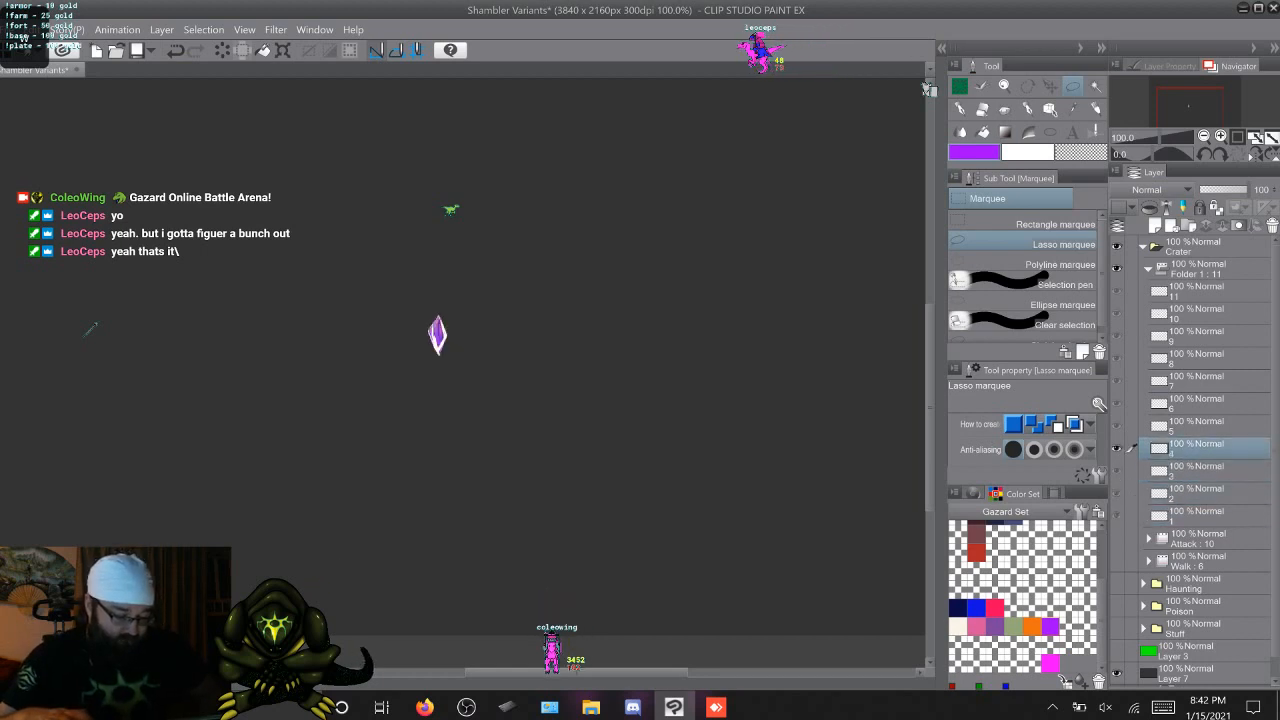
key(w)
key(w)
key(w)
key(w)
key(w)
key(w)
key(w)
key(w)
key(w)
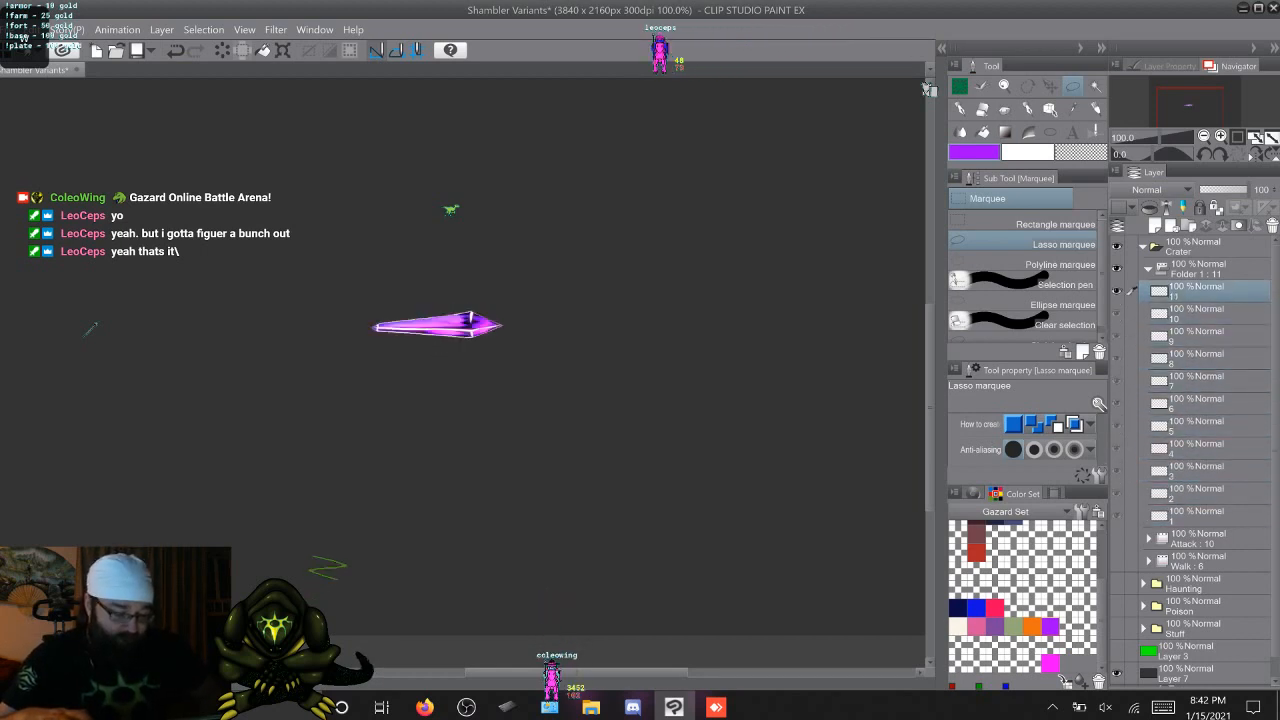
key(w)
key(w)
key(w)
key(w)
key(w)
key(w)
key(w)
key(w)
key(w)
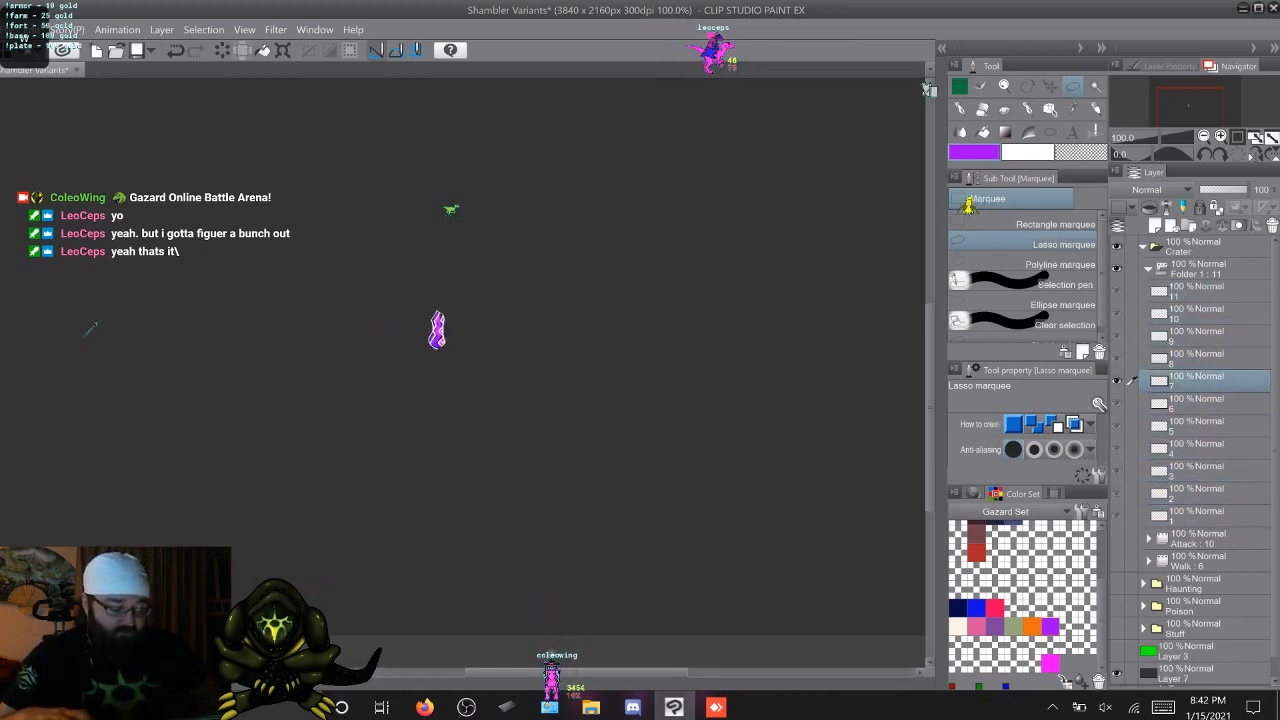
key(w)
key(w)
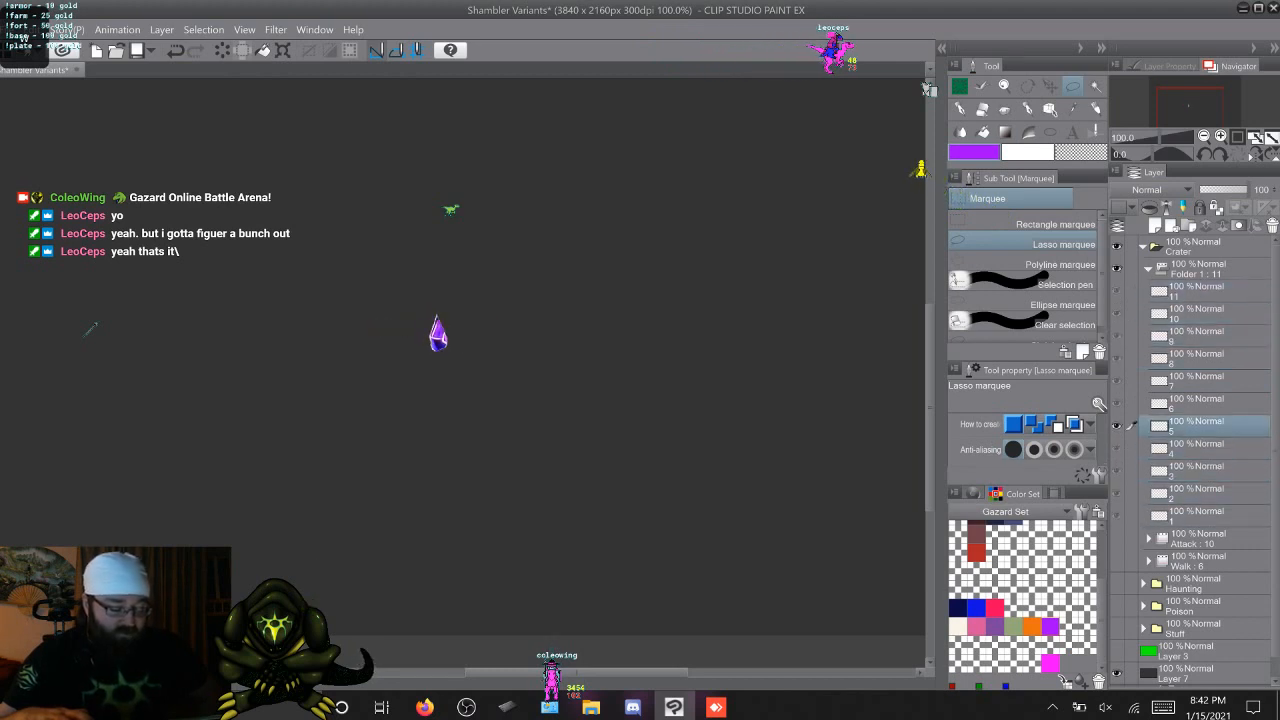
key(w)
key(w)
key(w)
key(w)
key(w)
key(w)
key(w)
key(w)
key(w)
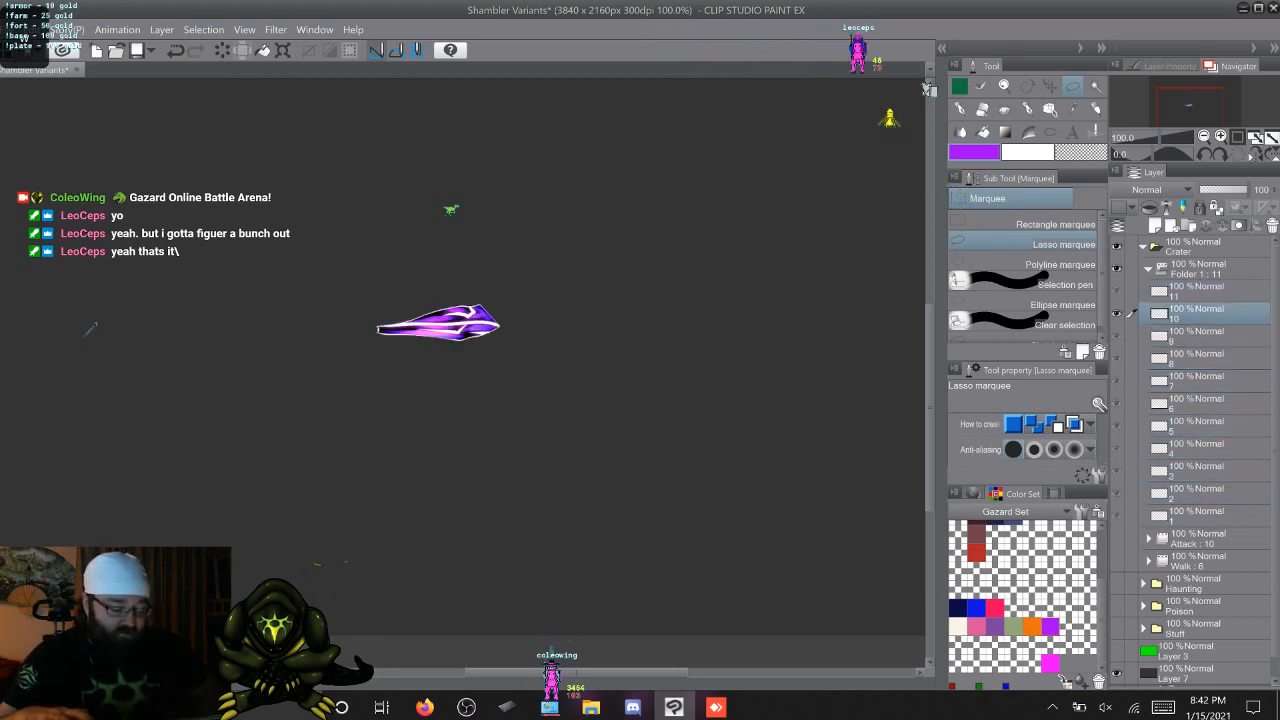
key(w)
key(w)
key(w)
key(w)
key(w)
key(w)
key(w)
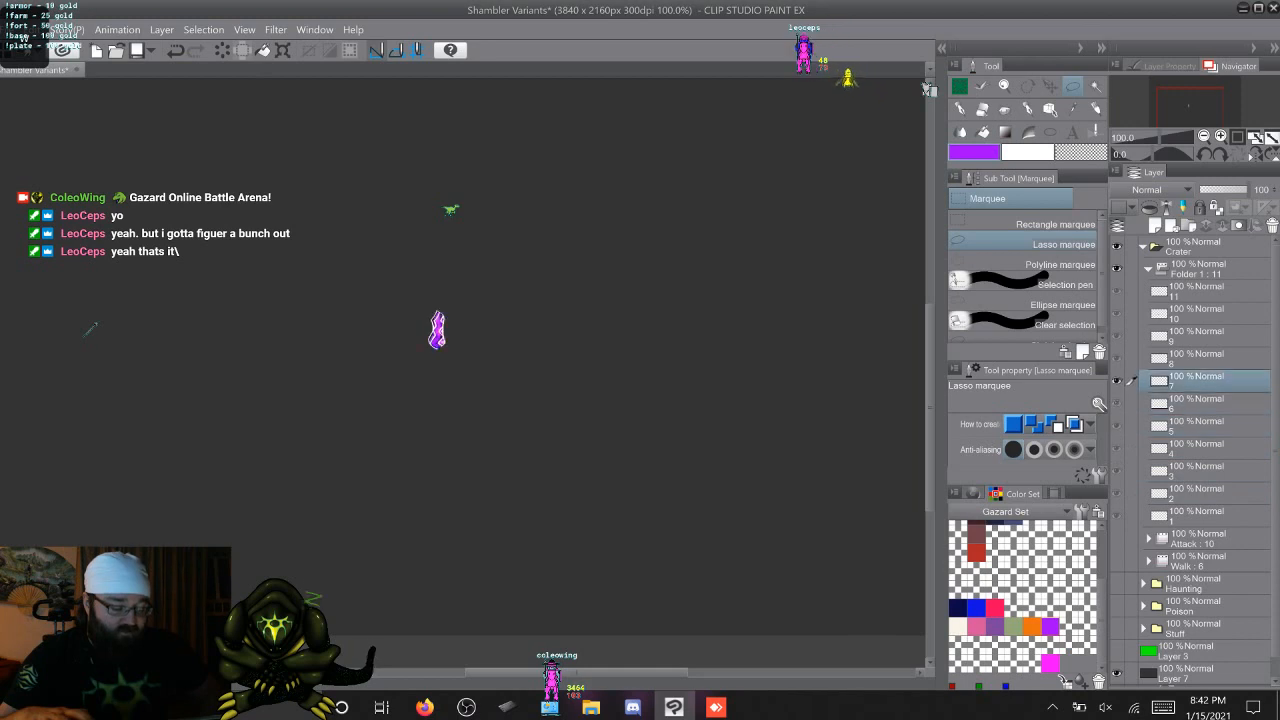
key(w)
key(w)
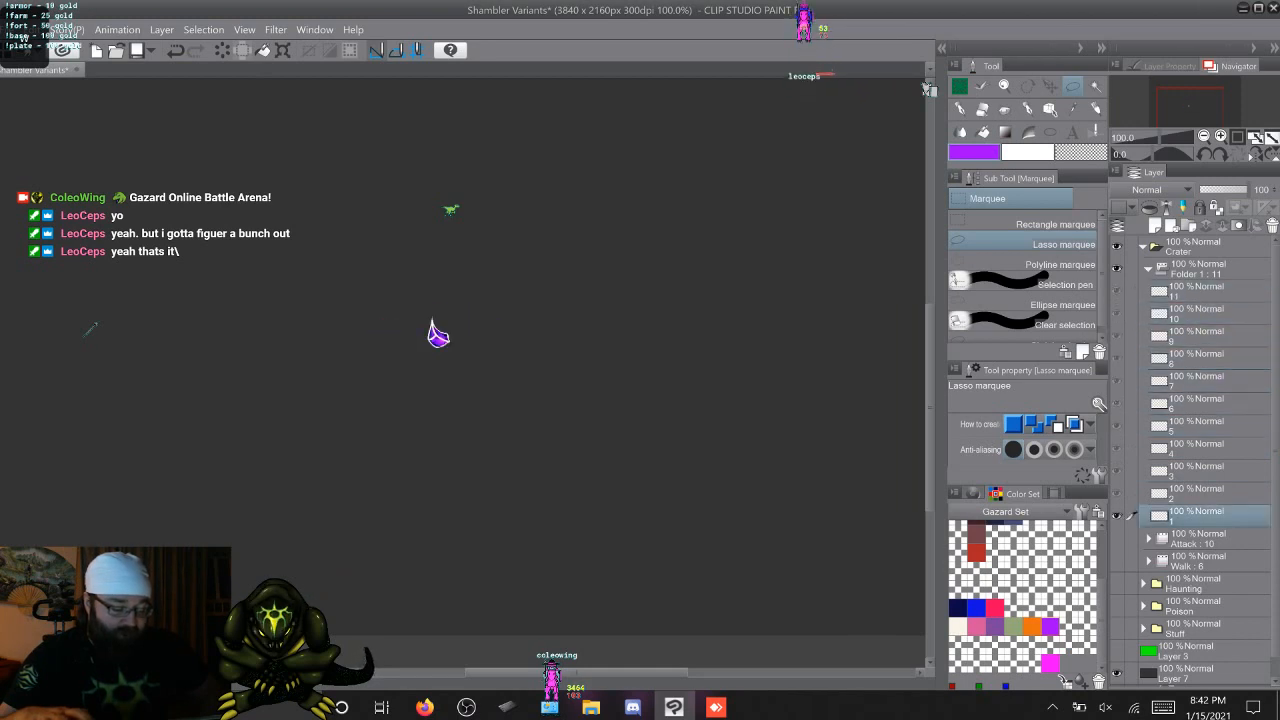
Collapse the 11-cel crystal animation folder in the Crater group and rename it as Crystal Proj
key(q)
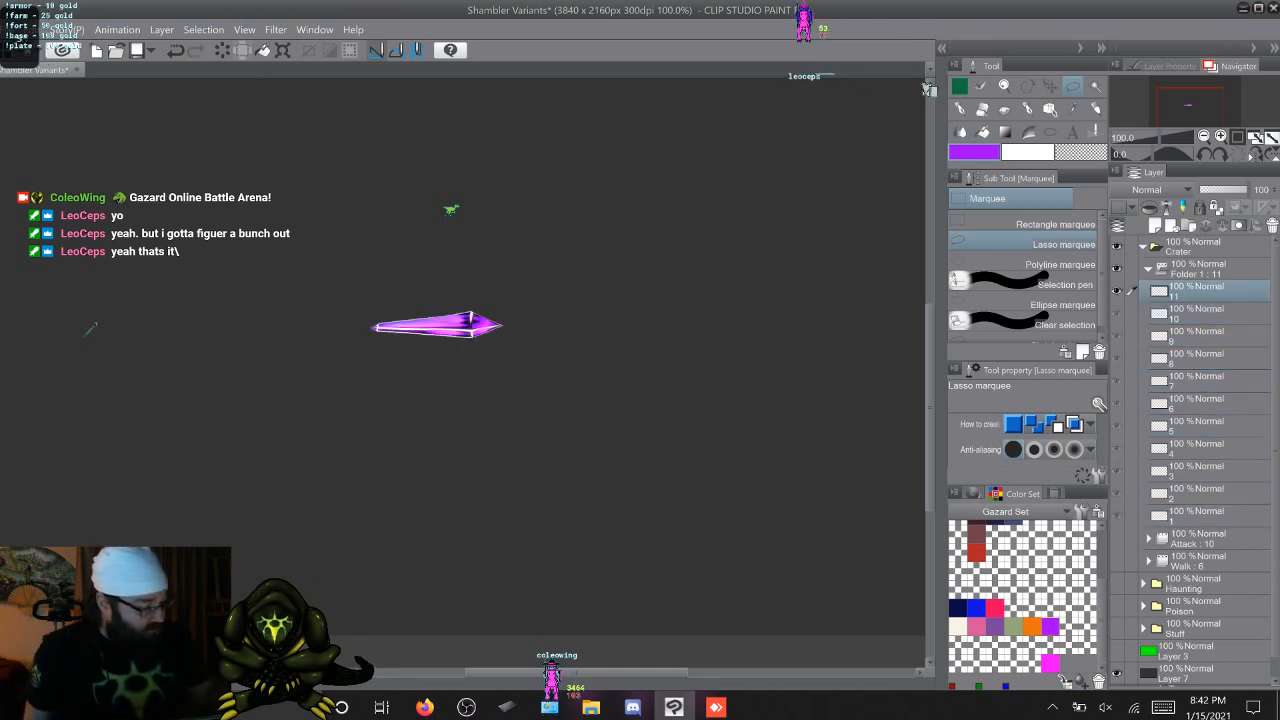
click(1148, 269)
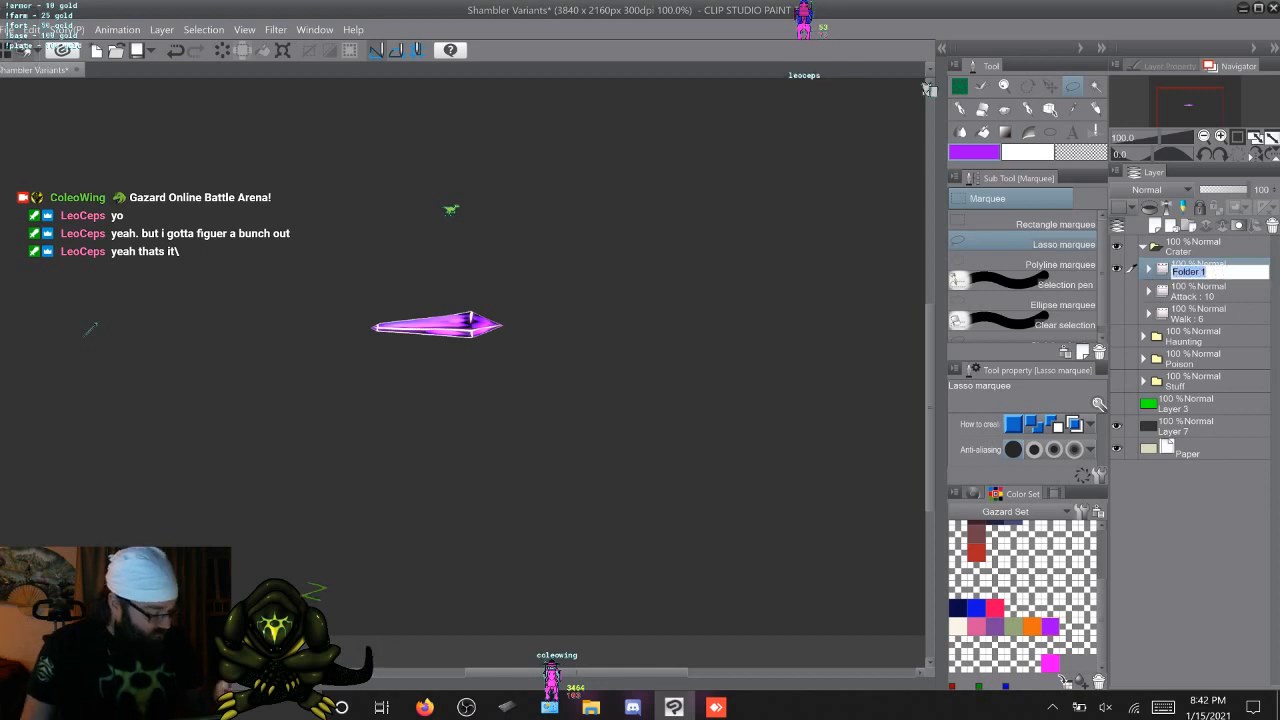
text(C)
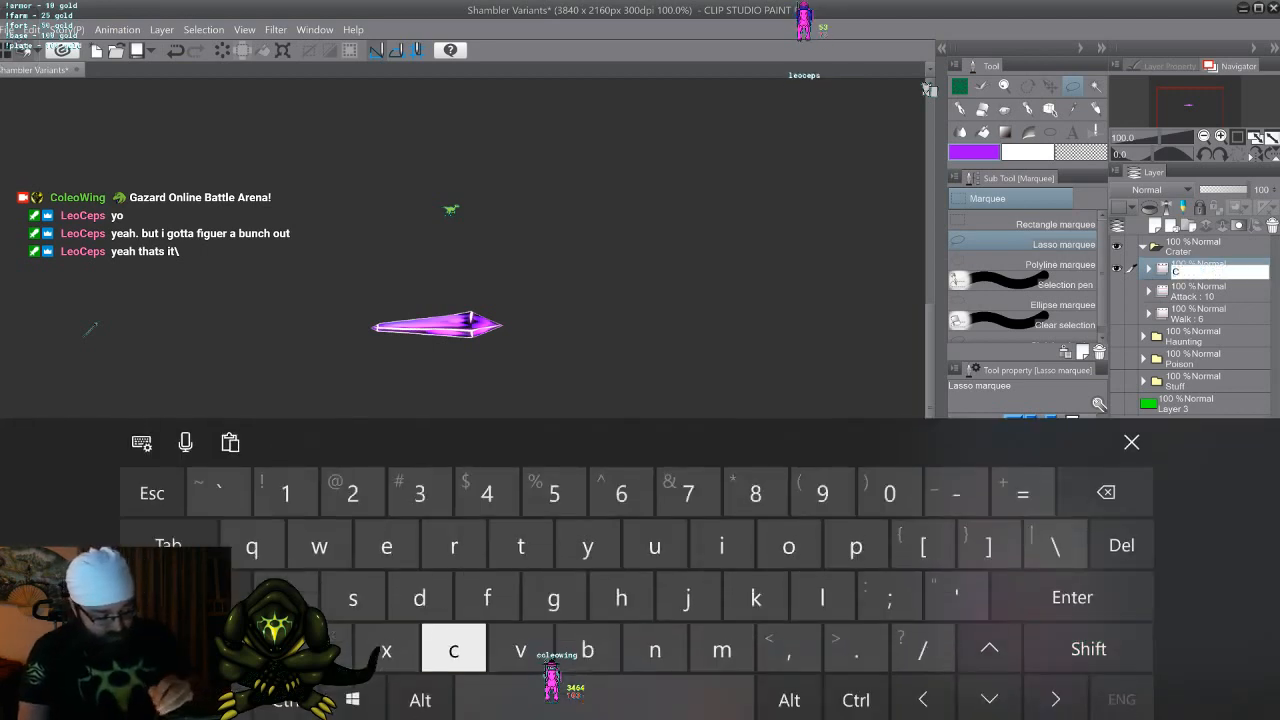
text(ryst)
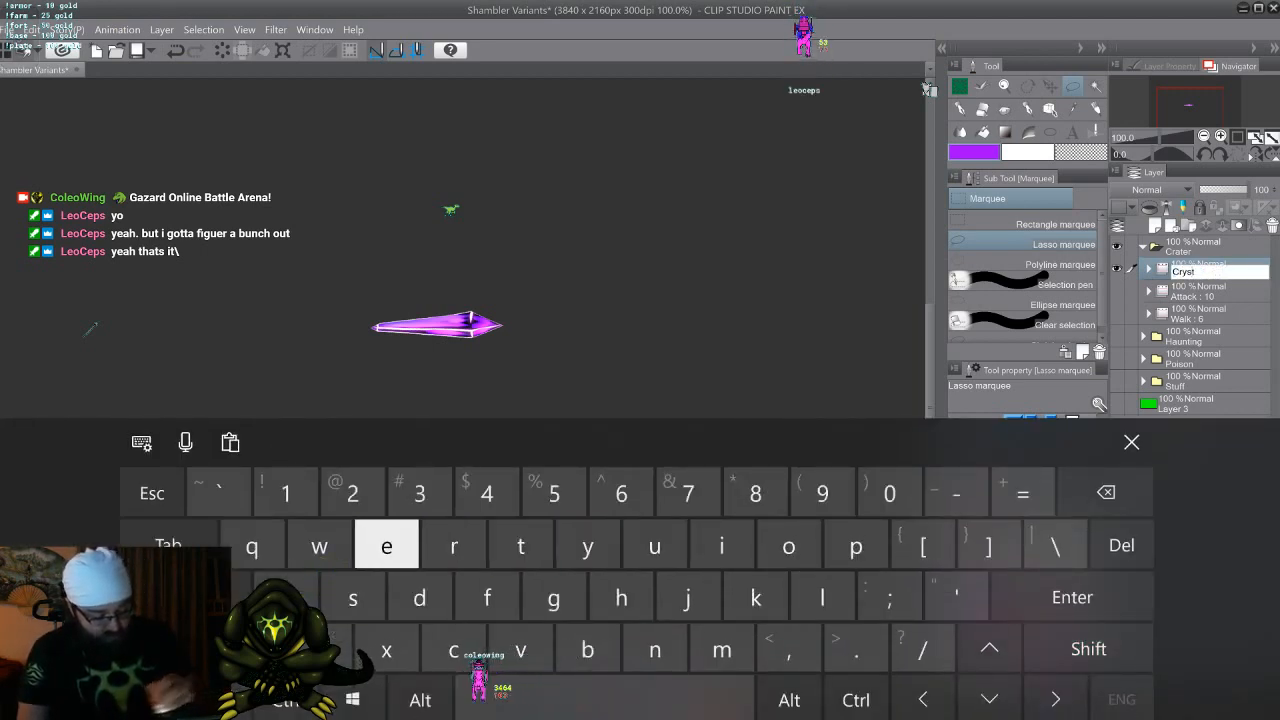
text(al)
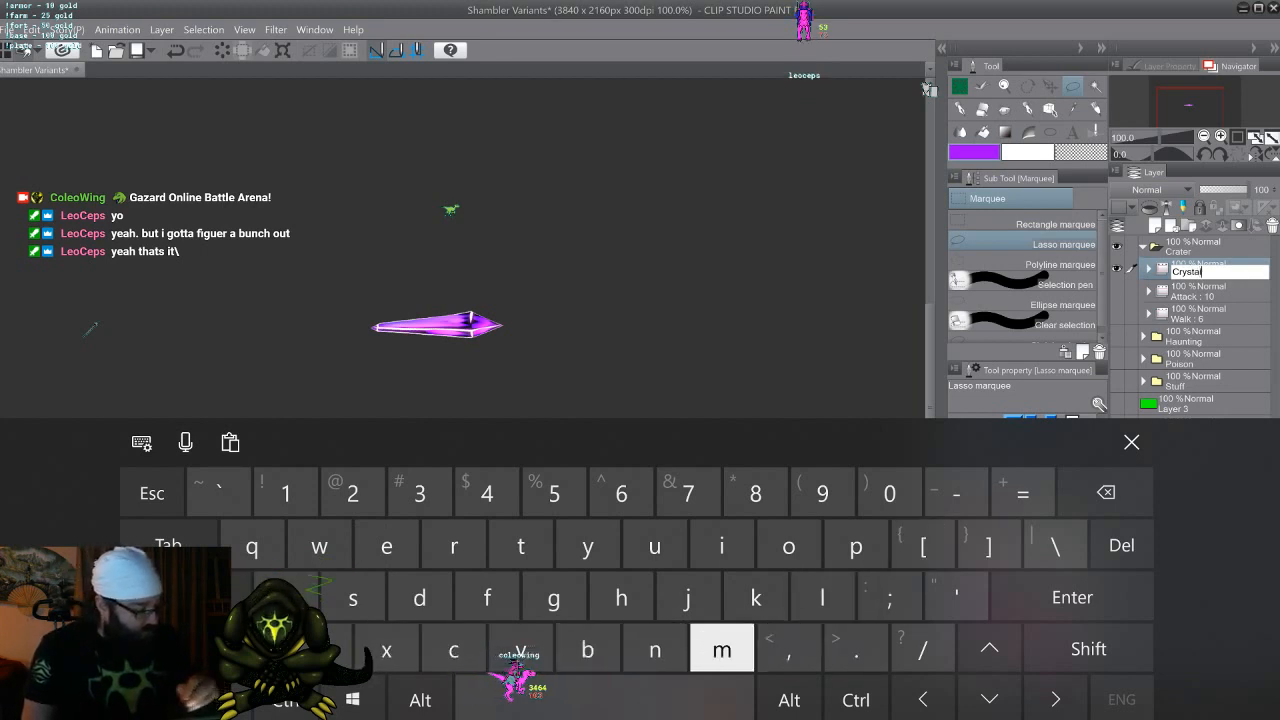
text( P)
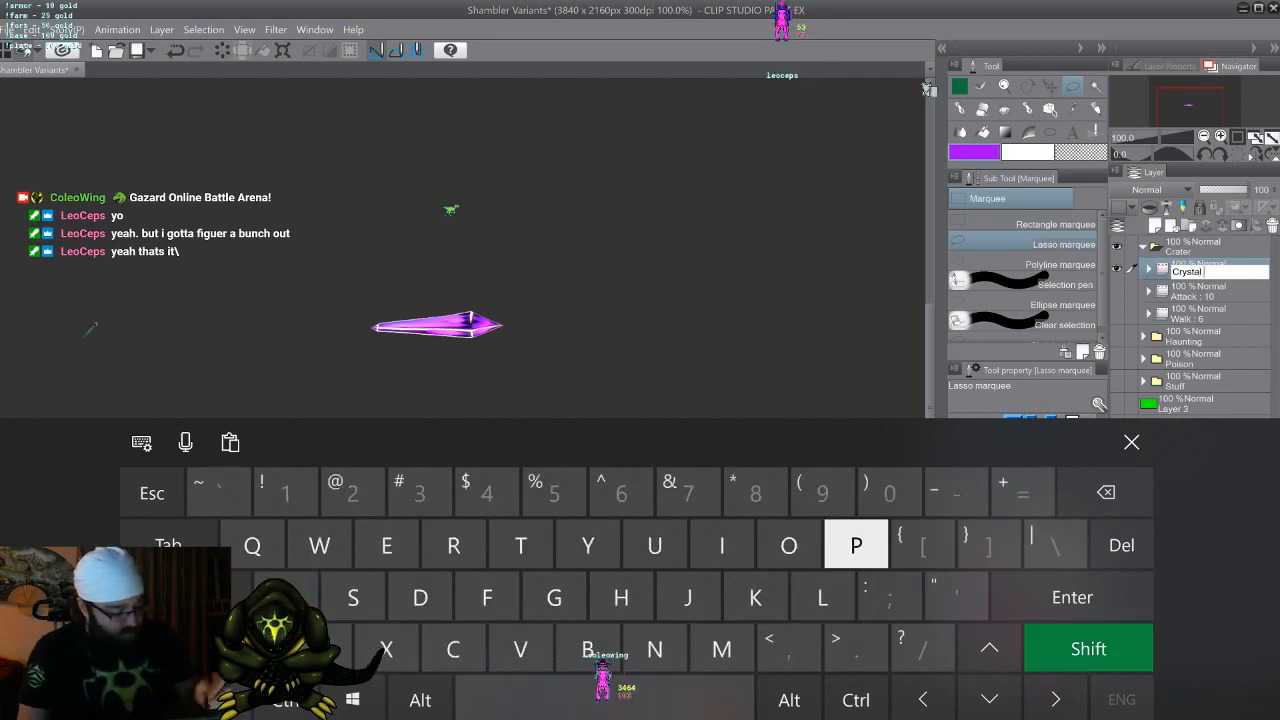
text(roj)
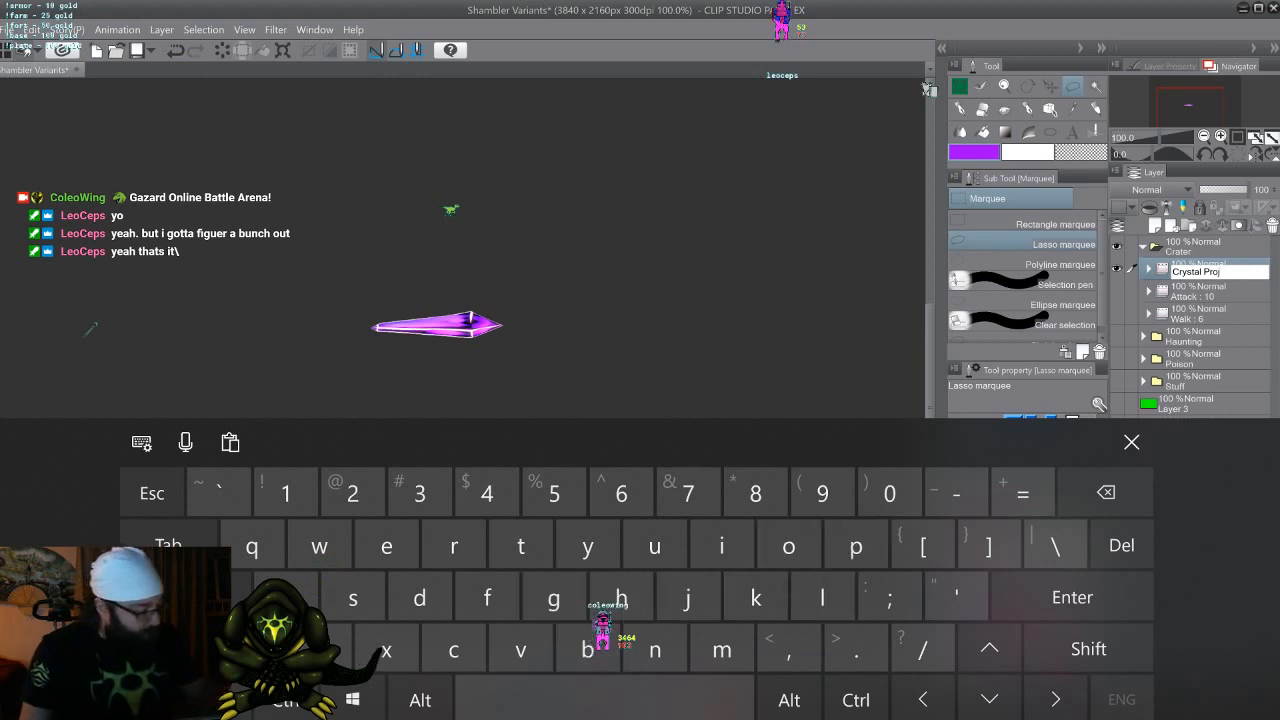
key(Return)
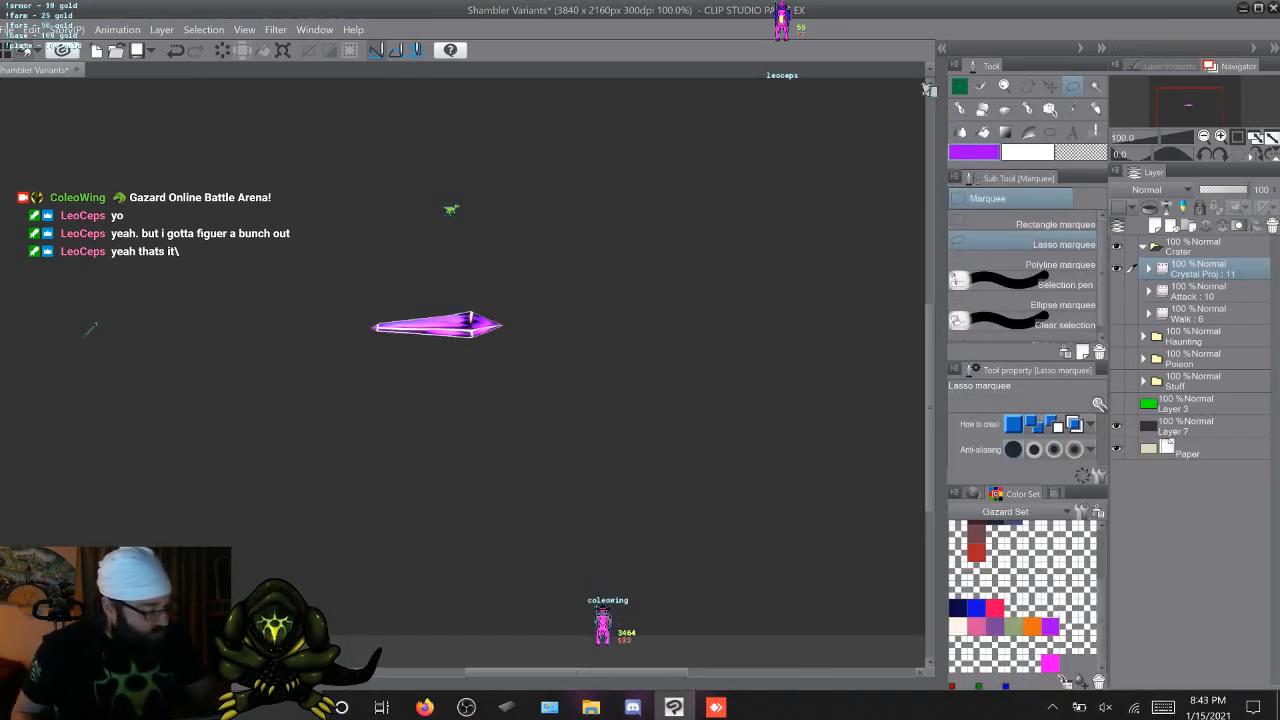
Switch the visible Crater animation from the Crystal Proj folder to the Walk folder, and save the file
drag(1204, 269, 1204, 296)
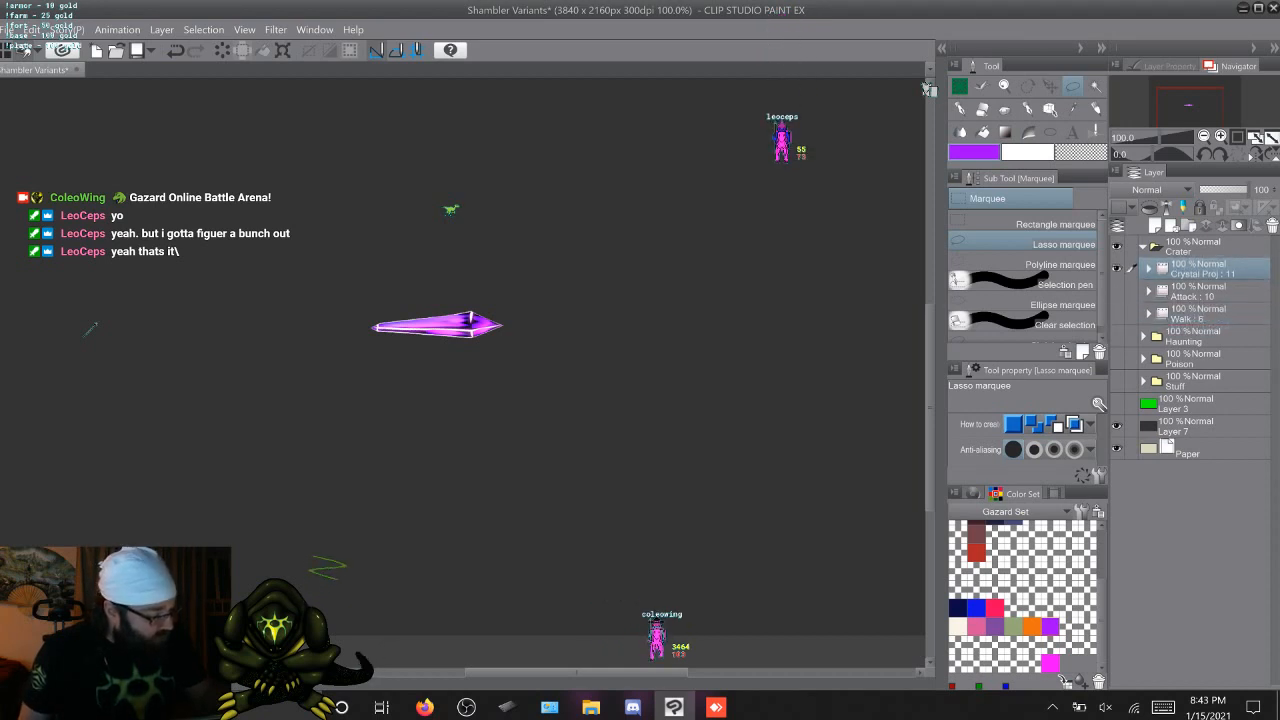
click(1204, 291)
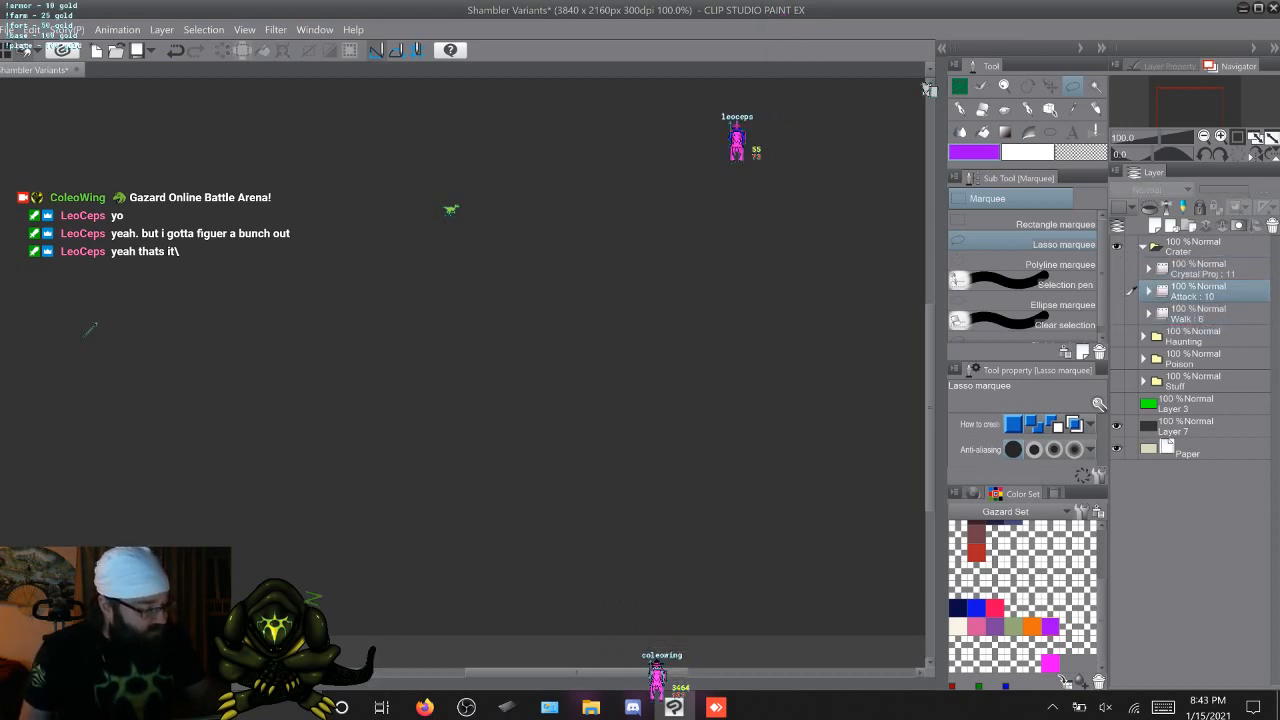
click(1204, 269)
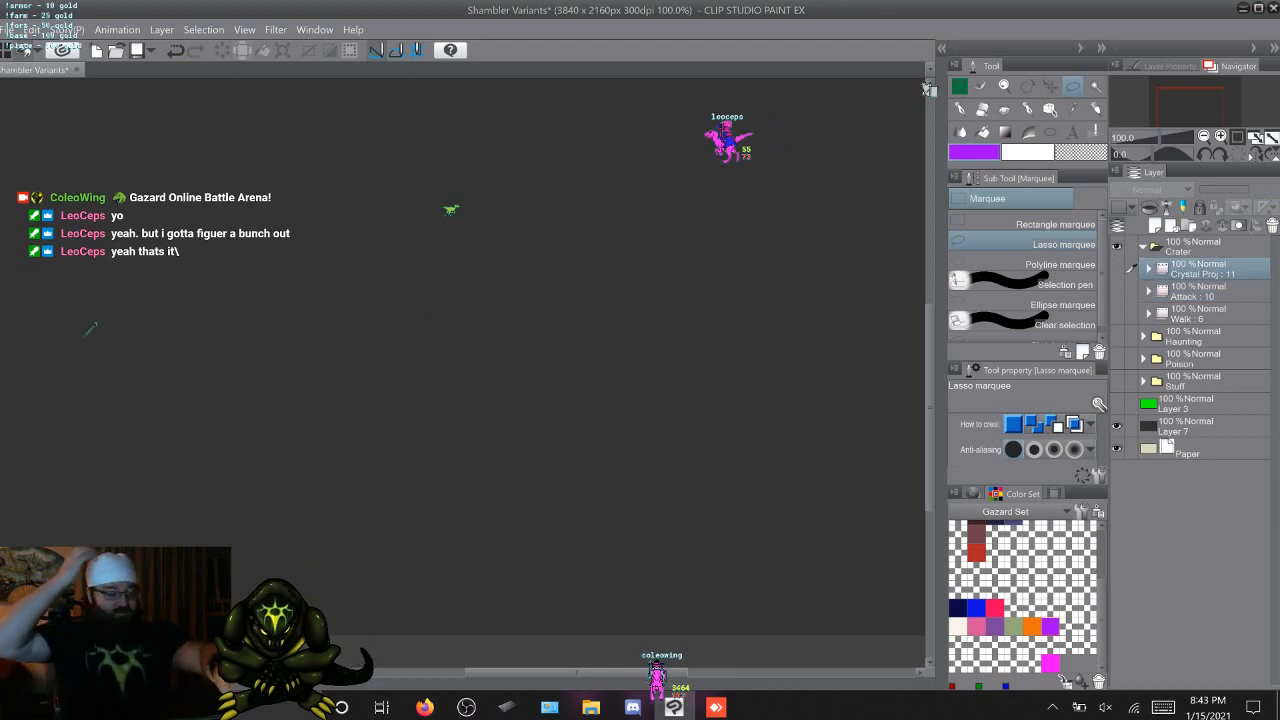
click(1117, 314)
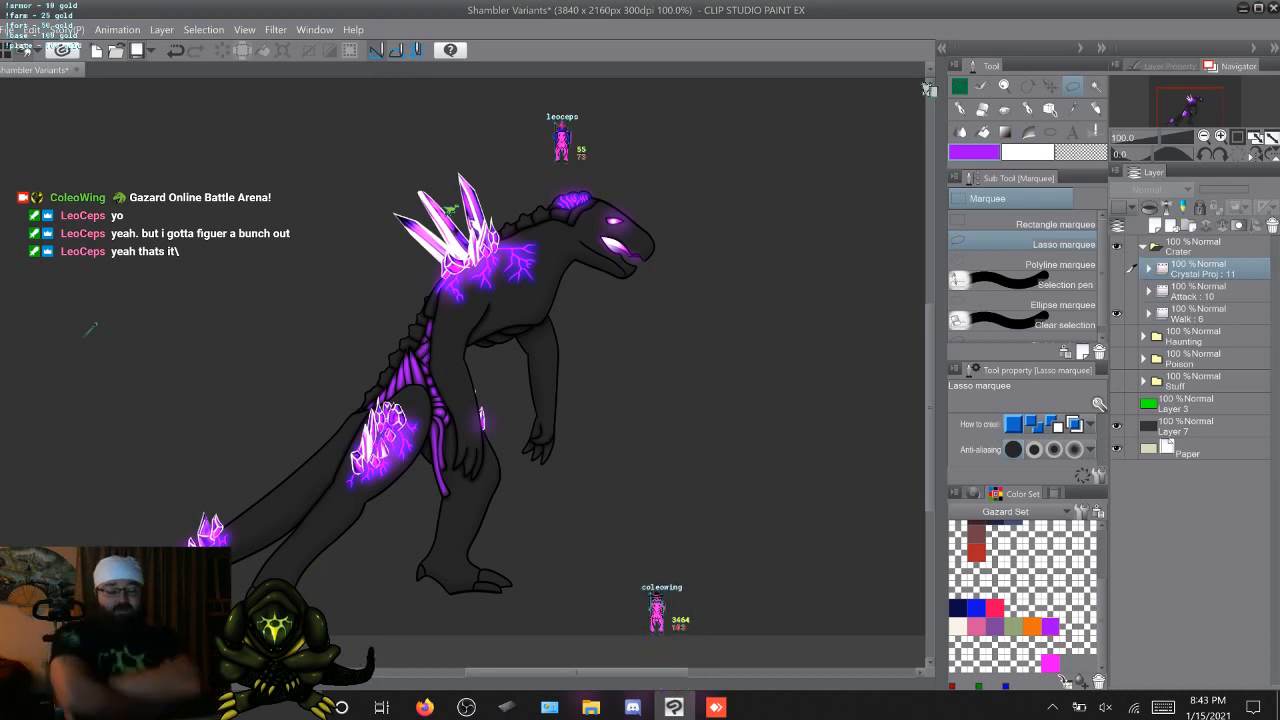
key(ctrl+s)
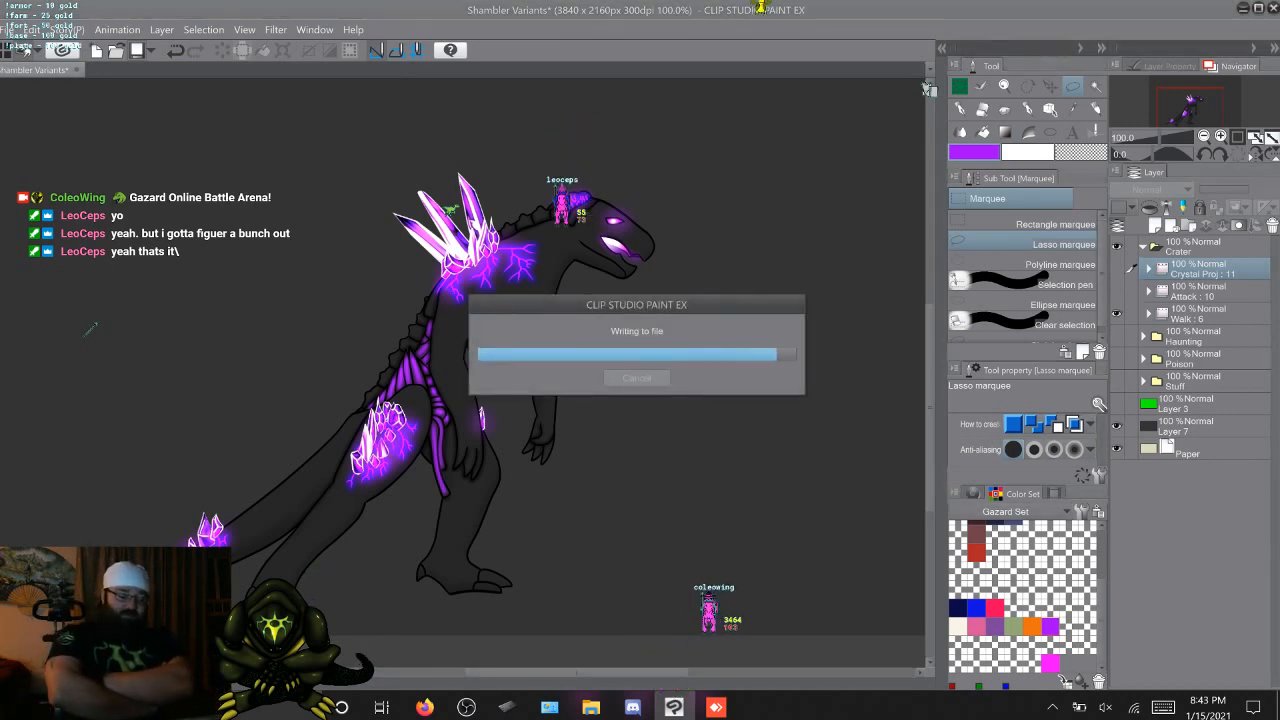
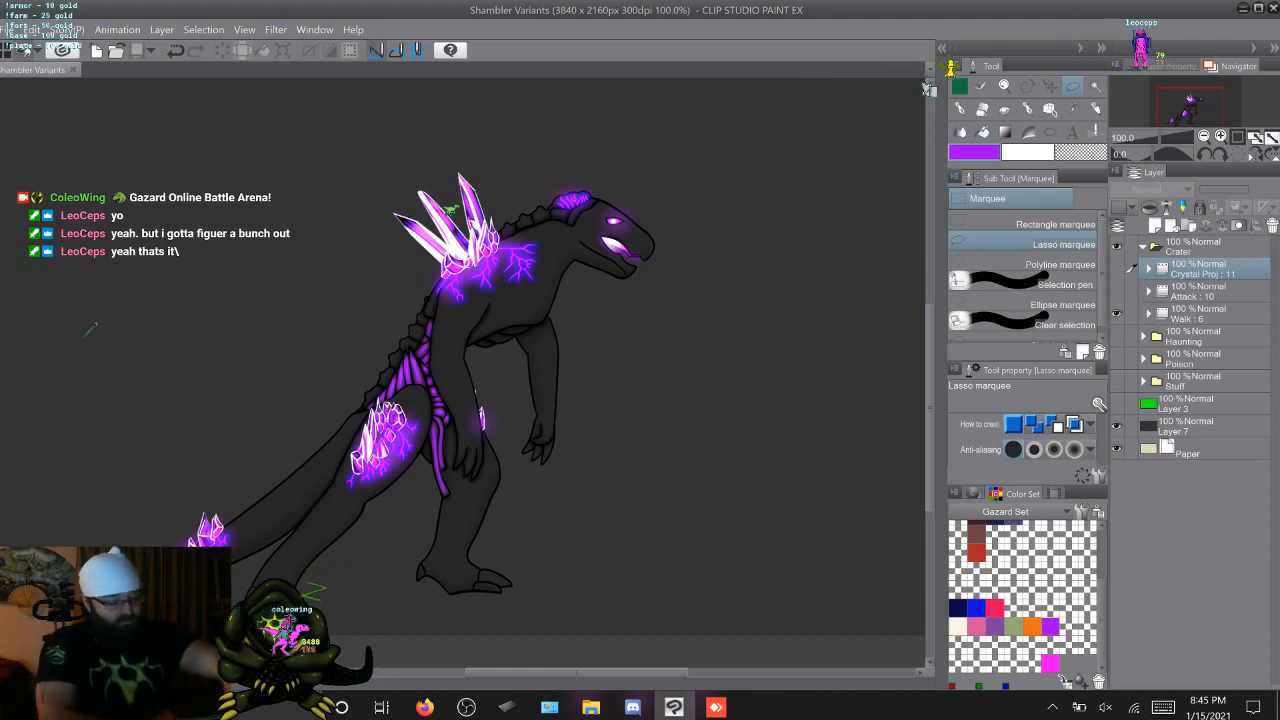
Expand the Walk animation folder in the Crater group and display its cel 1
click(1200, 314)
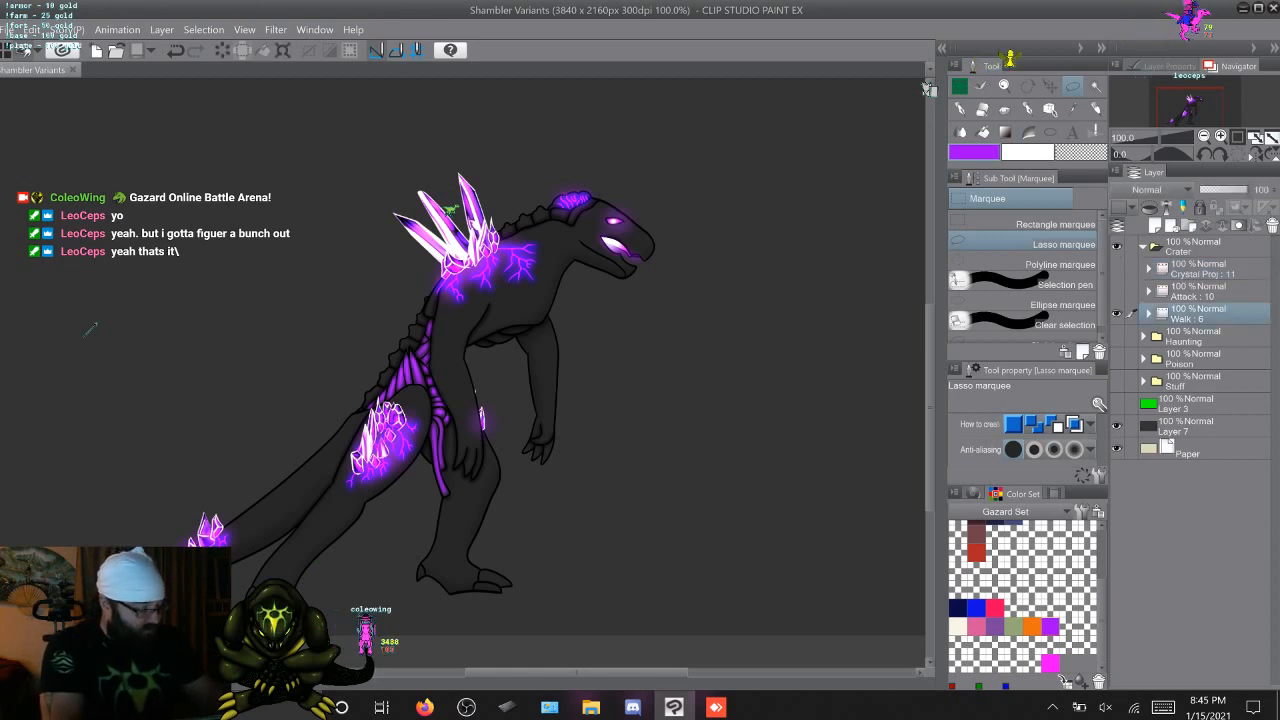
click(1148, 314)
click(1197, 448)
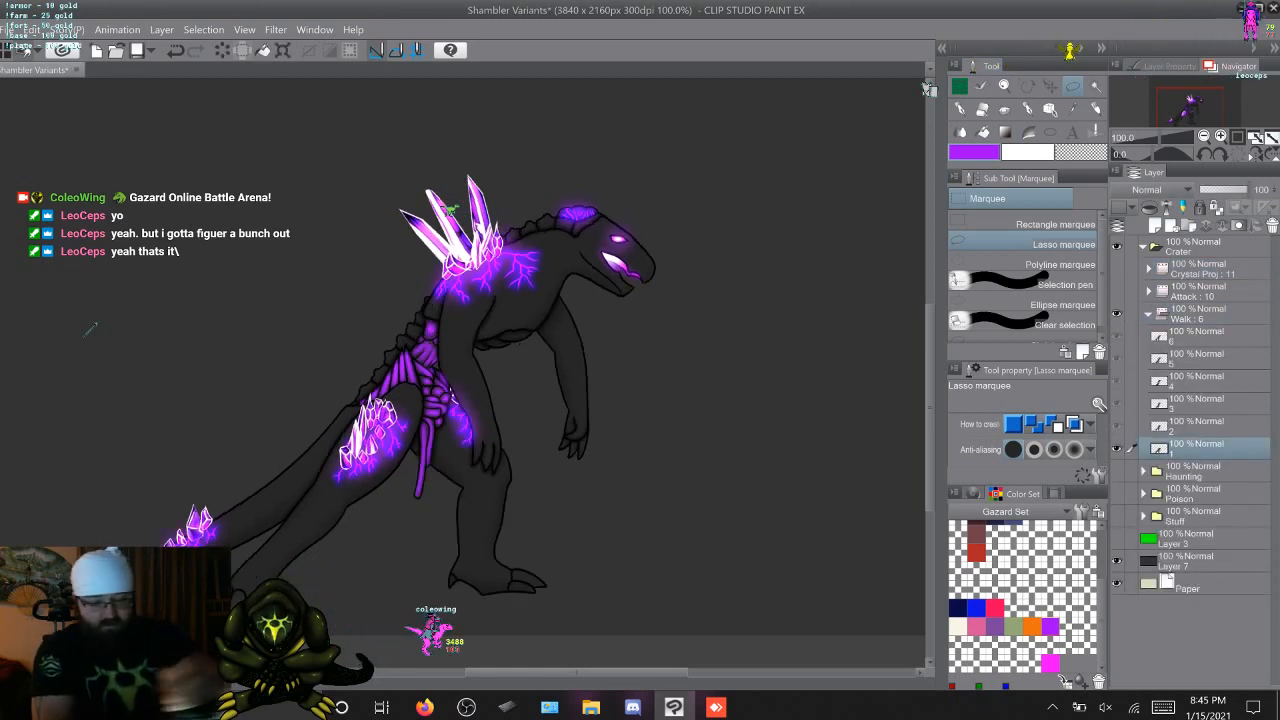
Try a Hue/Saturation/Luminosity correction on Walk cel 1, lowering Saturation to about -69 and bringing it back to -1
click(32, 30)
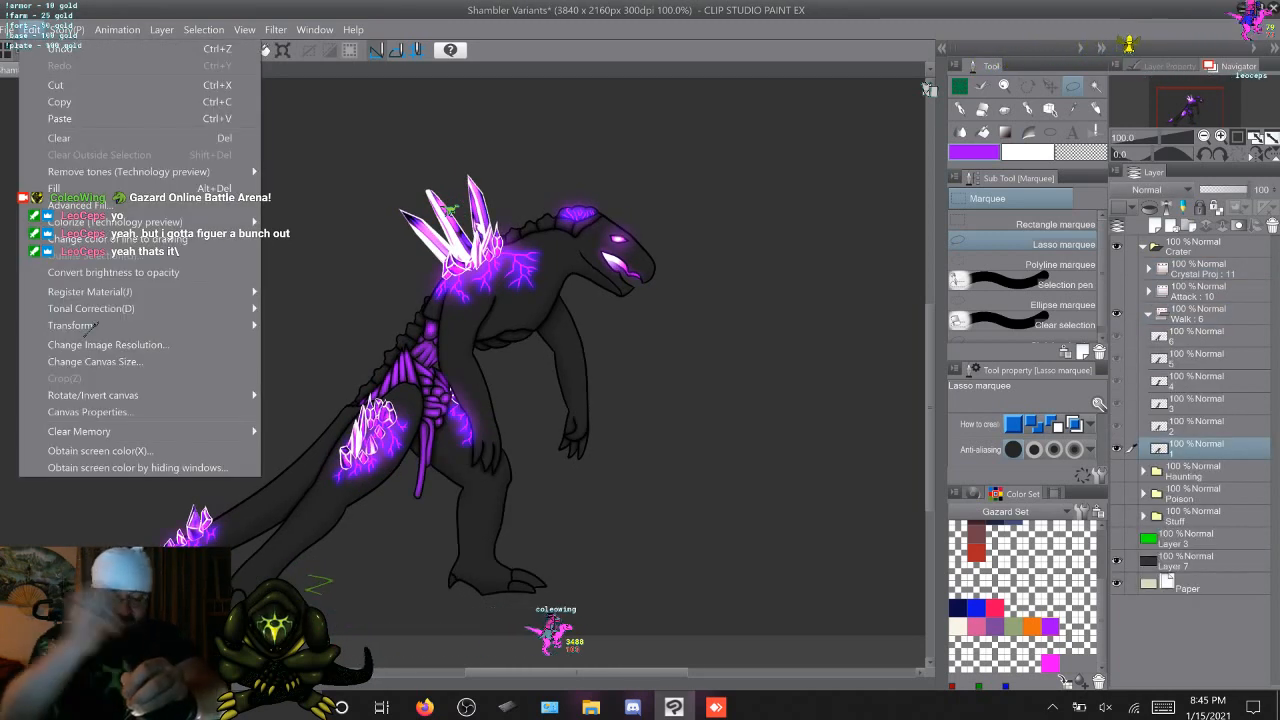
mouse_move(91, 308)
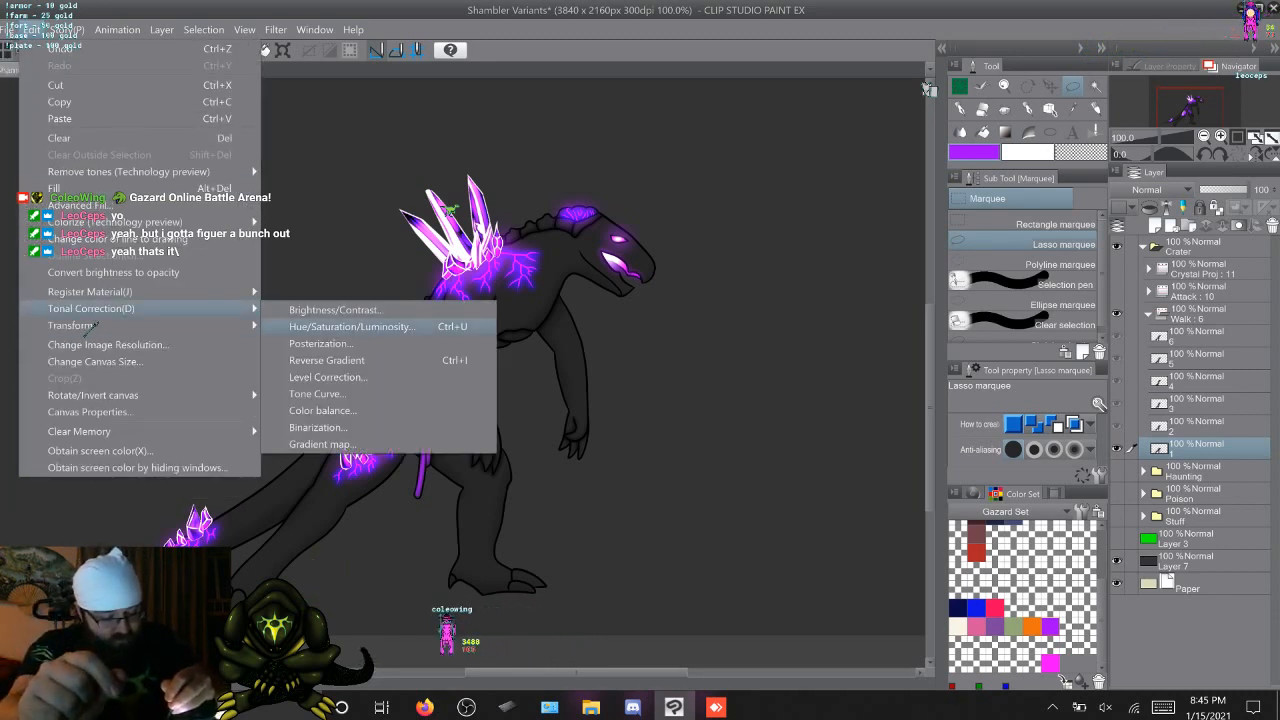
key(Return)
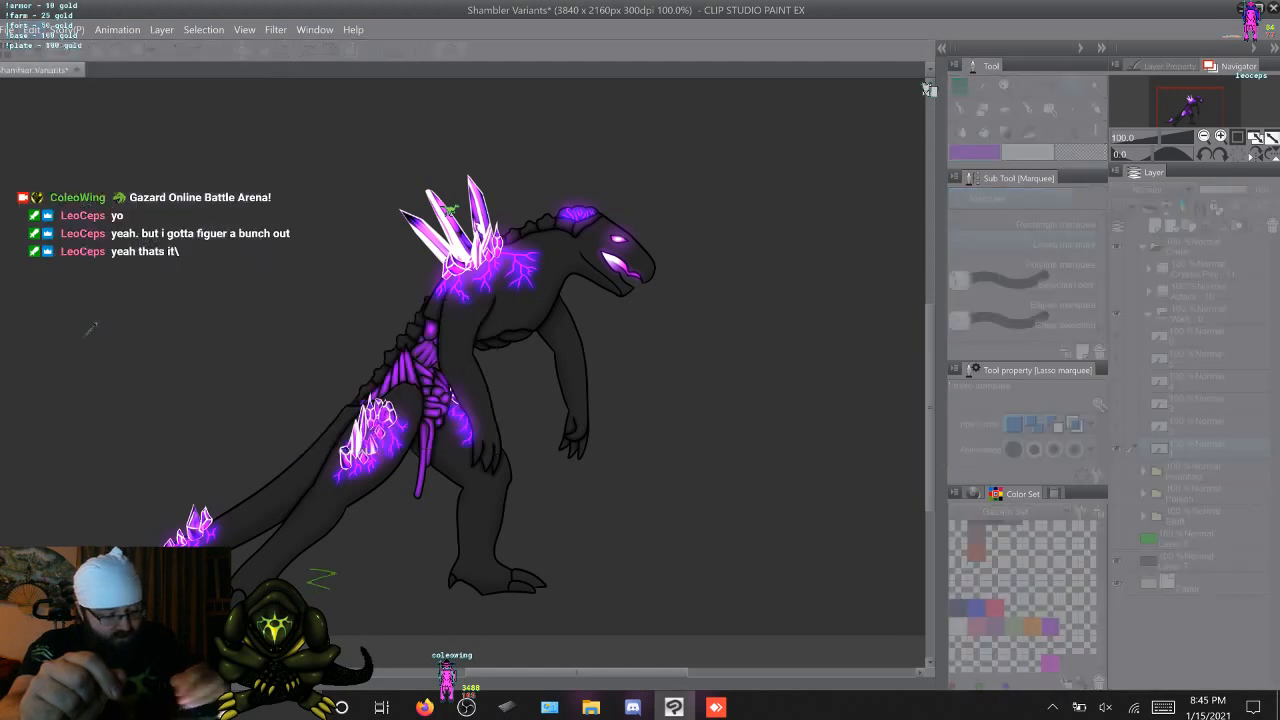
drag(181, 121, 912, 281)
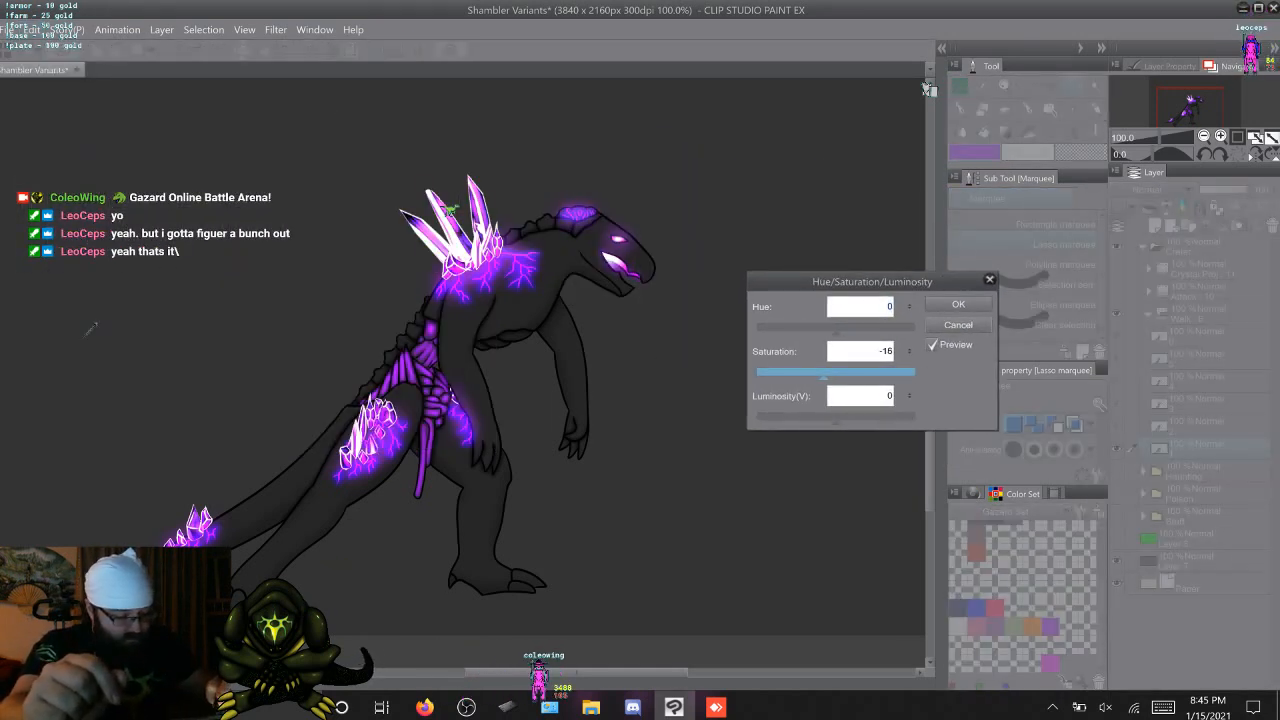
key(Left)
key(Left)
key(Left)
key(Left)
key(Left)
key(Left)
key(Left)
key(Left)
key(Left)
key(Left)
key(Left)
key(Left)
key(Left)
key(Left)
key(Left)
key(Left)
key(Left)
key(Left)
key(Left)
key(Left)
key(Left)
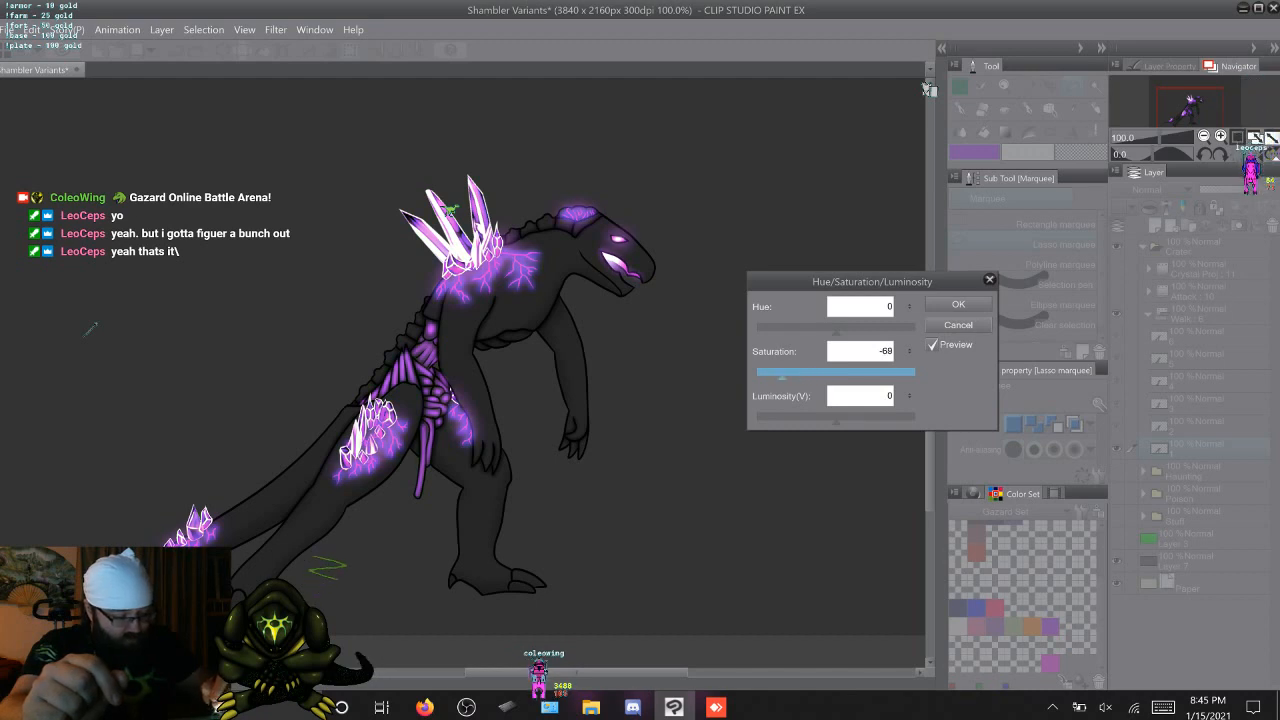
key(Left)
key(Left)
key(Left)
key(Left)
key(Left)
key(Left)
key(Left)
key(Left)
key(Left)
key(Left)
key(Left)
key(Left)
key(Left)
key(Left)
key(Left)
key(Left)
key(Left)
key(Left)
key(Left)
key(Left)
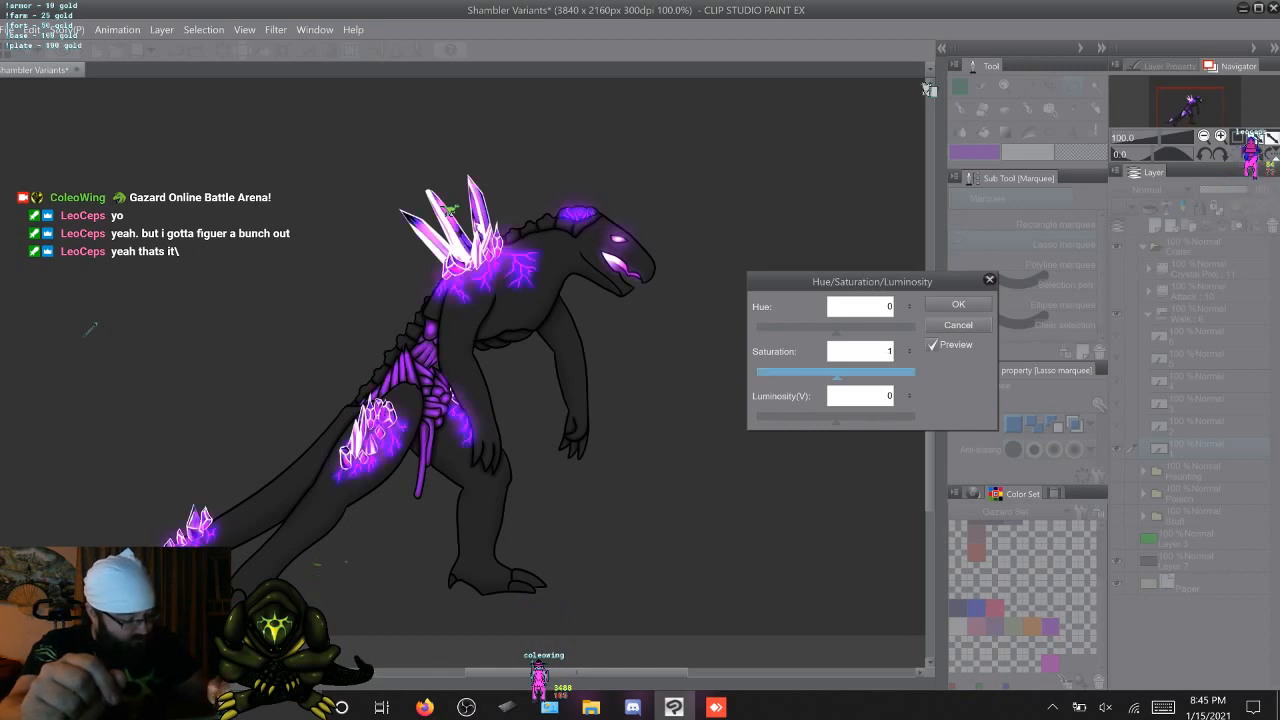
drag(833, 374, 835, 374)
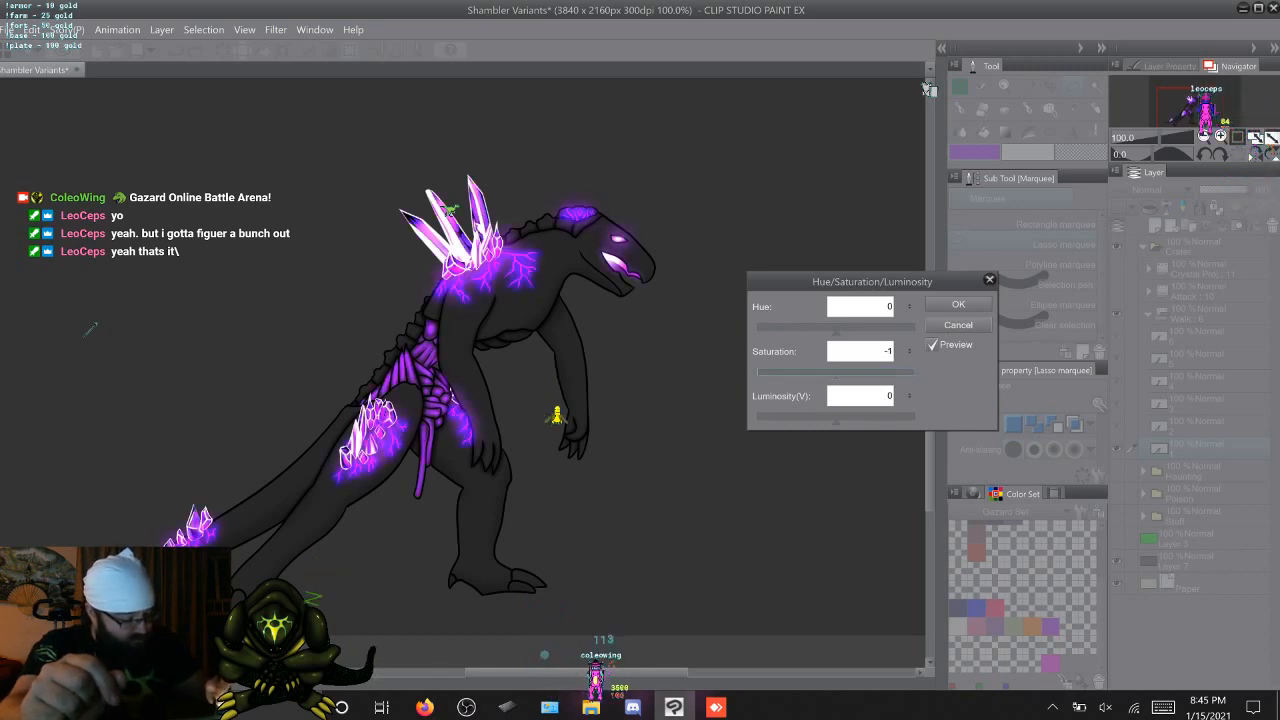
Try Luminosity at -100 on the creature, and reset Luminosity and Saturation to 0
drag(836, 419, 757, 419)
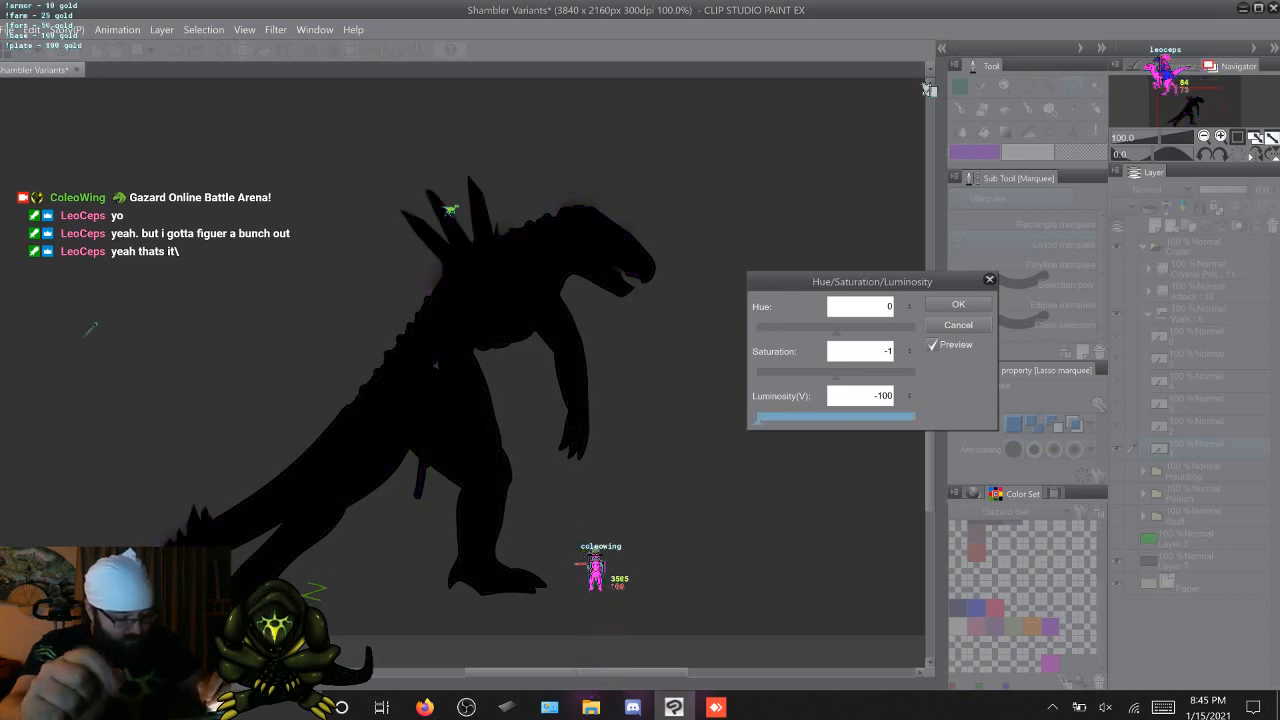
drag(757, 419, 836, 420)
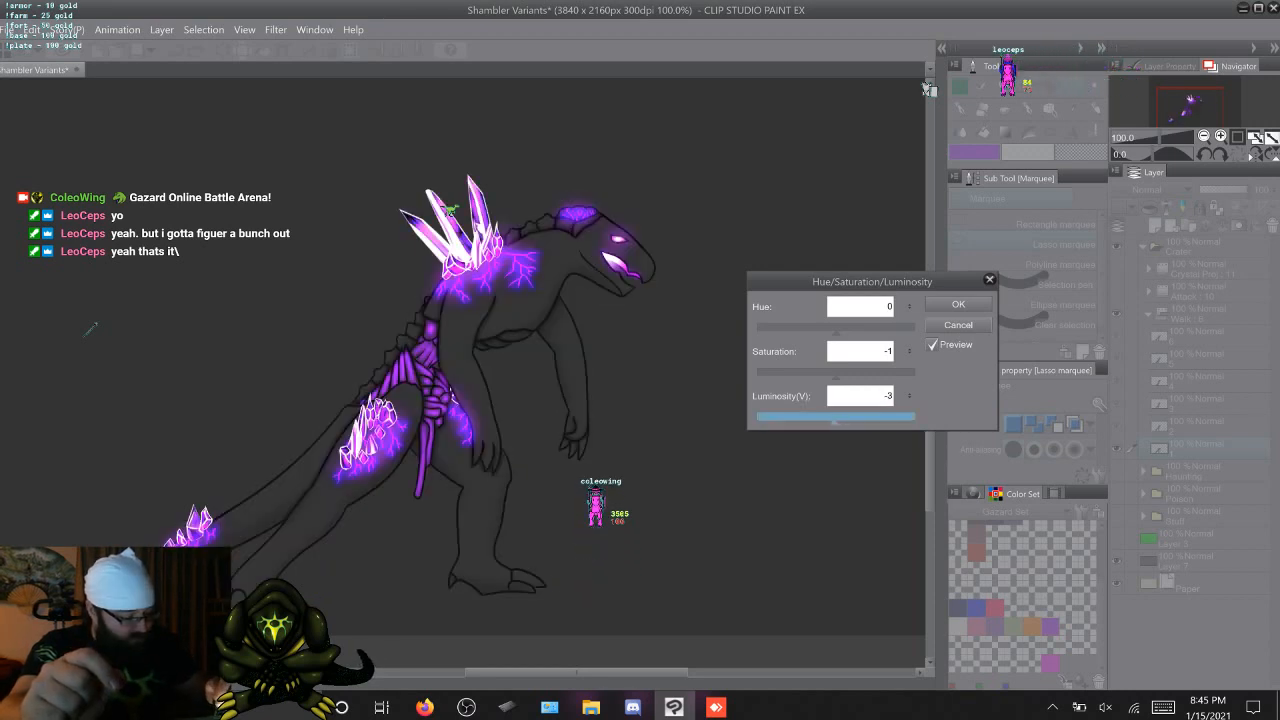
double_click(887, 396)
click(909, 393)
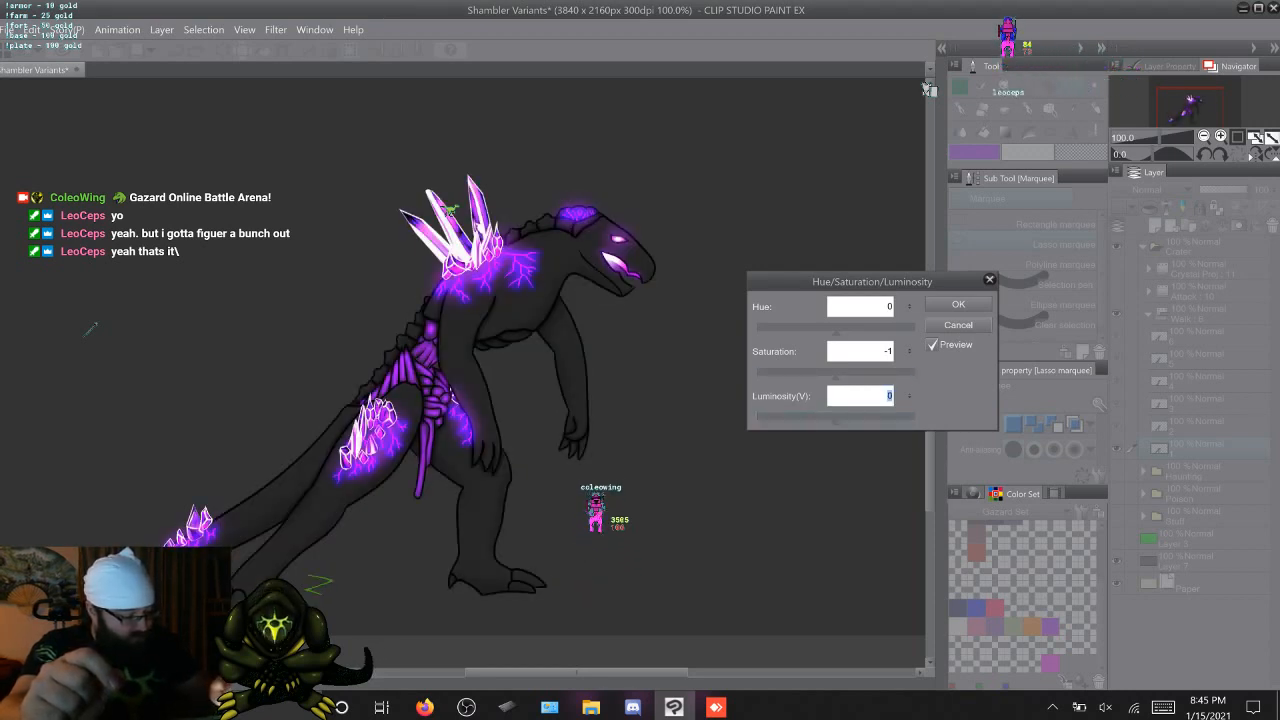
click(909, 349)
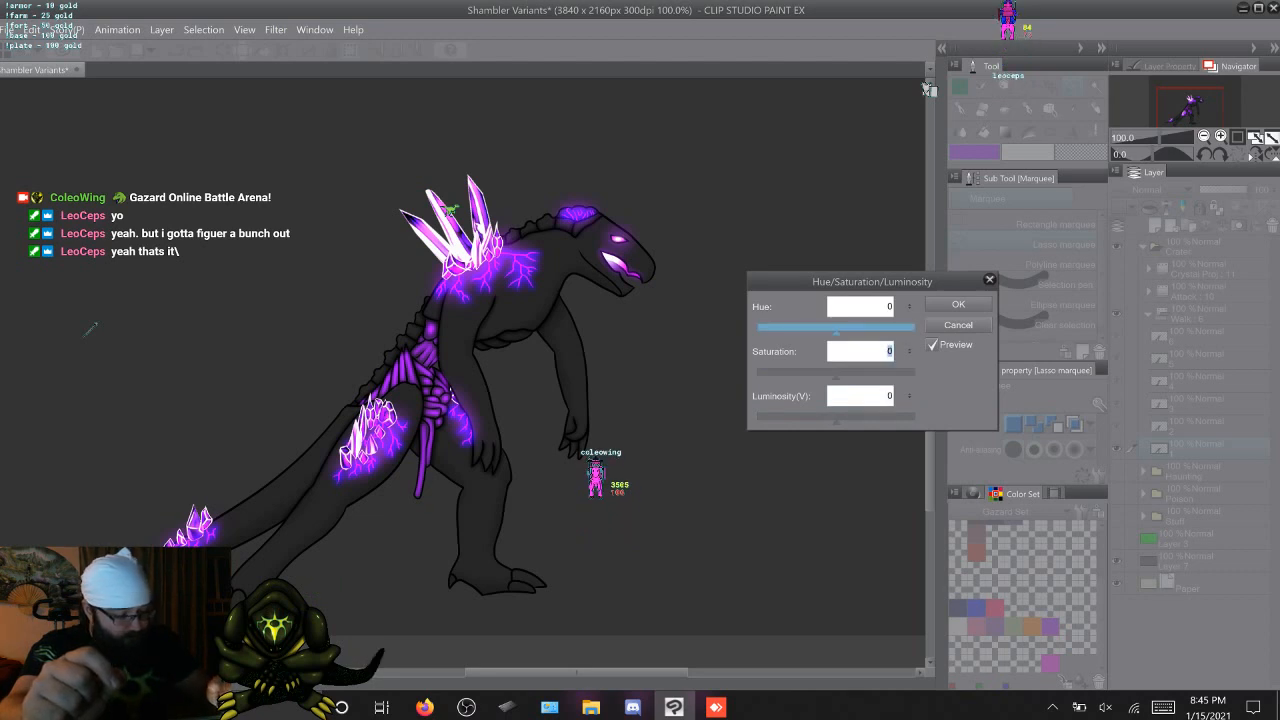
Preview the creature's glow in other colours with Hue at -88, 118 and 127, and return Hue to 0
drag(836, 331, 797, 332)
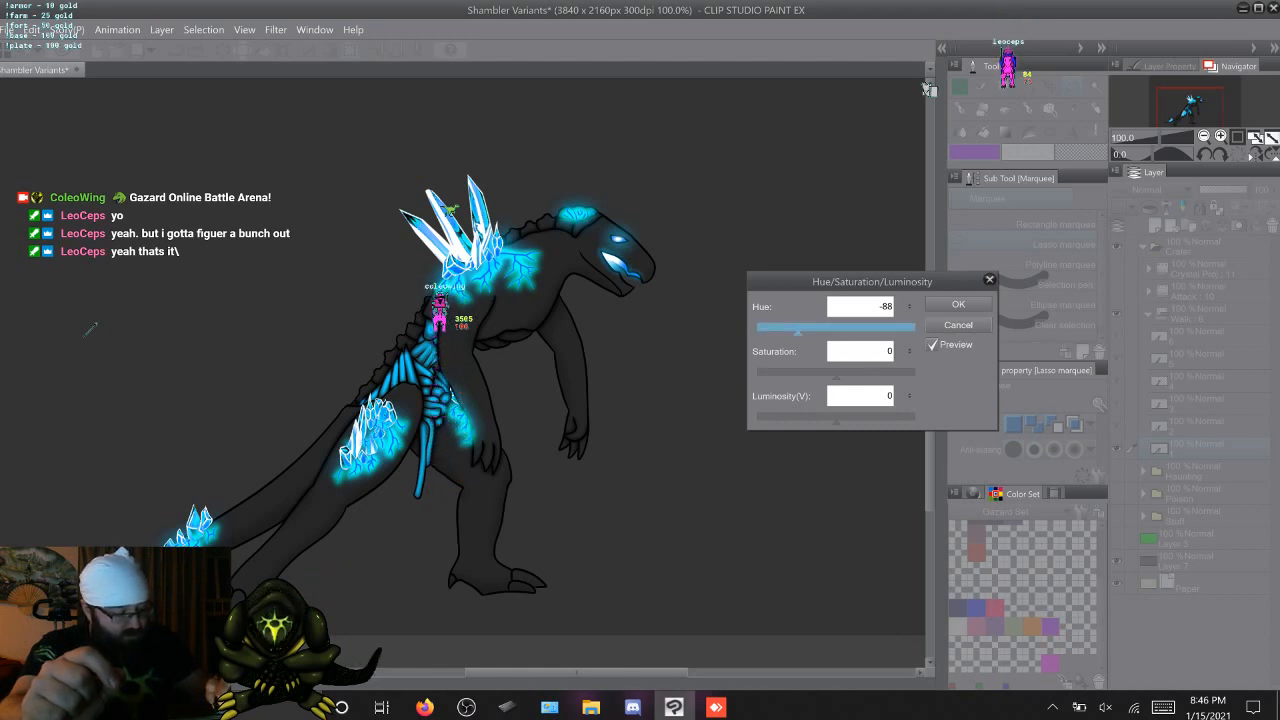
drag(797, 332, 876, 332)
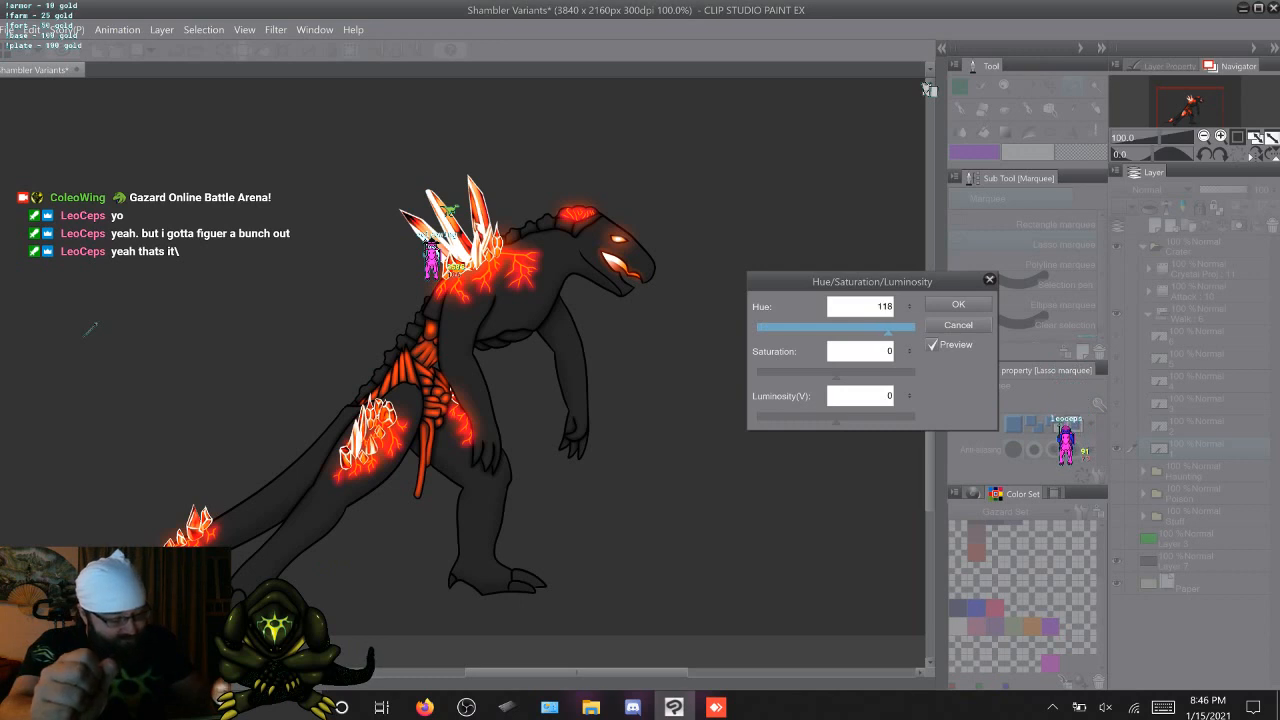
drag(888, 329, 892, 329)
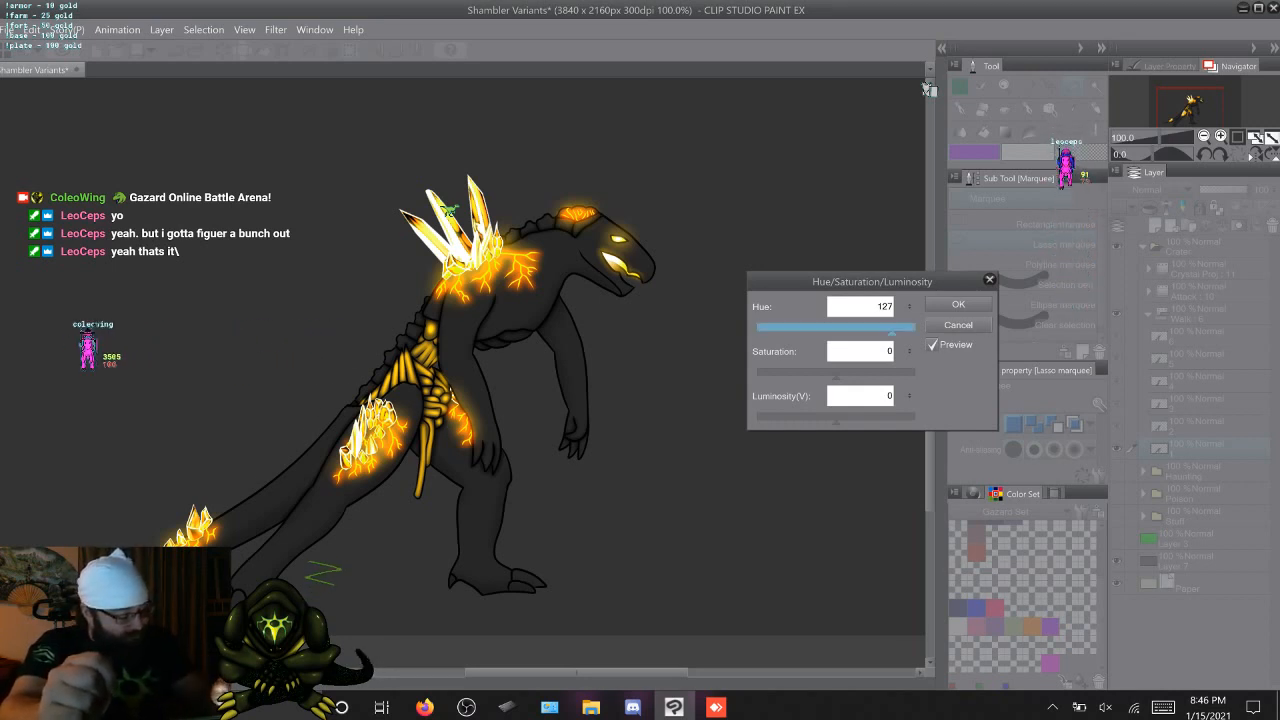
drag(892, 329, 890, 329)
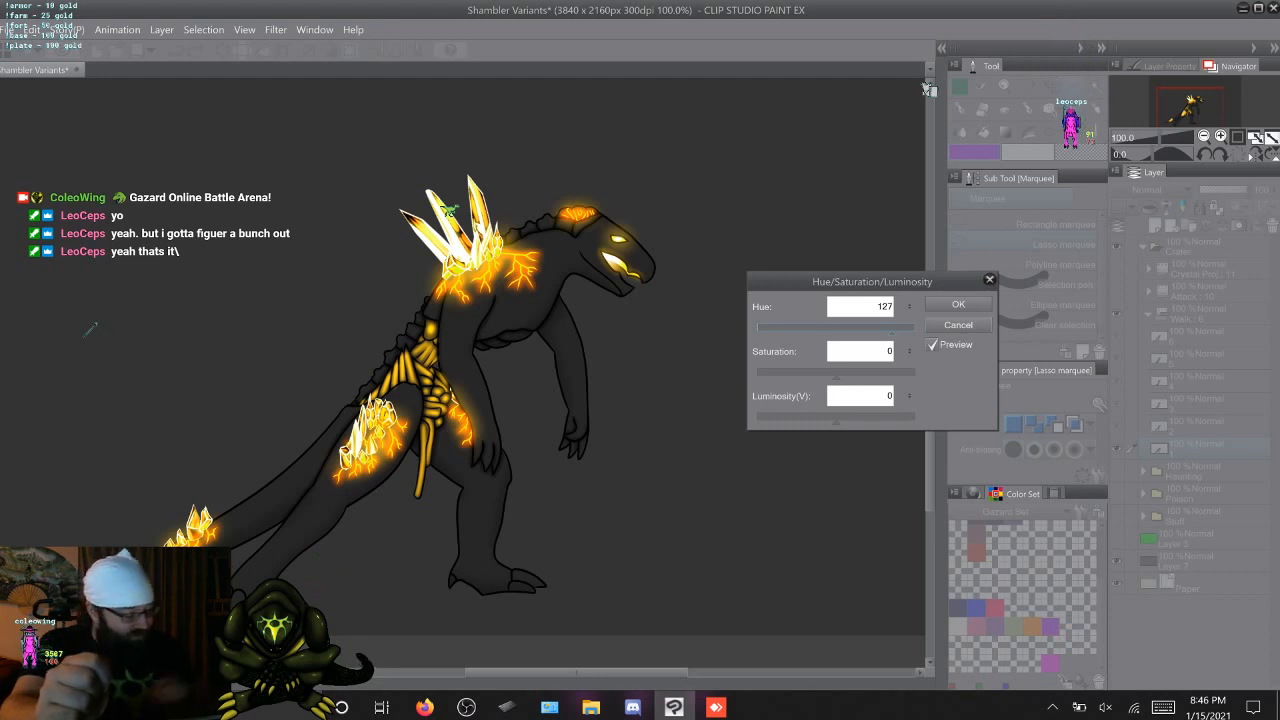
drag(884, 329, 879, 329)
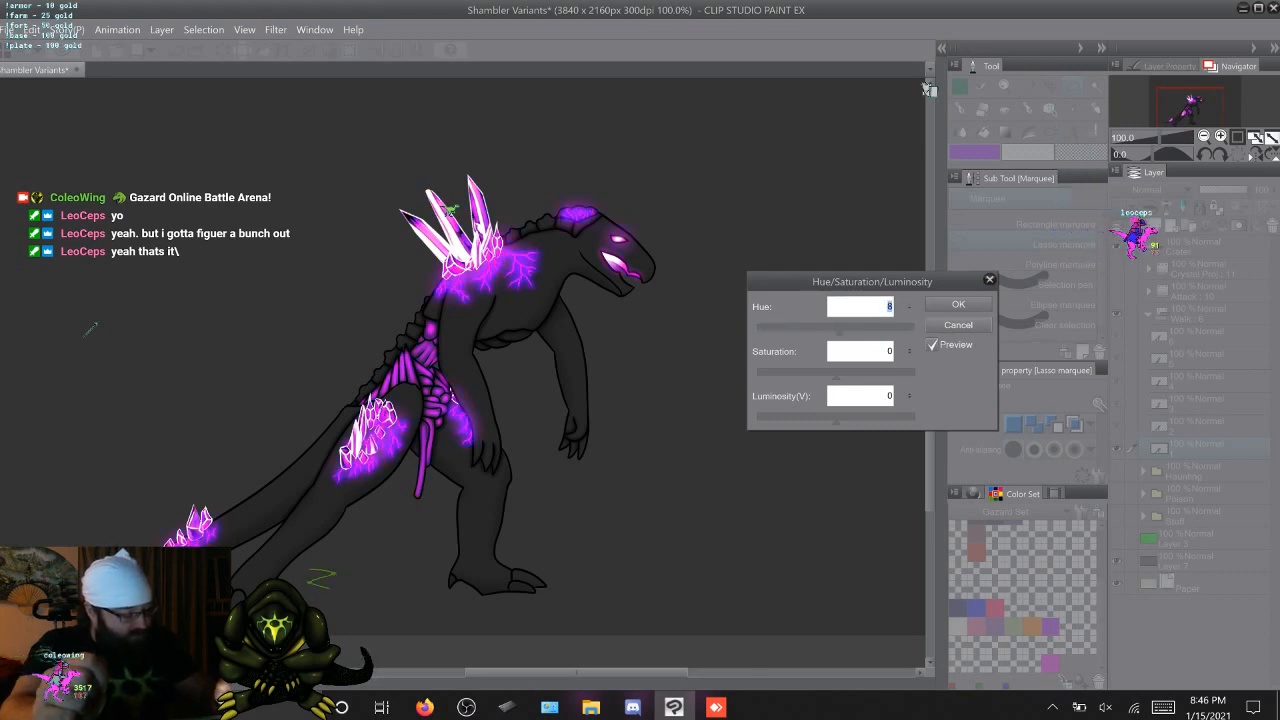
key(Down)
key(Down)
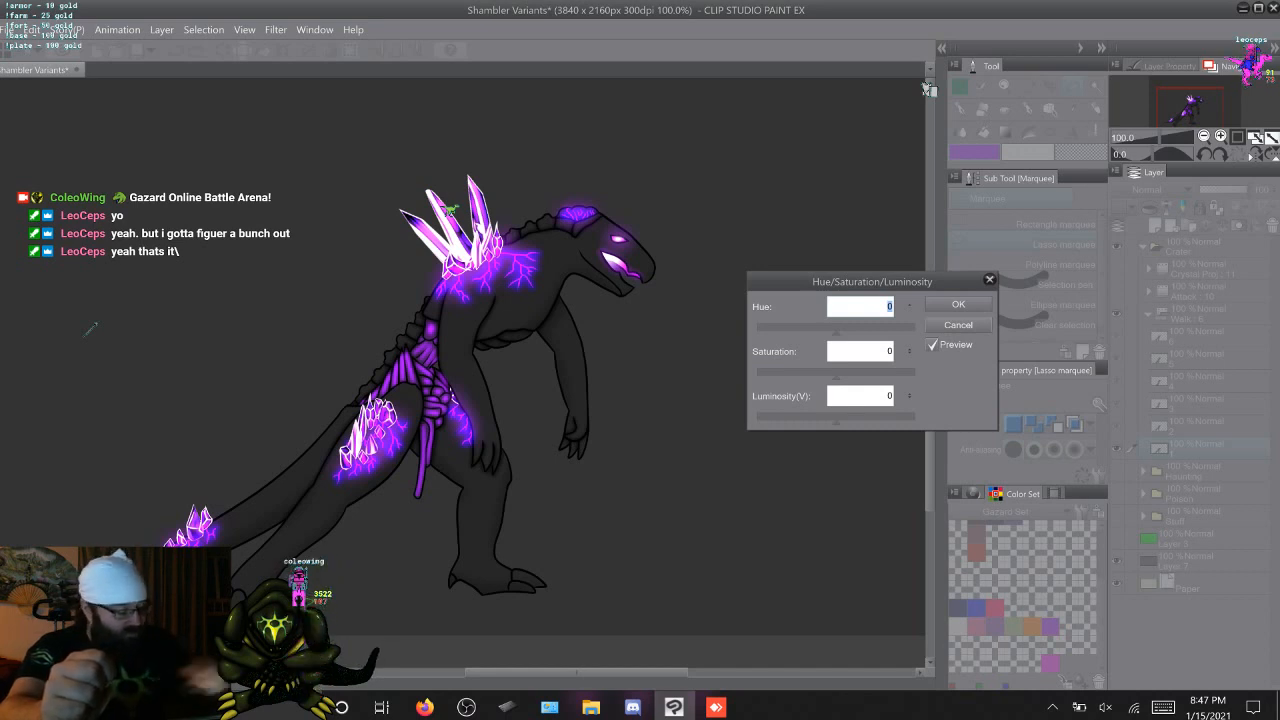
Preview the glow at Hue 100 and 112 and Luminosity 42, and reset both values to 0
text(100)
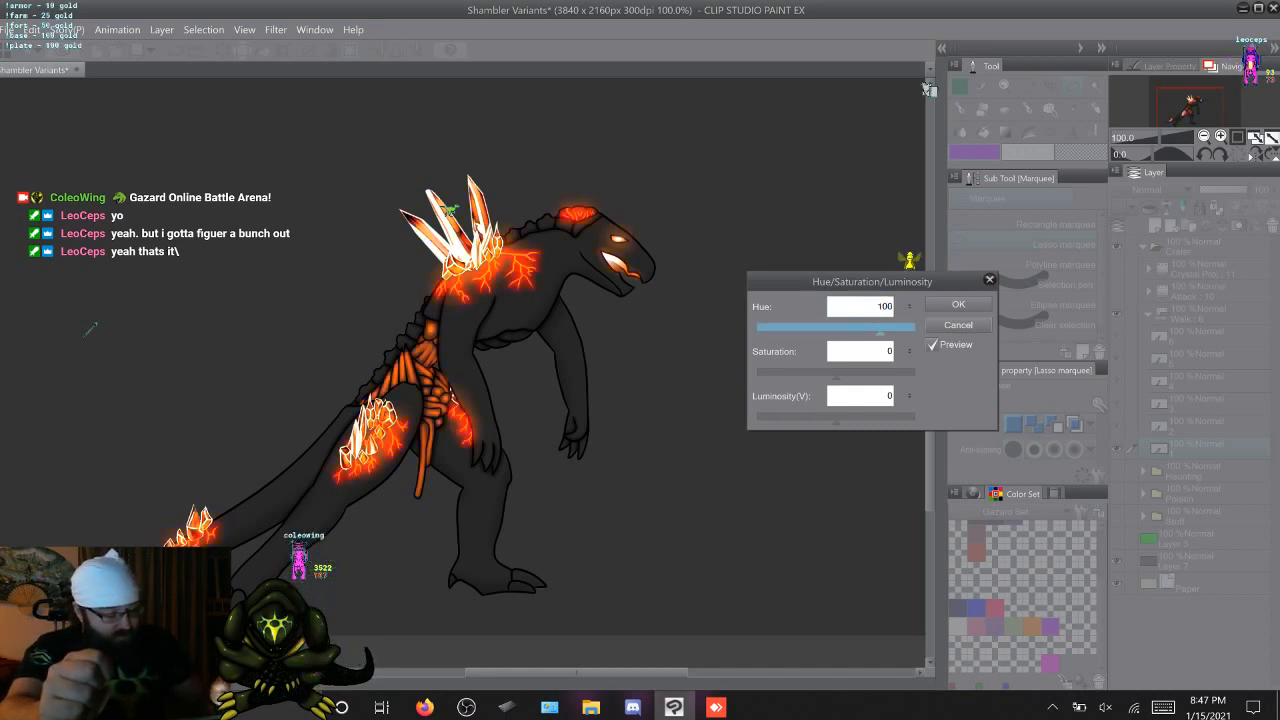
drag(885, 331, 885, 331)
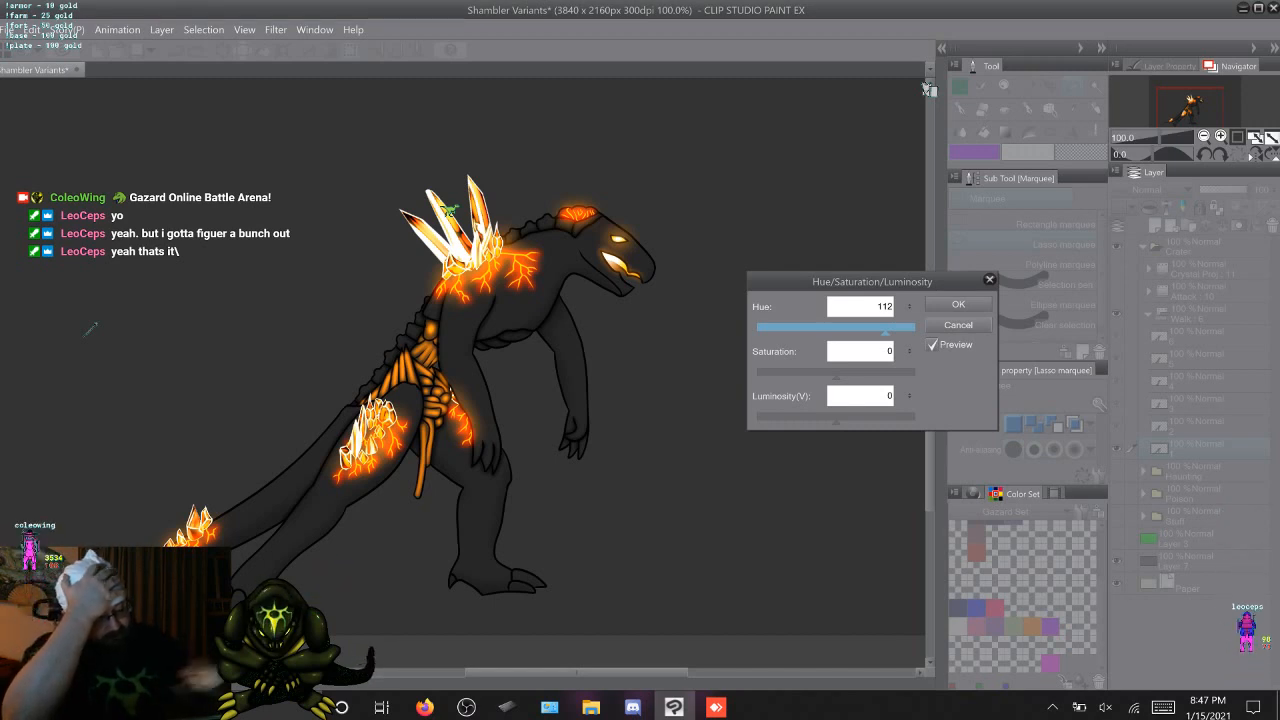
key(Tab)
key(Tab)
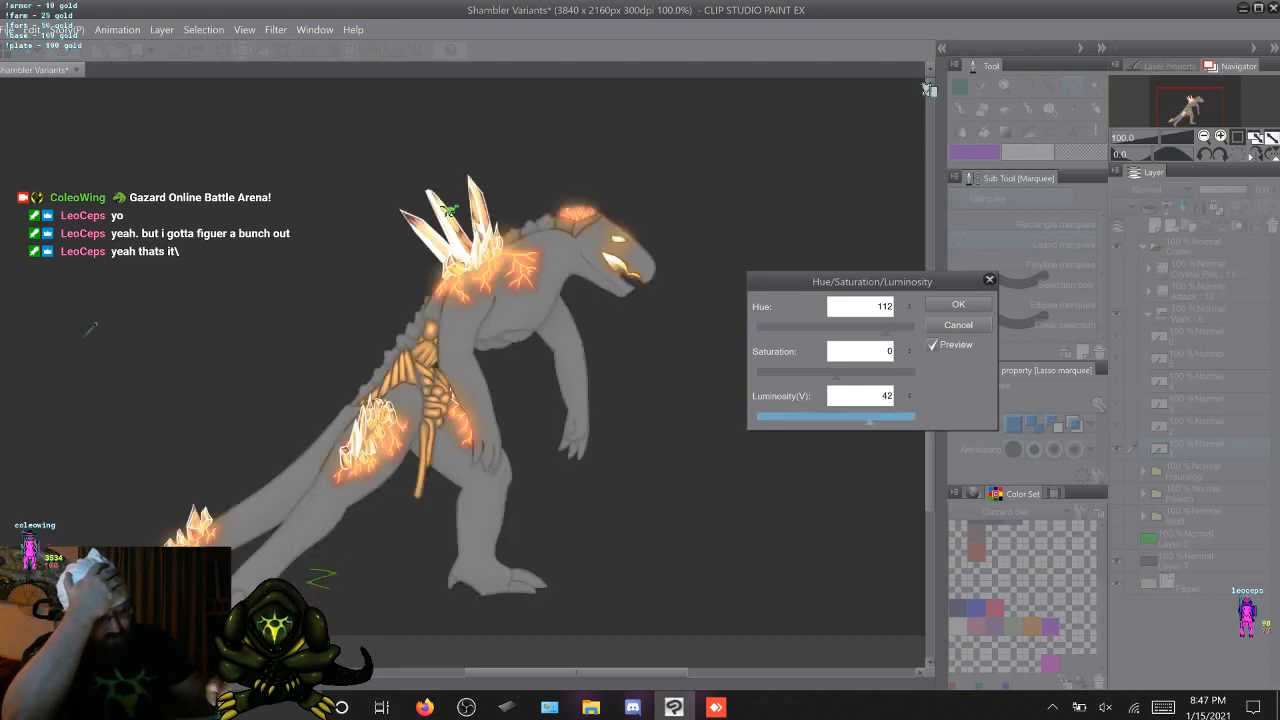
drag(837, 418, 836, 418)
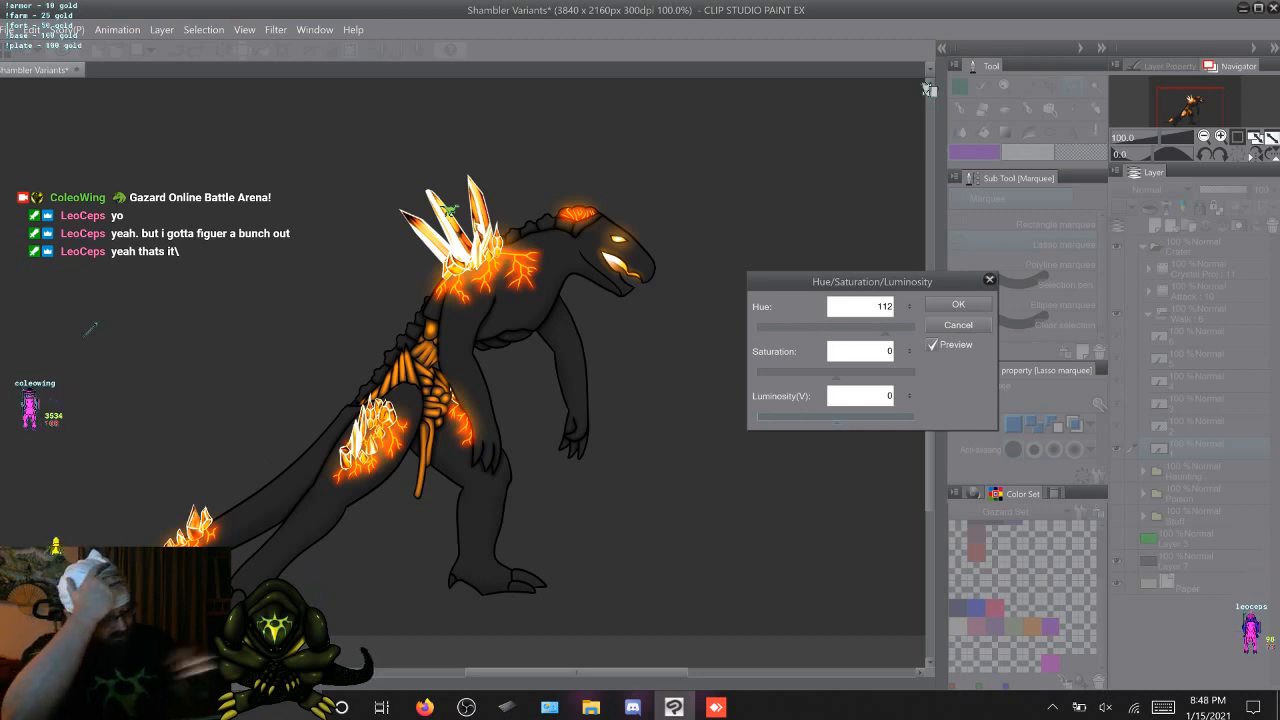
drag(866, 328, 836, 328)
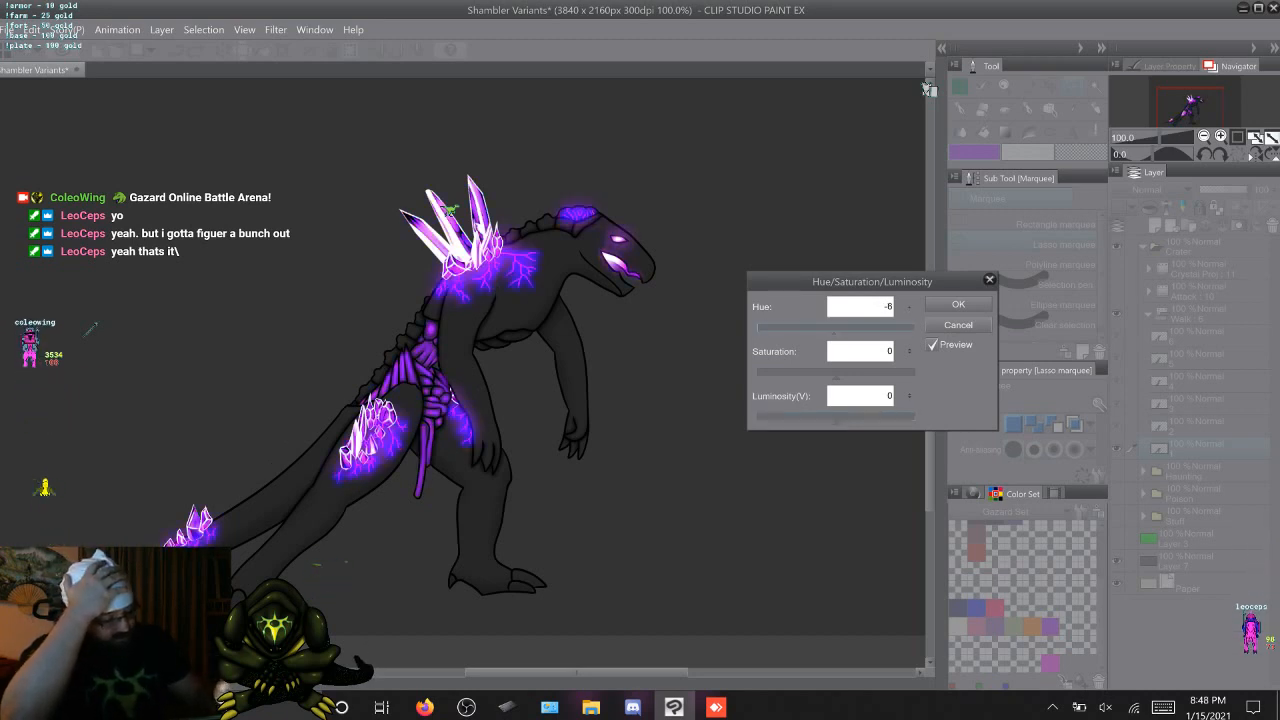
click(909, 304)
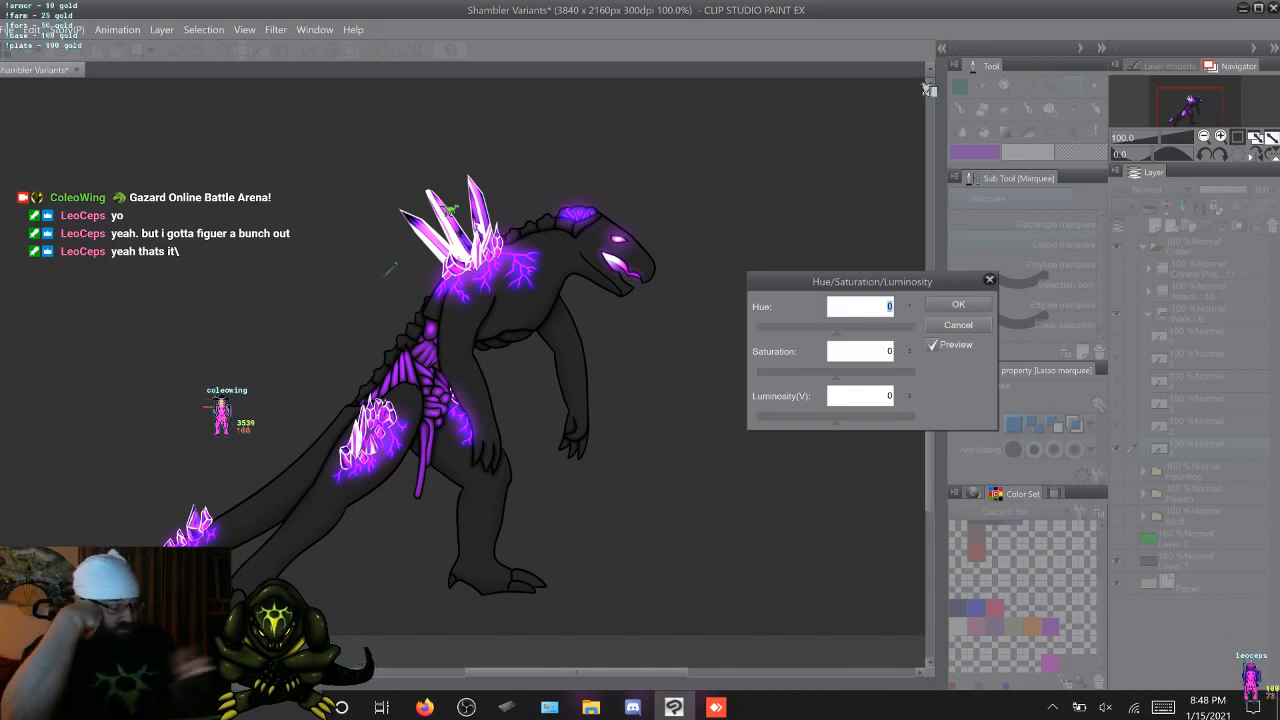
Try a grey version with Saturation -100 and Luminosity -10, reset both to 0, and close the colour correction
drag(836, 375, 757, 375)
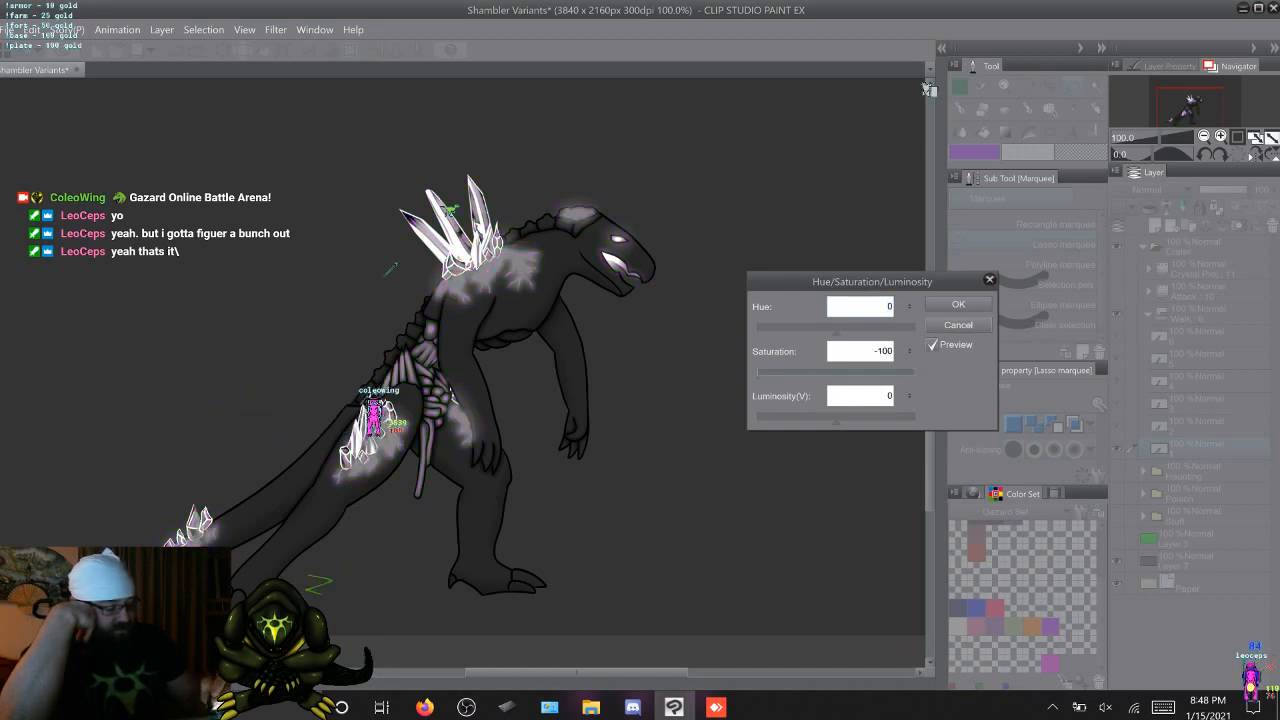
mouse_move(836, 420)
mouse_down()
mouse_move(759, 420)
mouse_move(831, 420)
mouse_up()
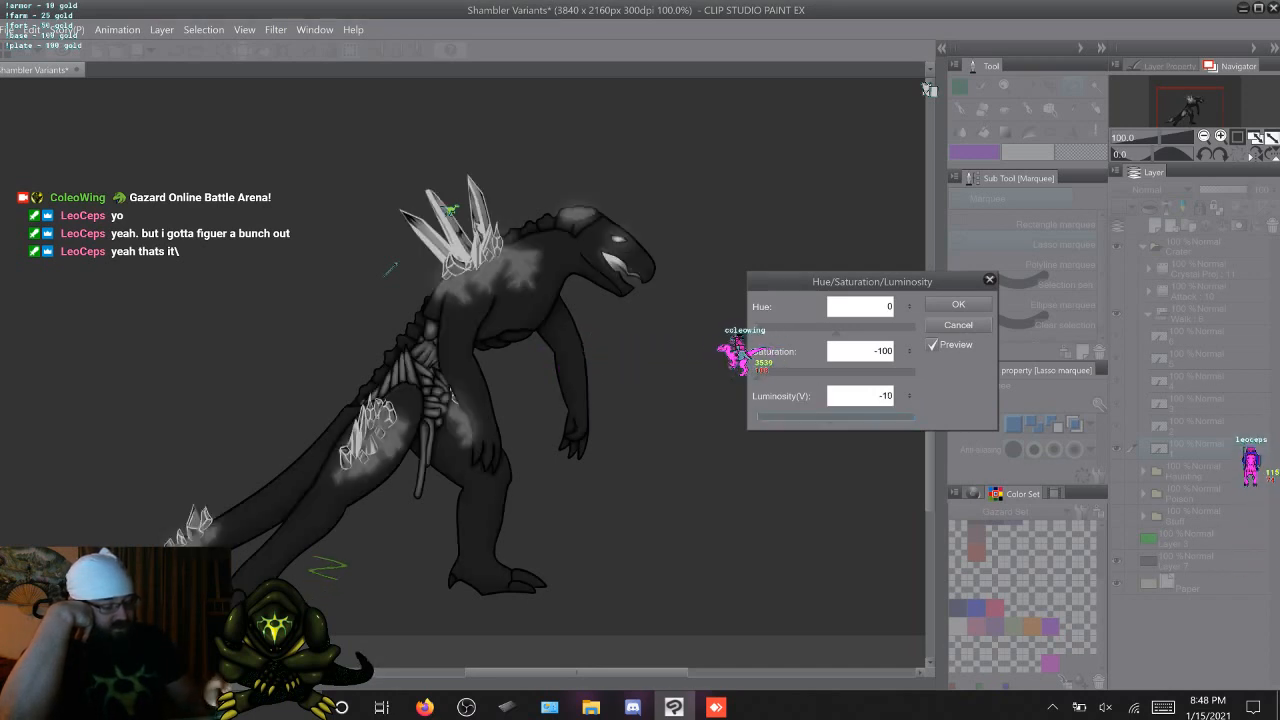
click(909, 393)
click(909, 393)
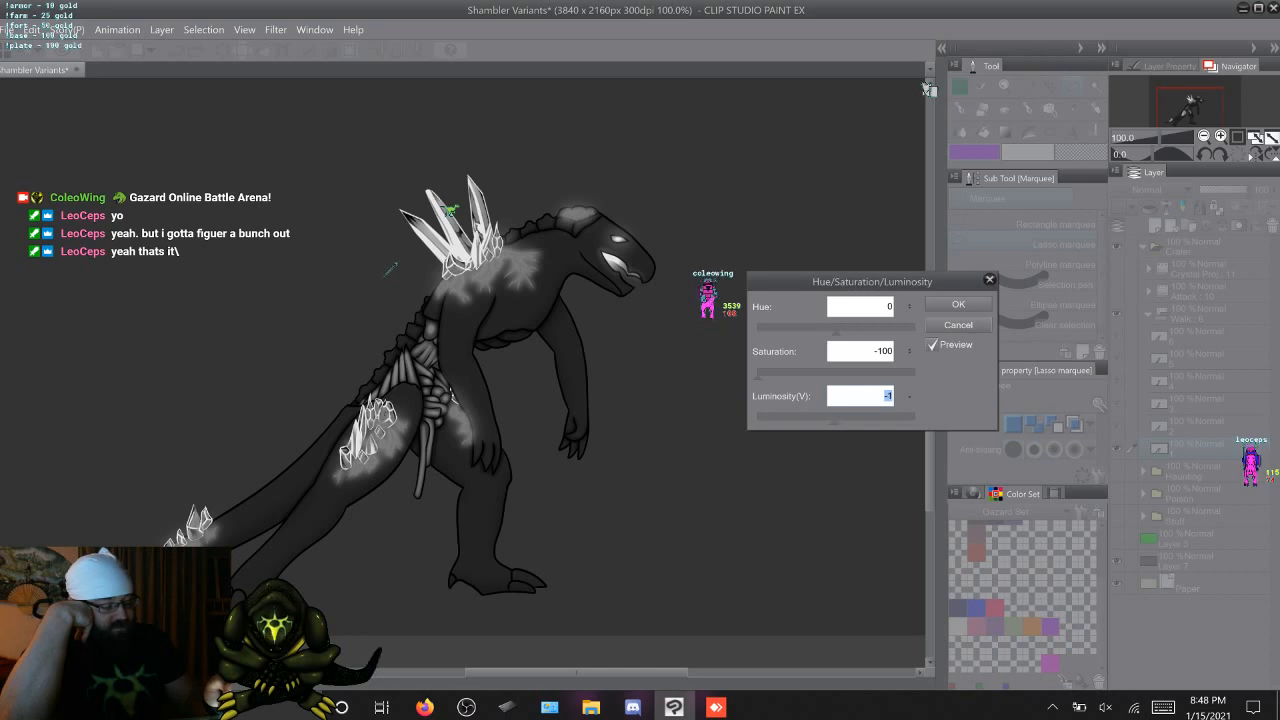
click(909, 393)
click(909, 393)
drag(757, 375, 834, 374)
click(909, 349)
click(909, 349)
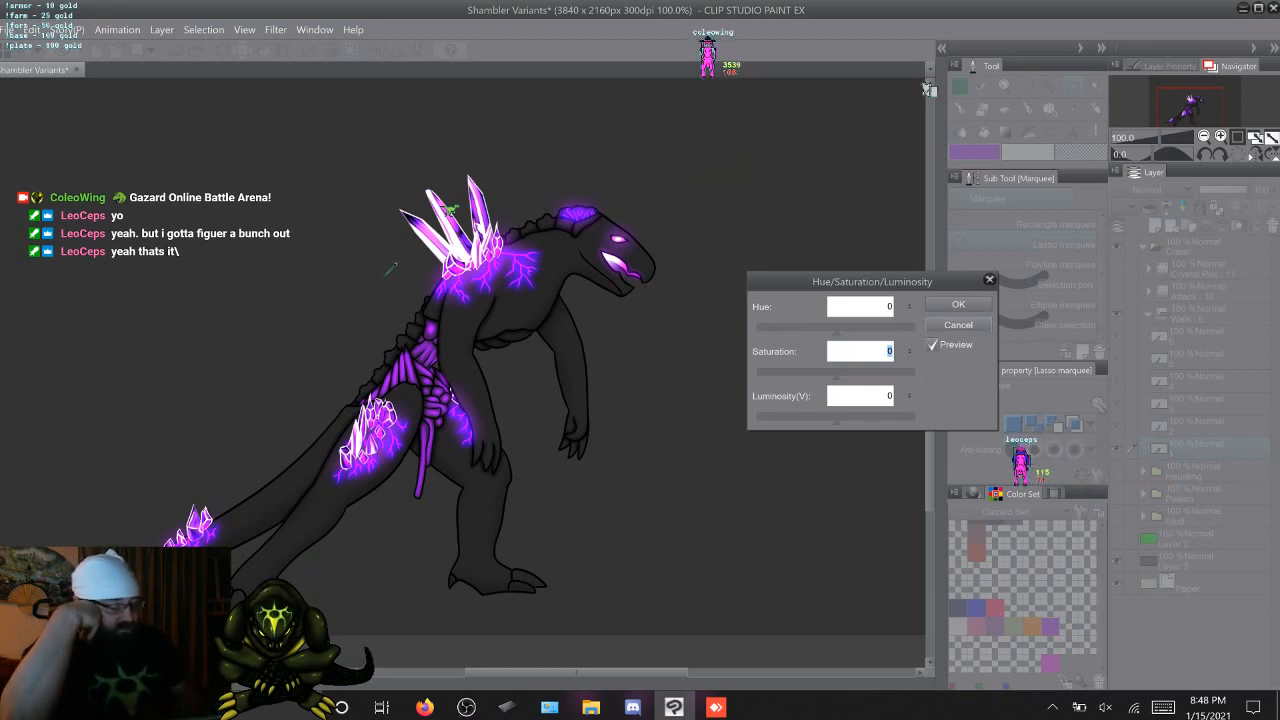
key(Return)
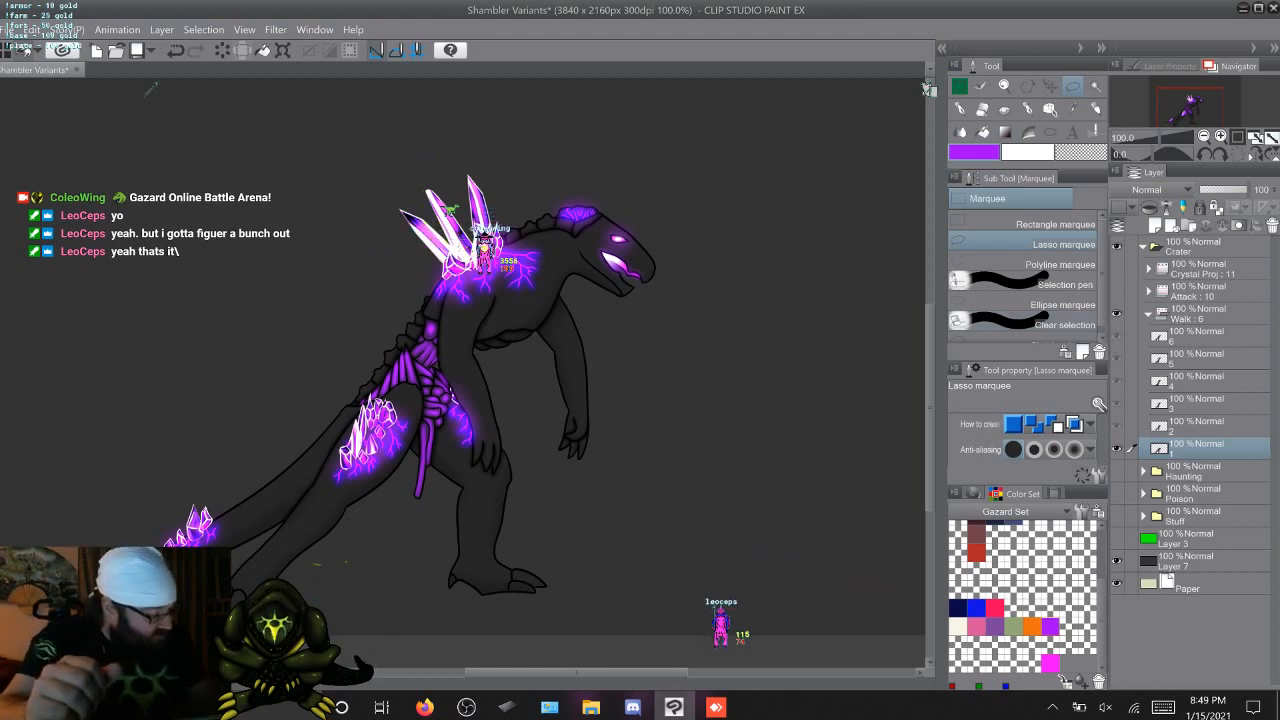
Duplicate the collapsed Walk folder within the Crater group and expand the copy
click(1149, 314)
click(1200, 314)
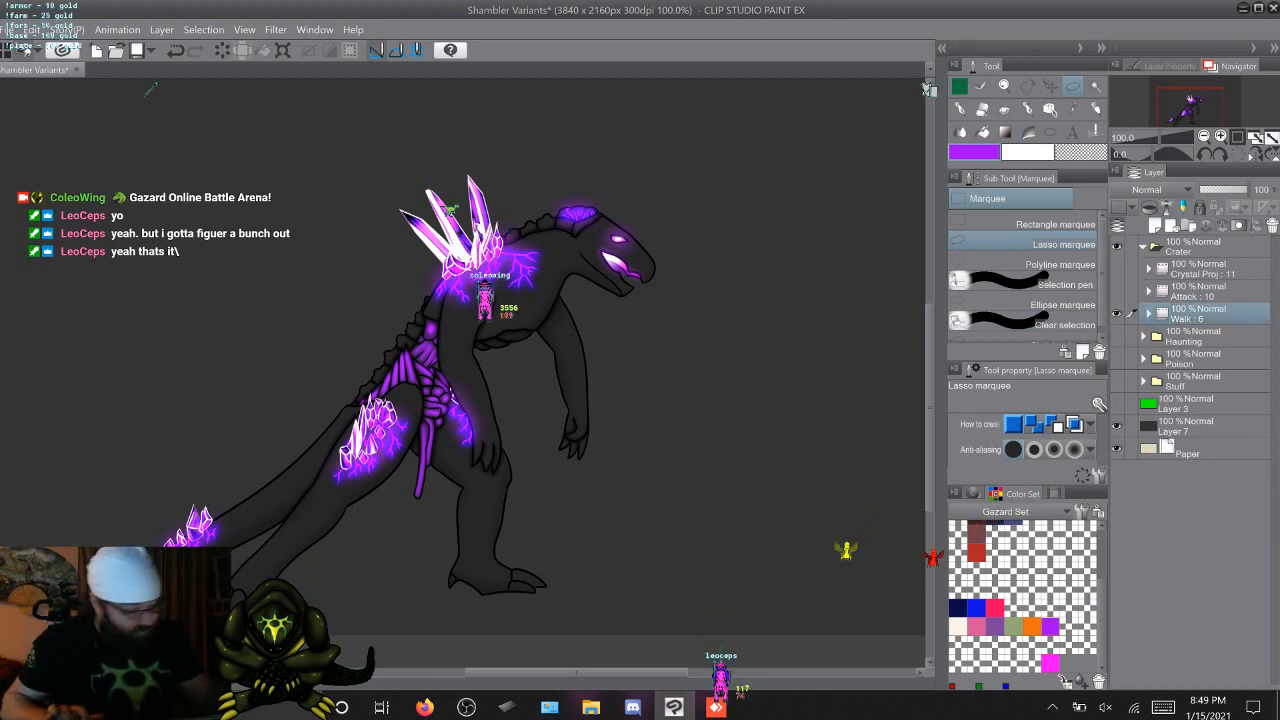
key(ctrl+c)
key(ctrl+v)
click(1149, 314)
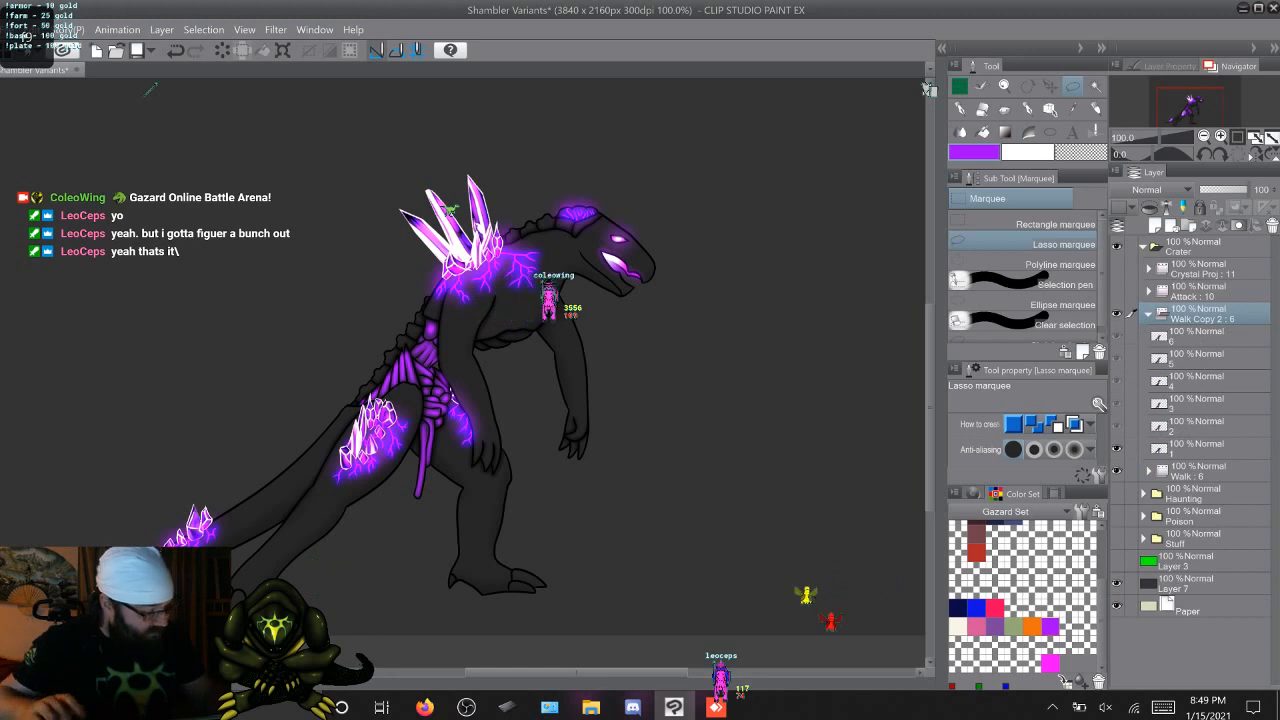
Clear the artwork from all six cels, 6 through 1, in the copied Walk folder
click(1200, 336)
key(Delete)
click(1200, 448)
key(Delete)
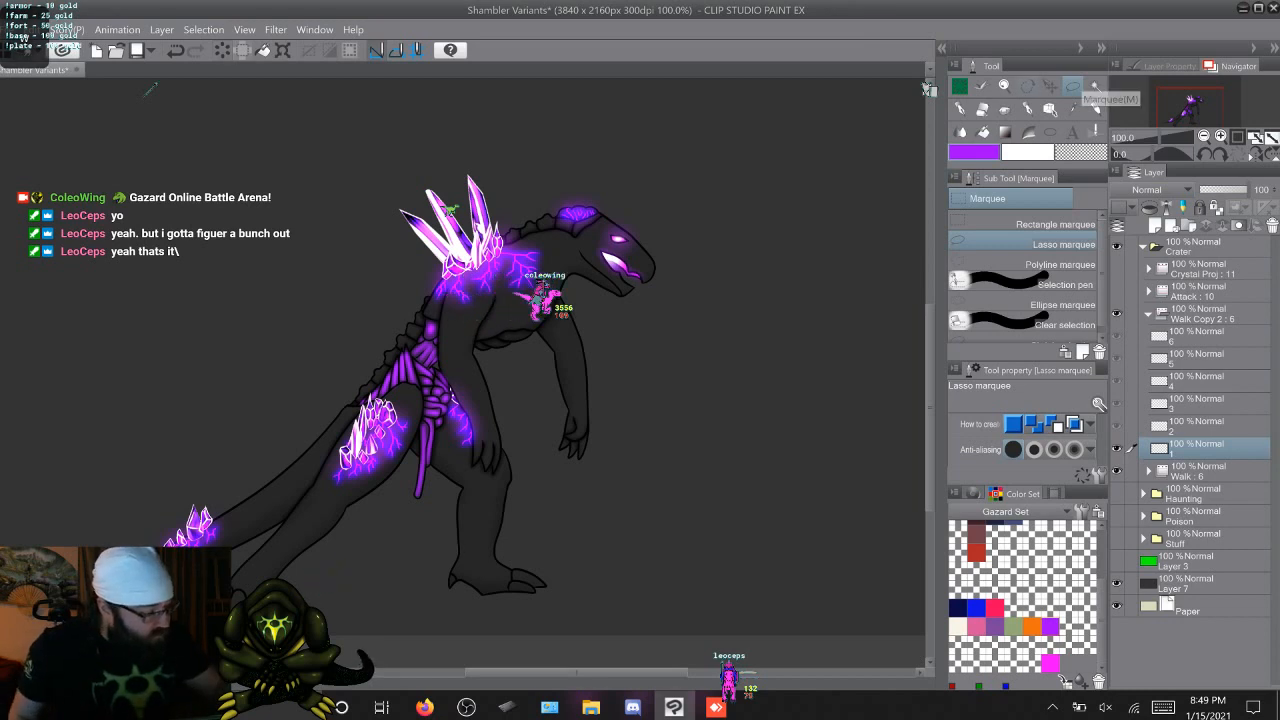
Cover the creature's head, snout and jaw on cel 1 of Walk Copy 2 with crystals using Crystal Brush Small
key(b)
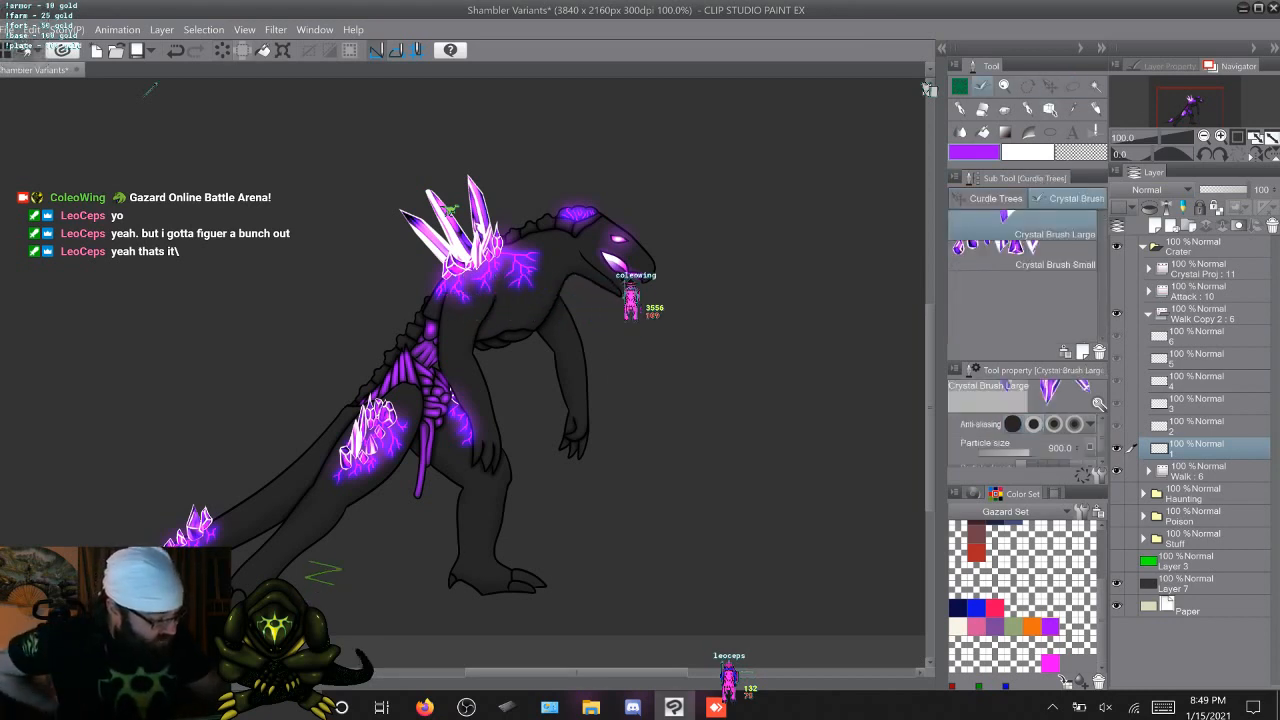
click(1030, 257)
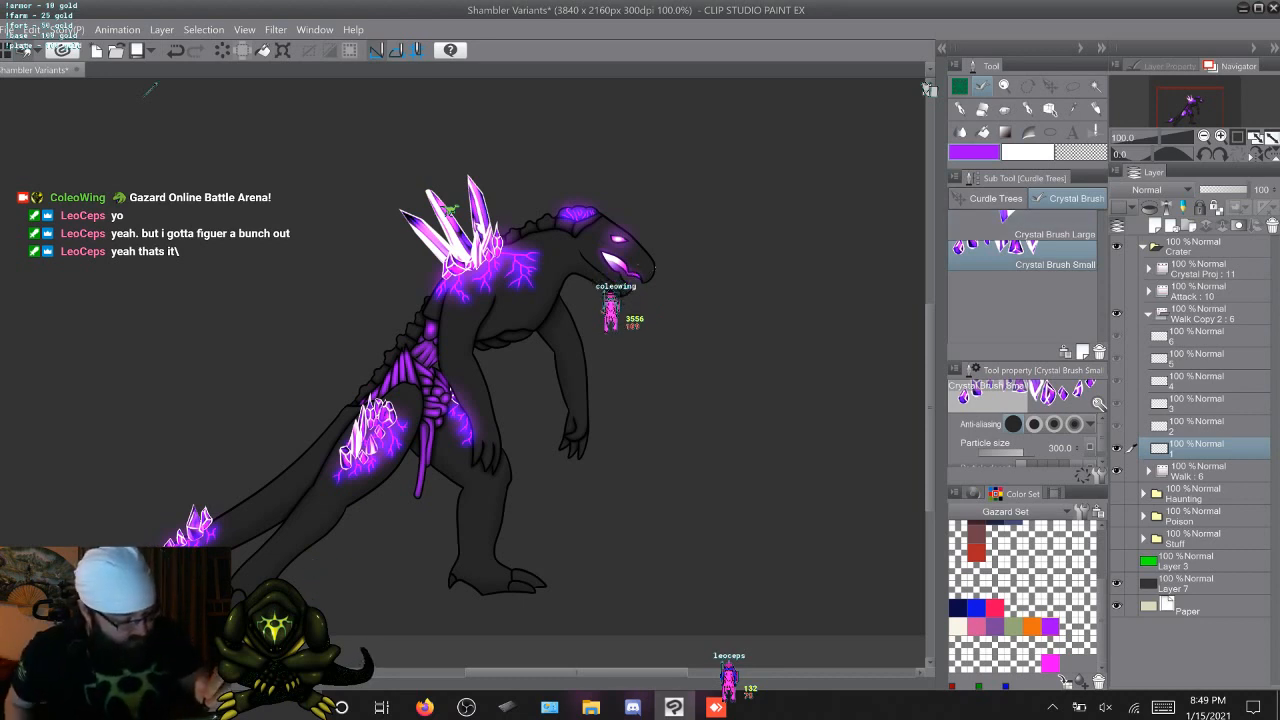
drag(654, 260, 575, 212)
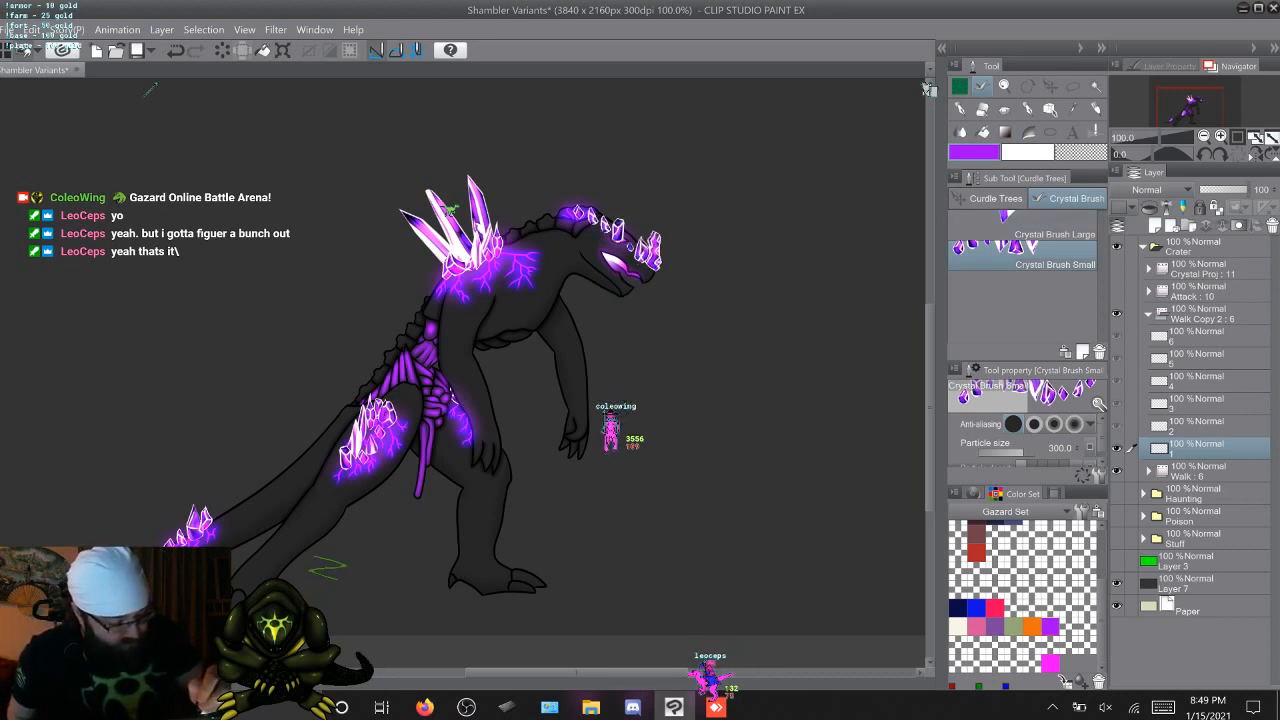
drag(653, 258, 574, 202)
drag(652, 273, 577, 219)
drag(632, 284, 564, 216)
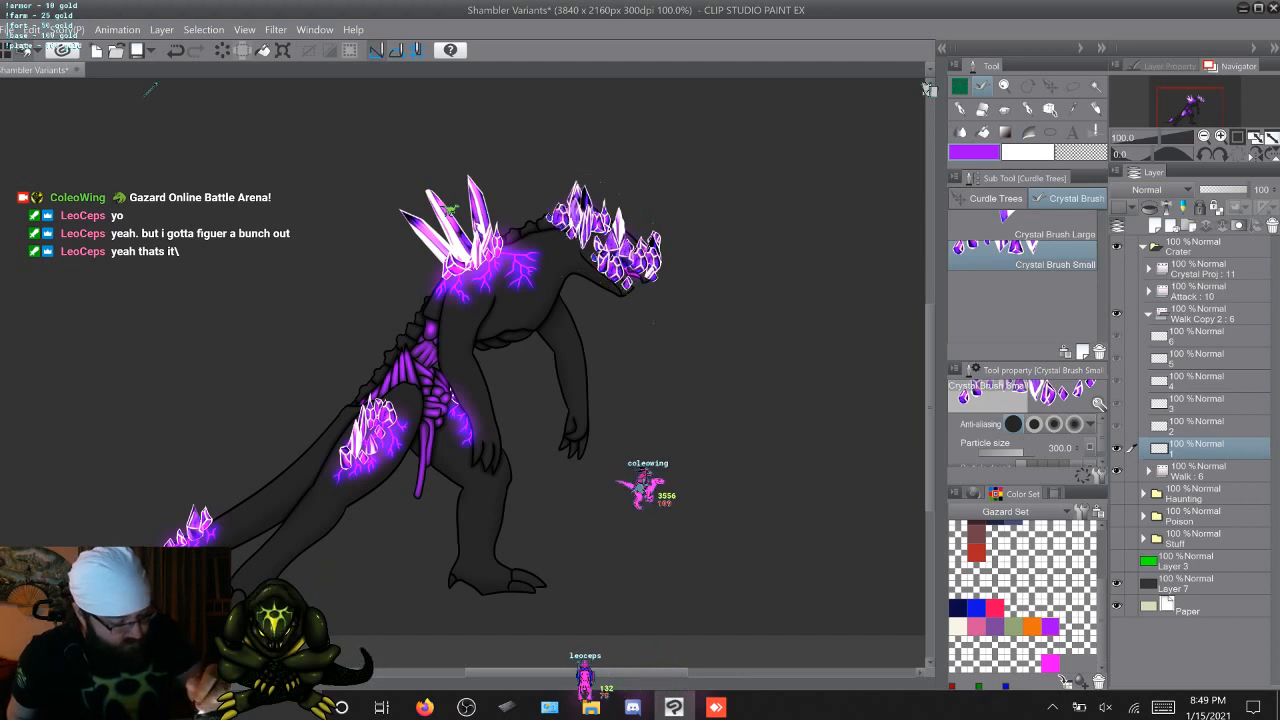
drag(621, 282, 548, 224)
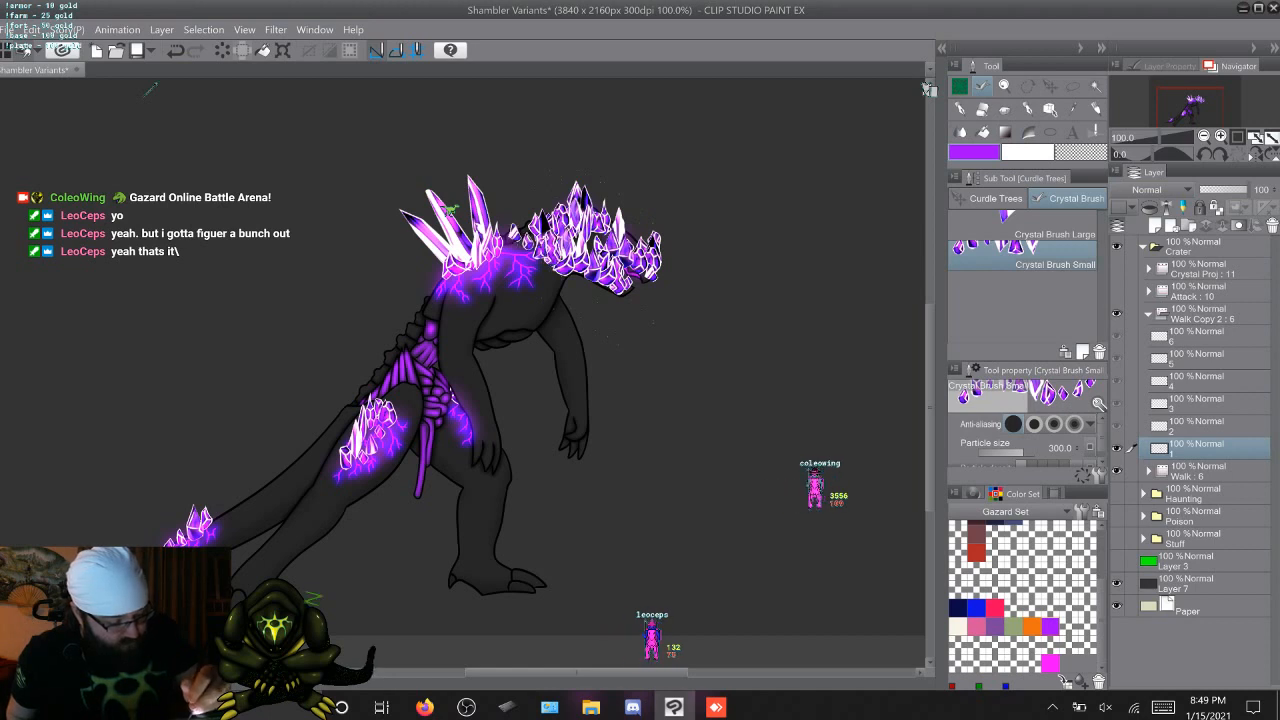
Continue the small crystals over the neck, shoulders and chest and down both arms to the hands
drag(556, 282, 505, 242)
mouse_move(540, 288)
mouse_down()
mouse_move(502, 268)
mouse_move(567, 300)
mouse_up()
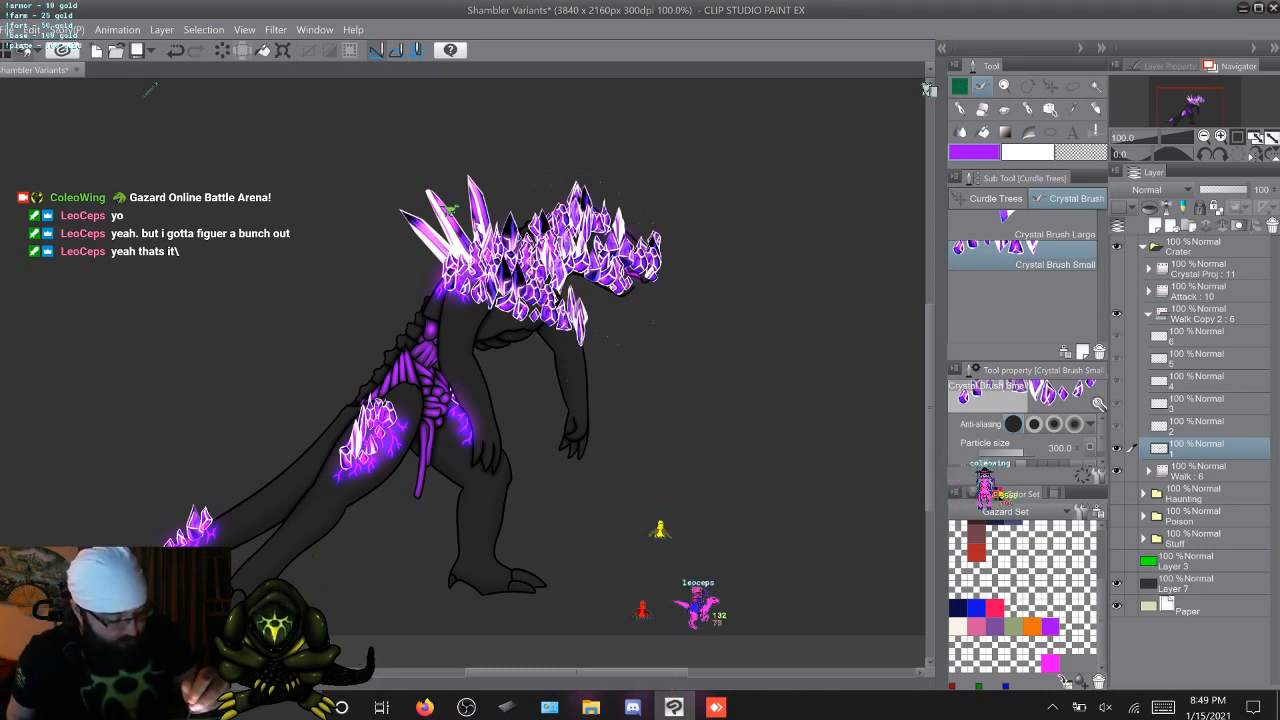
drag(568, 320, 444, 295)
mouse_move(550, 326)
mouse_down()
mouse_move(581, 343)
mouse_move(578, 448)
mouse_up()
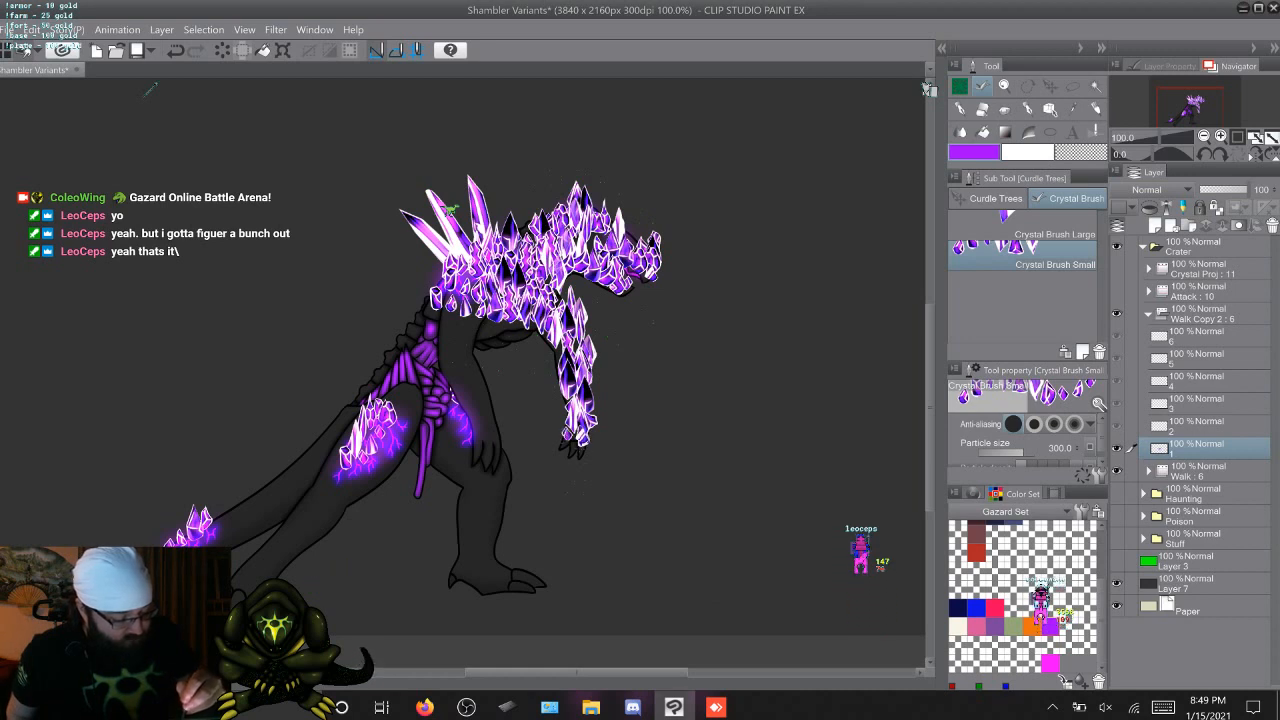
mouse_move(532, 320)
mouse_down()
mouse_move(431, 307)
mouse_move(478, 324)
mouse_move(414, 318)
mouse_move(402, 338)
mouse_move(474, 370)
mouse_up()
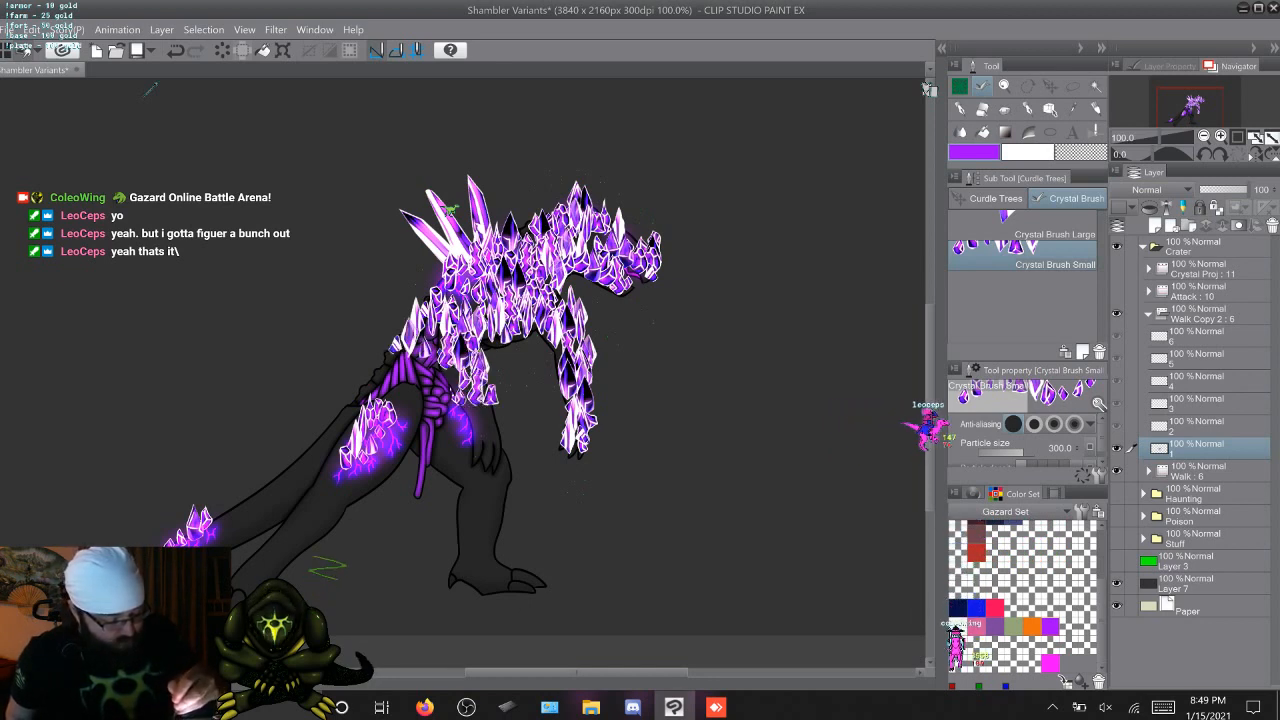
drag(482, 434, 493, 440)
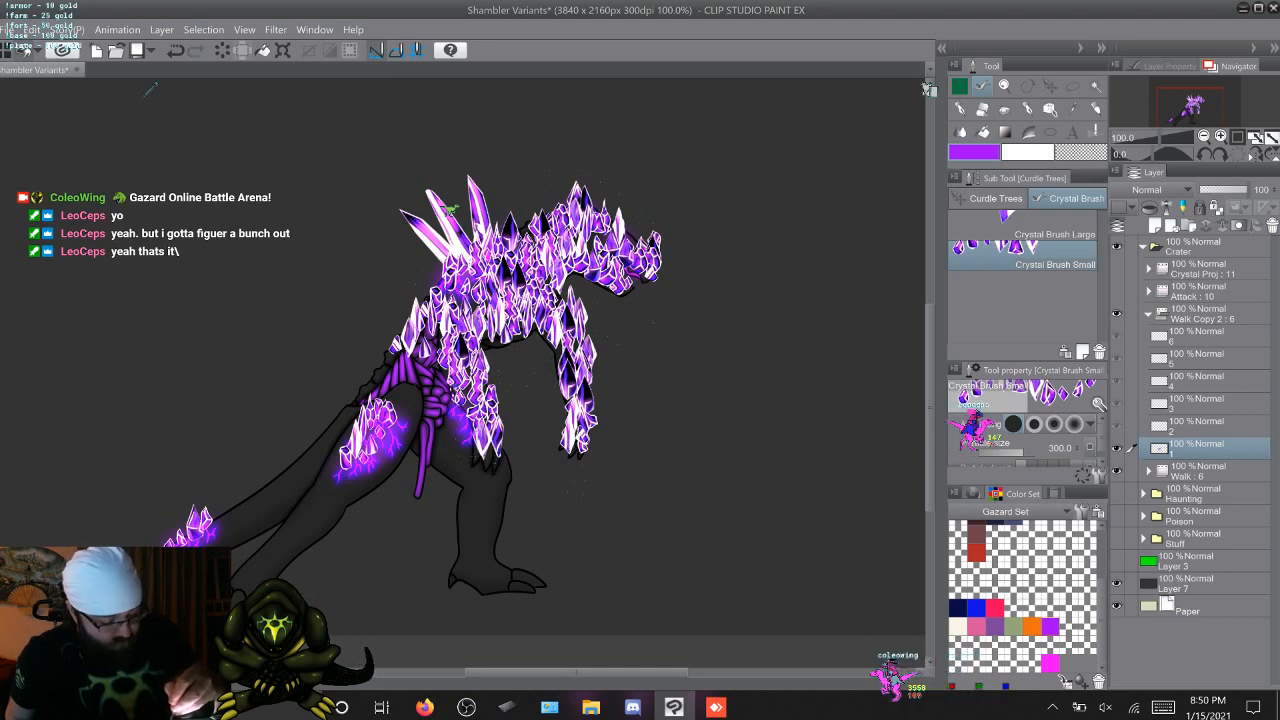
Fill the lower back, hips and upper thigh with rows of small crystals
mouse_move(388, 338)
mouse_down()
mouse_move(380, 358)
mouse_move(432, 388)
mouse_move(394, 392)
mouse_move(450, 402)
mouse_move(382, 396)
mouse_up()
drag(456, 415, 372, 411)
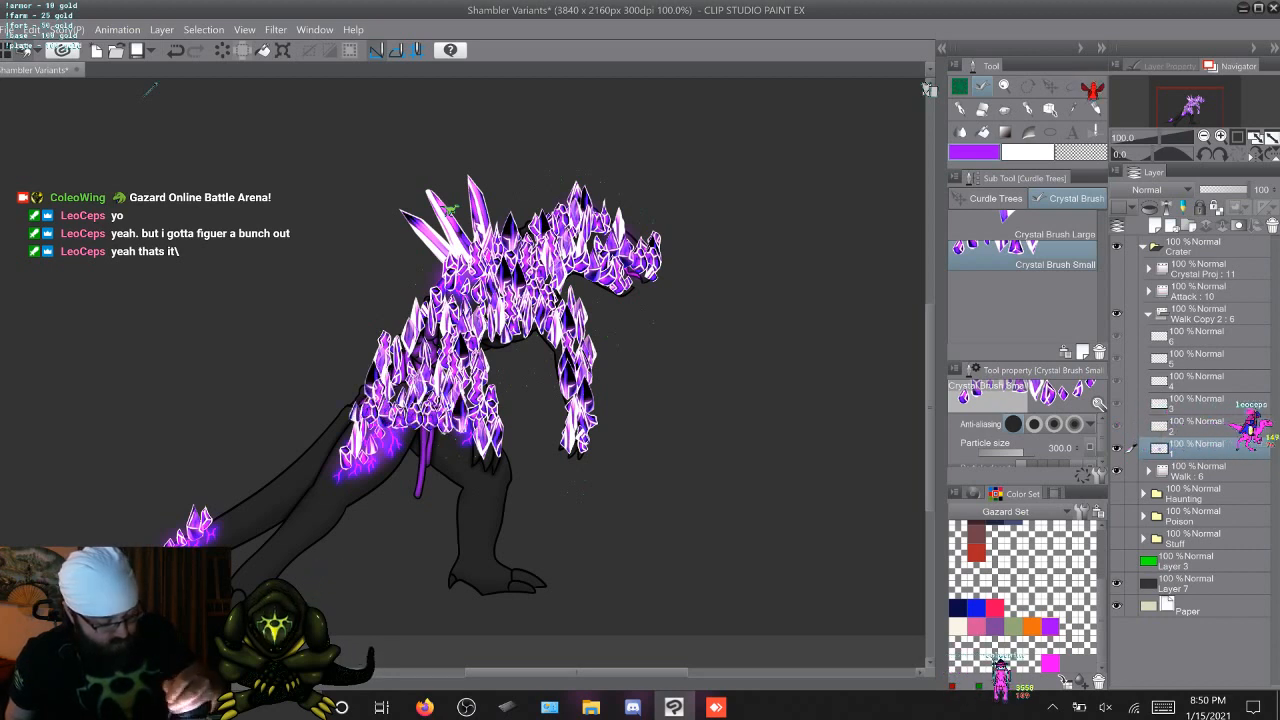
drag(462, 428, 348, 430)
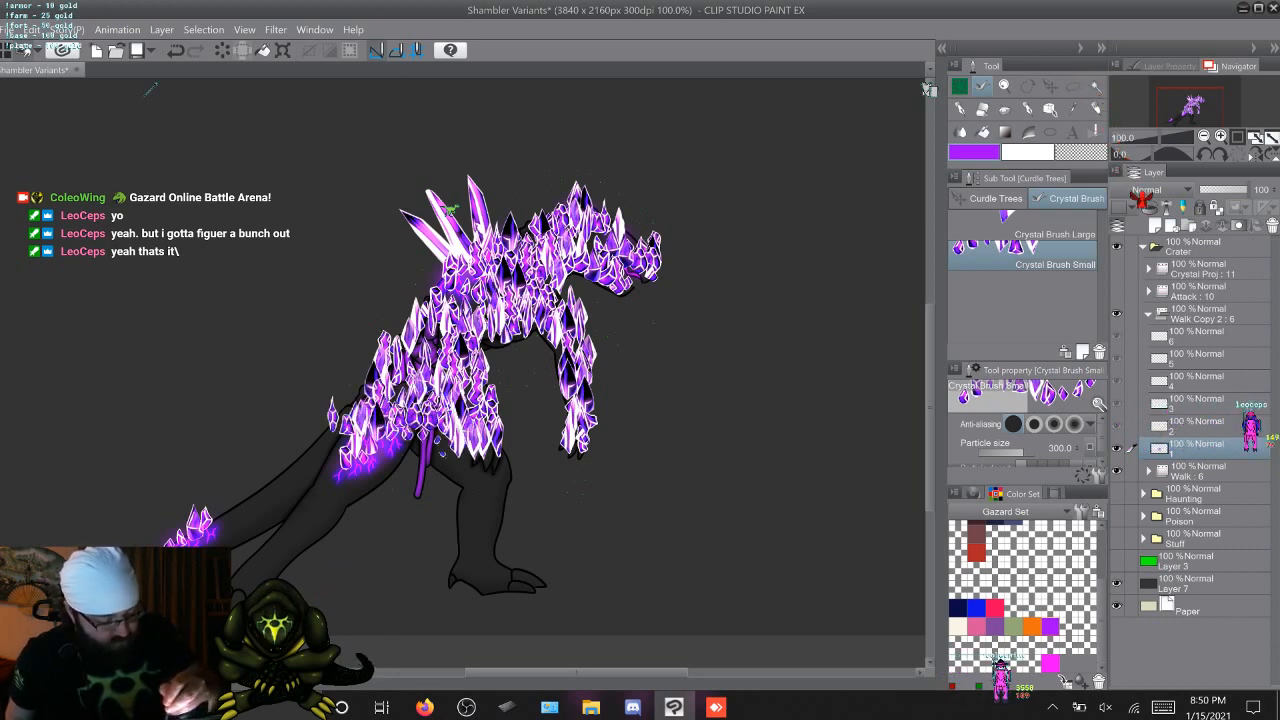
drag(432, 440, 360, 445)
drag(460, 446, 318, 452)
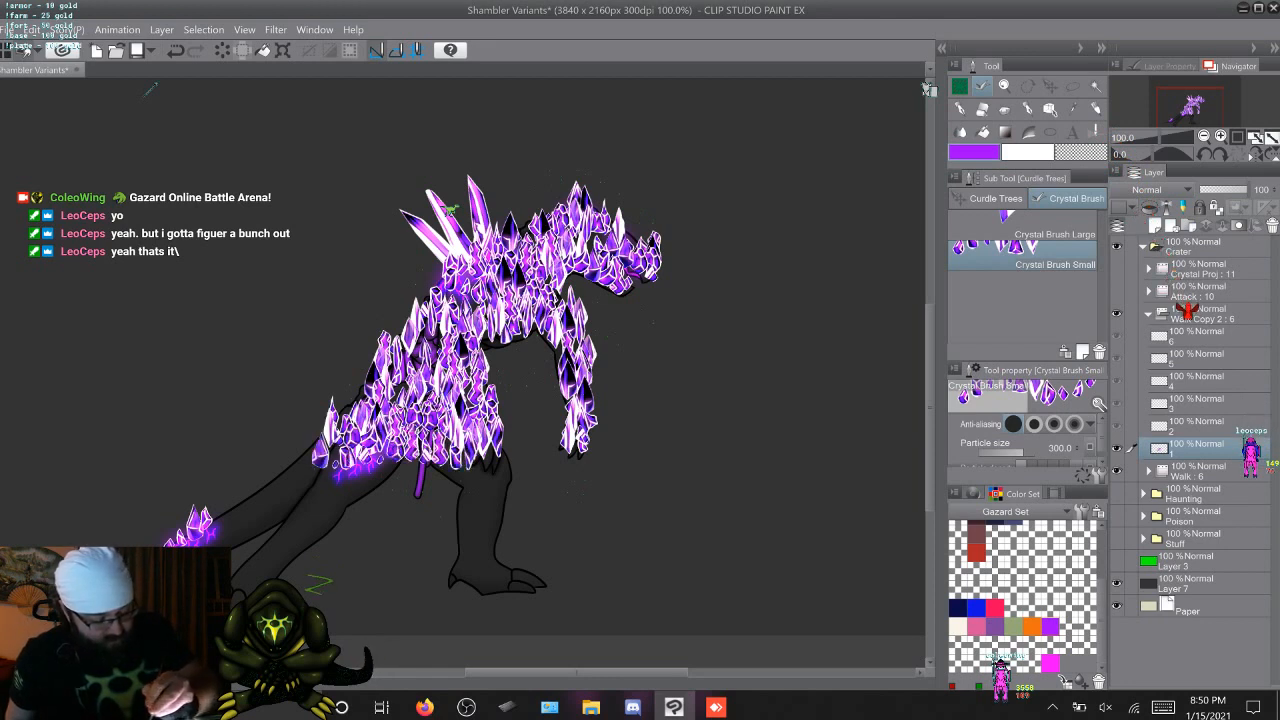
Cover the front leg down to its foot, the rear leg and the tail with small crystals
mouse_move(508, 458)
mouse_down()
mouse_move(492, 461)
mouse_move(497, 500)
mouse_move(476, 500)
mouse_move(492, 513)
mouse_move(460, 510)
mouse_move(463, 540)
mouse_up()
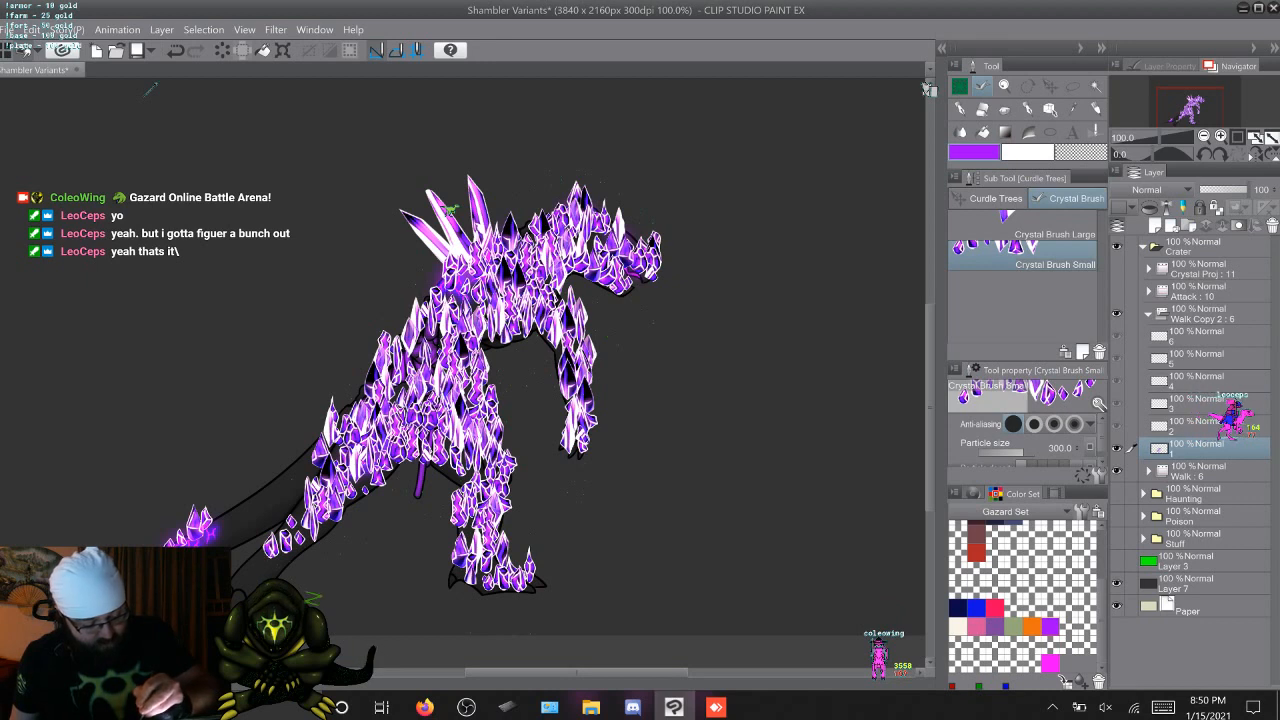
drag(305, 512, 250, 565)
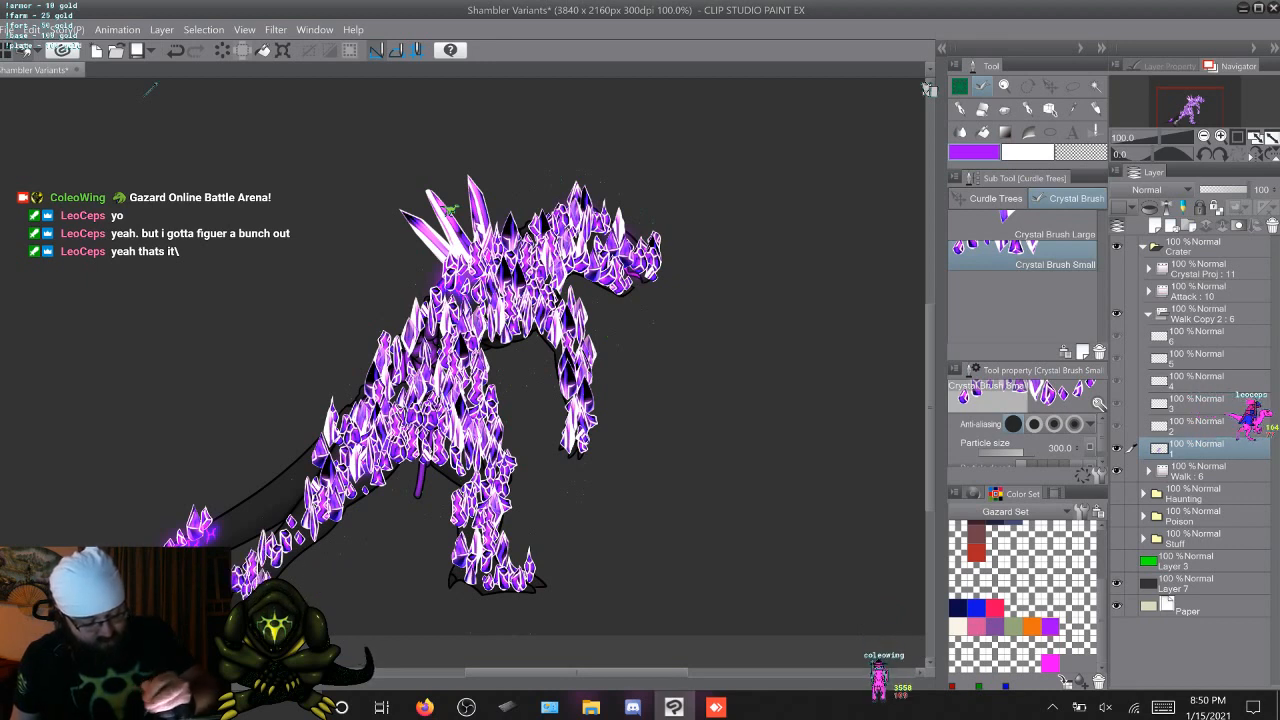
mouse_move(325, 450)
mouse_down()
mouse_move(256, 512)
mouse_move(232, 515)
mouse_up()
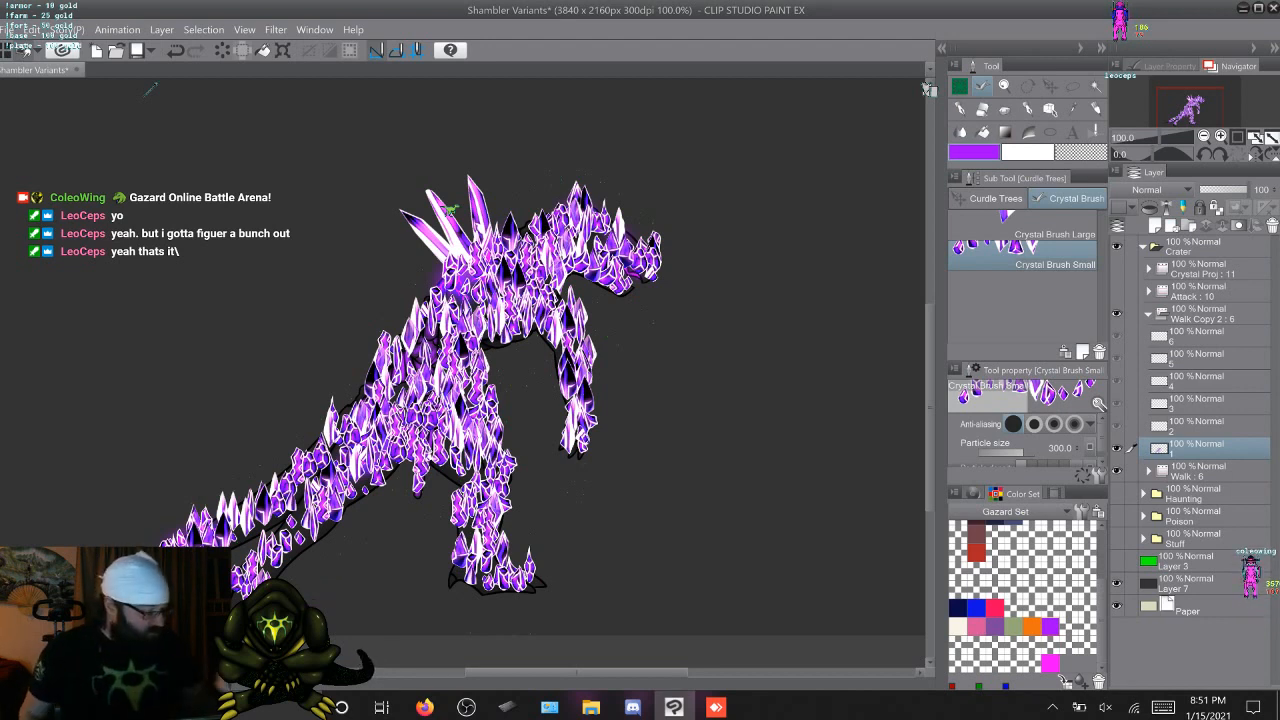
Duplicate cel 1 of the Walk folder, place the copy beneath the crystal cel in Walk Copy 2, and collapse the Walk folder
click(1148, 471)
click(1200, 606)
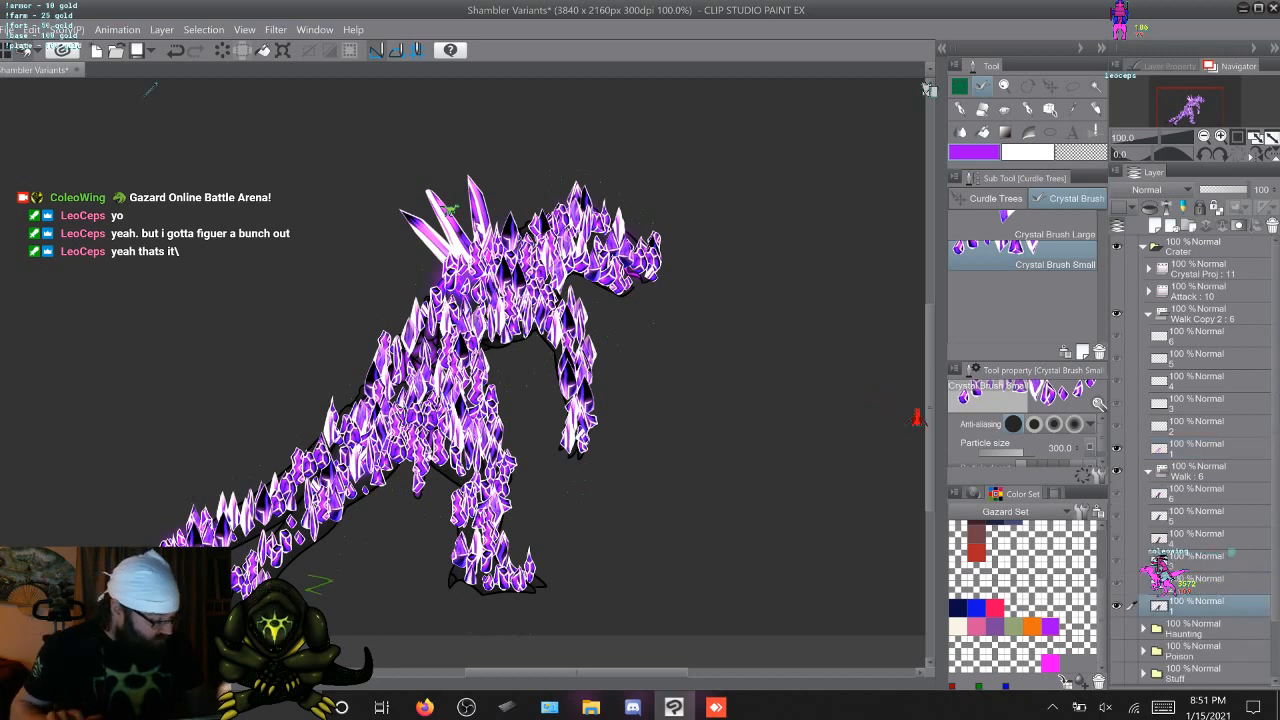
key(F9)
drag(1200, 600, 1200, 448)
click(1148, 493)
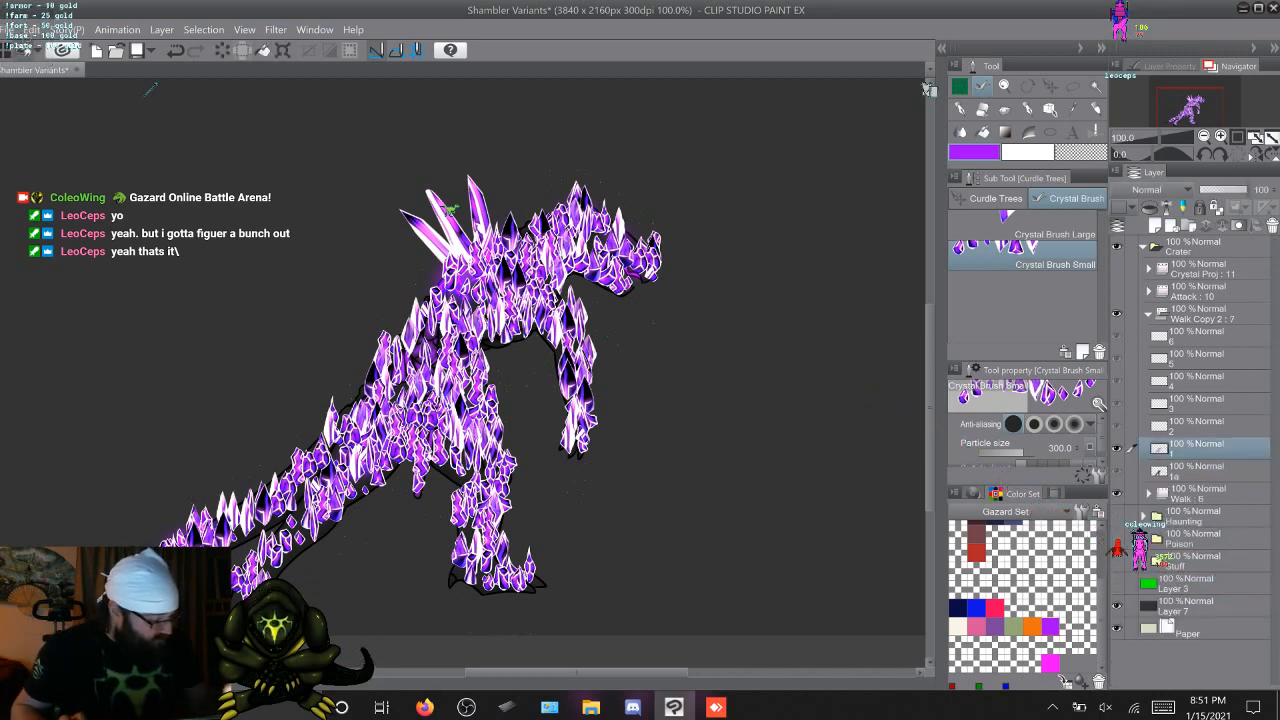
Hide the original Walk folder, and move the 1a copy out below Walk Copy 2 with a new layer clipped above it
click(1117, 493)
click(1200, 471)
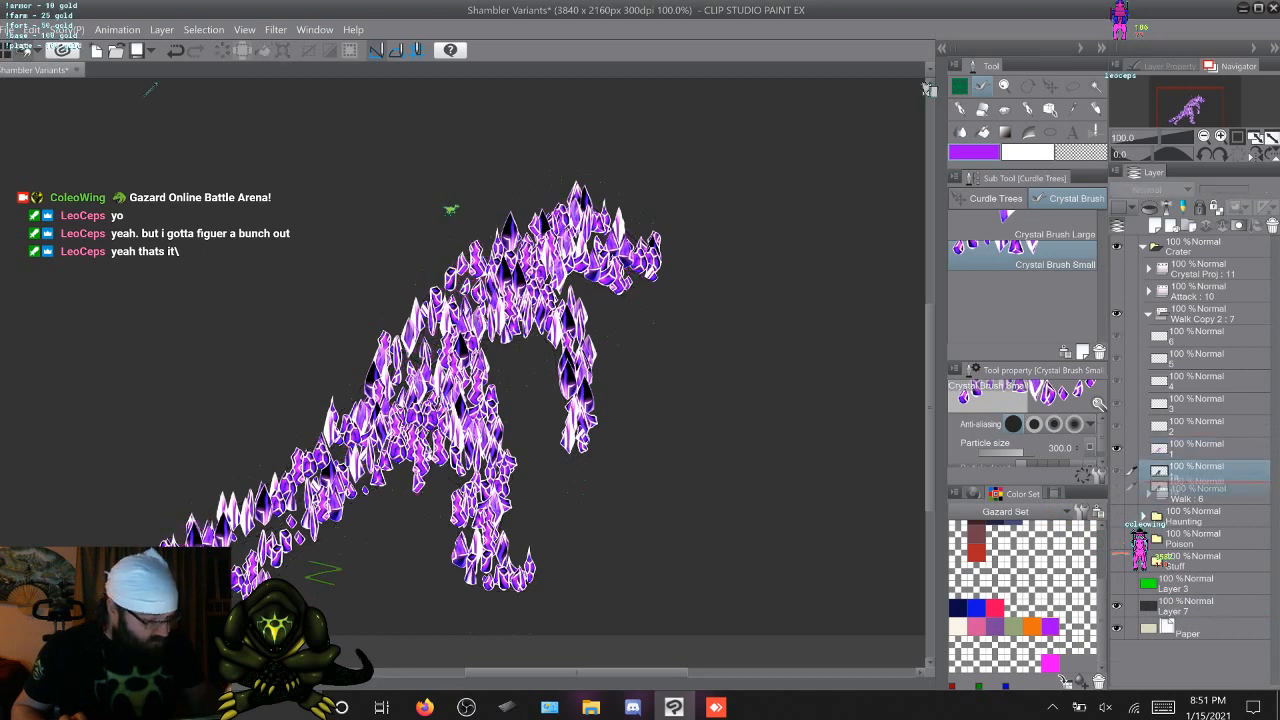
drag(1200, 472, 1198, 485)
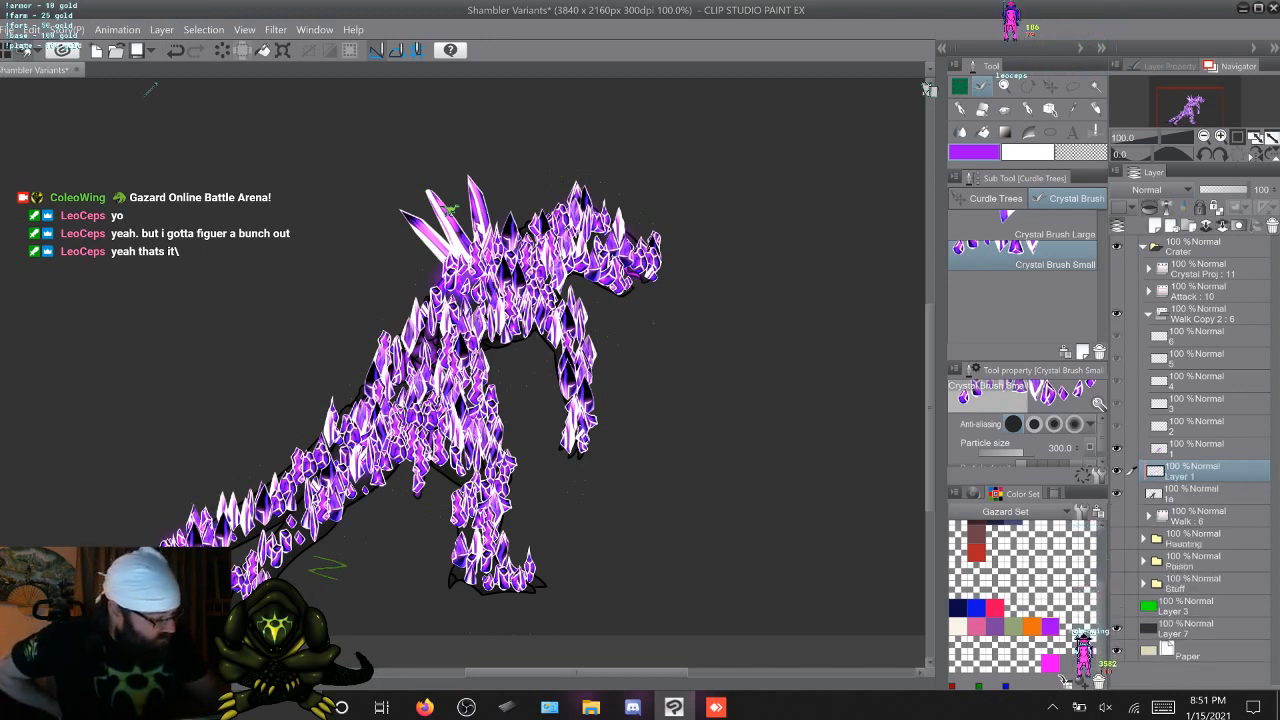
Set the clipped layer above 1a to Soft light and fill it with blue-violet
click(1150, 189)
click(1130, 411)
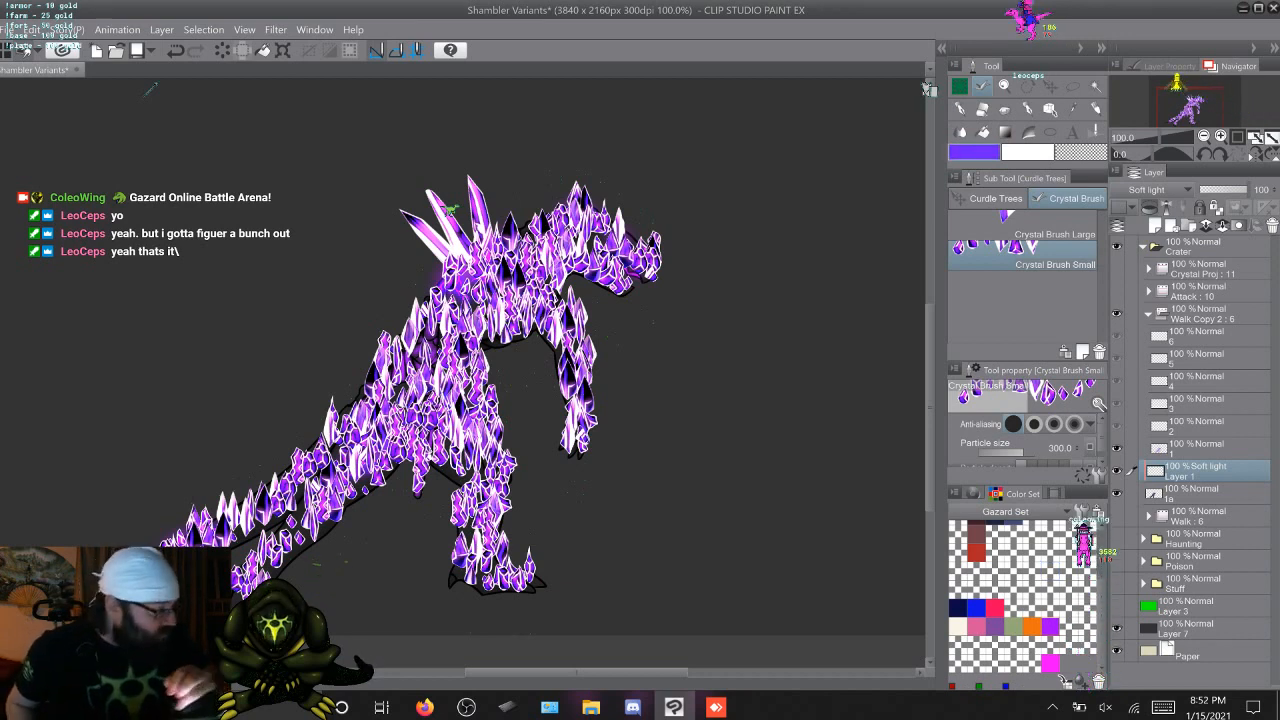
key(b)
key(g)
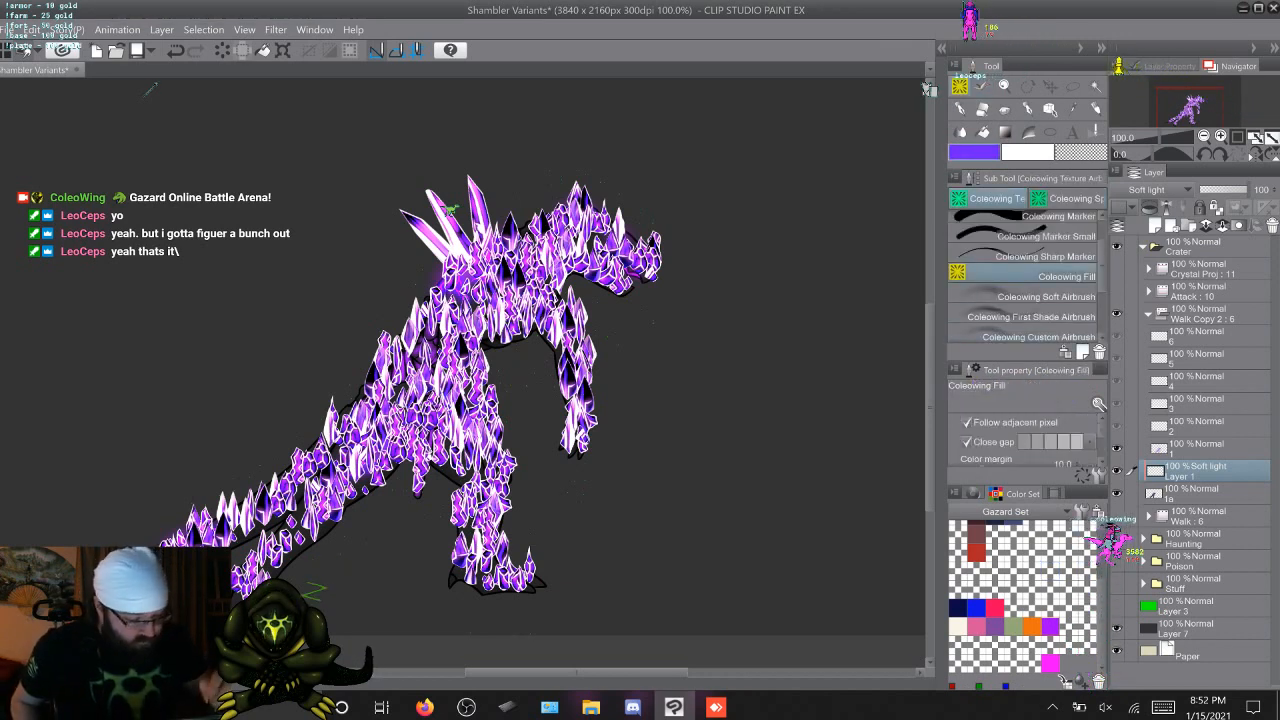
click(450, 210)
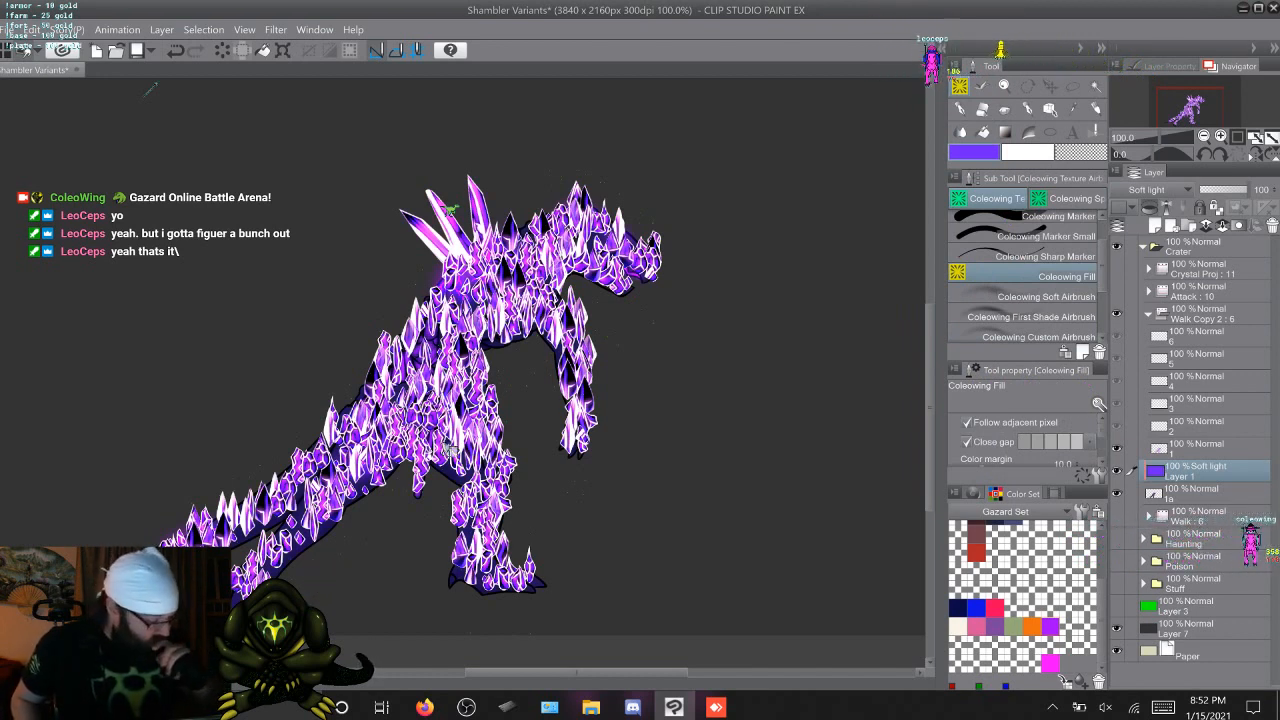
Try the Overlay blending mode on the blue-violet fill layer and return it to Soft light
click(1155, 189)
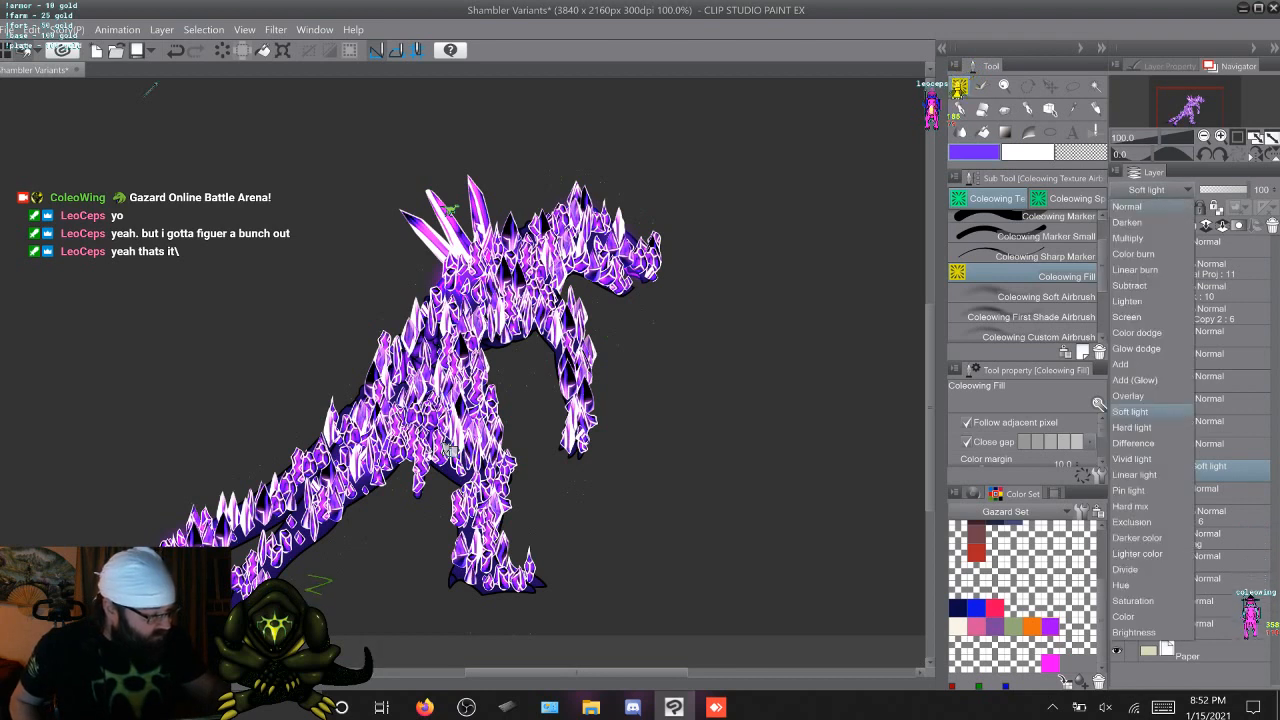
click(1131, 412)
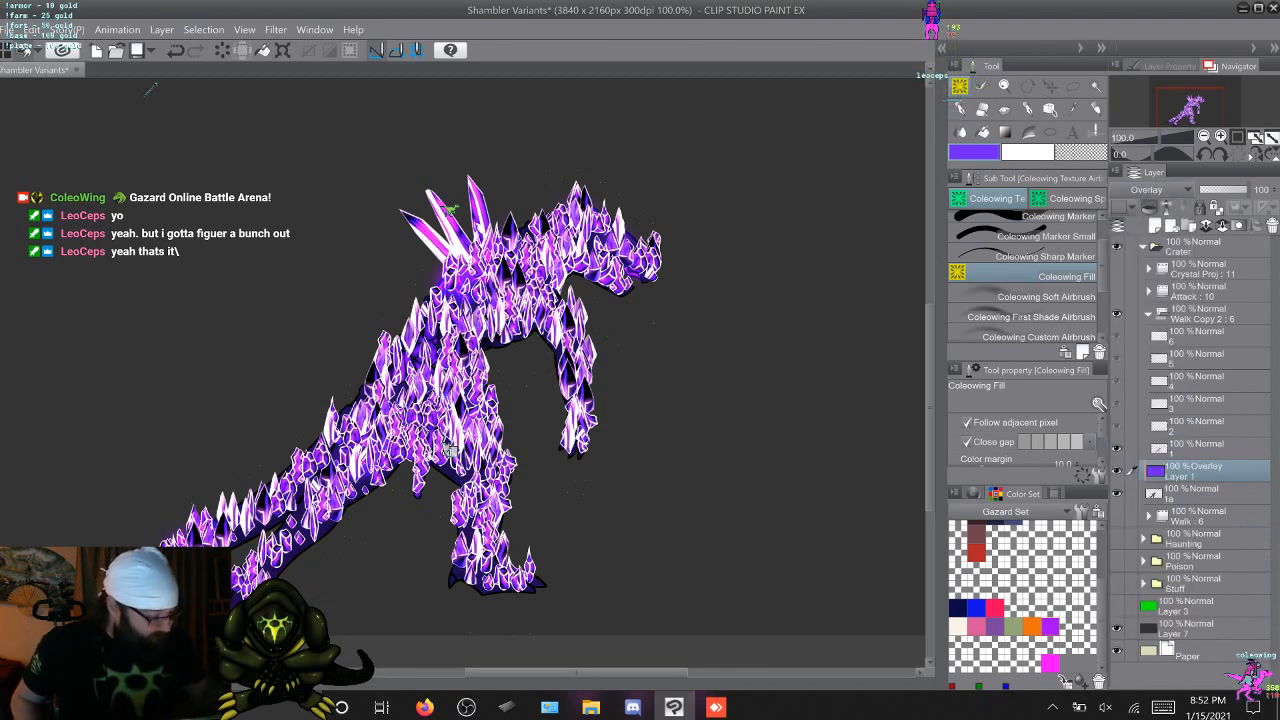
click(1155, 189)
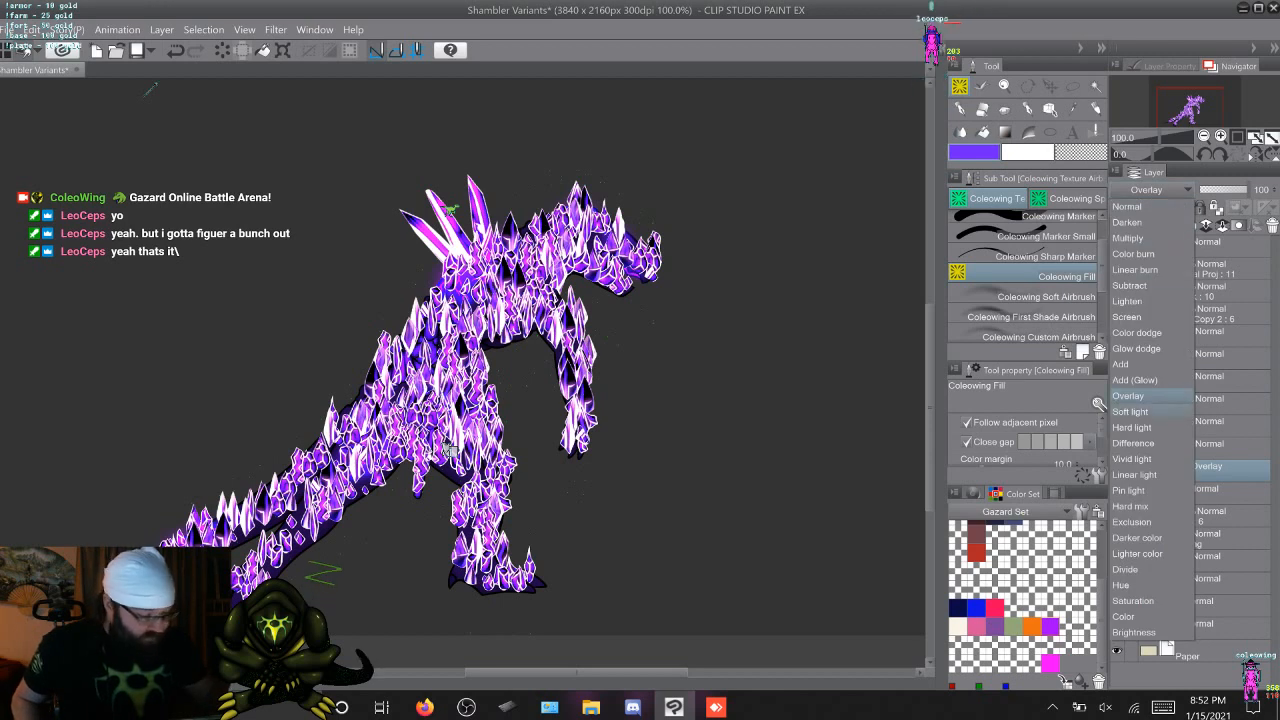
click(1130, 411)
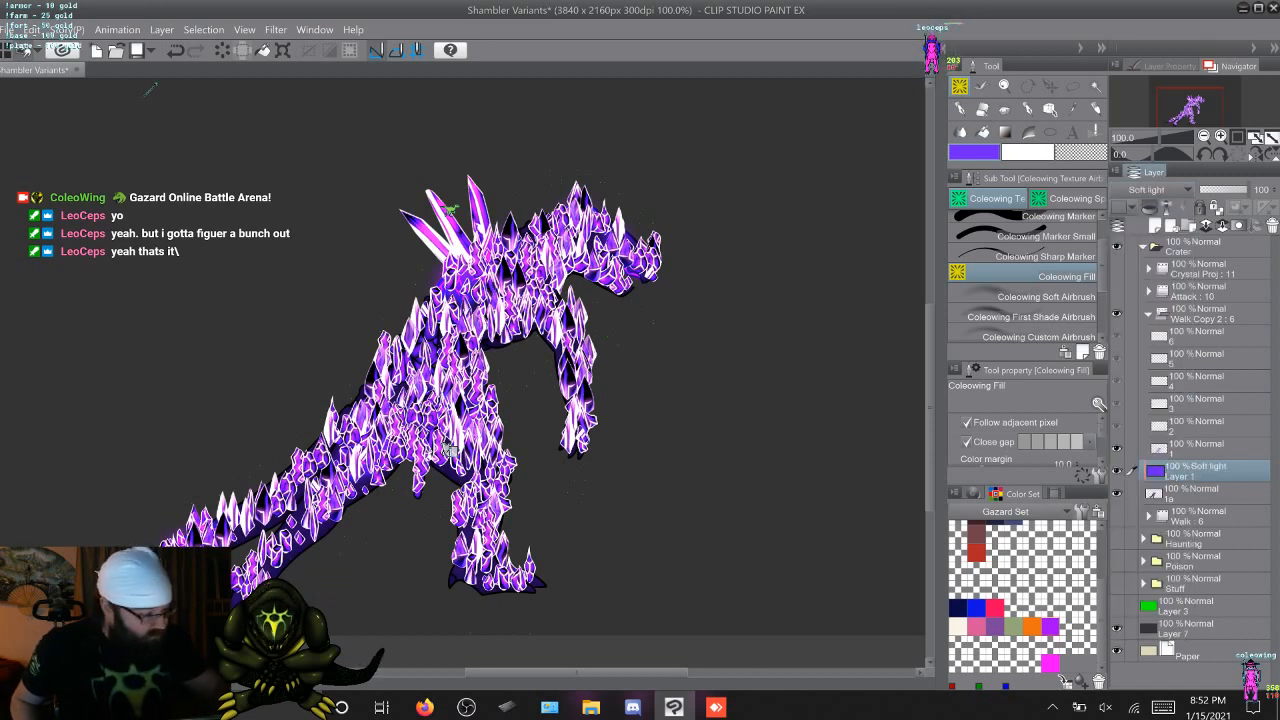
Try the Hard light and Normal blending modes on the blue-violet fill layer
click(1155, 189)
click(1131, 427)
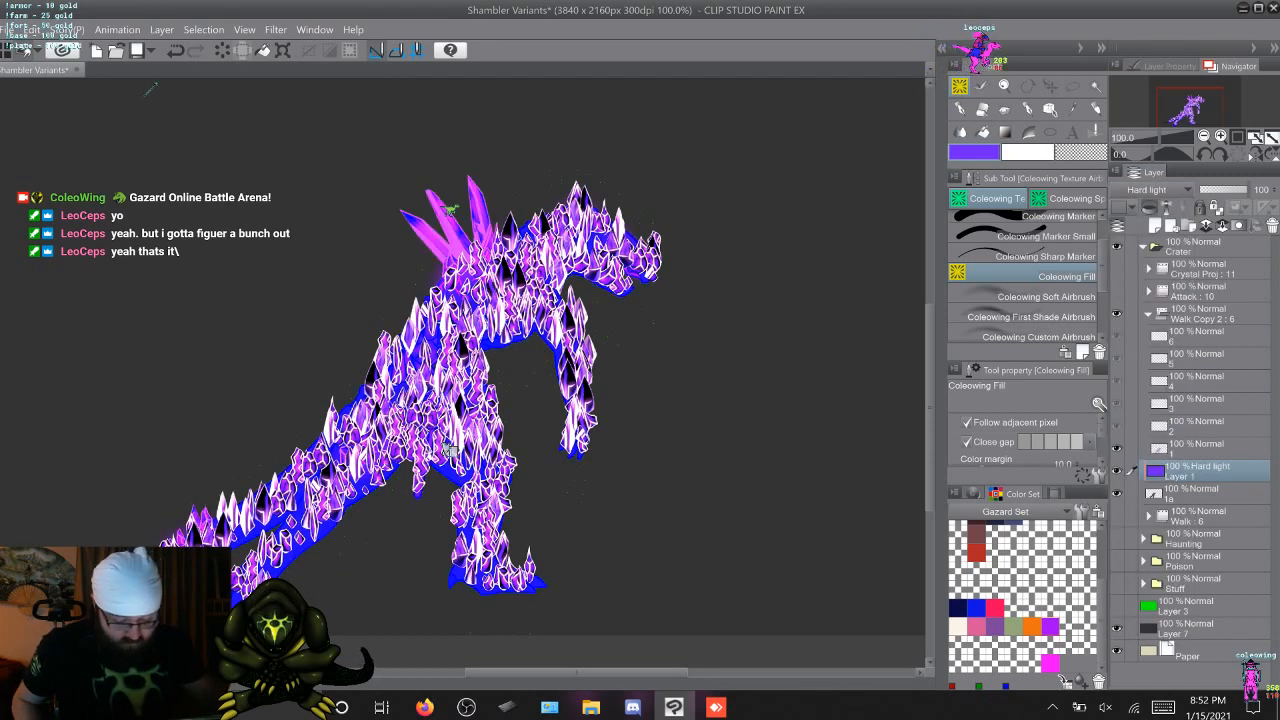
click(1155, 189)
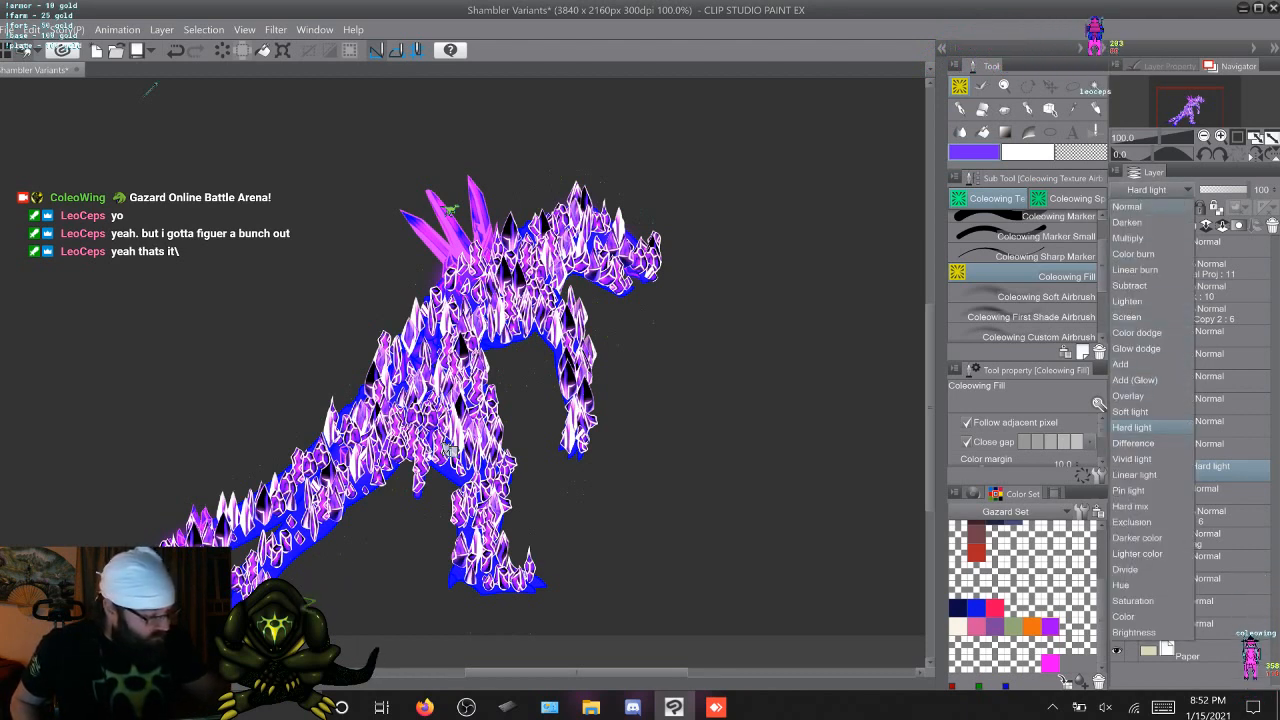
click(1127, 206)
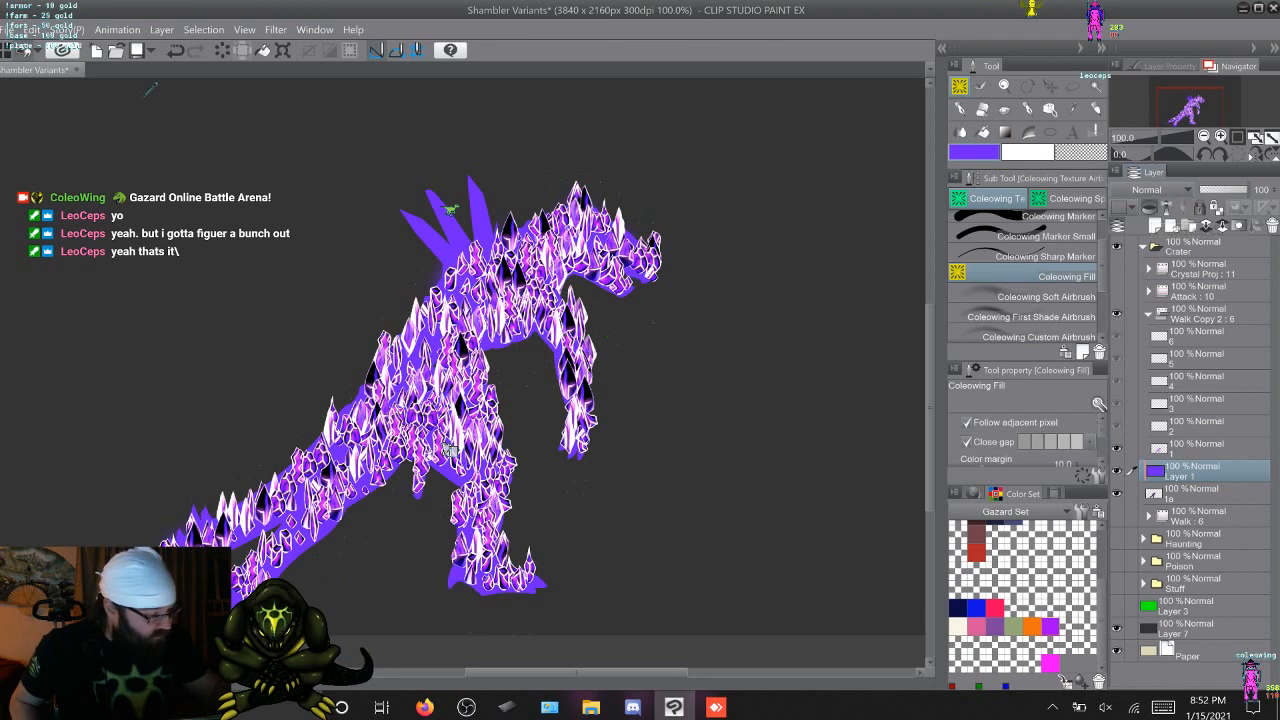
Try Vivid light on the fill layer, checking it with the fill spread over the whole canvas and limited to the body again
click(1150, 189)
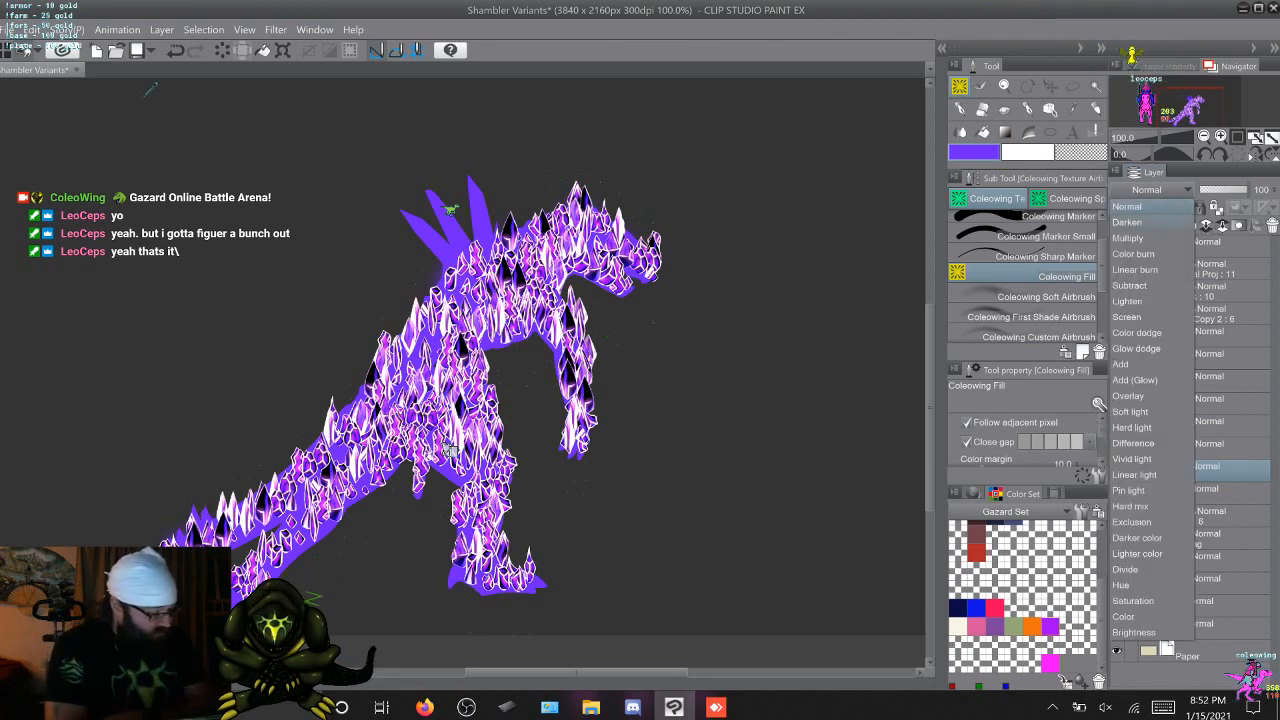
click(1132, 458)
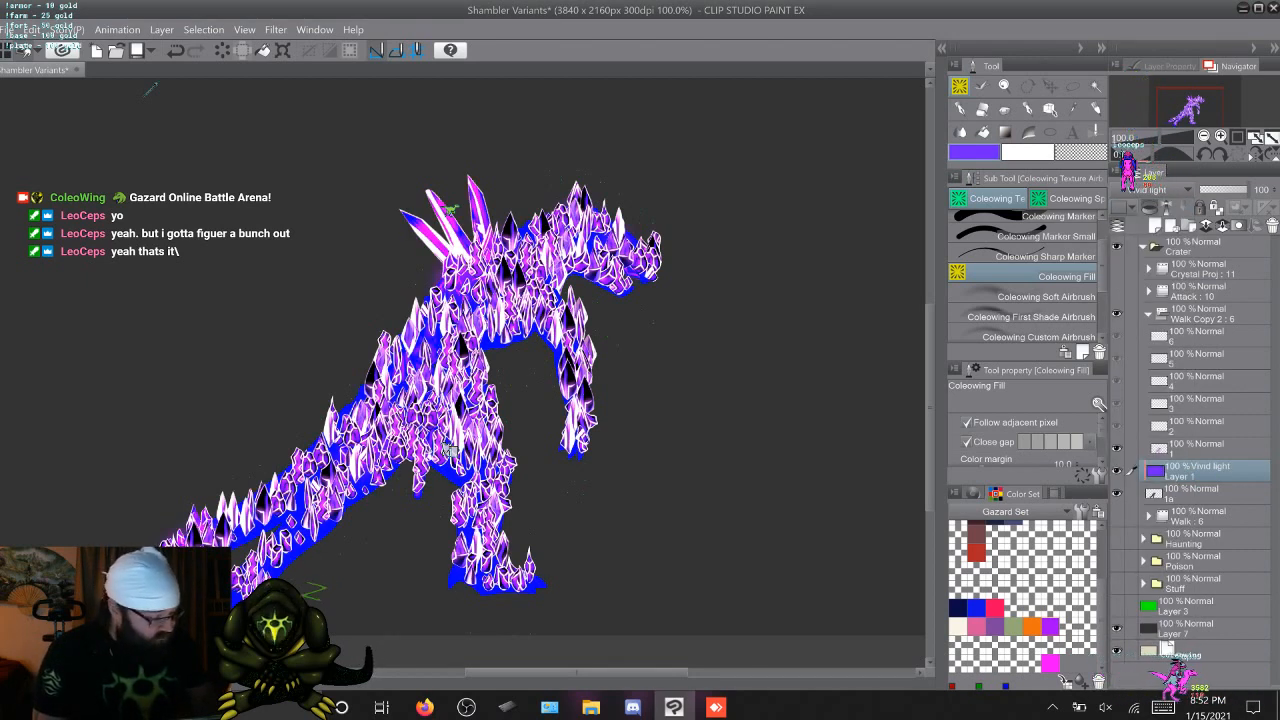
click(150, 90)
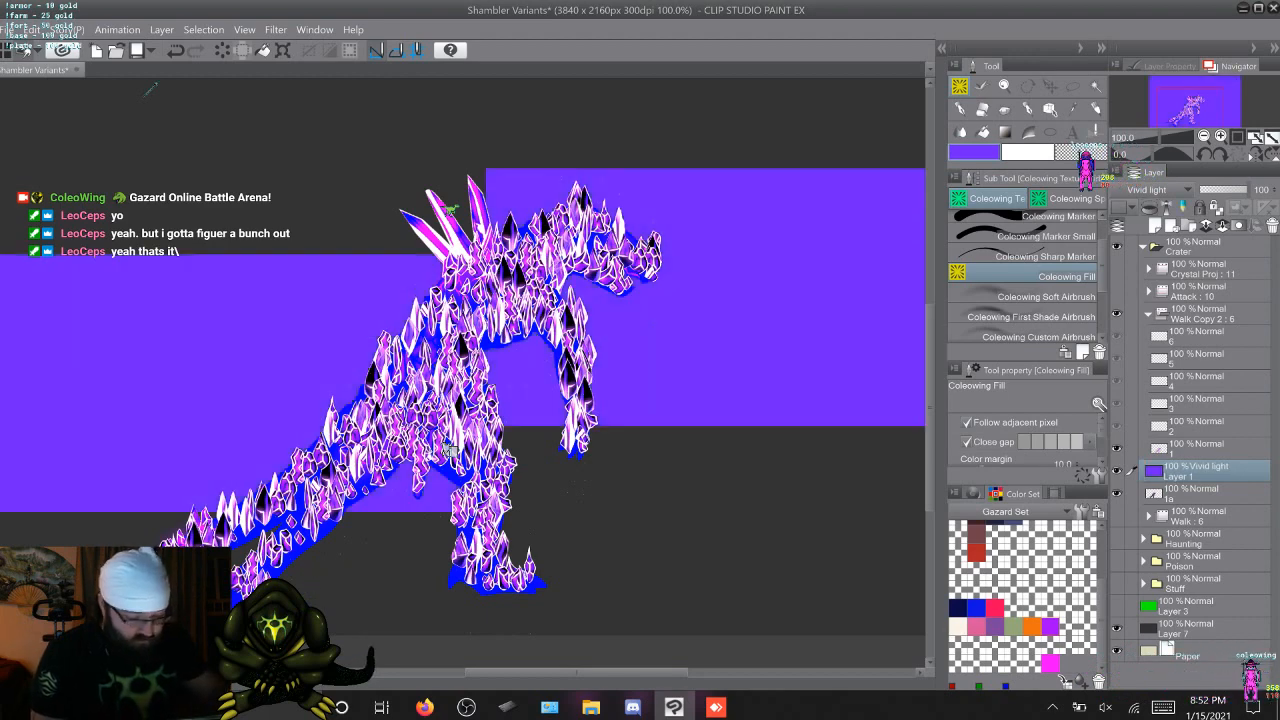
click(1166, 207)
Try the Saturation, Divide and Lighter color blending modes on the blue-violet fill layer
click(1186, 190)
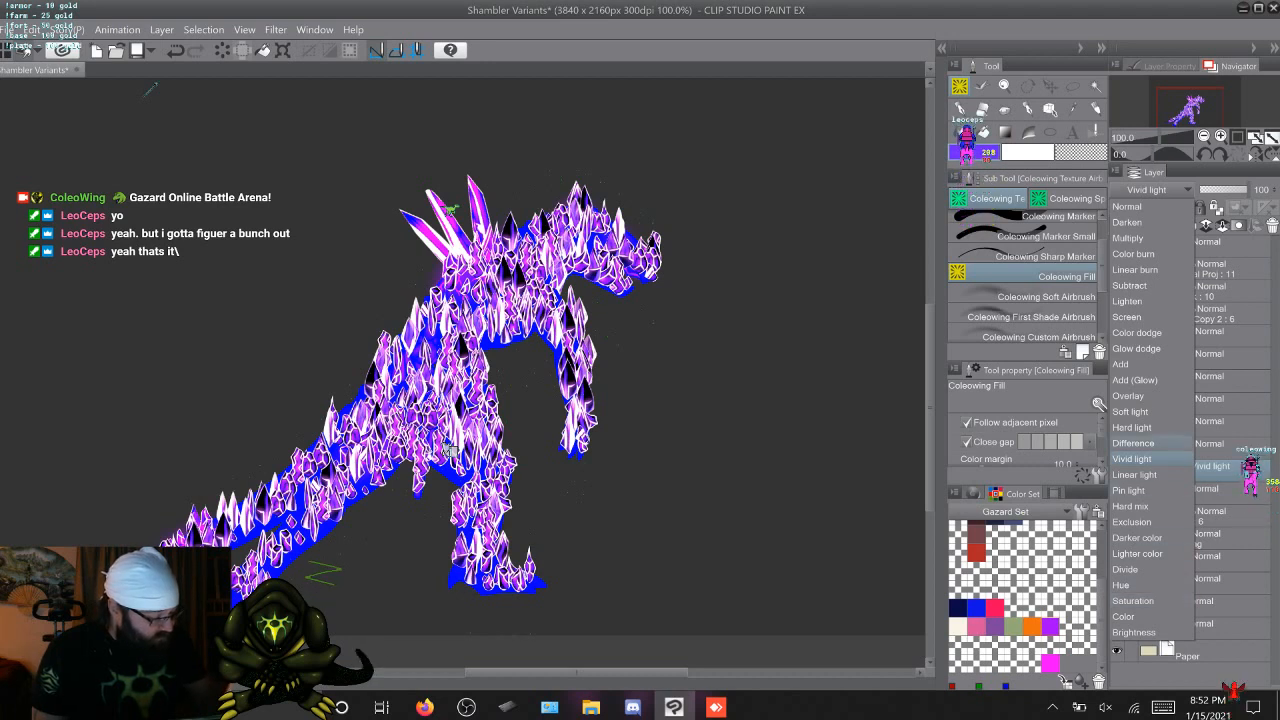
click(1133, 600)
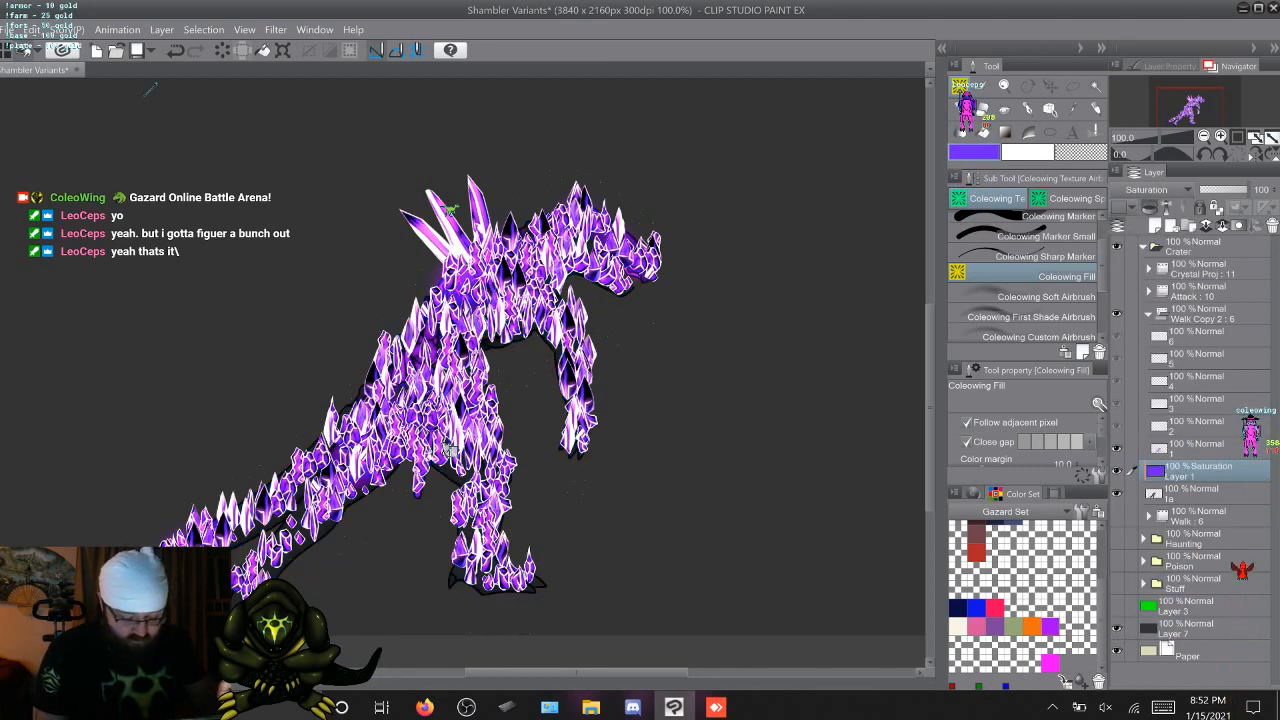
click(1150, 189)
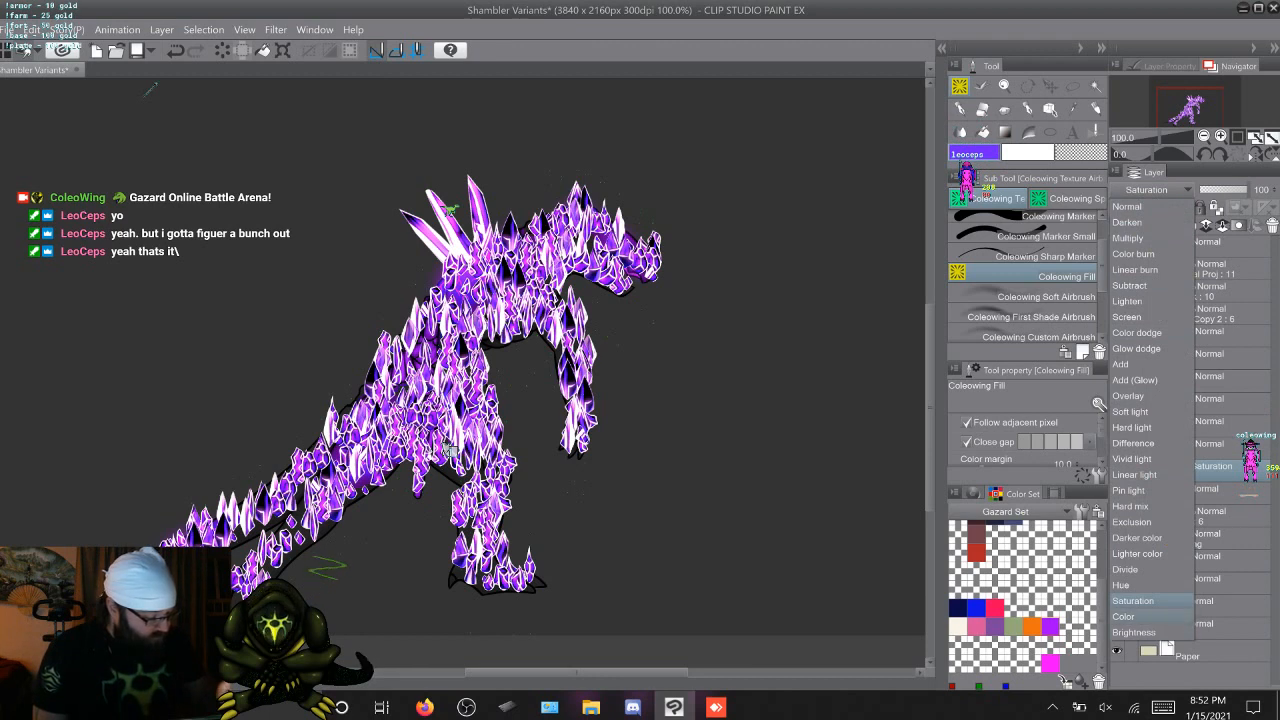
click(1126, 569)
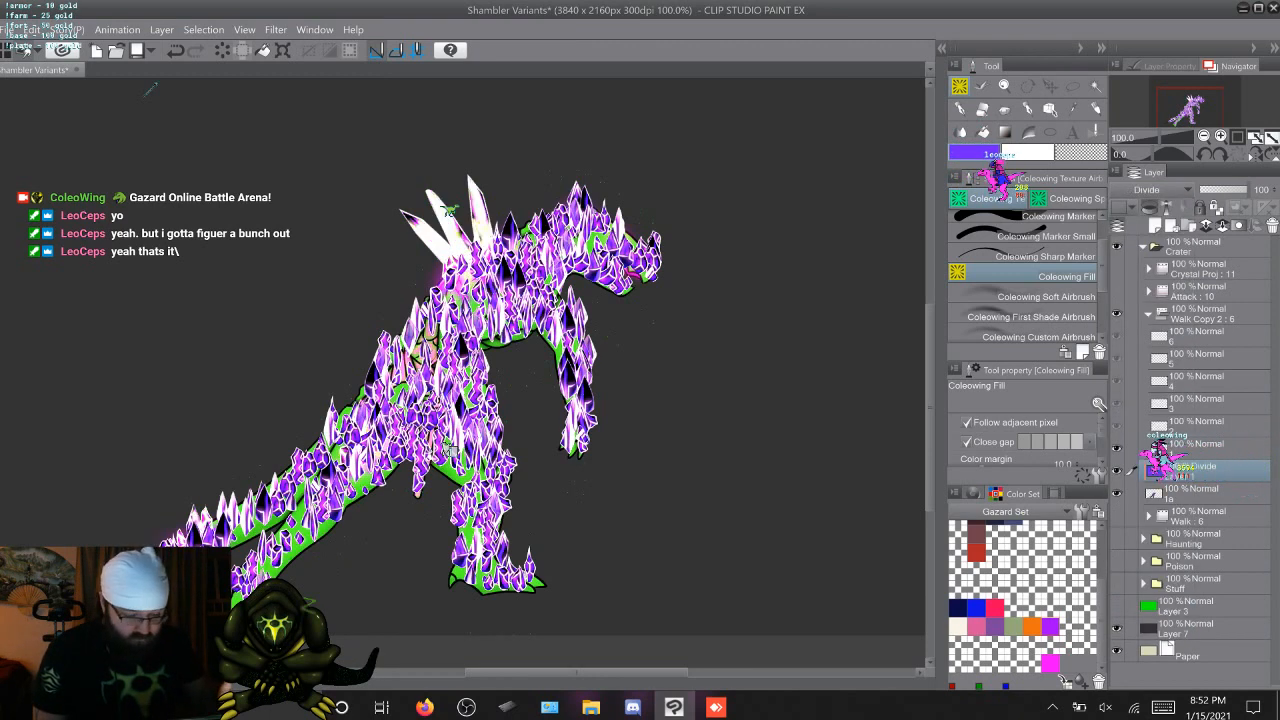
click(1150, 189)
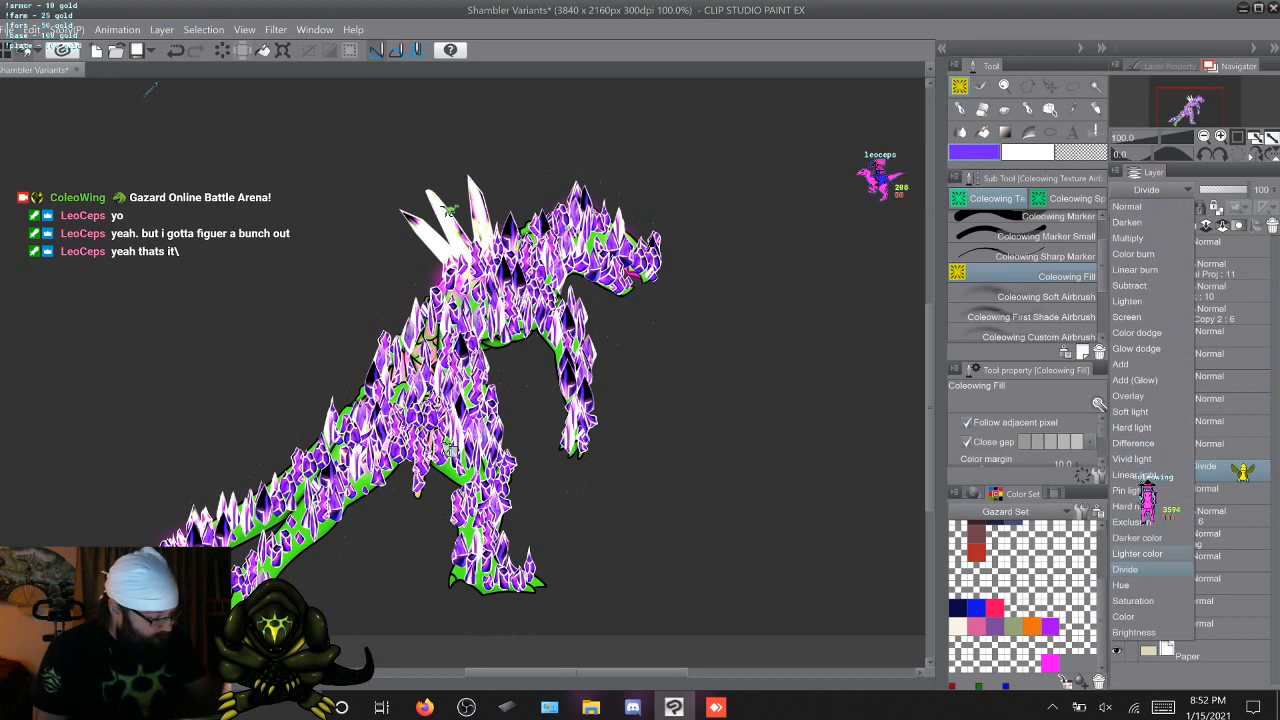
click(1137, 553)
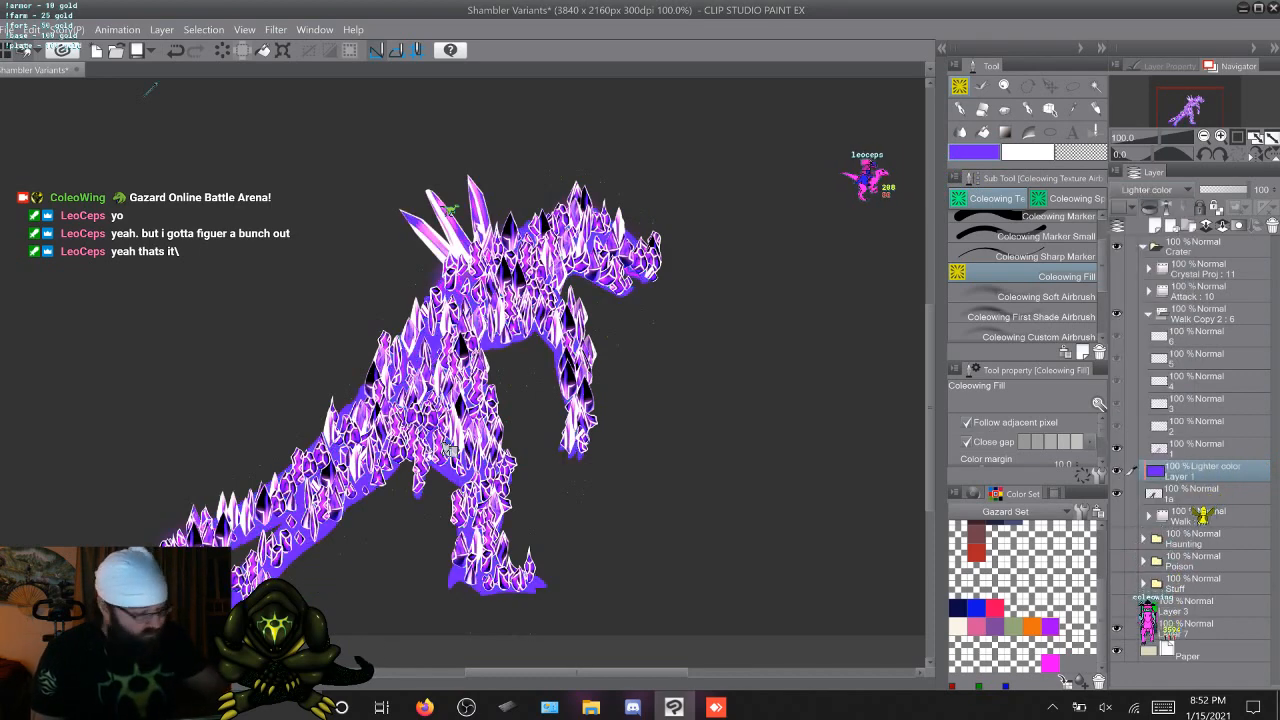
Try the Darker color, Exclusion and Hard mix blending modes on the blue-violet fill layer
click(1150, 189)
click(1150, 540)
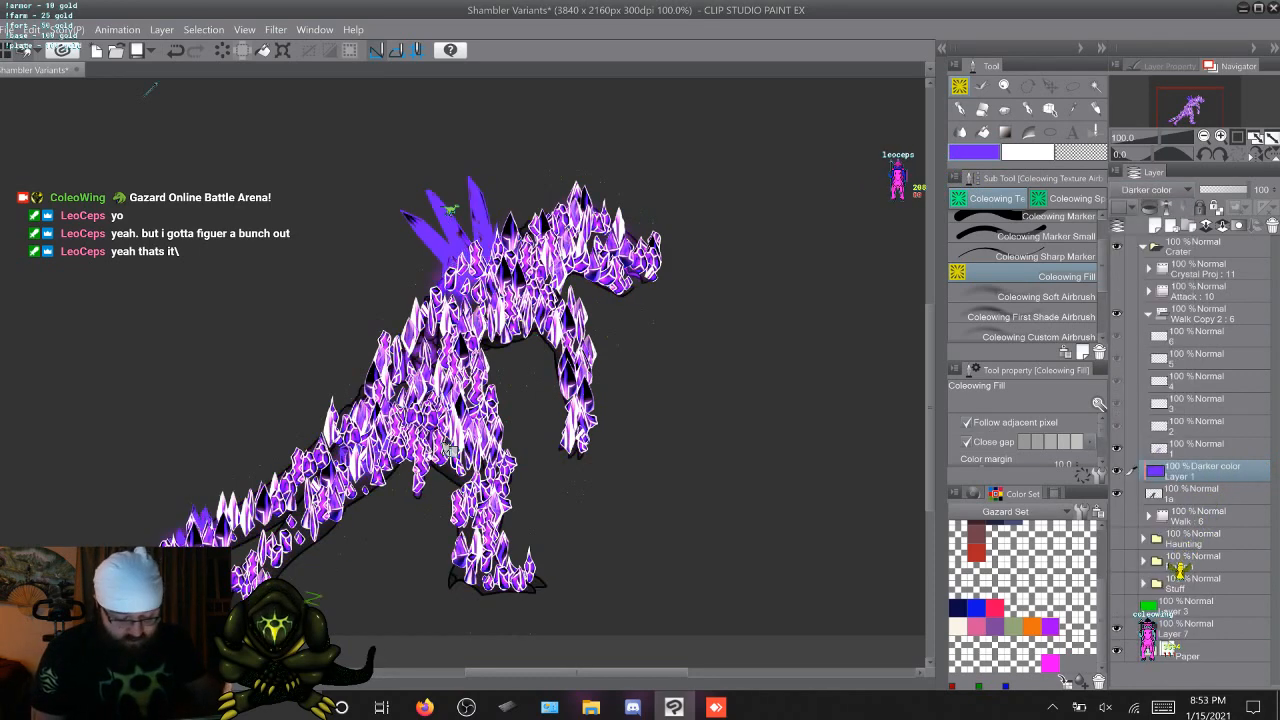
click(1150, 189)
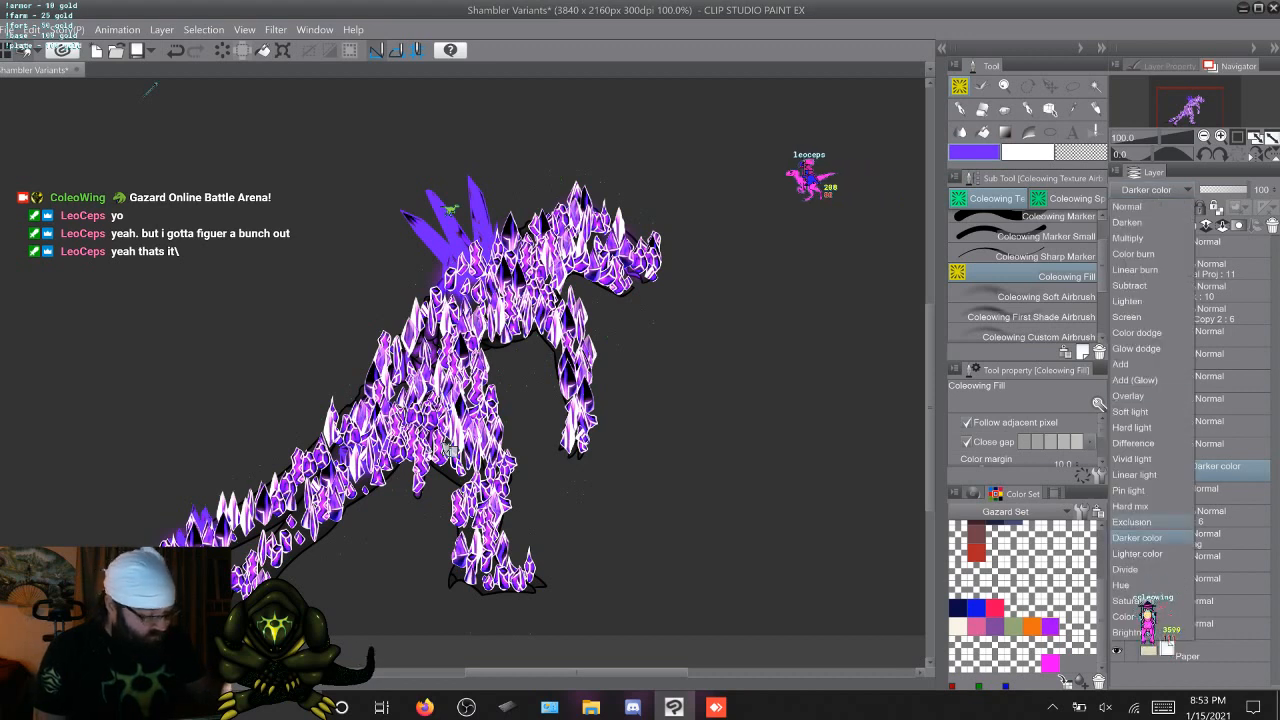
click(1148, 619)
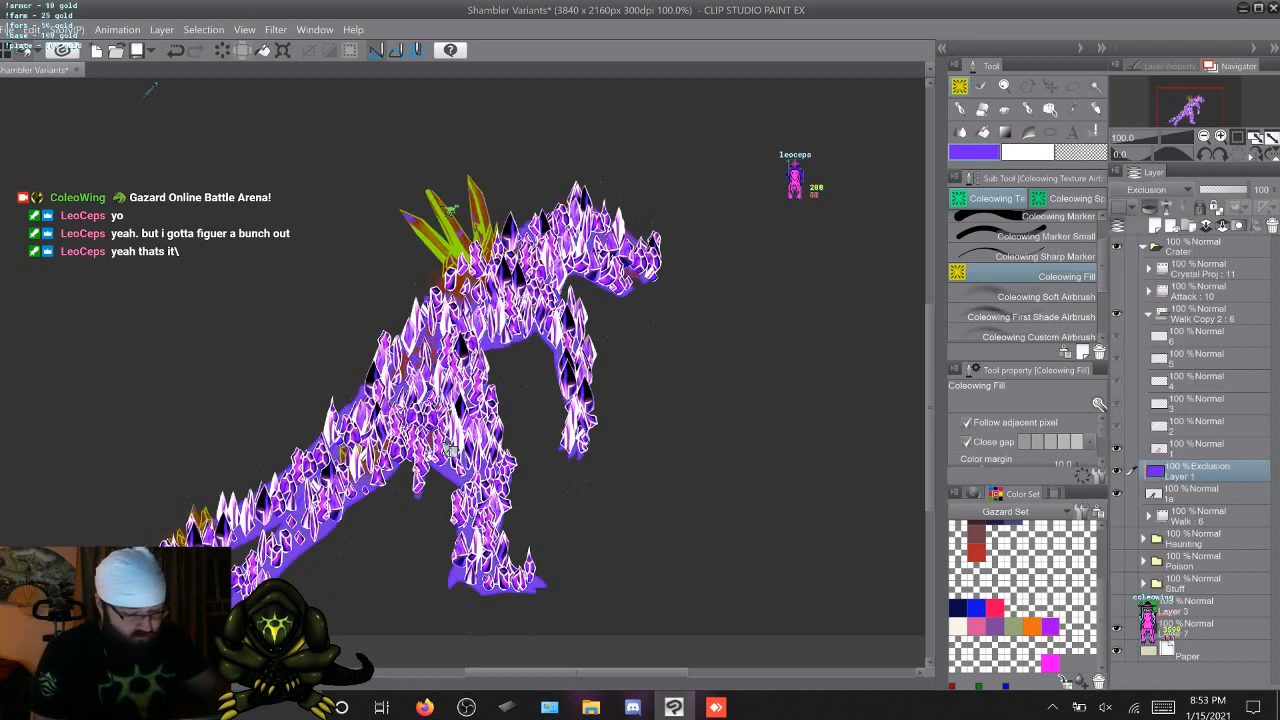
click(1150, 189)
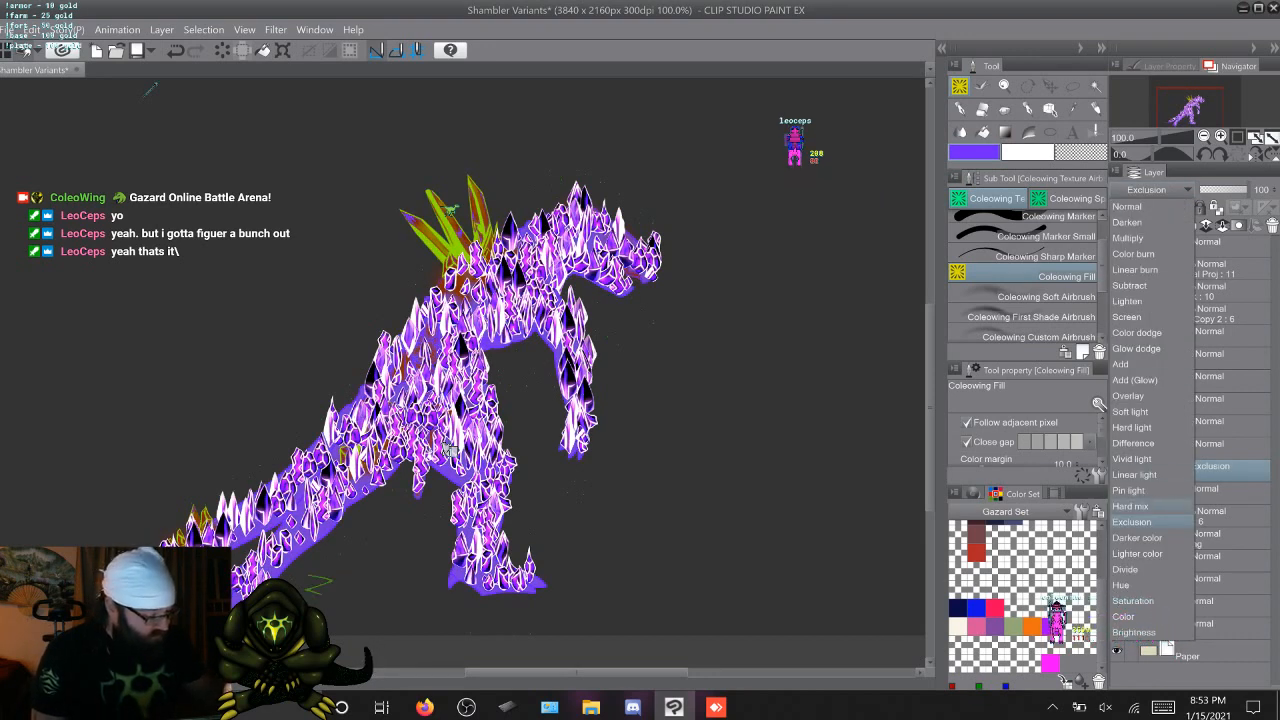
click(1131, 506)
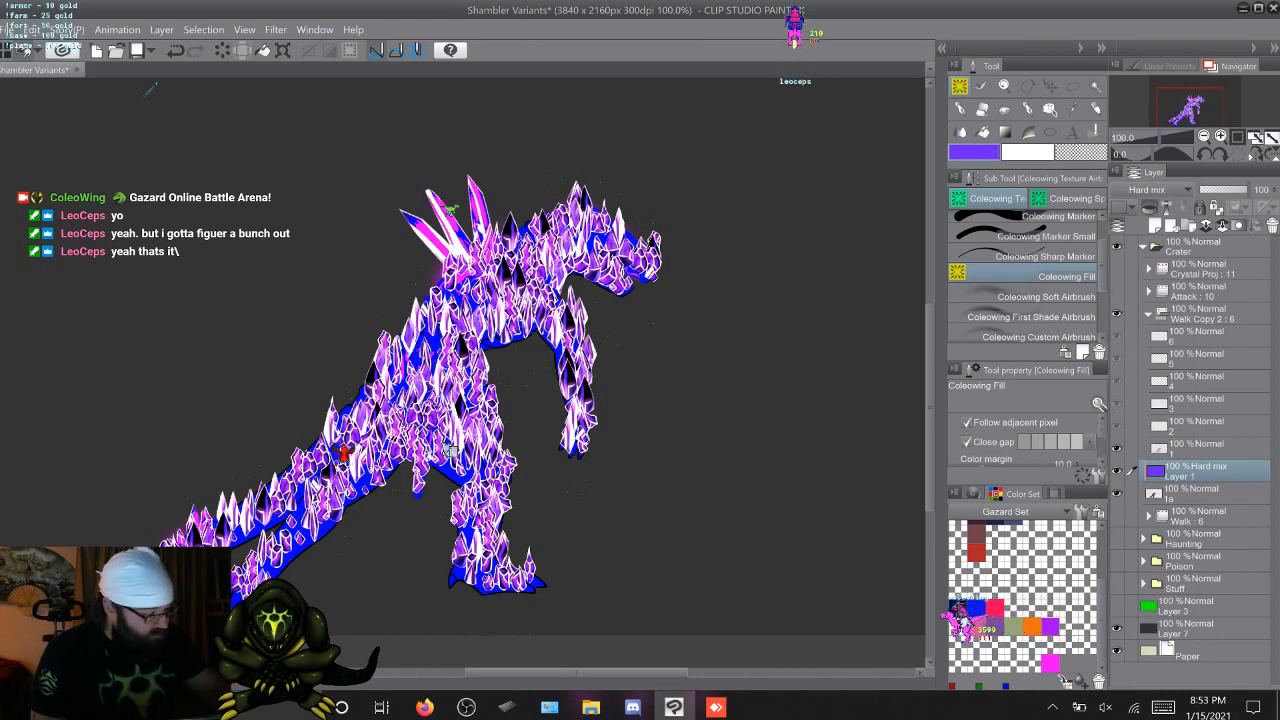
Try the Pin light, Linear light and Vivid light blending modes on the fill layer clipped to 1a
key(Up)
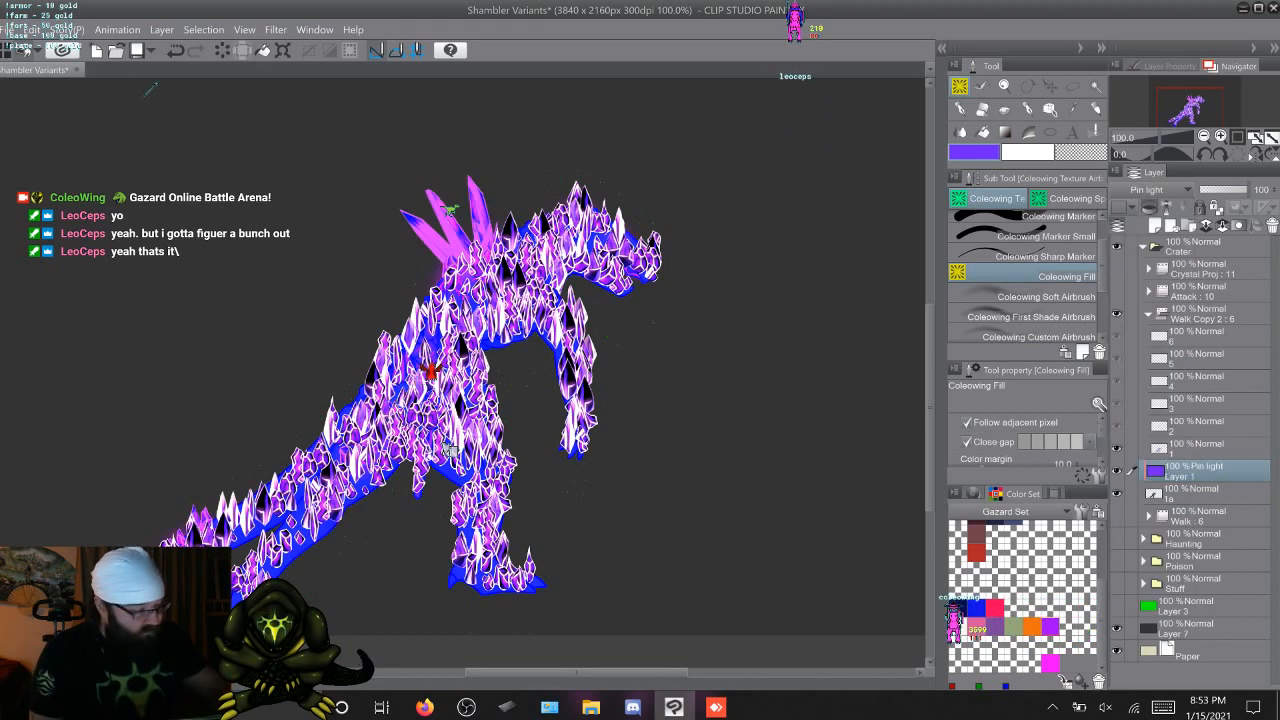
click(1158, 190)
click(1134, 475)
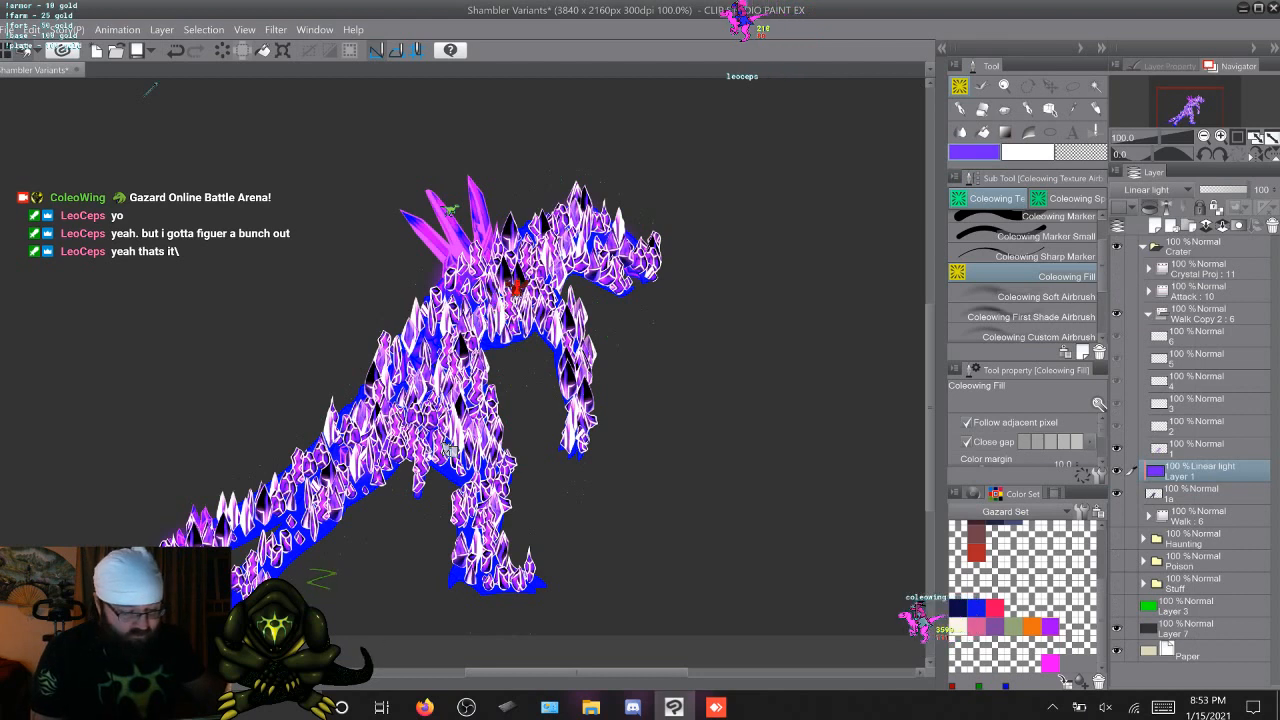
click(1158, 190)
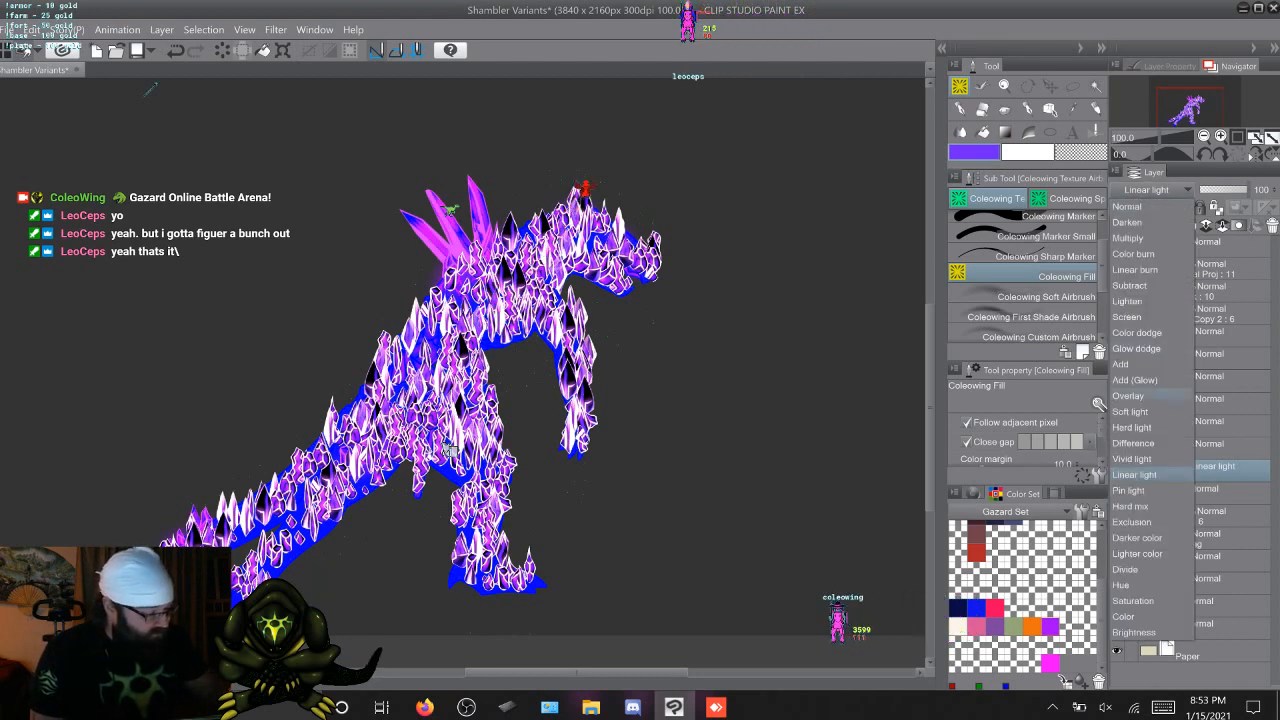
click(1132, 459)
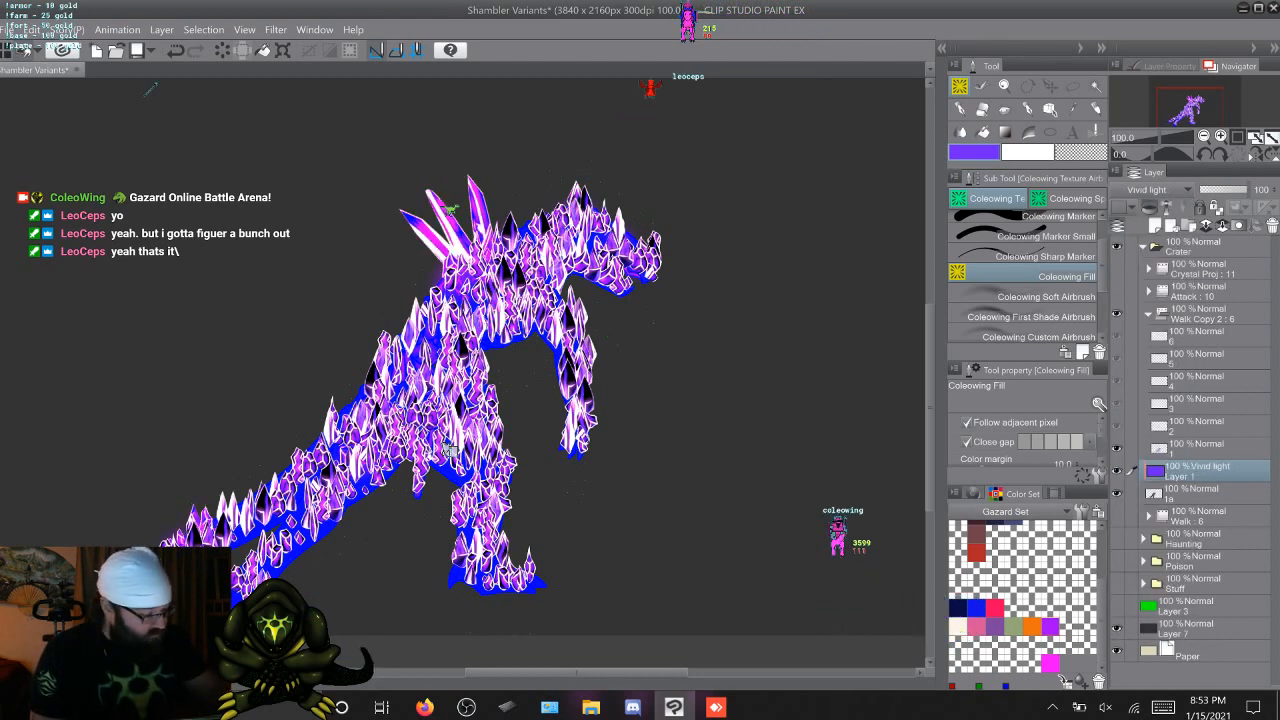
Try the Difference, Hard light and Soft light blending modes on the blue-violet fill layer
click(1158, 190)
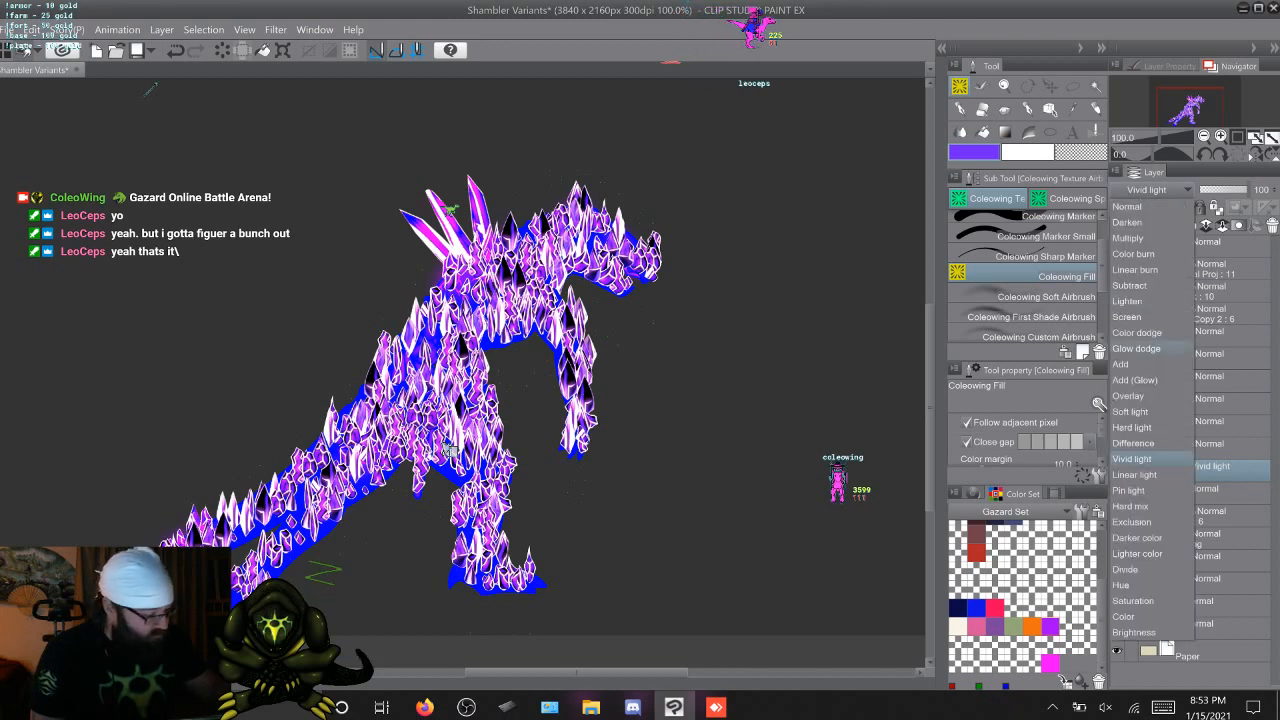
click(1134, 443)
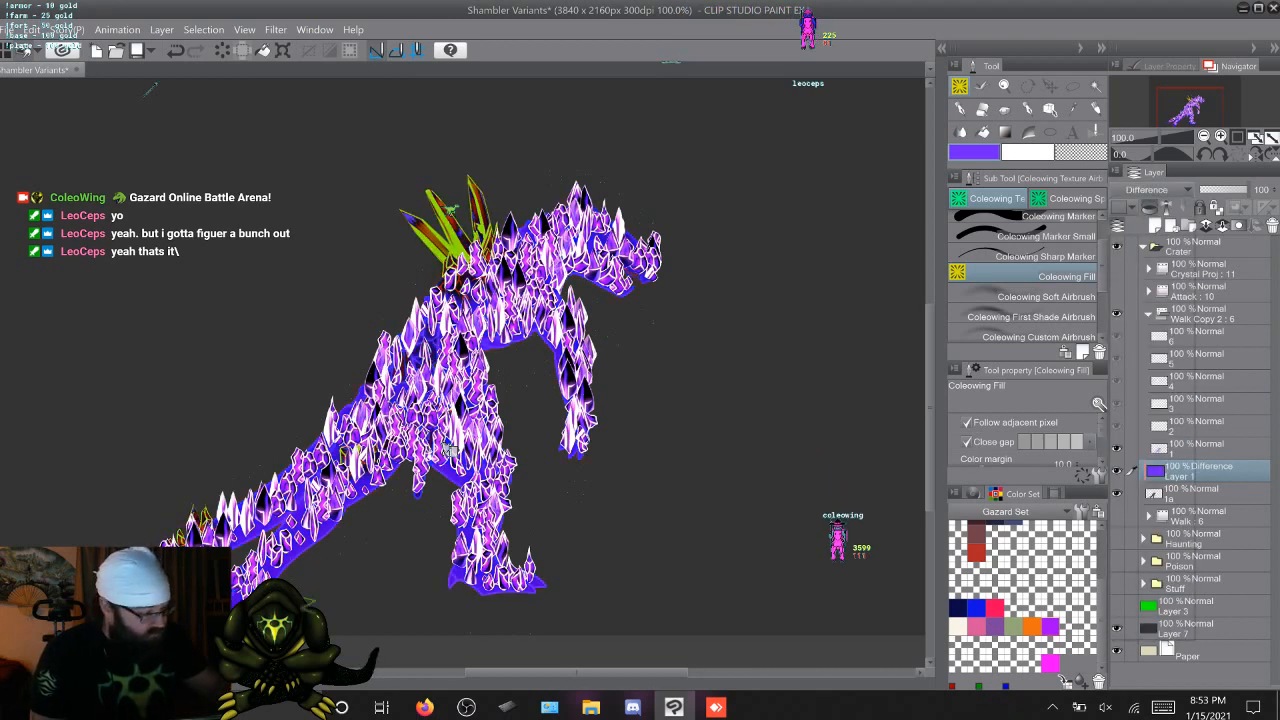
click(1158, 190)
click(1134, 426)
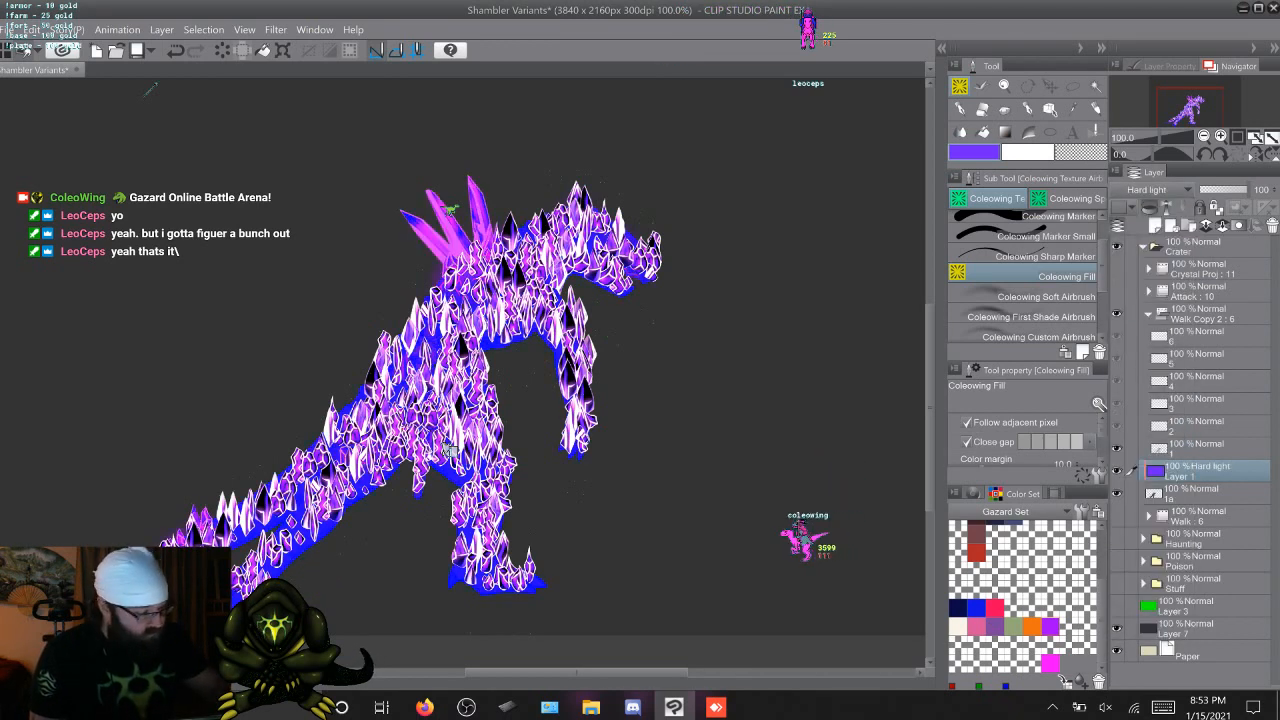
click(1158, 190)
click(1134, 409)
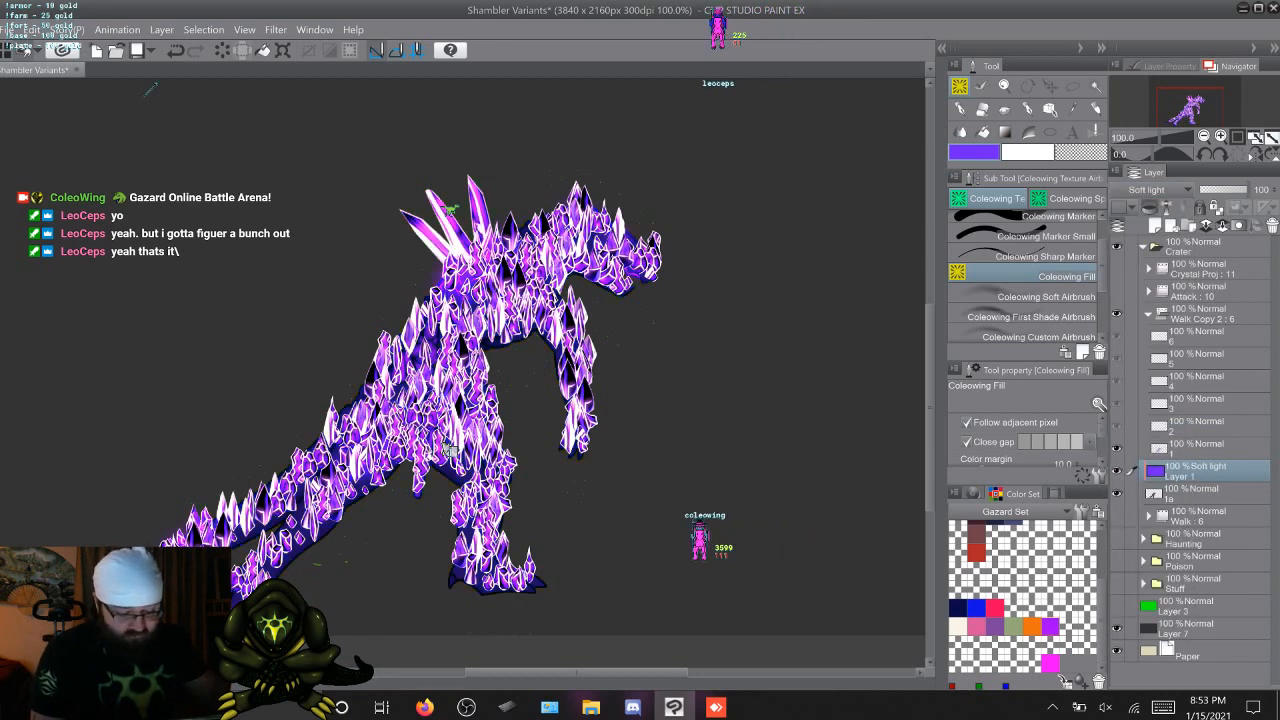
Try the Overlay, Add (Glow) and Add blending modes on the blue-violet fill layer
click(1158, 190)
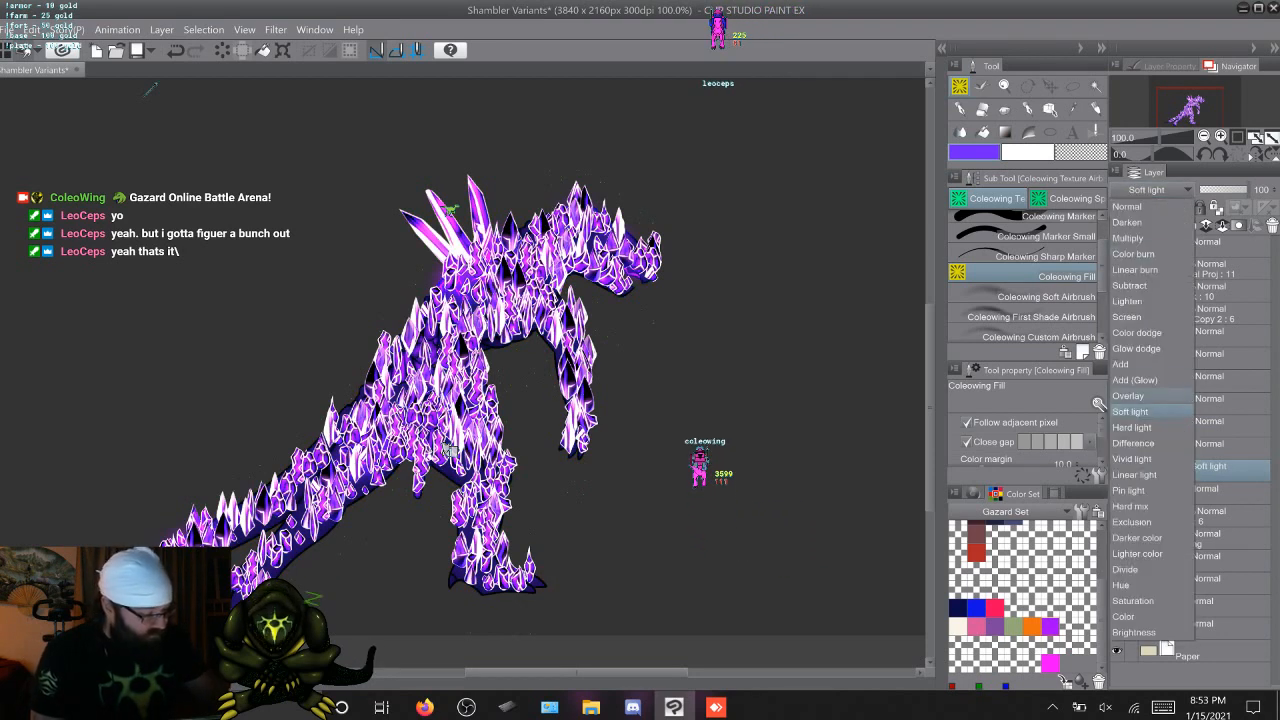
click(1134, 392)
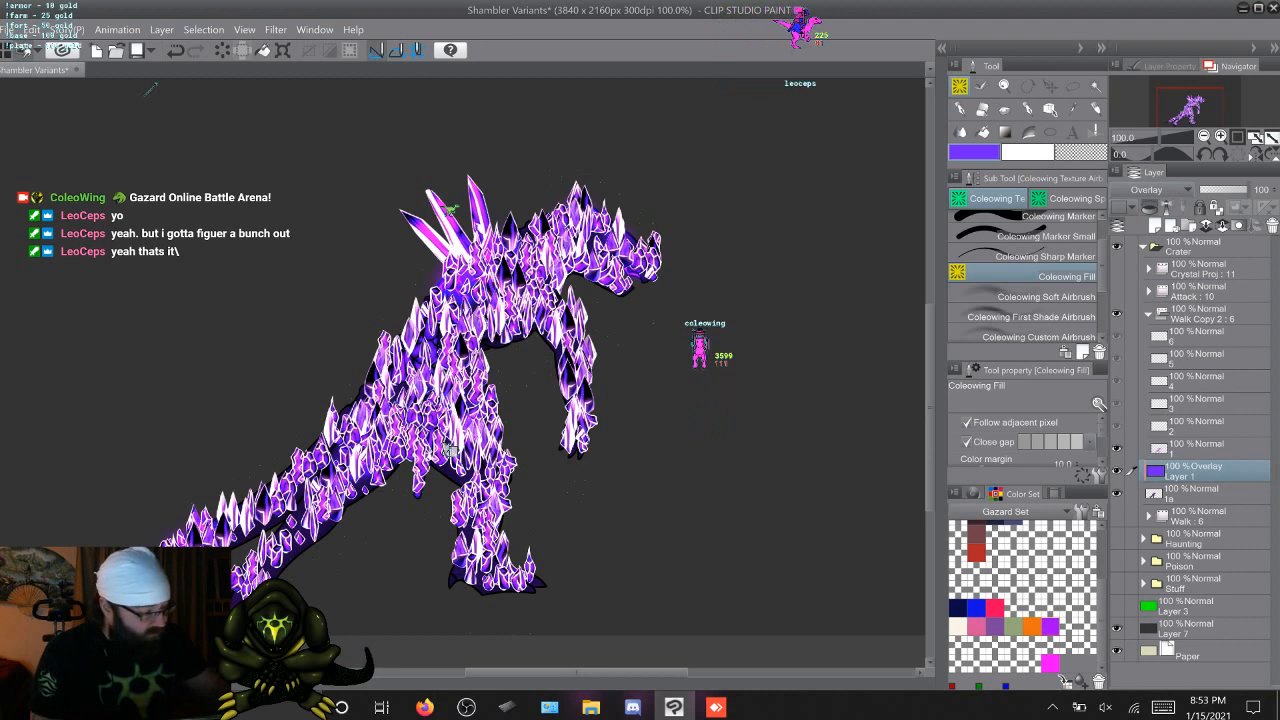
click(1158, 190)
click(1135, 380)
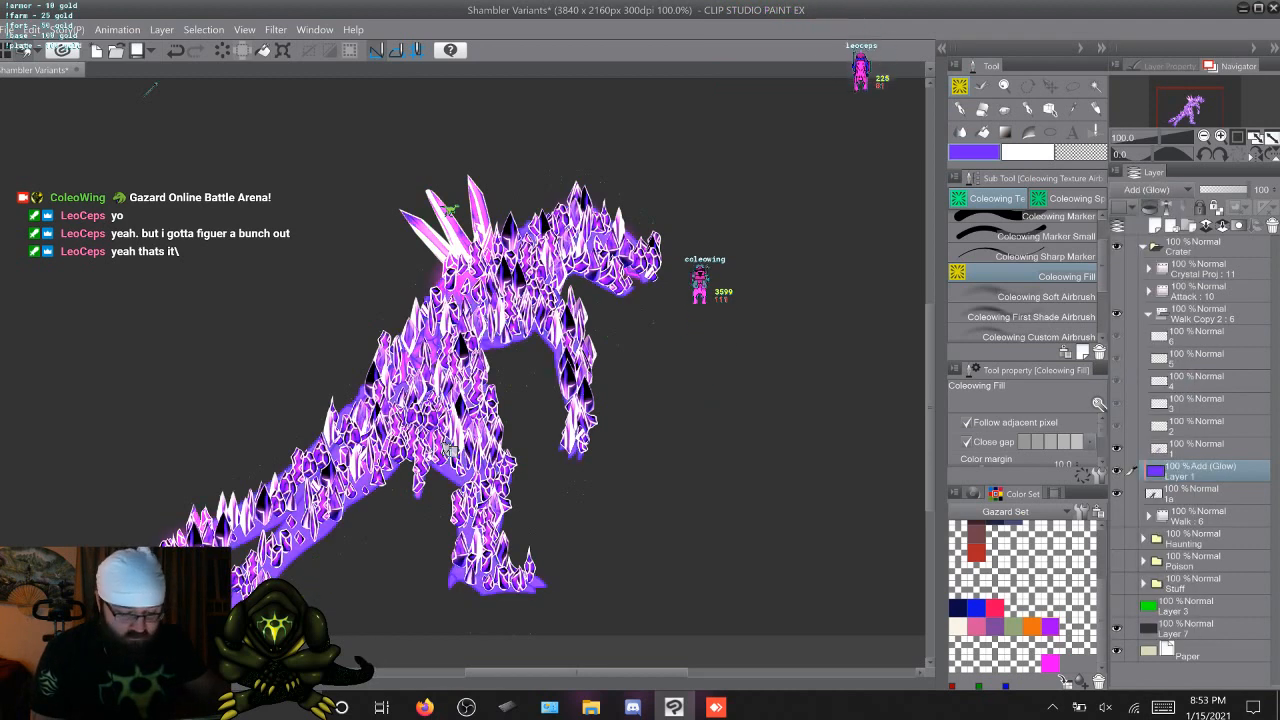
click(1158, 190)
click(1135, 362)
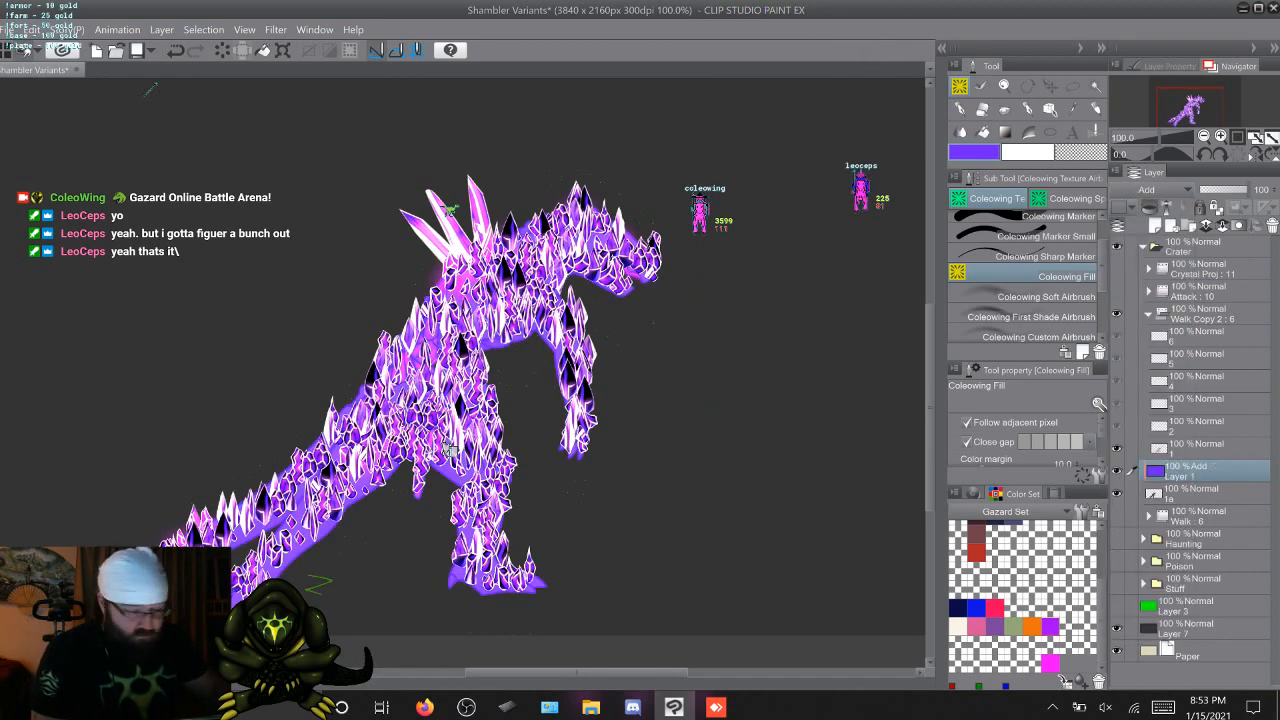
Try the Glow dodge, Color dodge and Screen blending modes on the blue-violet fill layer
click(1158, 190)
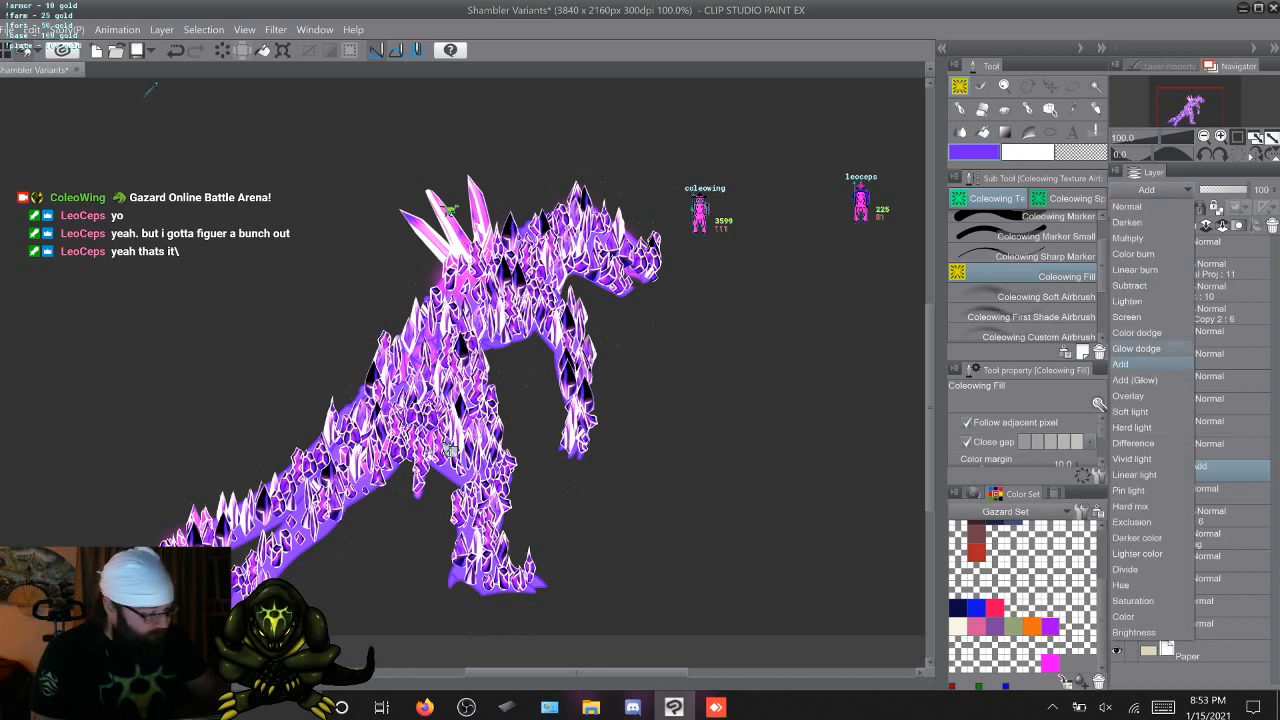
click(1138, 348)
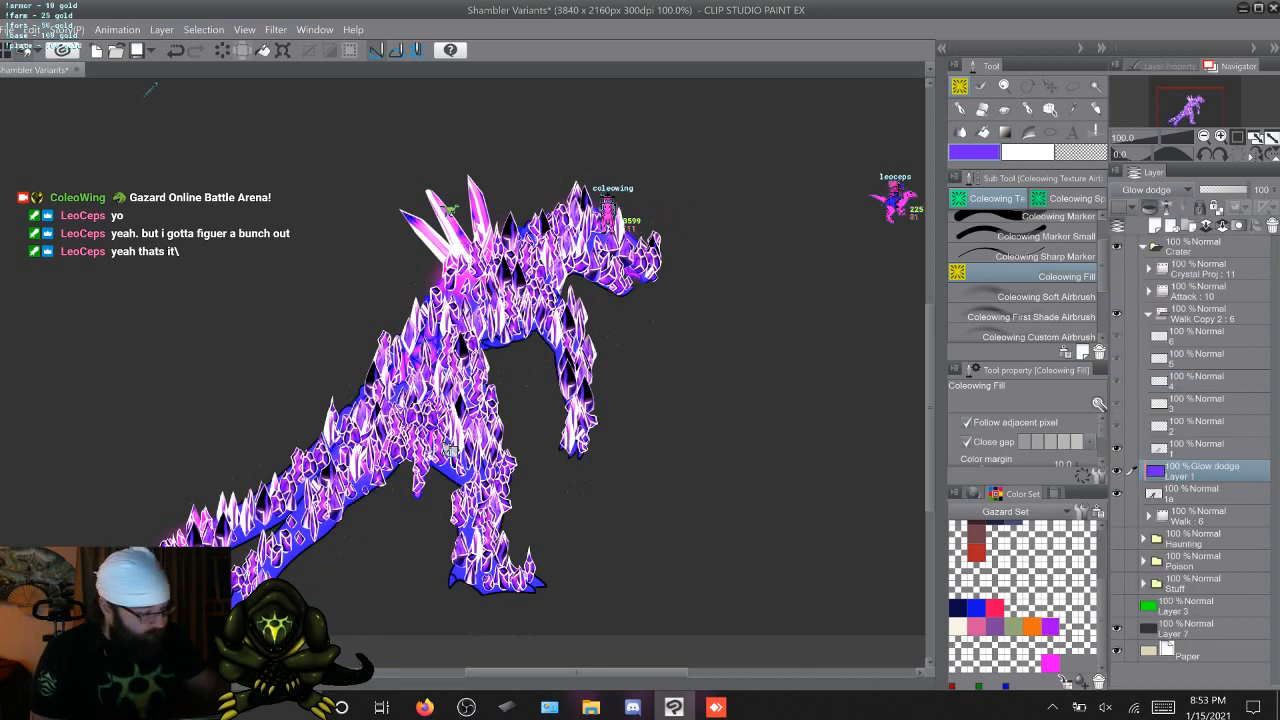
click(1158, 190)
click(1137, 332)
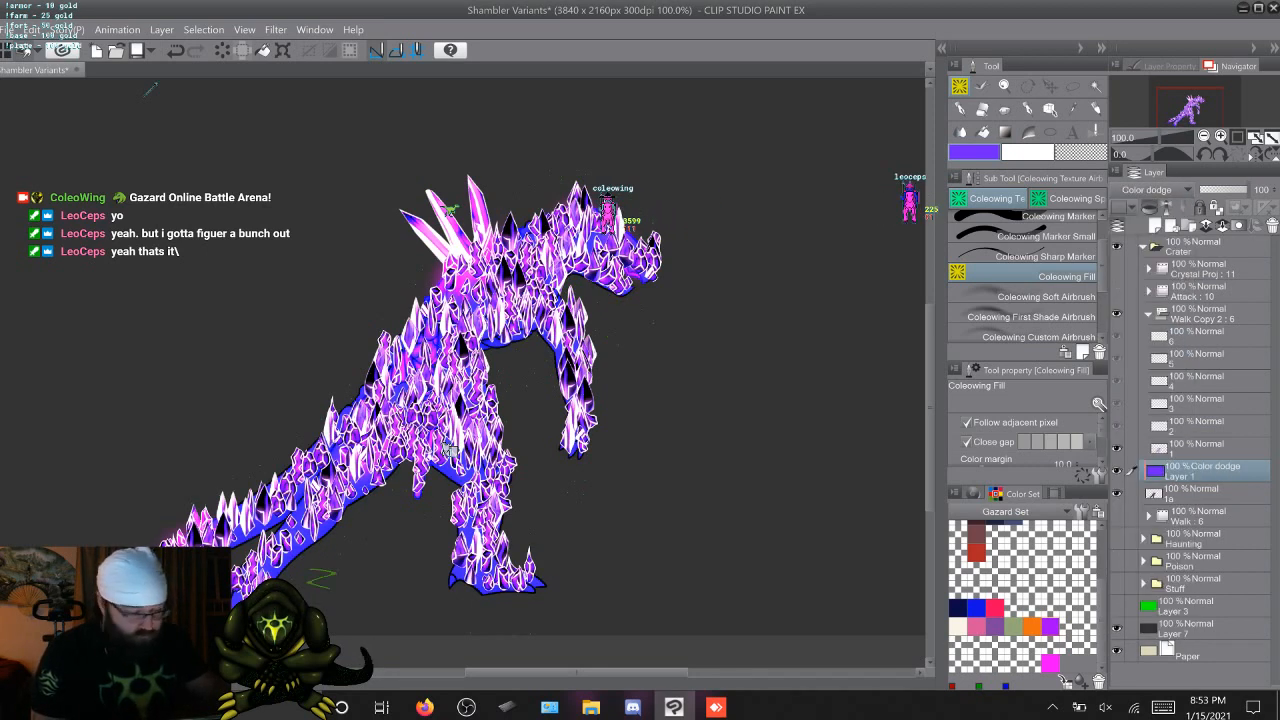
click(1158, 190)
click(1137, 316)
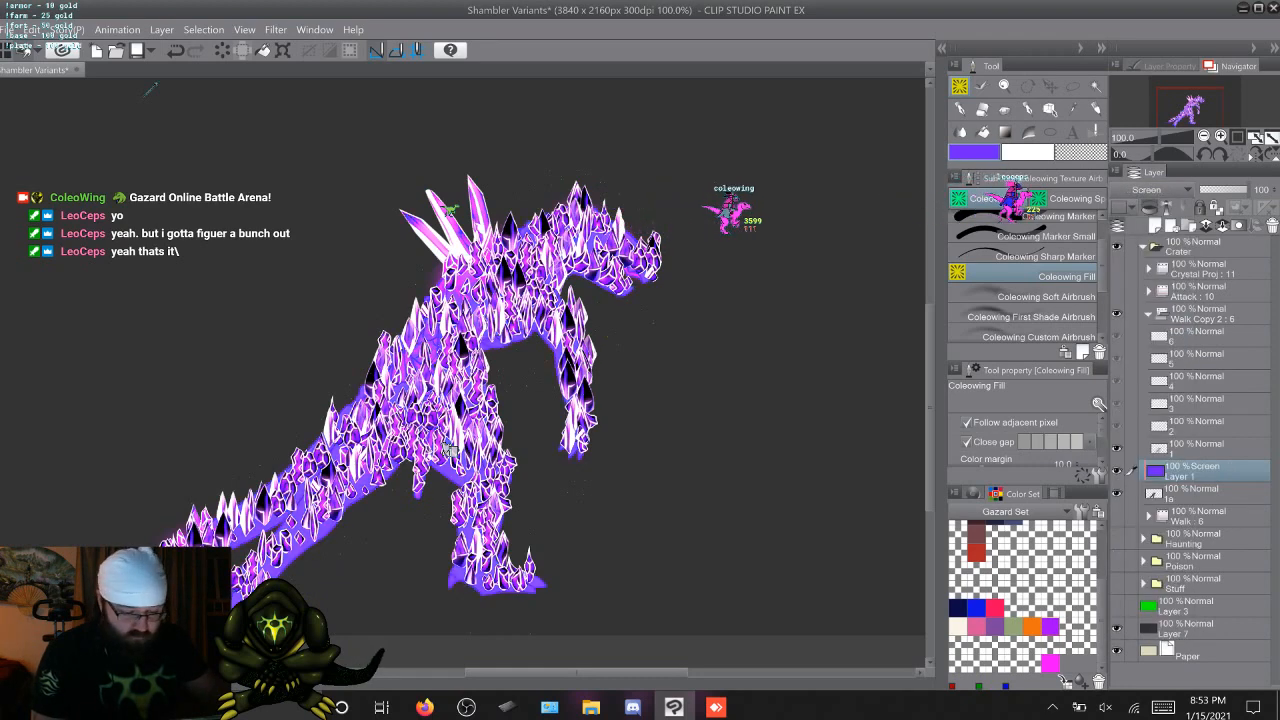
Try the Lighten, Subtract, Linear burn and Color burn blending modes on the blue-violet fill layer
click(1158, 190)
click(1137, 300)
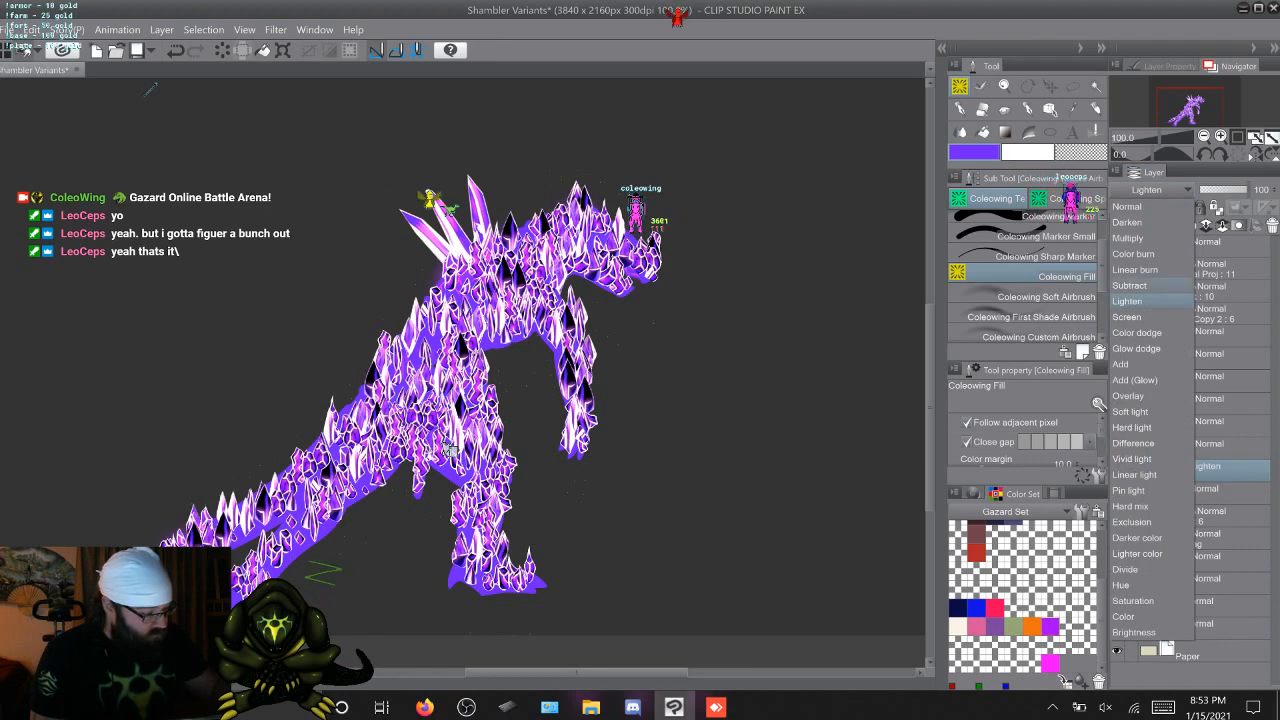
click(1130, 285)
click(1158, 190)
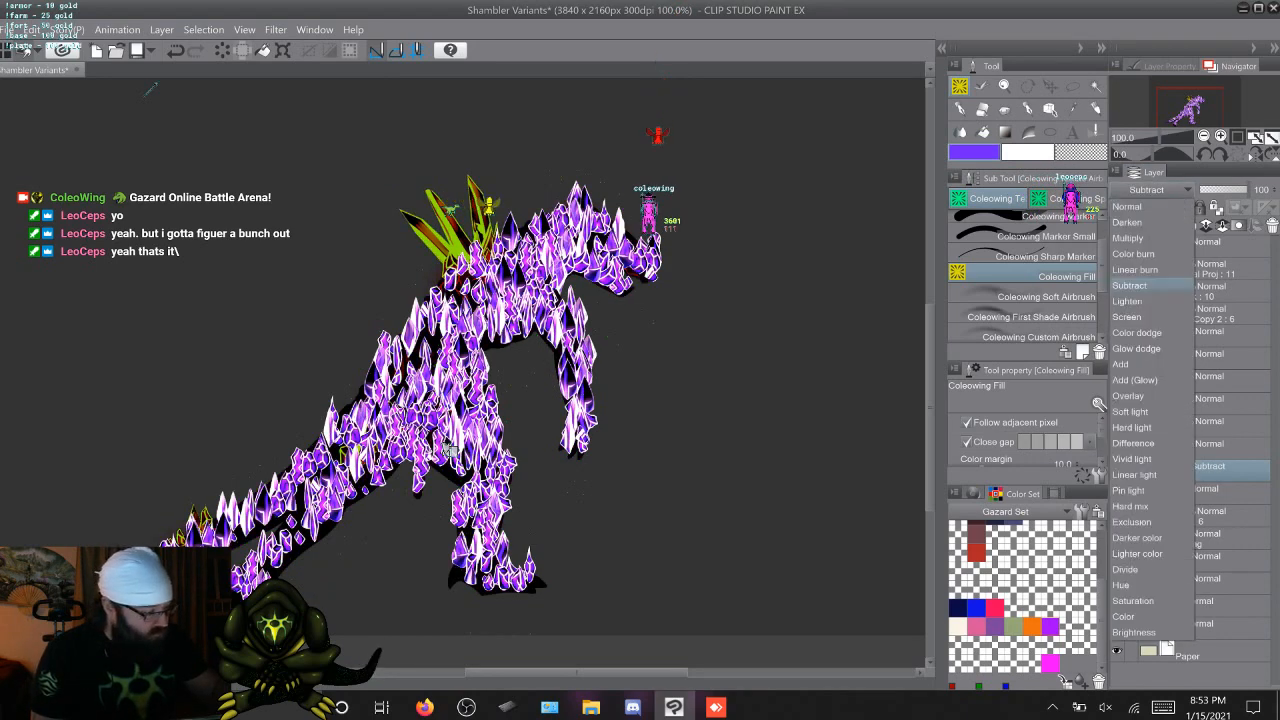
click(1135, 269)
click(1158, 190)
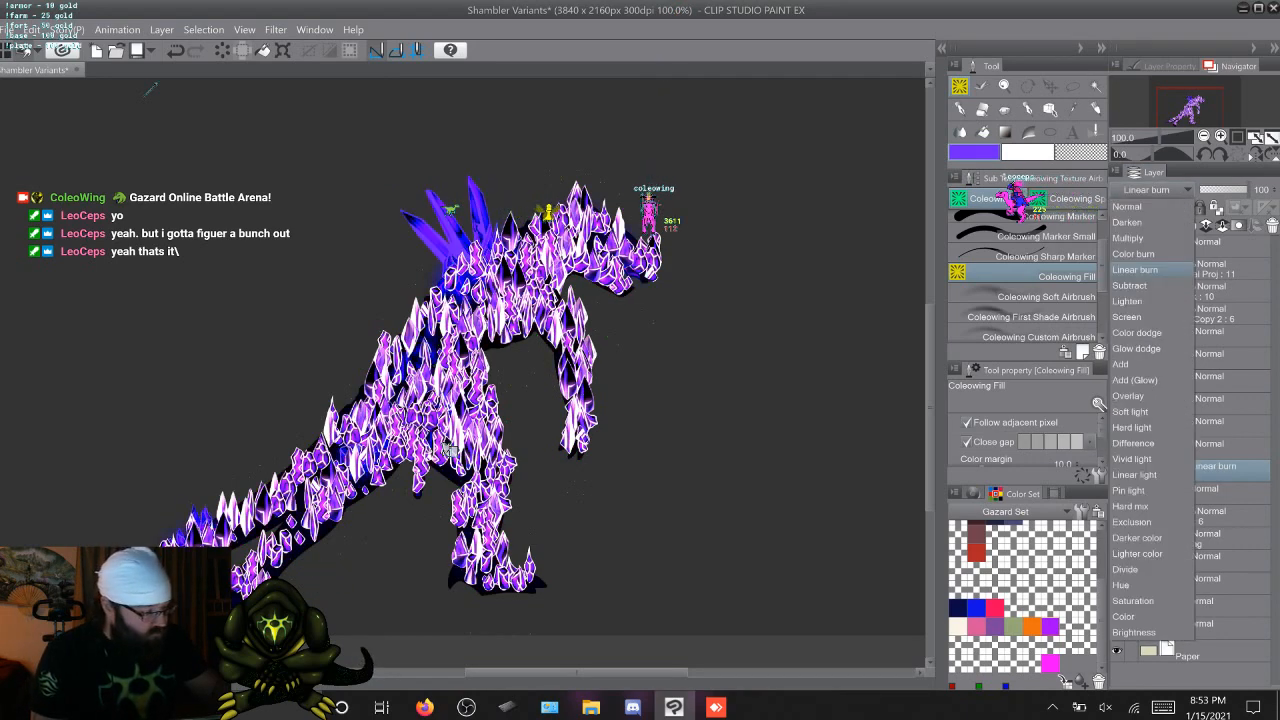
click(1133, 253)
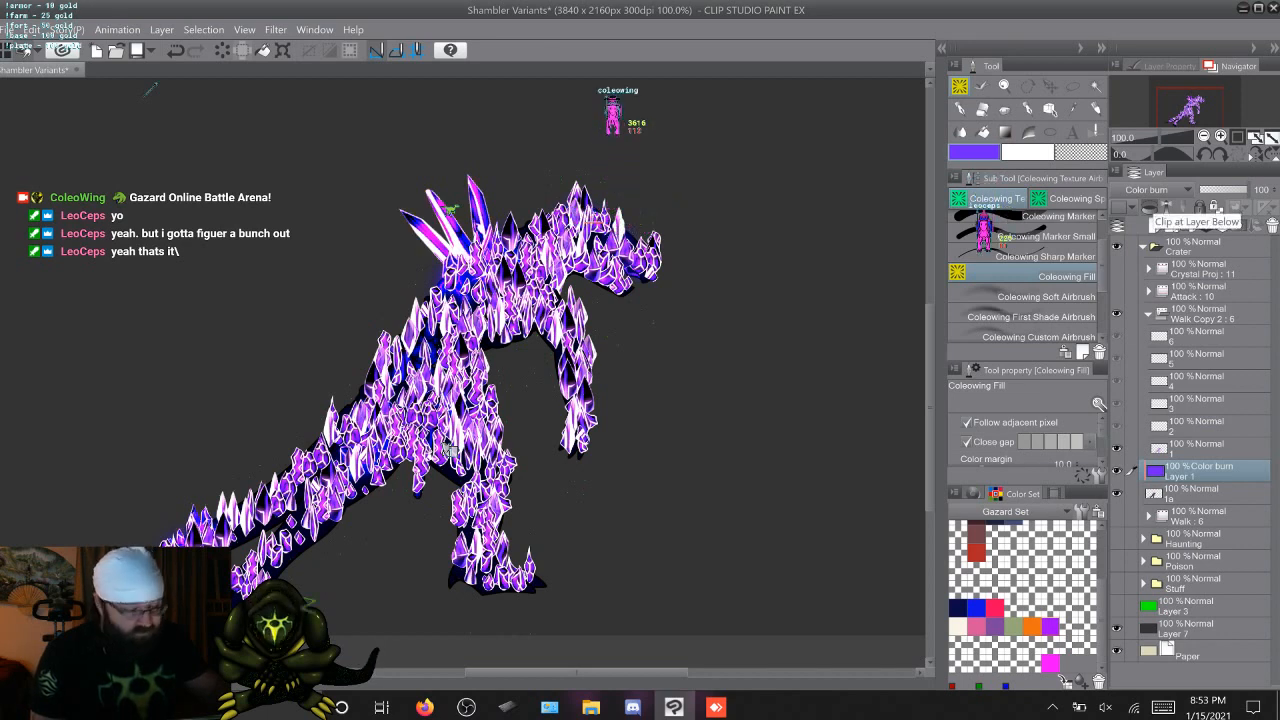
Try Multiply and Darken on the blue-violet fill layer, and set its blending mode to Color burn
click(1158, 190)
click(1128, 238)
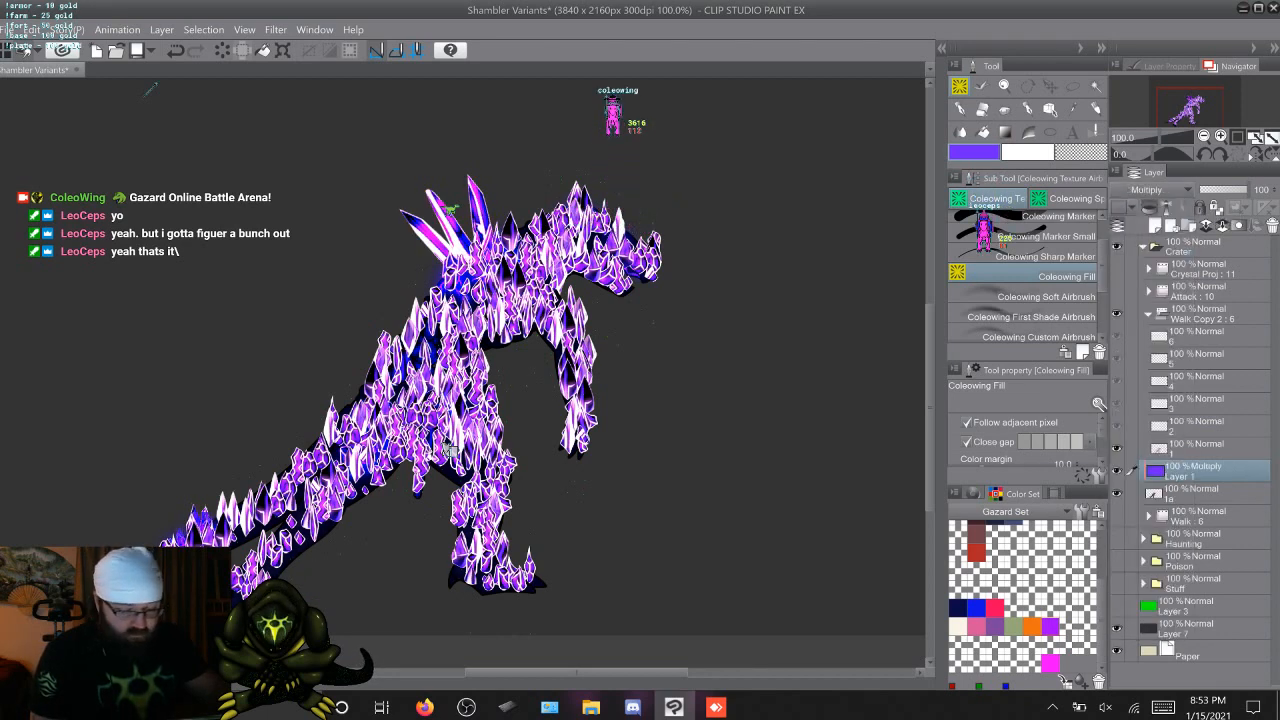
click(1158, 190)
click(1127, 222)
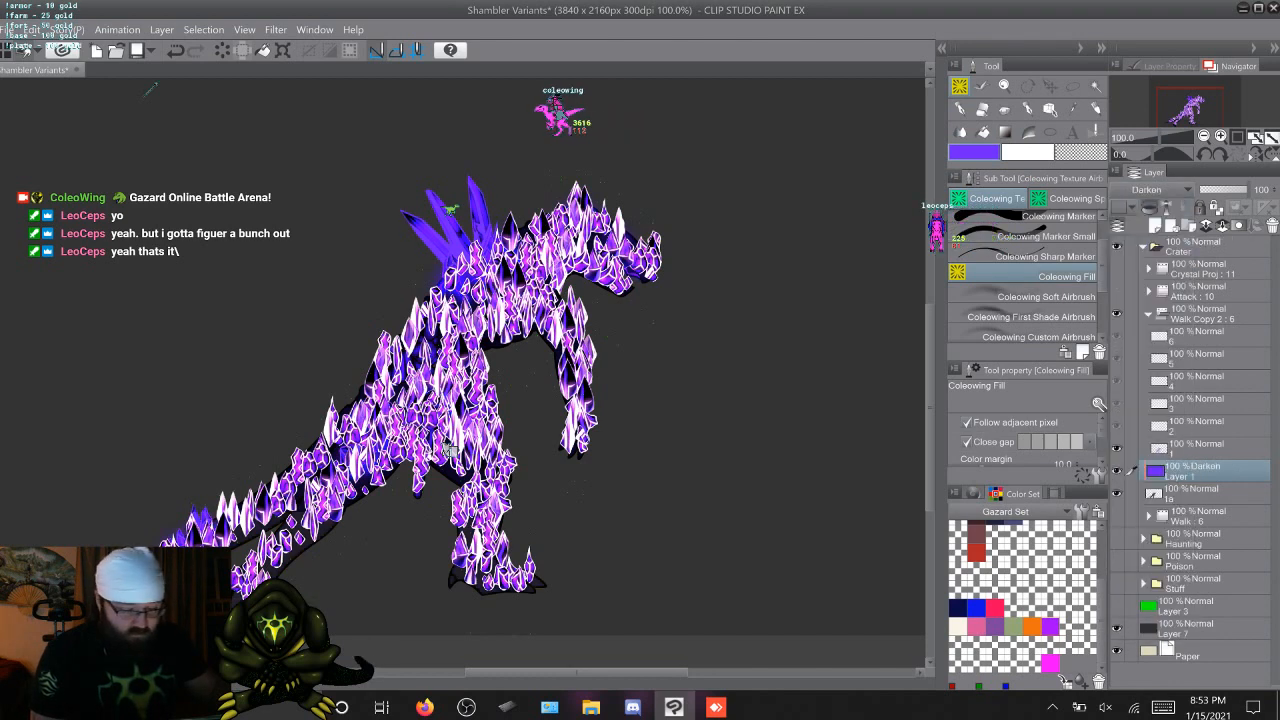
click(1158, 190)
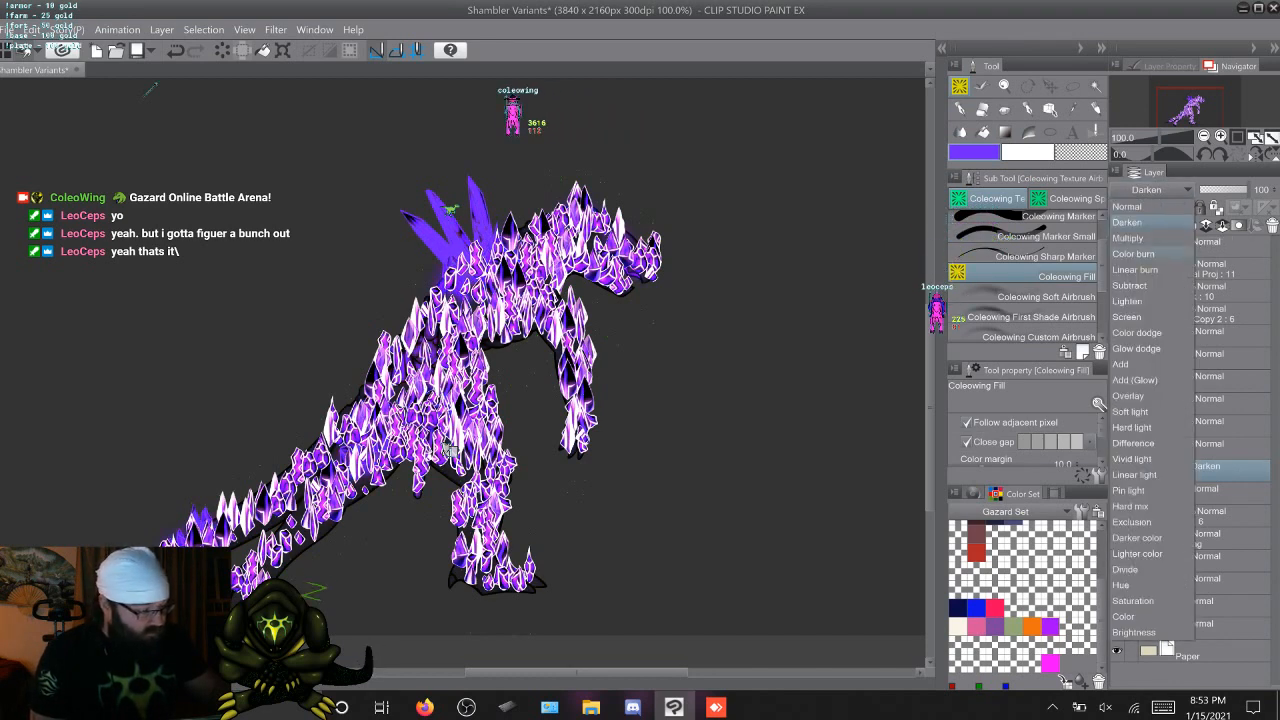
click(1133, 254)
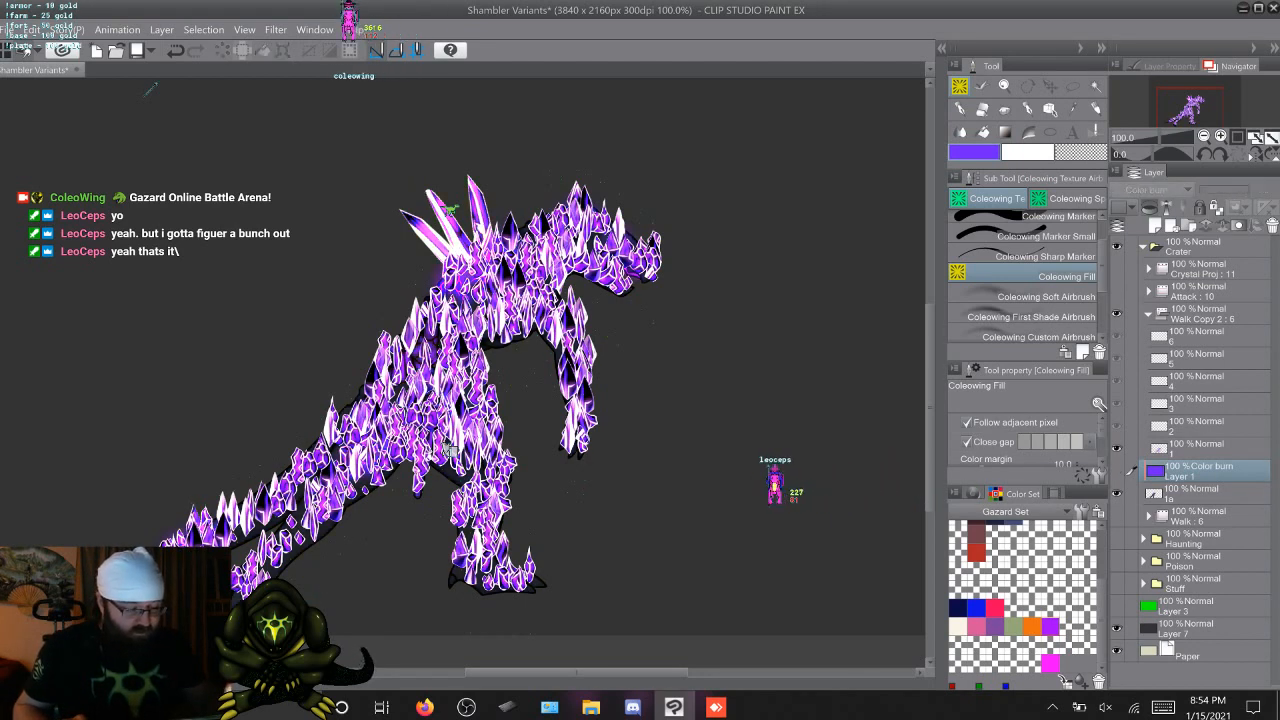
Take cel 1, the Color burn Layer 1 and cel 1a out of Walk Copy 2, remove that folder with its other cels, and save
key(ctrl+z)
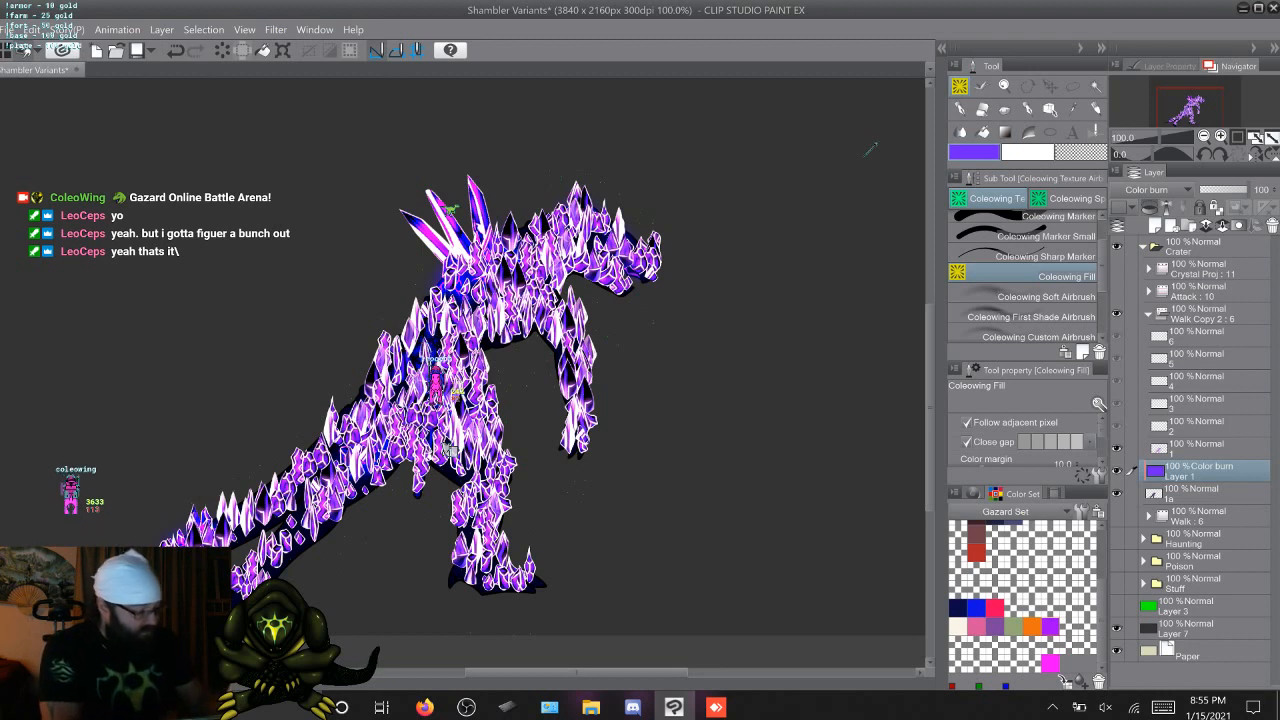
click(1200, 449)
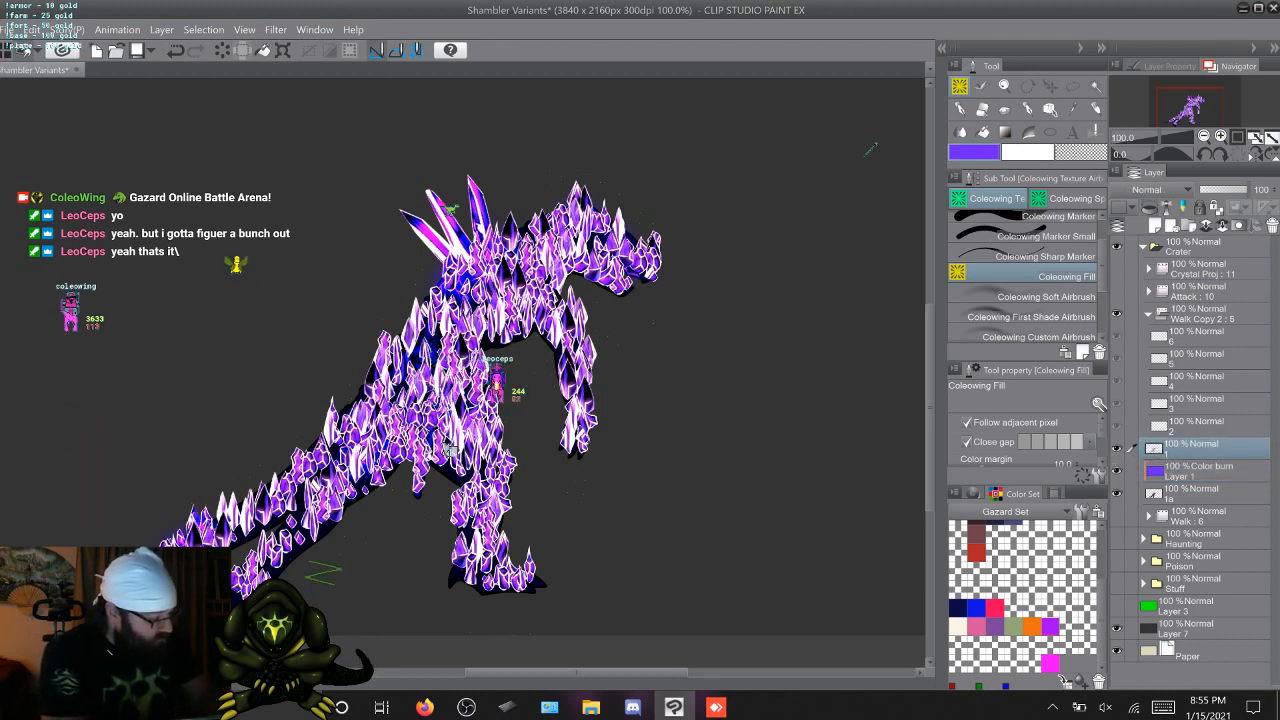
click(1200, 314)
right_click(1200, 311)
click(1150, 389)
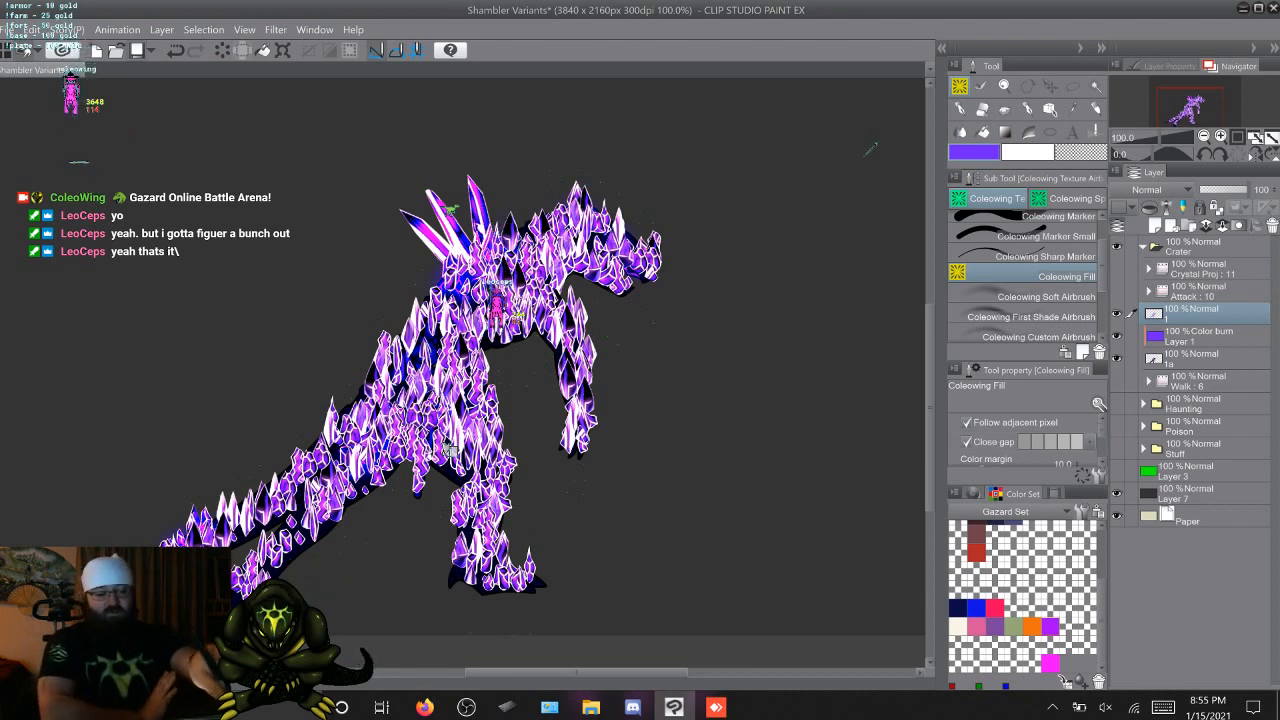
key(ctrl+s)
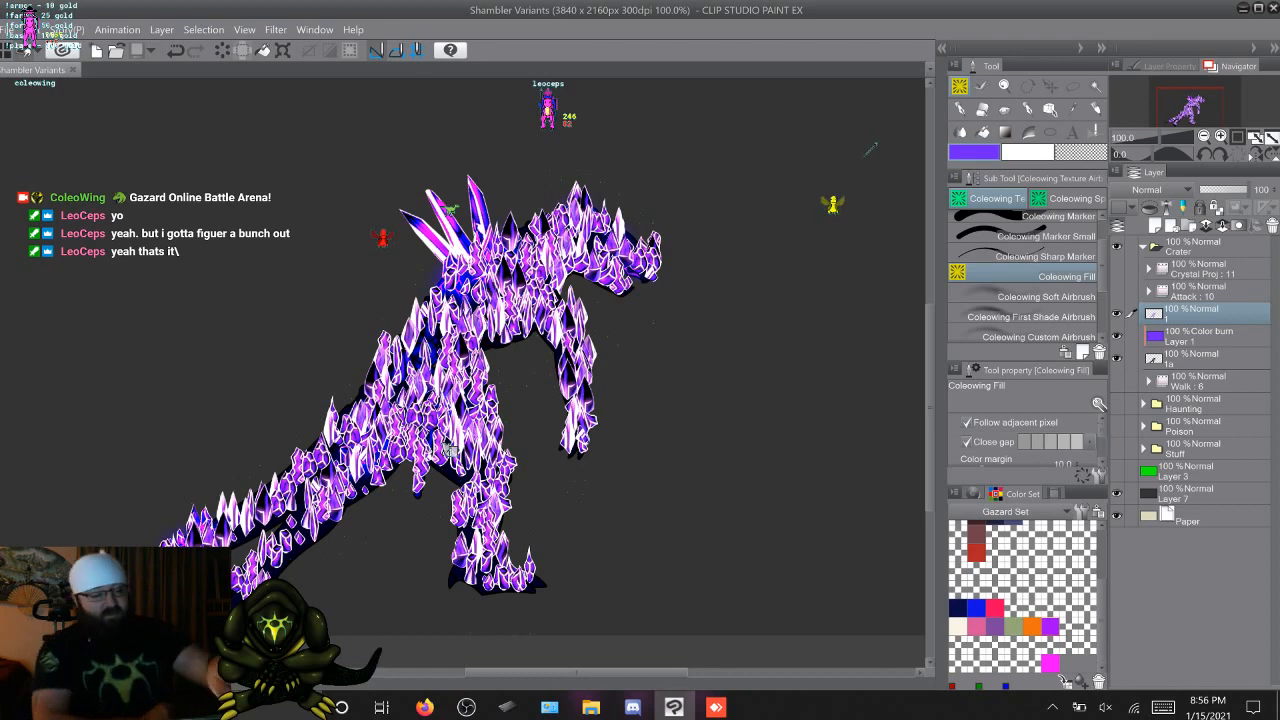
Hide the small-crystal layer 1 and the Color burn Layer 1, and add a new layer directly above 1a
key(ctrl+z)
key(ctrl+z)
key(ctrl+z)
key(ctrl+z)
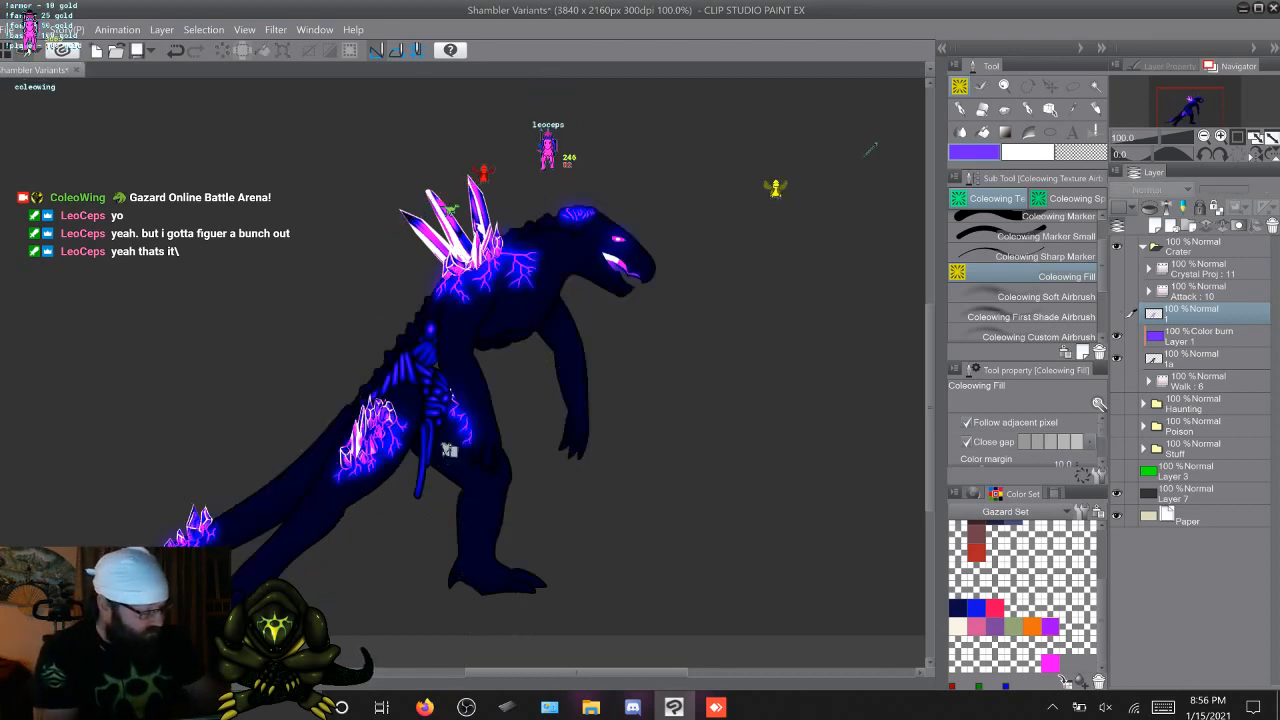
key(ctrl+y)
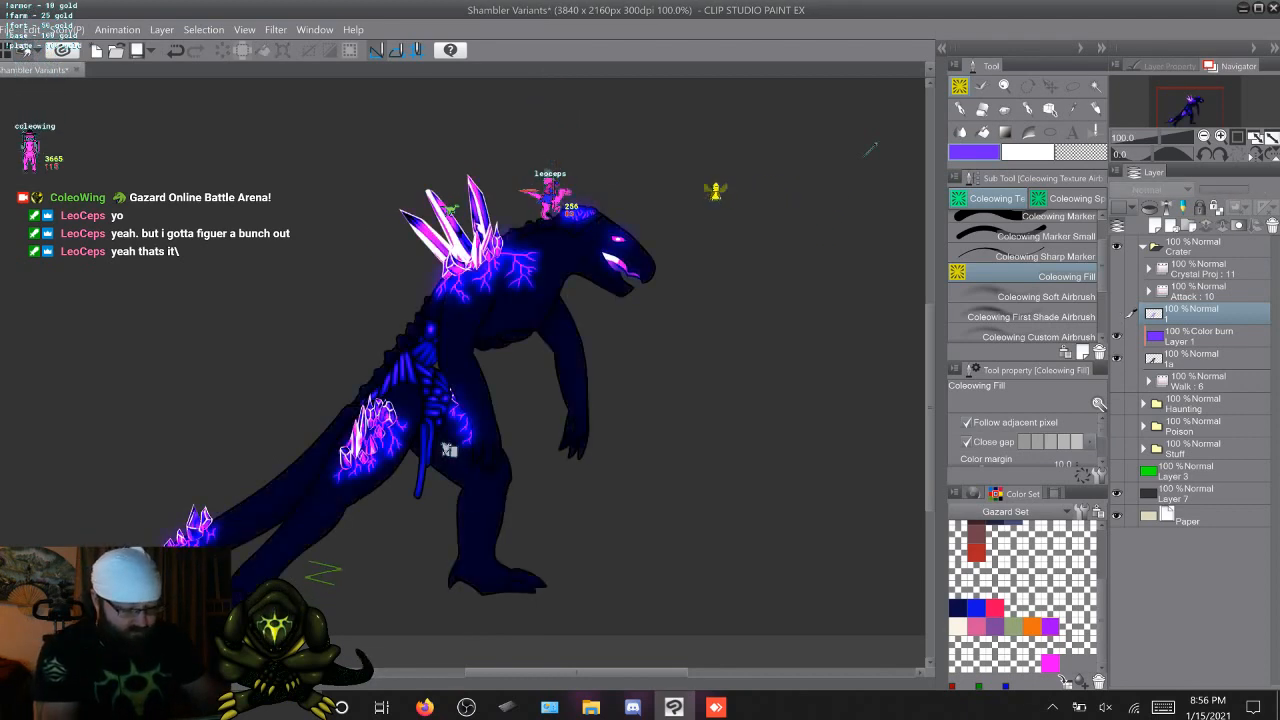
key(ctrl+y)
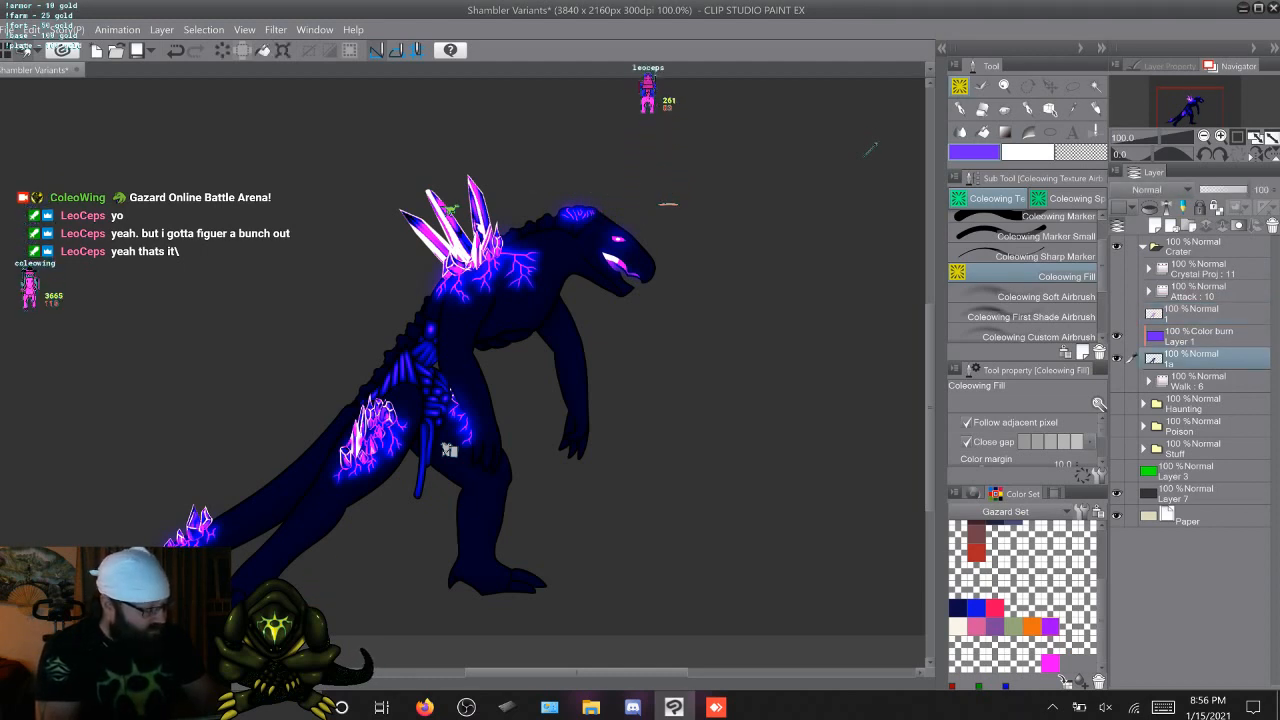
key(ctrl+y)
key(ctrl+y)
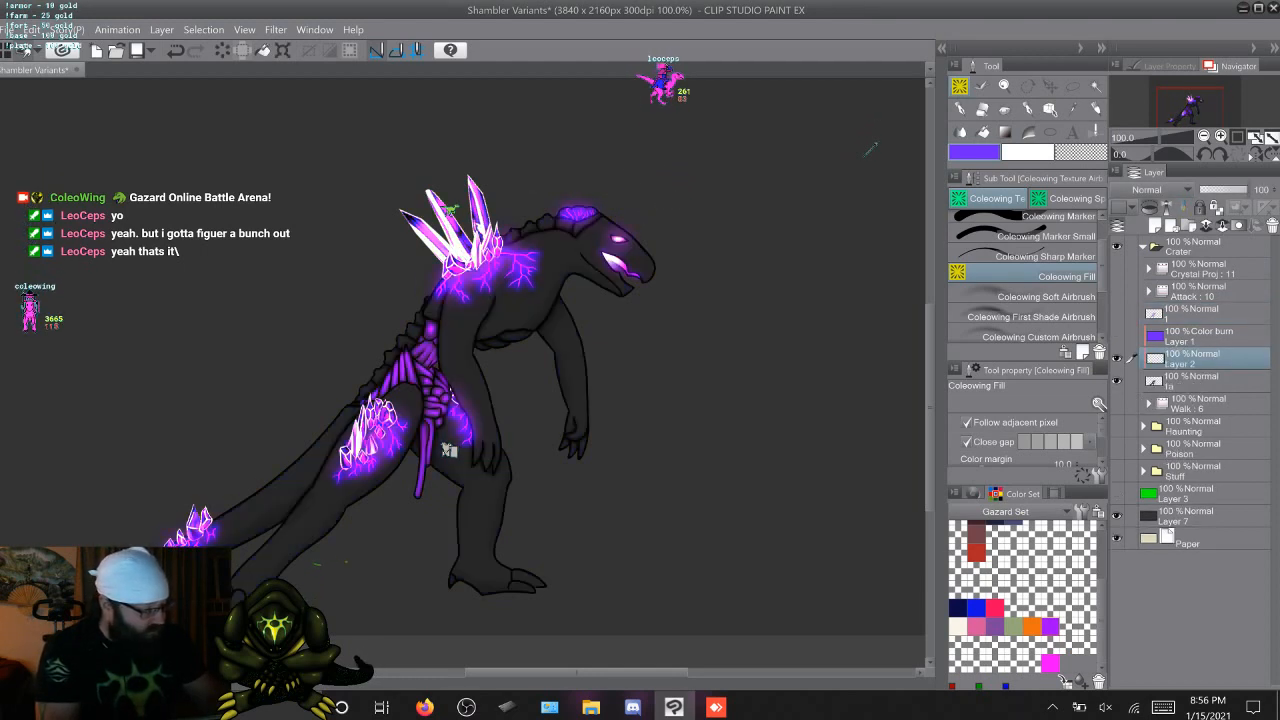
Open the material library and browse its Image material, 3D and Monochromatic pattern categories
click(941, 48)
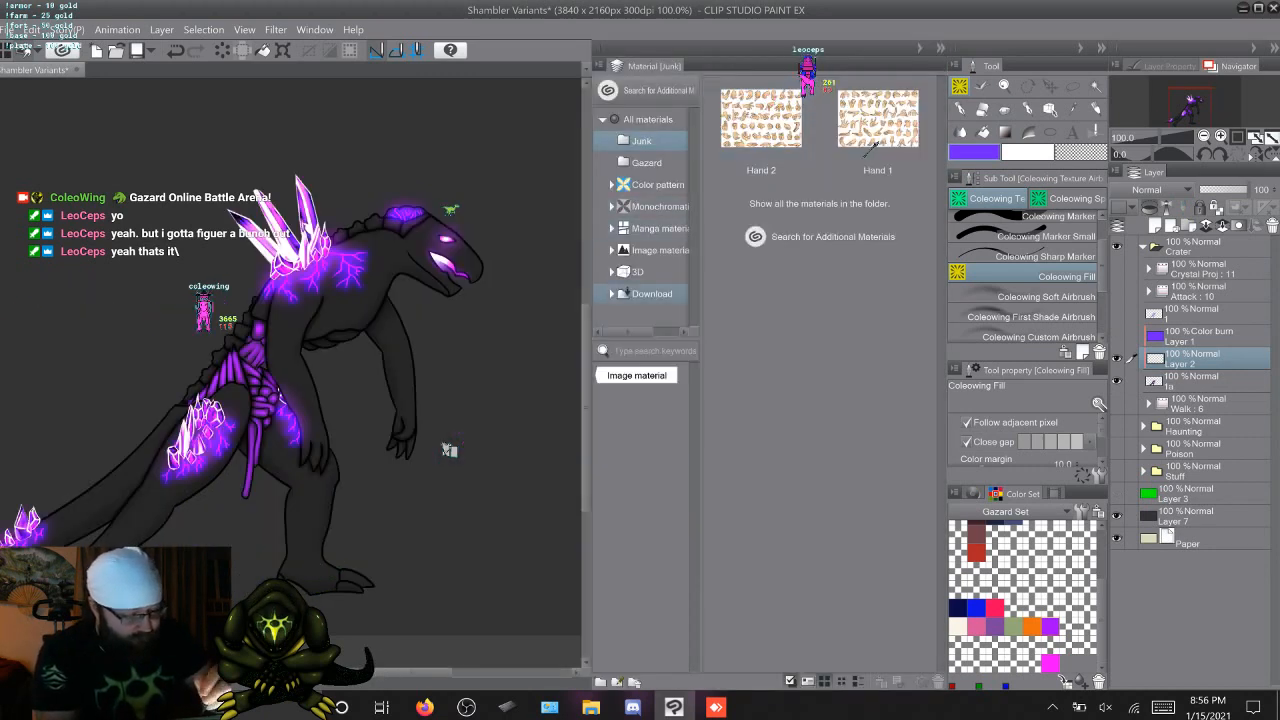
click(612, 250)
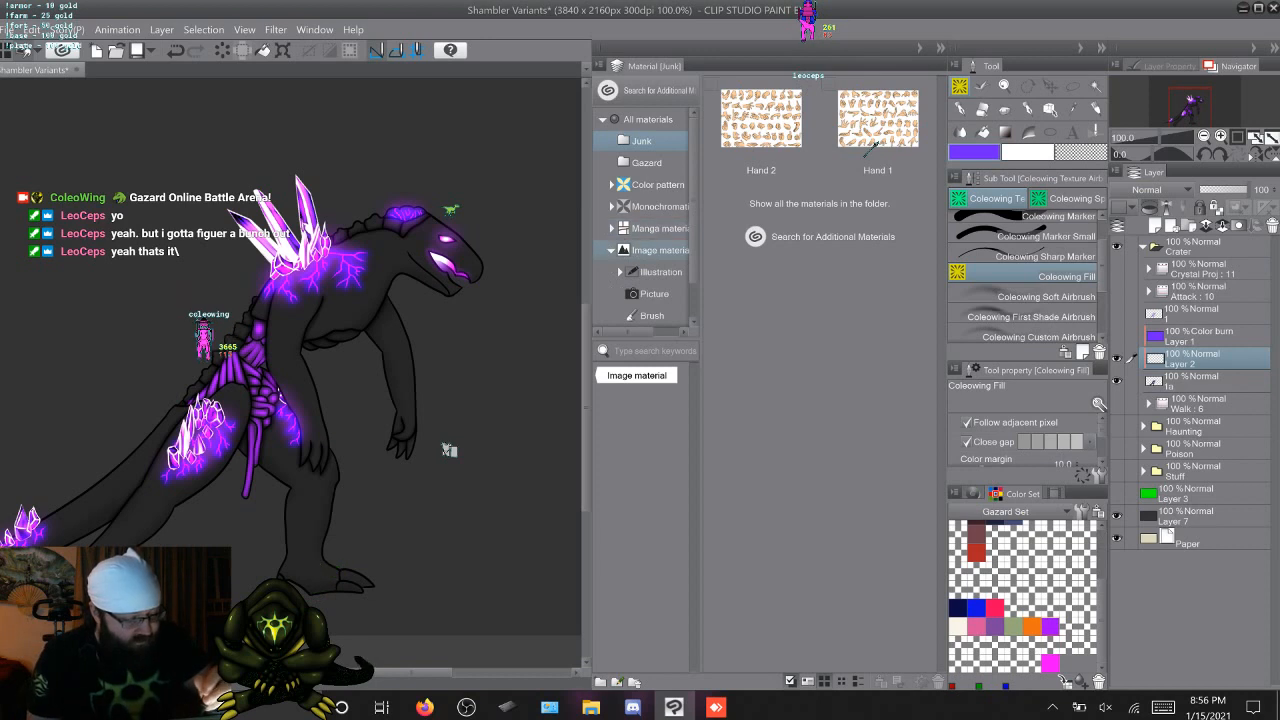
click(612, 250)
click(612, 272)
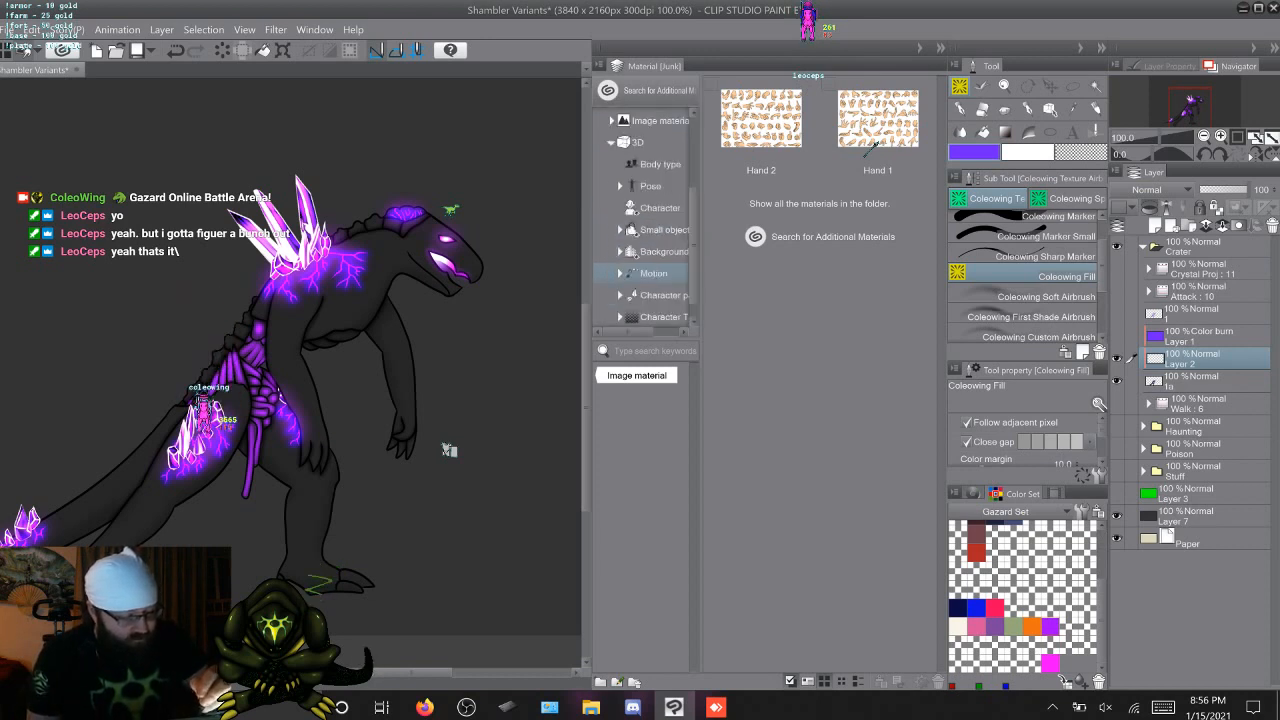
scroll(655, 186, down, 1)
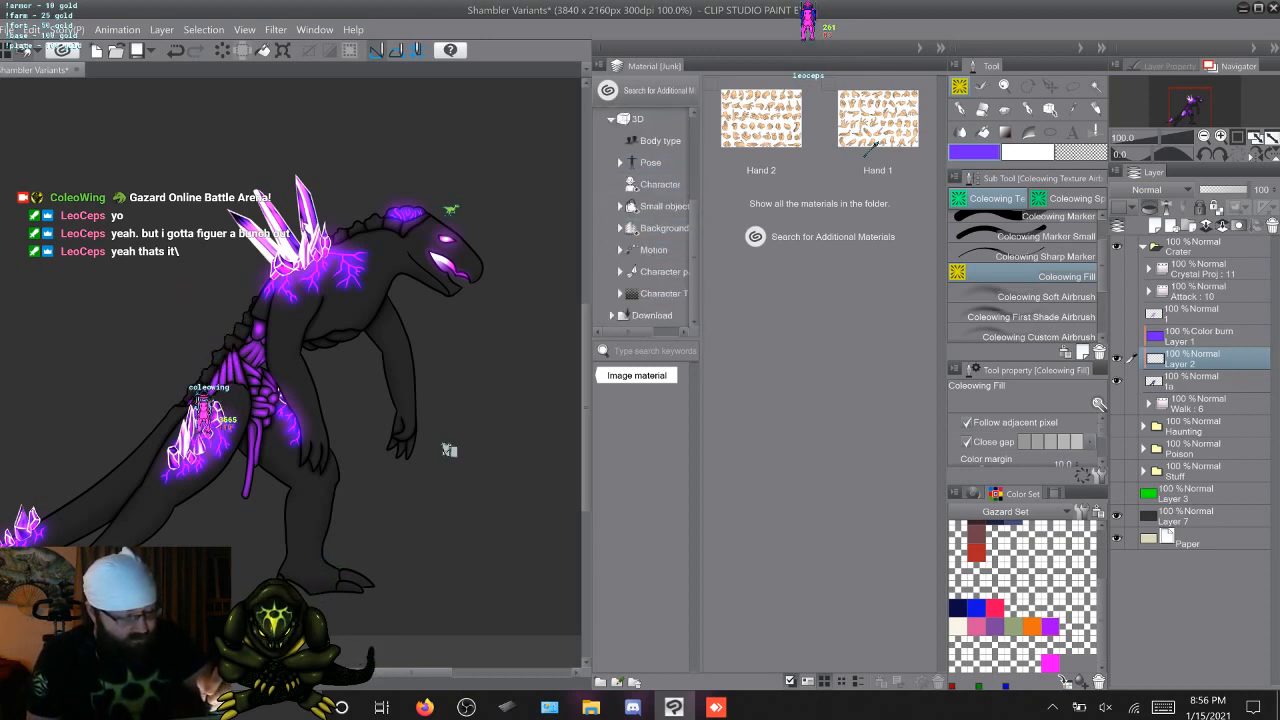
click(612, 119)
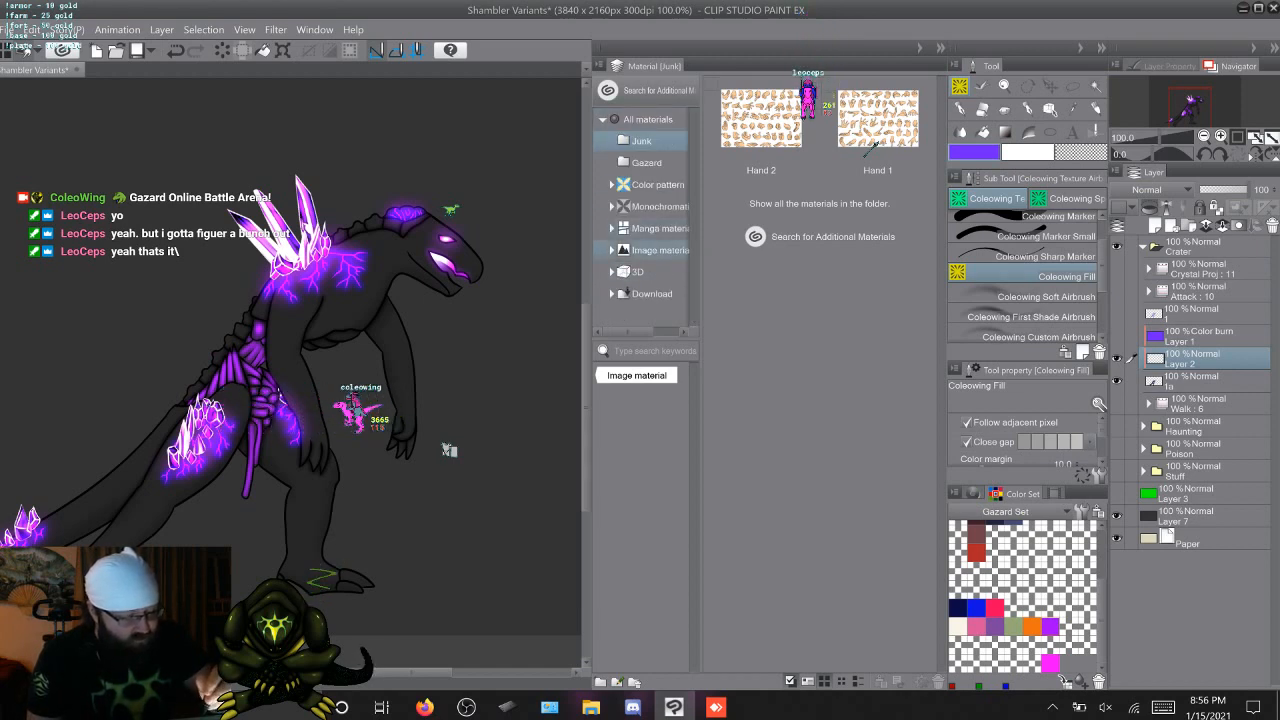
click(611, 250)
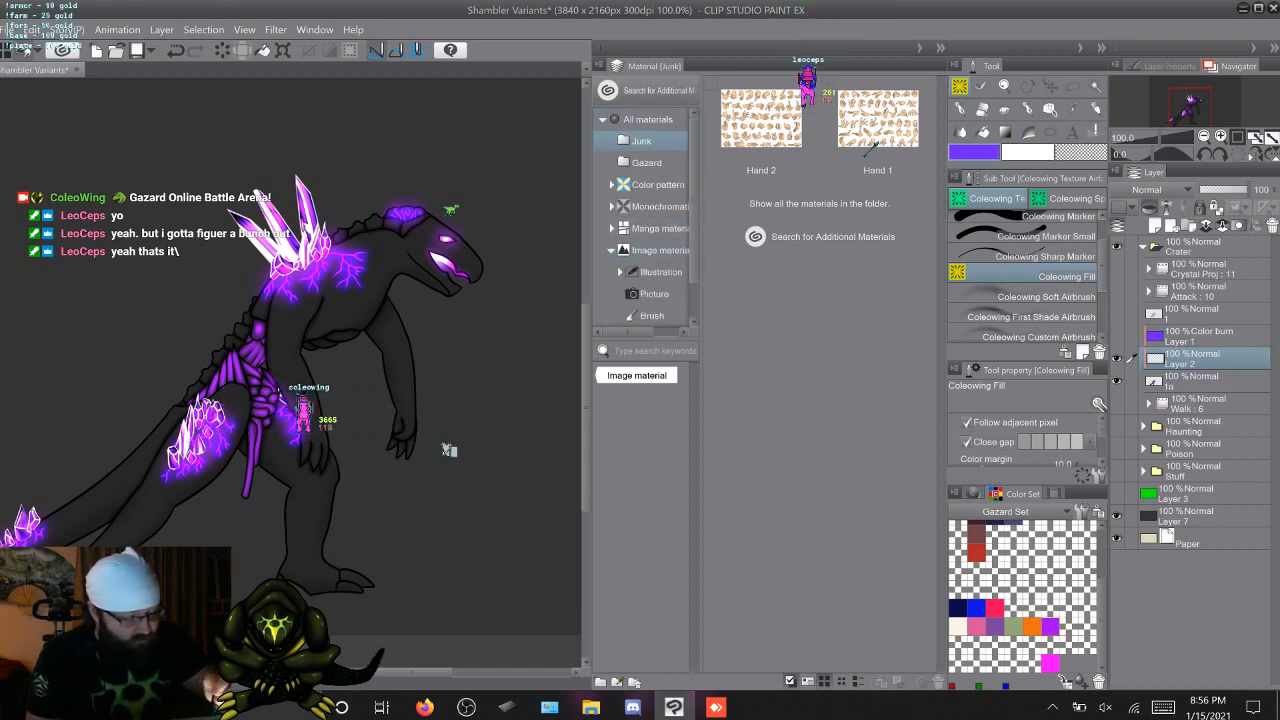
scroll(645, 220, down, 1)
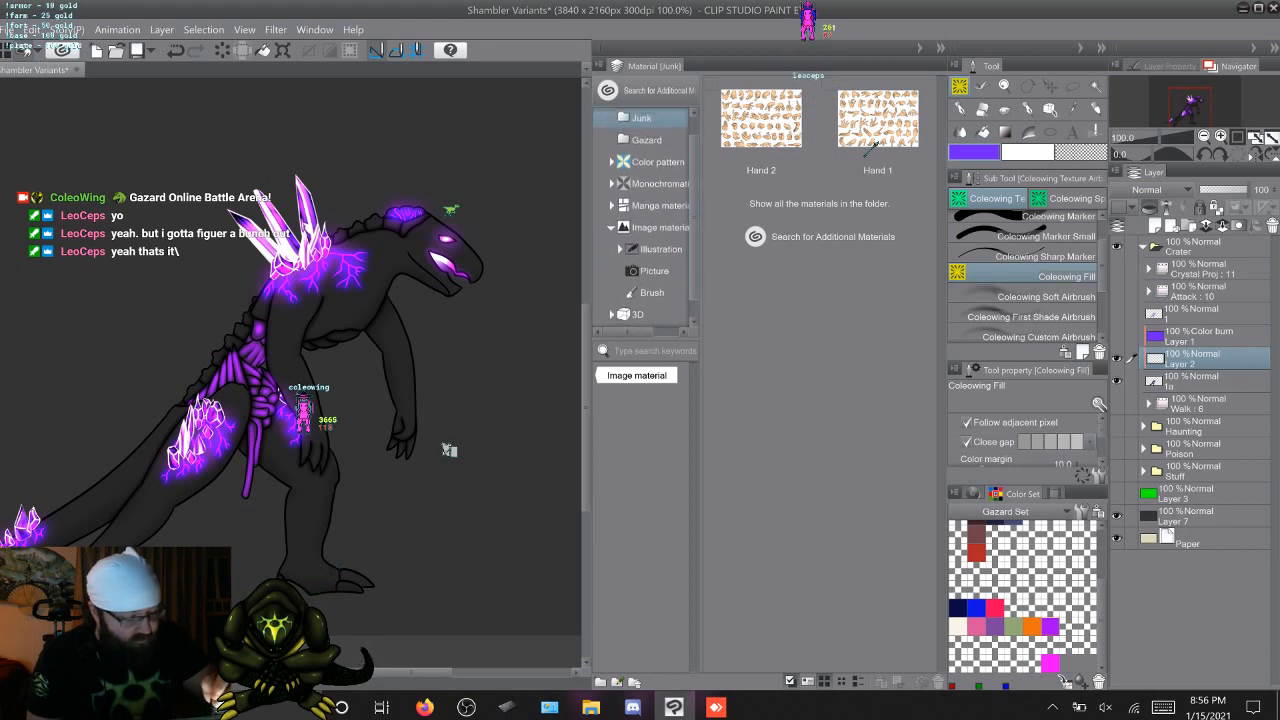
scroll(645, 220, up, 1)
click(611, 206)
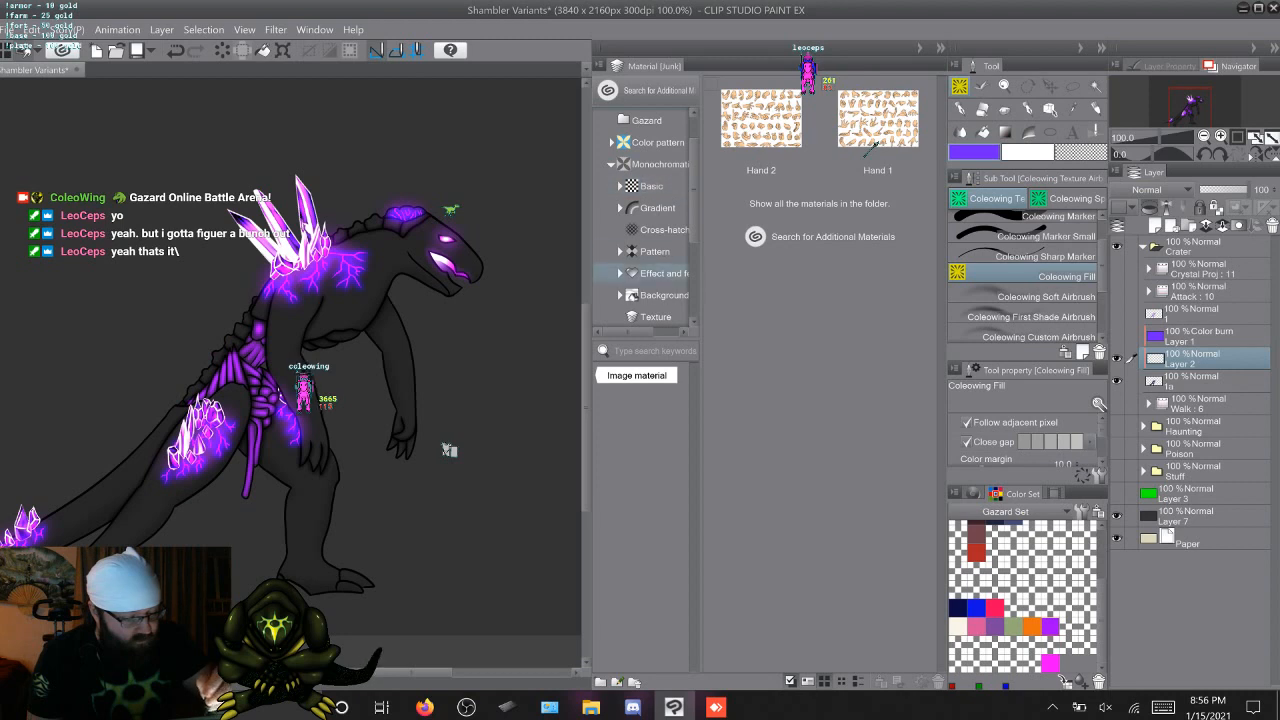
Look through the monochromatic Pattern materials for a texture to use on the creature
click(655, 251)
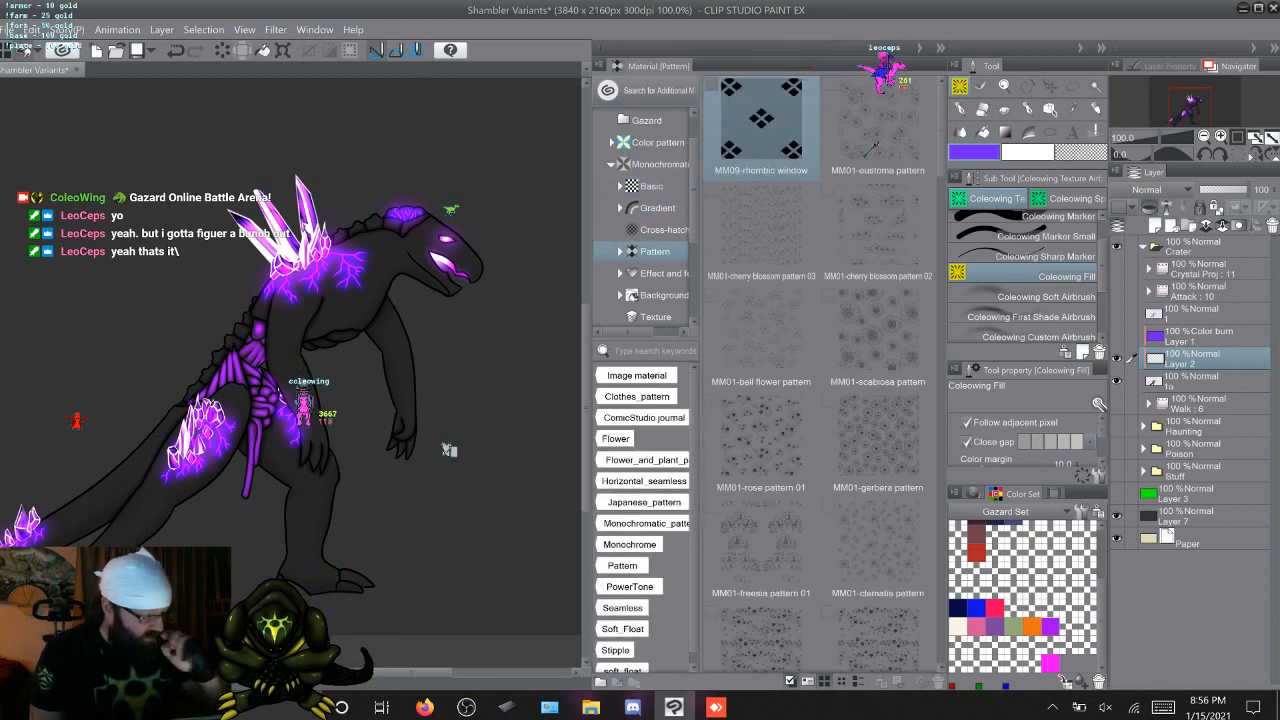
scroll(872, 148, down, 3)
scroll(872, 148, down, 8)
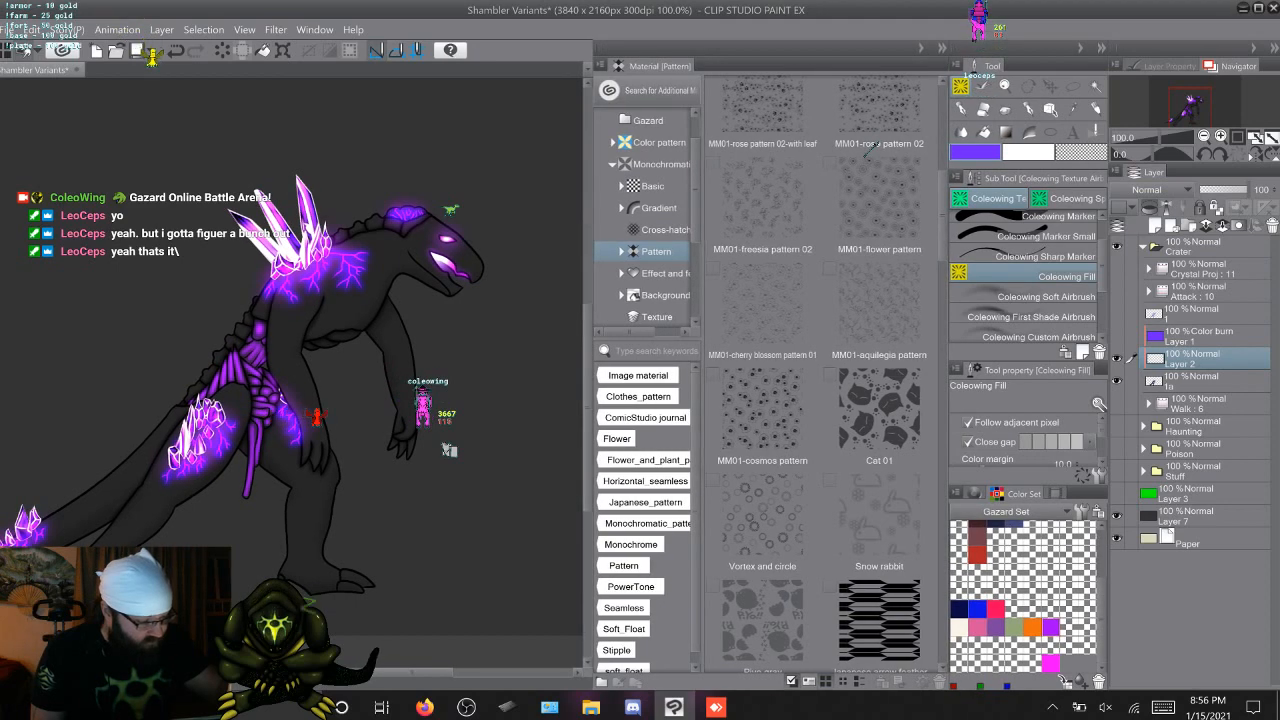
scroll(870, 148, down, 7)
scroll(870, 148, down, 4)
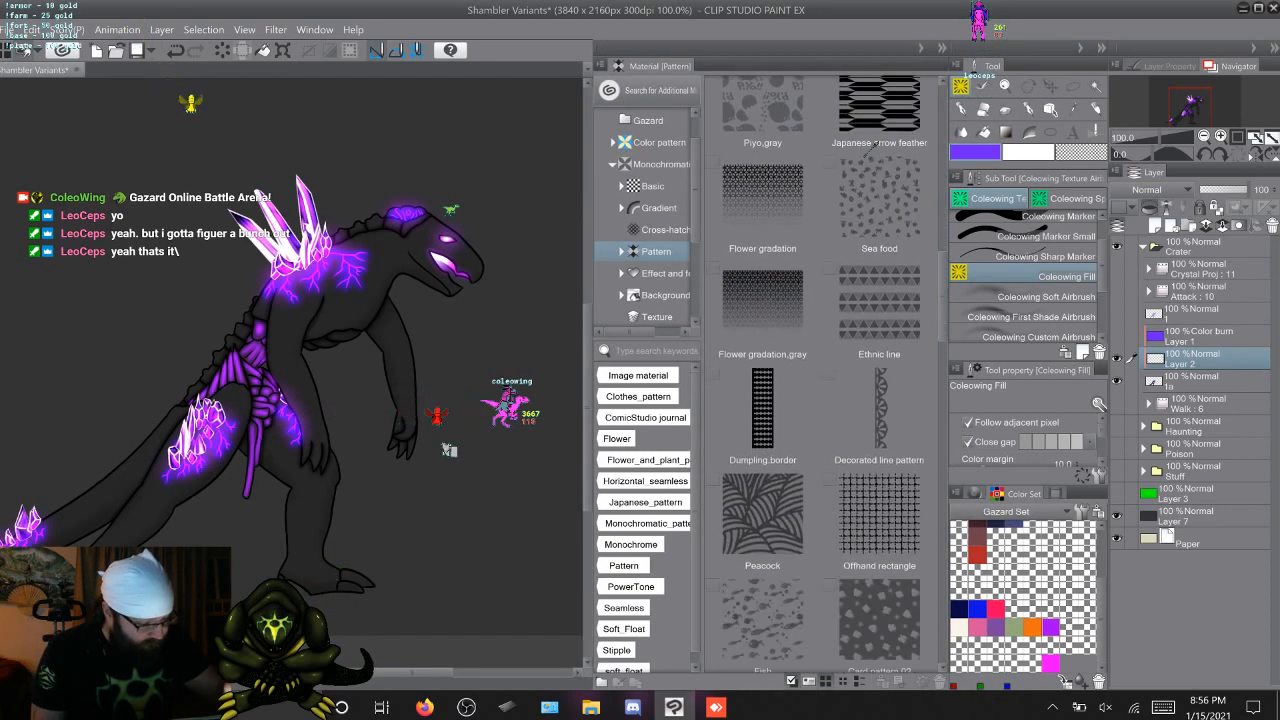
scroll(873, 146, down, 3)
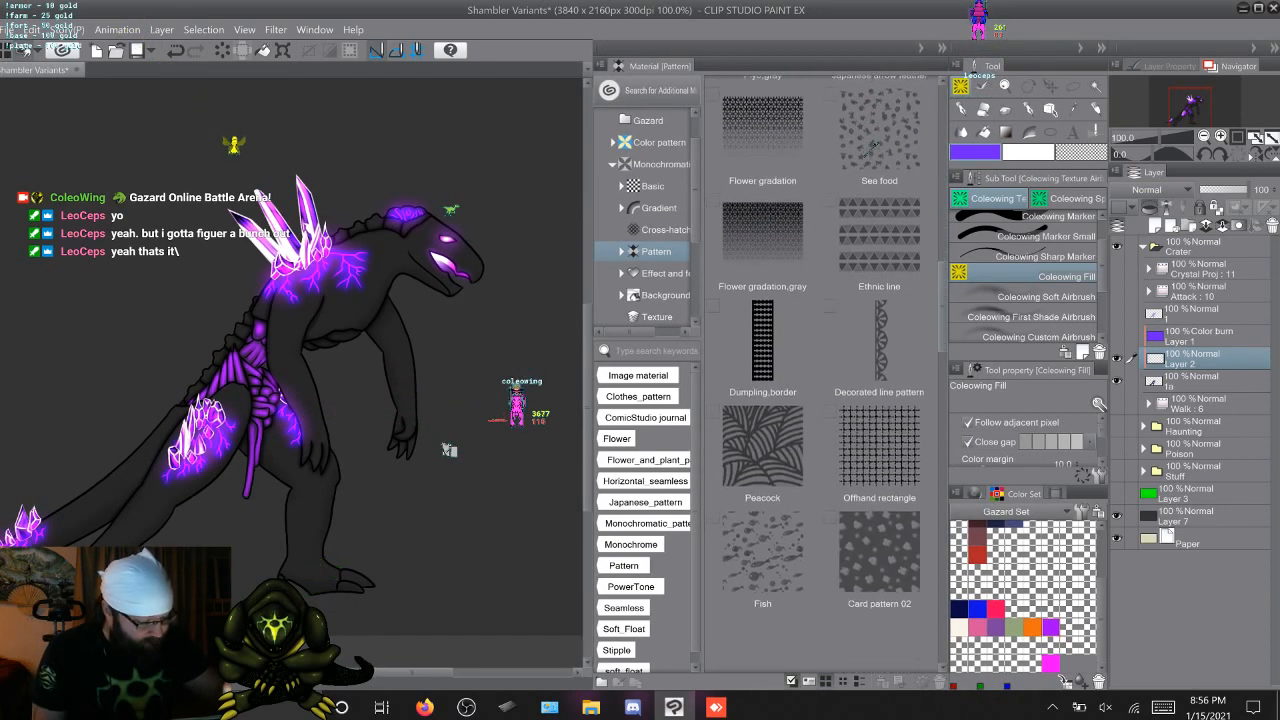
scroll(874, 146, down, 8)
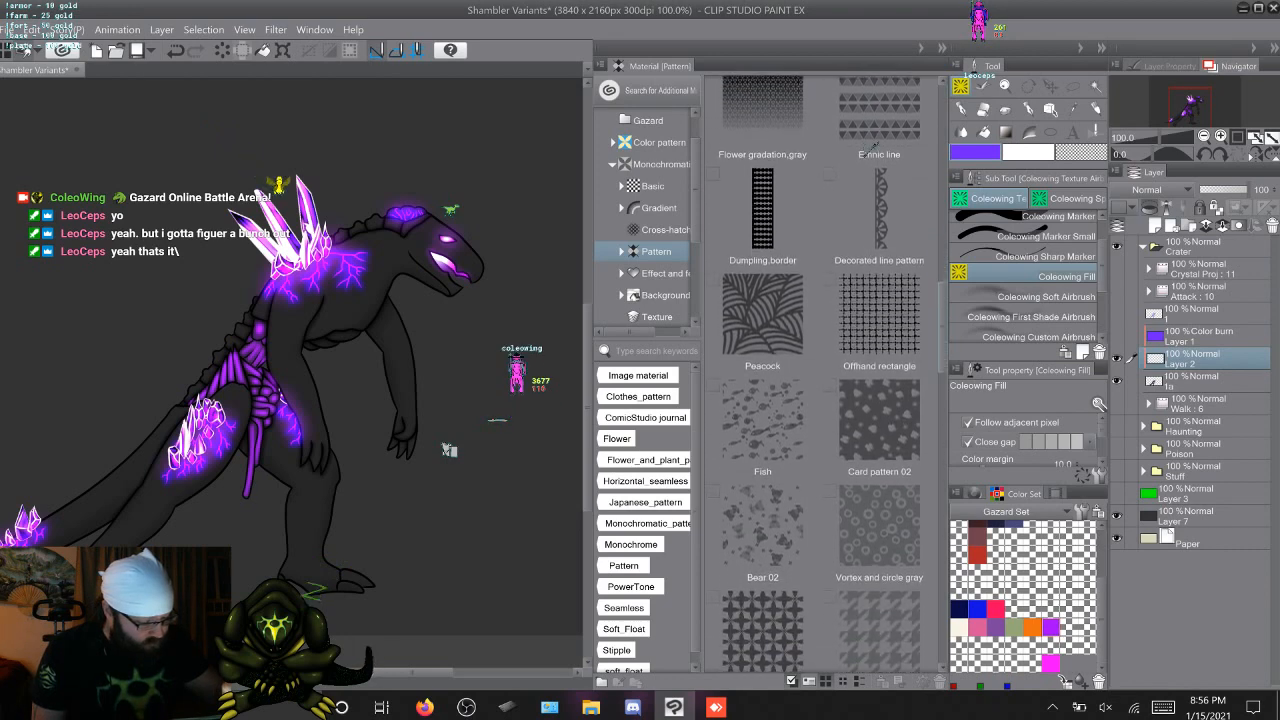
scroll(874, 146, down, 6)
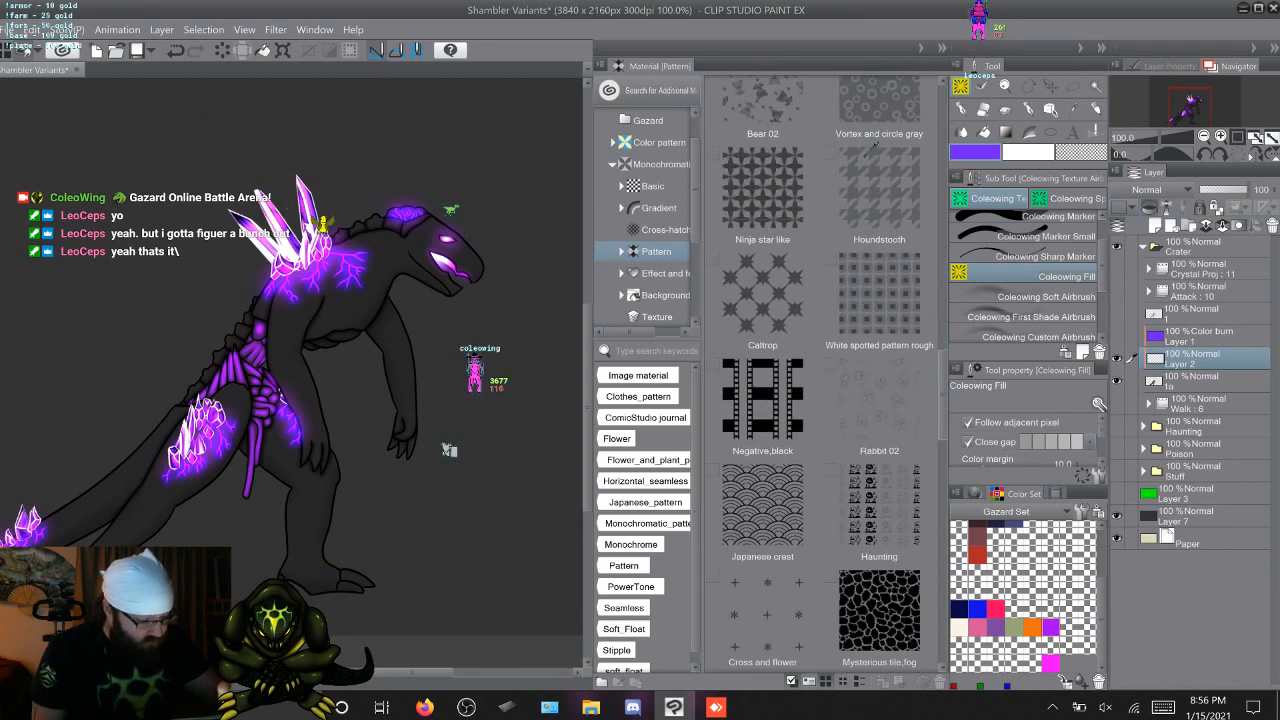
scroll(874, 145, down, 3)
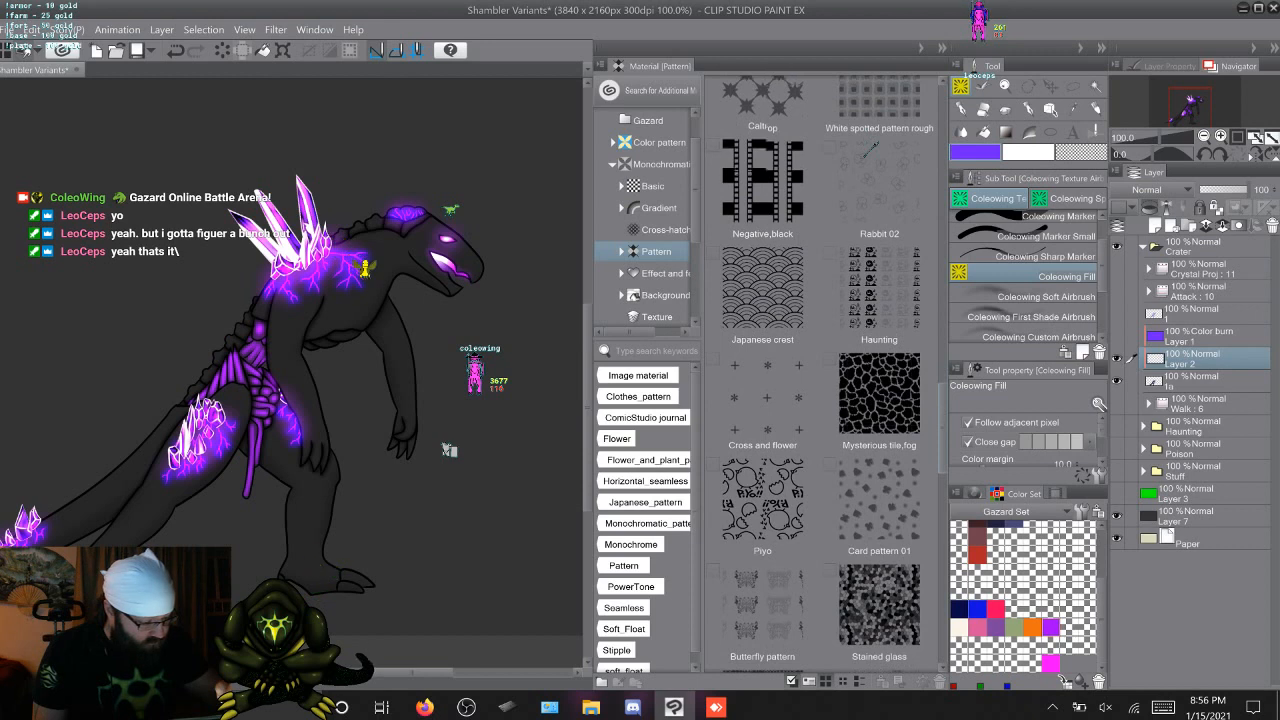
scroll(873, 147, down, 4)
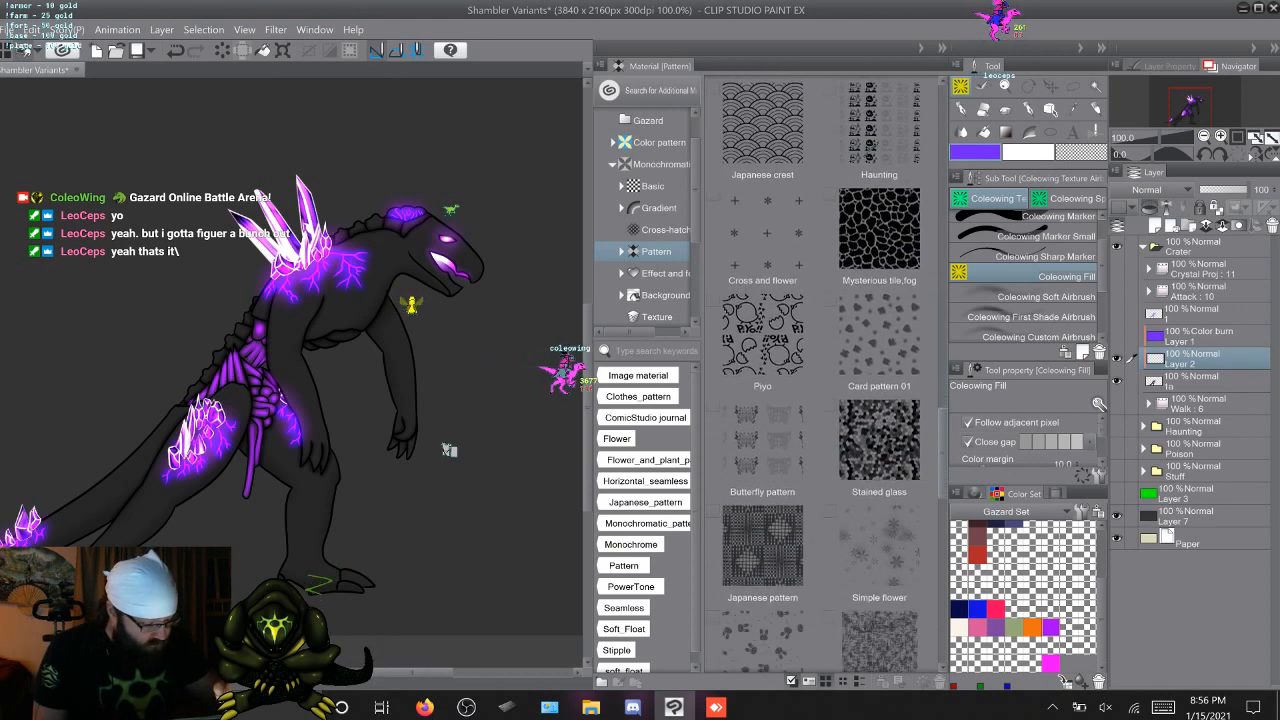
scroll(873, 147, down, 3)
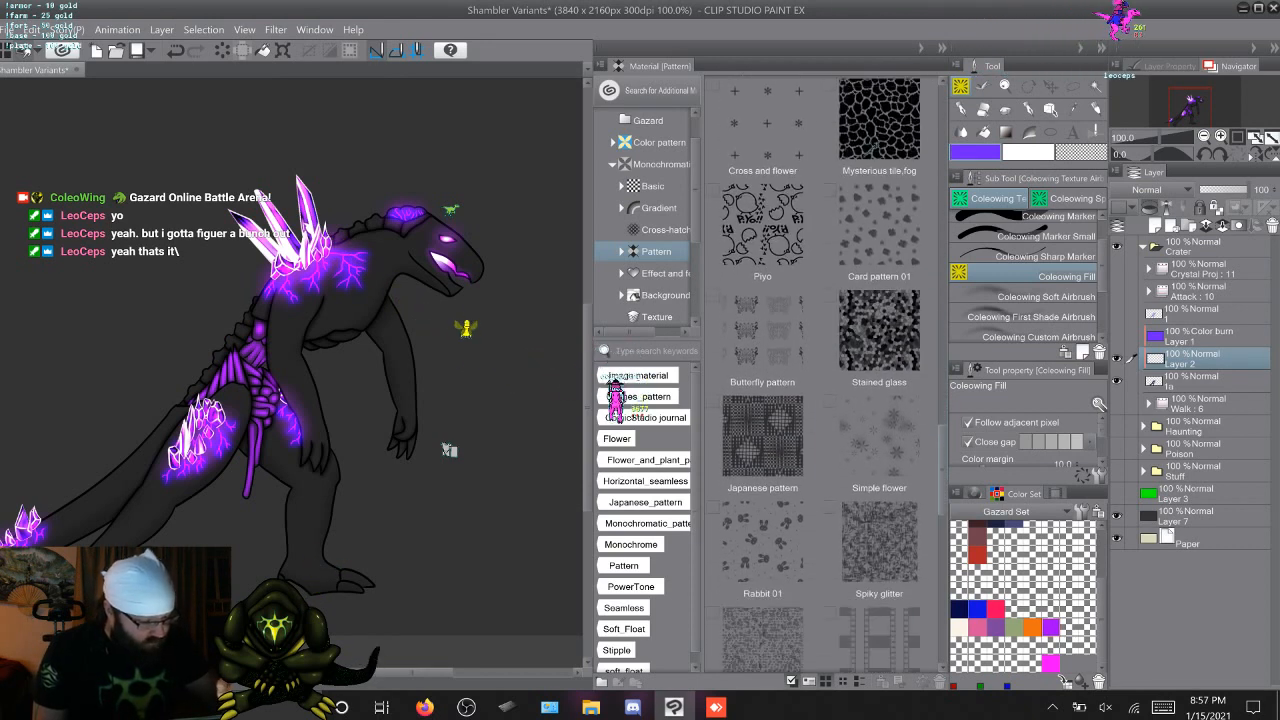
scroll(866, 145, down, 2)
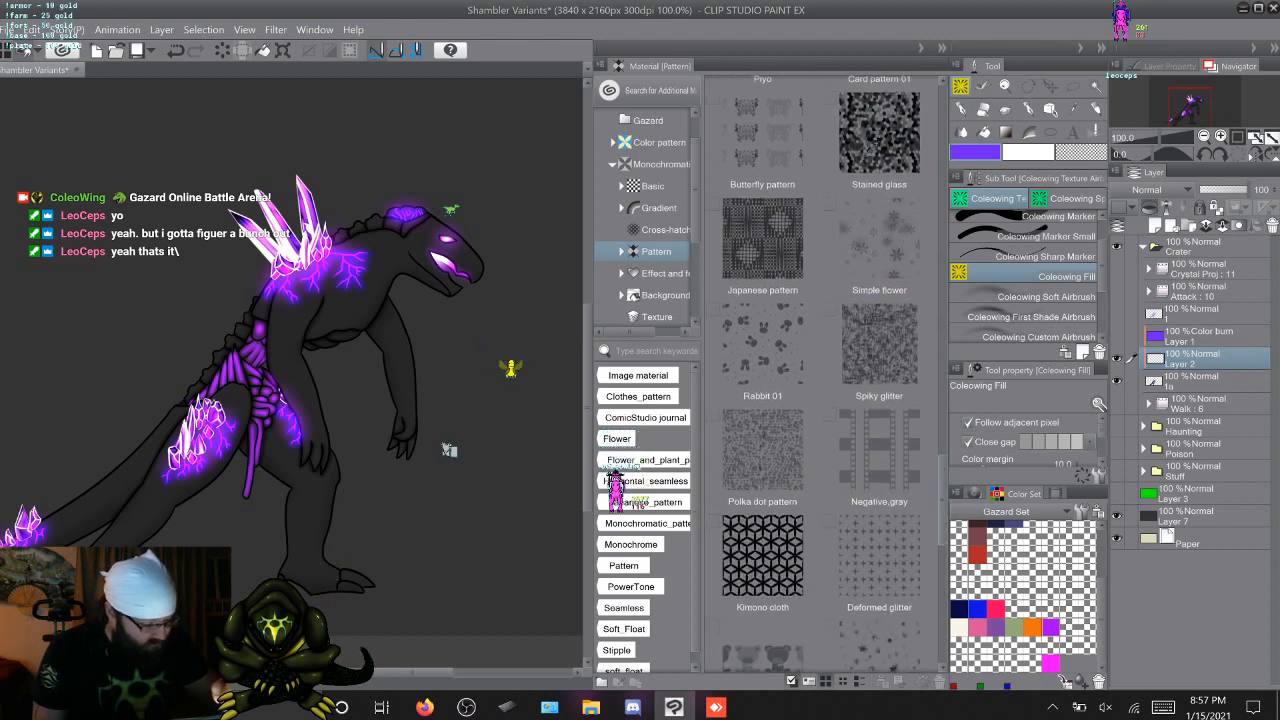
Place the Spiky glitter pattern material on the canvas as a new layer, and hide that layer
click(879, 355)
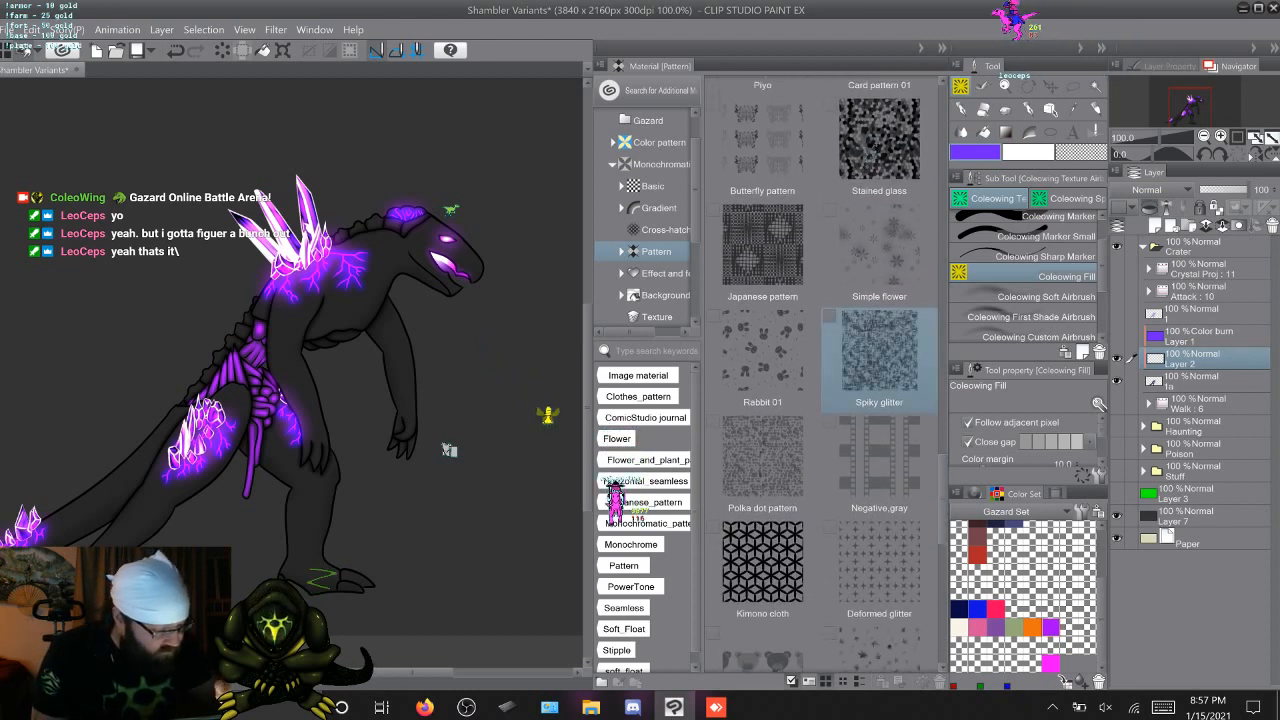
click(879, 357)
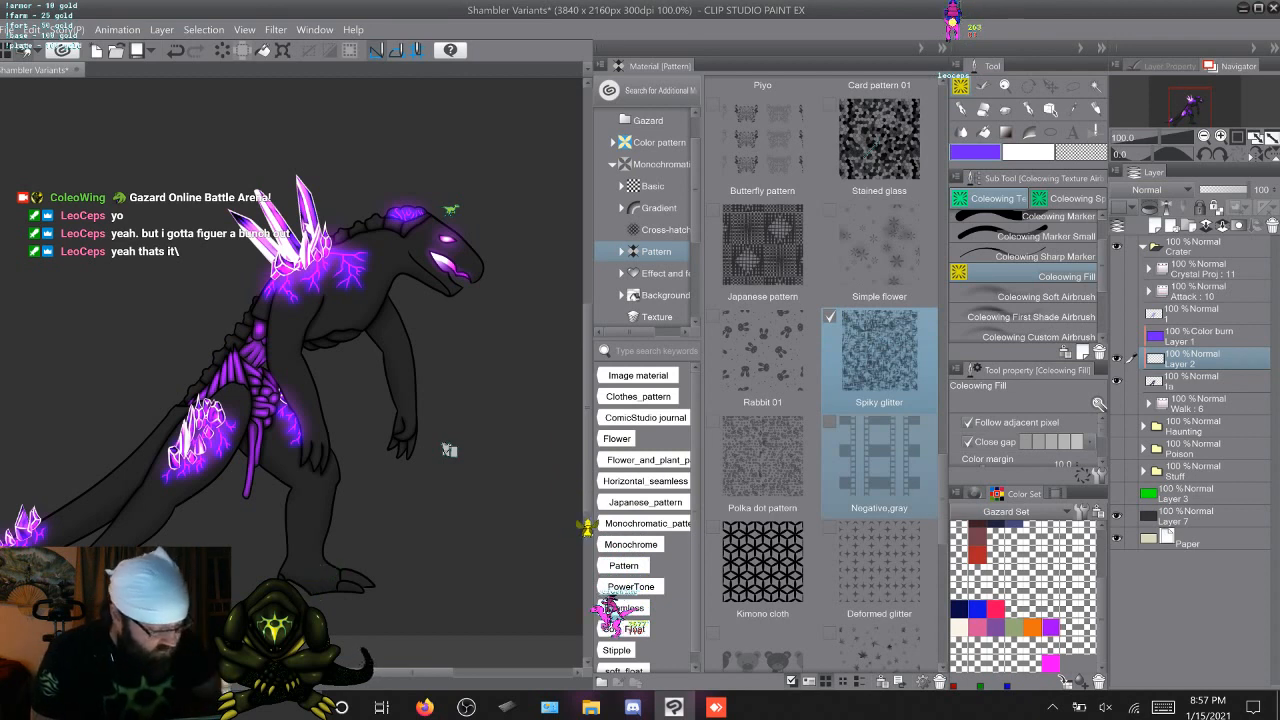
drag(879, 350, 466, 343)
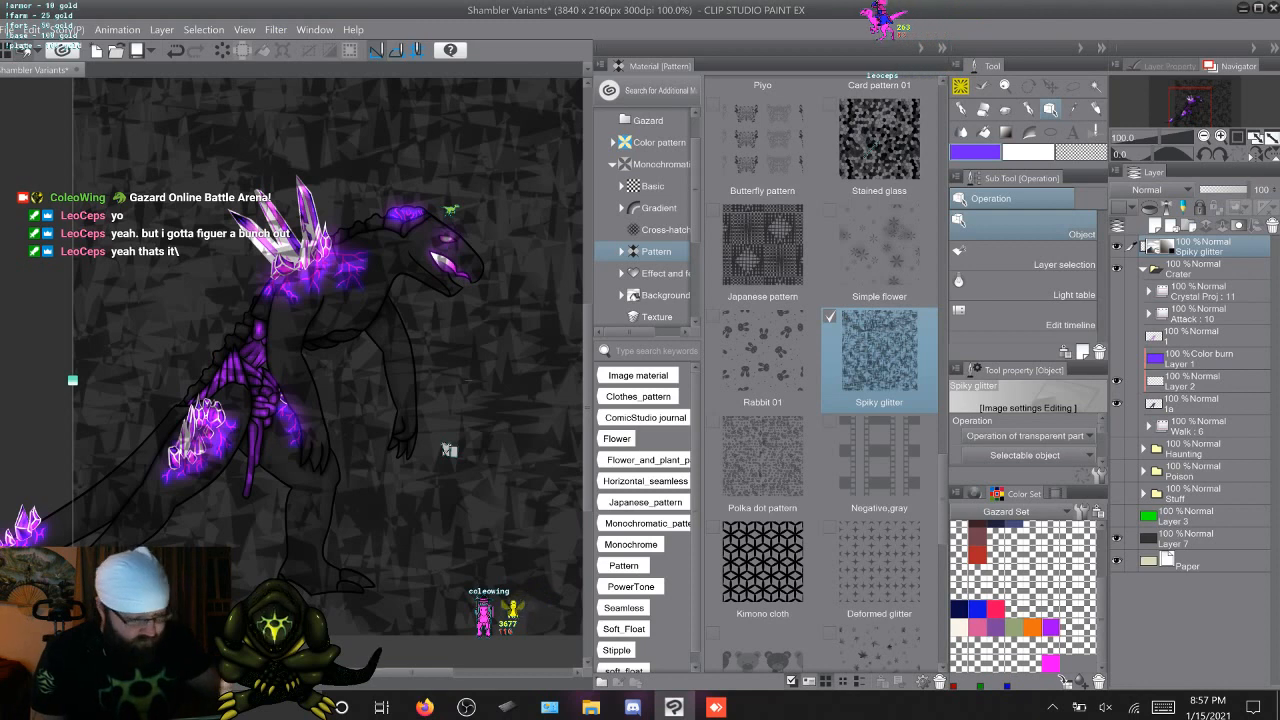
click(1117, 246)
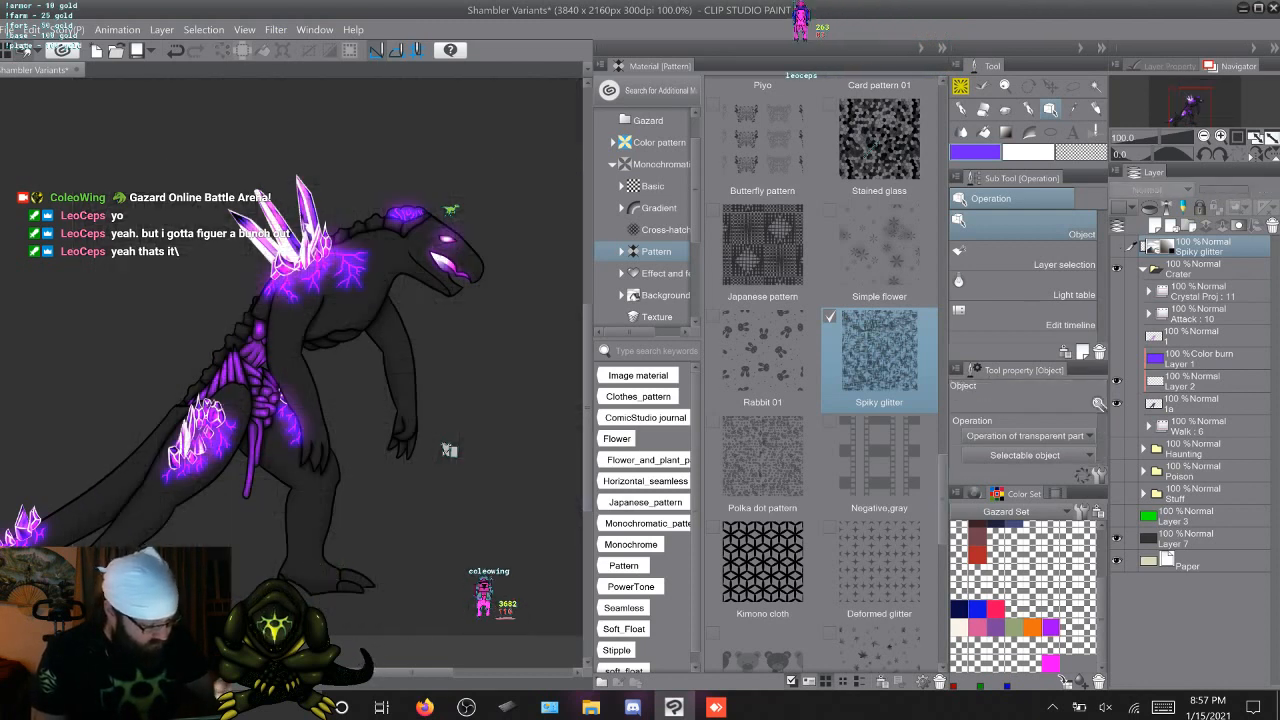
Examine the rest of the monochromatic Pattern materials and open the Basic tone materials
scroll(875, 146, down, 5)
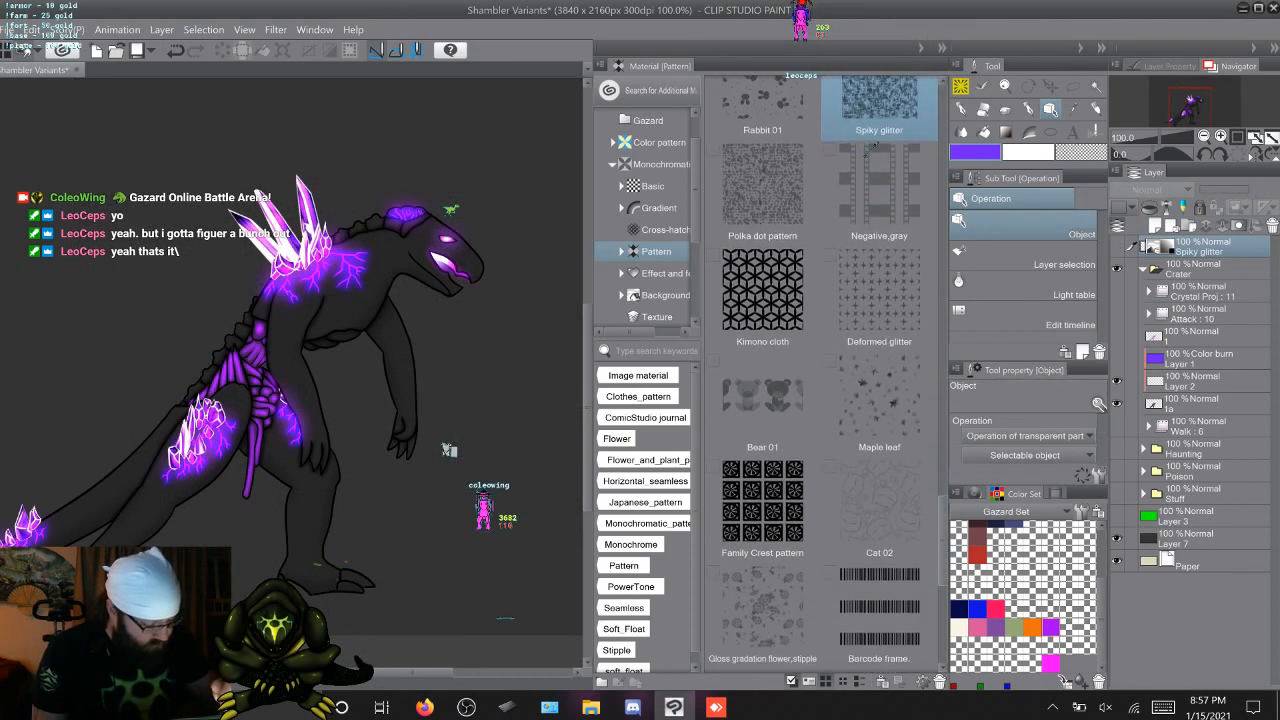
scroll(872, 148, down, 5)
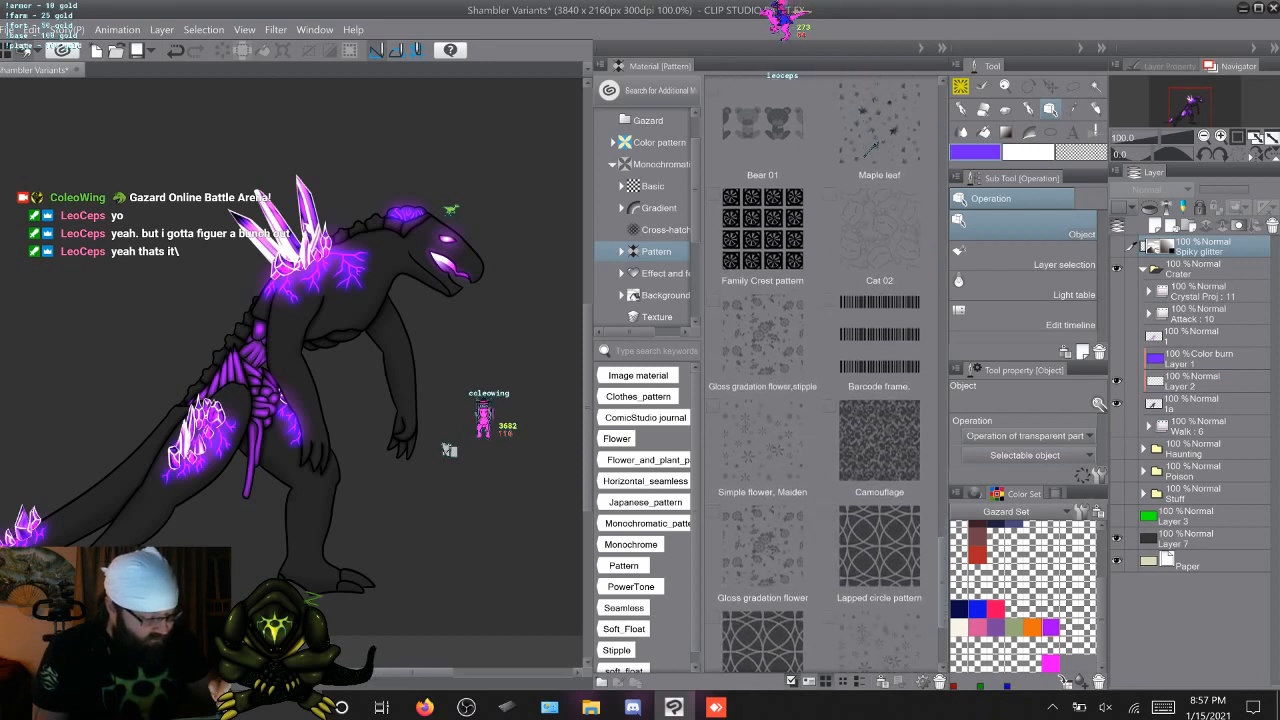
scroll(867, 150, down, 1)
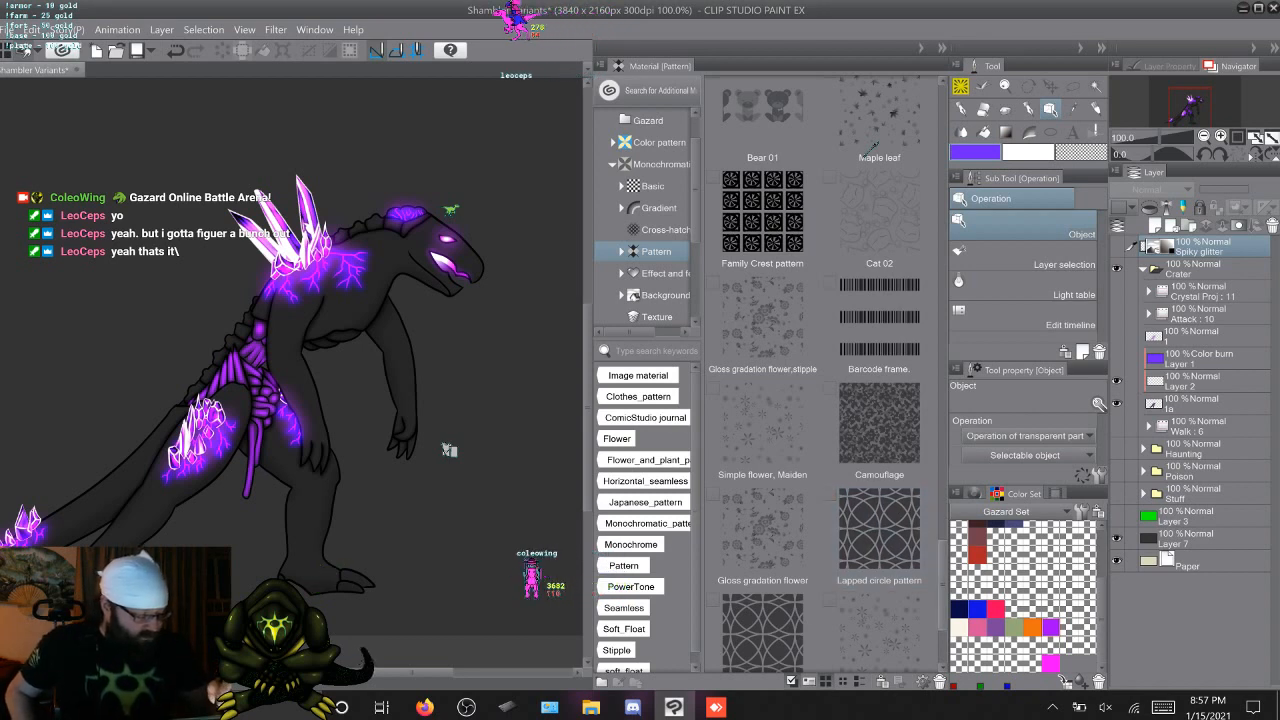
scroll(873, 146, down, 5)
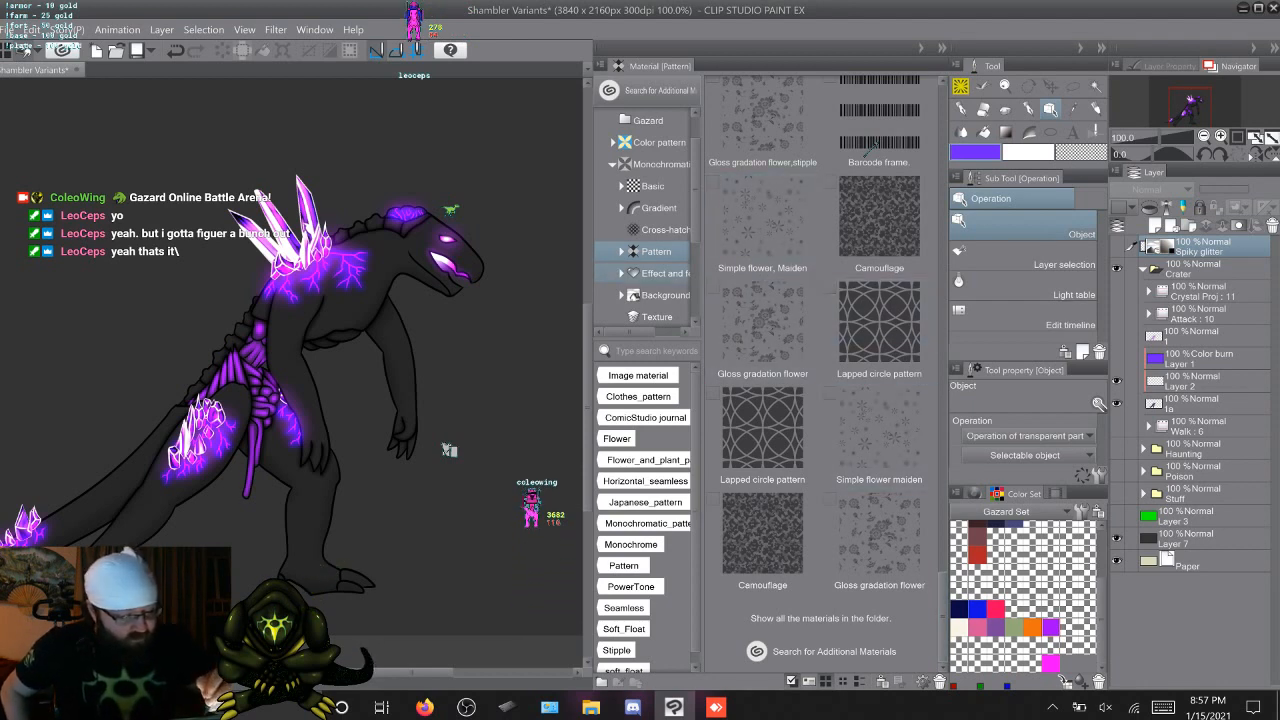
click(652, 186)
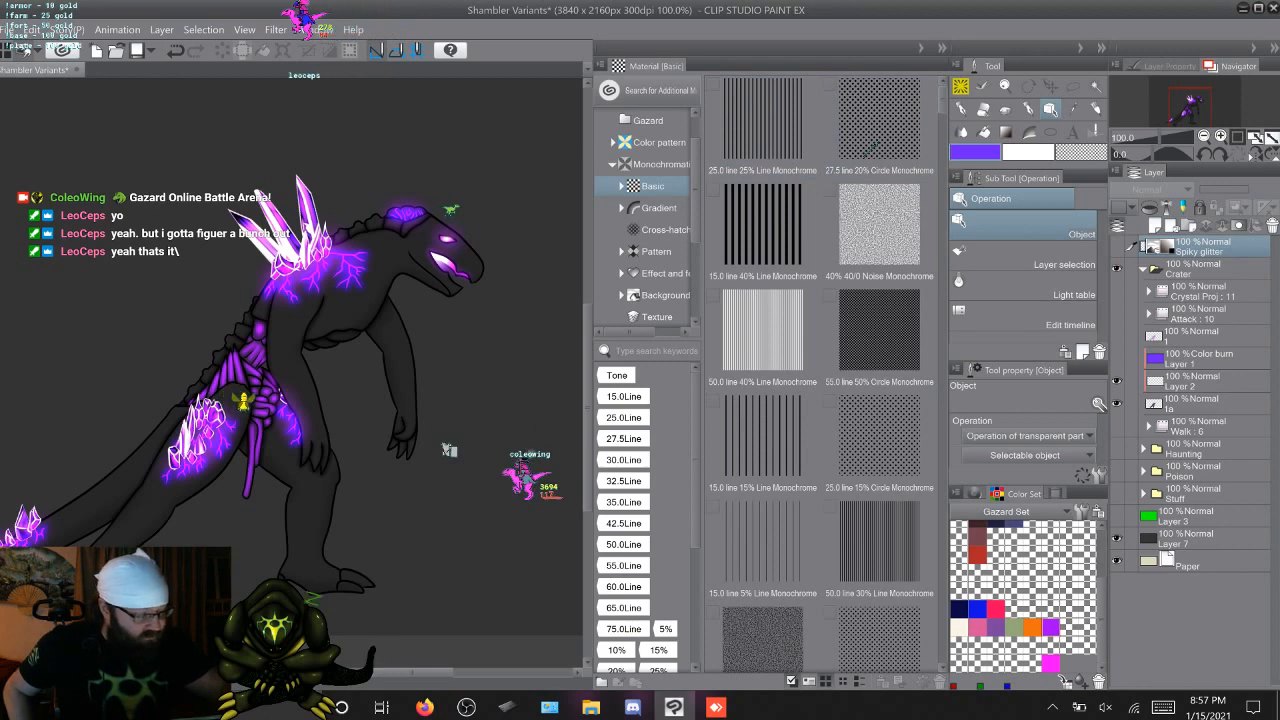
Look through all the monochromatic Basic tone materials for a texture to use on the creature
scroll(871, 146, down, 5)
scroll(871, 146, down, 3)
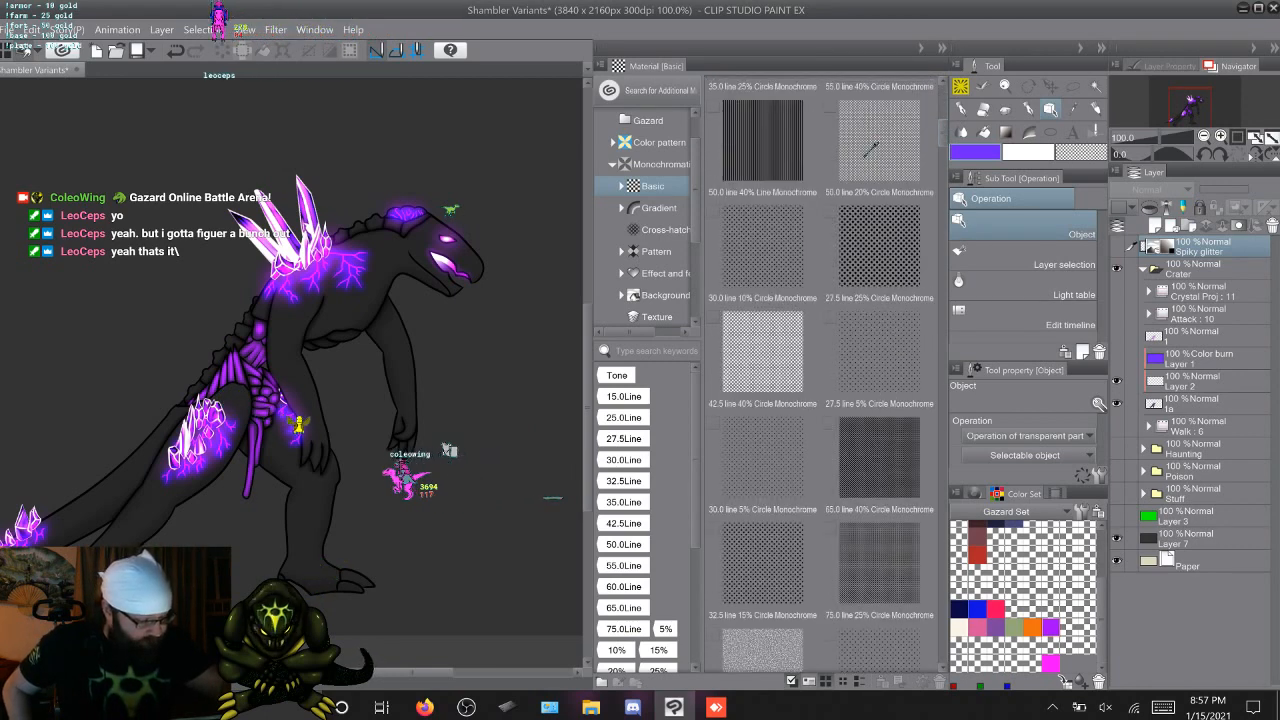
scroll(871, 146, down, 3)
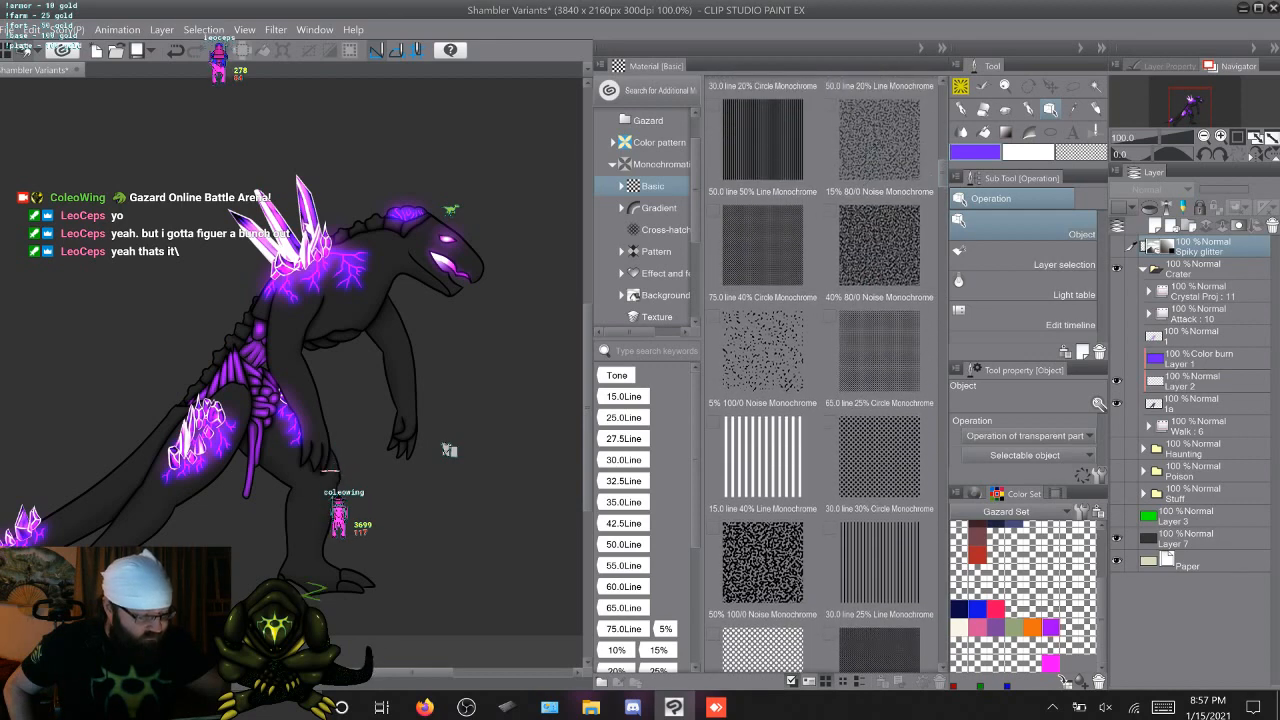
scroll(871, 146, down, 3)
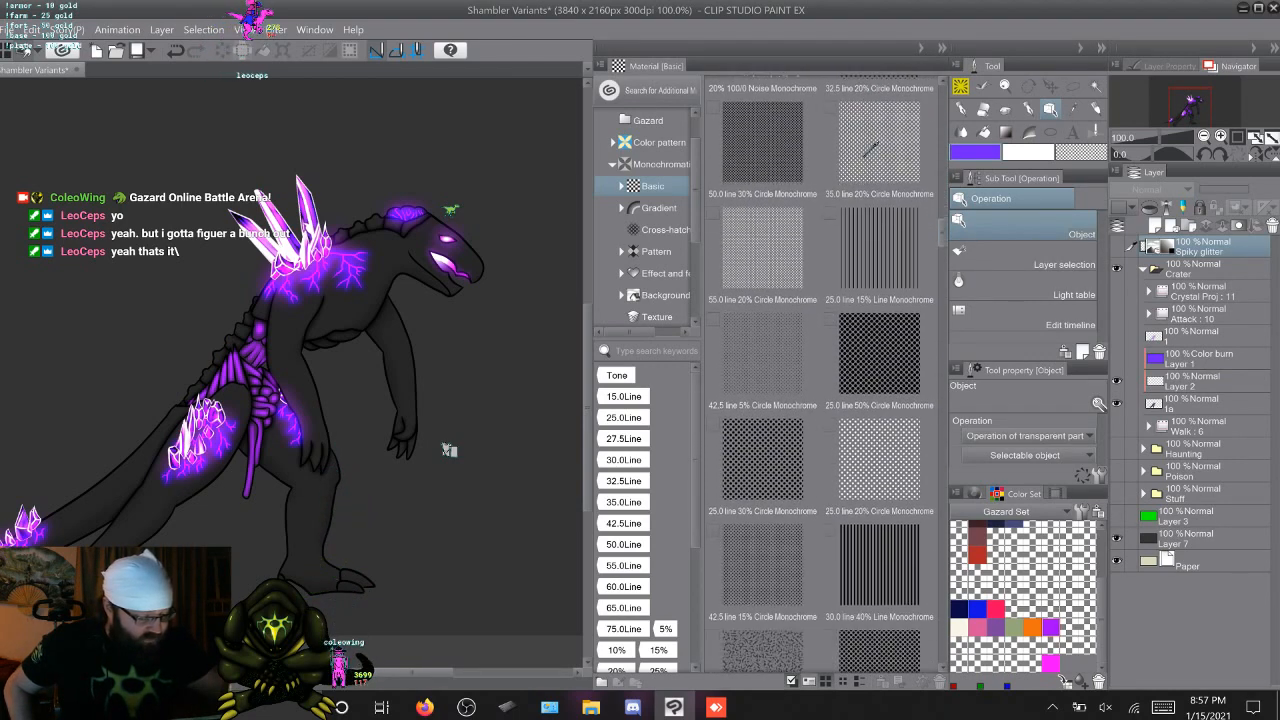
scroll(871, 146, down, 5)
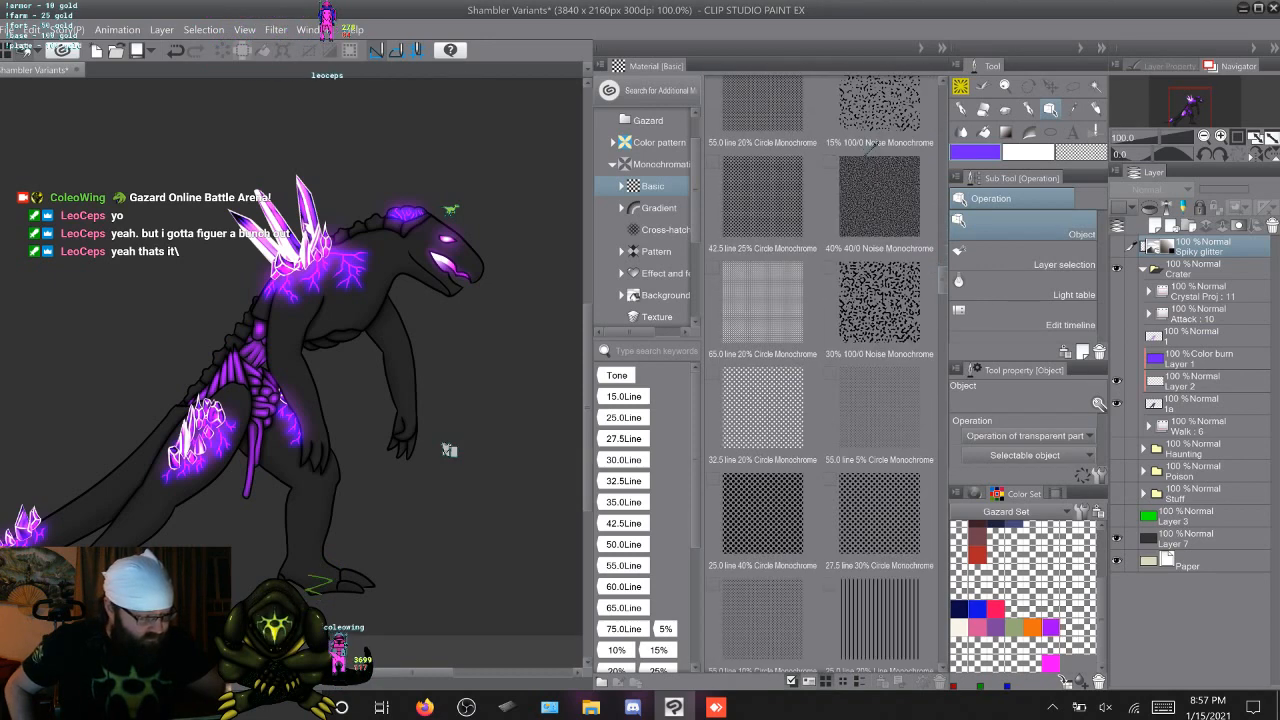
scroll(871, 147, down, 3)
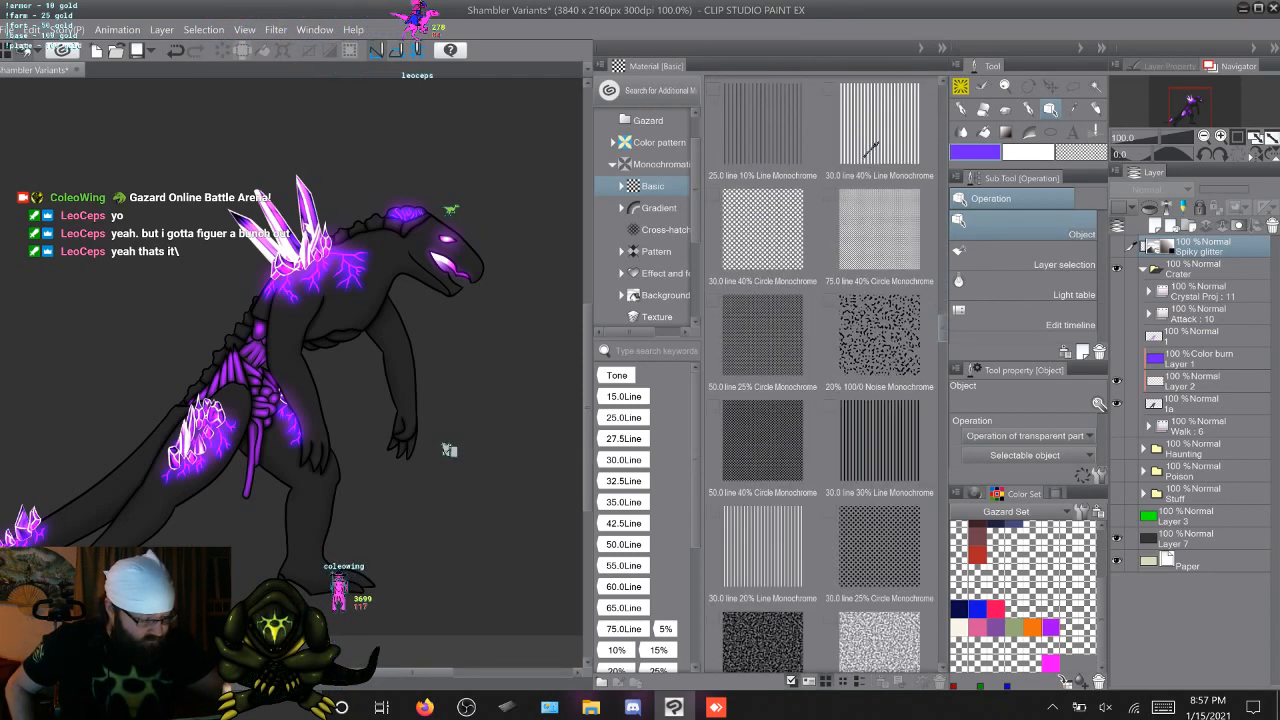
scroll(872, 146, down, 3)
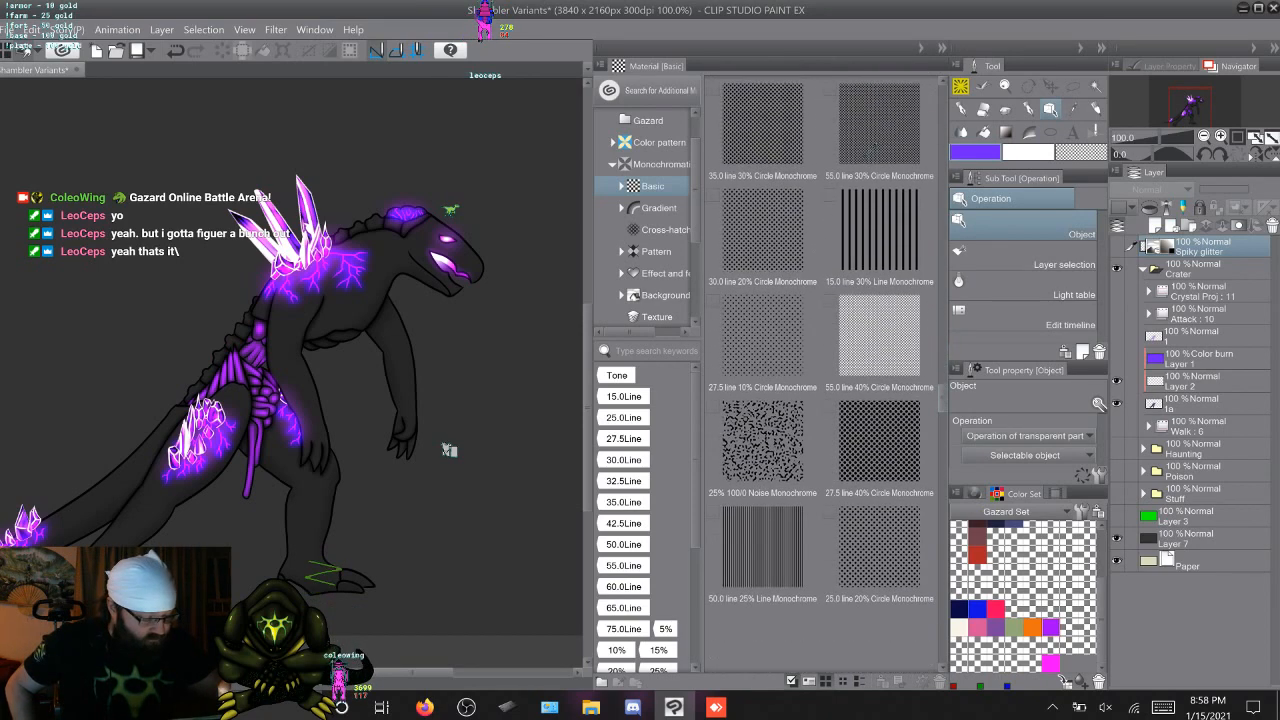
scroll(864, 148, down, 3)
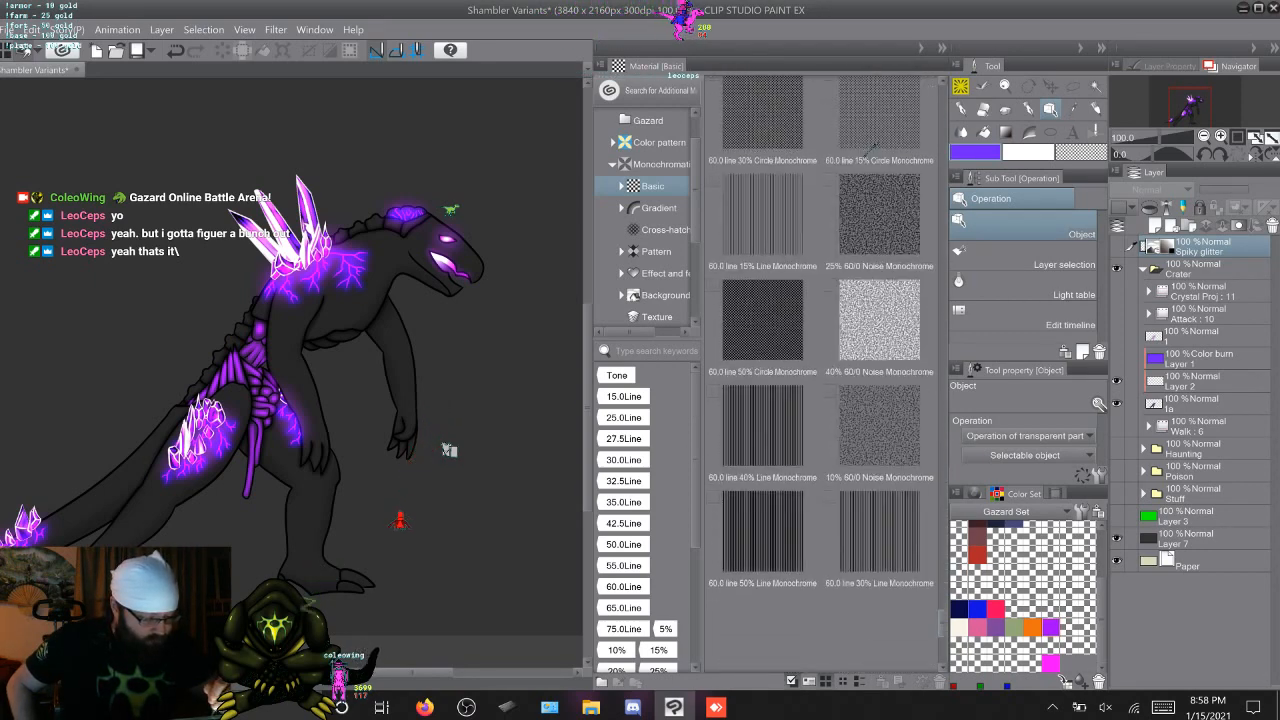
scroll(872, 146, down, 2)
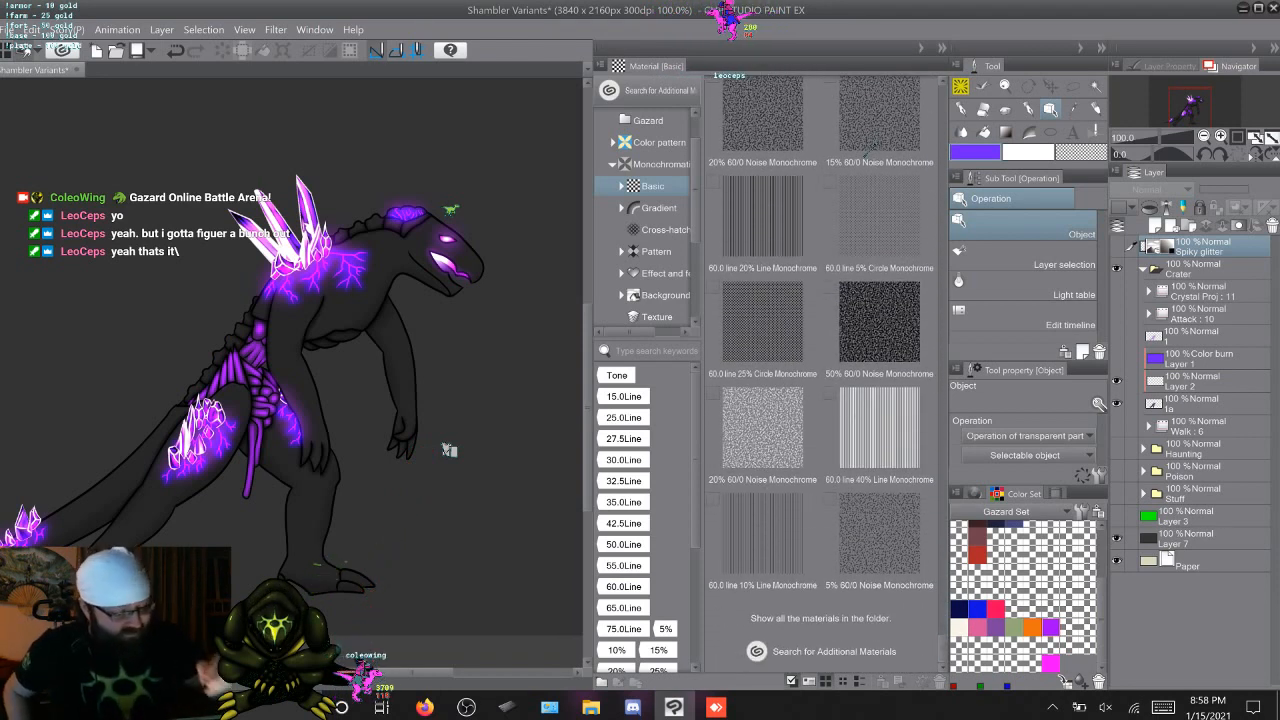
Check the monochromatic Gradient category and look through the Cross-hatching materials
click(658, 208)
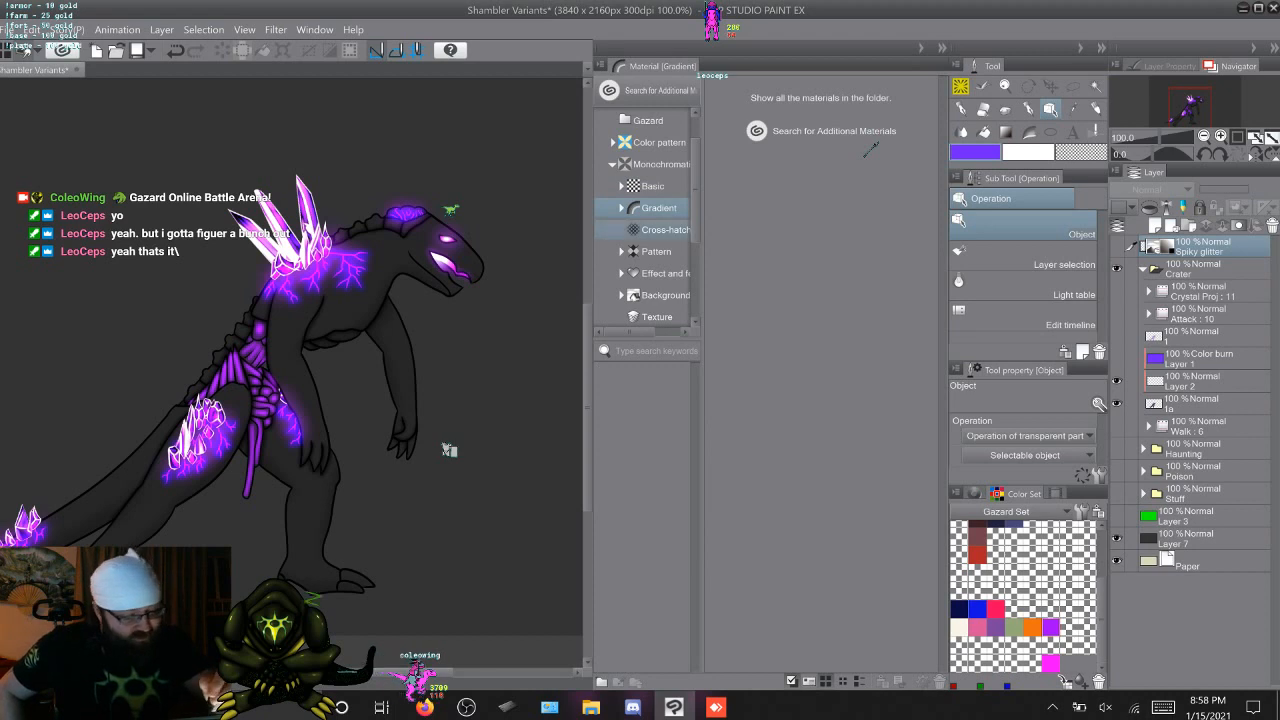
click(621, 208)
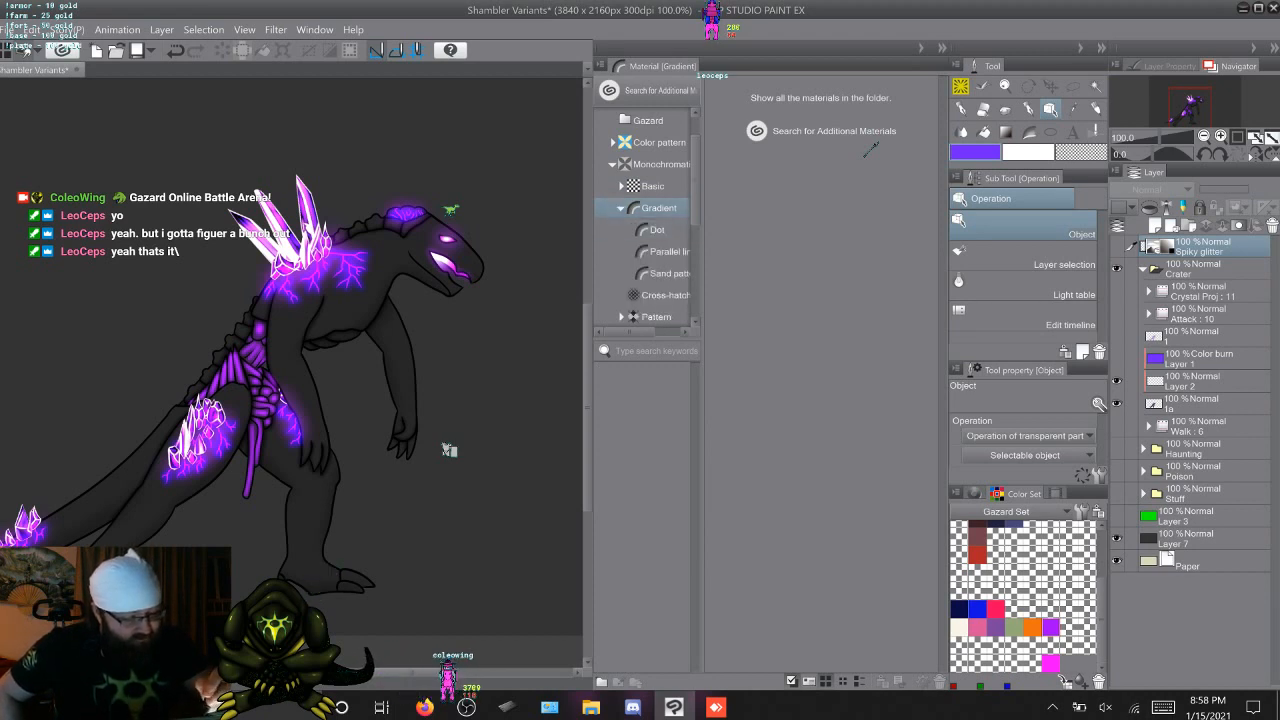
key(Down)
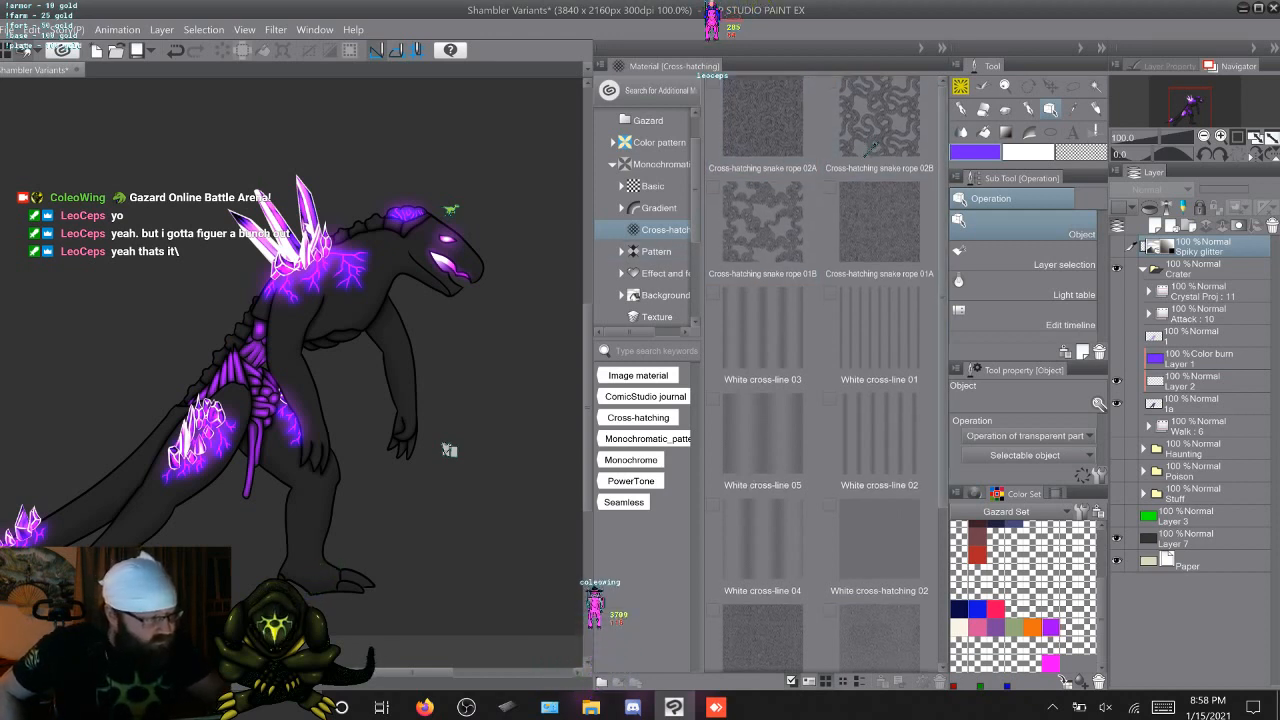
scroll(872, 146, down, 4)
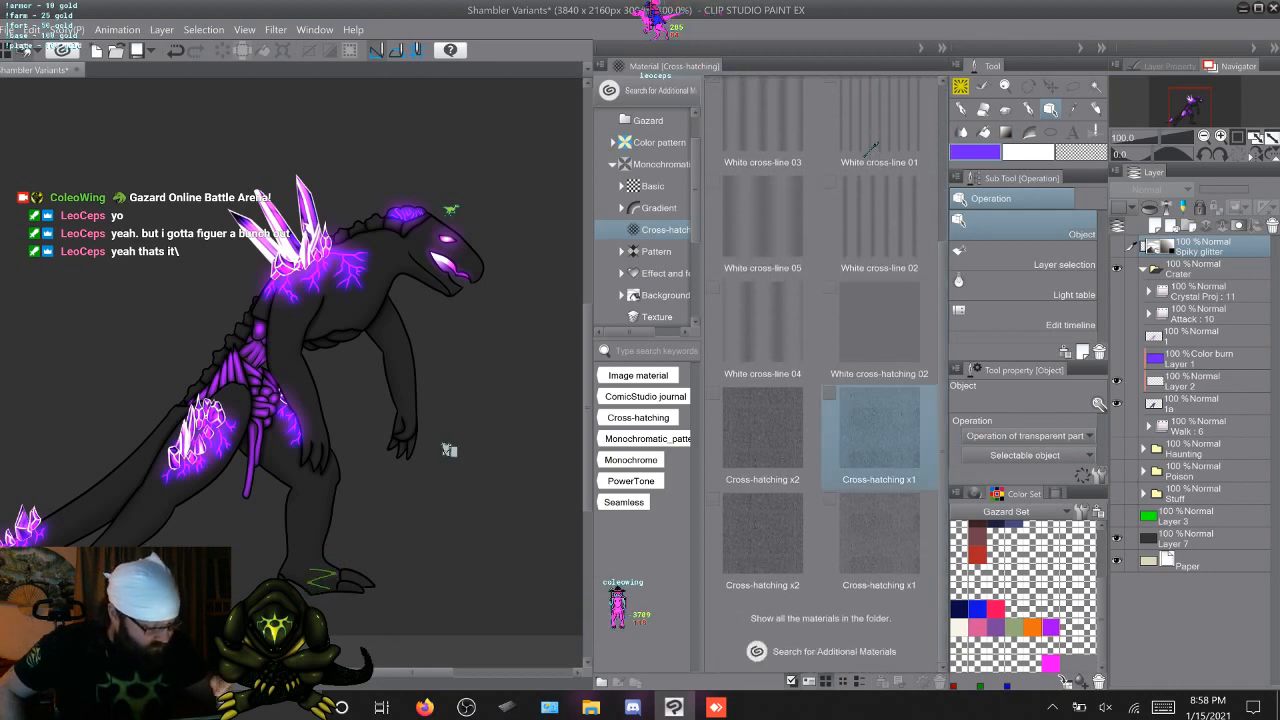
Examine the Effect and feeling materials through to the end of the folder, including Flash of light and Radiant
click(664, 273)
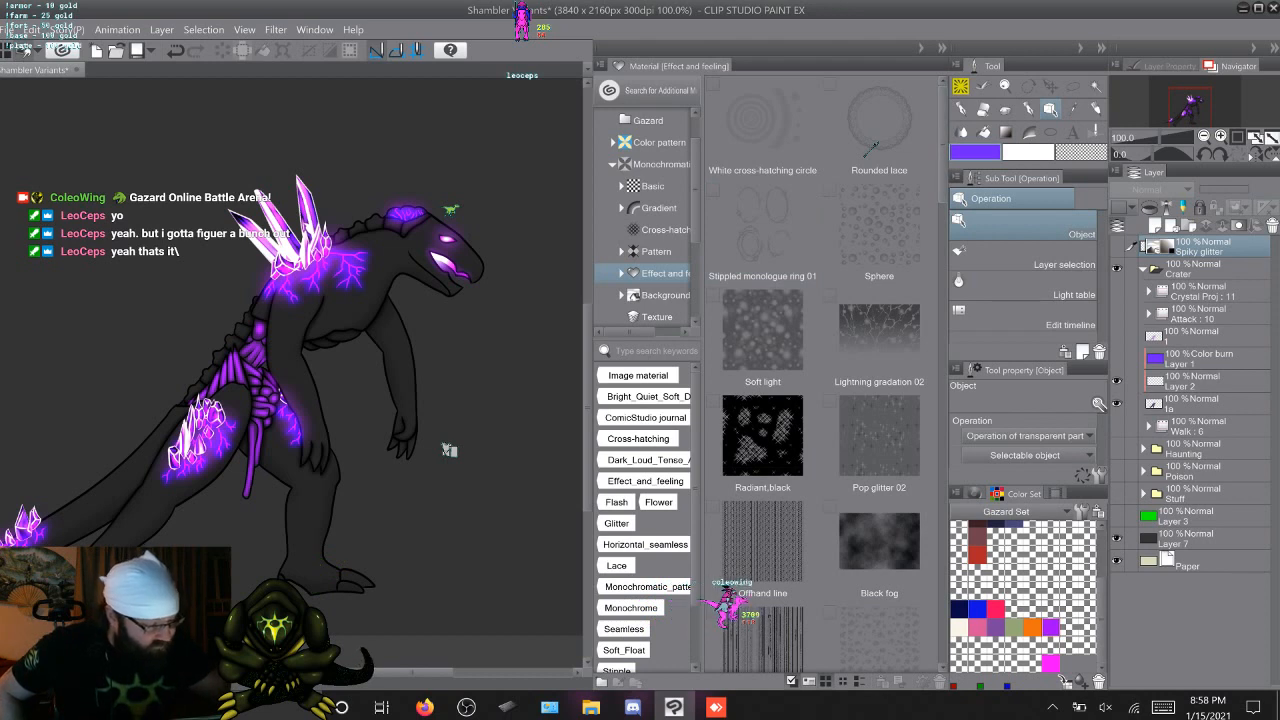
scroll(871, 147, down, 4)
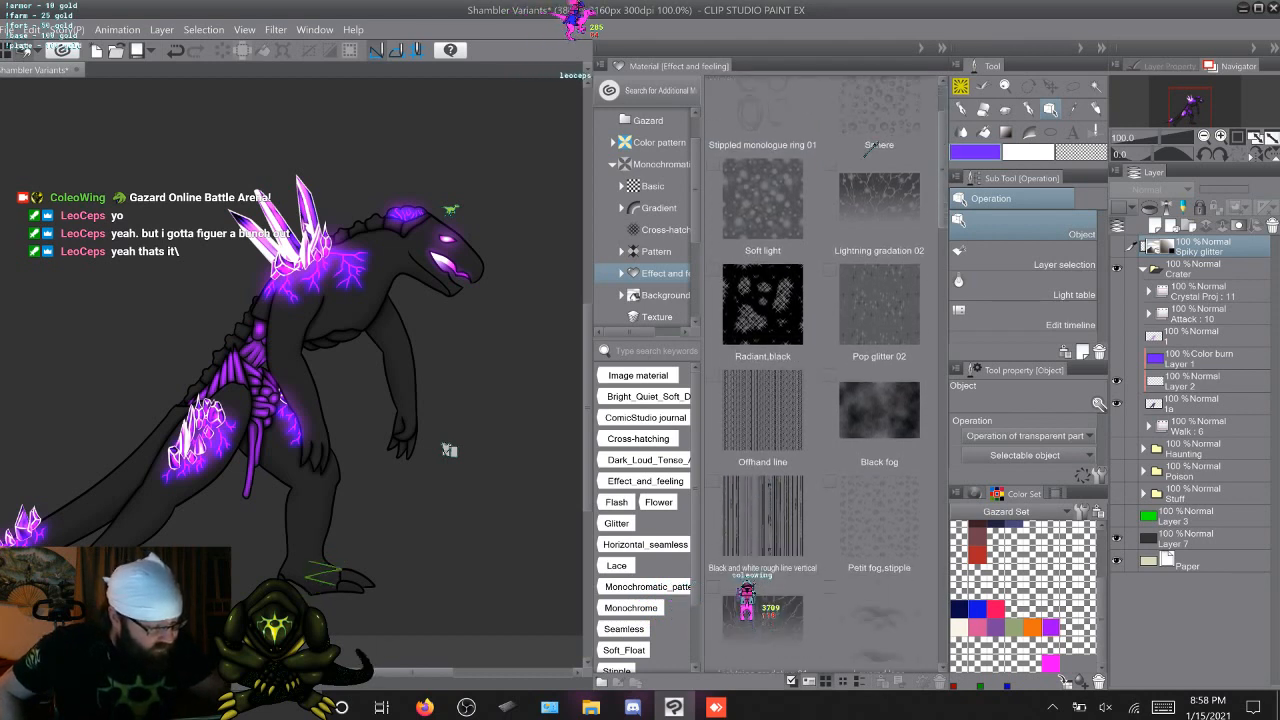
scroll(874, 146, down, 1)
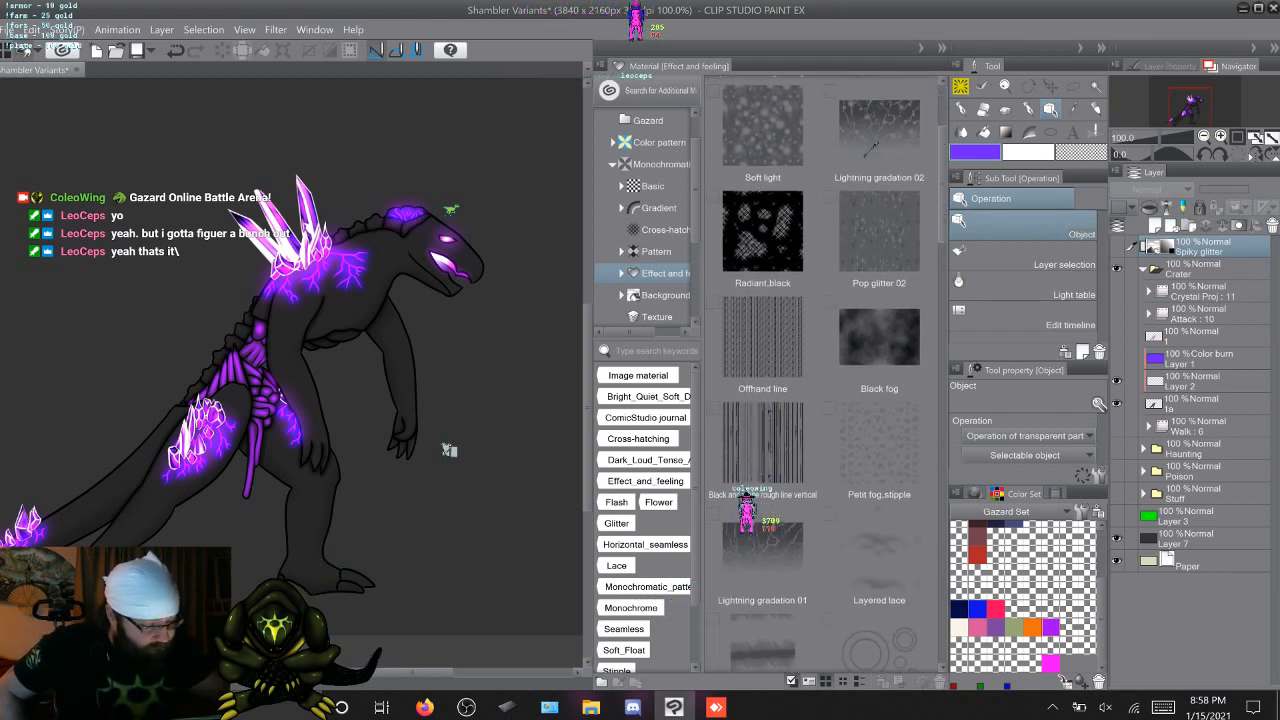
scroll(871, 147, down, 5)
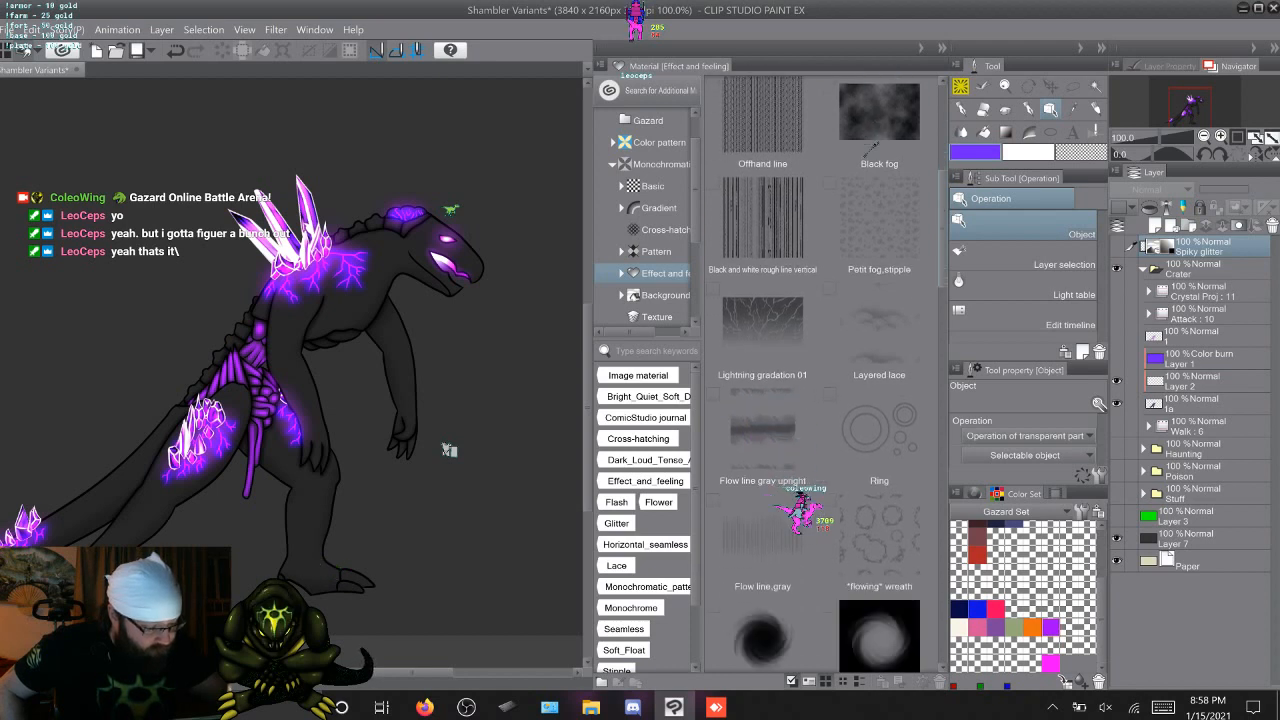
scroll(871, 147, down, 10)
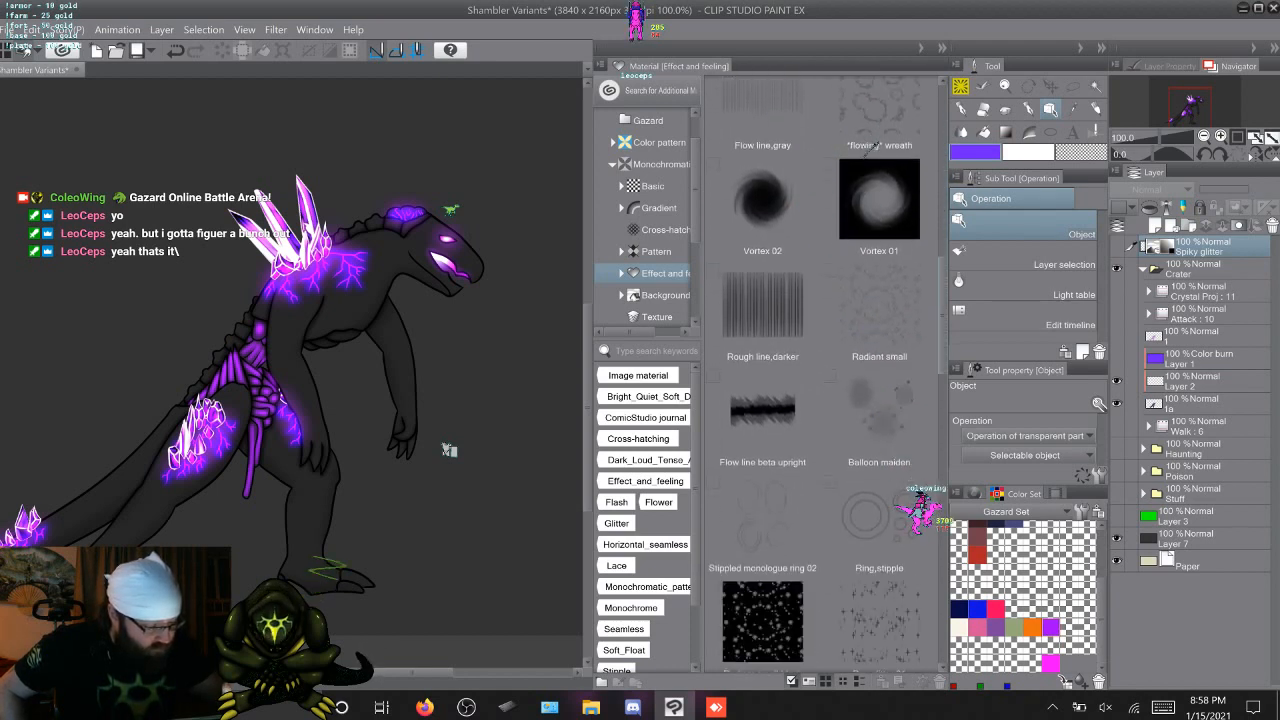
scroll(874, 146, down, 5)
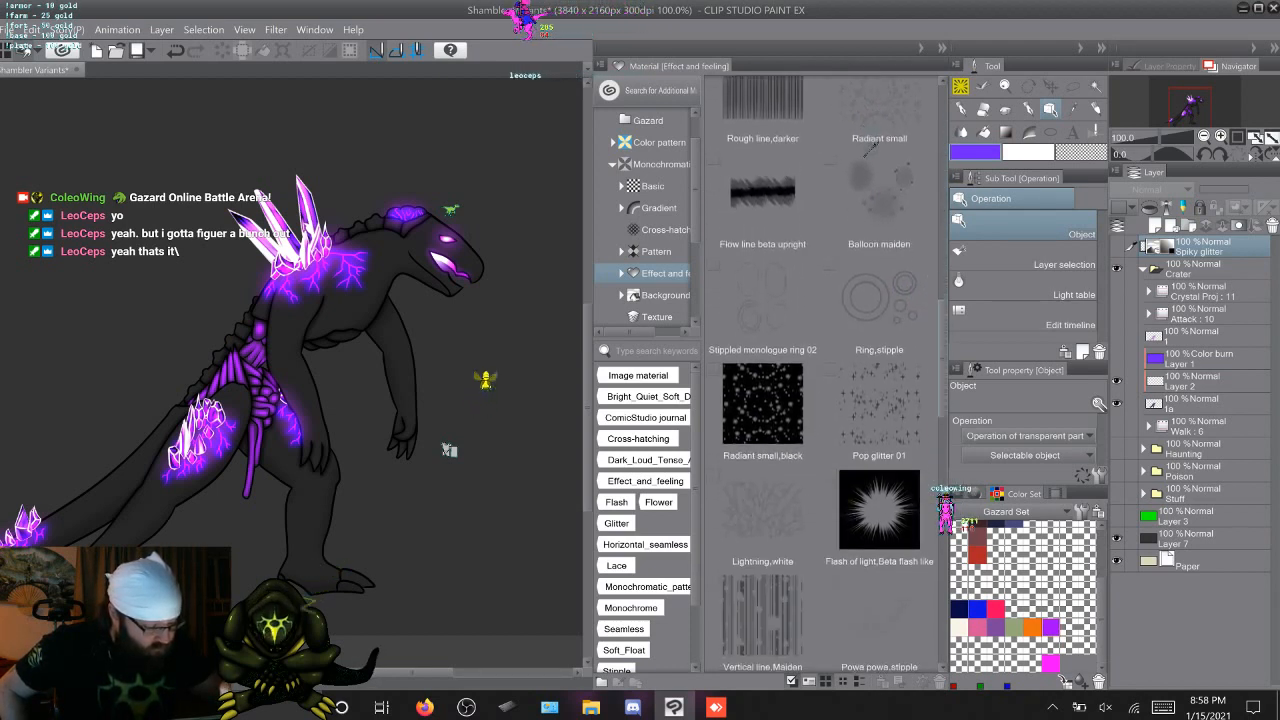
scroll(871, 146, down, 6)
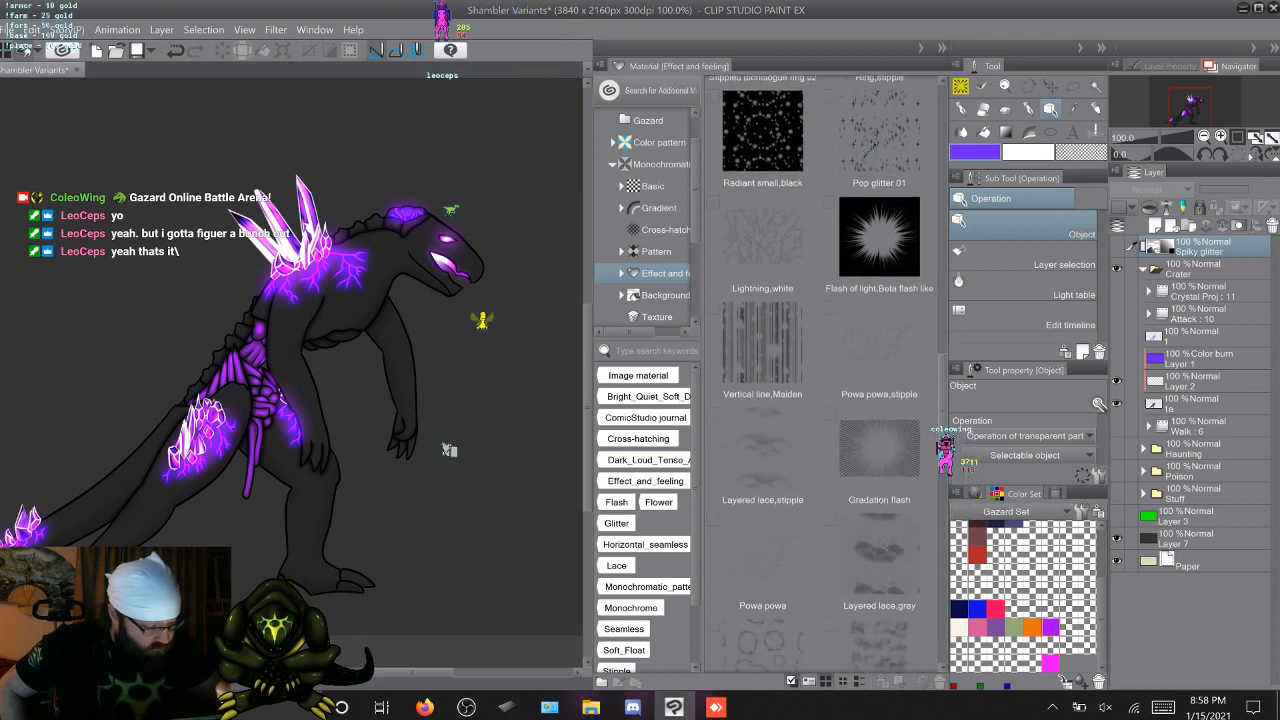
scroll(871, 146, down, 7)
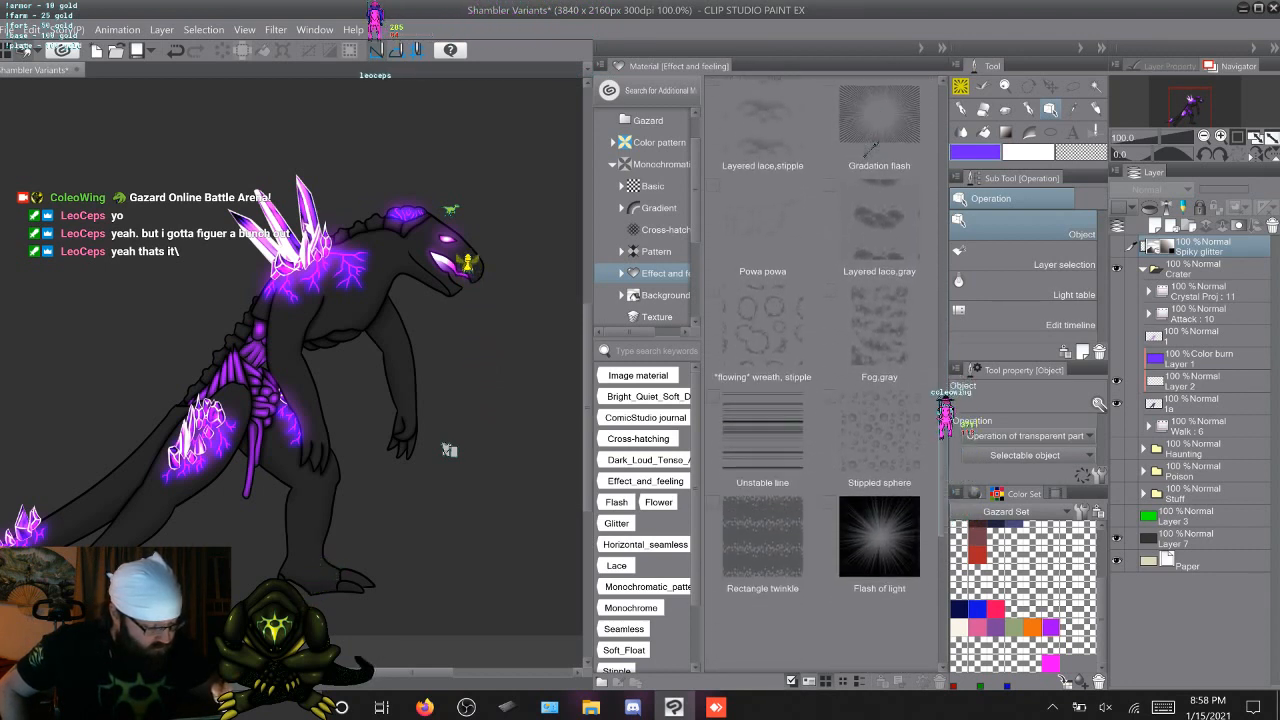
scroll(873, 147, down, 6)
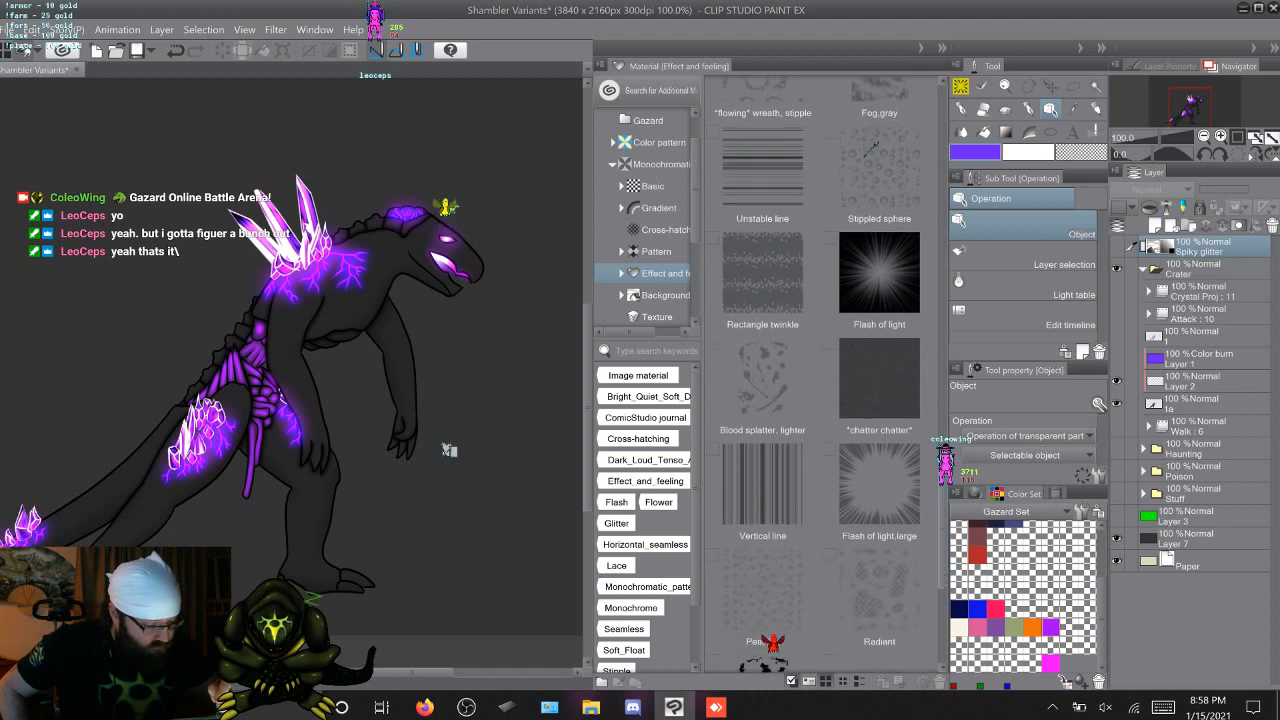
scroll(871, 147, down, 5)
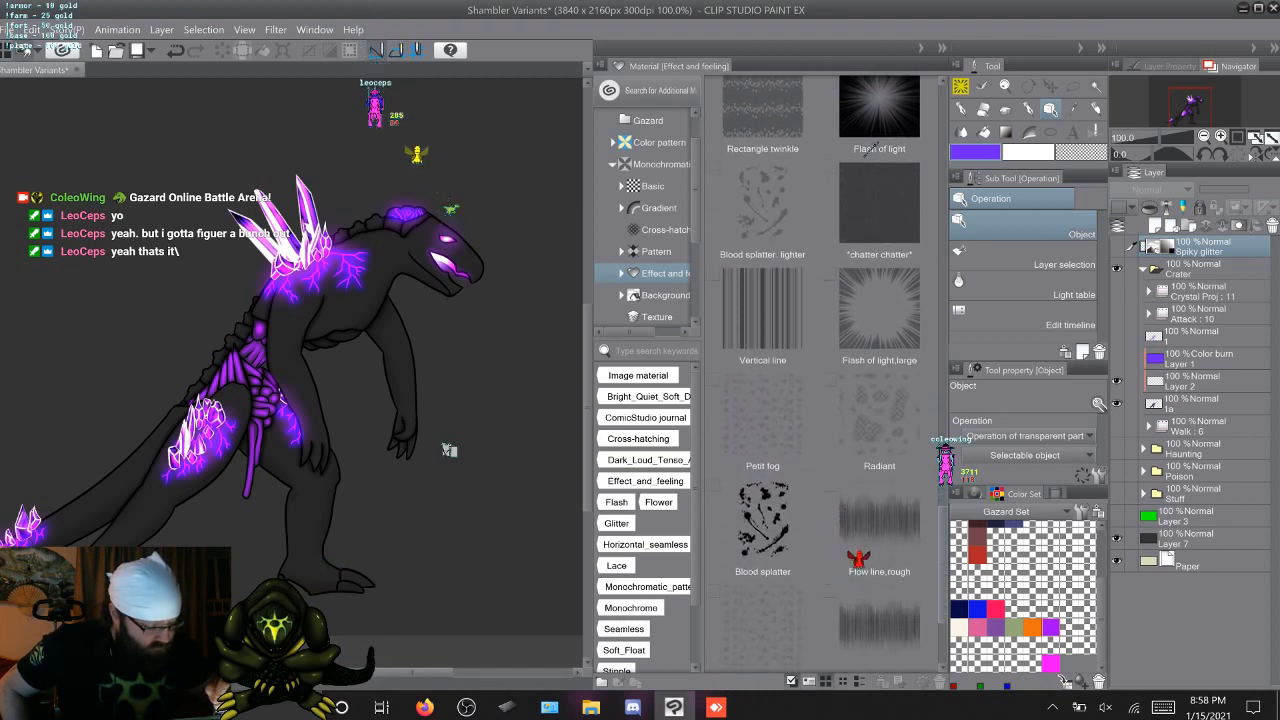
scroll(870, 147, up, 3)
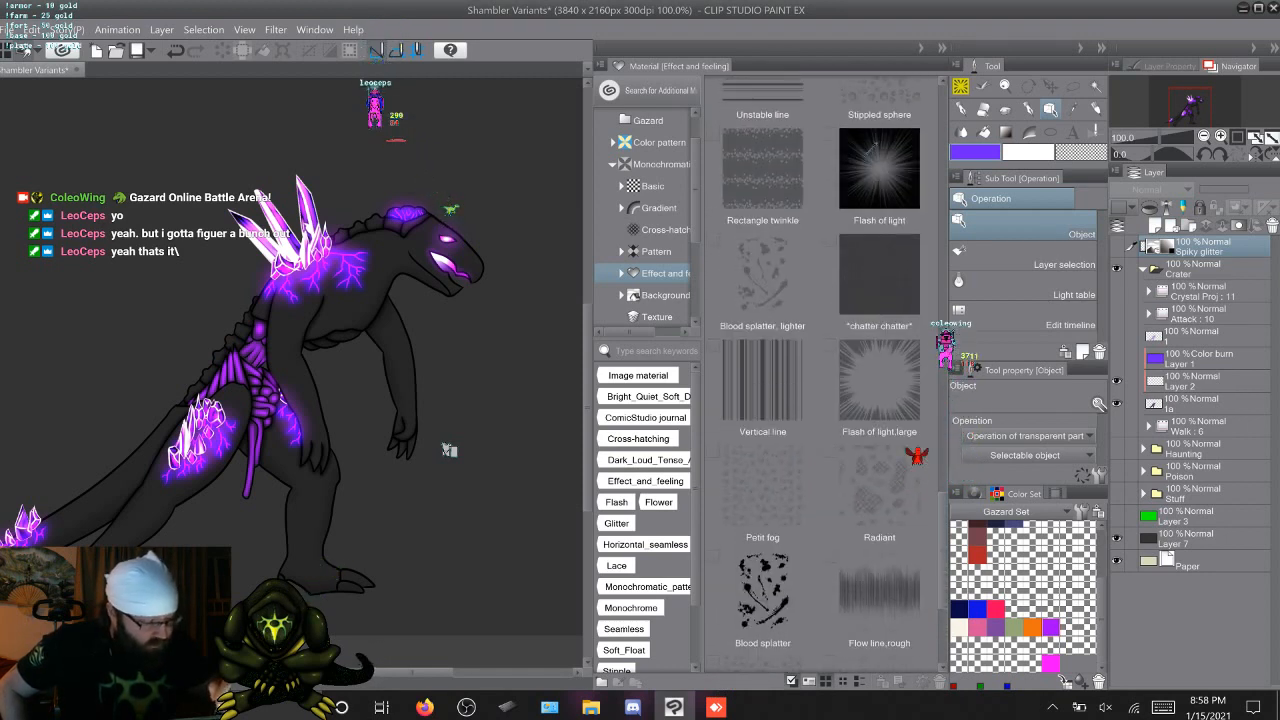
click(870, 147)
click(871, 147)
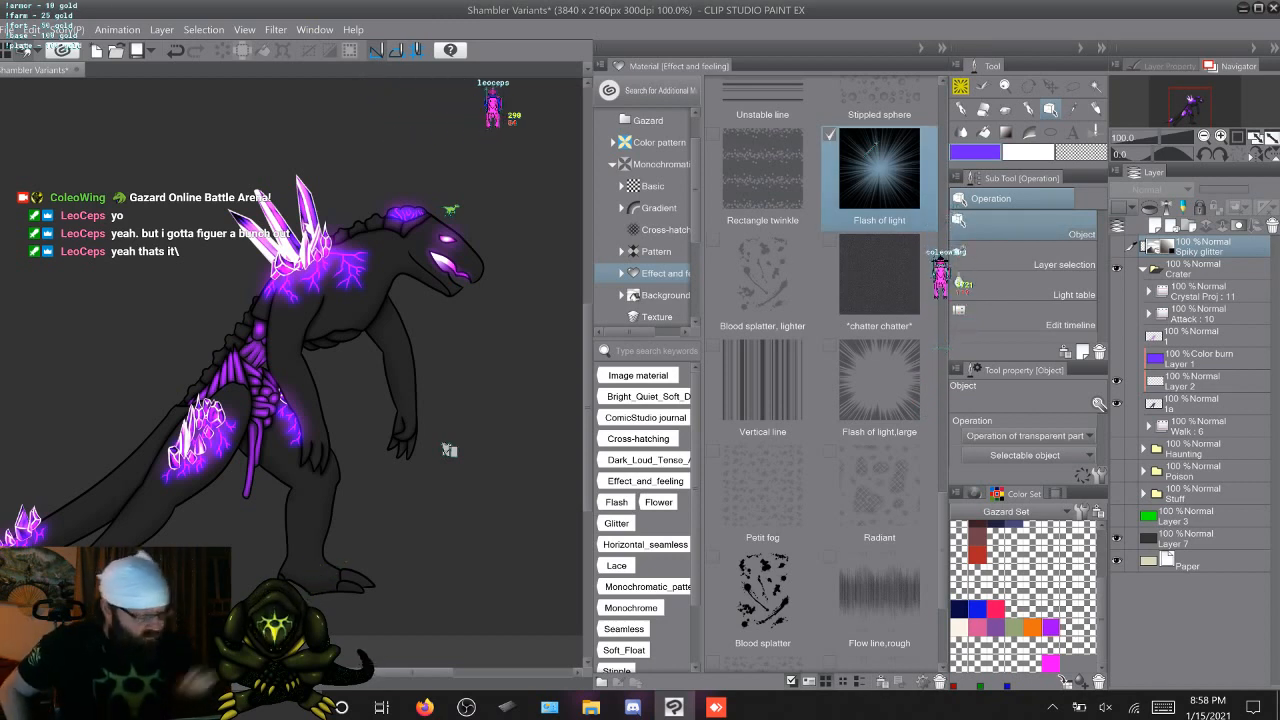
scroll(873, 143, down, 5)
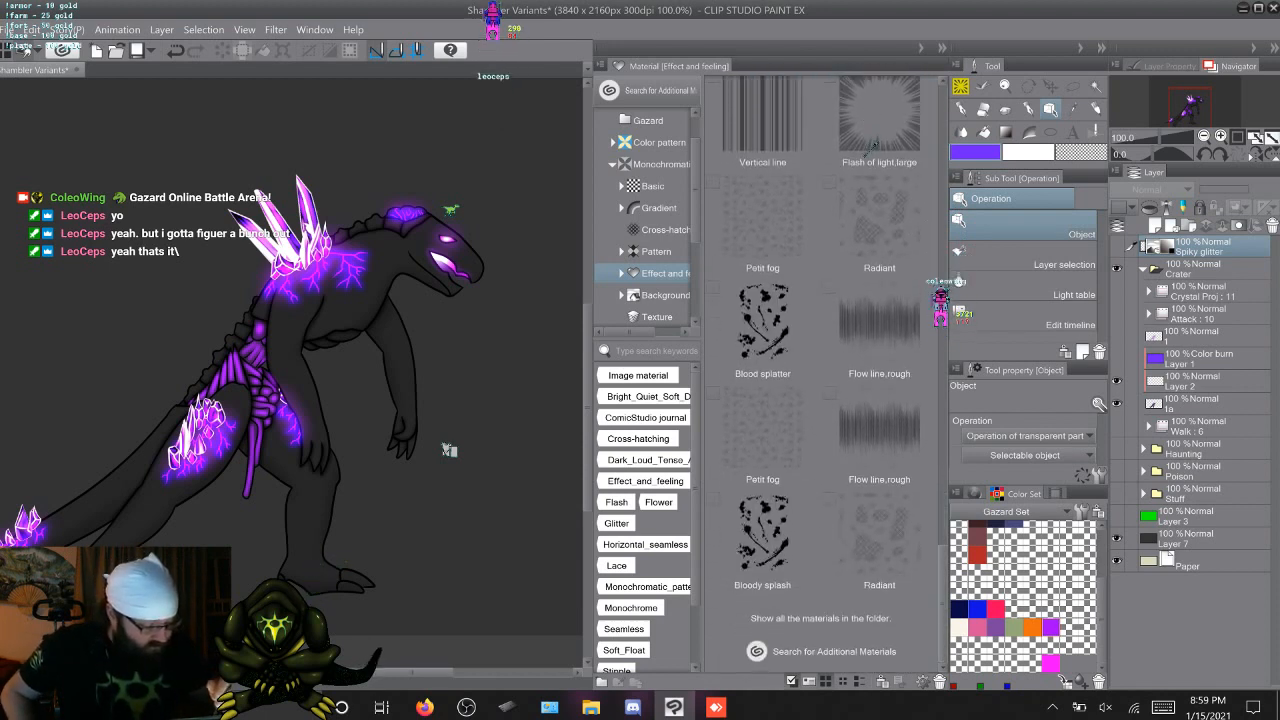
click(880, 543)
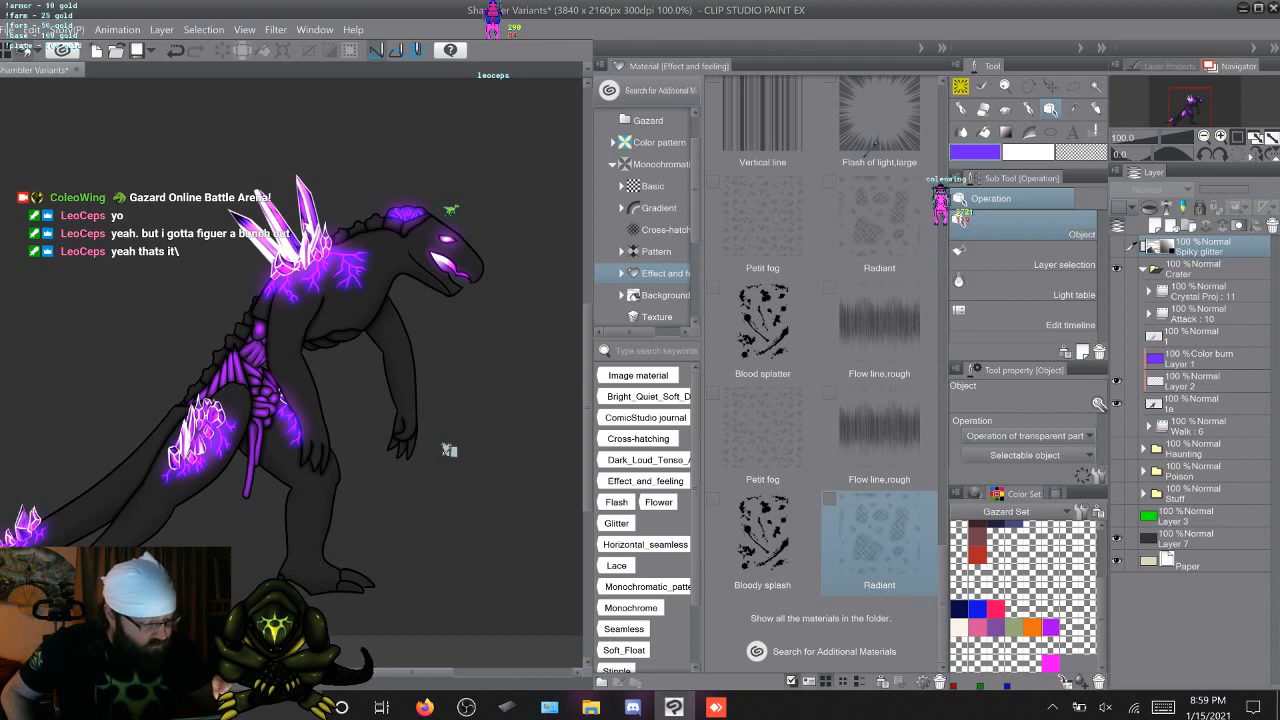
Check the Background materials and open the Texture materials to inspect Mortar and Dappled cloud 2
click(664, 295)
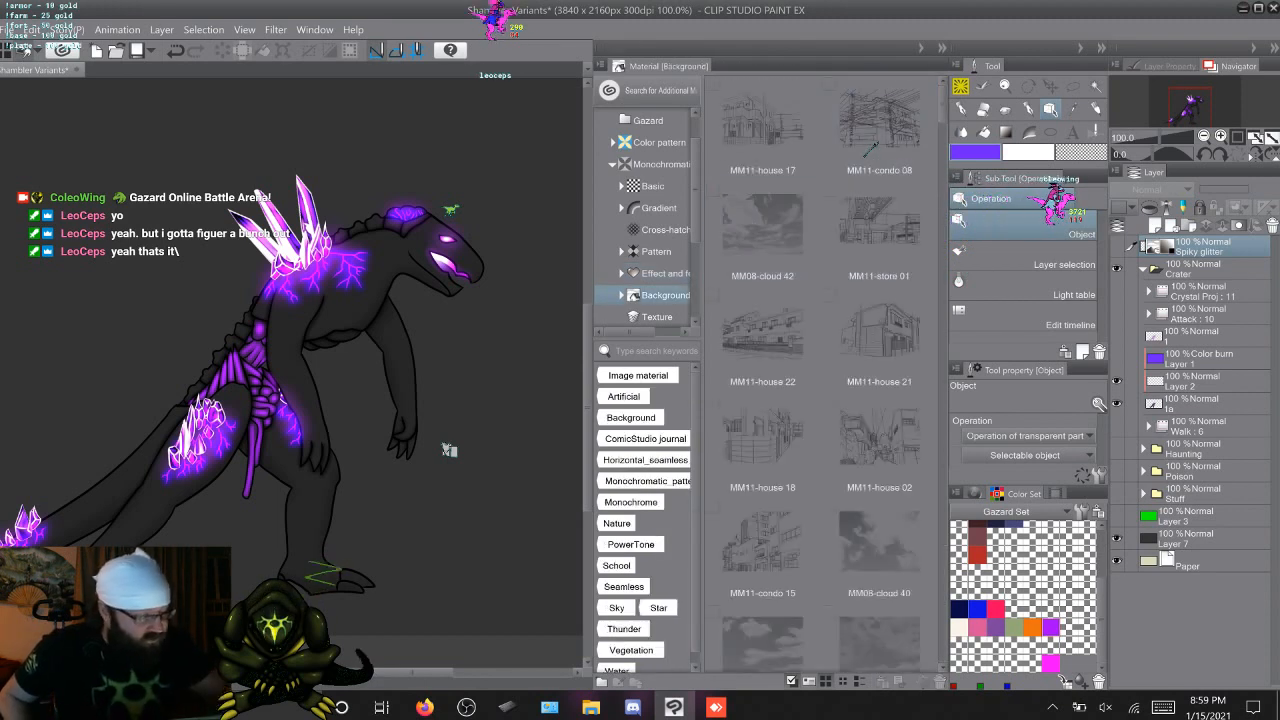
click(657, 317)
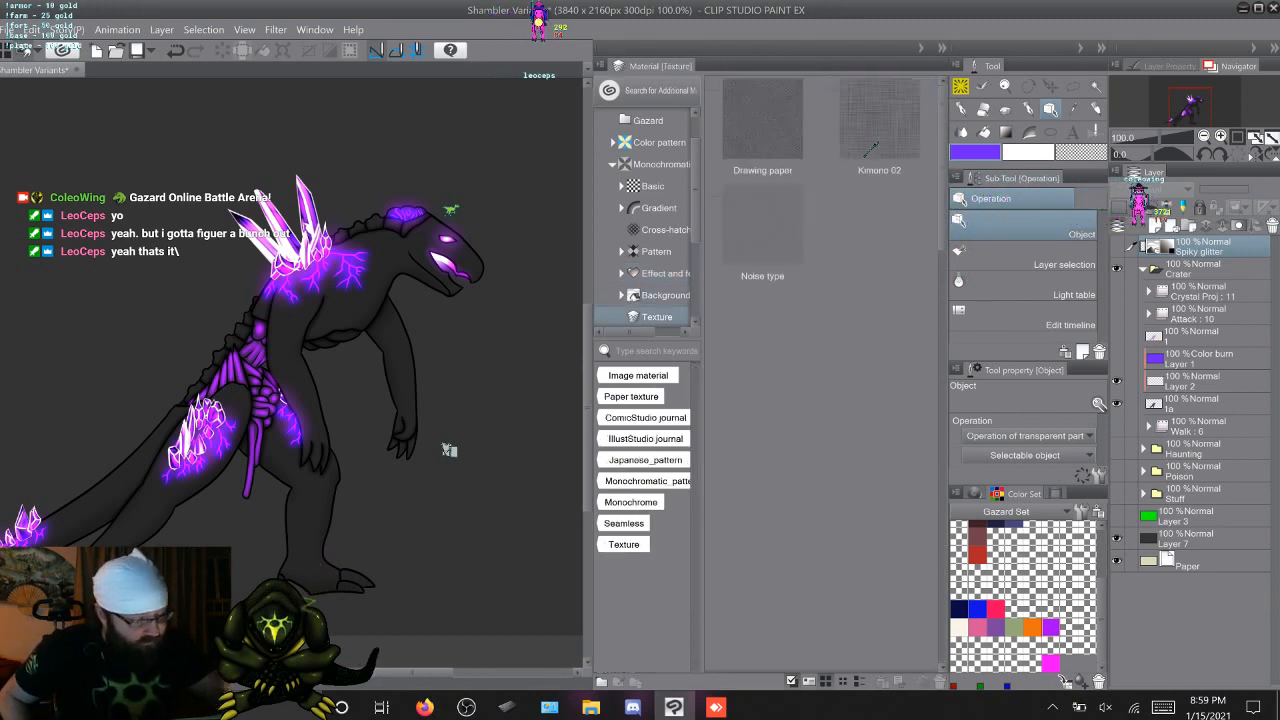
scroll(821, 380, down, 1)
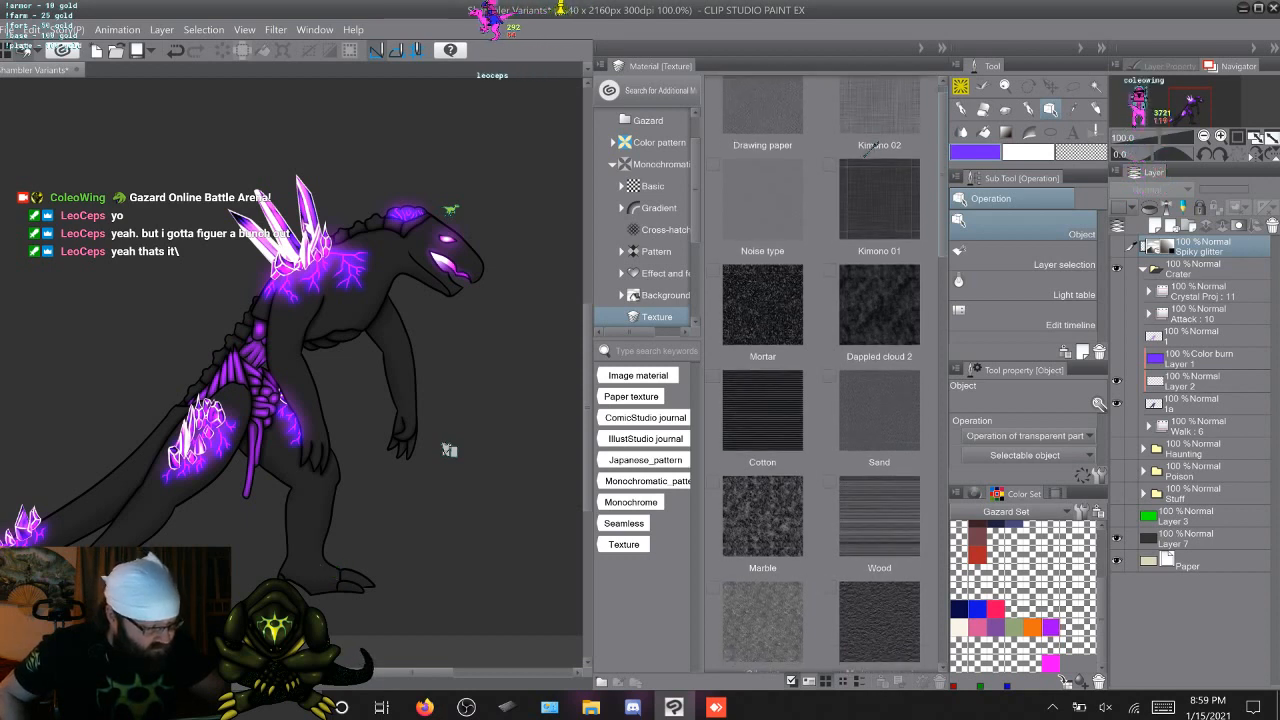
scroll(821, 380, up, 1)
click(763, 333)
click(879, 333)
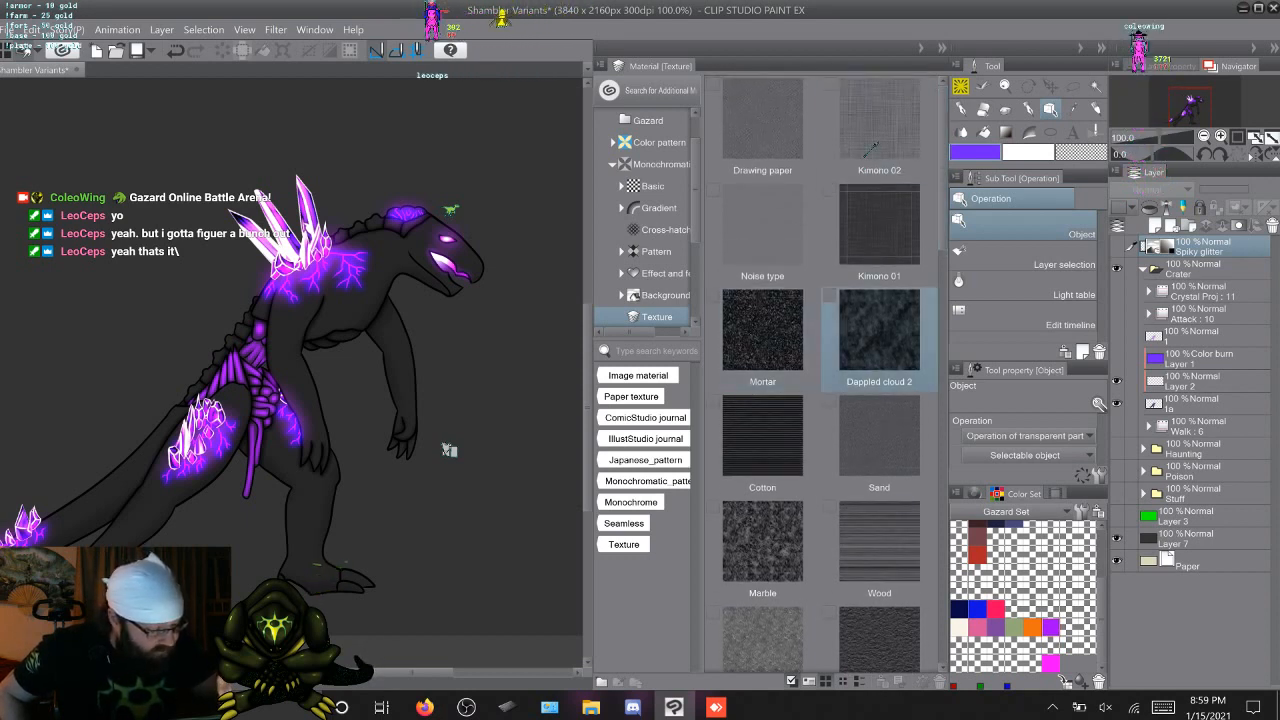
Place the Marble texture material on the canvas as a new layer, and hide that layer
scroll(821, 380, down, 2)
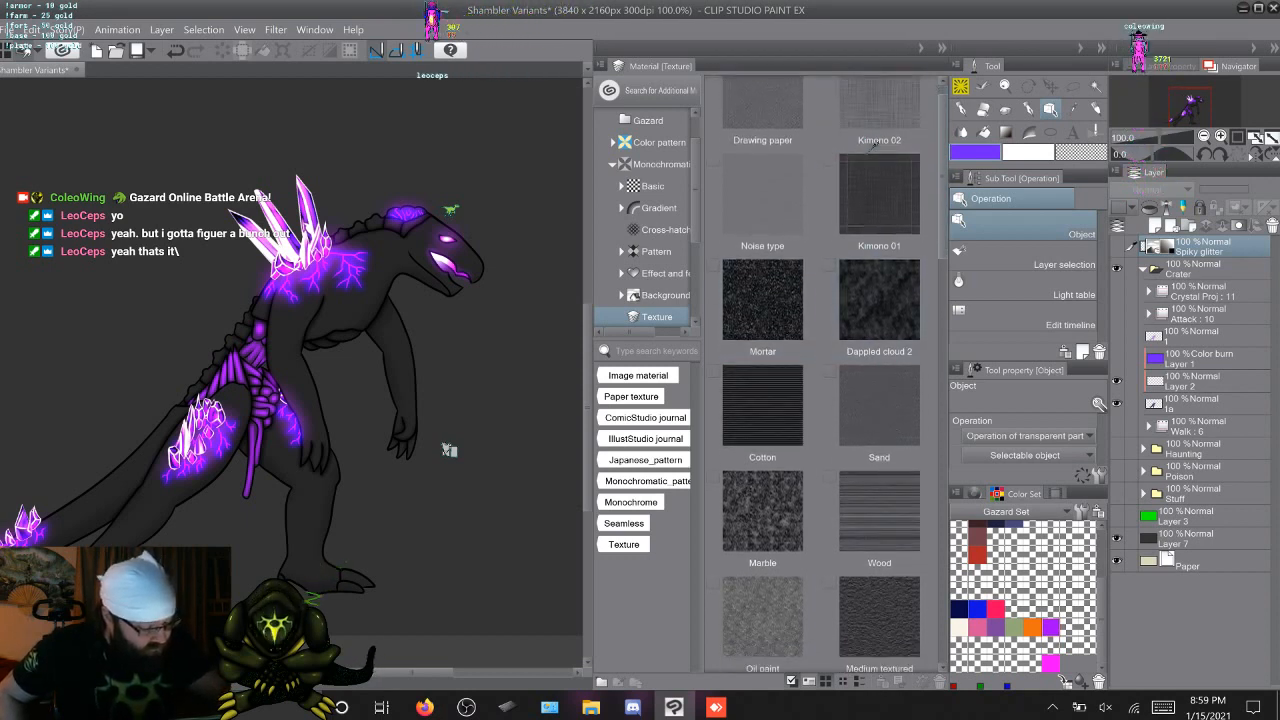
scroll(821, 380, down, 2)
drag(763, 378, 483, 310)
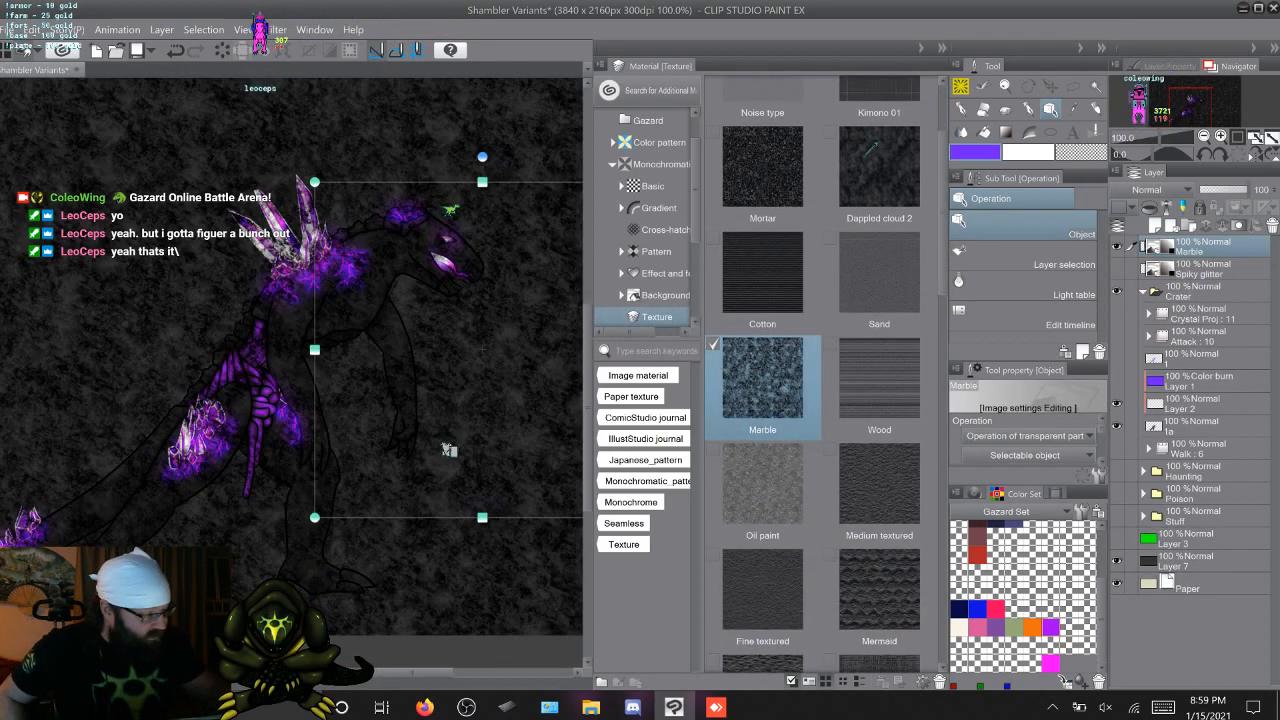
click(1117, 246)
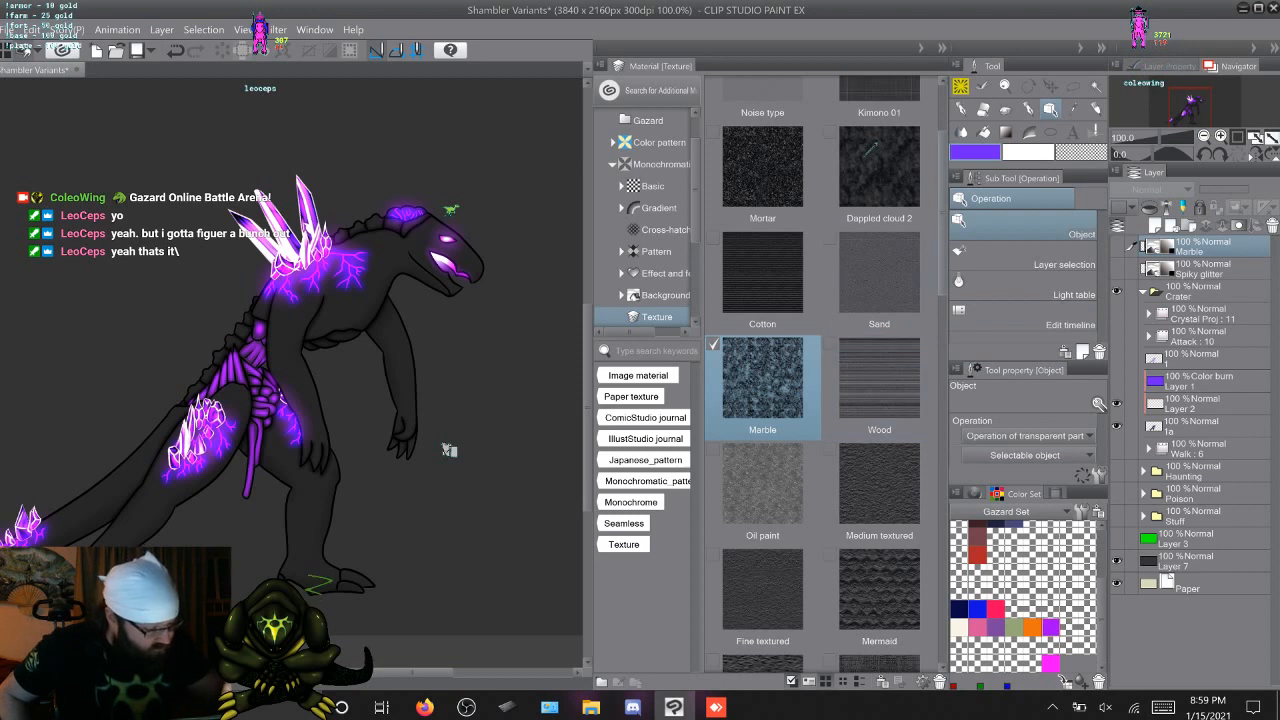
Look through the remaining Texture materials to the end of the folder, including Wood, Rough textured and Pencil
scroll(821, 370, down, 2)
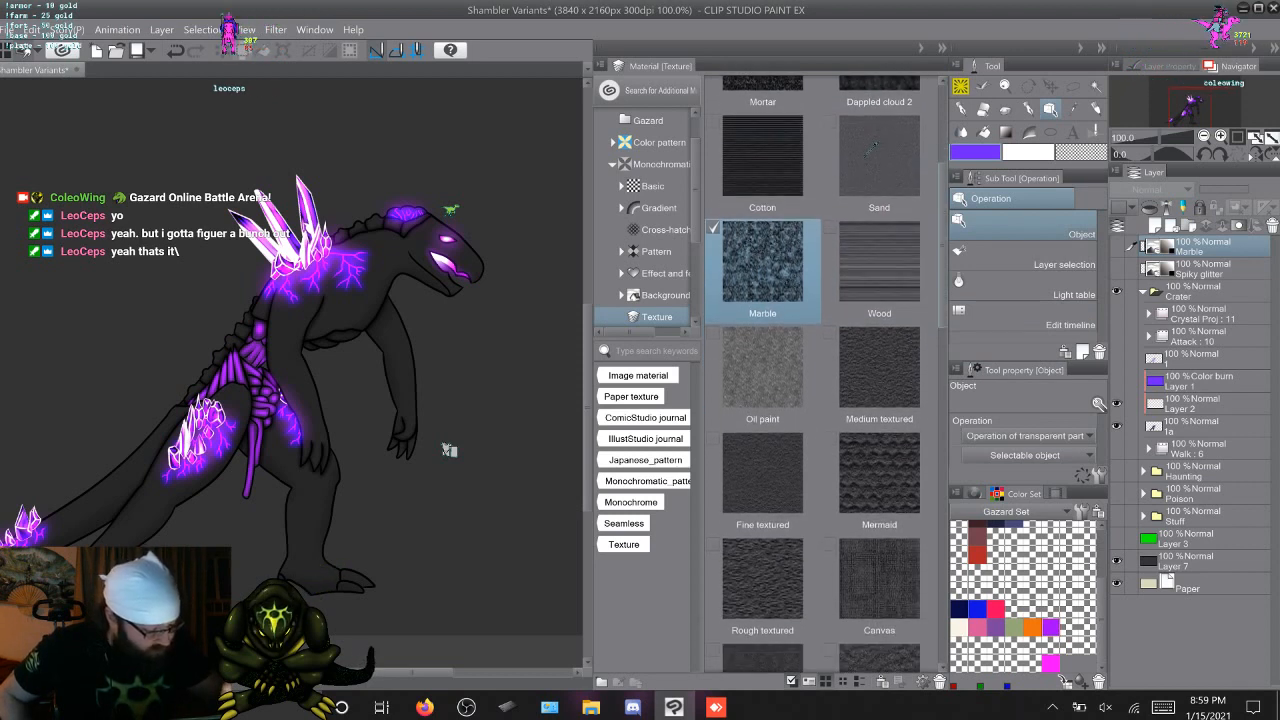
scroll(821, 370, down, 3)
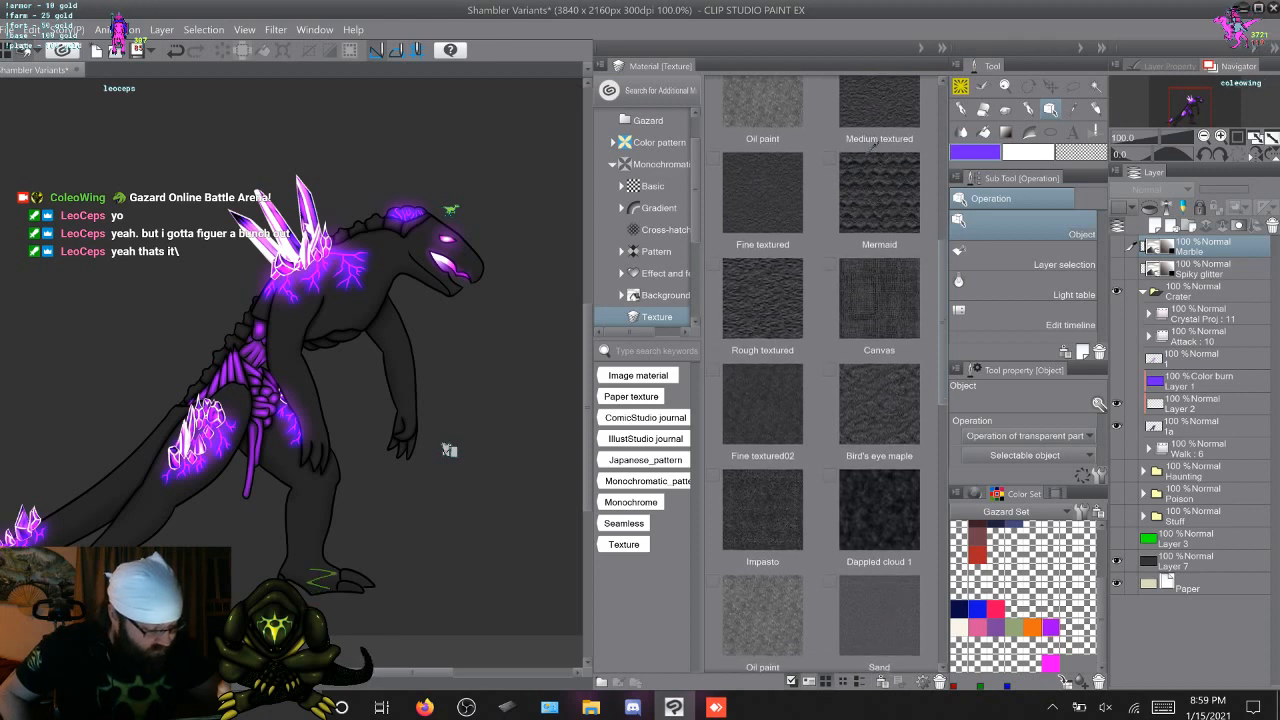
scroll(821, 370, down, 1)
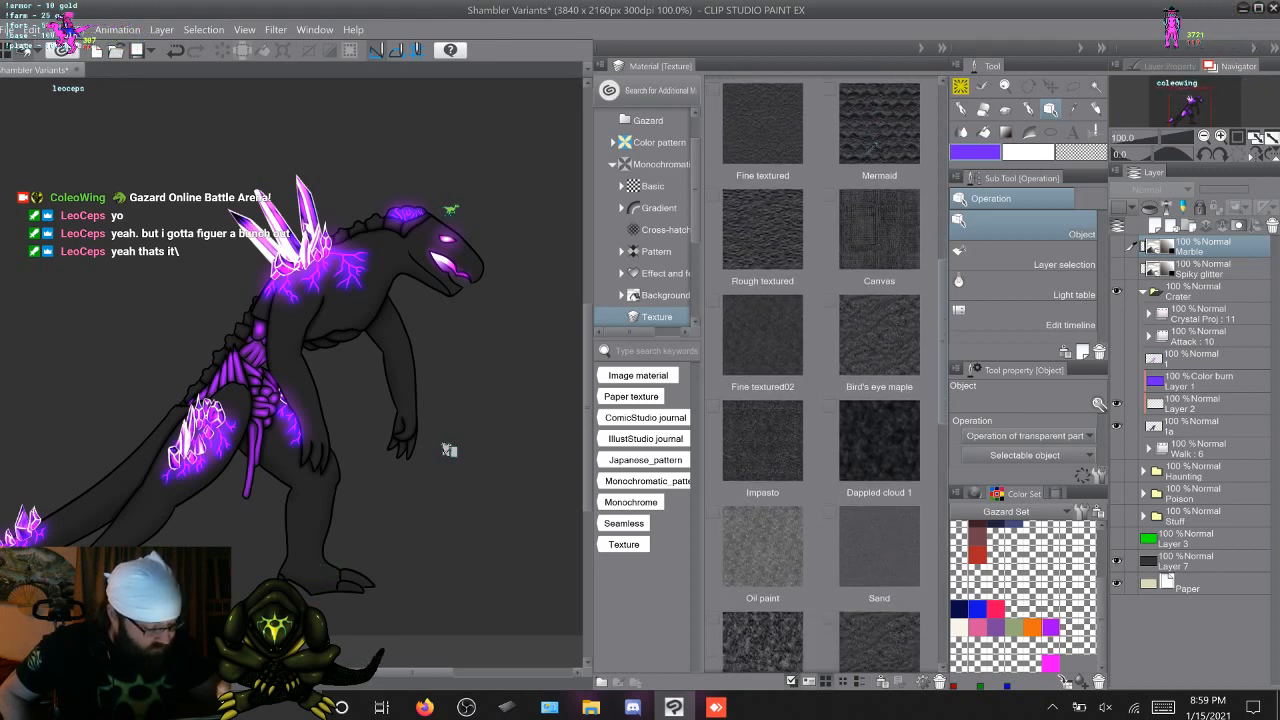
scroll(821, 370, down, 2)
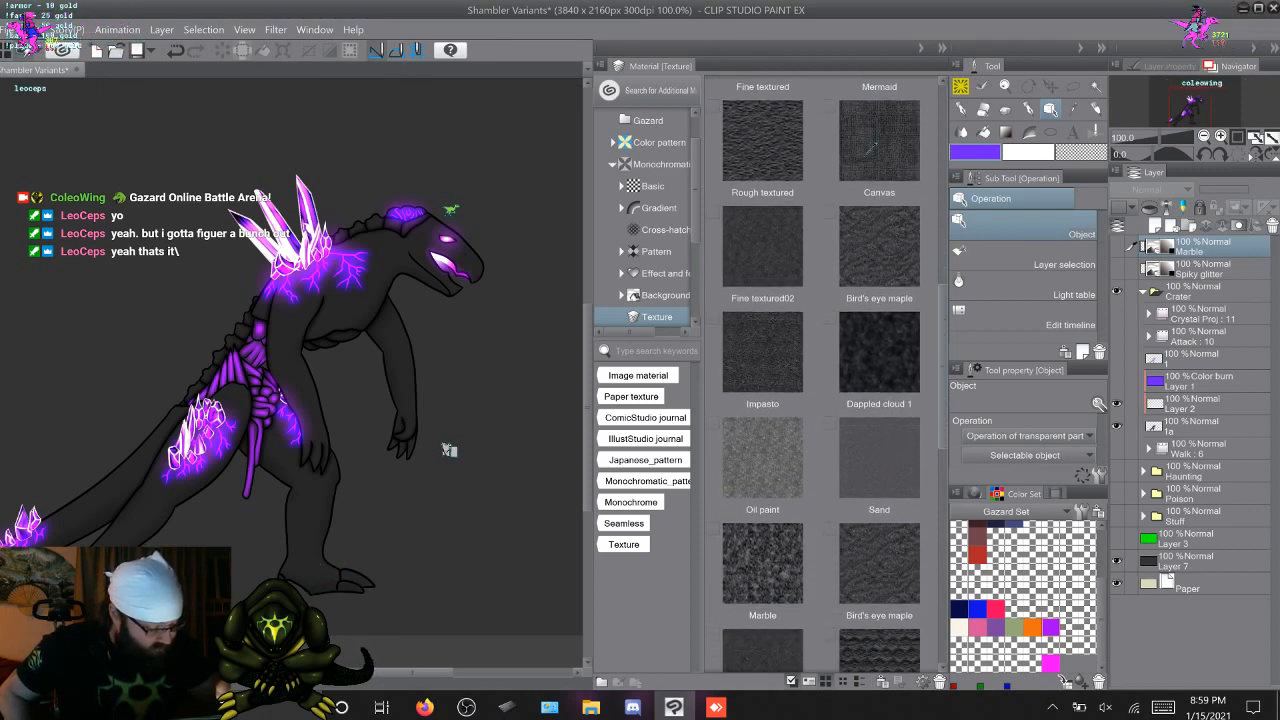
scroll(821, 370, down, 3)
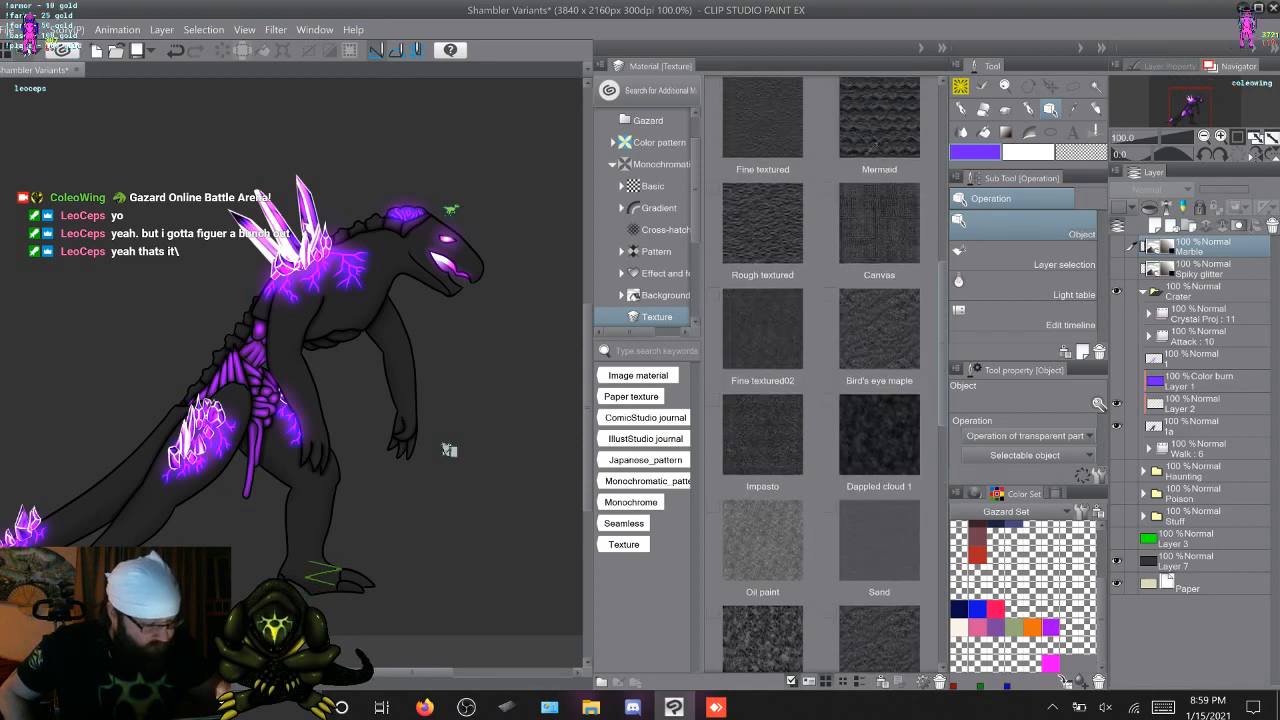
scroll(821, 370, up, 8)
scroll(872, 147, down, 10)
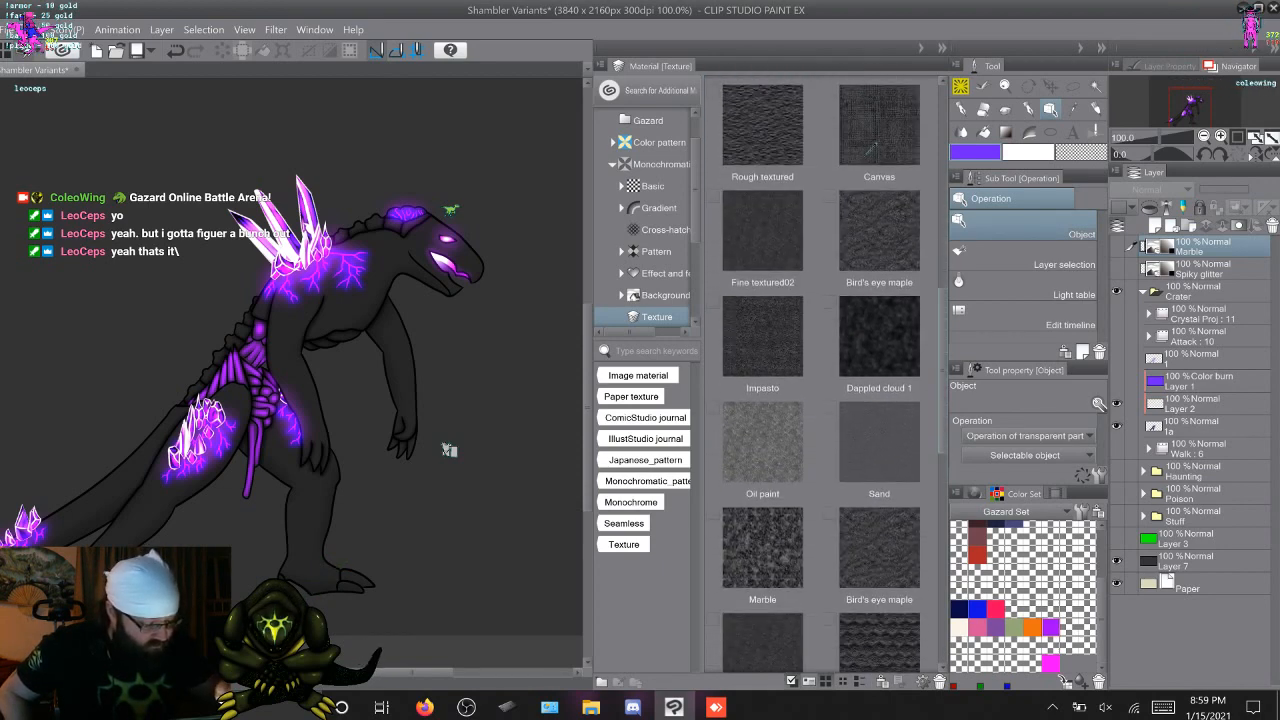
scroll(872, 147, down, 3)
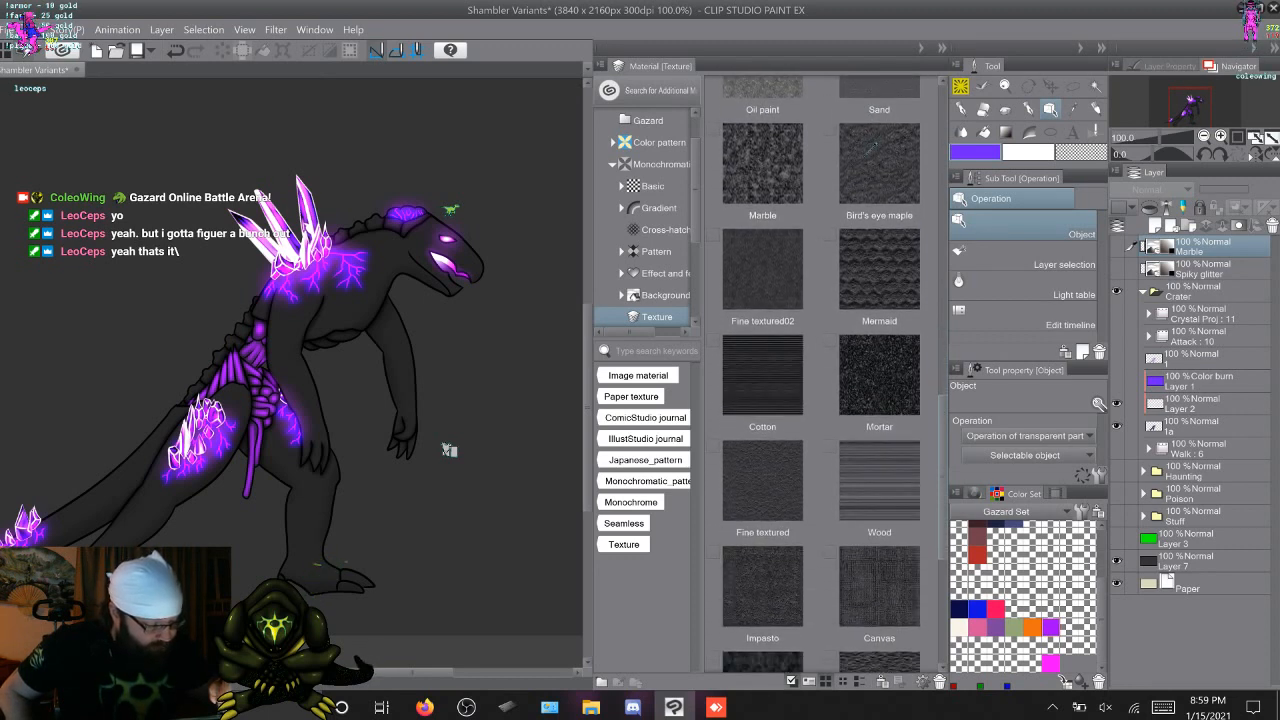
scroll(821, 374, down, 3)
scroll(872, 147, down, 5)
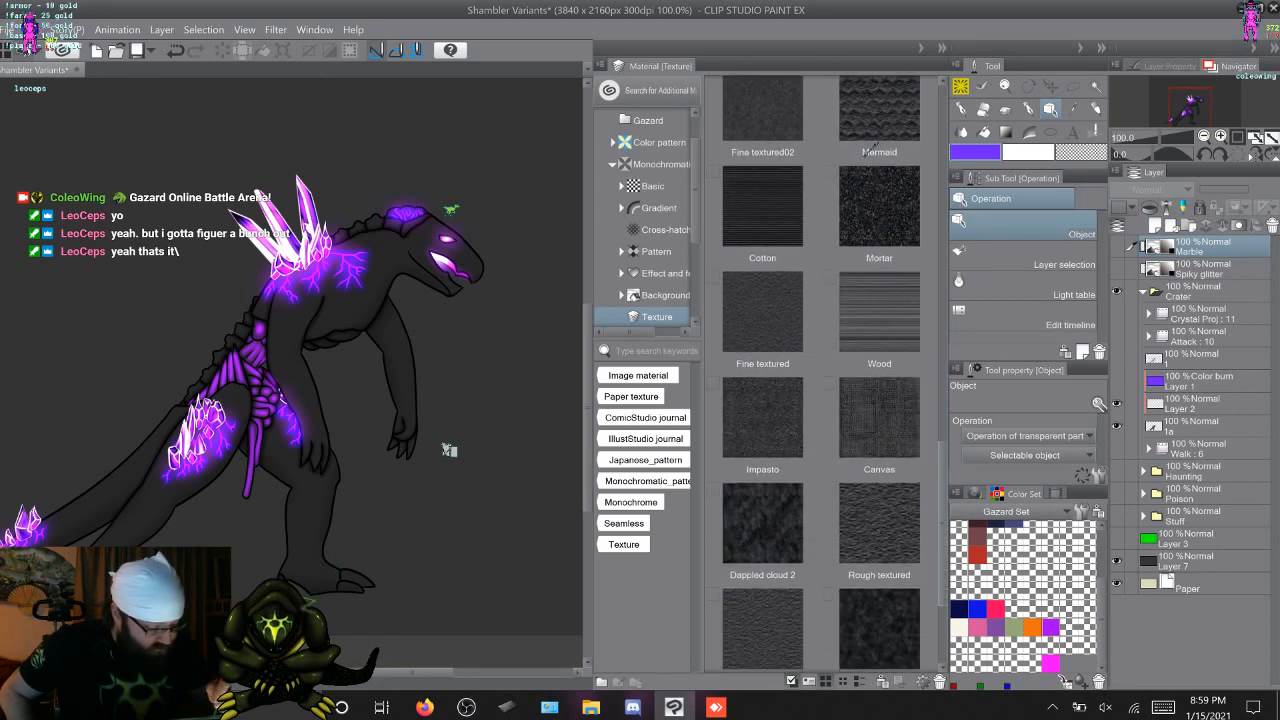
scroll(872, 147, down, 2)
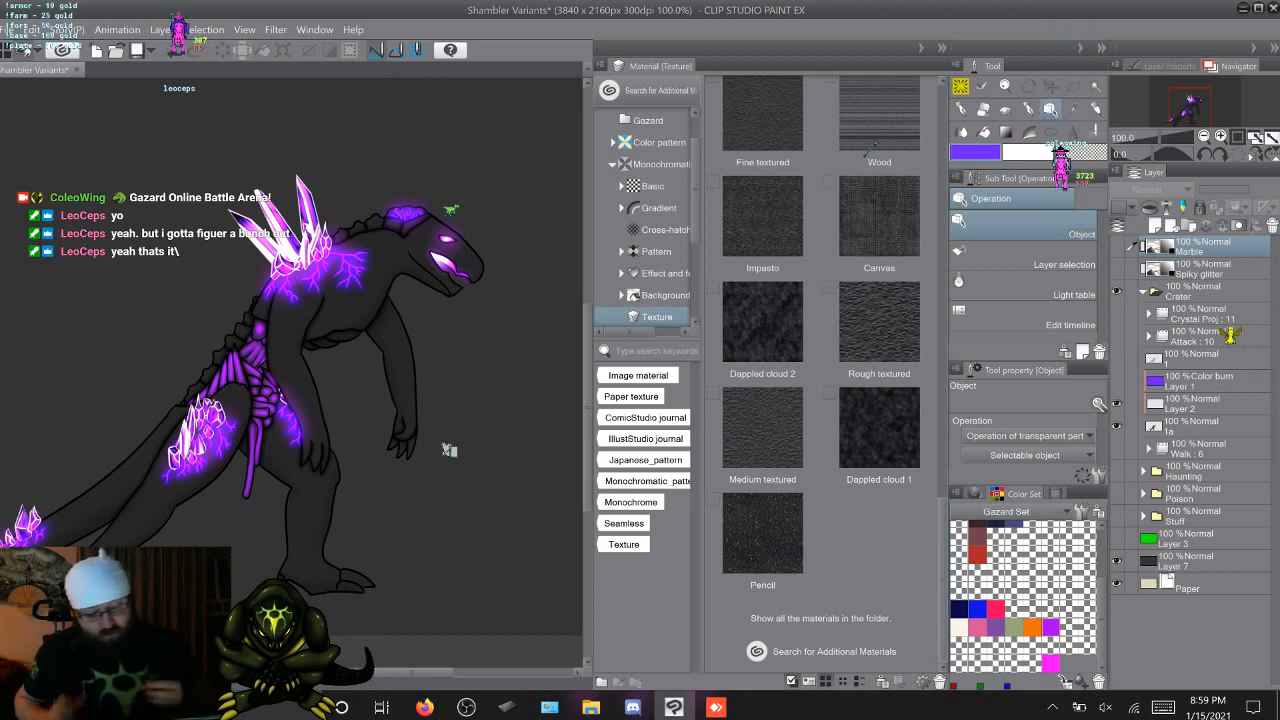
Expand the Manga material category, and look through the Illustration image materials to the end of the folder
scroll(650, 262, down, 2)
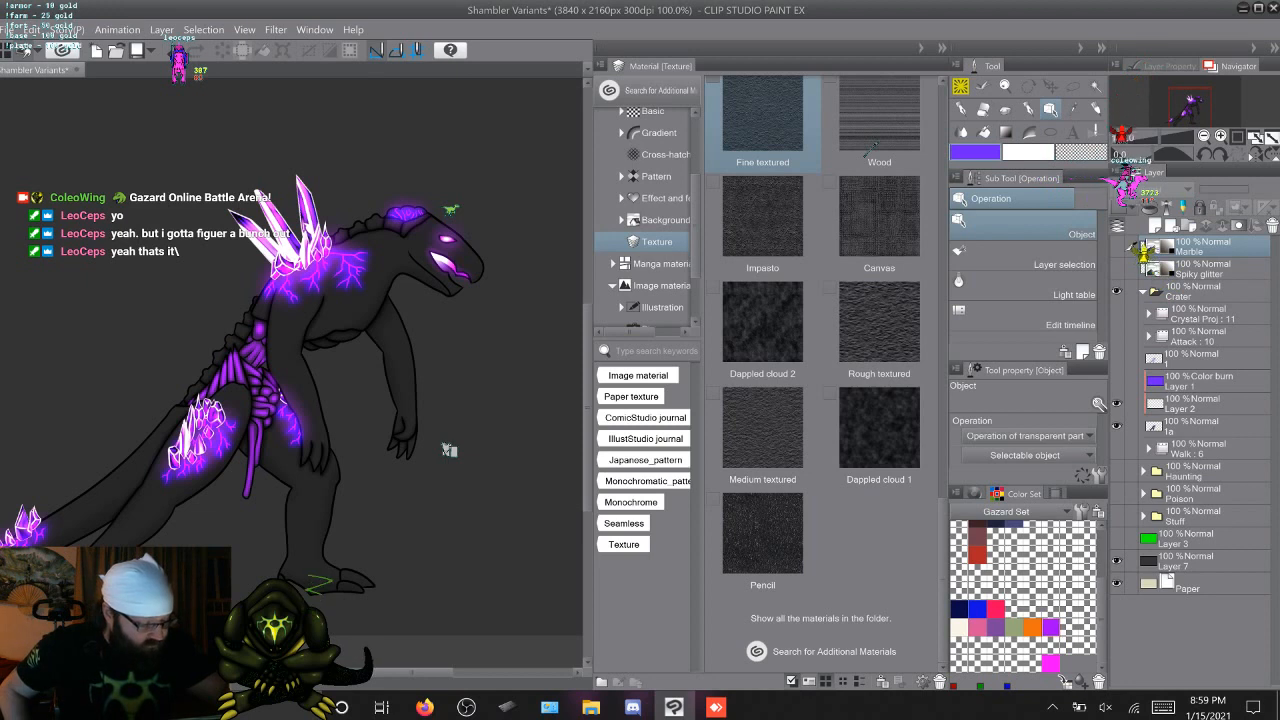
click(613, 262)
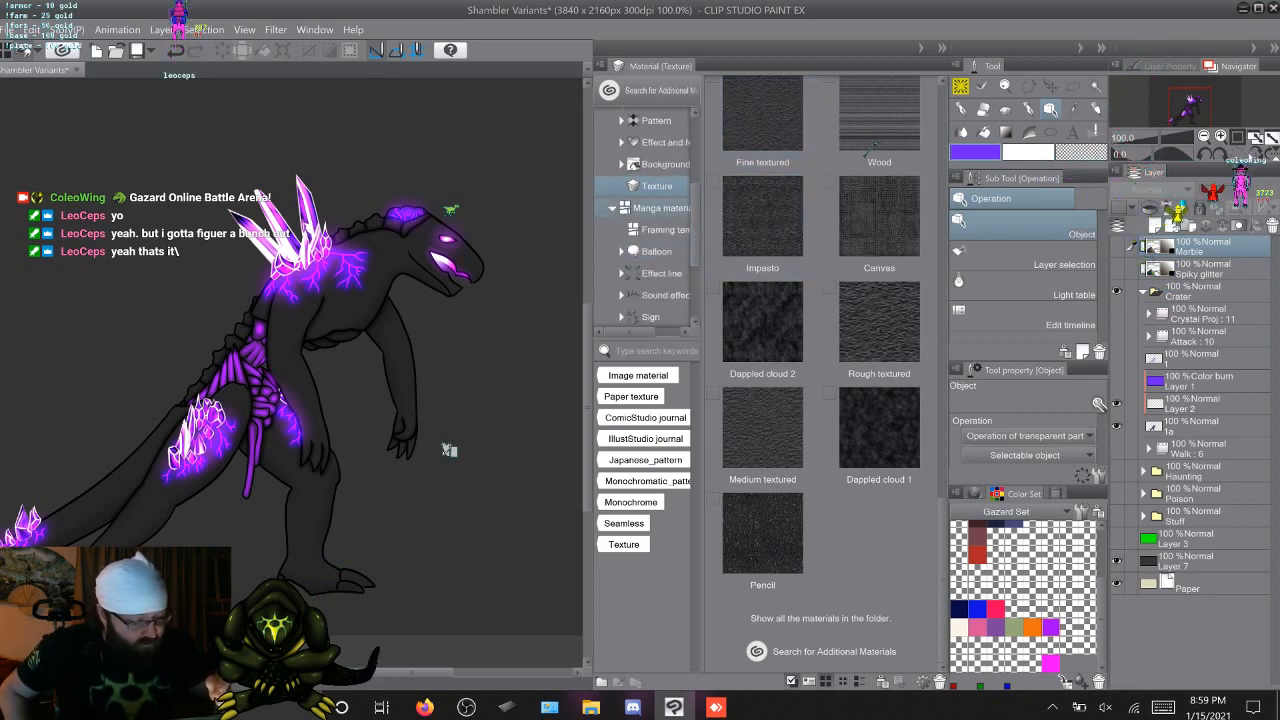
scroll(650, 220, down, 3)
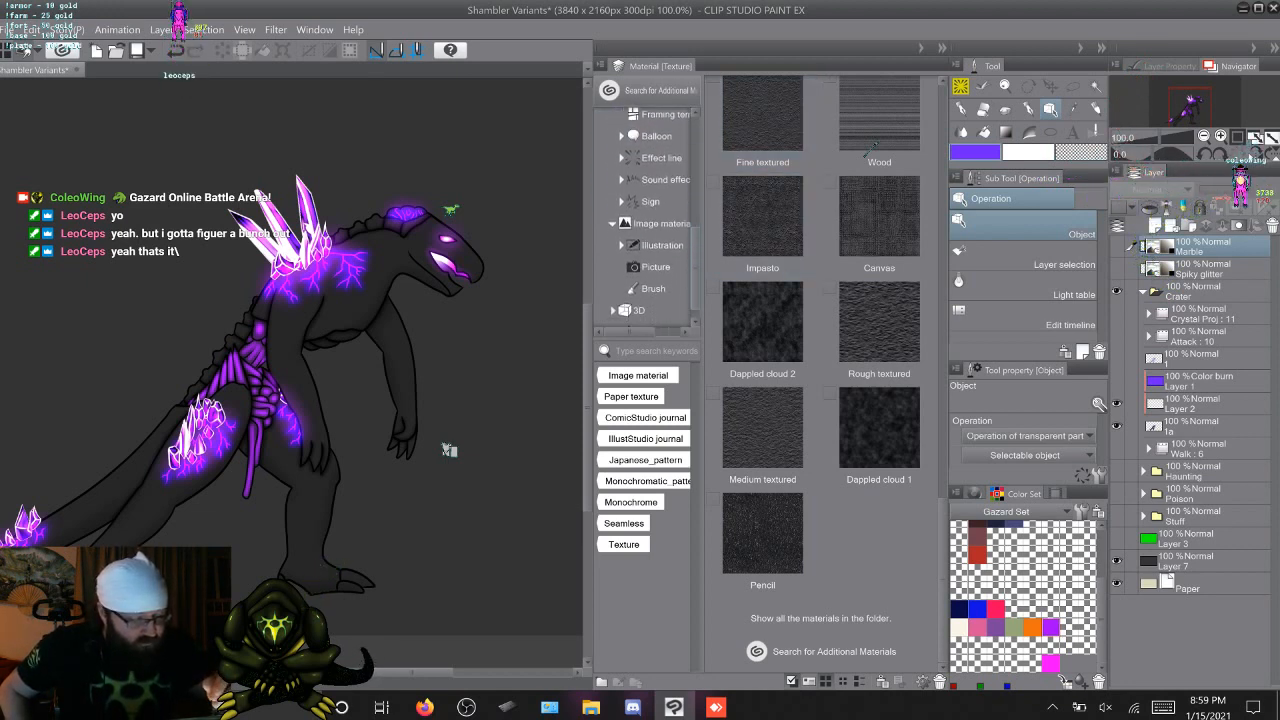
click(660, 257)
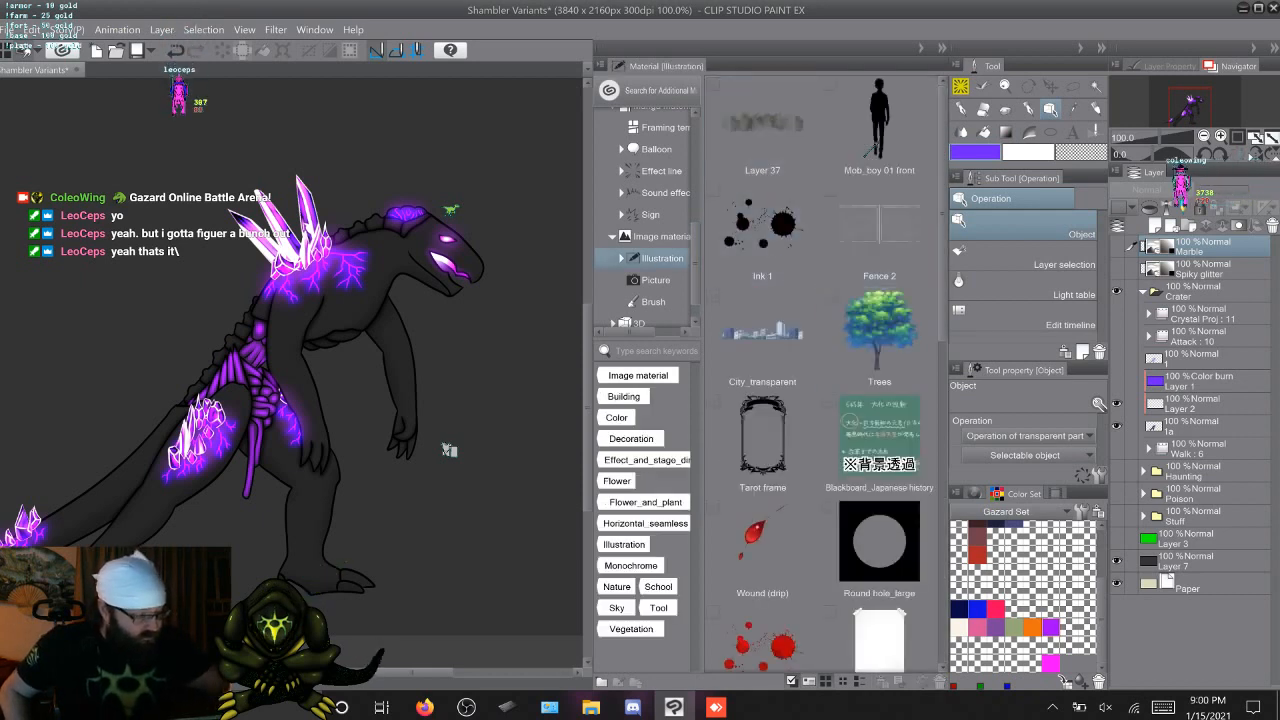
scroll(823, 373, down, 5)
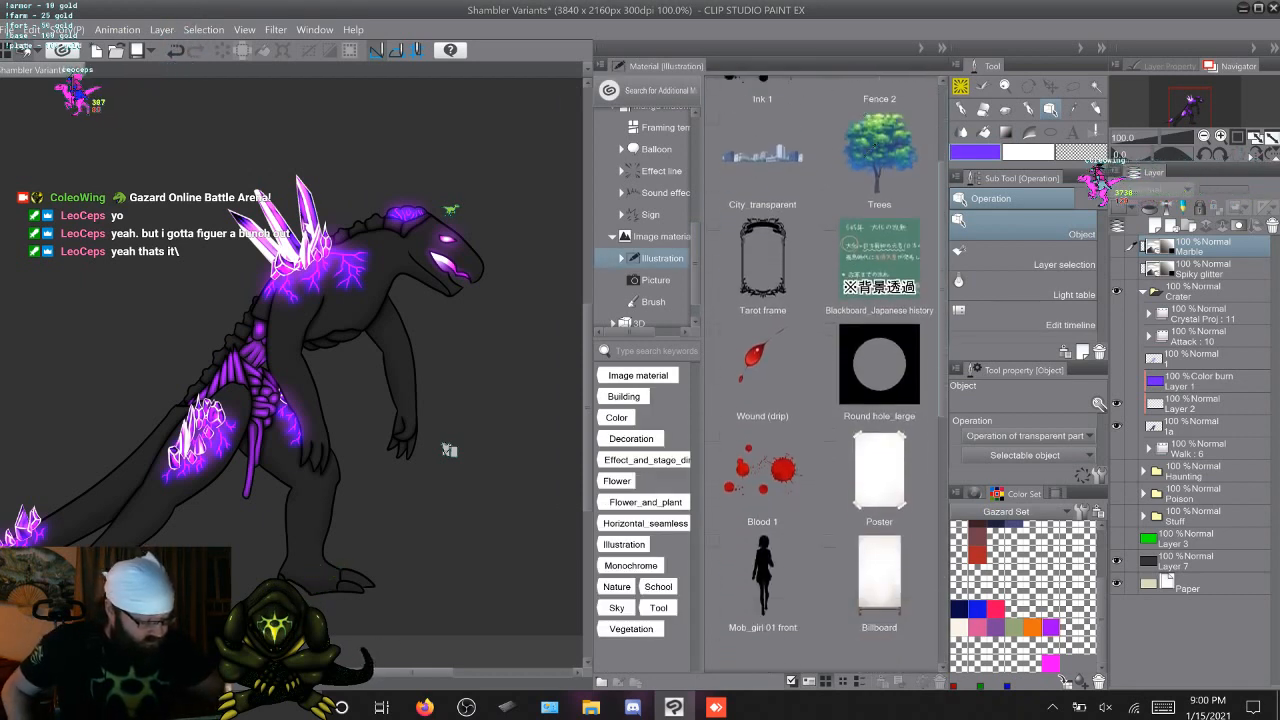
scroll(823, 373, down, 4)
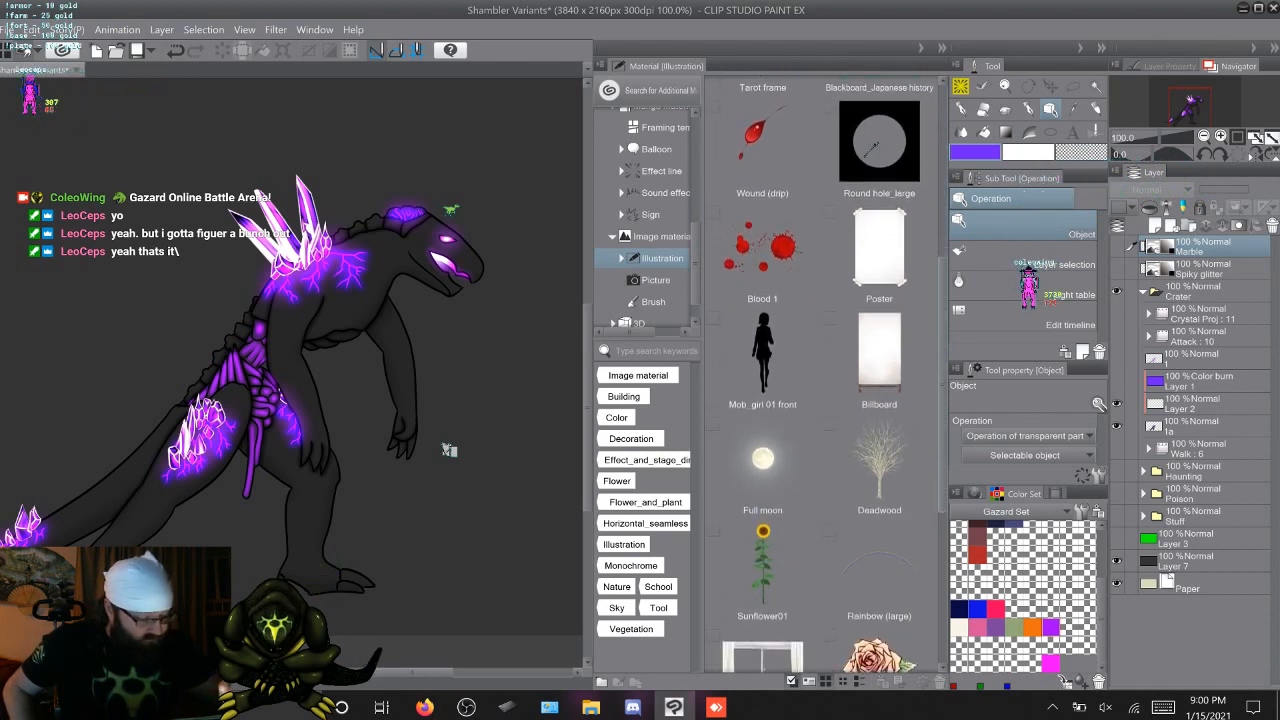
scroll(823, 373, down, 2)
scroll(823, 373, down, 6)
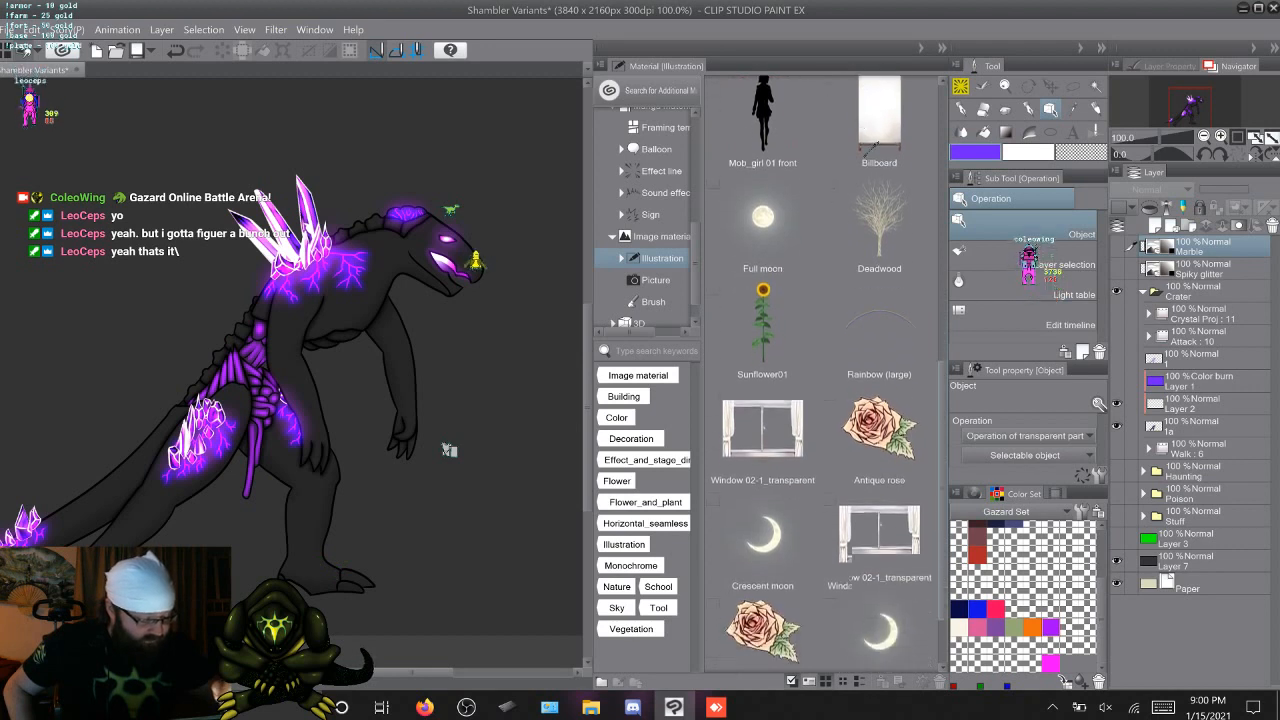
scroll(868, 148, down, 1)
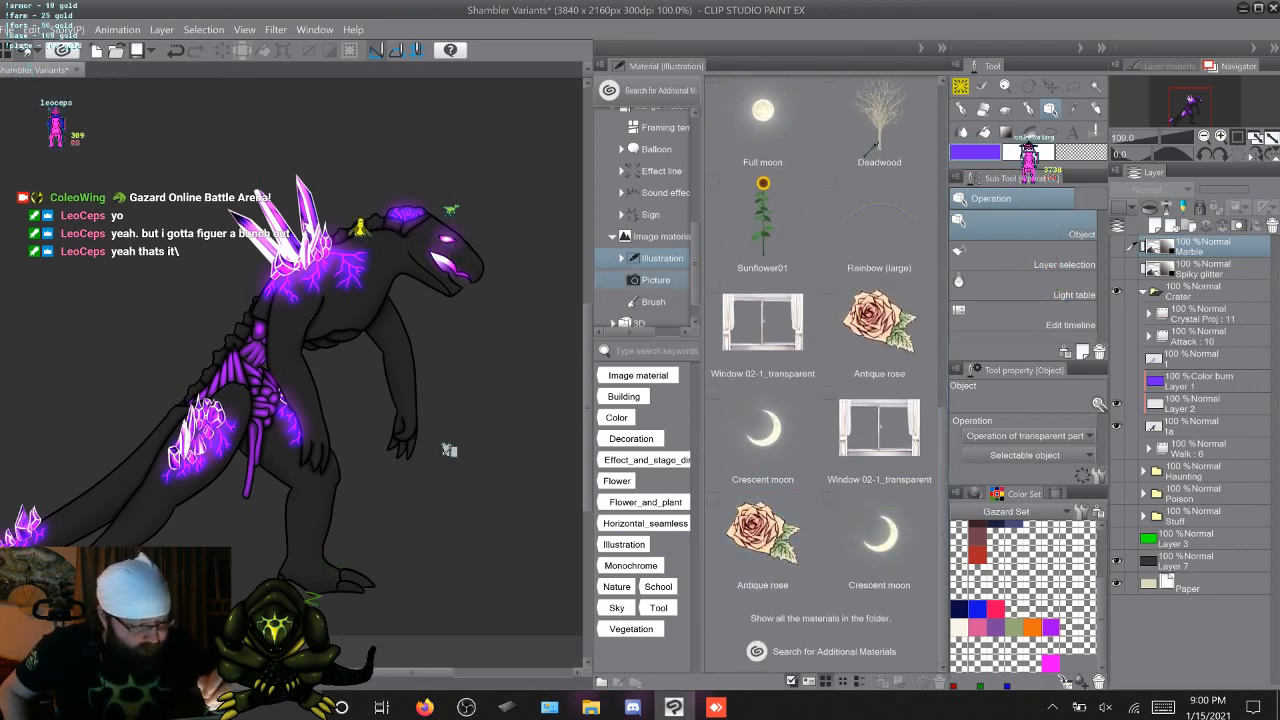
Check the Picture, Brush, 3D and Download material categories
click(655, 280)
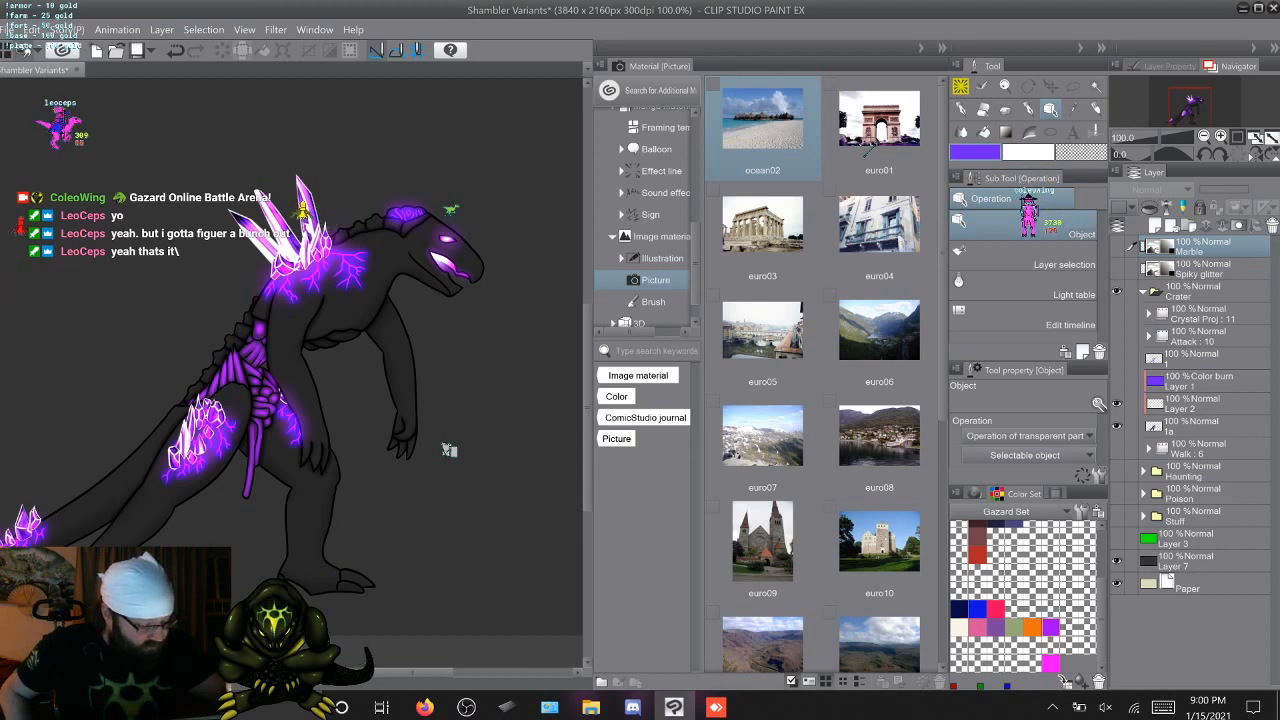
click(653, 302)
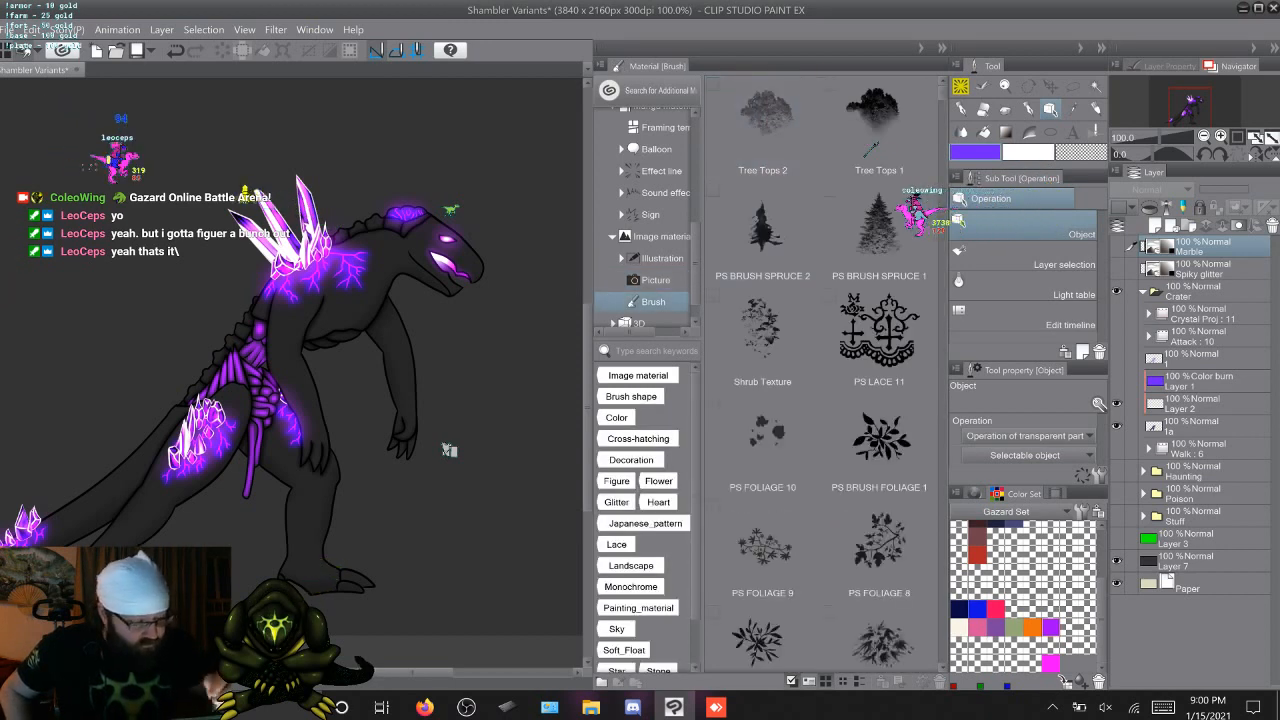
scroll(653, 290, down, 1)
click(639, 293)
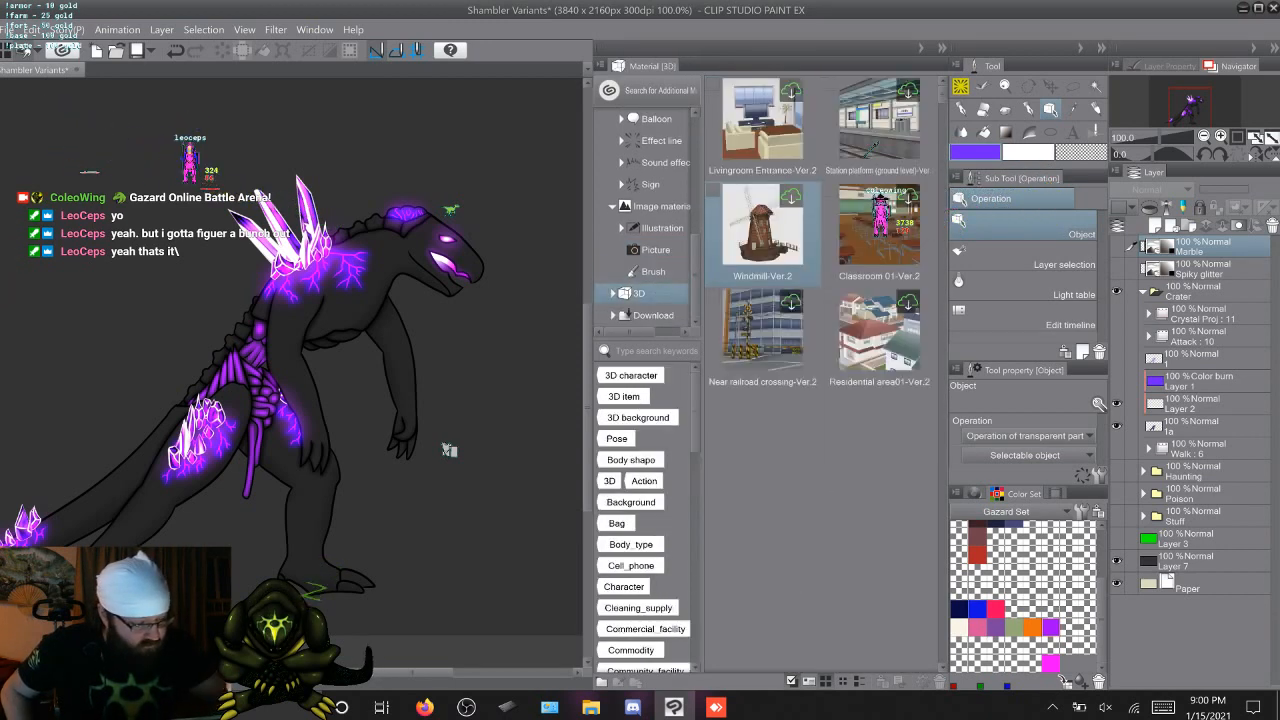
click(653, 315)
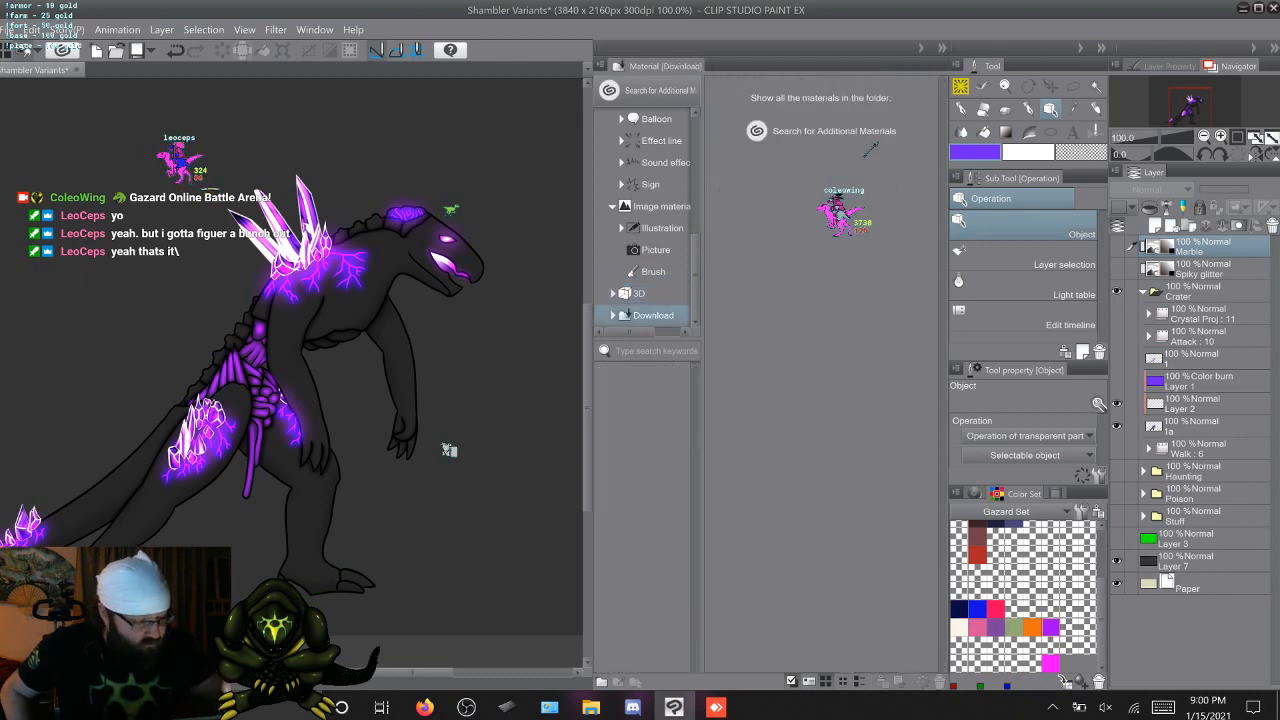
Collapse the Monochromatic pattern category, check the Junk folder and open the Gazard materials folder
scroll(622, 313, up, 2)
scroll(624, 316, up, 4)
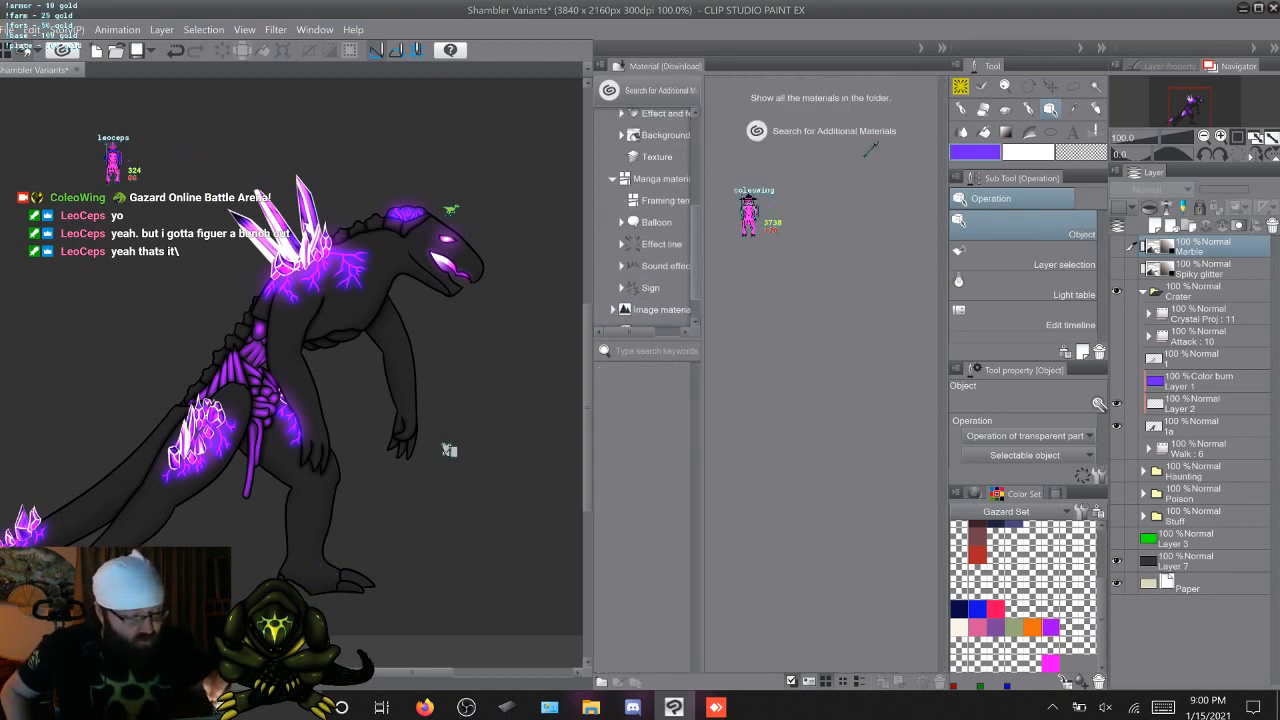
scroll(652, 206, up, 3)
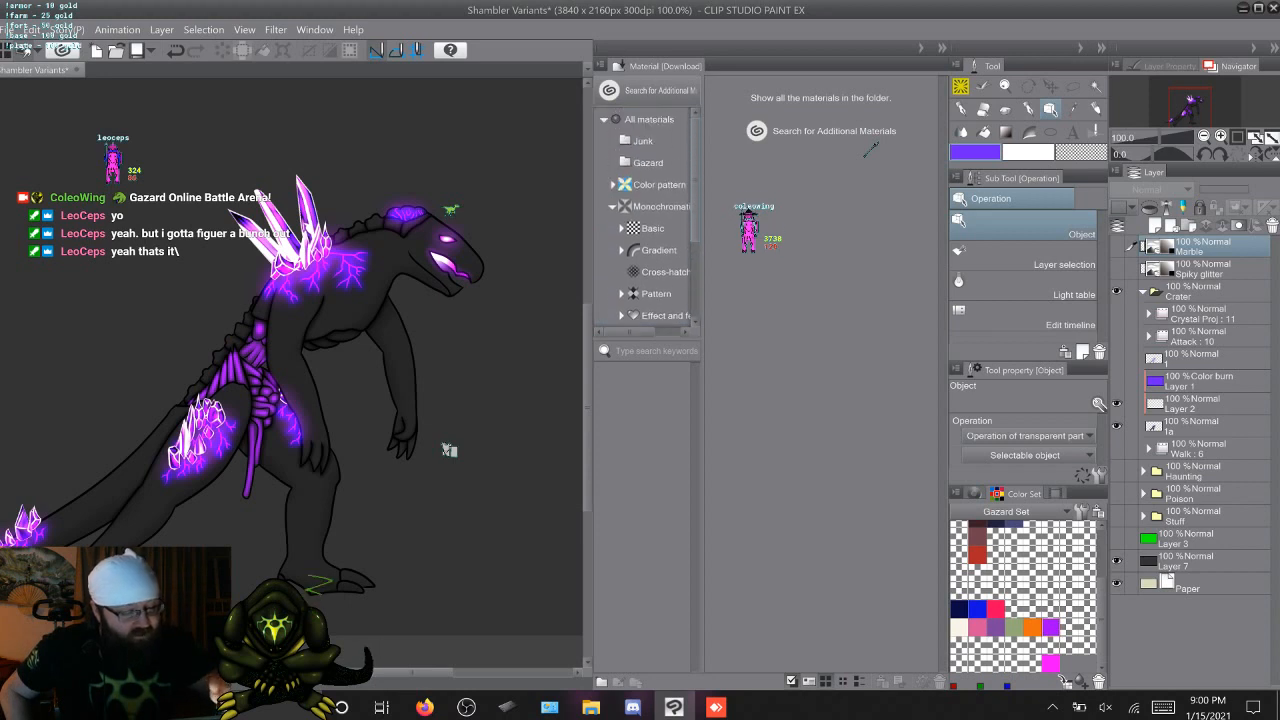
click(613, 206)
click(643, 141)
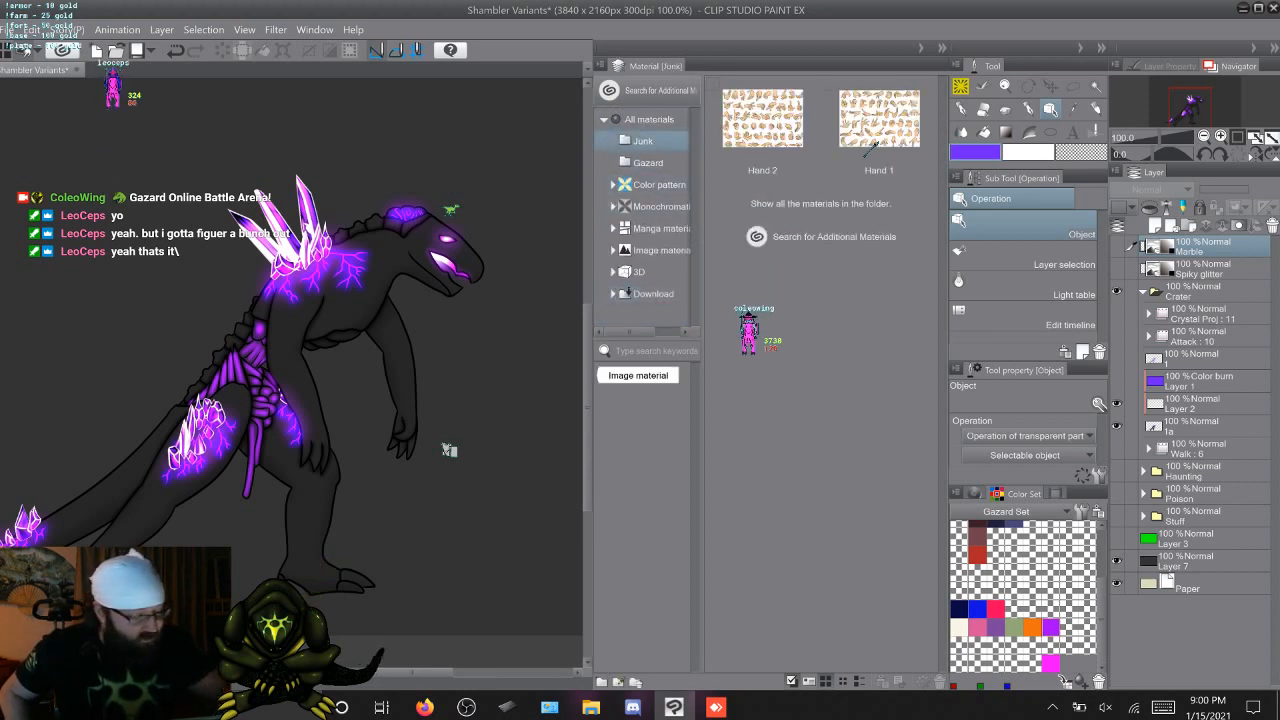
key(Down)
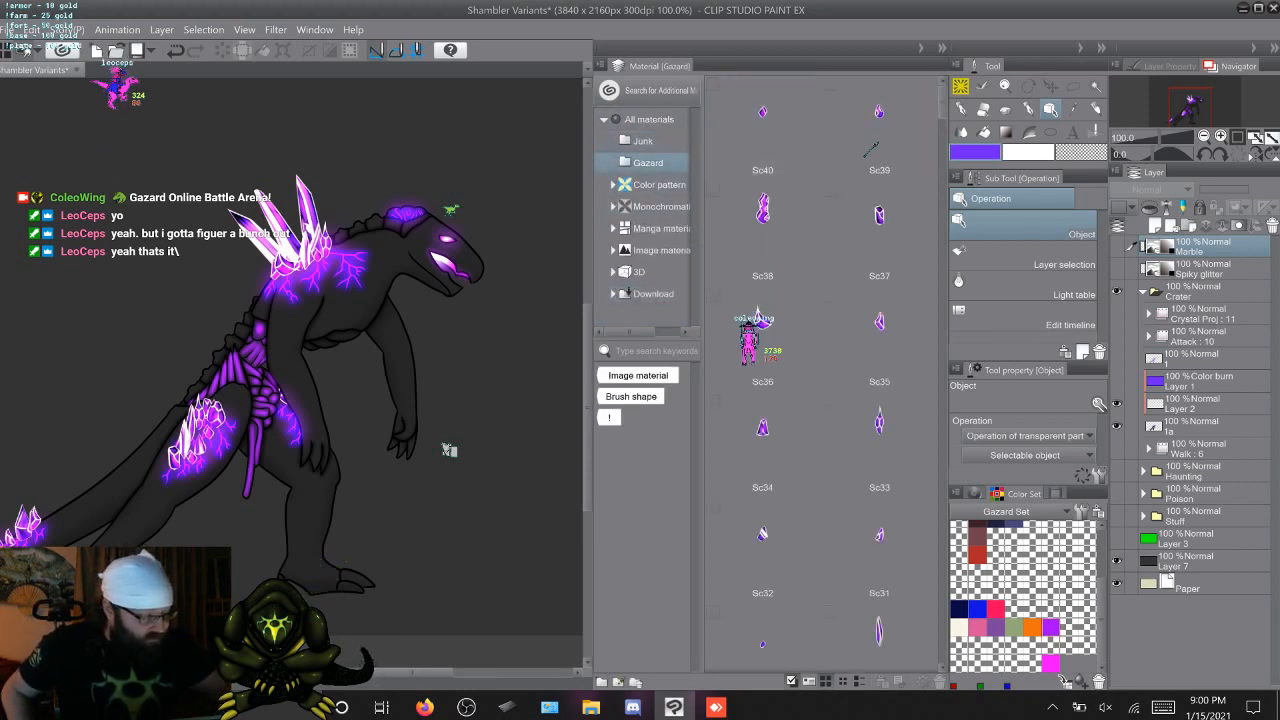
Place the Gazard folder's Crystal Texture material on the canvas as a new layer, and hide that layer
scroll(870, 148, up, 5)
scroll(872, 146, down, 5)
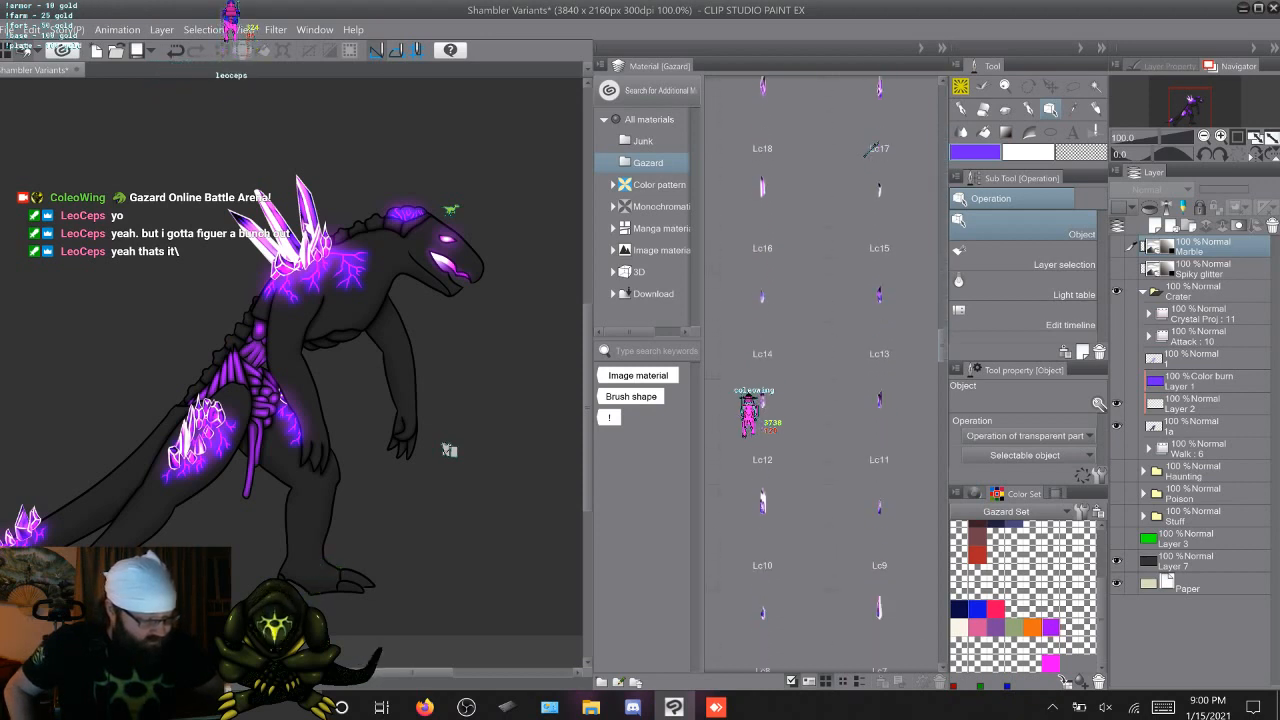
scroll(870, 148, down, 7)
click(879, 172)
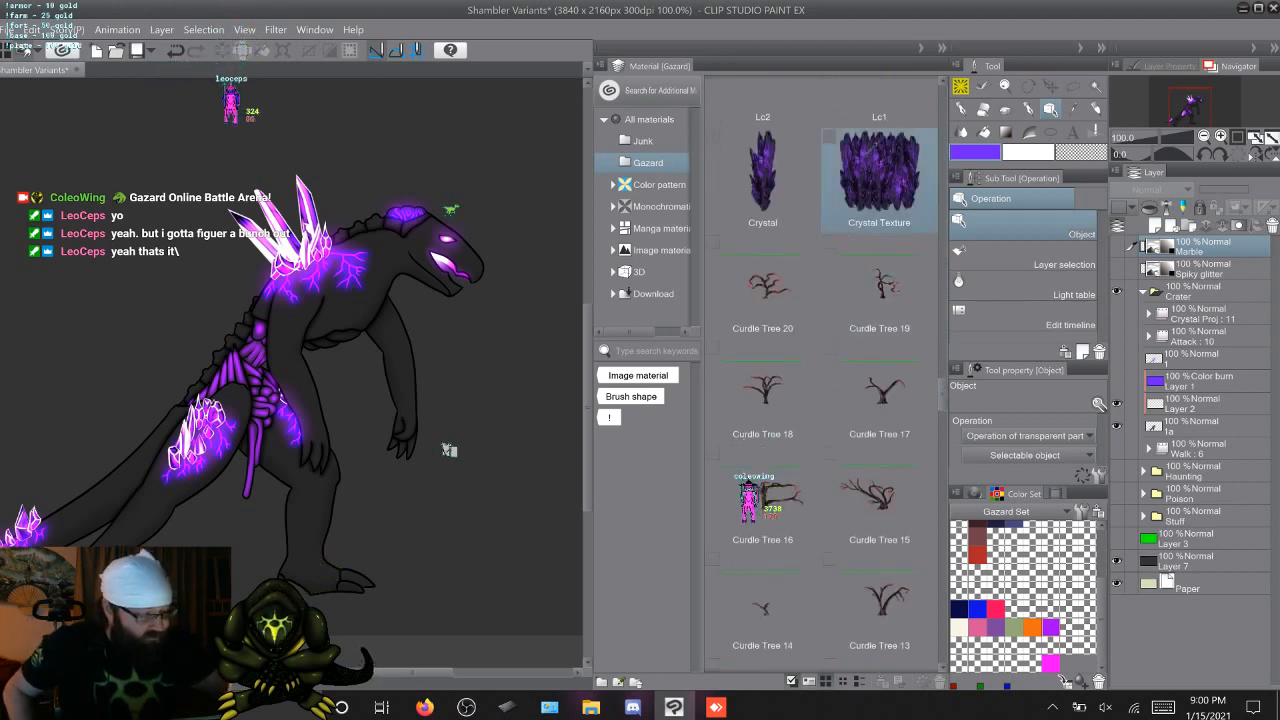
drag(879, 172, 472, 299)
key(ctrl+comma)
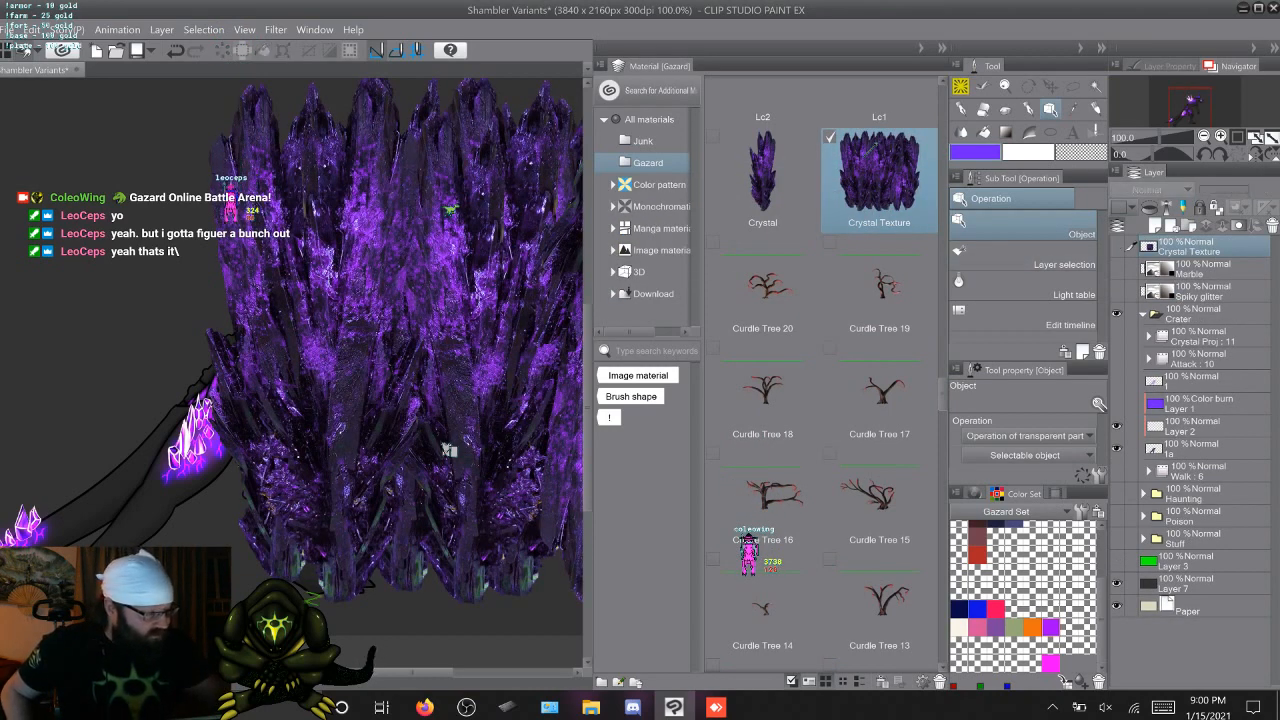
Look through the rest of the Gazard materials, from the Curdle Trees to the Twigs, and return to the start
scroll(820, 380, down, 15)
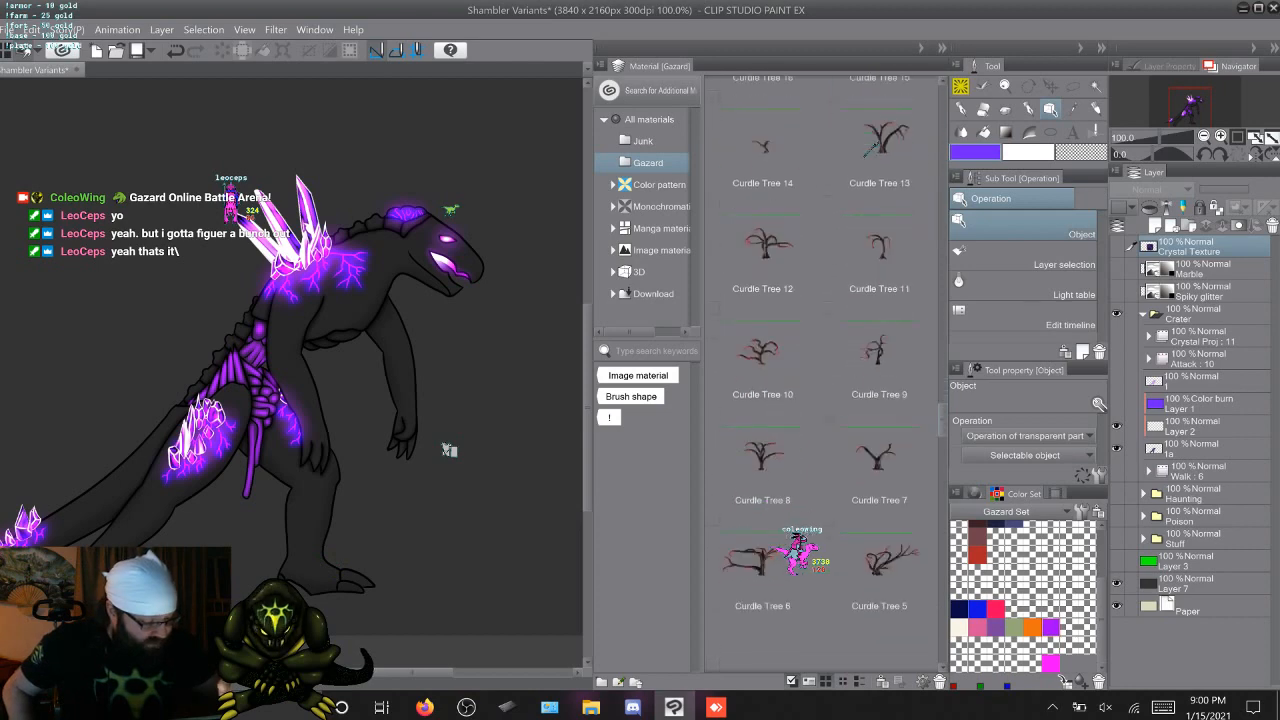
scroll(820, 380, down, 15)
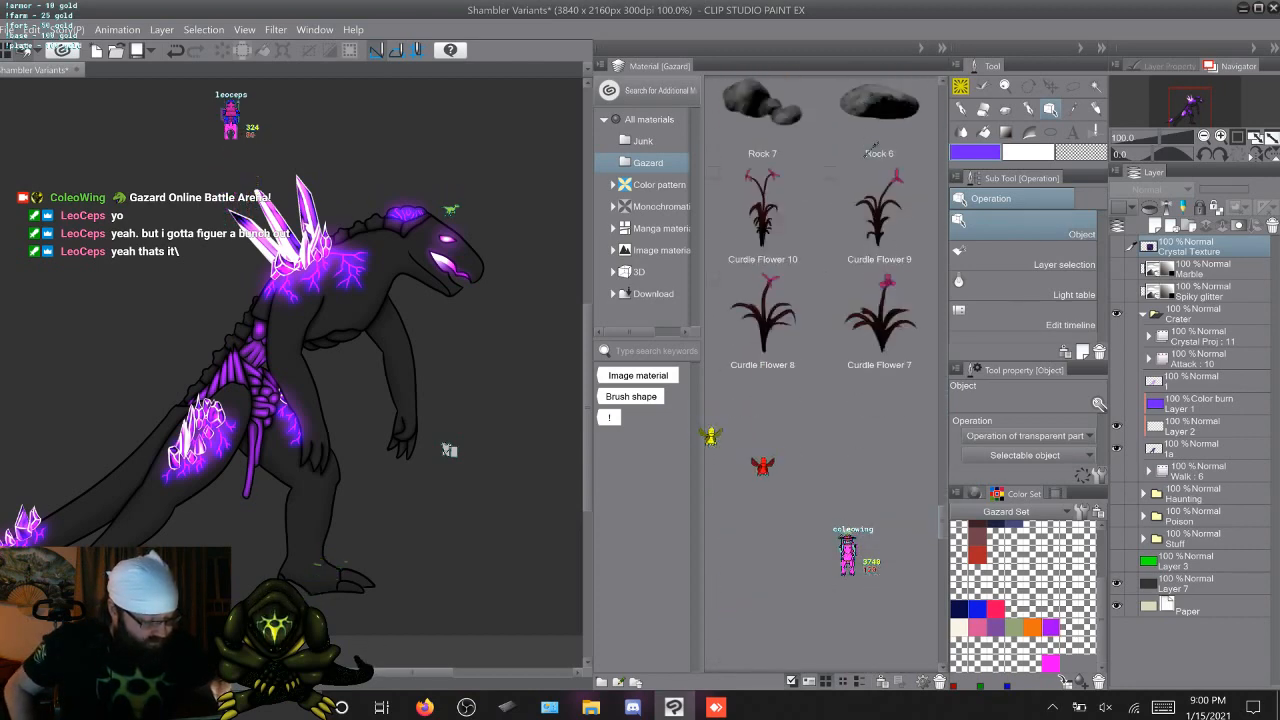
scroll(820, 380, down, 2)
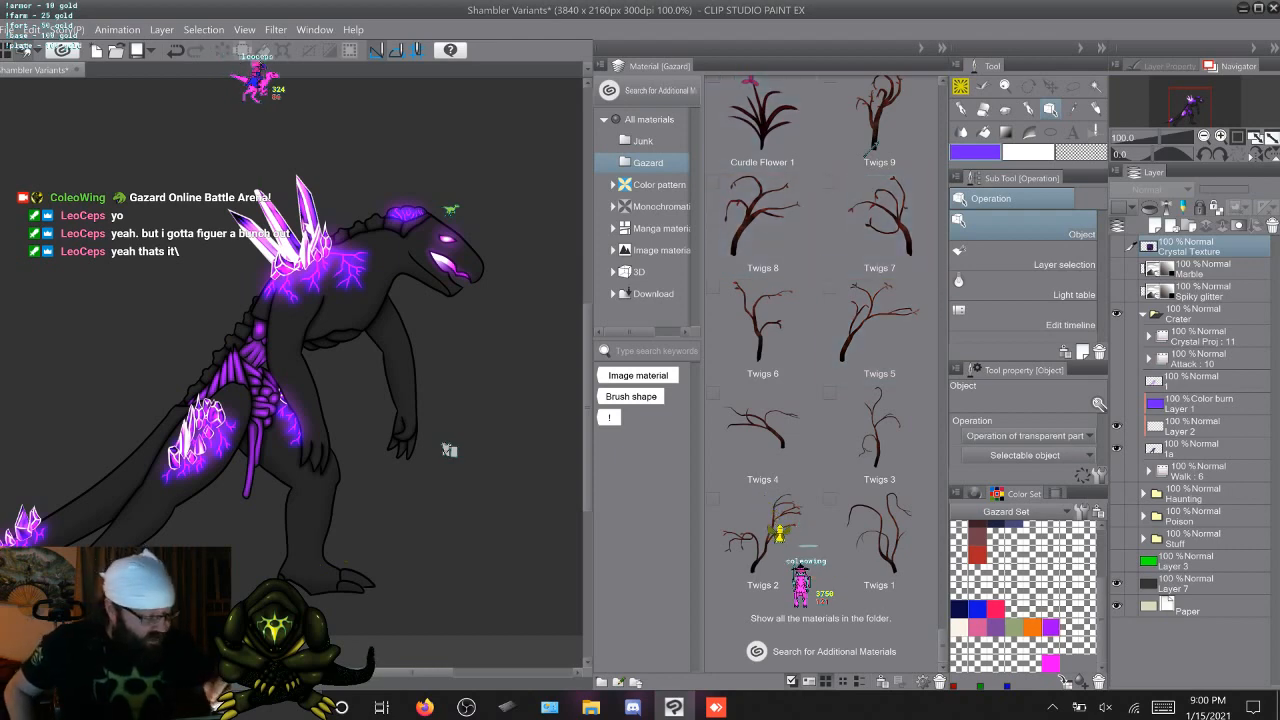
scroll(871, 145, up, 20)
scroll(871, 147, up, 3)
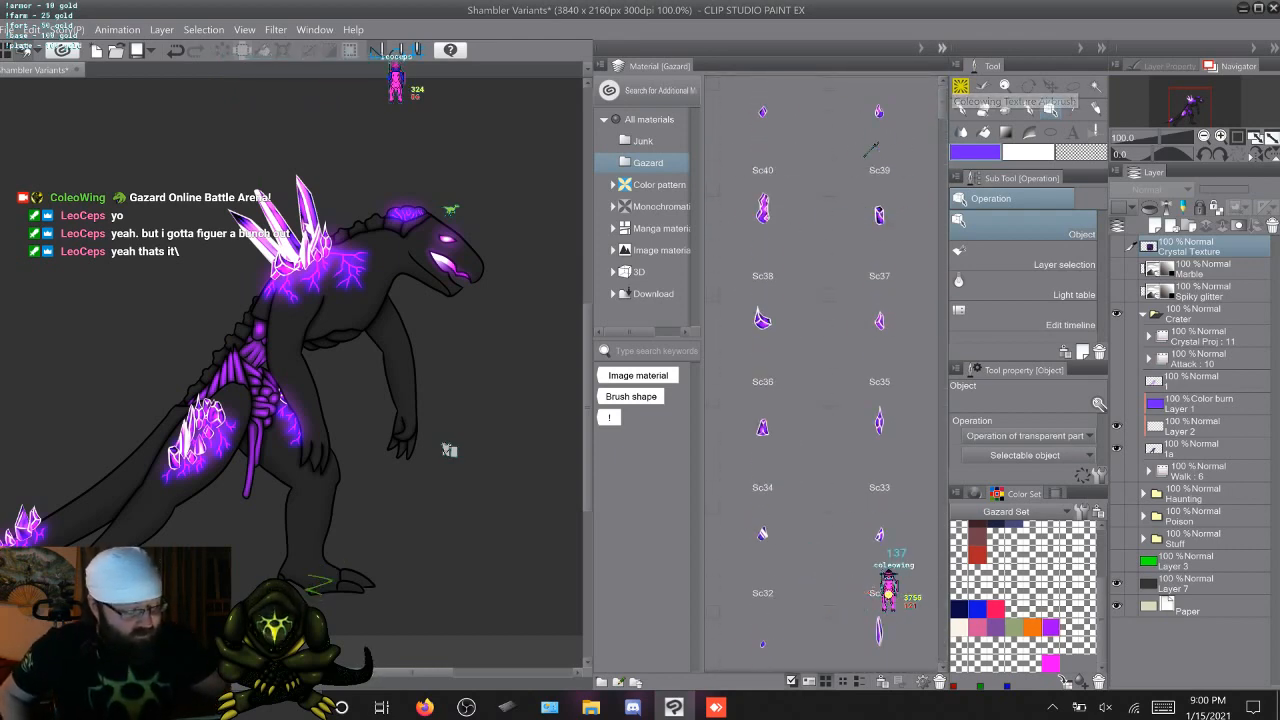
Collapse the material library, make the Spiky glitter layer visible and select it
click(942, 48)
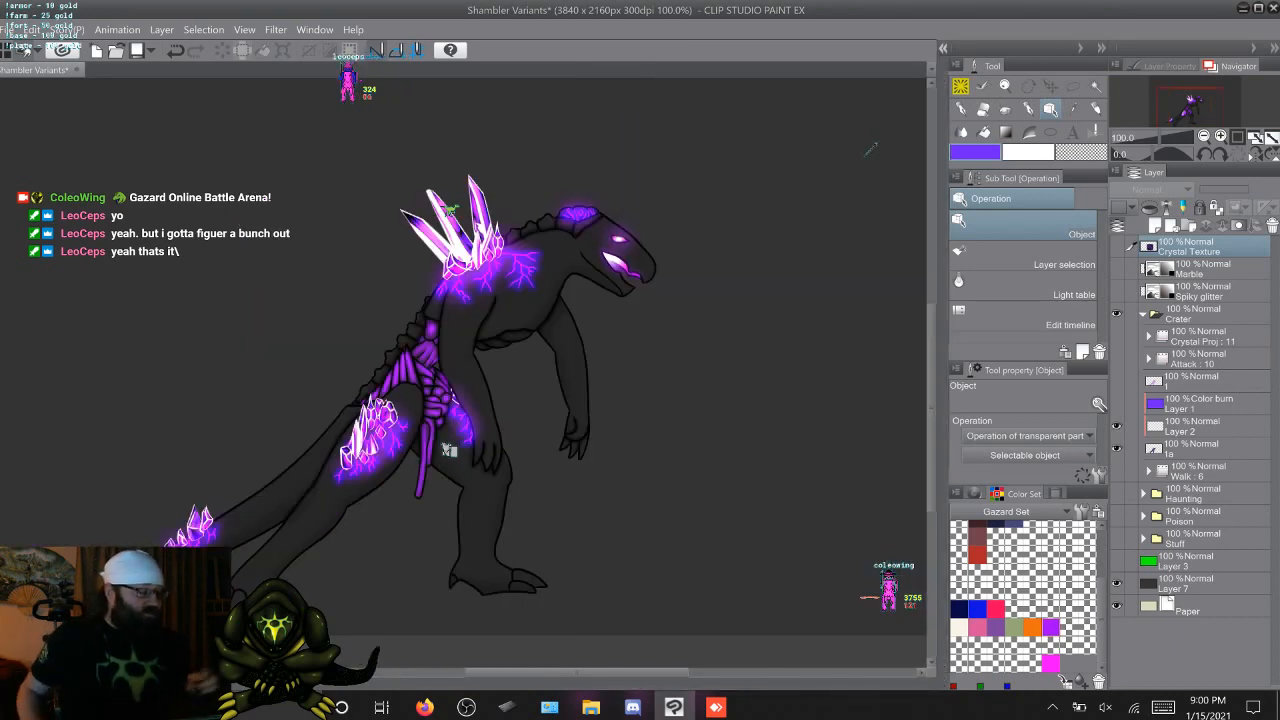
click(1117, 291)
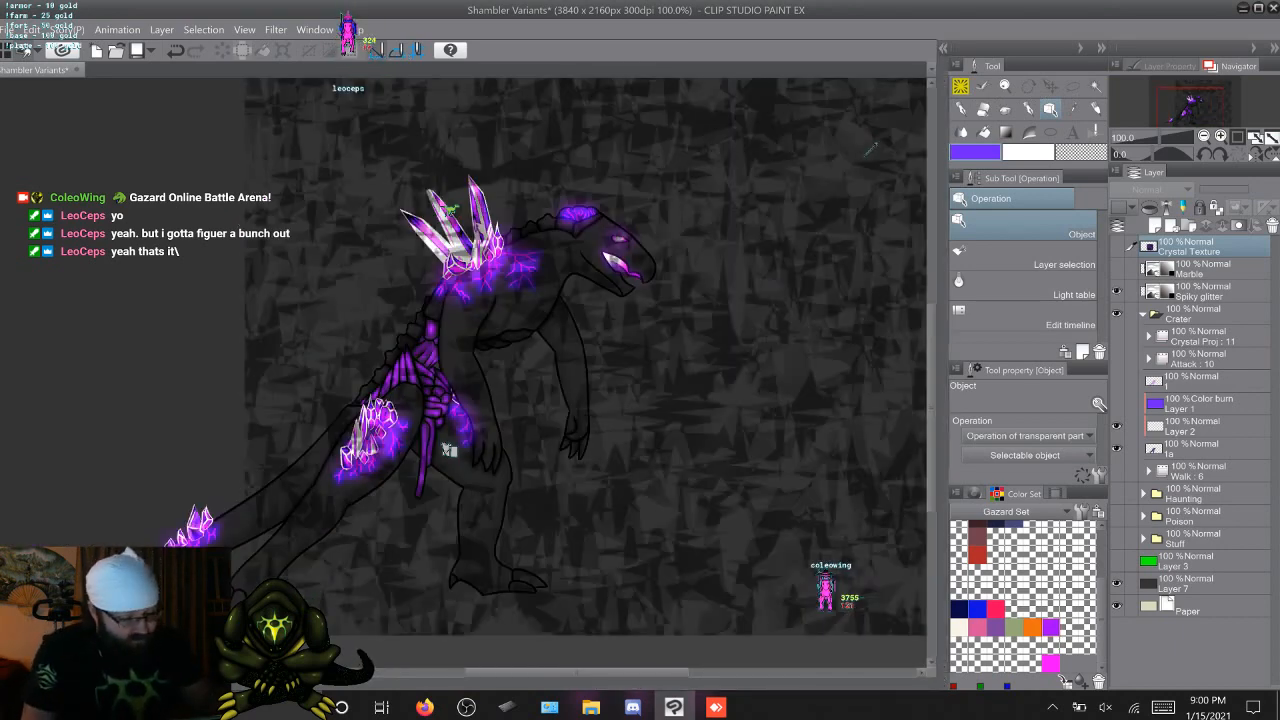
click(1199, 291)
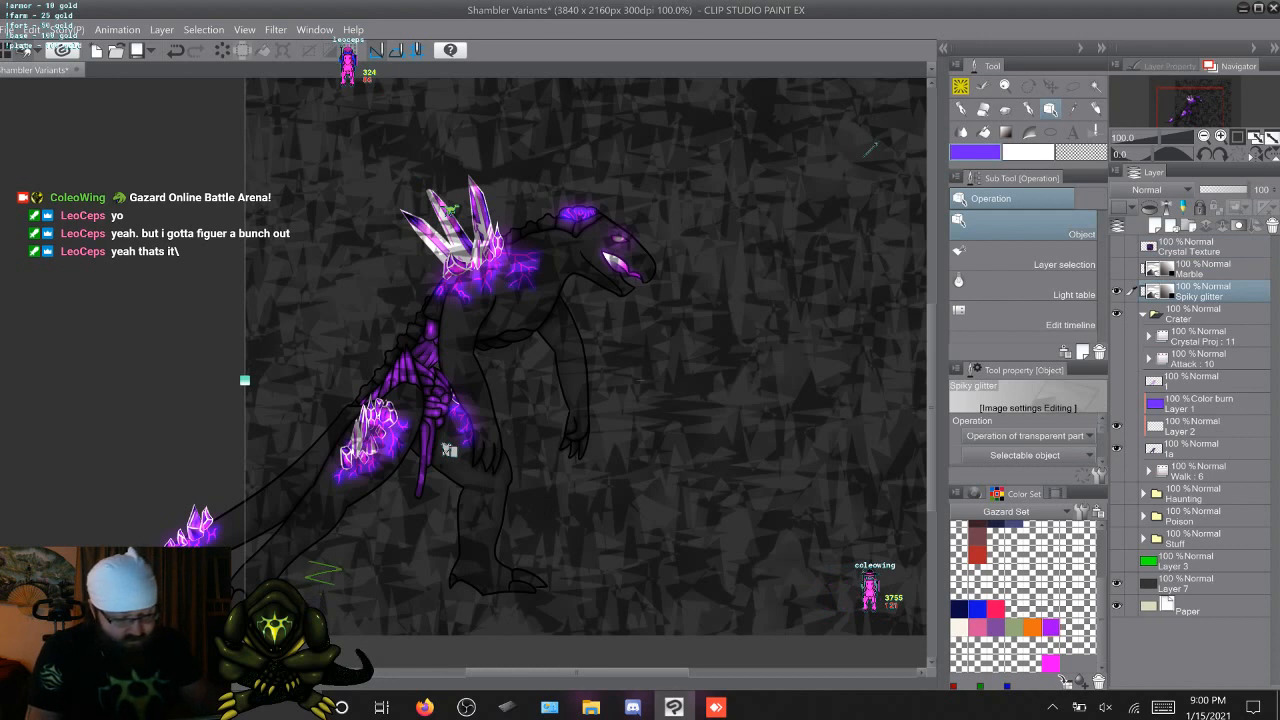
Move the Spiky glitter layer into the Crater folder, directly above Layer 2, so it clips to the creature's body
mouse_move(1199, 291)
mouse_down()
mouse_move(1199, 424)
mouse_move(1199, 405)
mouse_up()
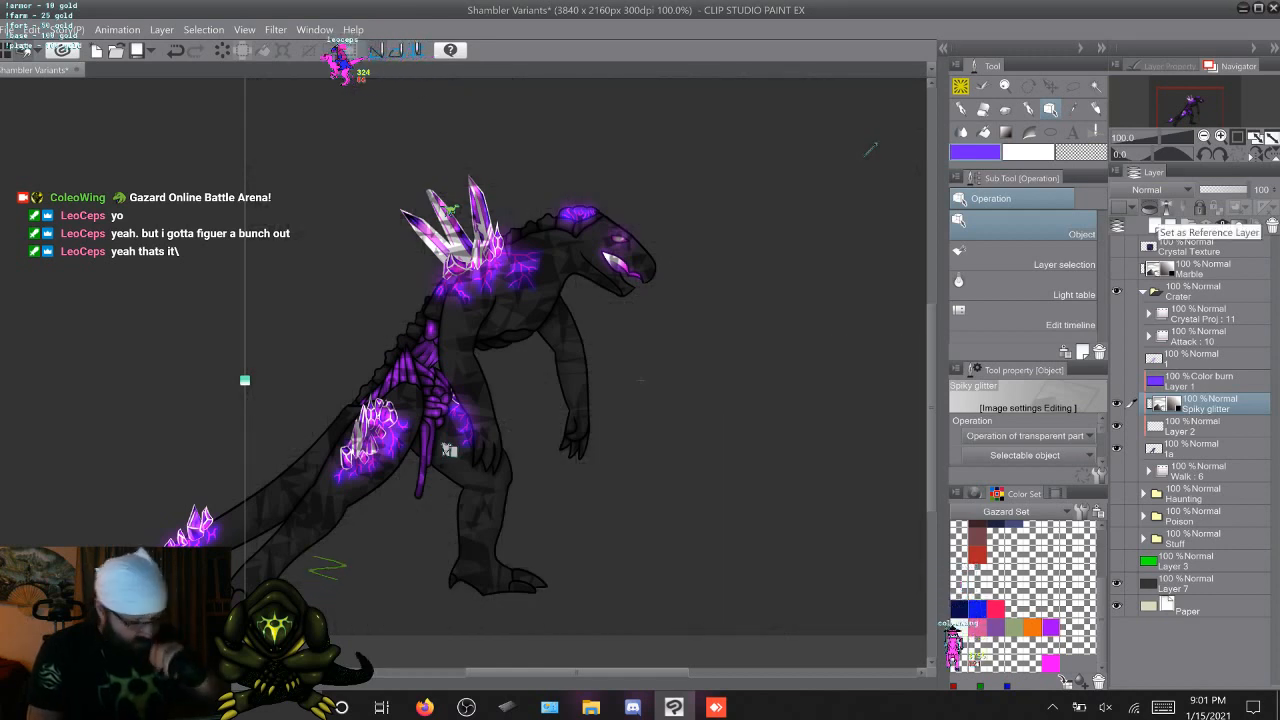
click(1199, 583)
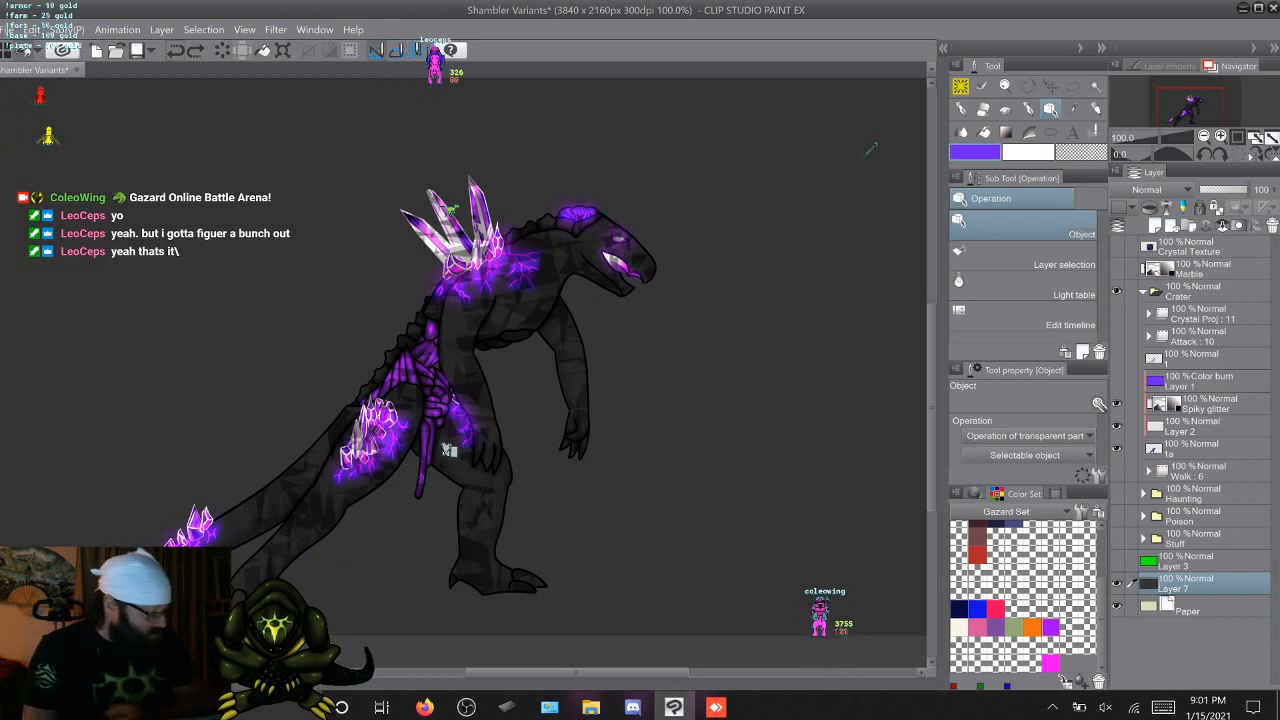
click(449, 450)
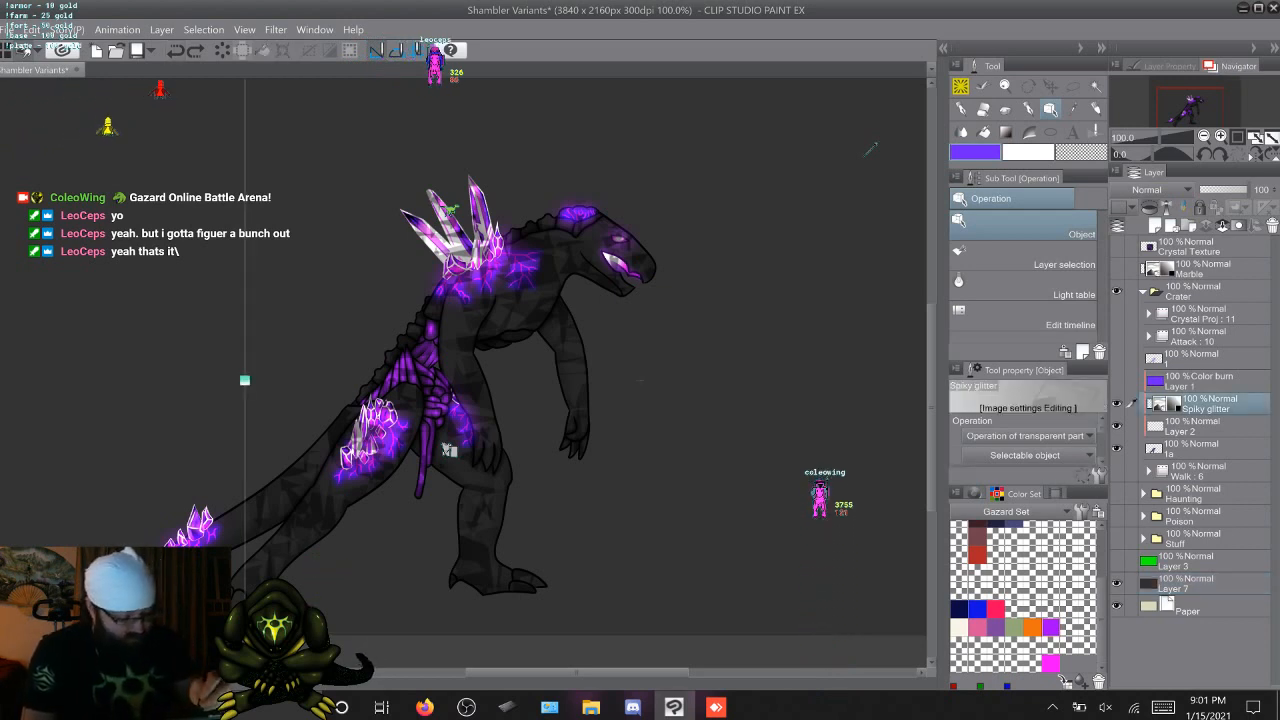
click(449, 450)
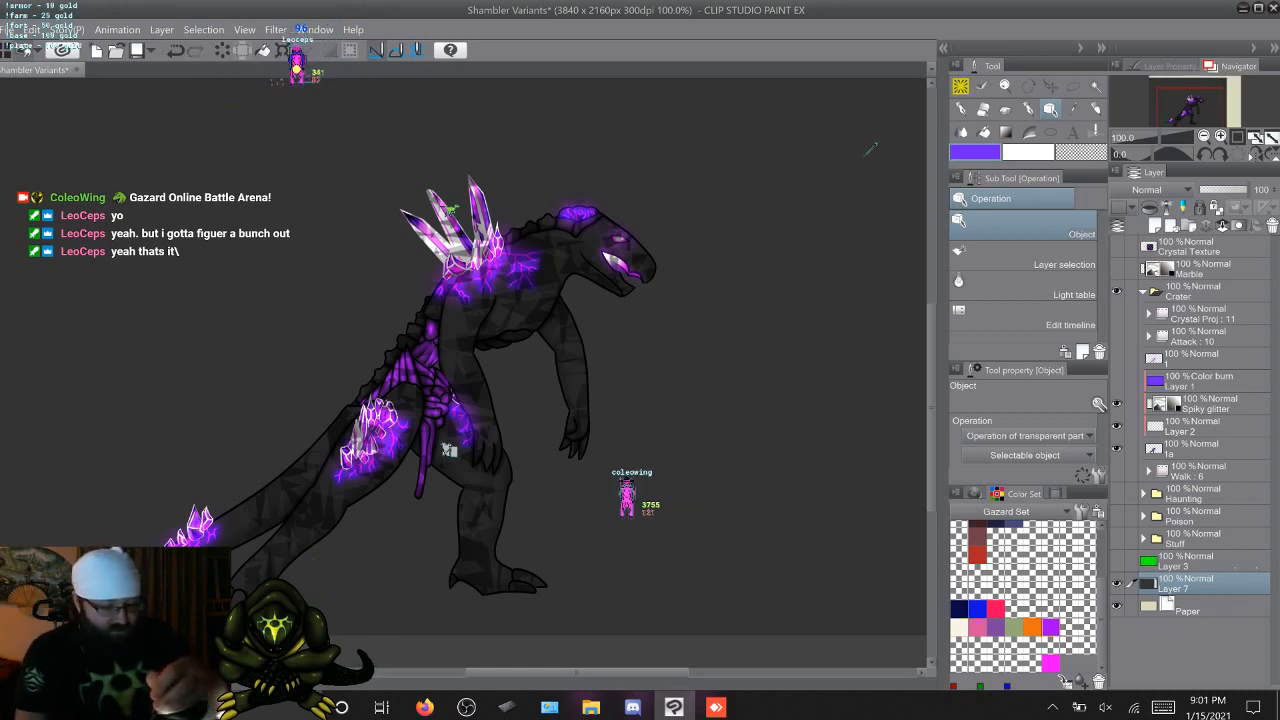
click(449, 450)
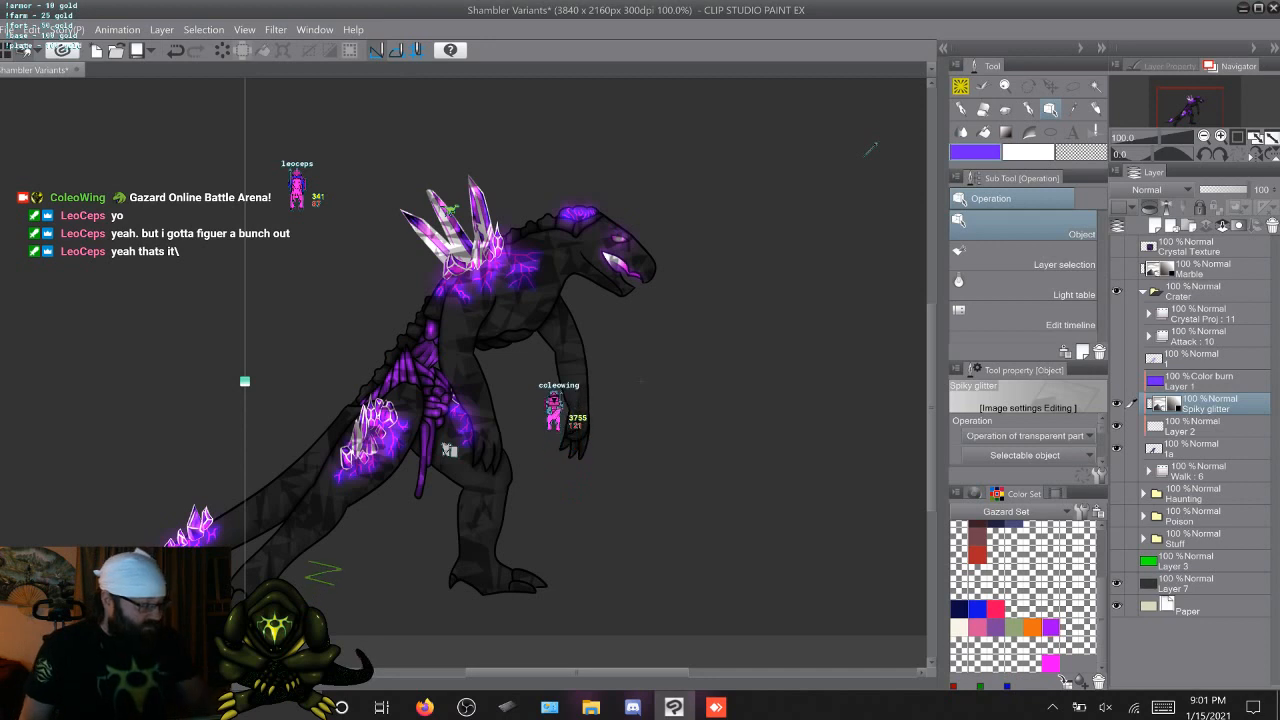
Rasterize the Spiky glitter layer and shift its texture over the creature's body with the Move layer tool
right_click(1208, 404)
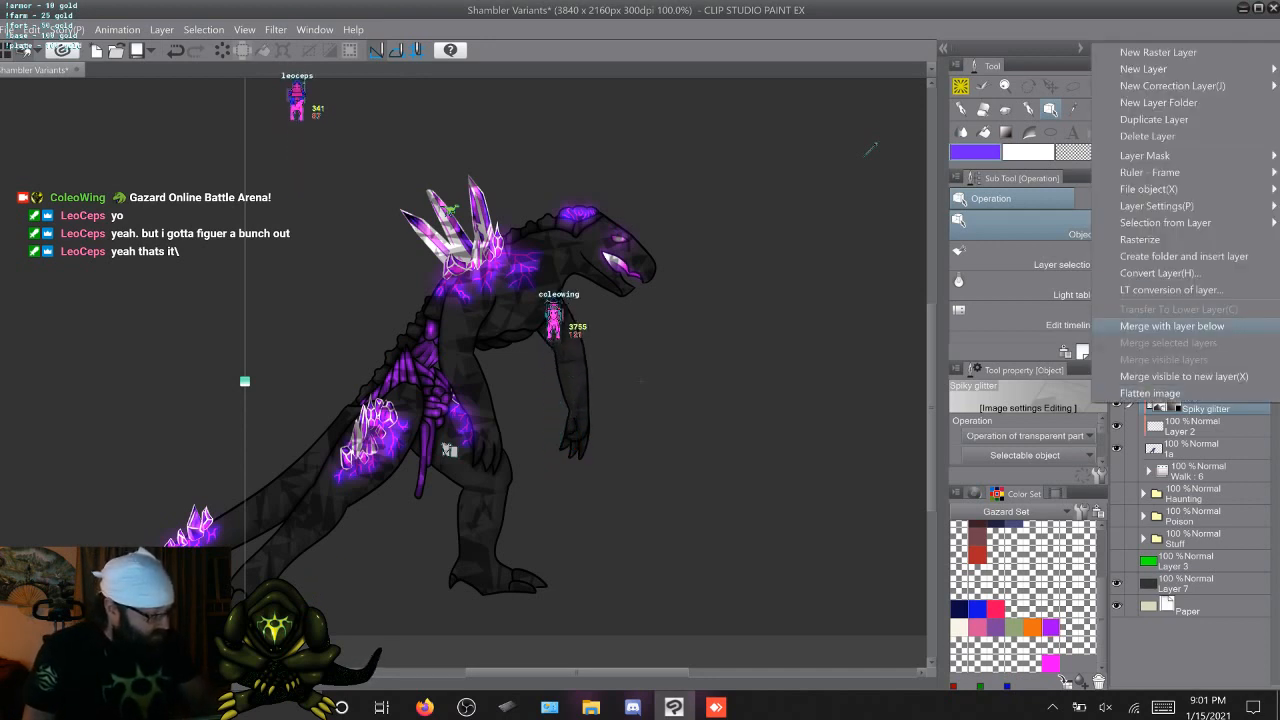
click(1140, 240)
click(1190, 247)
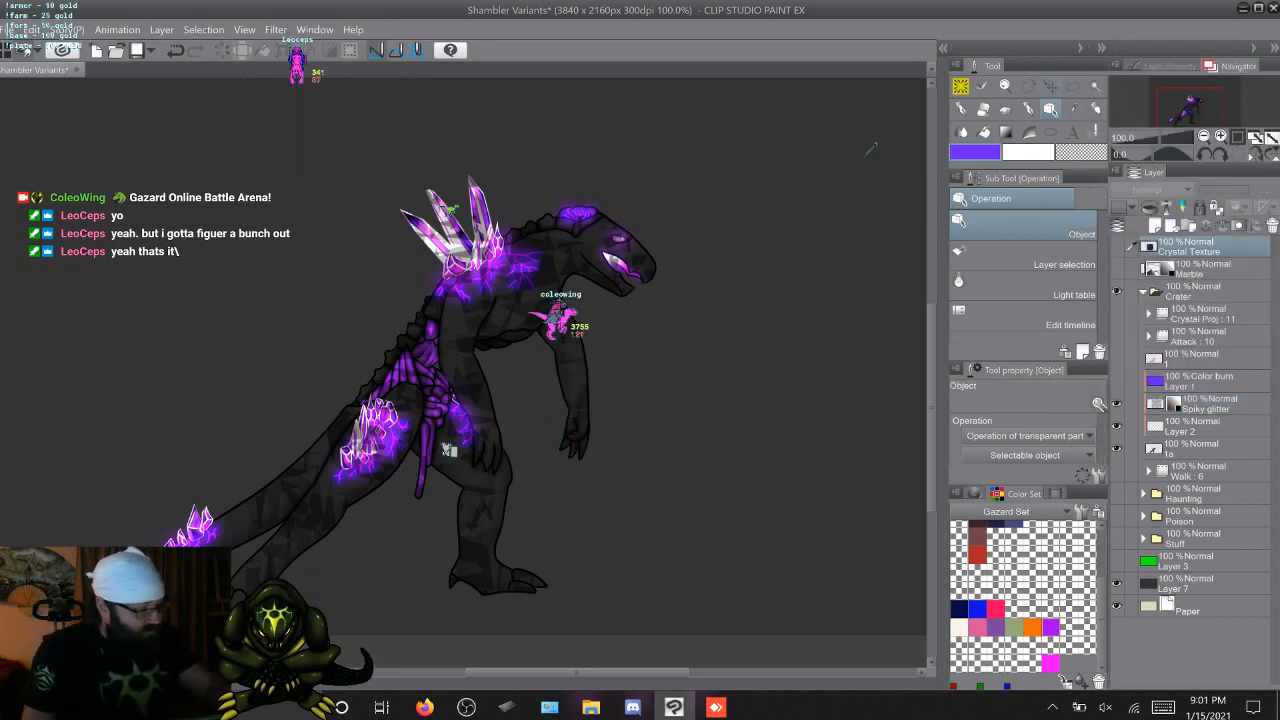
key(k)
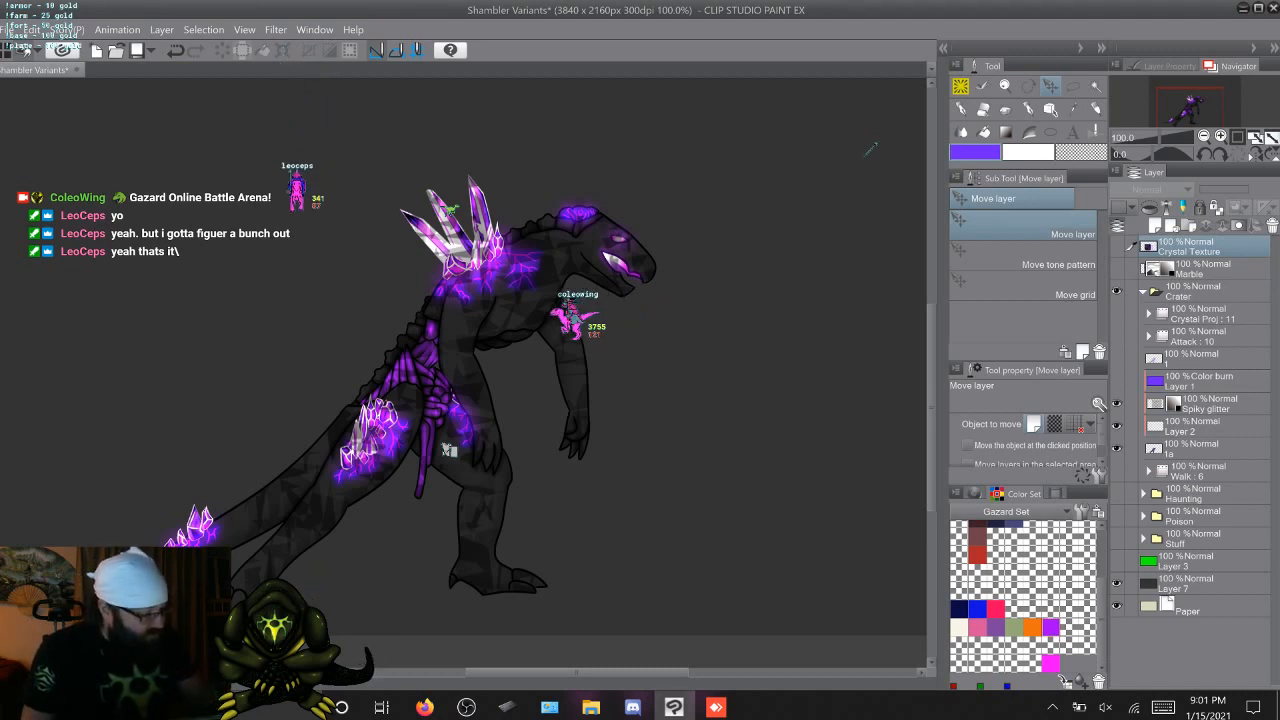
click(1208, 404)
drag(500, 300, 470, 330)
mouse_move(448, 451)
mouse_down()
mouse_move(452, 464)
mouse_move(448, 451)
mouse_up()
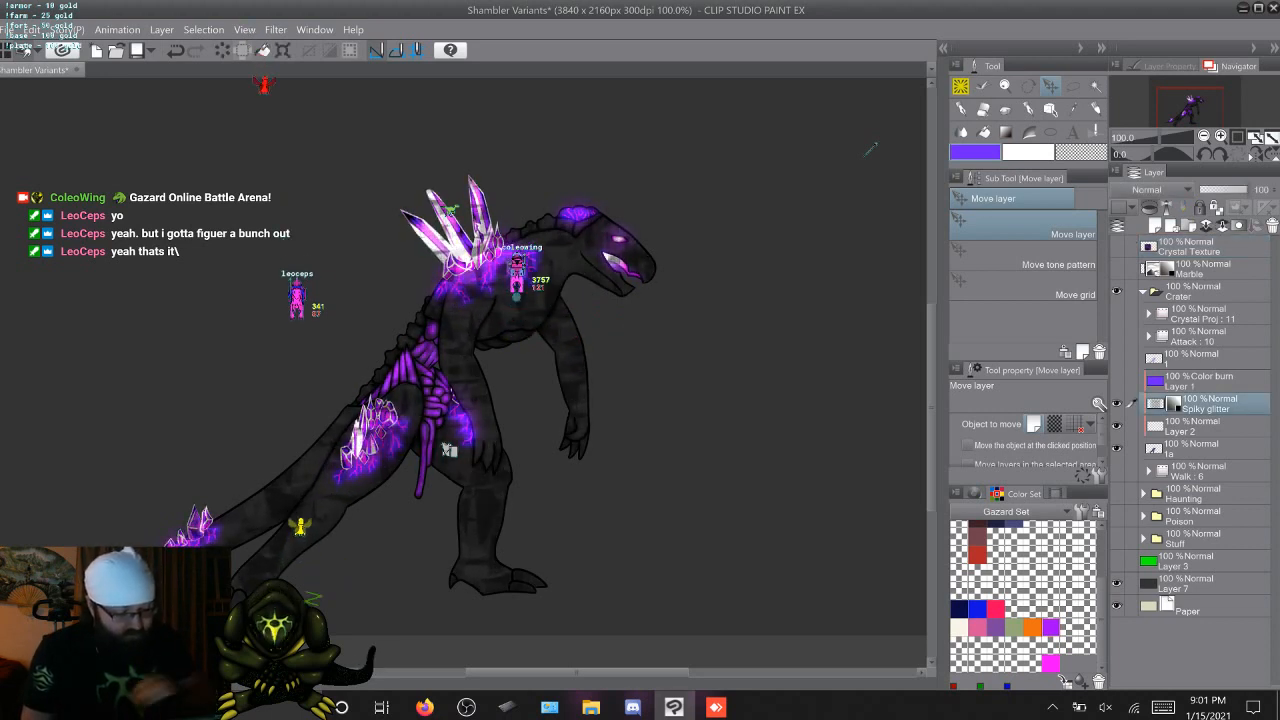
Preview the purple Color burn Layer 1 over the textured body, and hide it again
click(1117, 381)
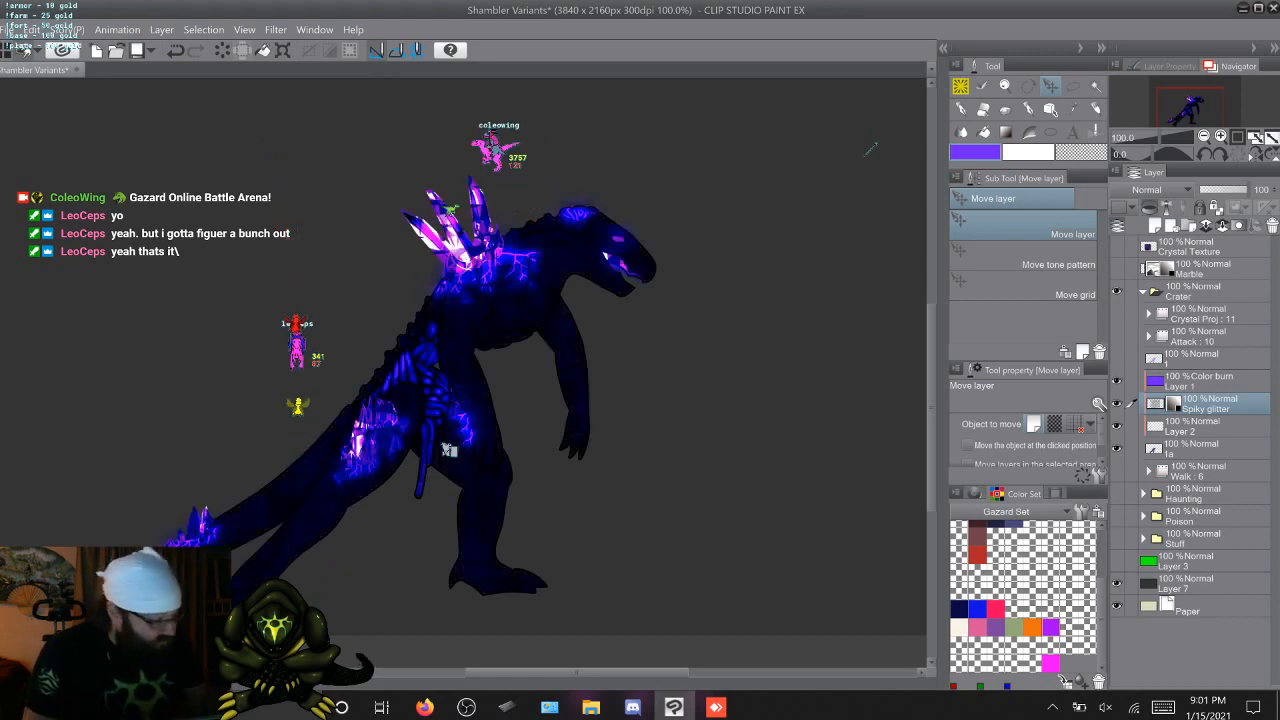
click(1205, 381)
click(1117, 381)
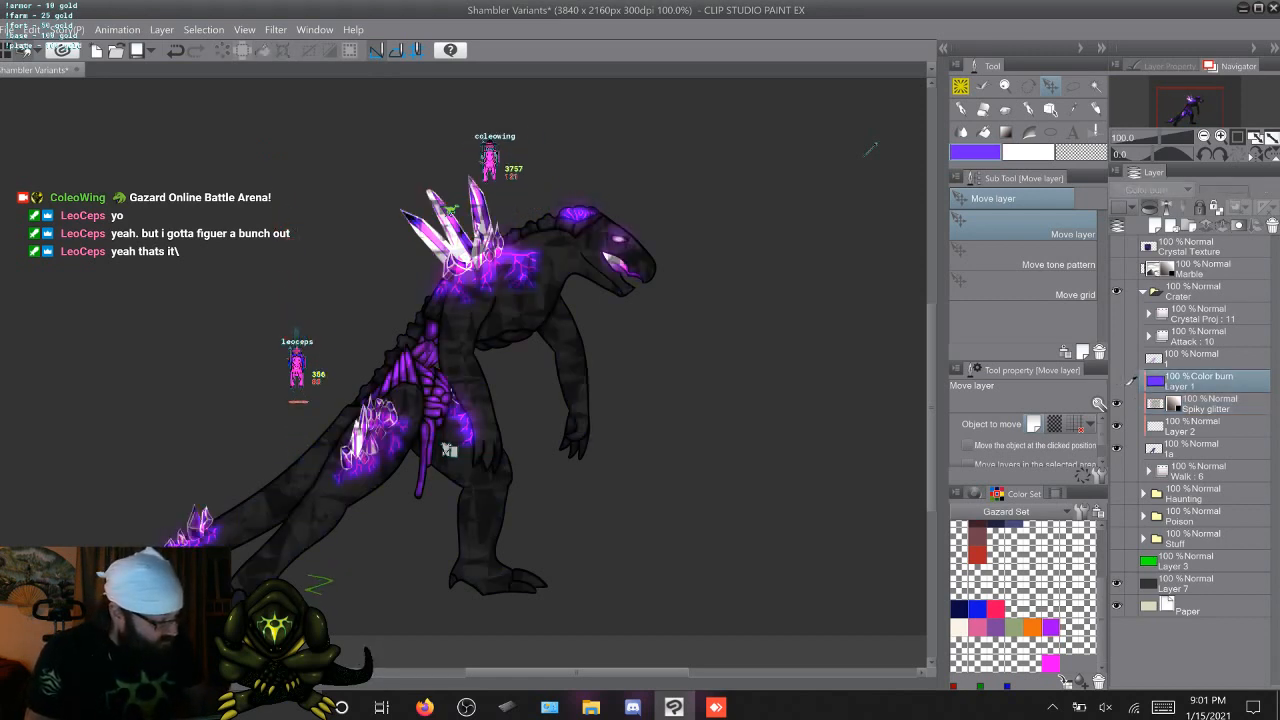
Unclip the Spiky glitter layer and fill a new layer clipped above it with purple
click(1208, 404)
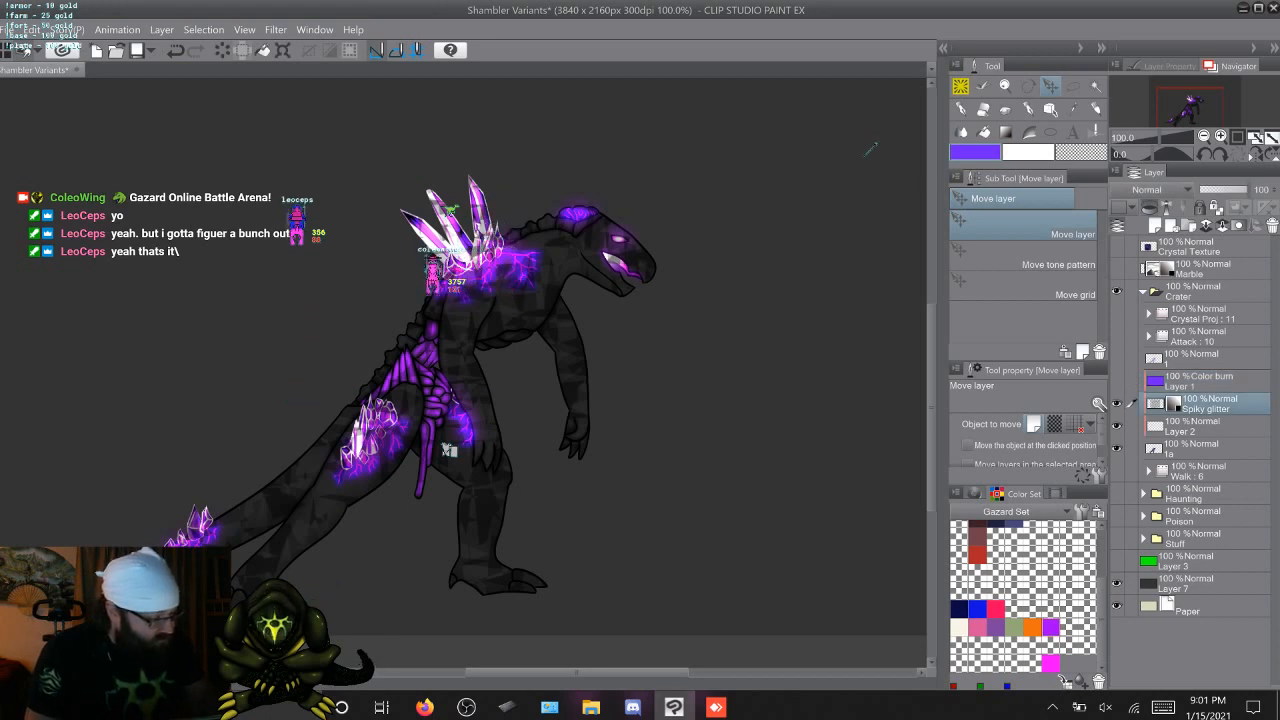
click(1150, 208)
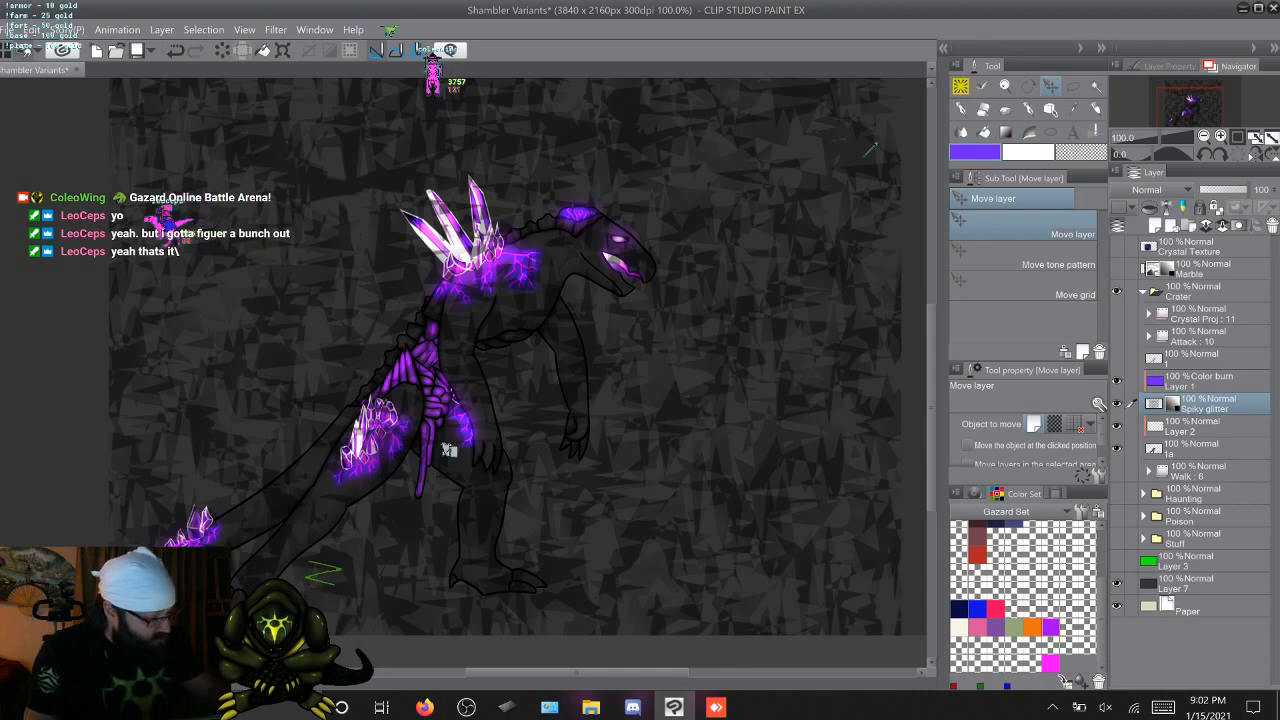
key(ctrl+shift+n)
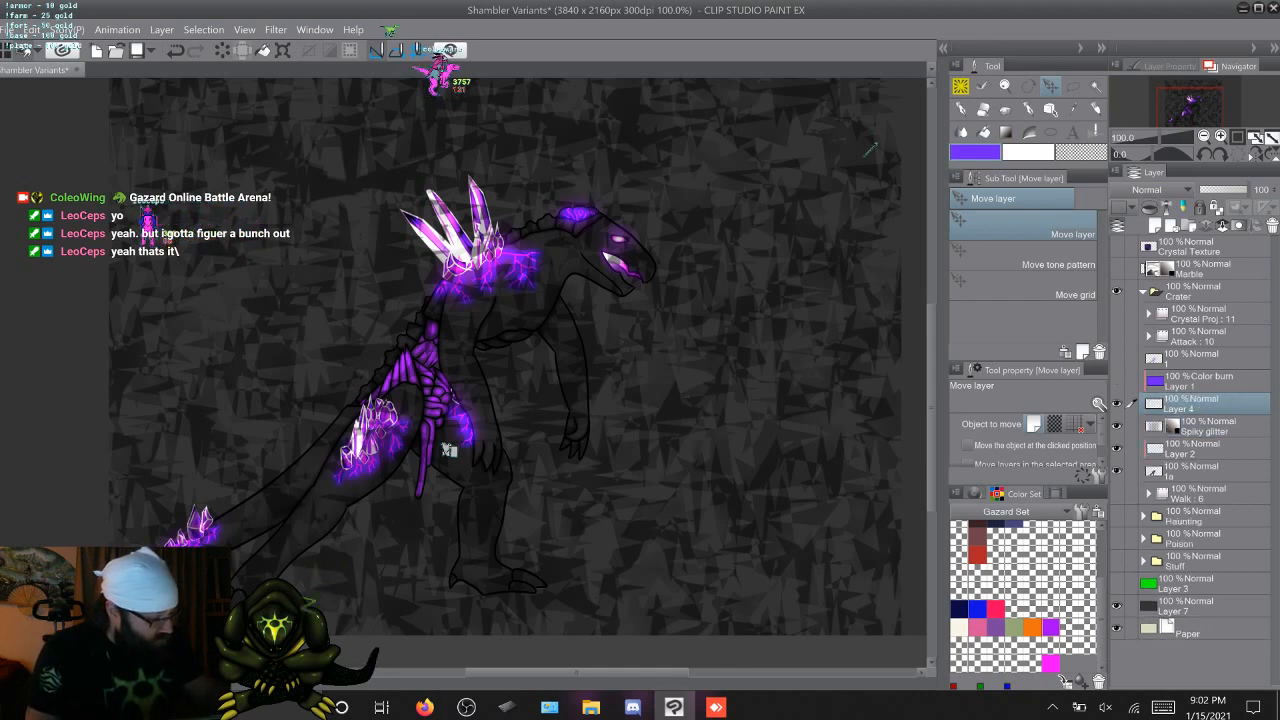
key(g)
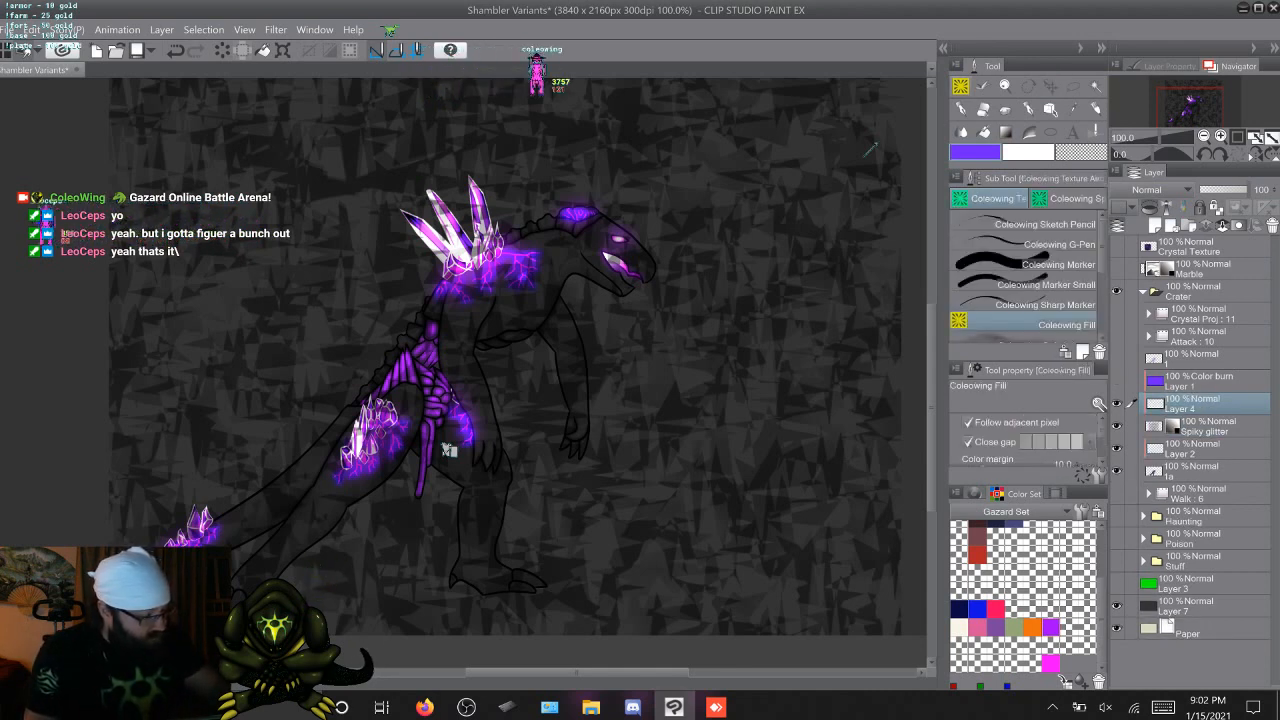
click(449, 450)
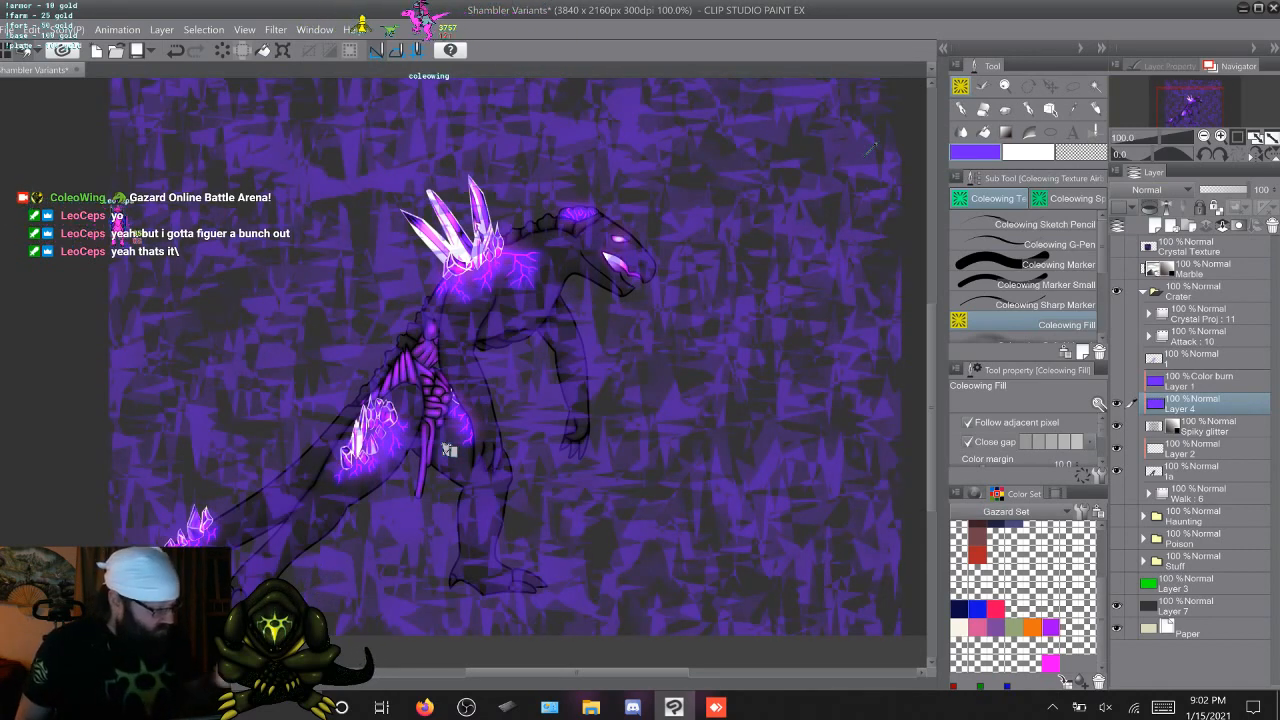
Try the Vivid light, Difference, Hard light and Add (Glow) blending modes on the purple Layer 4
click(1164, 190)
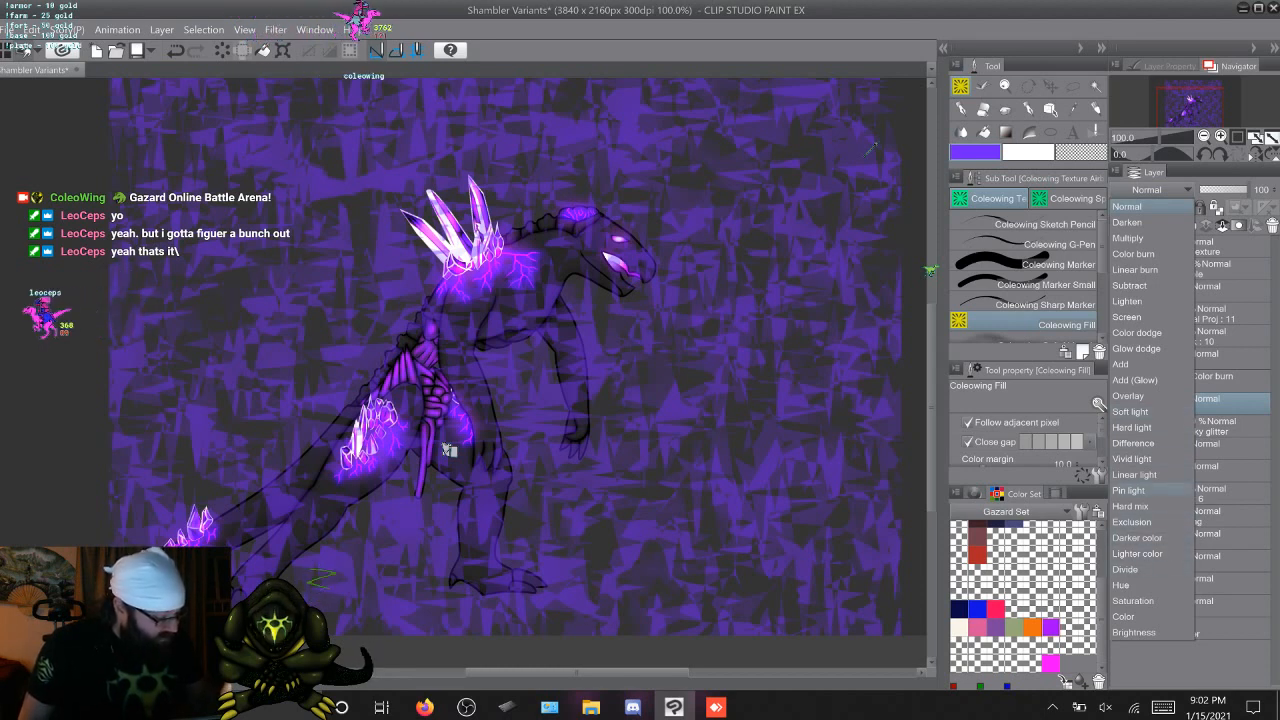
click(1133, 458)
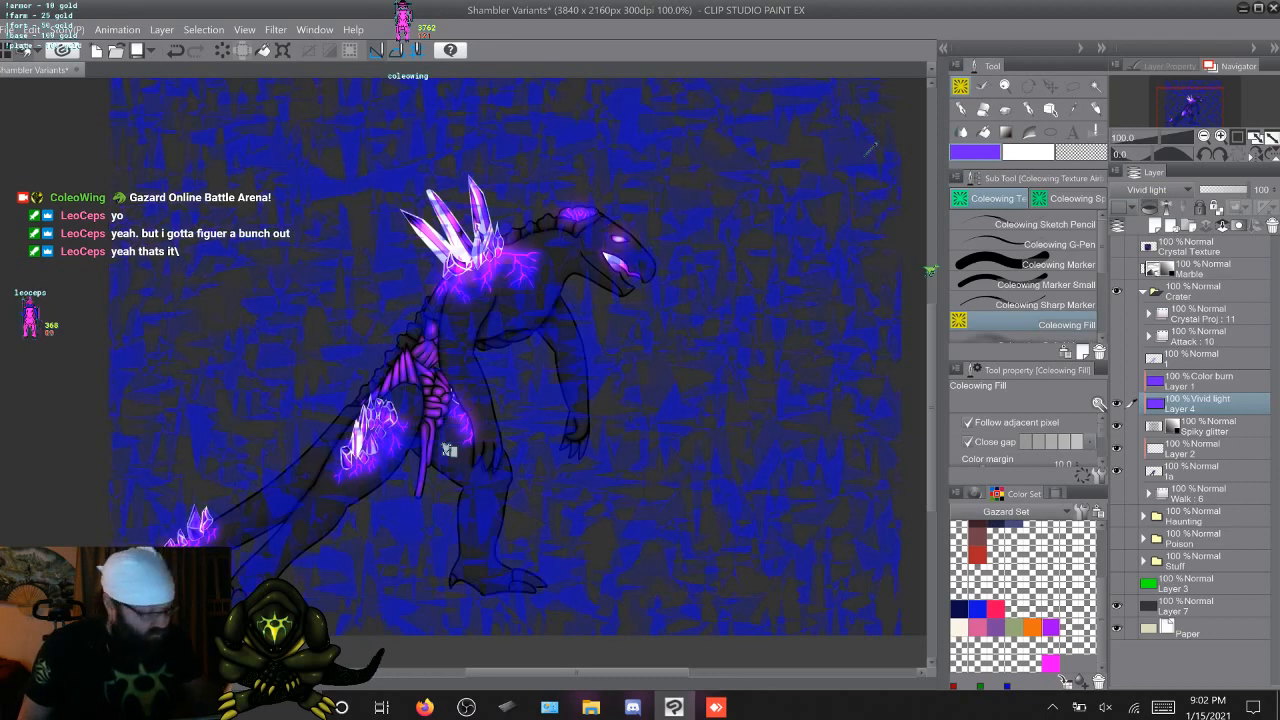
click(1150, 189)
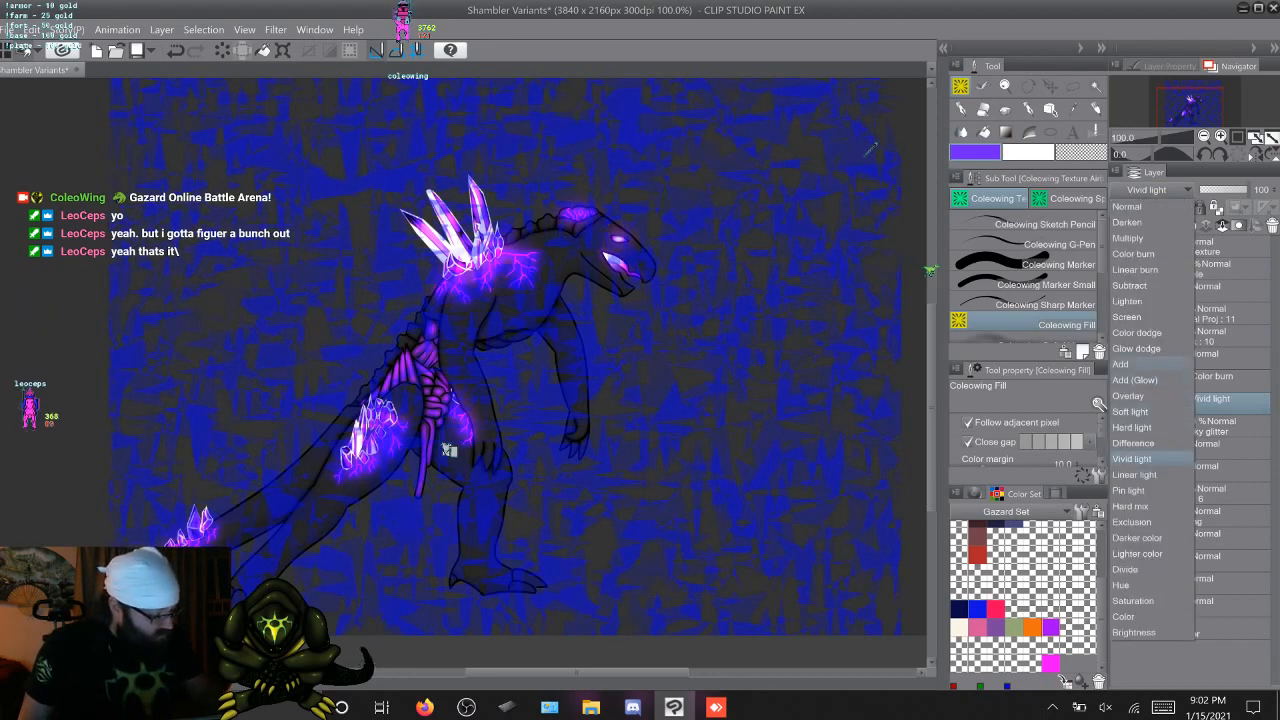
click(1133, 443)
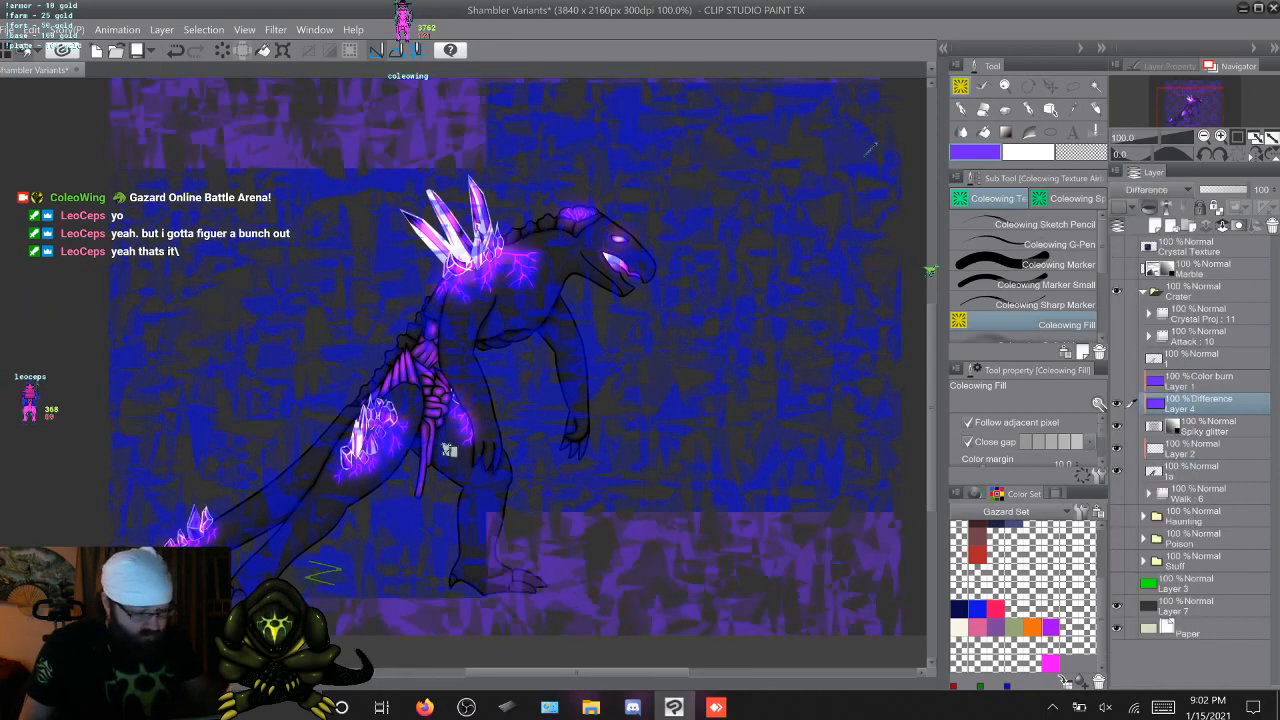
click(1150, 189)
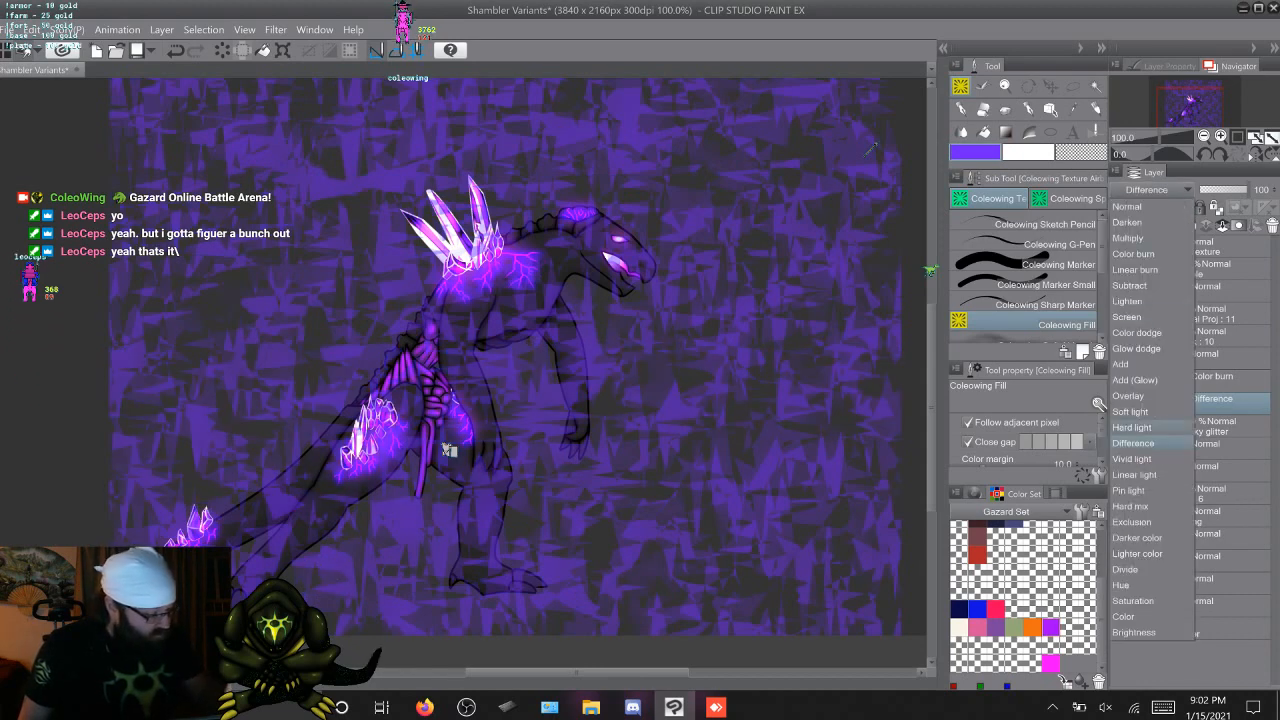
click(1133, 428)
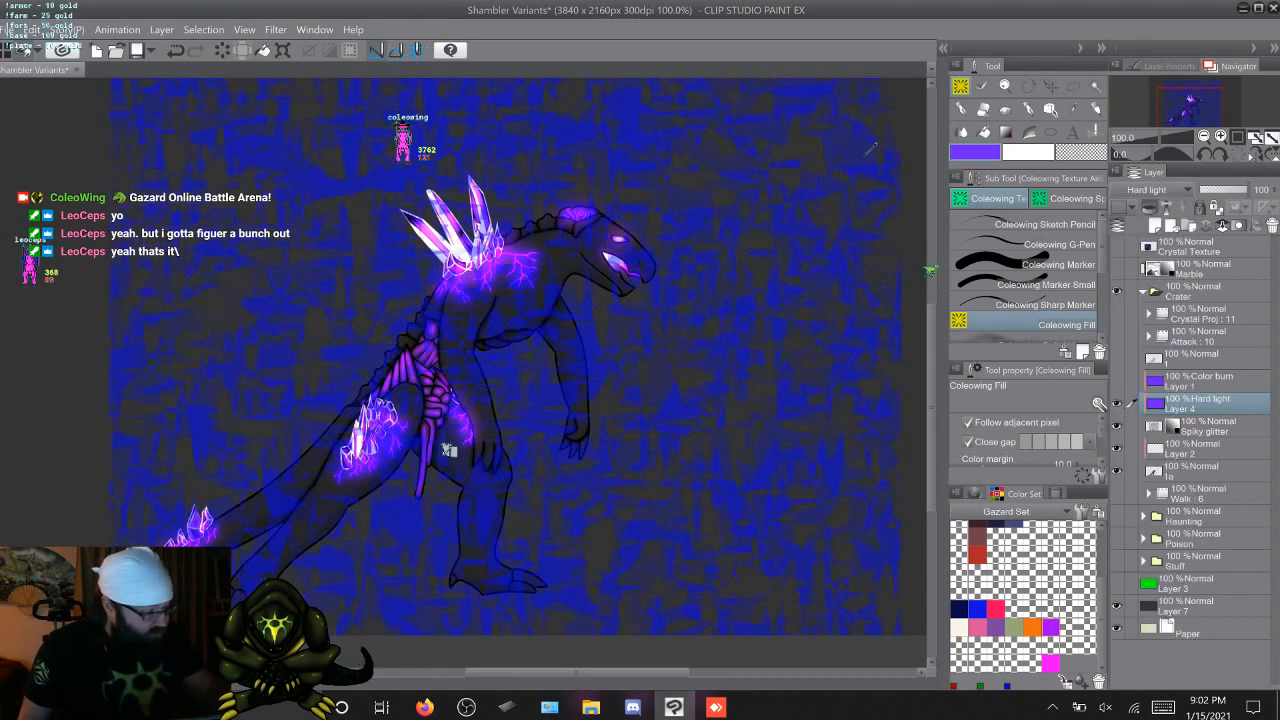
click(1150, 189)
click(1133, 380)
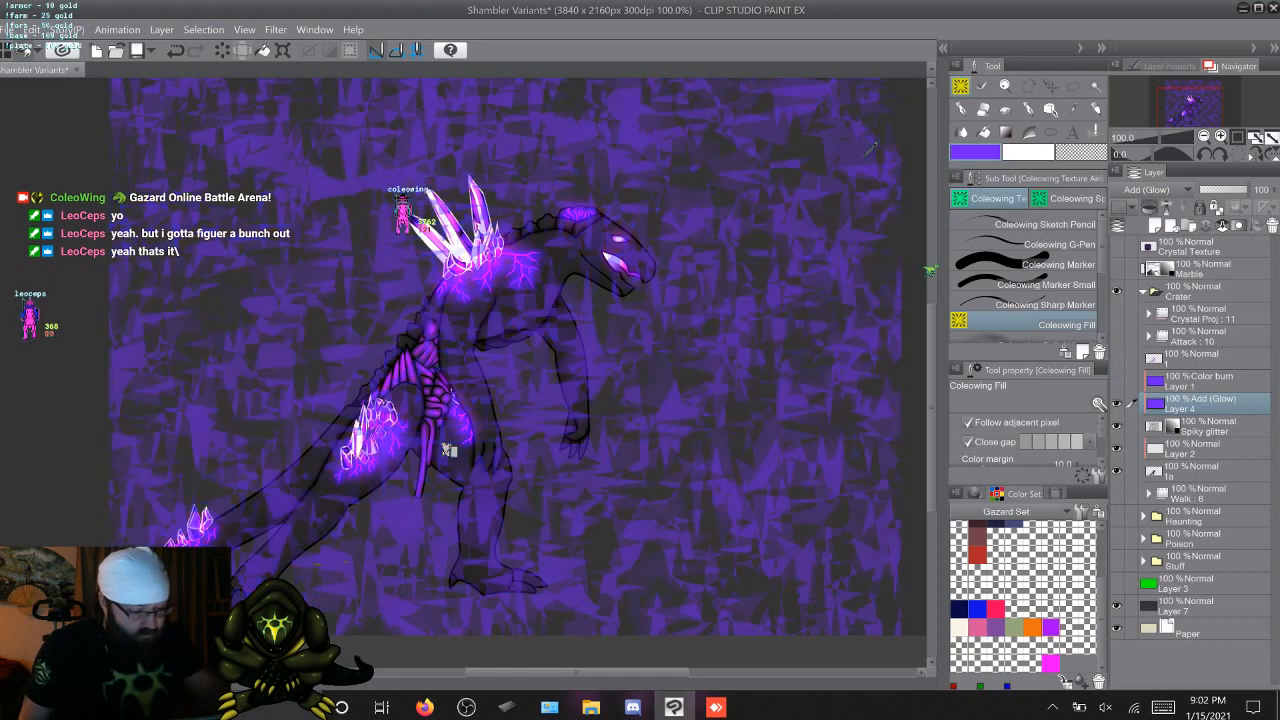
Try the Divide, Hue, Exclusion and Hard mix blending modes on the purple Layer 4
click(1150, 189)
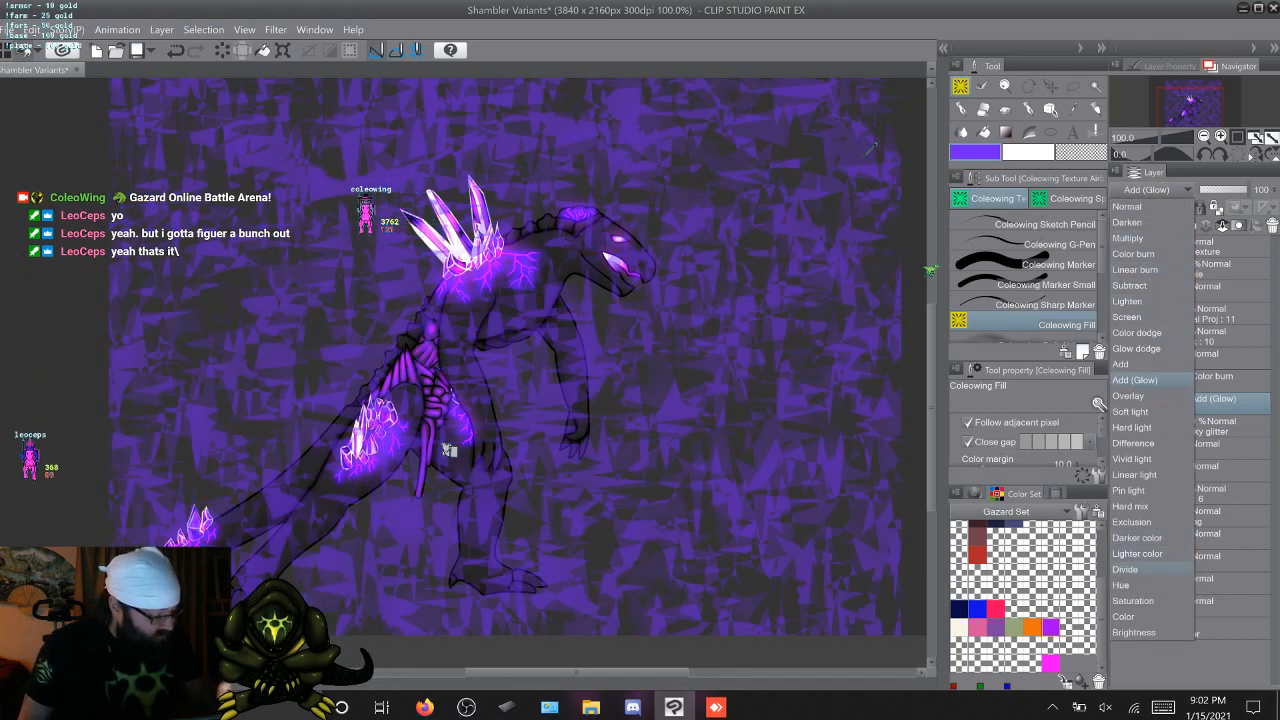
click(1130, 569)
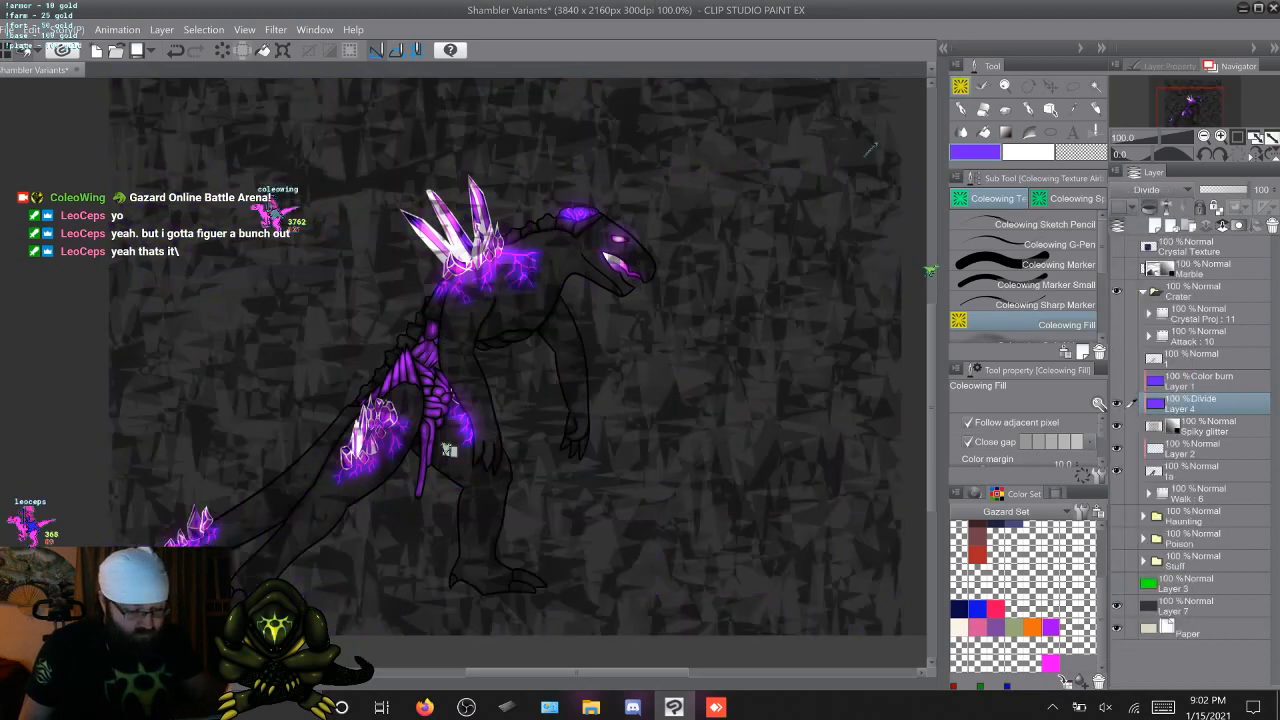
click(1150, 189)
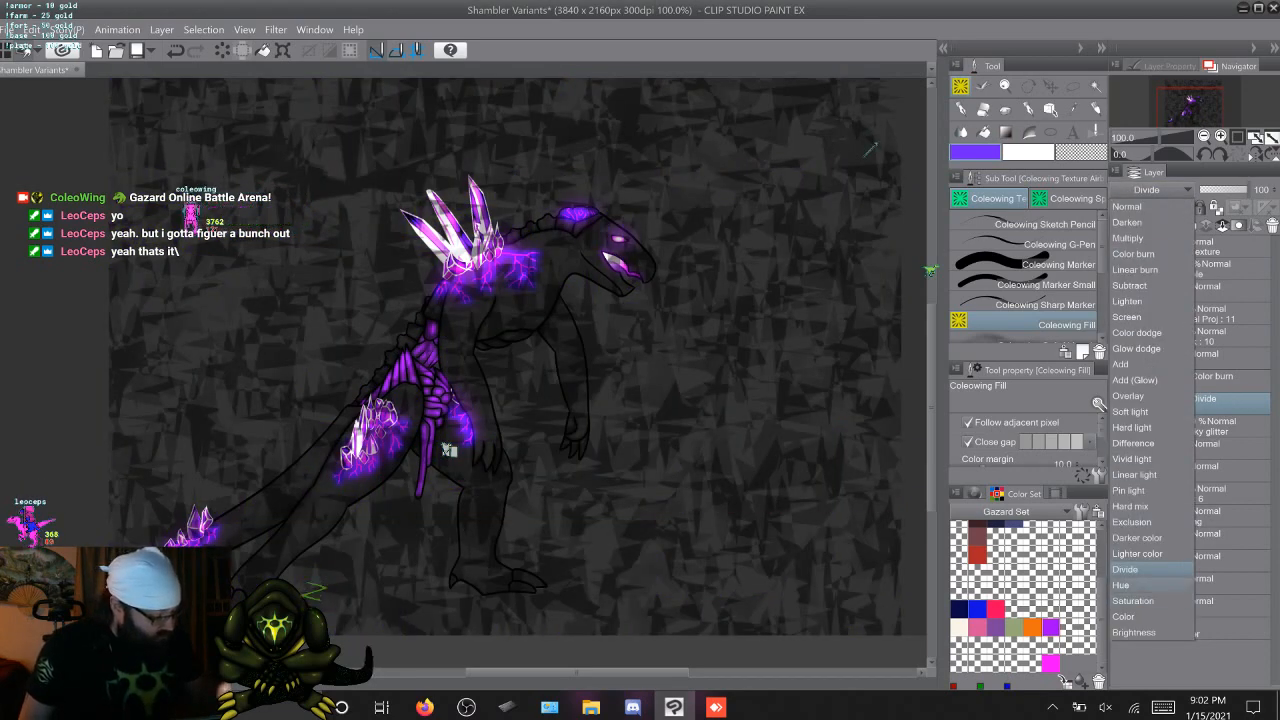
click(1121, 585)
click(1150, 189)
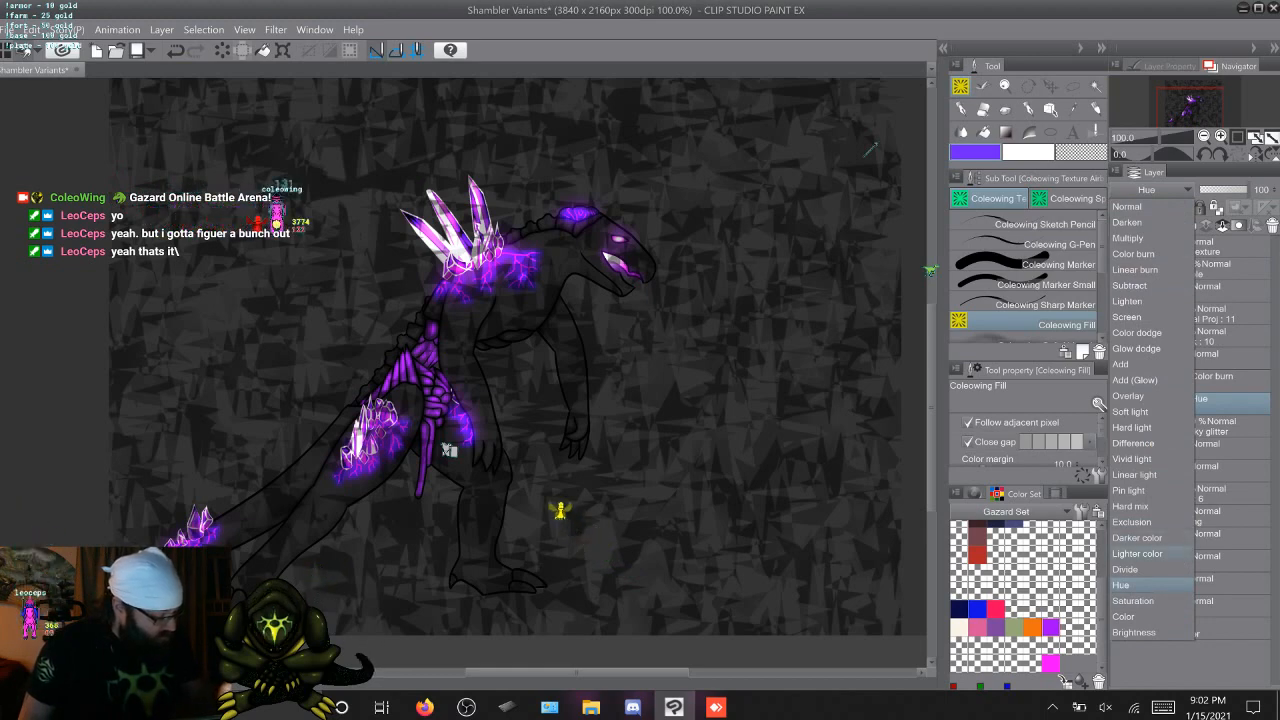
click(1132, 521)
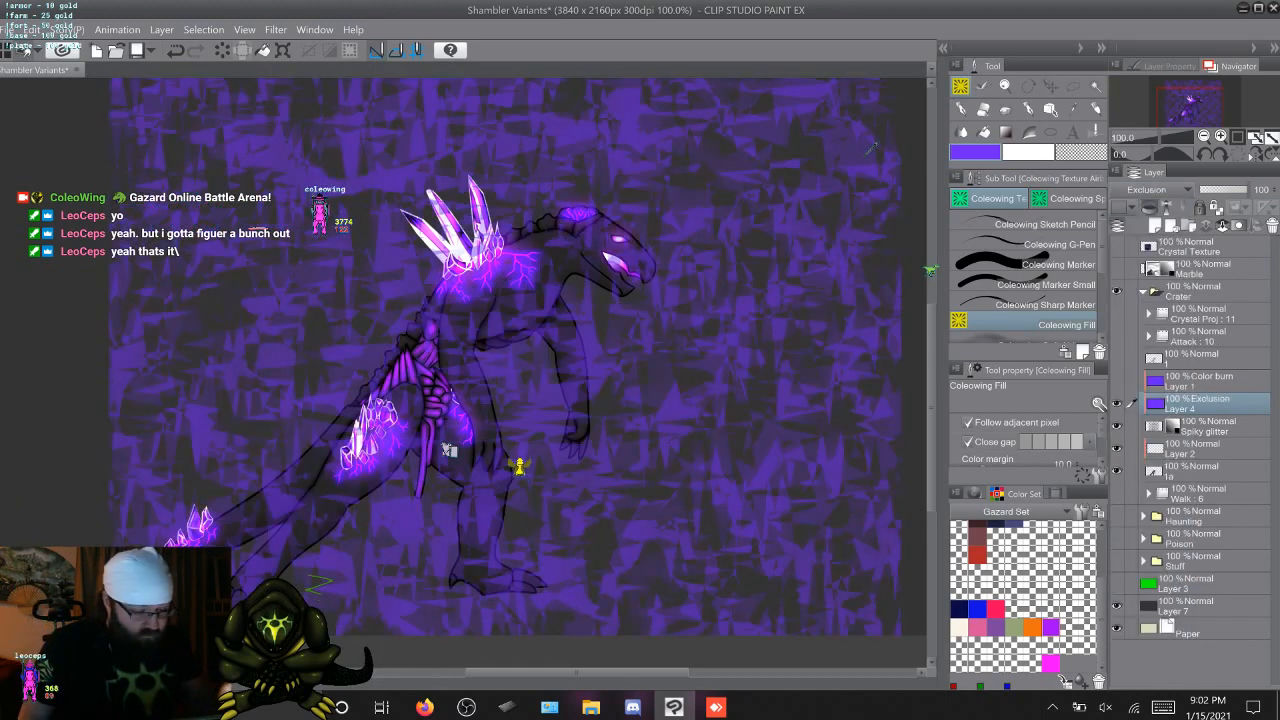
click(1146, 189)
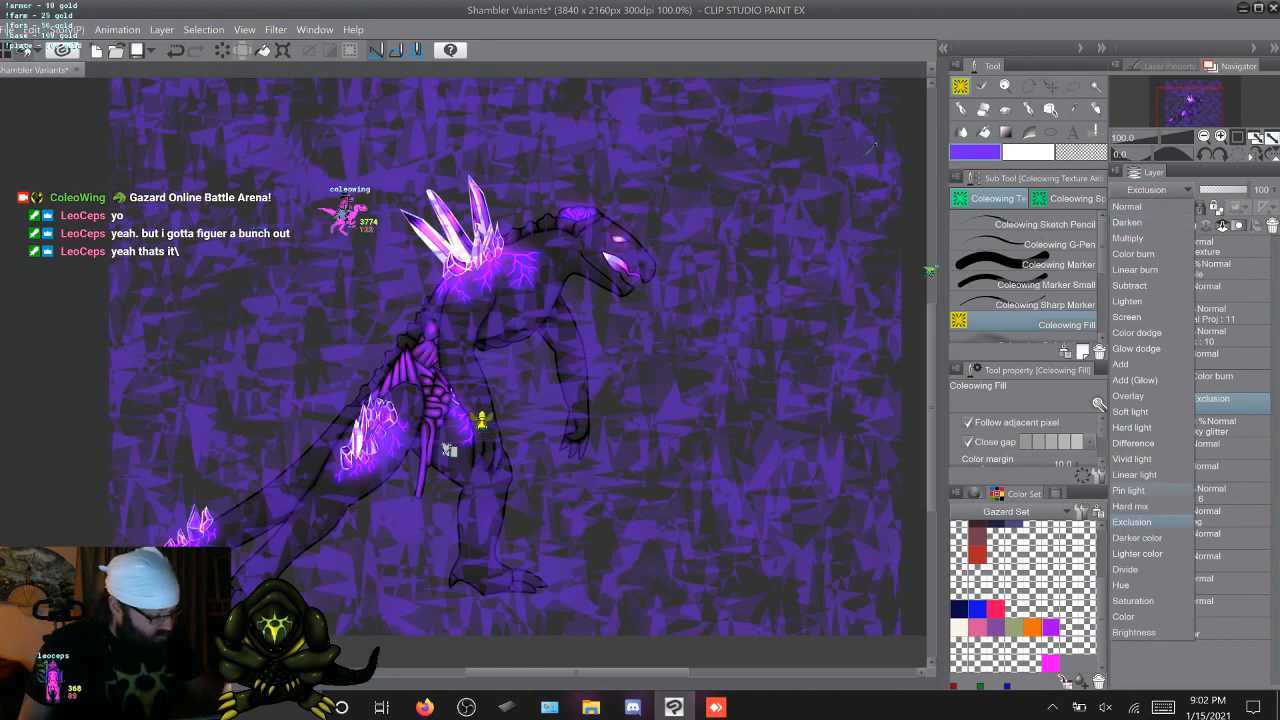
click(1130, 506)
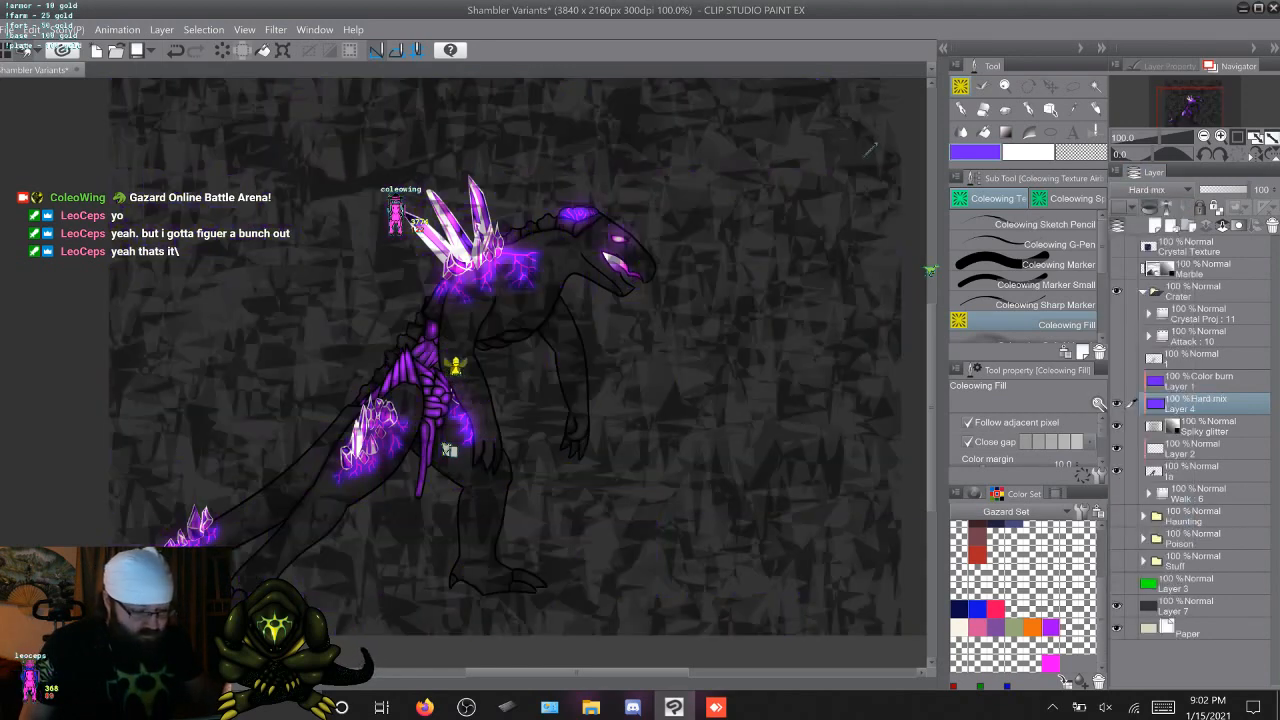
Compare Pin light, Linear light and Vivid light on the purple Layer 4, and set its blending mode to Difference
click(1146, 189)
click(1128, 490)
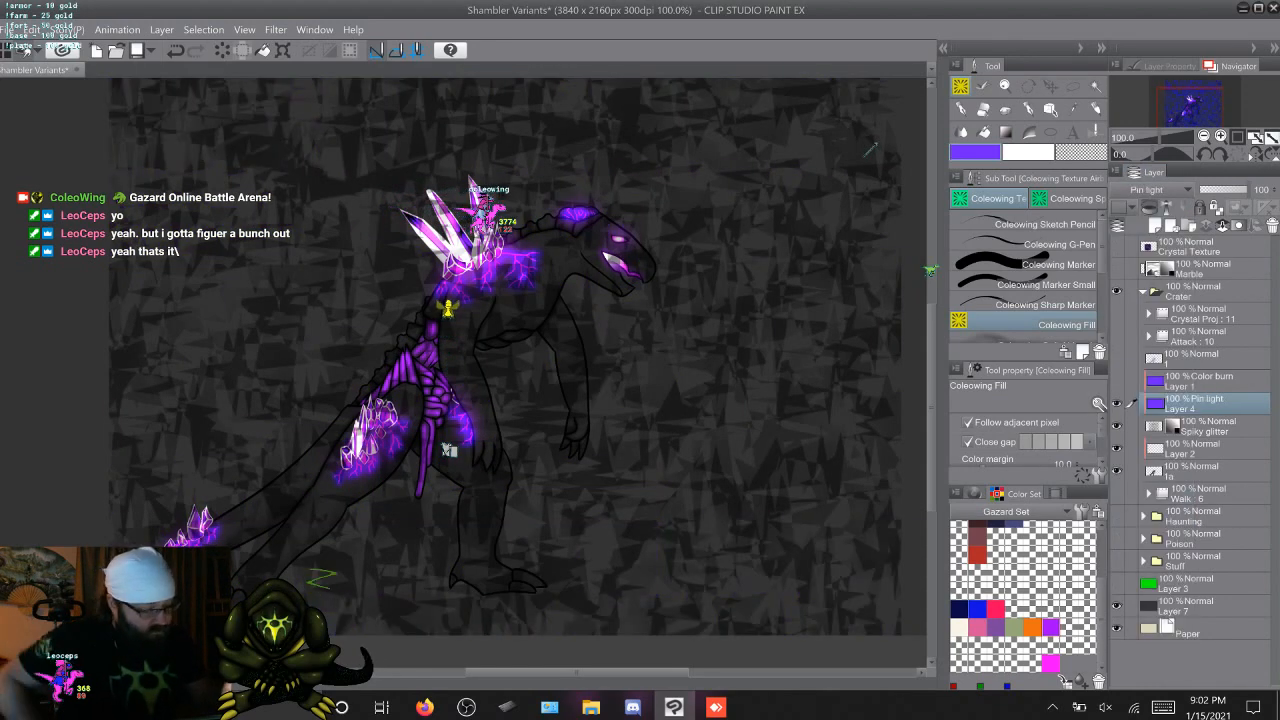
click(1146, 189)
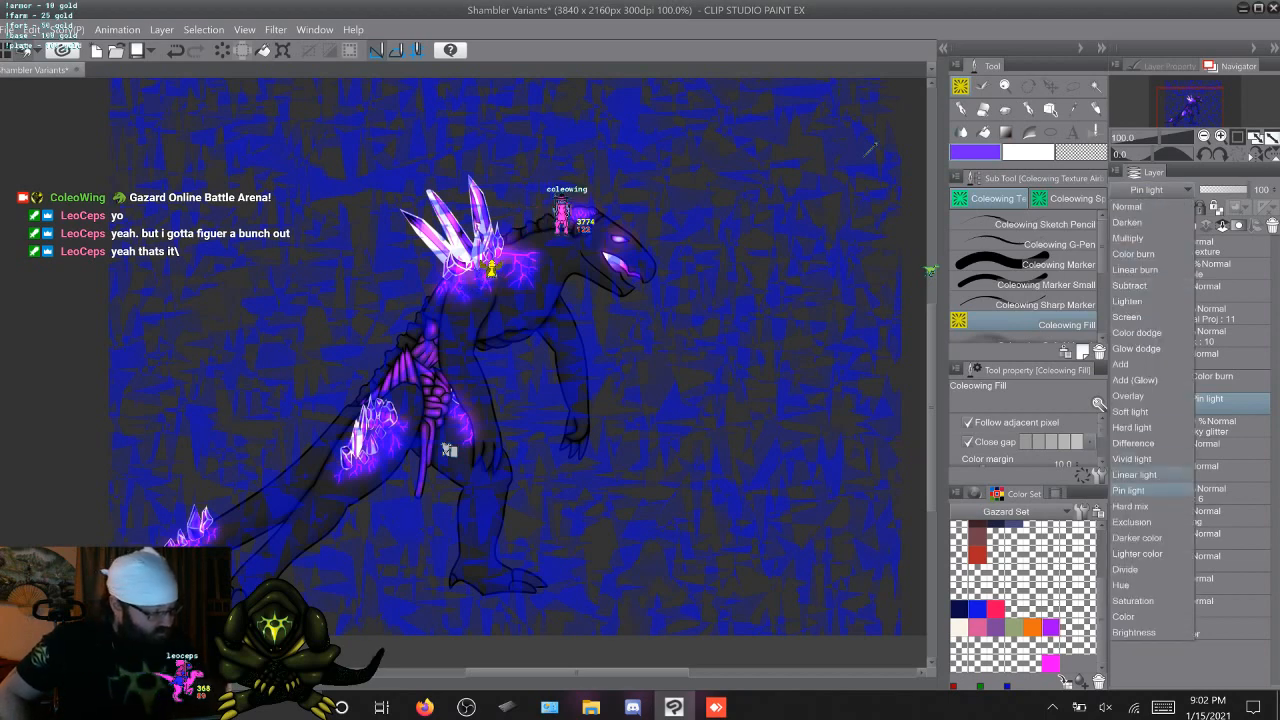
click(1134, 474)
click(1146, 189)
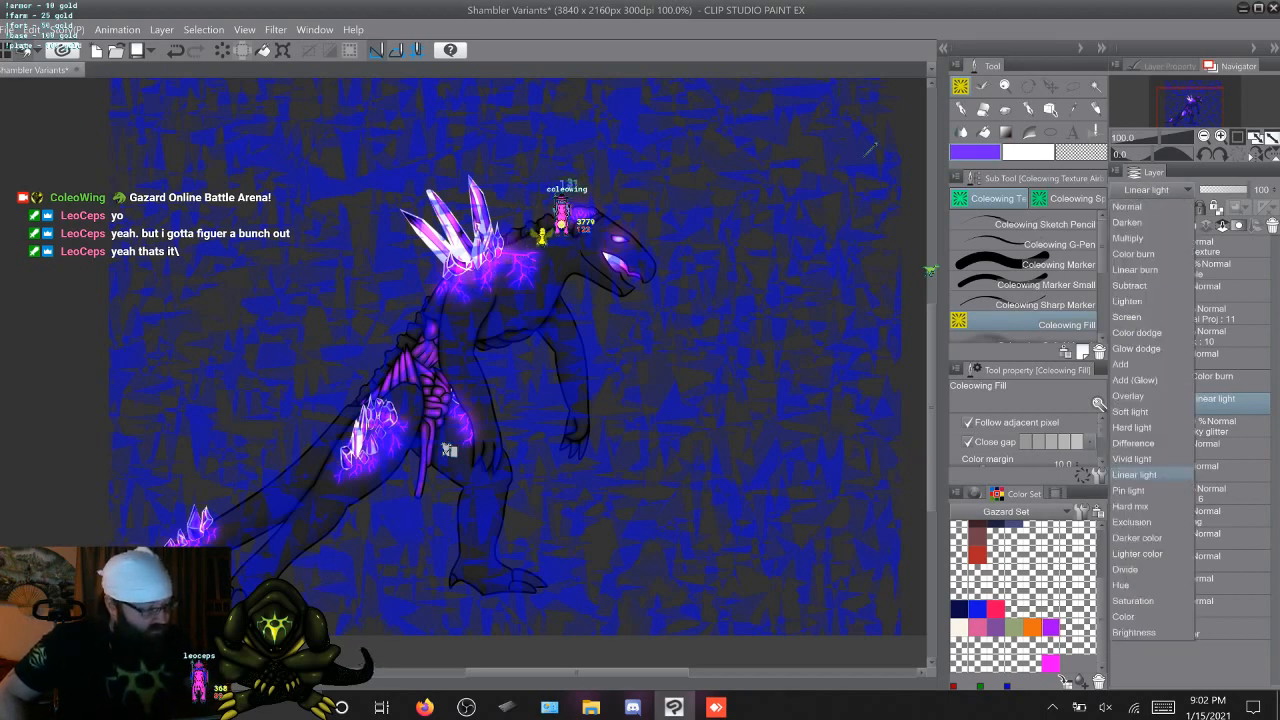
click(1134, 458)
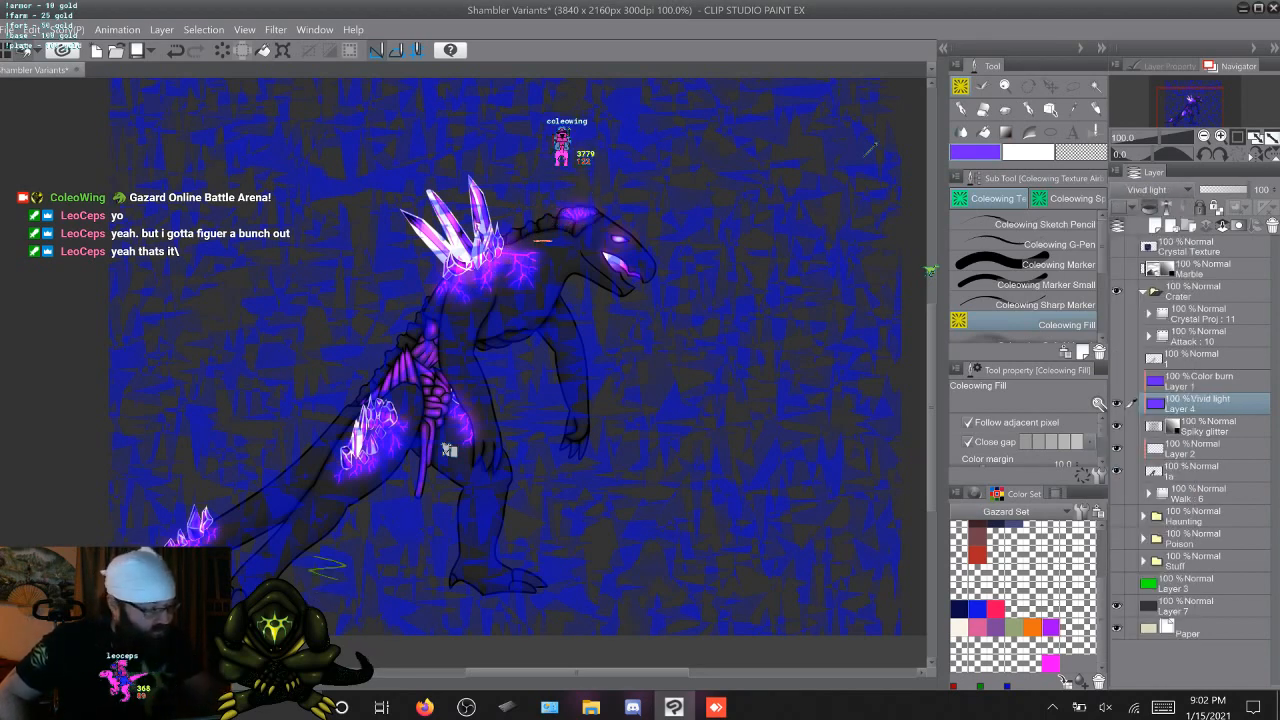
click(1146, 189)
click(1134, 443)
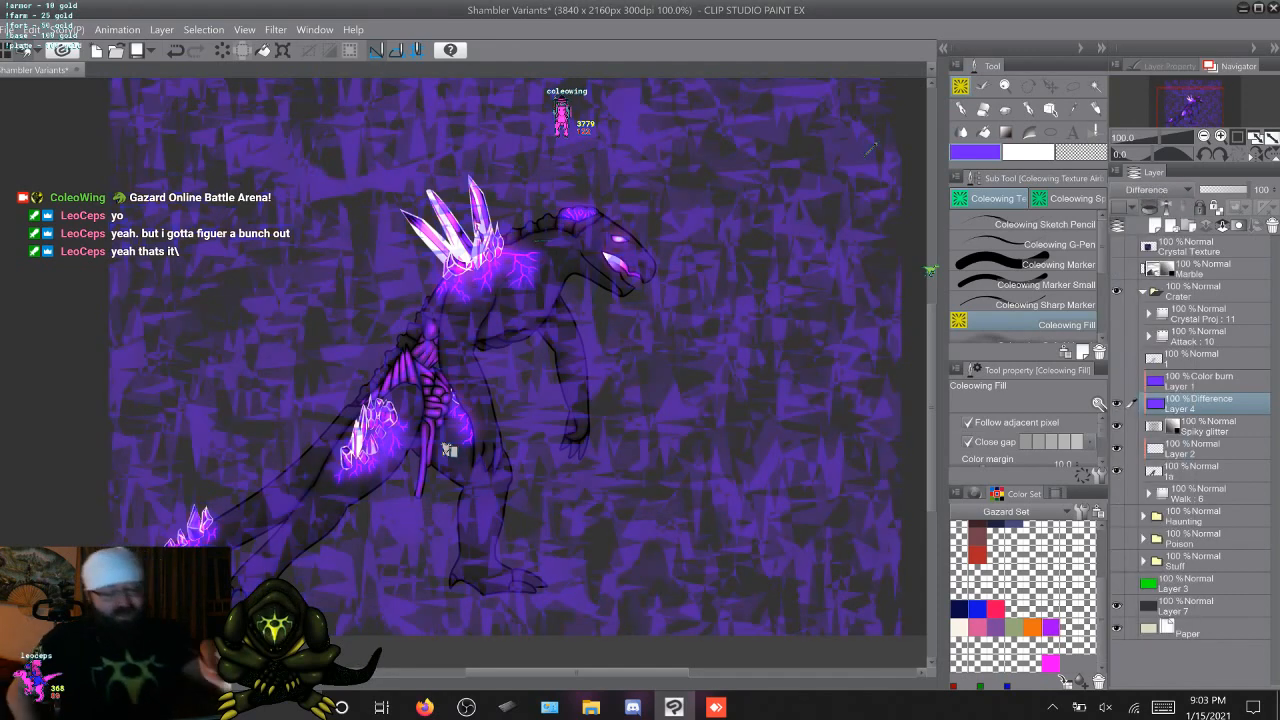
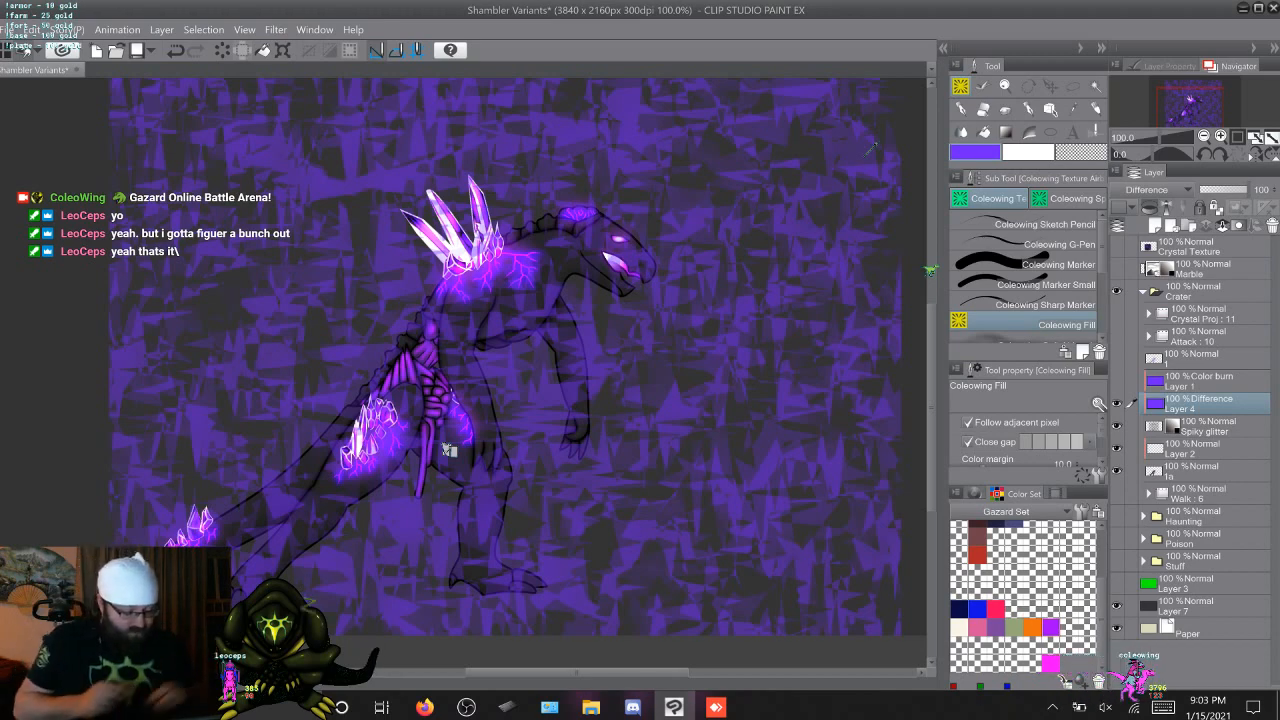
Open the Crystal Drone drawing from the desktop's Creature to Draw folder, then show and expand its Crystal layer folder
key(super+d)
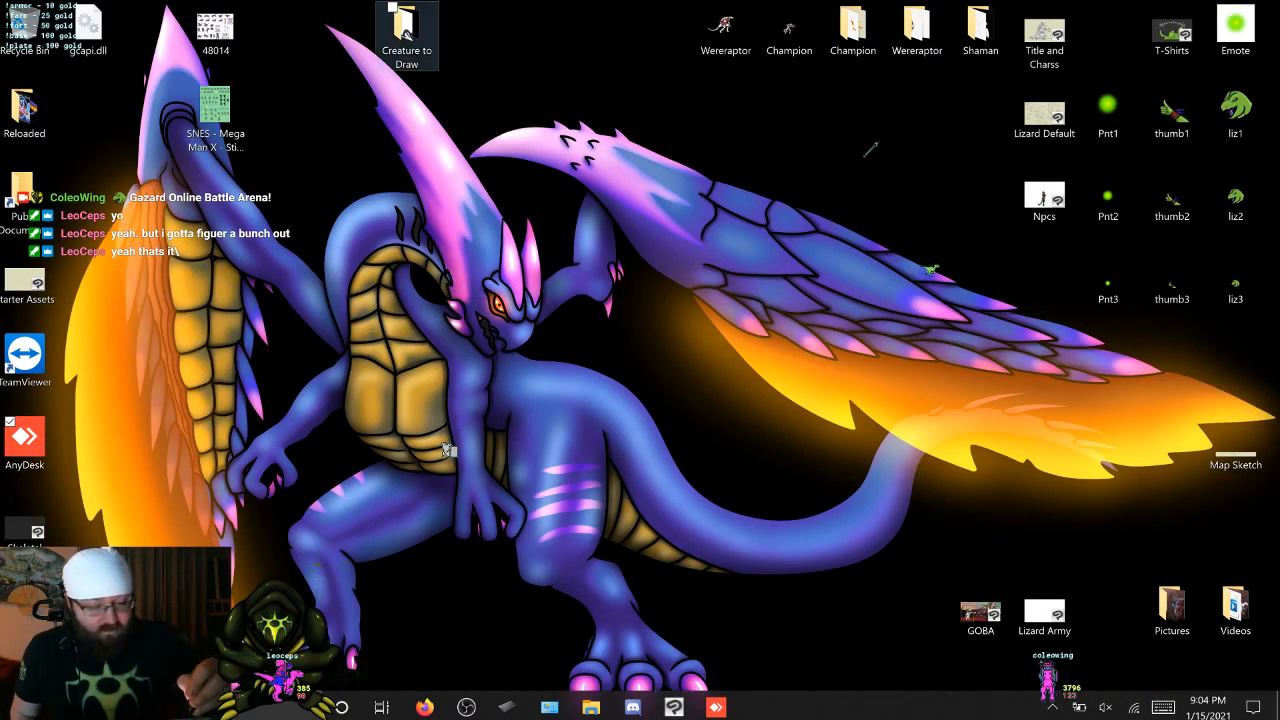
double_click(406, 30)
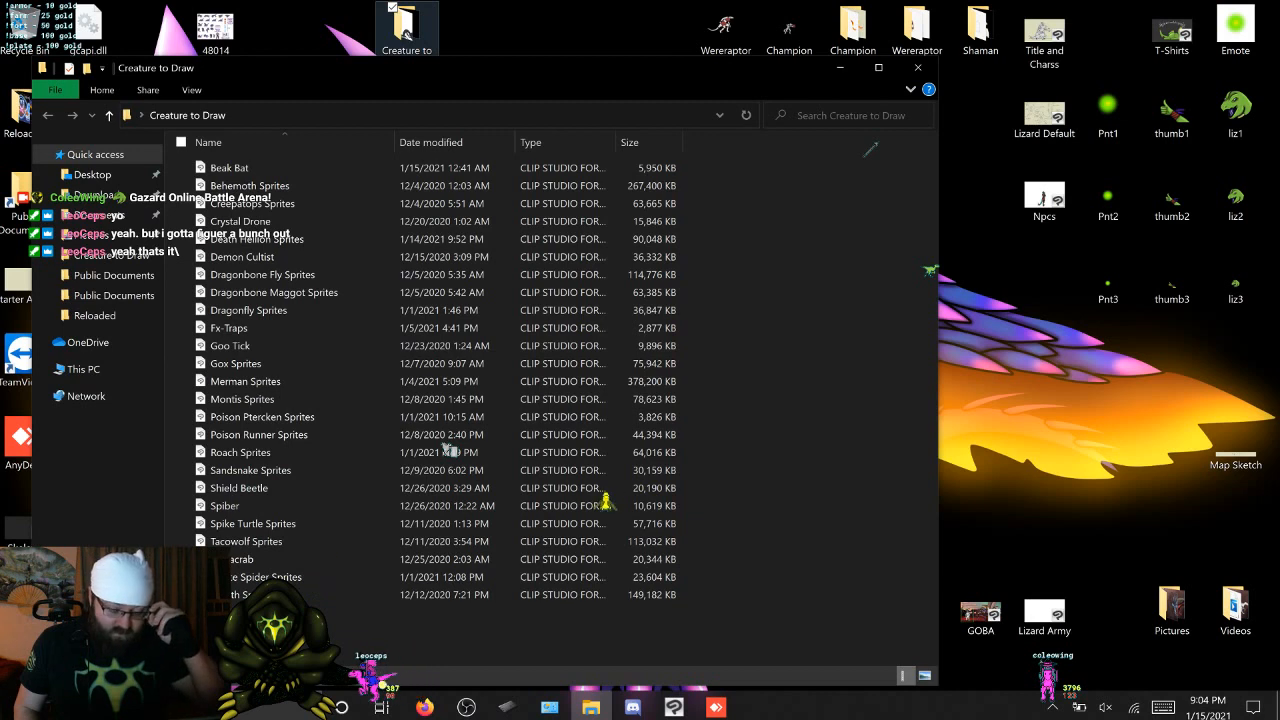
click(250, 221)
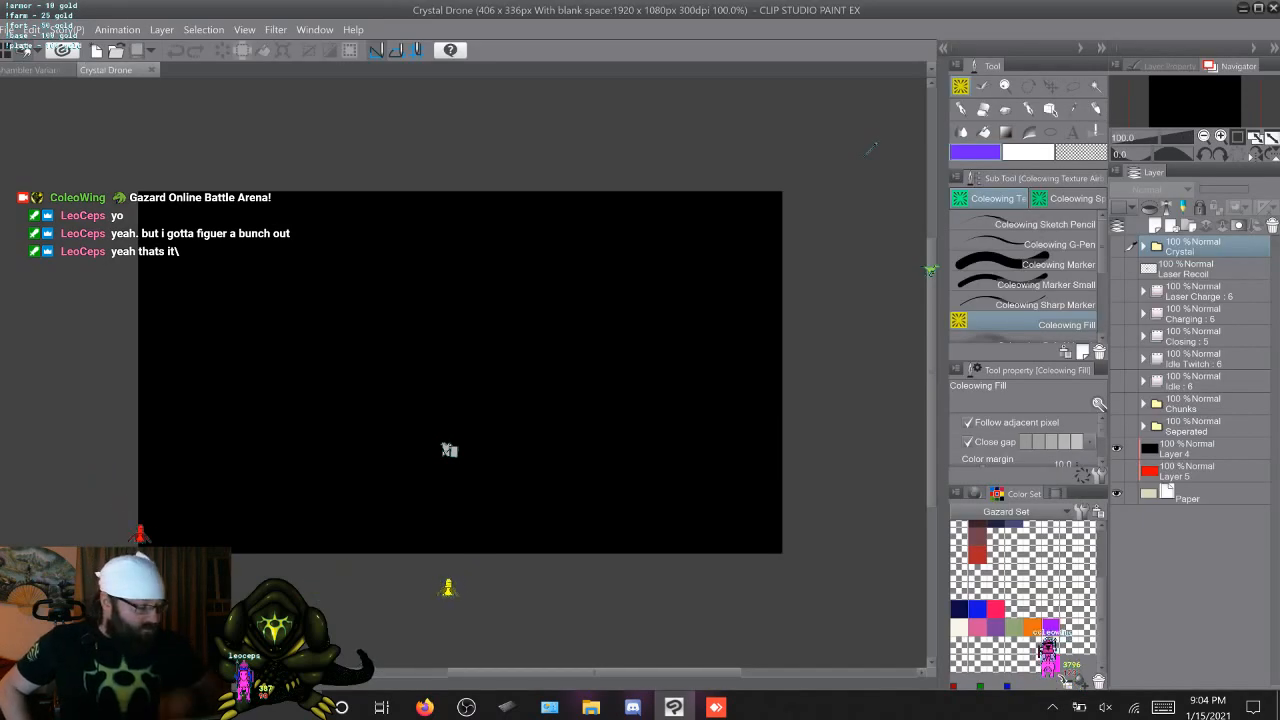
click(1117, 246)
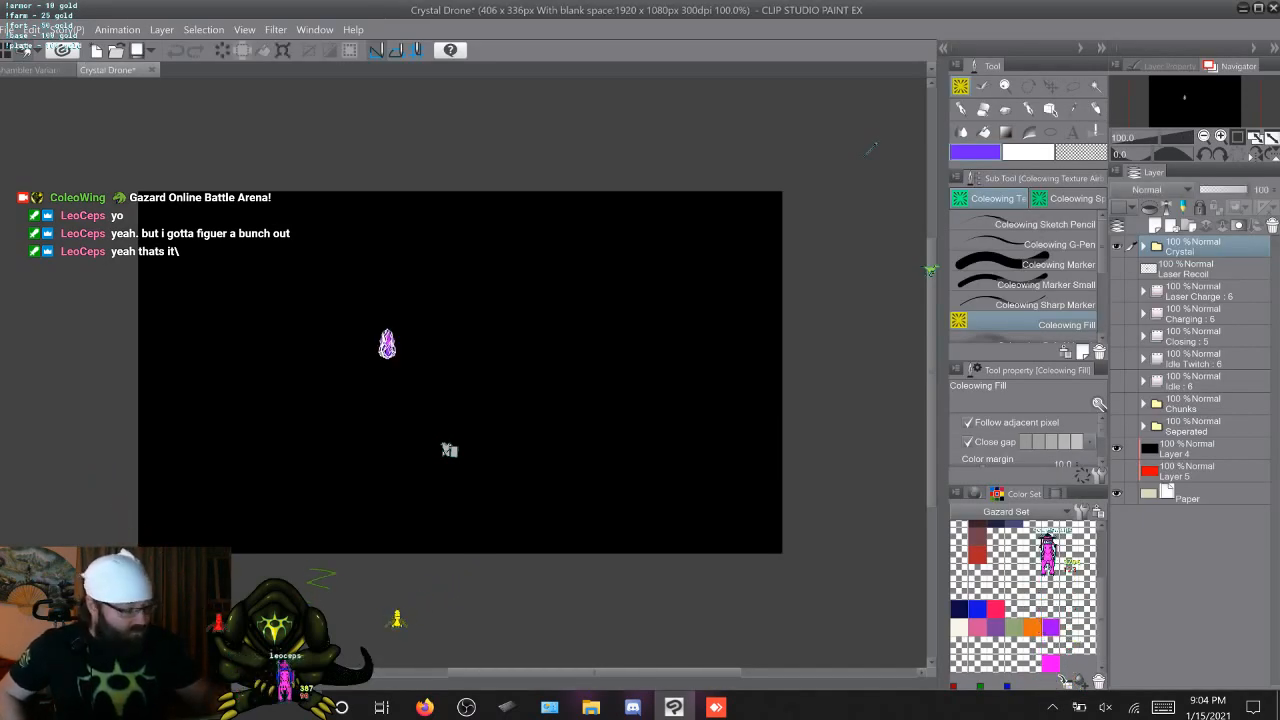
click(1144, 246)
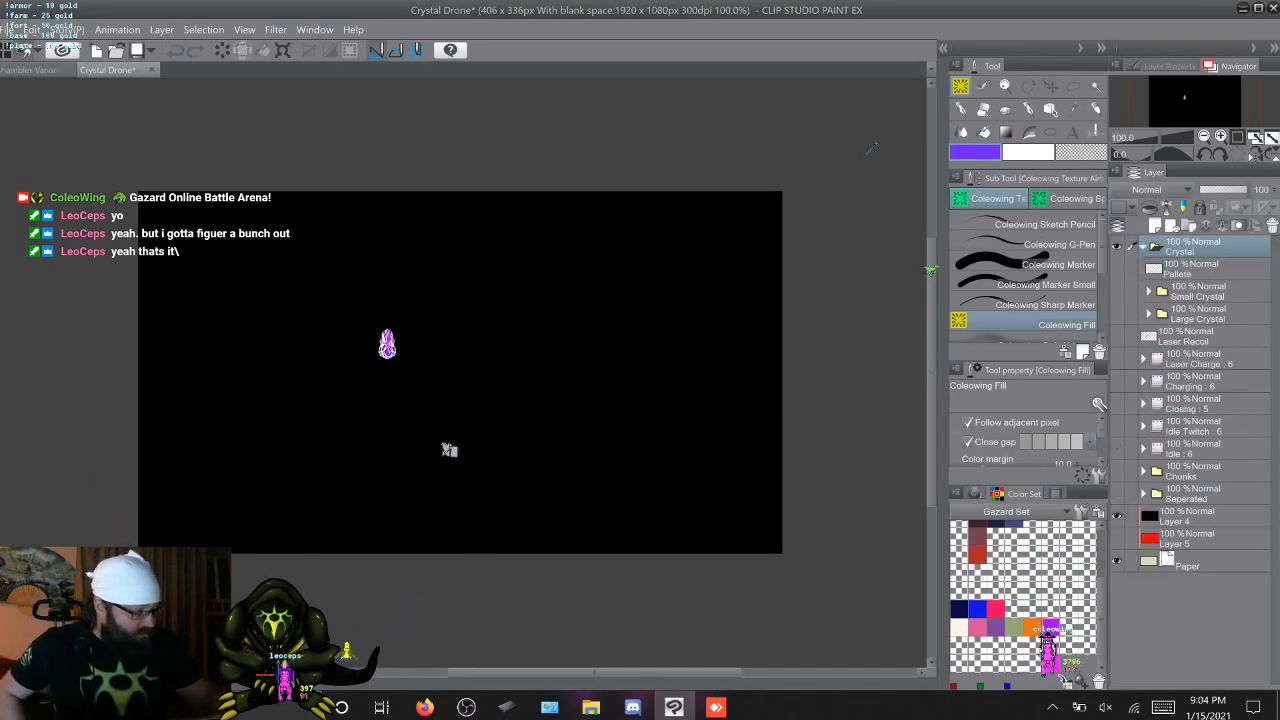
View the Large Crystal, Small Crystal and Pallete contents of the Crystal folder one at a time
click(1117, 313)
click(1149, 313)
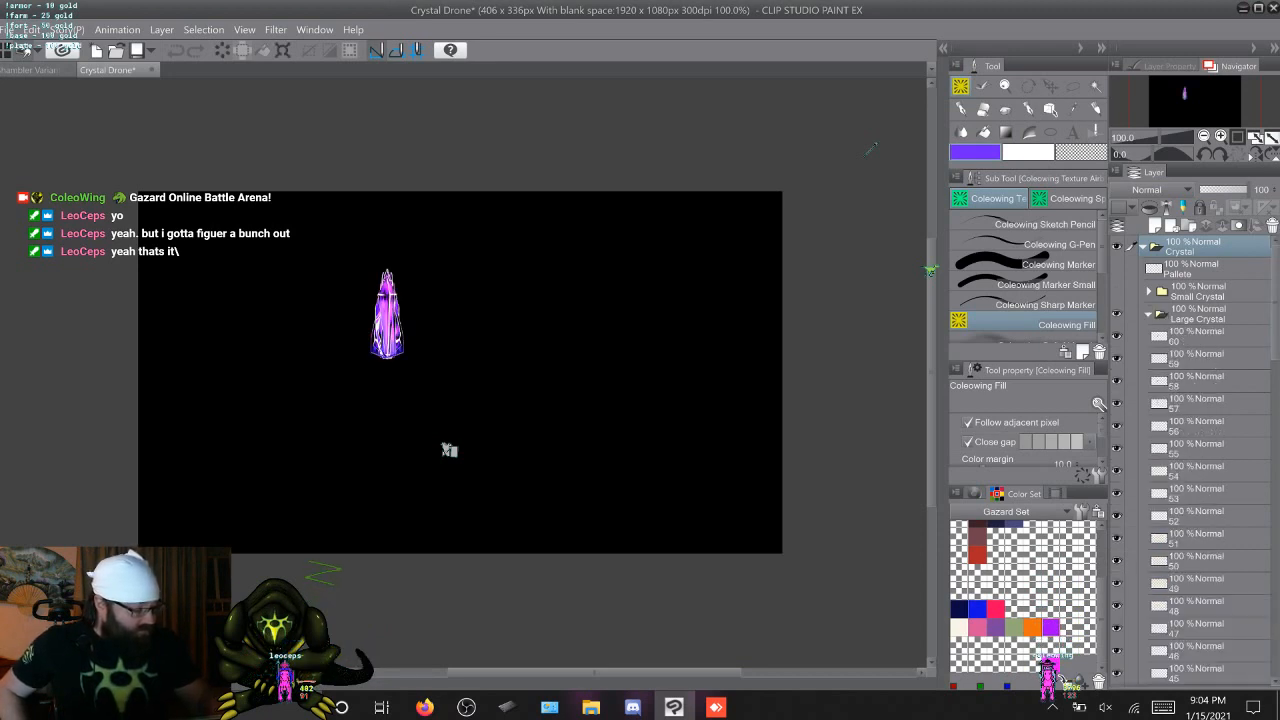
mouse_move(1275, 300)
mouse_down()
mouse_move(1275, 605)
mouse_move(1275, 300)
mouse_up()
click(1149, 313)
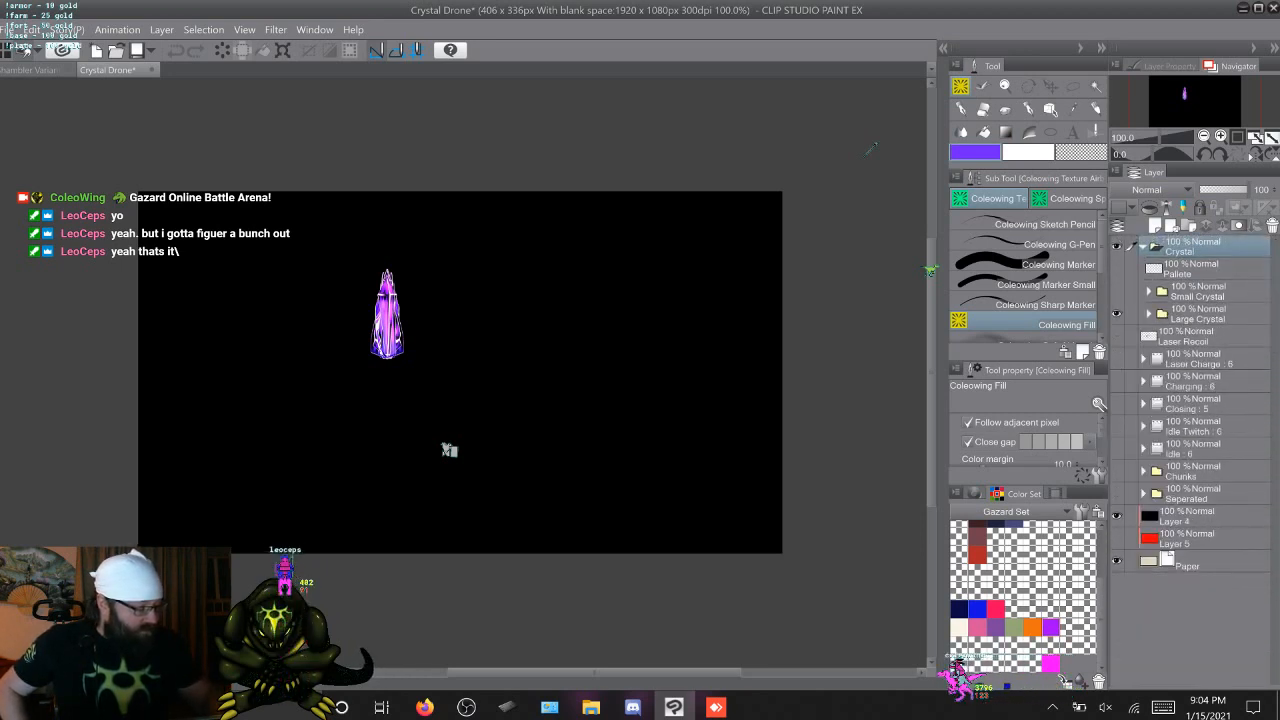
click(1117, 313)
click(1117, 291)
click(1149, 291)
click(1149, 291)
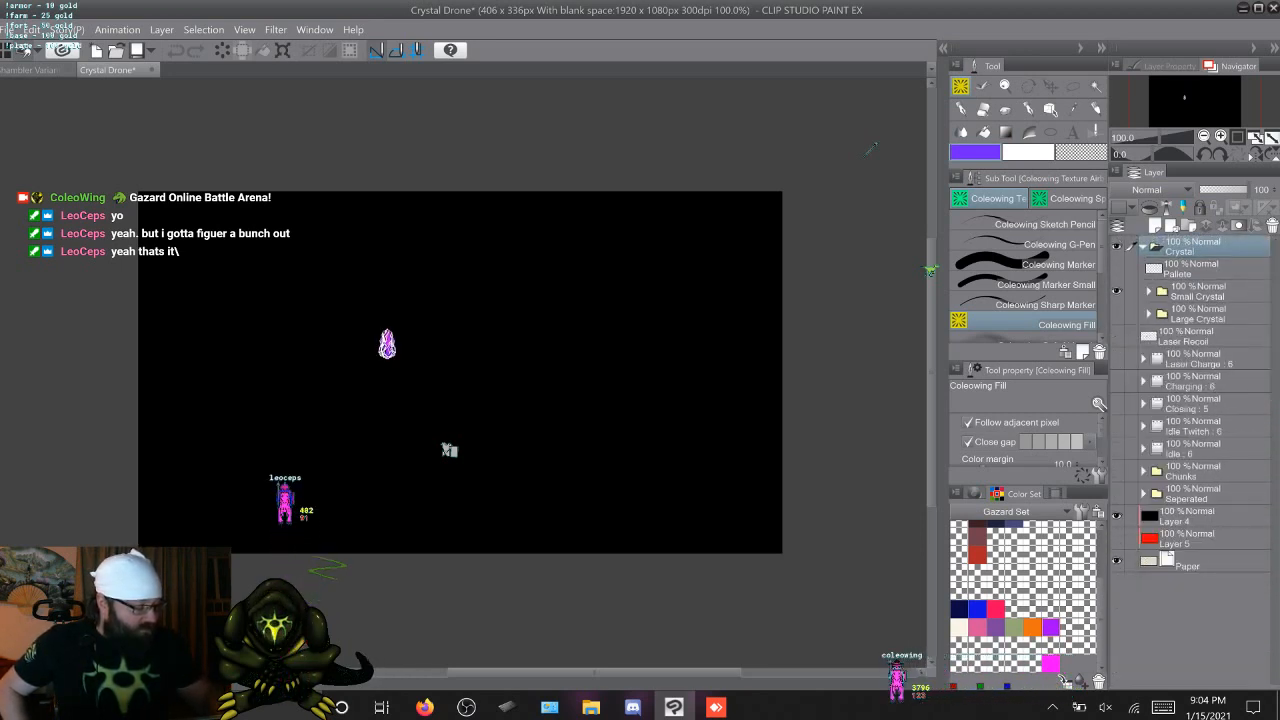
click(1117, 291)
click(1117, 268)
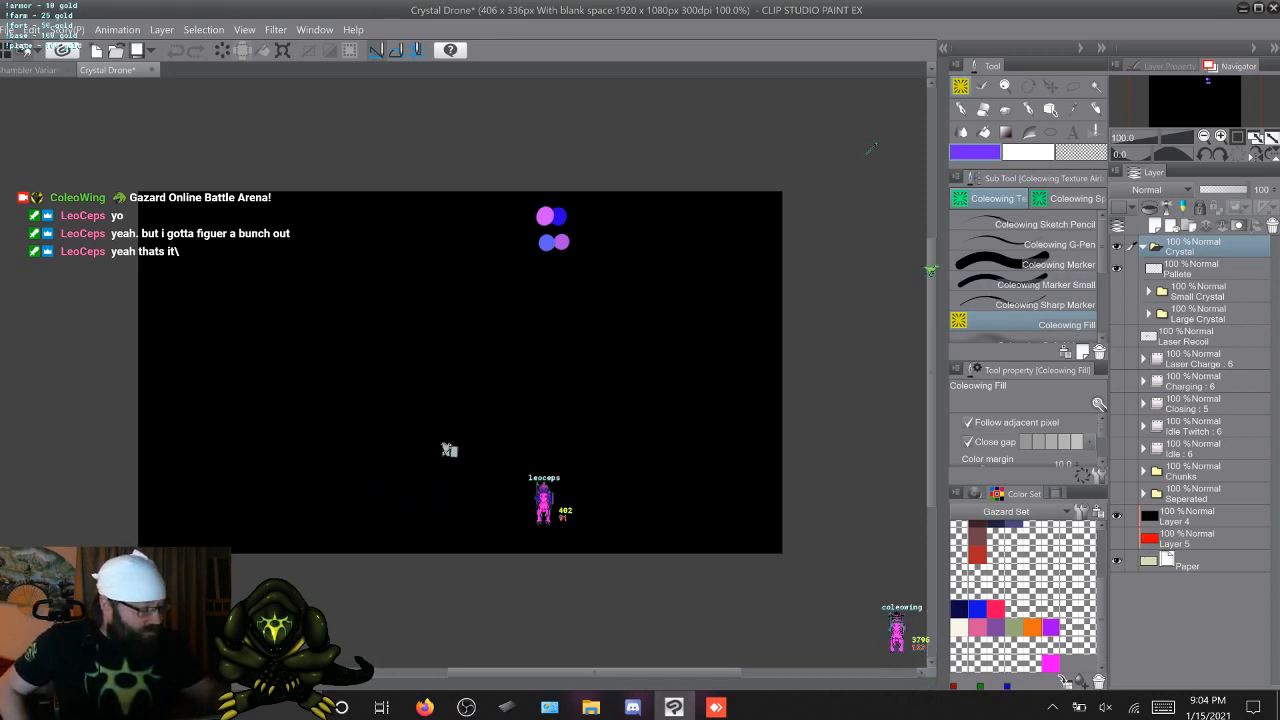
Hide the Crystal folder and view the Laser Charge and Charging animation folders of the drone
click(1144, 246)
click(1117, 246)
click(1117, 291)
click(1117, 291)
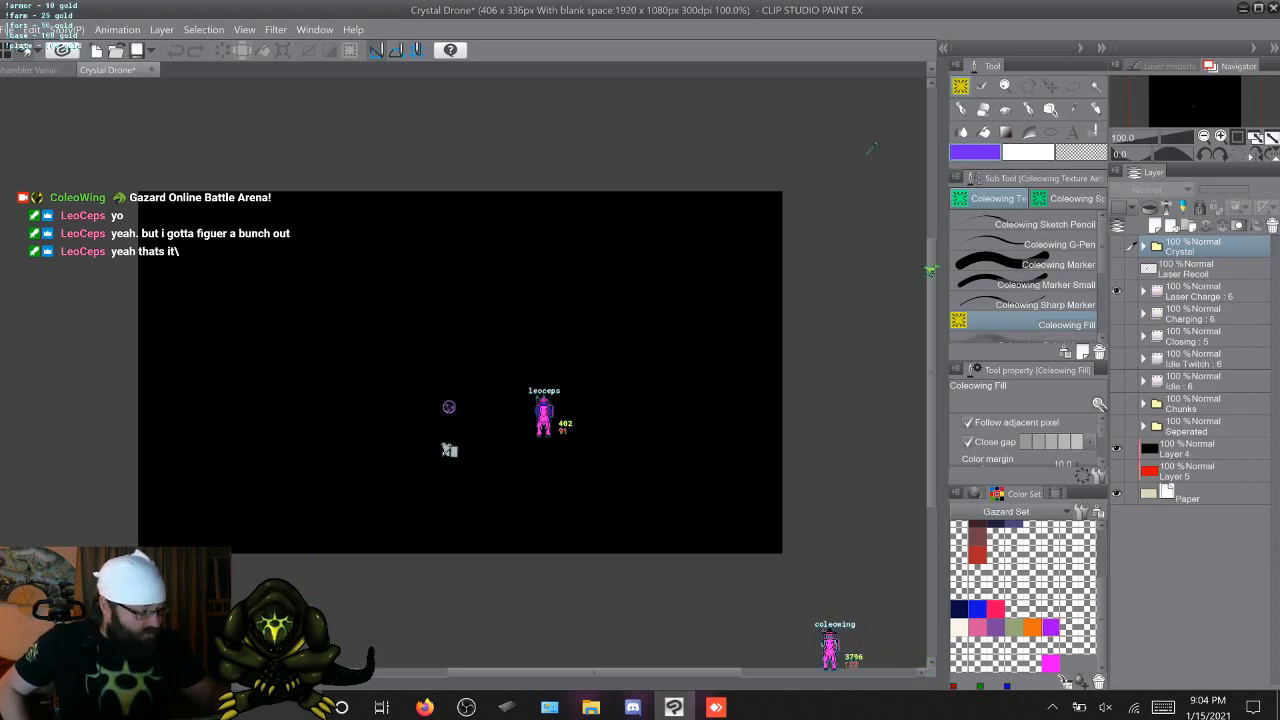
click(1117, 291)
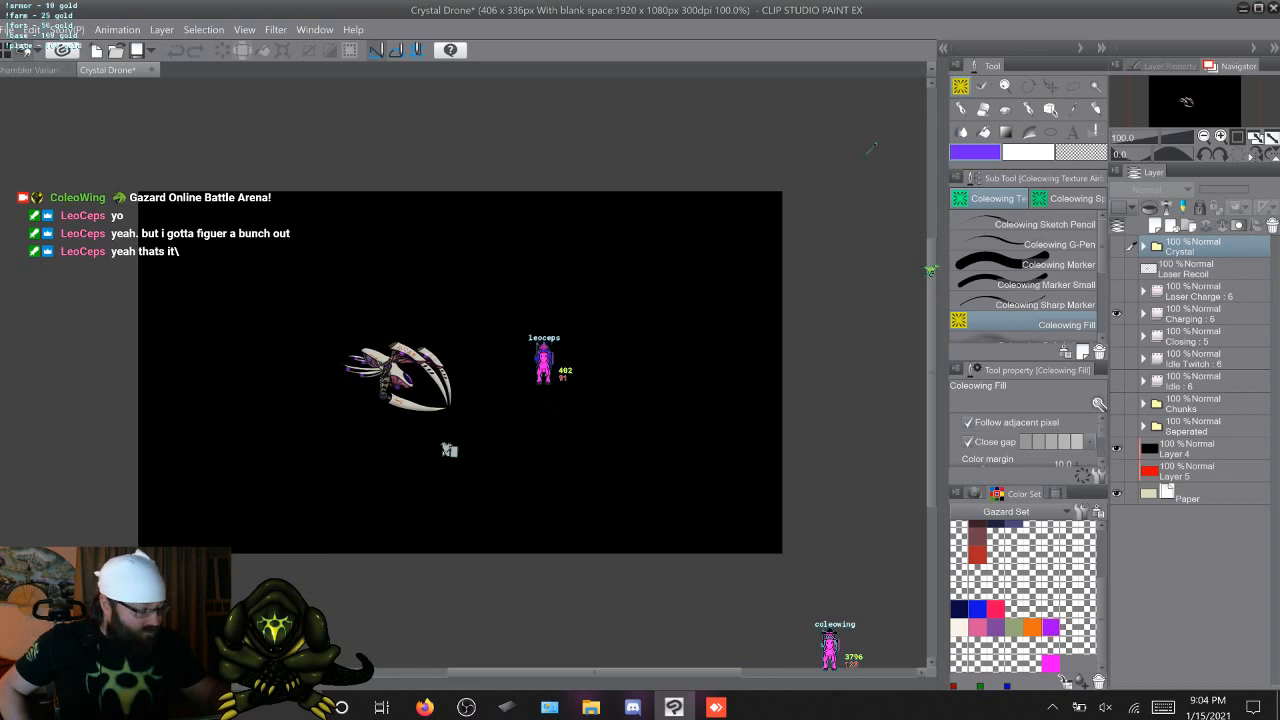
click(1199, 291)
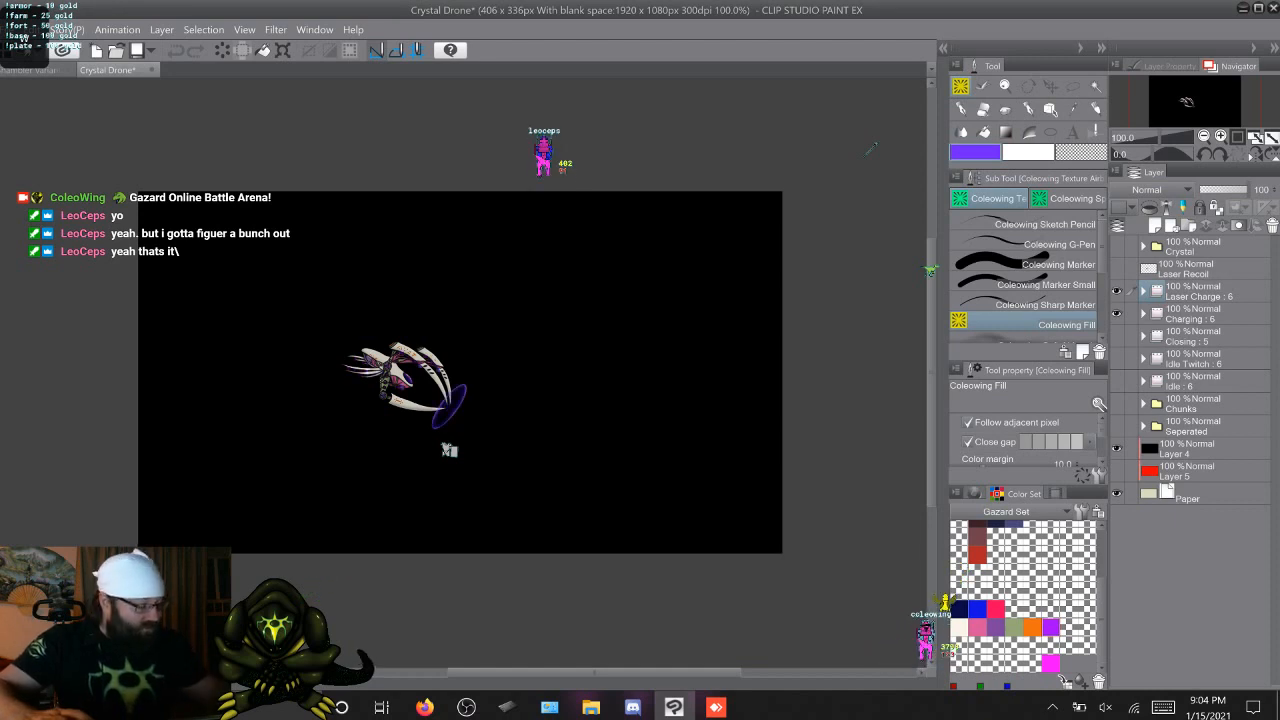
View the drone's Closing, Idle Twitch and Idle animation folders one after another
click(1117, 314)
click(1117, 336)
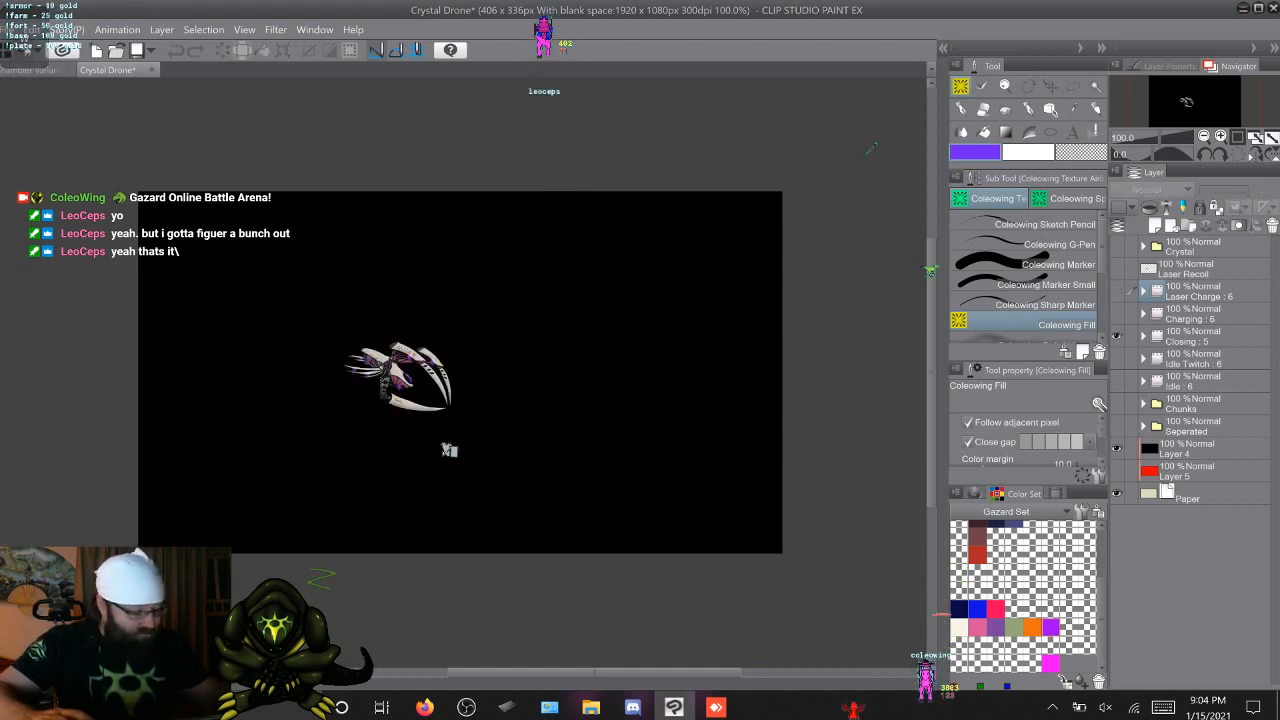
click(1199, 336)
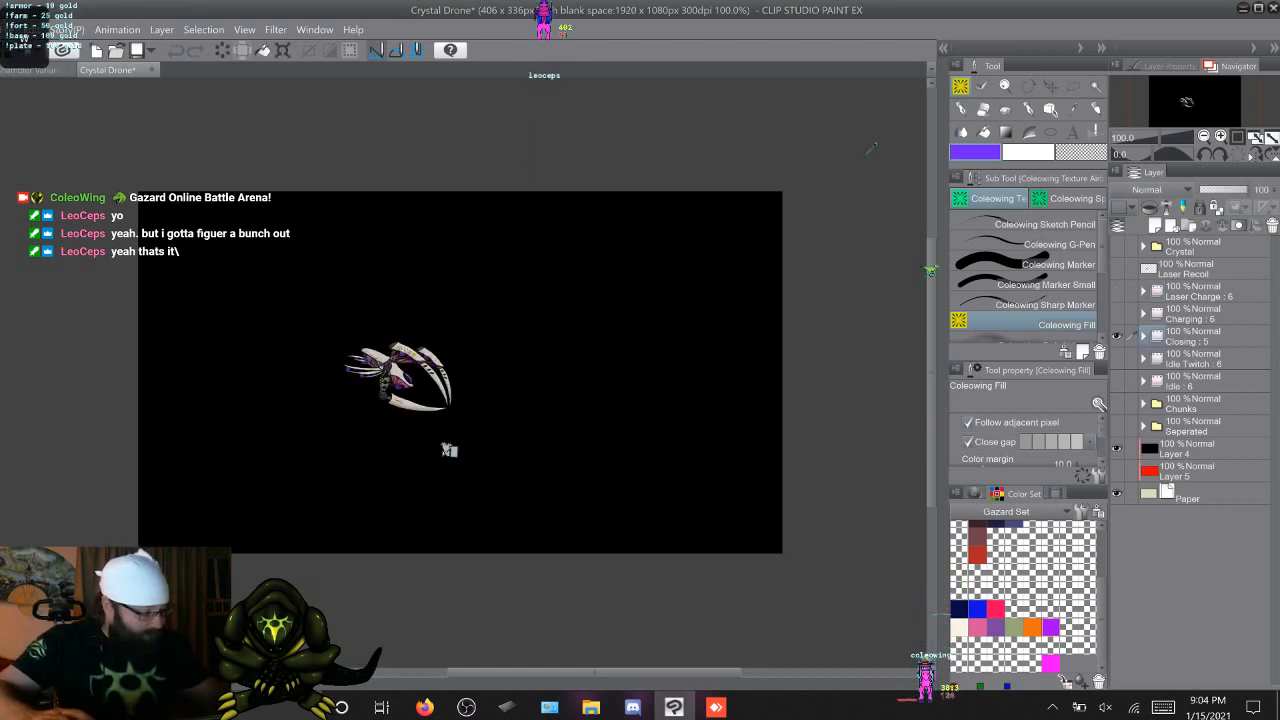
click(1117, 336)
click(1117, 359)
click(1199, 359)
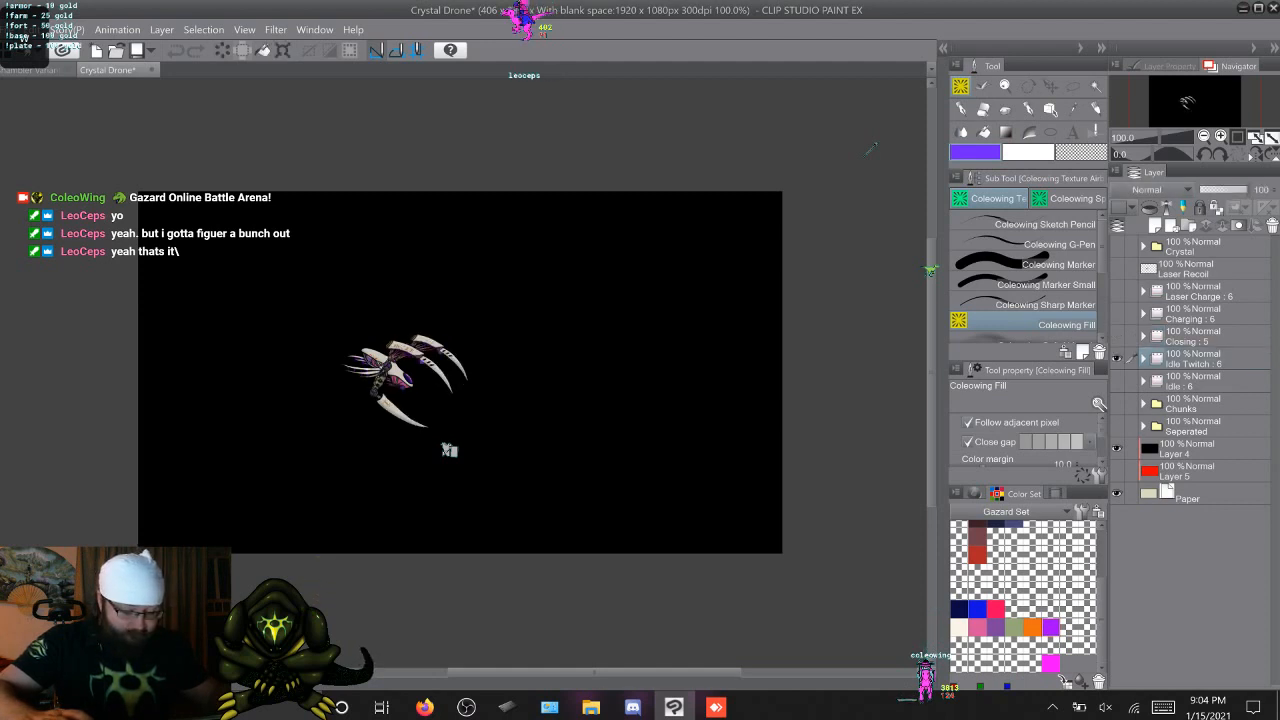
click(1117, 359)
click(1117, 381)
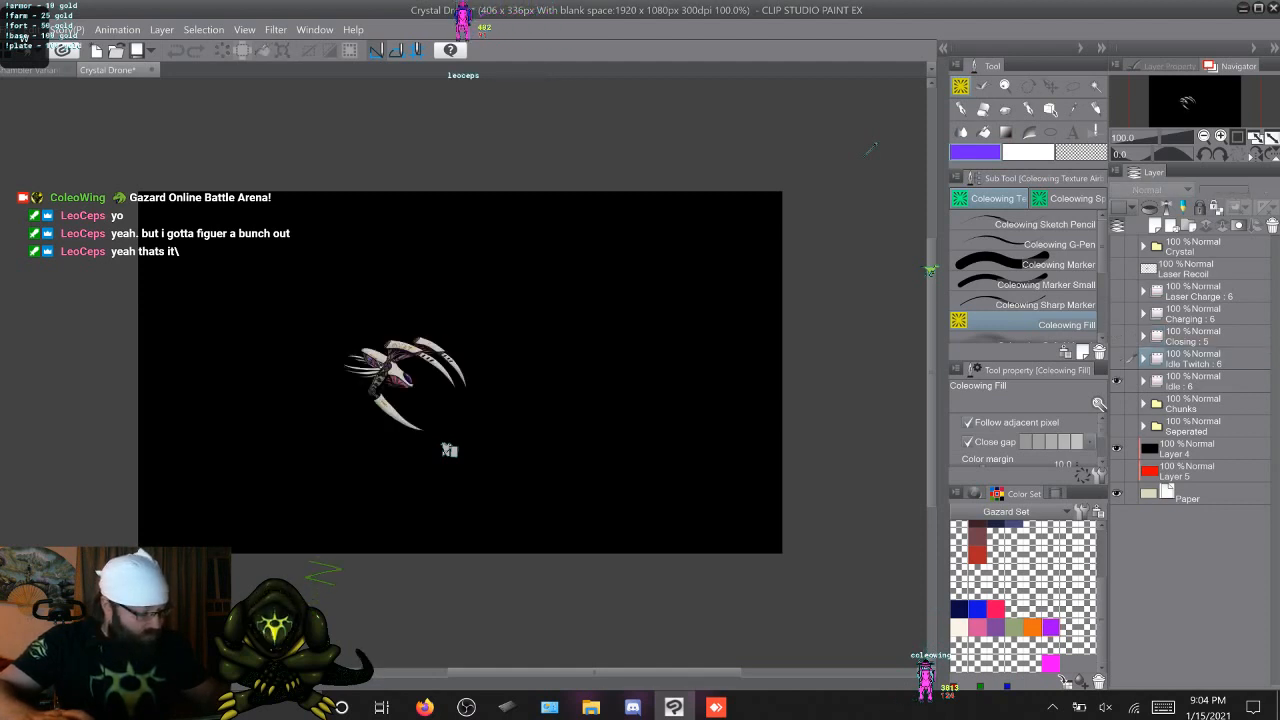
click(1199, 382)
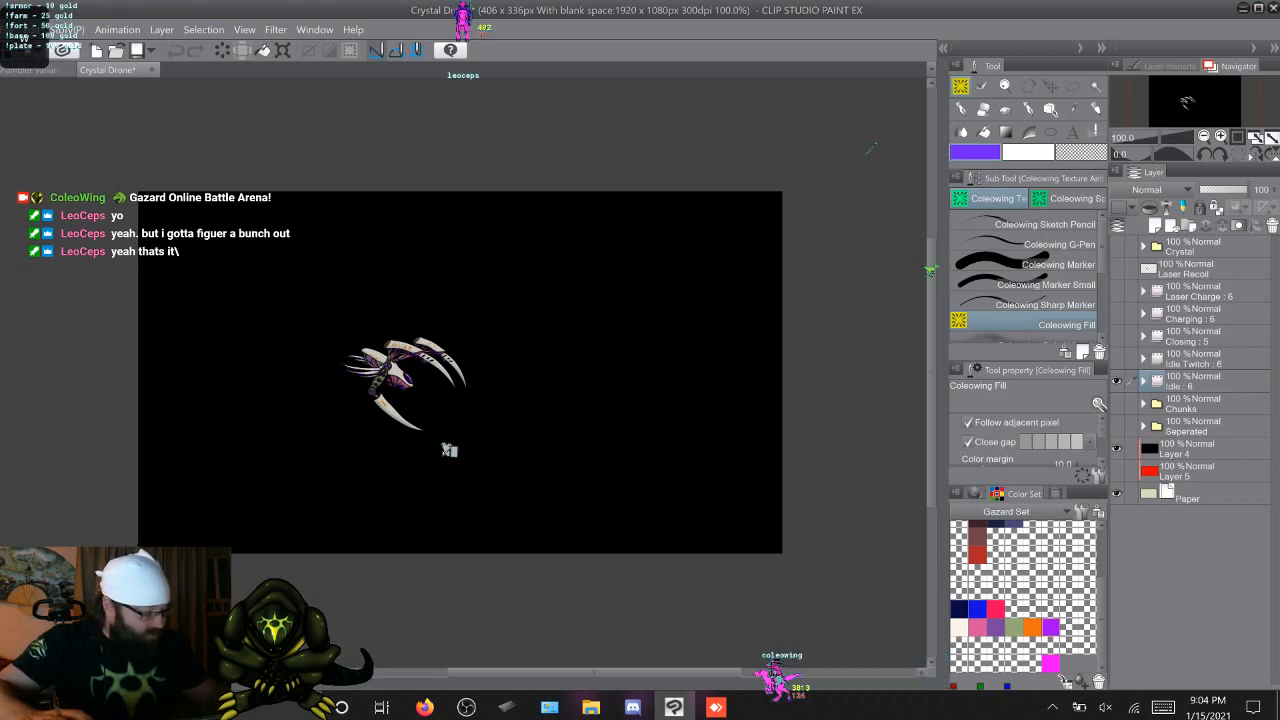
View the Chunks and Seperated folders in turn, leaving both and the Idle folder hidden
click(1117, 381)
click(1117, 404)
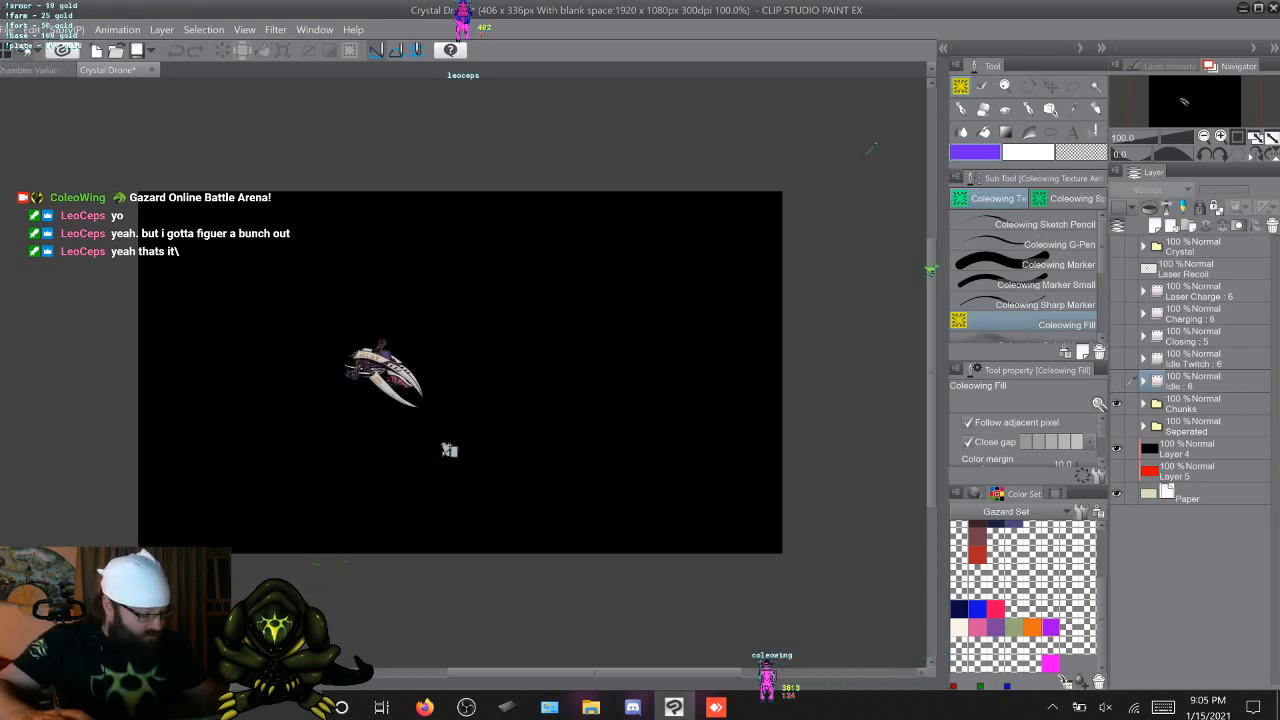
click(1117, 404)
click(1117, 426)
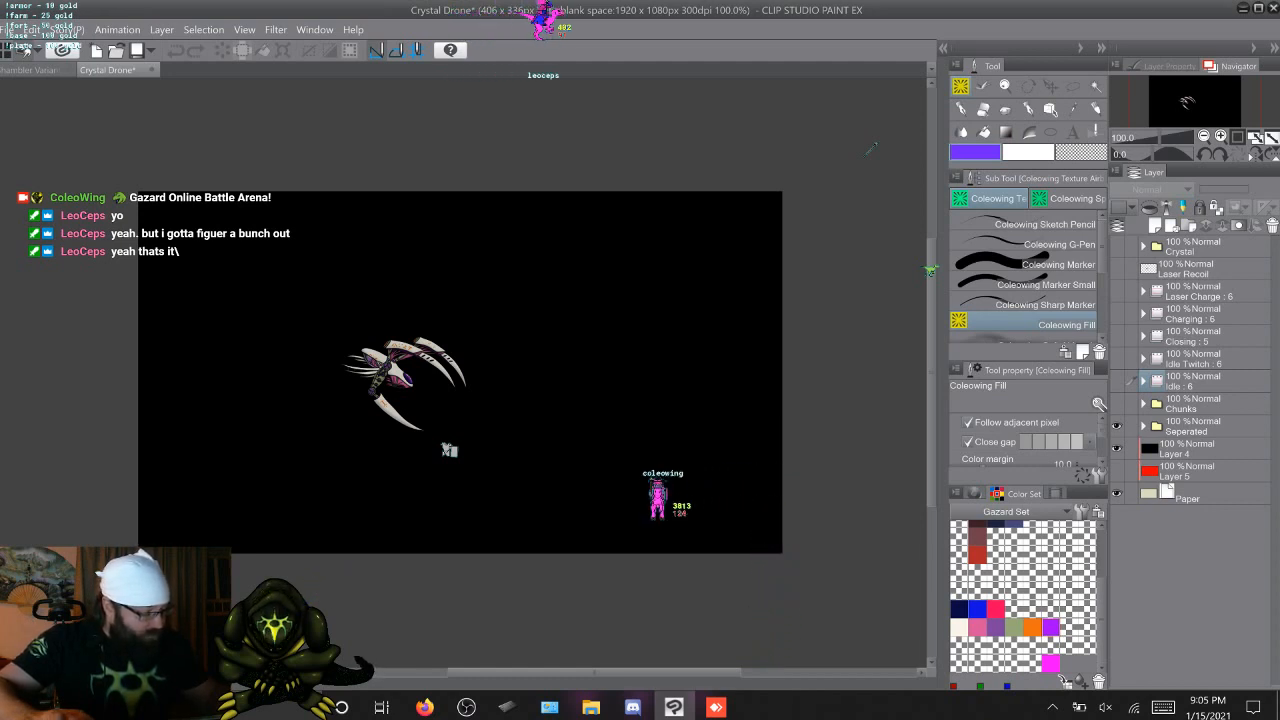
click(1117, 426)
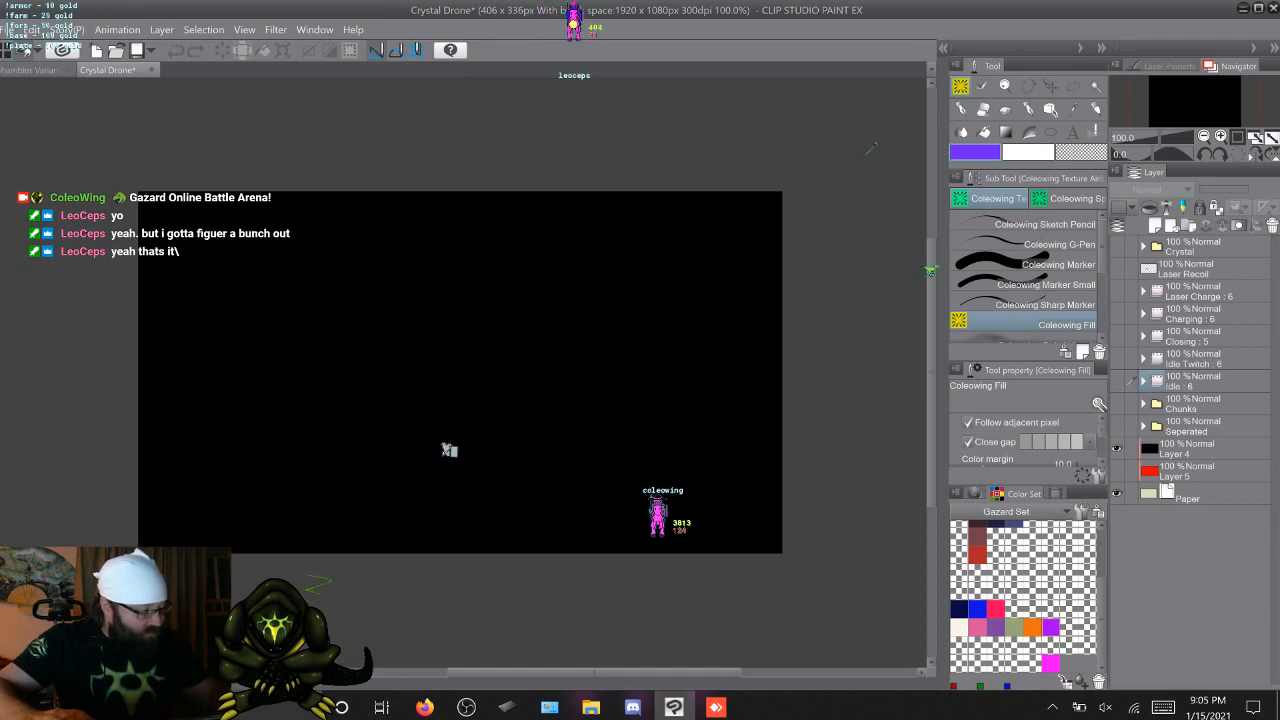
Show the Laser Charge and Charging animation folders together and view the charge effect on the drone
click(1117, 313)
click(1117, 313)
click(1117, 291)
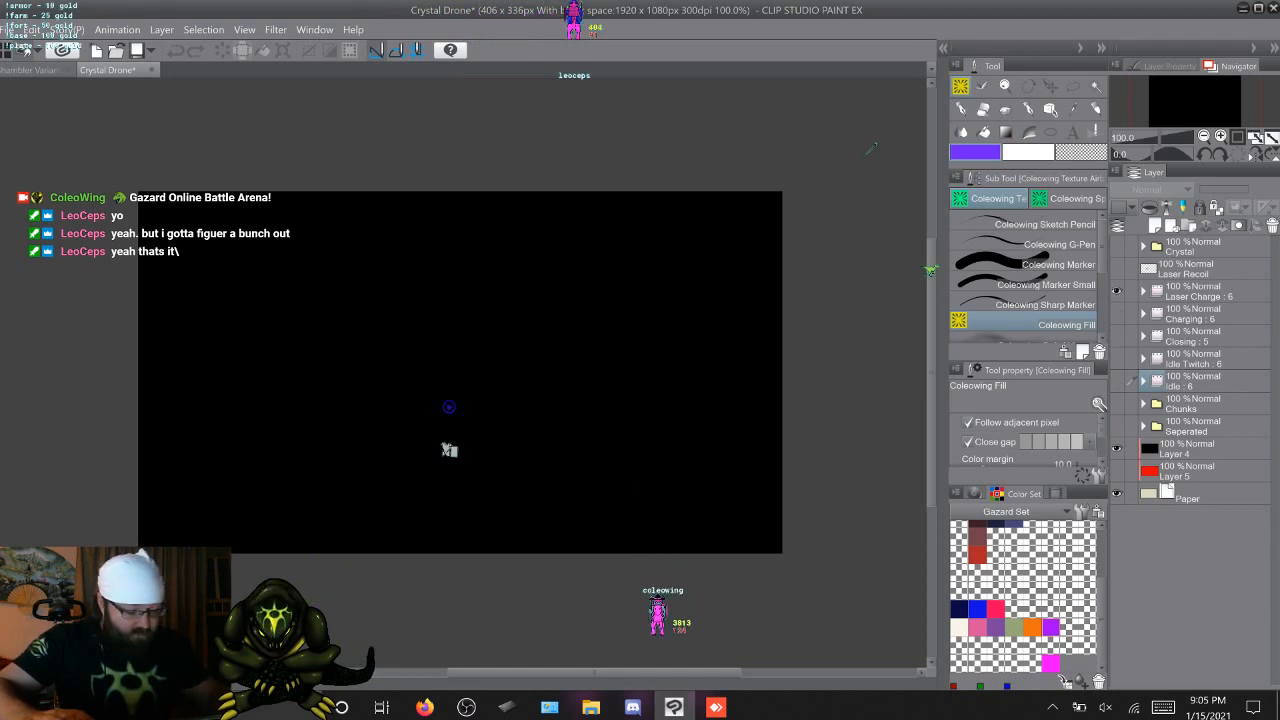
click(1117, 313)
click(1200, 291)
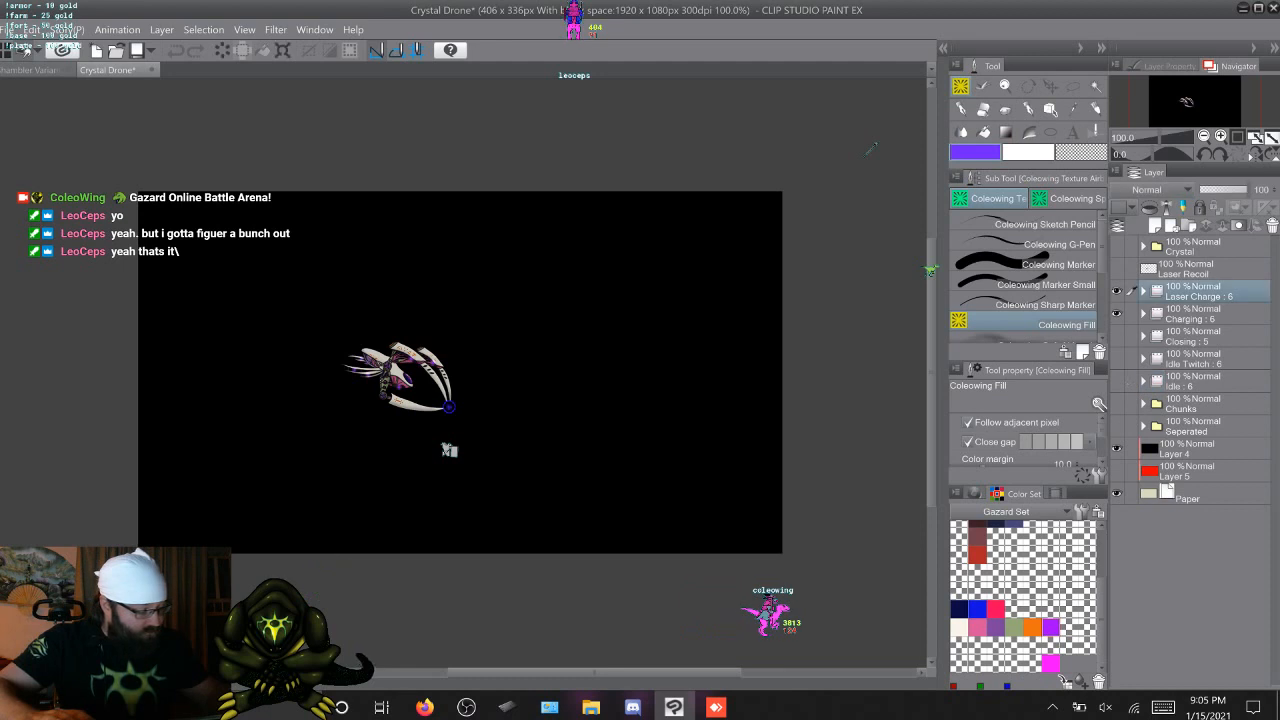
key(w)
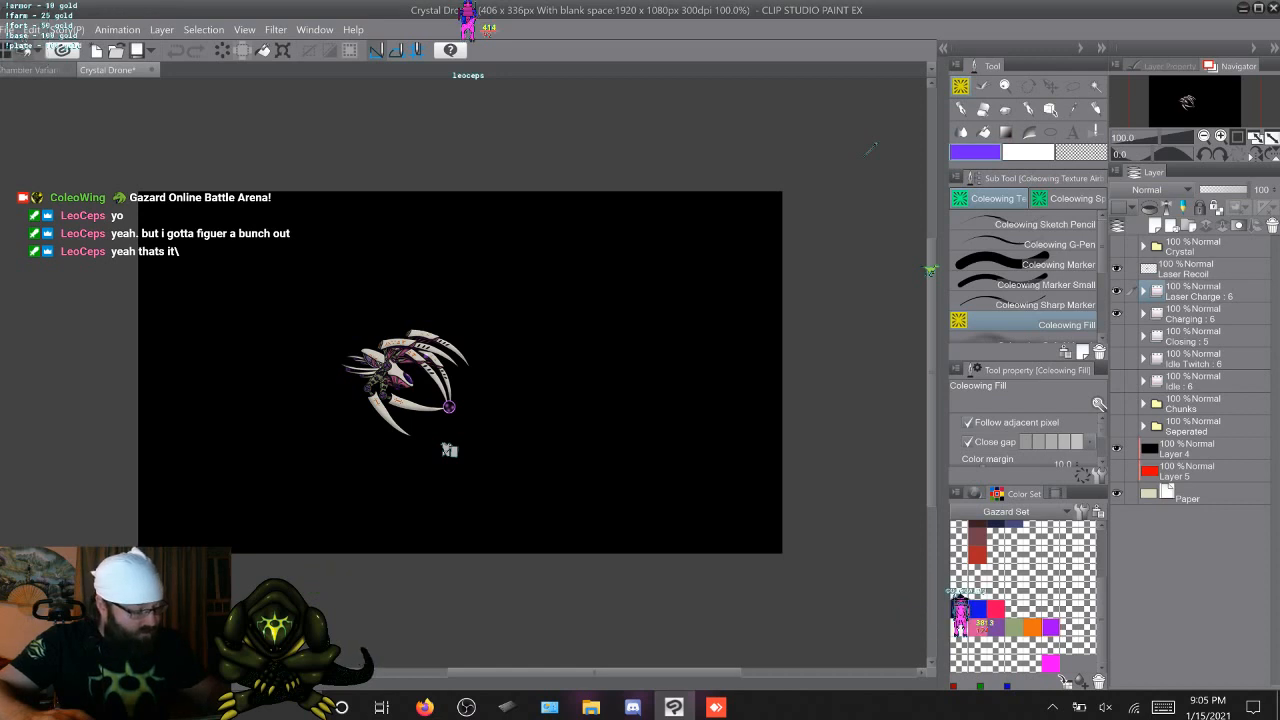
Show the Crystal folder again and view its Pallete, Small Crystal and Large Crystal artwork
click(1117, 268)
click(1117, 246)
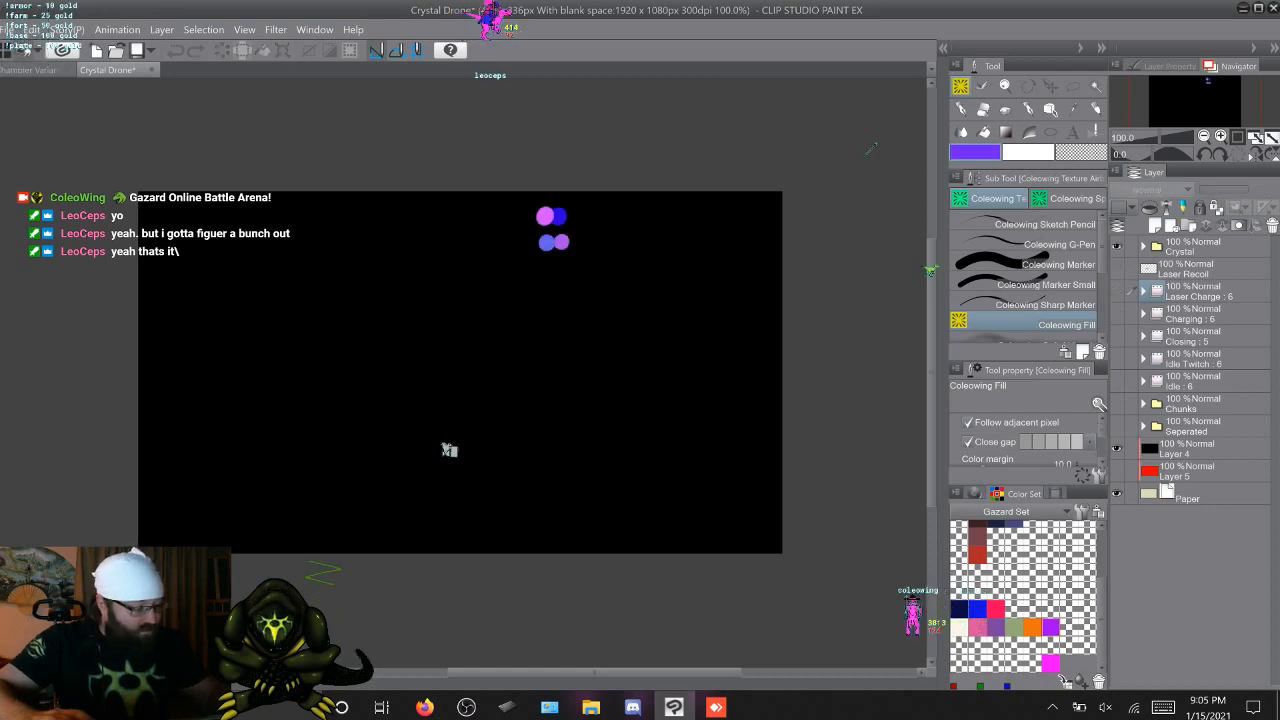
click(1192, 246)
click(1143, 246)
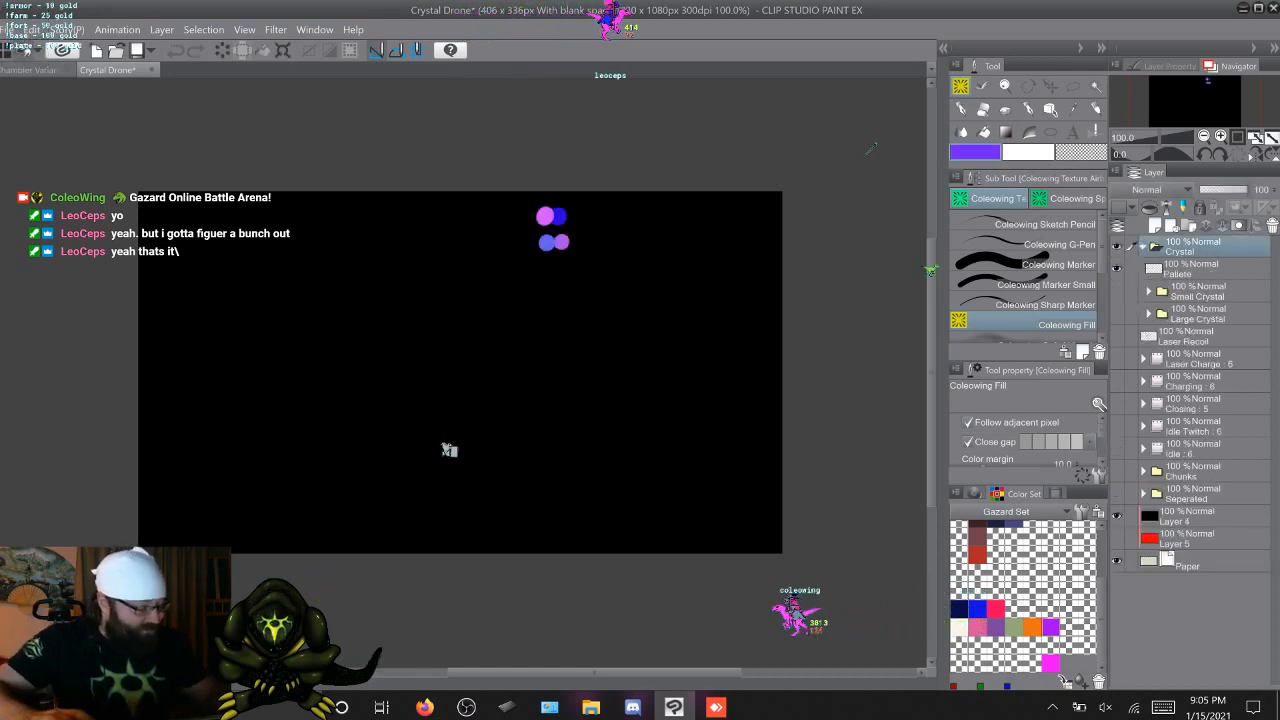
click(1117, 291)
click(1117, 268)
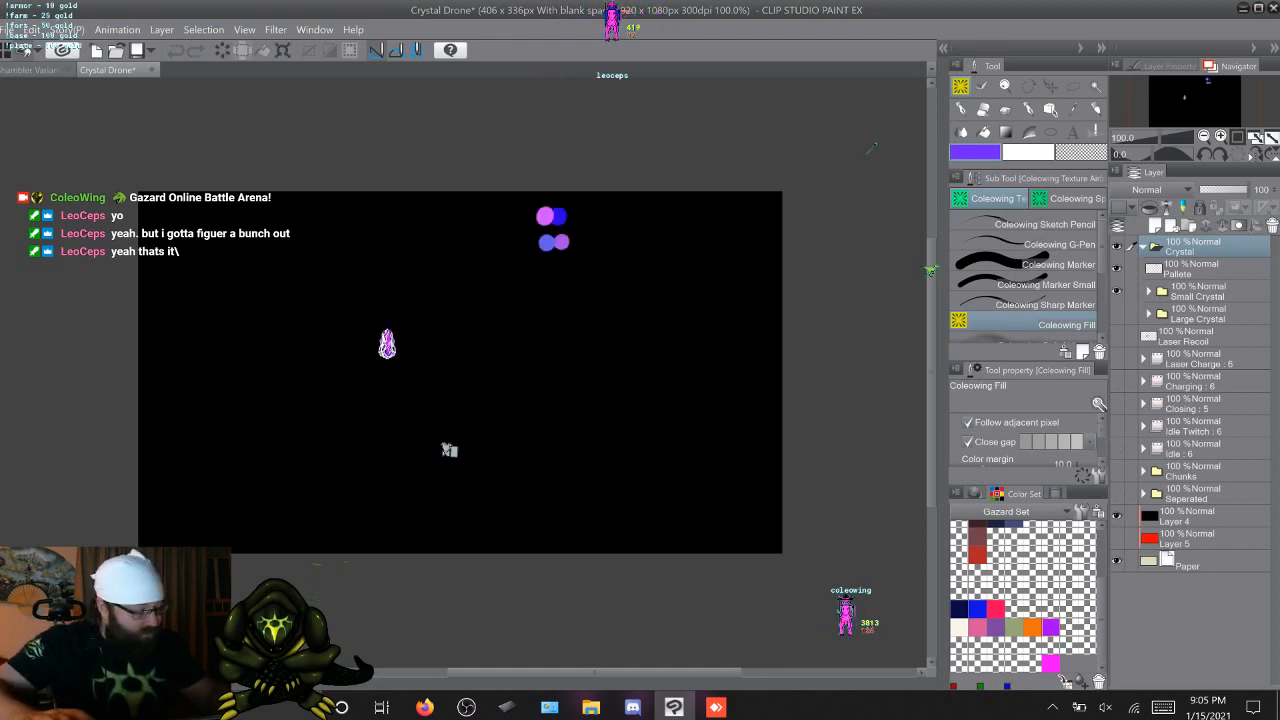
click(1117, 268)
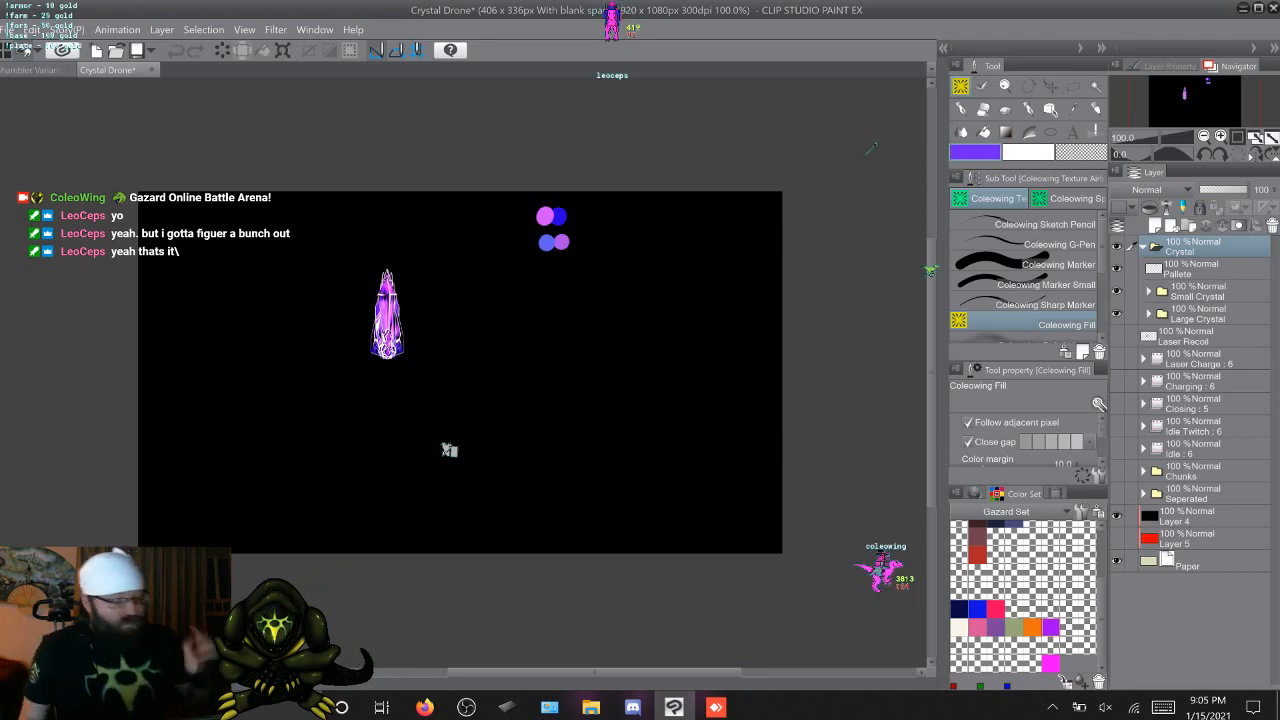
Return to the Shambler Variants drawing and delete Layer 2 above walk layer 1a
key(ctrl+Tab)
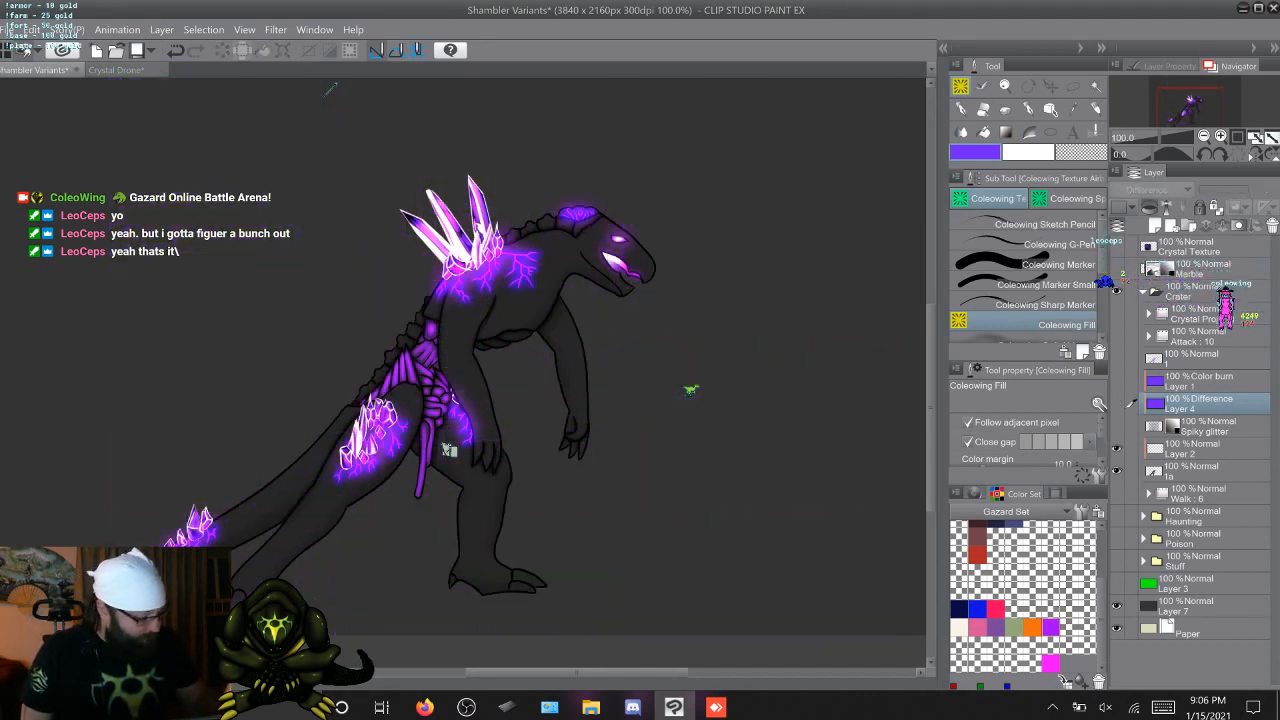
click(1198, 448)
right_click(1198, 448)
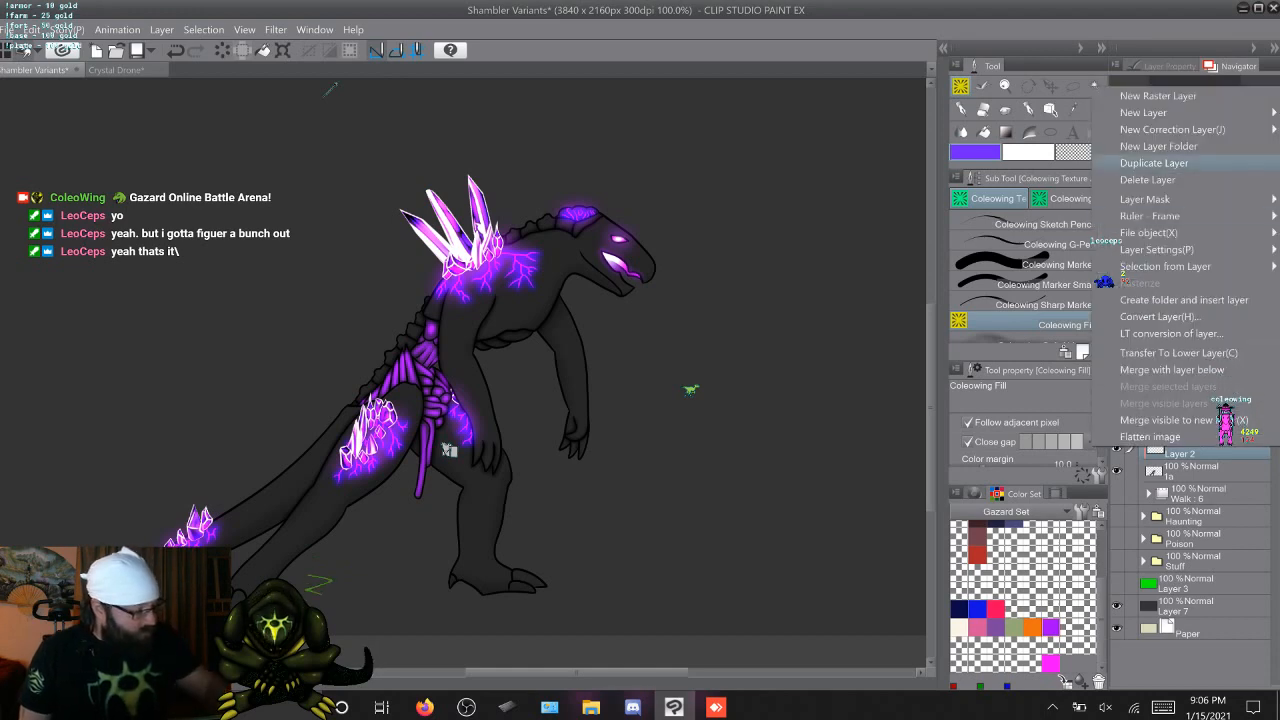
click(1148, 179)
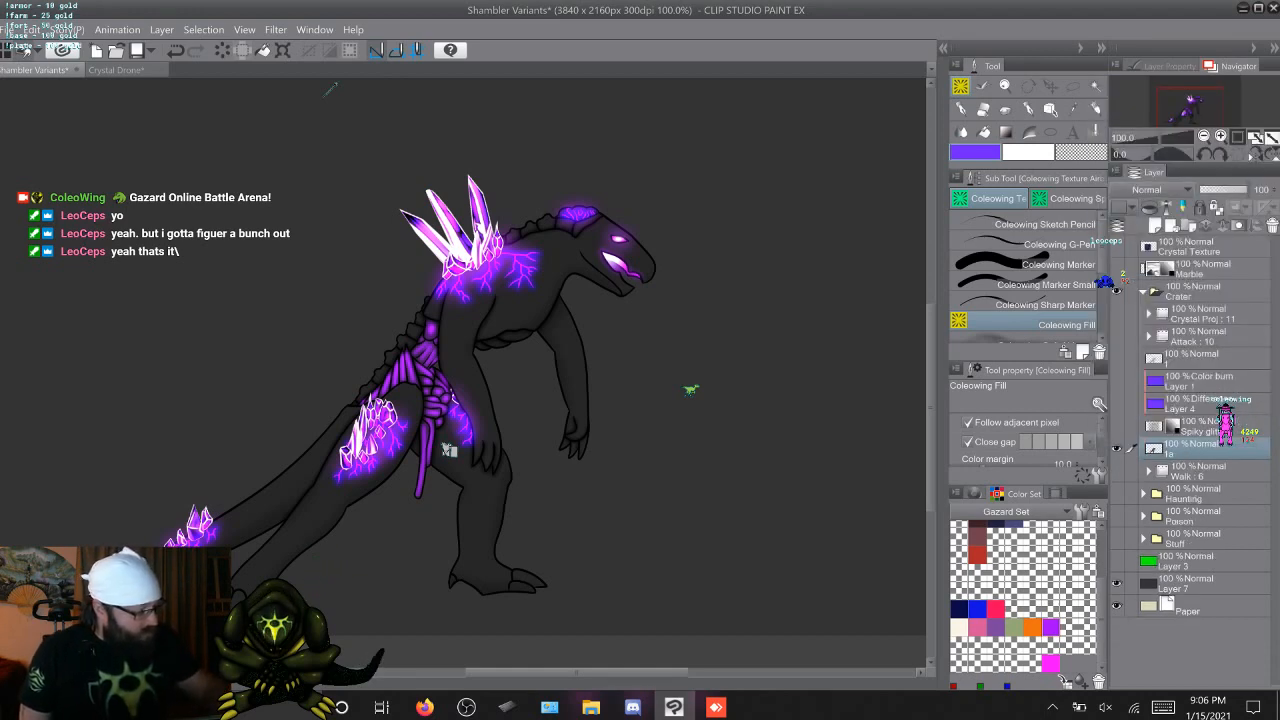
Show the Crystal Texture layer, move it directly above layer 1a and clip it to the creature
key(ctrl+z)
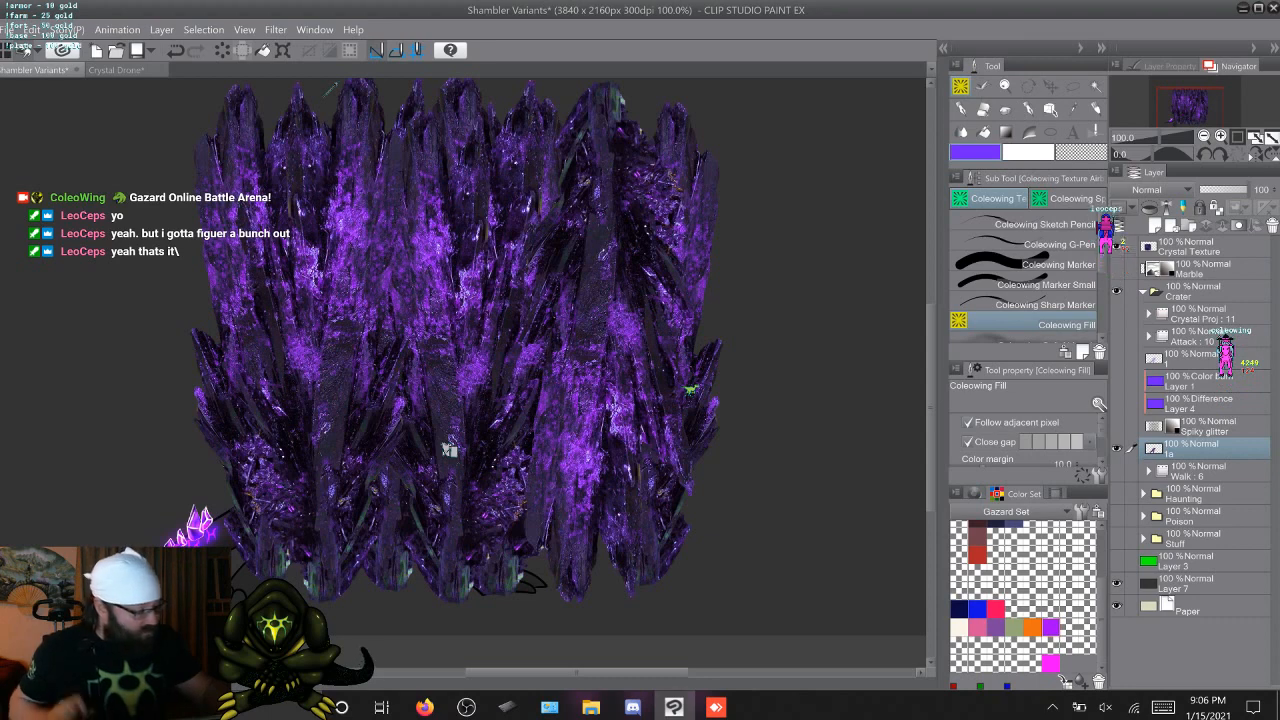
drag(1190, 246, 1195, 428)
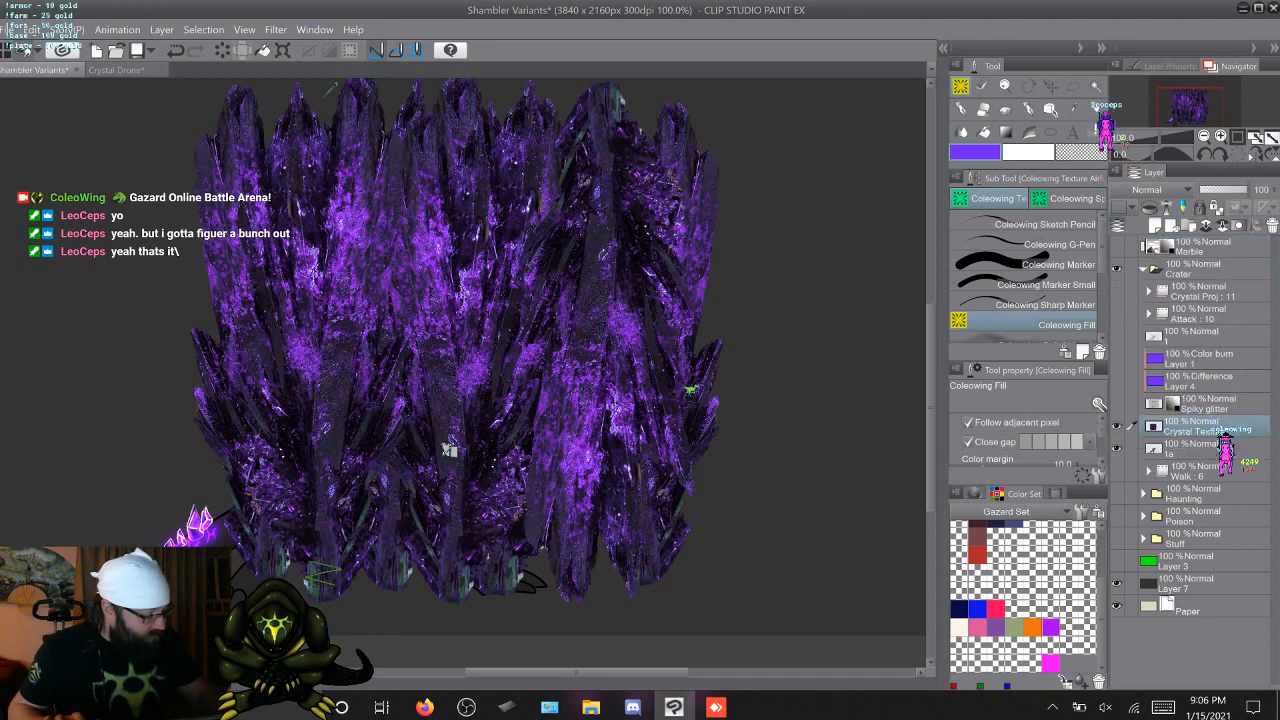
key(ctrl+alt+g)
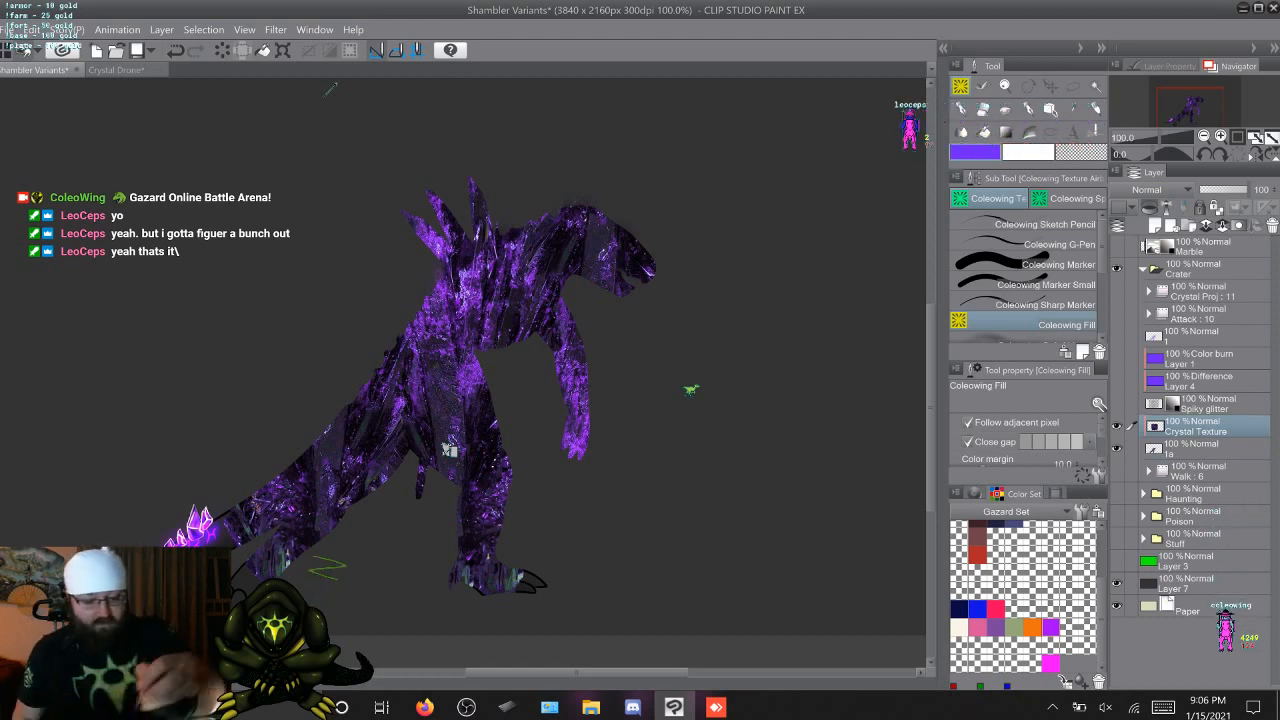
Transform the Crystal Texture layer, moving and enlarging the texture so that it covers the creature's body and tail
click(33, 29)
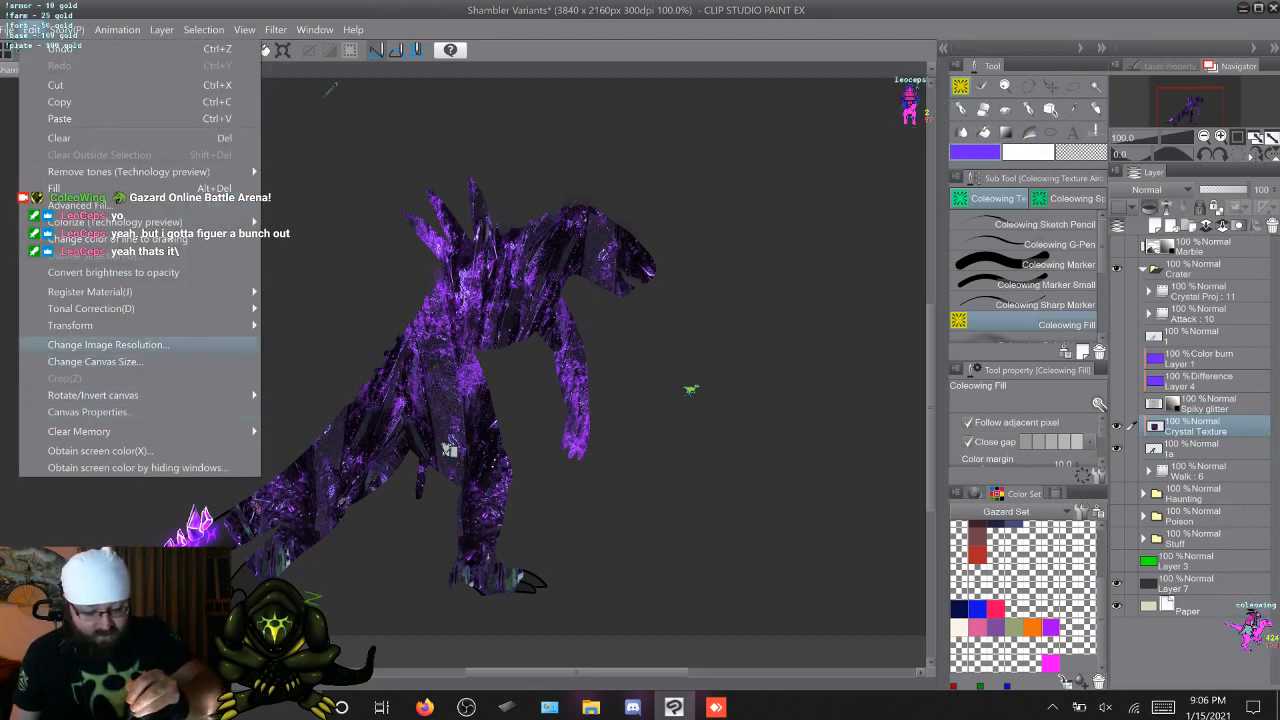
mouse_move(150, 325)
click(330, 325)
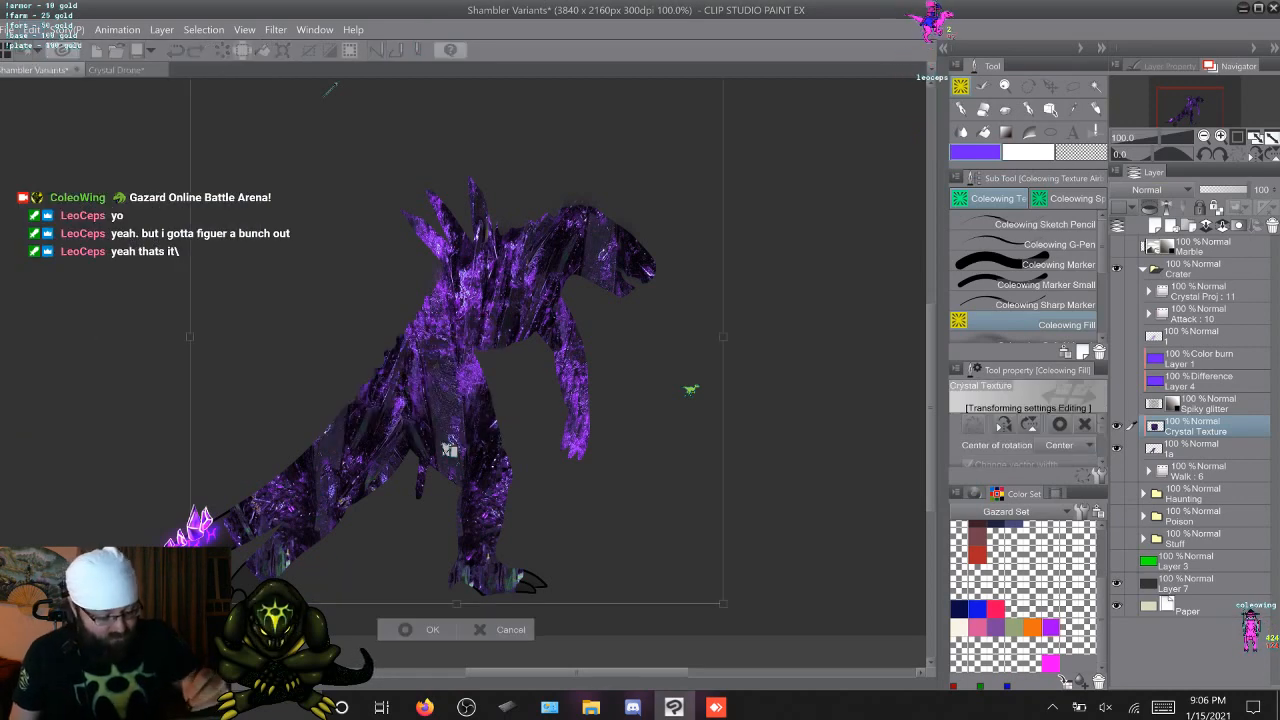
drag(449, 451, 297, 535)
drag(571, 153, 679, 45)
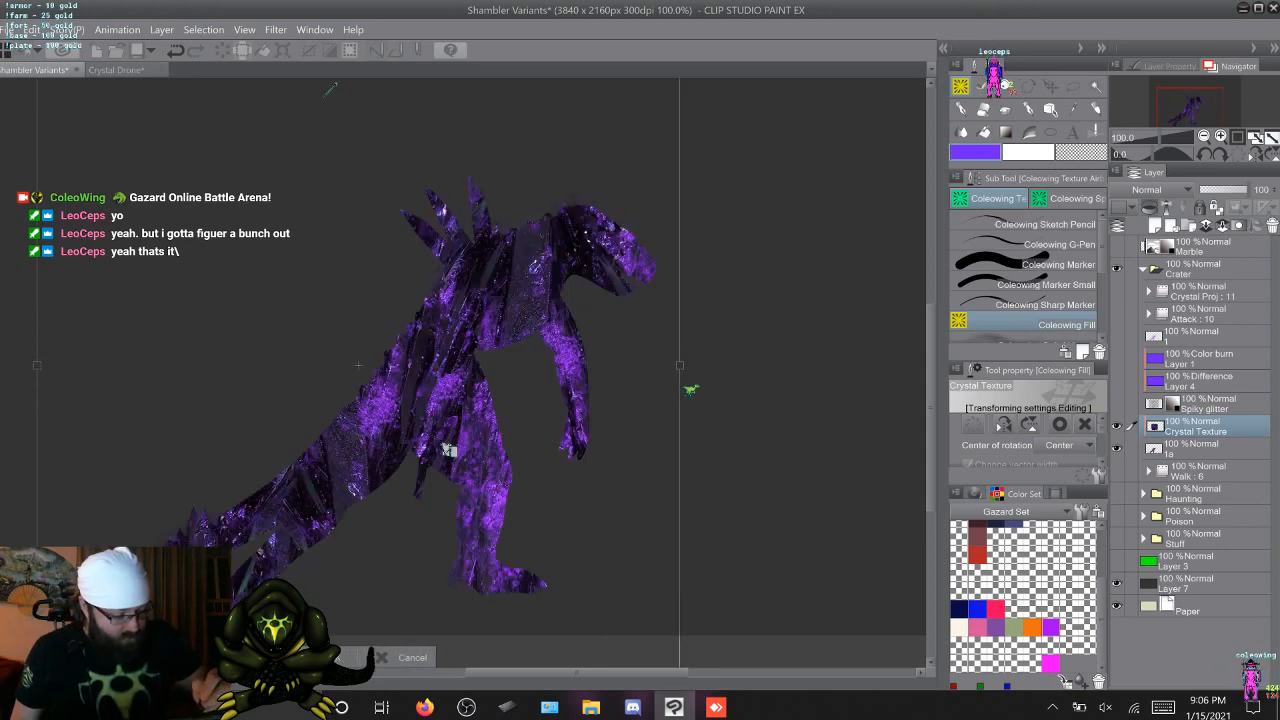
drag(680, 365, 692, 365)
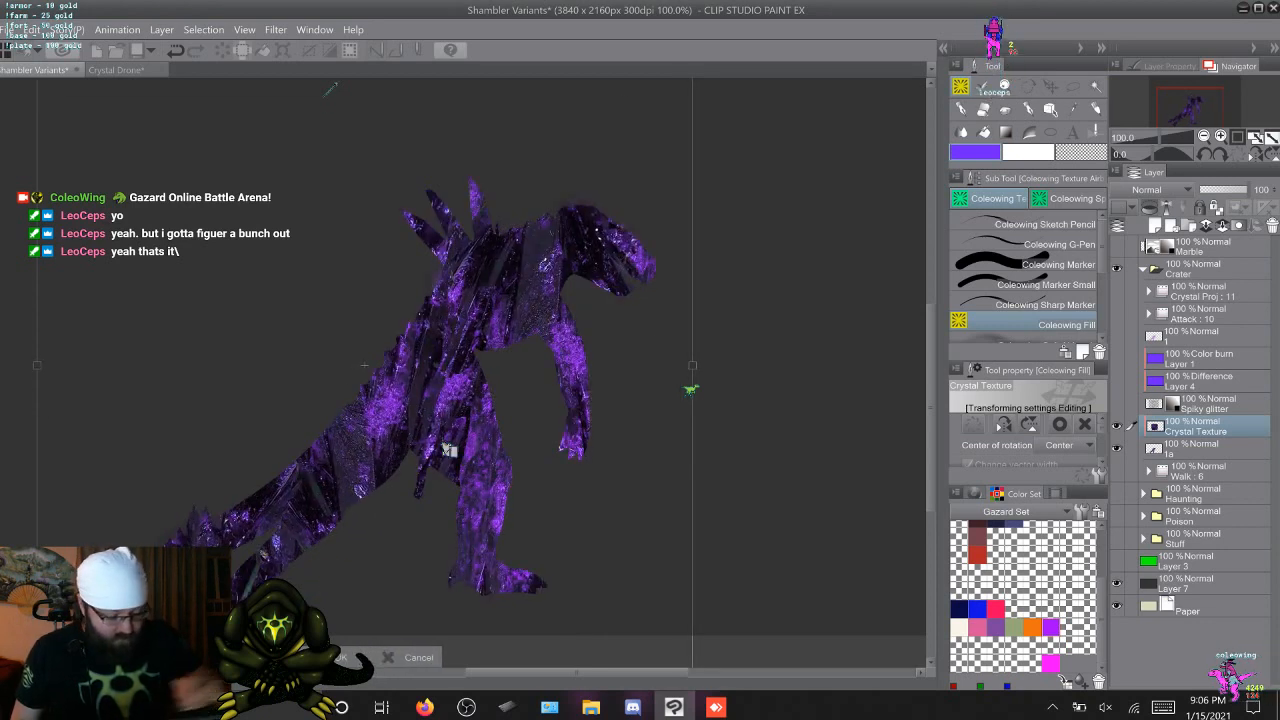
key(Return)
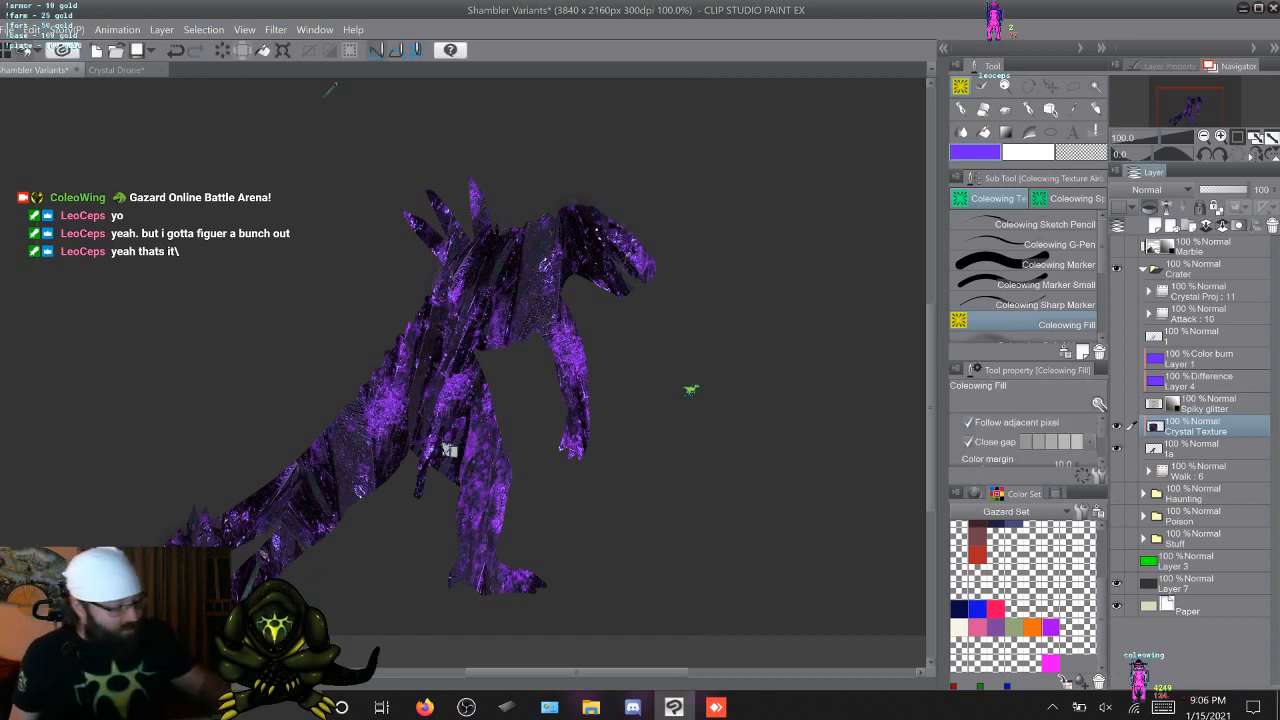
Try the Darken, Multiply, Color burn, Linear burn and Subtract blending modes on the Crystal Texture layer
click(1160, 190)
click(1150, 222)
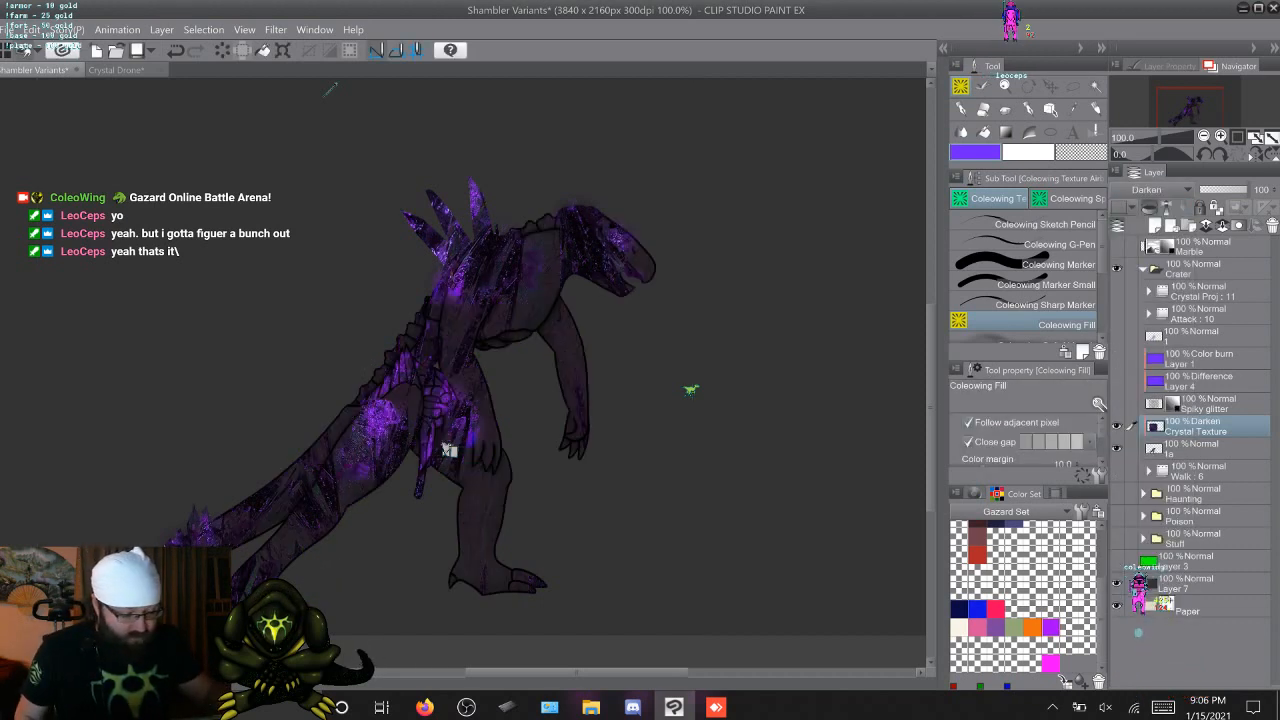
click(1160, 190)
click(1150, 237)
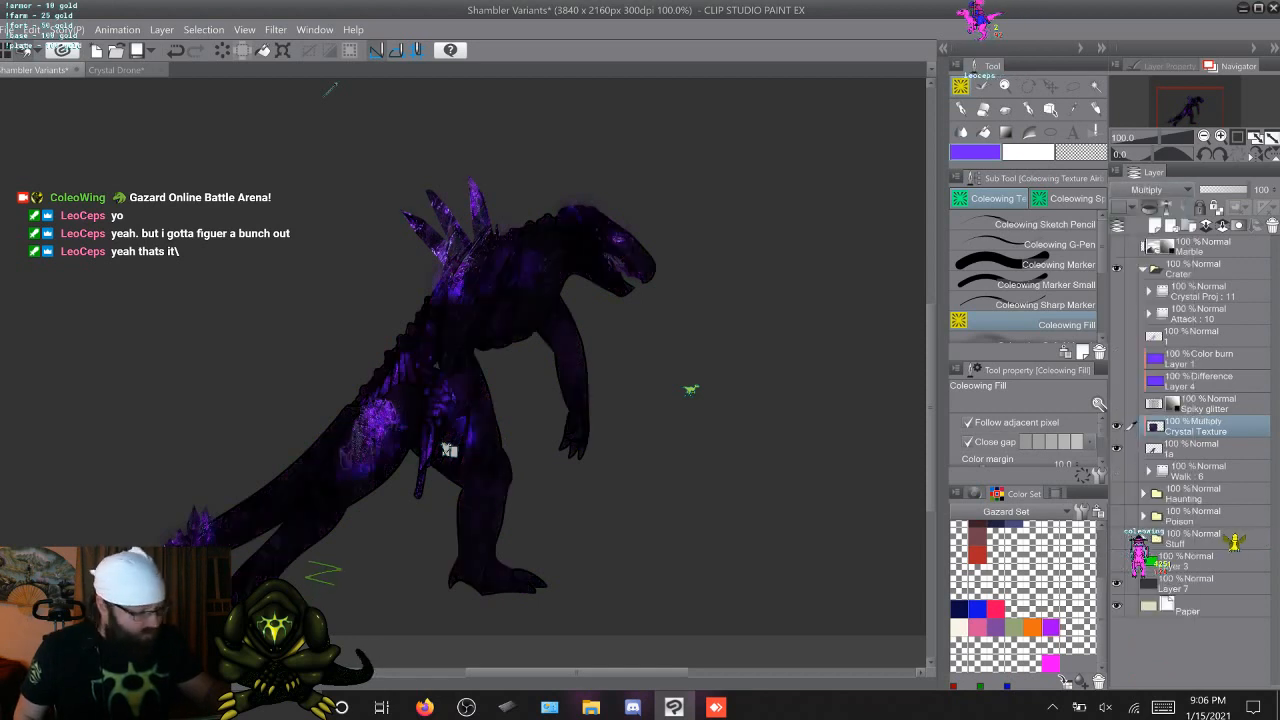
click(1160, 190)
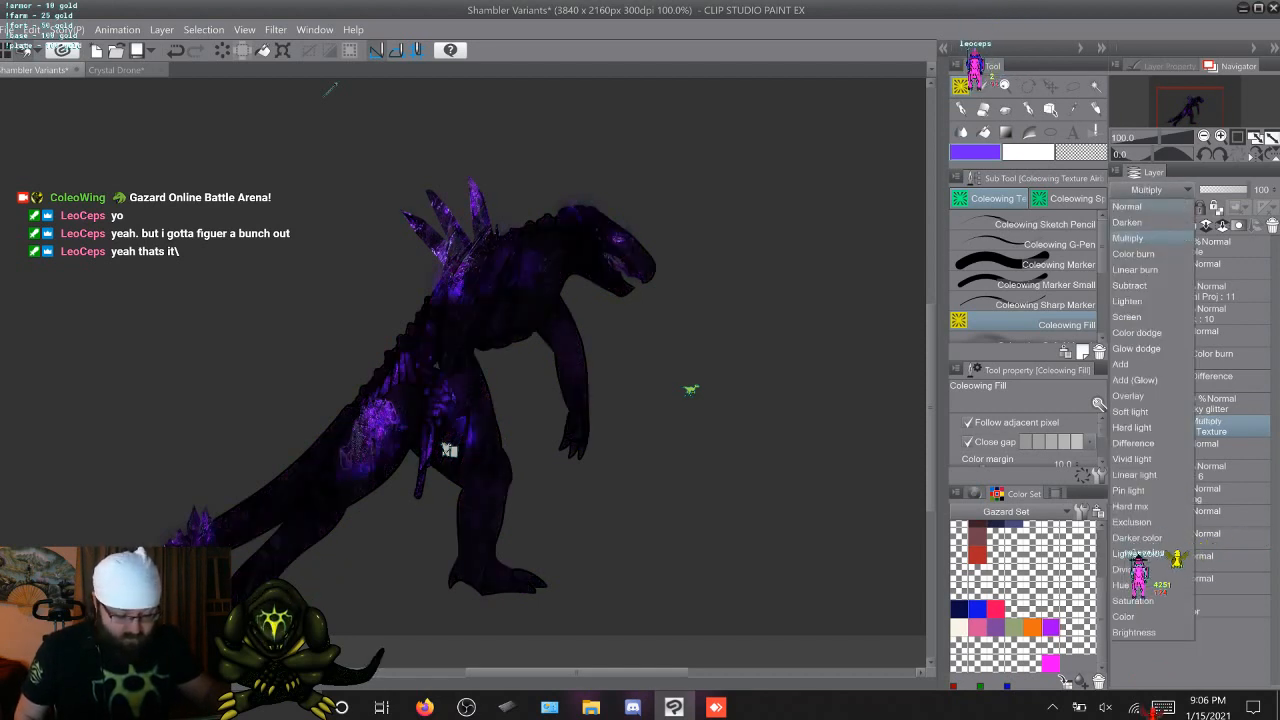
click(1150, 254)
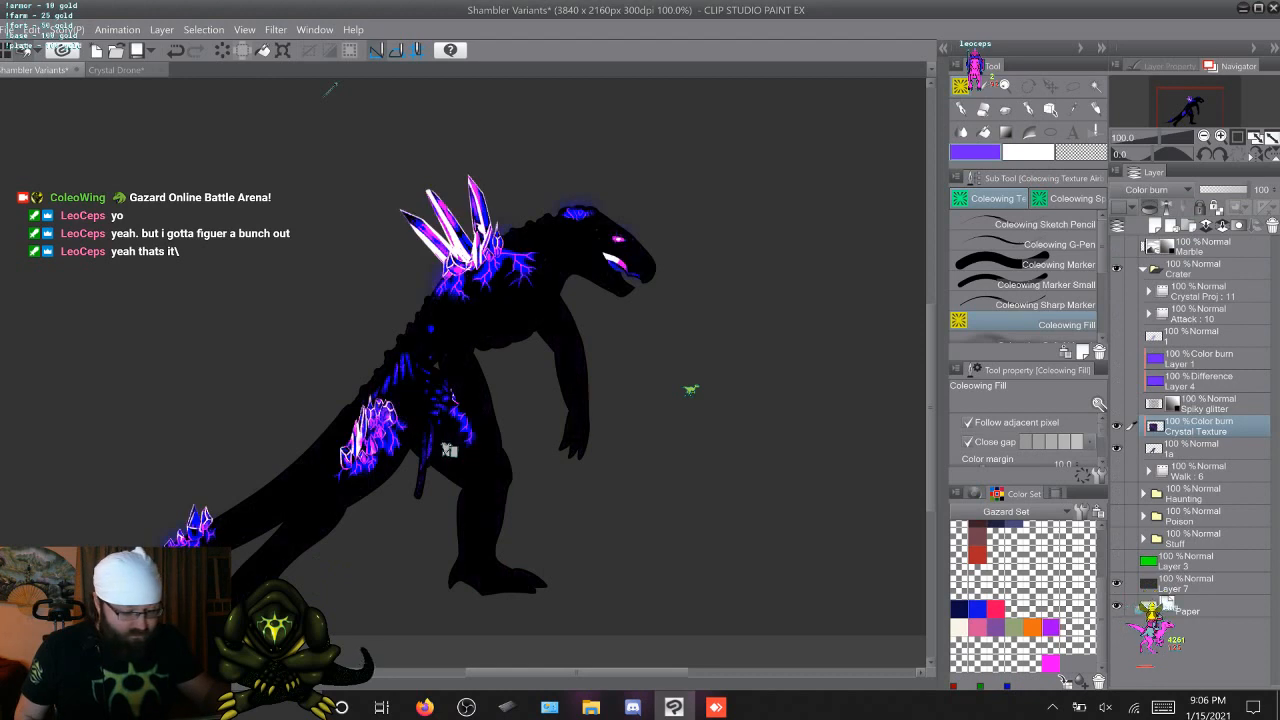
click(1160, 190)
click(1150, 270)
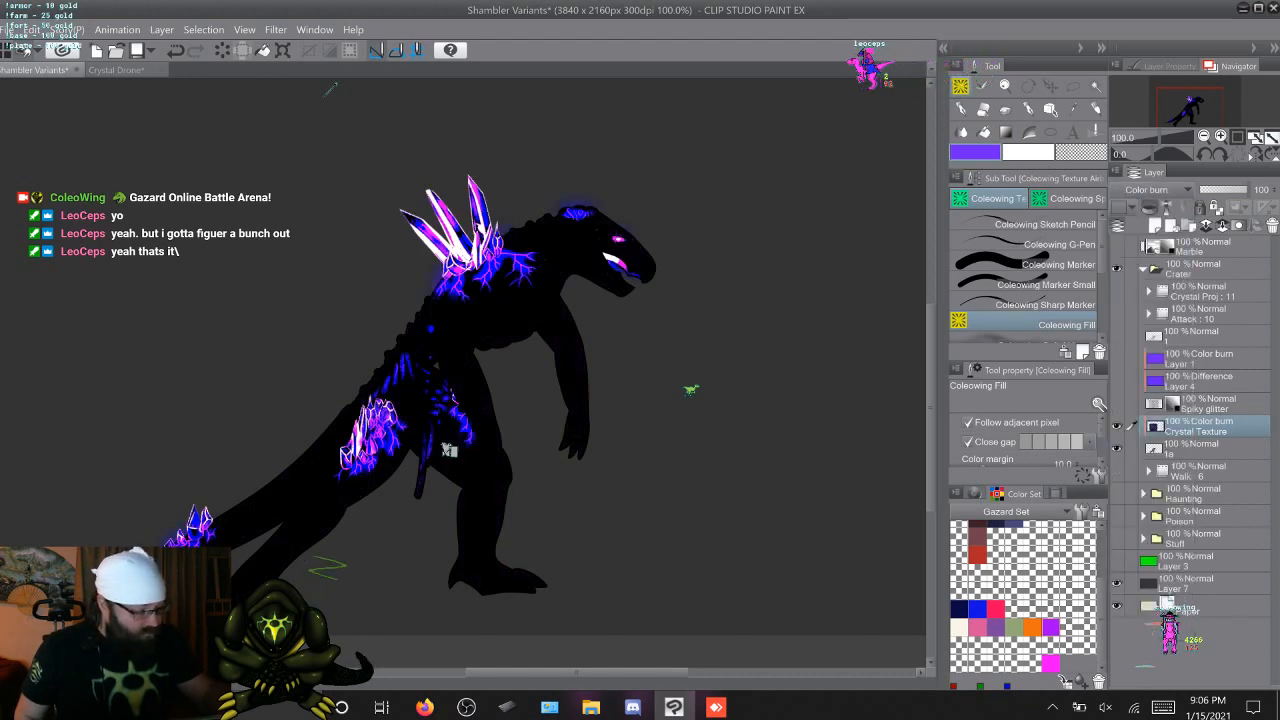
click(1160, 190)
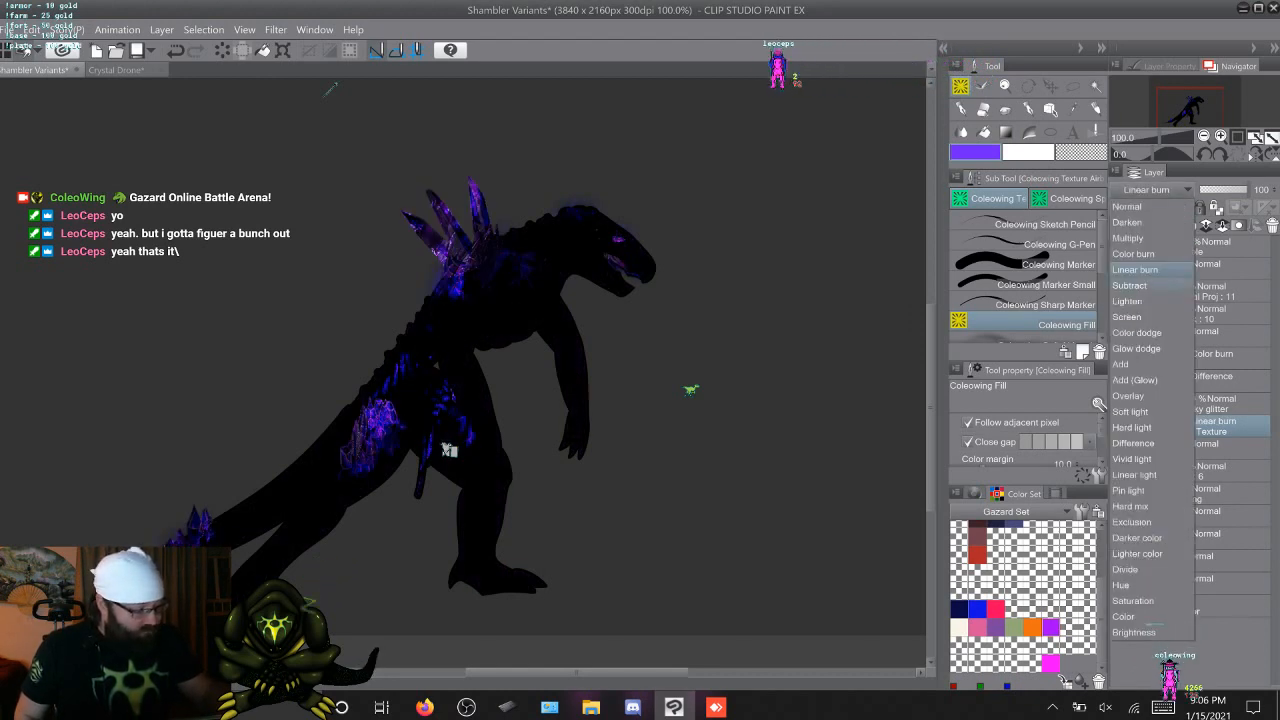
click(1150, 284)
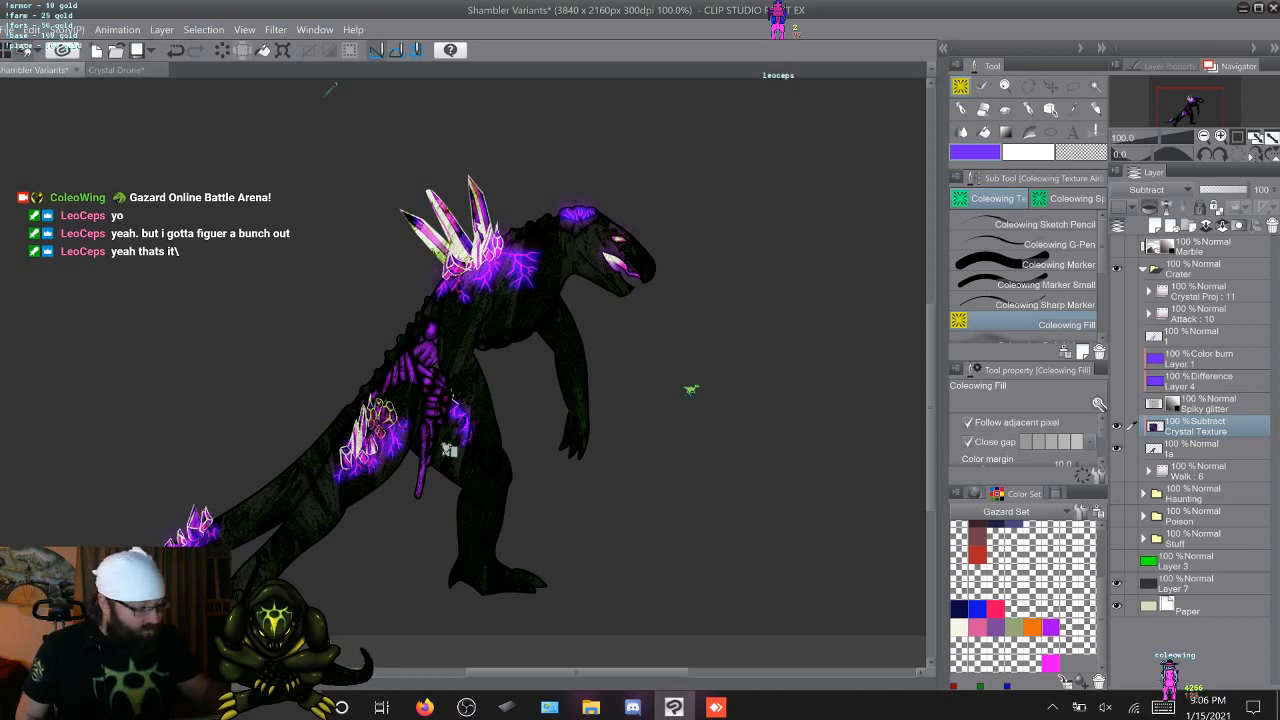
Try the Lighten, Screen, Color dodge, Glow dodge, Add and Add (Glow) blending modes on the Crystal Texture layer
click(1160, 190)
click(1150, 298)
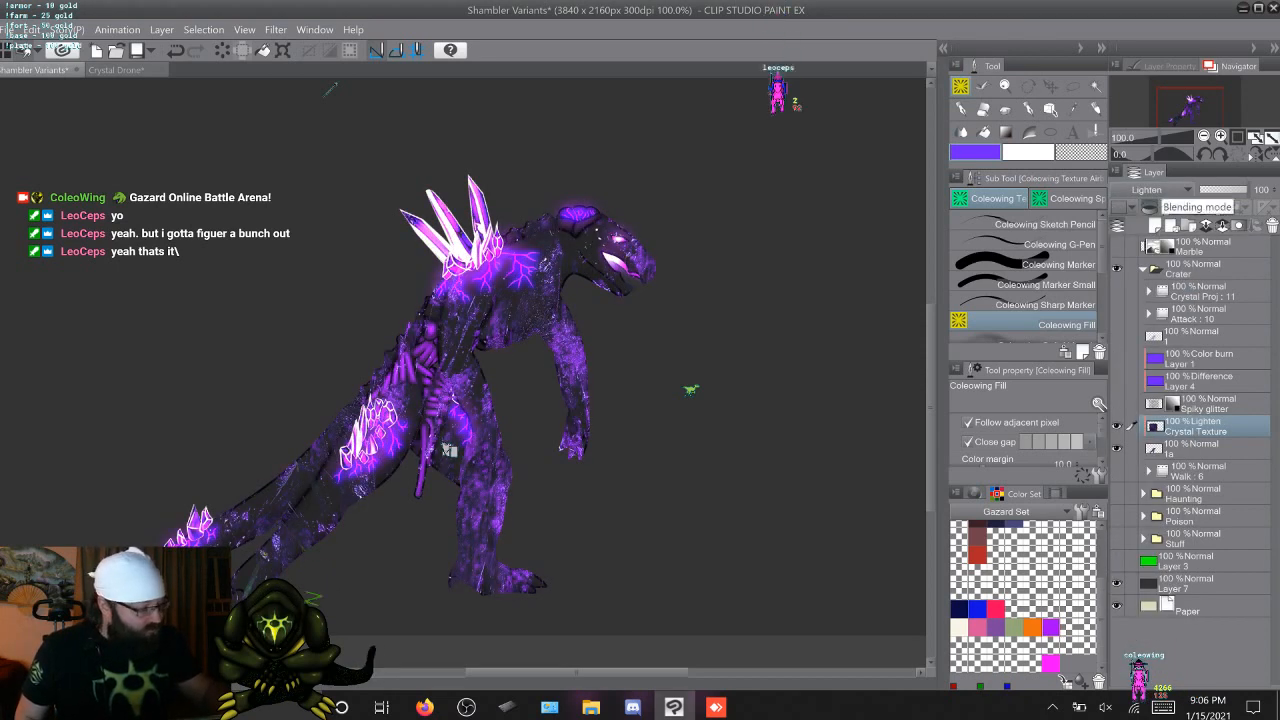
click(1155, 190)
click(1155, 317)
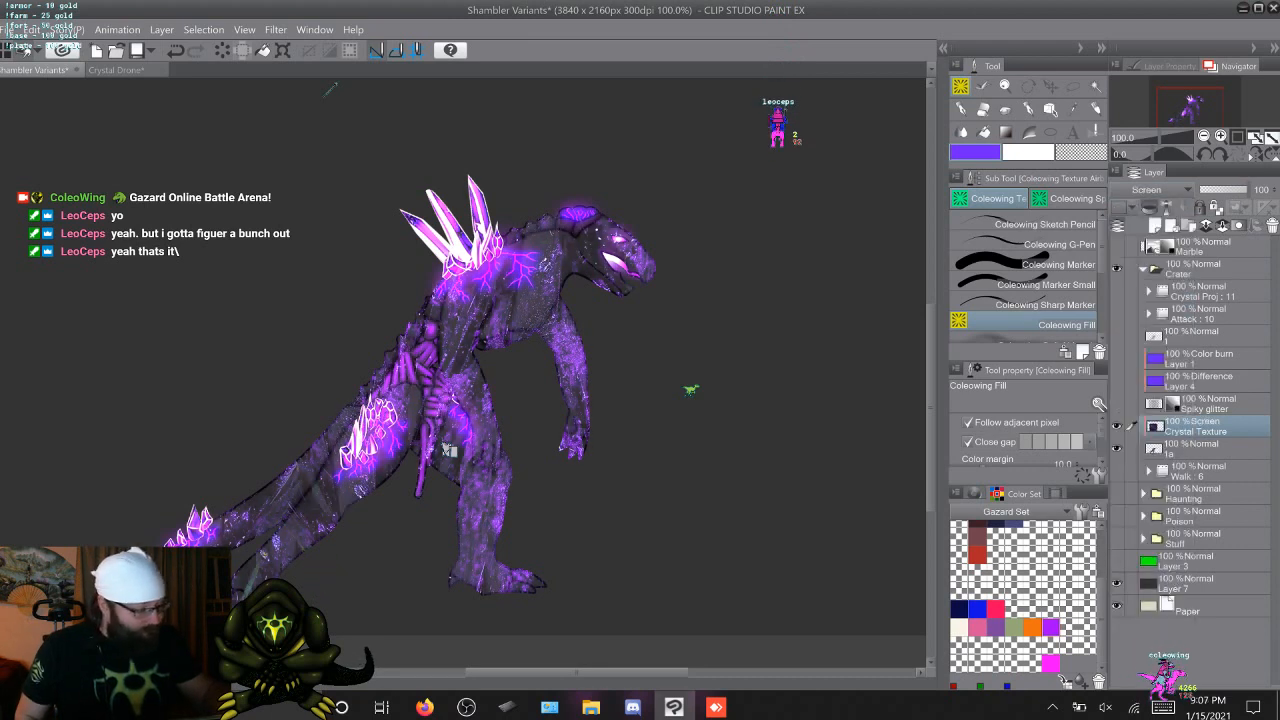
click(1155, 190)
click(1137, 332)
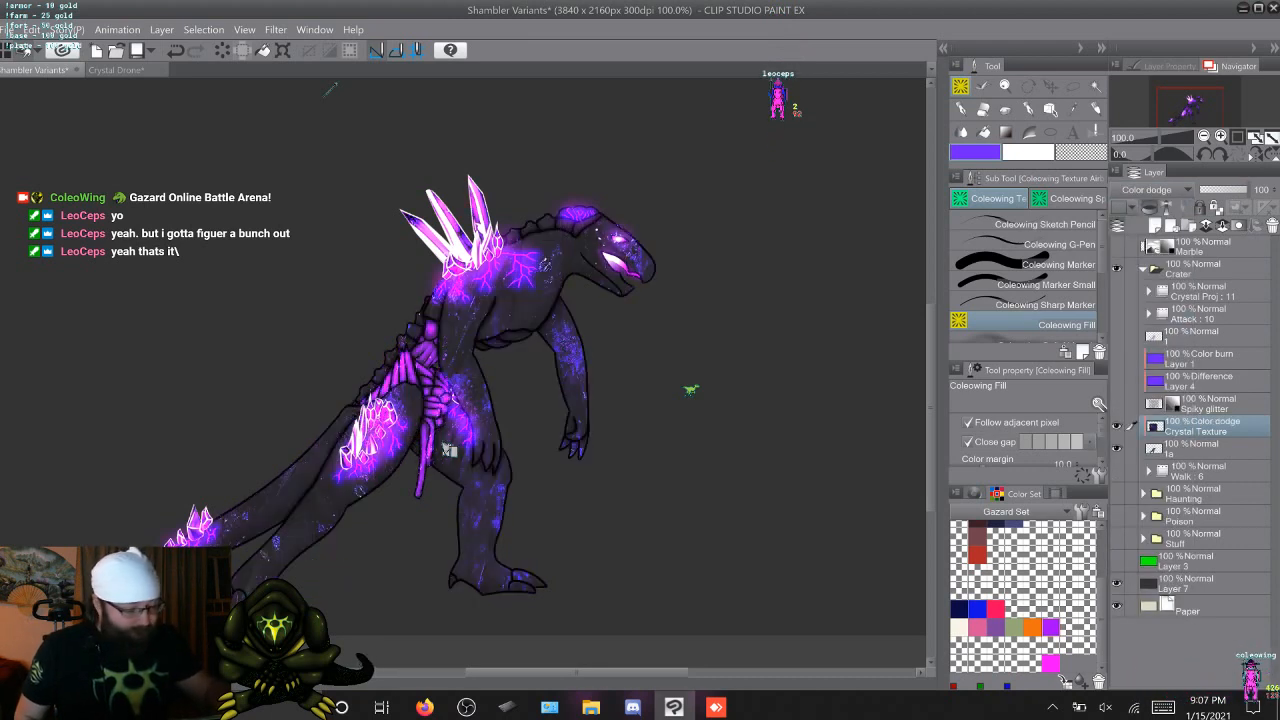
click(1155, 190)
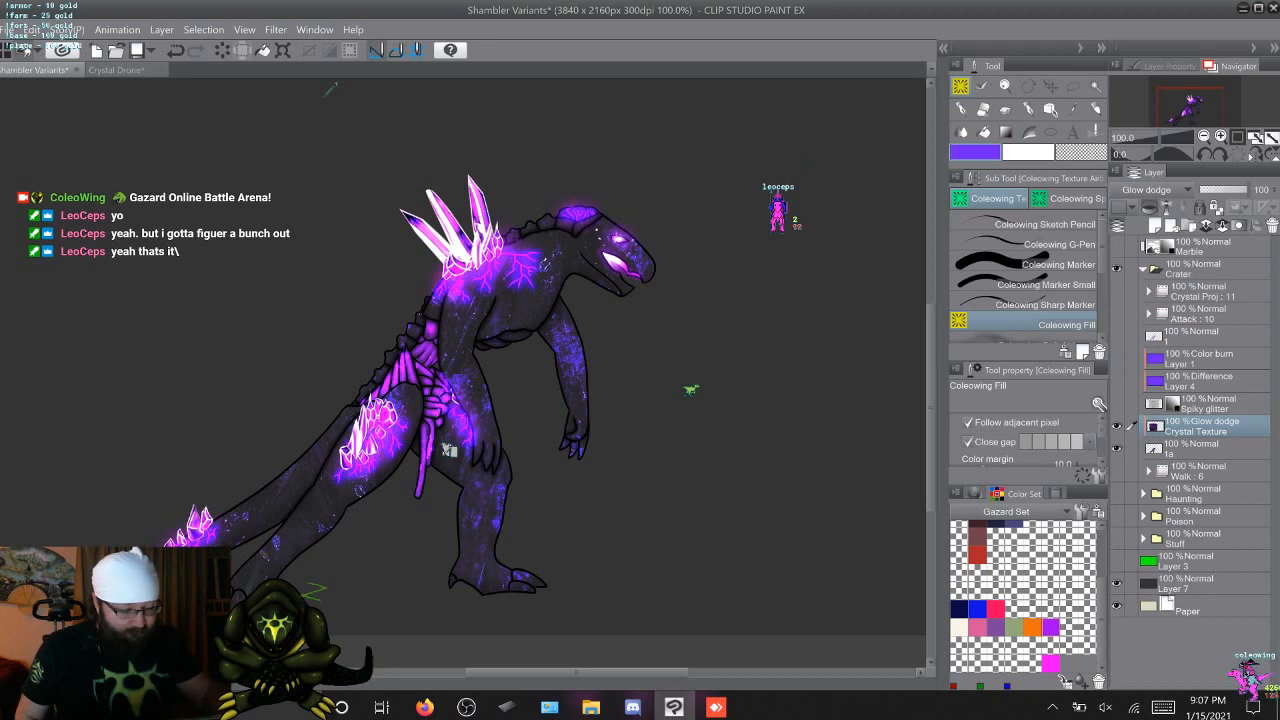
click(1156, 190)
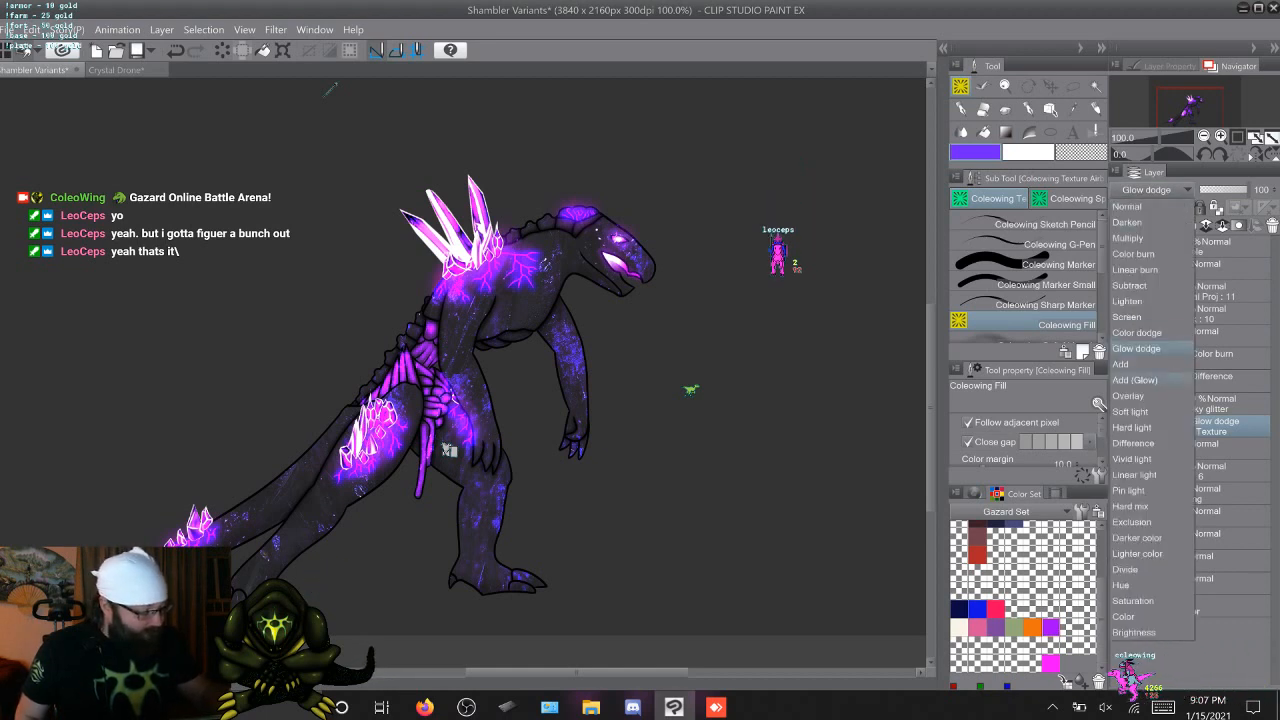
click(1121, 364)
click(1156, 190)
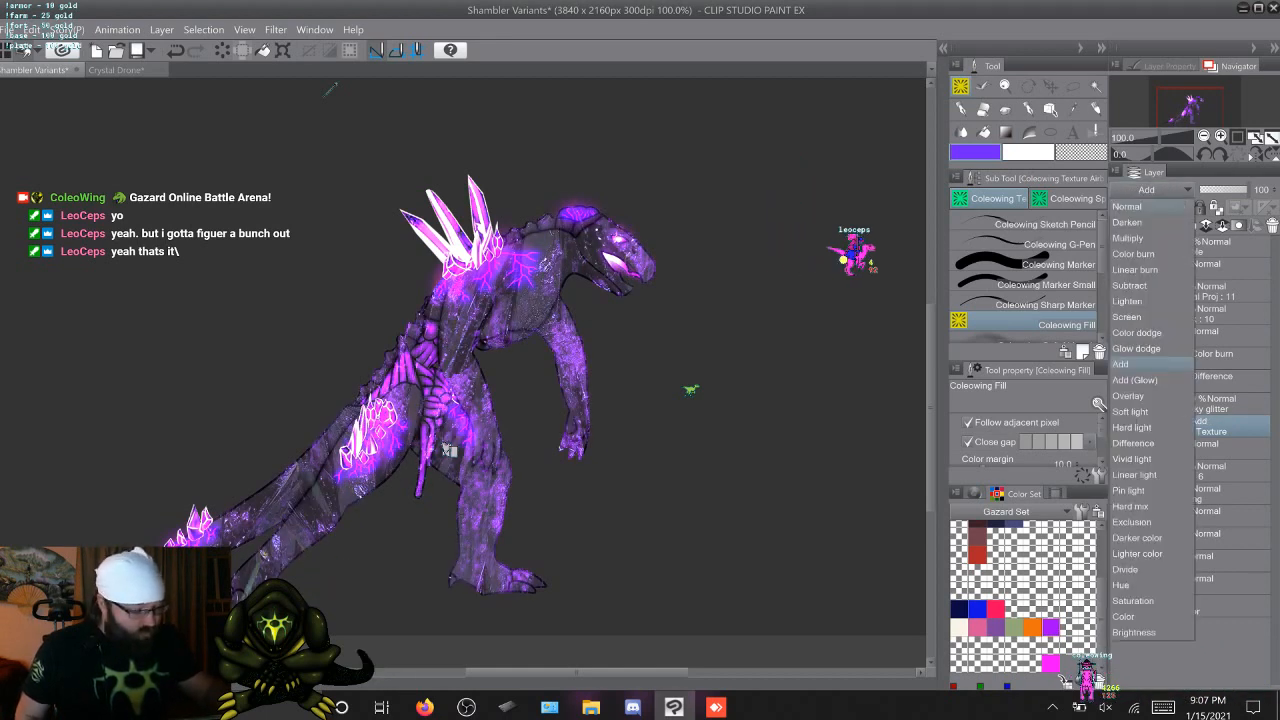
click(1134, 380)
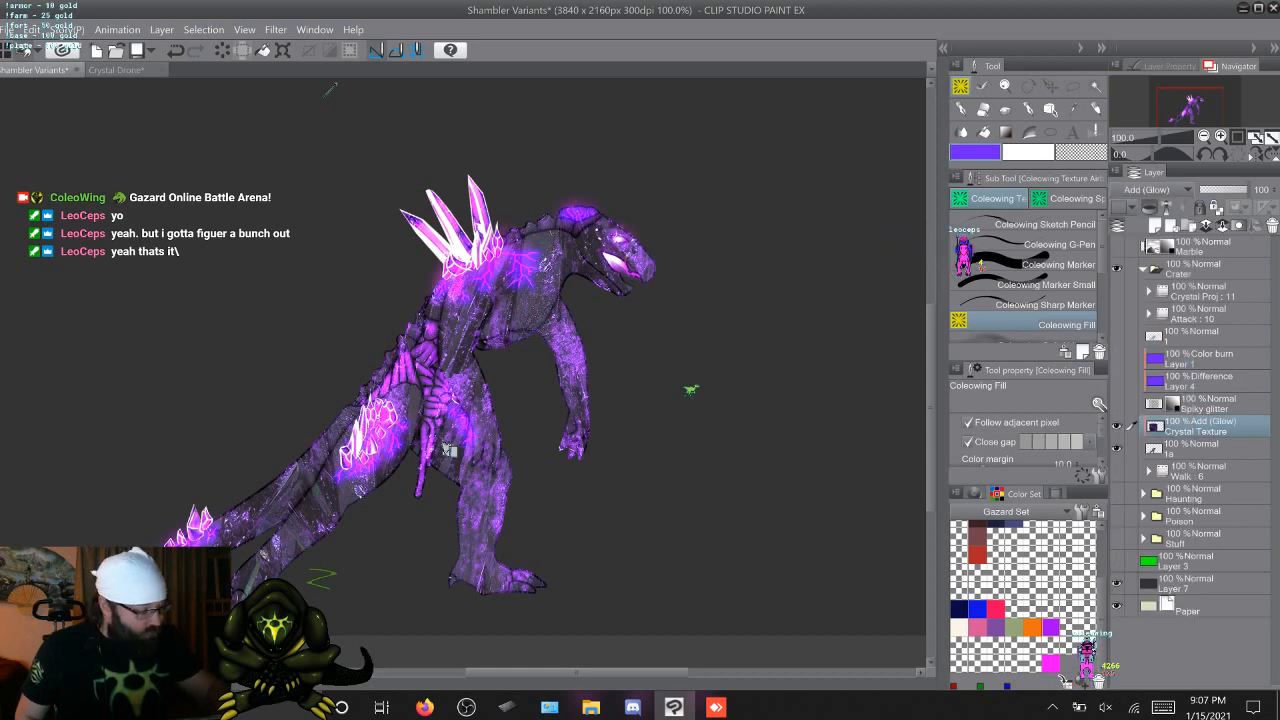
Try Overlay, Soft light and Hard light blending on the Crystal Texture layer, and return it to Normal for comparison
click(1156, 190)
click(1128, 395)
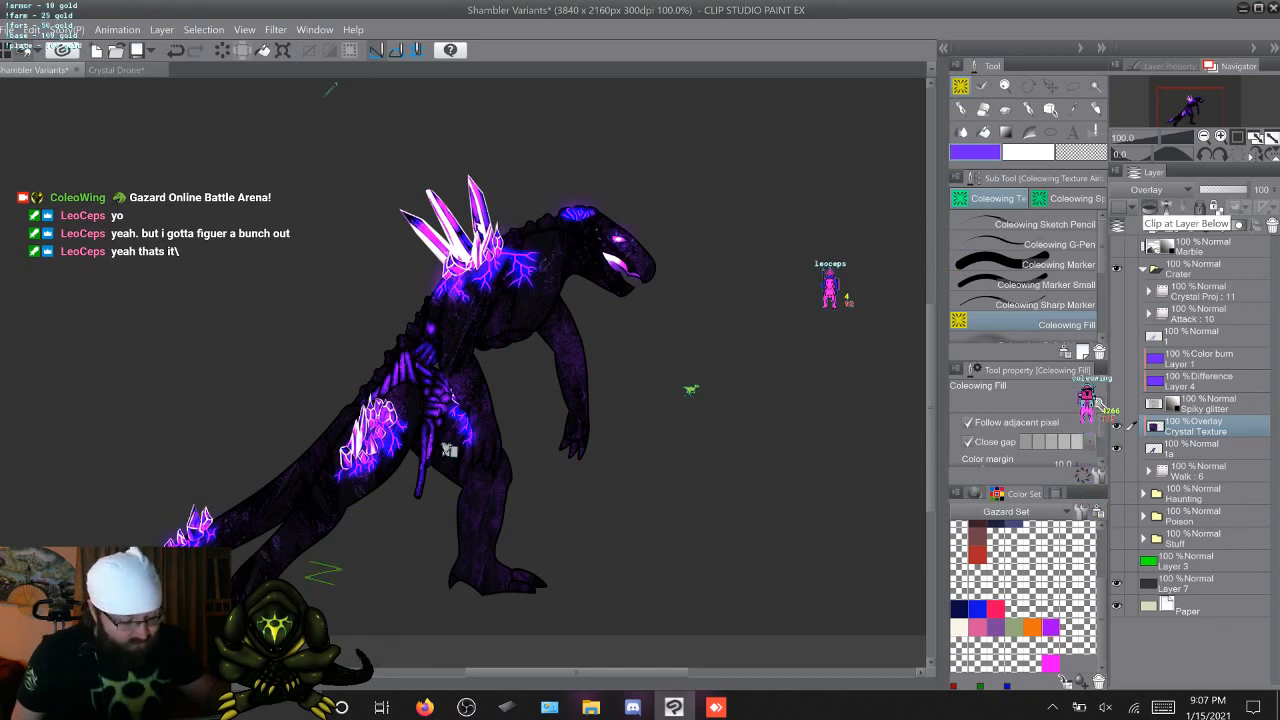
click(1150, 190)
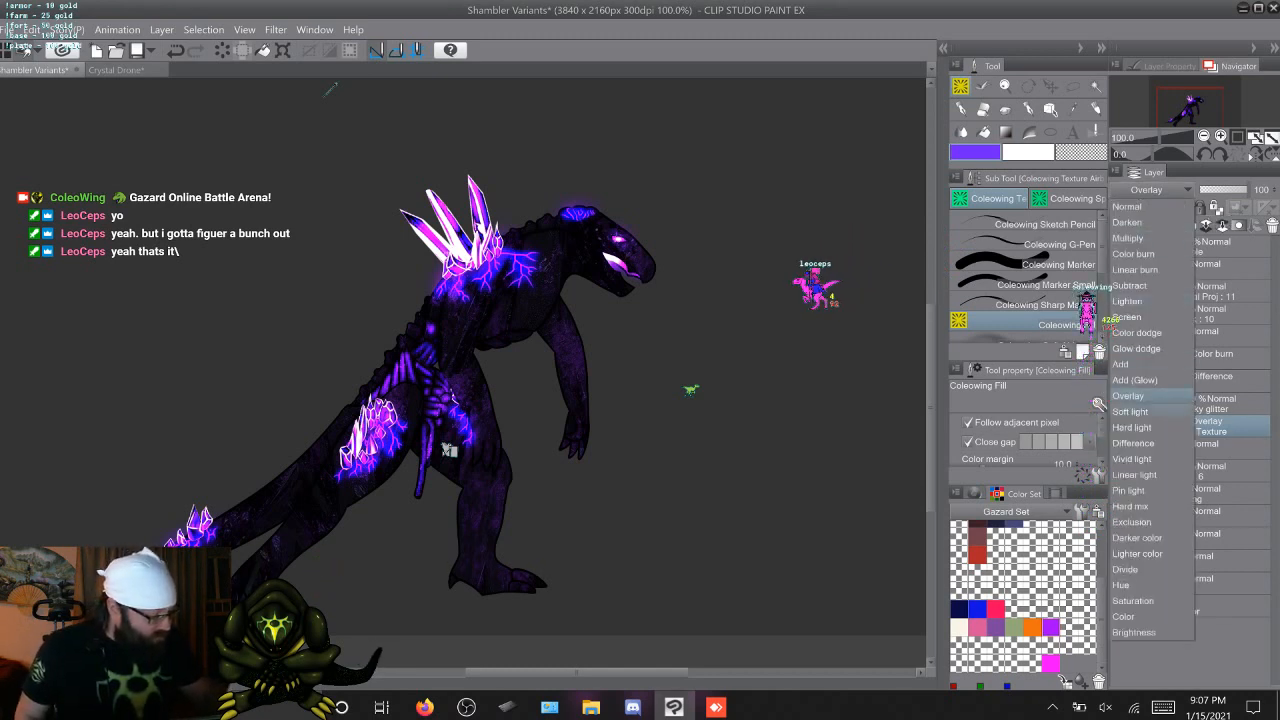
click(1130, 411)
click(1150, 190)
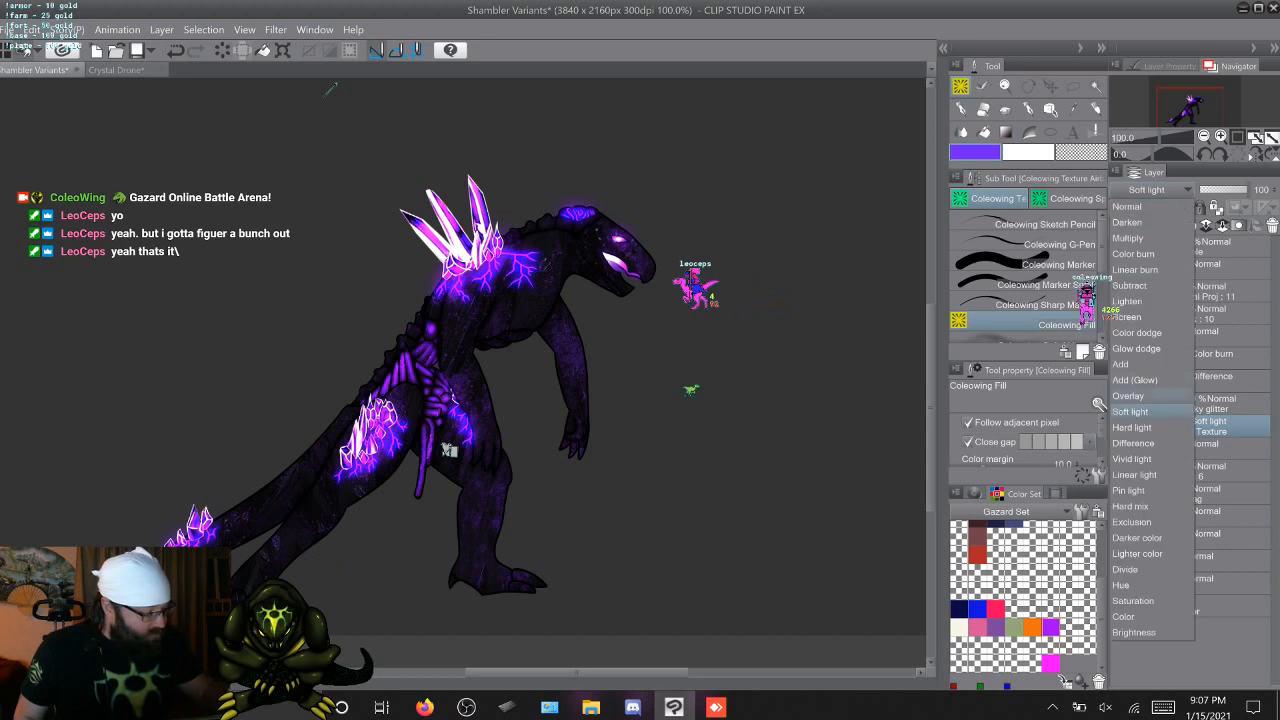
click(1130, 427)
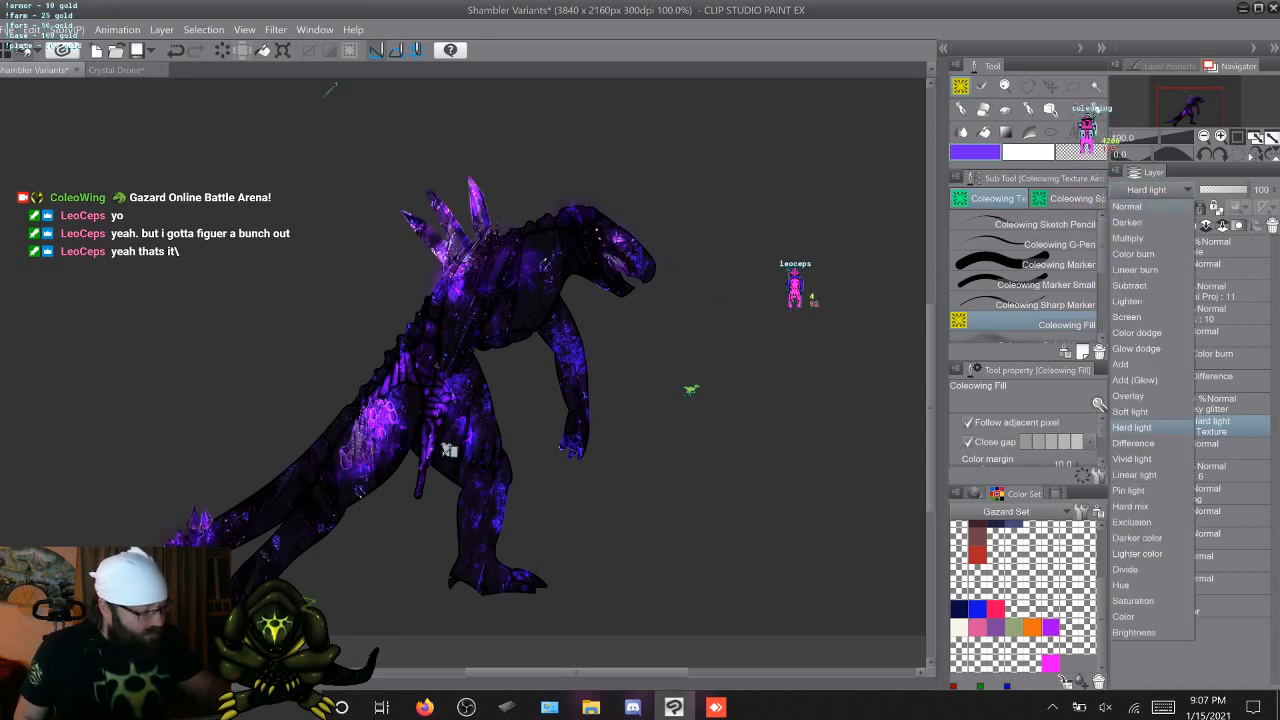
click(1150, 190)
click(1128, 207)
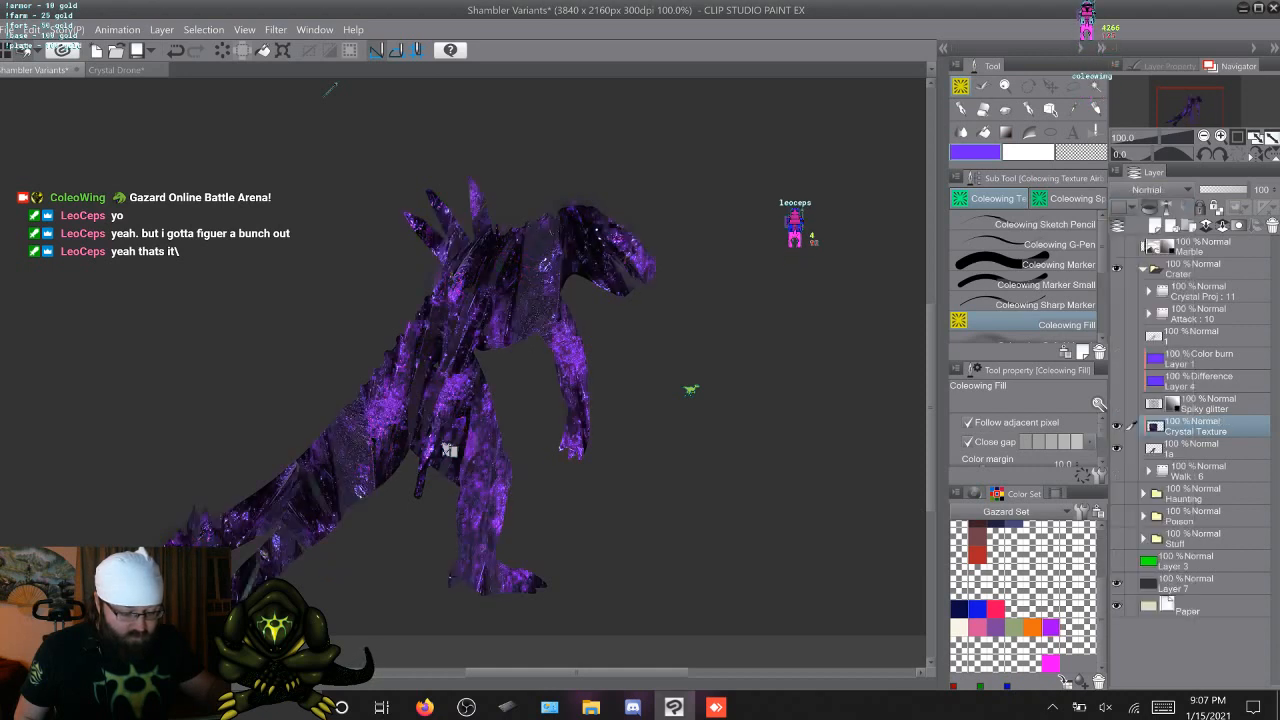
Compare the Hard light, Difference, Vivid light and Linear light blending modes on the Crystal Texture layer
click(1150, 190)
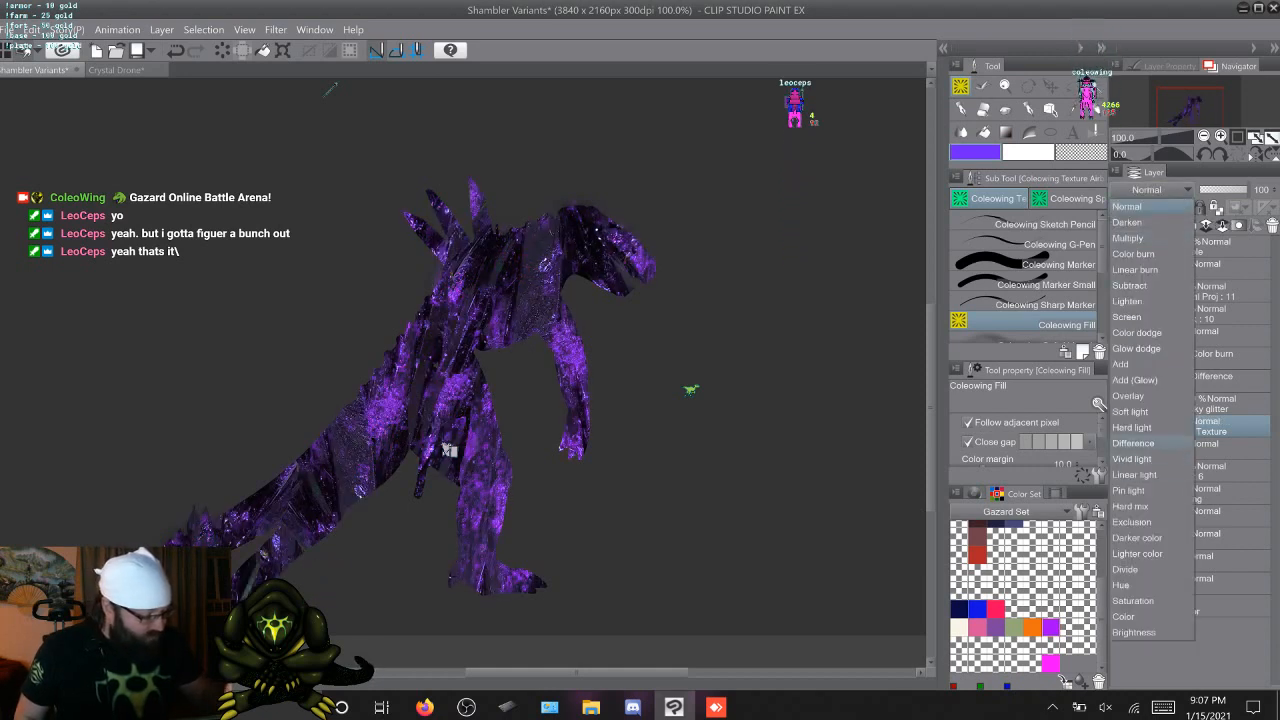
click(1131, 427)
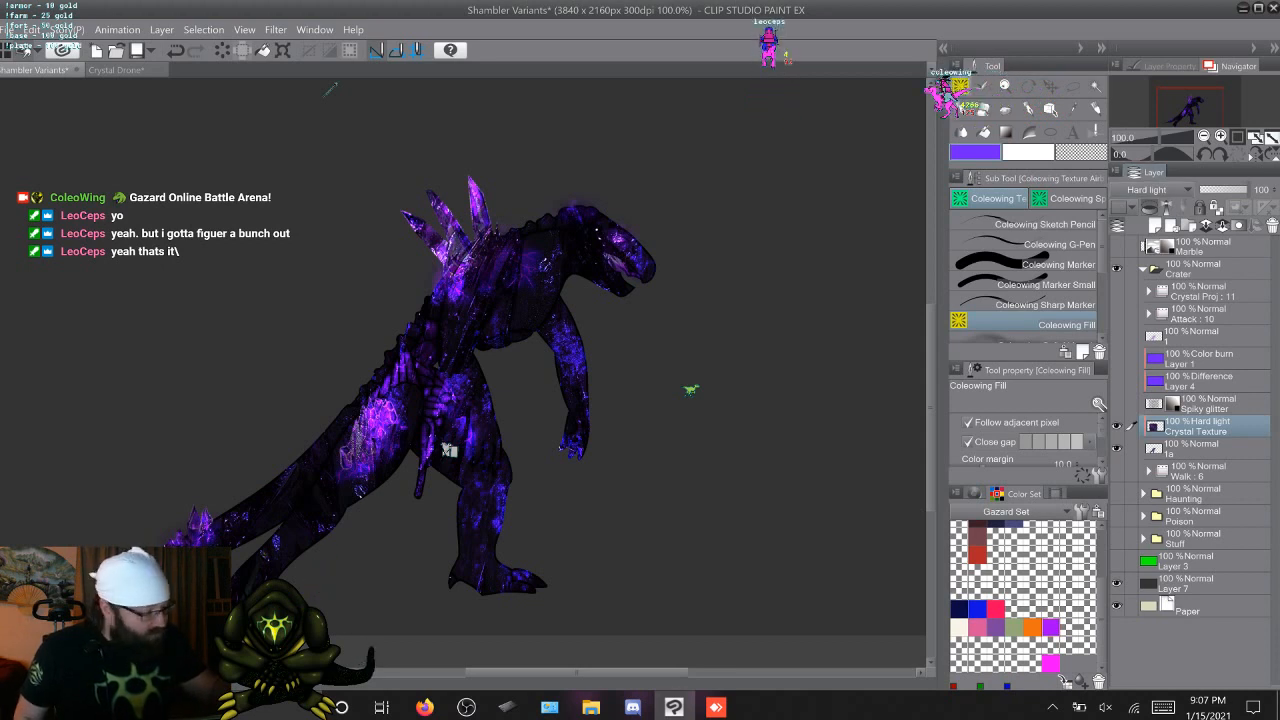
click(1150, 190)
click(1133, 443)
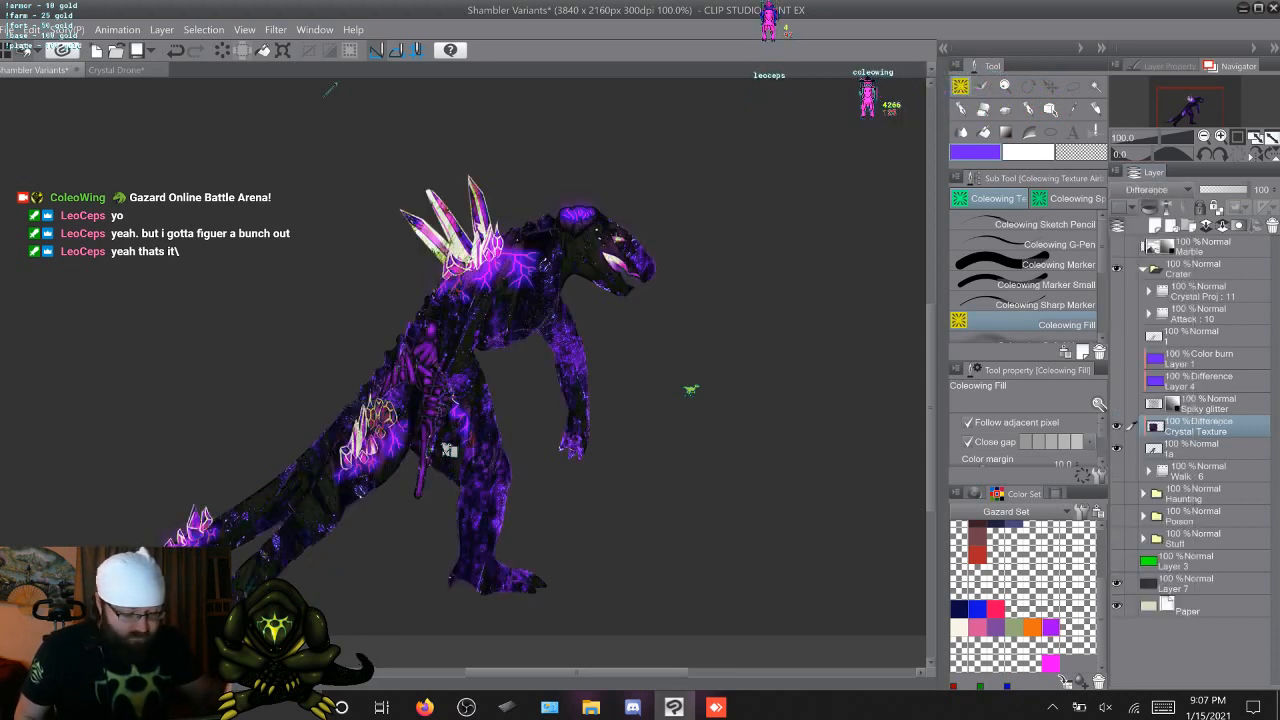
click(1150, 190)
click(1133, 459)
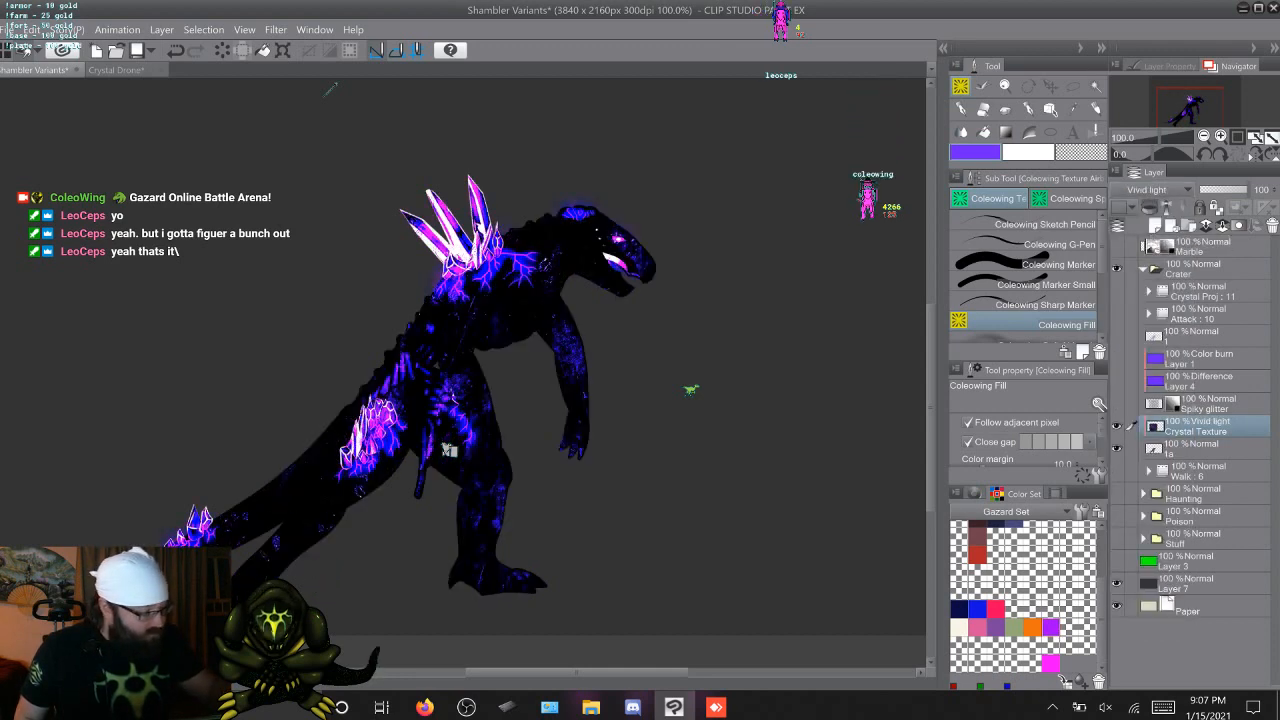
click(1150, 190)
click(1133, 475)
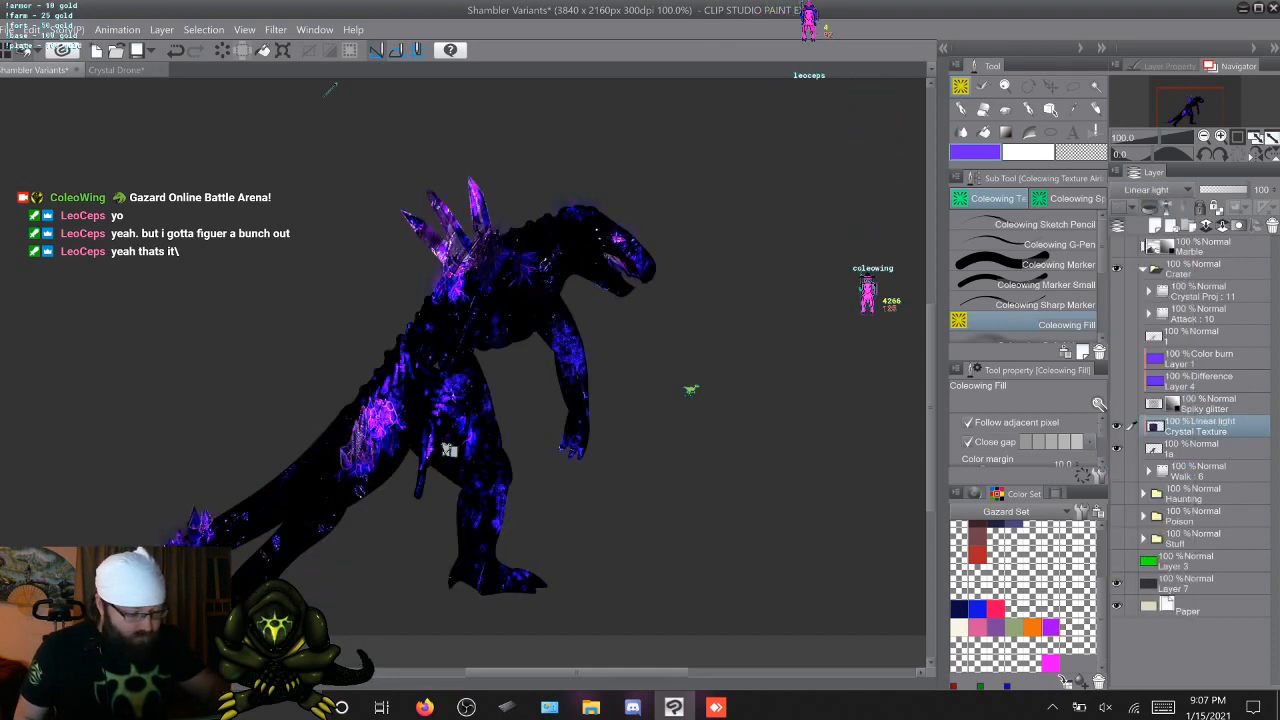
Try Pin light, Hard mix and Exclusion on the Crystal Texture layer, ending with its blending mode set to Darker color
click(1150, 190)
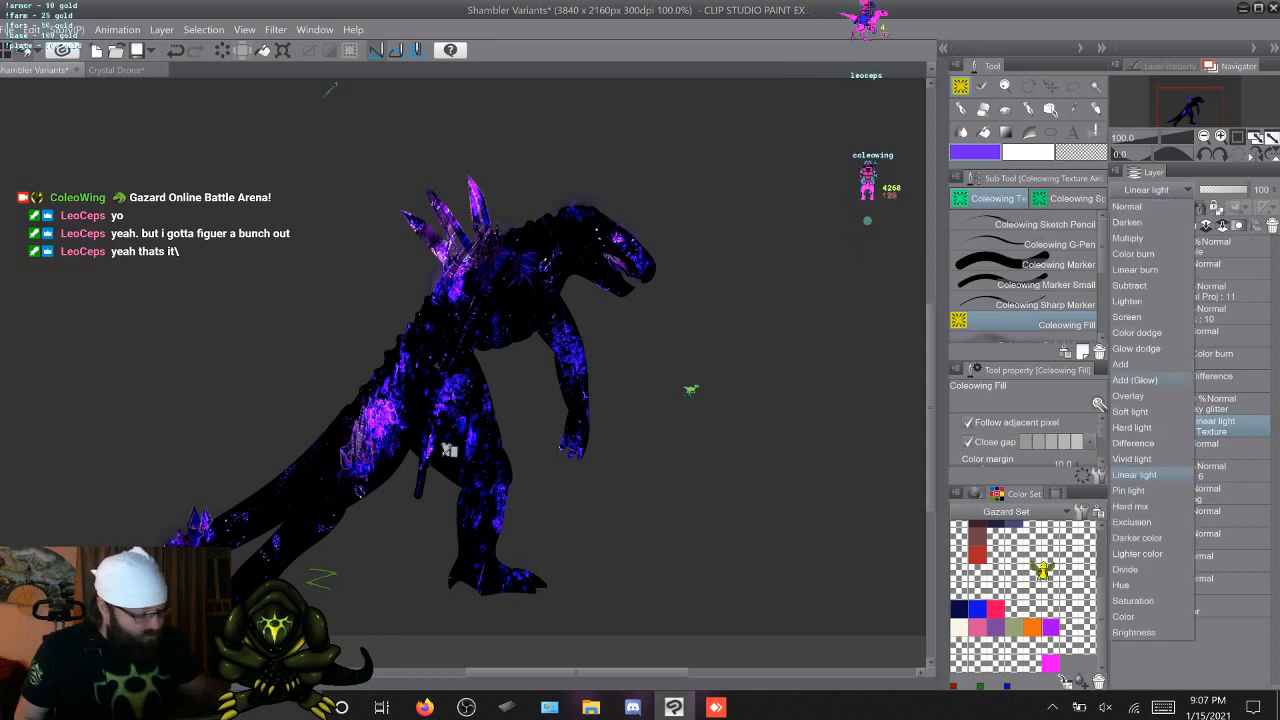
click(1133, 488)
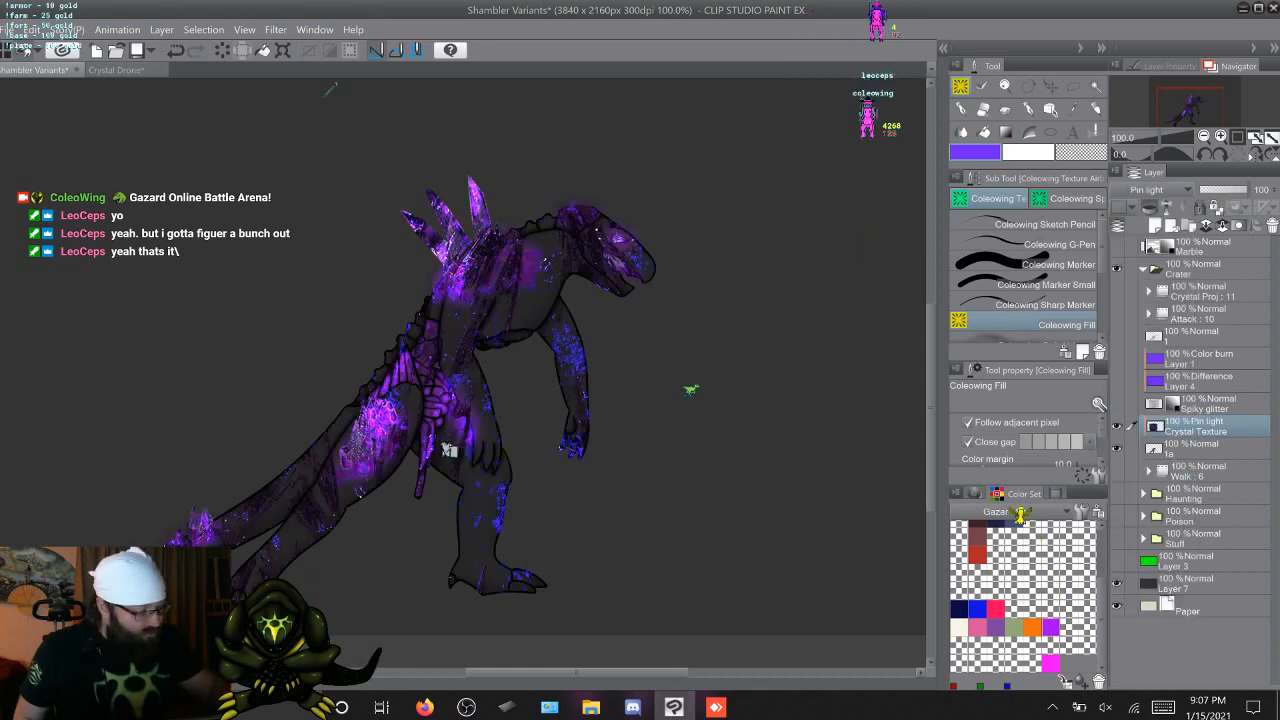
click(1150, 190)
click(1133, 505)
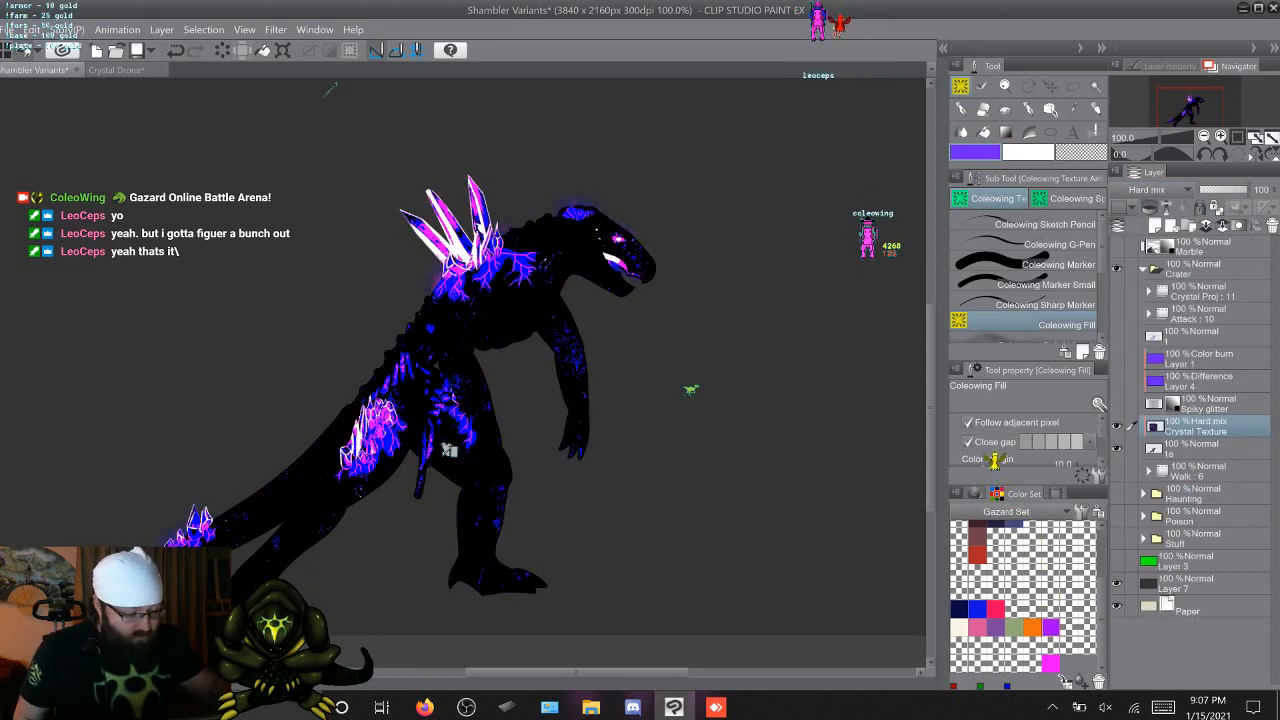
click(1150, 190)
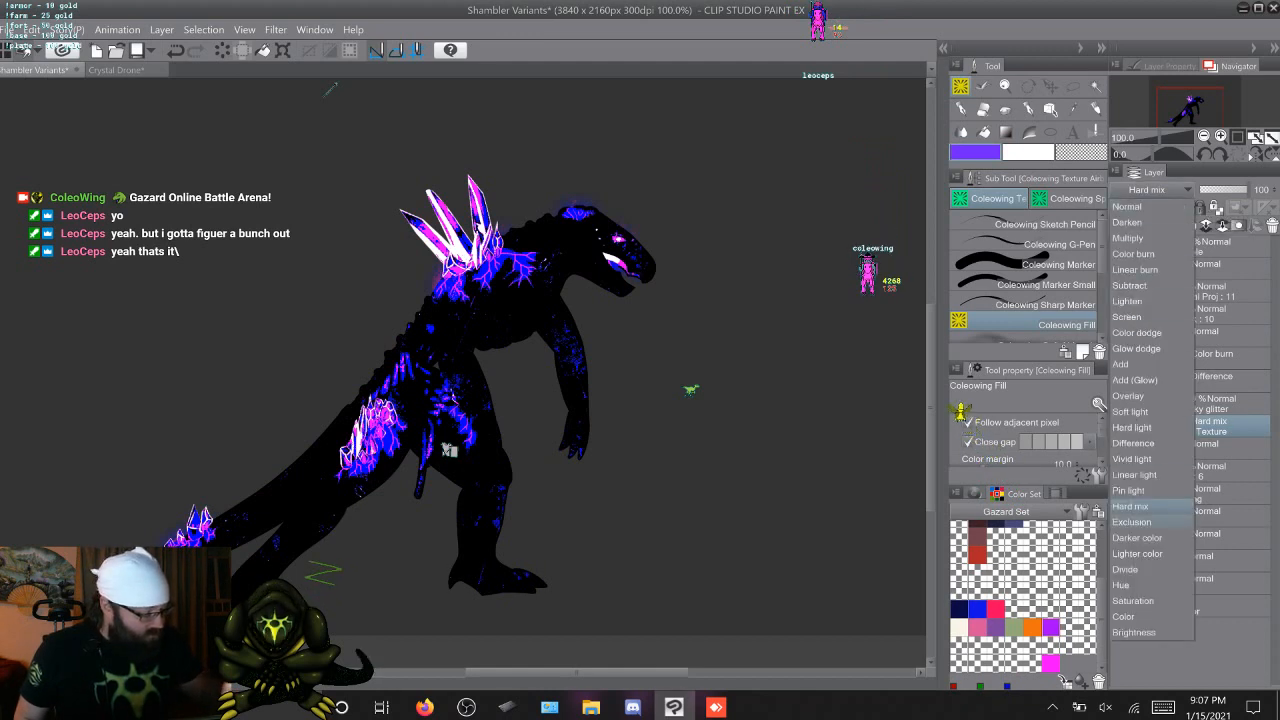
click(1131, 521)
click(1150, 190)
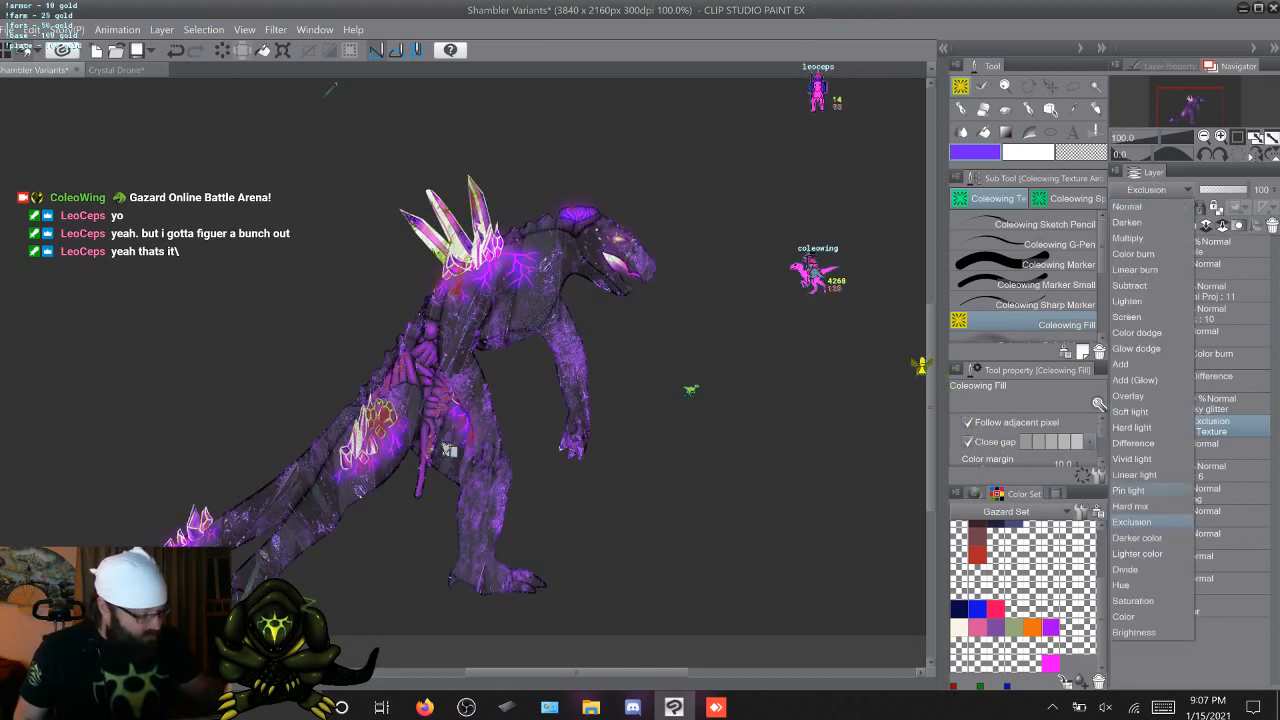
click(1137, 537)
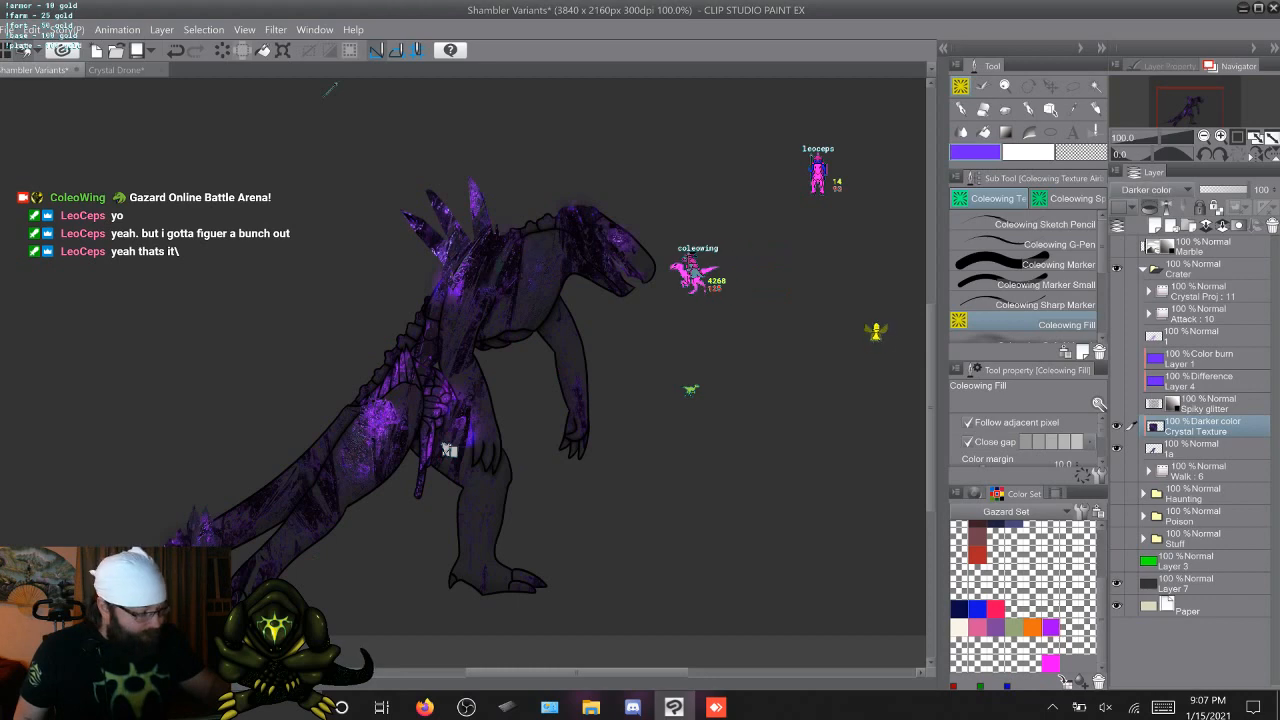
Try the Lighter color, Divide and Hue blending modes on the Crystal Texture layer
click(1150, 190)
click(1137, 554)
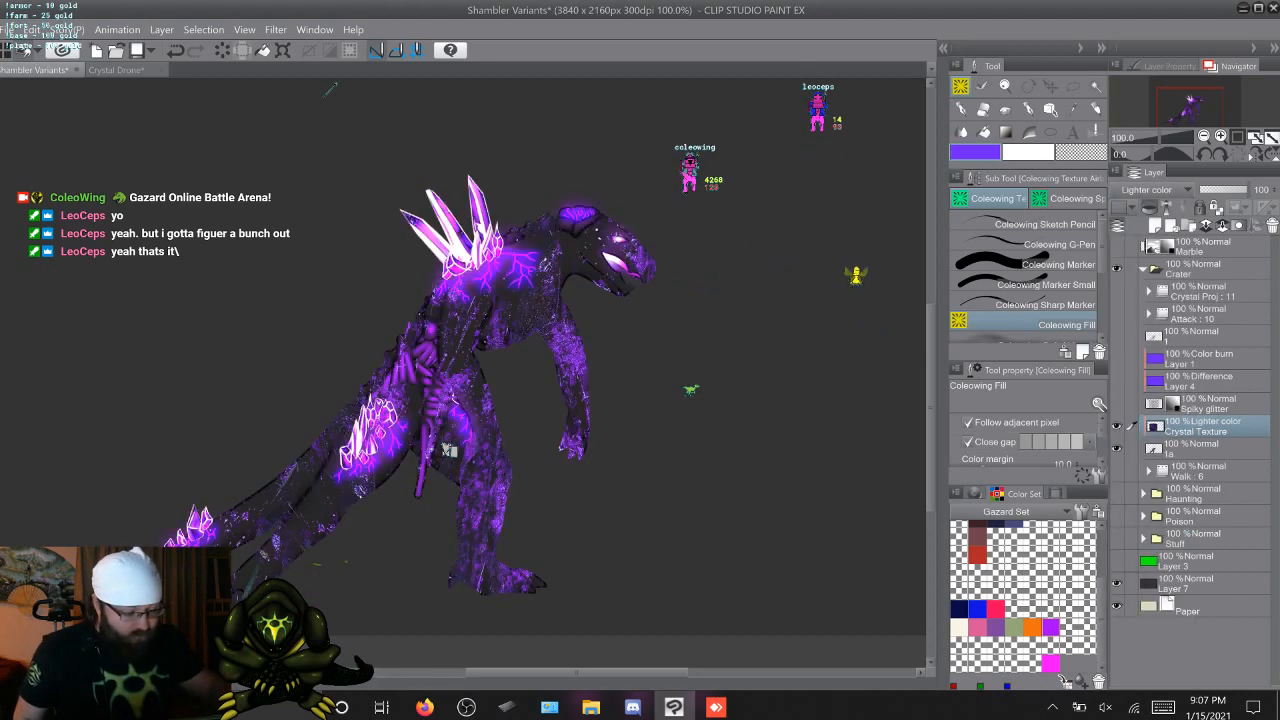
click(1150, 190)
click(1137, 569)
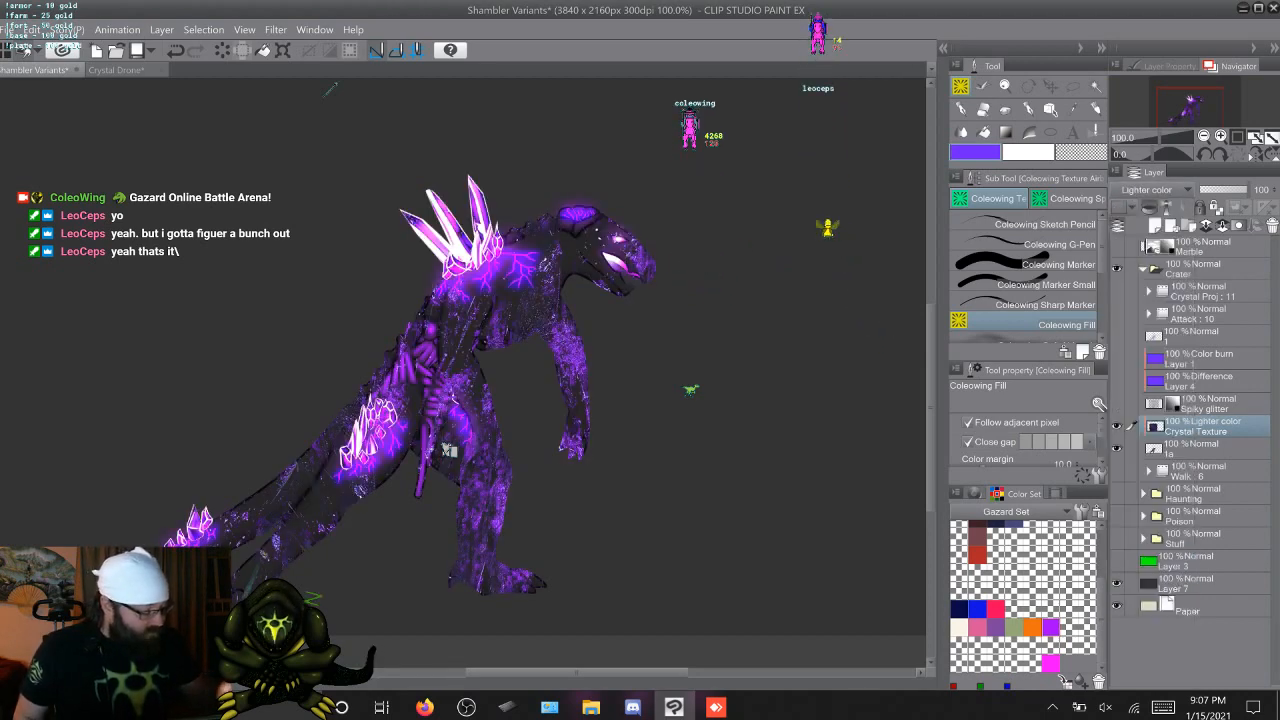
click(1150, 190)
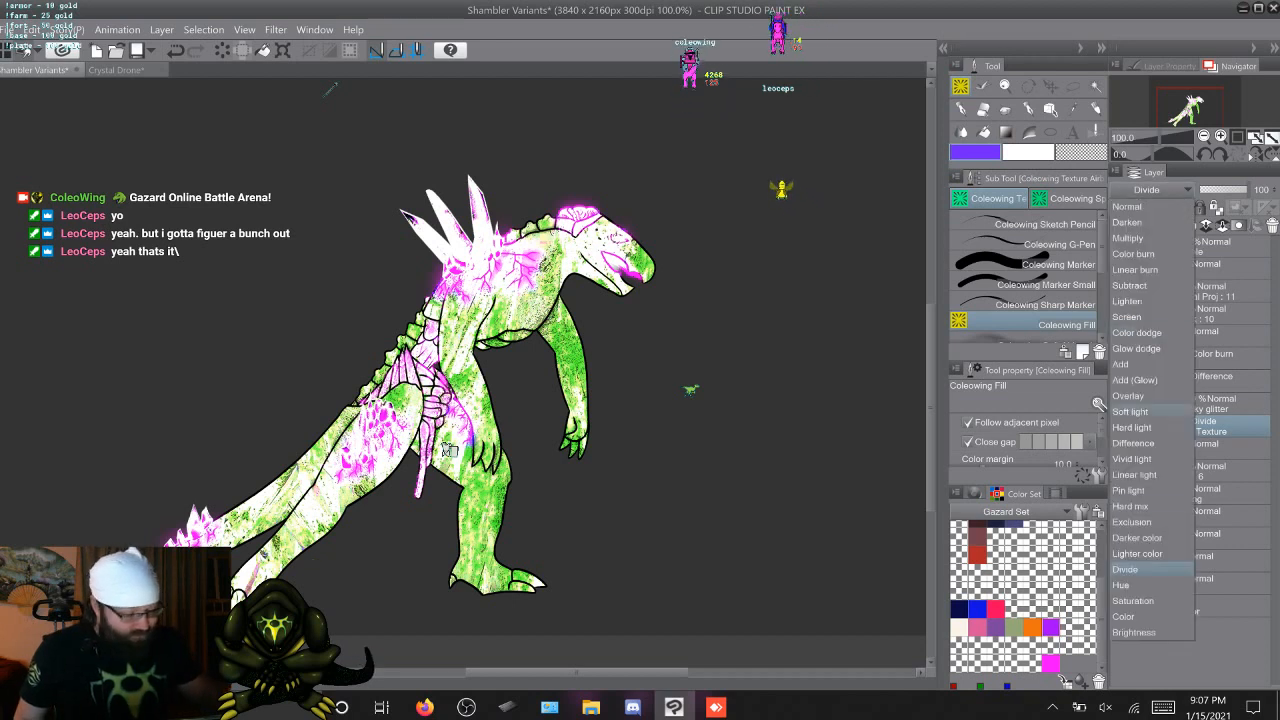
click(1122, 585)
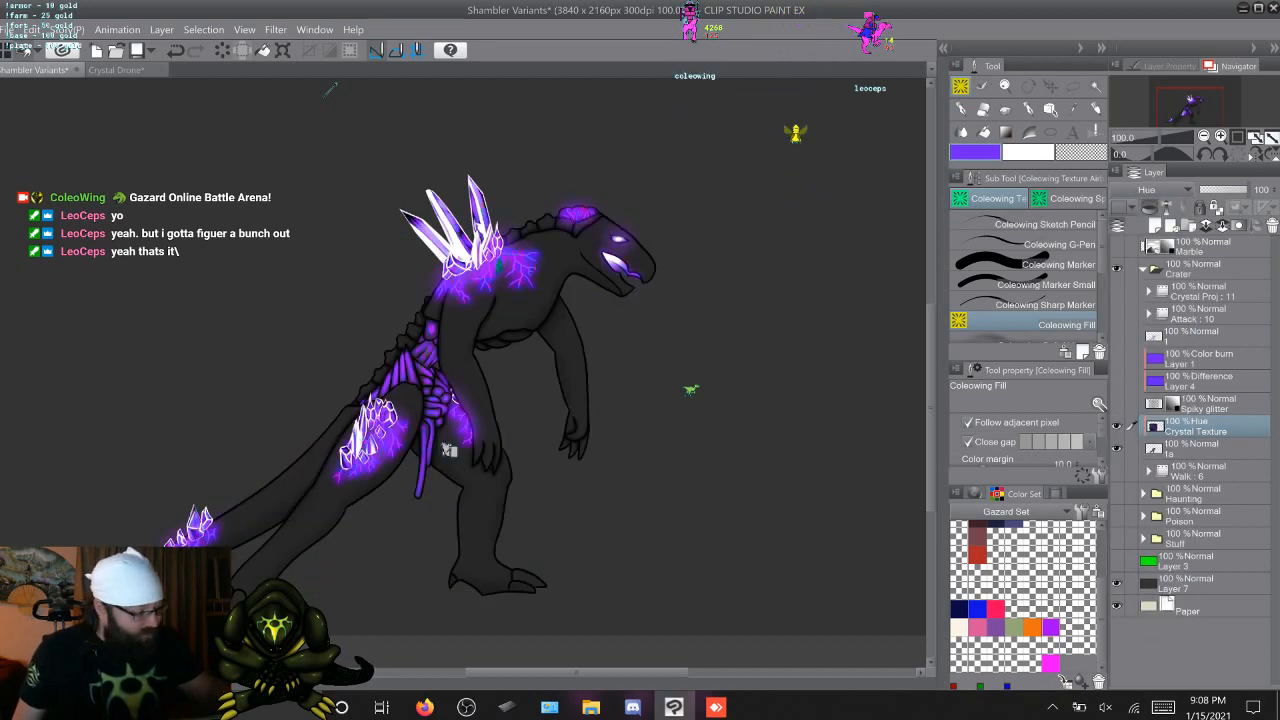
Try the Saturation, Color and Brightness blending modes on the Crystal Texture layer
click(1150, 190)
click(1135, 600)
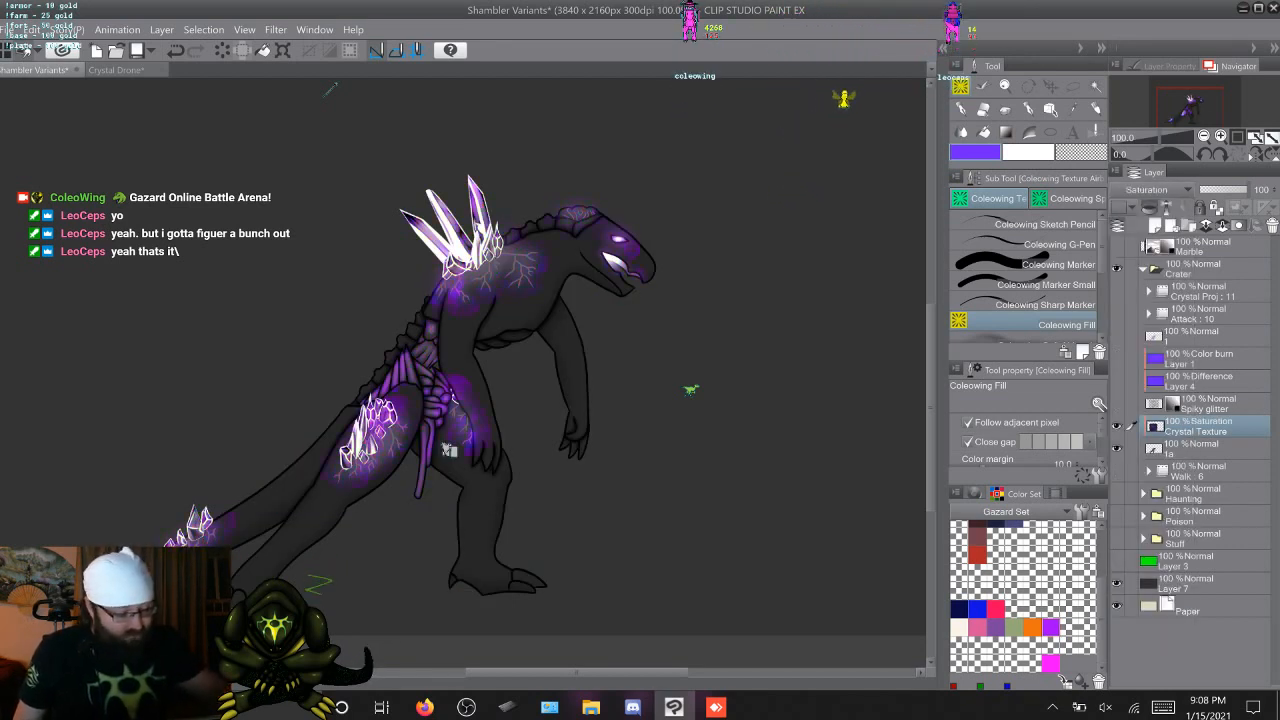
click(1150, 190)
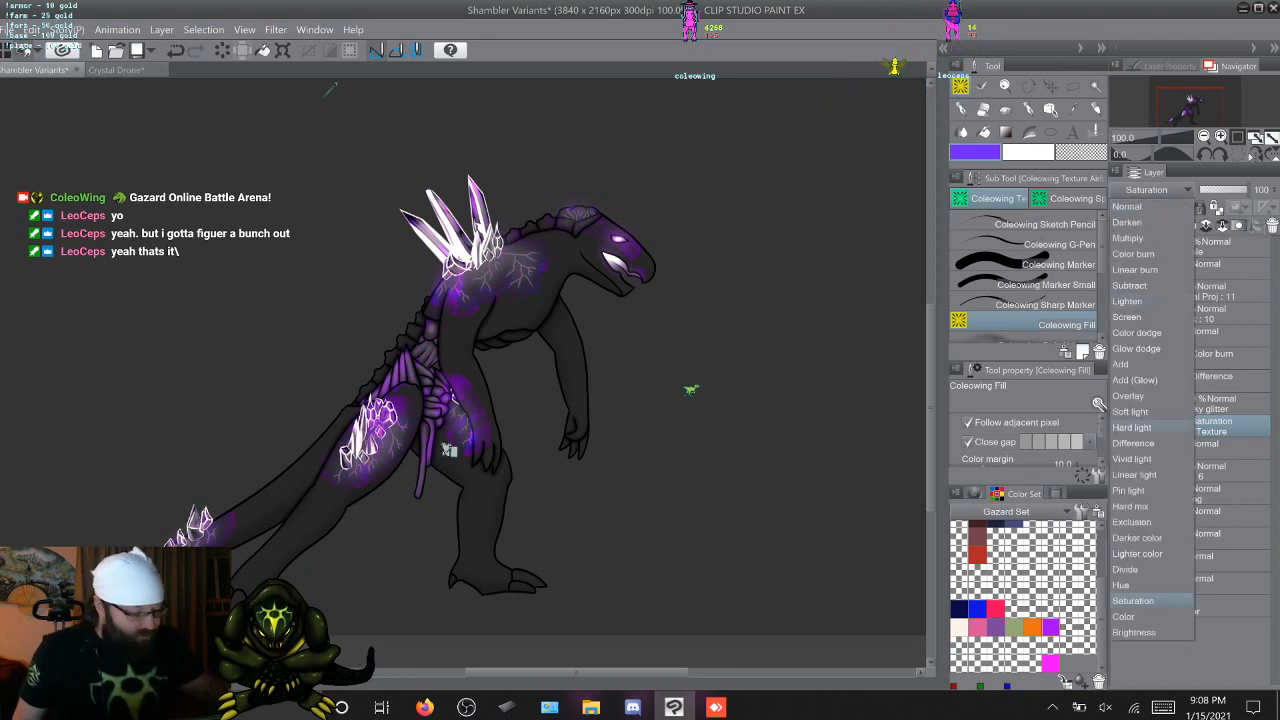
click(1124, 616)
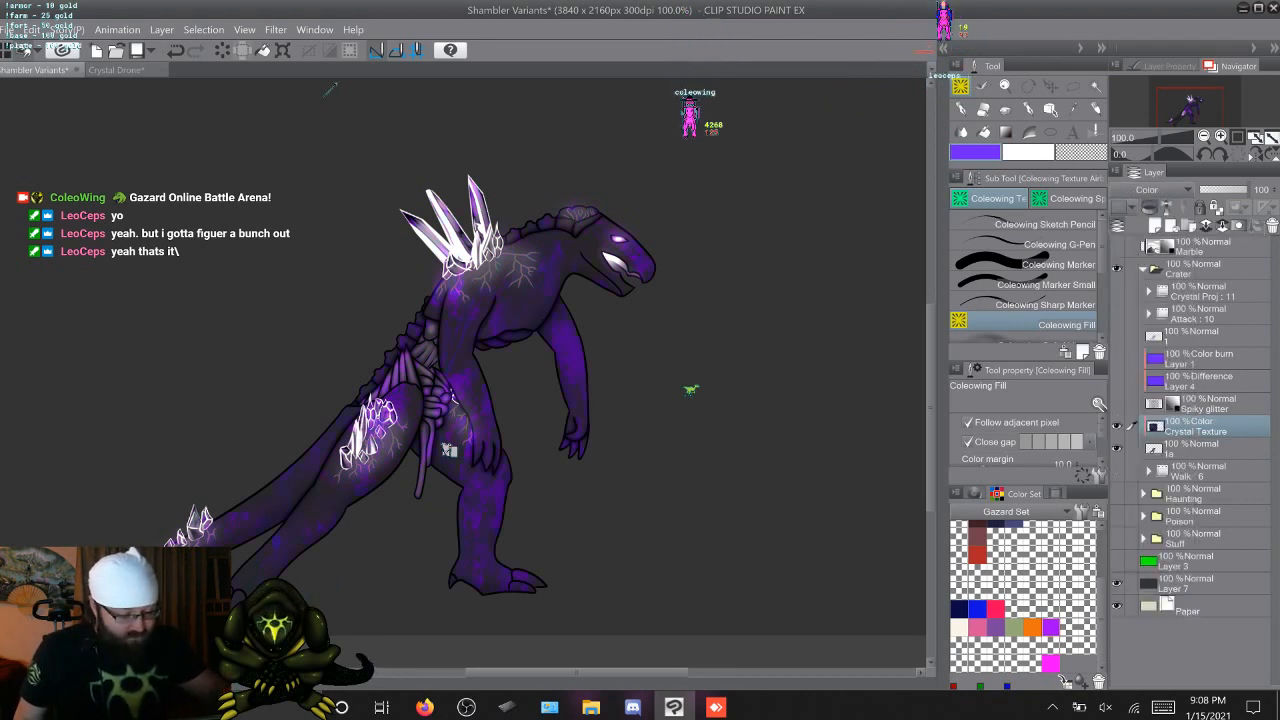
click(1150, 190)
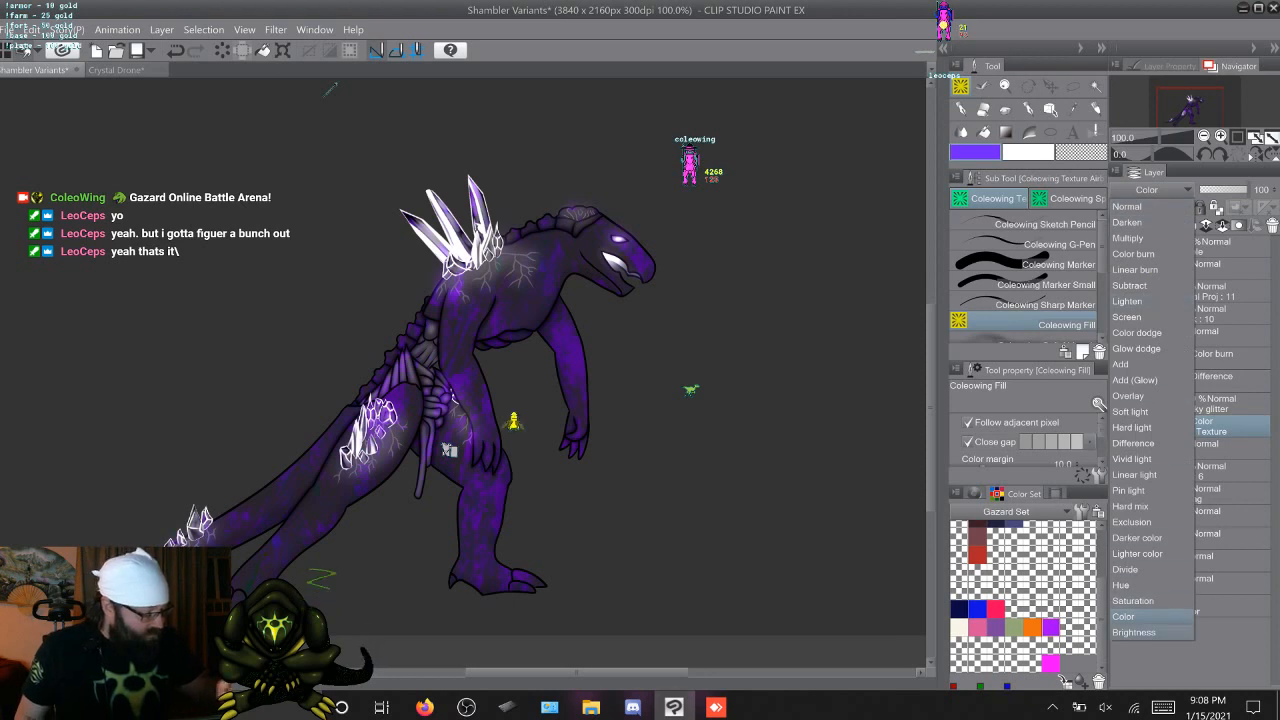
click(1134, 632)
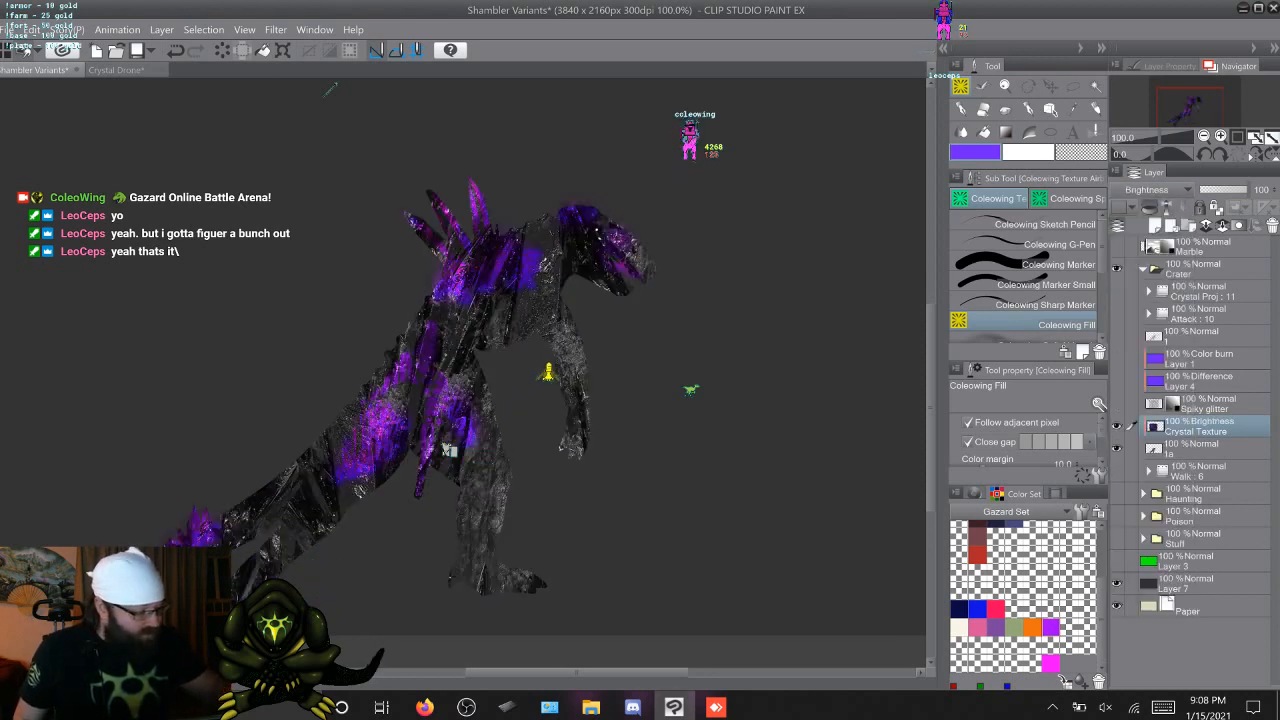
Set the Crystal Texture layer's blending mode to Hard light and hide the layer
click(1150, 190)
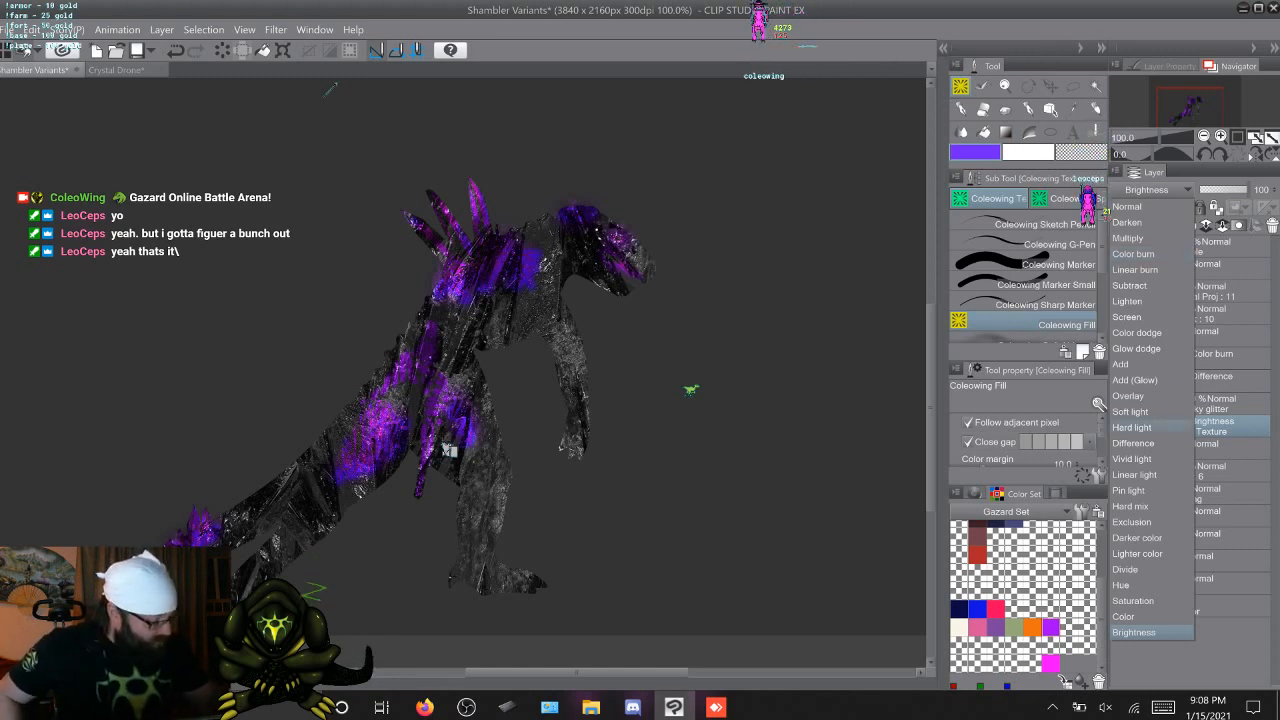
click(1132, 427)
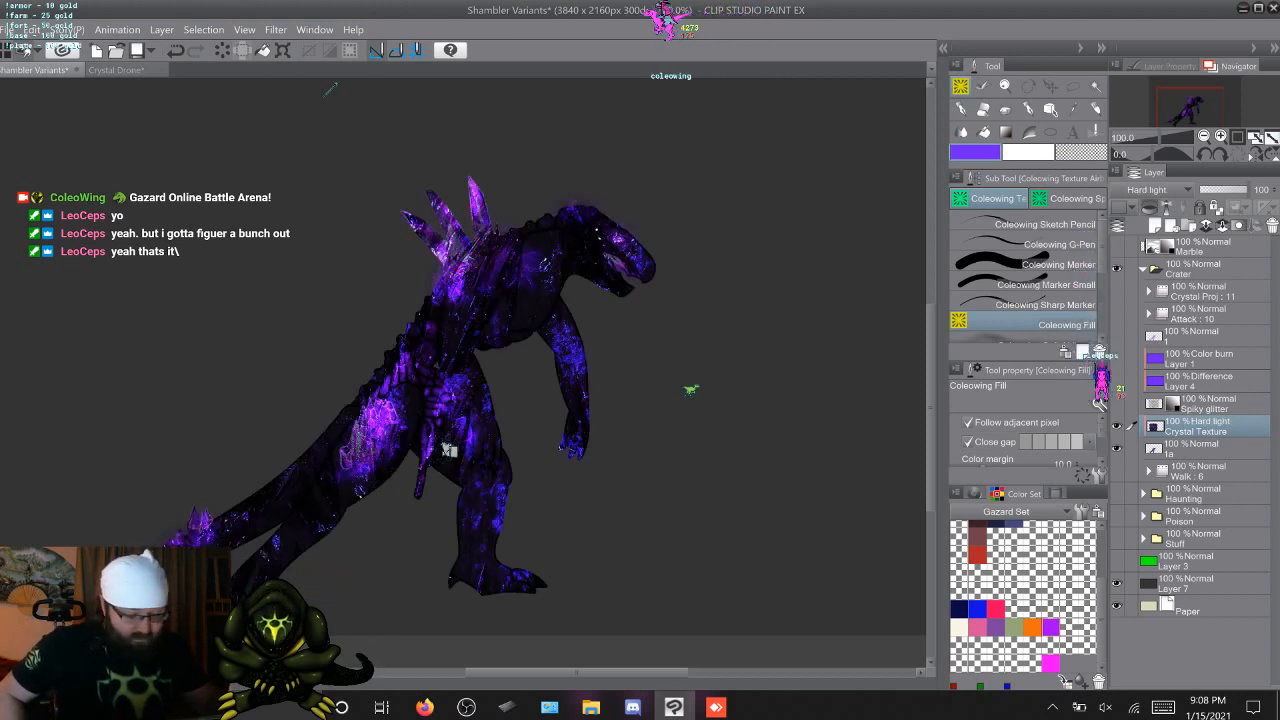
click(1117, 427)
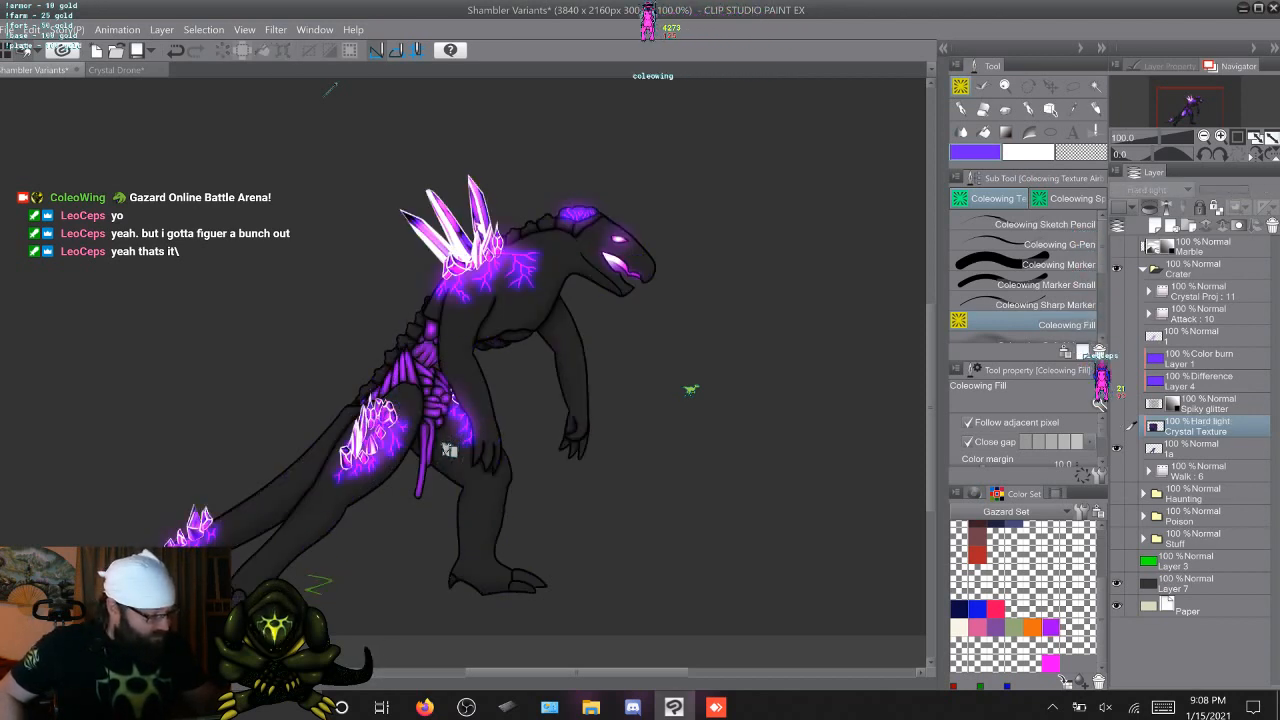
click(1117, 427)
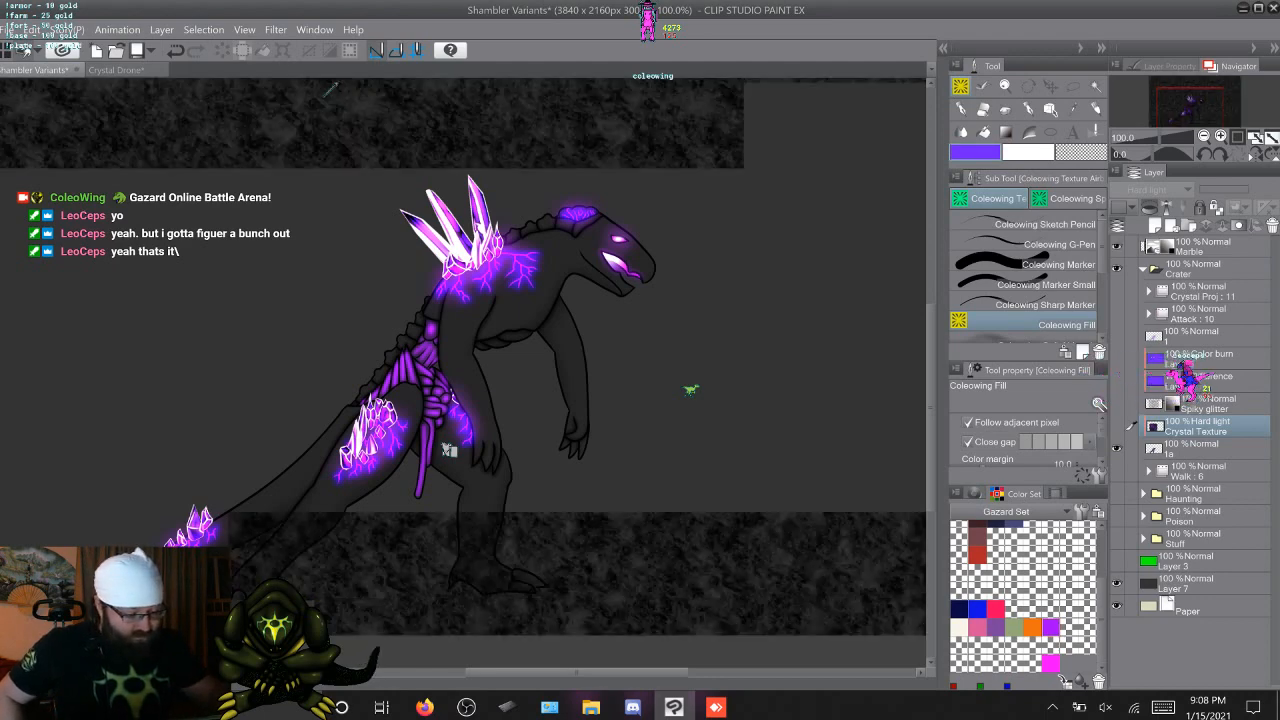
click(1117, 427)
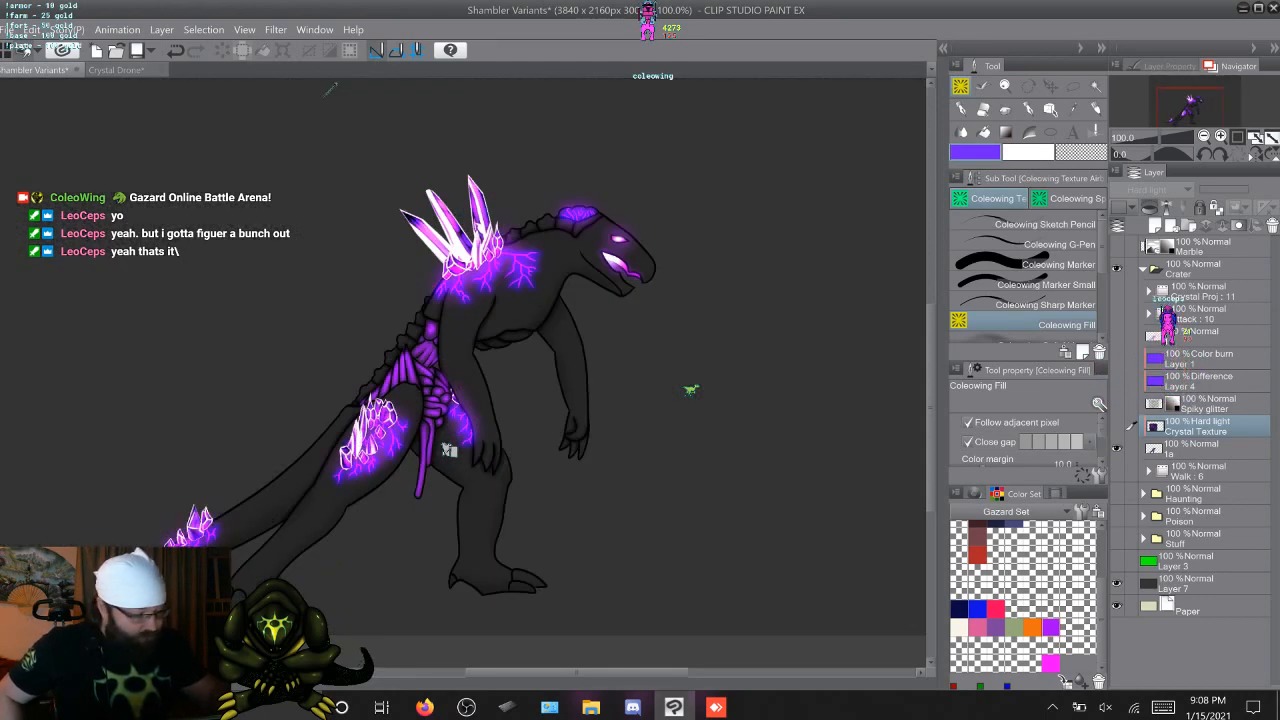
Show the Marble layer, move it directly above layer 1a, set it to Overlay and clip it to the layer below
click(1117, 247)
click(1205, 247)
drag(1205, 247, 1205, 437)
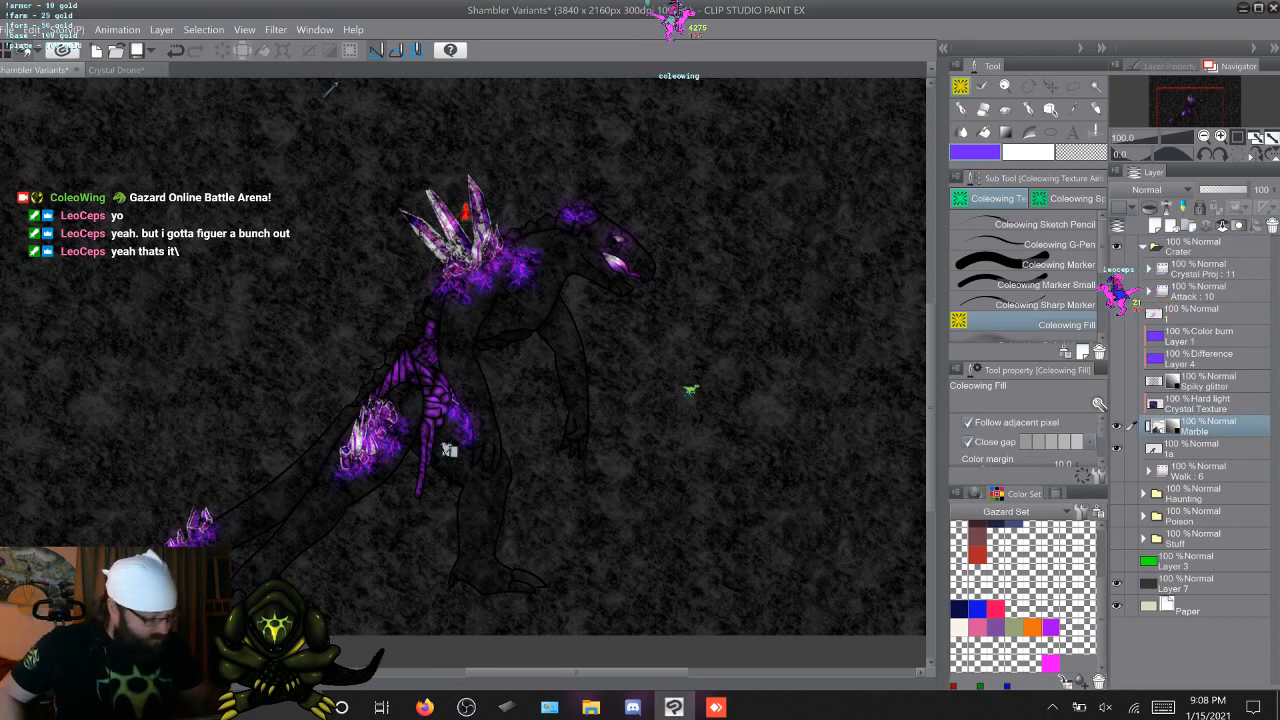
click(1162, 190)
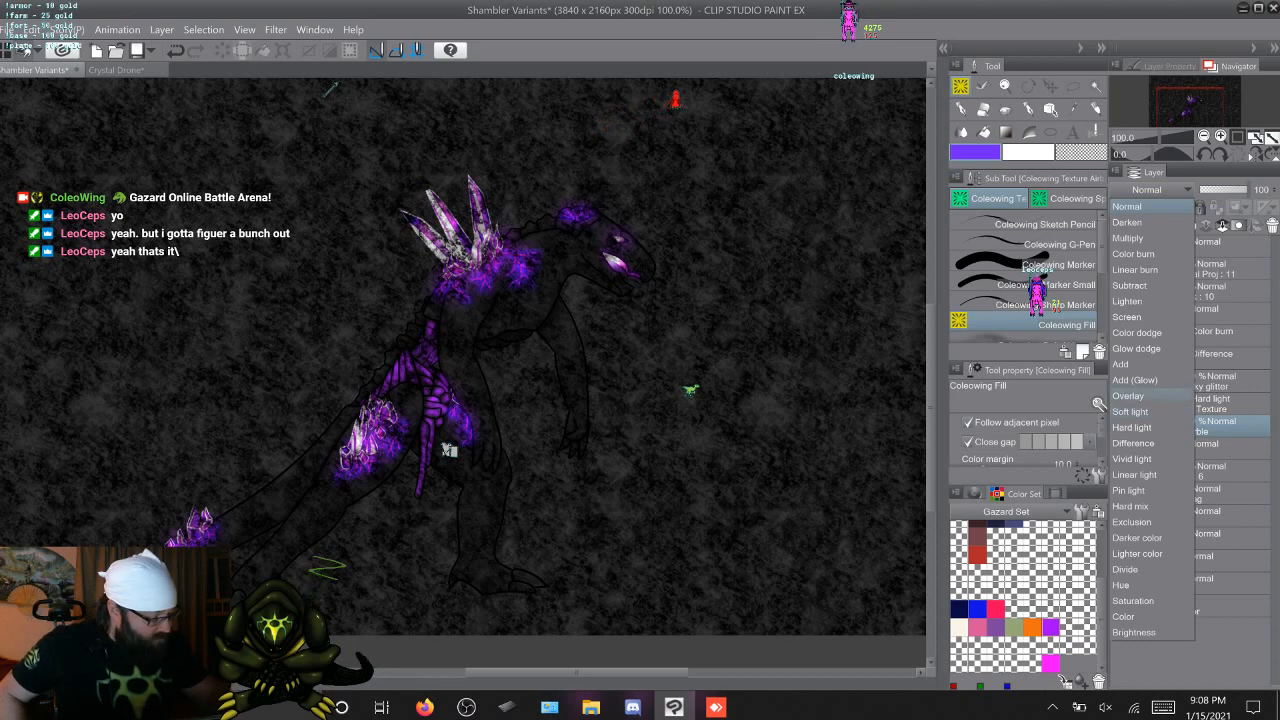
click(1130, 395)
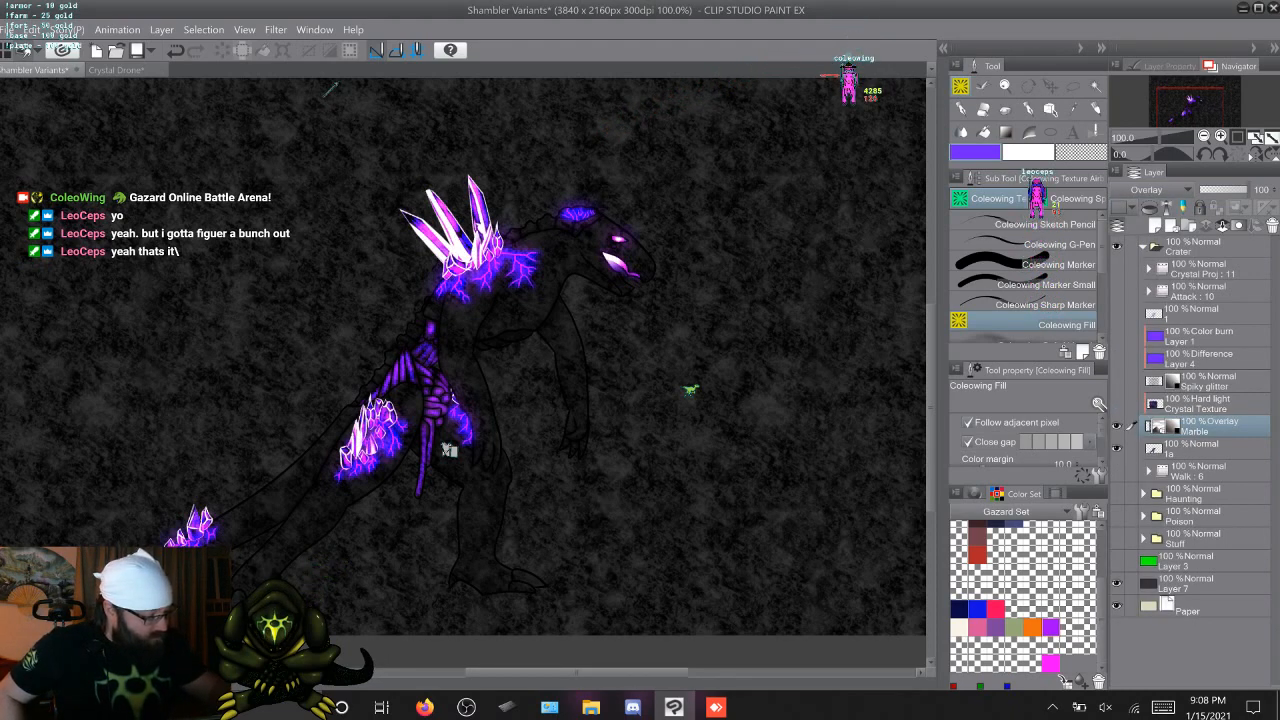
click(1149, 208)
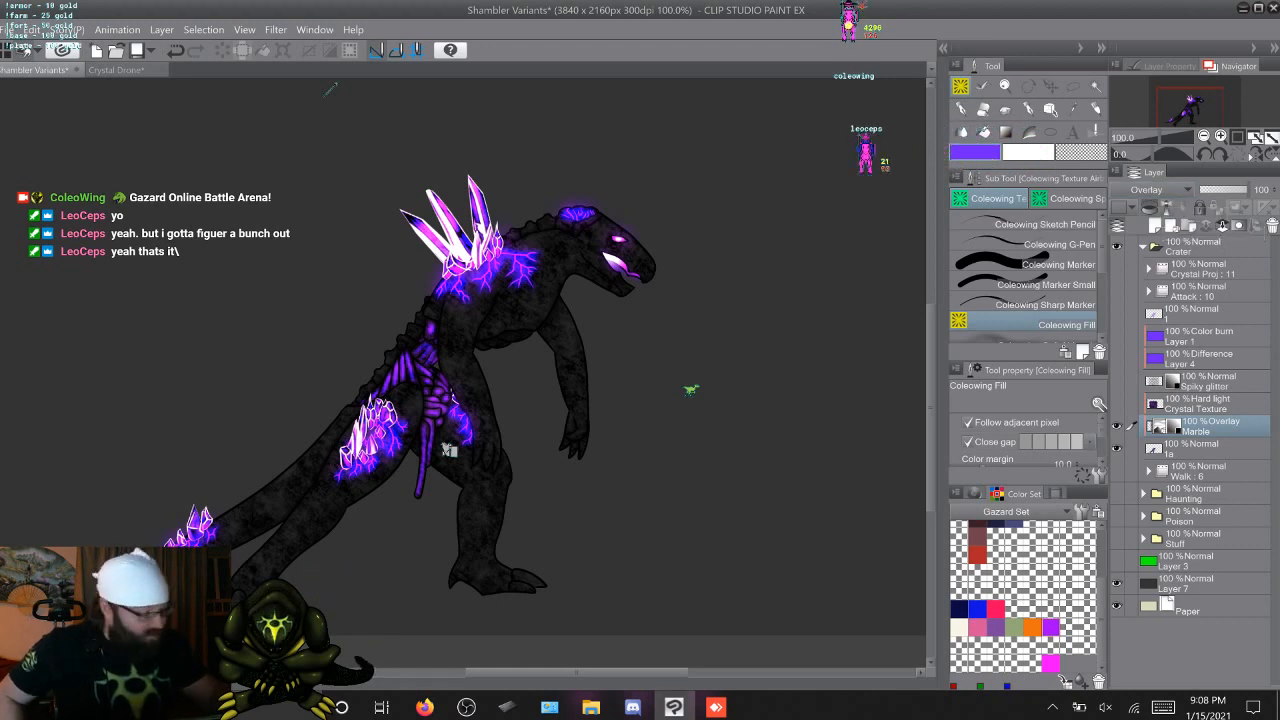
Compare the Soft light, Hard light, Difference and Multiply blending modes on the clipped Marble layer
click(1150, 189)
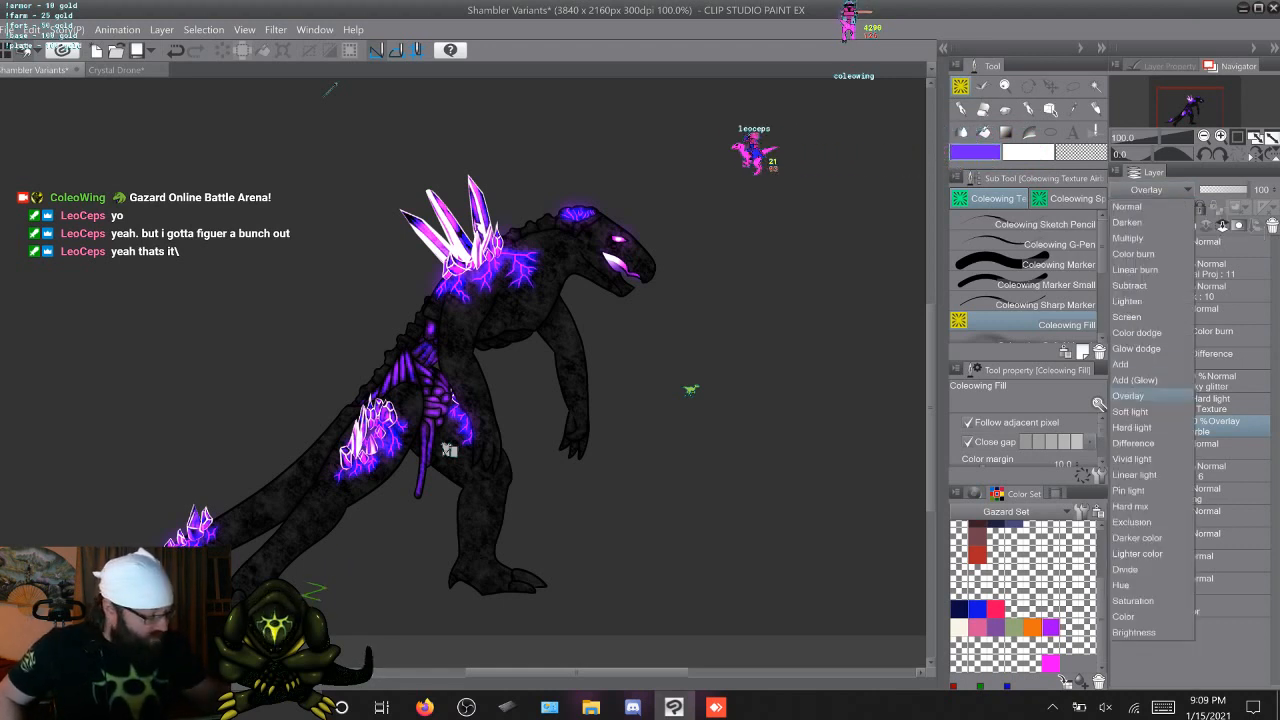
click(1130, 411)
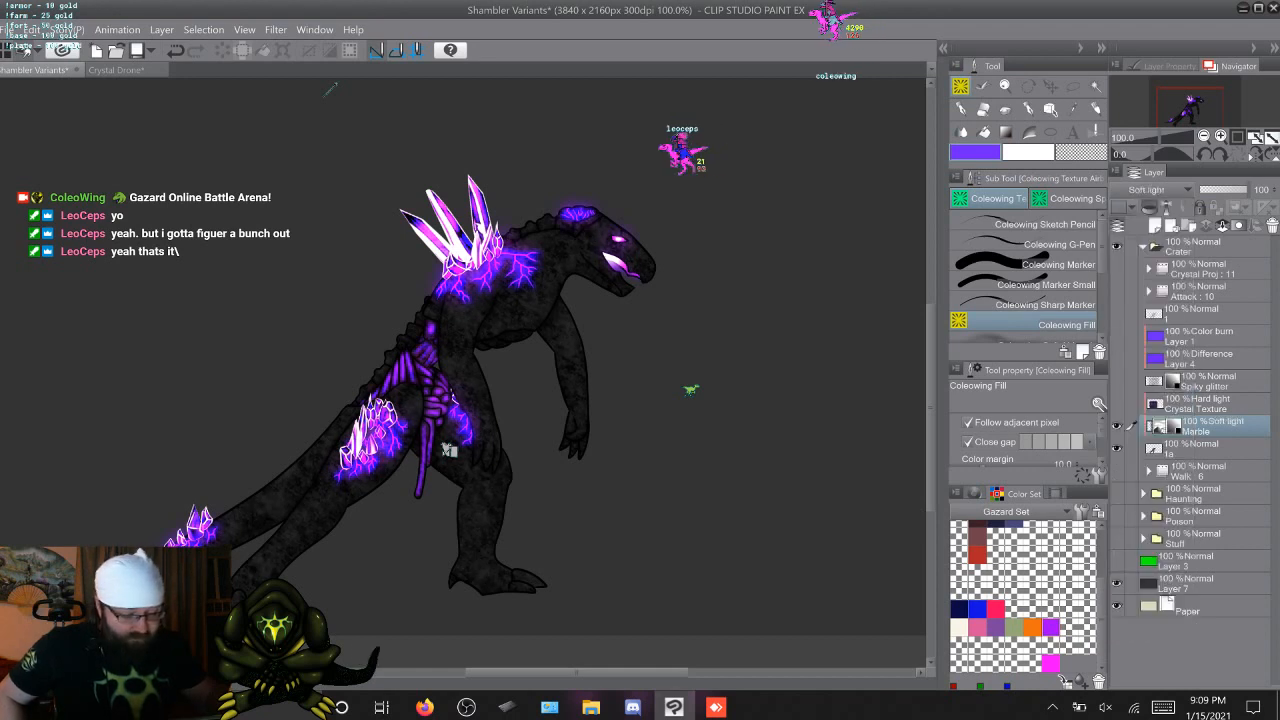
click(1150, 189)
click(1131, 427)
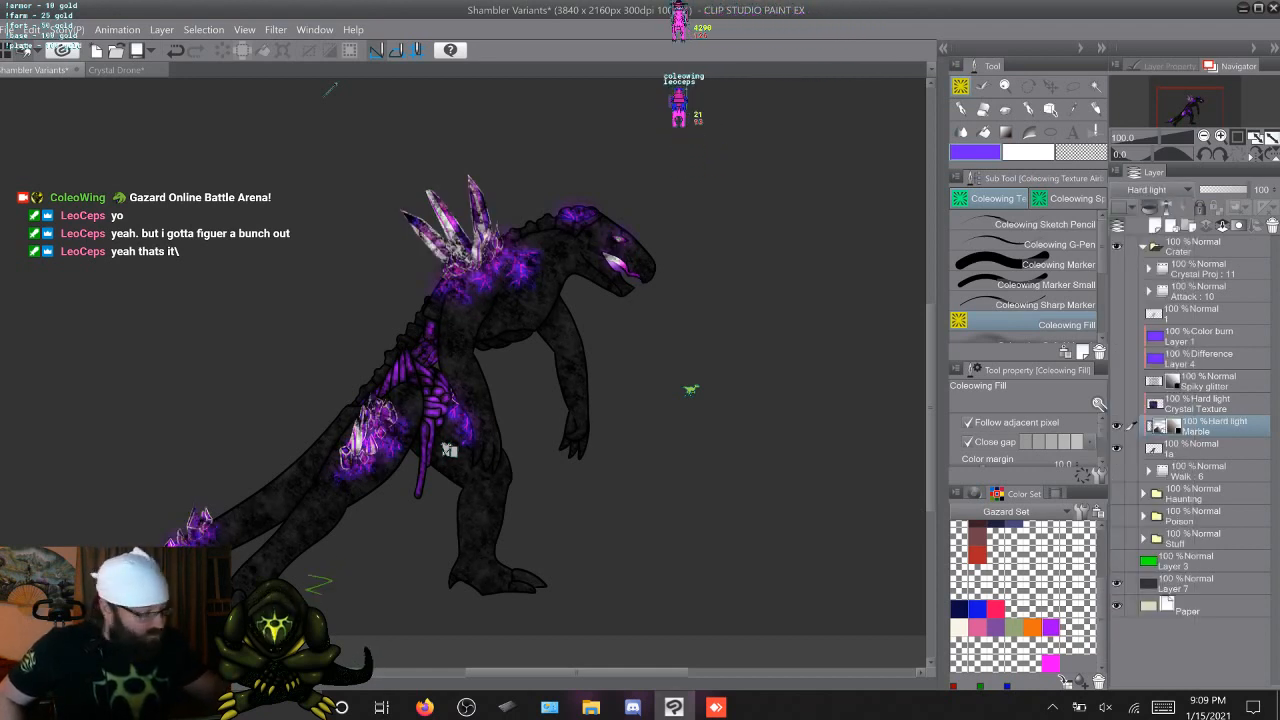
click(1150, 189)
click(1131, 443)
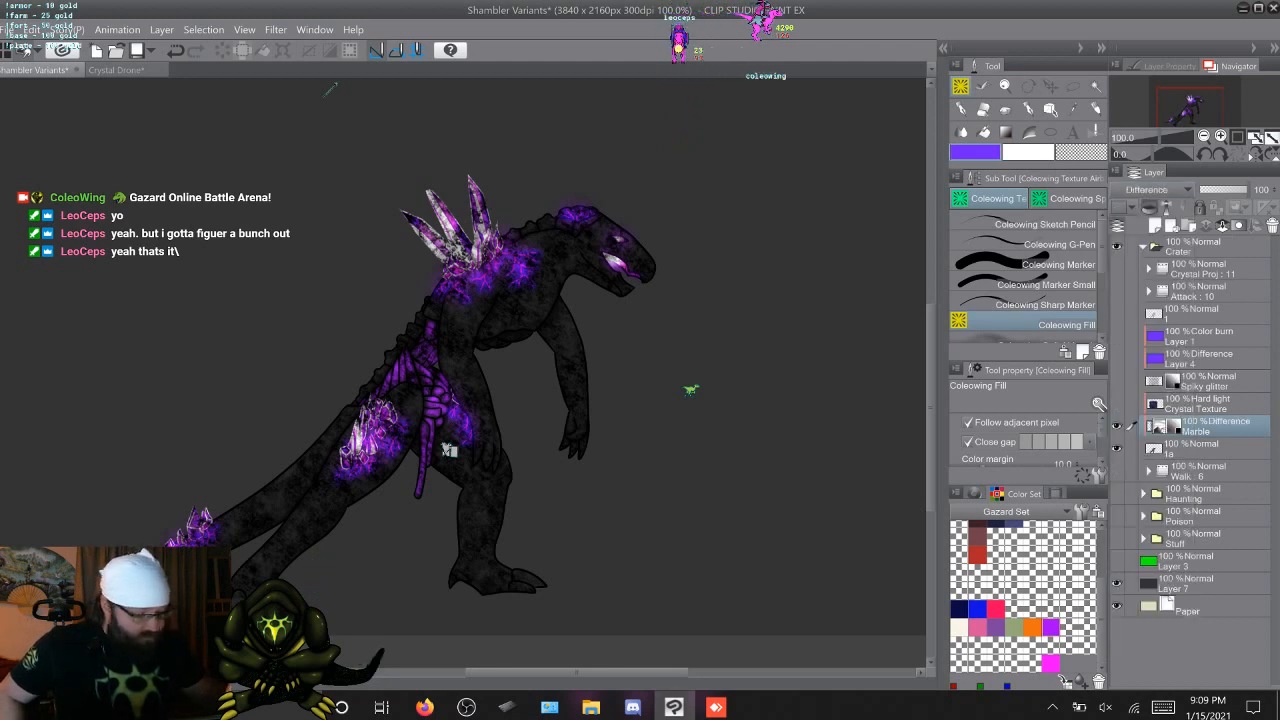
click(1150, 189)
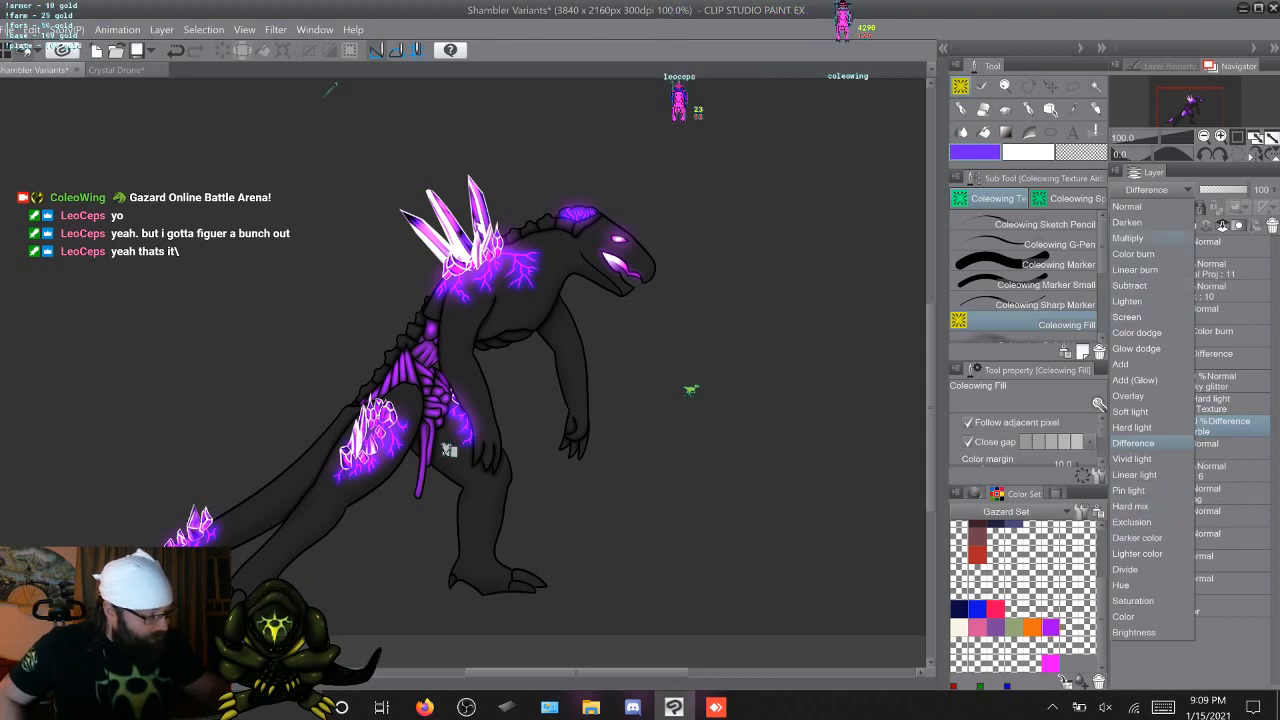
click(1128, 238)
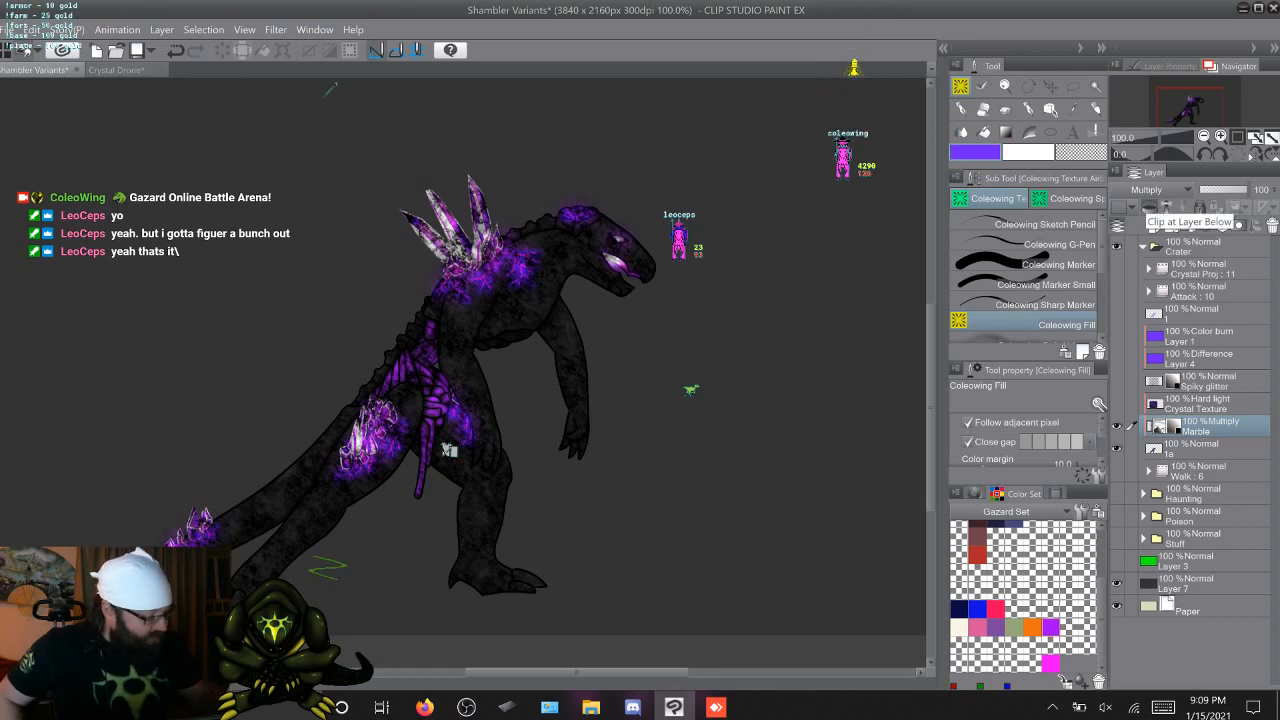
Delete the Marble layer and show the Spiky glitter layer with the Crystal Texture layer hidden
right_click(1208, 420)
click(1148, 152)
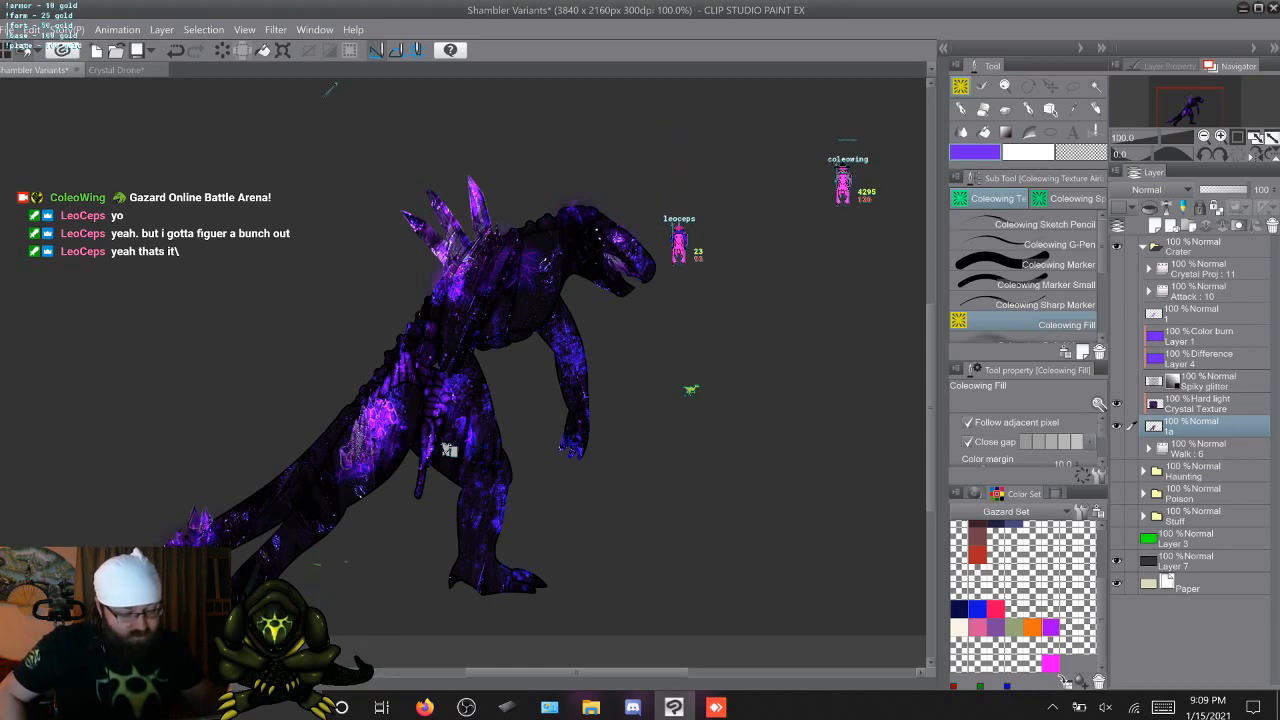
click(1117, 381)
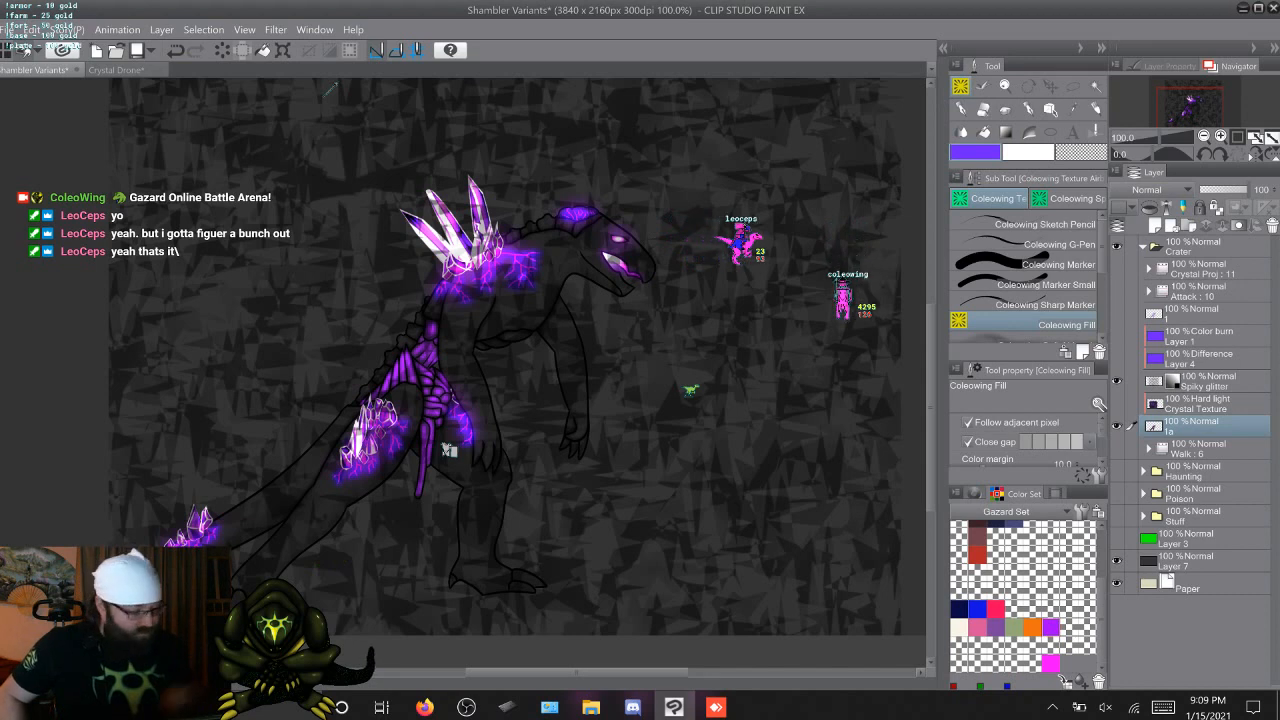
Nudge the Spiky glitter layer's texture to the left behind the creature with the Move layer tool
key(k)
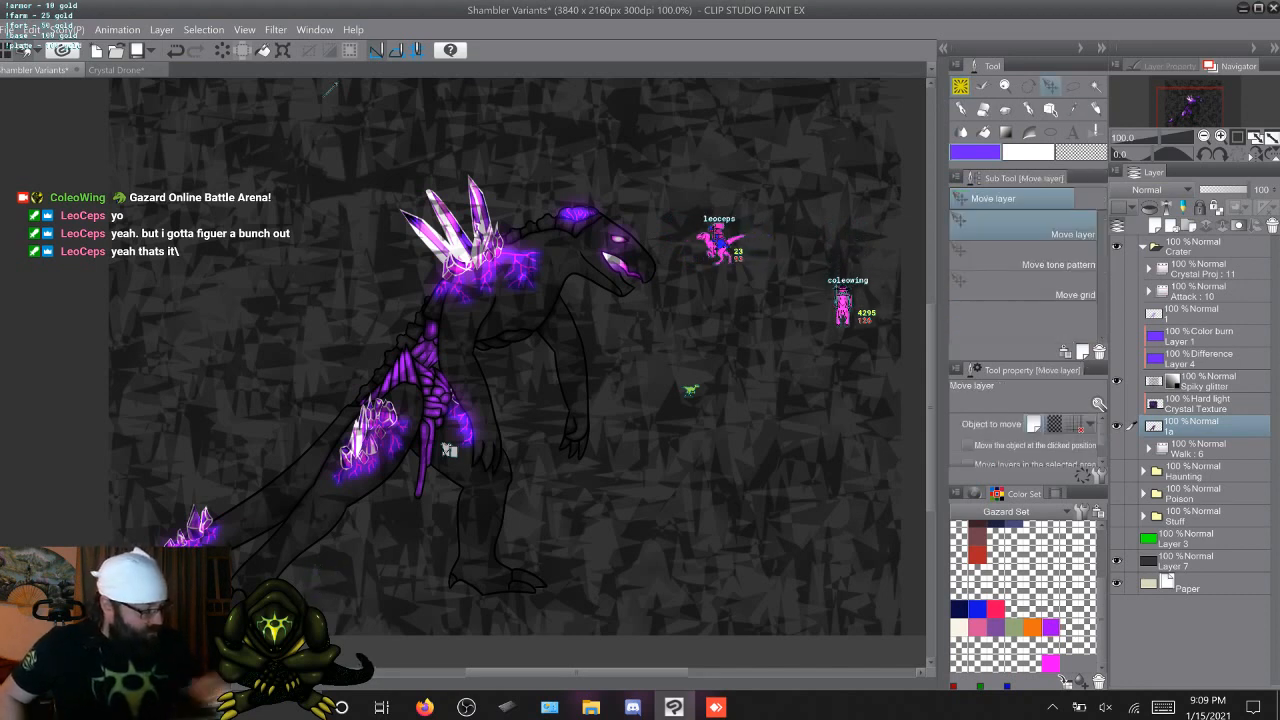
key(alt+bracketright)
key(alt+bracketright)
key(Left)
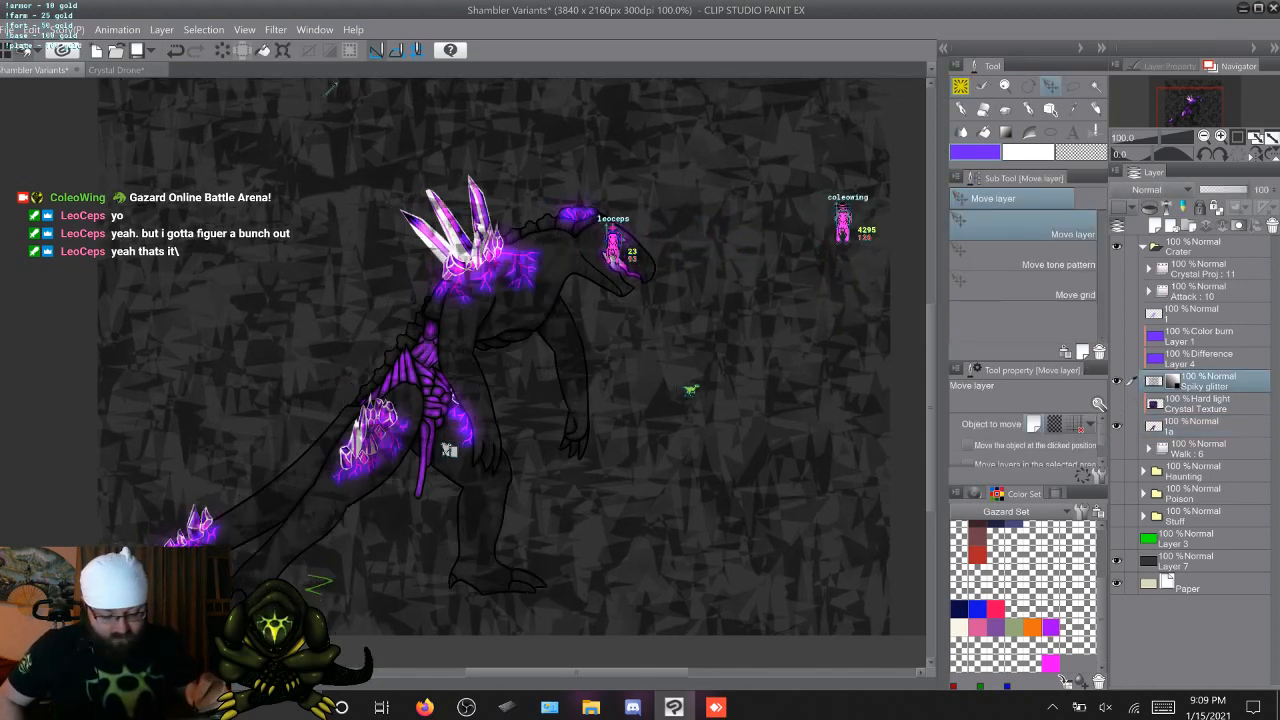
key(Left)
key(Left)
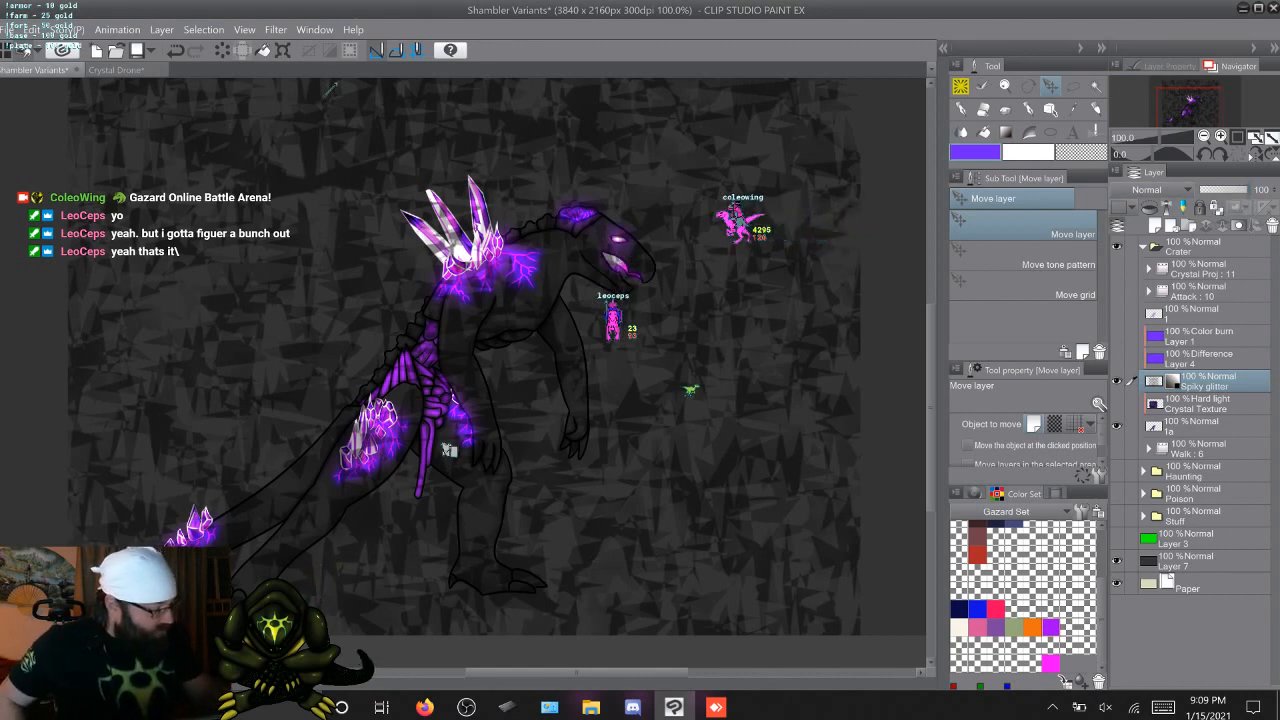
Merge the Spiky glitter layer with a new raster layer added above it, and show the purple Difference layer, Layer 4
right_click(1208, 379)
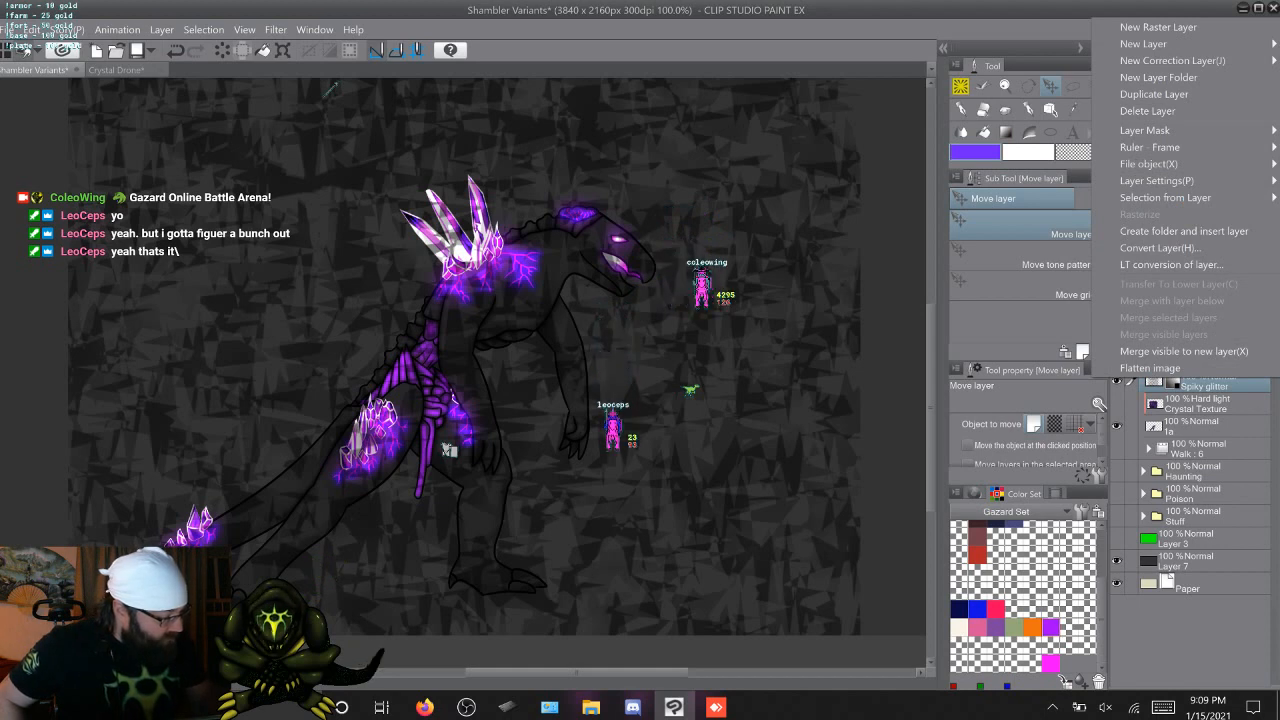
key(Escape)
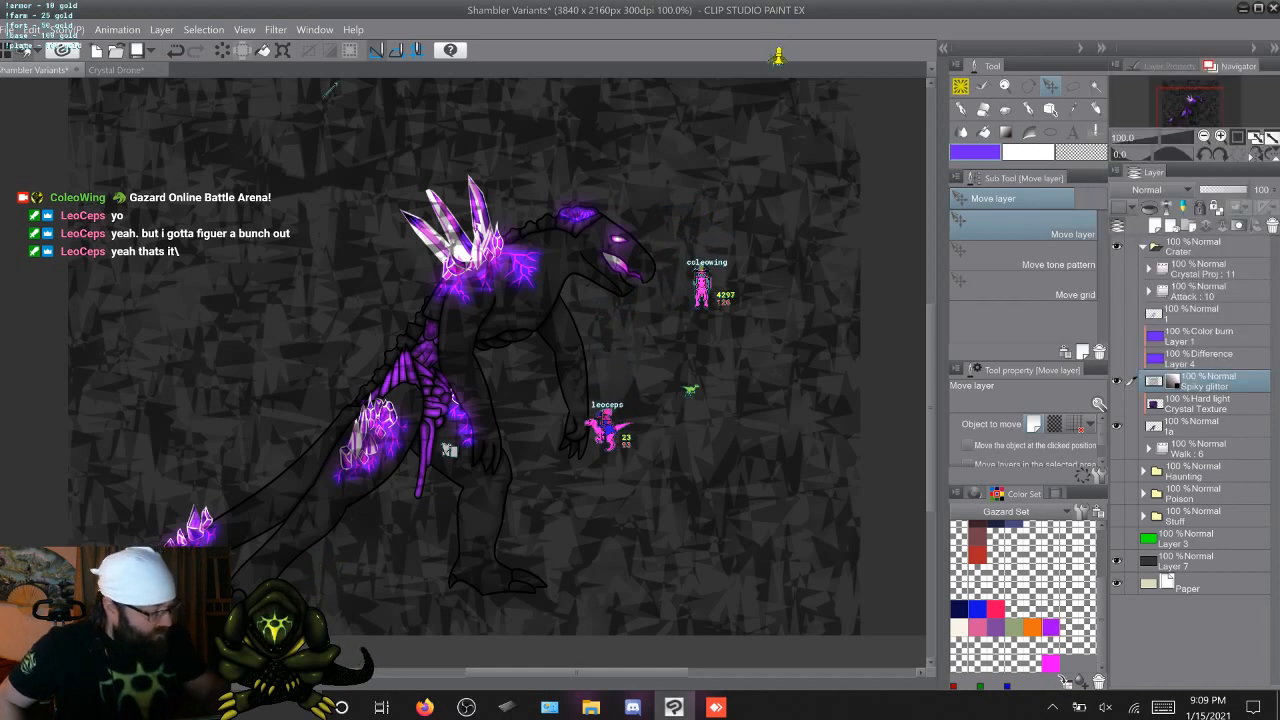
key(ctrl+shift+n)
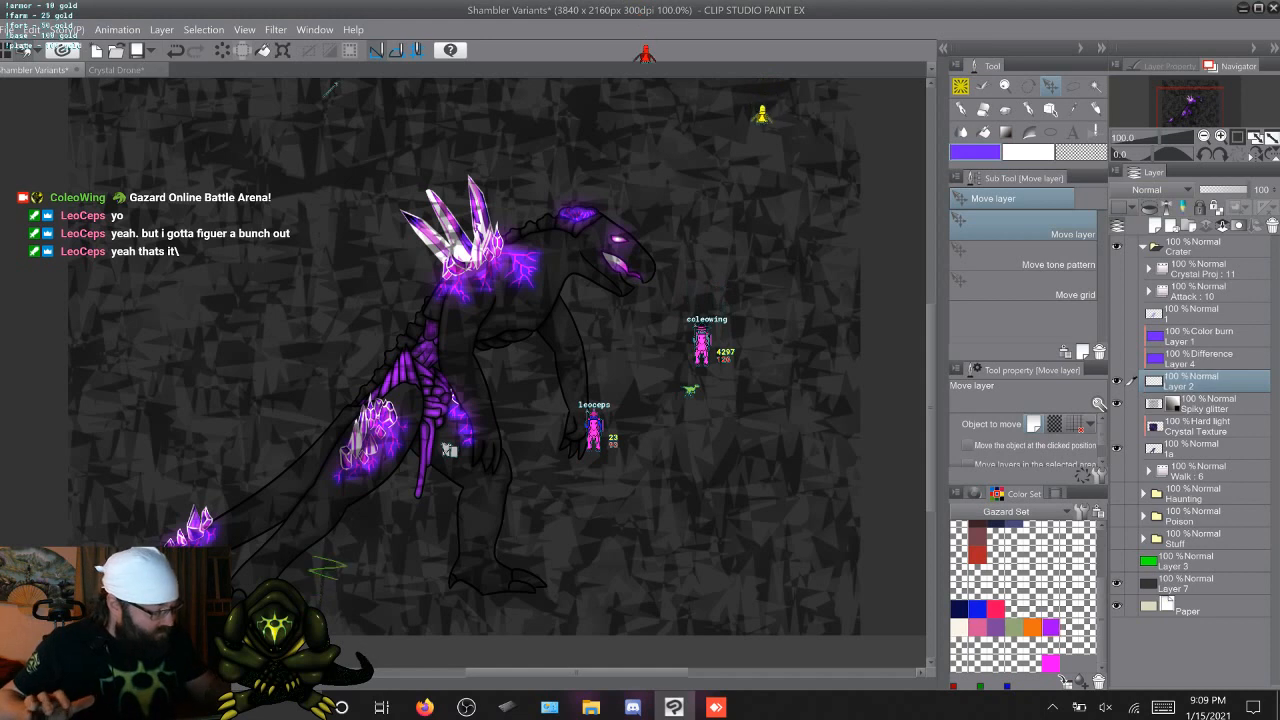
key(alt+[)
shift+click(1195, 381)
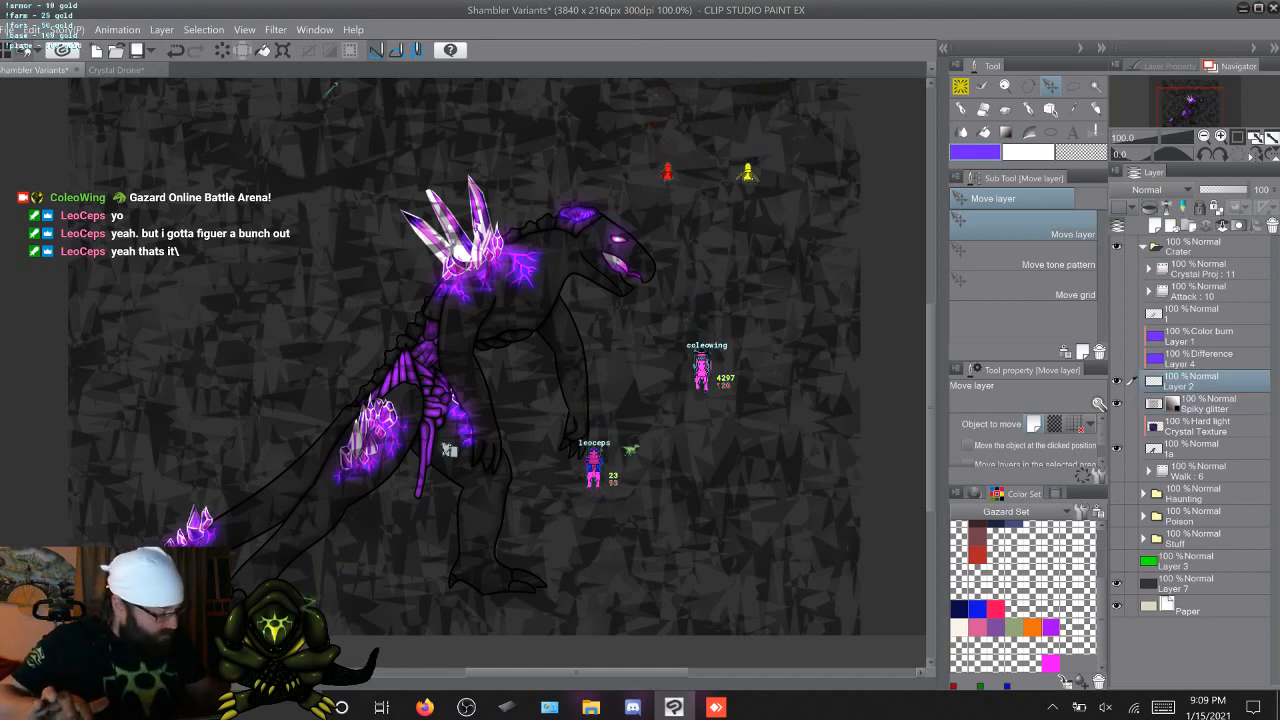
right_click(1195, 381)
click(1168, 320)
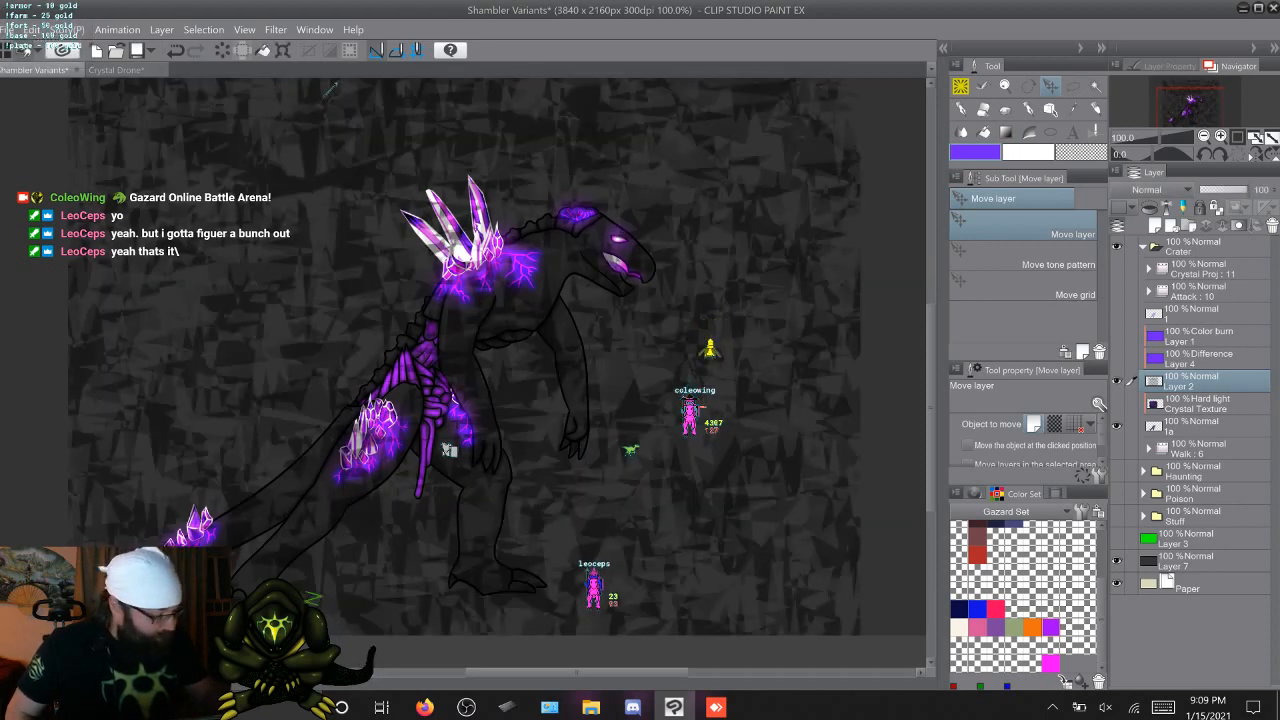
click(1117, 358)
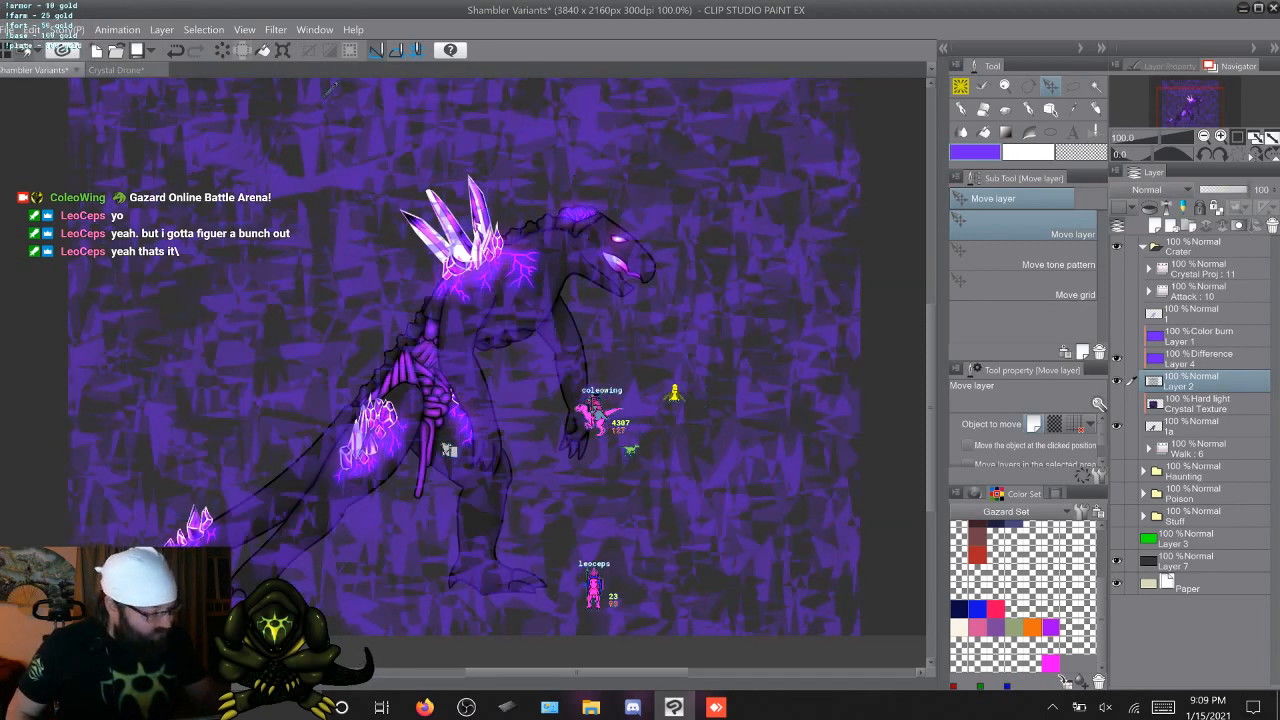
Compare the Vivid light, Linear light and Overlay blending modes on purple Layer 4, finishing with Normal
click(1200, 358)
click(1158, 190)
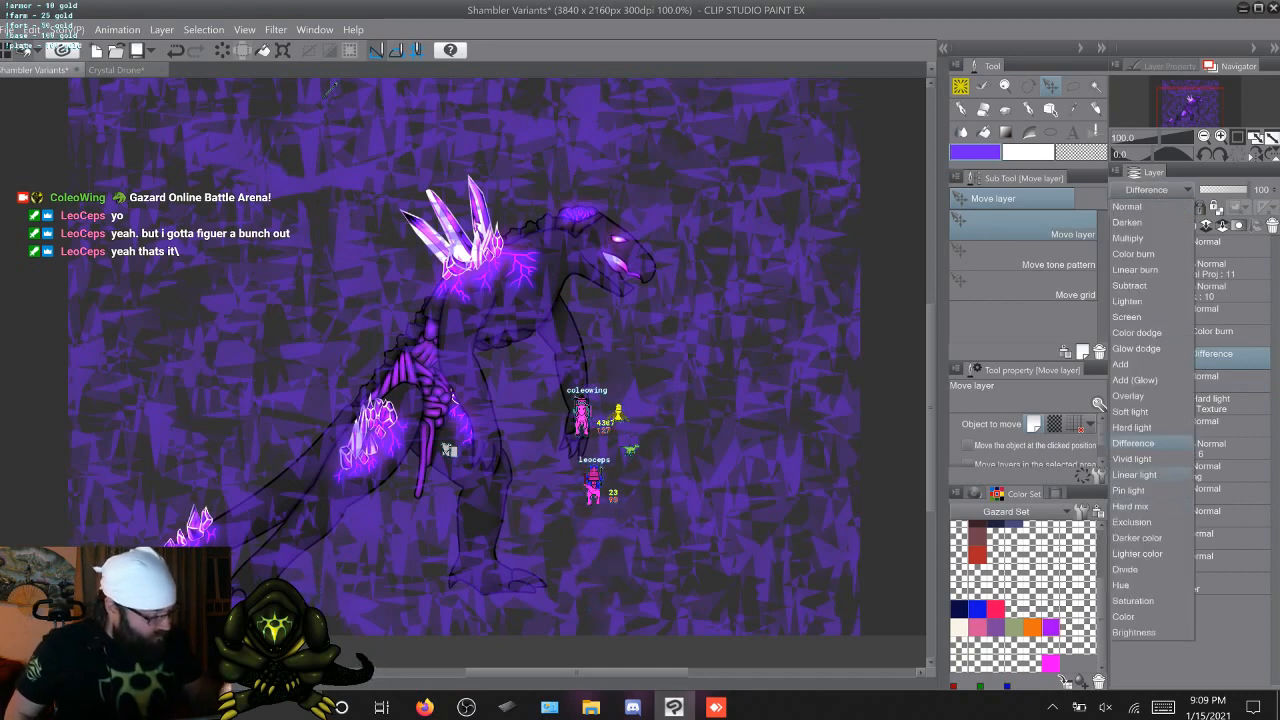
click(1131, 459)
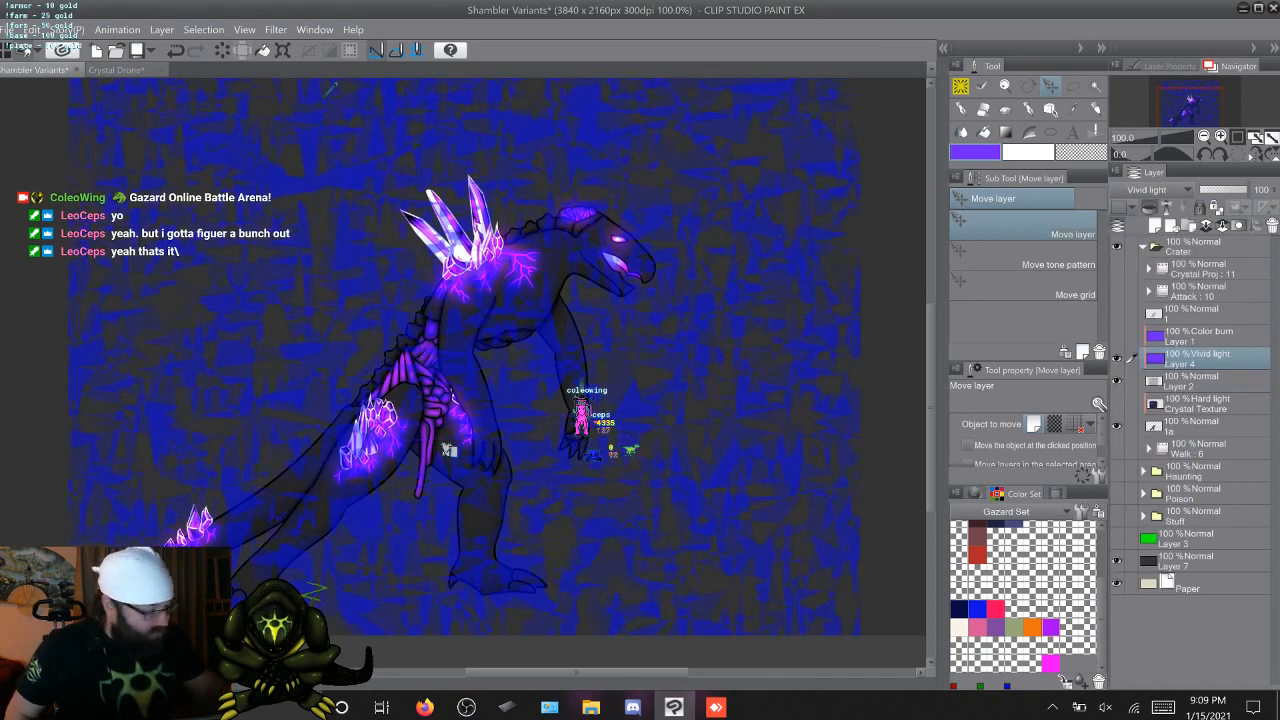
click(1158, 190)
click(1131, 459)
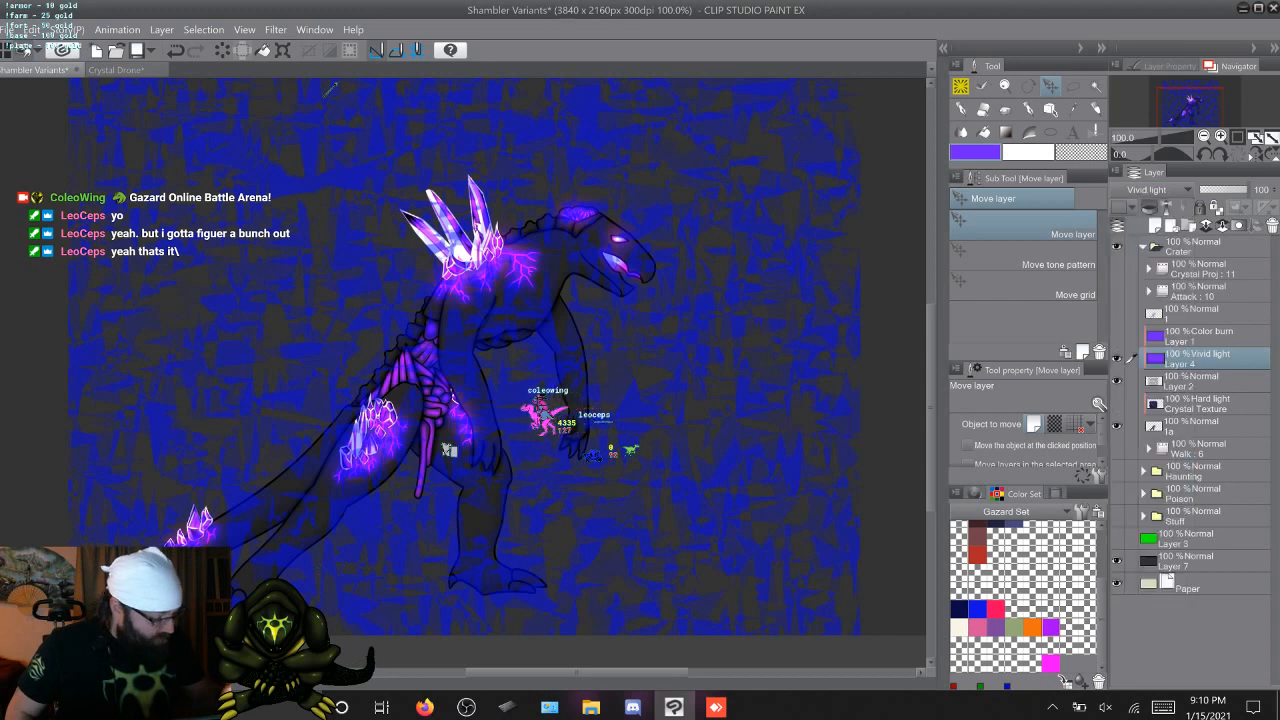
click(1158, 190)
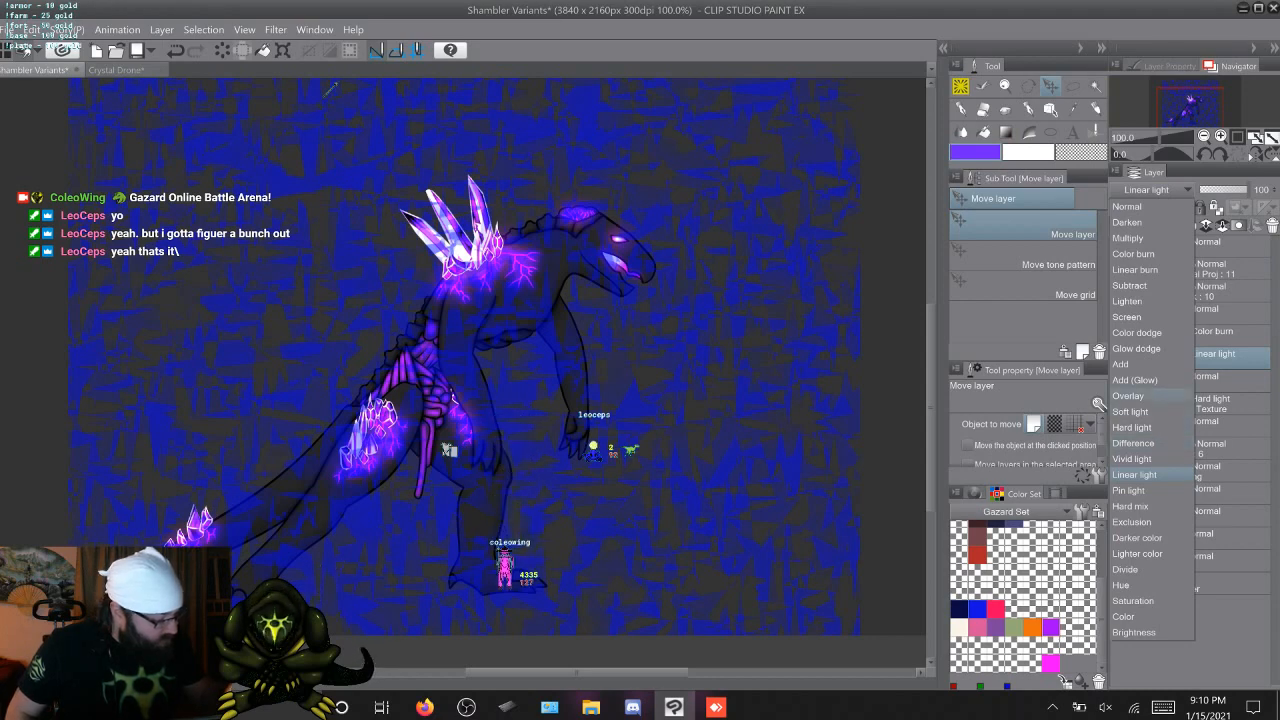
click(1128, 396)
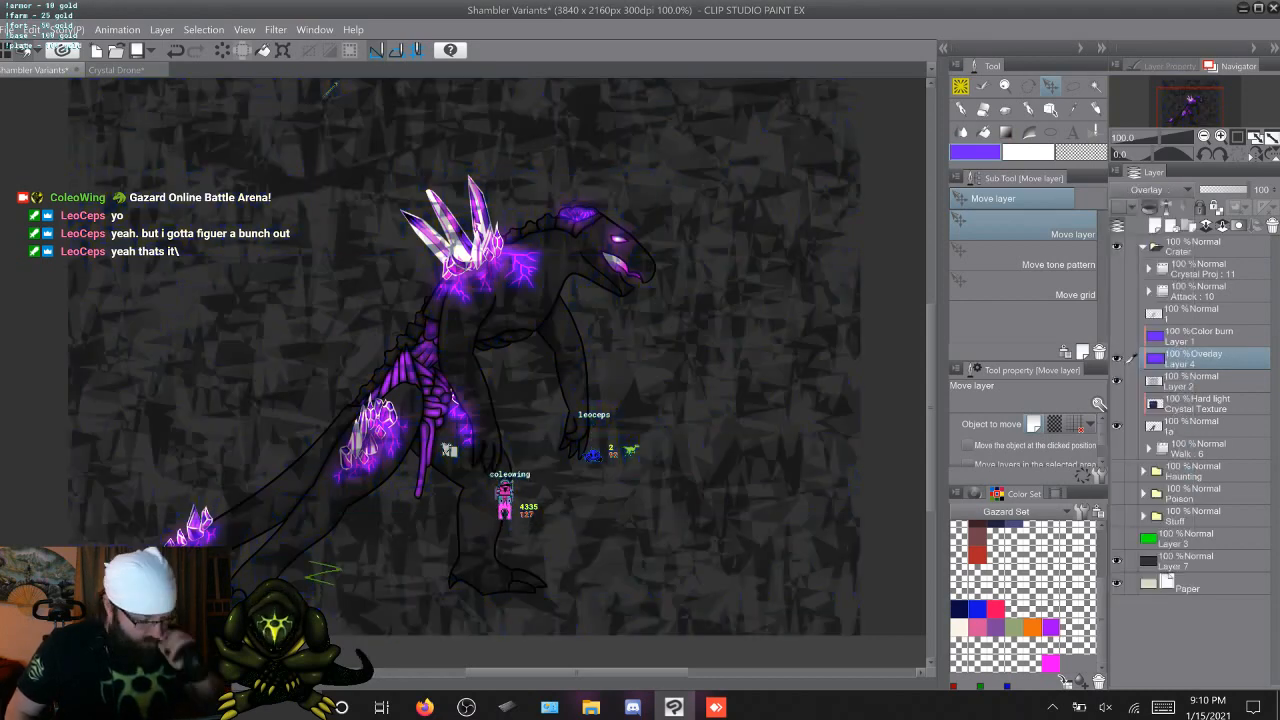
click(1146, 190)
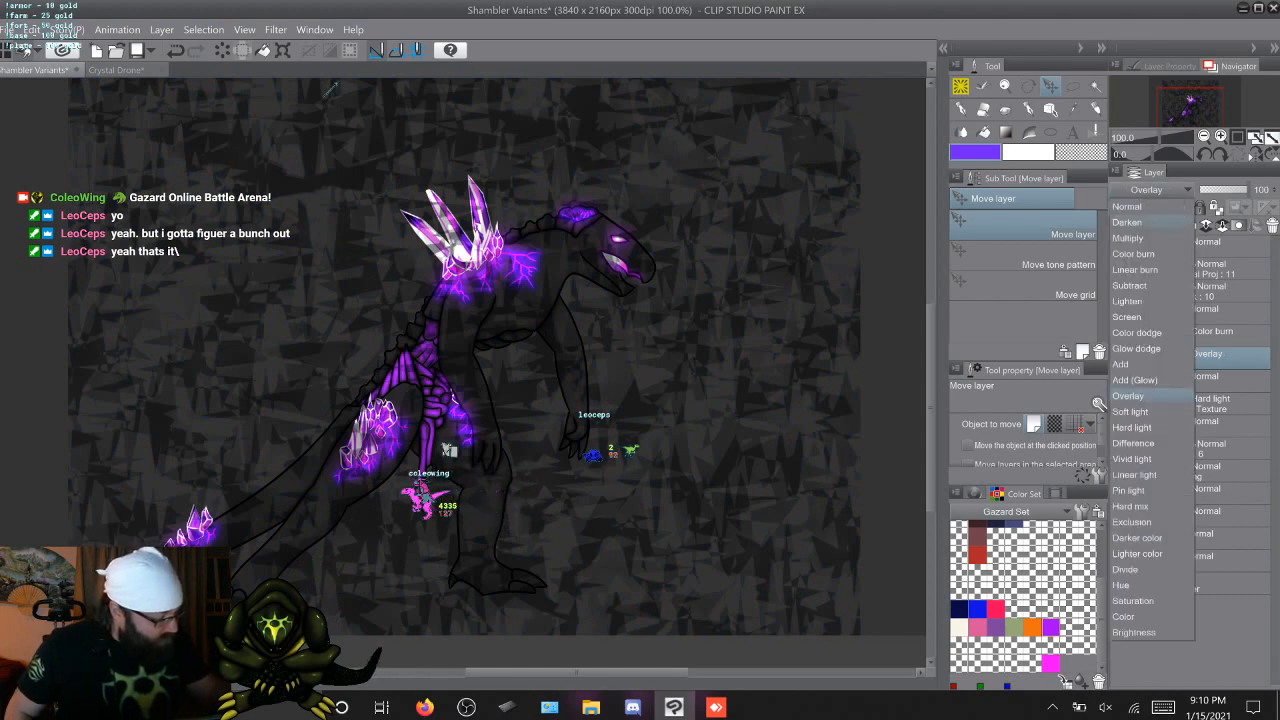
click(1127, 206)
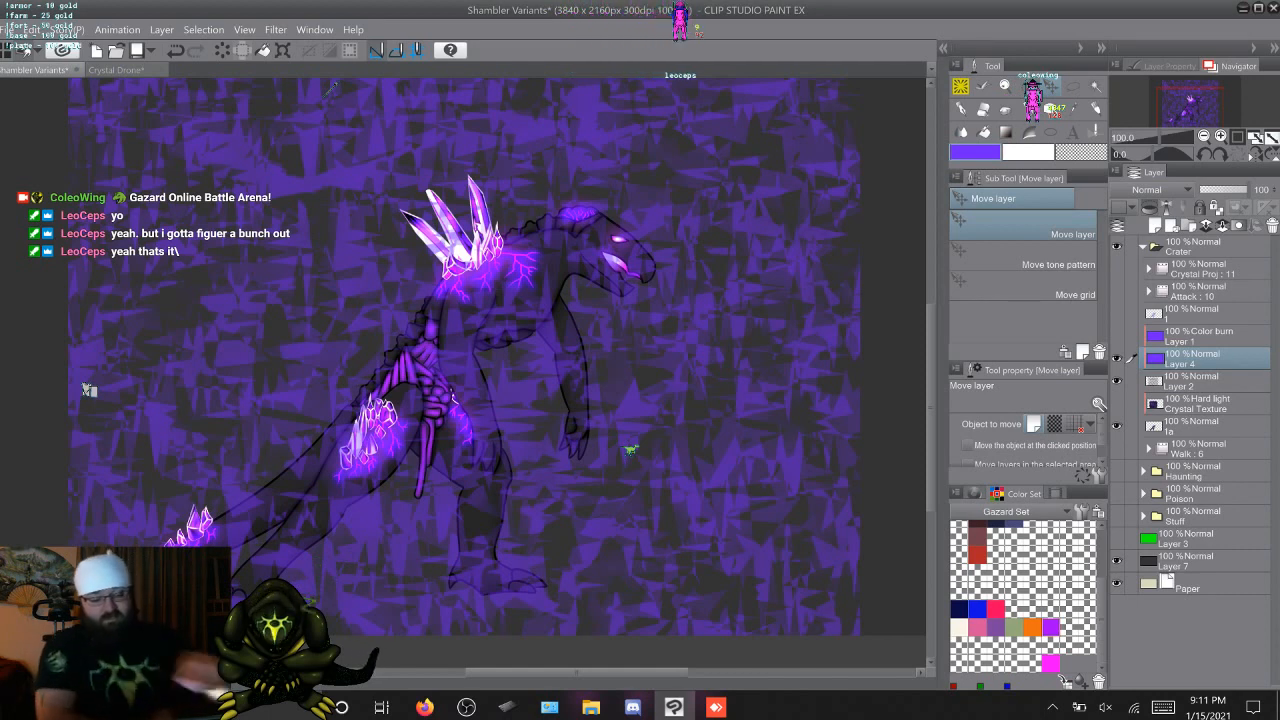
Switch to the Crystal Drone document and close it, confirming the save prompt
key(ctrl+Tab)
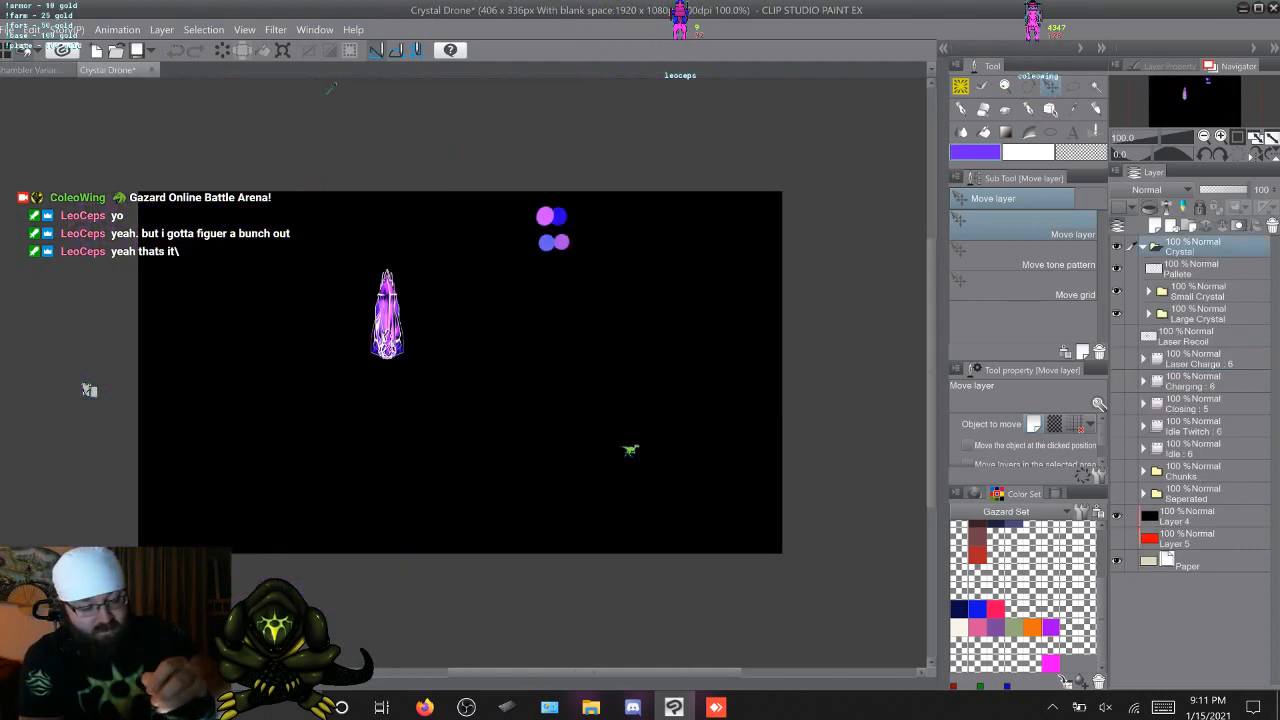
key(ctrl+w)
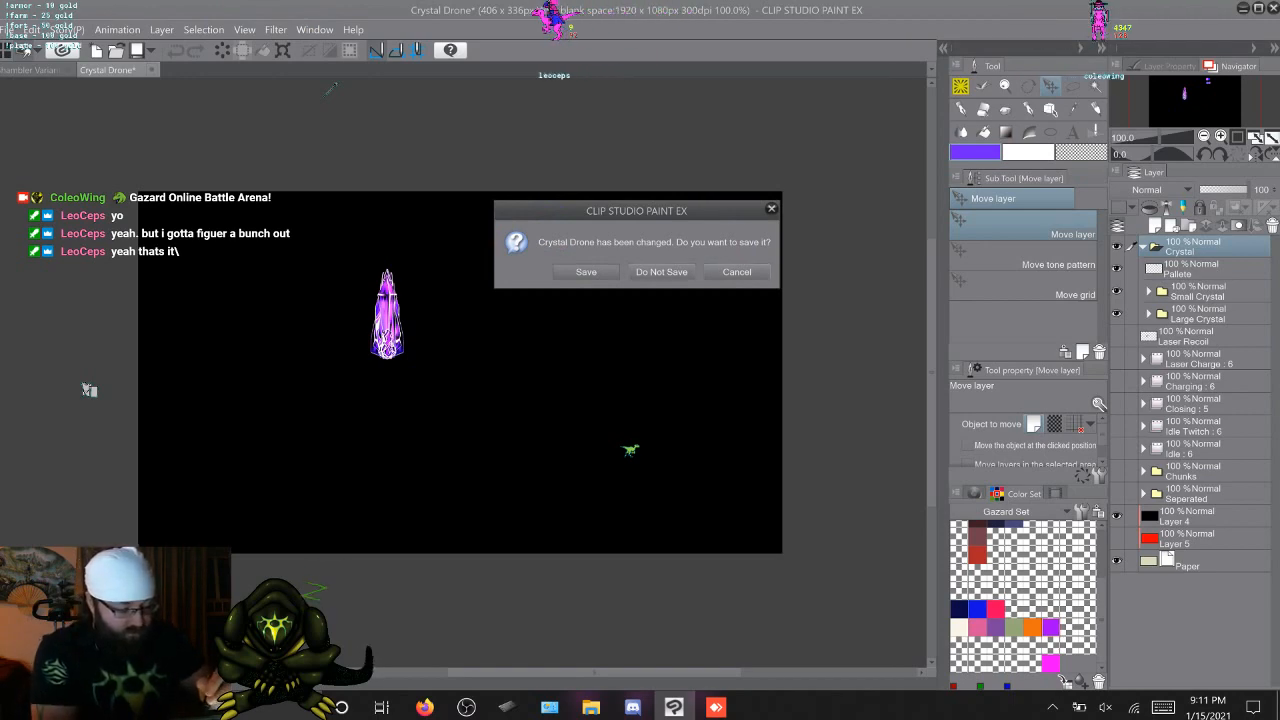
key(Return)
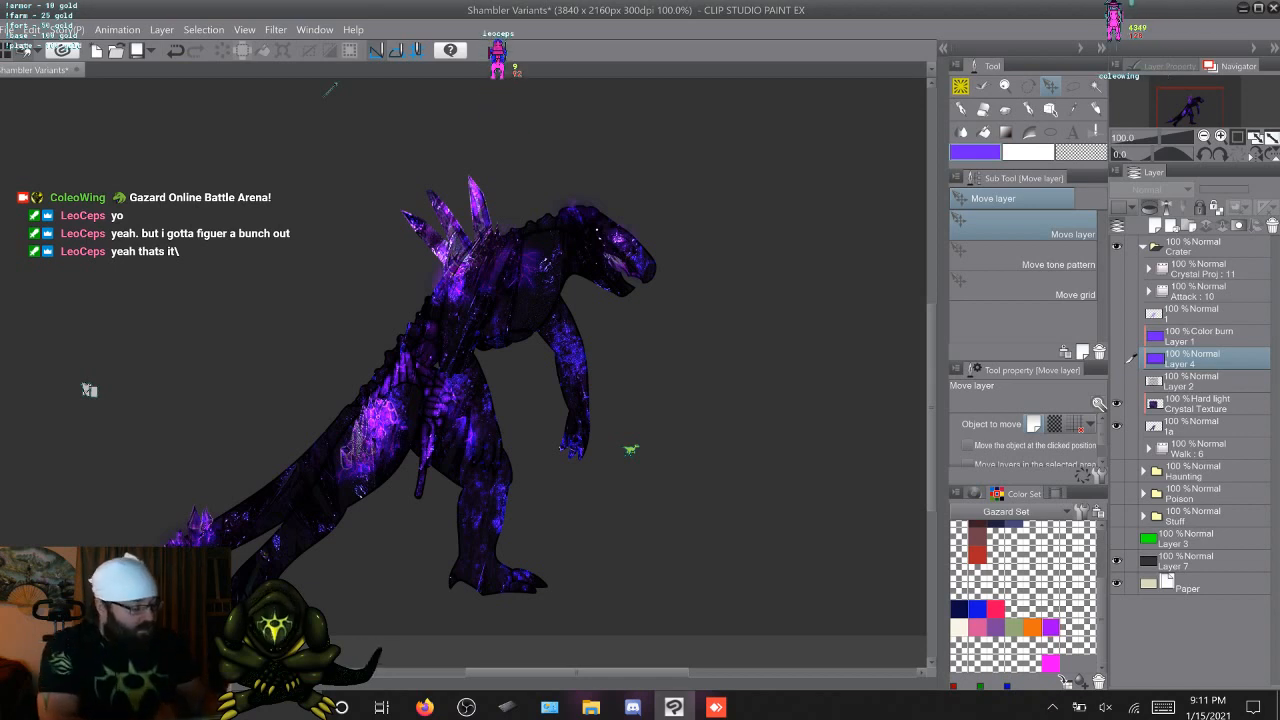
Hide the Crystal Texture layer over walk cel 1a and save the Shambler Variants document
click(1117, 404)
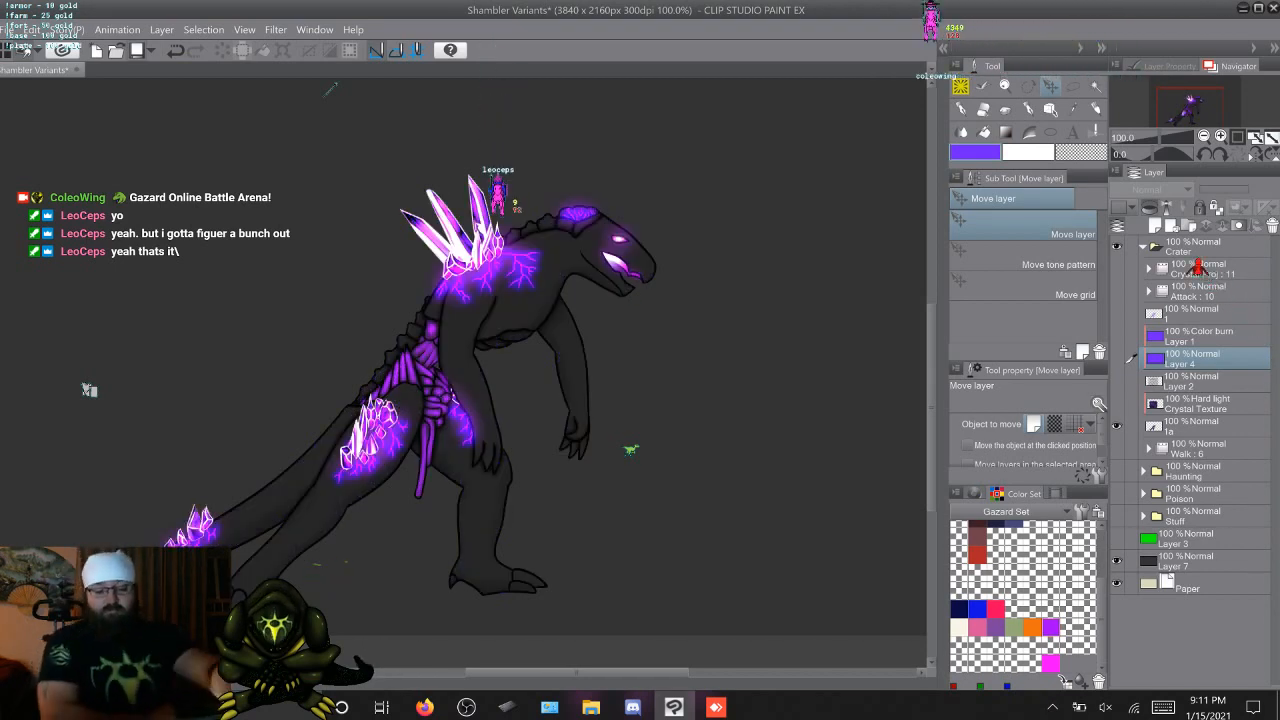
key(ctrl+s)
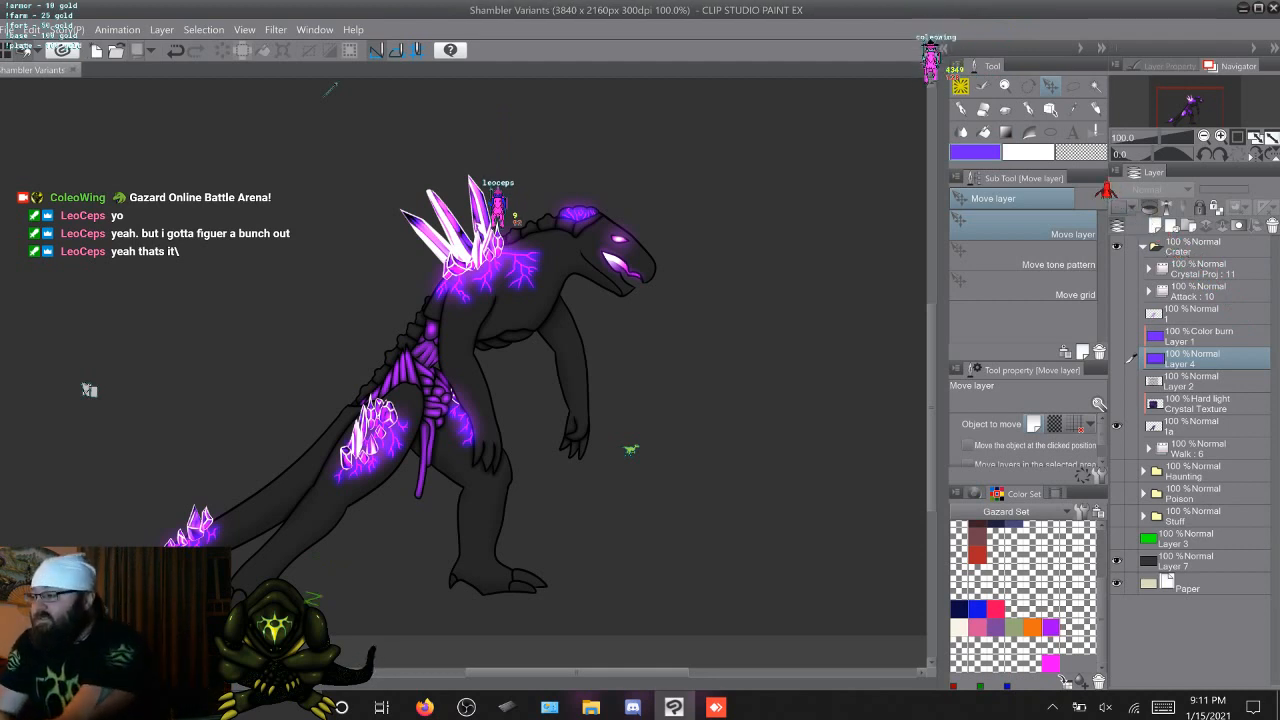